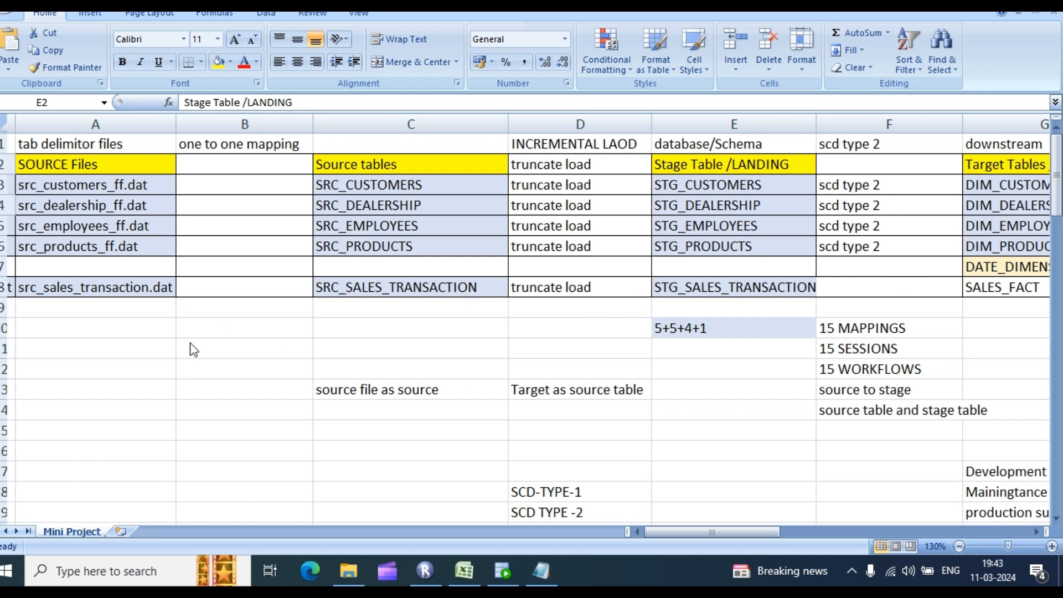
# Step: Highlight the source files and source tables sections of the Excel project plan
pyautogui.click(83, 164)
pyautogui.moveTo(77, 174); pyautogui.dragTo(911, 297)
pyautogui.click(660, 253)
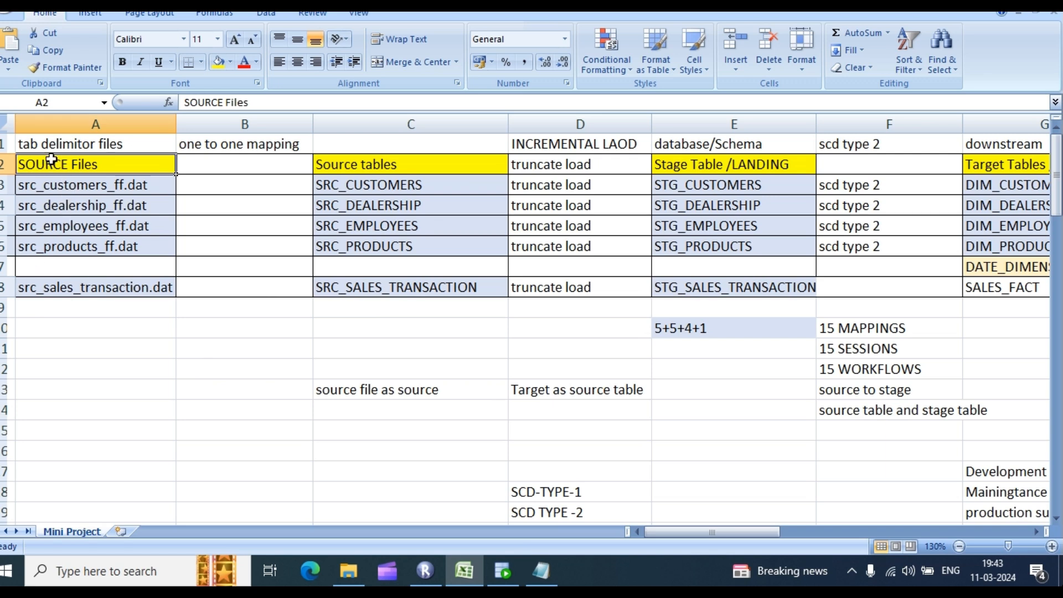
pyautogui.click(169, 348)
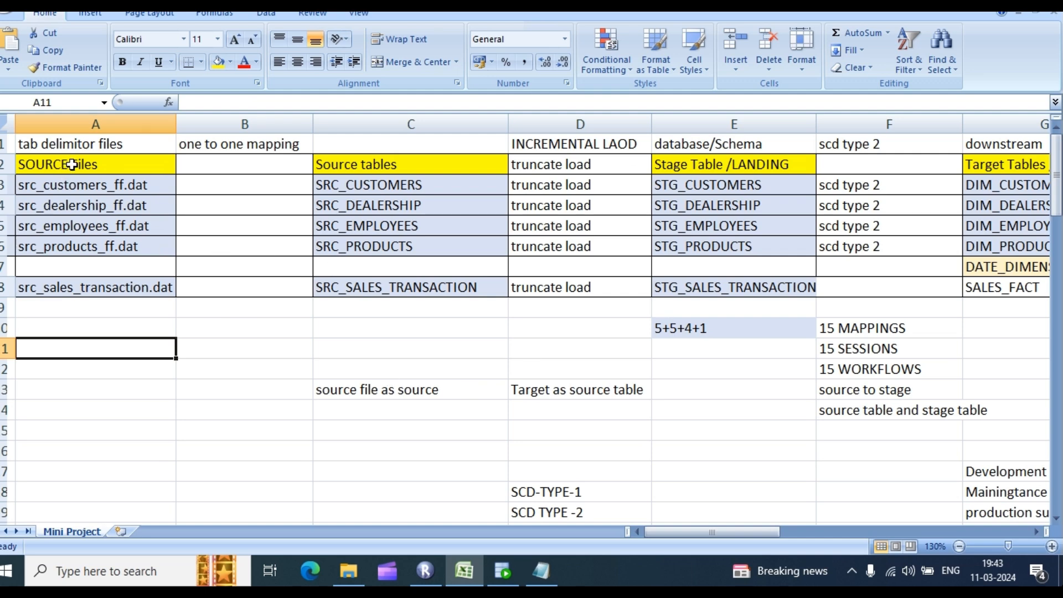
pyautogui.moveTo(89, 145); pyautogui.dragTo(221, 249)
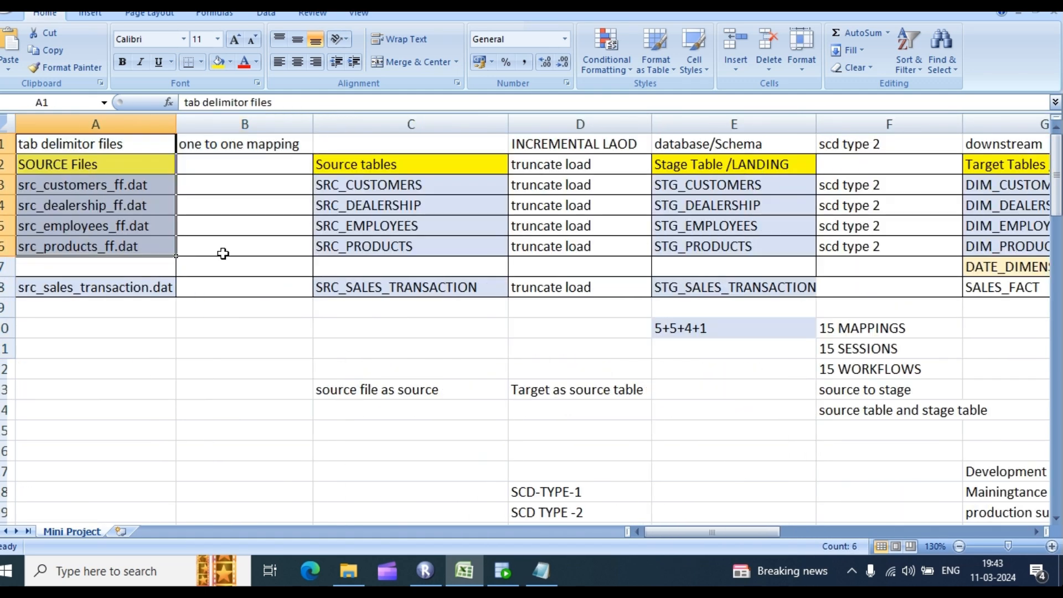
pyautogui.click(343, 176)
pyautogui.moveTo(343, 176); pyautogui.dragTo(439, 287)
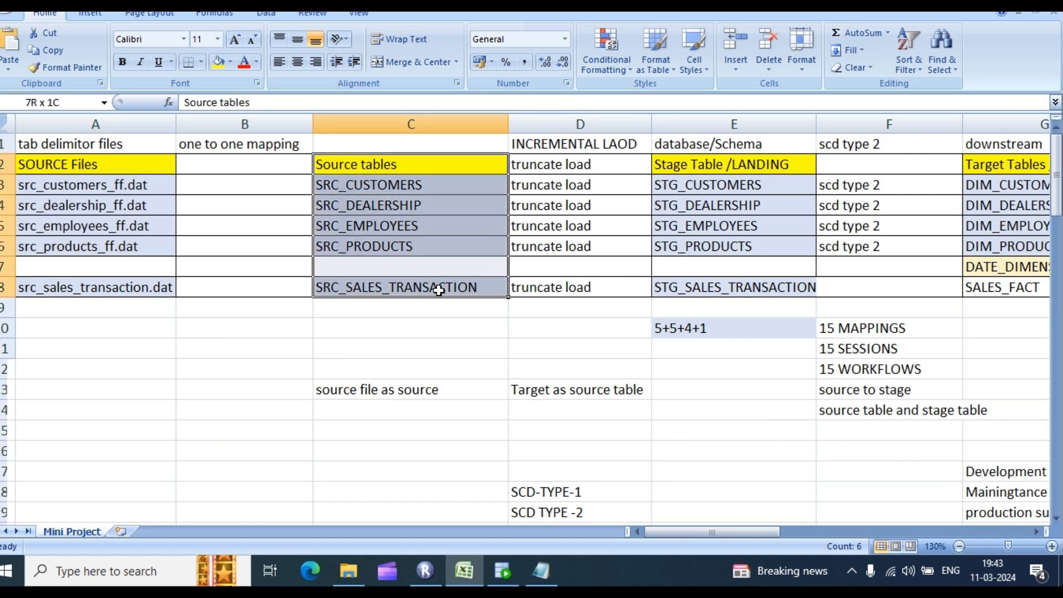
pyautogui.click(368, 143)
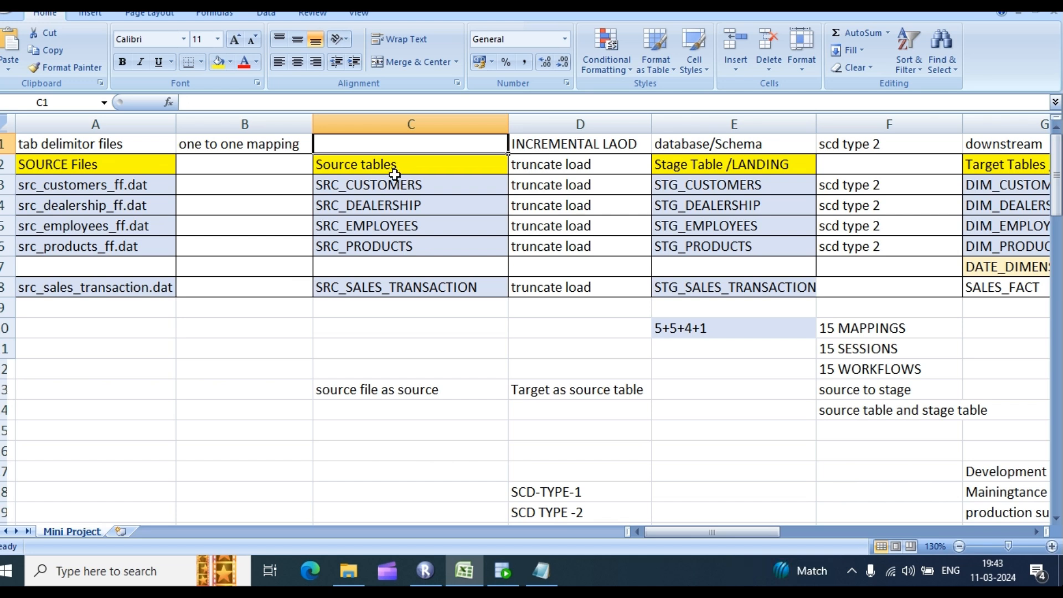
# Step: Point out the STG_CUSTOMERS stage table and the SALES_FACT target in the plan
pyautogui.click(695, 185)
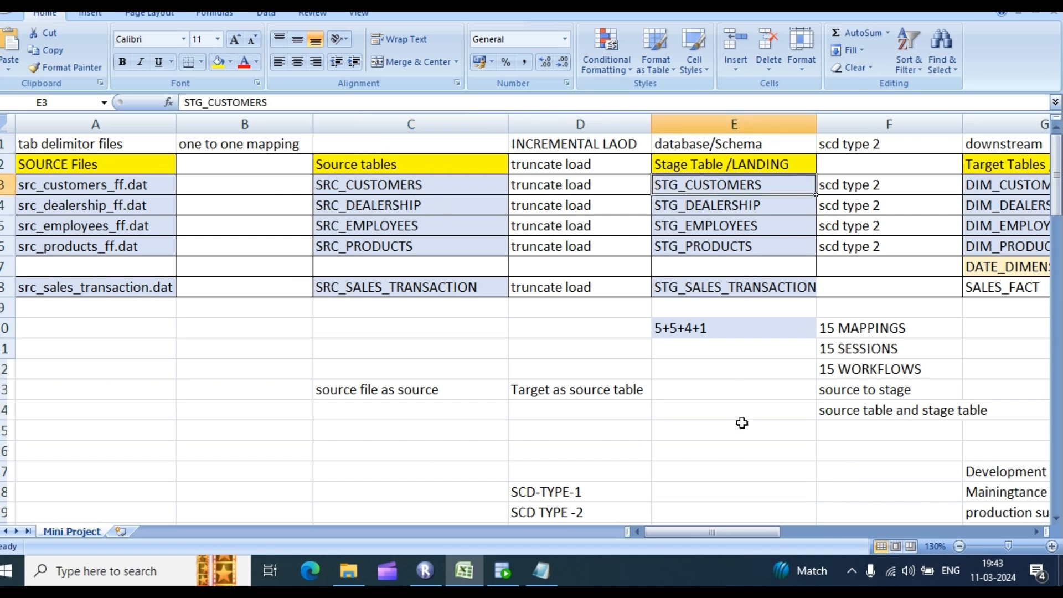
pyautogui.moveTo(743, 531); pyautogui.dragTo(820, 553)
pyautogui.moveTo(554, 184); pyautogui.dragTo(595, 303)
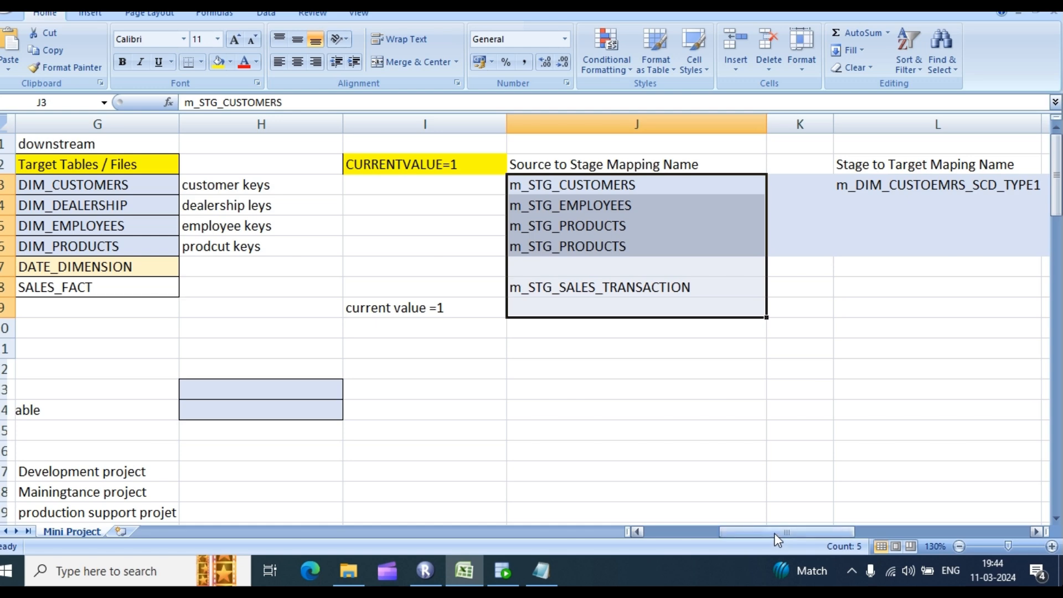
pyautogui.moveTo(775, 534); pyautogui.dragTo(692, 536)
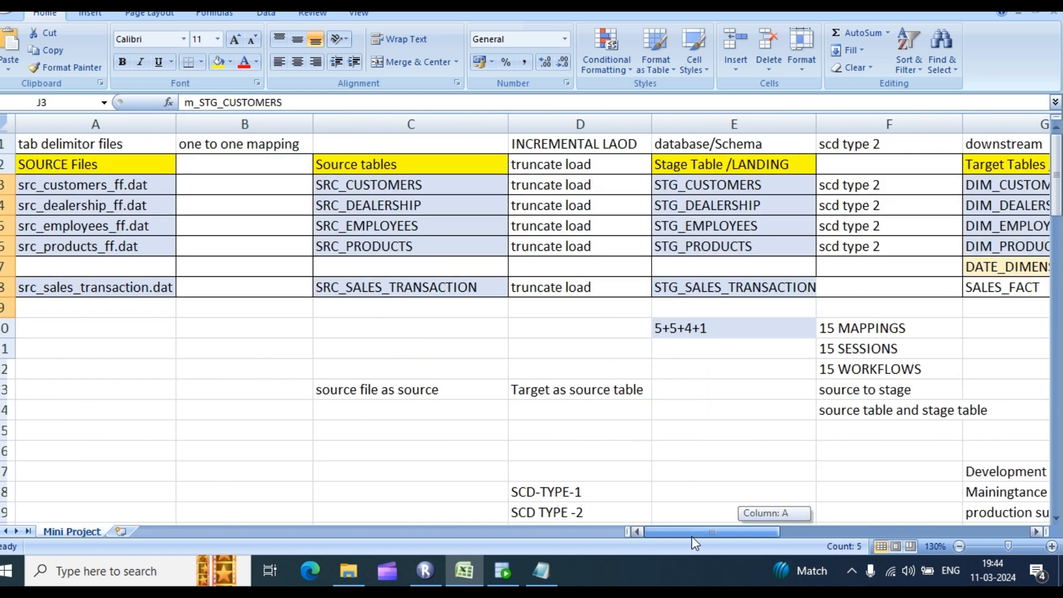
pyautogui.moveTo(616, 538); pyautogui.dragTo(616, 537)
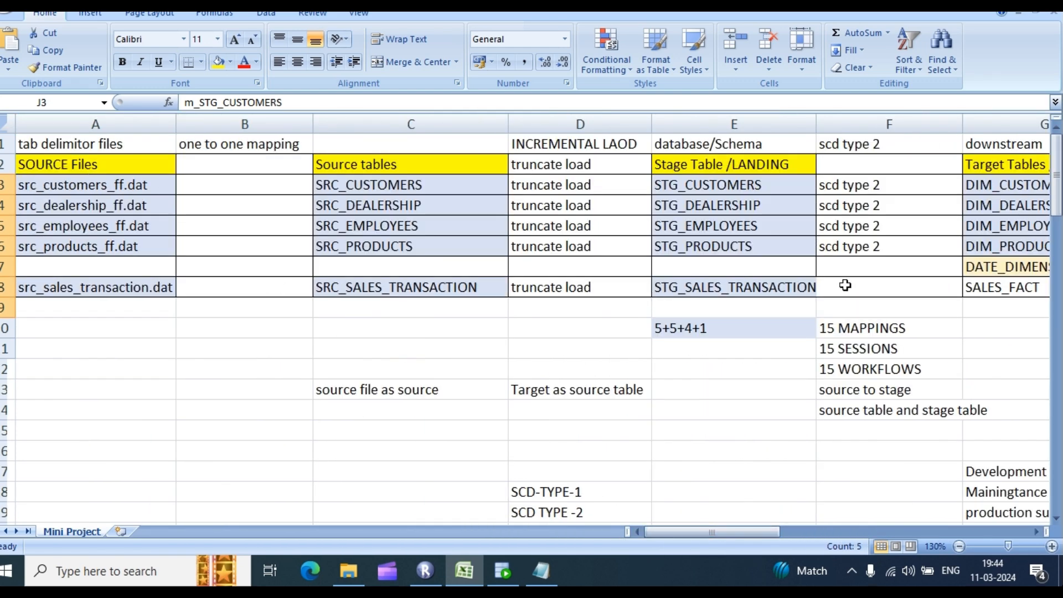
pyautogui.moveTo(980, 185); pyautogui.dragTo(997, 299)
pyautogui.click(996, 289)
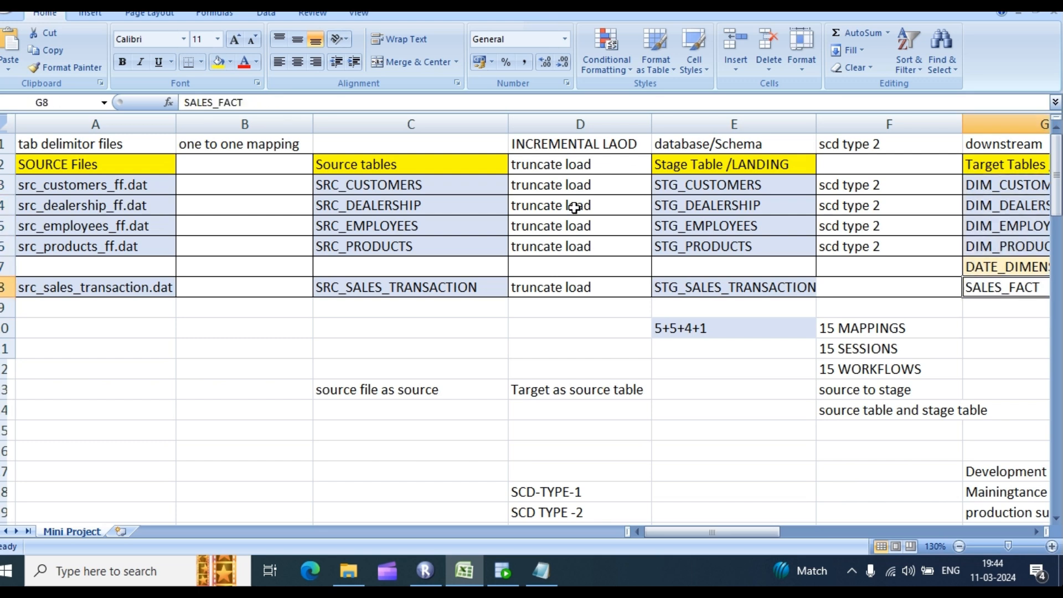
pyautogui.click(337, 168)
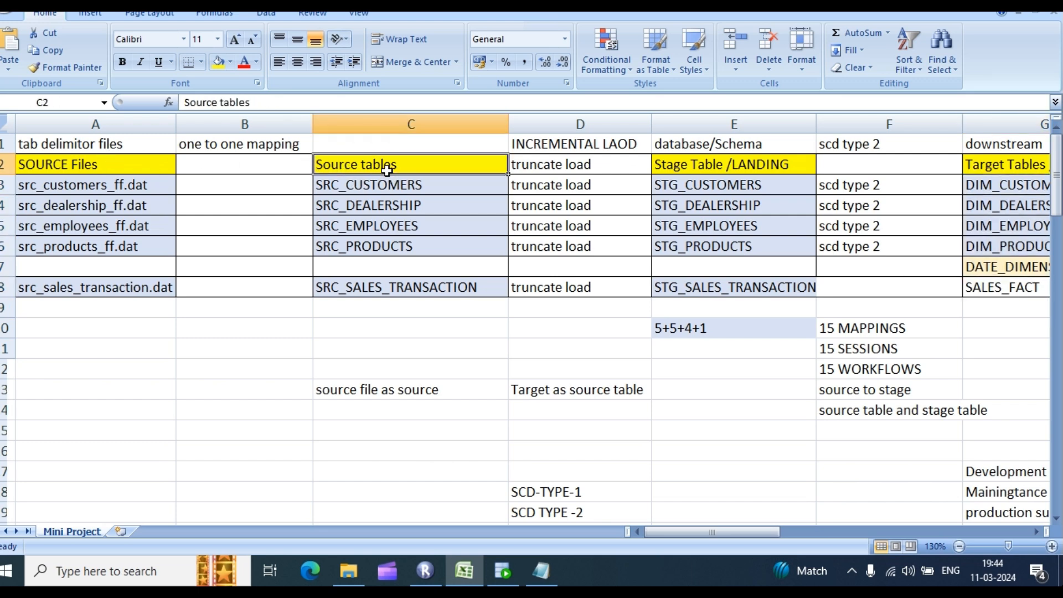
# Step: Replace the script with select * from src_customers, run it, and return to Excel
pyautogui.click(503, 571)
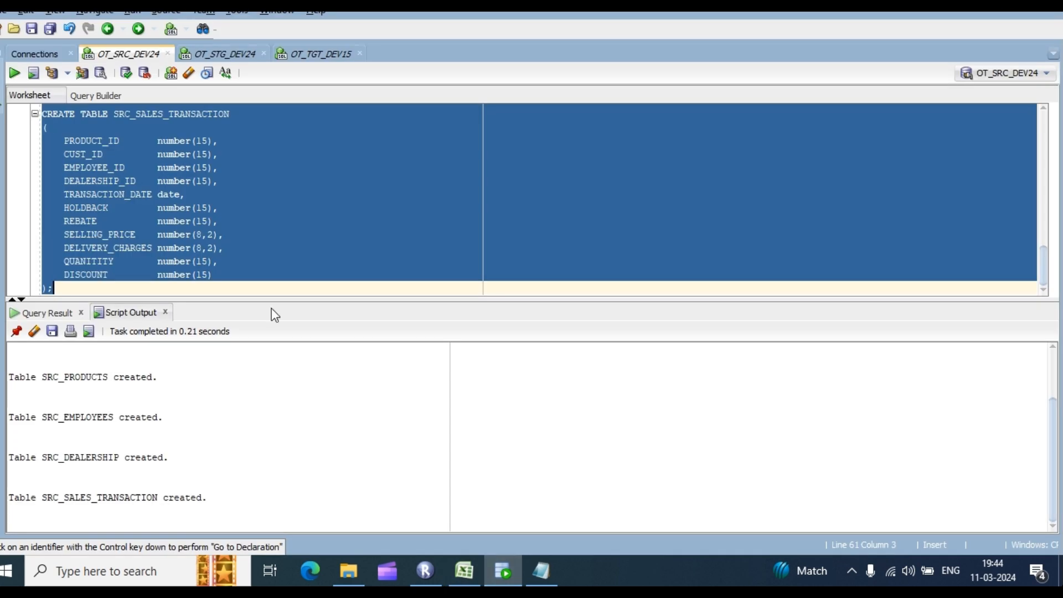
pyautogui.scroll(2, 222, 211)
pyautogui.scroll(-1, 215, 240)
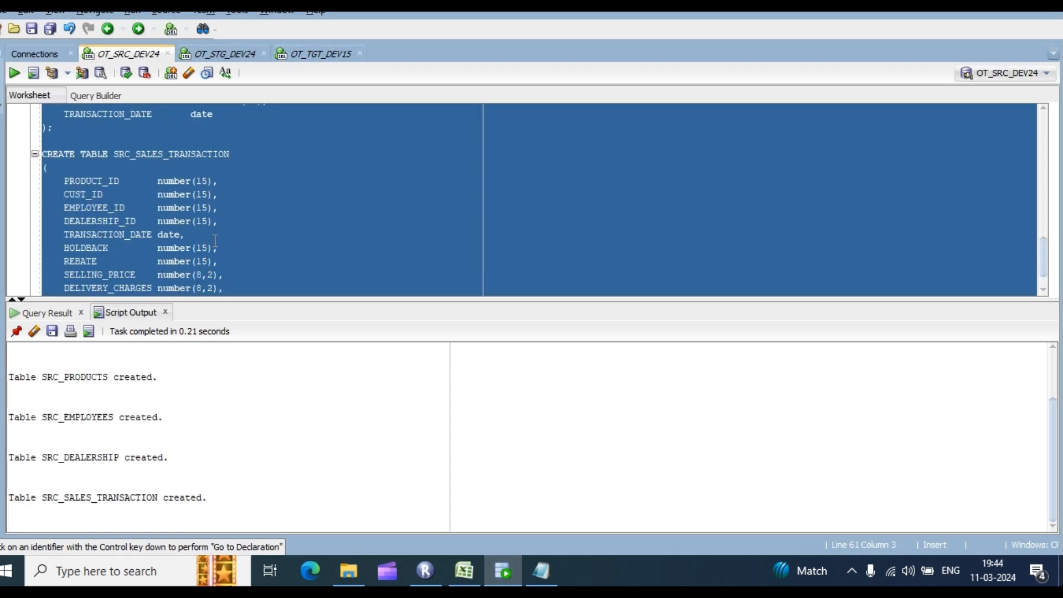
pyautogui.press('Delete')
pyautogui.write('select * from')
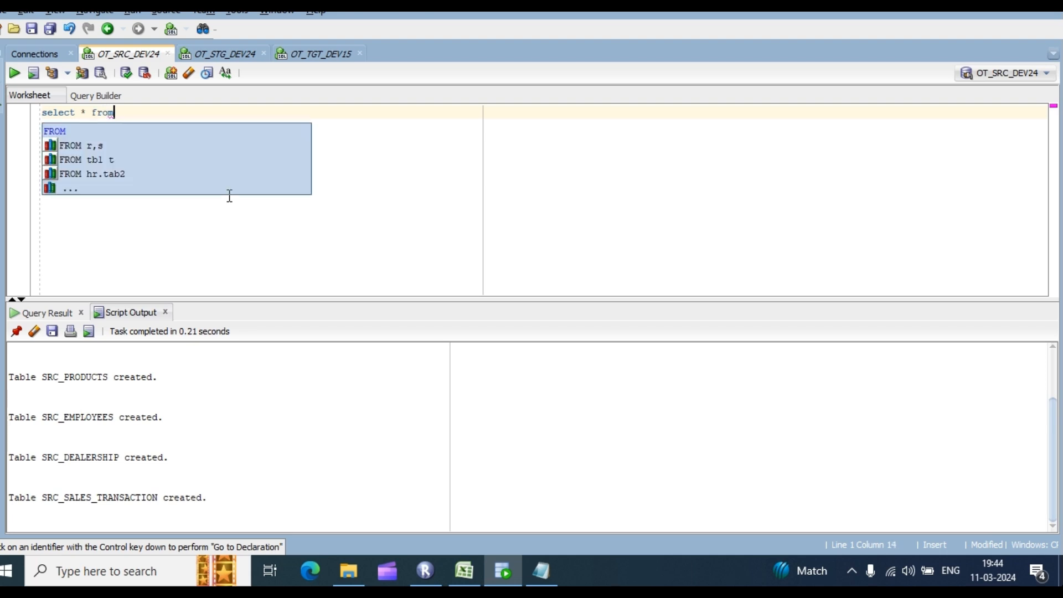
pyautogui.press('Escape')
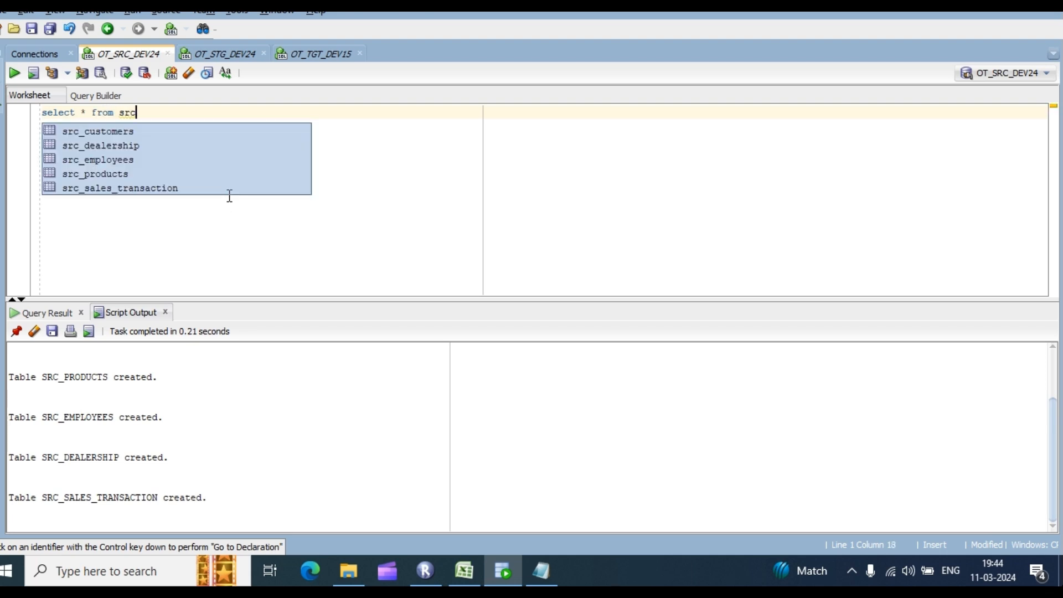
pyautogui.press('Down')
pyautogui.press('Return')
pyautogui.hotkey('ctrl', 'Return')
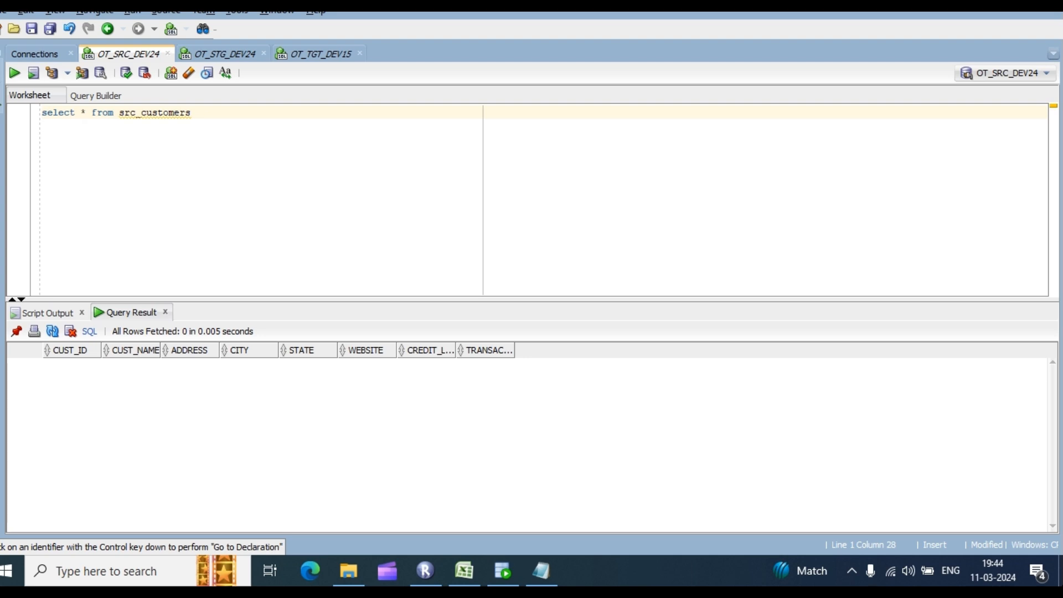
pyautogui.hotkey('alt', 'Tab')
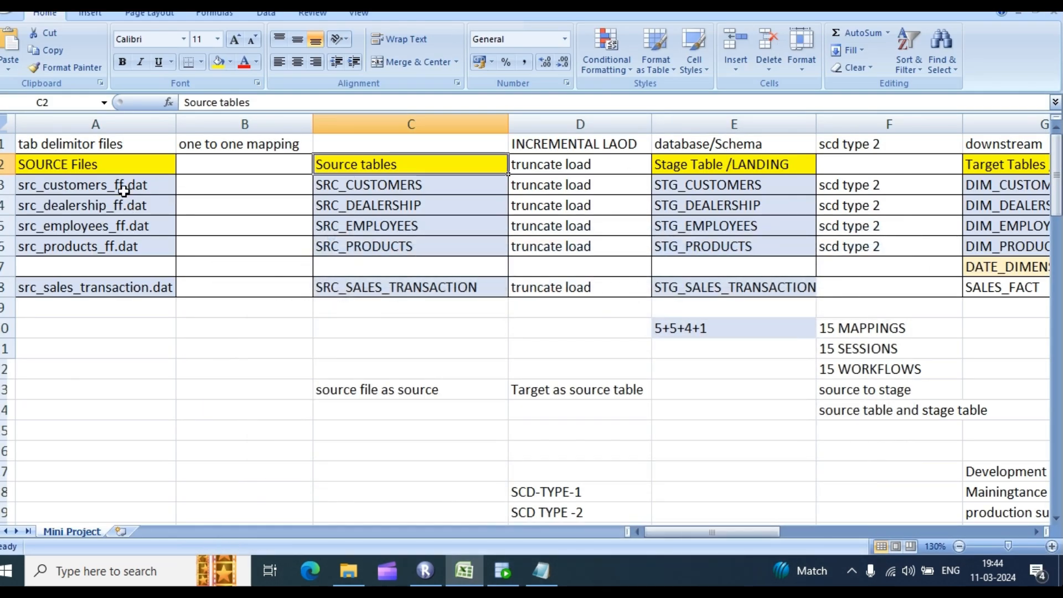
pyautogui.moveTo(101, 188); pyautogui.dragTo(111, 284)
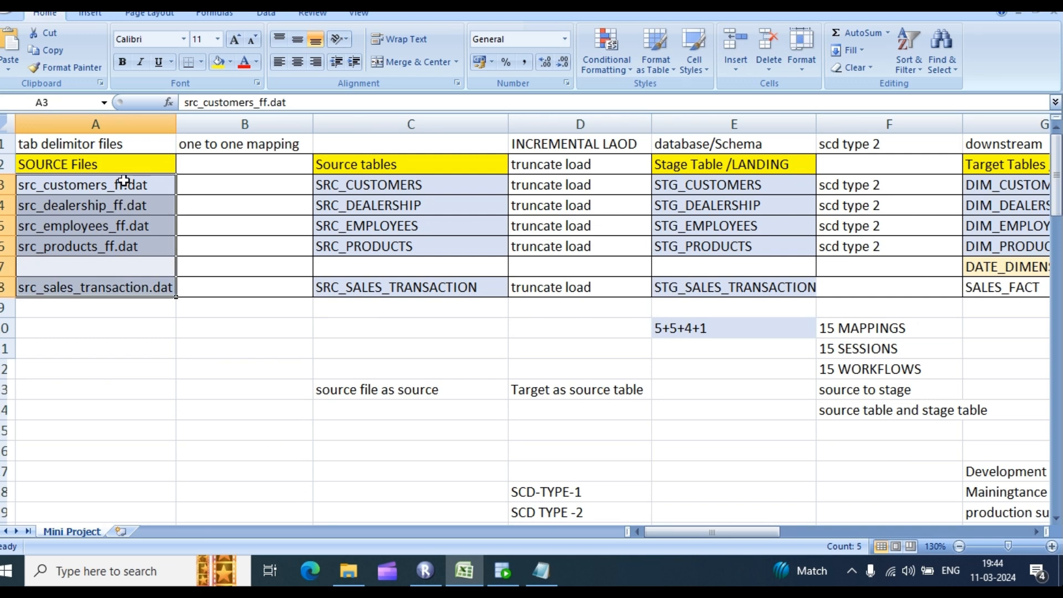
pyautogui.click(123, 184)
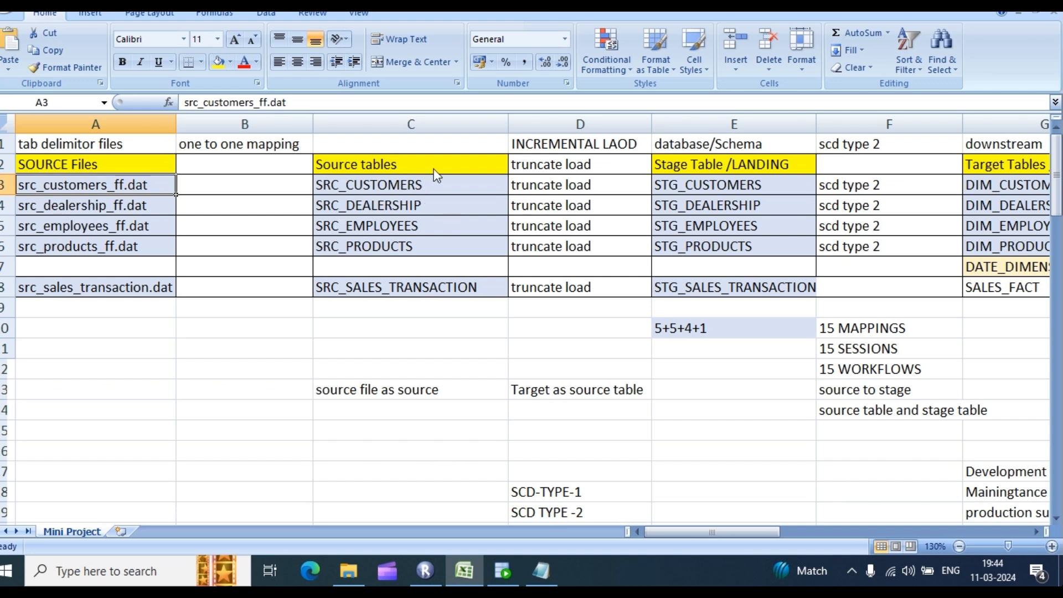
pyautogui.moveTo(388, 165); pyautogui.dragTo(390, 268)
pyautogui.moveTo(57, 194); pyautogui.dragTo(107, 290)
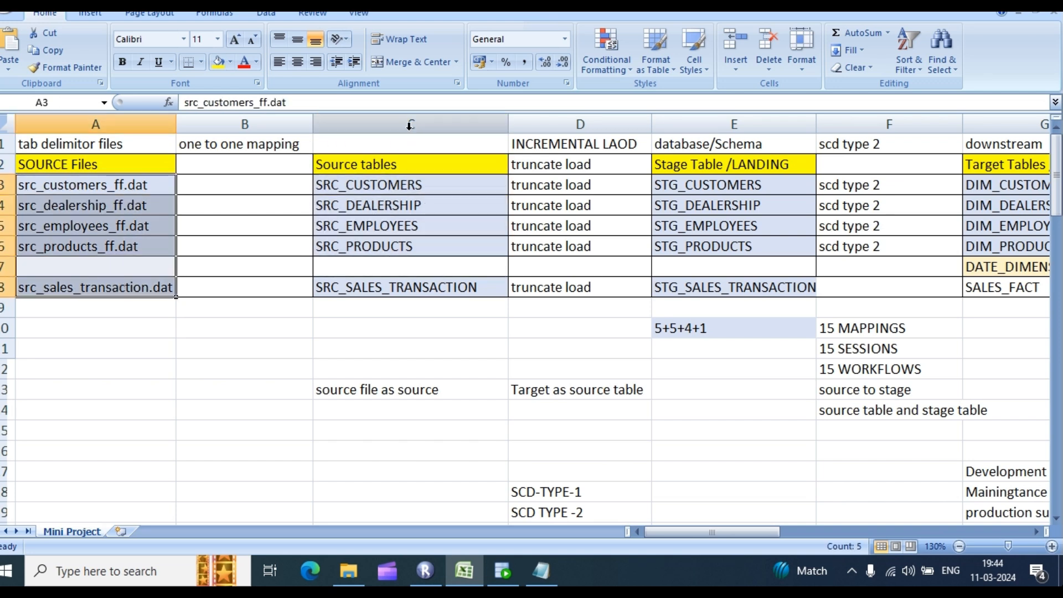
pyautogui.click(408, 124)
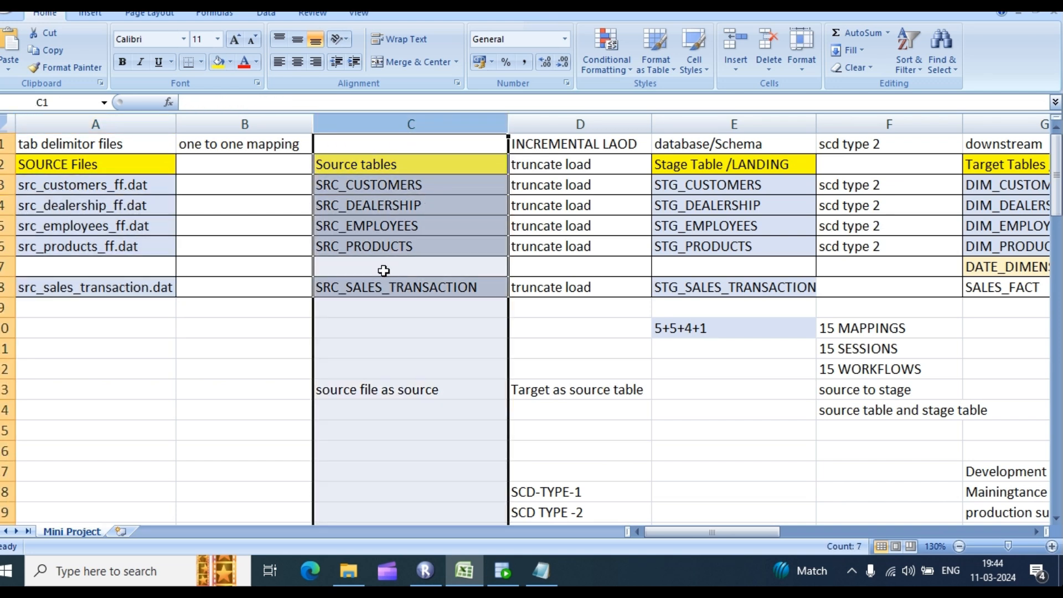
pyautogui.click(53, 206)
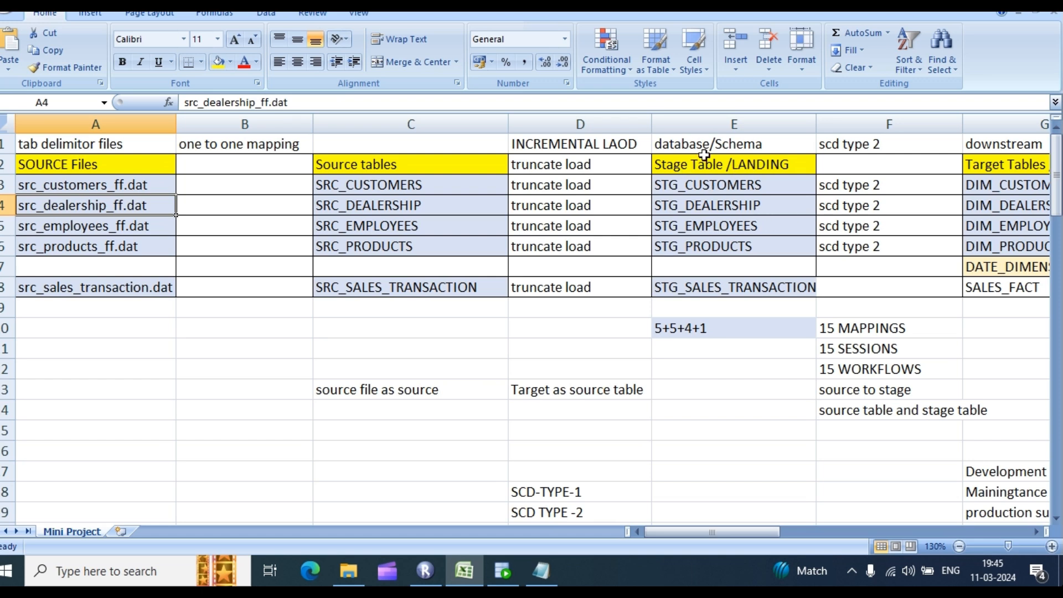
pyautogui.moveTo(867, 185); pyautogui.dragTo(881, 250)
pyautogui.moveTo(708, 189); pyautogui.dragTo(744, 290)
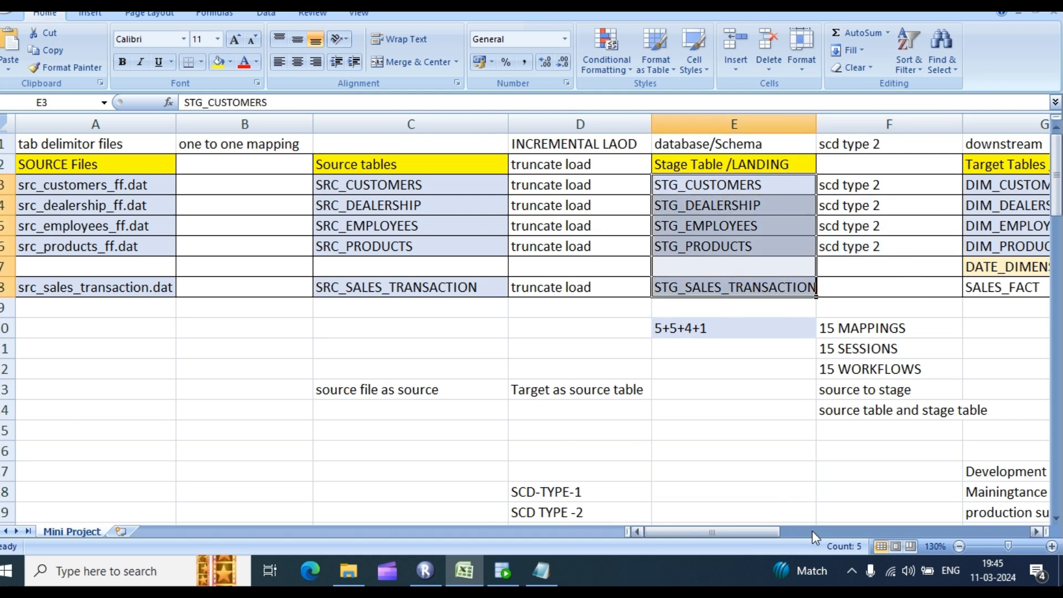
pyautogui.moveTo(739, 536); pyautogui.dragTo(777, 536)
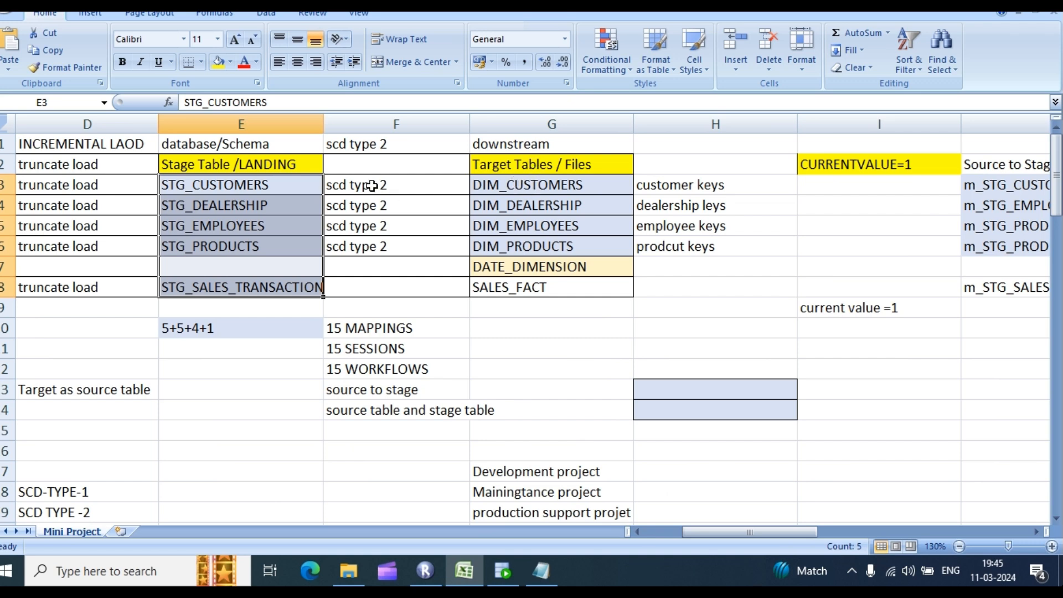
pyautogui.moveTo(513, 185); pyautogui.dragTo(545, 273)
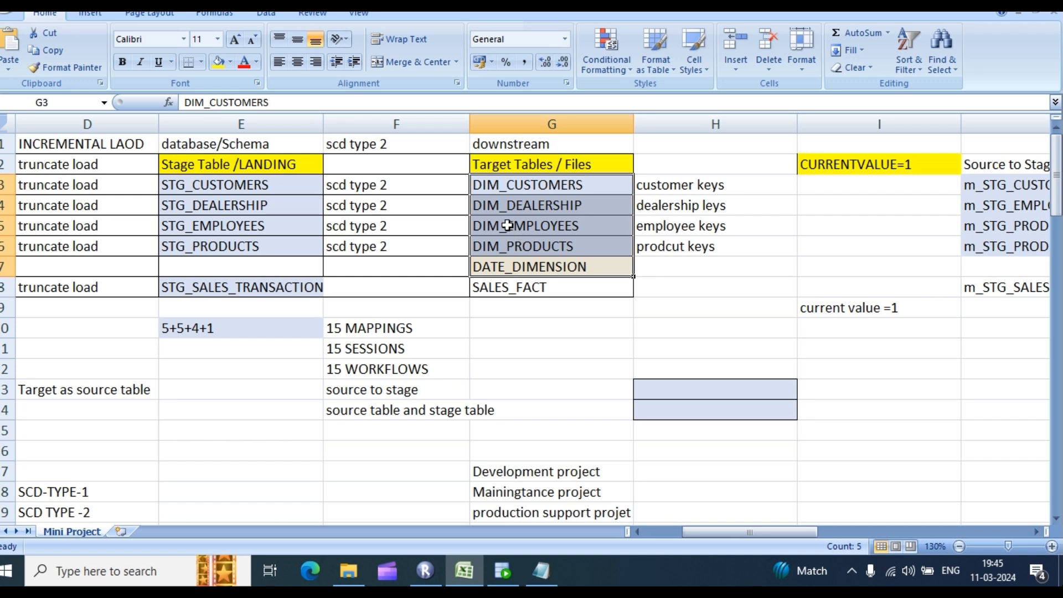
pyautogui.moveTo(504, 225); pyautogui.dragTo(513, 268)
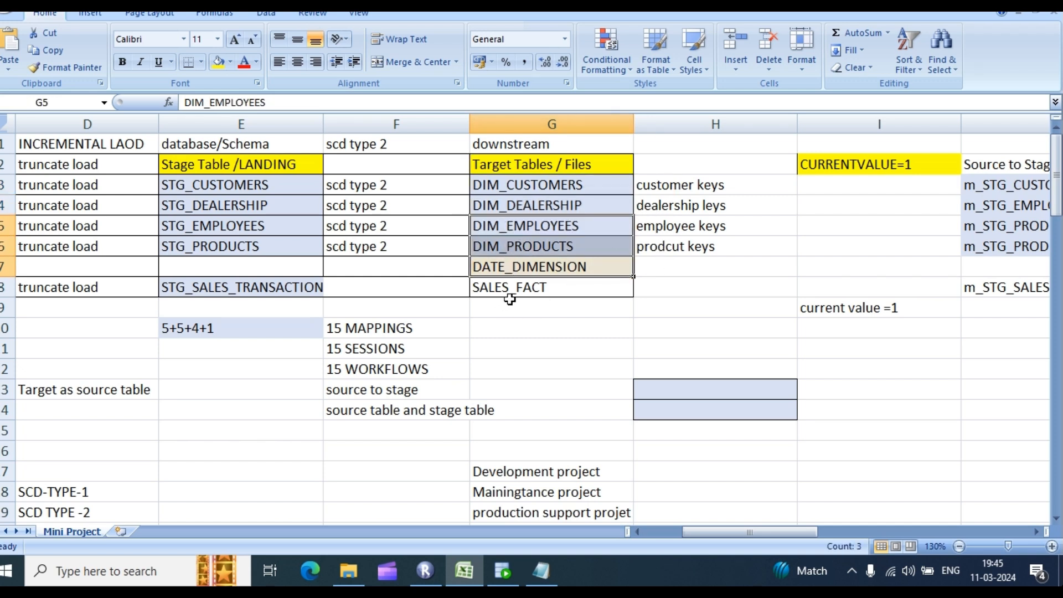
pyautogui.click(522, 290)
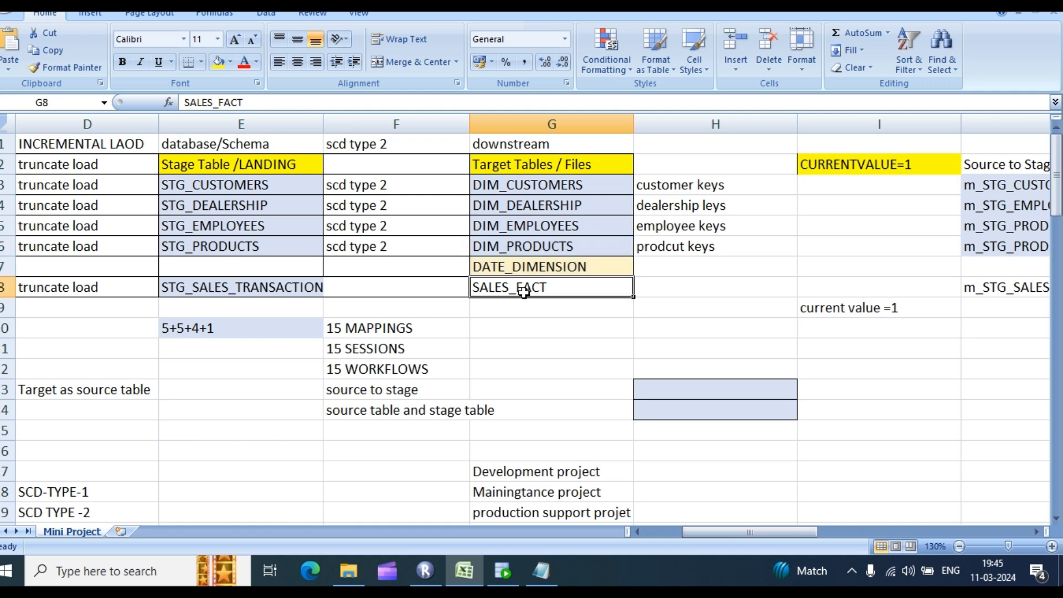
pyautogui.press('Down')
pyautogui.press('Down')
pyautogui.press('Down')
pyautogui.press('Down')
pyautogui.press('Down')
pyautogui.press('Down')
pyautogui.press('Down')
pyautogui.press('Down')
pyautogui.click(552, 302)
pyautogui.click(549, 292)
pyautogui.moveTo(795, 530); pyautogui.dragTo(735, 536)
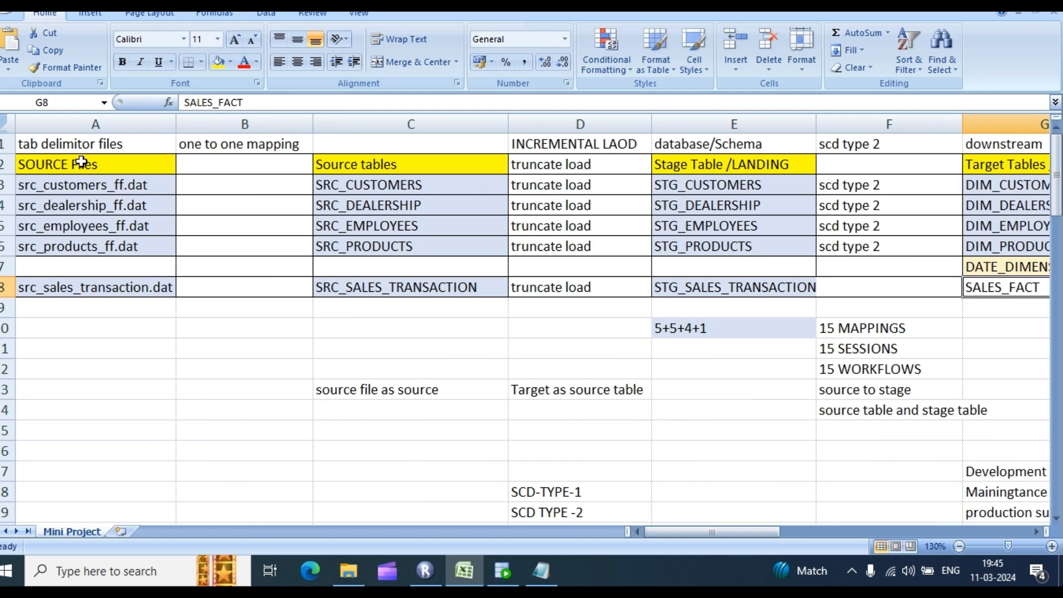
pyautogui.moveTo(82, 162); pyautogui.dragTo(1014, 287)
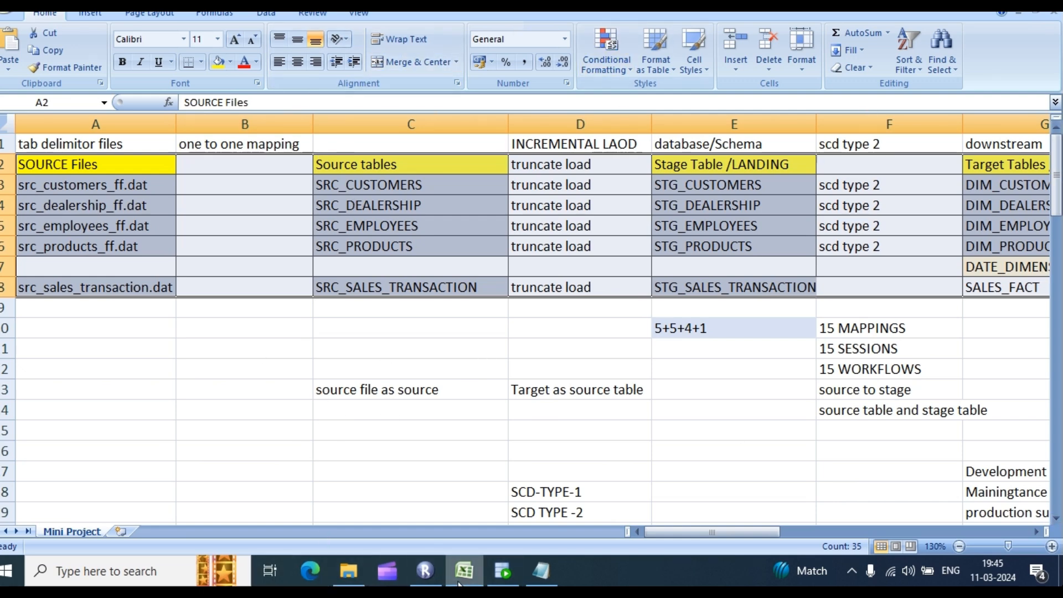
pyautogui.click(434, 576)
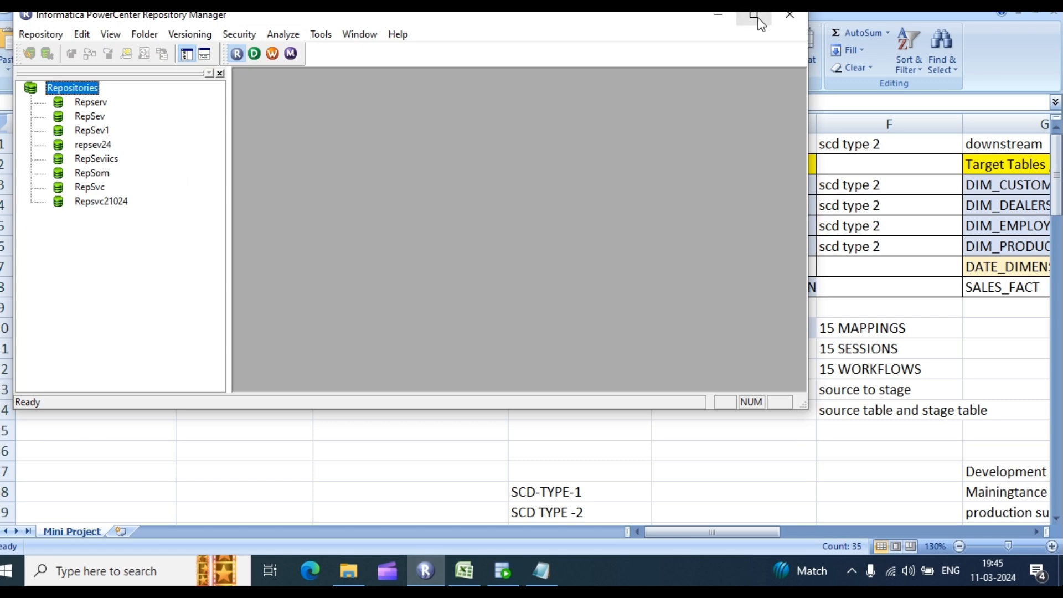
# Step: Maximize the Repository Manager window
pyautogui.click(758, 18)
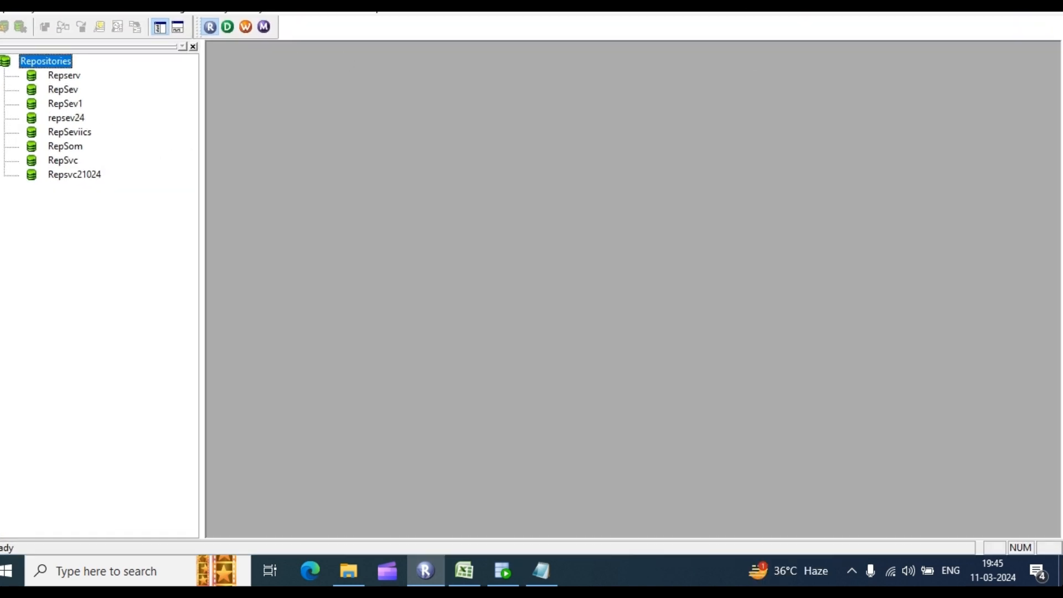
pyautogui.click(1009, 6)
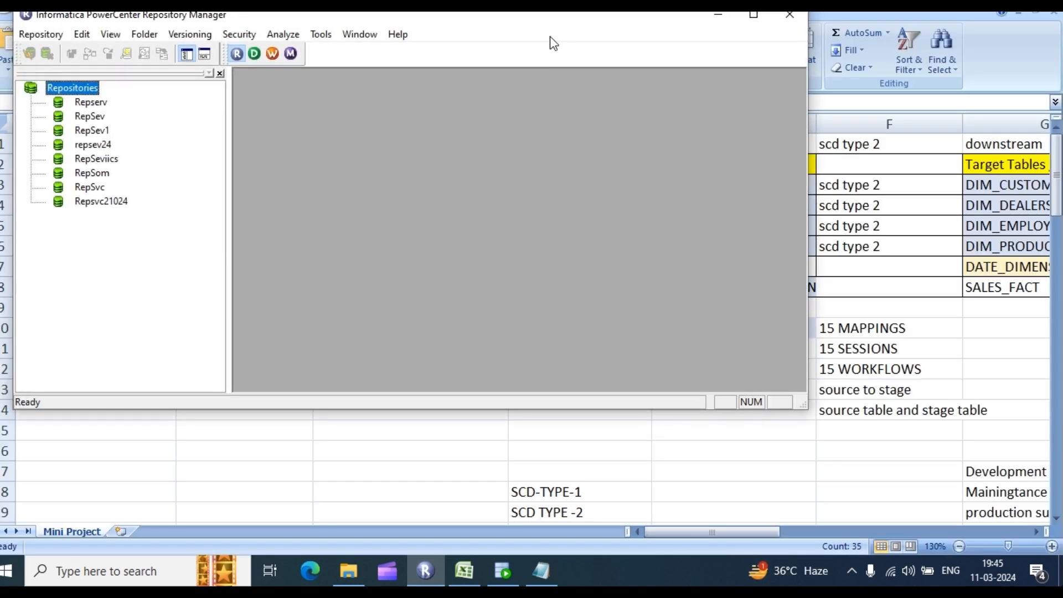
pyautogui.click(754, 15)
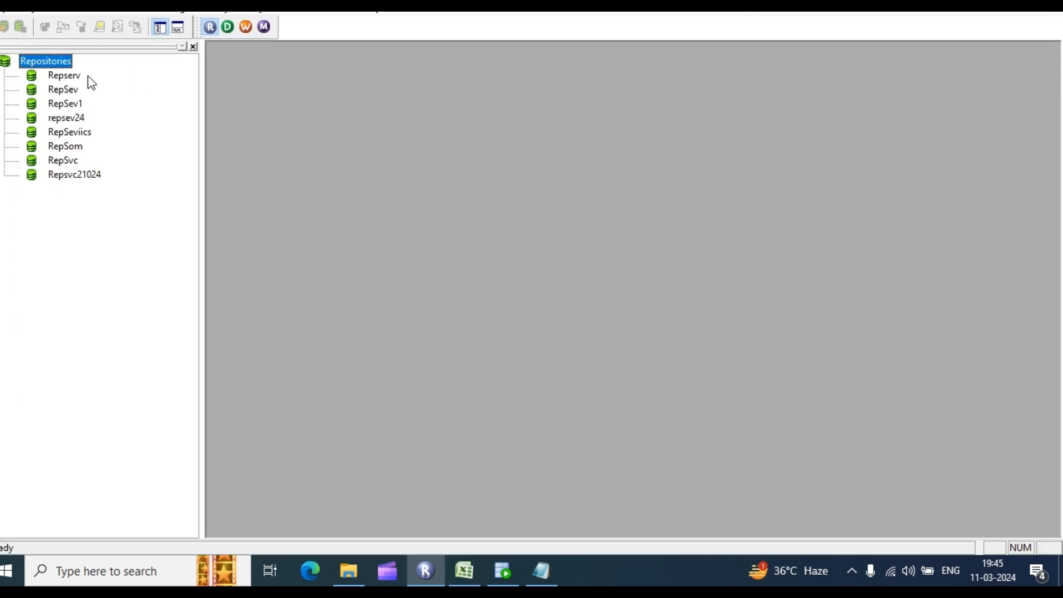
# Step: Connect to RepSev with its password, listing folders sansom, somesh13 and somsan
pyautogui.click(54, 92)
pyautogui.rightClick(54, 91)
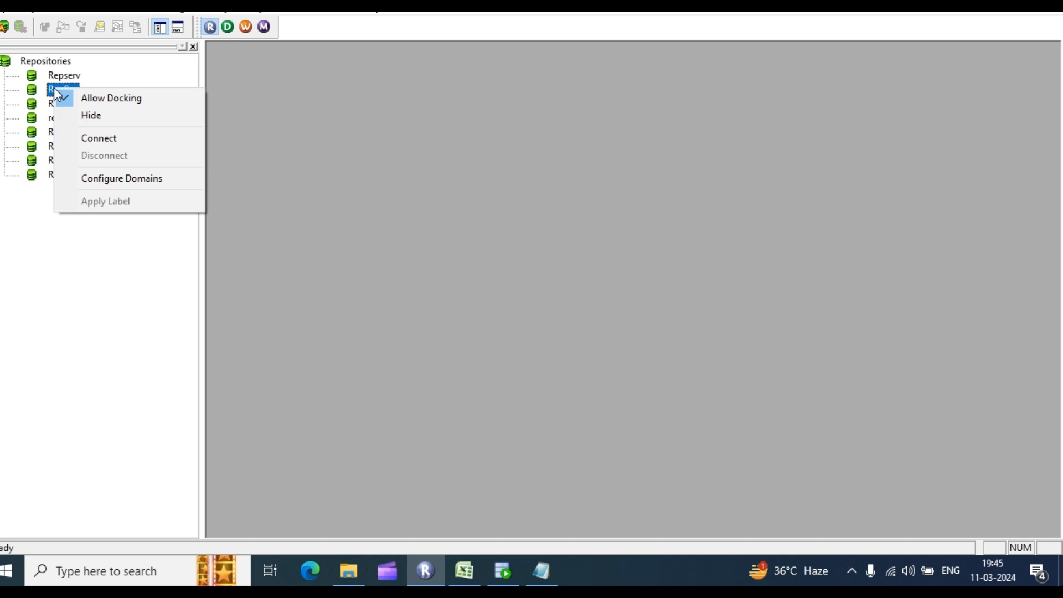
pyautogui.click(99, 138)
pyautogui.click(470, 293)
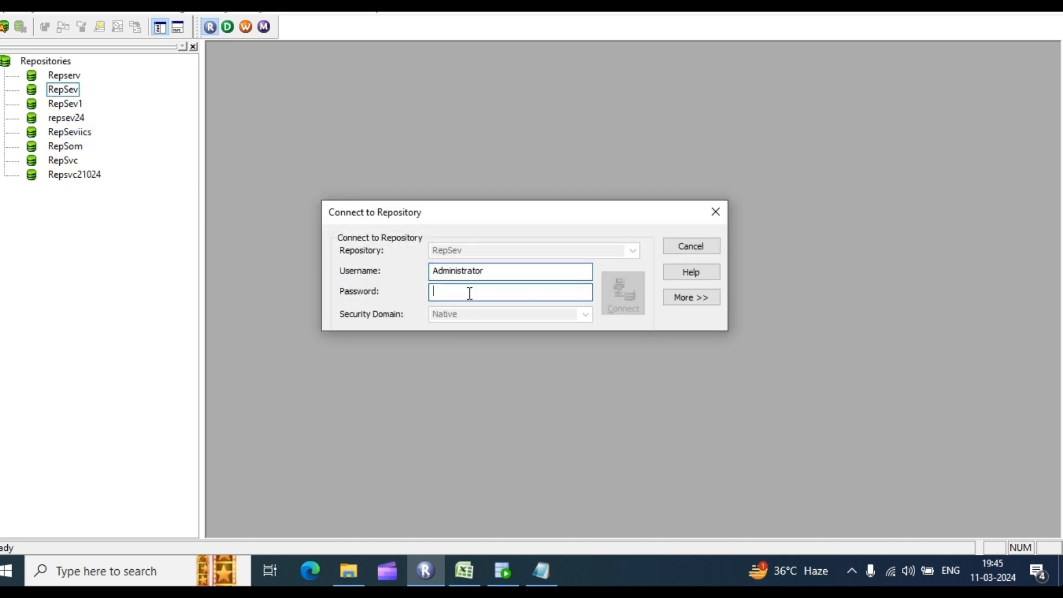
pyautogui.write('••')
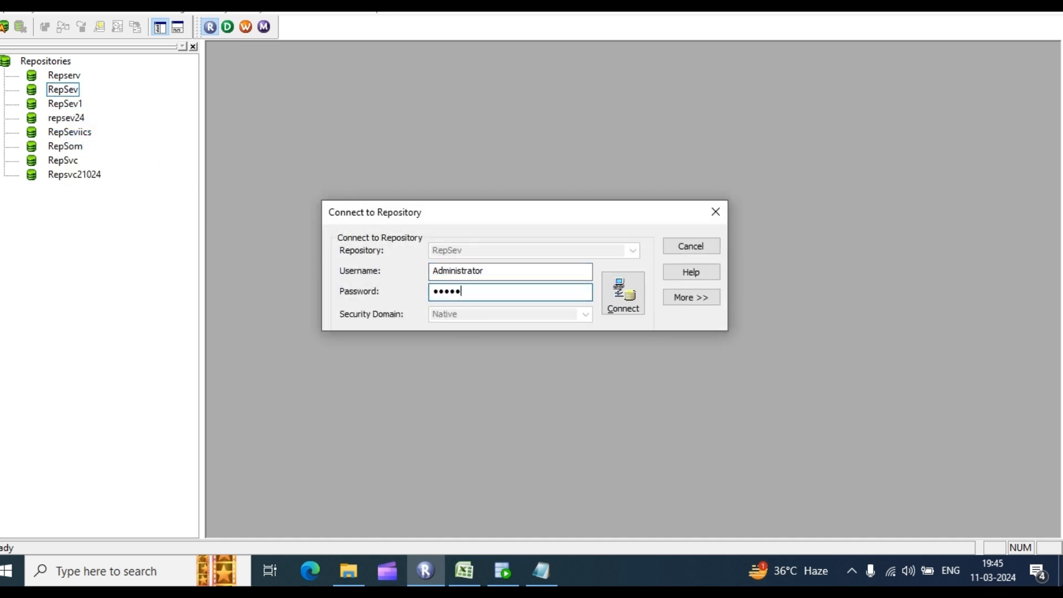
pyautogui.press('Return')
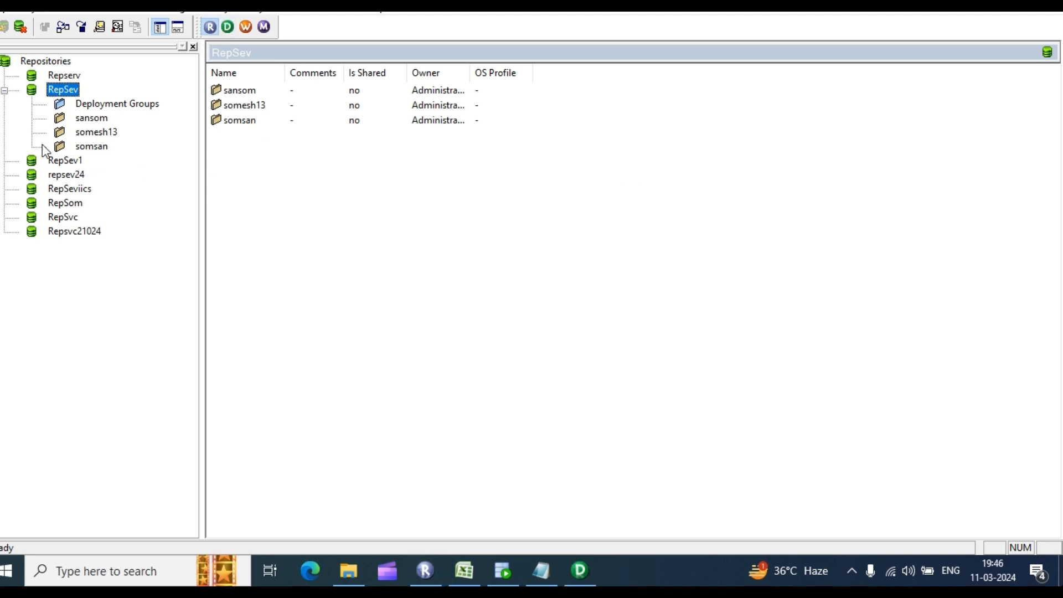
pyautogui.click(5, 91)
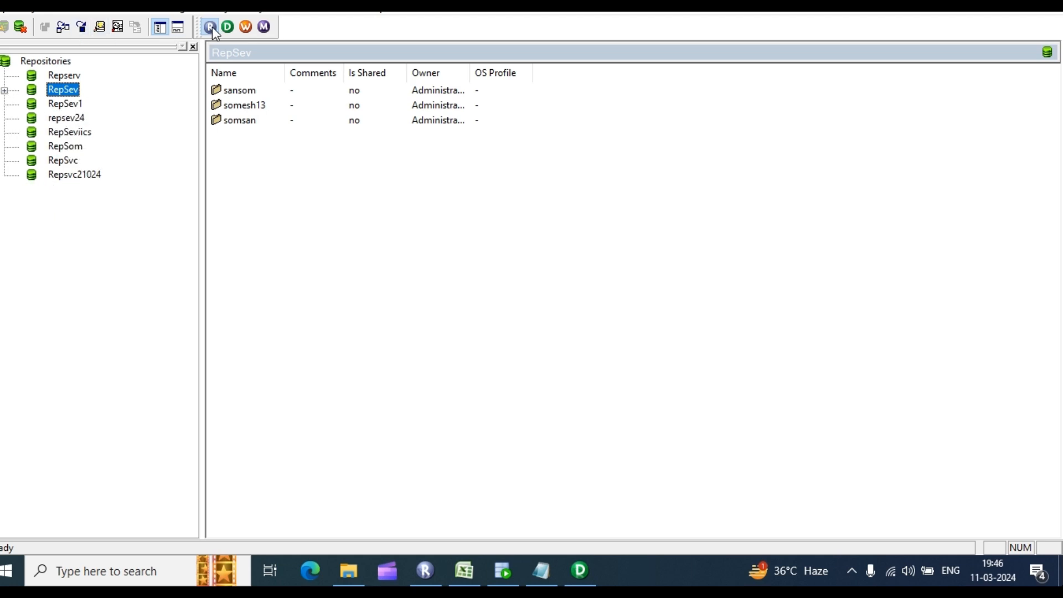
pyautogui.click(431, 569)
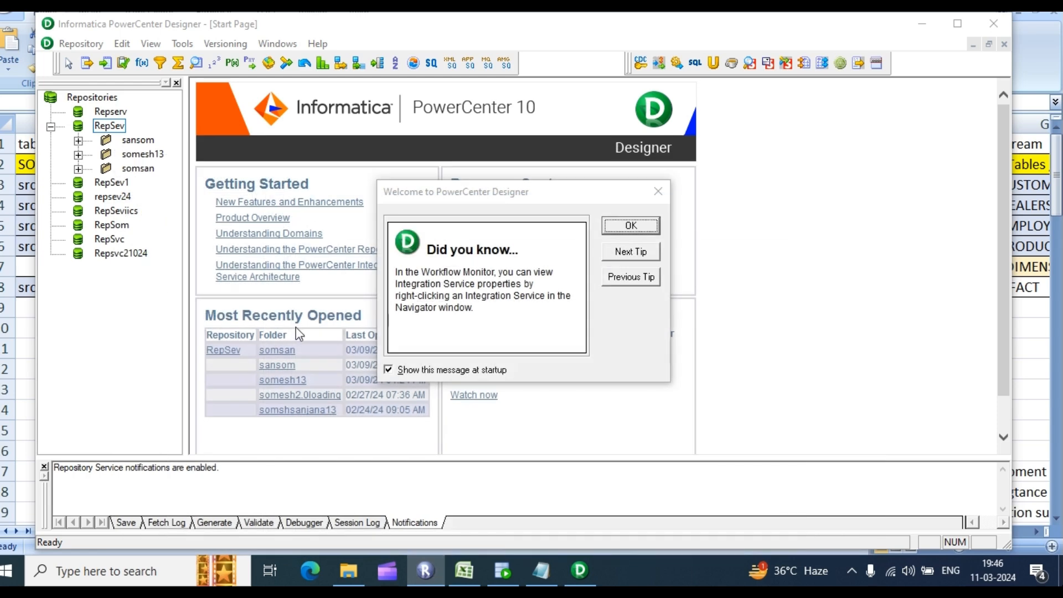
# Step: Dismiss the Did you know tip and select RepSev in the Designer navigator
pyautogui.click(630, 226)
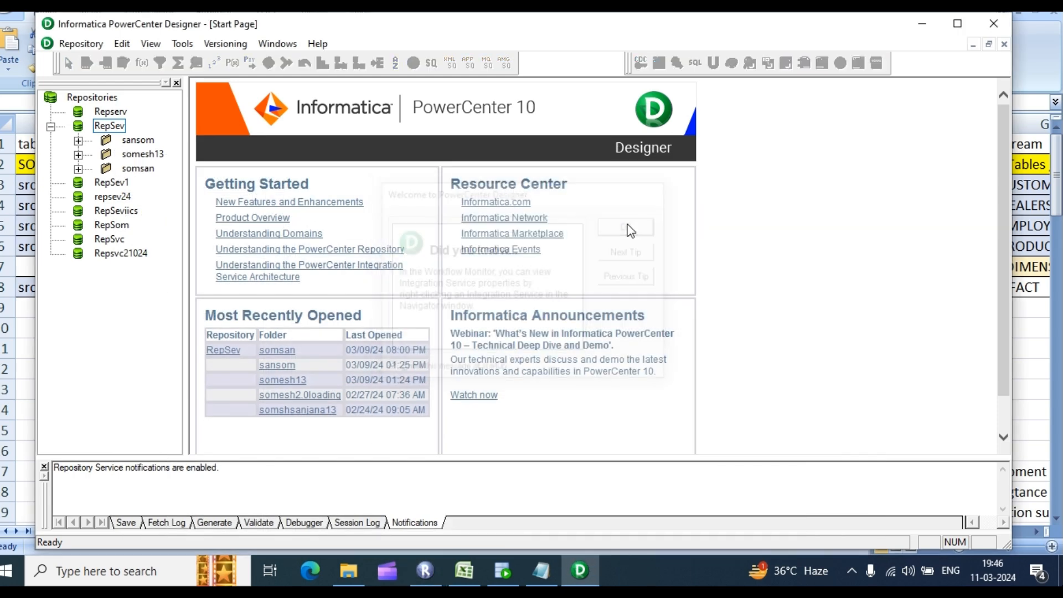
pyautogui.click(159, 43)
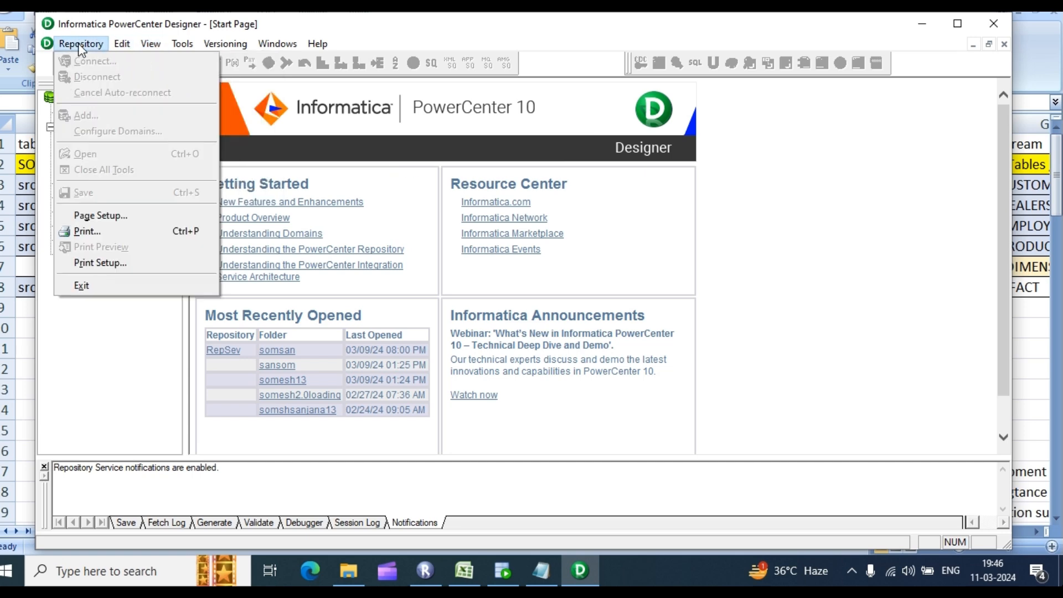
pyautogui.moveTo(168, 37)
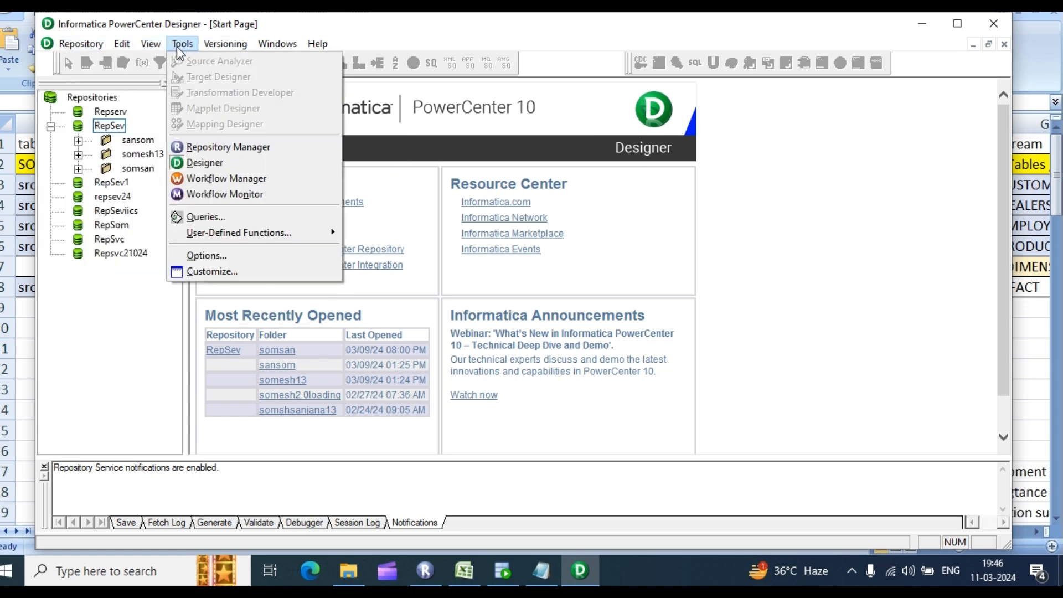
pyautogui.click(117, 127)
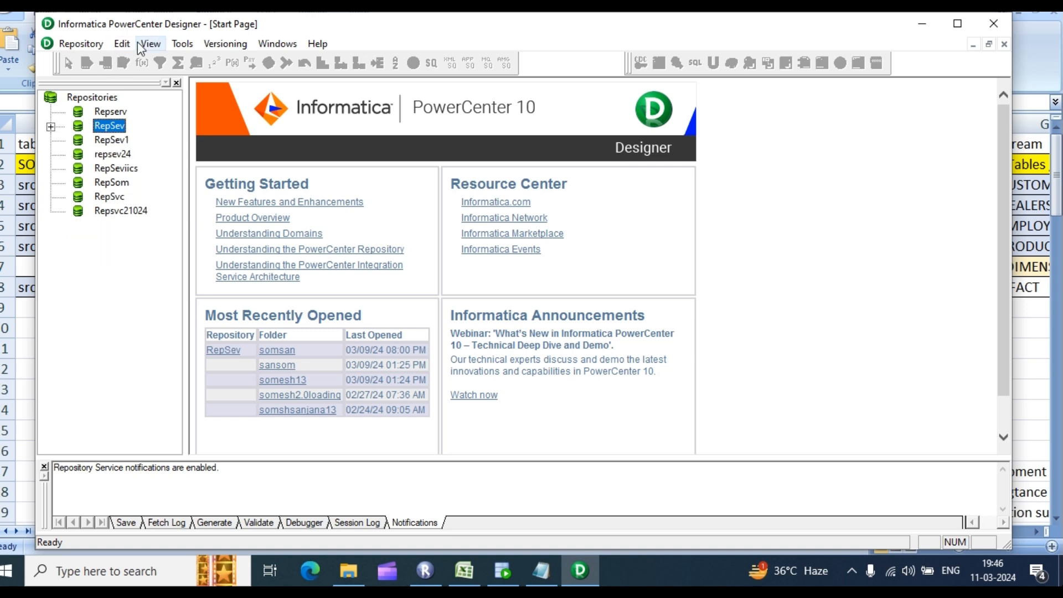
# Step: Browse the Designer's tool menus, then return to Repository Manager
pyautogui.click(181, 45)
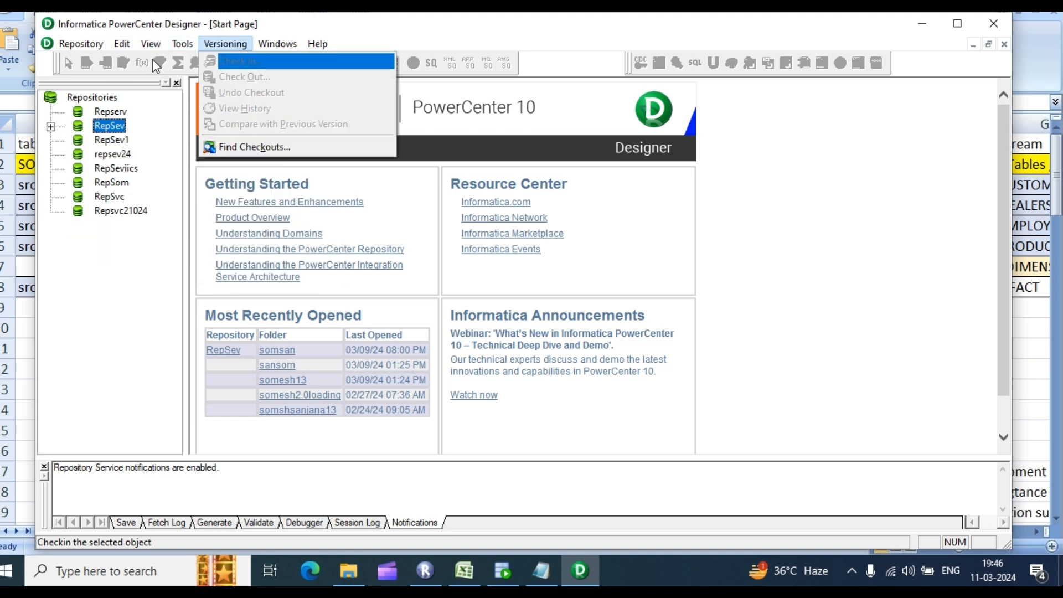
pyautogui.moveTo(123, 45)
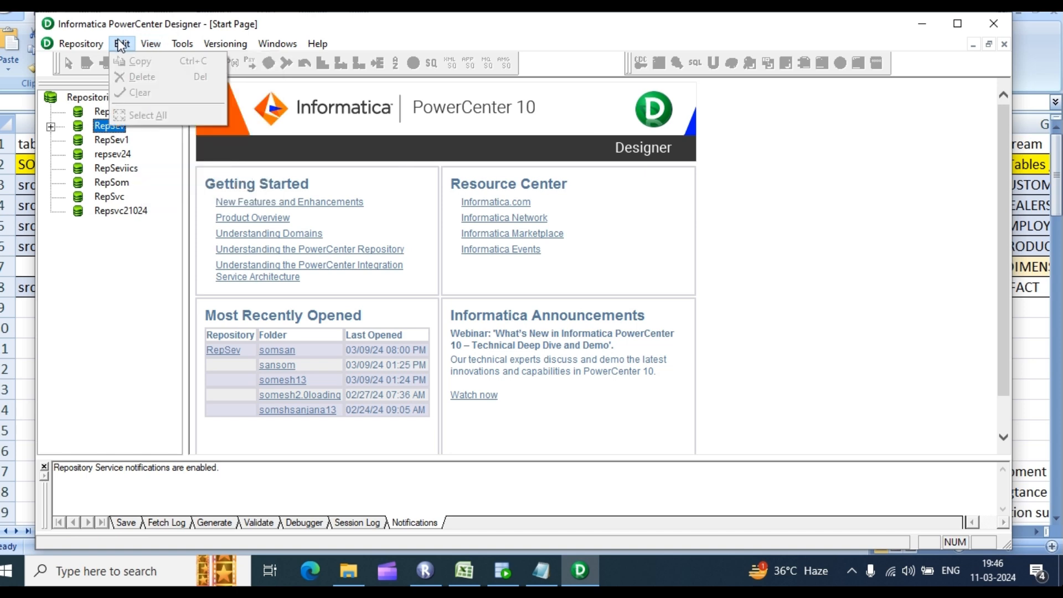
pyautogui.moveTo(69, 46)
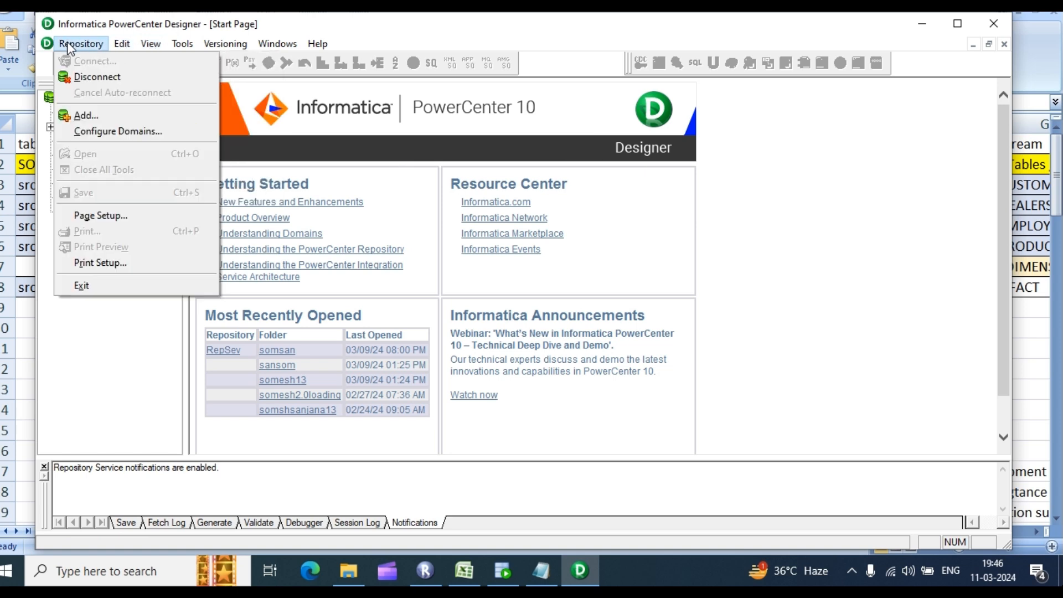
pyautogui.click(67, 304)
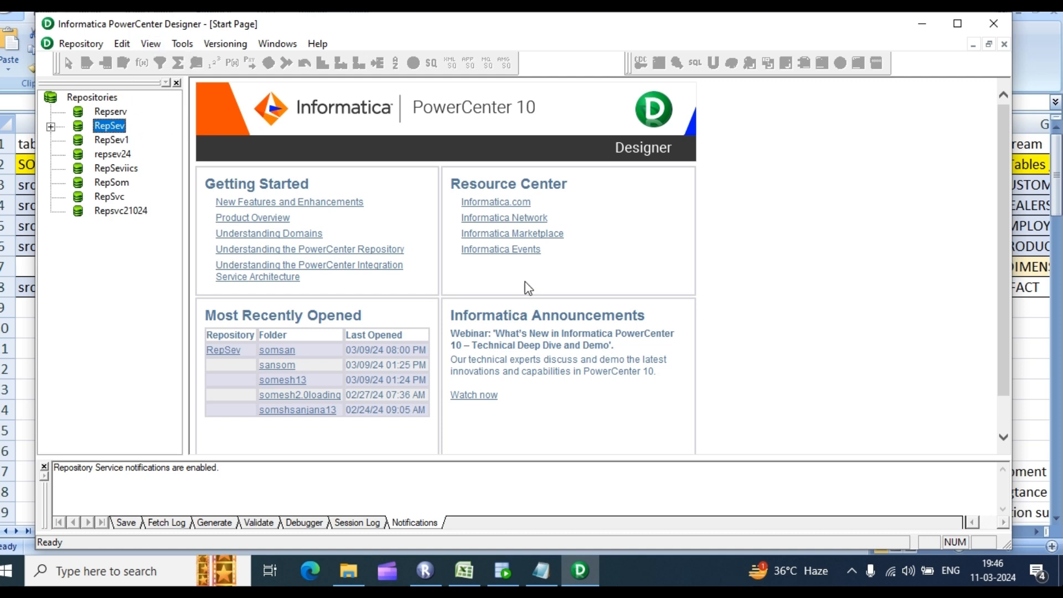
pyautogui.click(425, 571)
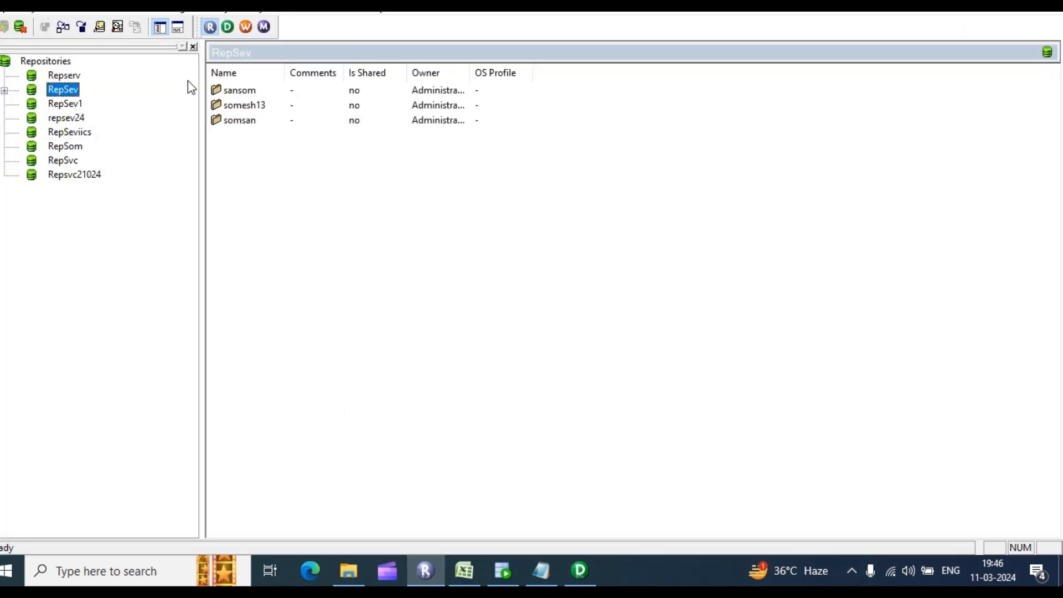
# Step: Create the folder mini_project_ecommerce in RepSev, acknowledge it, and expand RepSev to show it
pyautogui.click(117, 6)
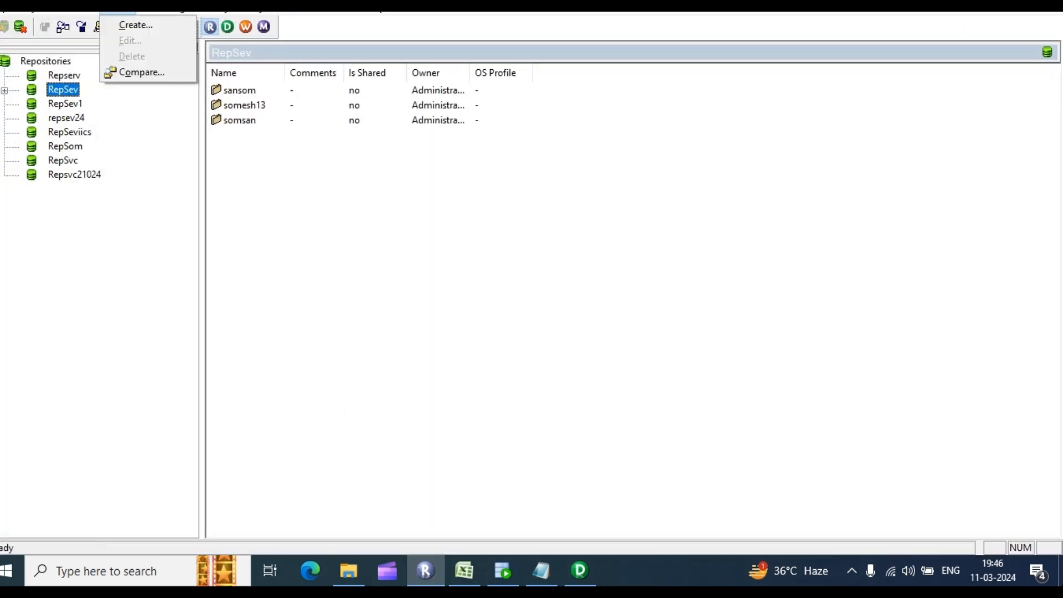
pyautogui.click(133, 25)
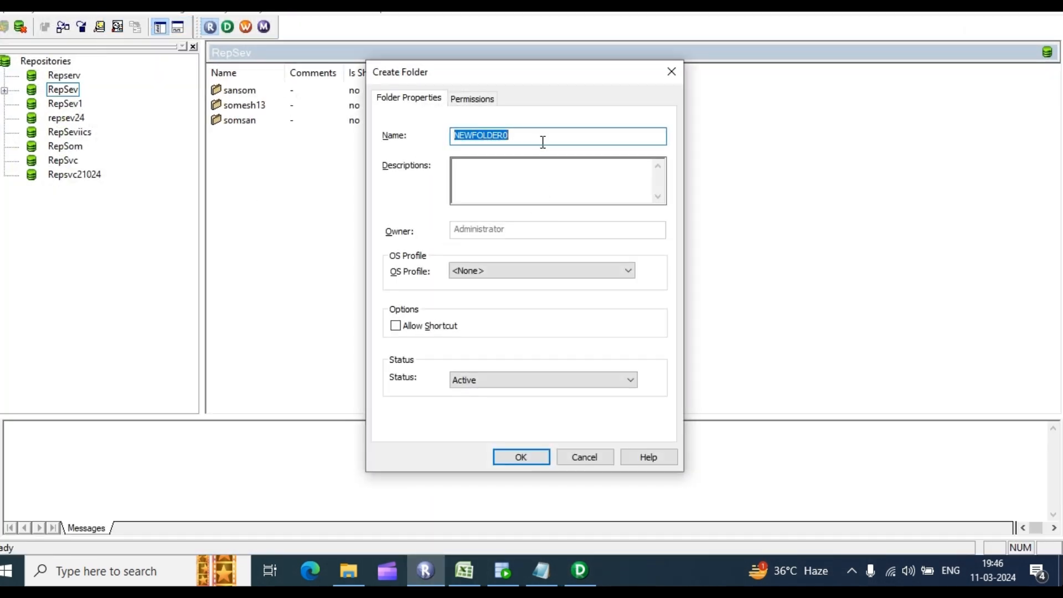
pyautogui.write('m')
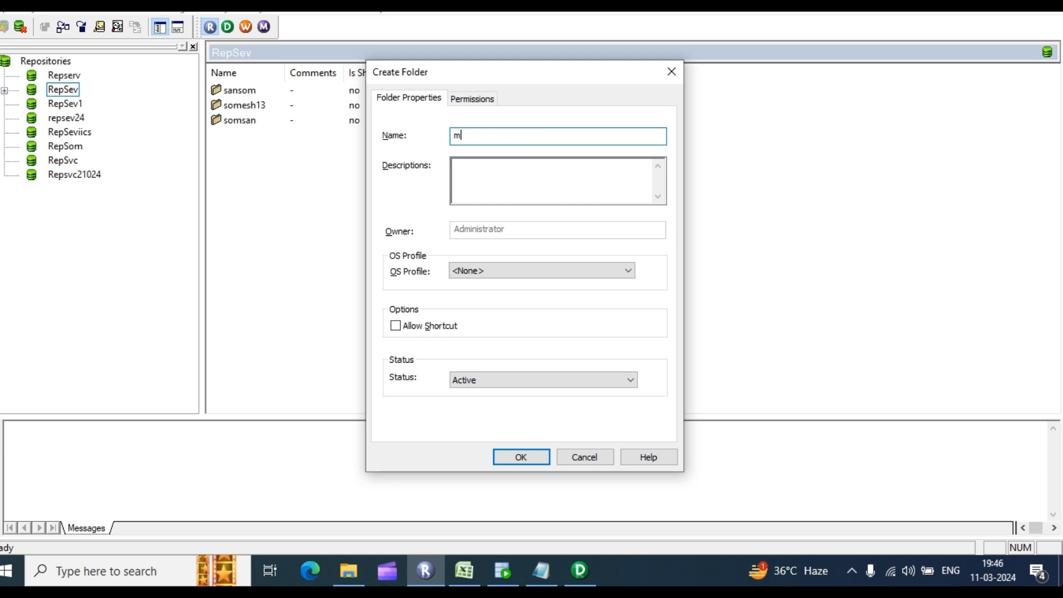
pyautogui.write('ini_project')
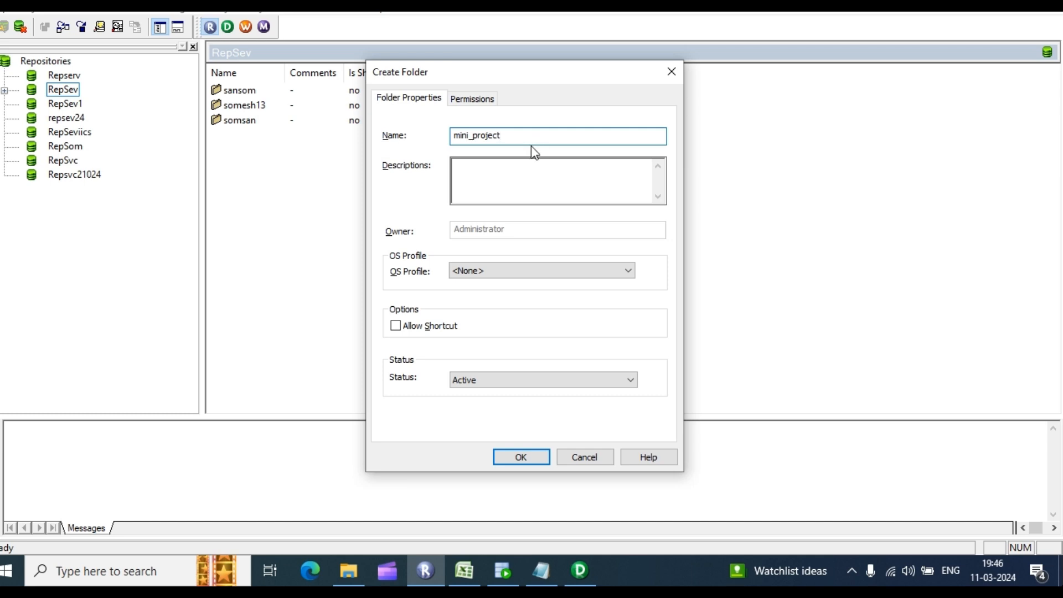
pyautogui.write('_ecommerce')
pyautogui.click(519, 457)
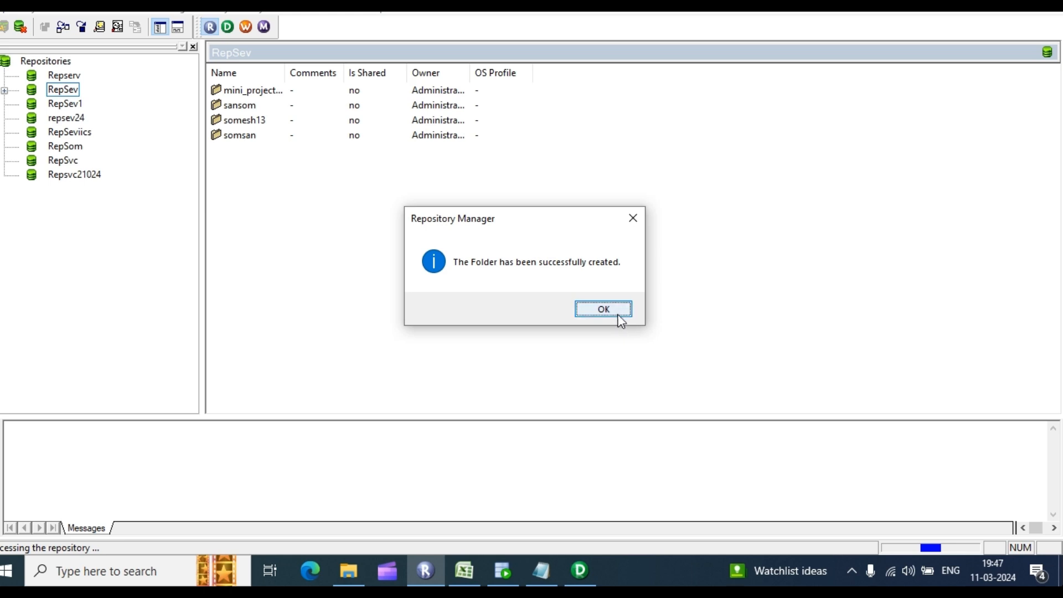
pyautogui.click(615, 313)
pyautogui.click(5, 90)
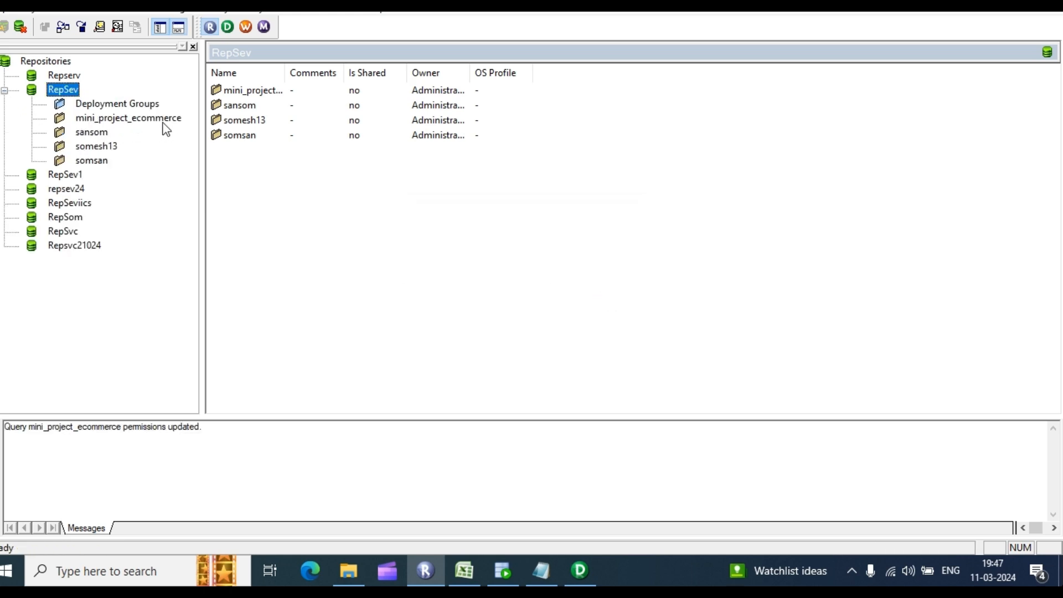
# Step: Disconnect and reconnect Designer to the RepSev repository with the password
pyautogui.click(581, 571)
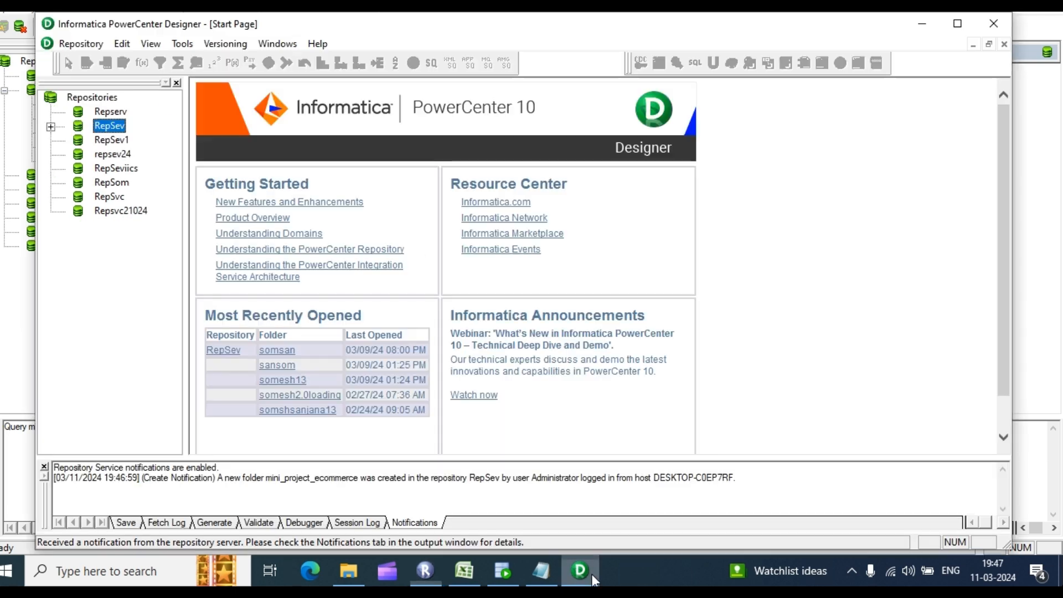
pyautogui.click(50, 127)
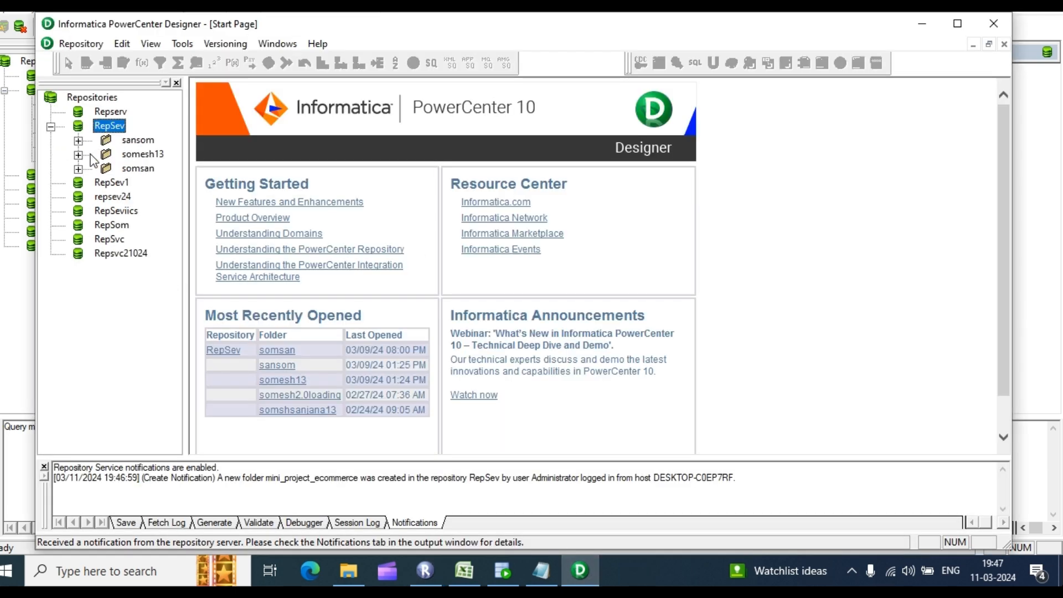
pyautogui.rightClick(97, 127)
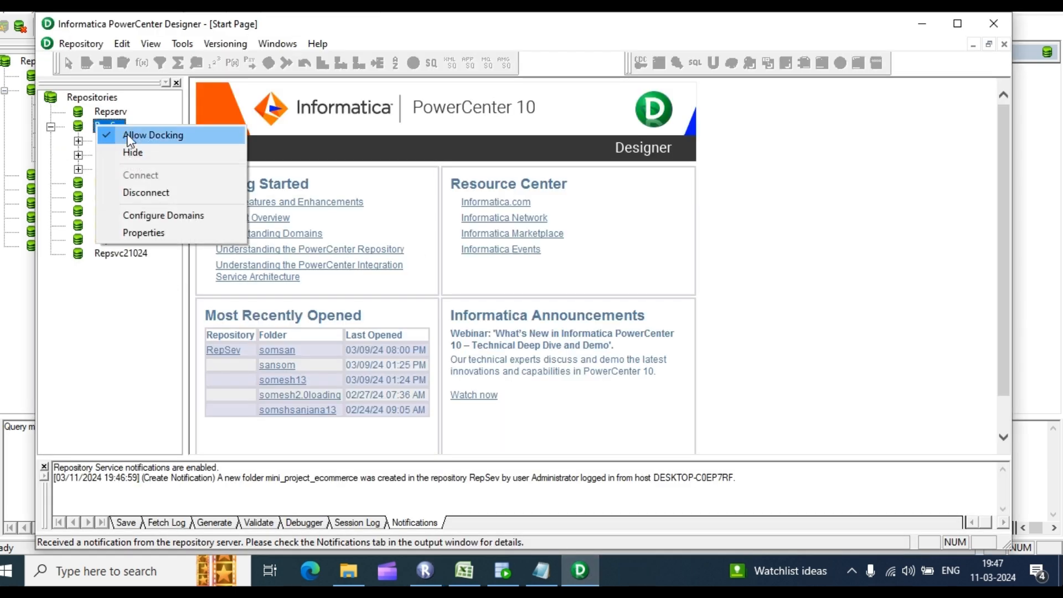
pyautogui.click(148, 192)
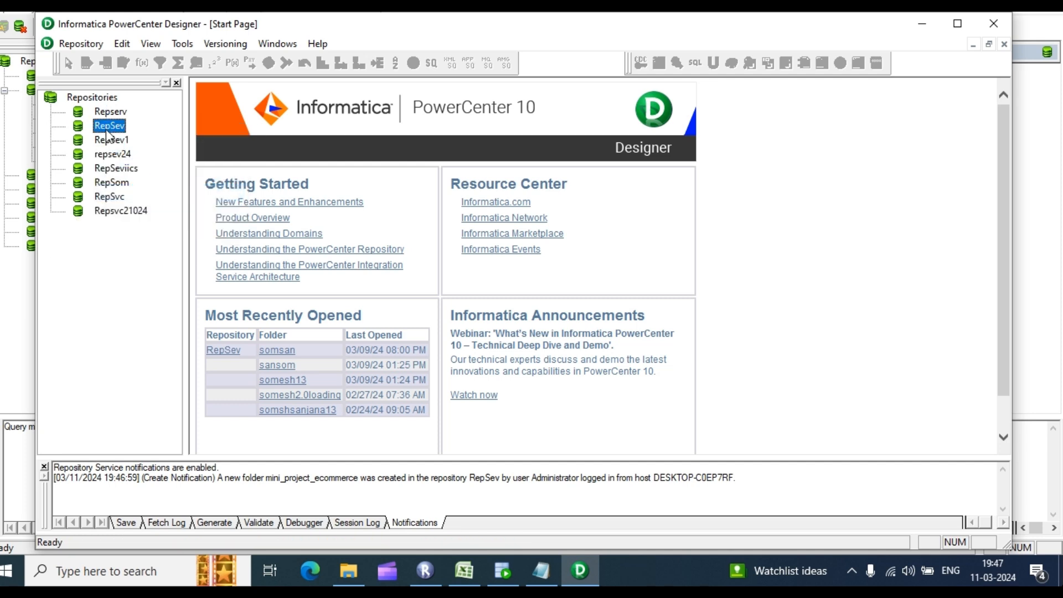
pyautogui.rightClick(105, 129)
pyautogui.click(154, 181)
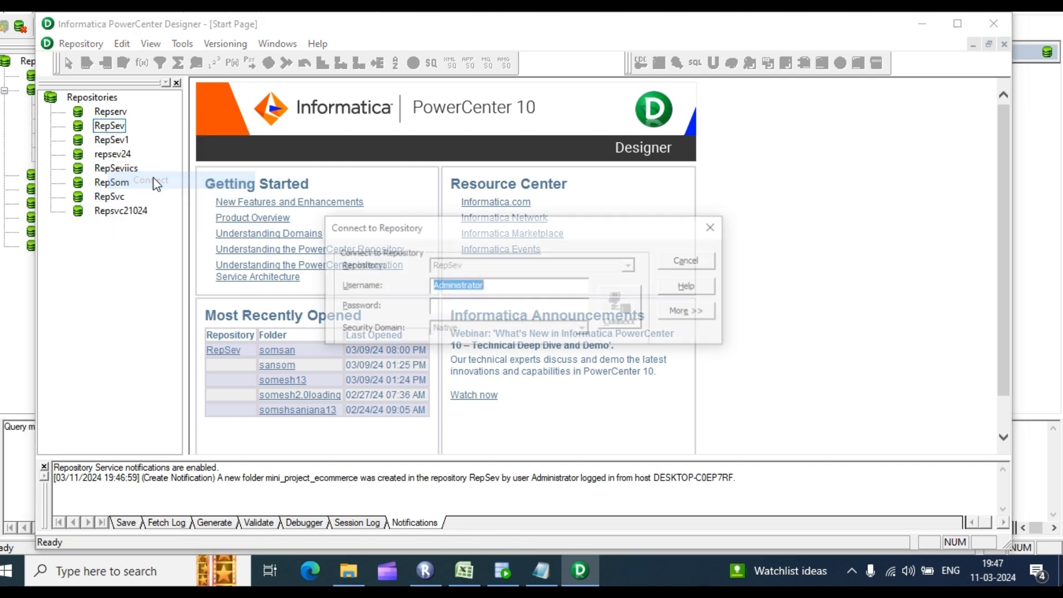
pyautogui.click(453, 308)
pyautogui.write('****')
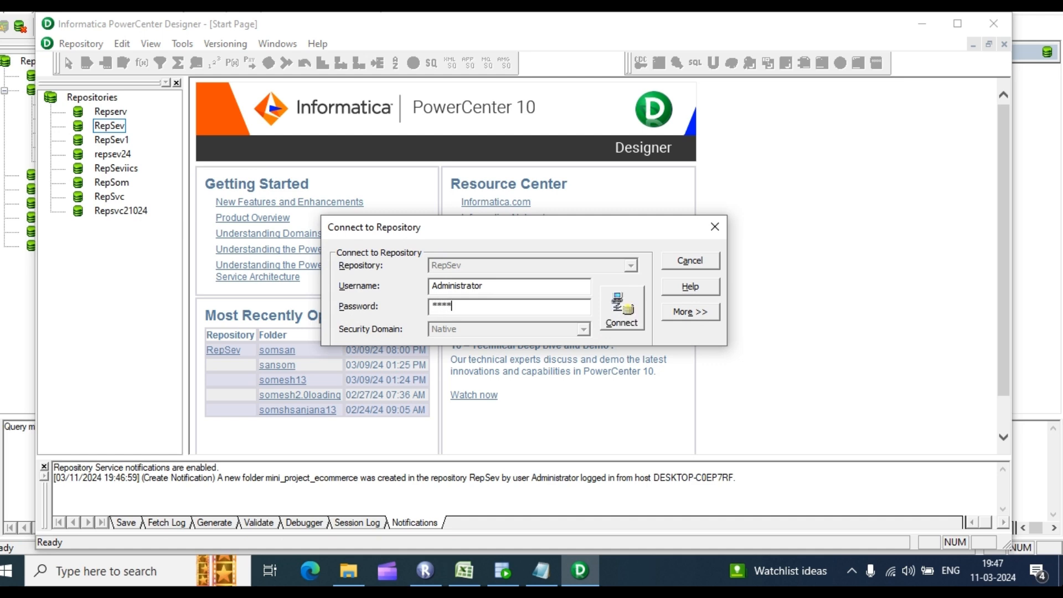
pyautogui.write('*')
pyautogui.press('Return')
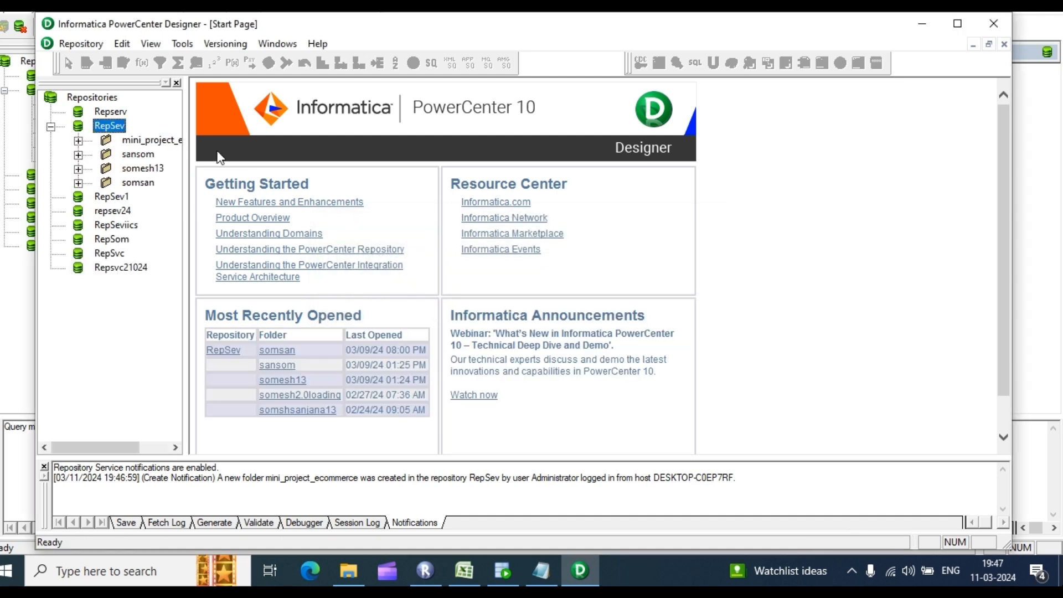
# Step: Open mini_project_ecommerce, maximize Designer, select its Sources folder, and switch to Source Analyzer
pyautogui.click(79, 141)
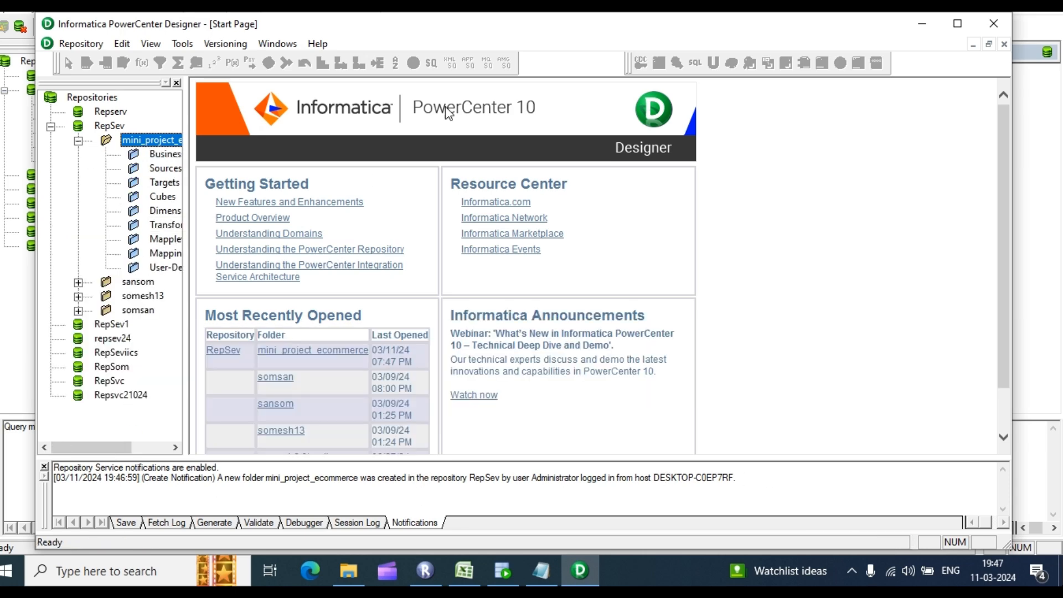
pyautogui.click(958, 23)
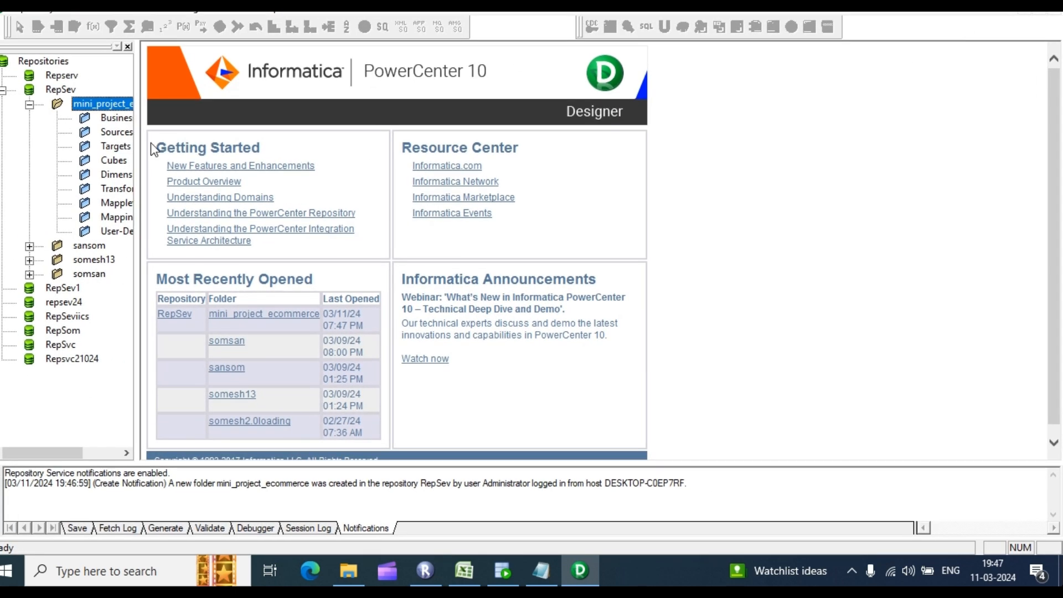
pyautogui.moveTo(136, 118); pyautogui.dragTo(207, 118)
pyautogui.click(118, 133)
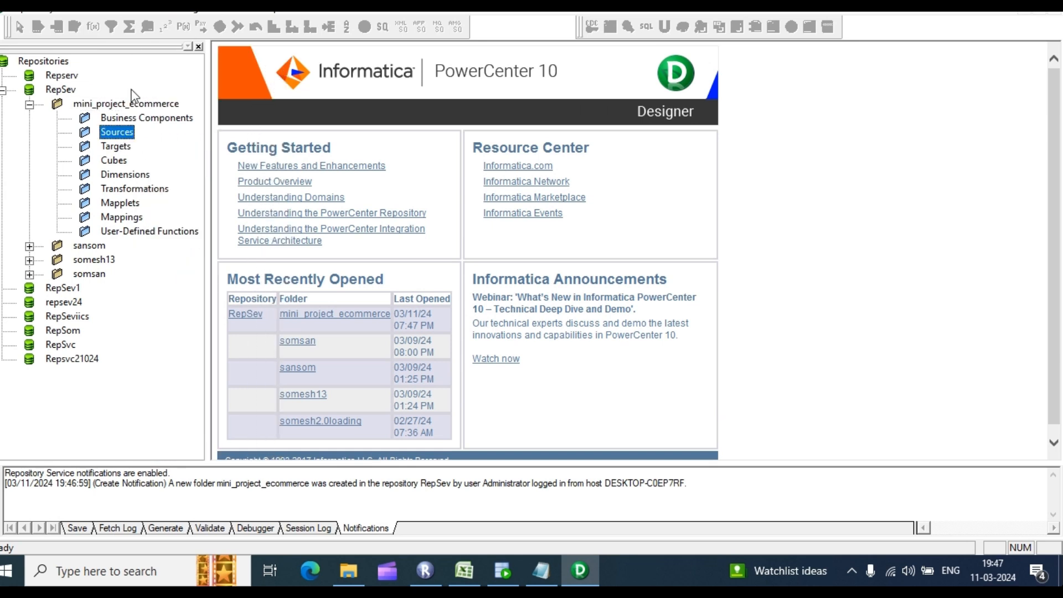
pyautogui.click(134, 9)
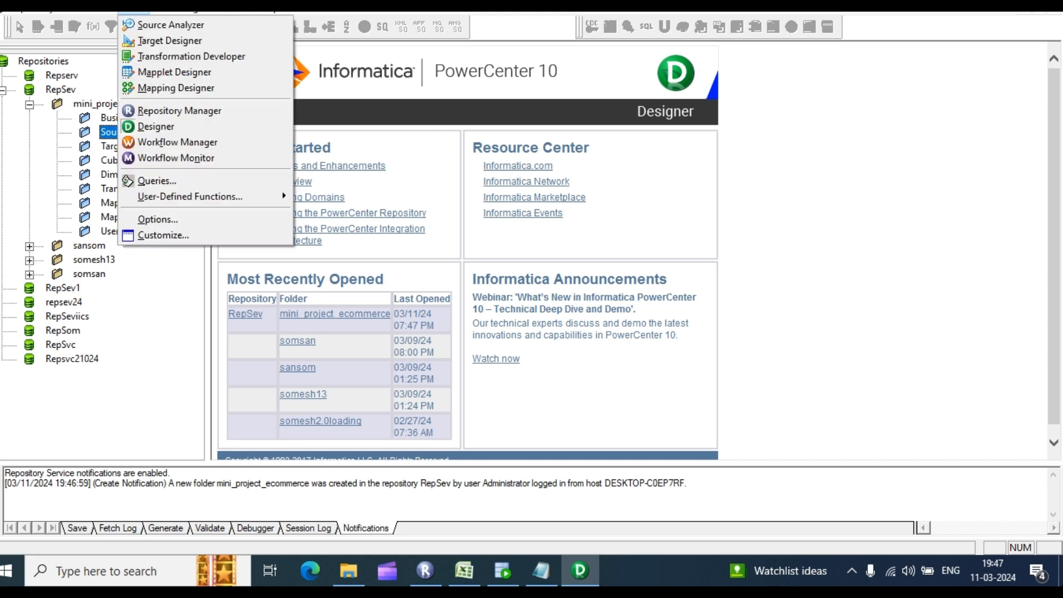
pyautogui.click(155, 25)
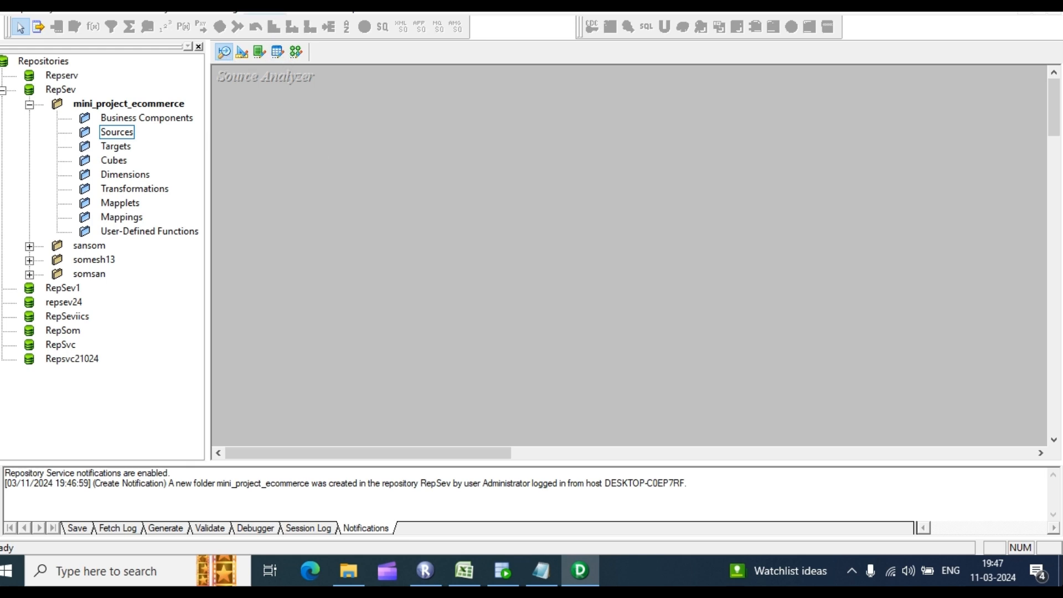
pyautogui.click(265, 6)
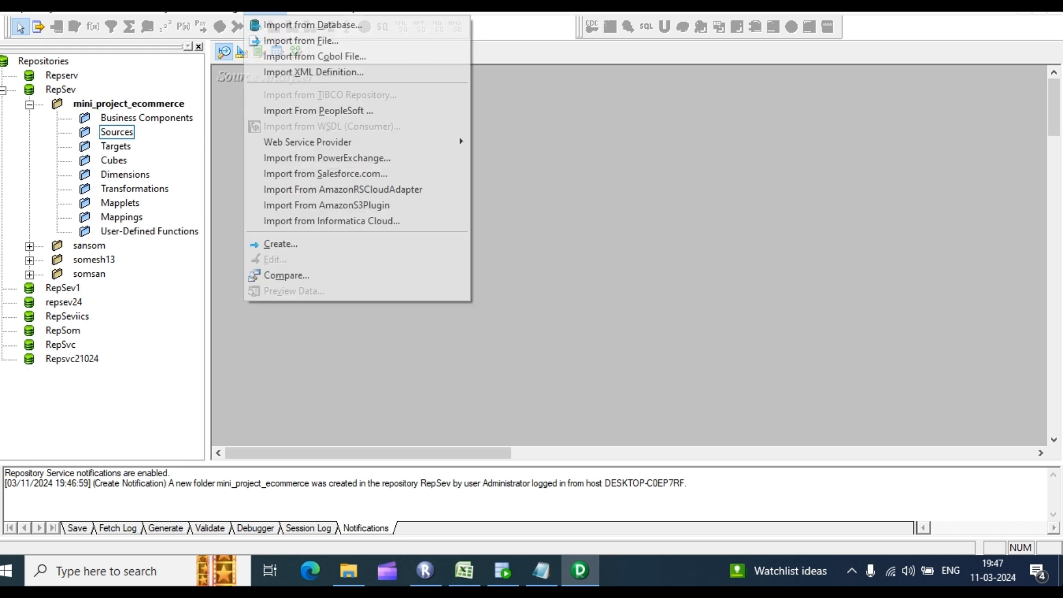
# Step: Connect the database import to ODBC_OT_SRC_DEV24 as user OT_TGSRC_DEV
pyautogui.click(300, 26)
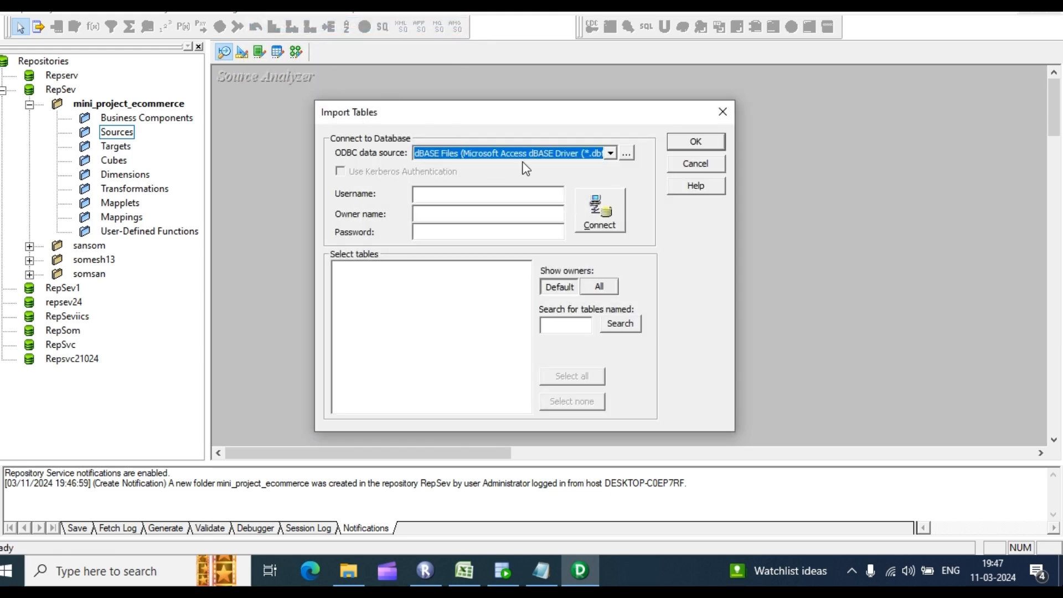
pyautogui.click(627, 152)
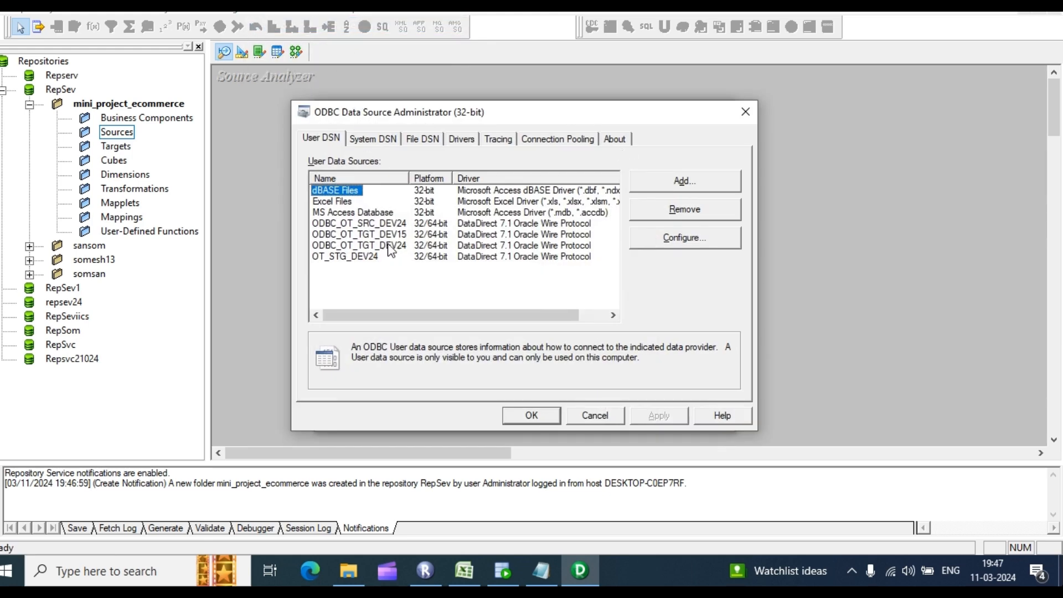
pyautogui.click(372, 224)
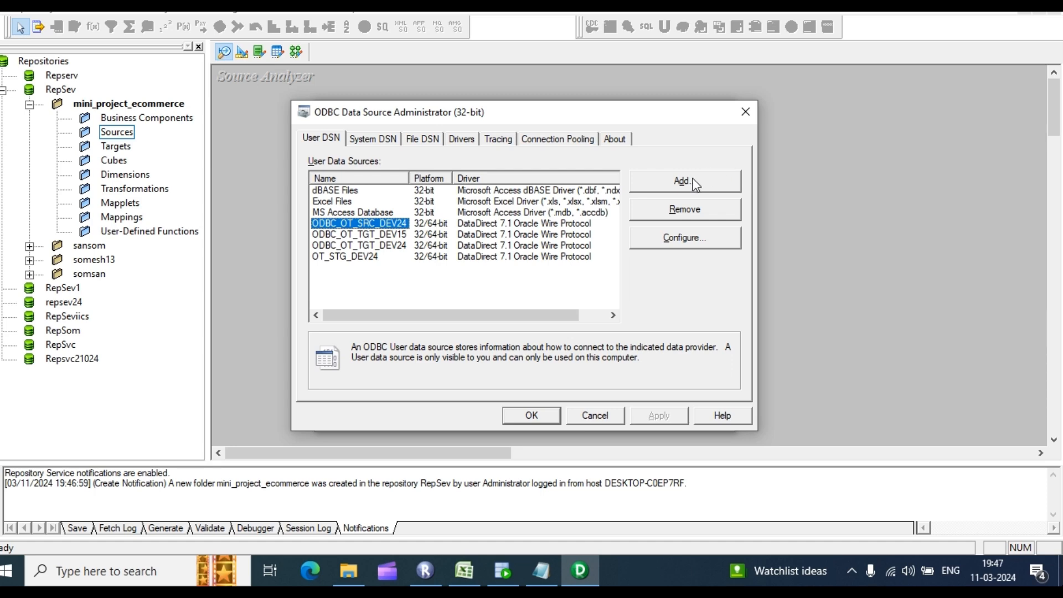
pyautogui.click(530, 417)
pyautogui.click(605, 154)
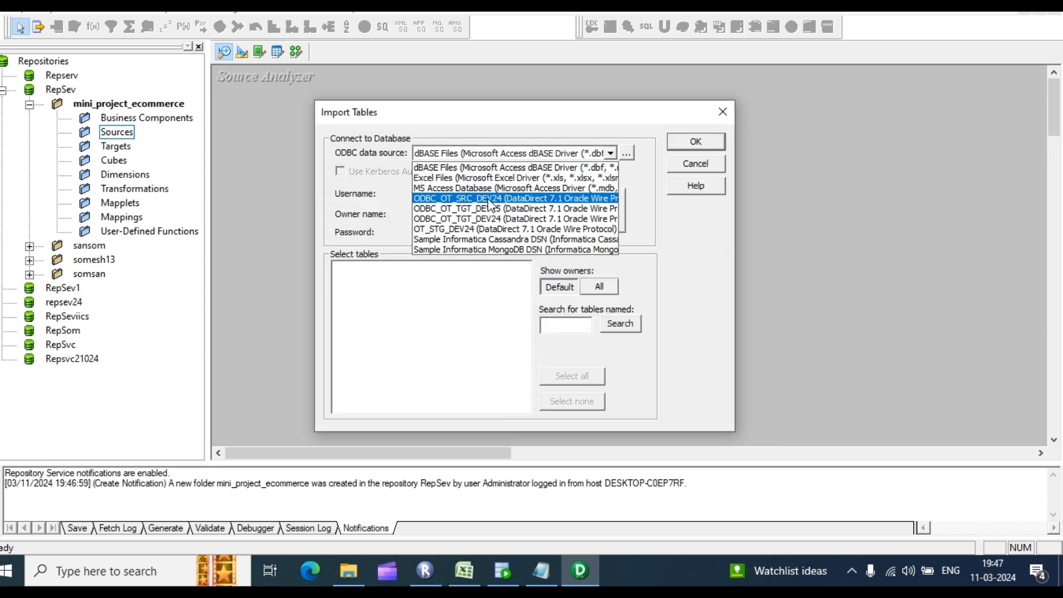
pyautogui.click(469, 200)
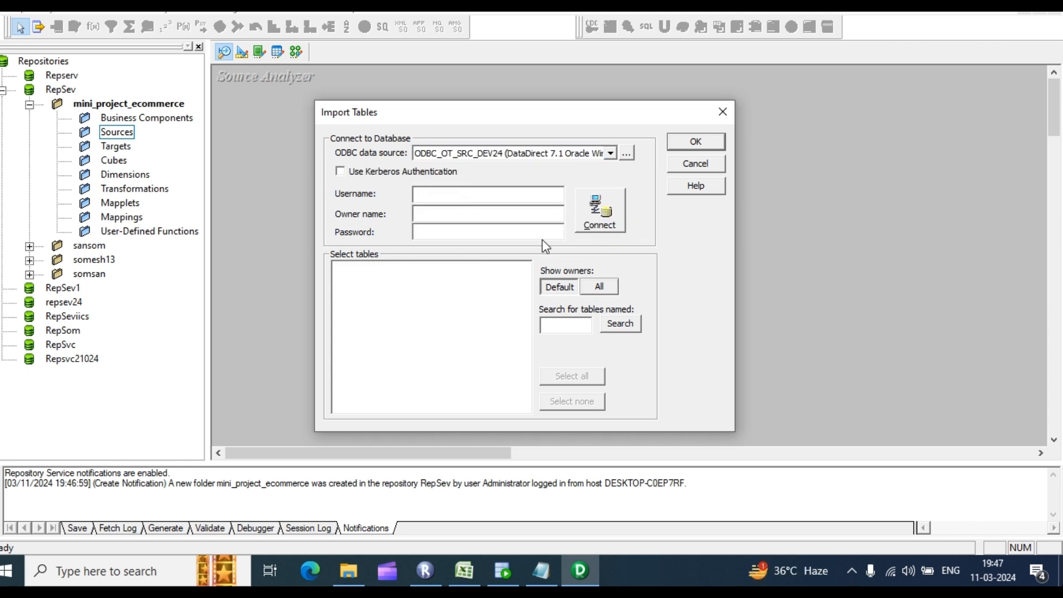
pyautogui.write('OT')
pyautogui.write('_TG')
pyautogui.write('SRC')
pyautogui.write('_DEV24')
pyautogui.press('Tab')
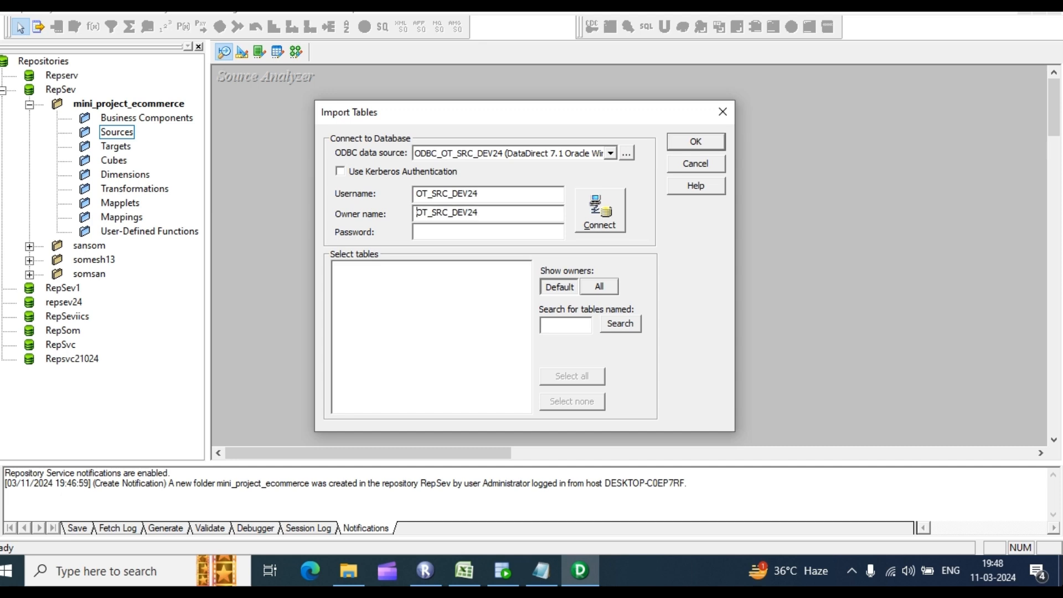
pyautogui.press('Tab')
pyautogui.write('*****')
pyautogui.click(596, 206)
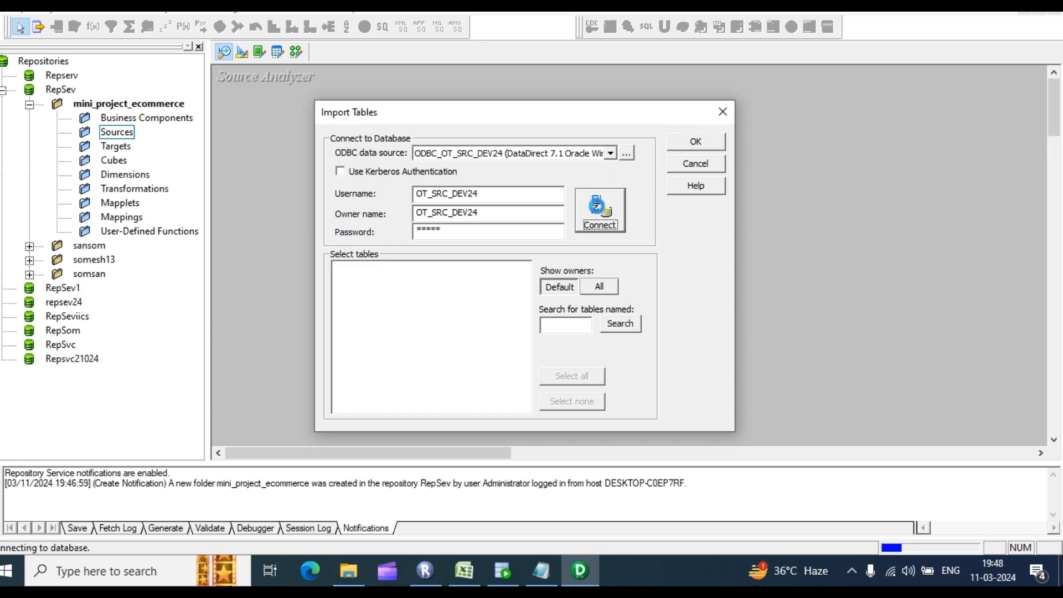
# Step: Select SRC_CUSTOMERS through SRC_SALES_TRANSACTION and import them as source definitions
pyautogui.click(352, 281)
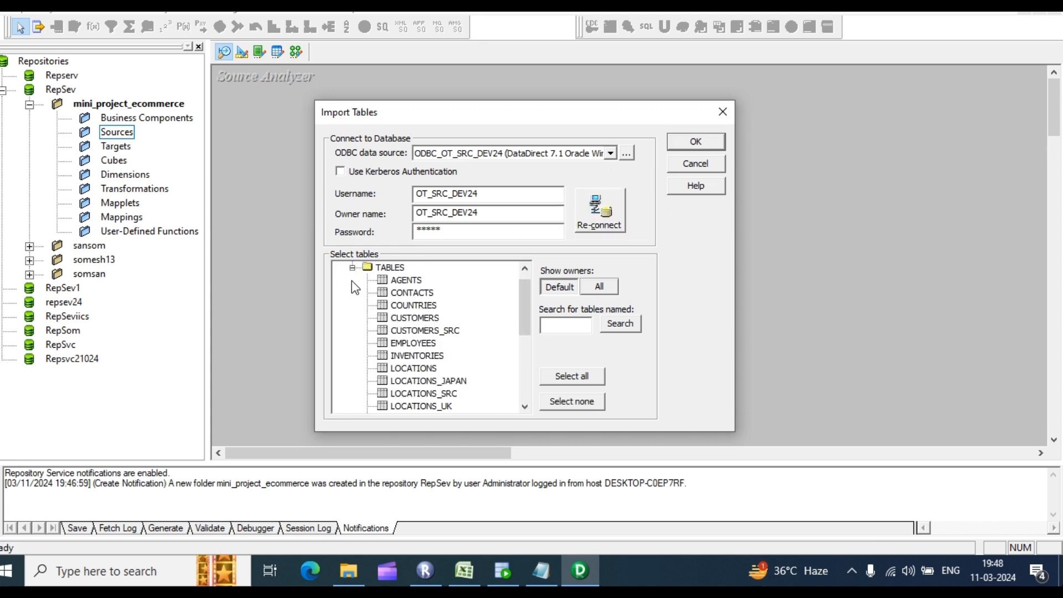
pyautogui.scroll(-3, 461, 346)
pyautogui.scroll(1, 461, 348)
pyautogui.click(431, 295)
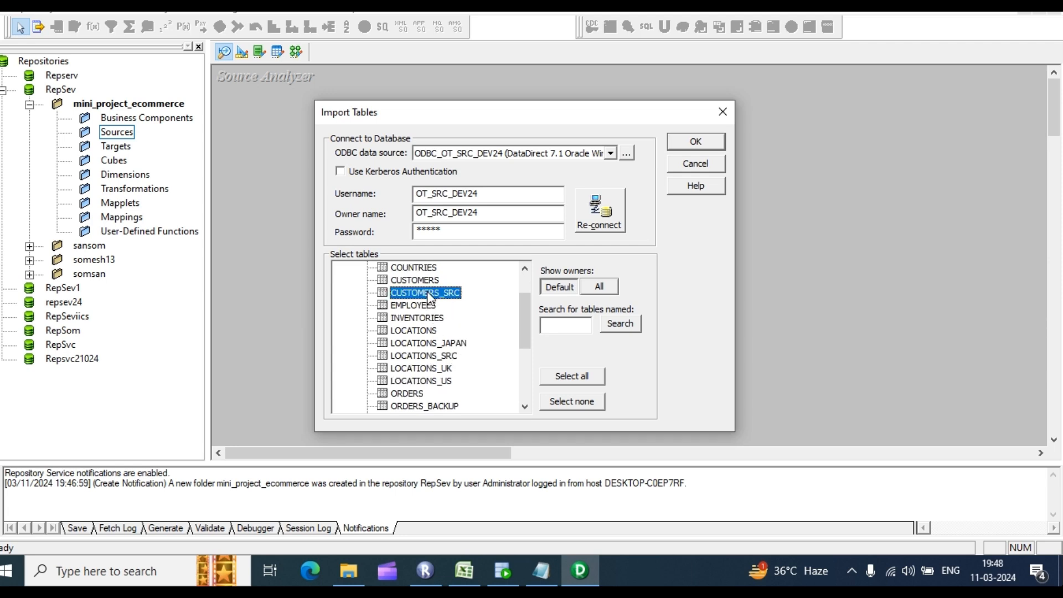
pyautogui.scroll(-1, 462, 338)
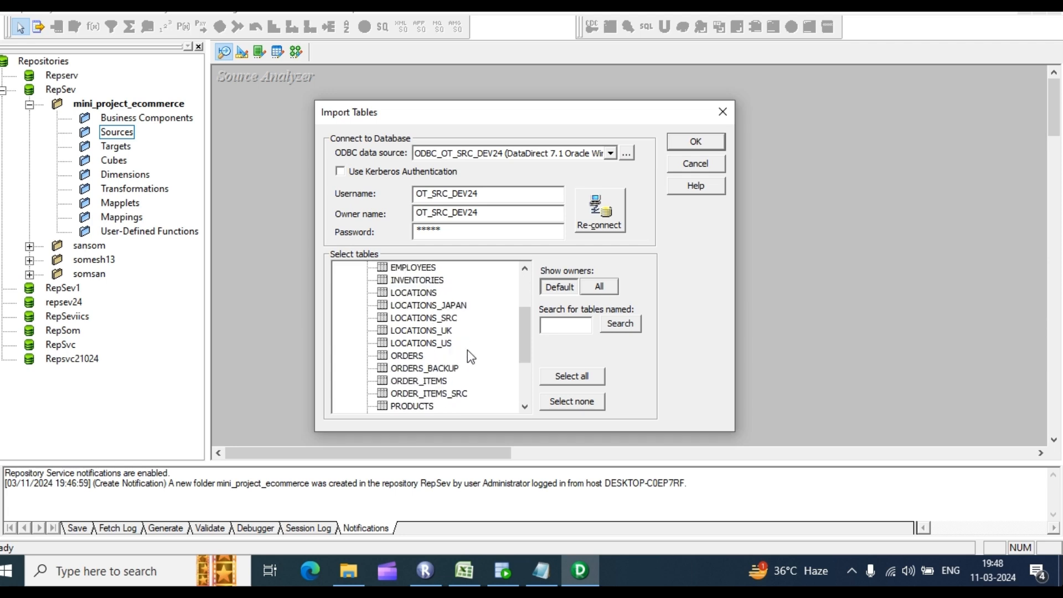
pyautogui.click(443, 320)
pyautogui.scroll(-1, 452, 384)
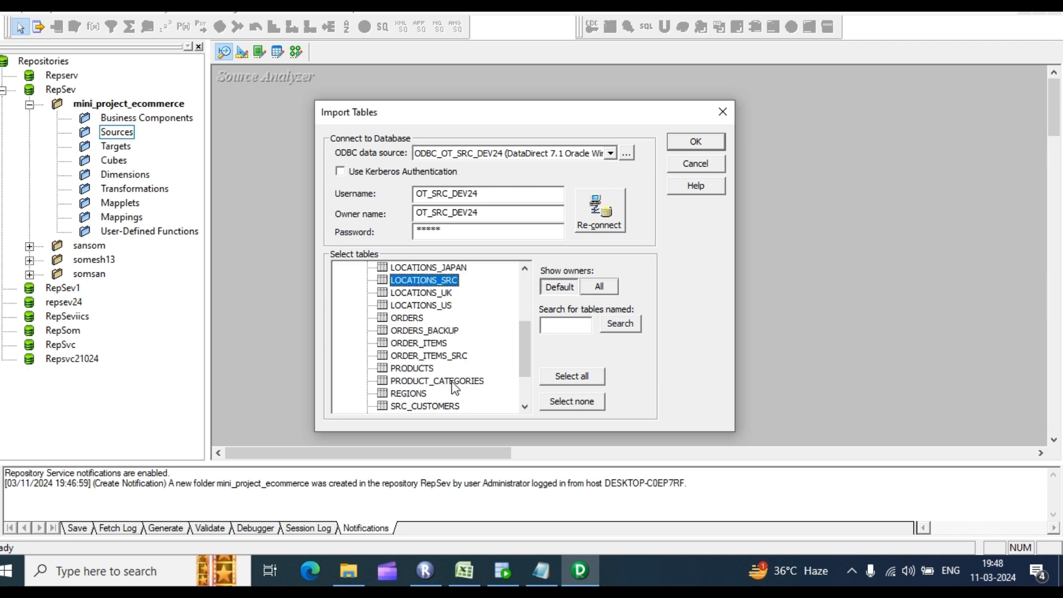
pyautogui.keyDown('ctrl'); pyautogui.click(468, 356); pyautogui.keyUp('ctrl')
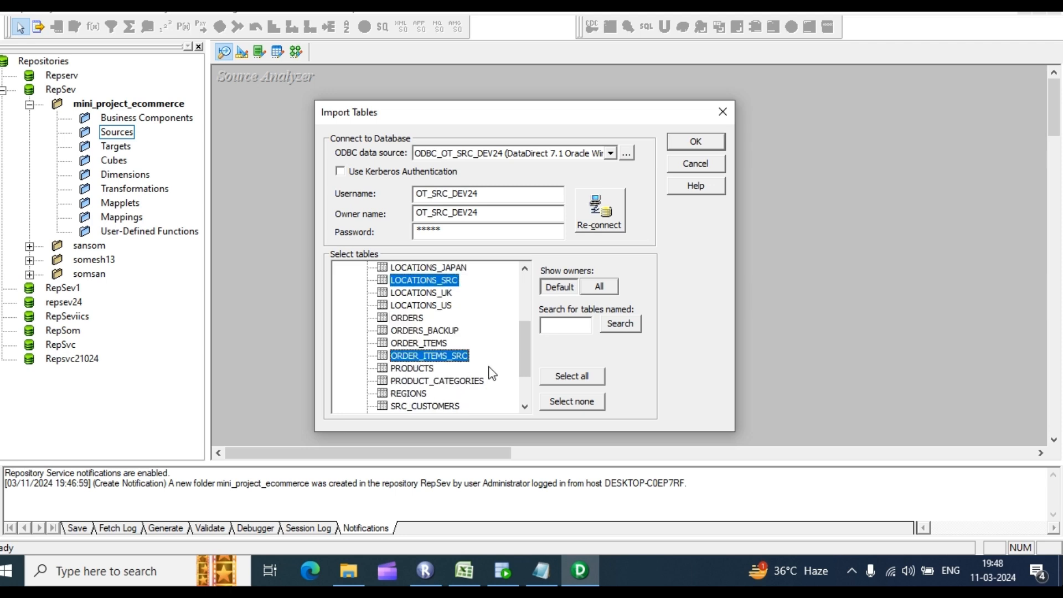
pyautogui.scroll(-2, 492, 374)
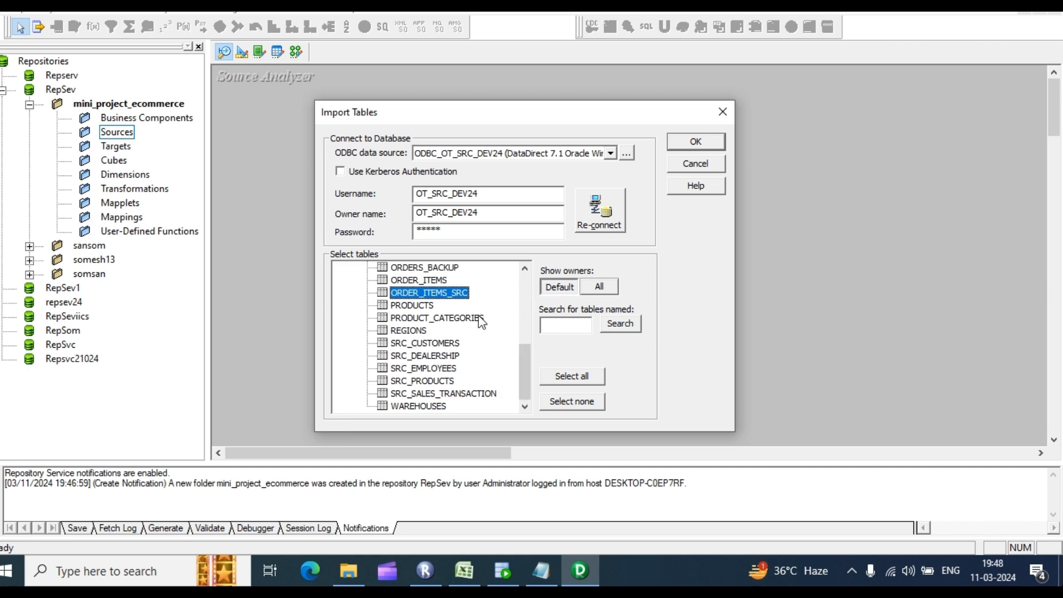
pyautogui.click(424, 318)
pyautogui.click(424, 357)
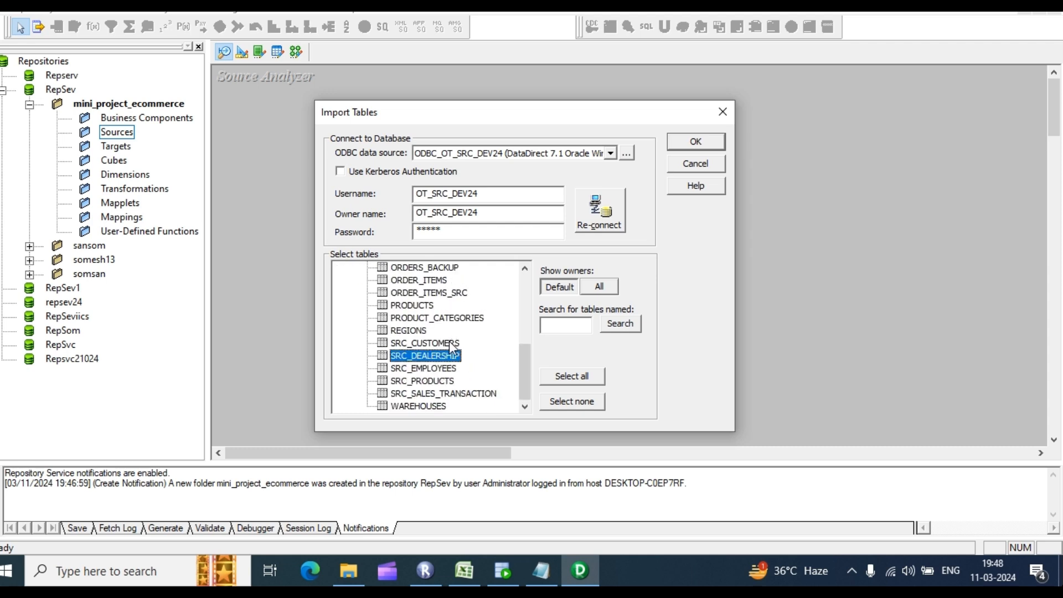
pyautogui.click(420, 345)
pyautogui.keyDown('shift'); pyautogui.click(433, 393); pyautogui.keyUp('shift')
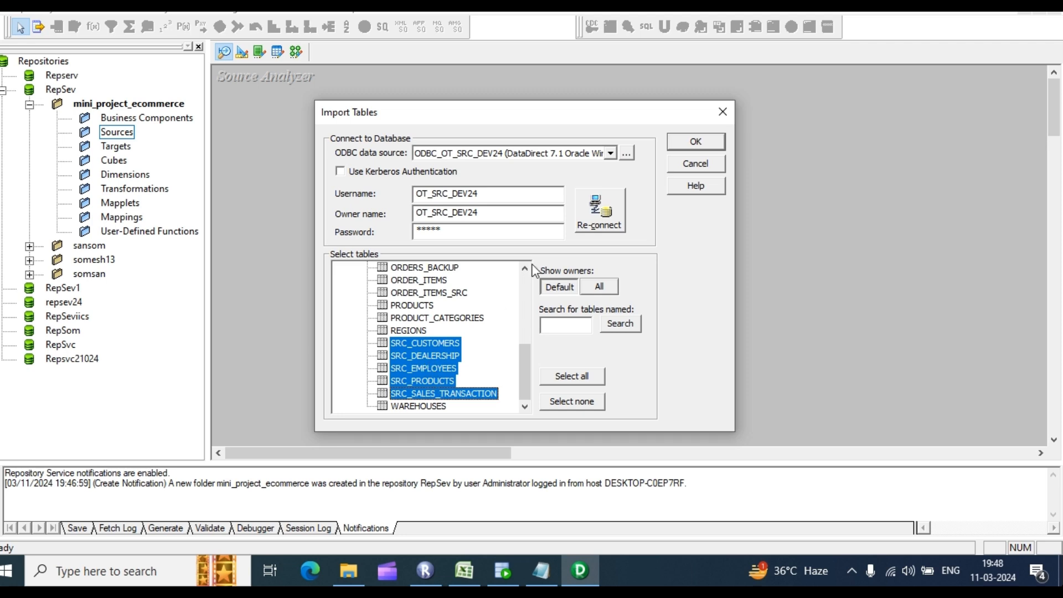
pyautogui.click(709, 143)
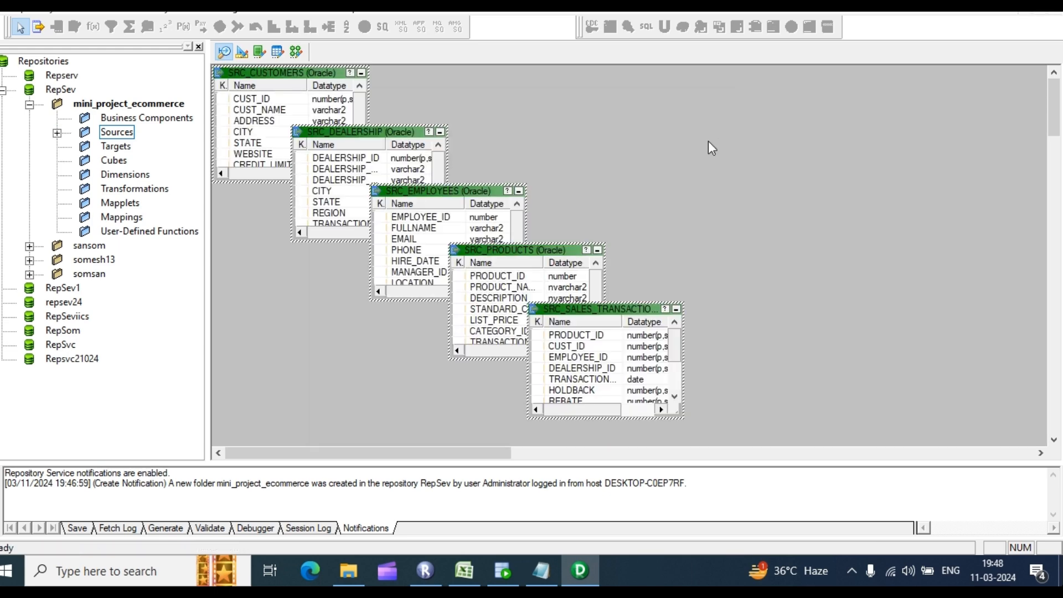
# Step: In Target Designer, start a database import and try the ODBC_OT_TGT_DEV15 data source
pyautogui.click(242, 53)
pyautogui.click(271, 7)
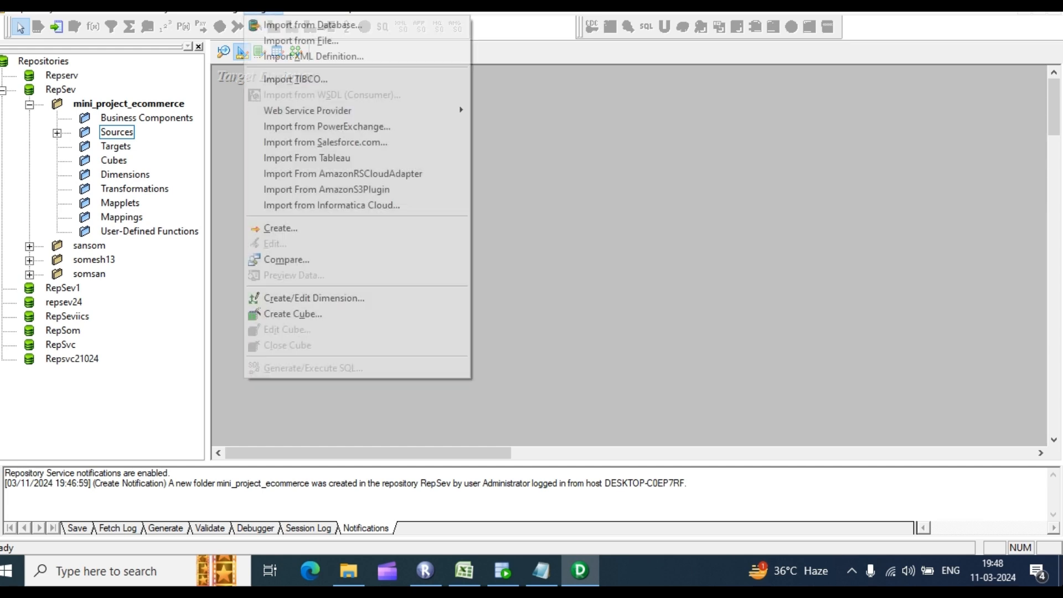
pyautogui.click(287, 26)
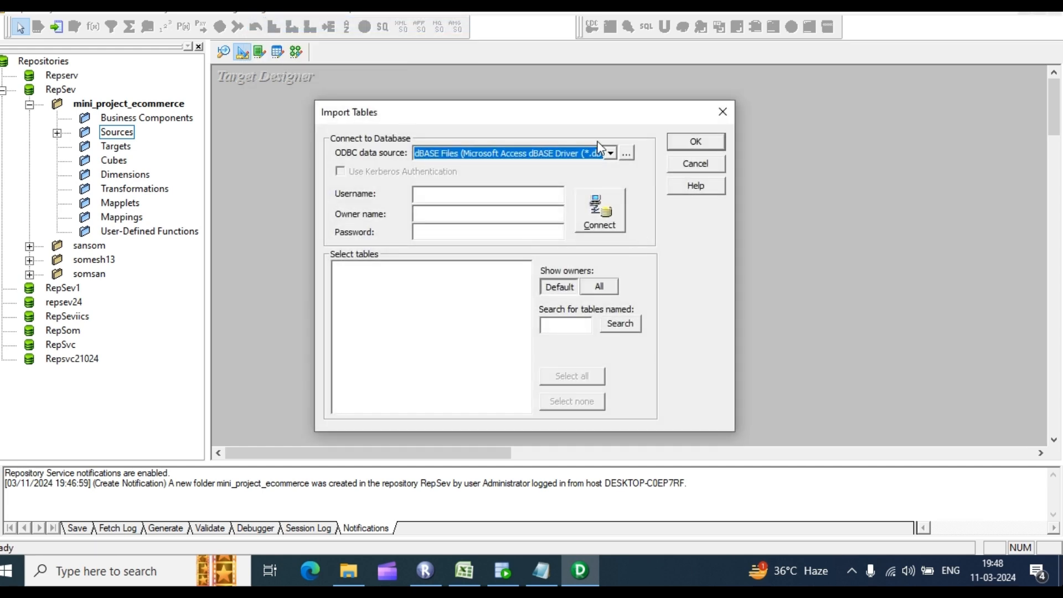
pyautogui.click(610, 154)
pyautogui.click(486, 206)
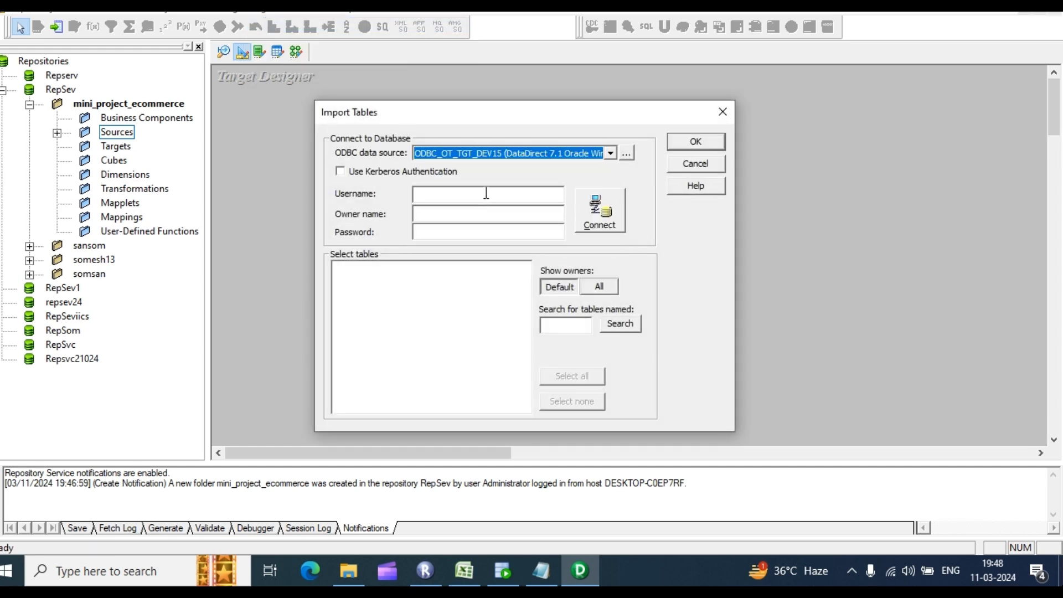
pyautogui.click(486, 193)
pyautogui.write('OT+_')
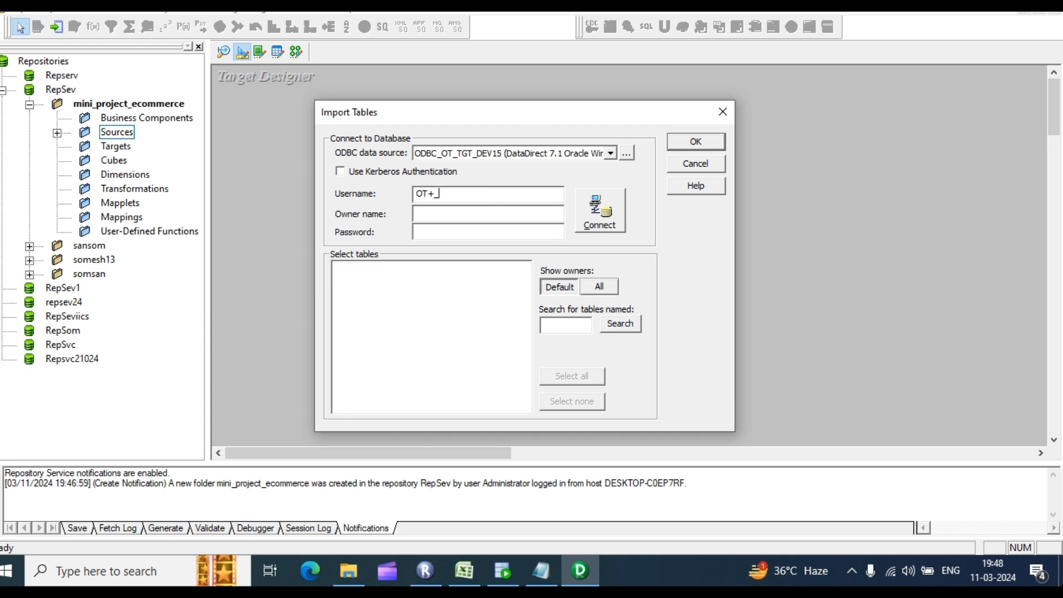
pyautogui.press('XF86AudioLowerVolume')
pyautogui.press('XF86AudioLowerVolume')
pyautogui.press('XF86AudioLowerVolume')
pyautogui.press('XF86AudioLowerVolume')
pyautogui.press('XF86AudioLowerVolume')
pyautogui.press('XF86AudioLowerVolume')
pyautogui.press('XF86AudioLowerVolume')
pyautogui.press('XF86AudioLowerVolume')
pyautogui.press('XF86AudioLowerVolume')
pyautogui.press('XF86AudioLowerVolume')
pyautogui.write('GT')
pyautogui.press('BackSpace')
pyautogui.press('BackSpace')
pyautogui.press('BackSpace')
# Step: Connect to OT_STG_DEV24 with username OT_STG_DEV24 and its password
pyautogui.click(611, 153)
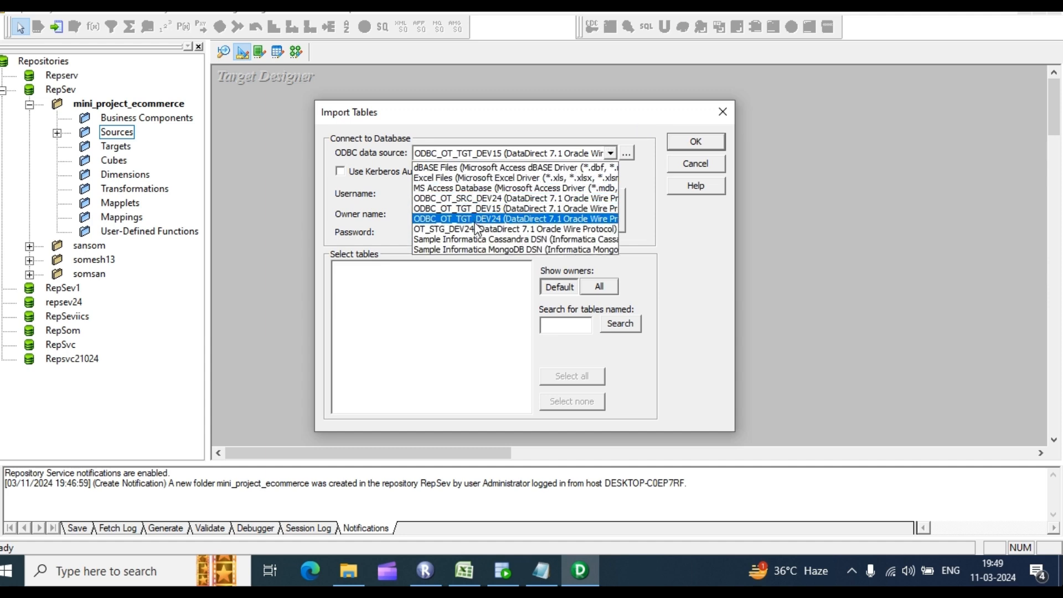
pyautogui.click(476, 228)
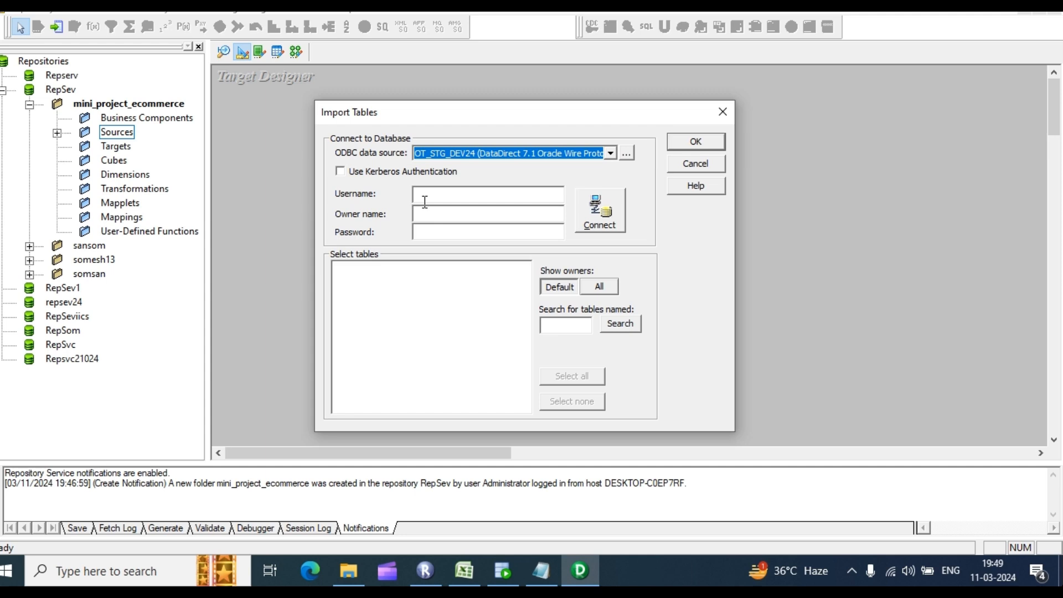
pyautogui.click(432, 194)
pyautogui.write('OT')
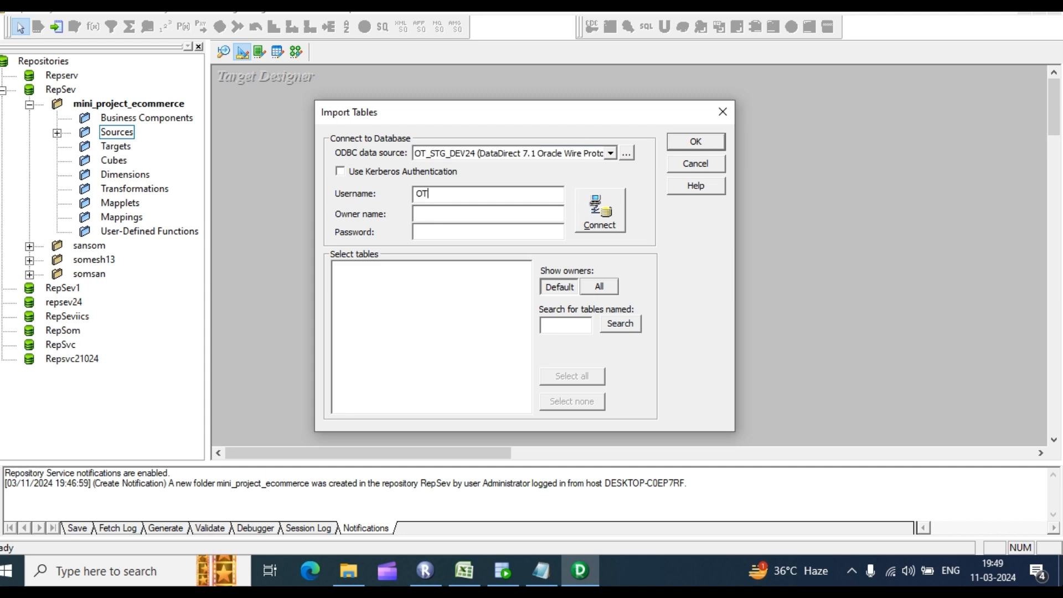
pyautogui.write('_STG_DEV24')
pyautogui.click(438, 213)
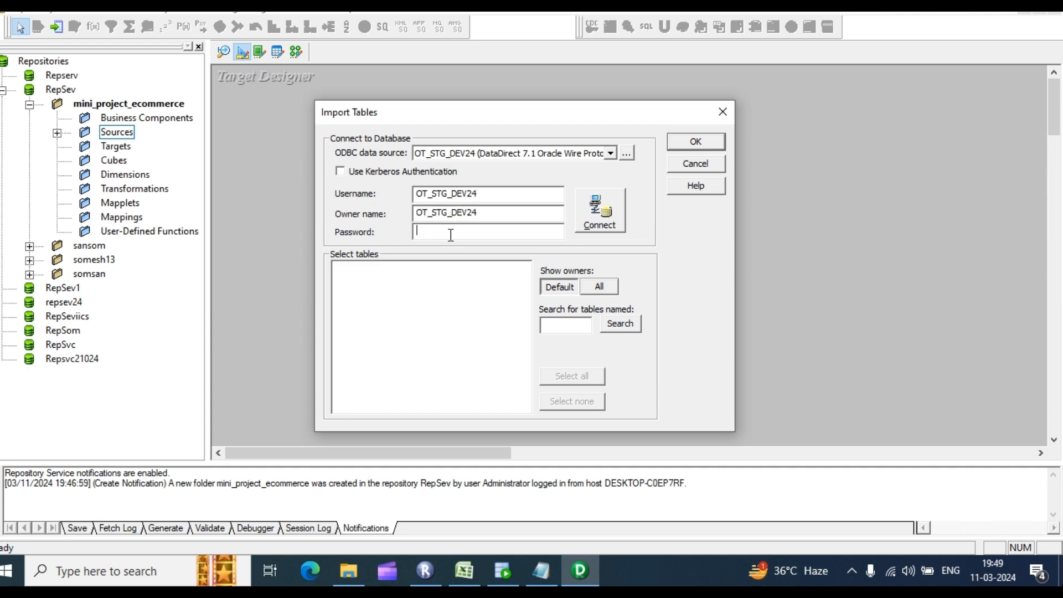
pyautogui.click(450, 235)
pyautogui.write('*****')
pyautogui.press('Return')
# Step: Select STG_CUSTOMERS, STG_DEALERSHIP, STG_EMPLOYEES, STG_PRODUCTS, STG_SALES_TRANSACTION and import them
pyautogui.click(337, 268)
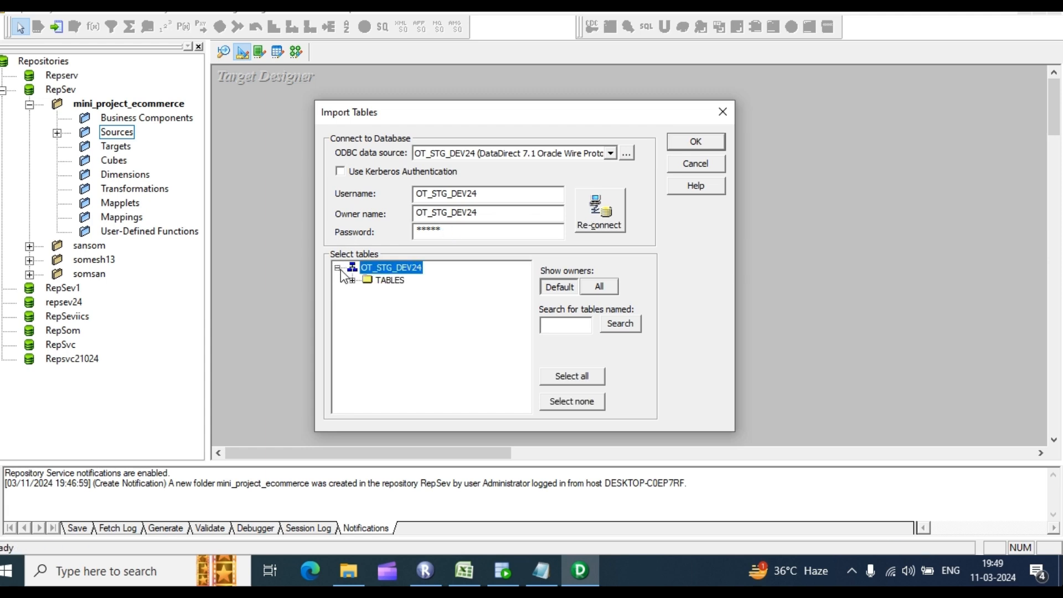
pyautogui.click(352, 280)
pyautogui.click(441, 295)
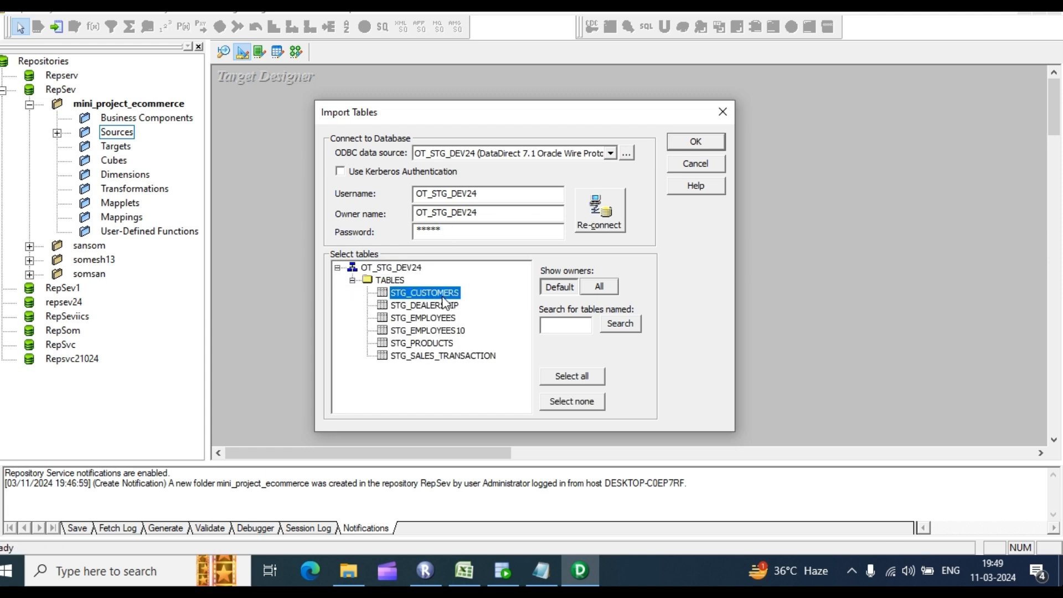
pyautogui.keyDown('shift'); pyautogui.click(433, 356); pyautogui.keyUp('shift')
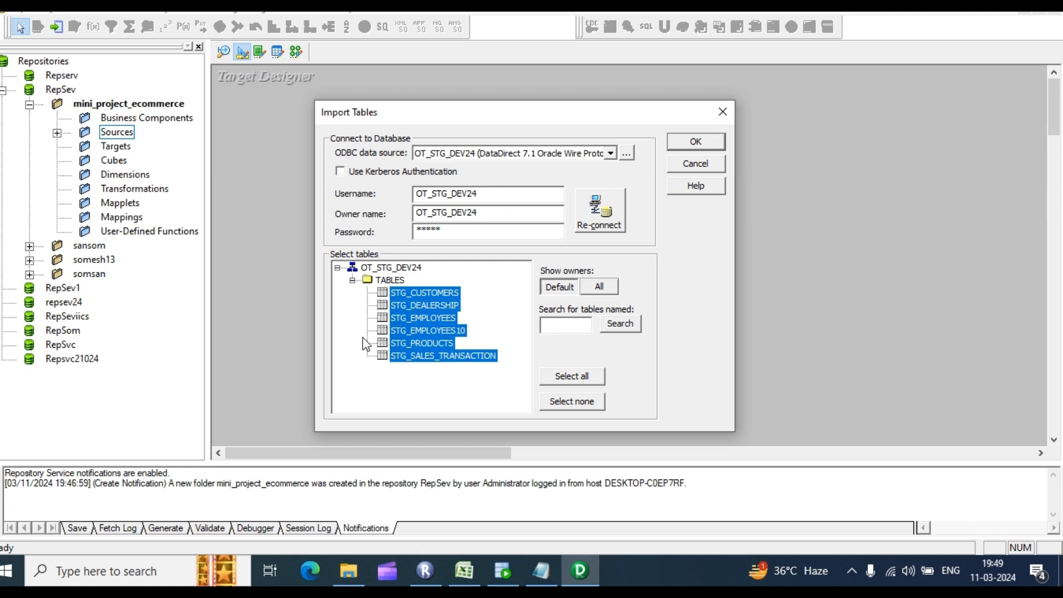
pyautogui.click(424, 293)
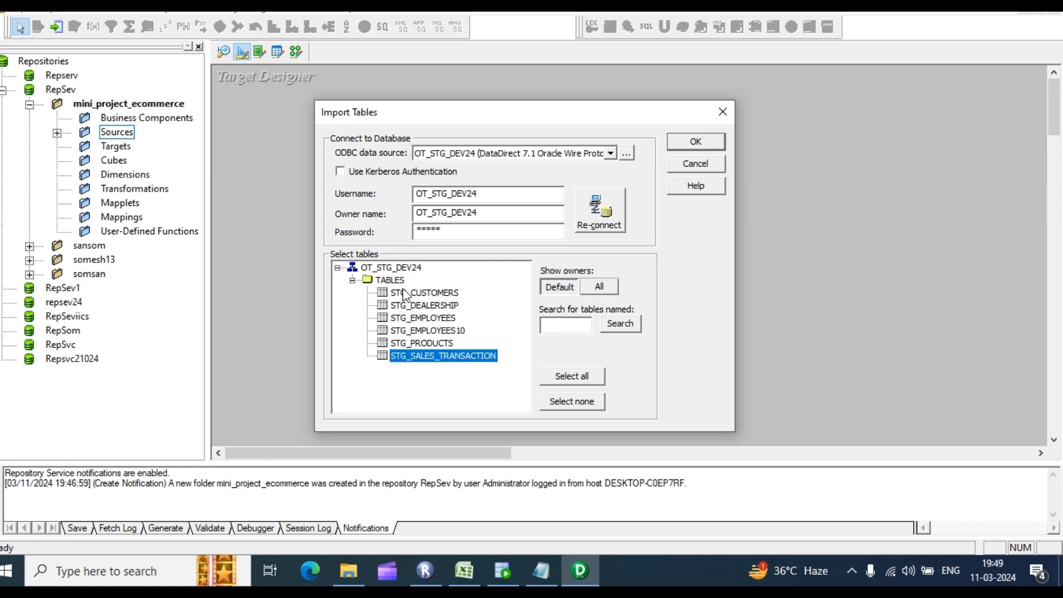
pyautogui.click(442, 331)
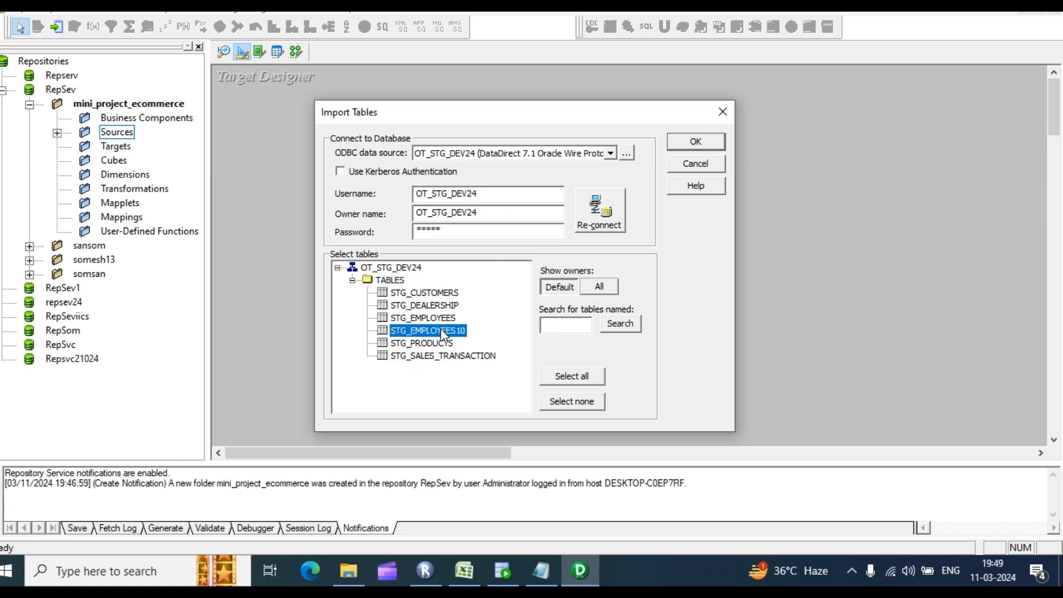
pyautogui.click(430, 293)
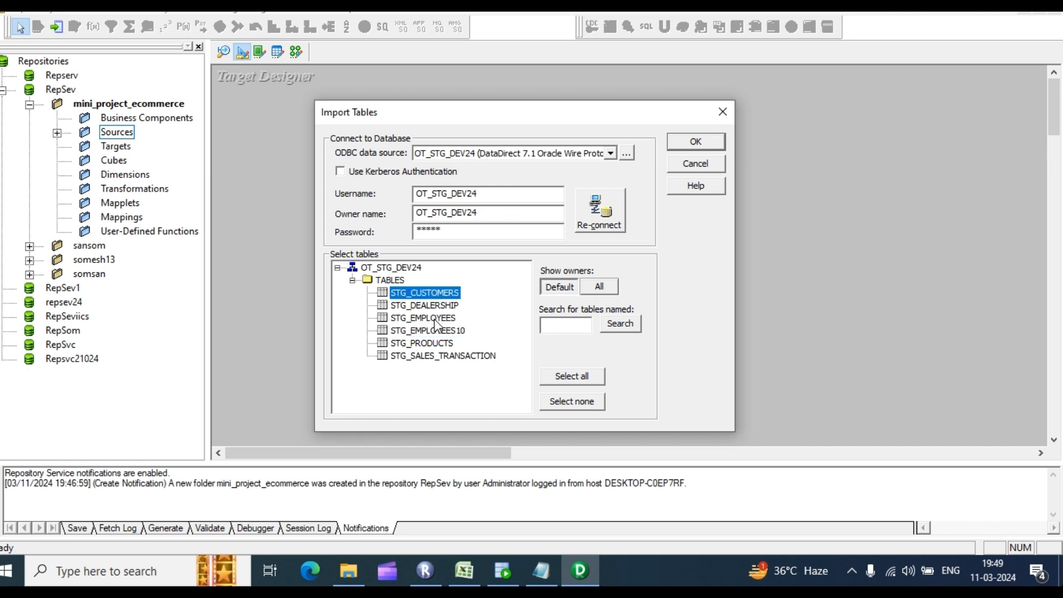
pyautogui.keyDown('shift'); pyautogui.click(437, 318); pyautogui.keyUp('shift')
pyautogui.keyDown('ctrl'); pyautogui.click(427, 344); pyautogui.keyUp('ctrl')
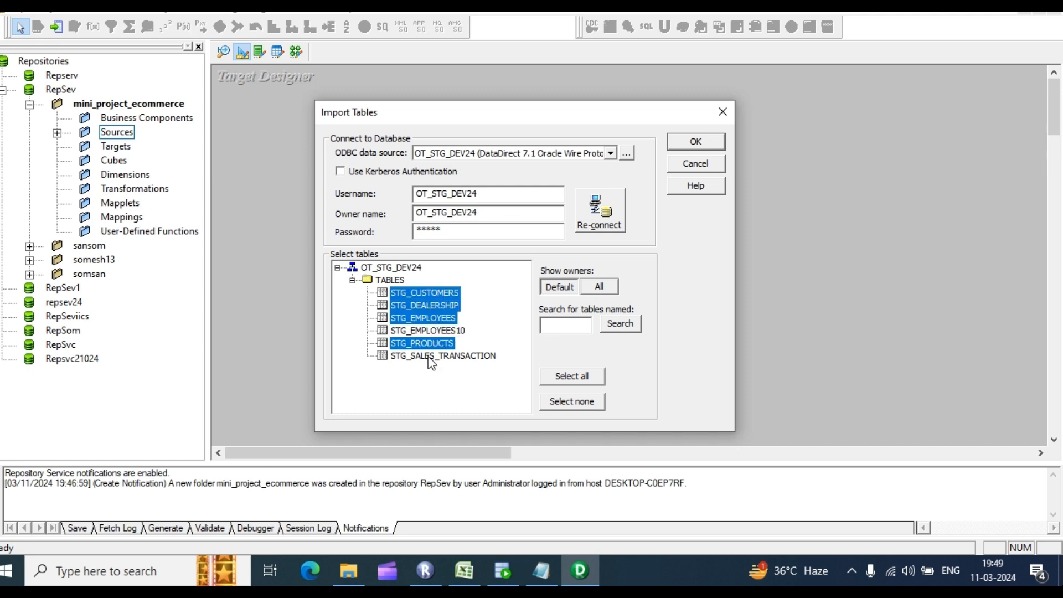
pyautogui.keyDown('ctrl'); pyautogui.click(429, 358); pyautogui.keyUp('ctrl')
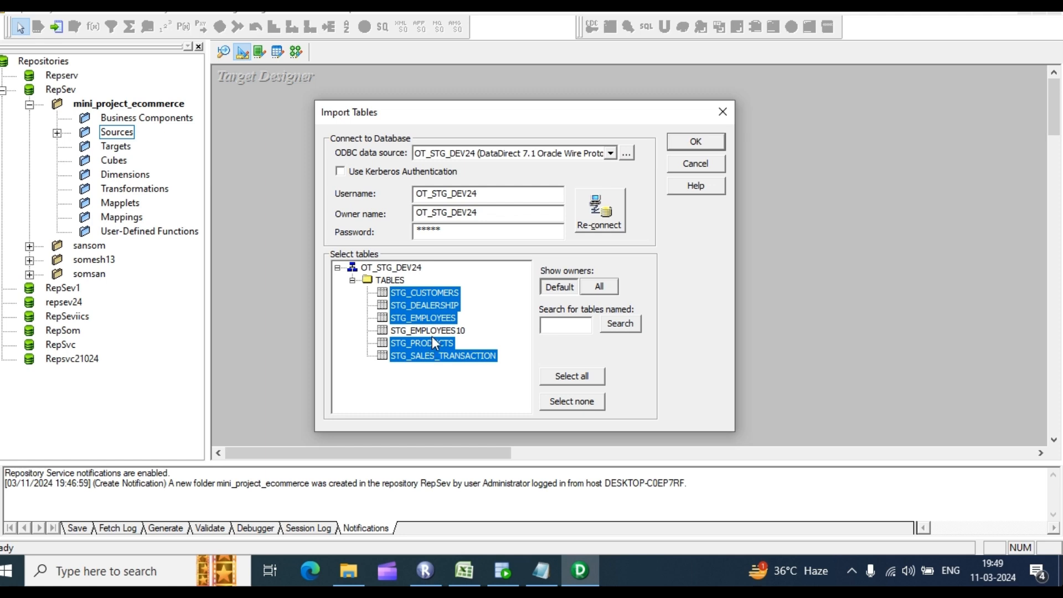
pyautogui.click(697, 141)
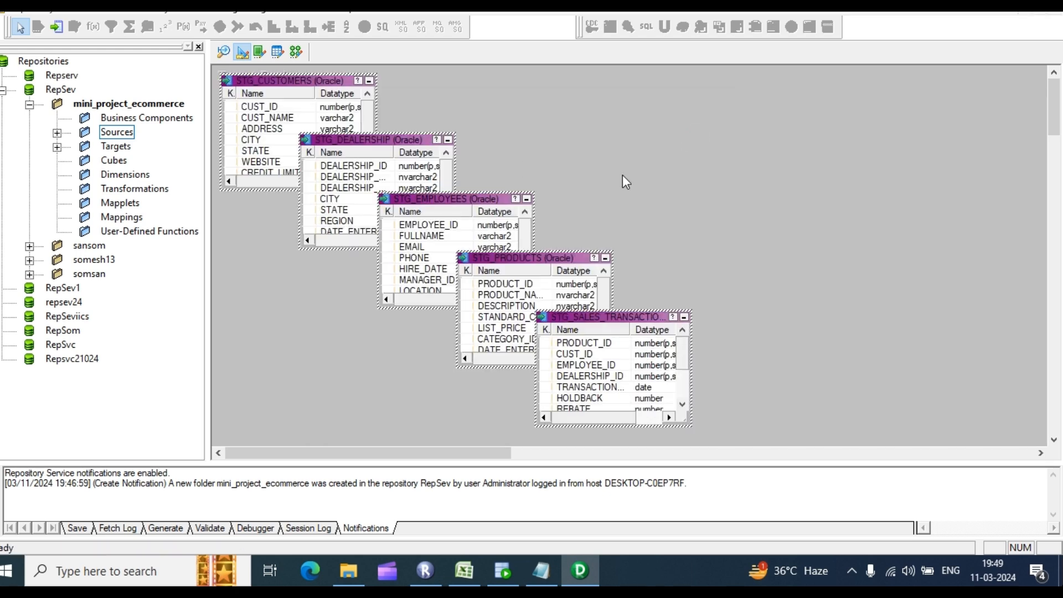
# Step: Switch from Target Designer to the empty Mapping Designer workspace
pyautogui.scroll(-2, 623, 175)
pyautogui.scroll(1, 334, 252)
pyautogui.scroll(1, 334, 252)
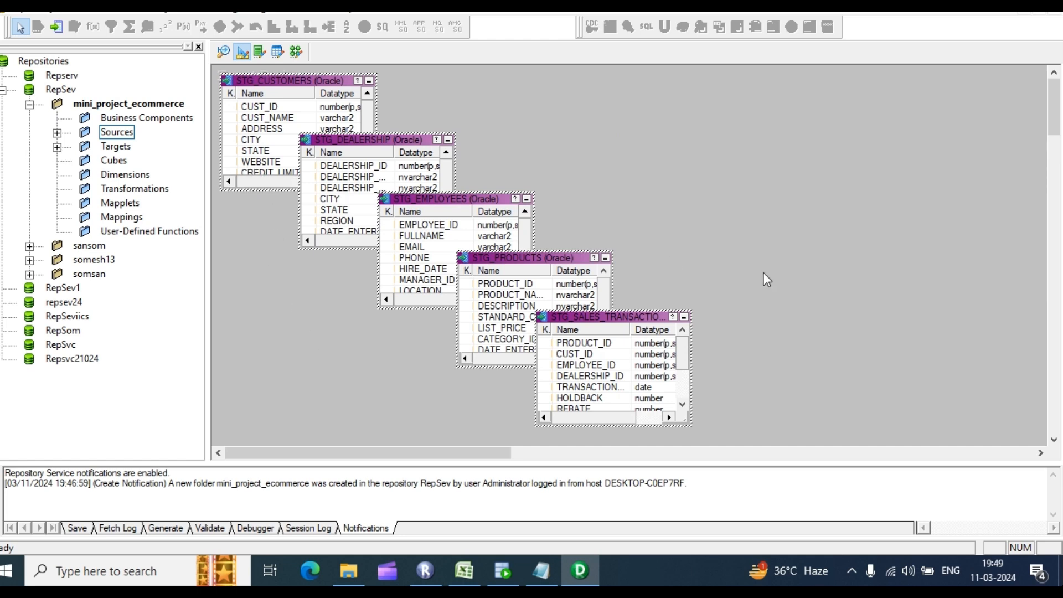
pyautogui.click(298, 51)
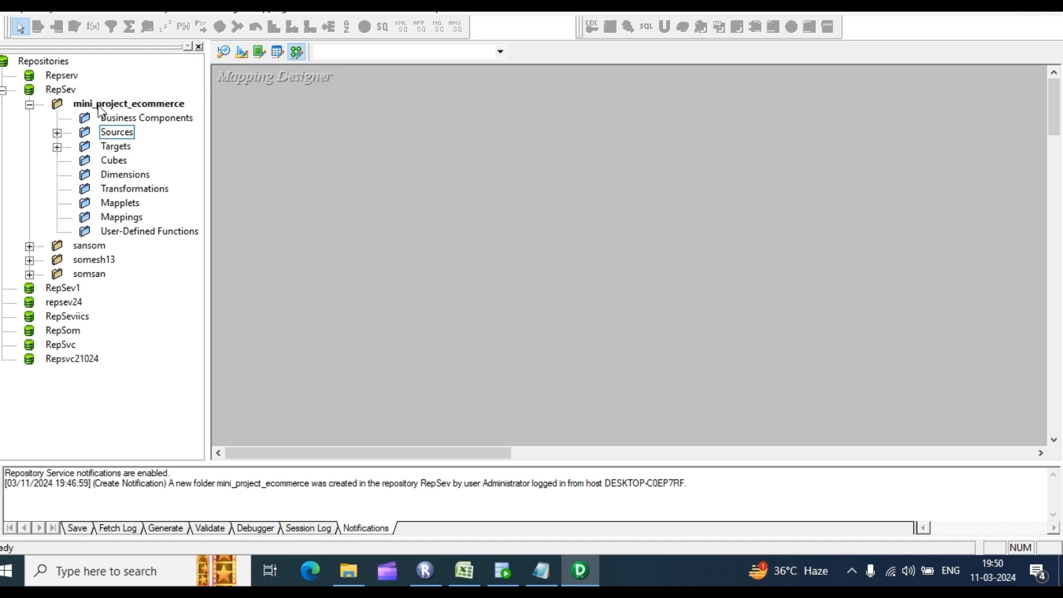
# Step: Expand Sources to browse the ODBC_OT_SRC_DEV24 tables, then collapse them
pyautogui.click(57, 134)
pyautogui.click(84, 148)
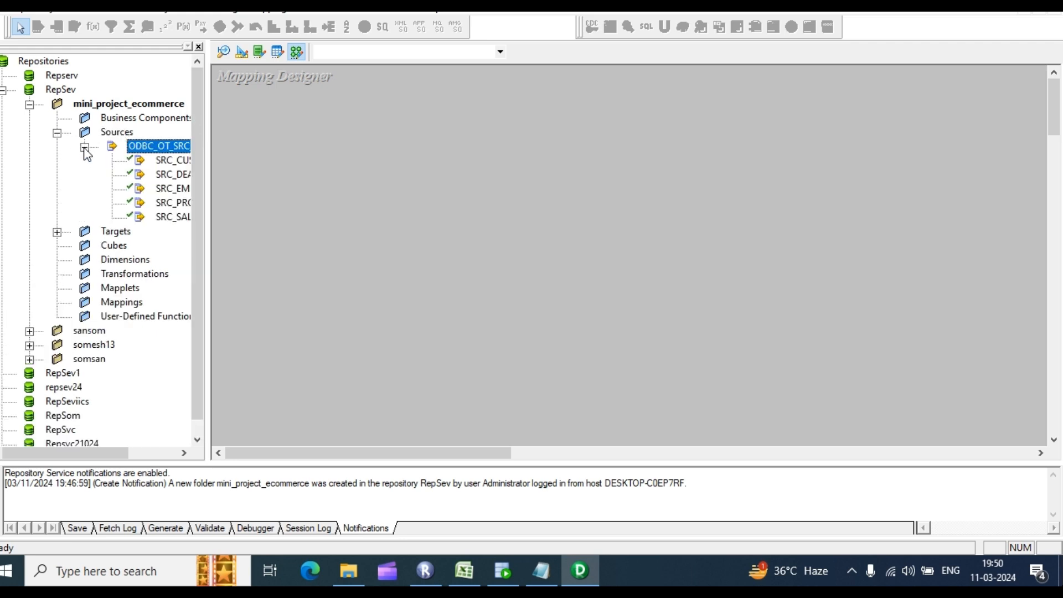
pyautogui.moveTo(126, 458)
pyautogui.mouseDown()
pyautogui.moveTo(164, 465)
pyautogui.moveTo(134, 464)
pyautogui.mouseUp()
pyautogui.click(67, 147)
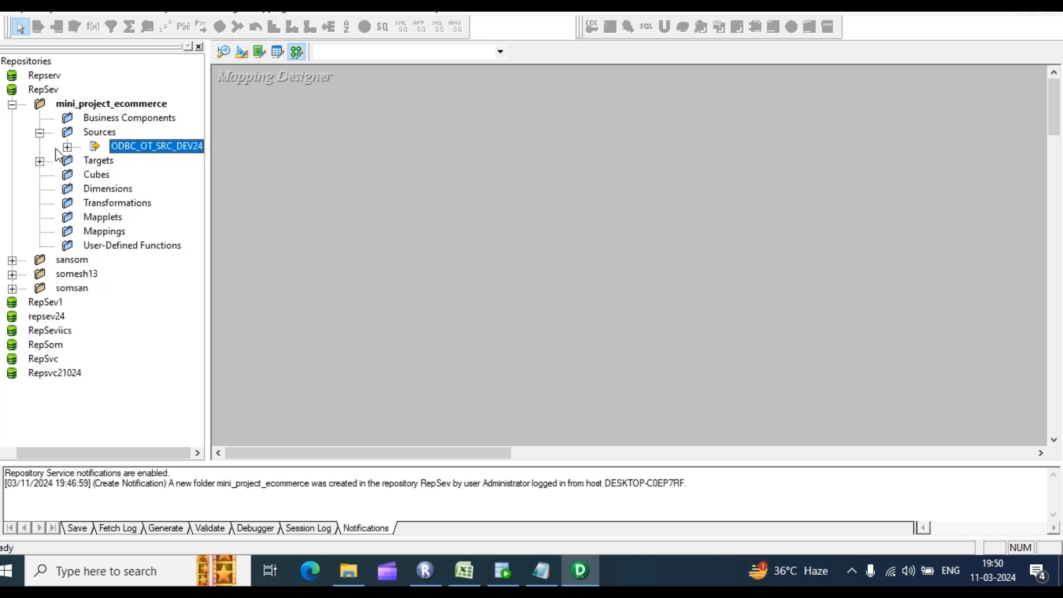
pyautogui.click(270, 6)
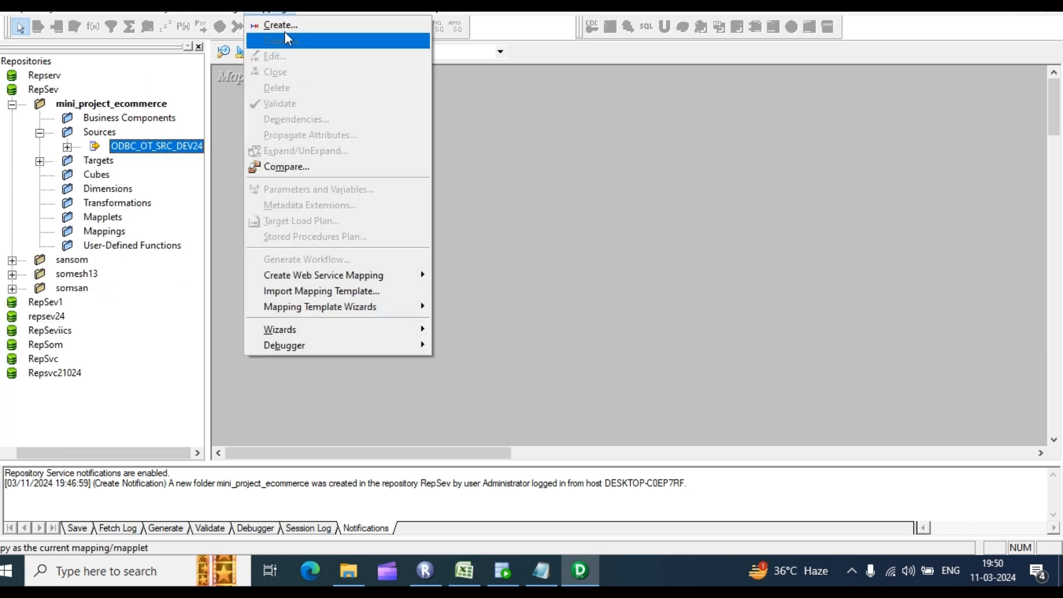
pyautogui.click(216, 6)
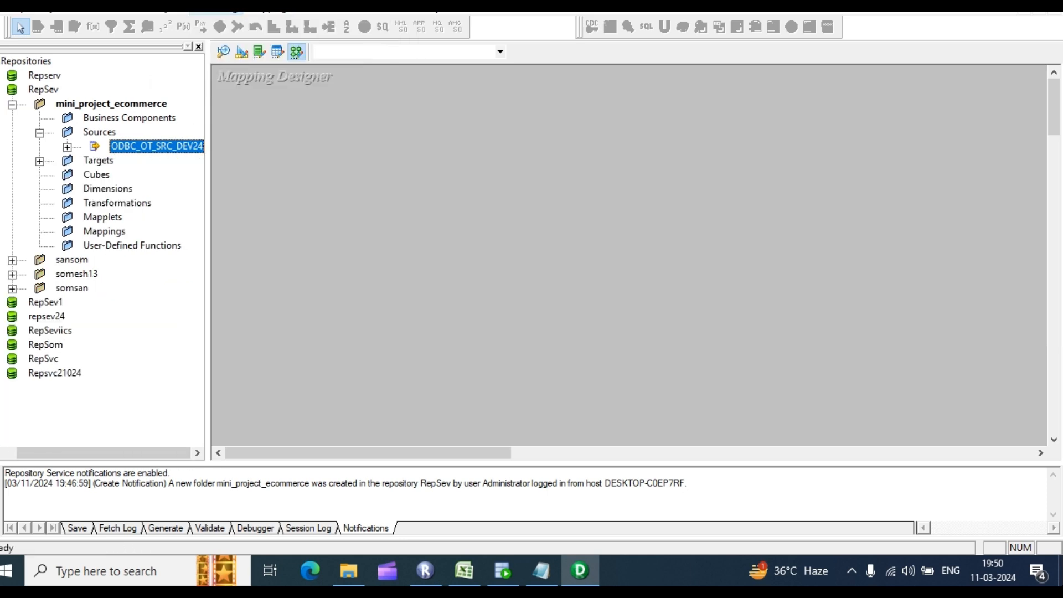
# Step: Expand Targets to list the five STG tables and return to Target Designer
pyautogui.click(39, 162)
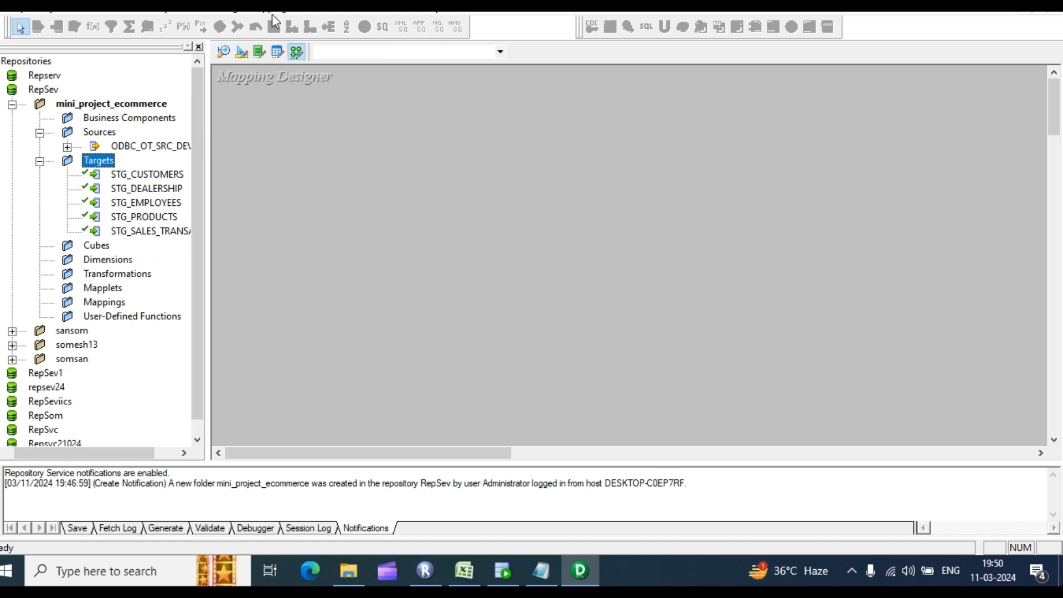
pyautogui.click(270, 7)
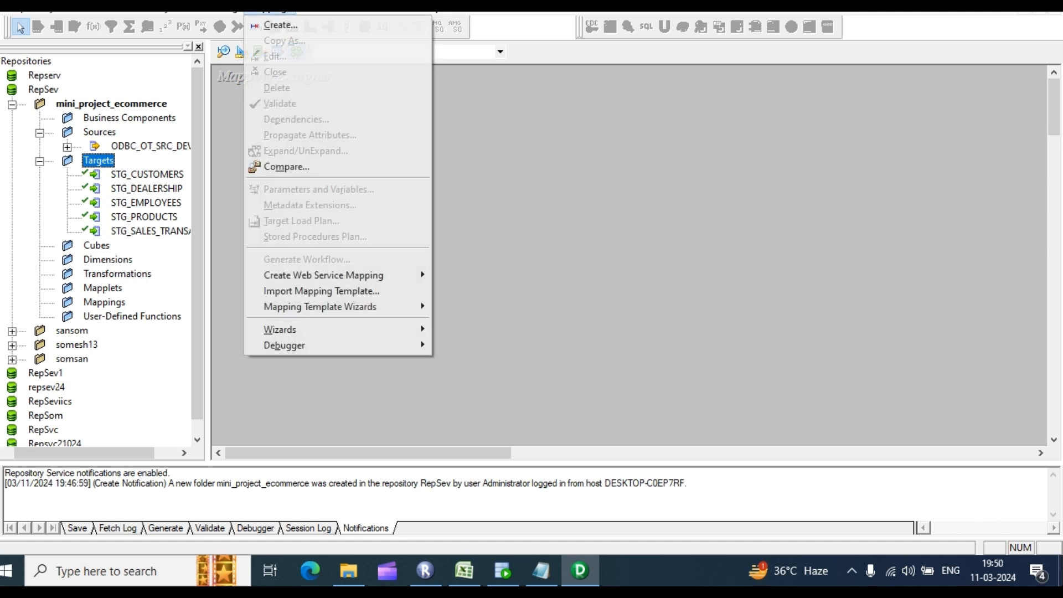
pyautogui.click(254, 132)
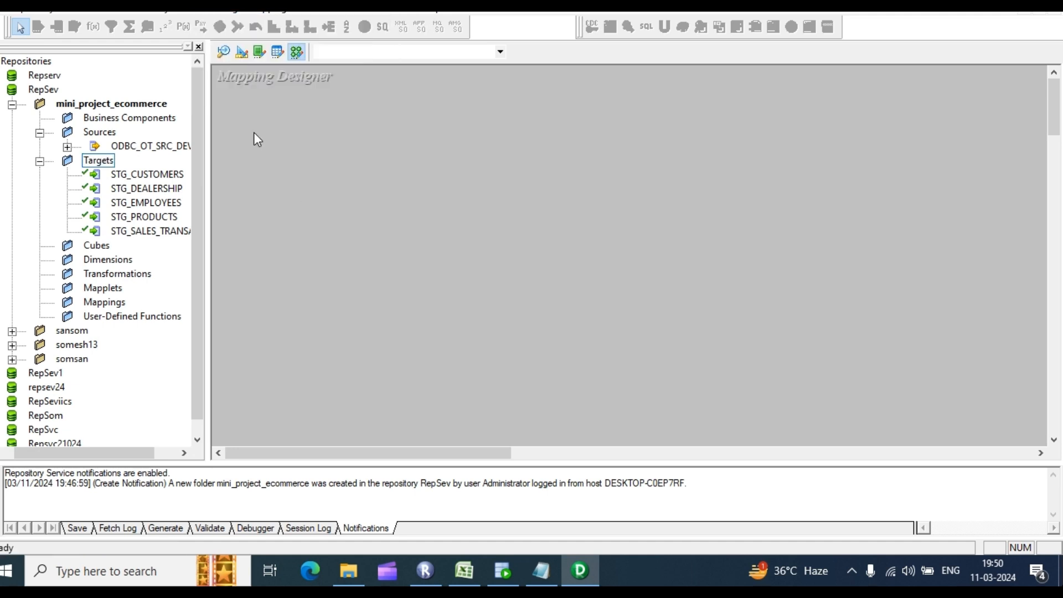
pyautogui.click(244, 54)
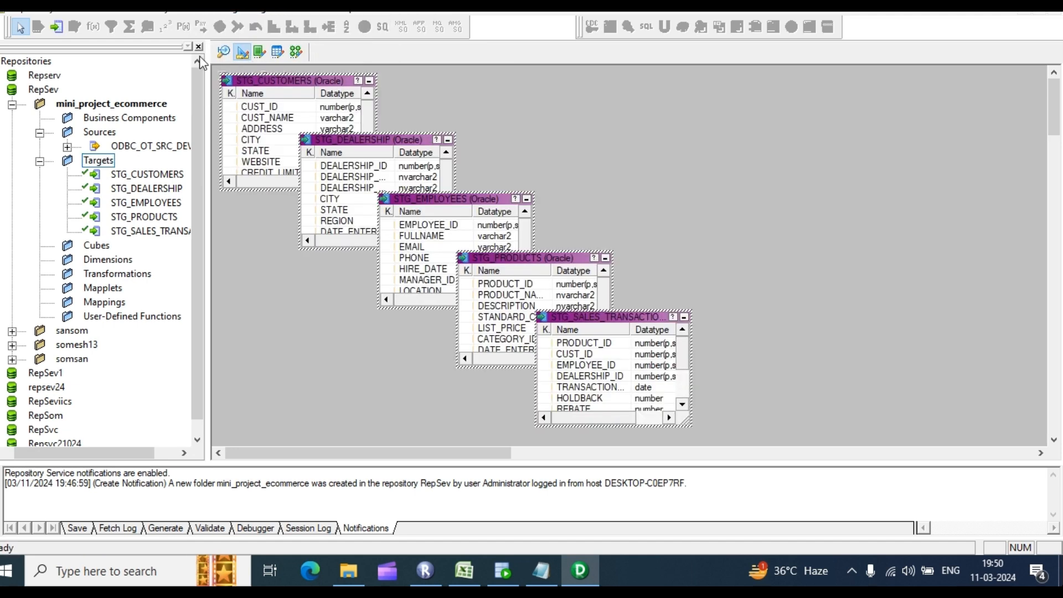
# Step: Clear the target workspace and start a database import from ODBC_OT_SRC_DEV24, listing the OT_STG_DEV24 tables
pyautogui.rightClick(593, 141)
pyautogui.click(623, 165)
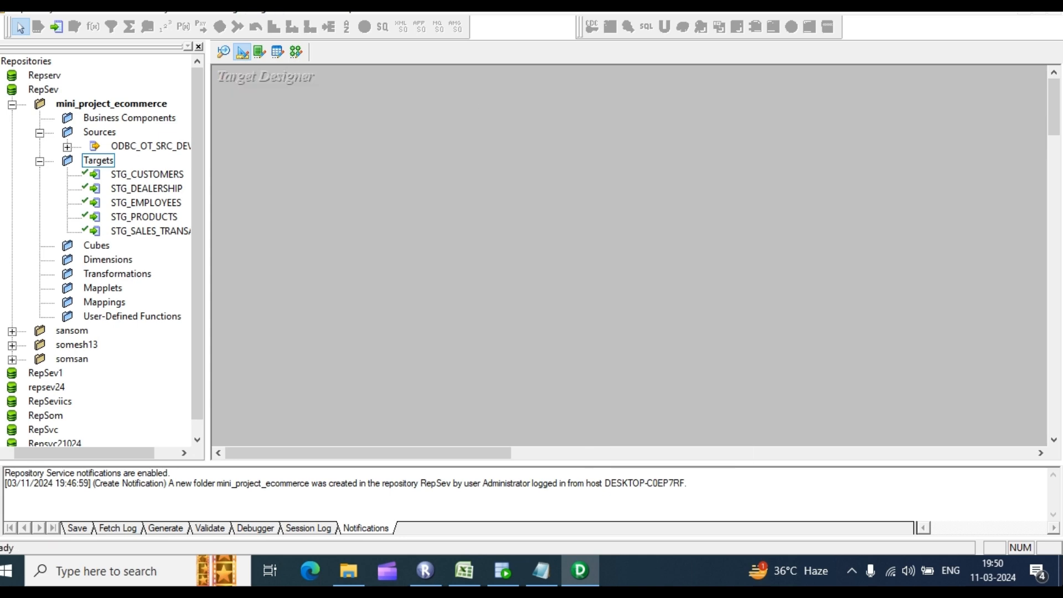
pyautogui.click(264, 6)
pyautogui.click(304, 30)
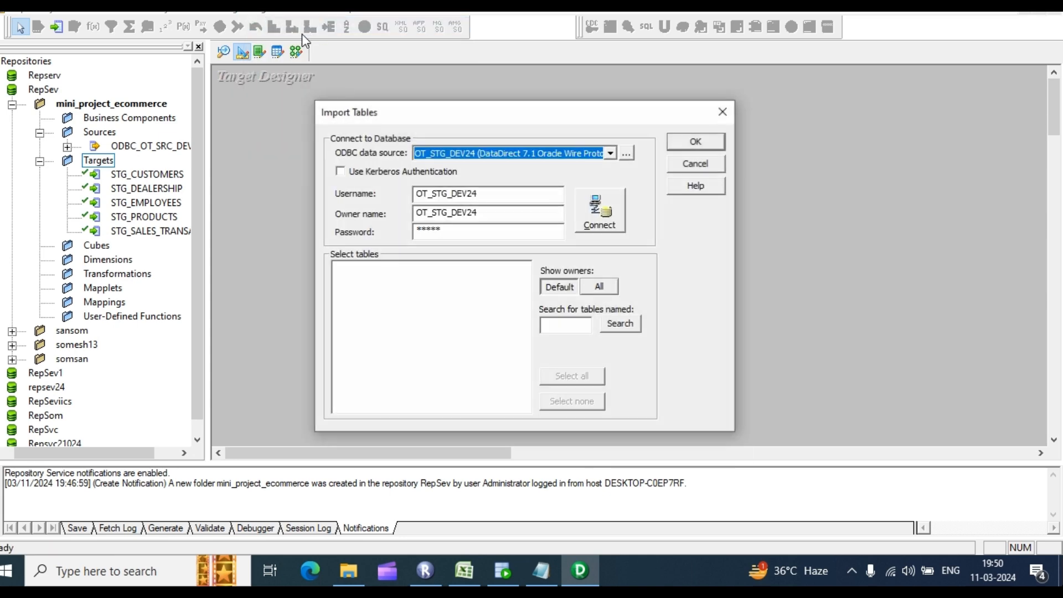
pyautogui.click(608, 152)
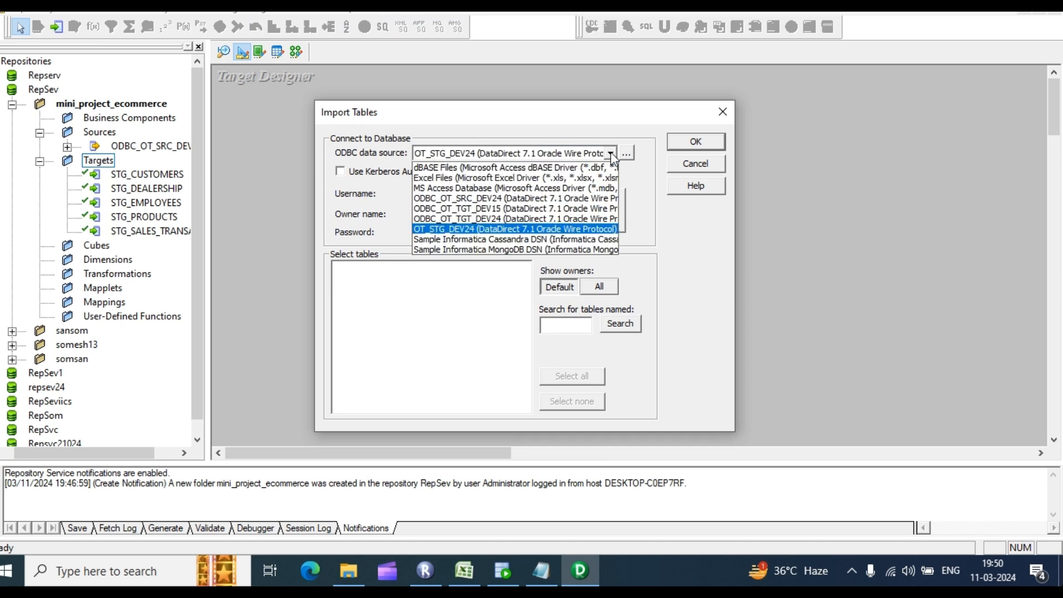
pyautogui.click(473, 201)
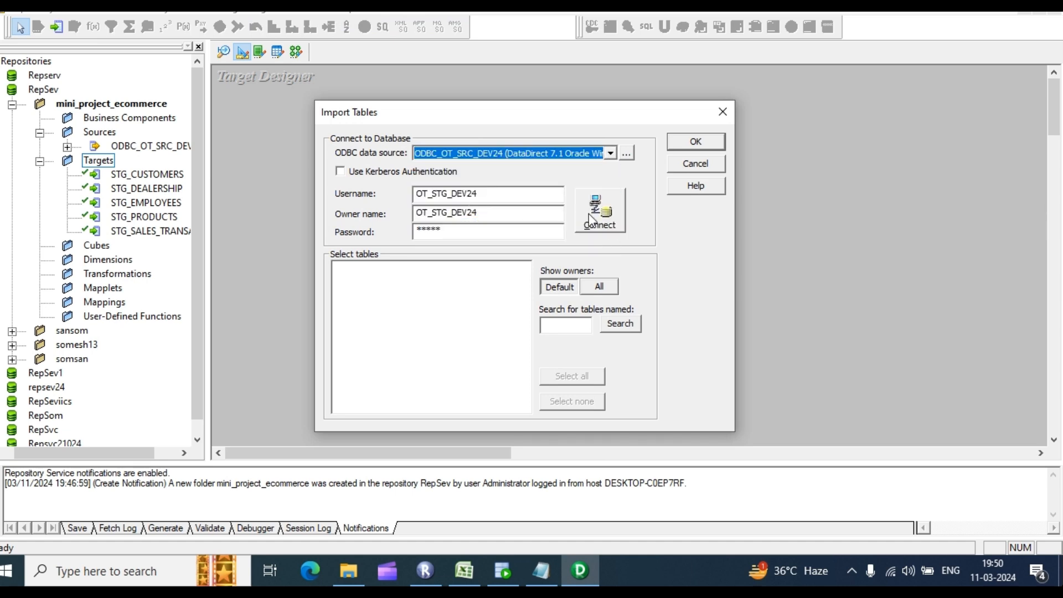
pyautogui.click(337, 268)
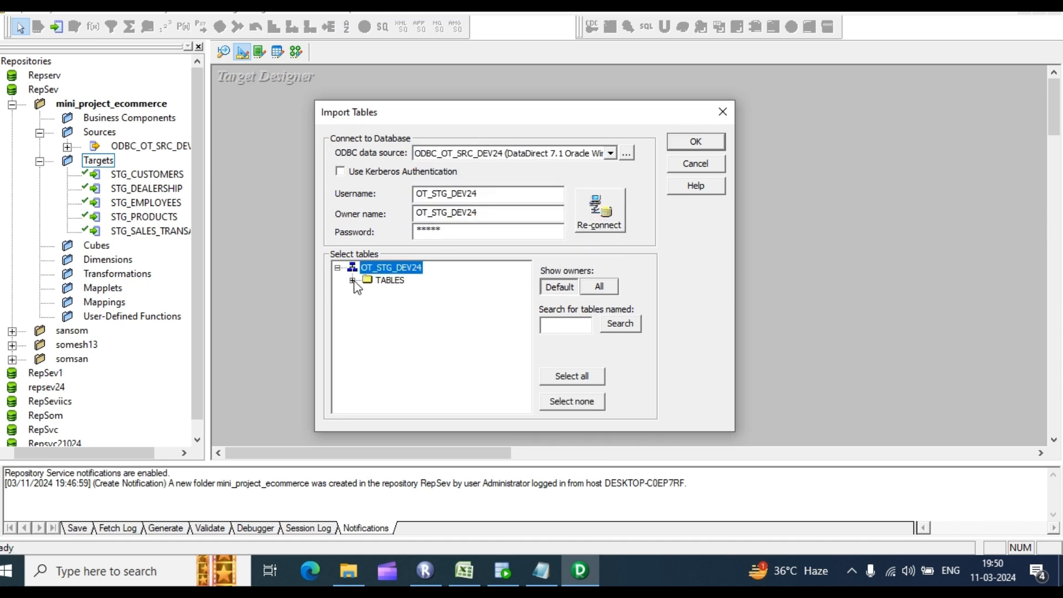
pyautogui.click(352, 281)
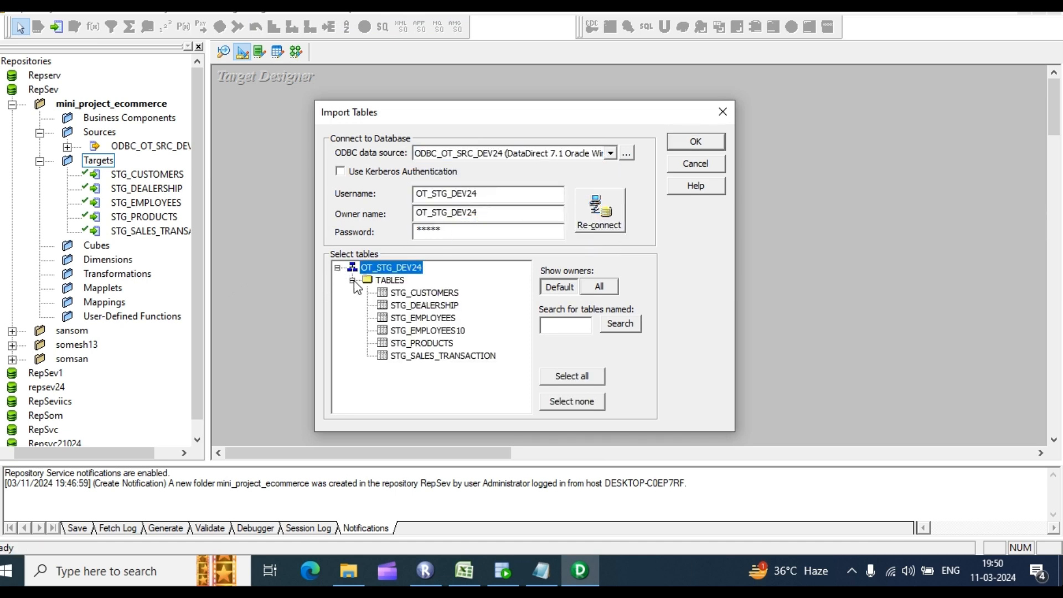
# Step: Select the five STG tables, STG_CUSTOMERS through STG_SALES_TRANSACTION, excluding STG_EMPLOYEES10, and import them
pyautogui.click(423, 293)
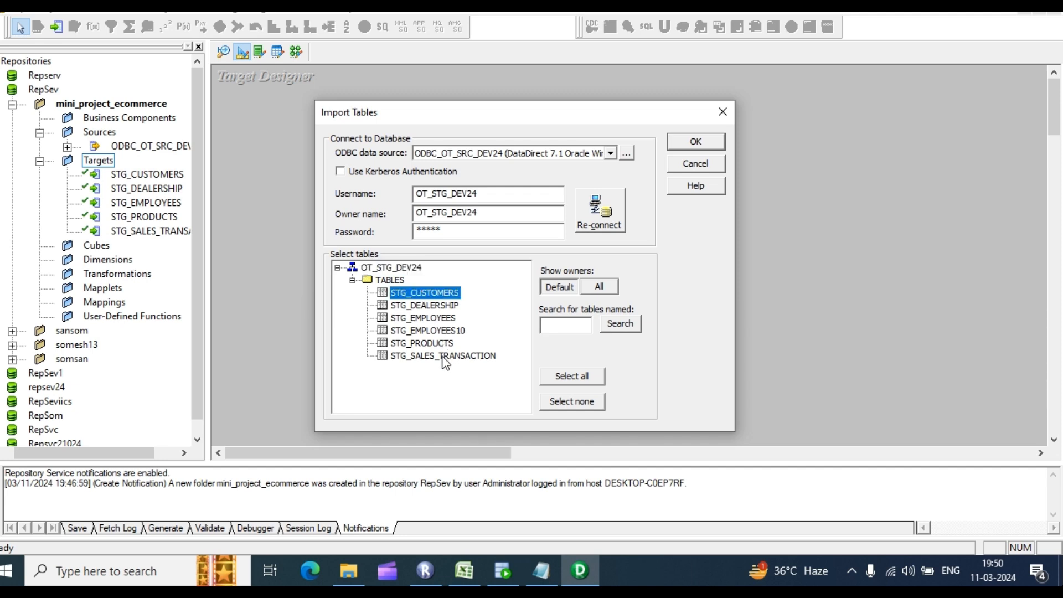
pyautogui.keyDown('shift'); pyautogui.click(443, 357); pyautogui.keyUp('shift')
pyautogui.keyDown('ctrl'); pyautogui.click(440, 330); pyautogui.keyUp('ctrl')
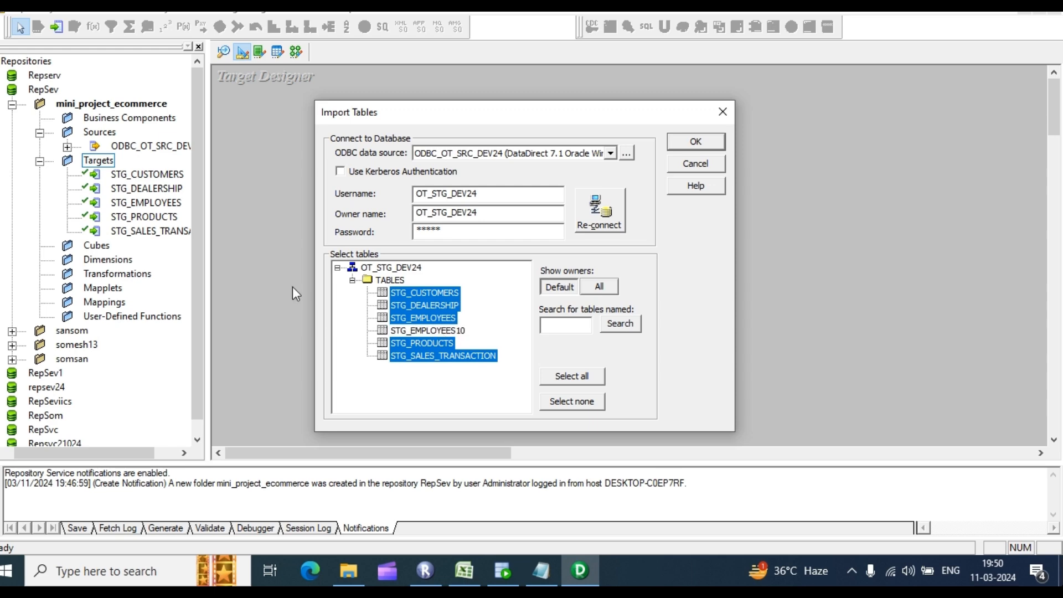
pyautogui.click(706, 141)
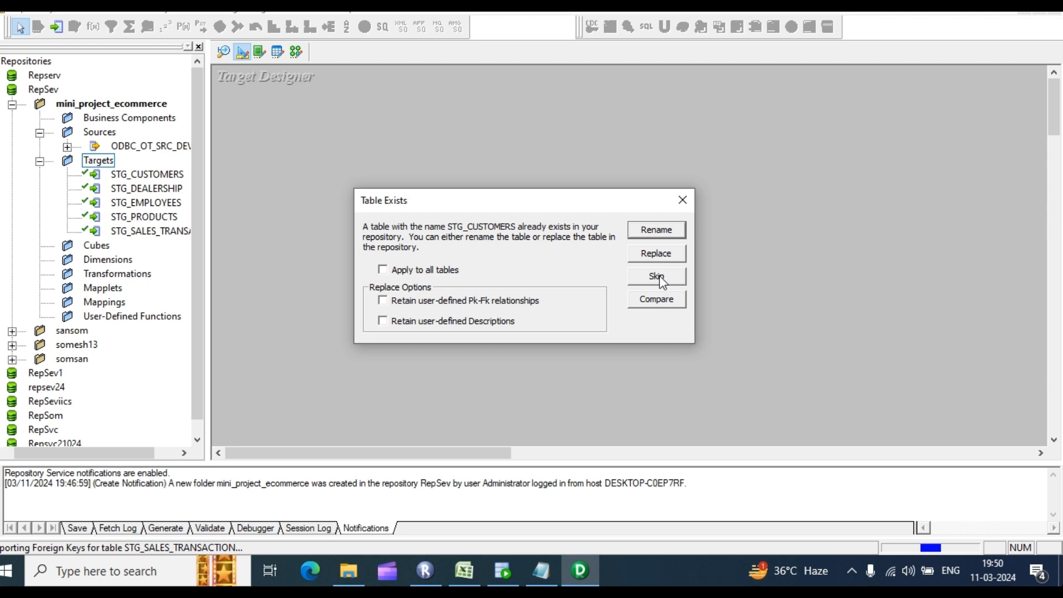
# Step: Decline replacing the existing STG_CUSTOMERS, STG_DEALERSHIP, STG_EMPLOYEES, STG_PRODUCTS and STG_SALES_TRANSACTION targets
pyautogui.click(684, 199)
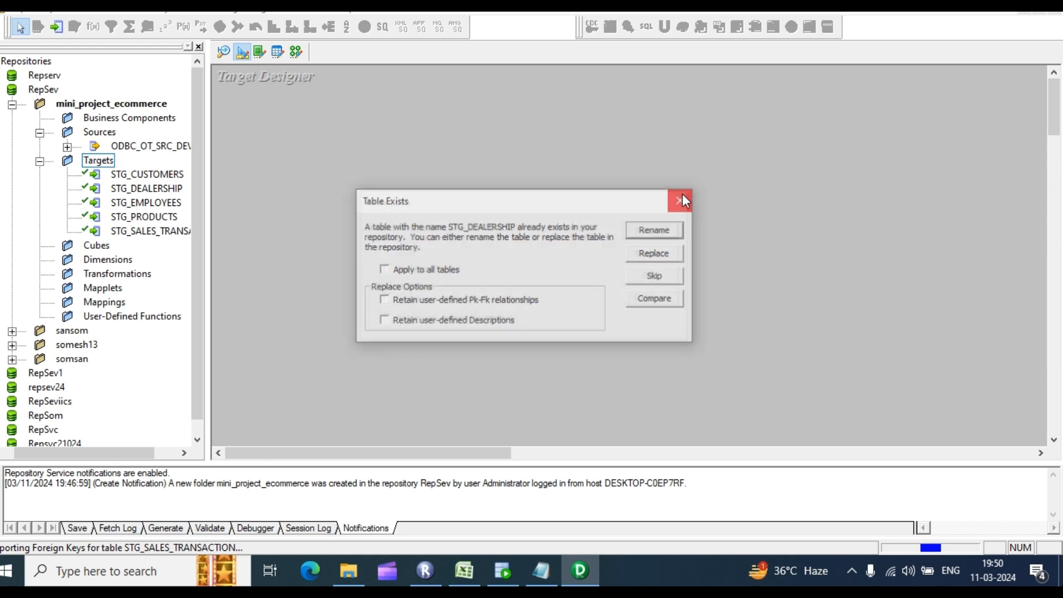
pyautogui.click(681, 198)
pyautogui.click(681, 199)
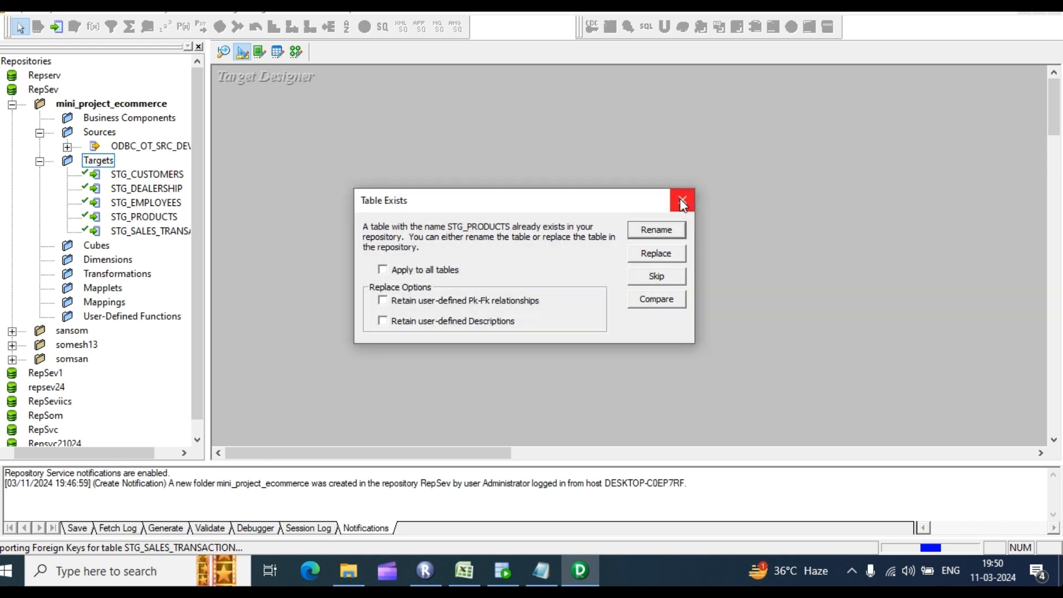
pyautogui.click(681, 200)
pyautogui.click(681, 199)
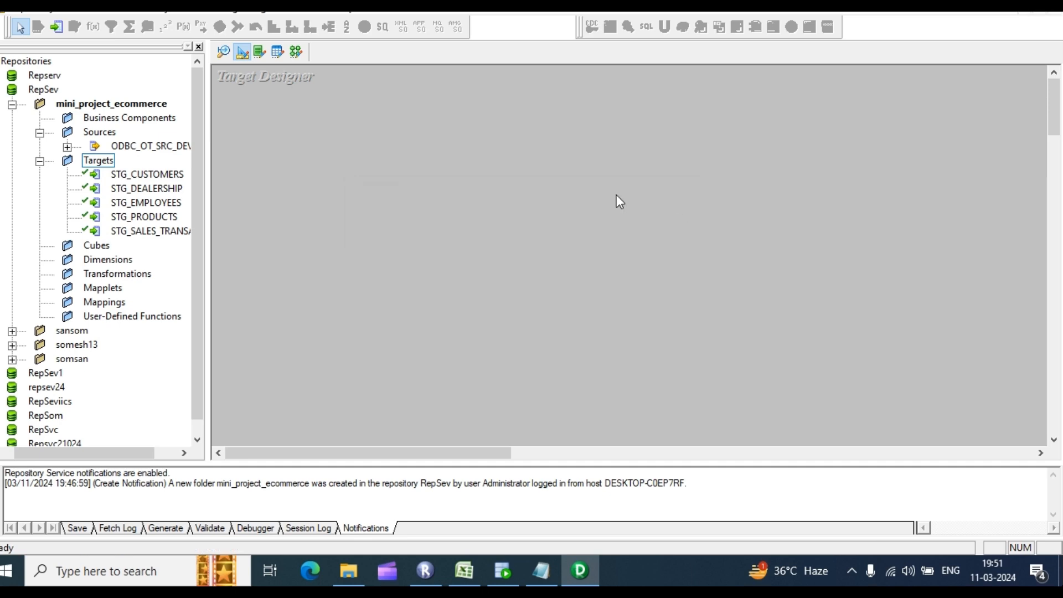
# Step: Start a target import from ODBC_OT_SRC_DEV24, switching the username from STG to SRC, and connect to OT_SRC_DEV24
pyautogui.click(306, 7)
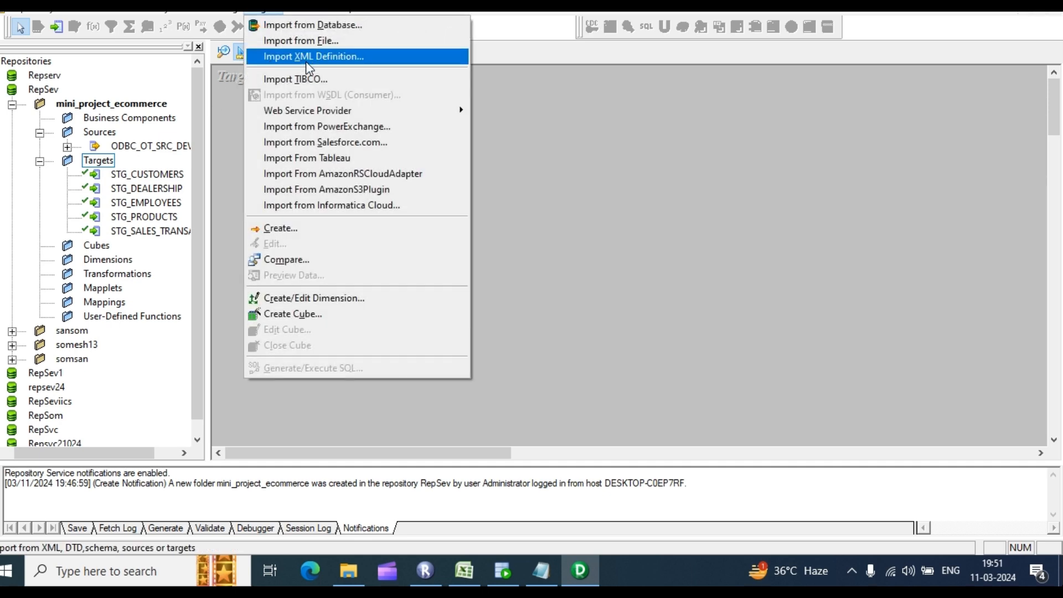
pyautogui.click(327, 25)
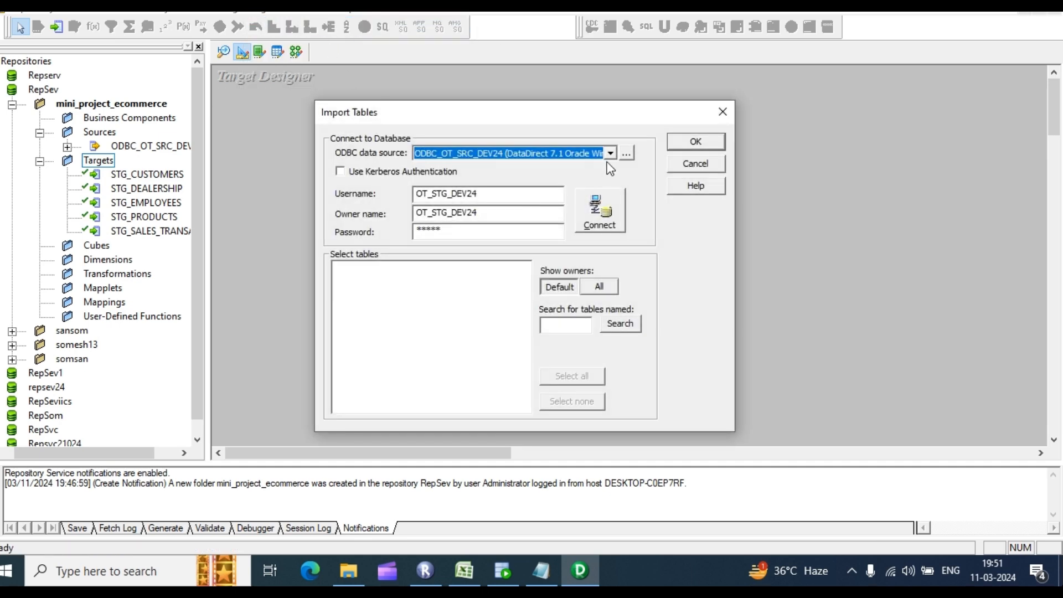
pyautogui.click(610, 154)
pyautogui.click(468, 199)
pyautogui.click(452, 195)
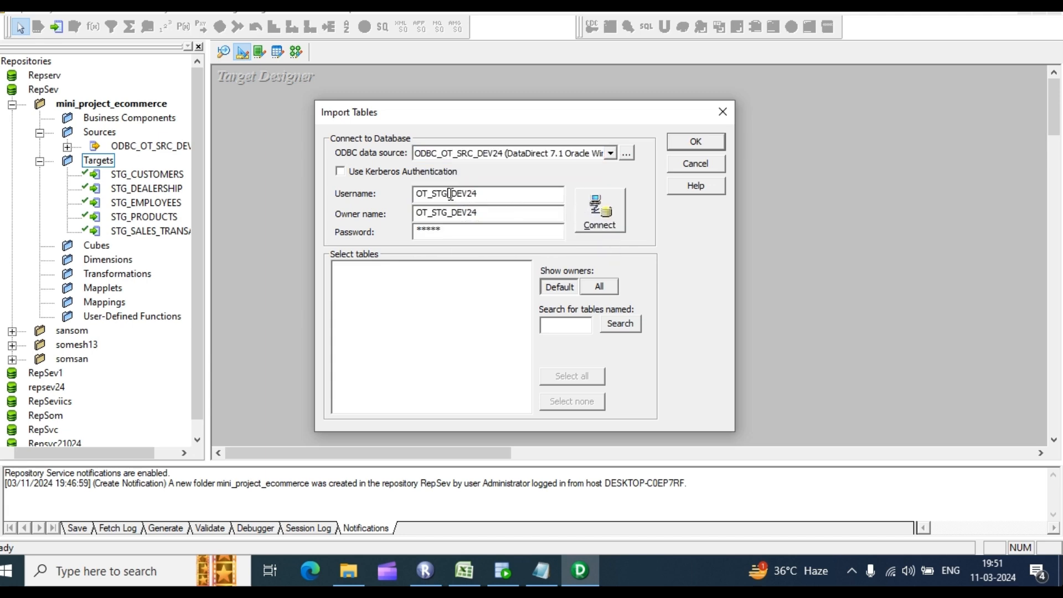
pyautogui.press('BackSpace')
pyautogui.press('BackSpace')
pyautogui.write('rc')
pyautogui.press('Tab')
pyautogui.click(596, 200)
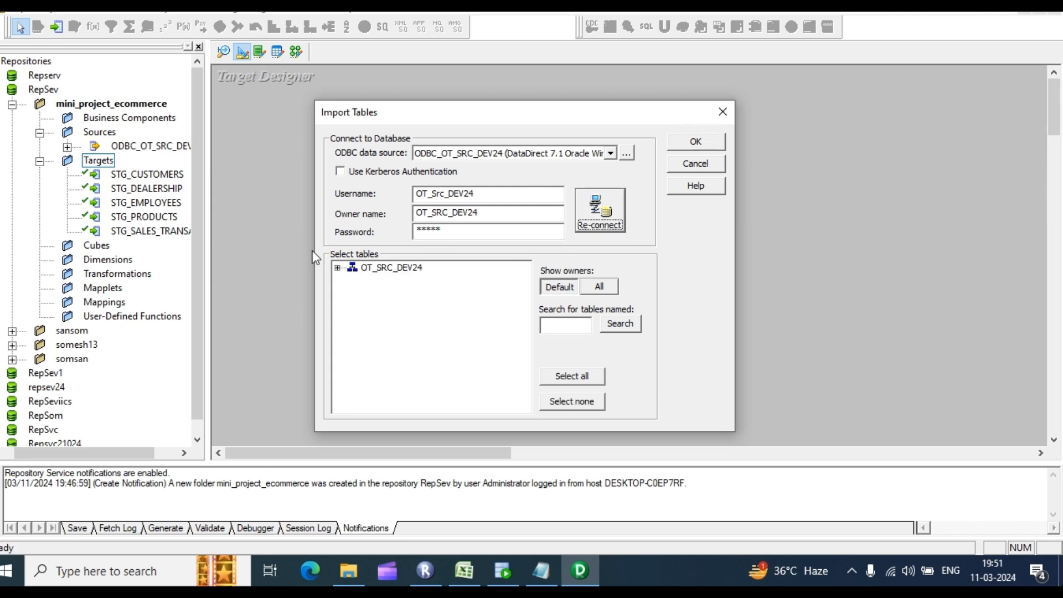
pyautogui.click(352, 280)
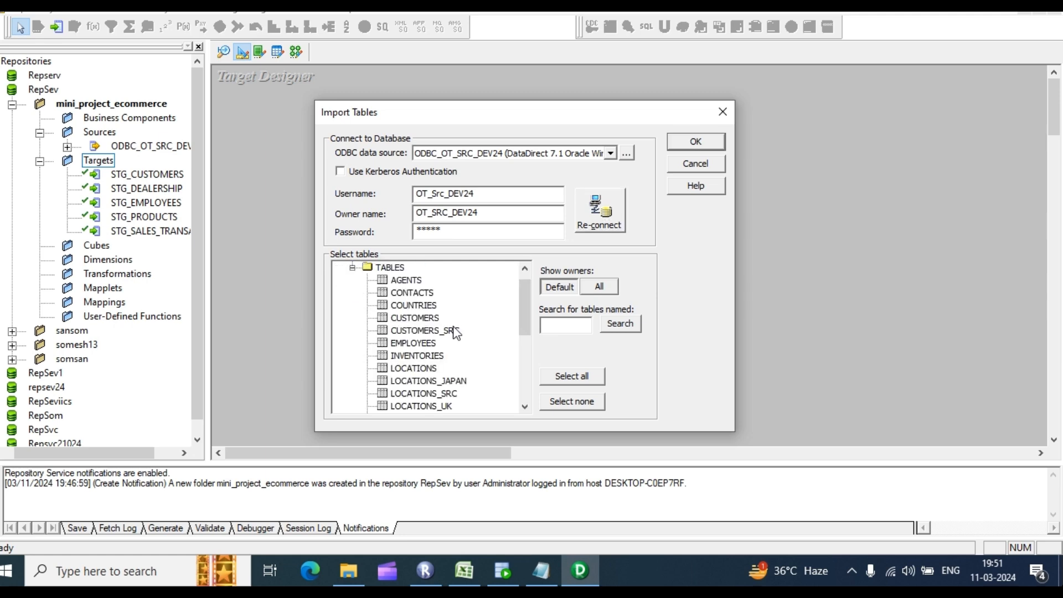
# Step: Import SRC_CUSTOMERS through SRC_SALES_TRANSACTION as targets, then switch to the Mapping Designer
pyautogui.scroll(-4, 477, 326)
pyautogui.scroll(-1, 475, 403)
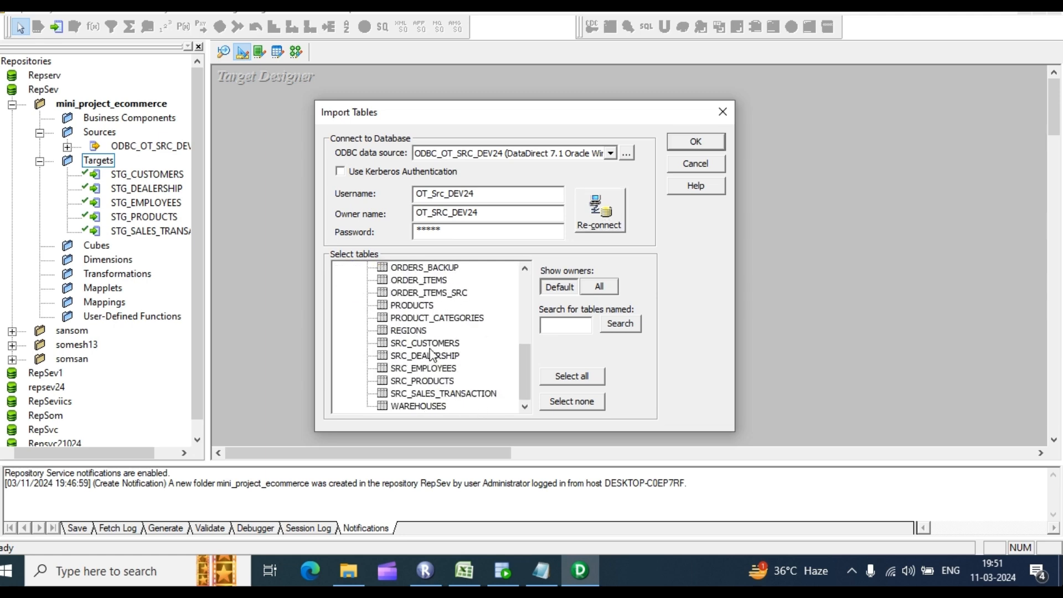
pyautogui.click(431, 345)
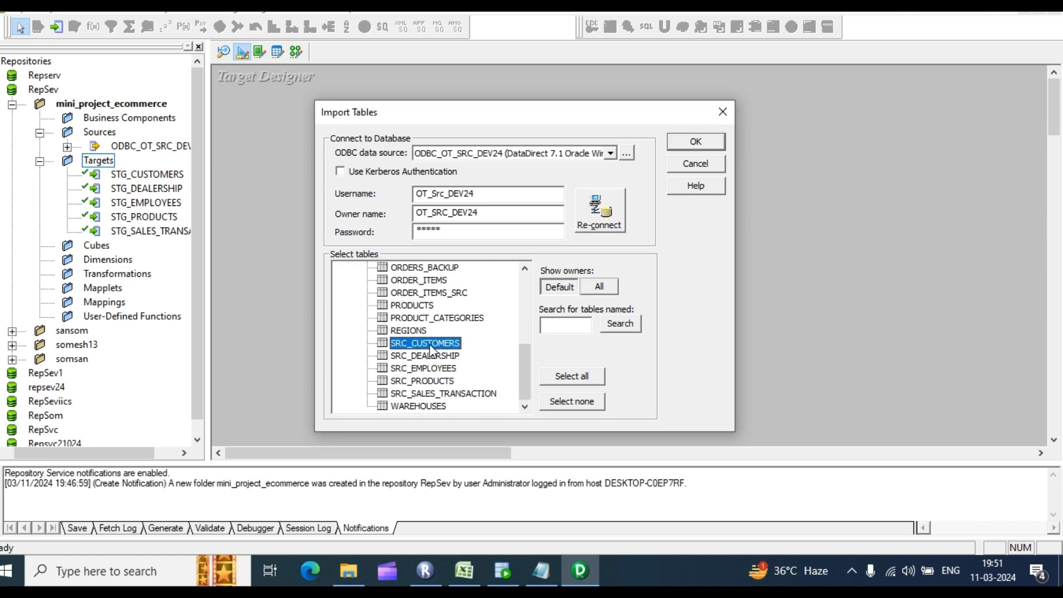
pyautogui.keyDown('shift'); pyautogui.click(433, 395); pyautogui.keyUp('shift')
pyautogui.click(695, 141)
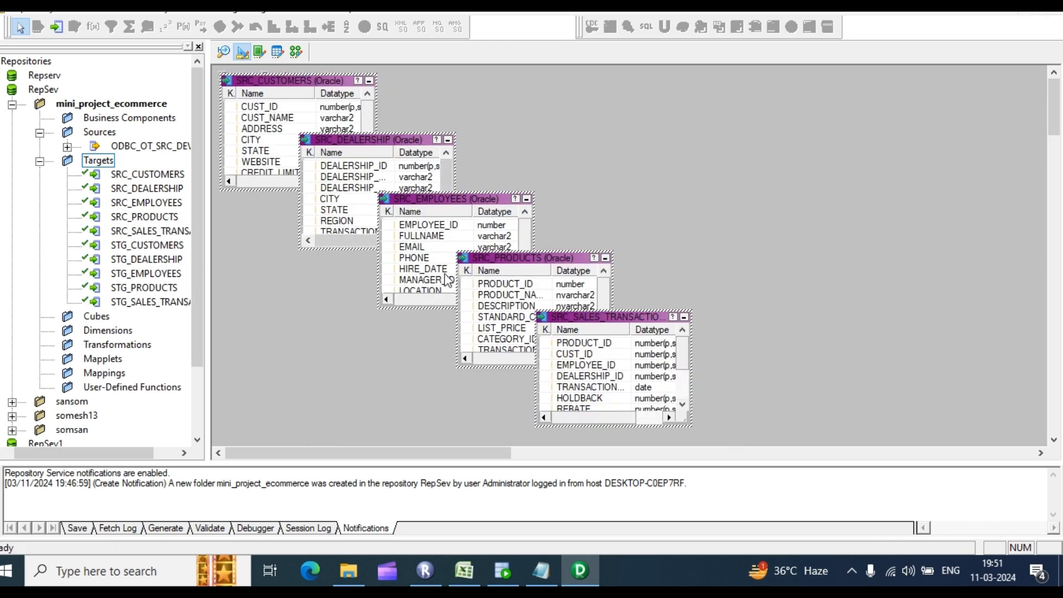
pyautogui.click(297, 52)
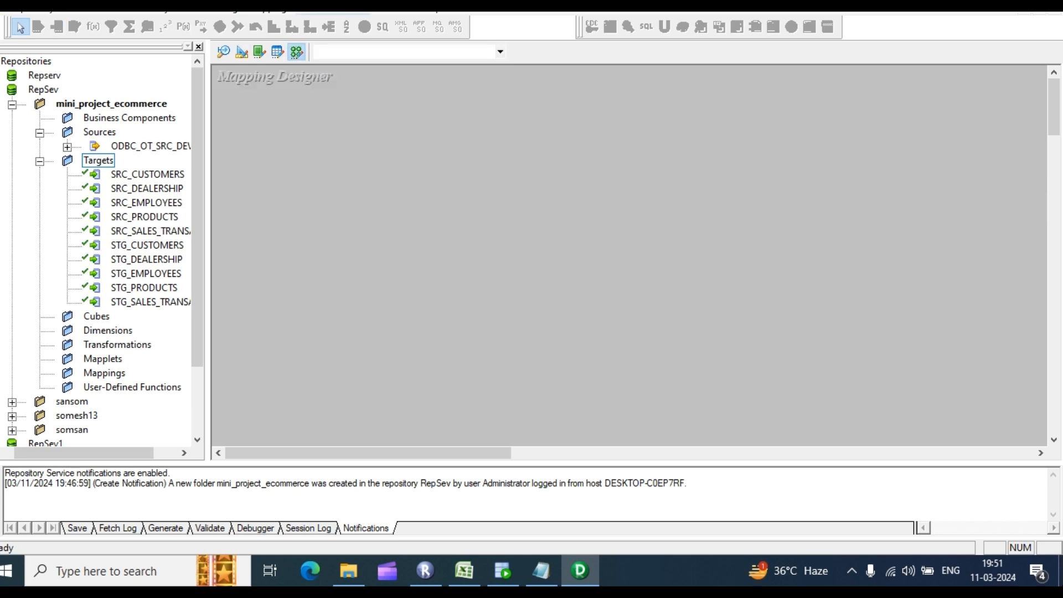
pyautogui.click(269, 12)
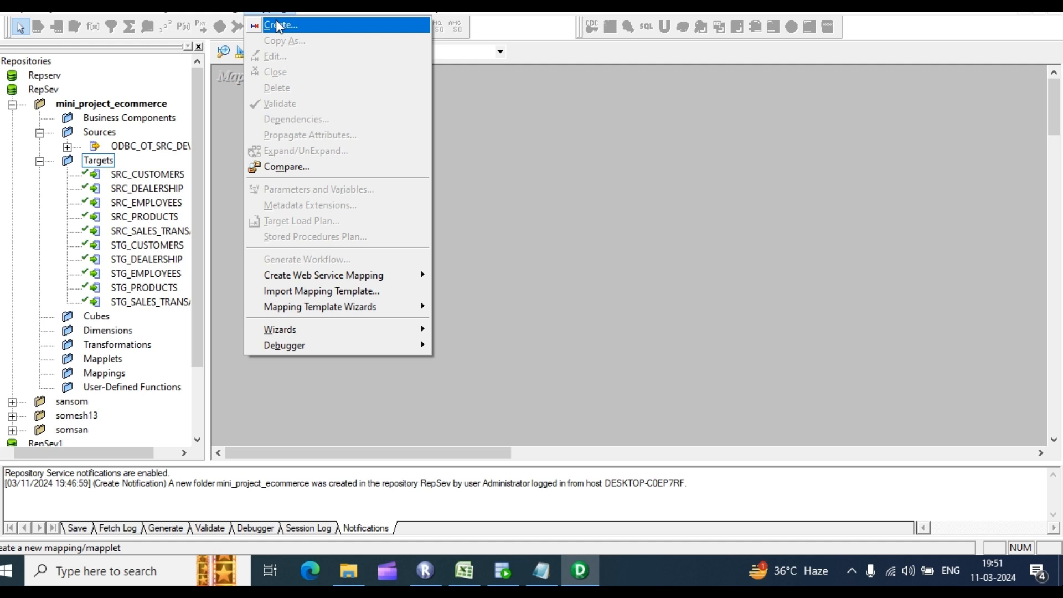
# Step: Create a mapping named m_src_customers, then switch to the Source Analyzer
pyautogui.click(279, 26)
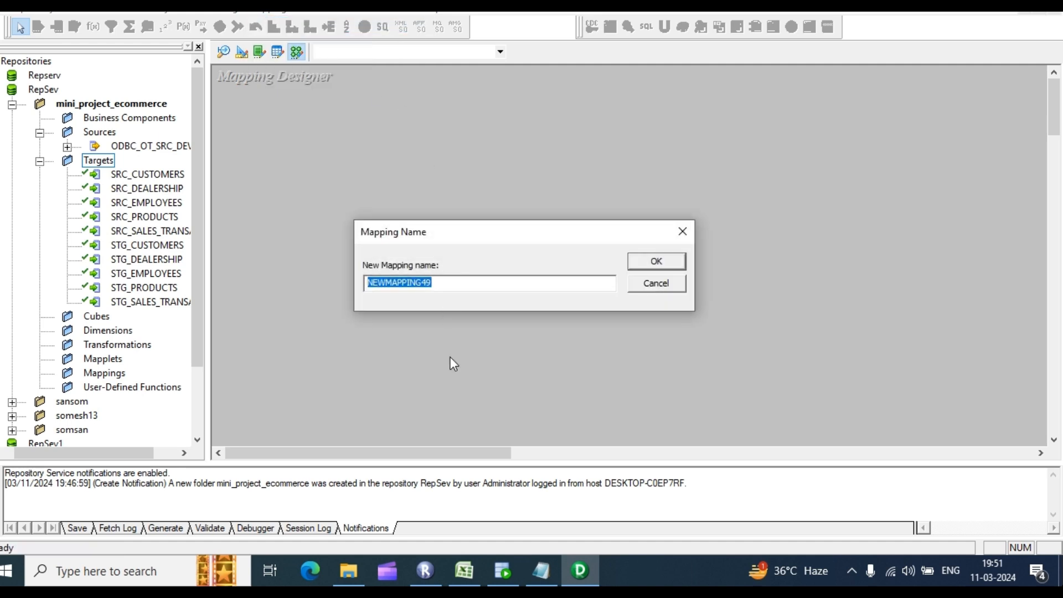
pyautogui.write('m_src_customersd')
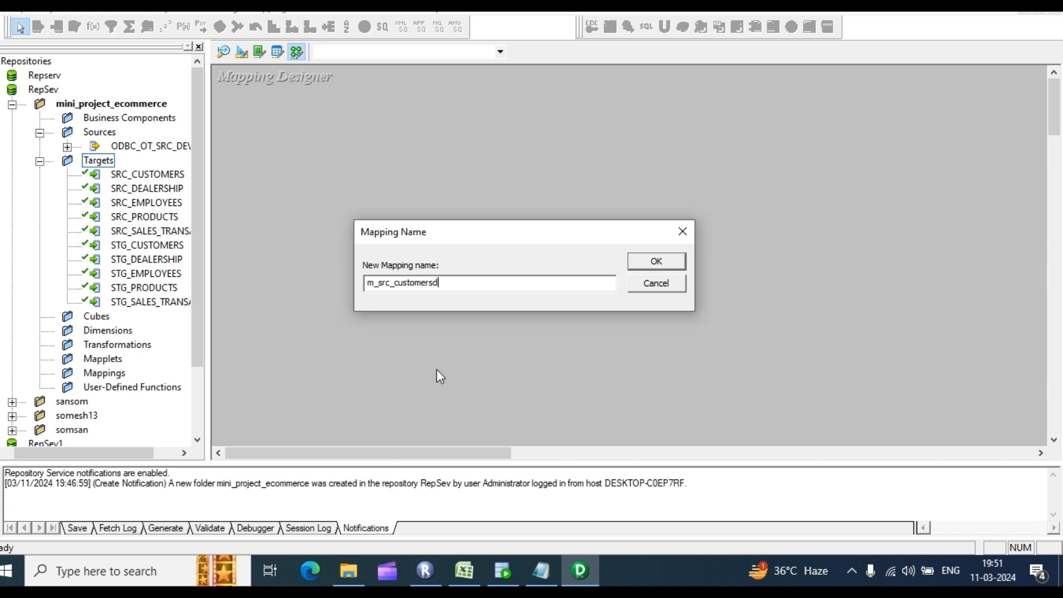
pyautogui.press('BackSpace')
pyautogui.click(657, 262)
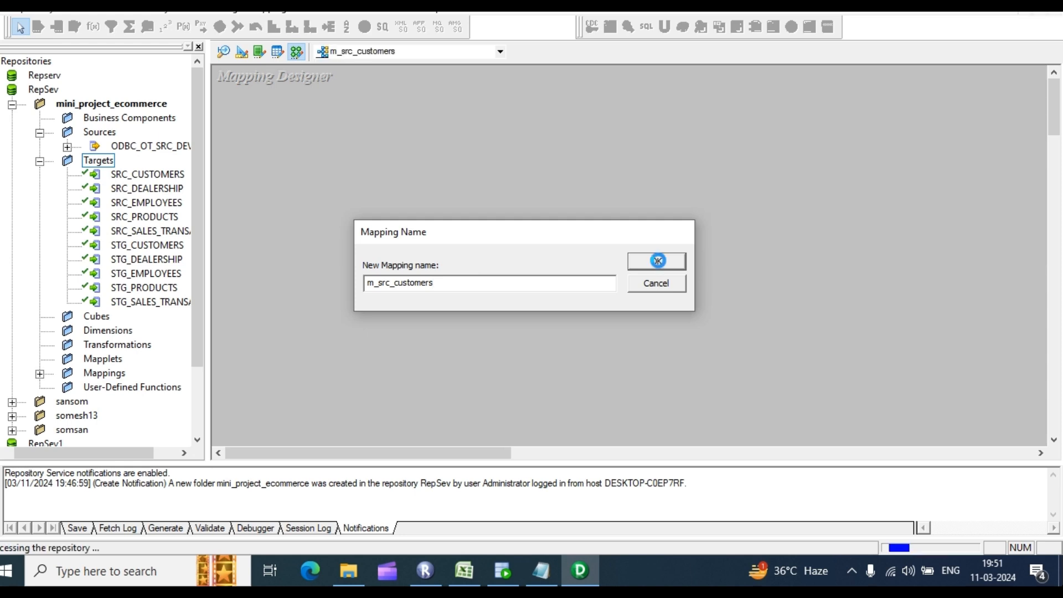
pyautogui.click(224, 52)
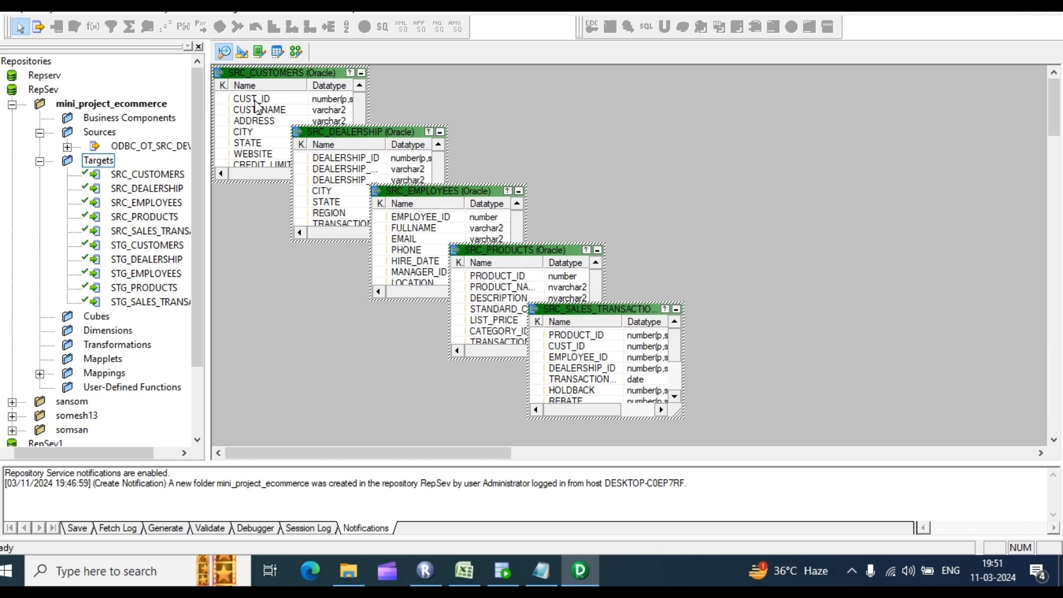
# Step: Review the SRC_CUSTOMERS column definitions, then clear all tables from the Source Analyzer workspace
pyautogui.click(255, 100)
pyautogui.doubleClick(263, 109)
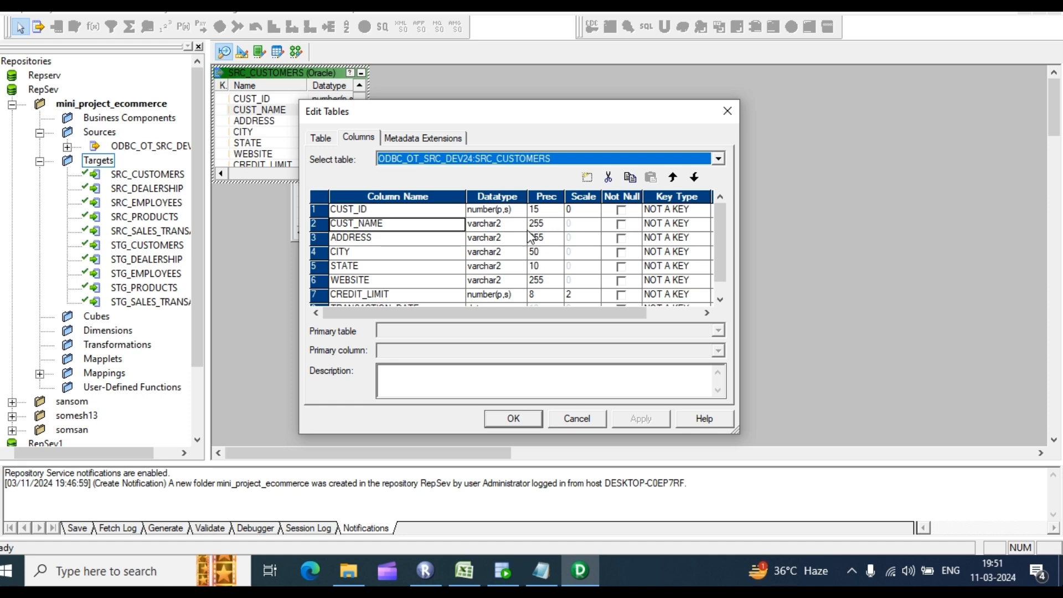
pyautogui.click(728, 111)
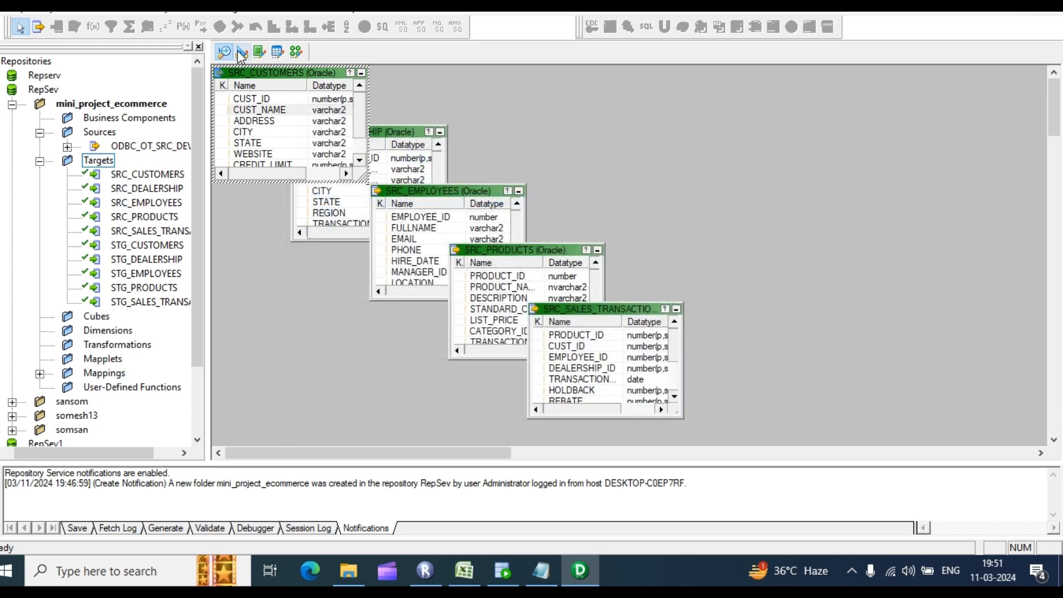
pyautogui.rightClick(668, 109)
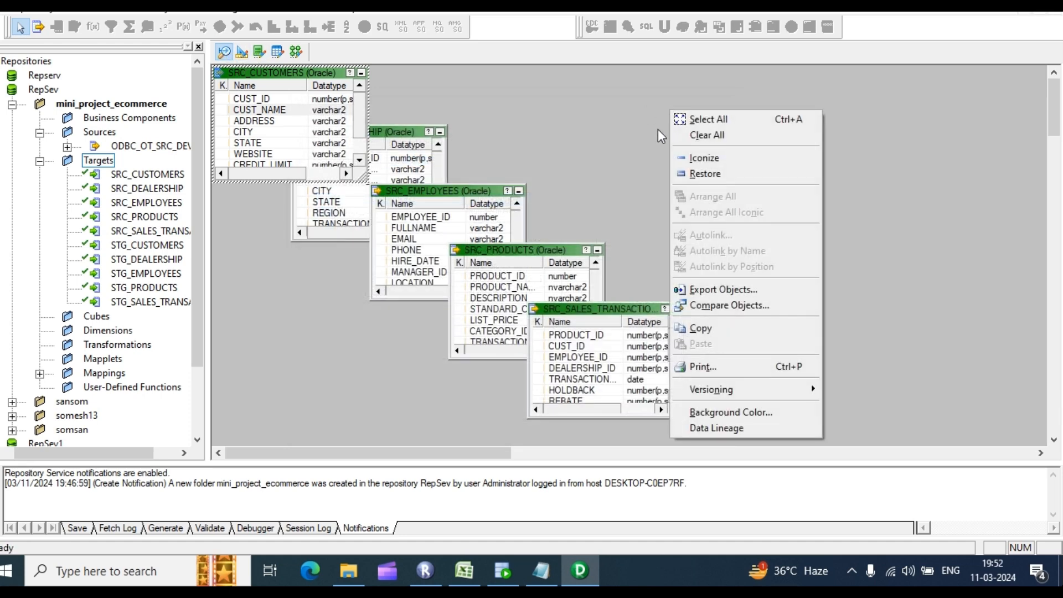
pyautogui.click(692, 136)
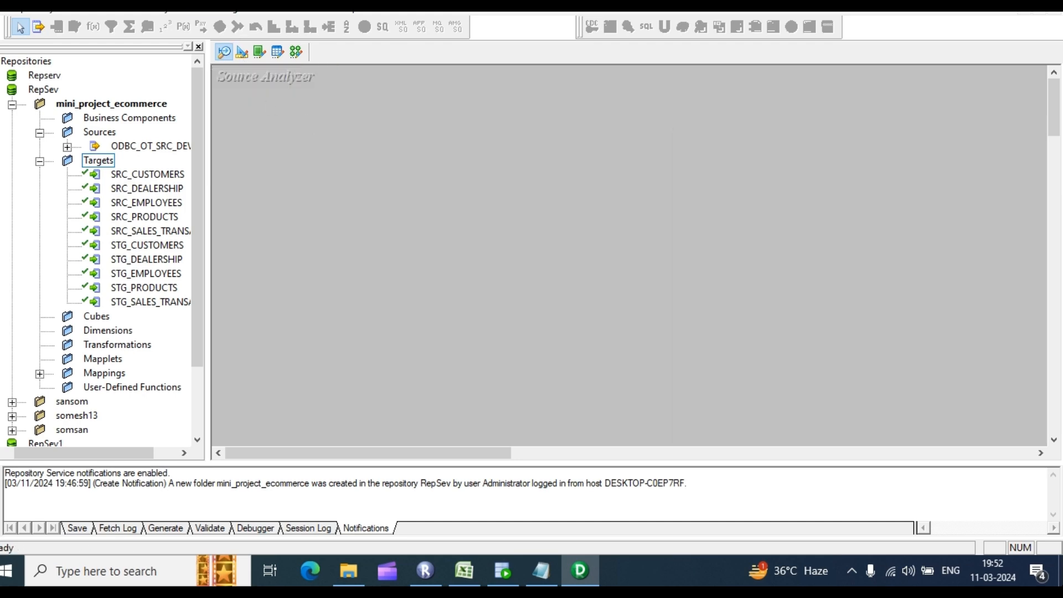
# Step: Import a flat-file source, showing All Files, and open src_customers_ff from infa_shared\SrcFiles
pyautogui.click(265, 6)
pyautogui.click(323, 38)
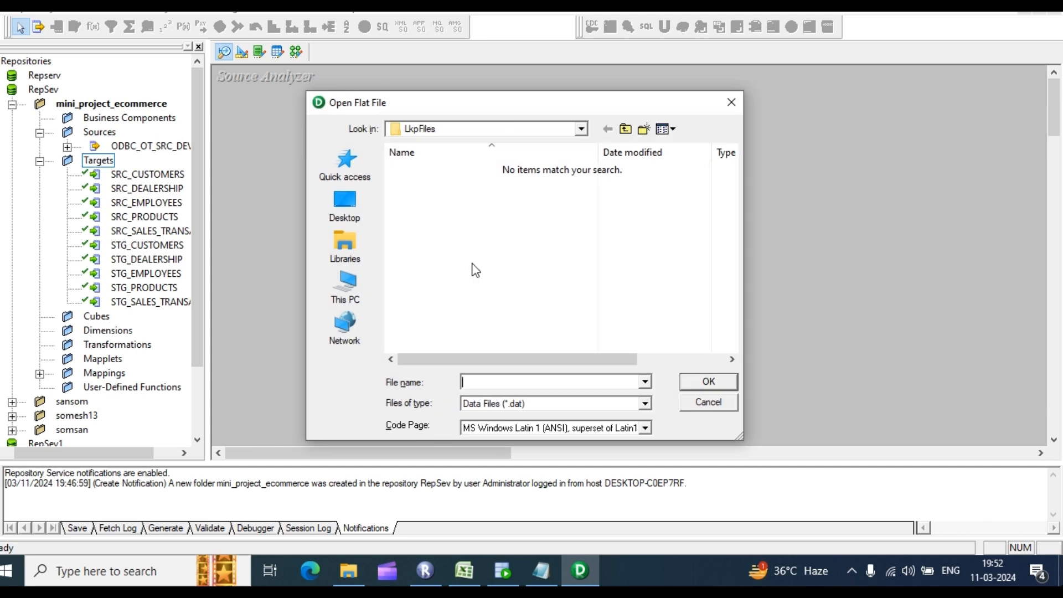
pyautogui.click(645, 404)
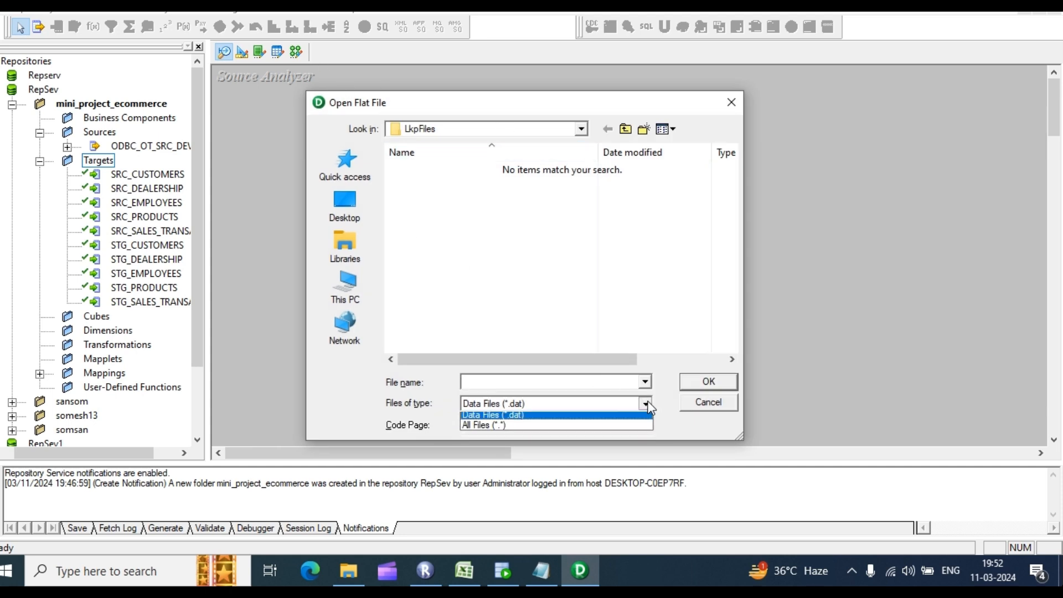
pyautogui.click(501, 429)
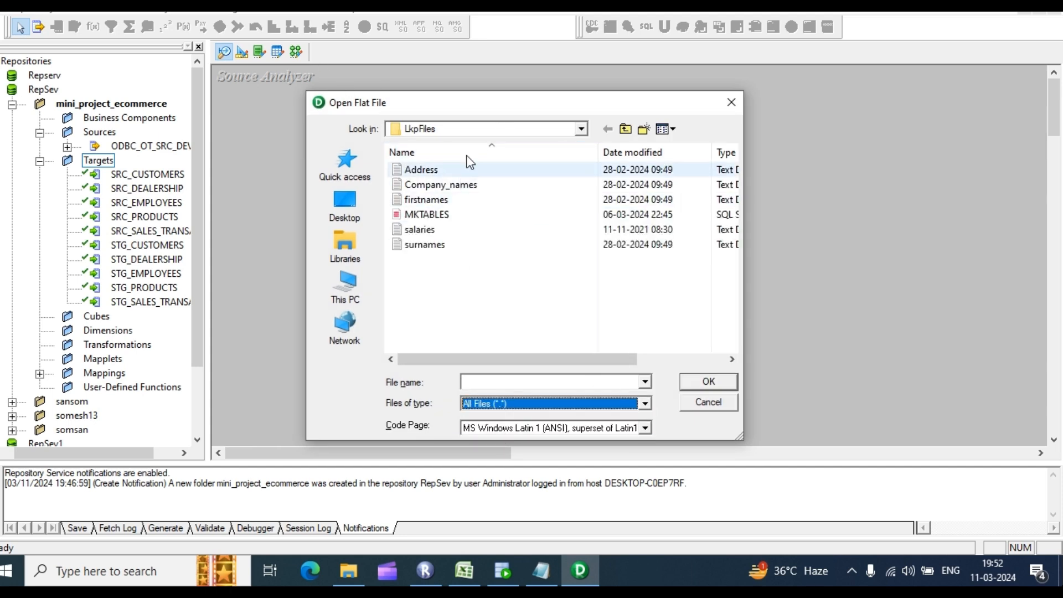
pyautogui.click(581, 132)
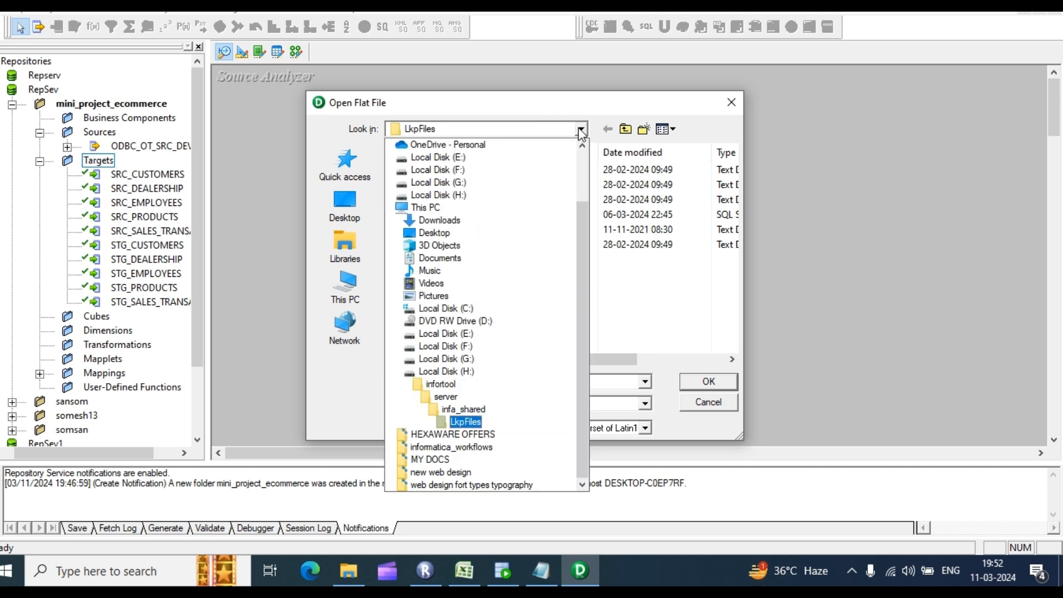
pyautogui.click(468, 408)
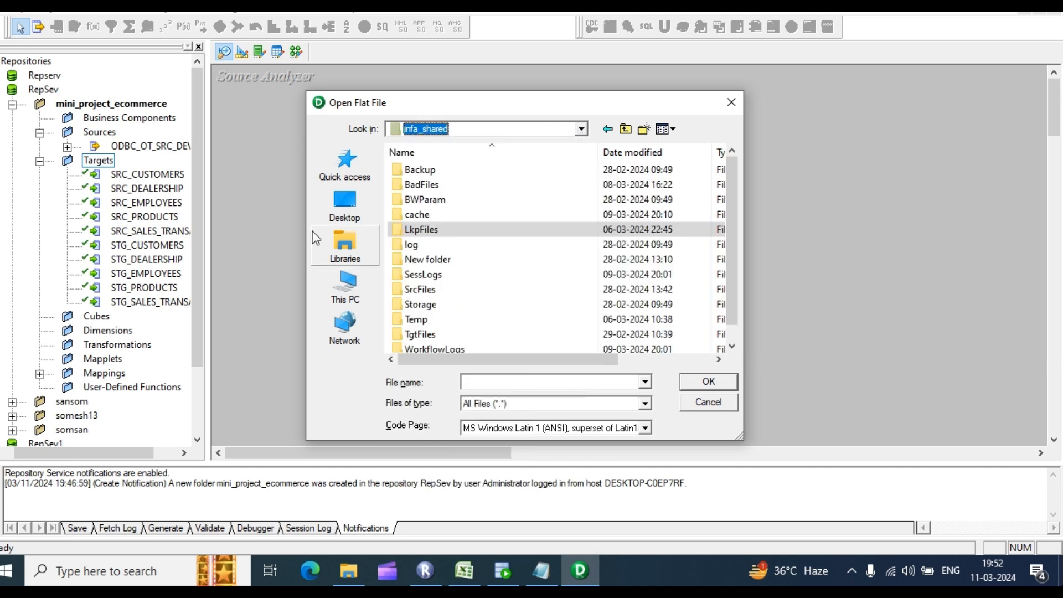
pyautogui.click(447, 293)
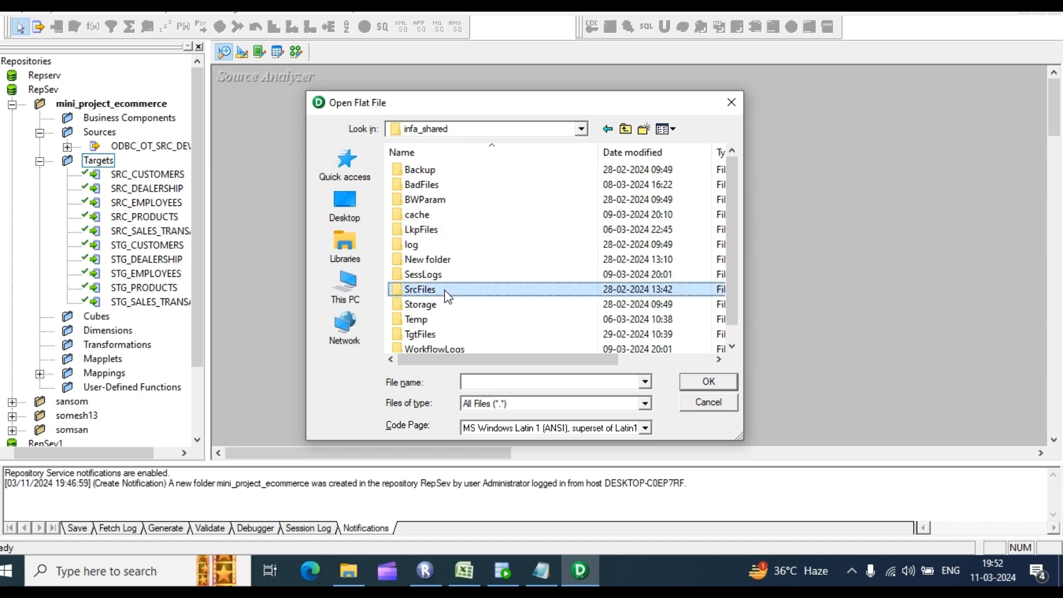
pyautogui.doubleClick(447, 292)
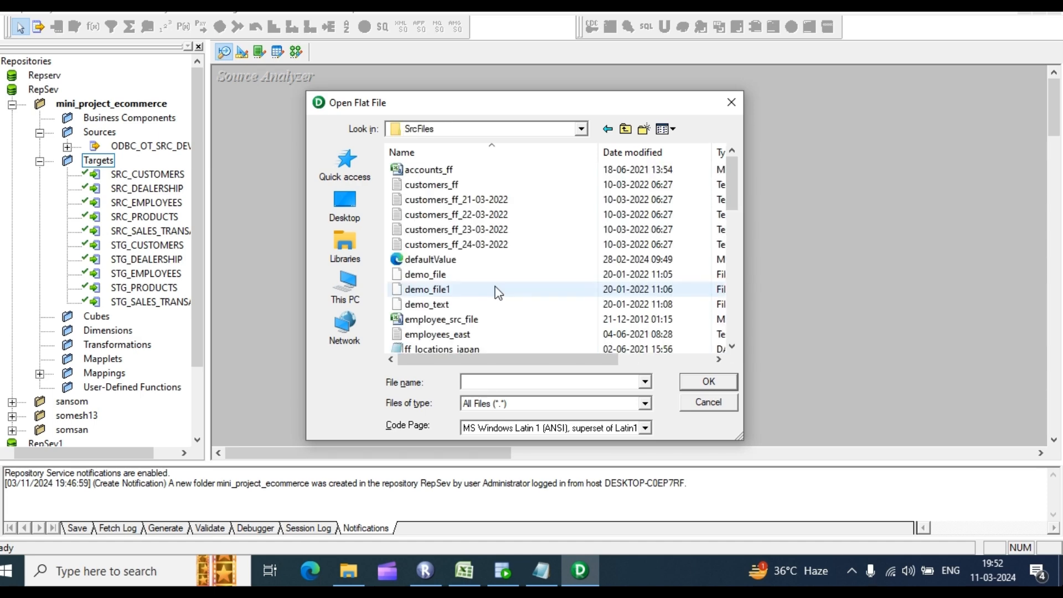
pyautogui.scroll(-3, 520, 288)
pyautogui.scroll(-7, 535, 303)
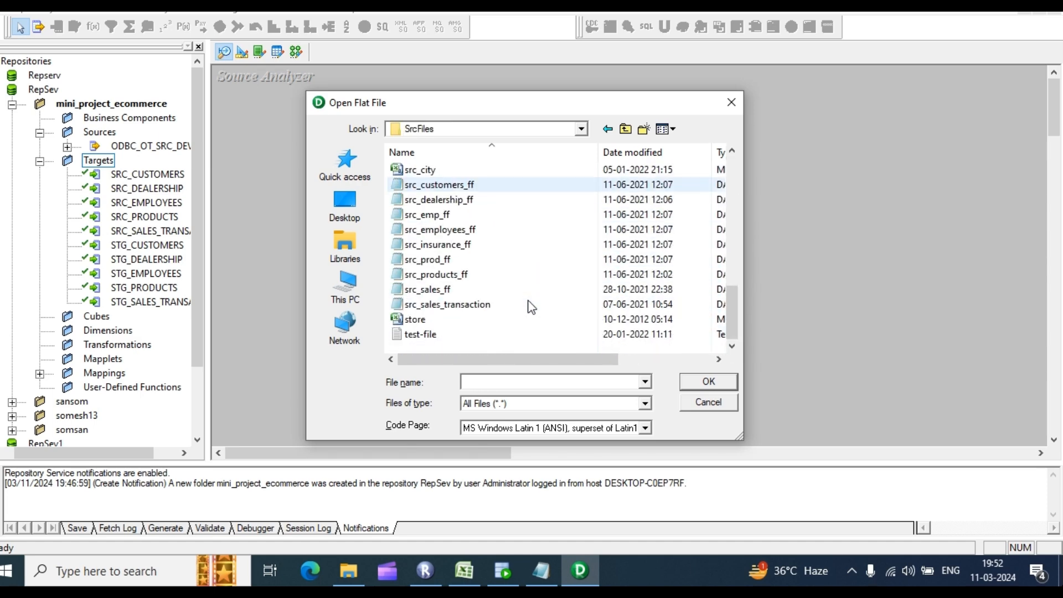
pyautogui.scroll(2, 530, 306)
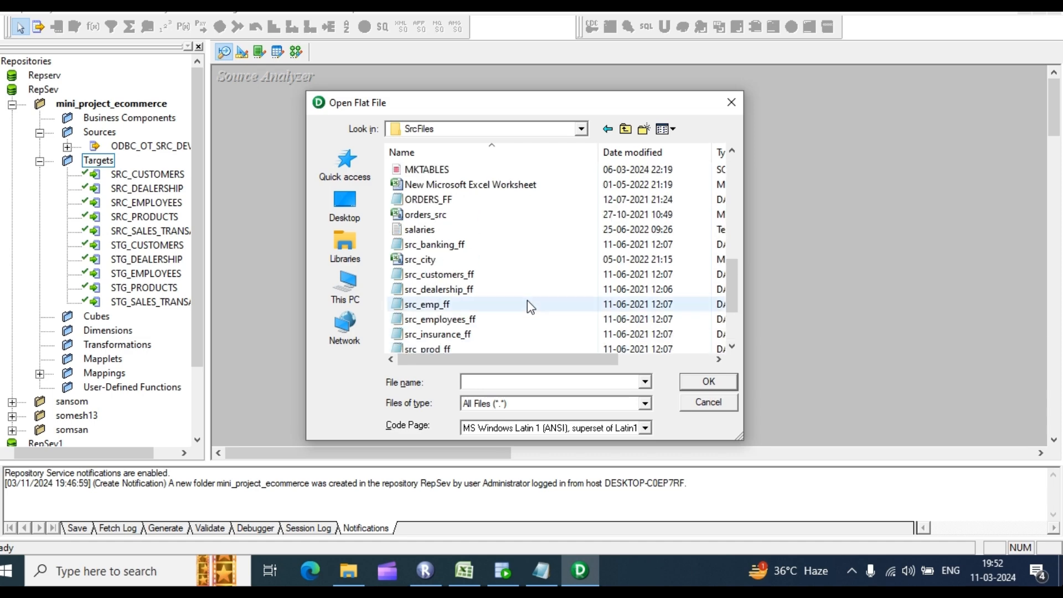
pyautogui.click(471, 276)
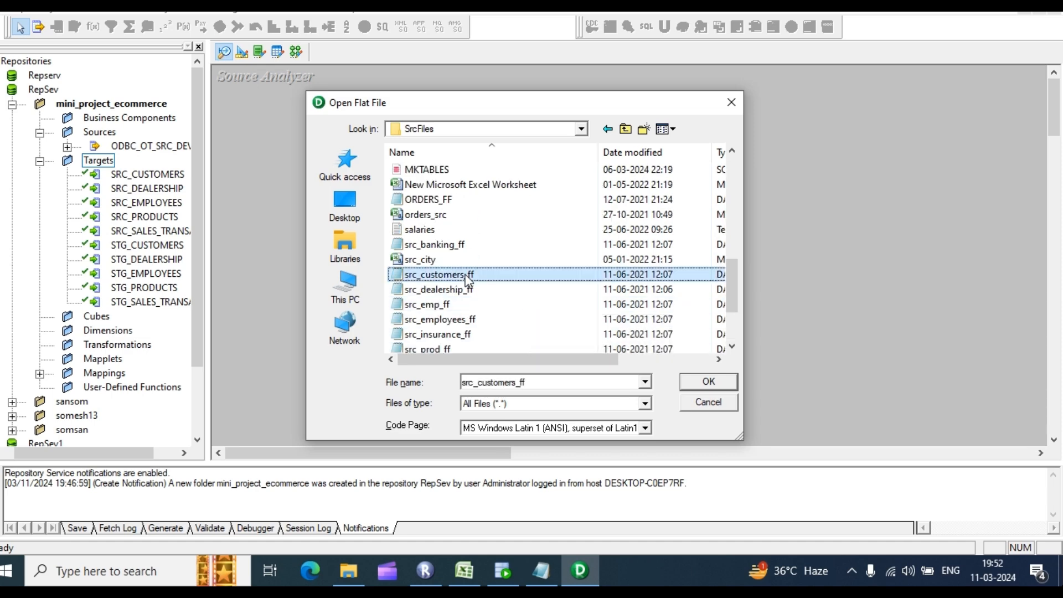
pyautogui.click(704, 381)
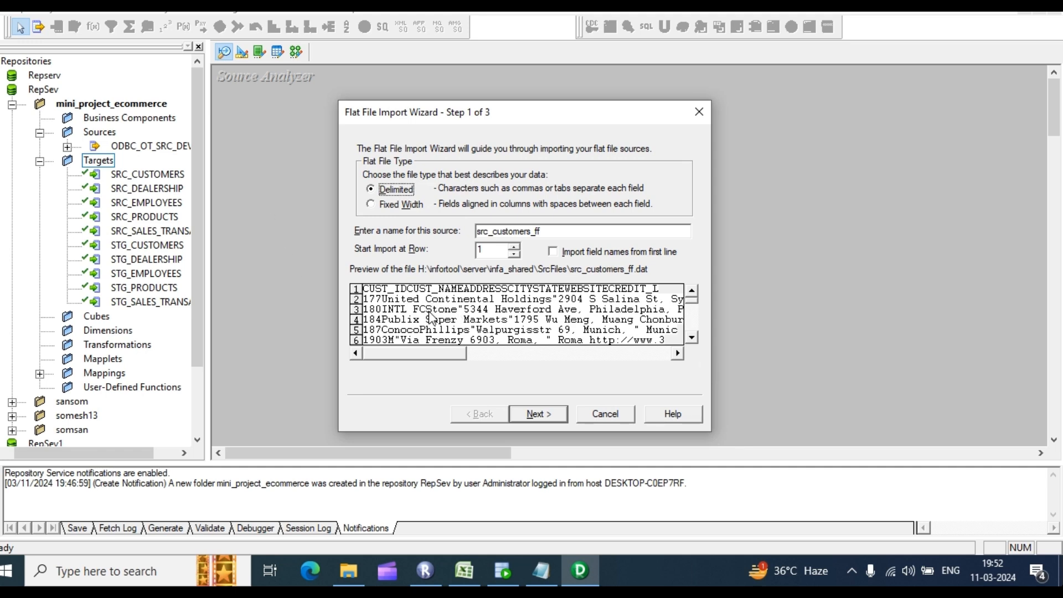
# Step: Take field names from the first line and add tab as a delimiter in the import wizard
pyautogui.click(553, 252)
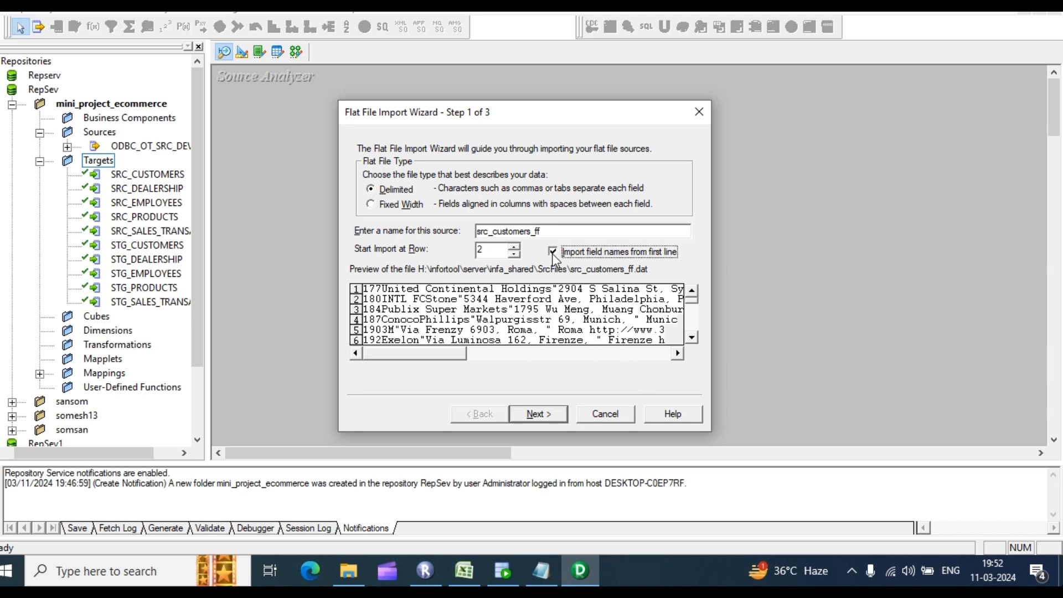
pyautogui.click(557, 419)
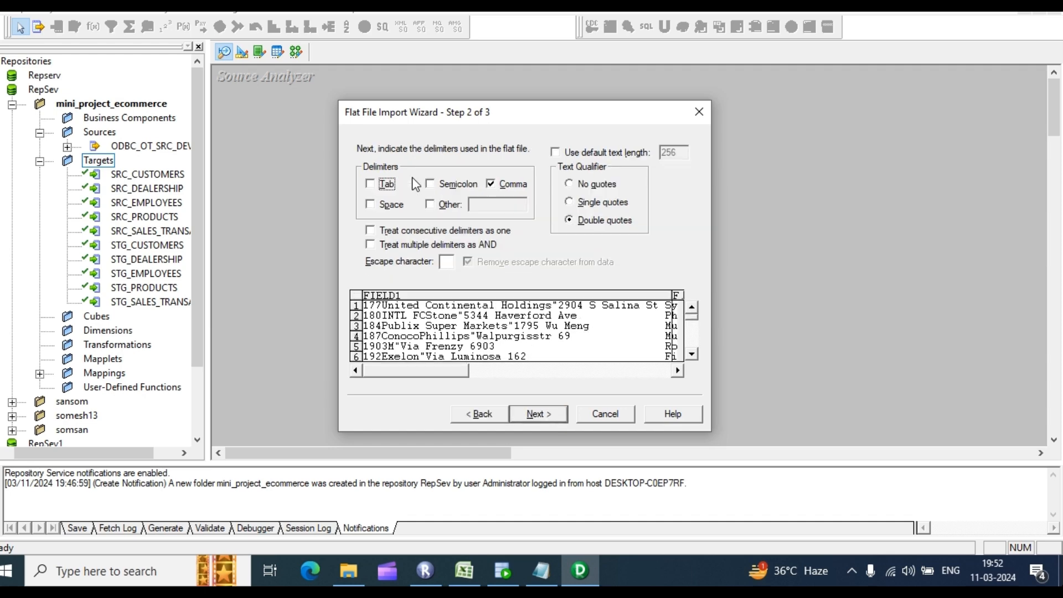
pyautogui.click(370, 184)
pyautogui.click(542, 417)
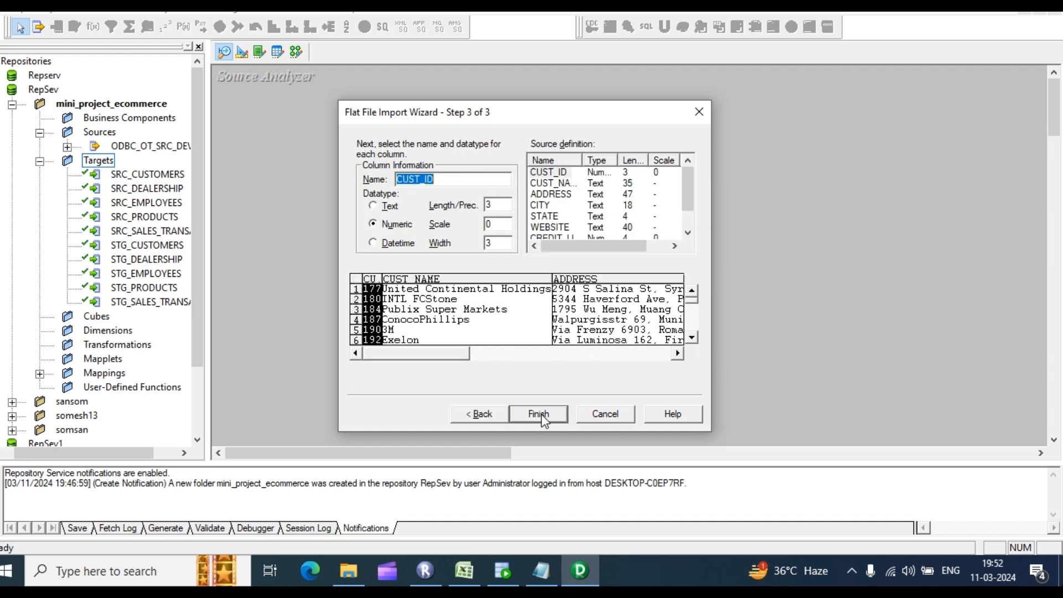
# Step: Finish the flat-file import and compare src_customers_ff columns with the SRC_CUSTOMERS target
pyautogui.click(546, 413)
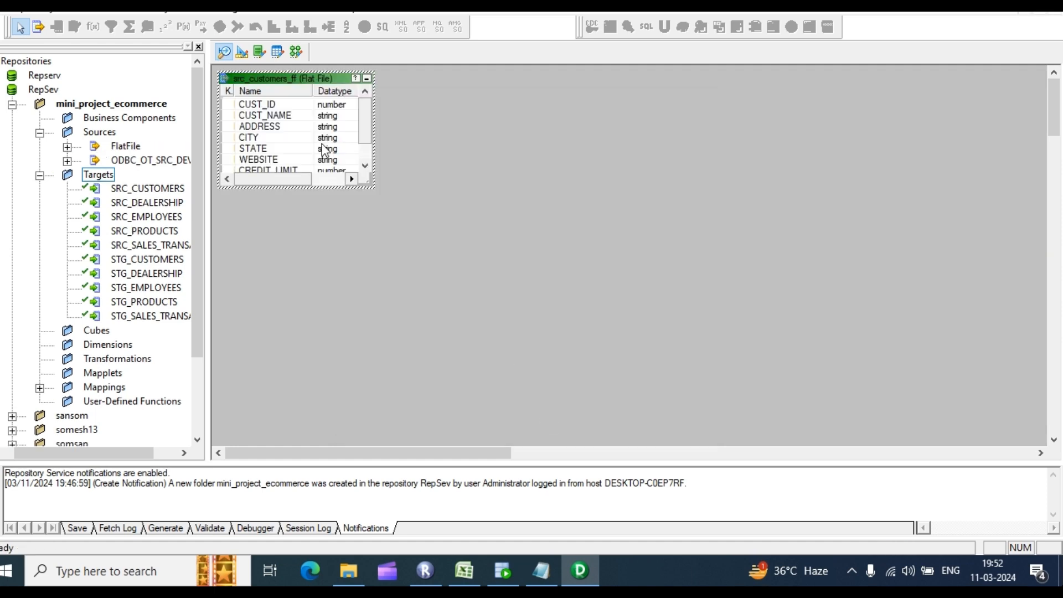
pyautogui.doubleClick(267, 132)
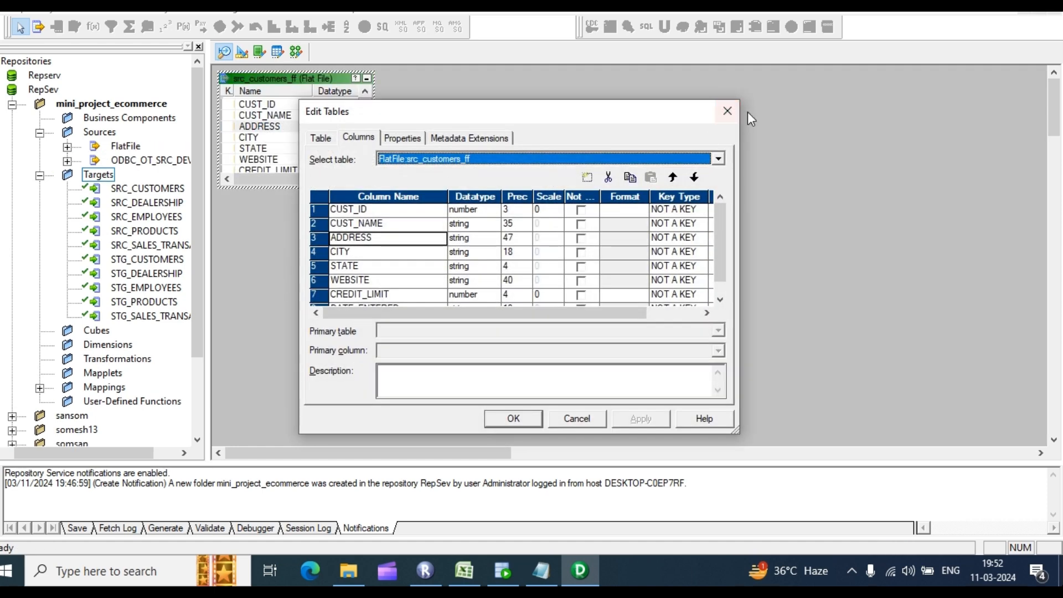
pyautogui.click(728, 112)
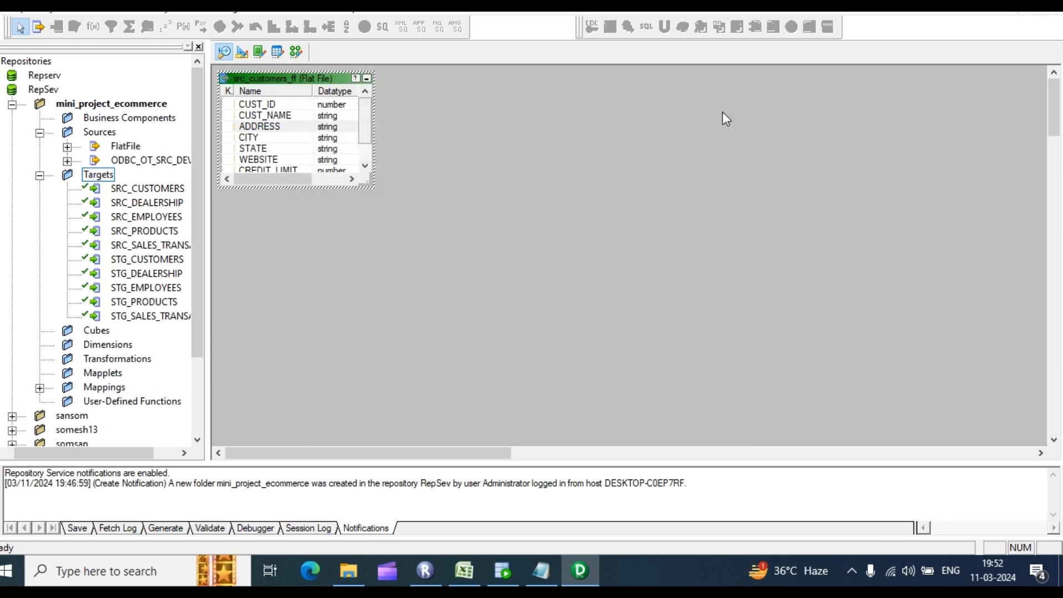
pyautogui.click(242, 52)
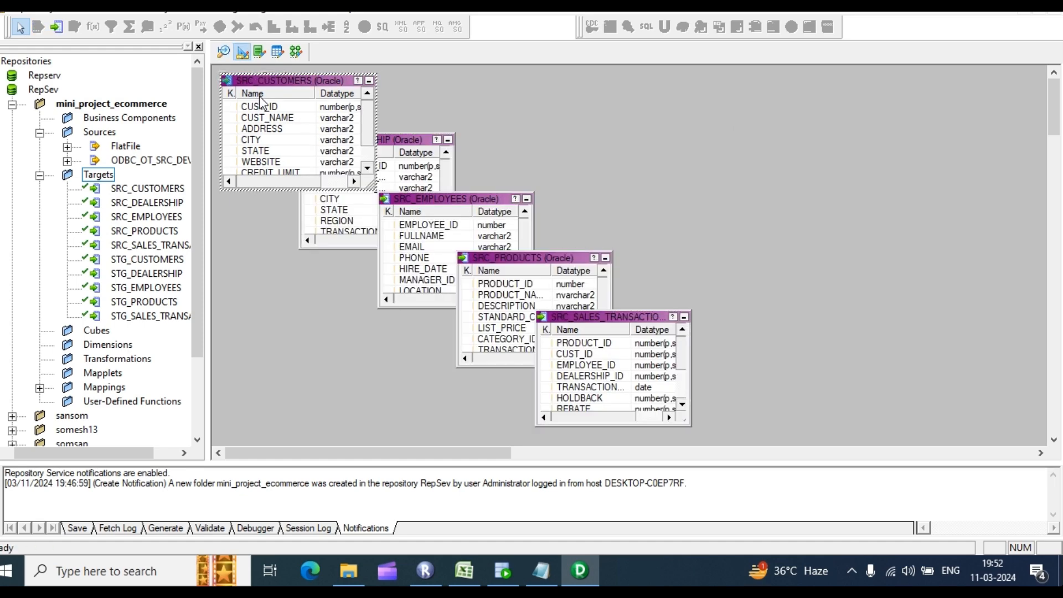
pyautogui.doubleClick(296, 130)
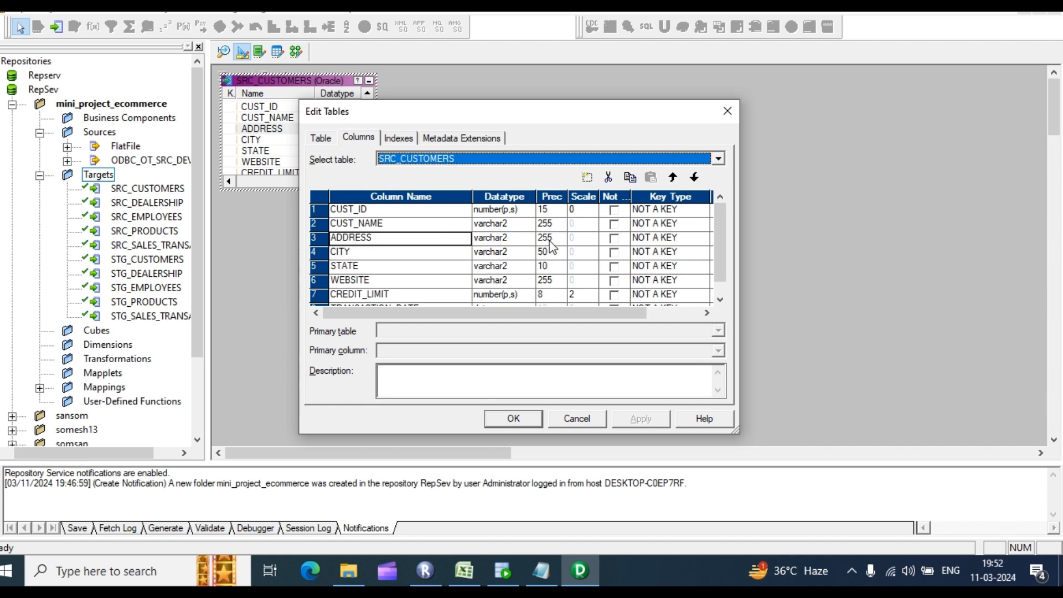
pyautogui.click(737, 114)
pyautogui.click(224, 52)
# Step: Set src_customers_ff precisions: CUST_NAME, ADDRESS and WEBSITE 255, CITY 50, STATE 20
pyautogui.click(302, 129)
pyautogui.doubleClick(302, 130)
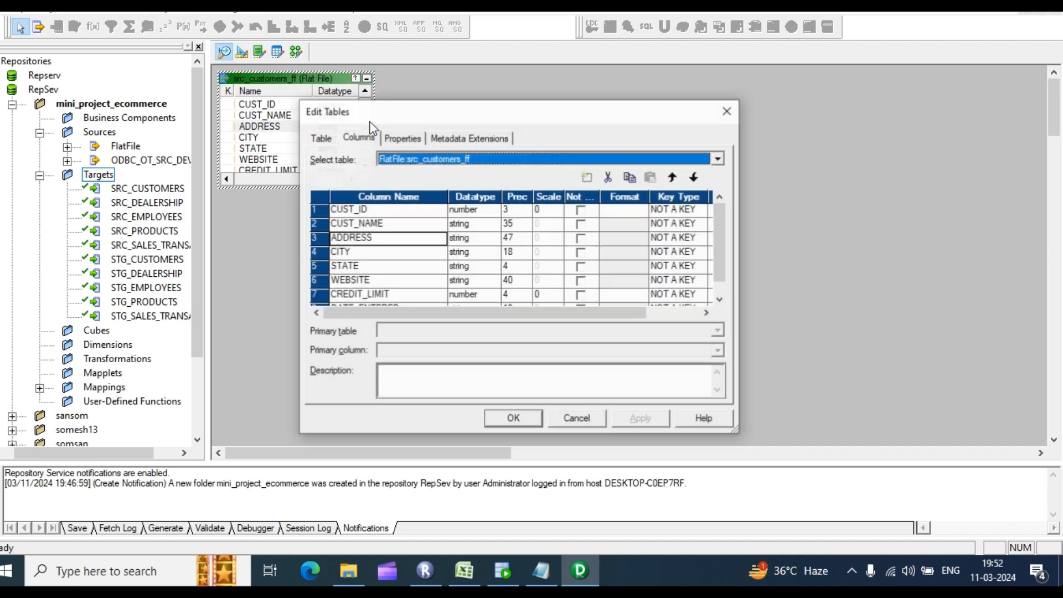
pyautogui.click(513, 211)
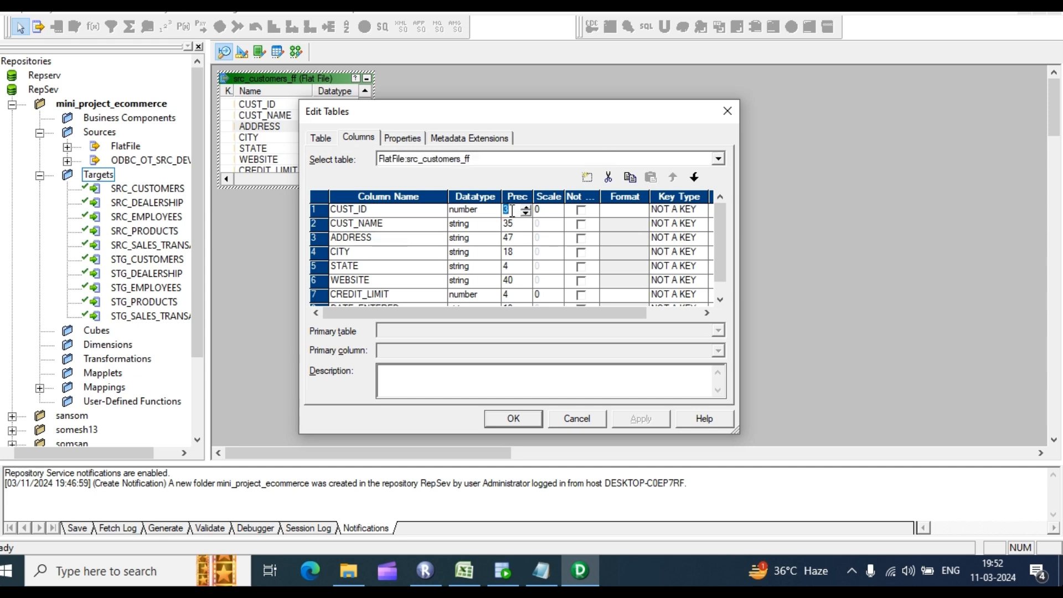
pyautogui.click(519, 224)
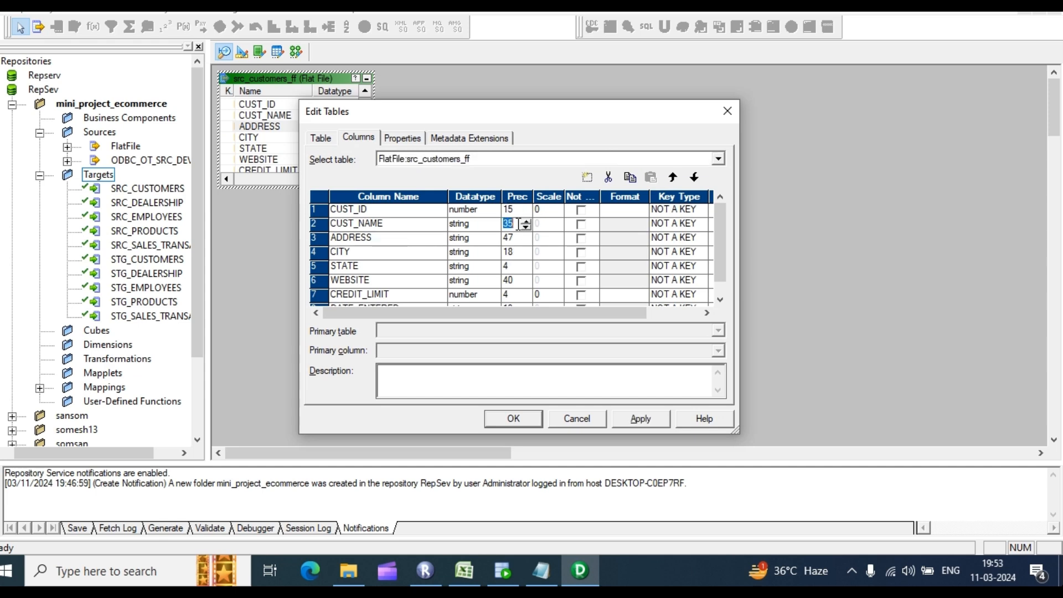
pyautogui.write('255')
pyautogui.click(512, 238)
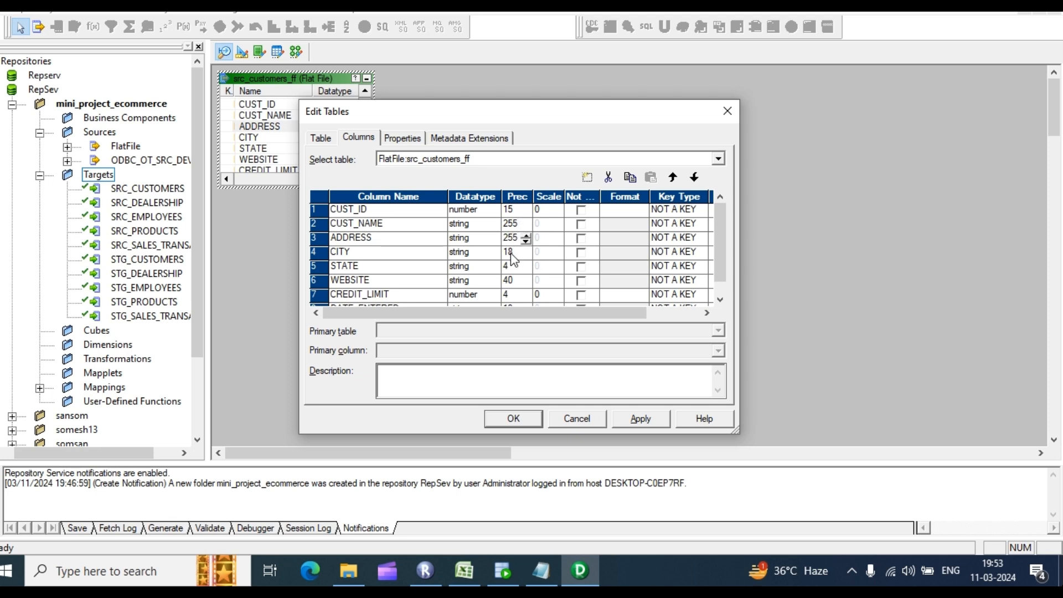
pyautogui.click(513, 253)
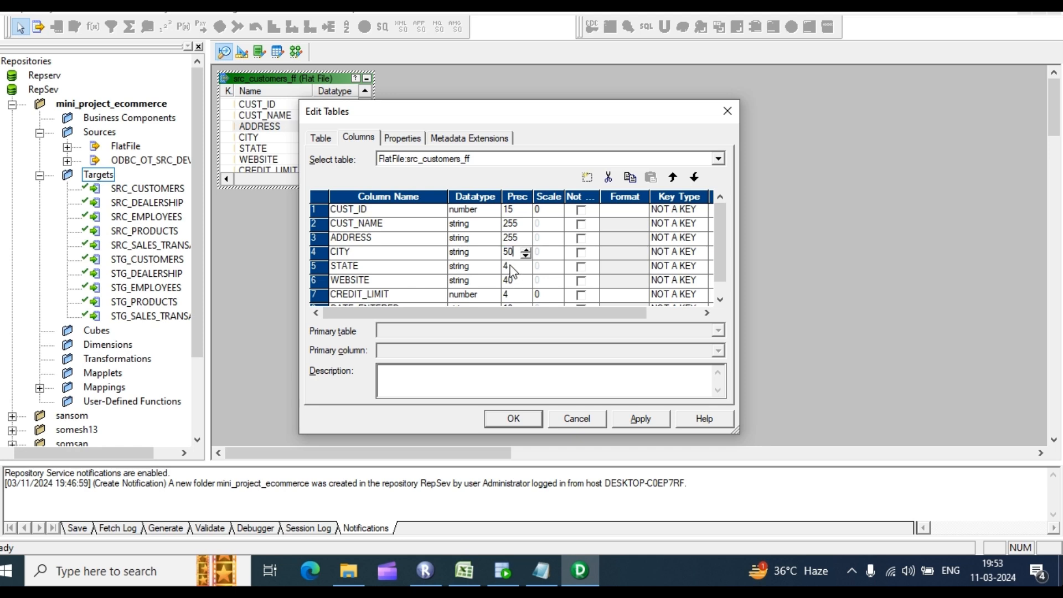
pyautogui.write('50')
pyautogui.click(510, 267)
pyautogui.write('20')
pyautogui.click(512, 280)
pyautogui.write('255')
# Step: Make DATE_ENTERED a datetime column, keep ADDRESS as string, and apply the column changes
pyautogui.scroll(-1, 540, 290)
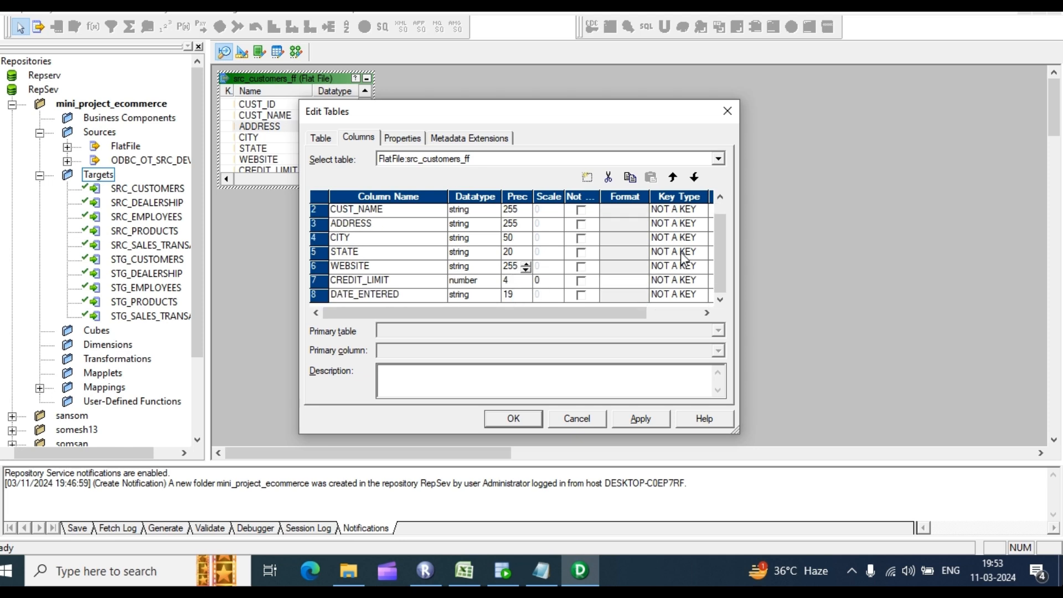
pyautogui.click(510, 283)
pyautogui.click(477, 293)
pyautogui.click(479, 321)
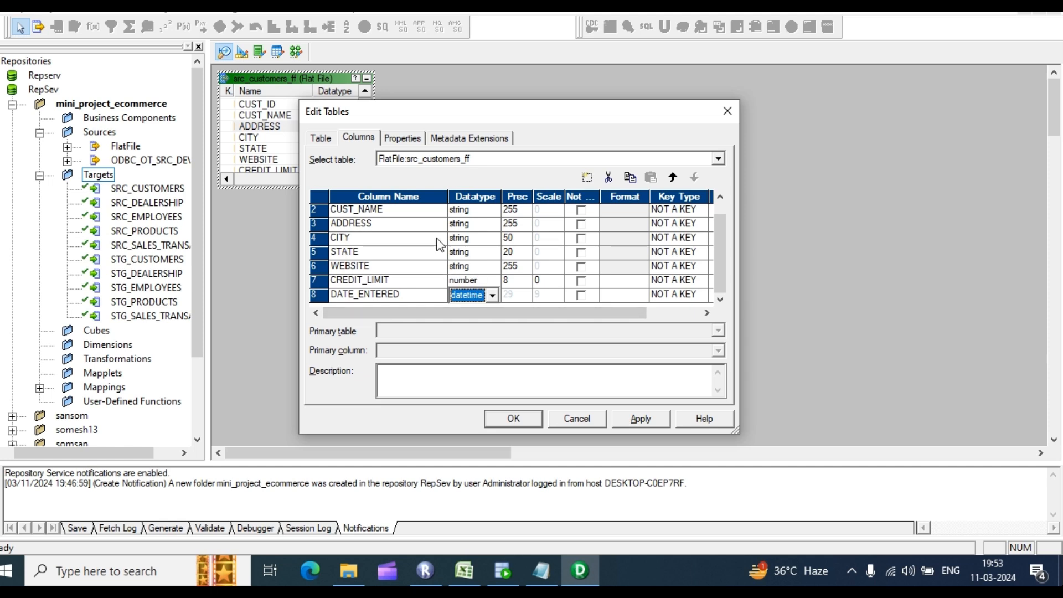
pyautogui.scroll(1, 443, 247)
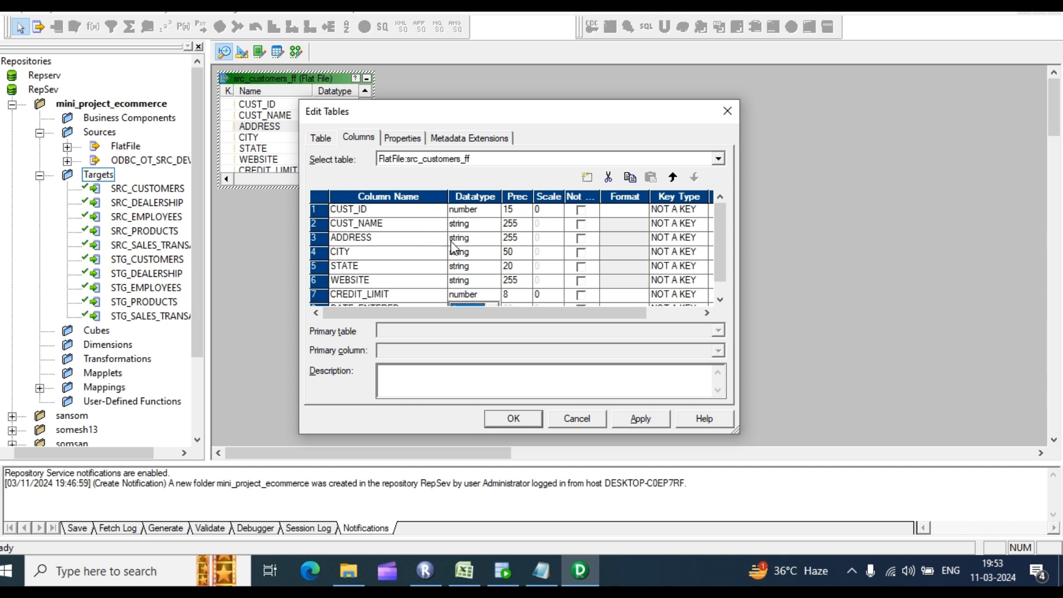
pyautogui.click(455, 238)
pyautogui.click(454, 248)
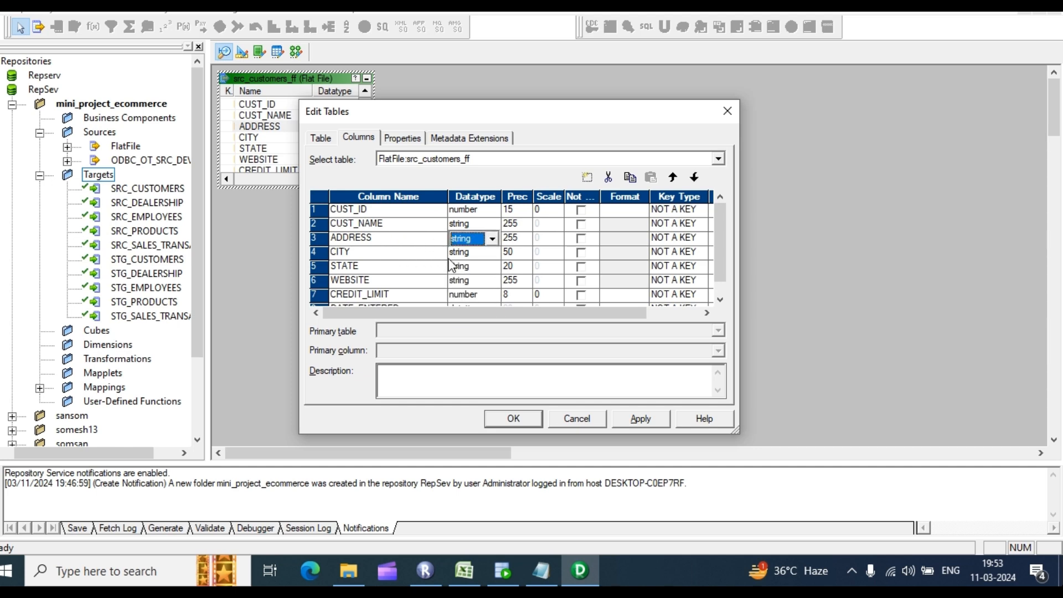
pyautogui.scroll(-1, 415, 288)
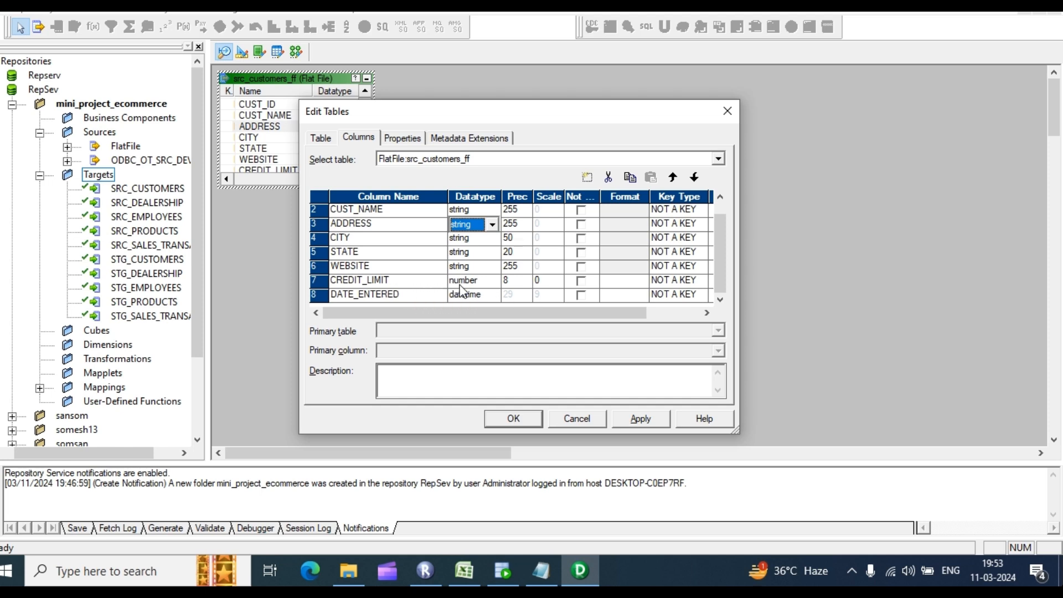
pyautogui.click(635, 419)
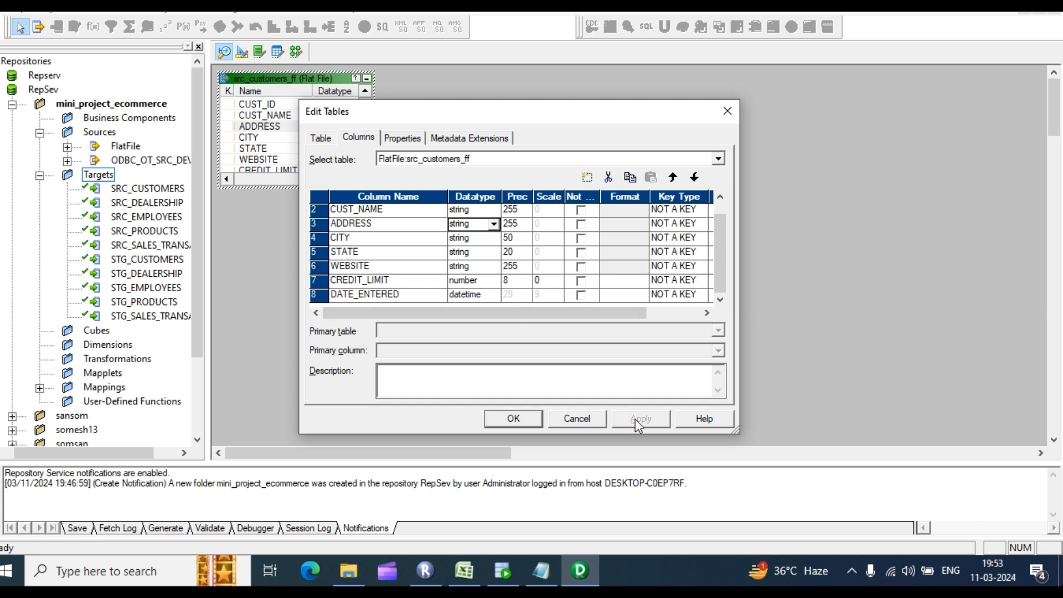
pyautogui.click(514, 418)
pyautogui.click(242, 51)
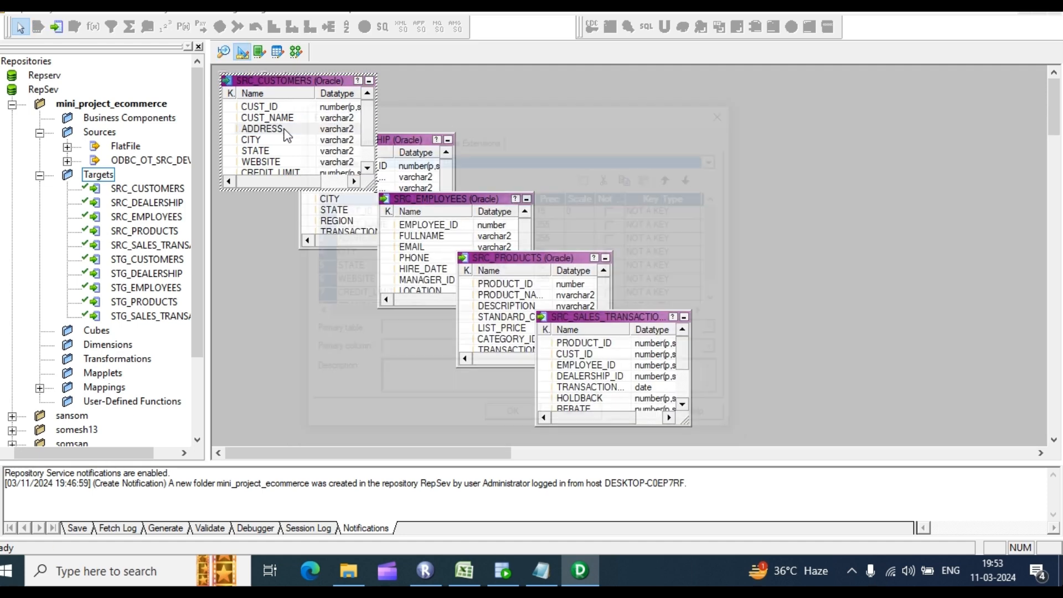
# Step: After checking SRC_CUSTOMERS, give src_customers_ff STATE precision 10 and CREDIT_LIMIT scale 2
pyautogui.scroll(-1, 542, 267)
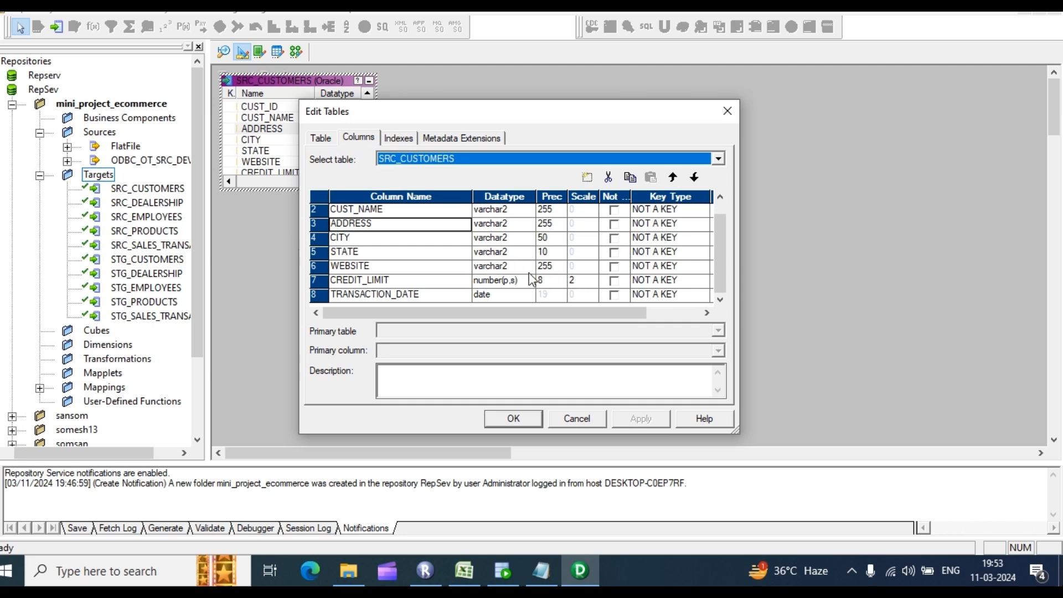
pyautogui.click(727, 114)
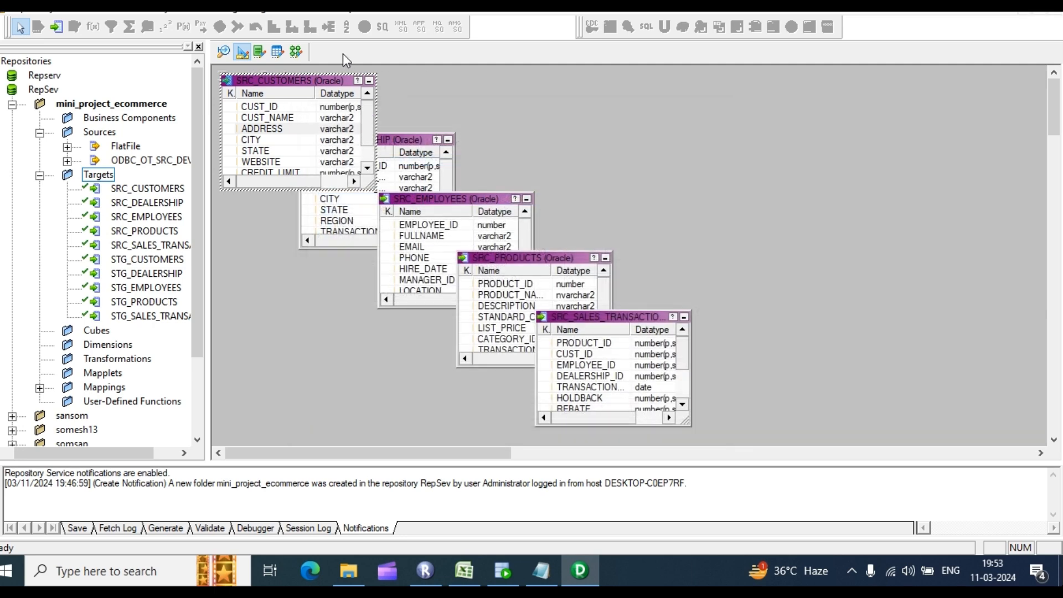
pyautogui.click(224, 52)
pyautogui.doubleClick(279, 125)
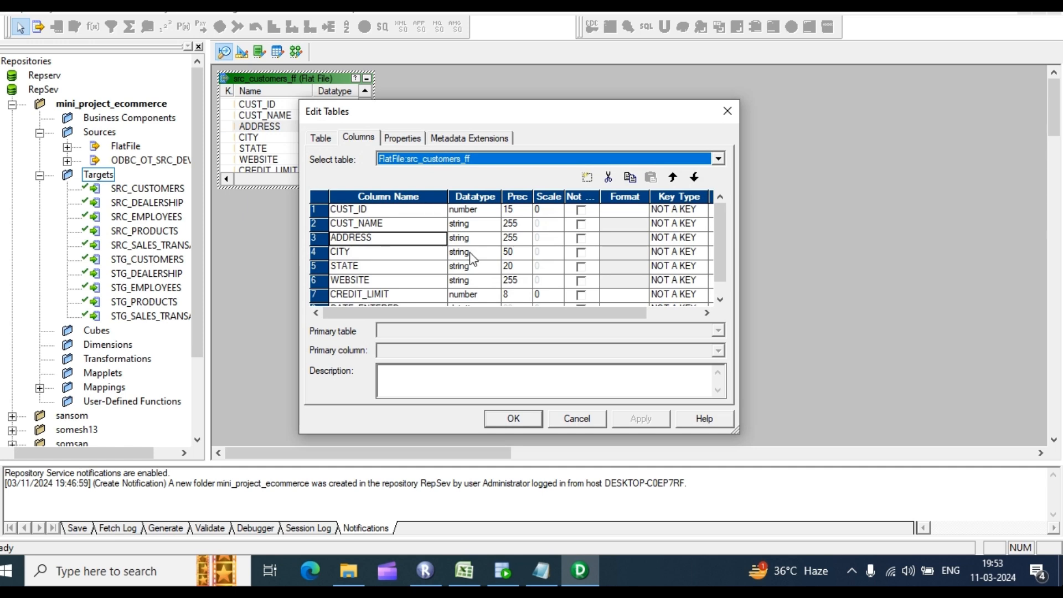
pyautogui.click(515, 267)
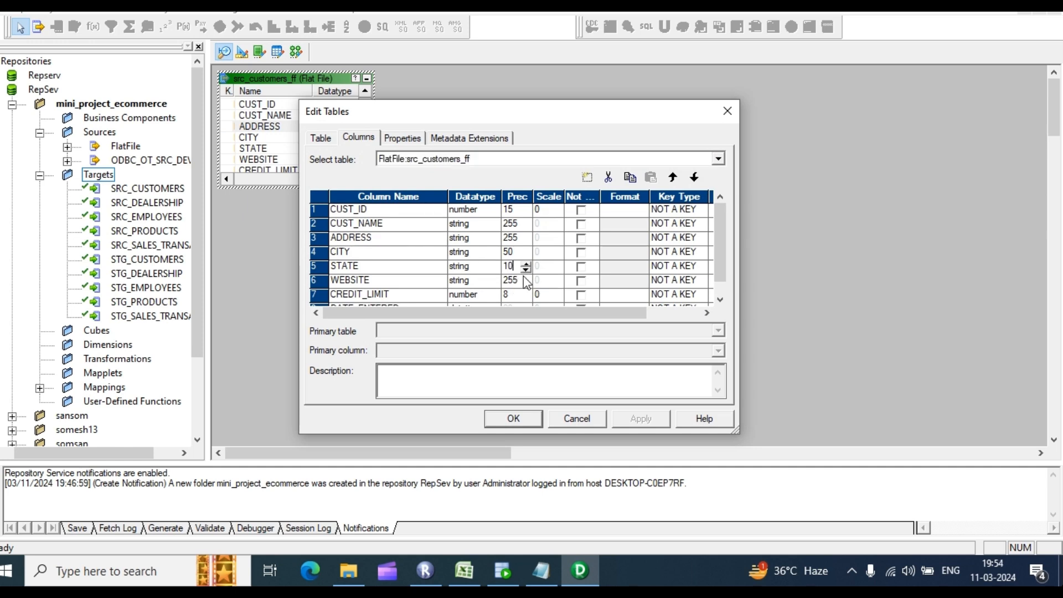
pyautogui.click(536, 296)
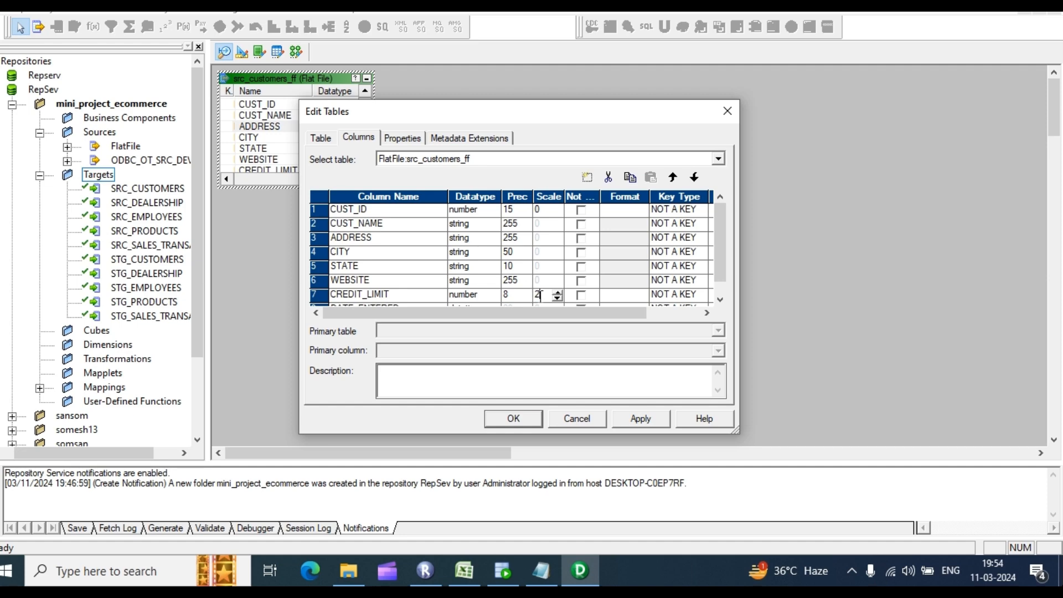
pyautogui.click(643, 418)
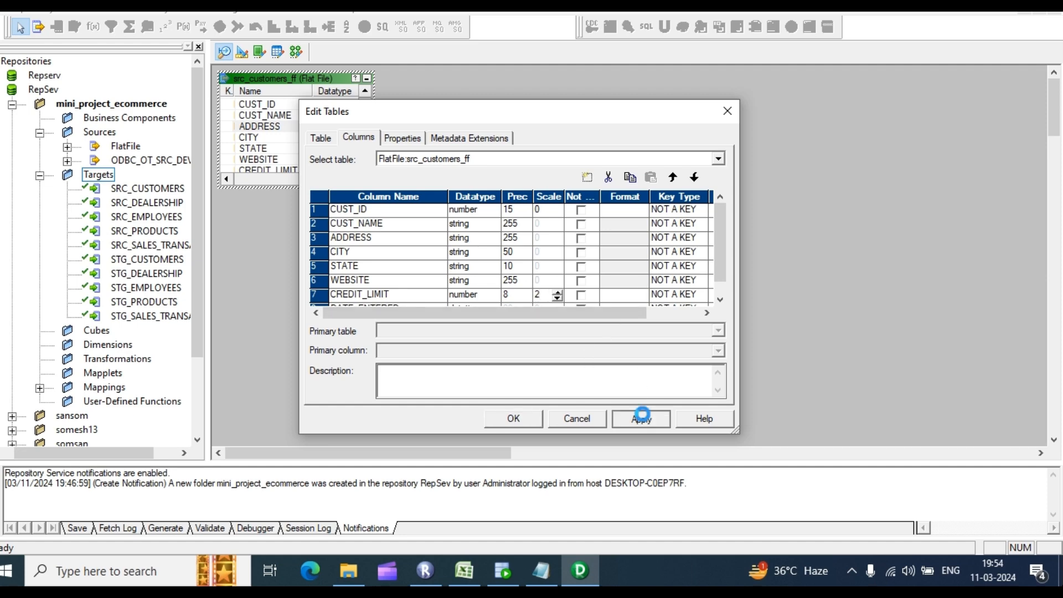
pyautogui.click(526, 420)
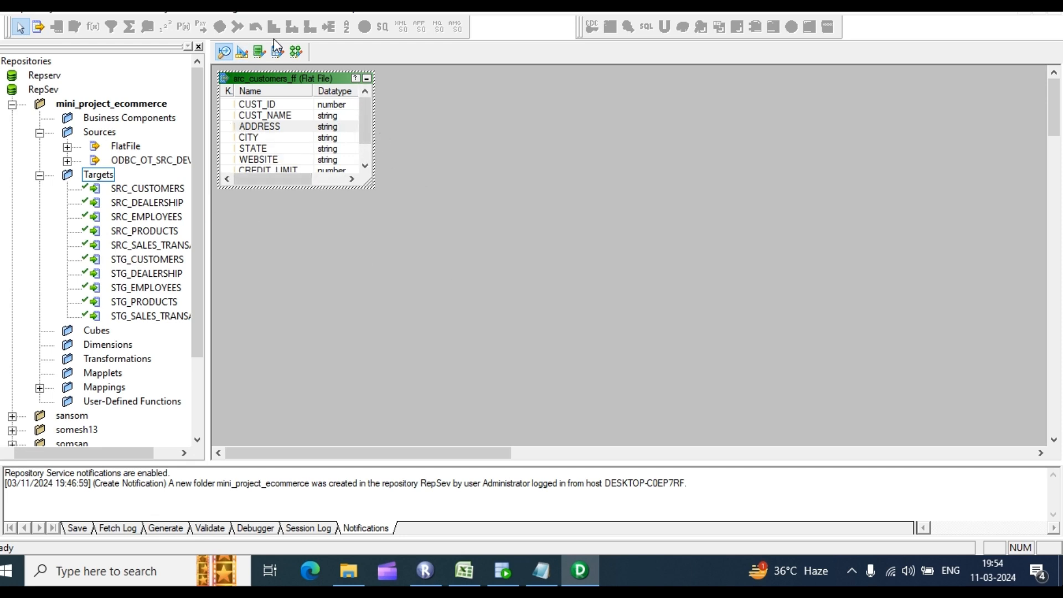
pyautogui.click(296, 51)
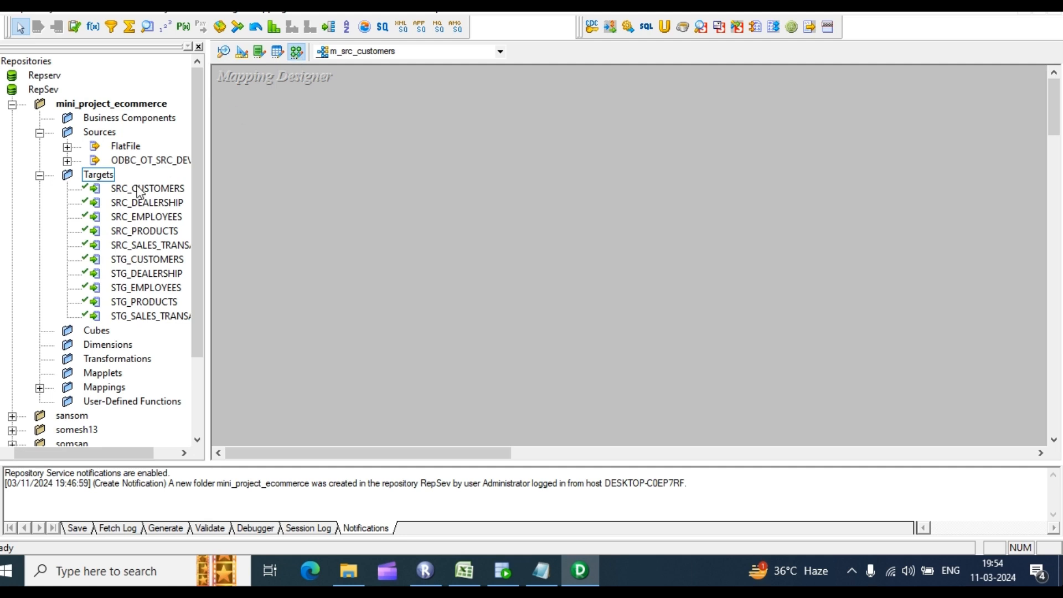
# Step: Drag src_customers_ff and SRC_CUSTOMERS onto m_src_customers and autolink ports by position
pyautogui.moveTo(141, 188); pyautogui.dragTo(291, 150)
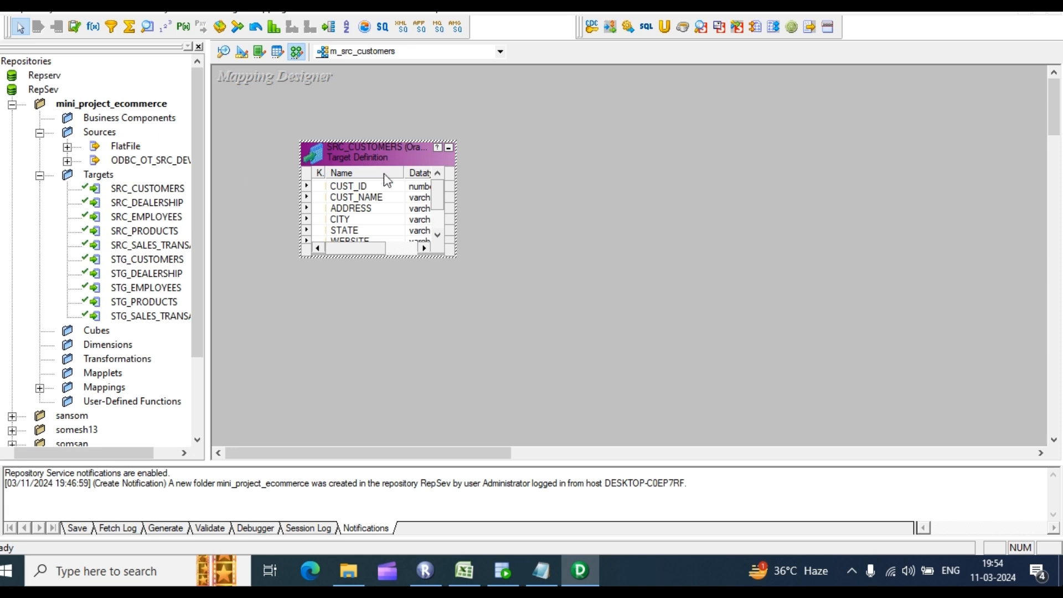
pyautogui.press('Delete')
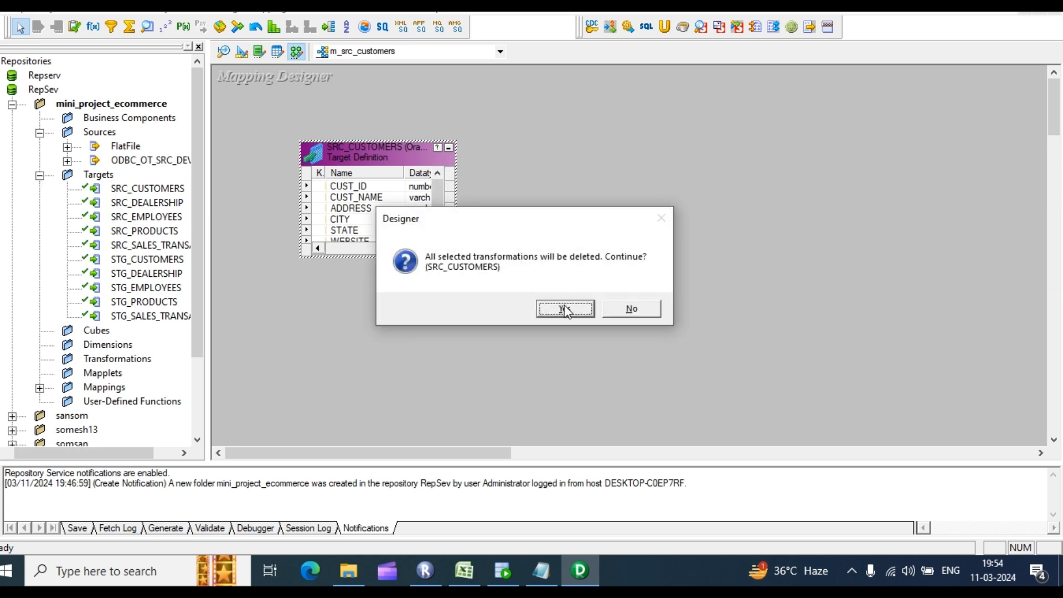
pyautogui.click(565, 308)
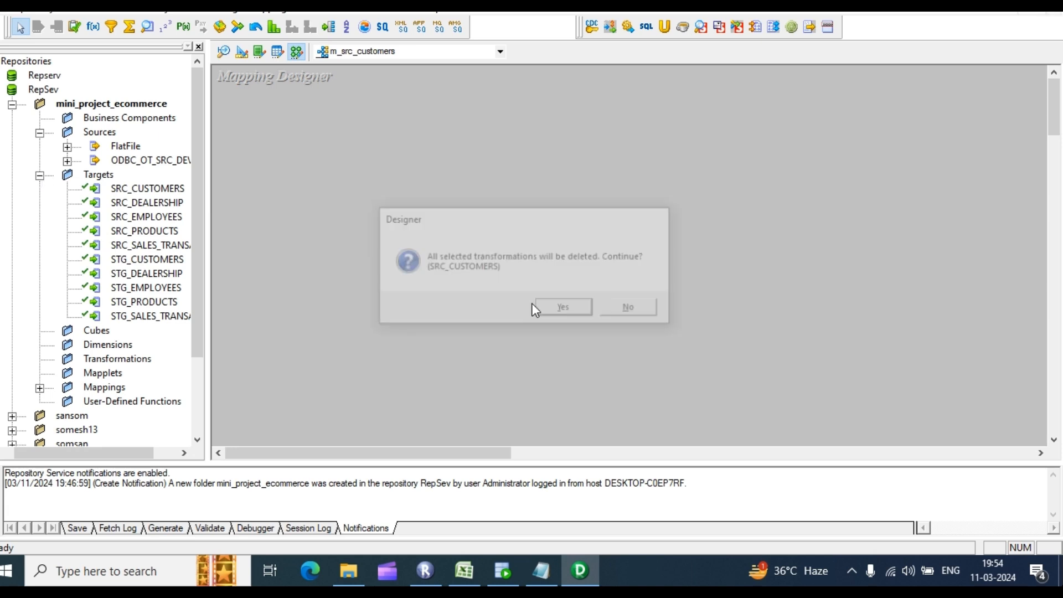
pyautogui.click(67, 146)
pyautogui.moveTo(161, 161); pyautogui.dragTo(313, 130)
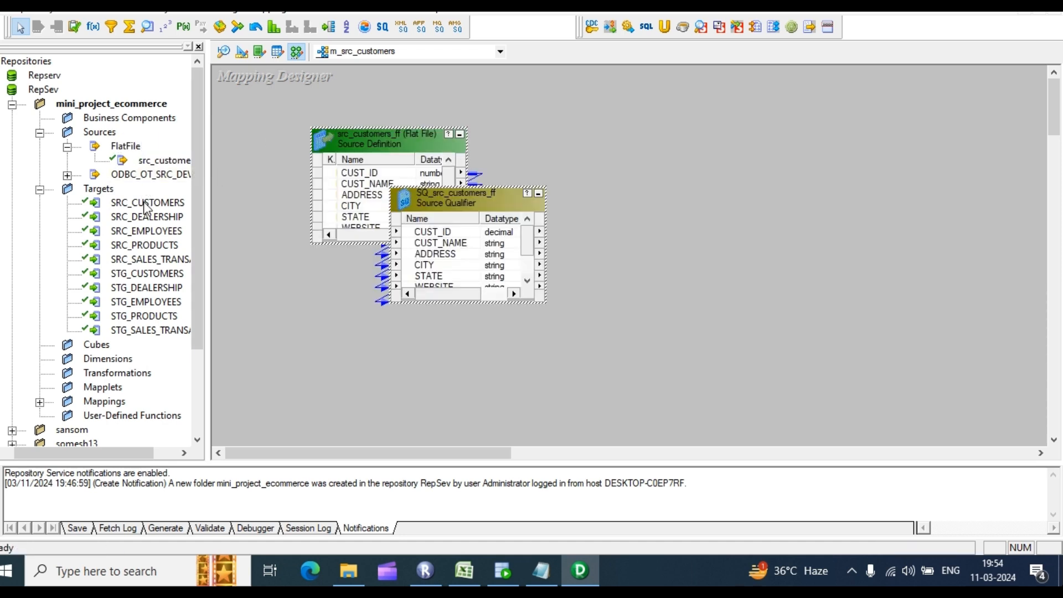
pyautogui.moveTo(146, 208); pyautogui.dragTo(759, 168)
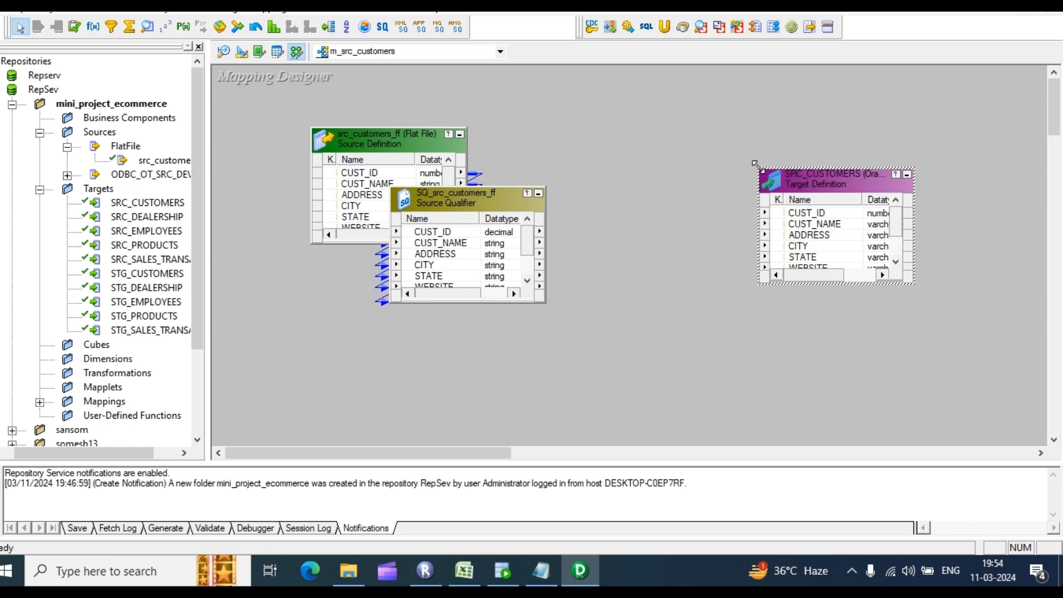
pyautogui.rightClick(630, 124)
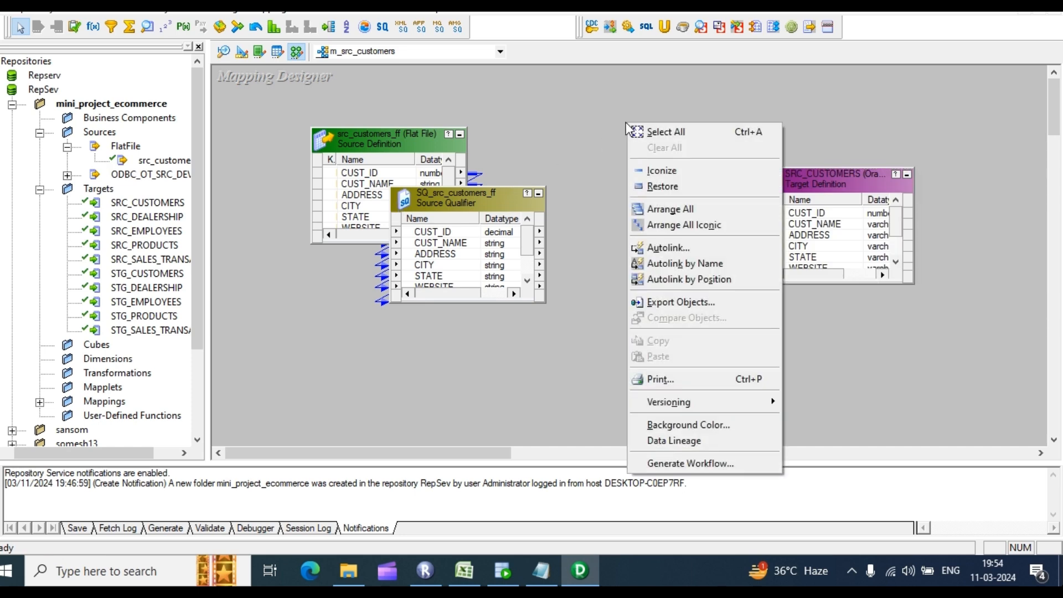
pyautogui.click(681, 279)
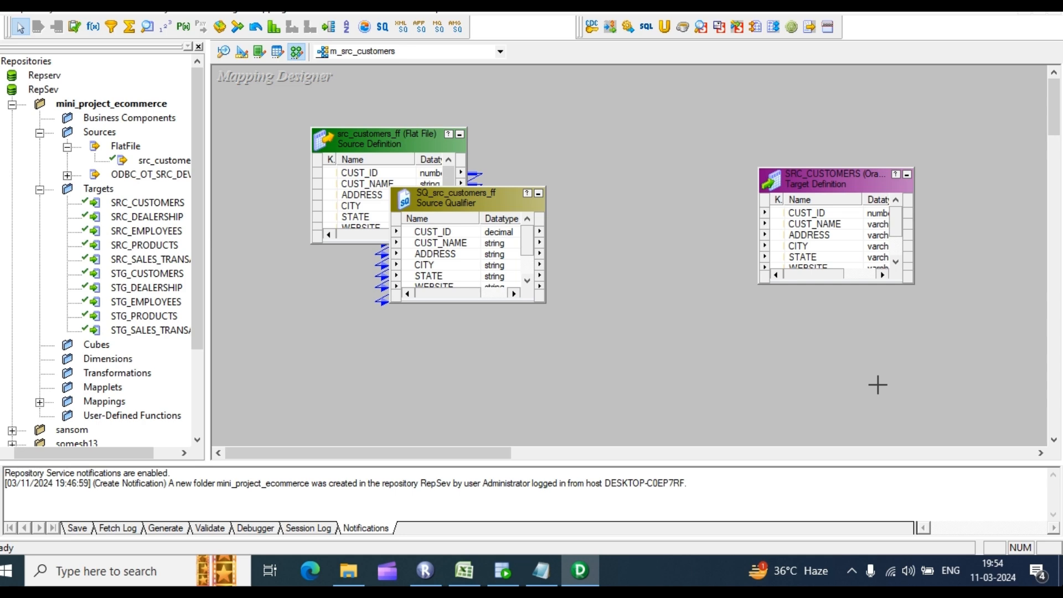
# Step: Move the Source Qualifier to the canvas middle and relink ports, by name then by position
pyautogui.moveTo(461, 199); pyautogui.dragTo(583, 202)
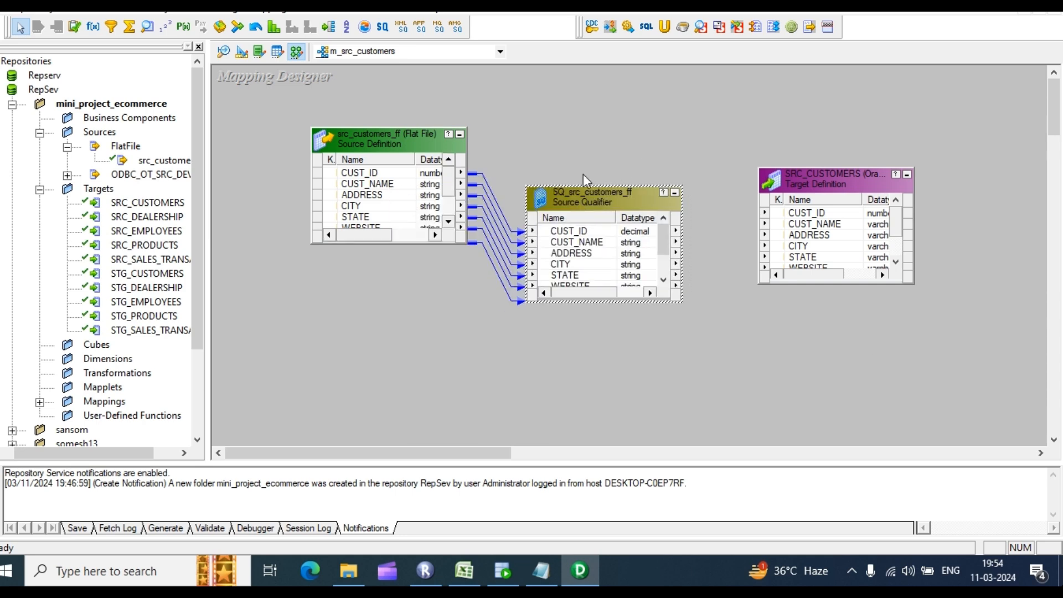
pyautogui.moveTo(325, 96); pyautogui.dragTo(1005, 365)
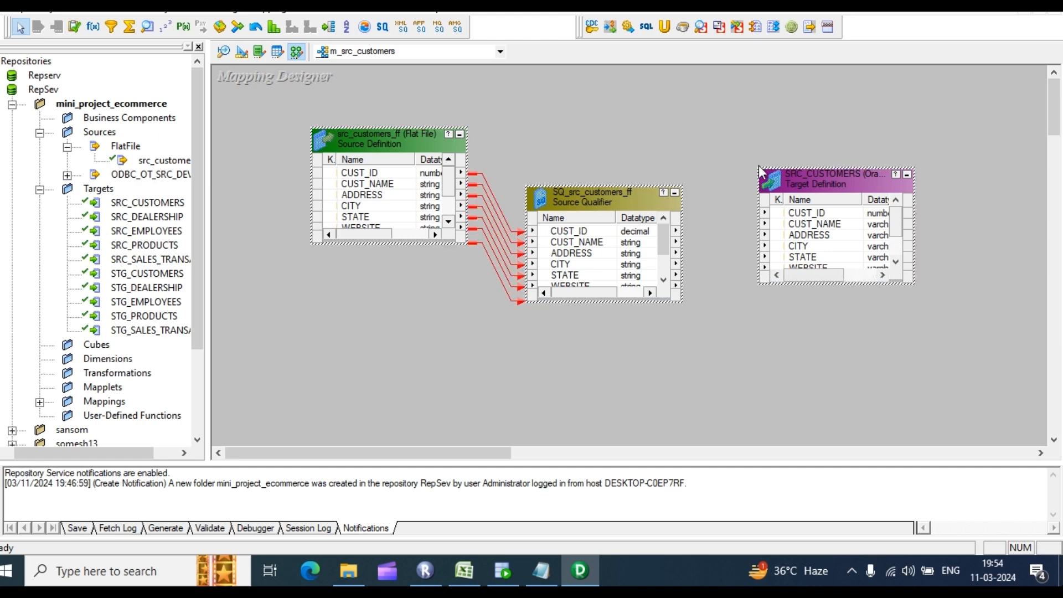
pyautogui.rightClick(760, 166)
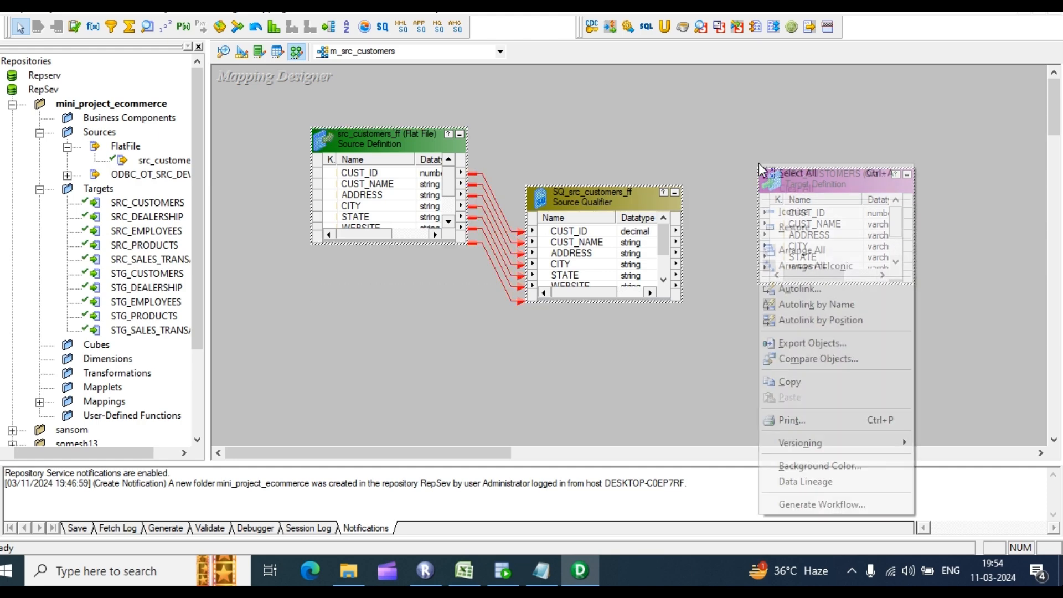
pyautogui.click(829, 306)
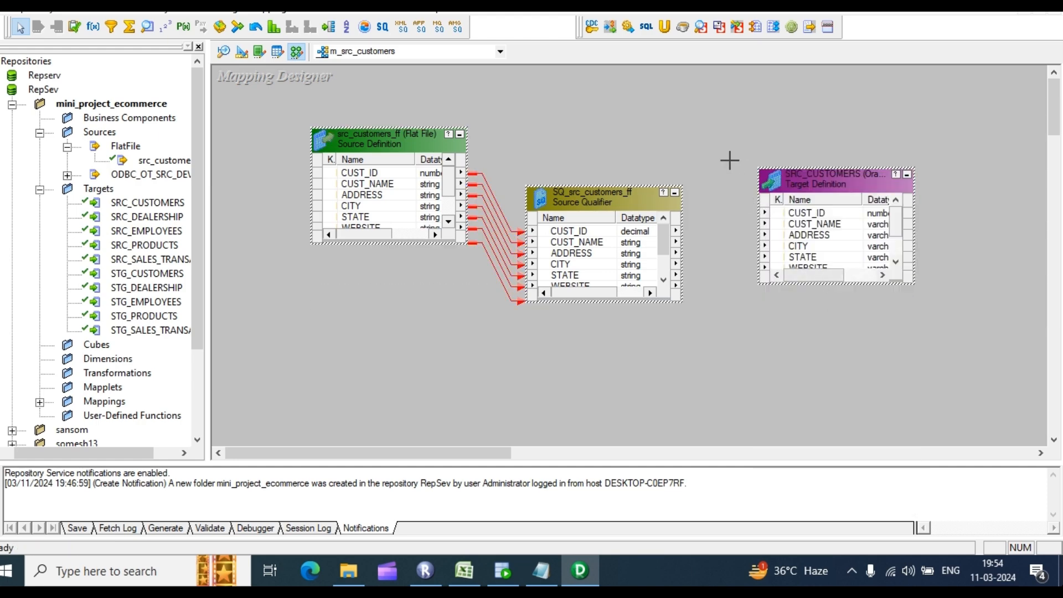
pyautogui.rightClick(706, 127)
pyautogui.click(781, 284)
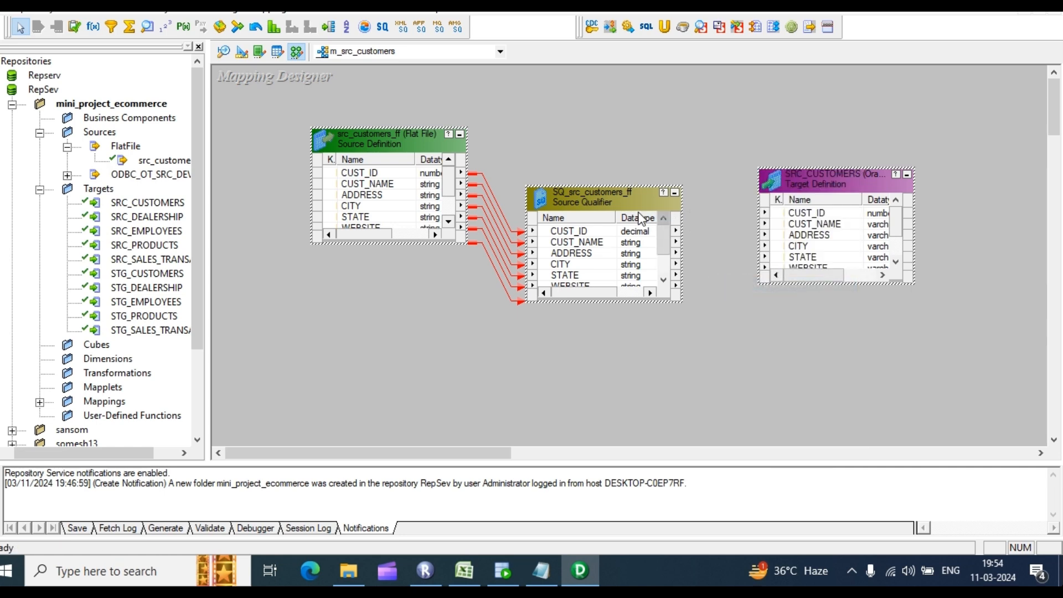
pyautogui.moveTo(618, 215); pyautogui.dragTo(673, 244)
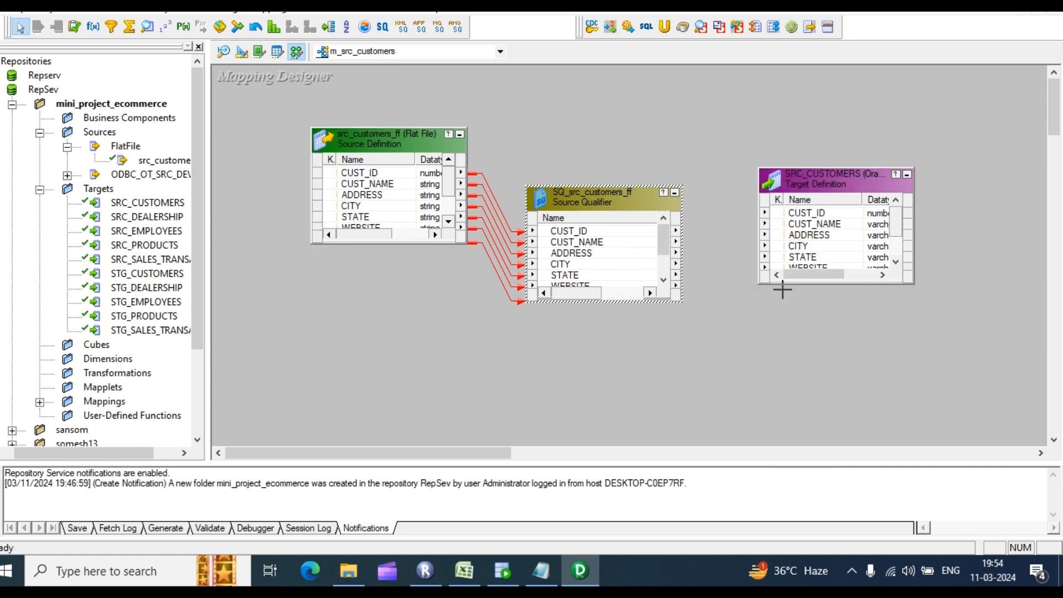
# Step: Check the Source Qualifier ports, then make the SQ_src_customers_ff and SRC_CUSTOMERS boxes taller
pyautogui.click(866, 276)
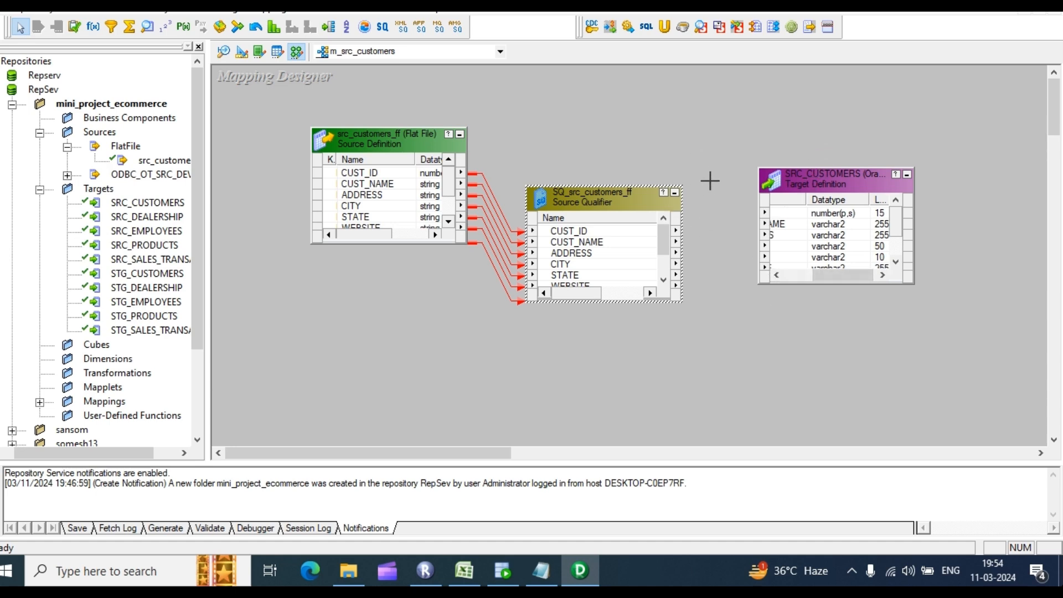
pyautogui.click(567, 245)
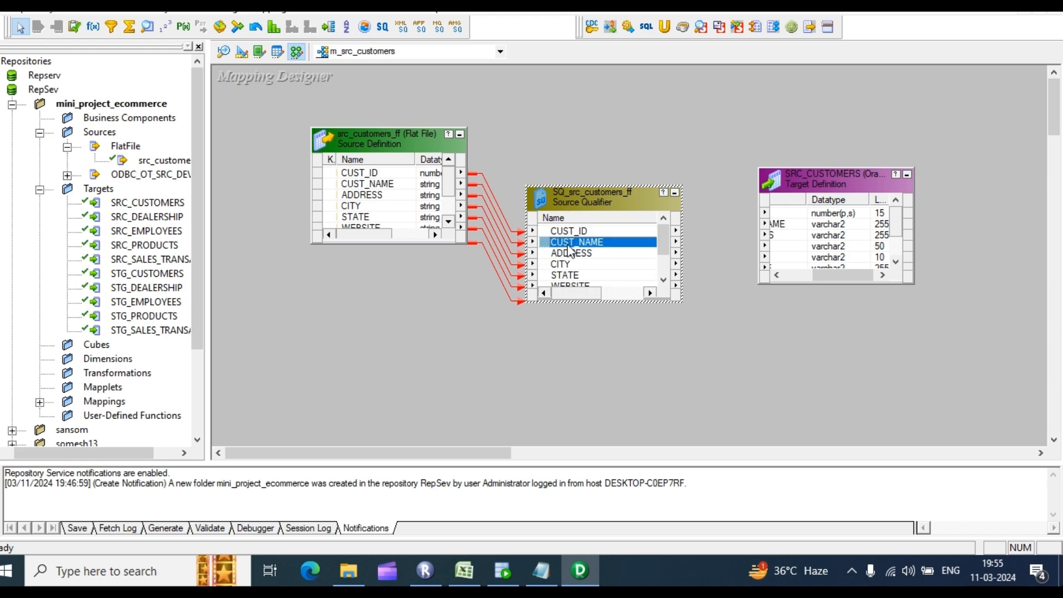
pyautogui.doubleClick(581, 230)
pyautogui.click(726, 112)
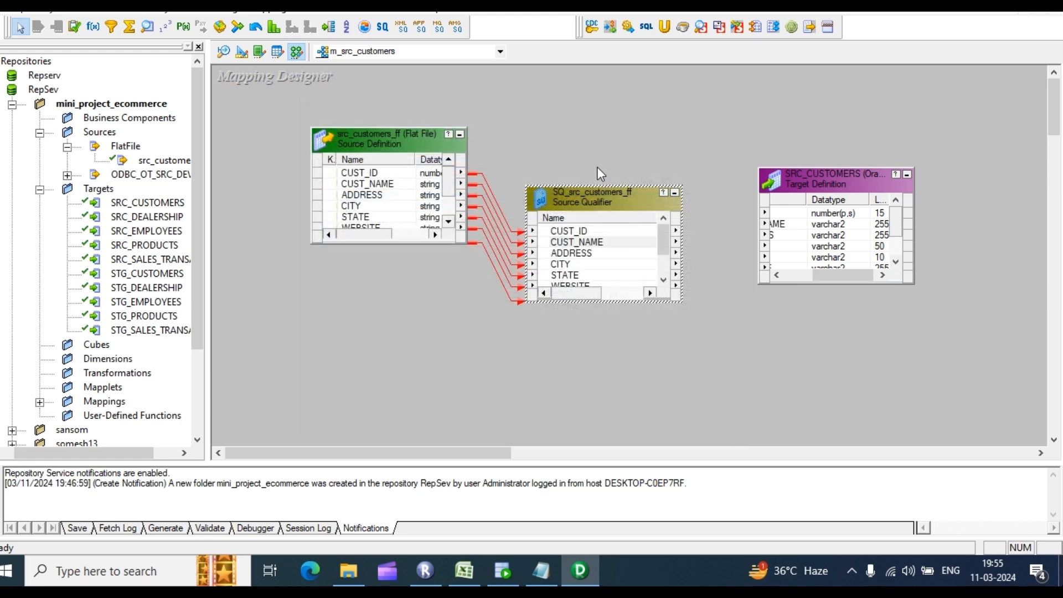
pyautogui.moveTo(597, 184); pyautogui.dragTo(597, 92)
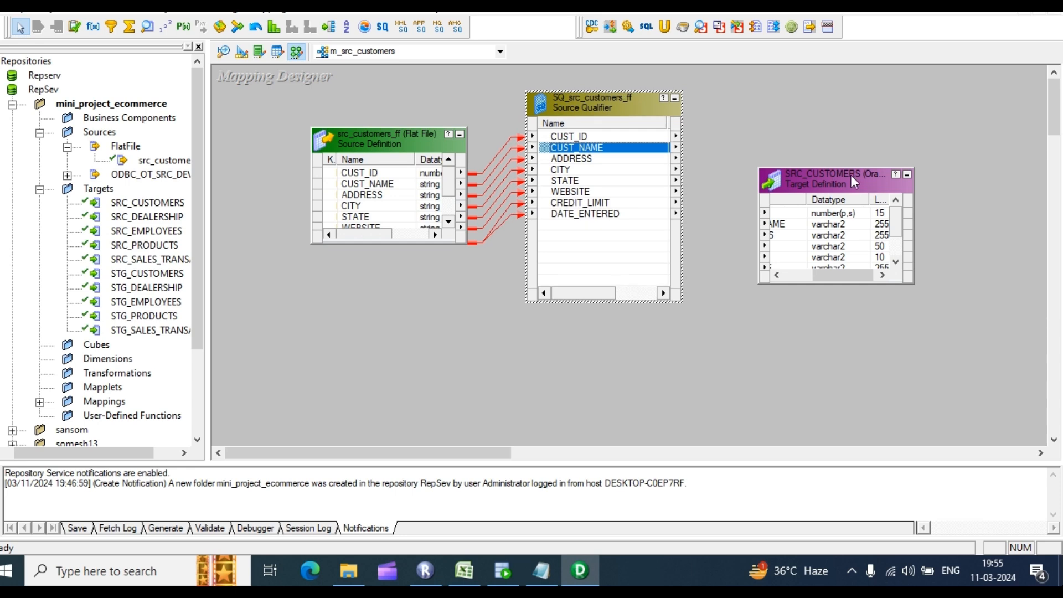
pyautogui.moveTo(846, 169); pyautogui.dragTo(846, 111)
pyautogui.click(649, 252)
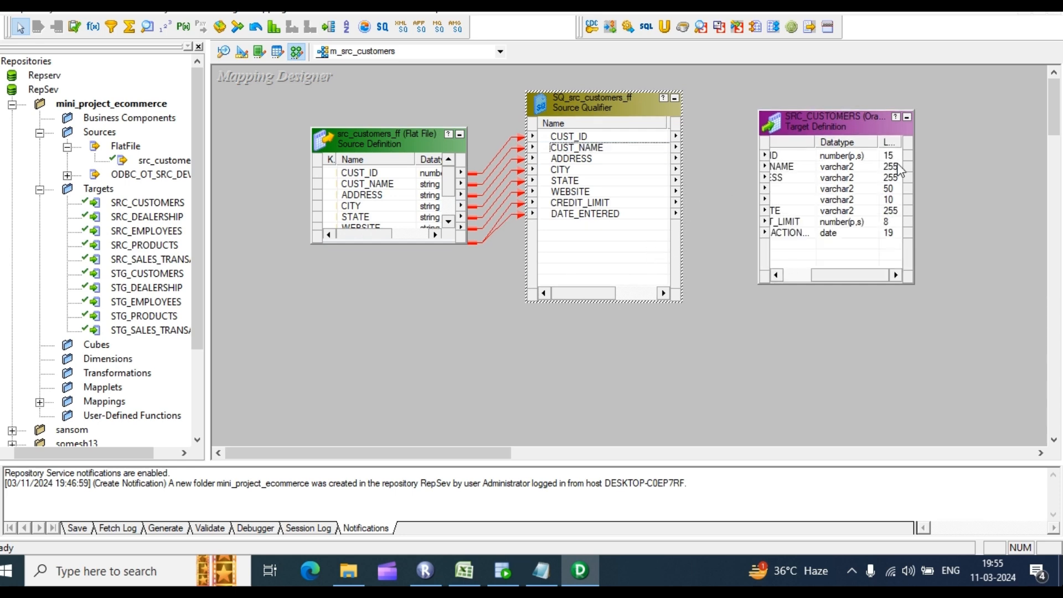
pyautogui.click(813, 114)
pyautogui.rightClick(804, 131)
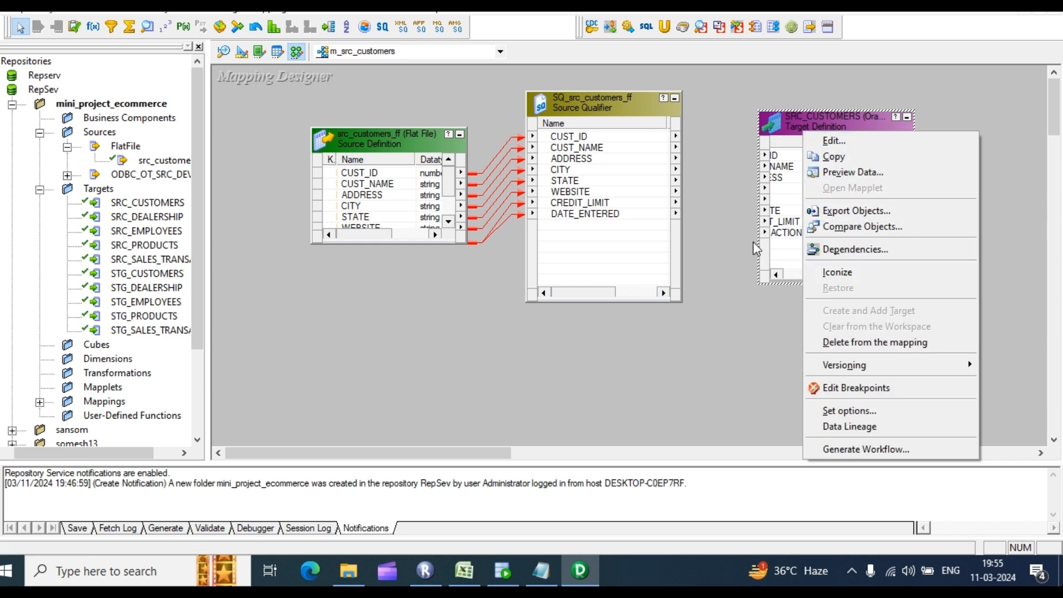
pyautogui.click(716, 230)
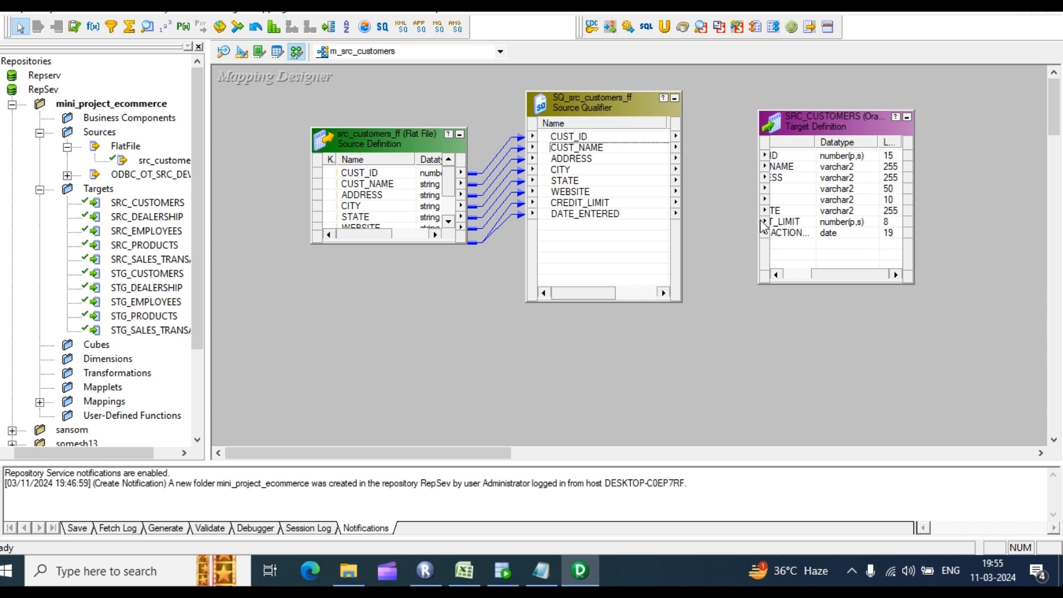
# Step: Widen SRC_CUSTOMERS and select the Source Qualifier ports from CUST_ID through DATE_ENTERED
pyautogui.moveTo(760, 222); pyautogui.dragTo(717, 222)
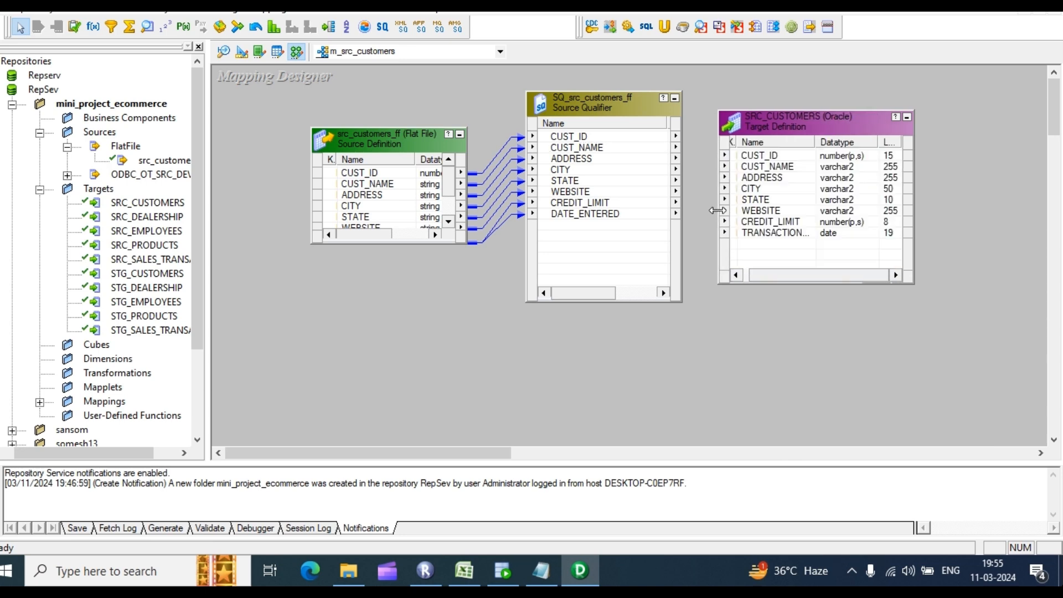
pyautogui.click(601, 147)
pyautogui.keyDown('shift'); pyautogui.click(586, 214); pyautogui.keyUp('shift')
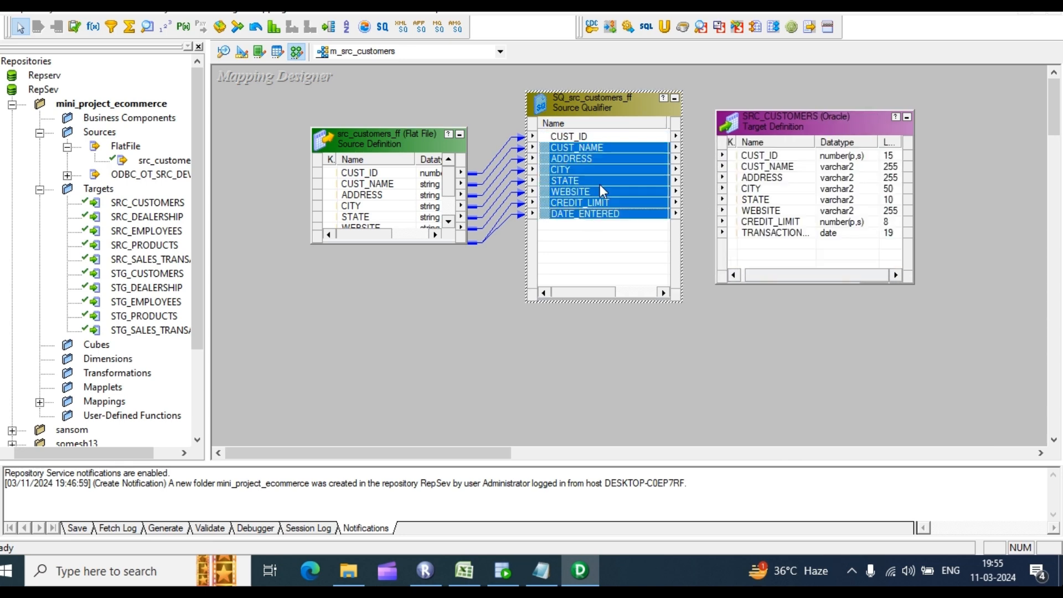
pyautogui.keyDown('shift'); pyautogui.click(608, 134); pyautogui.keyUp('shift')
pyautogui.keyDown('shift'); pyautogui.click(596, 214); pyautogui.keyUp('shift')
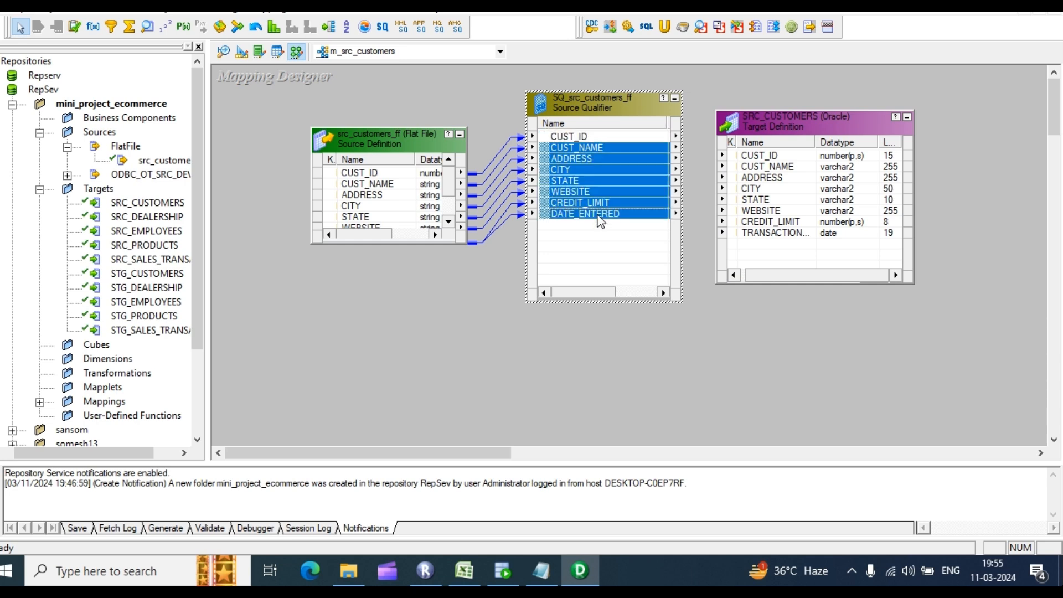
pyautogui.click(590, 138)
pyautogui.keyDown('shift'); pyautogui.click(592, 214); pyautogui.keyUp('shift')
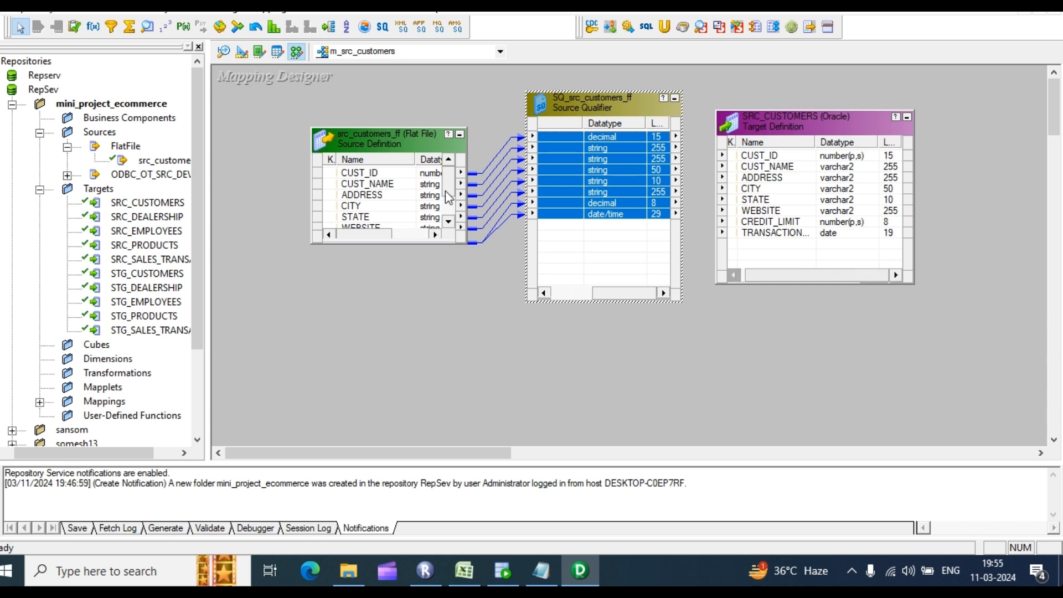
# Step: Link all selected Source Qualifier ports to their matching SRC_CUSTOMERS columns
pyautogui.hscroll(-3, 638, 168)
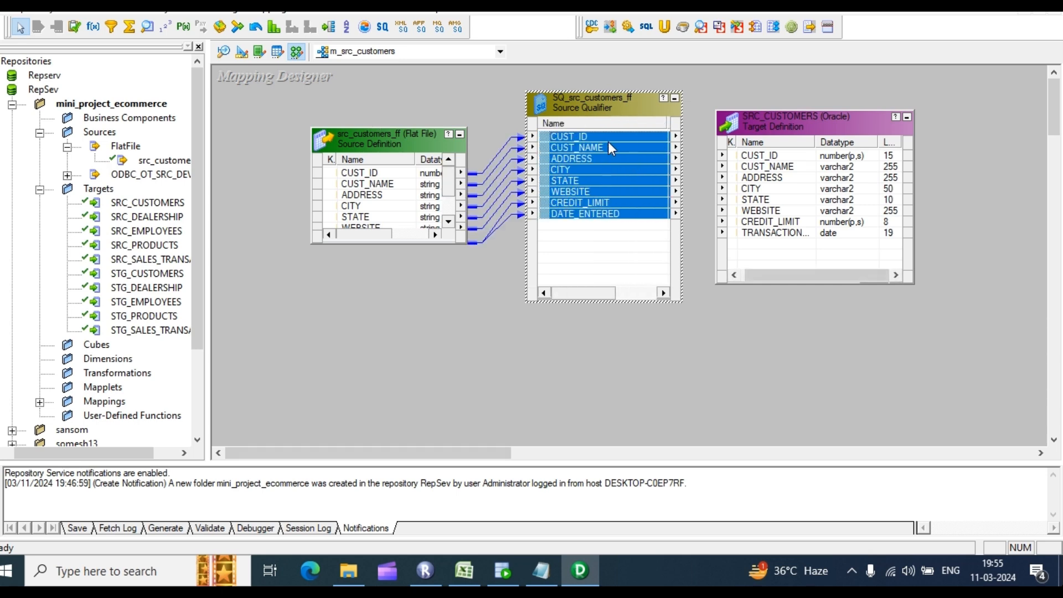
pyautogui.hscroll(3, 610, 138)
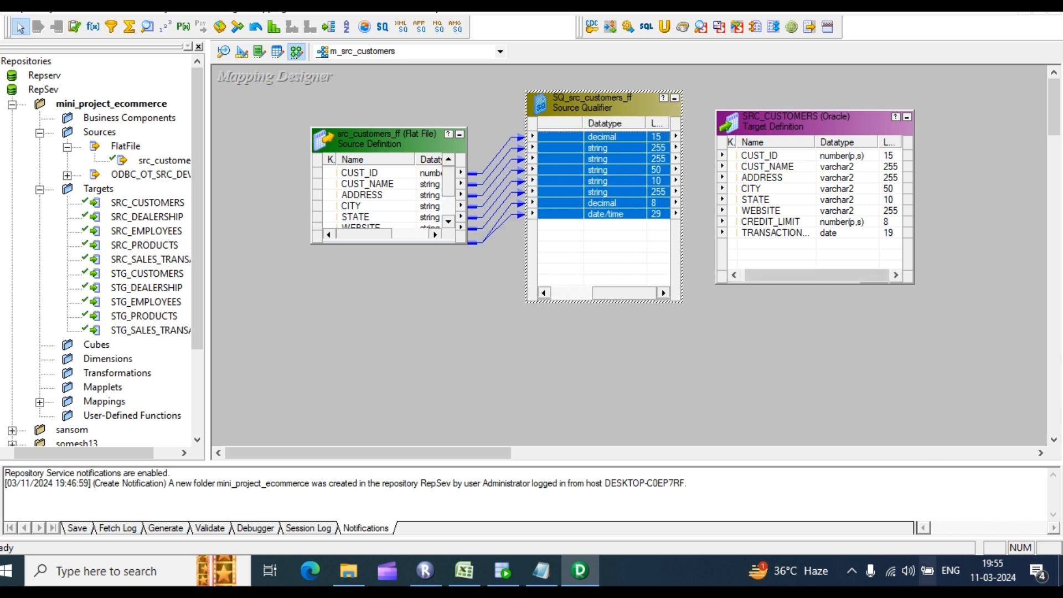
pyautogui.click(716, 343)
pyautogui.hscroll(-2, 608, 208)
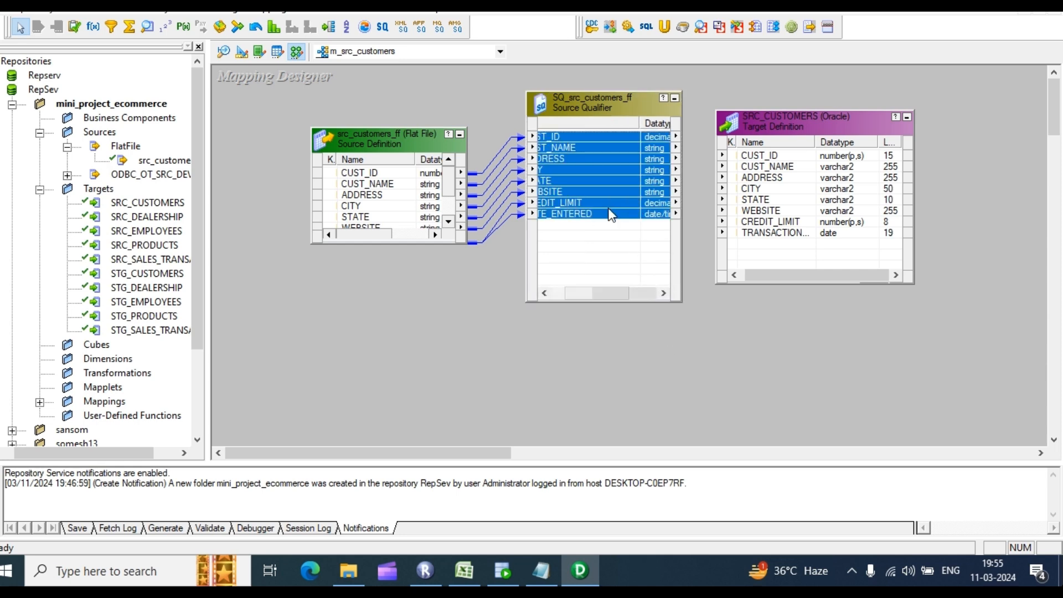
pyautogui.hscroll(-2, 611, 215)
pyautogui.moveTo(586, 137); pyautogui.dragTo(767, 163)
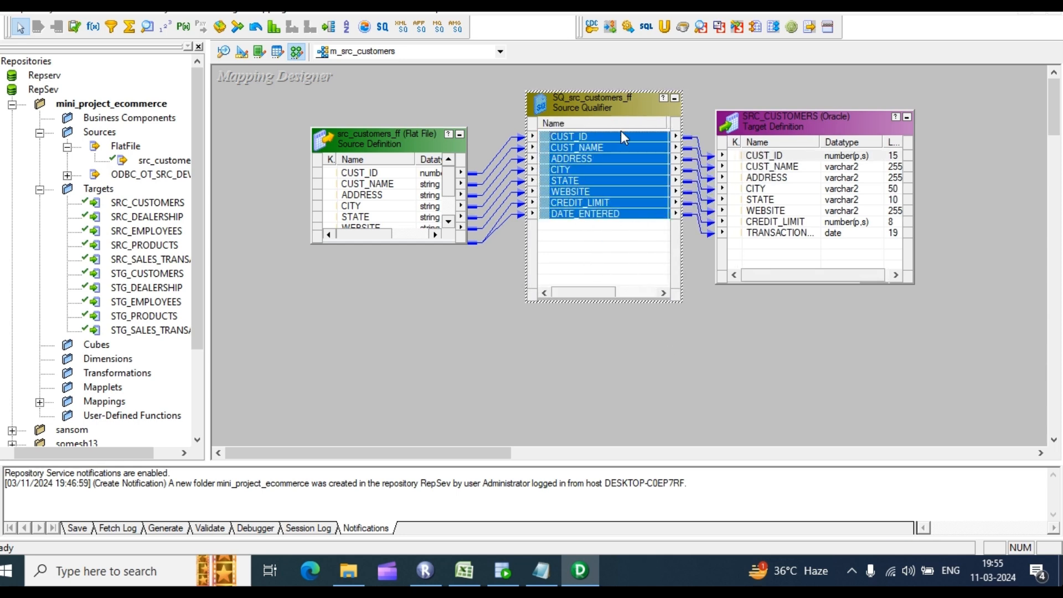
# Step: Arrange the three objects in one row and enlarge the Source Qualifier and SRC_CUSTOMERS boxes
pyautogui.moveTo(386, 142); pyautogui.dragTo(339, 149)
pyautogui.rightClick(396, 204)
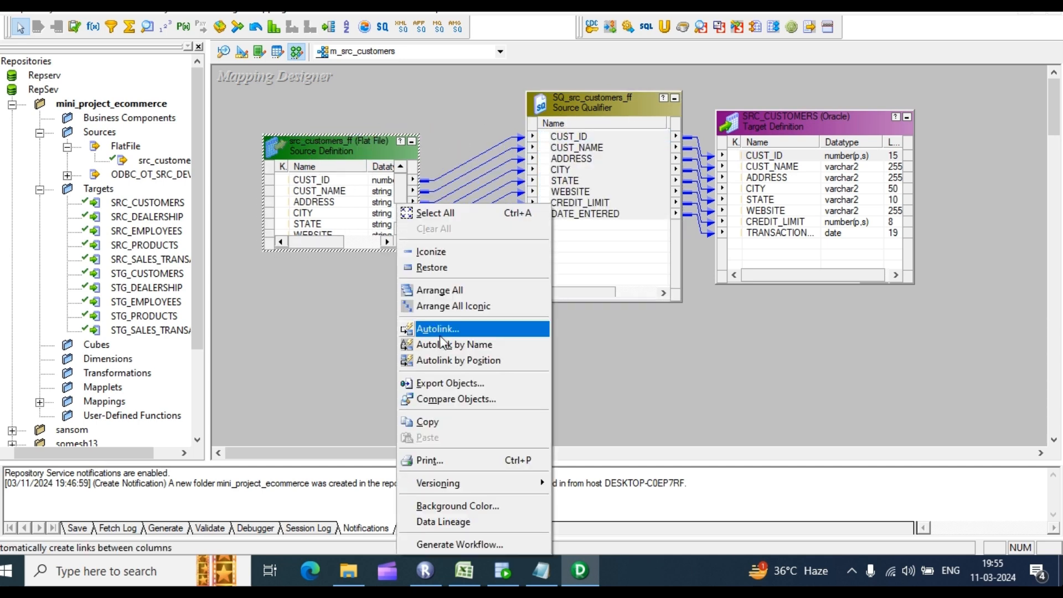
pyautogui.click(461, 289)
pyautogui.moveTo(689, 189); pyautogui.dragTo(688, 112)
pyautogui.moveTo(939, 186); pyautogui.dragTo(933, 130)
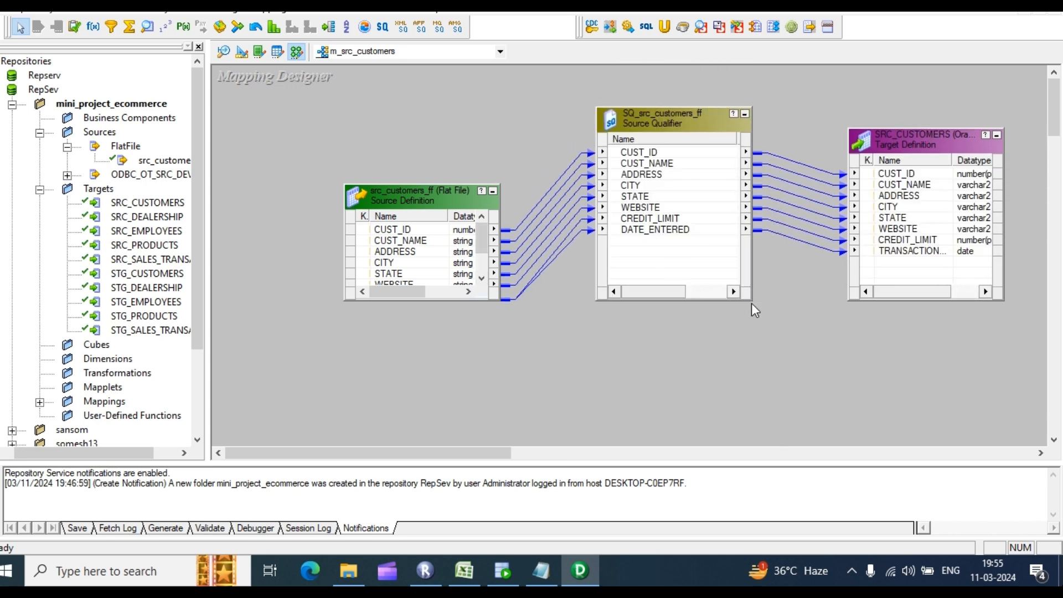
# Step: Save the m_src_customers mapping to the repository with Ctrl+S
pyautogui.rightClick(549, 315)
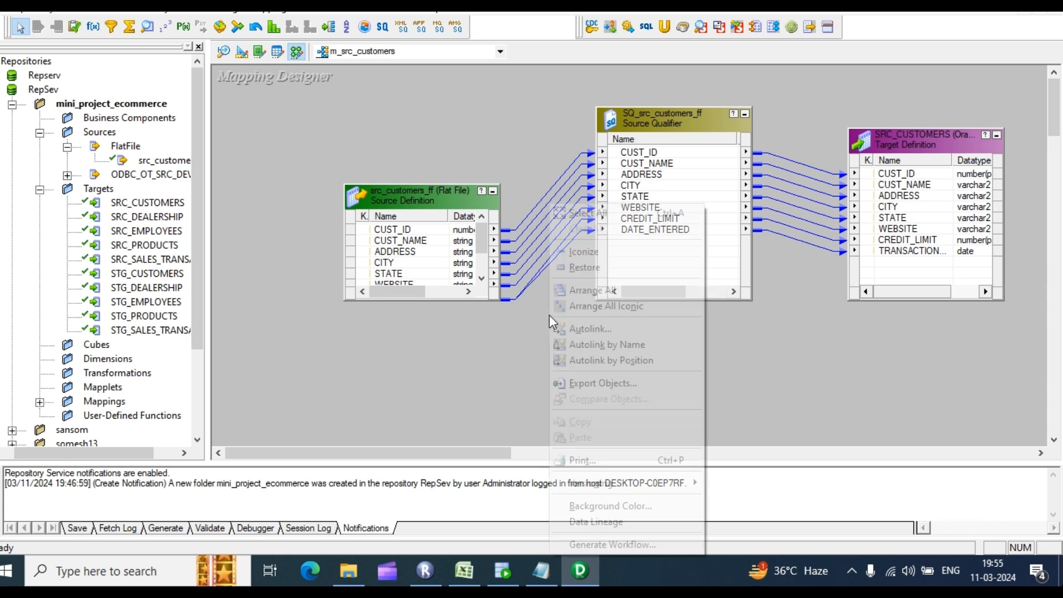
pyautogui.click(500, 327)
pyautogui.hotkey('ctrl', 's')
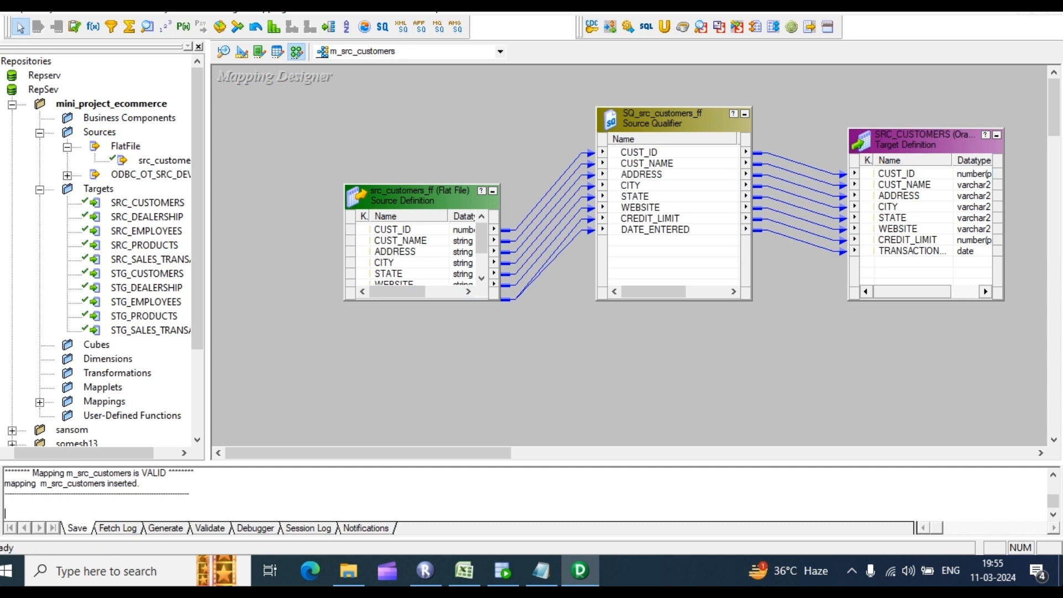
# Step: Start Generate Workflow for the mapping using a workflow with a reusable session
pyautogui.rightClick(568, 326)
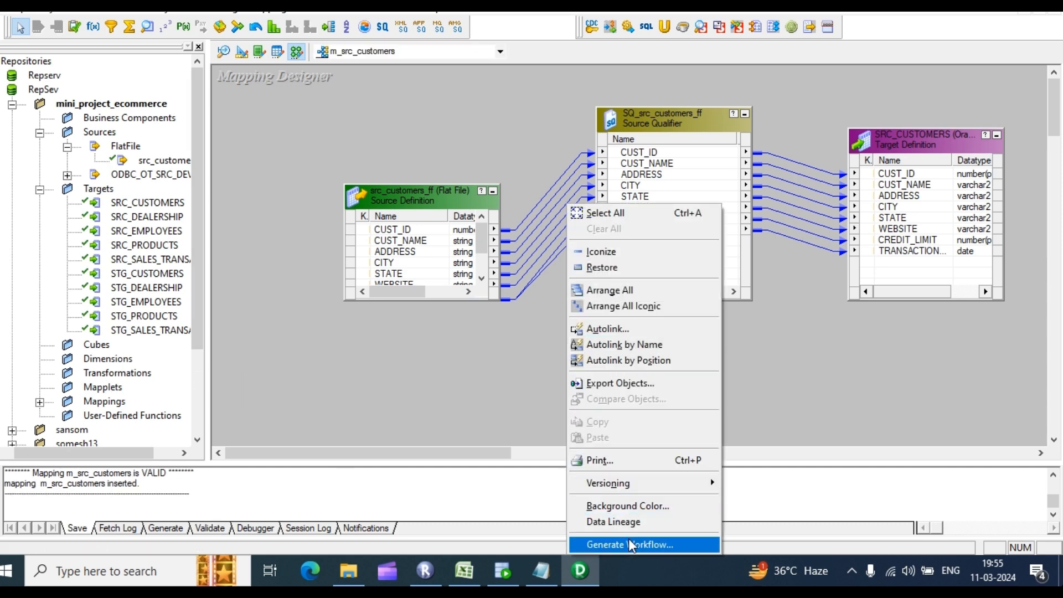
pyautogui.click(479, 106)
pyautogui.rightClick(479, 106)
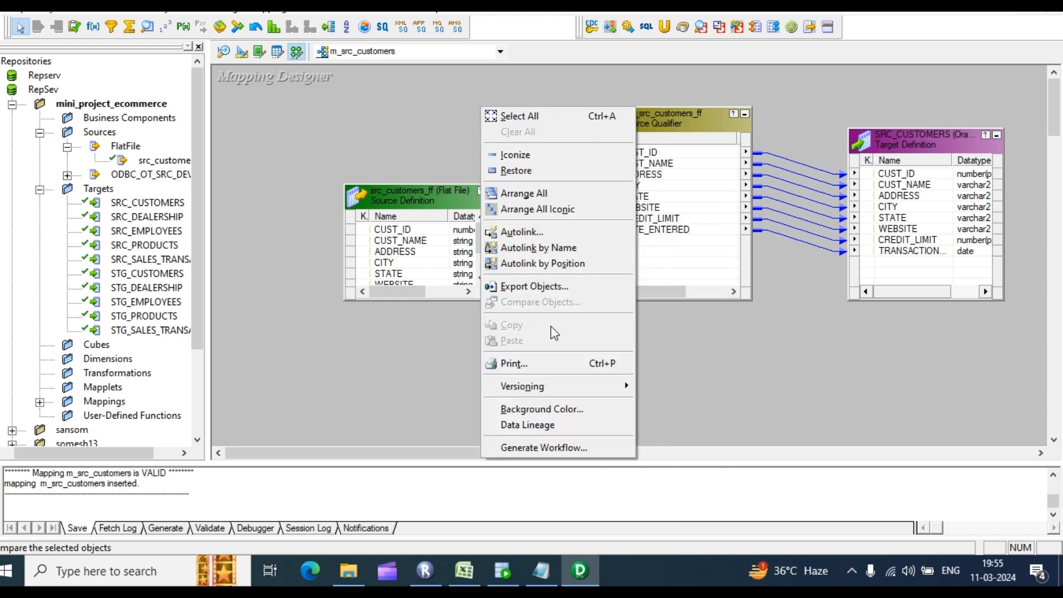
pyautogui.click(552, 446)
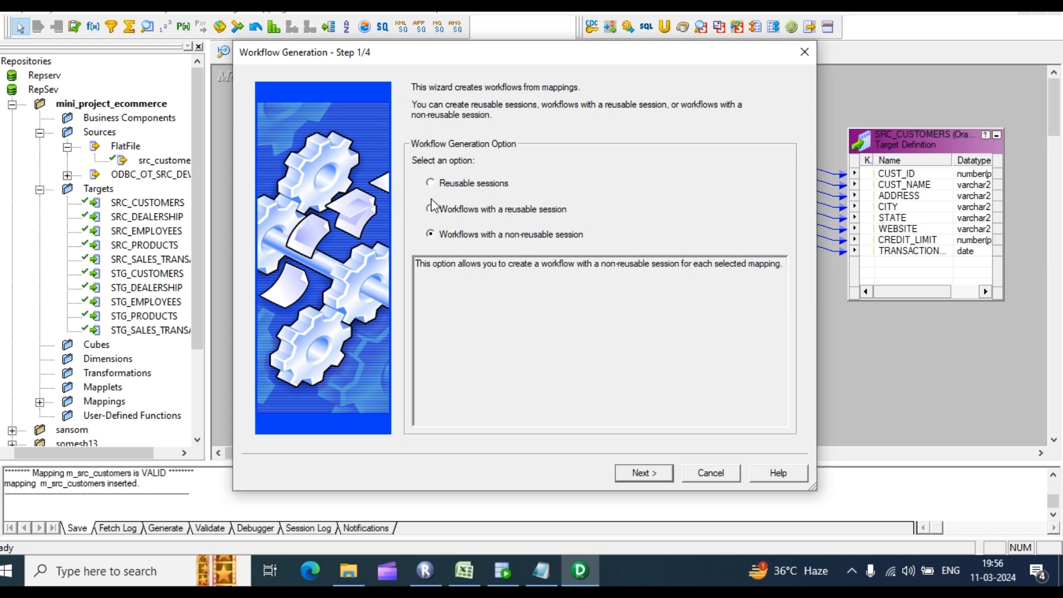
pyautogui.click(431, 208)
pyautogui.click(643, 474)
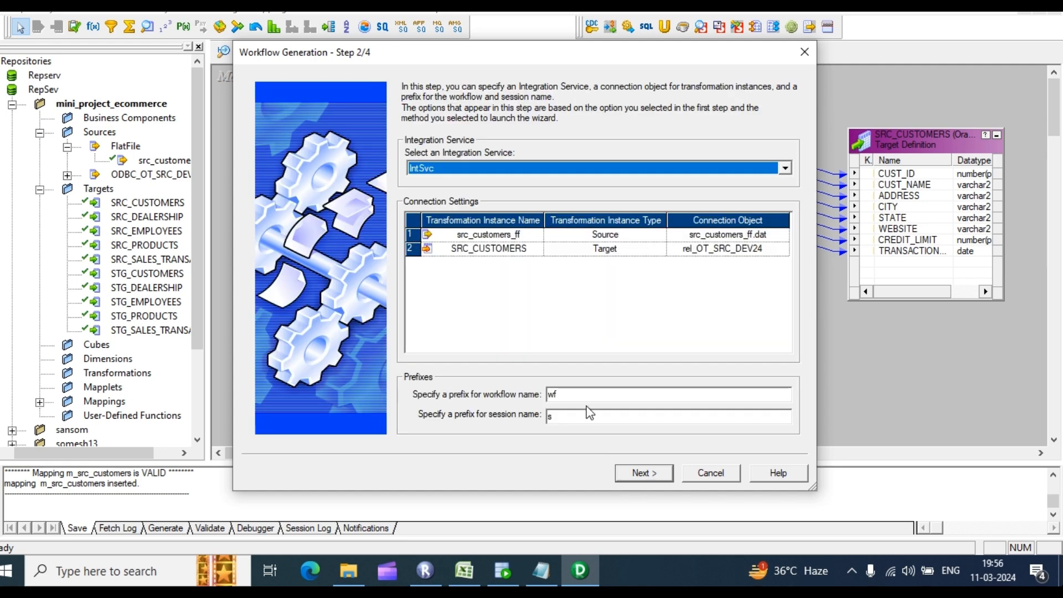
# Step: Check the target connection, then bring up the session's source and target property values
pyautogui.click(781, 252)
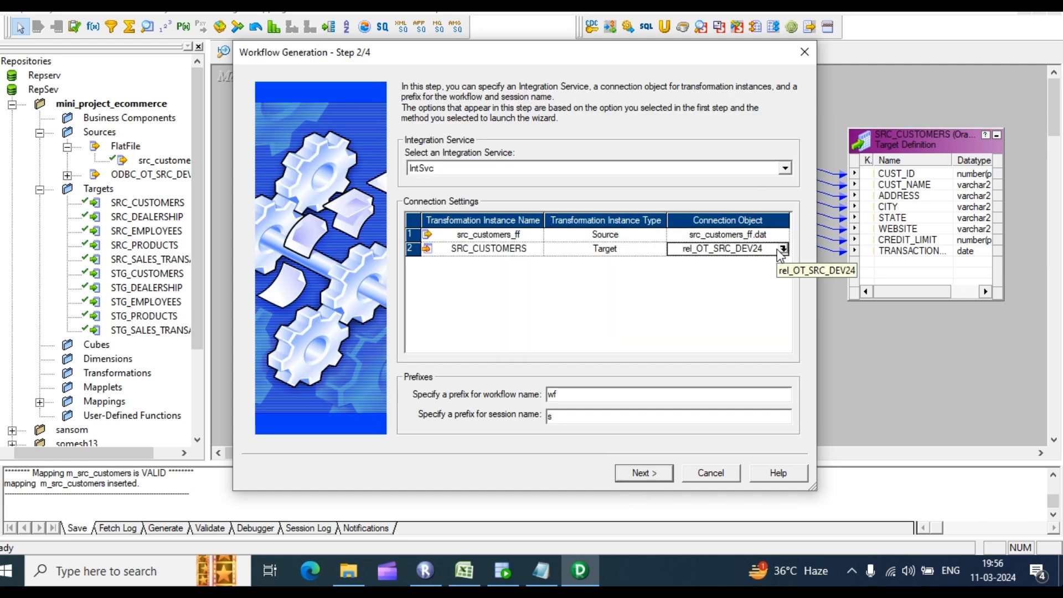
pyautogui.click(646, 474)
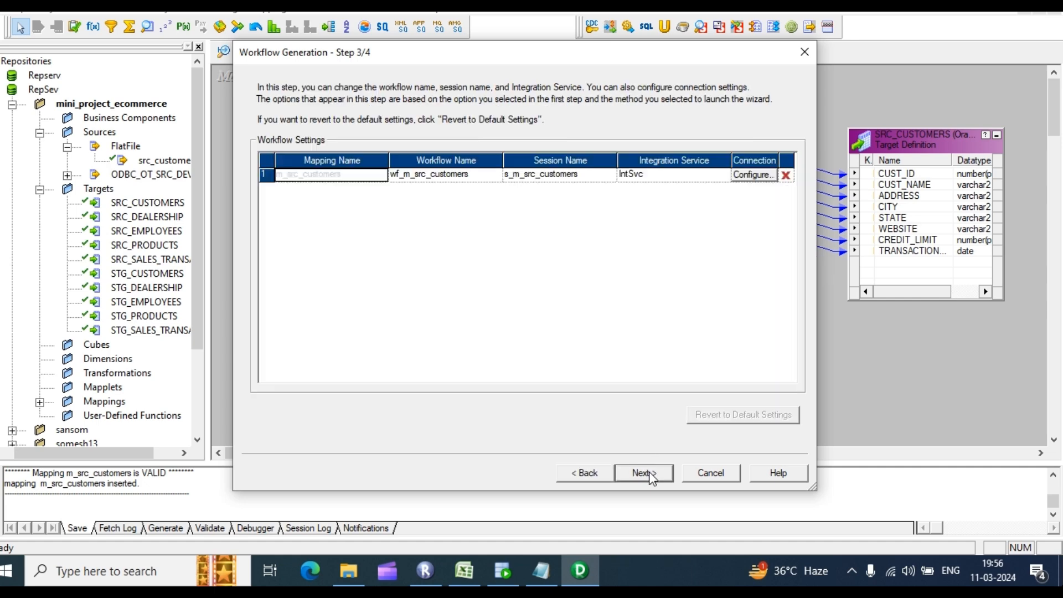
pyautogui.click(759, 176)
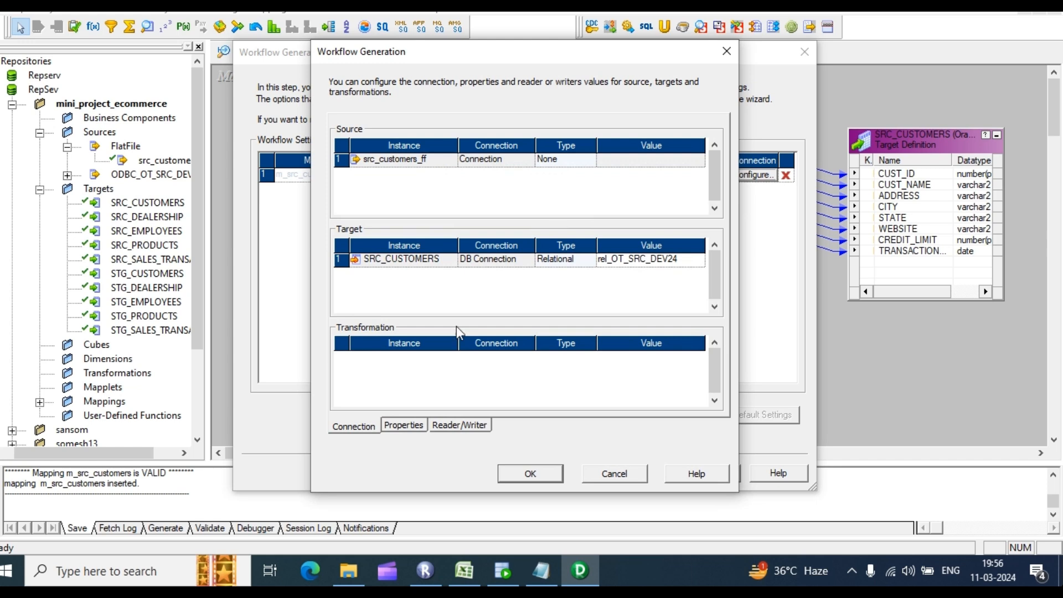
pyautogui.click(403, 426)
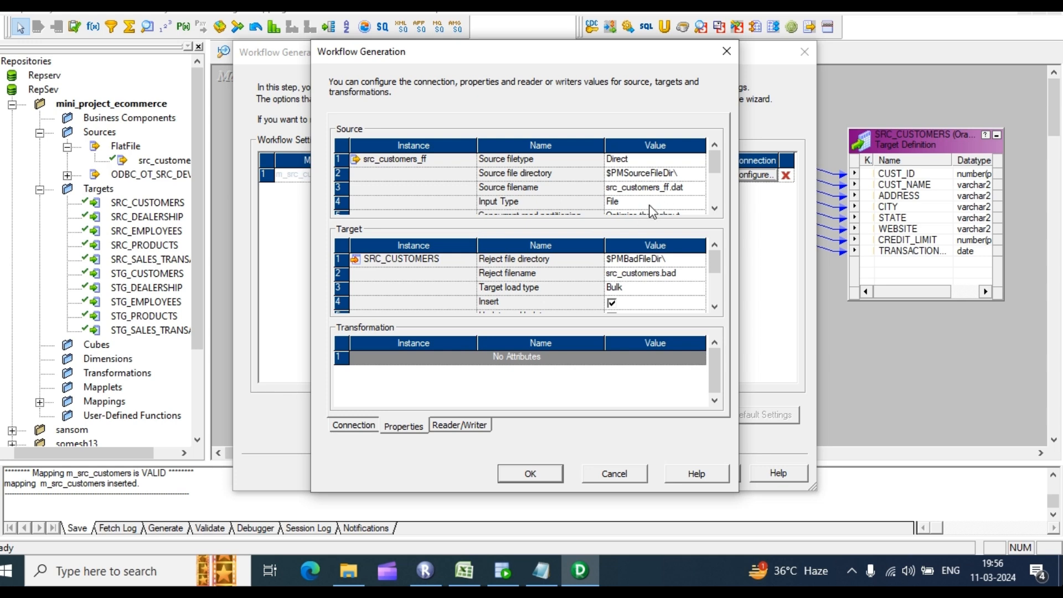
# Step: Accept the source and target properties and finish the wizard, generating wf_m_src_customers with session s_m_src_customers
pyautogui.click(548, 475)
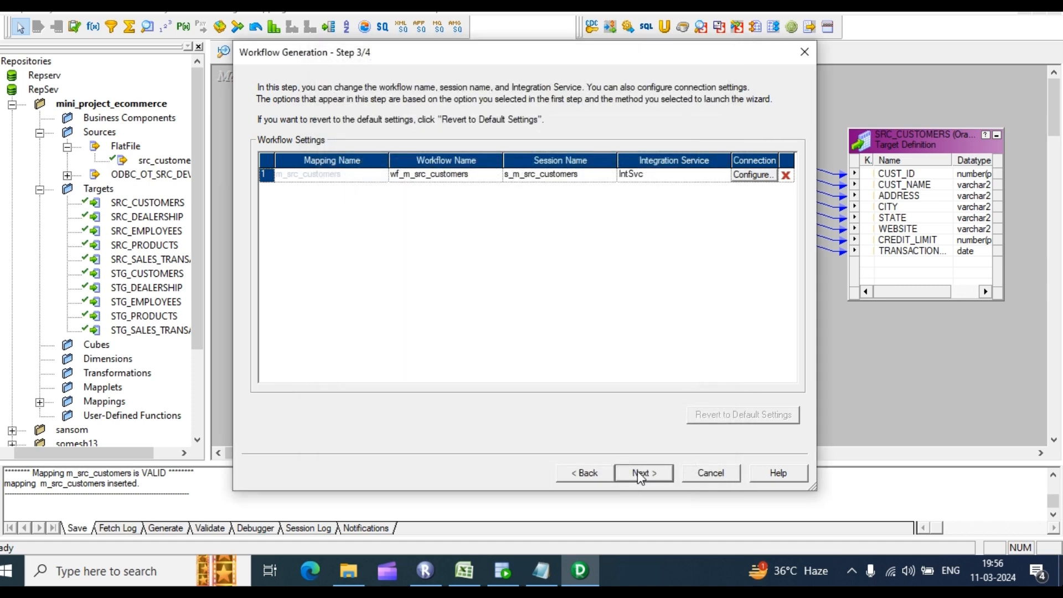
pyautogui.click(643, 474)
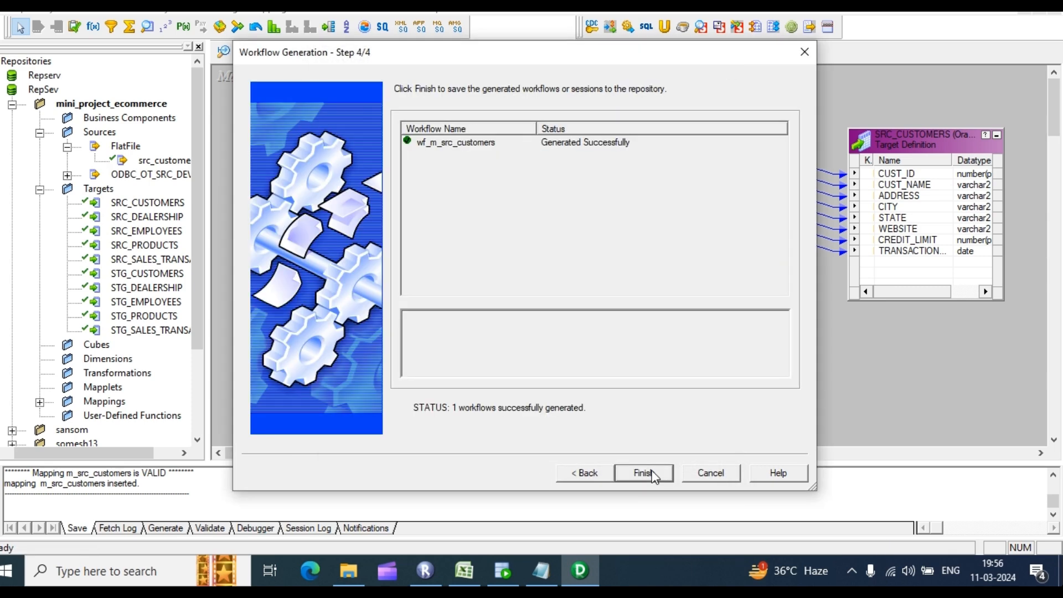
pyautogui.click(653, 476)
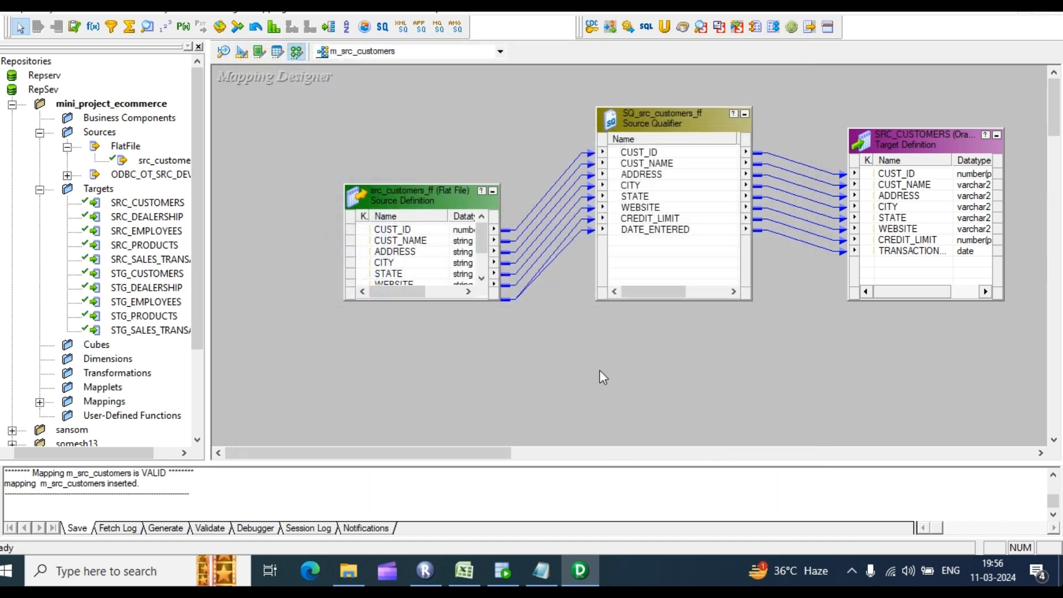
# Step: Launch Workflow Manager from Designer's Tools menu and dismiss the startup tip
pyautogui.rightClick(316, 128)
pyautogui.click(133, 6)
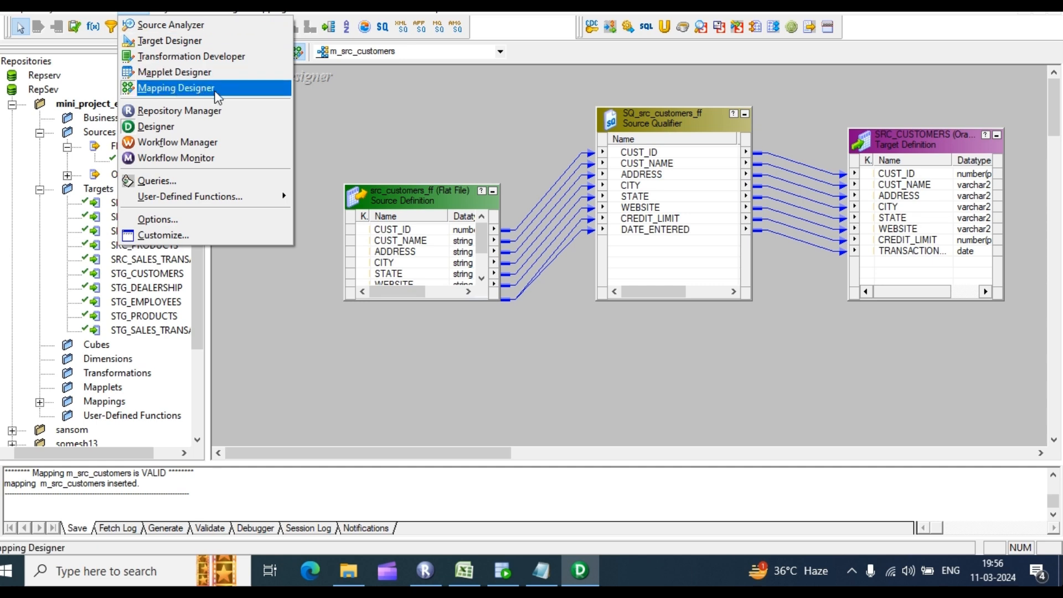
pyautogui.click(181, 140)
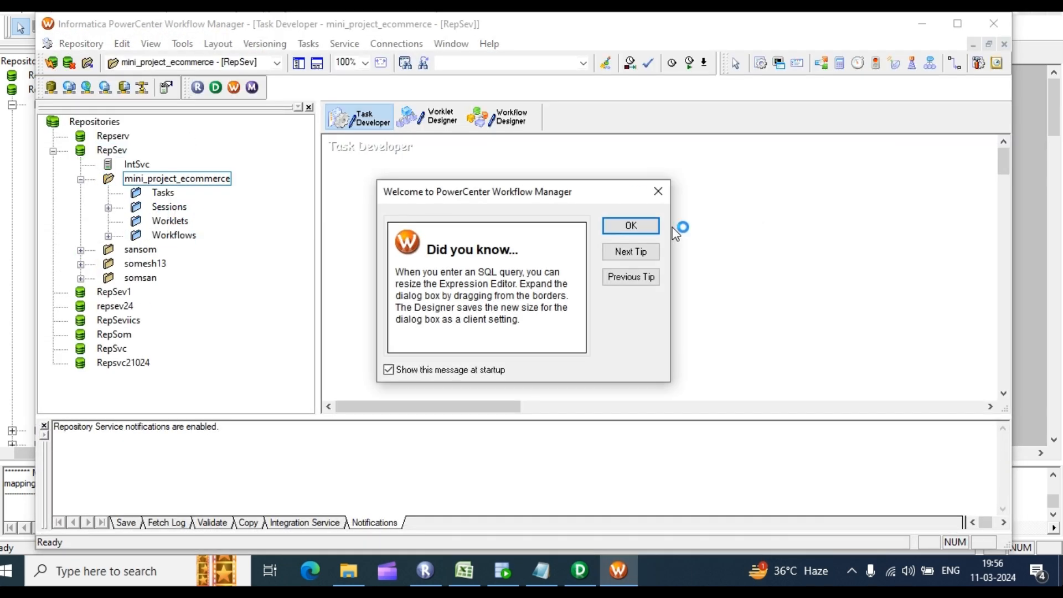
pyautogui.click(631, 225)
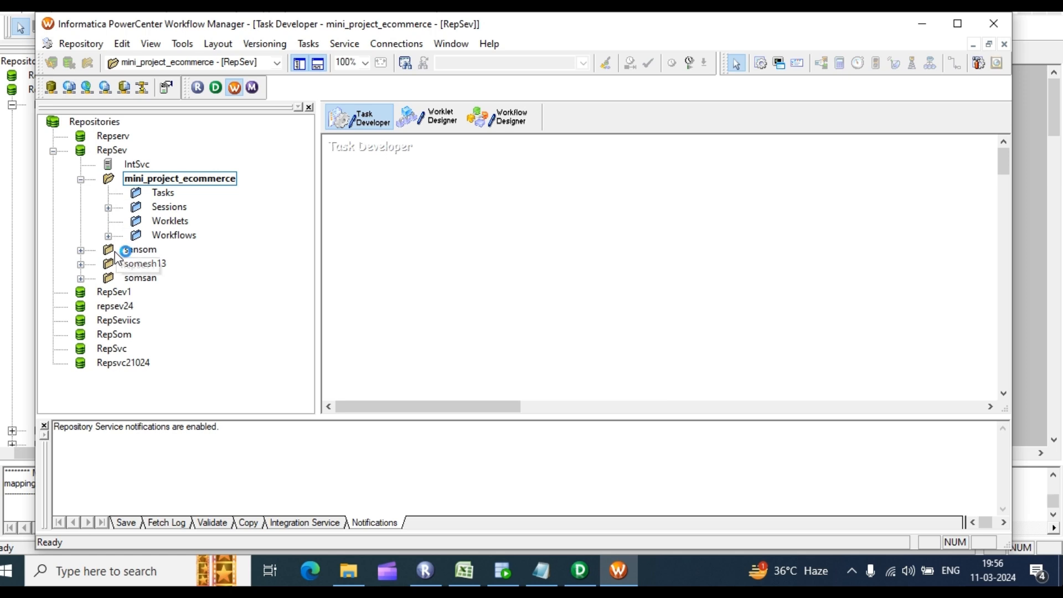
# Step: Open wf_m_src_customers in the Workflow Designer and bring up the s_m_src_customers session's settings
pyautogui.doubleClick(113, 236)
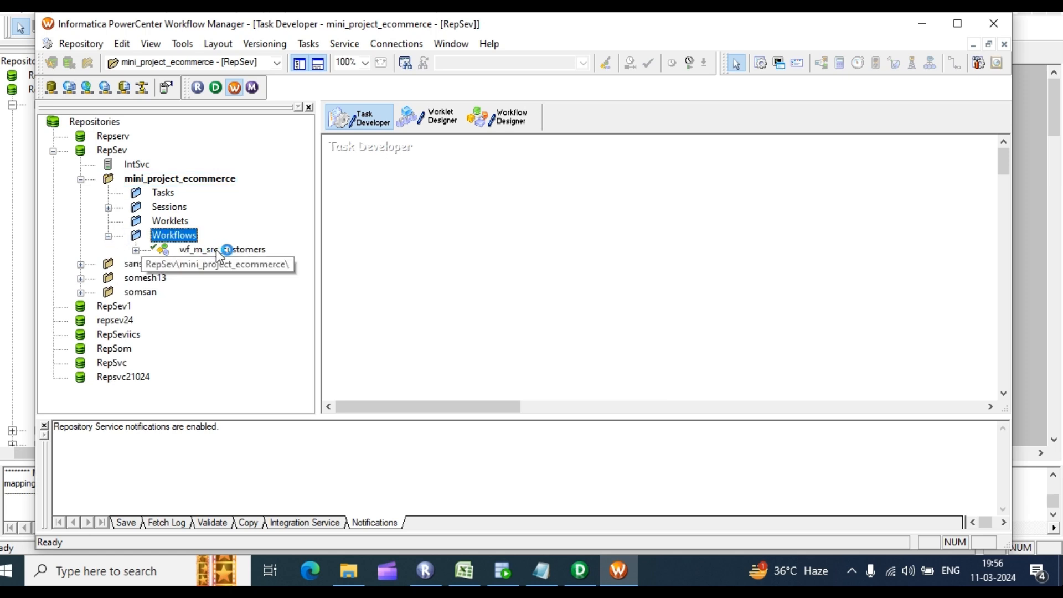
pyautogui.moveTo(220, 254); pyautogui.dragTo(458, 199)
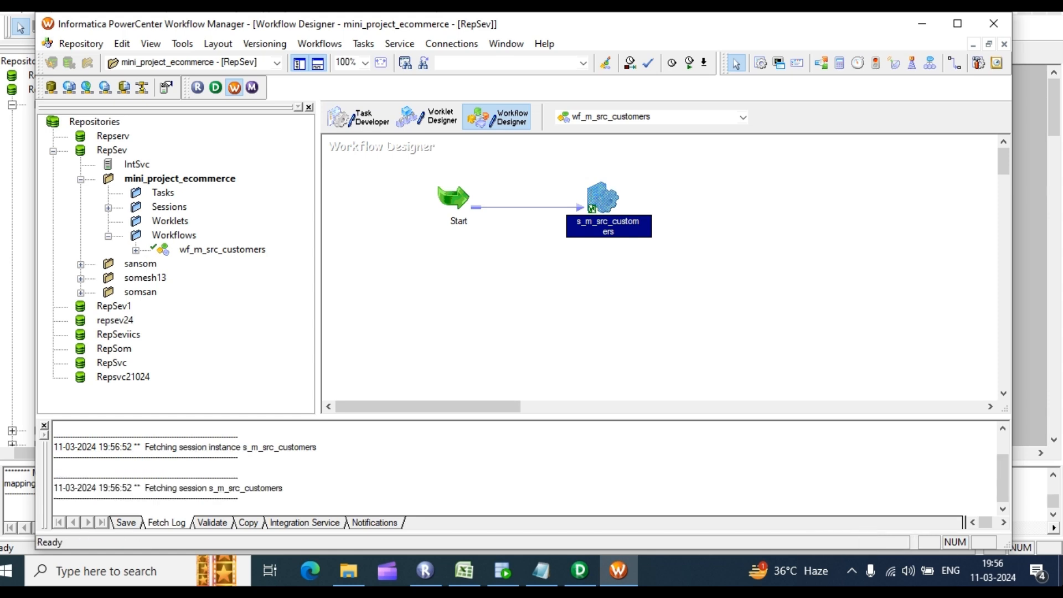
pyautogui.doubleClick(601, 200)
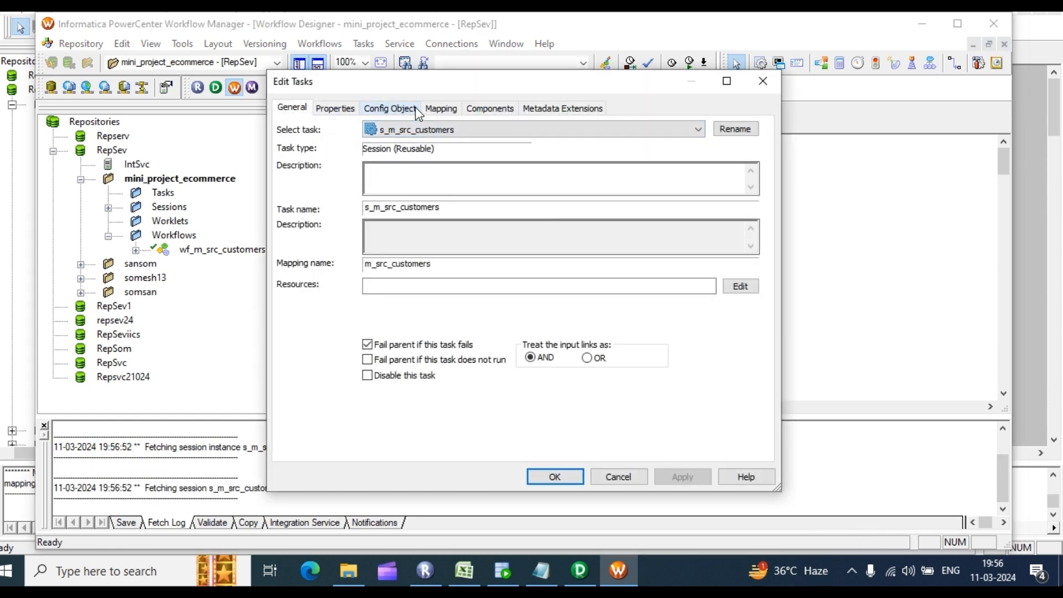
# Step: In the session's Mapping tab, change SQ_src_customers_ff's Source filename to src_customers_ff.txt and confirm
pyautogui.click(441, 108)
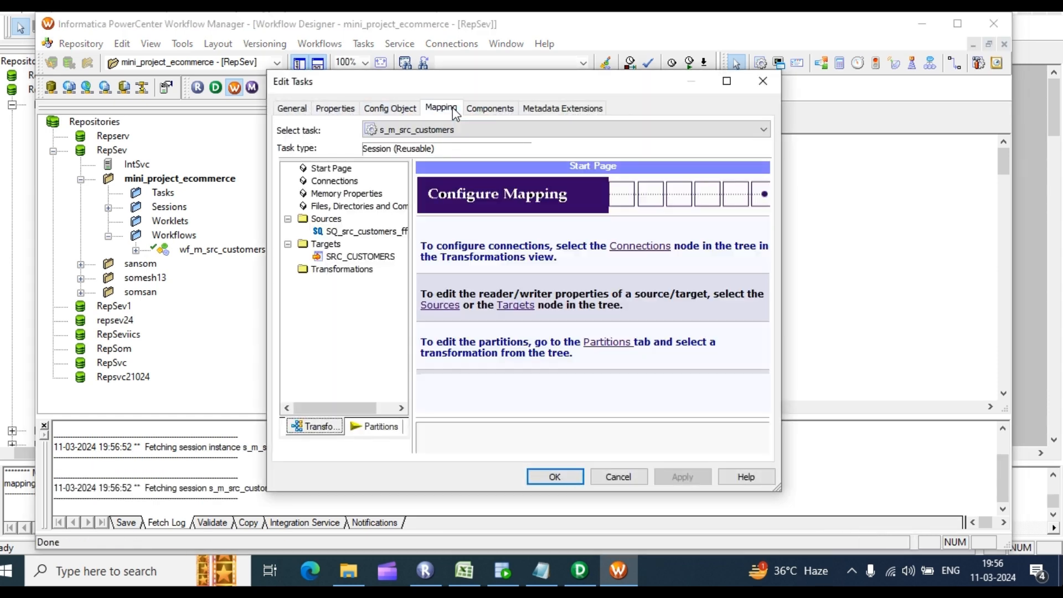
pyautogui.click(365, 232)
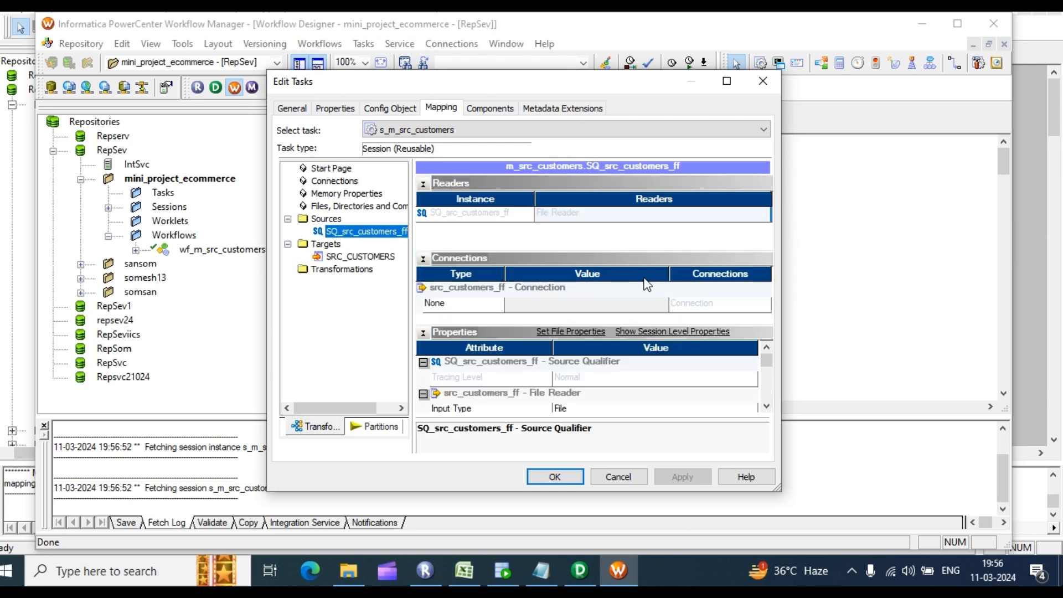
pyautogui.scroll(-3, 679, 371)
pyautogui.scroll(1, 679, 371)
pyautogui.click(728, 81)
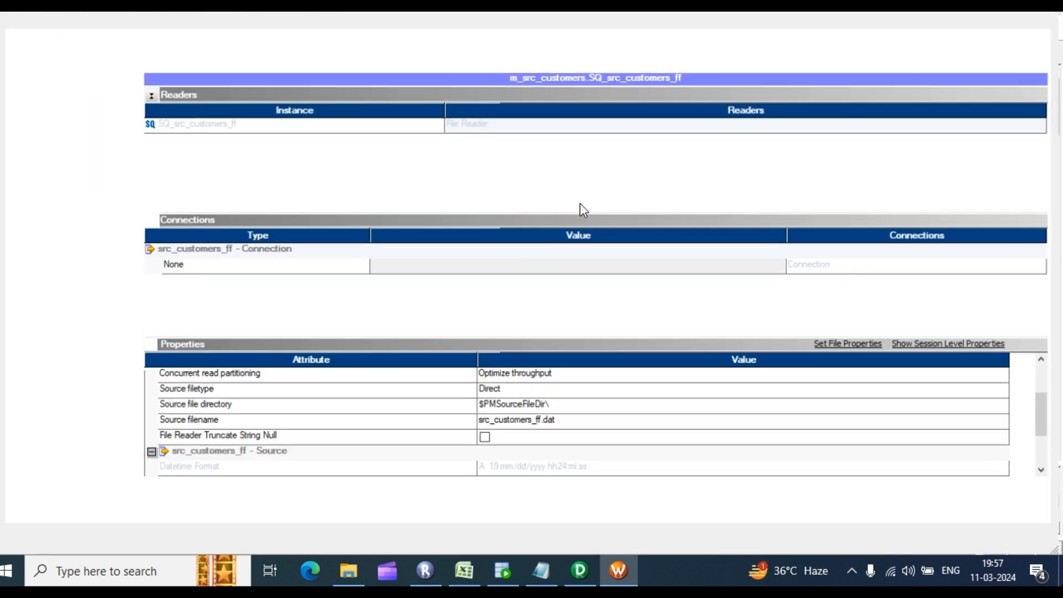
pyautogui.scroll(2, 580, 388)
pyautogui.scroll(-1, 598, 435)
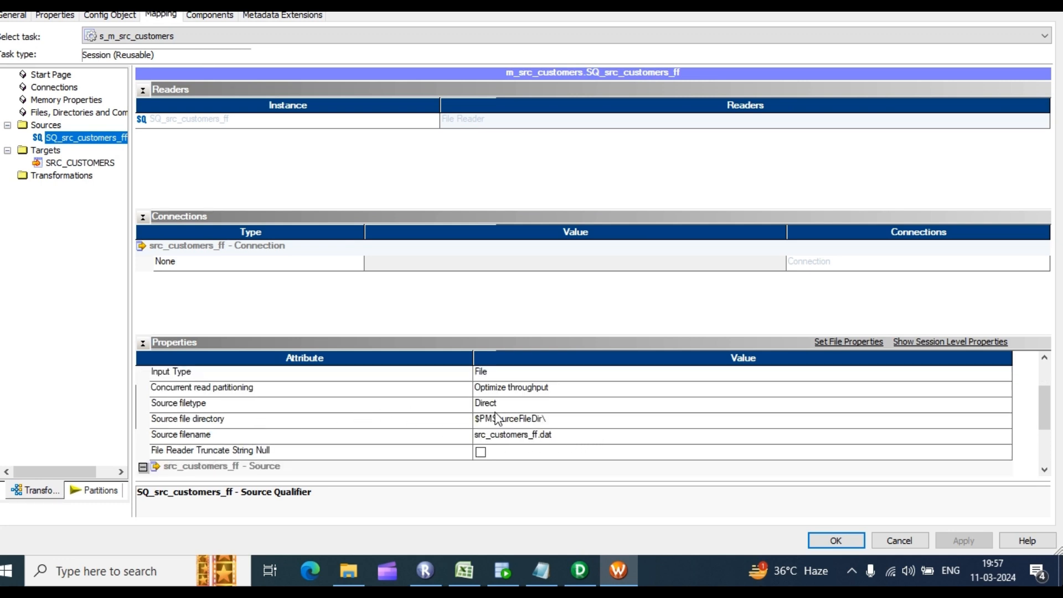
pyautogui.scroll(-1, 574, 420)
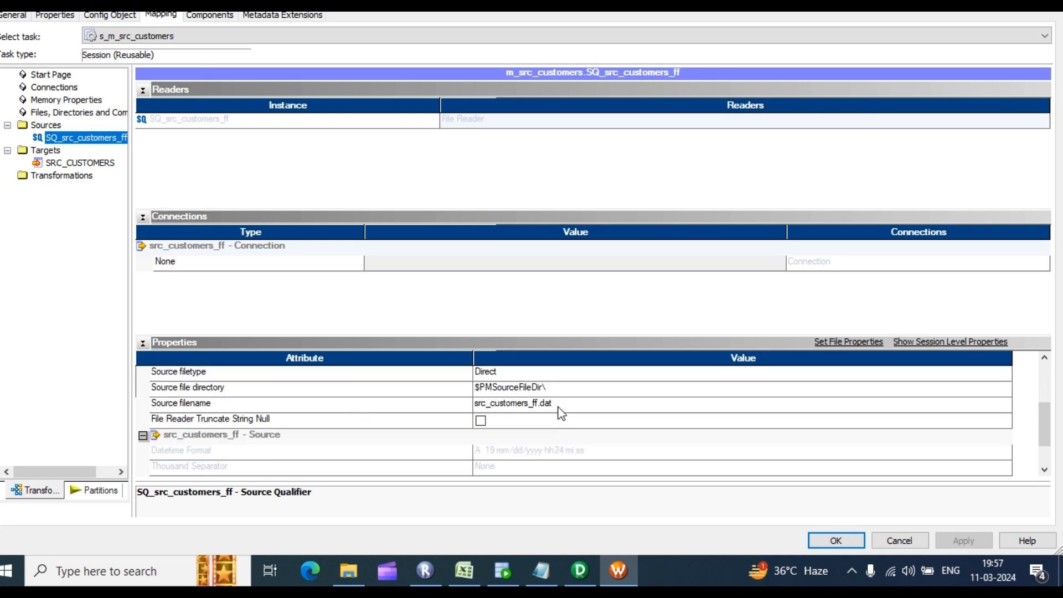
pyautogui.click(554, 404)
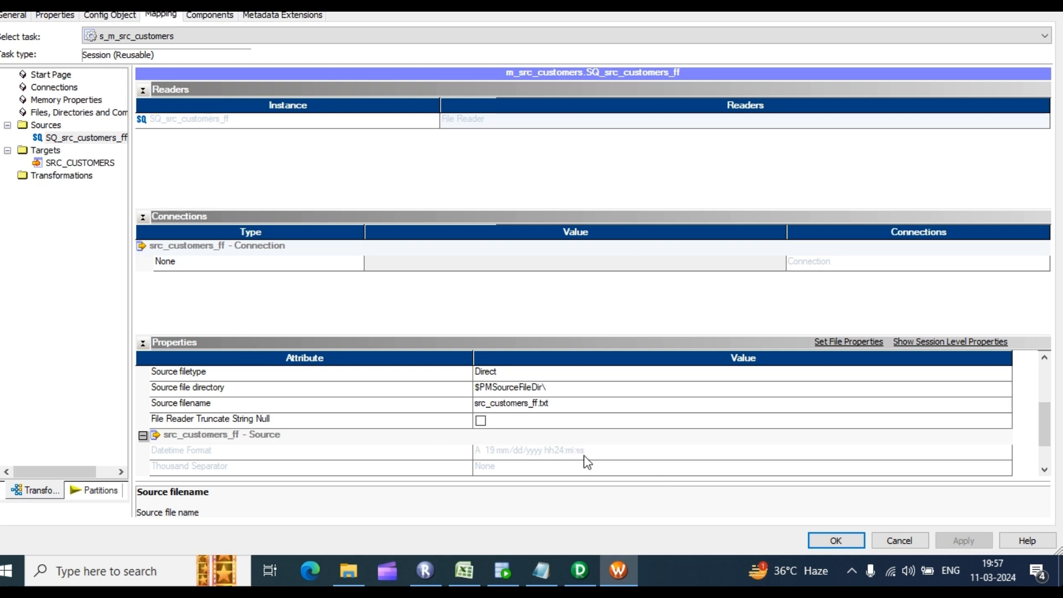
pyautogui.click(830, 543)
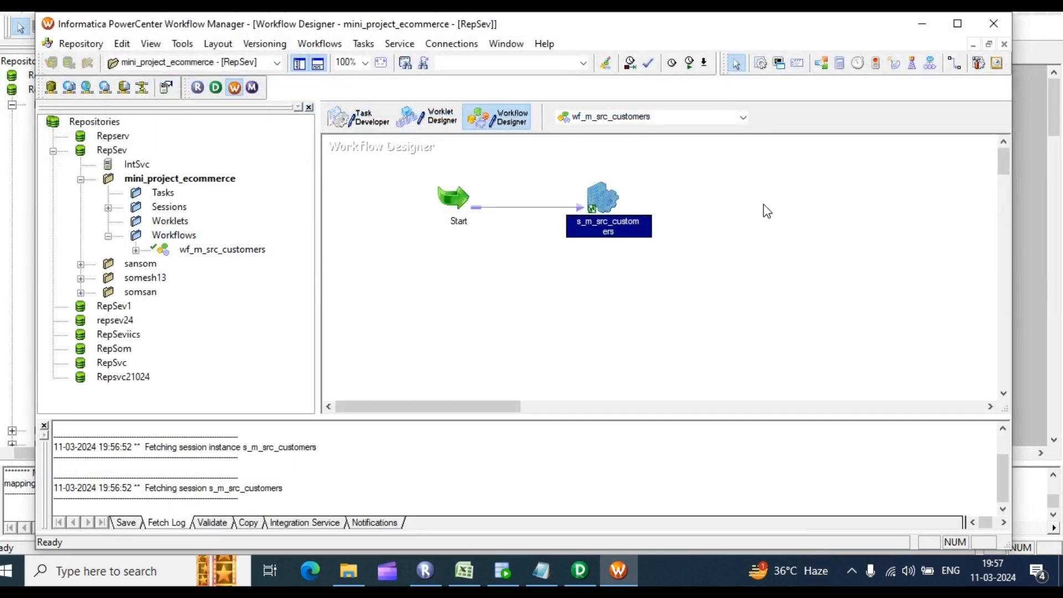
# Step: Save wf_m_src_customers, start the workflow, and return to Workflow Manager after checking the run
pyautogui.hotkey('ctrl', 's')
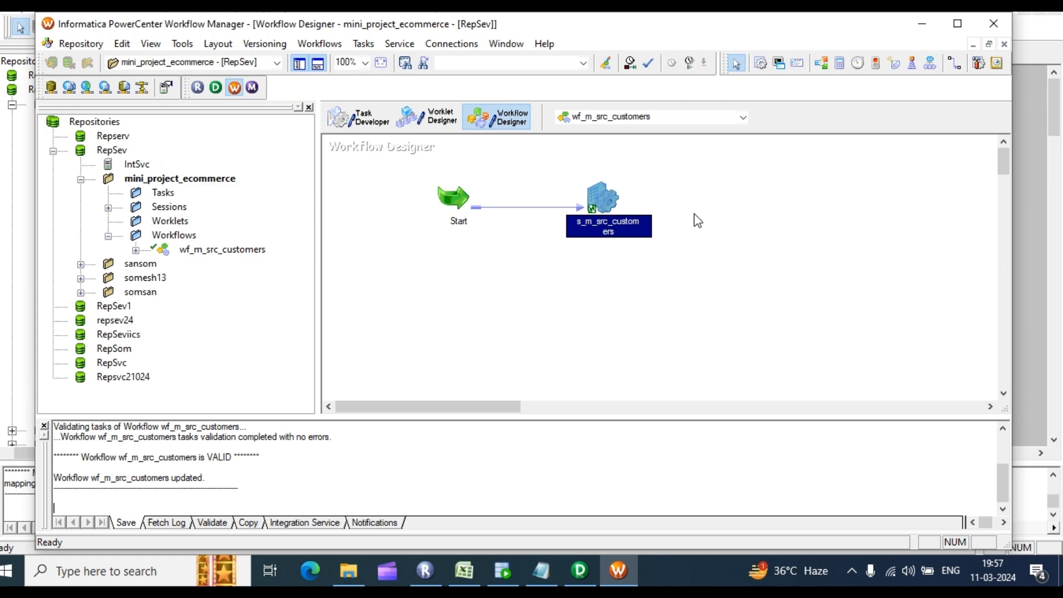
pyautogui.rightClick(659, 188)
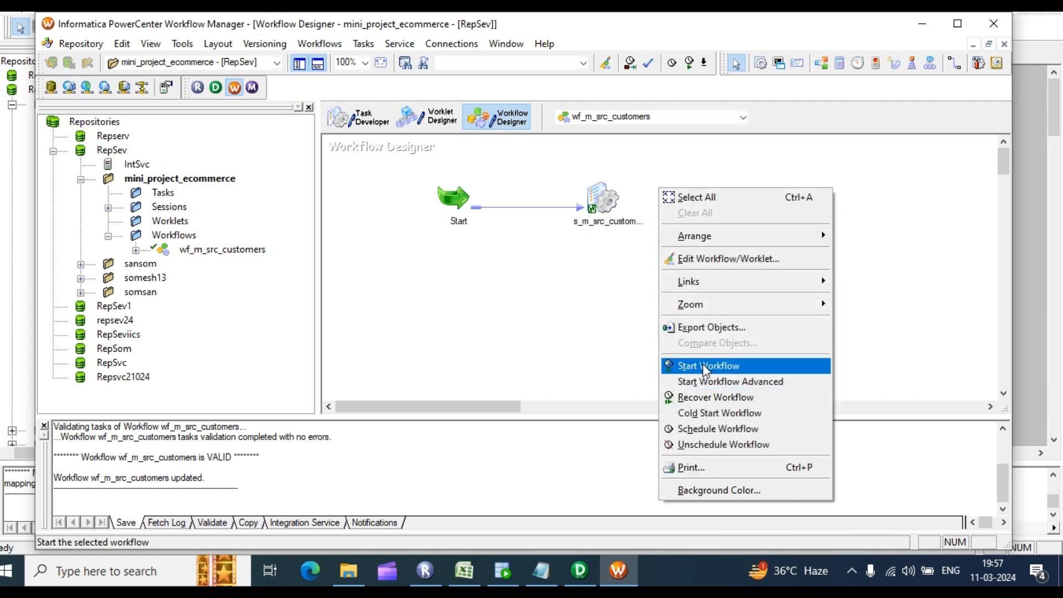
pyautogui.click(726, 366)
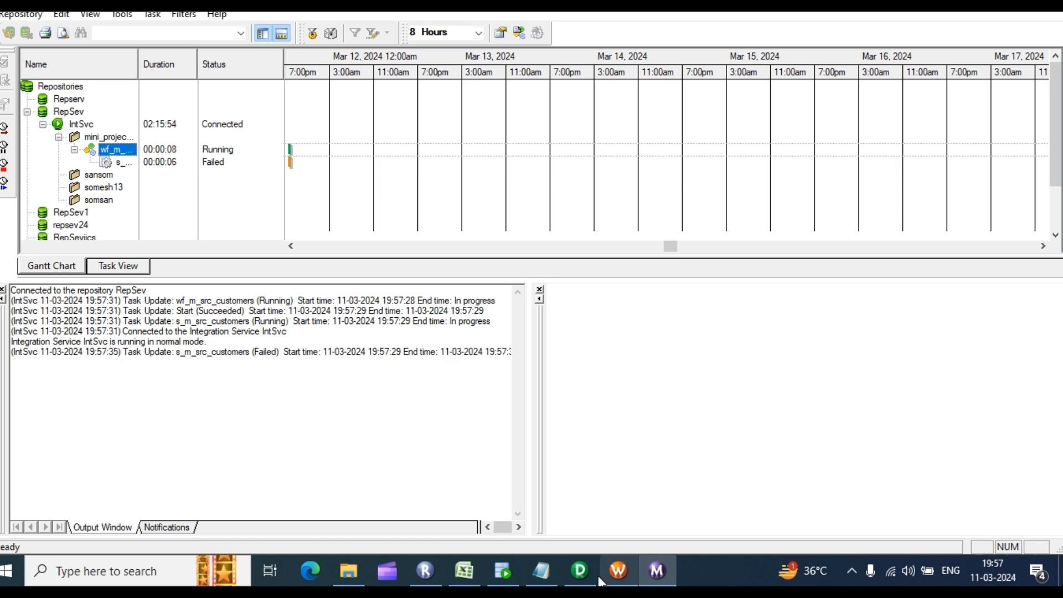
pyautogui.click(620, 569)
# Step: In the s_m_src_customers session's Mapping tab, set the SRC_CUSTOMERS target load type to Normal
pyautogui.click(609, 202)
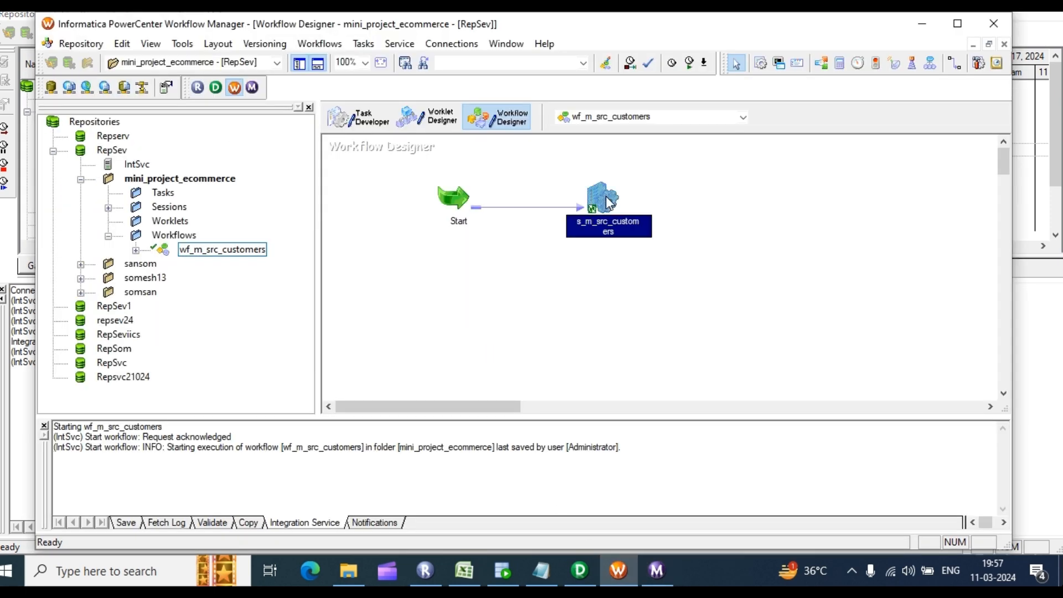
pyautogui.doubleClick(609, 202)
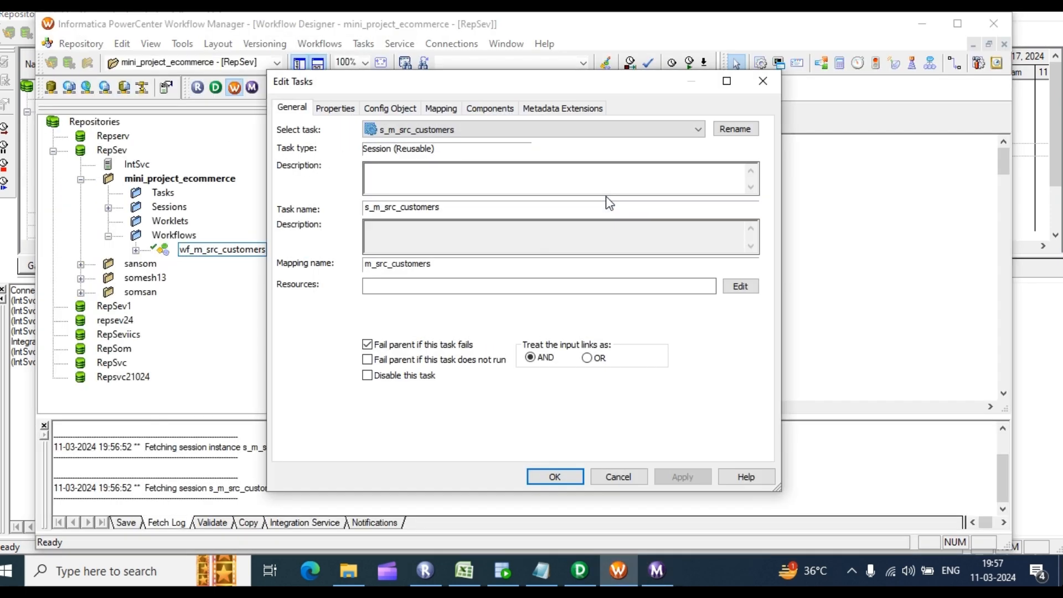
pyautogui.click(450, 106)
pyautogui.click(349, 257)
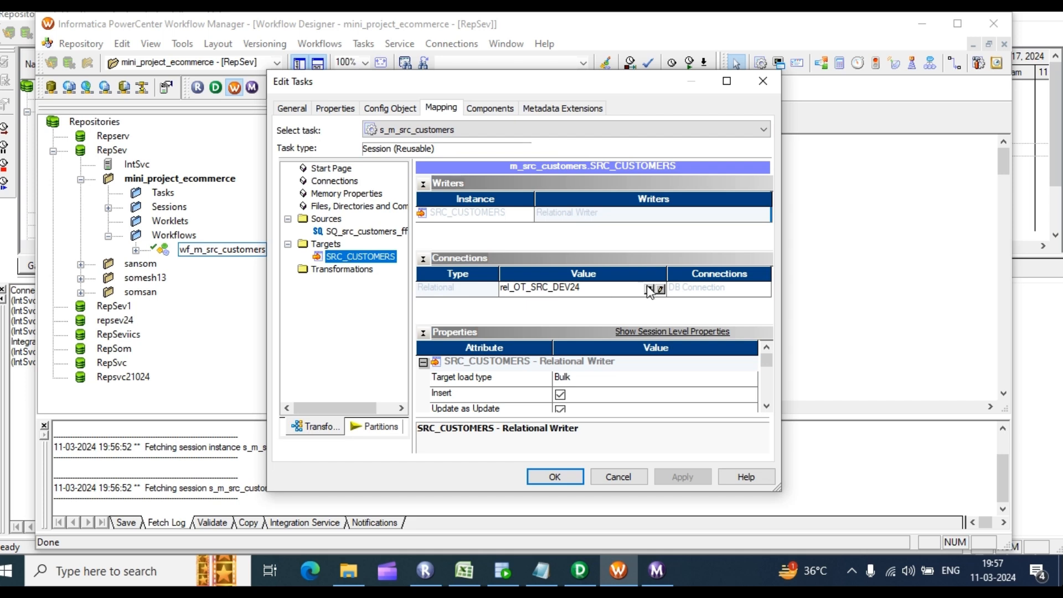
pyautogui.click(628, 383)
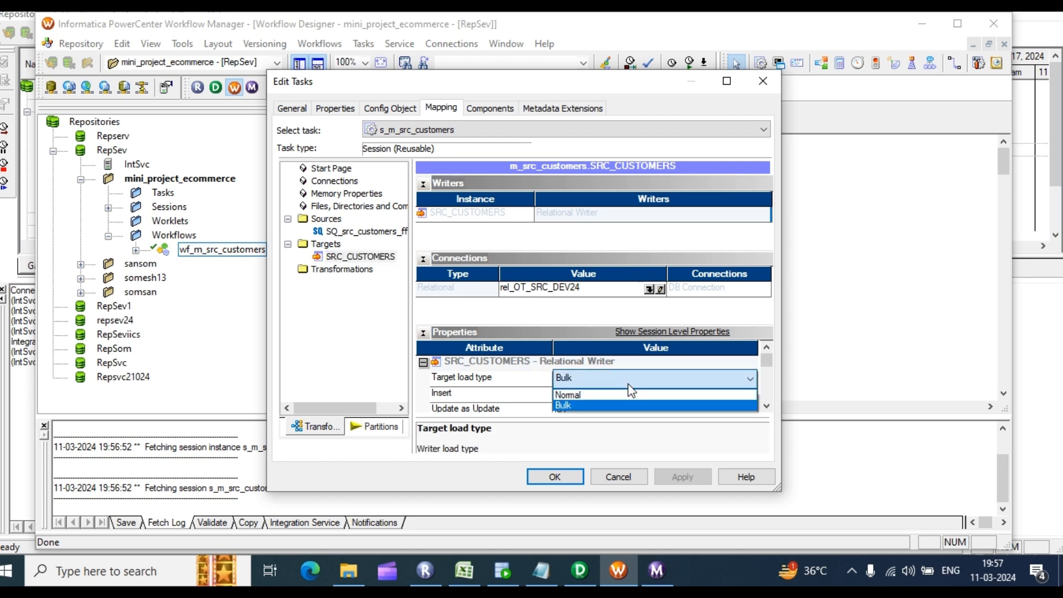
pyautogui.click(593, 394)
pyautogui.click(767, 406)
pyautogui.click(766, 407)
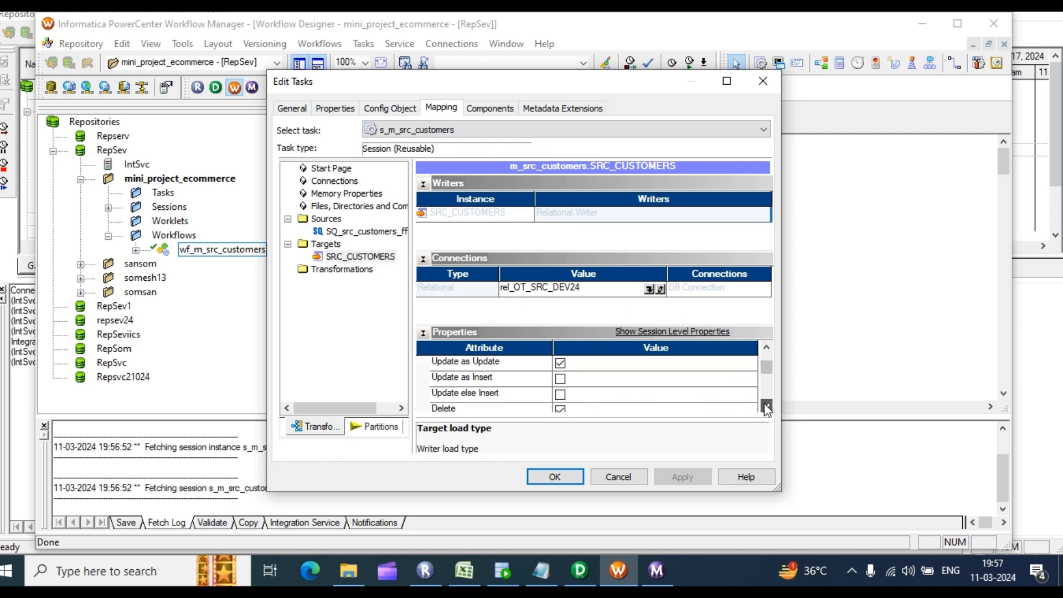
pyautogui.click(767, 407)
pyautogui.click(767, 407)
pyautogui.click(766, 407)
pyautogui.click(766, 407)
pyautogui.click(767, 407)
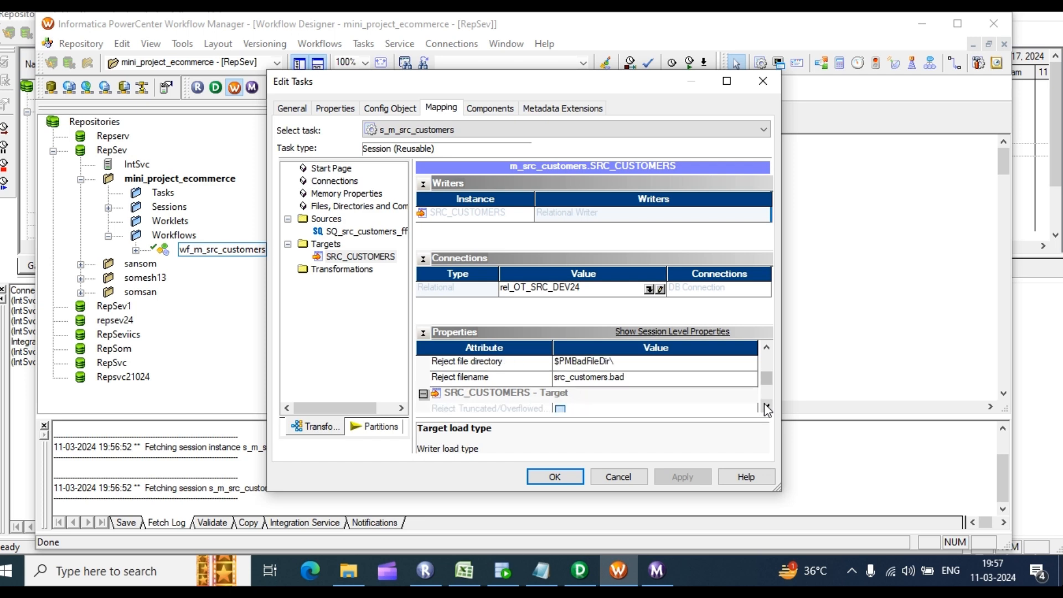
pyautogui.click(766, 407)
# Step: Change SQ_src_customers_ff's Source filename back to src_customers_ff.dat, apply, and save the workflow
pyautogui.click(366, 231)
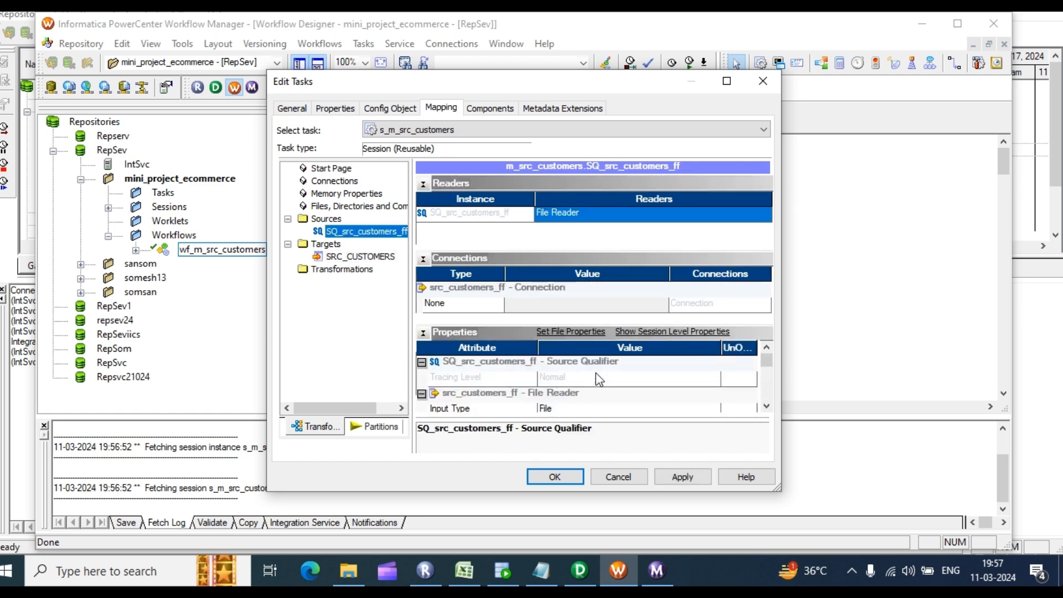
pyautogui.scroll(-2, 601, 382)
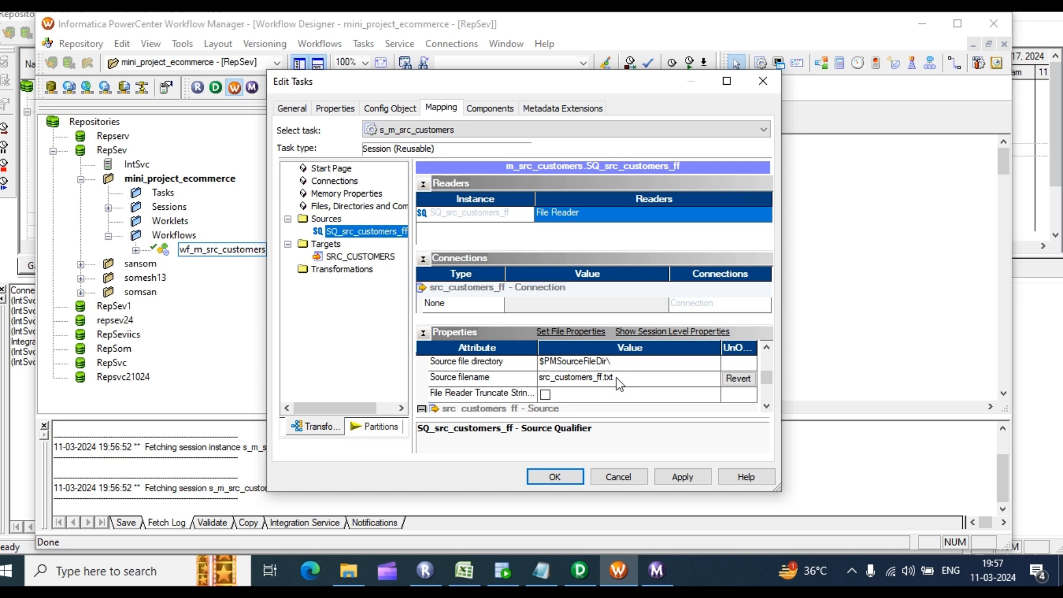
pyautogui.click(618, 377)
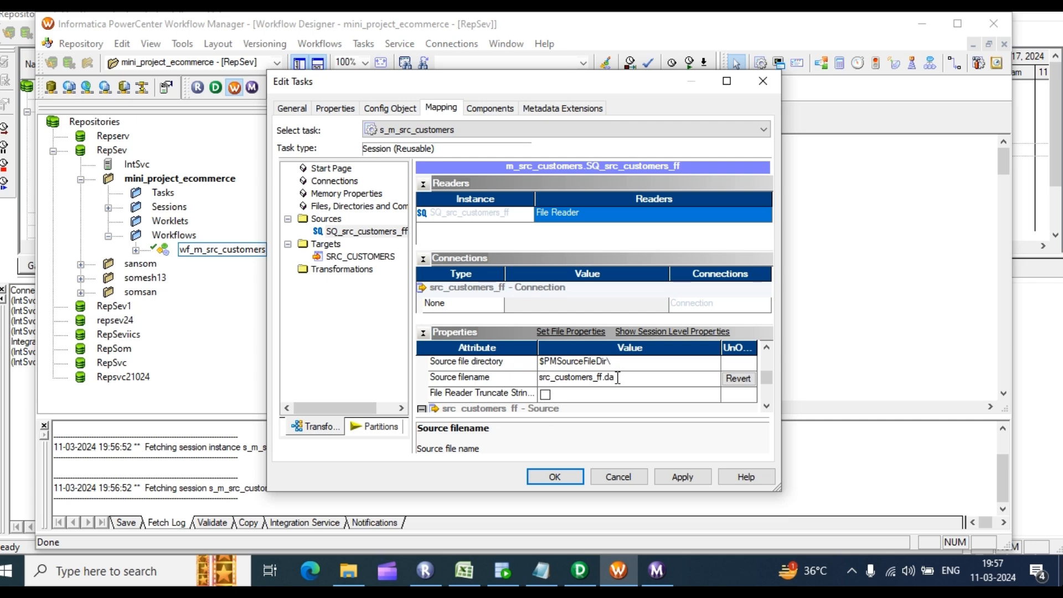
pyautogui.click(683, 477)
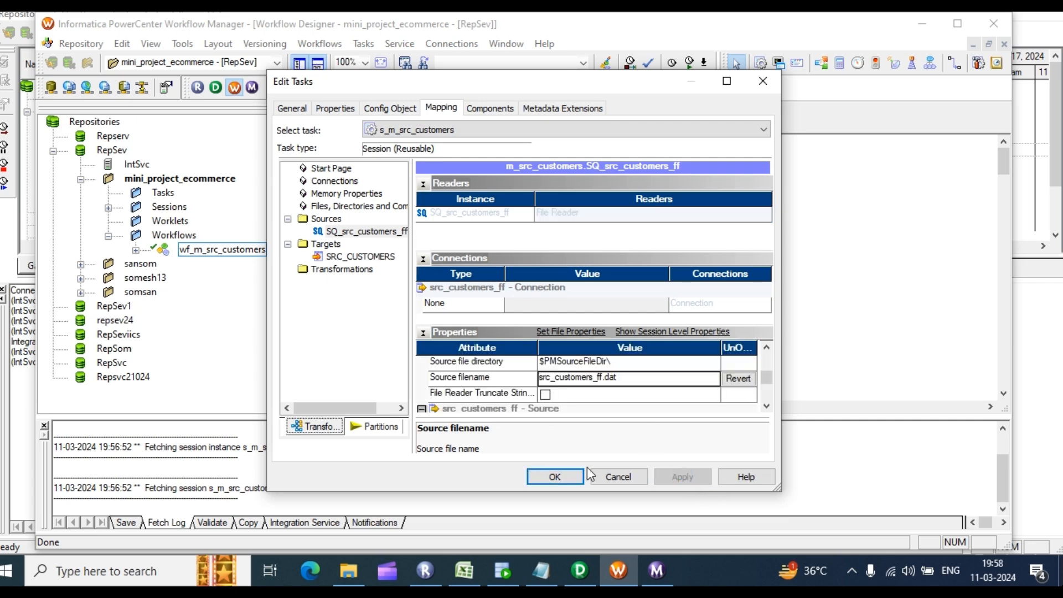
pyautogui.click(555, 477)
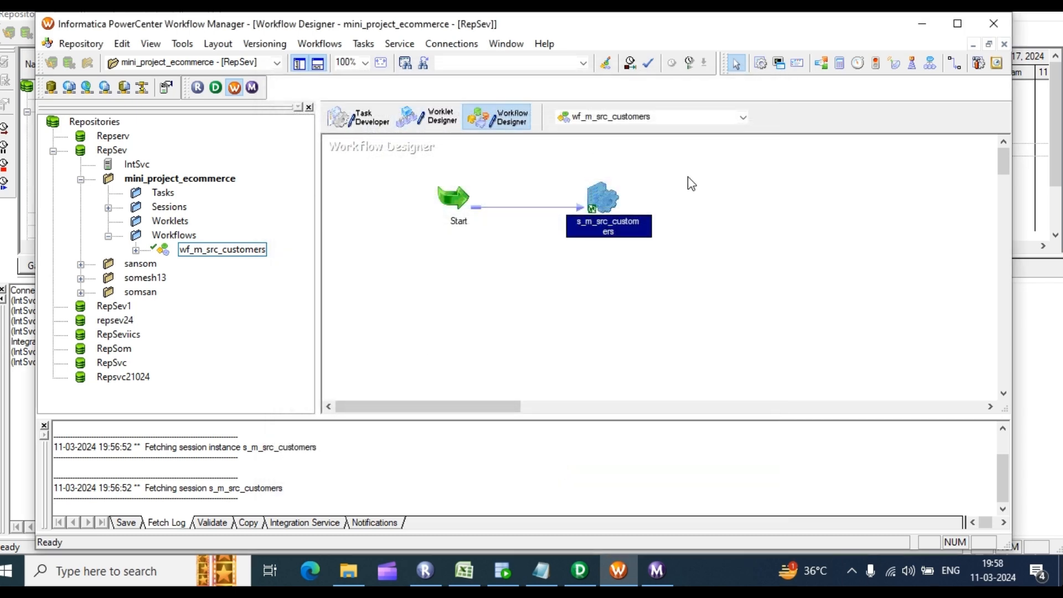
pyautogui.hotkey('ctrl', 's')
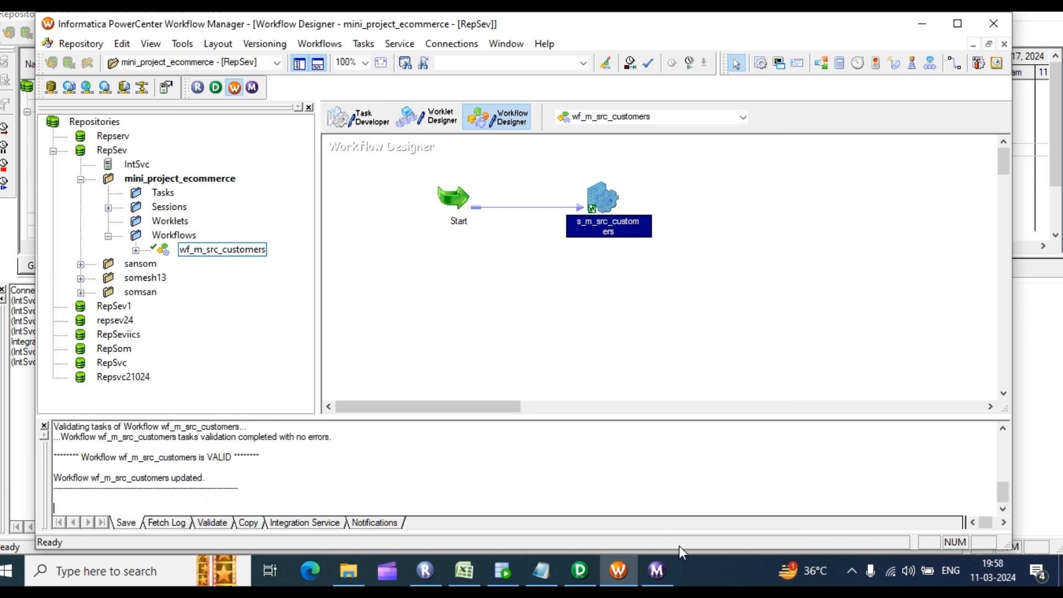
# Step: In Workflow Monitor, restart the failed wf_m_src_customers run from the Gantt chart
pyautogui.click(657, 570)
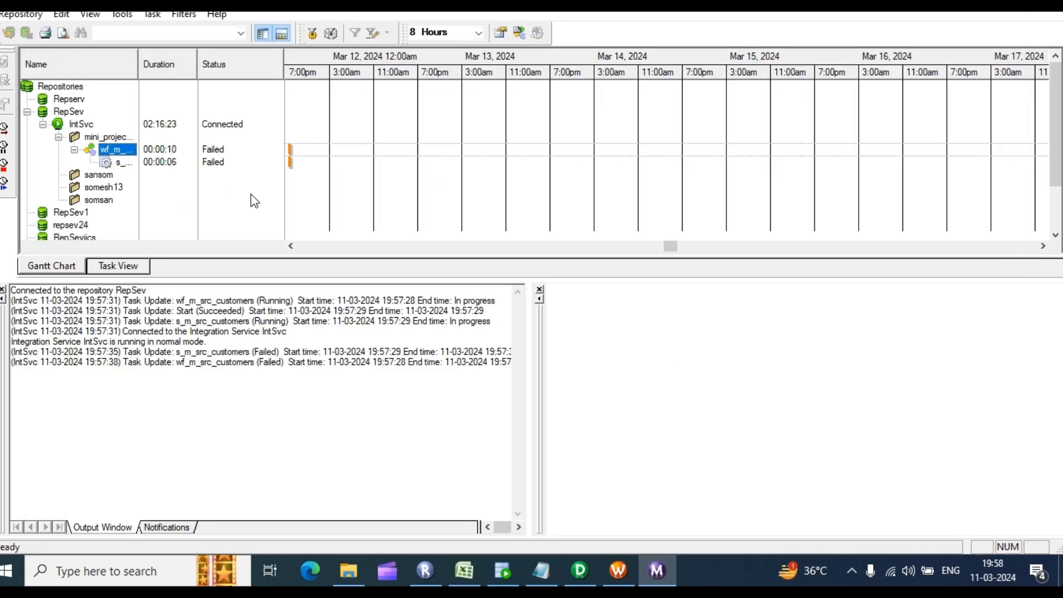
pyautogui.rightClick(221, 158)
pyautogui.click(219, 157)
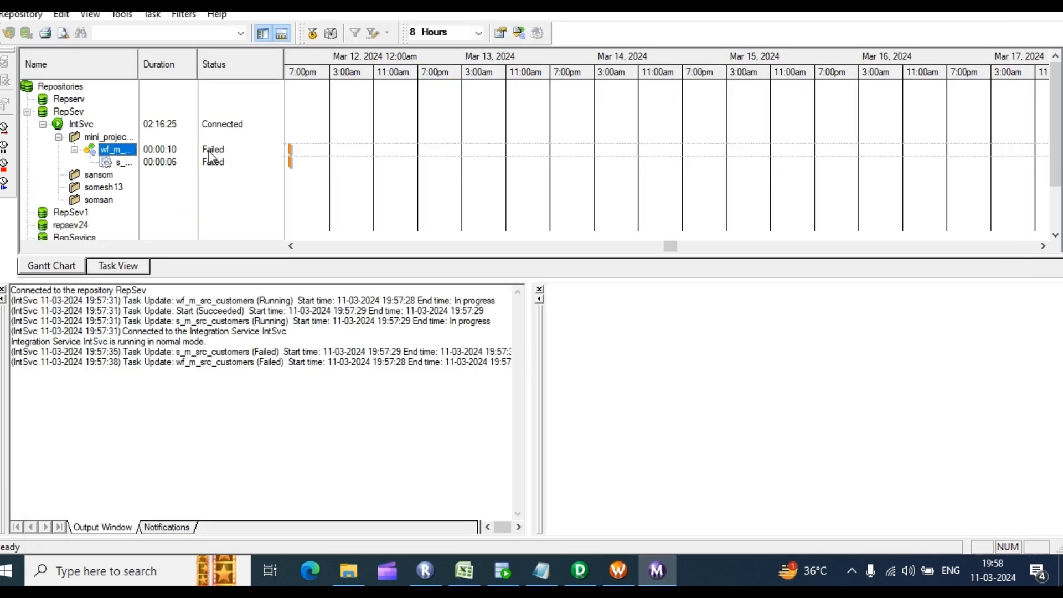
pyautogui.rightClick(116, 154)
pyautogui.click(178, 199)
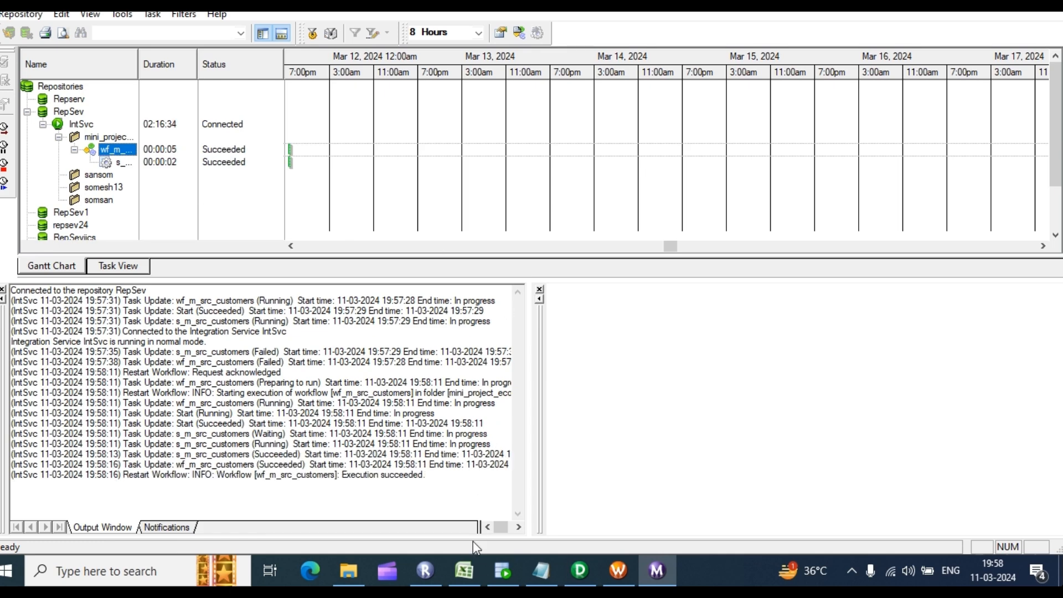
# Step: Run select * from src_customers in SQL Developer and count the result rows (319)
pyautogui.click(502, 569)
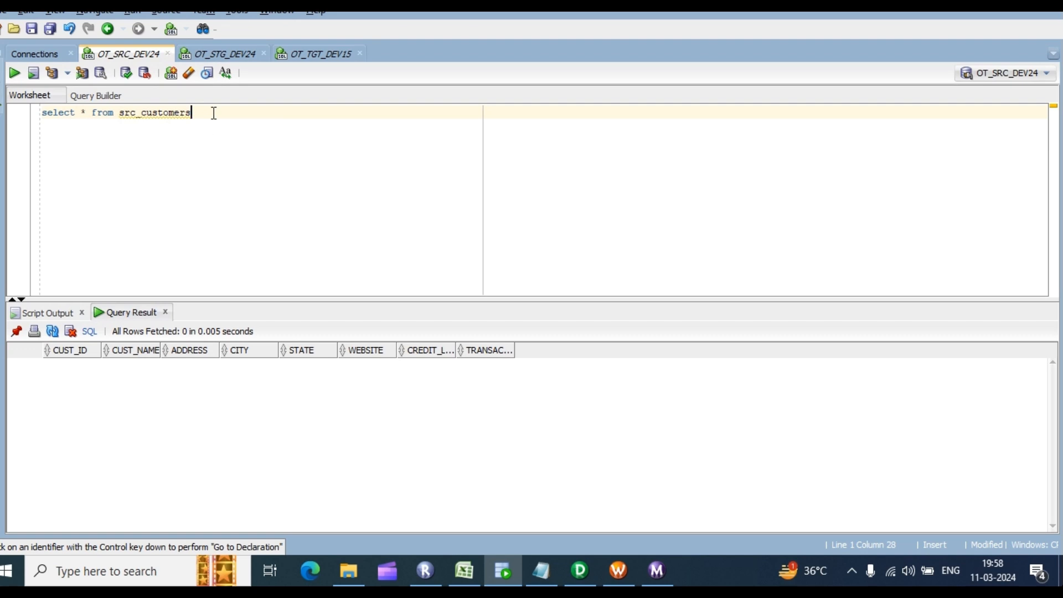
pyautogui.hotkey('ctrl', 'a')
pyautogui.hotkey('ctrl', 'Return')
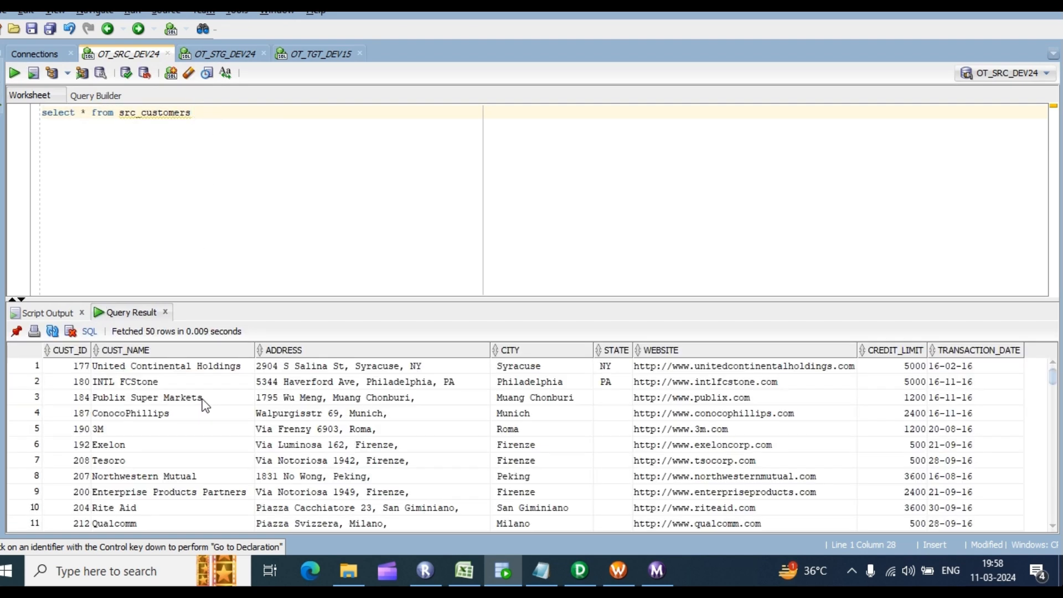
pyautogui.rightClick(203, 399)
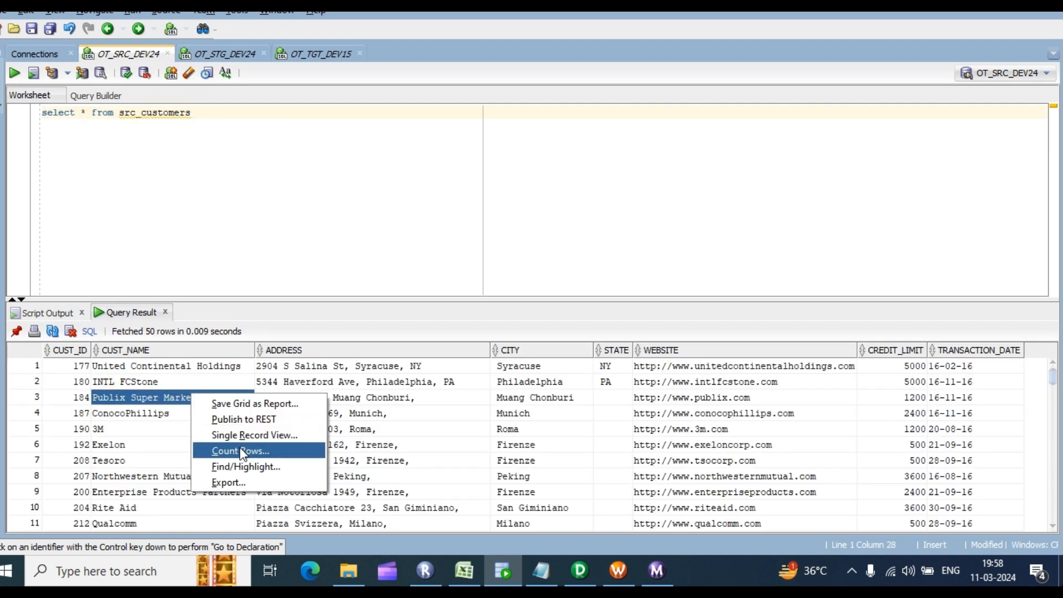
pyautogui.click(242, 452)
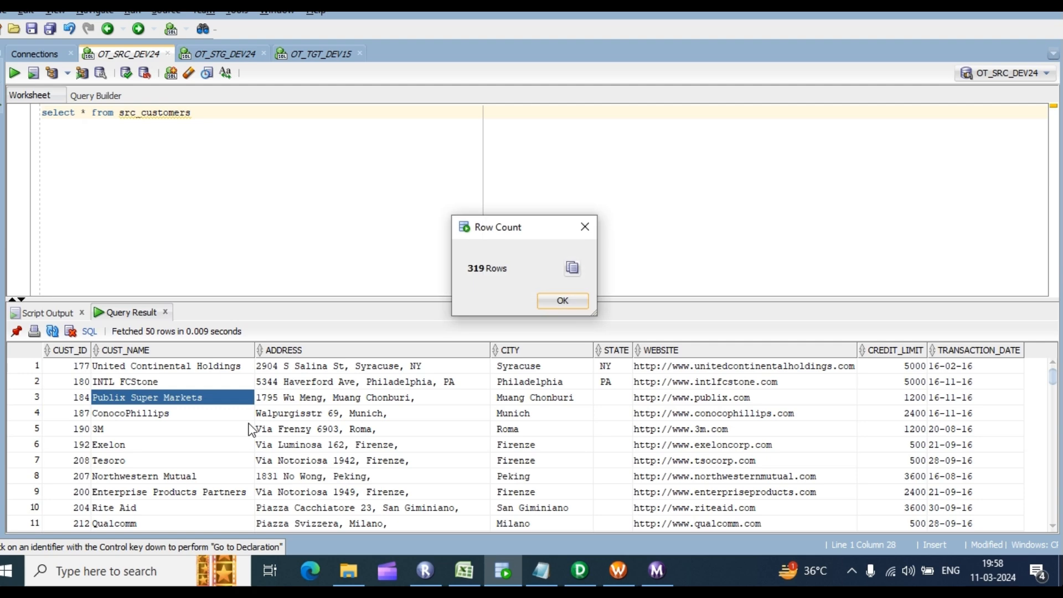
pyautogui.click(565, 301)
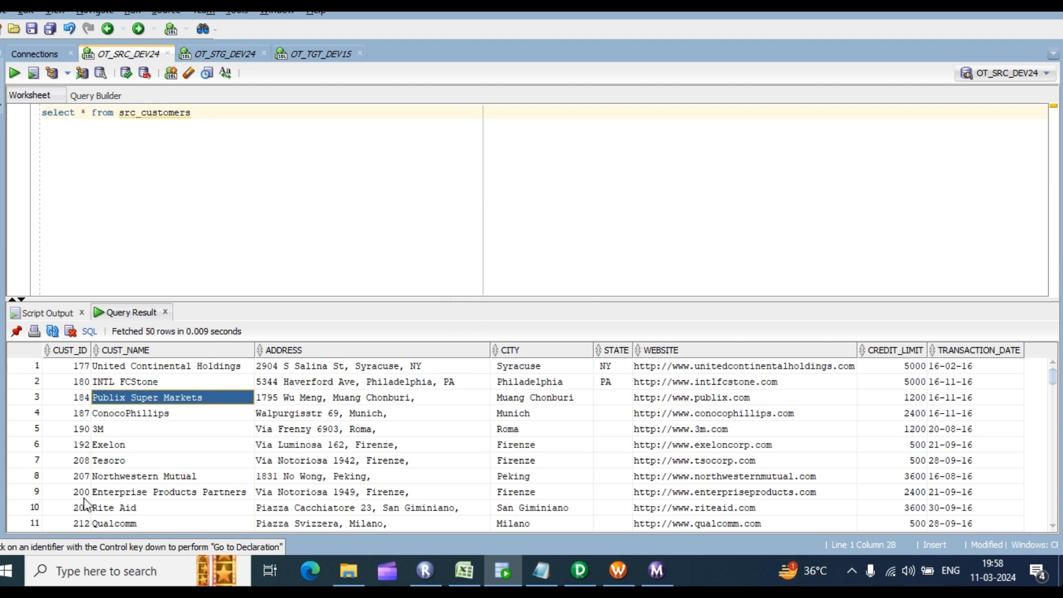
pyautogui.scroll(-4, 231, 467)
pyautogui.scroll(4, 230, 467)
# Step: Change the query's table to src_dealership and run it, confirming it returns no rows
pyautogui.click(197, 113)
pyautogui.press('BackSpace')
pyautogui.press('BackSpace')
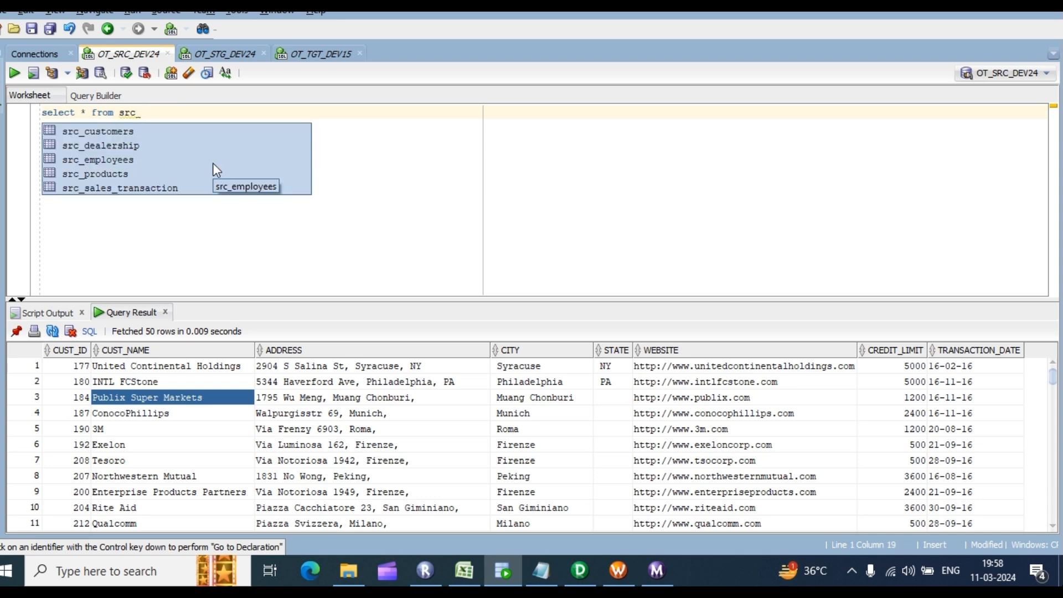
pyautogui.click(104, 149)
pyautogui.click(104, 149)
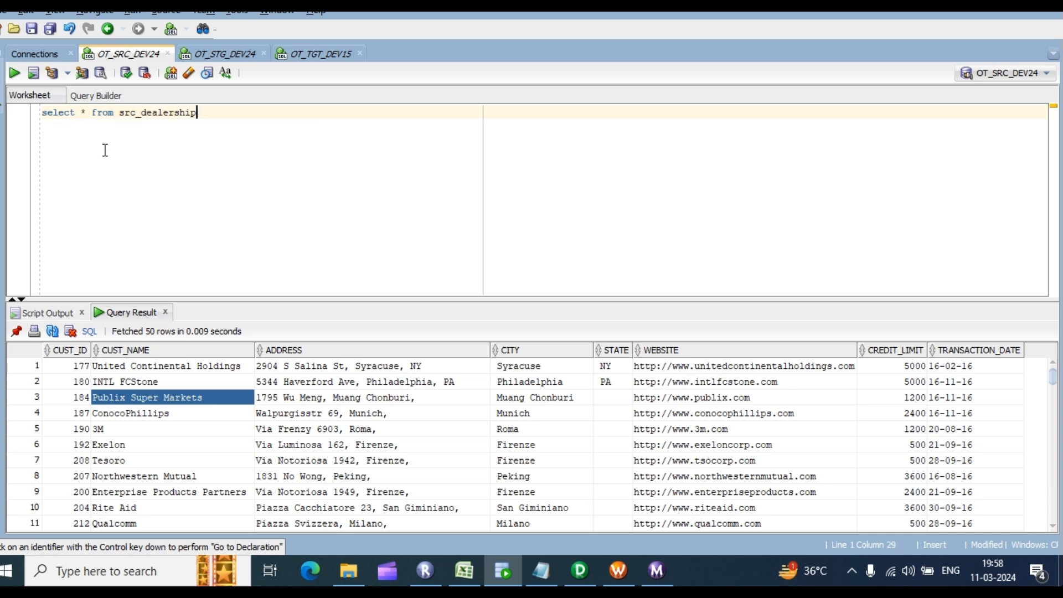
pyautogui.hotkey('ctrl', 'Return')
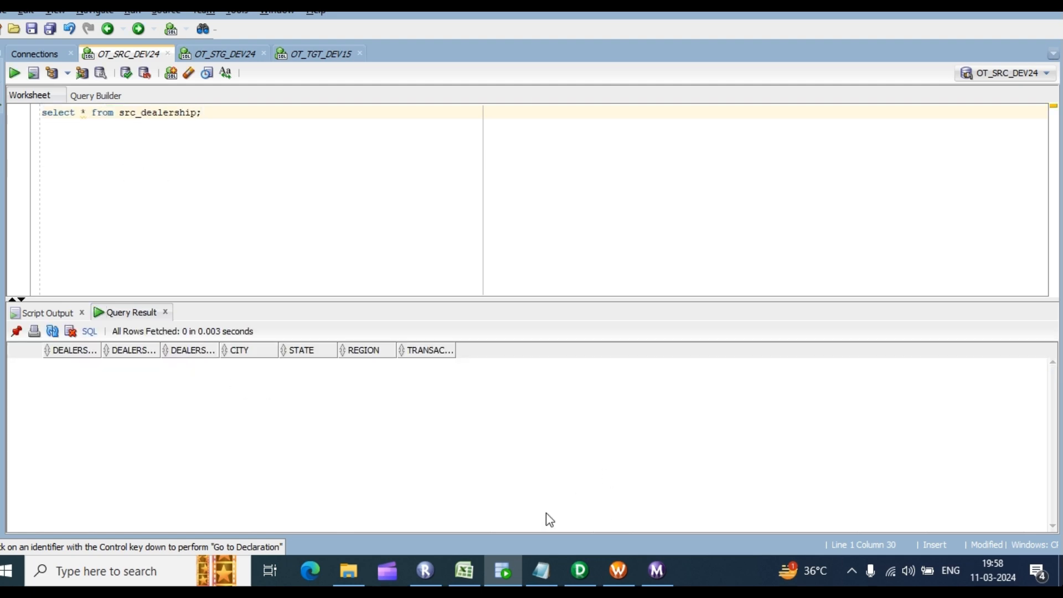
# Step: In PowerCenter Designer's Source Analyzer, clear src_customers_ff from the workspace
pyautogui.click(590, 564)
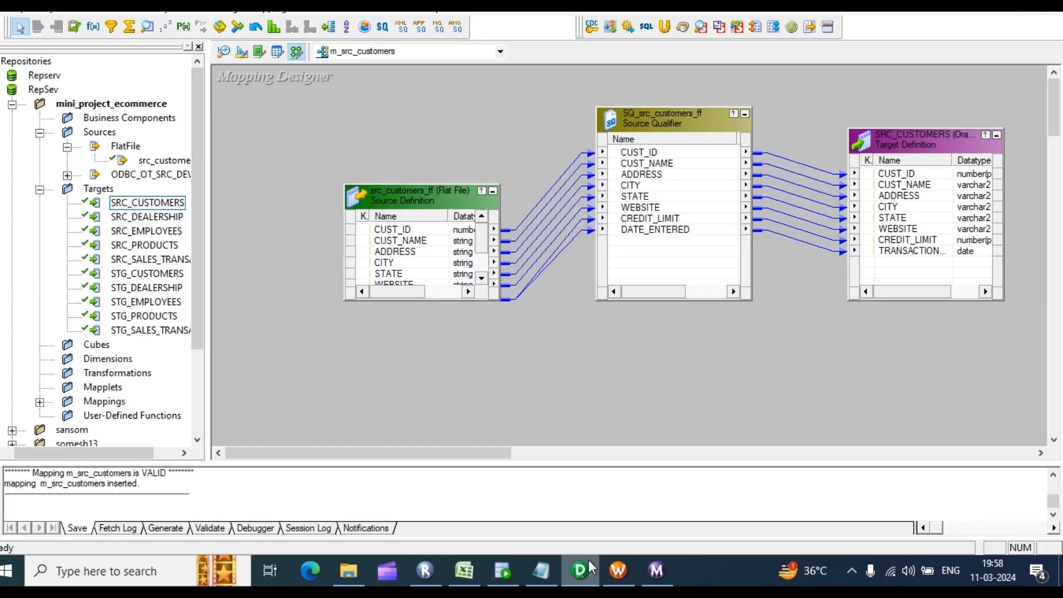
pyautogui.click(223, 51)
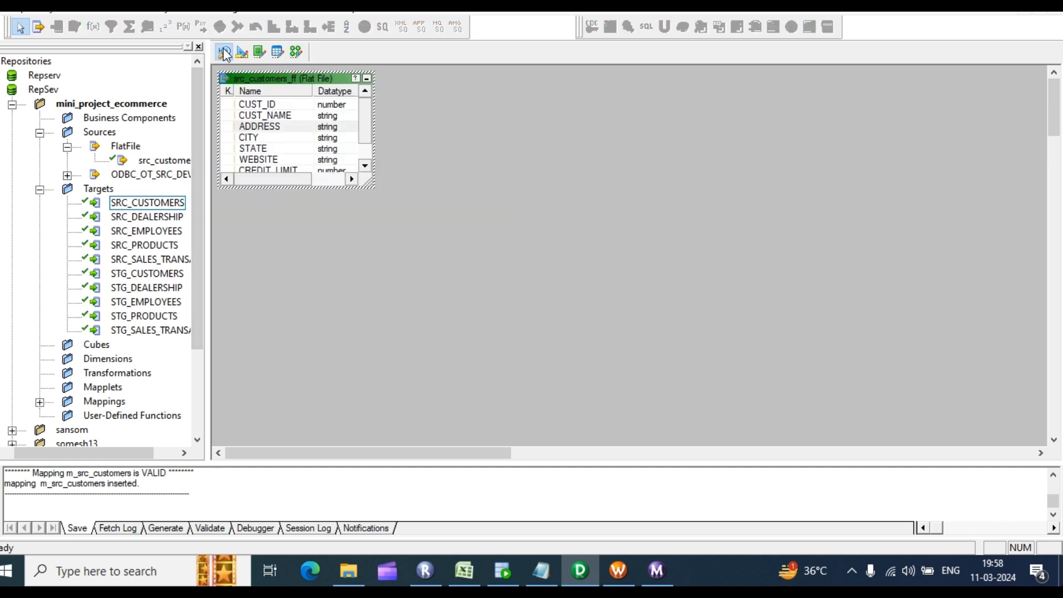
pyautogui.rightClick(460, 95)
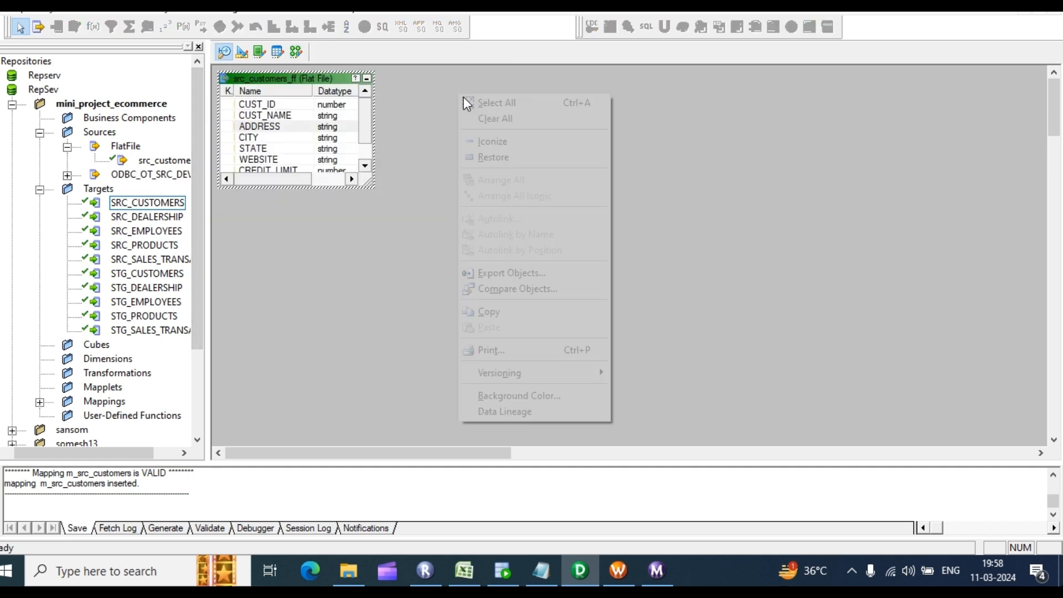
pyautogui.click(498, 123)
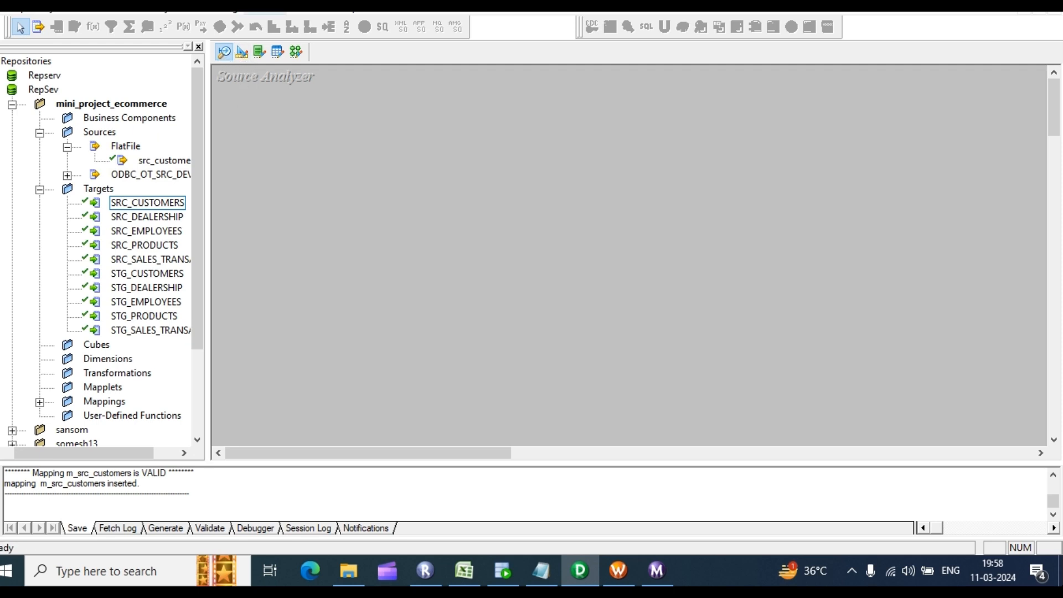
# Step: Import src_dealership_ff as a flat file source, with field names from the first line and tab added as a delimiter
pyautogui.click(261, 8)
pyautogui.click(328, 41)
pyautogui.scroll(-2, 463, 248)
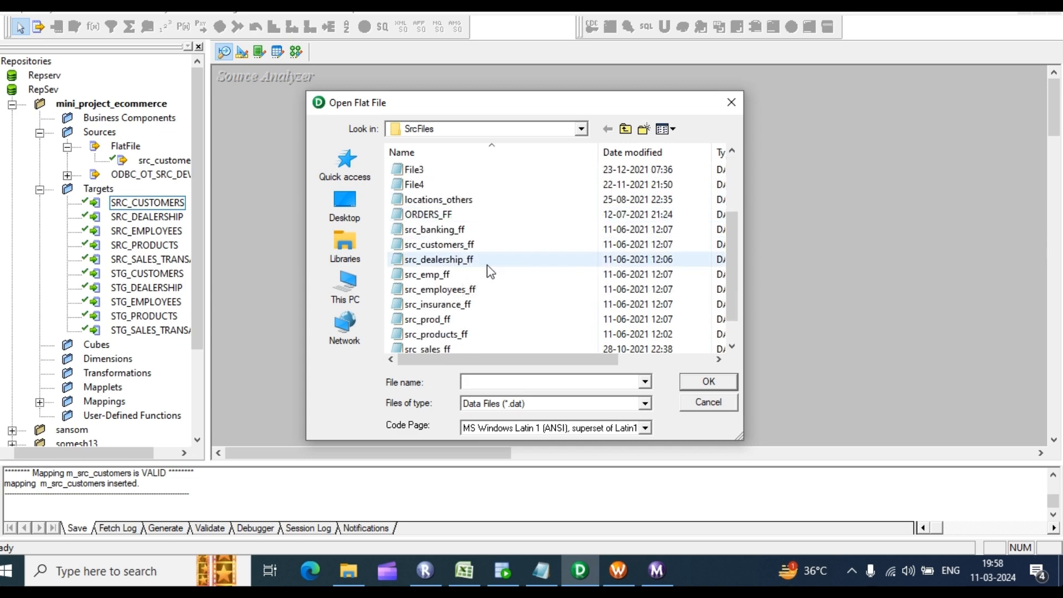
pyautogui.click(452, 262)
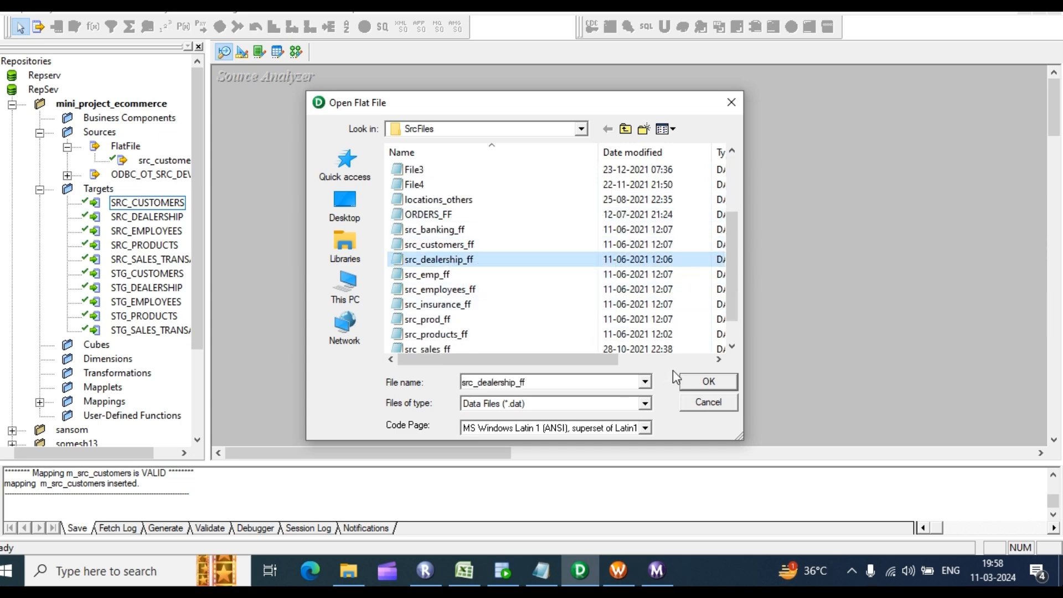
pyautogui.click(695, 381)
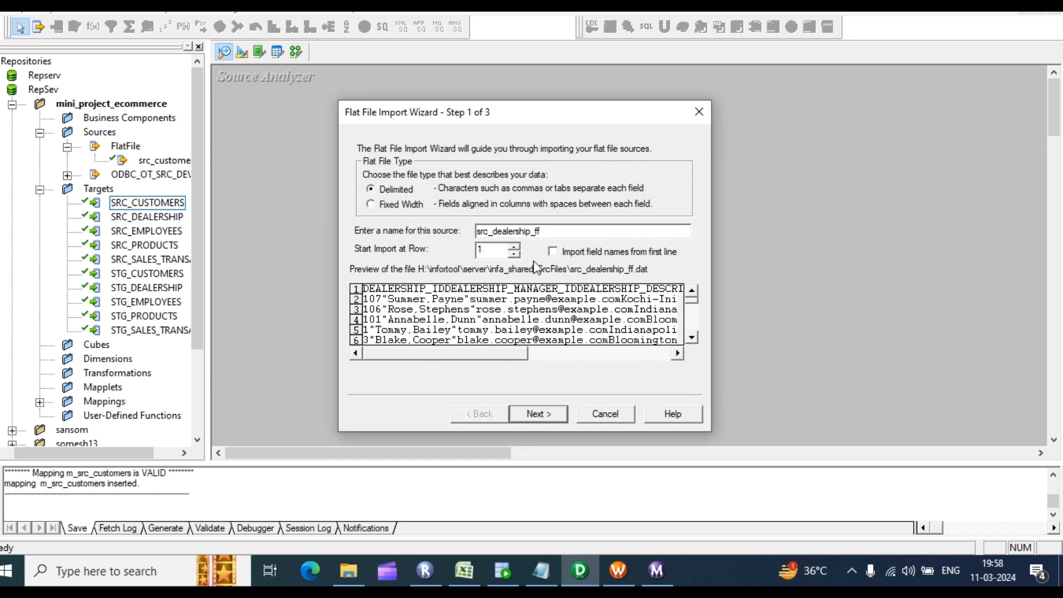
pyautogui.click(552, 252)
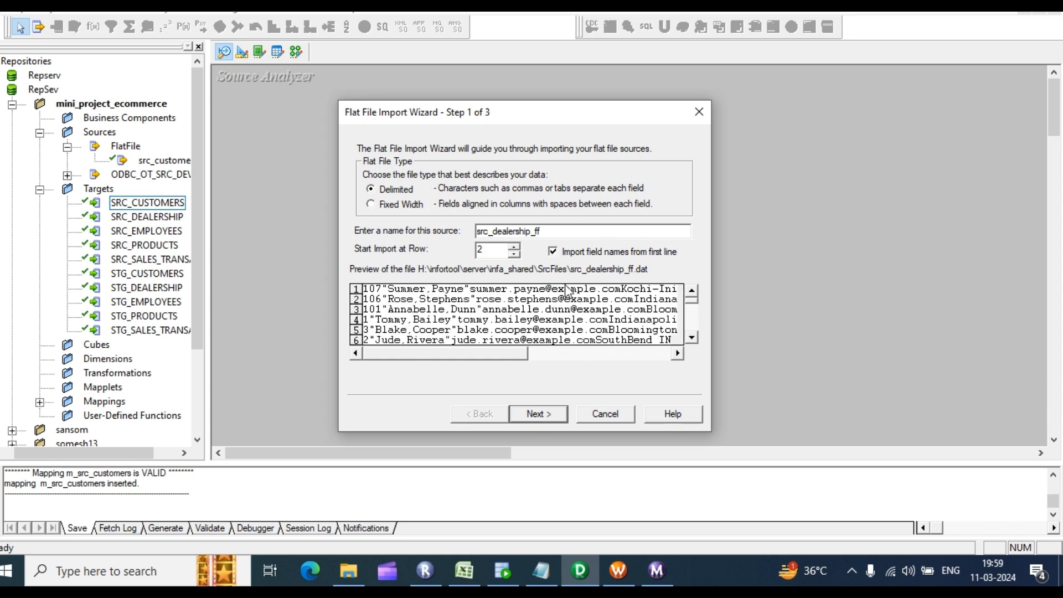
pyautogui.click(541, 413)
pyautogui.click(374, 185)
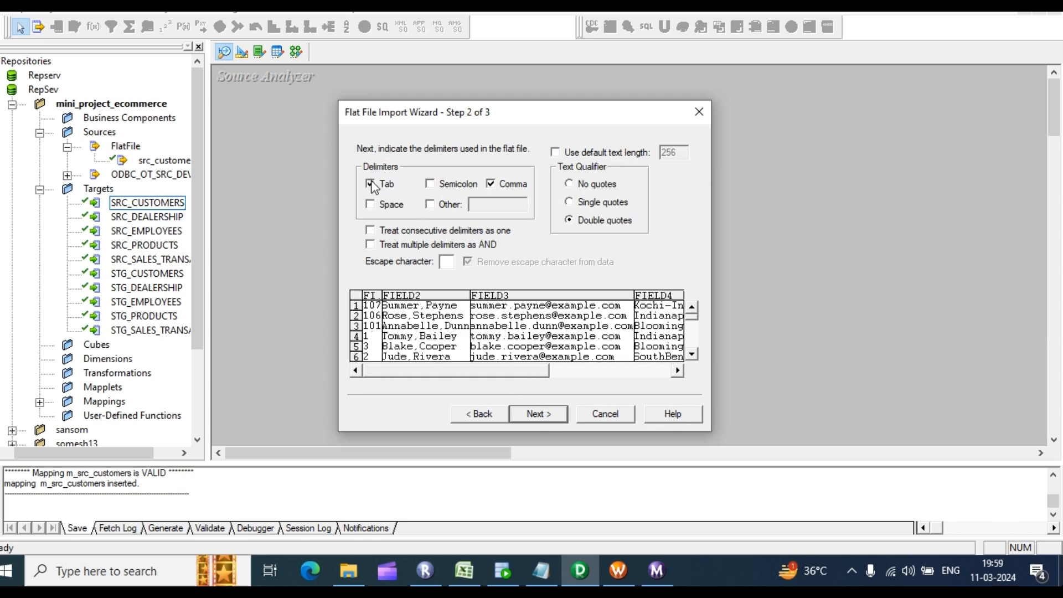
pyautogui.click(526, 414)
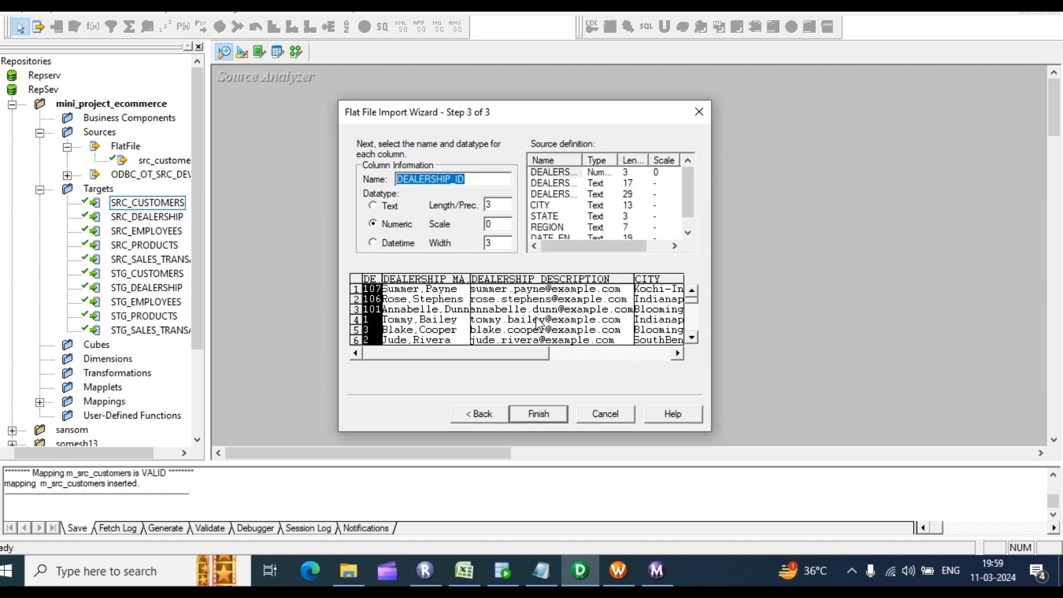
pyautogui.click(533, 414)
# Step: Set src_dealership_ff precisions: DEALERSHIP_ID 15, manager ID 255, description 255, CITY 20
pyautogui.doubleClick(266, 137)
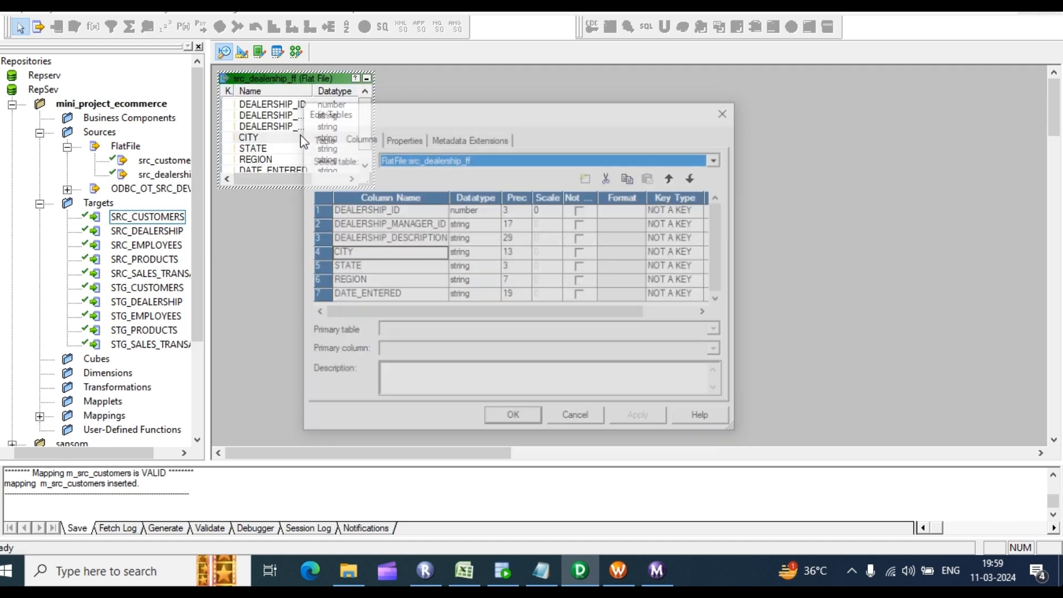
pyautogui.click(519, 212)
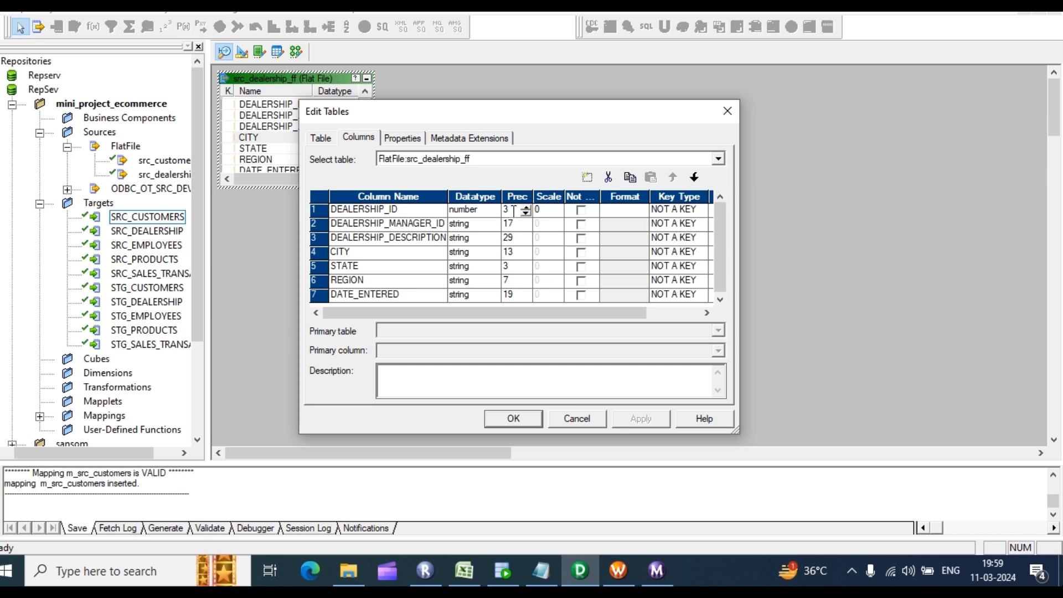
pyautogui.write('15')
pyautogui.scroll(-3, 517, 226)
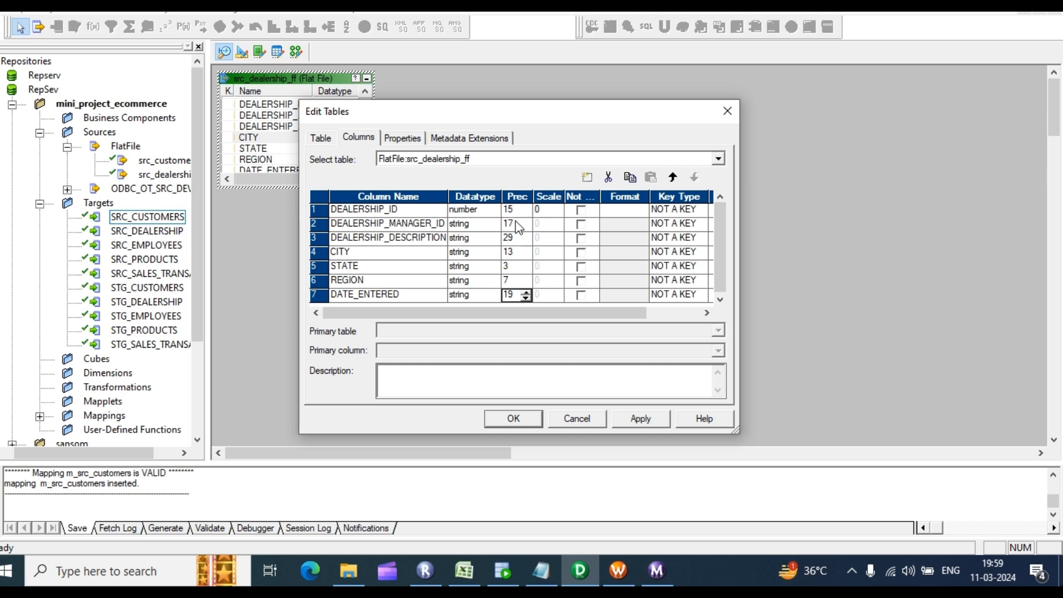
pyautogui.click(517, 224)
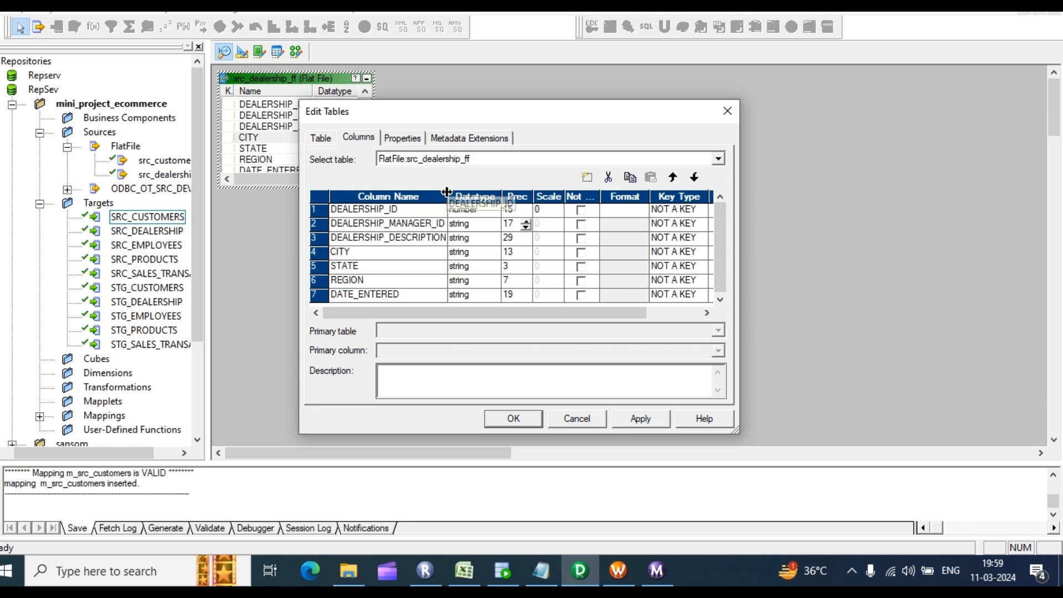
pyautogui.moveTo(447, 195); pyautogui.dragTo(462, 192)
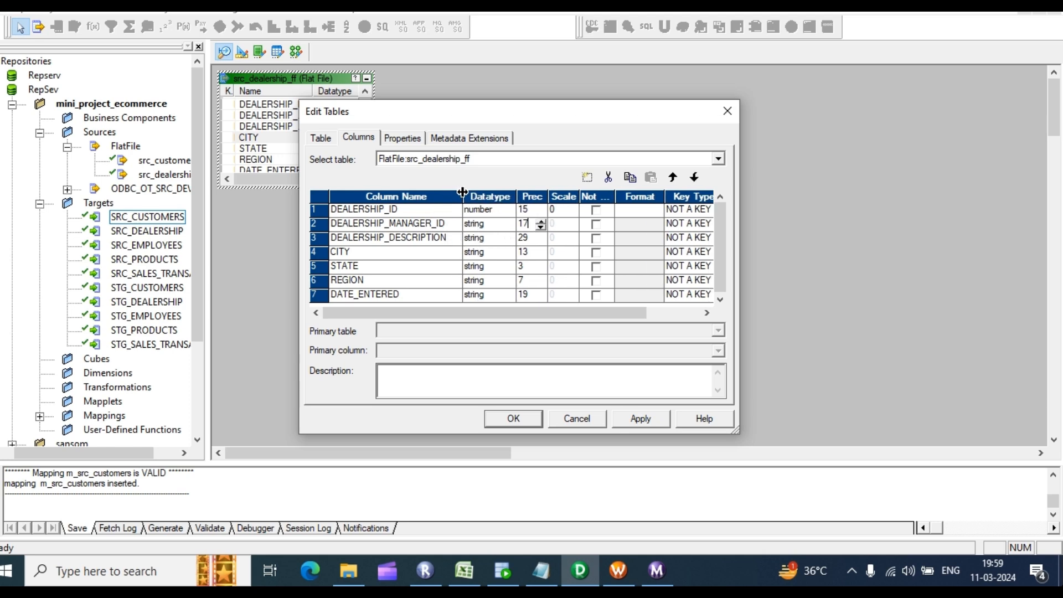
pyautogui.doubleClick(530, 225)
pyautogui.write('255')
pyautogui.doubleClick(530, 239)
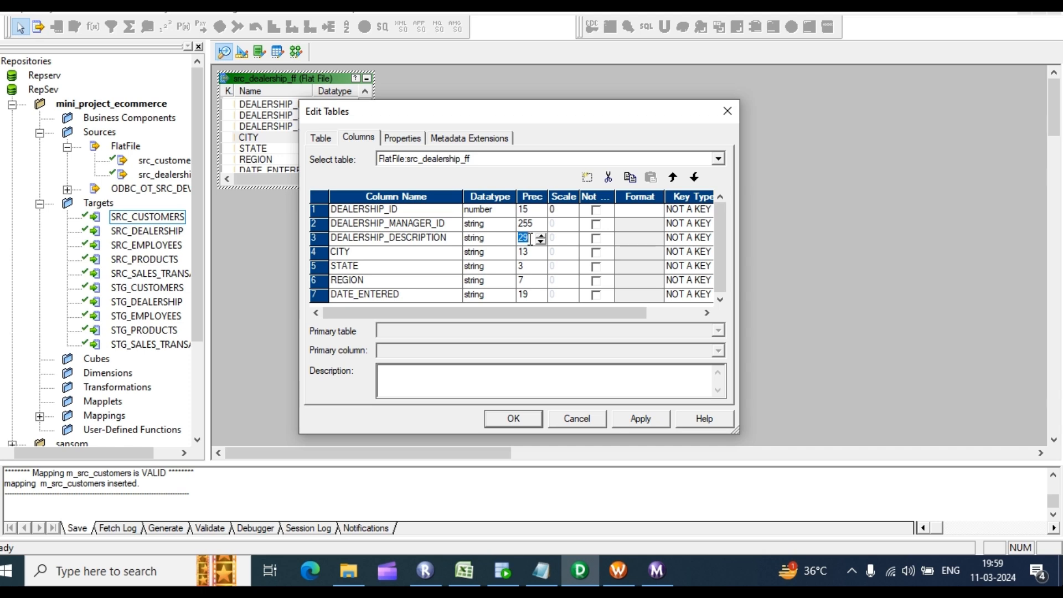
pyautogui.write('255')
pyautogui.doubleClick(534, 252)
pyautogui.write('20')
# Step: Set STATE to 10 and REGION to 15, make DATE_ENTERED datetime, and apply the column changes
pyautogui.doubleClick(527, 267)
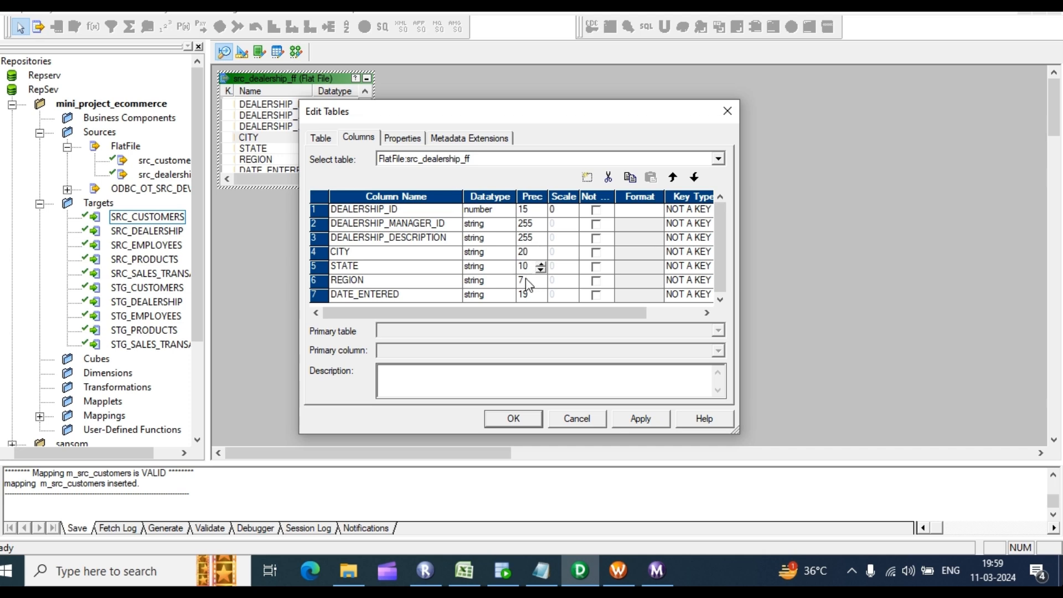
pyautogui.click(527, 279)
pyautogui.click(528, 296)
pyautogui.click(482, 296)
pyautogui.click(508, 294)
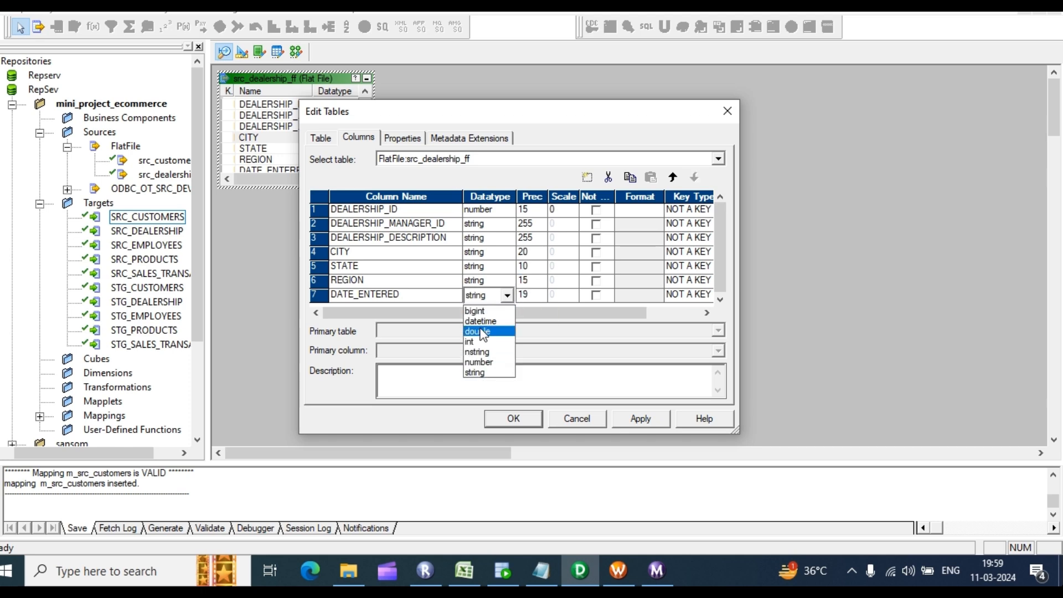
pyautogui.click(482, 321)
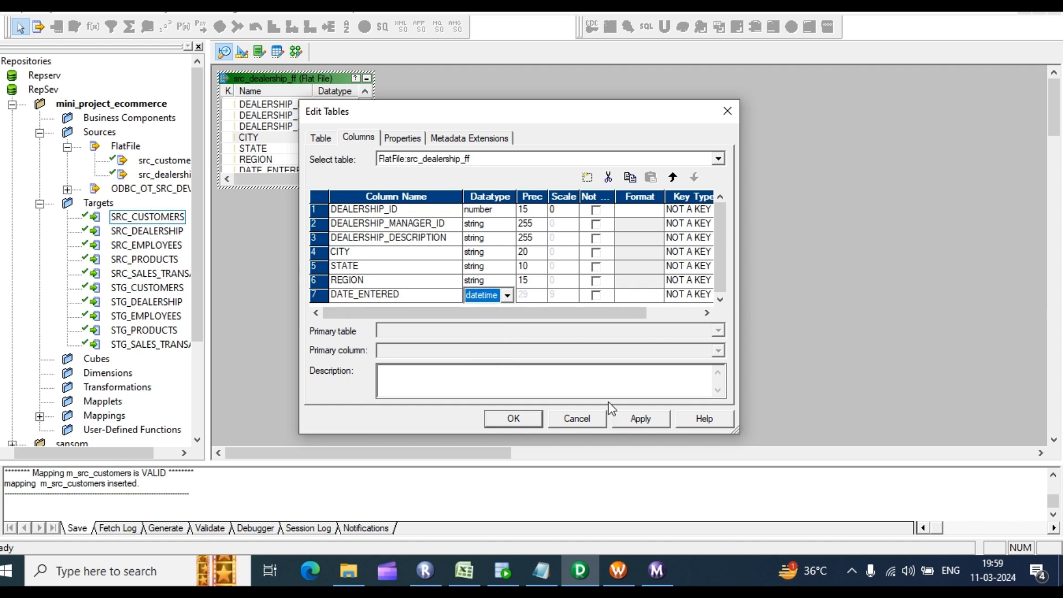
pyautogui.click(641, 420)
pyautogui.click(511, 420)
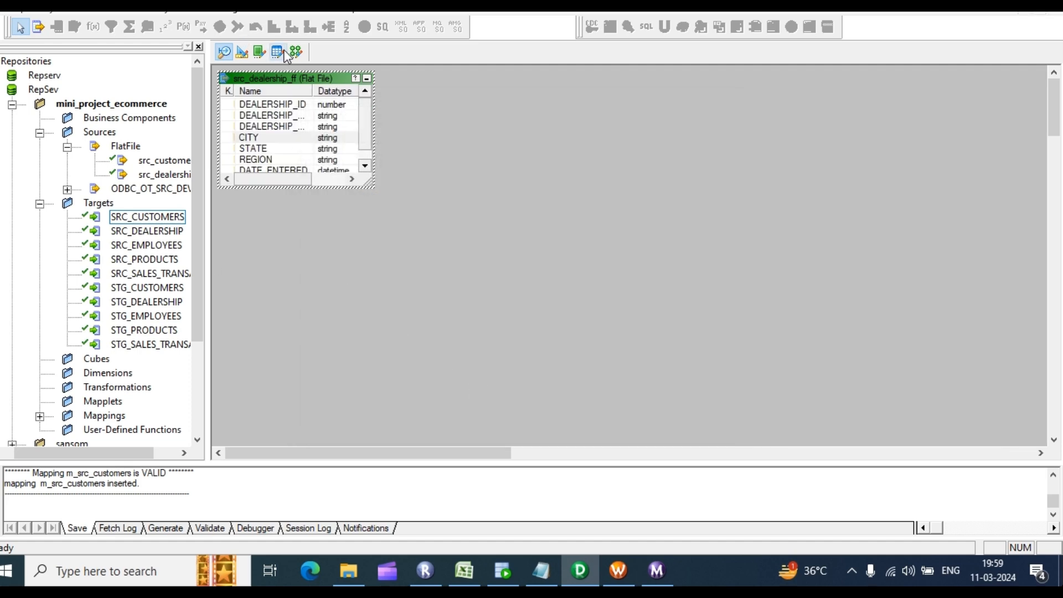
# Step: Check the SRC_DEALERSHIP target's column precisions in the Target Designer
pyautogui.click(243, 52)
pyautogui.click(404, 166)
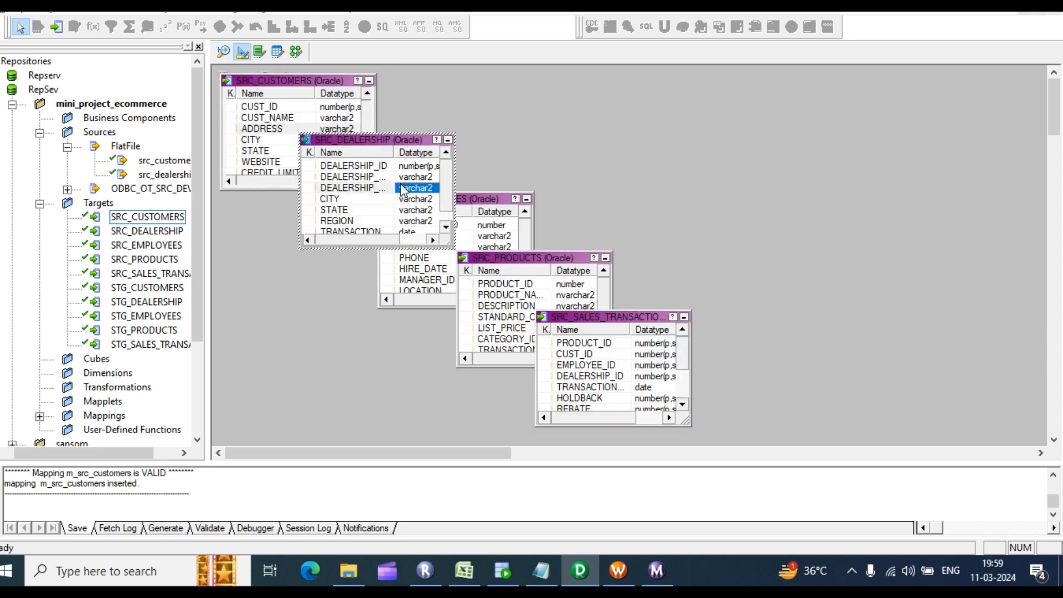
pyautogui.doubleClick(400, 184)
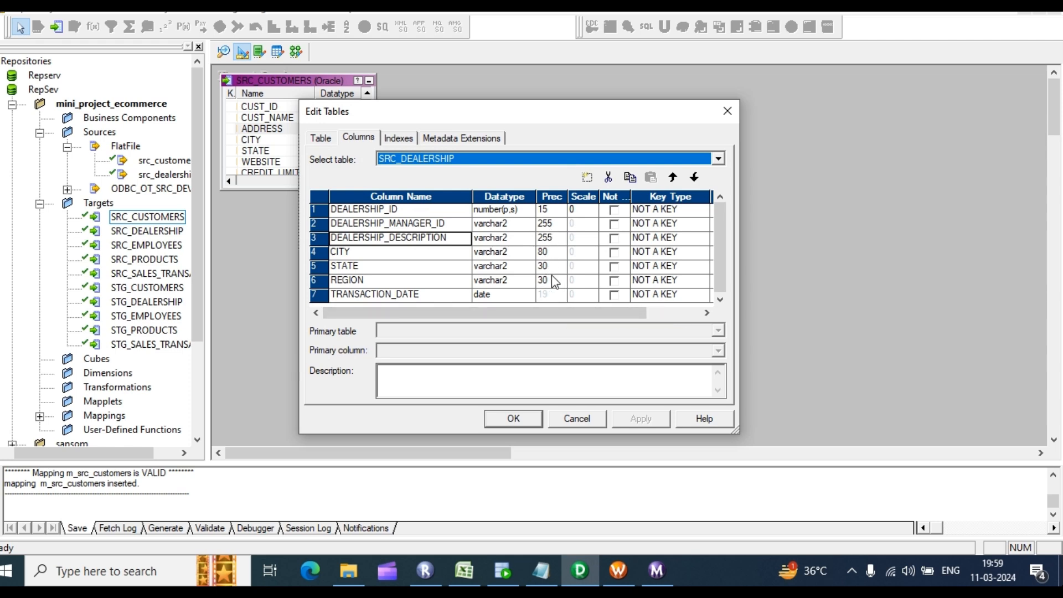
pyautogui.click(729, 110)
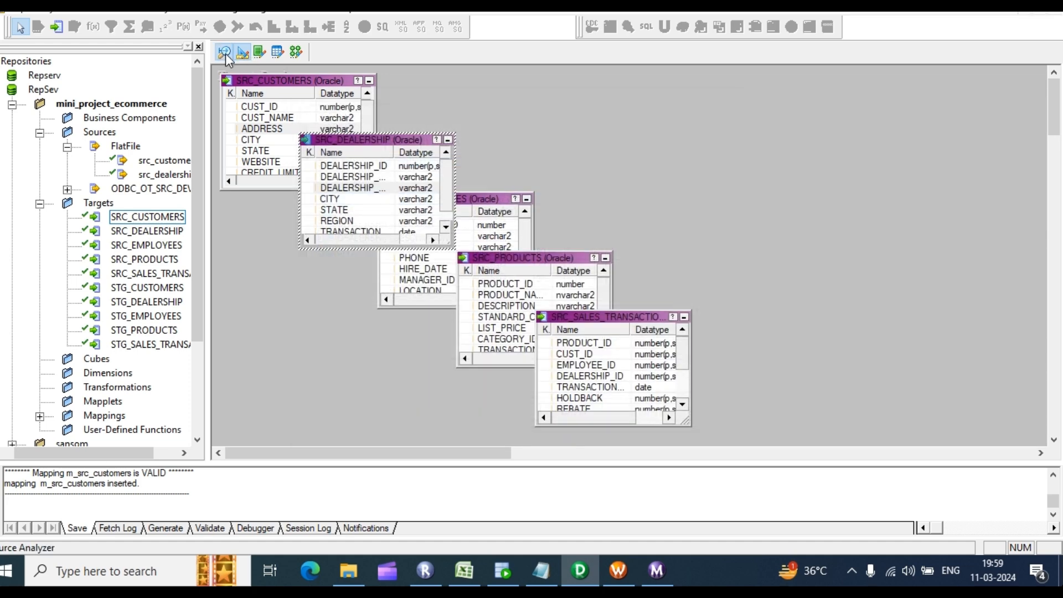
# Step: Set src_dealership_ff precisions to STATE 30, REGION 30 and CITY 80, and apply
pyautogui.click(225, 53)
pyautogui.doubleClick(264, 126)
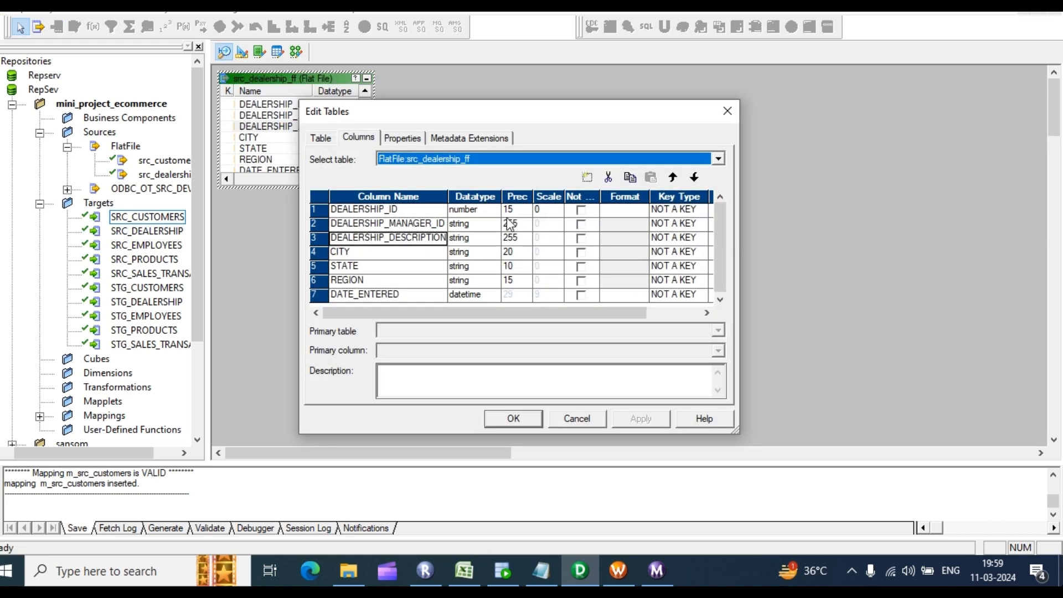
pyautogui.click(515, 267)
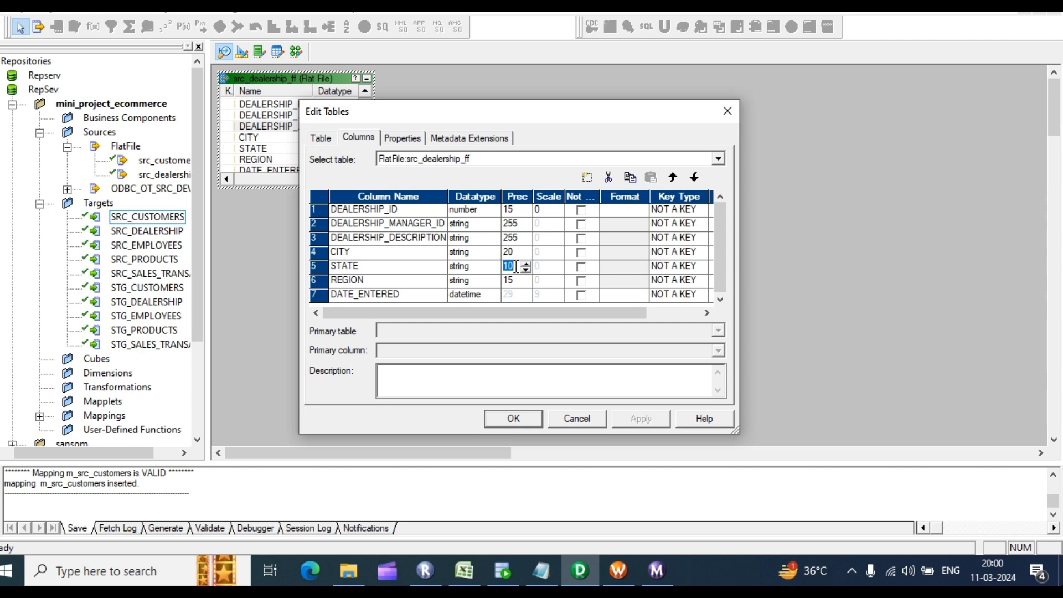
pyautogui.write('30')
pyautogui.click(515, 281)
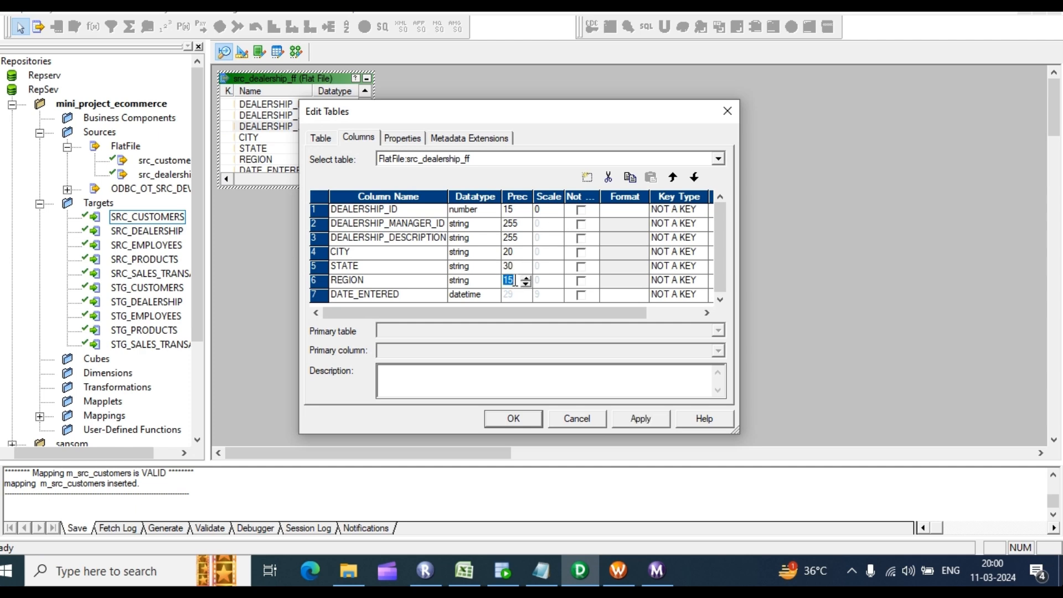
pyautogui.write('30')
pyautogui.click(515, 251)
pyautogui.write('80')
pyautogui.click(518, 211)
pyautogui.click(642, 421)
pyautogui.click(511, 419)
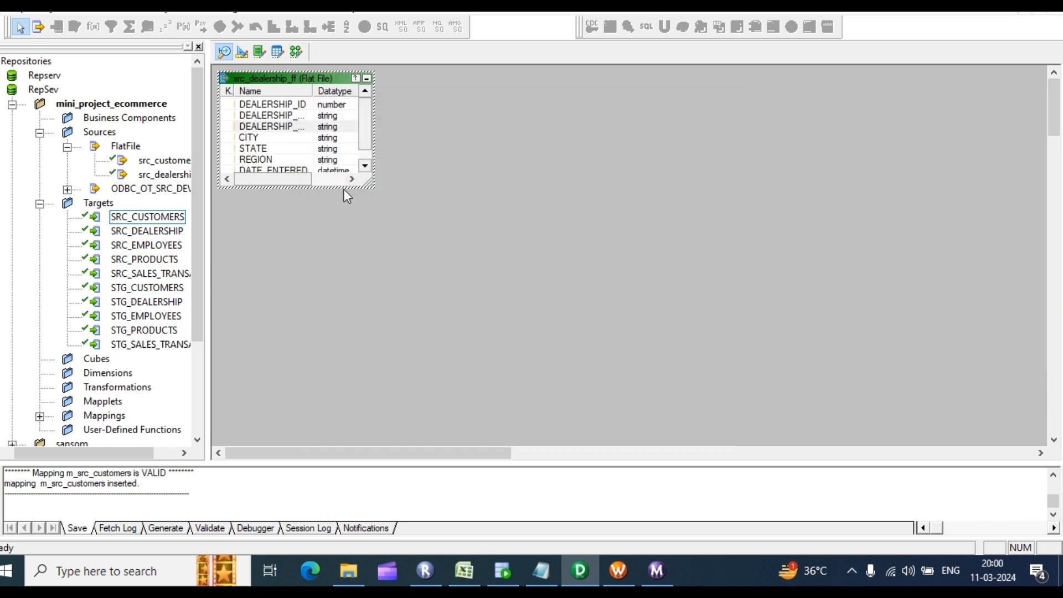
# Step: Compare the SRC_DEALERSHIP target and src_dealership_ff source columns again to verify the matching precisions
pyautogui.click(242, 53)
pyautogui.doubleClick(388, 189)
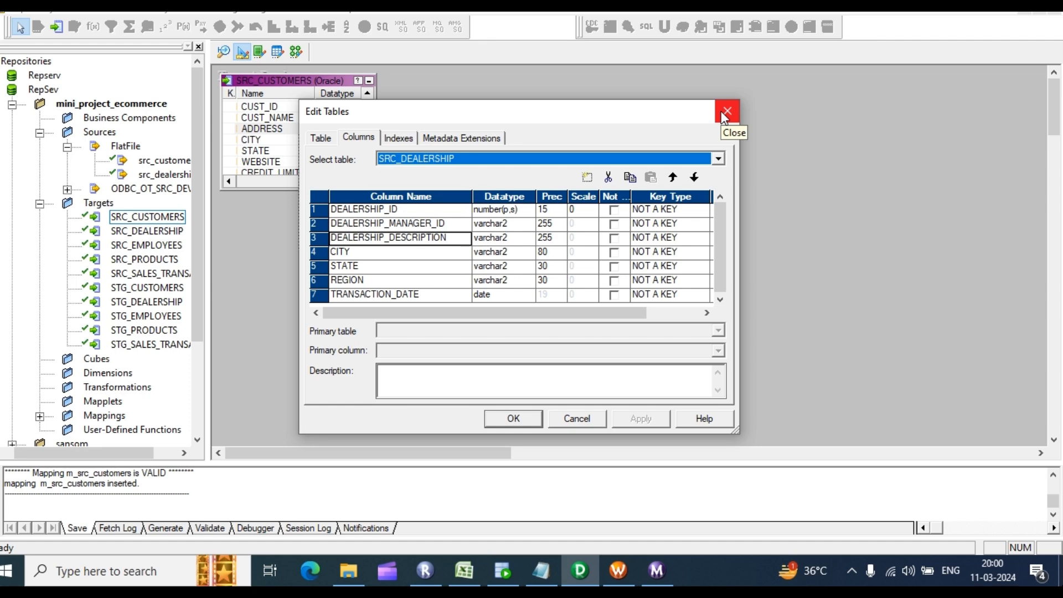
pyautogui.click(726, 111)
pyautogui.click(223, 52)
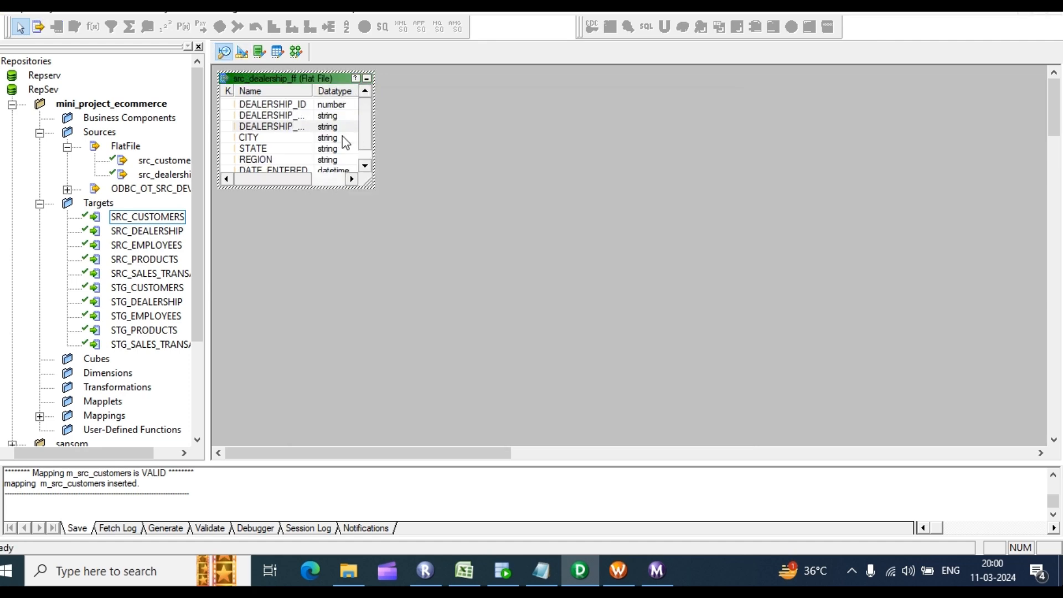
pyautogui.doubleClick(319, 138)
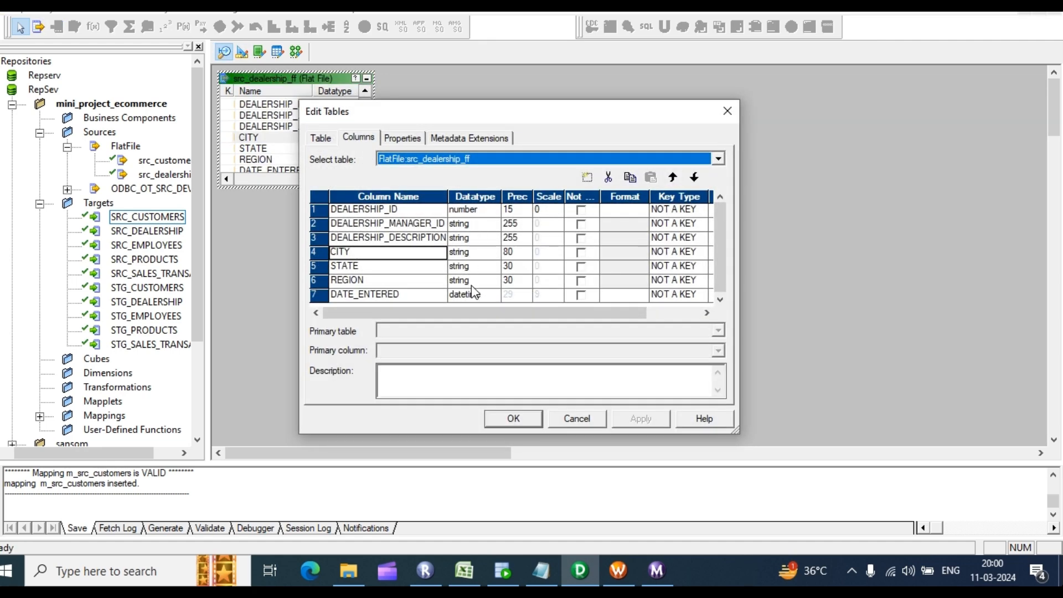
pyautogui.click(537, 423)
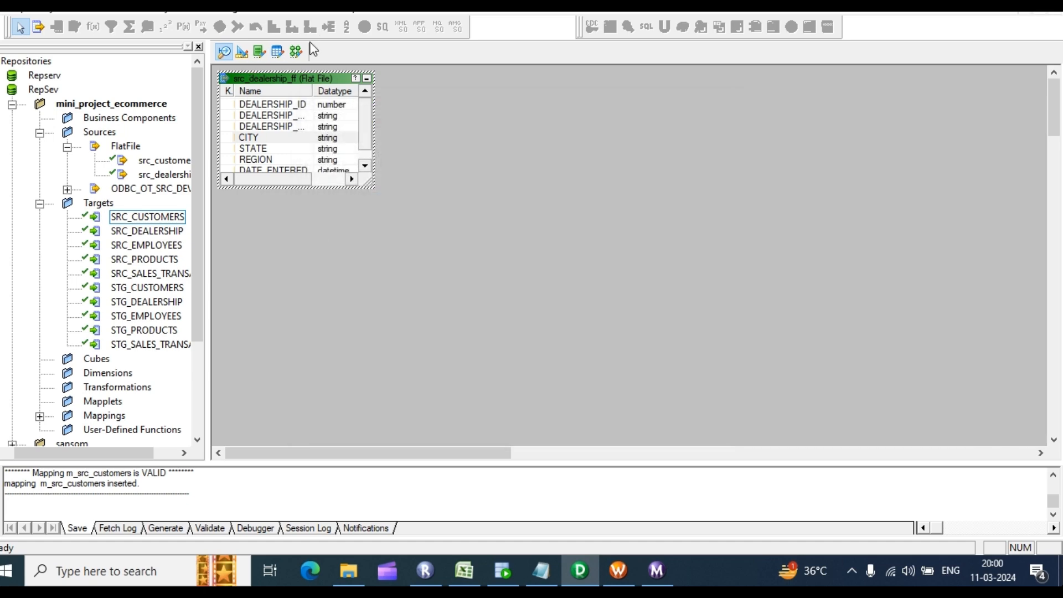
# Step: Create mapping m_dealership and add the src_dealership_ff source and SRC_DEALERSHIP target to it
pyautogui.click(297, 53)
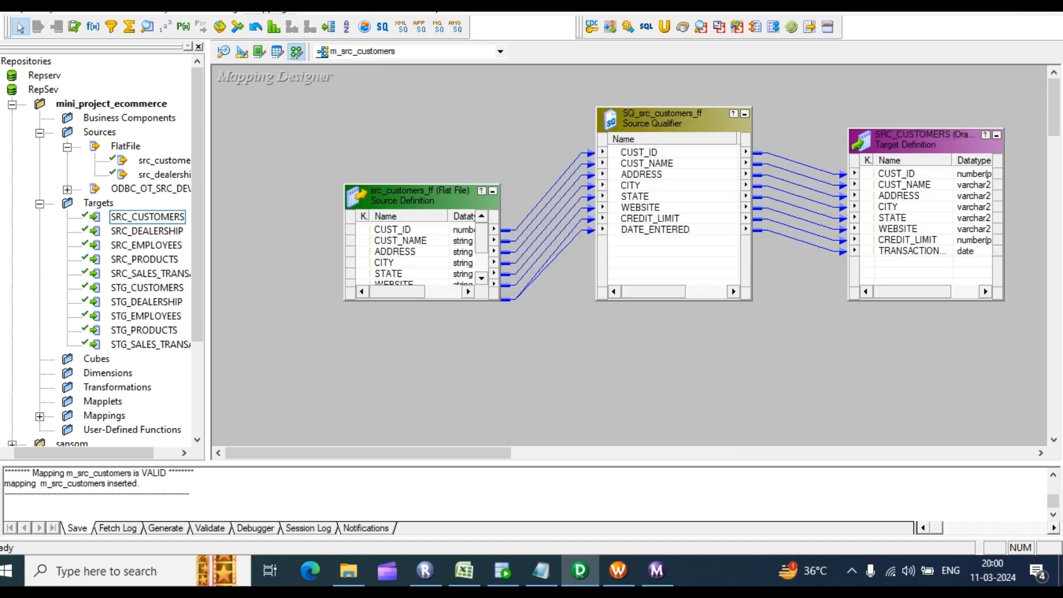
pyautogui.click(280, 6)
pyautogui.click(284, 29)
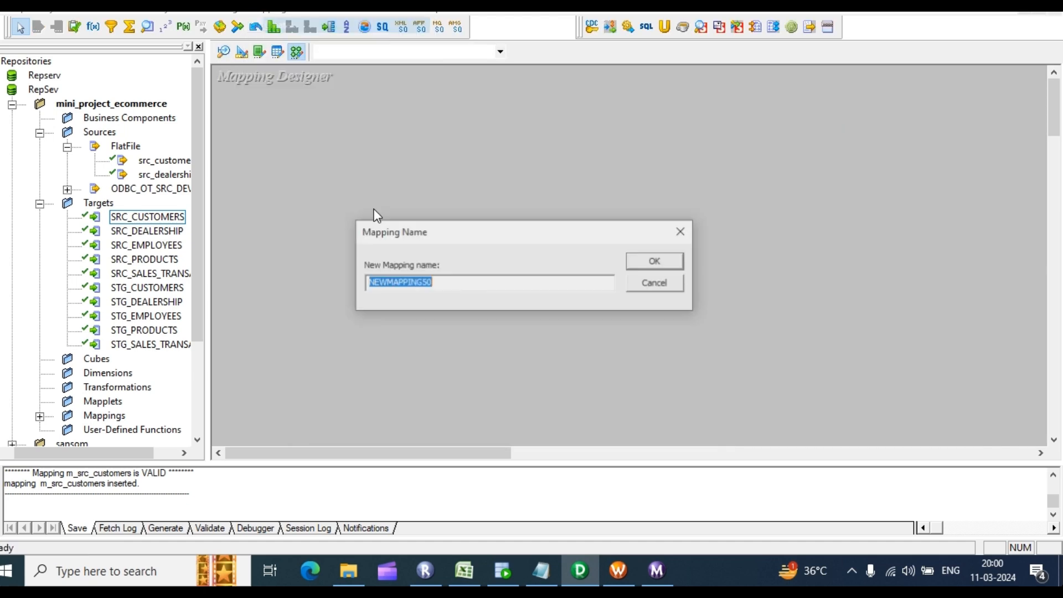
pyautogui.write('m_dealership')
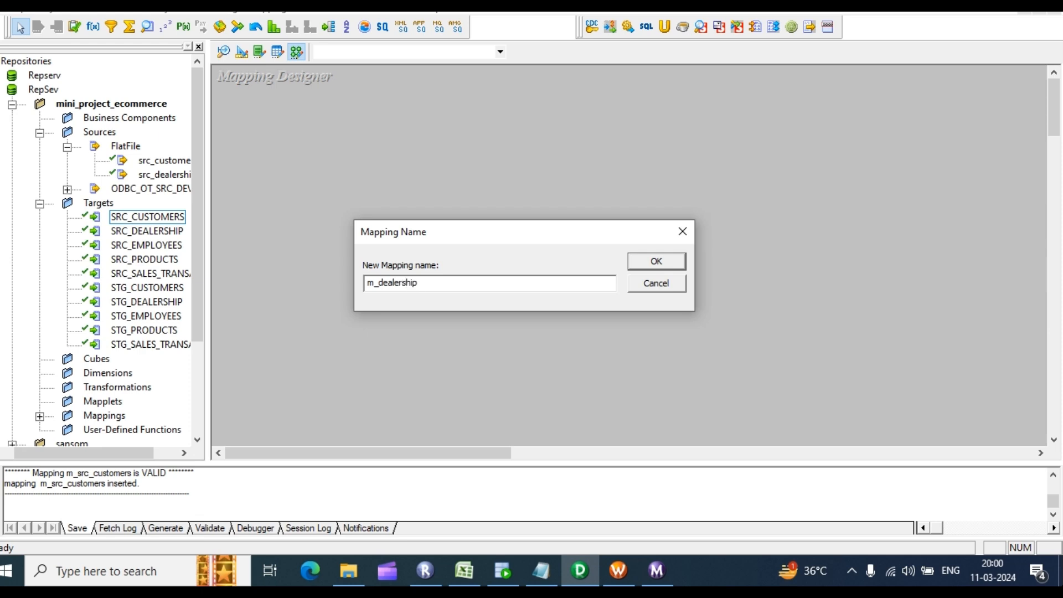
pyautogui.click(657, 261)
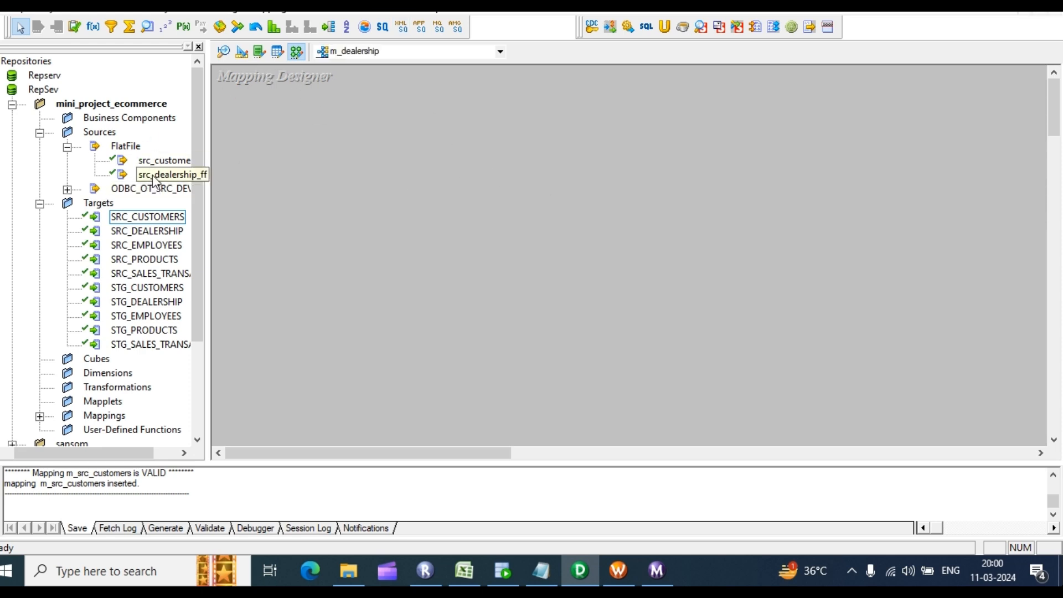
pyautogui.moveTo(164, 175); pyautogui.dragTo(294, 138)
pyautogui.moveTo(159, 227); pyautogui.dragTo(691, 169)
# Step: Link the SQ_src_dealership_ff qualifier ports to the matching SRC_DEALERSHIP target columns
pyautogui.rightClick(613, 128)
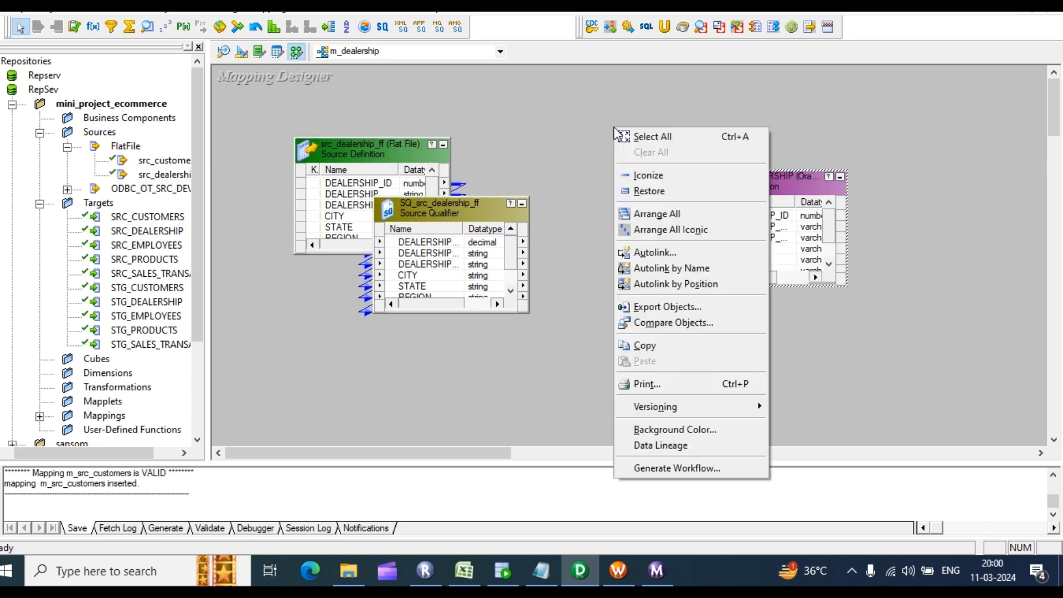
pyautogui.click(670, 283)
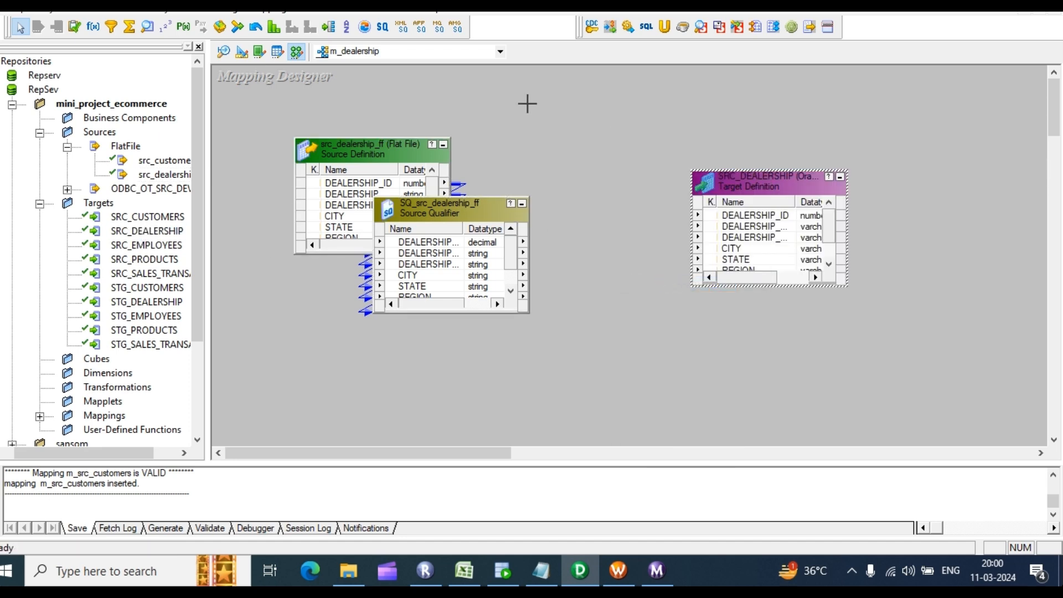
pyautogui.moveTo(428, 243); pyautogui.dragTo(753, 219)
pyautogui.click(426, 245)
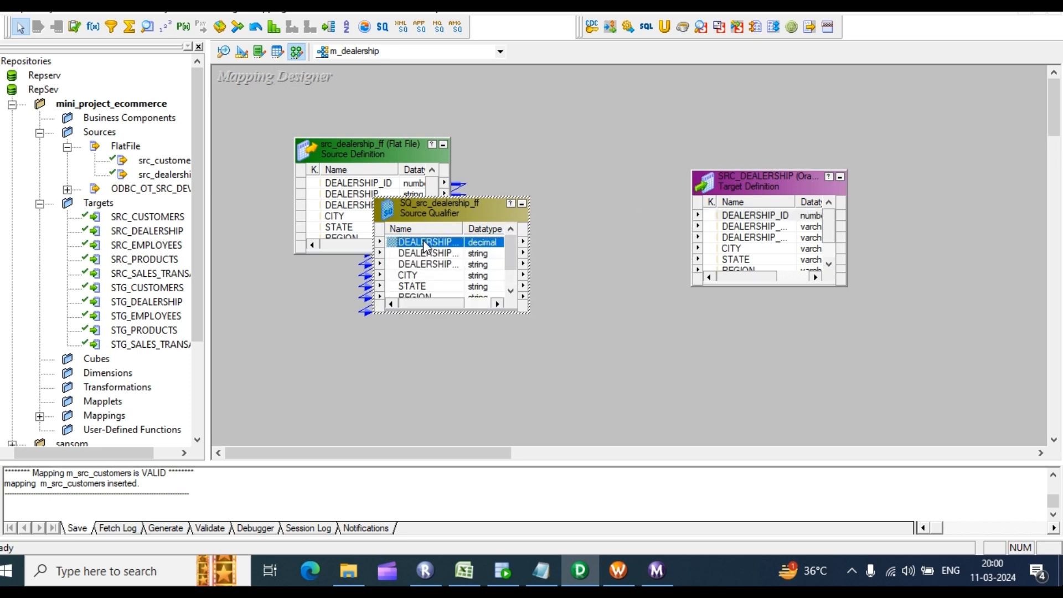
pyautogui.rightClick(515, 142)
pyautogui.click(571, 297)
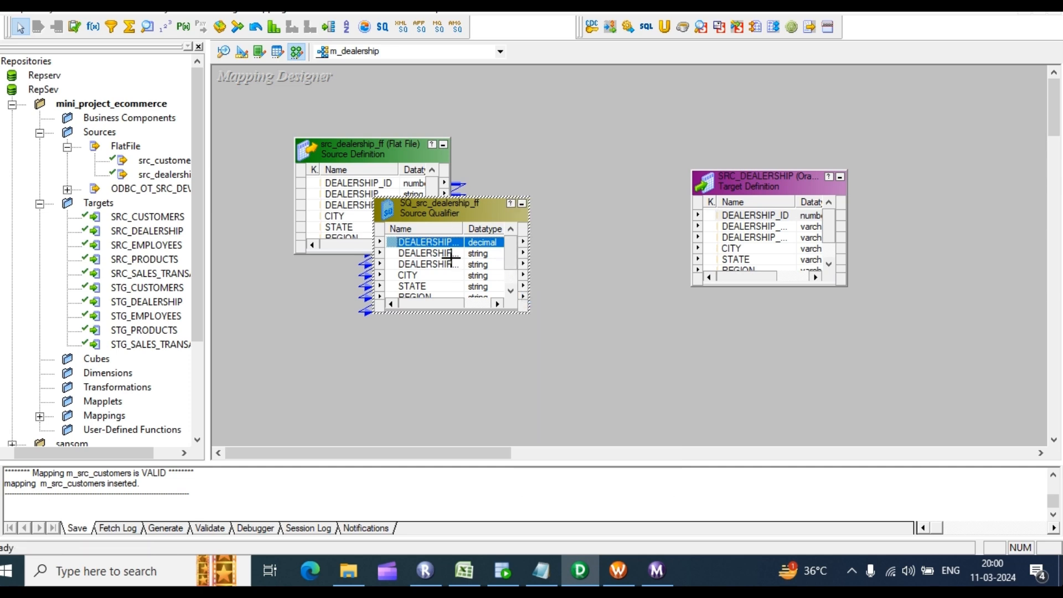
pyautogui.moveTo(429, 244); pyautogui.dragTo(730, 217)
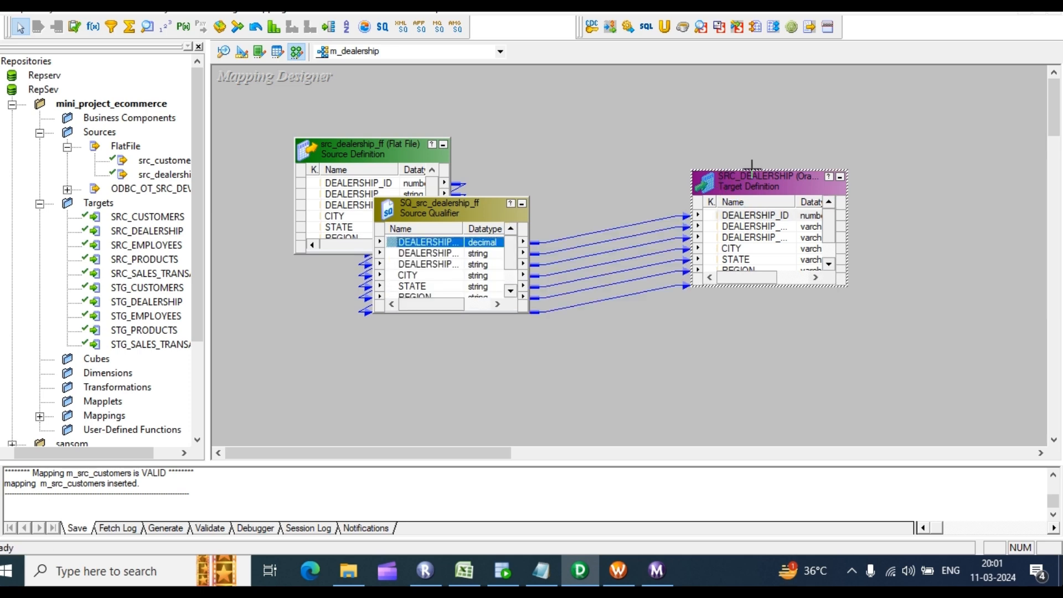
# Step: Enlarge the qualifier and target to review all port names, datatypes and lengths
pyautogui.click(481, 304)
pyautogui.click(462, 254)
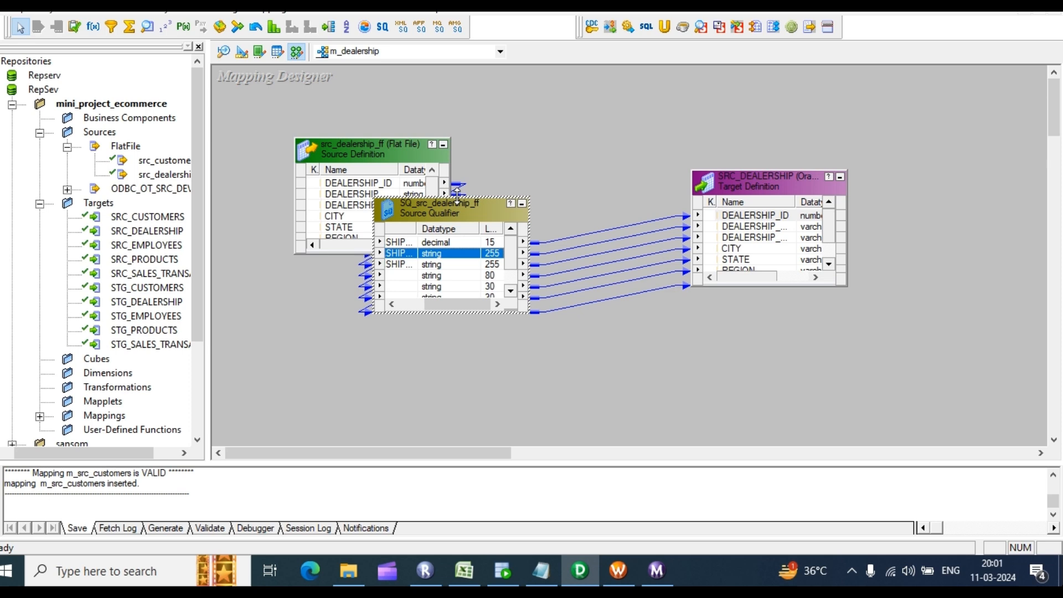
pyautogui.moveTo(457, 192); pyautogui.dragTo(491, 78)
pyautogui.moveTo(775, 172); pyautogui.dragTo(762, 78)
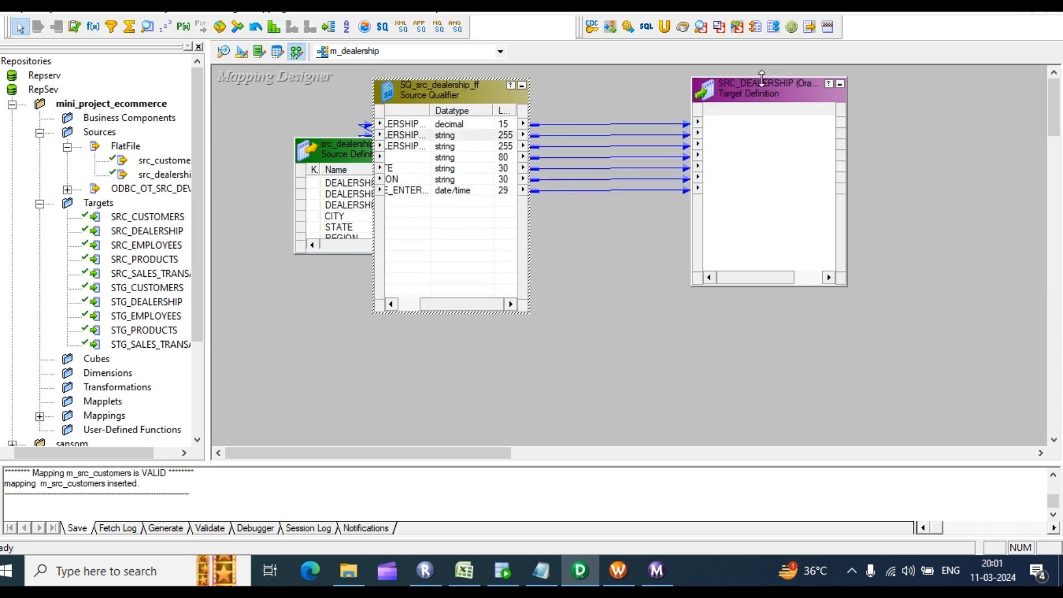
pyautogui.click(419, 197)
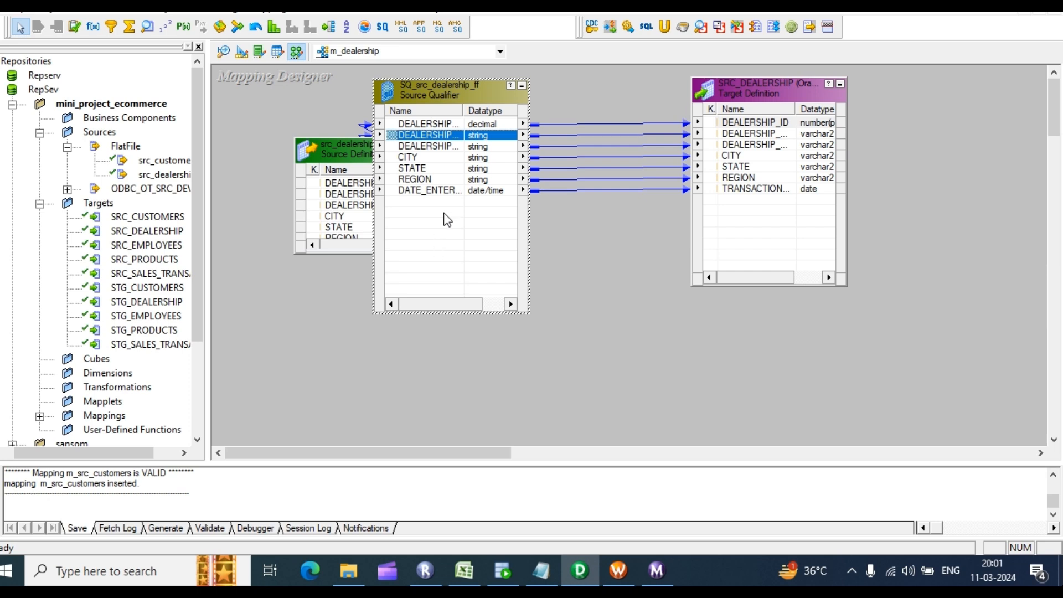
pyautogui.click(444, 238)
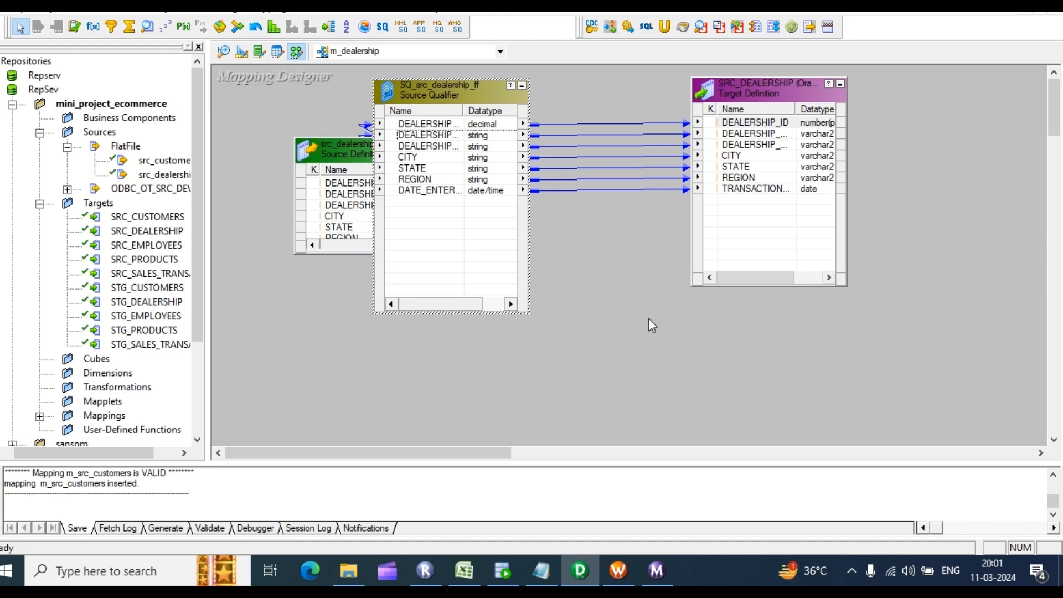
# Step: Arrange the three mapping objects in a row with Arrange All
pyautogui.rightClick(619, 244)
pyautogui.click(714, 290)
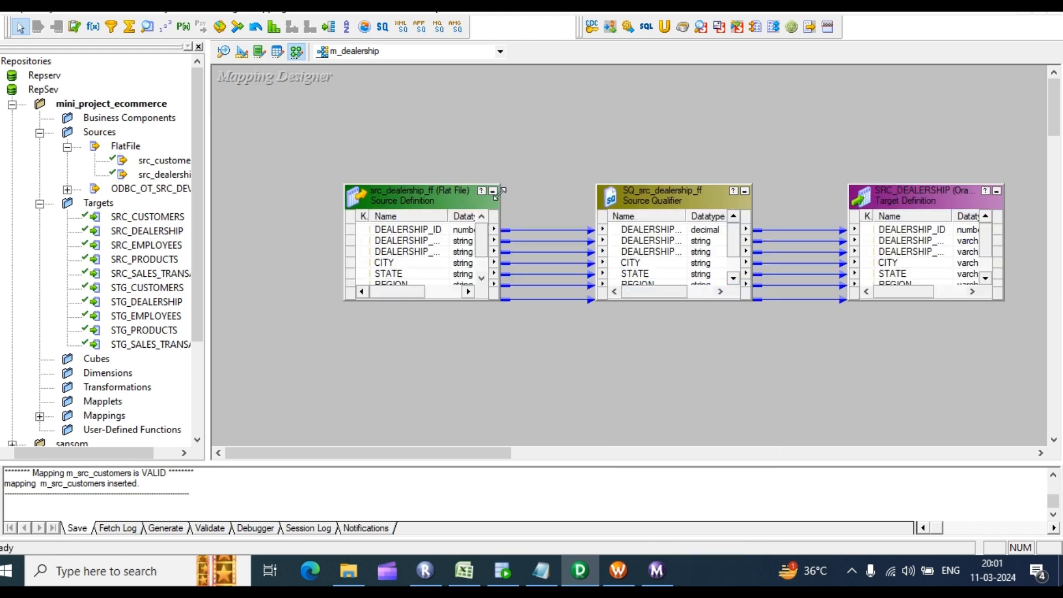
pyautogui.rightClick(303, 107)
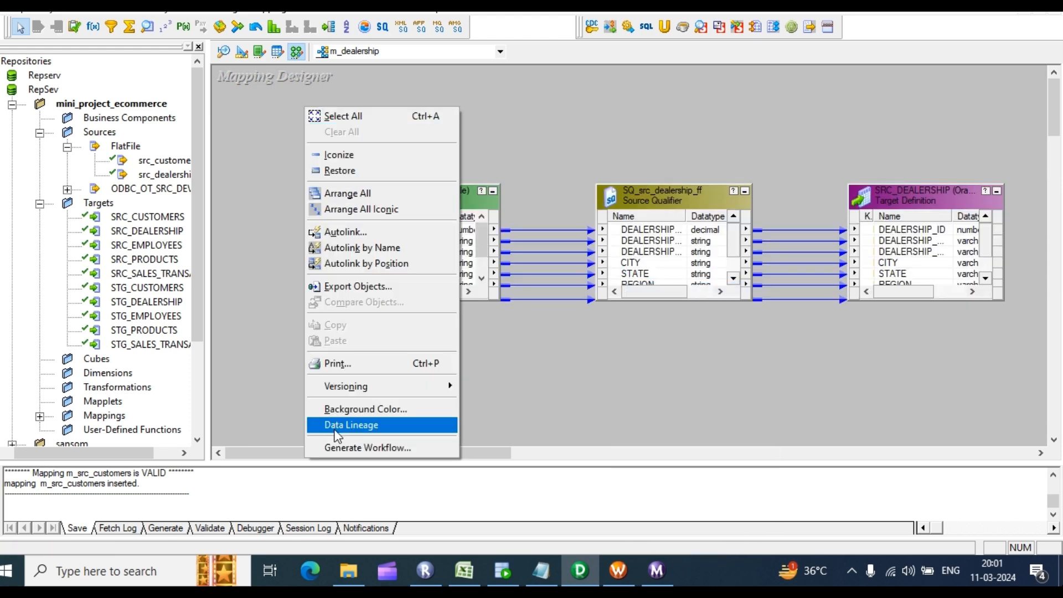
# Step: Start generating a workflow for m_dealership with a reusable session, keeping the default name prefix
pyautogui.click(349, 447)
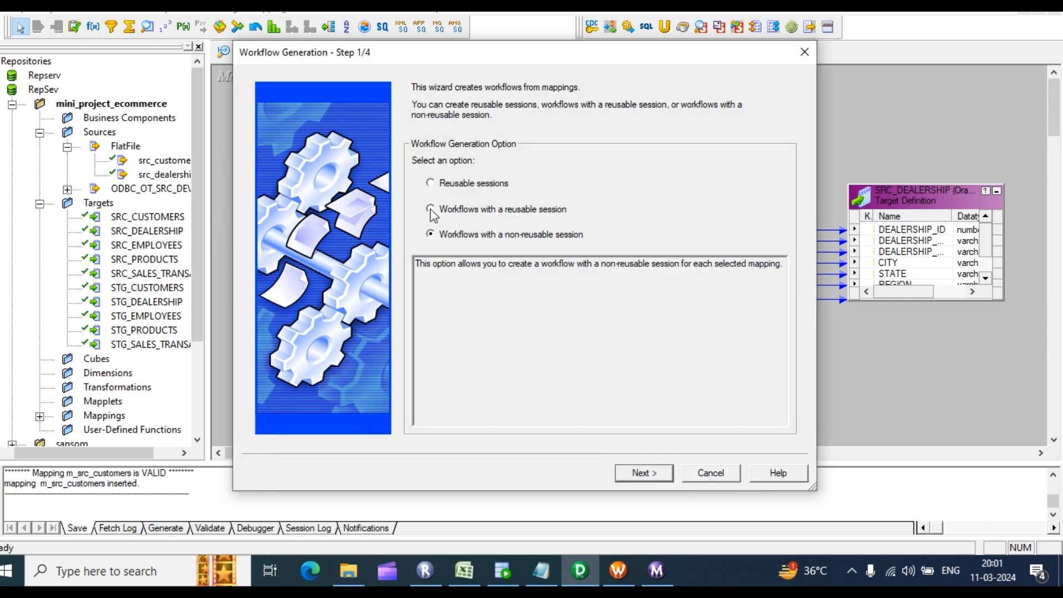
pyautogui.click(432, 209)
pyautogui.click(642, 474)
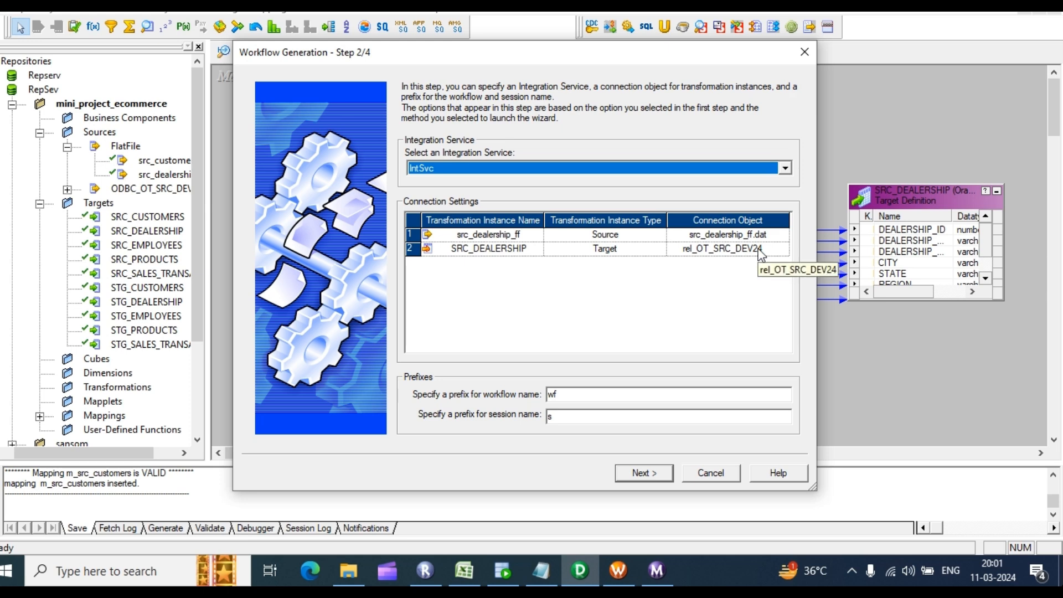
pyautogui.click(586, 395)
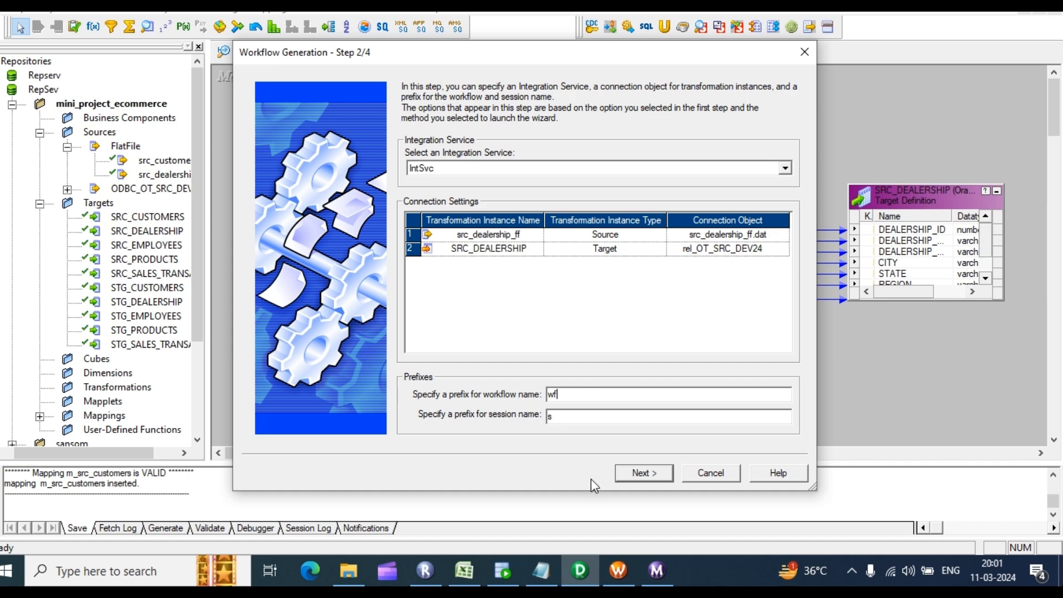
pyautogui.click(642, 473)
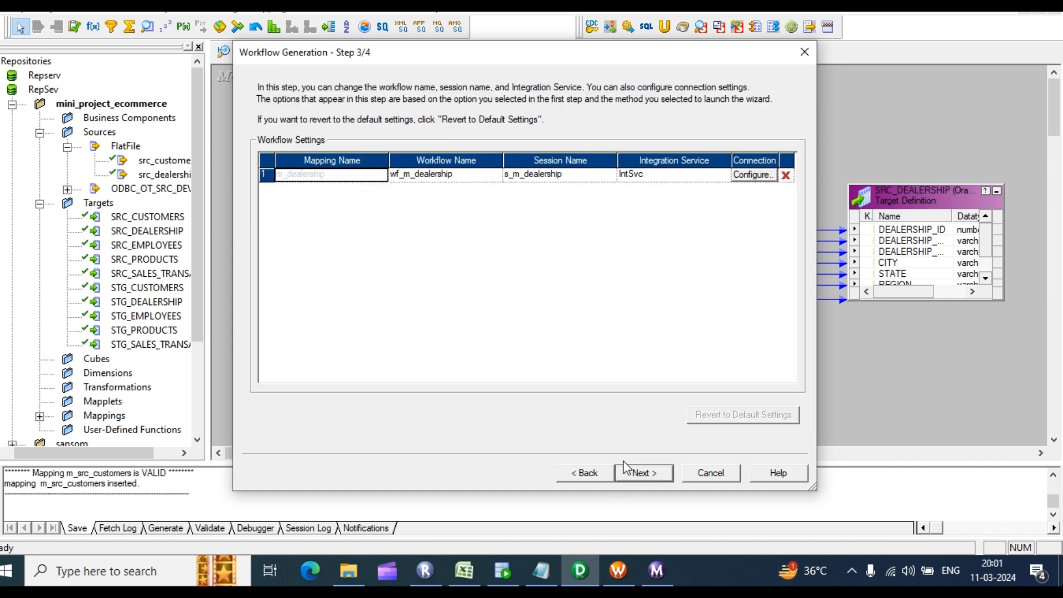
# Step: Set the SRC_DEALERSHIP target load type to Normal and finish generating wf_m_dealership
pyautogui.click(755, 175)
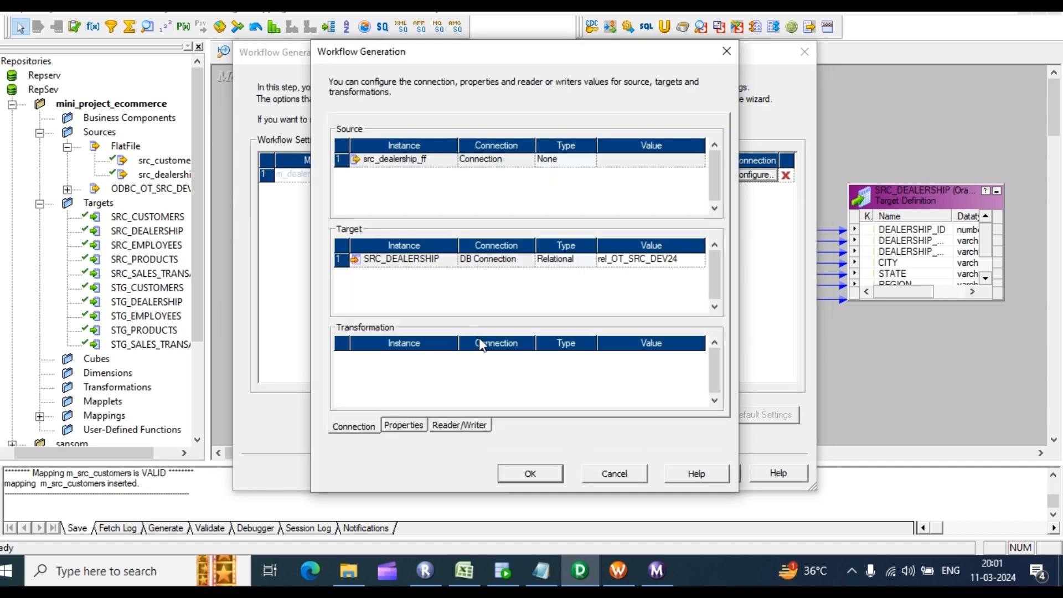
pyautogui.click(403, 427)
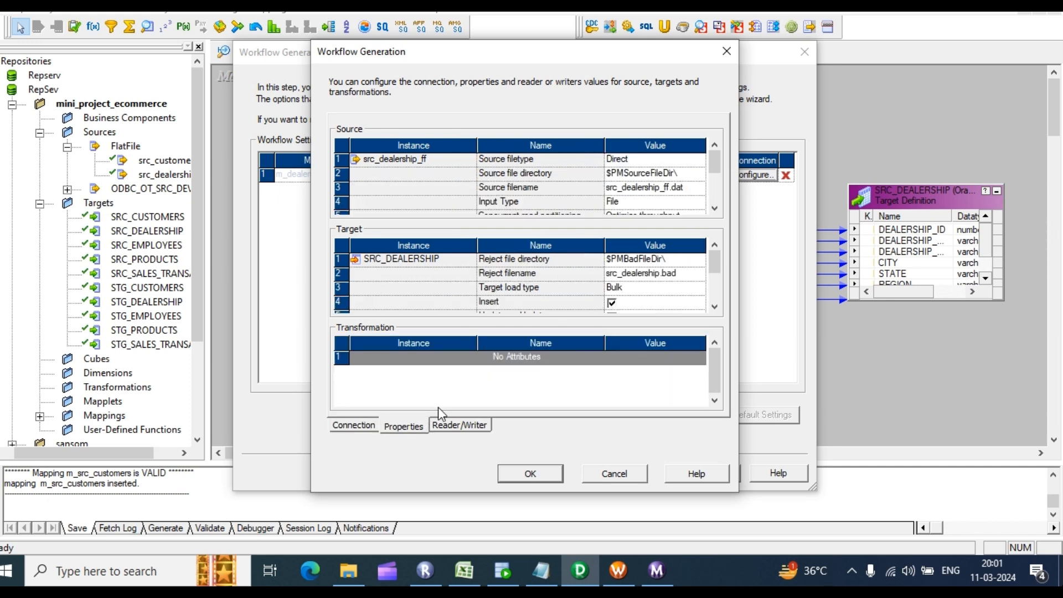
pyautogui.click(640, 294)
pyautogui.click(697, 288)
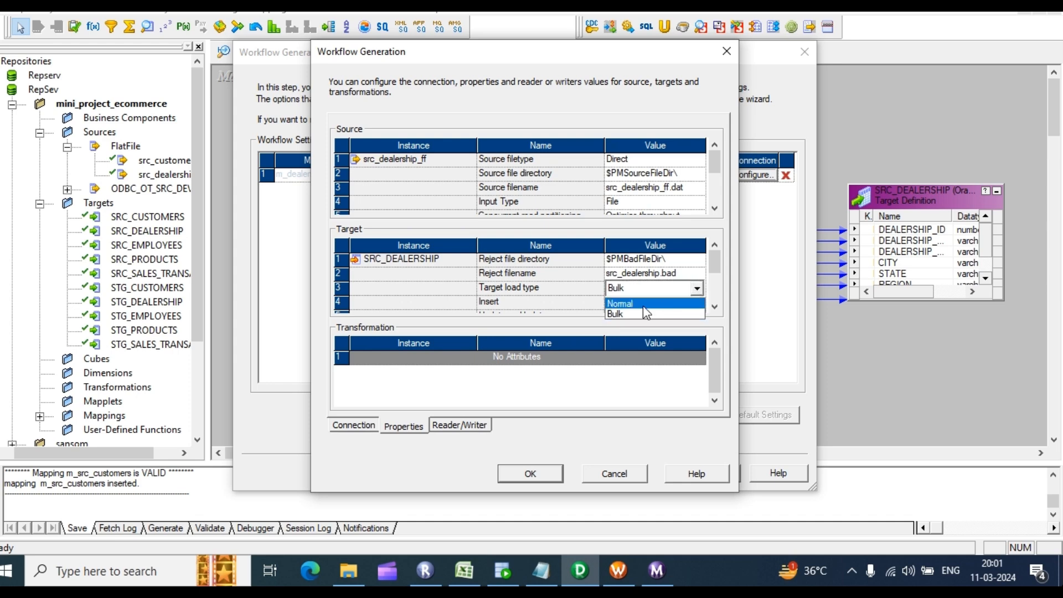
pyautogui.click(639, 304)
pyautogui.click(531, 474)
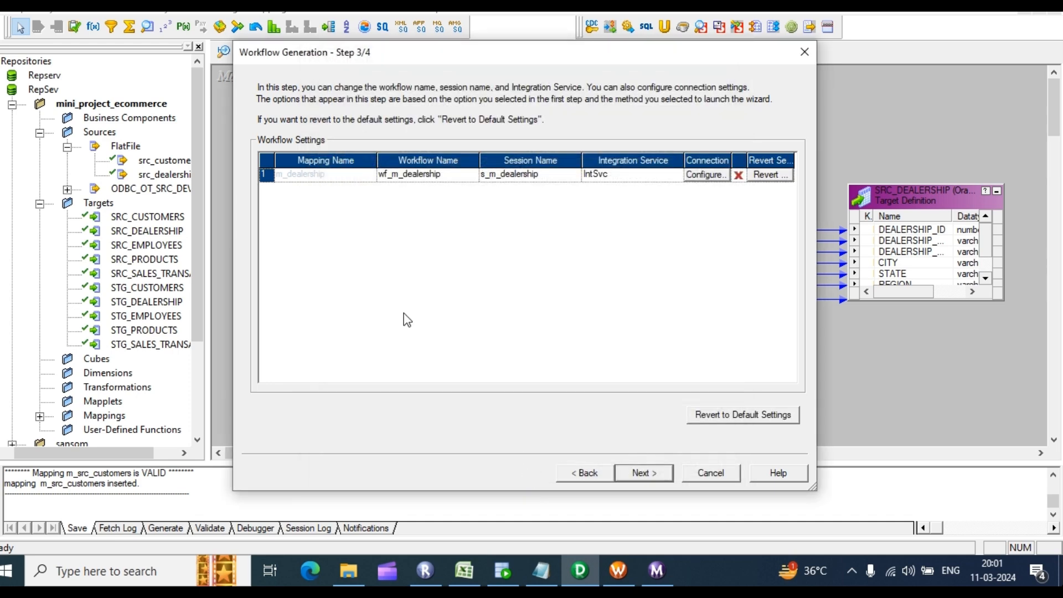
pyautogui.click(643, 480)
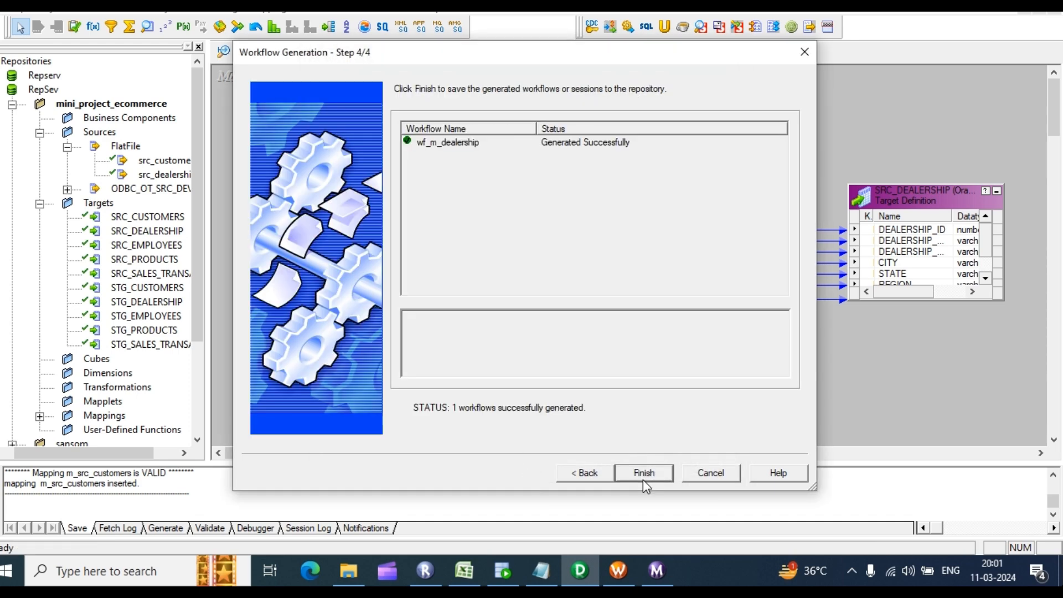
pyautogui.click(640, 474)
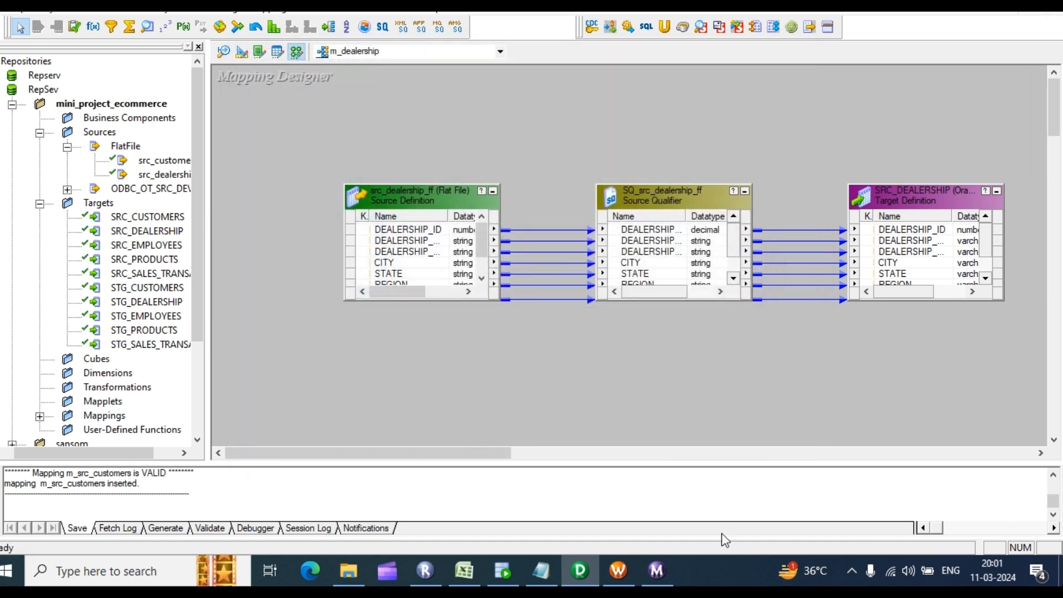
# Step: Disconnect from RepSev and log back in with the repository password
pyautogui.click(621, 564)
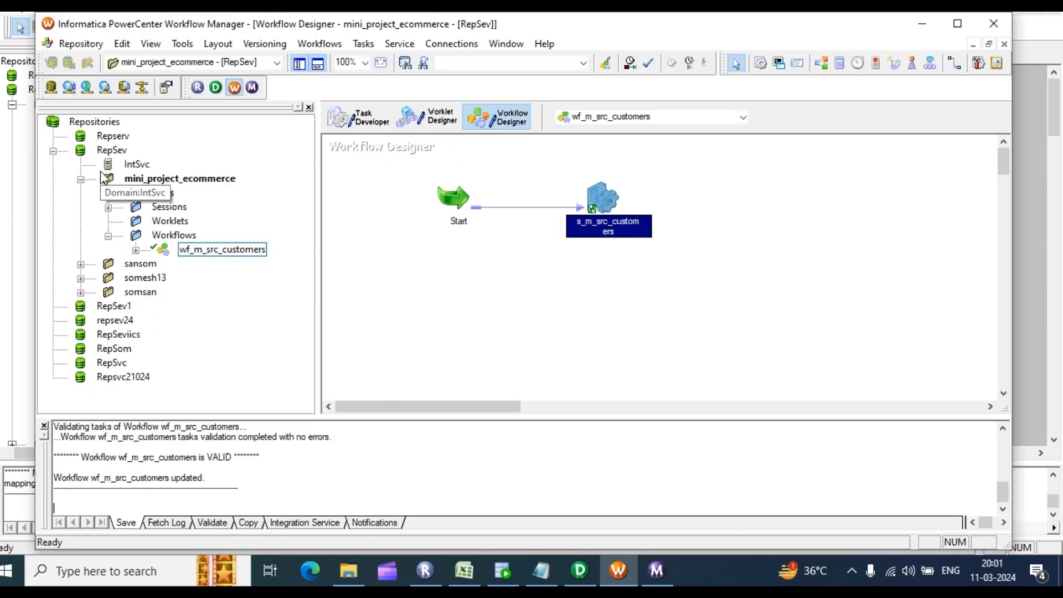
pyautogui.rightClick(117, 155)
pyautogui.click(176, 221)
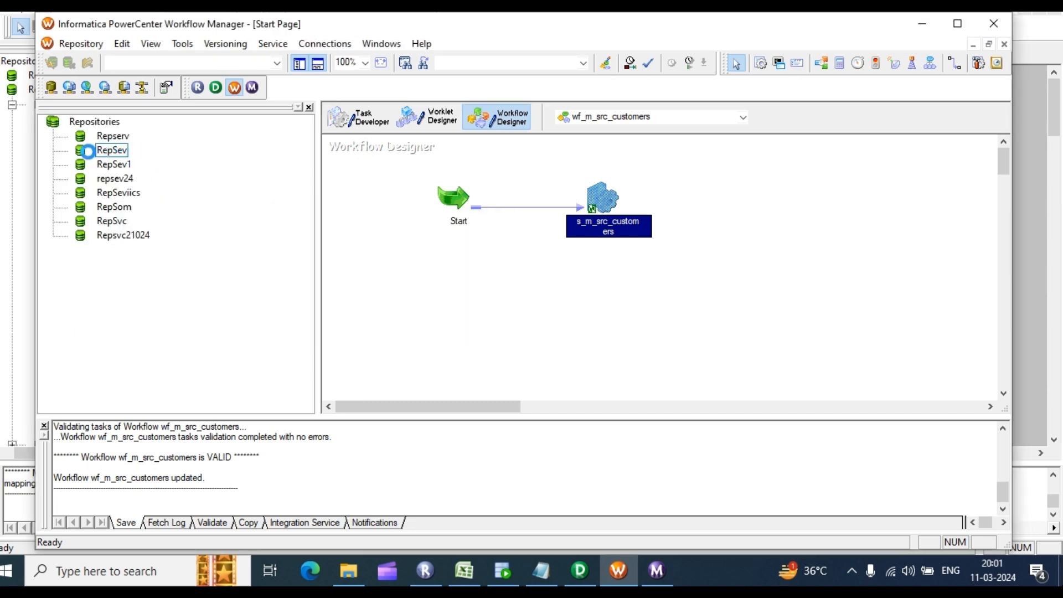
pyautogui.rightClick(97, 150)
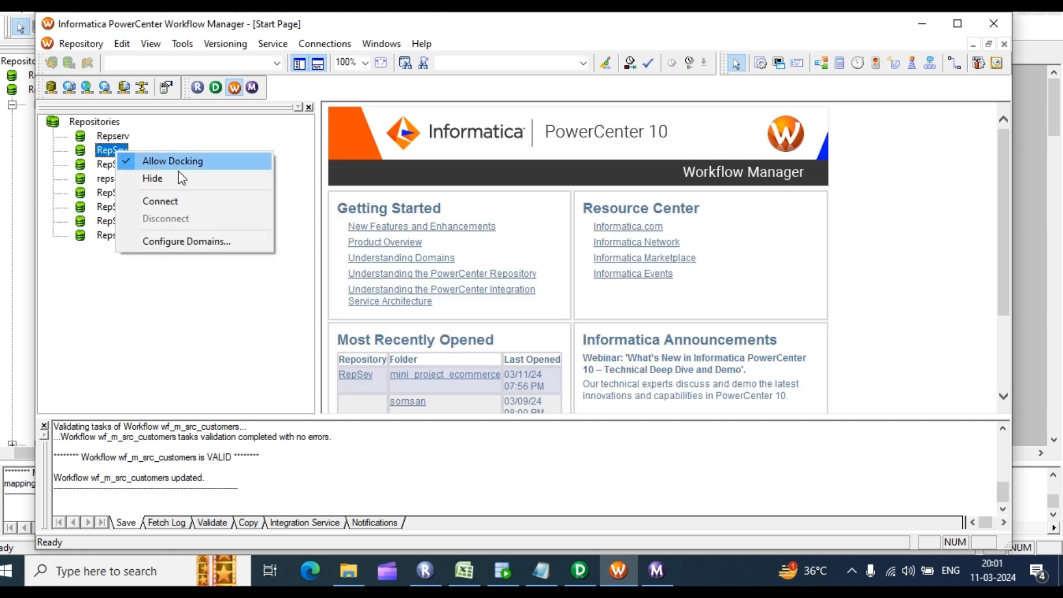
pyautogui.click(175, 201)
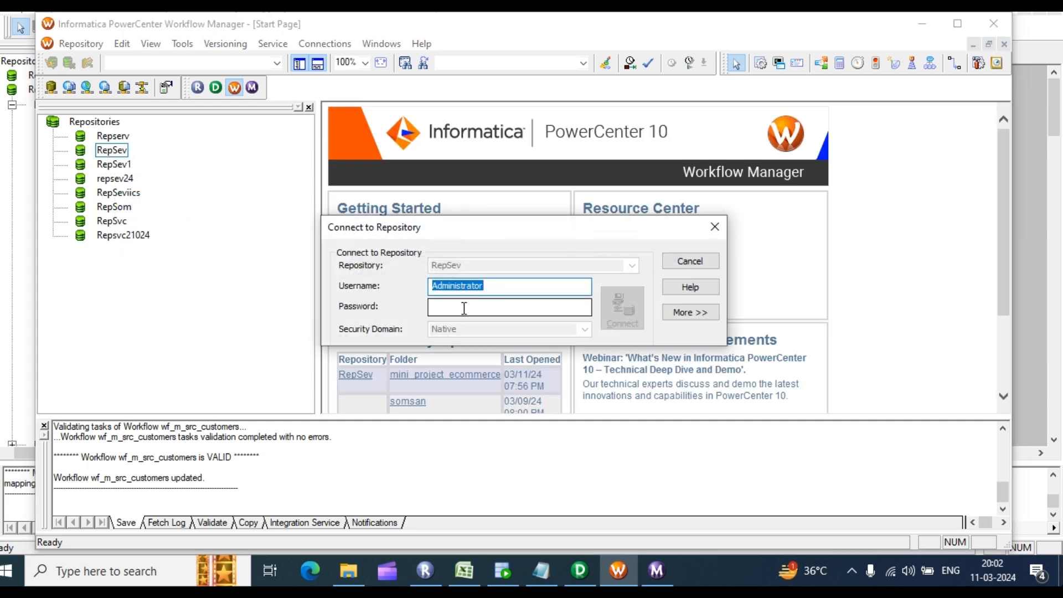
pyautogui.click(464, 308)
pyautogui.write('•••••')
pyautogui.press('Return')
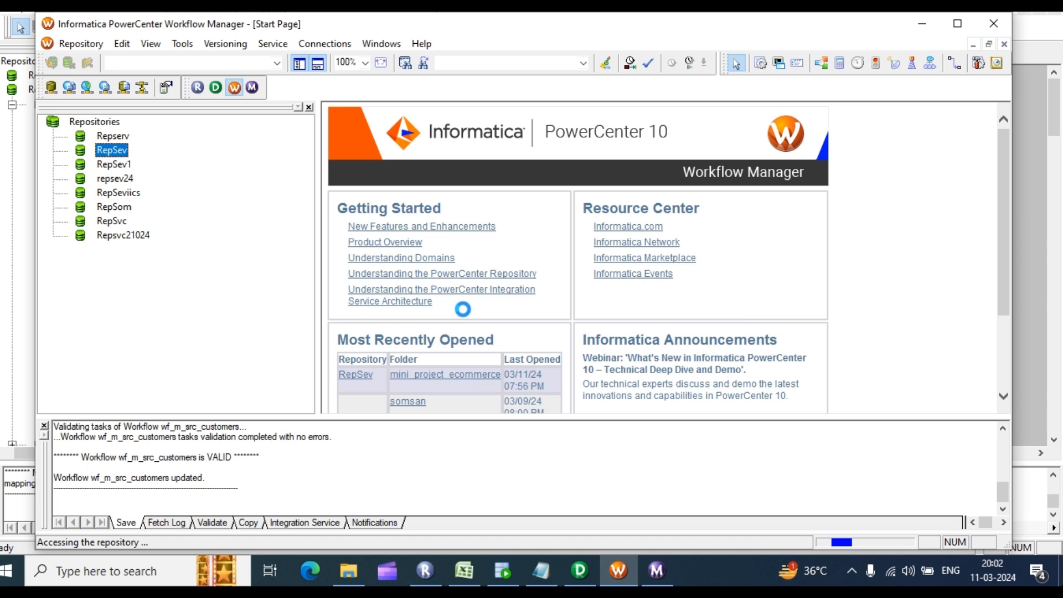
# Step: Expand mini_project_ecommerce > Workflows and open wf_m_dealership in the Workflow Designer
pyautogui.click(81, 180)
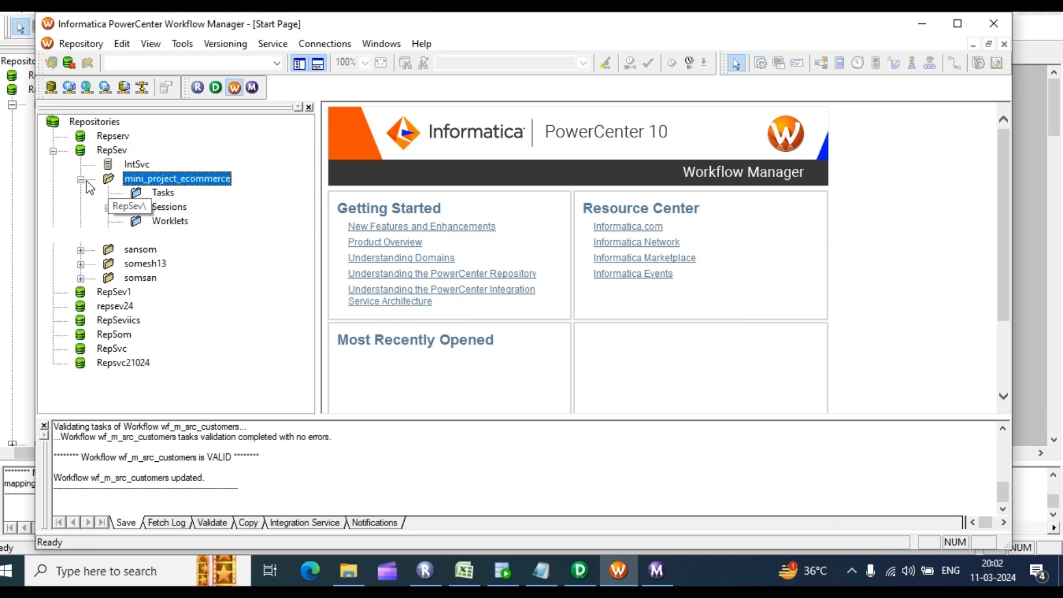
pyautogui.click(108, 235)
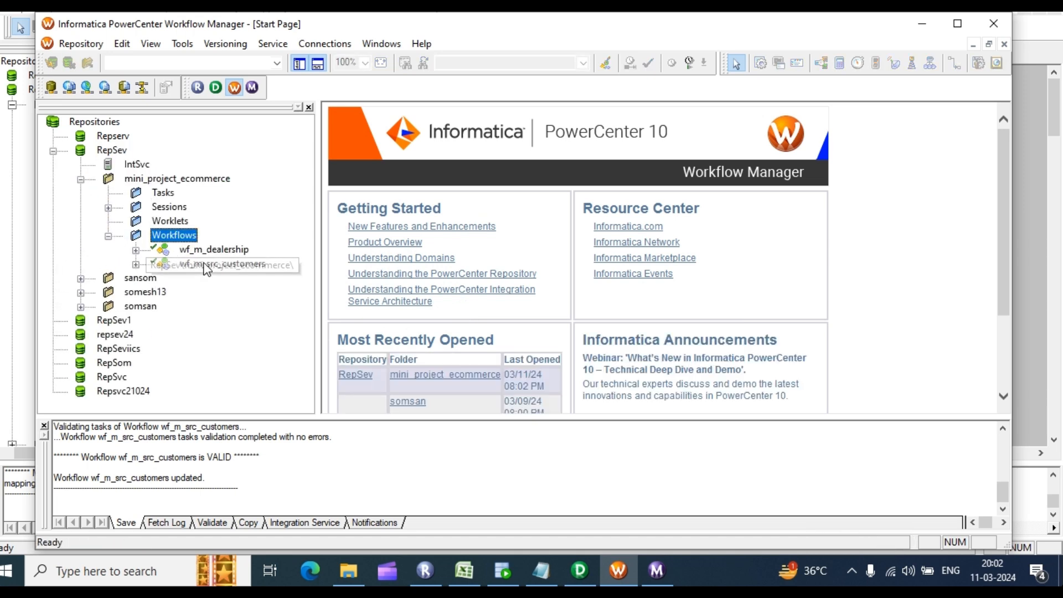
pyautogui.click(181, 44)
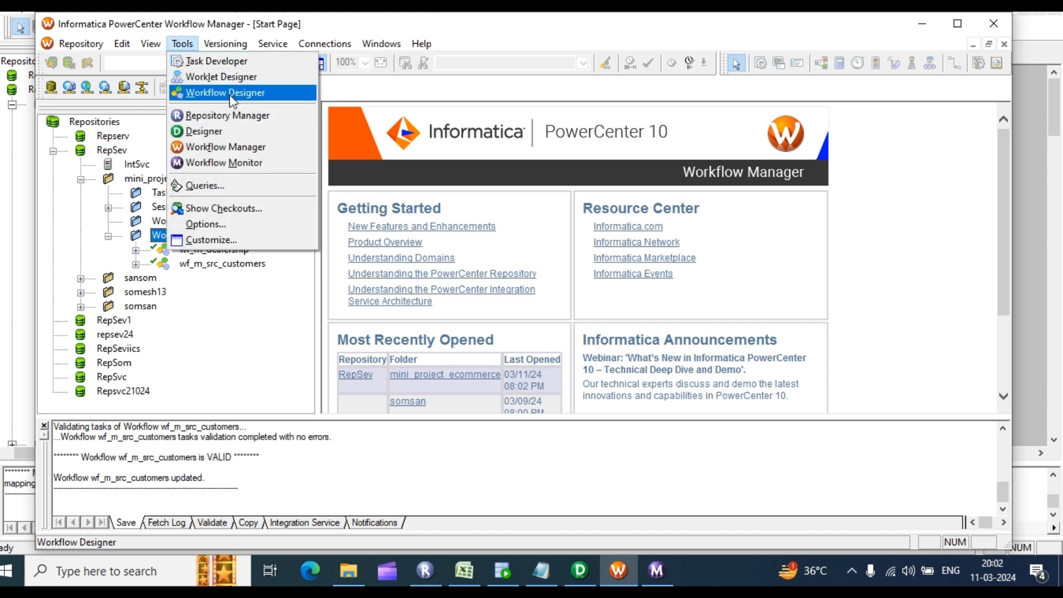
pyautogui.click(225, 93)
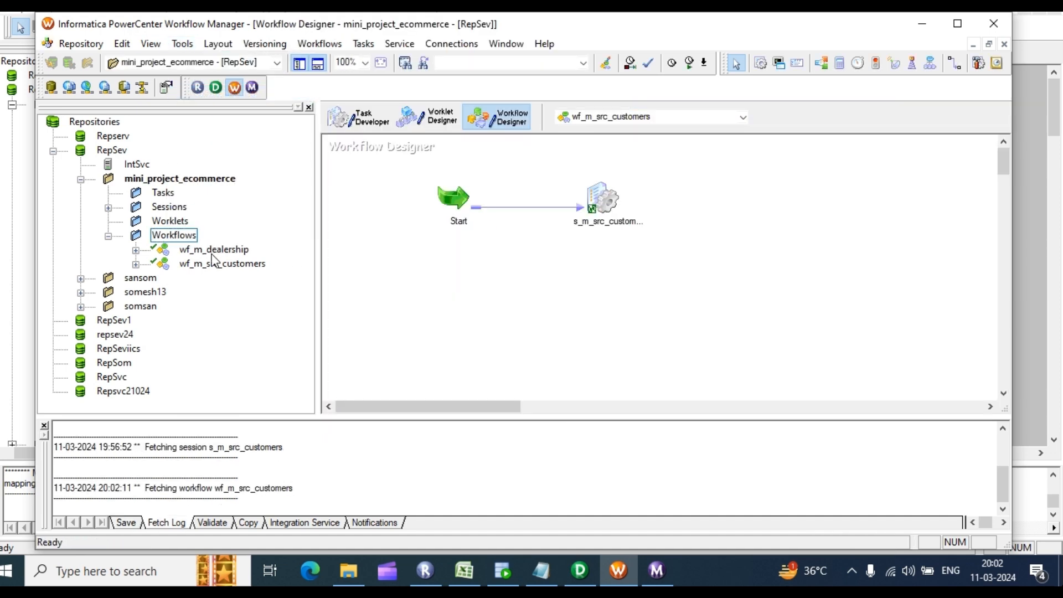
pyautogui.moveTo(208, 249); pyautogui.dragTo(528, 204)
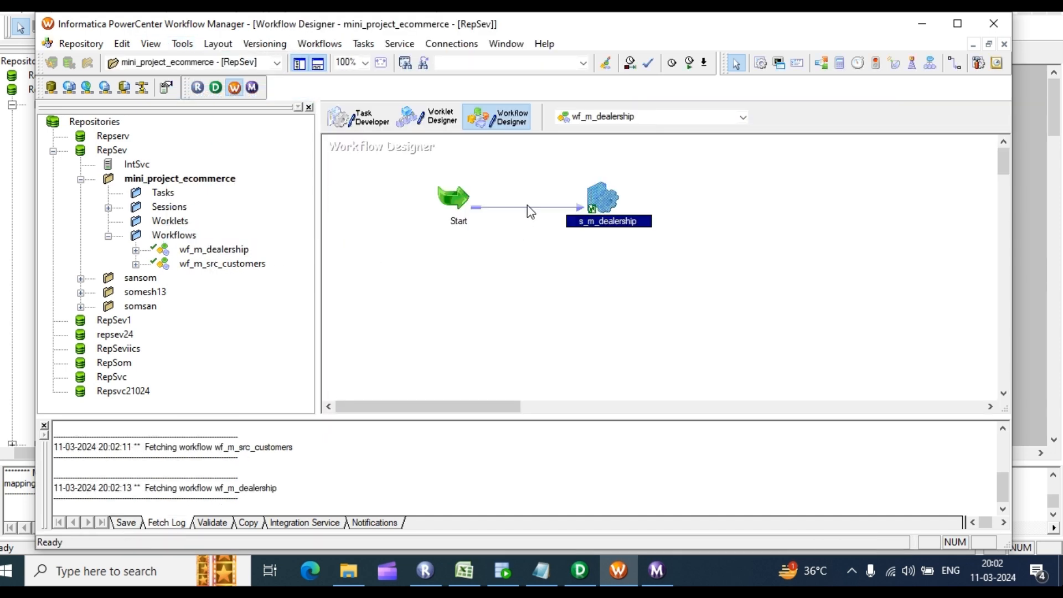
# Step: Start wf_m_dealership, dismiss the 'No changes detected' notice after saving, and start it again
pyautogui.rightClick(665, 146)
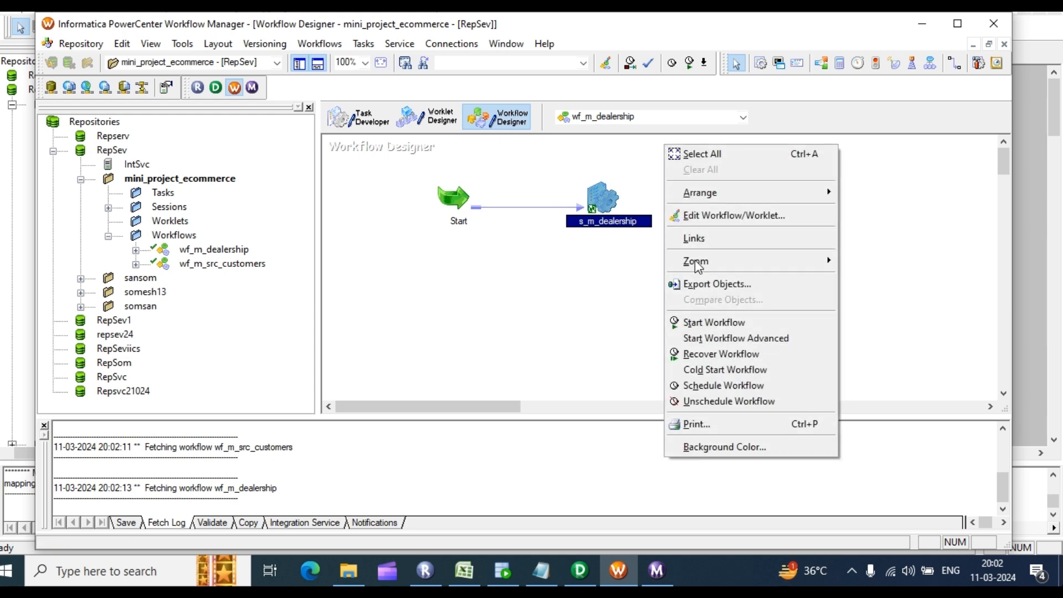
pyautogui.click(726, 322)
pyautogui.hotkey('ctrl', 's')
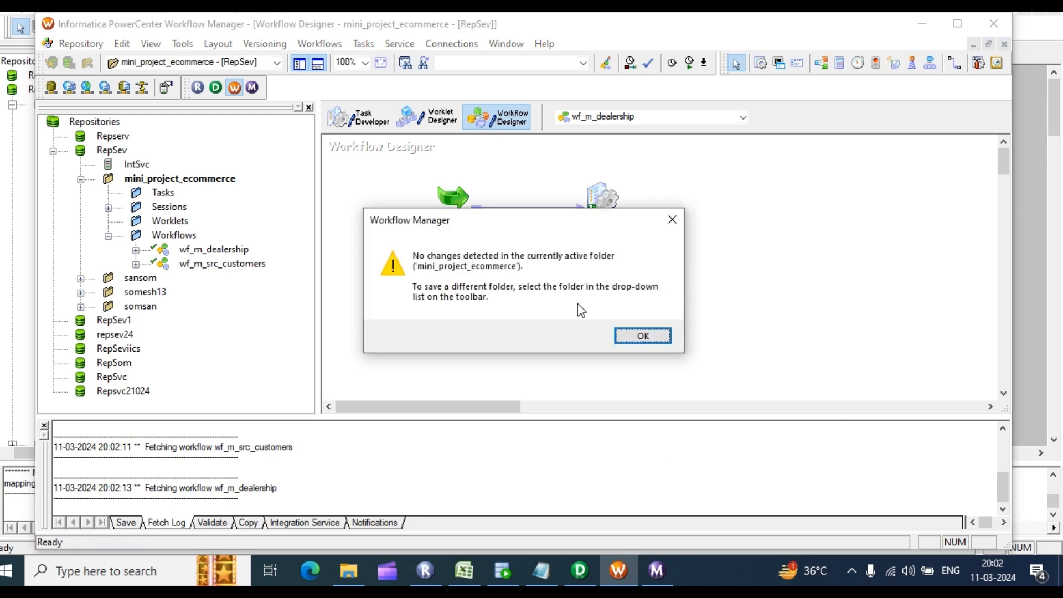
pyautogui.click(644, 335)
pyautogui.rightClick(693, 199)
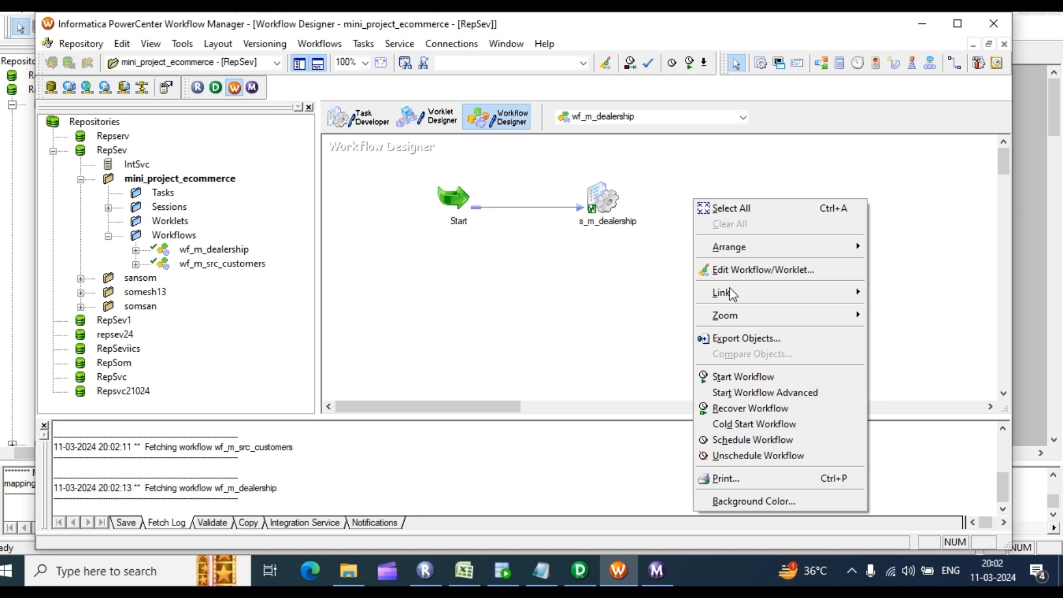
pyautogui.click(735, 377)
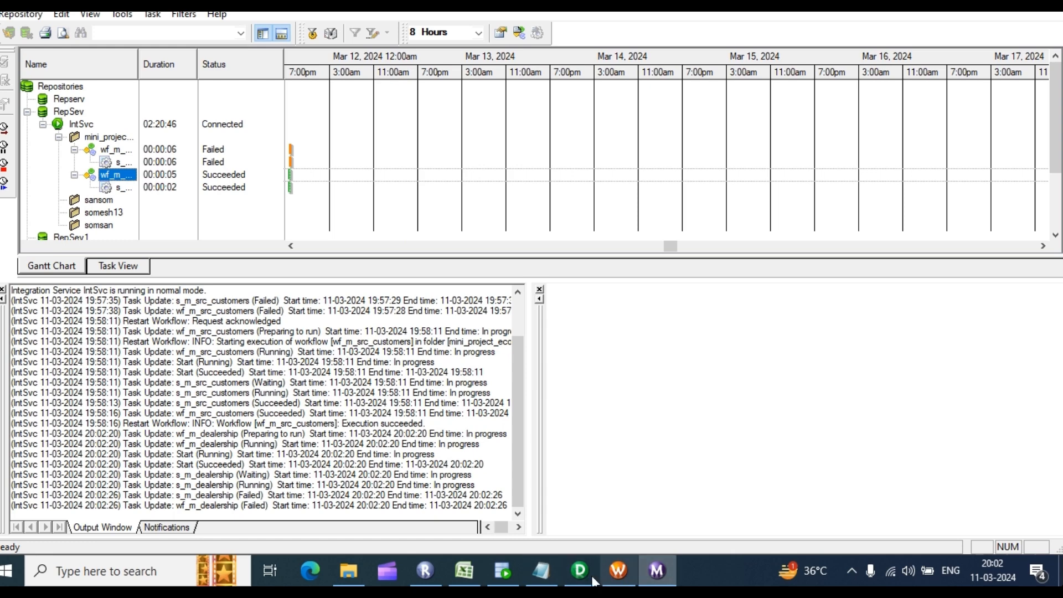
# Step: Open s_m_dealership, which reports its mapping missing, and decline re-associating a mapping
pyautogui.click(618, 570)
pyautogui.doubleClick(605, 191)
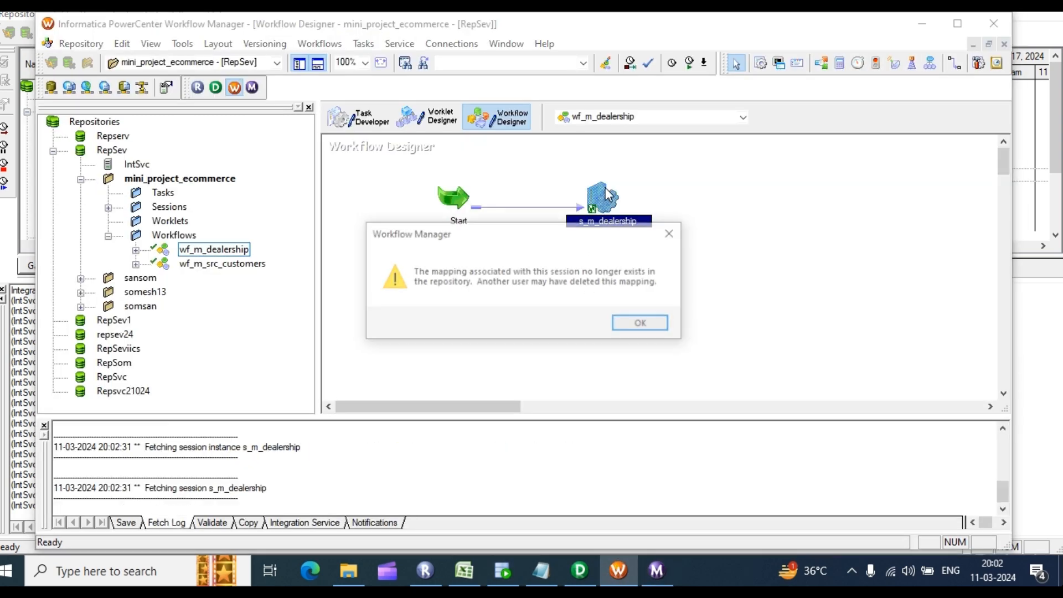
pyautogui.click(642, 324)
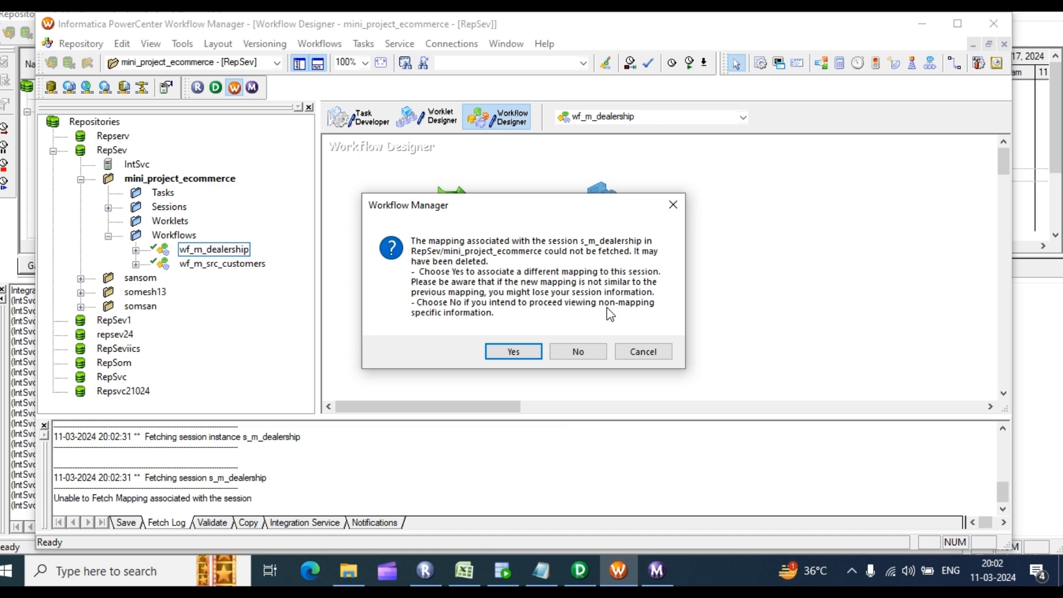
pyautogui.click(621, 353)
pyautogui.click(470, 267)
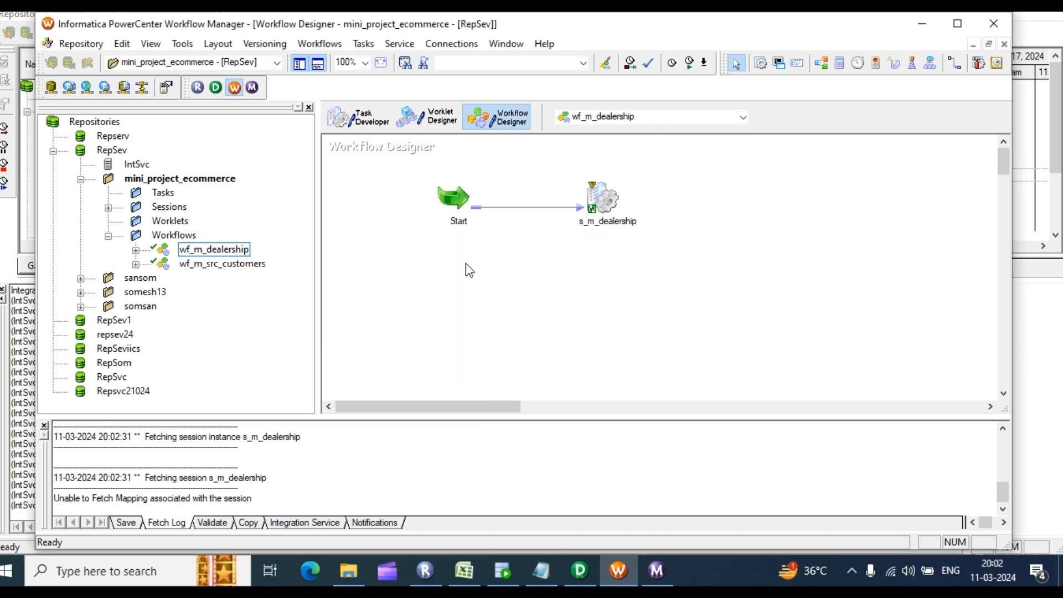
pyautogui.click(594, 198)
pyautogui.doubleClick(594, 203)
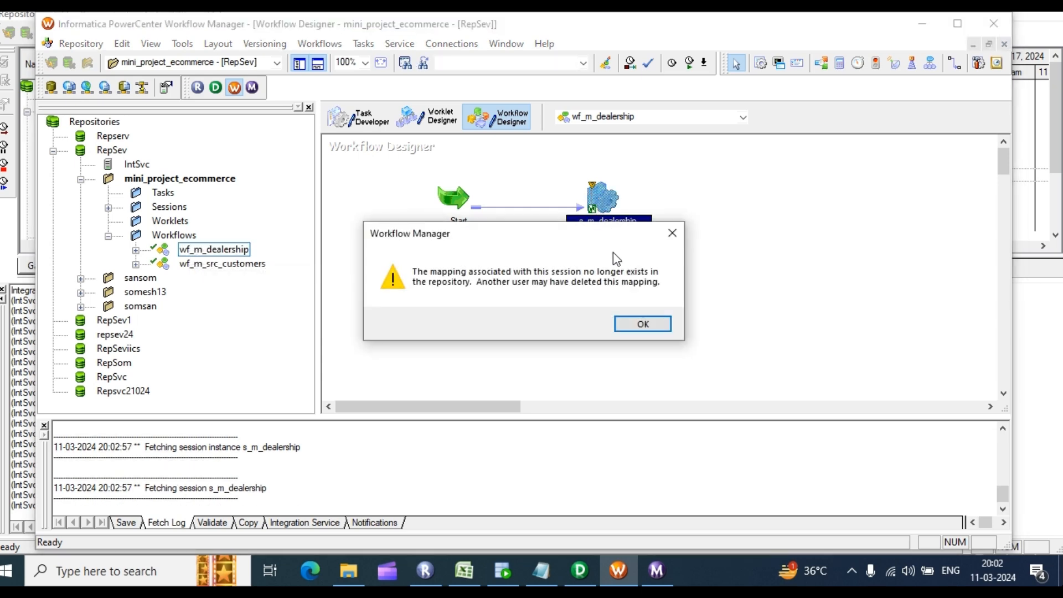
pyautogui.click(667, 325)
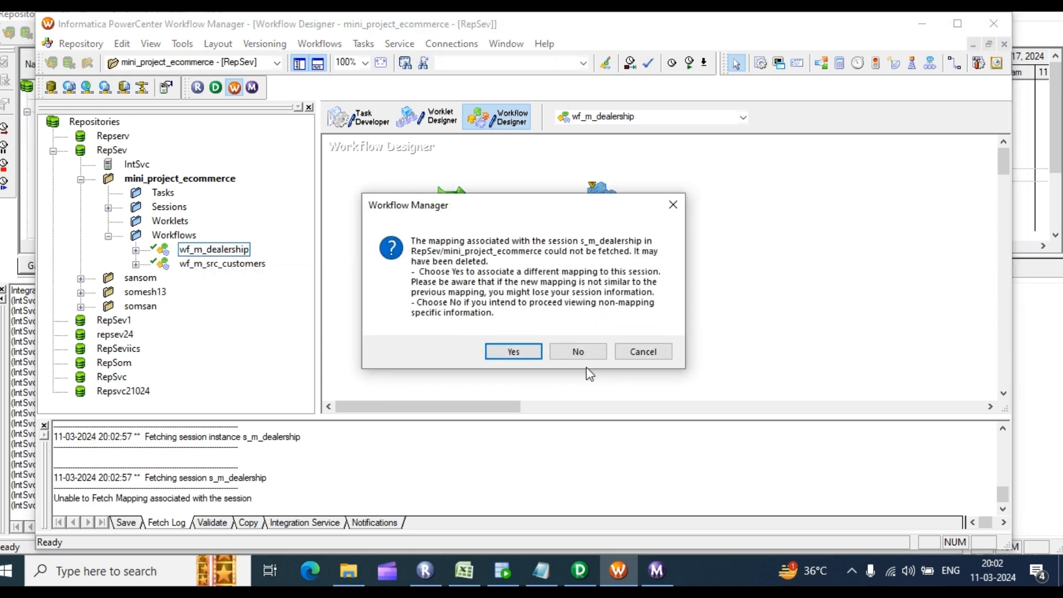
# Step: Save m_dealership in Designer with Ctrl+S, then return to Workflow Manager
pyautogui.click(576, 570)
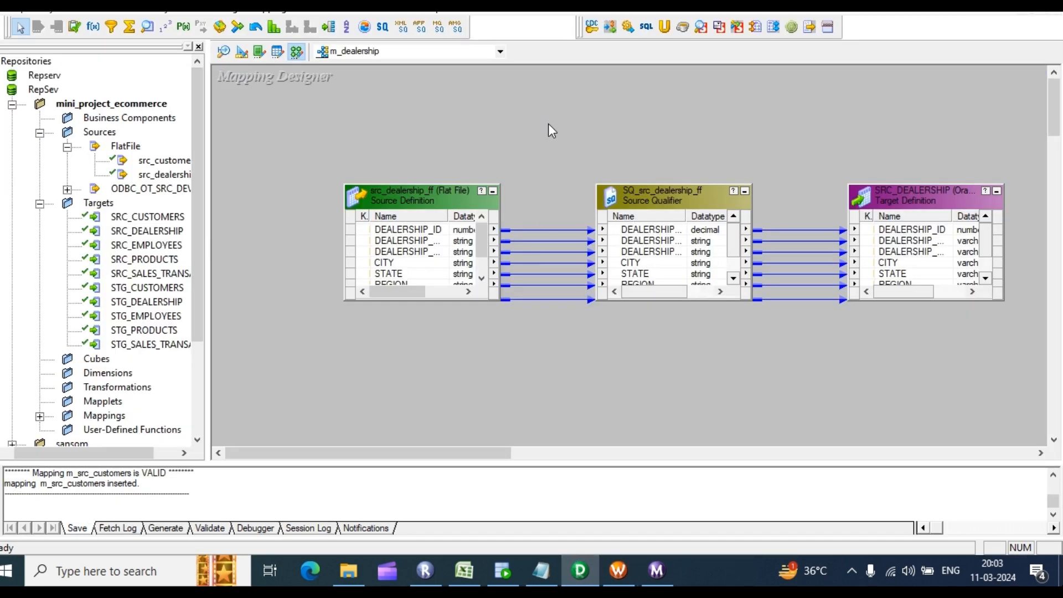
pyautogui.hotkey('ctrl', 's')
pyautogui.scroll(1, 164, 497)
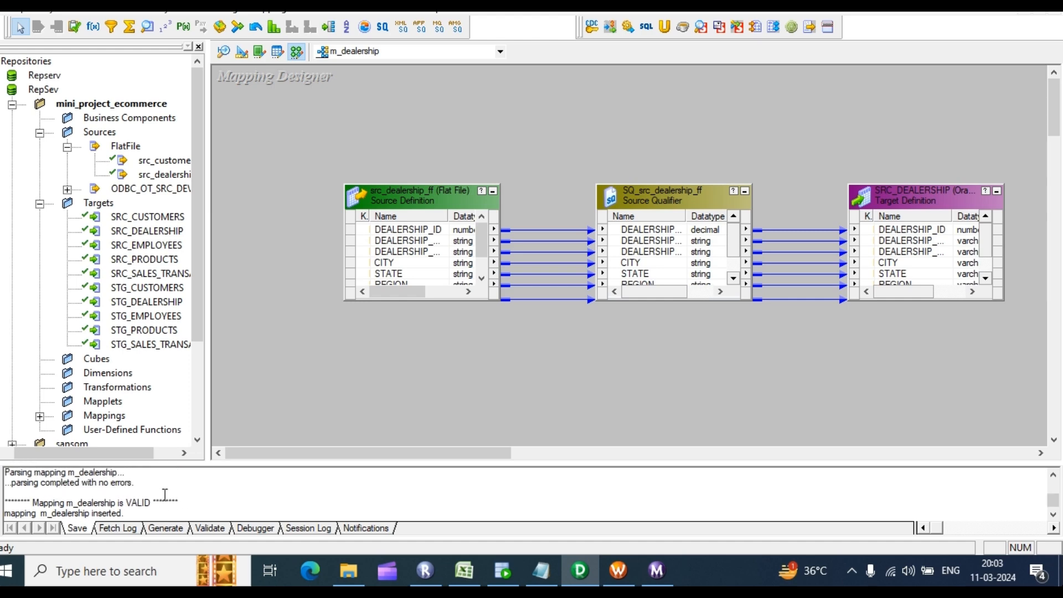
pyautogui.scroll(-3, 583, 407)
pyautogui.click(619, 571)
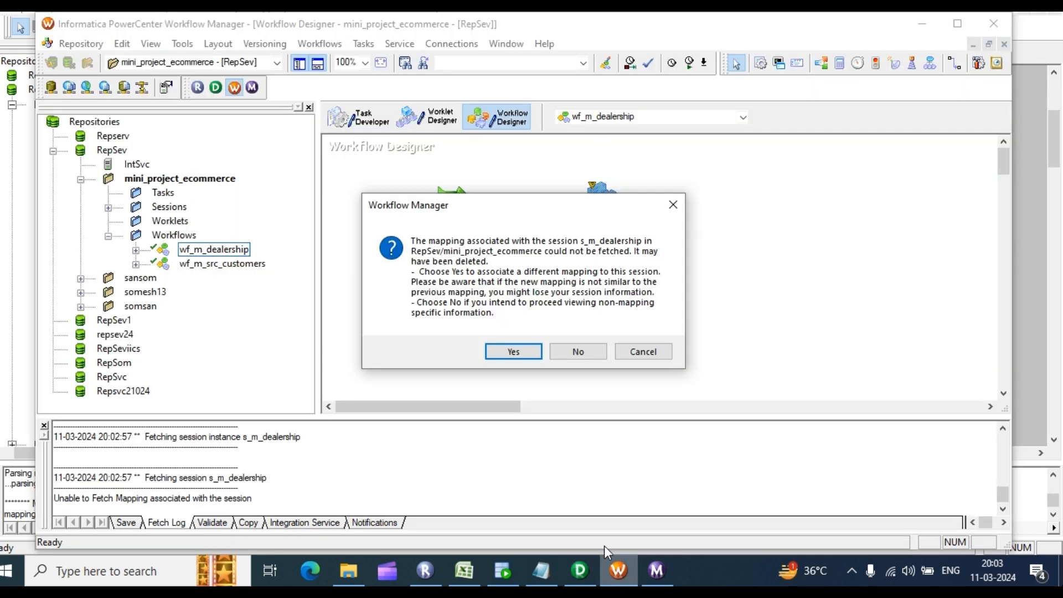
pyautogui.click(586, 356)
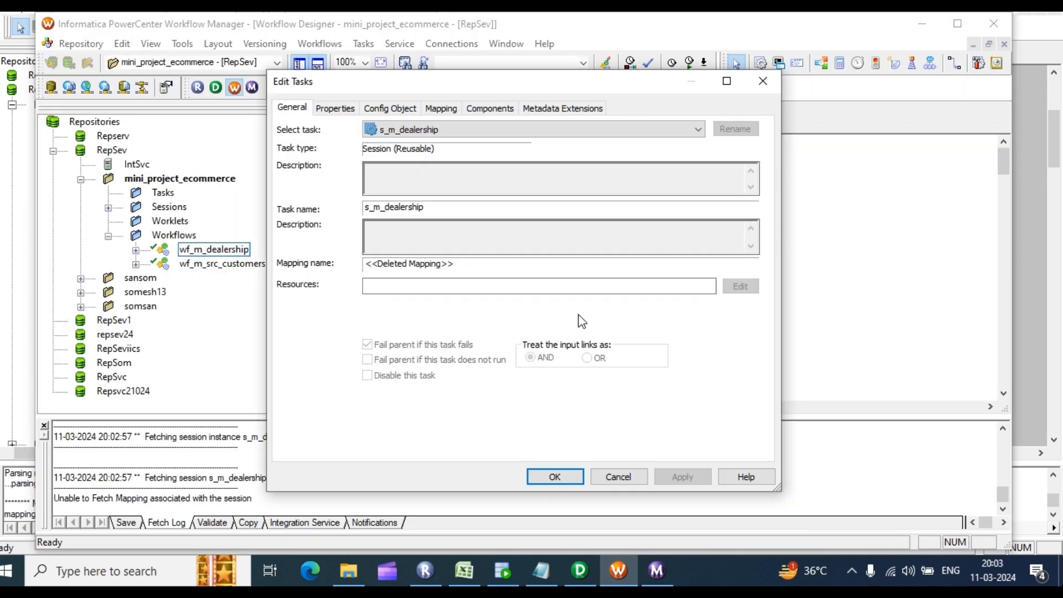
pyautogui.click(454, 110)
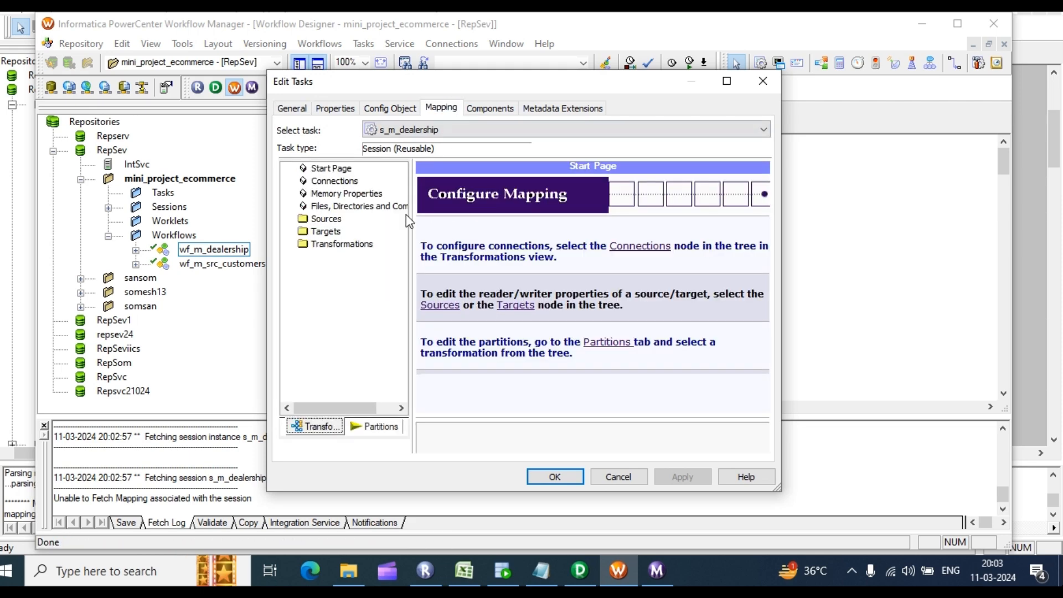
pyautogui.click(756, 82)
pyautogui.moveTo(407, 169); pyautogui.dragTo(671, 216)
pyautogui.click(256, 293)
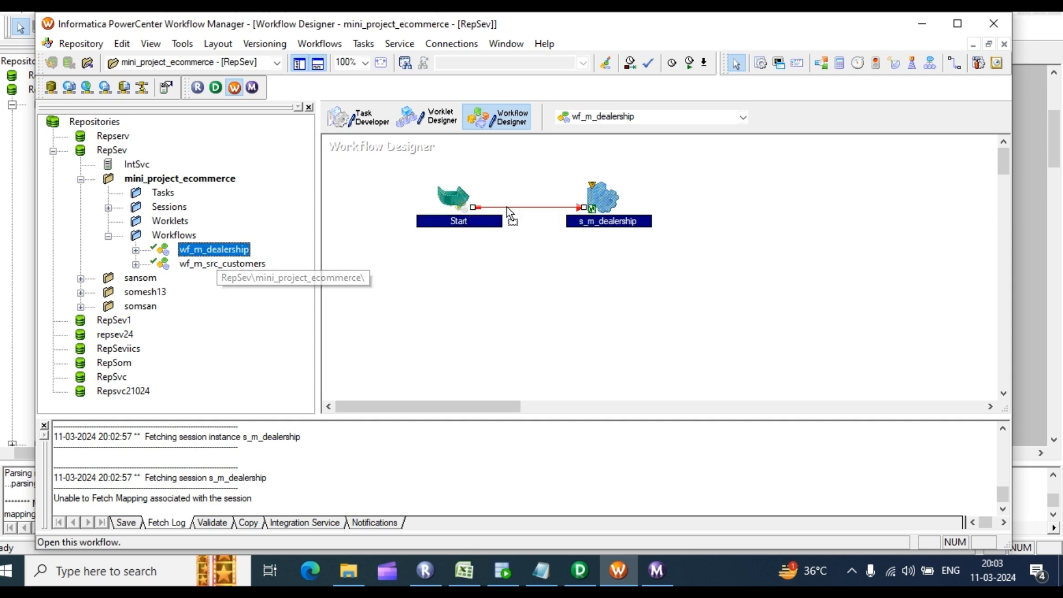
pyautogui.click(573, 271)
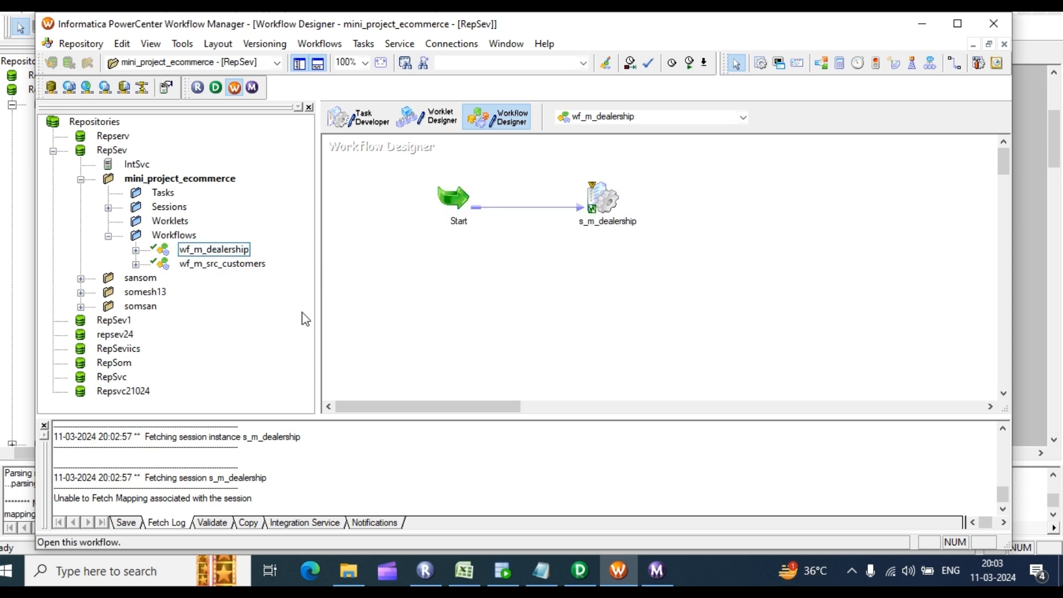
# Step: Disconnect from RepSev and reconnect by entering the repository password
pyautogui.rightClick(113, 152)
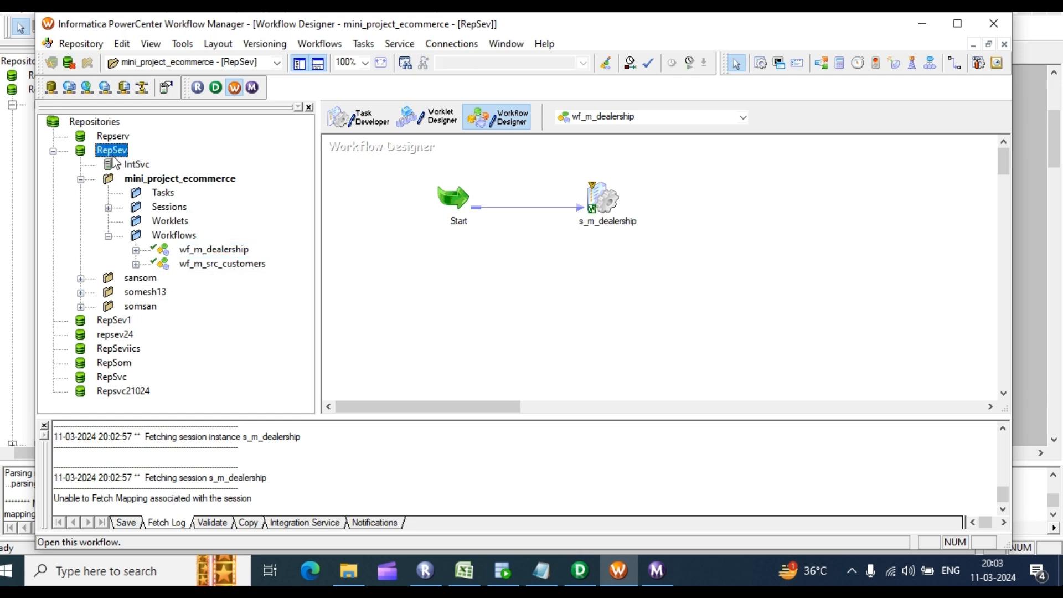
pyautogui.click(159, 222)
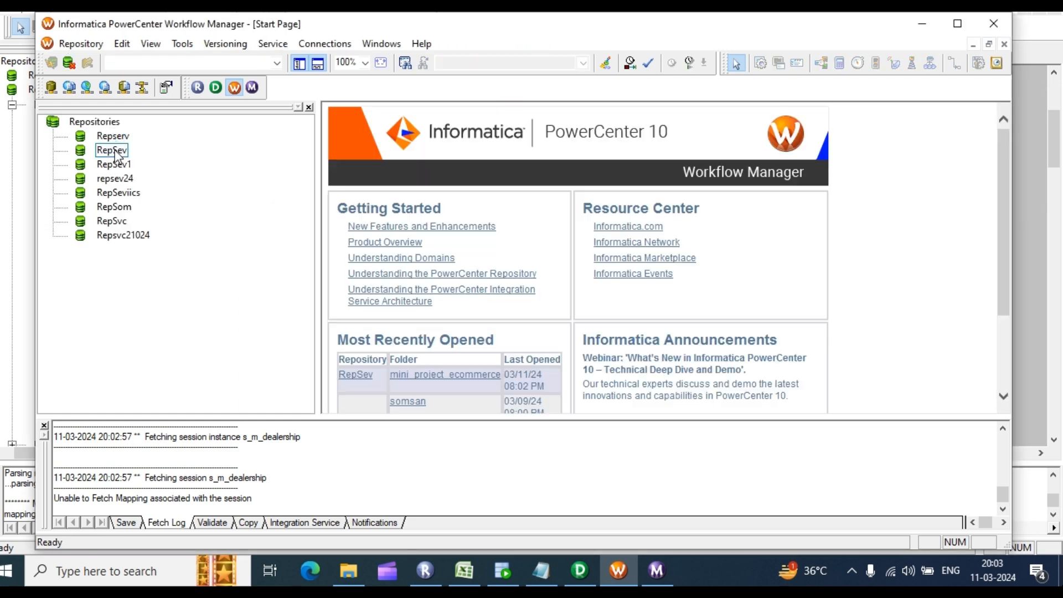
pyautogui.rightClick(117, 155)
pyautogui.click(158, 200)
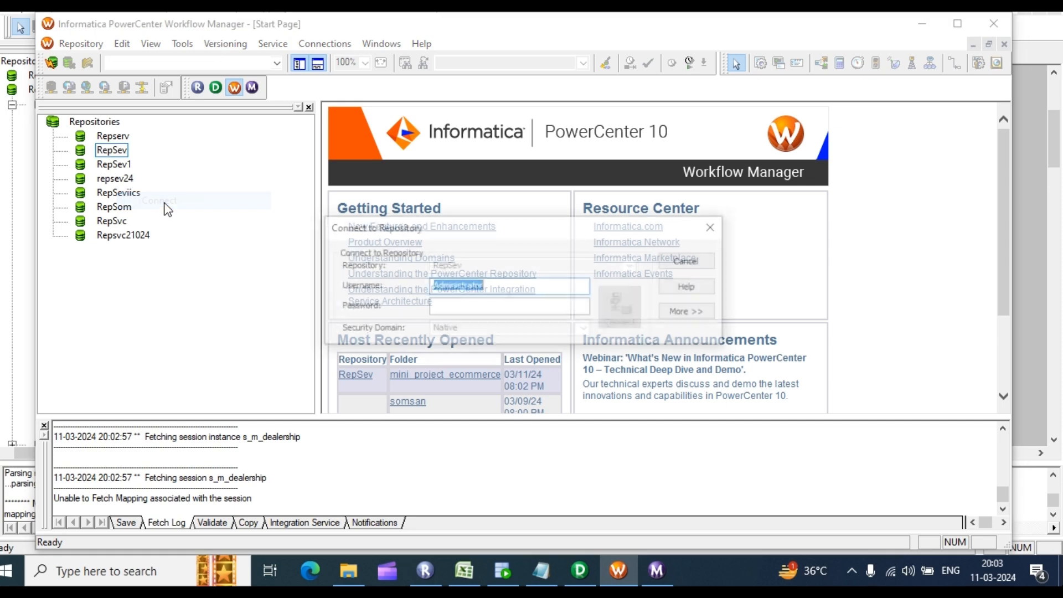
pyautogui.click(473, 305)
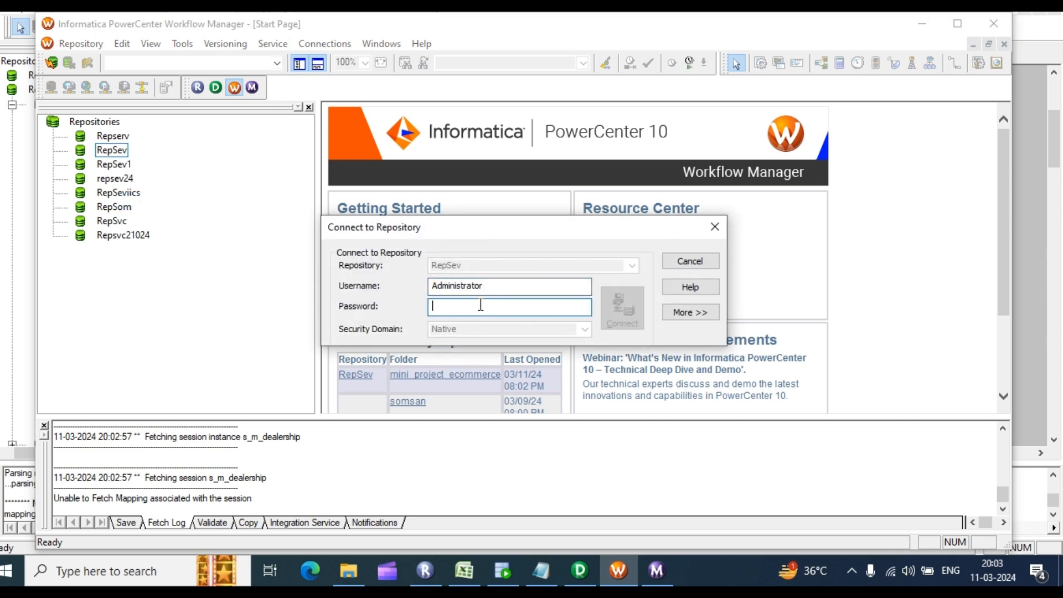
pyautogui.write('A')
pyautogui.press('Return')
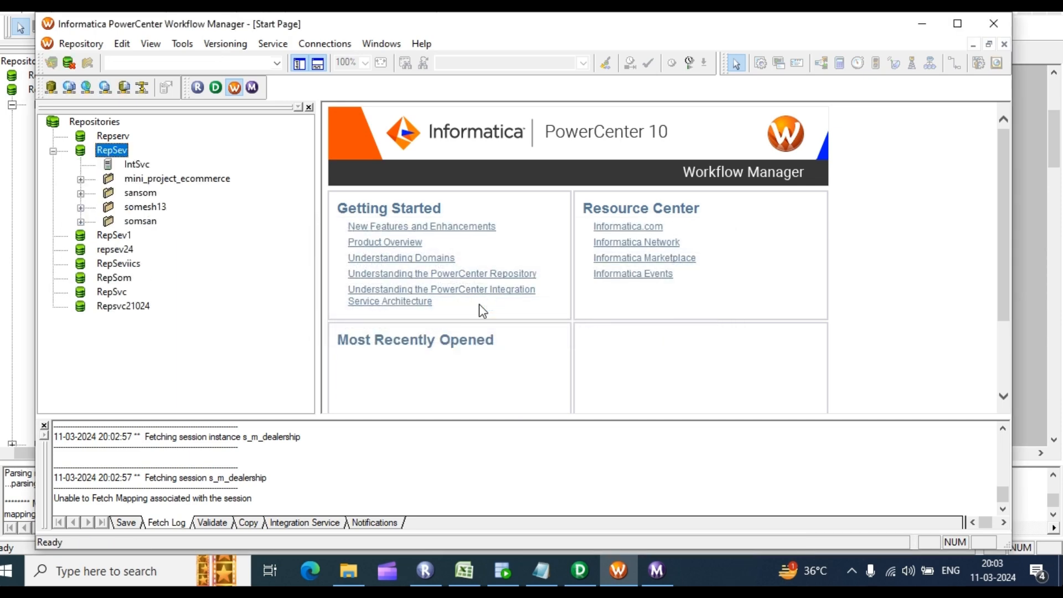
# Step: Expand mini_project_ecommerce > Workflows and put wf_m_dealership back on the Workflow Designer canvas
pyautogui.click(80, 179)
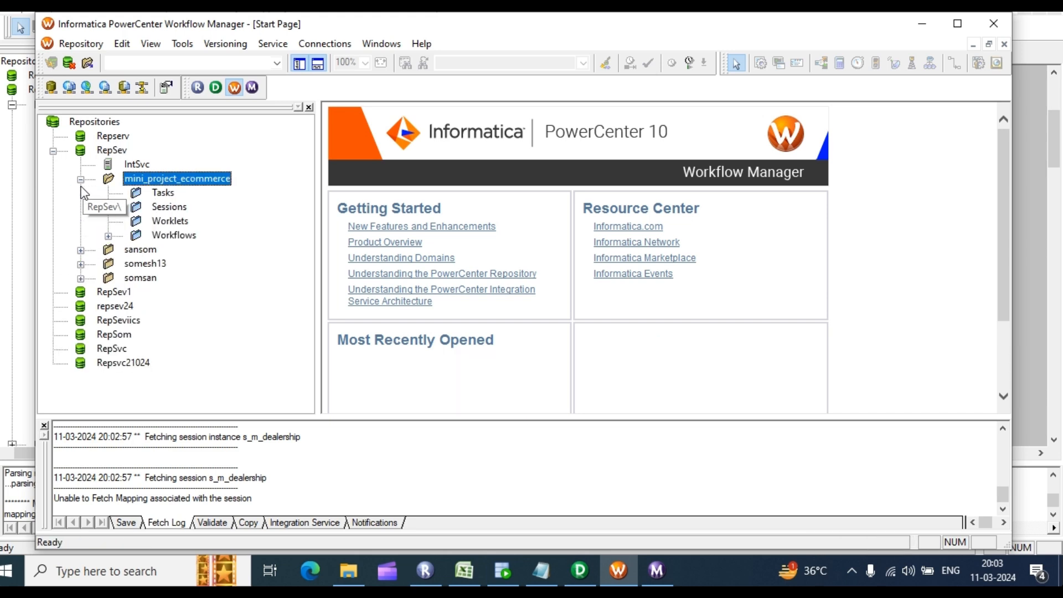
pyautogui.click(108, 236)
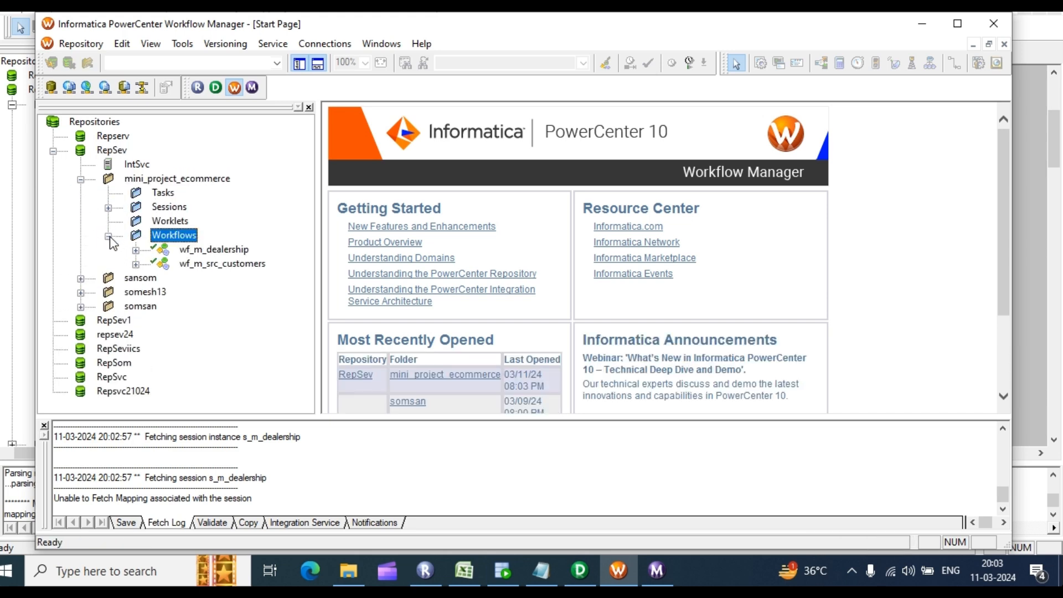
pyautogui.click(182, 43)
pyautogui.click(205, 92)
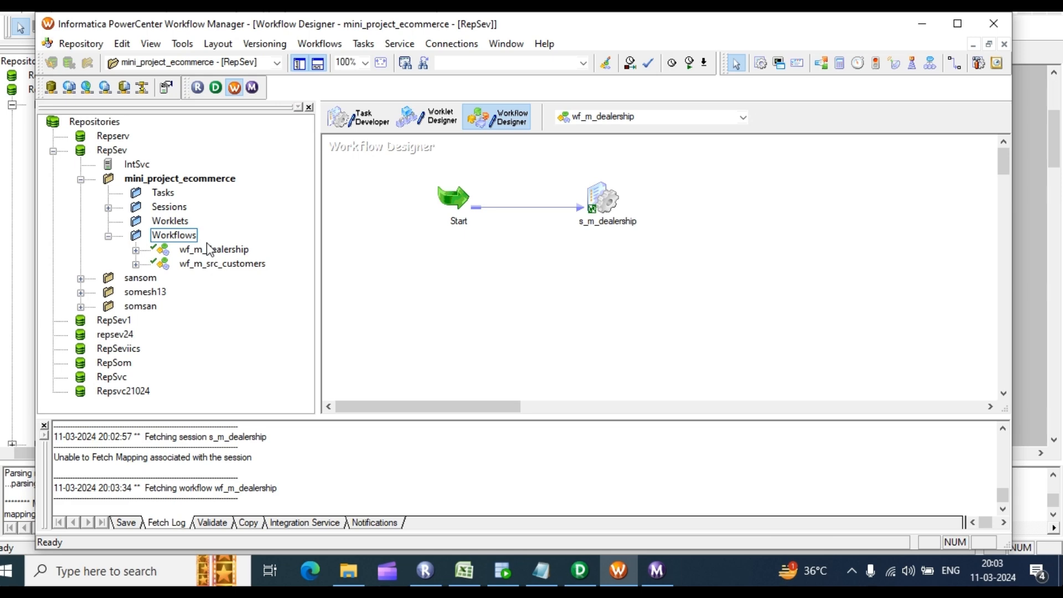
pyautogui.moveTo(213, 250); pyautogui.dragTo(525, 239)
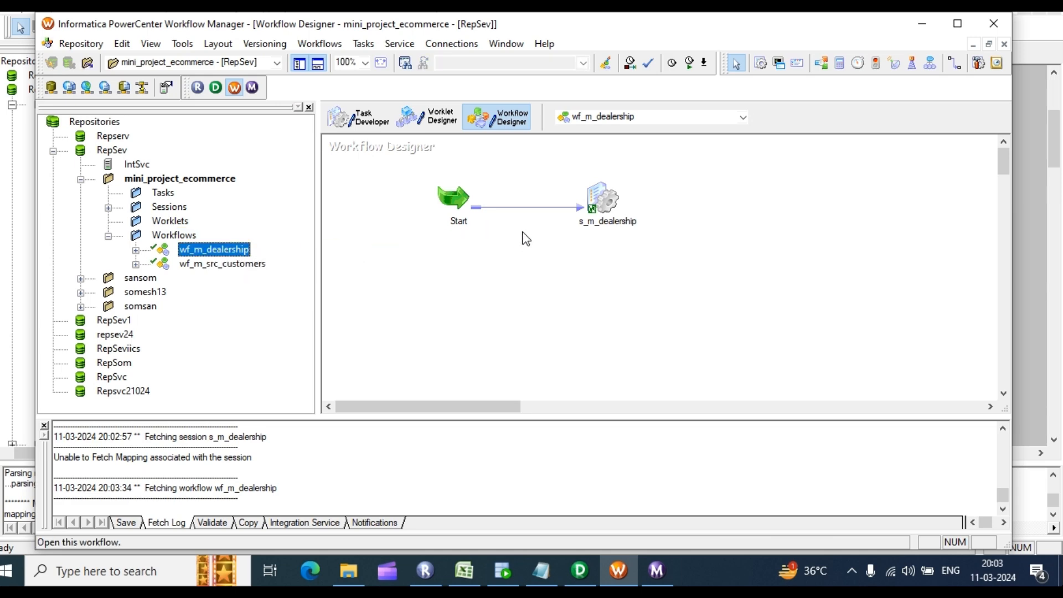
# Step: Inspect s_m_dealership's Mapping tab: the SQ_src_dealership_ff source file and SRC_DEALERSHIP target connection
pyautogui.doubleClick(596, 200)
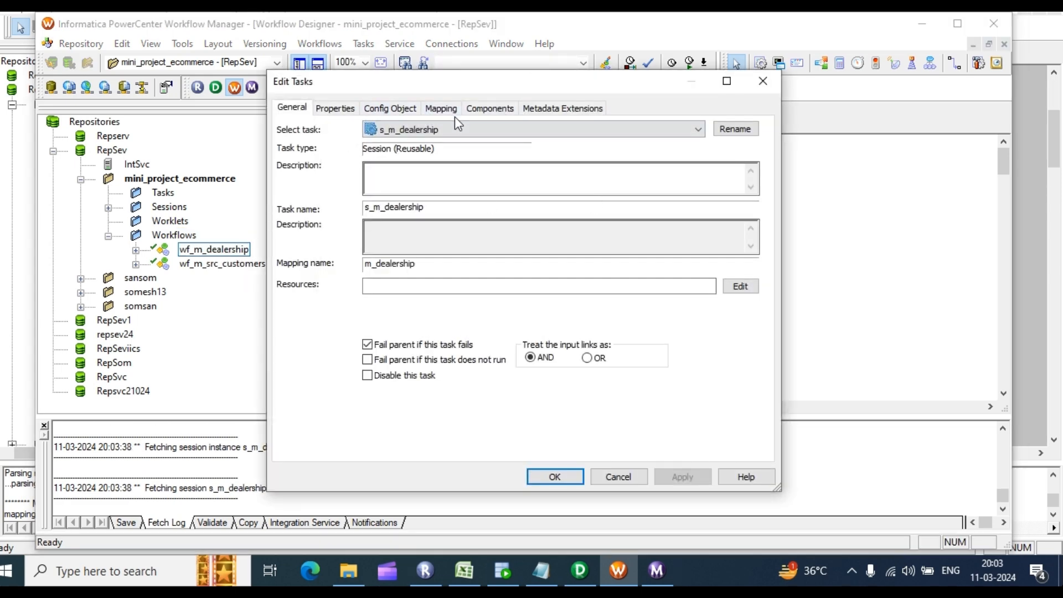
pyautogui.click(450, 112)
pyautogui.click(367, 233)
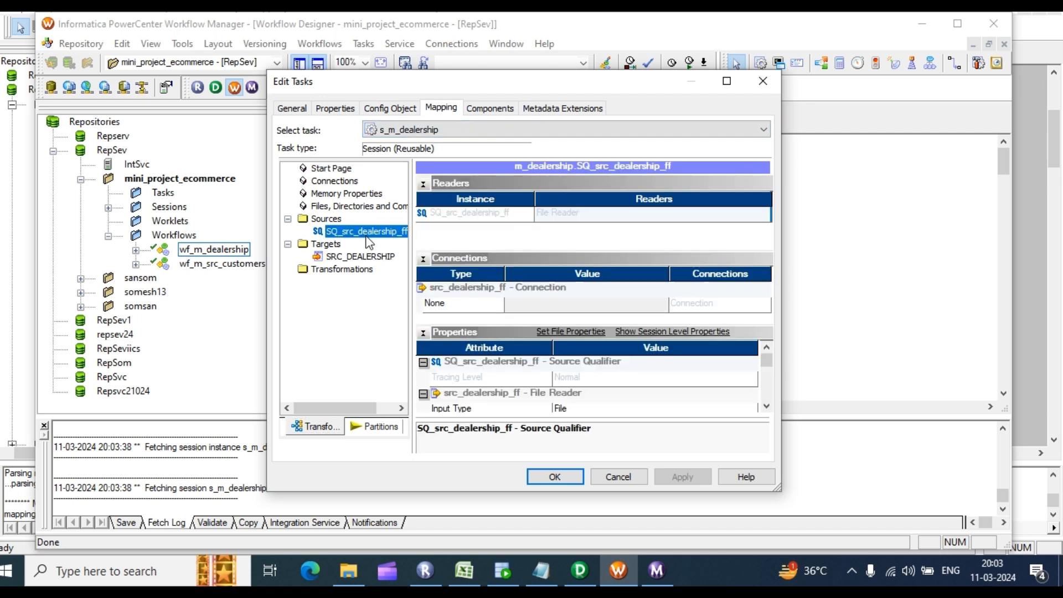
pyautogui.scroll(-2, 652, 376)
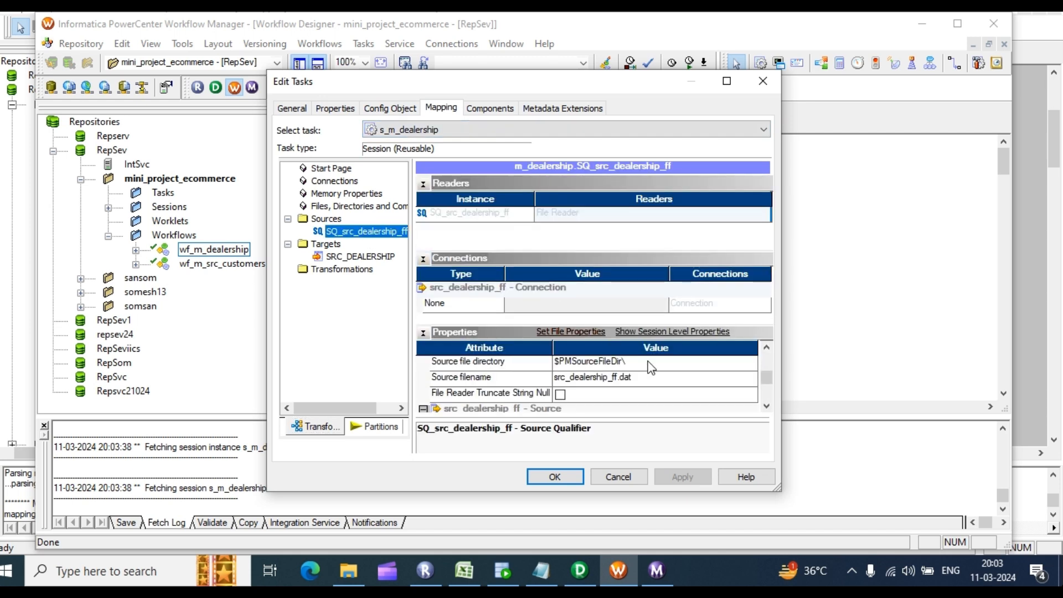
pyautogui.scroll(2, 651, 367)
pyautogui.click(351, 255)
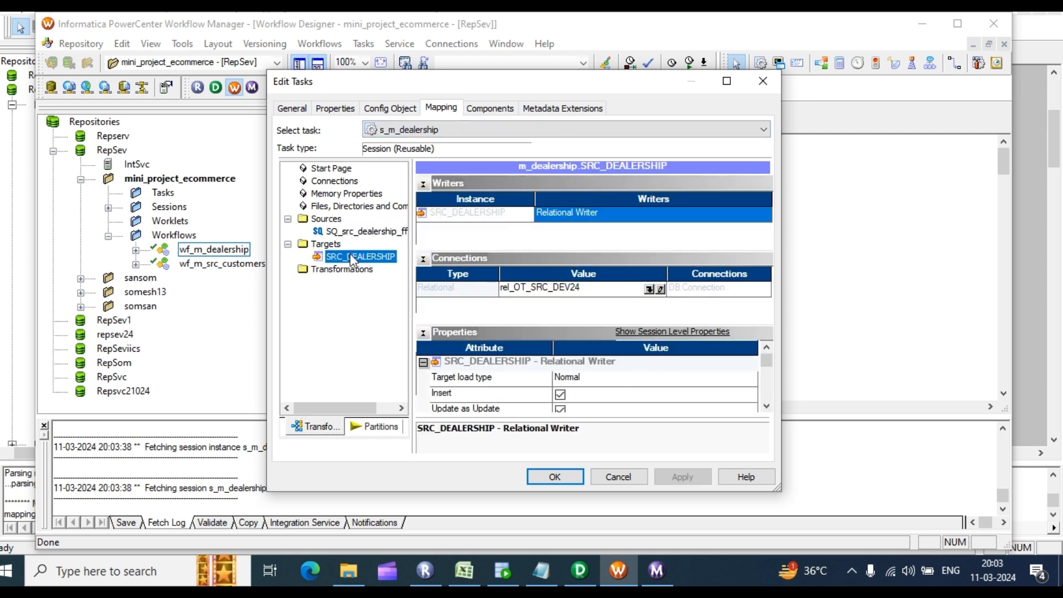
# Step: Close the session settings, rerun wf_m_dealership, and watch it succeed in Workflow Monitor
pyautogui.click(554, 477)
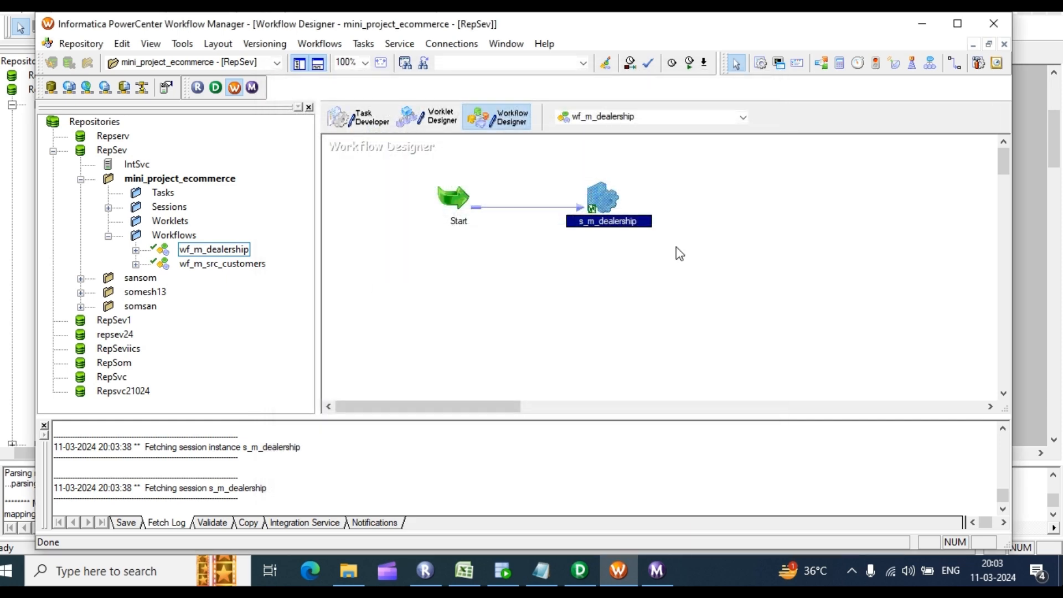
pyautogui.rightClick(717, 185)
pyautogui.click(748, 359)
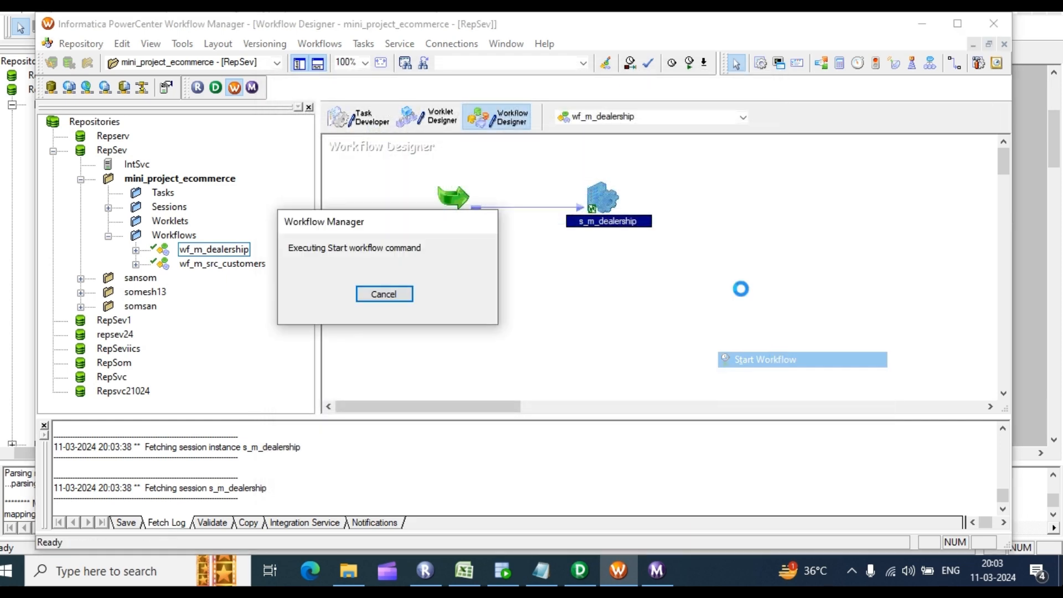
pyautogui.click(655, 572)
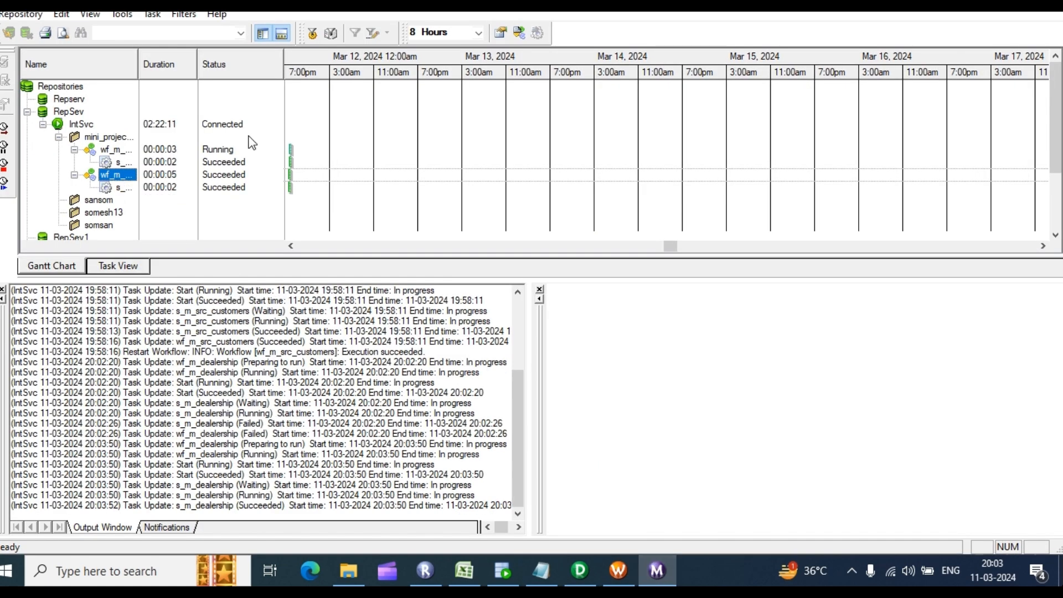
pyautogui.click(501, 570)
# Step: Run select * from src_dealership and count the result rows: 107
pyautogui.click(228, 114)
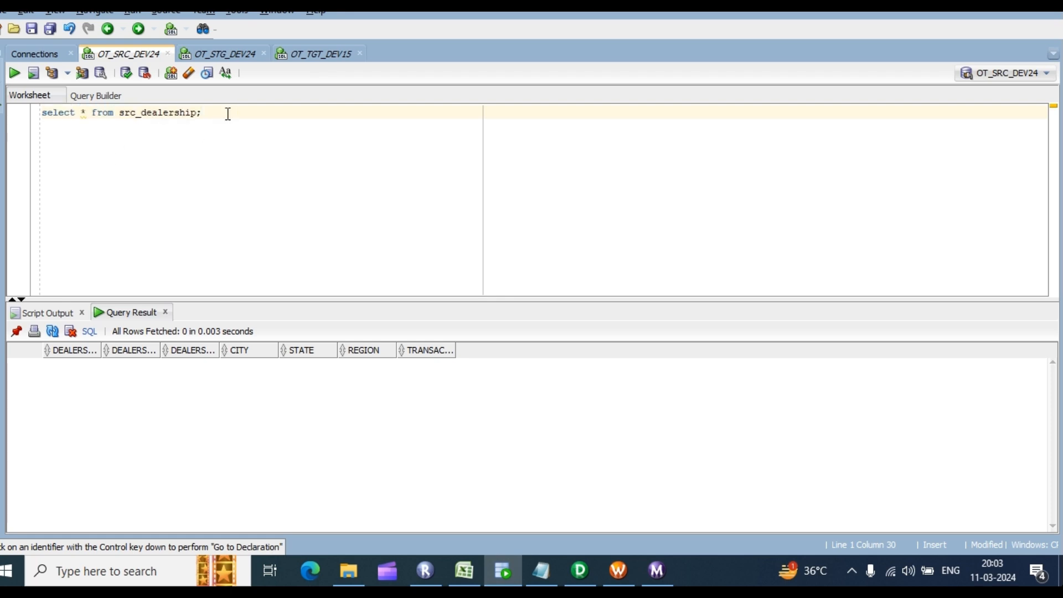
pyautogui.hotkey('ctrl', 'Return')
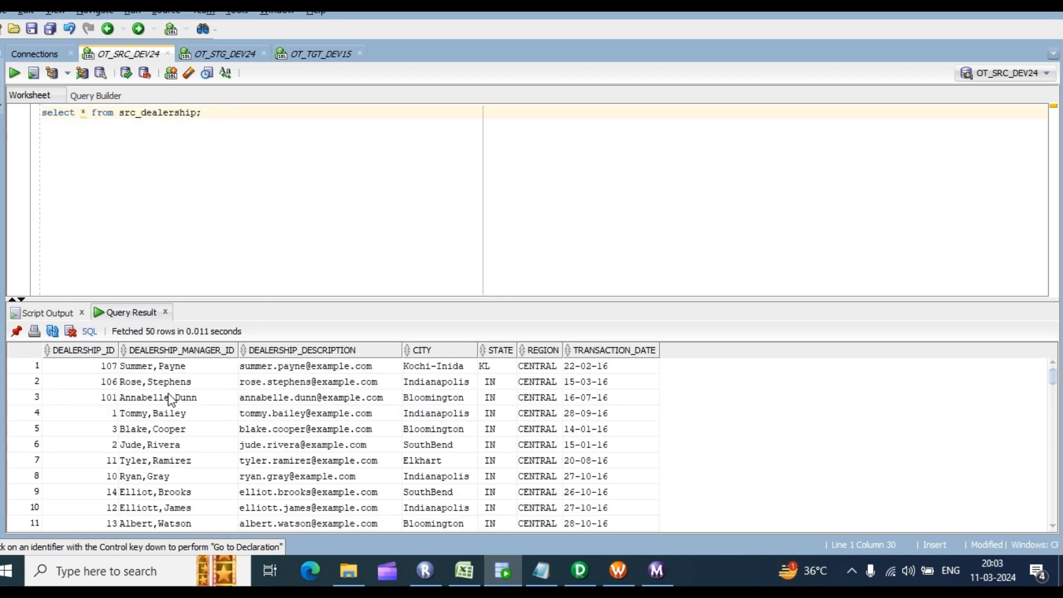
pyautogui.click(170, 397)
pyautogui.rightClick(173, 399)
pyautogui.click(227, 453)
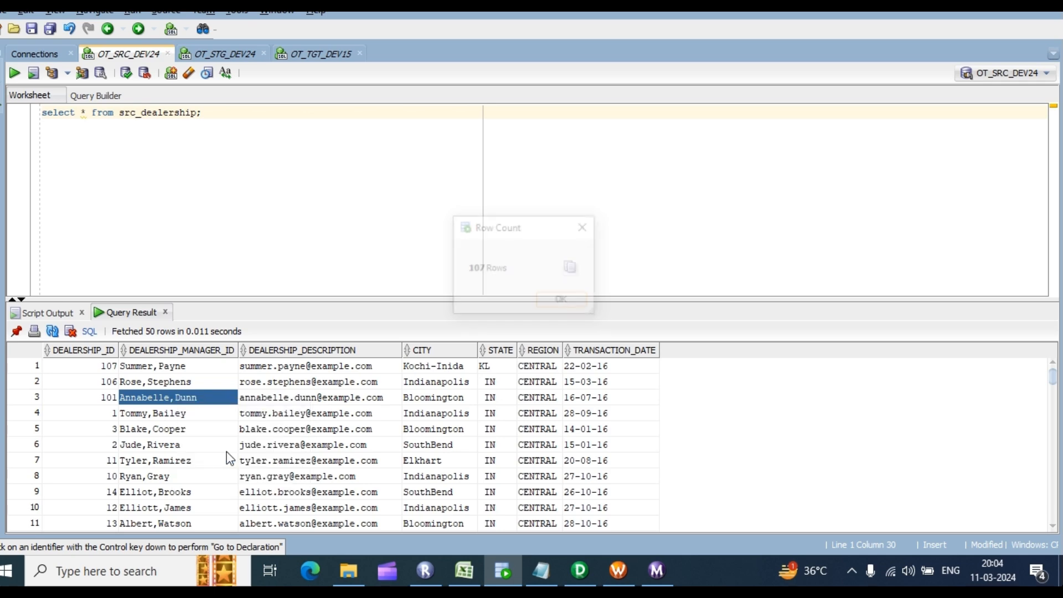
pyautogui.click(563, 303)
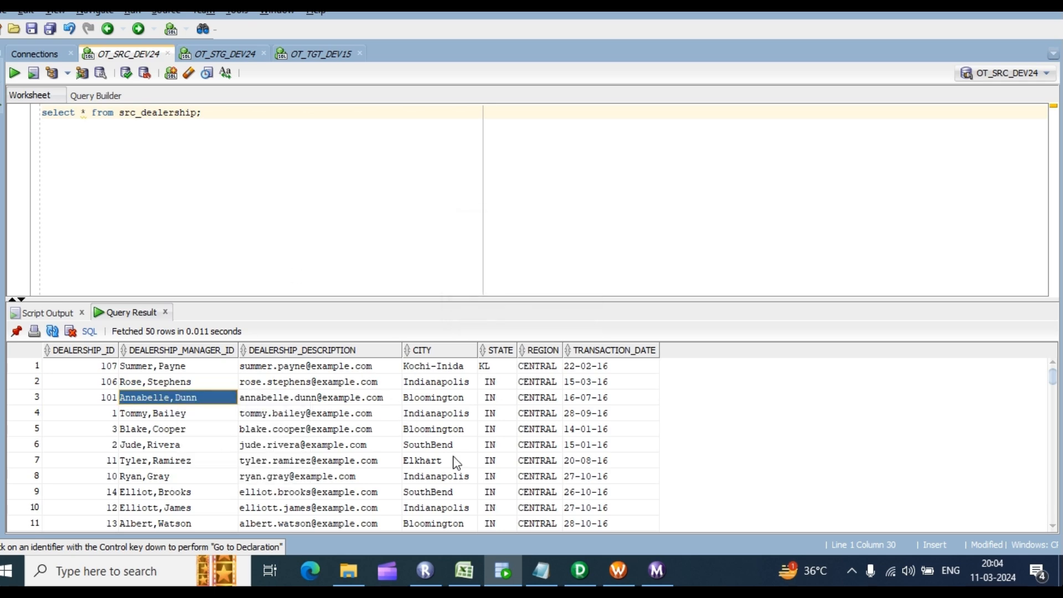
# Step: Look at the src_dealership_ff source definition and the source import options in Designer
pyautogui.click(580, 570)
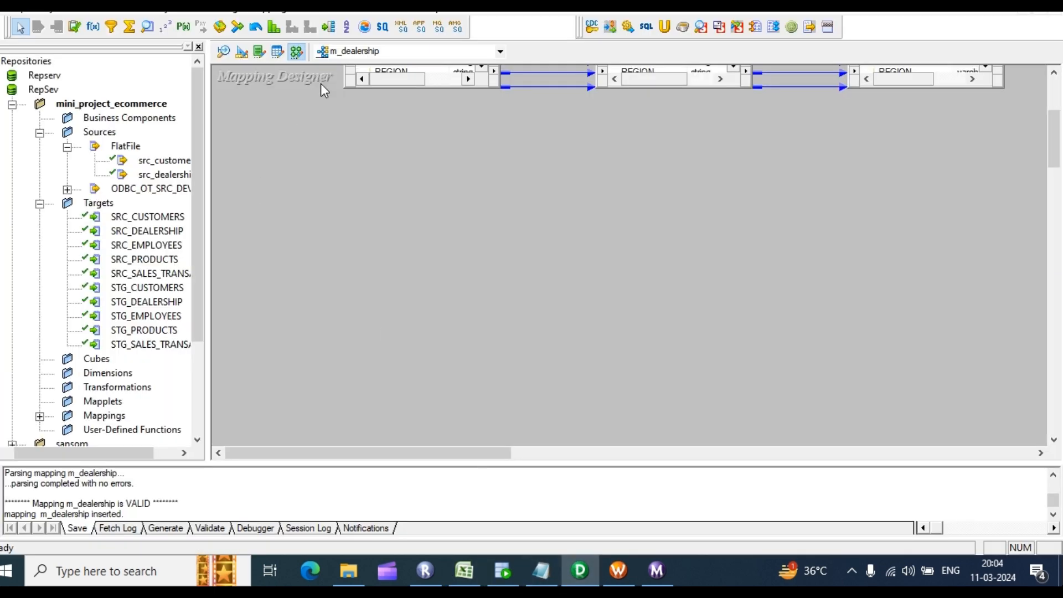
pyautogui.click(220, 52)
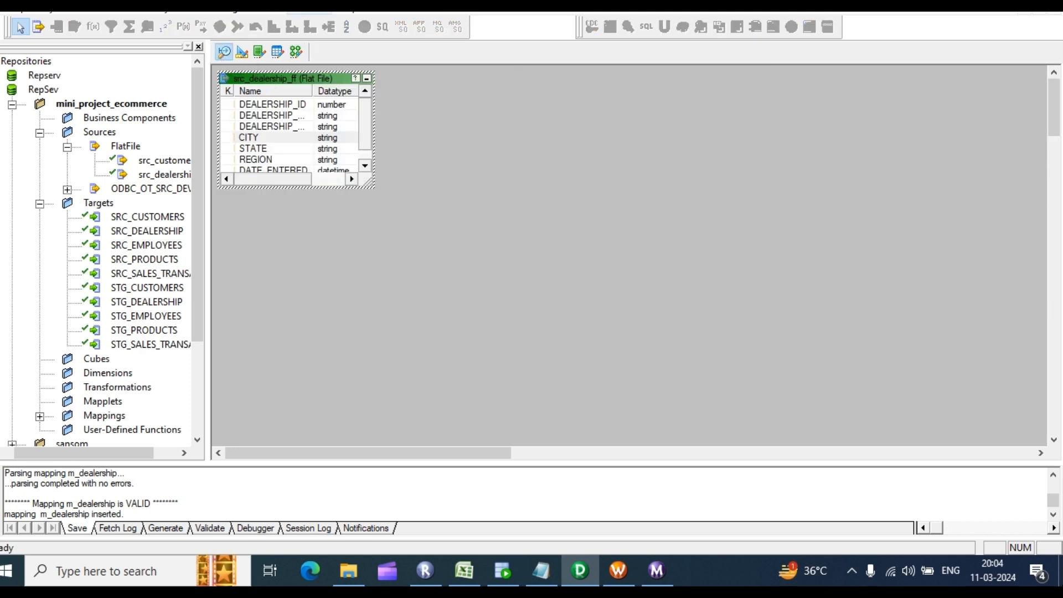
pyautogui.click(265, 8)
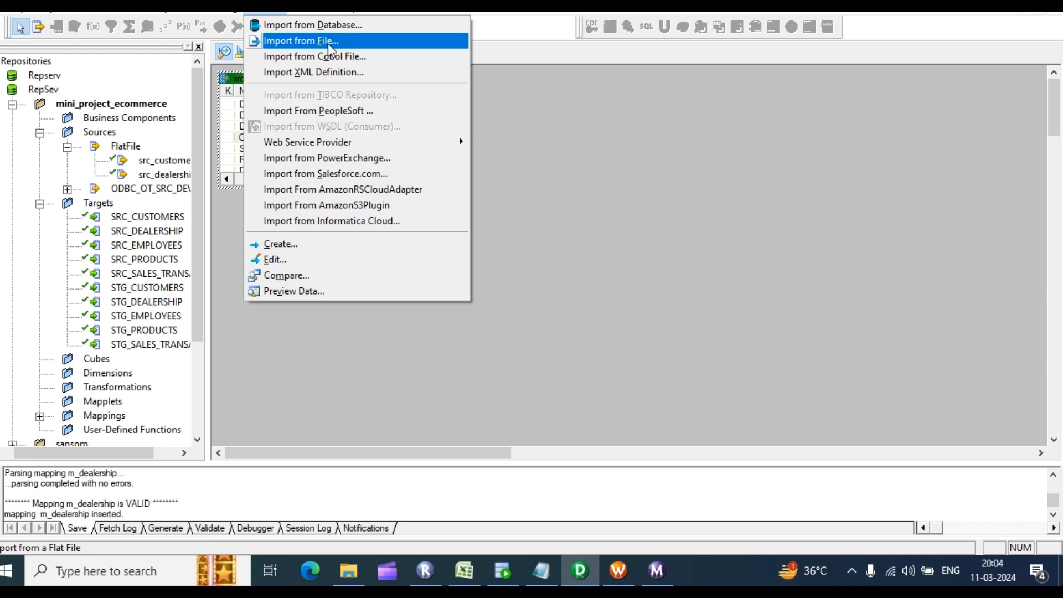
# Step: Change the query to src_employees and run it, which returns no rows
pyautogui.click(503, 571)
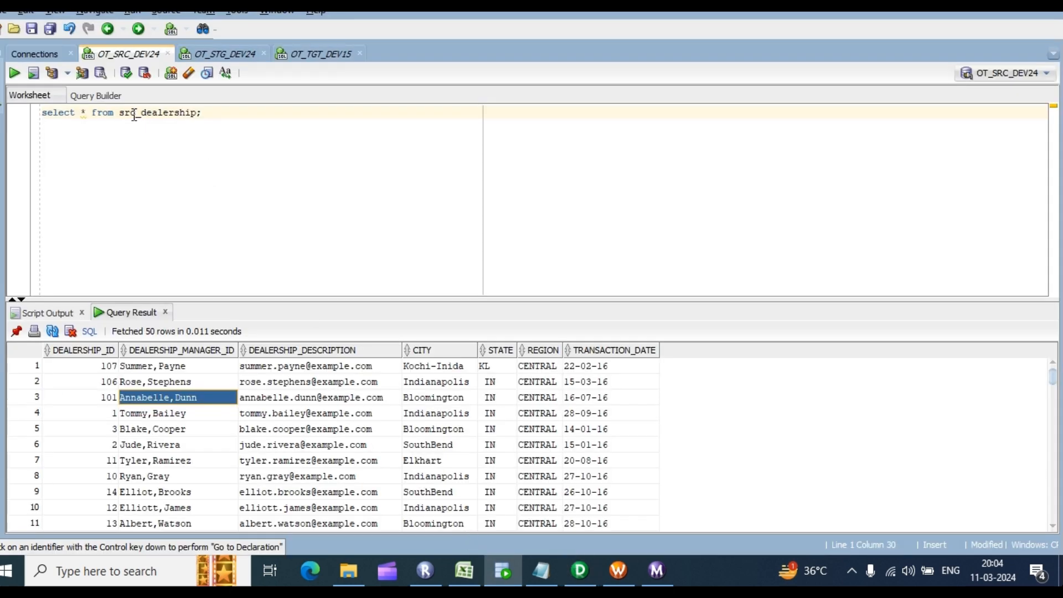
pyautogui.moveTo(196, 112); pyautogui.dragTo(141, 114)
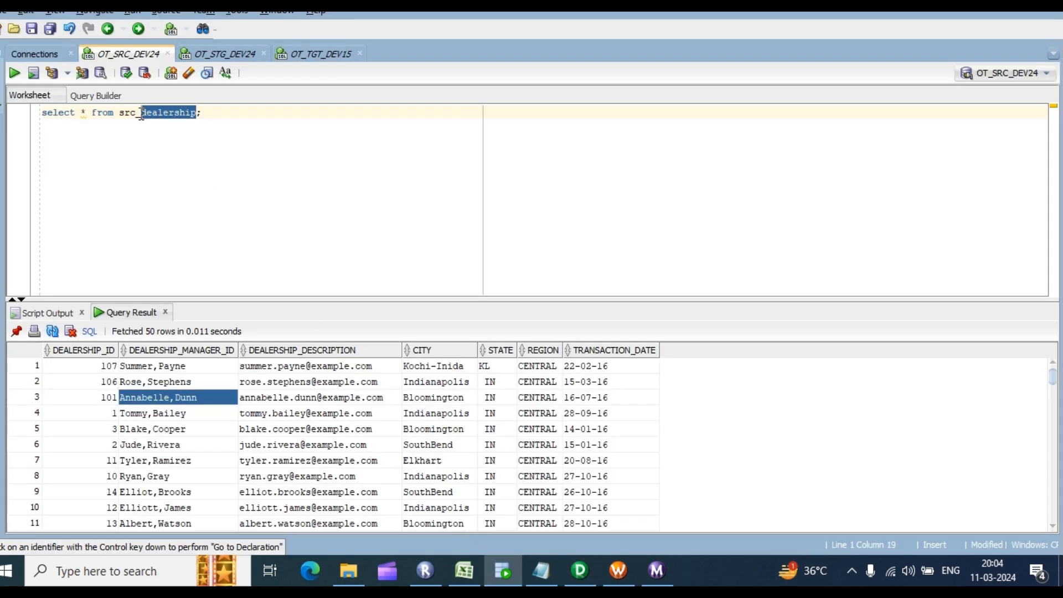
pyautogui.press('Delete')
pyautogui.press('Delete')
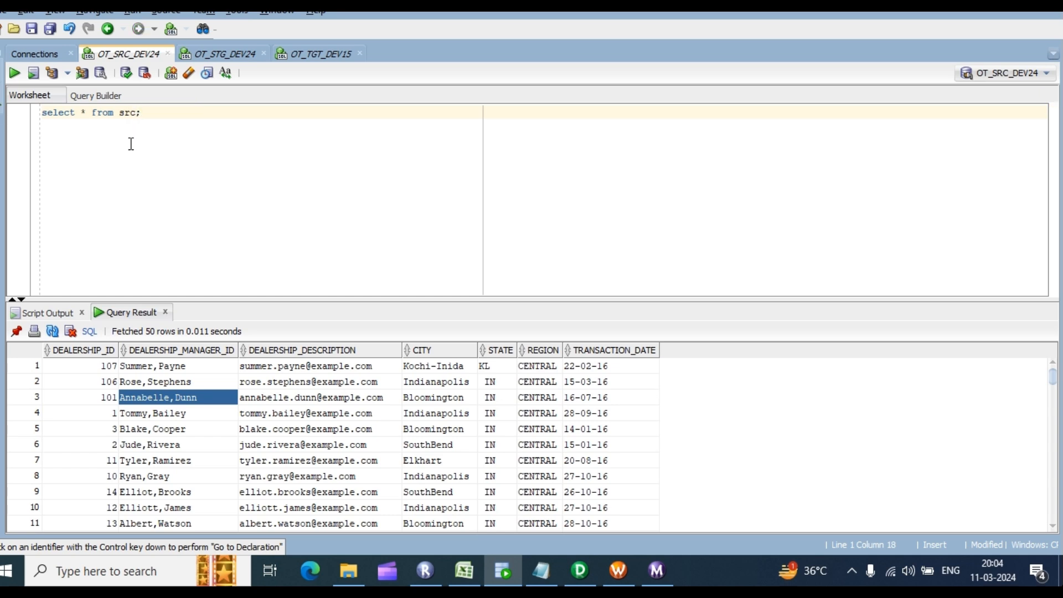
pyautogui.write('_')
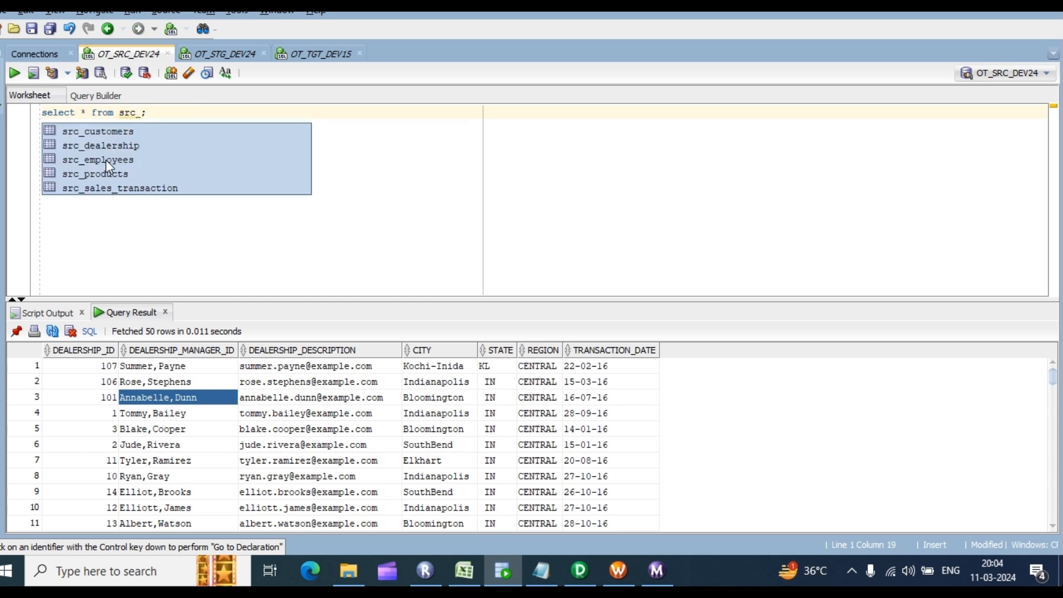
pyautogui.doubleClick(104, 159)
pyautogui.hotkey('ctrl', 'Return')
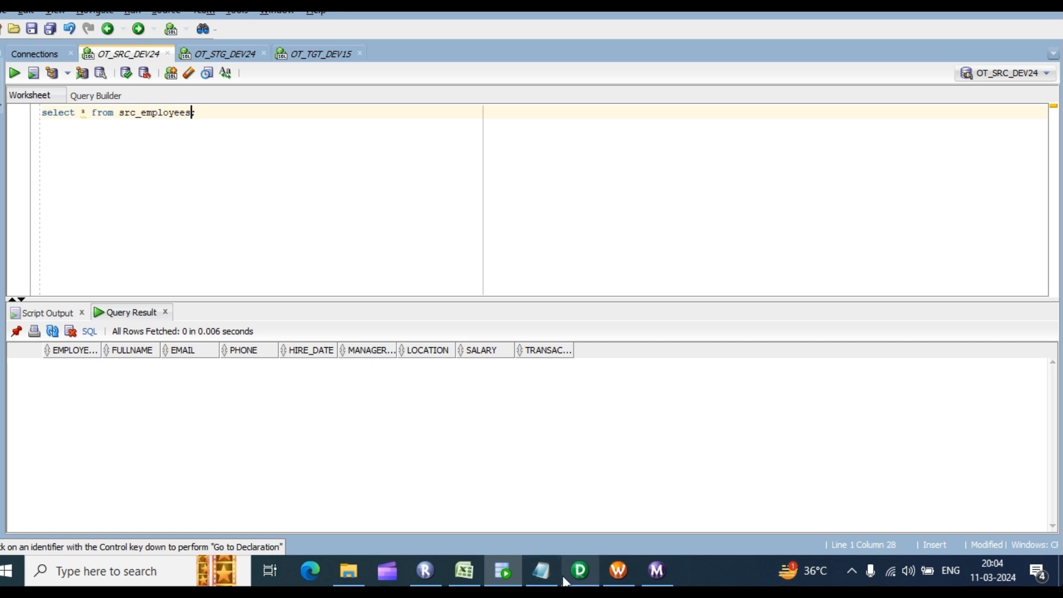
pyautogui.click(580, 570)
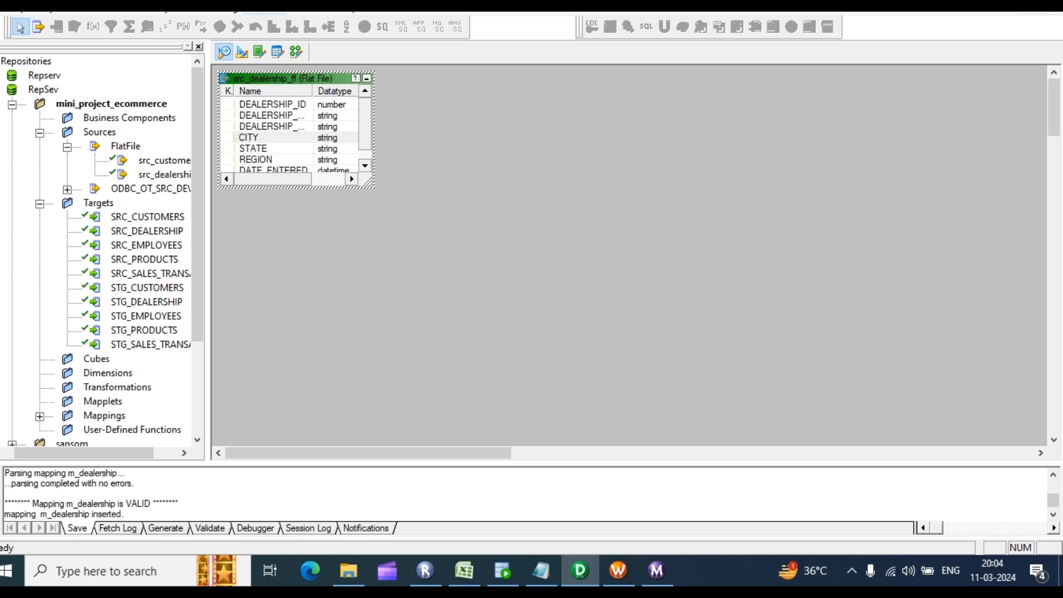
# Step: Import src_employees_ff with field names from the first line and a tab delimiter, then open Target Designer
pyautogui.click(266, 7)
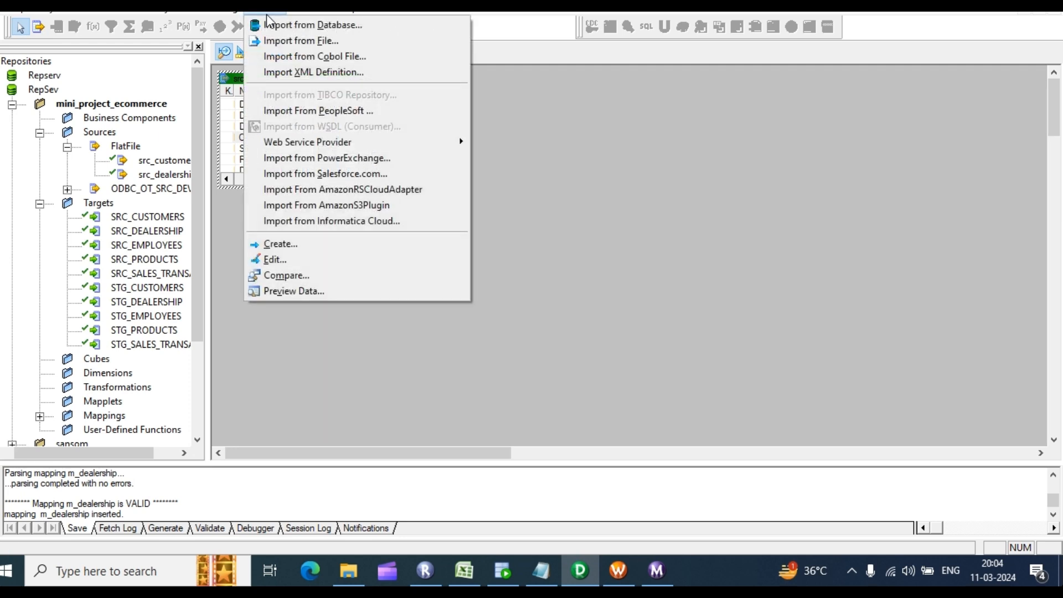
pyautogui.click(312, 40)
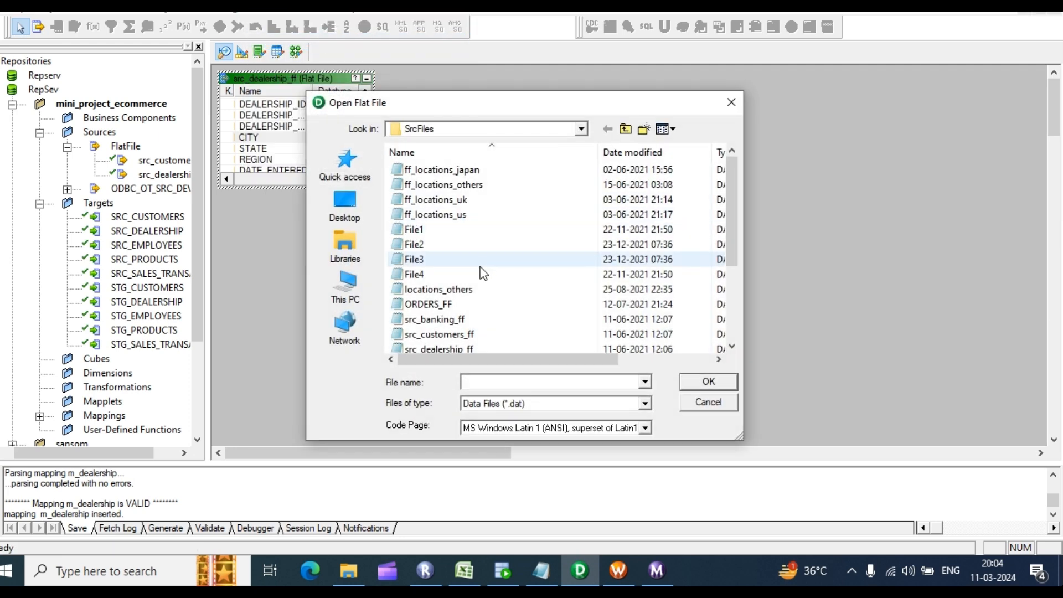
pyautogui.scroll(-3, 483, 277)
pyautogui.click(448, 263)
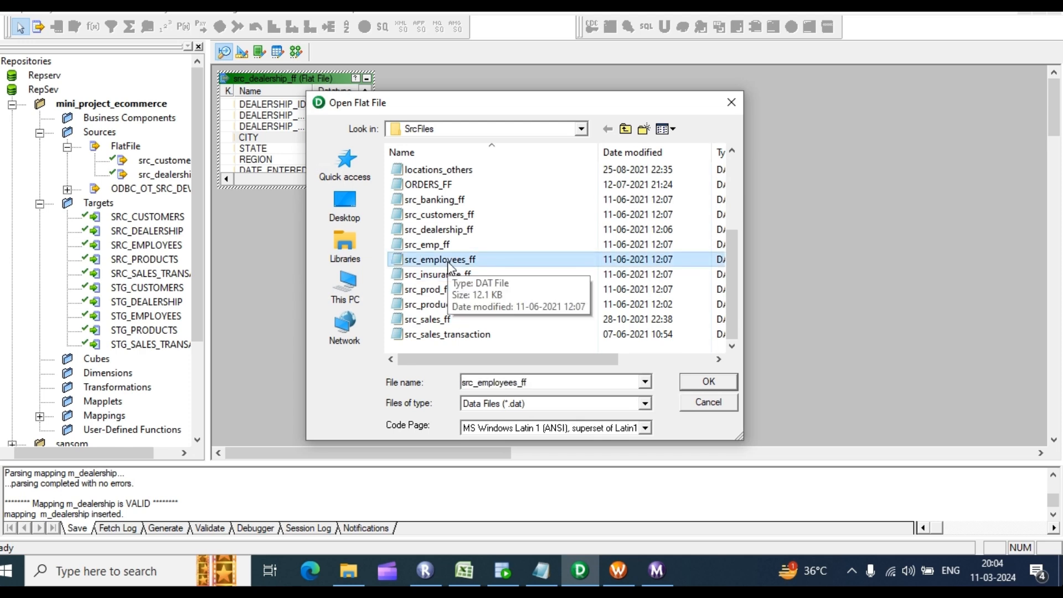
pyautogui.click(703, 384)
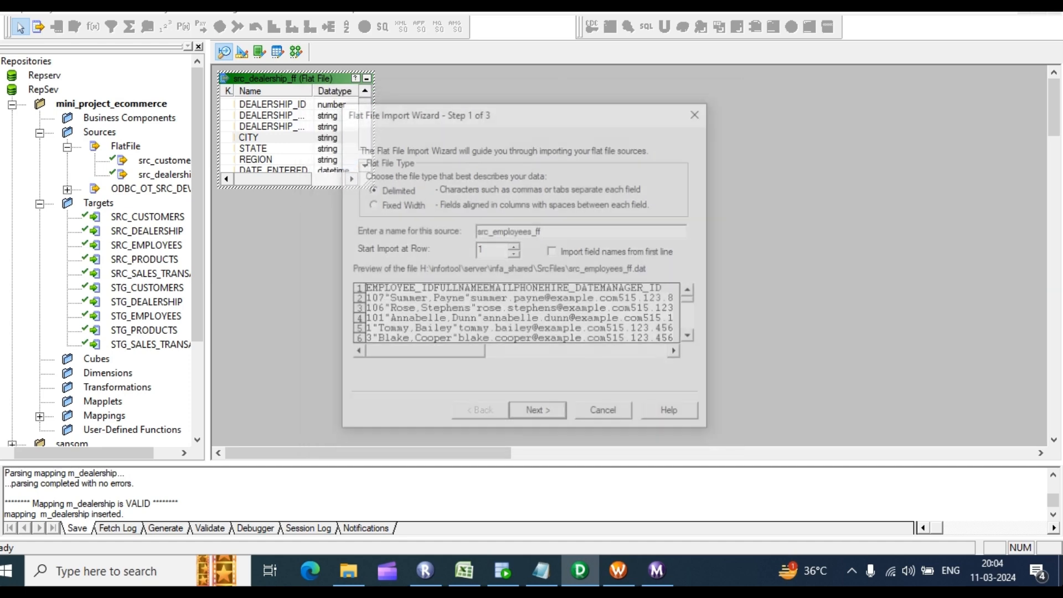
pyautogui.click(553, 252)
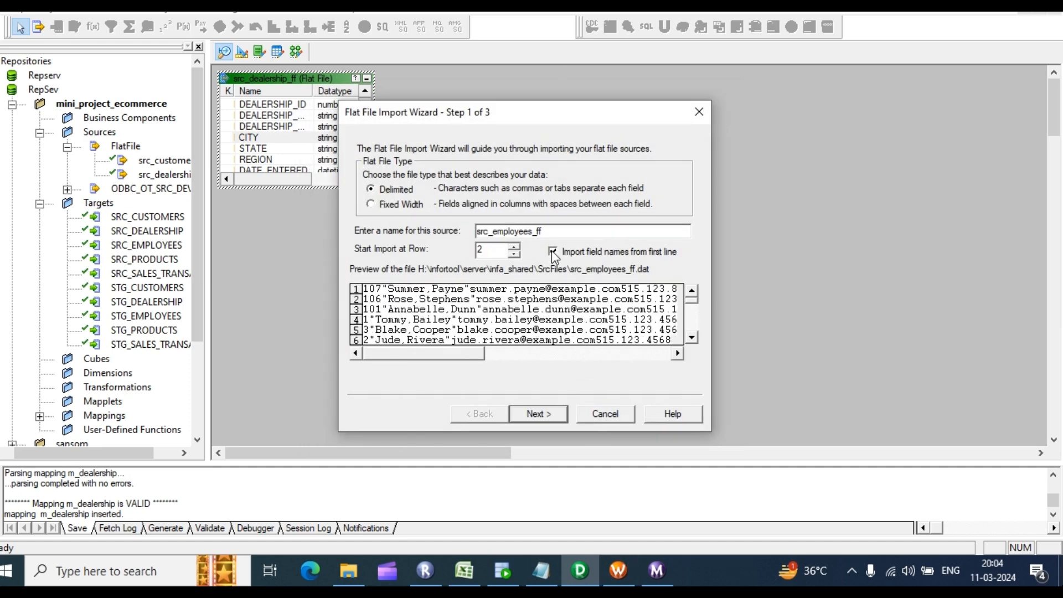
pyautogui.click(543, 413)
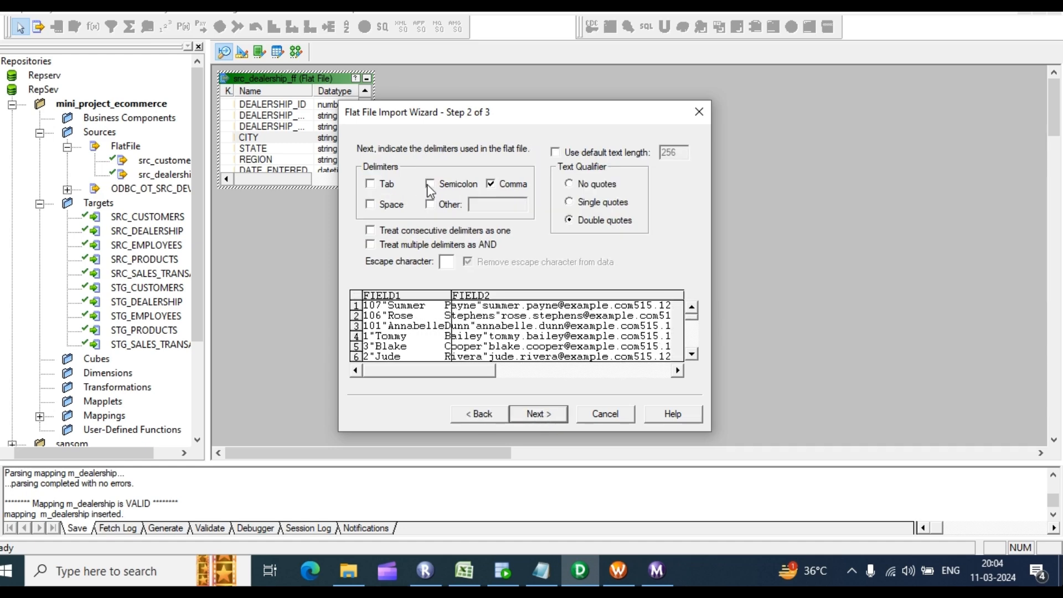
pyautogui.click(370, 184)
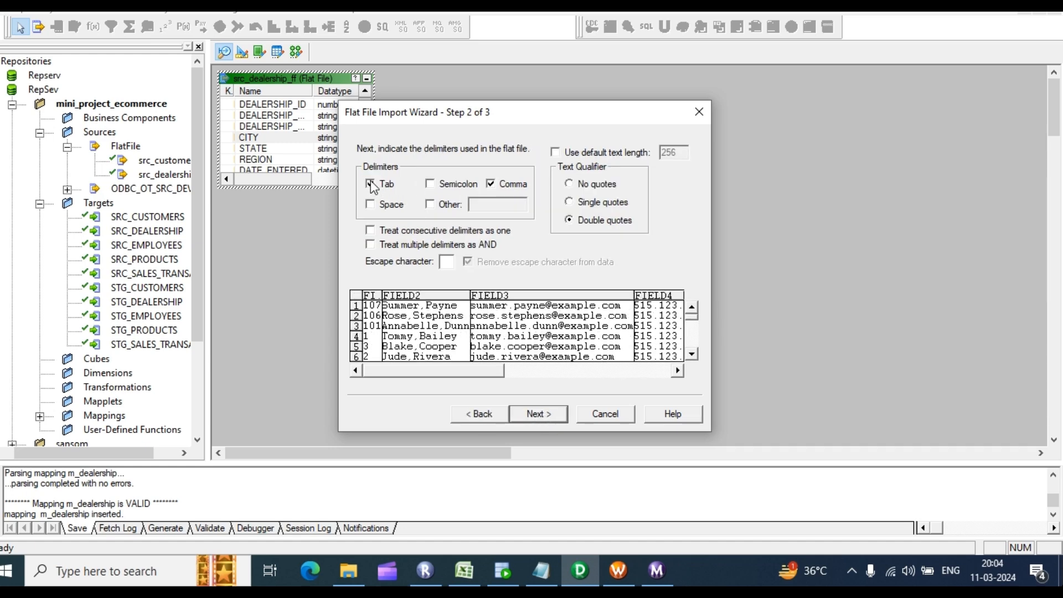
pyautogui.click(543, 415)
pyautogui.click(538, 414)
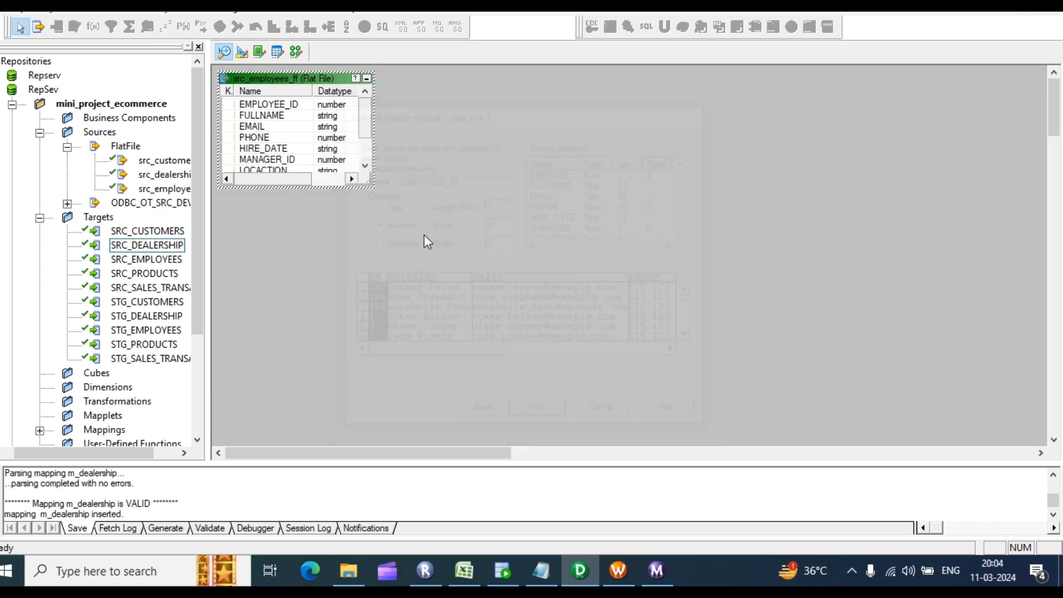
pyautogui.click(244, 53)
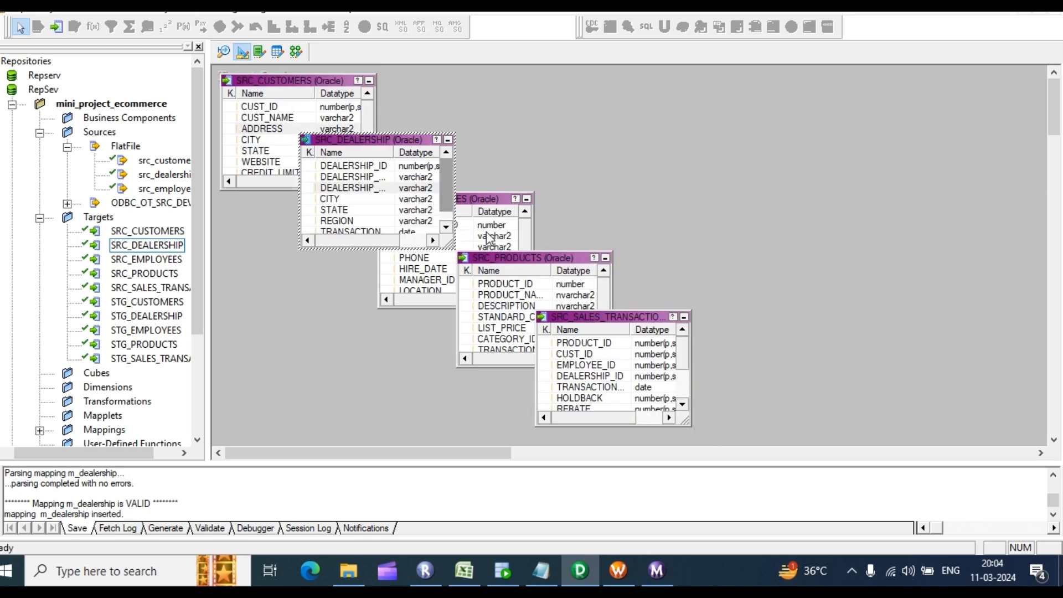
# Step: Open and scroll through the SRC_EMPLOYEES target's column definitions
pyautogui.click(493, 228)
pyautogui.doubleClick(486, 234)
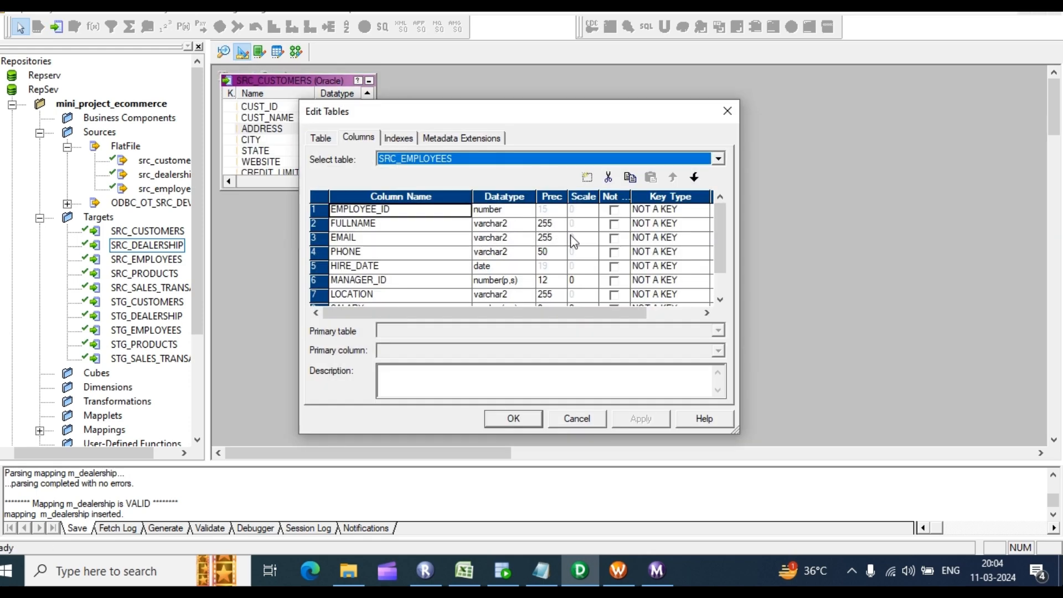
pyautogui.scroll(-1, 578, 244)
pyautogui.scroll(1, 557, 235)
pyautogui.scroll(-1, 552, 262)
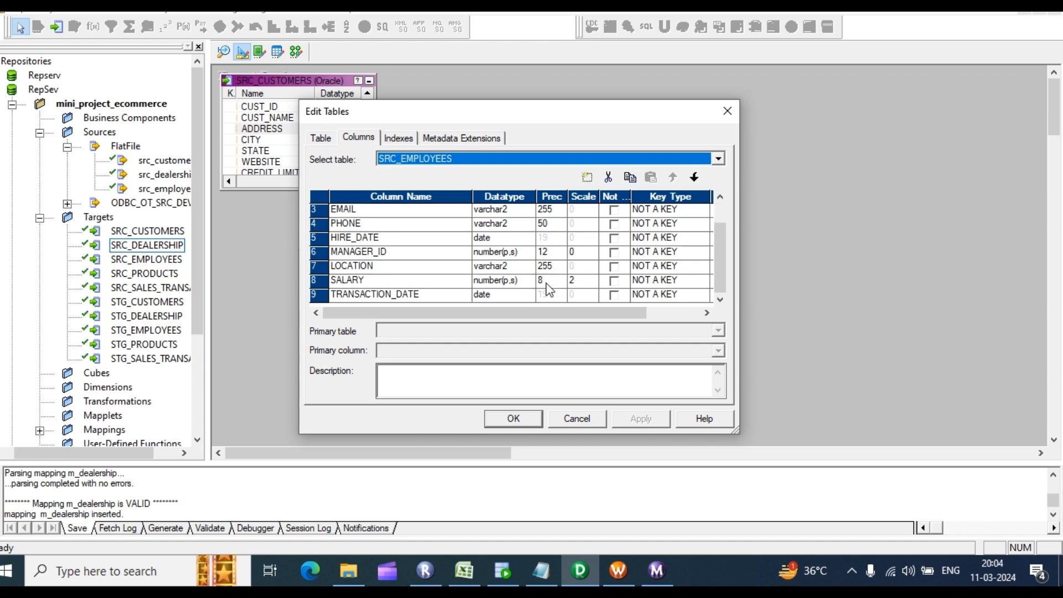
# Step: Close the target editor and open src_employees_ff's column definitions in the Source Analyzer
pyautogui.click(507, 421)
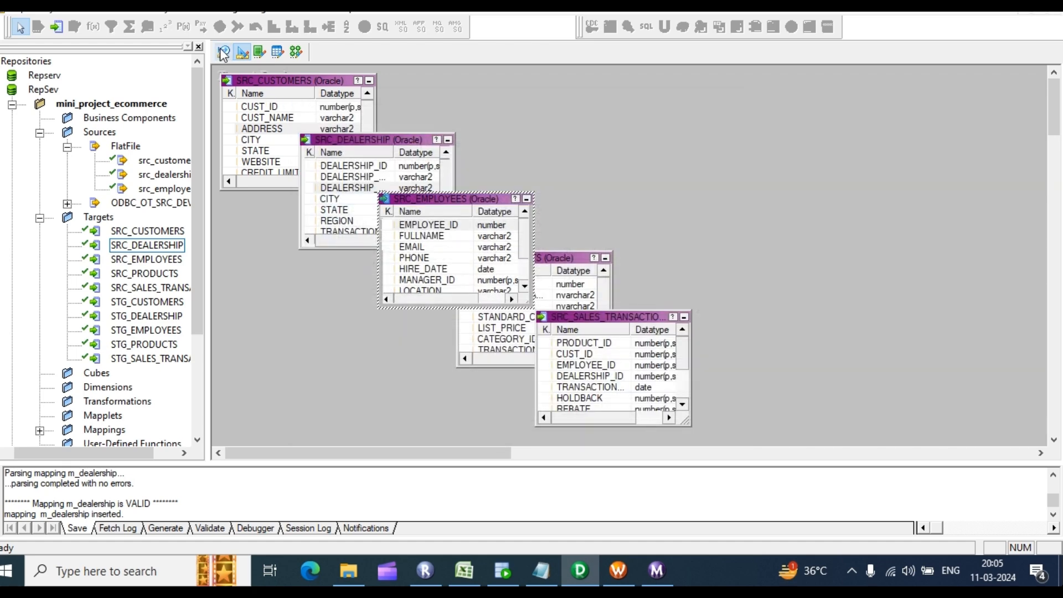
pyautogui.click(224, 52)
pyautogui.doubleClick(262, 115)
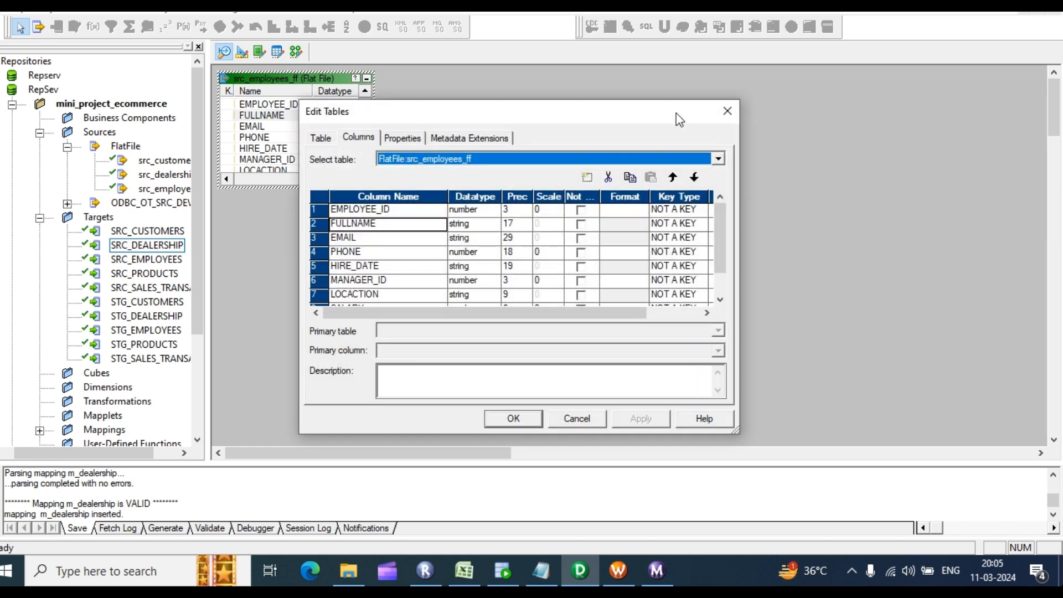
# Step: Set EMPLOYEE_ID precision to 15, widen FULLNAME, and change HIRE_DATE's datatype
pyautogui.click(508, 210)
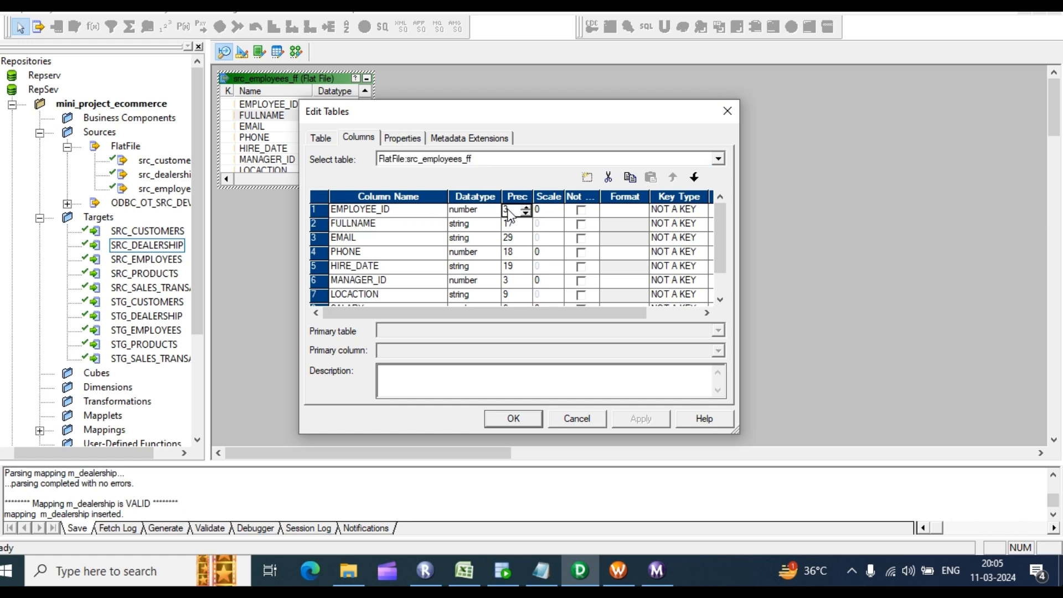
pyautogui.doubleClick(508, 211)
pyautogui.write('15')
pyautogui.click(513, 223)
pyautogui.write('5')
pyautogui.click(518, 237)
pyautogui.click(517, 253)
pyautogui.click(516, 267)
pyautogui.click(485, 268)
pyautogui.click(493, 267)
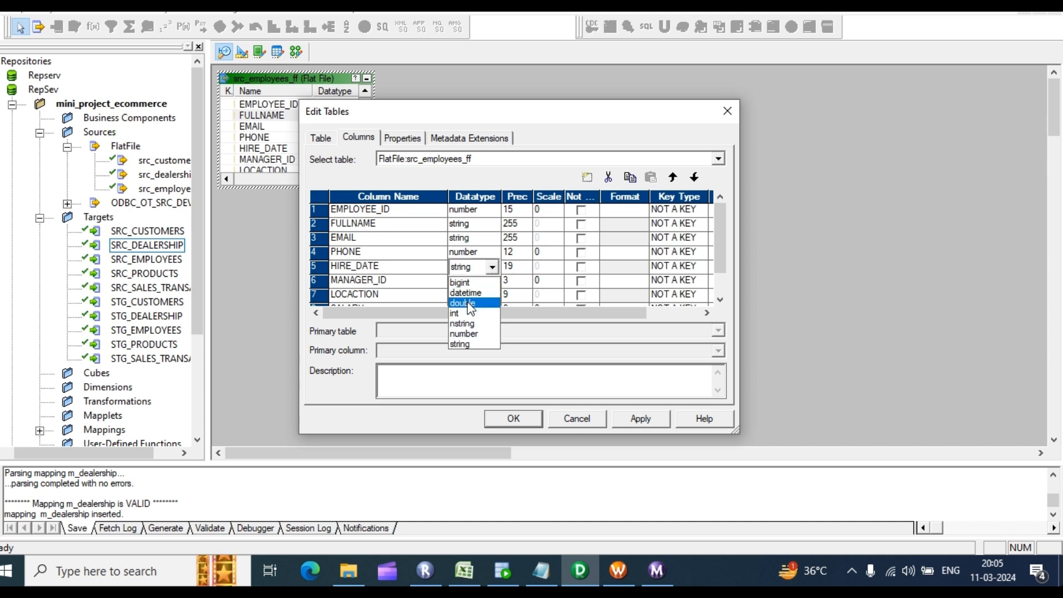
pyautogui.click(475, 292)
# Step: Set MANAGER_ID precision to 15 and LOCATION precision to 20
pyautogui.scroll(-1, 553, 266)
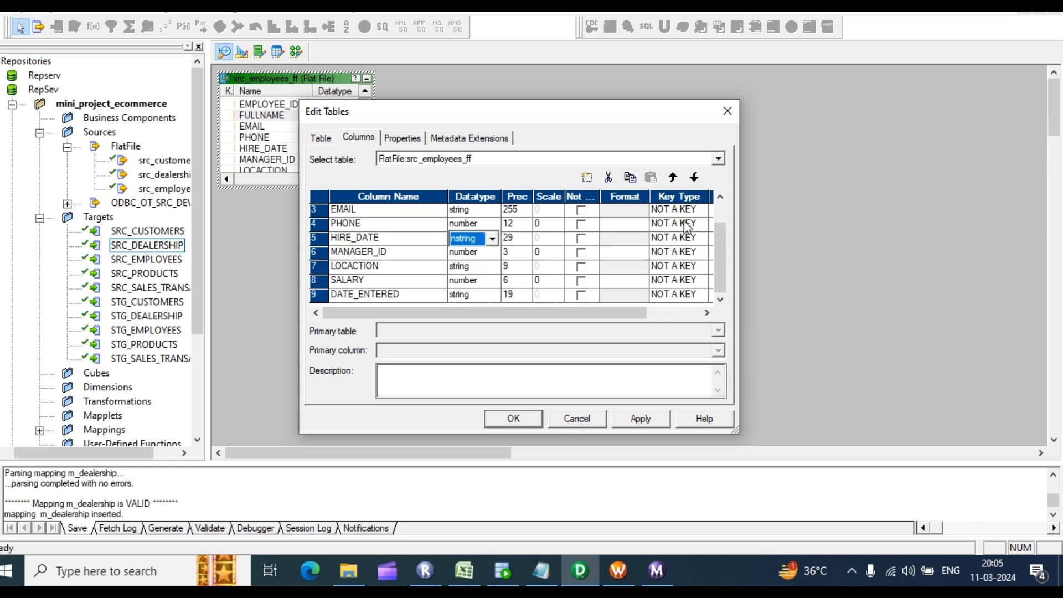
pyautogui.click(516, 254)
pyautogui.doubleClick(511, 252)
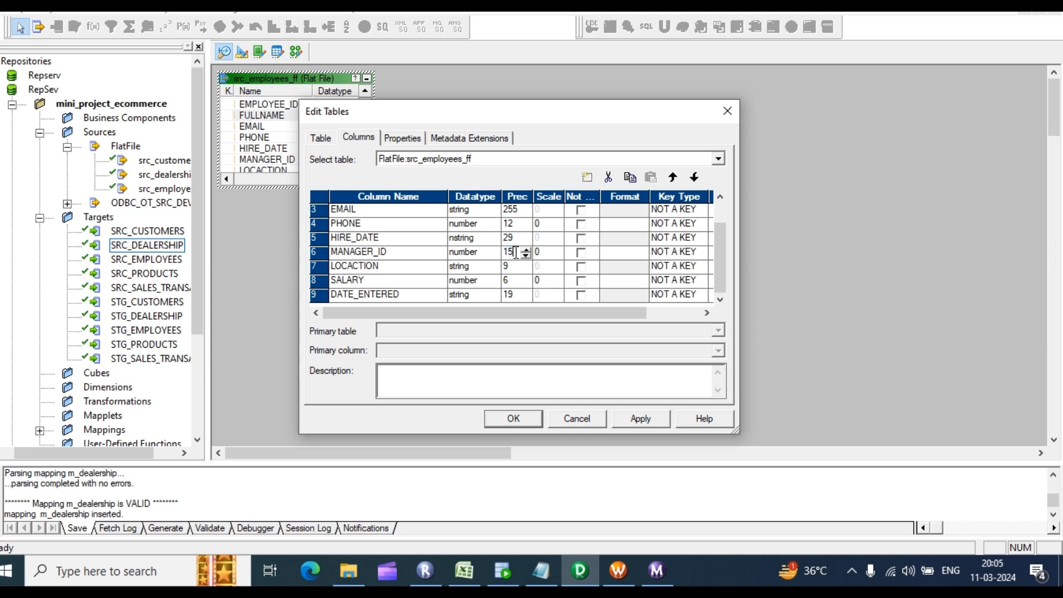
pyautogui.write('15')
pyautogui.click(520, 268)
pyautogui.click(525, 263)
pyautogui.click(526, 265)
pyautogui.write('20')
# Step: Give SALARY a scale of 2, make DATE_ENTERED datetime, and apply the column changes
pyautogui.click(520, 280)
pyautogui.click(545, 282)
pyautogui.click(517, 293)
pyautogui.click(488, 294)
pyautogui.click(492, 295)
pyautogui.click(476, 322)
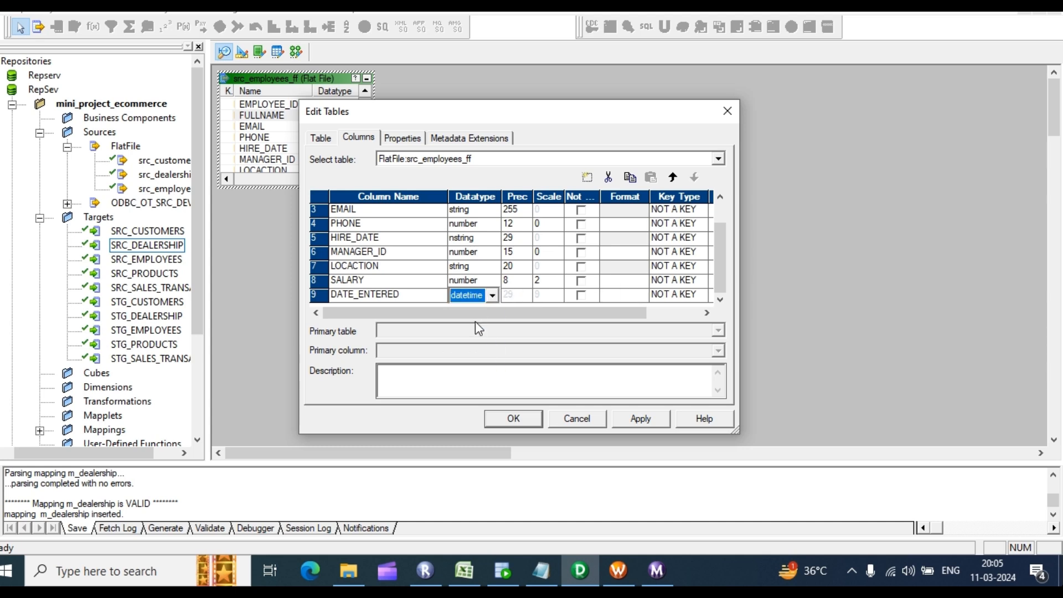
pyautogui.click(638, 418)
pyautogui.click(514, 418)
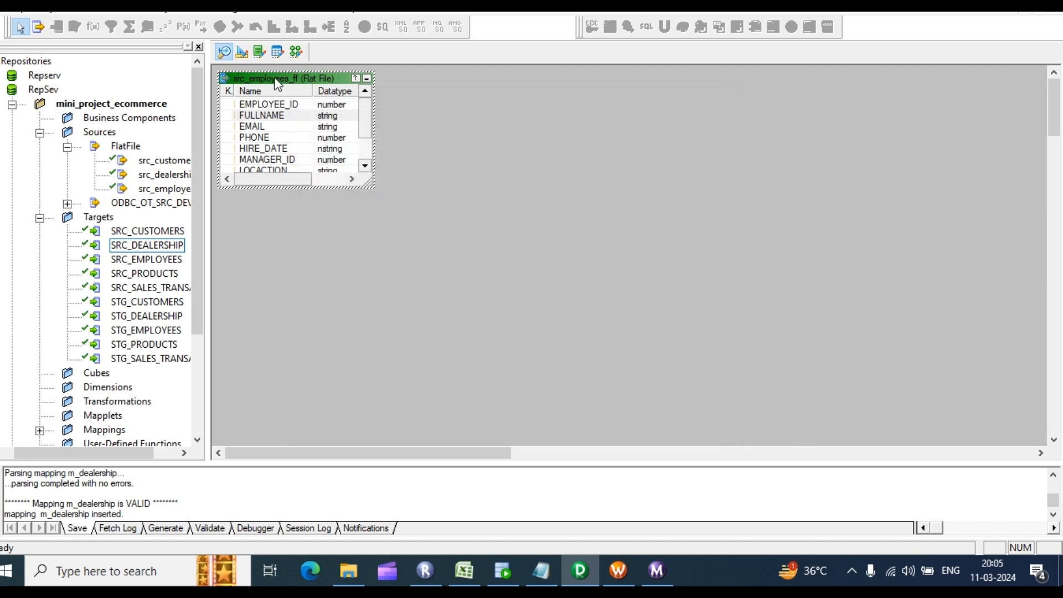
pyautogui.click(242, 52)
# Step: Review the SRC_EMPLOYEES target's column definitions and close them
pyautogui.doubleClick(470, 238)
pyautogui.scroll(-2, 481, 251)
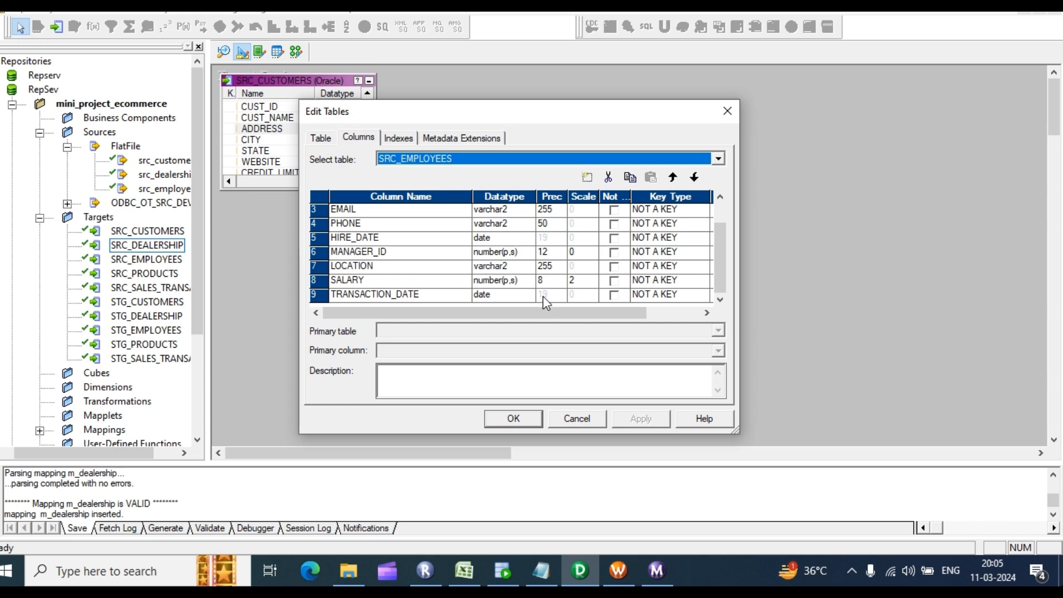
pyautogui.scroll(1, 548, 263)
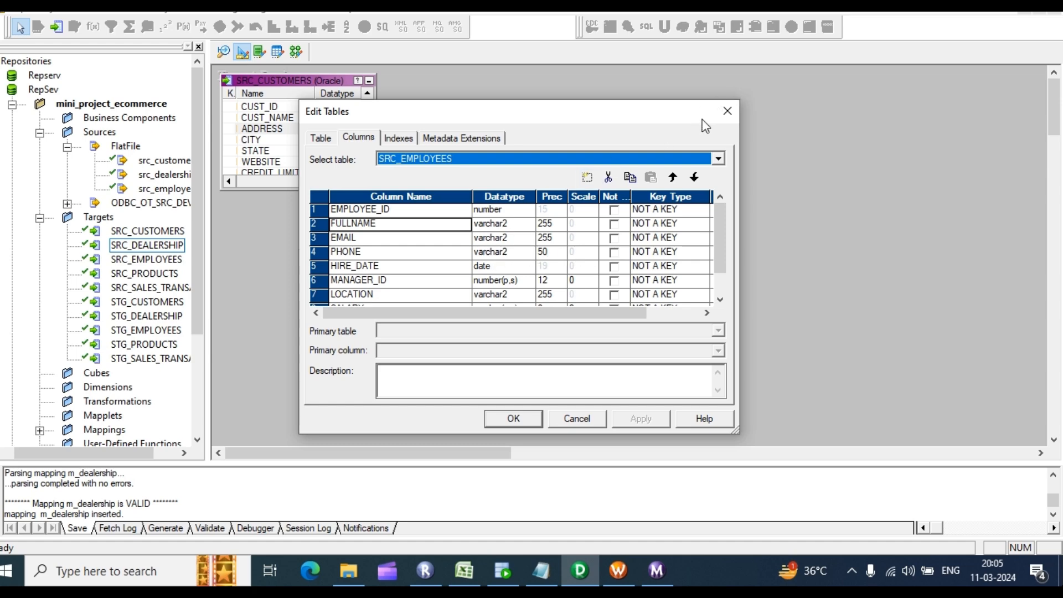
pyautogui.click(728, 113)
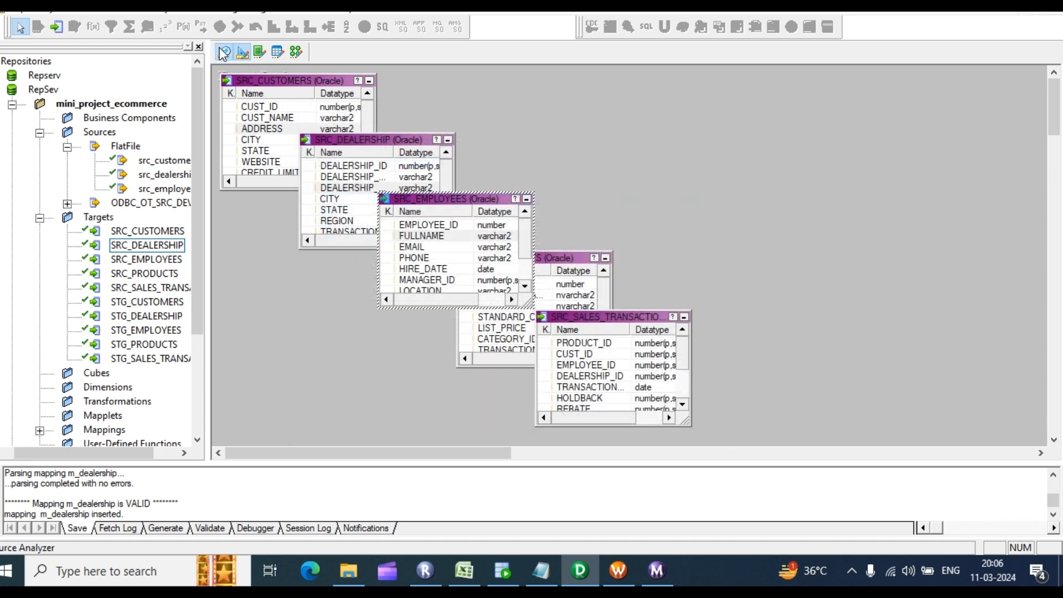
# Step: Reopen src_employees_ff's columns and make HIRE_DATE a datetime column
pyautogui.click(224, 51)
pyautogui.click(287, 116)
pyautogui.doubleClick(287, 116)
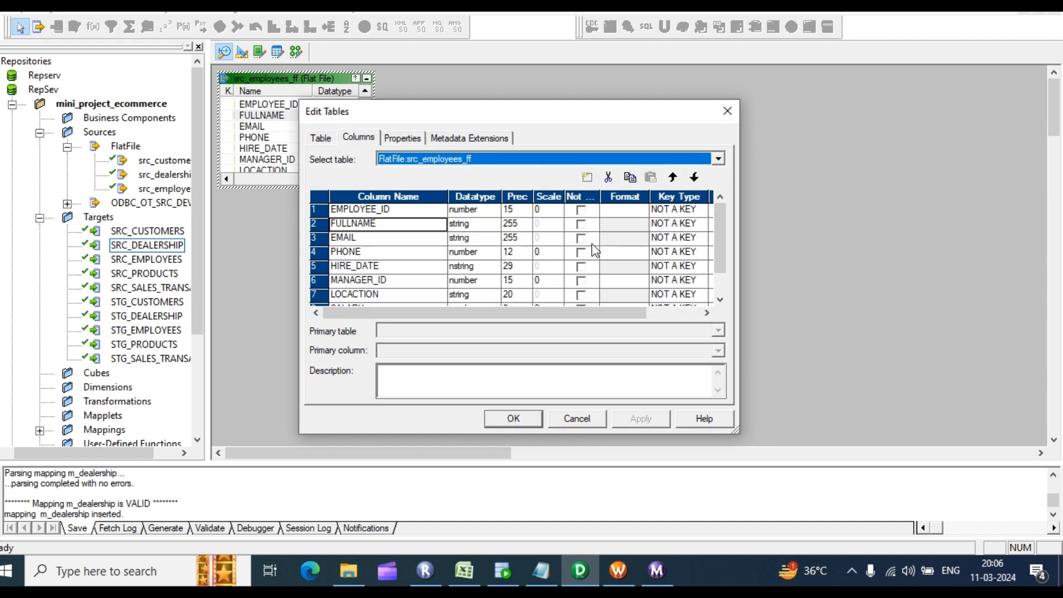
pyautogui.scroll(-1, 593, 249)
pyautogui.scroll(1, 576, 275)
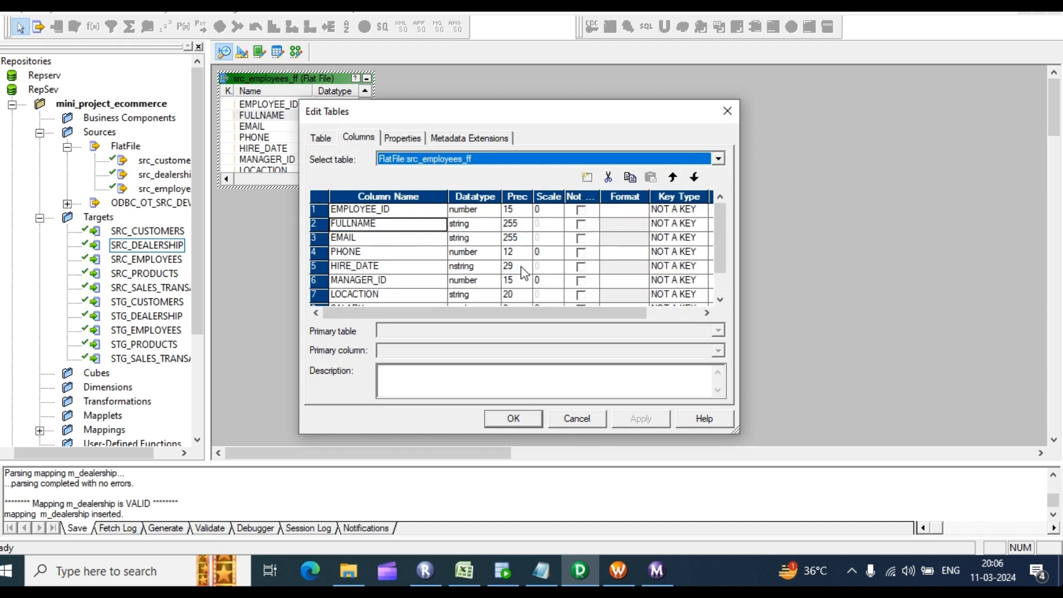
pyautogui.click(471, 266)
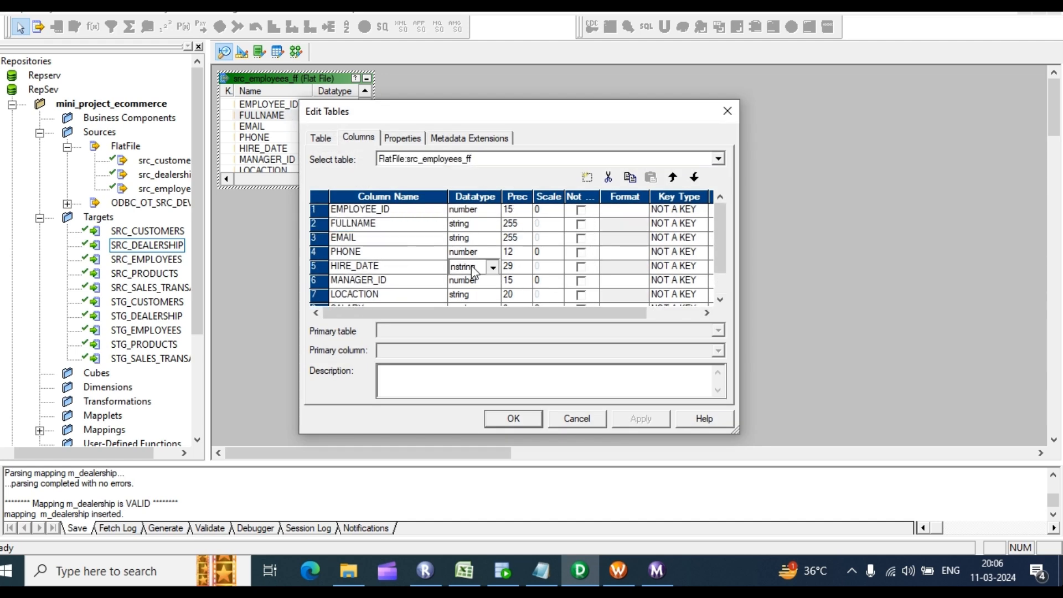
pyautogui.click(471, 266)
pyautogui.click(477, 289)
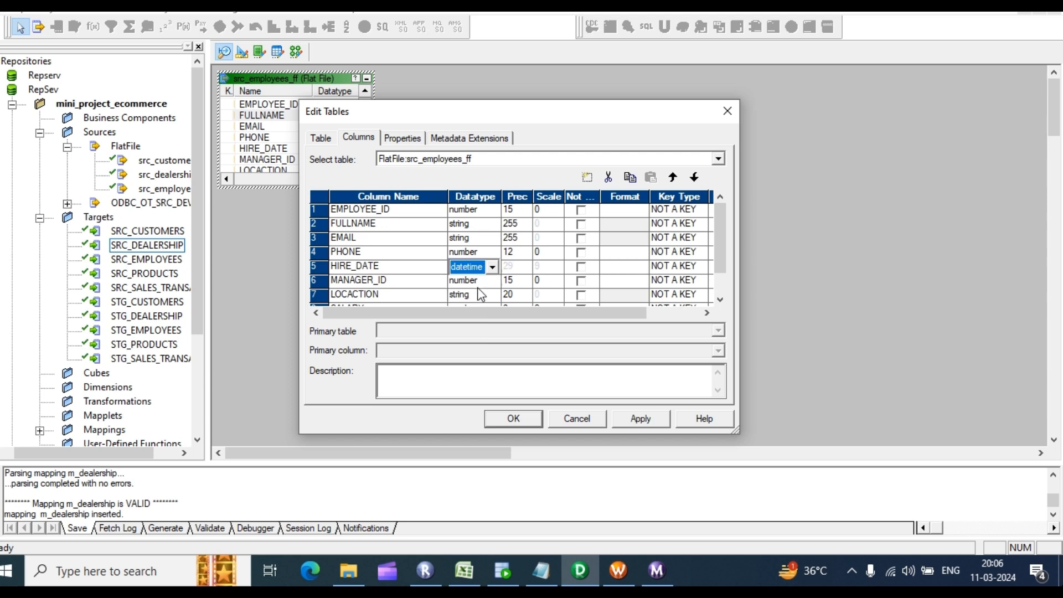
# Step: Set PHONE's precision to 50 and apply the column changes
pyautogui.click(514, 252)
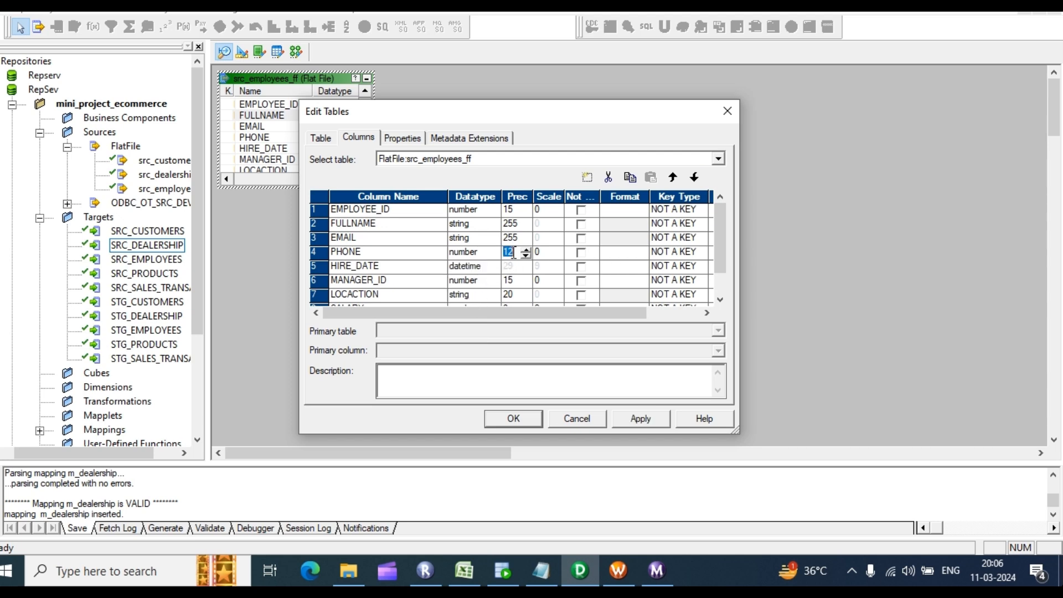
pyautogui.write('50')
pyautogui.click(605, 268)
pyautogui.scroll(-1, 569, 250)
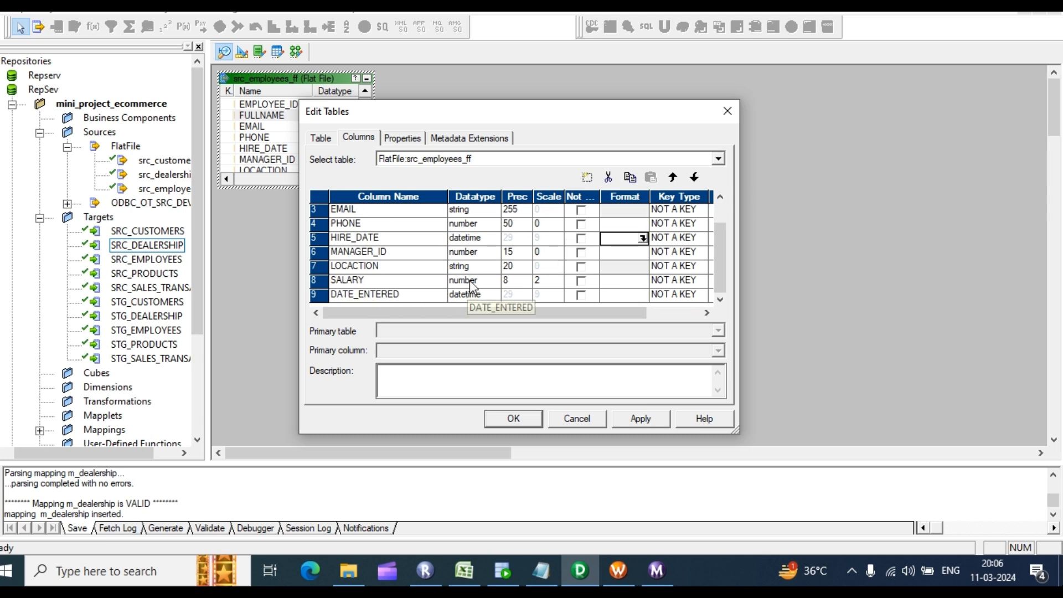
pyautogui.click(638, 422)
pyautogui.click(514, 419)
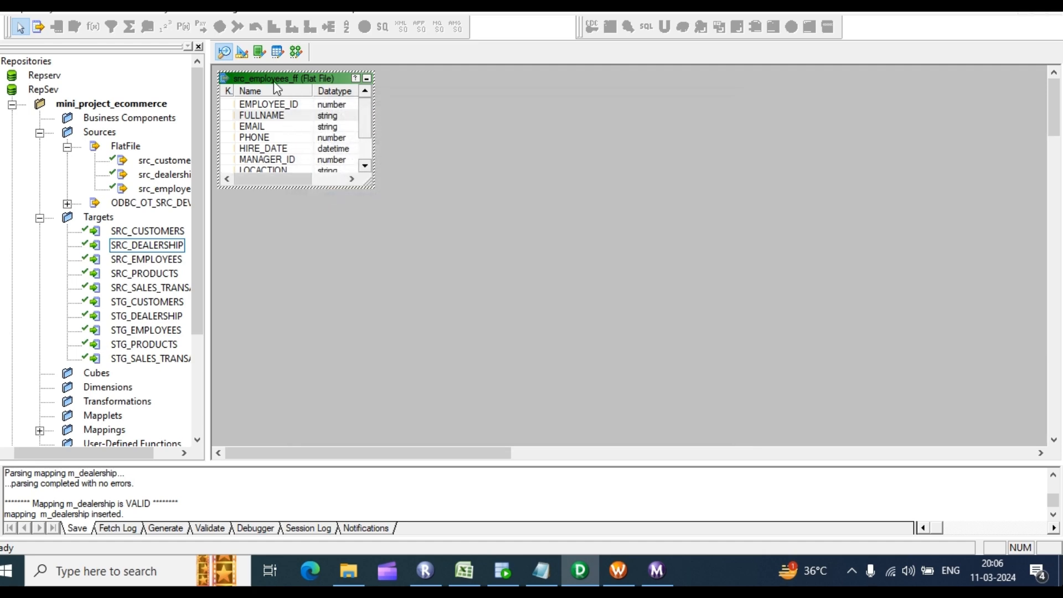
# Step: Recheck the SRC_EMPLOYEES target columns, closing them unchanged
pyautogui.click(242, 51)
pyautogui.doubleClick(453, 235)
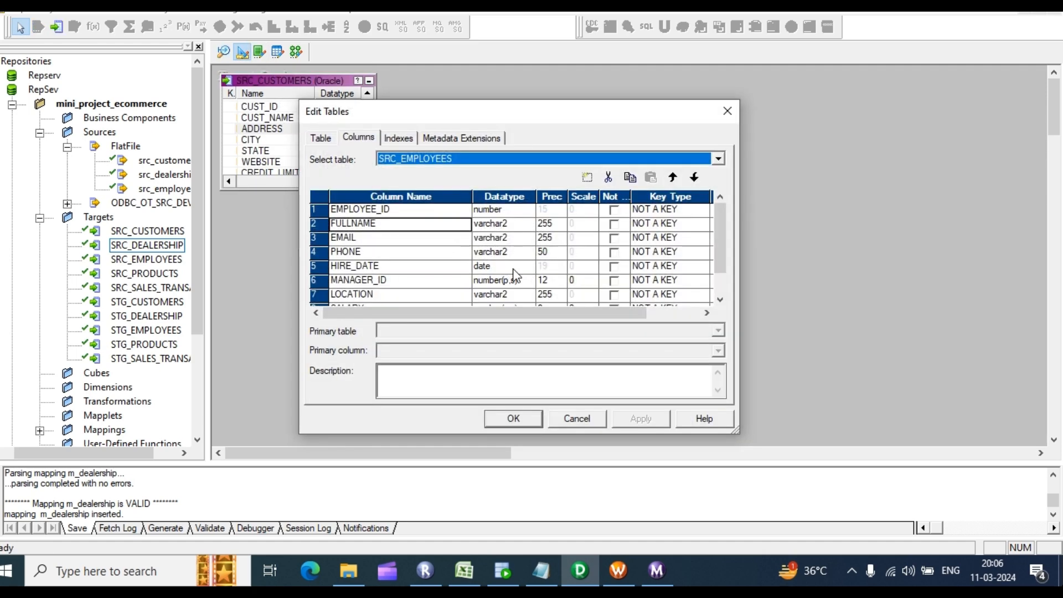
pyautogui.scroll(-1, 606, 294)
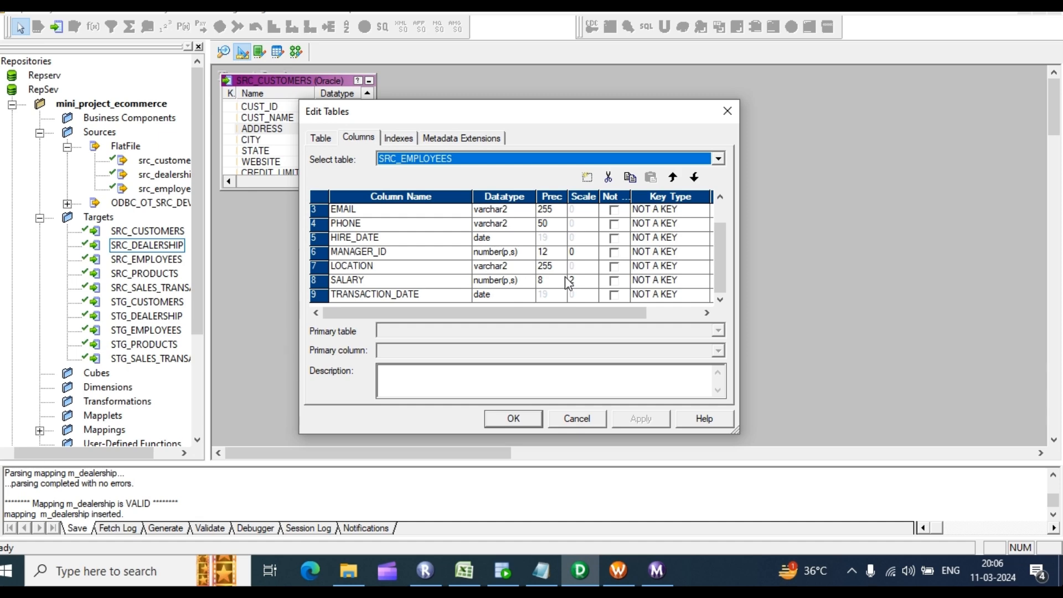
pyautogui.click(726, 111)
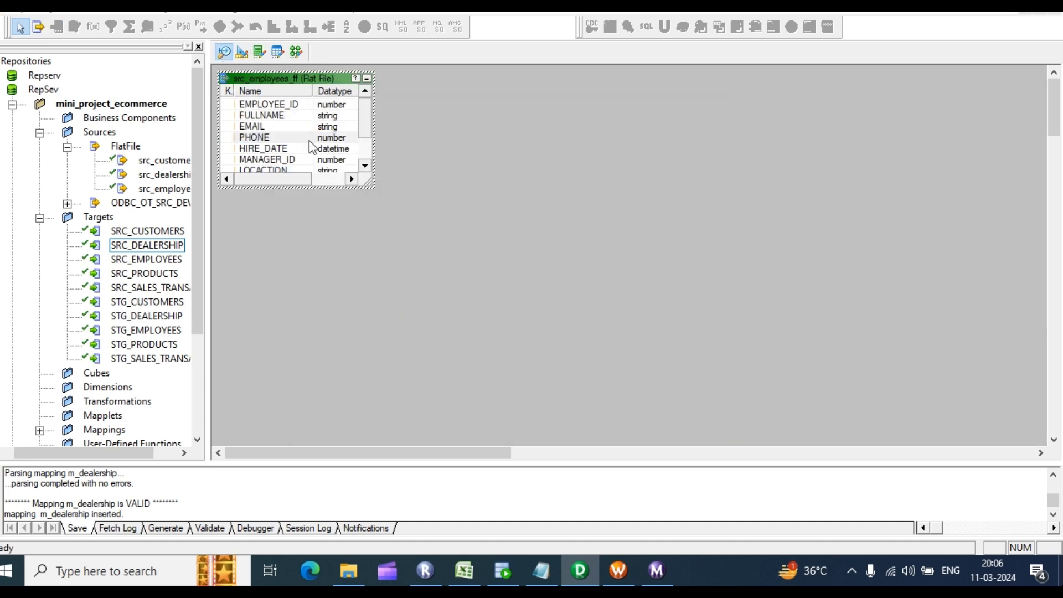
# Step: Set src_employees_ff's MANAGER_ID precision to 12, then apply and confirm
pyautogui.doubleClick(309, 140)
pyautogui.scroll(-1, 511, 252)
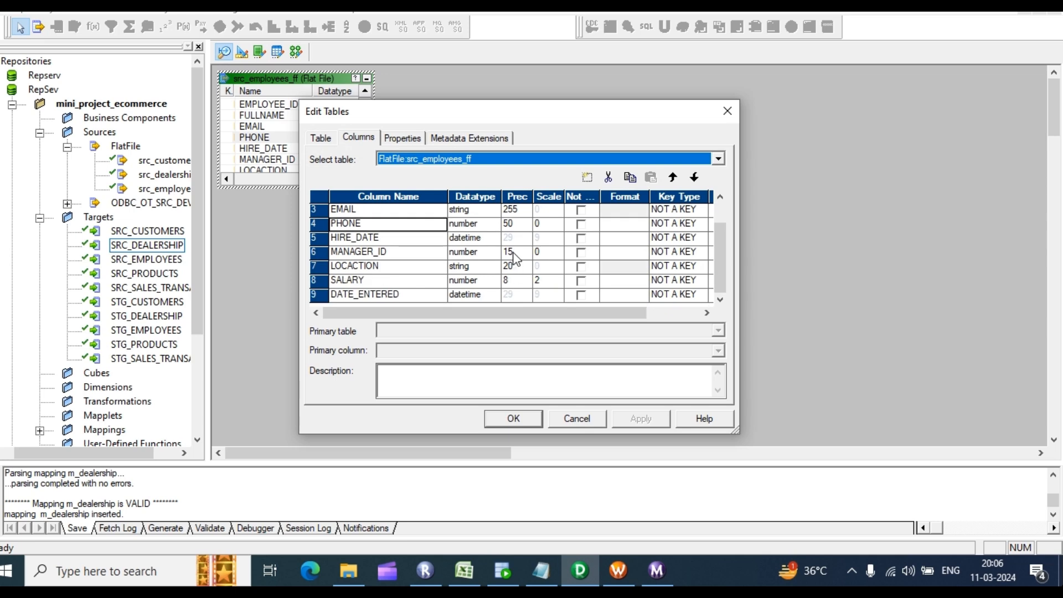
pyautogui.click(515, 253)
pyautogui.write('1')
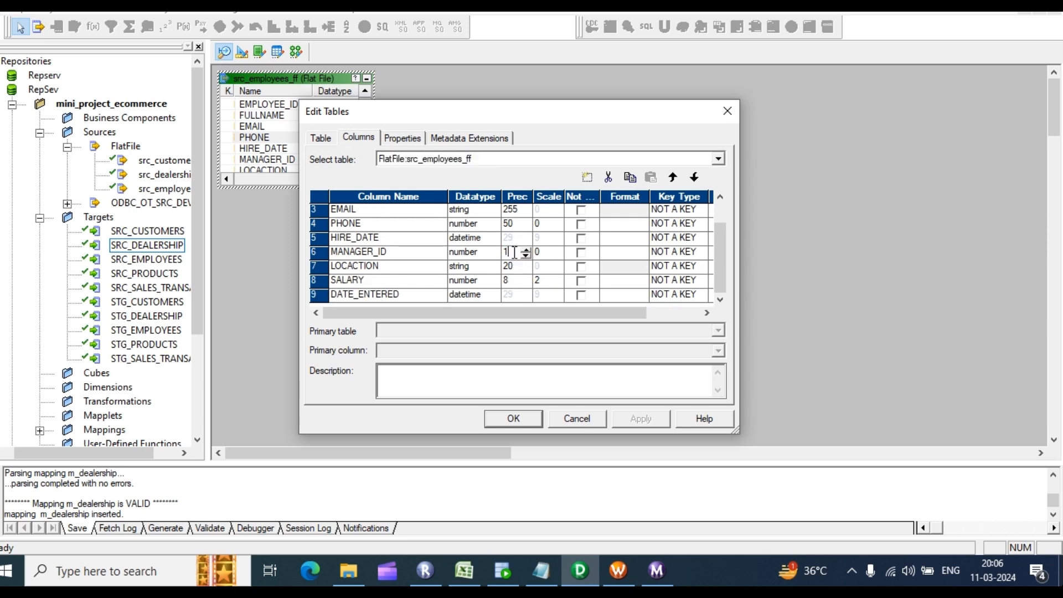
pyautogui.write('2')
pyautogui.click(514, 267)
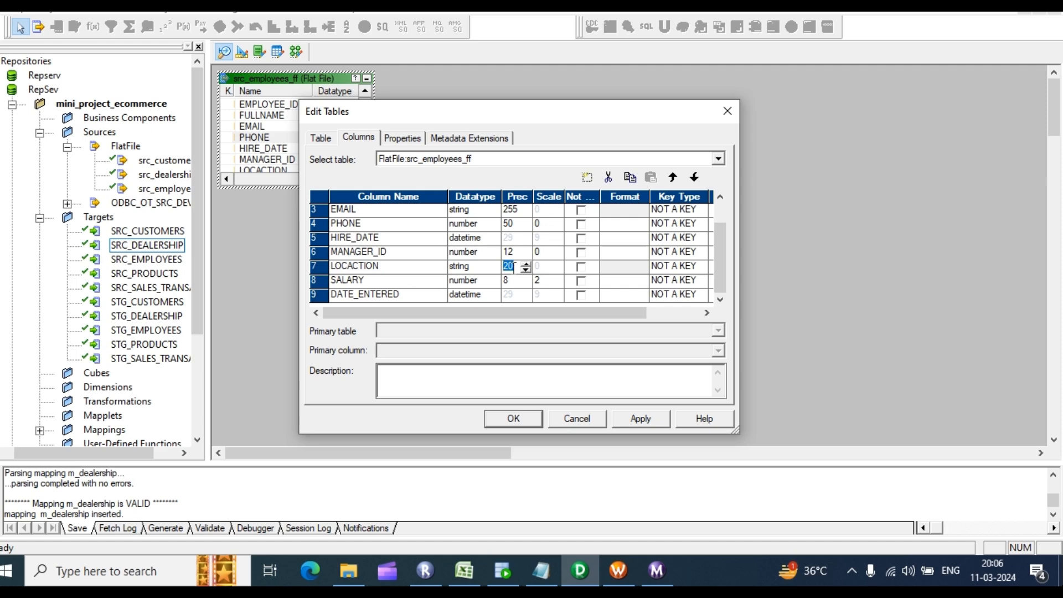
pyautogui.click(639, 419)
pyautogui.click(515, 419)
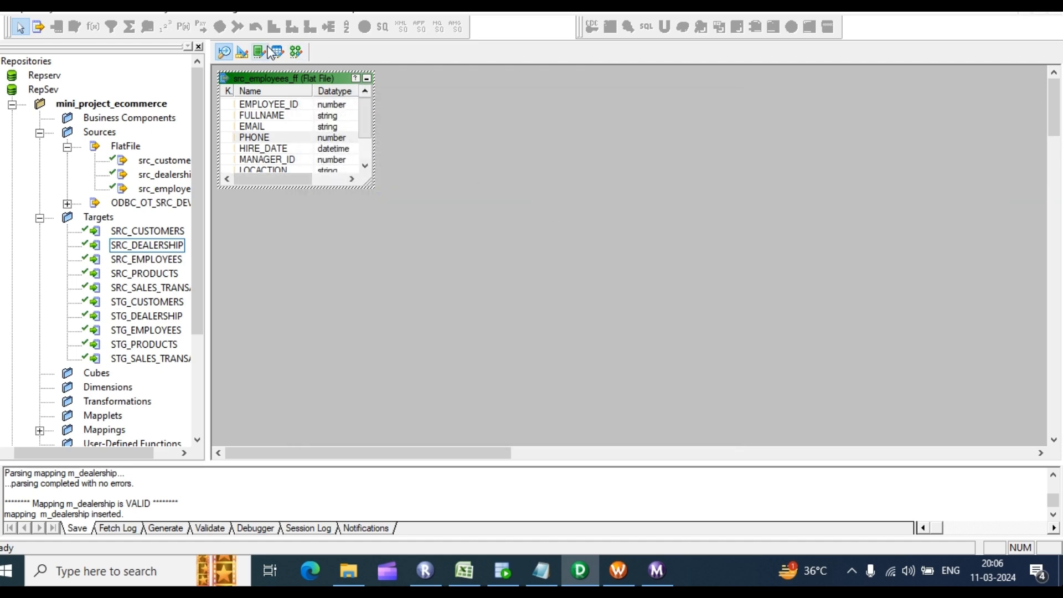
# Step: In the Mapping Designer, use Mappings > Create to add a mapping named m_employees
pyautogui.click(297, 52)
pyautogui.click(332, 7)
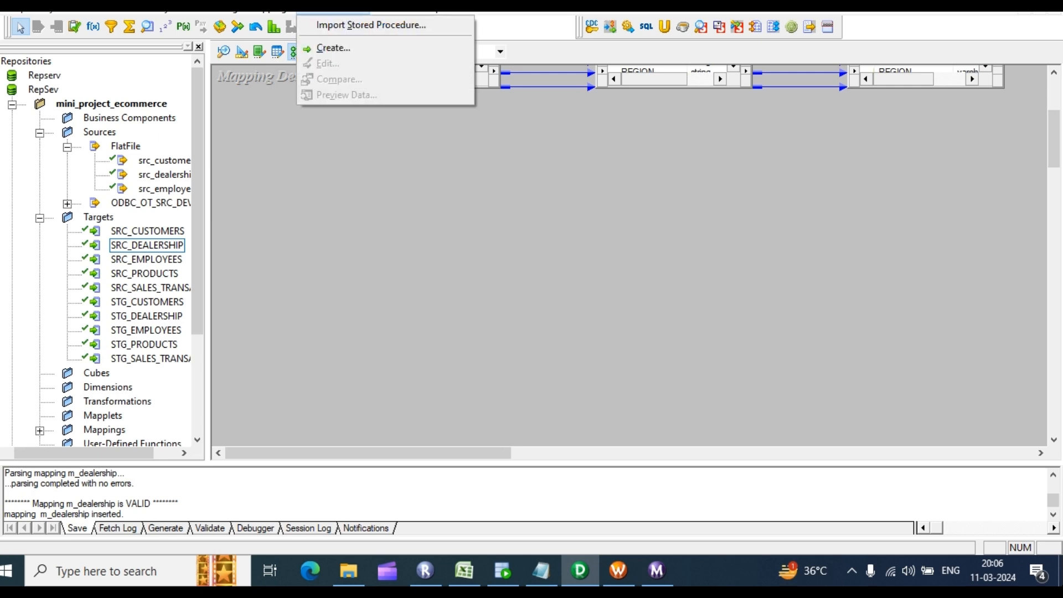
pyautogui.click(277, 20)
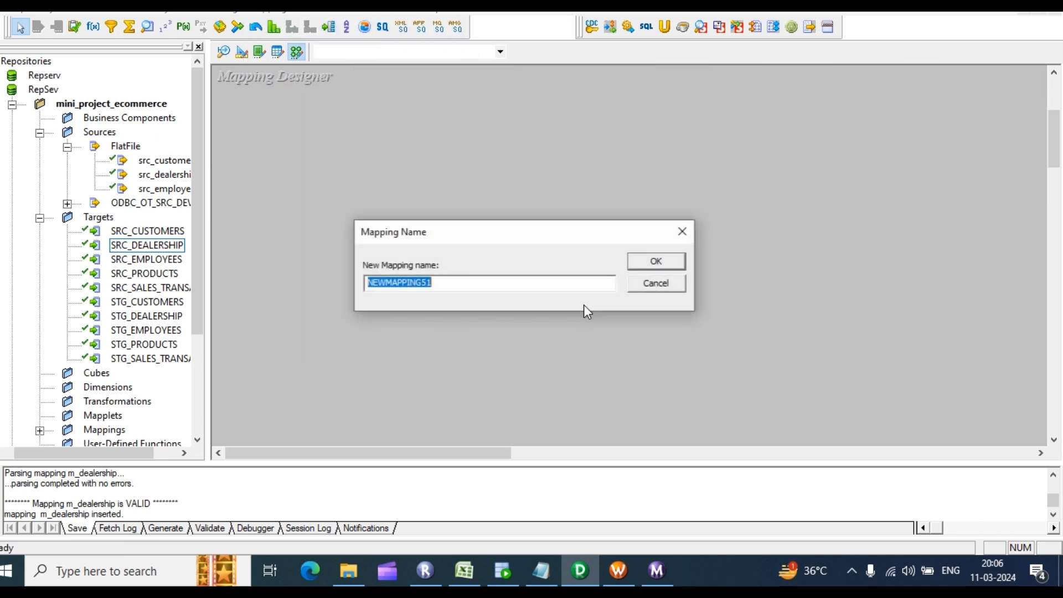
pyautogui.write('m')
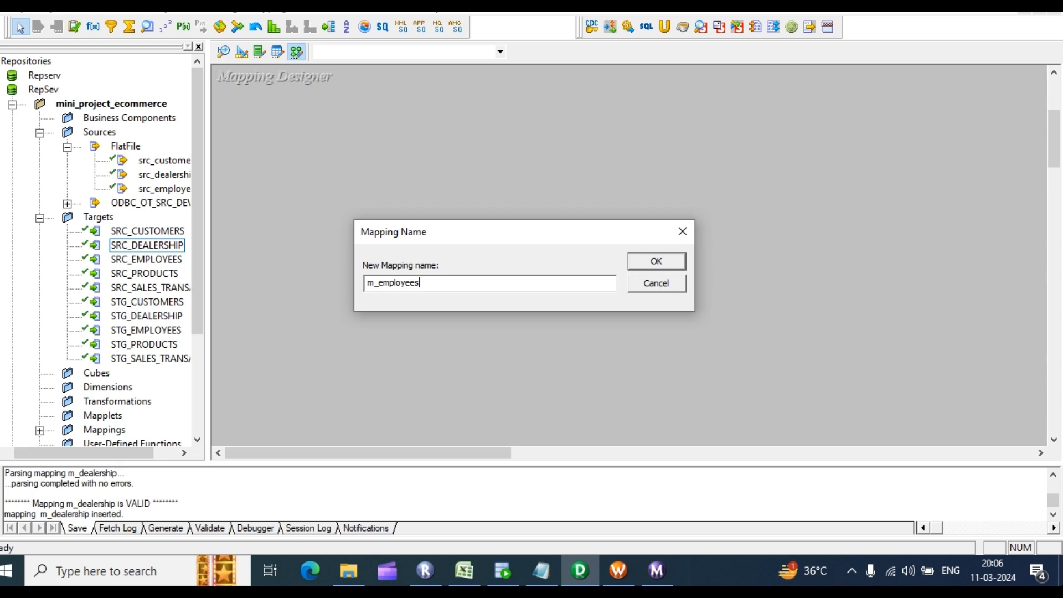
pyautogui.write('_employees')
pyautogui.press('Return')
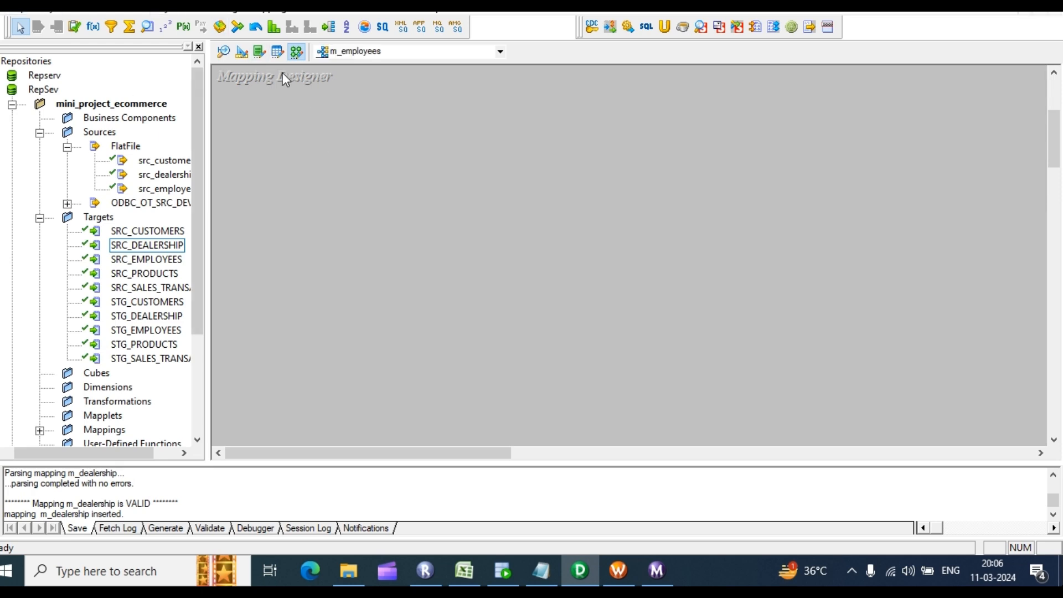
# Step: Place src_employees_ff and SRC_EMPLOYEES on the canvas with the source qualifier between them
pyautogui.click(138, 188)
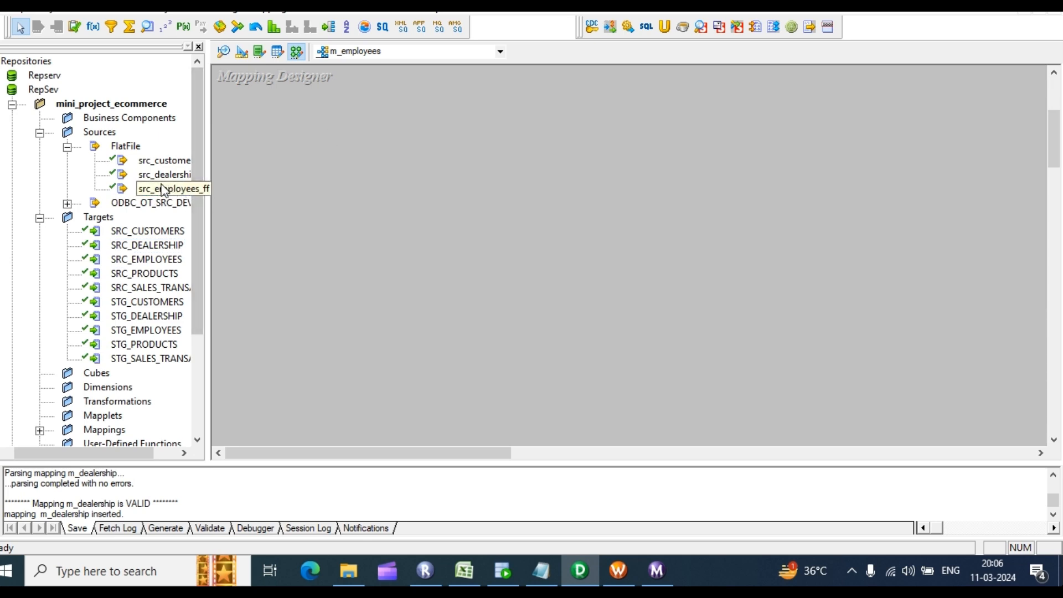
pyautogui.moveTo(150, 188); pyautogui.dragTo(271, 158)
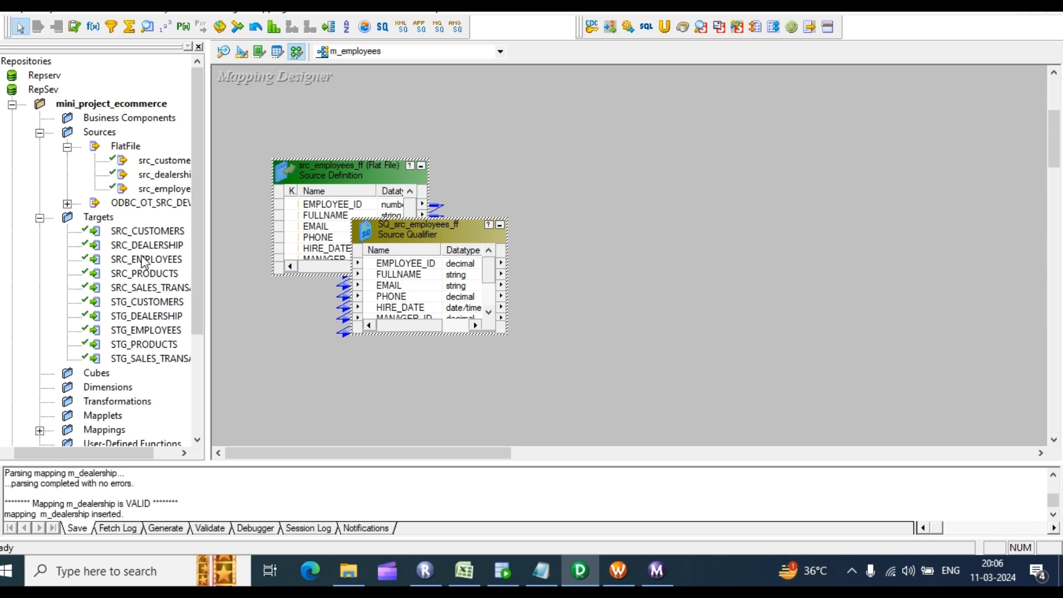
pyautogui.moveTo(131, 262); pyautogui.dragTo(779, 165)
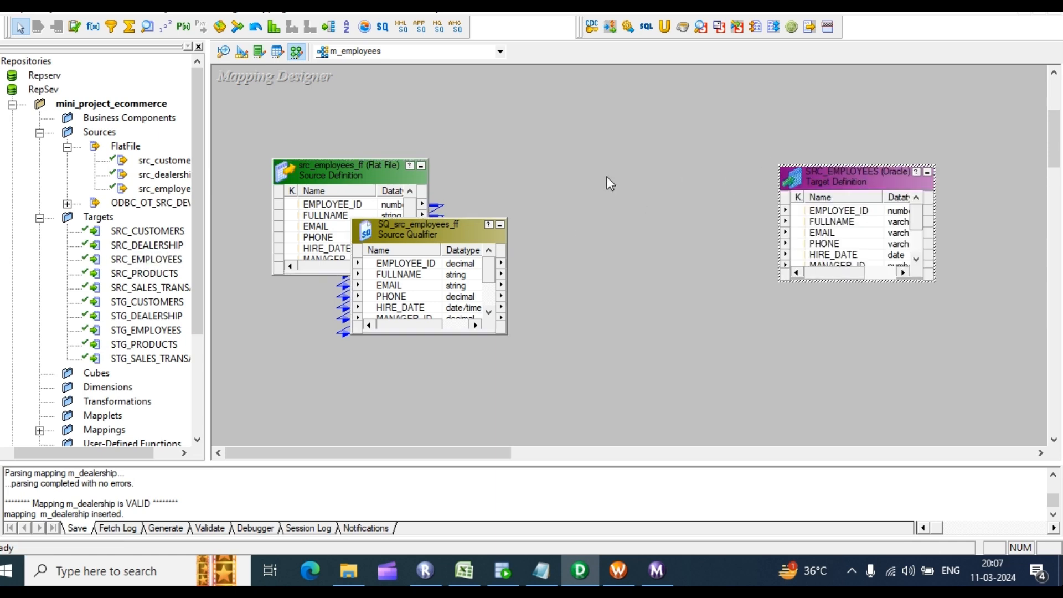
pyautogui.moveTo(444, 235); pyautogui.dragTo(605, 186)
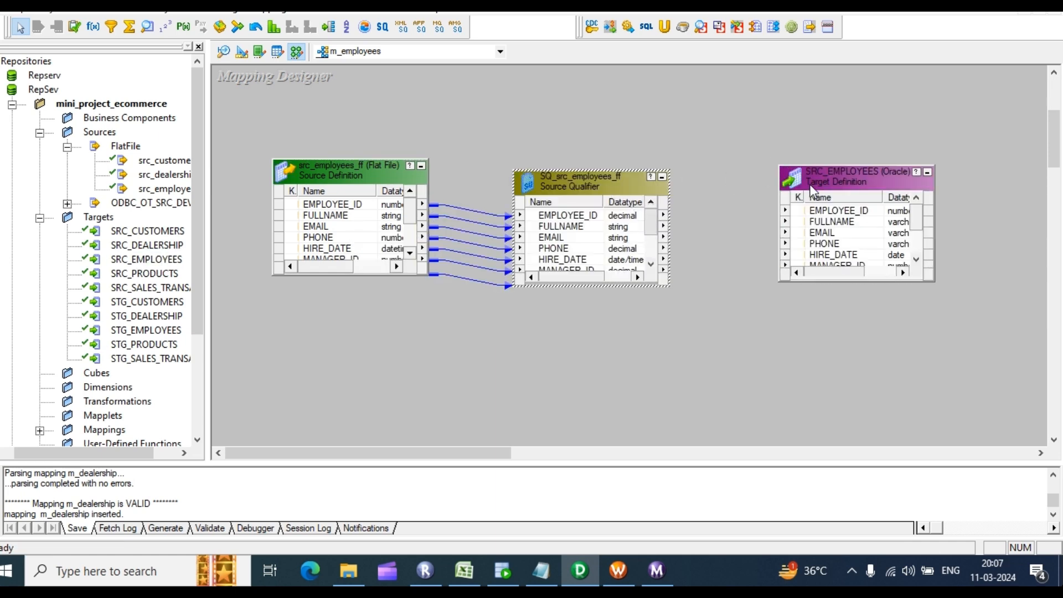
# Step: Autolink SQ_src_employees_ff to SRC_EMPLOYEES by position and enlarge both to show all ports
pyautogui.rightClick(729, 144)
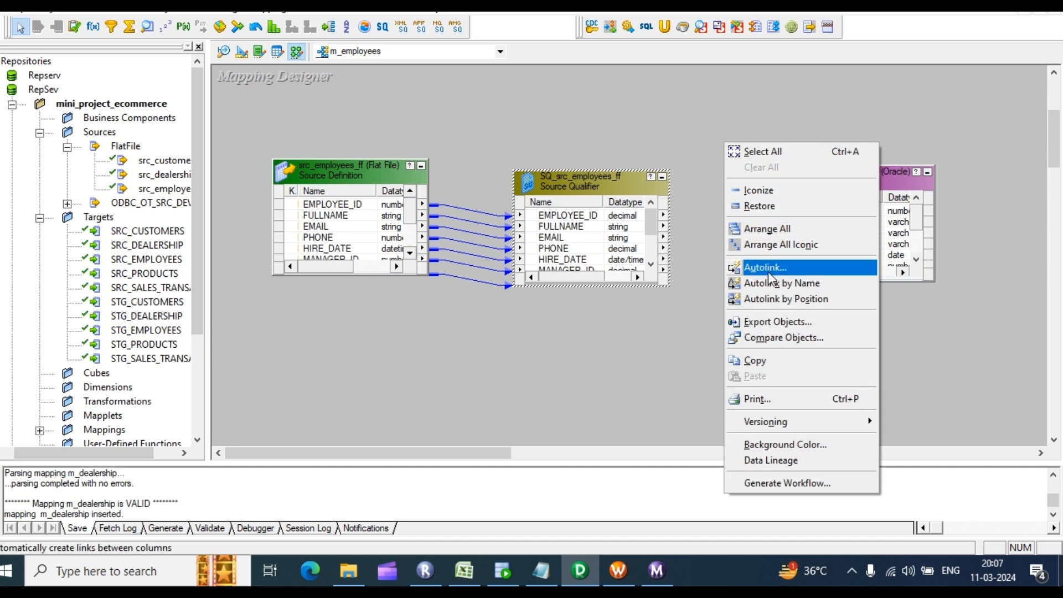
pyautogui.click(791, 298)
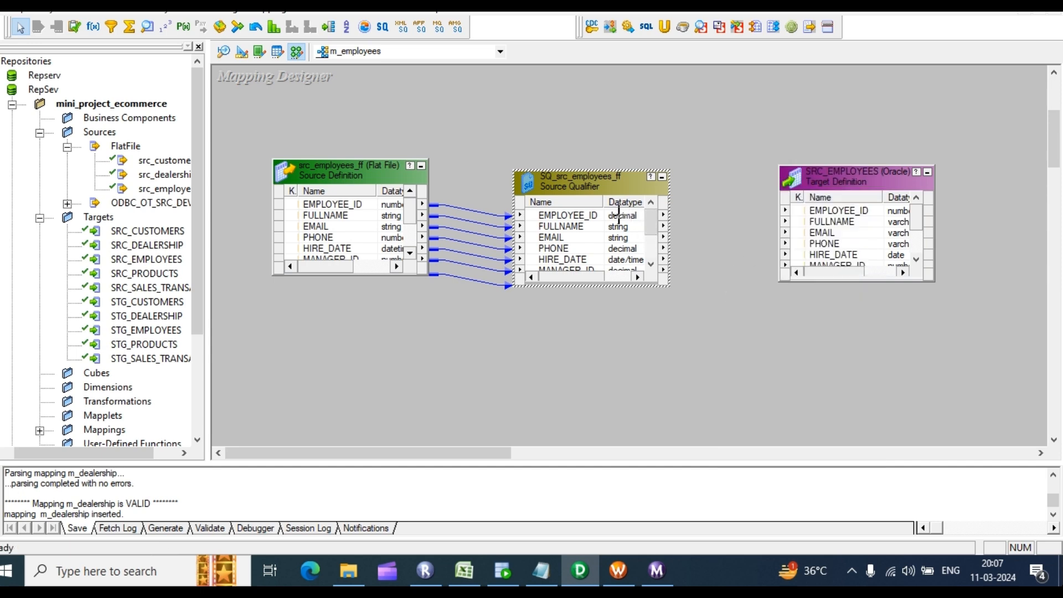
pyautogui.moveTo(576, 215); pyautogui.dragTo(833, 214)
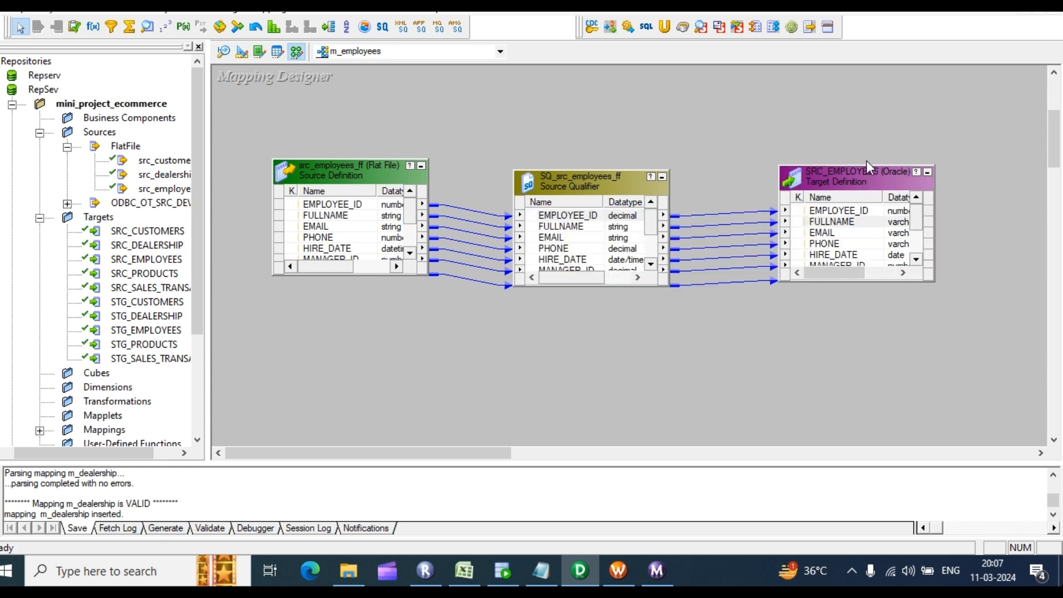
pyautogui.moveTo(868, 166); pyautogui.dragTo(856, 93)
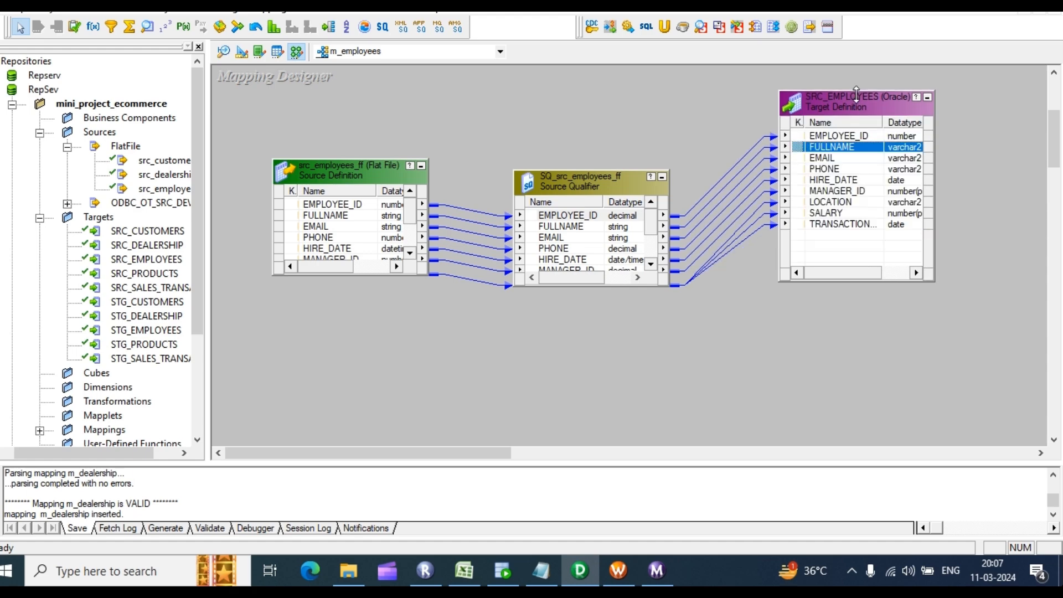
pyautogui.moveTo(583, 172); pyautogui.dragTo(584, 105)
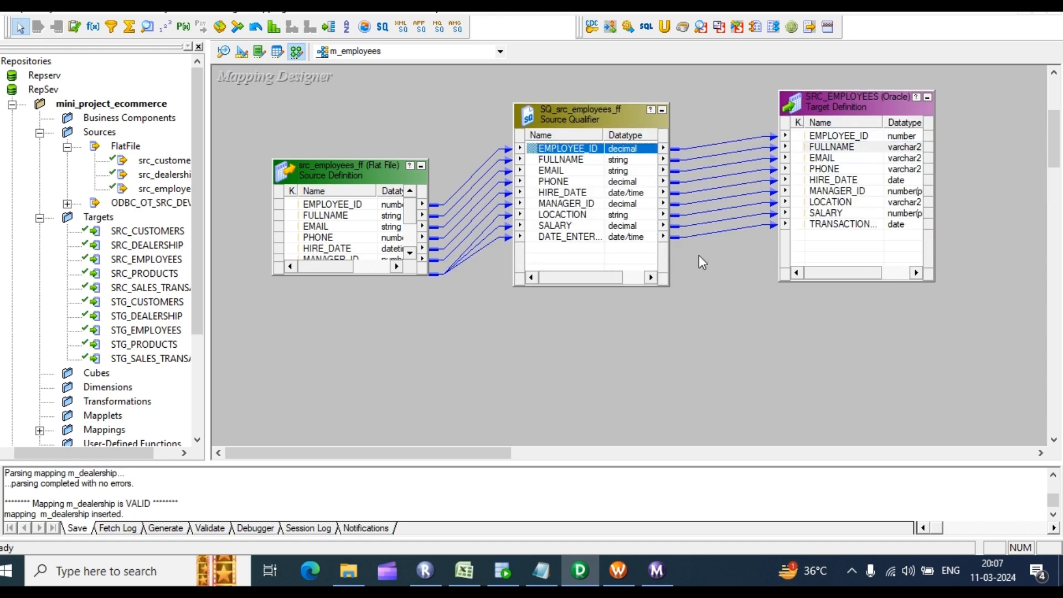
# Step: Arrange all objects and save the m_employees mapping with Ctrl+S
pyautogui.rightClick(726, 277)
pyautogui.click(790, 297)
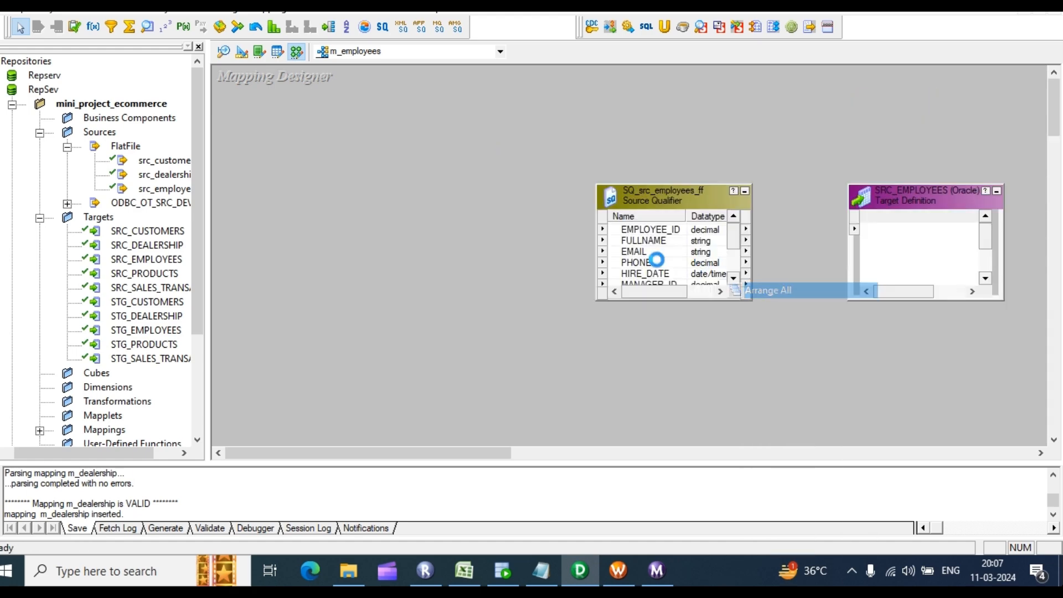
pyautogui.rightClick(536, 131)
pyautogui.click(514, 123)
pyautogui.hotkey('ctrl', 's')
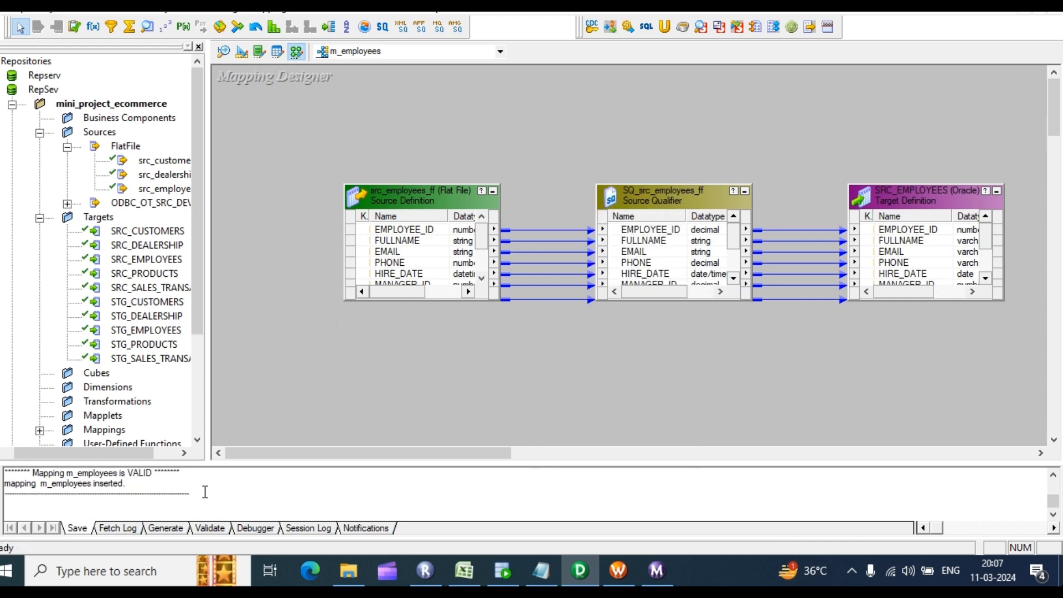
pyautogui.moveTo(231, 464); pyautogui.dragTo(222, 372)
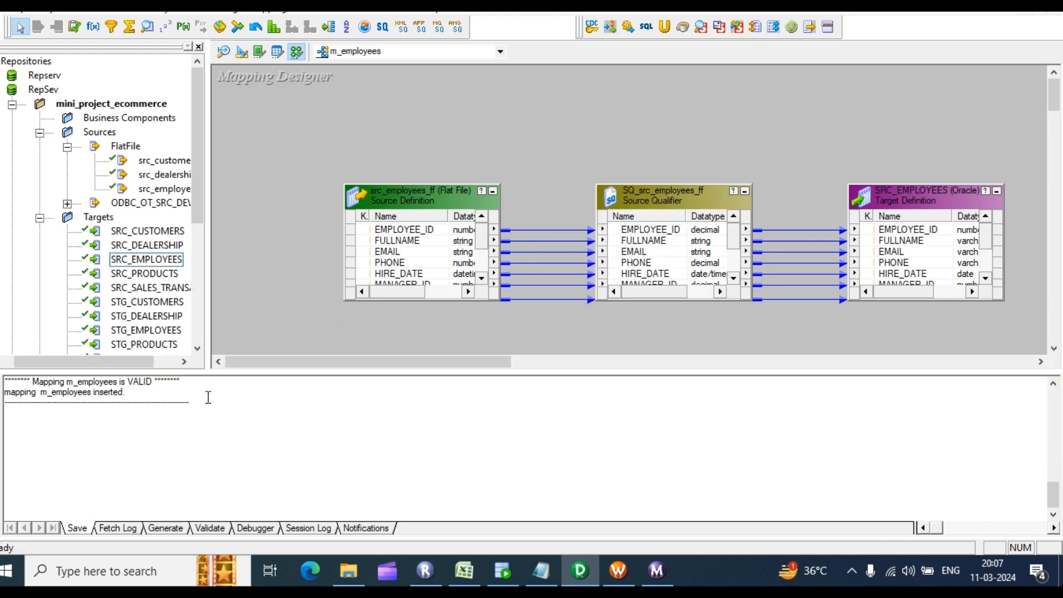
pyautogui.scroll(2, 149, 456)
pyautogui.scroll(-1, 149, 455)
pyautogui.moveTo(148, 484); pyautogui.dragTo(40, 441)
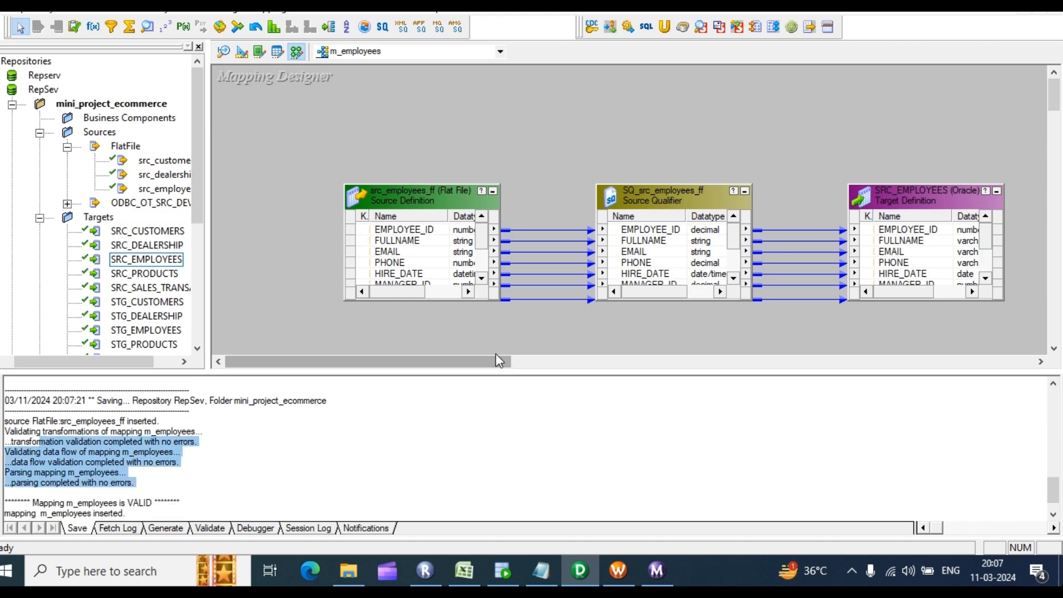
# Step: Start generating a workflow from m_employees with a reusable session and check the target connection
pyautogui.rightClick(573, 103)
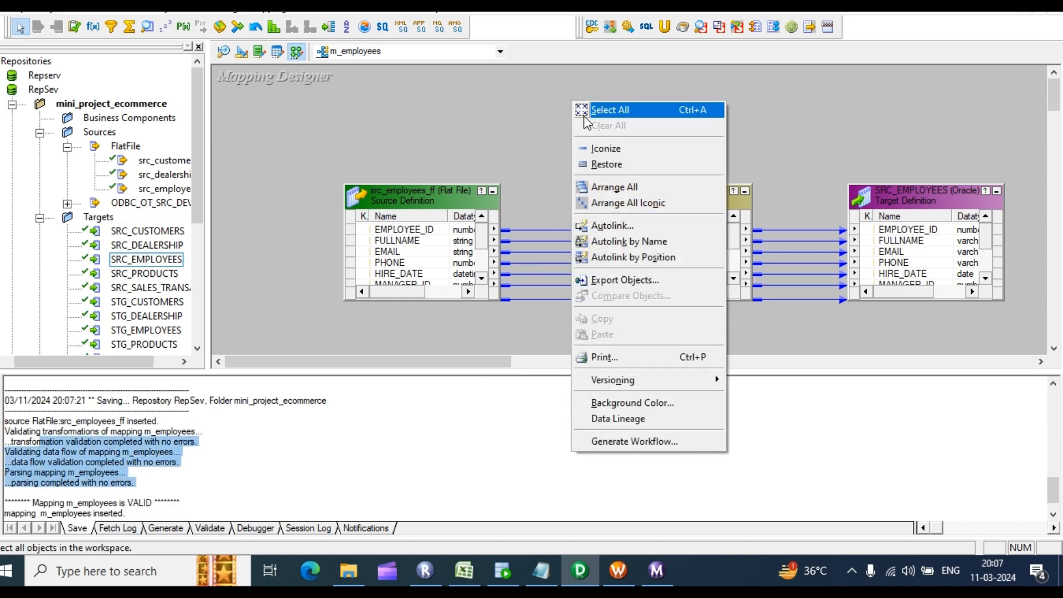
pyautogui.click(628, 437)
pyautogui.click(432, 210)
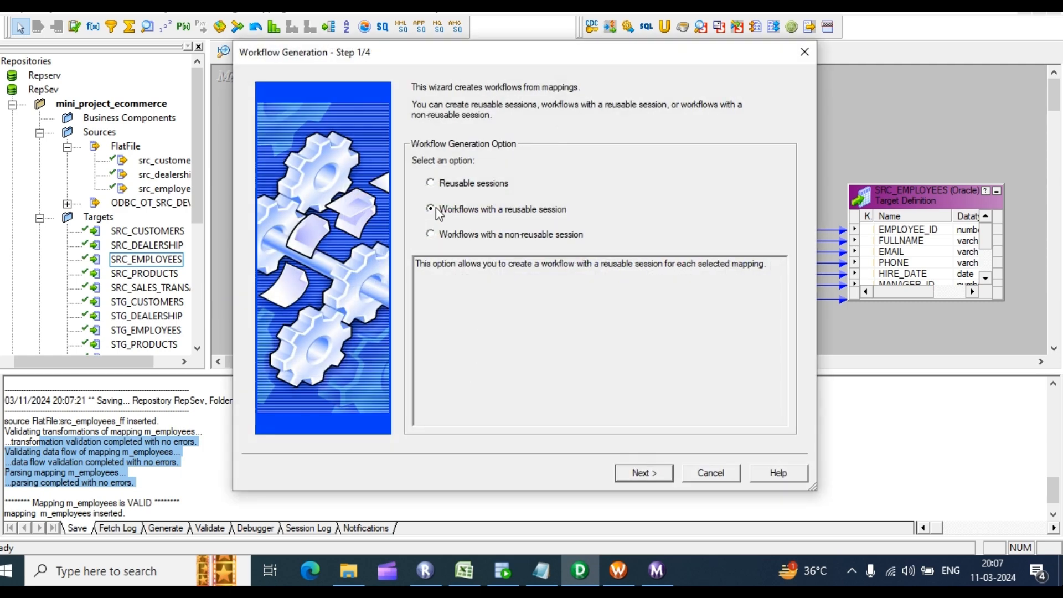
pyautogui.click(652, 474)
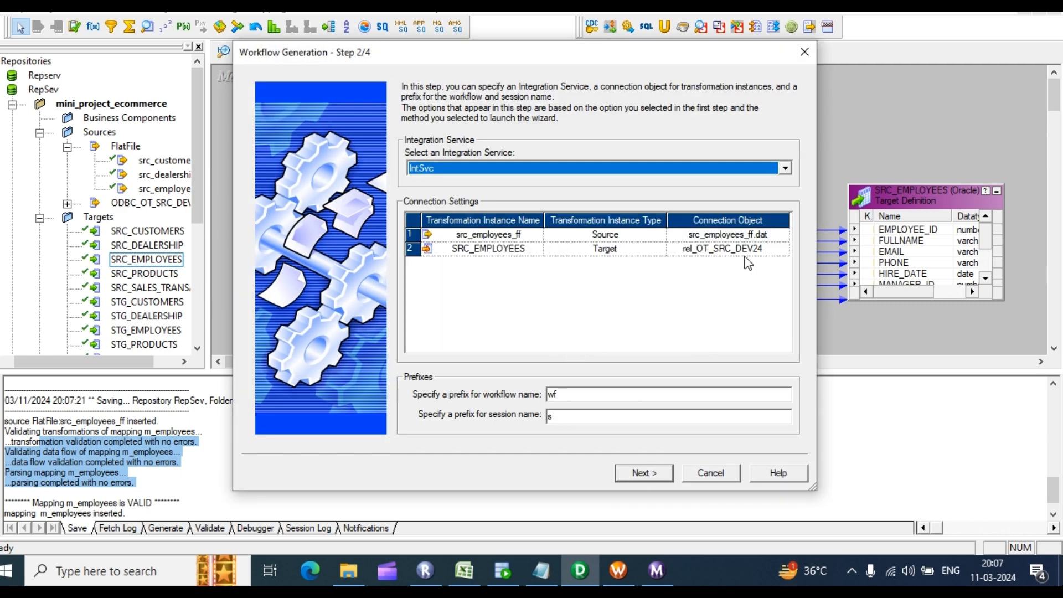
pyautogui.click(727, 250)
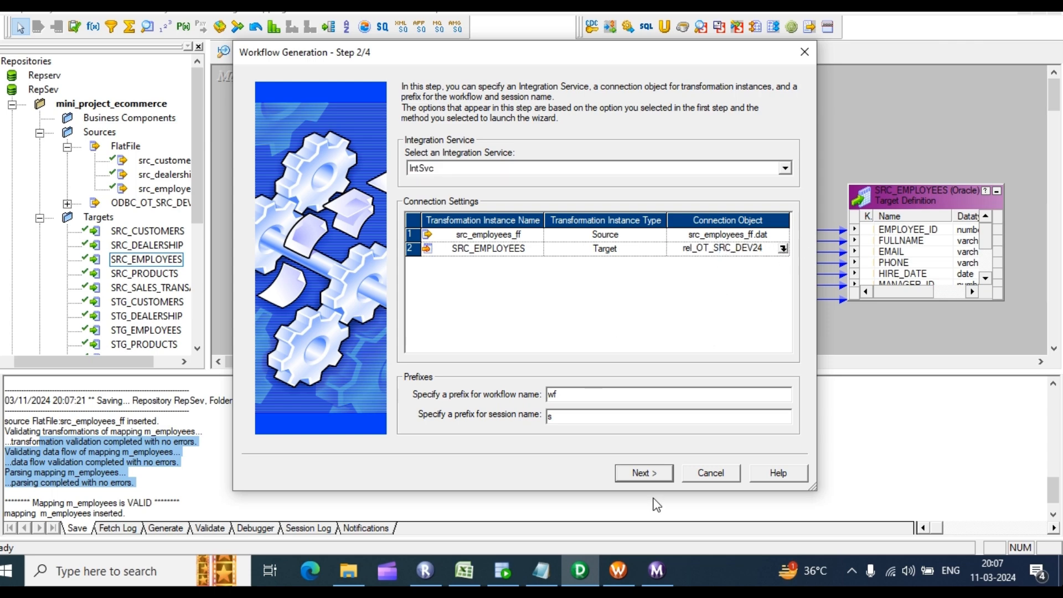
pyautogui.click(652, 475)
# Step: Set the target load type to Normal and finish generating wf_m_employees
pyautogui.click(752, 175)
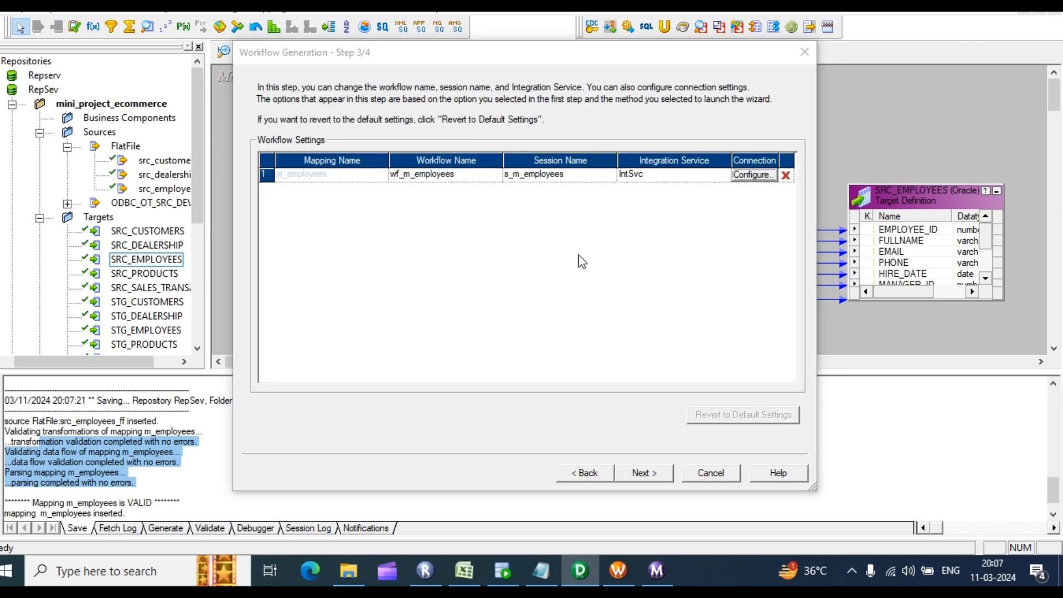
pyautogui.click(413, 427)
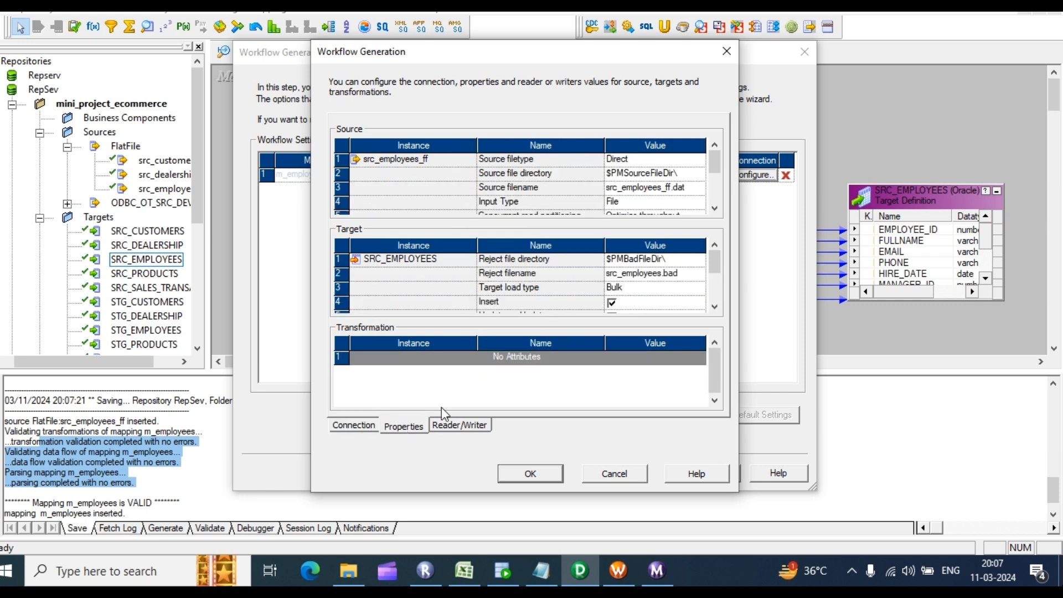
pyautogui.click(697, 288)
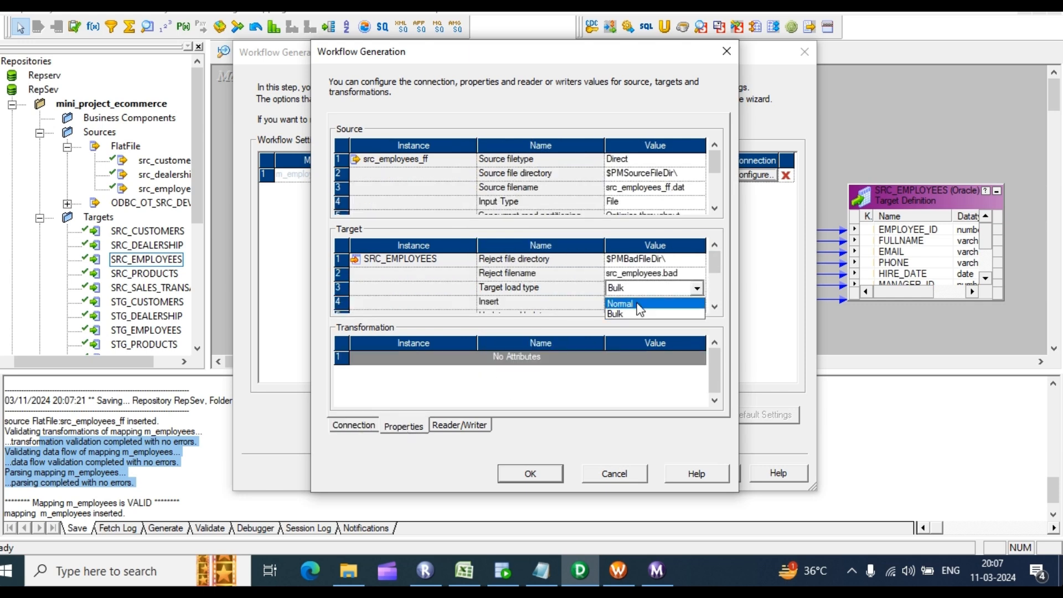
pyautogui.click(643, 302)
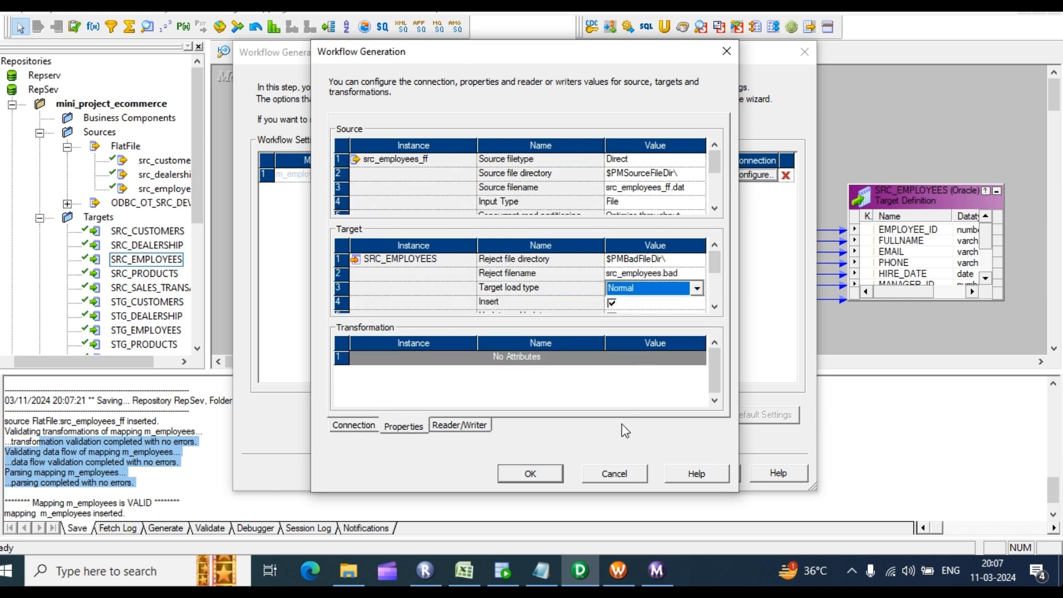
pyautogui.click(542, 473)
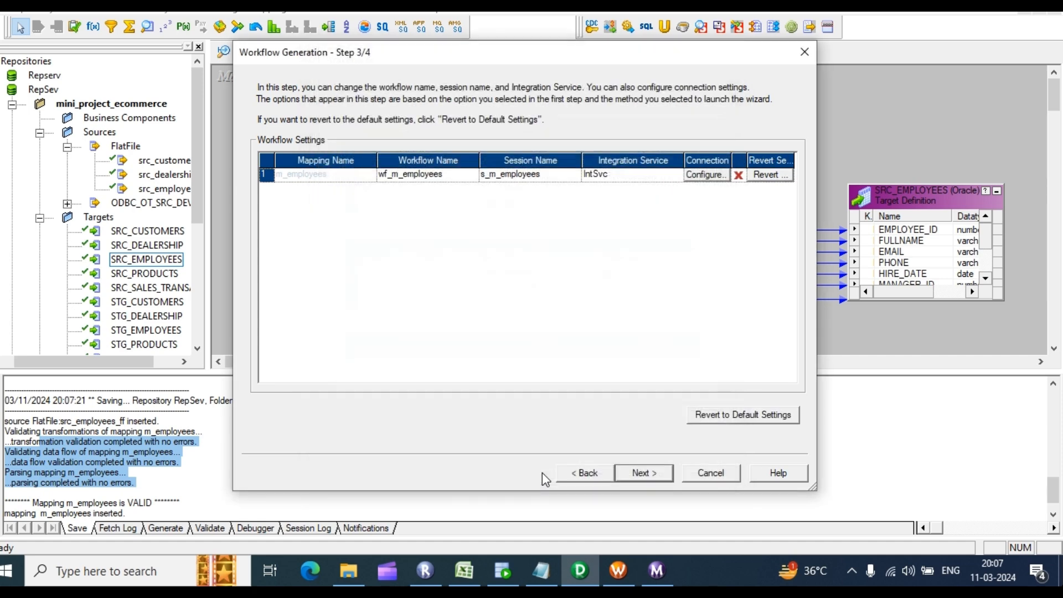
pyautogui.click(643, 474)
pyautogui.click(644, 473)
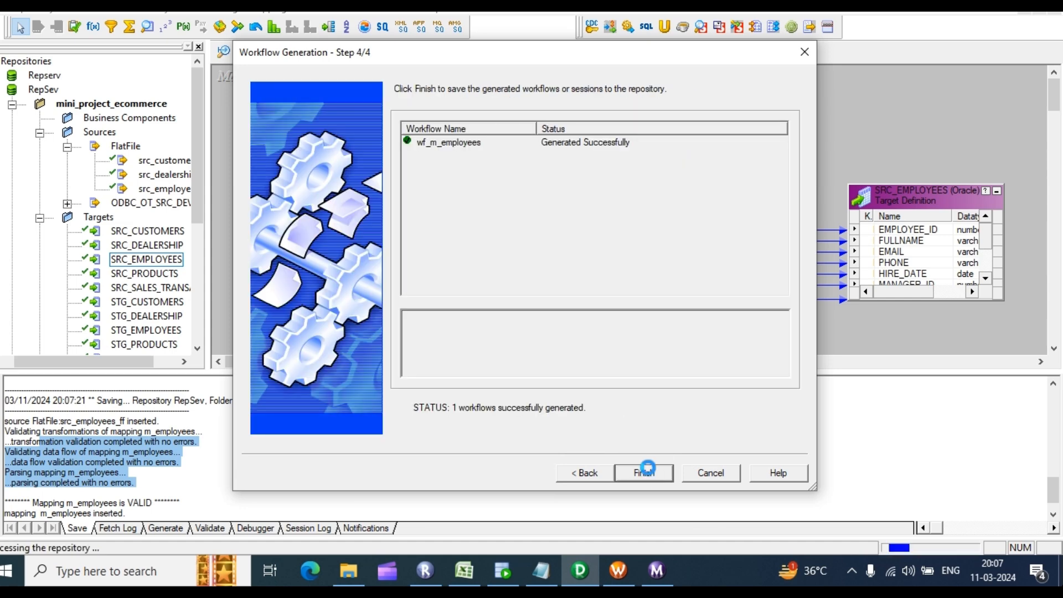
# Step: Disconnect from RepSev and reconnect, entering the repository password
pyautogui.moveTo(616, 569)
pyautogui.click(625, 490)
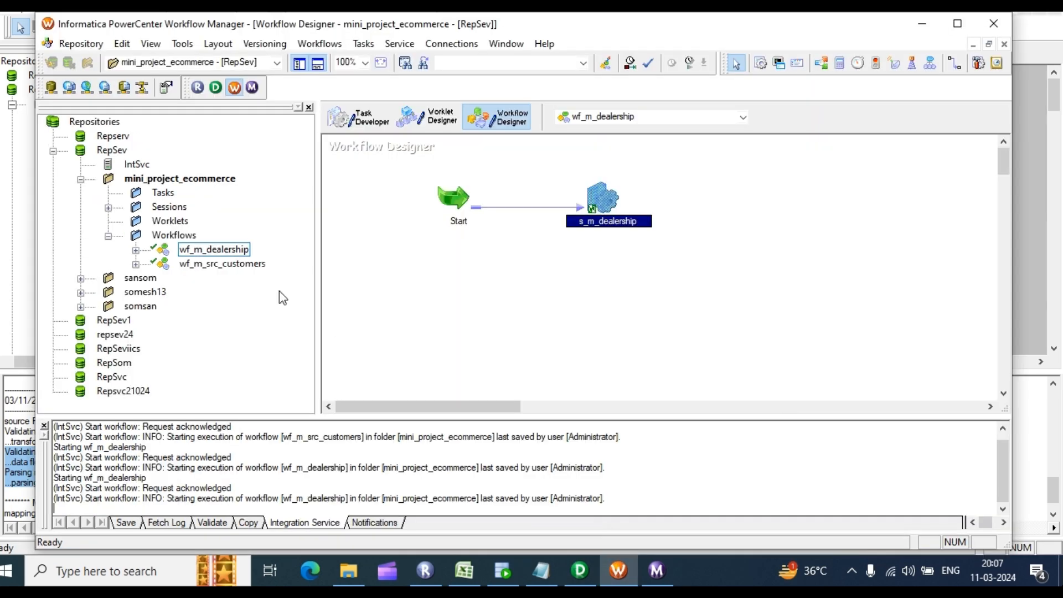
pyautogui.rightClick(115, 154)
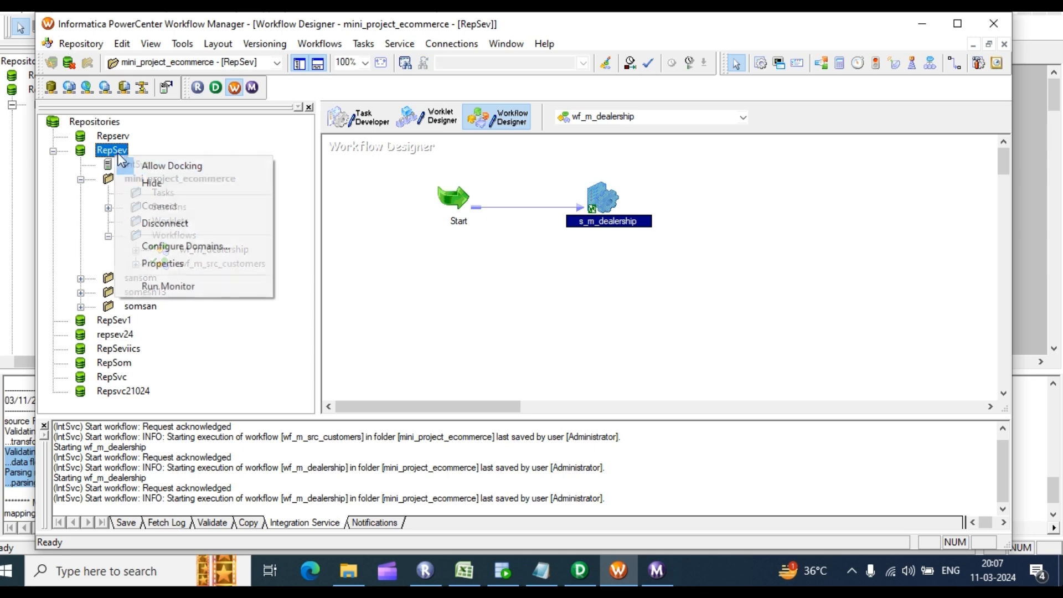
pyautogui.click(164, 224)
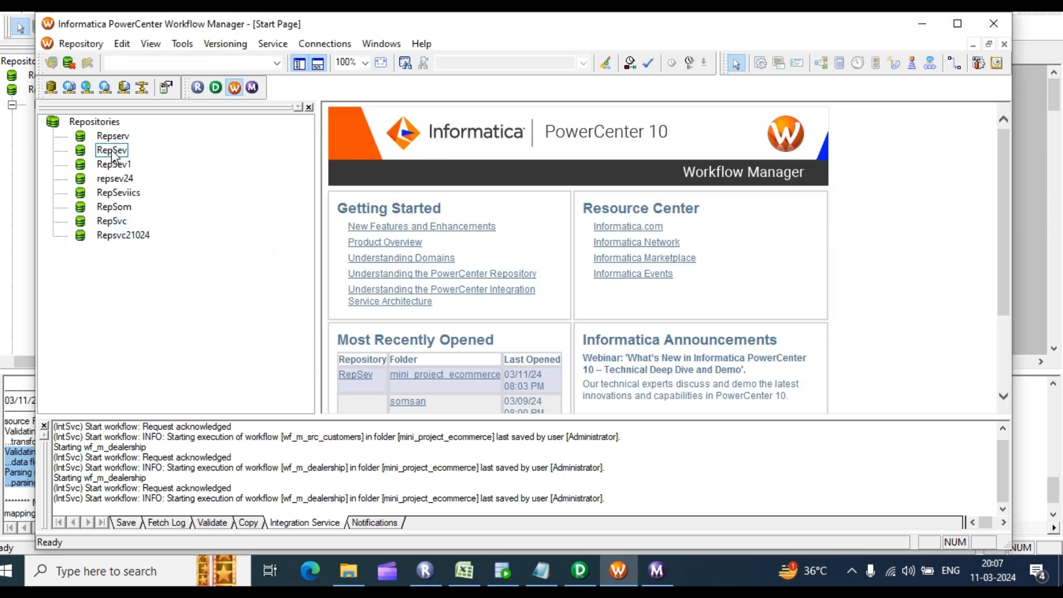
pyautogui.rightClick(110, 149)
pyautogui.click(143, 199)
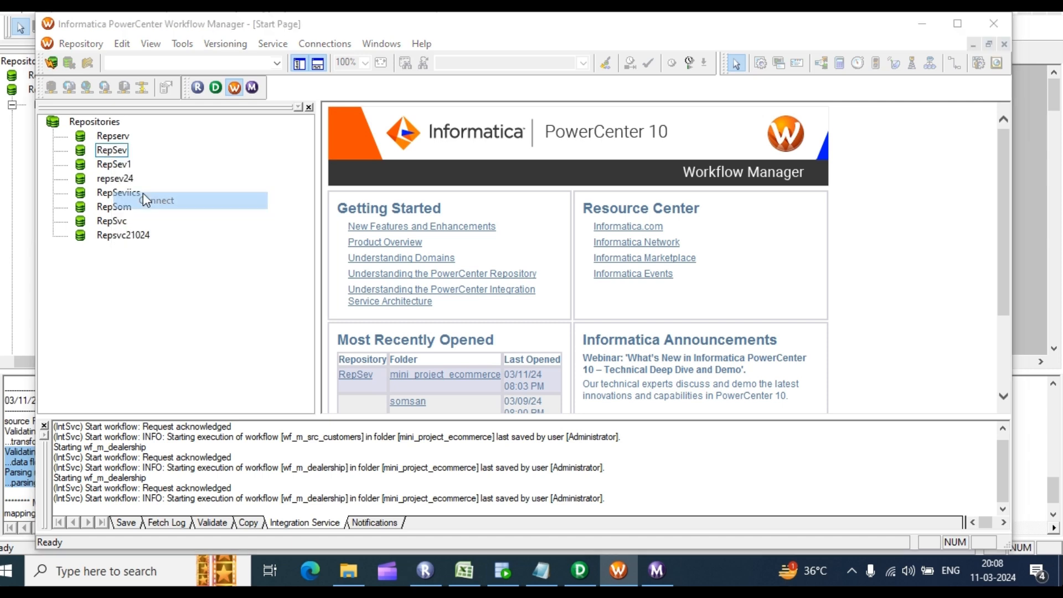
pyautogui.click(467, 304)
pyautogui.write('Administrator')
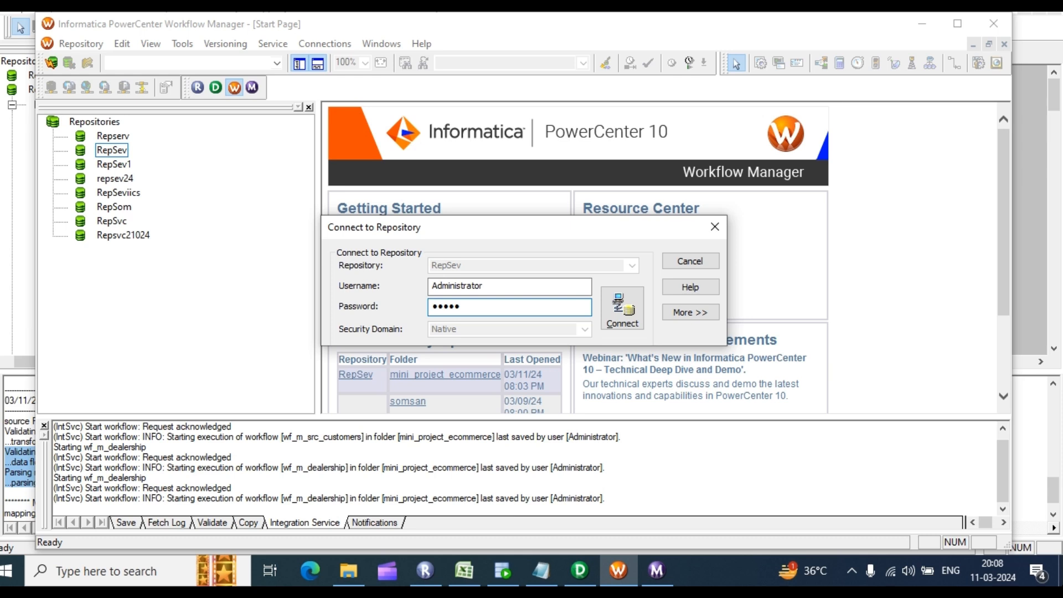
pyautogui.press('Return')
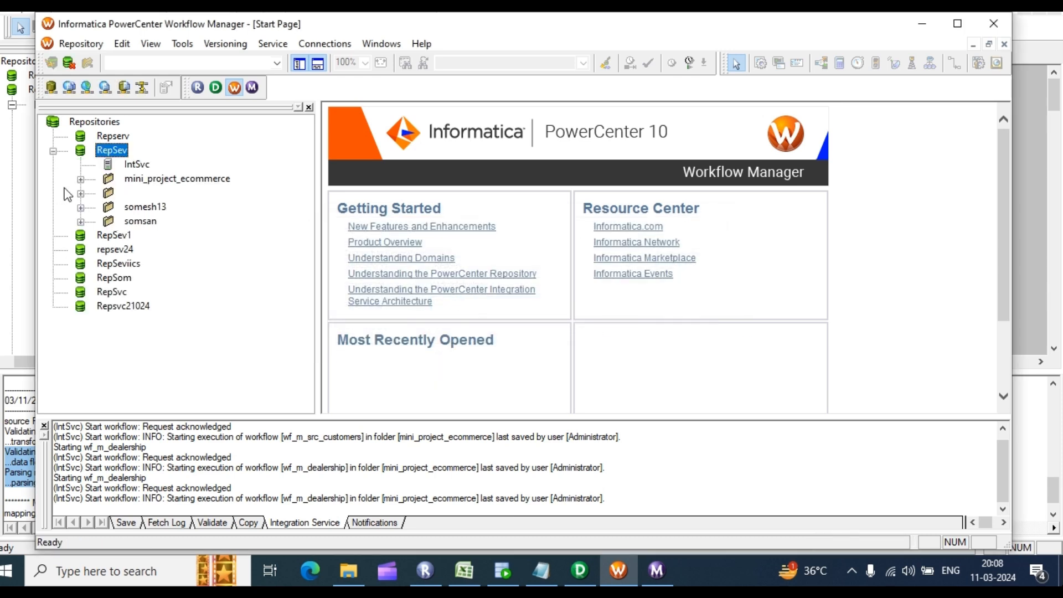
# Step: Open wf_m_employees from mini_project_ecommerce's Workflows folder in the Workflow Designer
pyautogui.click(80, 179)
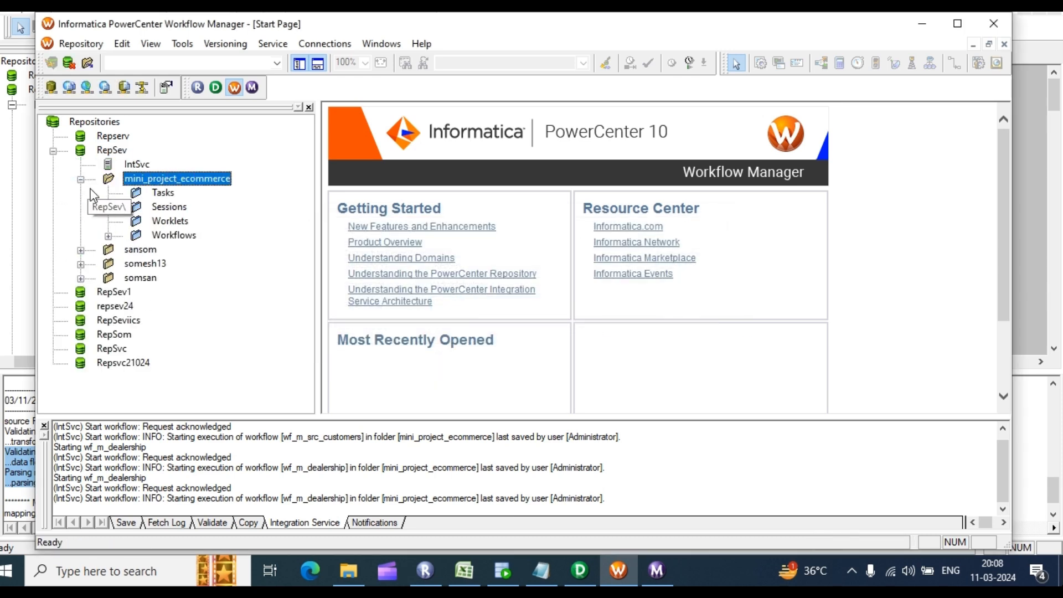
pyautogui.click(111, 237)
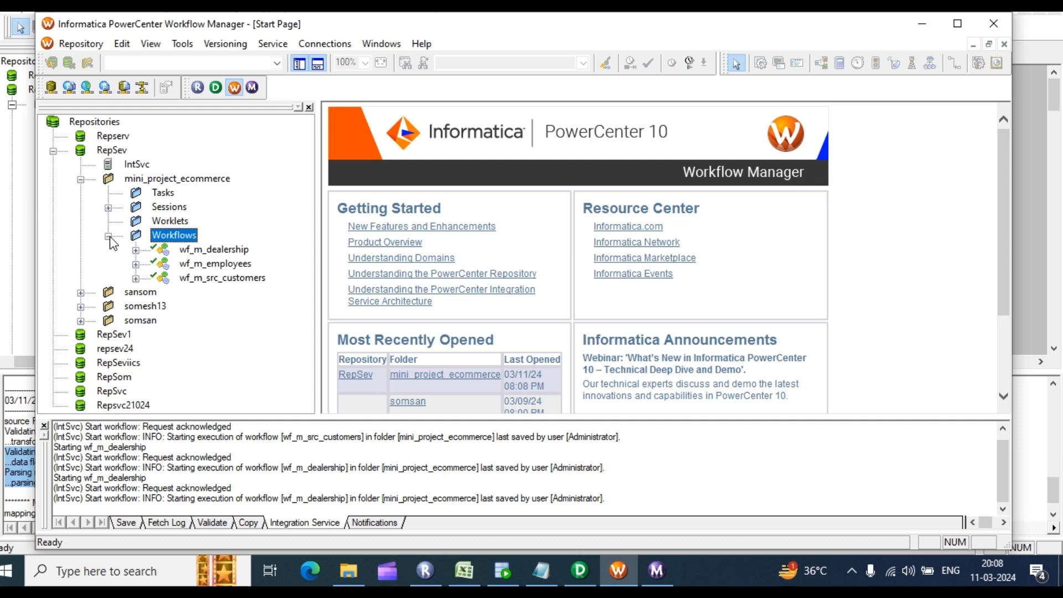
pyautogui.click(183, 44)
pyautogui.click(217, 92)
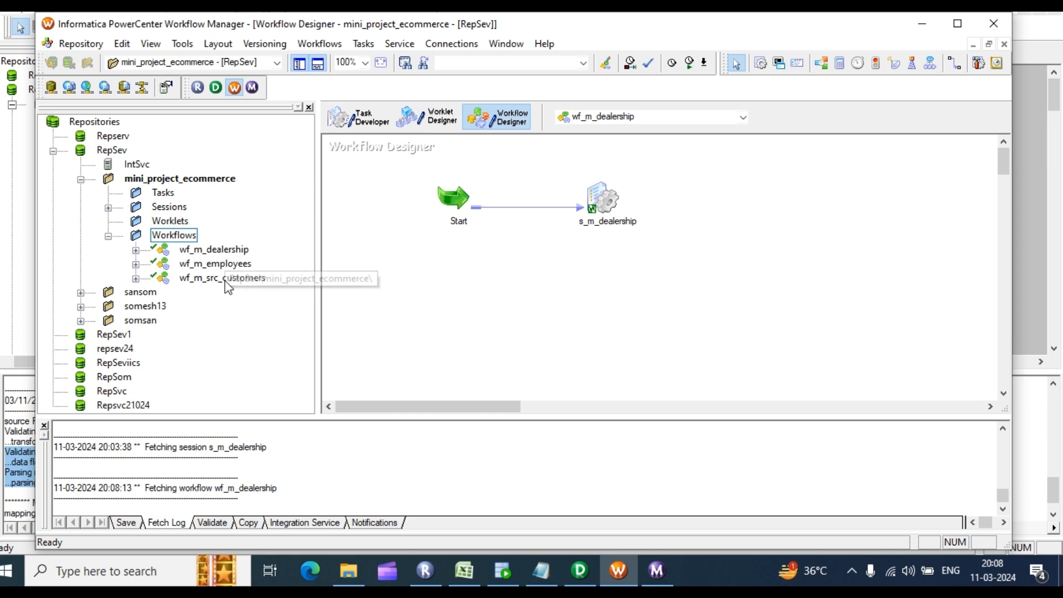
pyautogui.click(215, 265)
pyautogui.moveTo(216, 265); pyautogui.dragTo(546, 232)
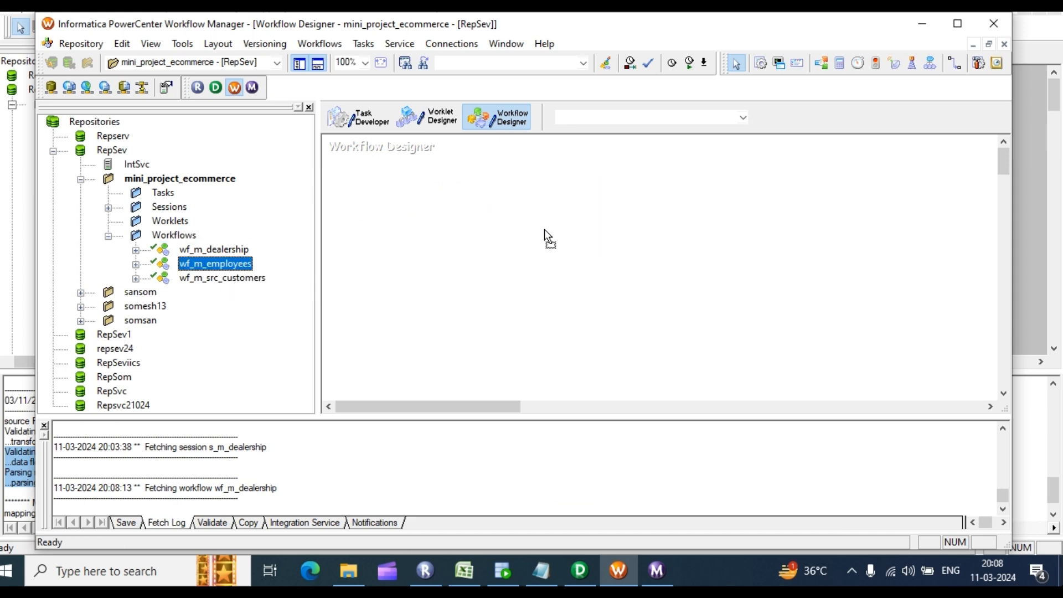
# Step: Start wf_m_employees and switch to the Workflow Monitor to follow the run
pyautogui.rightClick(676, 174)
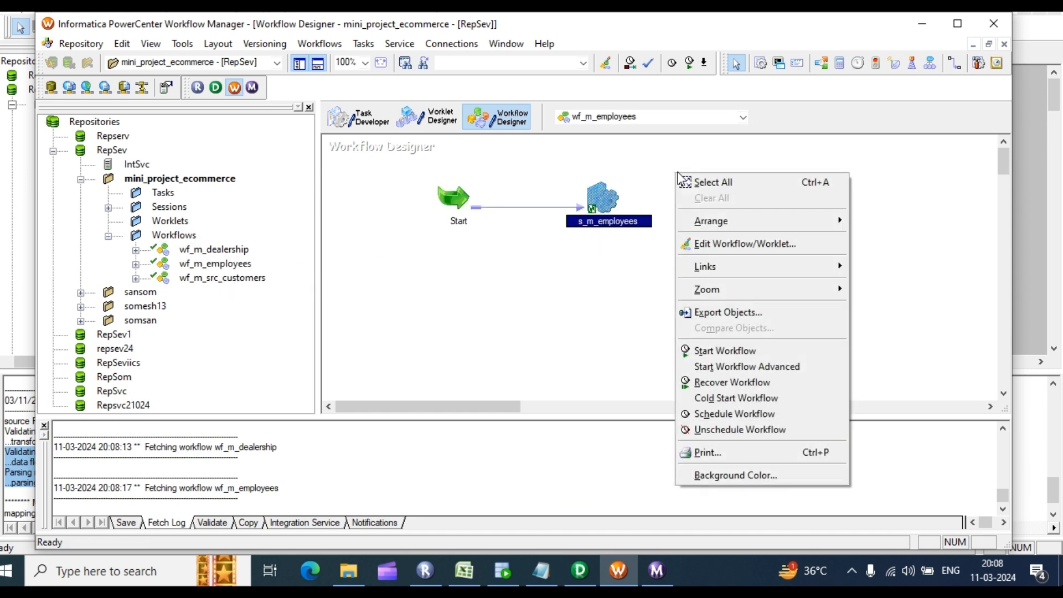
pyautogui.click(729, 357)
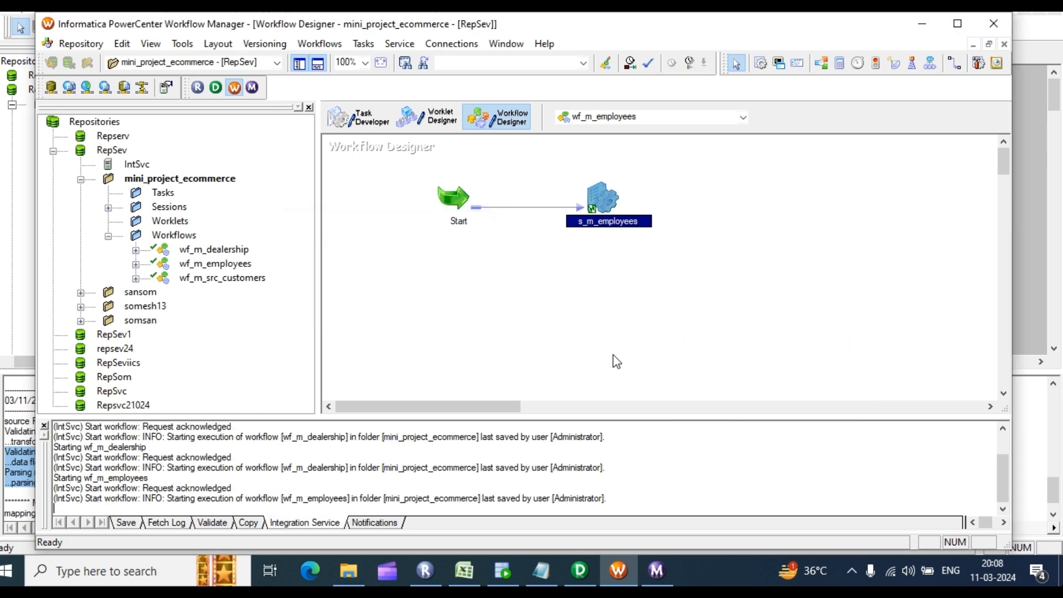
pyautogui.click(657, 570)
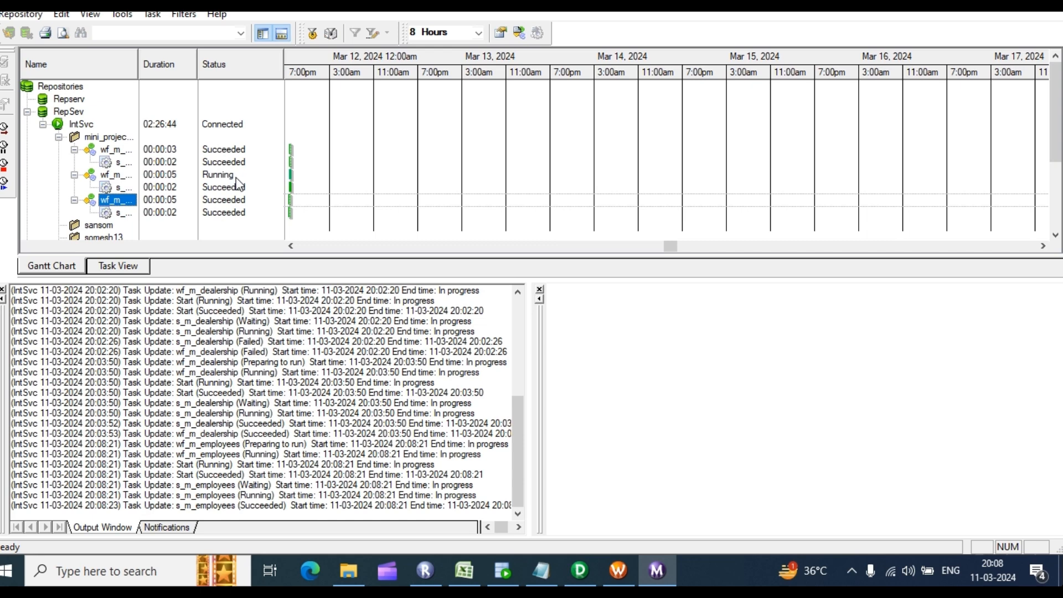
# Step: Run the src_employees query twice with Ctrl+Enter in SQL Developer, then go back to the Workflow Monitor
pyautogui.click(513, 566)
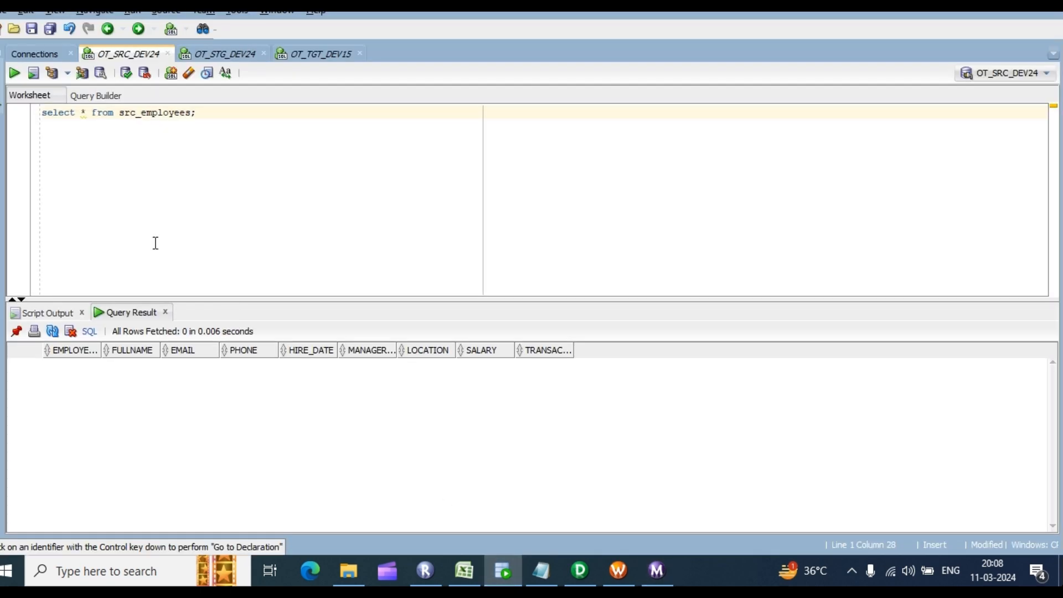
pyautogui.hotkey('ctrl', 'a')
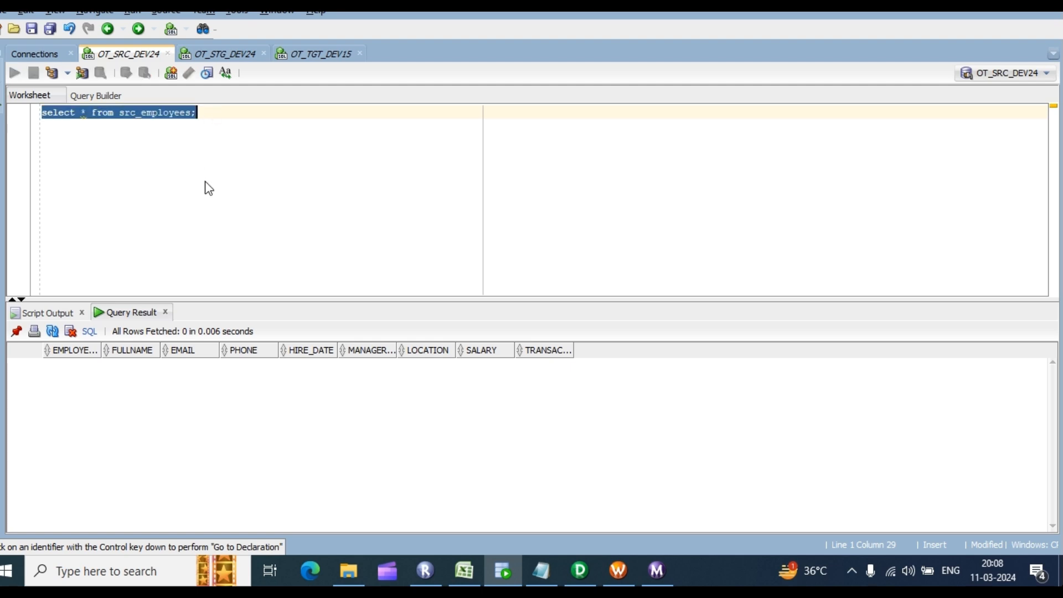
pyautogui.hotkey('ctrl', 'Return')
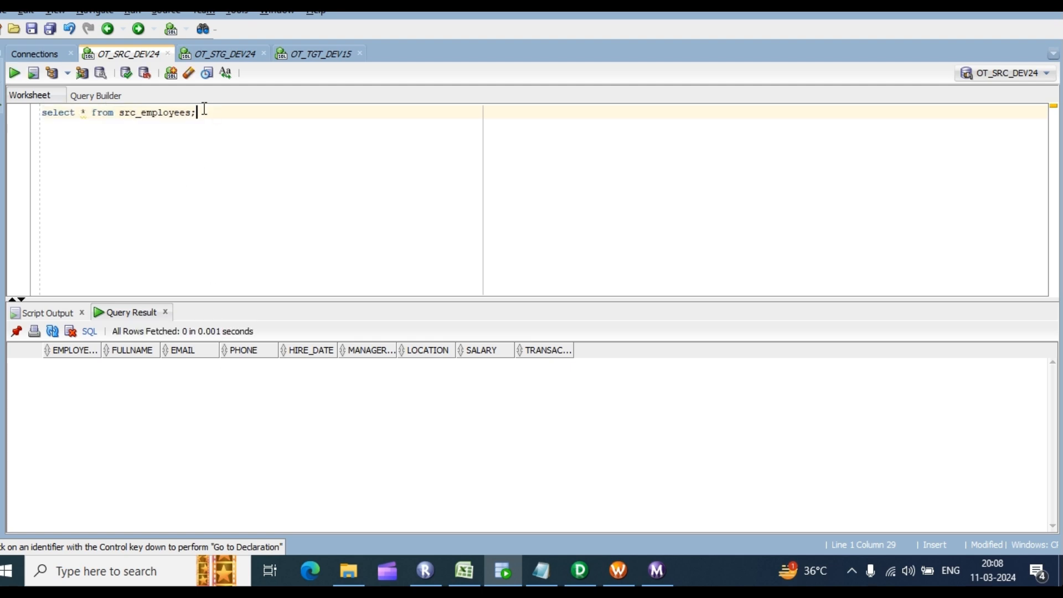
pyautogui.hotkey('ctrl', 'a')
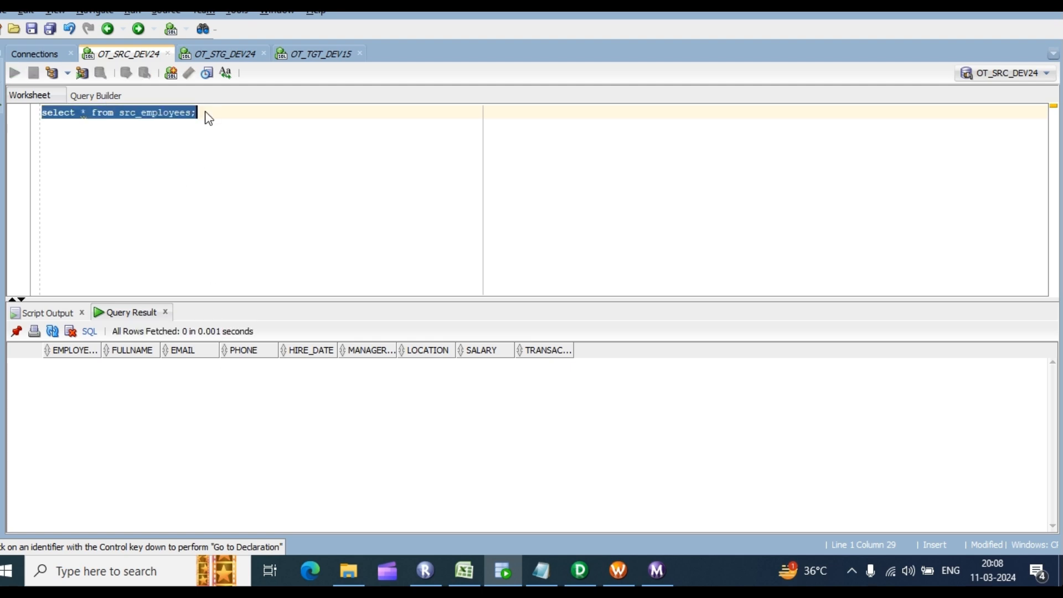
pyautogui.hotkey('ctrl', 'Return')
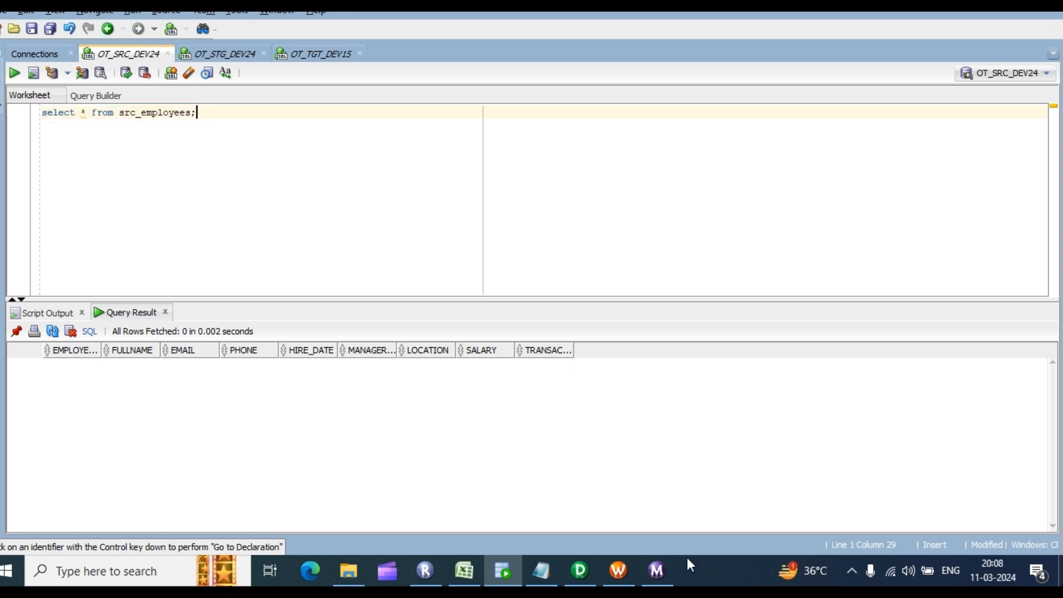
pyautogui.click(664, 566)
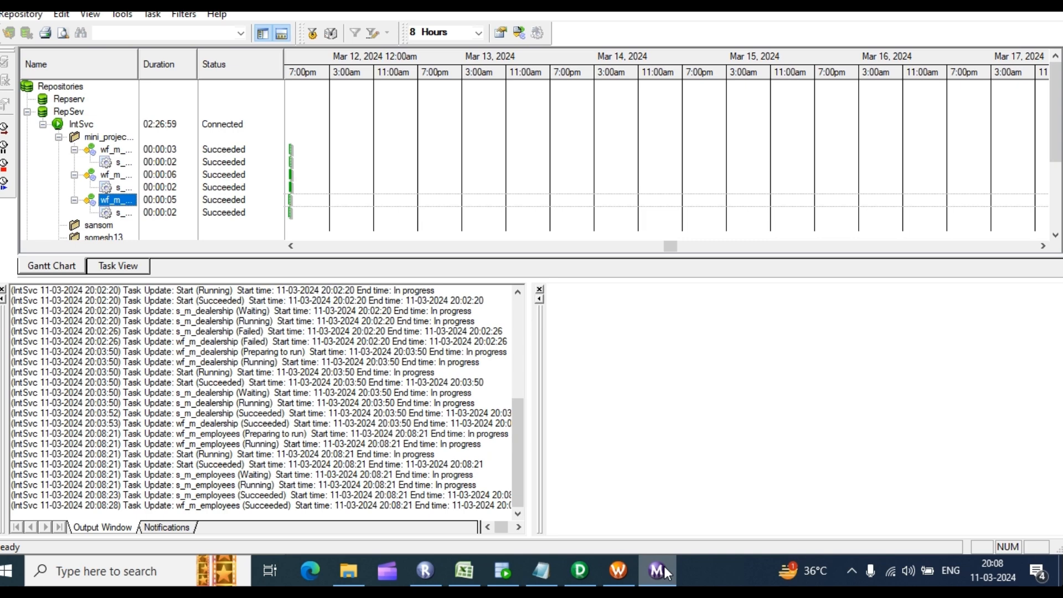
# Step: Inspect s_m_employees' Mapping tab settings for SQ_src_employees_ff and SRC_EMPLOYEES, then close with OK
pyautogui.click(620, 568)
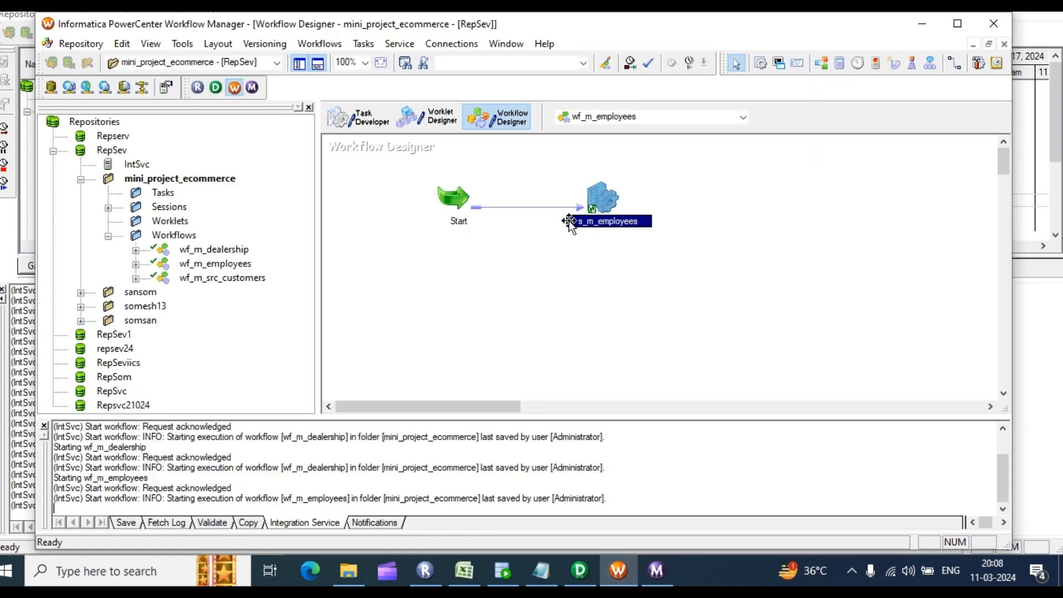
pyautogui.doubleClick(609, 200)
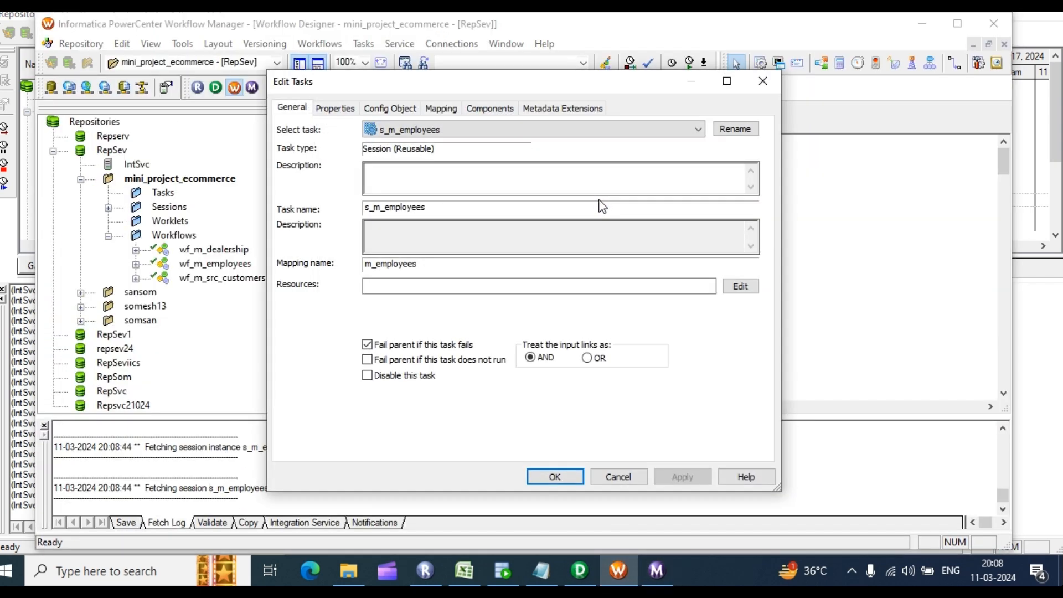
pyautogui.click(441, 108)
pyautogui.click(364, 232)
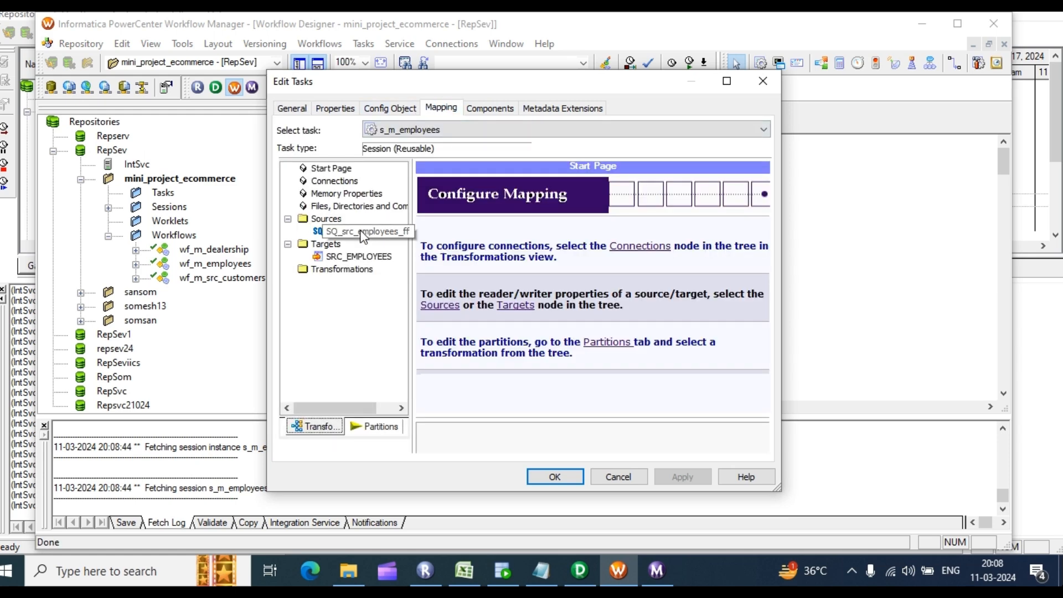
pyautogui.scroll(-2, 692, 404)
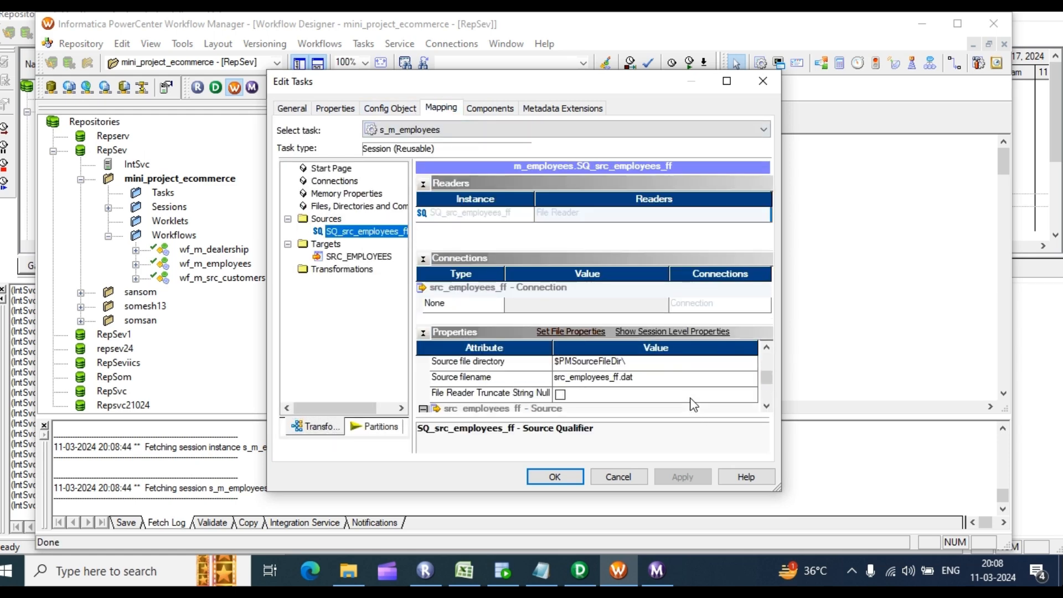
pyautogui.click(347, 258)
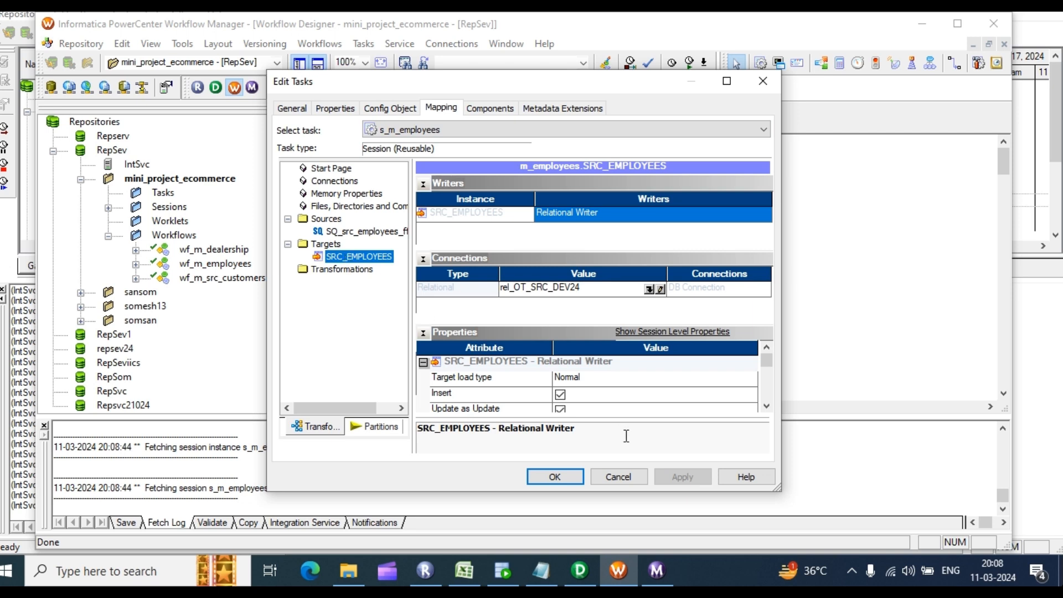
pyautogui.scroll(-2, 624, 377)
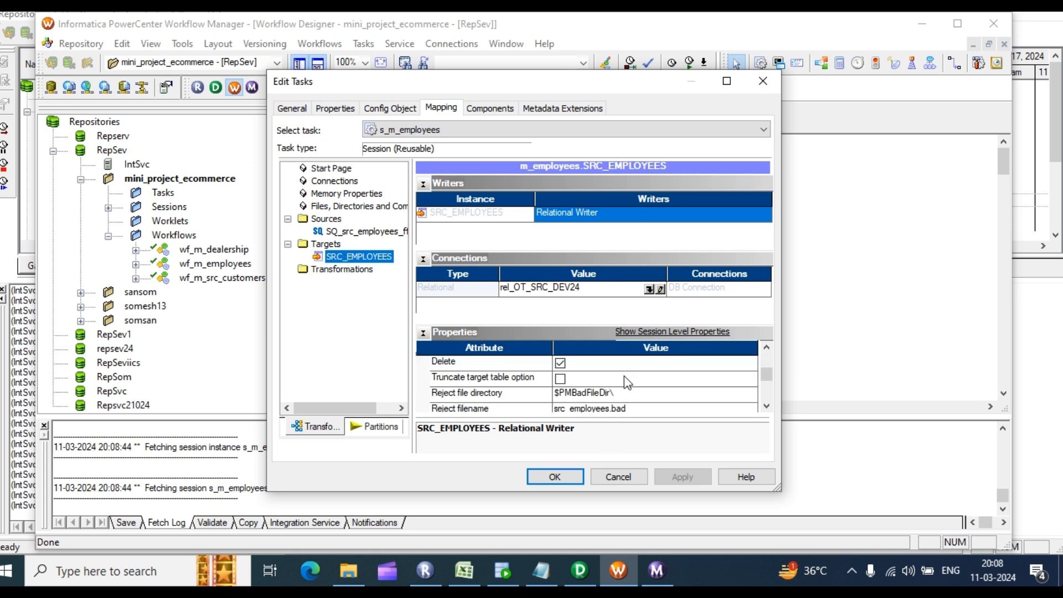
pyautogui.click(555, 477)
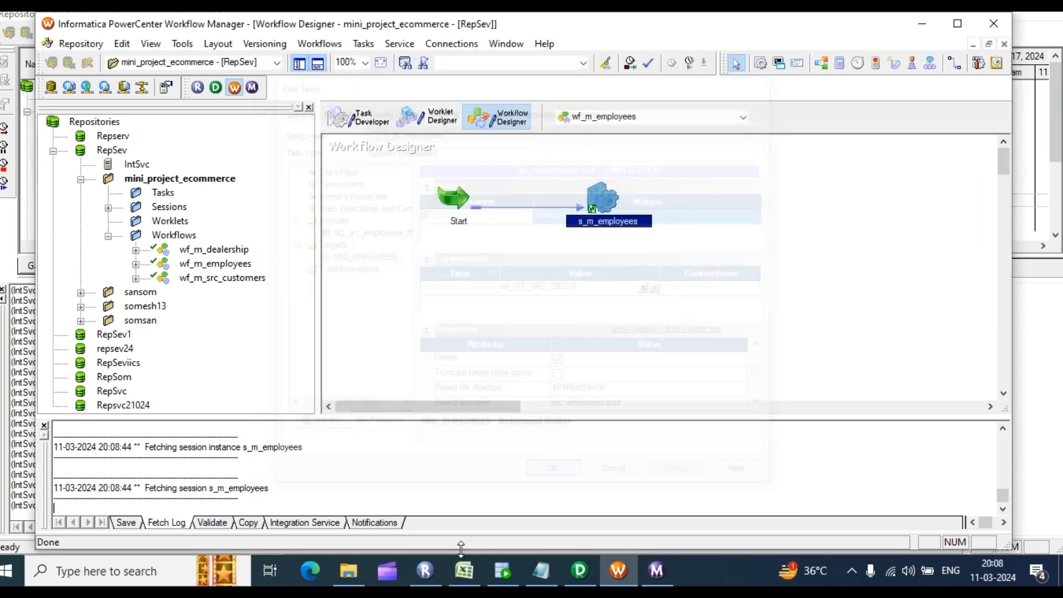
# Step: Preview the src_sales_transaction file from the SrcFiles search results in Notepad
pyautogui.click(348, 570)
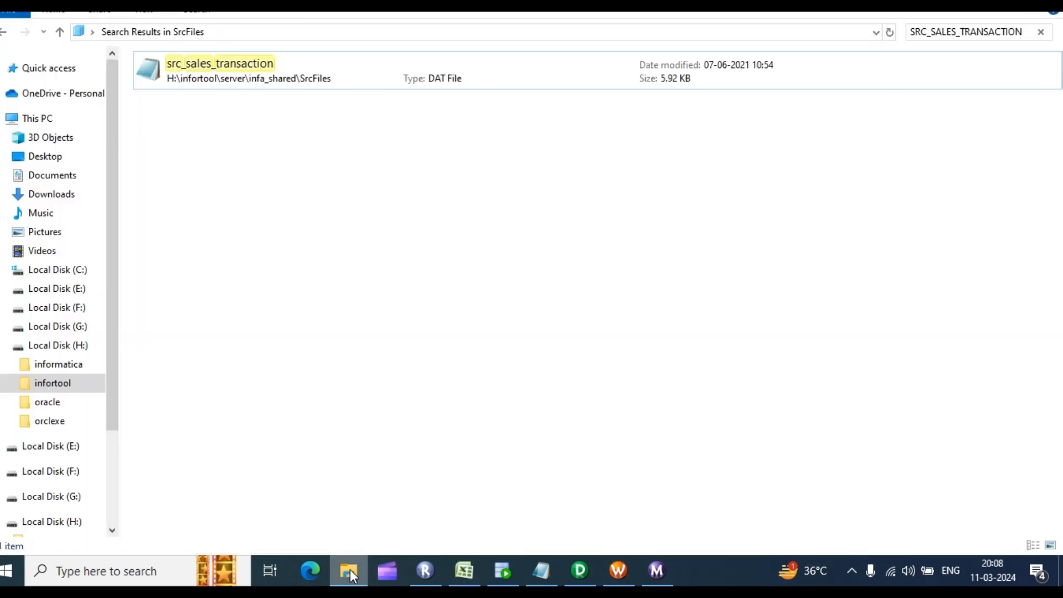
pyautogui.doubleClick(214, 74)
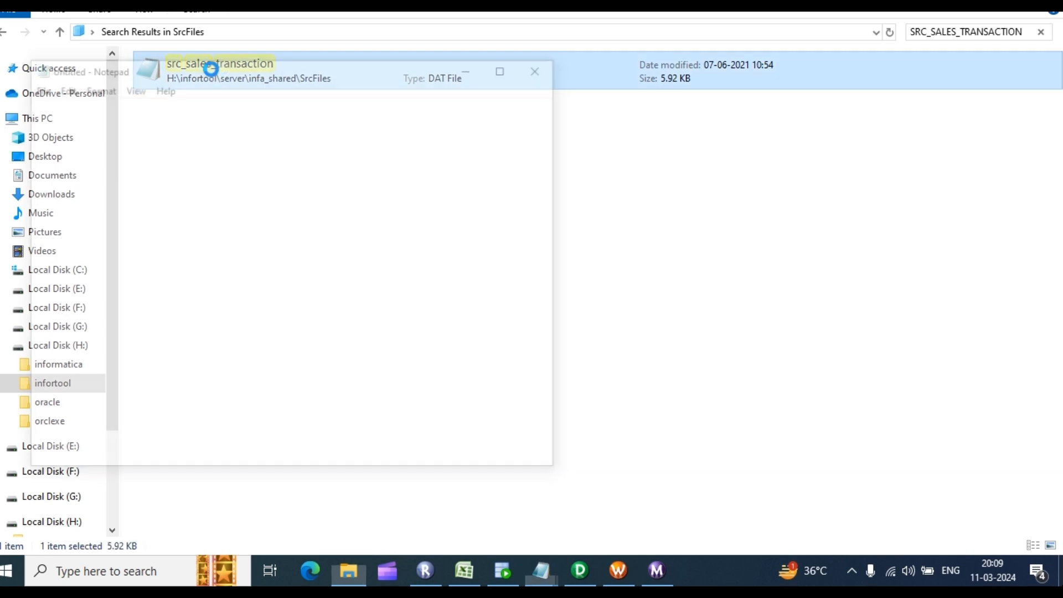
pyautogui.click(543, 66)
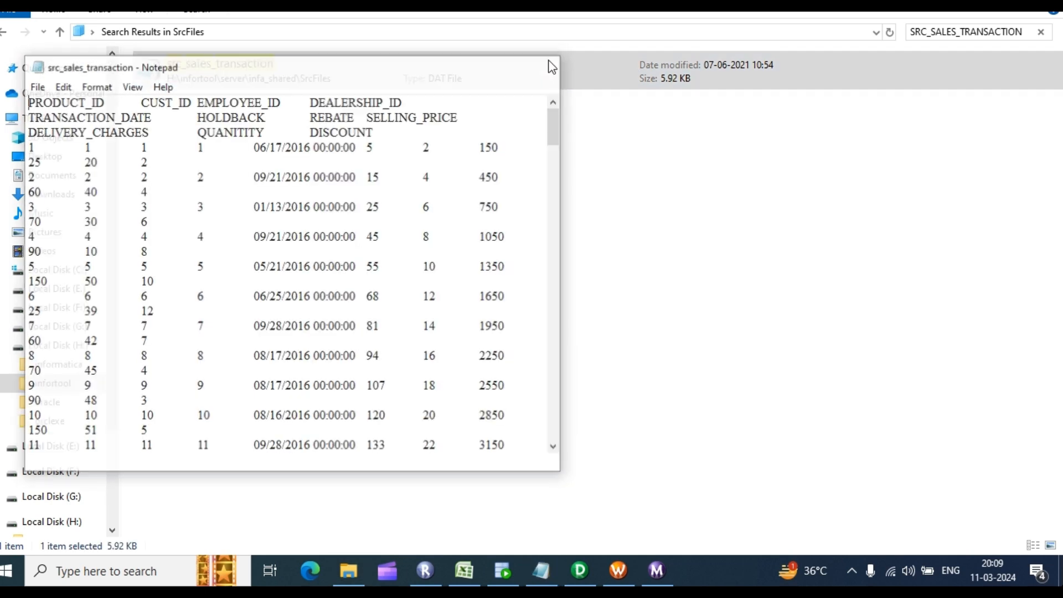
# Step: Search SrcFiles for SRC_EMPLOYEES, check src_employees_ff's employee rows, then return to Workflow Monitor
pyautogui.click(1026, 32)
pyautogui.click(937, 34)
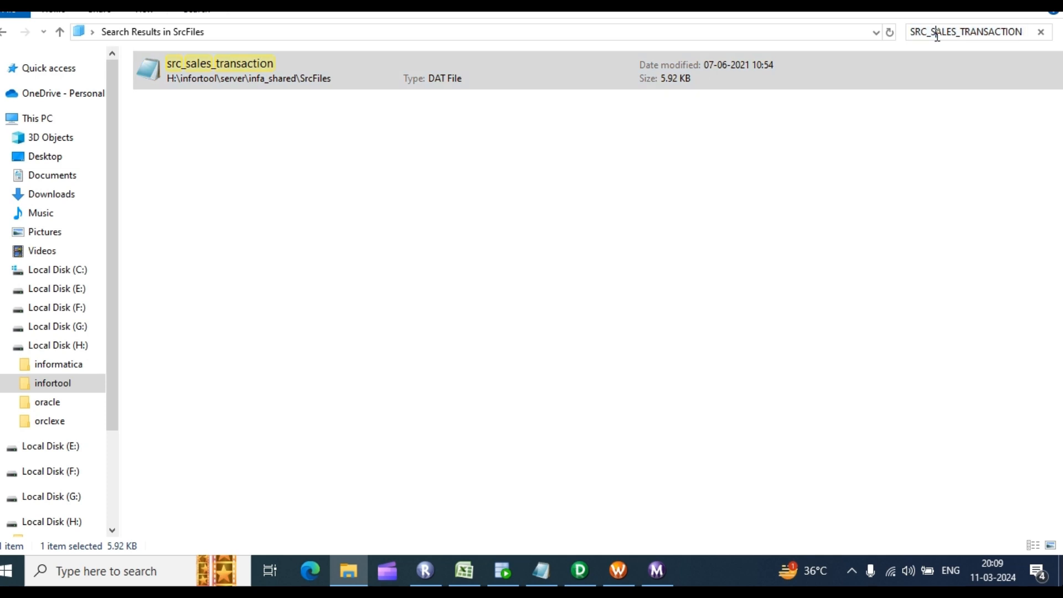
pyautogui.moveTo(934, 32); pyautogui.dragTo(1026, 34)
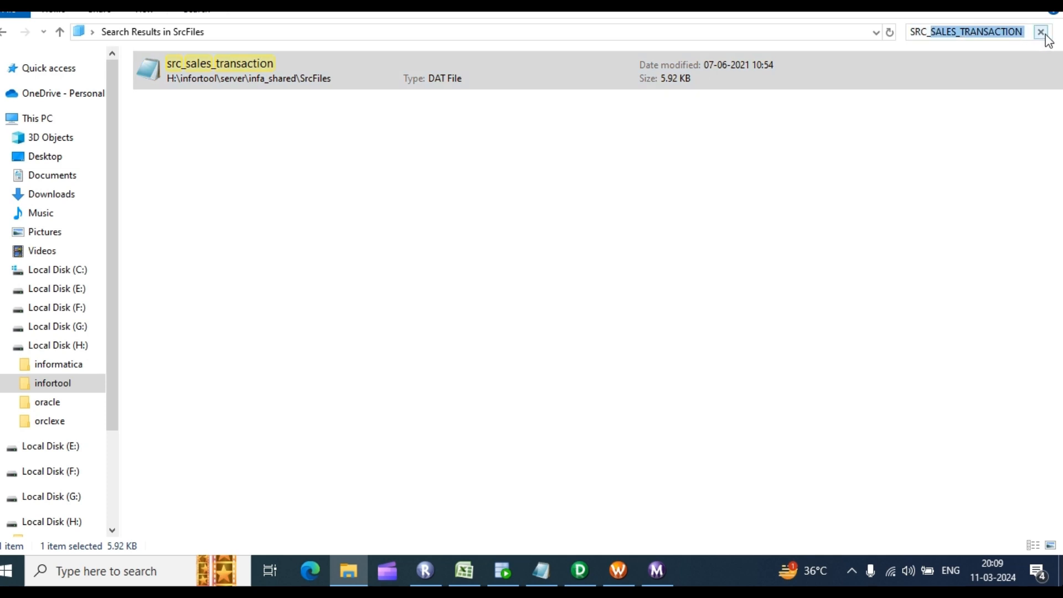
pyautogui.write('e')
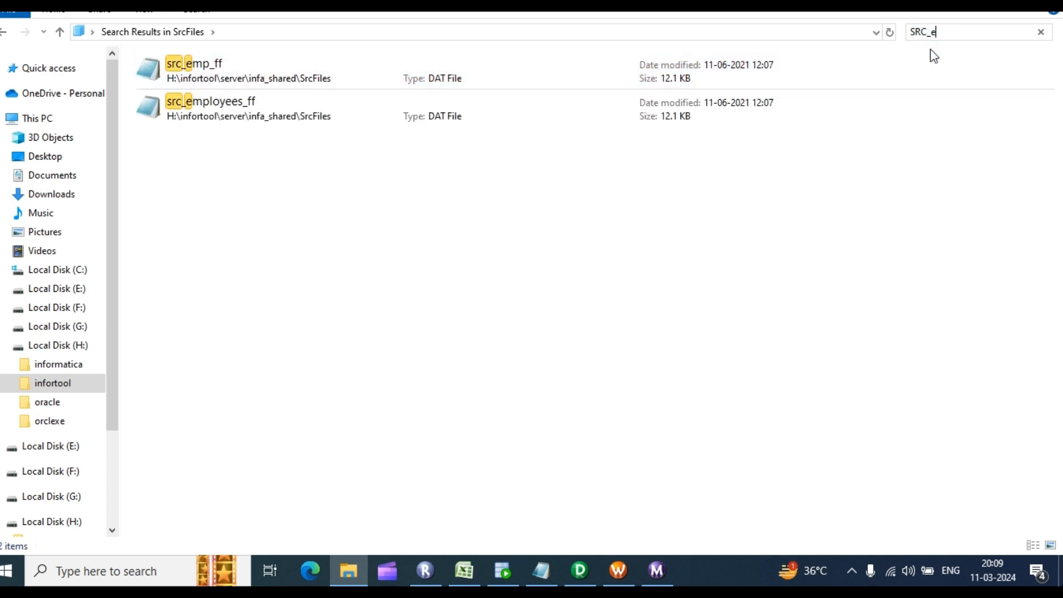
pyautogui.press('BackSpace')
pyautogui.write('EMPLOYEES')
pyautogui.click(240, 88)
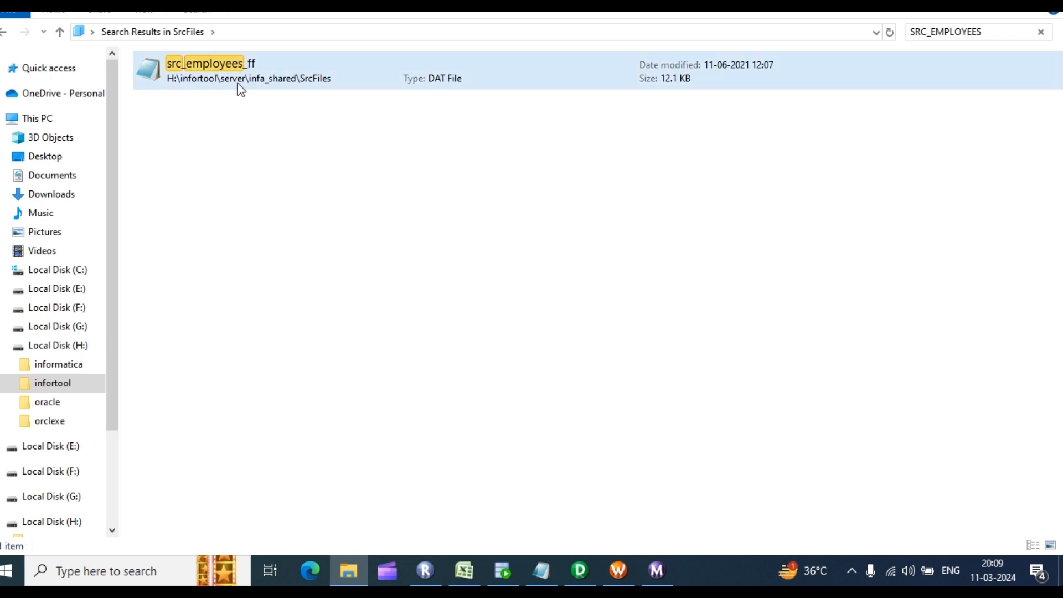
pyautogui.doubleClick(223, 68)
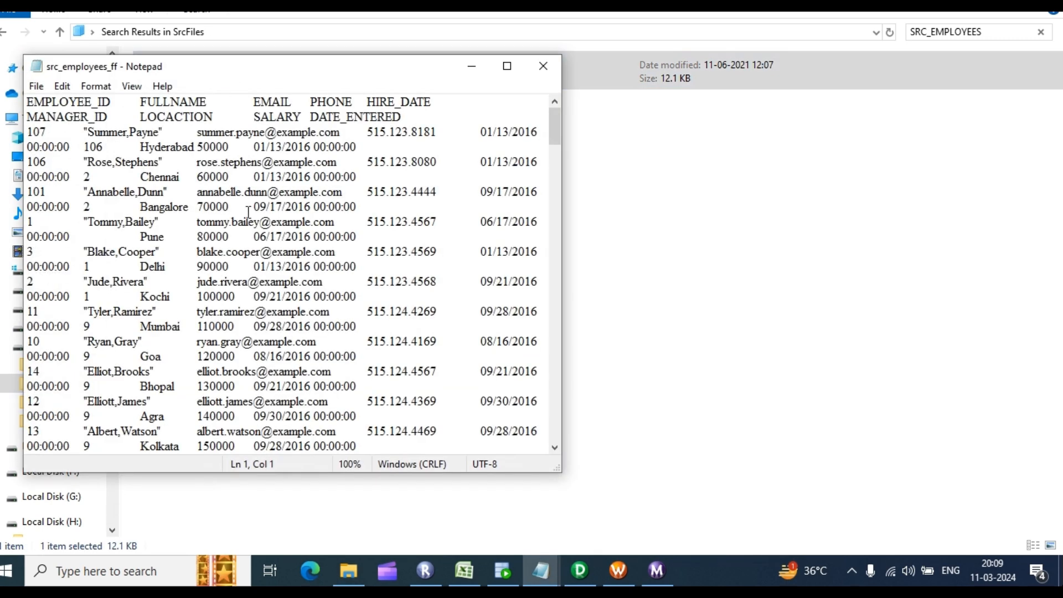
pyautogui.click(544, 67)
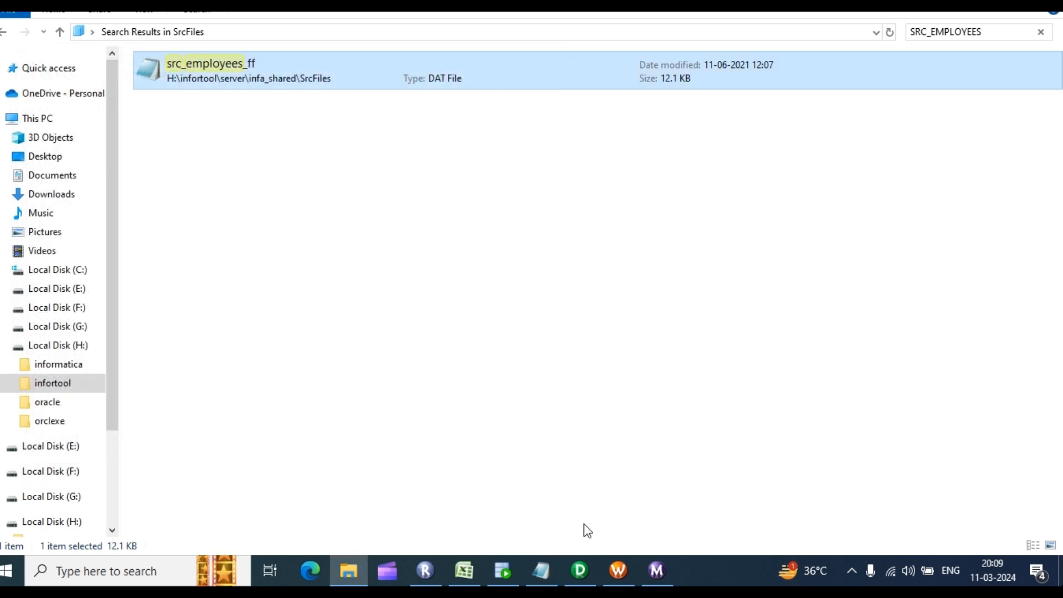
pyautogui.click(632, 579)
pyautogui.click(656, 579)
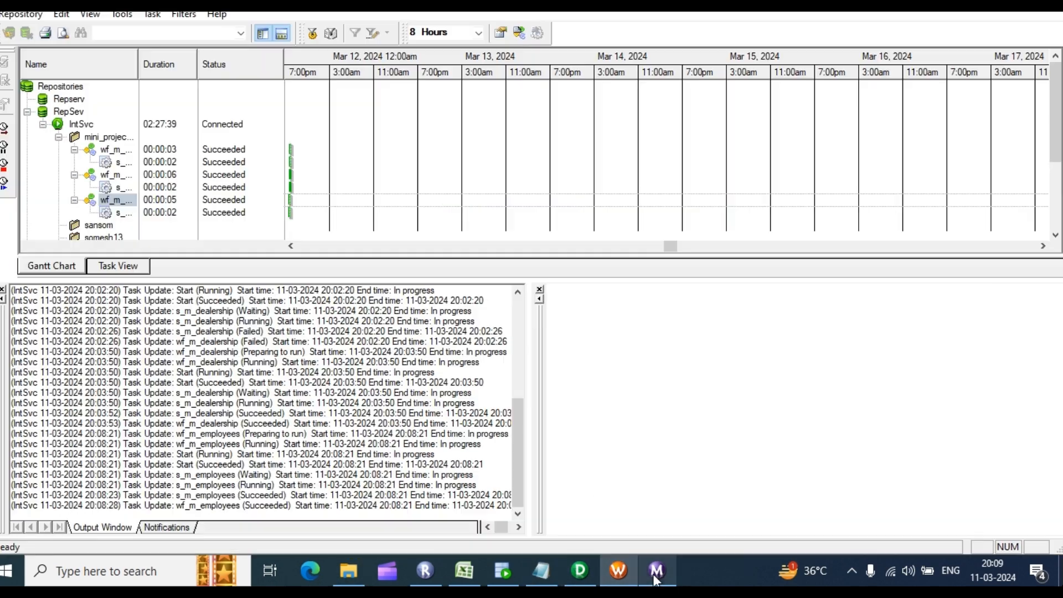
# Step: Widen the name column and review the wf_m_employees workflow log full screen
pyautogui.rightClick(105, 176)
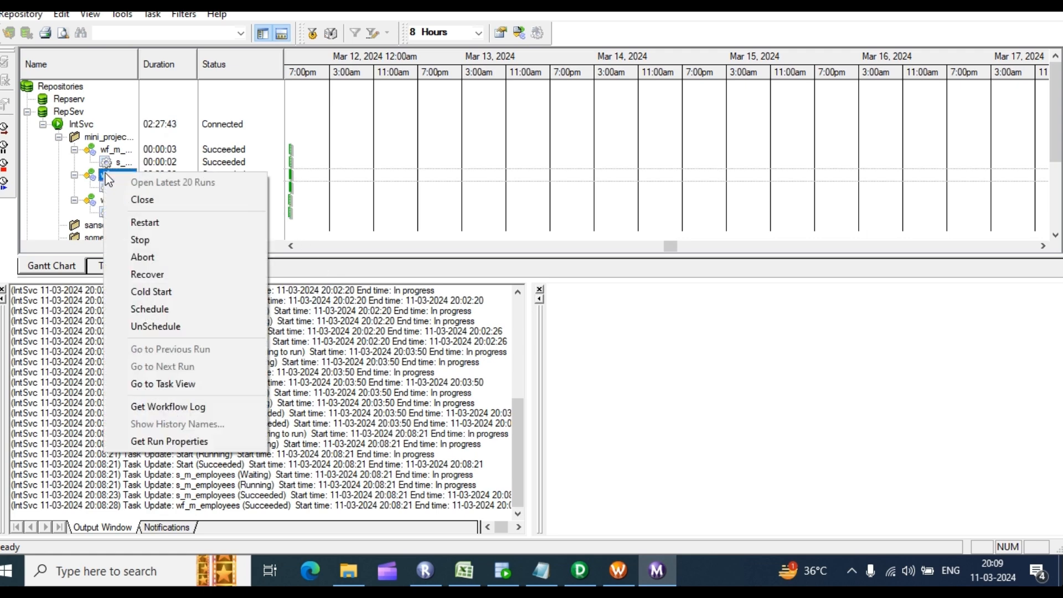
pyautogui.click(254, 164)
pyautogui.moveTo(137, 65); pyautogui.dragTo(206, 64)
pyautogui.rightClick(137, 180)
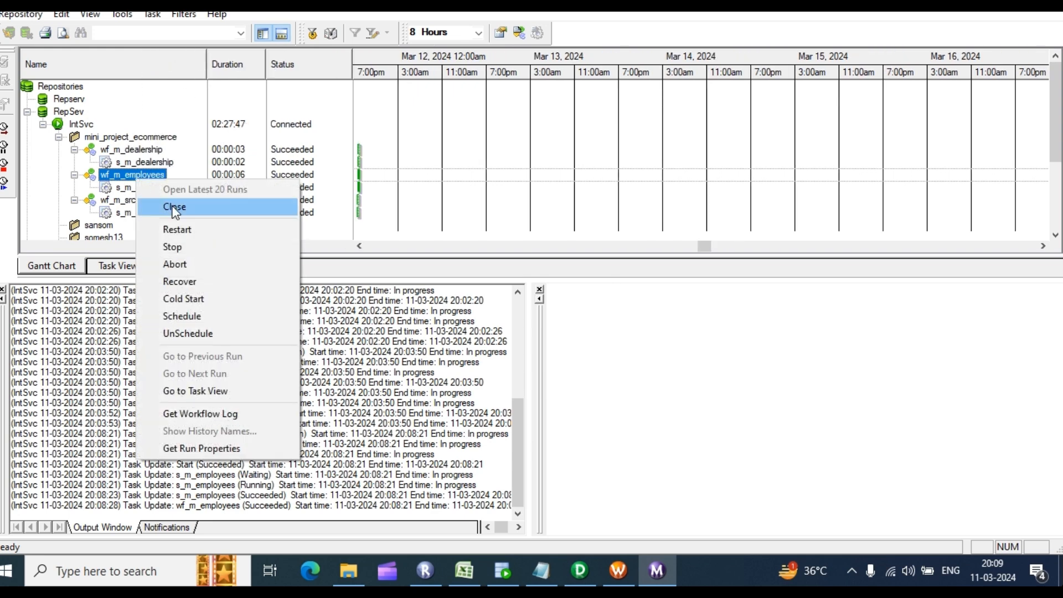
pyautogui.click(221, 414)
pyautogui.scroll(-2, 460, 238)
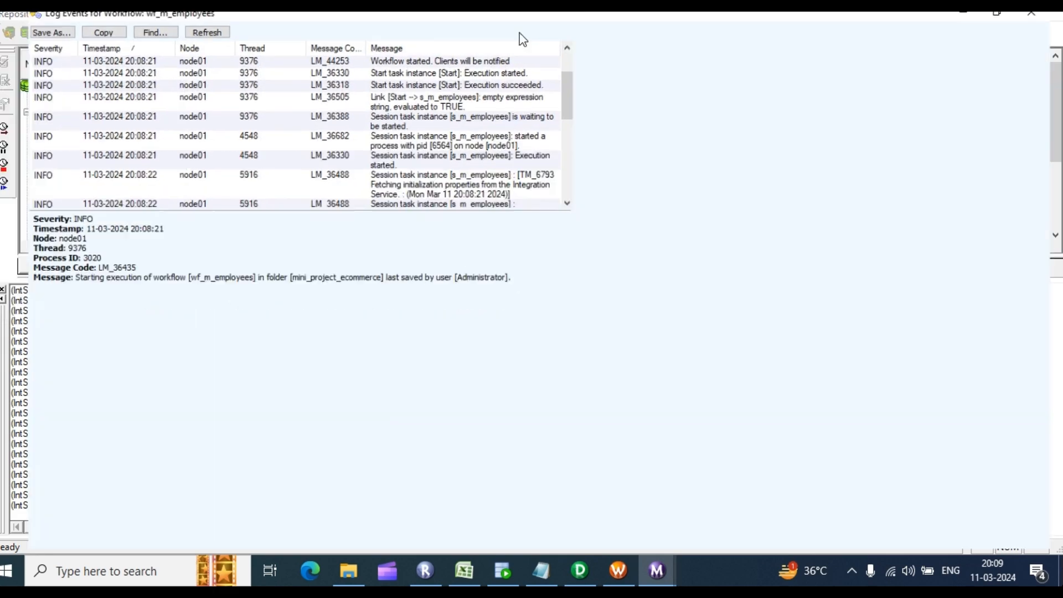
pyautogui.click(519, 35)
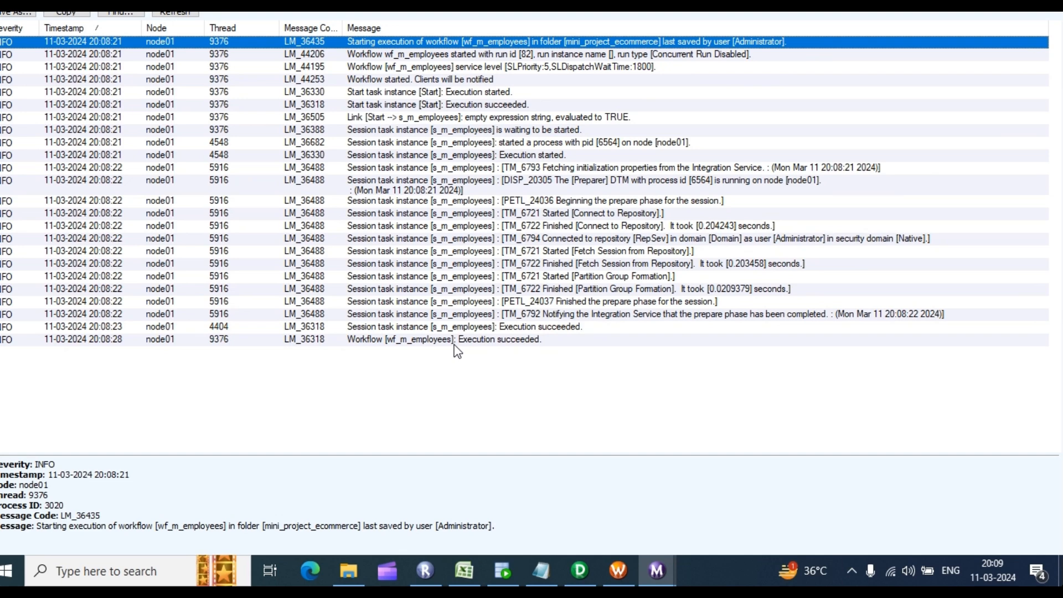
pyautogui.click(623, 239)
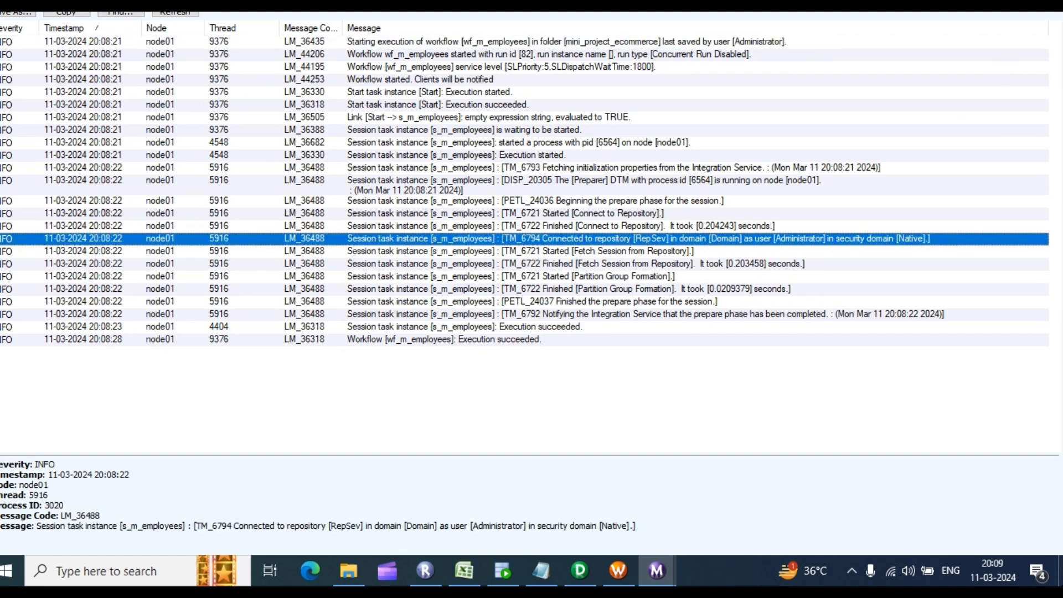
pyautogui.click(1048, 7)
# Step: Open the s_m_employees session log full screen, scrolled to the FR_3065 invalid PHONE row errors
pyautogui.click(138, 190)
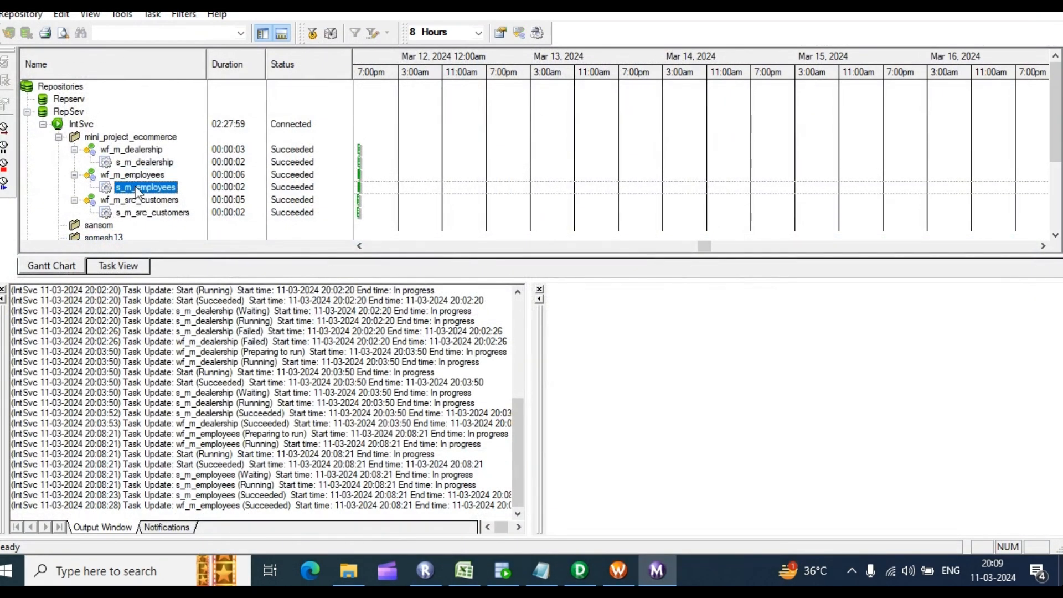
pyautogui.rightClick(137, 189)
pyautogui.click(198, 392)
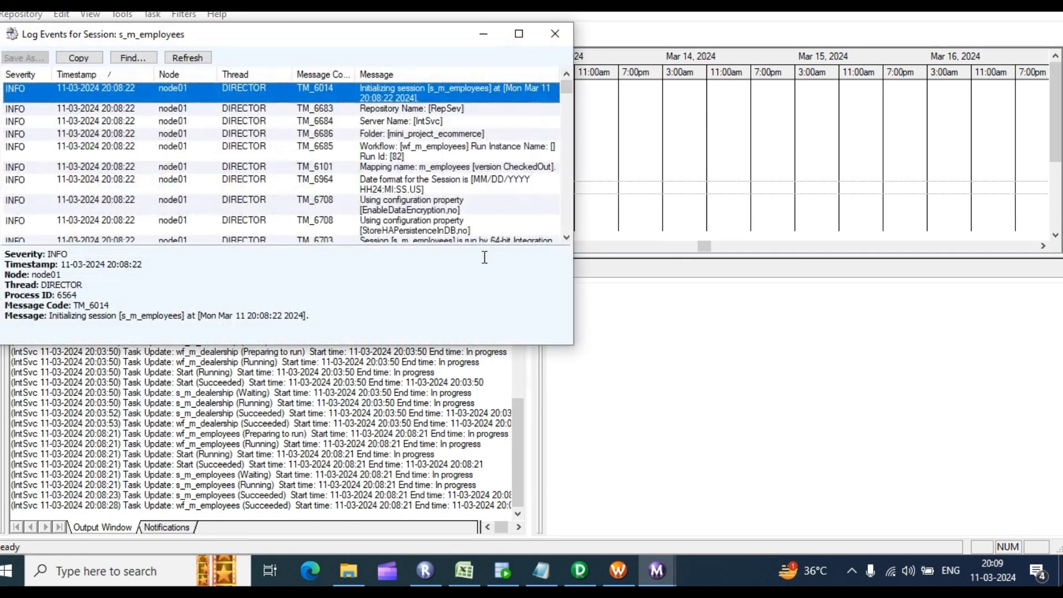
pyautogui.scroll(-1, 482, 222)
pyautogui.click(519, 34)
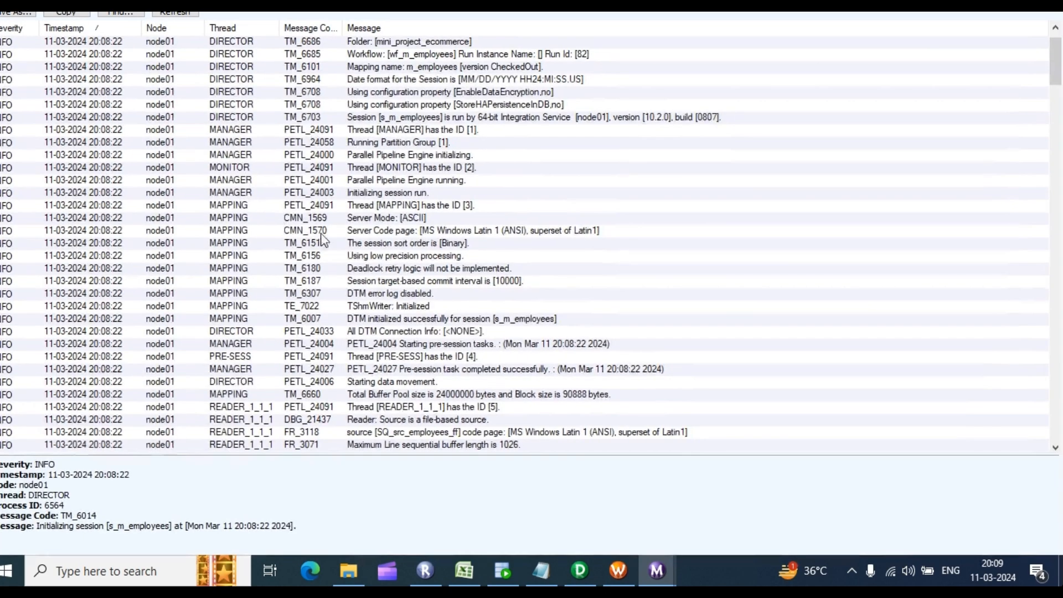
pyautogui.scroll(-4, 323, 239)
pyautogui.scroll(-1, 399, 239)
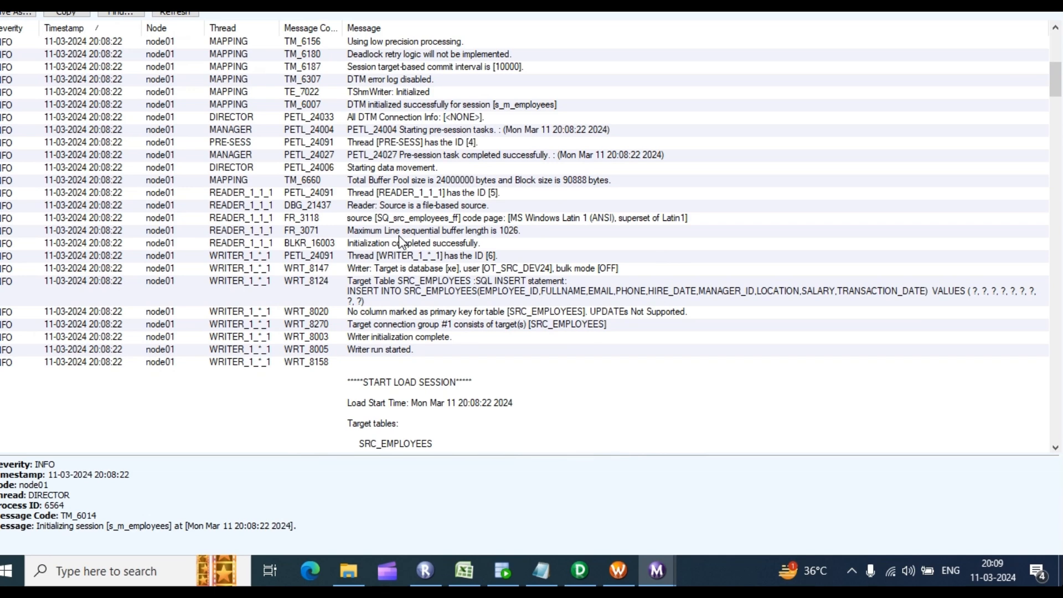
pyautogui.scroll(-5, 401, 243)
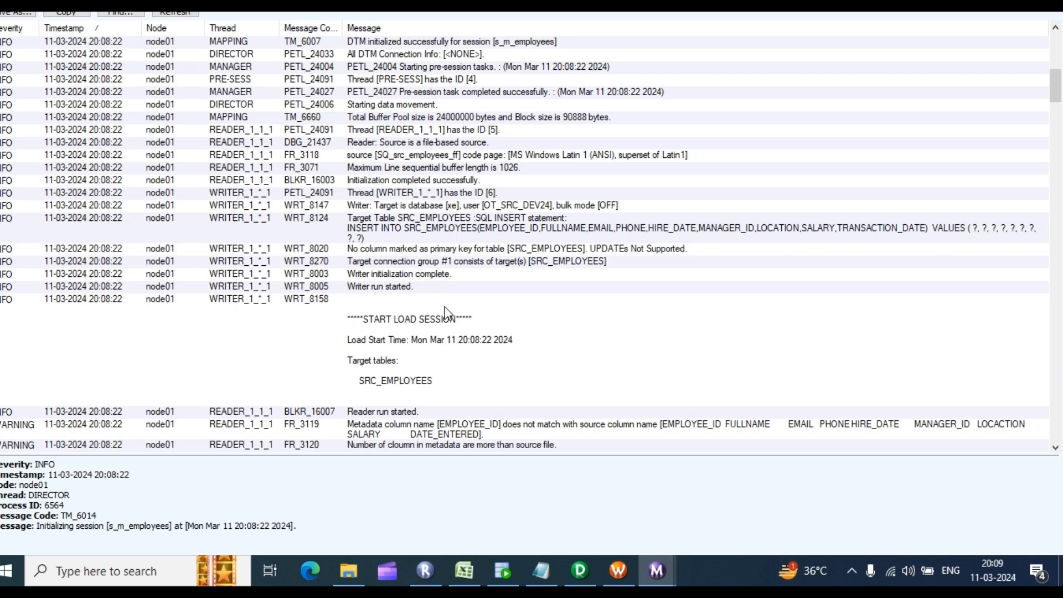
pyautogui.scroll(-4, 446, 313)
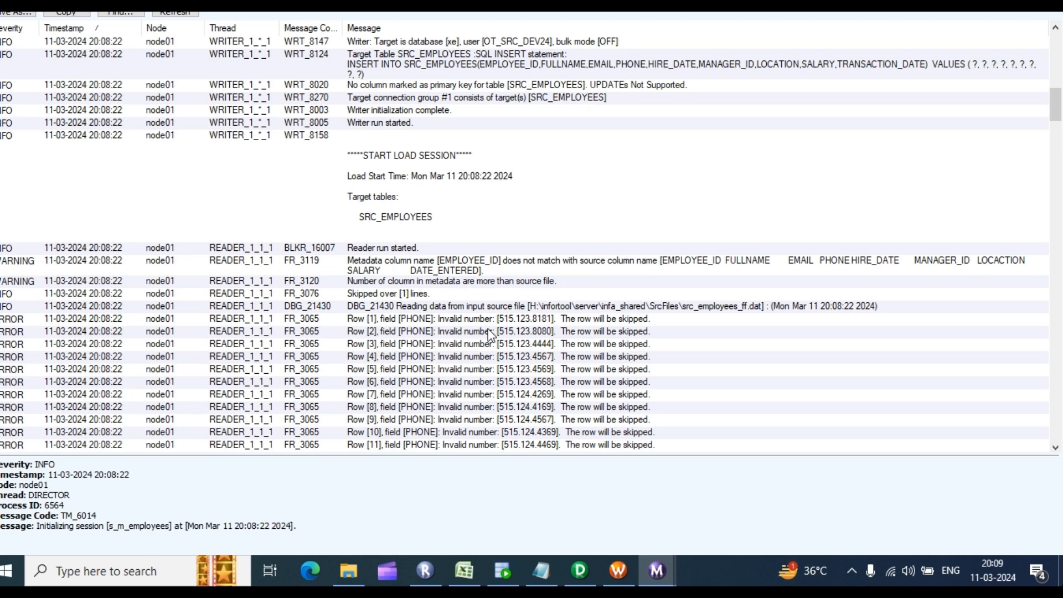
# Step: Enlarge the Source Qualifier and SRC_EMPLOYEES target in m_employees to show all ports and lengths
pyautogui.click(621, 569)
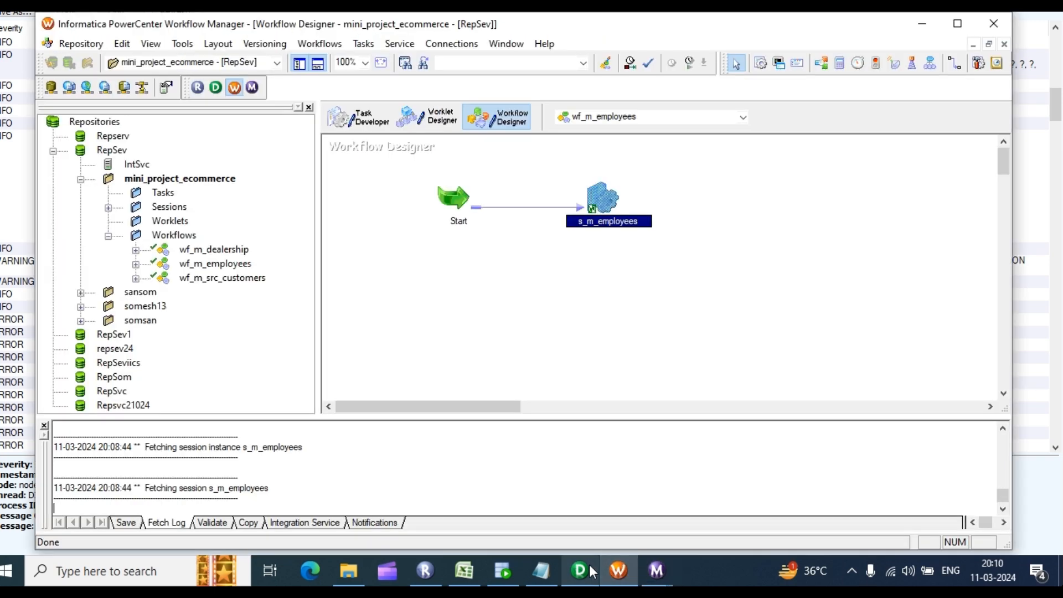
pyautogui.click(591, 571)
pyautogui.moveTo(680, 182); pyautogui.dragTo(677, 73)
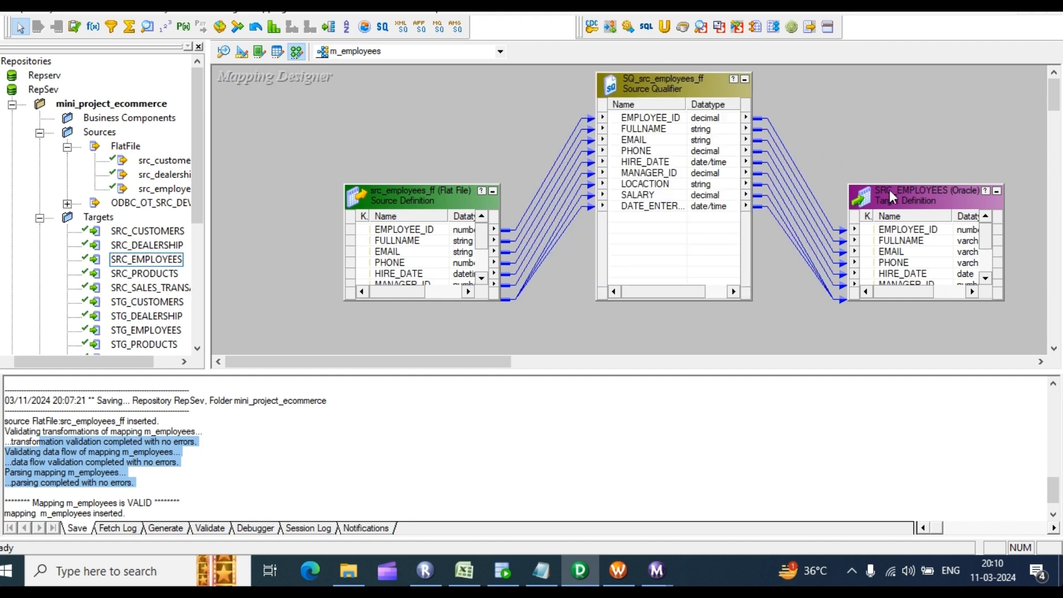
pyautogui.moveTo(915, 186); pyautogui.dragTo(899, 73)
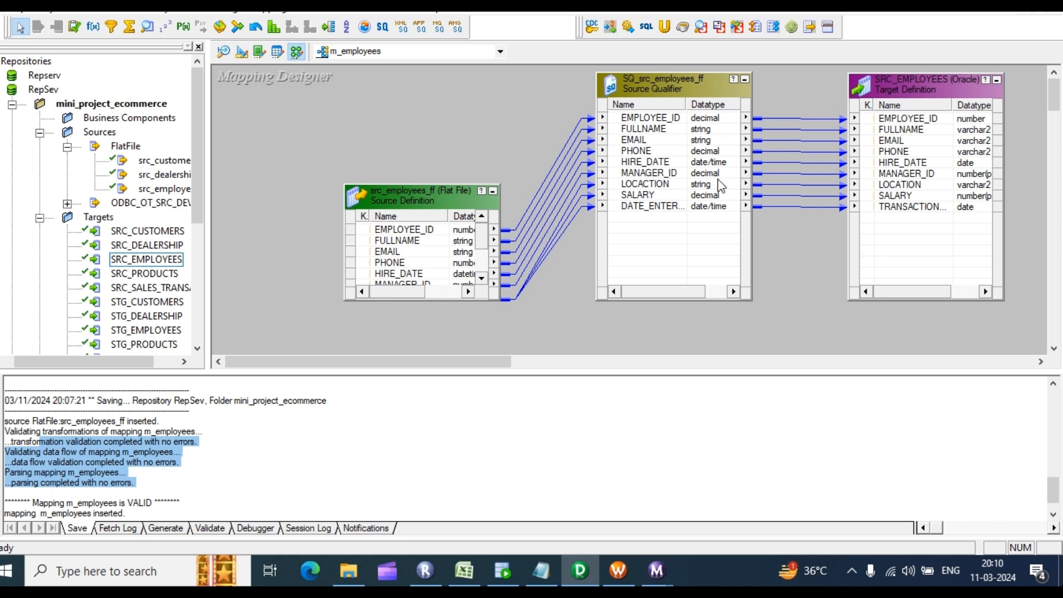
pyautogui.moveTo(657, 292); pyautogui.dragTo(692, 291)
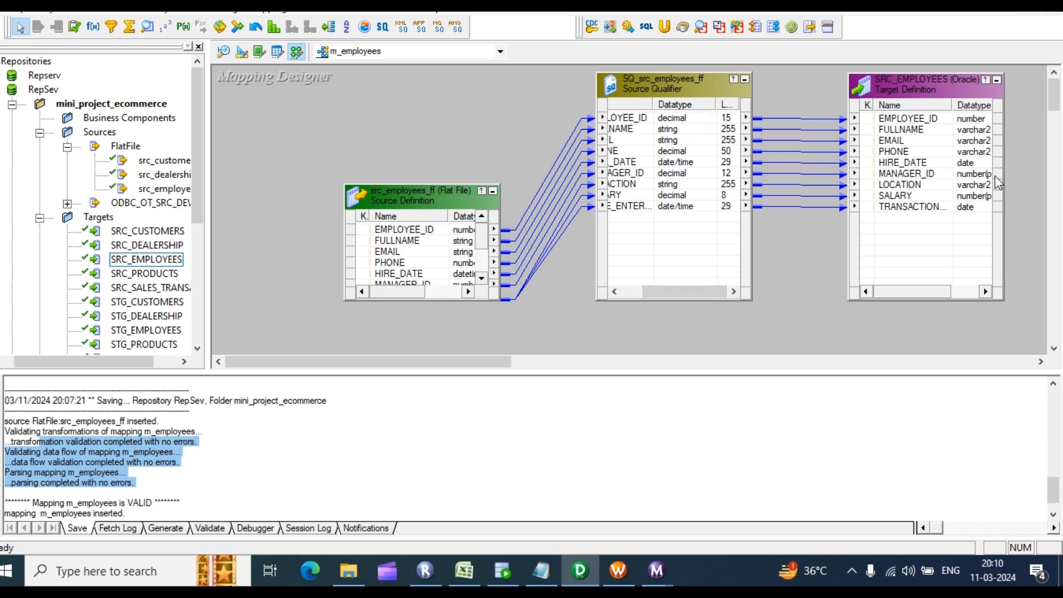
pyautogui.click(929, 291)
pyautogui.moveTo(923, 291); pyautogui.dragTo(968, 281)
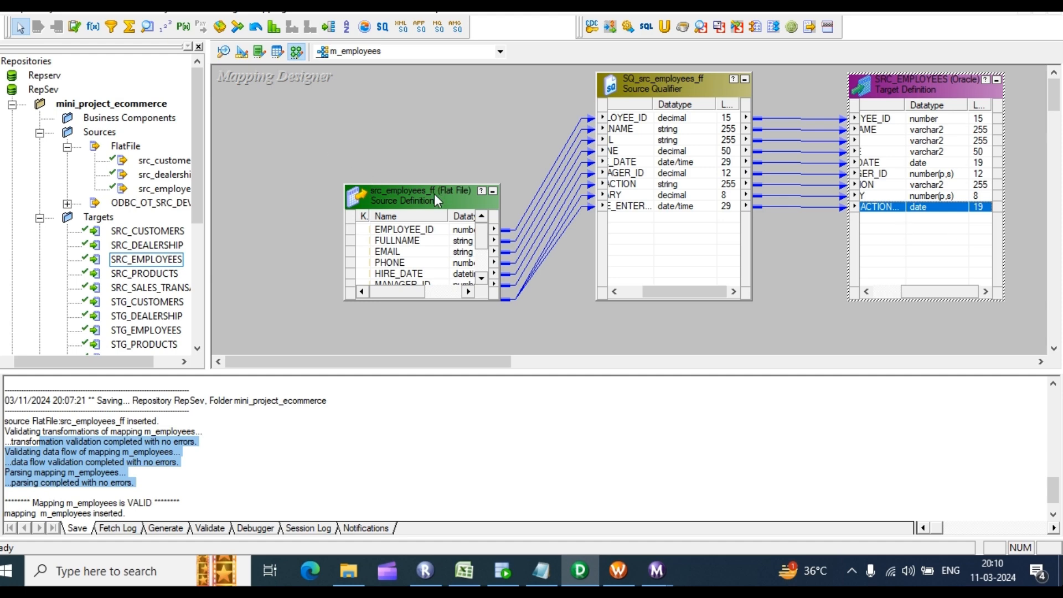
# Step: Enlarge the src_employees_ff source and inspect its SALARY and DATE_ENTERED datatypes and lengths
pyautogui.moveTo(424, 185); pyautogui.dragTo(424, 91)
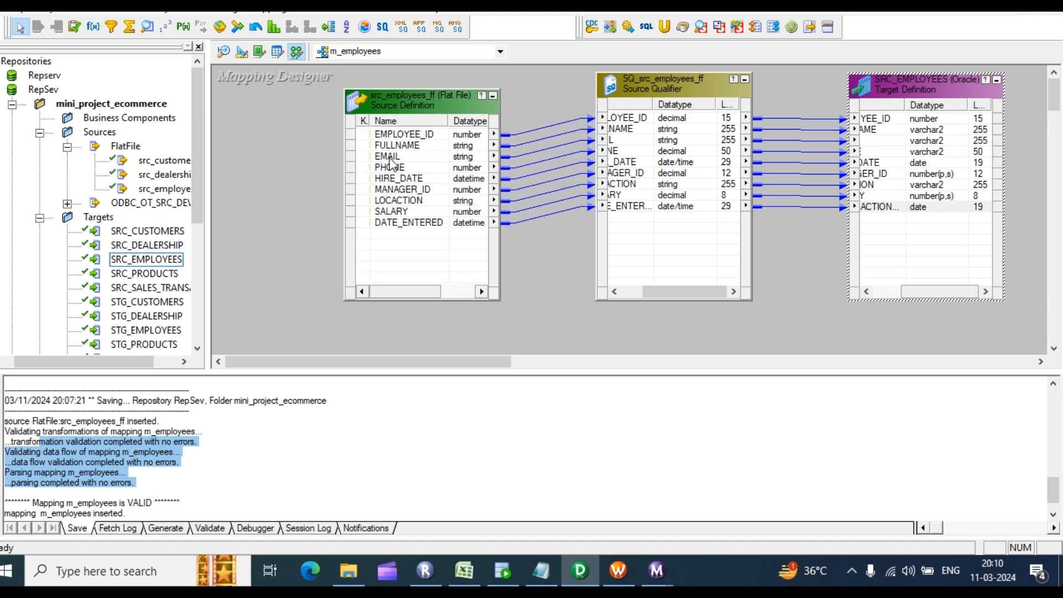
pyautogui.moveTo(387, 291); pyautogui.dragTo(453, 300)
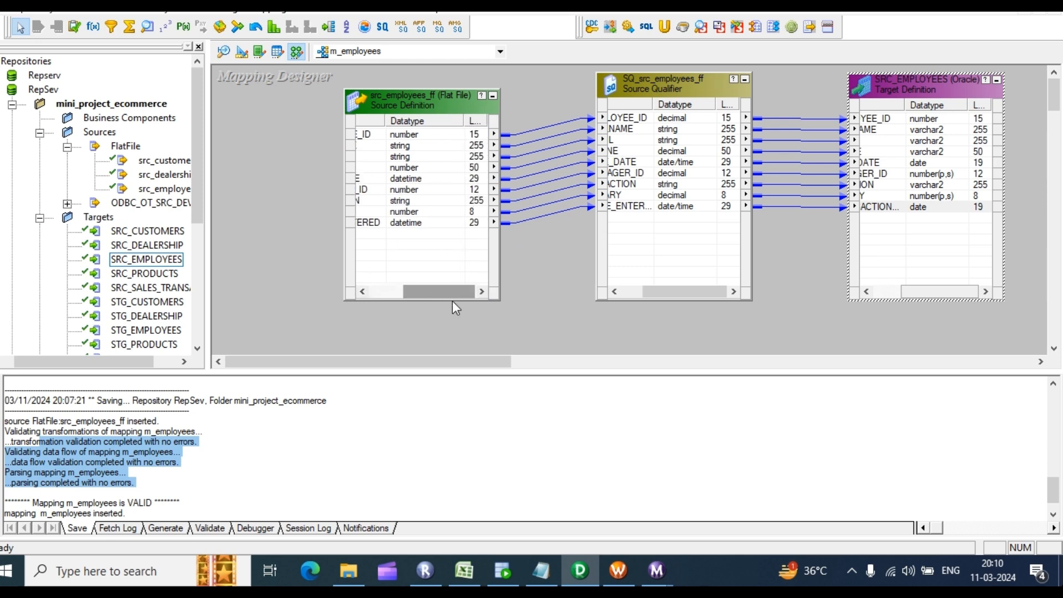
pyautogui.click(472, 179)
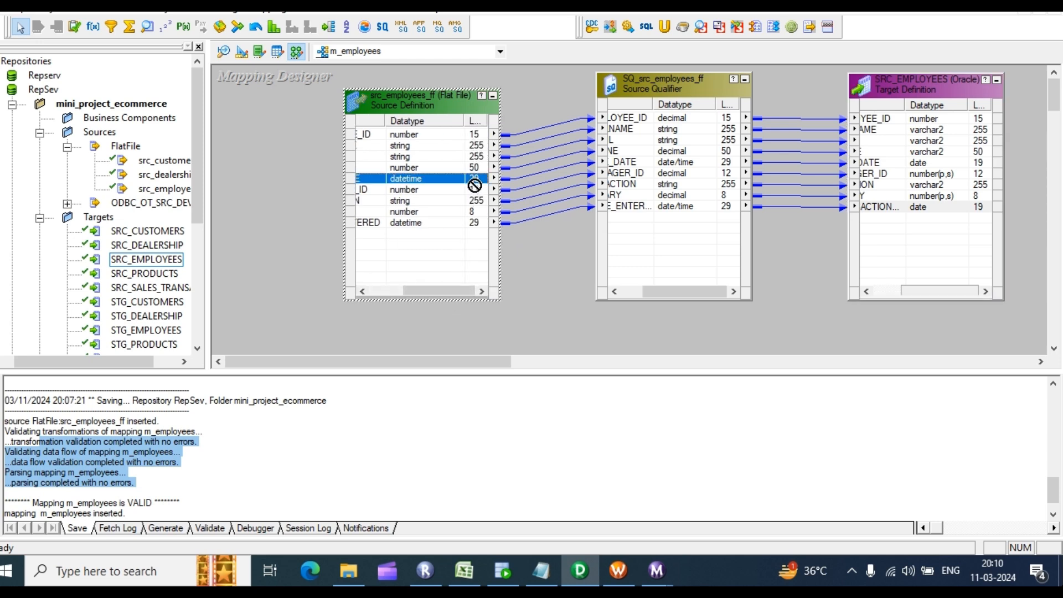
pyautogui.click(475, 212)
pyautogui.click(475, 223)
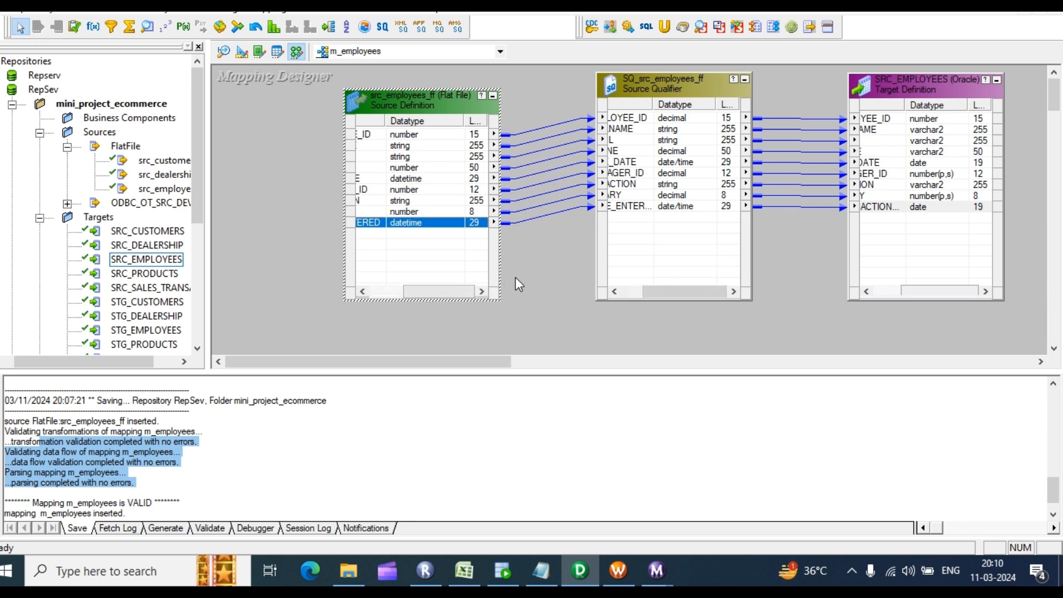
pyautogui.click(536, 274)
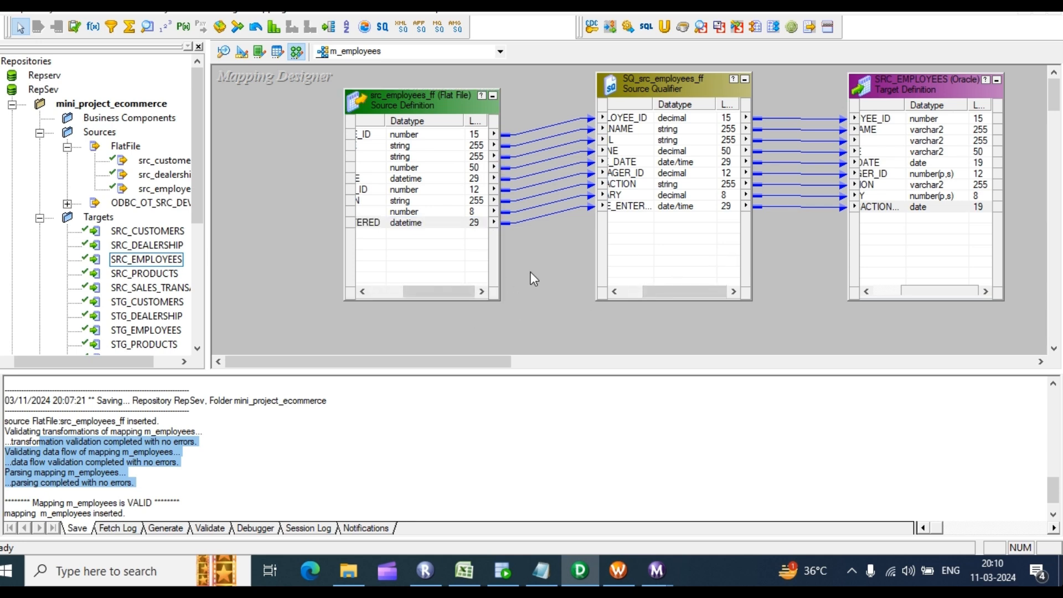
# Step: Save the m_employees mapping, which has no changes, and go back to the s_m_employees session log
pyautogui.hotkey('ctrl', 's')
pyautogui.click(630, 322)
pyautogui.click(657, 570)
pyautogui.moveTo(576, 446)
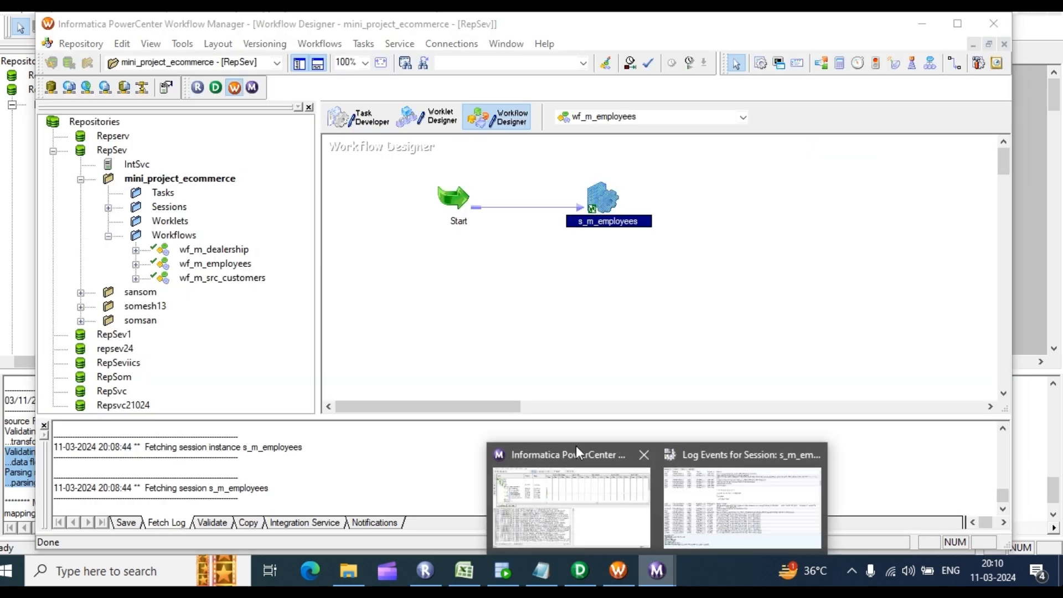
pyautogui.click(707, 469)
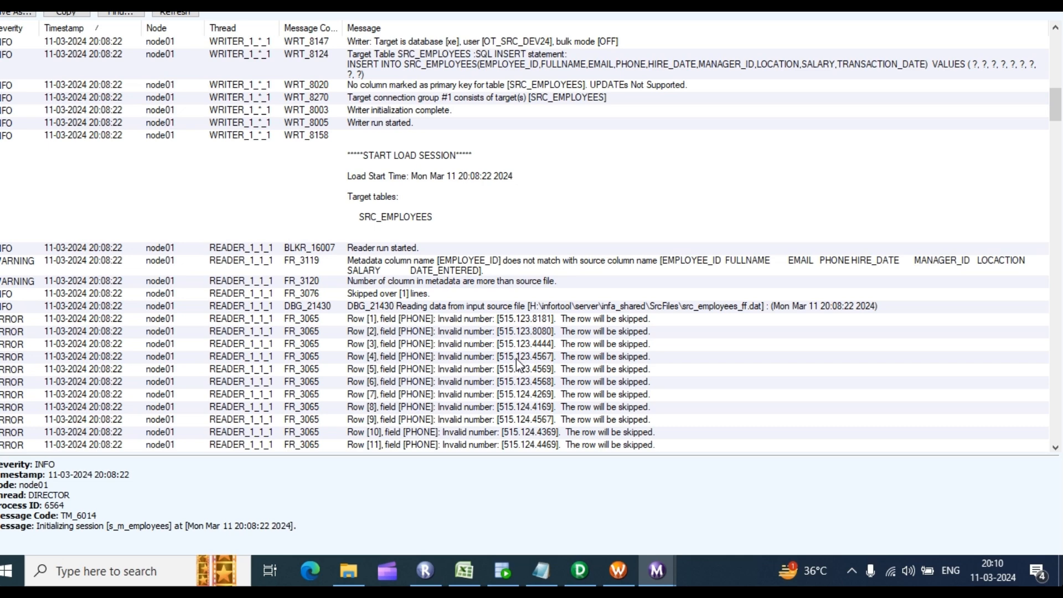
# Step: Return to the m_employees mapping and select PHONE in the source and Source Qualifier
pyautogui.scroll(-1, 516, 357)
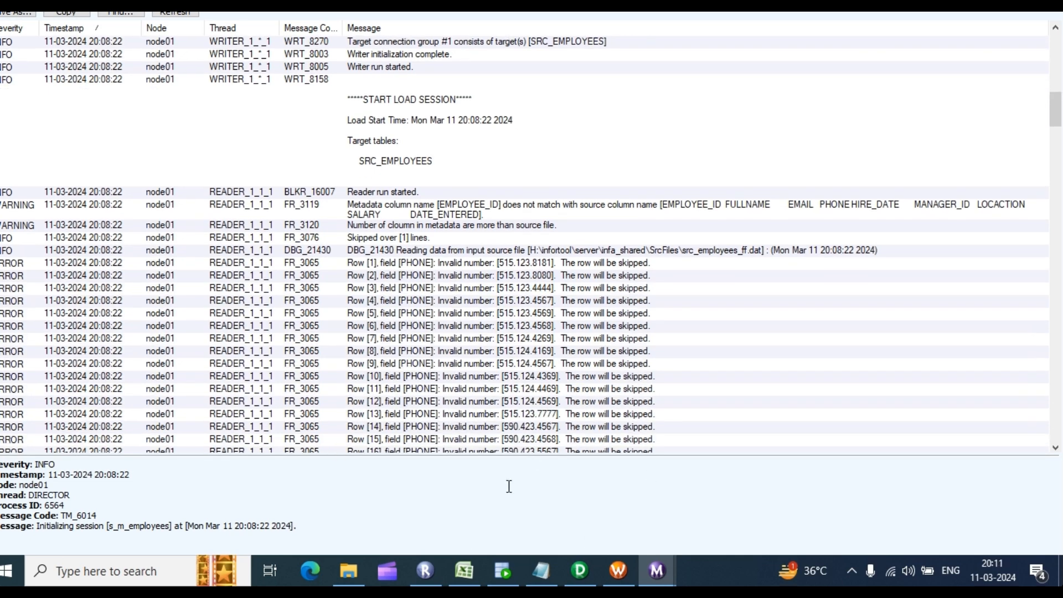
pyautogui.click(582, 570)
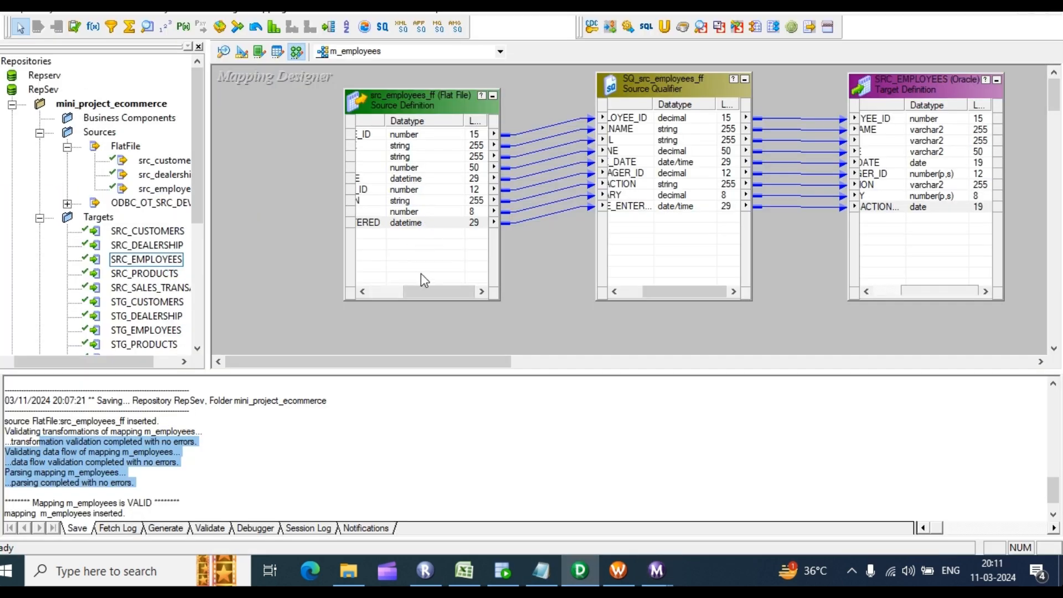
pyautogui.moveTo(433, 286); pyautogui.dragTo(394, 285)
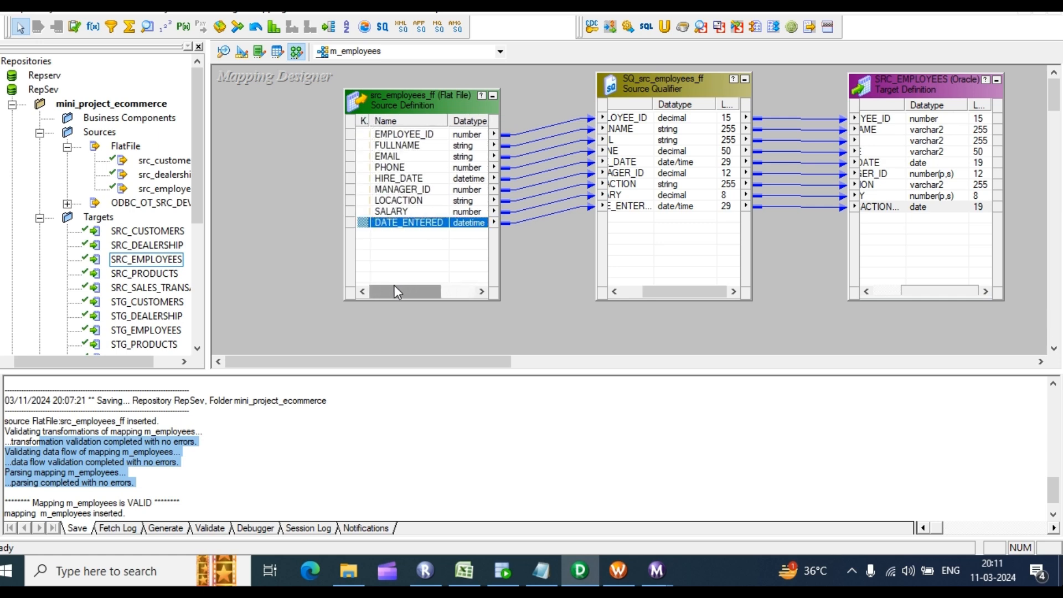
pyautogui.click(463, 169)
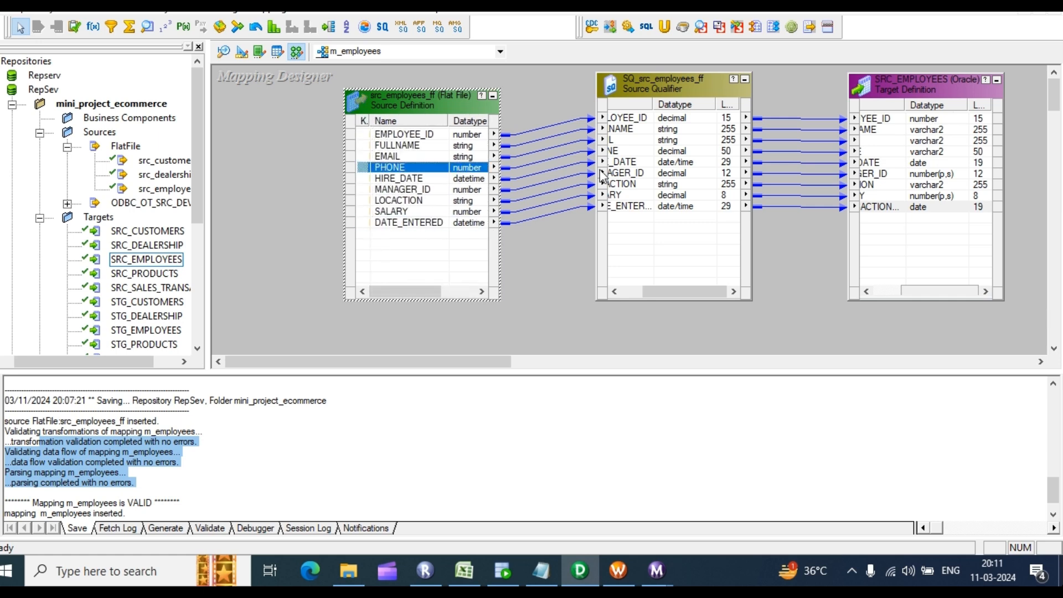
pyautogui.click(672, 151)
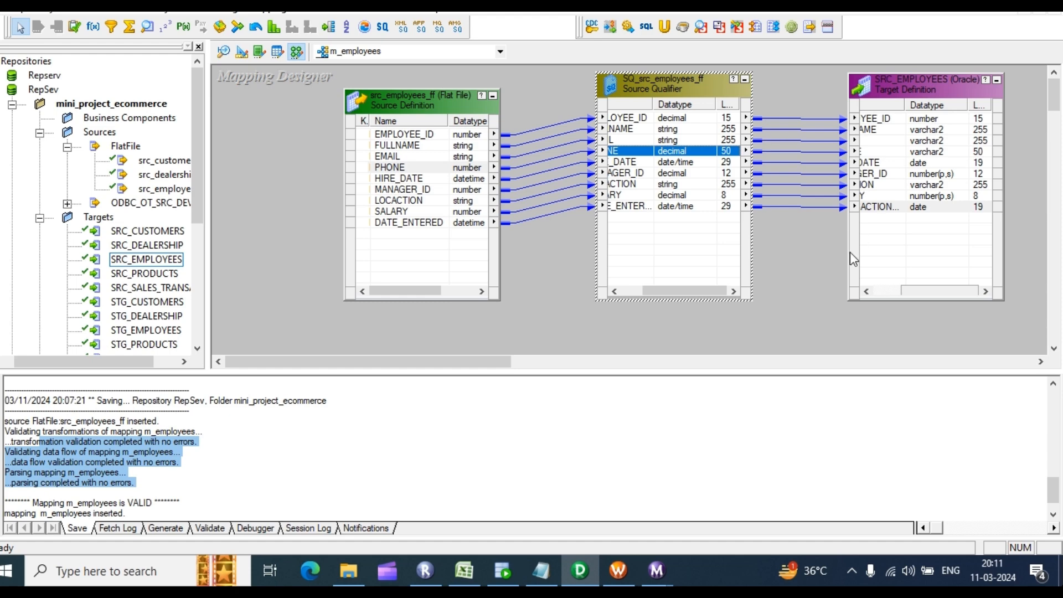
pyautogui.moveTo(920, 298); pyautogui.dragTo(872, 298)
# Step: Review the src_employees_ff source definition's properties, ports and general details
pyautogui.doubleClick(441, 175)
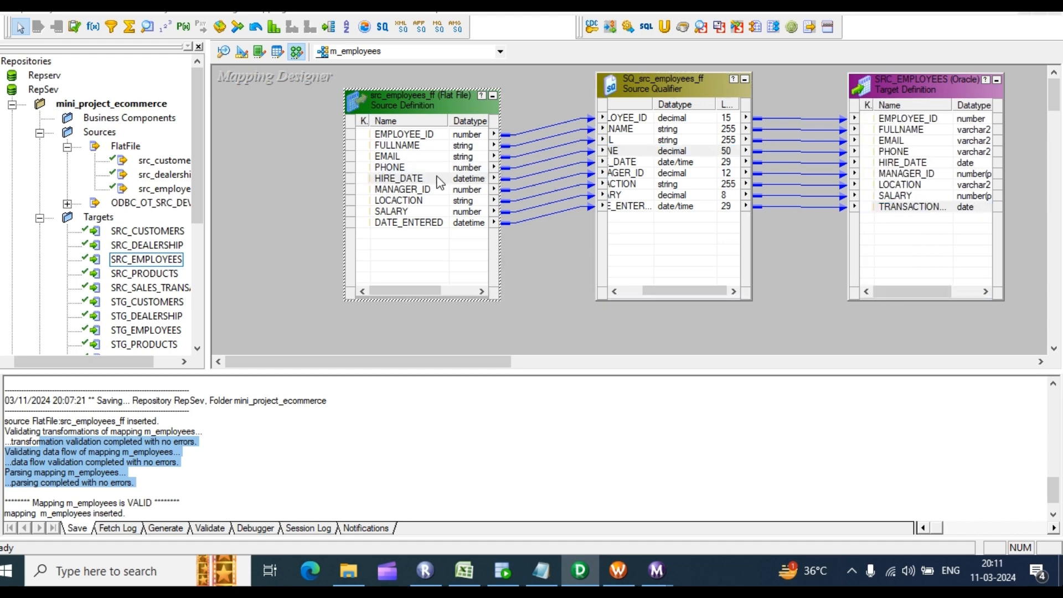
pyautogui.click(419, 141)
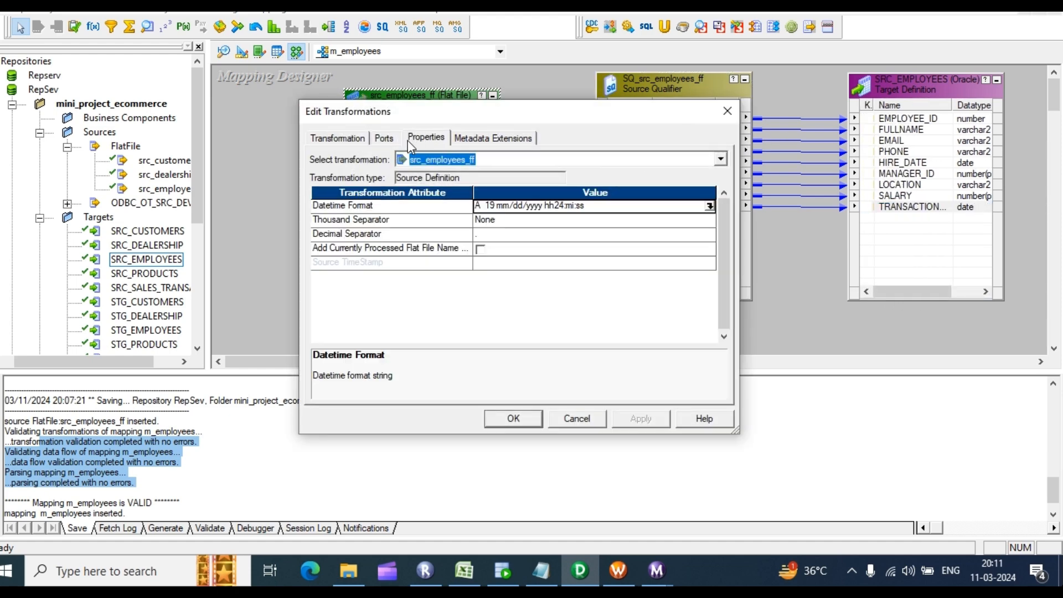
pyautogui.click(382, 140)
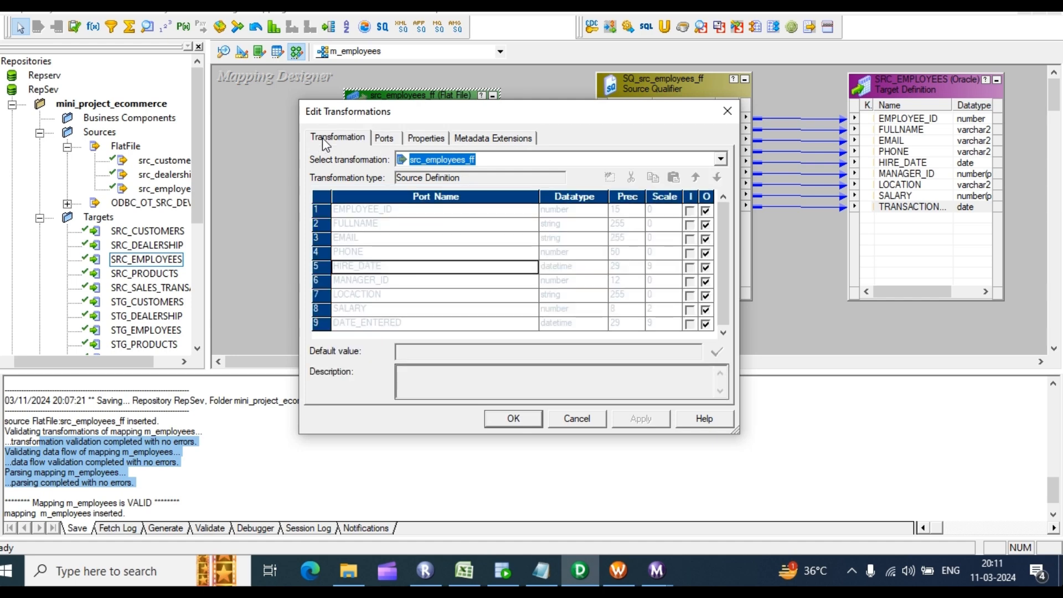
pyautogui.click(327, 139)
pyautogui.click(727, 111)
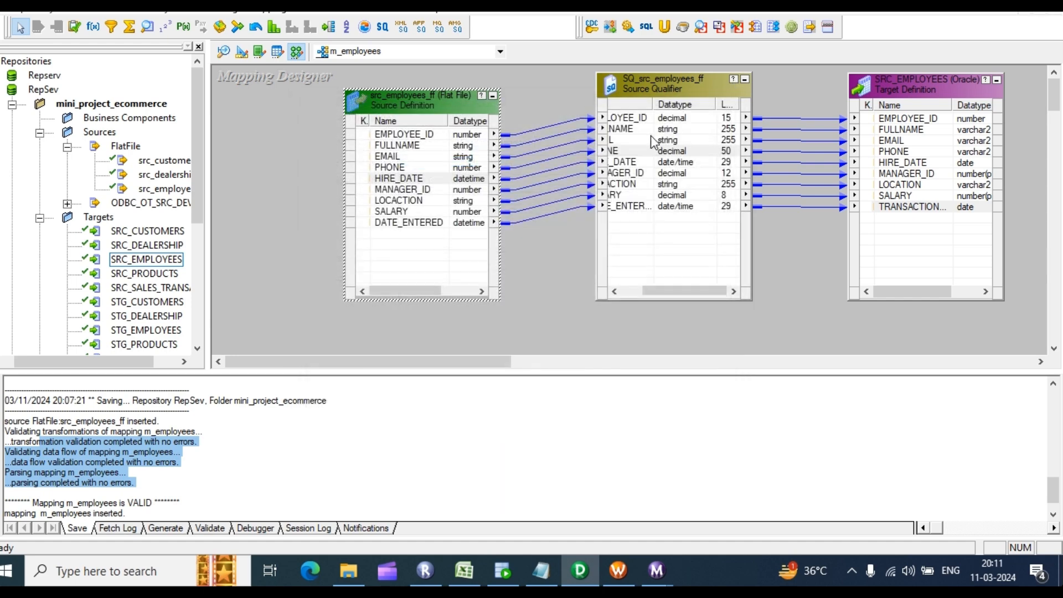
# Step: Change the SQ_src_employees_ff PHONE port datatype to nstring and apply it
pyautogui.doubleClick(650, 136)
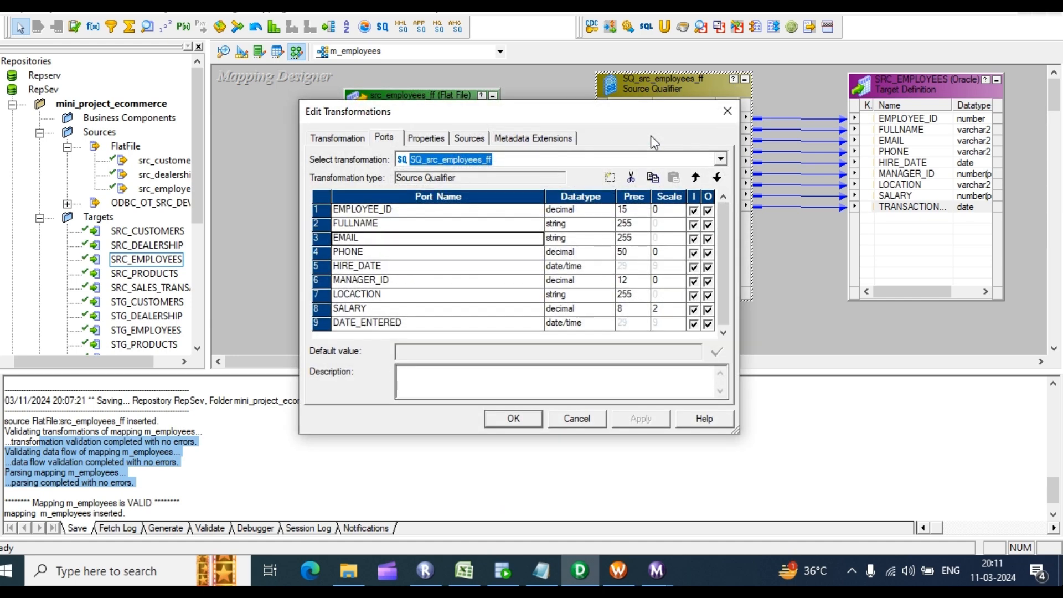
pyautogui.click(558, 253)
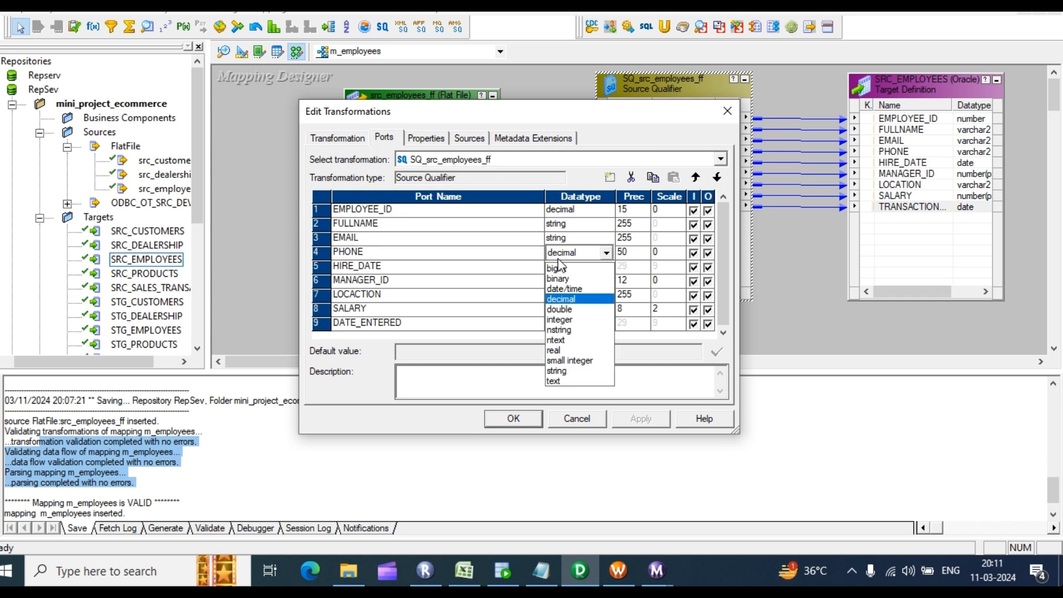
pyautogui.click(560, 329)
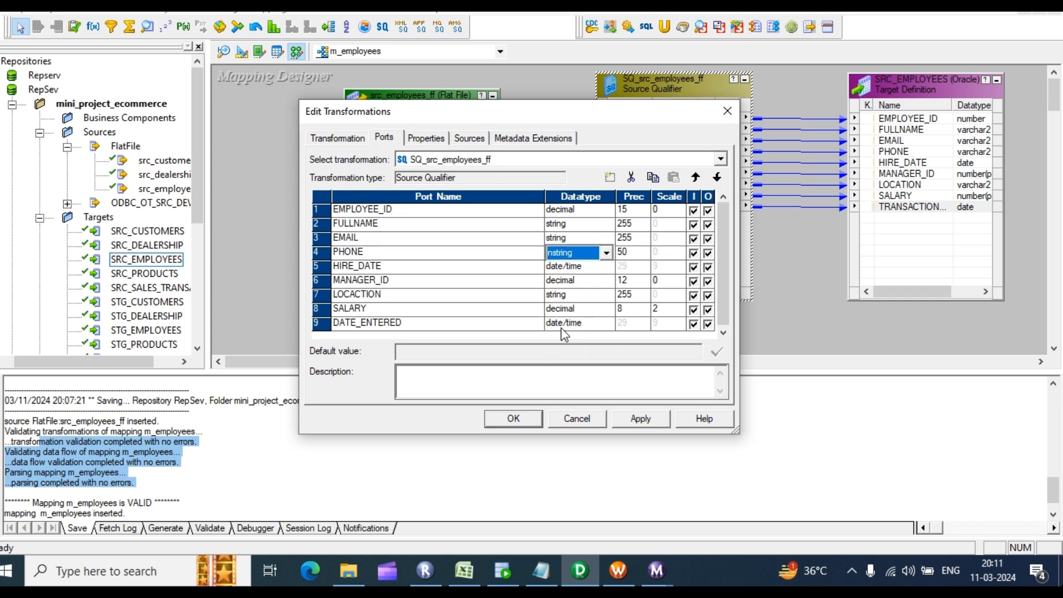
pyautogui.click(649, 418)
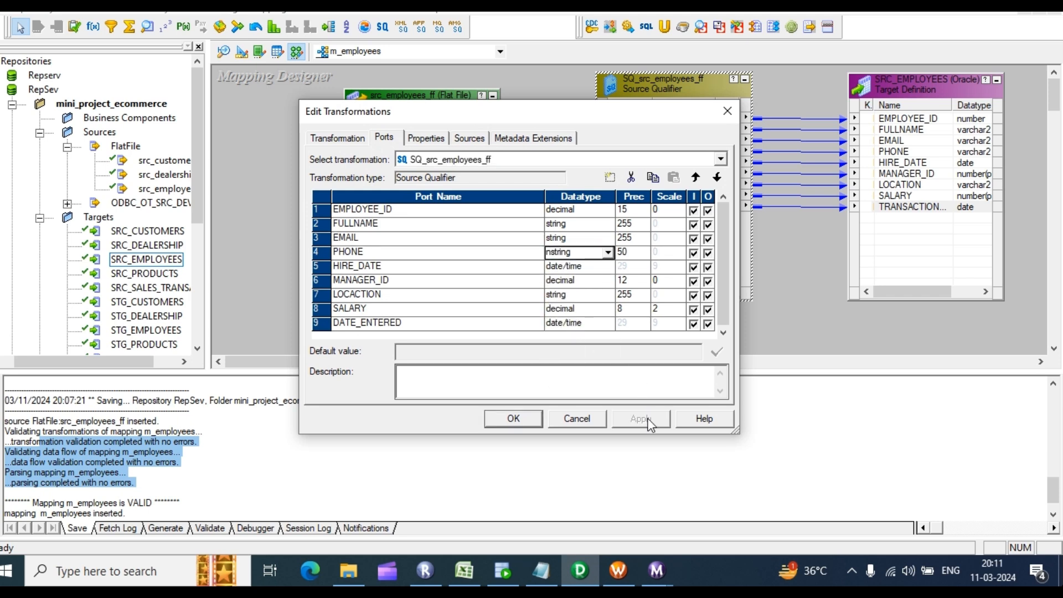
pyautogui.click(512, 420)
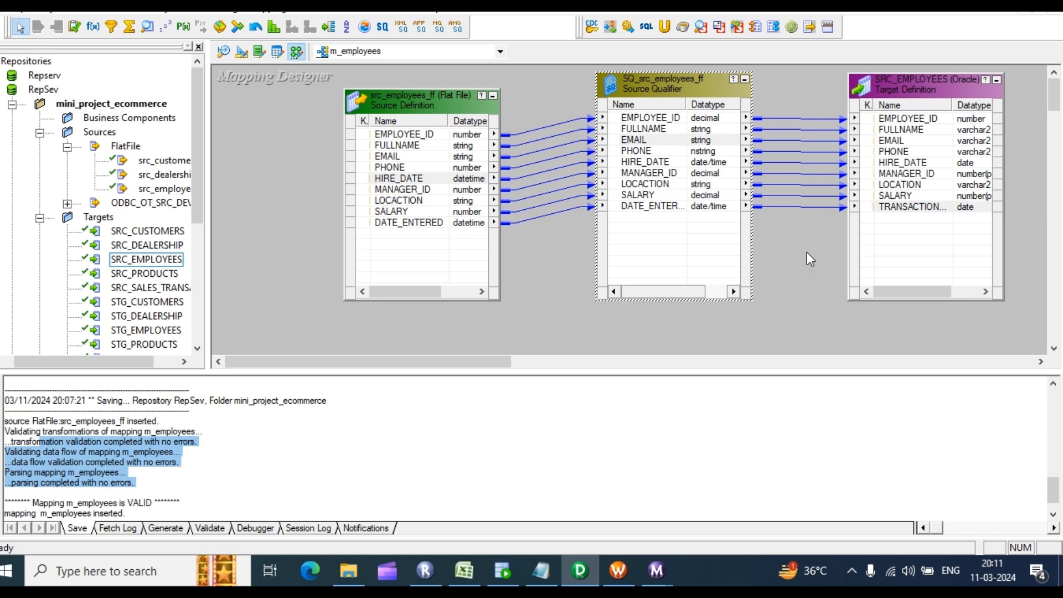
# Step: Save m_employees and move the source, Source Qualifier and target tables into a tidier layout
pyautogui.hotkey('ctrl', 's')
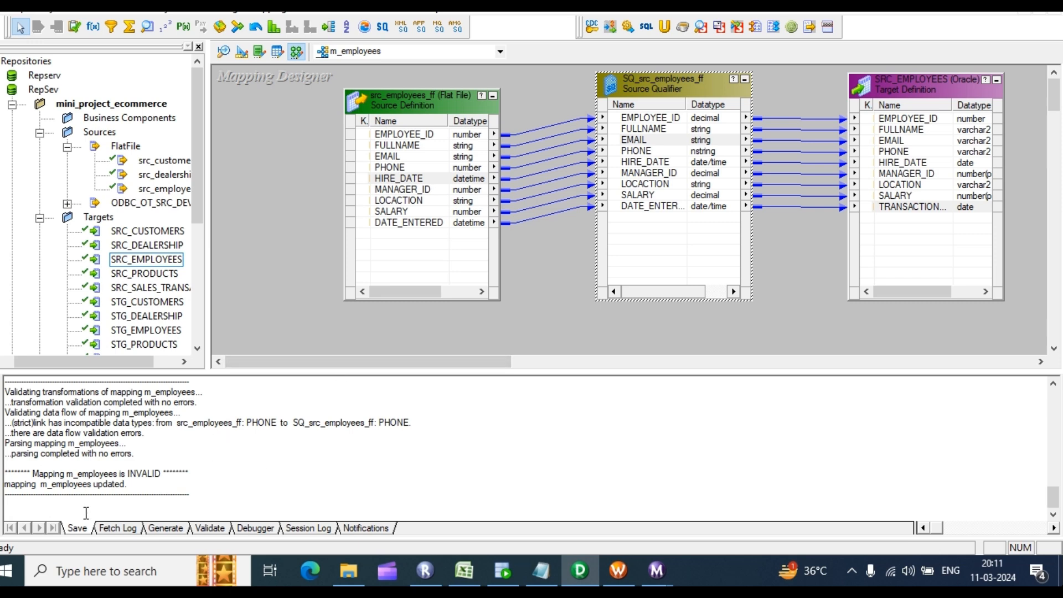
pyautogui.click(131, 485)
pyautogui.moveTo(397, 94); pyautogui.dragTo(335, 83)
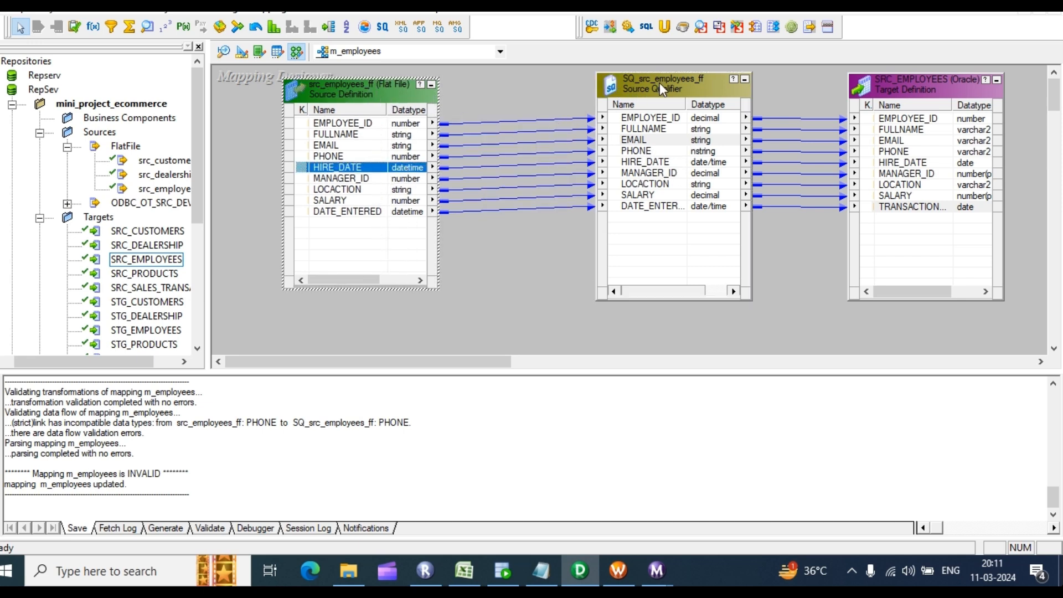
pyautogui.moveTo(660, 82); pyautogui.dragTo(576, 100)
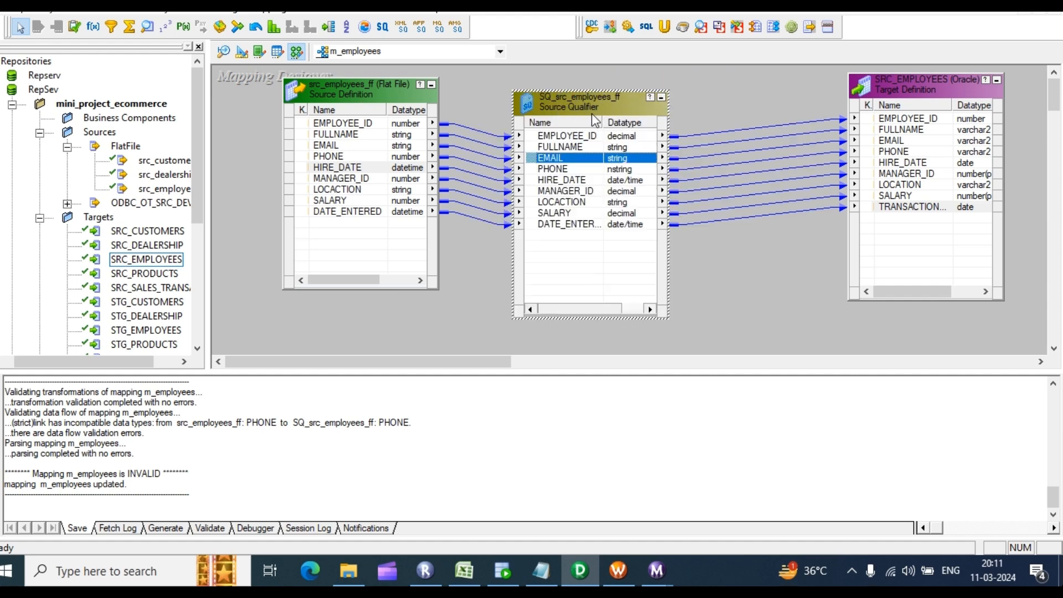
pyautogui.moveTo(910, 90); pyautogui.dragTo(847, 75)
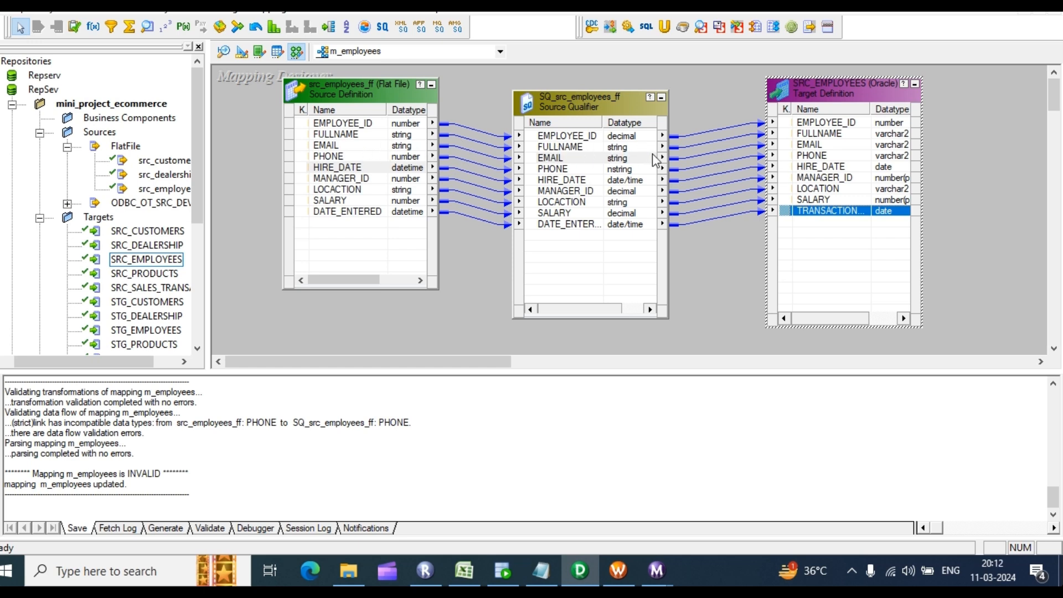
pyautogui.click(579, 137)
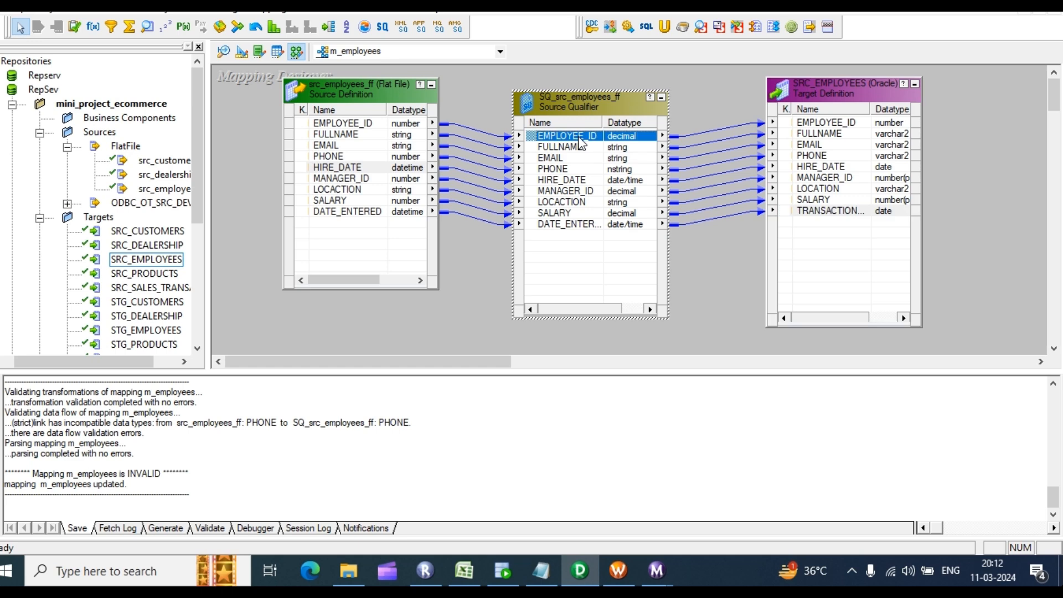
pyautogui.click(698, 97)
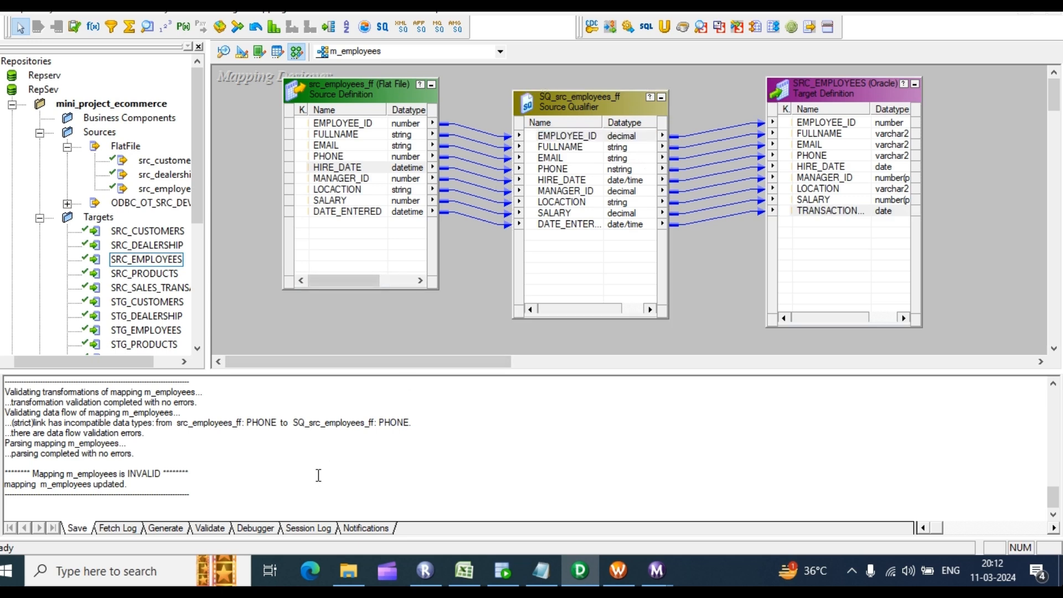
# Step: Save again, then widen the target, source and Source Qualifier tables to show lengths
pyautogui.scroll(1, 319, 475)
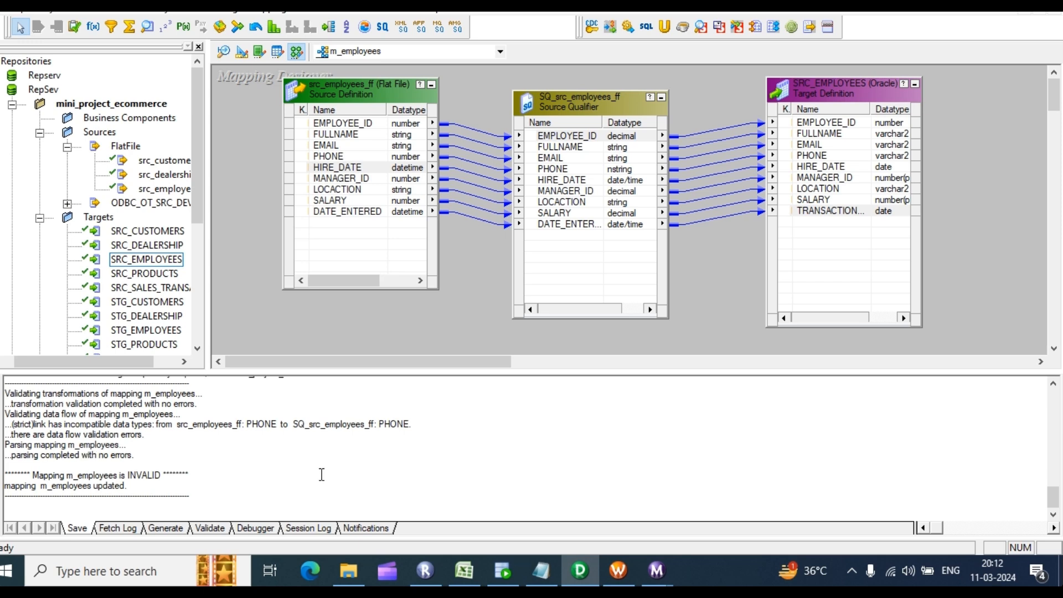
pyautogui.rightClick(481, 231)
pyautogui.click(464, 253)
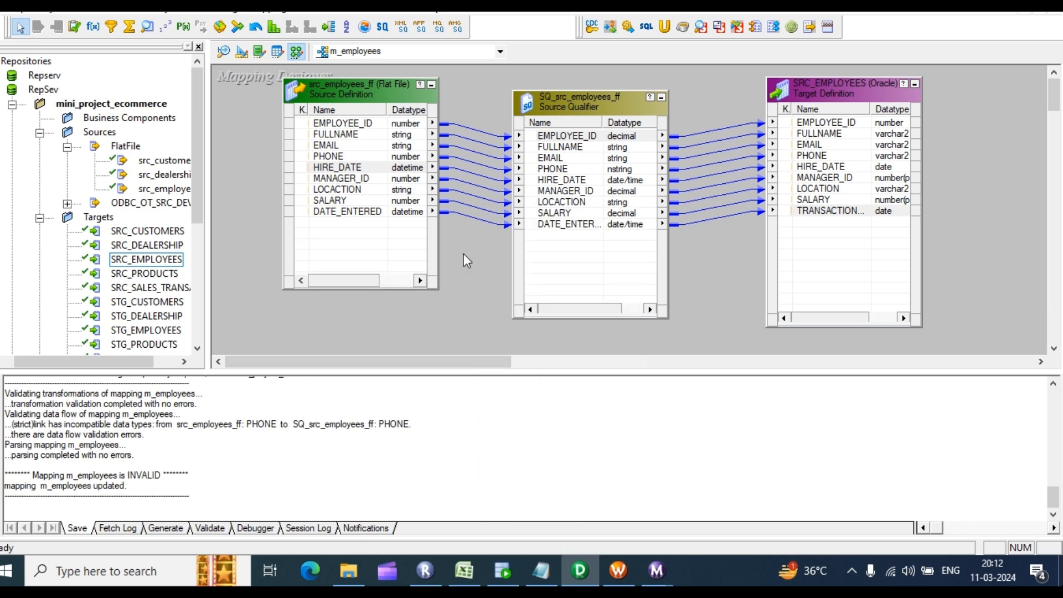
pyautogui.hotkey('ctrl', 's')
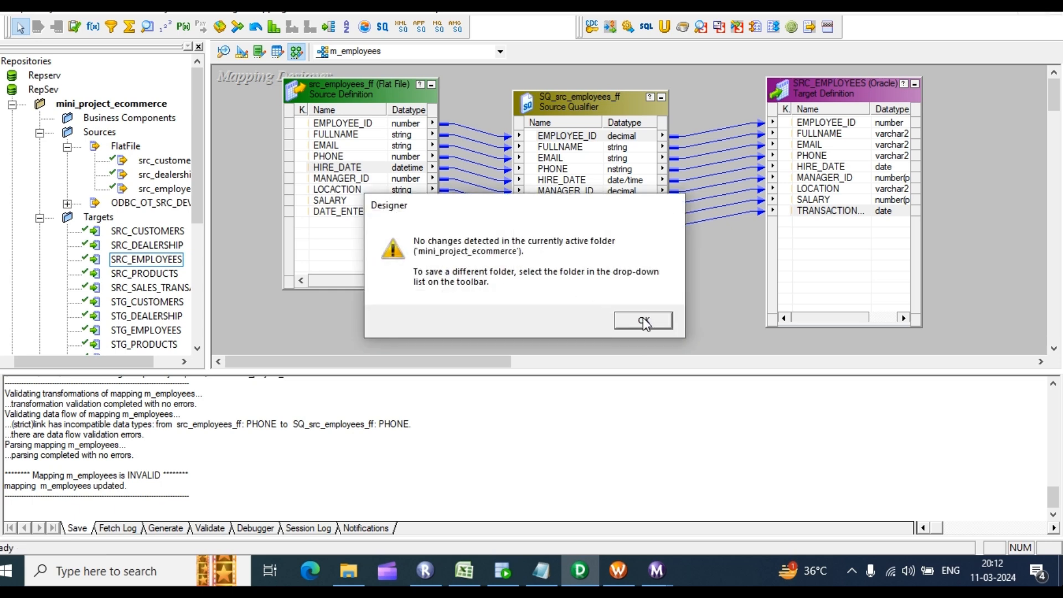
pyautogui.click(643, 318)
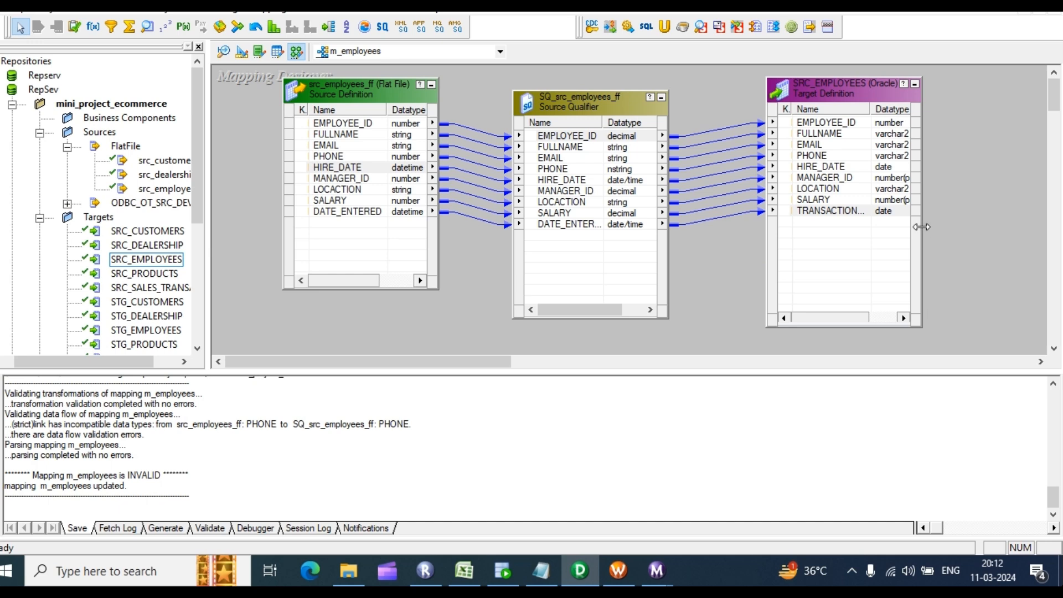
pyautogui.moveTo(921, 215); pyautogui.dragTo(1001, 215)
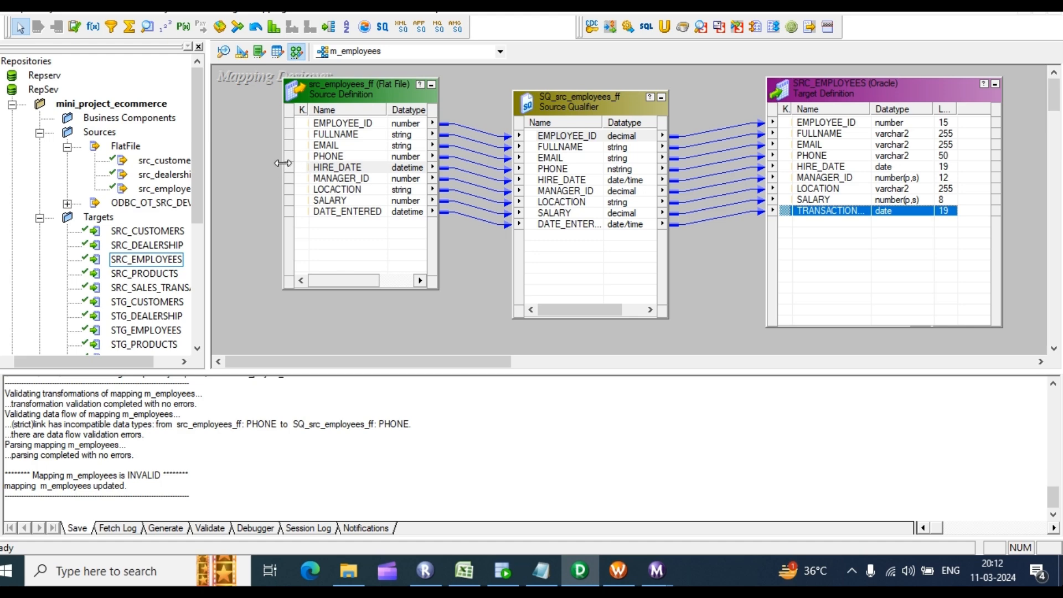
pyautogui.moveTo(283, 166); pyautogui.dragTo(219, 158)
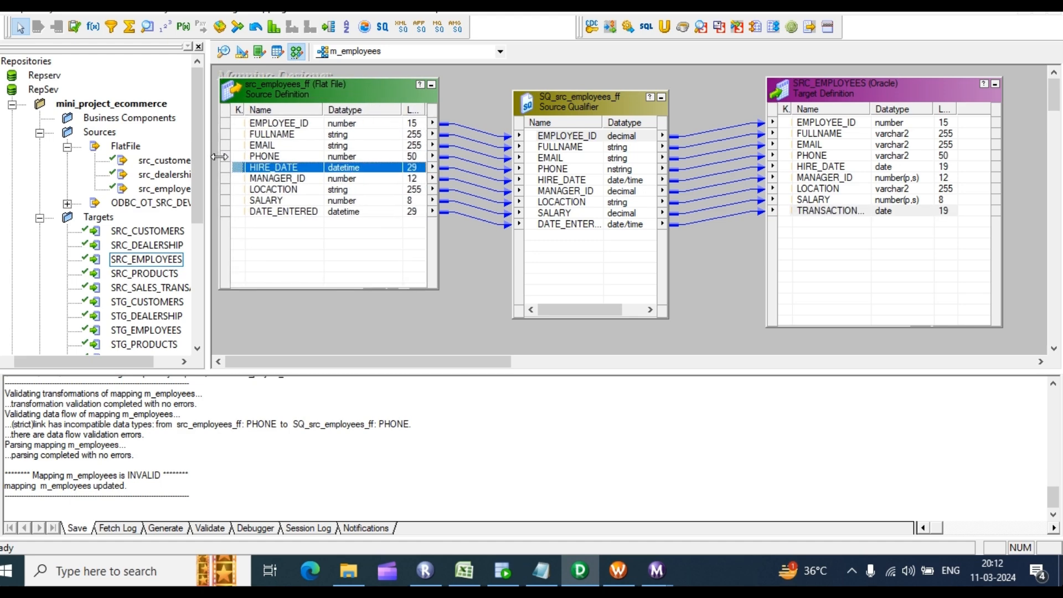
pyautogui.moveTo(668, 166); pyautogui.dragTo(730, 165)
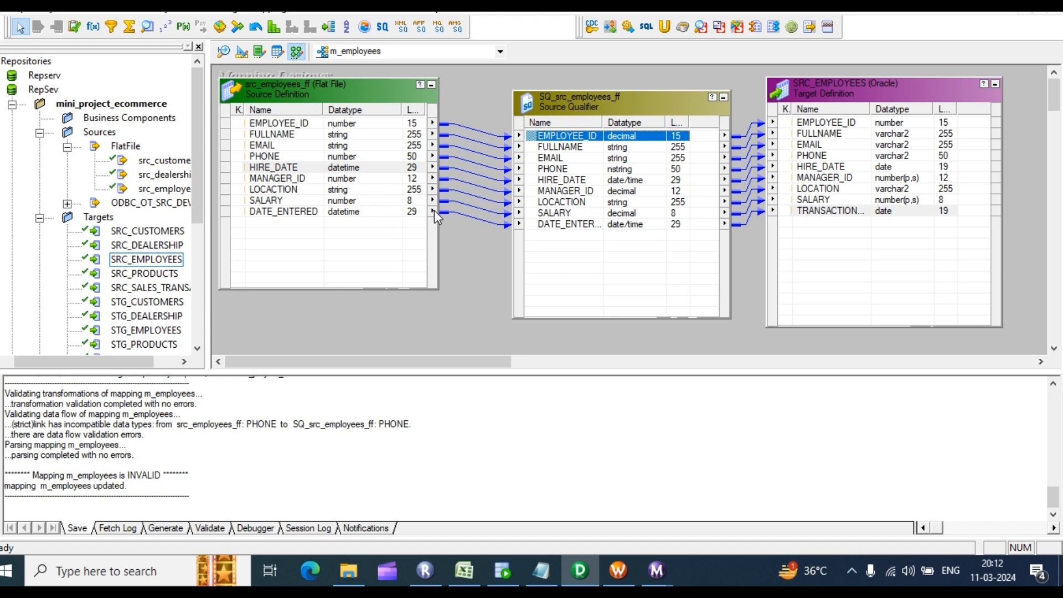
# Step: In Workflow Manager, refresh the mapping of session s_m_employees
pyautogui.click(619, 570)
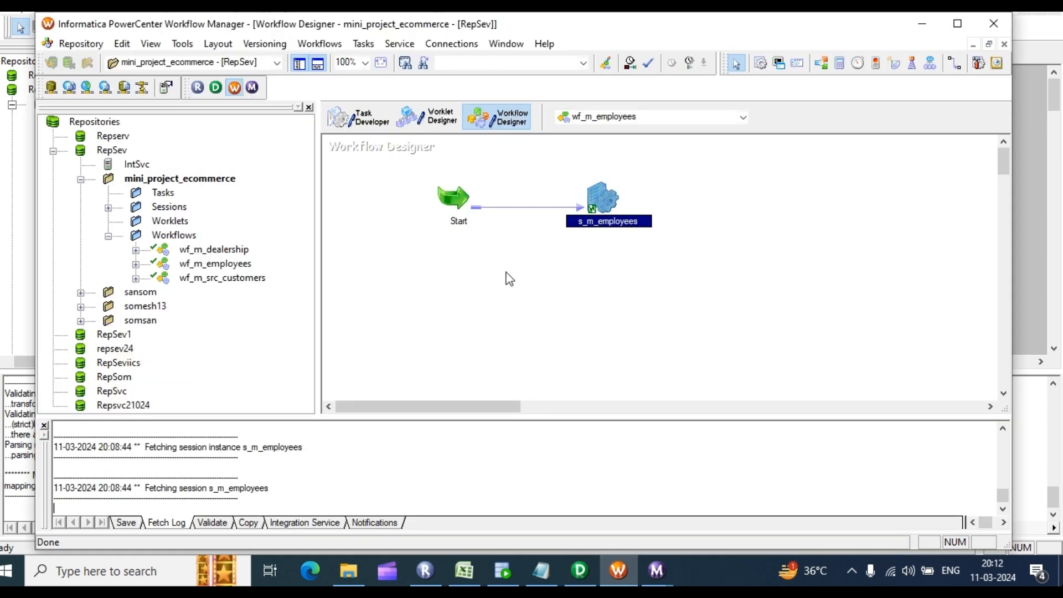
pyautogui.rightClick(563, 226)
pyautogui.click(587, 200)
pyautogui.rightClick(676, 194)
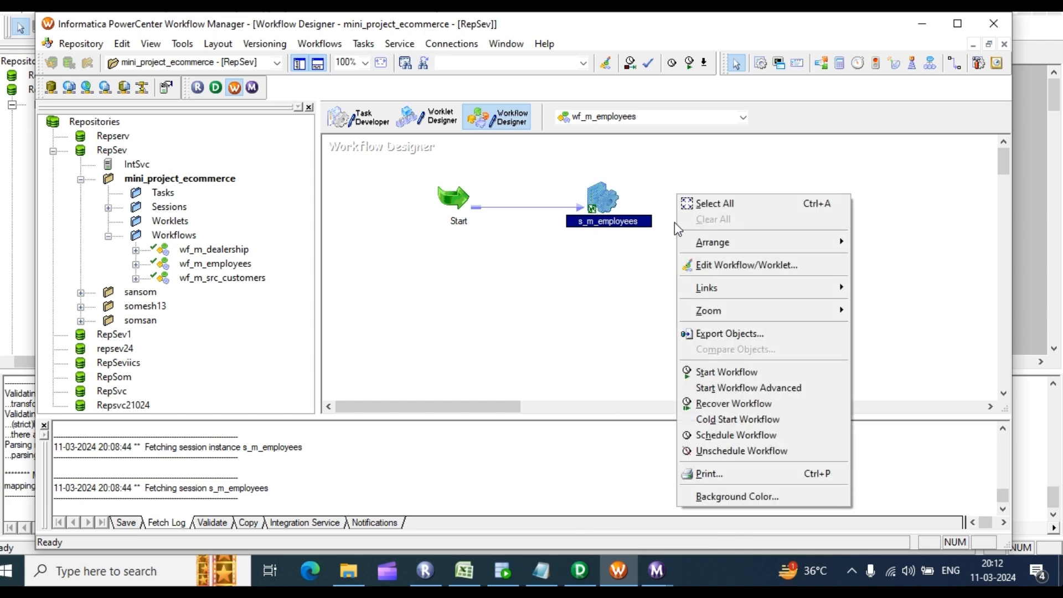
pyautogui.click(600, 201)
pyautogui.rightClick(600, 200)
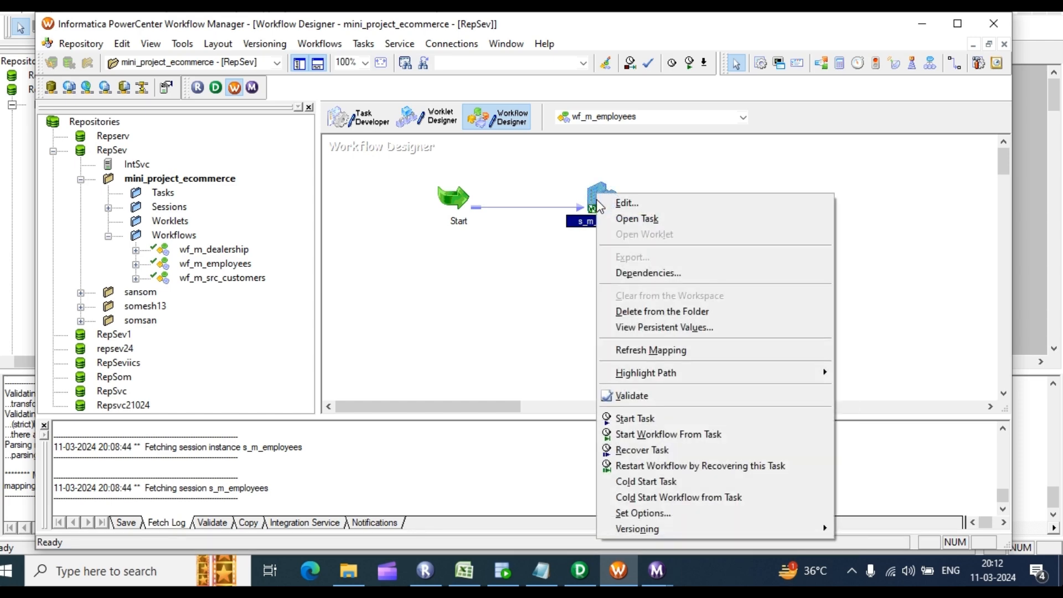
pyautogui.click(657, 357)
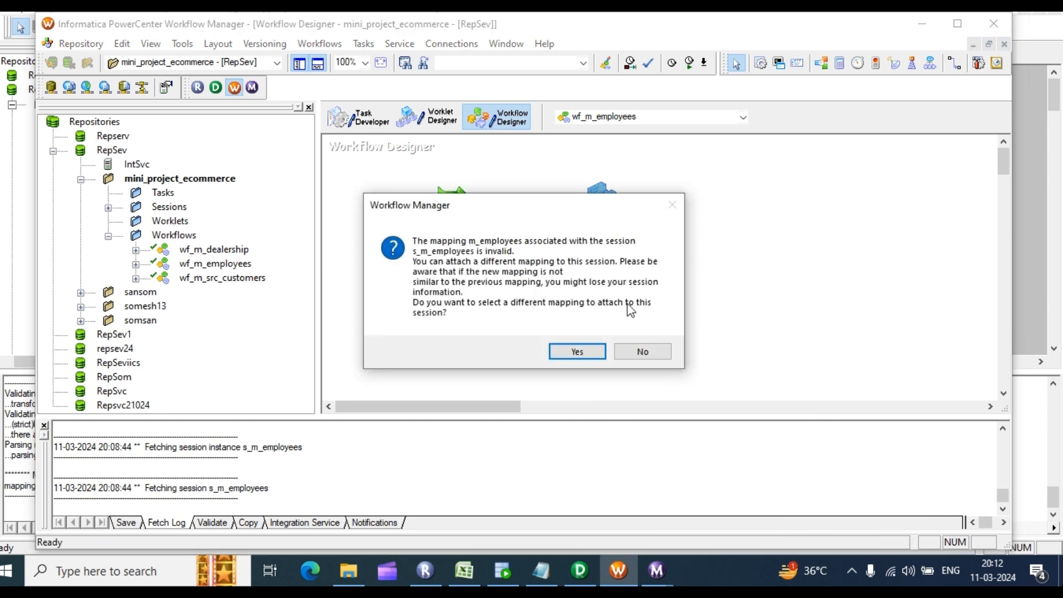
# Step: Try assigning m_employees to the session; it is rejected as invalid, so cancel
pyautogui.click(578, 355)
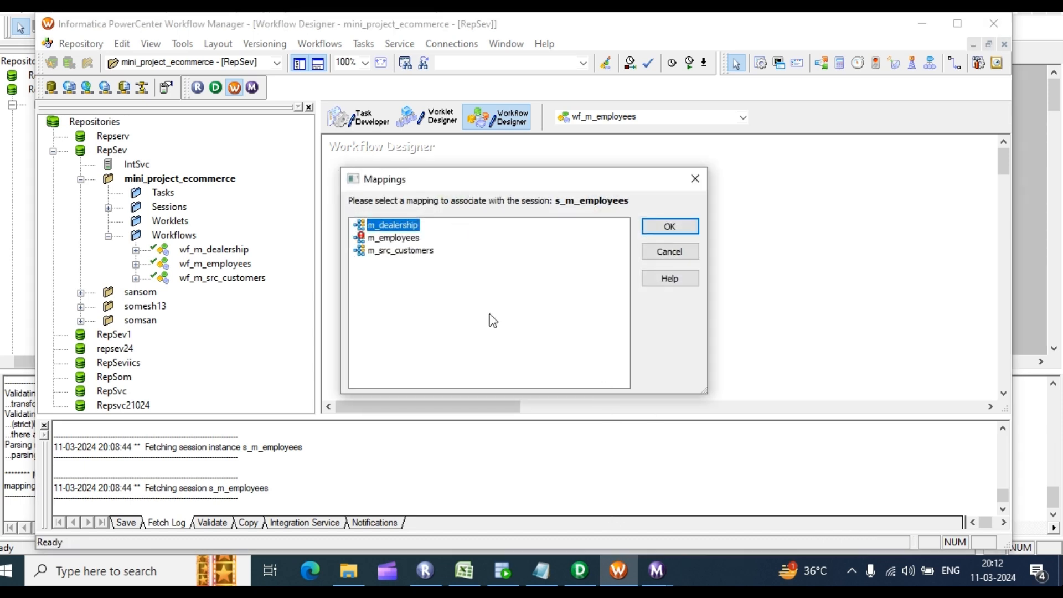
pyautogui.click(404, 239)
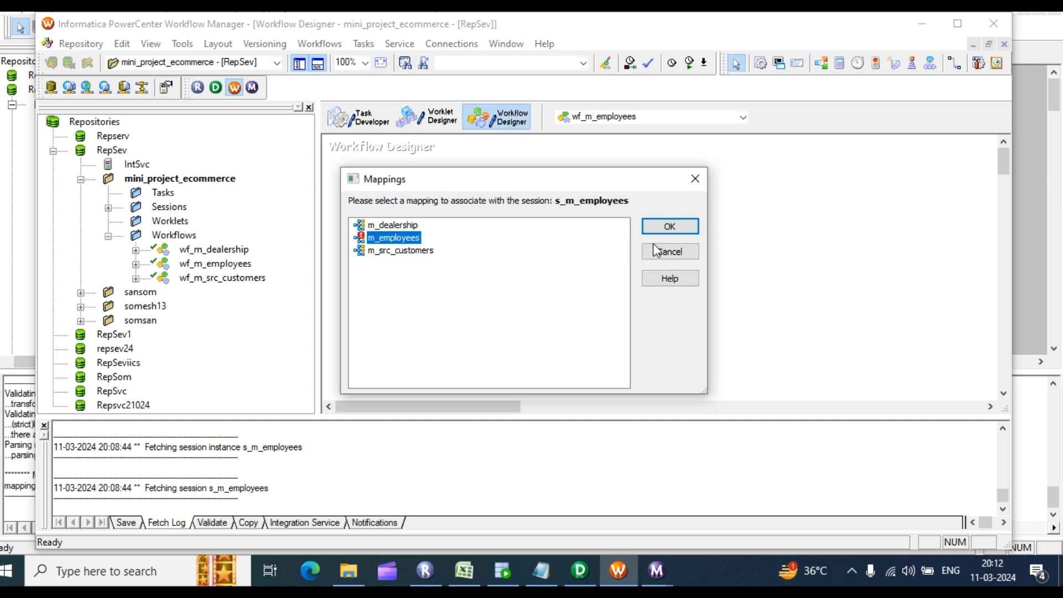
pyautogui.click(676, 229)
pyautogui.click(642, 320)
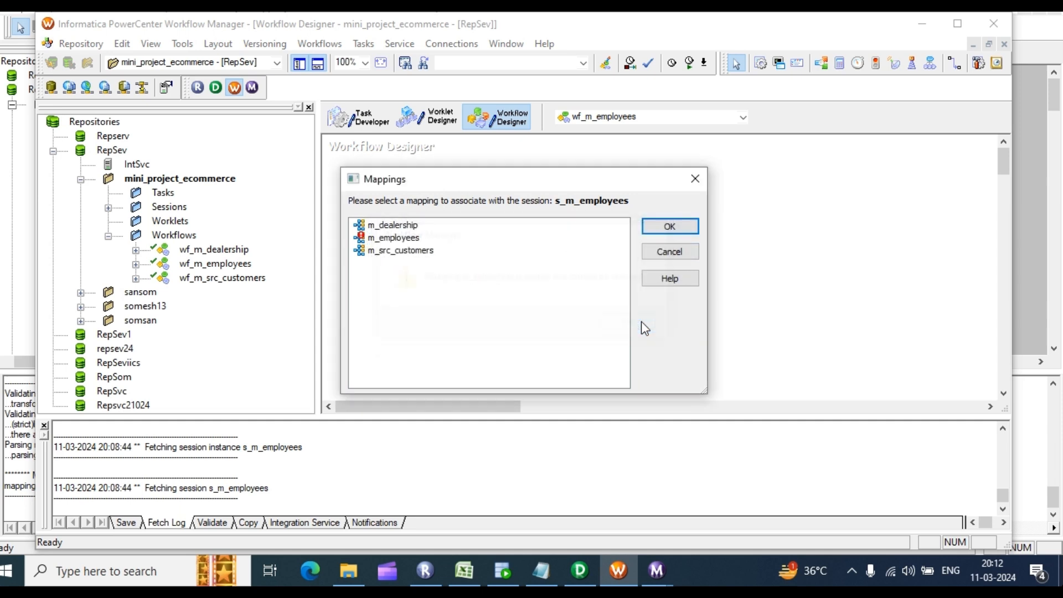
pyautogui.click(671, 251)
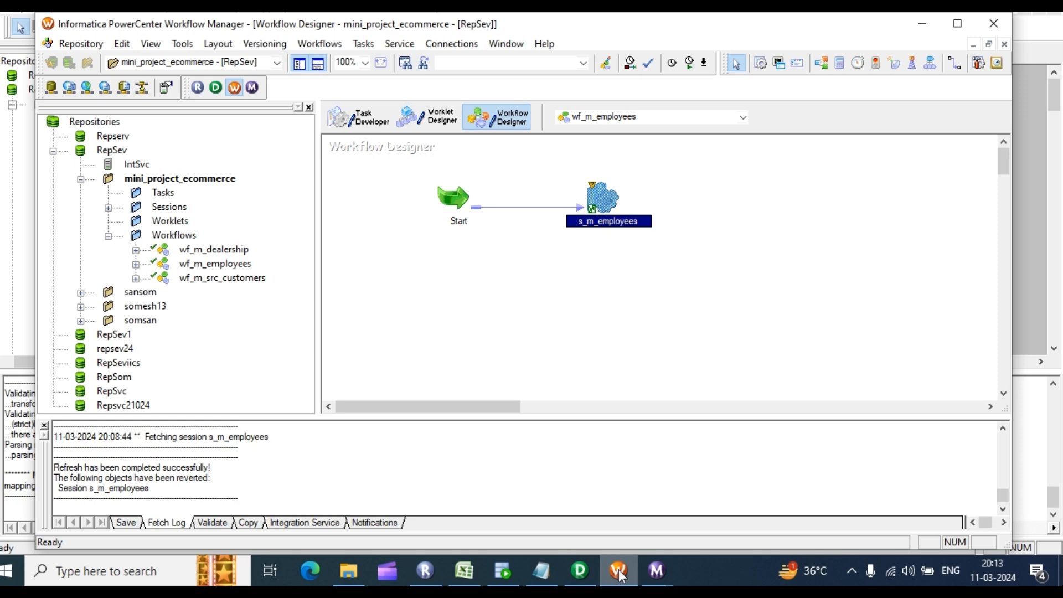
pyautogui.click(581, 571)
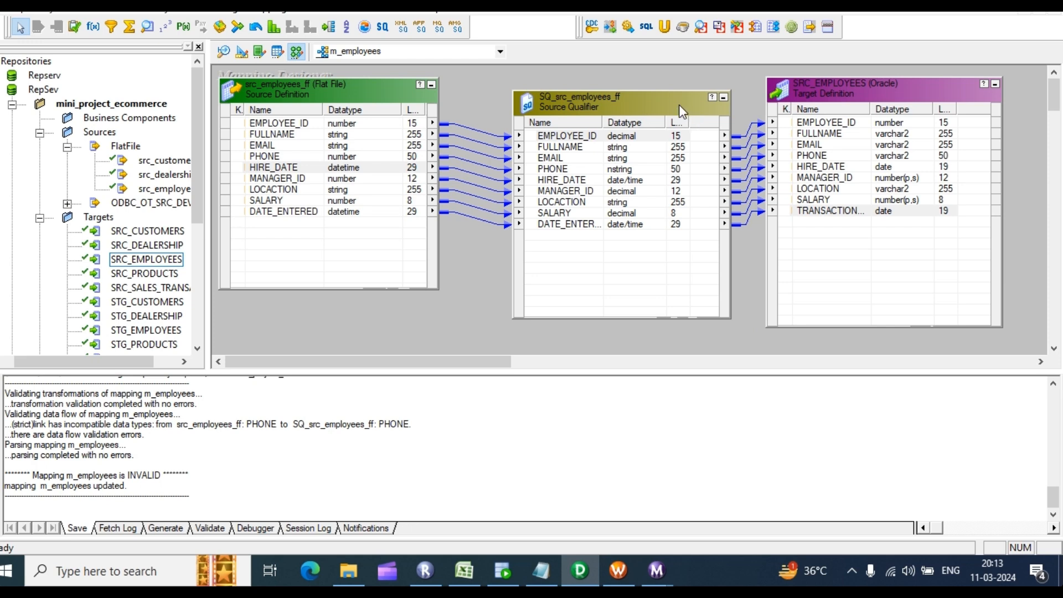
# Step: Move SQ_src_employees_ff nearer the source and inspect both tables' port properties
pyautogui.moveTo(679, 102); pyautogui.dragTo(633, 88)
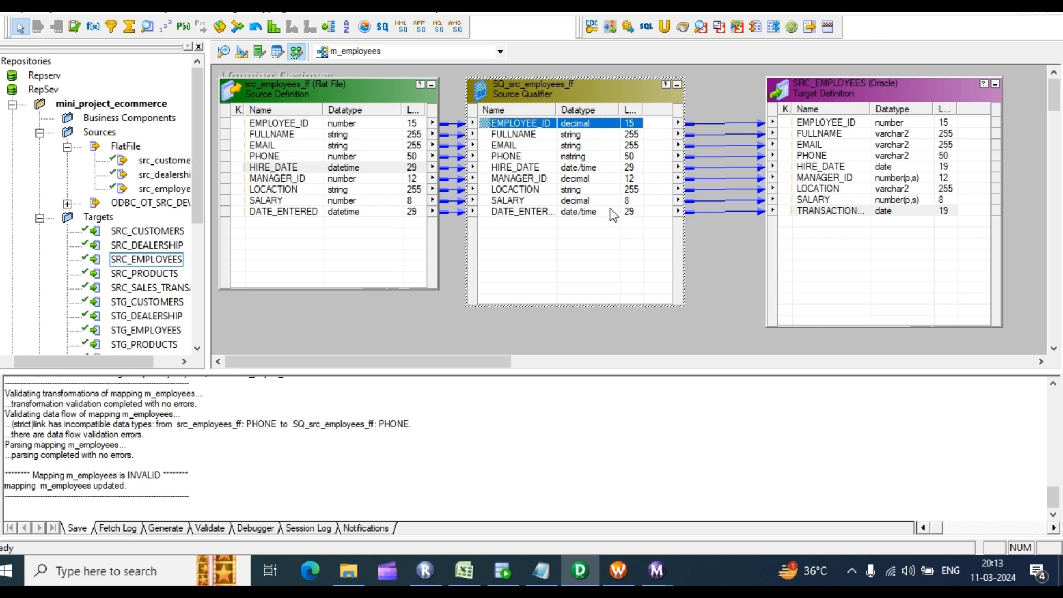
pyautogui.click(572, 215)
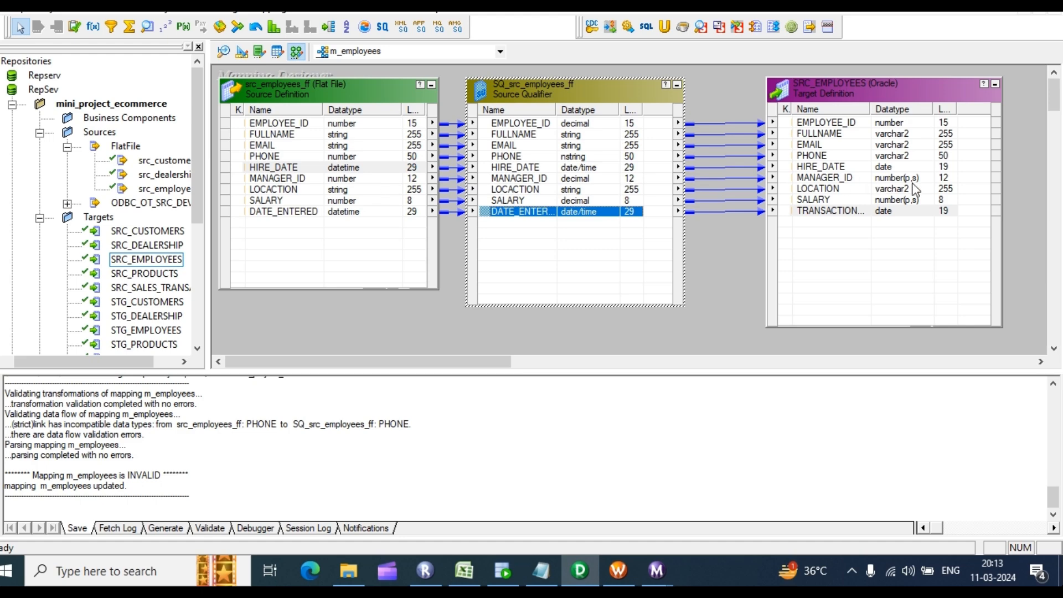
pyautogui.doubleClick(350, 180)
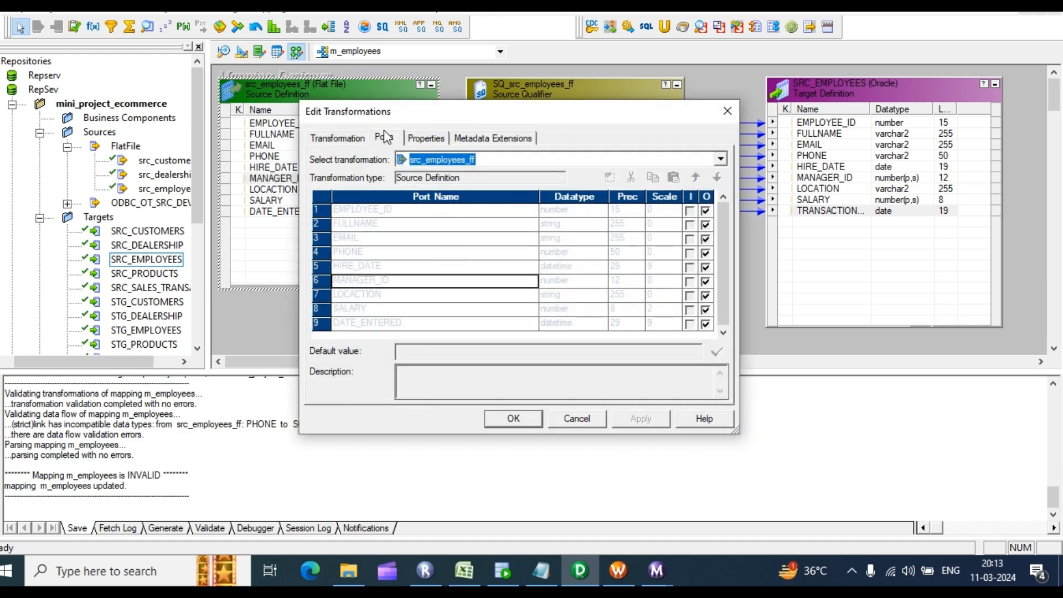
pyautogui.click(728, 111)
pyautogui.click(590, 146)
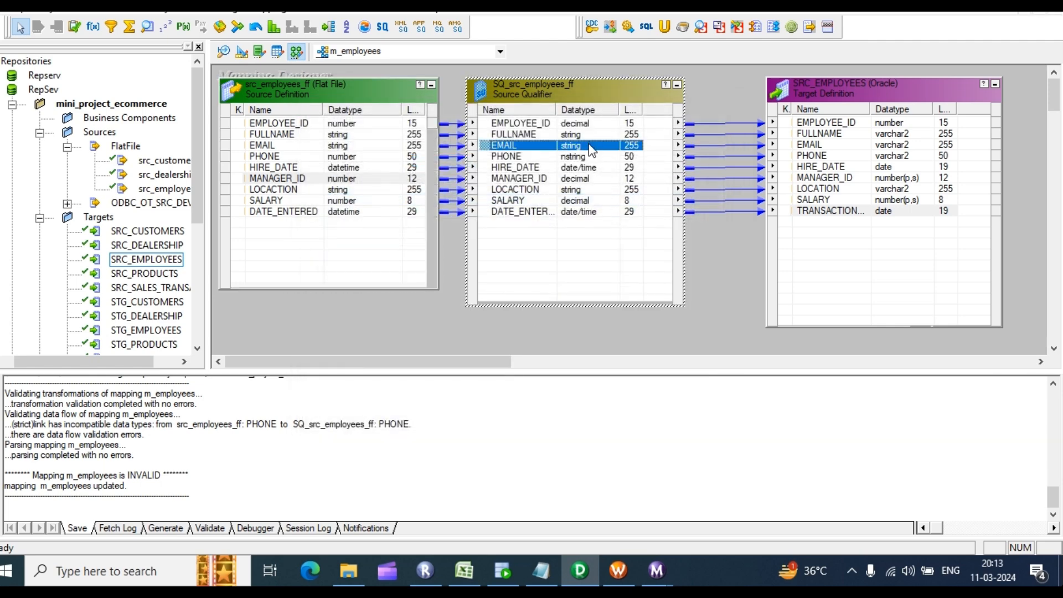
pyautogui.doubleClick(591, 148)
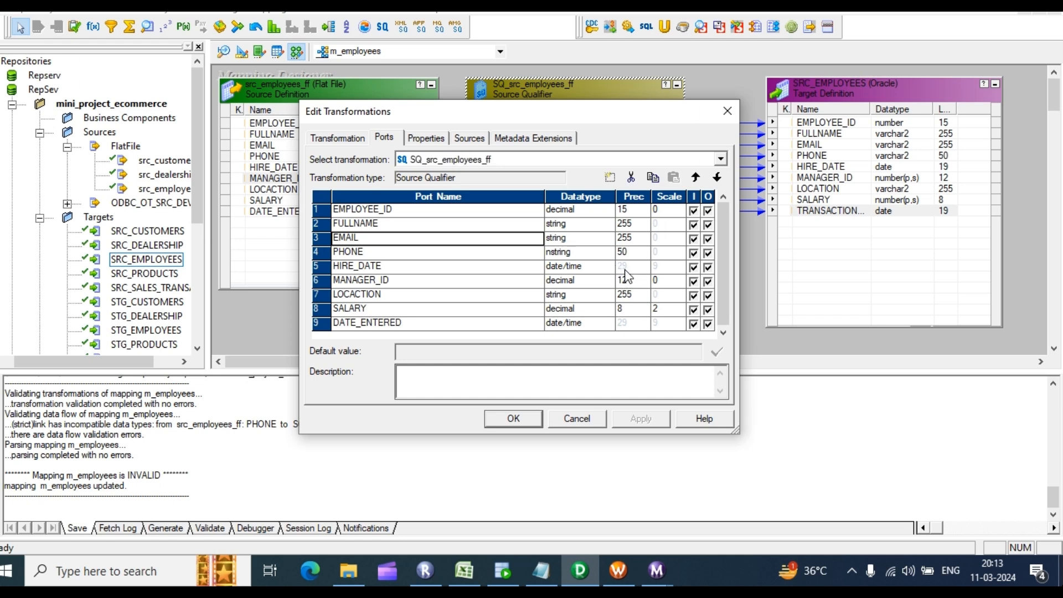
pyautogui.click(517, 418)
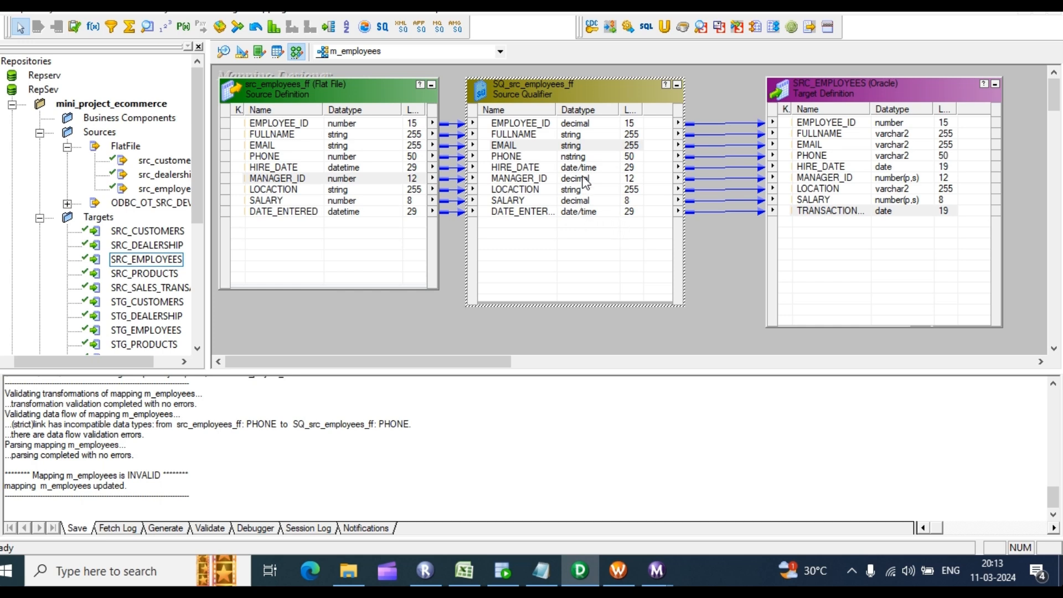
# Step: Check the Source Qualifier's EMPLOYEE_ID datatype, keeping it decimal
pyautogui.click(332, 178)
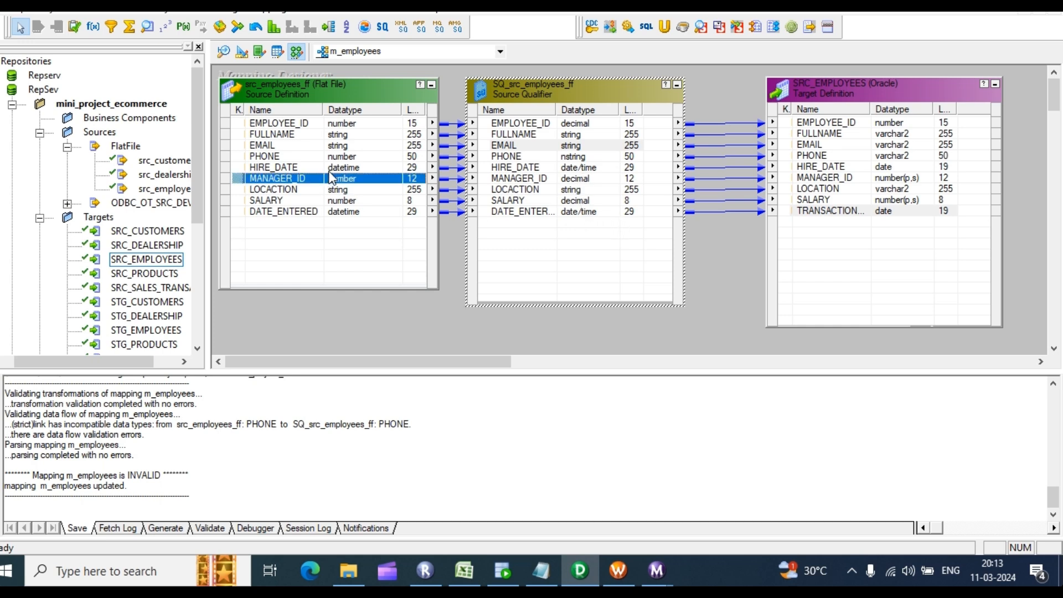
pyautogui.click(591, 124)
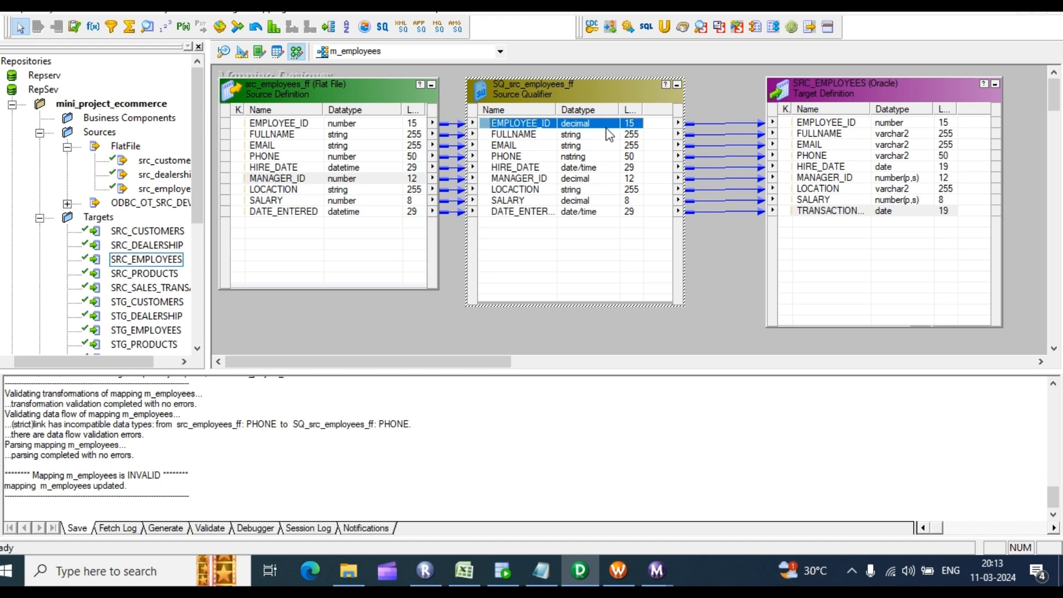
pyautogui.doubleClick(606, 126)
pyautogui.click(592, 213)
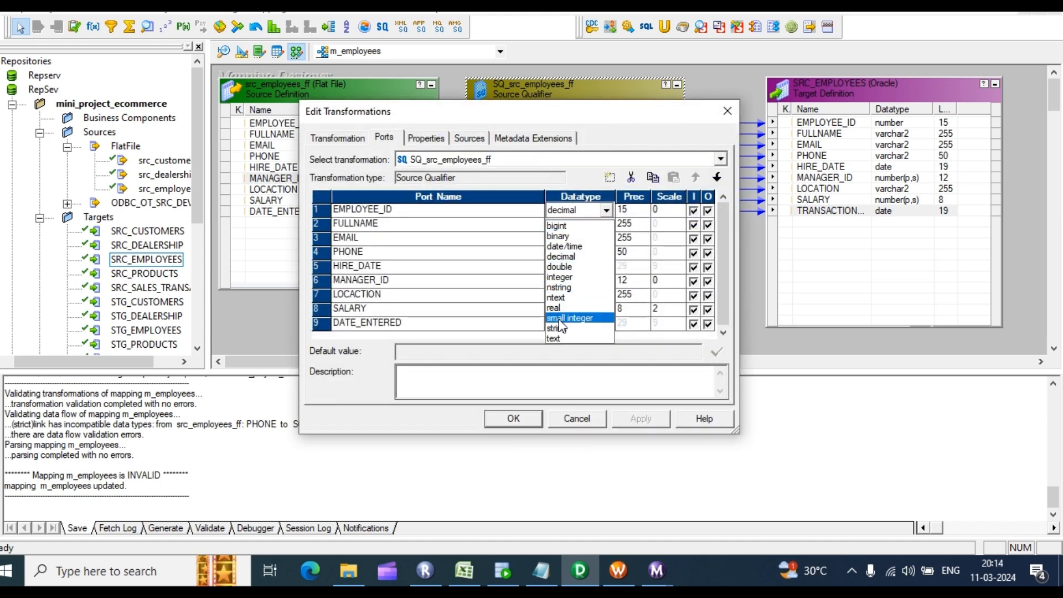
pyautogui.click(642, 140)
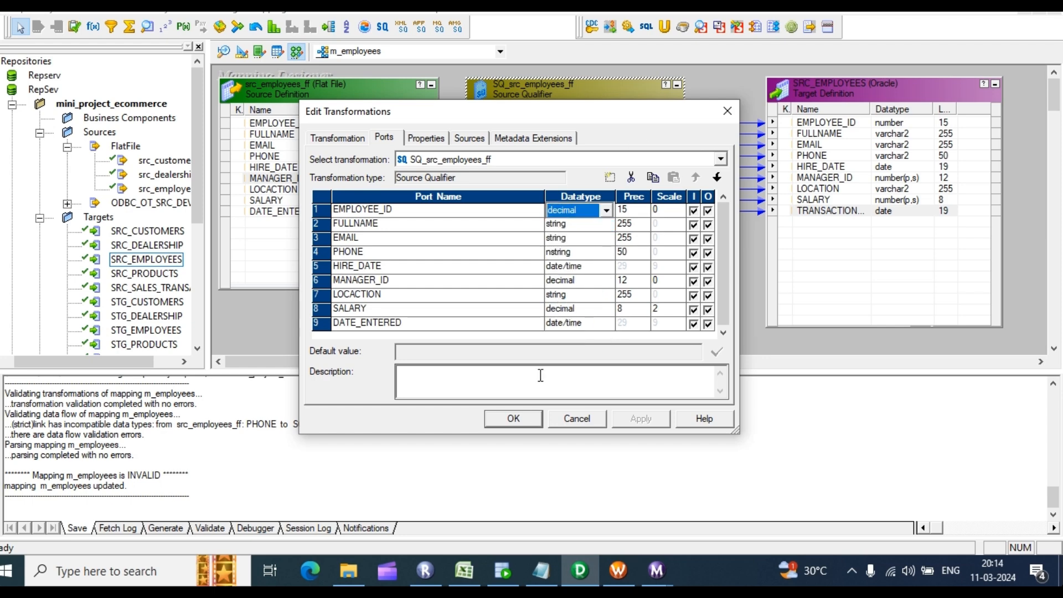
pyautogui.click(506, 421)
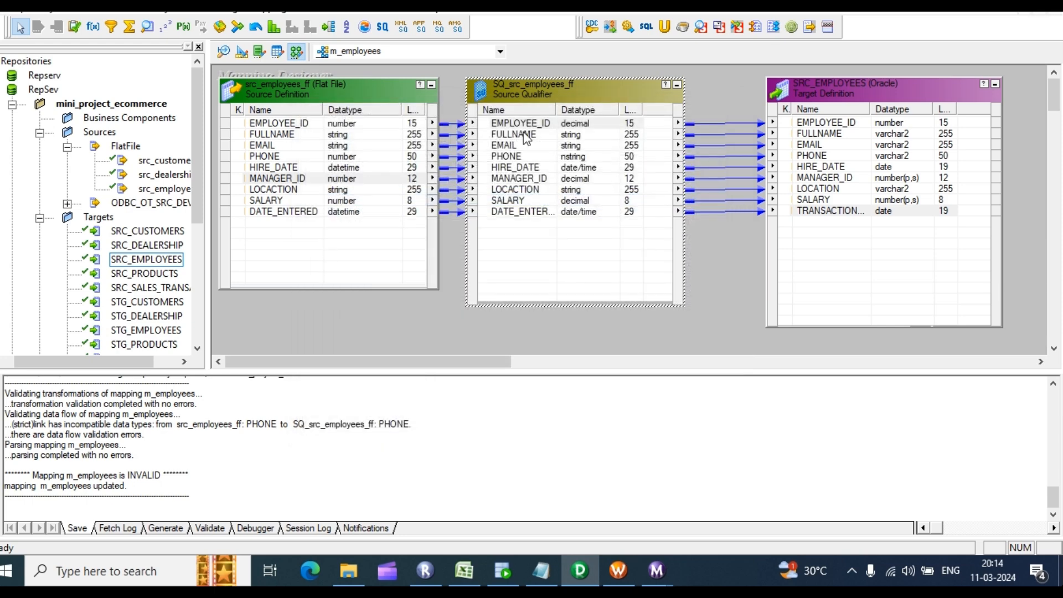
pyautogui.click(635, 138)
# Step: Review the Source Qualifier ports again without changes, then select the src_employees_ff source
pyautogui.click(634, 127)
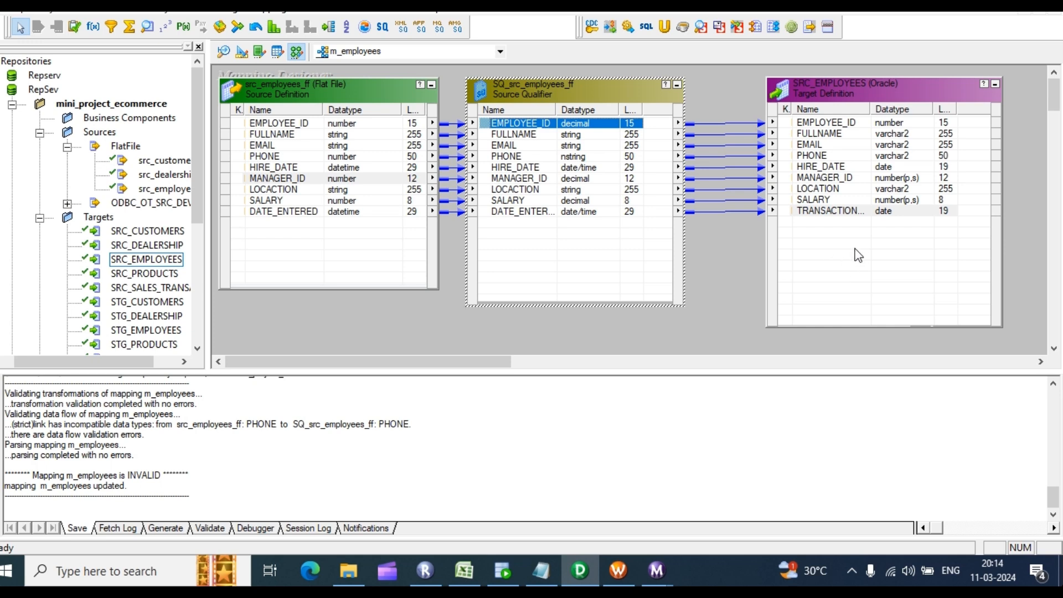
pyautogui.doubleClick(559, 229)
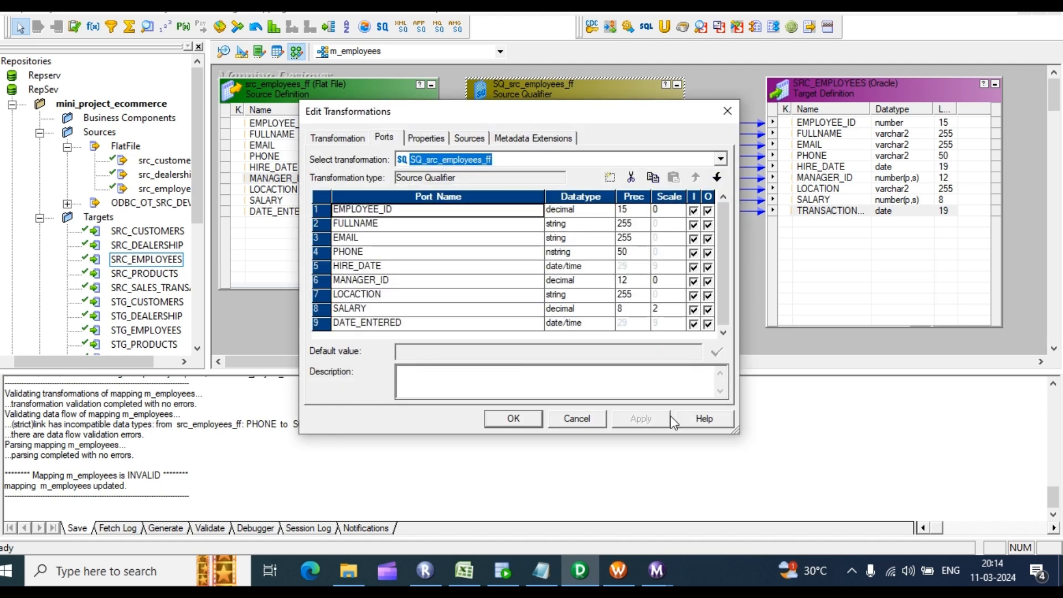
pyautogui.click(504, 420)
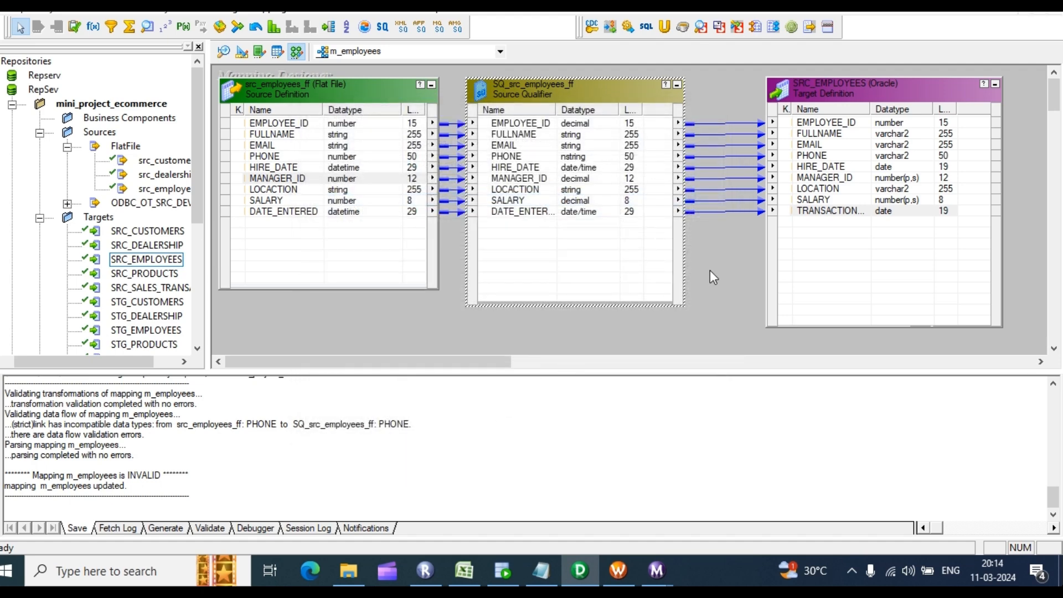
pyautogui.click(726, 268)
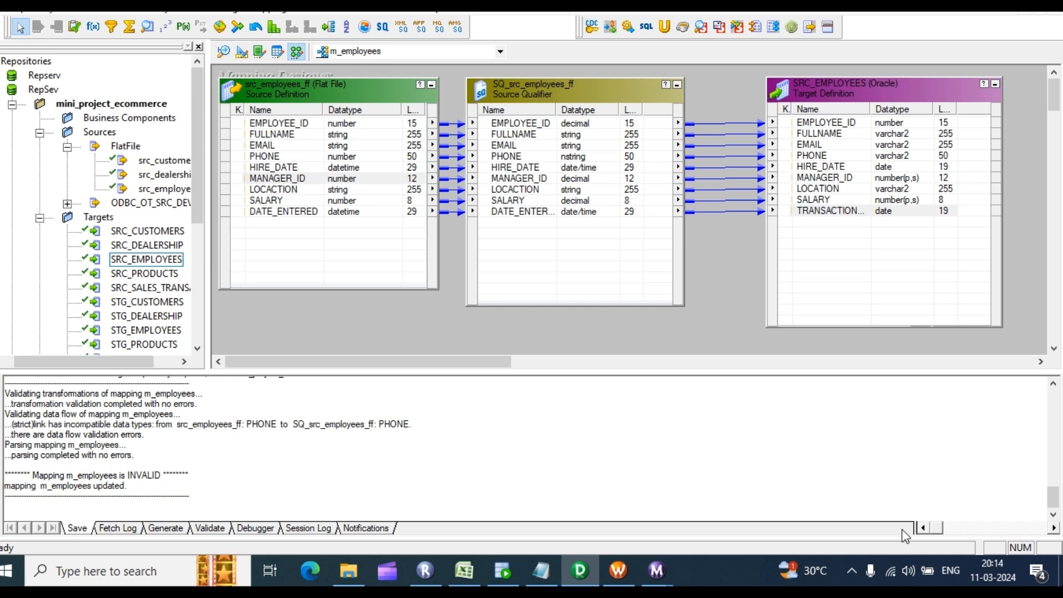
pyautogui.click(938, 525)
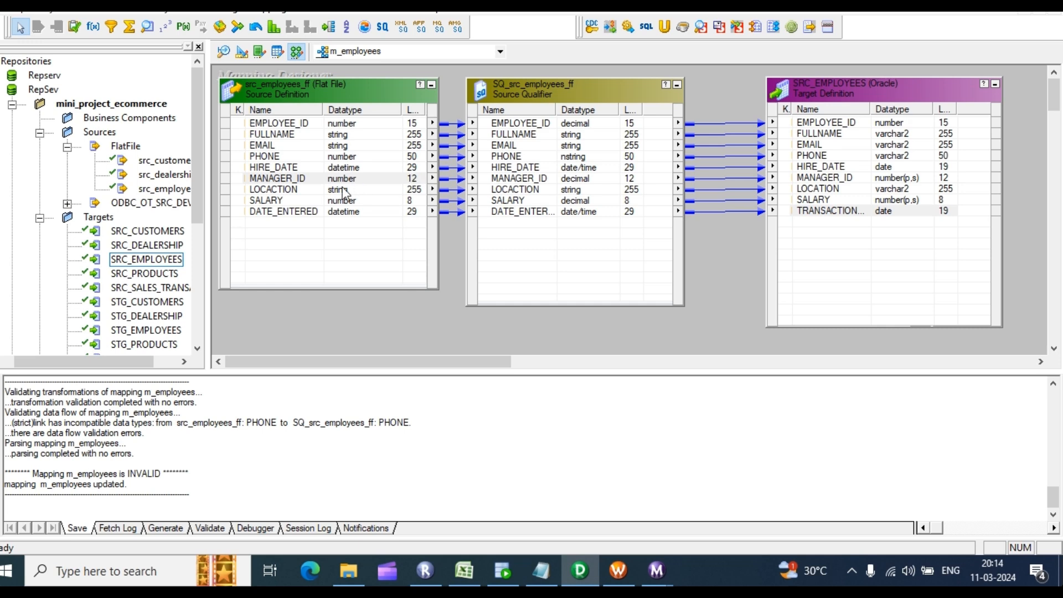
pyautogui.click(380, 181)
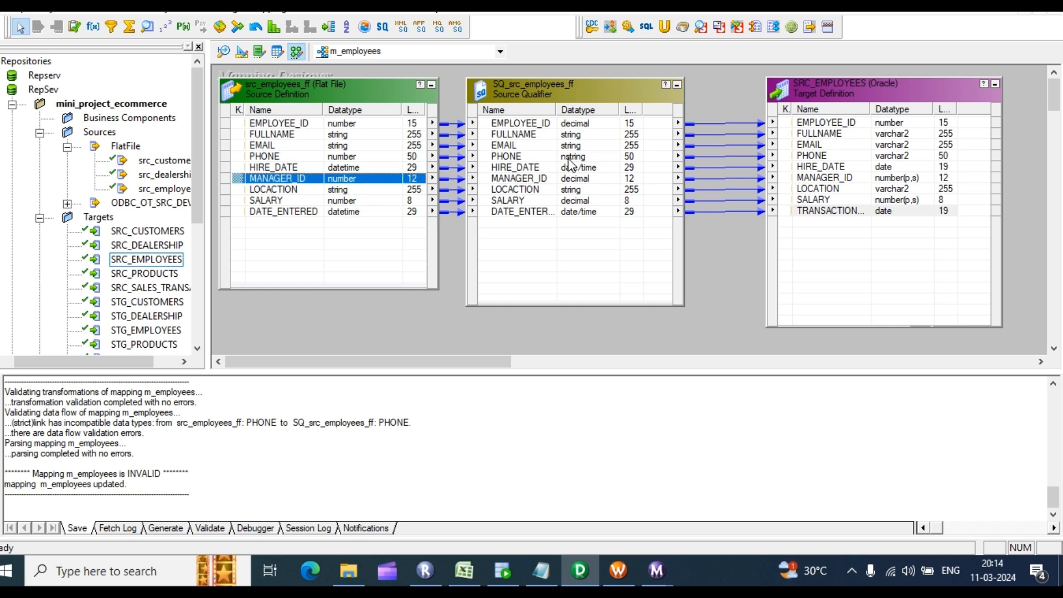
pyautogui.click(369, 166)
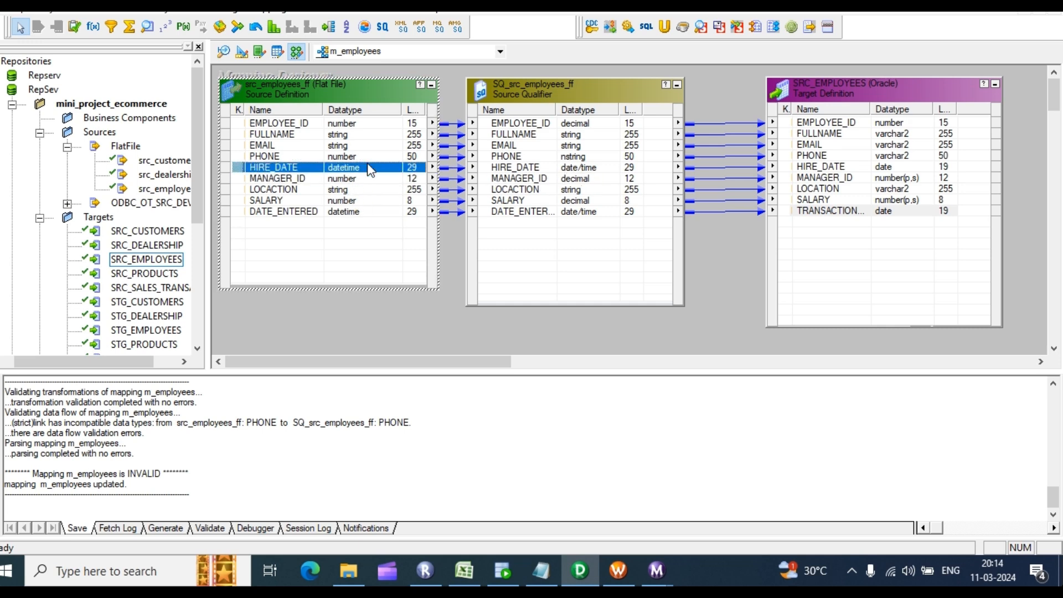
# Step: In Source Analyzer, set src_employees_ff's PHONE datatype to nstring, then save m_employees
pyautogui.click(225, 52)
pyautogui.doubleClick(278, 139)
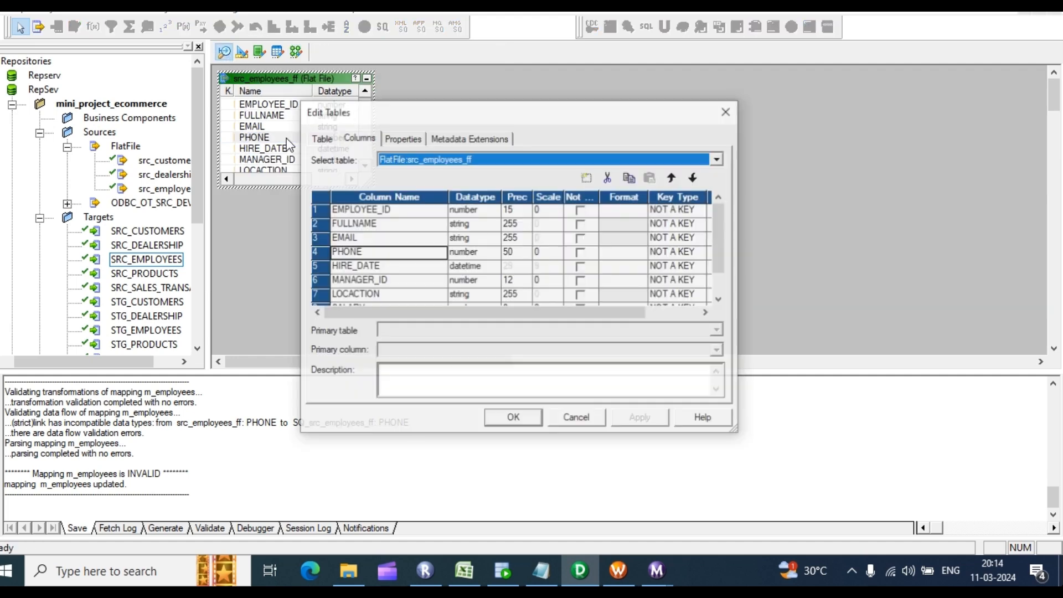
pyautogui.click(480, 257)
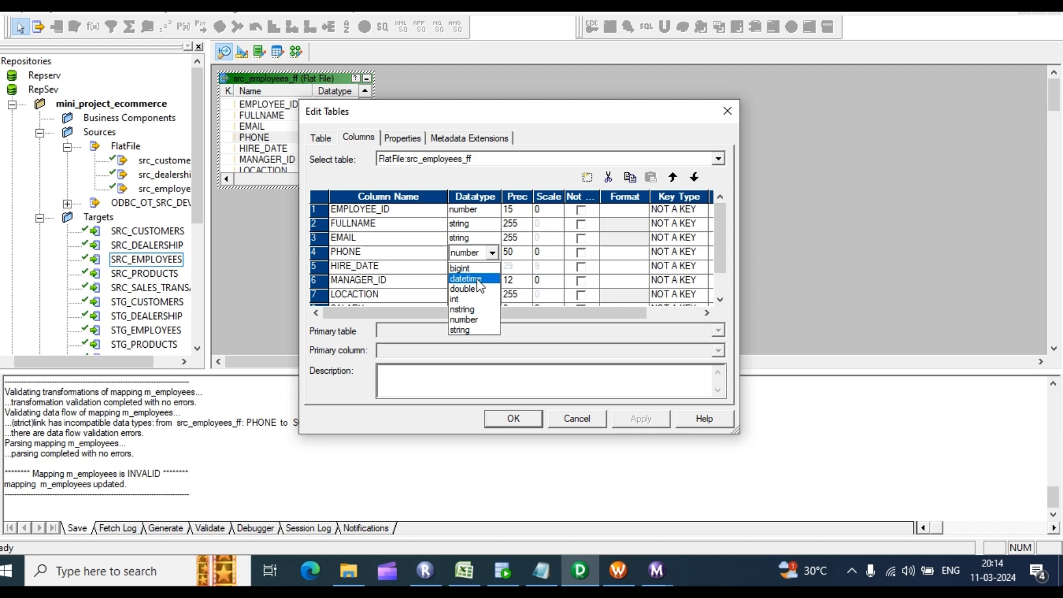
pyautogui.click(463, 309)
pyautogui.click(641, 424)
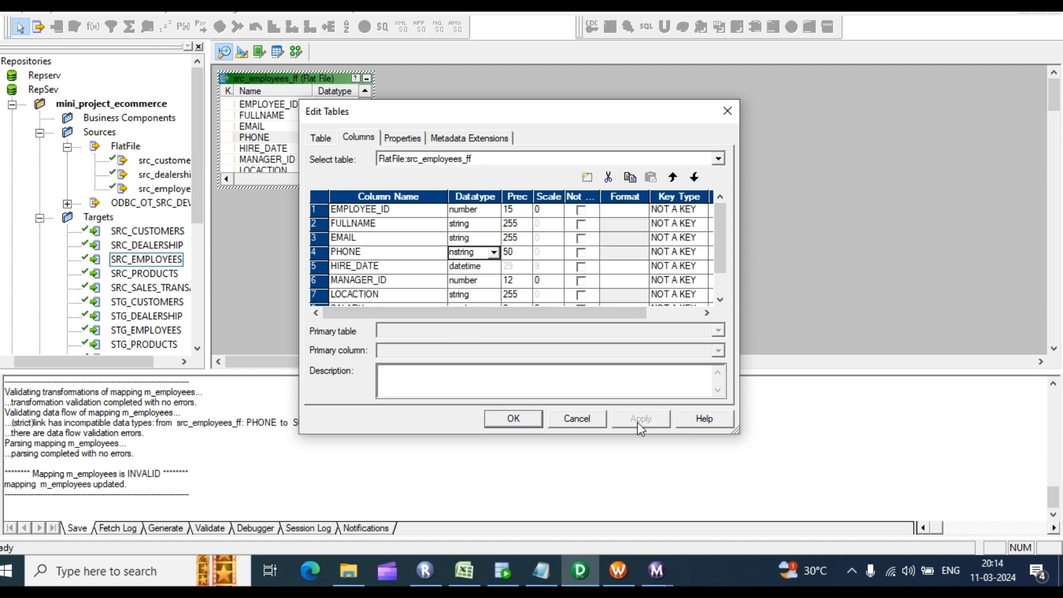
pyautogui.click(513, 418)
pyautogui.click(295, 51)
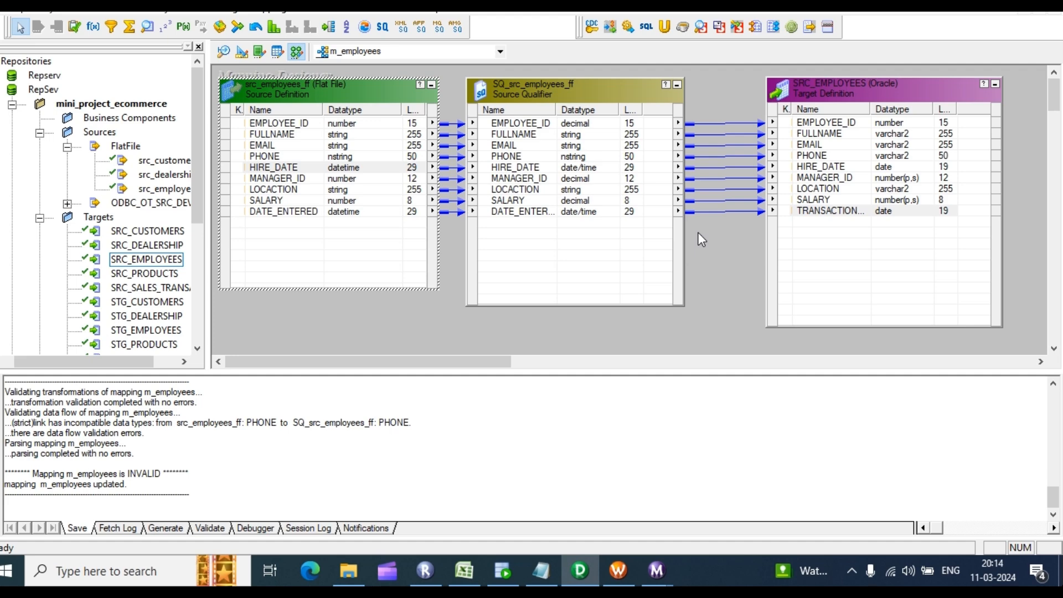
pyautogui.hotkey('ctrl', 's')
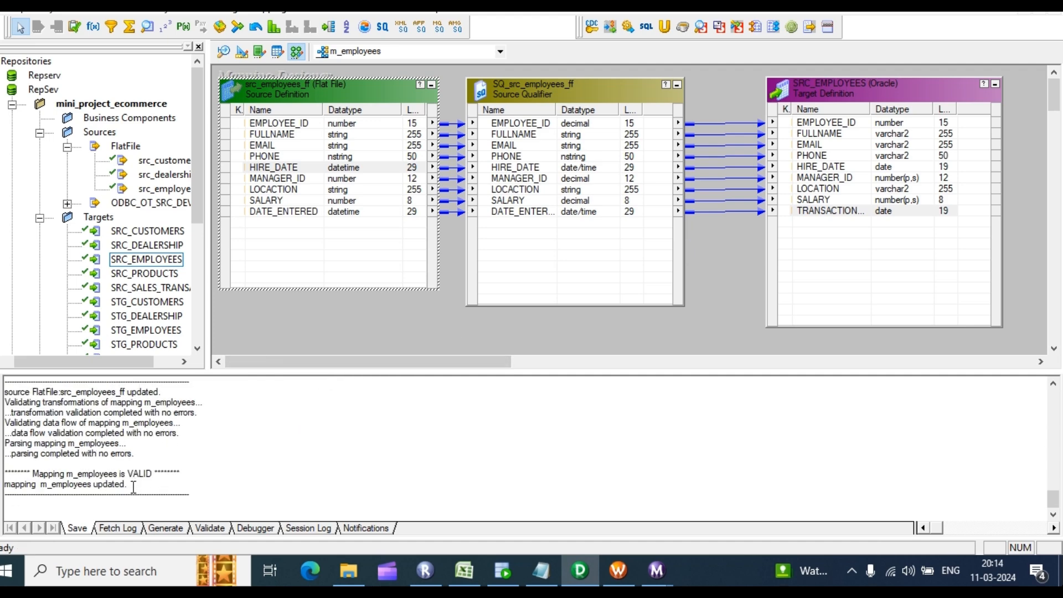
# Step: Confirm the VALID result in the log and PHONE's new nstring datatype in the source
pyautogui.moveTo(134, 487); pyautogui.dragTo(278, 413)
pyautogui.click(278, 413)
pyautogui.click(224, 52)
pyautogui.click(312, 148)
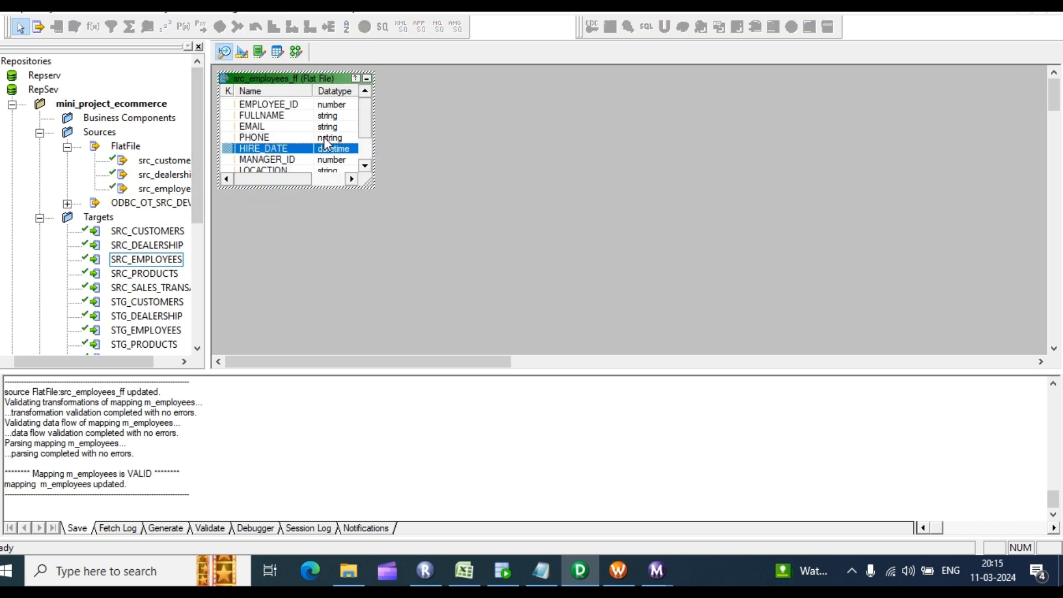
pyautogui.click(324, 139)
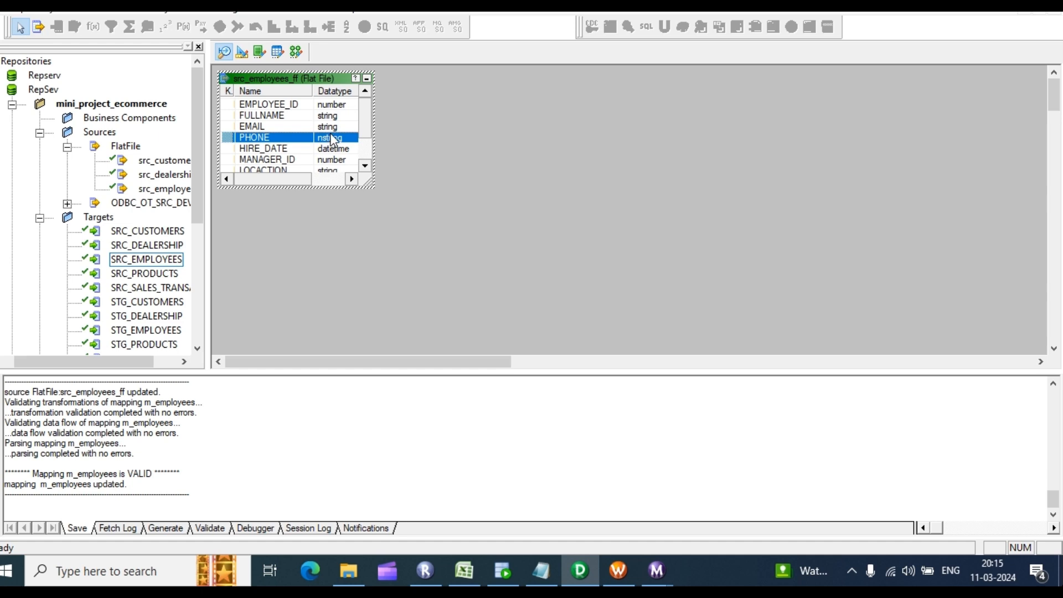
pyautogui.click(297, 52)
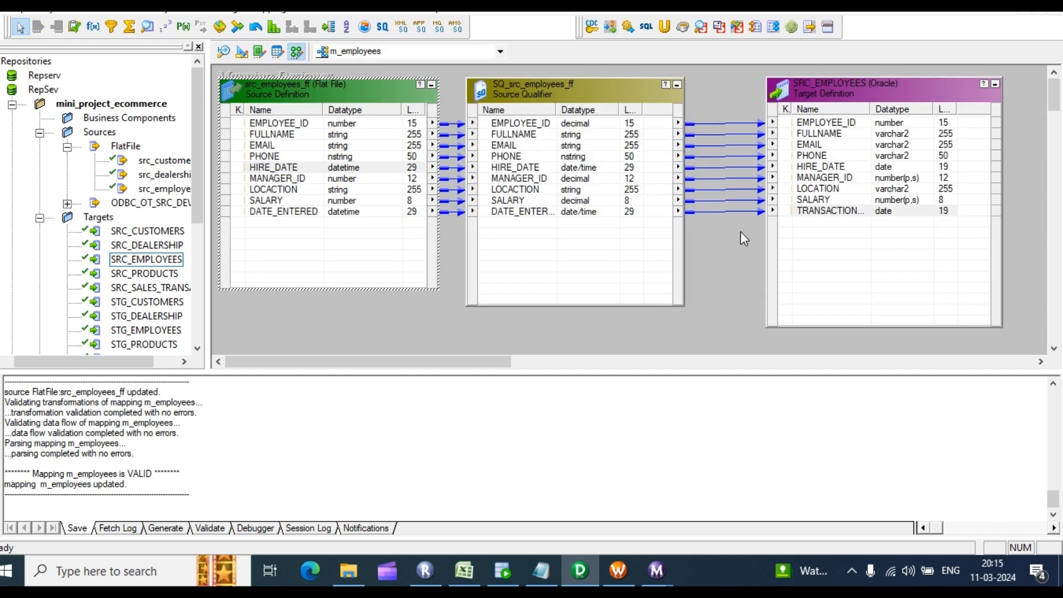
# Step: Refresh the s_m_employees session's mapping and save it in Workflow Manager
pyautogui.click(618, 571)
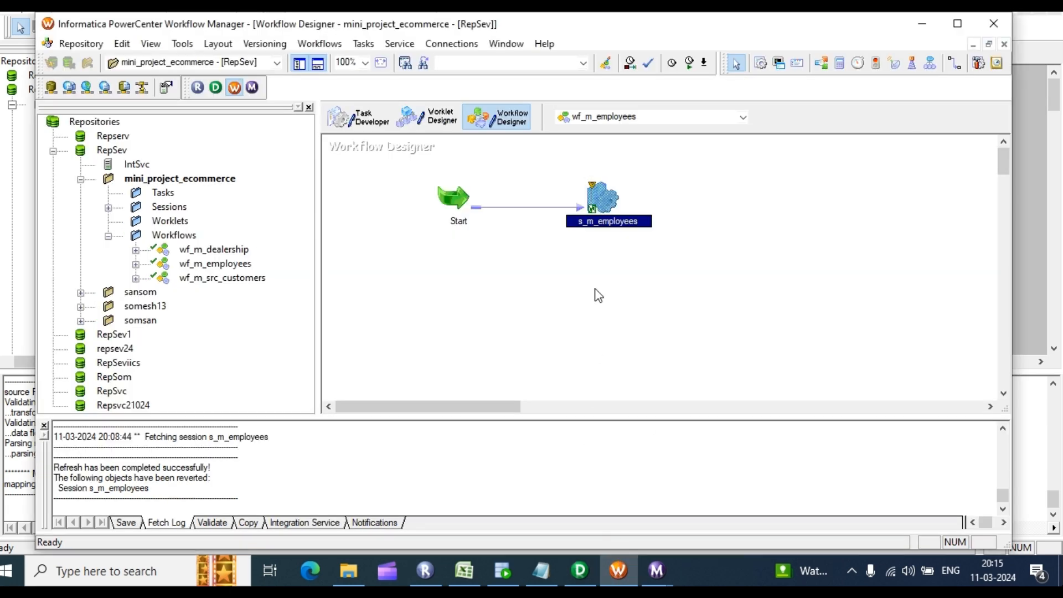
pyautogui.rightClick(604, 209)
pyautogui.click(656, 360)
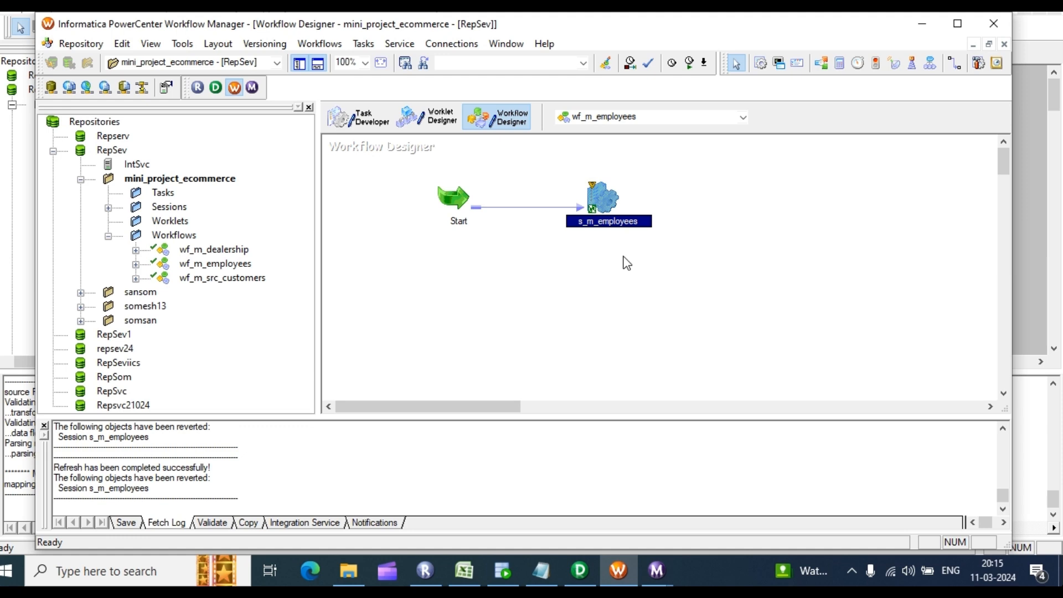
pyautogui.hotkey('ctrl', 's')
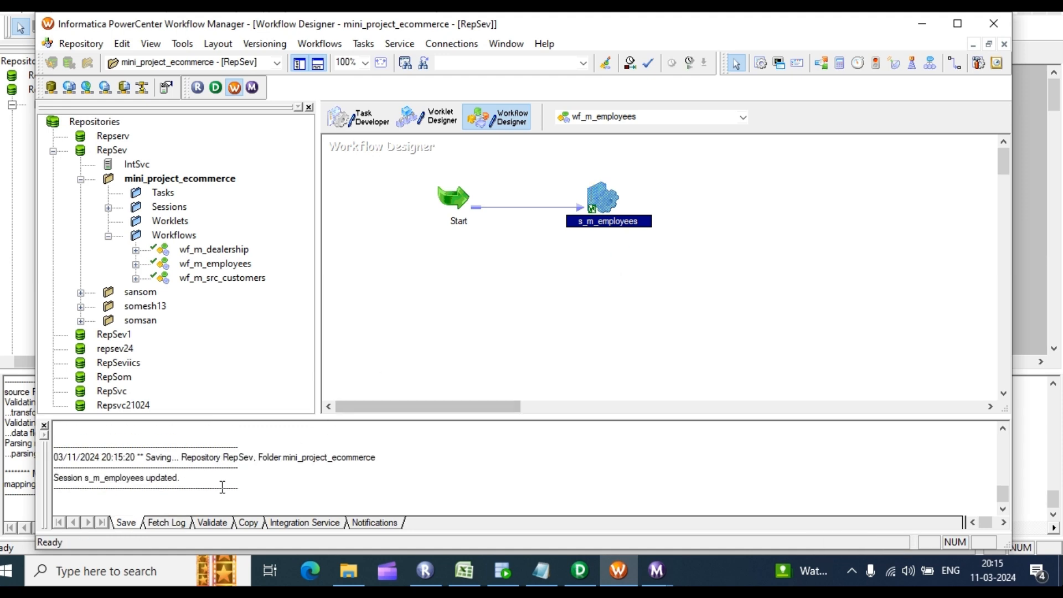
# Step: Start wf_m_employees and check its Succeeded status in Workflow Monitor
pyautogui.rightClick(666, 279)
pyautogui.click(698, 420)
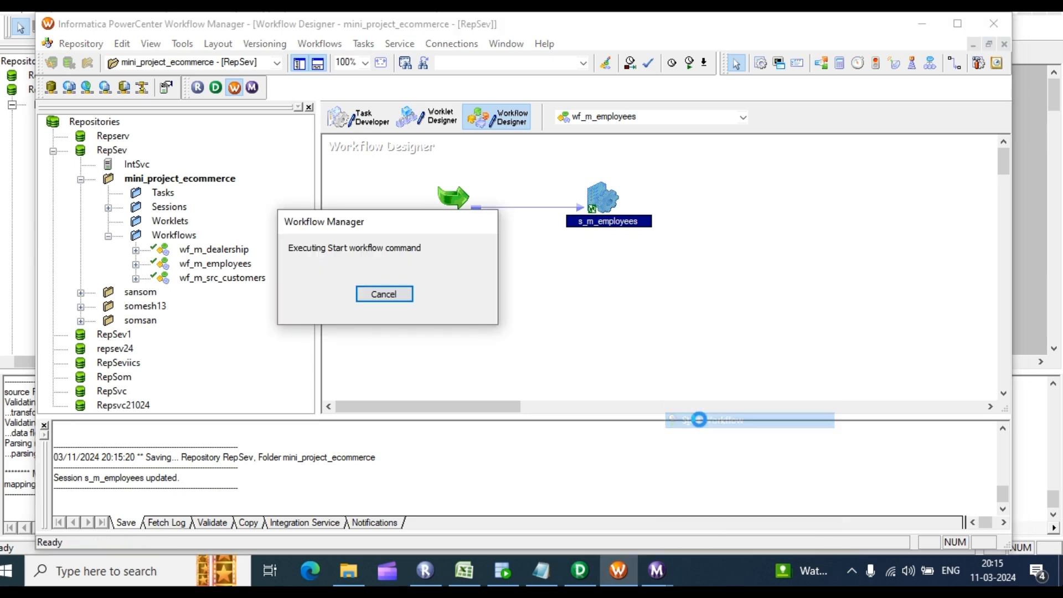
pyautogui.click(657, 571)
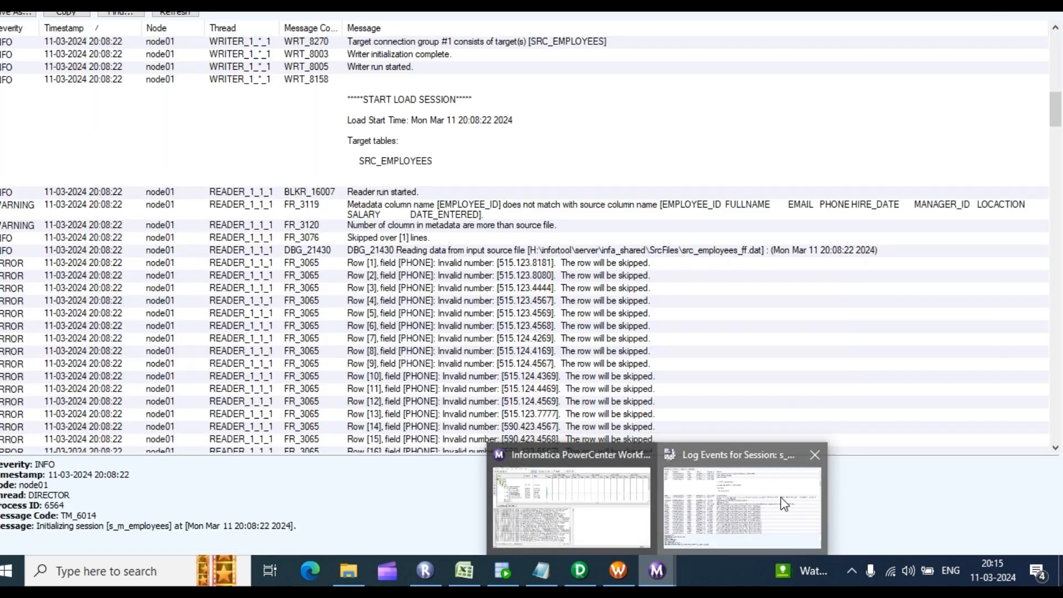
pyautogui.click(781, 497)
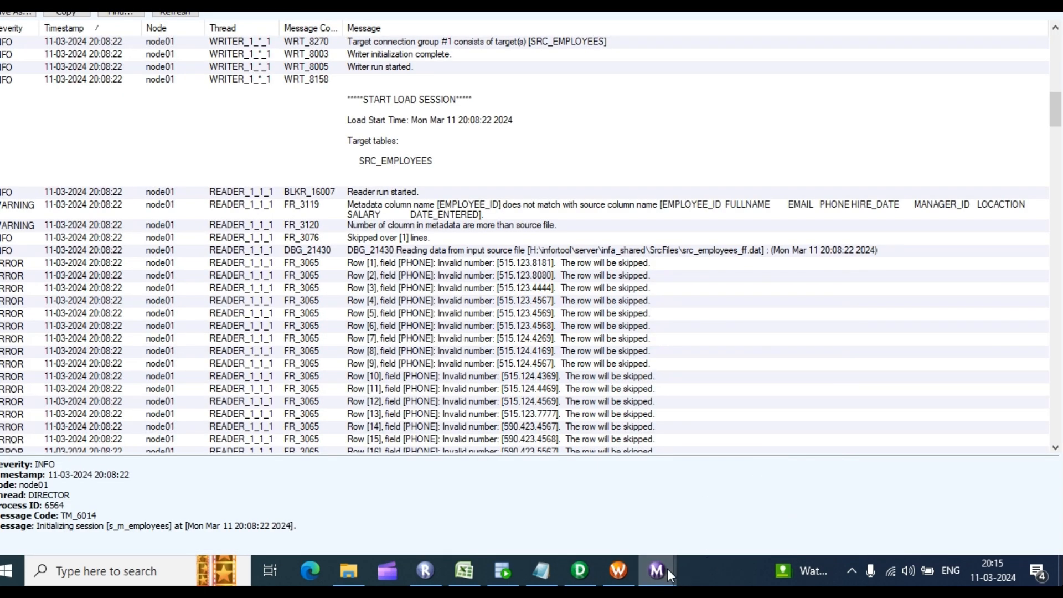
pyautogui.click(667, 570)
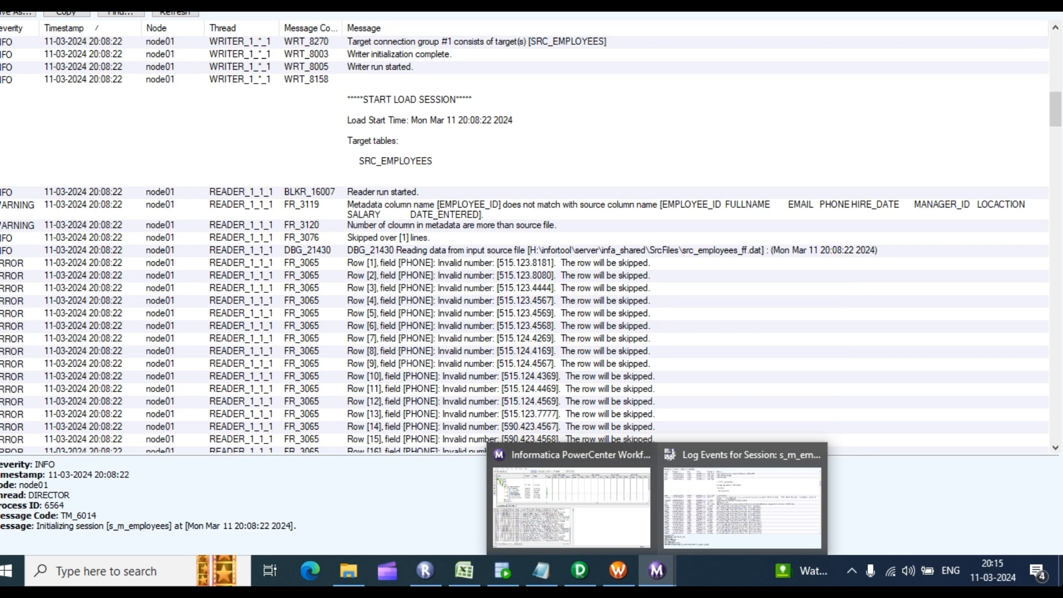
pyautogui.click(562, 502)
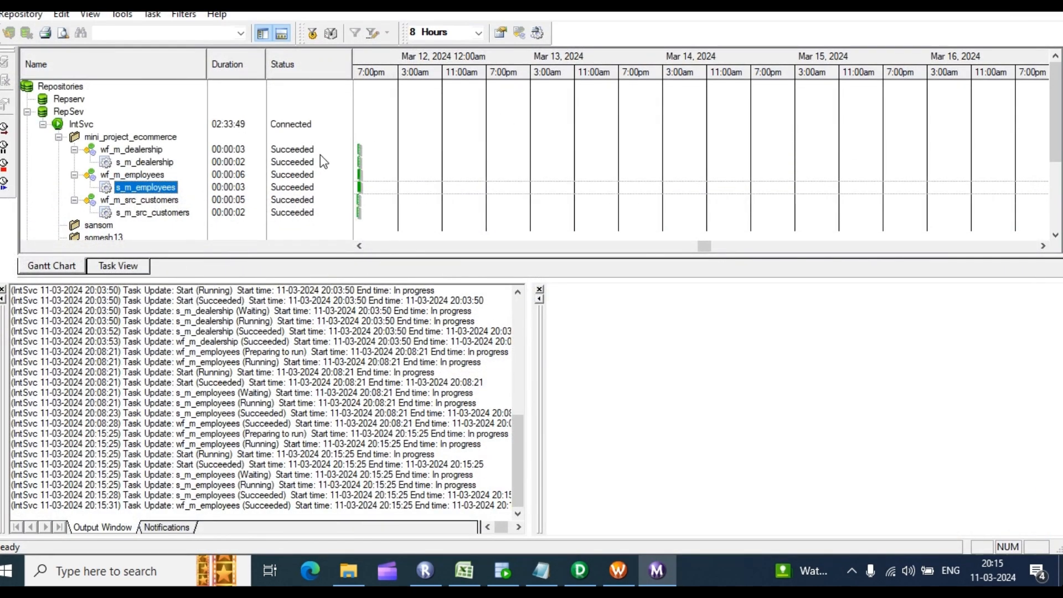
# Step: Run the src_employees query in SQL Developer and count its 107 rows
pyautogui.click(498, 565)
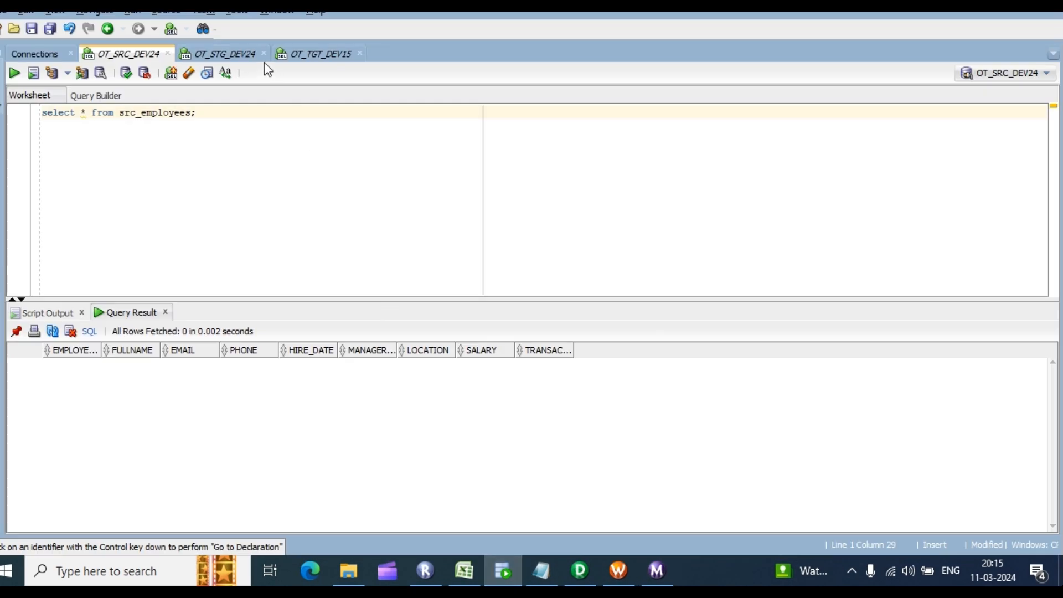
pyautogui.hotkey('ctrl', 'a')
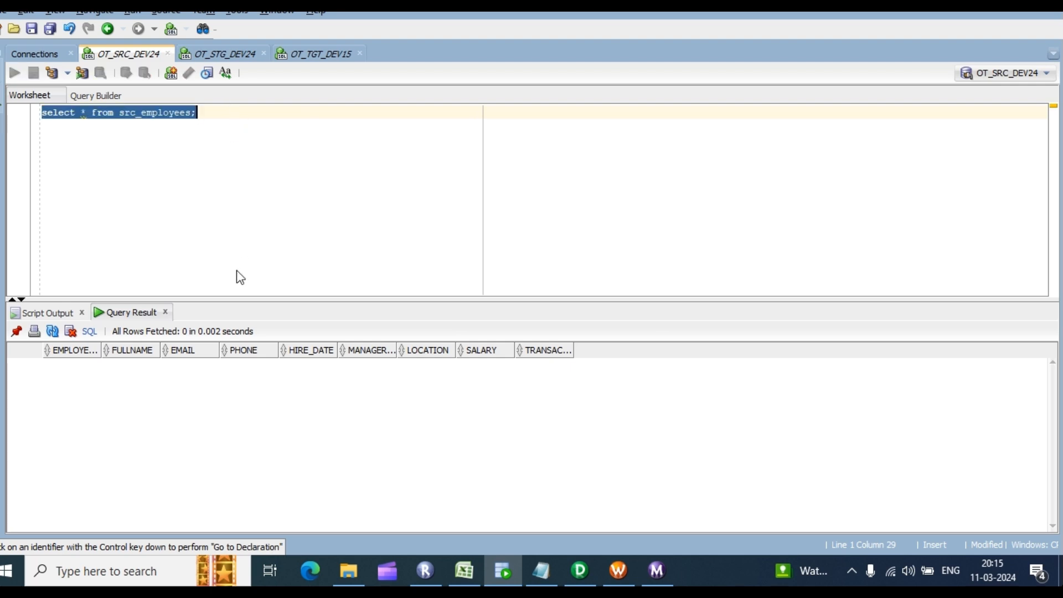
pyautogui.hotkey('ctrl', 'Return')
pyautogui.rightClick(278, 398)
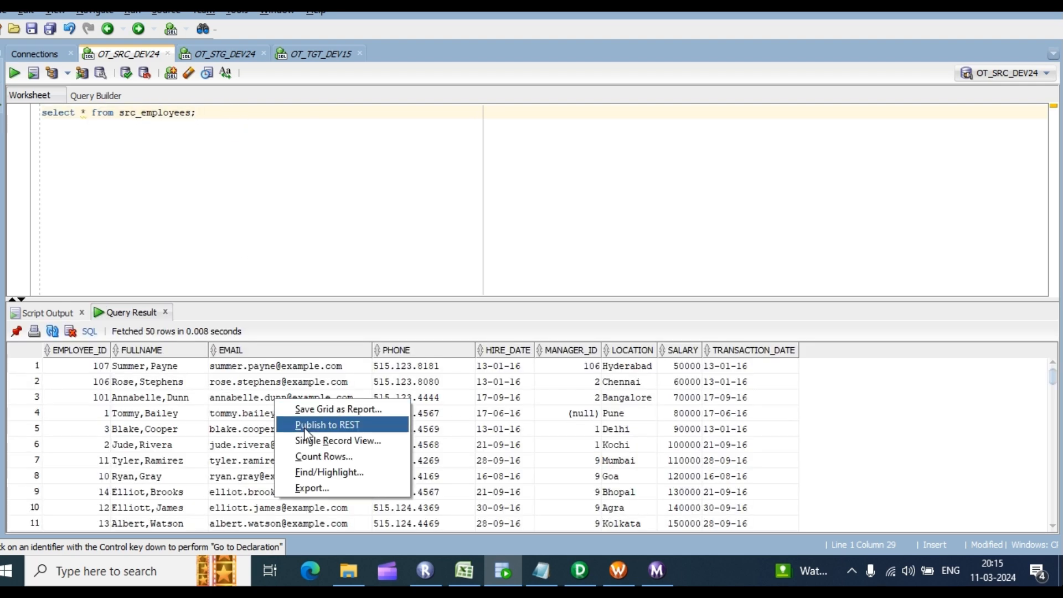
pyautogui.click(320, 453)
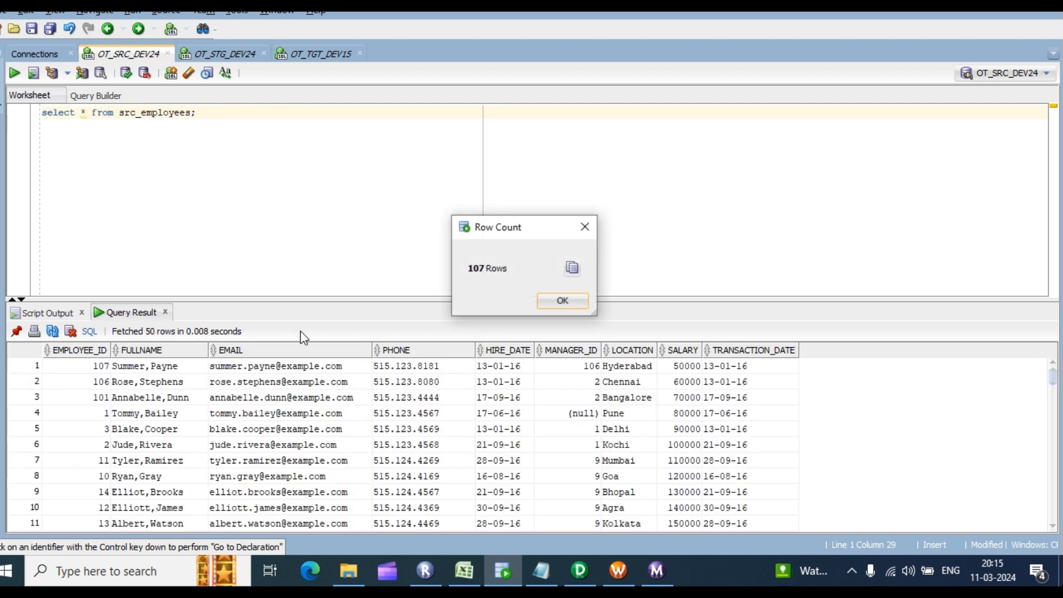
pyautogui.click(571, 298)
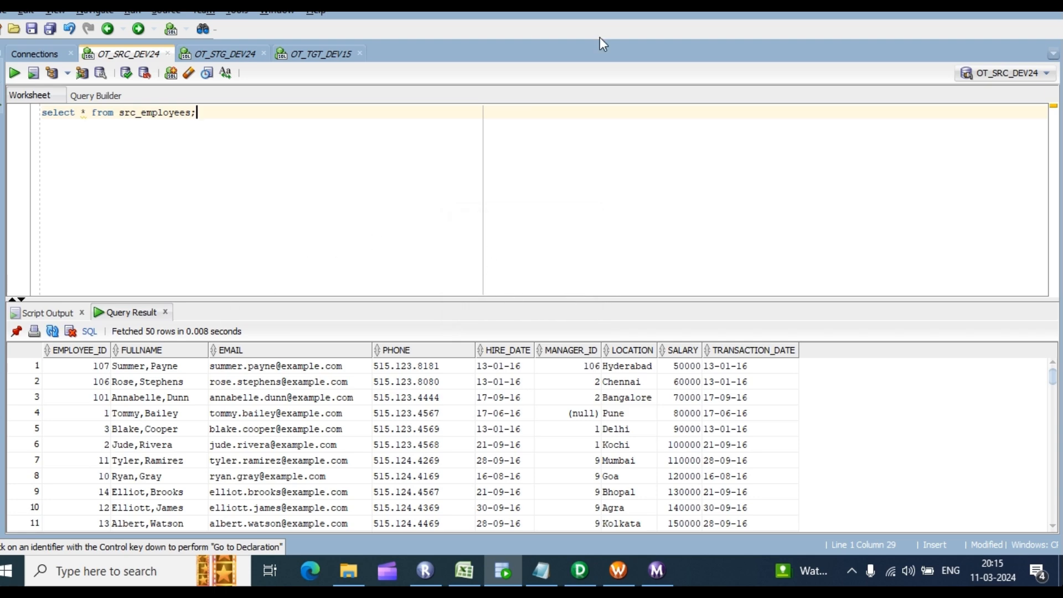
# Step: Open the Designer's Source Analyzer and Sources menu, then go back to SQL Developer
pyautogui.click(580, 567)
pyautogui.click(224, 52)
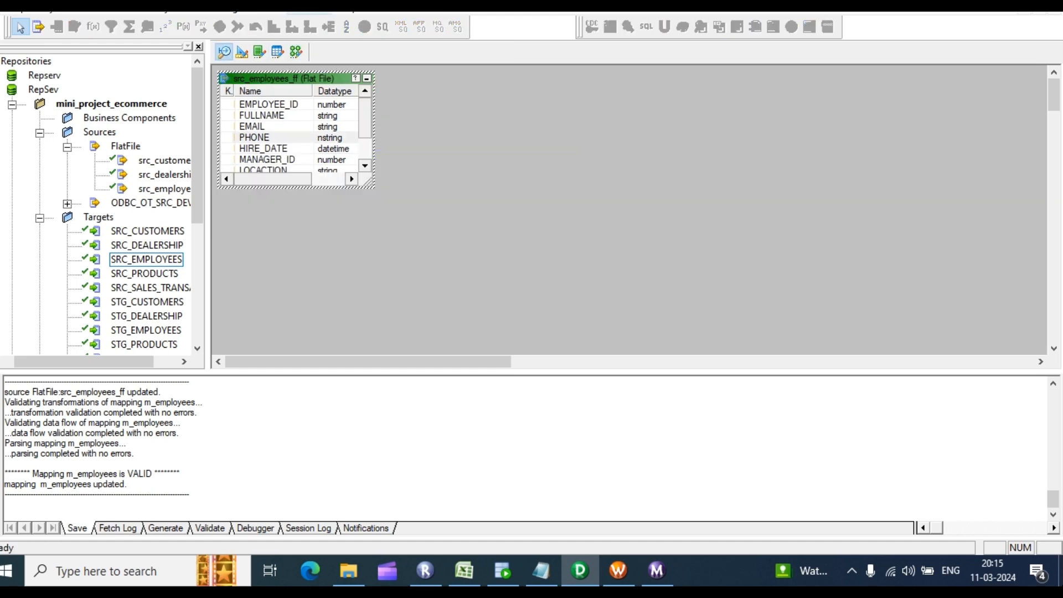
pyautogui.click(264, 8)
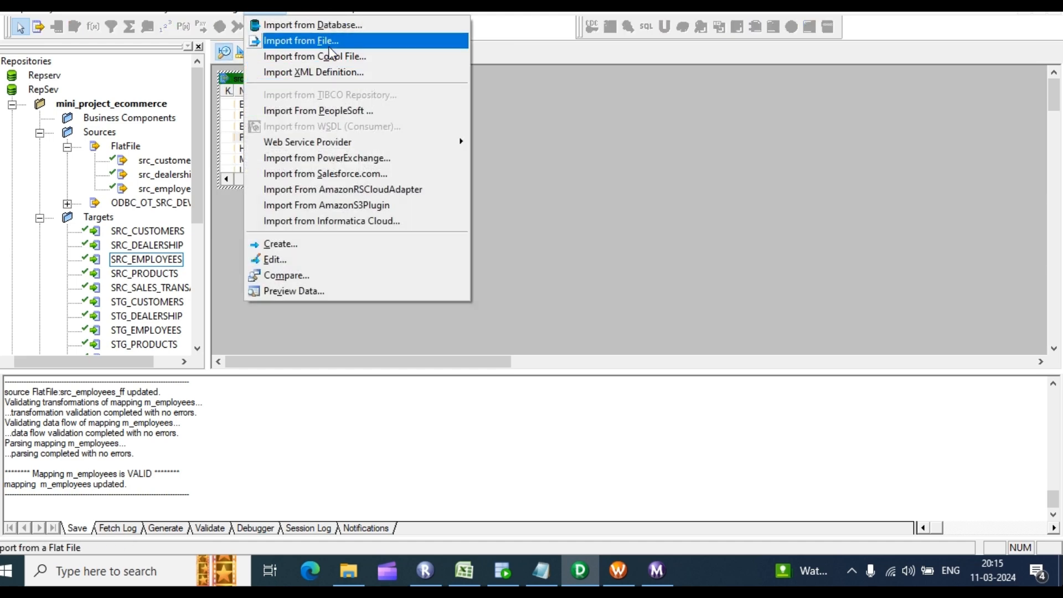
pyautogui.click(503, 571)
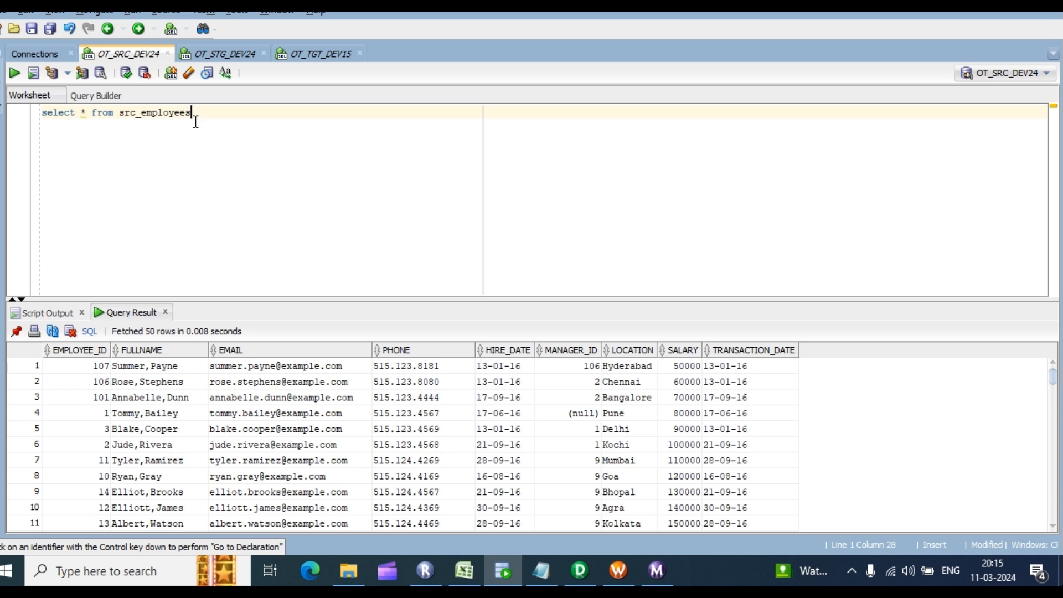
# Step: Change the query to src_products and run it, returning 0 rows
pyautogui.press('BackSpace')
pyautogui.press('BackSpace')
pyautogui.press('BackSpace')
pyautogui.write('_')
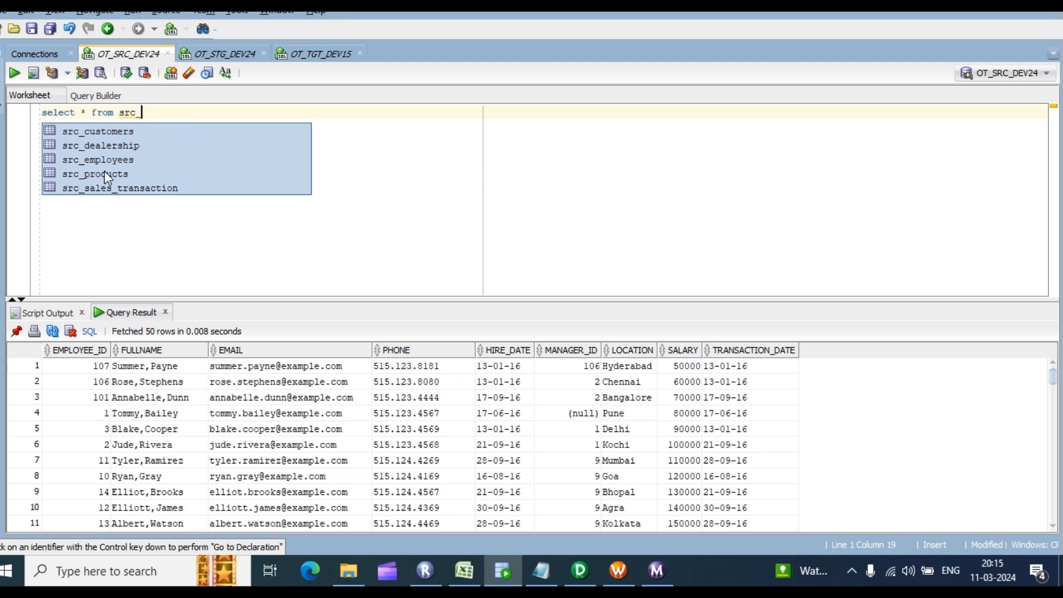
pyautogui.click(106, 173)
pyautogui.doubleClick(106, 173)
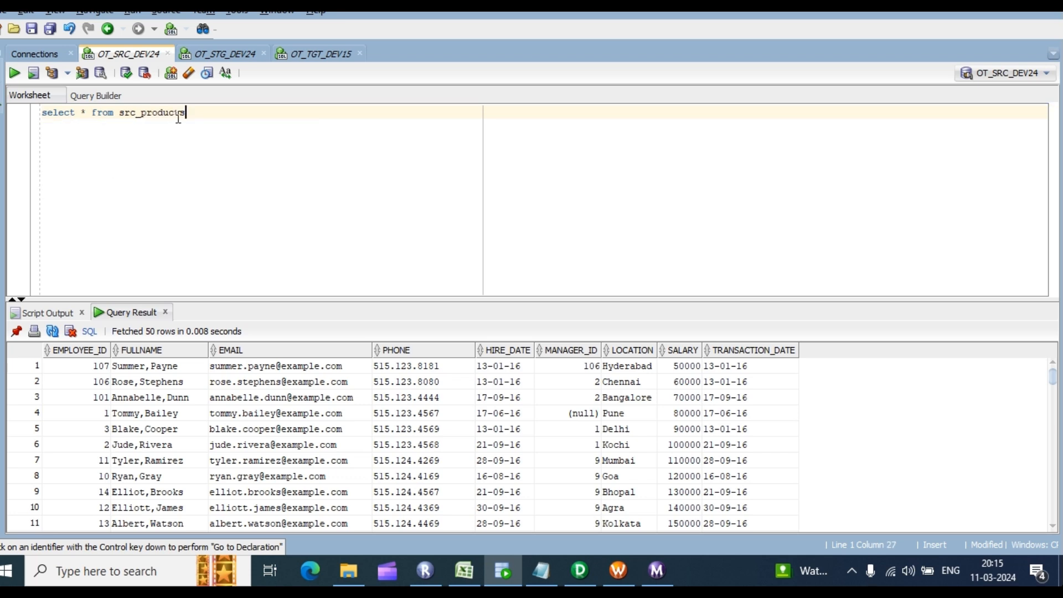
pyautogui.write(';')
pyautogui.hotkey('ctrl', 'Return')
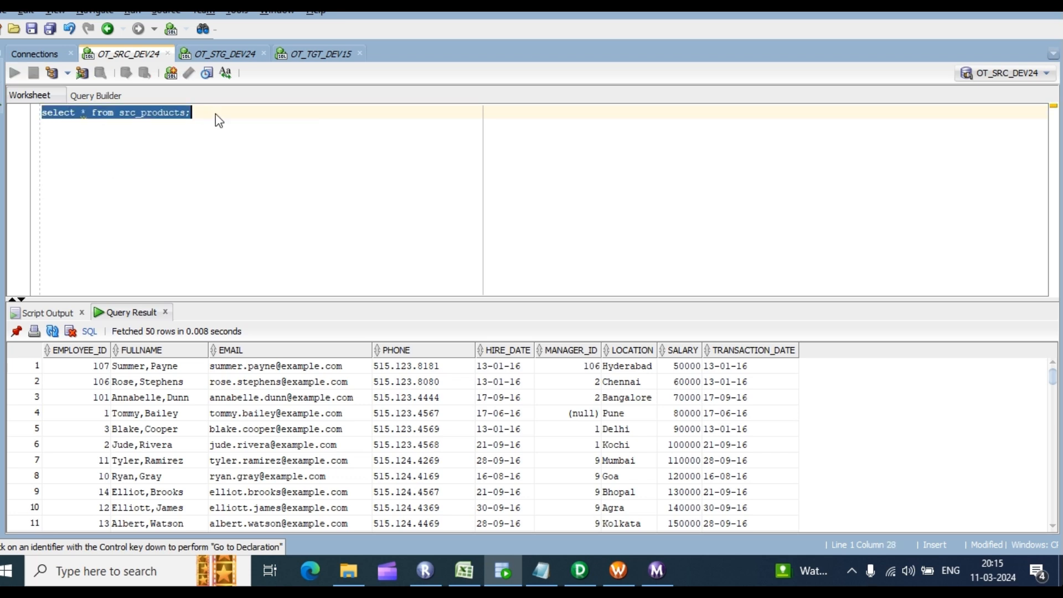
pyautogui.click(543, 570)
pyautogui.click(580, 571)
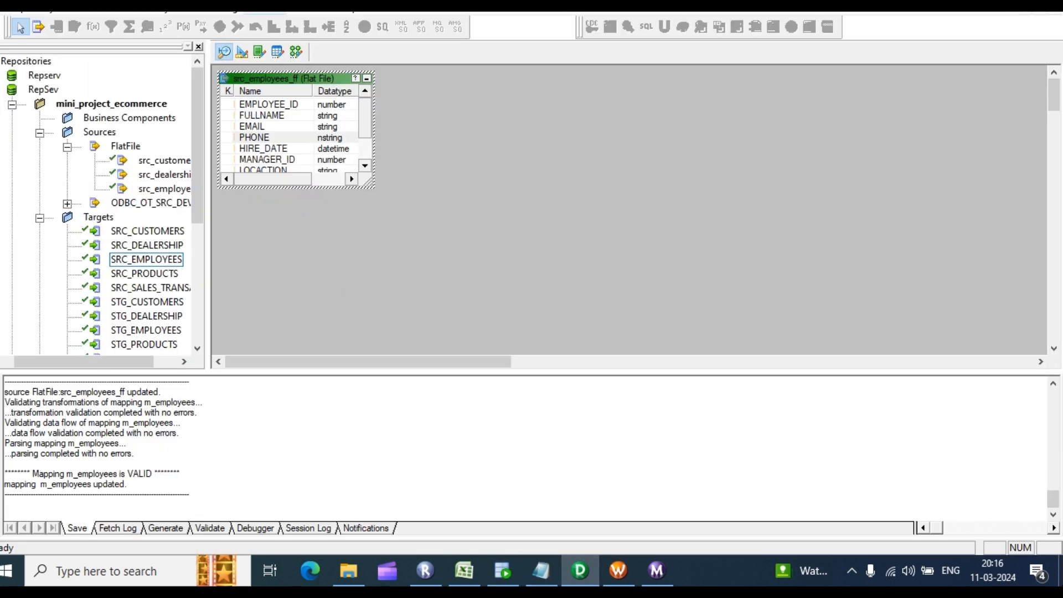
pyautogui.click(265, 11)
# Step: Import src_products_ff with field names from the first line and tab delimiters
pyautogui.click(301, 41)
pyautogui.scroll(-1, 468, 330)
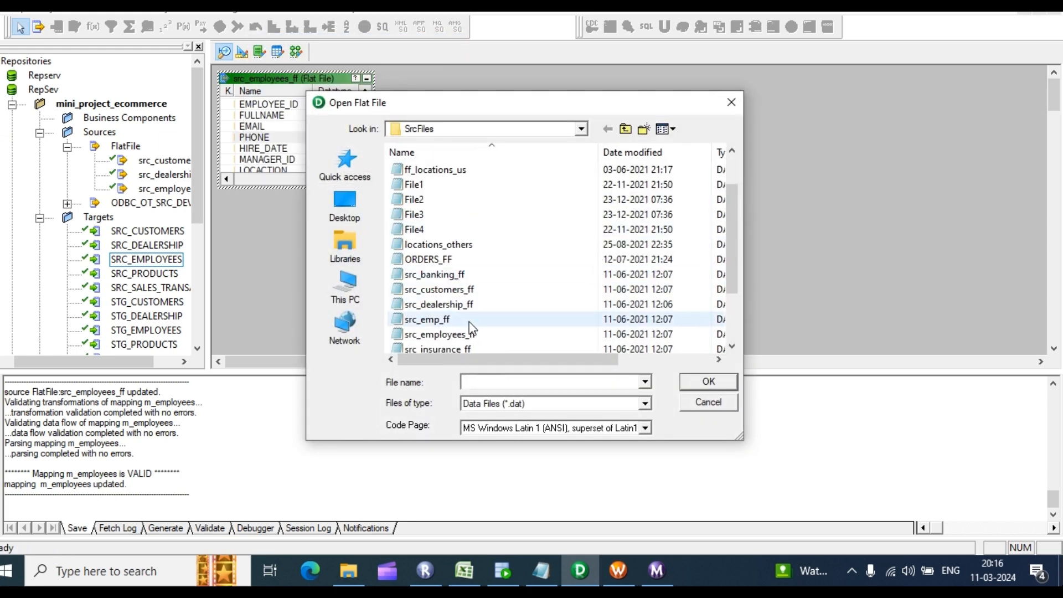
pyautogui.scroll(-2, 469, 329)
pyautogui.click(468, 304)
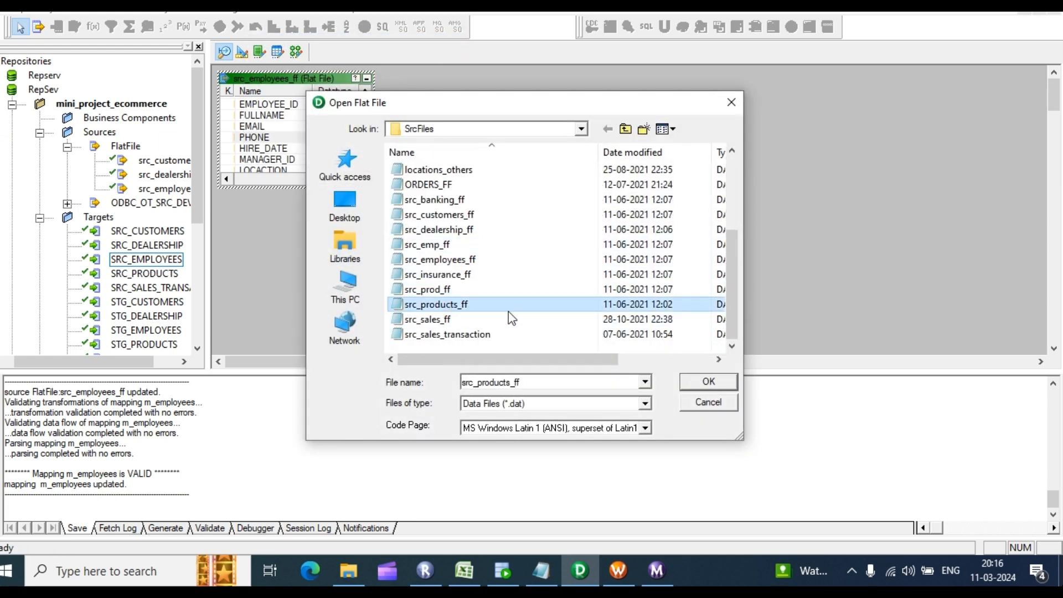
pyautogui.click(709, 382)
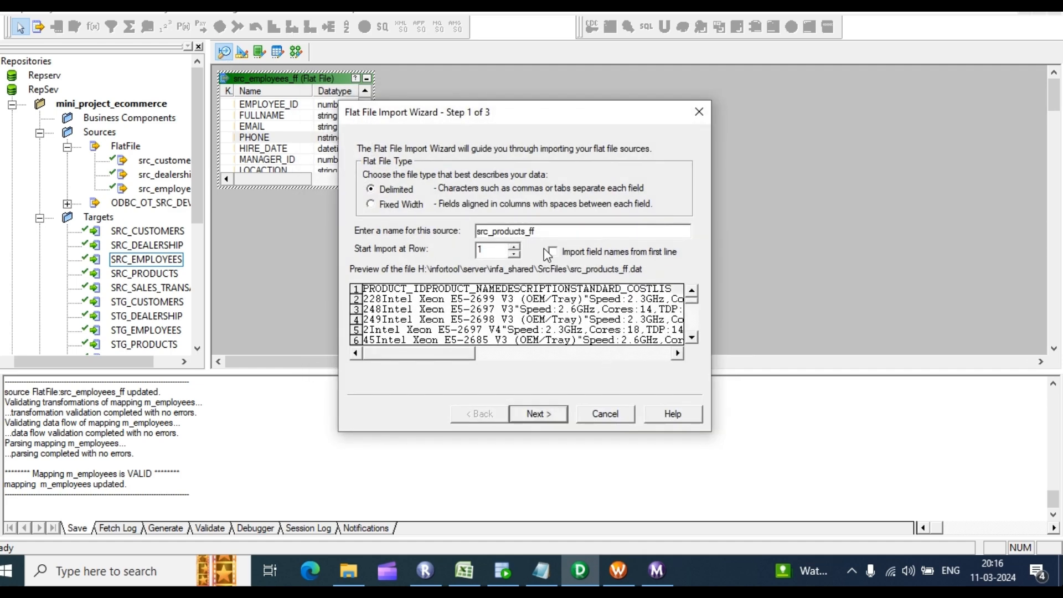
pyautogui.click(551, 252)
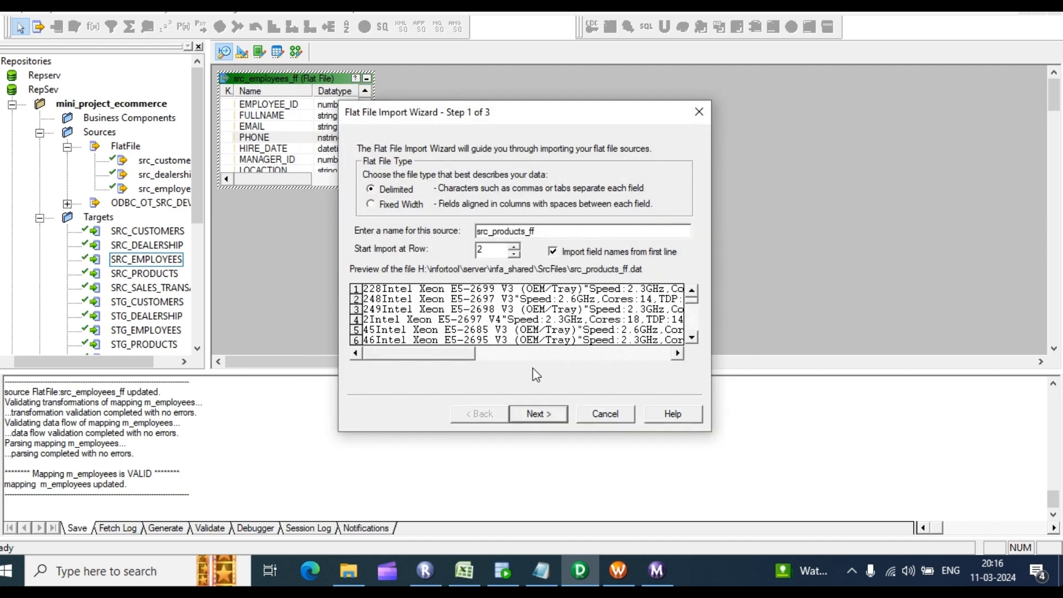
pyautogui.click(536, 414)
pyautogui.click(370, 184)
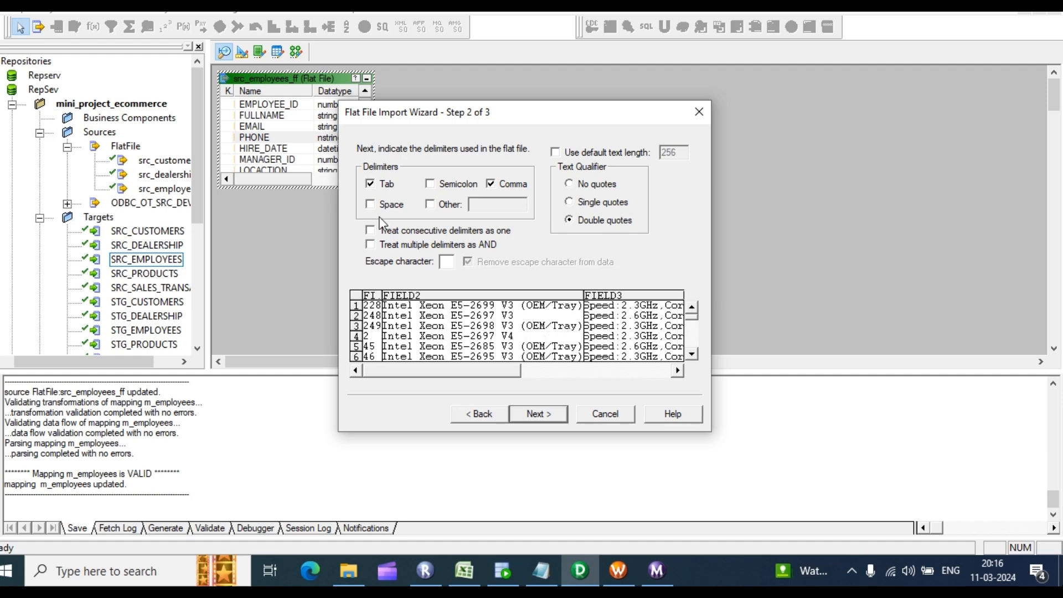
pyautogui.click(547, 416)
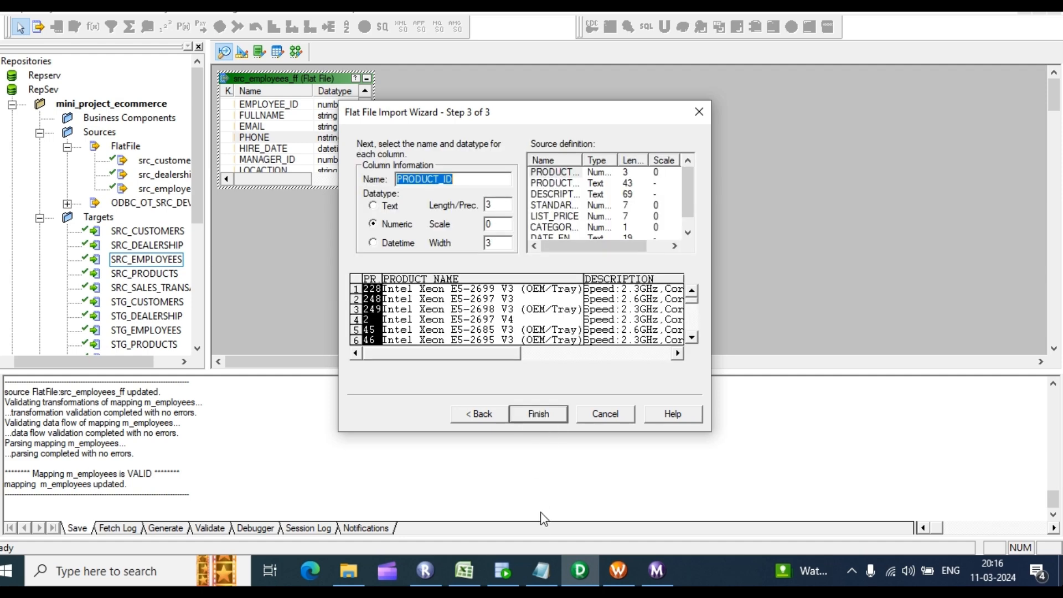
# Step: View the src_employees_ff file contents and widen the src_products_ff source to show lengths
pyautogui.click(541, 570)
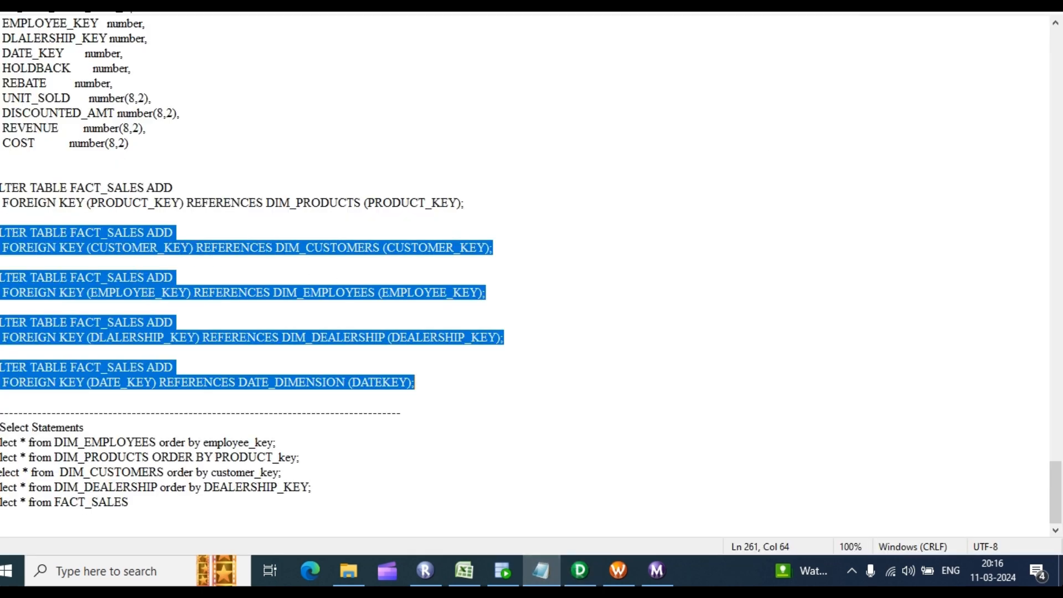
pyautogui.click(541, 571)
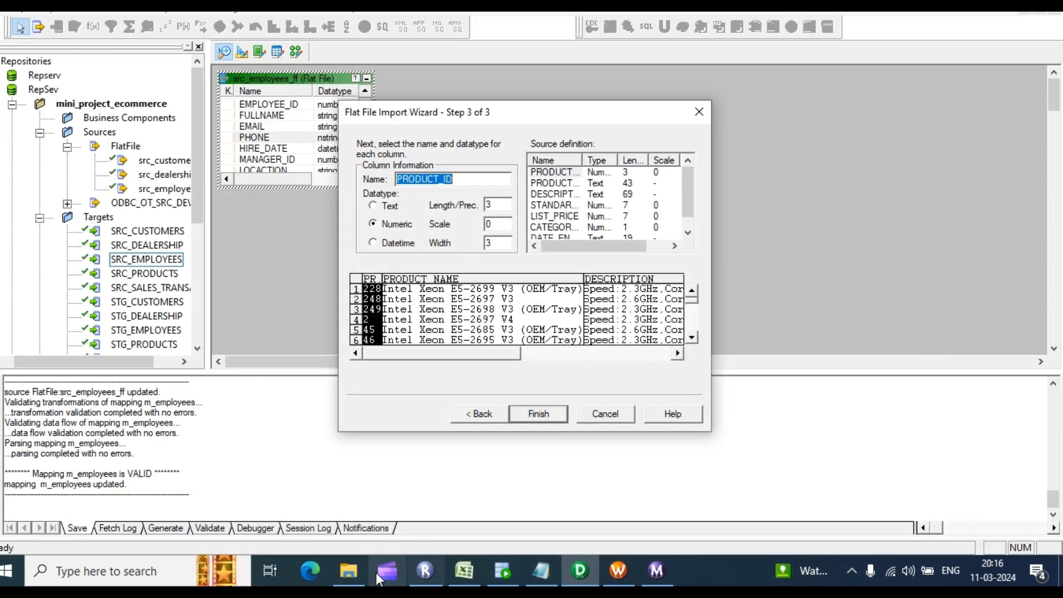
pyautogui.click(338, 564)
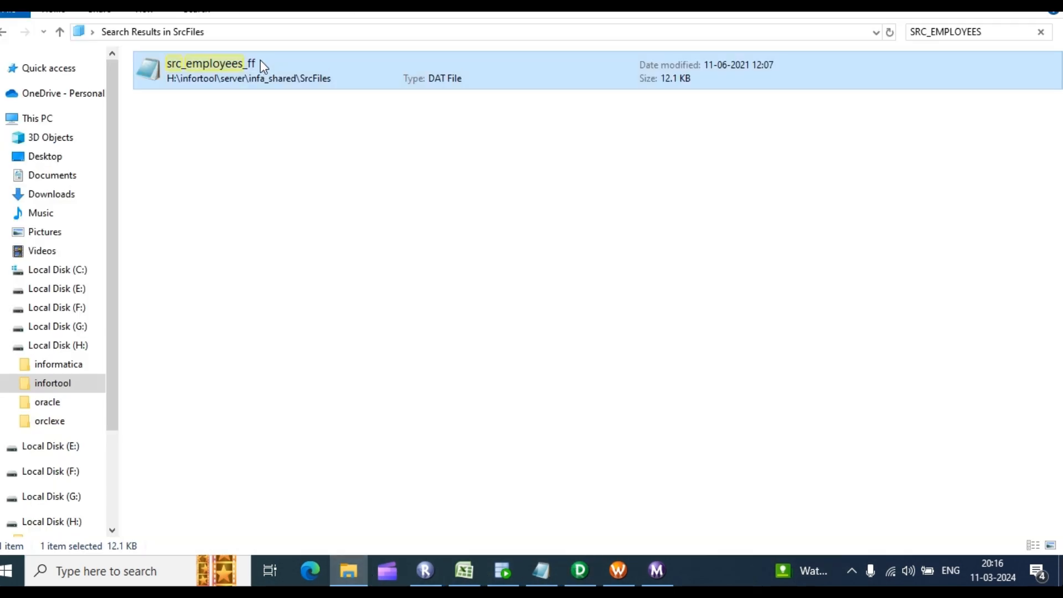
pyautogui.doubleClick(210, 63)
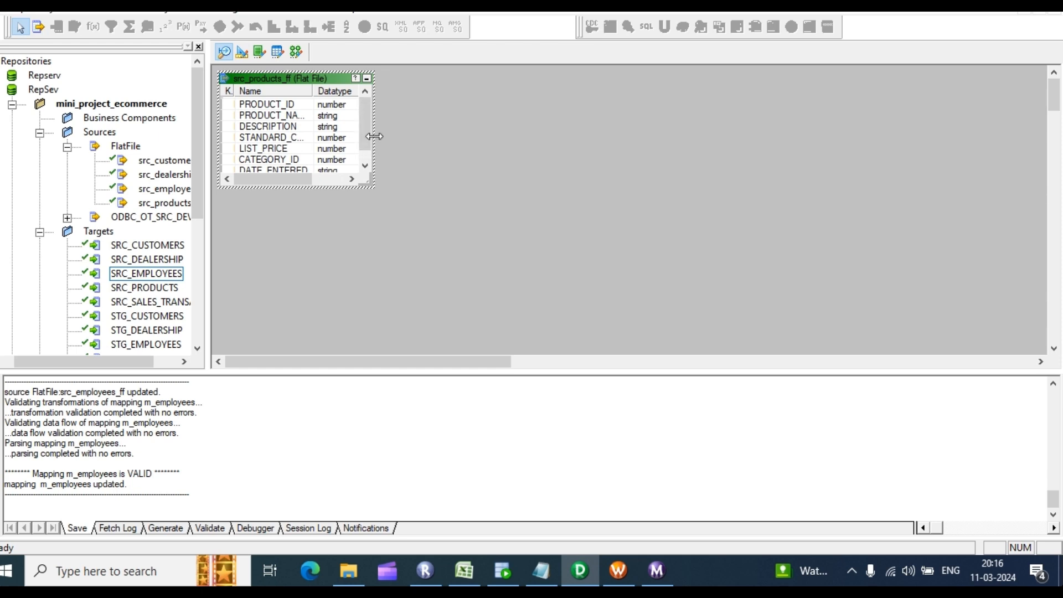
pyautogui.moveTo(374, 136); pyautogui.dragTo(473, 155)
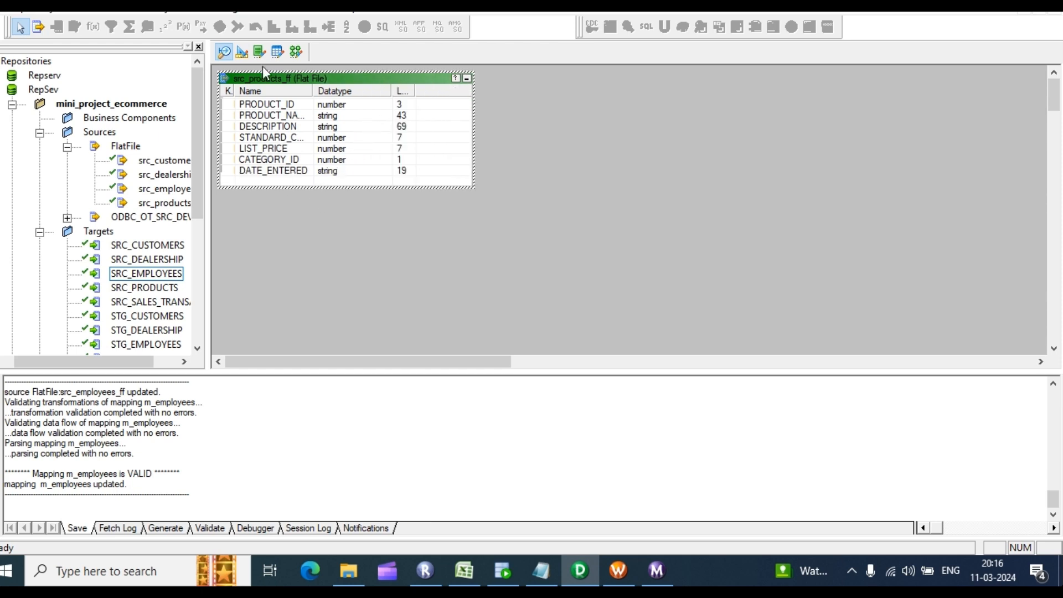
# Step: Adjust STANDARD_COST's precision and scale, and give LIST_PRICE precision 9 and scale 2
pyautogui.write('200')
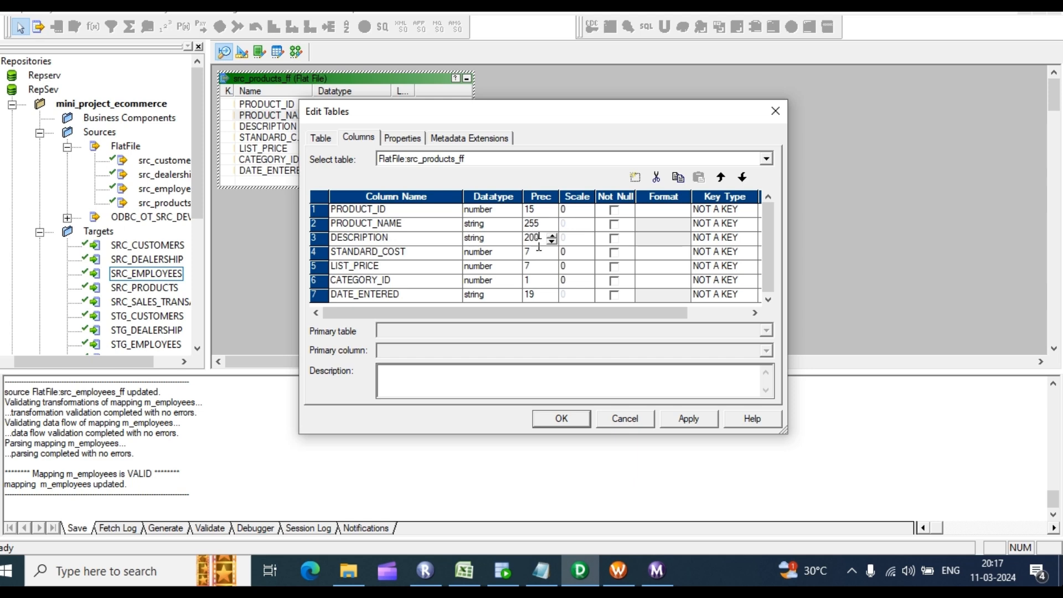
pyautogui.click(530, 253)
pyautogui.click(565, 253)
pyautogui.click(528, 267)
pyautogui.write('9')
pyautogui.click(571, 264)
pyautogui.write('2')
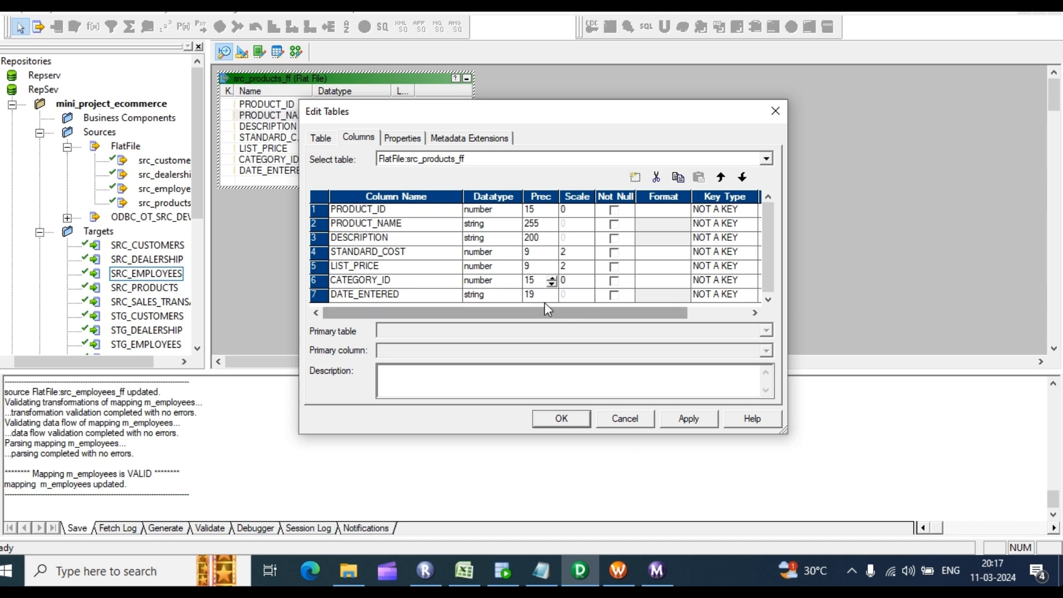
# Step: Make DATE_ENTERED a datetime column and CATEGORY_ID an nstring column, then apply and close
pyautogui.click(489, 295)
pyautogui.click(495, 321)
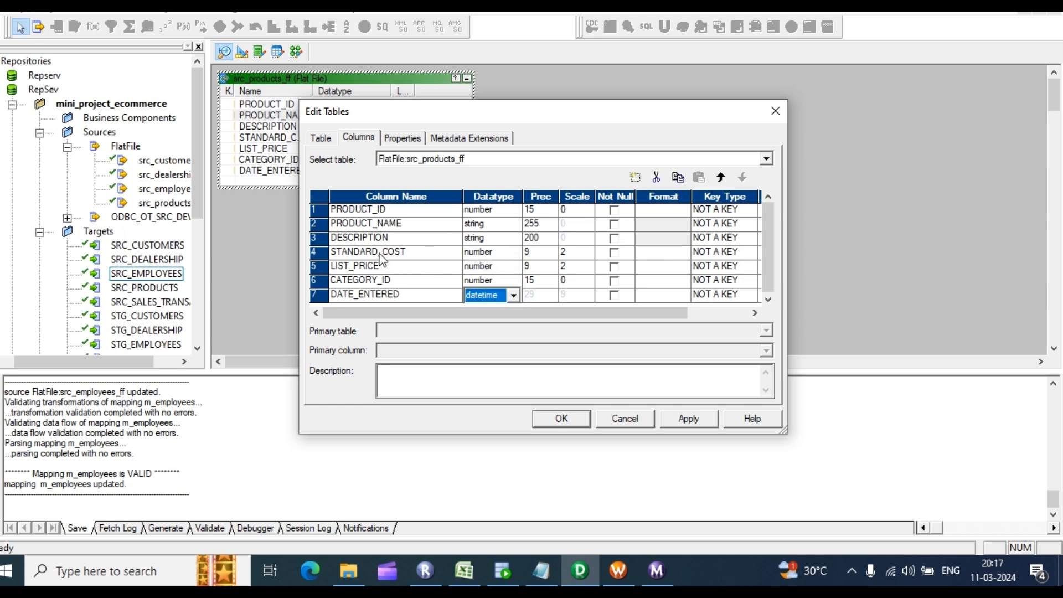
pyautogui.click(491, 280)
pyautogui.click(514, 281)
pyautogui.click(477, 340)
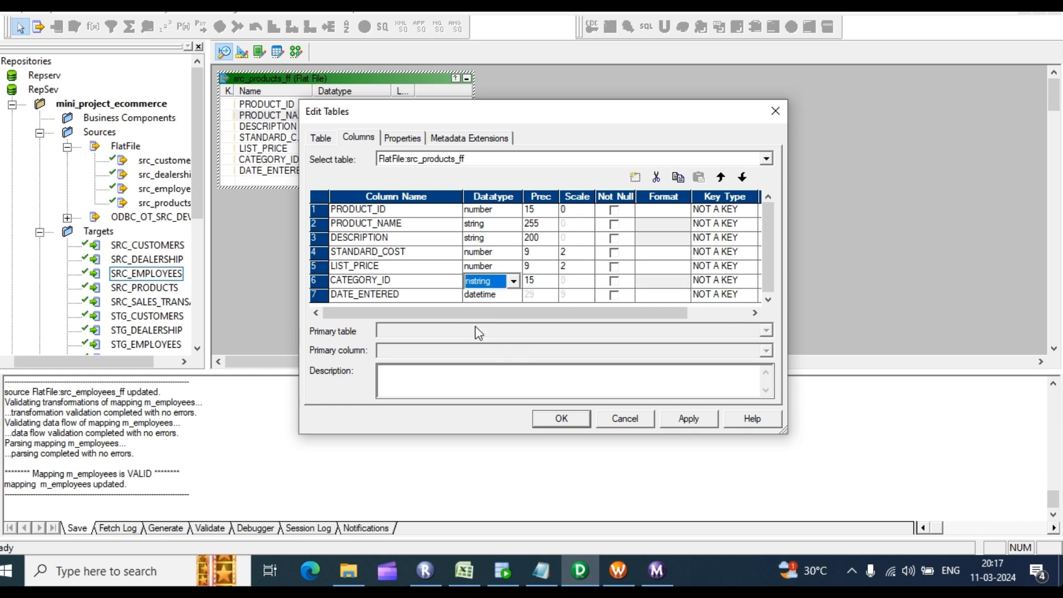
pyautogui.click(687, 417)
pyautogui.click(561, 418)
# Step: Change SRC_PRODUCTS' PRODUCT_NAME and DESCRIPTION datatypes to nstring and confirm
pyautogui.click(242, 52)
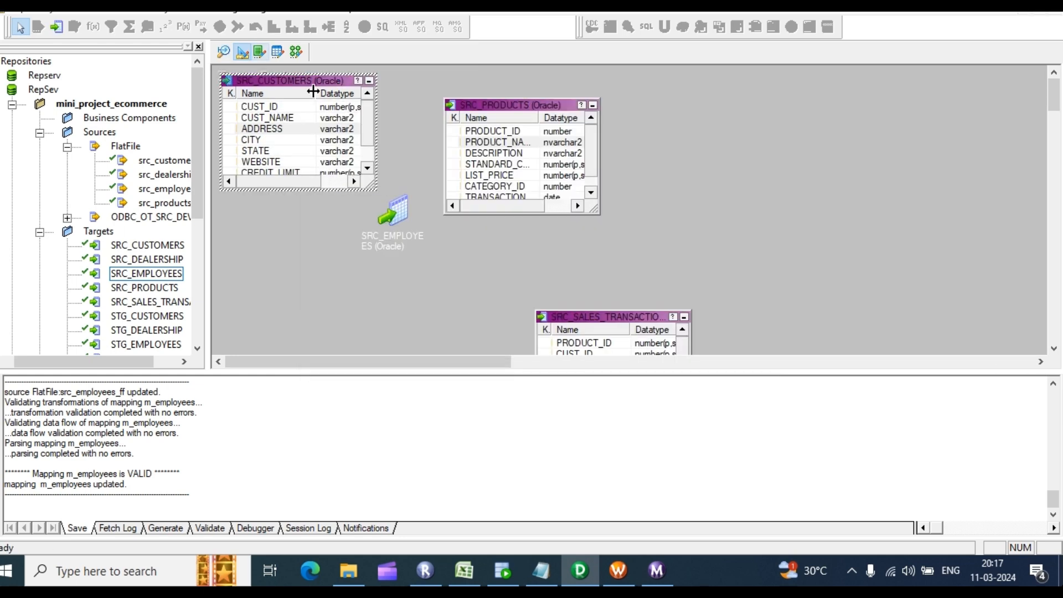
pyautogui.click(524, 154)
pyautogui.doubleClick(524, 154)
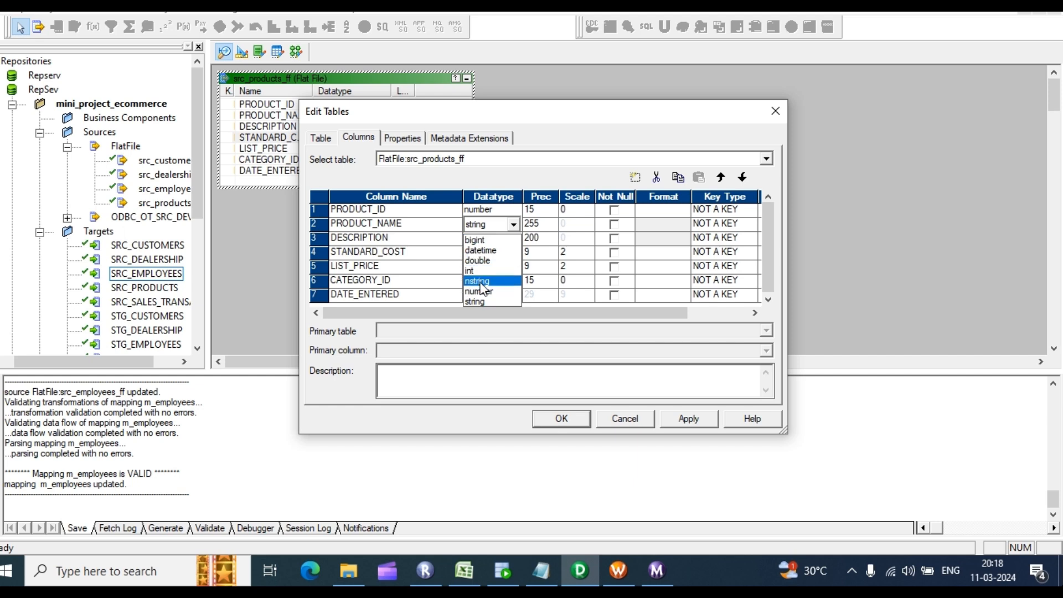
pyautogui.click(493, 255)
pyautogui.click(497, 242)
pyautogui.click(497, 241)
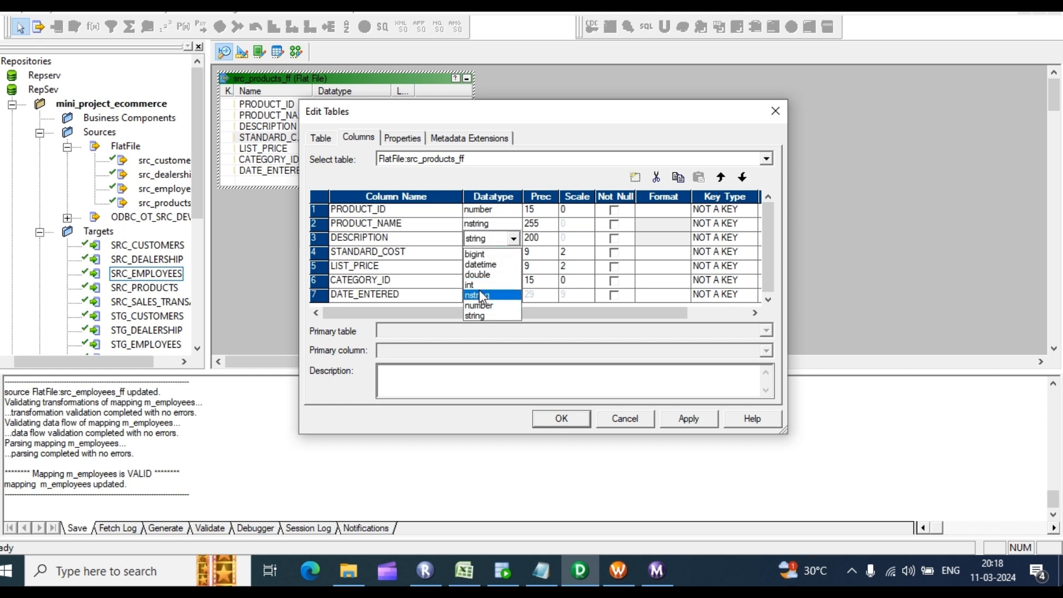
pyautogui.click(479, 291)
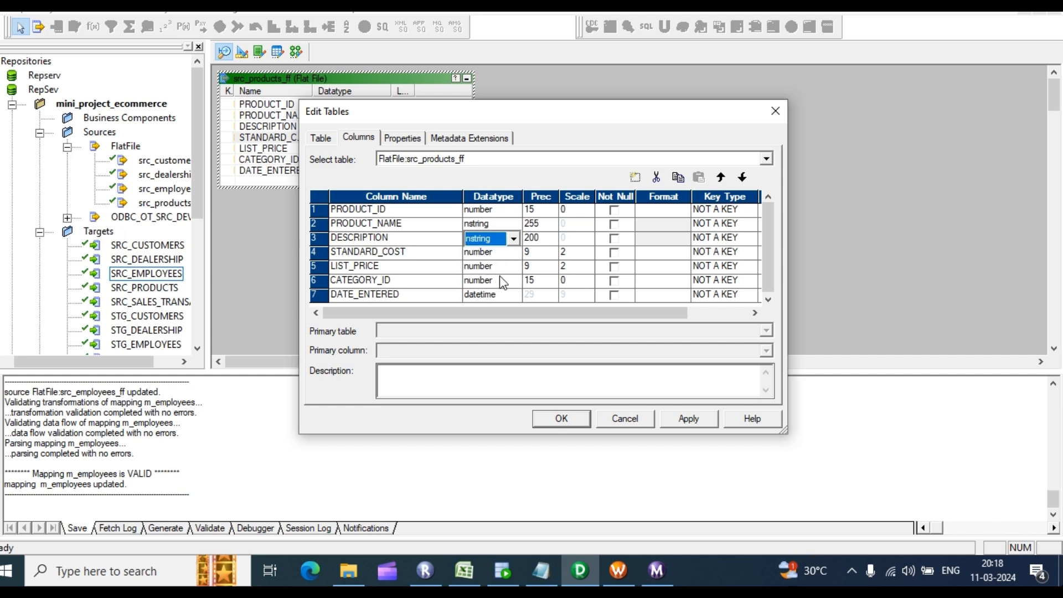
pyautogui.click(562, 418)
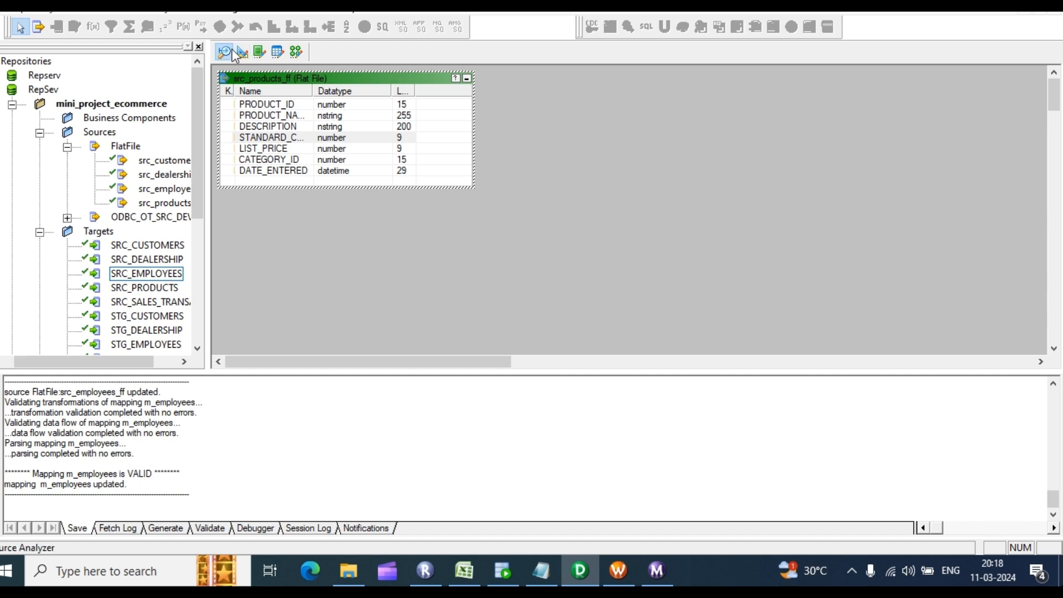
pyautogui.click(243, 52)
# Step: Create mapping m_products and drop in src_products_ff, SQ_src_products_ff and the SRC_PRODUCTS target
pyautogui.click(296, 52)
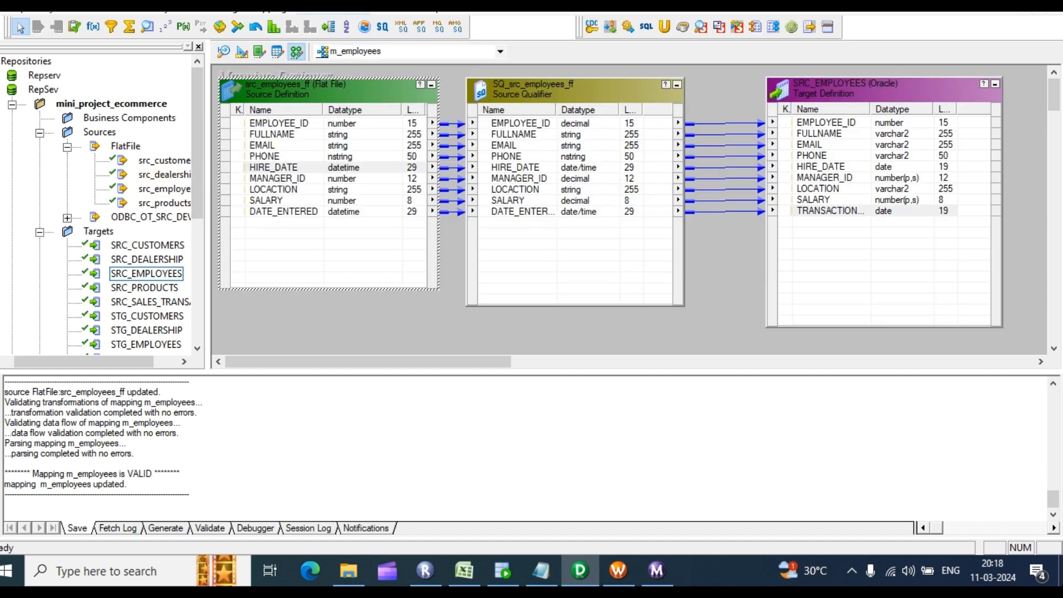
pyautogui.write('m_products')
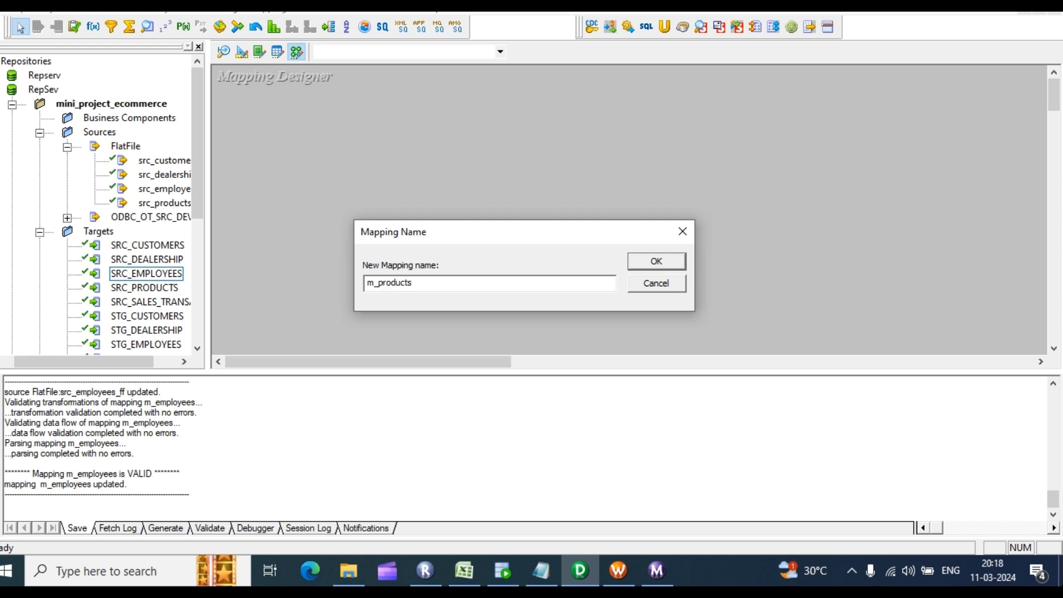
pyautogui.press('Return')
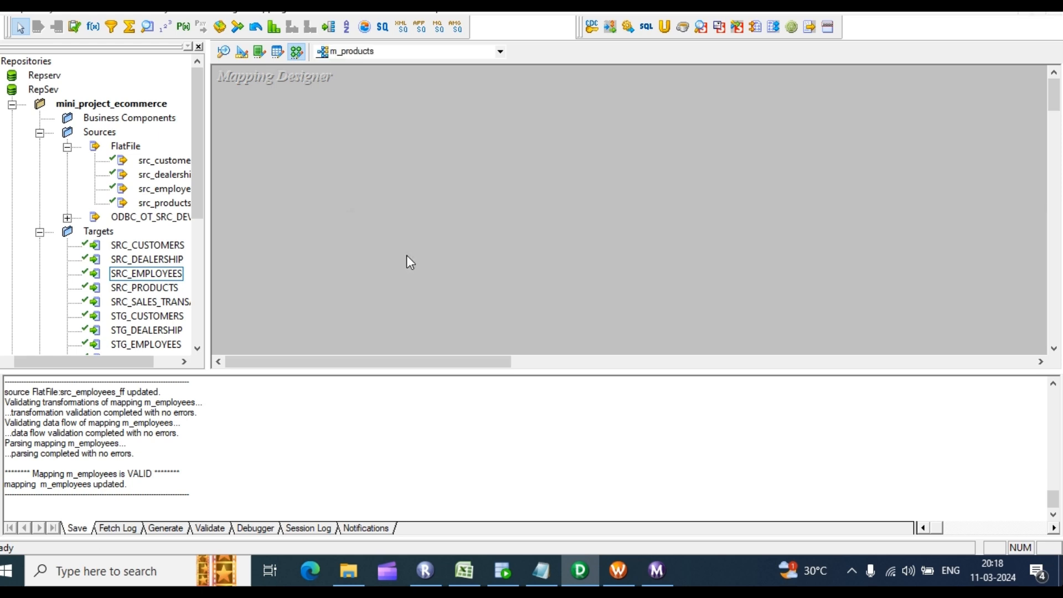
pyautogui.moveTo(156, 209); pyautogui.dragTo(308, 158)
pyautogui.scroll(-3, 159, 250)
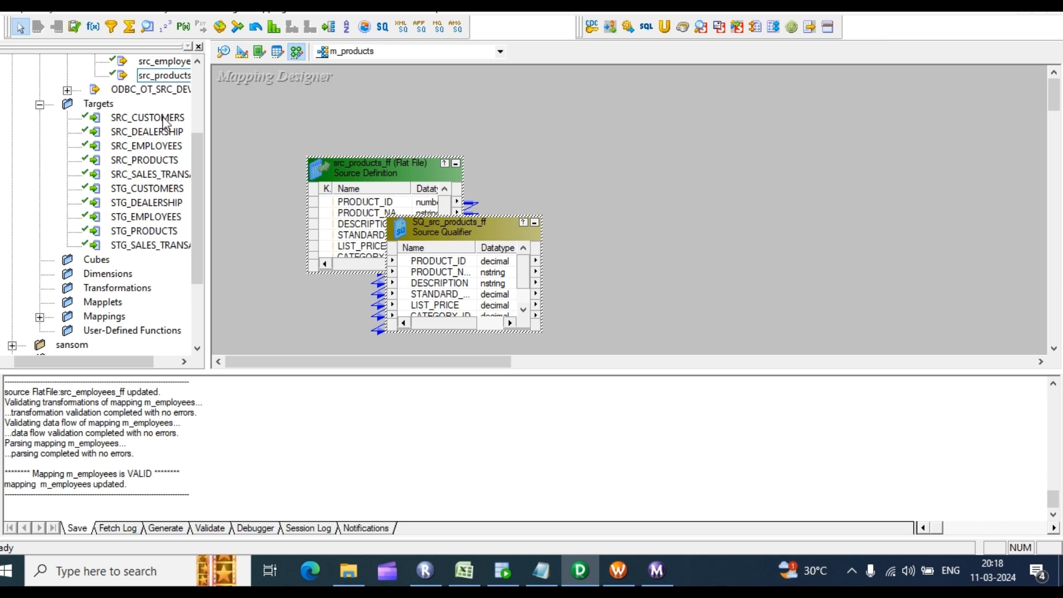
pyautogui.moveTo(150, 166); pyautogui.dragTo(753, 143)
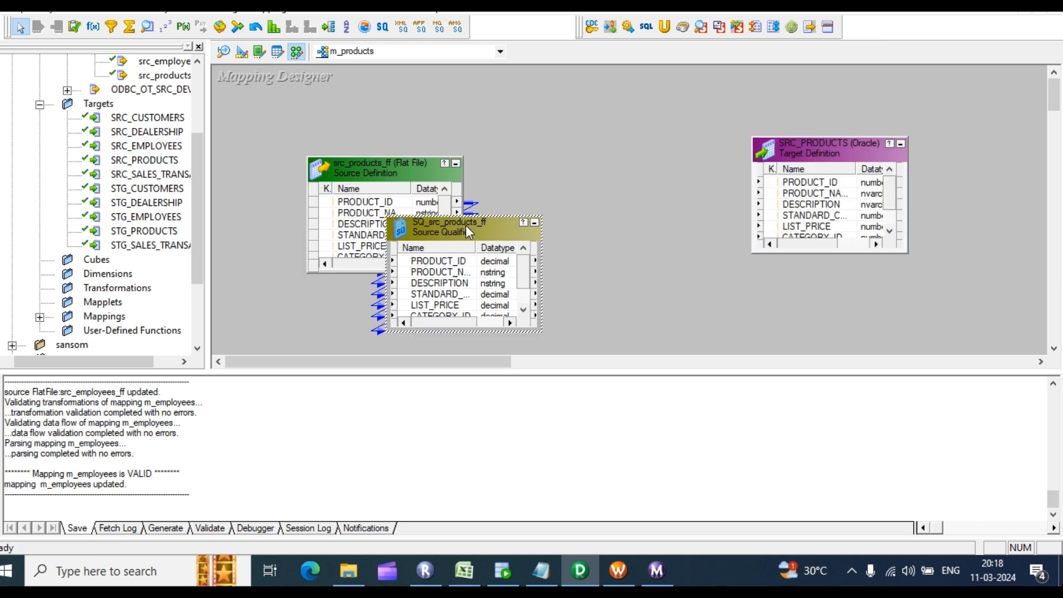
pyautogui.moveTo(466, 225); pyautogui.dragTo(569, 118)
# Step: Autolink SQ_src_products_ff's ports to SRC_PRODUCTS by position
pyautogui.rightClick(705, 113)
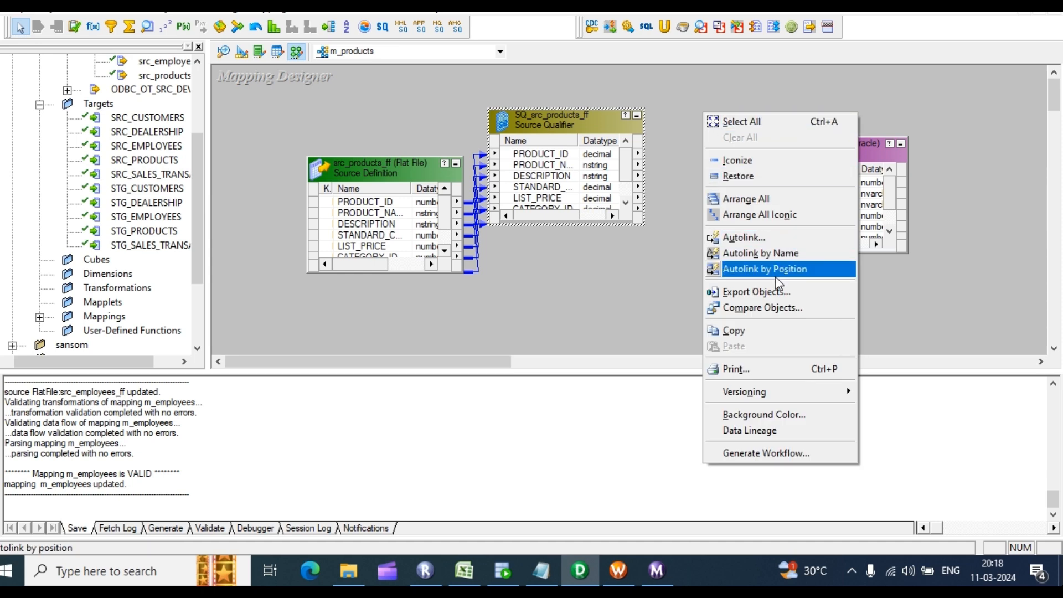
pyautogui.click(755, 269)
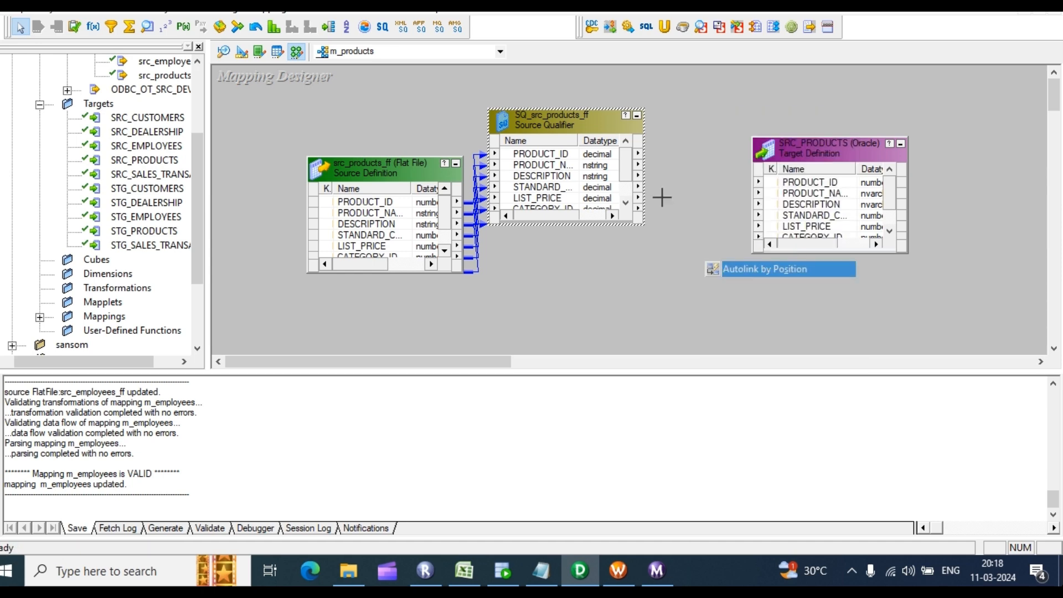
pyautogui.click(555, 155)
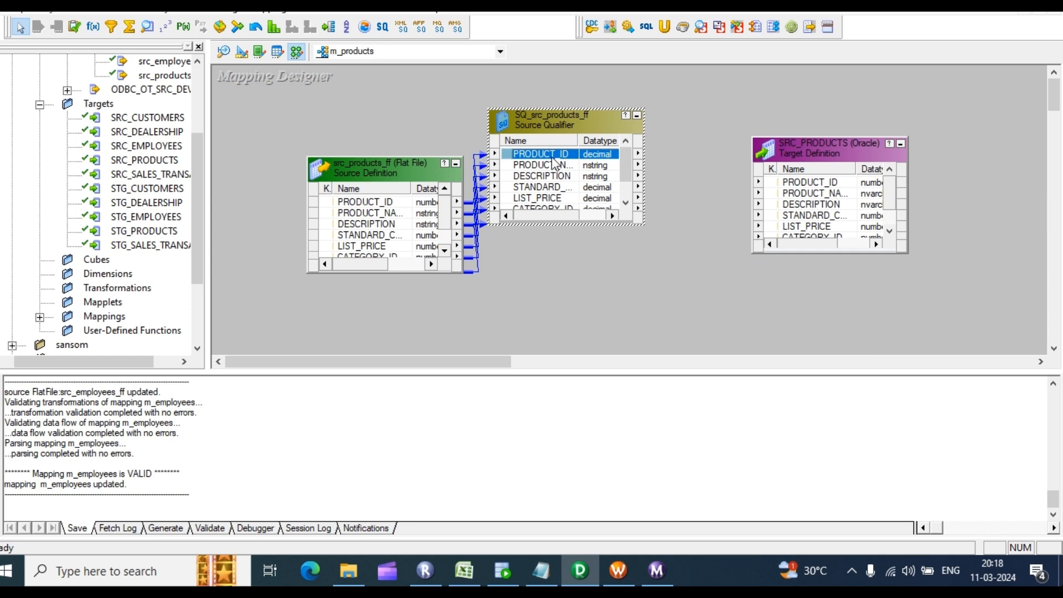
pyautogui.rightClick(662, 145)
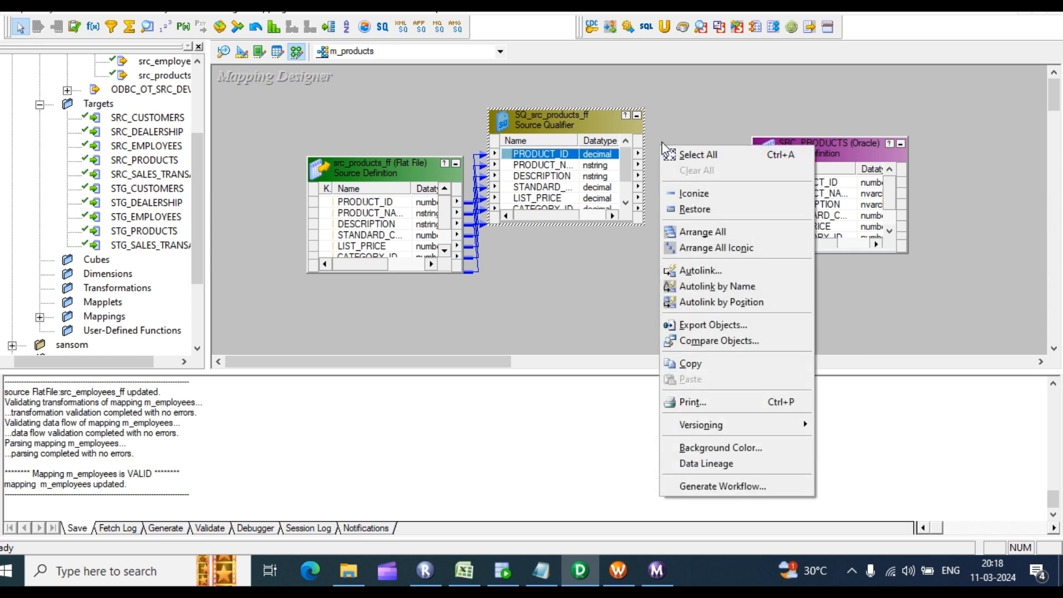
pyautogui.click(705, 302)
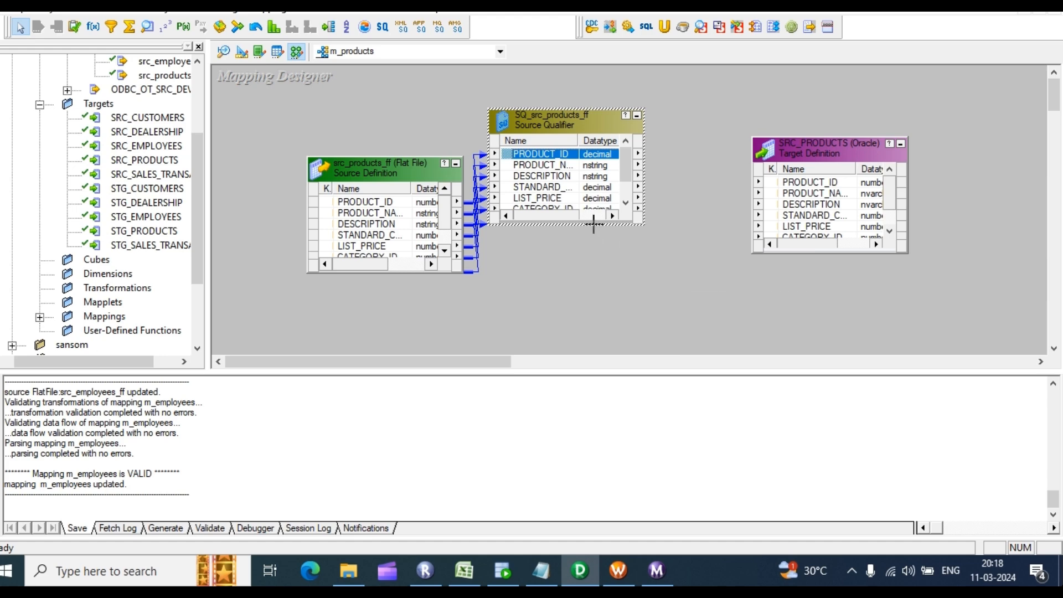
pyautogui.click(551, 166)
pyautogui.rightClick(665, 103)
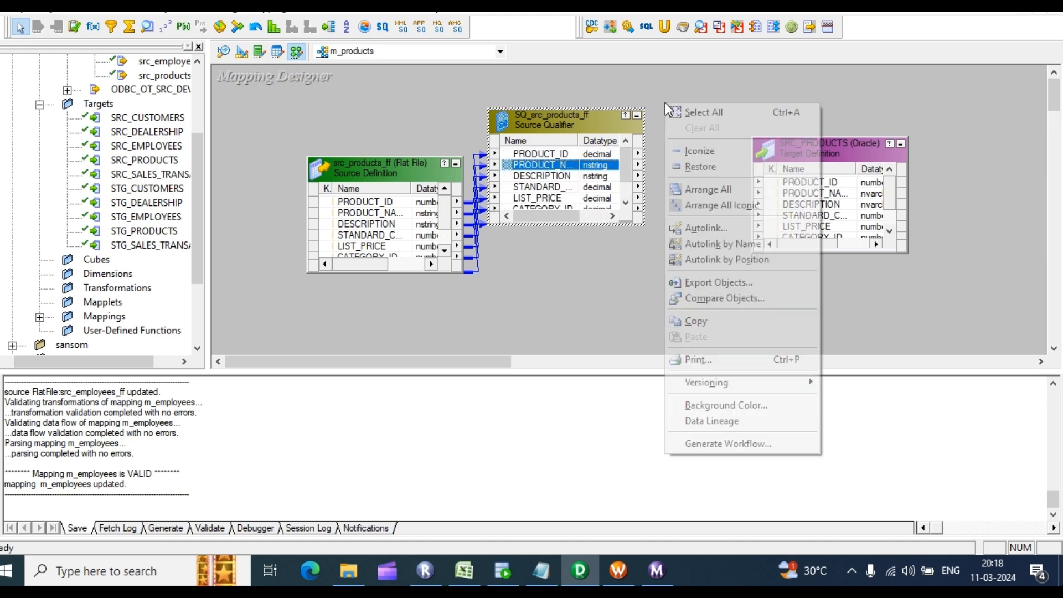
pyautogui.click(574, 265)
pyautogui.rightClick(699, 118)
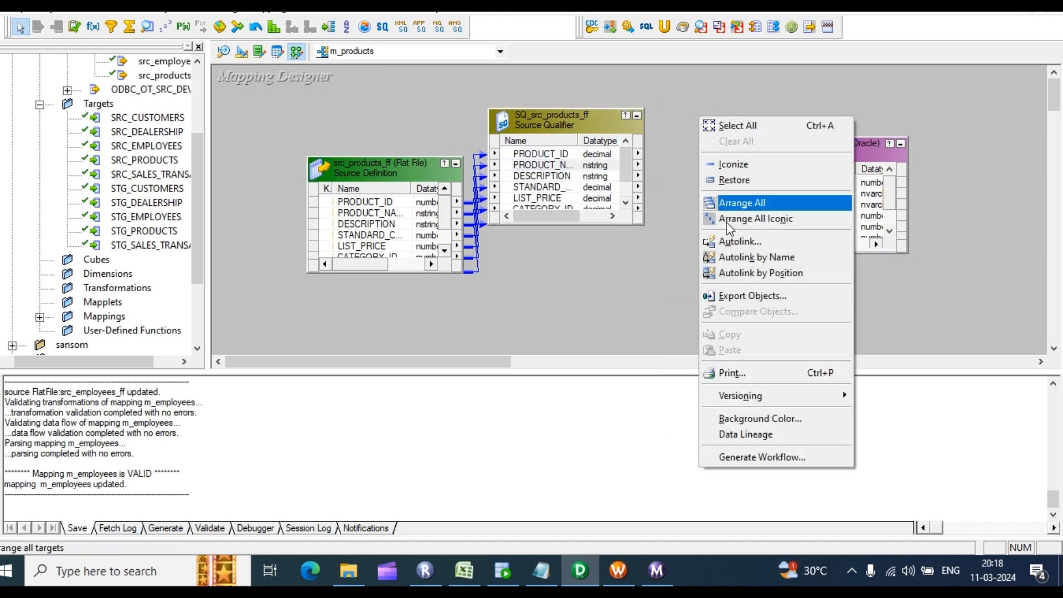
pyautogui.click(762, 284)
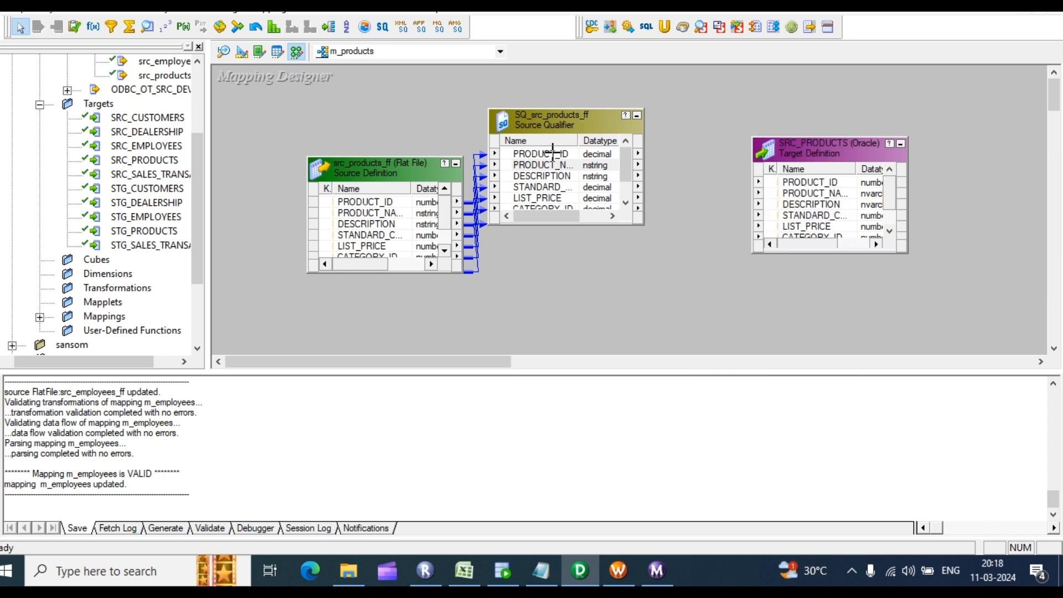
pyautogui.moveTo(548, 152); pyautogui.dragTo(802, 191)
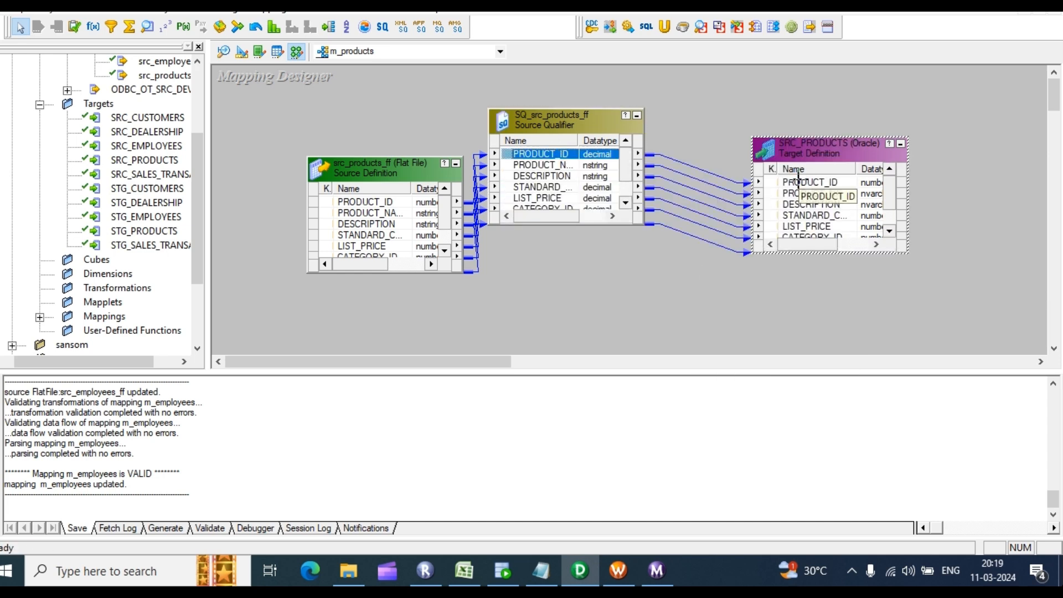
# Step: Check the PRODUCT_NAME, LIST_PRICE and DESCRIPTION links, enlarge SRC_PRODUCTS, and save m_products as valid
pyautogui.rightClick(814, 83)
pyautogui.click(768, 96)
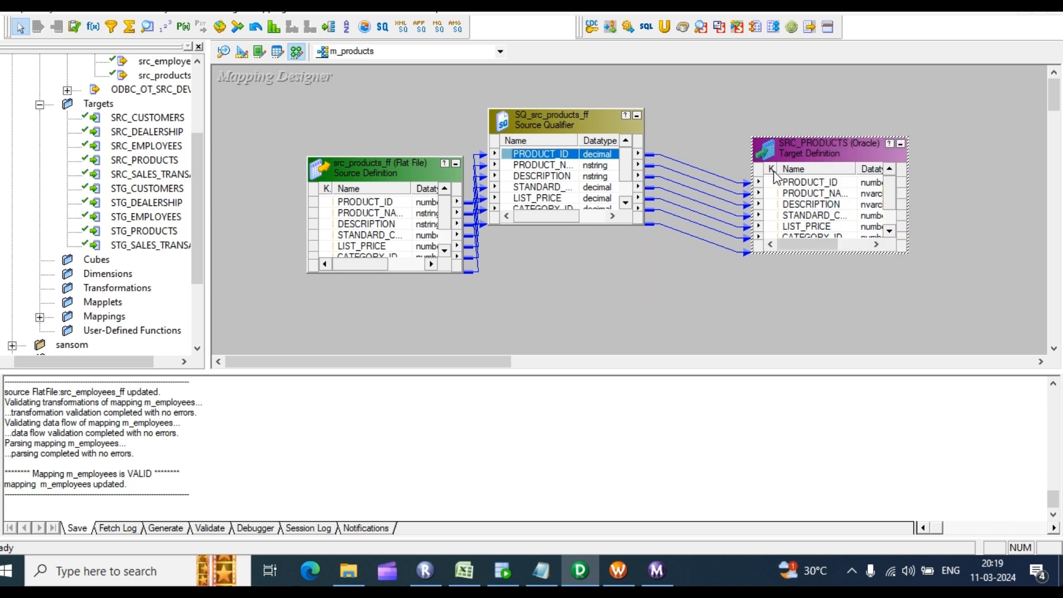
pyautogui.click(774, 172)
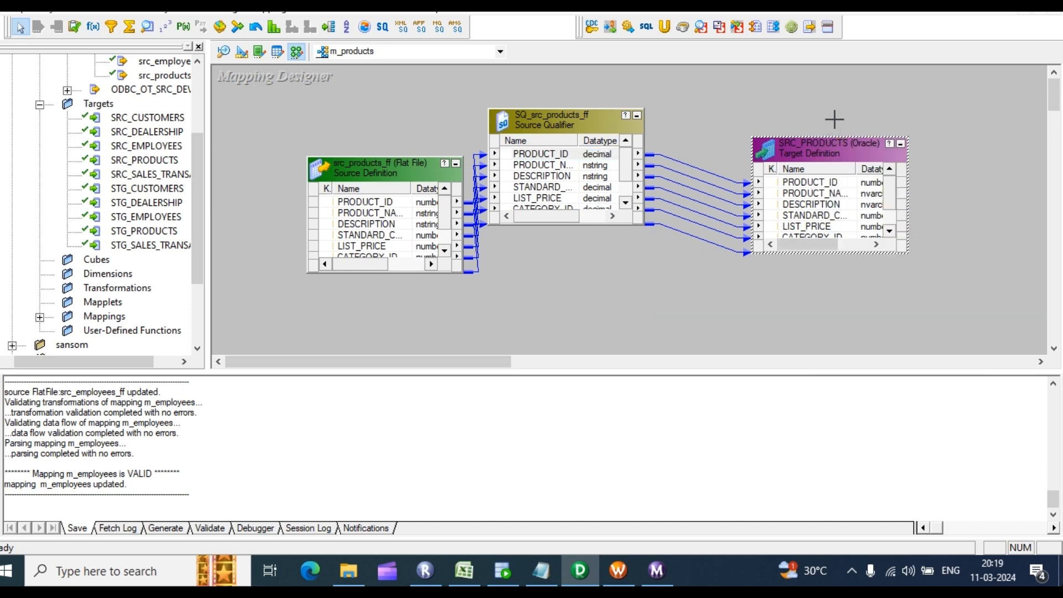
pyautogui.click(814, 193)
pyautogui.click(824, 226)
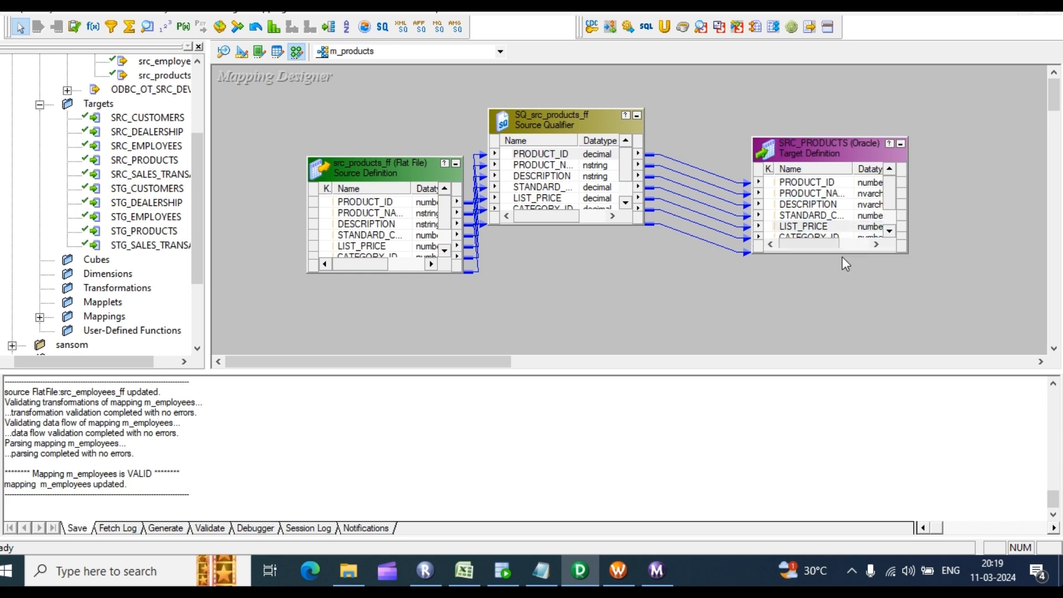
pyautogui.click(825, 204)
pyautogui.scroll(-1, 829, 199)
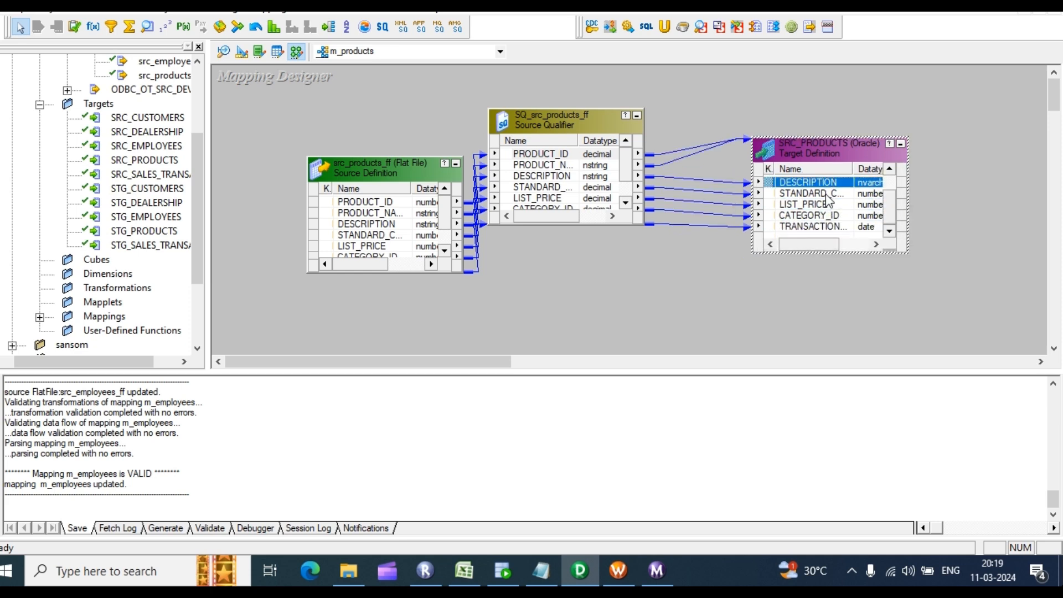
pyautogui.moveTo(846, 136); pyautogui.dragTo(846, 67)
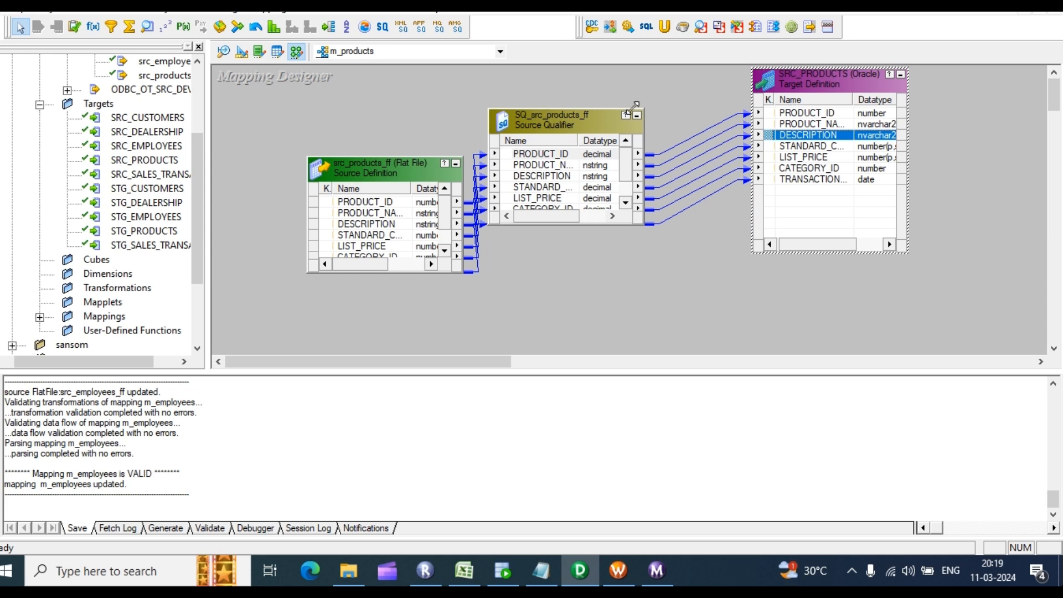
pyautogui.click(670, 103)
pyautogui.hotkey('ctrl', 's')
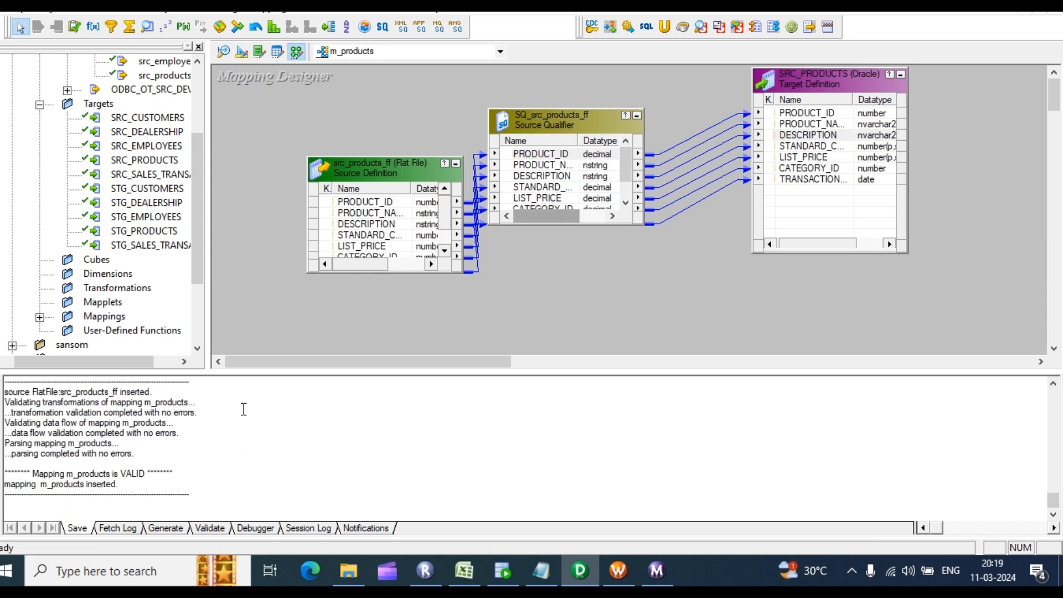
pyautogui.moveTo(155, 460); pyautogui.dragTo(38, 444)
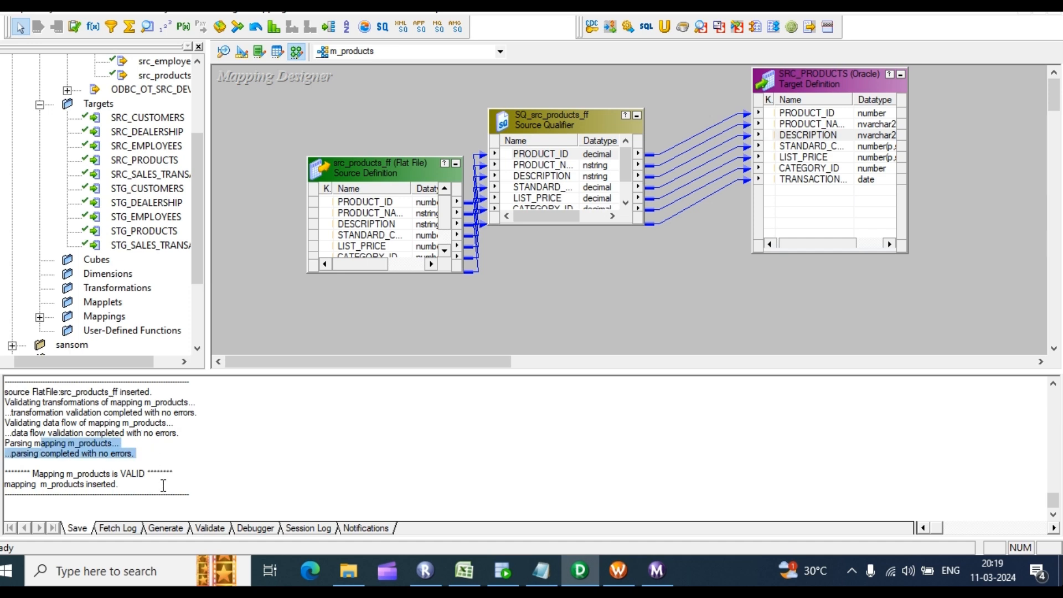
pyautogui.moveTo(163, 485); pyautogui.dragTo(92, 443)
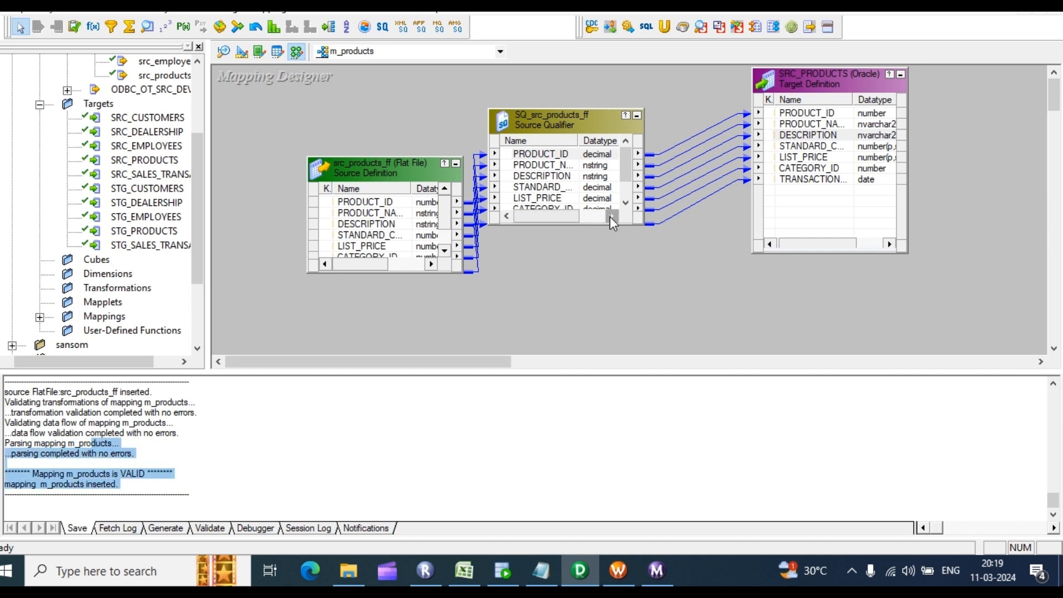
# Step: Start generating a workflow from m_products with a reusable session
pyautogui.rightClick(638, 253)
pyautogui.click(677, 544)
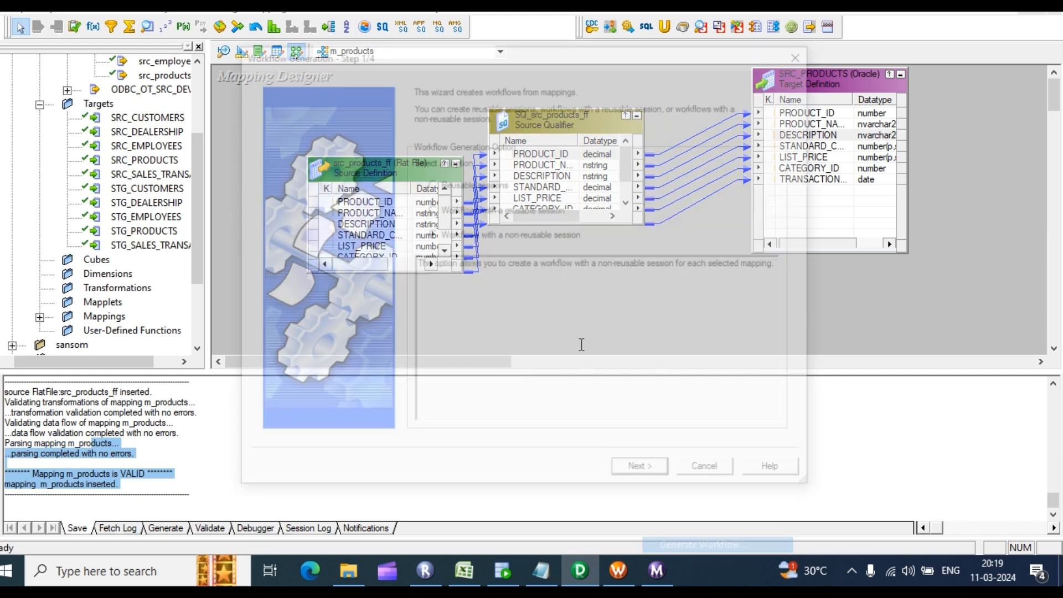
pyautogui.click(431, 209)
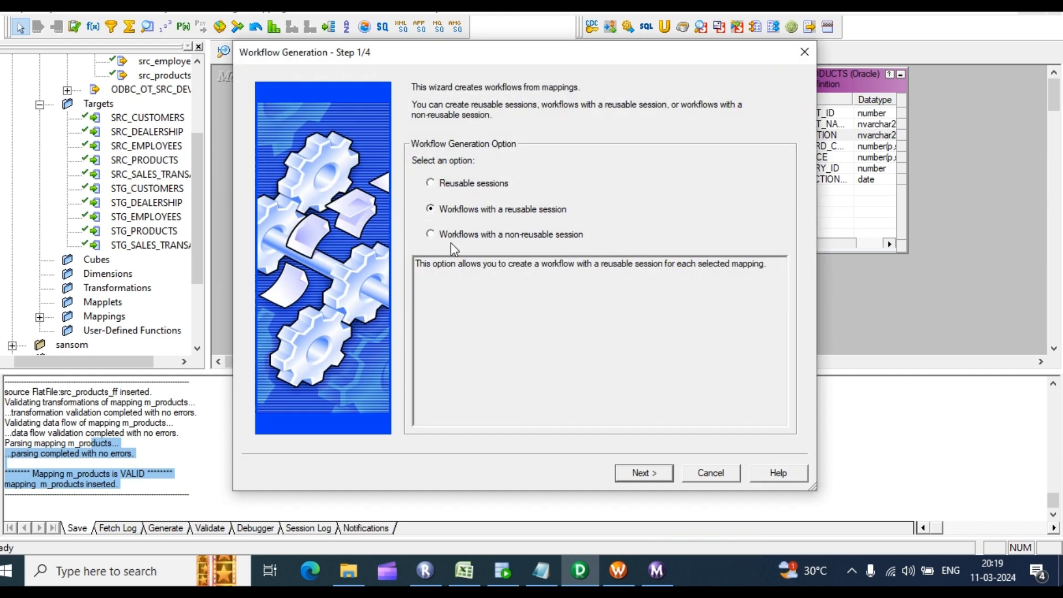
pyautogui.click(631, 473)
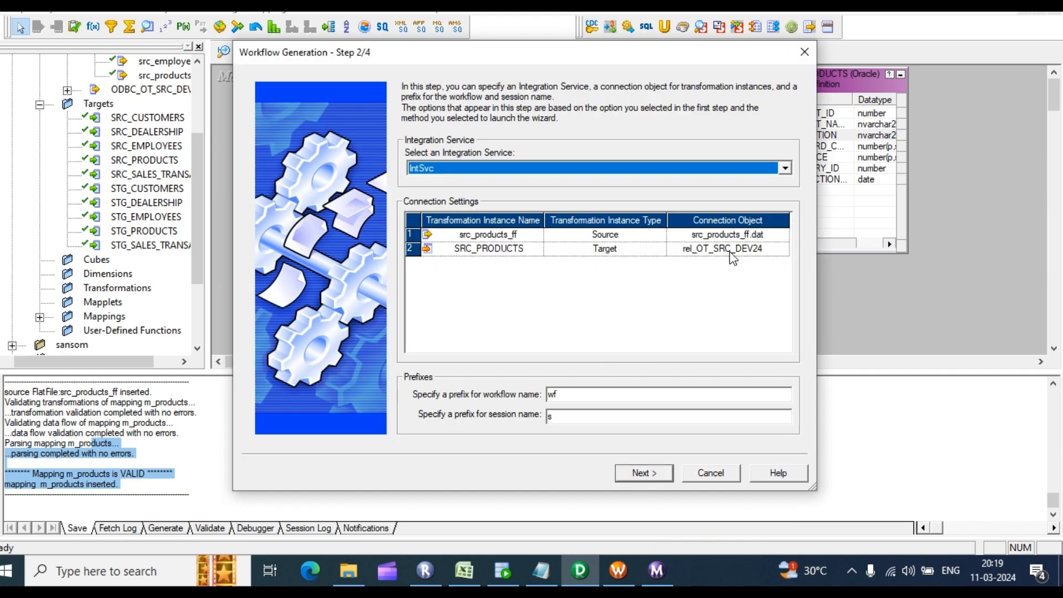
pyautogui.click(644, 476)
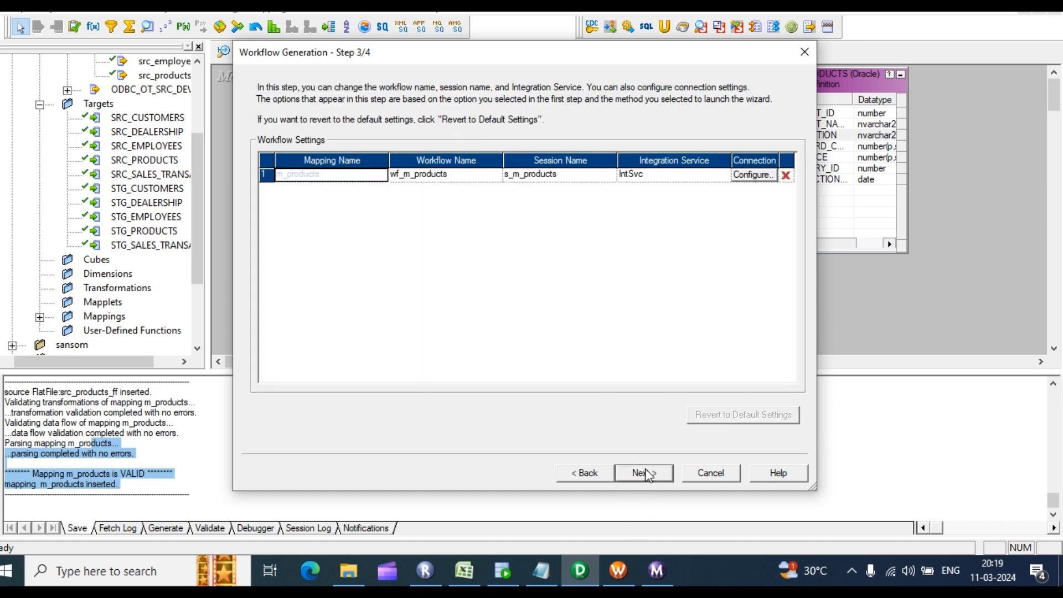
# Step: Set Target load type from Bulk to Normal and generate wf_m_products
pyautogui.click(752, 176)
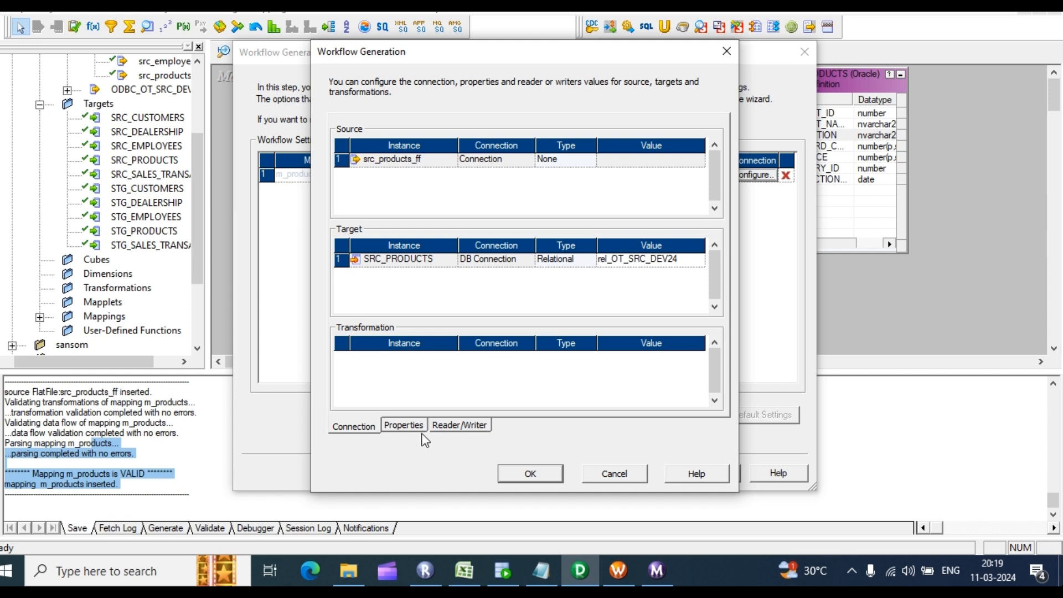
pyautogui.click(400, 425)
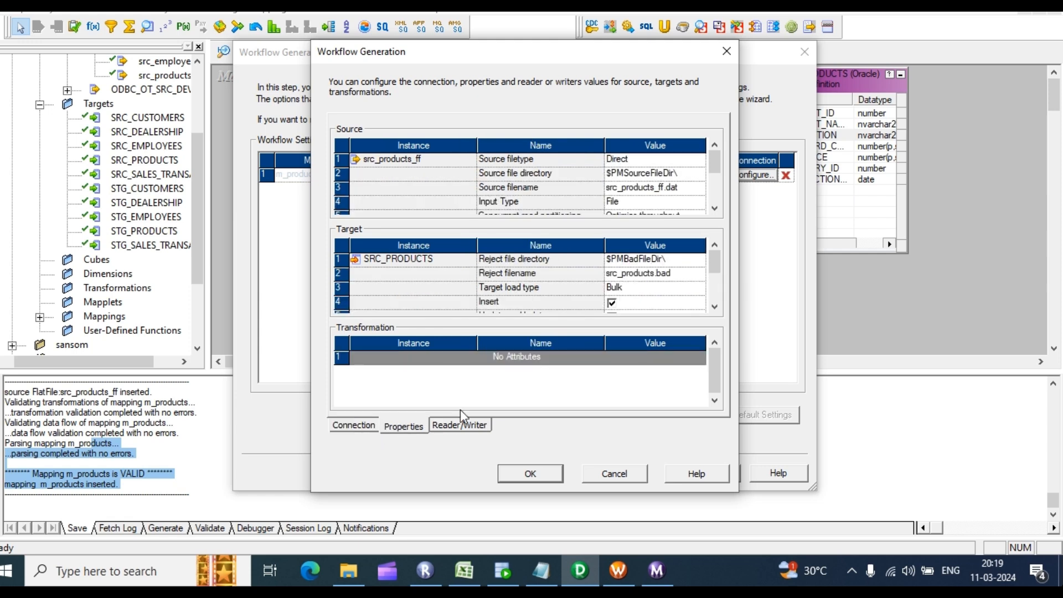
pyautogui.click(648, 288)
pyautogui.click(647, 288)
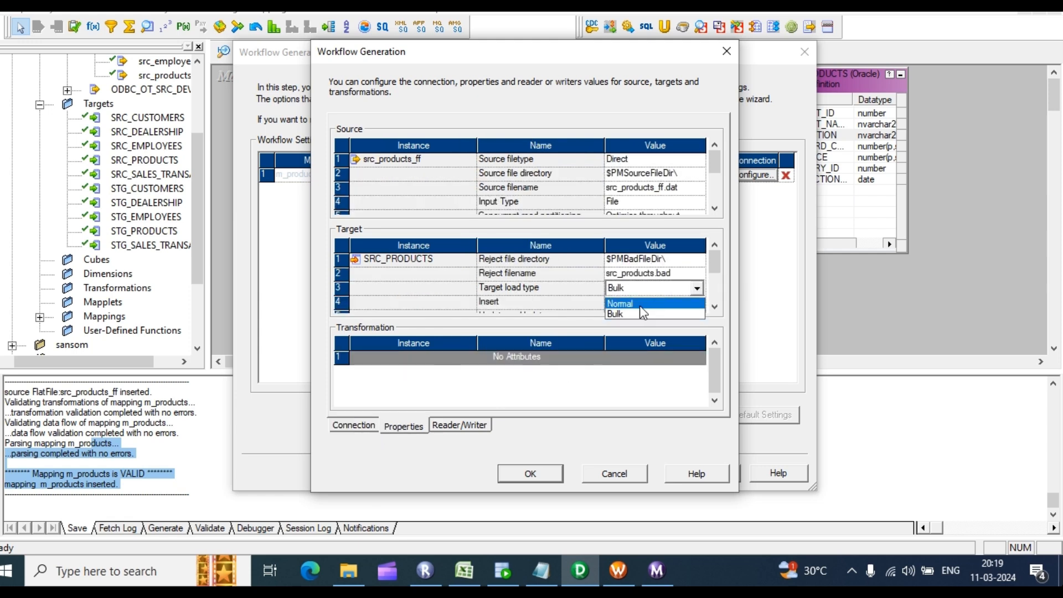
pyautogui.click(640, 307)
pyautogui.click(532, 474)
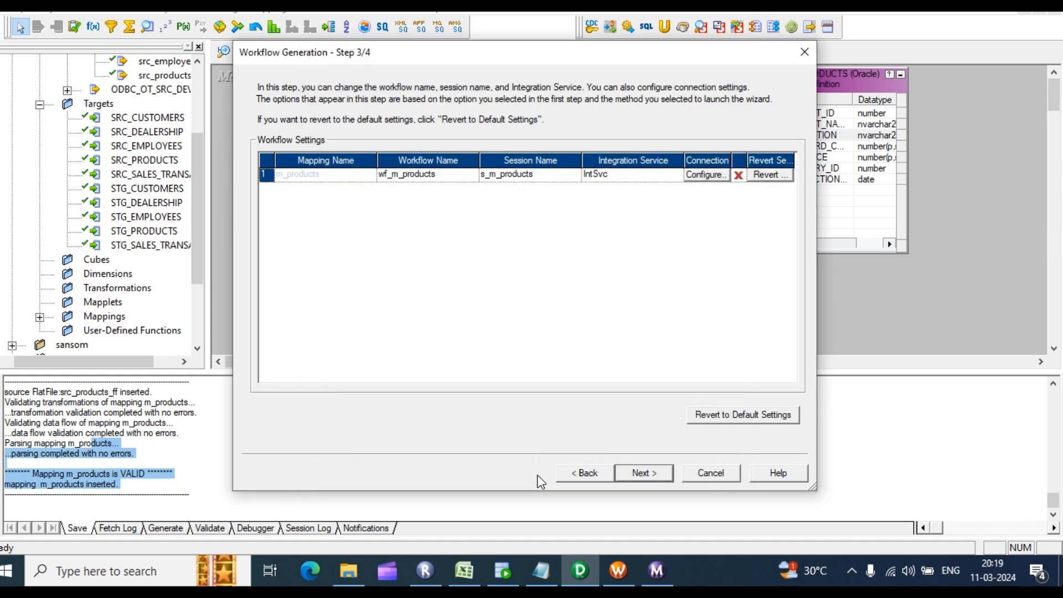
pyautogui.click(642, 473)
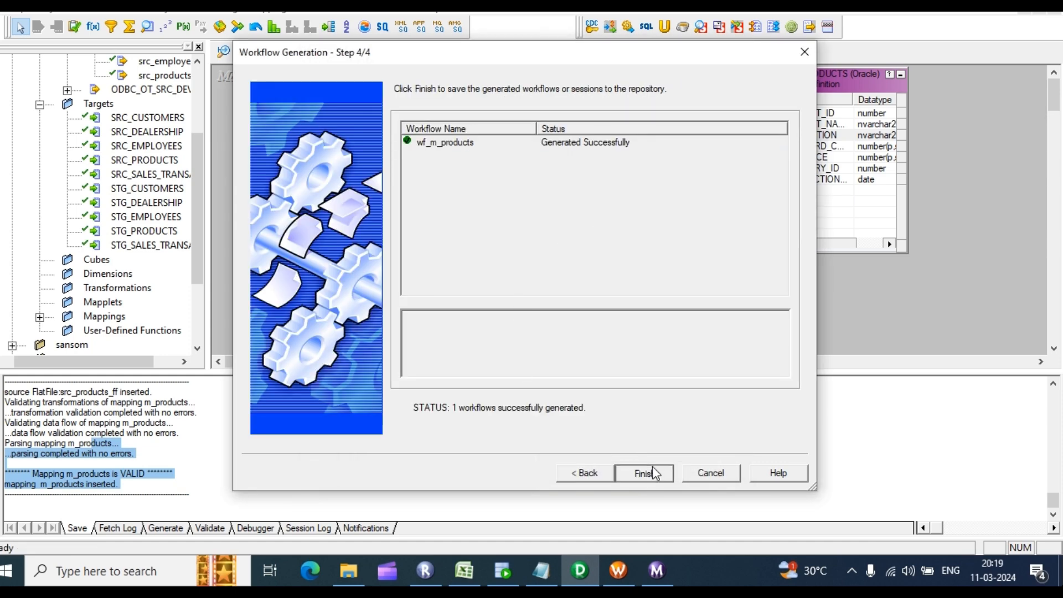
pyautogui.click(652, 472)
# Step: Disconnect from RepSev and reconnect using the repository password
pyautogui.click(618, 570)
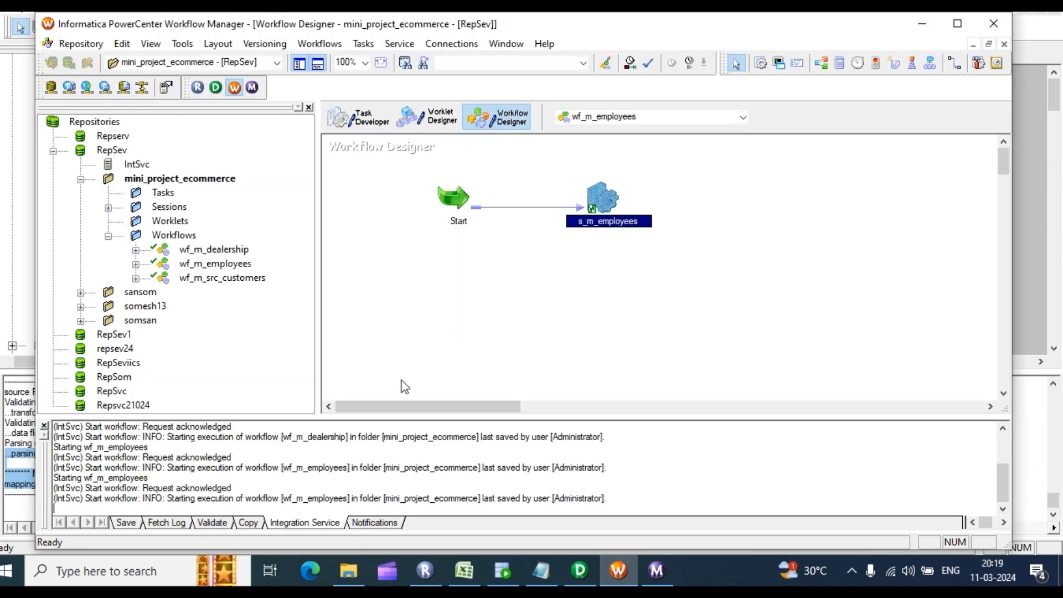
pyautogui.rightClick(111, 150)
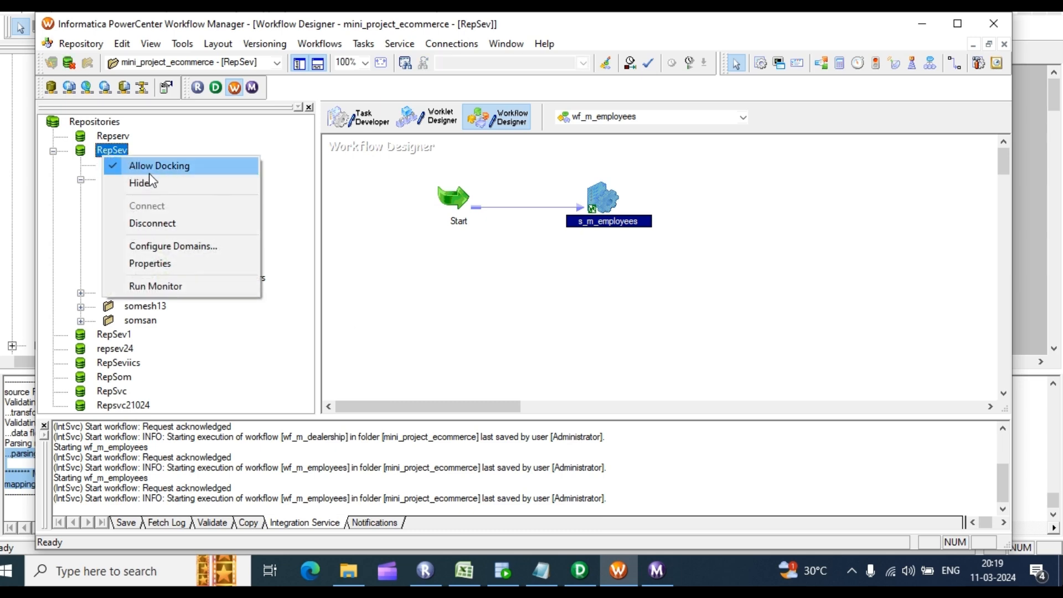
pyautogui.click(153, 223)
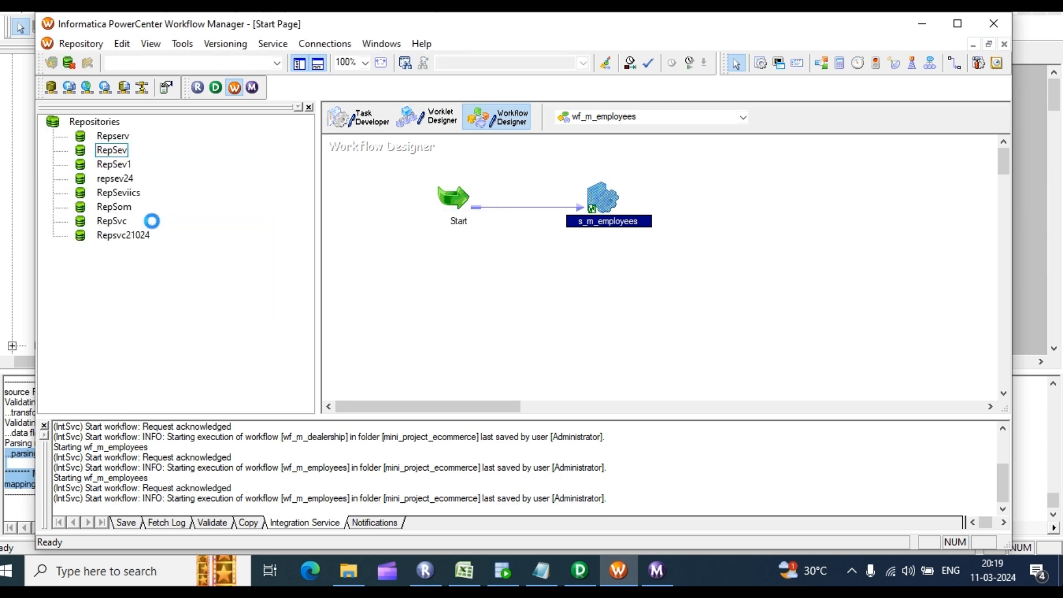
pyautogui.rightClick(117, 150)
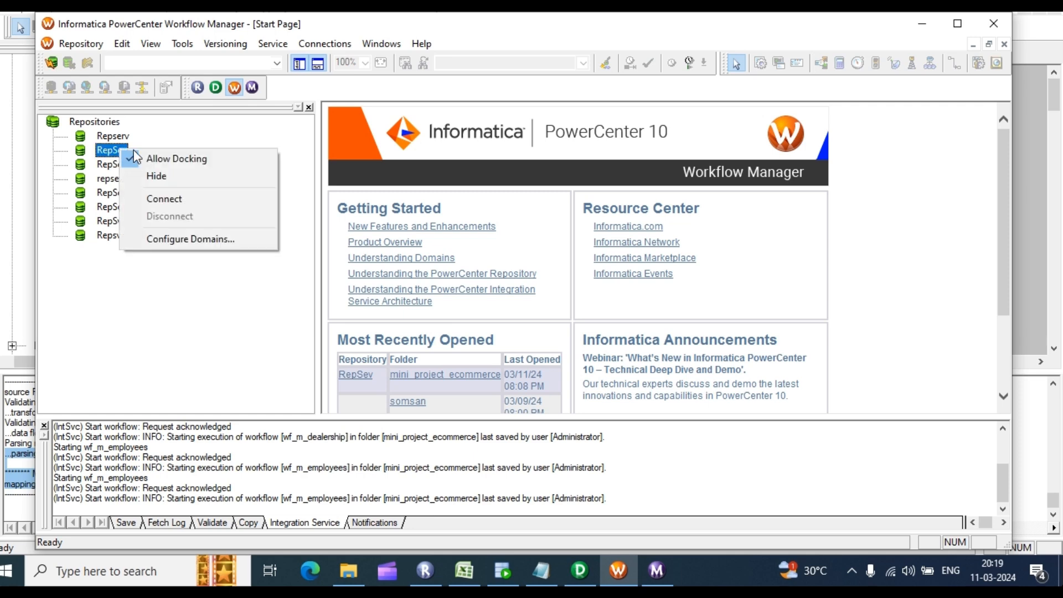
pyautogui.click(156, 199)
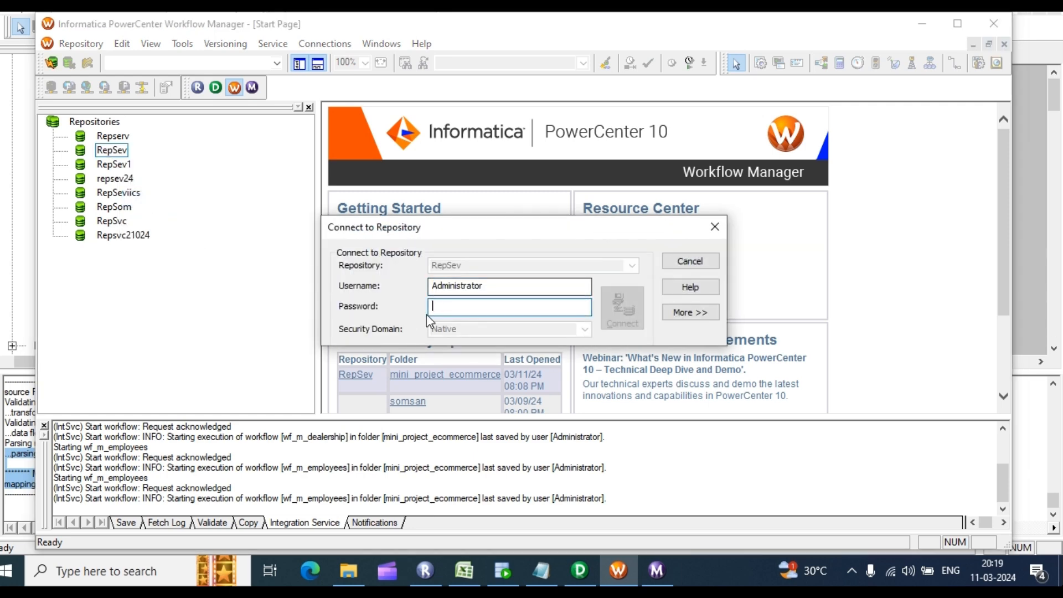
pyautogui.write('******')
pyautogui.press('Return')
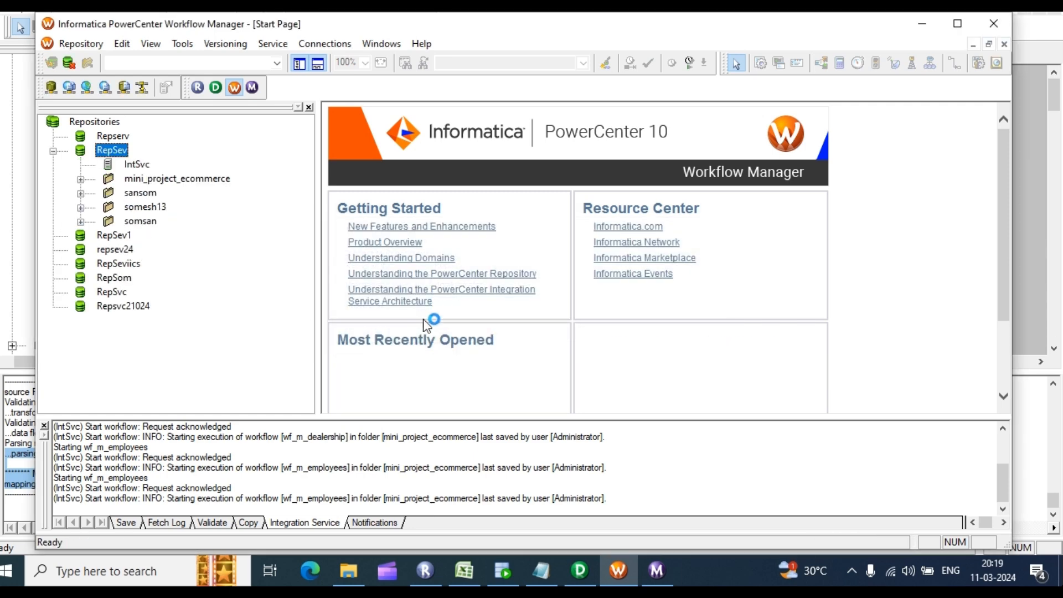
# Step: Open wf_m_products from the mini_project_ecommerce Workflows folder in the Workflow Designer
pyautogui.click(82, 179)
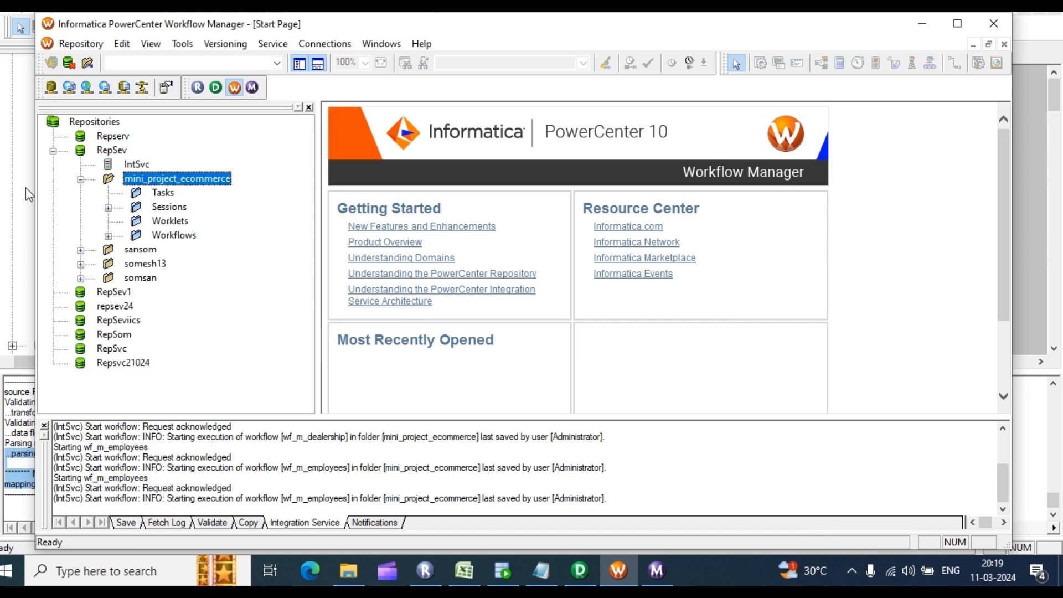
pyautogui.doubleClick(174, 235)
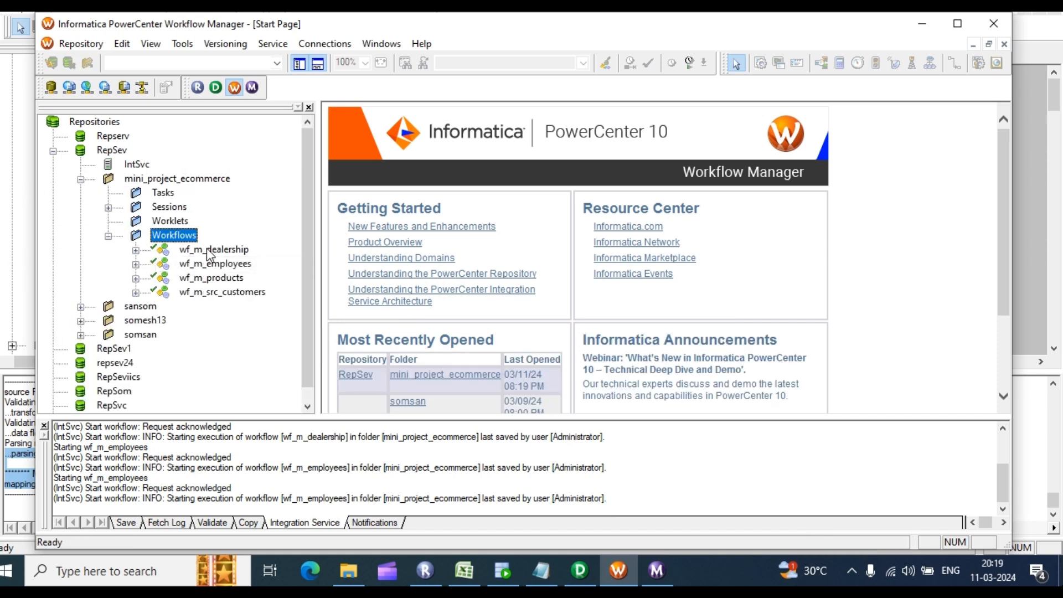
pyautogui.click(183, 44)
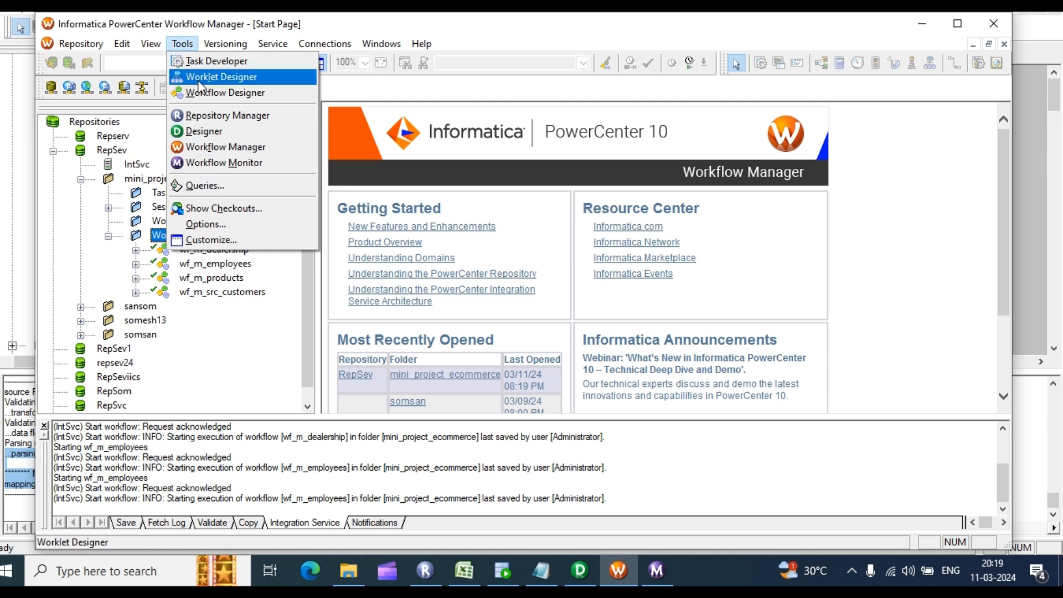
pyautogui.click(236, 92)
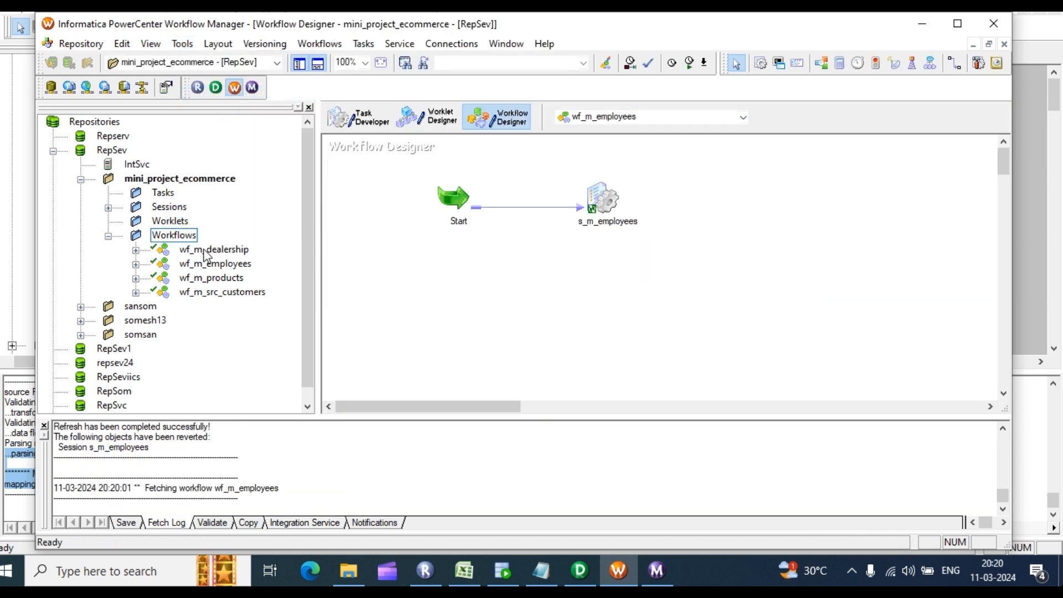
pyautogui.moveTo(202, 277); pyautogui.dragTo(557, 225)
# Step: Start wf_m_products and check in Workflow Monitor that s_m_products succeeded
pyautogui.rightClick(700, 195)
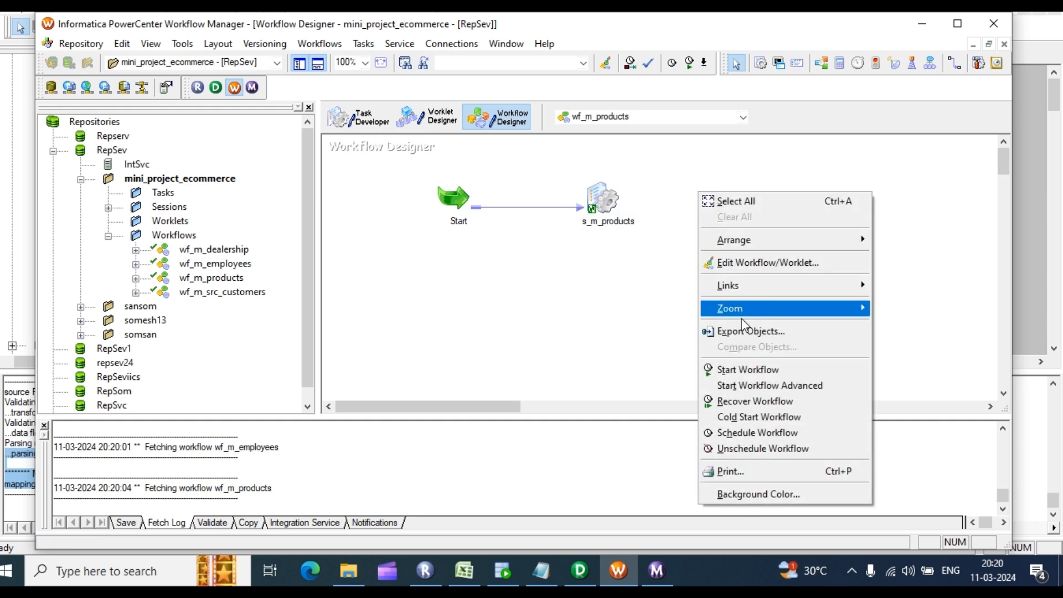
pyautogui.click(738, 371)
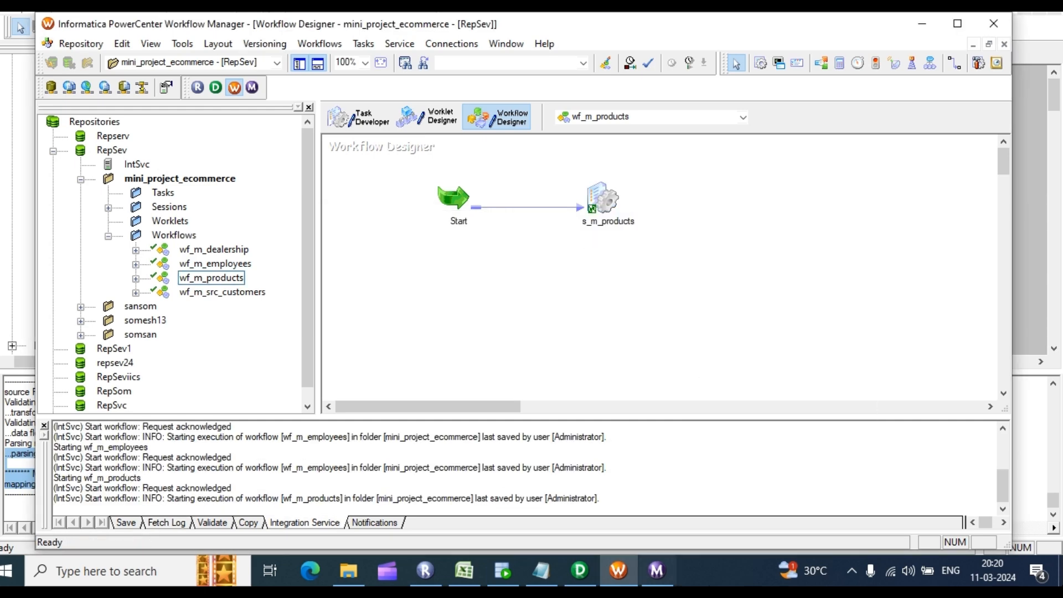
pyautogui.click(669, 565)
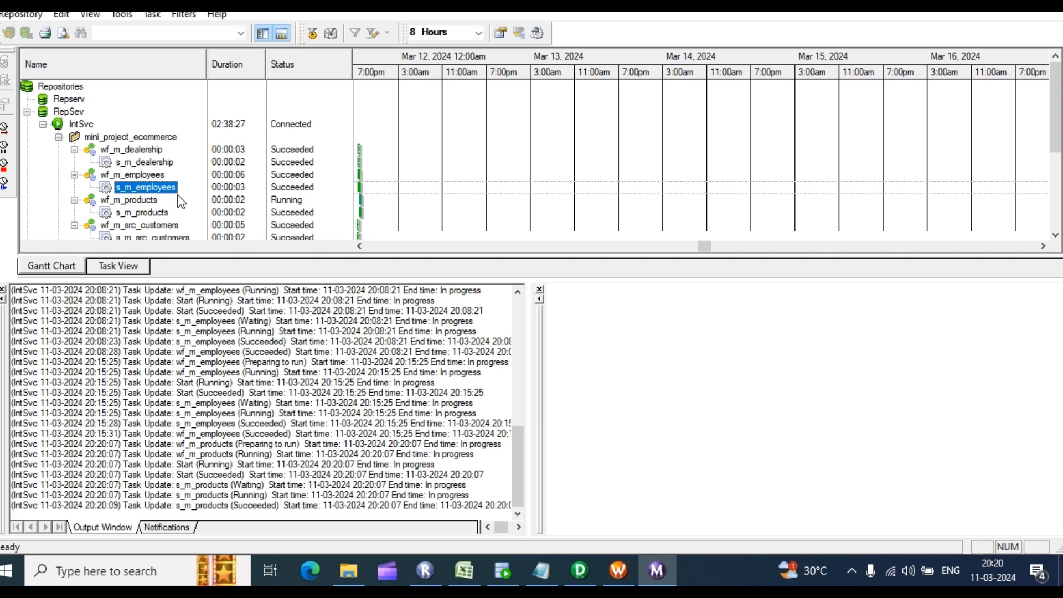
pyautogui.scroll(-1, 192, 187)
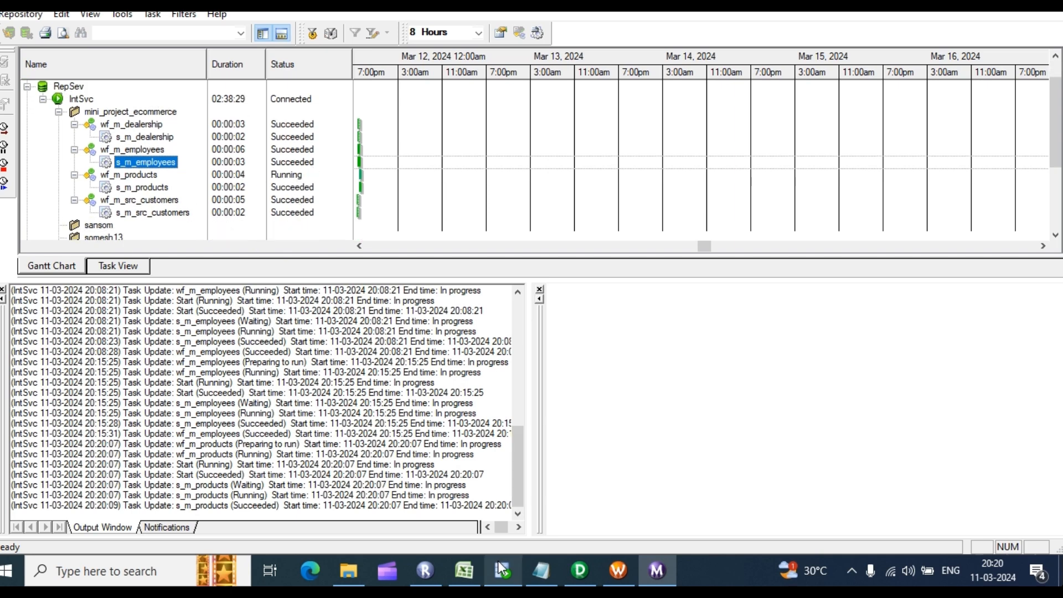
pyautogui.moveTo(498, 561)
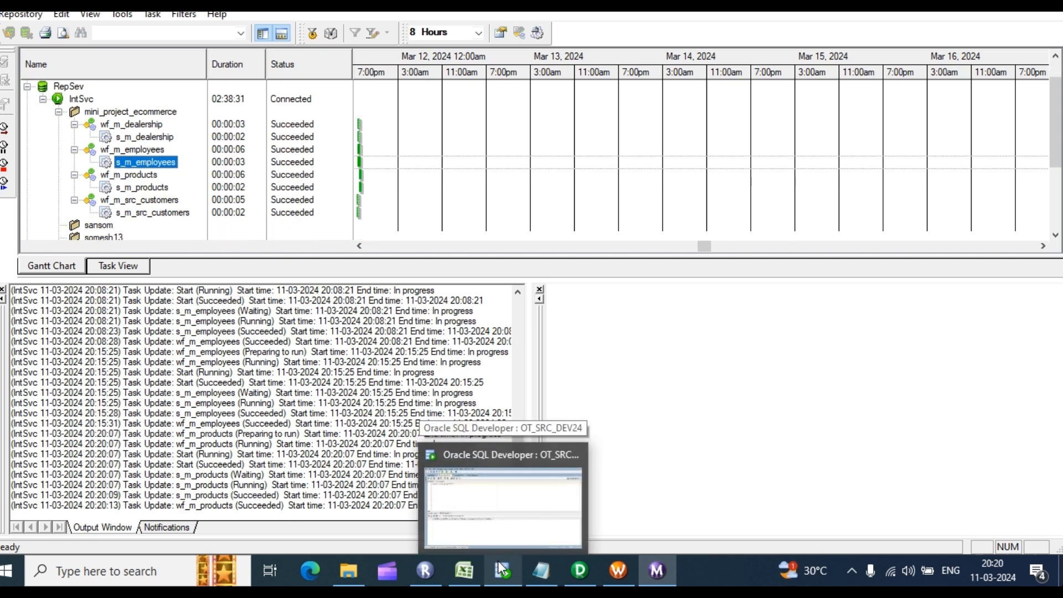
# Step: Run select * from src_products and count its rows: 288
pyautogui.click(497, 560)
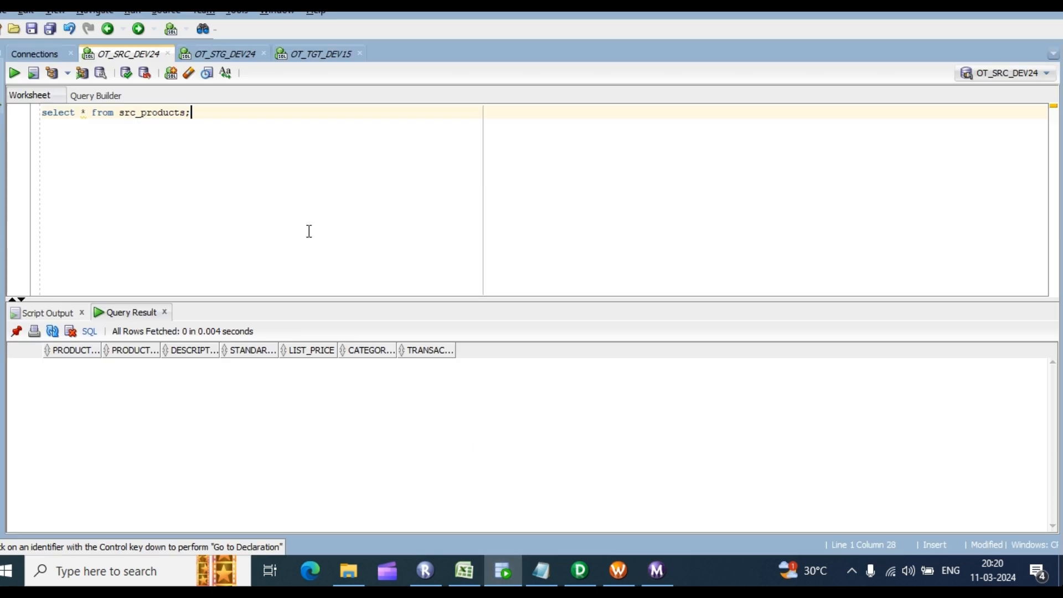
pyautogui.tripleClick(202, 111)
pyautogui.hotkey('ctrl', 'Return')
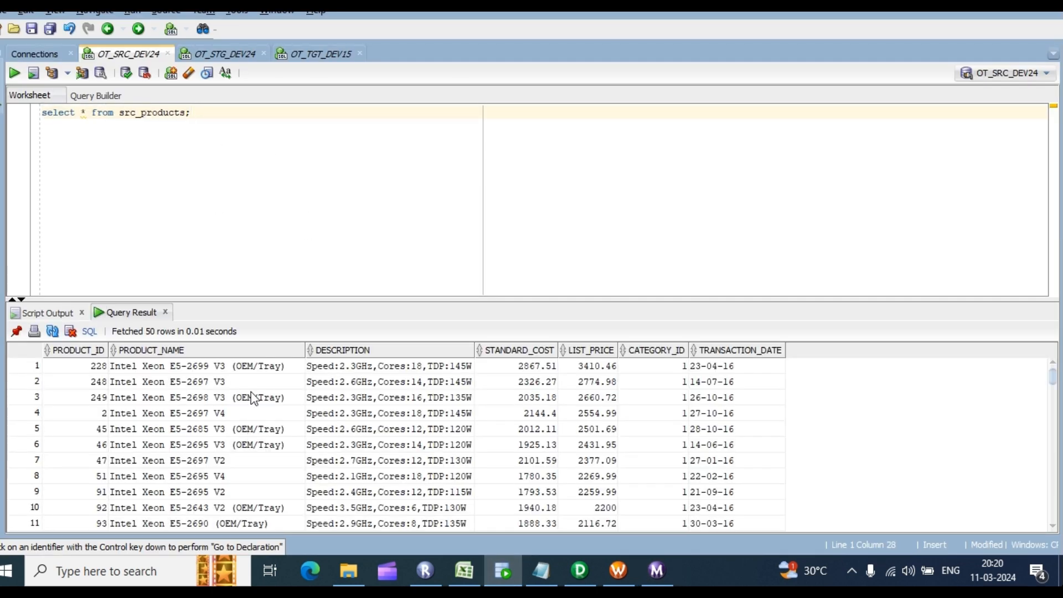
pyautogui.rightClick(251, 393)
pyautogui.click(300, 449)
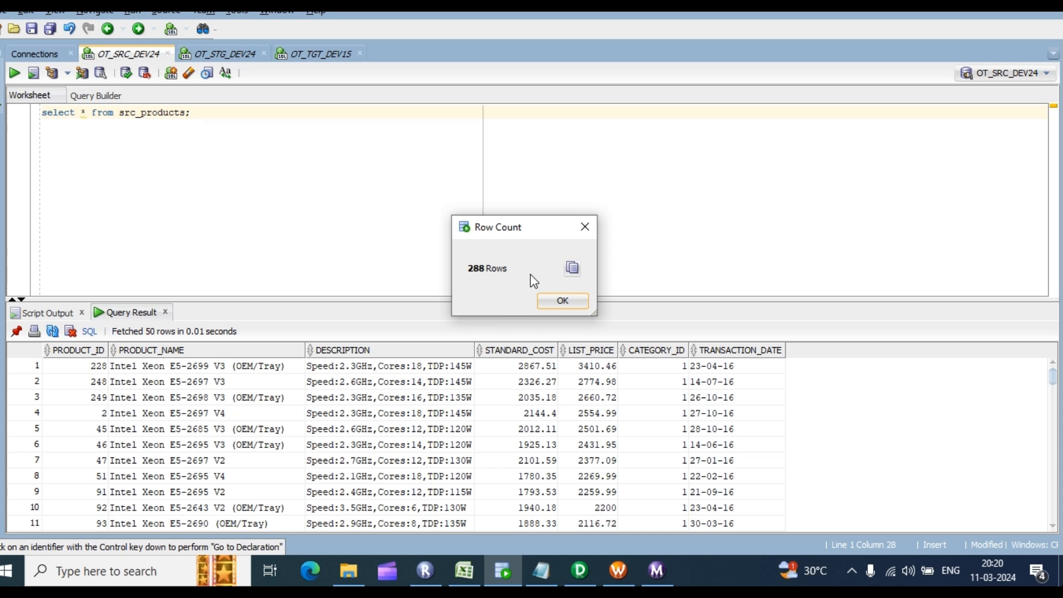
pyautogui.click(562, 300)
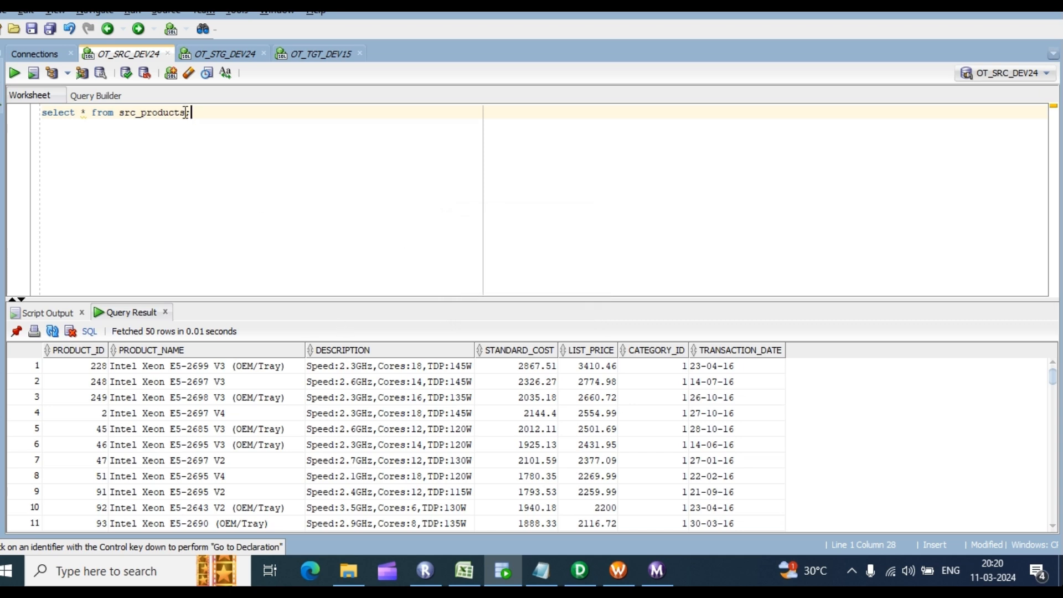
# Step: Change the query to src_sales_transaction and run it, returning no rows
pyautogui.press('BackSpace')
pyautogui.press('BackSpace')
pyautogui.press('BackSpace')
pyautogui.write('_')
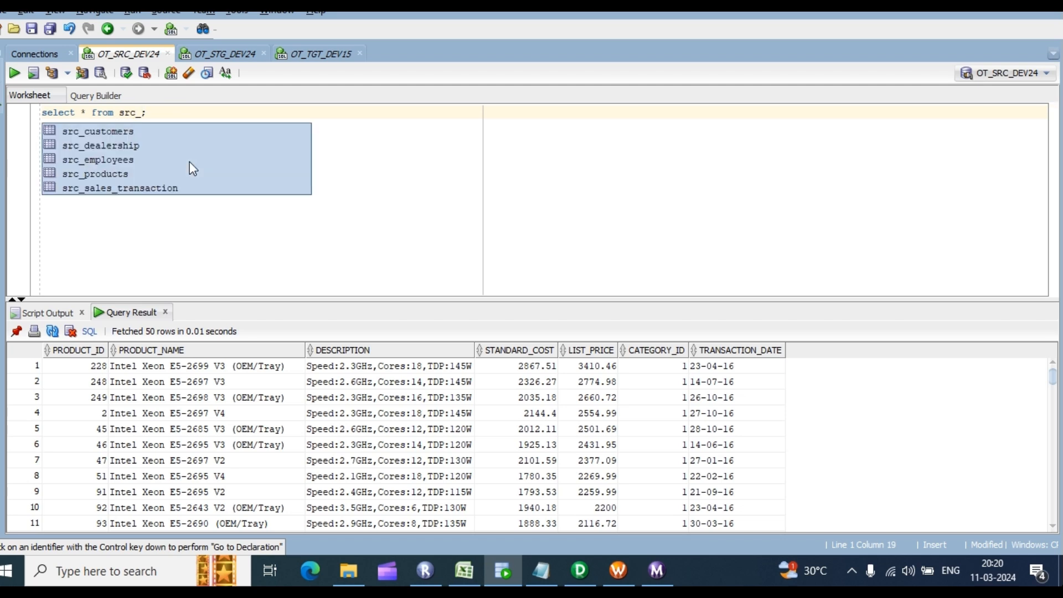
pyautogui.click(135, 191)
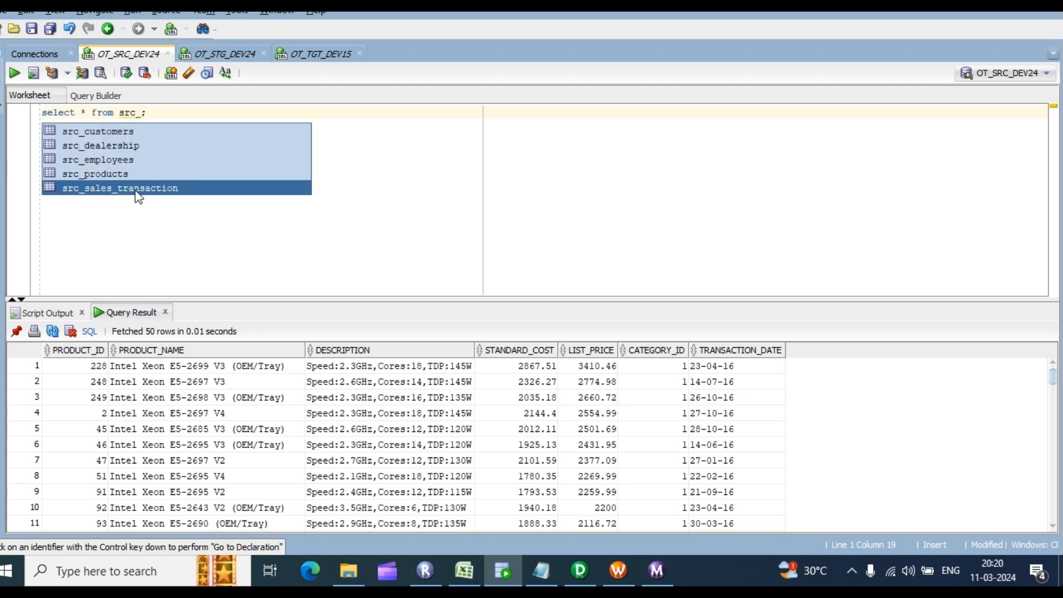
pyautogui.click(135, 192)
pyautogui.hotkey('ctrl', 'a')
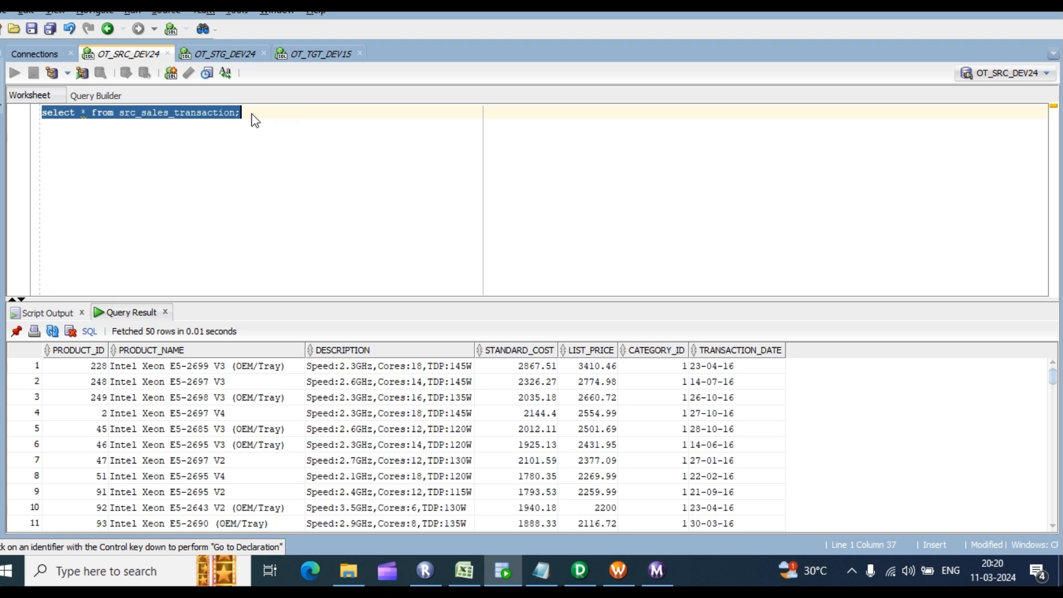
pyautogui.hotkey('ctrl', 'Return')
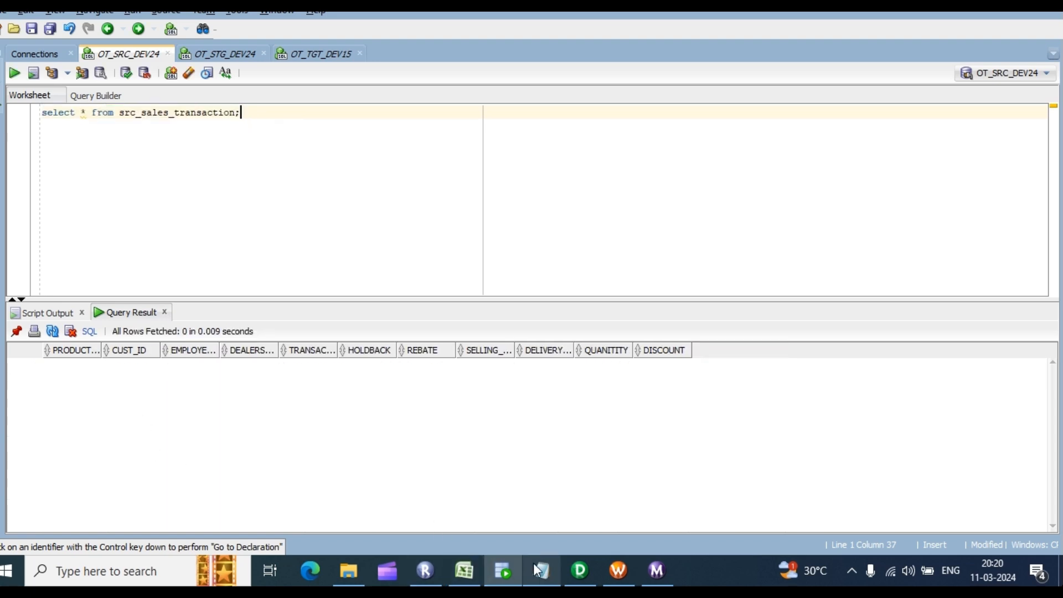
# Step: Import src_sales_transaction as a comma-delimited flat file, taking field names from the first line
pyautogui.click(579, 571)
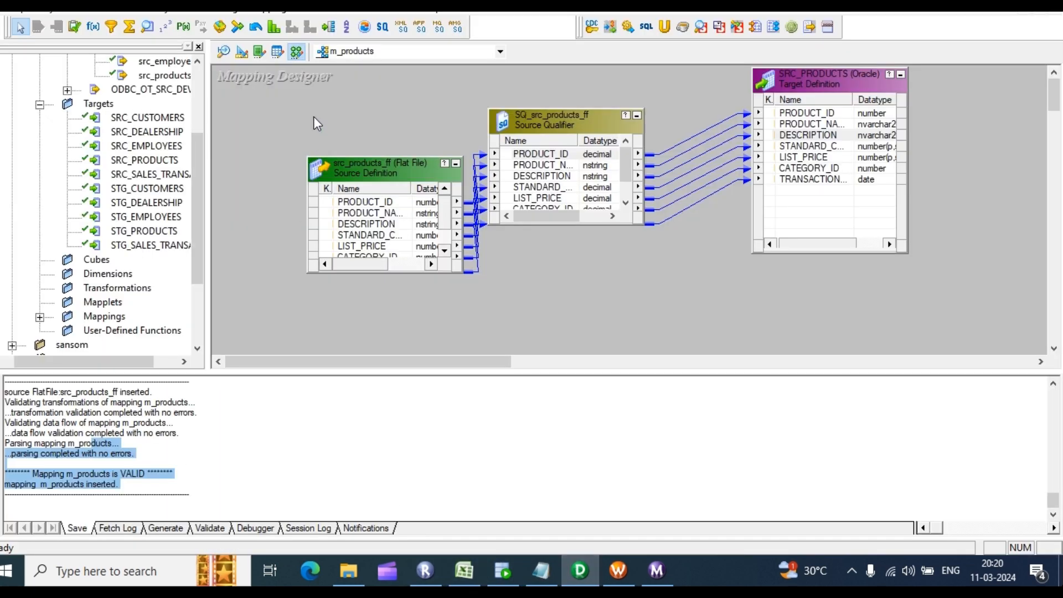
pyautogui.click(241, 52)
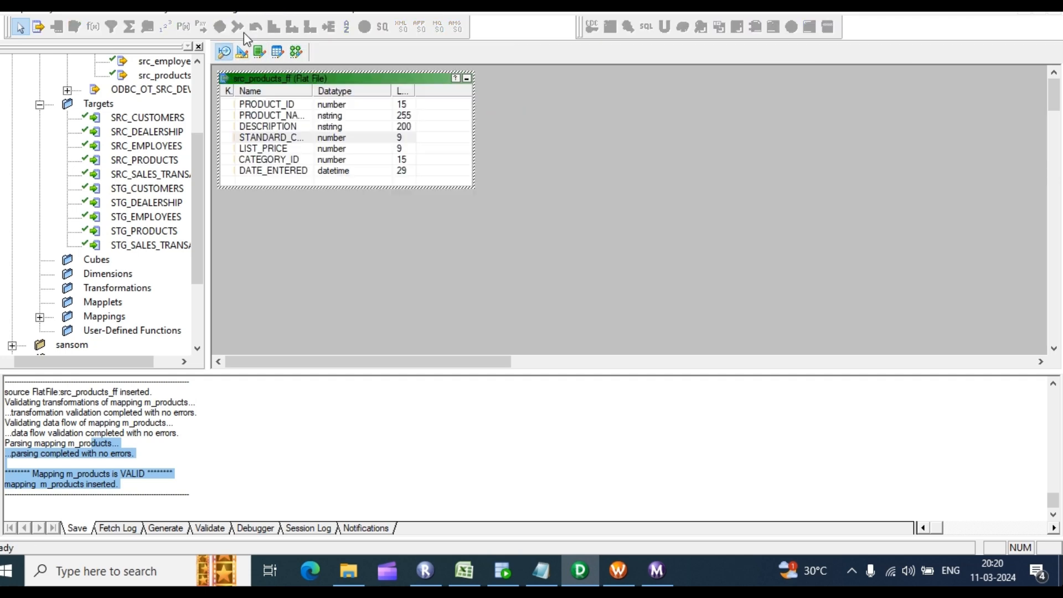
pyautogui.click(264, 6)
pyautogui.click(315, 41)
pyautogui.scroll(-3, 487, 266)
pyautogui.doubleClick(490, 332)
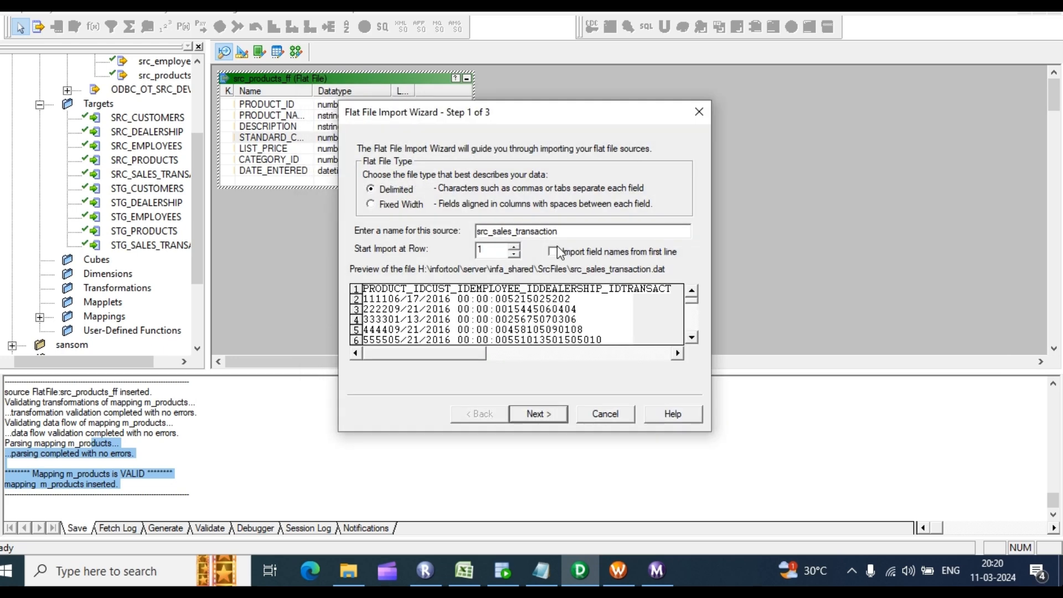
pyautogui.click(557, 251)
pyautogui.click(534, 417)
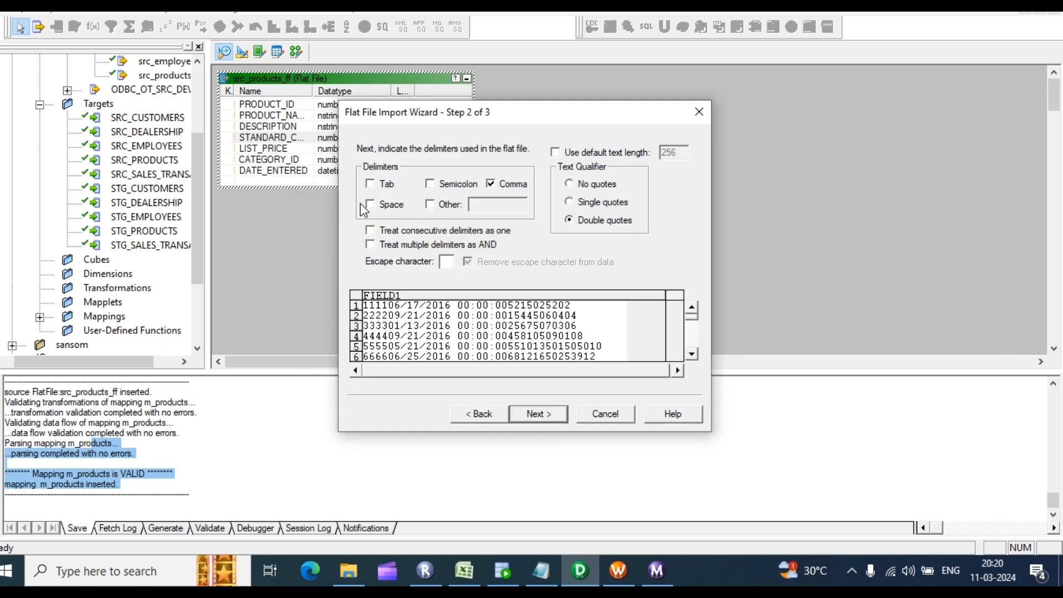
pyautogui.click(371, 184)
pyautogui.click(542, 417)
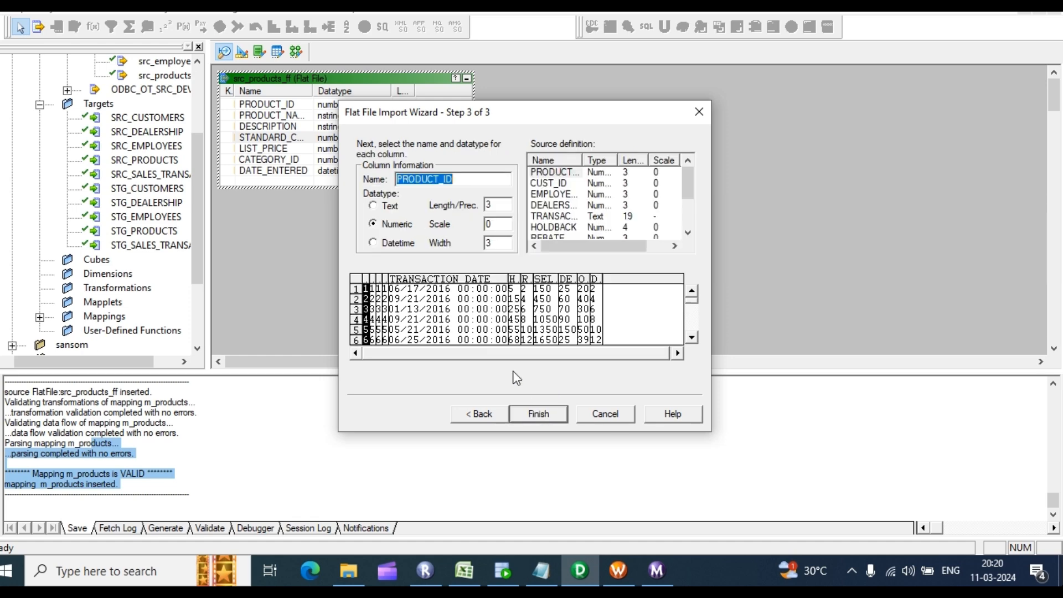
pyautogui.click(546, 417)
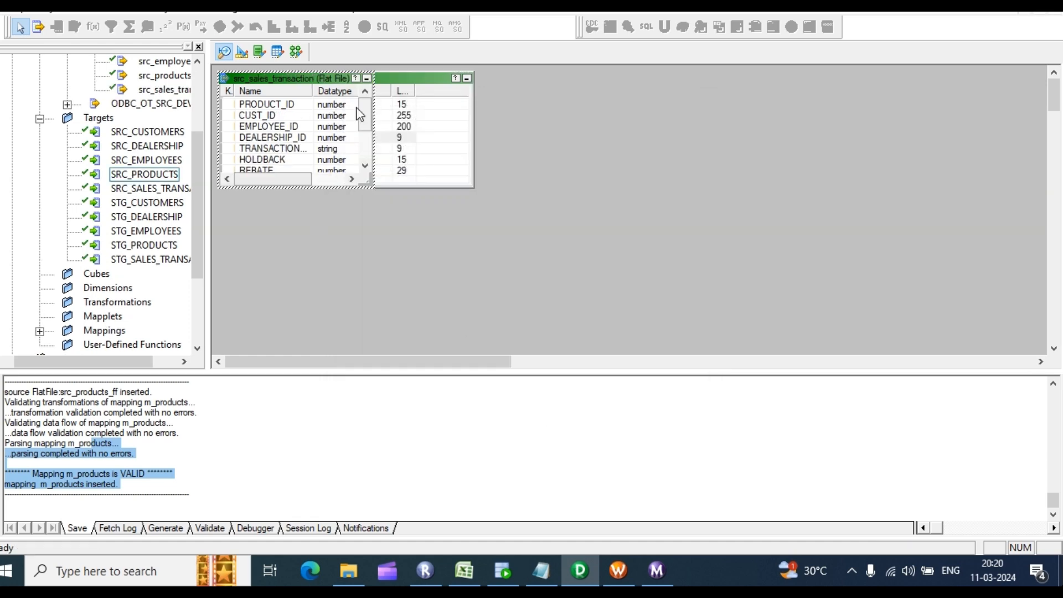
# Step: Move src_products_ff aside to uncover src_sales_transaction
pyautogui.click(409, 76)
pyautogui.click(437, 105)
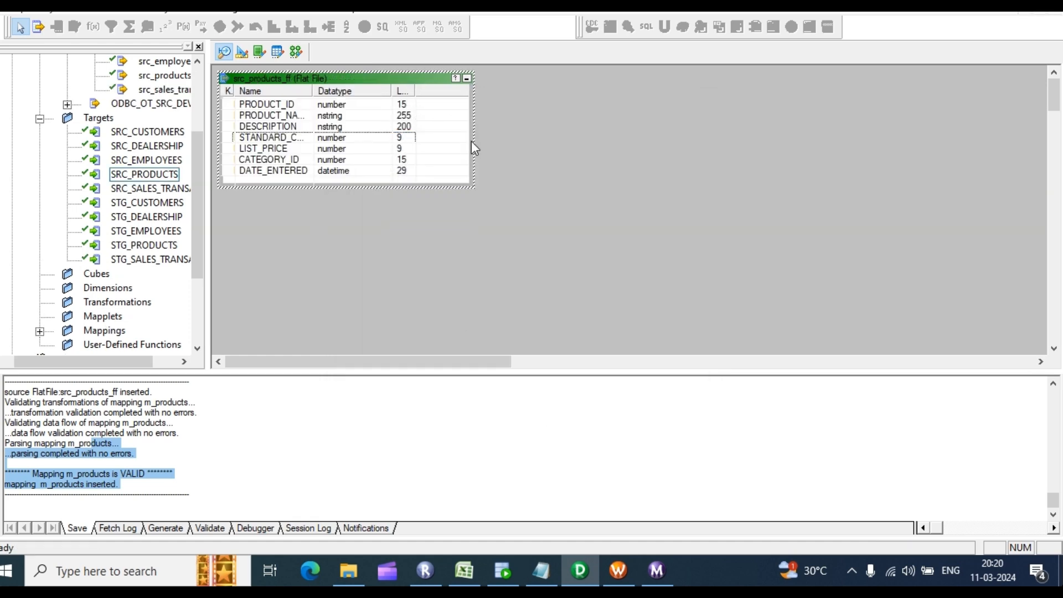
pyautogui.rightClick(326, 86)
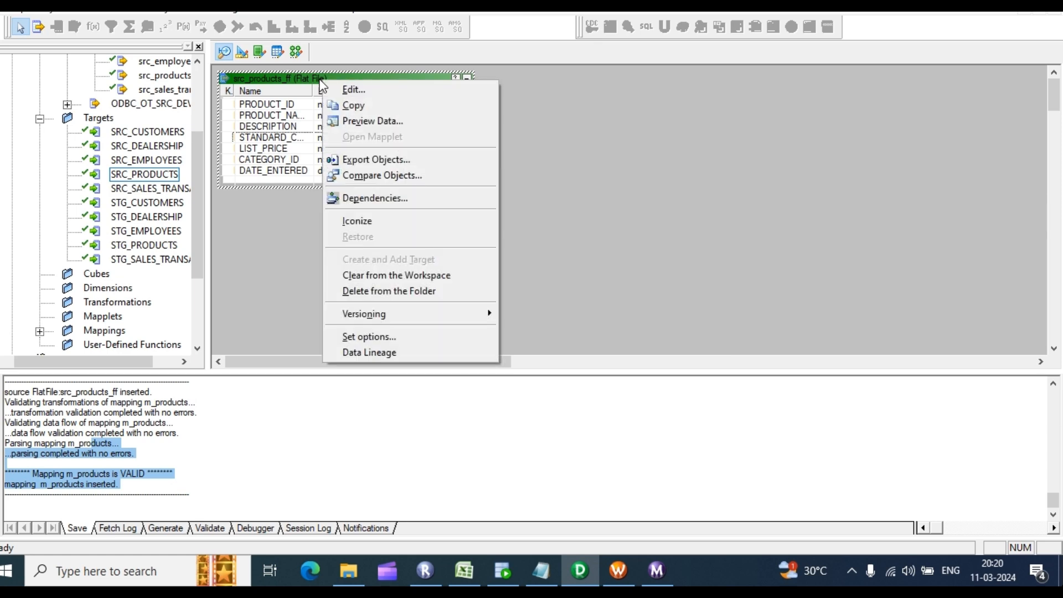
pyautogui.click(600, 161)
pyautogui.moveTo(350, 78); pyautogui.dragTo(524, 149)
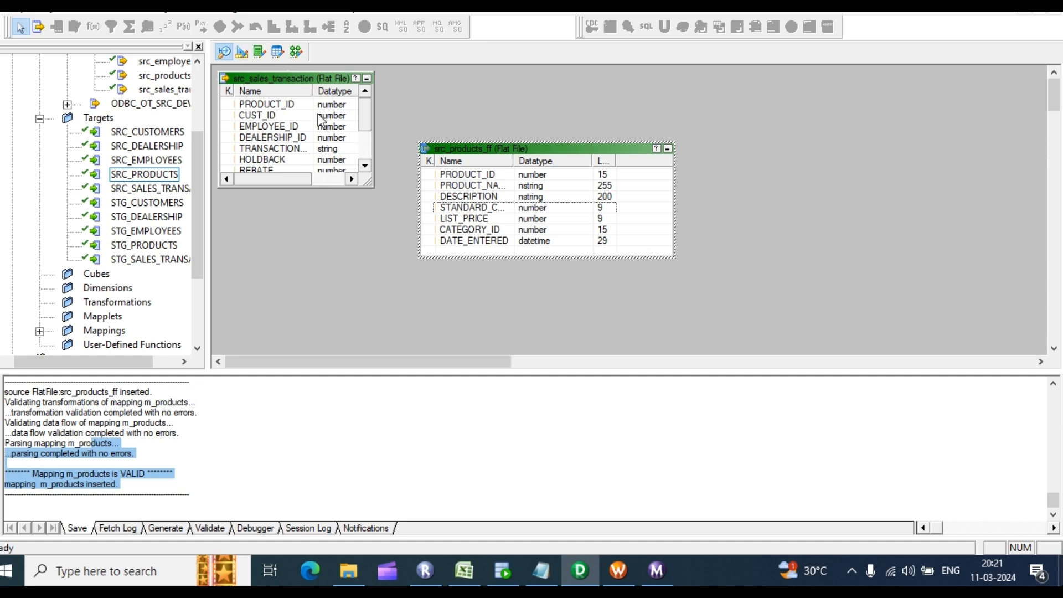
# Step: Enlarge src_sales_transaction to show all columns, reviewing PRODUCT_ID through DISCOUNT, then go to targets
pyautogui.moveTo(375, 135); pyautogui.dragTo(581, 135)
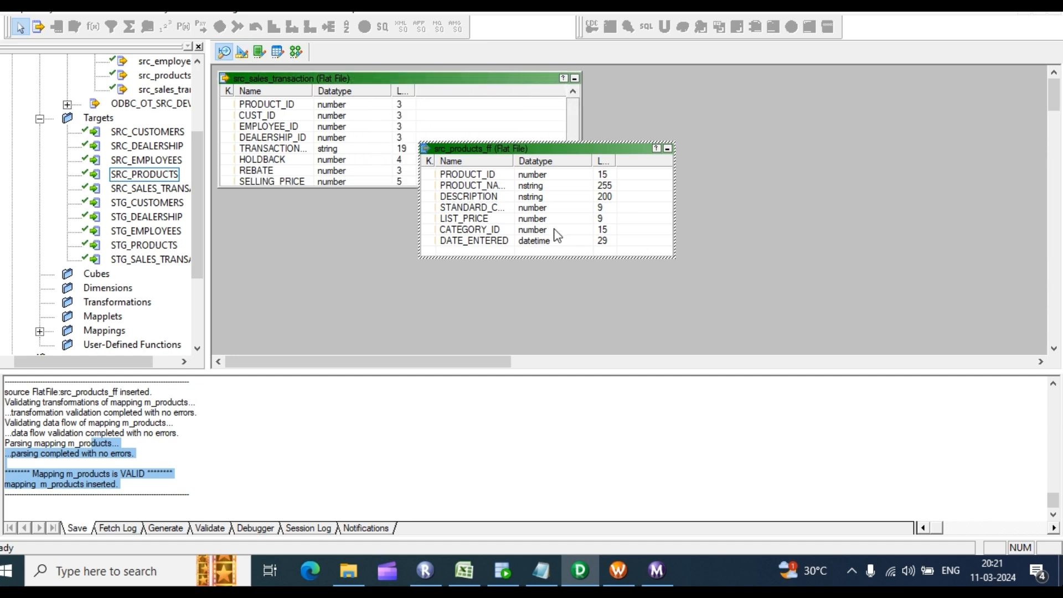
pyautogui.click(386, 117)
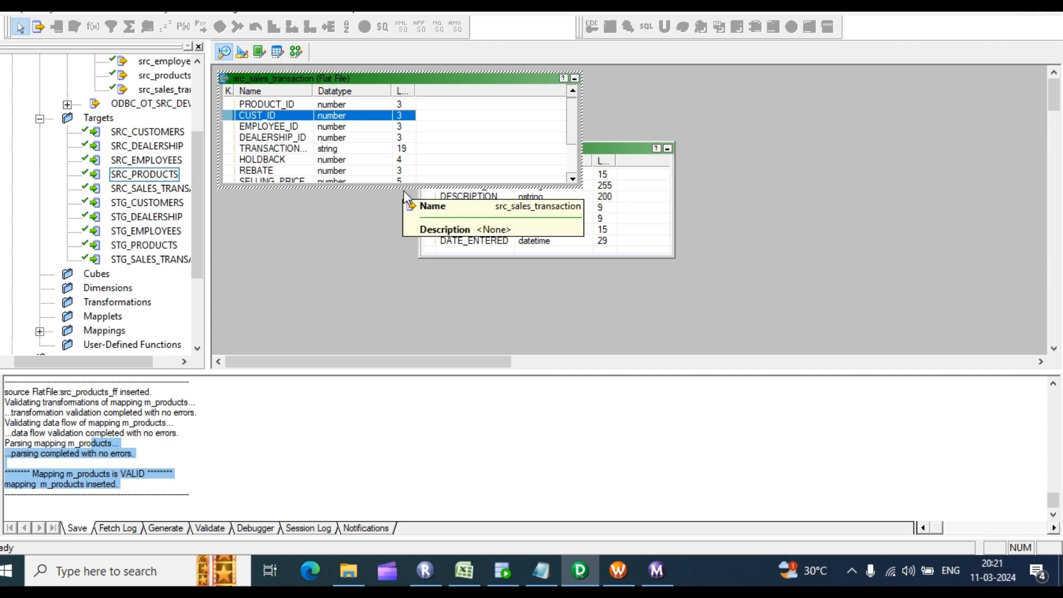
pyautogui.moveTo(404, 187); pyautogui.dragTo(405, 271)
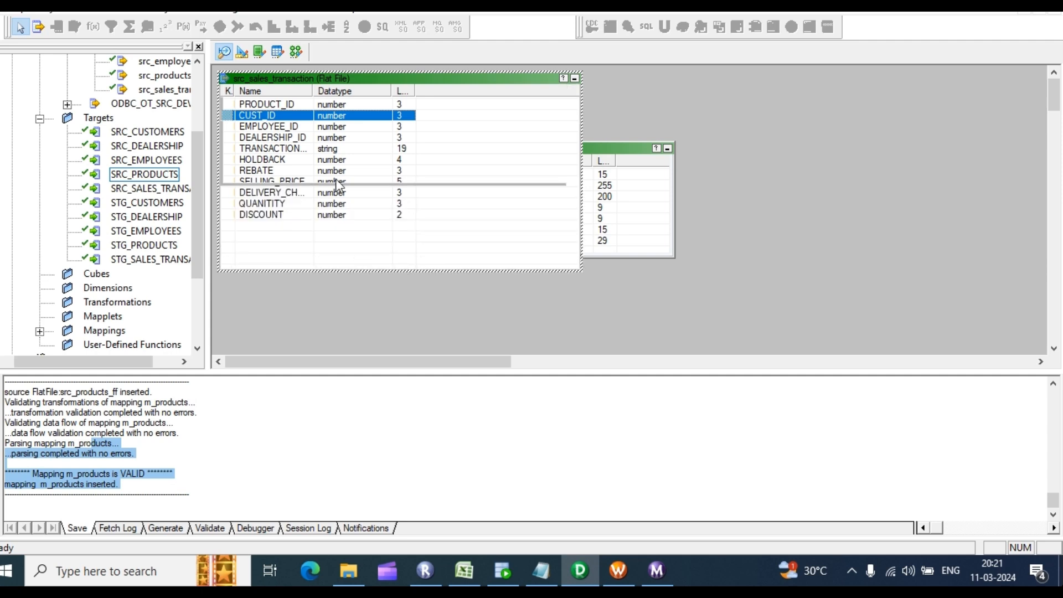
pyautogui.click(340, 215)
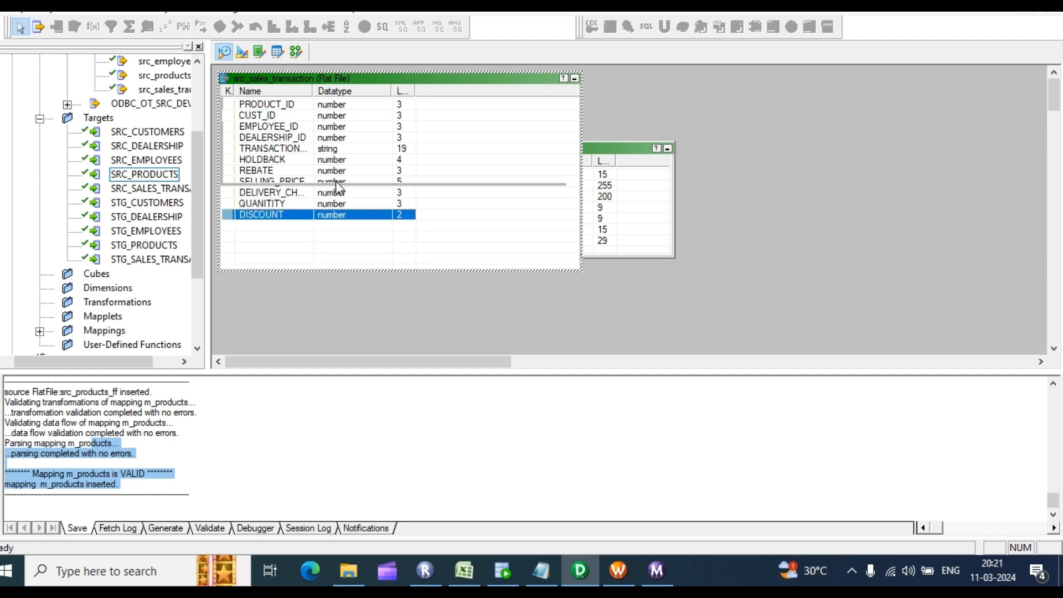
pyautogui.click(339, 106)
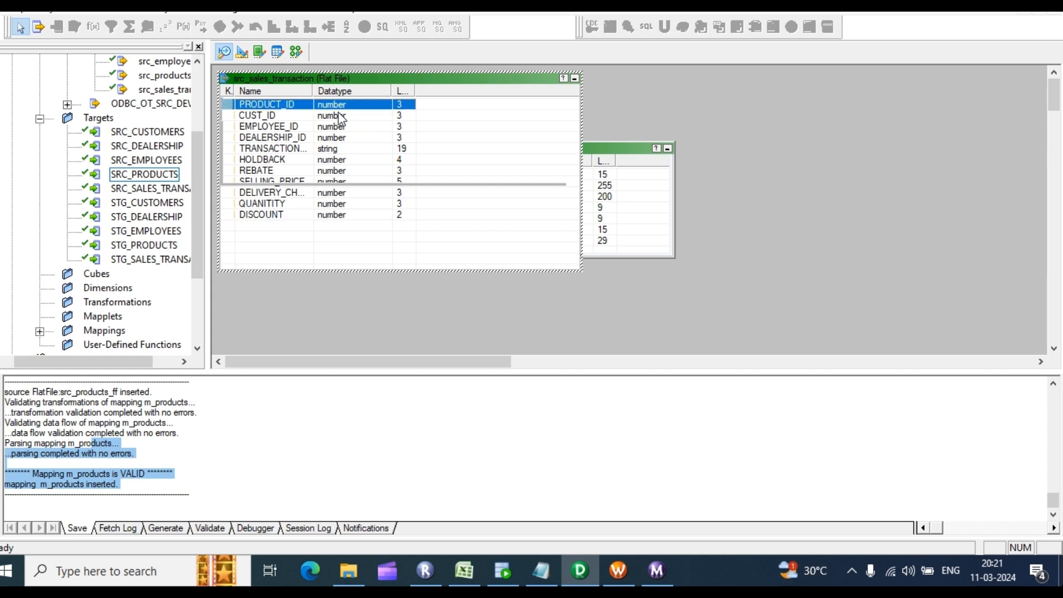
pyautogui.click(340, 117)
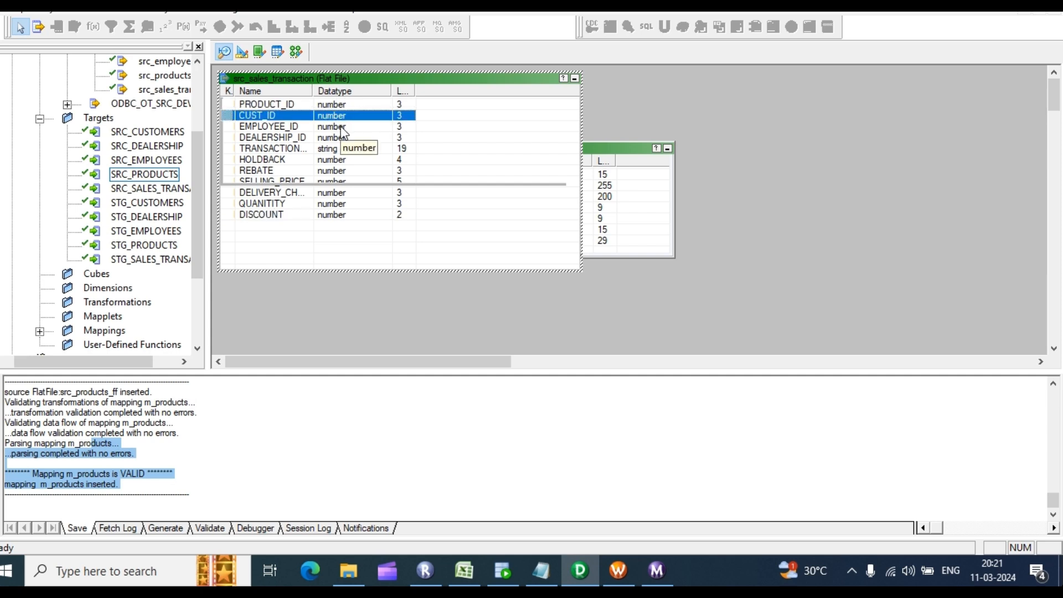
pyautogui.click(342, 128)
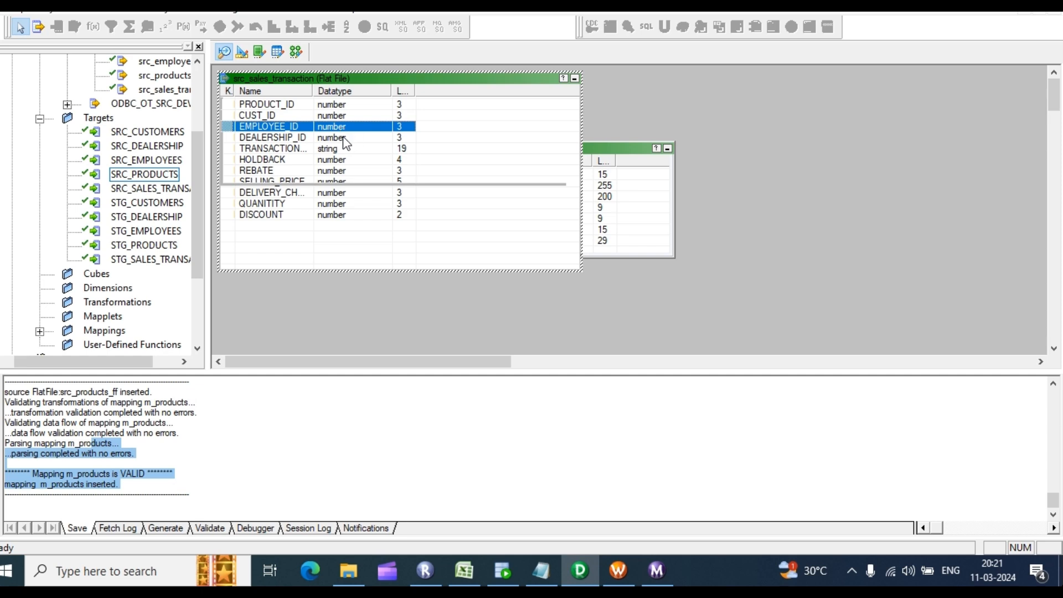
pyautogui.click(344, 139)
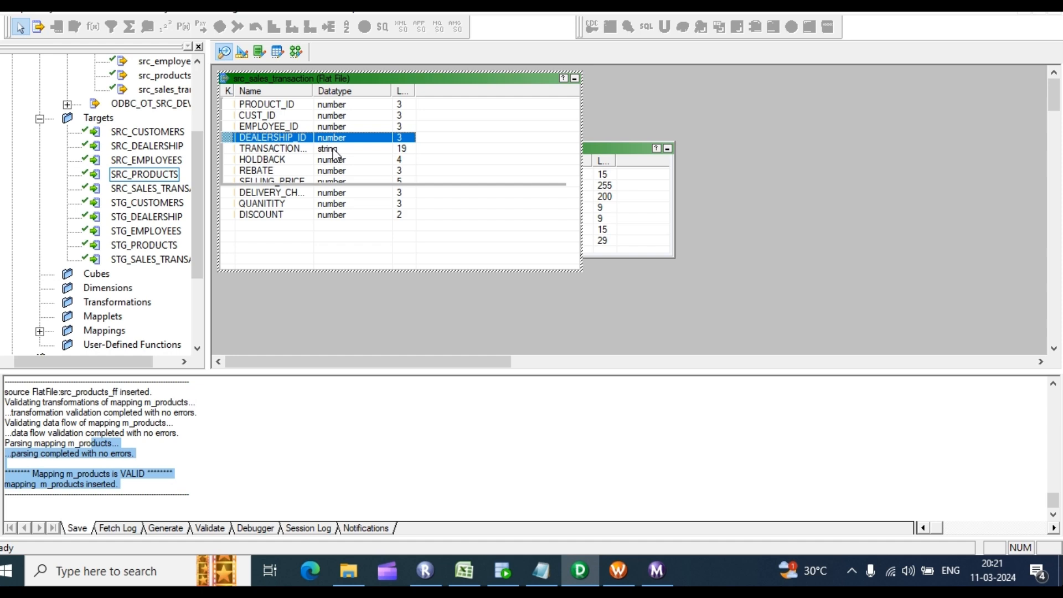
pyautogui.click(244, 52)
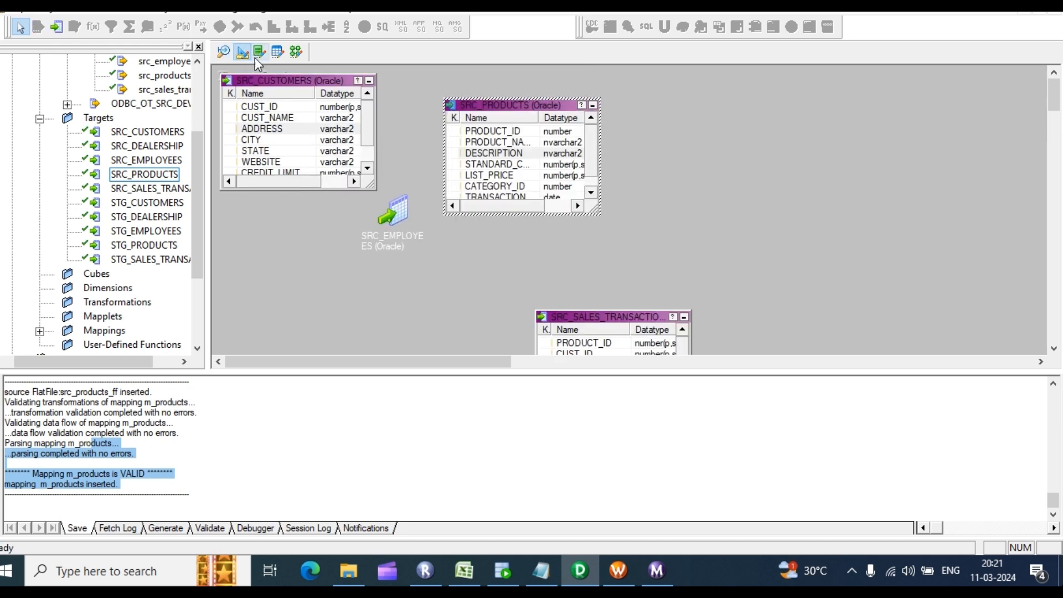
# Step: Inspect the SRC_SALES_TRANSACTION target's column datatypes and precisions in Edit Tables, then close it
pyautogui.click(592, 191)
pyautogui.moveTo(582, 317); pyautogui.dragTo(565, 146)
pyautogui.click(583, 173)
pyautogui.doubleClick(580, 185)
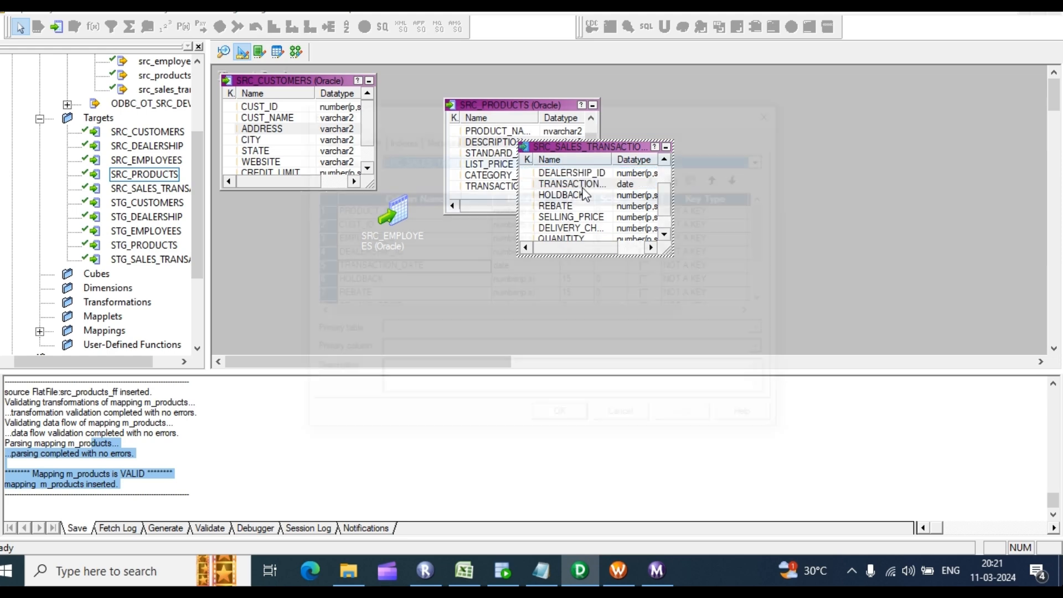
pyautogui.scroll(-2, 557, 260)
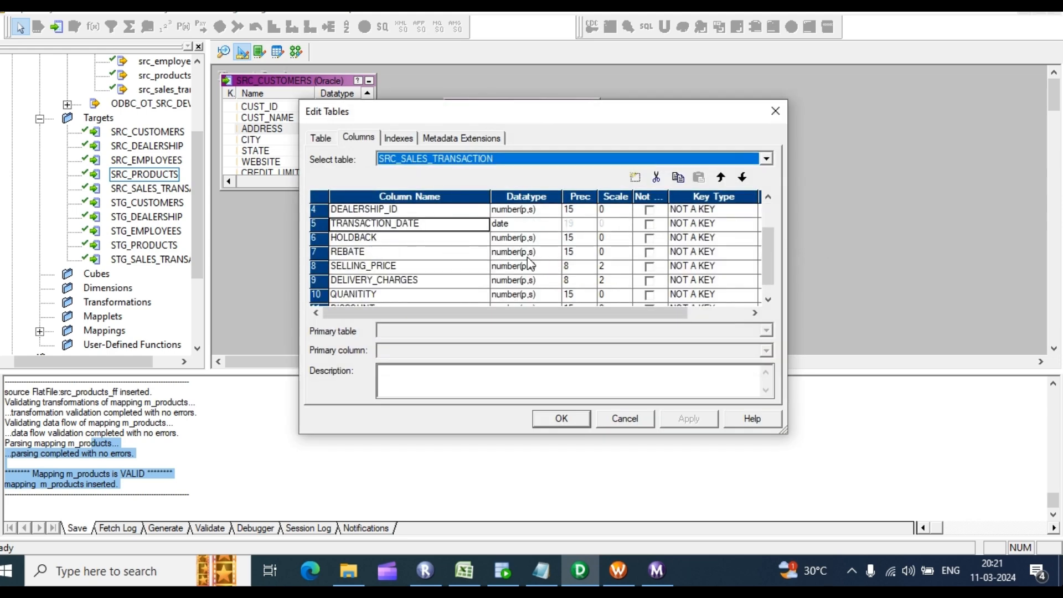
pyautogui.scroll(2, 535, 293)
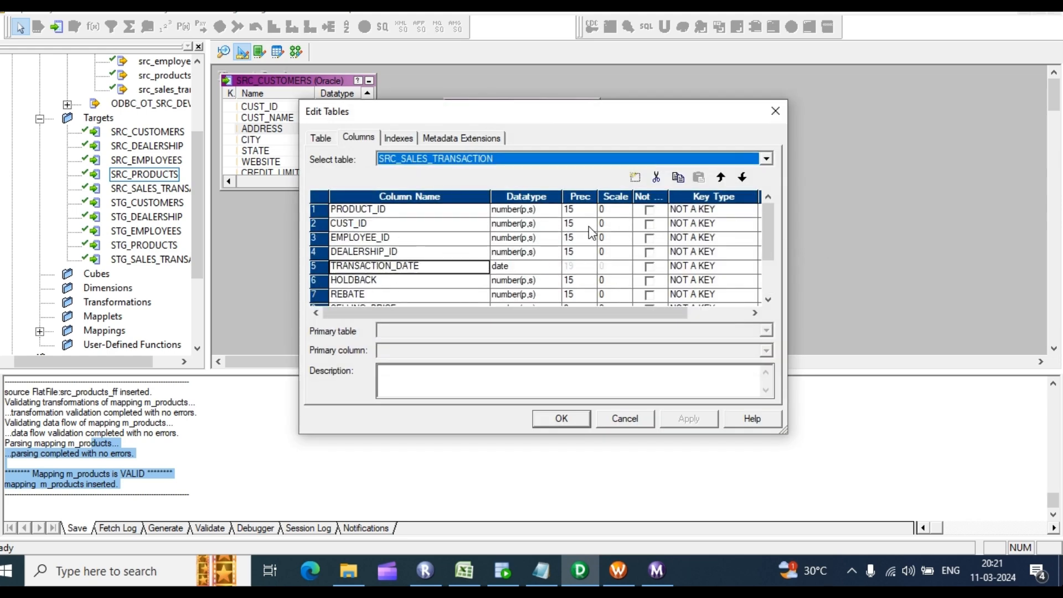
pyautogui.scroll(-2, 565, 274)
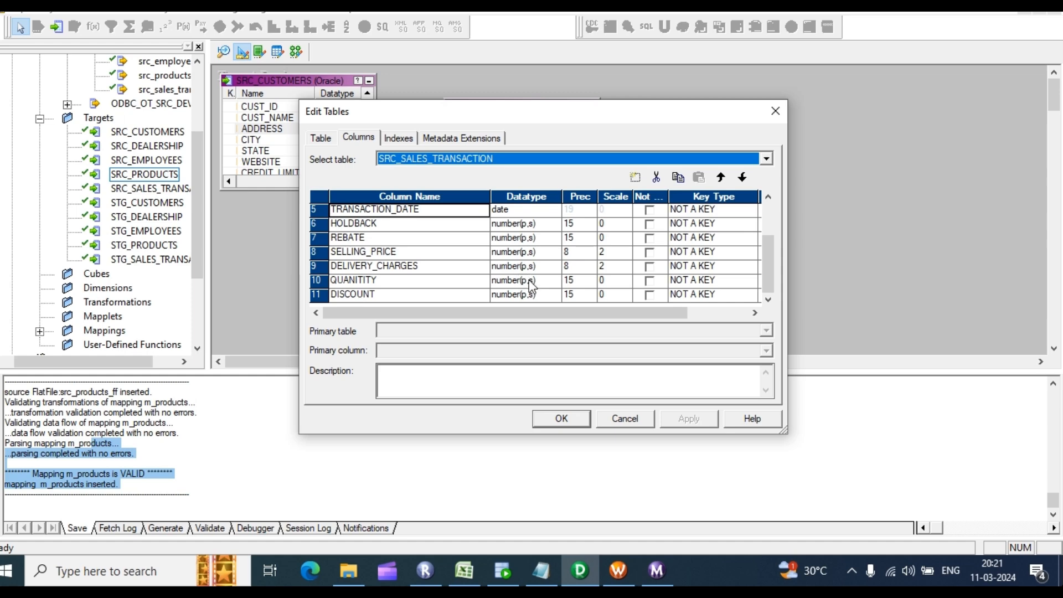
pyautogui.click(557, 421)
# Step: Set src_sales_transaction precisions: PRODUCT_ID 5, and CUST_ID, EMPLOYEE_ID, DEALERSHIP_ID 15
pyautogui.click(224, 52)
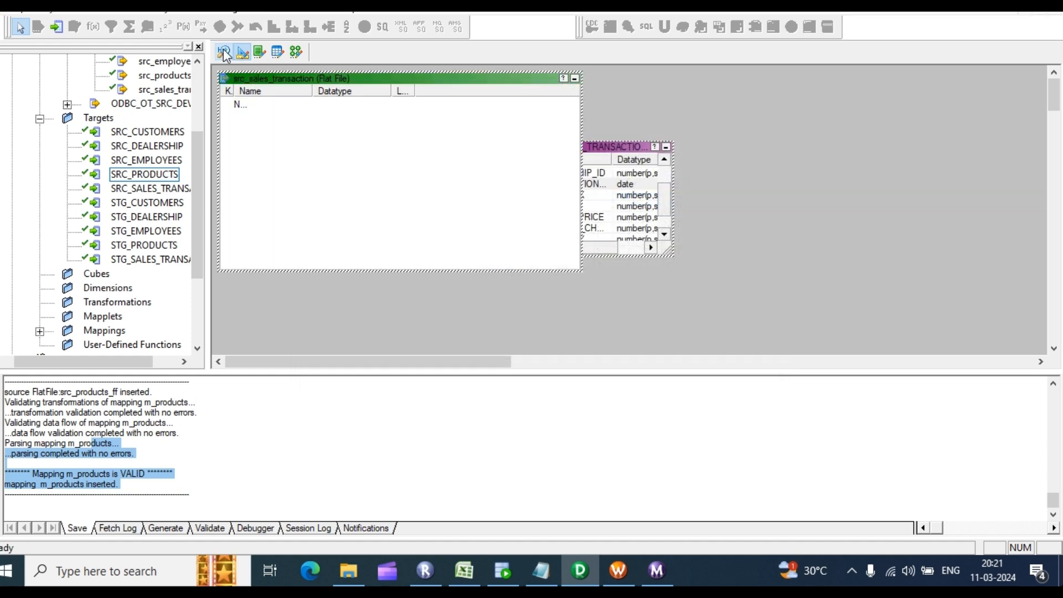
pyautogui.doubleClick(304, 147)
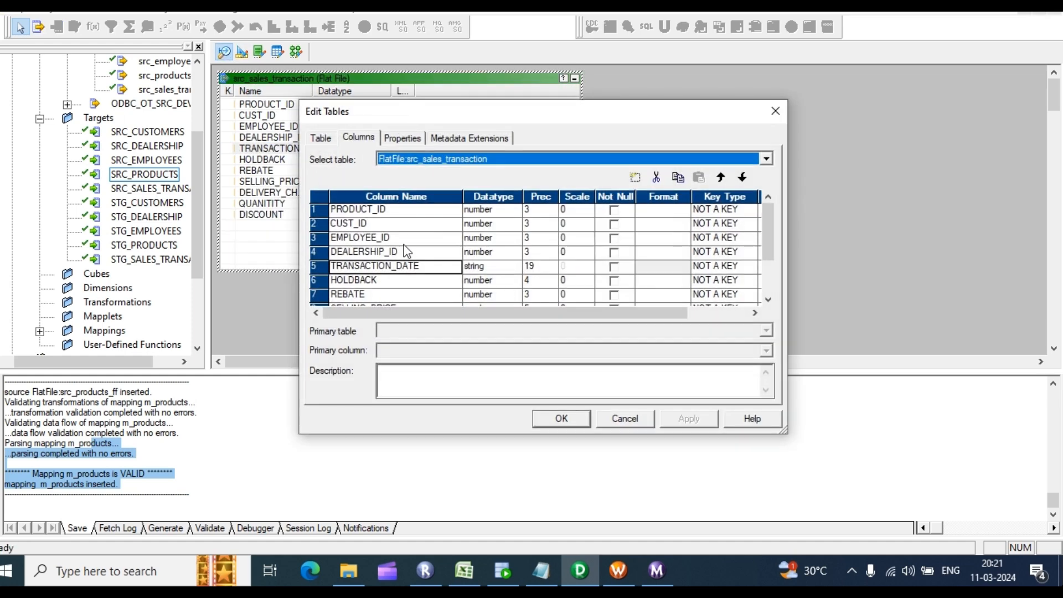
pyautogui.click(529, 211)
pyautogui.write('5')
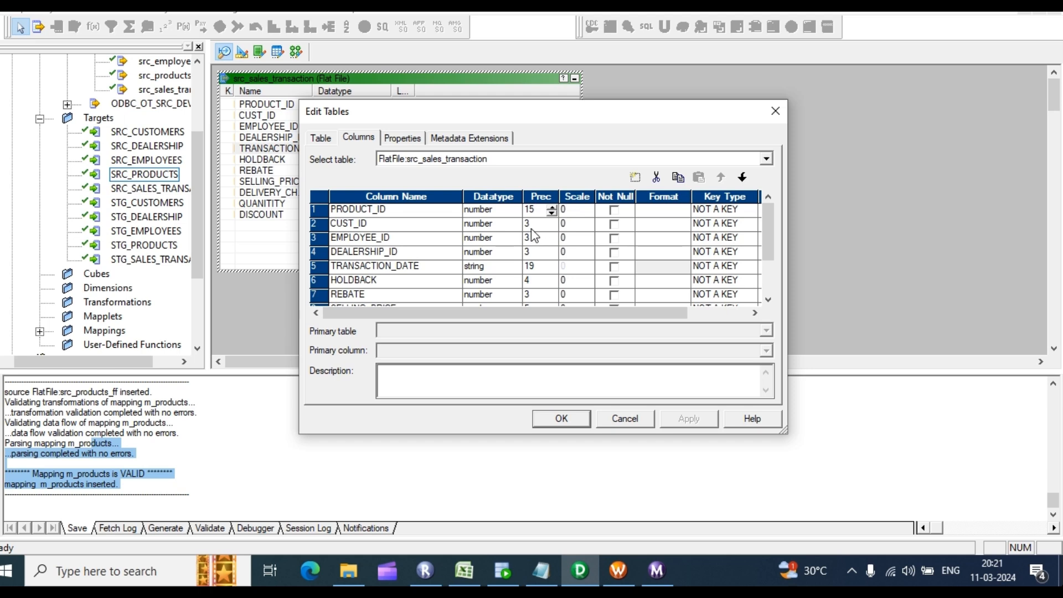
pyautogui.click(531, 225)
pyautogui.write('15')
pyautogui.click(530, 237)
pyautogui.write('15')
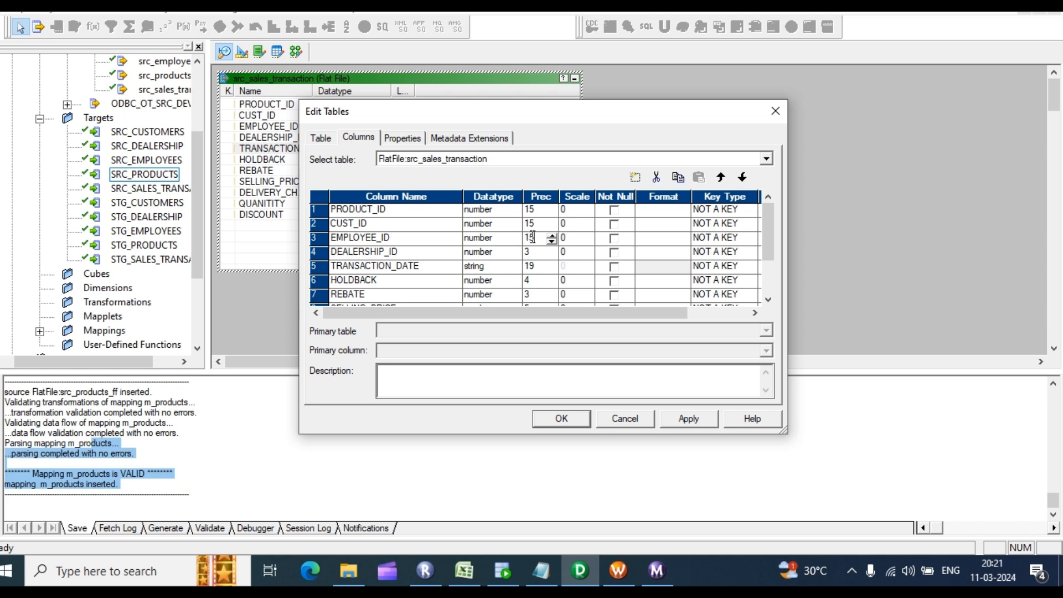
pyautogui.click(531, 252)
pyautogui.write('15')
# Step: Make TRANSACTION_DATE a datetime column and give HOLDBACK precision 15
pyautogui.click(512, 272)
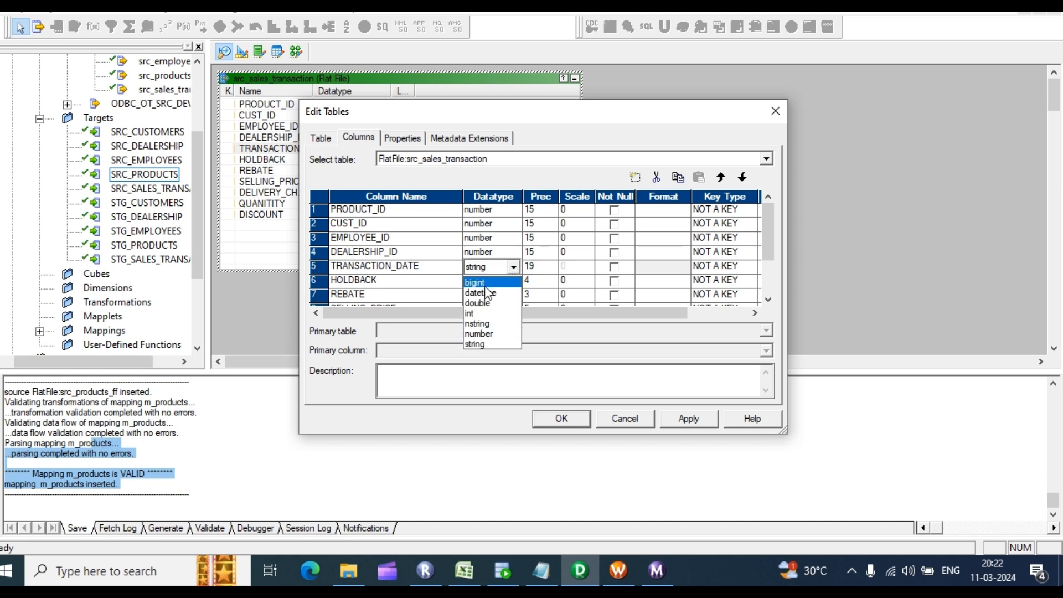
pyautogui.click(486, 298)
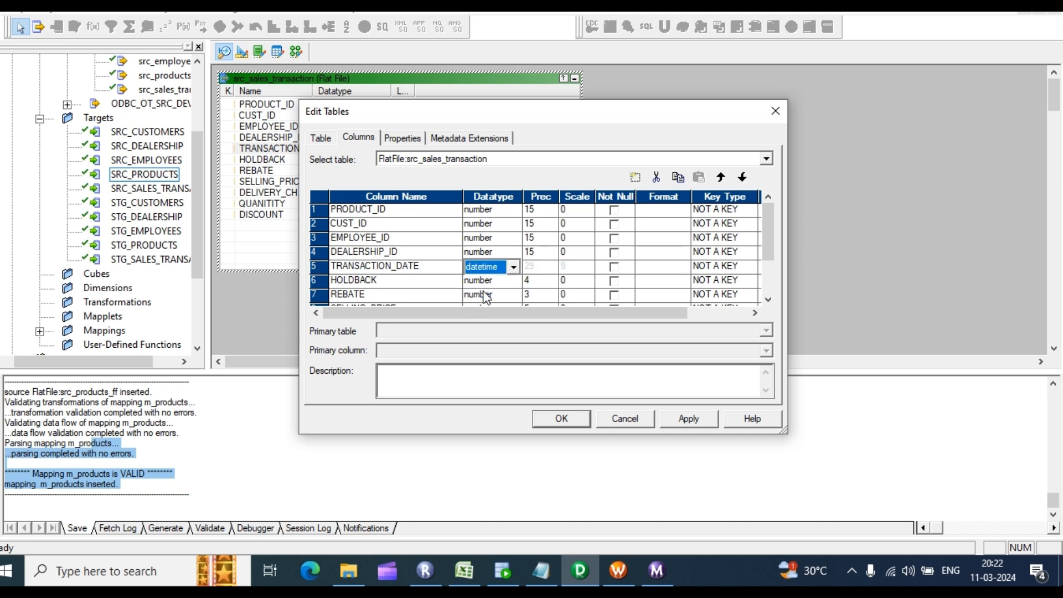
pyautogui.click(532, 283)
pyautogui.write('15')
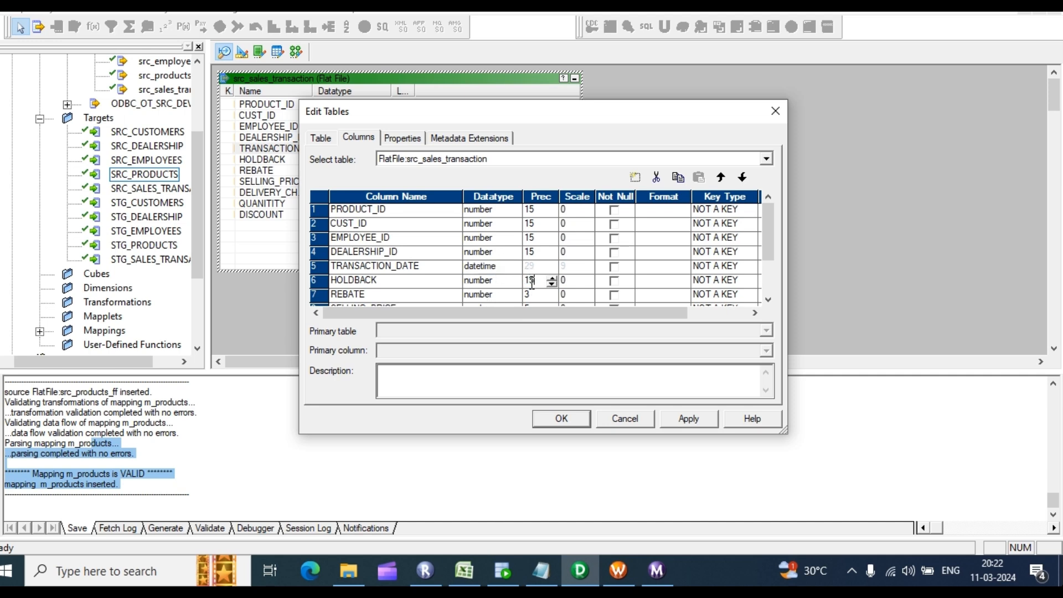
pyautogui.click(579, 251)
pyautogui.click(589, 256)
pyautogui.scroll(-2, 588, 258)
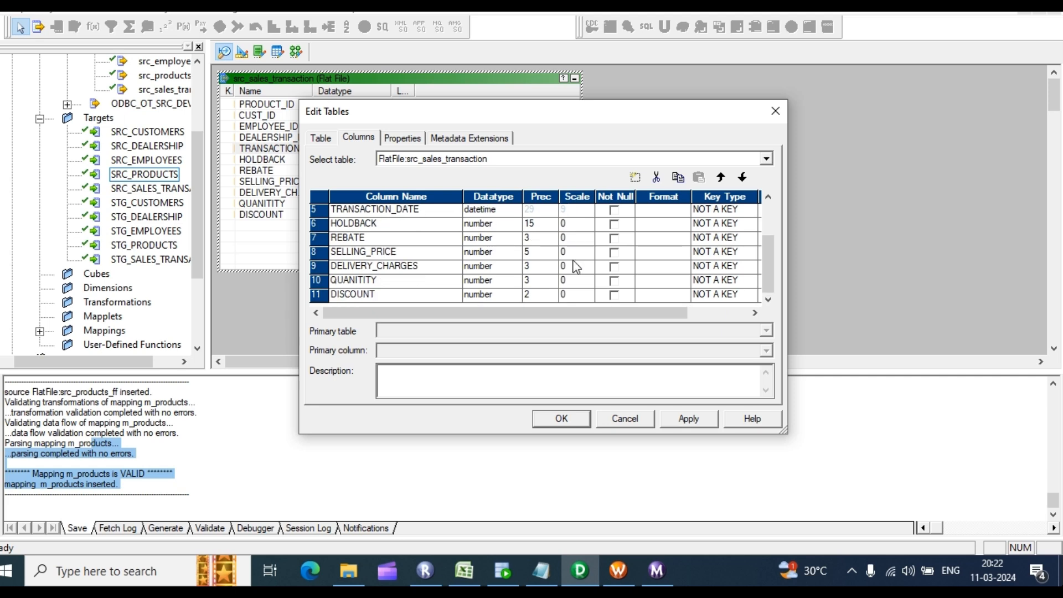
pyautogui.scroll(1, 581, 244)
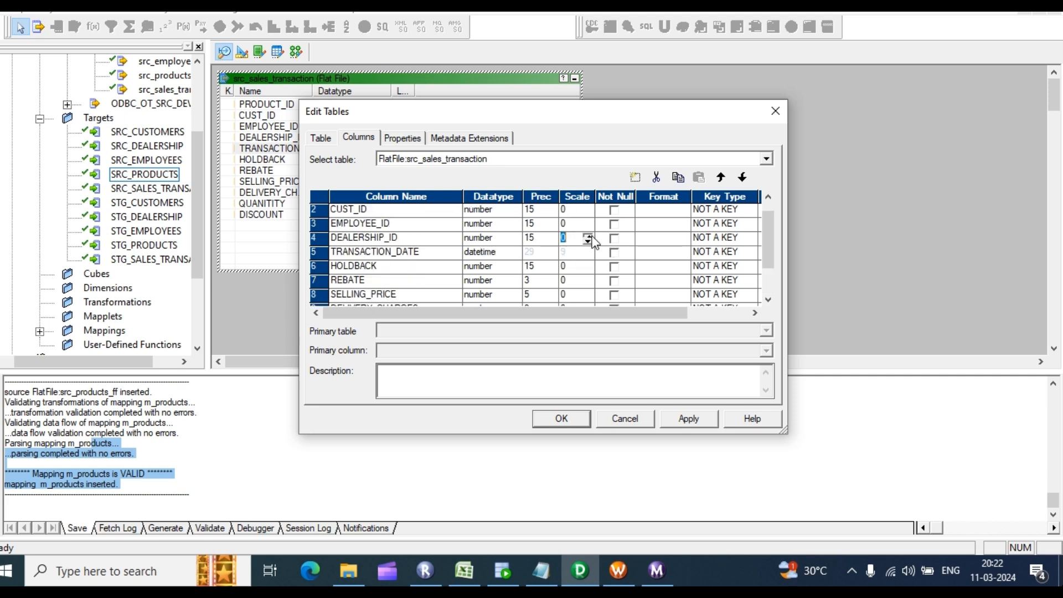
pyautogui.scroll(-1, 646, 256)
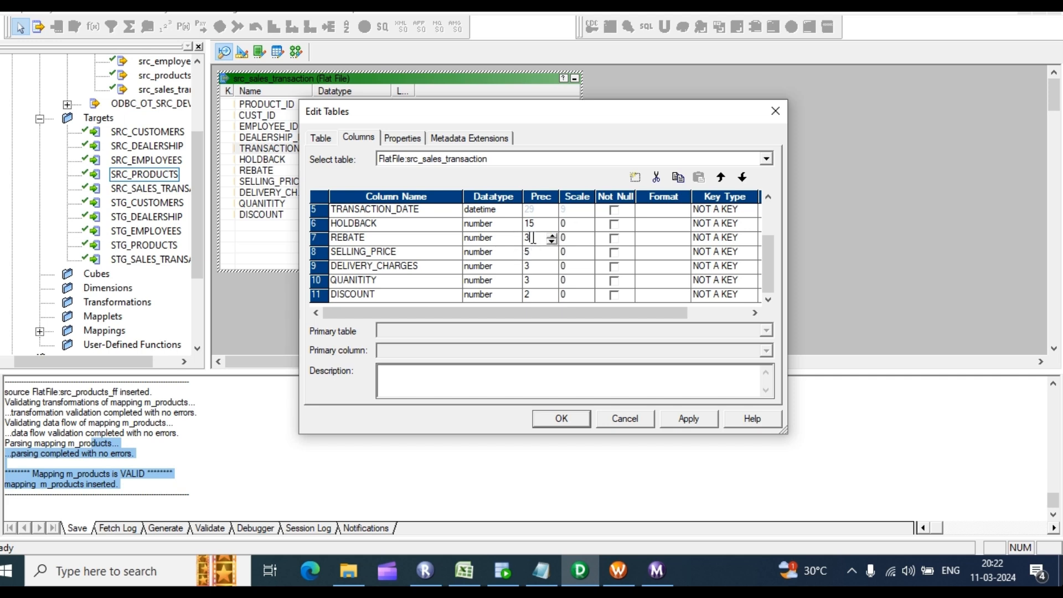
# Step: Set REBATE precision 15, SELLING_PRICE scale 2, and DELIVERY_CHARGES 8,2
pyautogui.doubleClick(529, 238)
pyautogui.write('15')
pyautogui.click(534, 252)
pyautogui.doubleClick(536, 251)
pyautogui.press('Tab')
pyautogui.write('2')
pyautogui.click(539, 269)
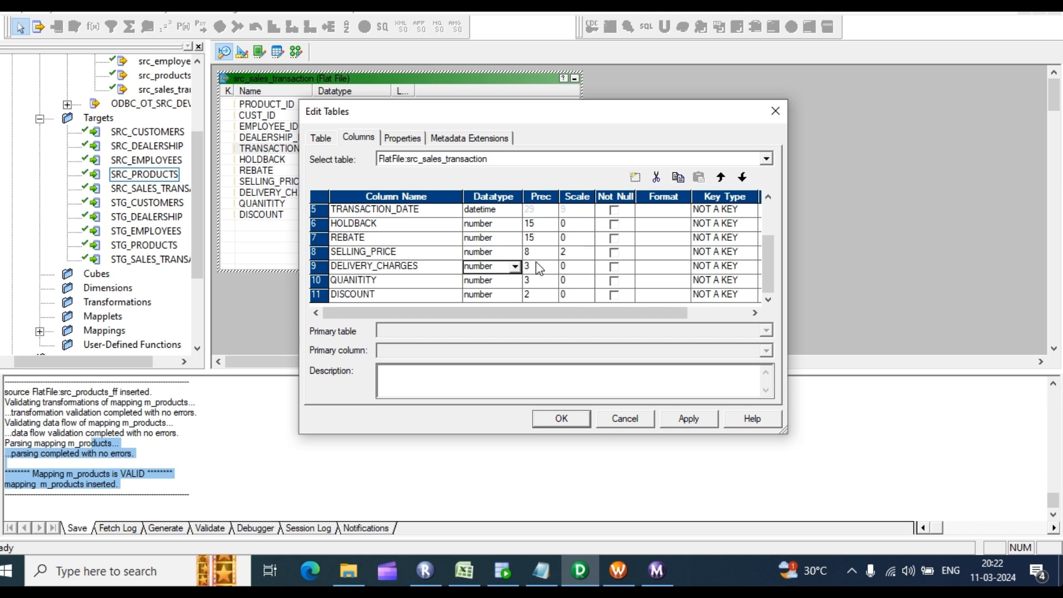
pyautogui.write('8')
pyautogui.press('Tab')
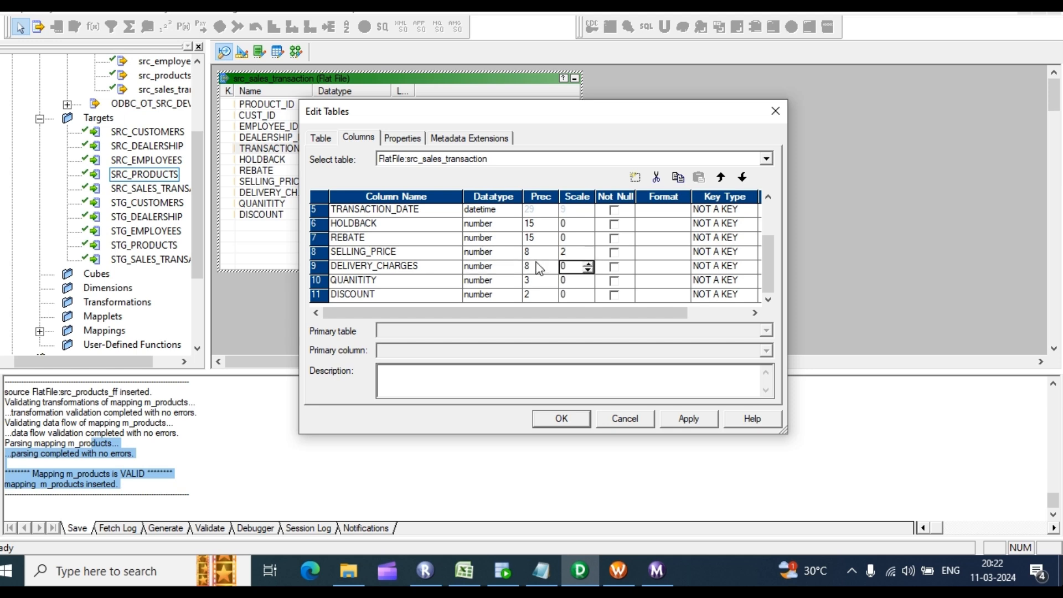
pyautogui.write('2')
# Step: Give QUANITITY and DISCOUNT precision 15, then apply and close the column definitions
pyautogui.press('Down')
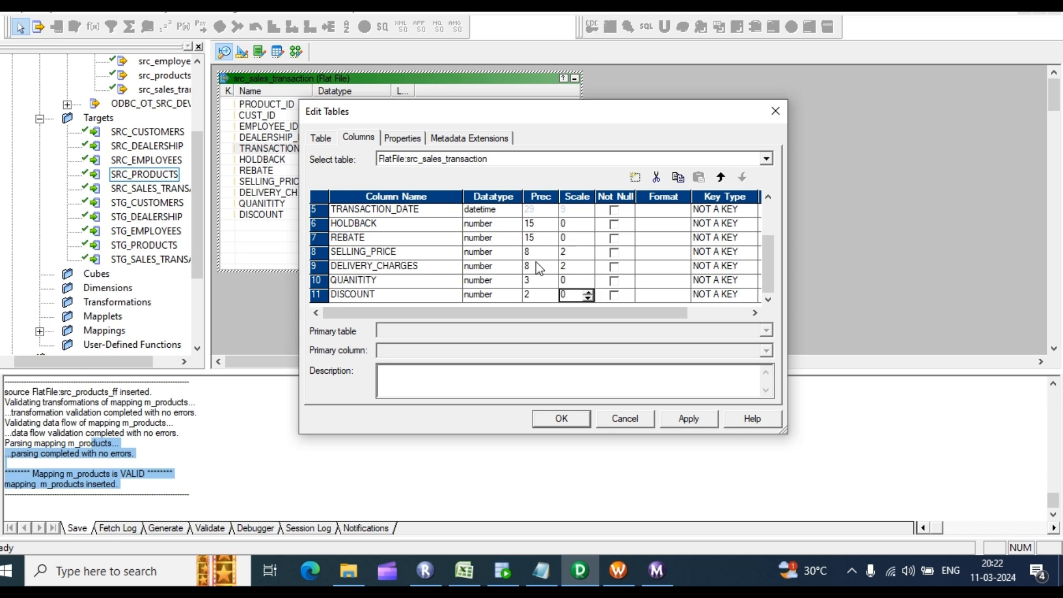
pyautogui.hotkey('shift', 'Tab')
pyautogui.hotkey('shift', 'Tab')
pyautogui.press('Tab')
pyautogui.write('15')
pyautogui.press('Down')
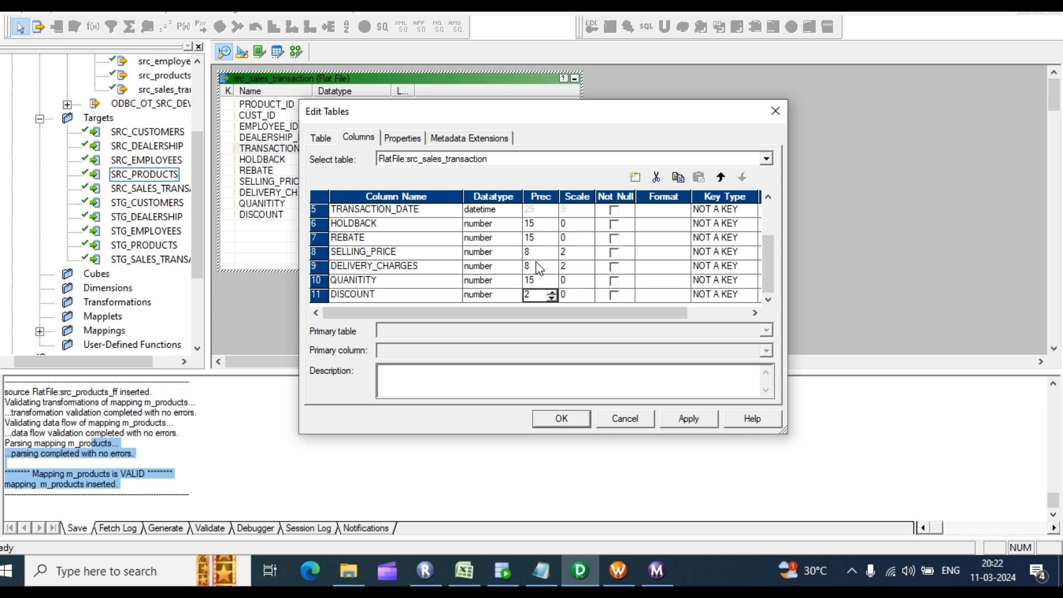
pyautogui.write('15')
pyautogui.click(693, 424)
pyautogui.click(574, 420)
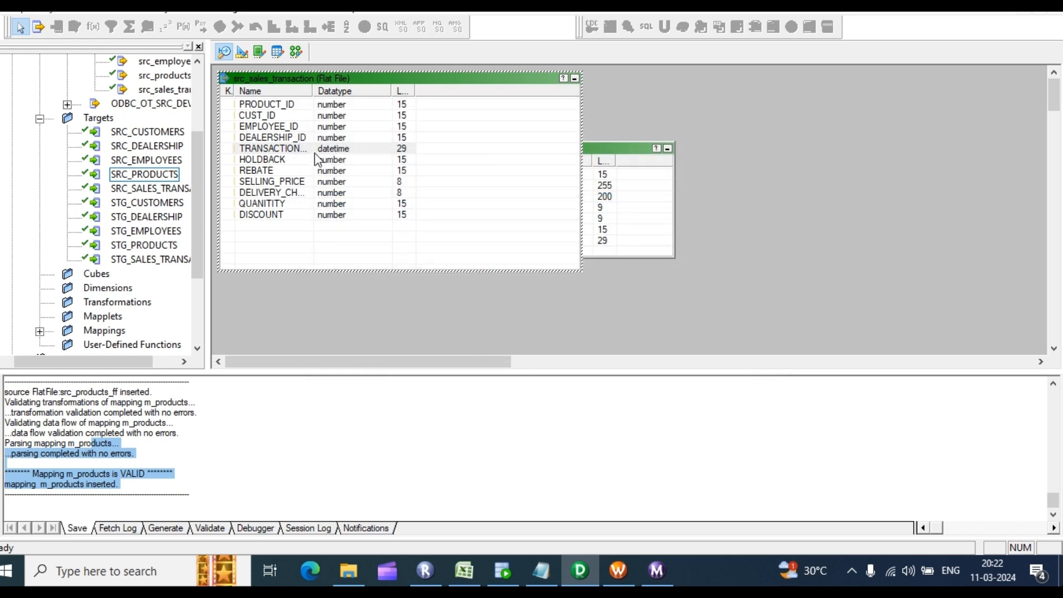
# Step: Review the SRC_SALES_TRANSACTION target's column definitions in Target Designer
pyautogui.click(242, 52)
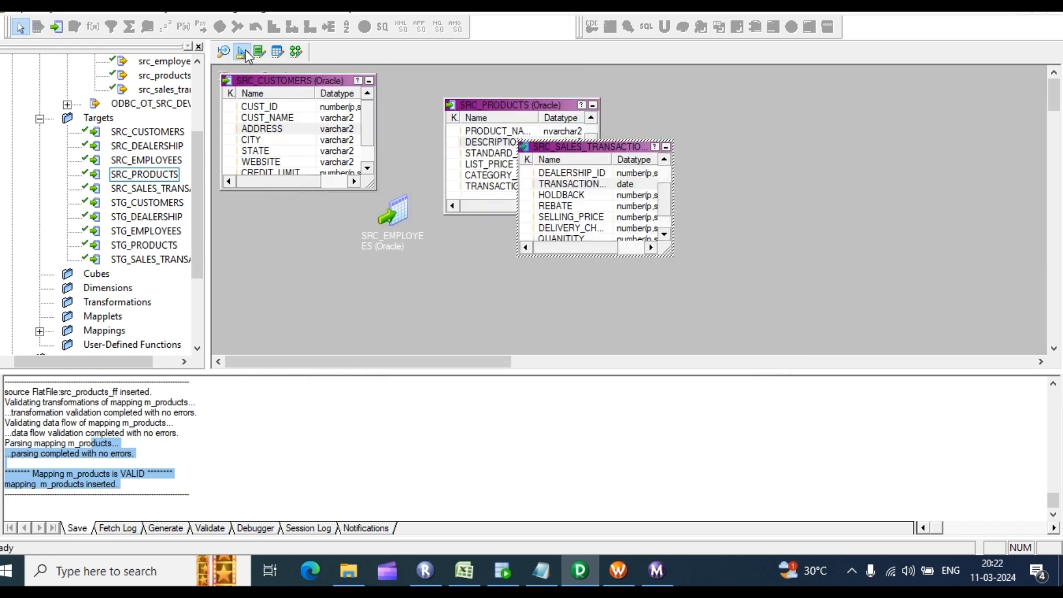
pyautogui.doubleClick(531, 194)
pyautogui.scroll(-1, 591, 222)
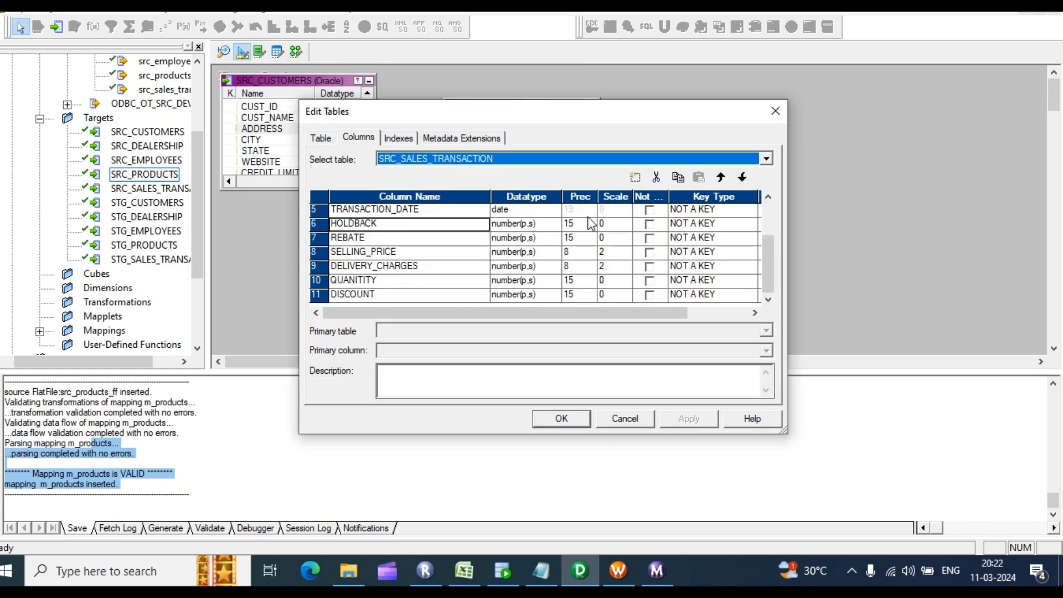
pyautogui.click(775, 110)
# Step: Create a new mapping named m_sales_transaction via Mappings > Create
pyautogui.click(296, 52)
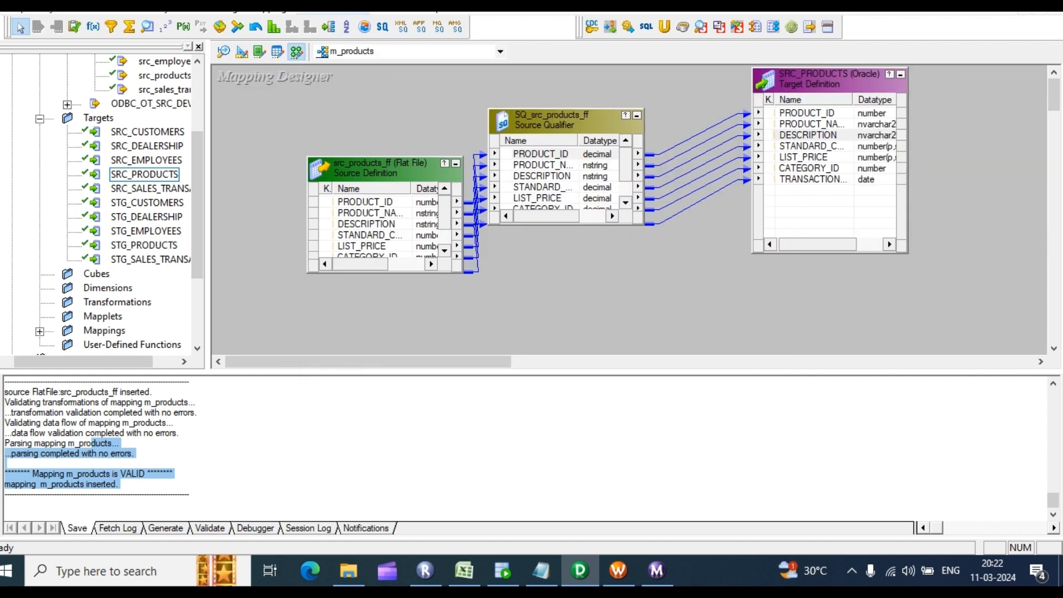
pyautogui.click(266, 6)
pyautogui.click(288, 25)
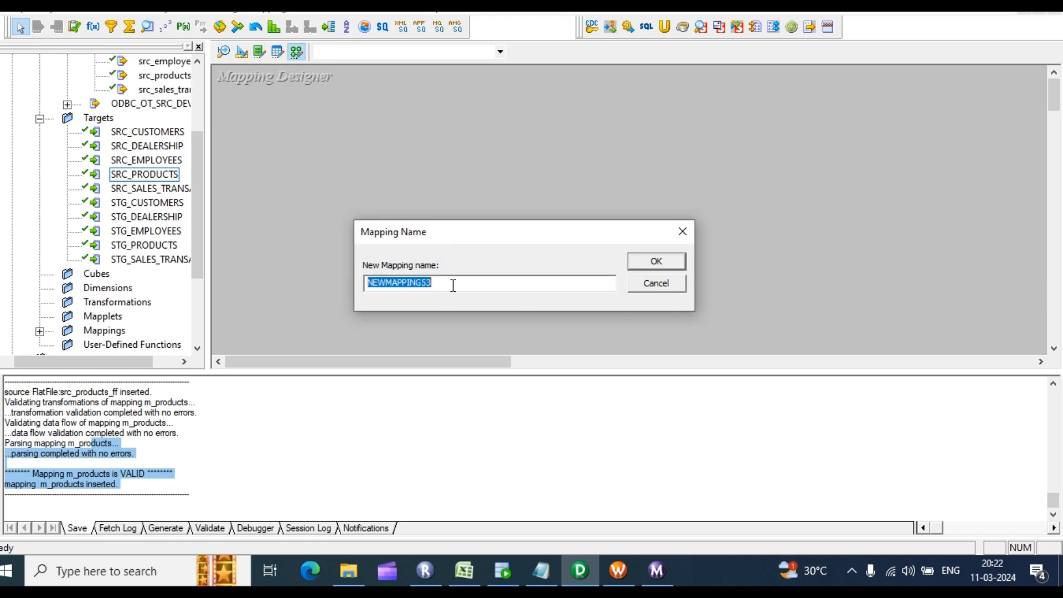
pyautogui.write('m_sales_transaction')
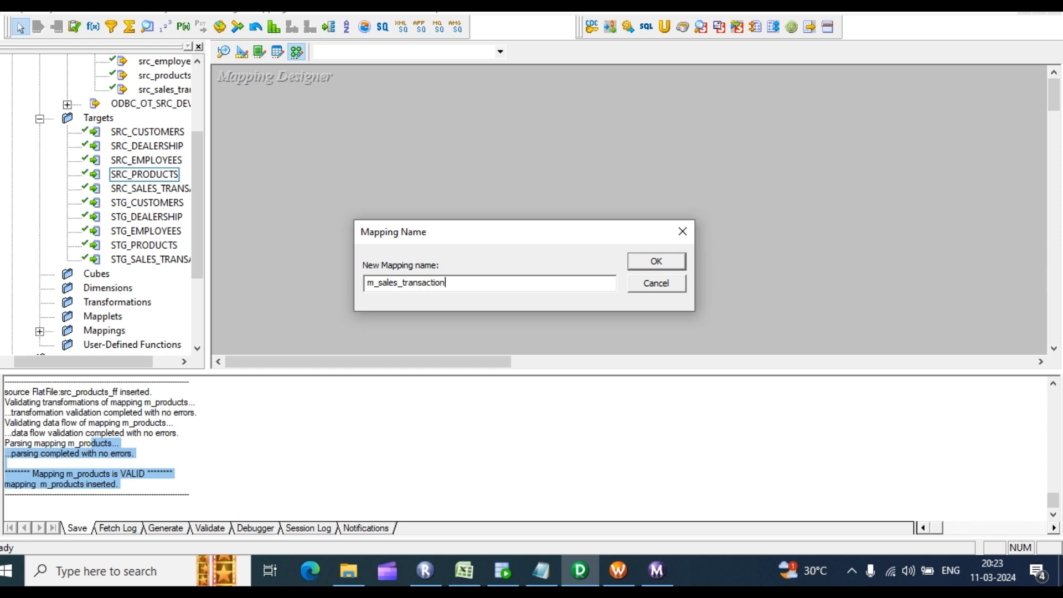
pyautogui.press('Return')
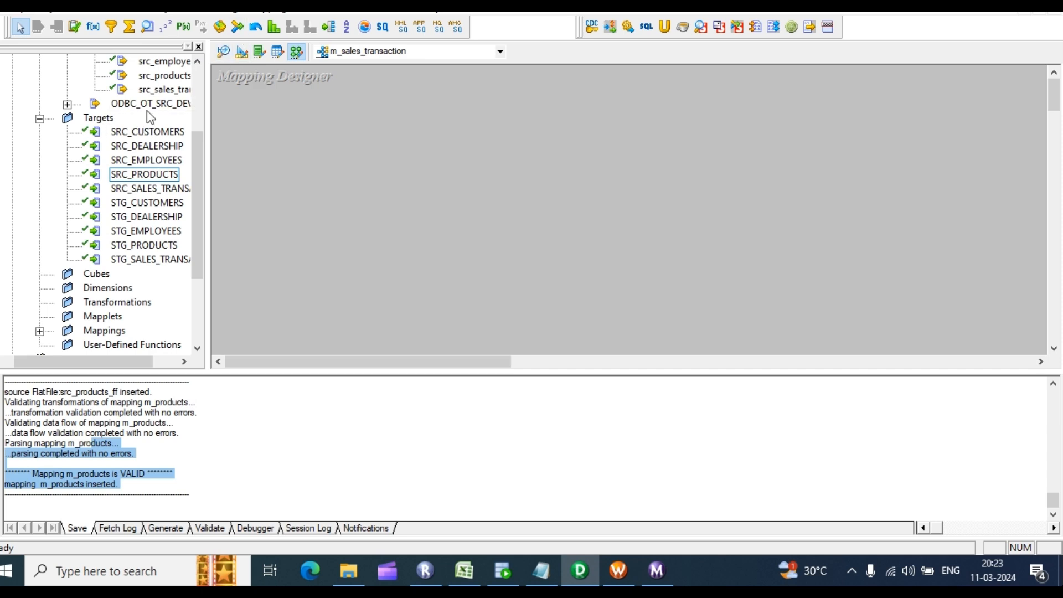
# Step: Place src_sales_transaction and the SRC_SALES_TRANSACTION target on the canvas and align them
pyautogui.moveTo(162, 97); pyautogui.dragTo(264, 140)
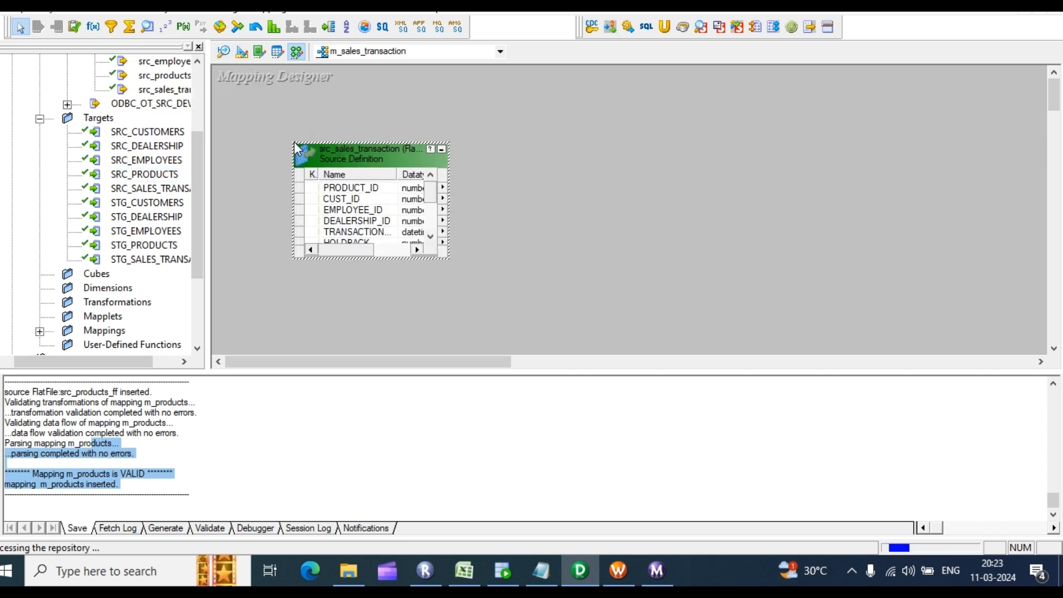
pyautogui.moveTo(175, 193); pyautogui.dragTo(687, 199)
pyautogui.moveTo(424, 182); pyautogui.dragTo(363, 173)
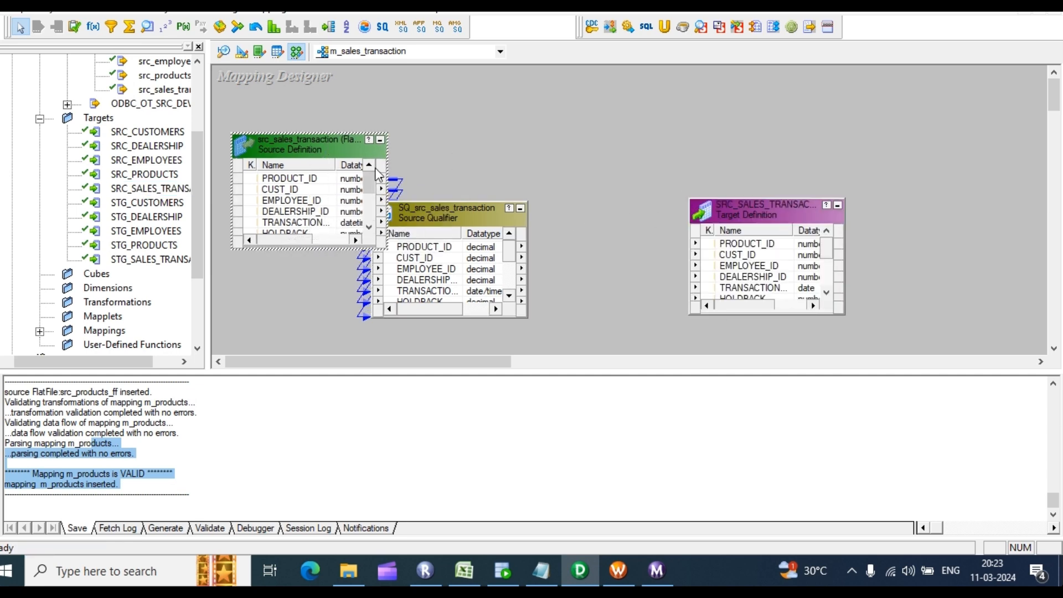
pyautogui.moveTo(477, 217); pyautogui.dragTo(537, 169)
pyautogui.moveTo(765, 207); pyautogui.dragTo(763, 181)
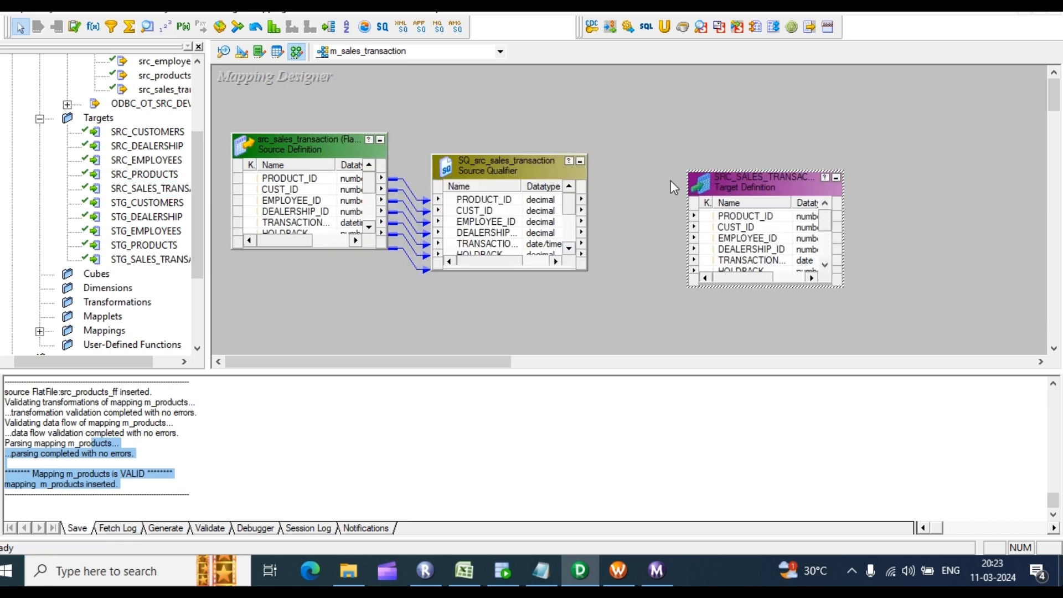
# Step: Autolink the Source Qualifier ports to SRC_SALES_TRANSACTION by position
pyautogui.rightClick(633, 132)
pyautogui.click(682, 289)
pyautogui.moveTo(482, 199); pyautogui.dragTo(693, 232)
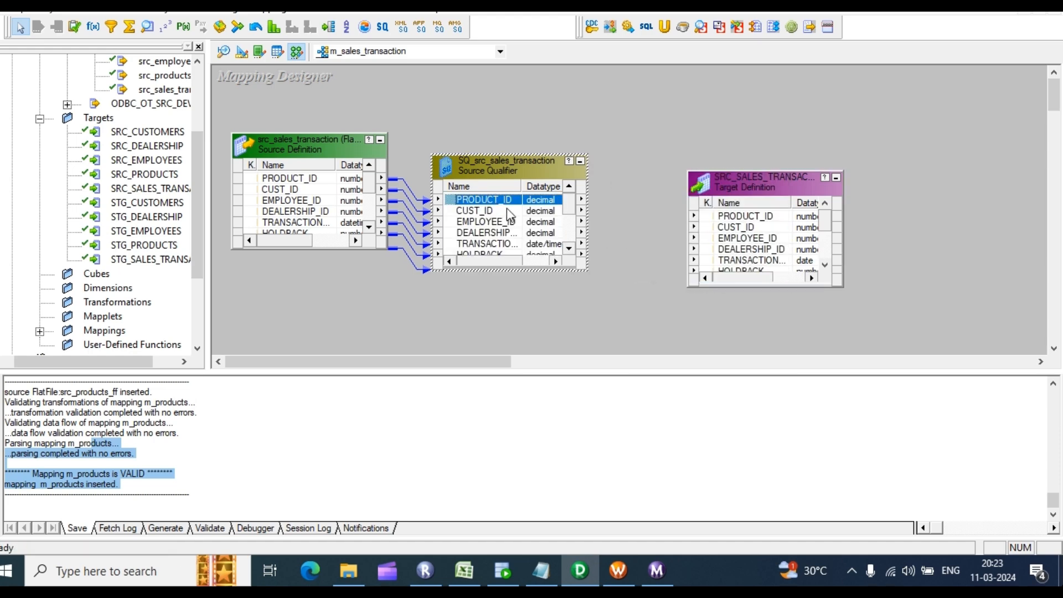
pyautogui.rightClick(618, 145)
pyautogui.click(597, 111)
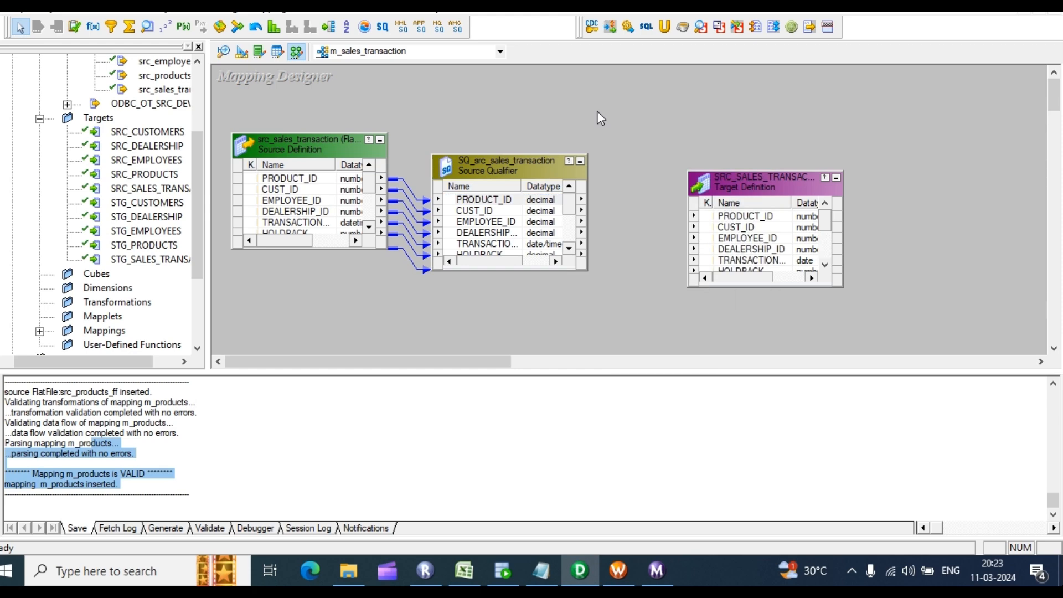
pyautogui.rightClick(596, 112)
pyautogui.click(666, 268)
pyautogui.moveTo(476, 199); pyautogui.dragTo(716, 210)
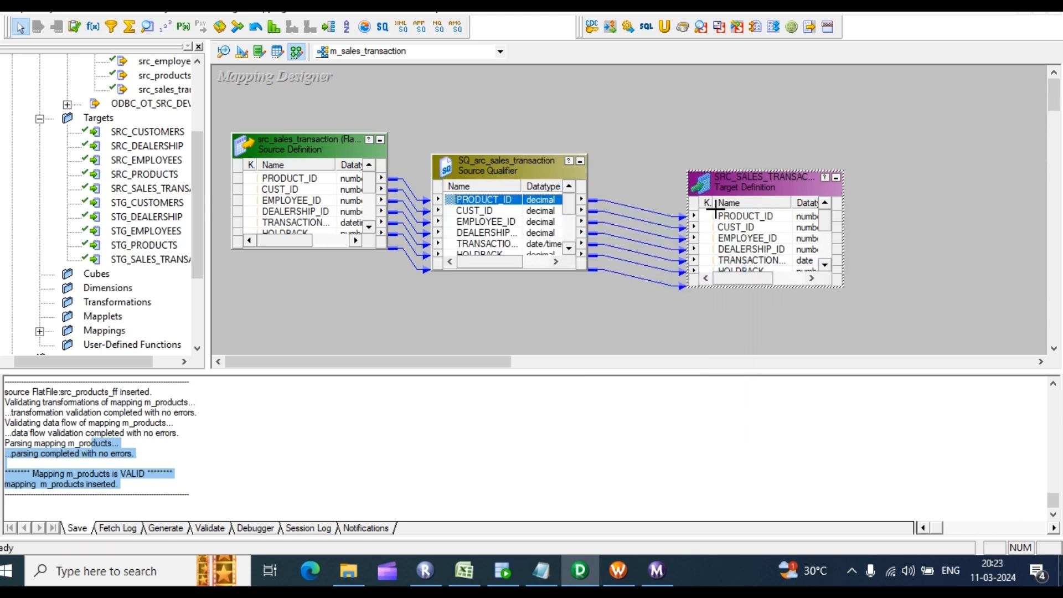
# Step: In the Excel Mini Project sheet, select the source files and source tables list
pyautogui.rightClick(629, 132)
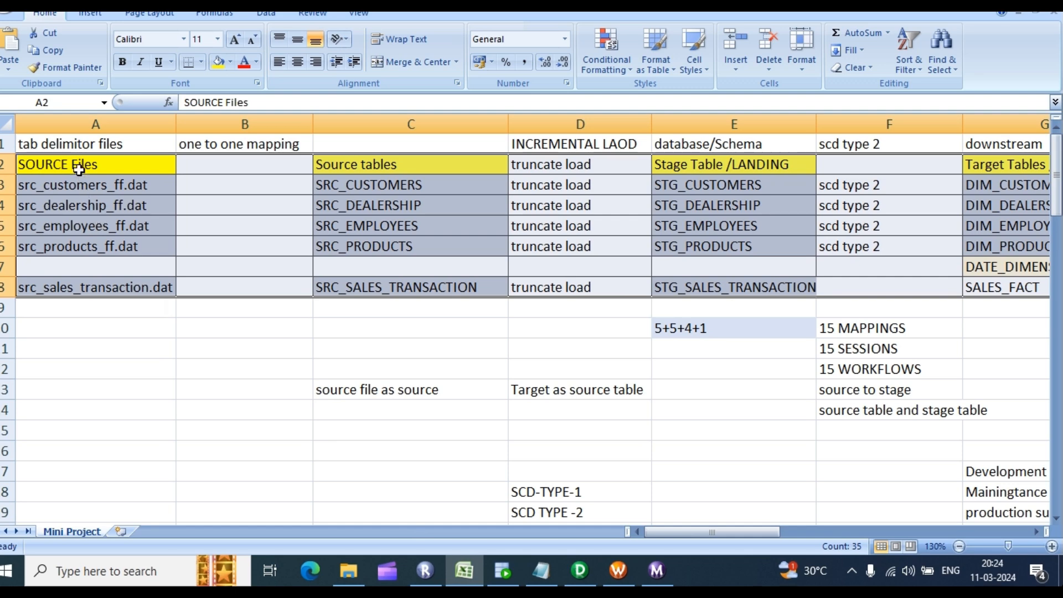
pyautogui.moveTo(79, 166); pyautogui.dragTo(431, 290)
pyautogui.click(109, 328)
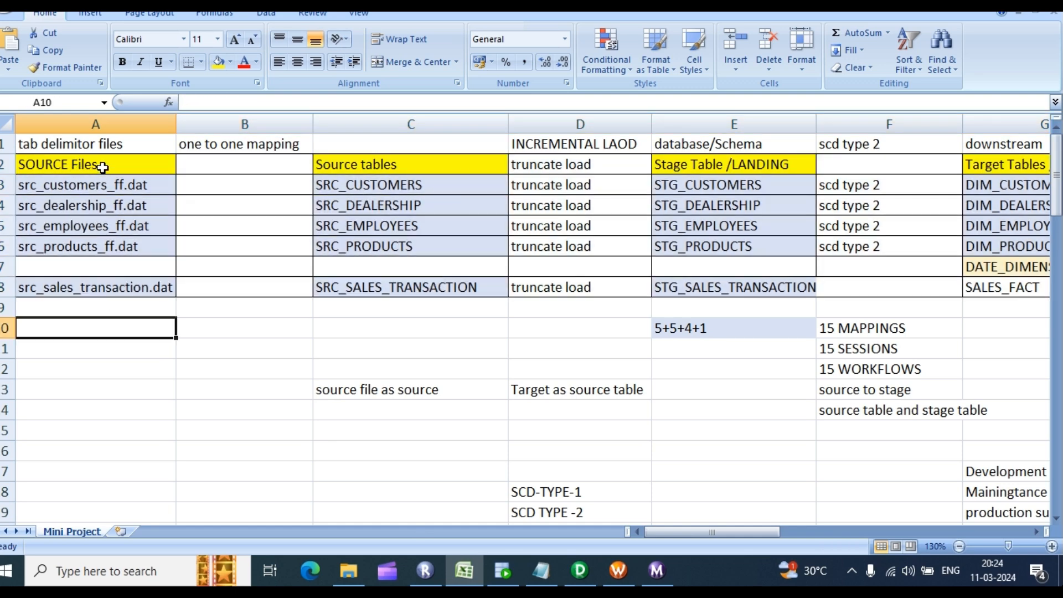
# Step: Select A2:C8 and C2:E9 in Excel to review the plan, then return to Designer
pyautogui.moveTo(103, 165); pyautogui.dragTo(439, 287)
pyautogui.moveTo(388, 165); pyautogui.dragTo(725, 304)
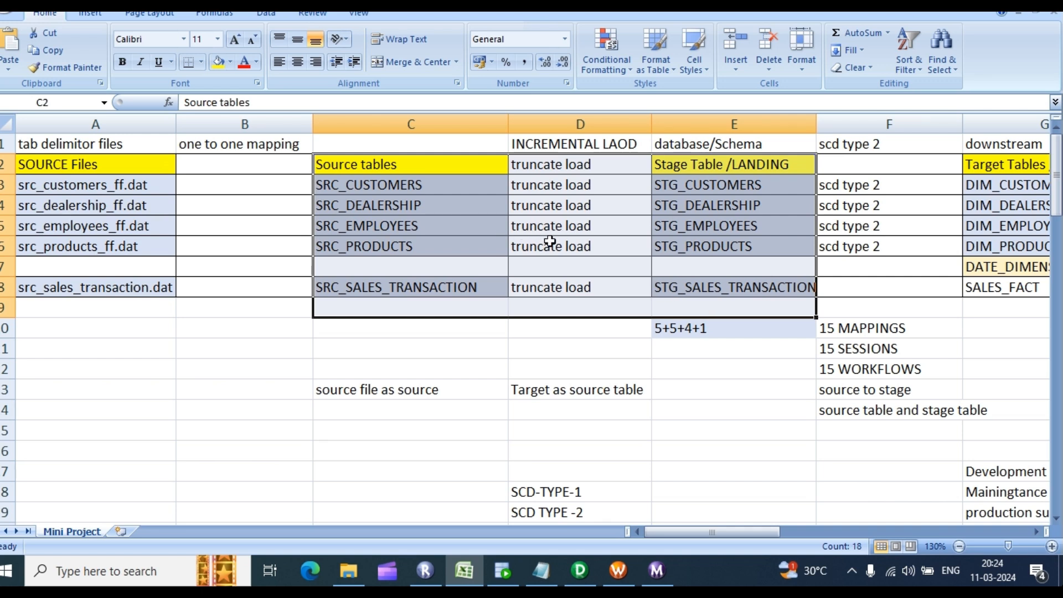
pyautogui.hotkey('alt', 'Tab')
pyautogui.scroll(-1, 77, 249)
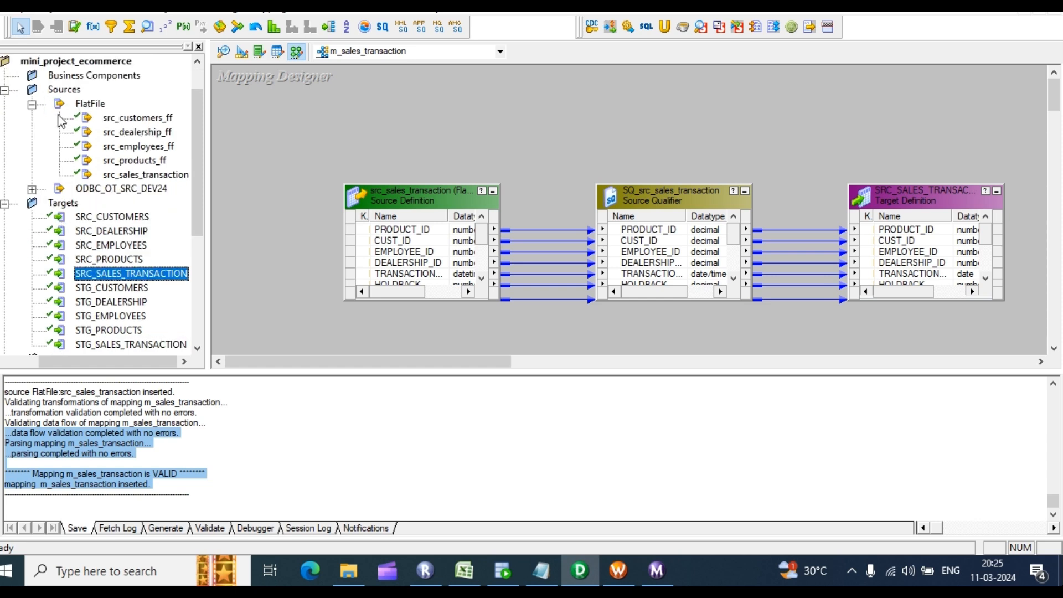
# Step: Clear all tables from Source Analyzer and add only SRC_CUSTOMERS
pyautogui.click(32, 104)
pyautogui.click(34, 118)
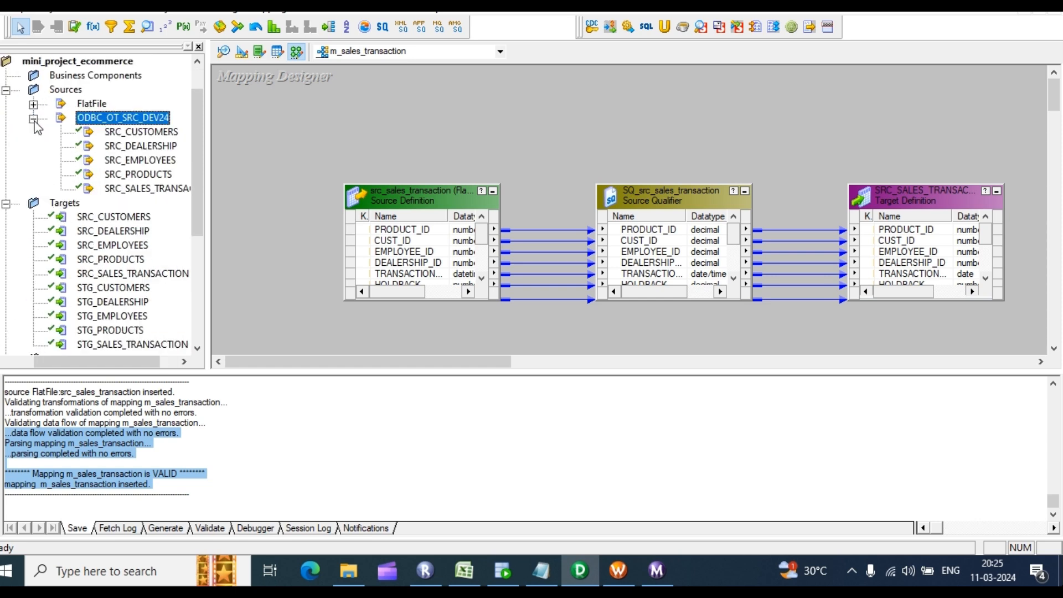
pyautogui.moveTo(106, 361); pyautogui.dragTo(93, 361)
pyautogui.scroll(-1, 28, 212)
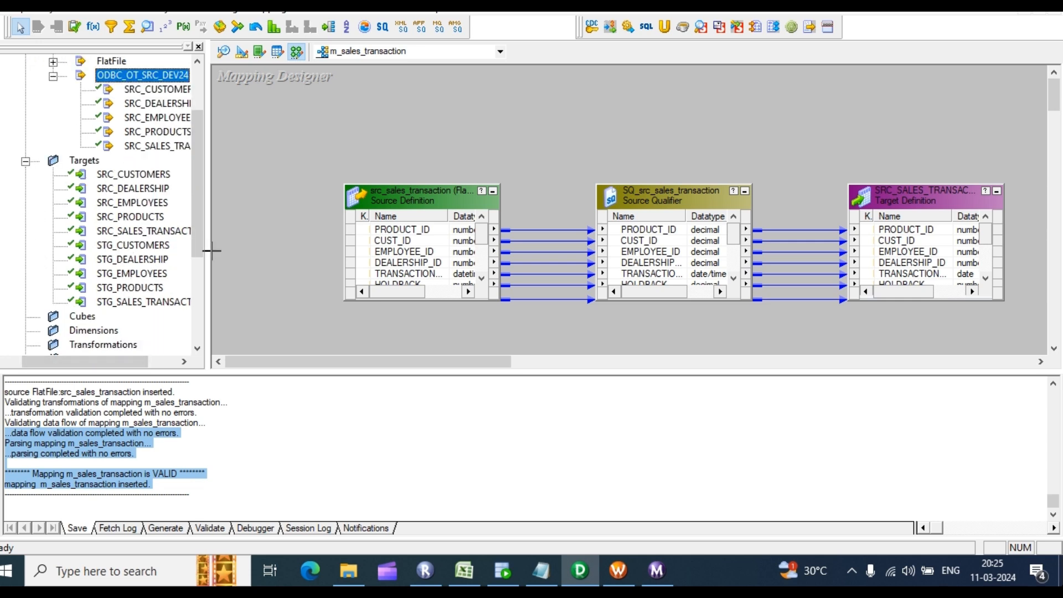
pyautogui.click(136, 248)
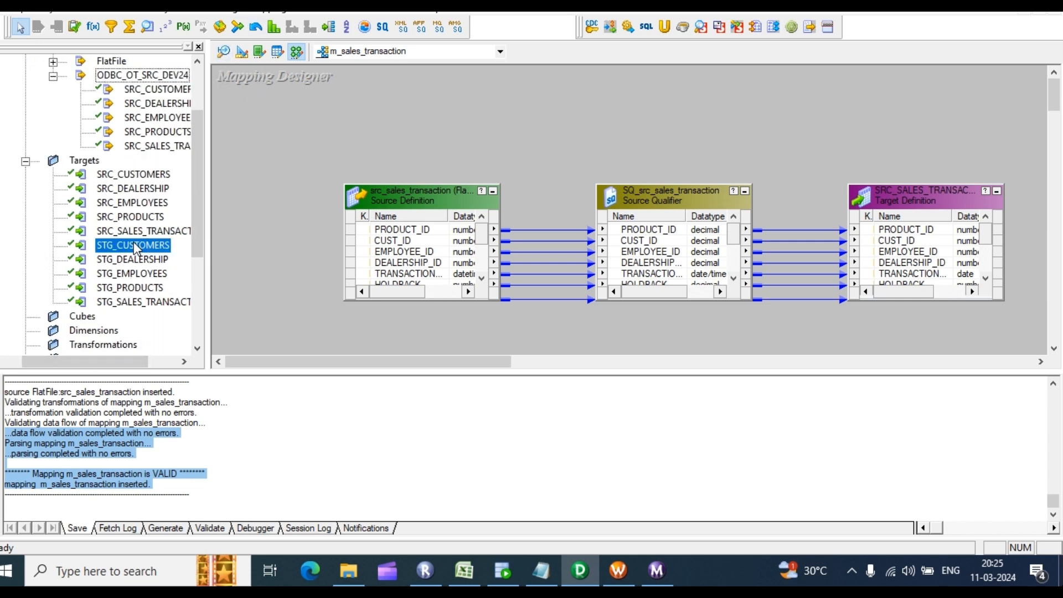
pyautogui.click(223, 52)
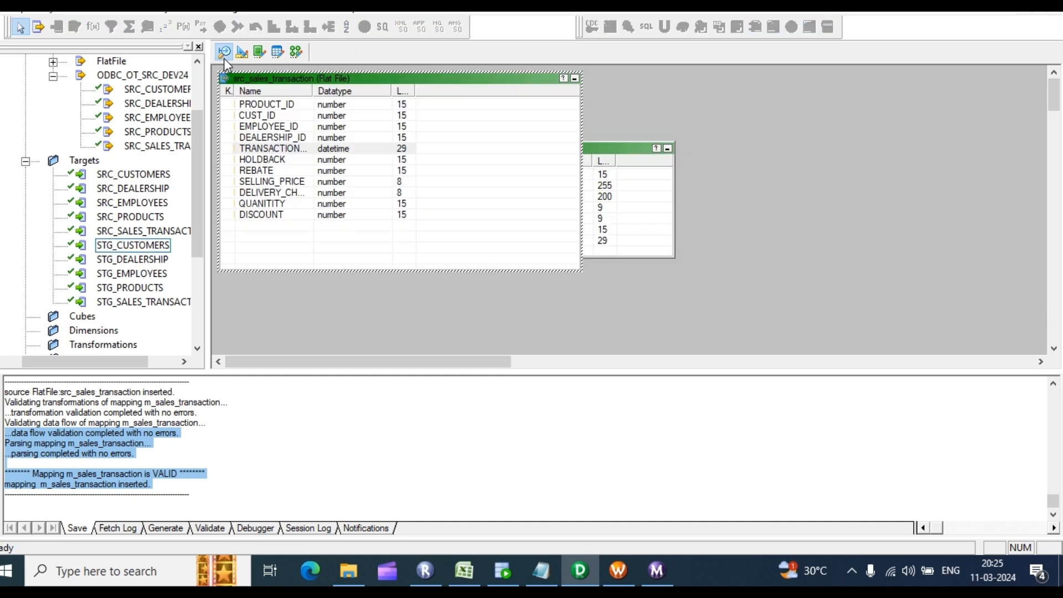
pyautogui.click(353, 289)
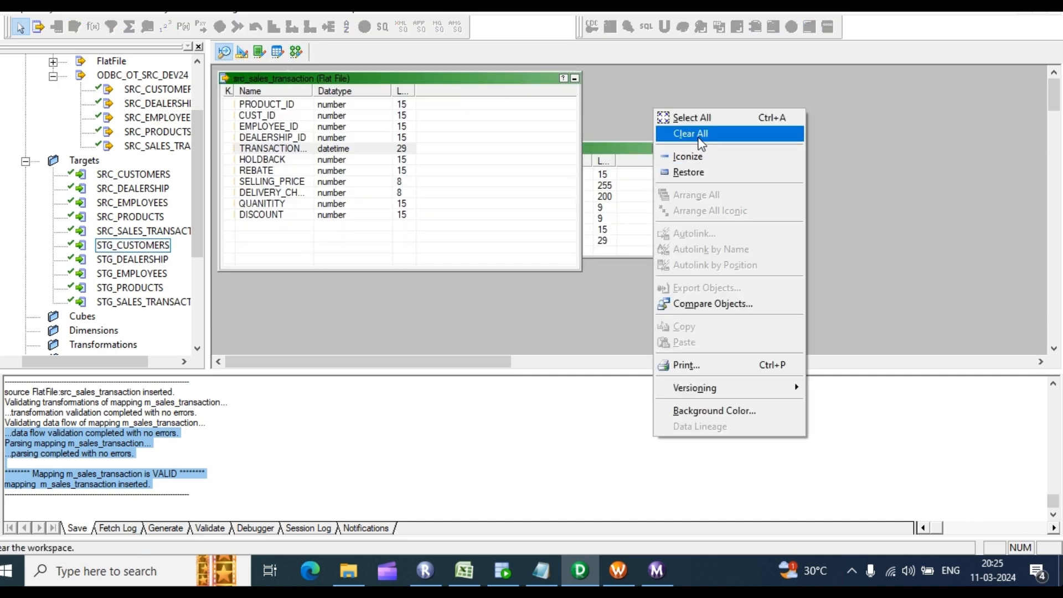
pyautogui.click(691, 135)
pyautogui.moveTo(127, 97); pyautogui.dragTo(273, 102)
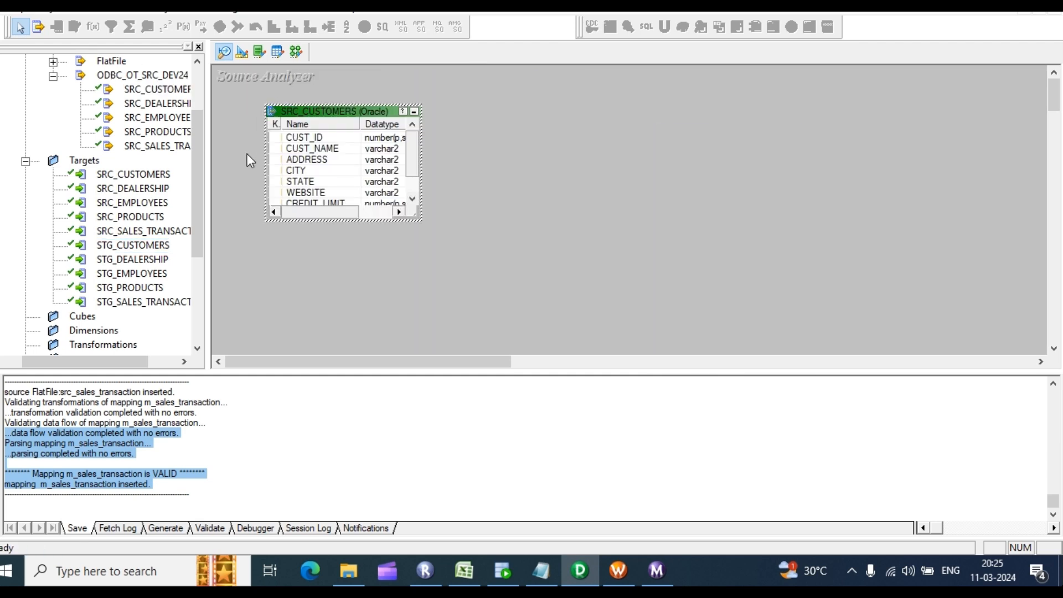
# Step: Clear all target definitions from the Target Designer workspace
pyautogui.click(242, 52)
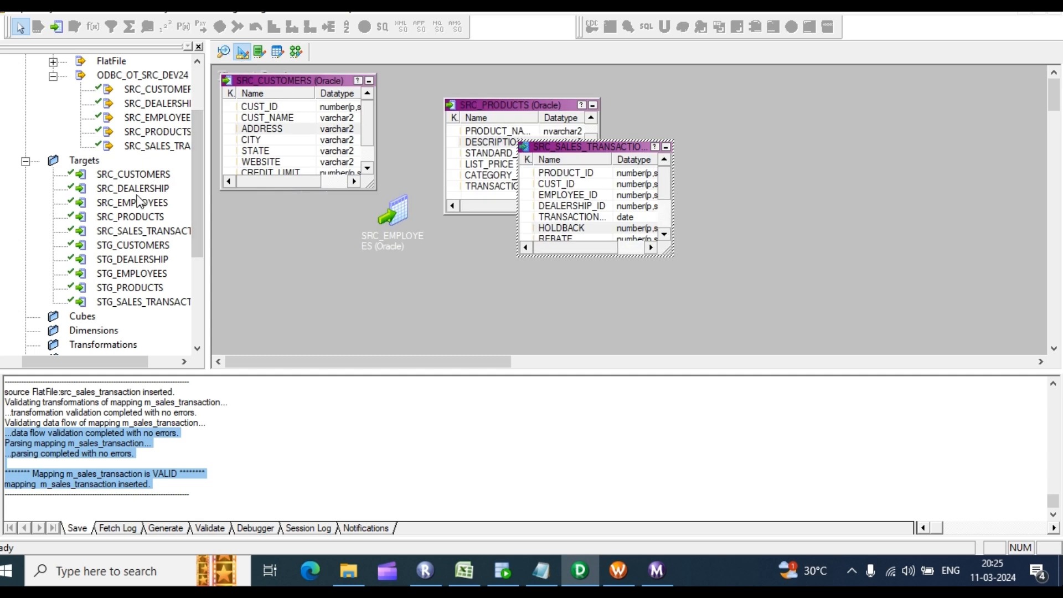
pyautogui.moveTo(128, 247); pyautogui.dragTo(817, 104)
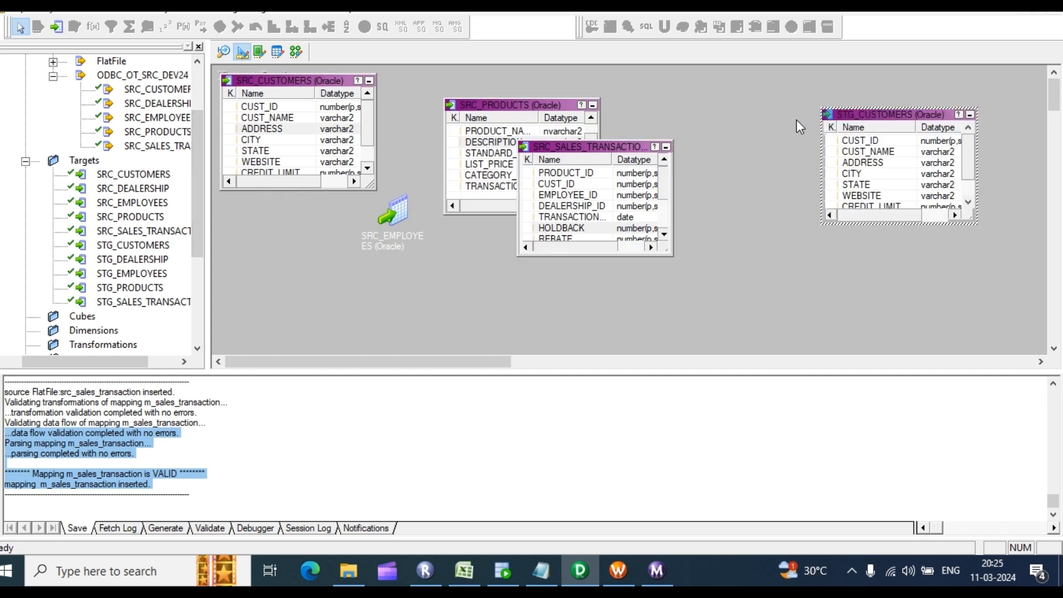
pyautogui.click(296, 52)
pyautogui.click(242, 52)
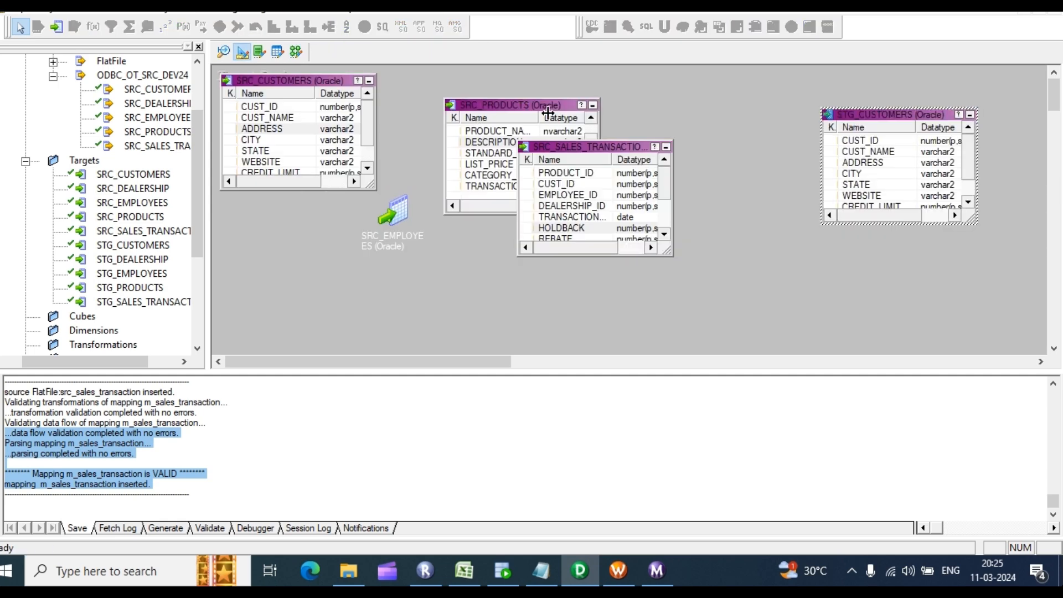
pyautogui.rightClick(707, 95)
pyautogui.click(741, 119)
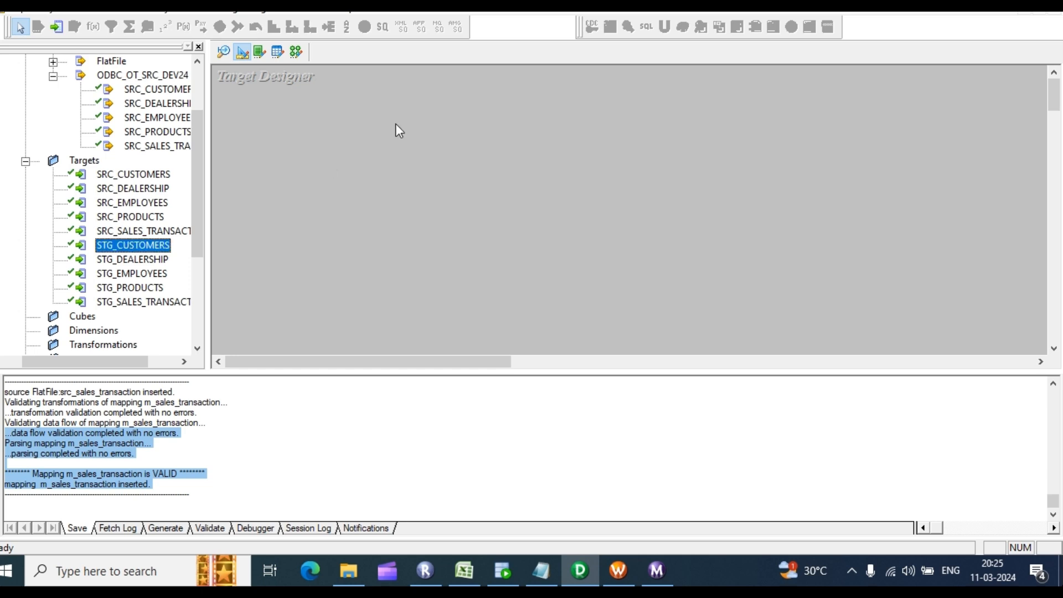
# Step: Place STG_CUSTOMERS in Target Designer and begin naming a new mapping starting with 'm'
pyautogui.moveTo(400, 132); pyautogui.dragTo(399, 131)
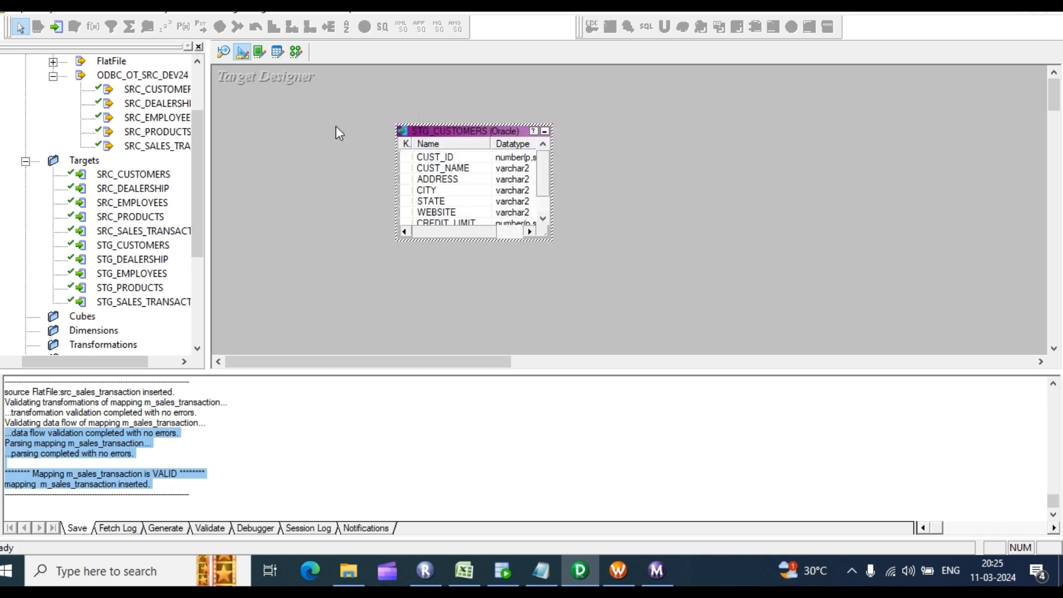
pyautogui.click(297, 53)
pyautogui.click(271, 8)
pyautogui.click(279, 26)
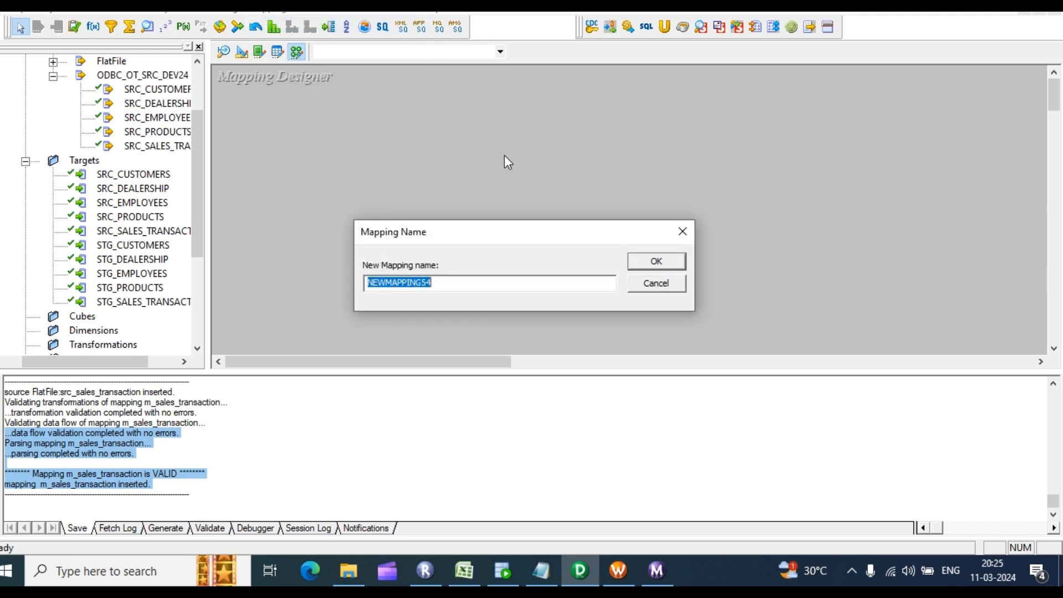
pyautogui.write('m_stg_cusatomers')
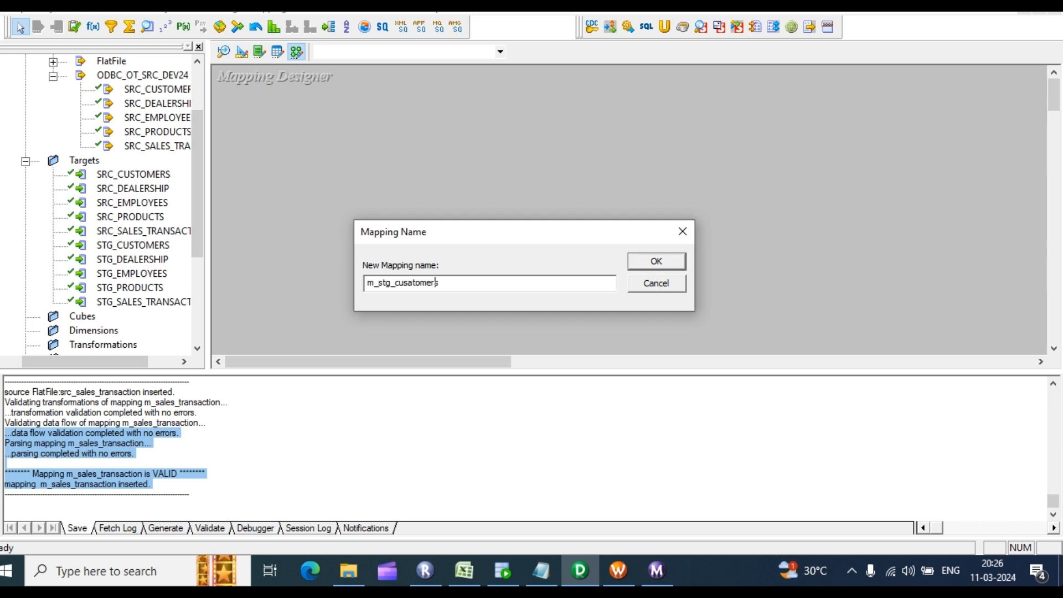
# Step: Create the mapping m_stg_cusatomers and select the STG_CUSTOMERS target definition
pyautogui.press('Return')
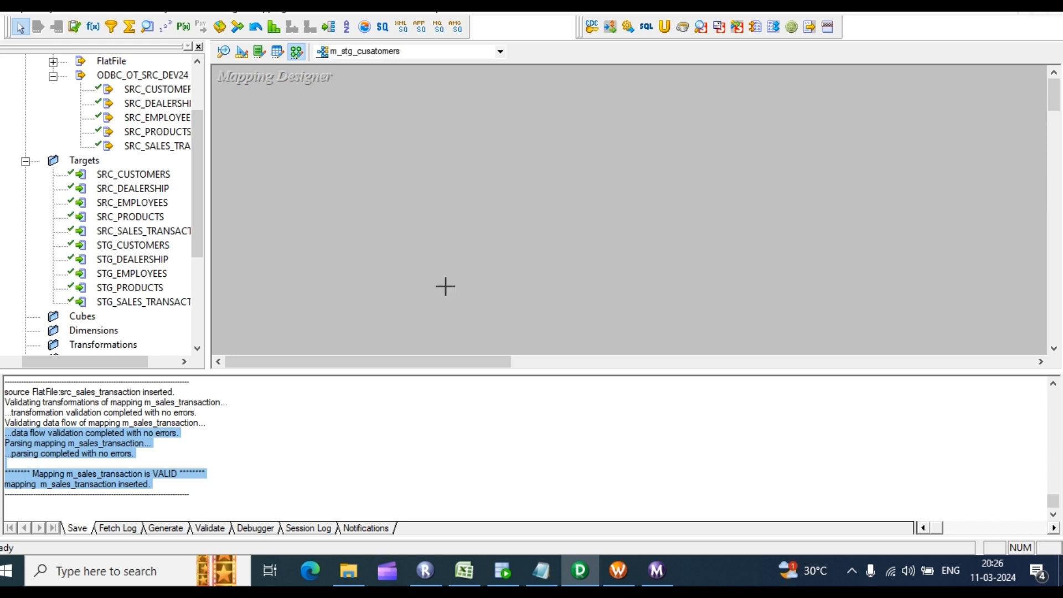
pyautogui.click(133, 244)
pyautogui.scroll(-2, 134, 238)
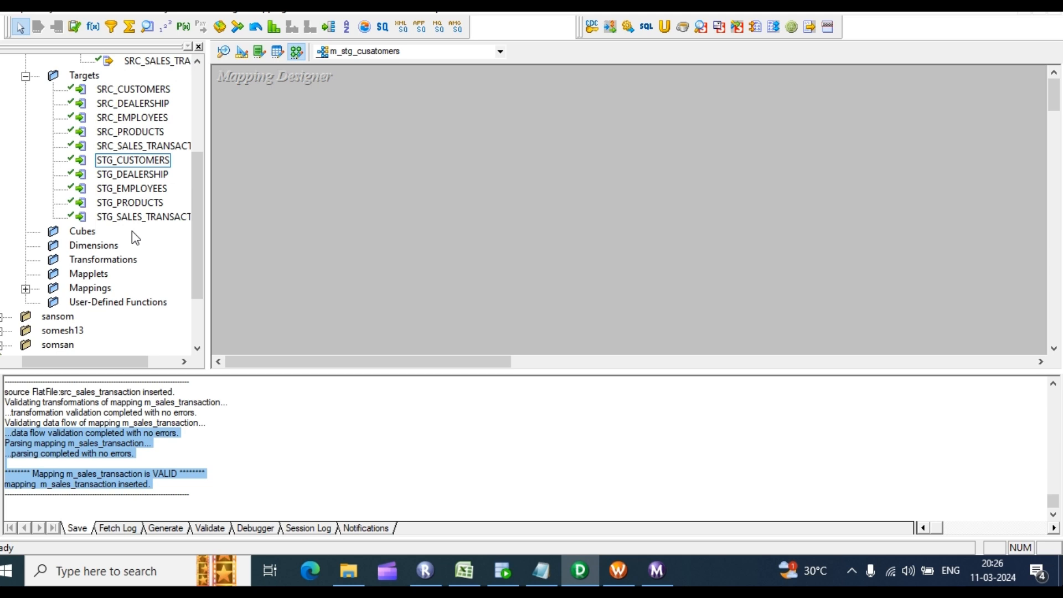
pyautogui.click(25, 289)
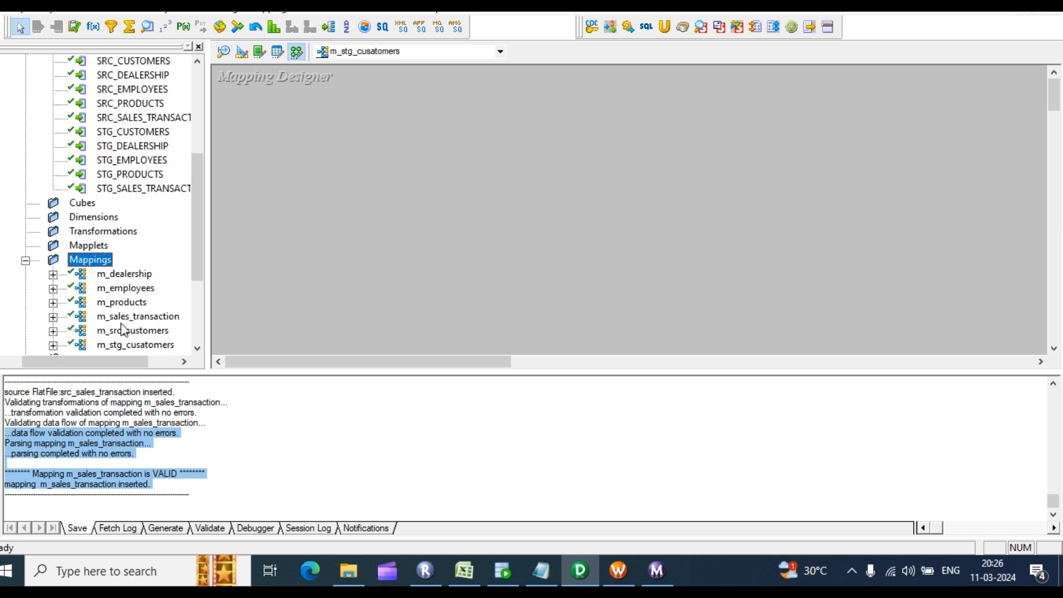
pyautogui.scroll(-2, 123, 330)
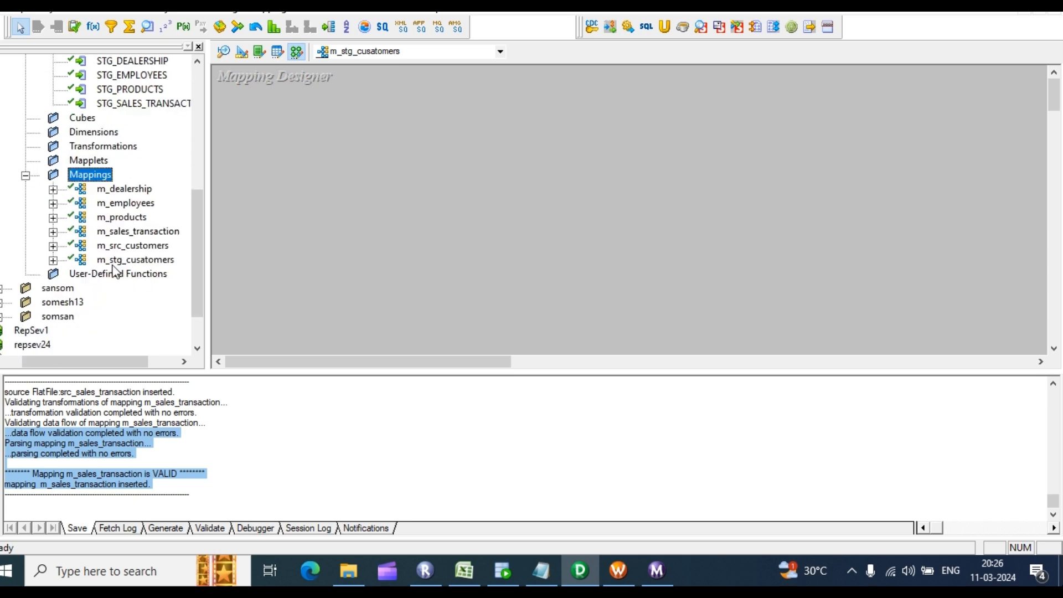
pyautogui.scroll(4, 117, 260)
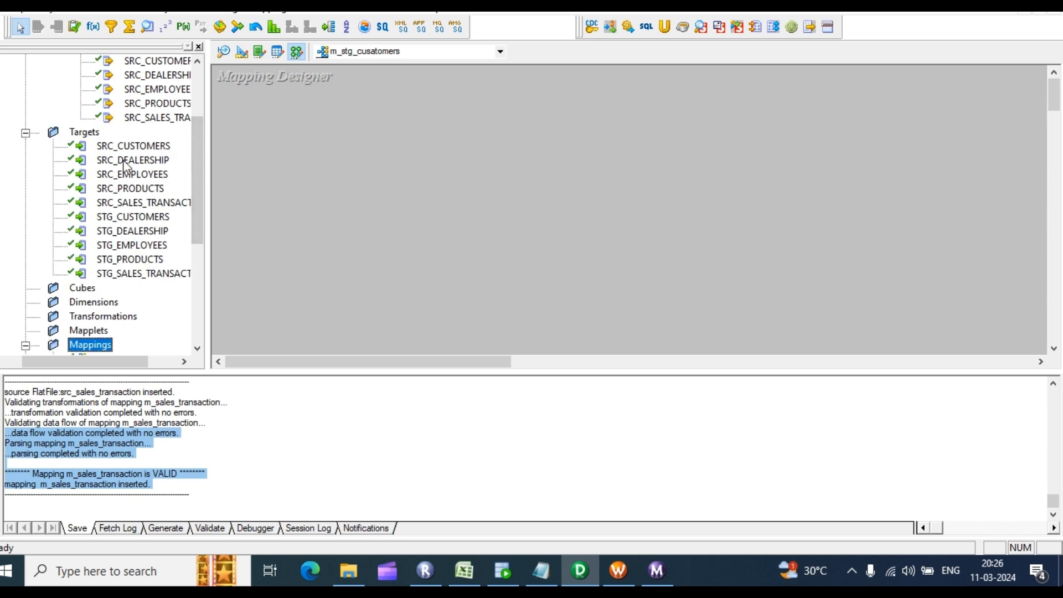
pyautogui.scroll(1, 126, 166)
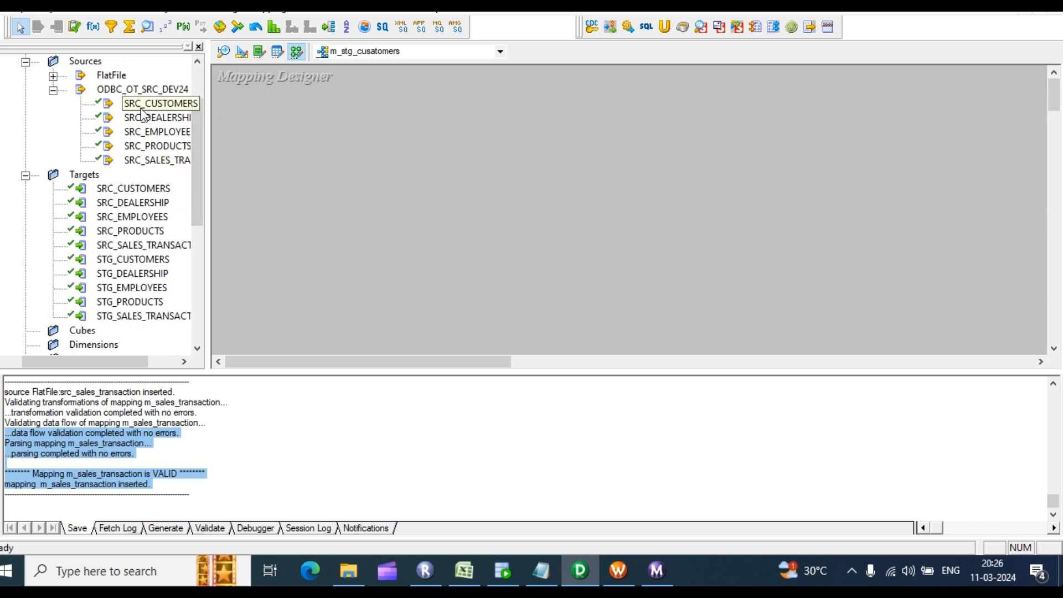
pyautogui.scroll(-1, 142, 230)
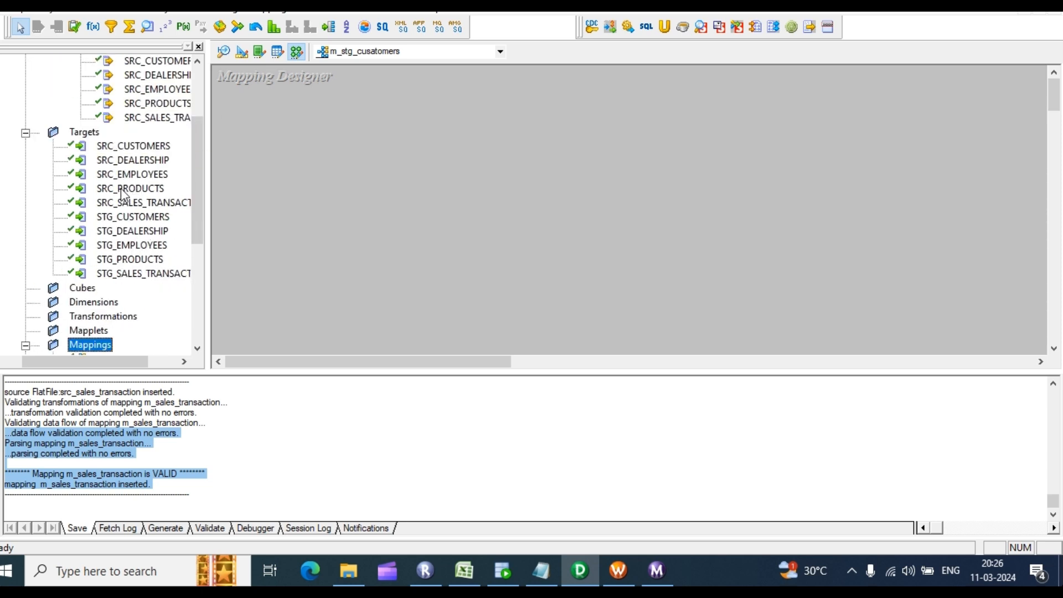
pyautogui.scroll(2, 127, 188)
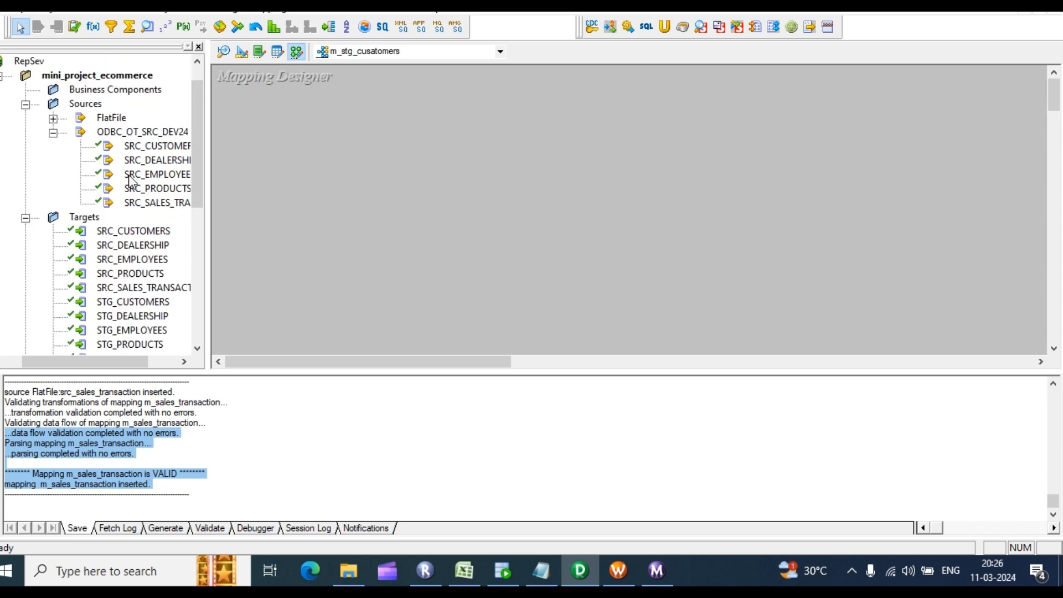
pyautogui.click(157, 146)
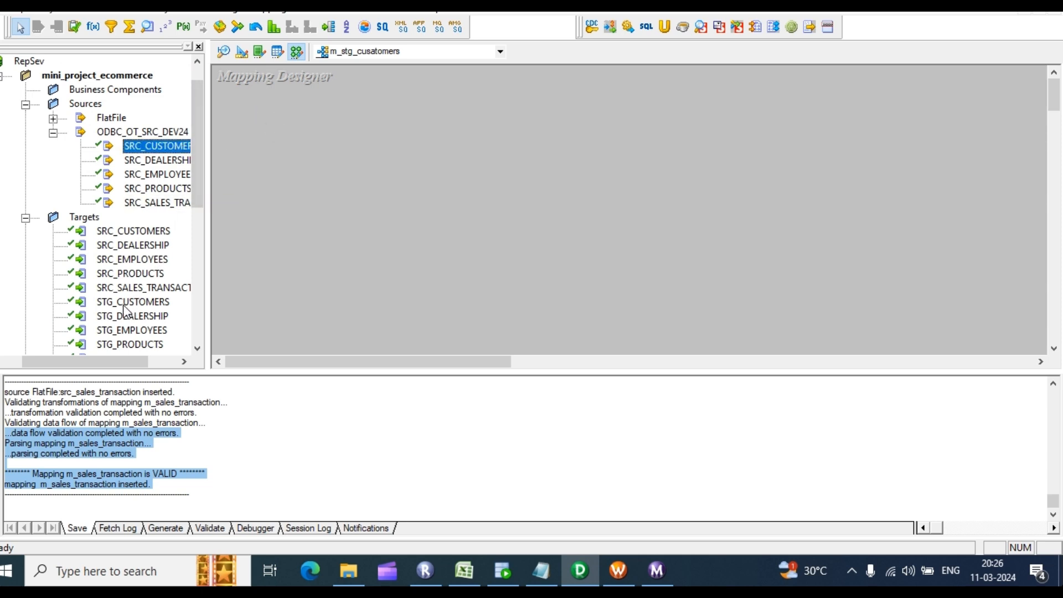
pyautogui.moveTo(126, 312); pyautogui.dragTo(315, 173)
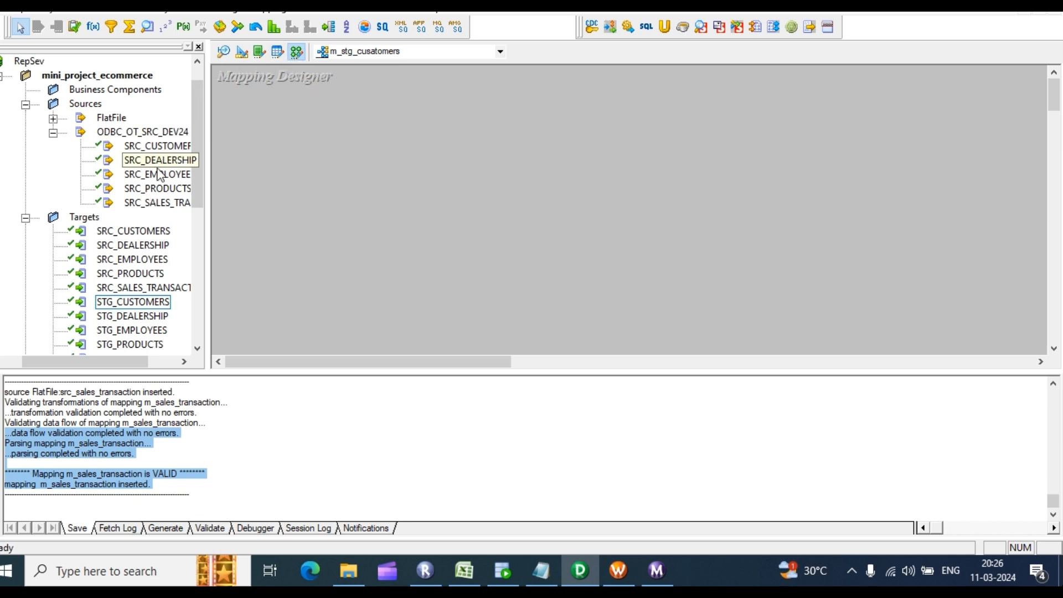
pyautogui.moveTo(138, 148); pyautogui.dragTo(338, 96)
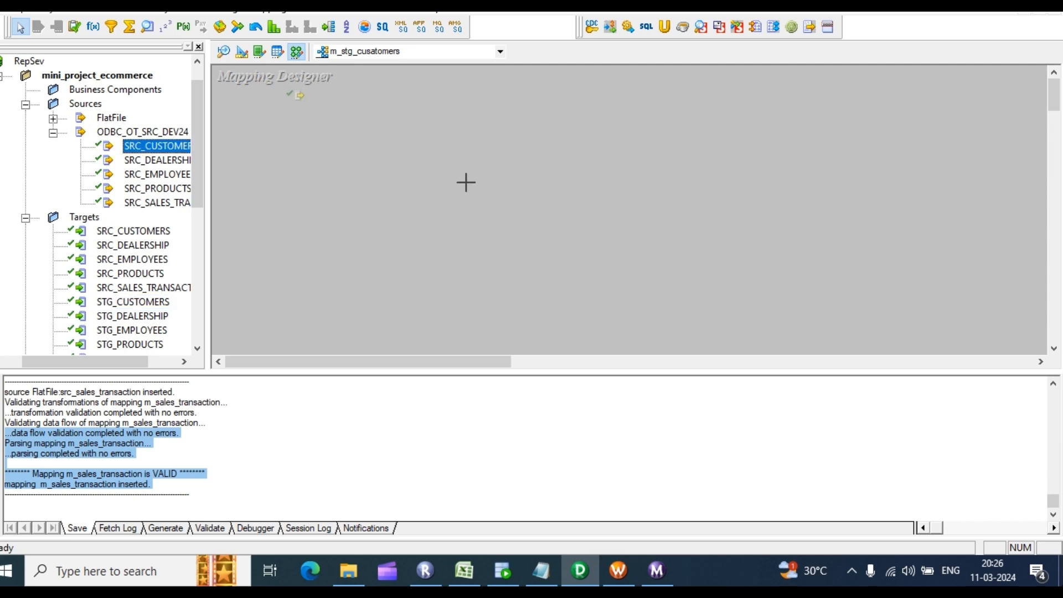
pyautogui.click(252, 461)
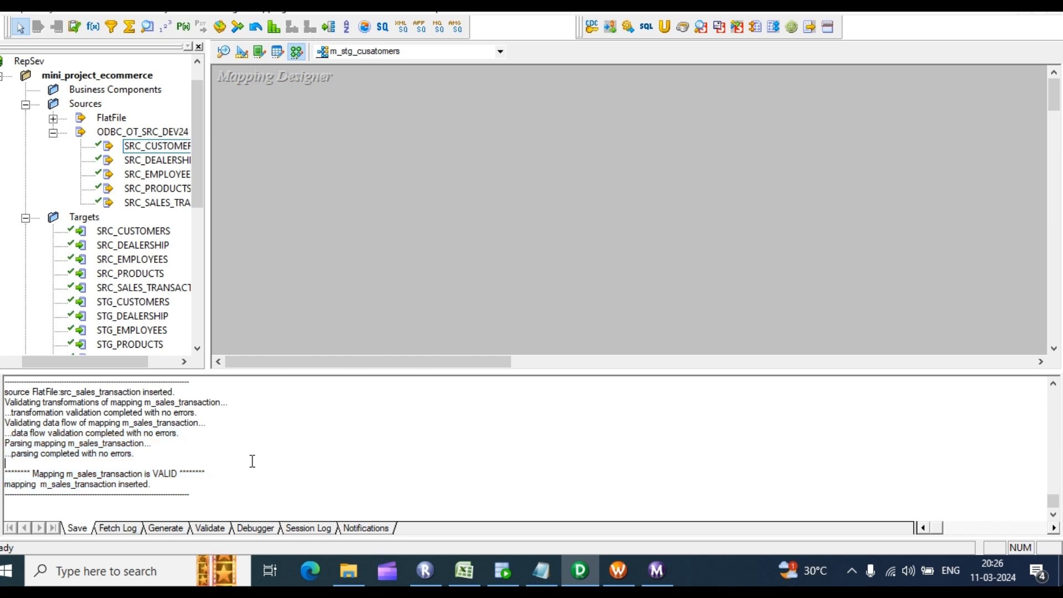
pyautogui.scroll(4, 179, 422)
pyautogui.scroll(-1, 238, 195)
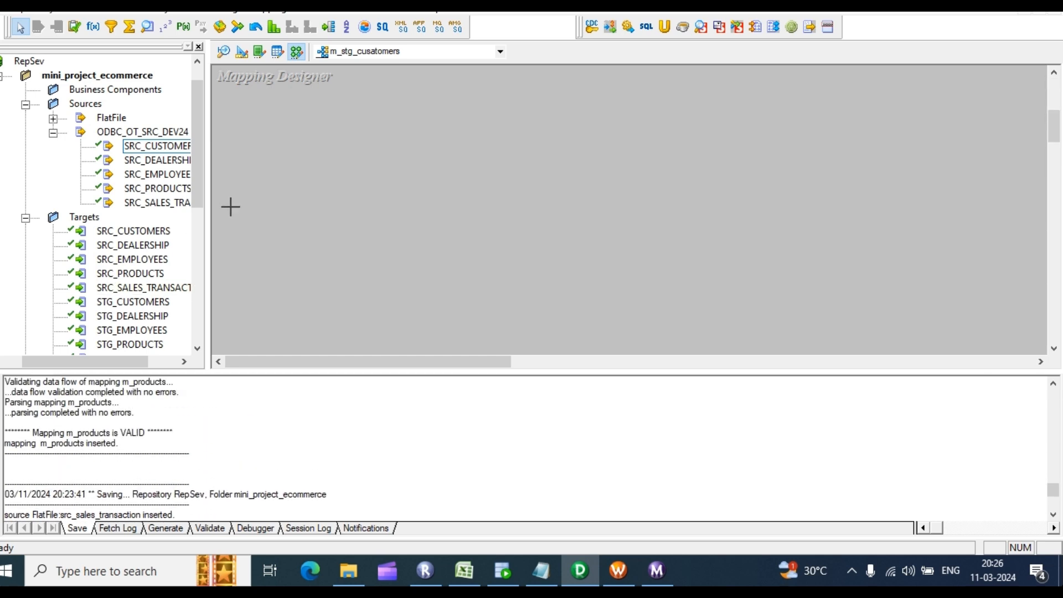
pyautogui.scroll(-3, 230, 207)
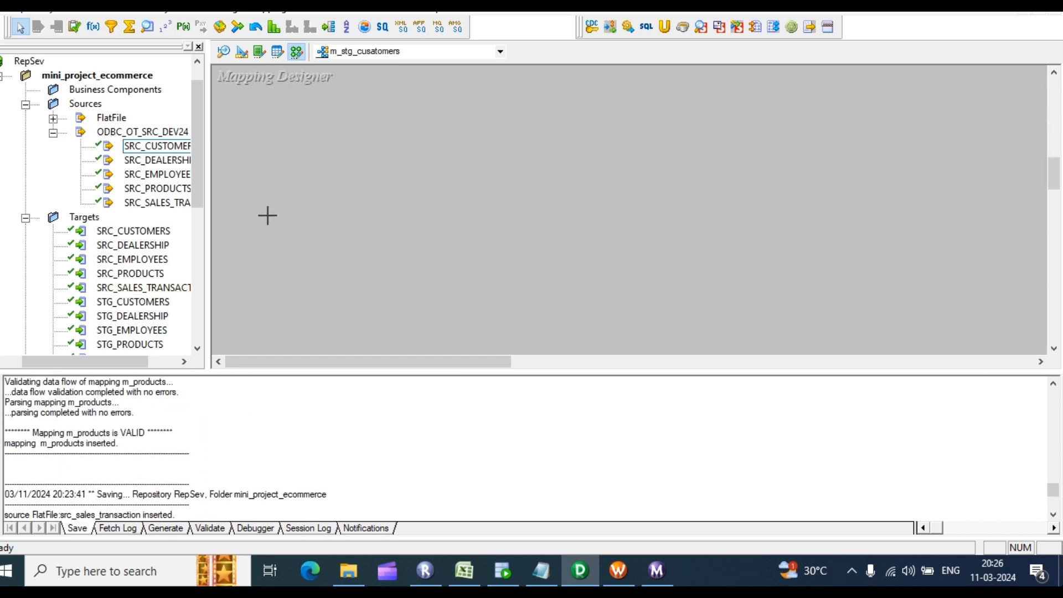
pyautogui.moveTo(102, 361); pyautogui.dragTo(131, 367)
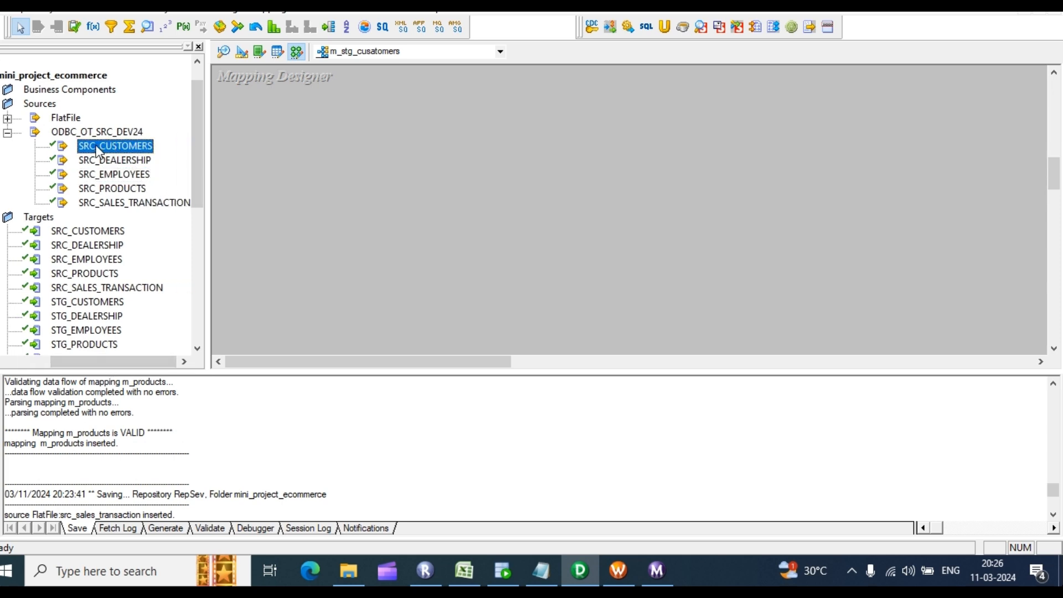
pyautogui.moveTo(97, 151); pyautogui.dragTo(335, 160)
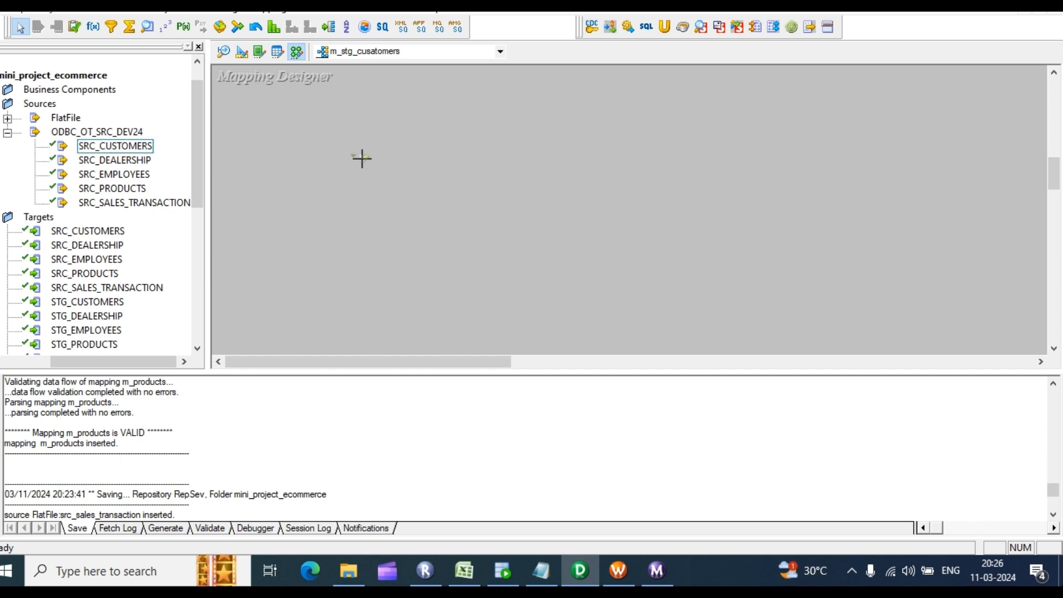
pyautogui.rightClick(513, 248)
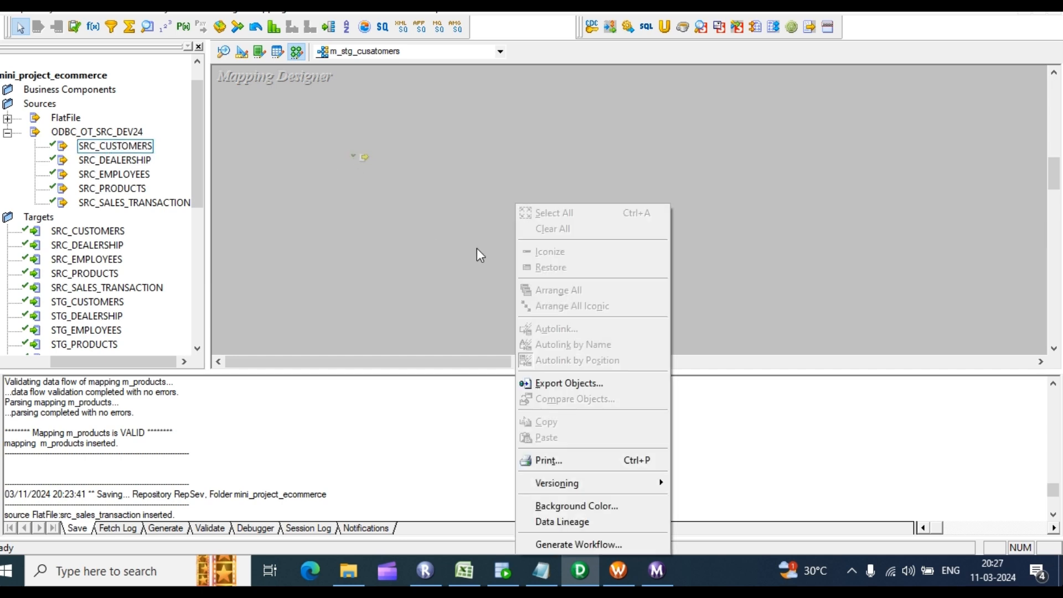
pyautogui.click(360, 210)
pyautogui.moveTo(100, 305); pyautogui.dragTo(546, 164)
pyautogui.click(242, 55)
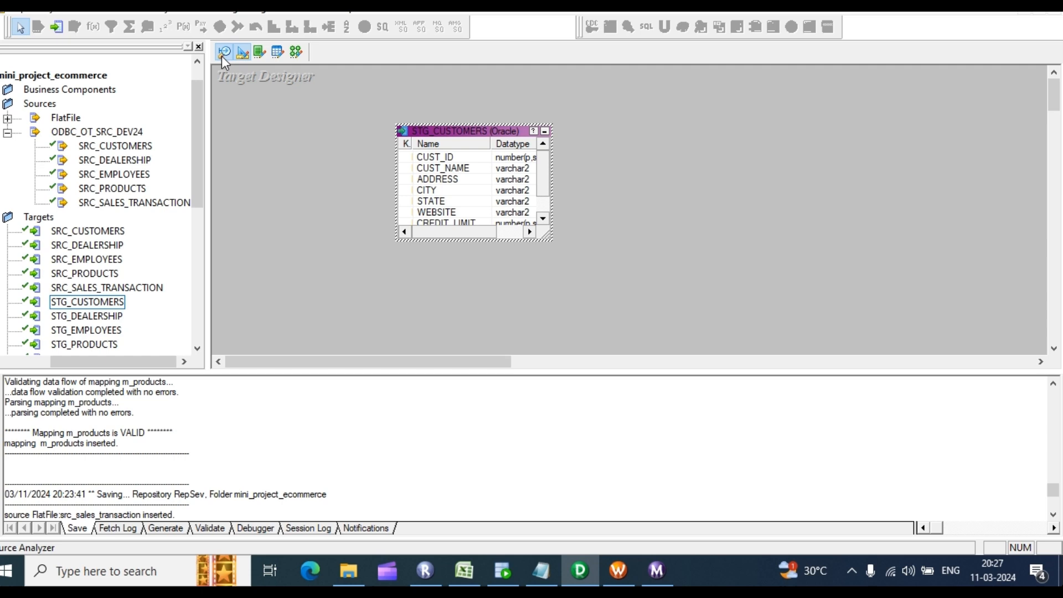
pyautogui.click(224, 53)
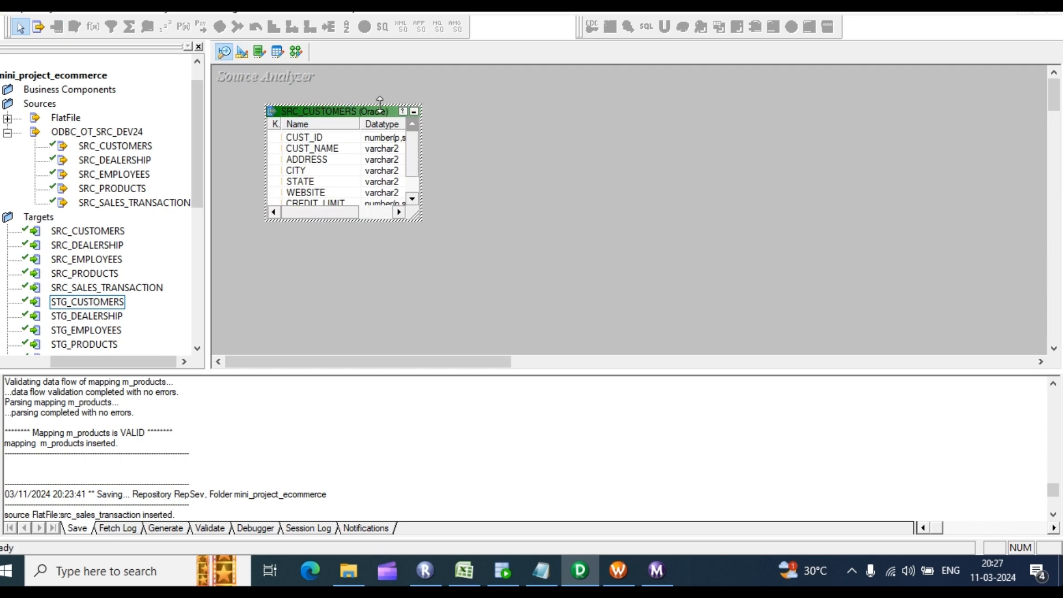
pyautogui.click(242, 54)
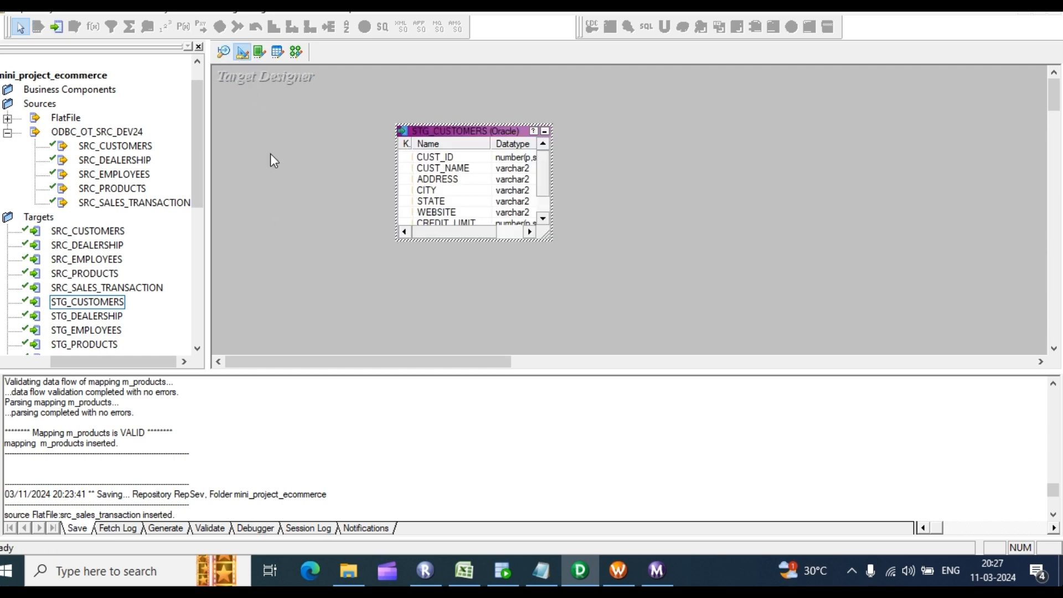
pyautogui.click(225, 52)
pyautogui.click(242, 55)
pyautogui.click(294, 52)
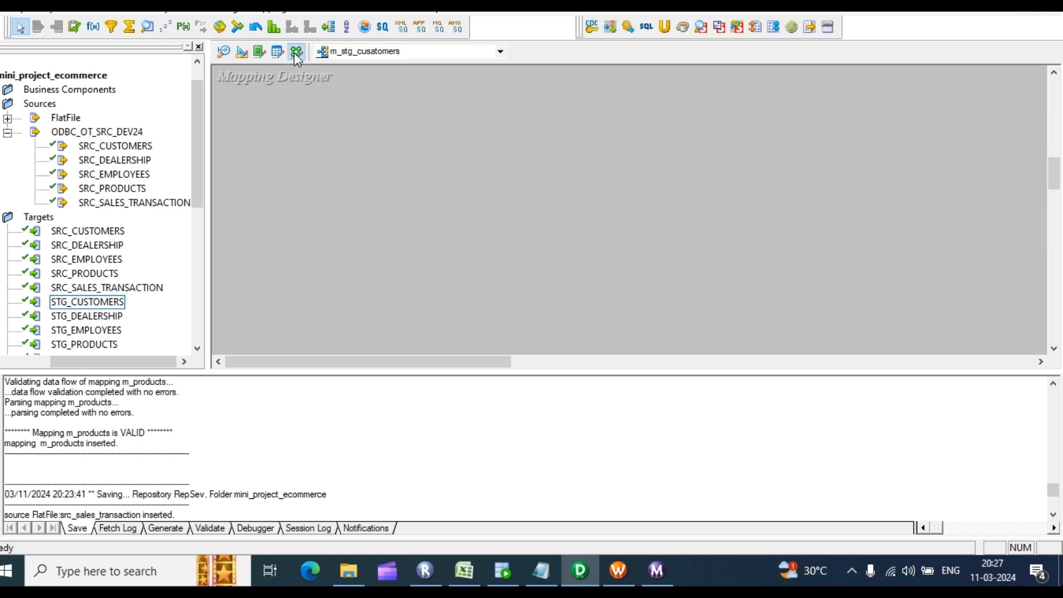
pyautogui.click(500, 52)
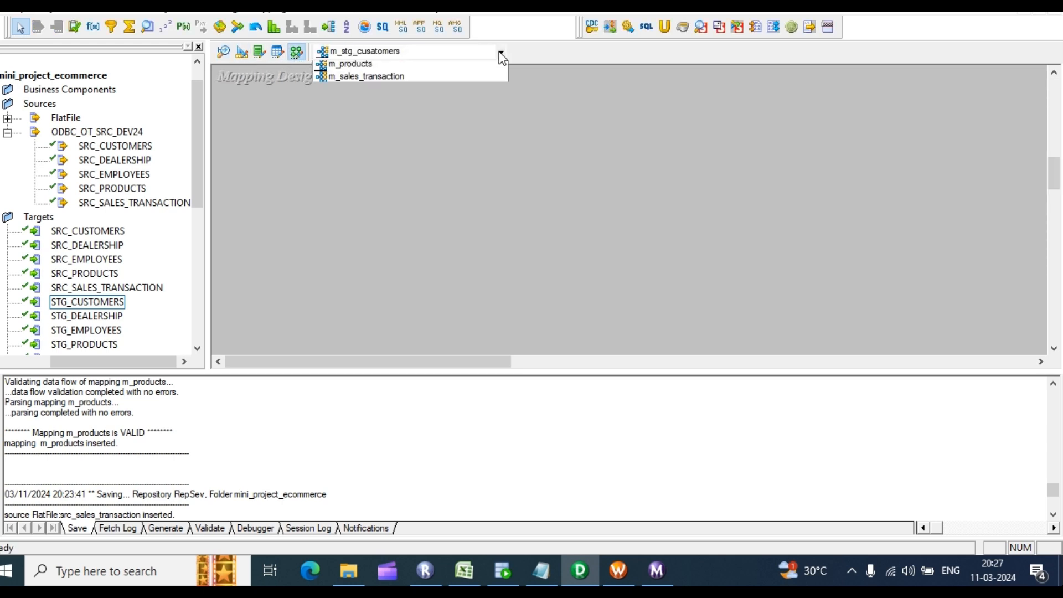
pyautogui.click(501, 56)
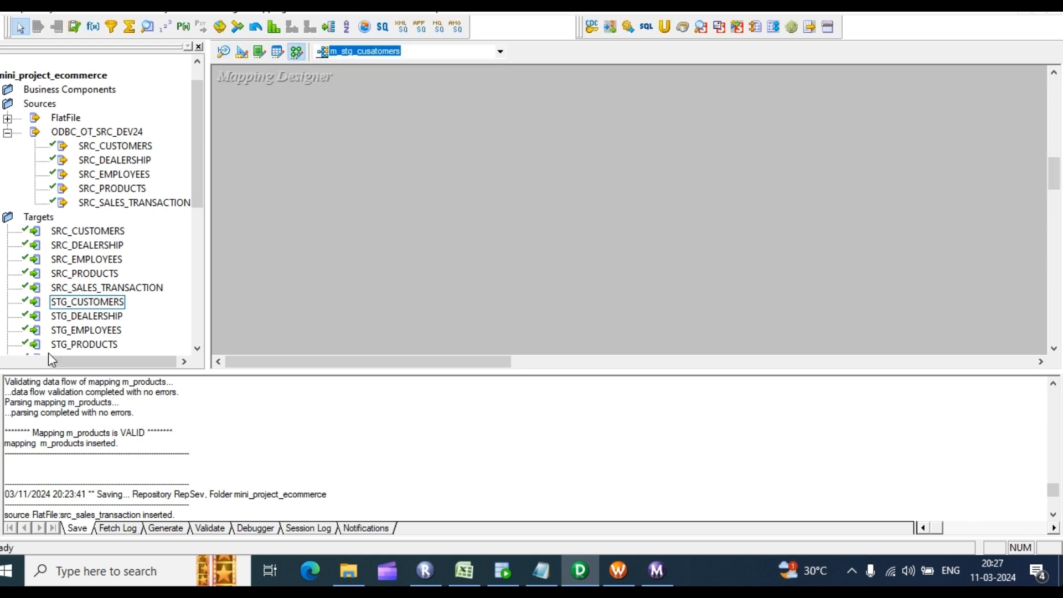
pyautogui.scroll(-3, 102, 288)
pyautogui.moveTo(130, 361); pyautogui.dragTo(78, 346)
pyautogui.scroll(-2, 72, 321)
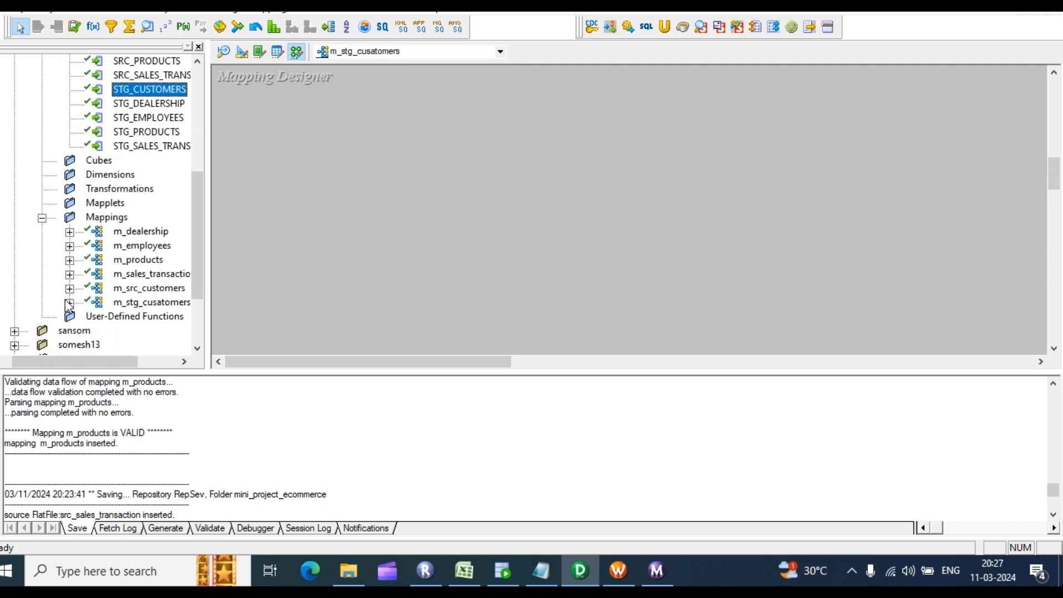
pyautogui.click(150, 305)
pyautogui.rightClick(147, 305)
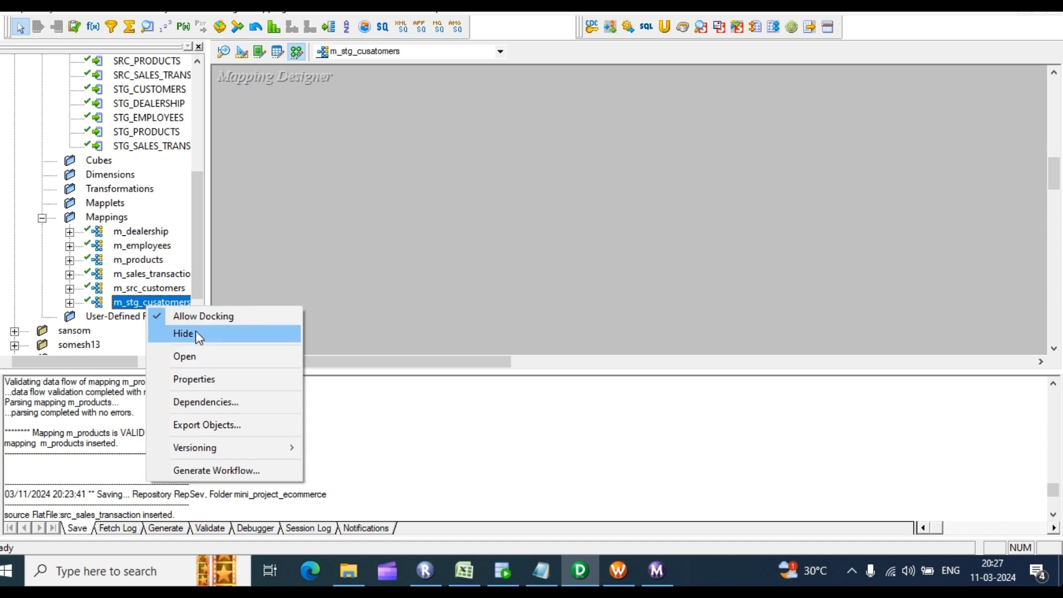
pyautogui.click(199, 379)
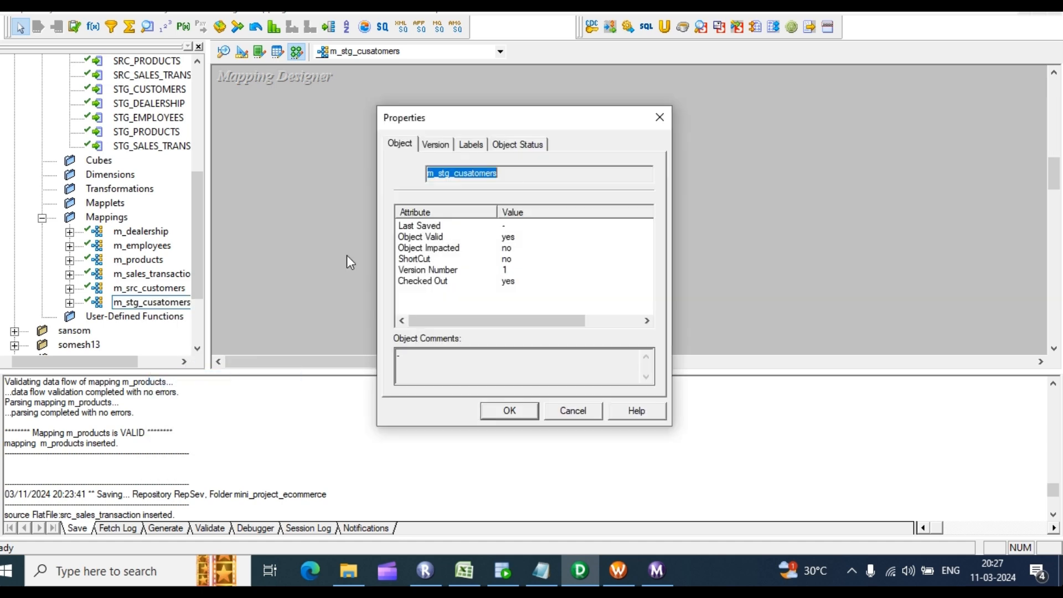
pyautogui.moveTo(447, 175); pyautogui.dragTo(470, 179)
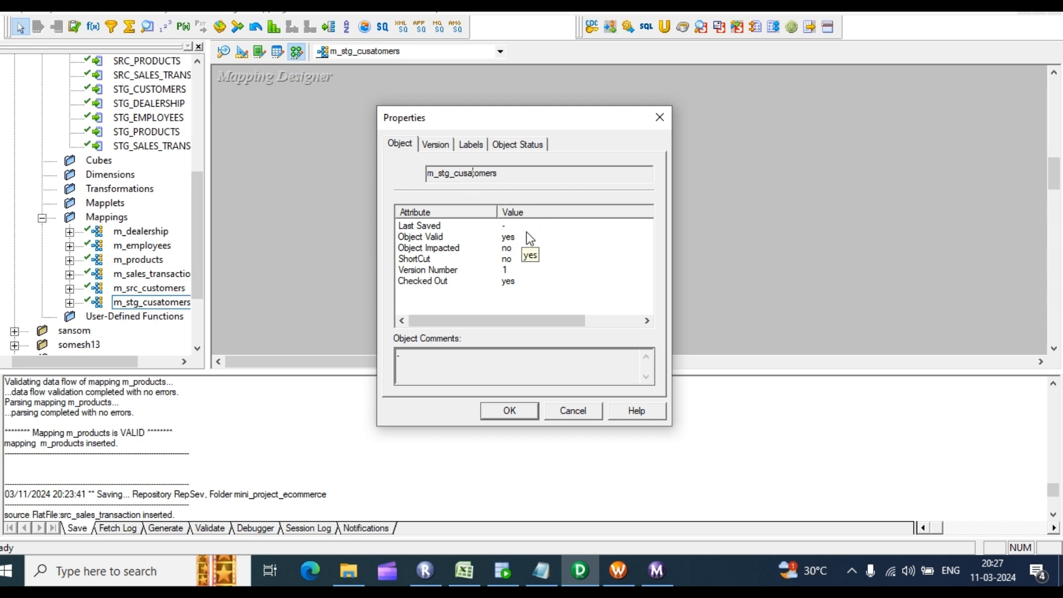
pyautogui.click(509, 413)
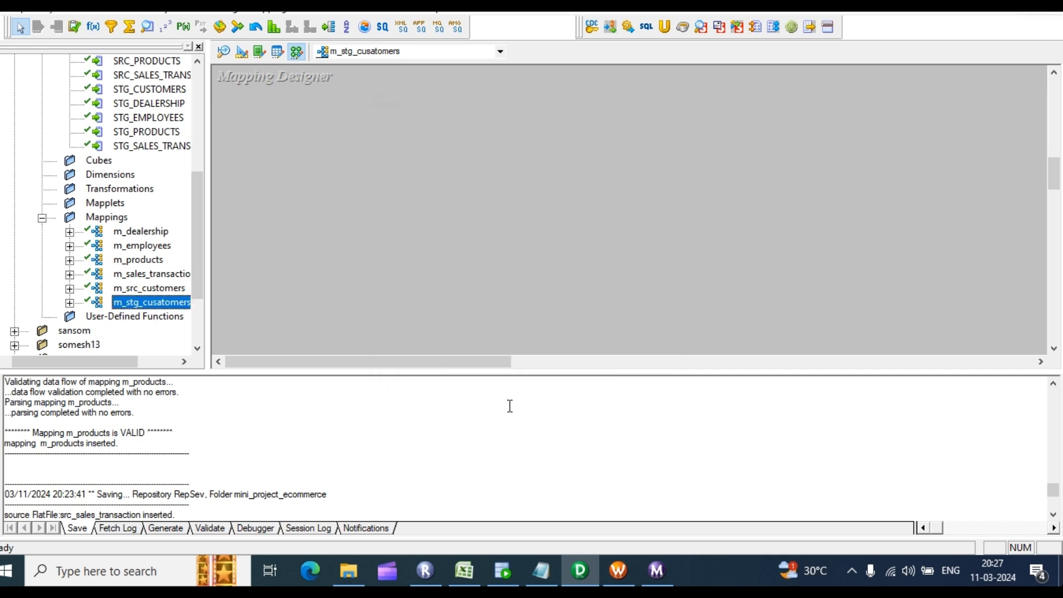
pyautogui.rightClick(143, 304)
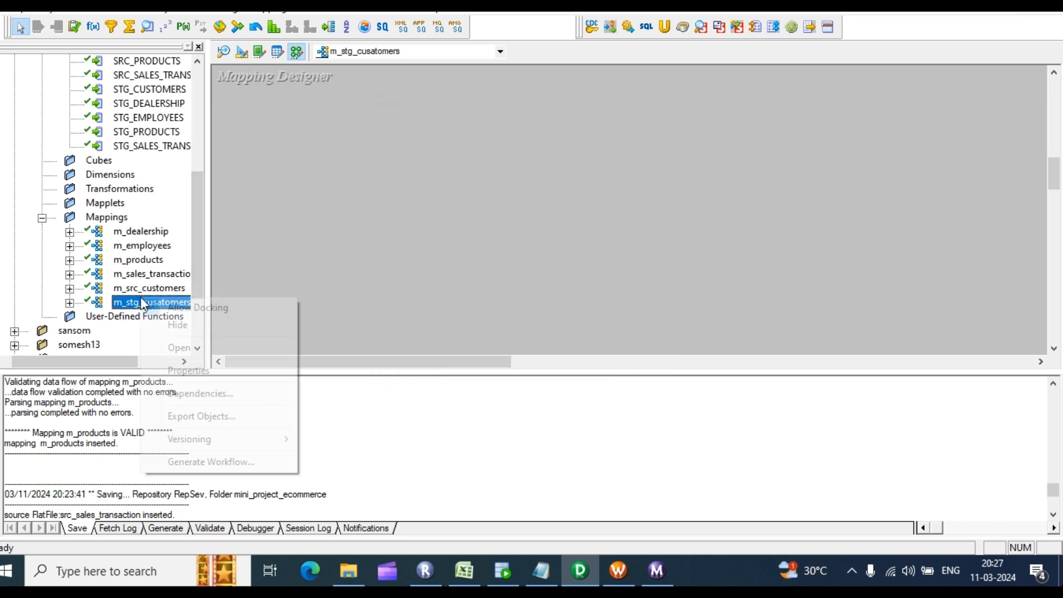
pyautogui.click(188, 370)
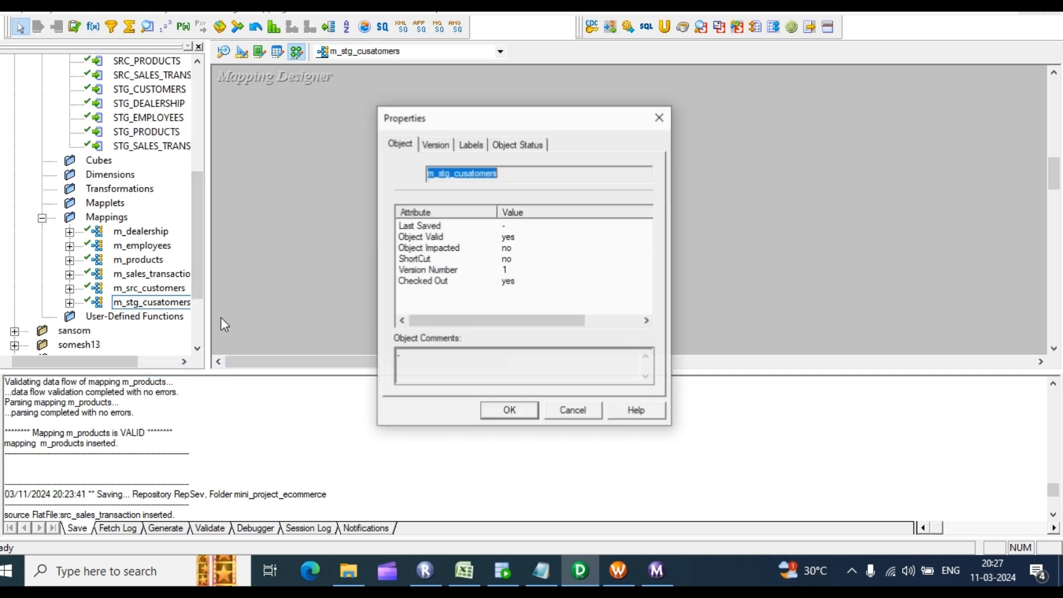
pyautogui.click(444, 147)
pyautogui.click(469, 145)
pyautogui.click(401, 145)
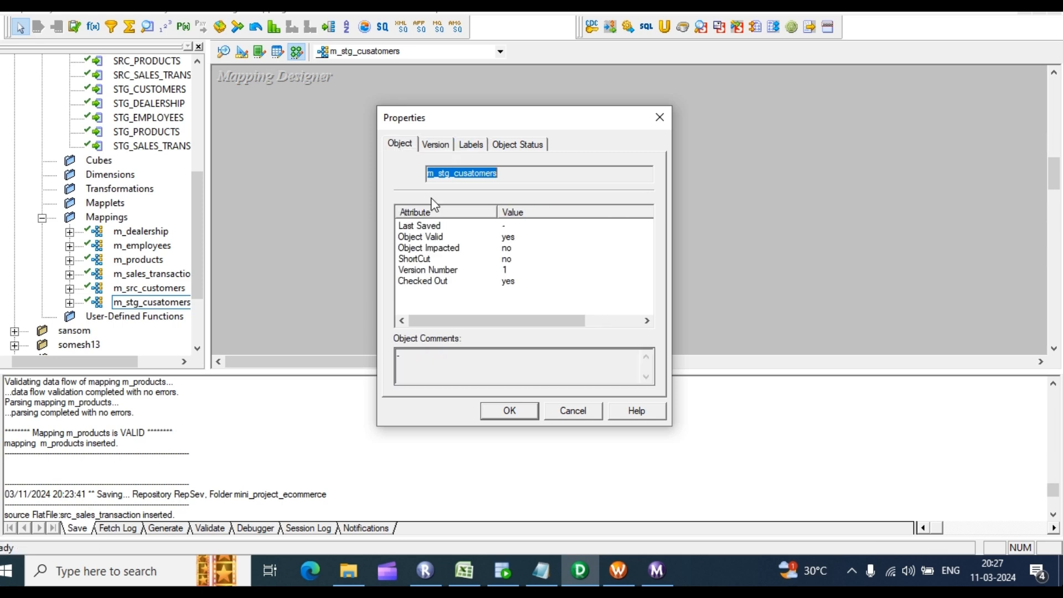
pyautogui.click(510, 410)
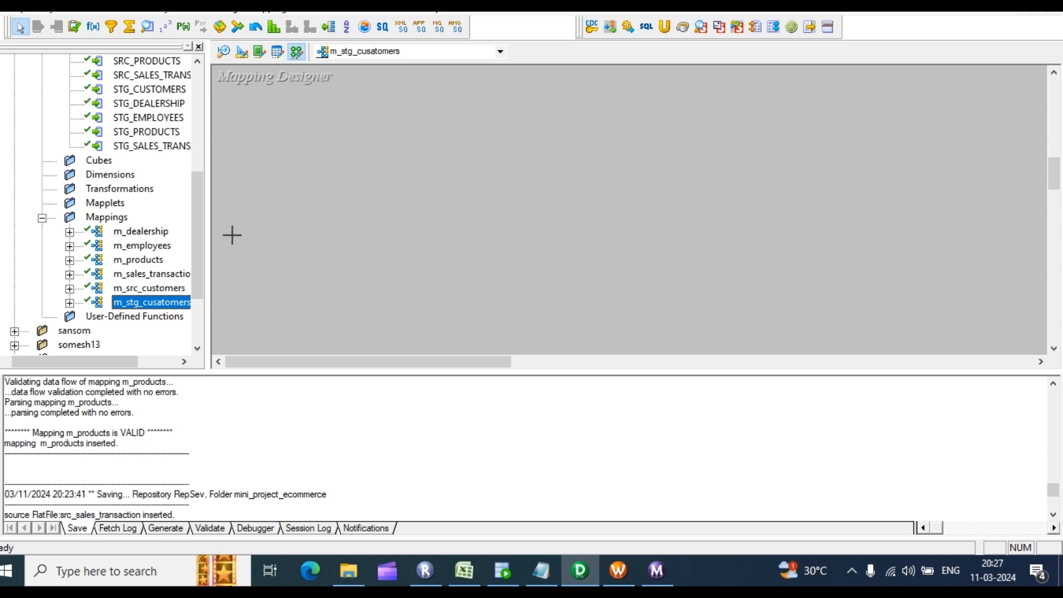
pyautogui.click(266, 114)
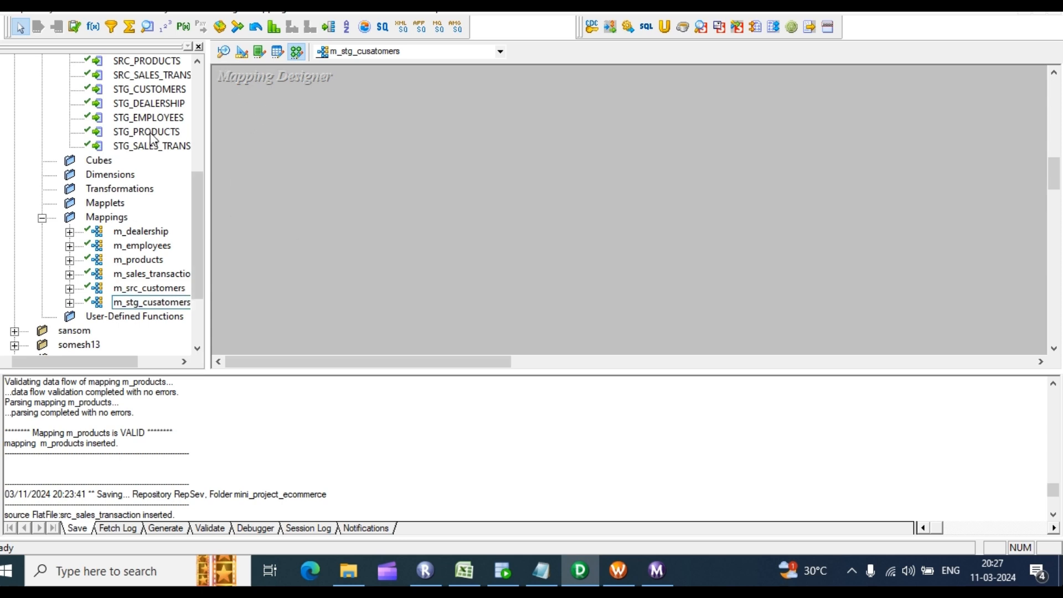
pyautogui.scroll(5, 131, 131)
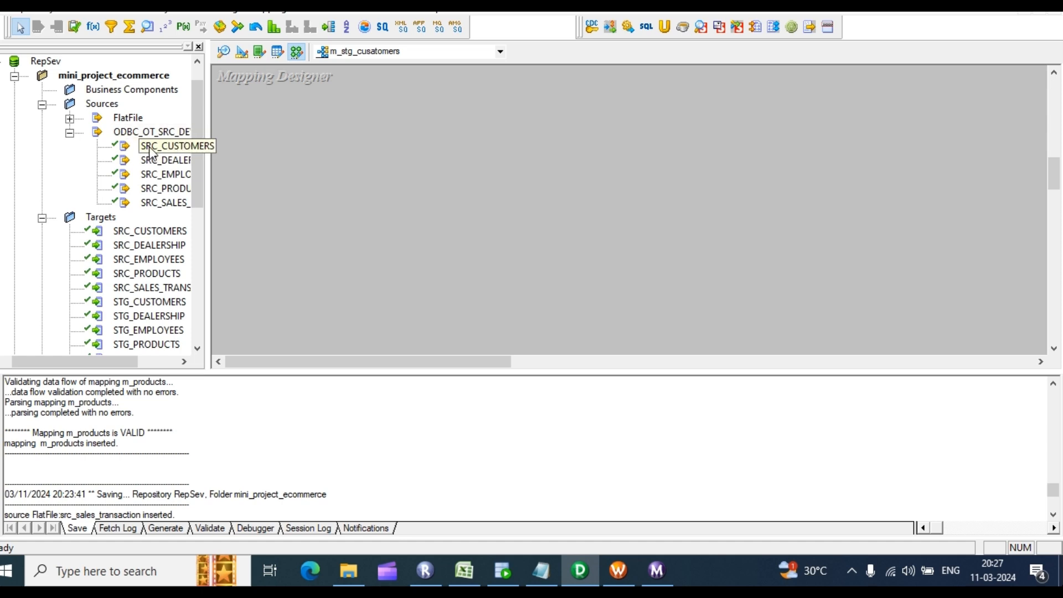
pyautogui.moveTo(131, 148); pyautogui.dragTo(342, 197)
pyautogui.scroll(1, 342, 197)
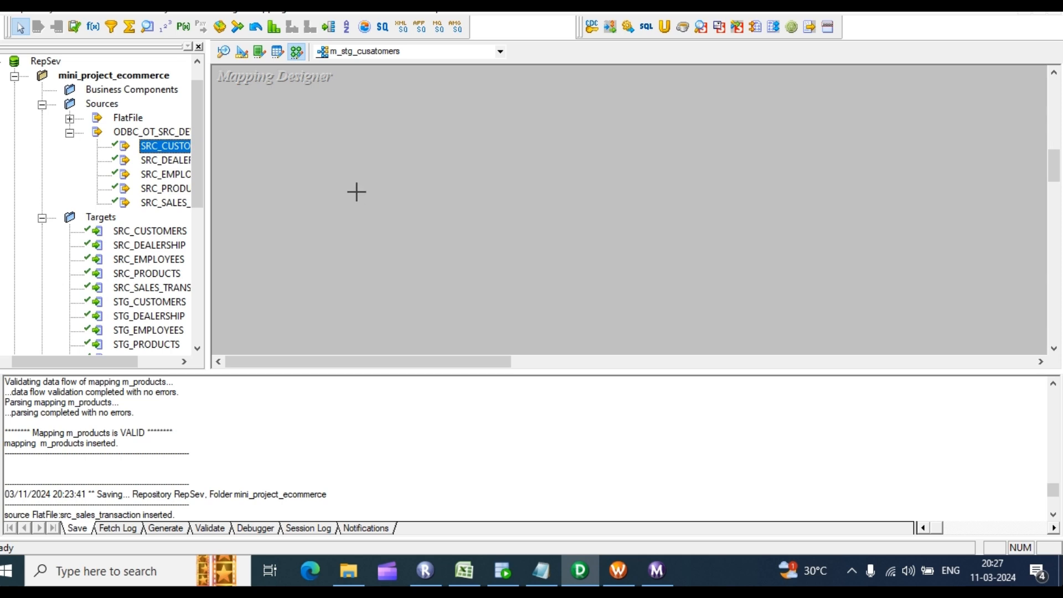
pyautogui.scroll(1, 358, 192)
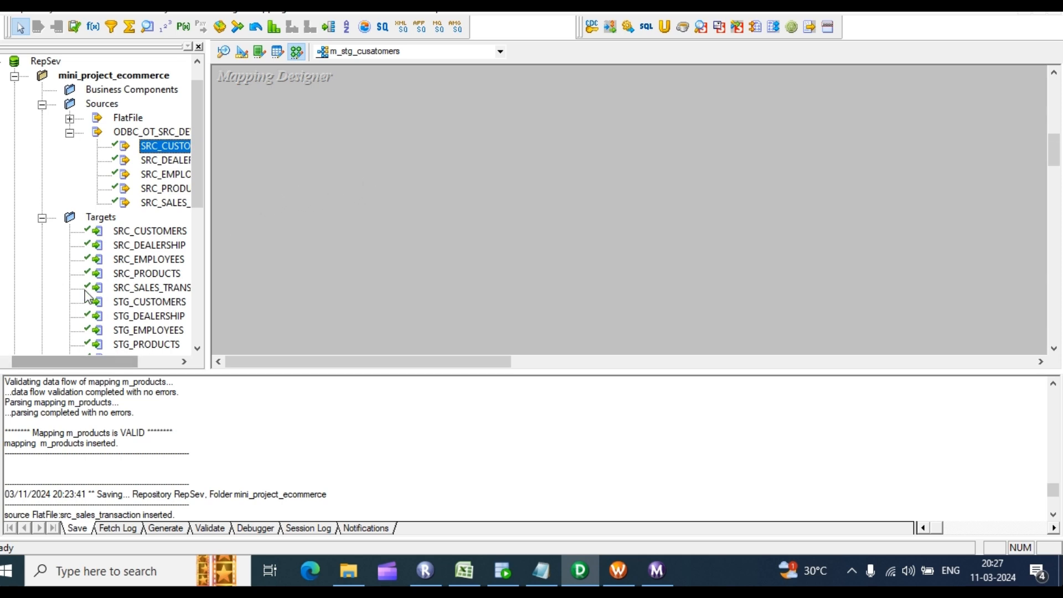
pyautogui.scroll(-4, 191, 441)
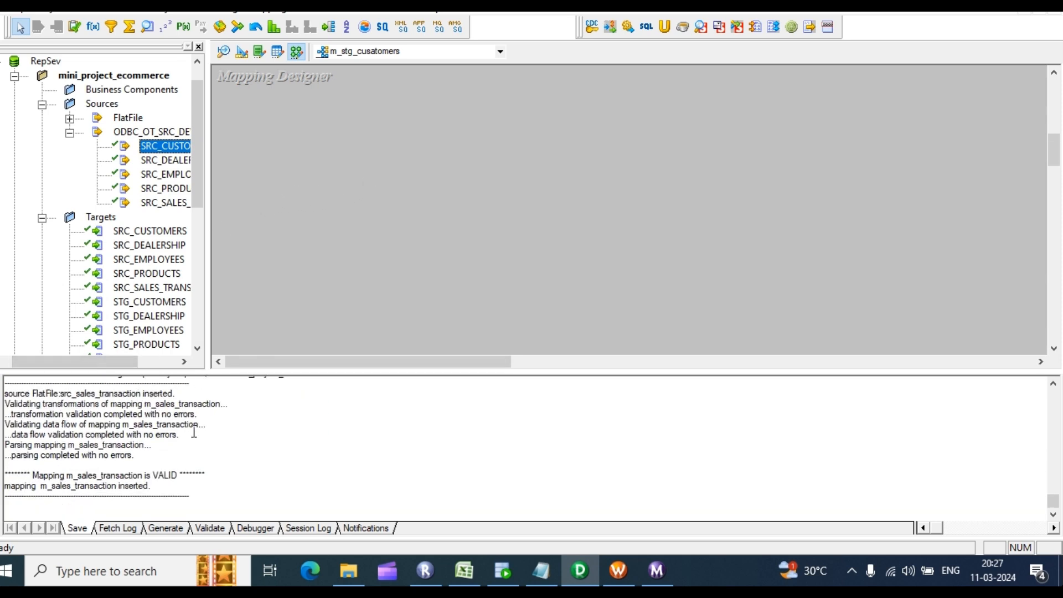
pyautogui.scroll(1, 99, 221)
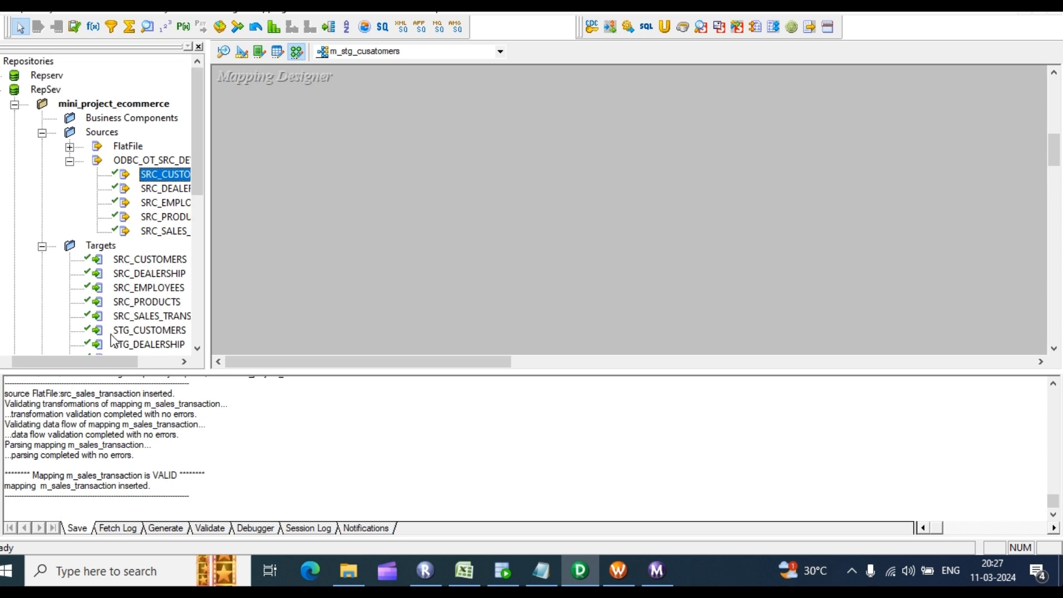
pyautogui.moveTo(114, 362); pyautogui.dragTo(105, 361)
pyautogui.rightClick(62, 89)
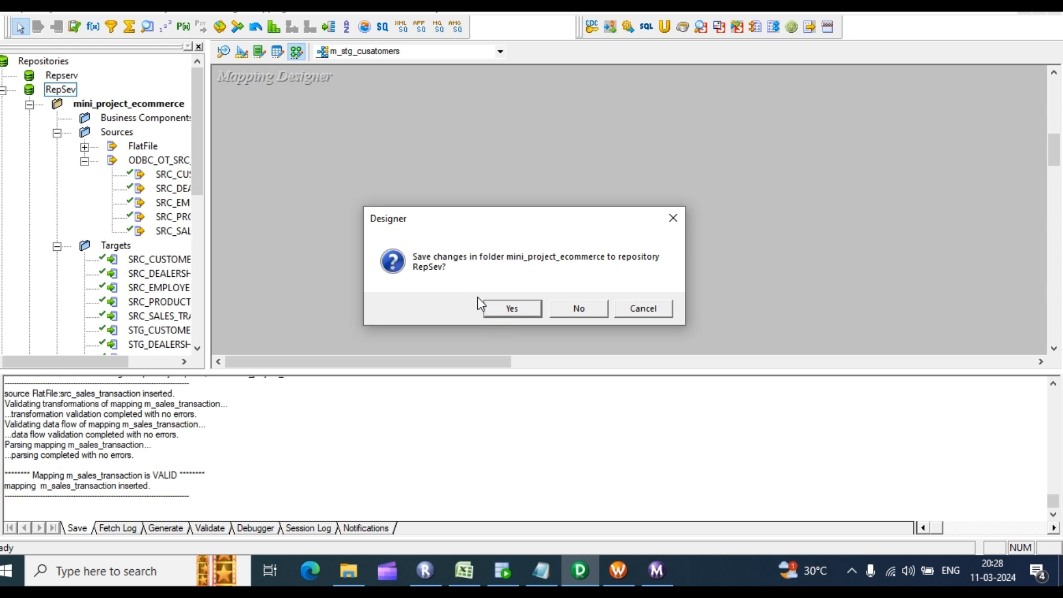
pyautogui.click(645, 308)
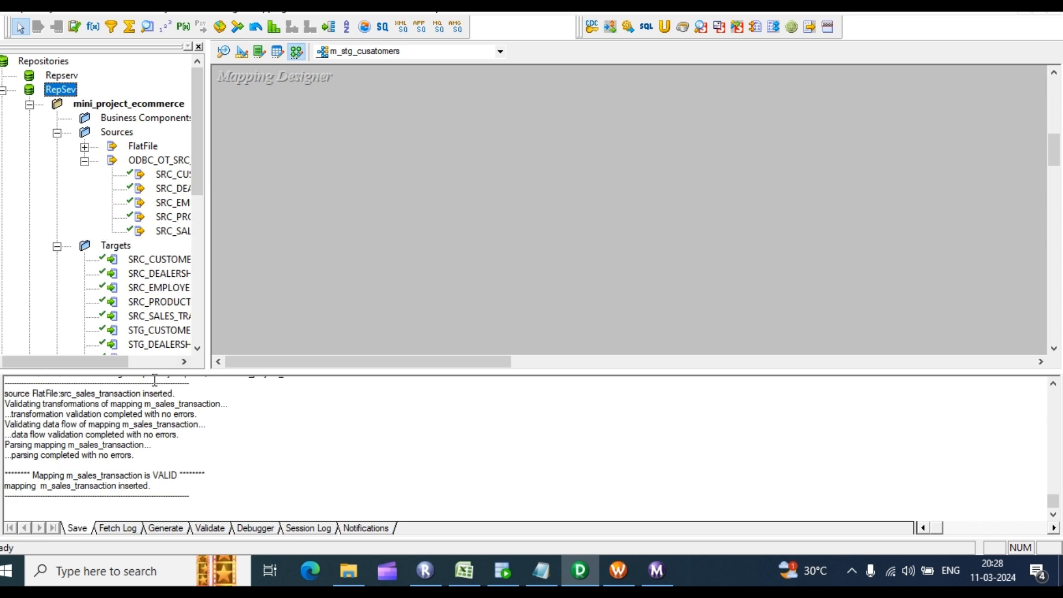
pyautogui.moveTo(109, 366); pyautogui.dragTo(165, 366)
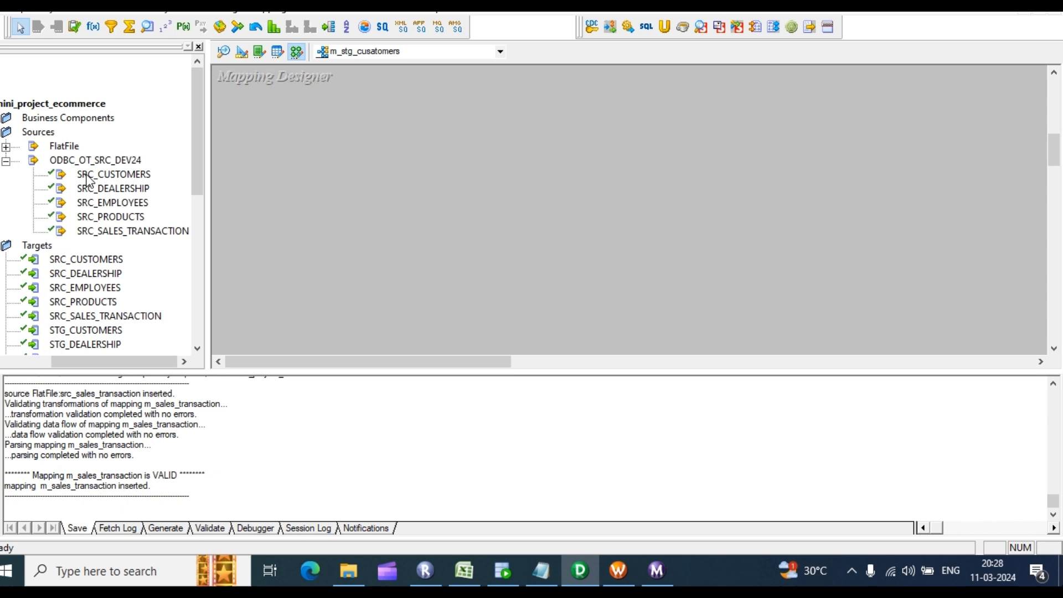
pyautogui.moveTo(84, 178); pyautogui.dragTo(289, 129)
pyautogui.moveTo(86, 288); pyautogui.dragTo(502, 134)
pyautogui.scroll(-3, 189, 155)
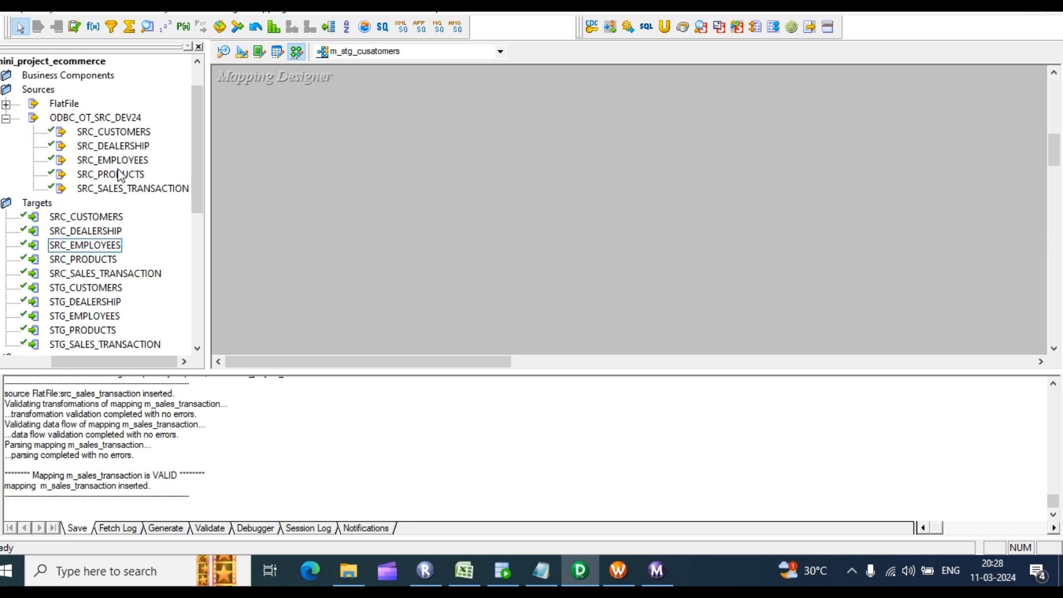
pyautogui.click(134, 9)
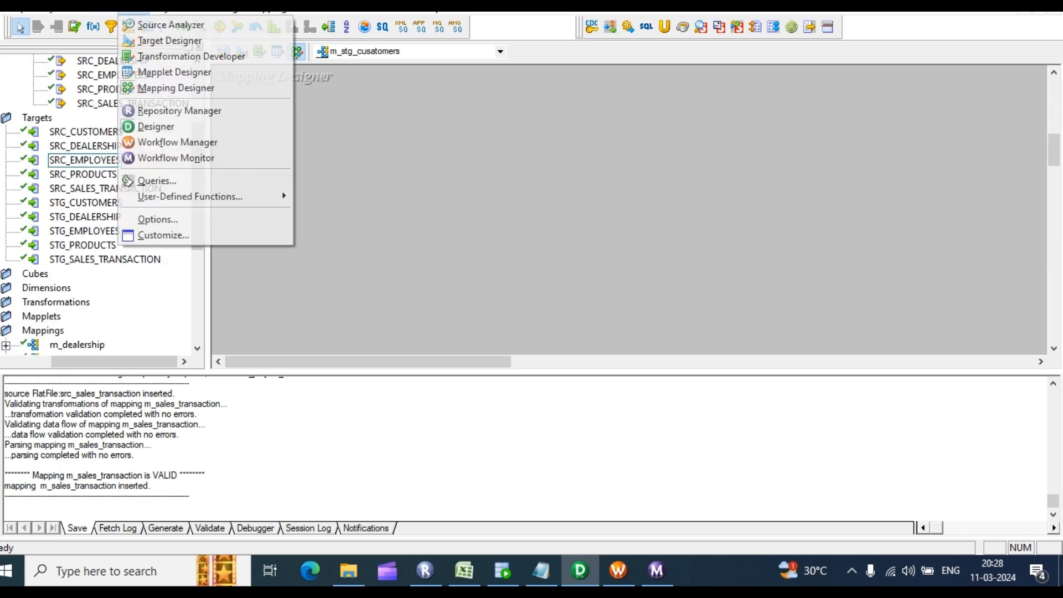
pyautogui.click(171, 41)
pyautogui.click(133, 8)
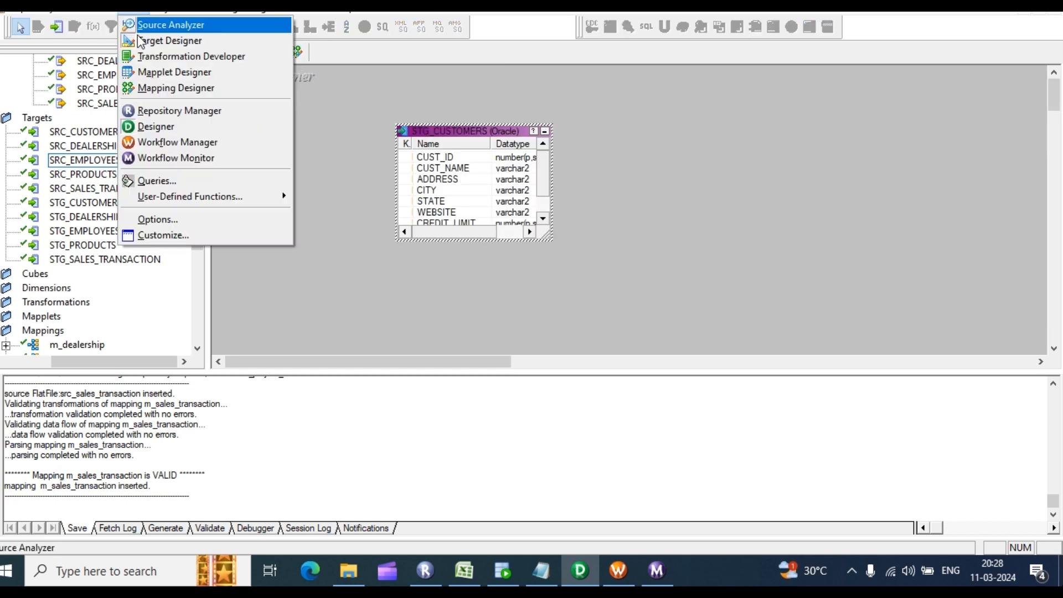
pyautogui.click(170, 88)
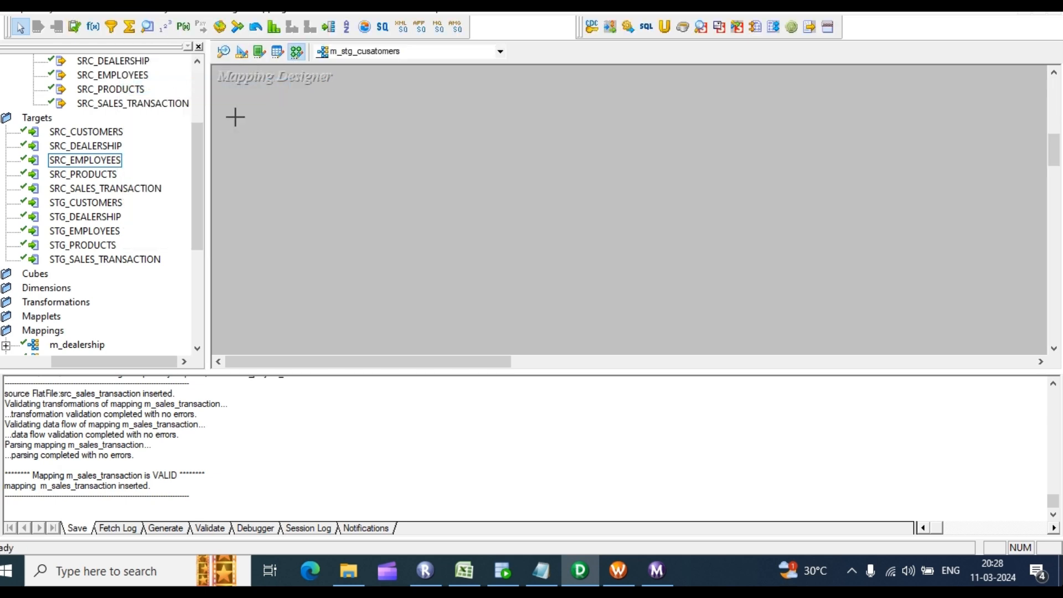
# Step: Create a new mapping named m_stg_customers from the Mappings menu
pyautogui.click(67, 202)
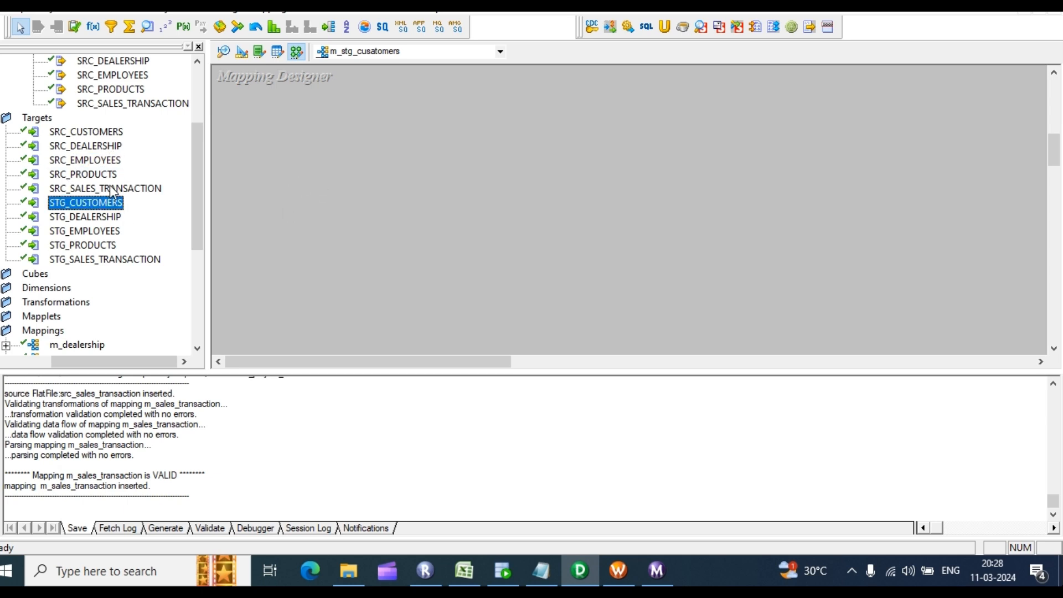
pyautogui.click(556, 181)
pyautogui.click(270, 6)
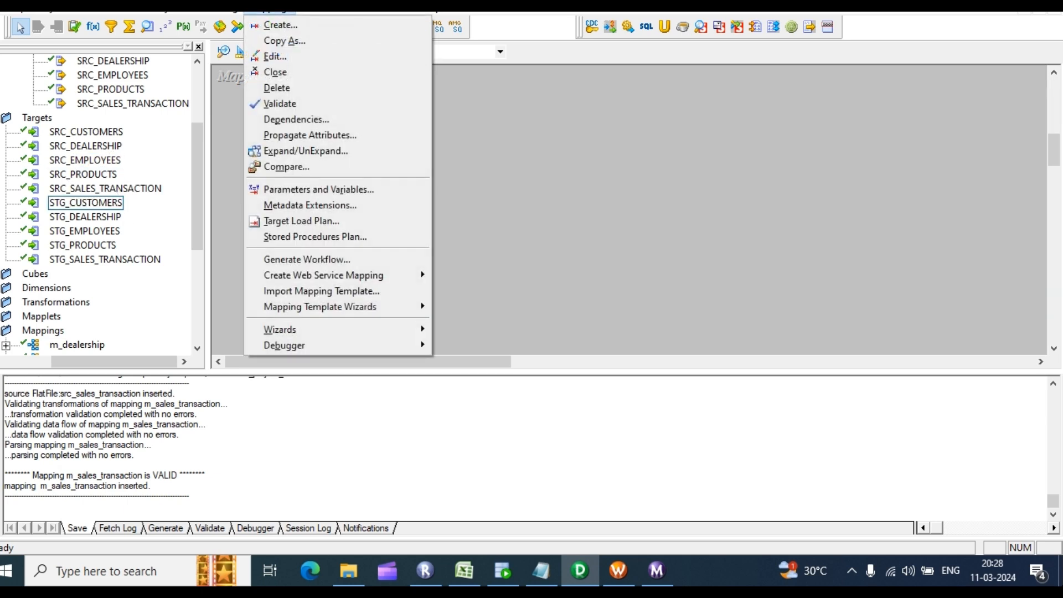
pyautogui.click(277, 24)
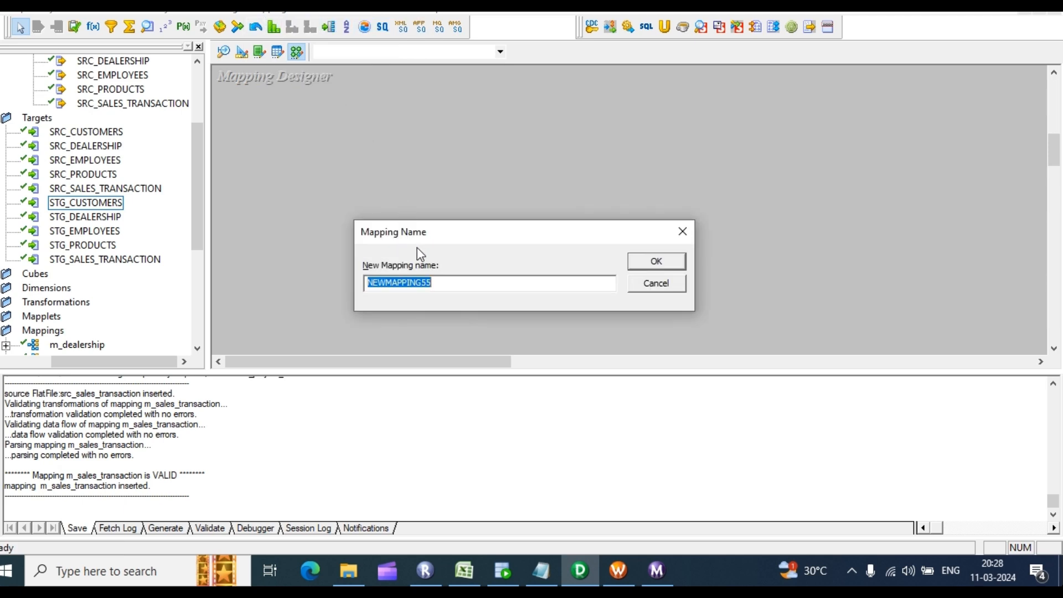
pyautogui.write('m_stg_customers')
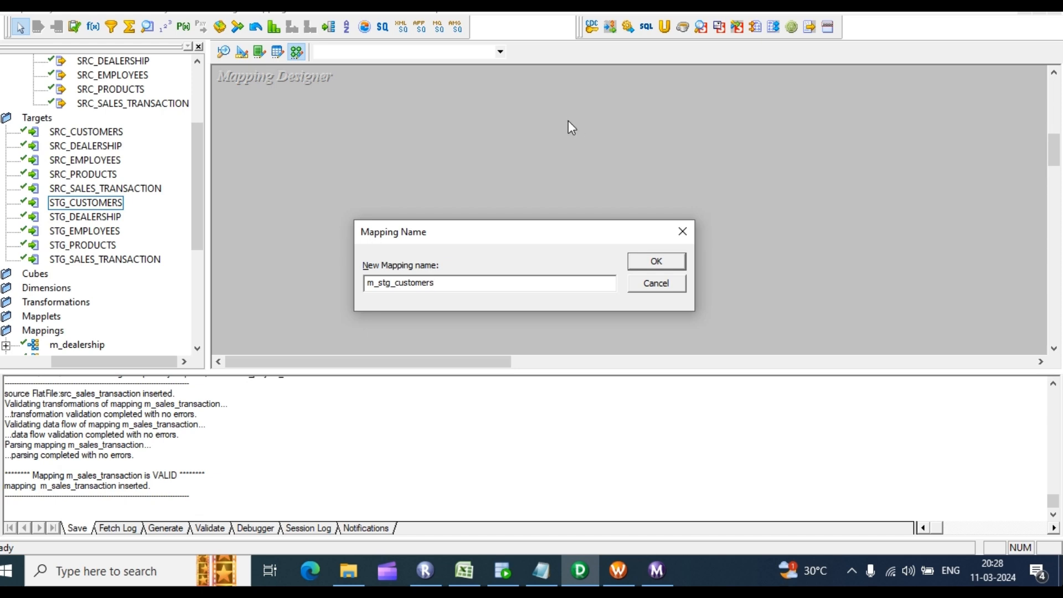
pyautogui.click(657, 262)
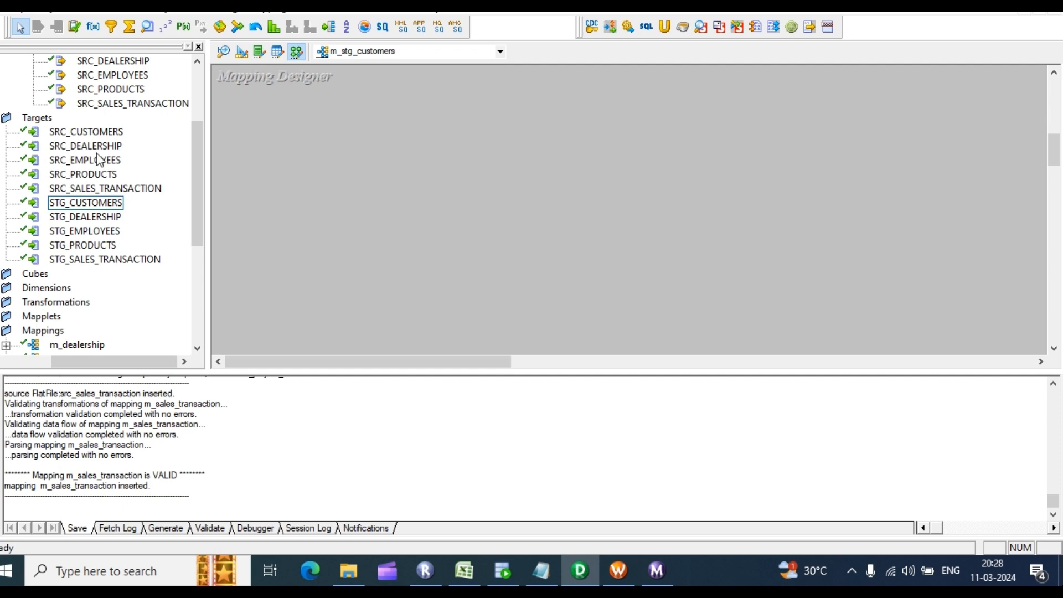
pyautogui.scroll(2, 99, 146)
pyautogui.moveTo(103, 137); pyautogui.dragTo(282, 135)
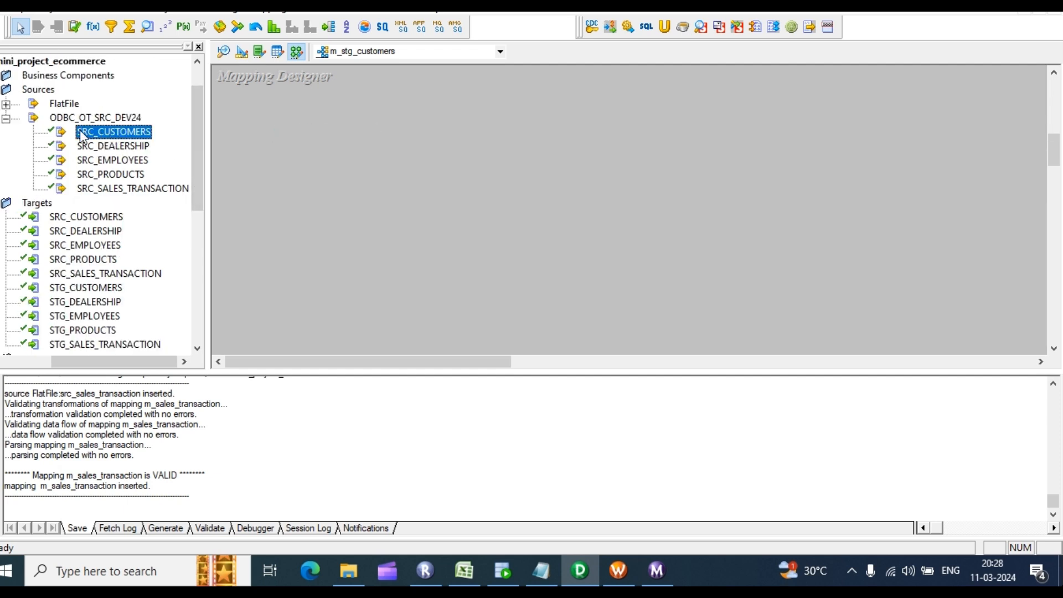
pyautogui.moveTo(81, 133); pyautogui.dragTo(325, 165)
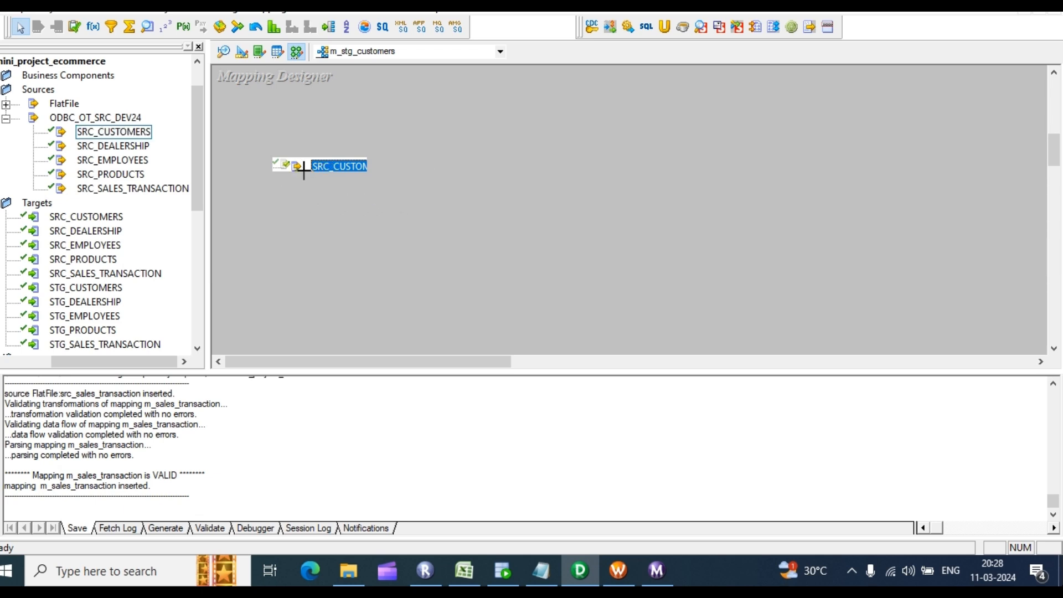
pyautogui.click(94, 133)
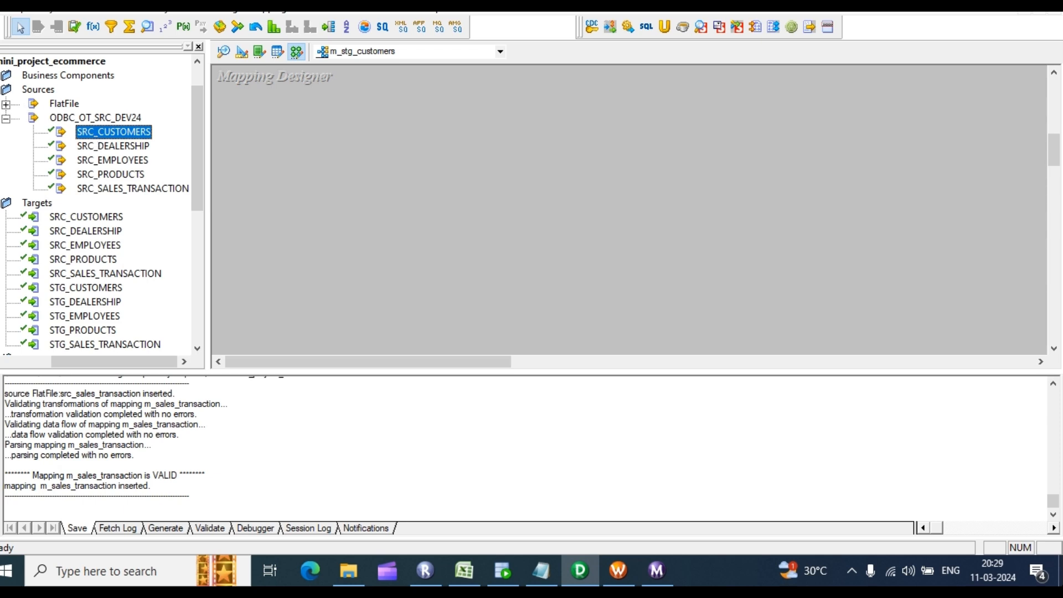
pyautogui.click(5, 104)
pyautogui.click(6, 104)
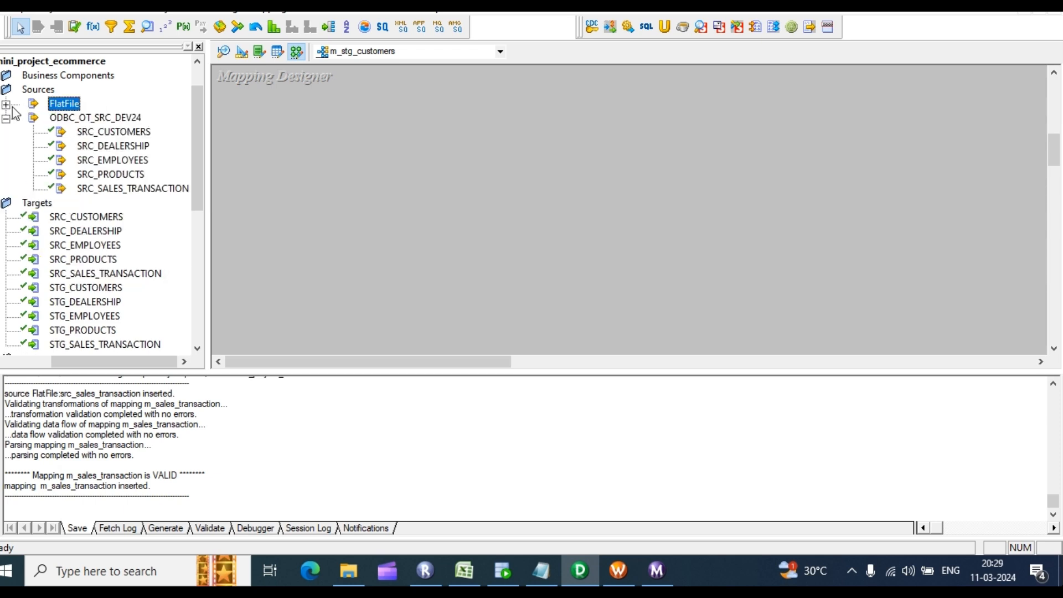
pyautogui.moveTo(125, 134); pyautogui.dragTo(166, 304)
pyautogui.moveTo(142, 361); pyautogui.dragTo(85, 368)
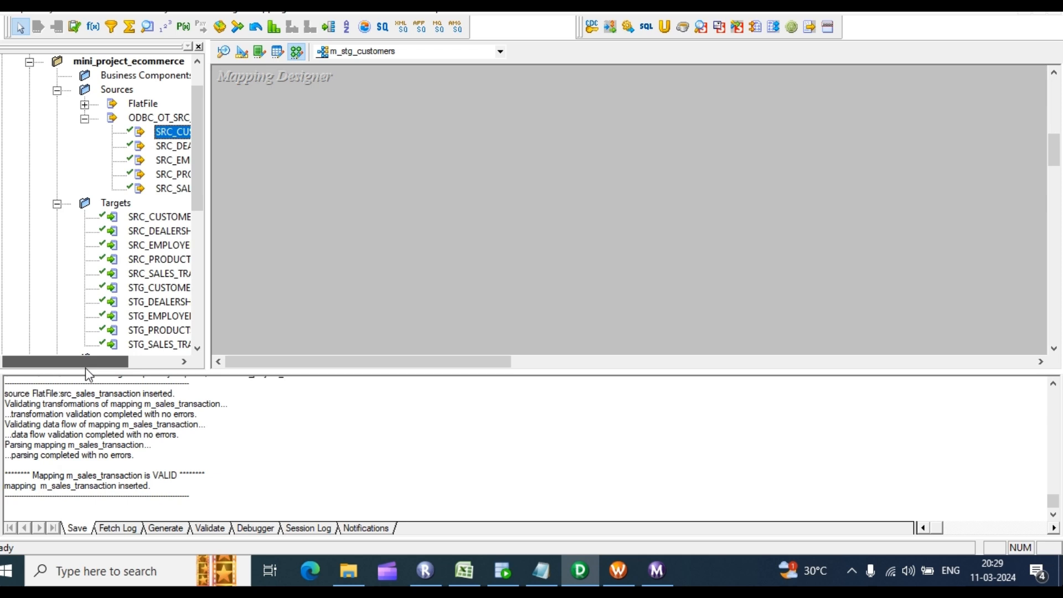
pyautogui.scroll(1, 100, 196)
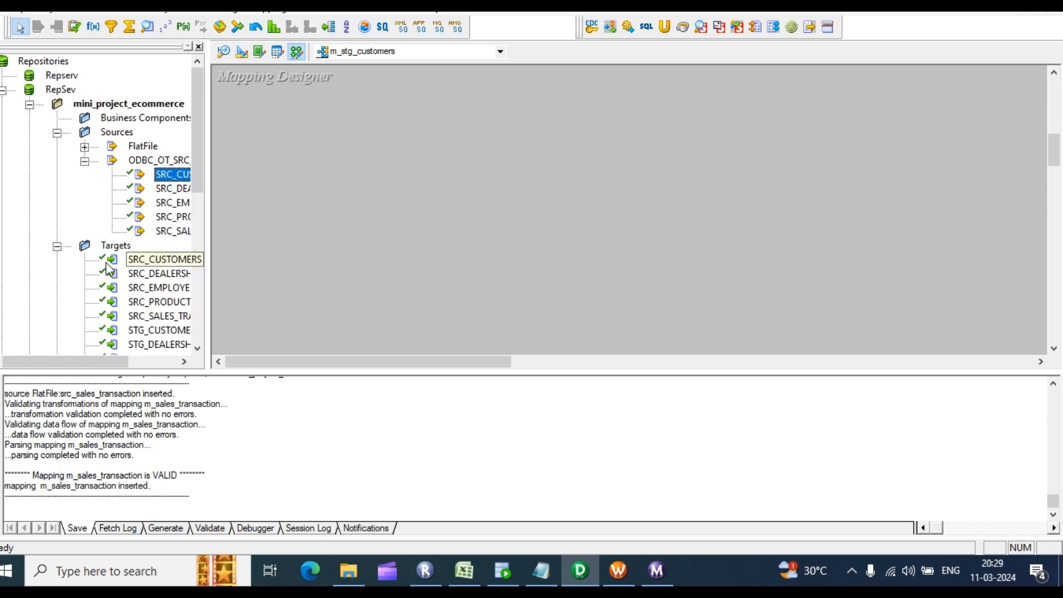
pyautogui.click(85, 161)
pyautogui.click(57, 176)
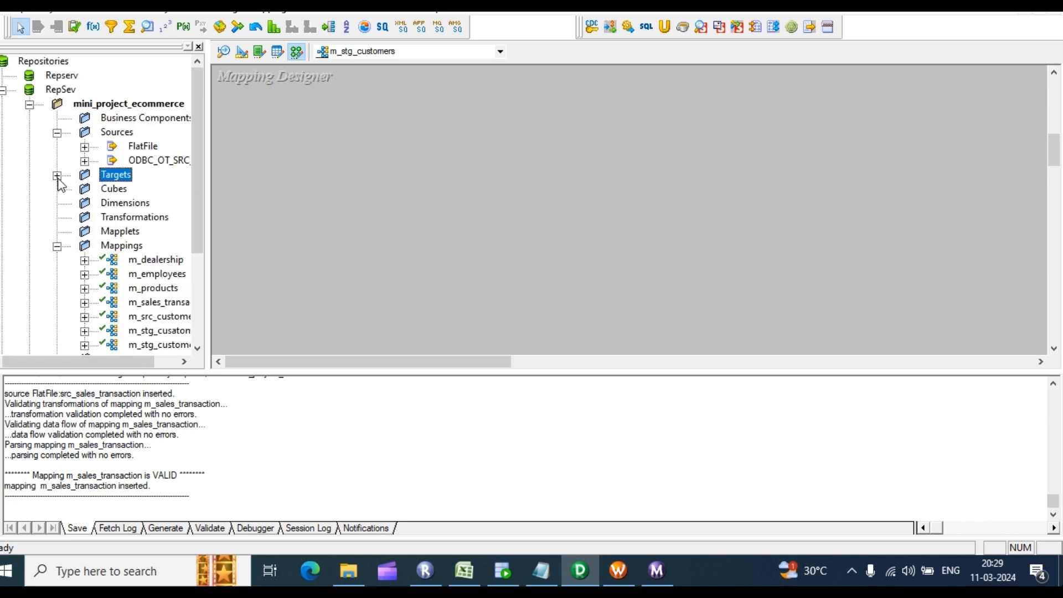
pyautogui.click(57, 247)
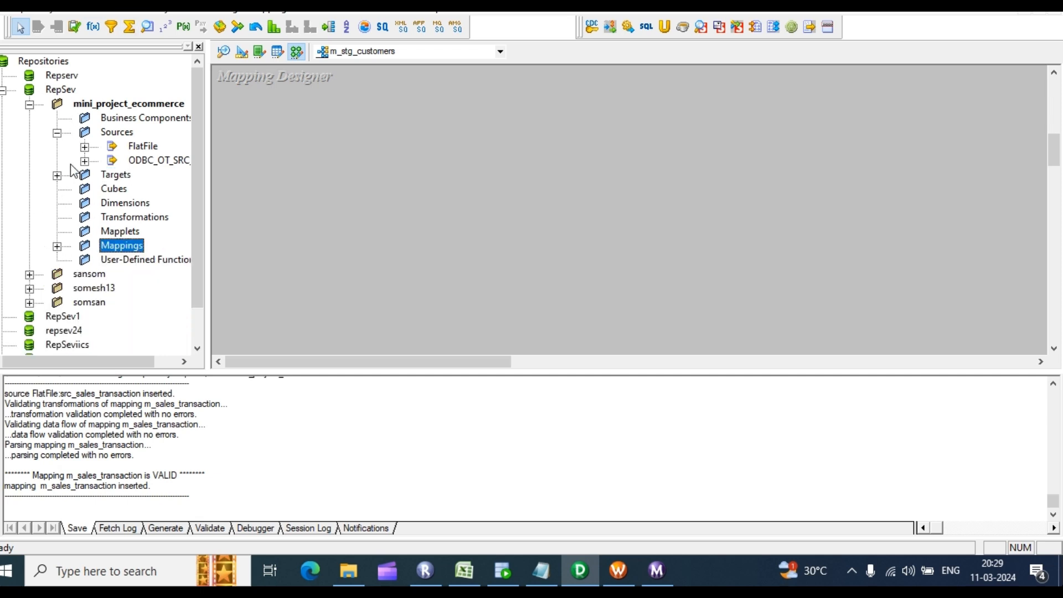
pyautogui.click(85, 161)
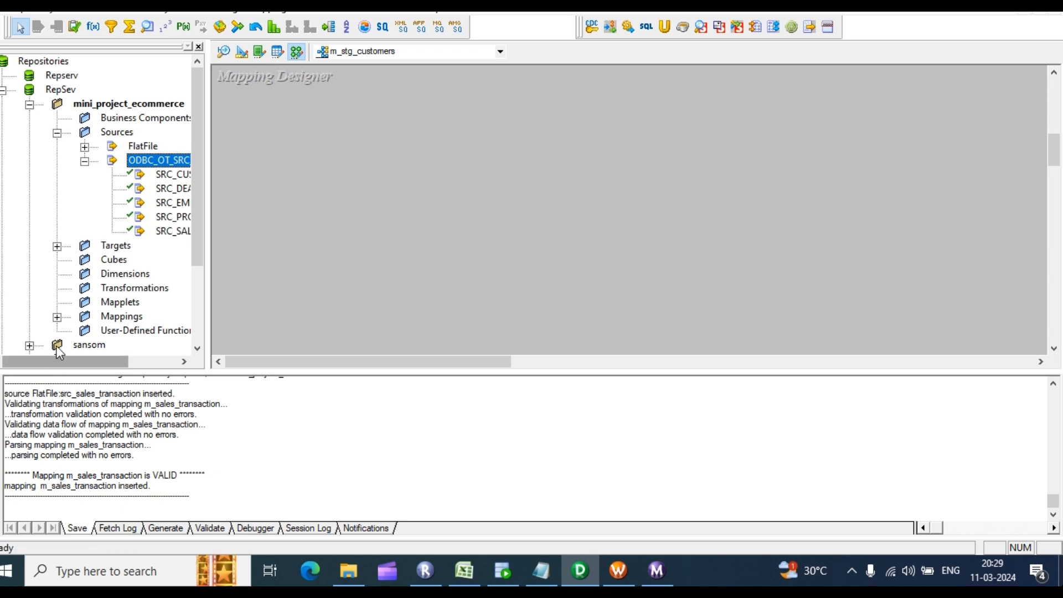
pyautogui.moveTo(48, 364); pyautogui.dragTo(96, 365)
pyautogui.moveTo(62, 176); pyautogui.dragTo(365, 173)
pyautogui.scroll(2, 351, 135)
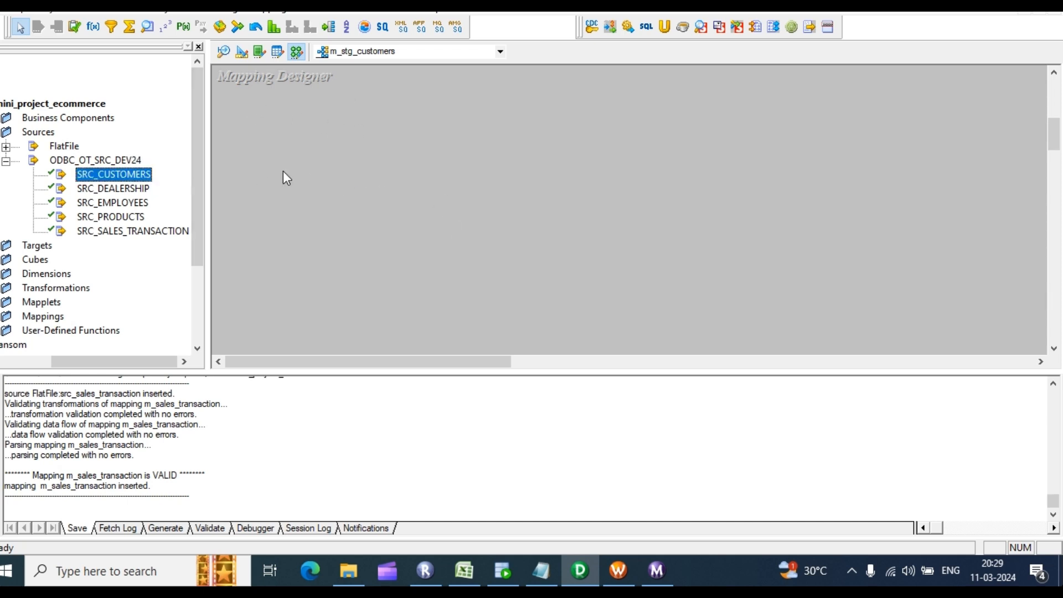
pyautogui.moveTo(283, 179); pyautogui.dragTo(284, 176)
pyautogui.click(278, 53)
pyautogui.click(242, 52)
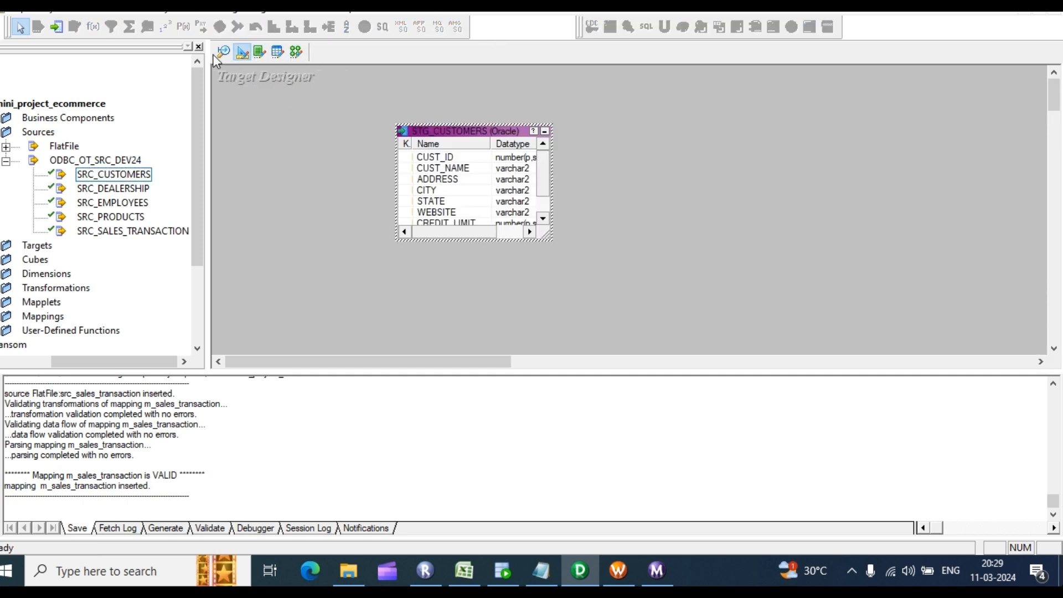
pyautogui.click(224, 53)
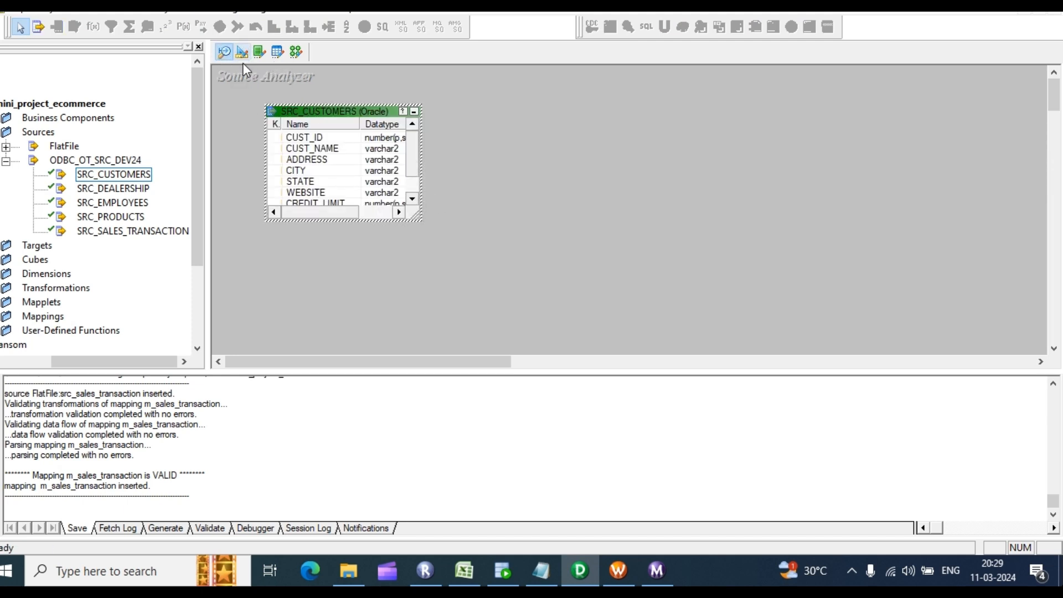
pyautogui.click(242, 52)
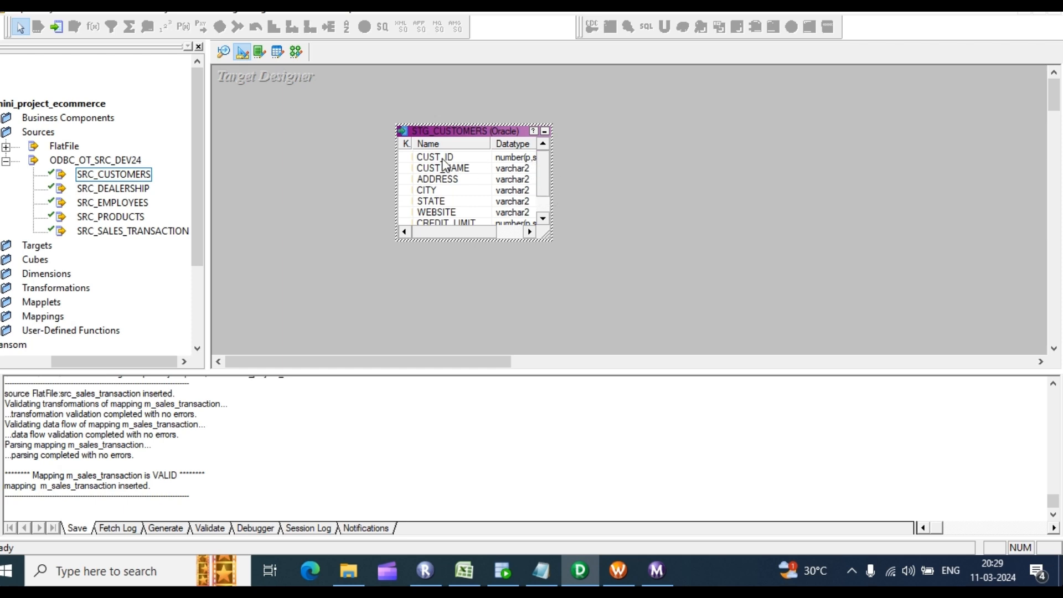
pyautogui.click(297, 52)
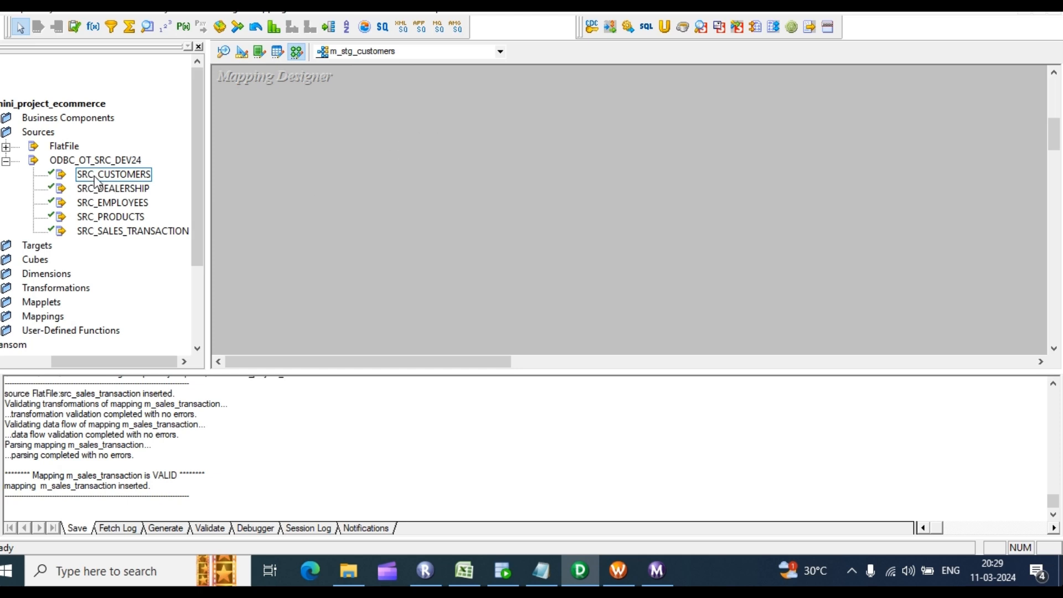
pyautogui.moveTo(117, 183)
pyautogui.mouseDown()
pyautogui.moveTo(323, 104)
pyautogui.moveTo(318, 135)
pyautogui.moveTo(68, 187)
pyautogui.moveTo(56, 177)
pyautogui.moveTo(456, 197)
pyautogui.moveTo(109, 197)
pyautogui.mouseUp()
pyautogui.click(107, 192)
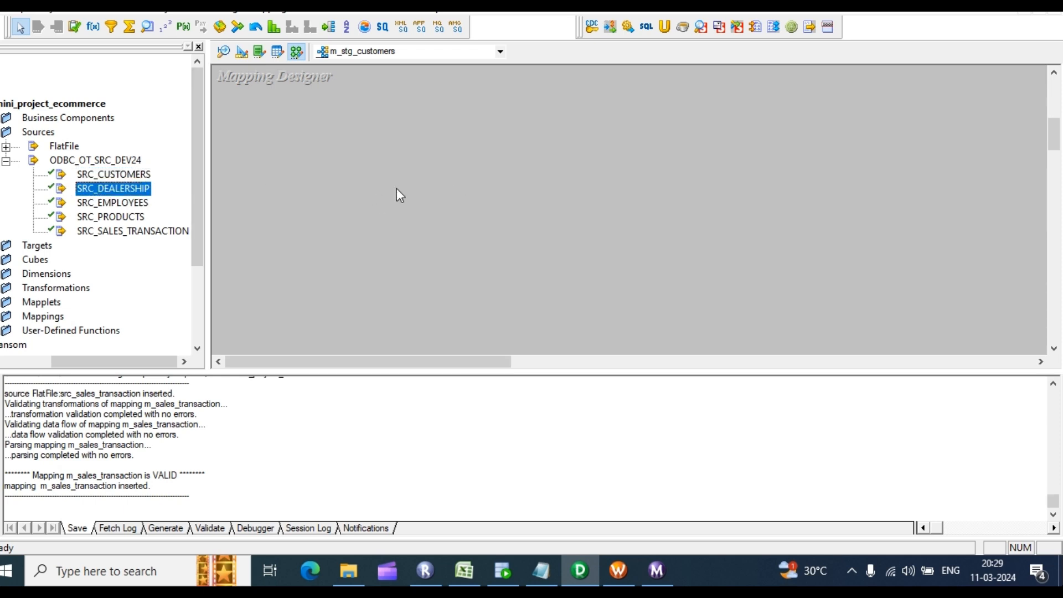
pyautogui.click(109, 206)
pyautogui.moveTo(81, 362); pyautogui.dragTo(19, 360)
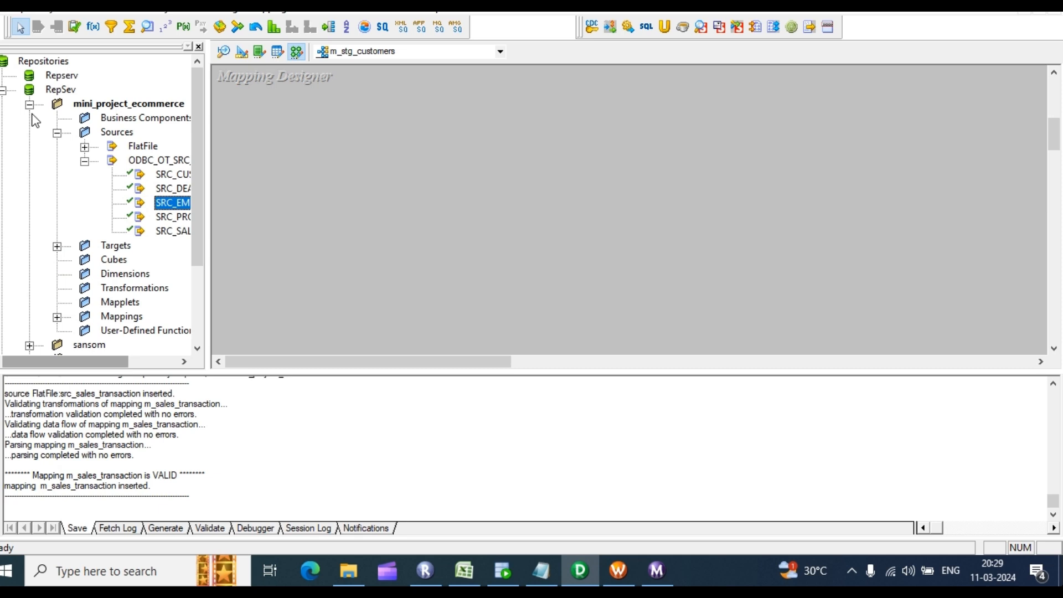
# Step: Disconnect from the RepSev repository, saving the folder changes
pyautogui.rightClick(59, 90)
pyautogui.click(99, 161)
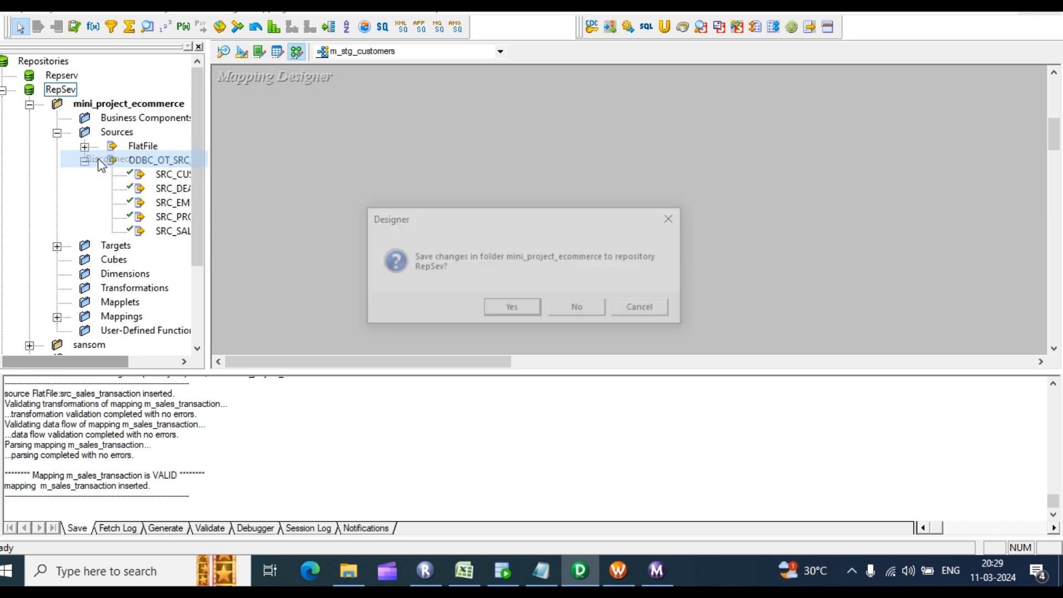
pyautogui.click(517, 308)
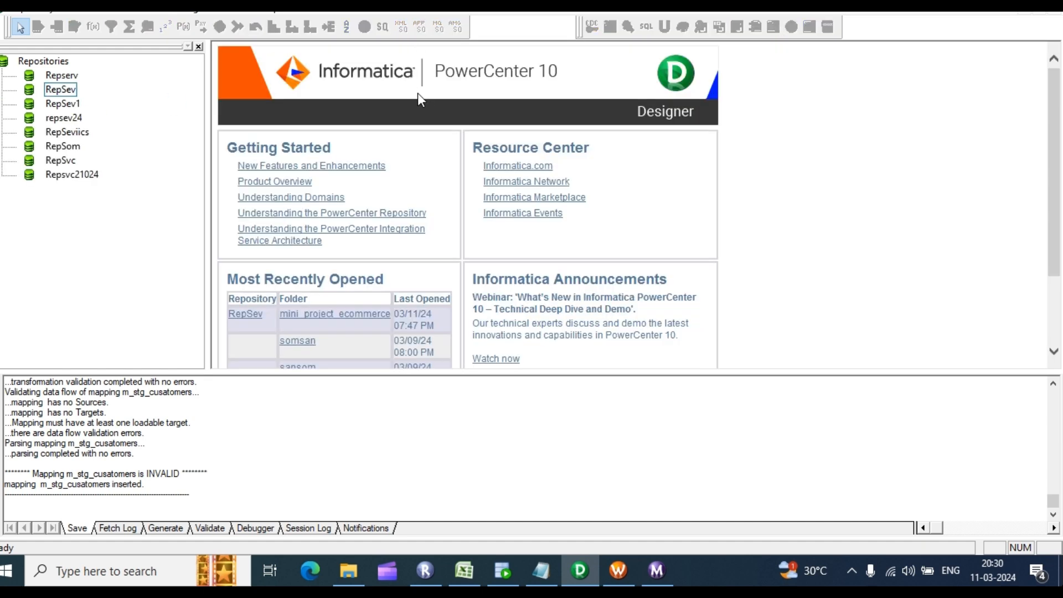
# Step: Reconnect to RepSev with the repository password and open mini_project_ecommerce
pyautogui.rightClick(58, 91)
pyautogui.click(89, 132)
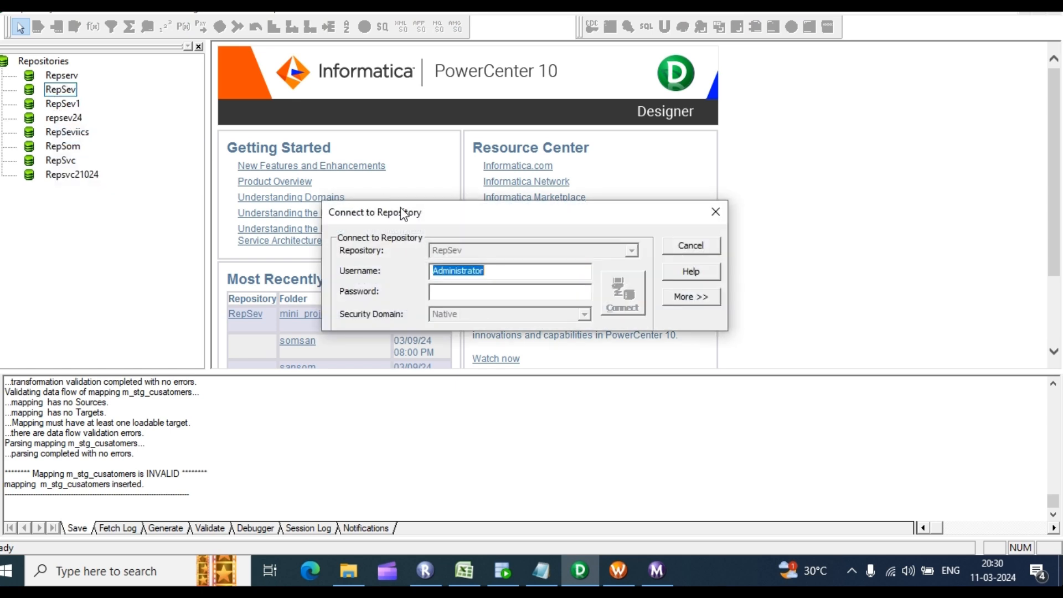
pyautogui.click(456, 291)
pyautogui.write('*')
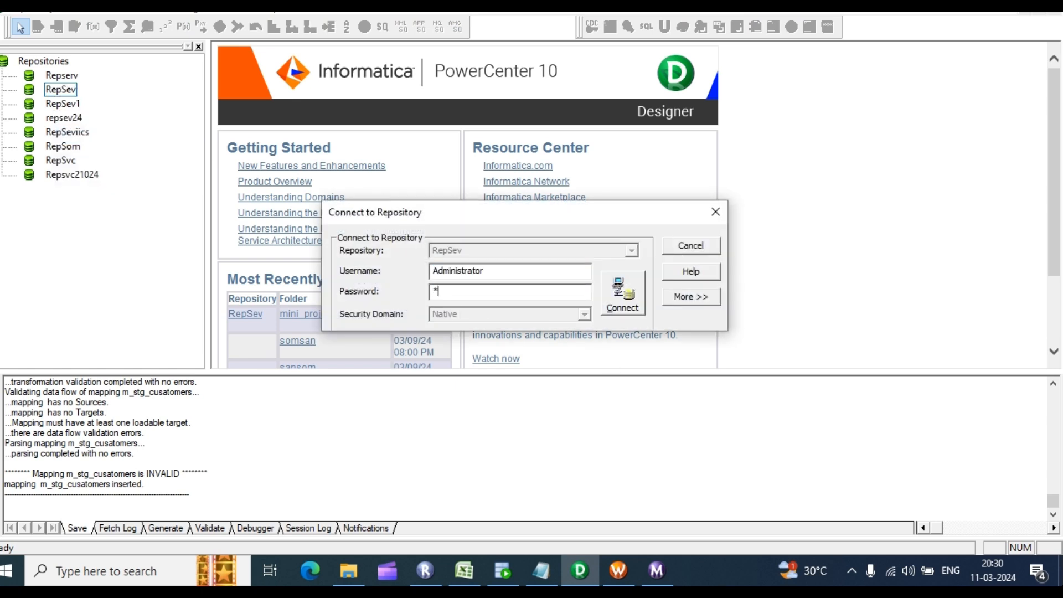
pyautogui.press('Return')
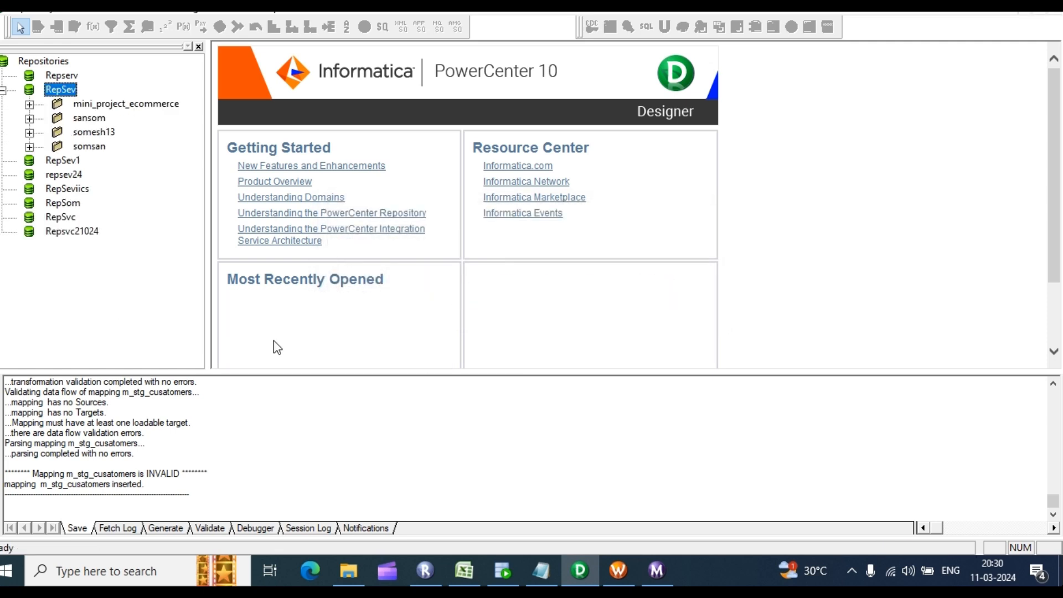
pyautogui.click(30, 104)
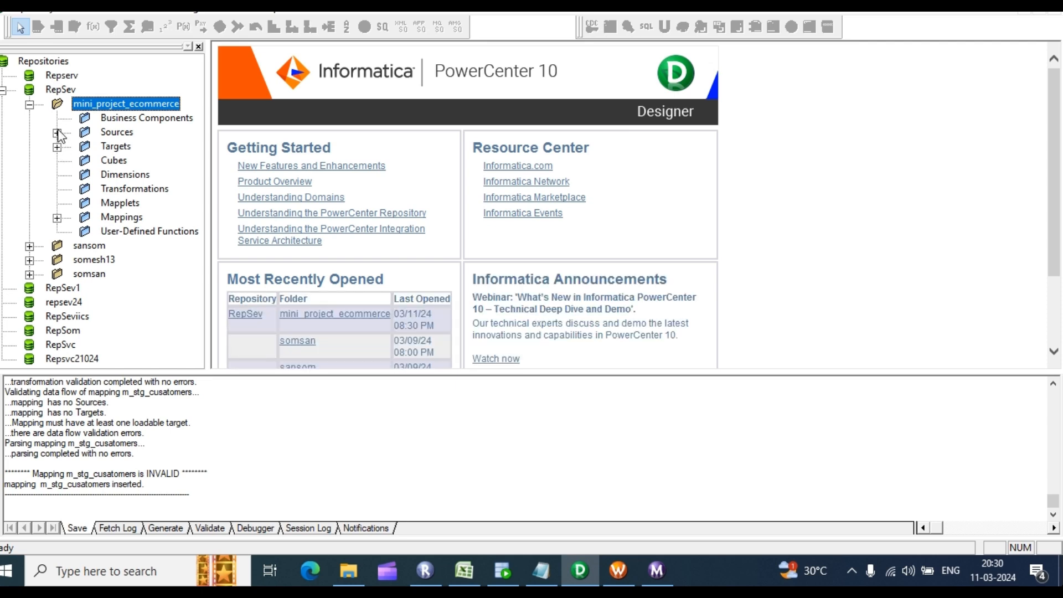
# Step: In Mapping Designer, drop SRC_CUSTOMERS and STG_CUSTOMERS onto the m_stg_customers canvas
pyautogui.click(133, 10)
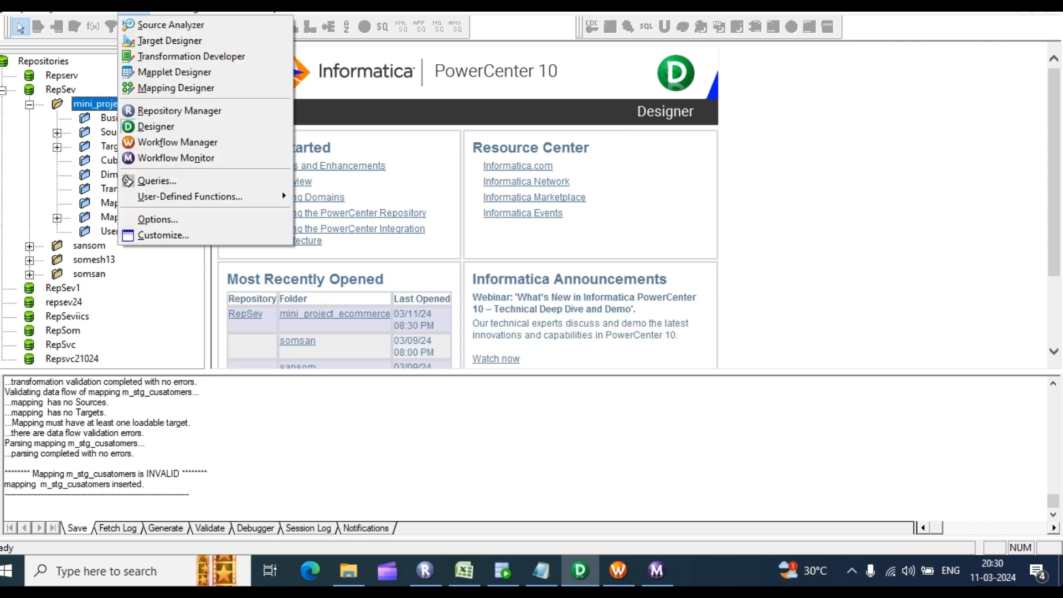
pyautogui.click(183, 89)
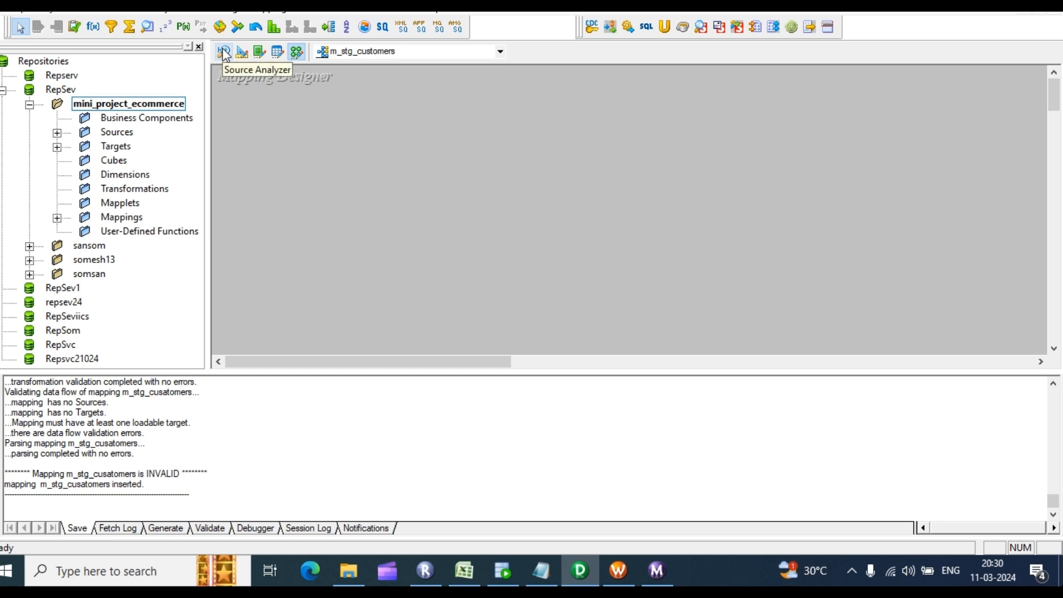
pyautogui.click(501, 53)
pyautogui.click(500, 52)
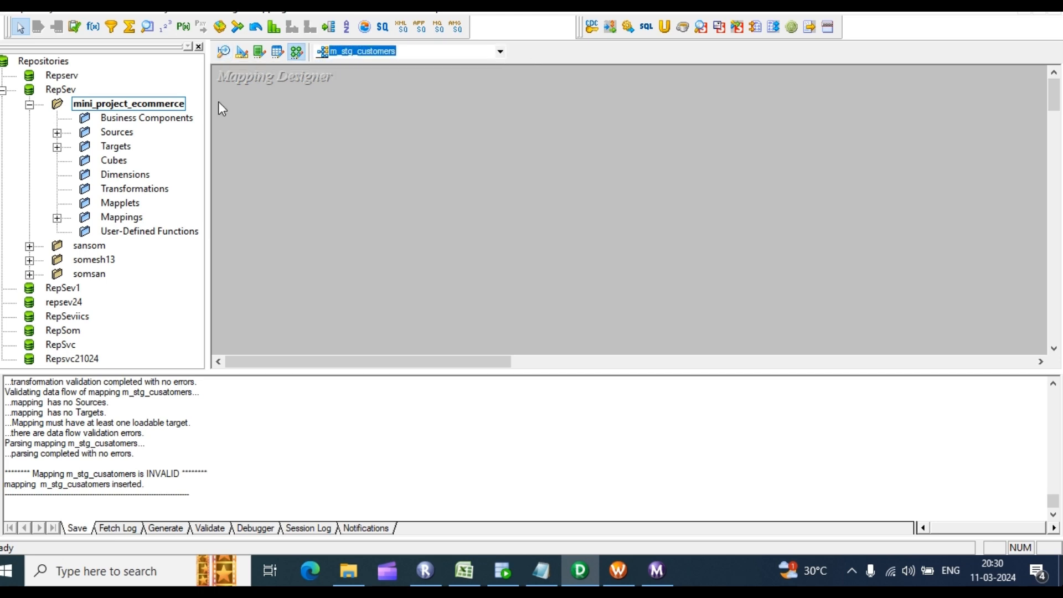
pyautogui.click(58, 133)
pyautogui.doubleClick(155, 160)
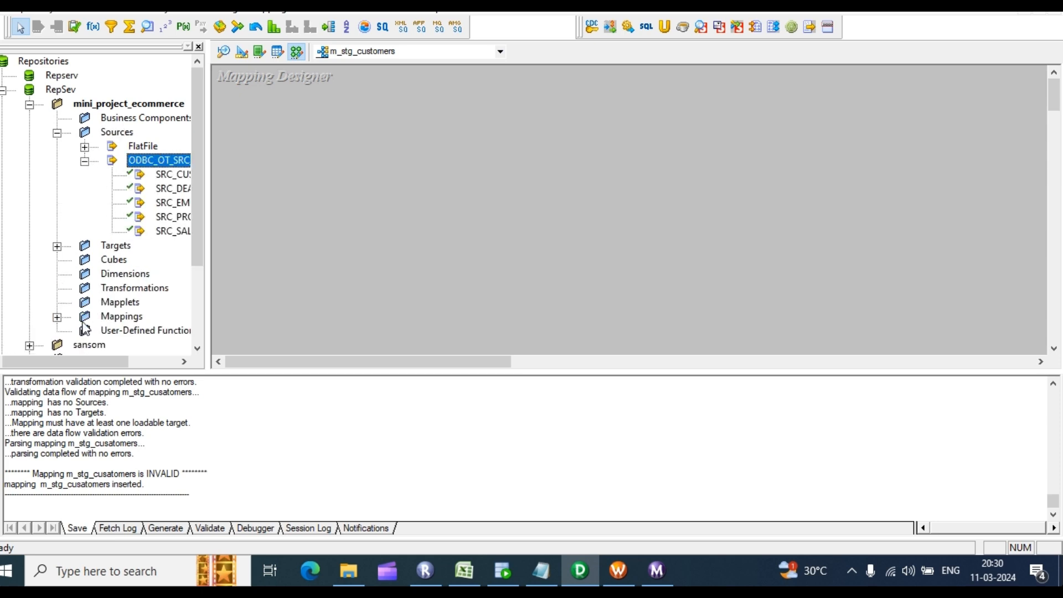
pyautogui.moveTo(71, 366); pyautogui.dragTo(103, 368)
pyautogui.moveTo(122, 174); pyautogui.dragTo(359, 133)
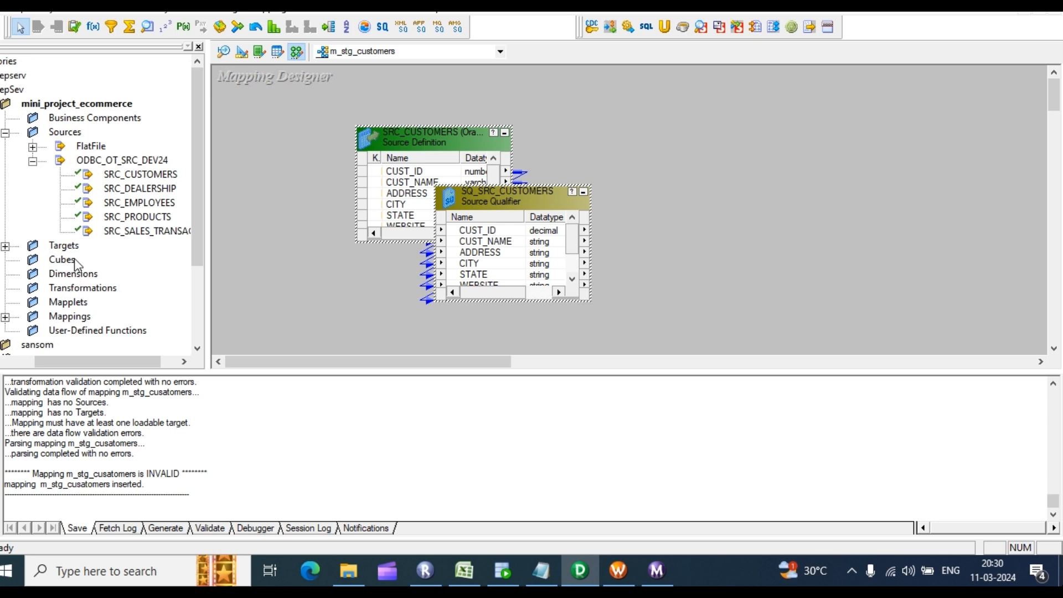
pyautogui.click(6, 247)
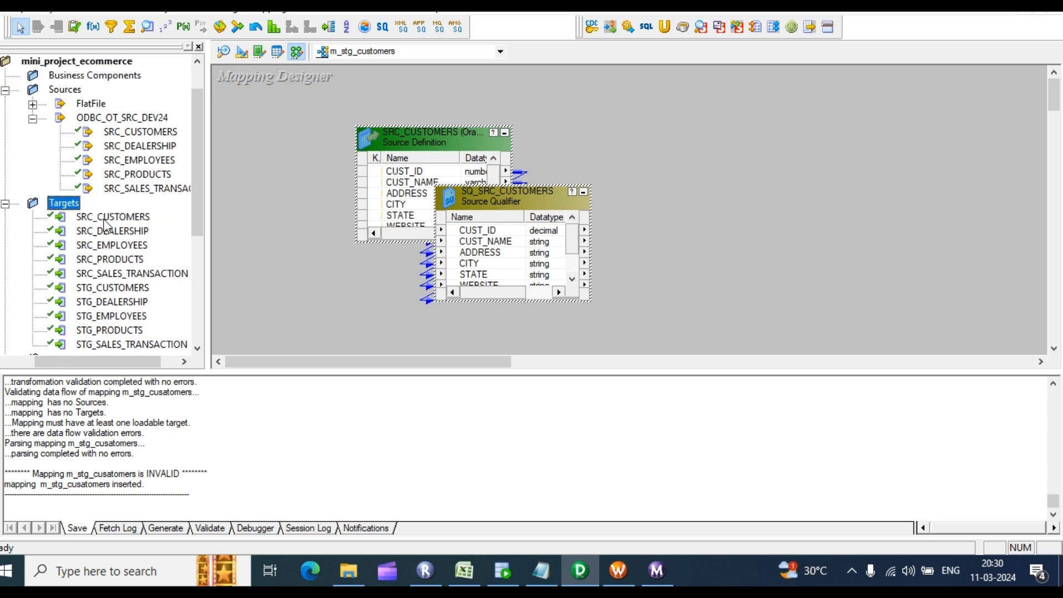
pyautogui.scroll(-1, 108, 227)
pyautogui.moveTo(91, 250); pyautogui.dragTo(769, 114)
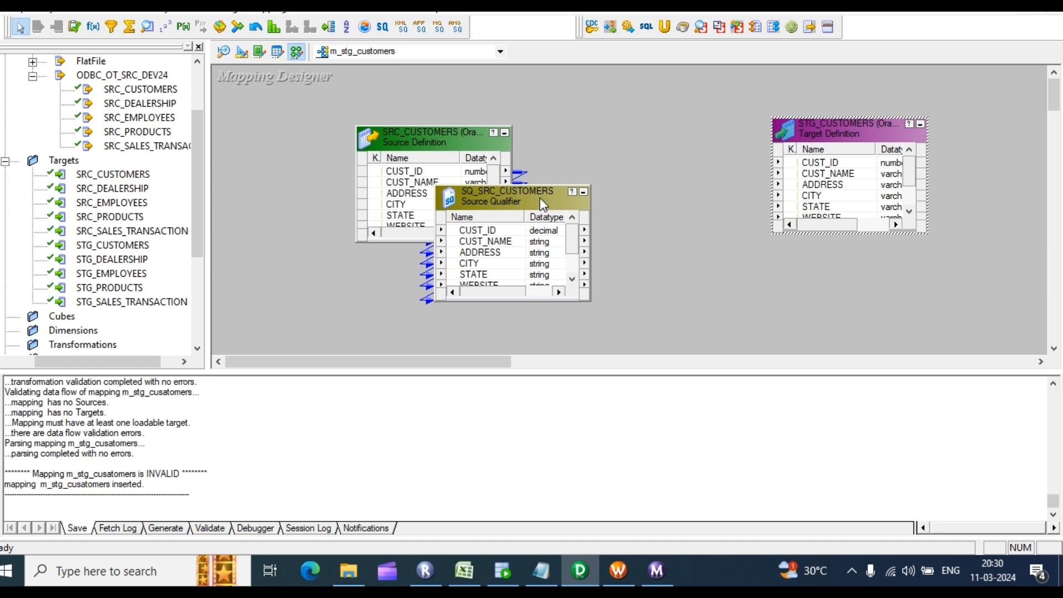
# Step: Arrange source, SQ_SRC_CUSTOMERS qualifier and target left to right on the canvas
pyautogui.moveTo(516, 204); pyautogui.dragTo(580, 182)
pyautogui.moveTo(443, 145); pyautogui.dragTo(316, 128)
pyautogui.moveTo(583, 173); pyautogui.dragTo(518, 121)
pyautogui.moveTo(869, 137); pyautogui.dragTo(936, 125)
pyautogui.click(489, 123)
pyautogui.moveTo(488, 123); pyautogui.dragTo(493, 140)
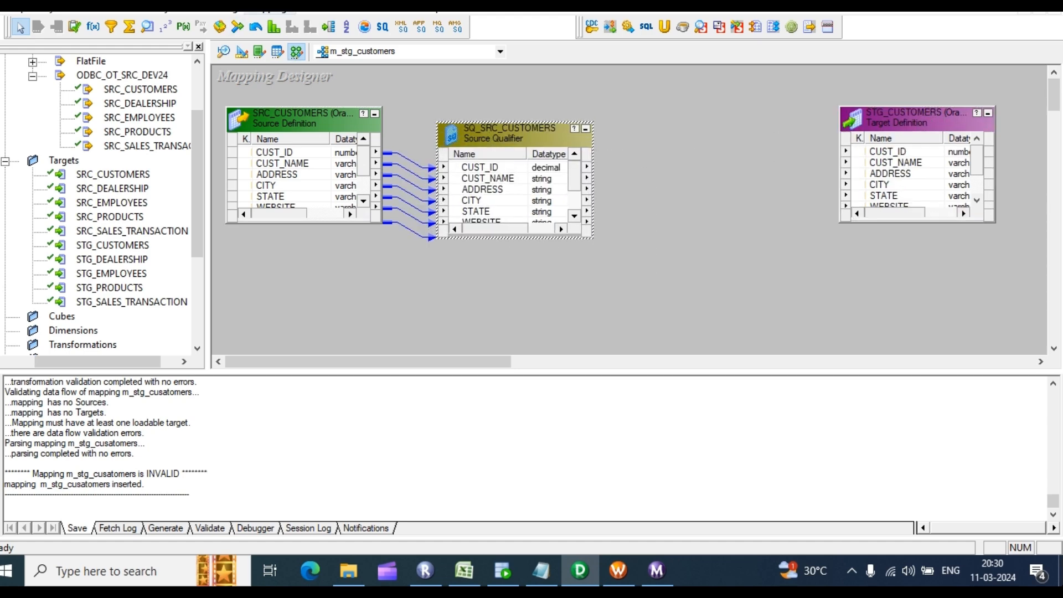
pyautogui.click(270, 13)
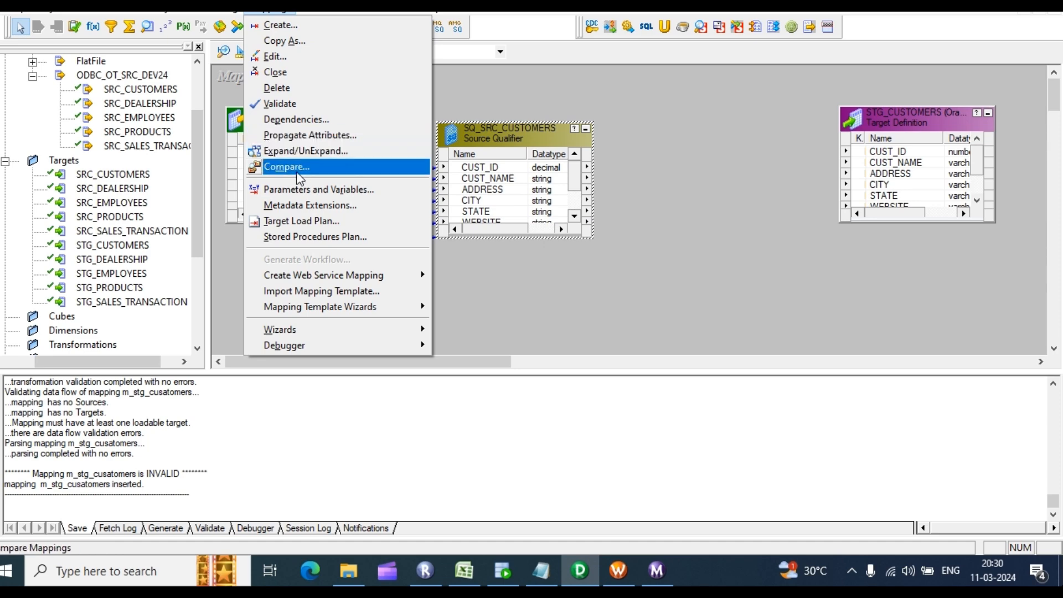
# Step: Add a new mapping variable and rename it $$incremental_ts
pyautogui.click(306, 190)
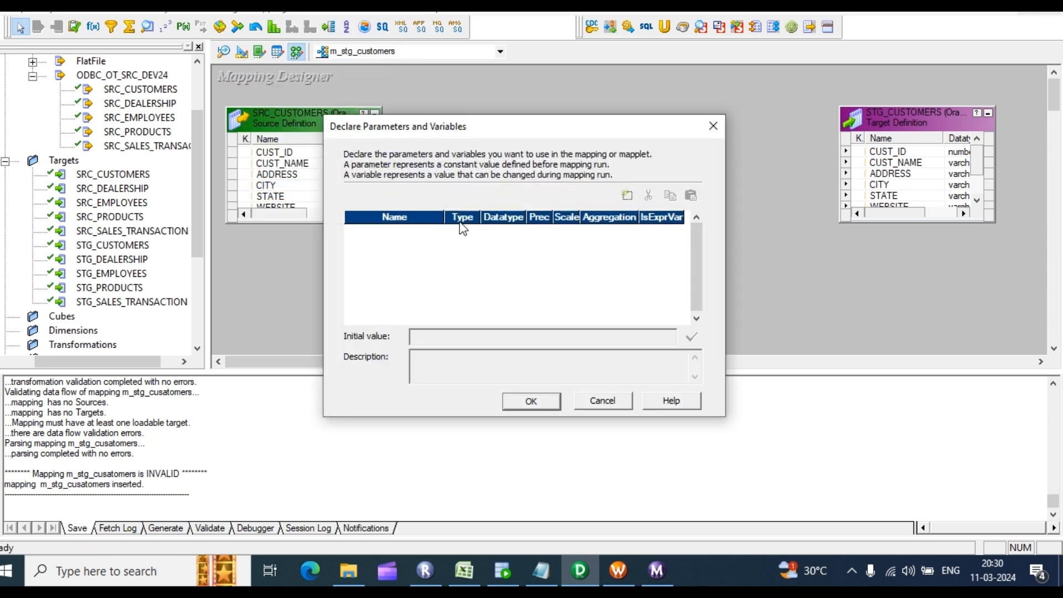
pyautogui.click(628, 199)
pyautogui.click(627, 197)
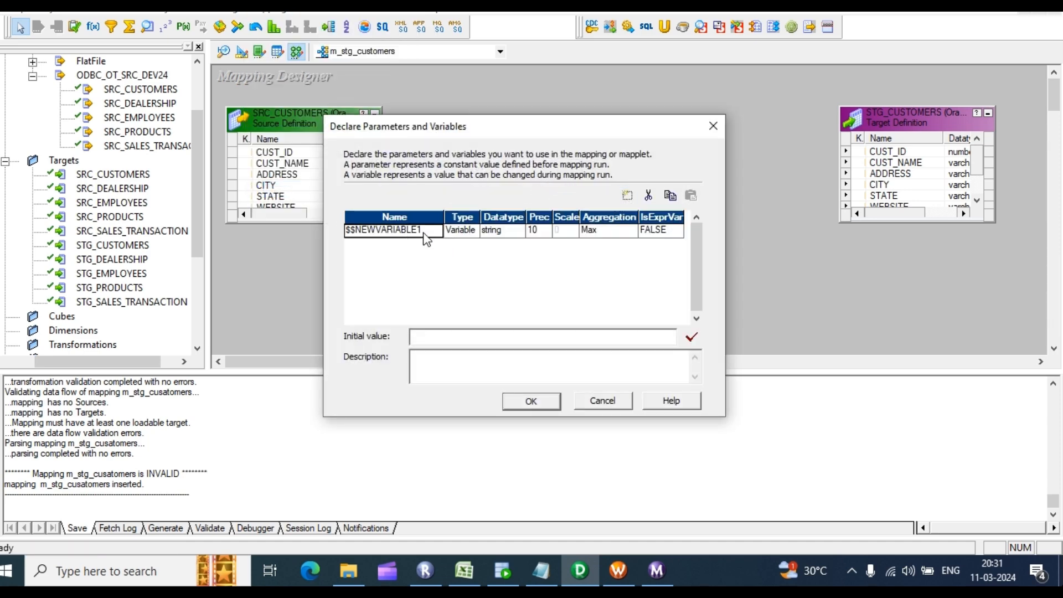
pyautogui.click(412, 230)
pyautogui.doubleClick(425, 228)
pyautogui.click(427, 228)
pyautogui.doubleClick(426, 228)
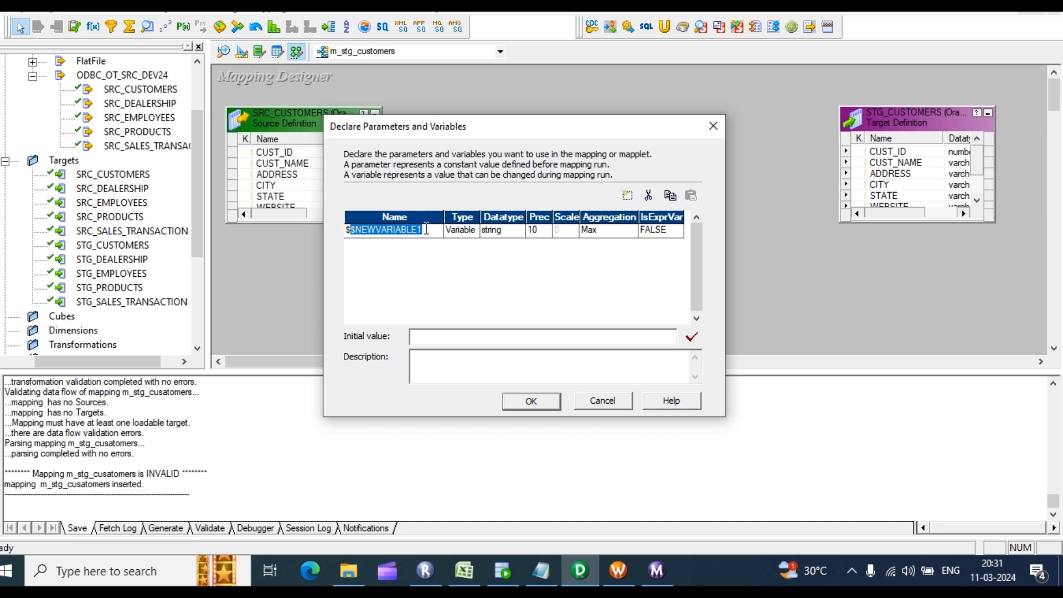
pyautogui.click(427, 229)
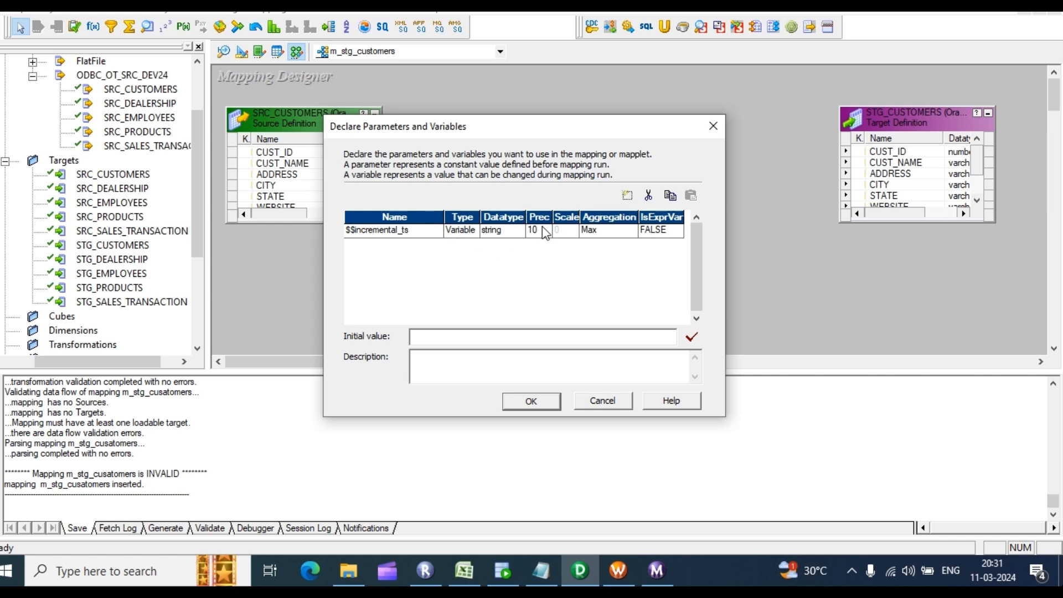
# Step: Make it date/time with initial value 01-01-1900, then enlarge SQ_SRC_CUSTOMERS to show all ports
pyautogui.click(518, 234)
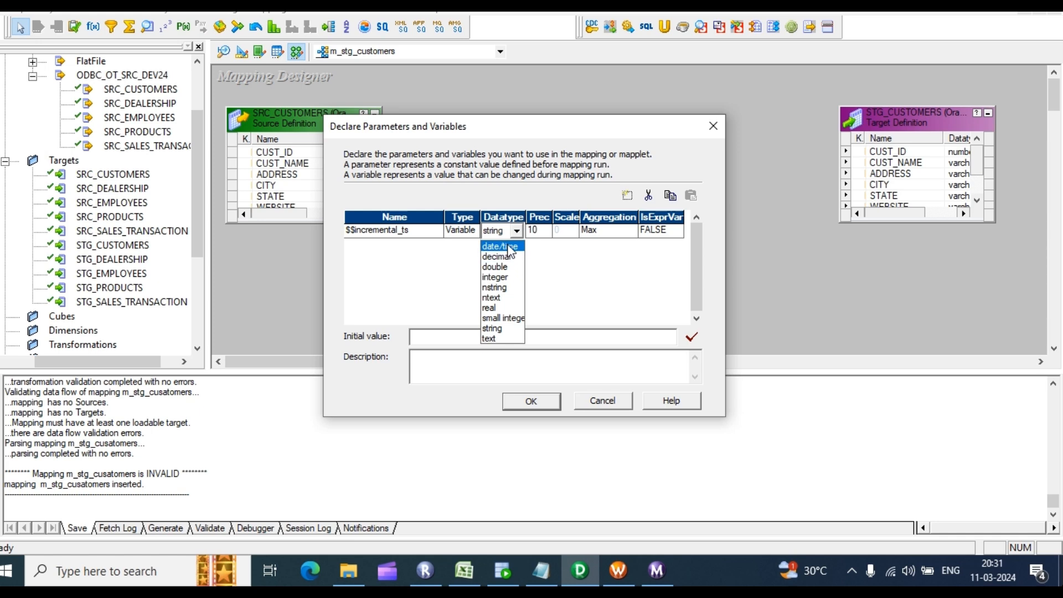
pyautogui.click(509, 245)
pyautogui.click(458, 338)
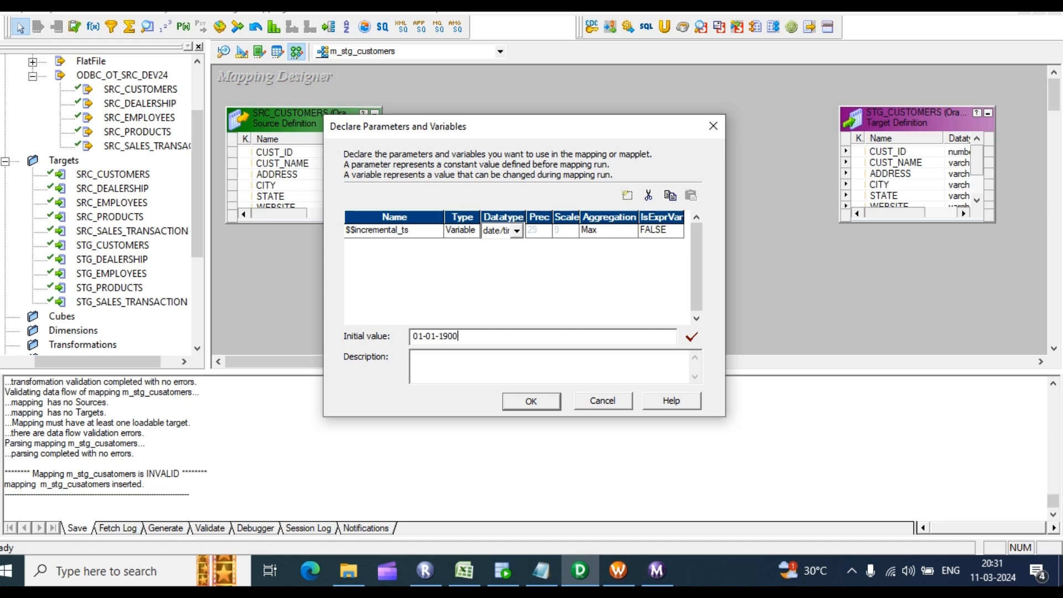
pyautogui.click(537, 405)
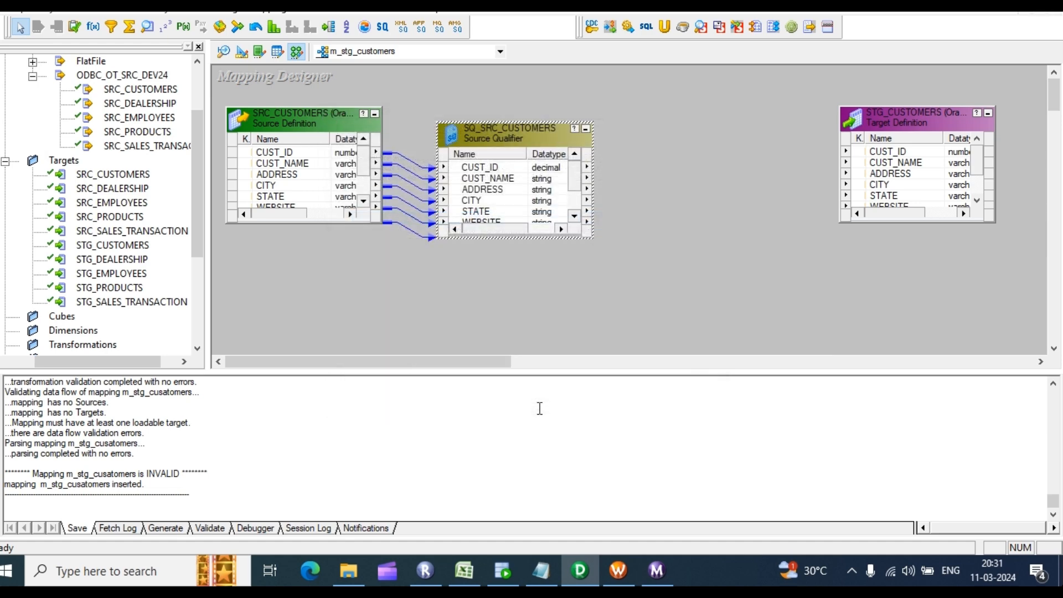
pyautogui.moveTo(524, 121); pyautogui.dragTo(504, 88)
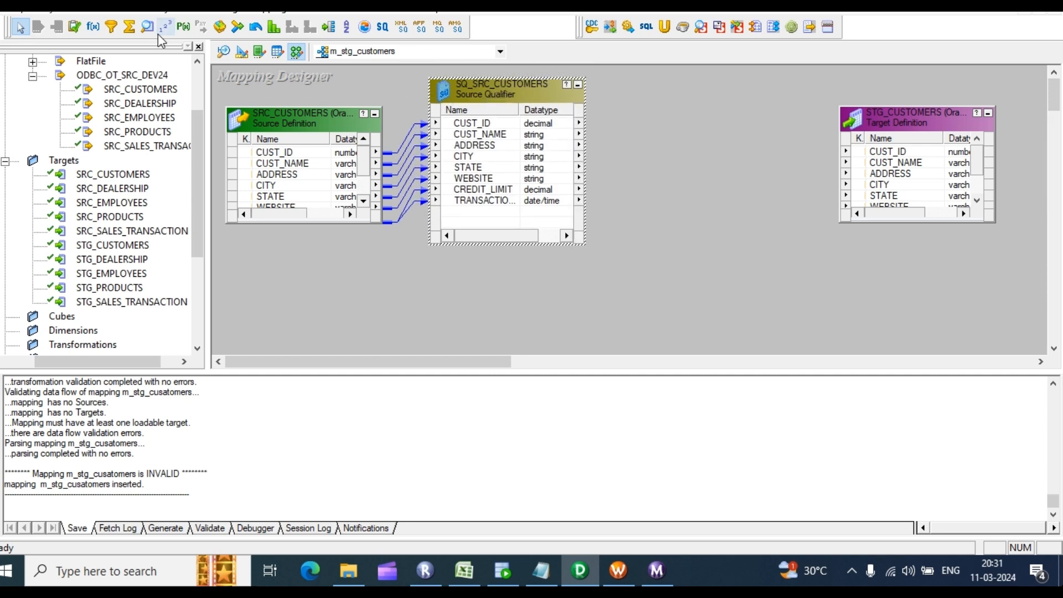
# Step: Add an EXPTRANS expression and link all eight qualifier ports into it
pyautogui.click(95, 28)
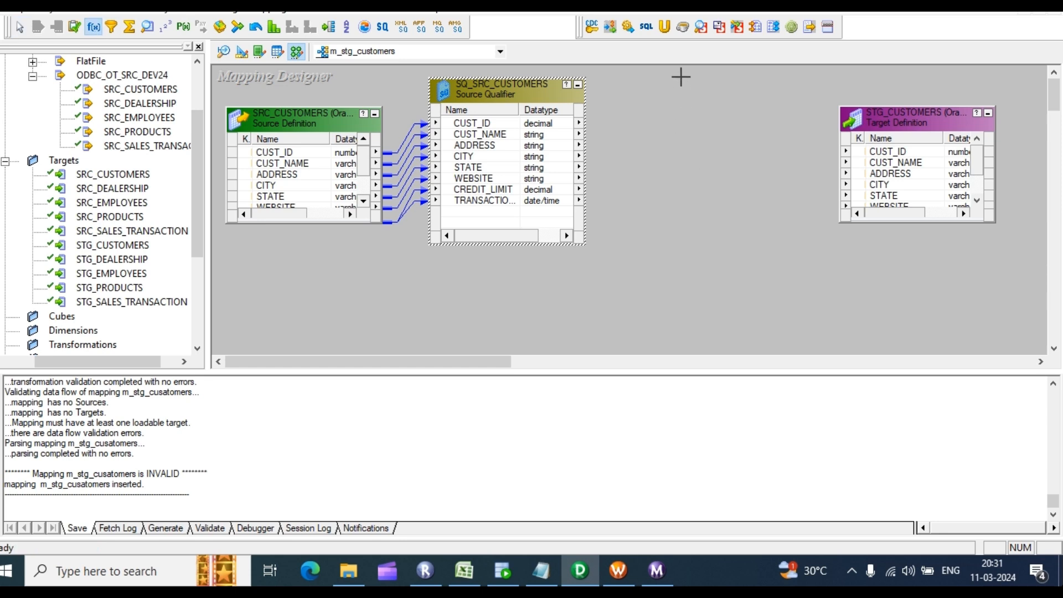
pyautogui.moveTo(671, 68); pyautogui.dragTo(834, 295)
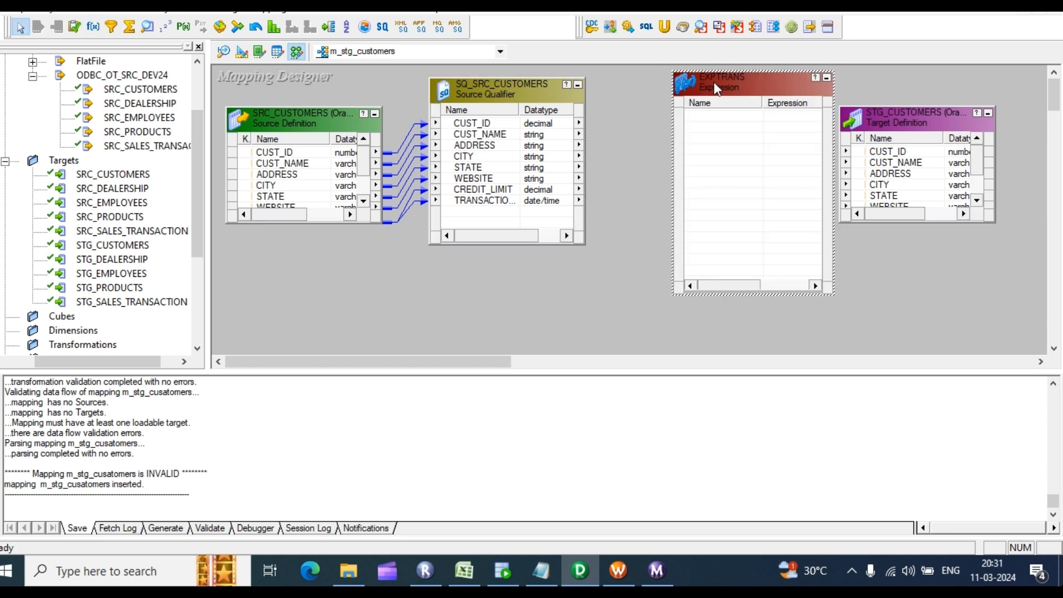
pyautogui.moveTo(716, 84); pyautogui.dragTo(681, 82)
pyautogui.click(478, 125)
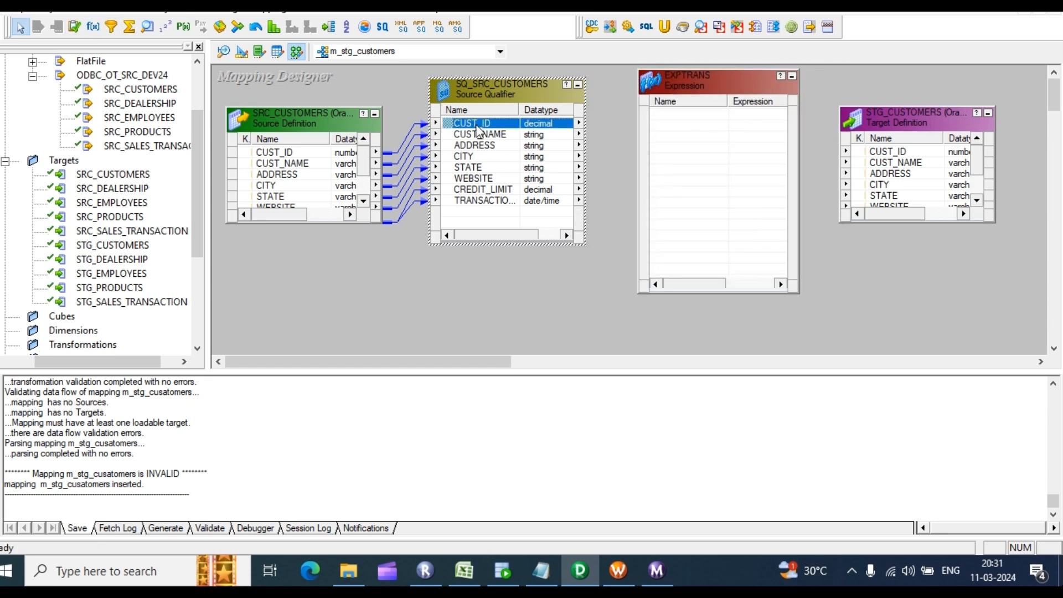
pyautogui.keyDown('shift'); pyautogui.click(480, 202); pyautogui.keyUp('shift')
pyautogui.moveTo(460, 125); pyautogui.dragTo(682, 166)
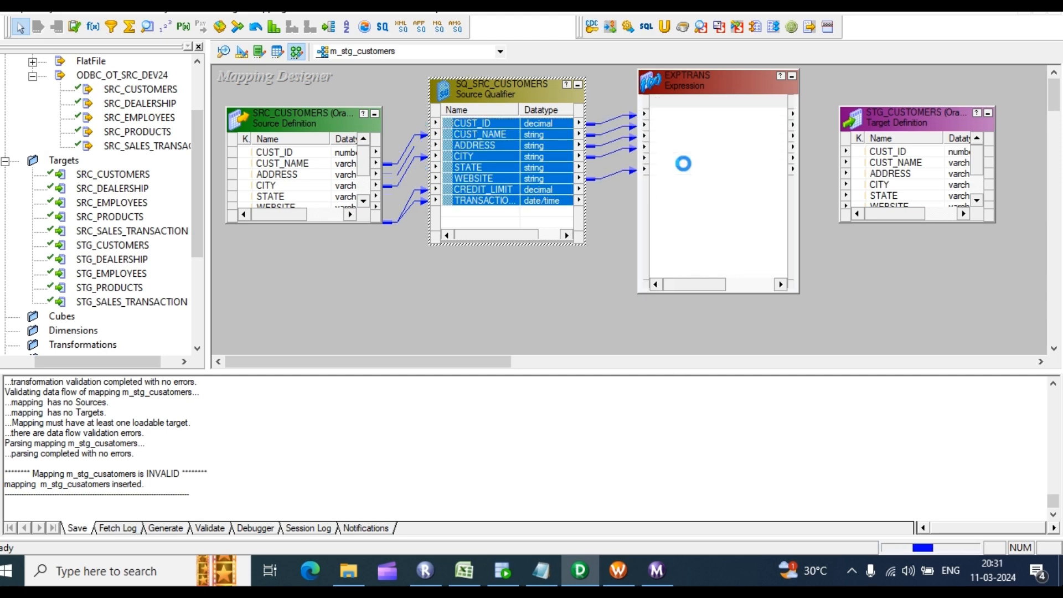
# Step: Add a date/time variable port v_flag to EXPTRANS and open its expression editor
pyautogui.doubleClick(720, 166)
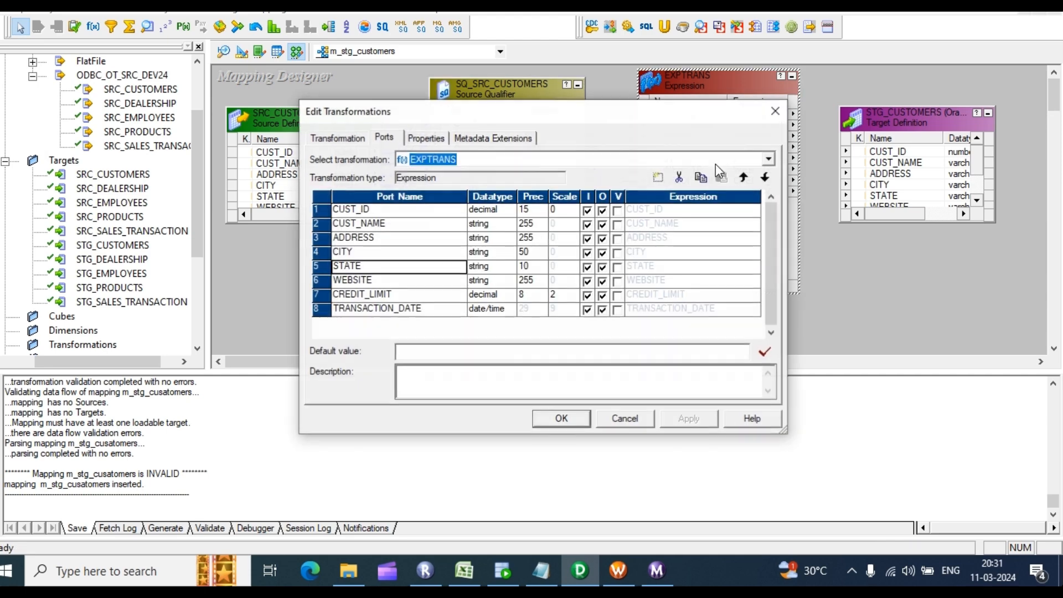
pyautogui.click(450, 310)
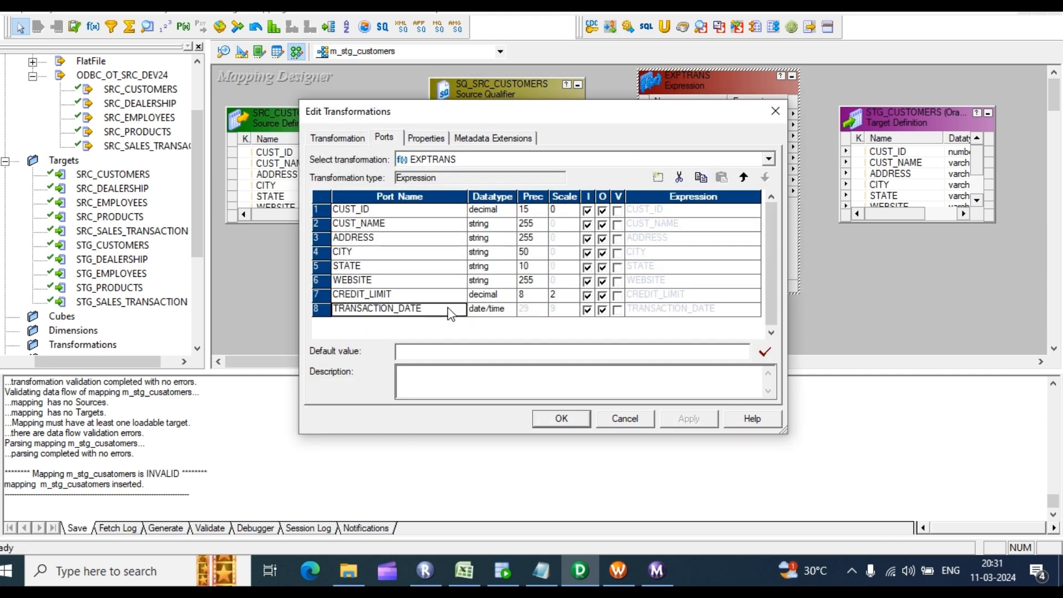
pyautogui.click(658, 177)
pyautogui.click(376, 322)
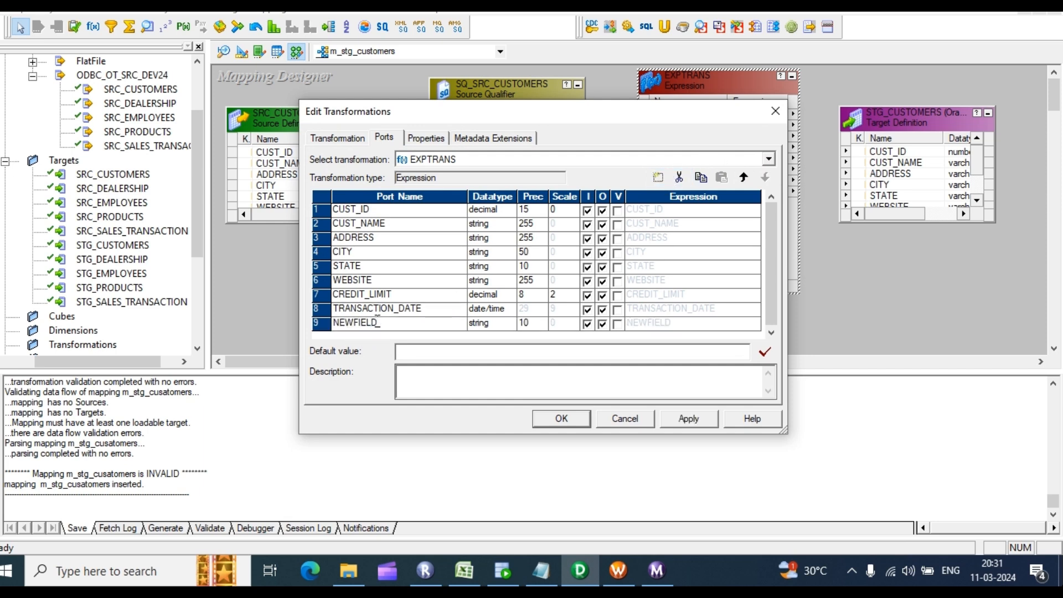
pyautogui.write('v_flag')
pyautogui.click(618, 325)
pyautogui.click(618, 325)
pyautogui.click(500, 322)
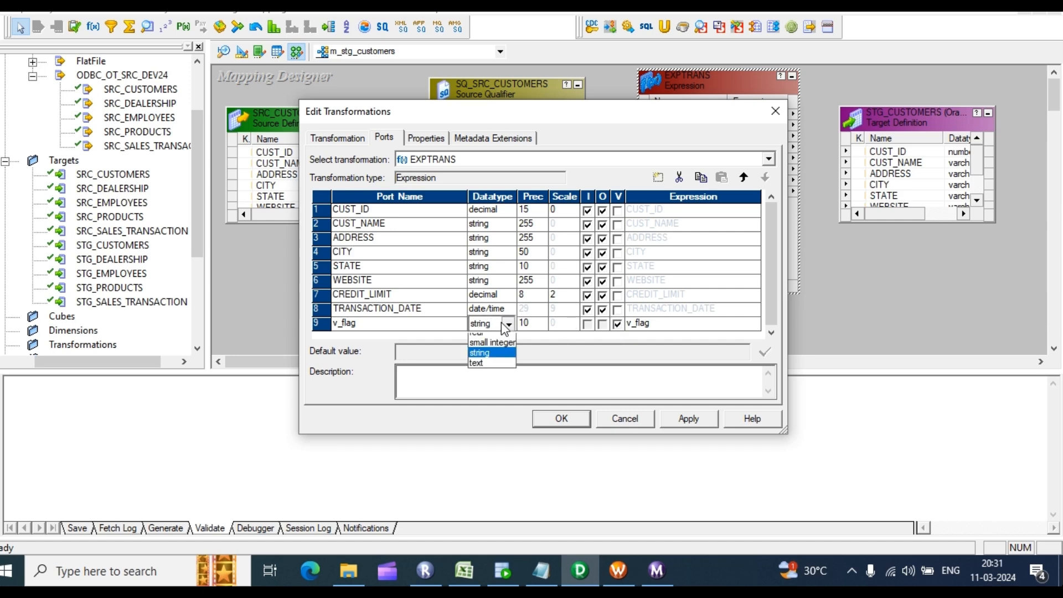
pyautogui.click(497, 361)
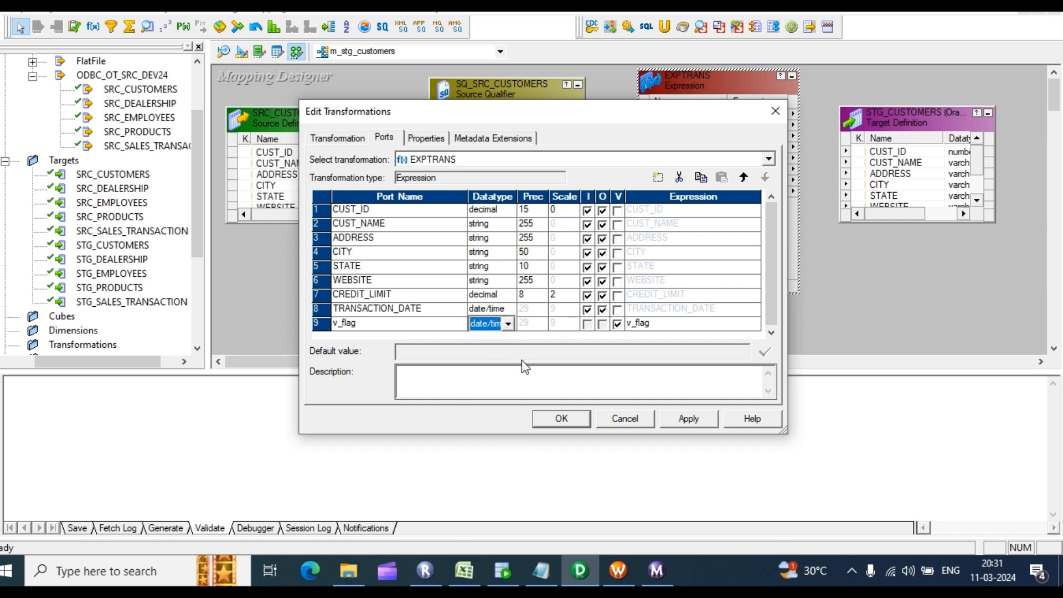
pyautogui.click(737, 326)
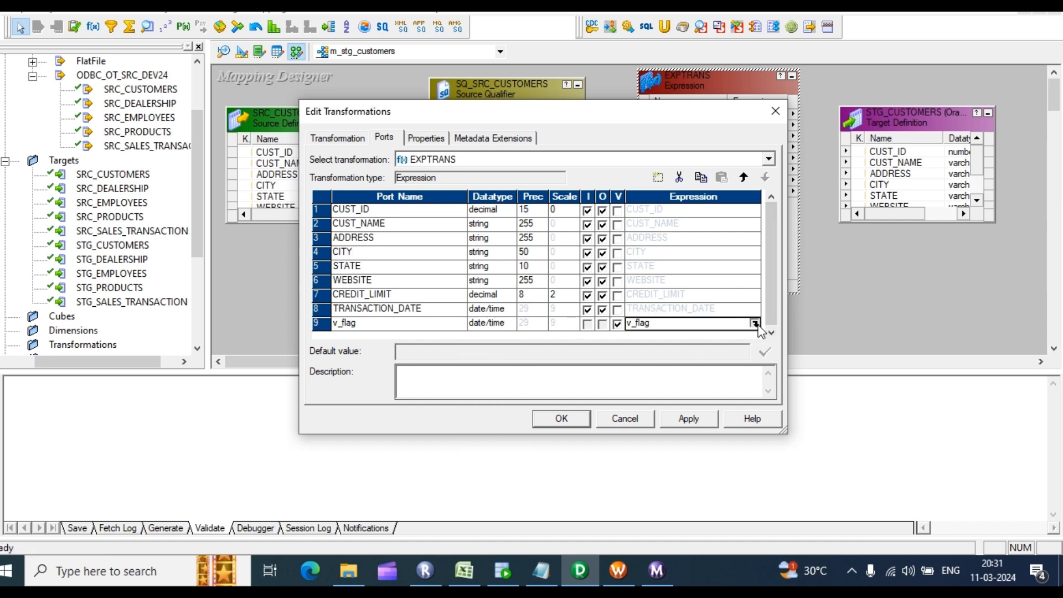
pyautogui.click(754, 324)
# Step: Replace v_flag's expression with the SETMAXVARIABLE function
pyautogui.moveTo(345, 169); pyautogui.dragTo(269, 164)
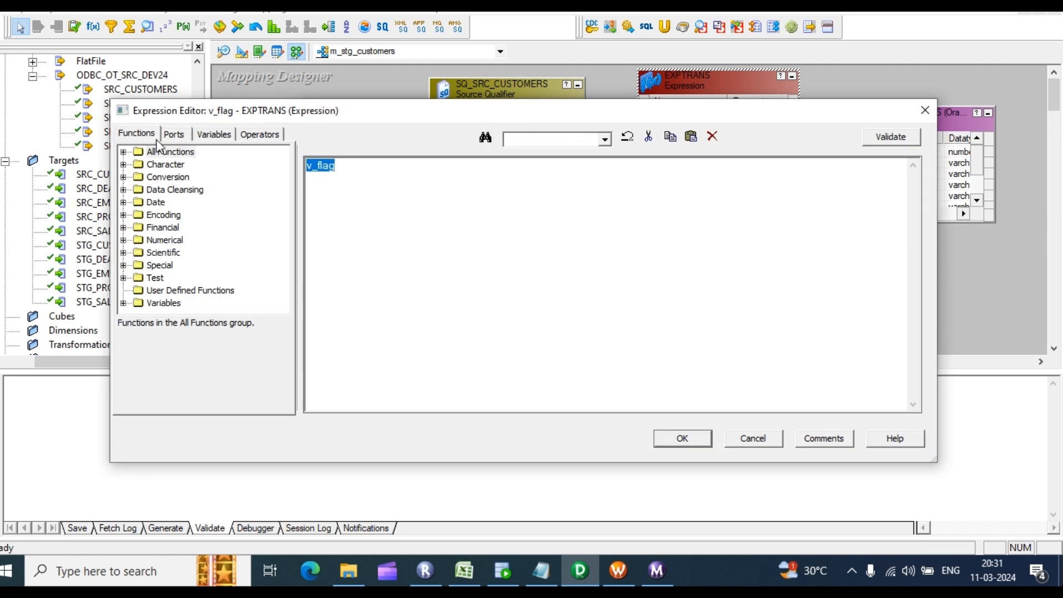
pyautogui.click(124, 152)
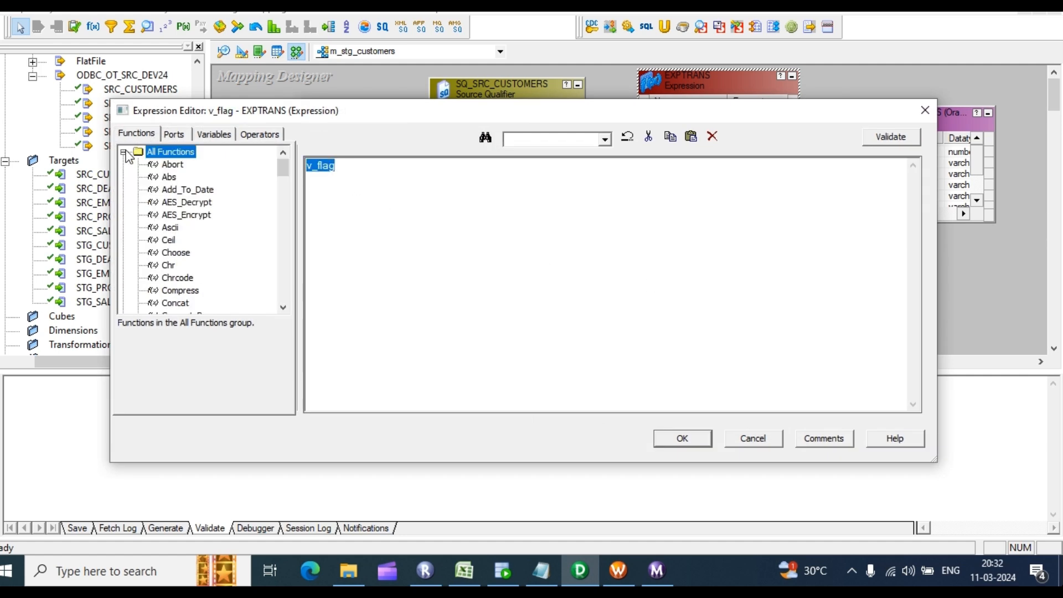
pyautogui.click(192, 217)
pyautogui.press('s')
pyautogui.scroll(-1, 202, 252)
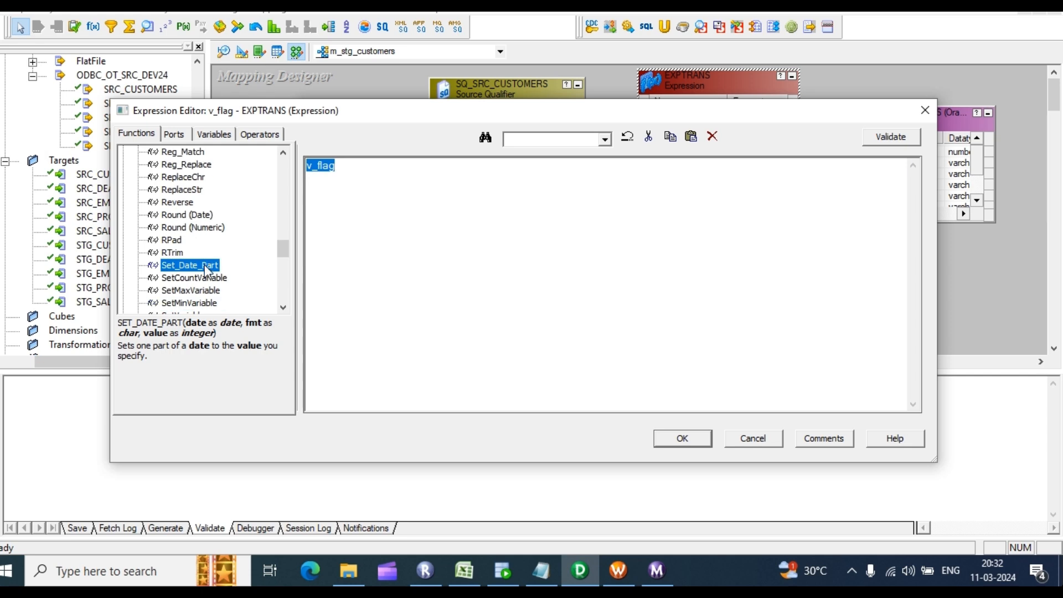
pyautogui.doubleClick(206, 294)
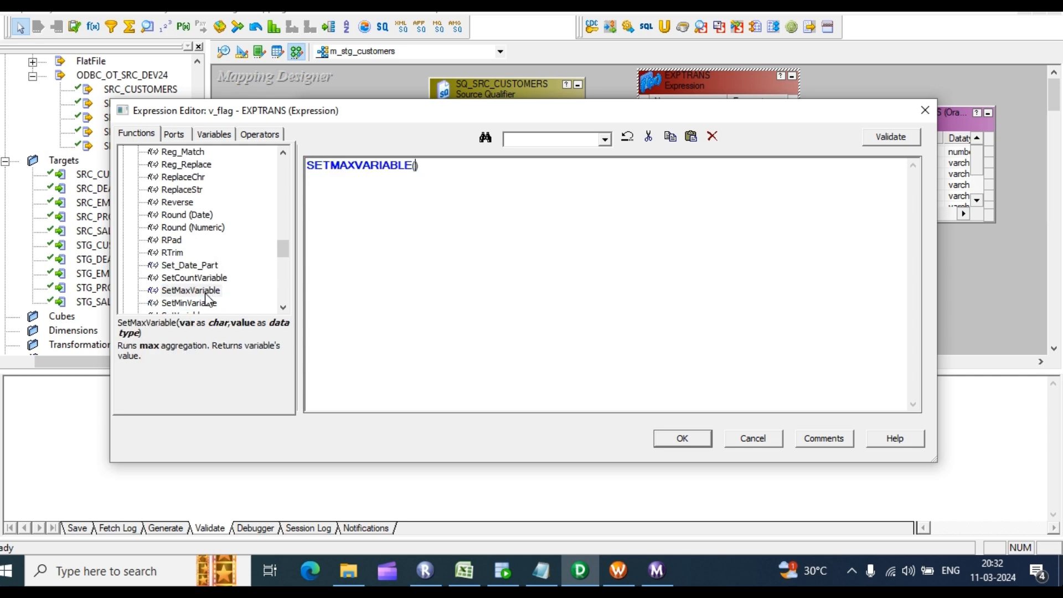
# Step: Fill in $$incremental_ts and TRANSACTION_DATE as the SETMAXVARIABLE arguments
pyautogui.click(174, 135)
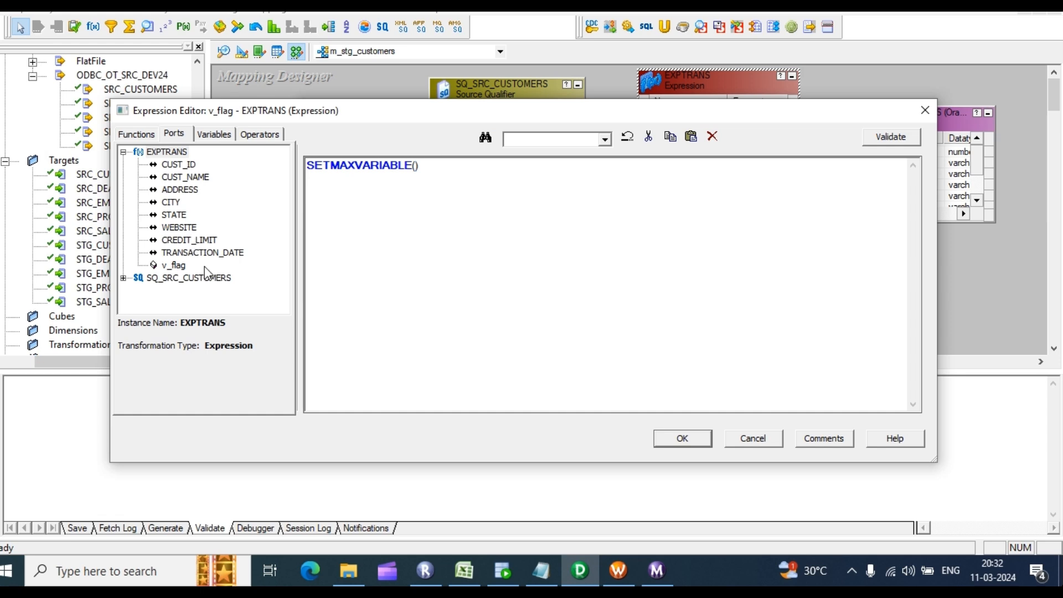
pyautogui.click(222, 134)
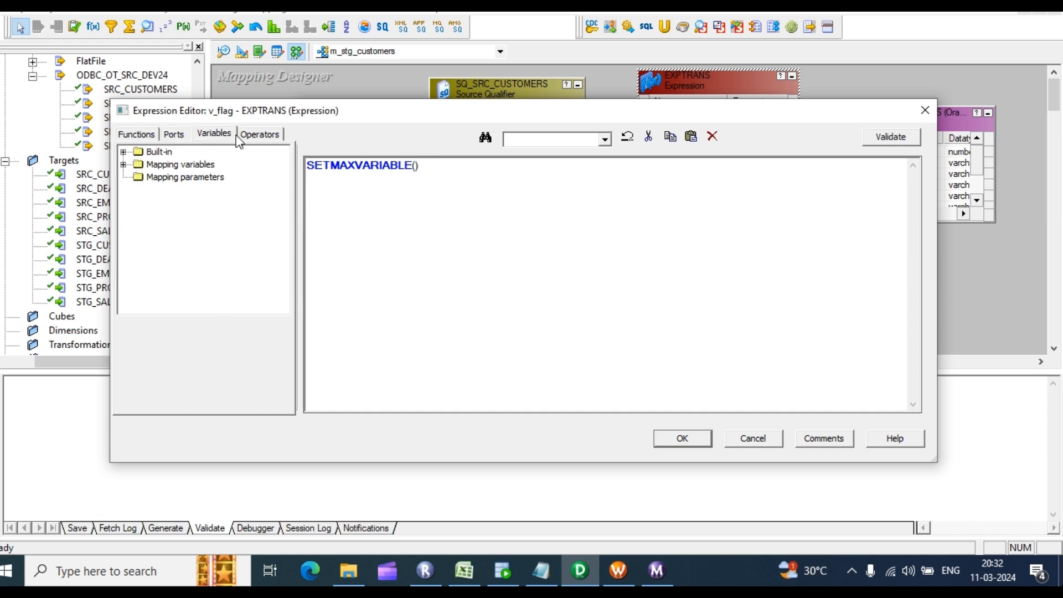
pyautogui.click(123, 164)
pyautogui.doubleClick(189, 179)
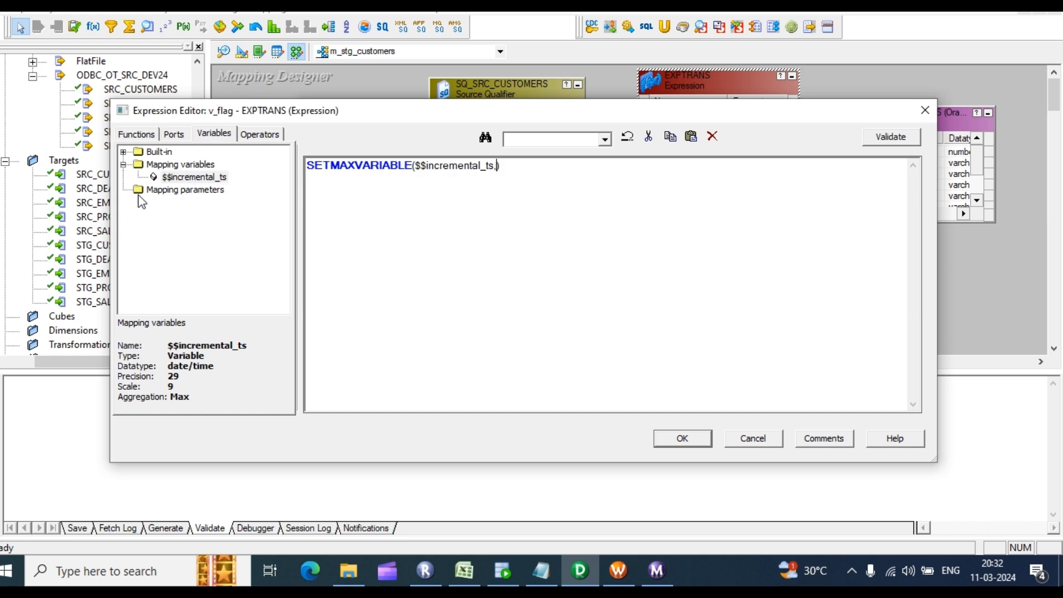
pyautogui.write(',')
pyautogui.click(173, 133)
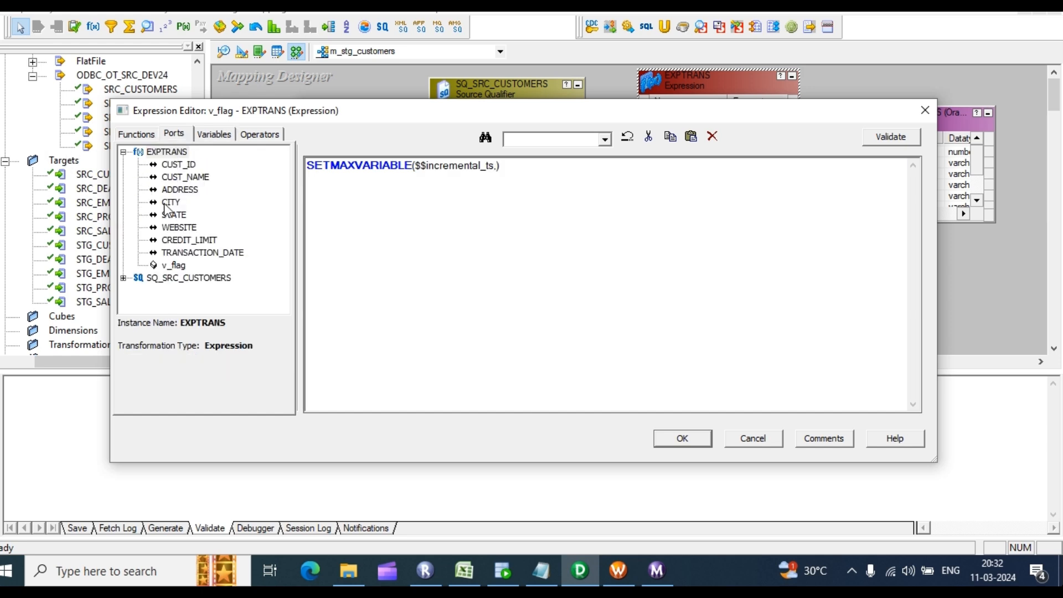
pyautogui.doubleClick(195, 253)
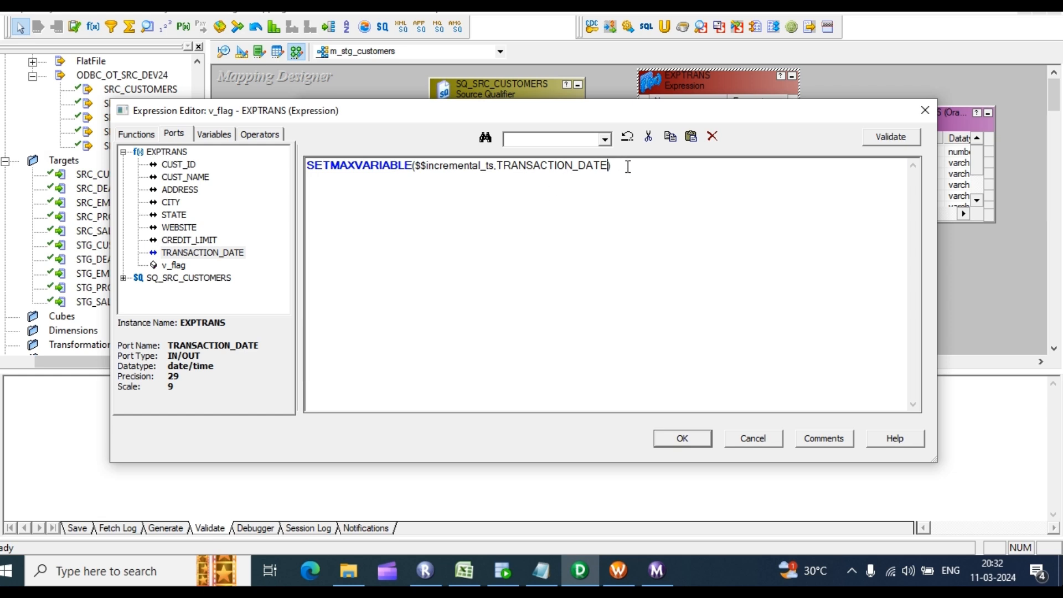
# Step: Validate the expression, then accept and apply it to EXPTRANS
pyautogui.click(874, 143)
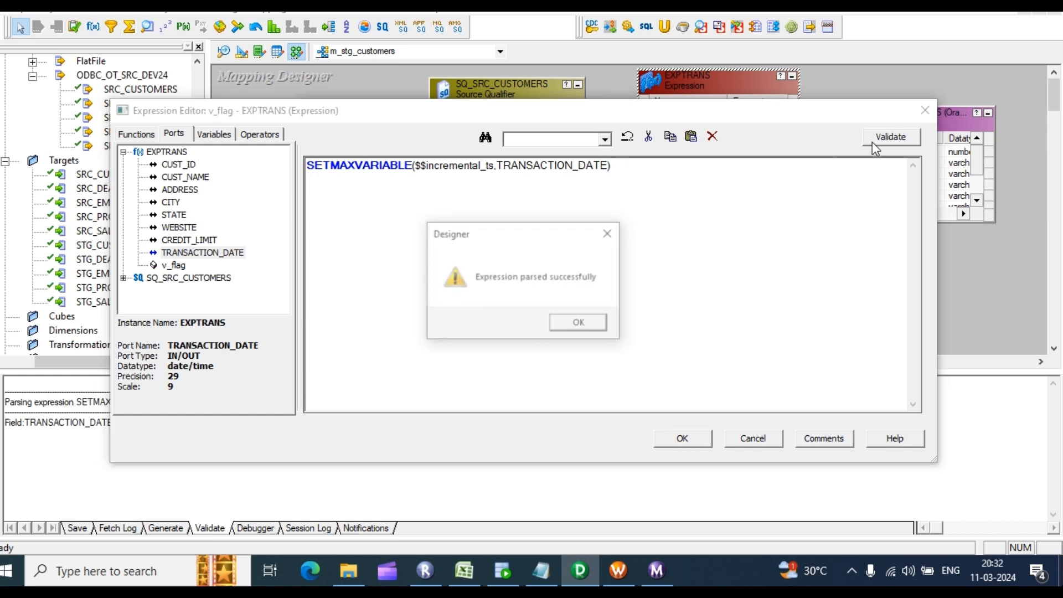
pyautogui.click(576, 322)
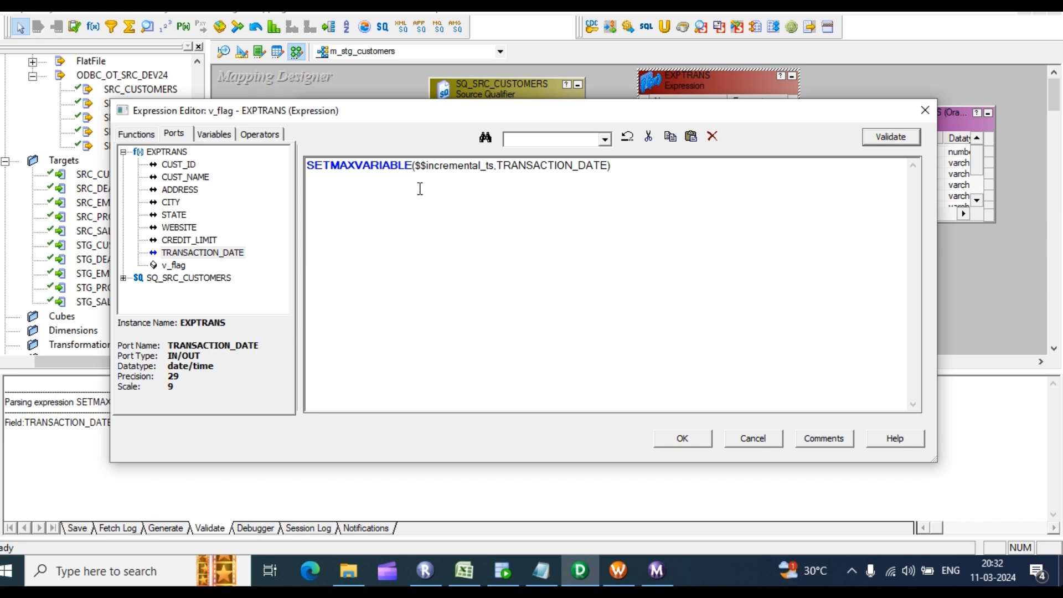
pyautogui.moveTo(617, 166); pyautogui.dragTo(404, 168)
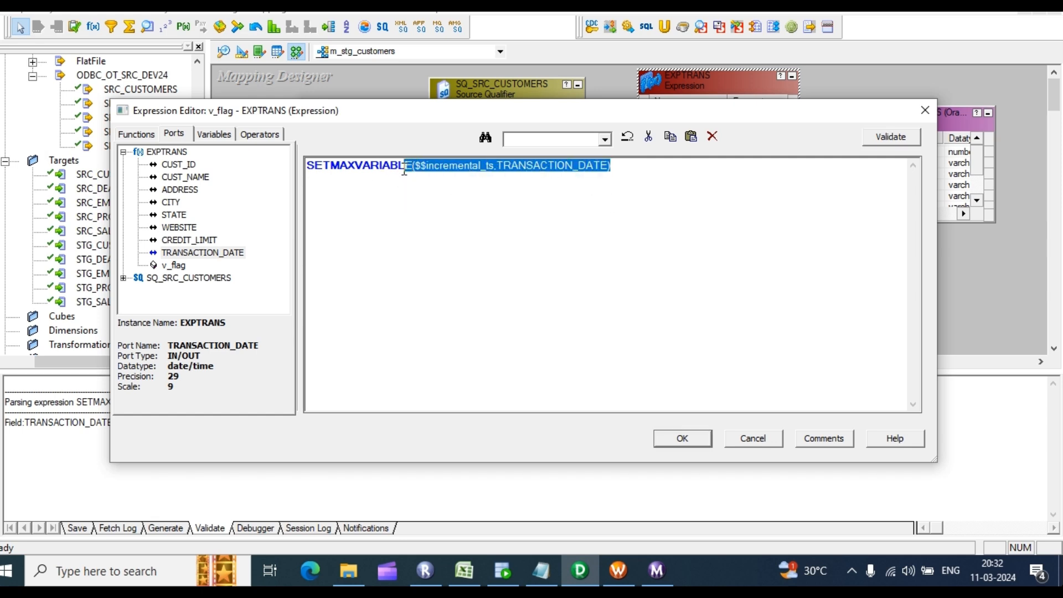
pyautogui.click(393, 187)
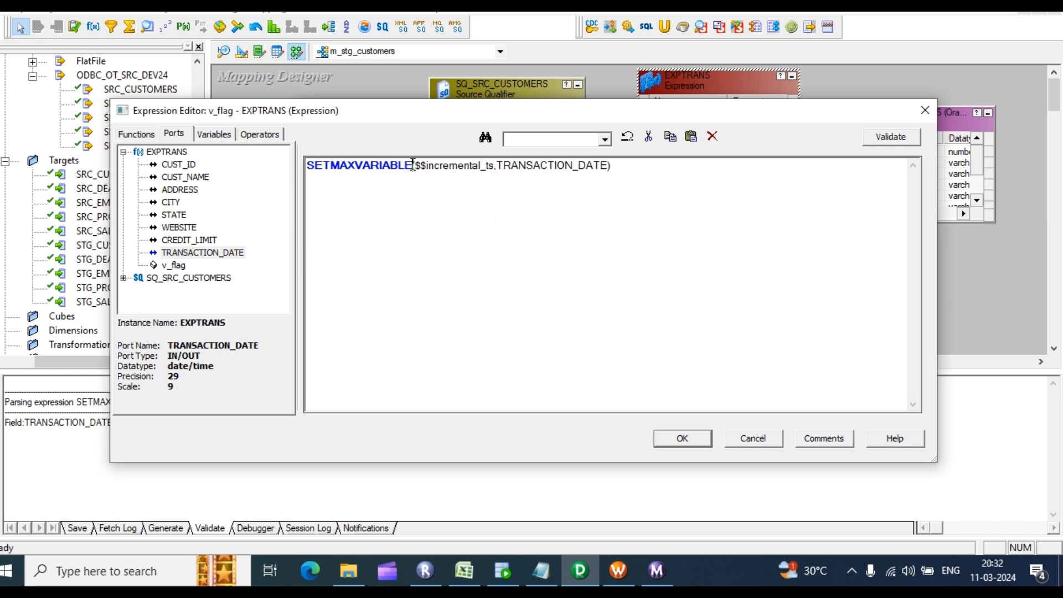
pyautogui.moveTo(412, 165); pyautogui.dragTo(295, 155)
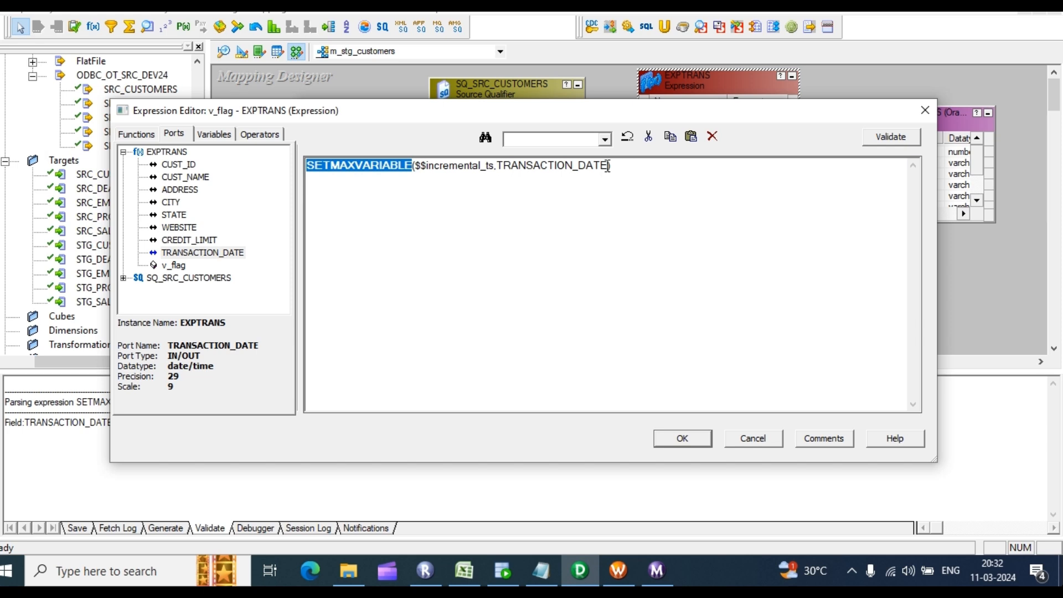
pyautogui.moveTo(608, 166); pyautogui.dragTo(415, 162)
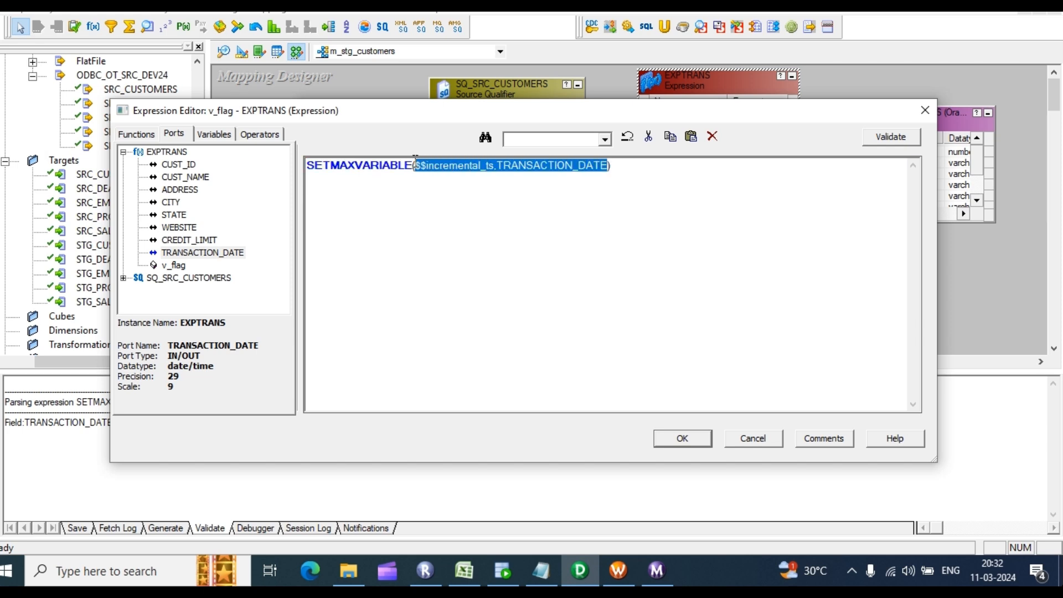
pyautogui.click(443, 186)
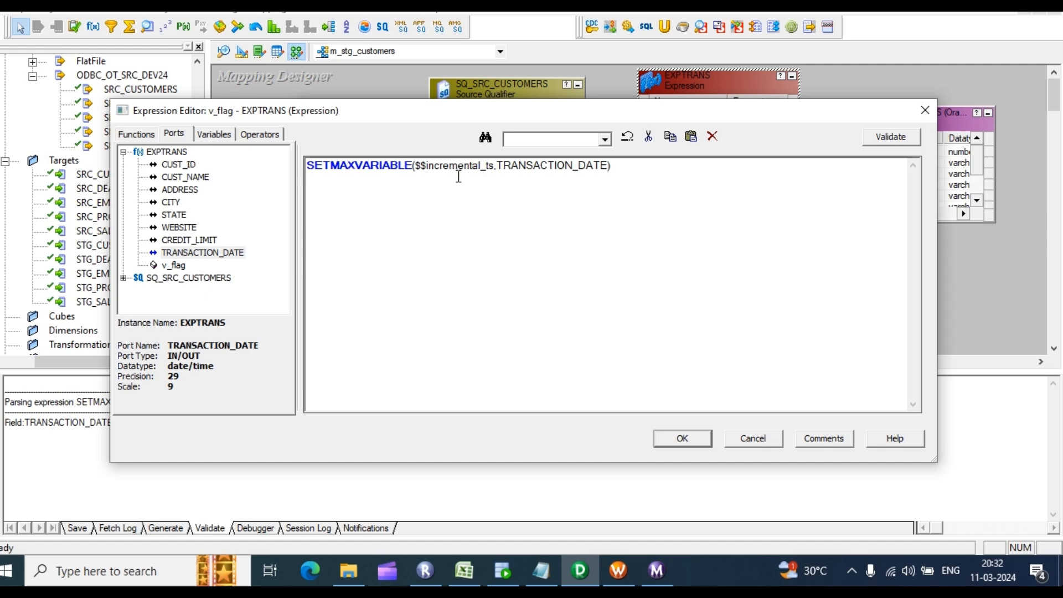
pyautogui.click(682, 438)
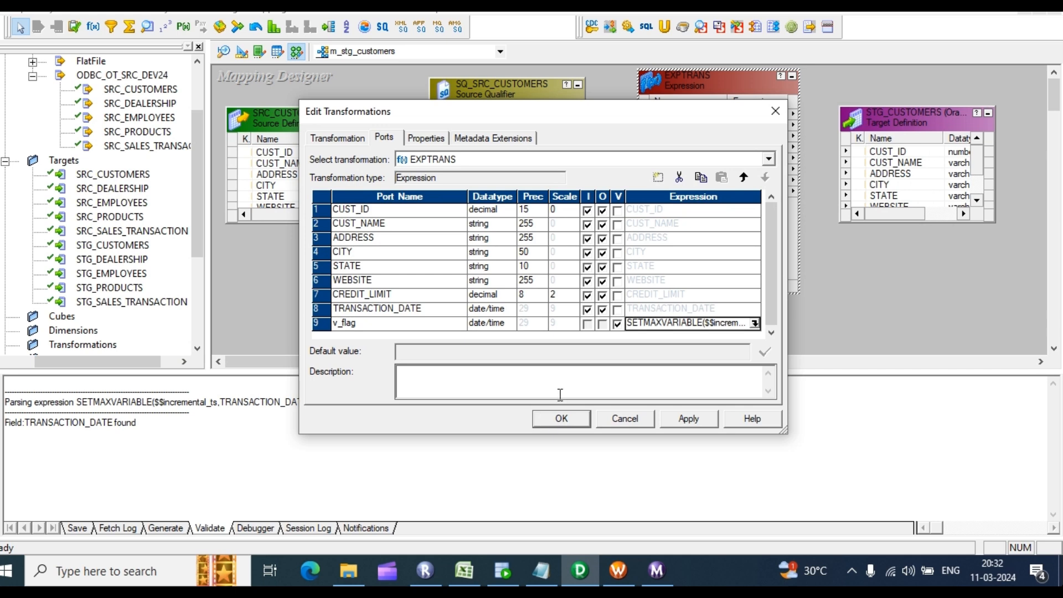
pyautogui.click(690, 421)
pyautogui.click(561, 420)
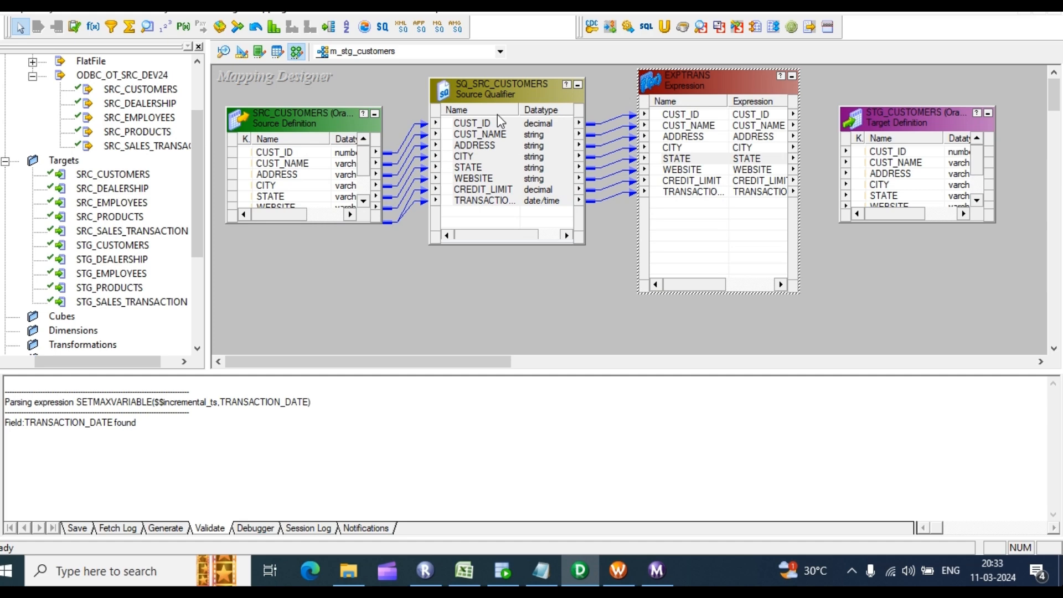
# Step: Generate the default SELECT SQL query for SQ_SRC_CUSTOMERS
pyautogui.doubleClick(487, 133)
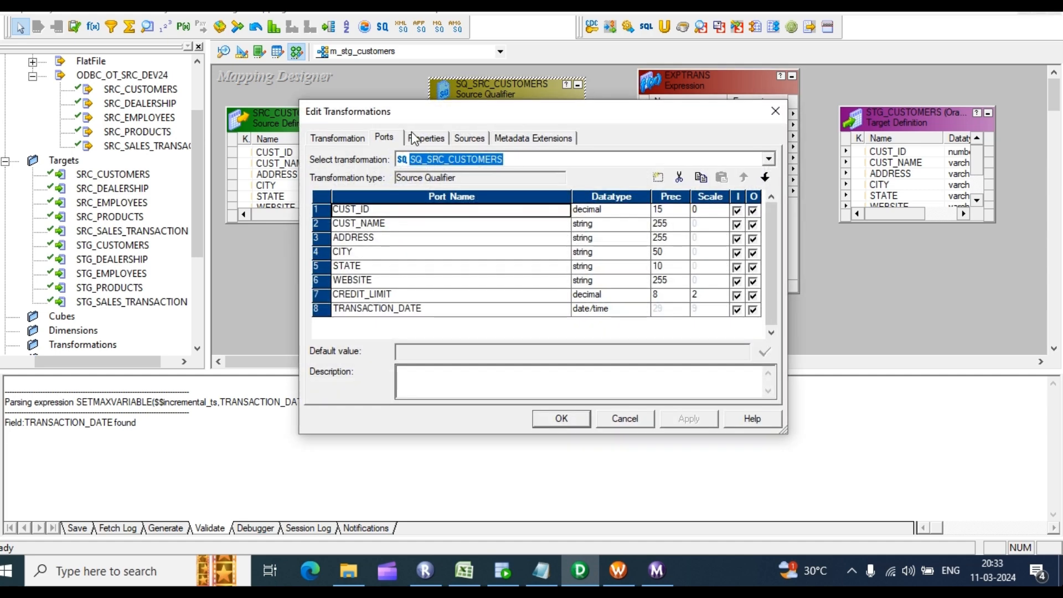
pyautogui.click(425, 138)
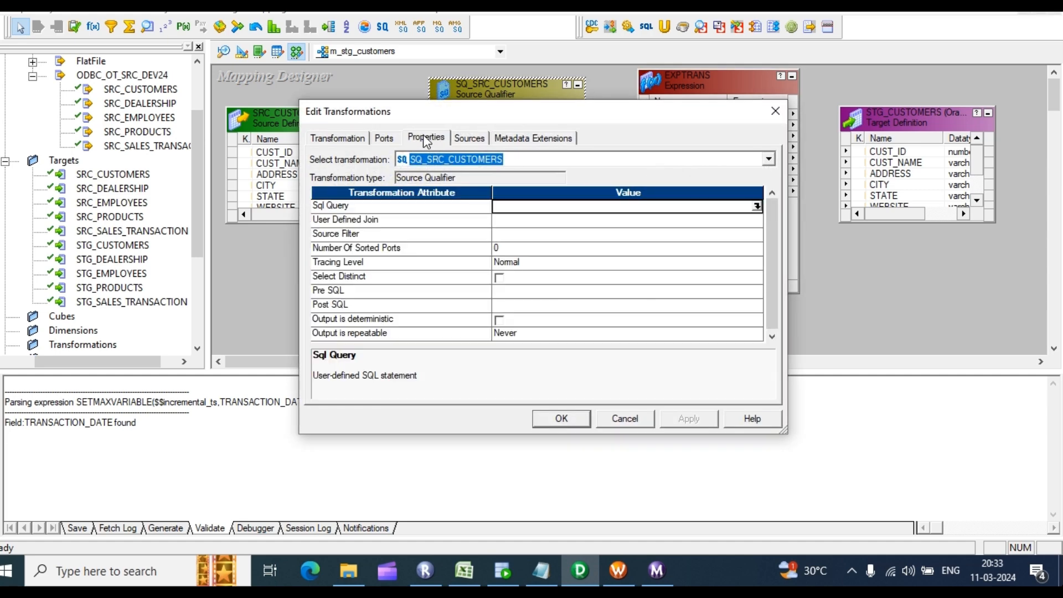
pyautogui.click(756, 207)
pyautogui.click(740, 373)
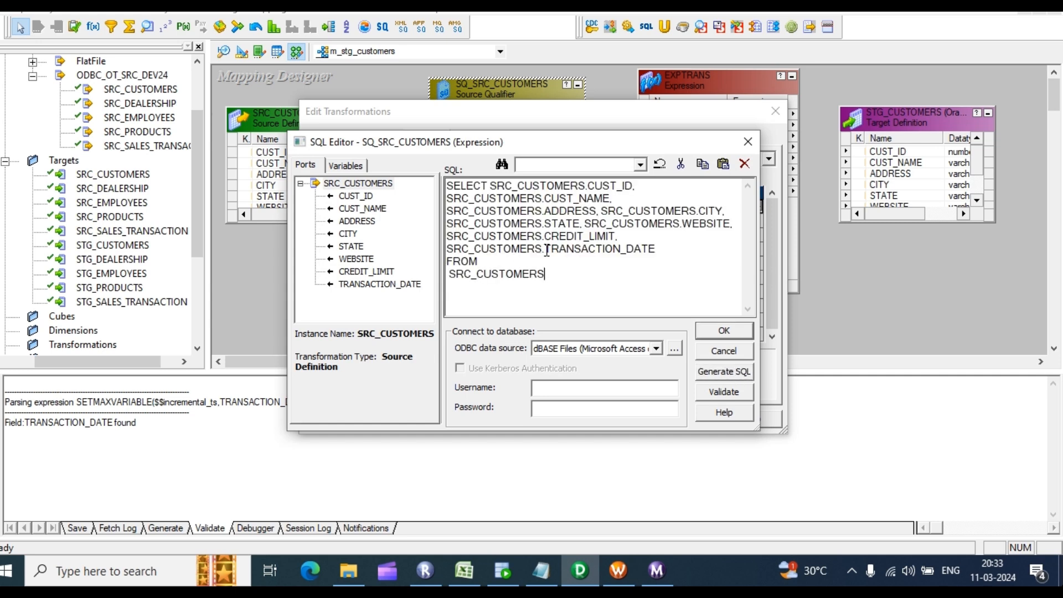
# Step: Add a WHERE filter TRANSACTION_DATE > '$$incremental_ts' to the query and apply it
pyautogui.moveTo(545, 249); pyautogui.dragTo(635, 249)
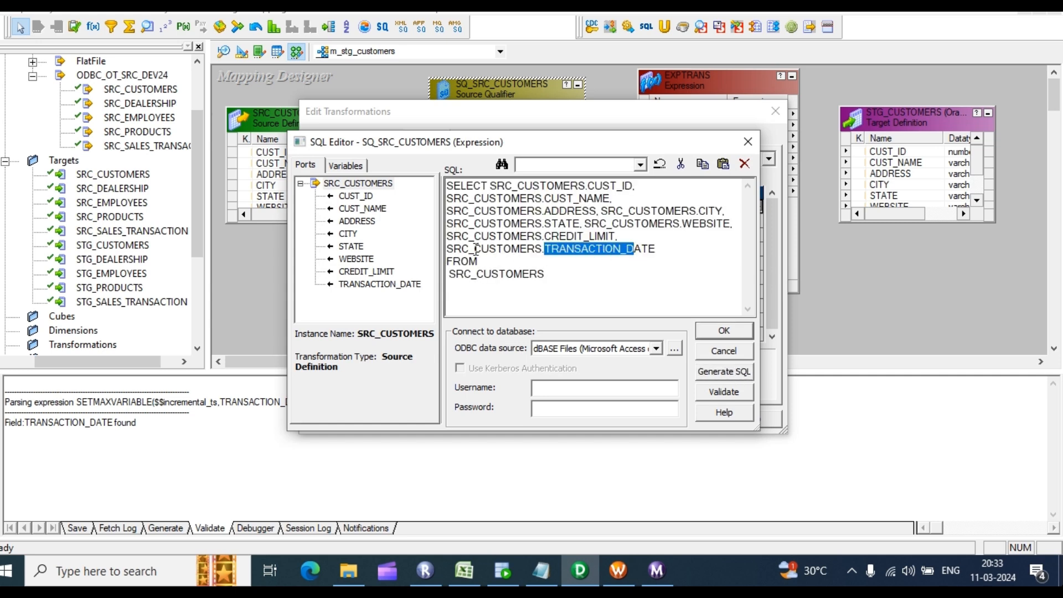
pyautogui.moveTo(448, 248); pyautogui.dragTo(686, 251)
pyautogui.hotkey('ctrl', 'c')
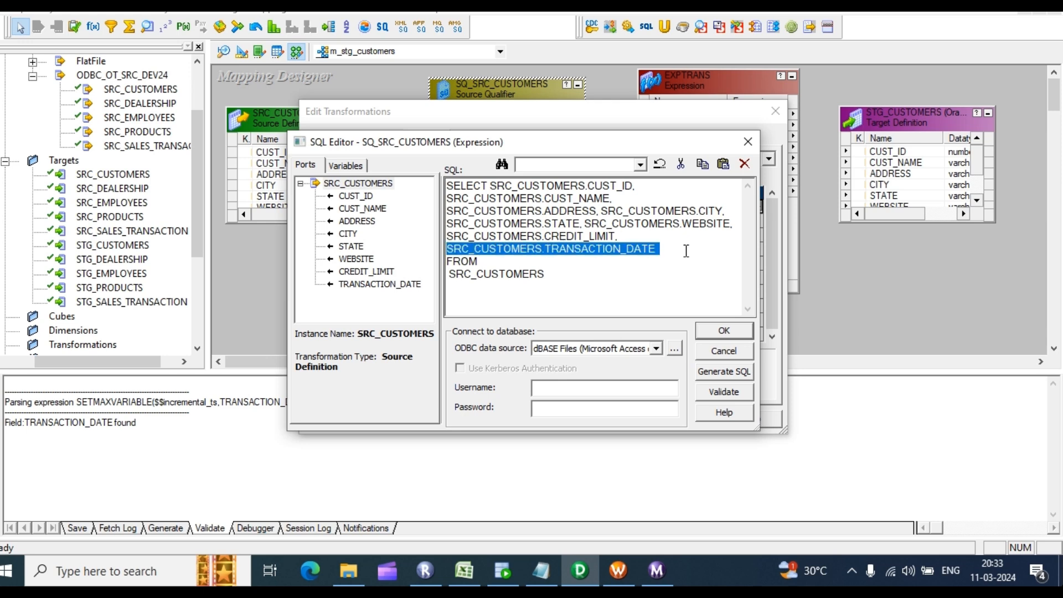
pyautogui.click(573, 274)
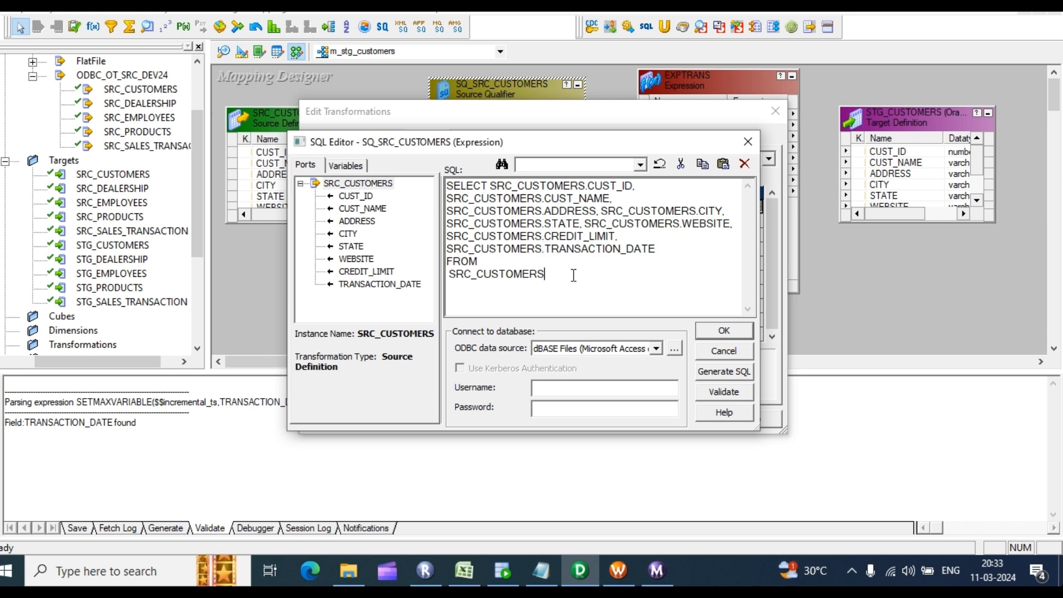
pyautogui.write('where')
pyautogui.hotkey('ctrl', 'v')
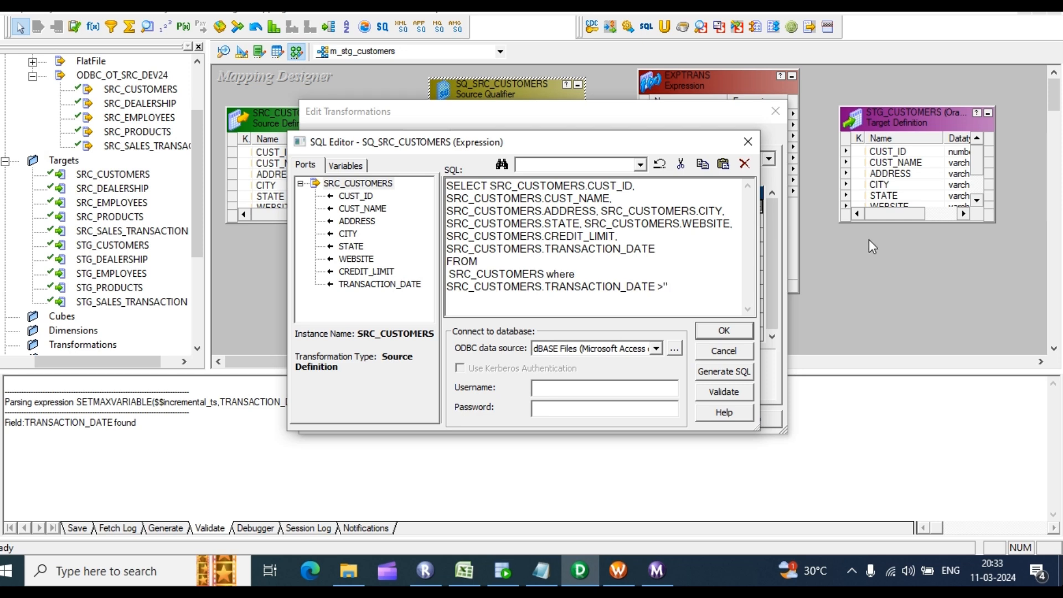
pyautogui.click(364, 170)
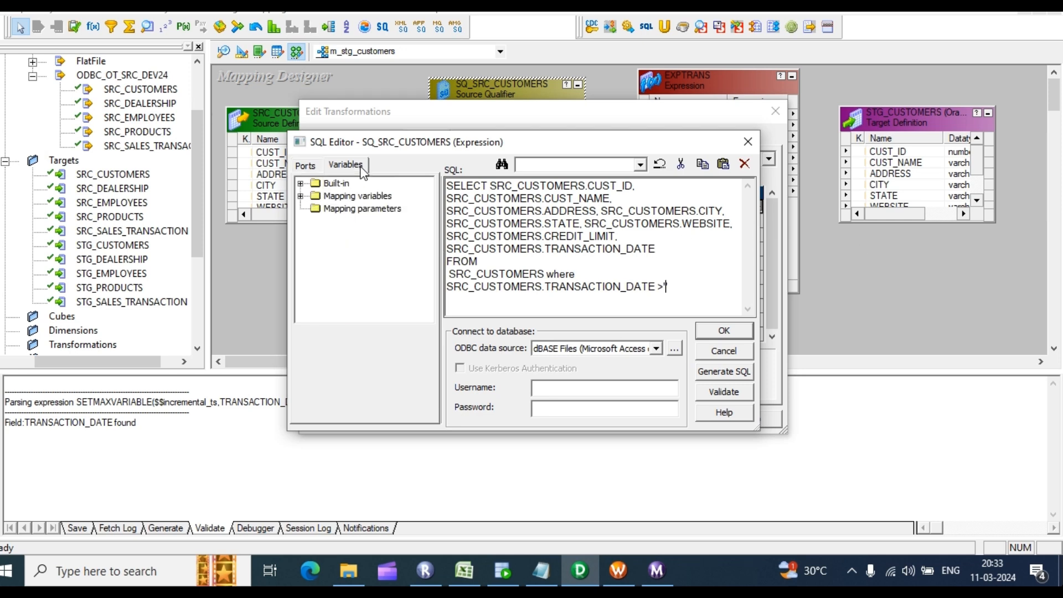
pyautogui.click(300, 196)
pyautogui.click(368, 210)
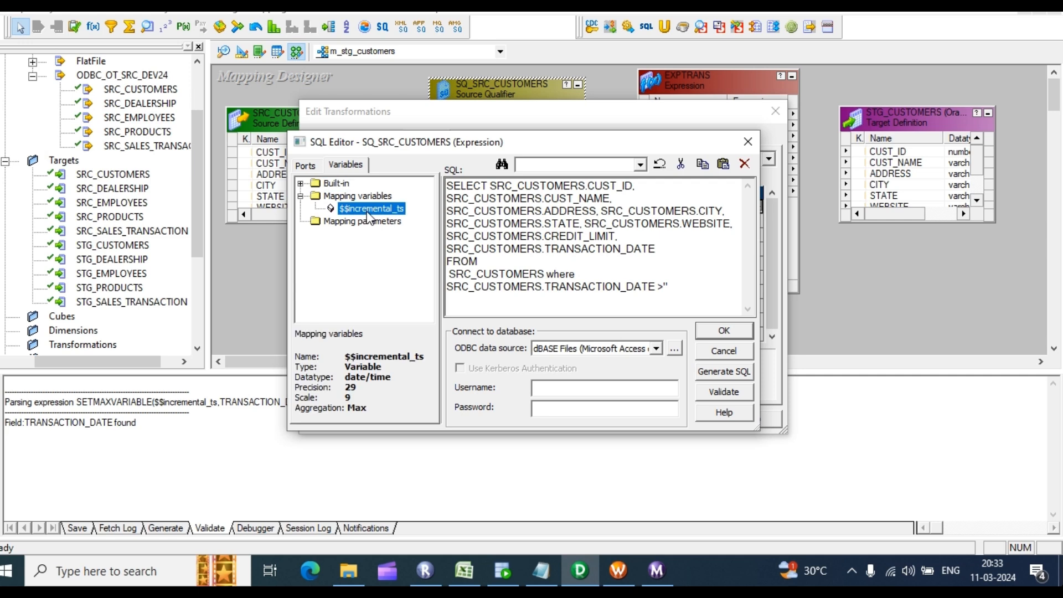
pyautogui.doubleClick(367, 213)
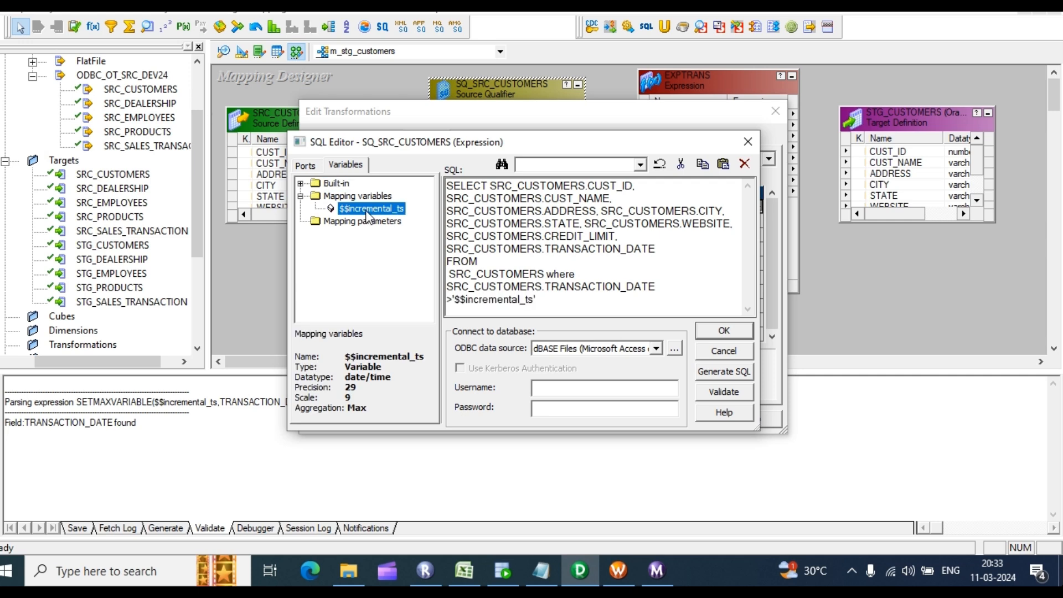
pyautogui.click(725, 331)
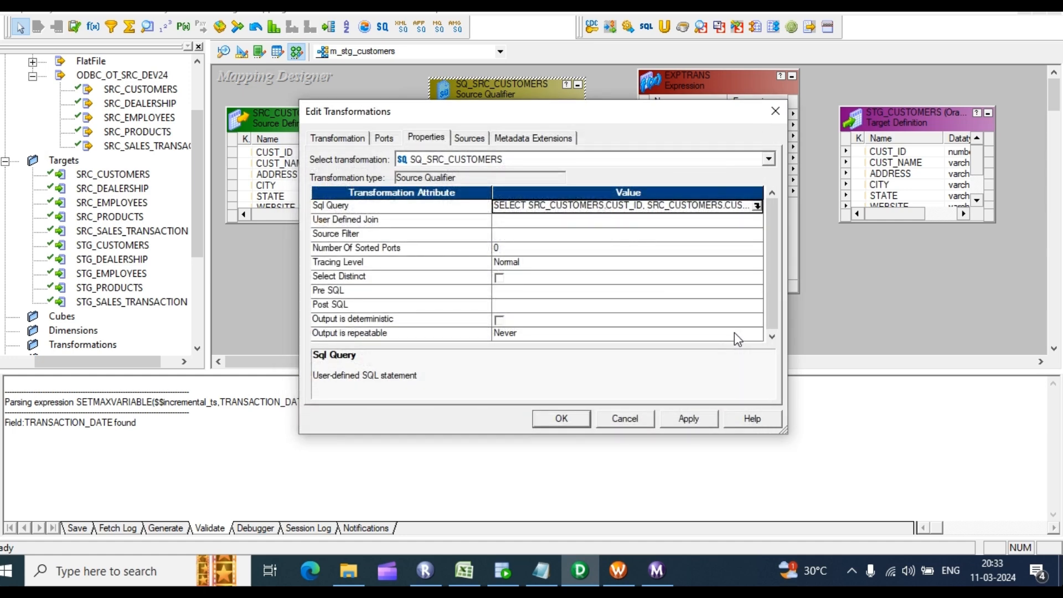
pyautogui.click(690, 419)
pyautogui.click(561, 420)
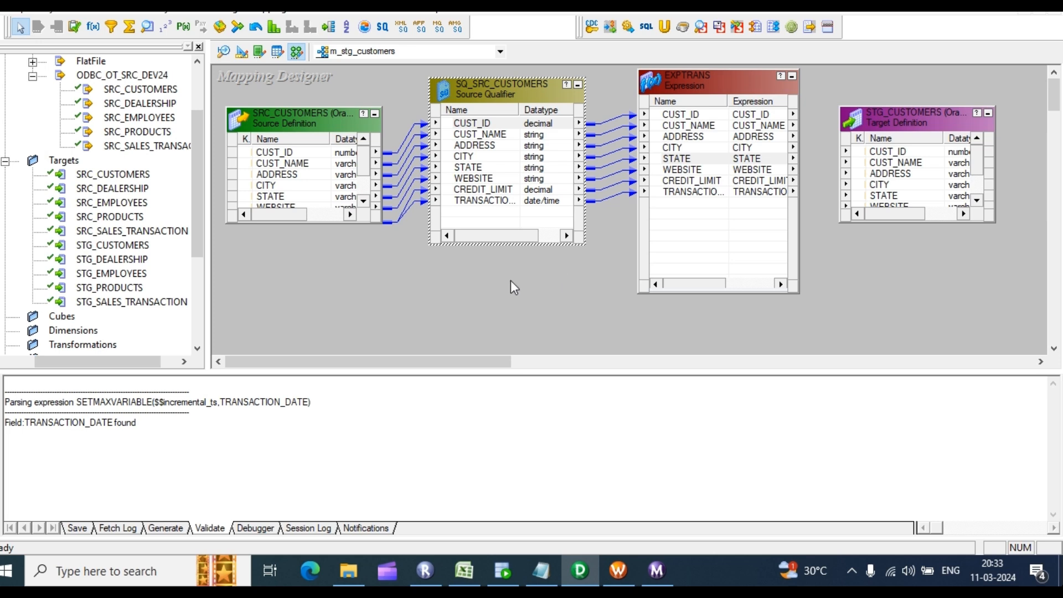
# Step: Open the mapping's parameters and variables and check $$incremental_ts's 01-01-1900 initial value
pyautogui.click(269, 6)
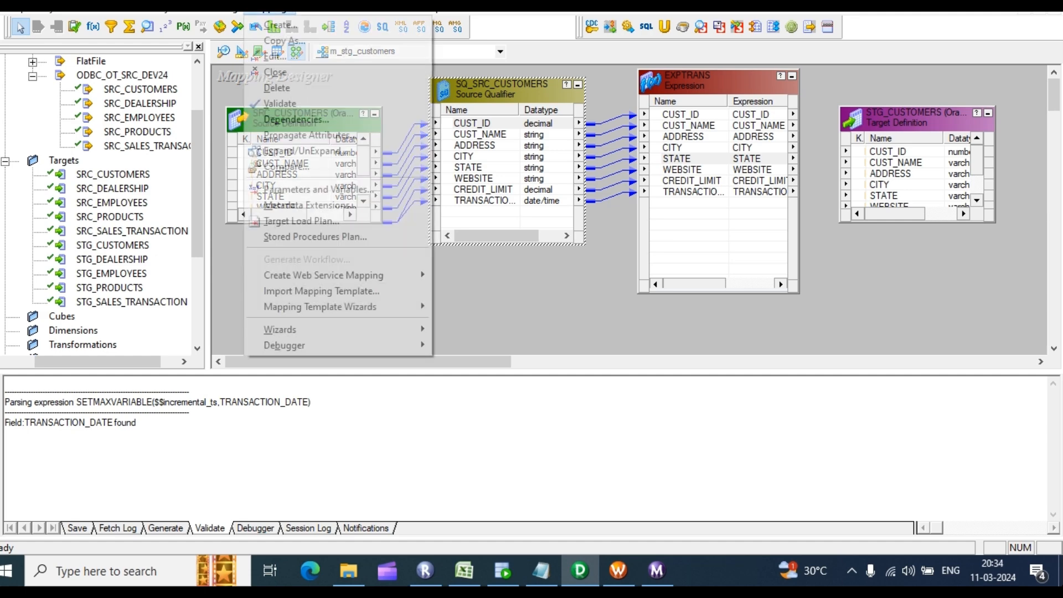
pyautogui.click(332, 188)
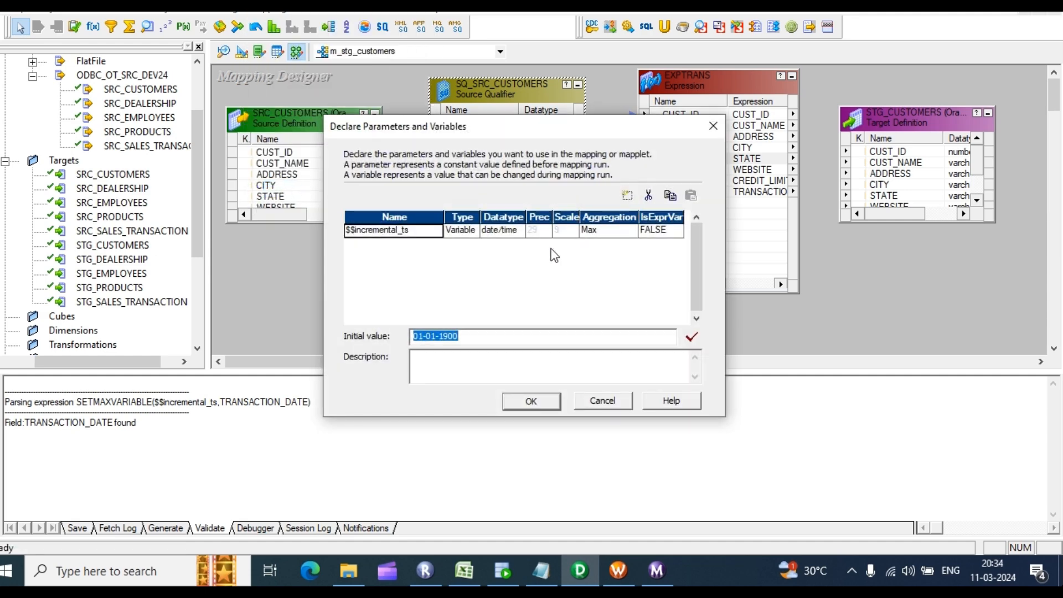
pyautogui.click(461, 336)
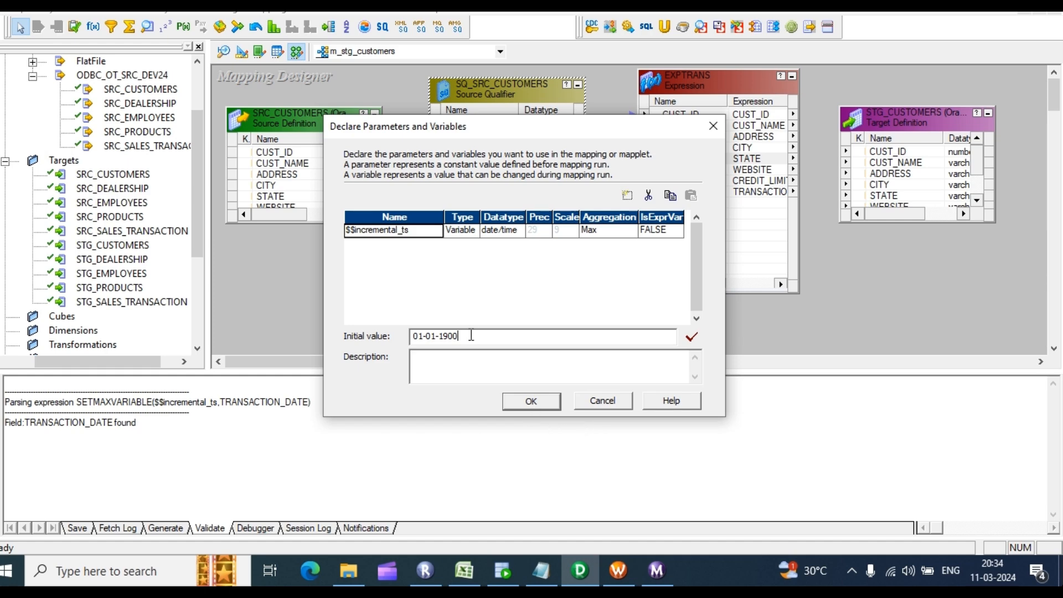
pyautogui.moveTo(470, 336); pyautogui.dragTo(410, 336)
# Step: Close the variables dialog and open SQ_SRC_CUSTOMERS's SQL query
pyautogui.click(532, 401)
pyautogui.click(515, 200)
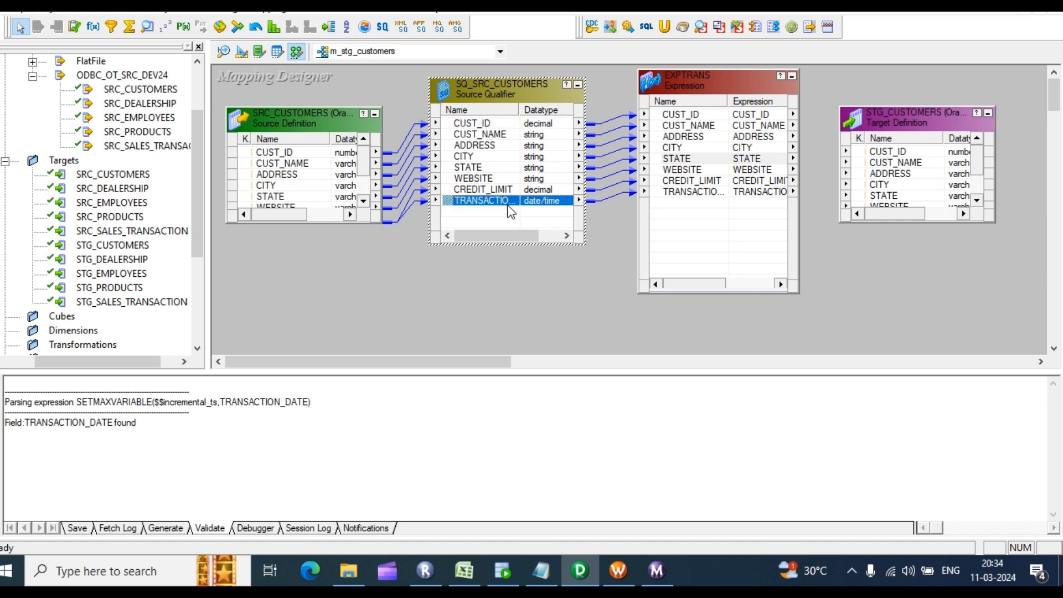
pyautogui.doubleClick(515, 200)
pyautogui.click(439, 139)
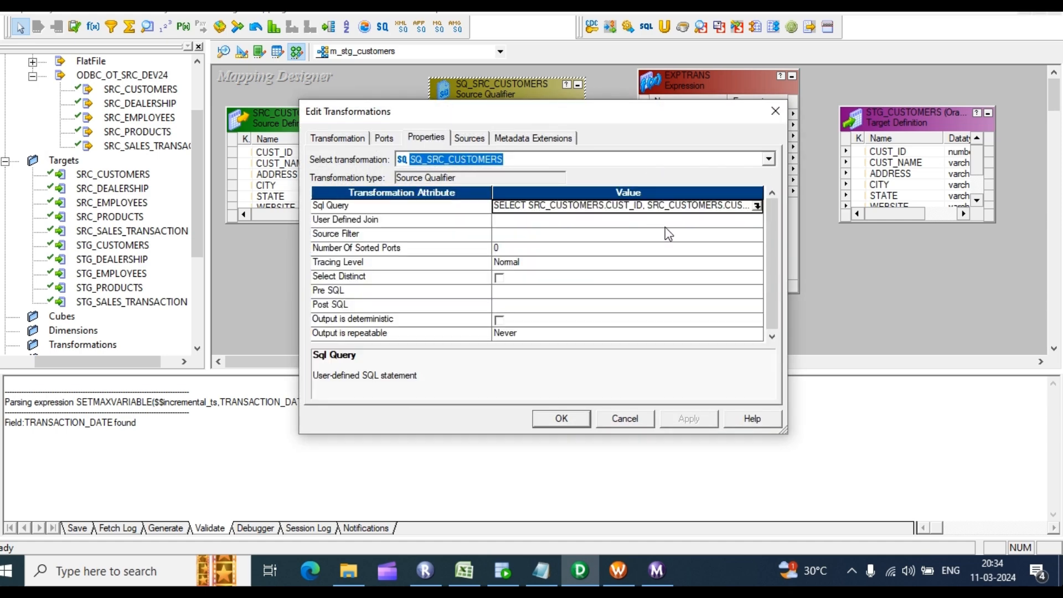
pyautogui.click(757, 206)
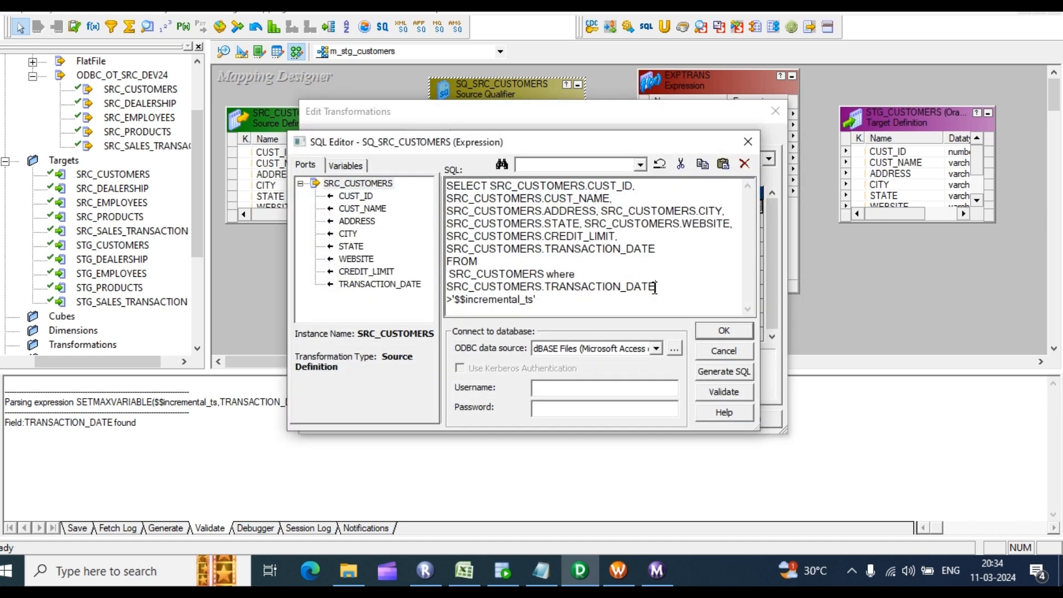
# Step: Review the TRANSACTION_DATE > '$$incremental_ts' WHERE clause and close the editor unchanged
pyautogui.moveTo(655, 286); pyautogui.dragTo(546, 274)
pyautogui.click(547, 302)
pyautogui.hotkey('shift', 'Left')
pyautogui.moveTo(548, 286); pyautogui.dragTo(669, 282)
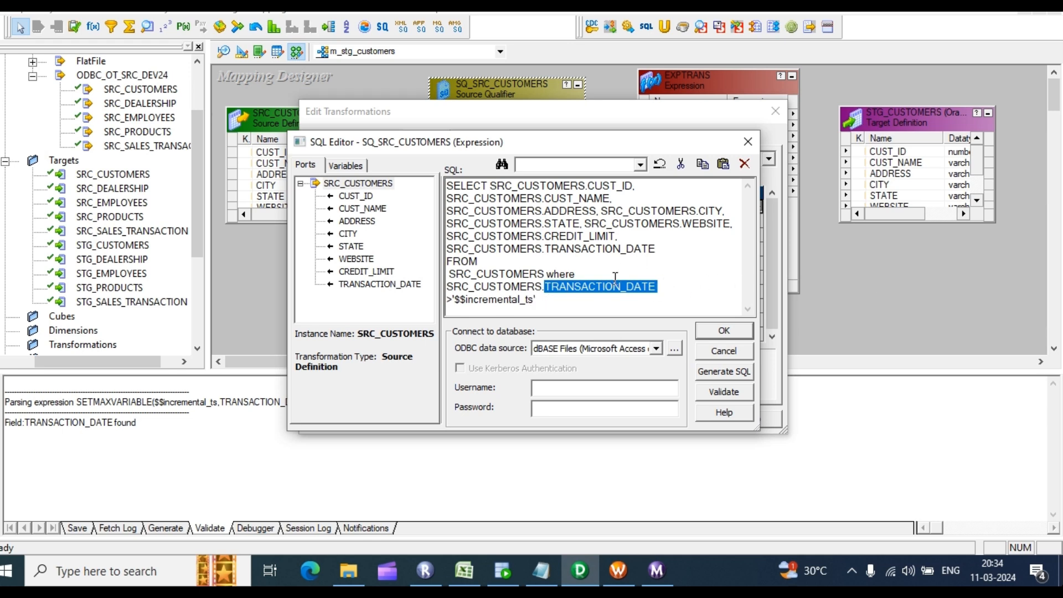
pyautogui.click(558, 300)
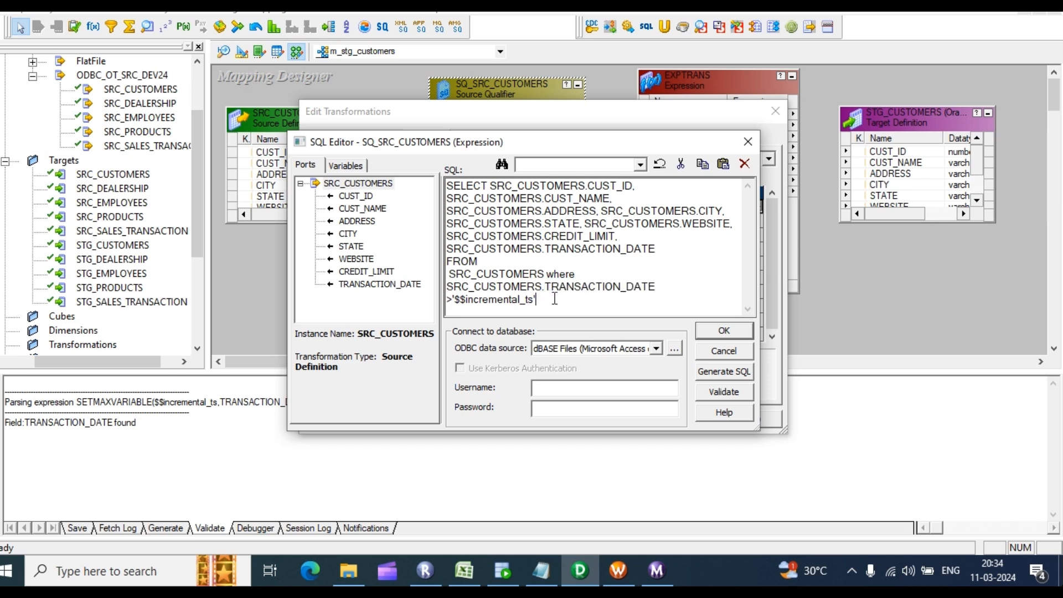
pyautogui.moveTo(546, 287); pyautogui.dragTo(668, 283)
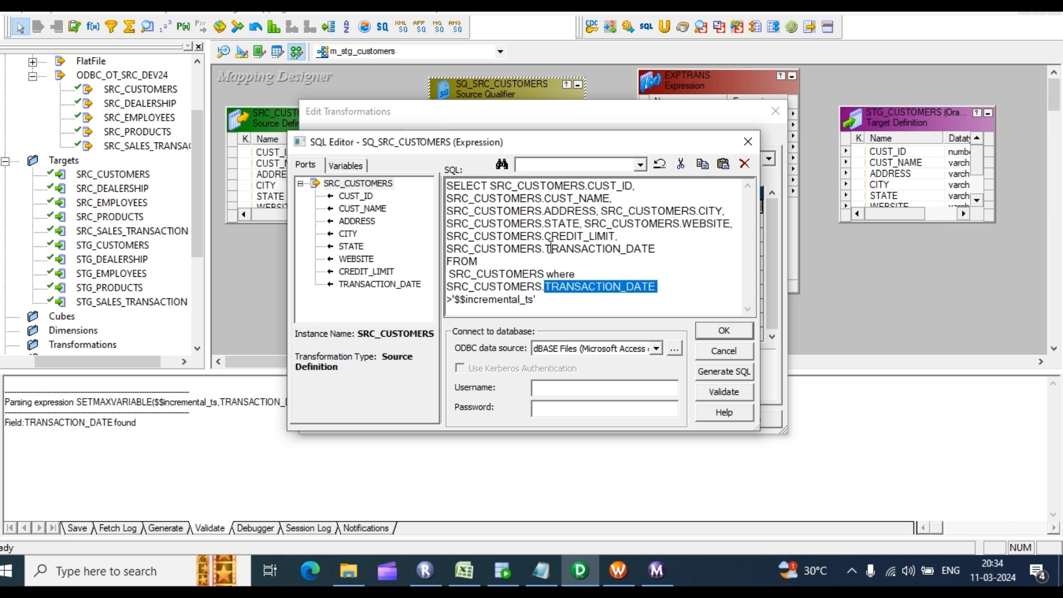
pyautogui.moveTo(545, 307); pyautogui.dragTo(451, 274)
pyautogui.click(722, 269)
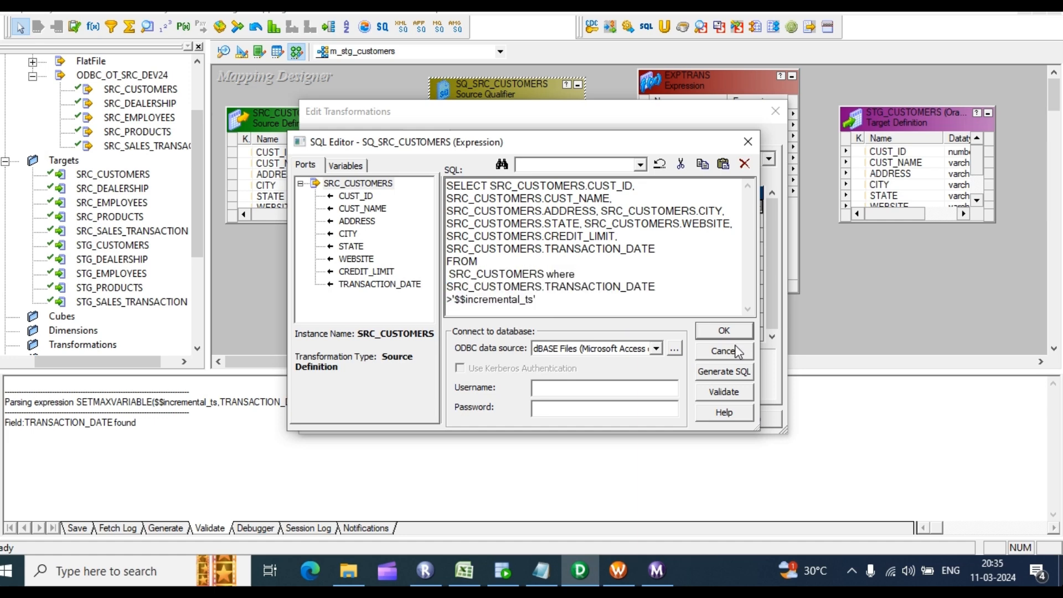
pyautogui.click(724, 330)
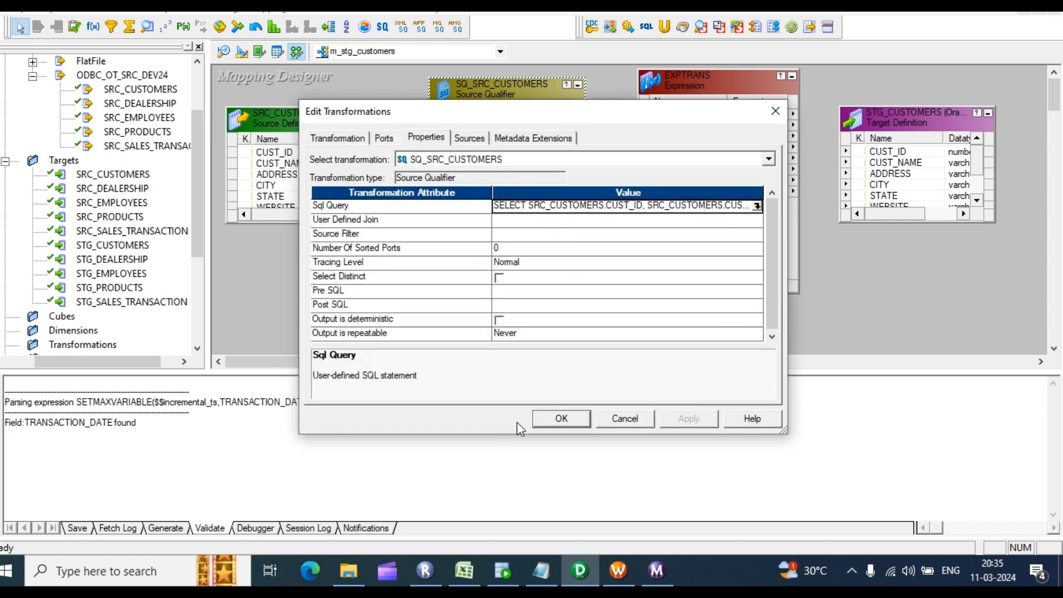
pyautogui.click(562, 419)
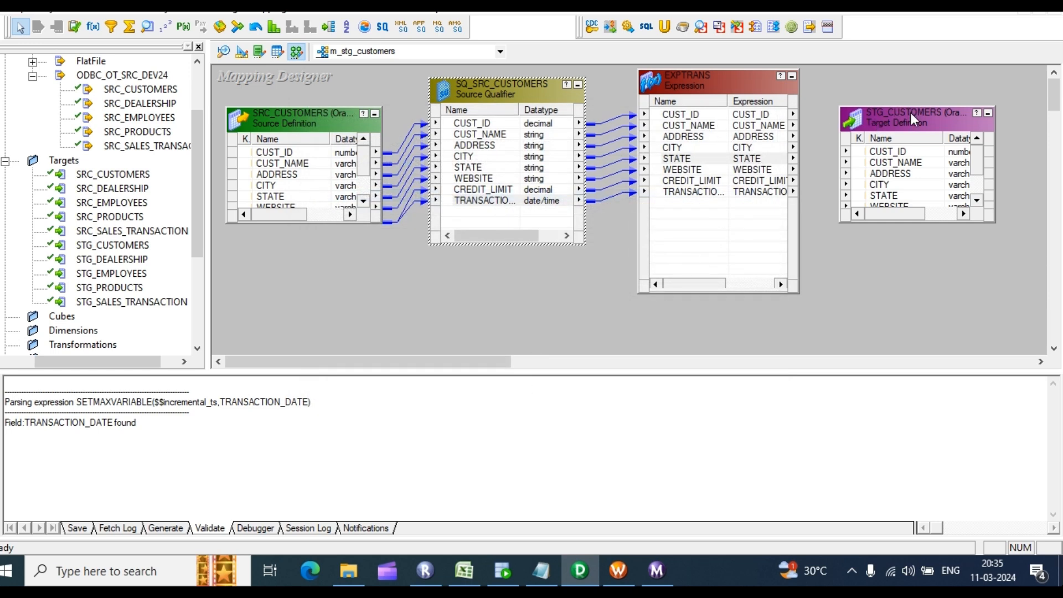
# Step: Autolink the EXPTRANS ports to STG_CUSTOMERS by position and save m_stg_customers
pyautogui.moveTo(911, 107); pyautogui.dragTo(905, 65)
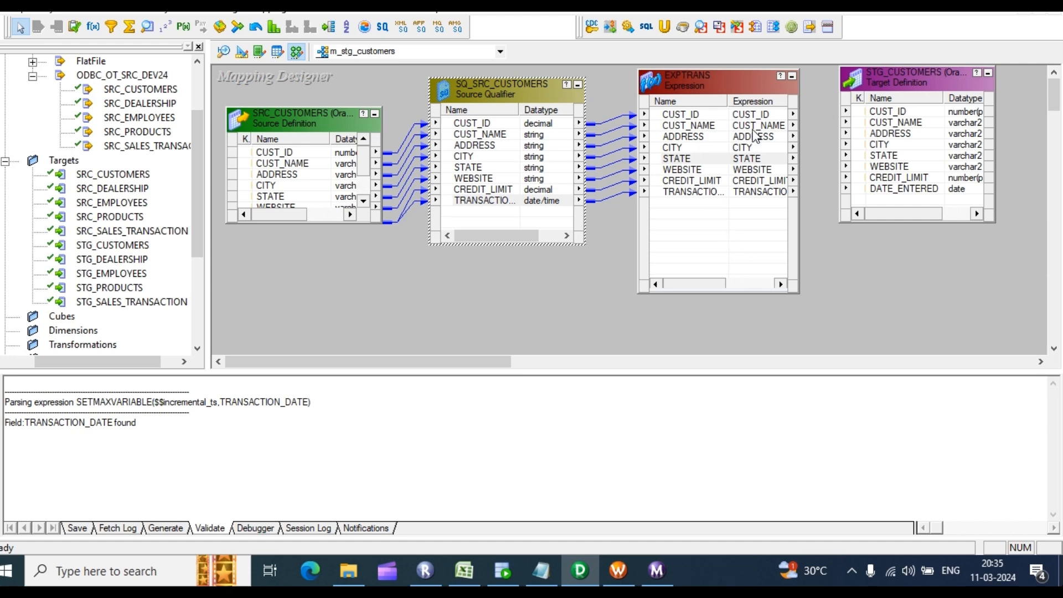
pyautogui.rightClick(813, 164)
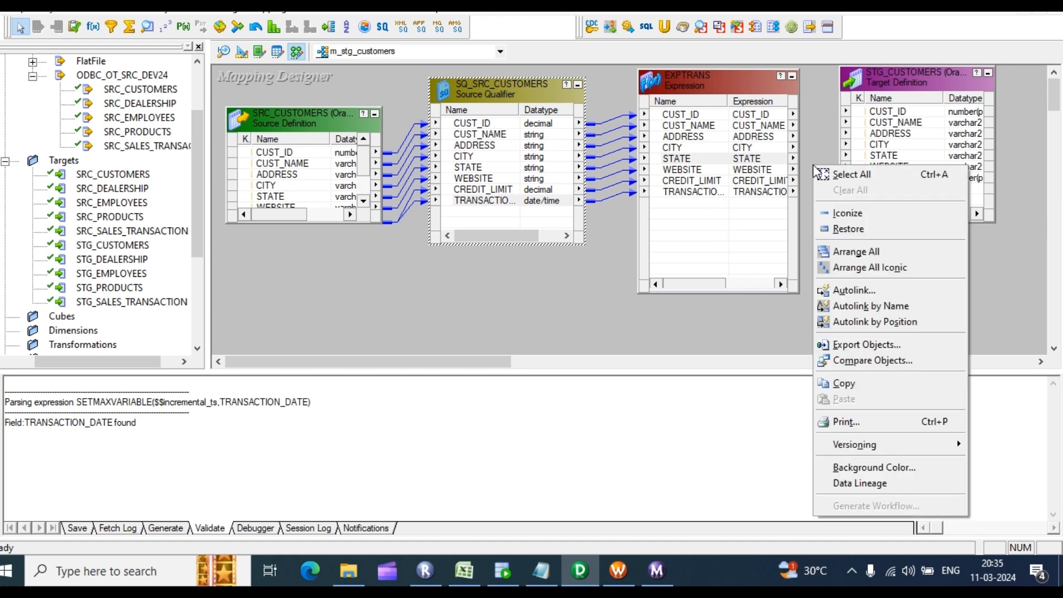
pyautogui.click(861, 325)
pyautogui.click(693, 115)
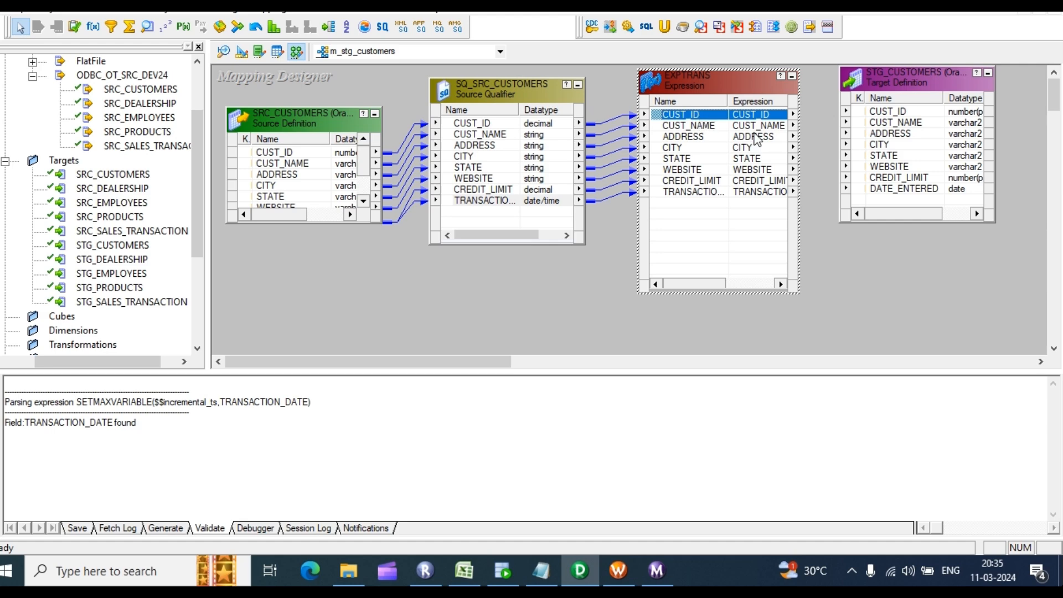
pyautogui.rightClick(815, 158)
pyautogui.click(861, 316)
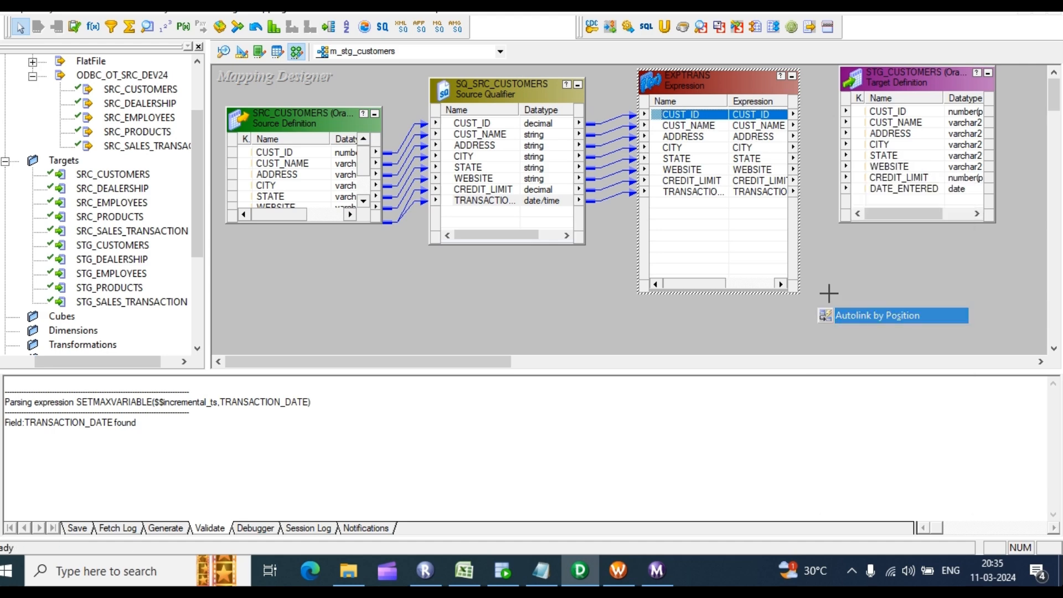
pyautogui.moveTo(723, 170); pyautogui.dragTo(904, 111)
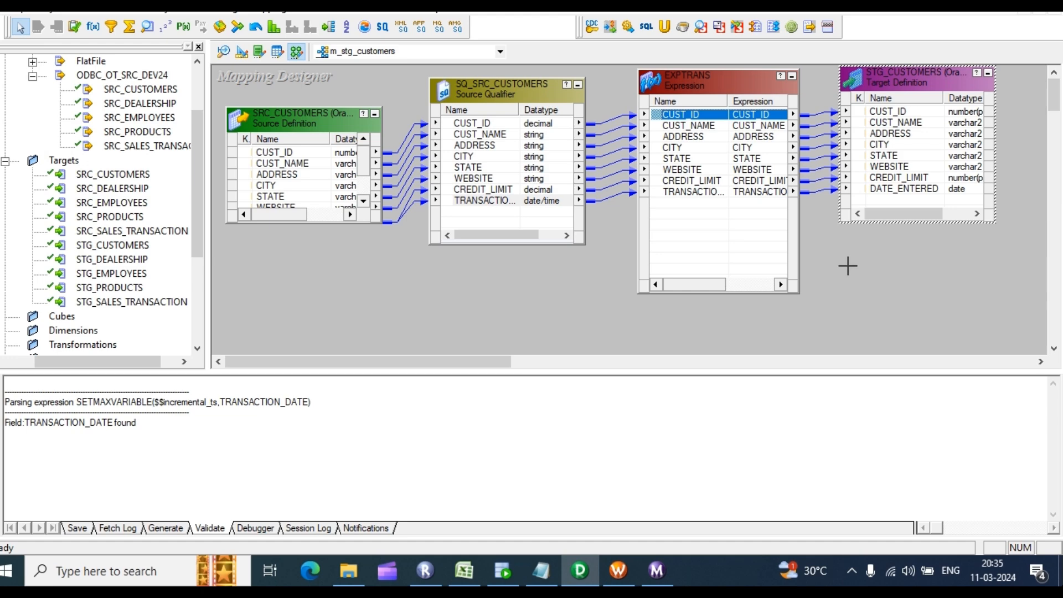
pyautogui.hotkey('ctrl', 's')
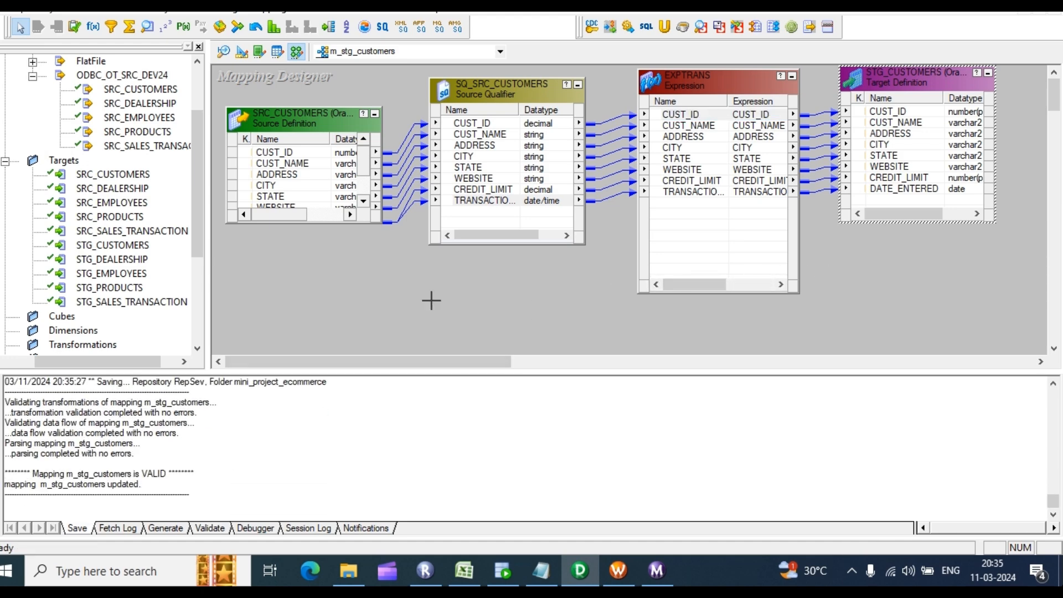
# Step: Generate a workflow with a reusable session, using rel_OT_STG_DEV24 as the target connection
pyautogui.rightClick(607, 222)
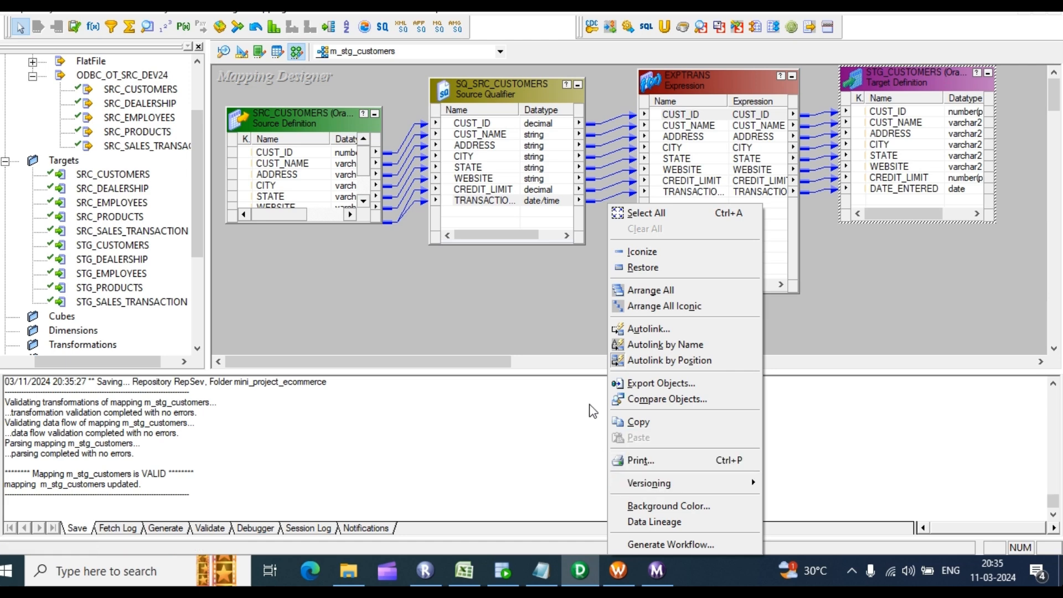
pyautogui.click(674, 544)
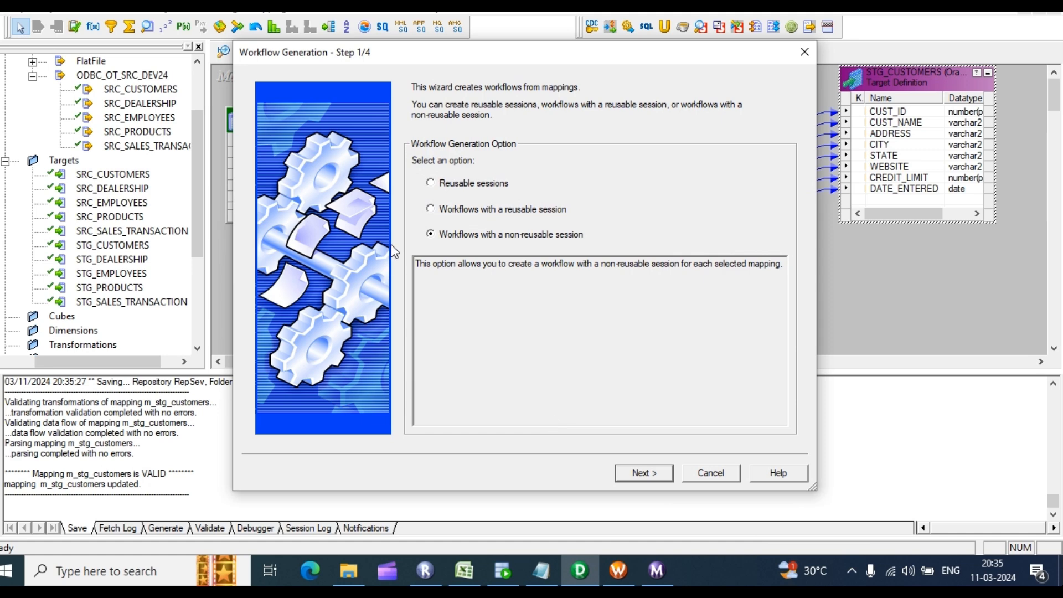
pyautogui.click(429, 210)
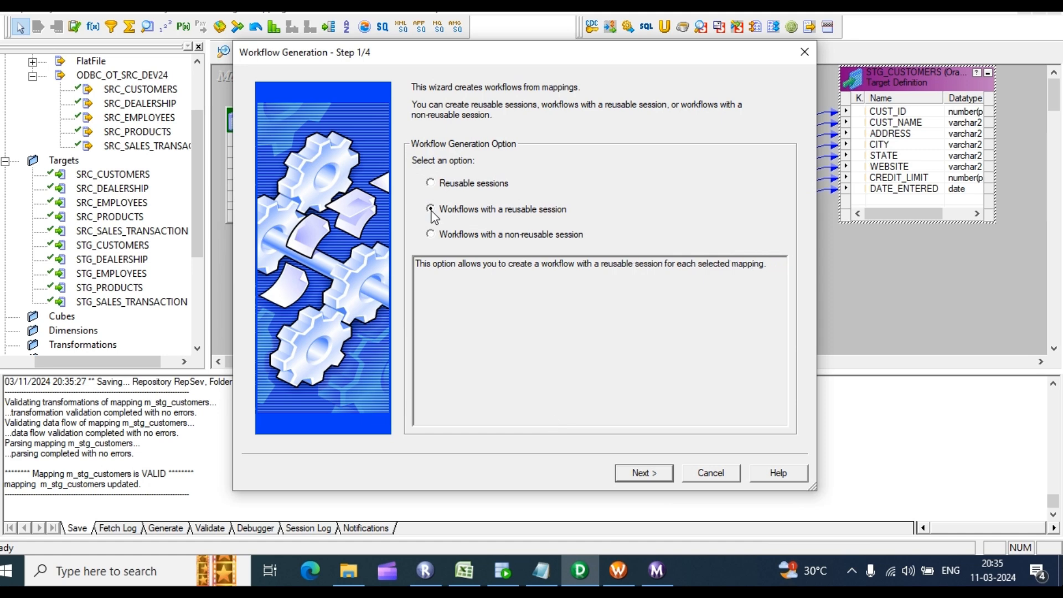
pyautogui.click(659, 473)
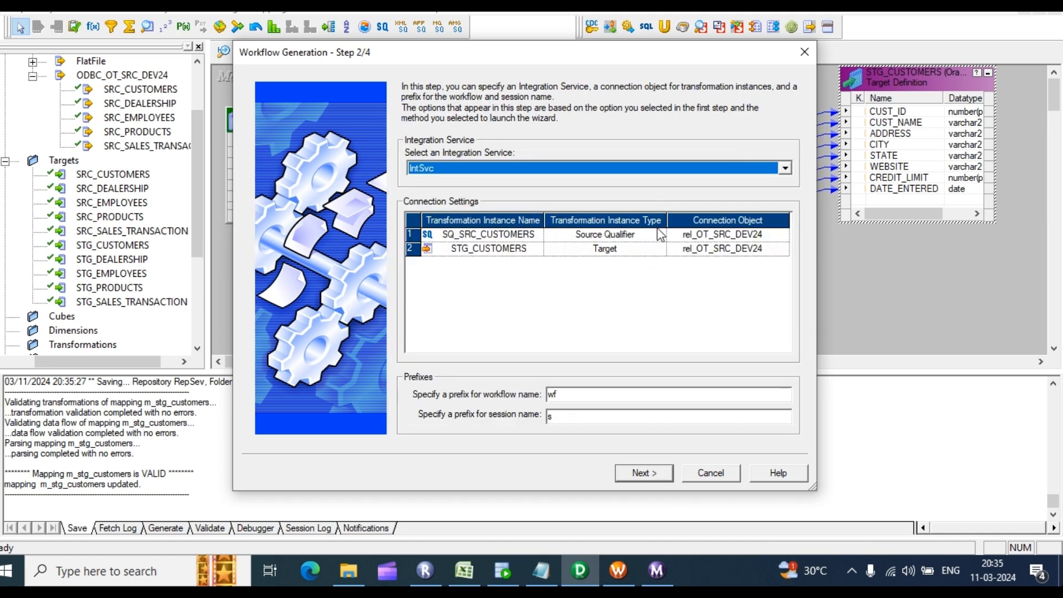
pyautogui.click(758, 253)
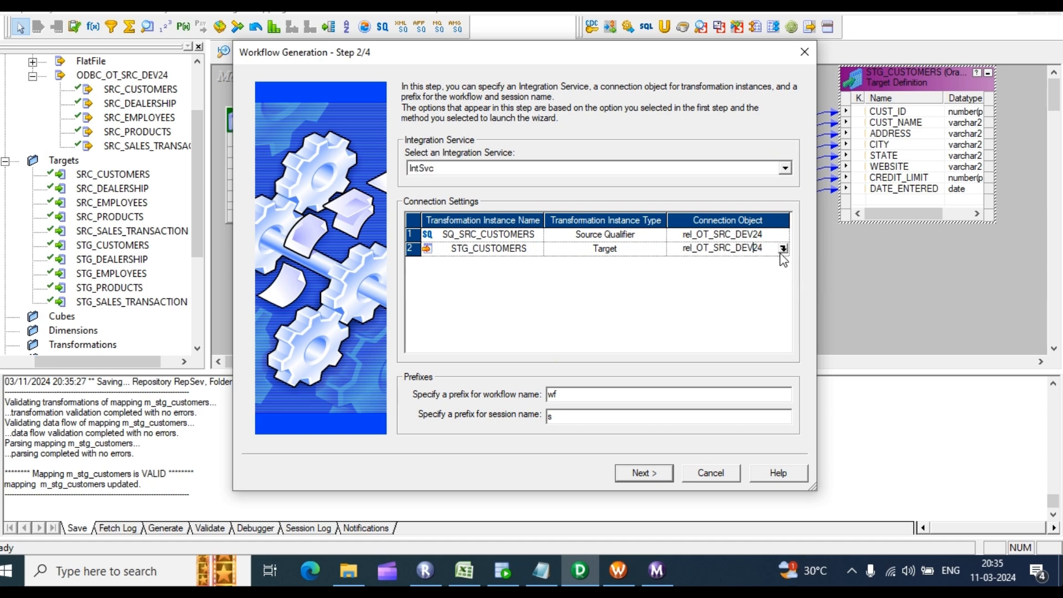
pyautogui.click(783, 249)
pyautogui.click(468, 257)
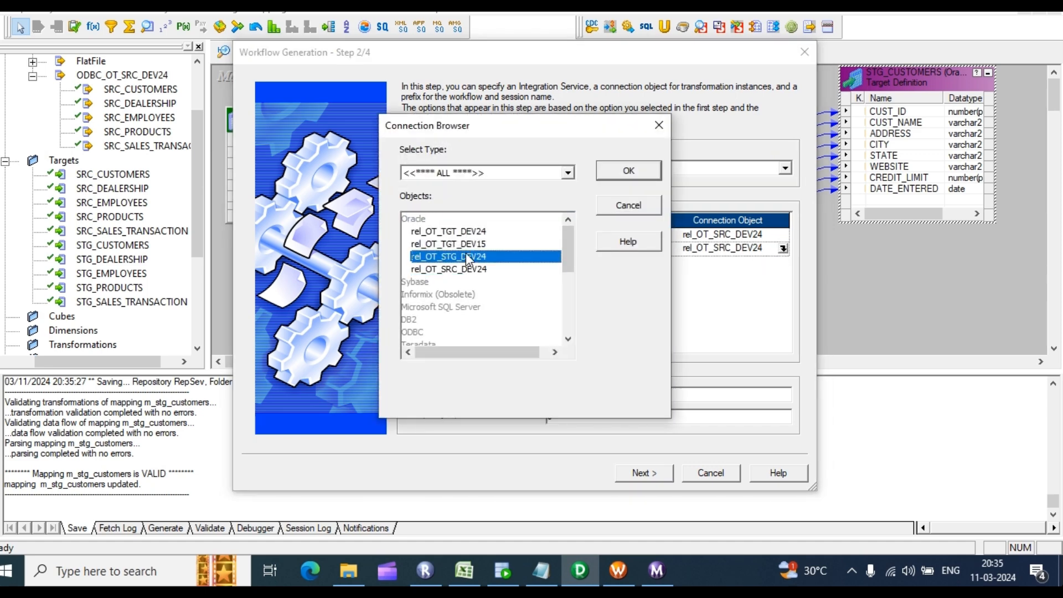
pyautogui.click(628, 170)
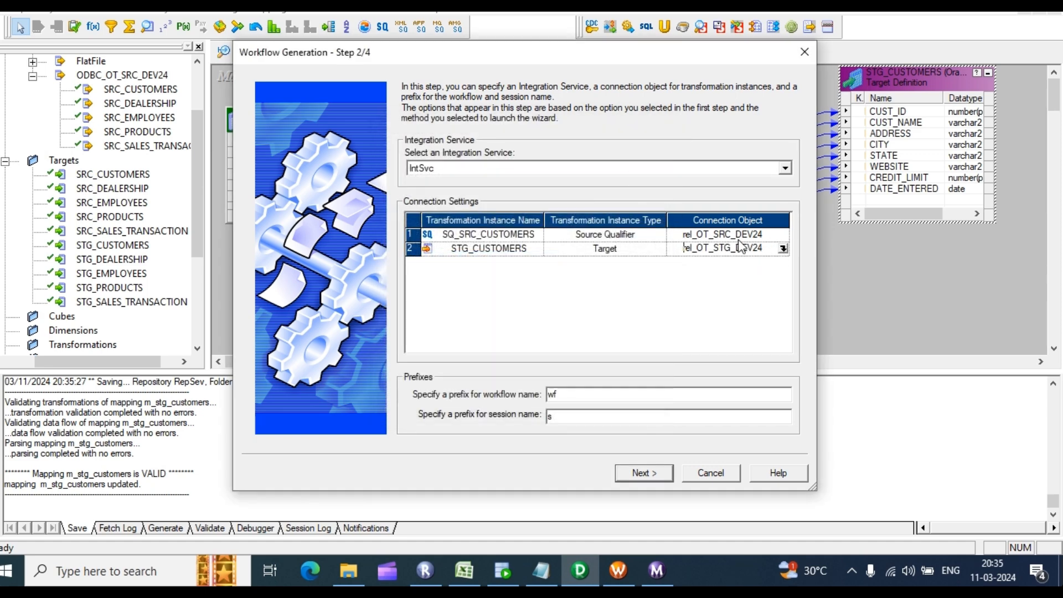
pyautogui.click(645, 474)
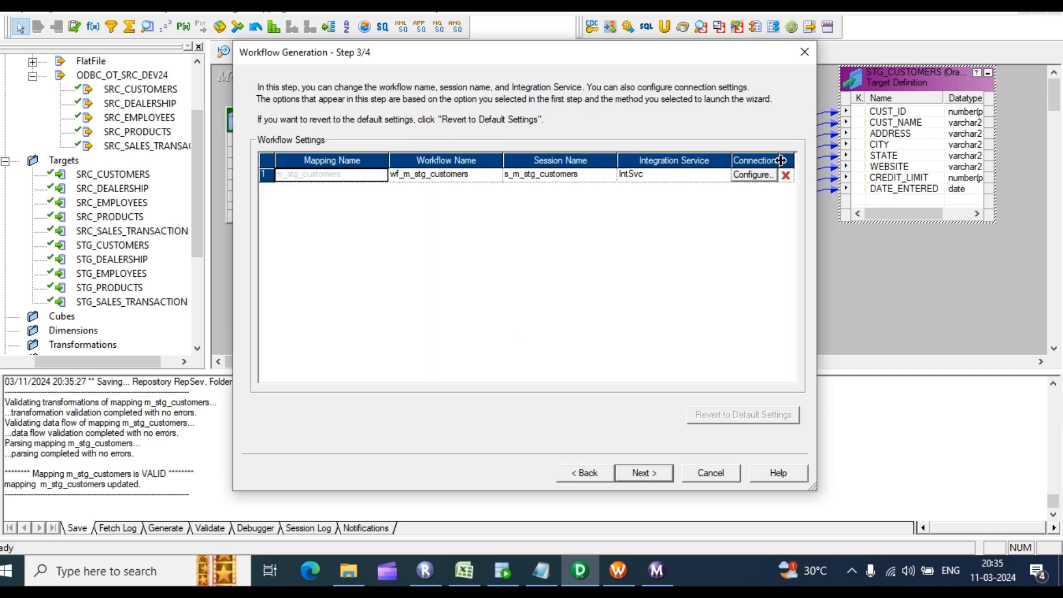
# Step: Set the session's target load type to Normal and finish generating wf_m_stg_customers
pyautogui.click(753, 174)
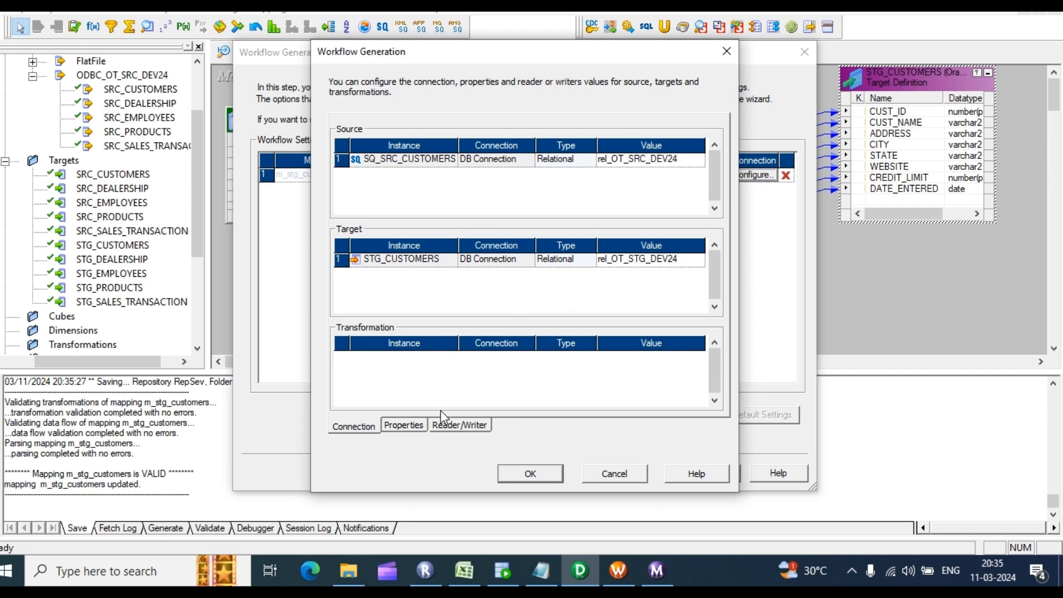
pyautogui.click(418, 426)
pyautogui.click(645, 288)
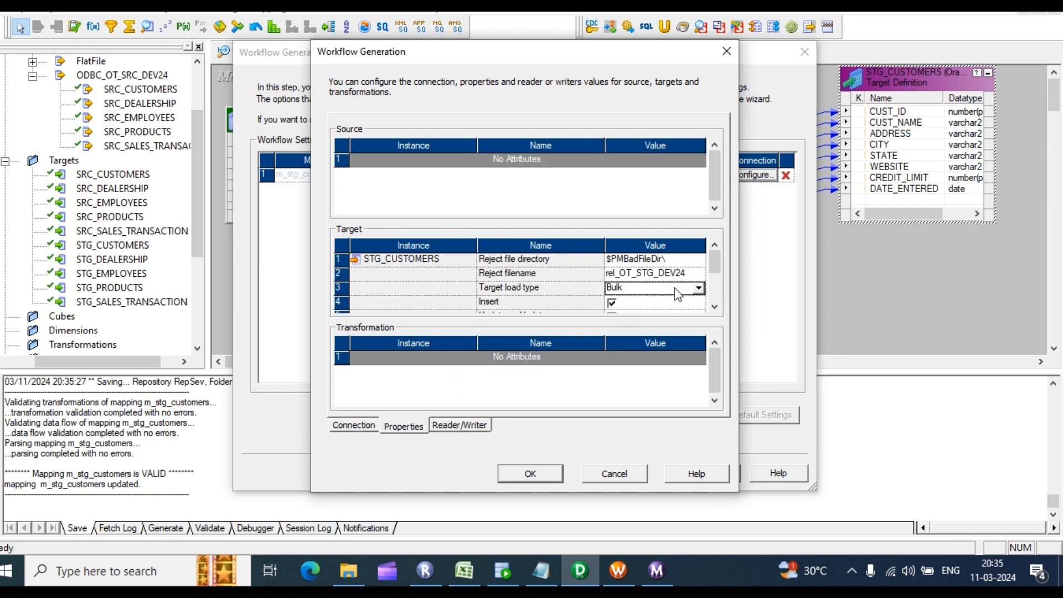
pyautogui.click(697, 288)
pyautogui.click(642, 305)
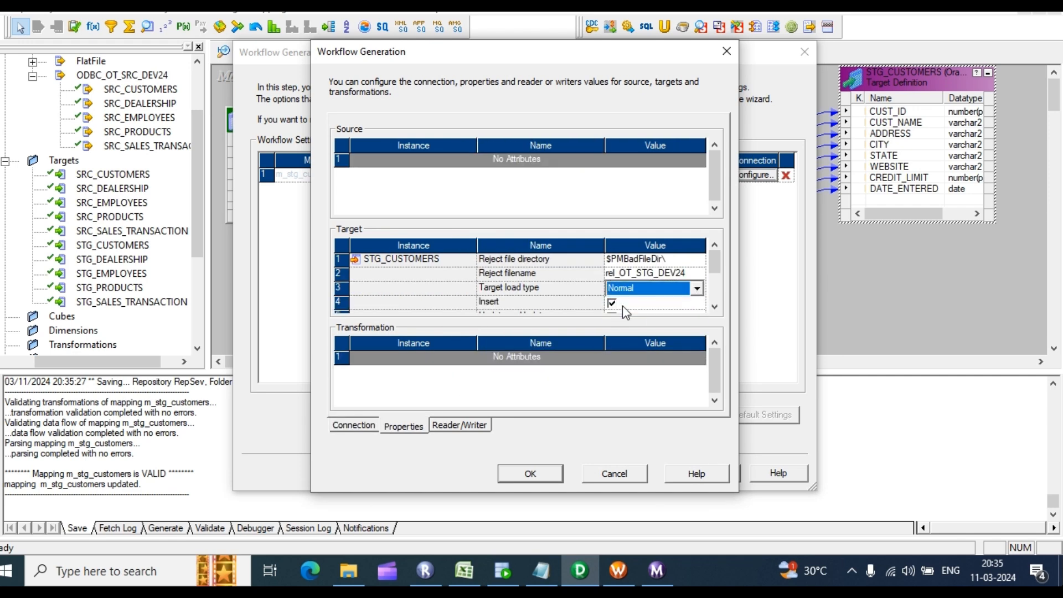
pyautogui.click(552, 472)
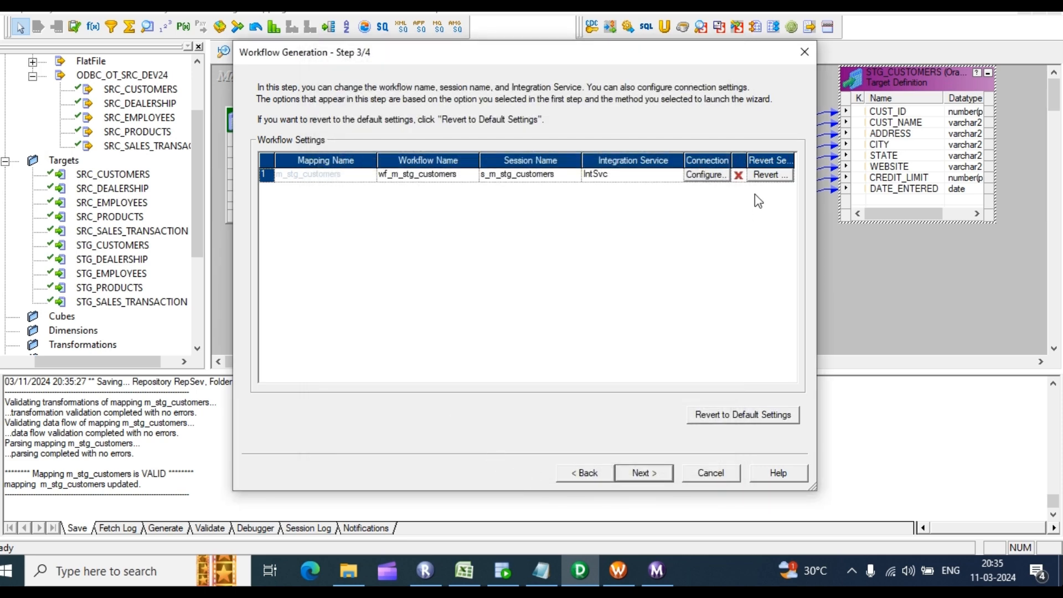
pyautogui.click(643, 474)
pyautogui.click(642, 473)
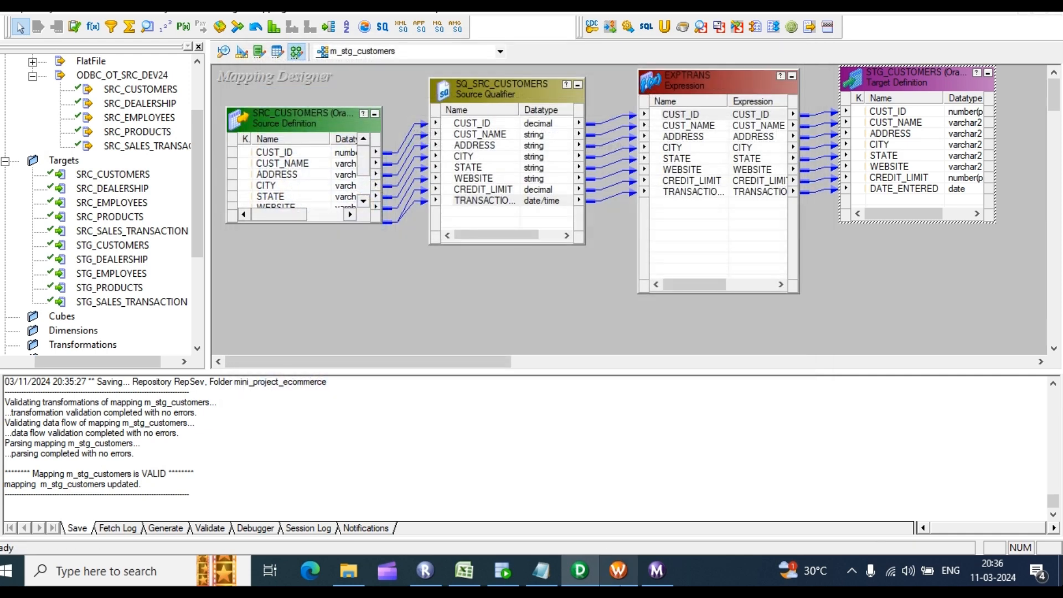
pyautogui.click(618, 570)
# Step: Disconnect from the RepSev repository and log back in with the password
pyautogui.rightClick(112, 151)
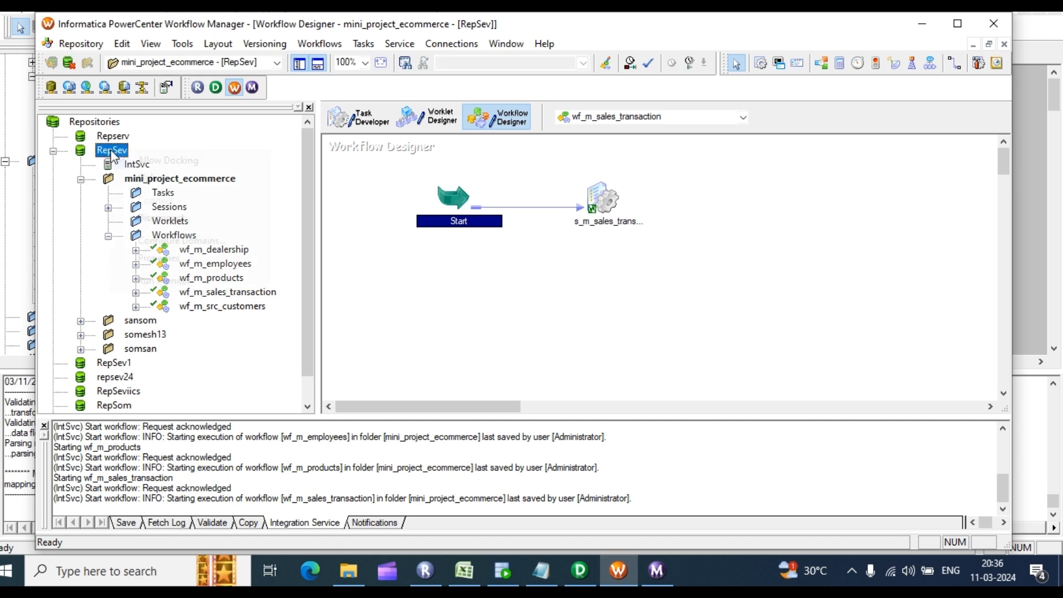
pyautogui.click(166, 220)
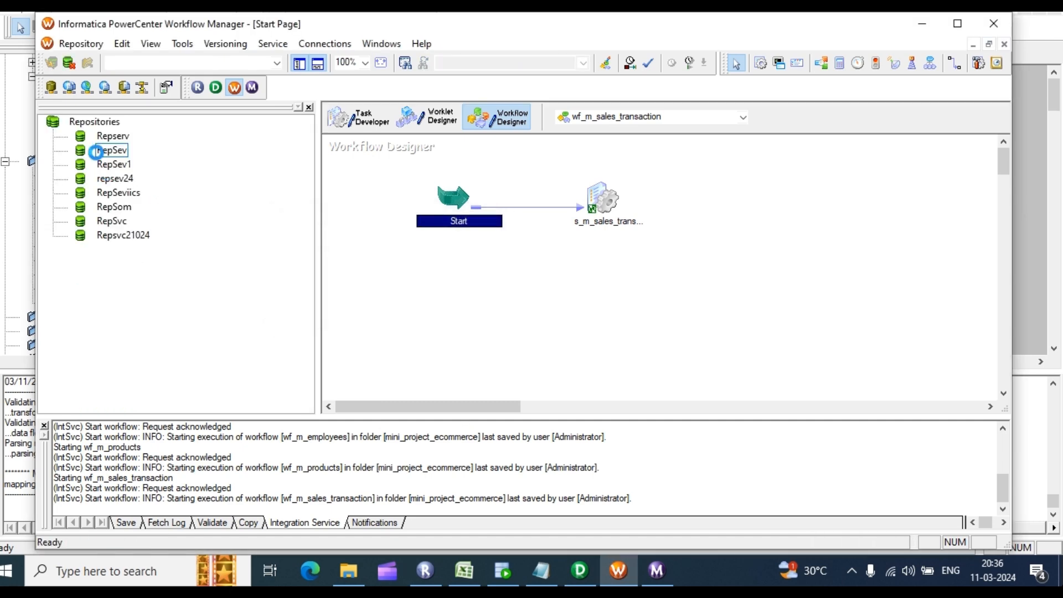
pyautogui.rightClick(111, 150)
pyautogui.click(148, 206)
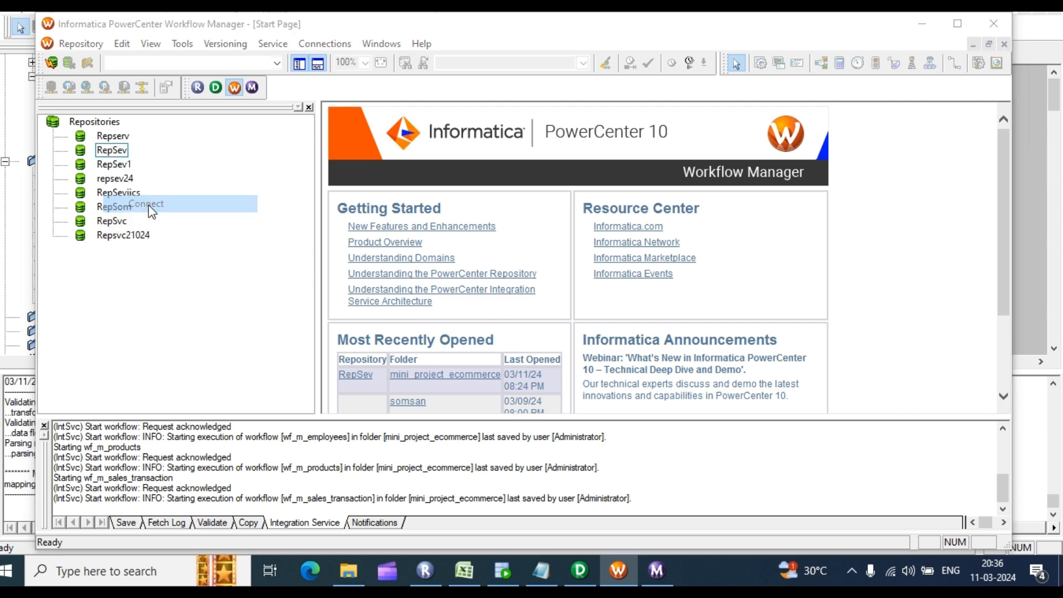
pyautogui.click(449, 306)
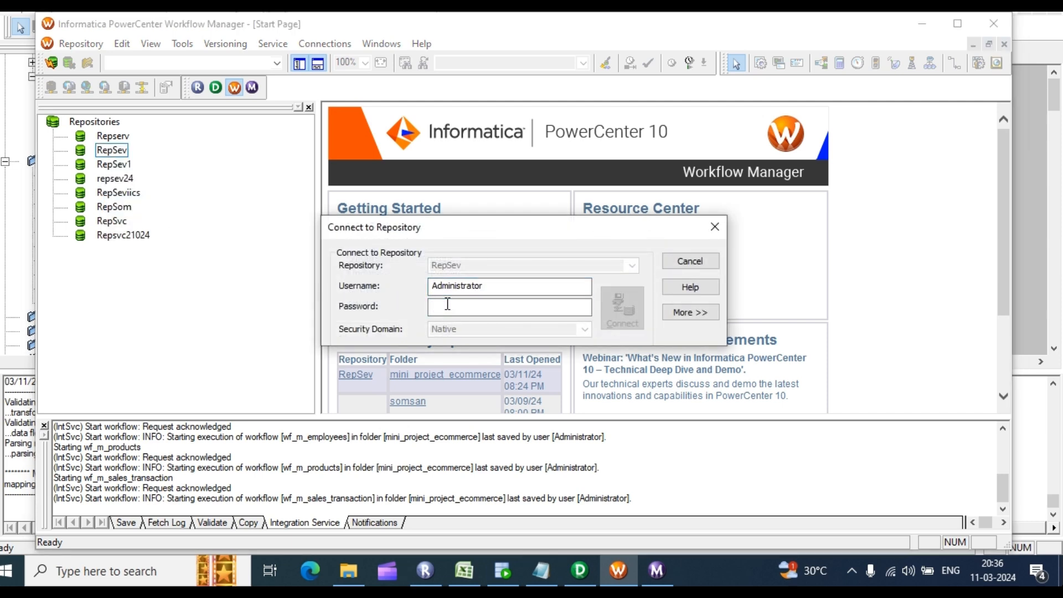
pyautogui.write('***')
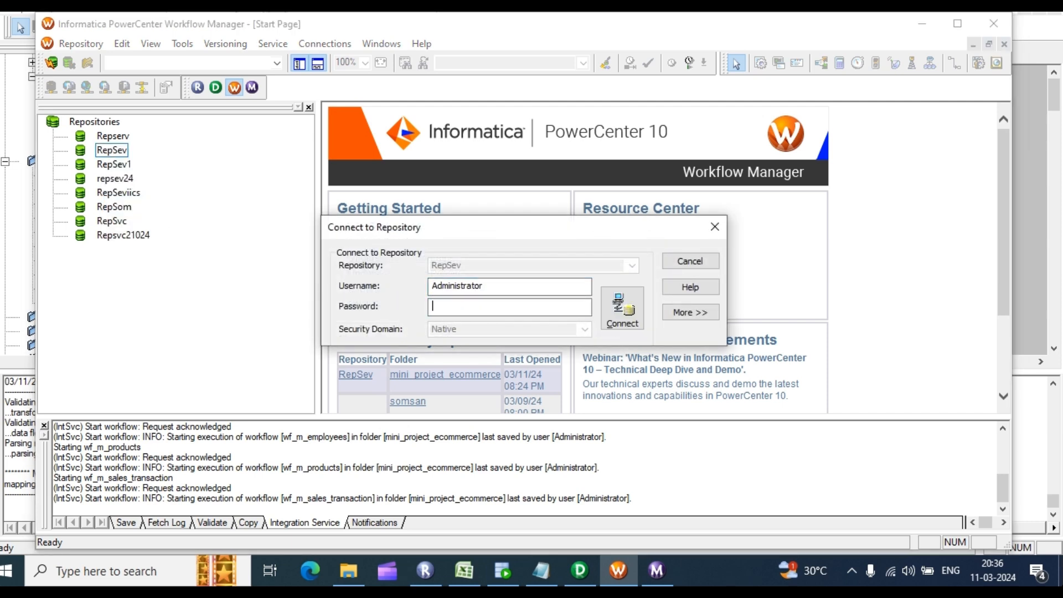
pyautogui.press('Return')
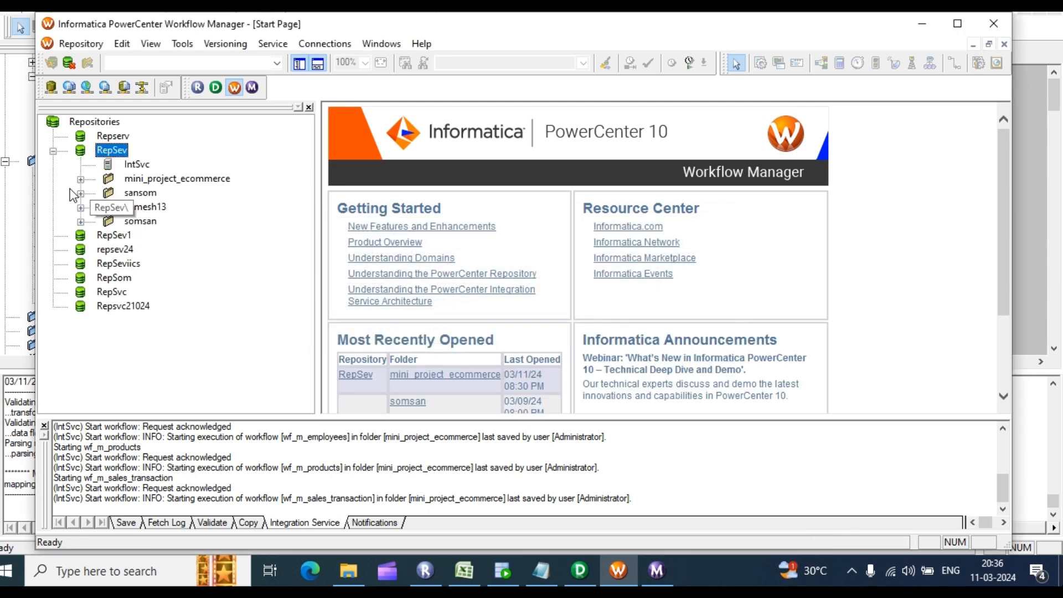
# Step: Open wf_m_stg_customers from mini_project_ecommerce's Workflows in the Workflow Designer
pyautogui.doubleClick(108, 179)
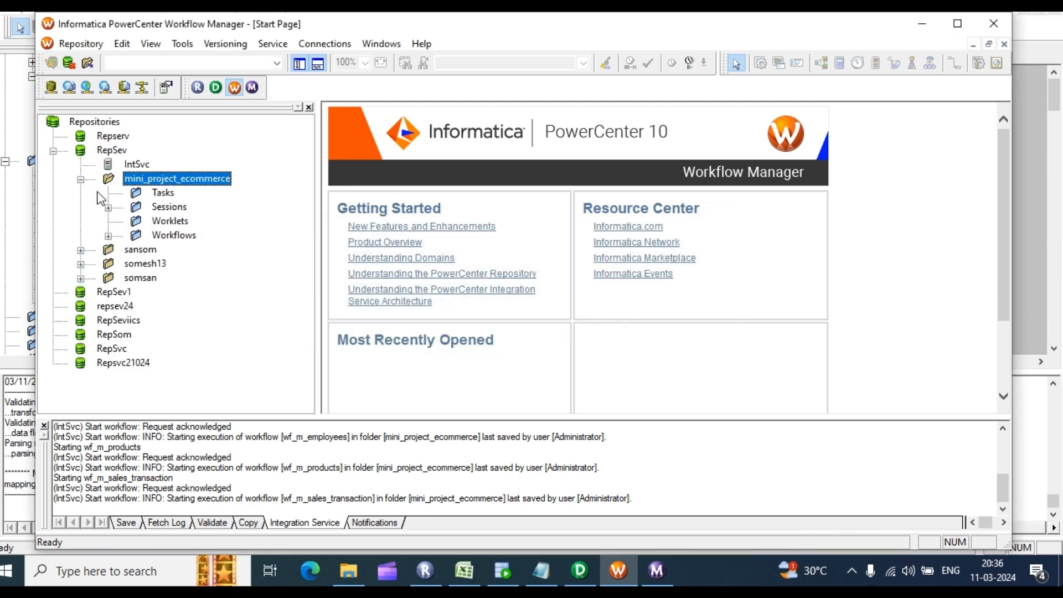
pyautogui.doubleClick(136, 235)
pyautogui.click(182, 43)
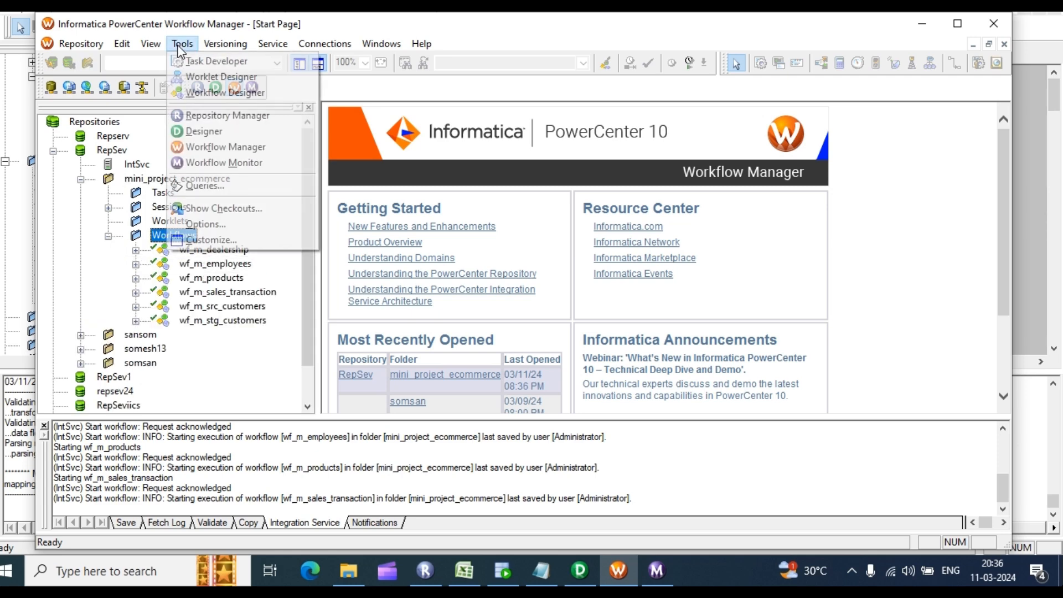
pyautogui.click(216, 92)
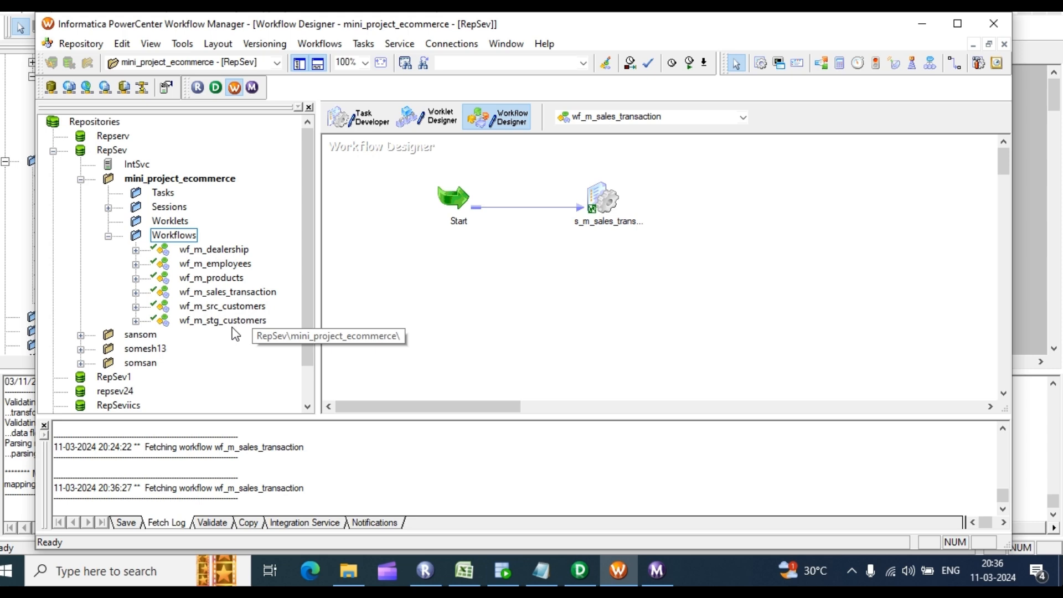
pyautogui.moveTo(239, 327); pyautogui.dragTo(488, 238)
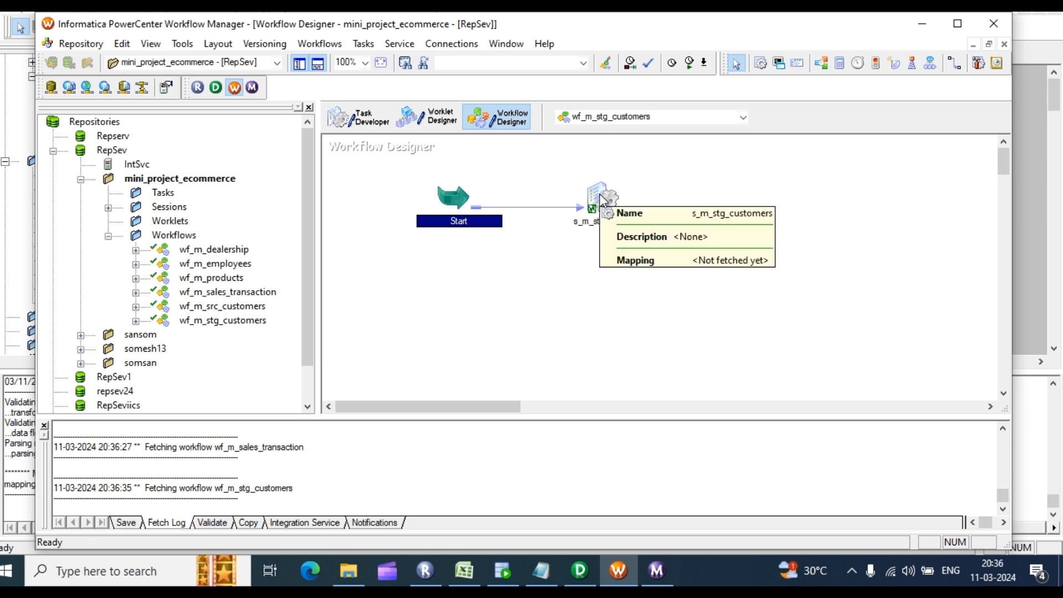
# Step: Start wf_m_stg_customers and confirm in Workflow Monitor that it Succeeded
pyautogui.rightClick(660, 173)
pyautogui.click(709, 349)
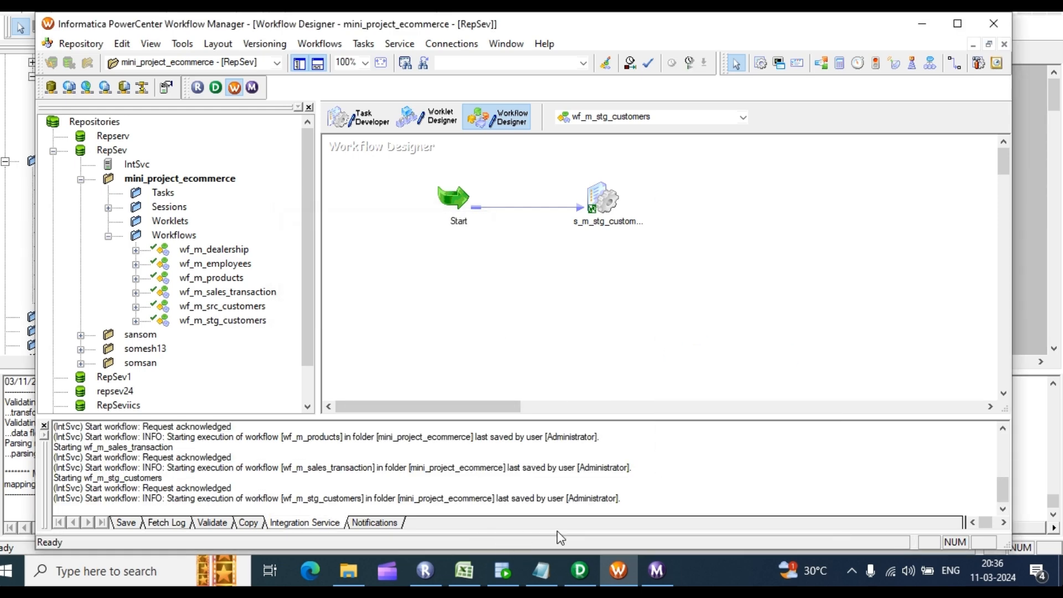
pyautogui.click(657, 571)
pyautogui.scroll(-1, 307, 185)
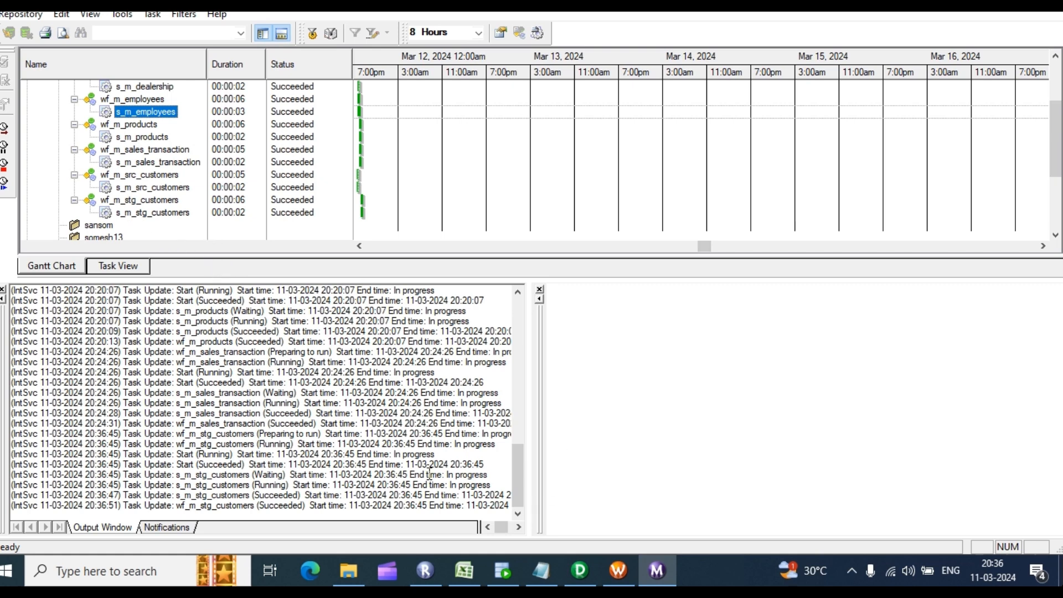
pyautogui.click(514, 569)
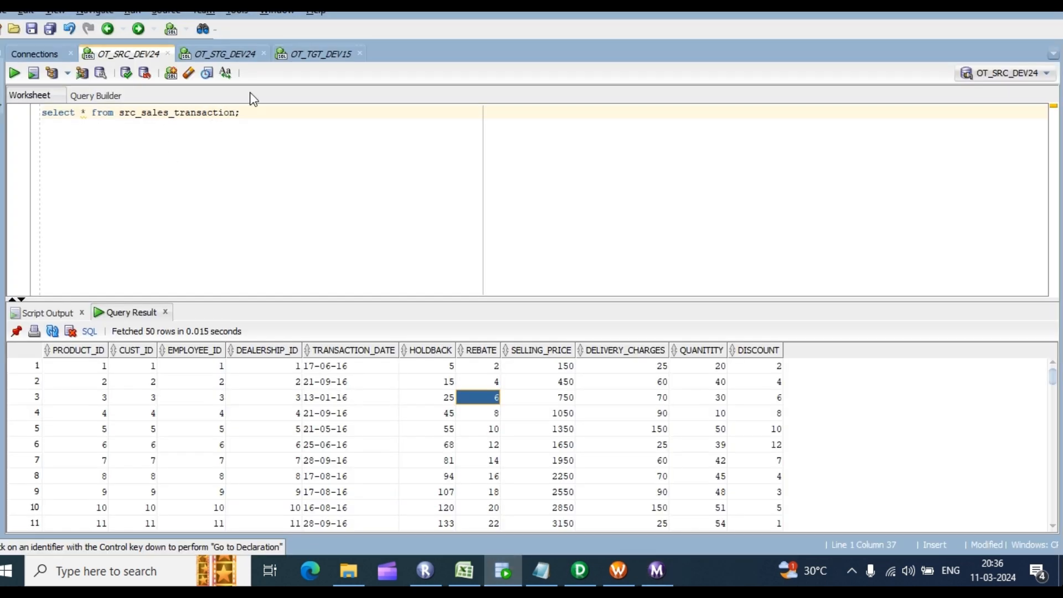
# Step: Run select * from stg_customers; in the OT_STG_DEV24 worksheet
pyautogui.click(233, 54)
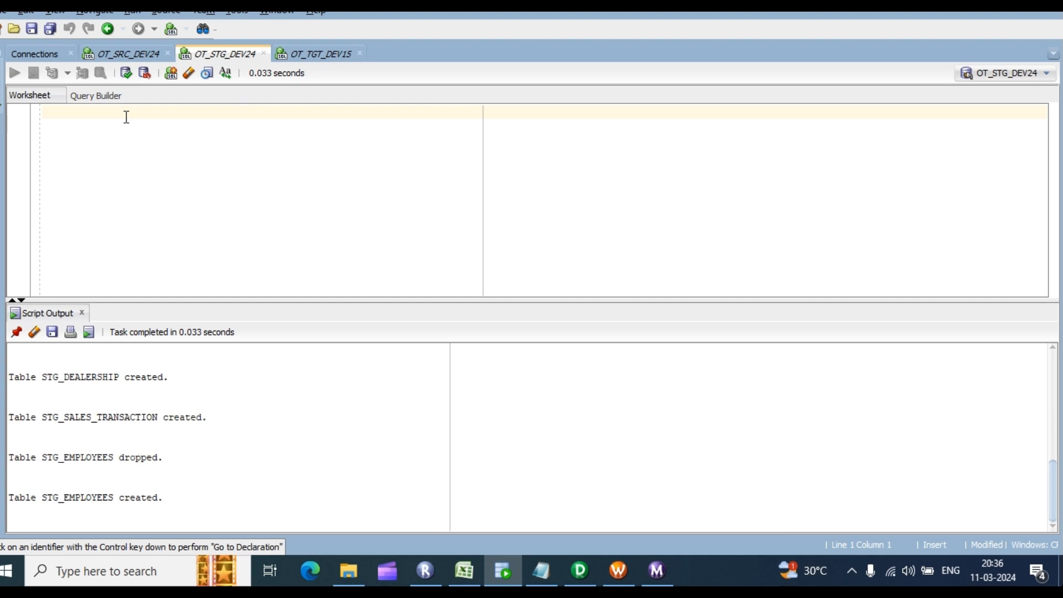
pyautogui.write('slecx')
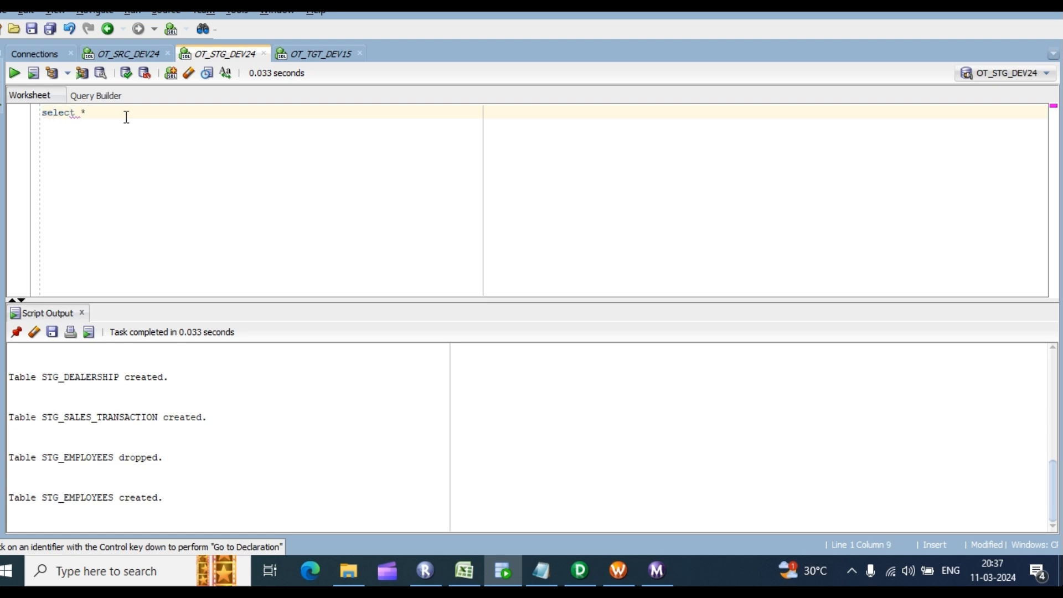
pyautogui.write(' frop')
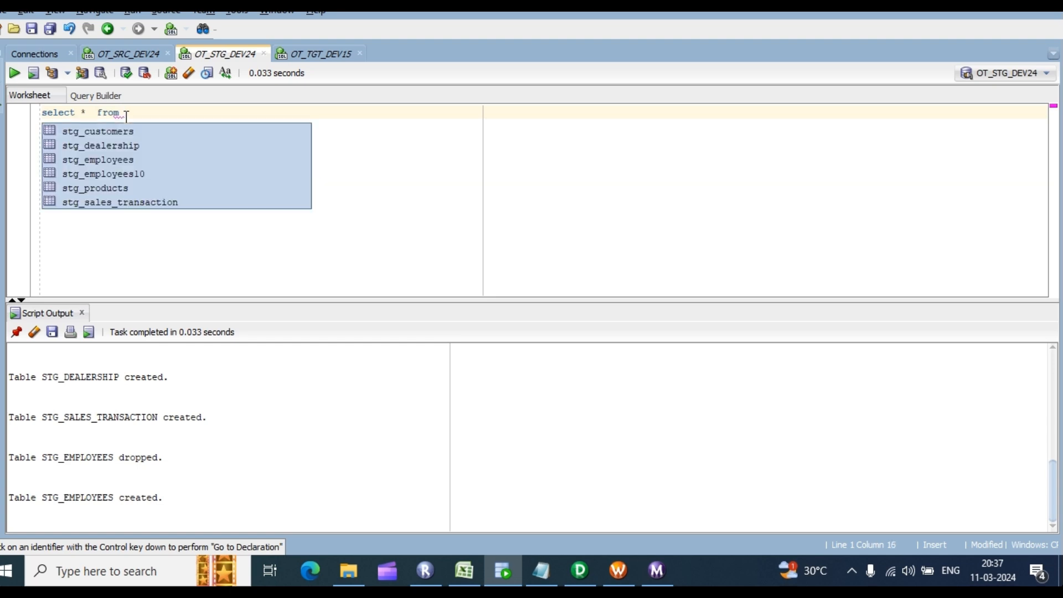
pyautogui.press('Return')
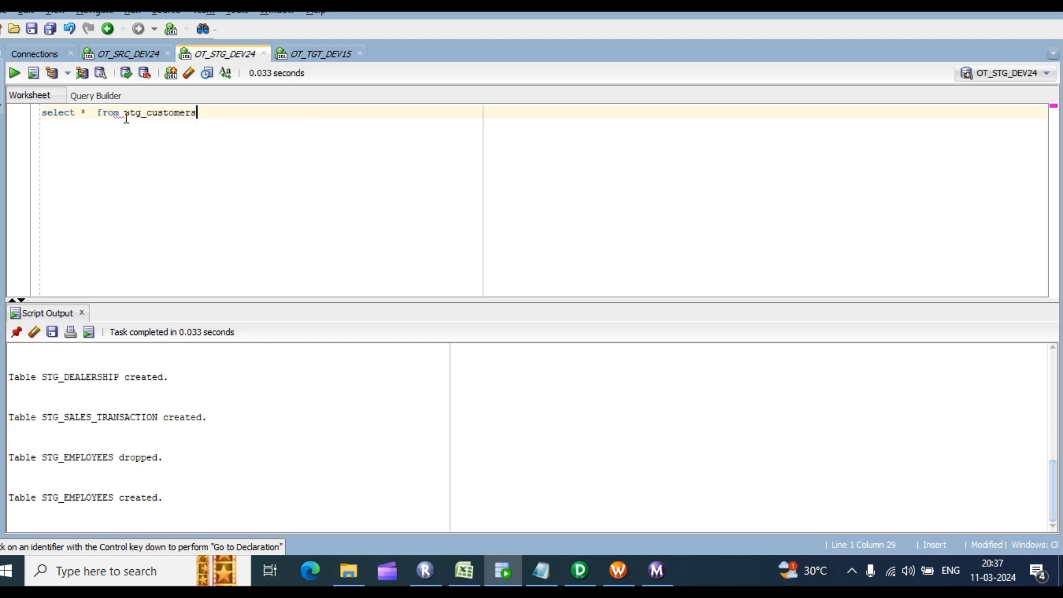
pyautogui.write(';')
pyautogui.hotkey('ctrl', 'Return')
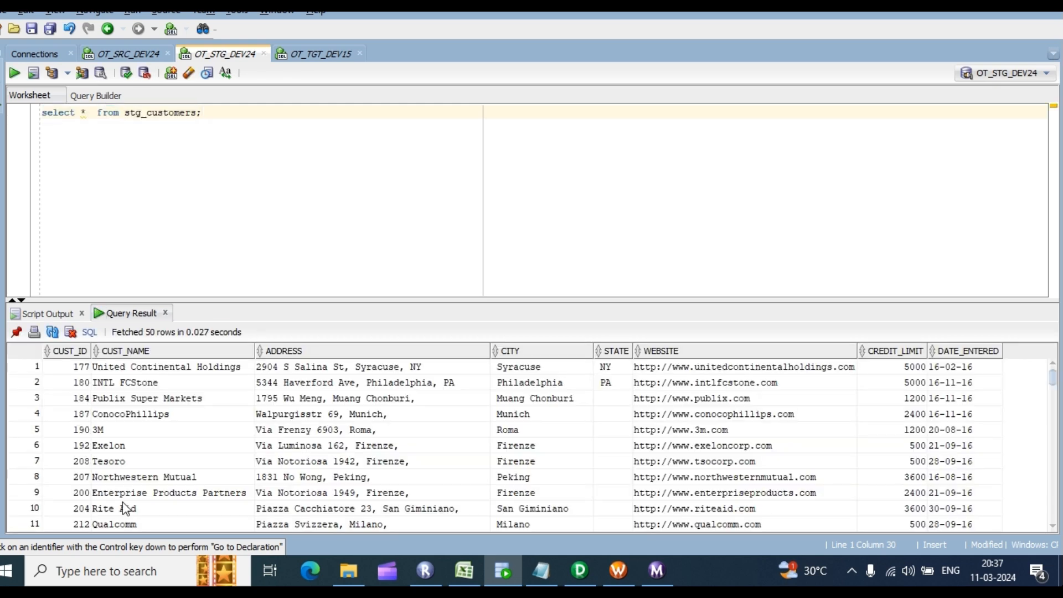
# Step: Count the rows of the stg_customers result, which totals 319
pyautogui.click(328, 401)
pyautogui.rightClick(328, 400)
pyautogui.click(374, 460)
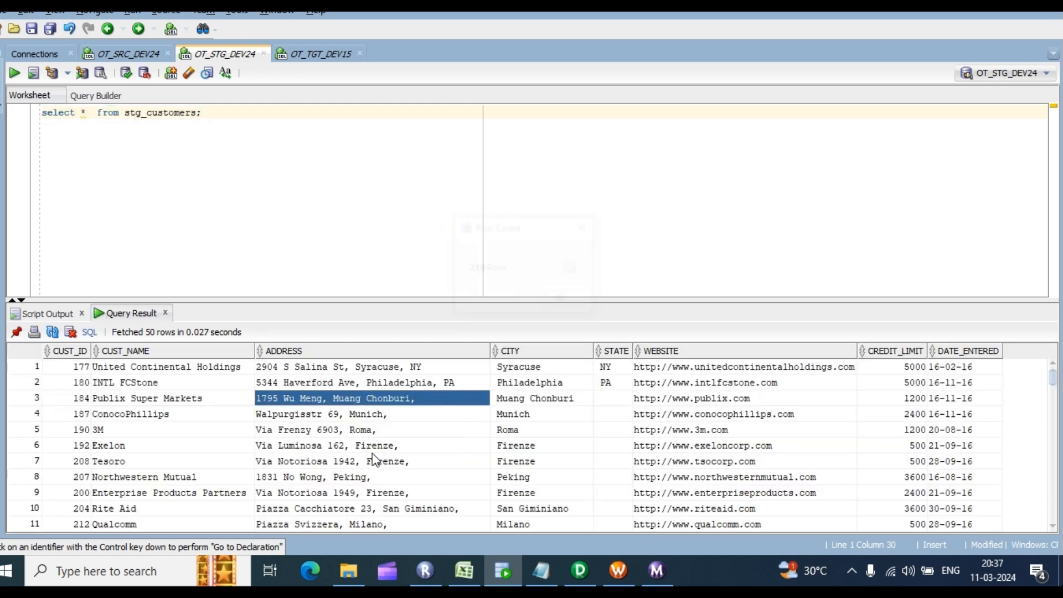
pyautogui.click(560, 299)
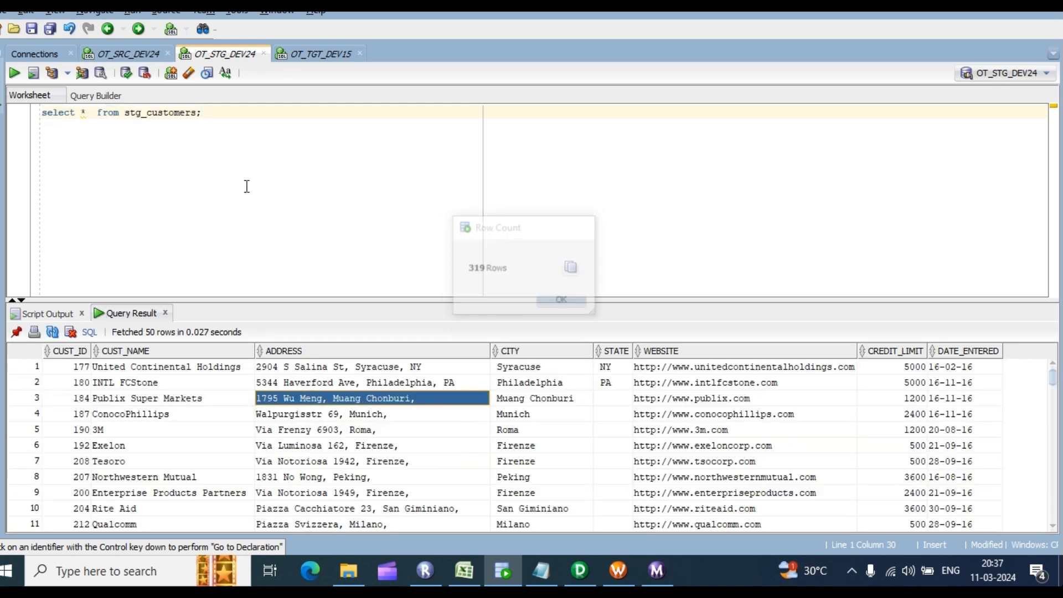
# Step: Glance at the OT_SRC_DEV24 worksheet, then go back to PowerCenter Designer
pyautogui.click(121, 53)
pyautogui.rightClick(122, 135)
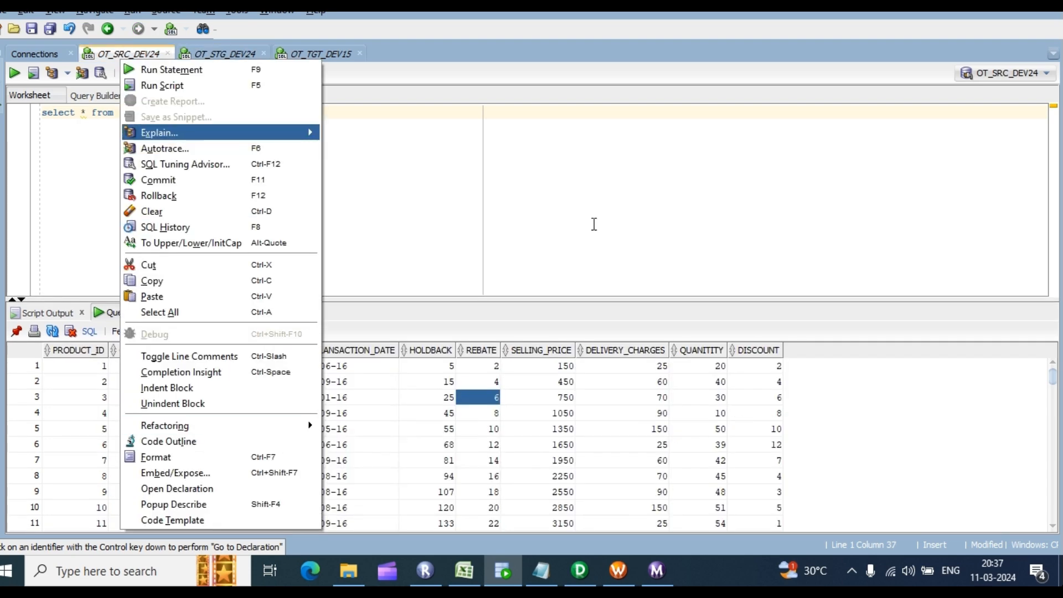
pyautogui.press('Escape')
pyautogui.click(227, 55)
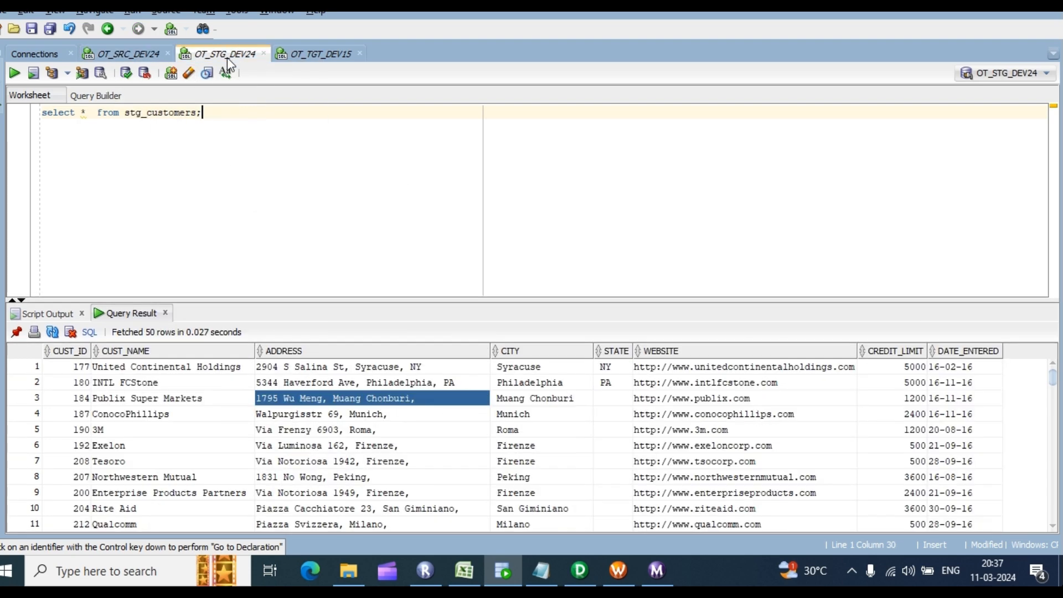
pyautogui.click(550, 564)
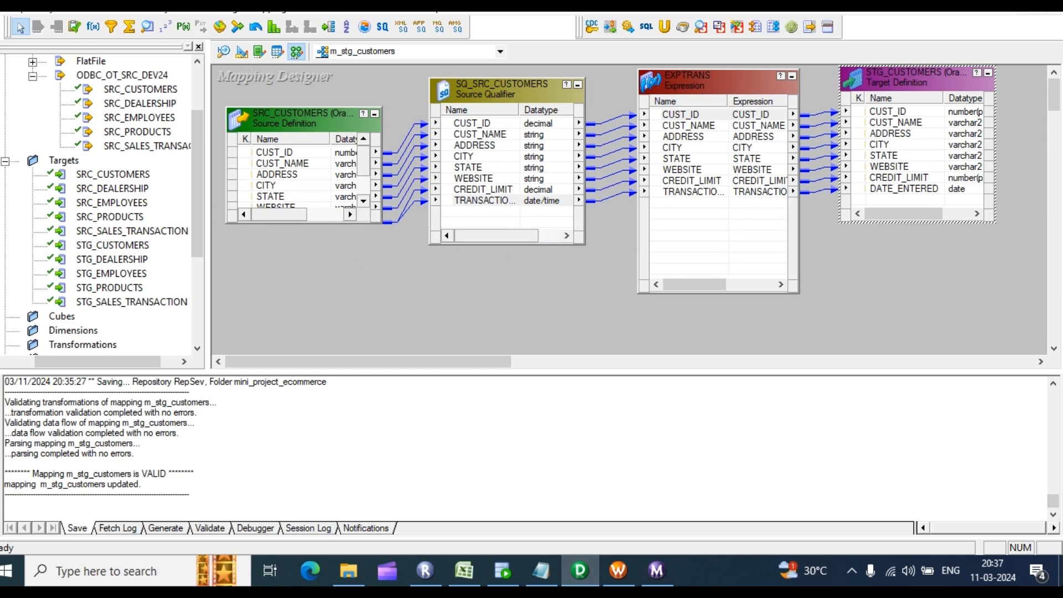
# Step: Place the SRC_DEALERSHIP source definition in the Source Analyzer
pyautogui.click(224, 52)
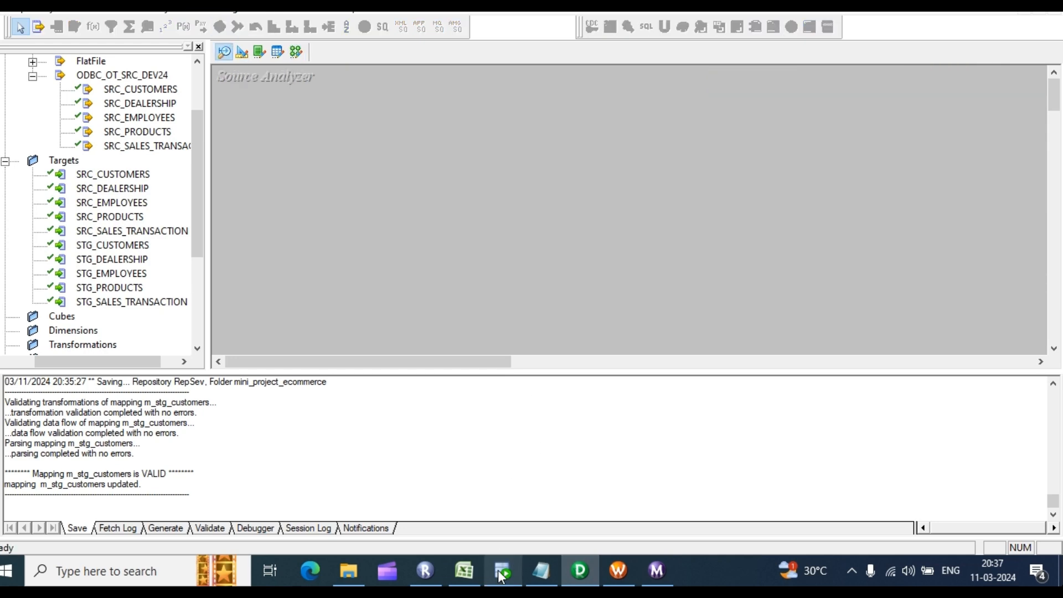
pyautogui.click(466, 570)
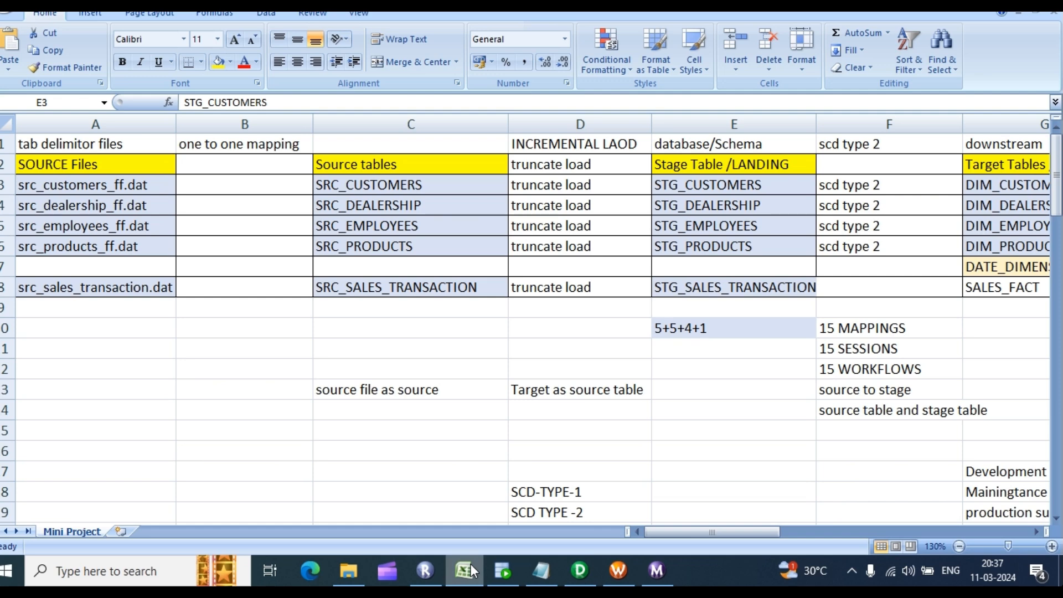
pyautogui.click(470, 564)
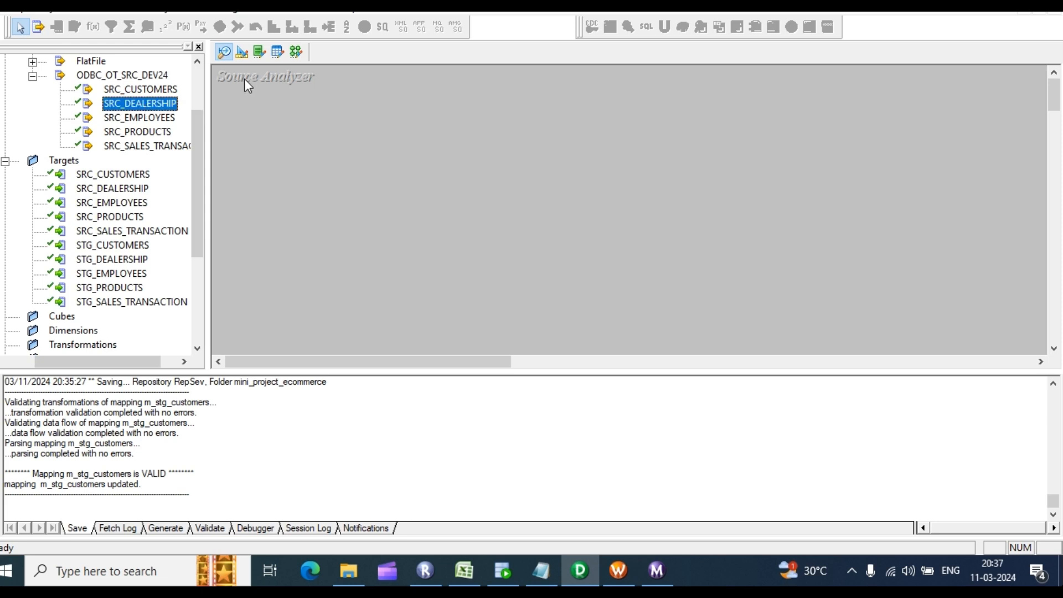
pyautogui.moveTo(129, 103); pyautogui.dragTo(280, 138)
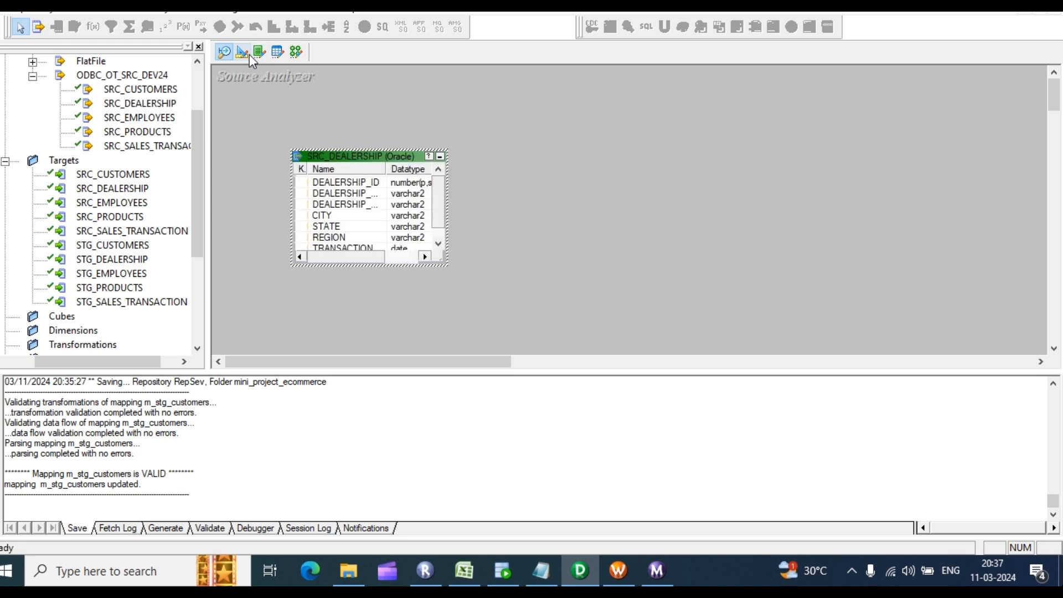
# Step: Place the STG_DEALERSHIP target definition in the Target Designer and return to Mapping Designer
pyautogui.click(242, 52)
pyautogui.moveTo(115, 263); pyautogui.dragTo(359, 231)
pyautogui.click(294, 56)
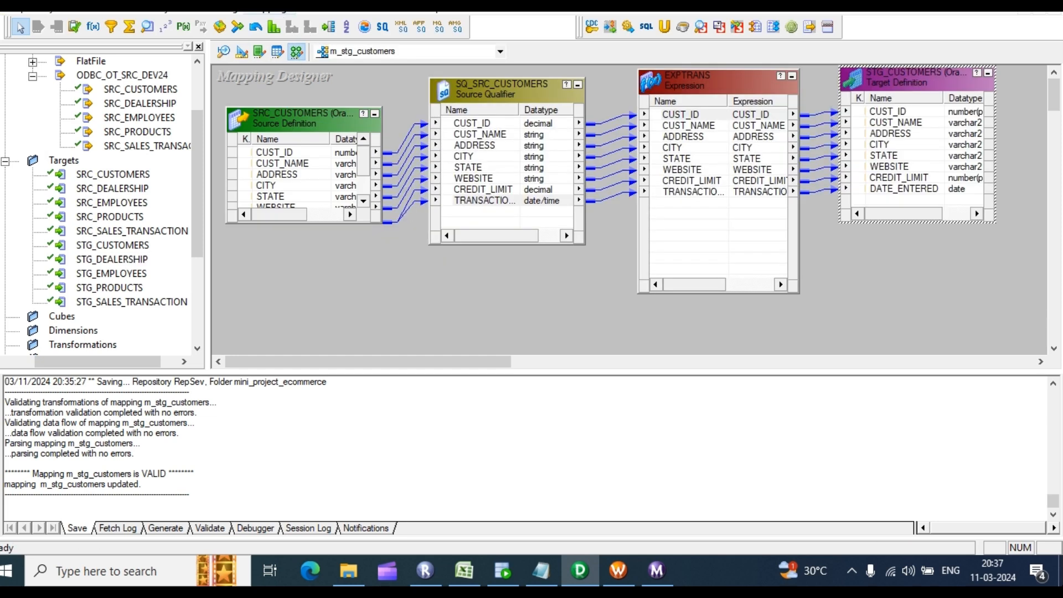
pyautogui.click(260, 5)
# Step: Create a new mapping named m__stg_dealership after a duplicate-name warning
pyautogui.click(271, 22)
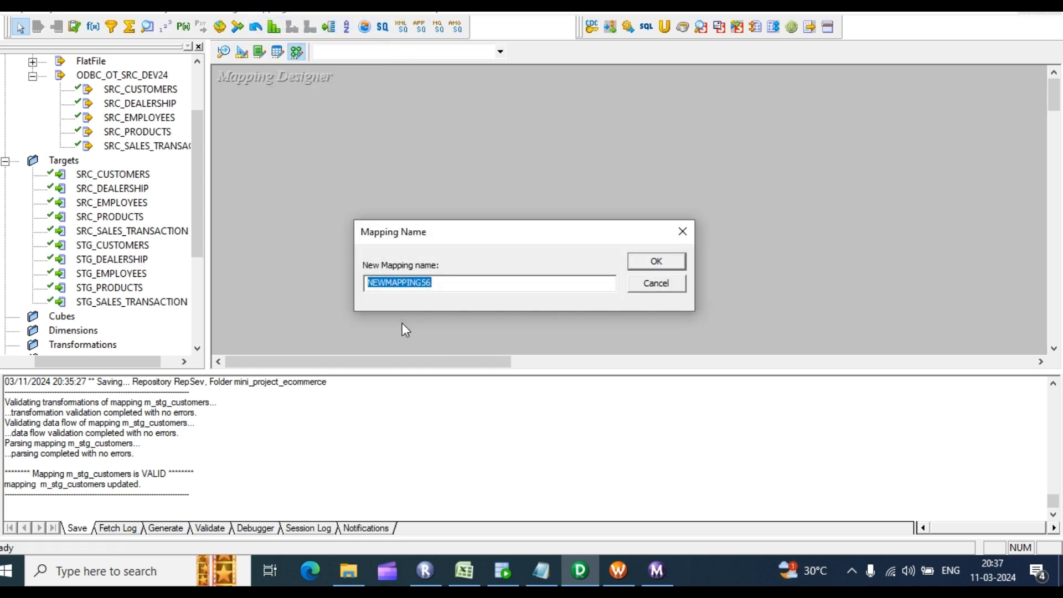
pyautogui.write('m_dealership')
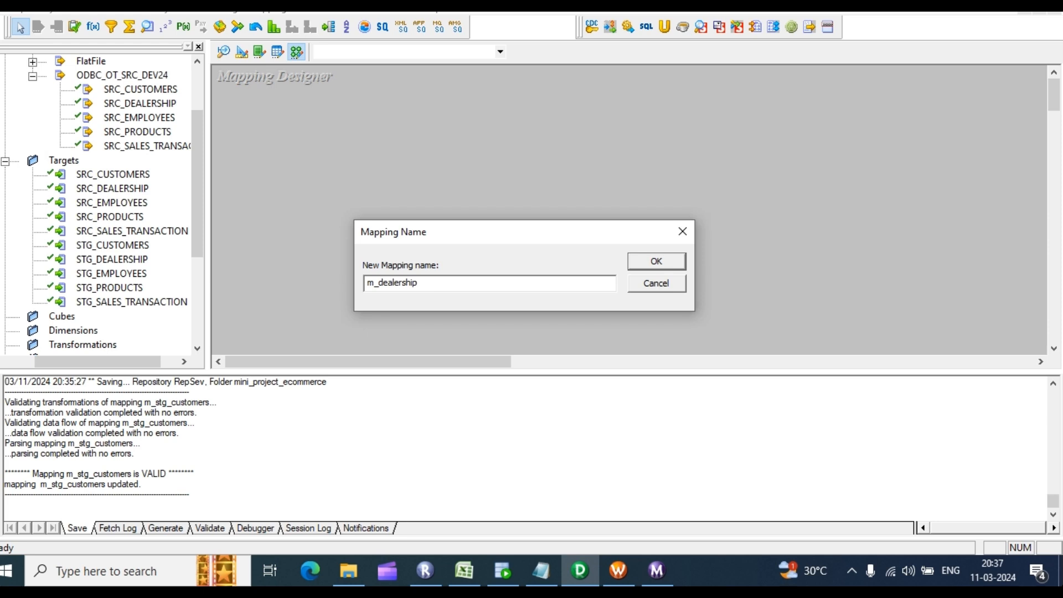
pyautogui.press('Return')
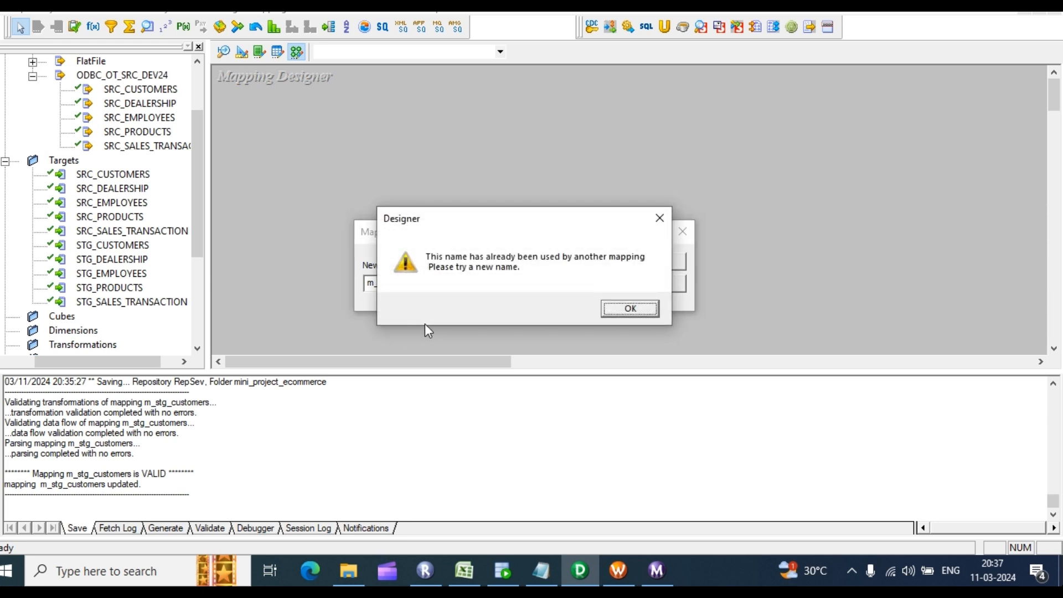
pyautogui.click(655, 218)
pyautogui.moveTo(380, 285); pyautogui.dragTo(383, 285)
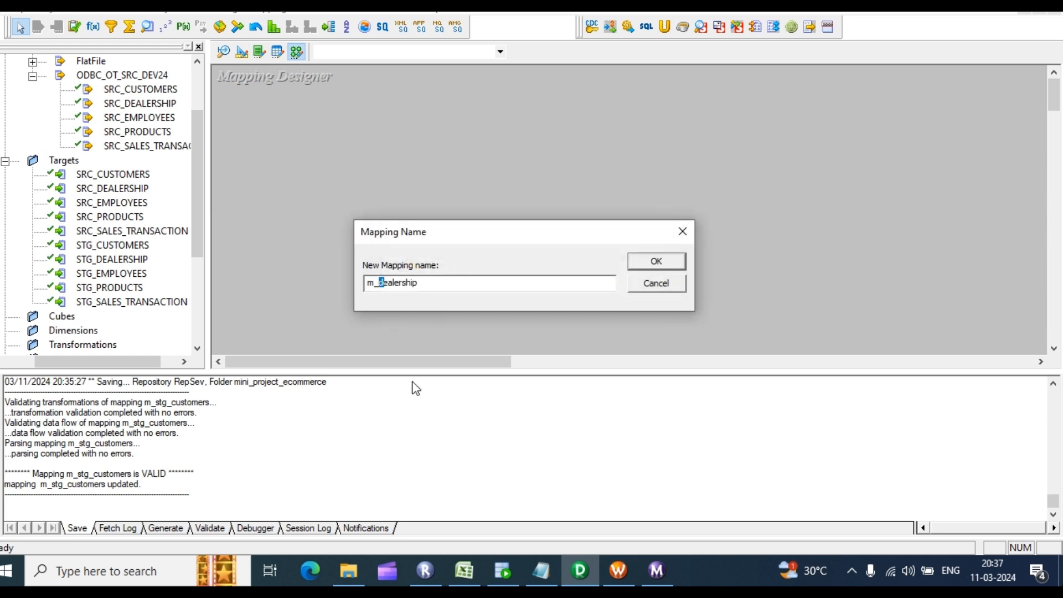
pyautogui.write('_stg_d')
pyautogui.click(658, 262)
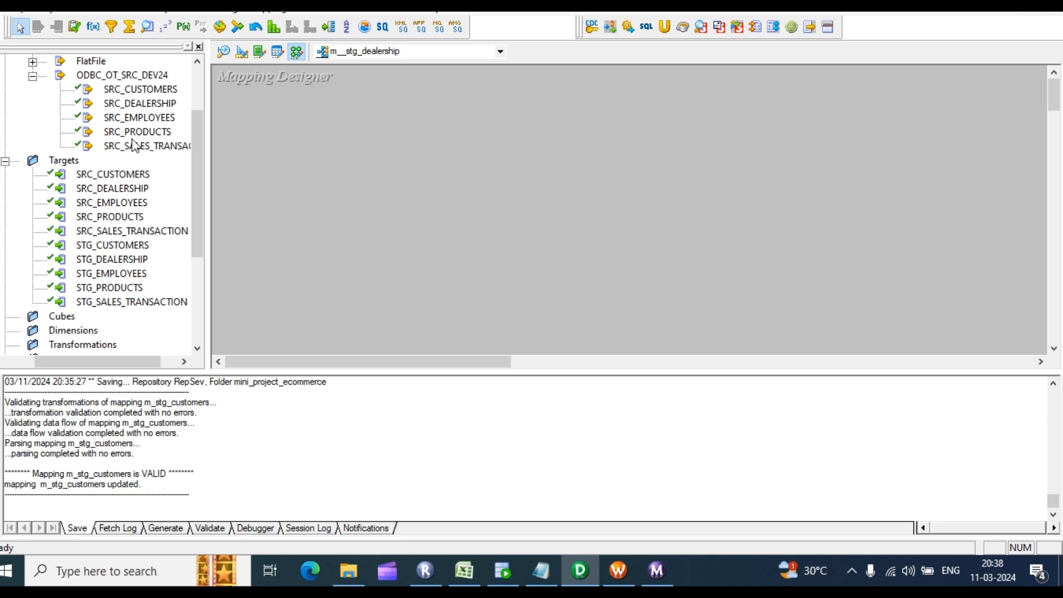
# Step: Try dragging the SRC_DEALERSHIP source onto the new mapping canvas
pyautogui.moveTo(133, 109); pyautogui.dragTo(200, 123)
pyautogui.moveTo(132, 100); pyautogui.dragTo(308, 113)
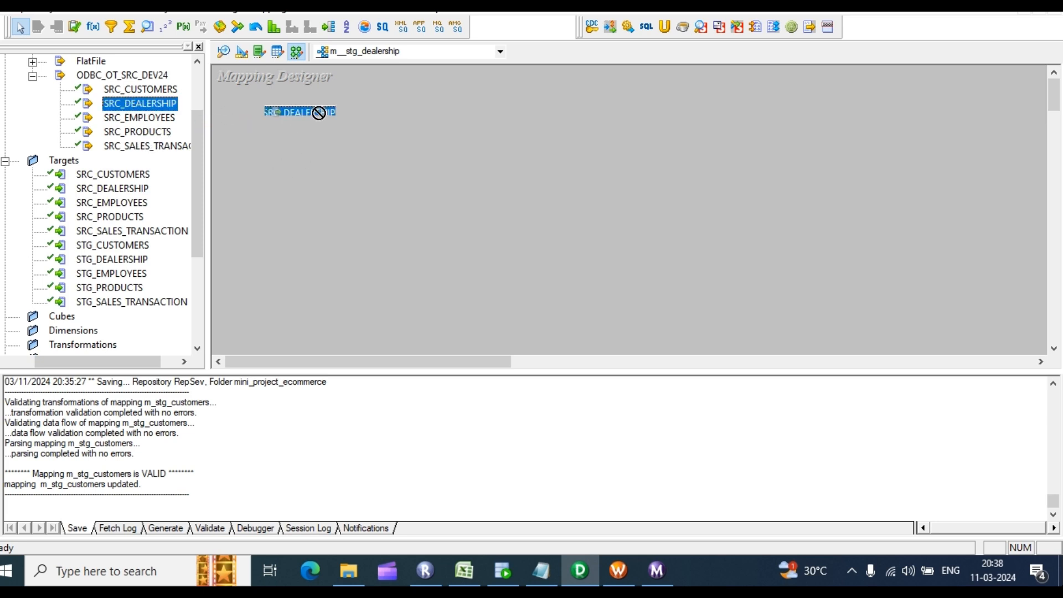
pyautogui.rightClick(329, 184)
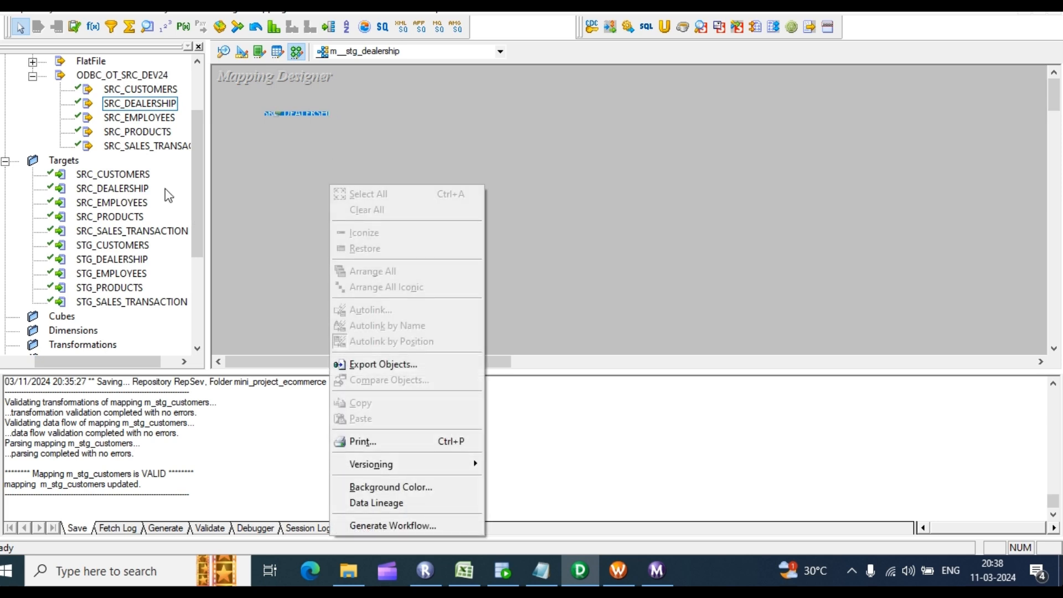
pyautogui.click(323, 122)
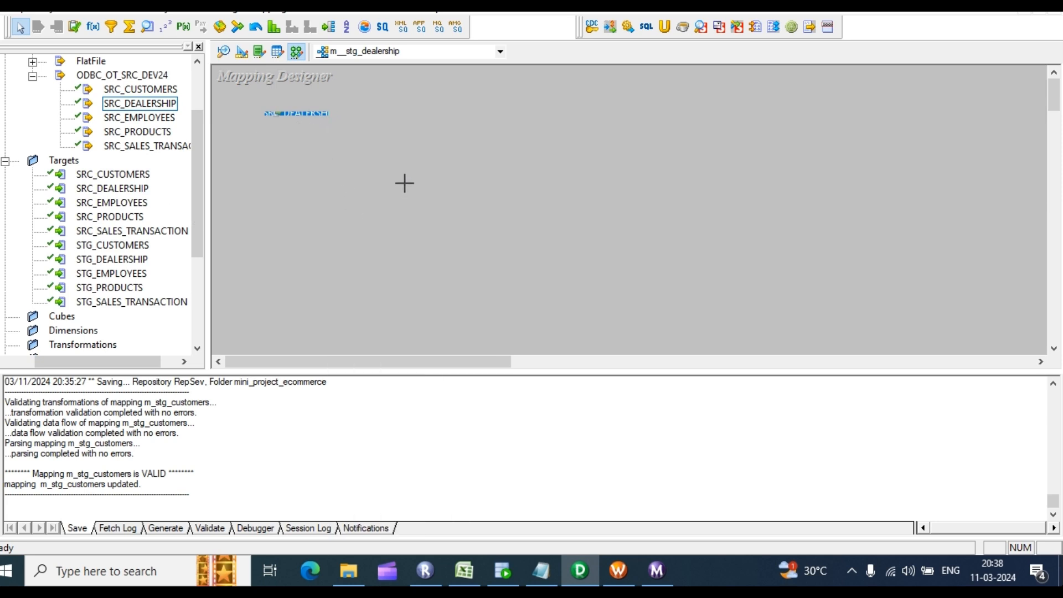
pyautogui.rightClick(428, 124)
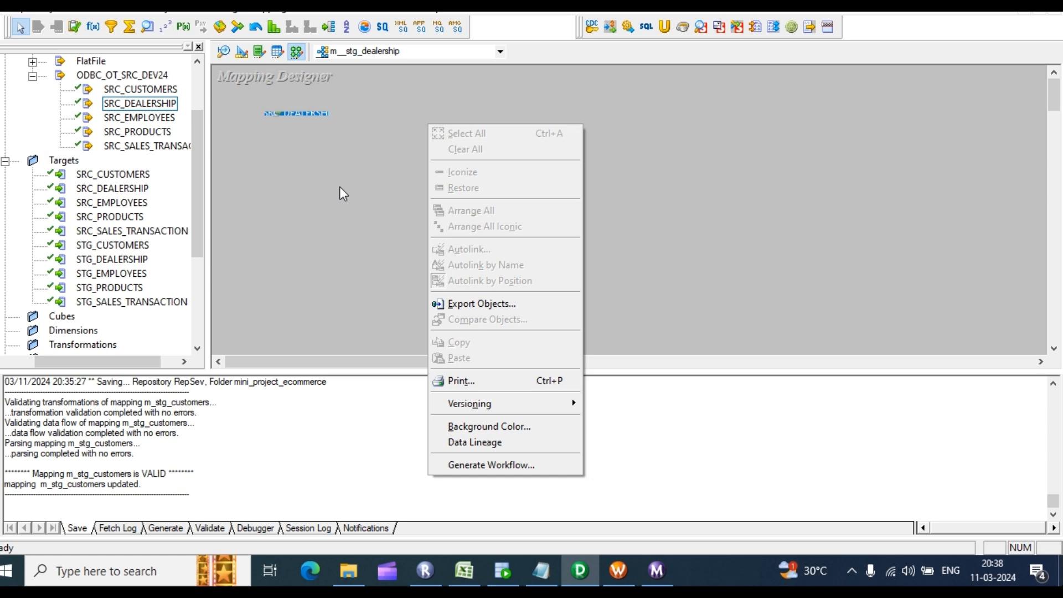
pyautogui.click(347, 205)
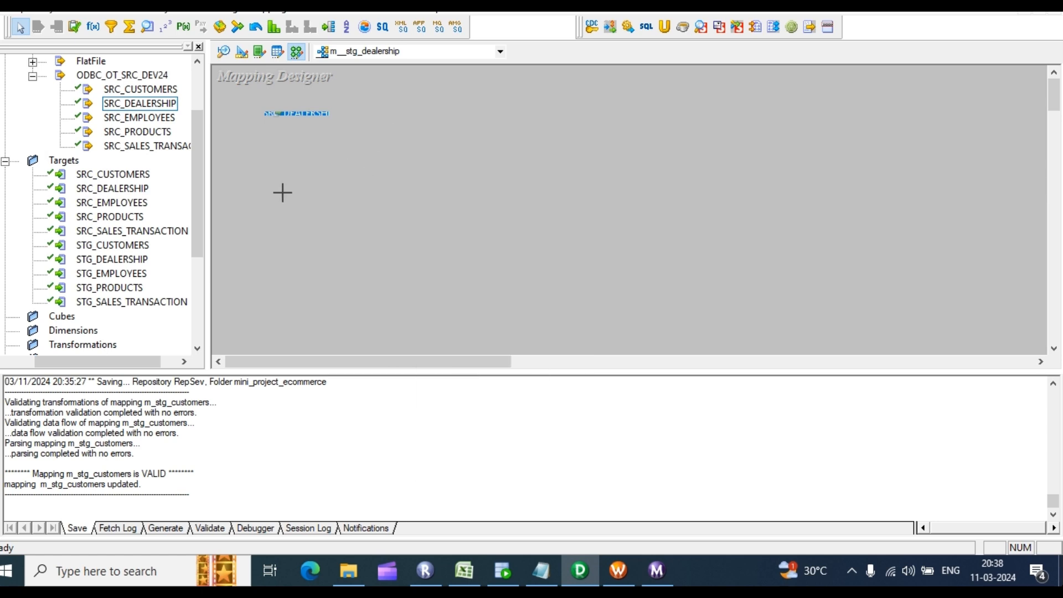
pyautogui.scroll(1, 32, 84)
pyautogui.scroll(1, 31, 82)
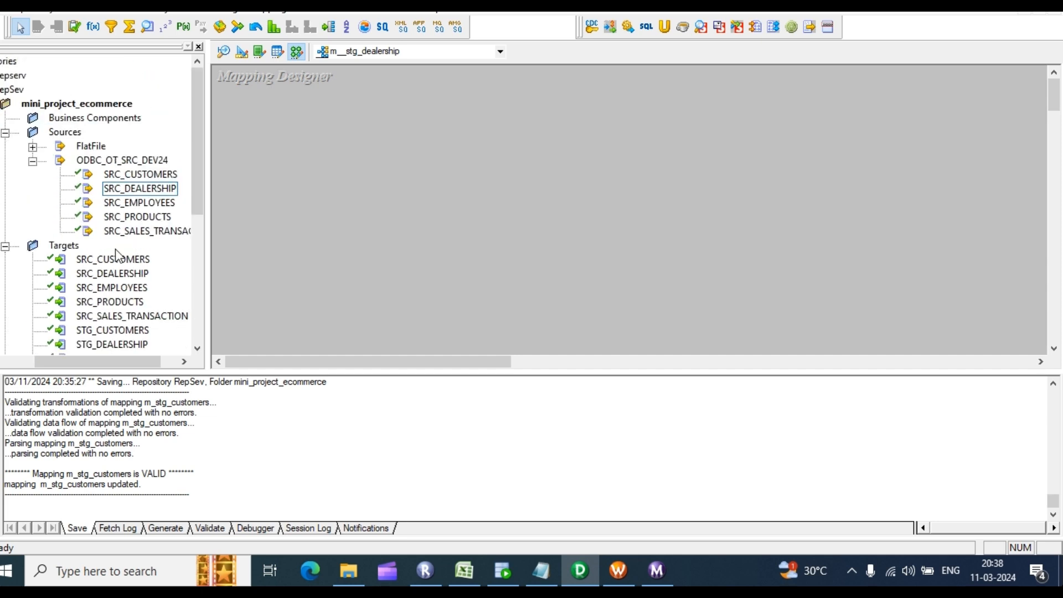
pyautogui.moveTo(114, 354); pyautogui.dragTo(58, 368)
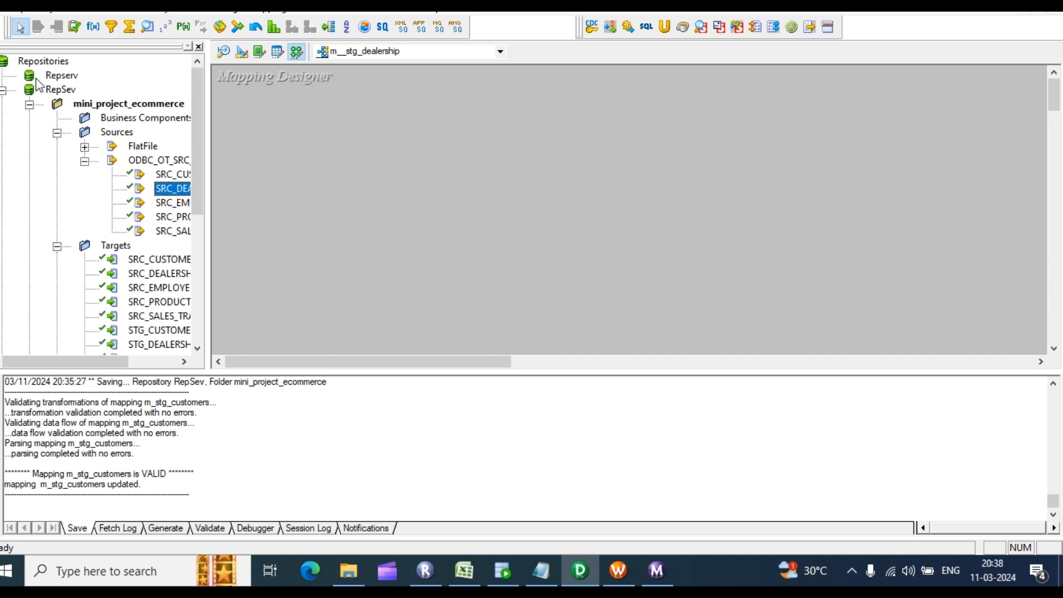
# Step: Disconnect from RepSev, saving the mini_project_ecommerce folder changes
pyautogui.click(61, 90)
pyautogui.rightClick(61, 88)
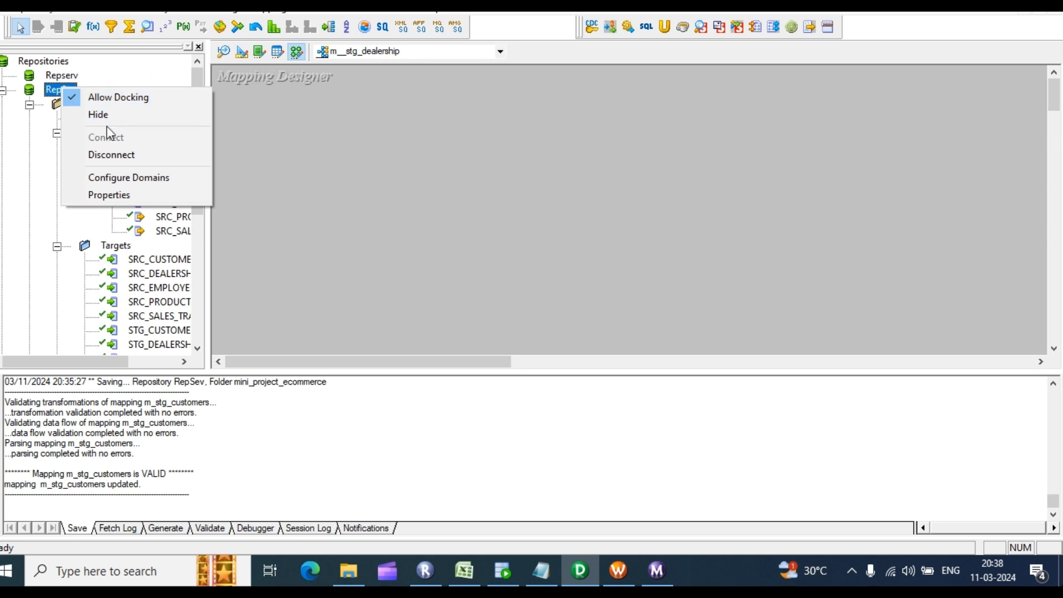
pyautogui.click(111, 153)
pyautogui.click(524, 306)
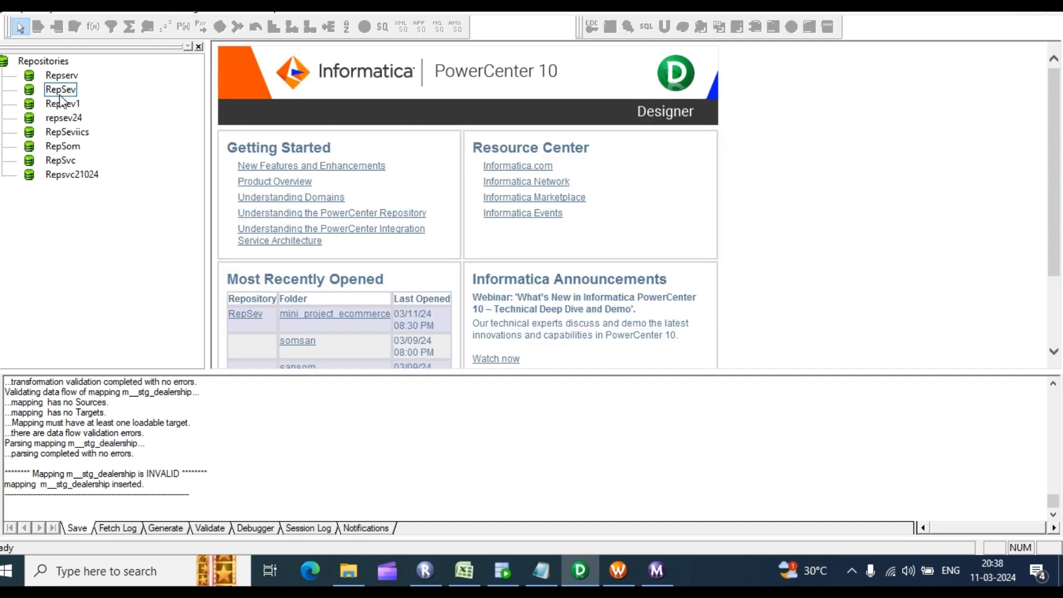
# Step: Reconnect to the RepSev repository with the password
pyautogui.rightClick(61, 90)
pyautogui.click(117, 141)
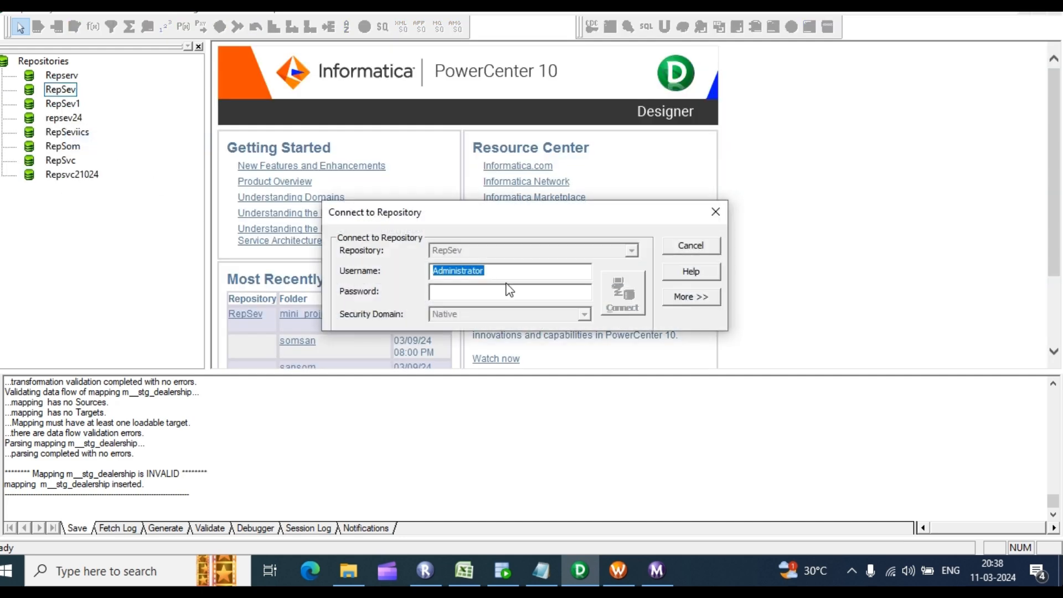
pyautogui.click(500, 292)
pyautogui.write('**')
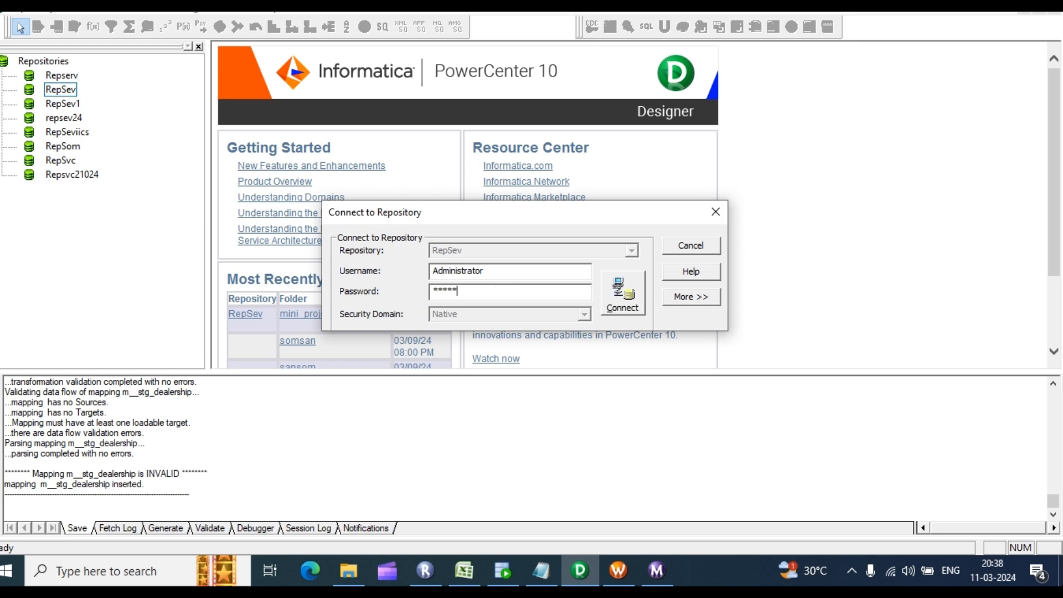
pyautogui.press('Return')
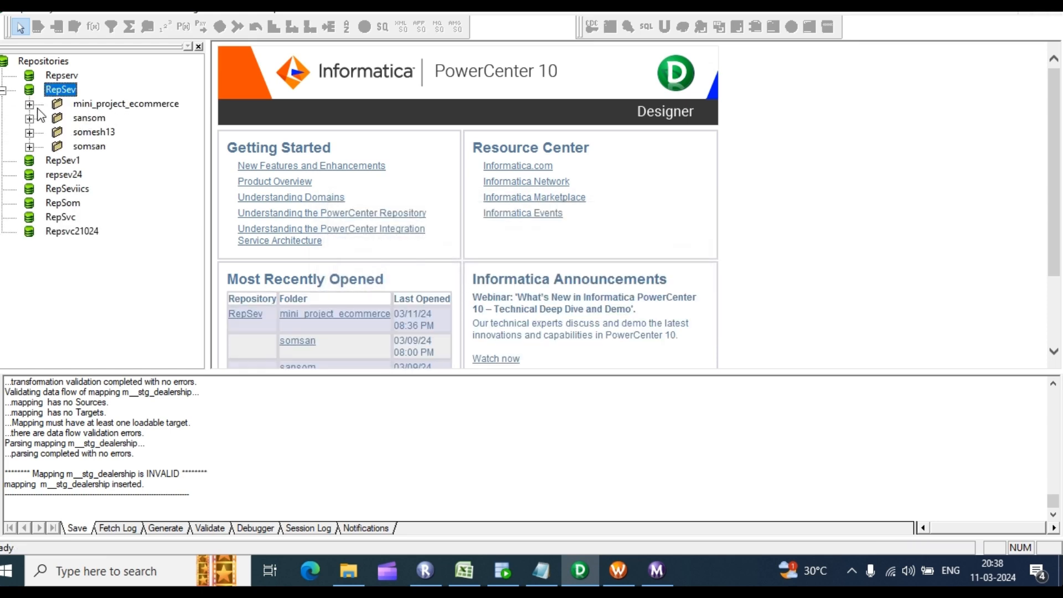
# Step: In Mapping Designer, add SRC_DEALERSHIP from ODBC_OT_SRC_DEV24 with its SQ_SRC_DEALERSHIP qualifier
pyautogui.click(37, 109)
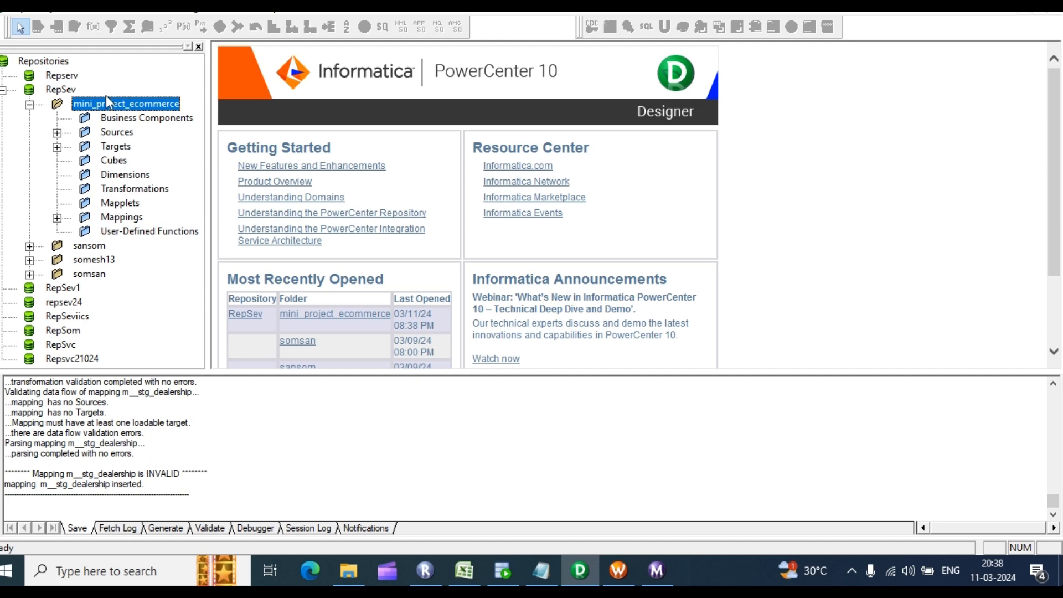
pyautogui.click(133, 7)
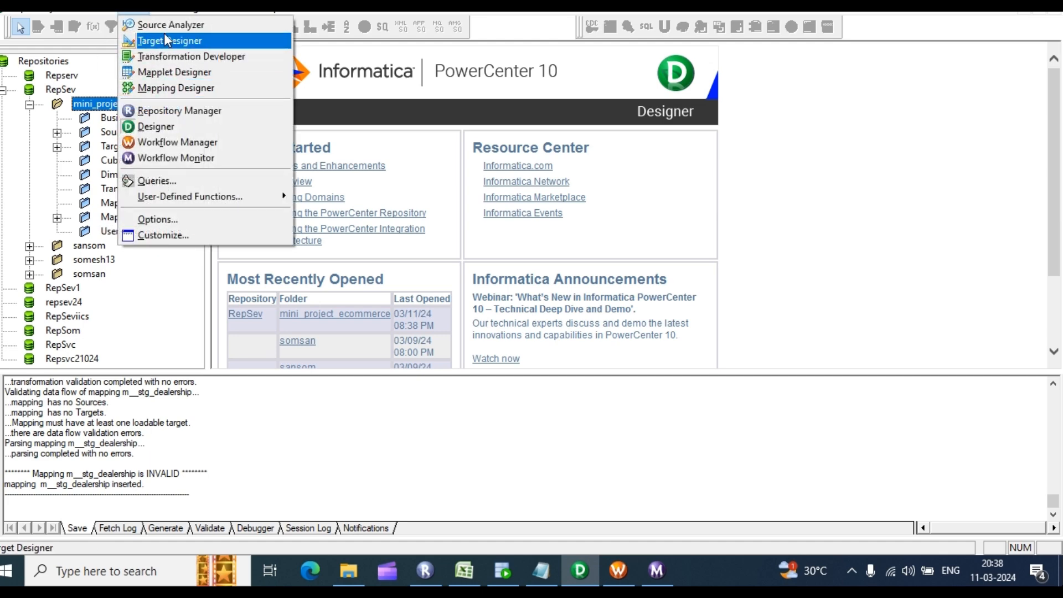
pyautogui.click(166, 25)
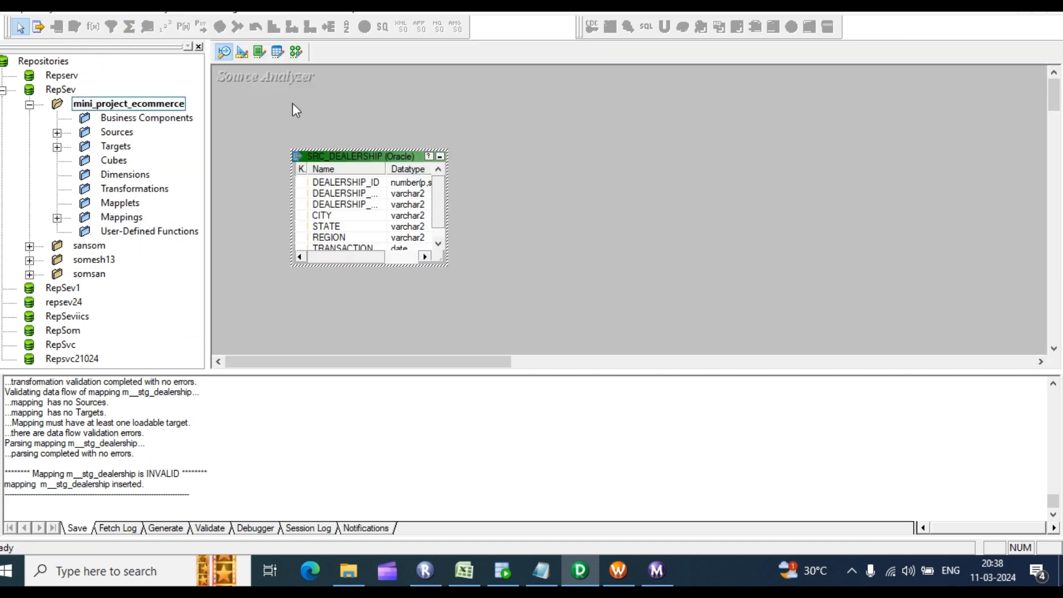
pyautogui.click(297, 51)
pyautogui.click(57, 133)
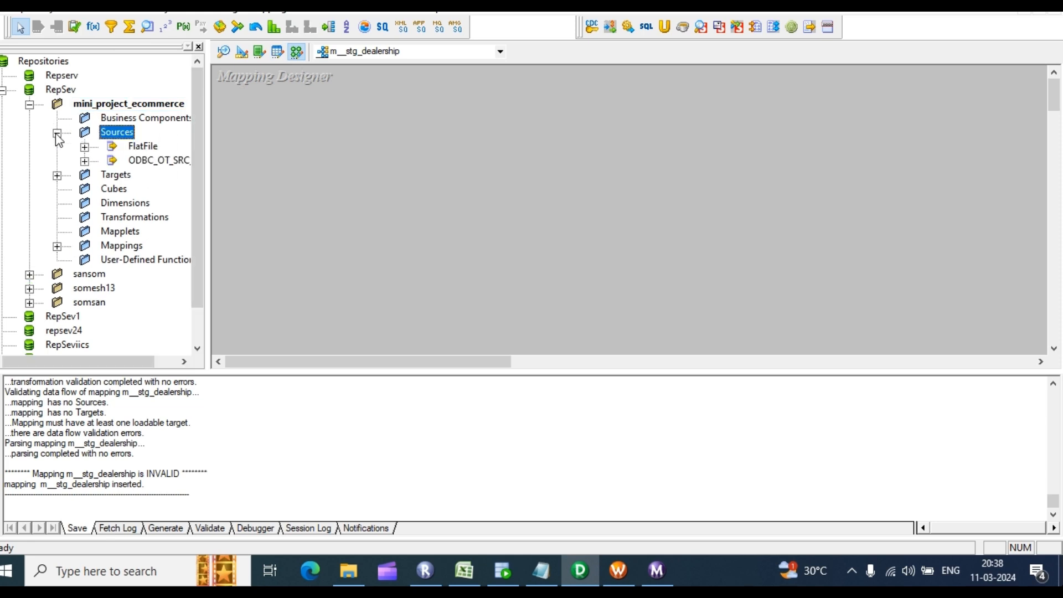
pyautogui.click(85, 160)
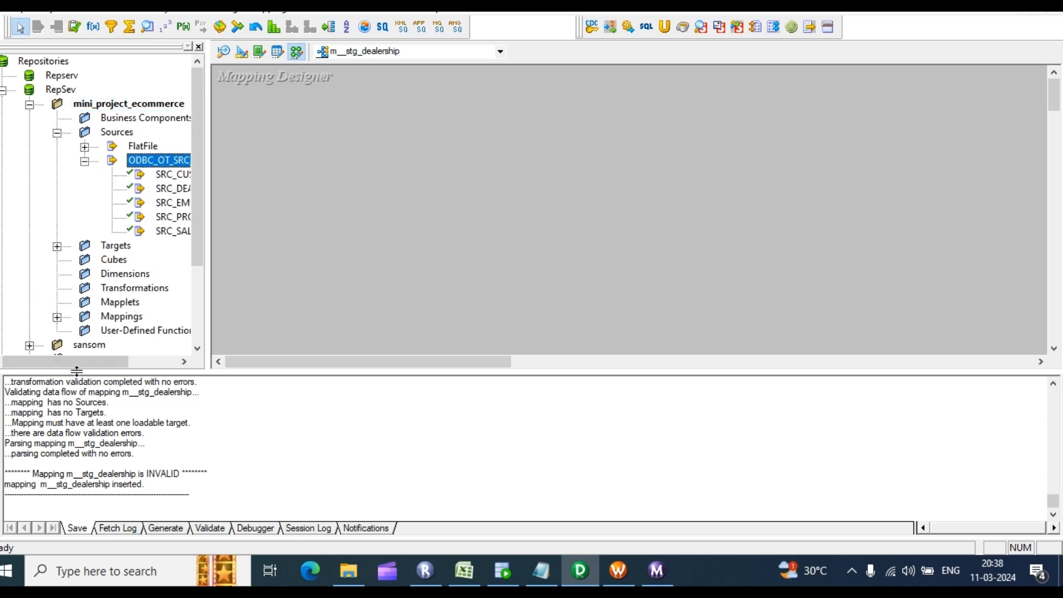
pyautogui.moveTo(75, 361); pyautogui.dragTo(122, 361)
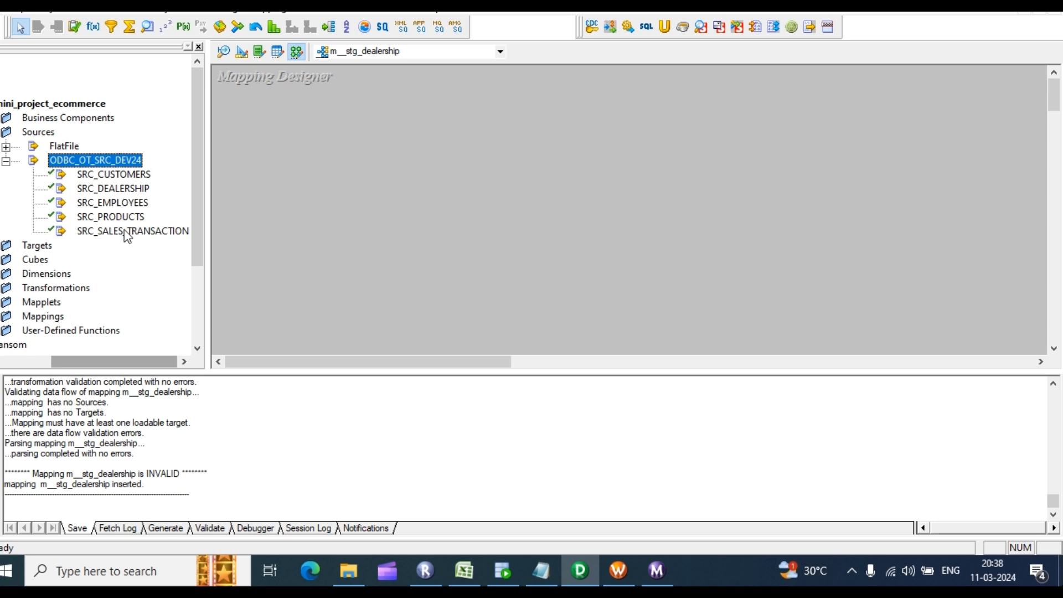
pyautogui.click(128, 191)
pyautogui.moveTo(128, 191); pyautogui.dragTo(308, 133)
# Step: Add the STG_DEALERSHIP target from the Targets folder to the mapping
pyautogui.moveTo(98, 359); pyautogui.dragTo(52, 359)
pyautogui.click(53, 246)
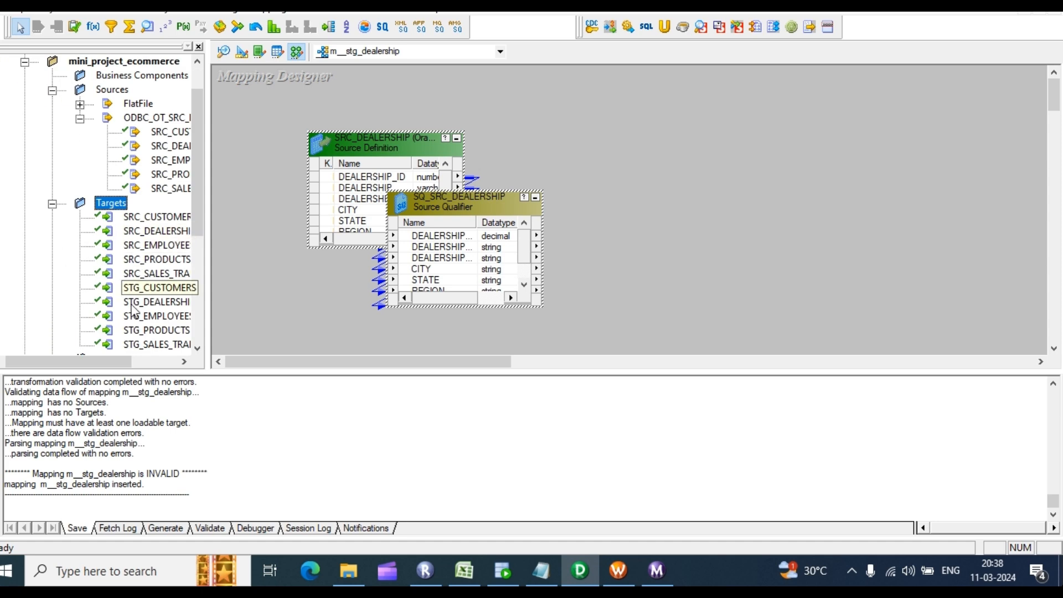
pyautogui.scroll(-1, 152, 296)
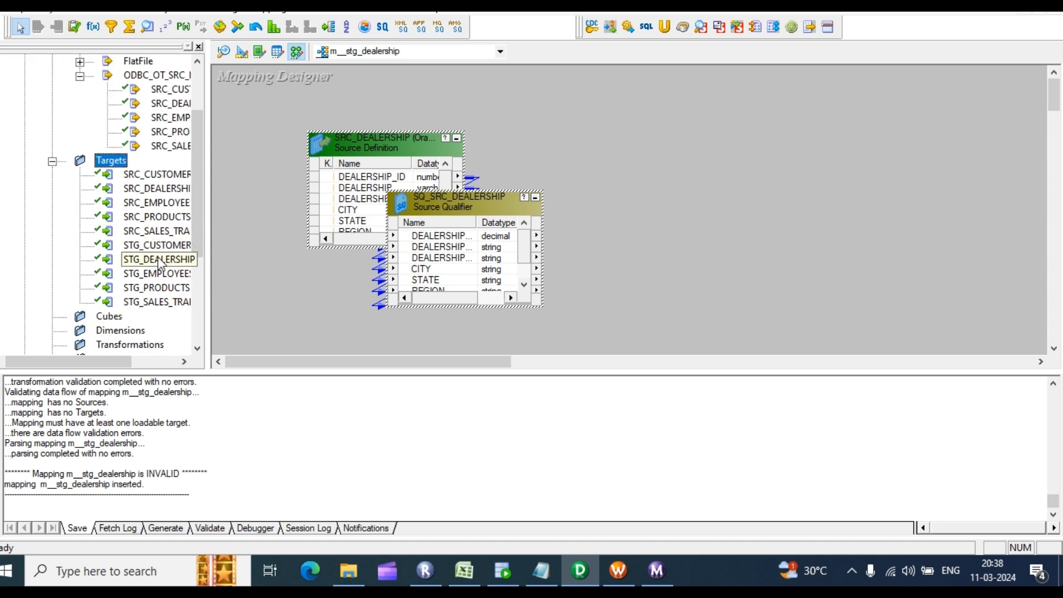
pyautogui.moveTo(157, 259); pyautogui.dragTo(692, 134)
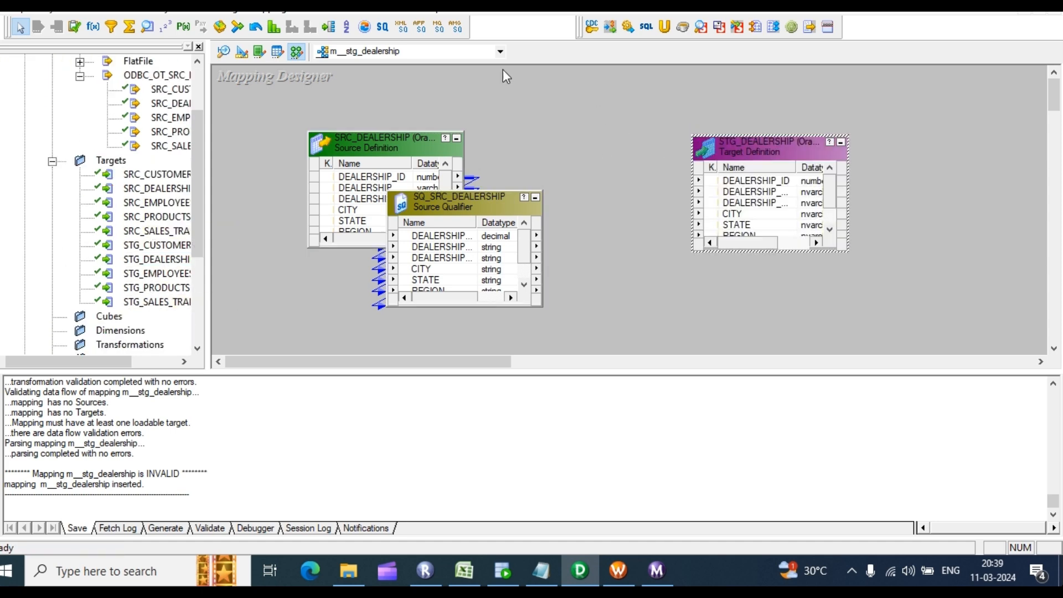
pyautogui.click(270, 8)
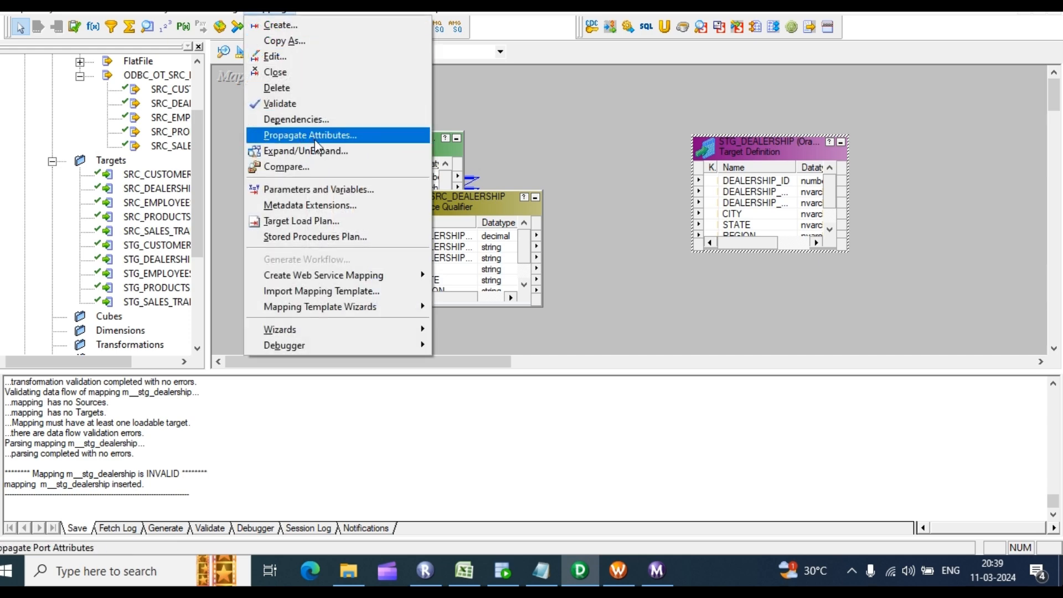
# Step: Add a new string mapping variable and erase its default name $$NEWVARIABLE1
pyautogui.click(288, 189)
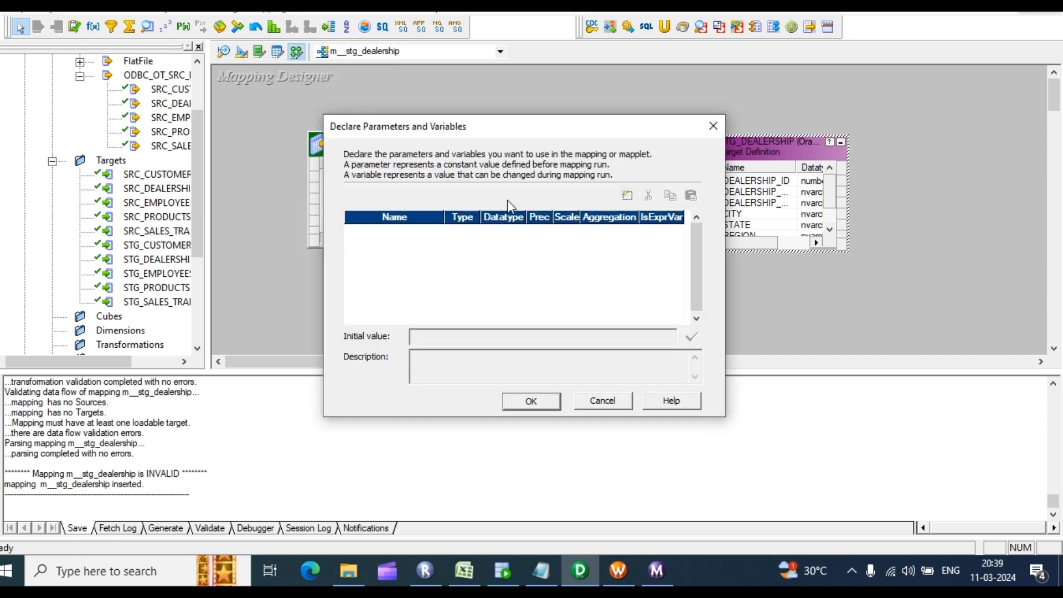
pyautogui.click(627, 195)
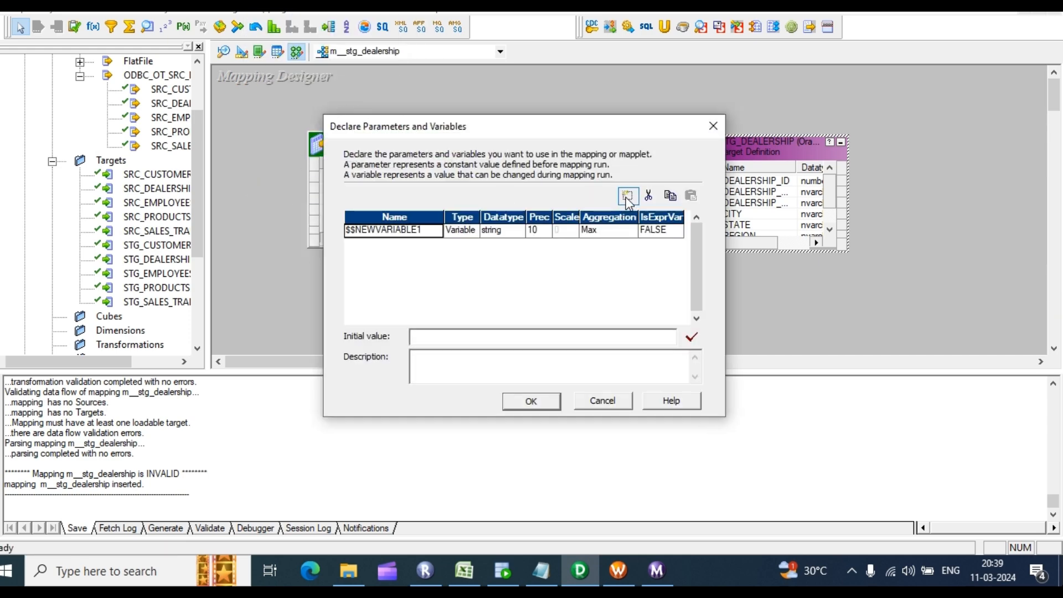
pyautogui.doubleClick(424, 231)
pyautogui.click(422, 231)
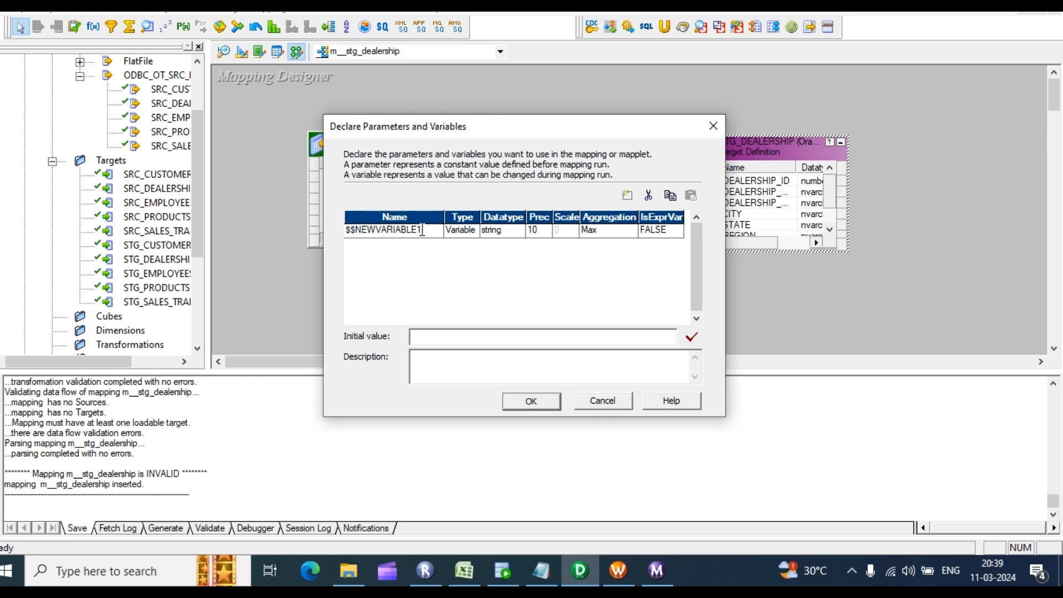
pyautogui.press('BackSpace')
pyautogui.press('BackSpace')
pyautogui.press('BackSpace')
pyautogui.press('BackSpace')
pyautogui.press('BackSpace')
pyautogui.press('BackSpace')
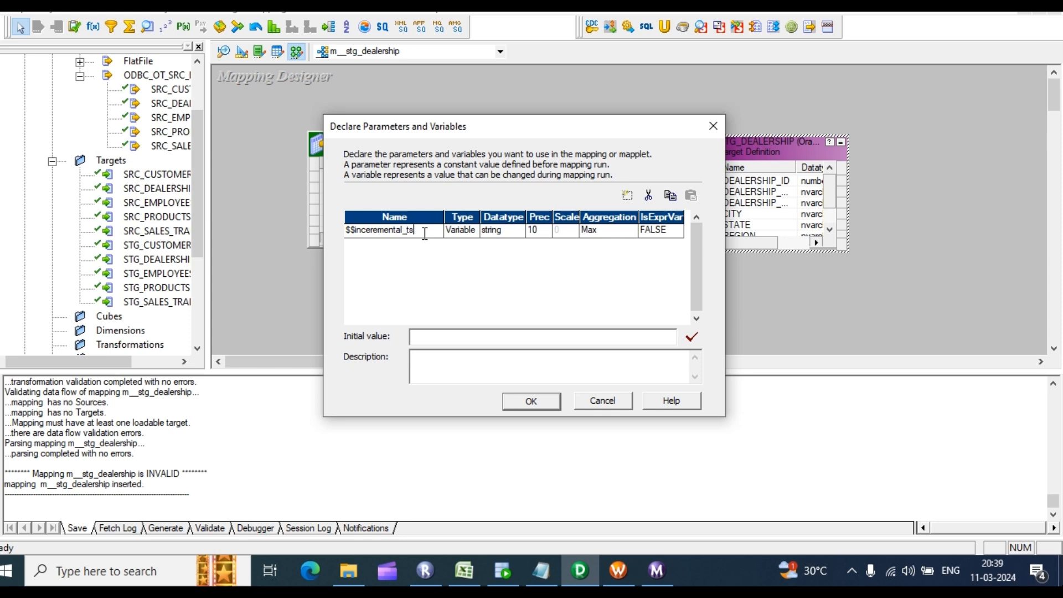
# Step: Make the incremental timestamp variable date/time with initial value 01-01-1900 and confirm
pyautogui.click(520, 231)
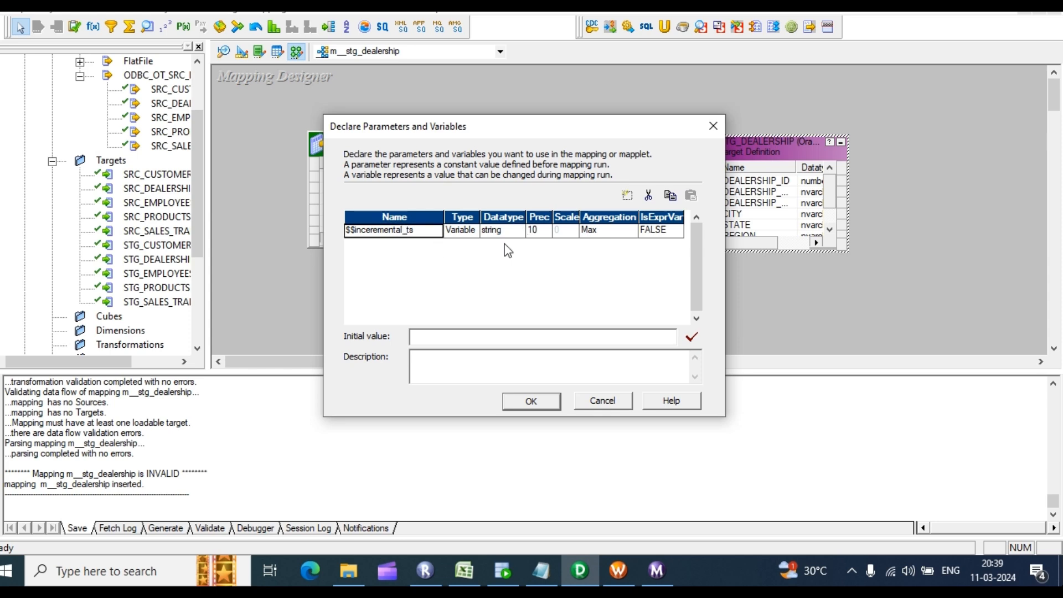
pyautogui.click(517, 231)
pyautogui.click(502, 245)
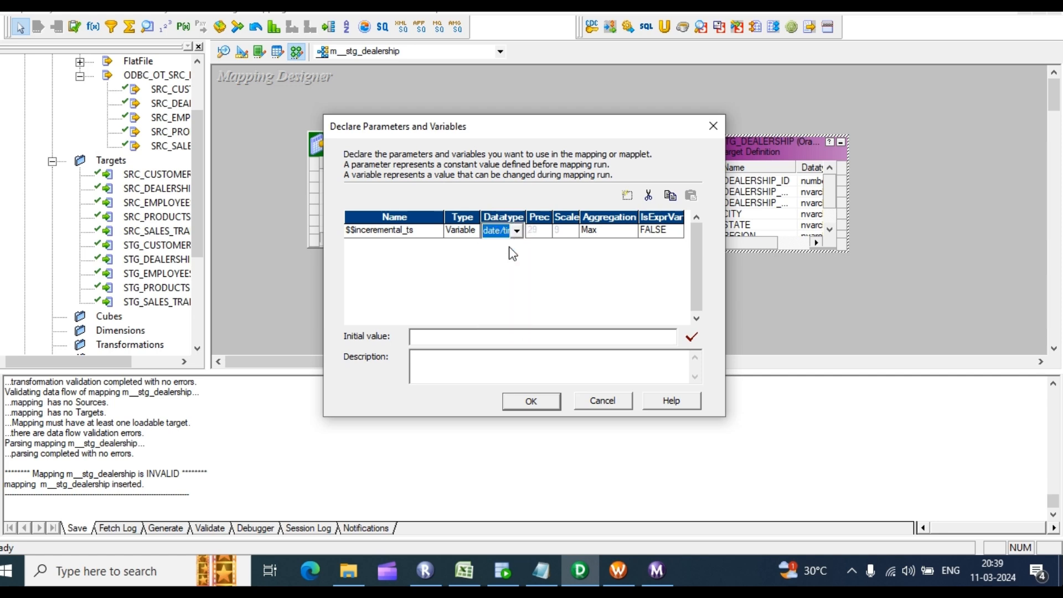
pyautogui.click(536, 340)
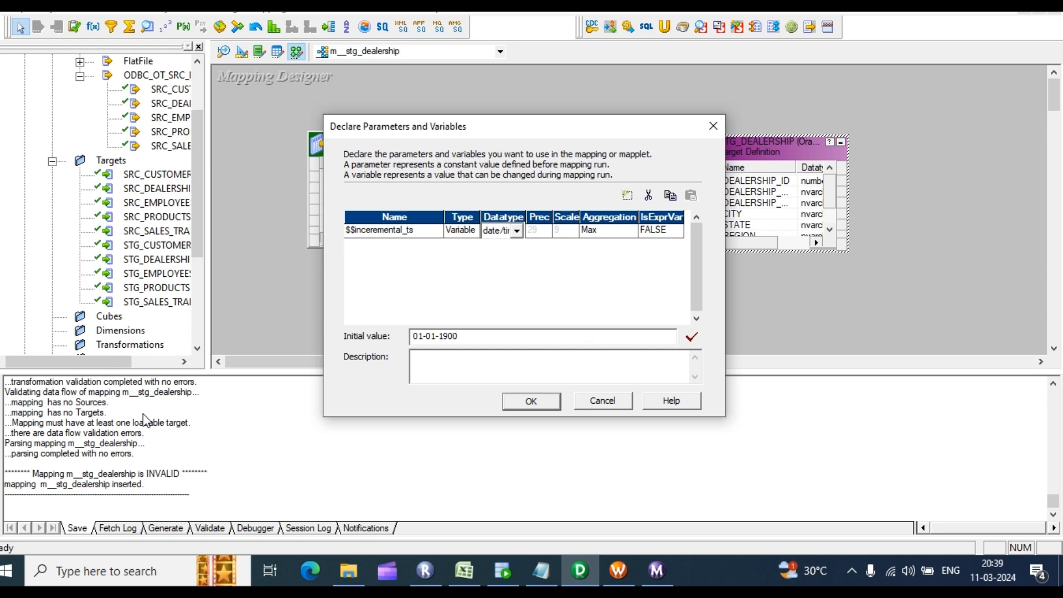
pyautogui.click(525, 400)
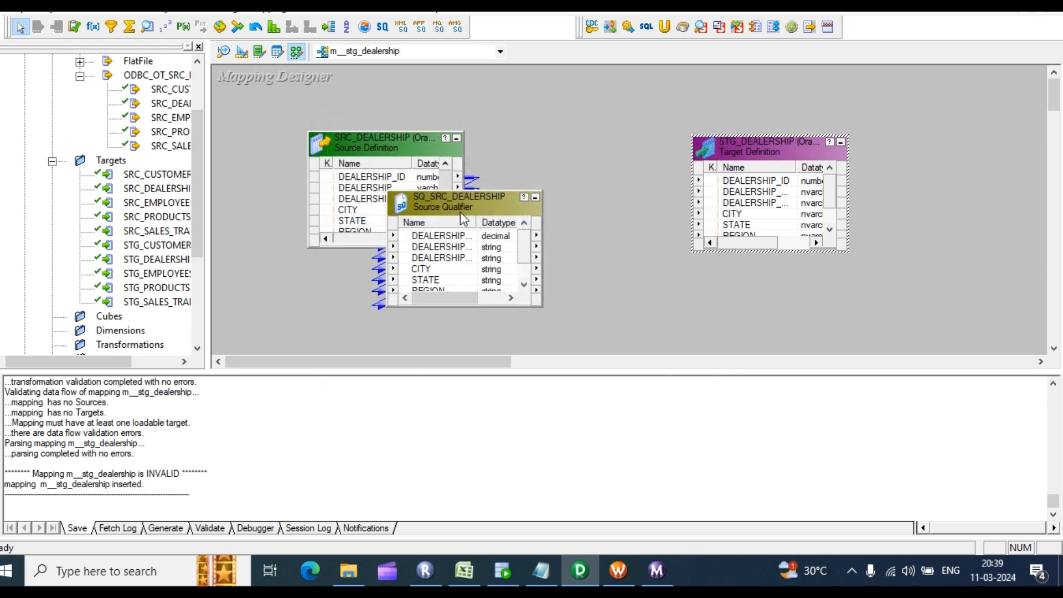
# Step: Try generating SQ_SRC_DEALERSHIP's default SQL query, which fails twice with a cannot-generate warning
pyautogui.moveTo(470, 200); pyautogui.dragTo(548, 107)
pyautogui.click(539, 141)
pyautogui.doubleClick(539, 141)
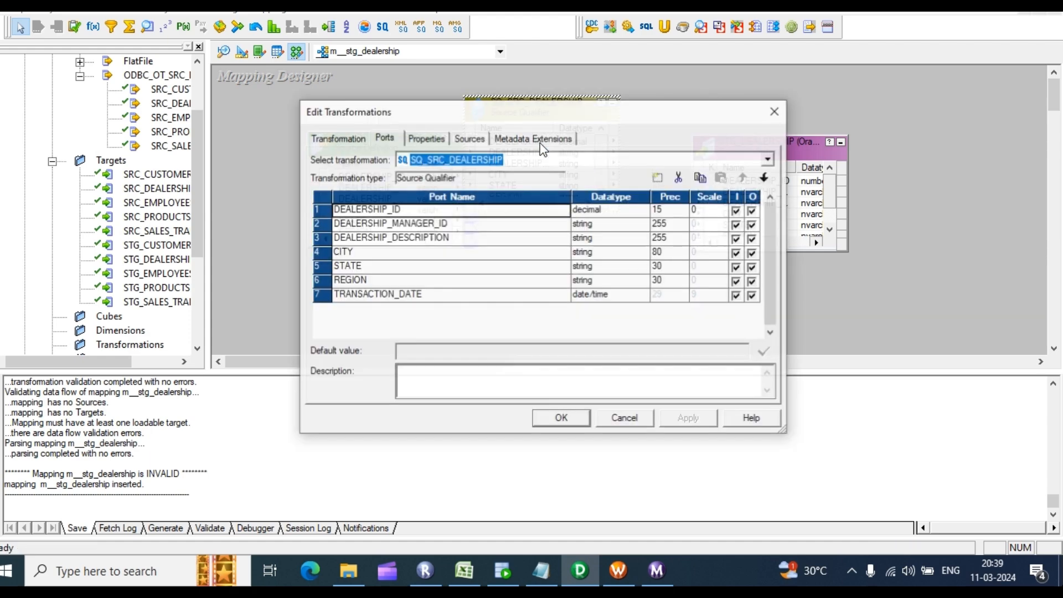
pyautogui.click(424, 138)
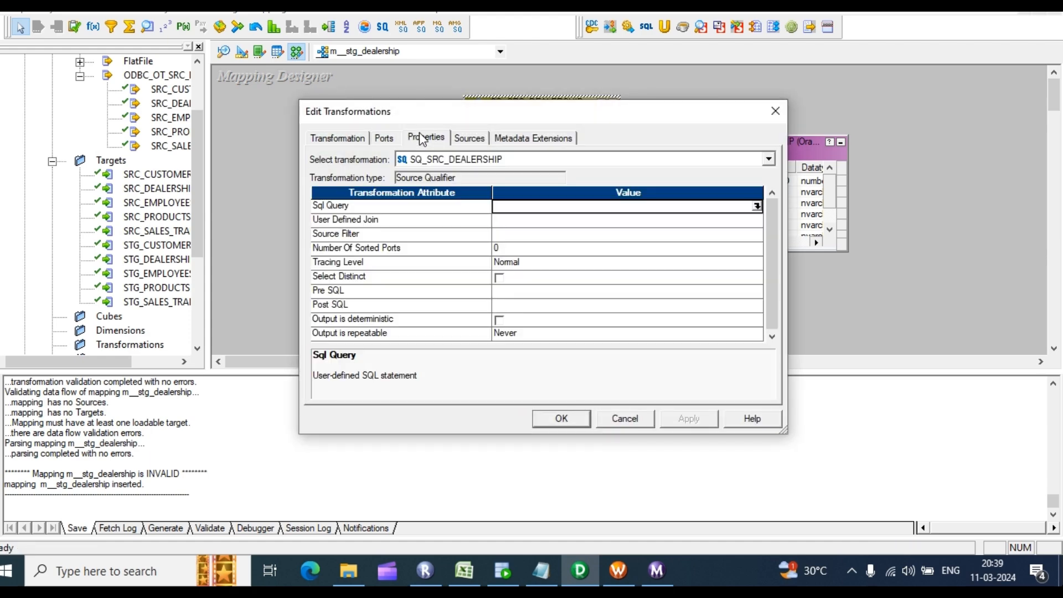
pyautogui.click(756, 206)
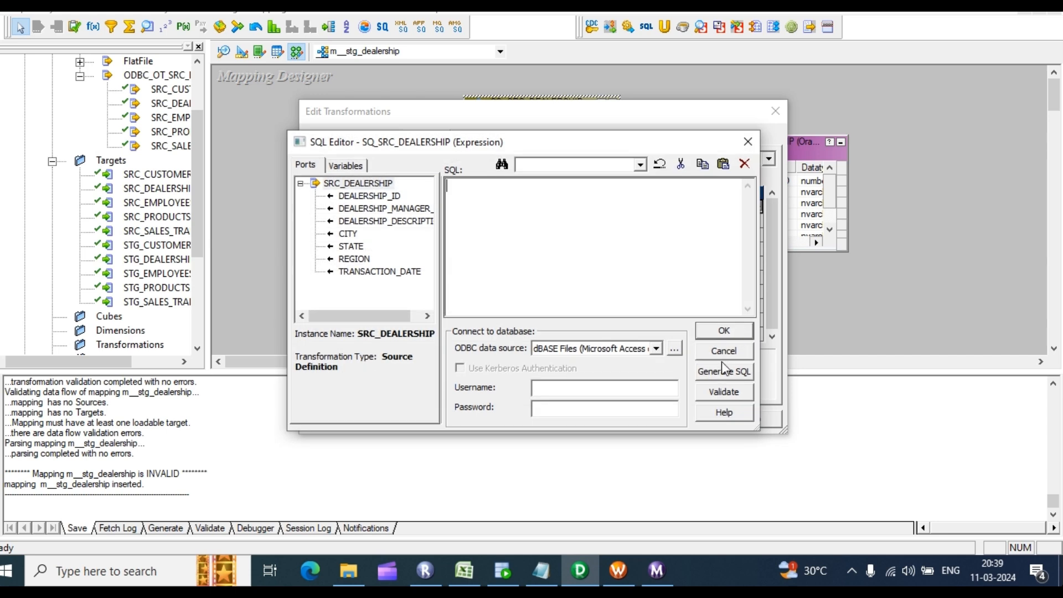
pyautogui.click(724, 372)
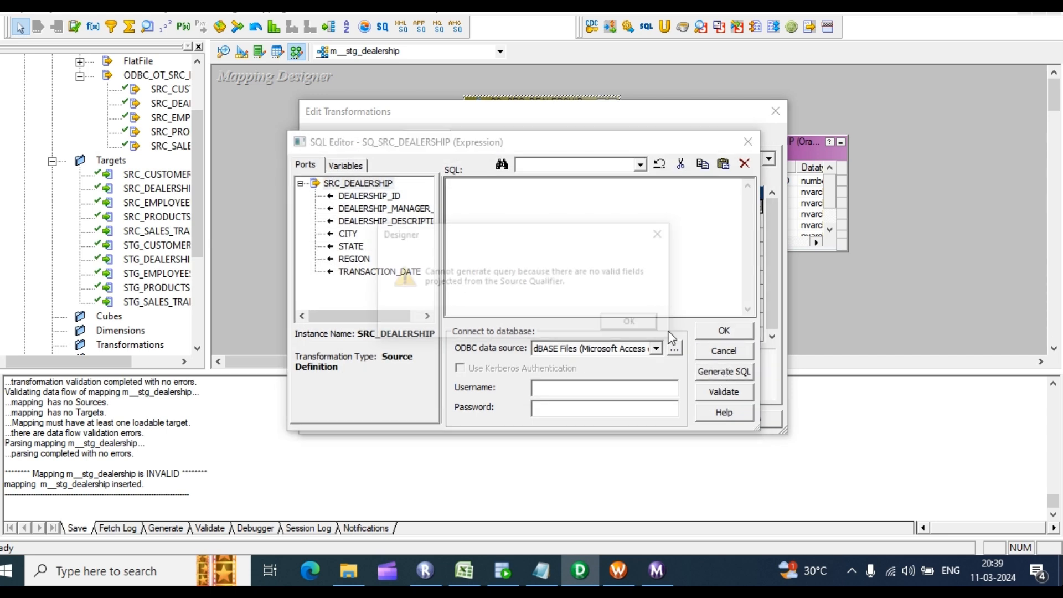
pyautogui.click(625, 327)
pyautogui.click(711, 370)
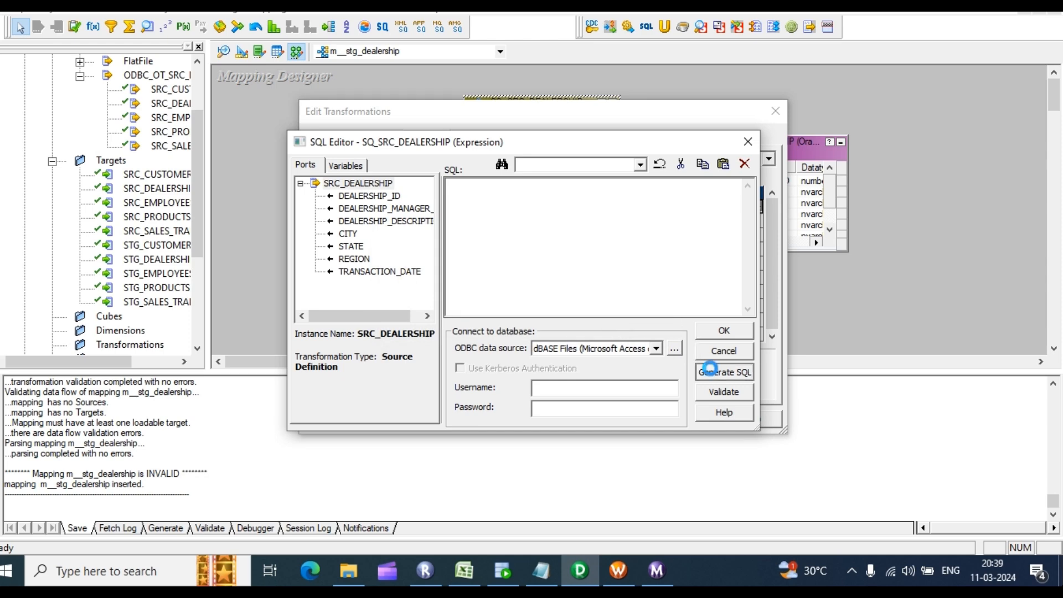
pyautogui.click(626, 324)
pyautogui.click(749, 141)
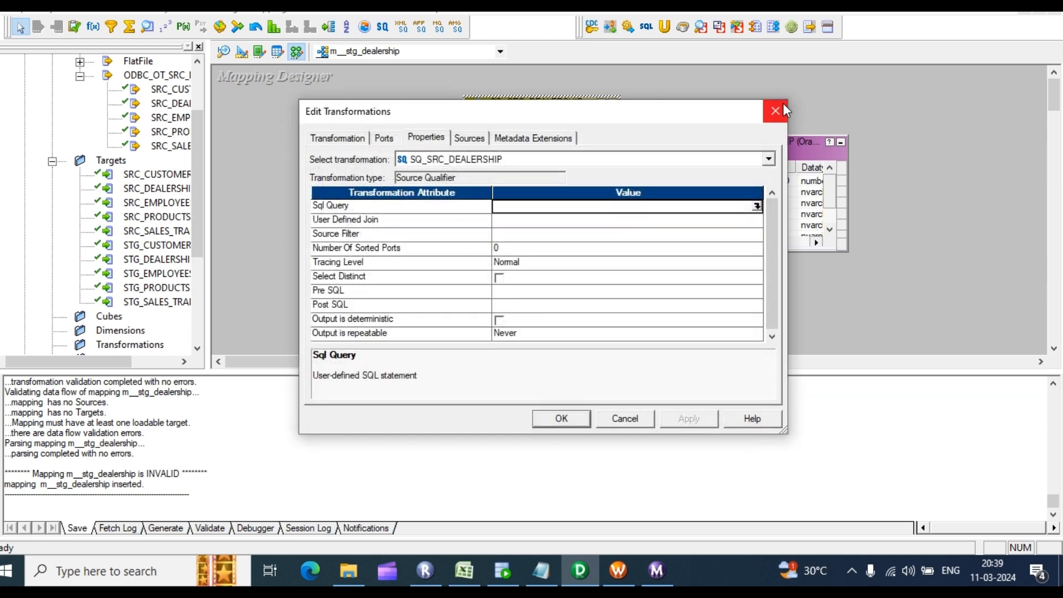
pyautogui.click(783, 104)
# Step: Review the qualifier's ports and properties and retry SQL generation, which fails with no valid fields
pyautogui.moveTo(376, 140); pyautogui.dragTo(312, 125)
pyautogui.doubleClick(521, 165)
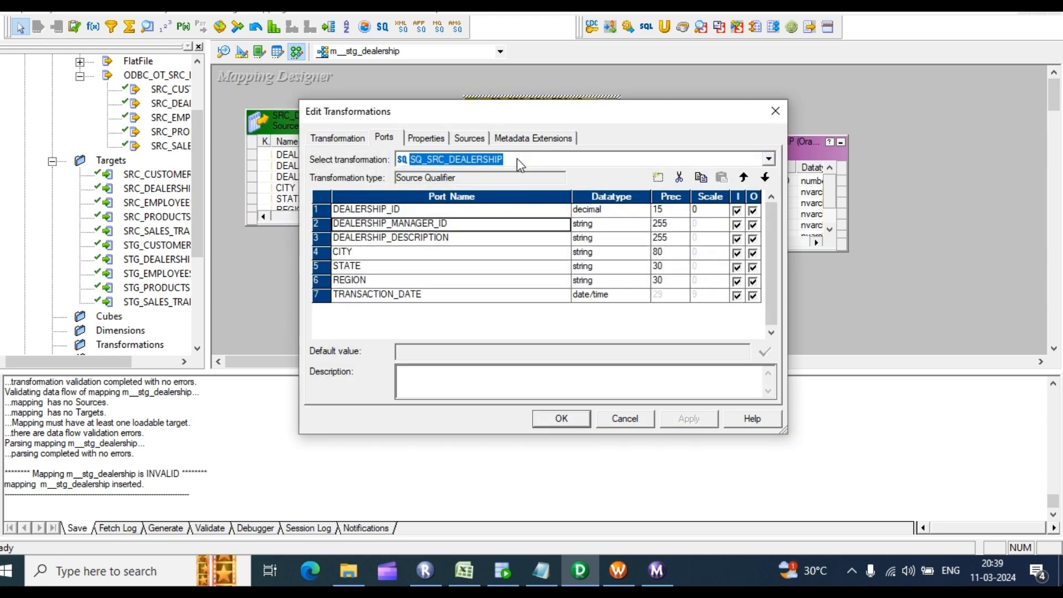
pyautogui.click(383, 138)
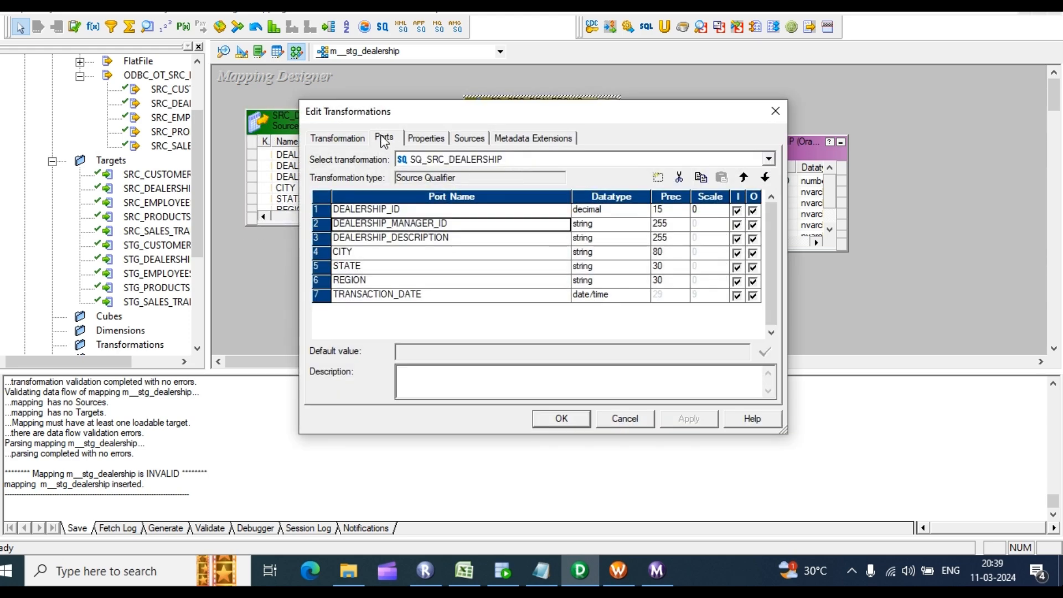
pyautogui.click(435, 138)
pyautogui.click(383, 138)
pyautogui.click(340, 138)
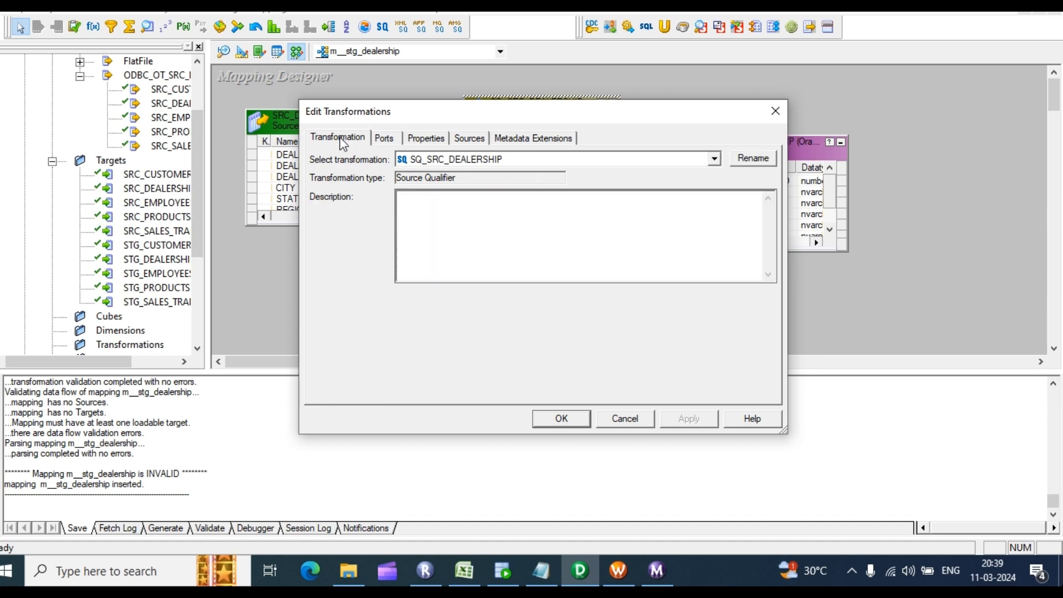
pyautogui.click(382, 138)
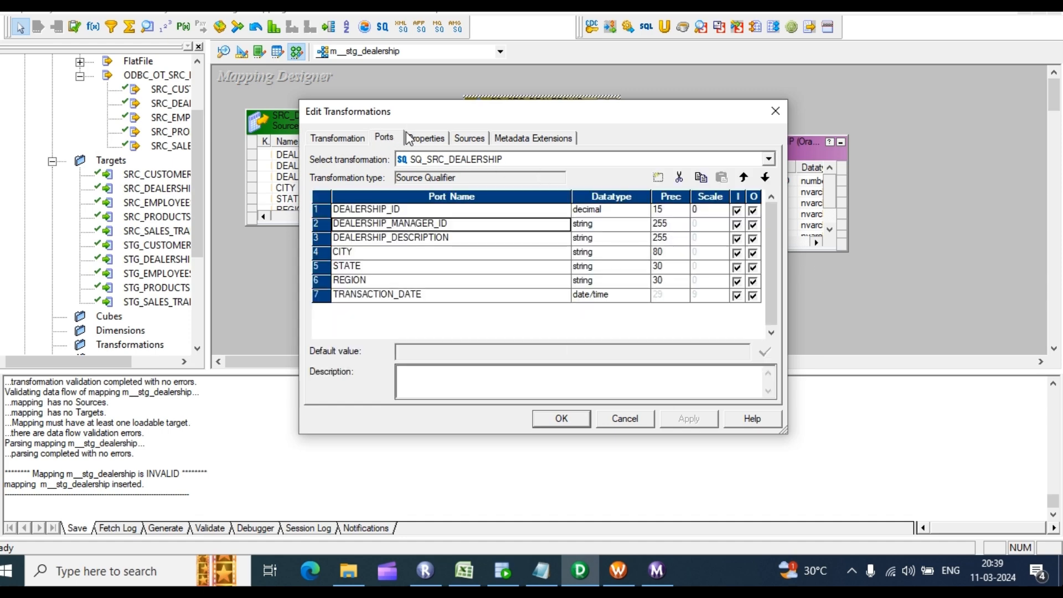
pyautogui.click(421, 140)
pyautogui.click(756, 207)
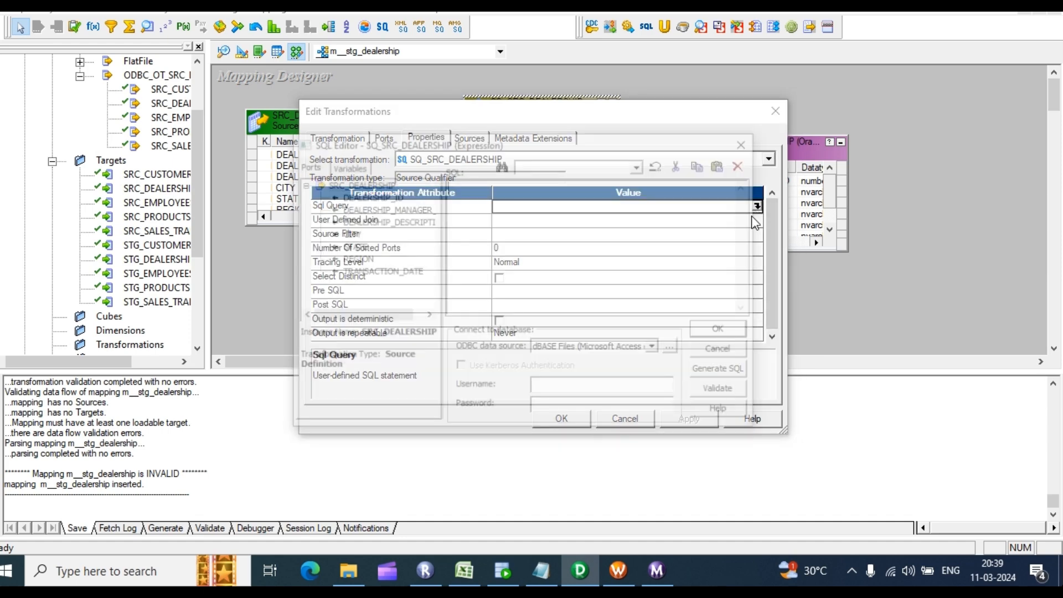
pyautogui.click(722, 373)
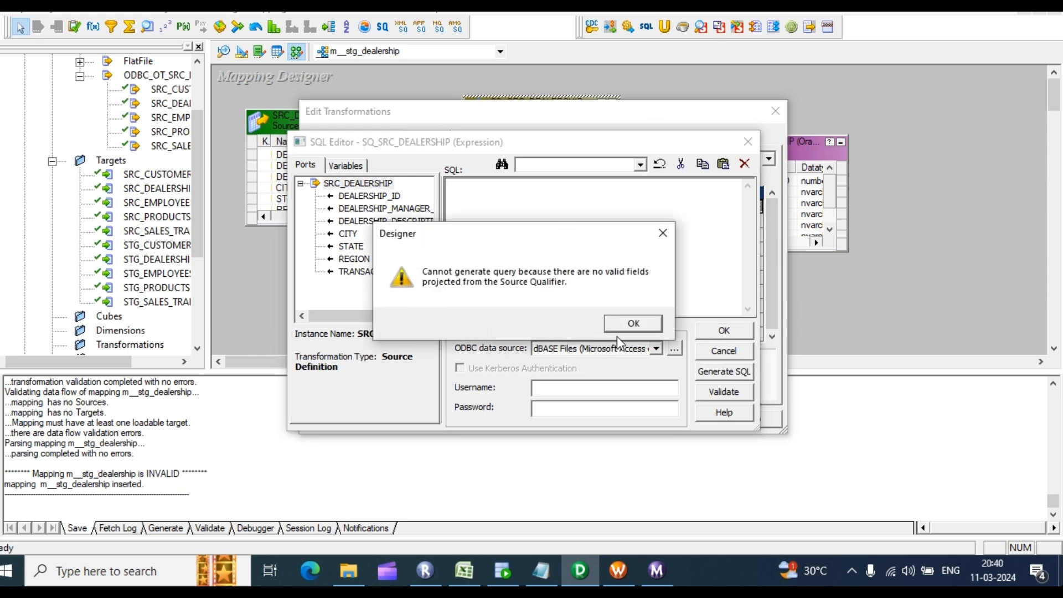
pyautogui.click(643, 321)
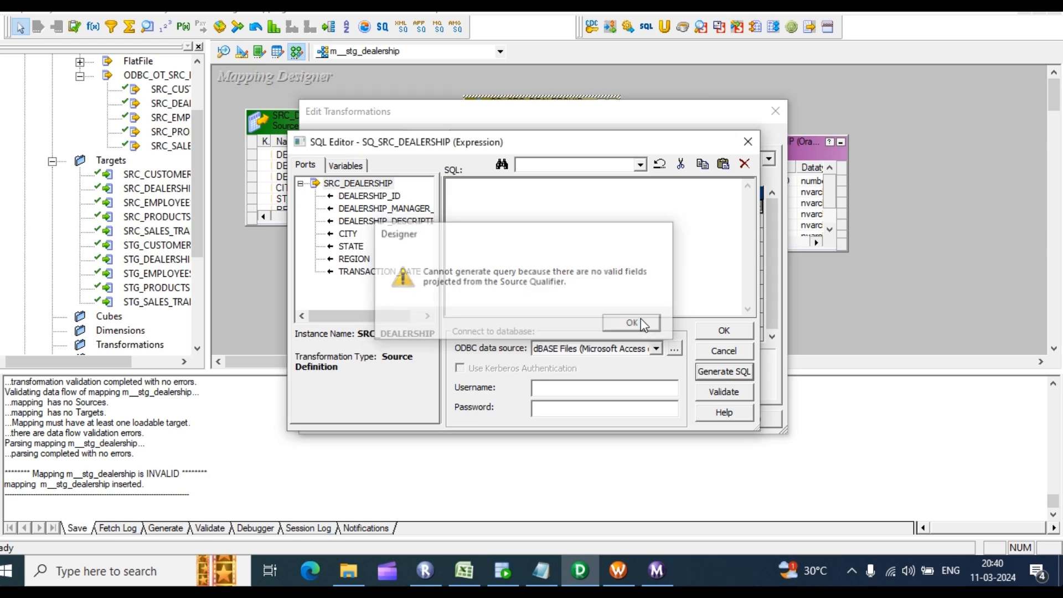
pyautogui.click(747, 143)
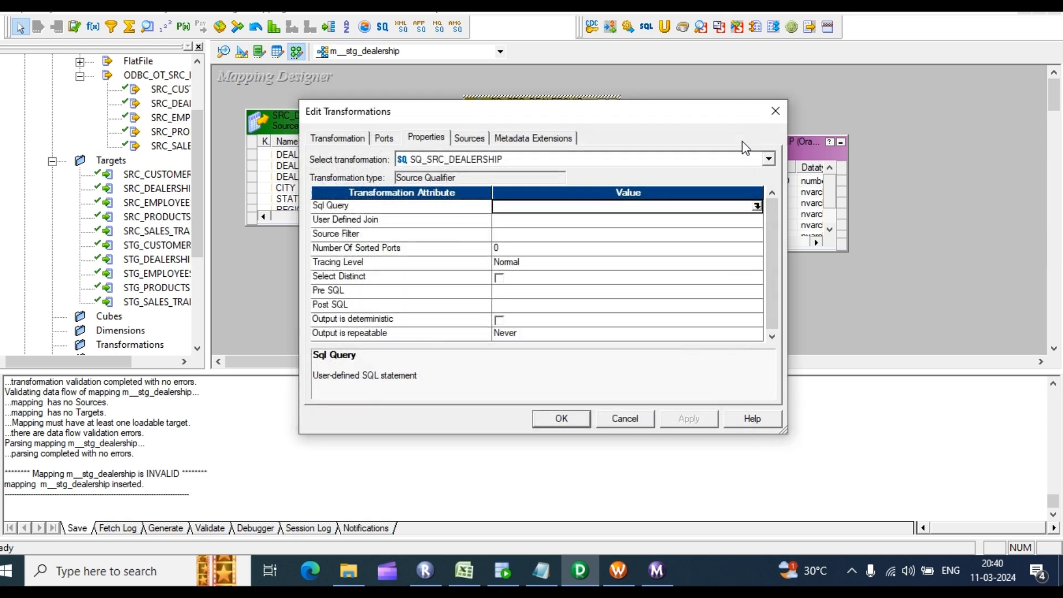
pyautogui.click(767, 115)
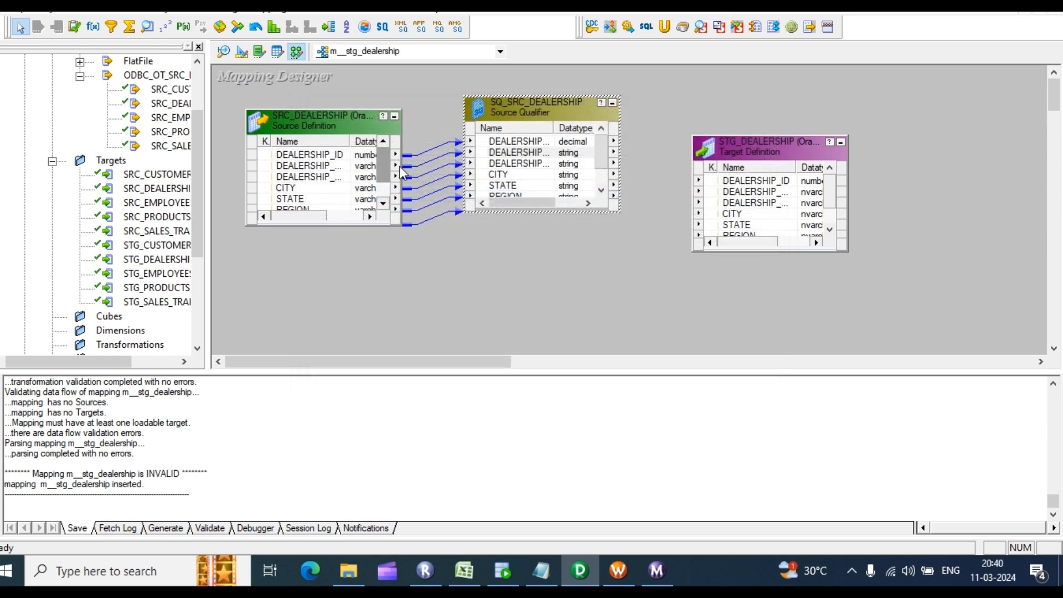
# Step: Enlarge SQ_SRC_DEALERSHIP to show all ports, then select it with SRC_DEALERSHIP and delete both
pyautogui.moveTo(534, 91); pyautogui.dragTo(534, 70)
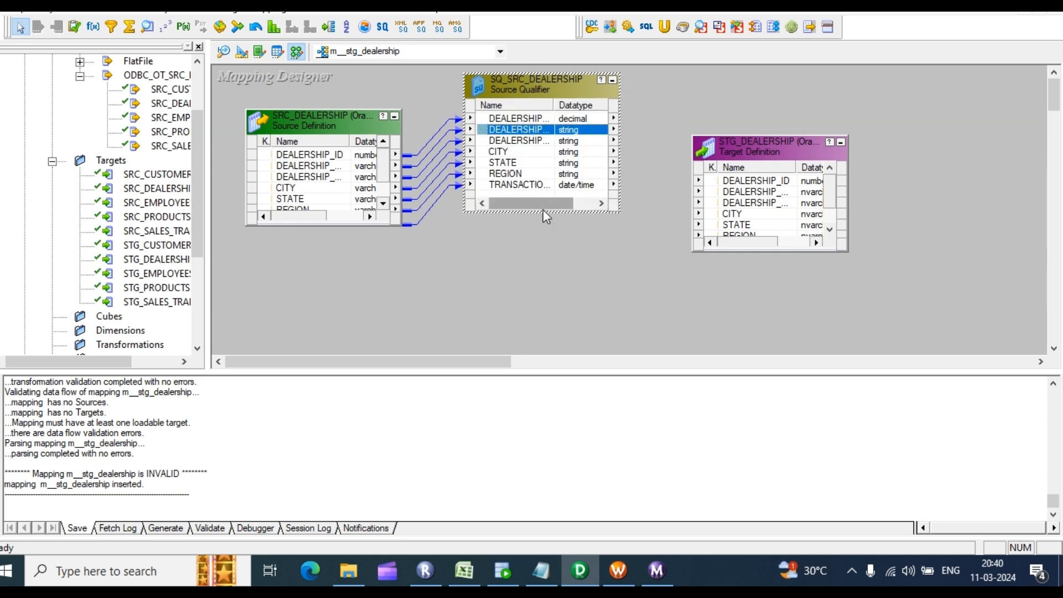
pyautogui.moveTo(543, 211); pyautogui.dragTo(529, 301)
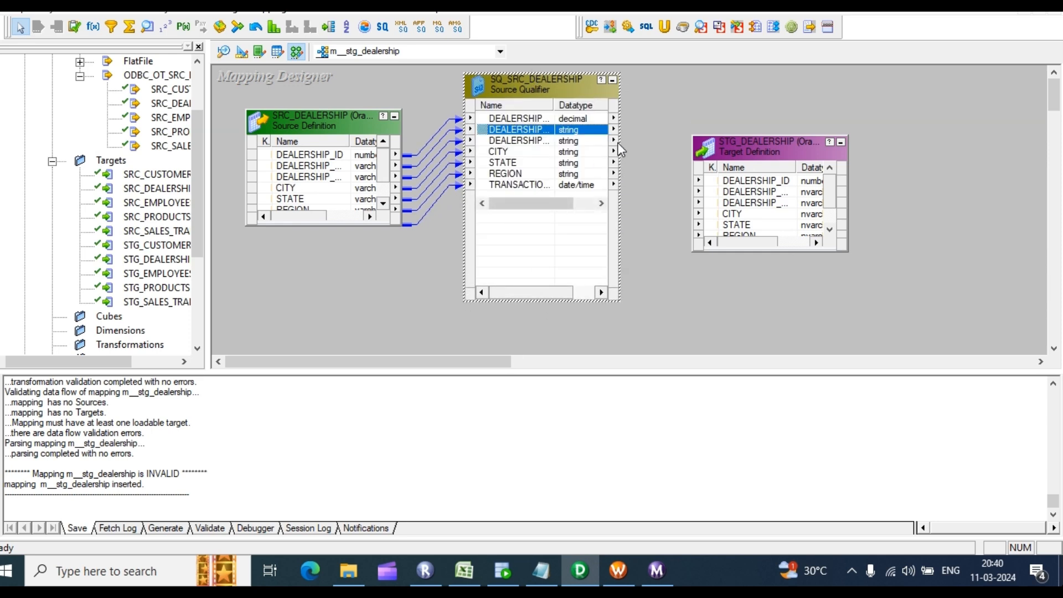
pyautogui.click(527, 150)
pyautogui.click(562, 226)
pyautogui.click(662, 193)
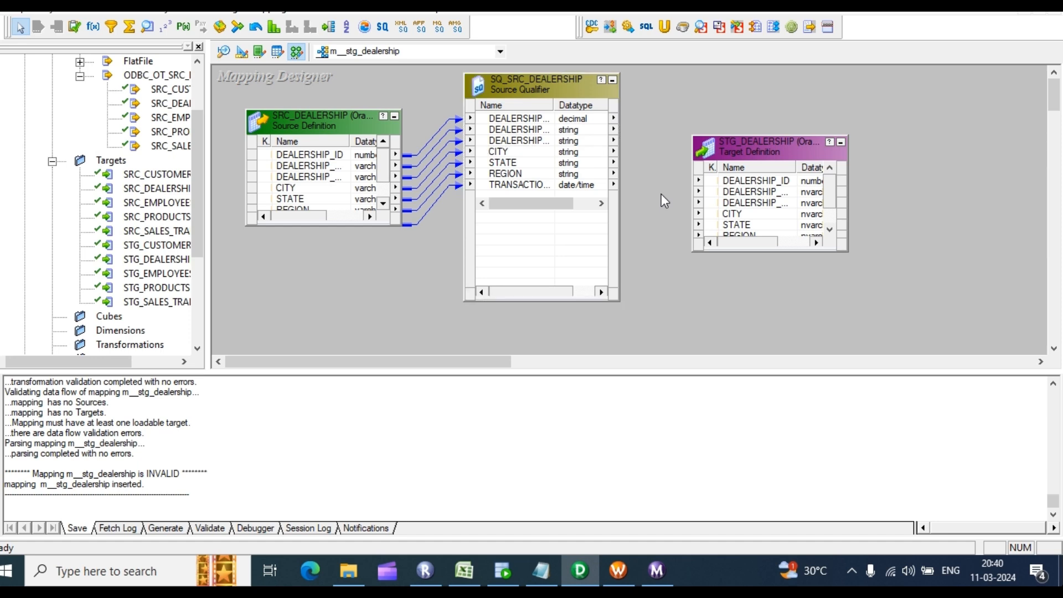
pyautogui.moveTo(237, 88); pyautogui.dragTo(648, 291)
pyautogui.press('Delete')
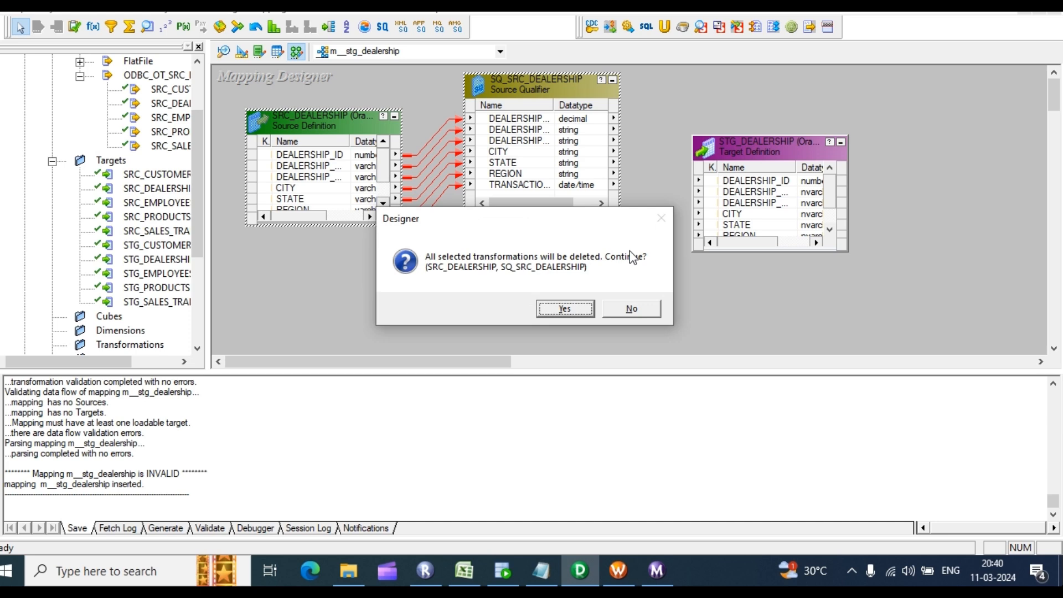
# Step: Confirm the deletion and add SRC_DEALERSHIP with its qualifier back onto the mapping
pyautogui.press('Return')
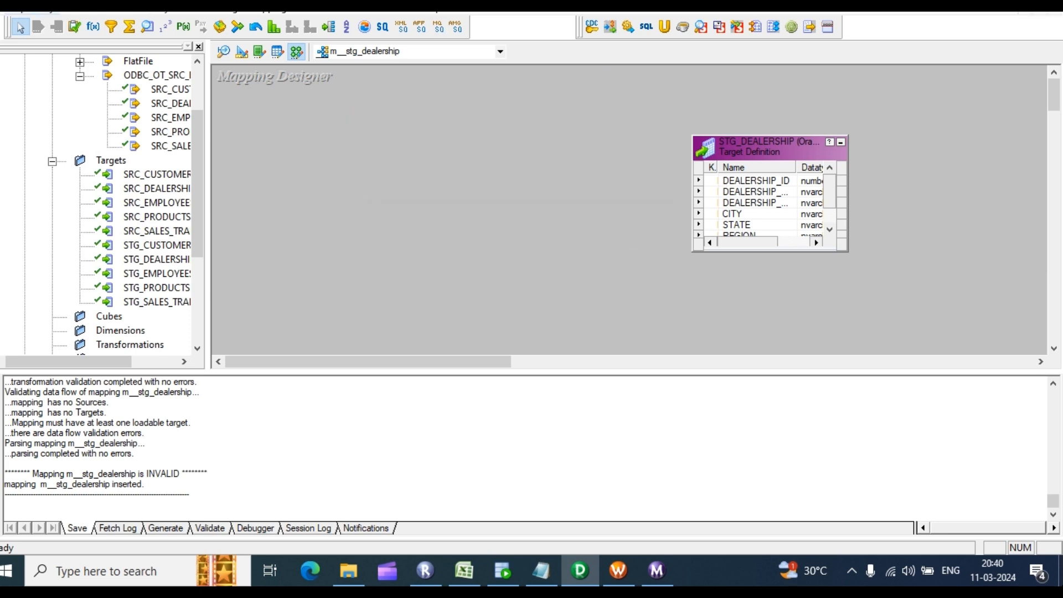
pyautogui.moveTo(168, 103); pyautogui.dragTo(297, 106)
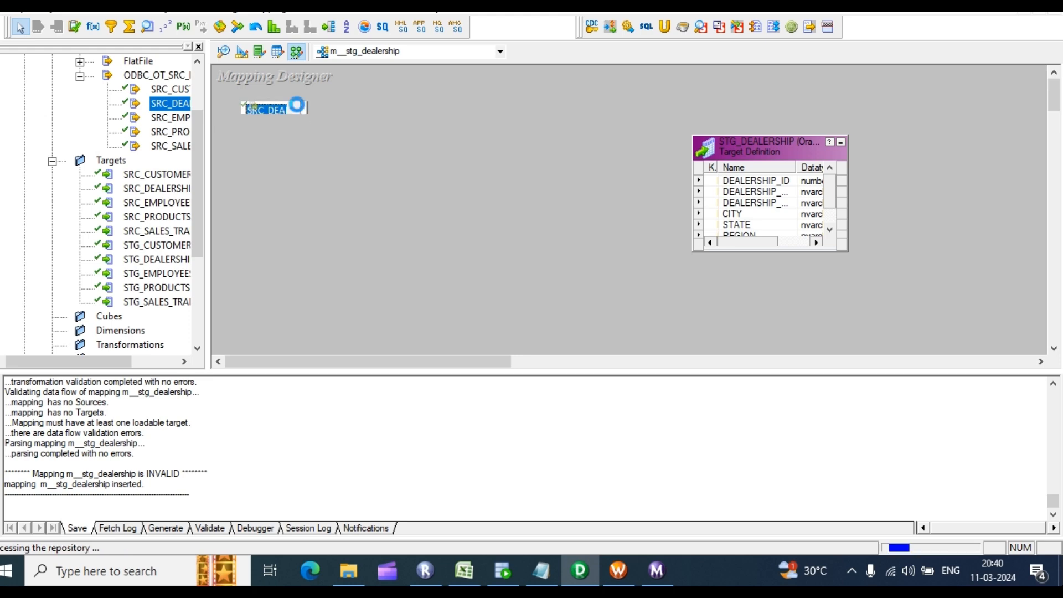
pyautogui.moveTo(386, 119); pyautogui.dragTo(354, 116)
pyautogui.moveTo(445, 174); pyautogui.dragTo(472, 172)
pyautogui.click(470, 174)
# Step: Retry SQL generation on the new SQ_SRC_DEALERSHIP, dismiss the warning and close its settings
pyautogui.doubleClick(463, 219)
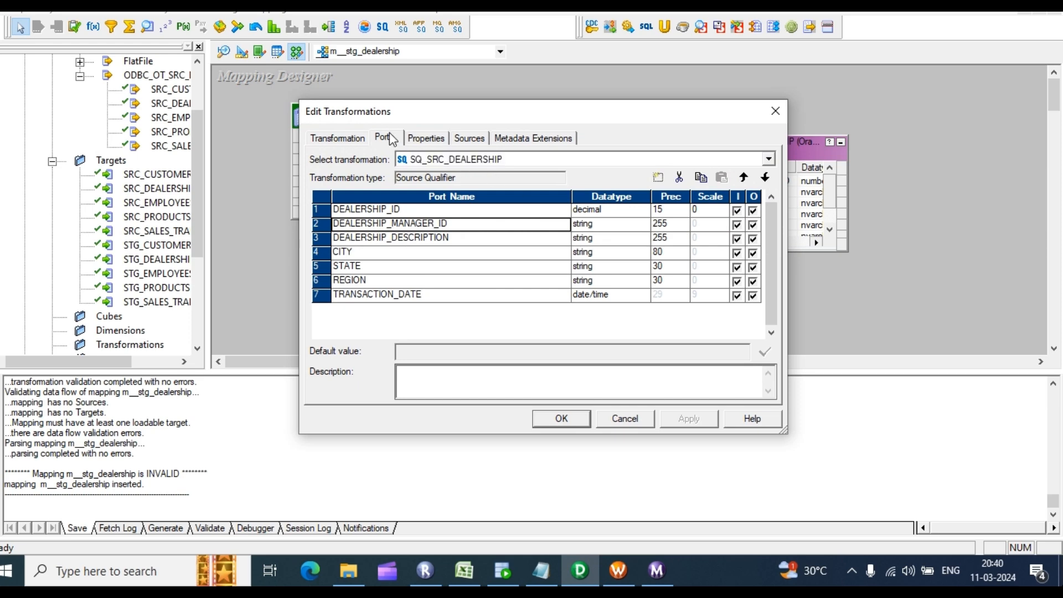
pyautogui.click(426, 138)
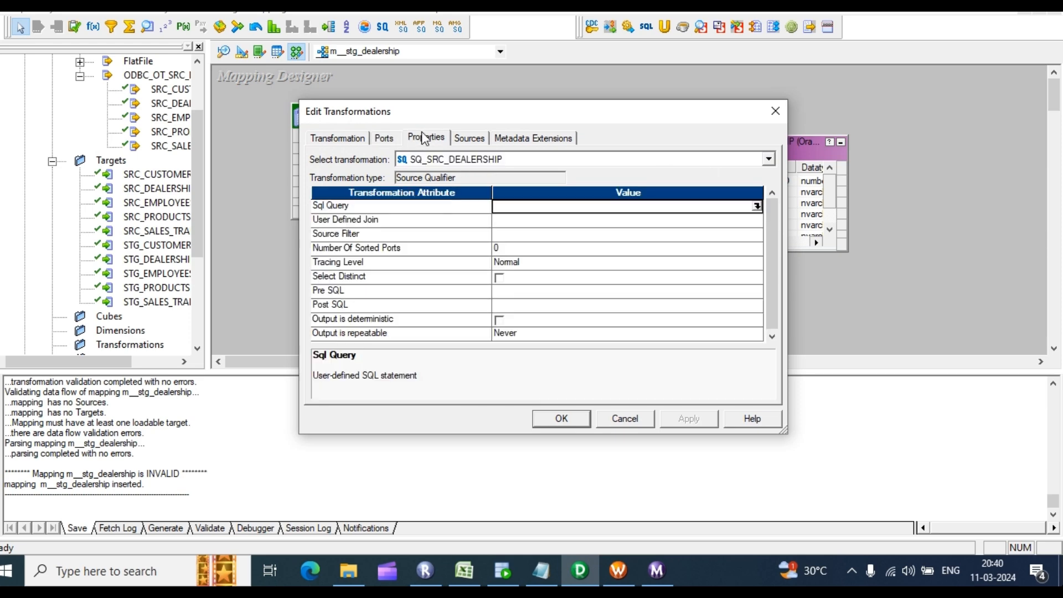
pyautogui.click(755, 206)
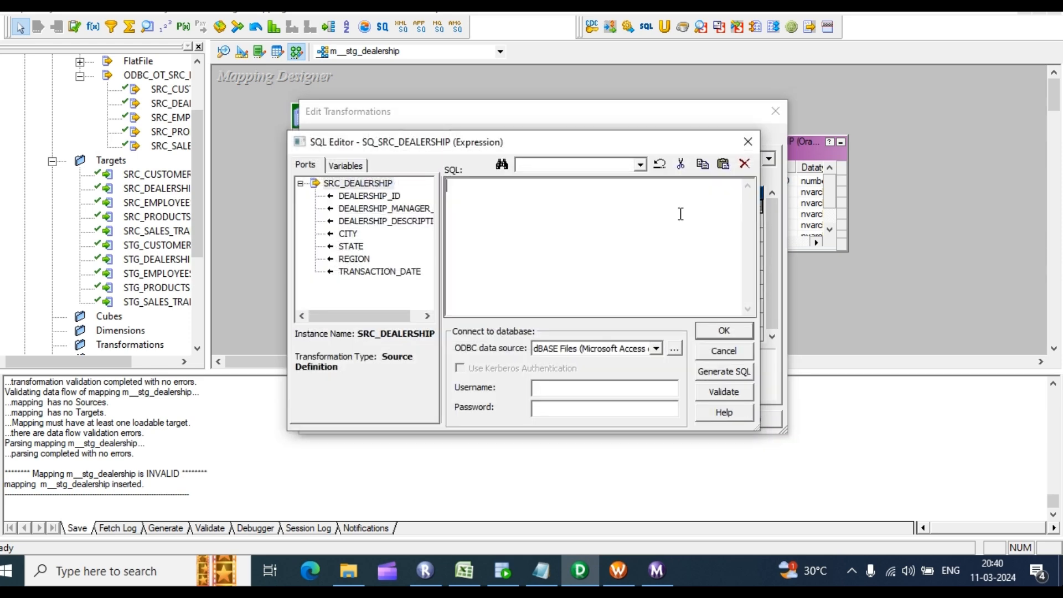
pyautogui.click(713, 376)
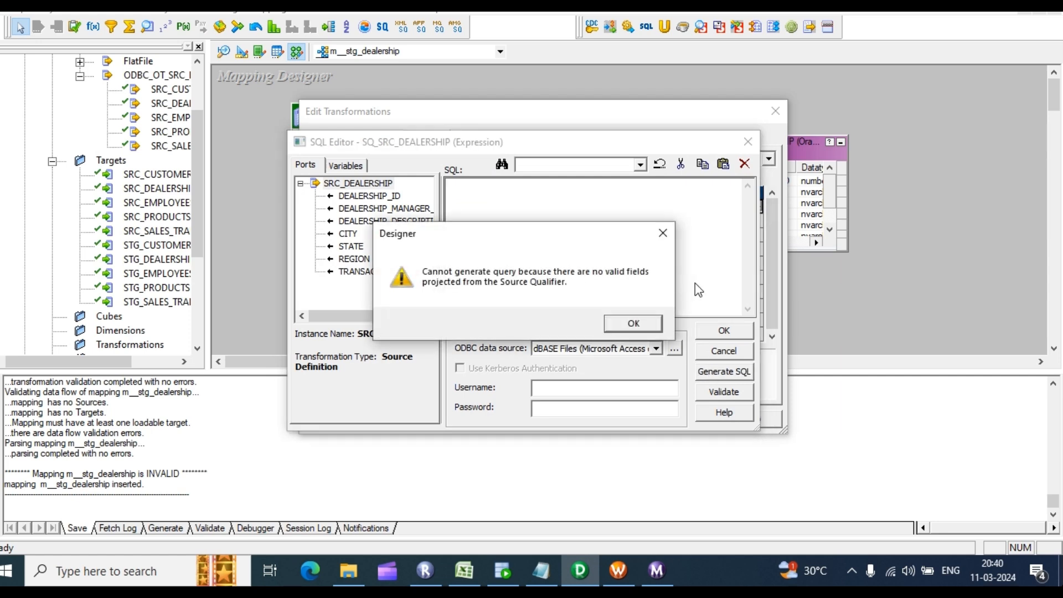
pyautogui.click(632, 323)
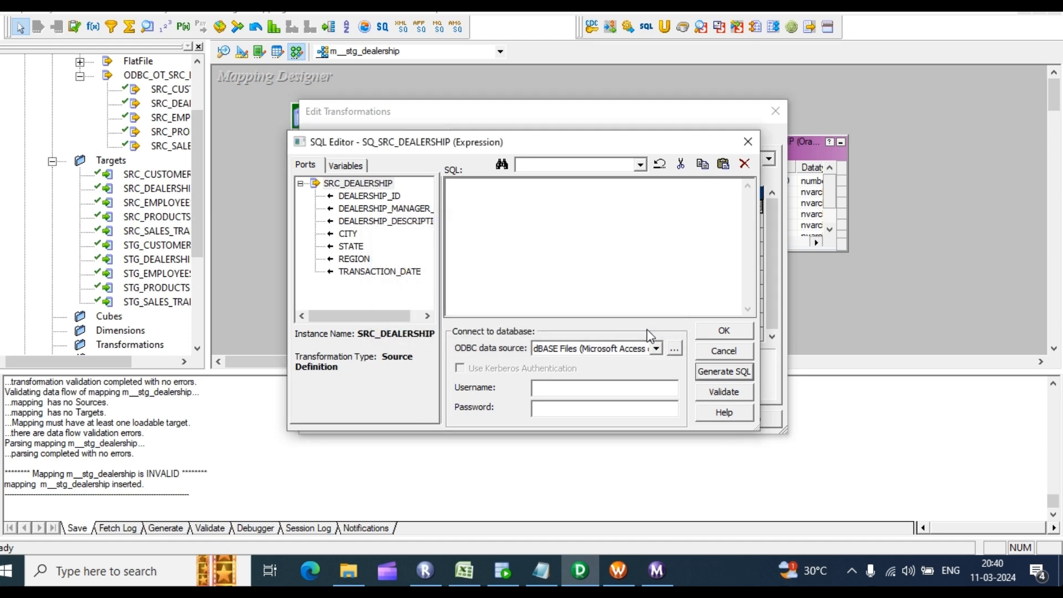
pyautogui.click(749, 141)
pyautogui.click(776, 110)
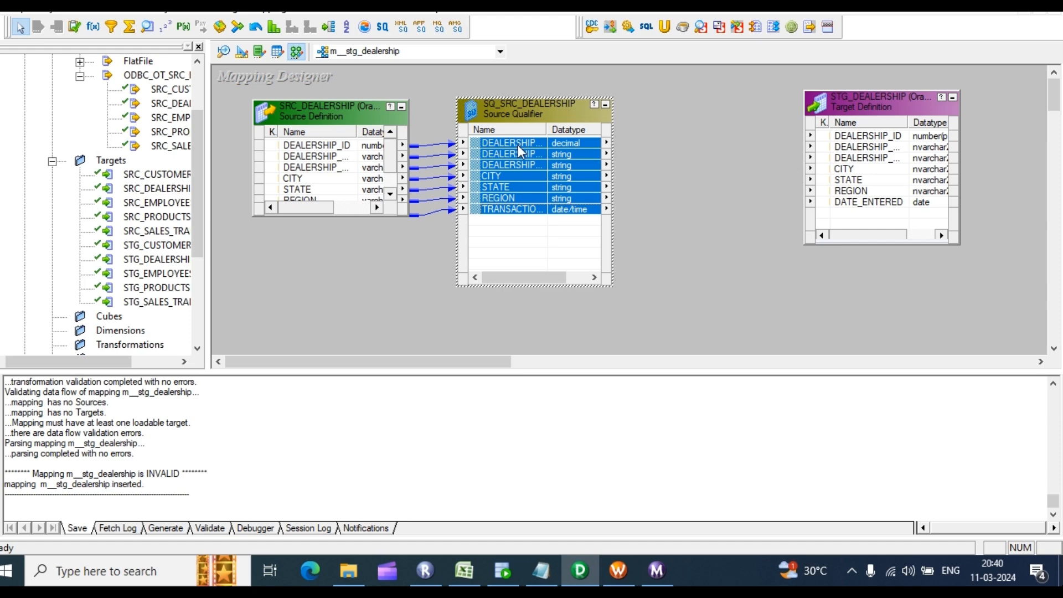
pyautogui.doubleClick(520, 181)
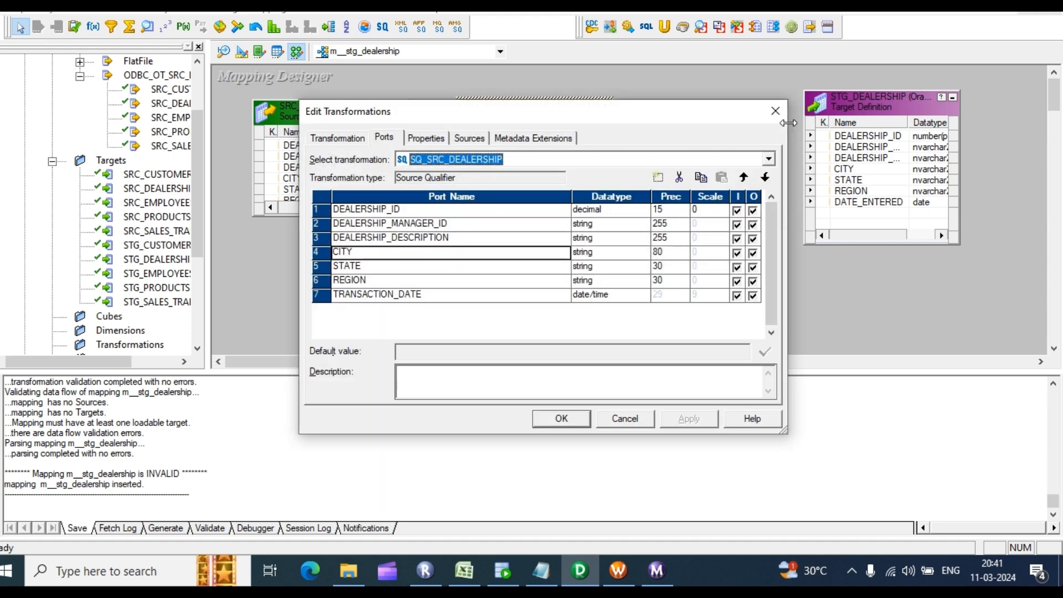
pyautogui.click(775, 111)
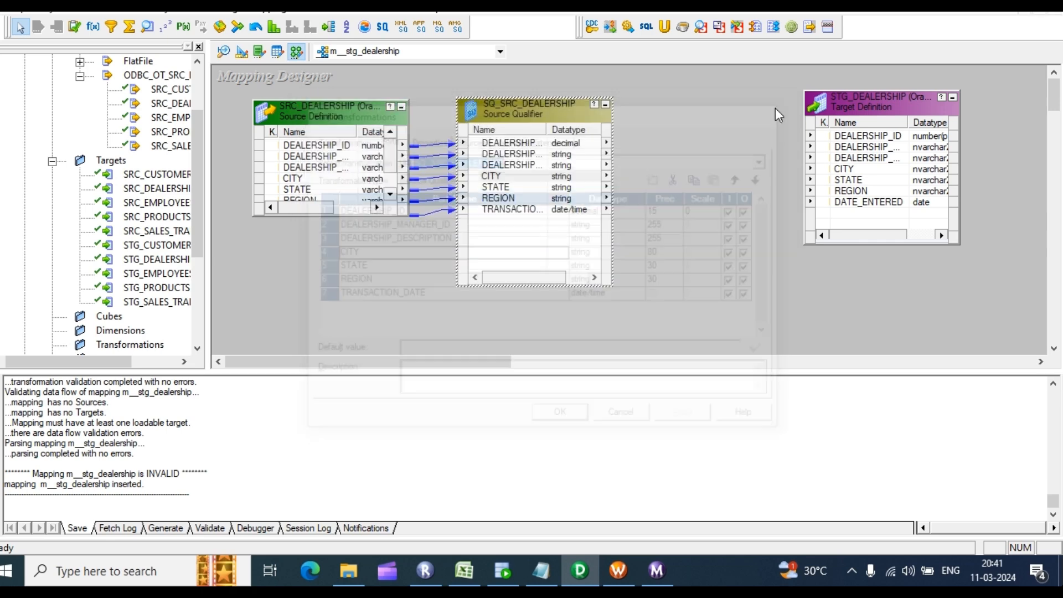
# Step: Add an EXPTRANS expression transformation and link all seven SQ_SRC_DEALERSHIP ports into it
pyautogui.click(93, 28)
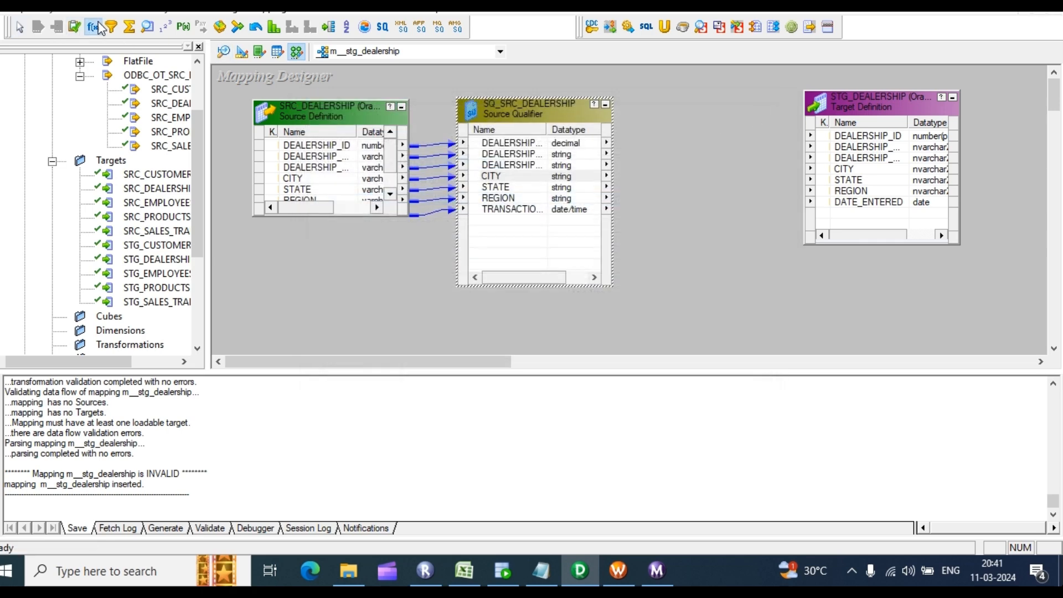
pyautogui.moveTo(657, 89); pyautogui.dragTo(777, 306)
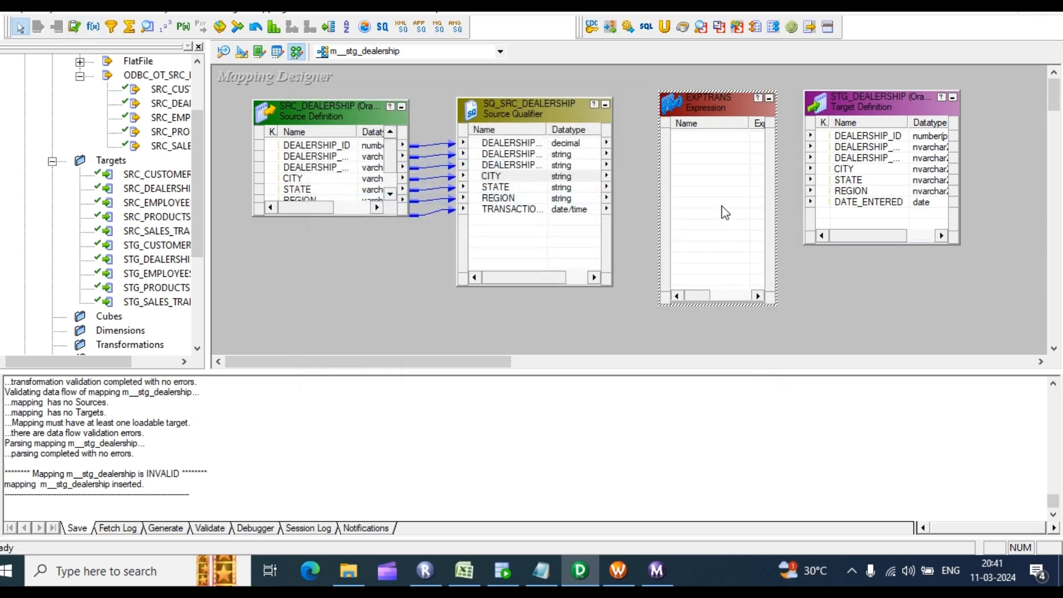
pyautogui.click(527, 147)
pyautogui.keyDown('shift'); pyautogui.click(505, 215); pyautogui.keyUp('shift')
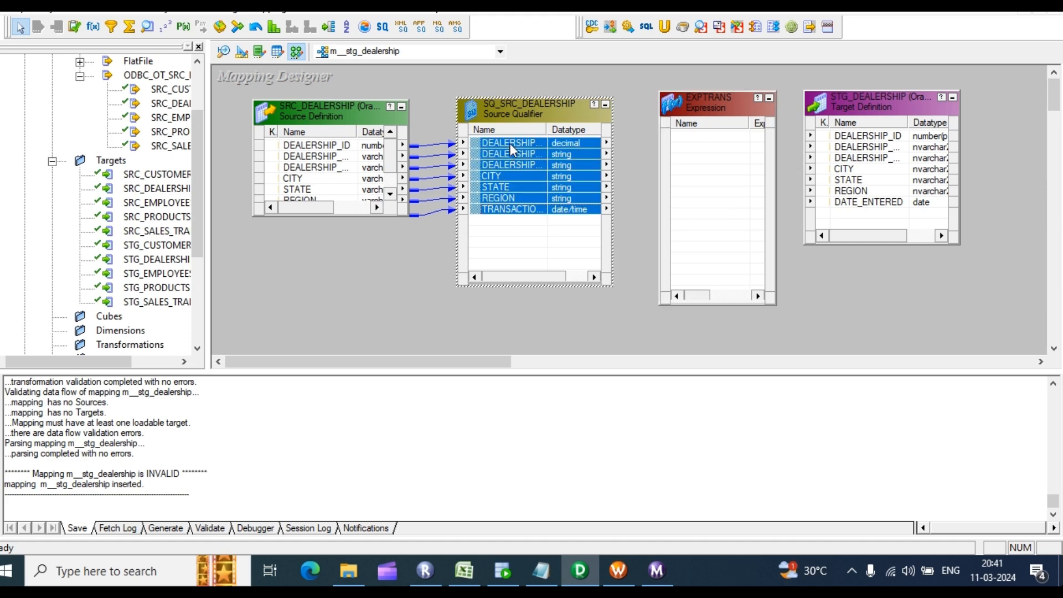
pyautogui.moveTo(509, 143); pyautogui.dragTo(687, 164)
# Step: Generate the qualifier's default SELECT query and copy the TRANSACTION_DATE column reference below the FROM clause
pyautogui.click(489, 167)
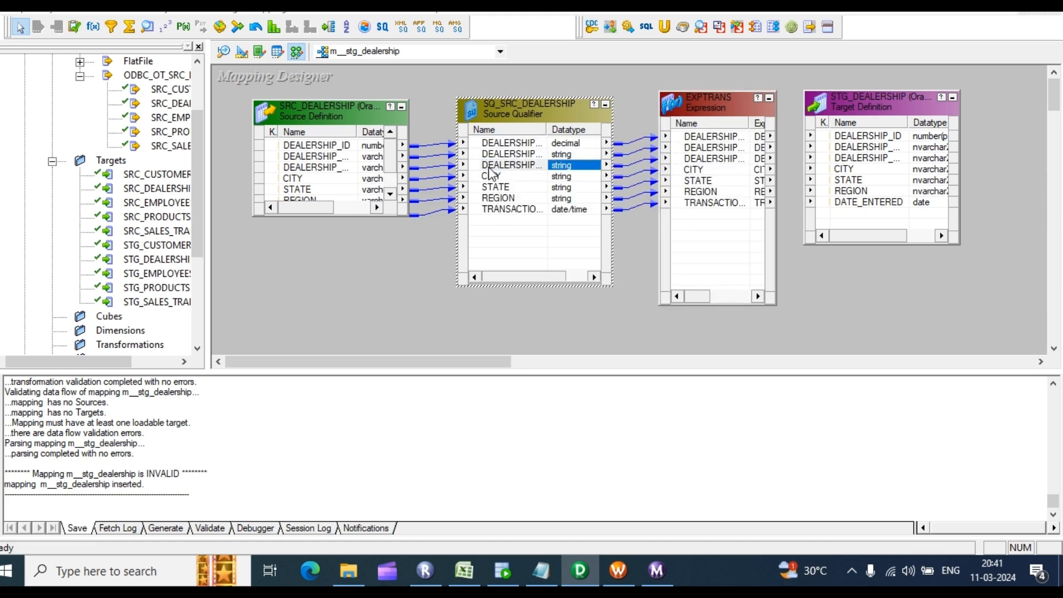
pyautogui.doubleClick(490, 169)
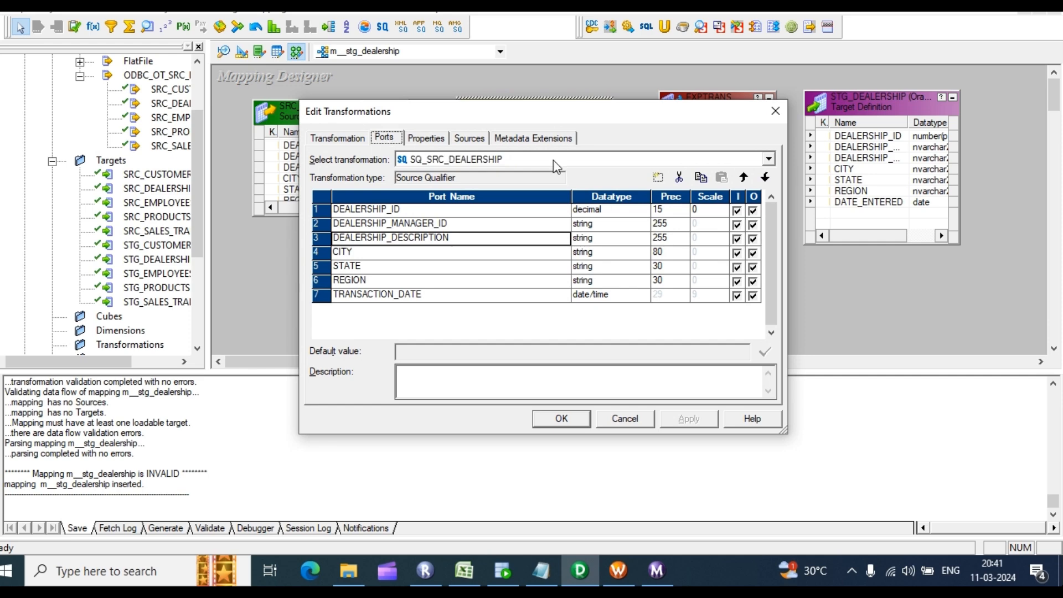
pyautogui.click(426, 138)
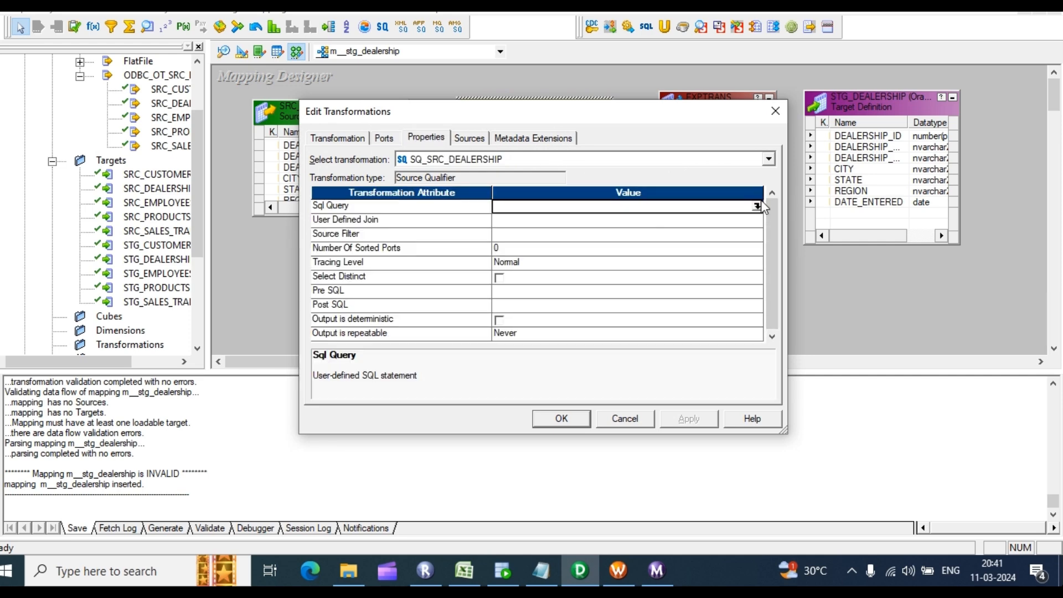
pyautogui.click(756, 206)
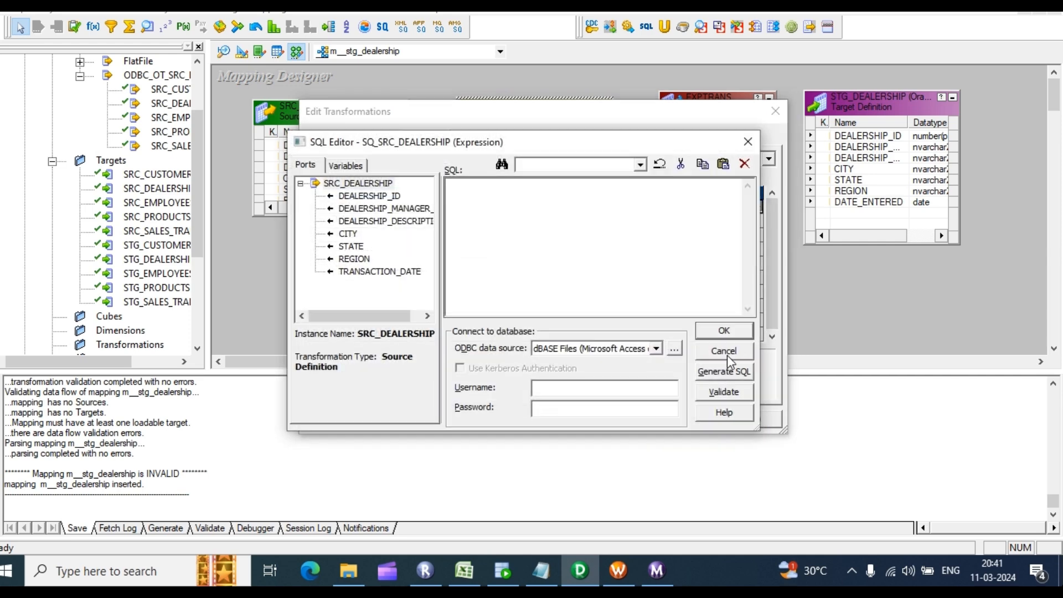
pyautogui.click(724, 375)
pyautogui.click(563, 282)
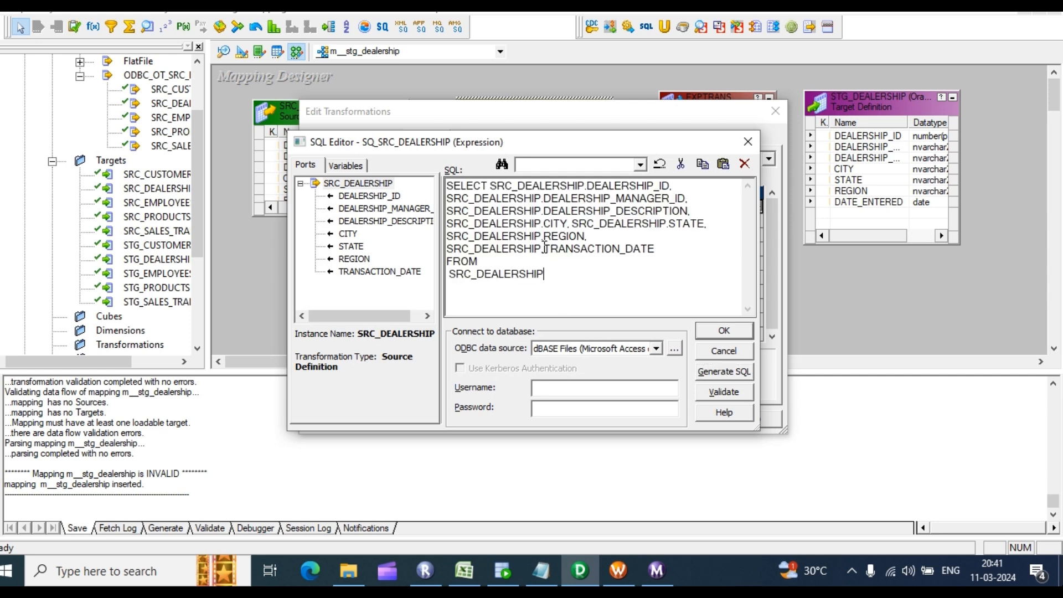
pyautogui.moveTo(545, 247); pyautogui.dragTo(551, 251)
pyautogui.moveTo(449, 247); pyautogui.dragTo(669, 246)
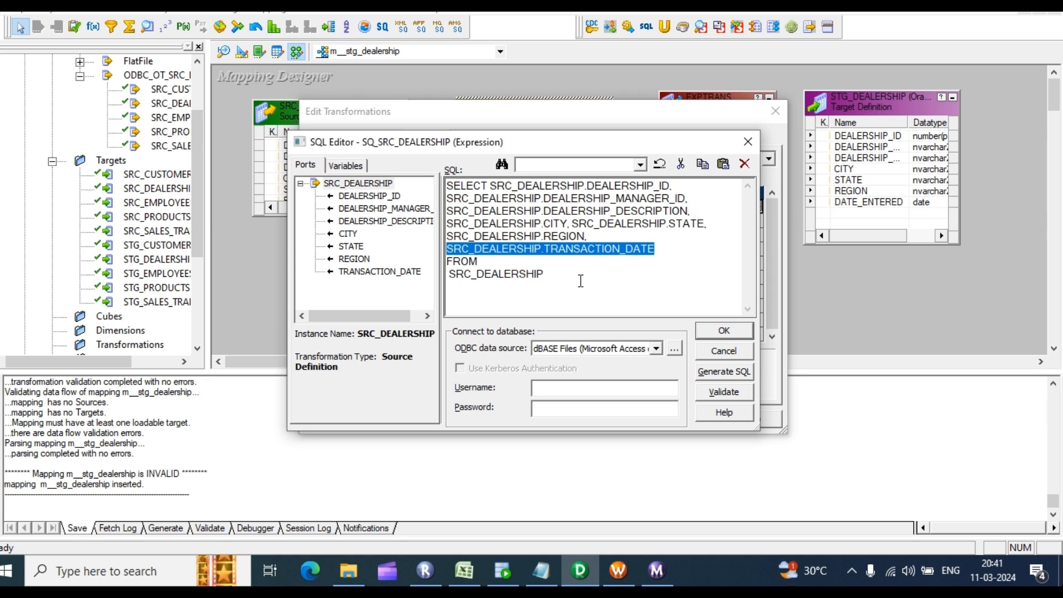
pyautogui.click(551, 276)
pyautogui.press('Return')
pyautogui.write('SRC_DEALERSHIP.TRANSACTION_DATE')
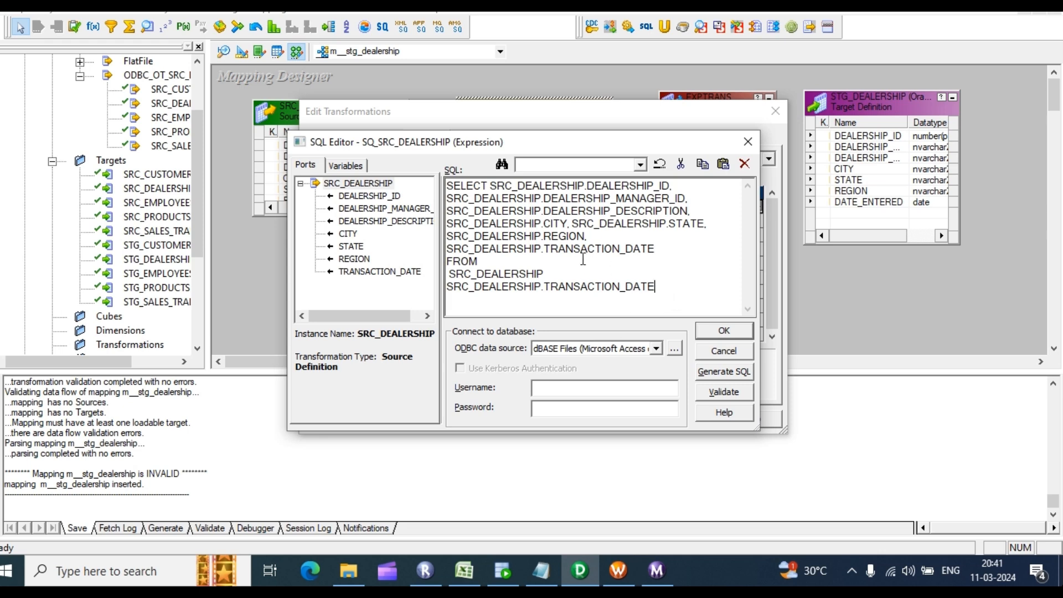
# Step: Finish the filter WHERE SRC_DEALERSHIP.TRANSACTION_DATE > '$$incremental_ts' and apply the query override
pyautogui.press('Home')
pyautogui.write('where')
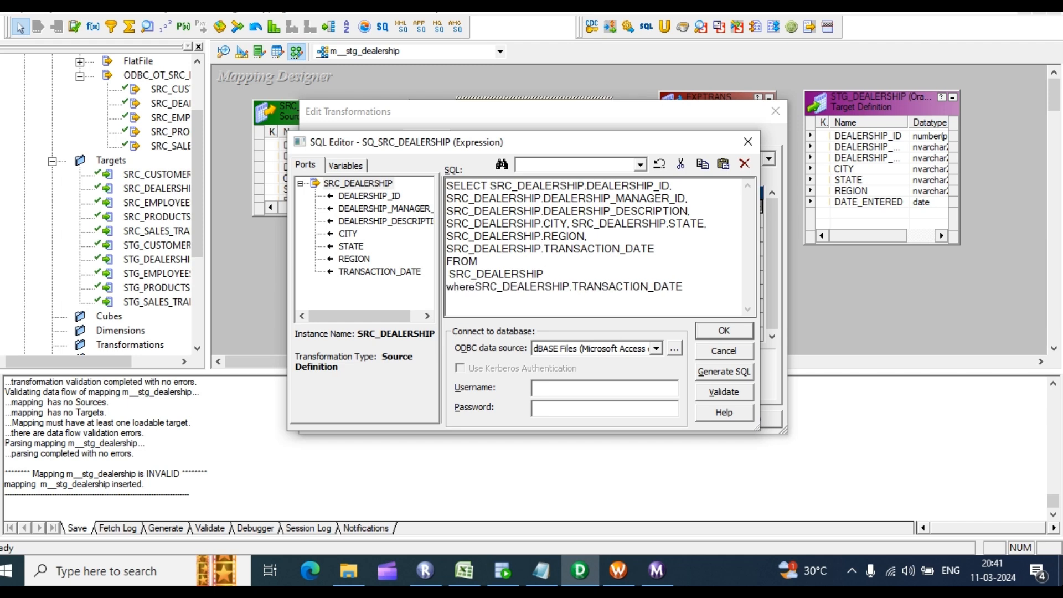
pyautogui.click(696, 289)
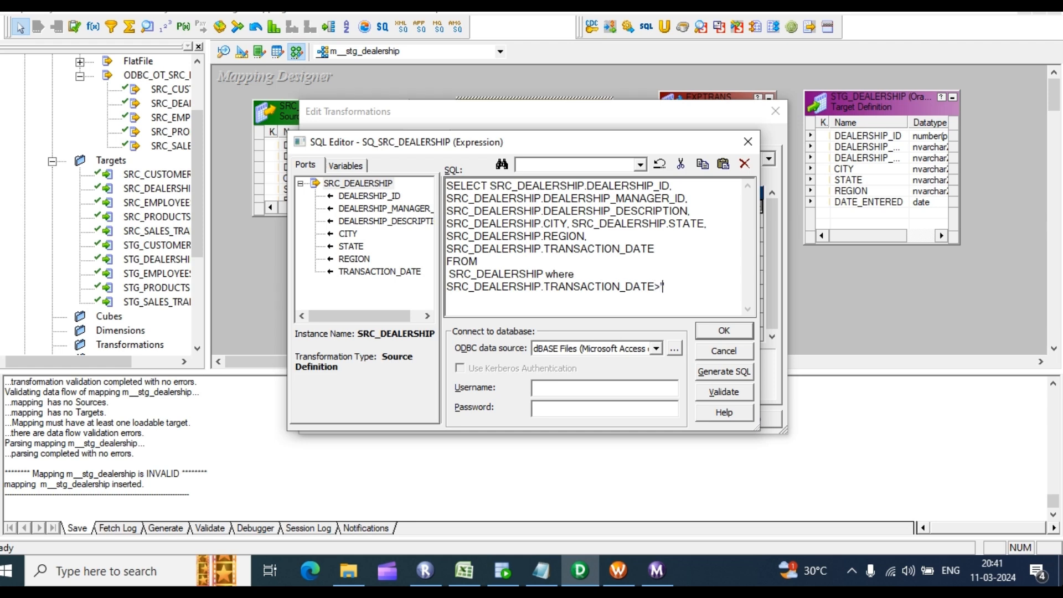
pyautogui.write(">''")
pyautogui.click(346, 165)
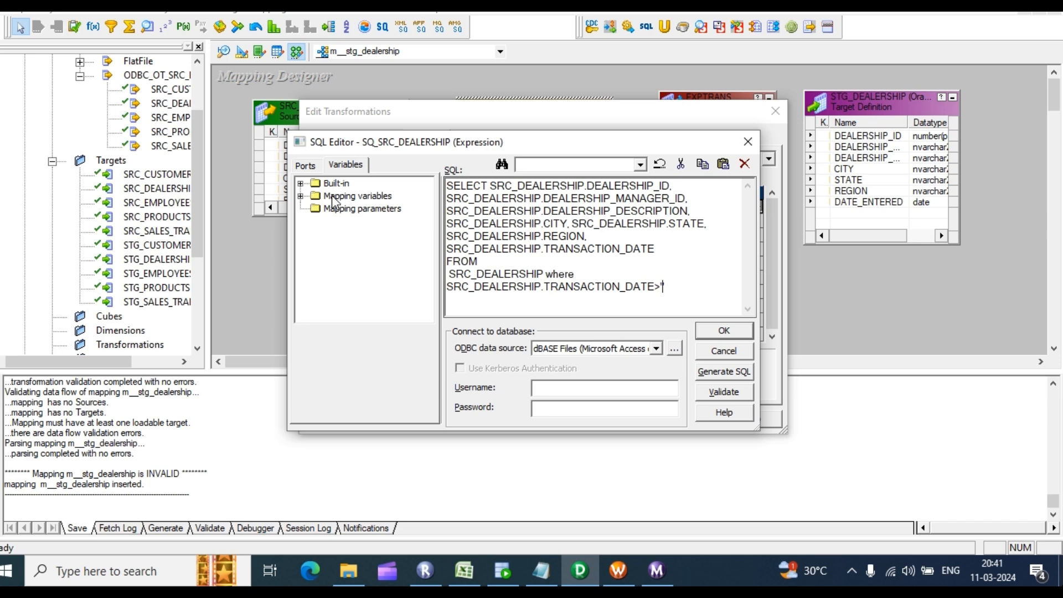
pyautogui.click(301, 196)
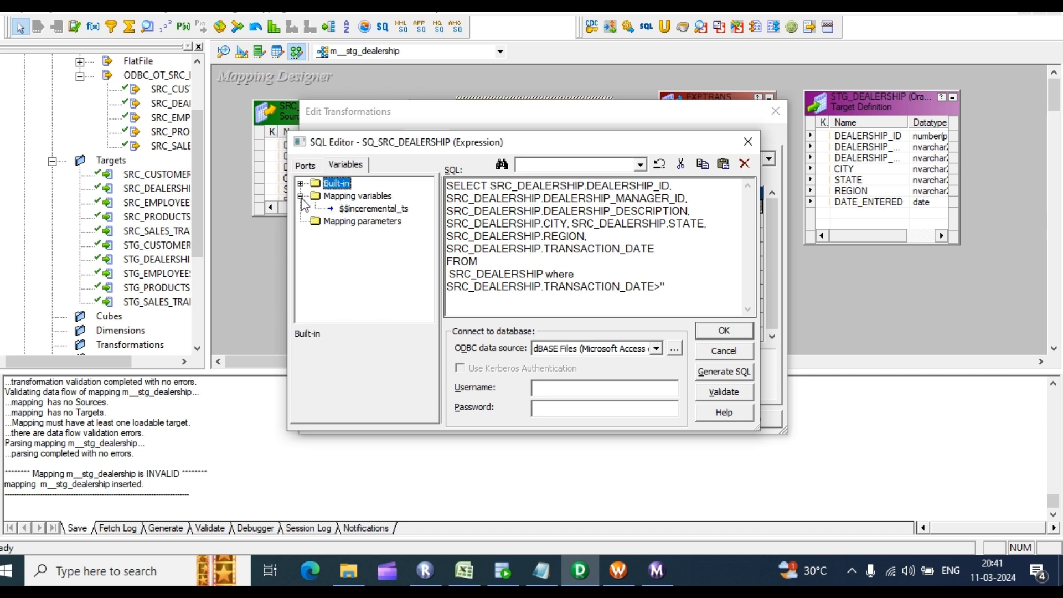
pyautogui.doubleClick(360, 209)
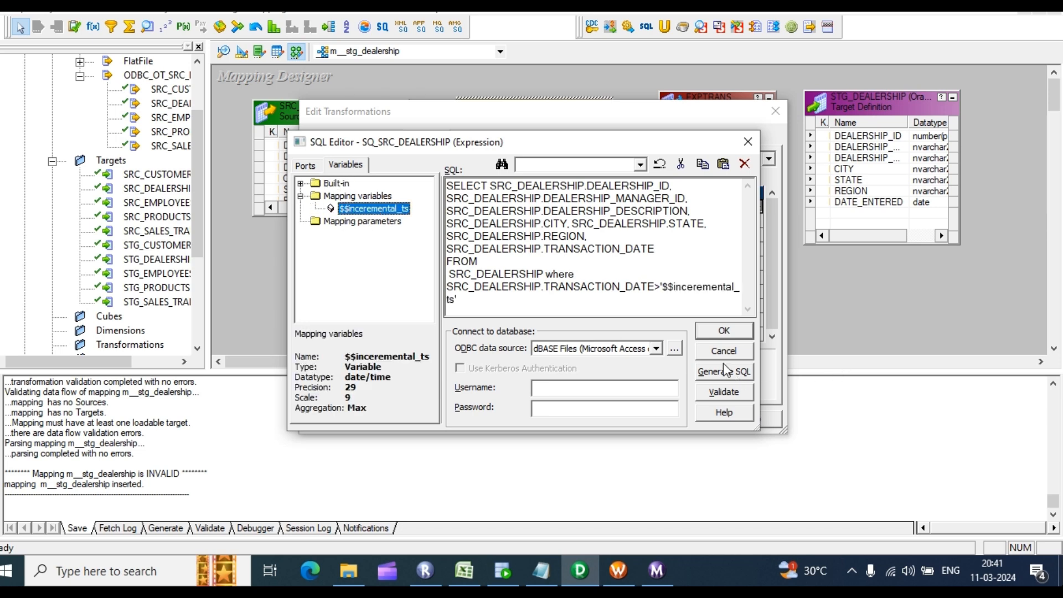
pyautogui.click(726, 332)
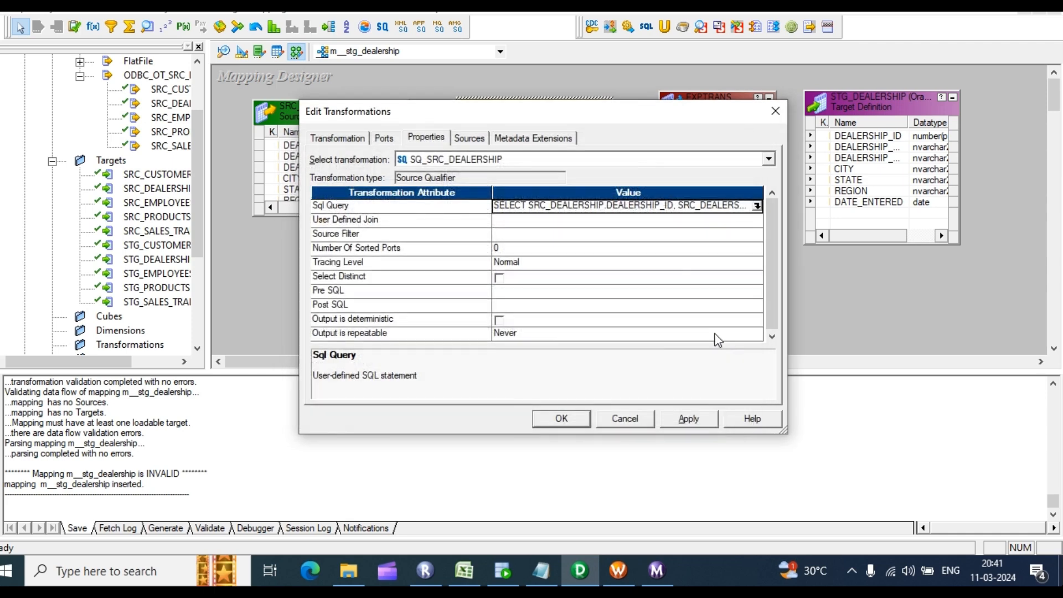
pyautogui.click(687, 418)
pyautogui.click(560, 419)
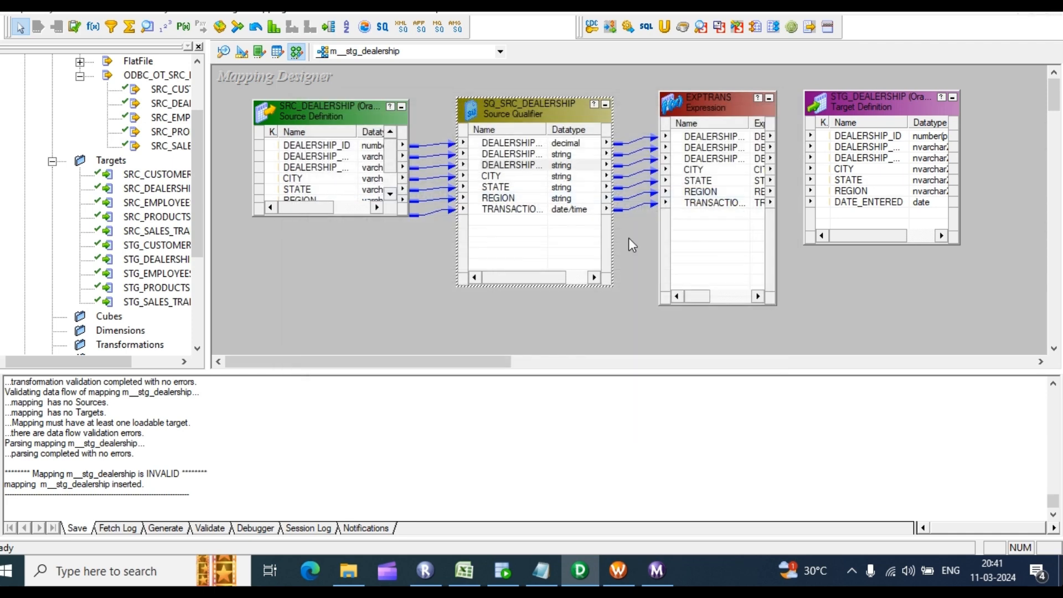
pyautogui.doubleClick(716, 200)
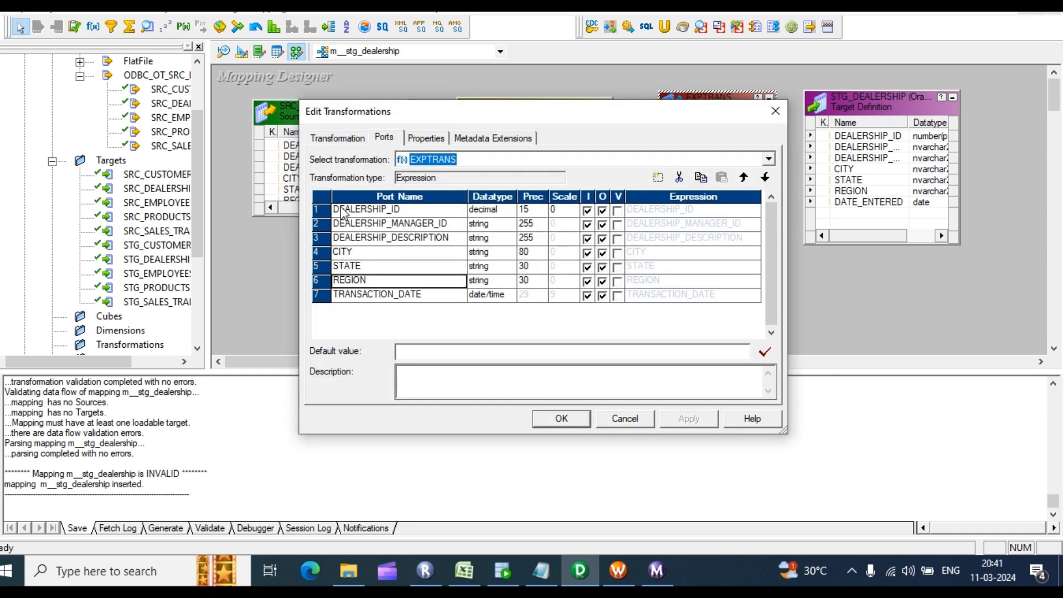
# Step: Add an eighth EXPTRANS port v_flag as a date/time variable and open its expression
pyautogui.click(434, 297)
pyautogui.click(657, 177)
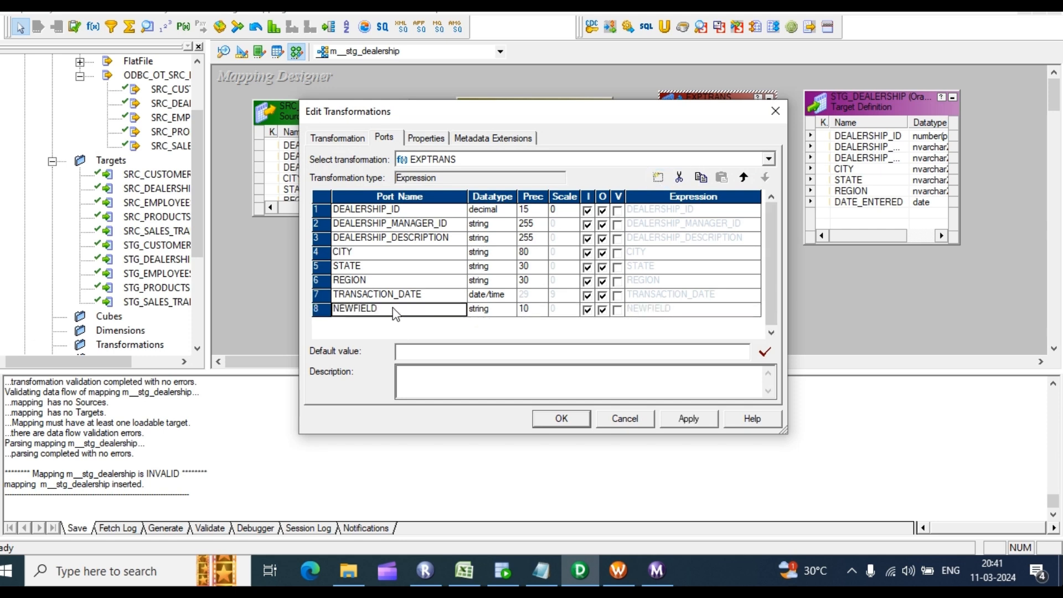
pyautogui.click(379, 310)
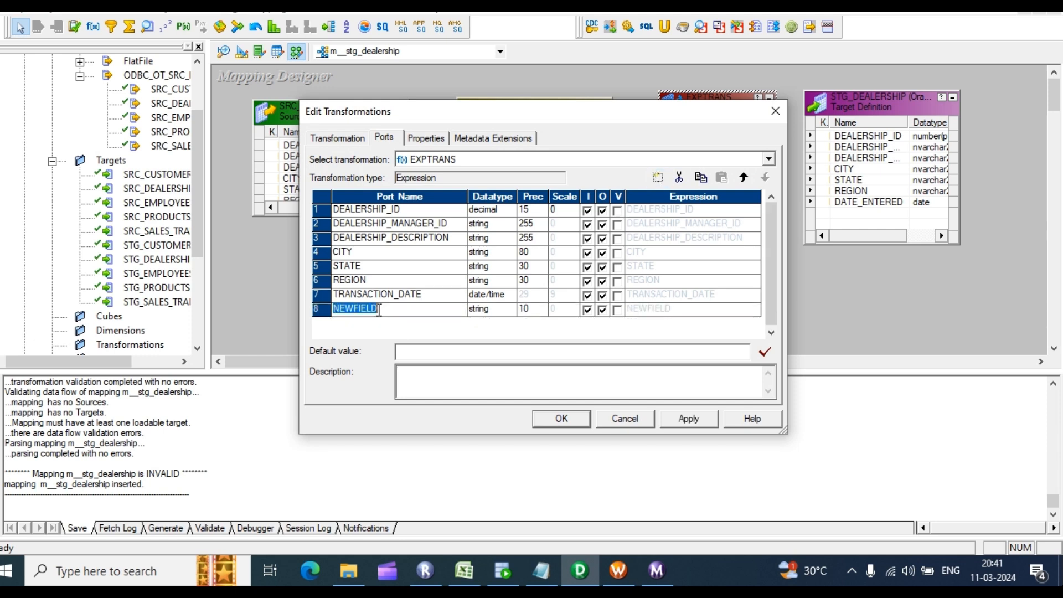
pyautogui.write('v_flag')
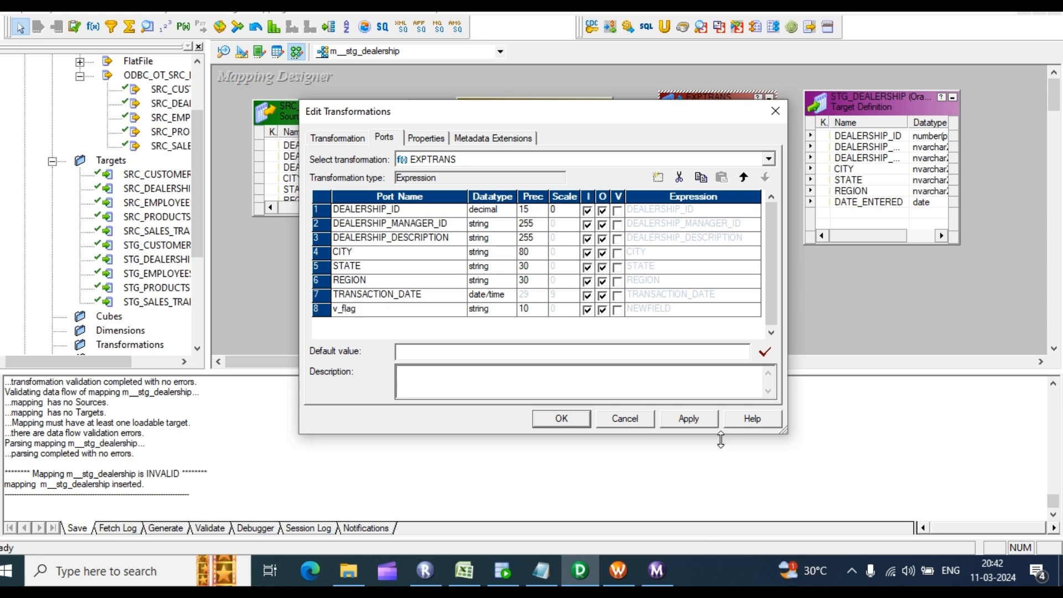
pyautogui.click(697, 418)
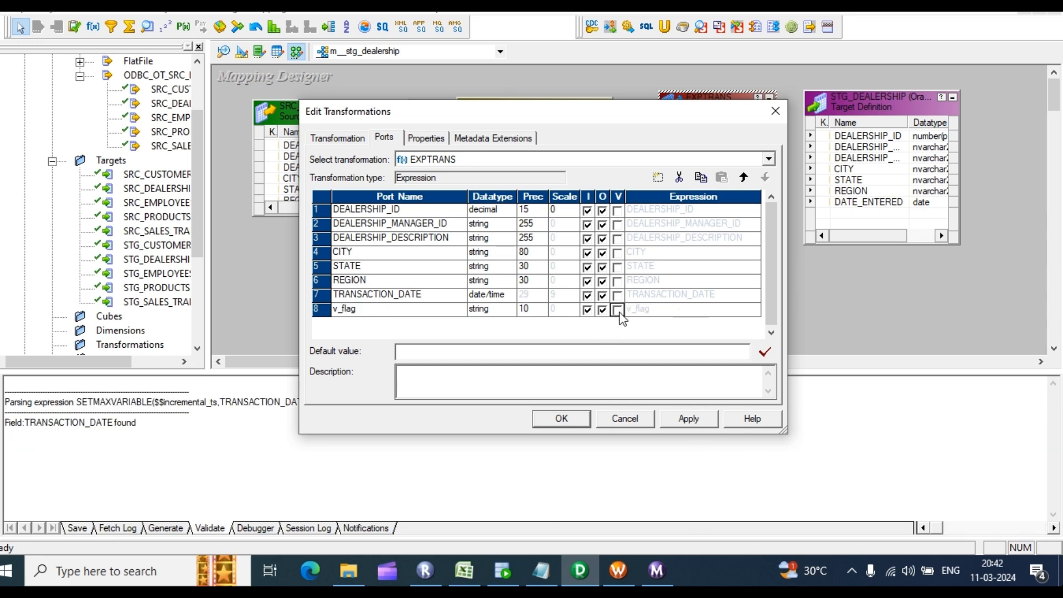
pyautogui.click(618, 310)
pyautogui.click(509, 308)
pyautogui.click(509, 309)
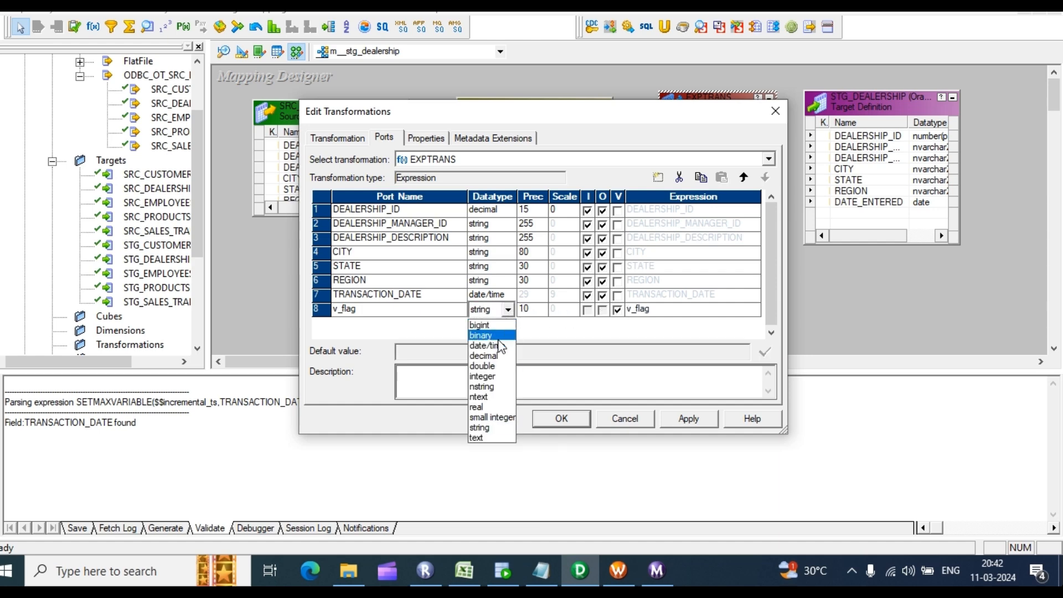
pyautogui.click(501, 348)
pyautogui.click(743, 308)
pyautogui.click(756, 309)
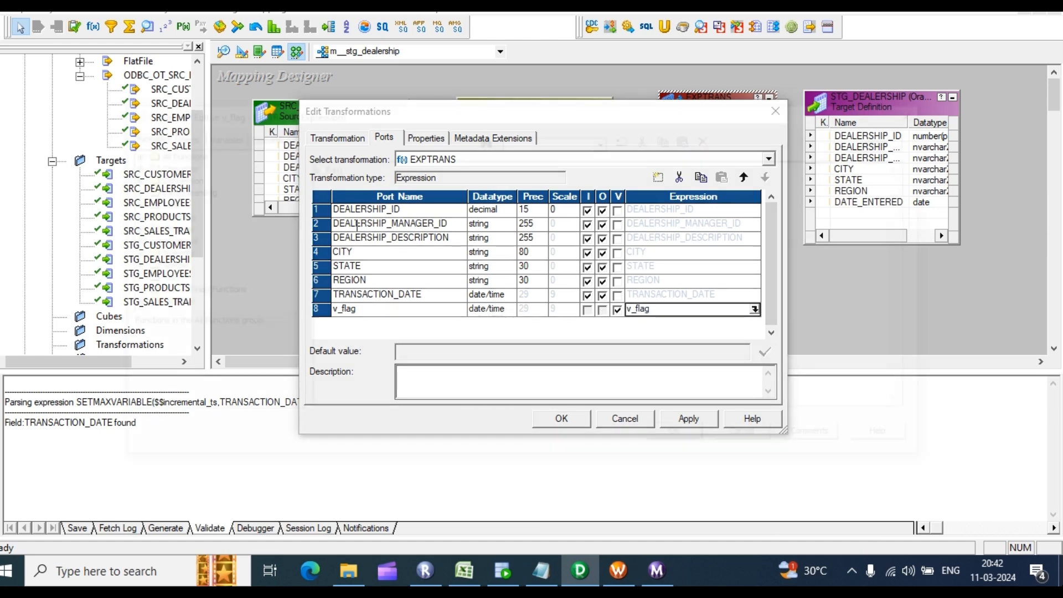
pyautogui.moveTo(374, 175); pyautogui.dragTo(285, 157)
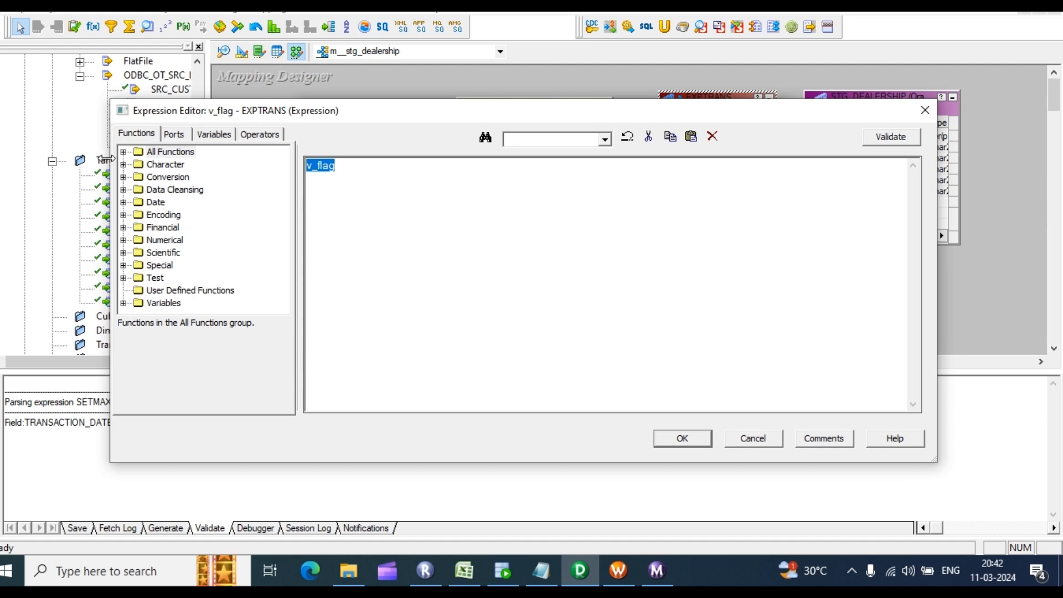
# Step: Build v_flag's expression SETMAXVARIABLE($$inceremental_ts, TRANSACTION_DATE) from the function, variable and port lists
pyautogui.click(122, 151)
pyautogui.press('s')
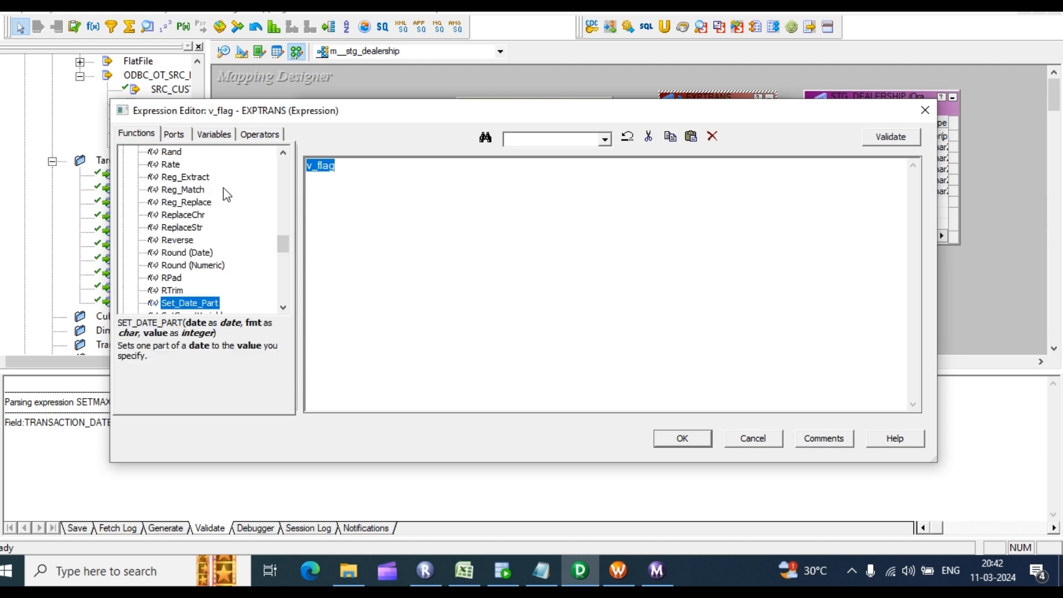
pyautogui.scroll(-2, 205, 287)
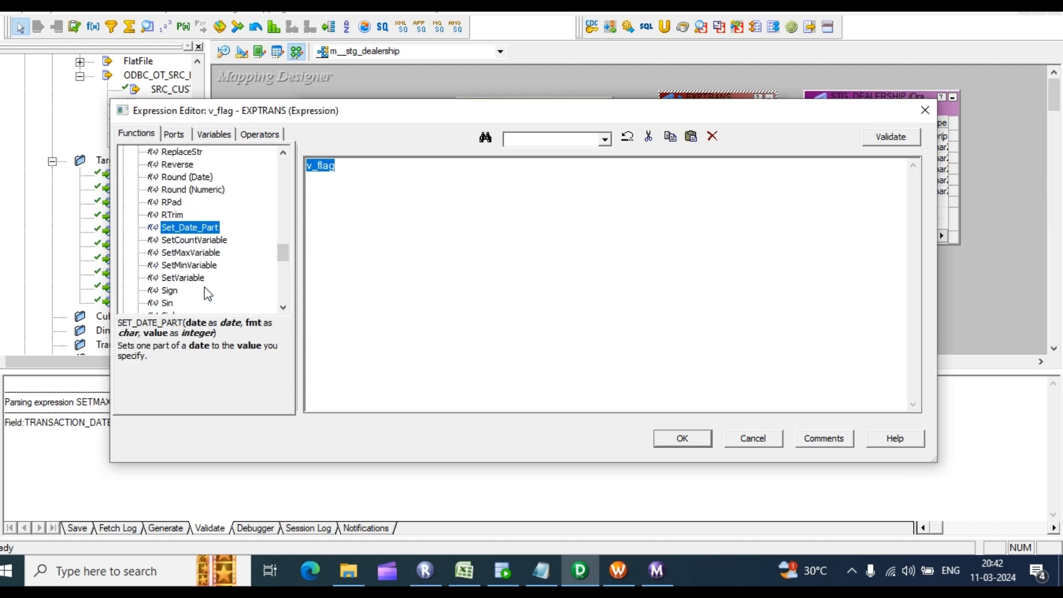
pyautogui.doubleClick(190, 252)
pyautogui.click(180, 134)
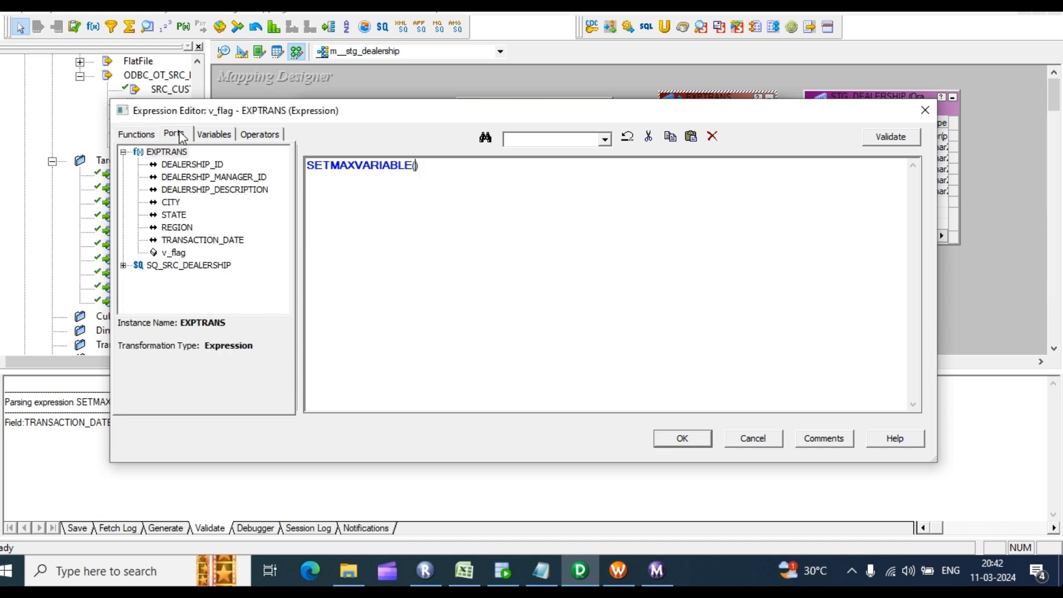
pyautogui.click(269, 136)
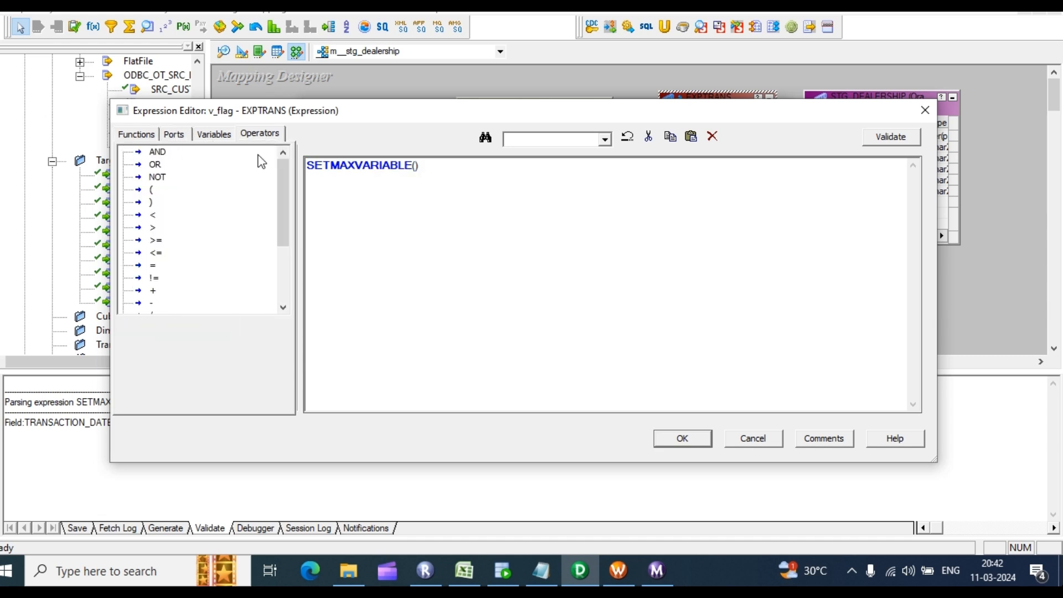
pyautogui.click(210, 135)
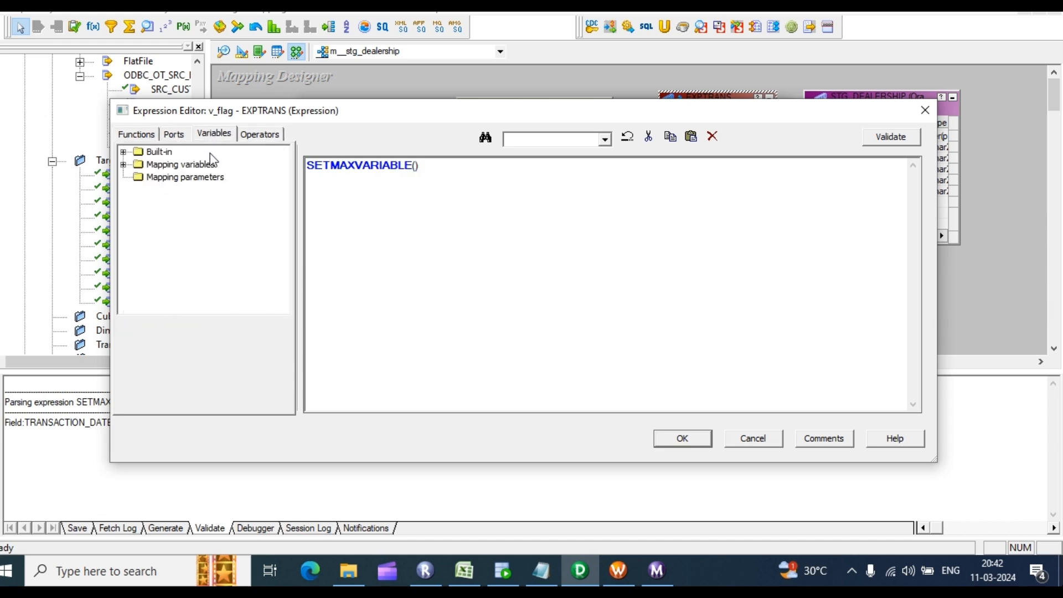
pyautogui.click(123, 165)
pyautogui.click(197, 178)
pyautogui.doubleClick(197, 177)
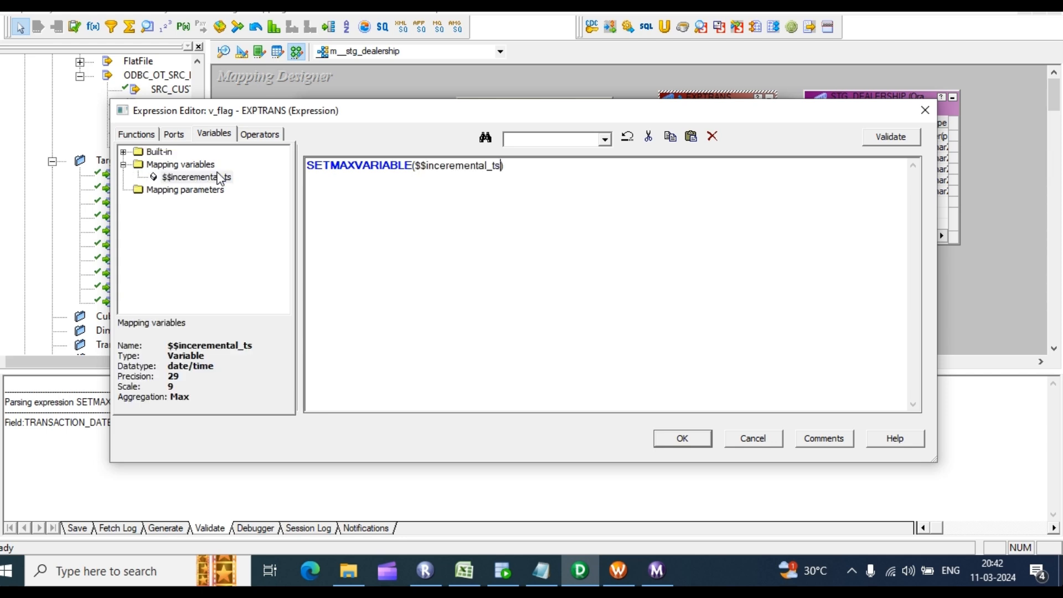
pyautogui.click(175, 134)
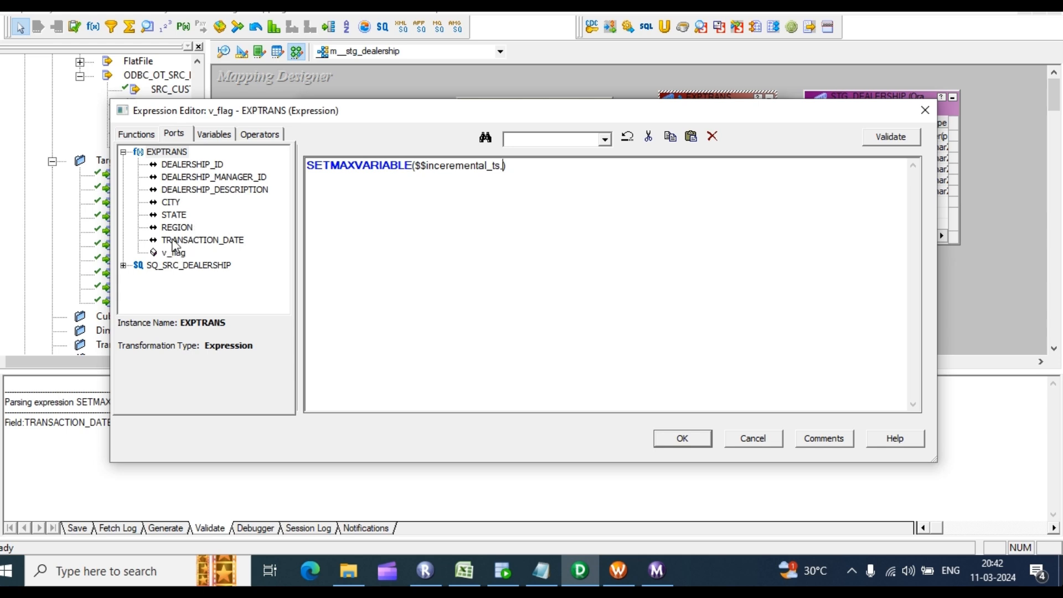
pyautogui.click(195, 242)
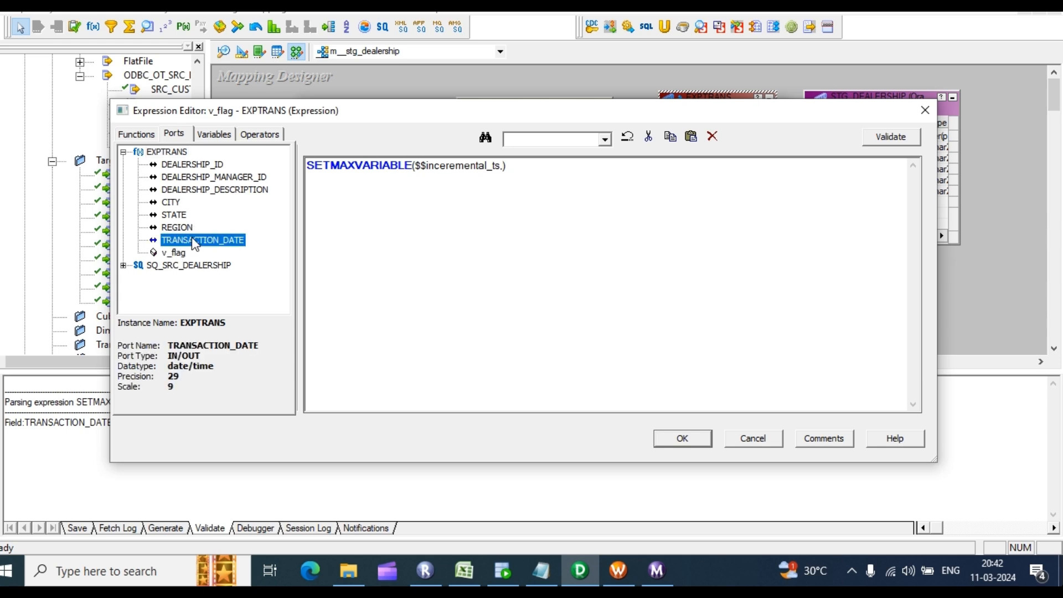
pyautogui.doubleClick(195, 242)
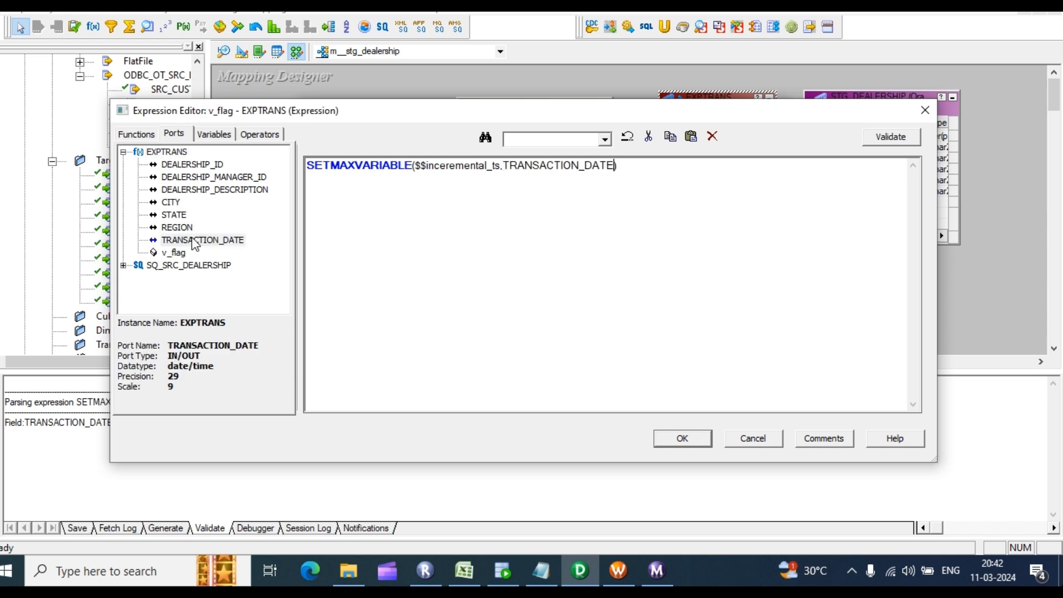
# Step: Validate the expression, accept it and apply the change to EXPTRANS
pyautogui.click(903, 134)
pyautogui.click(576, 323)
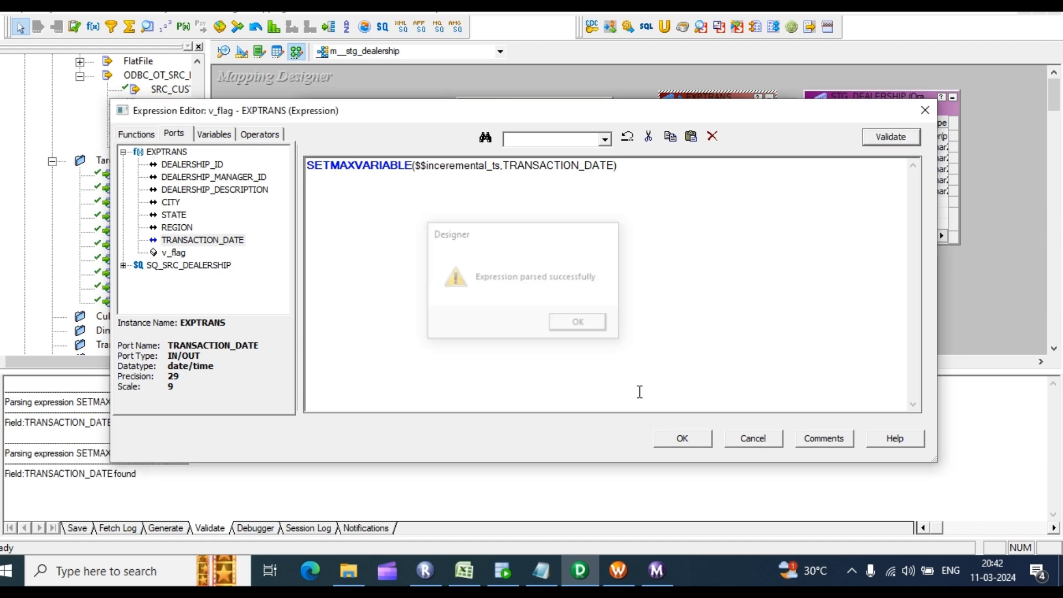
pyautogui.click(681, 438)
pyautogui.click(689, 419)
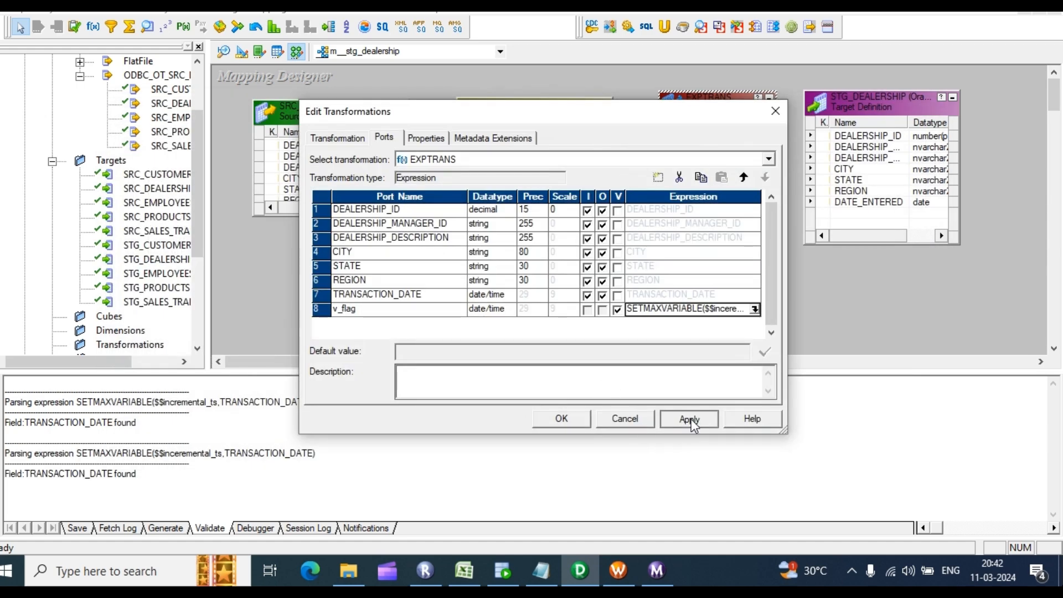
pyautogui.click(564, 419)
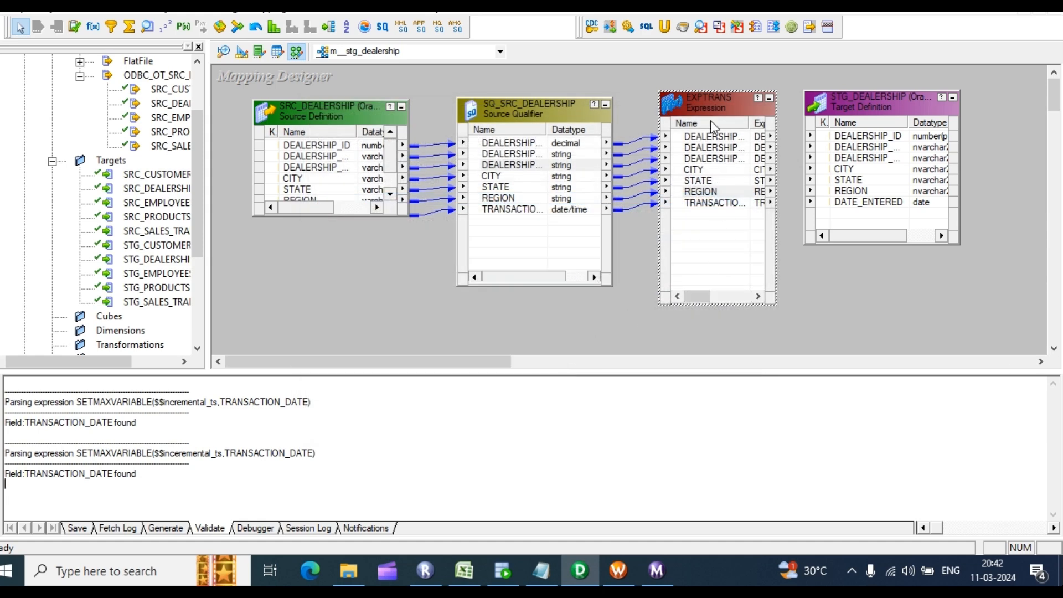
# Step: Autolink EXPTRANS ports into STG_DEALERSHIP by position and save the mapping with Ctrl+S
pyautogui.click(699, 170)
pyautogui.rightClick(726, 171)
pyautogui.click(825, 270)
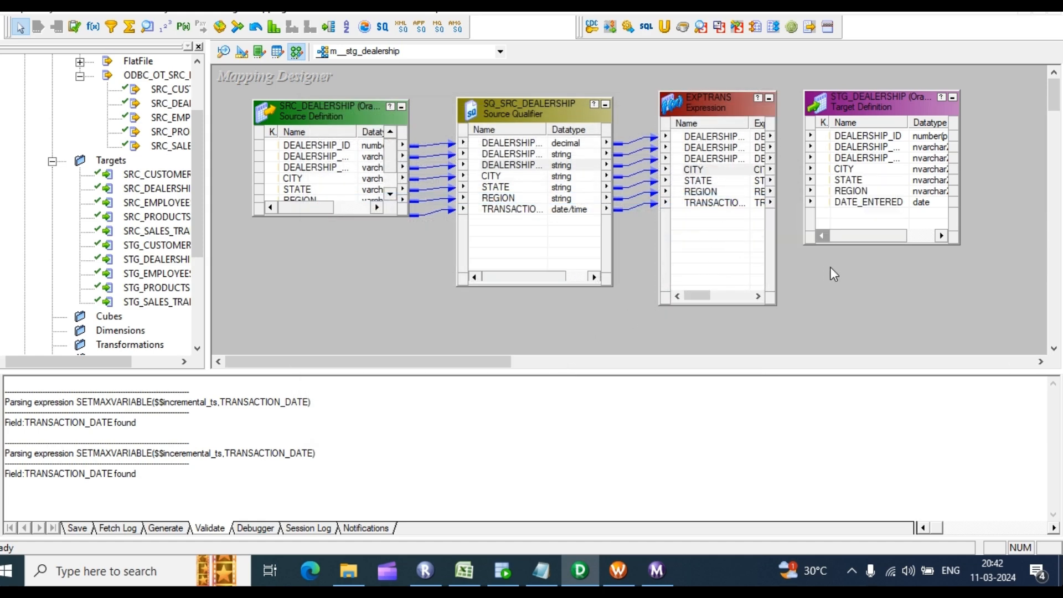
pyautogui.rightClick(832, 256)
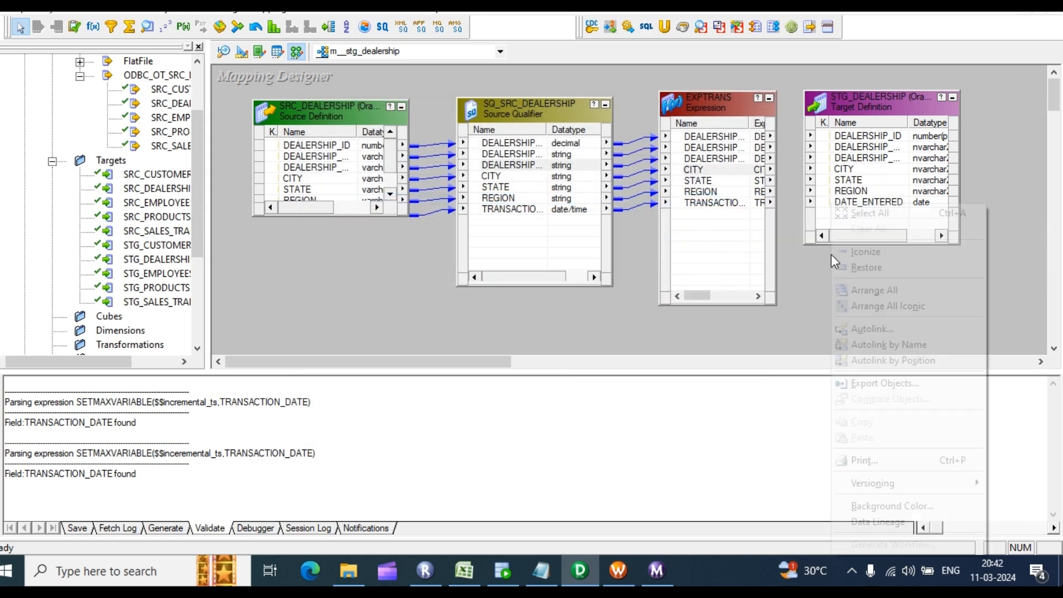
pyautogui.click(878, 360)
pyautogui.moveTo(714, 138); pyautogui.dragTo(856, 134)
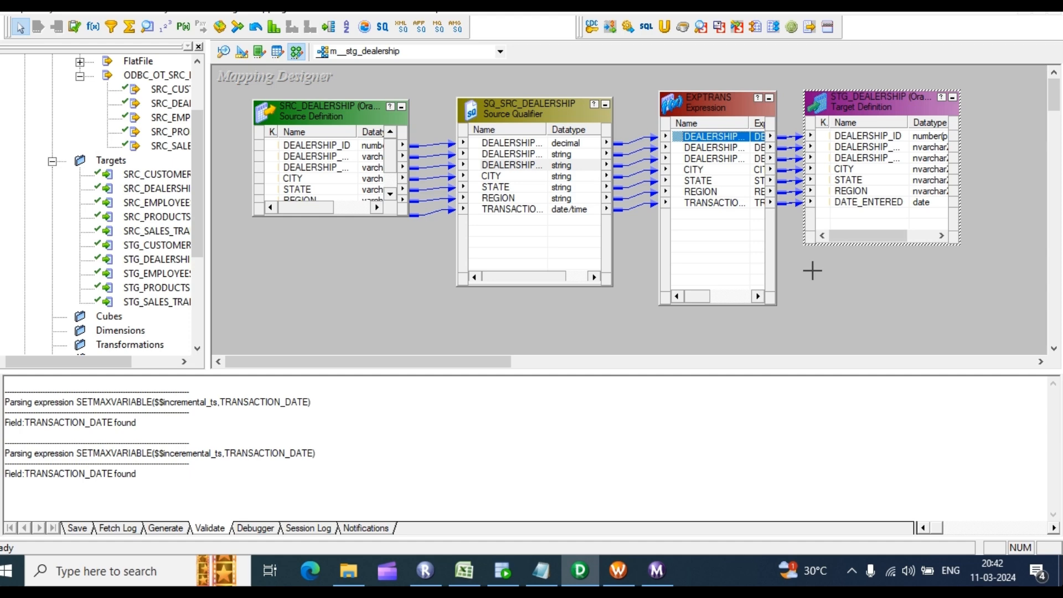
pyautogui.hotkey('ctrl', 's')
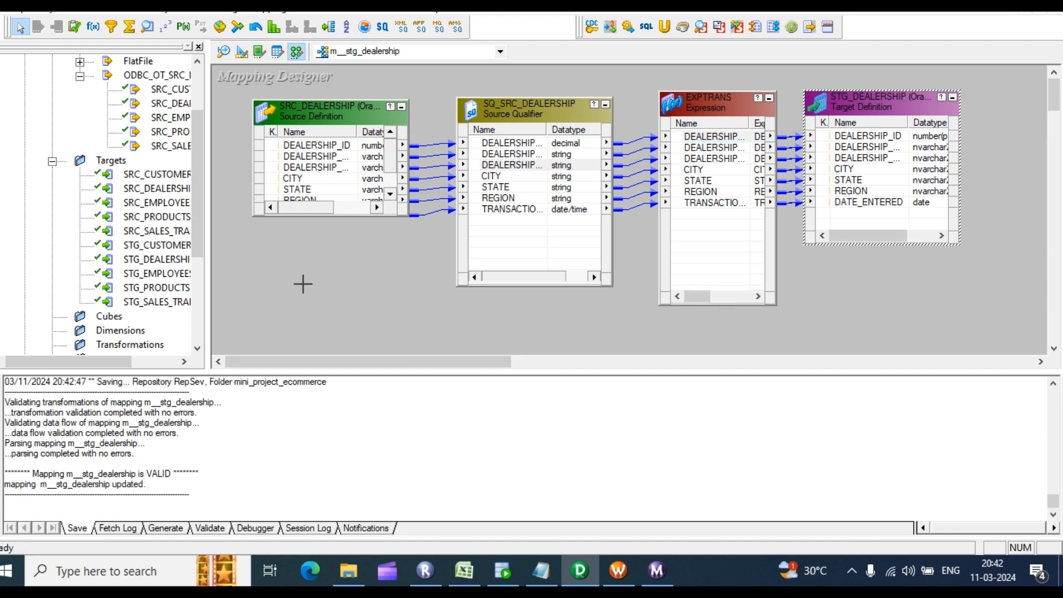
pyautogui.rightClick(374, 274)
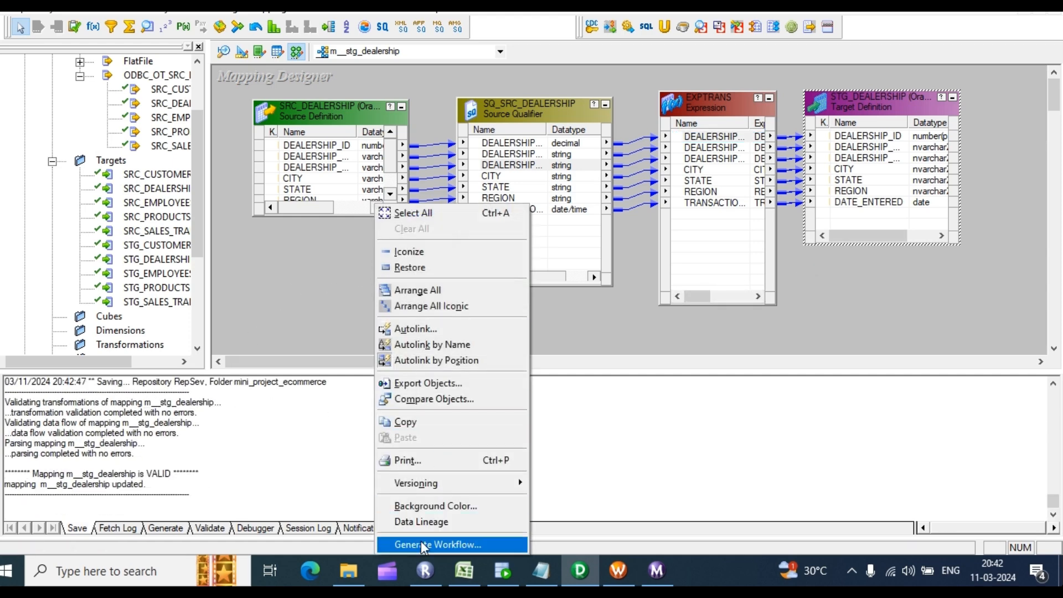
# Step: Start a reusable-session workflow from the mapping with STG_DEALERSHIP connected to rel_OT_STG_DEV24
pyautogui.click(423, 545)
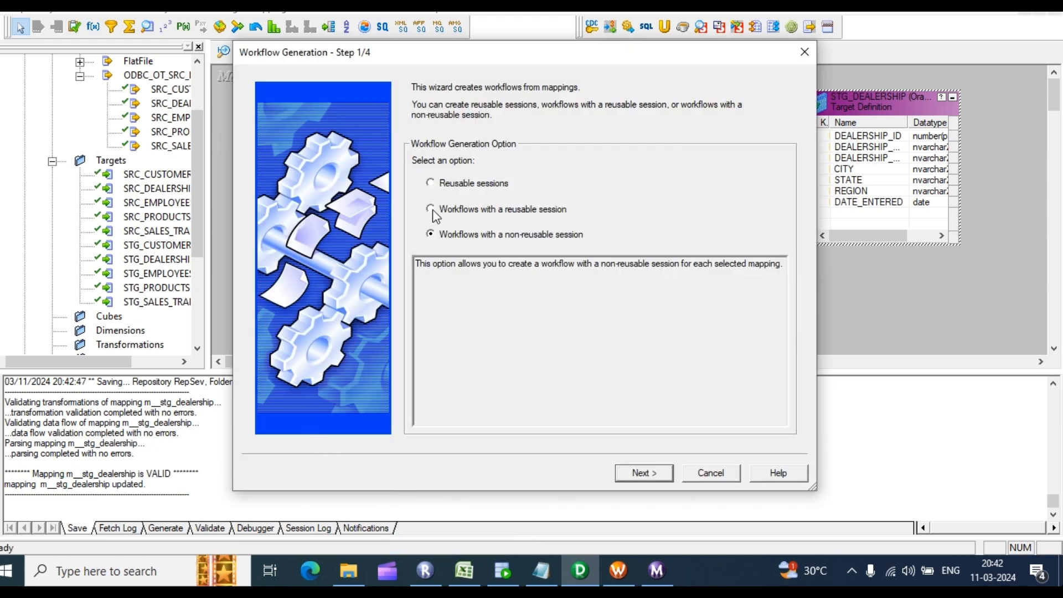
pyautogui.click(430, 209)
pyautogui.click(644, 472)
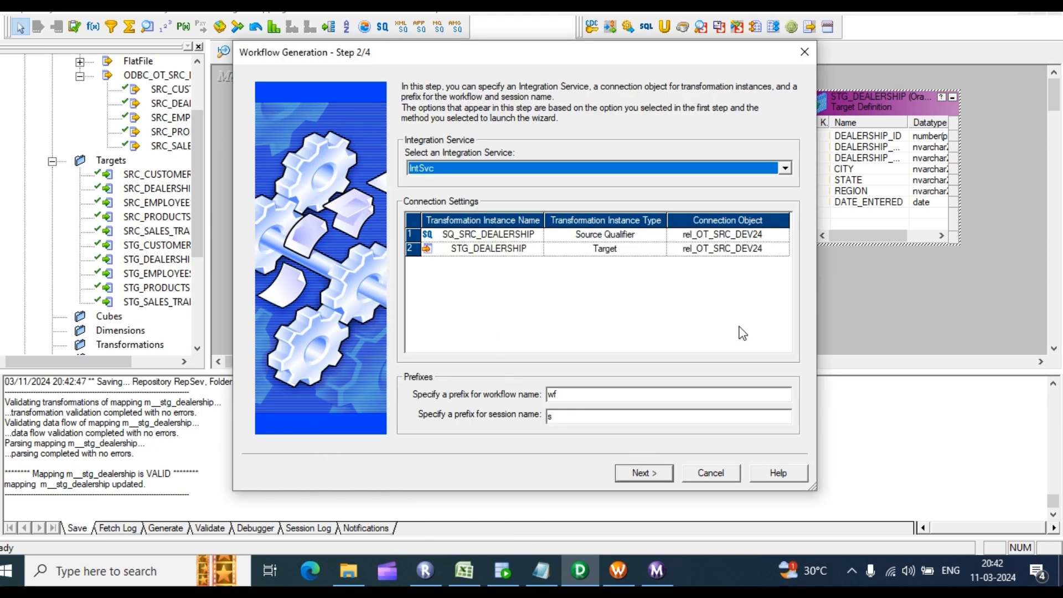
pyautogui.click(751, 254)
pyautogui.click(783, 250)
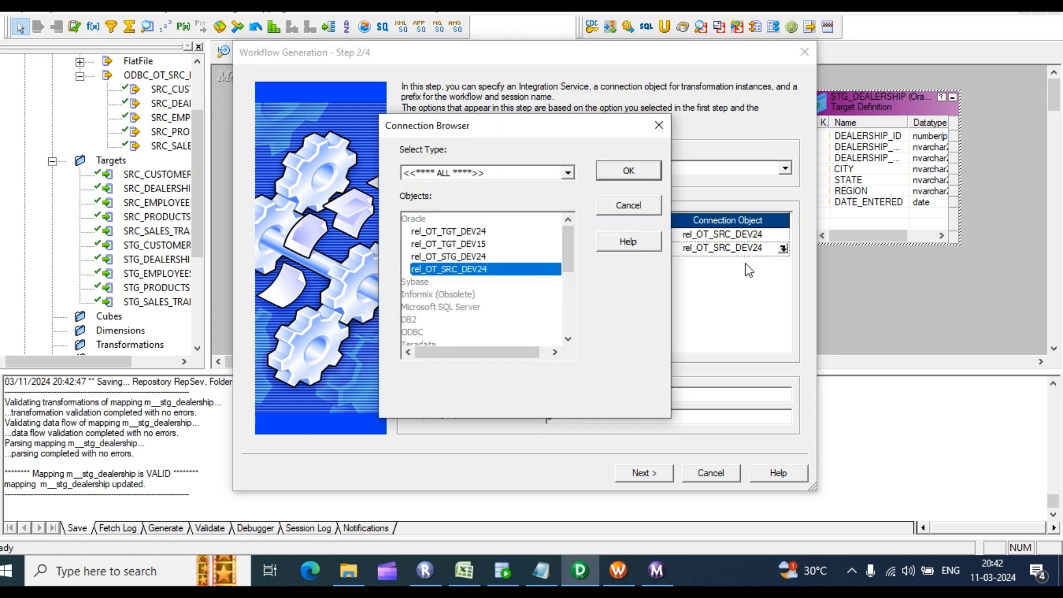
pyautogui.click(440, 256)
pyautogui.click(634, 172)
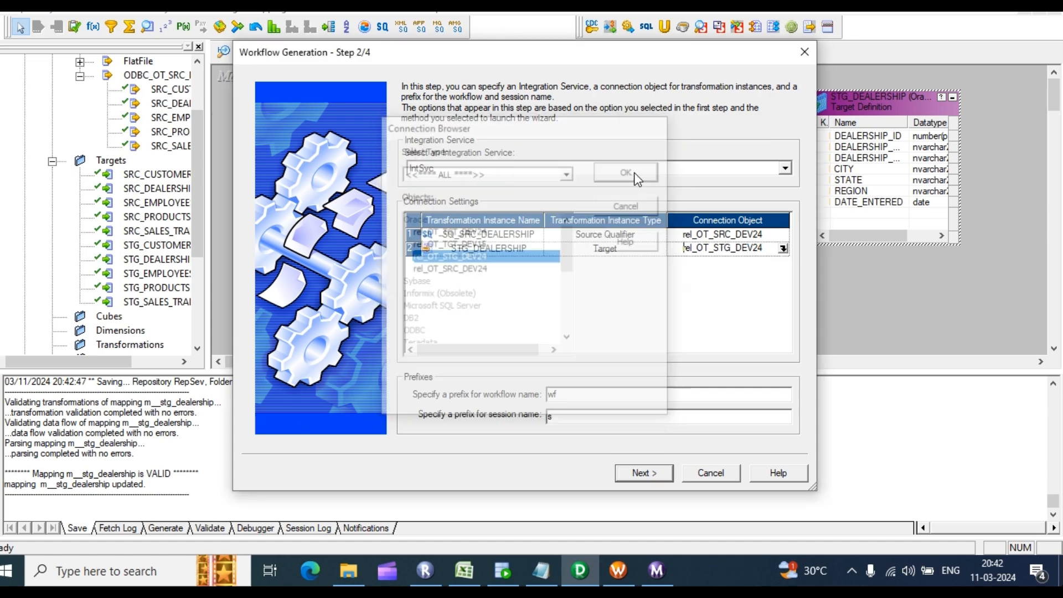
pyautogui.click(644, 473)
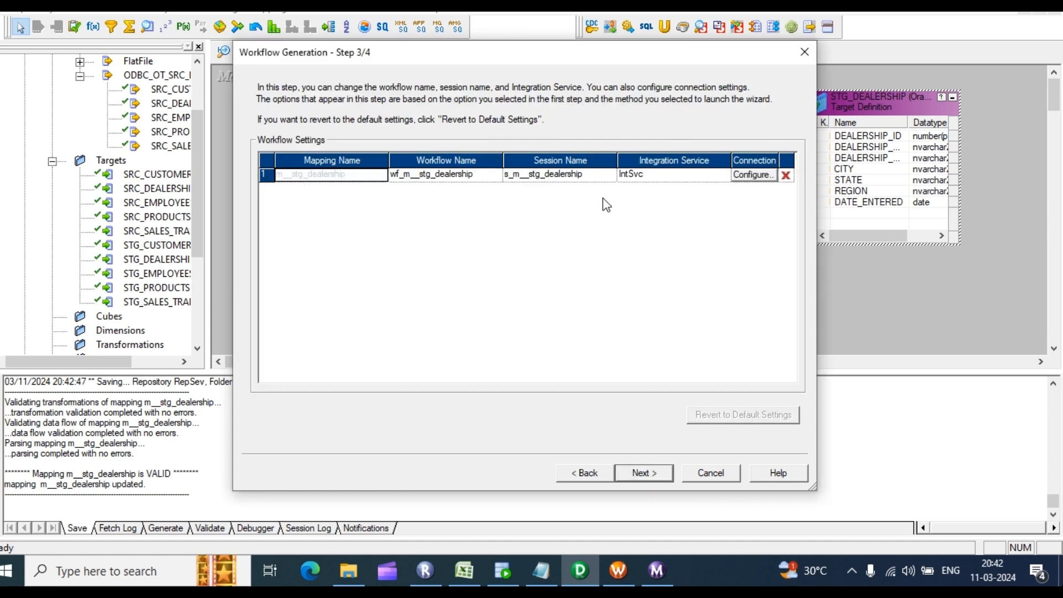
# Step: Set the session's target load type to Normal and generate workflow wf_m__stg_dealership
pyautogui.click(752, 175)
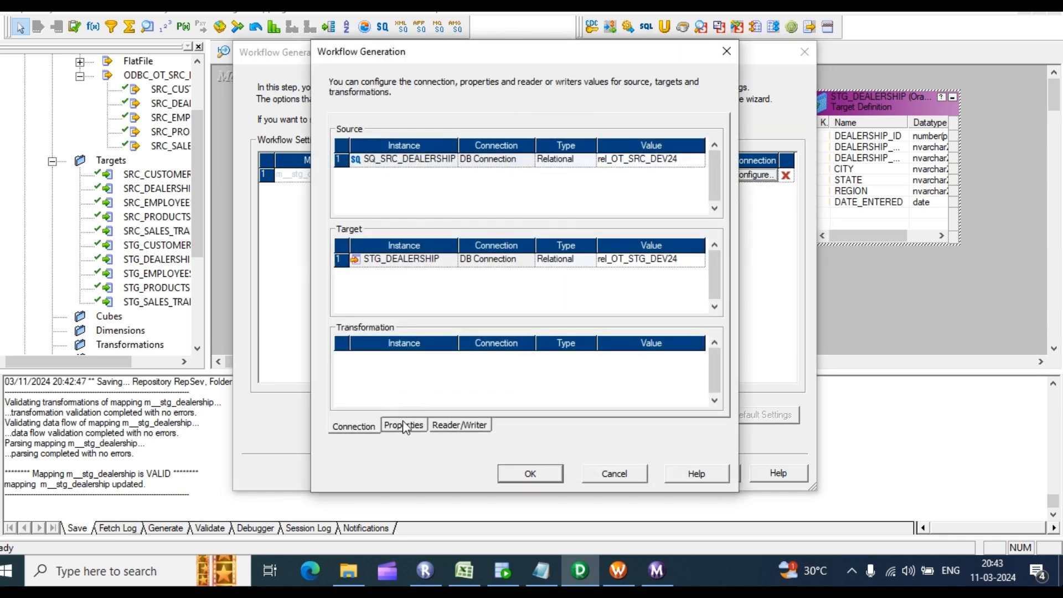
pyautogui.click(403, 424)
pyautogui.click(650, 293)
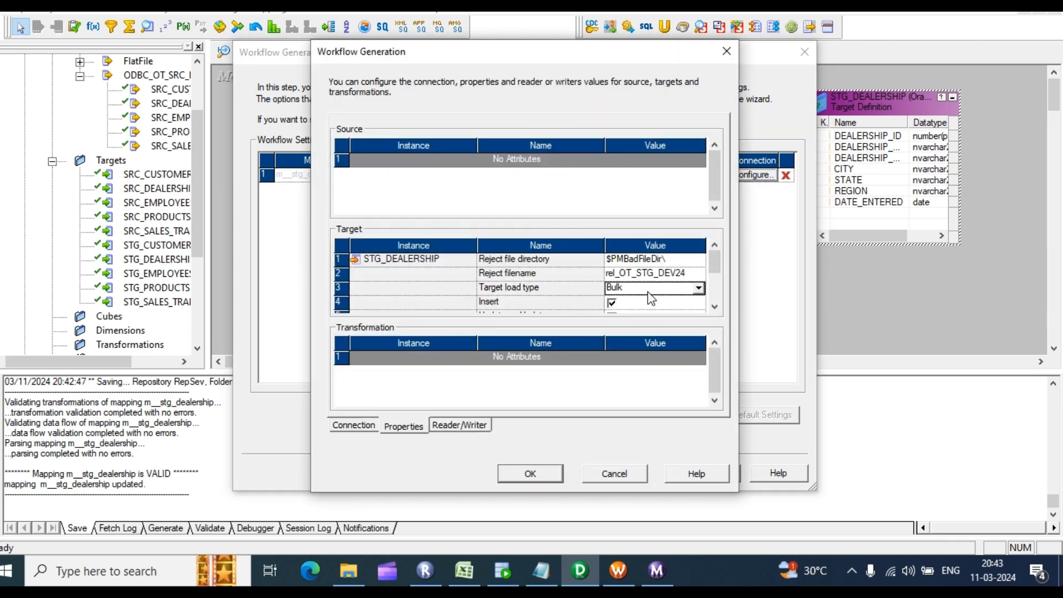
pyautogui.click(698, 288)
pyautogui.click(625, 311)
pyautogui.click(530, 473)
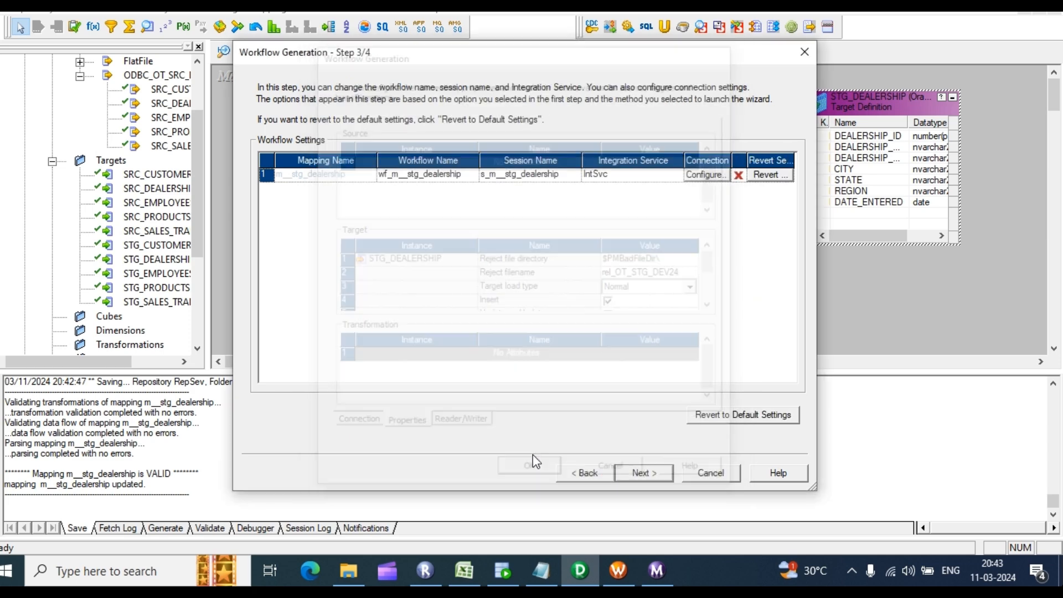
pyautogui.click(637, 472)
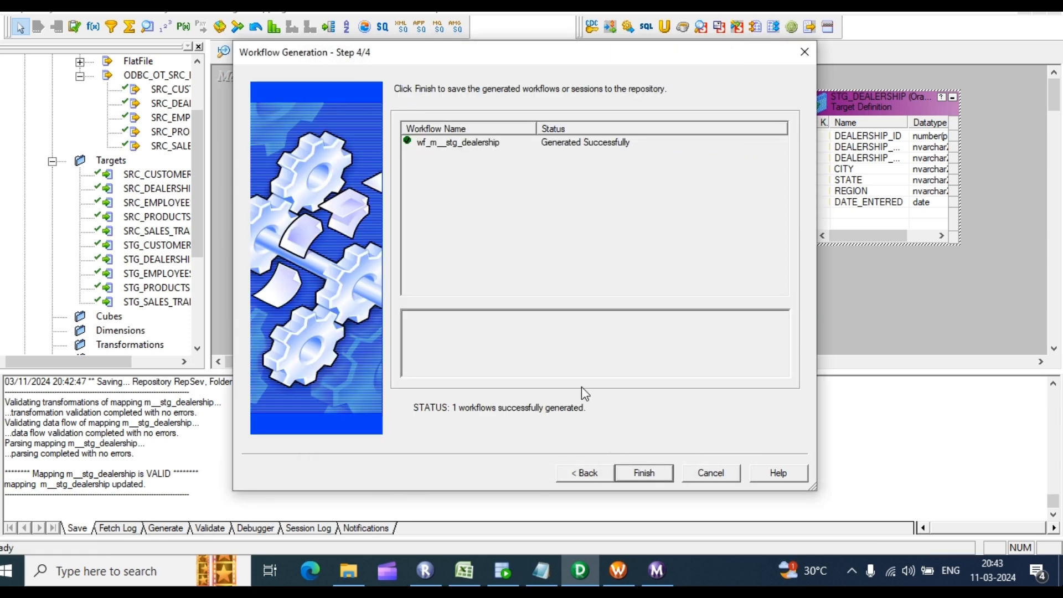
pyautogui.click(659, 474)
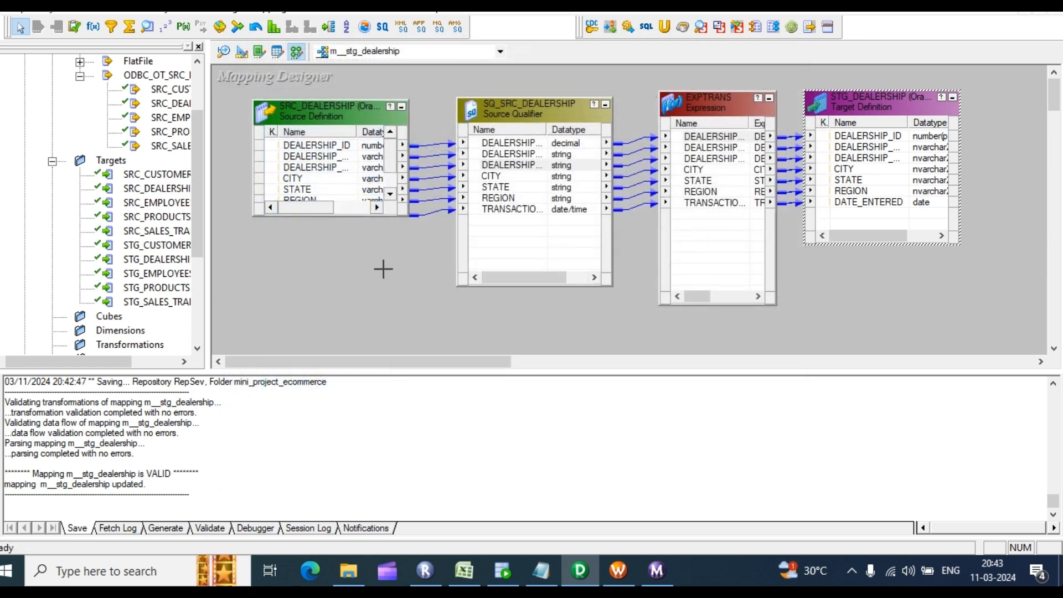
# Step: Save the repository folder, dismissing the no-changes-detected notice
pyautogui.hotkey('ctrl', 's')
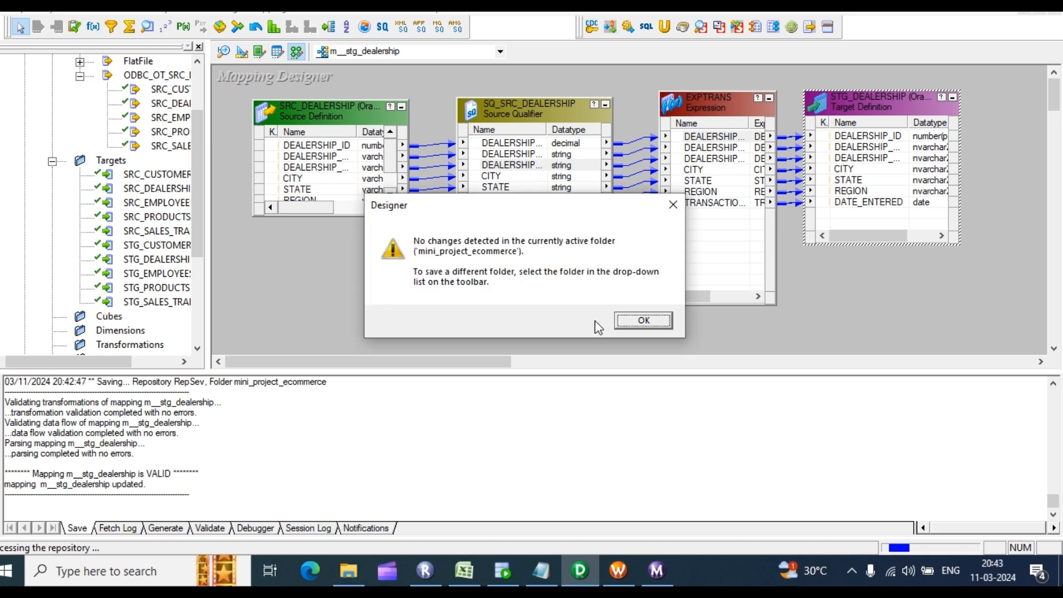
pyautogui.click(643, 320)
pyautogui.scroll(-3, 351, 242)
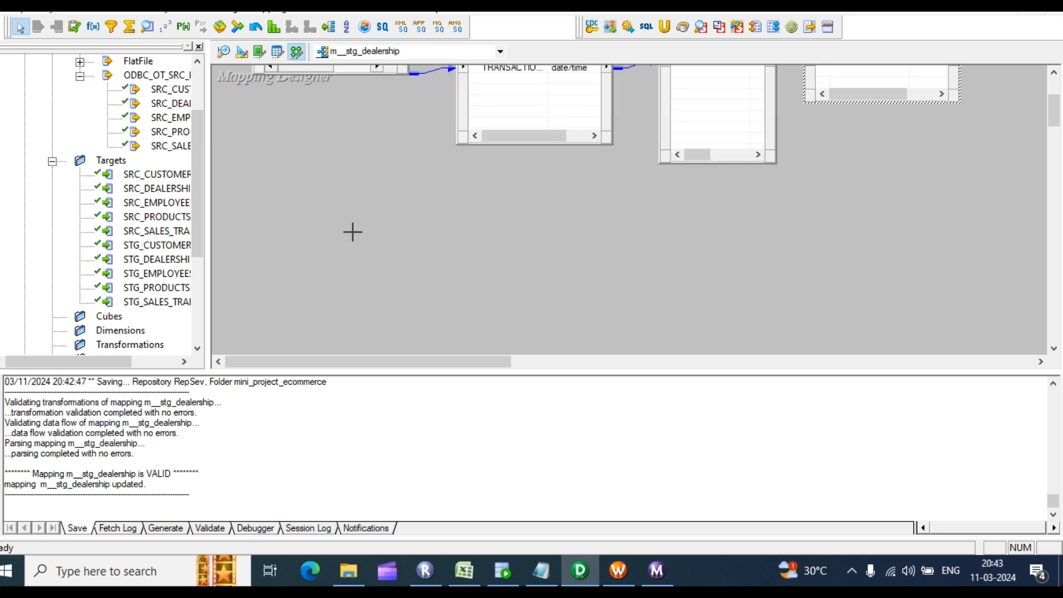
pyautogui.scroll(3, 351, 242)
# Step: Disconnect Workflow Manager from the RepSev repository and log back in with the repository password
pyautogui.click(619, 570)
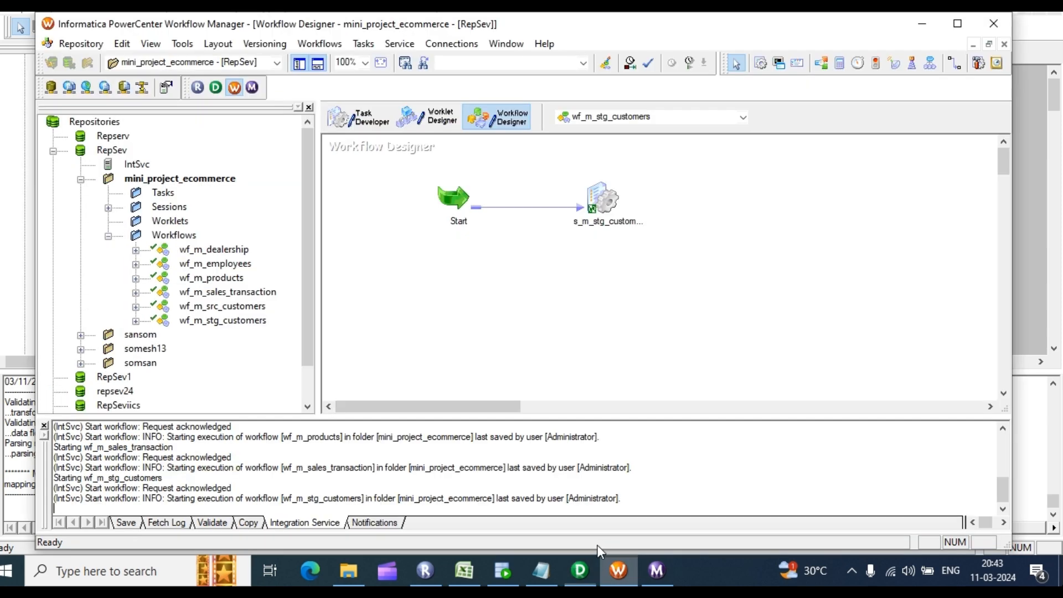
pyautogui.click(103, 148)
pyautogui.rightClick(102, 148)
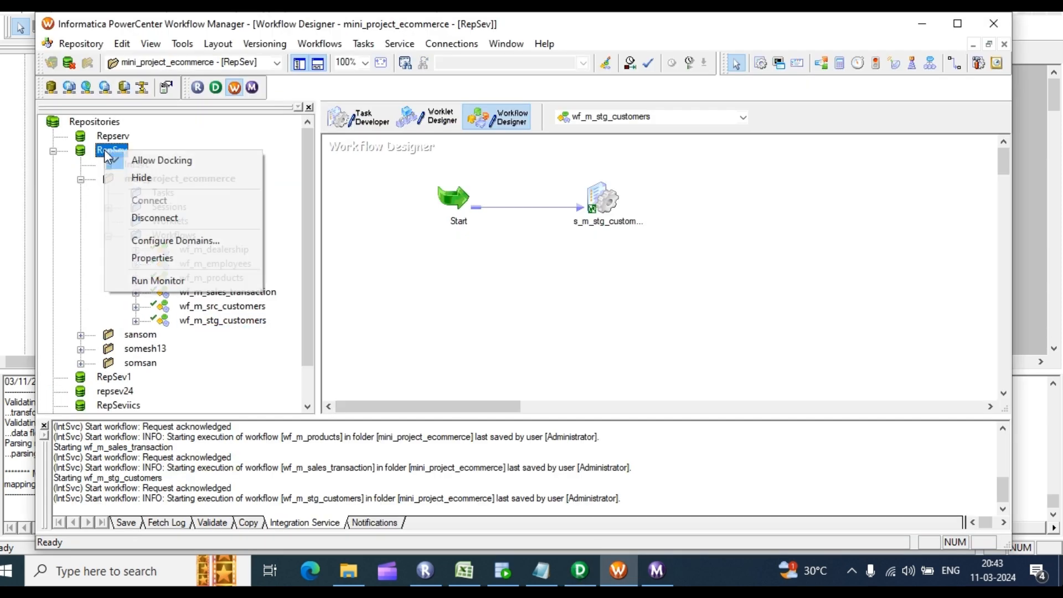
pyautogui.click(147, 218)
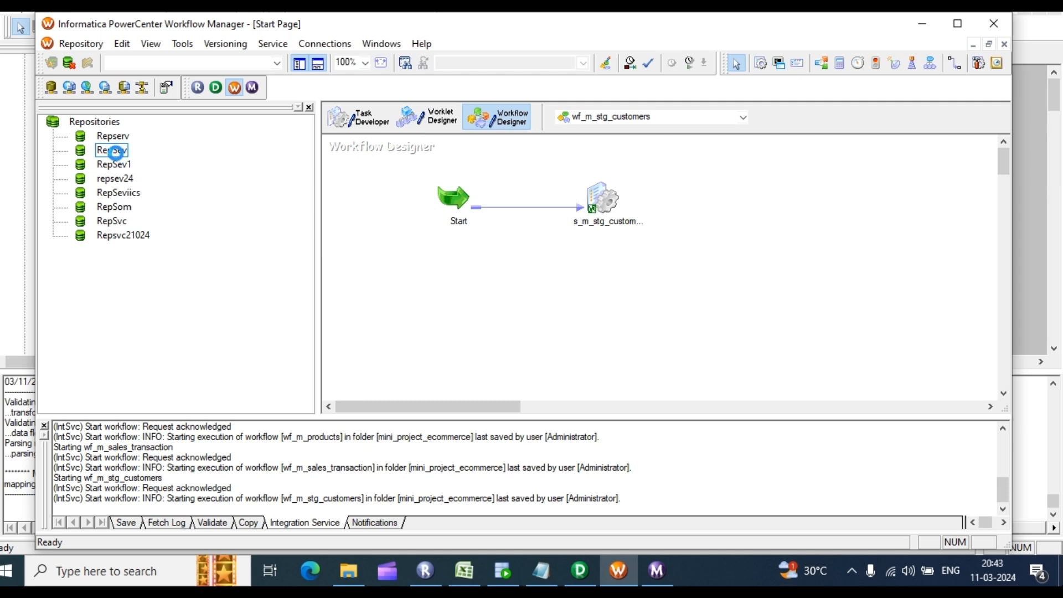
pyautogui.rightClick(117, 155)
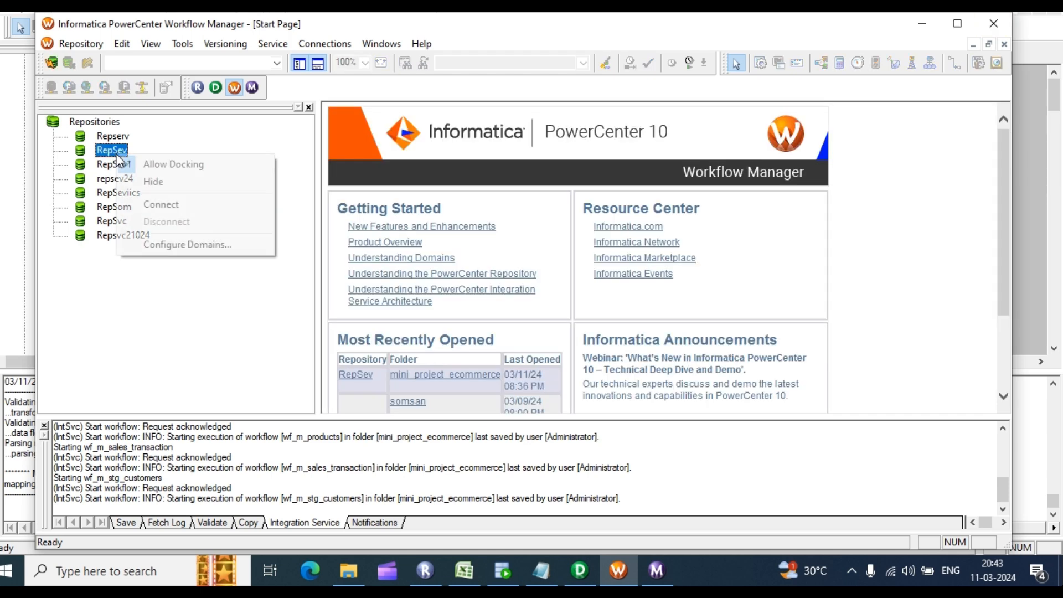
pyautogui.click(154, 206)
pyautogui.click(459, 303)
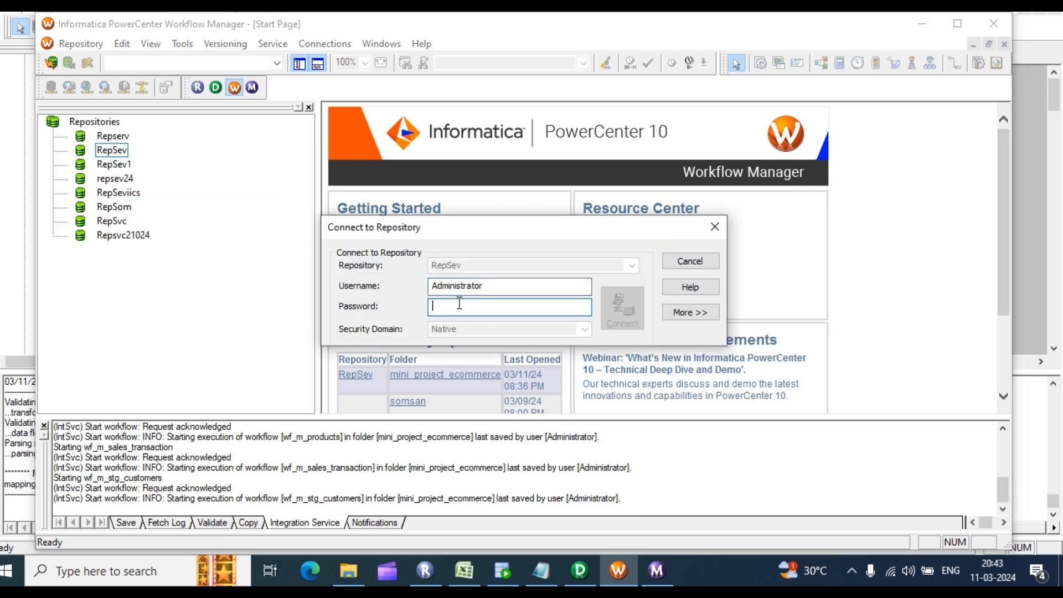
pyautogui.write('••')
pyautogui.press('Return')
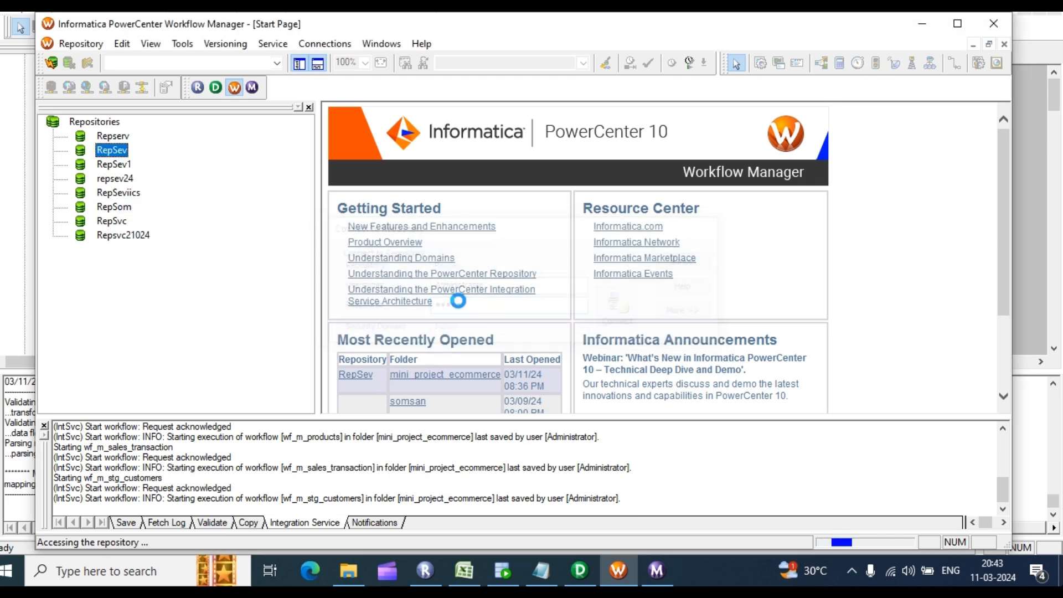
# Step: Load wf_m__stg_dealership from mini_project_ecommerce's Workflows into the Workflow Designer and start it
pyautogui.click(80, 181)
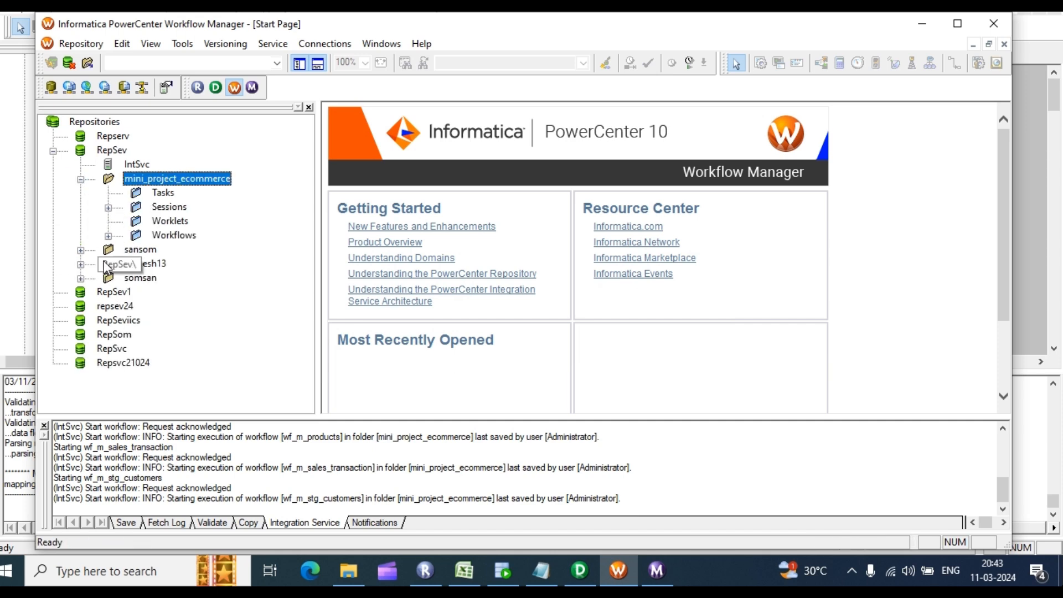
pyautogui.click(109, 236)
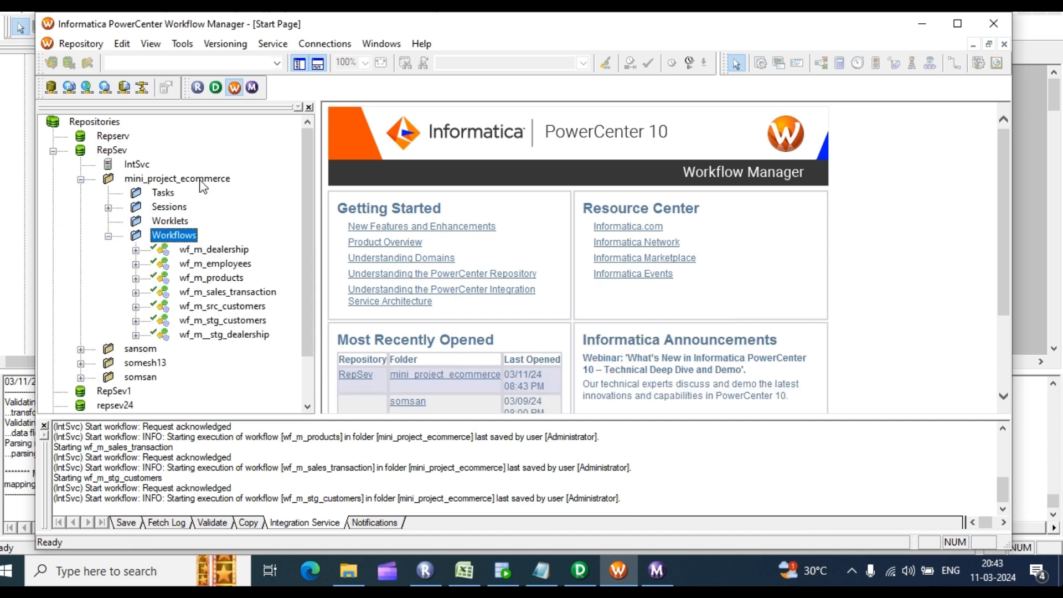
pyautogui.click(183, 43)
pyautogui.click(221, 95)
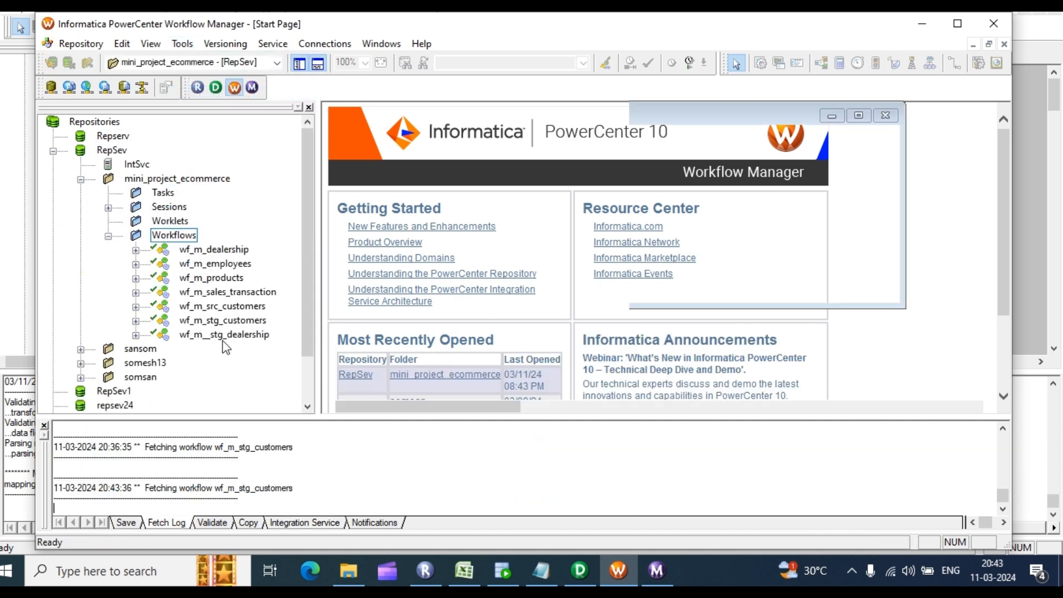
pyautogui.moveTo(224, 335); pyautogui.dragTo(569, 261)
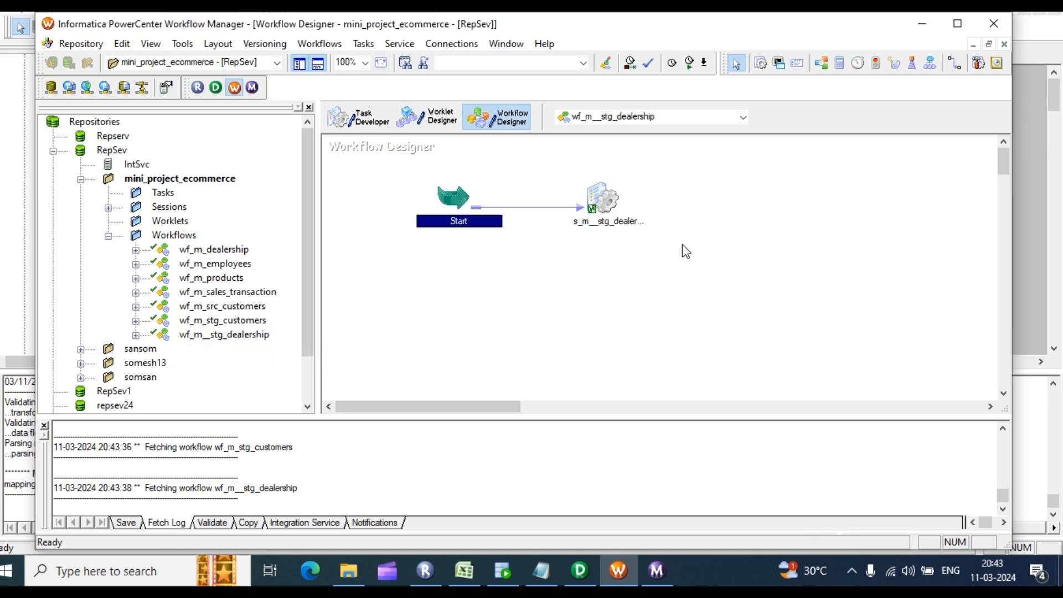
pyautogui.rightClick(697, 197)
pyautogui.click(722, 370)
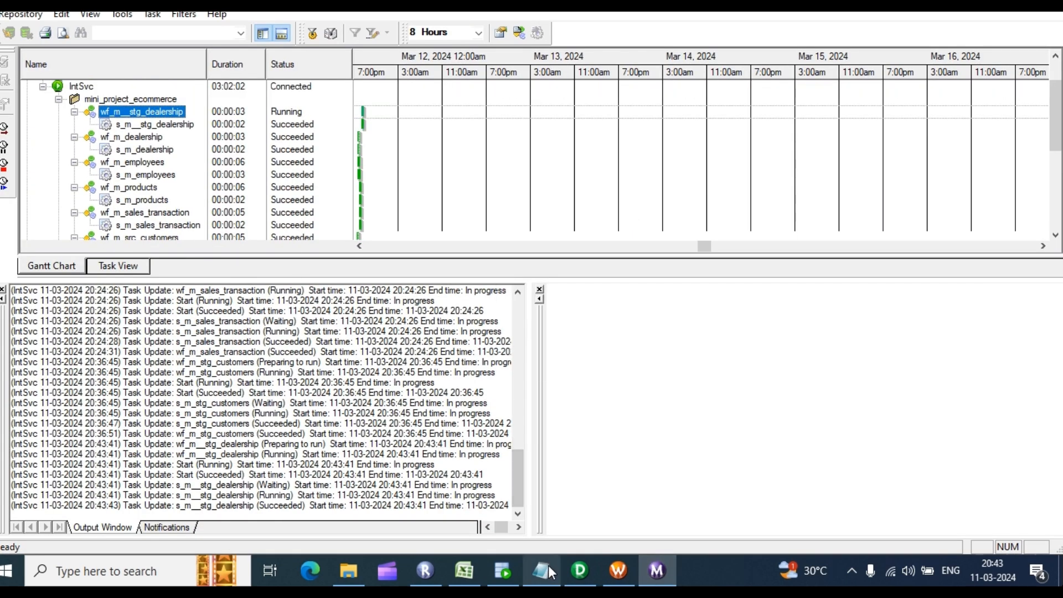
# Step: Check that the wf_m__stg_dealership run and its session show Succeeded in Workflow Monitor, then return to SQL Developer
pyautogui.click(511, 570)
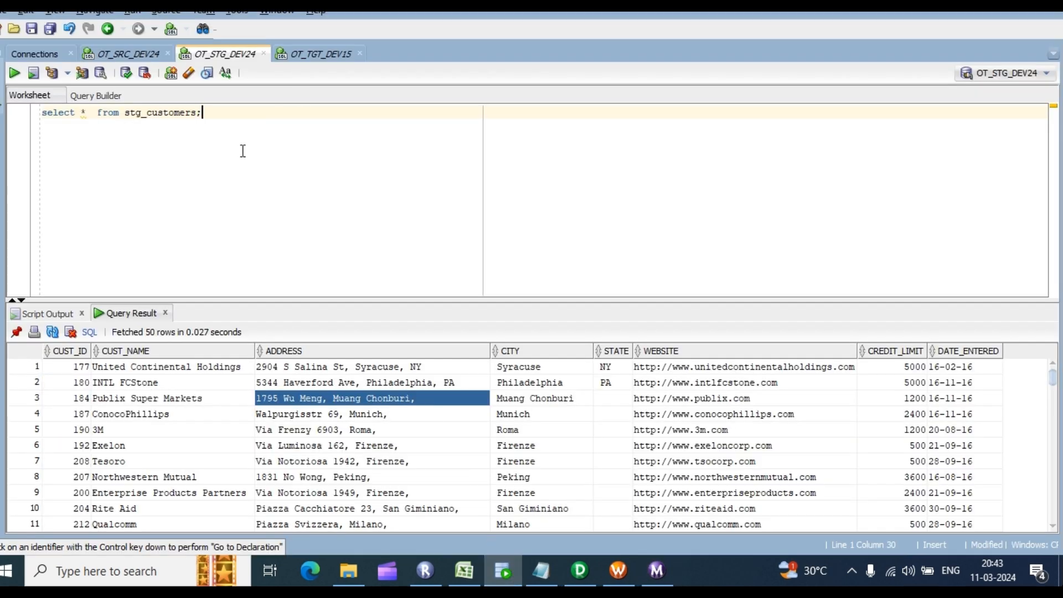
pyautogui.click(657, 576)
pyautogui.click(656, 575)
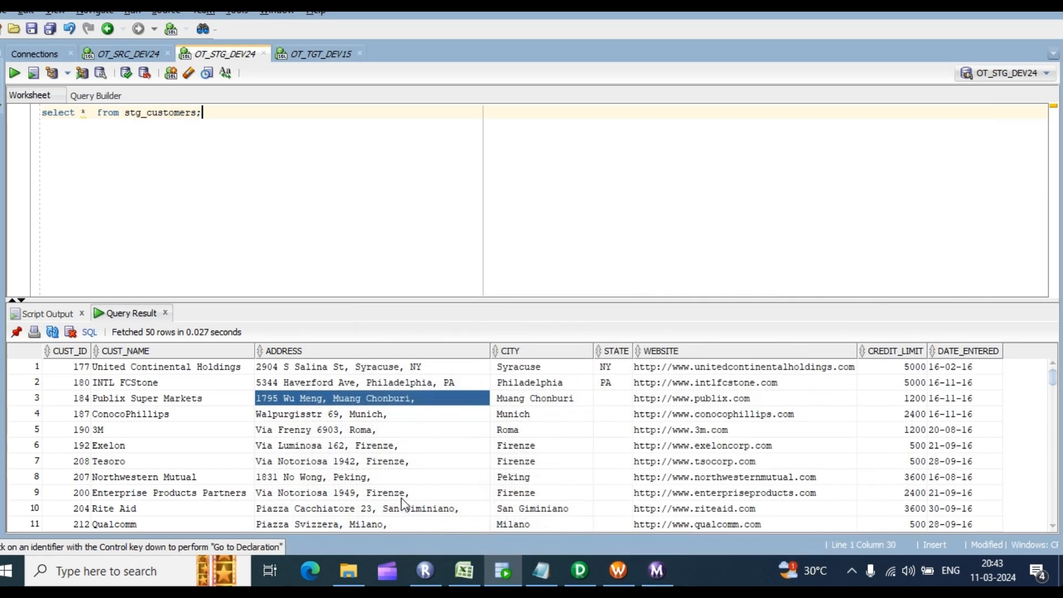
pyautogui.click(659, 577)
pyautogui.click(150, 113)
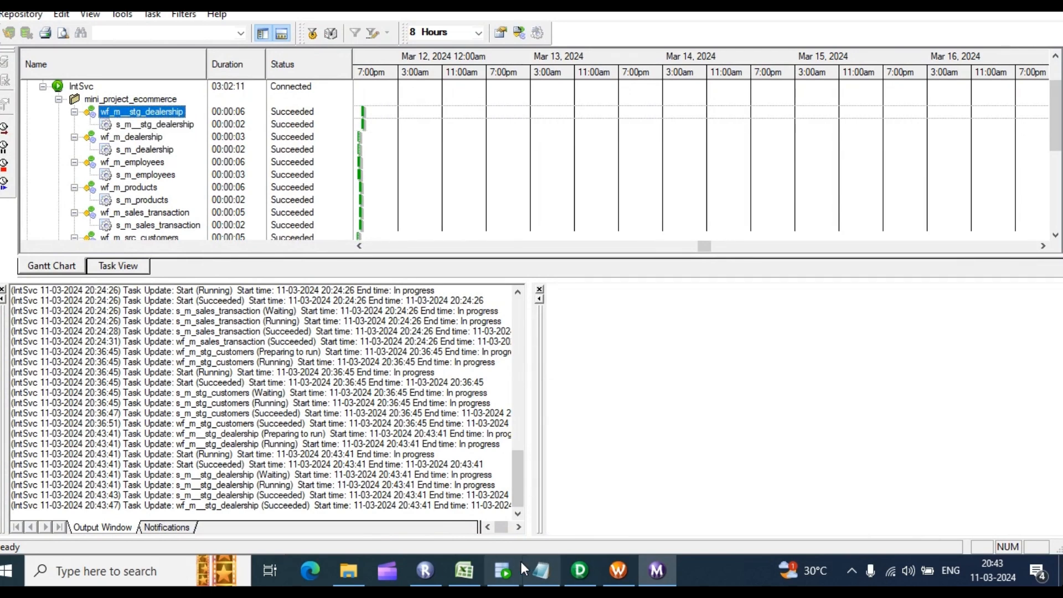
pyautogui.click(505, 571)
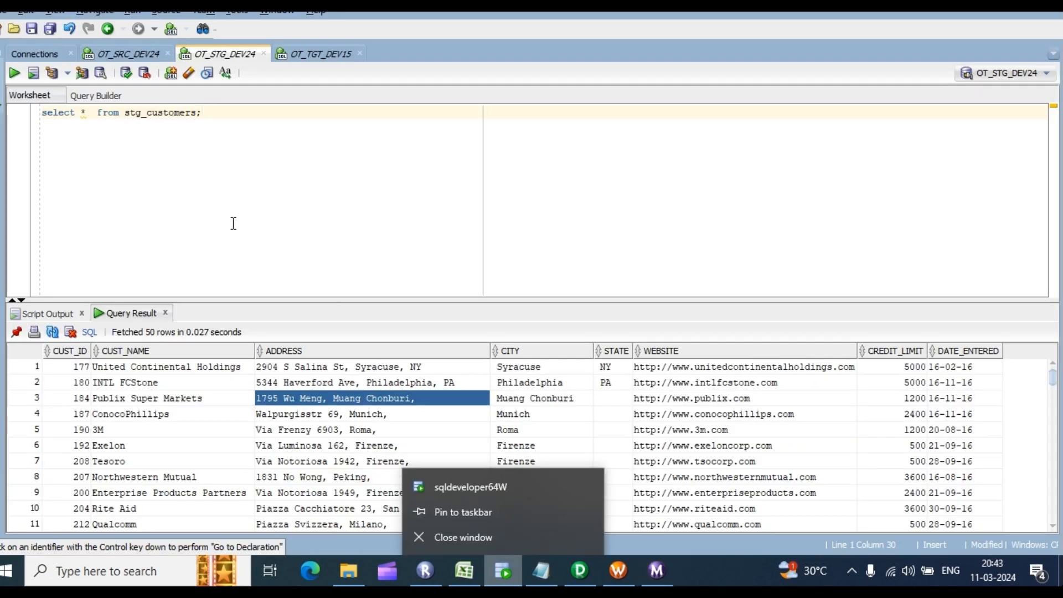
# Step: Rerun the stg_customers query and count the result rows, confirming 319
pyautogui.click(256, 151)
pyautogui.hotkey('ctrl', 'Return')
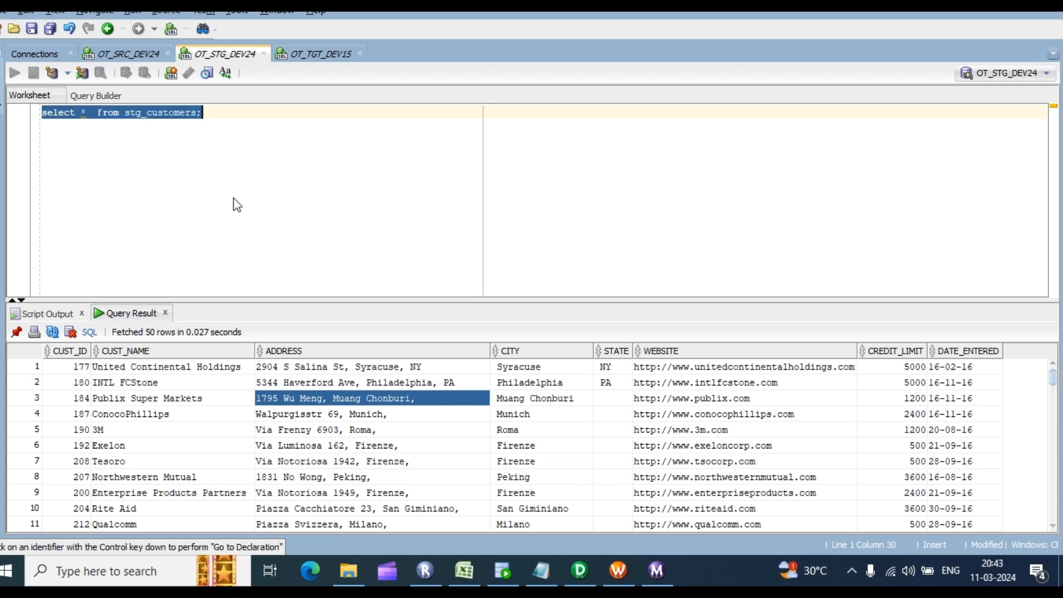
pyautogui.click(283, 398)
pyautogui.rightClick(284, 398)
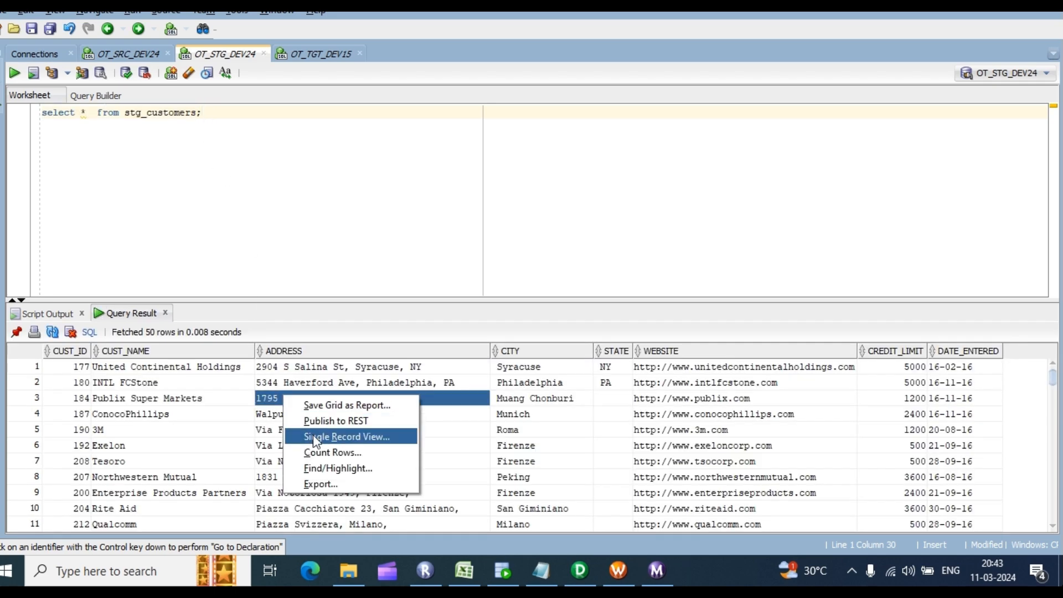
pyautogui.click(318, 452)
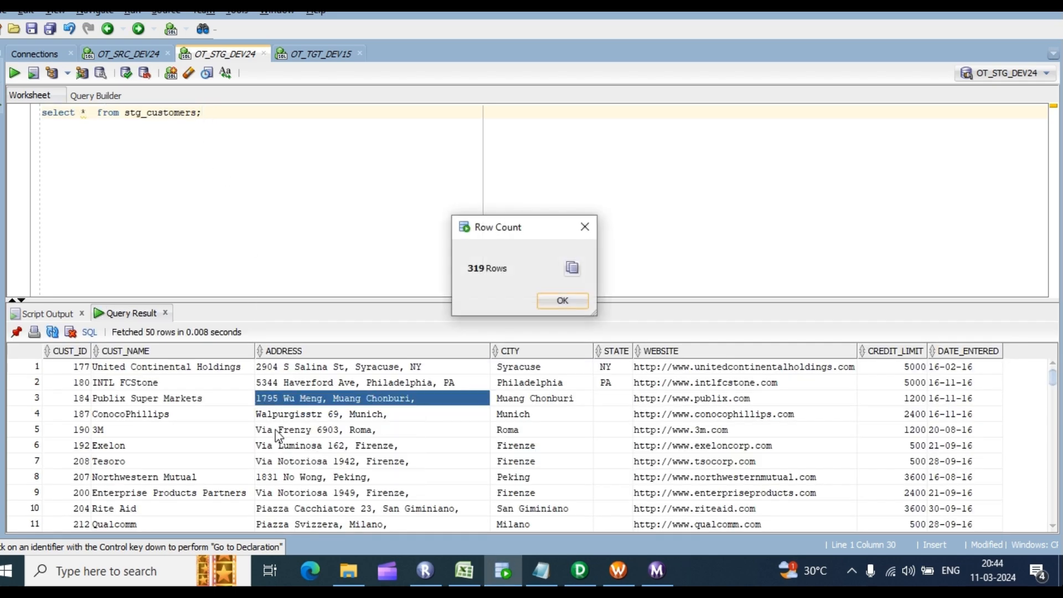
pyautogui.click(564, 302)
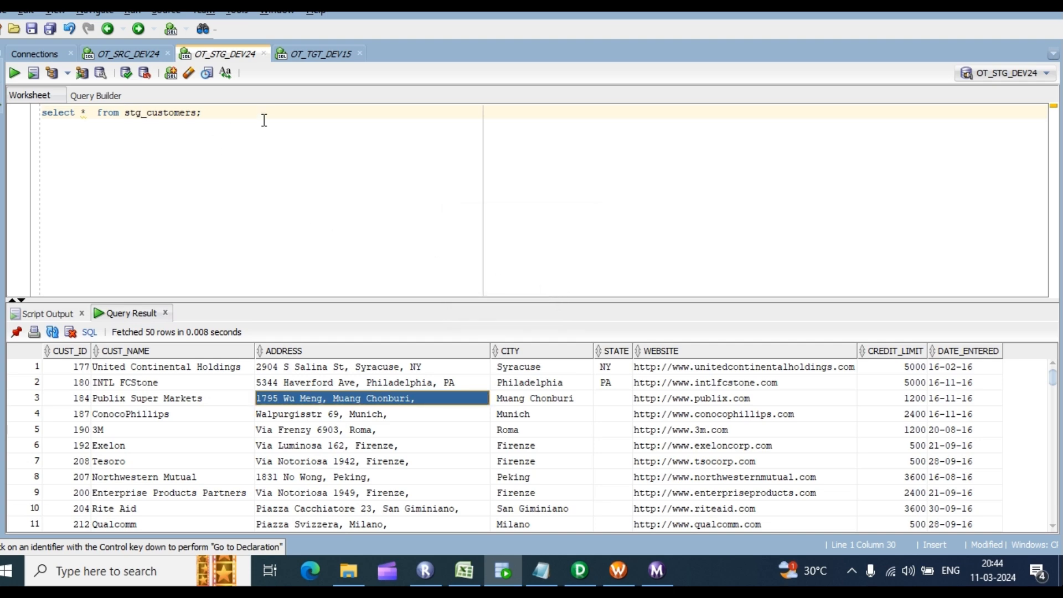
# Step: Look up SRC_EMPLOYEES in the Excel project planning sheet, then return to PowerCenter Designer
pyautogui.click(580, 570)
pyautogui.click(450, 567)
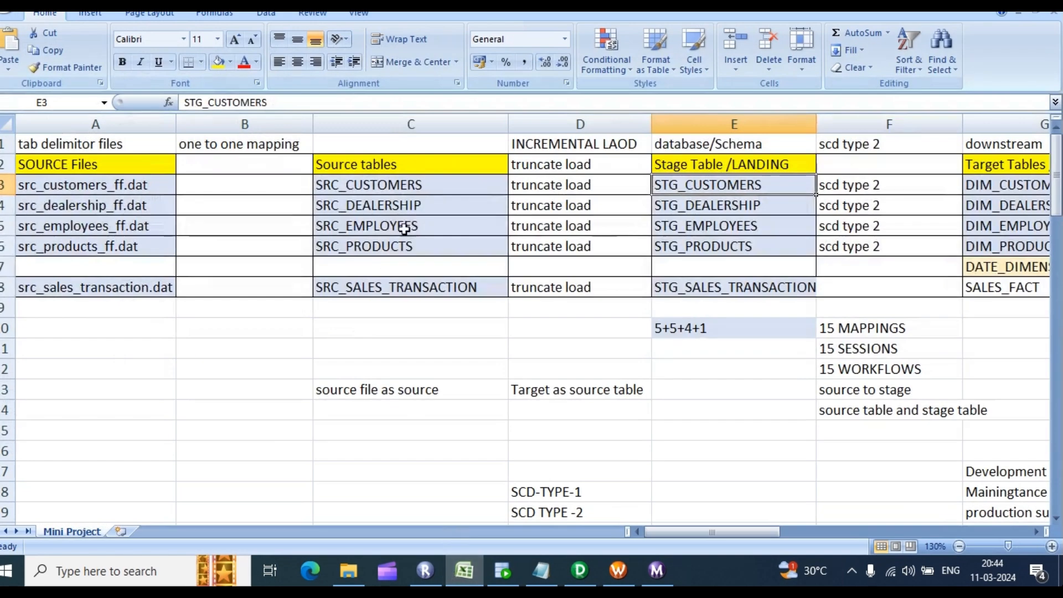
pyautogui.click(413, 226)
pyautogui.click(580, 571)
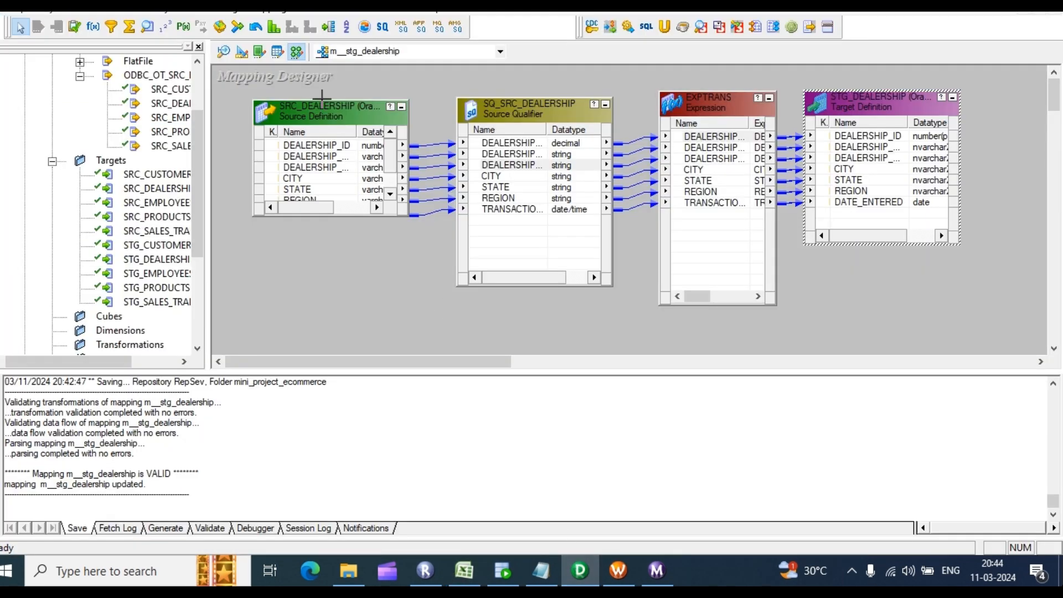
# Step: Clear all tables from the Source Analyzer and place SRC_EMPLOYEES on its canvas
pyautogui.click(225, 52)
pyautogui.click(244, 108)
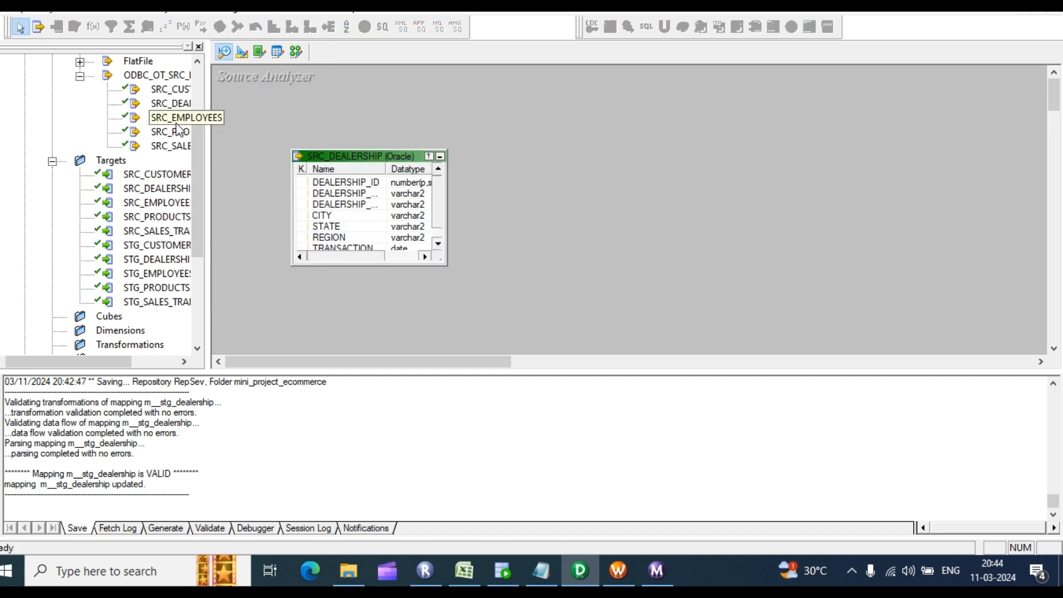
pyautogui.rightClick(484, 100)
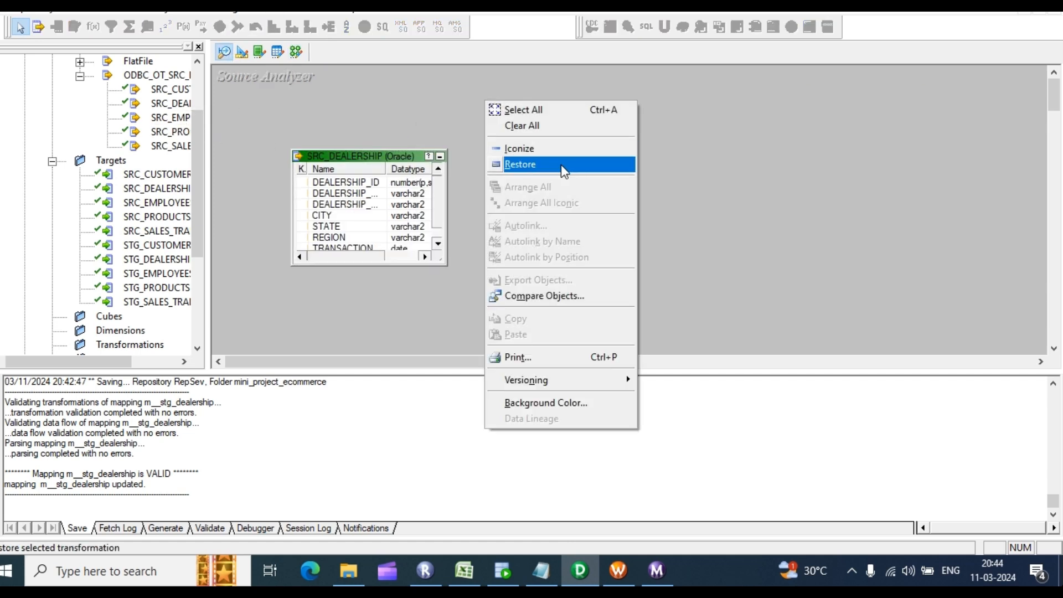
pyautogui.click(540, 124)
pyautogui.moveTo(164, 124); pyautogui.dragTo(292, 124)
# Step: Clear the Target Designer canvas and place STG_EMPLOYEES on it alone
pyautogui.click(242, 52)
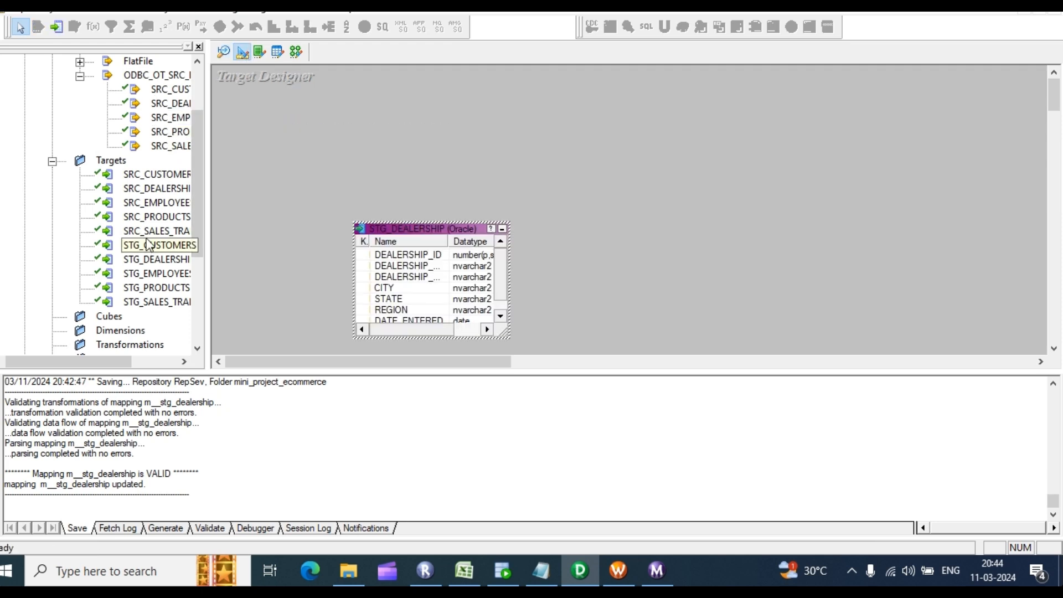
pyautogui.click(184, 275)
pyautogui.moveTo(184, 276); pyautogui.dragTo(265, 232)
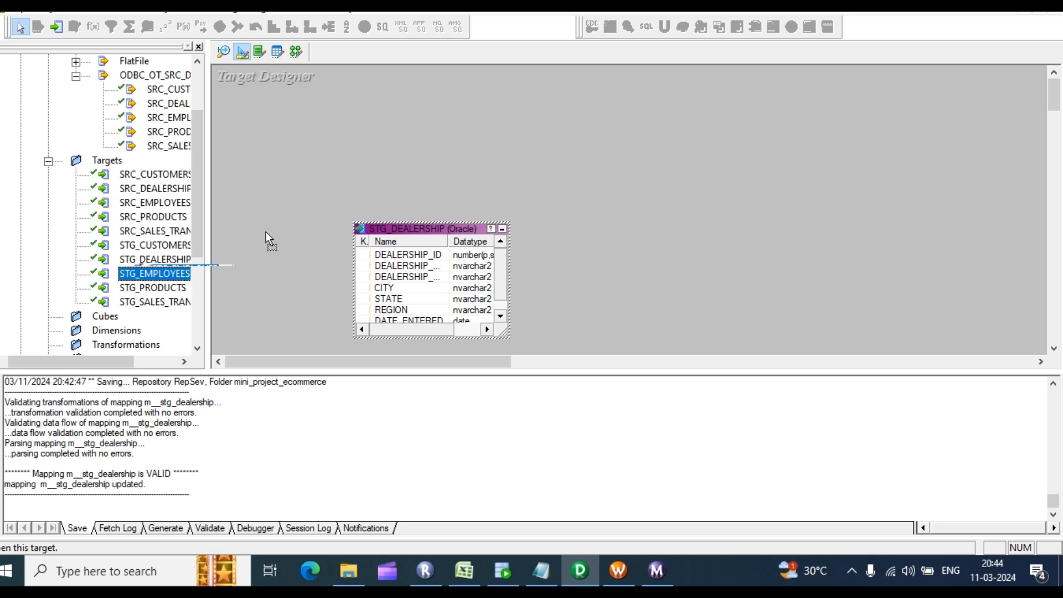
pyautogui.moveTo(375, 147); pyautogui.dragTo(374, 147)
pyautogui.click(359, 242)
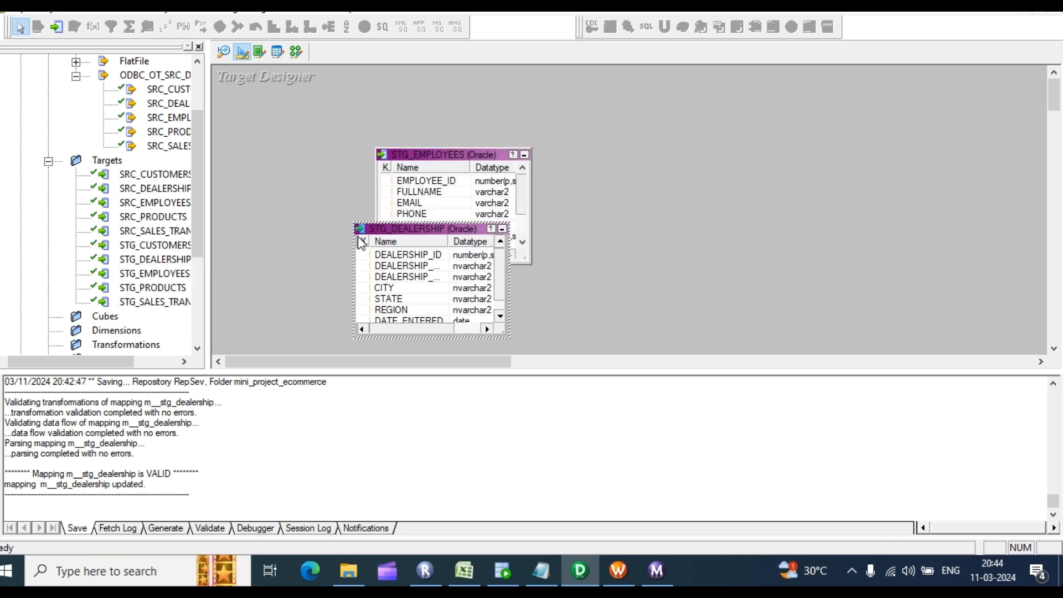
pyautogui.rightClick(643, 174)
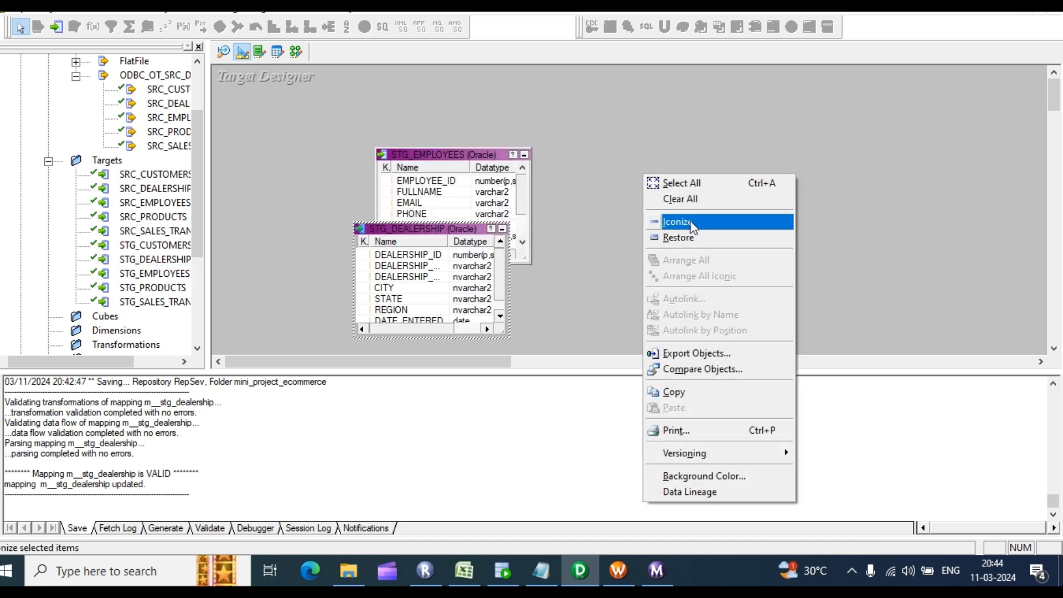
pyautogui.click(662, 198)
pyautogui.click(126, 273)
pyautogui.moveTo(251, 214); pyautogui.dragTo(309, 158)
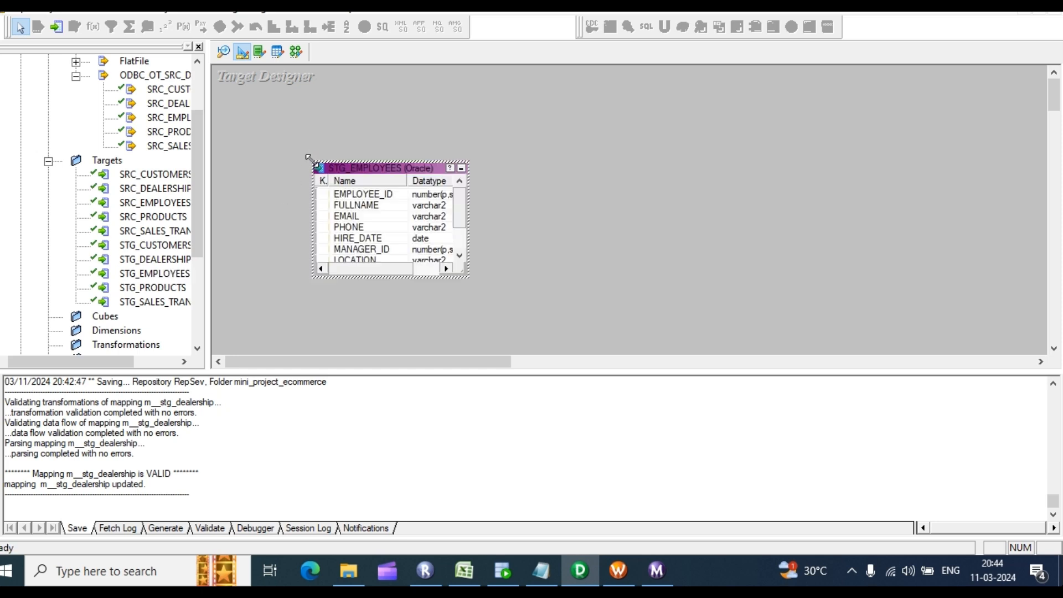
pyautogui.click(296, 51)
# Step: Create a new mapping named m_stg_employees
pyautogui.click(269, 7)
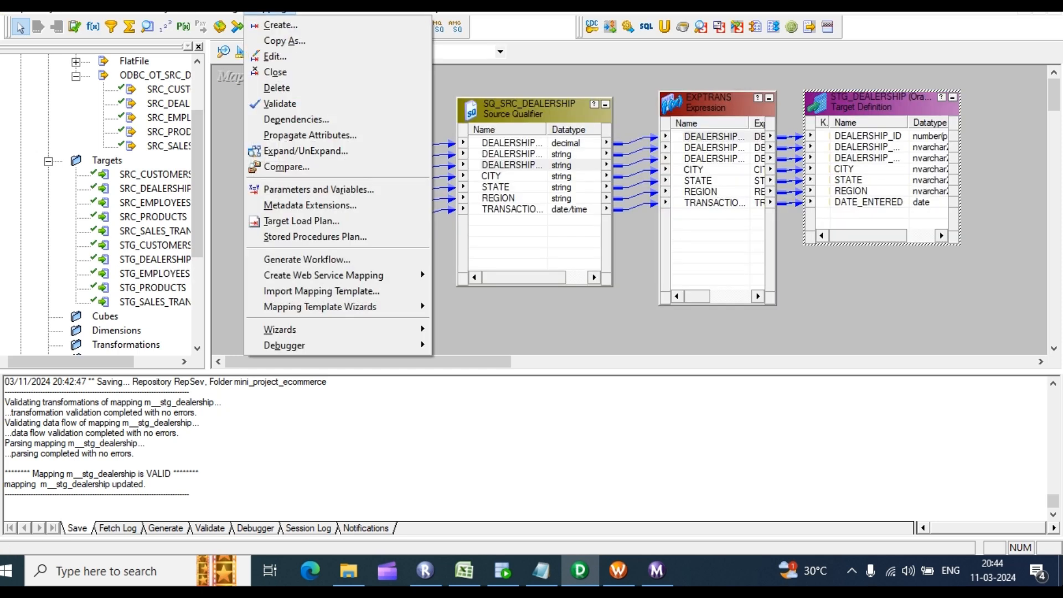
pyautogui.click(287, 26)
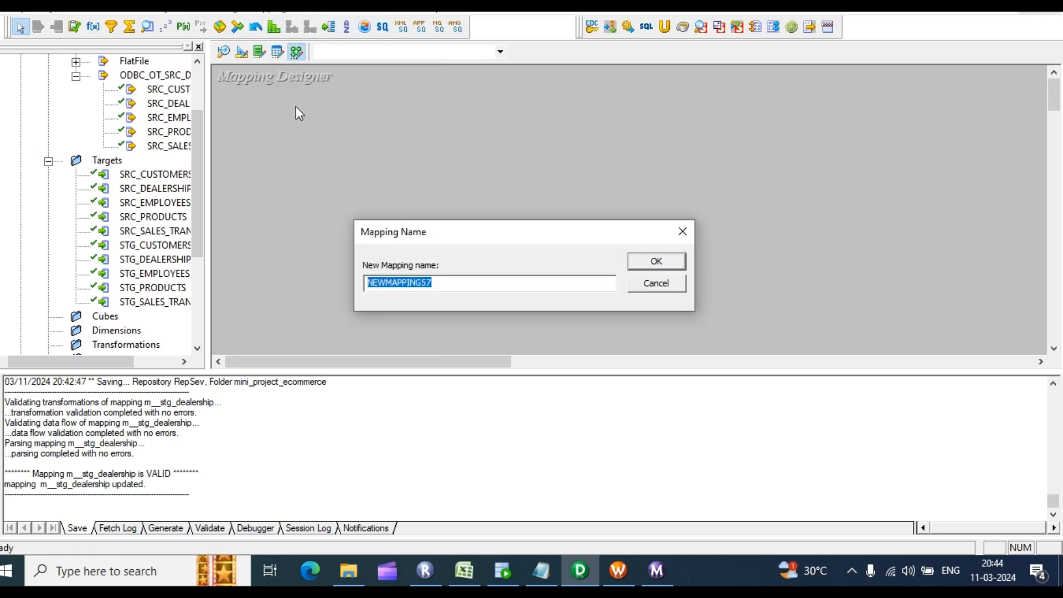
pyautogui.write('m_stg_employees')
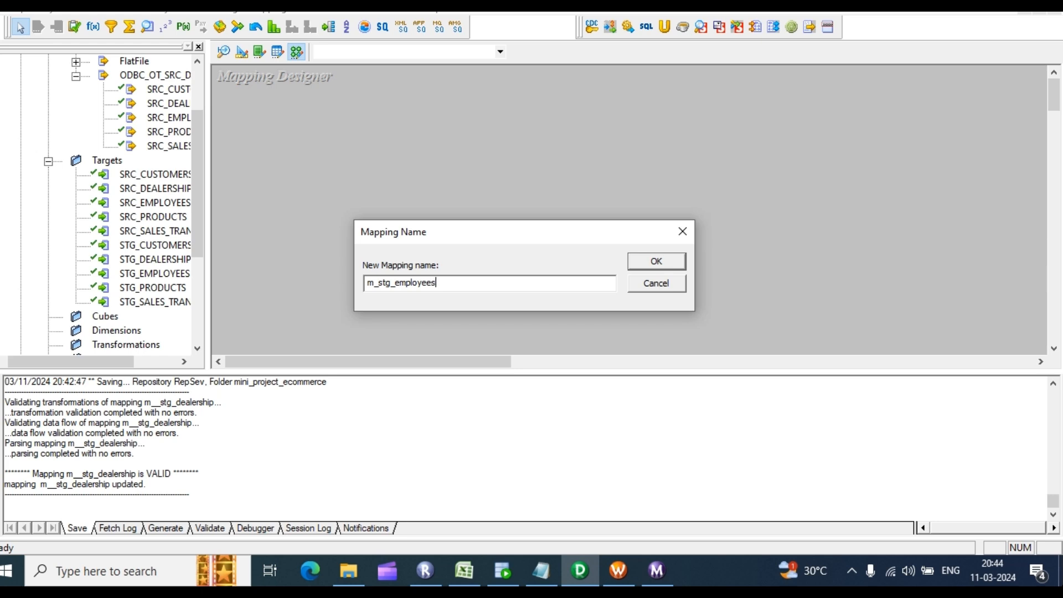
pyautogui.press('Return')
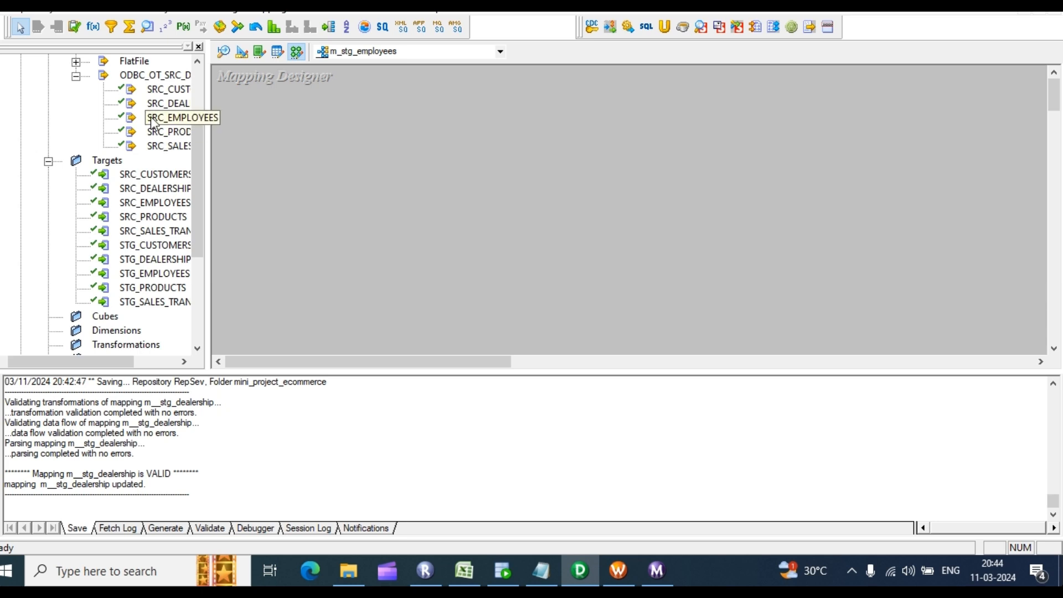
# Step: Drop SRC_EMPLOYEES into m_stg_employees, save the mapping with Ctrl+S, then remove the source again
pyautogui.moveTo(153, 123); pyautogui.dragTo(280, 134)
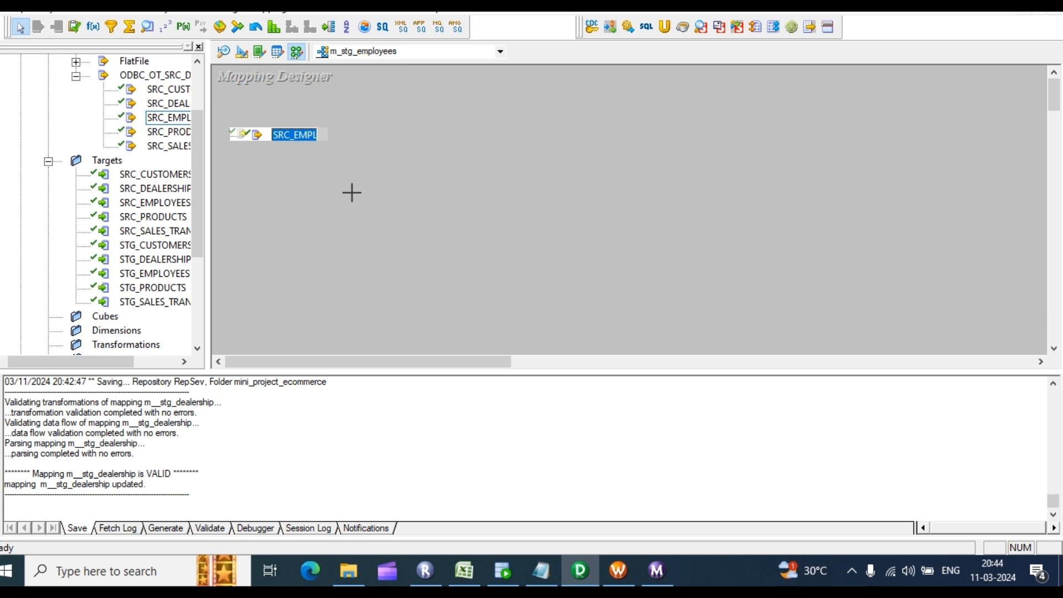
pyautogui.hotkey('ctrl', 's')
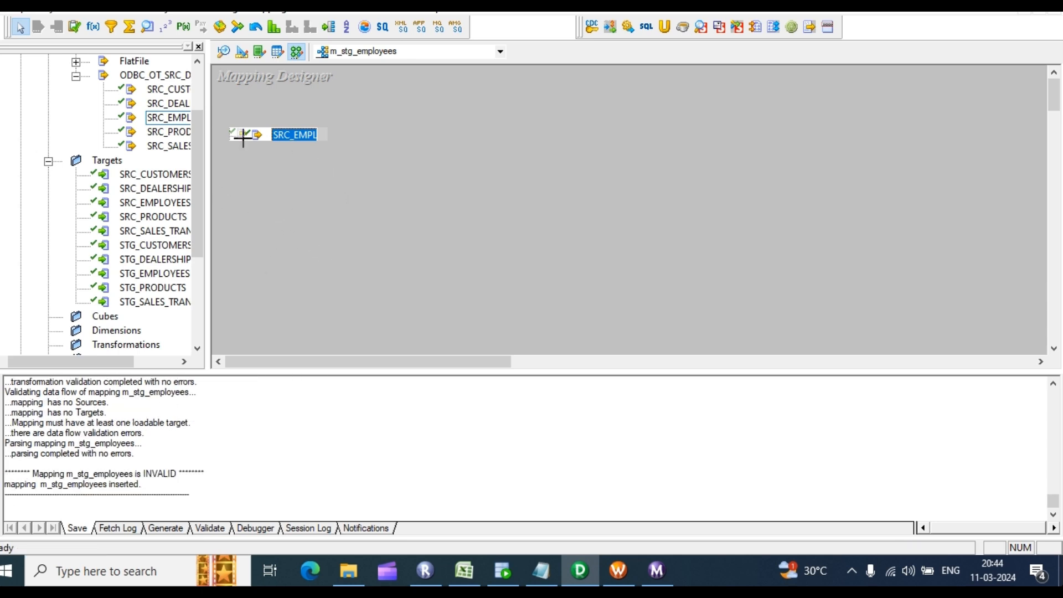
pyautogui.press('Delete')
pyautogui.click(169, 121)
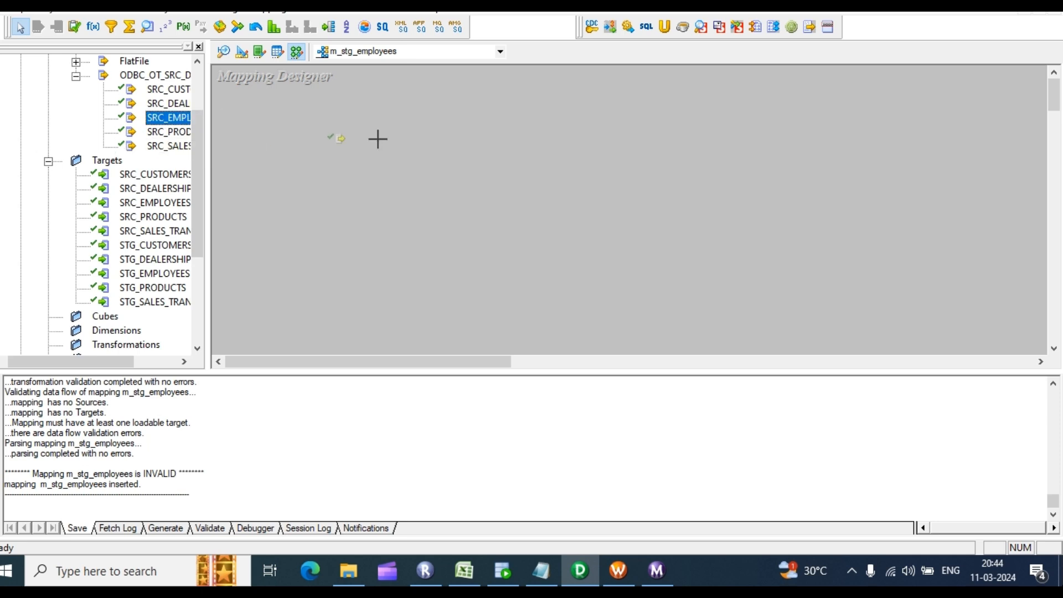
pyautogui.click(116, 217)
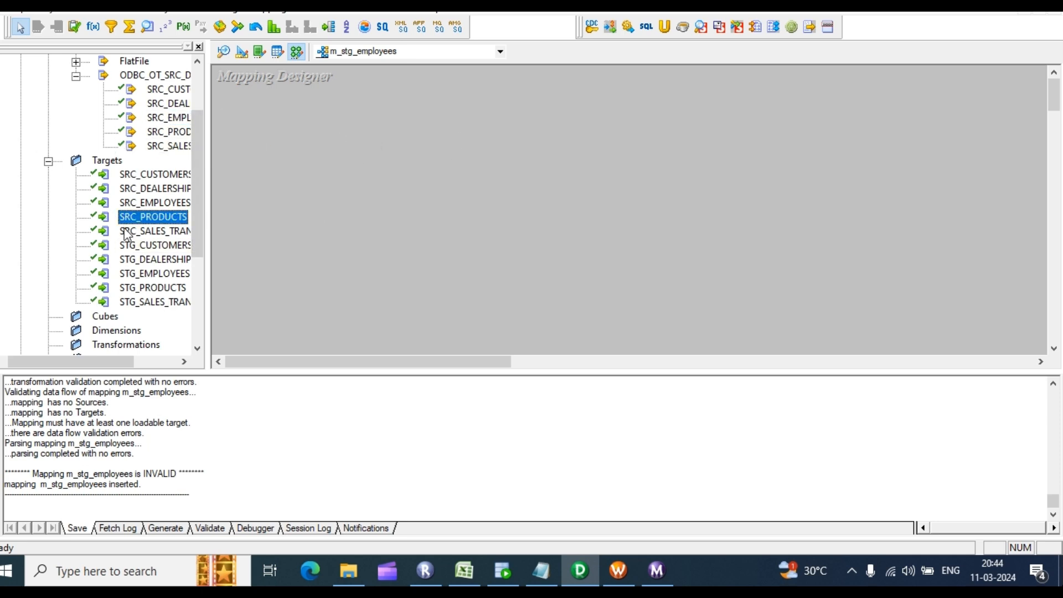
pyautogui.moveTo(127, 232); pyautogui.dragTo(292, 234)
pyautogui.scroll(2, 62, 100)
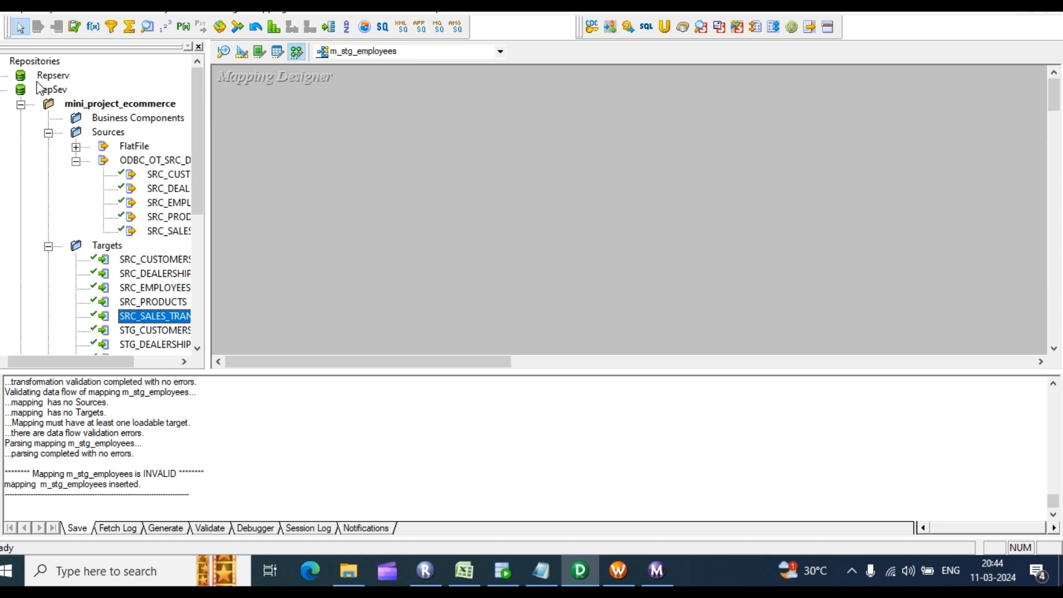
# Step: Disconnect and log back into RepSev, then expand mini_project_ecommerce's Sources folder
pyautogui.rightClick(48, 87)
pyautogui.click(95, 153)
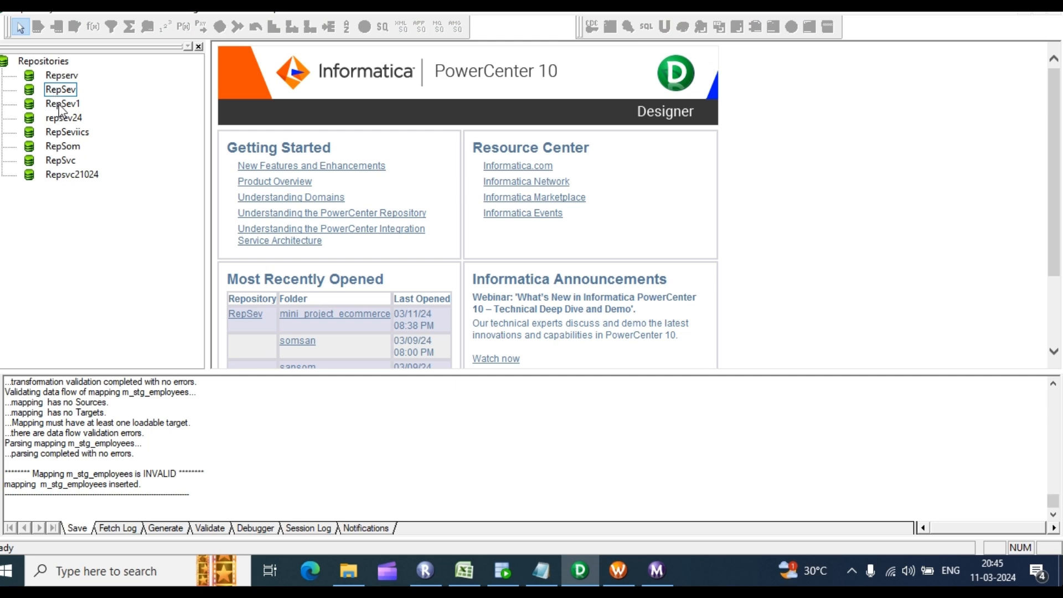
pyautogui.click(61, 89)
pyautogui.rightClick(61, 89)
pyautogui.click(138, 136)
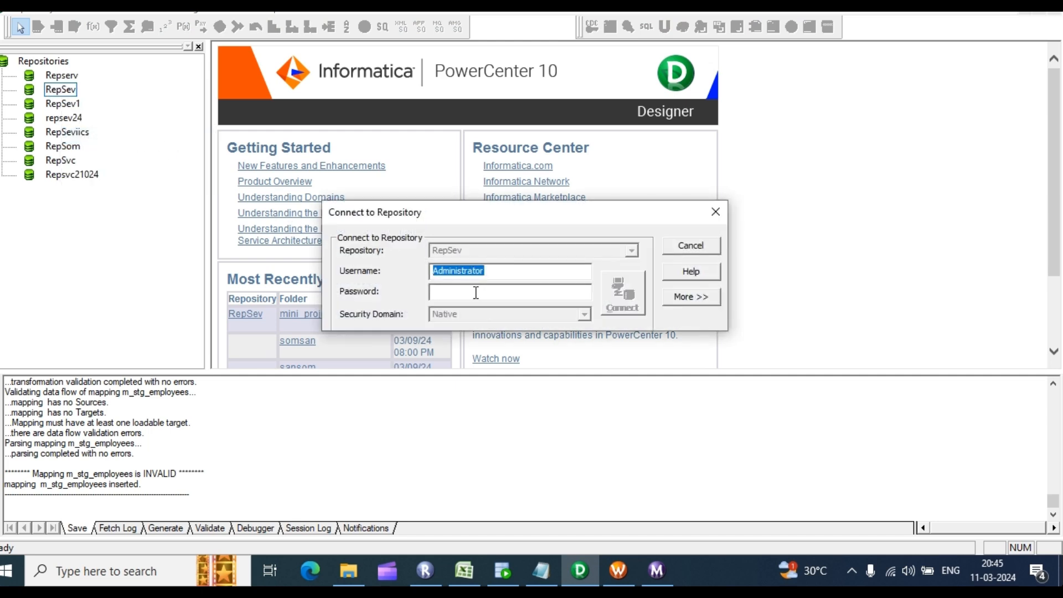
pyautogui.click(476, 292)
pyautogui.write('*')
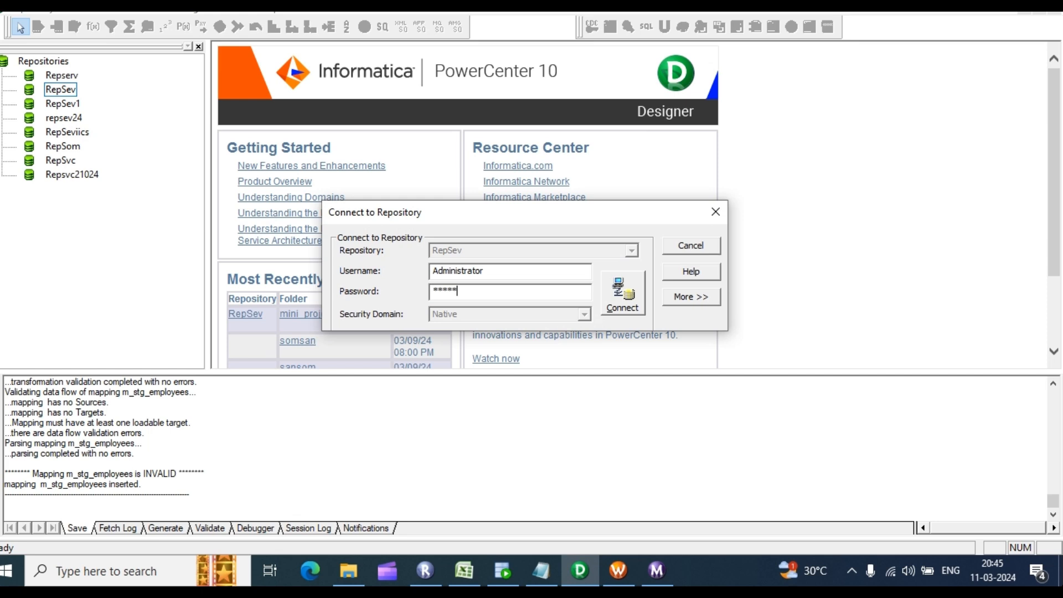
pyautogui.write('****')
pyautogui.press('Return')
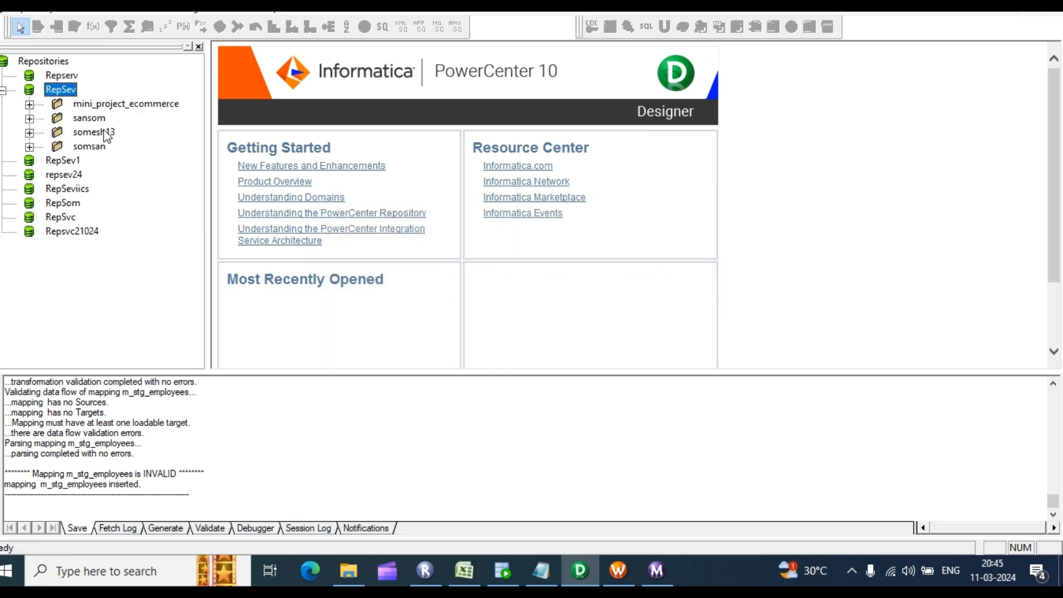
pyautogui.click(30, 104)
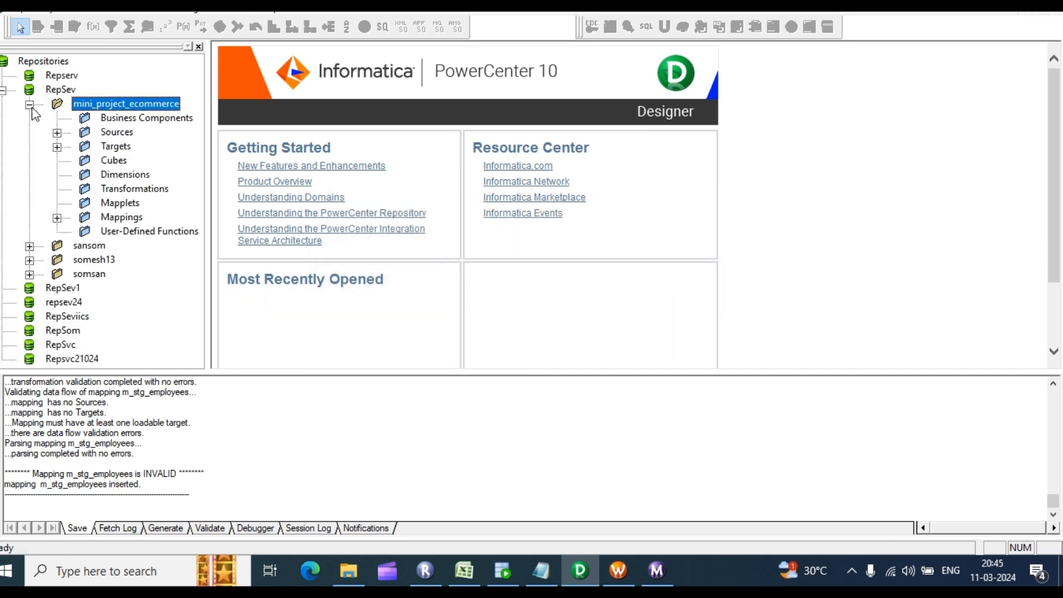
pyautogui.click(57, 132)
# Step: Drag SRC_EMPLOYEES and STG_EMPLOYEES into m_stg_employees, then open Mappings > Parameters and Variables
pyautogui.click(84, 161)
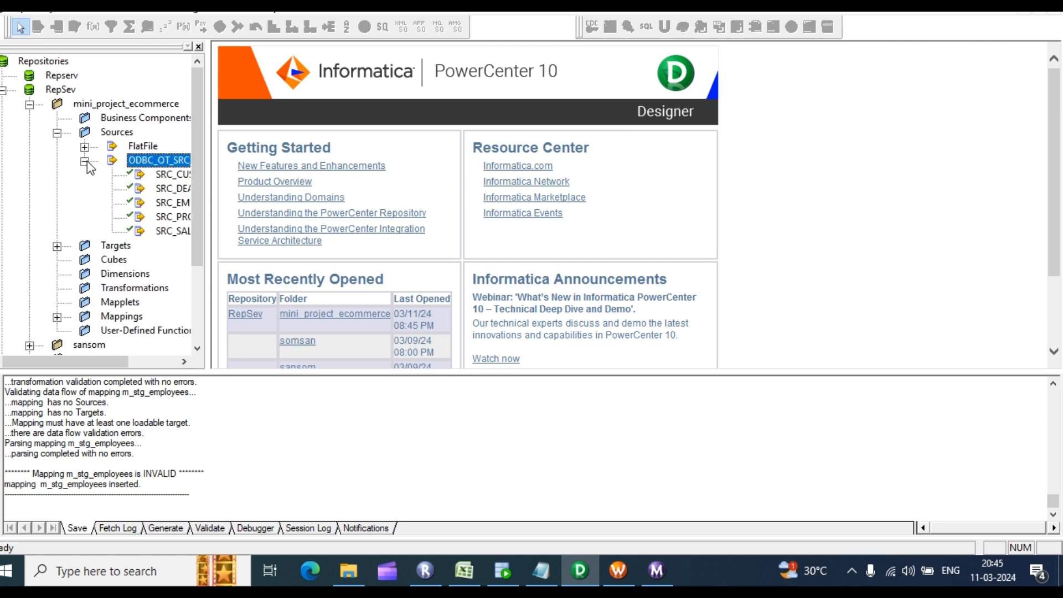
pyautogui.moveTo(66, 363); pyautogui.dragTo(115, 364)
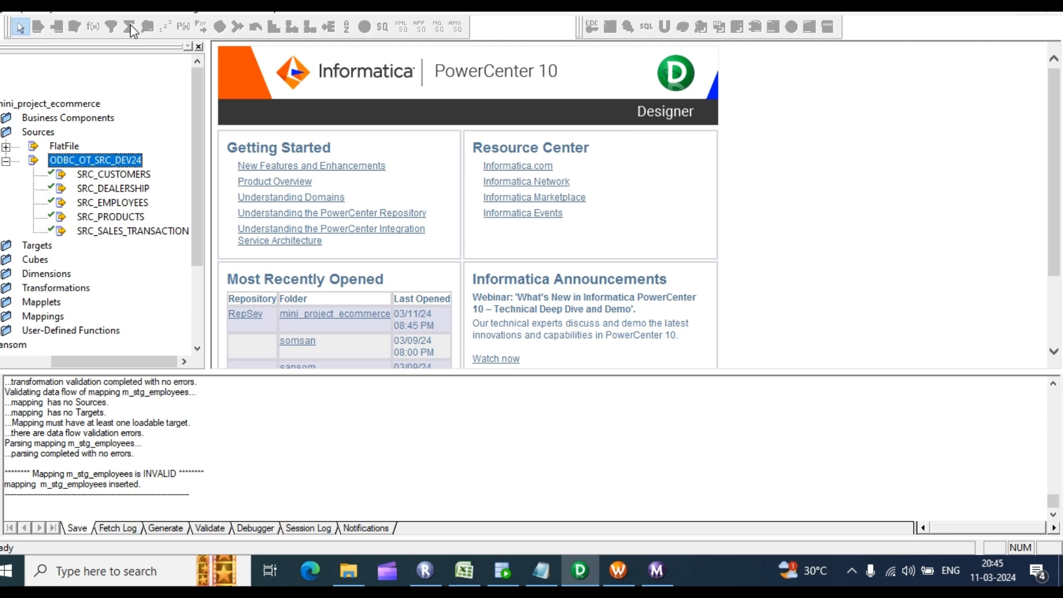
pyautogui.click(133, 6)
pyautogui.click(171, 88)
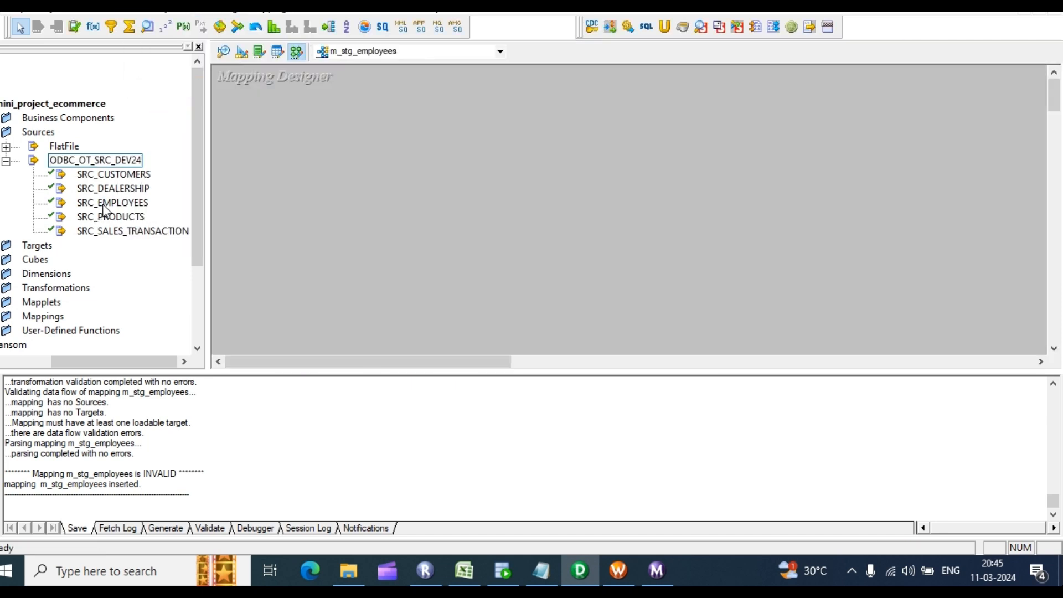
pyautogui.moveTo(106, 205); pyautogui.dragTo(389, 119)
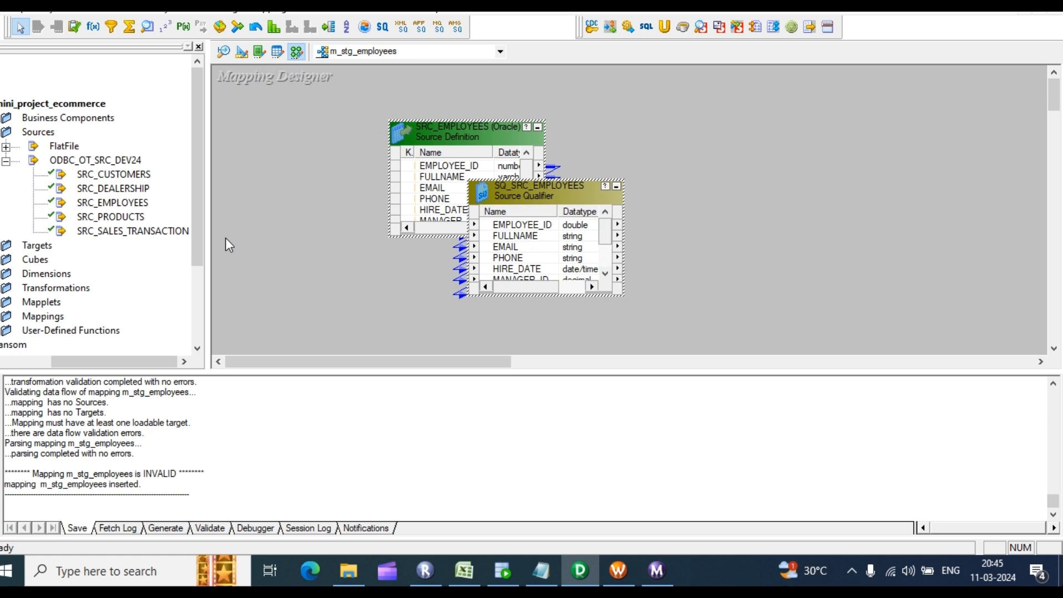
pyautogui.doubleClick(27, 245)
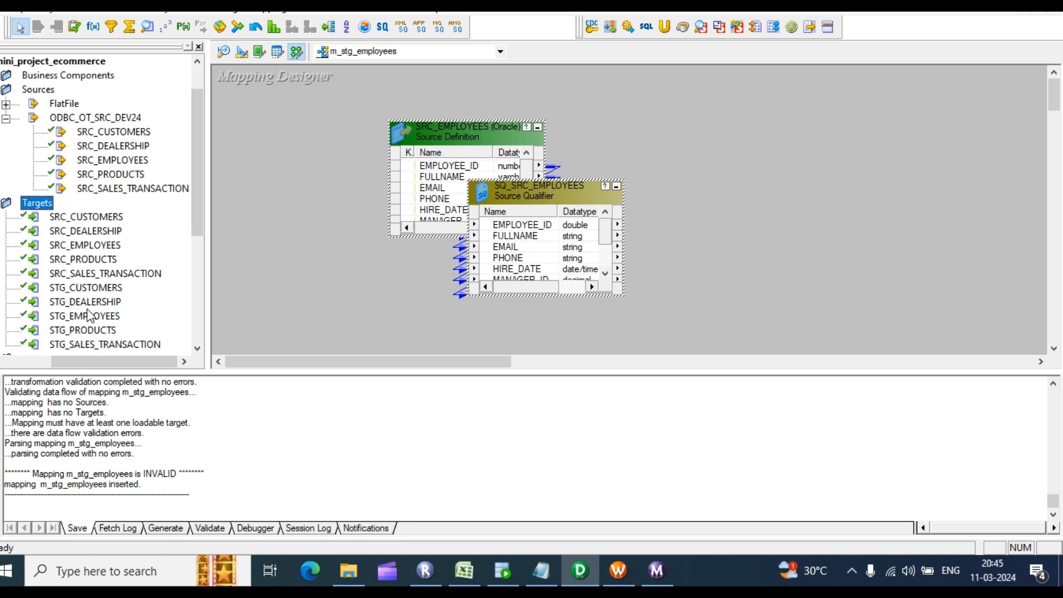
pyautogui.moveTo(89, 316); pyautogui.dragTo(752, 166)
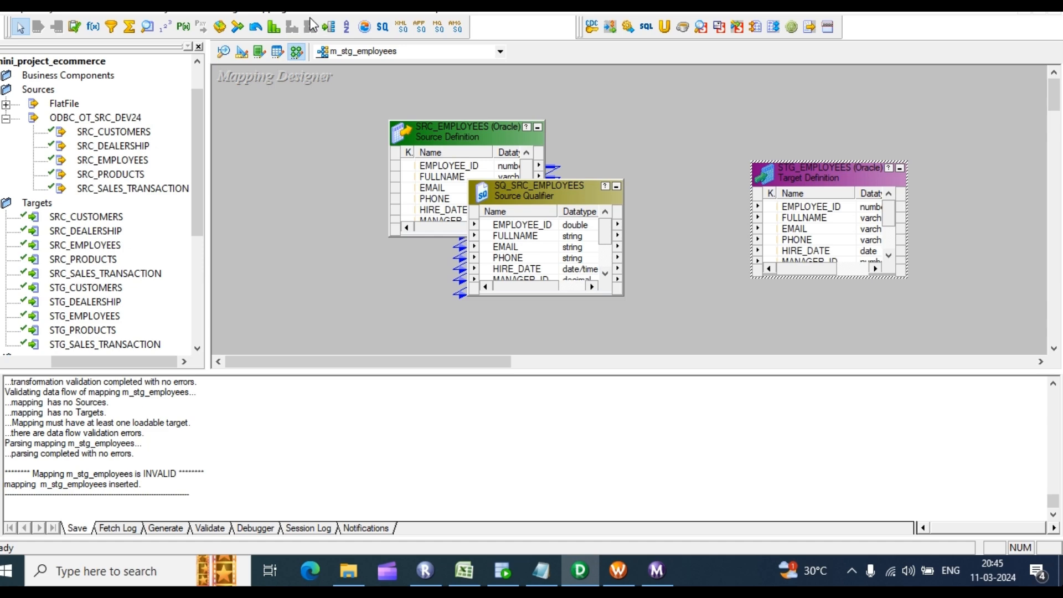
pyautogui.click(271, 7)
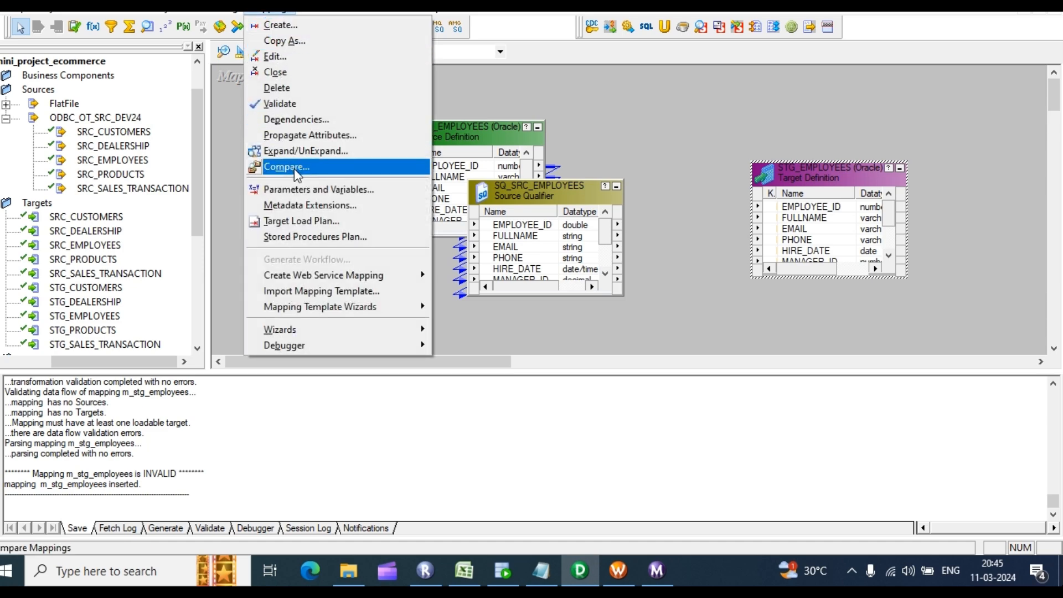
pyautogui.click(302, 189)
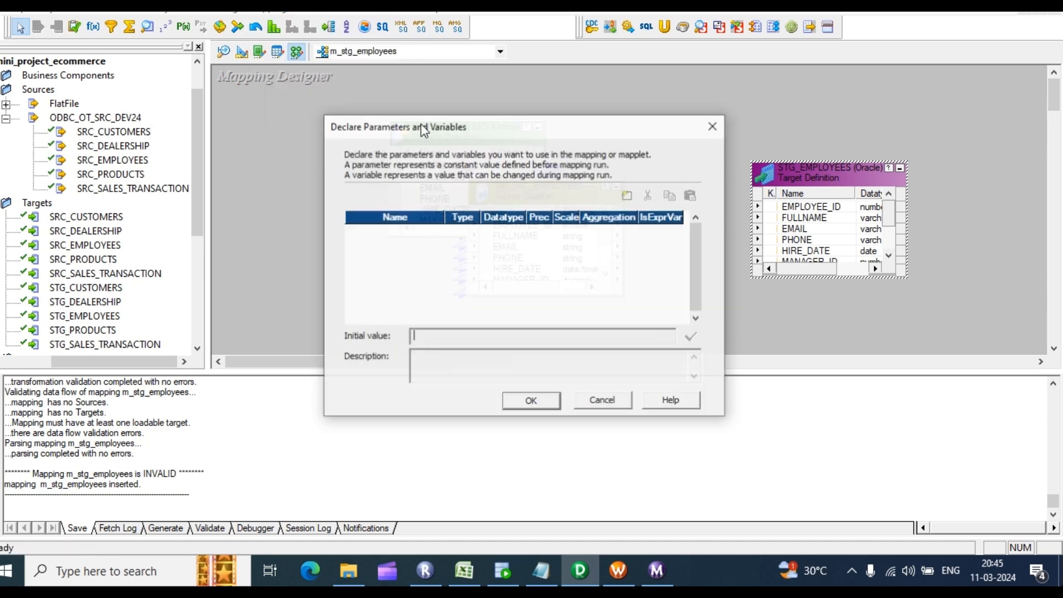
# Step: Add a new mapping variable and rename it $$incremental_ts
pyautogui.click(618, 192)
pyautogui.doubleClick(428, 228)
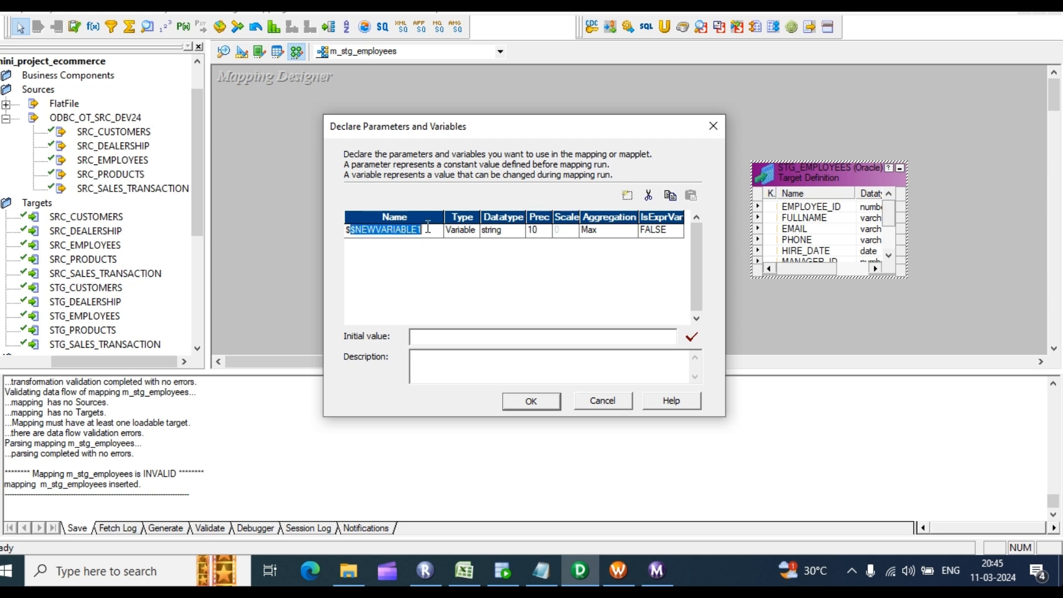
pyautogui.click(428, 228)
pyautogui.doubleClick(428, 228)
pyautogui.click(428, 228)
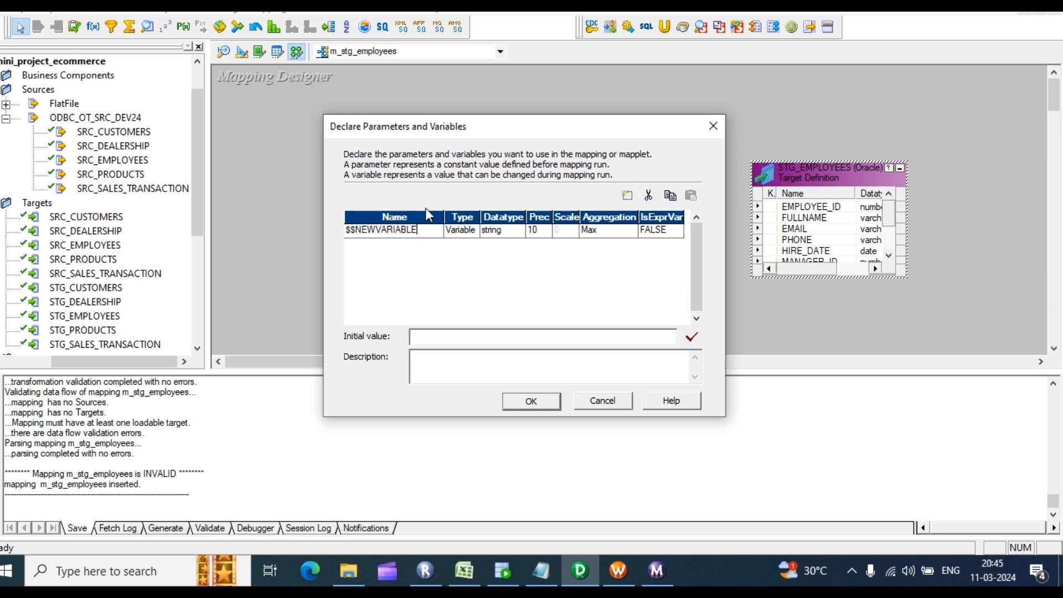
pyautogui.press('BackSpace')
pyautogui.press('BackSpace')
pyautogui.press('BackSpace')
pyautogui.press('BackSpace')
pyautogui.press('BackSpace')
pyautogui.press('BackSpace')
pyautogui.press('BackSpace')
pyautogui.press('BackSpace')
pyautogui.press('BackSpace')
pyautogui.press('BackSpace')
pyautogui.press('BackSpace')
pyautogui.write('incremental_ts')
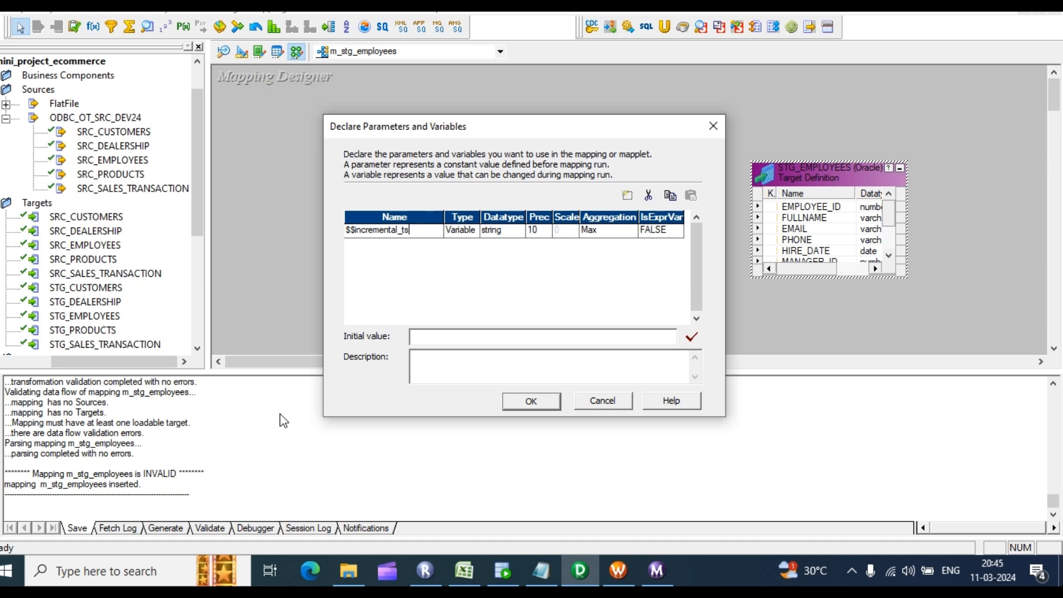
# Step: Make $$incremental_ts a date/time variable with initial value 01-01-1900
pyautogui.click(477, 231)
pyautogui.click(471, 231)
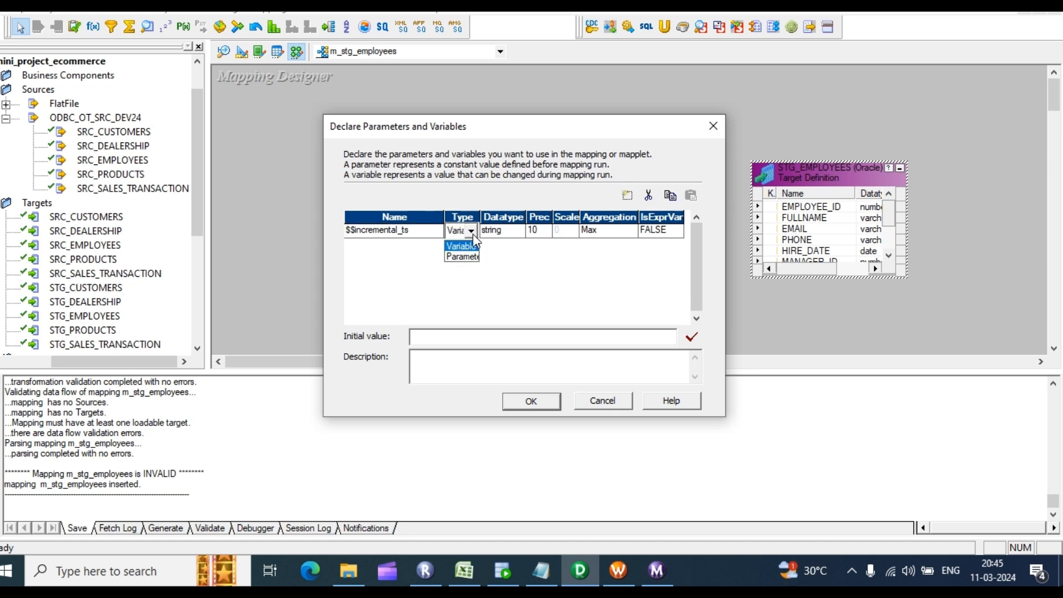
pyautogui.click(510, 237)
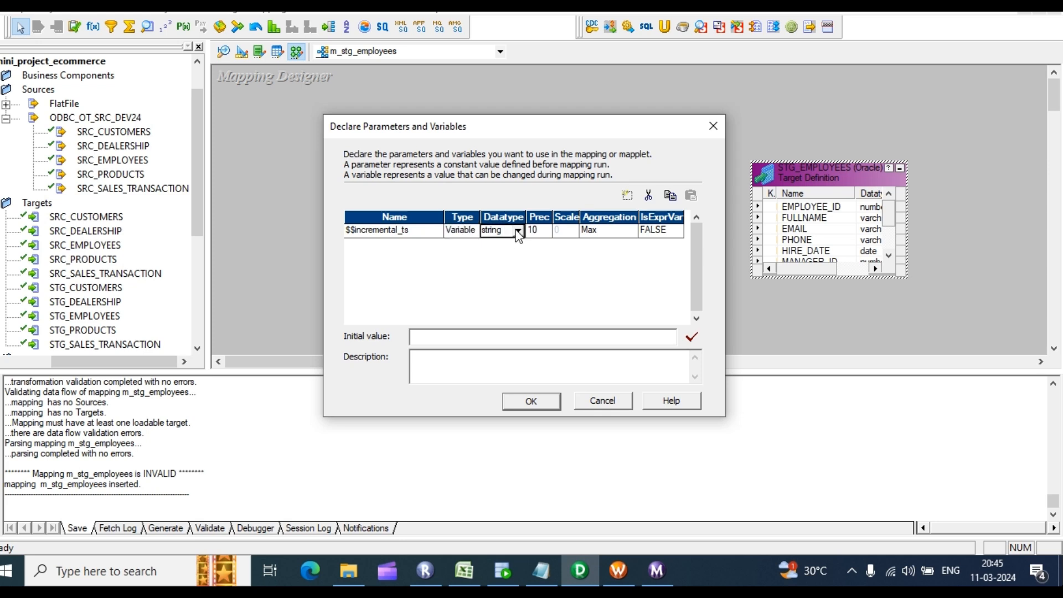
pyautogui.click(517, 231)
pyautogui.click(499, 246)
pyautogui.click(482, 340)
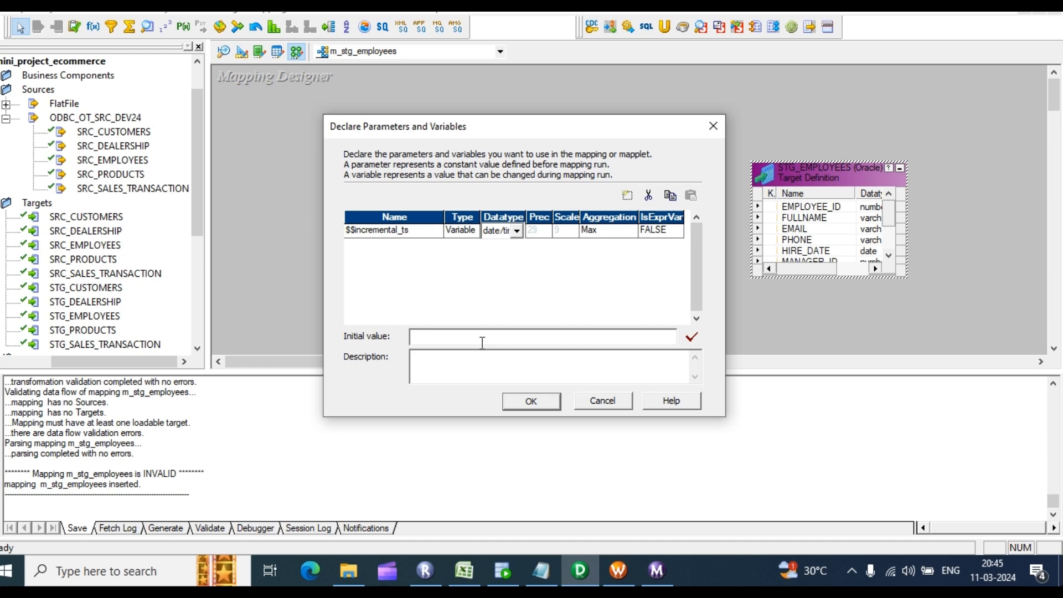
pyautogui.write('01-01-1900')
pyautogui.press('Return')
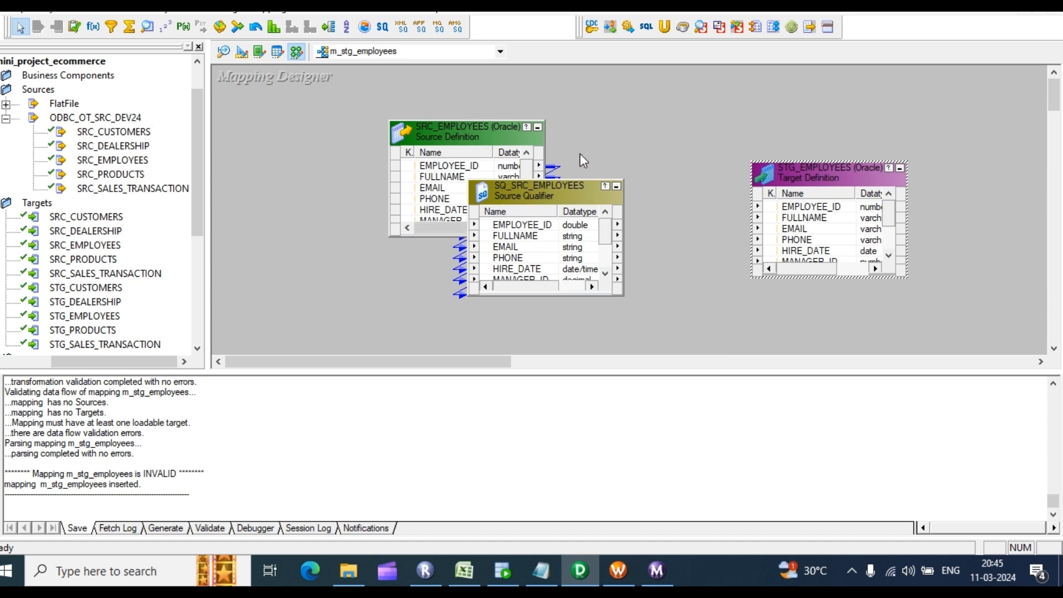
# Step: Create an EXPTRANS expression and link every Source Qualifier port into it
pyautogui.click(93, 26)
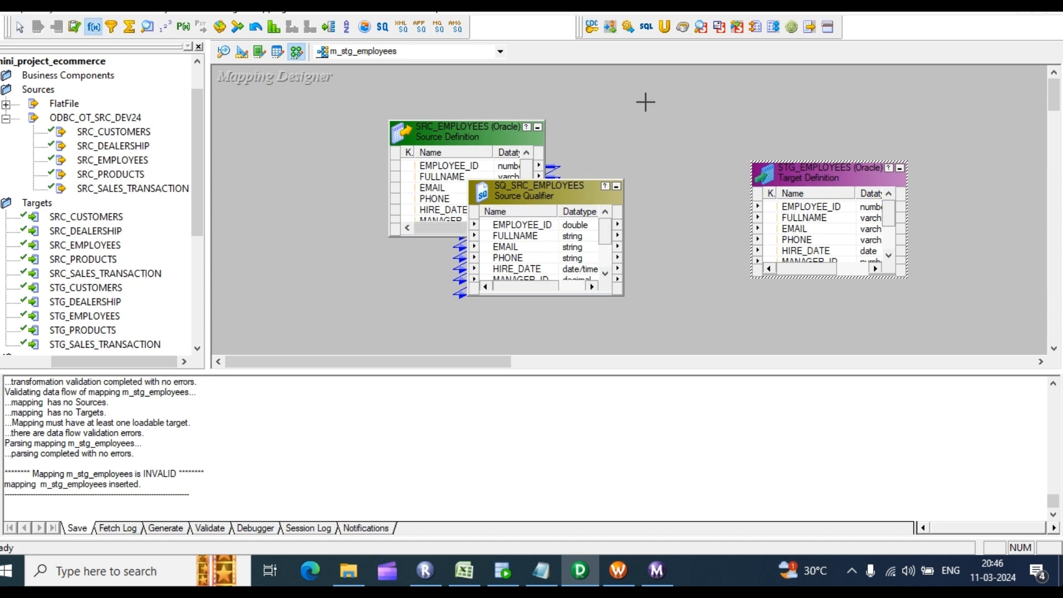
pyautogui.moveTo(645, 102); pyautogui.dragTo(763, 316)
pyautogui.click(539, 229)
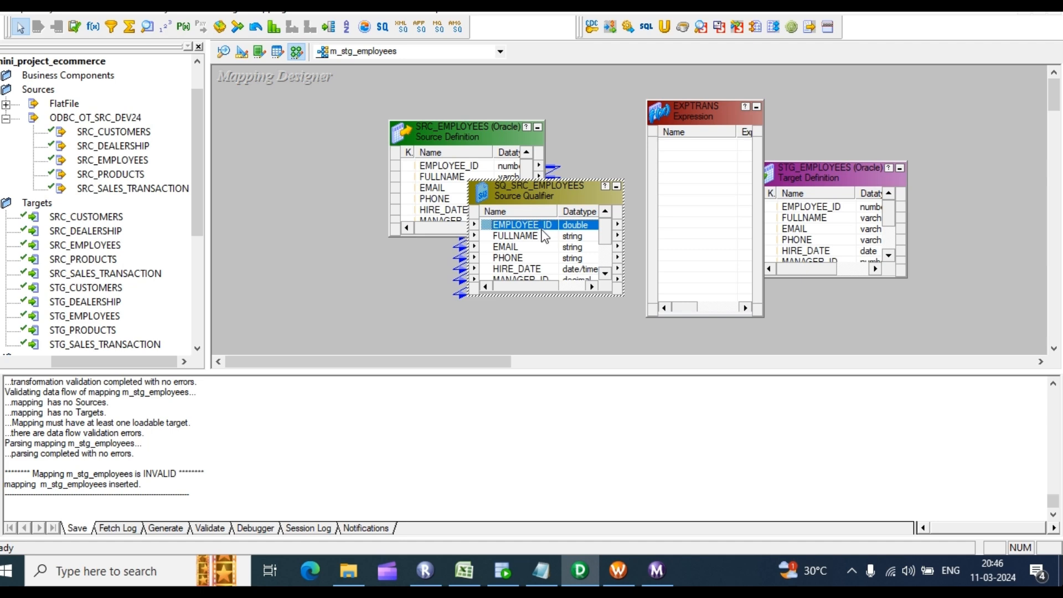
pyautogui.hotkey('shift', 'End')
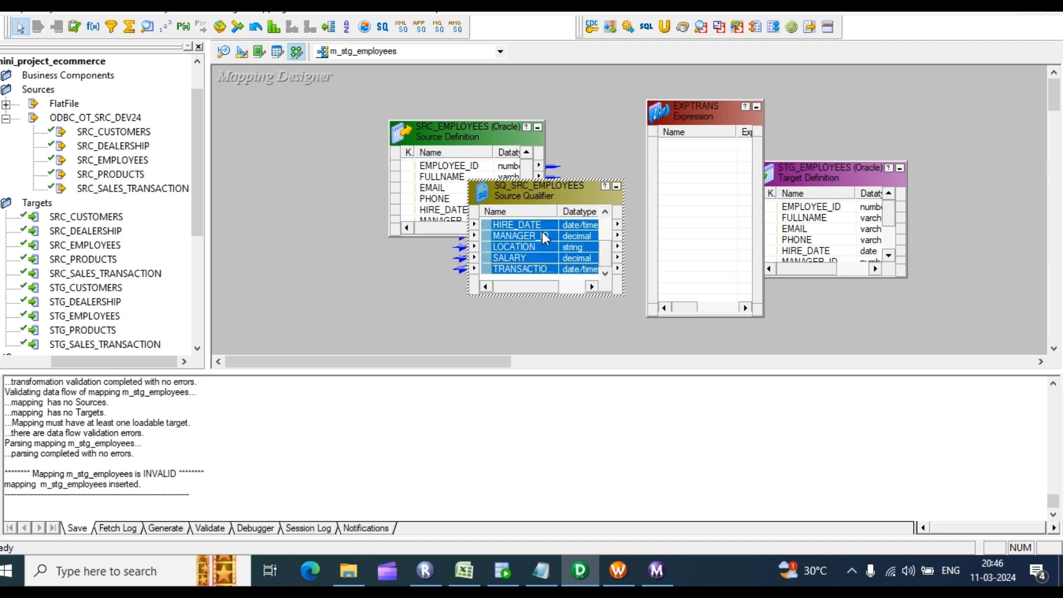
pyautogui.moveTo(532, 221); pyautogui.dragTo(700, 171)
# Step: Add v_flag after TRANSACTION_DATE in EXPTRANS as a date/time variable port
pyautogui.doubleClick(718, 252)
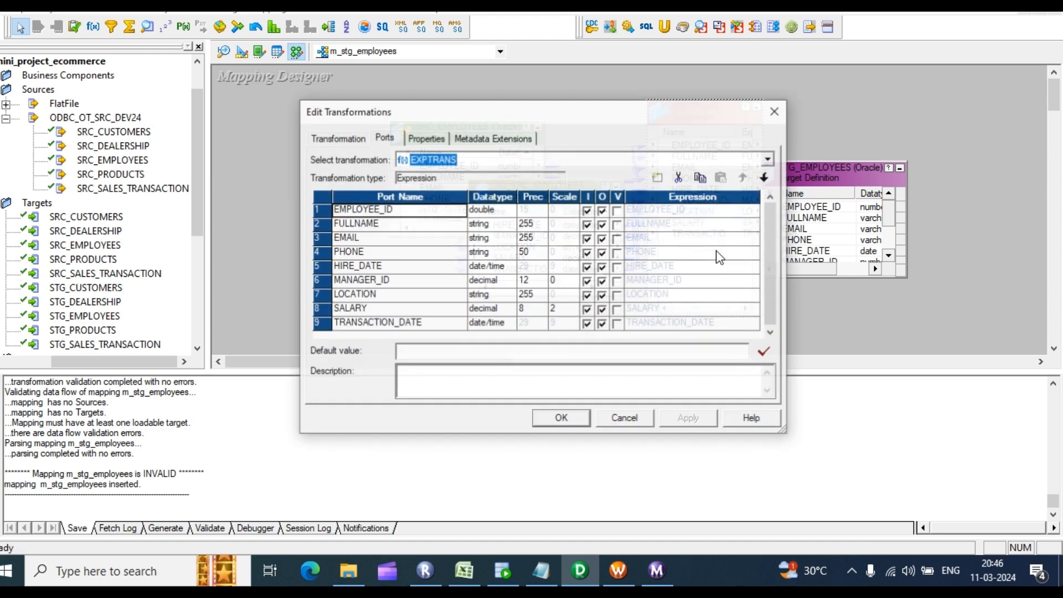
pyautogui.click(415, 323)
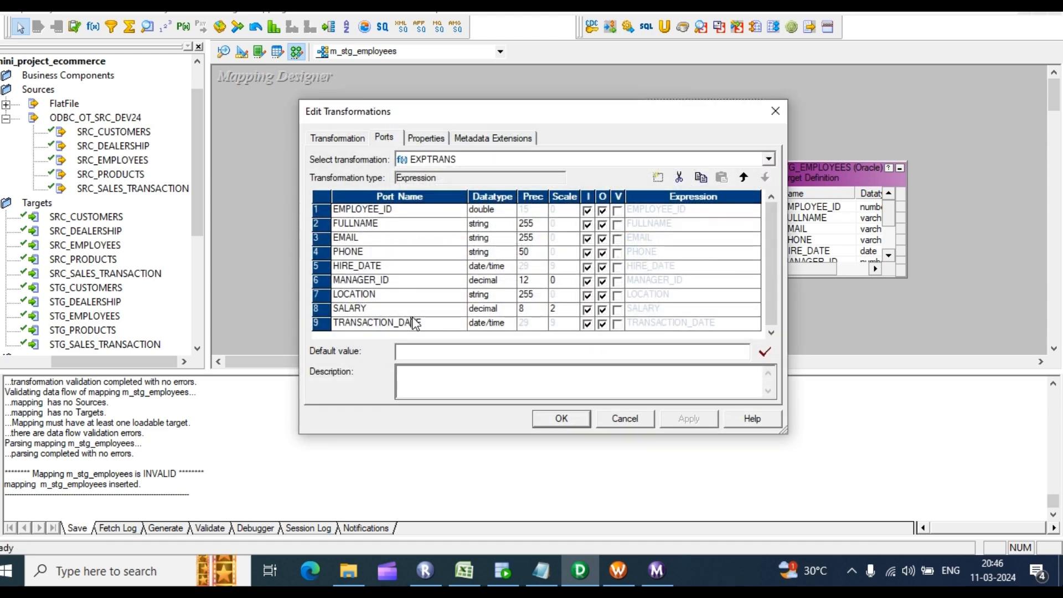
pyautogui.click(657, 177)
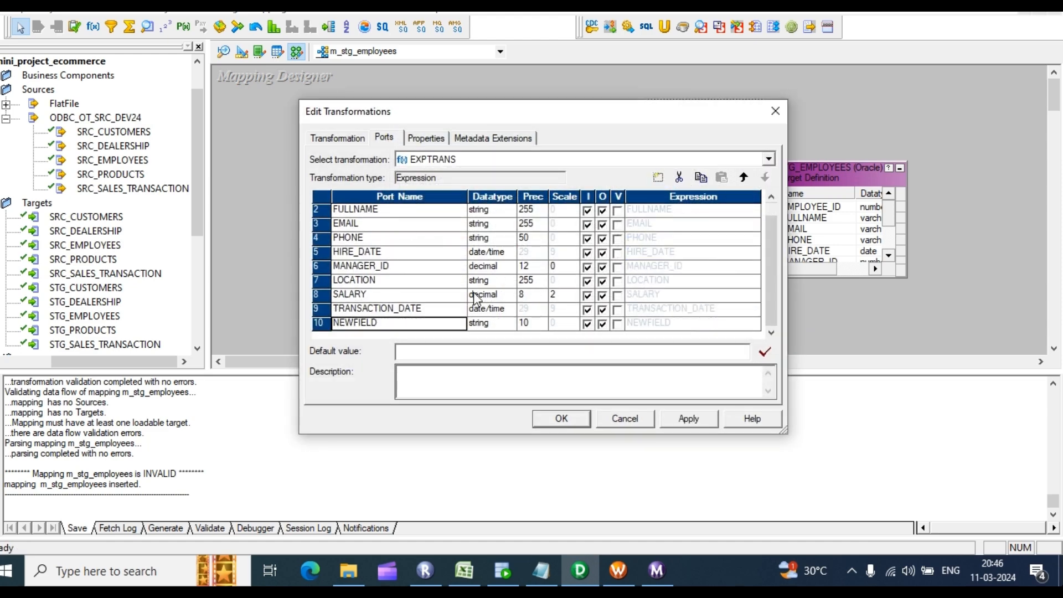
pyautogui.click(411, 326)
pyautogui.write('v_flag')
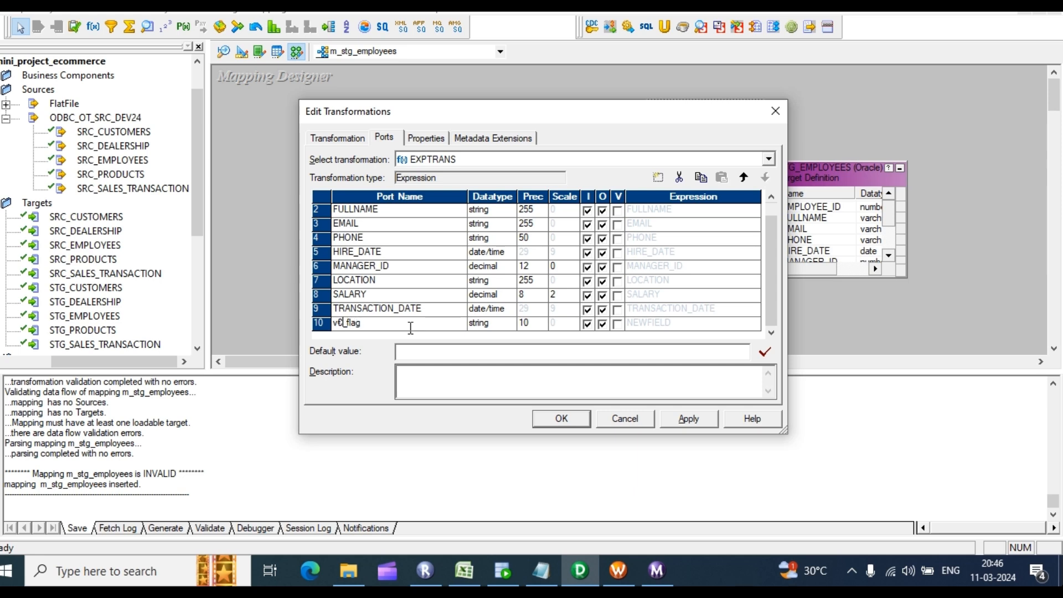
pyautogui.press('Tab')
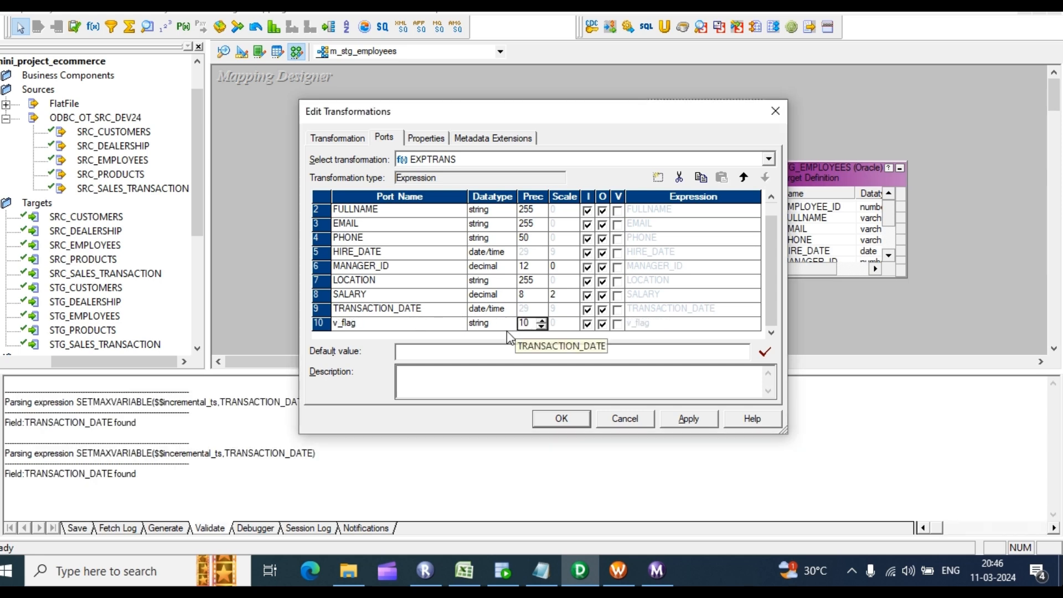
pyautogui.click(507, 323)
pyautogui.click(487, 361)
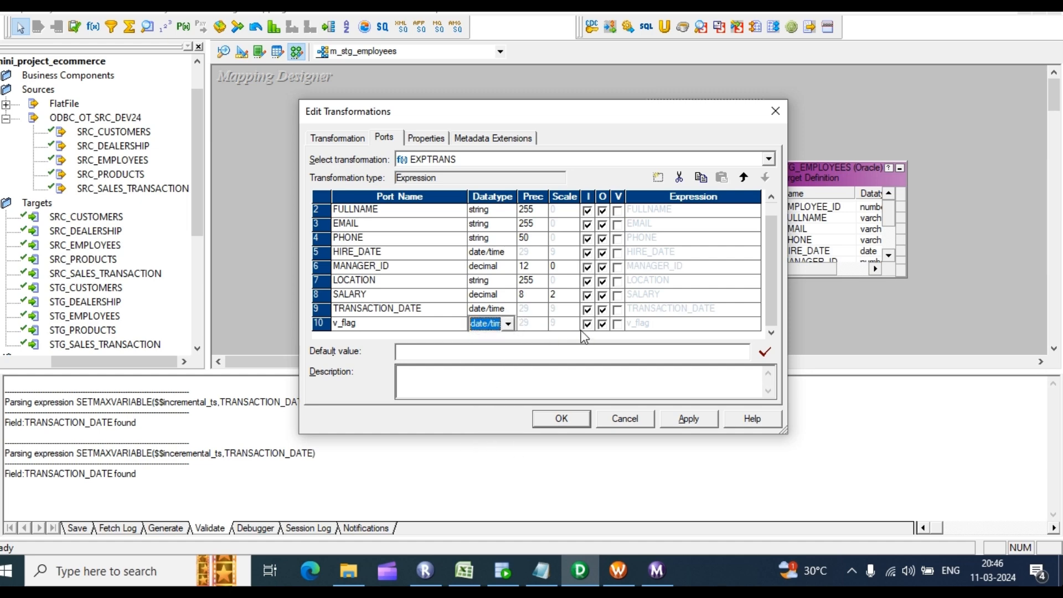
pyautogui.click(618, 322)
pyautogui.click(754, 323)
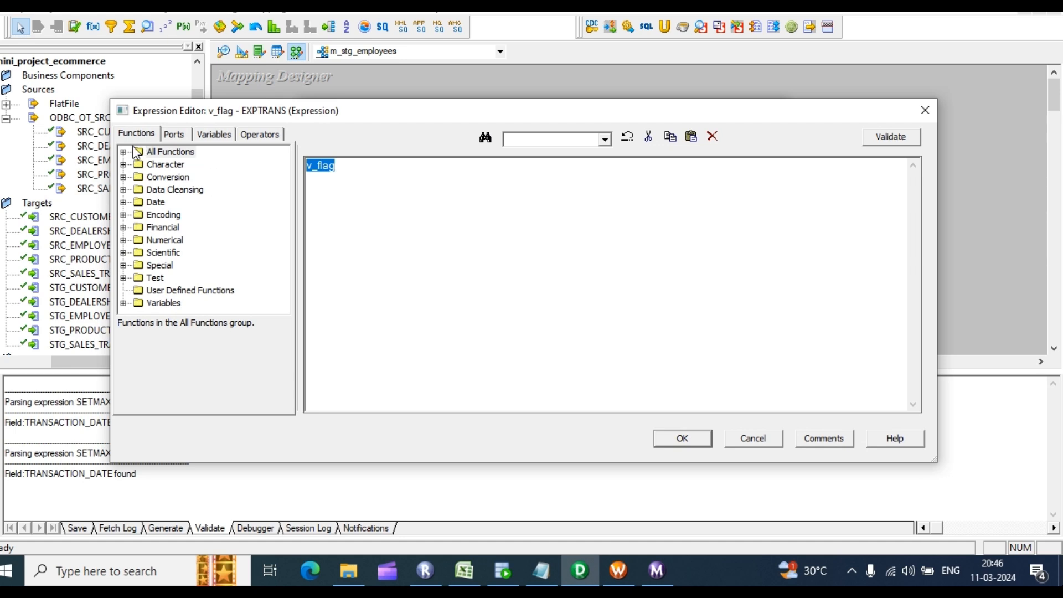
# Step: Build v_flag's expression SETMAXVARIABLE($$incremental_ts,TRANSACTION_DATE) from the function, variable and port lists
pyautogui.click(123, 152)
pyautogui.click(181, 205)
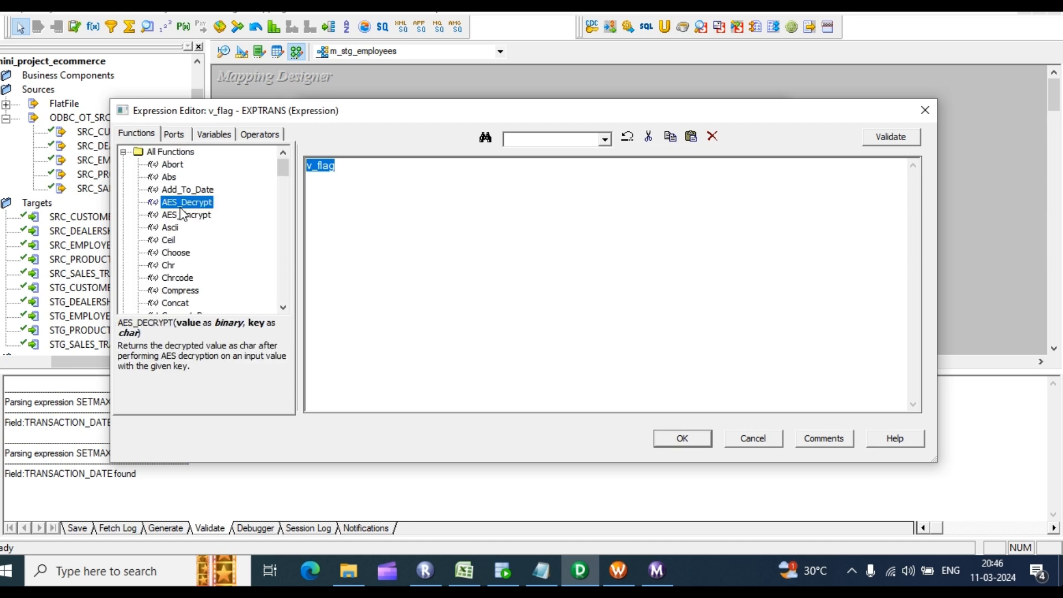
pyautogui.press('s')
pyautogui.scroll(-2, 182, 215)
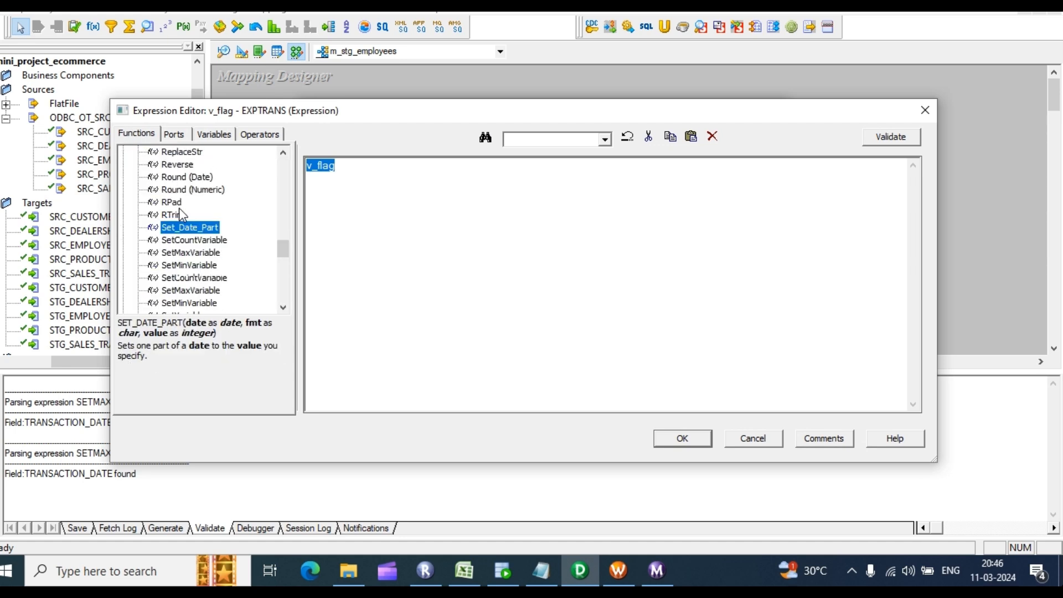
pyautogui.doubleClick(199, 253)
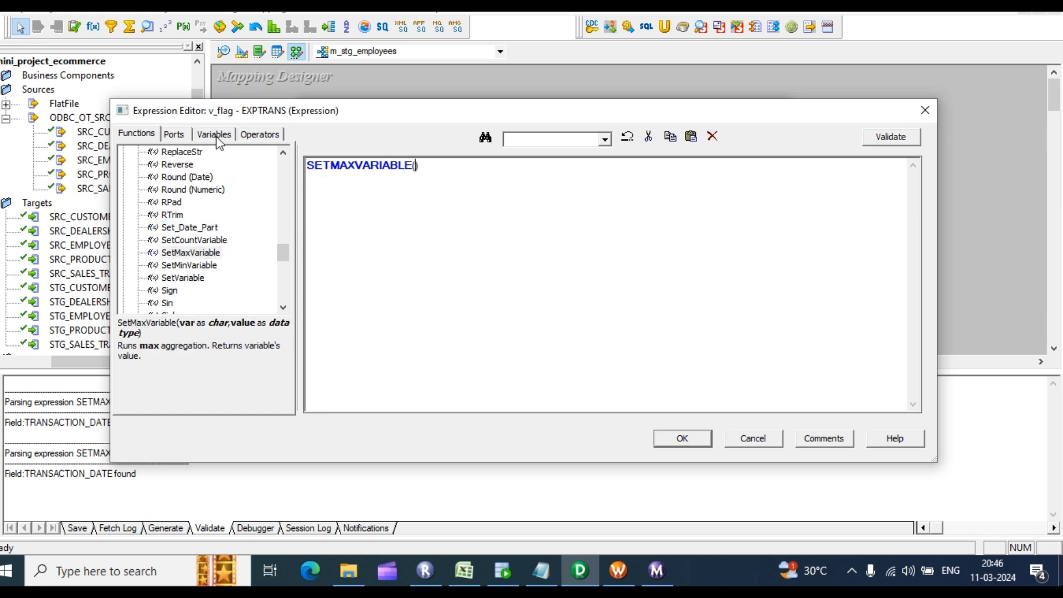
pyautogui.click(246, 134)
pyautogui.click(214, 134)
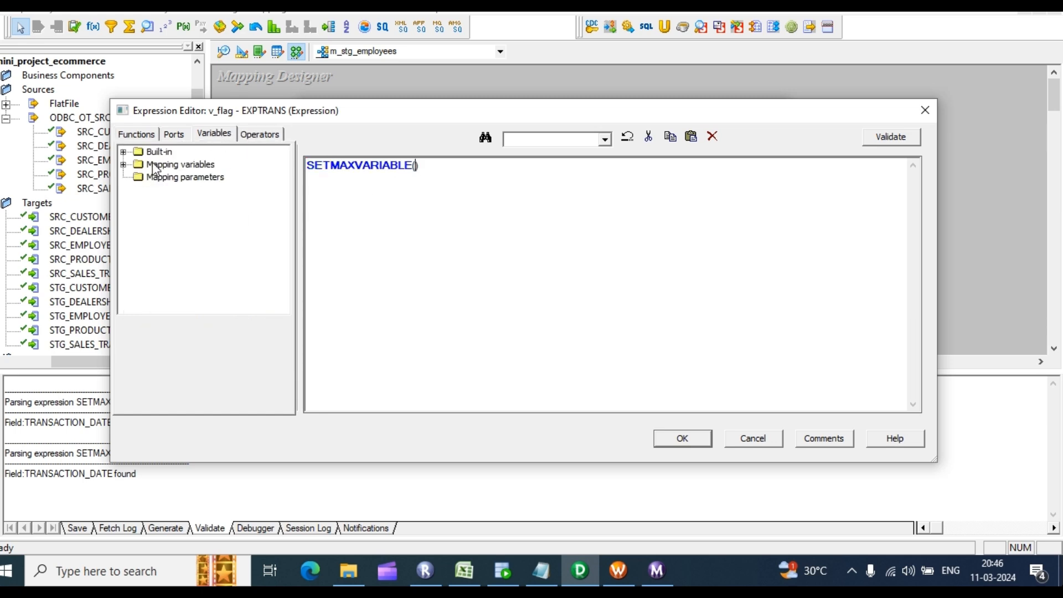
pyautogui.click(124, 164)
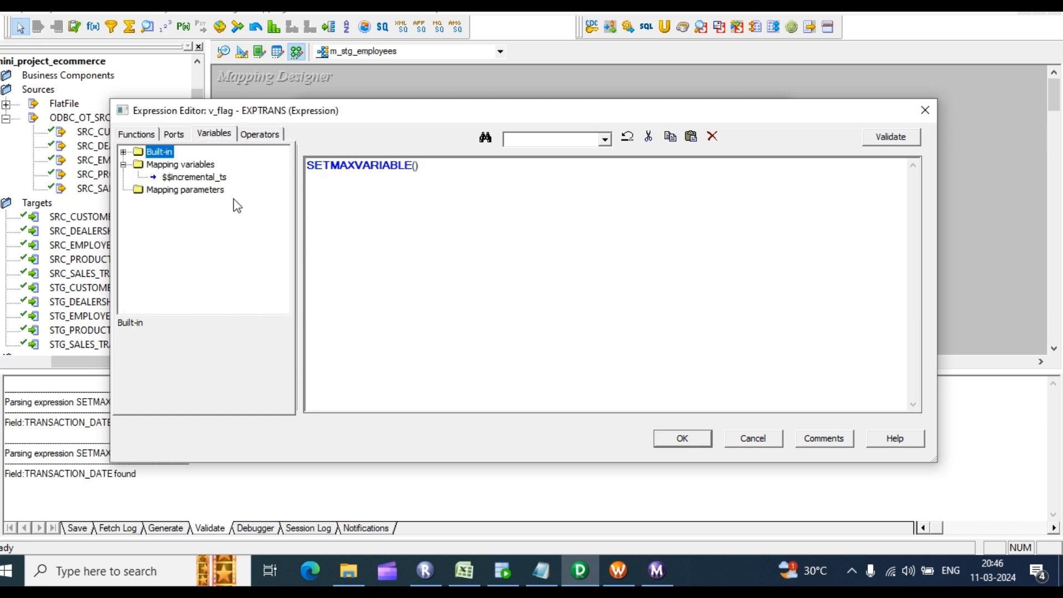
pyautogui.doubleClick(194, 177)
pyautogui.write(',')
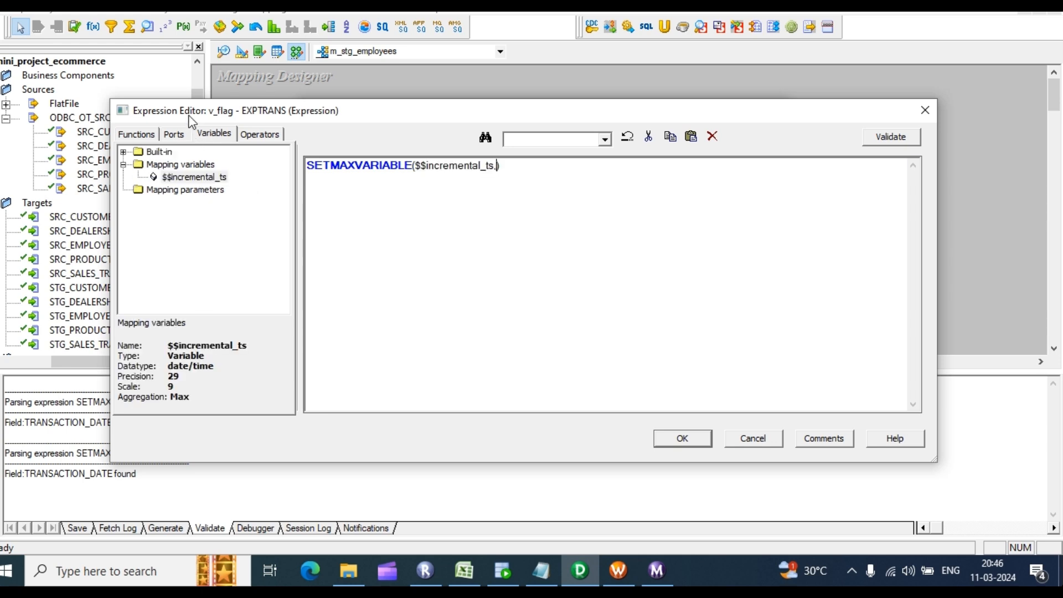
pyautogui.click(173, 134)
pyautogui.doubleClick(202, 265)
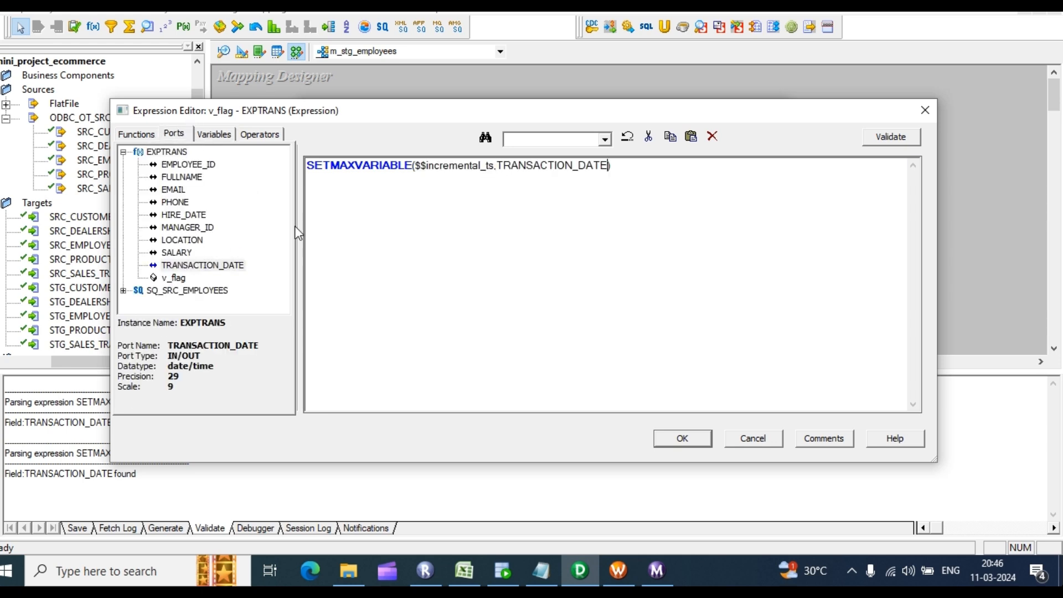
# Step: Validate the v_flag expression and apply the EXPTRANS changes
pyautogui.click(891, 137)
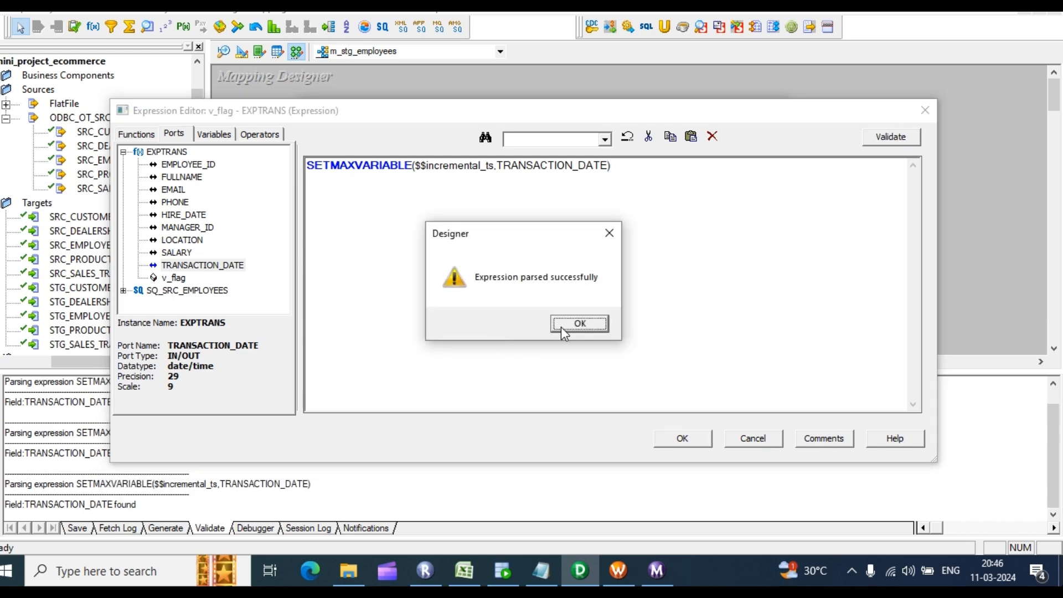
pyautogui.click(577, 324)
pyautogui.click(683, 439)
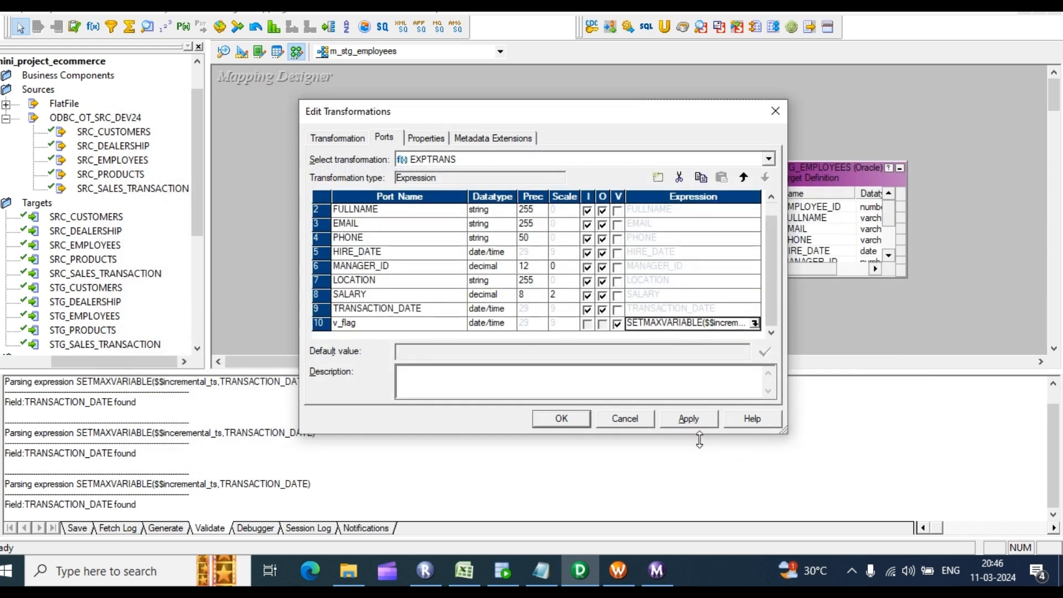
pyautogui.click(576, 418)
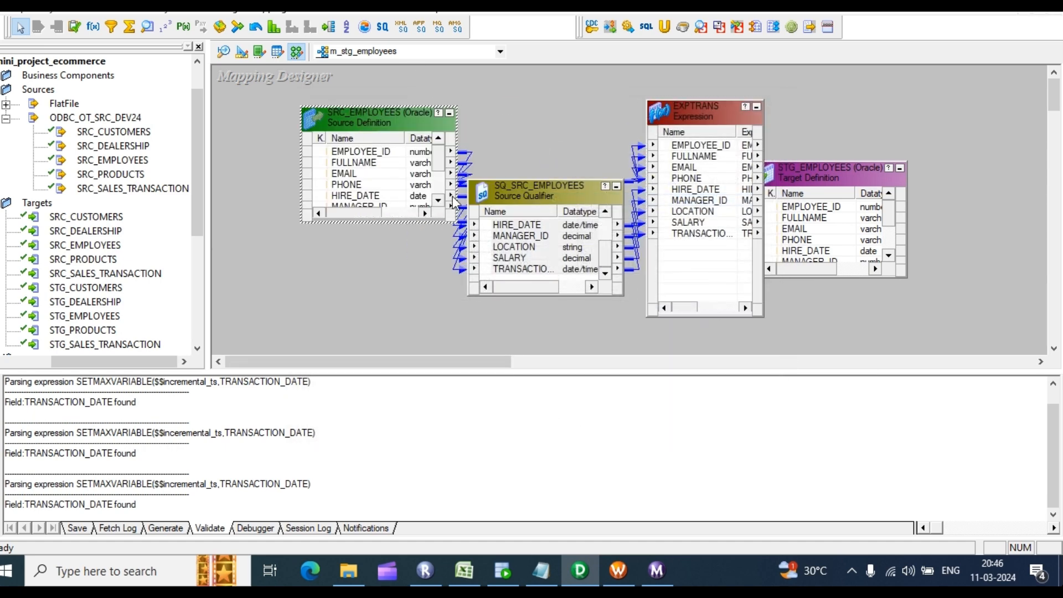
# Step: Open the Sql Query editor from SQ_SRC_EMPLOYEES's Properties tab
pyautogui.doubleClick(531, 237)
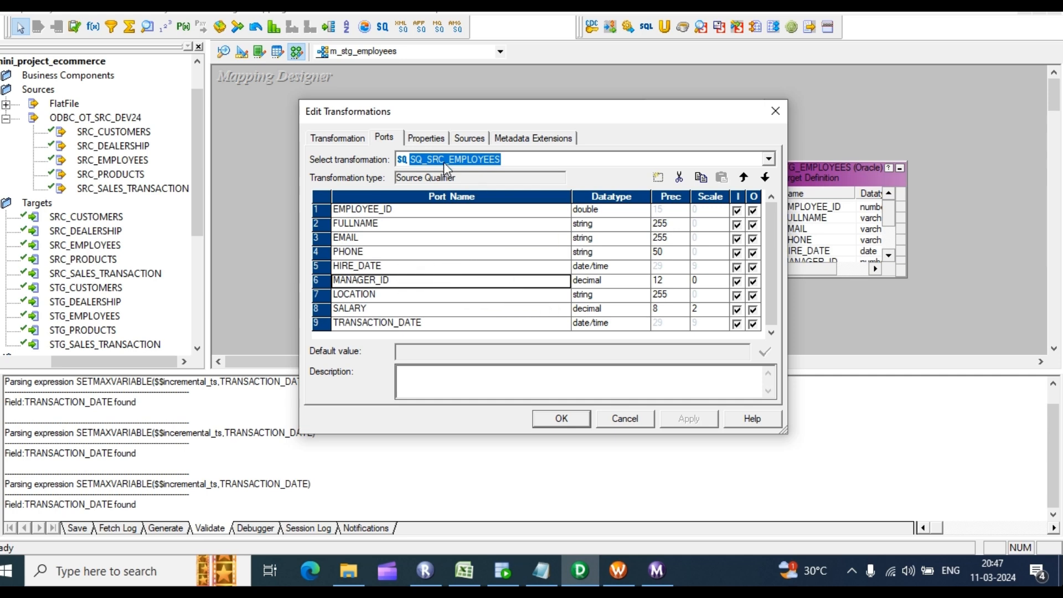
pyautogui.click(414, 139)
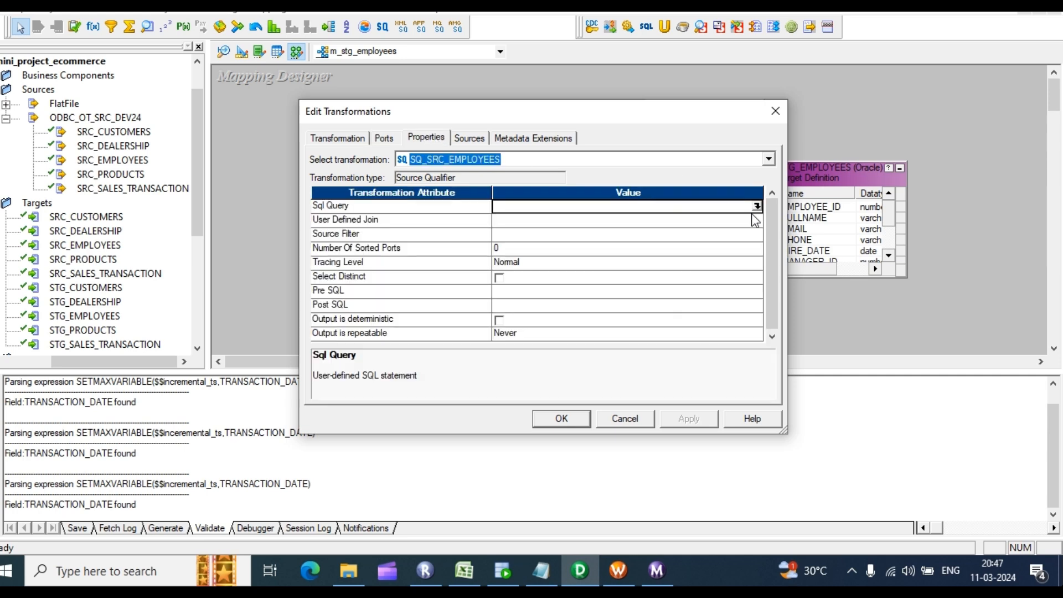
pyautogui.click(757, 206)
# Step: Generate the default SELECT and append a 'where TRANSACTION_DATE >' filter
pyautogui.click(732, 381)
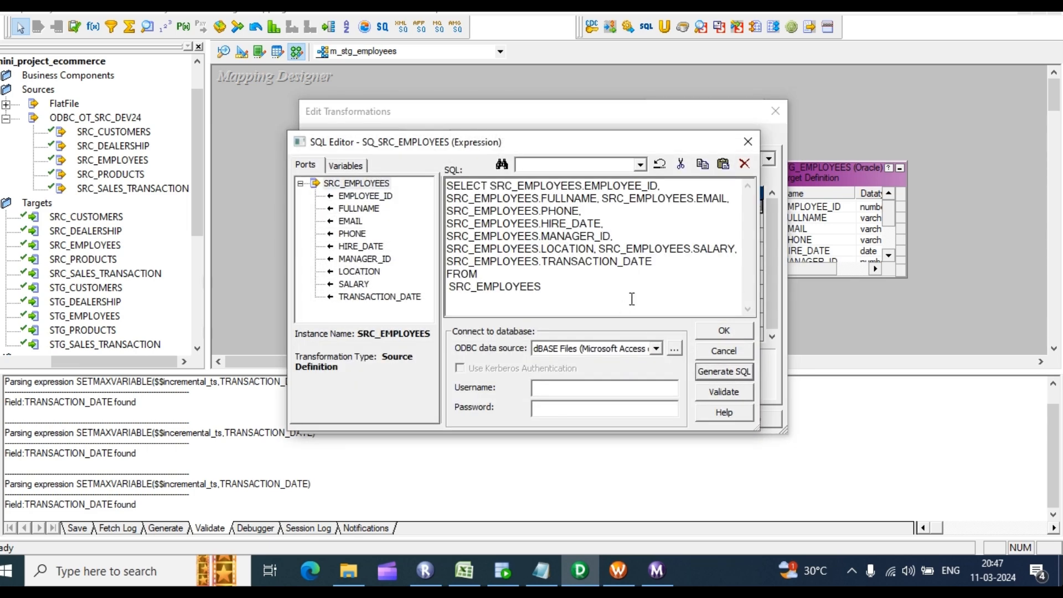
pyautogui.moveTo(654, 262); pyautogui.dragTo(449, 265)
pyautogui.hotkey('ctrl', 'c')
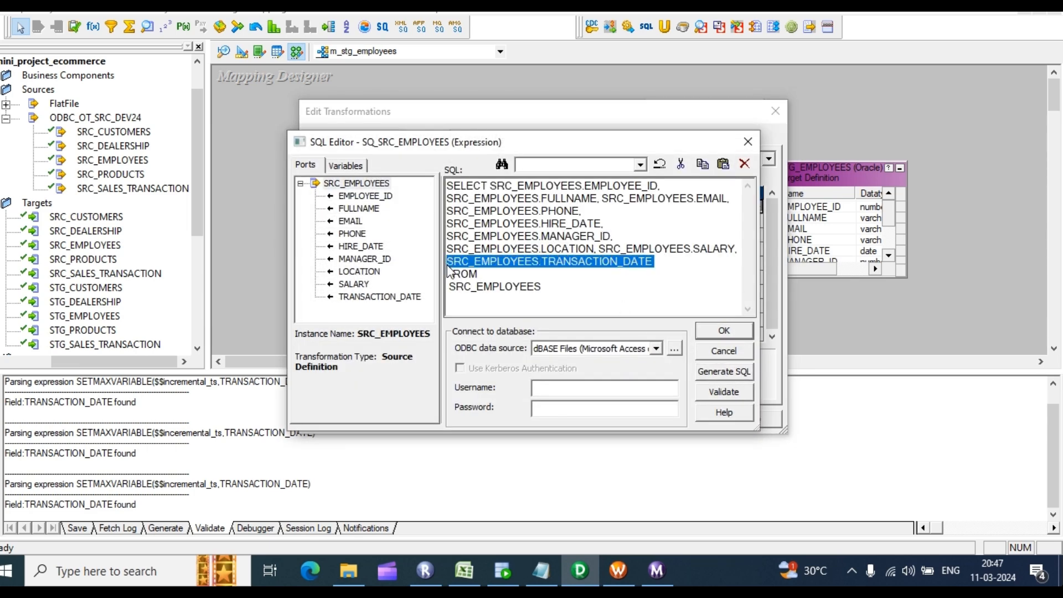
pyautogui.click(541, 287)
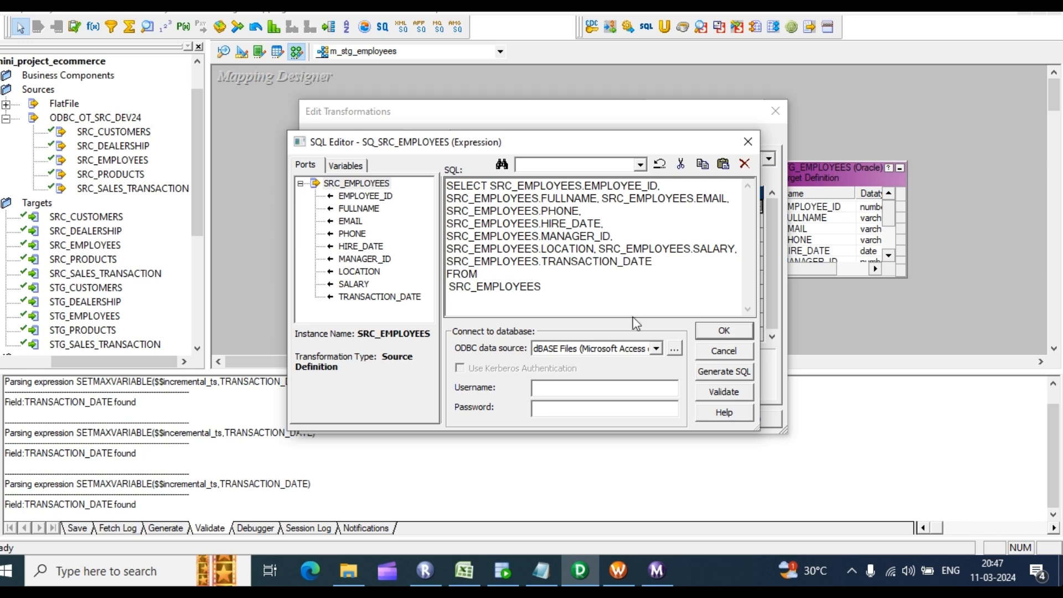
pyautogui.write('where')
pyautogui.press('Return')
pyautogui.hotkey('ctrl', 'v')
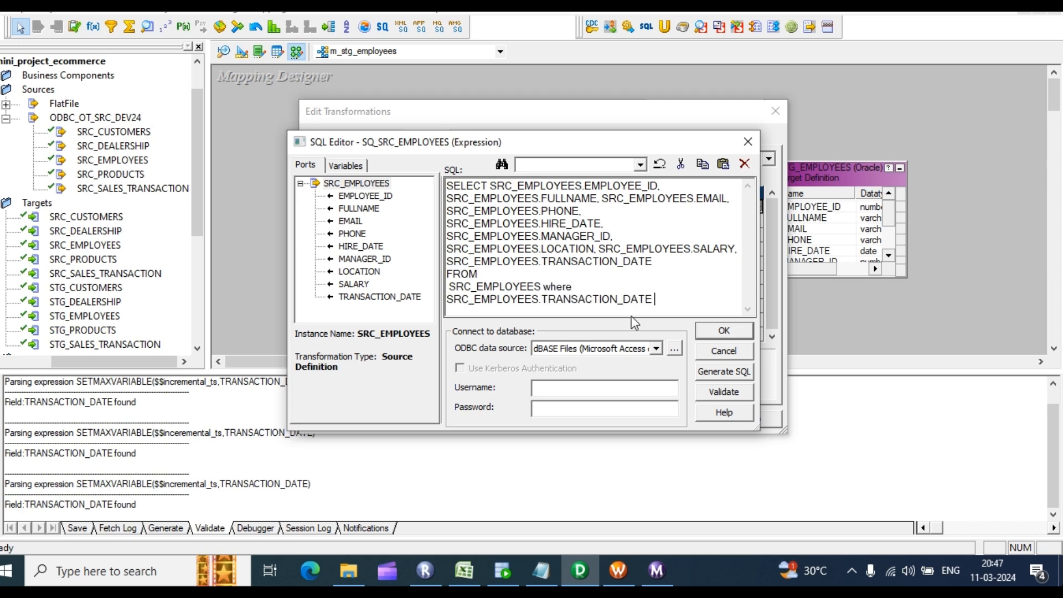
pyautogui.write('>')
# Step: Complete the filter with the $$incremental_ts mapping variable and apply the SQL override to SQ_SRC_EMPLOYEES
pyautogui.click(346, 166)
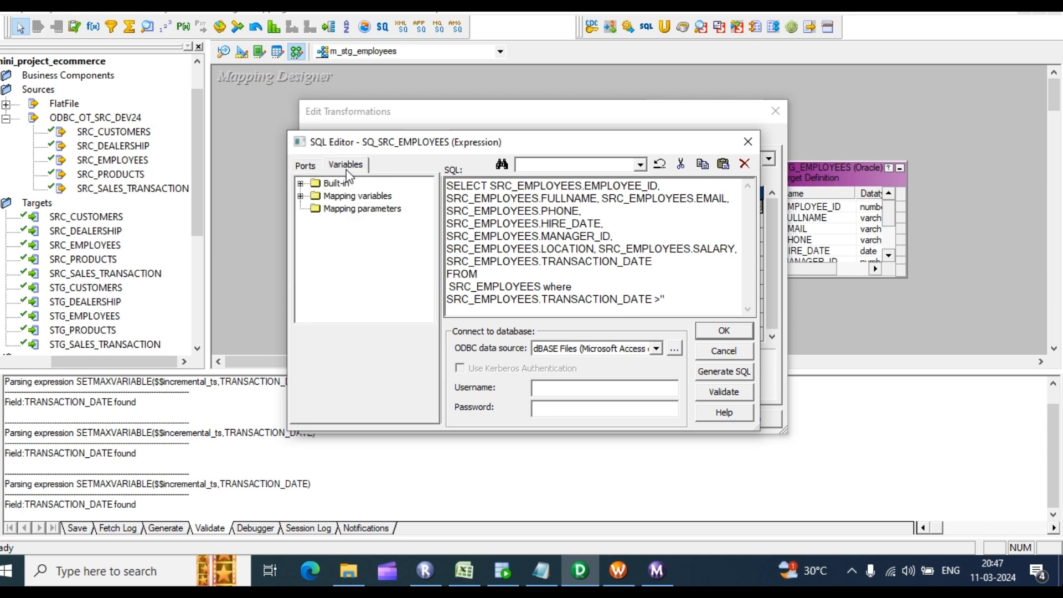
pyautogui.click(300, 197)
pyautogui.doubleClick(368, 209)
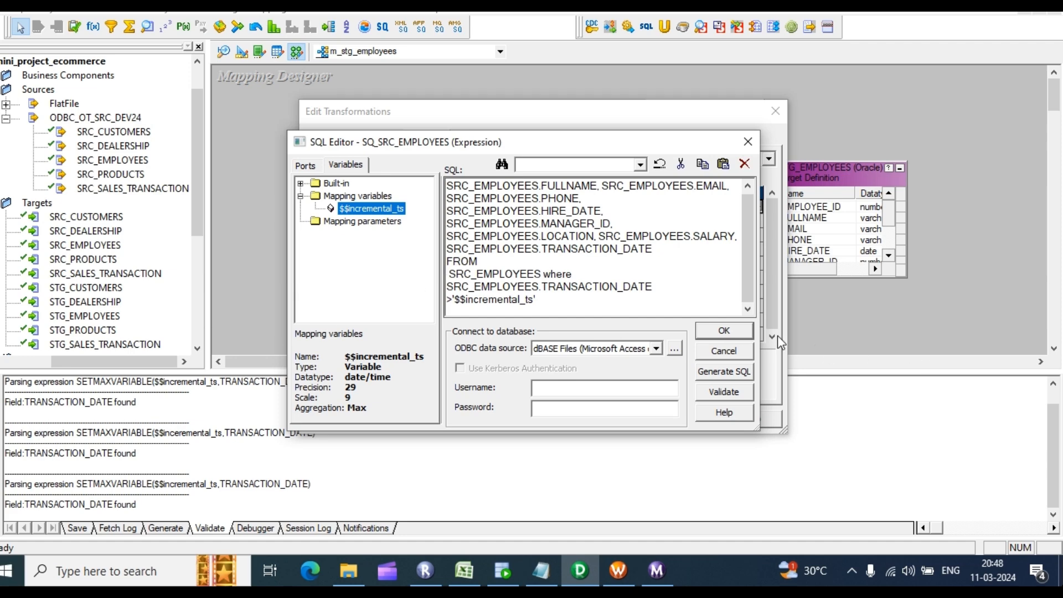
pyautogui.click(724, 331)
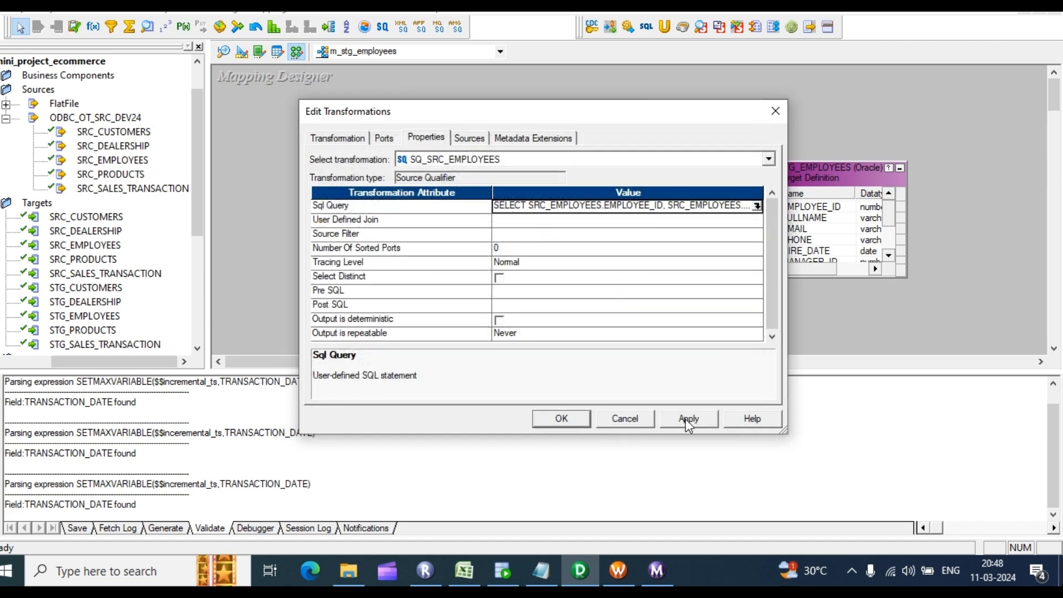
pyautogui.click(686, 419)
pyautogui.click(559, 420)
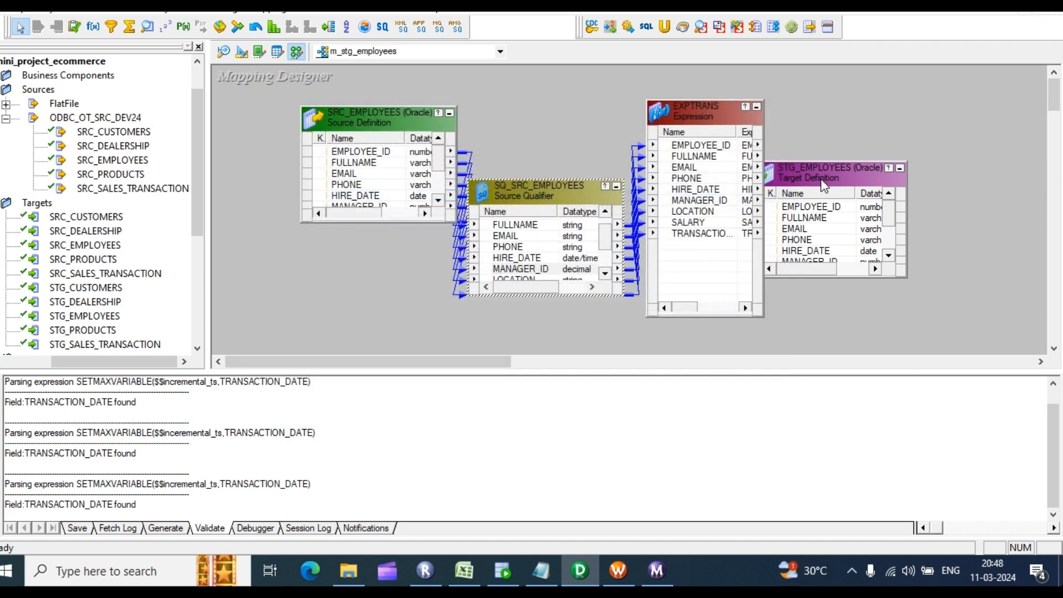
# Step: Autolink EXPTRANS ports by position into the STG_EMPLOYEES target and enlarge the target box to show all columns
pyautogui.moveTo(826, 178); pyautogui.dragTo(924, 117)
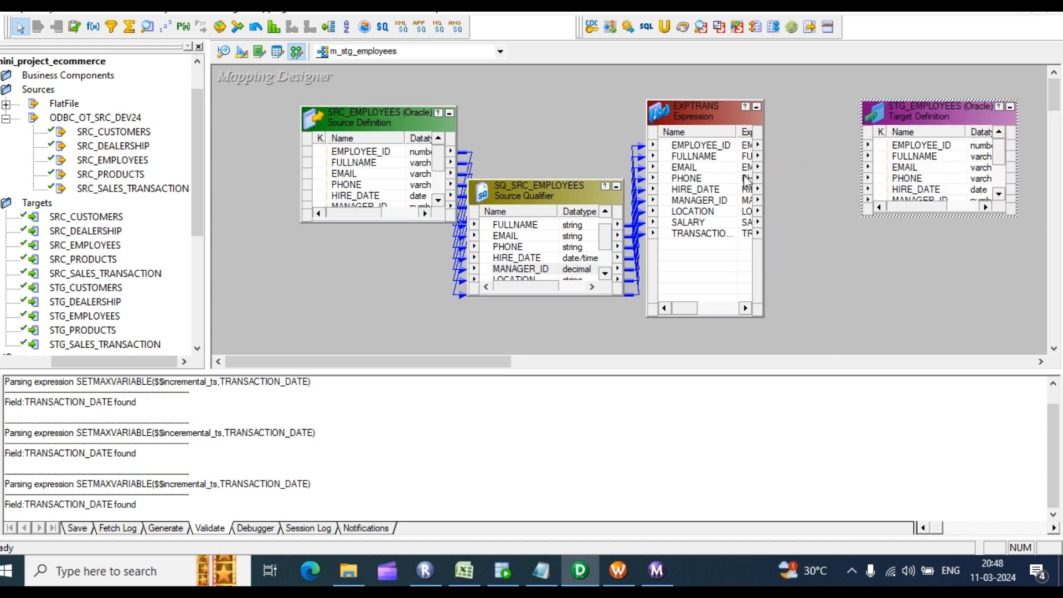
pyautogui.rightClick(778, 147)
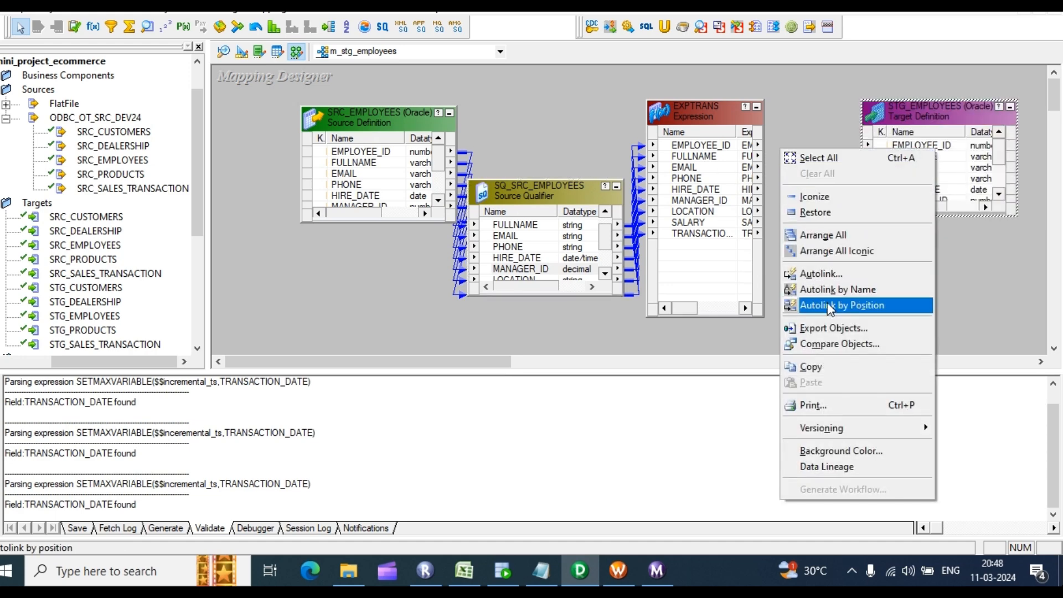
pyautogui.click(847, 305)
pyautogui.click(689, 145)
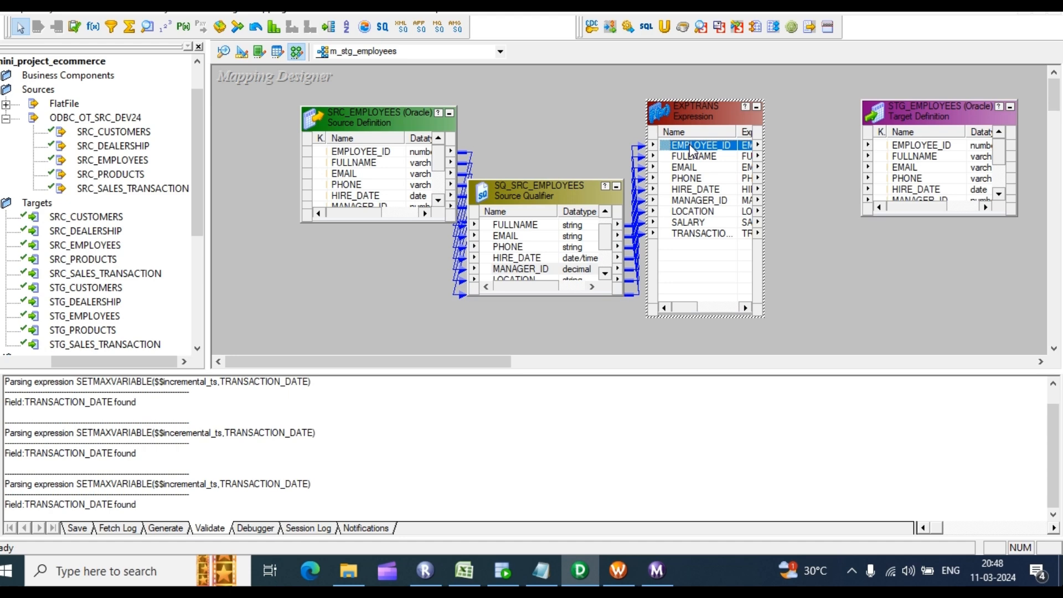
pyautogui.rightClick(806, 163)
pyautogui.click(853, 314)
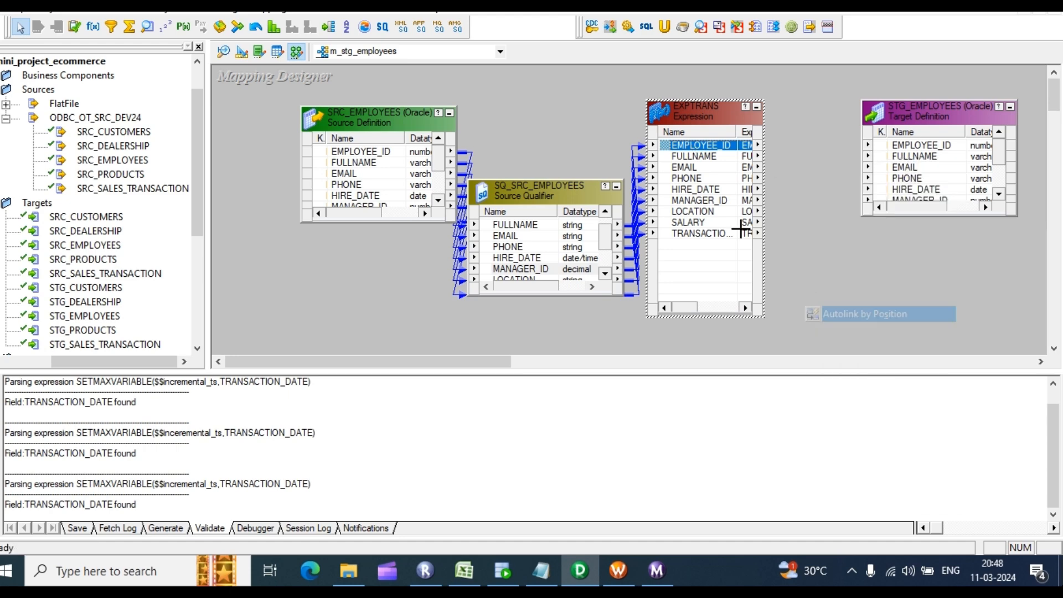
pyautogui.moveTo(704, 146); pyautogui.dragTo(914, 143)
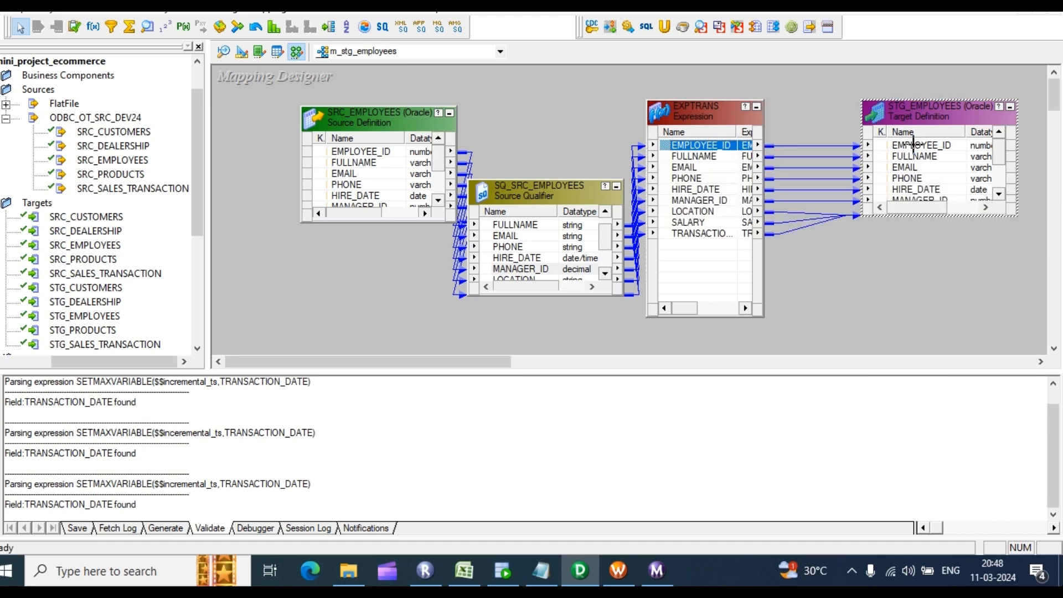
pyautogui.moveTo(914, 208); pyautogui.dragTo(945, 208)
pyautogui.click(891, 168)
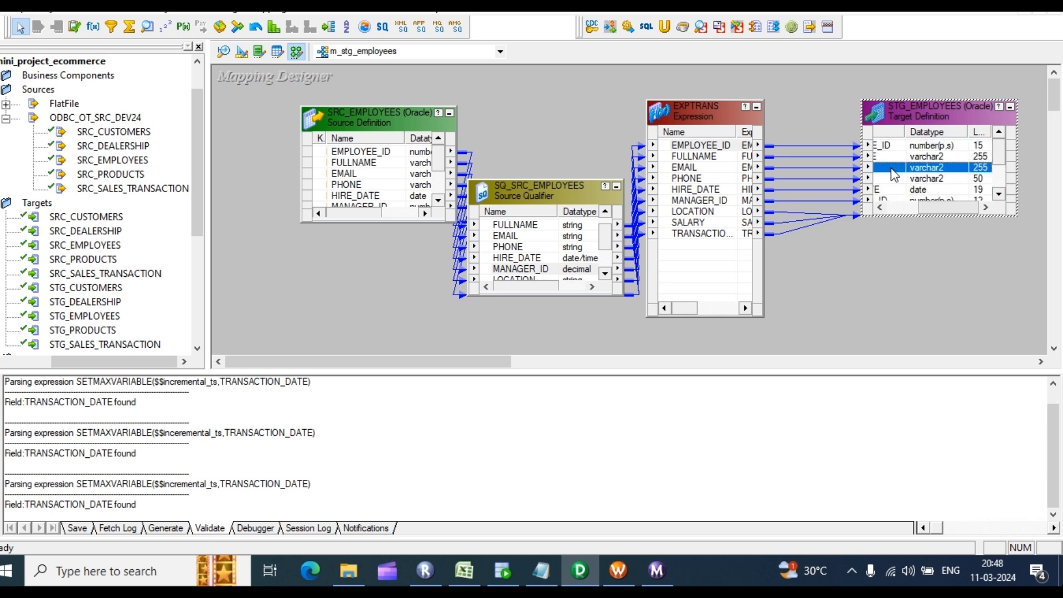
pyautogui.click(742, 113)
pyautogui.click(818, 105)
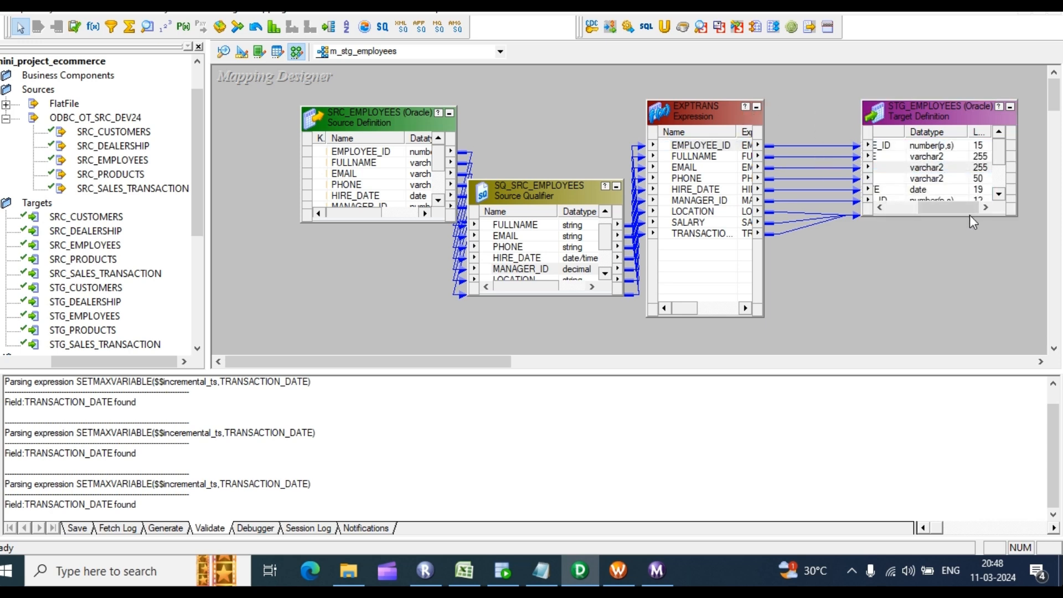
pyautogui.moveTo(969, 216); pyautogui.dragTo(975, 327)
pyautogui.click(800, 264)
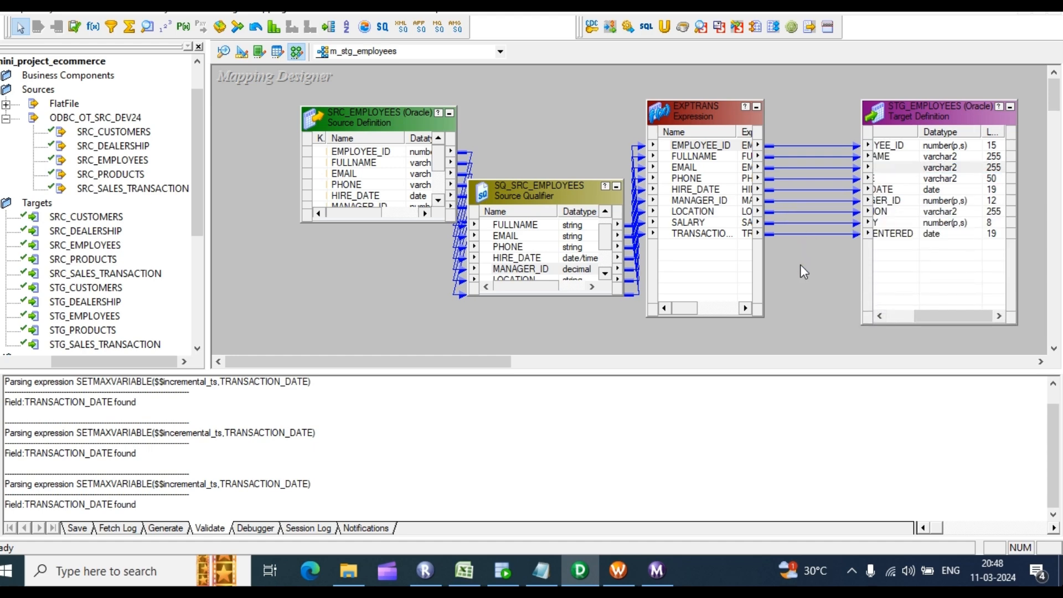
# Step: Arrange all mapping objects in a row and save m_stg_employees, confirming VALID in the log
pyautogui.rightClick(540, 138)
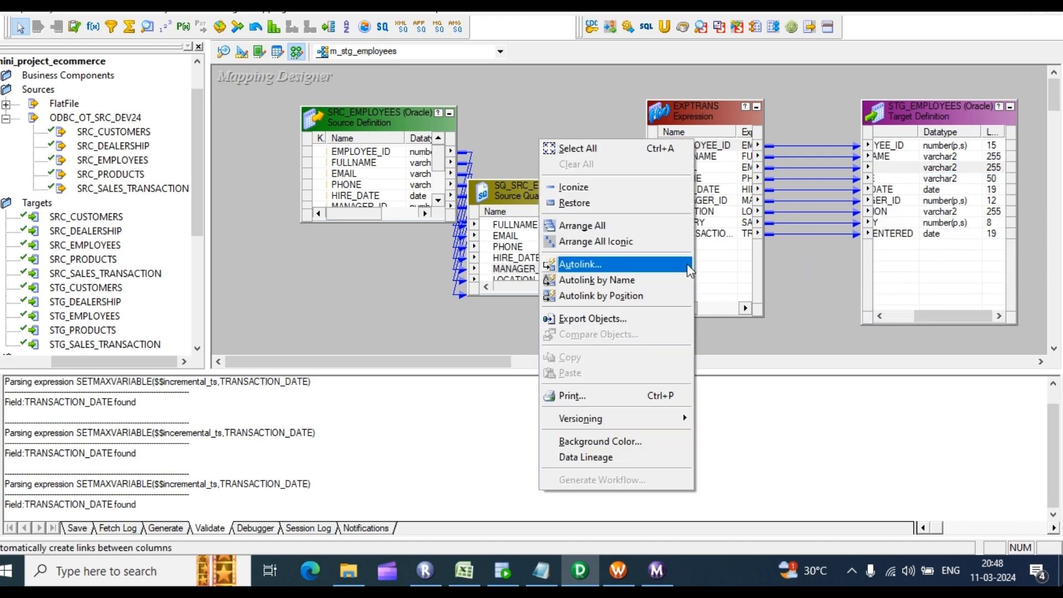
pyautogui.click(576, 224)
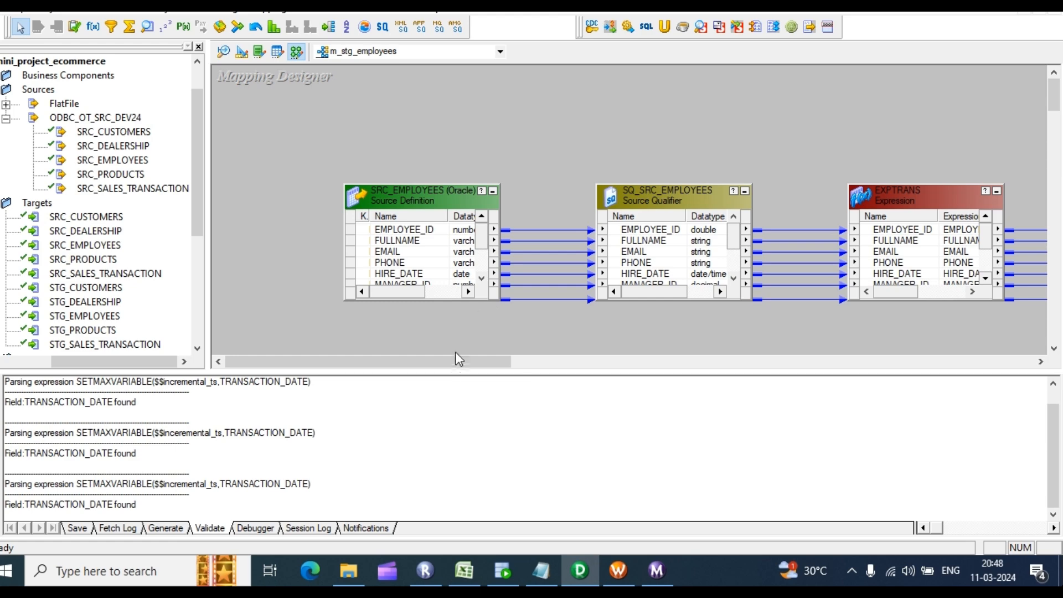
pyautogui.moveTo(455, 356); pyautogui.dragTo(534, 360)
pyautogui.hotkey('ctrl', 's')
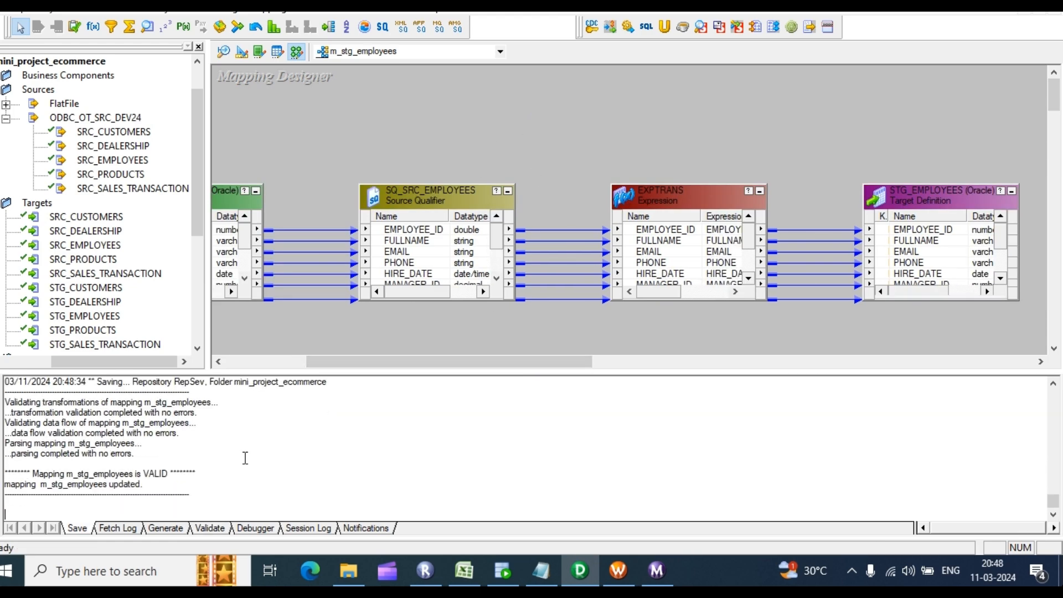
pyautogui.moveTo(136, 455); pyautogui.dragTo(50, 431)
pyautogui.moveTo(209, 498); pyautogui.dragTo(97, 453)
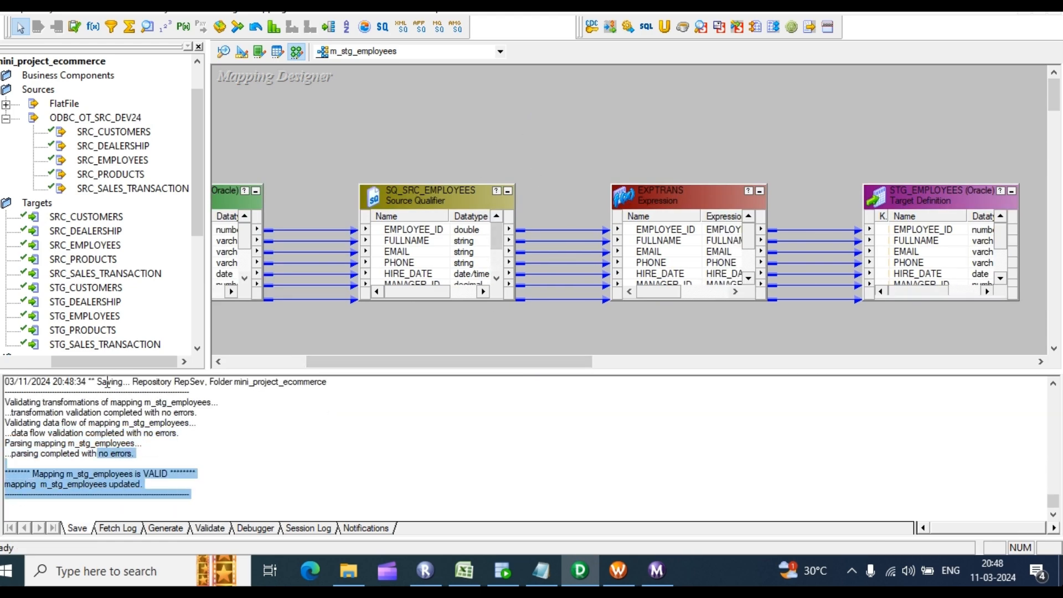
pyautogui.rightClick(603, 95)
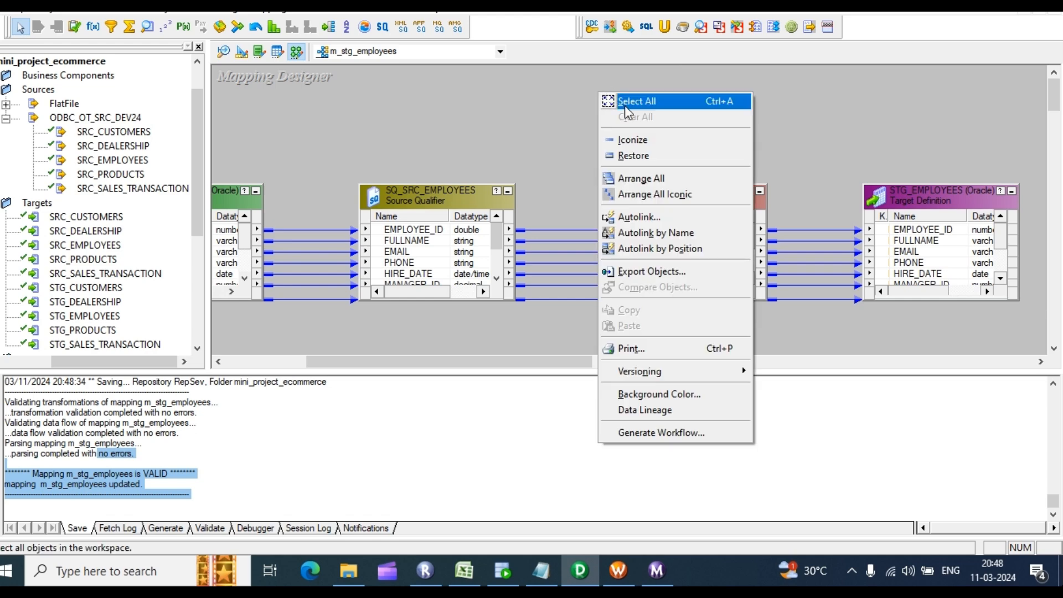
pyautogui.click(665, 434)
# Step: Choose a reusable session and set the STG_EMPLOYEES target connection to rel_OT_STG_DEV24
pyautogui.click(431, 209)
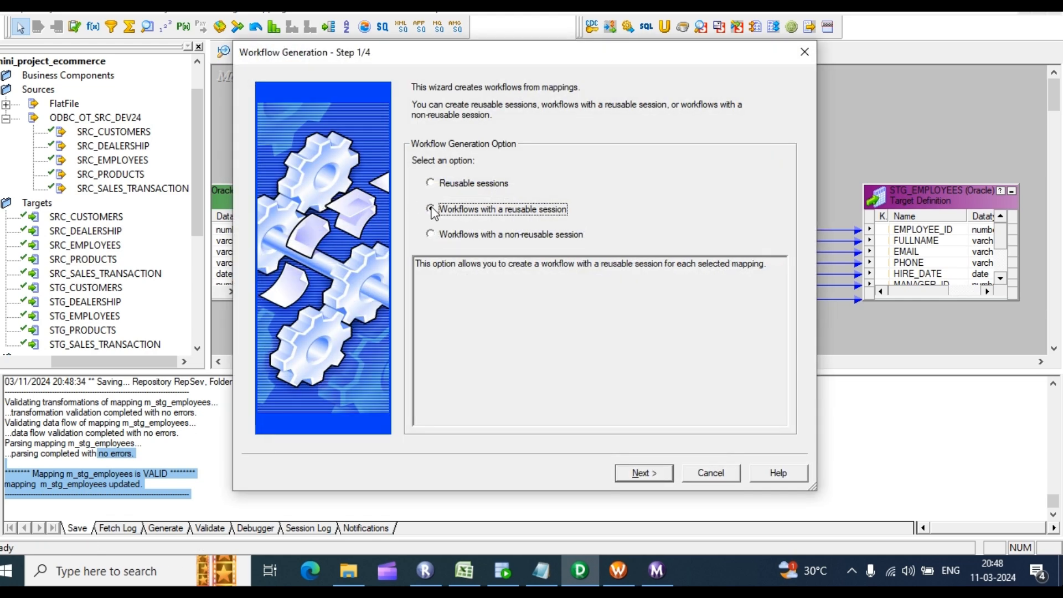
pyautogui.click(642, 474)
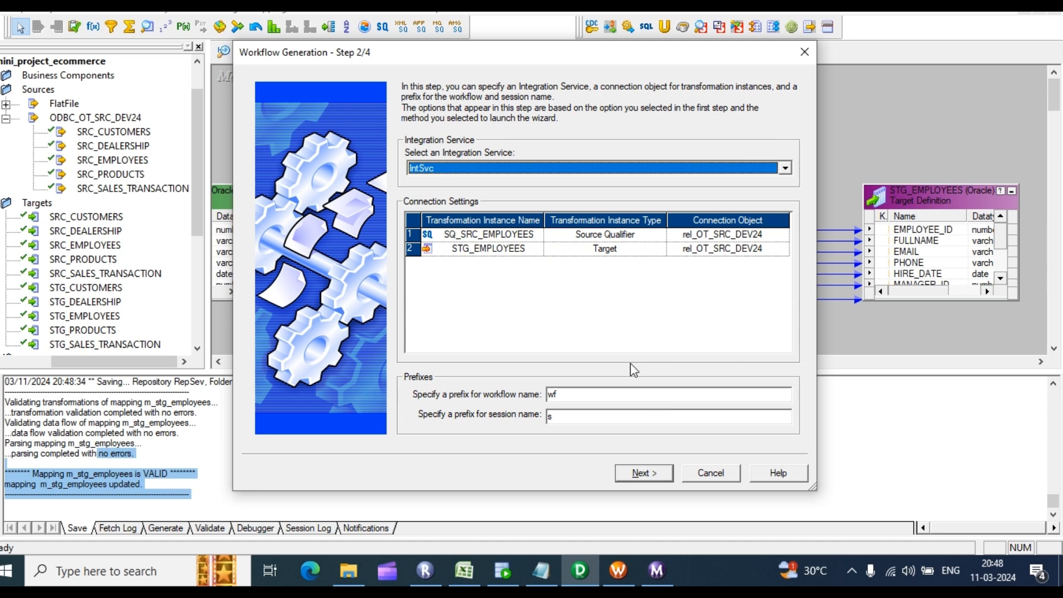
pyautogui.click(780, 249)
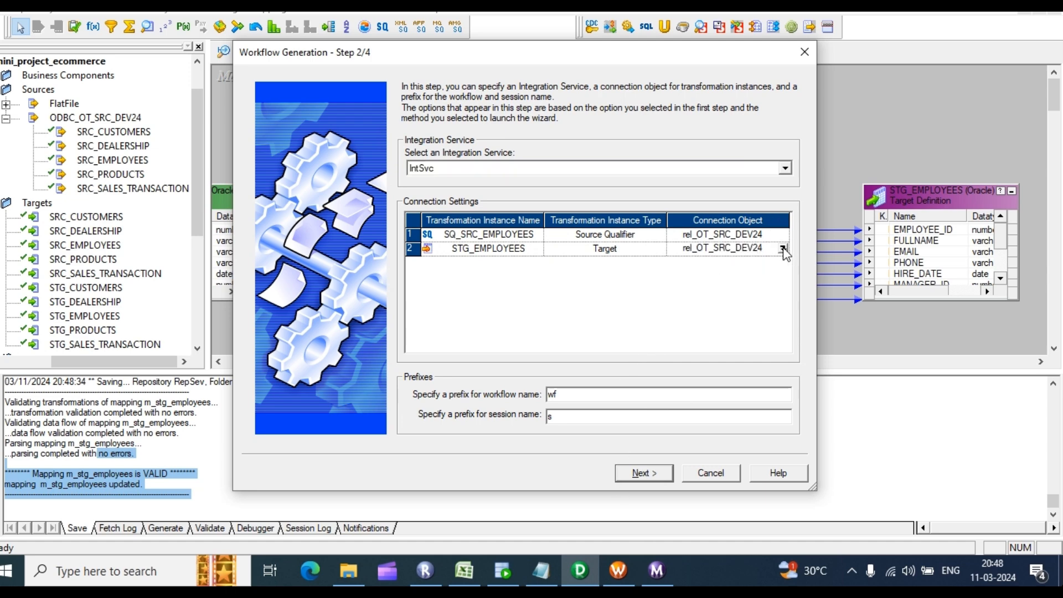
pyautogui.click(783, 249)
pyautogui.click(448, 256)
pyautogui.click(628, 171)
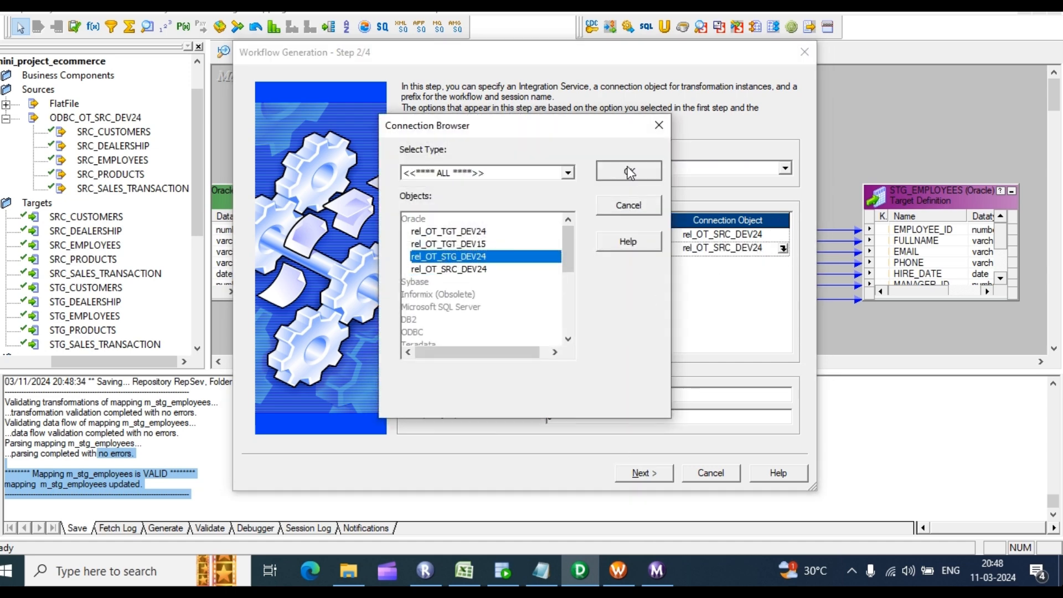
pyautogui.click(644, 473)
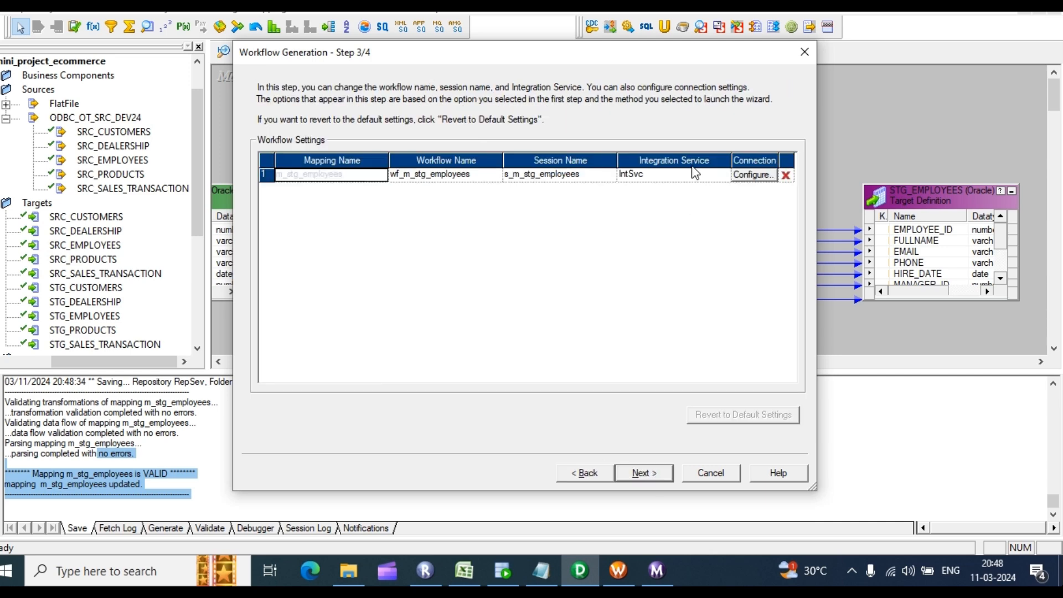
# Step: Set the session's Target load type to Normal and finish generating wf_m_stg_employees
pyautogui.click(753, 174)
pyautogui.click(406, 426)
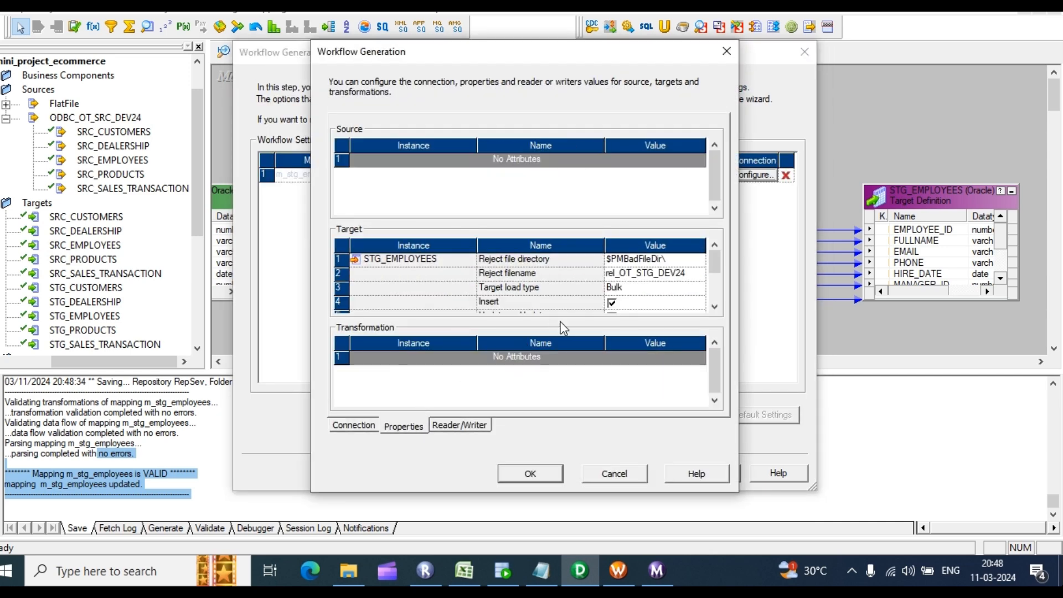
pyautogui.click(623, 288)
pyautogui.click(642, 289)
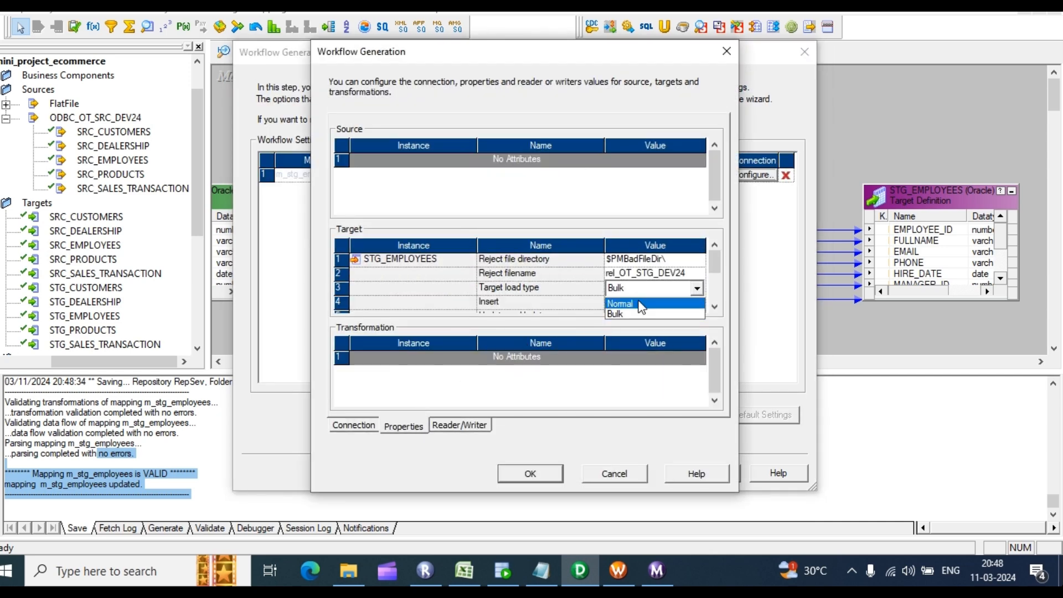
pyautogui.click(641, 304)
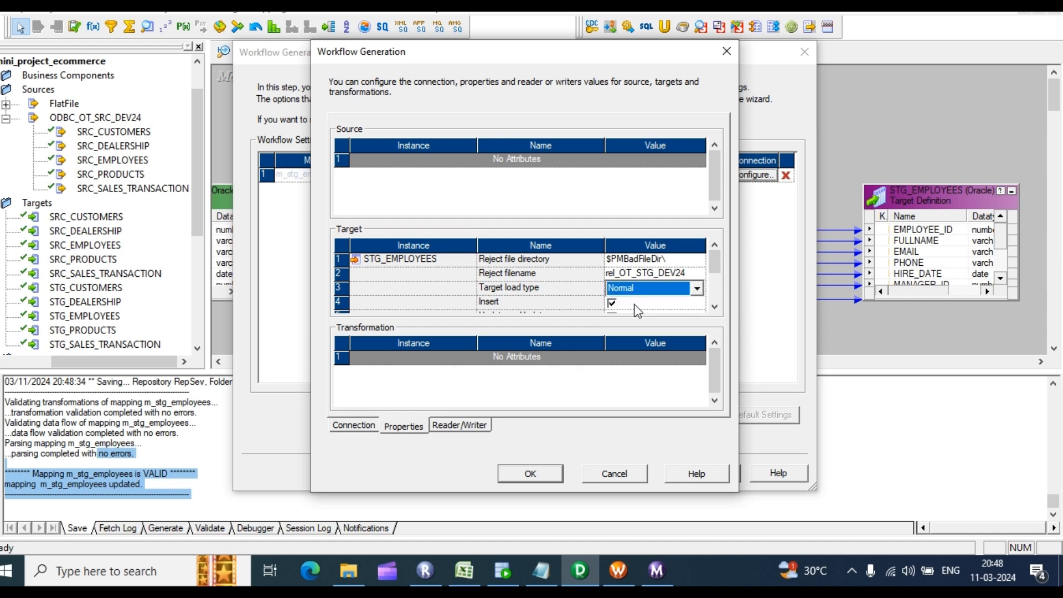
pyautogui.click(529, 482)
pyautogui.click(643, 474)
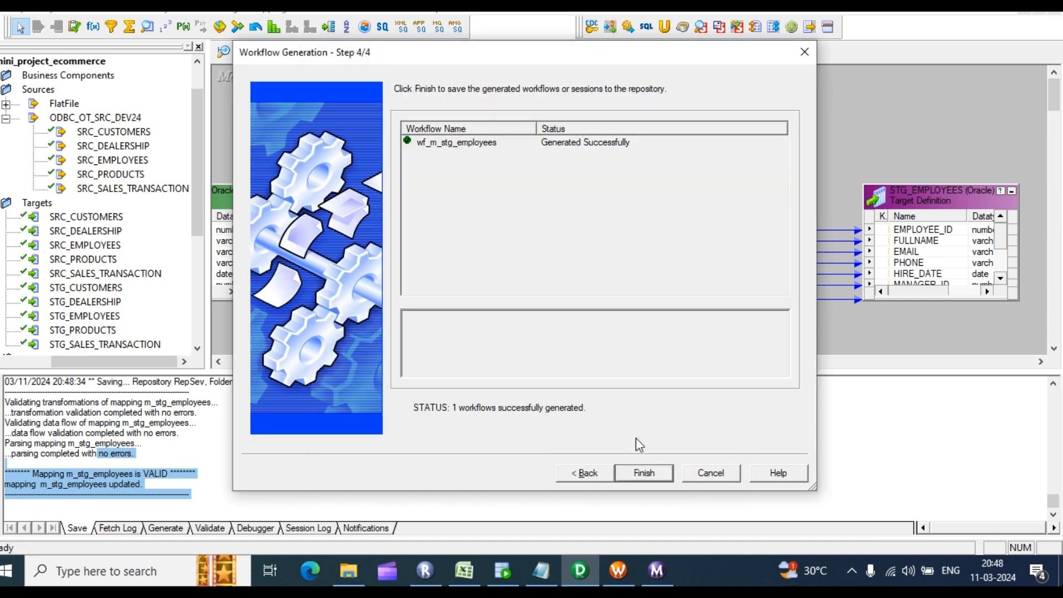
pyautogui.click(656, 475)
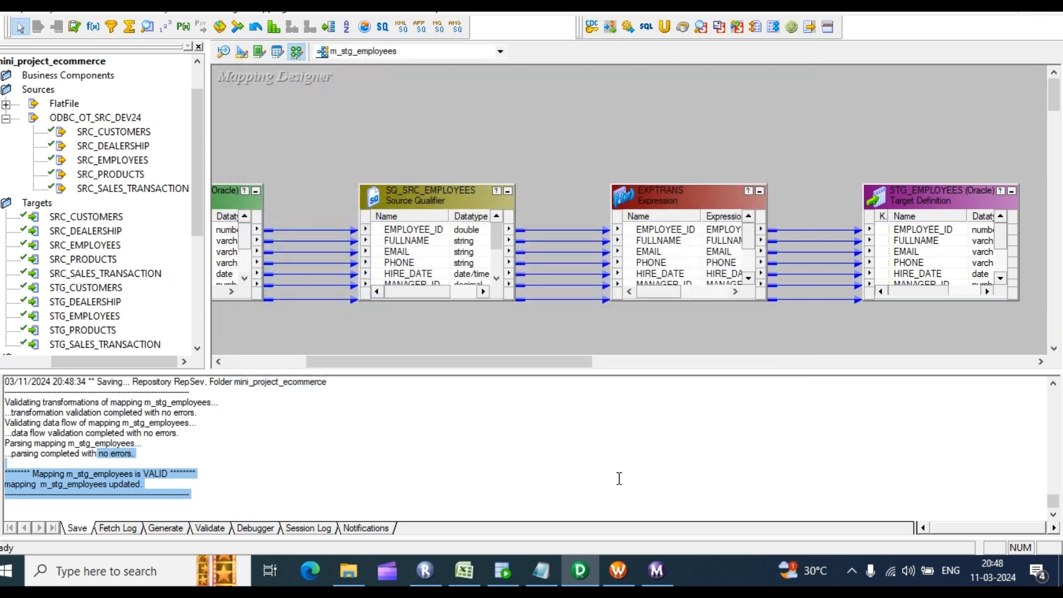
pyautogui.click(623, 568)
# Step: Disconnect and reconnect to the RepSev repository, entering the login password
pyautogui.rightClick(117, 151)
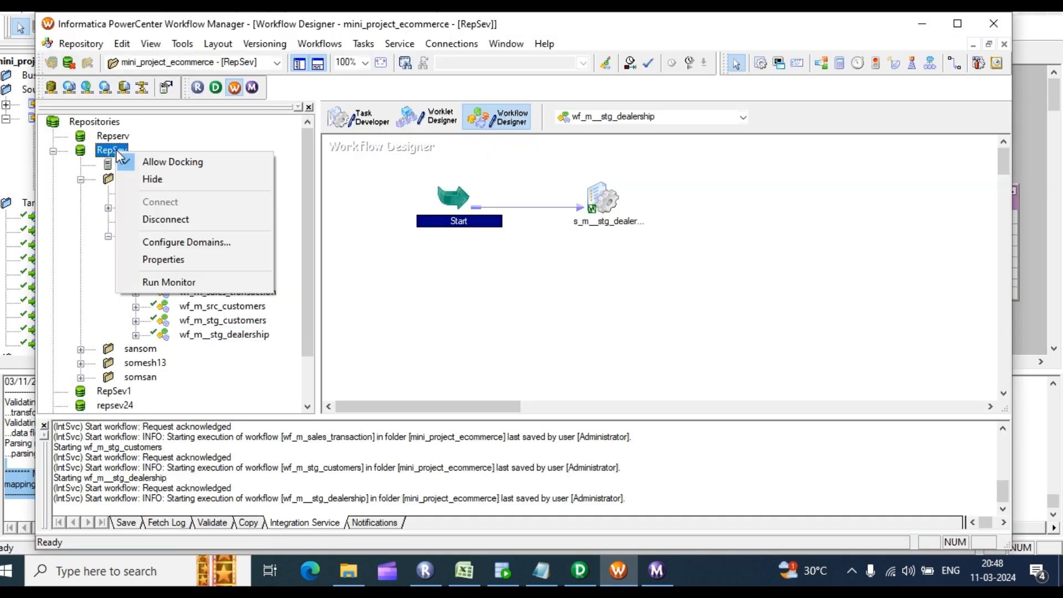
pyautogui.click(166, 219)
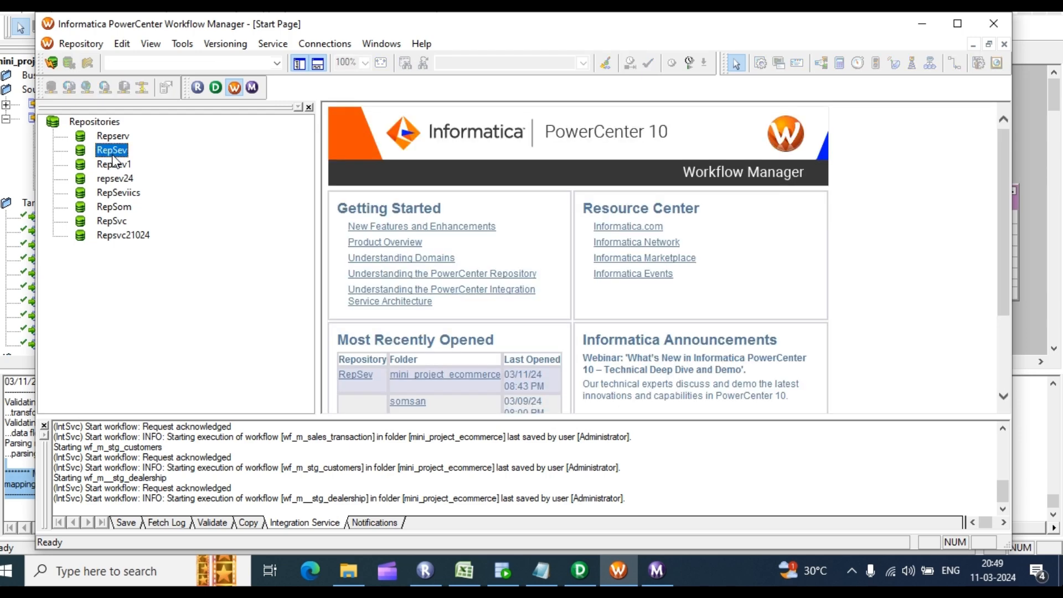
pyautogui.rightClick(111, 154)
pyautogui.click(147, 207)
pyautogui.click(477, 305)
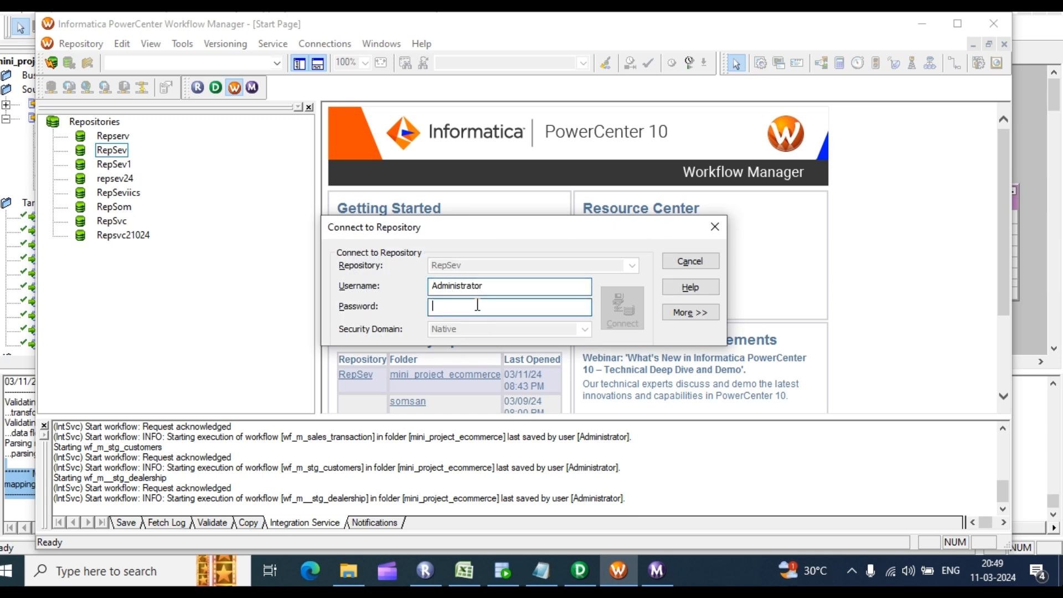
pyautogui.write('Ad')
pyautogui.press('Return')
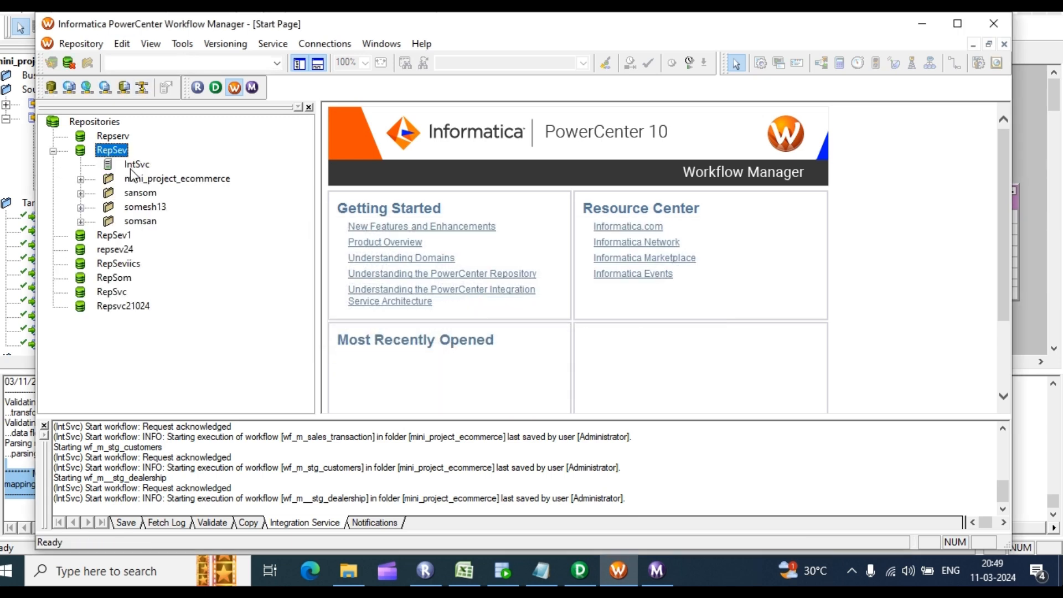
# Step: Open wf_m_stg_employees from mini_project_ecommerce's Workflows in the Workflow Designer and start it
pyautogui.click(82, 178)
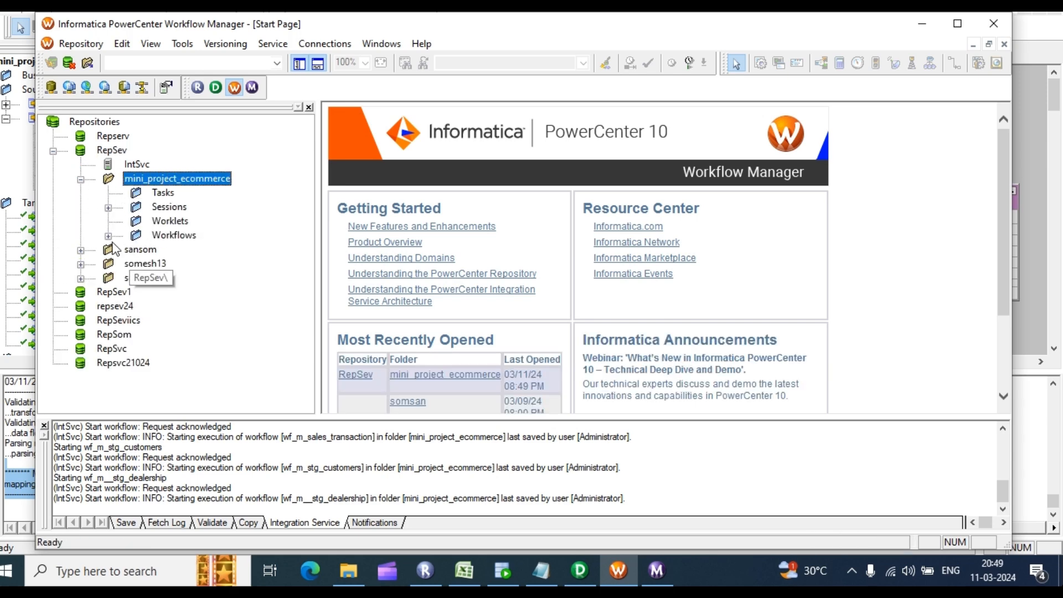
pyautogui.doubleClick(172, 235)
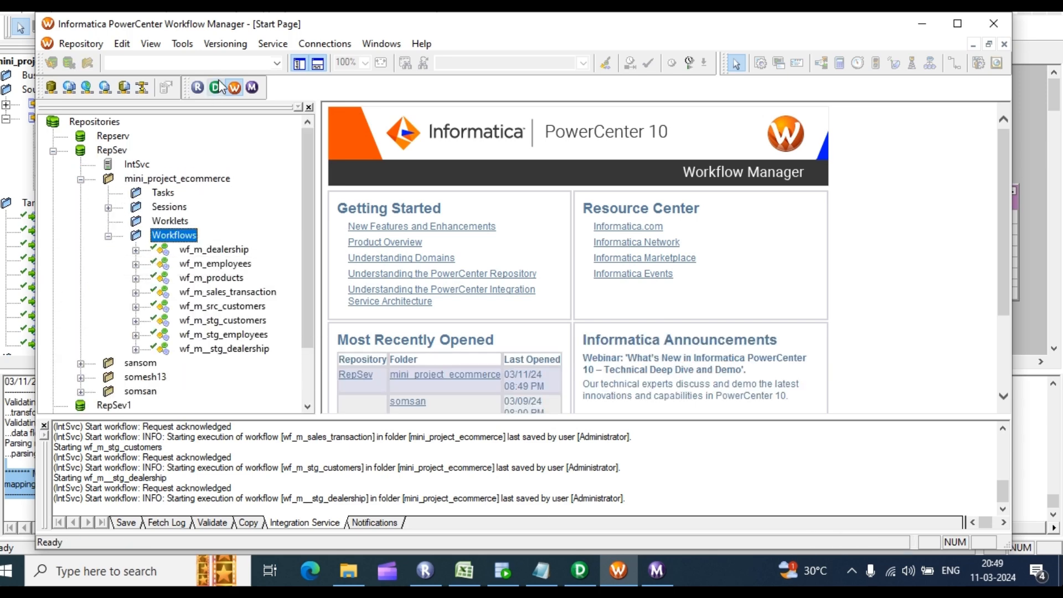
pyautogui.click(182, 43)
pyautogui.click(219, 93)
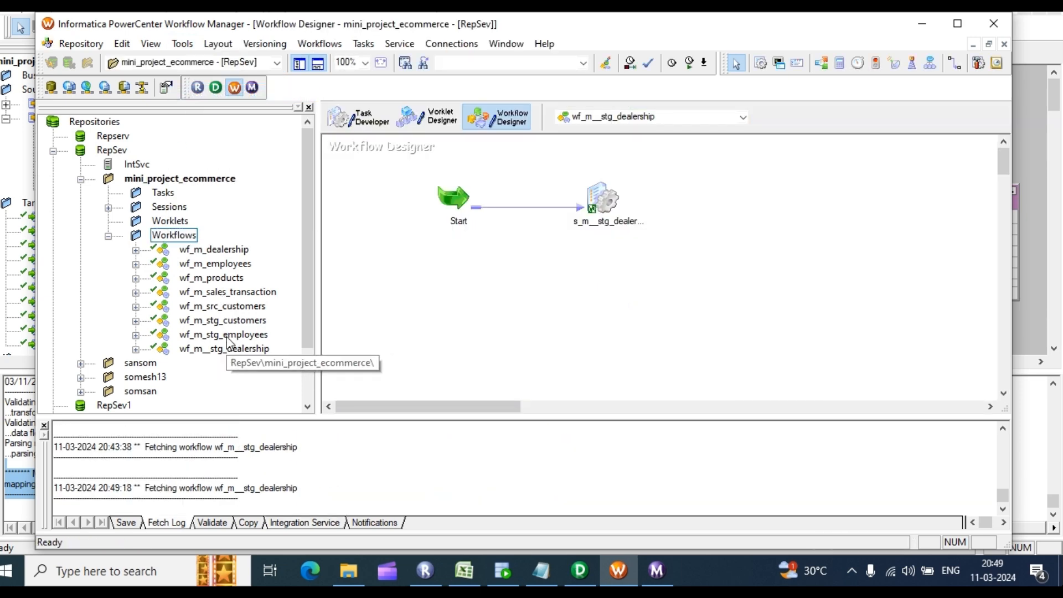
pyautogui.moveTo(228, 337); pyautogui.dragTo(523, 223)
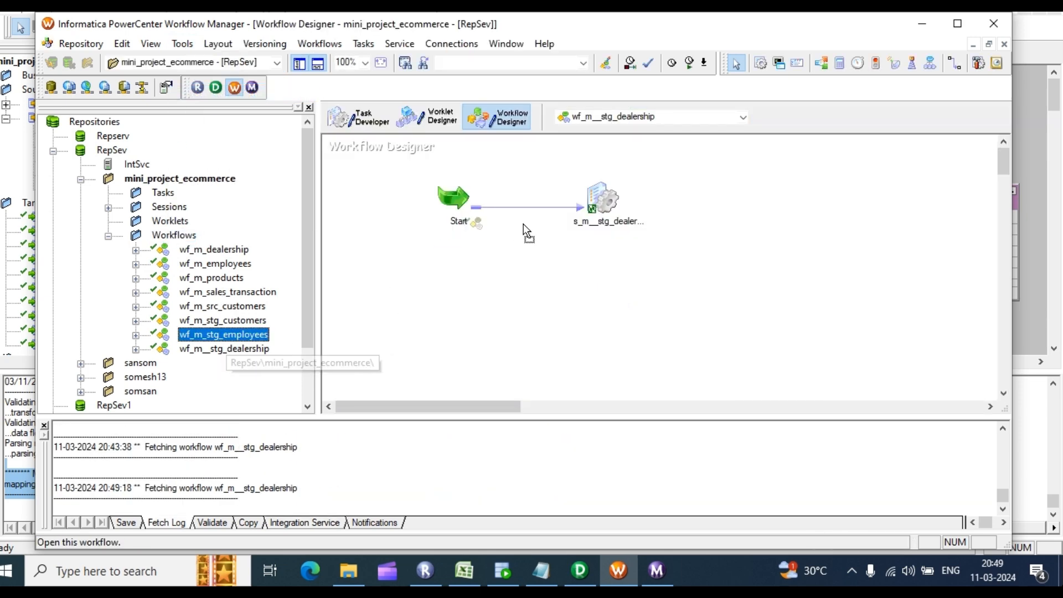
pyautogui.rightClick(692, 196)
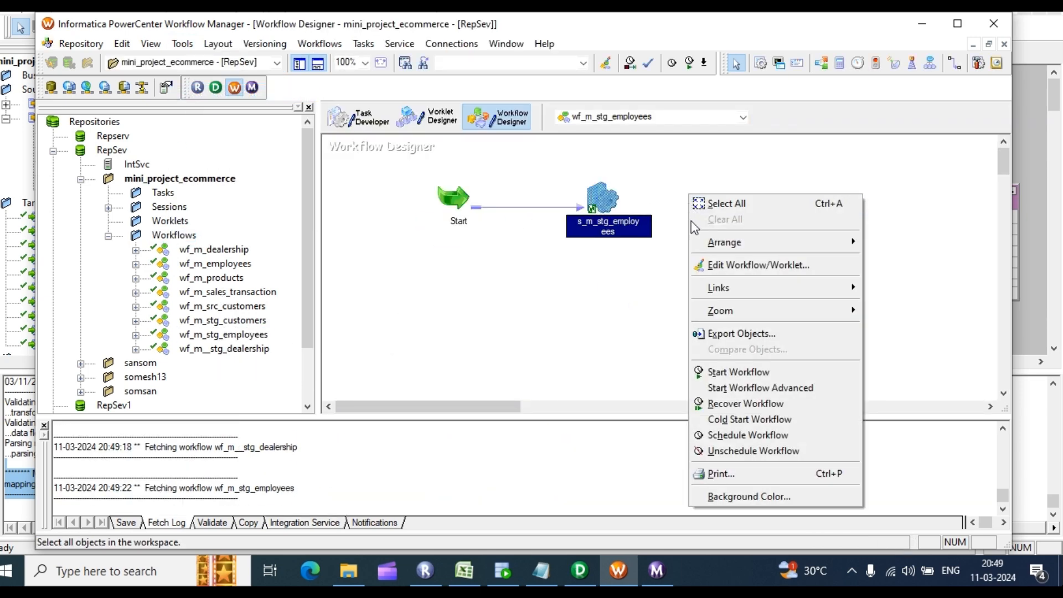
pyautogui.click(736, 372)
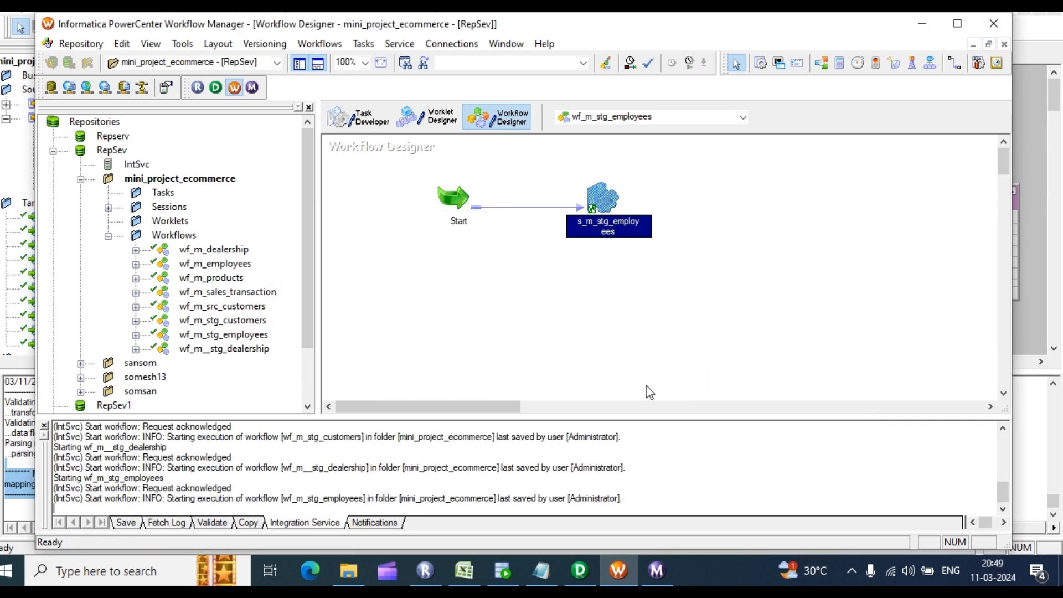
pyautogui.click(657, 570)
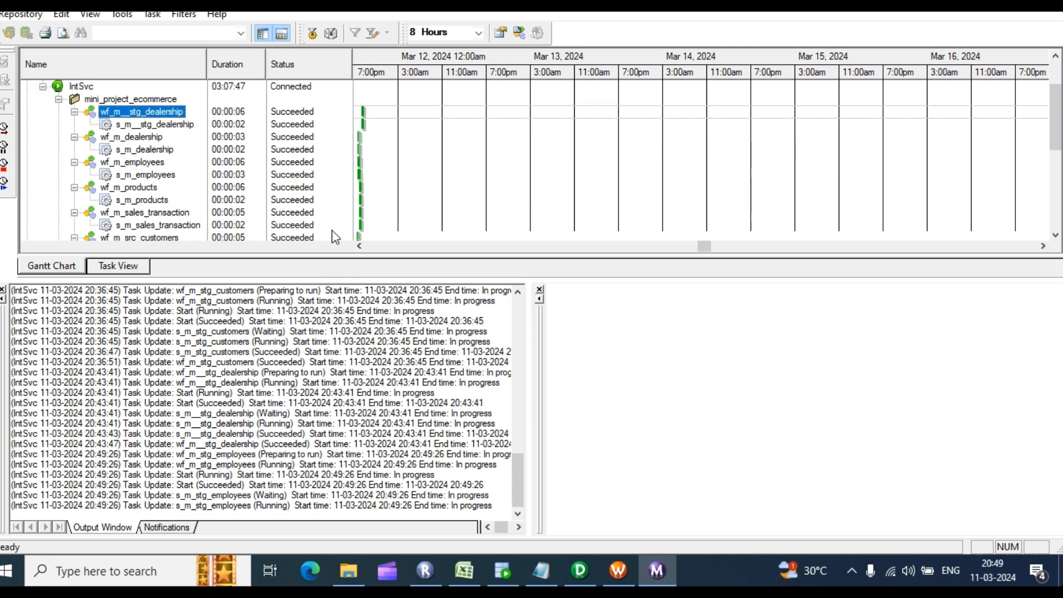
# Step: Check that wf_m_stg_employees and s_m_stg_employees show Succeeded, then return to SQL Developer
pyautogui.scroll(-1, 344, 231)
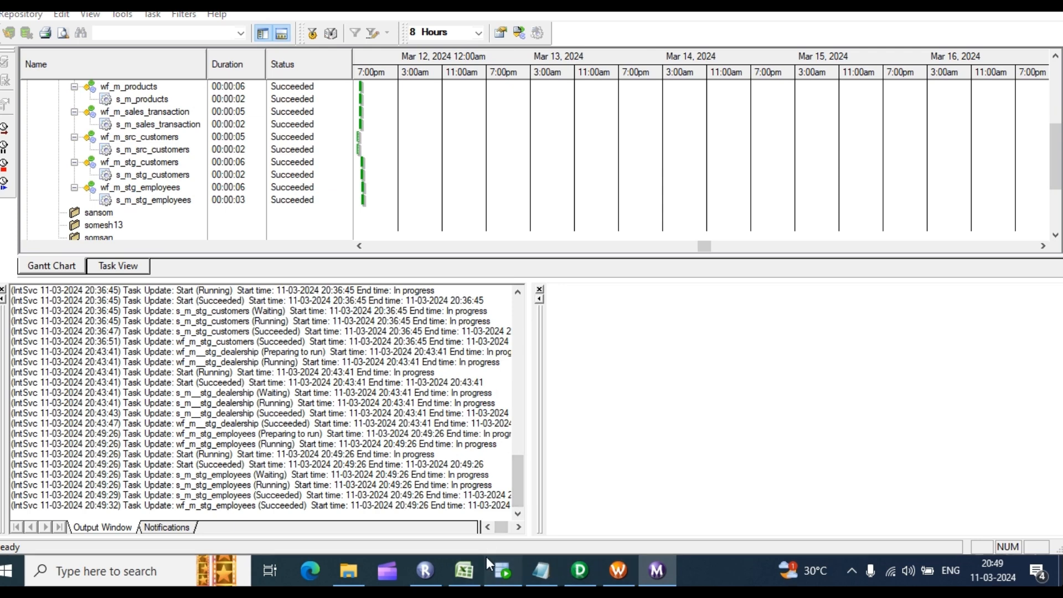
pyautogui.click(503, 570)
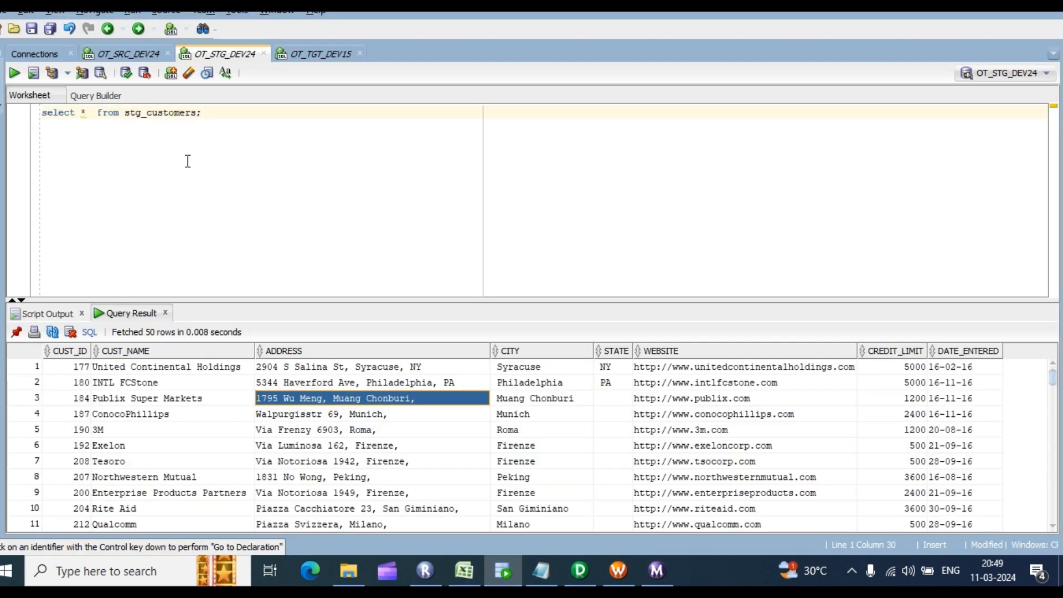
# Step: Run select * from stg_employees and count the rows in the result grid
pyautogui.click(196, 113)
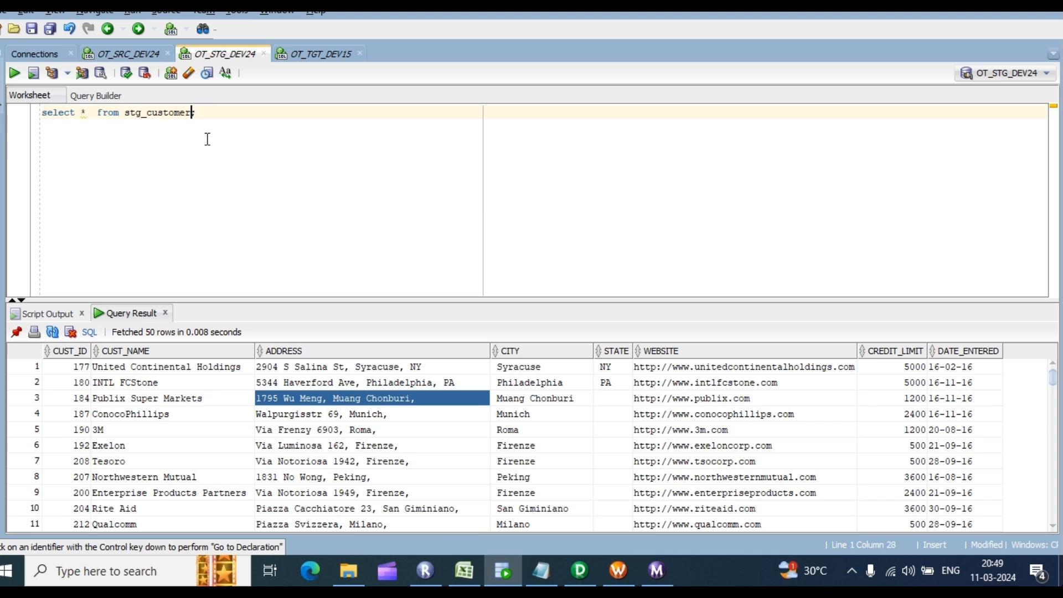
pyautogui.press('BackSpace')
pyautogui.press('BackSpace')
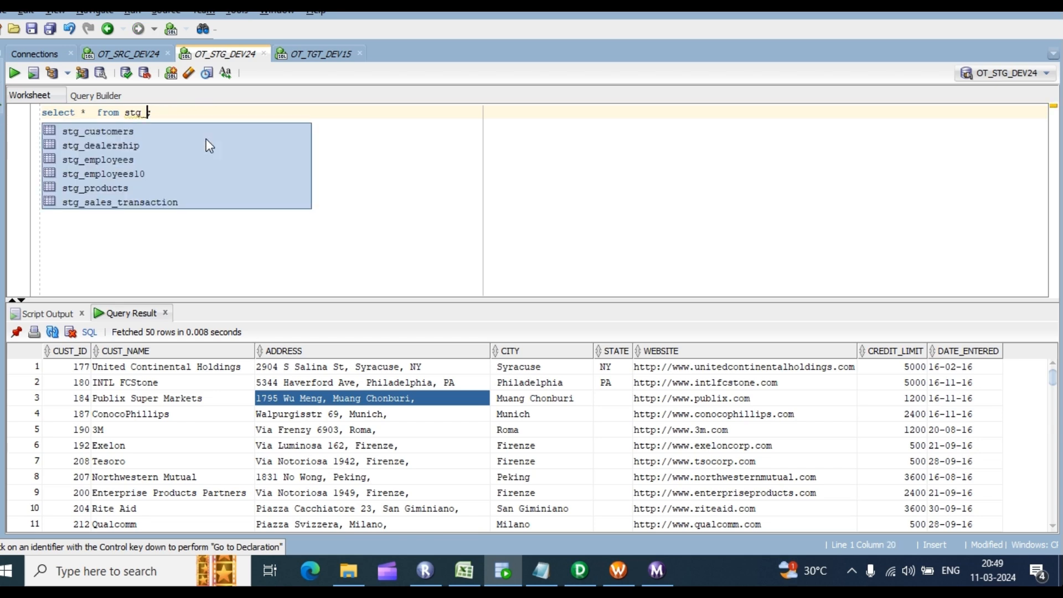
pyautogui.press('Down')
pyautogui.press('Down')
pyautogui.press('Down')
pyautogui.press('Return')
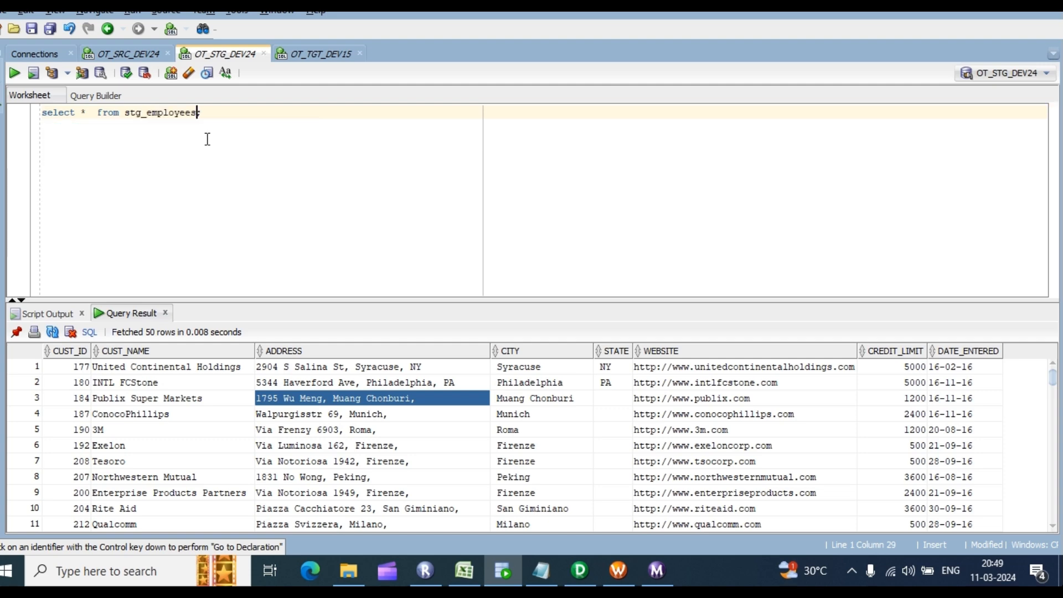
pyautogui.hotkey('ctrl', 'Return')
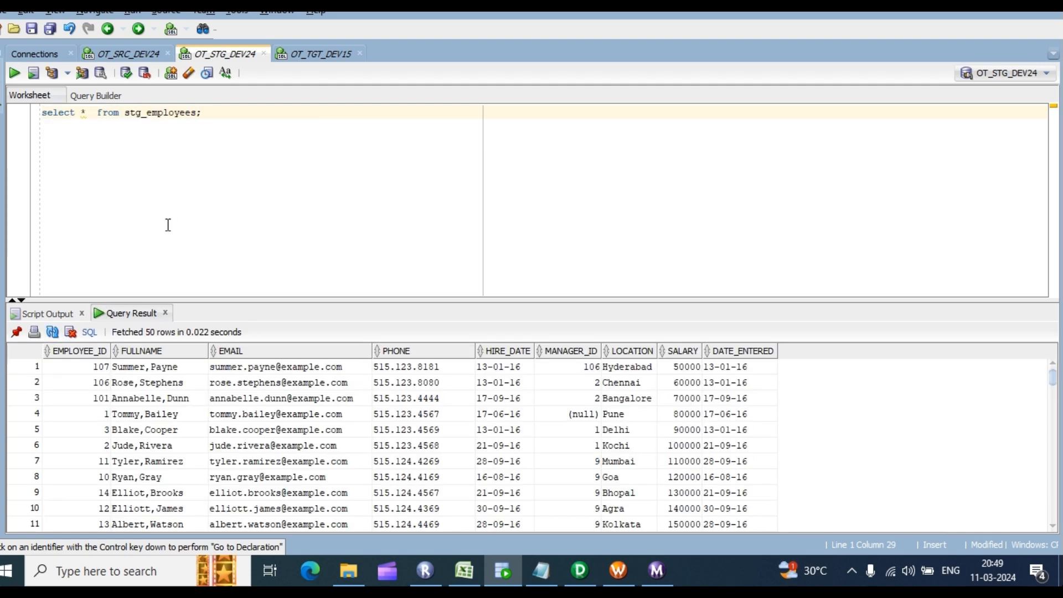
pyautogui.rightClick(187, 366)
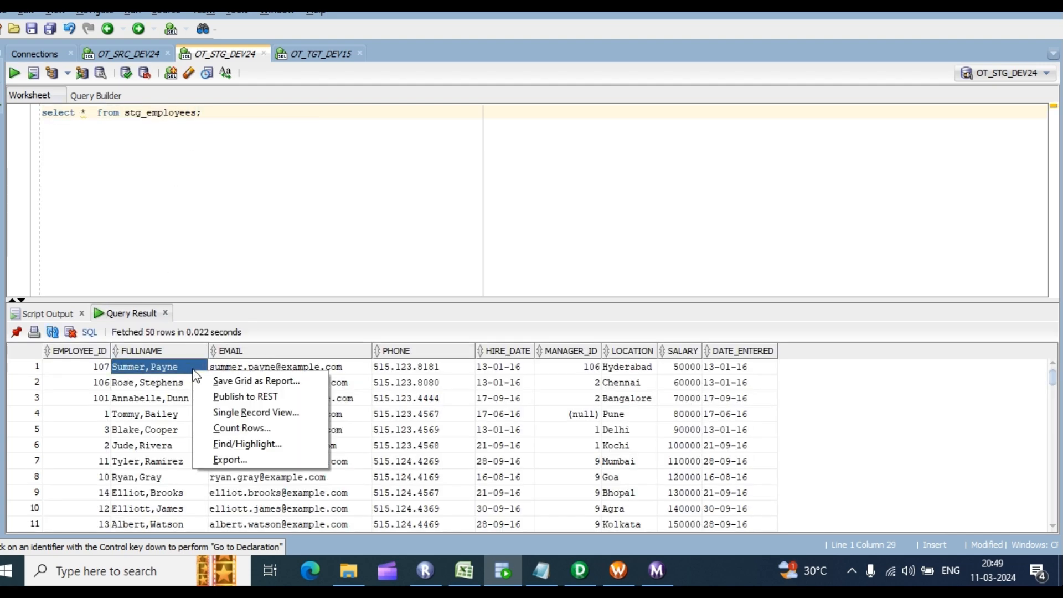
pyautogui.click(241, 427)
pyautogui.click(567, 300)
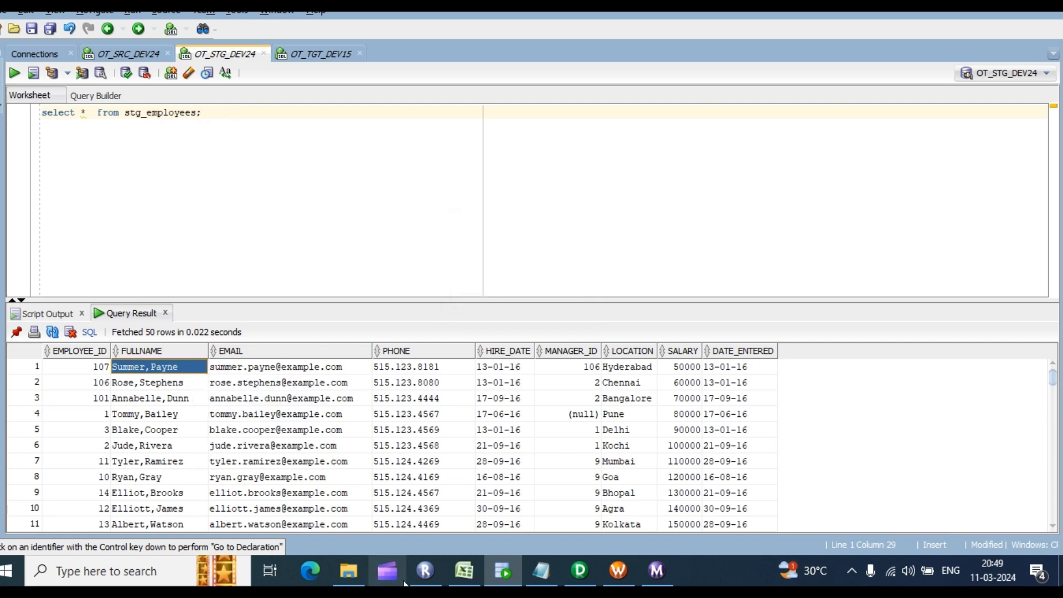
# Step: Copy the SRC_PRODUCTS table name from cell C6 of the project spreadsheet
pyautogui.click(473, 568)
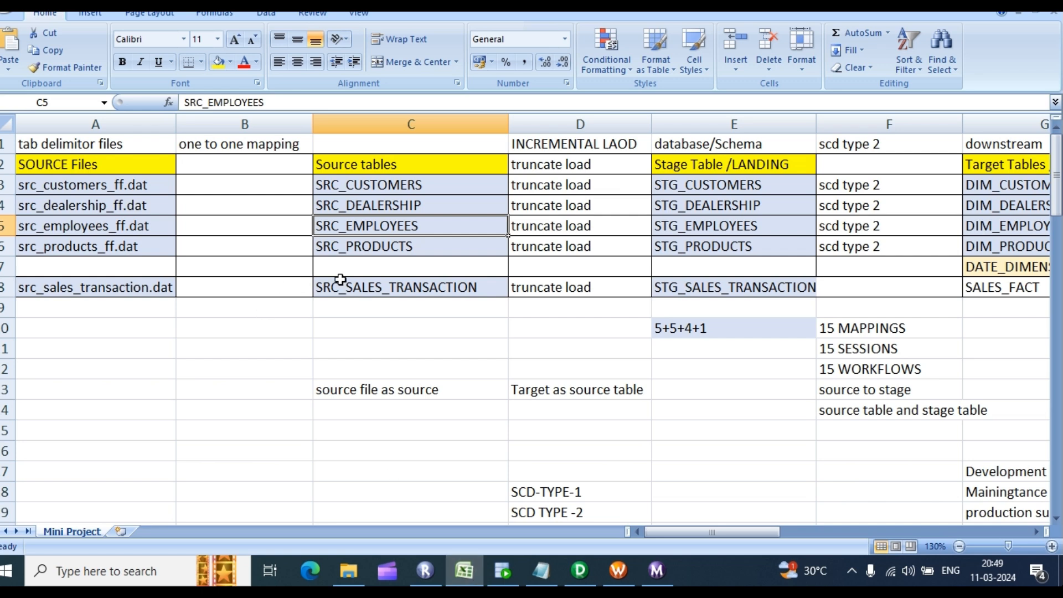
pyautogui.click(411, 247)
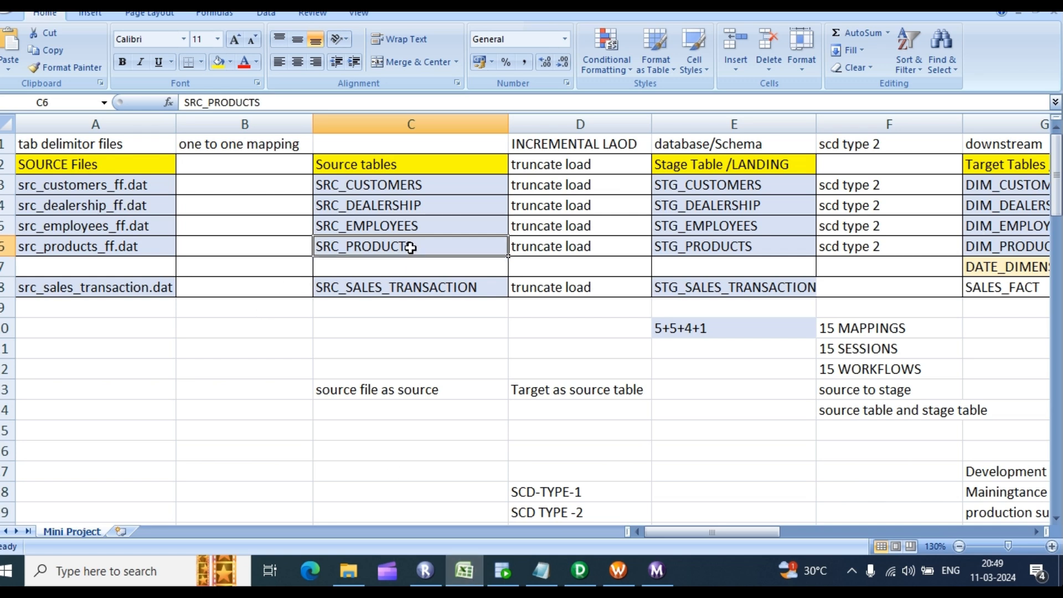
pyautogui.hotkey('ctrl', 'c')
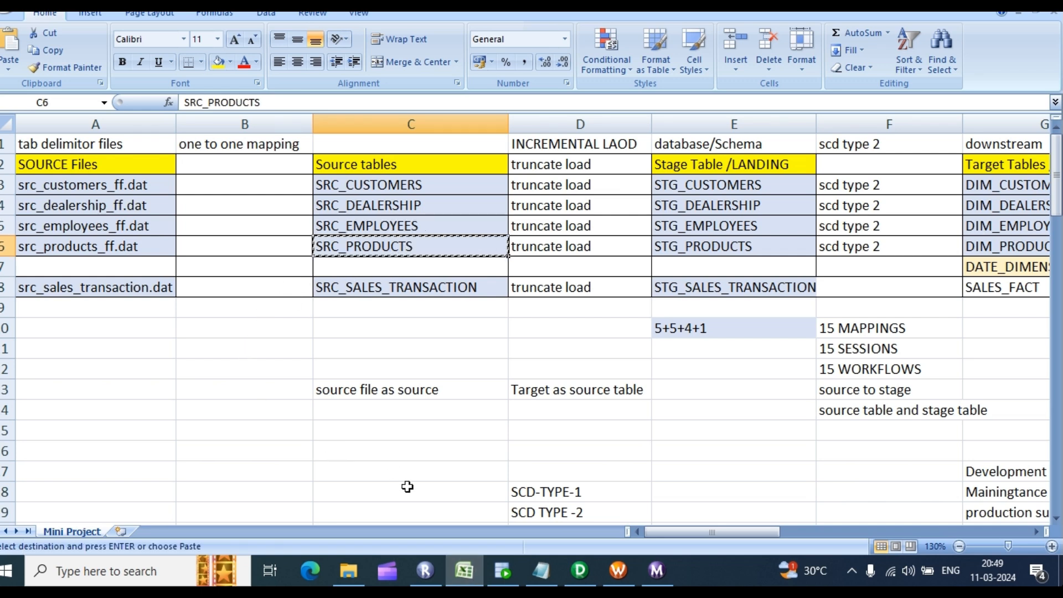
pyautogui.click(503, 571)
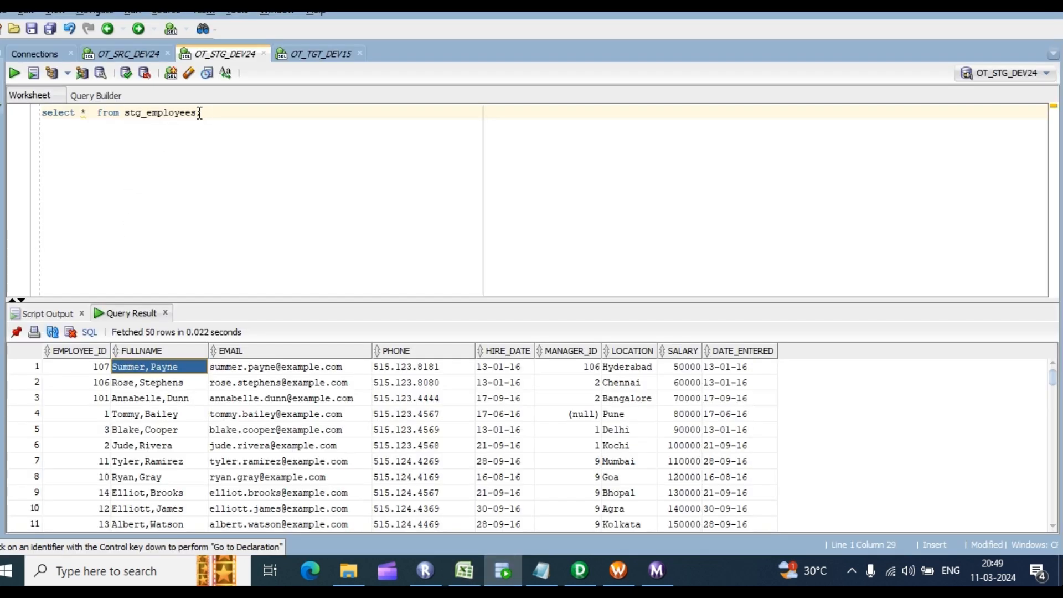
# Step: Replace stg_employees with SRC_PRODUCTS and run the query, which fails with ORA-00942
pyautogui.moveTo(196, 113); pyautogui.dragTo(128, 114)
pyautogui.hotkey('ctrl', 'v')
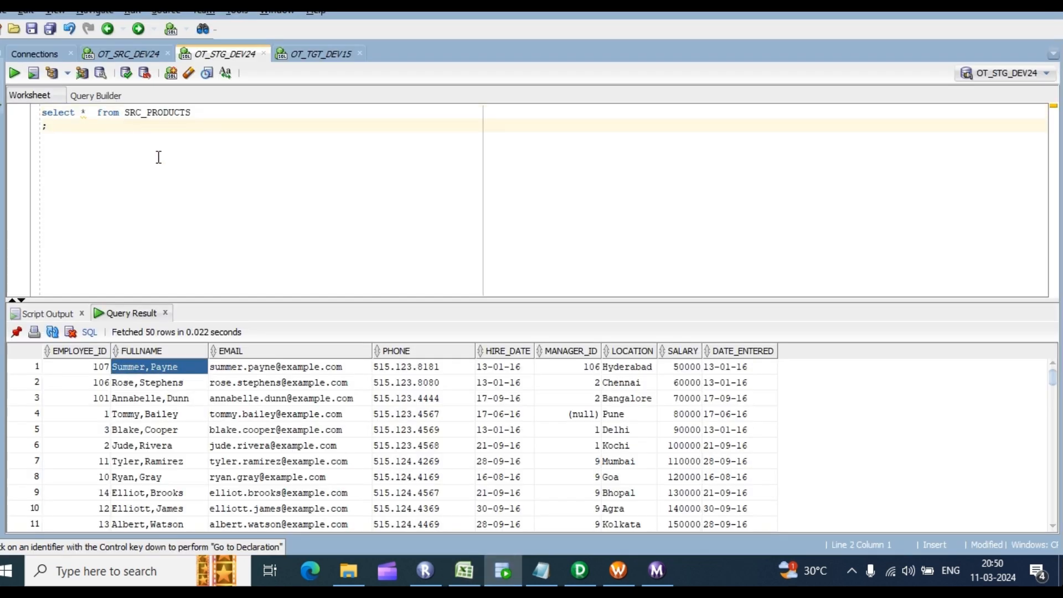
pyautogui.click(218, 111)
pyautogui.hotkey('ctrl', 'a')
pyautogui.hotkey('ctrl', 'Return')
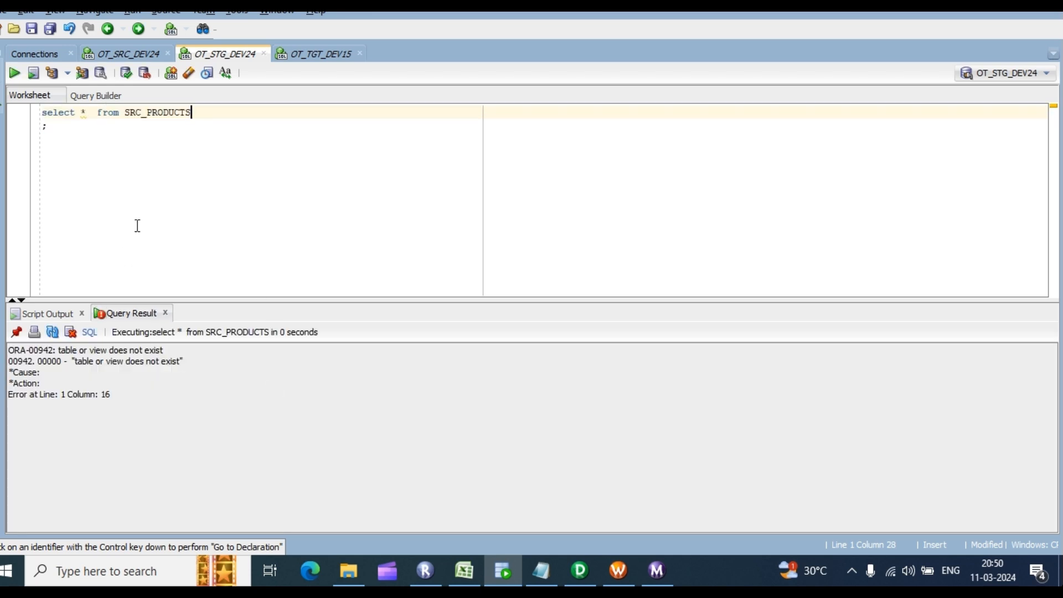
# Step: Change the table name to Stg_PRODUCTS and run select * from Stg_PRODUCTS again
pyautogui.click(44, 125)
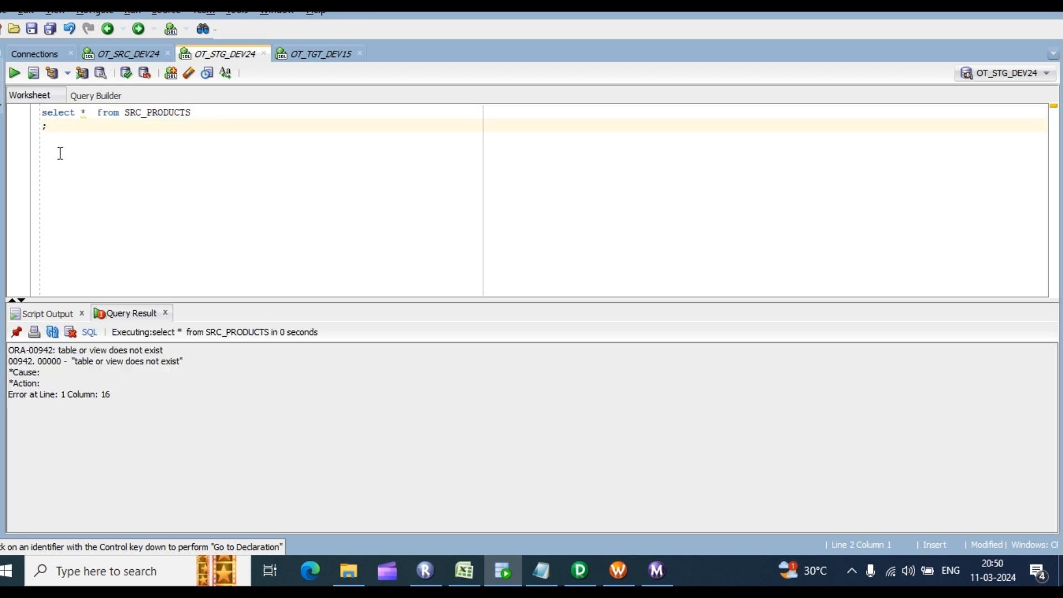
pyautogui.press('BackSpace')
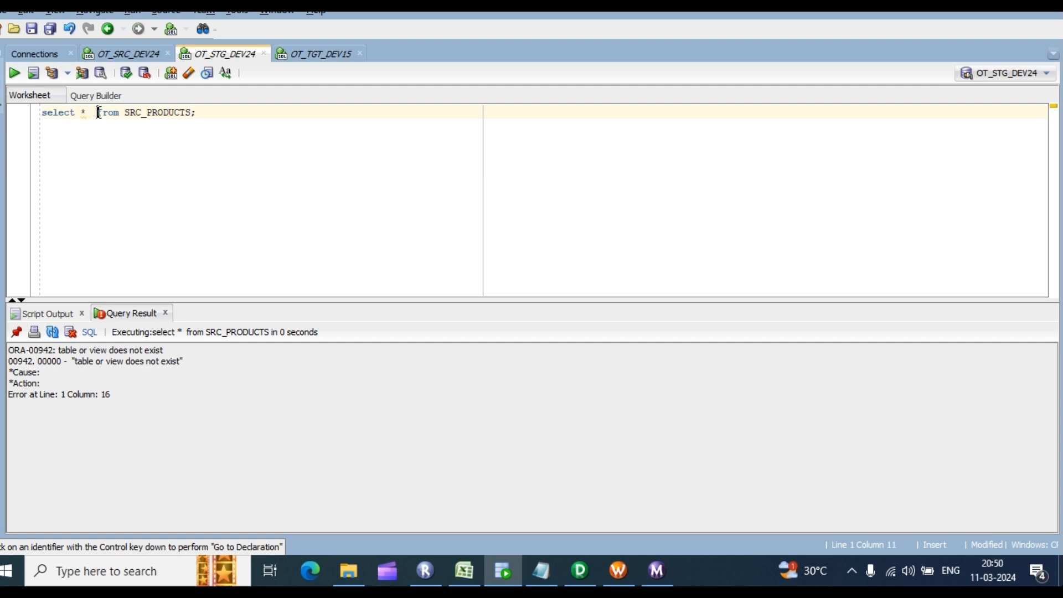
pyautogui.press('BackSpace')
pyautogui.press('BackSpace')
pyautogui.press('BackSpace')
pyautogui.press('BackSpace')
pyautogui.press('BackSpace')
pyautogui.write('tg')
pyautogui.write(' *')
pyautogui.click(223, 112)
pyautogui.hotkey('ctrl', 'Return')
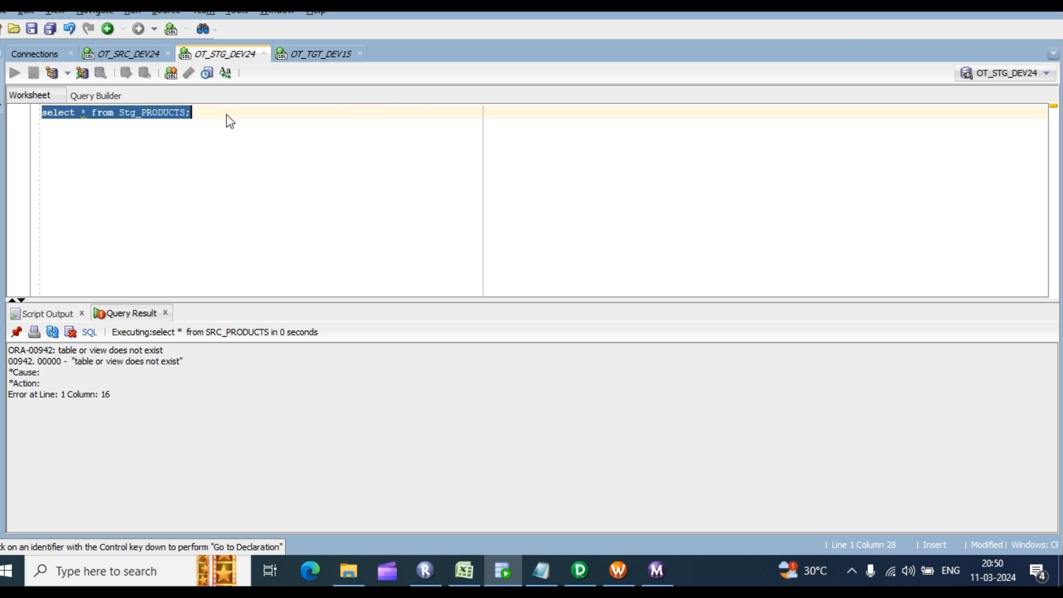
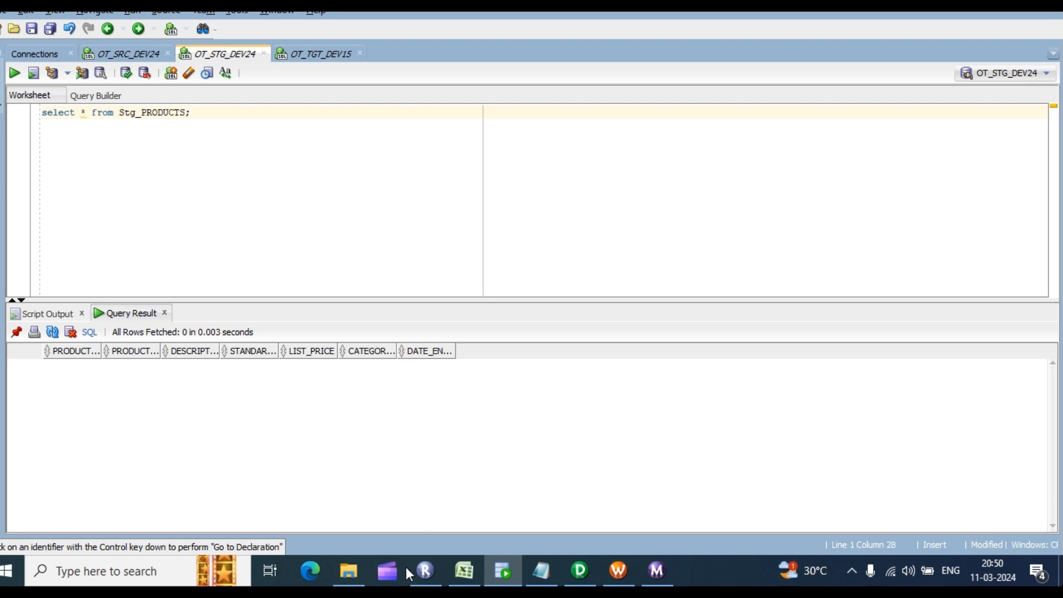
# Step: Leave SQL Developer and return to the PowerCenter Designer window showing m_stg_employees
pyautogui.click(581, 570)
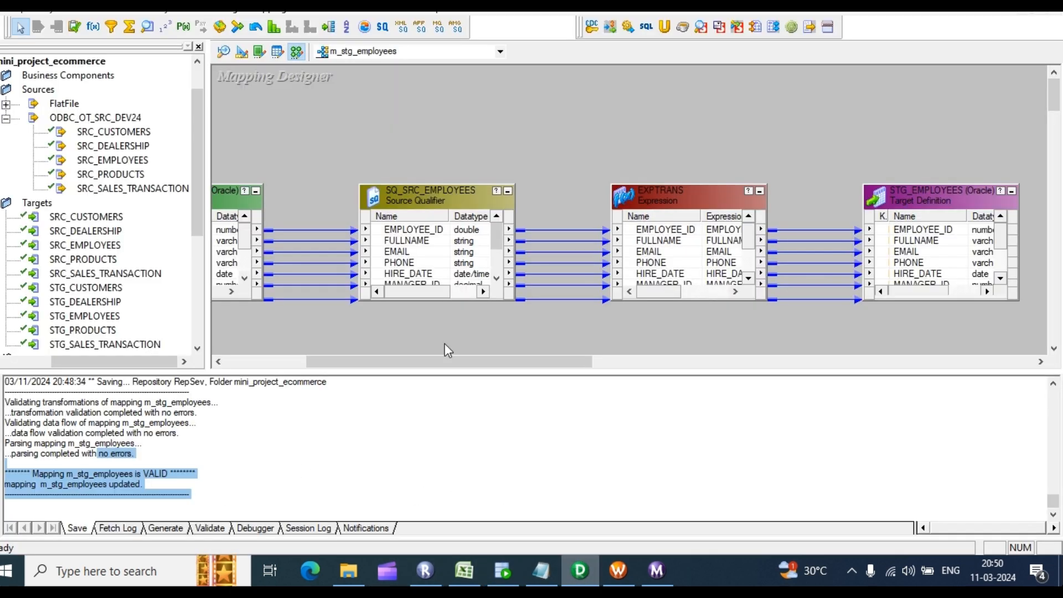
# Step: Clear all definitions from both the Source Analyzer and Target Designer workspaces
pyautogui.click(223, 52)
pyautogui.rightClick(516, 149)
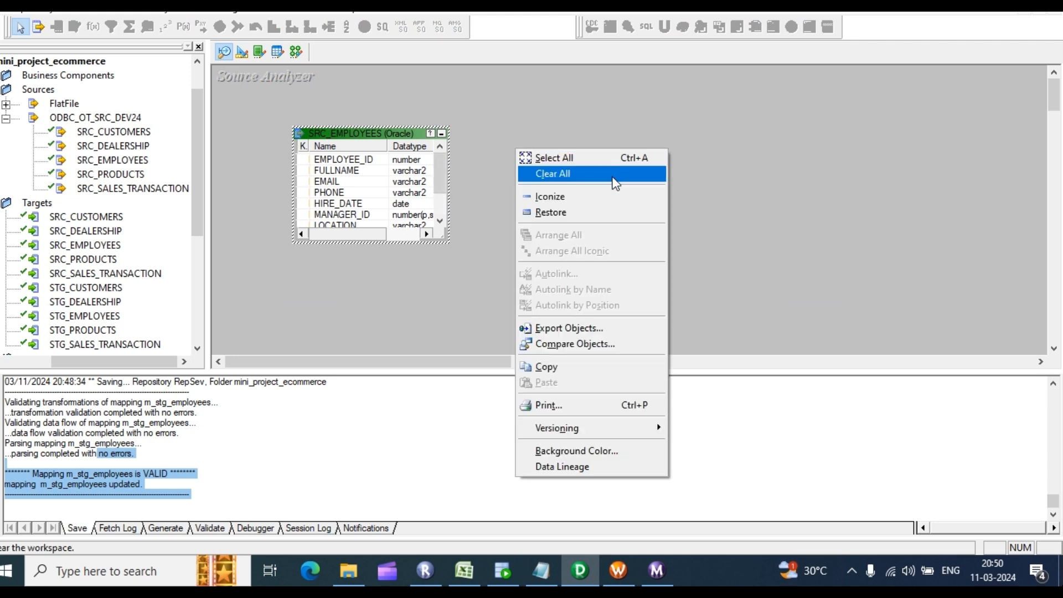
pyautogui.click(615, 183)
pyautogui.click(242, 53)
pyautogui.rightClick(532, 128)
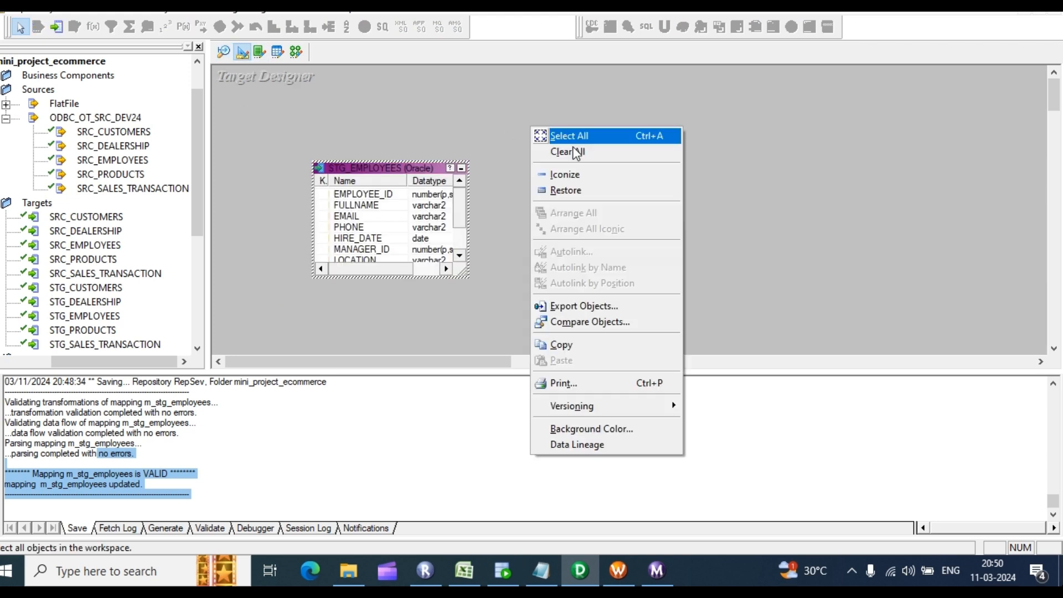
pyautogui.click(576, 152)
# Step: Open SRC_PRODUCTS in the Source Analyzer and STG_PRODUCTS in the Target Designer
pyautogui.click(224, 53)
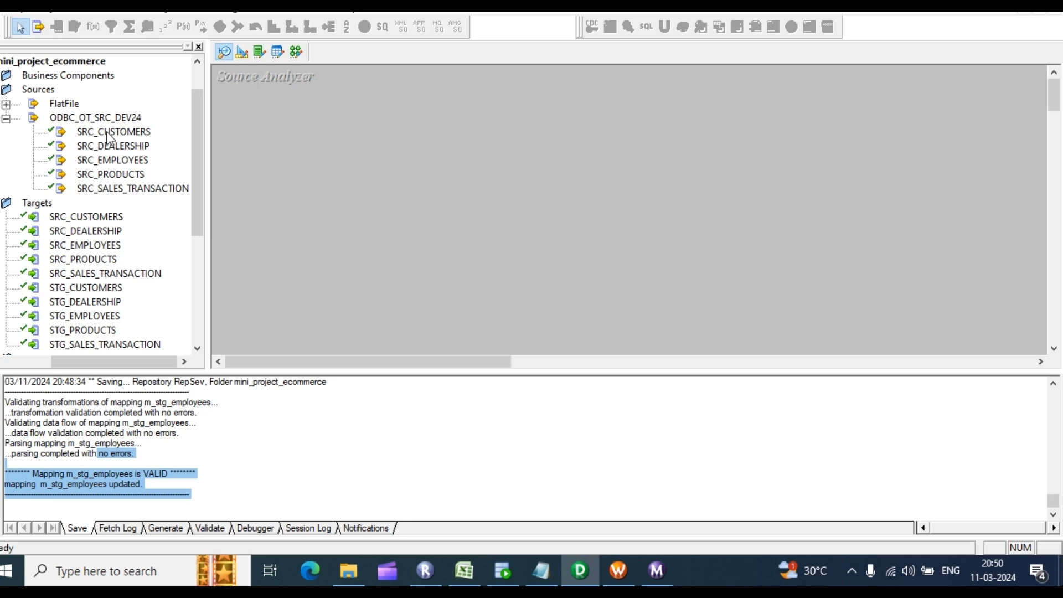
pyautogui.moveTo(109, 180); pyautogui.dragTo(284, 149)
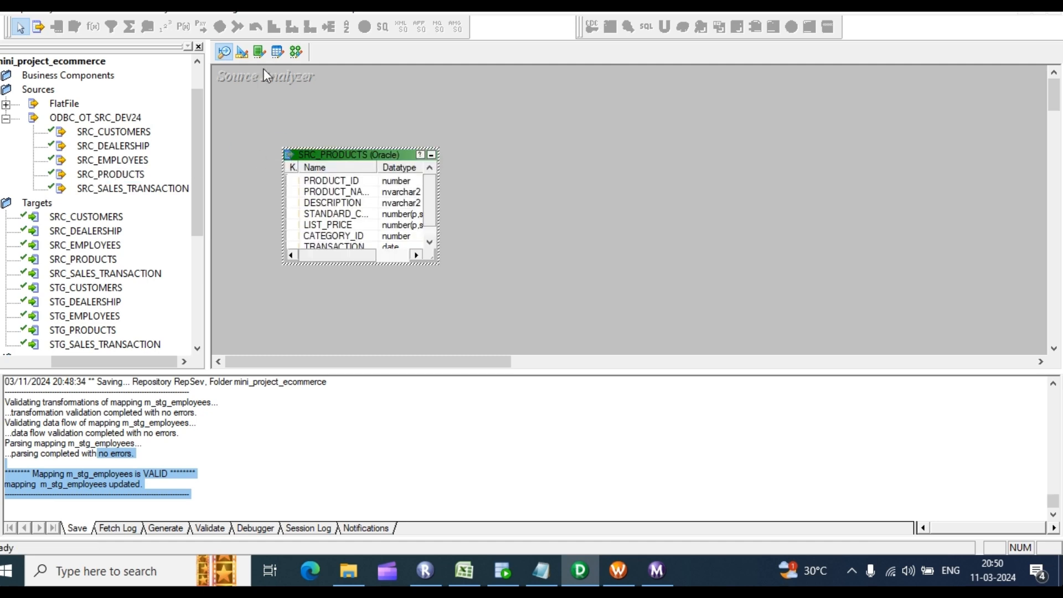
pyautogui.click(243, 52)
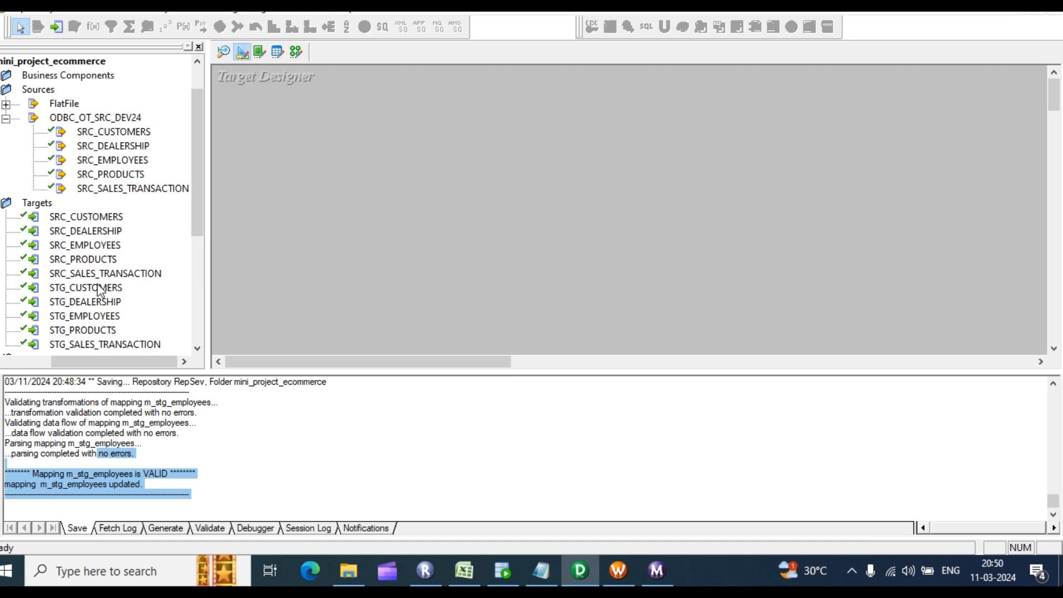
pyautogui.moveTo(89, 331); pyautogui.dragTo(715, 195)
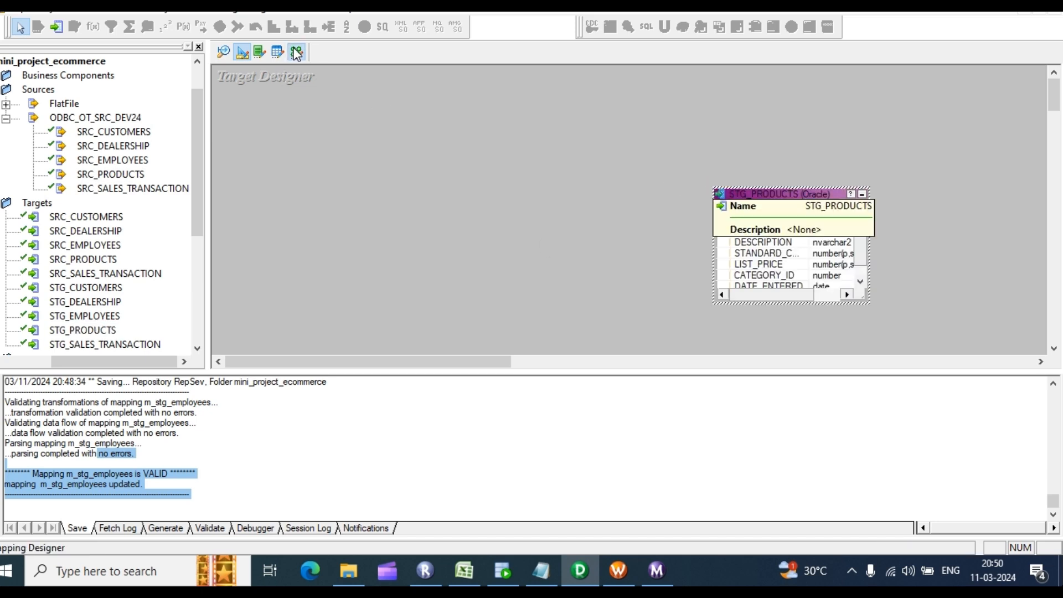
# Step: Create mapping m_stg_products and drag SRC_PRODUCTS and STG_PRODUCTS onto it
pyautogui.click(296, 52)
pyautogui.click(277, 9)
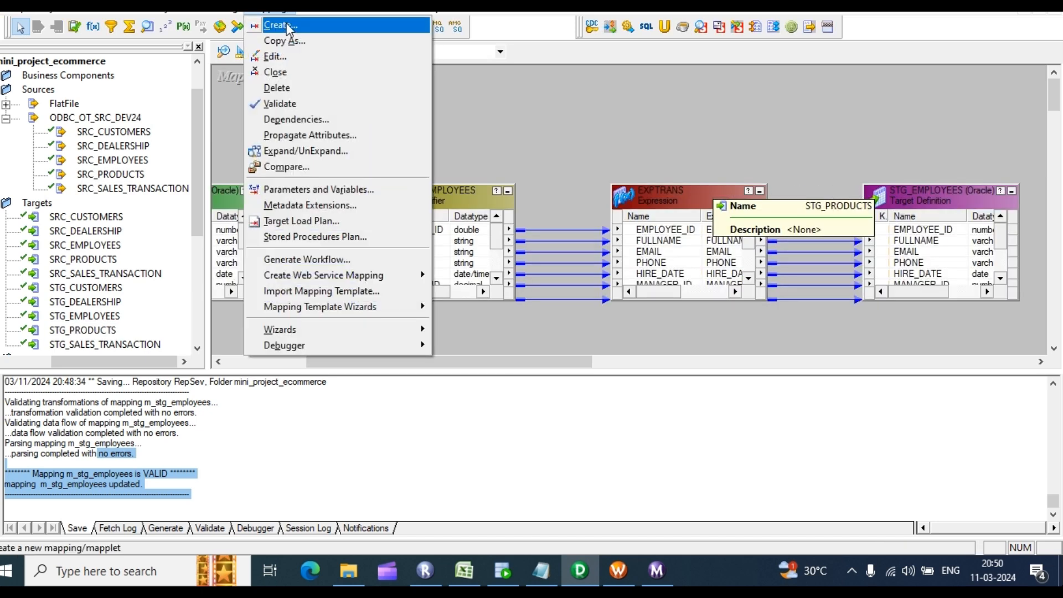
pyautogui.click(285, 25)
pyautogui.write('m_stg_products')
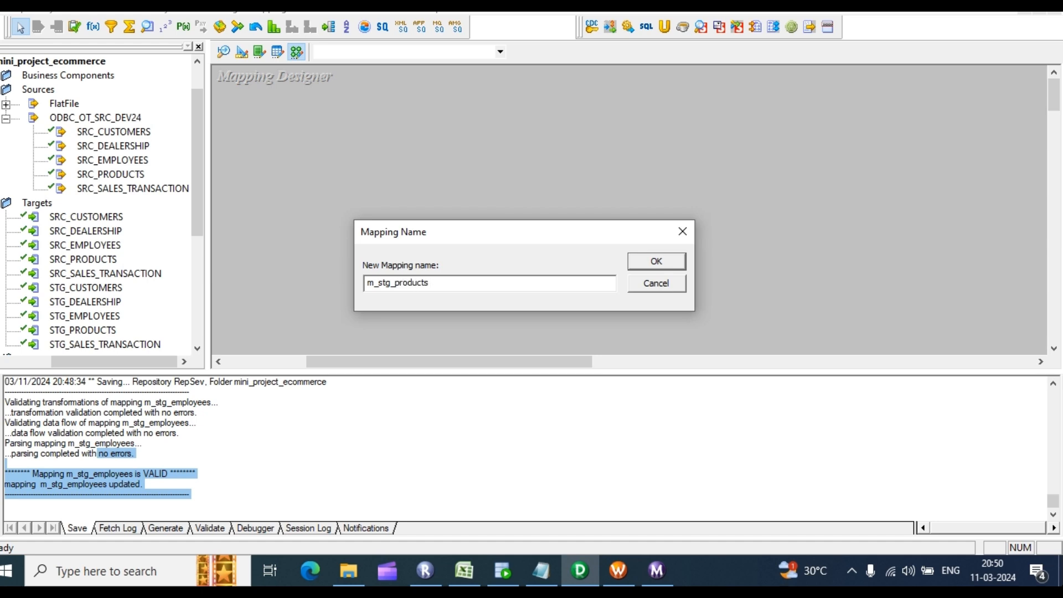
pyautogui.press('Return')
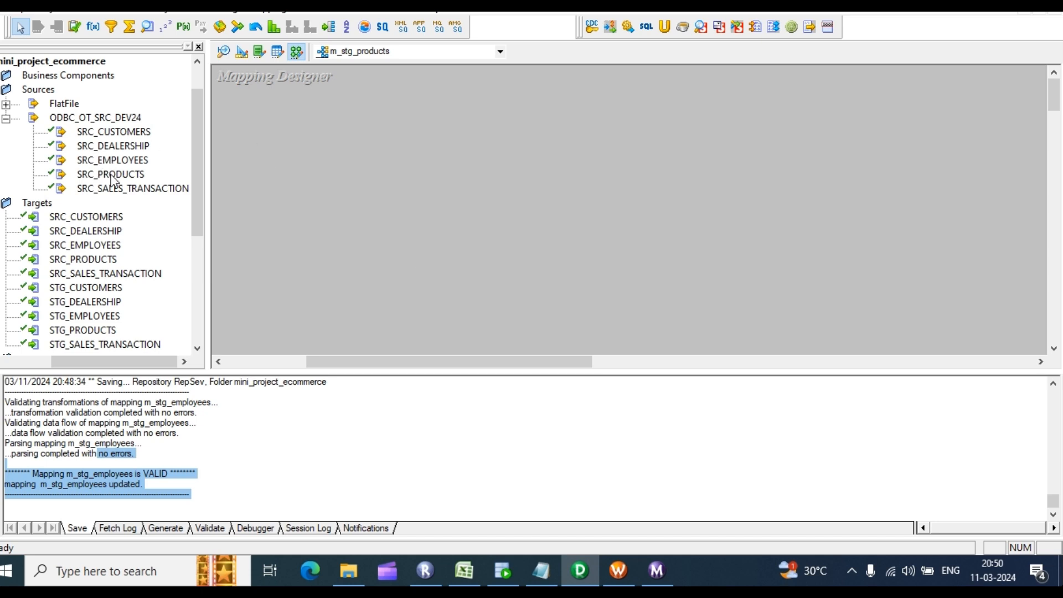
pyautogui.moveTo(111, 173); pyautogui.dragTo(308, 140)
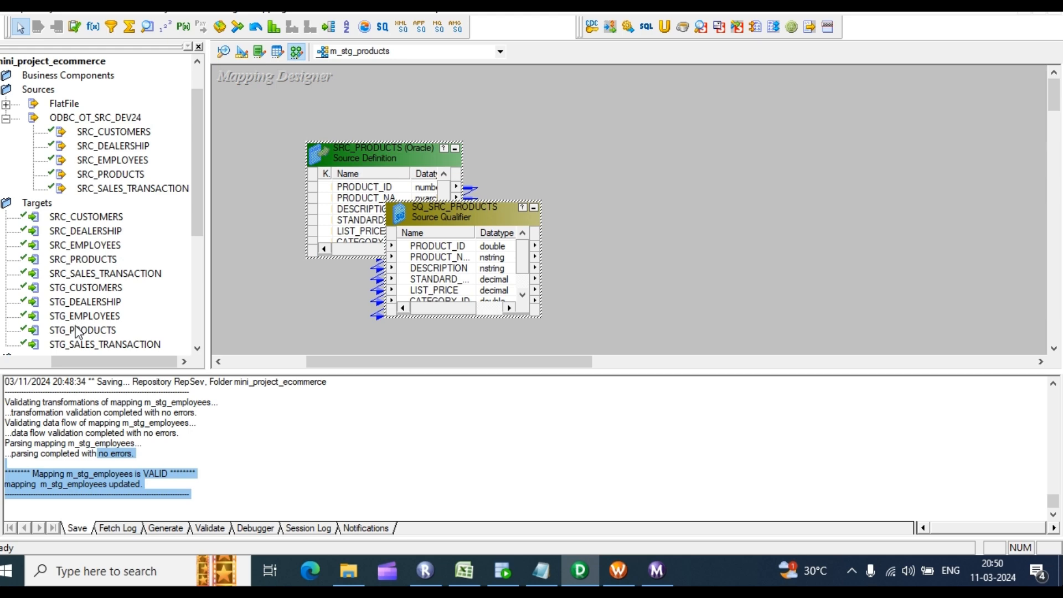
pyautogui.moveTo(78, 332); pyautogui.dragTo(724, 114)
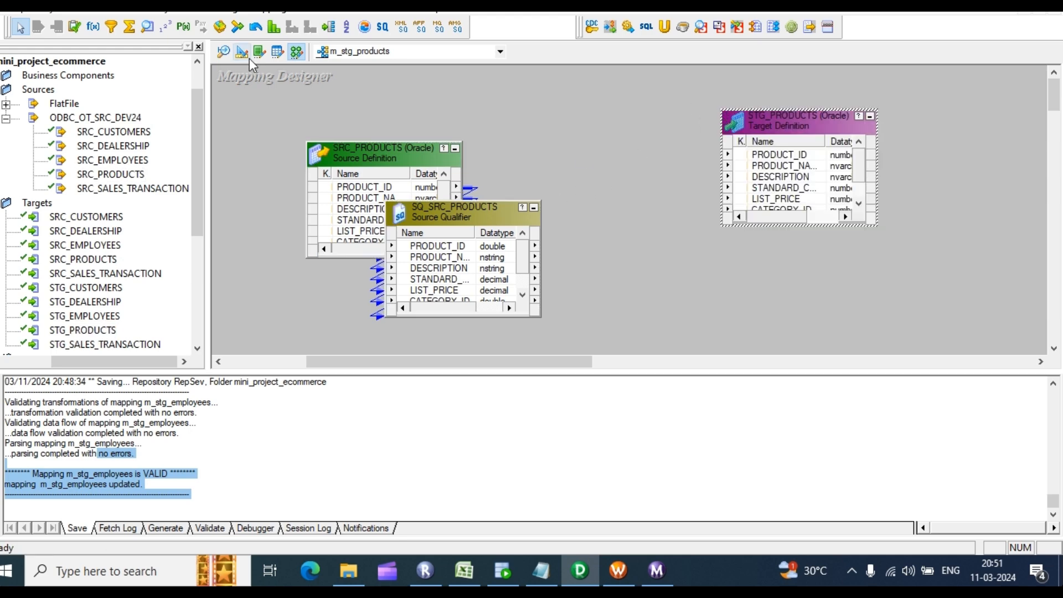
pyautogui.click(270, 10)
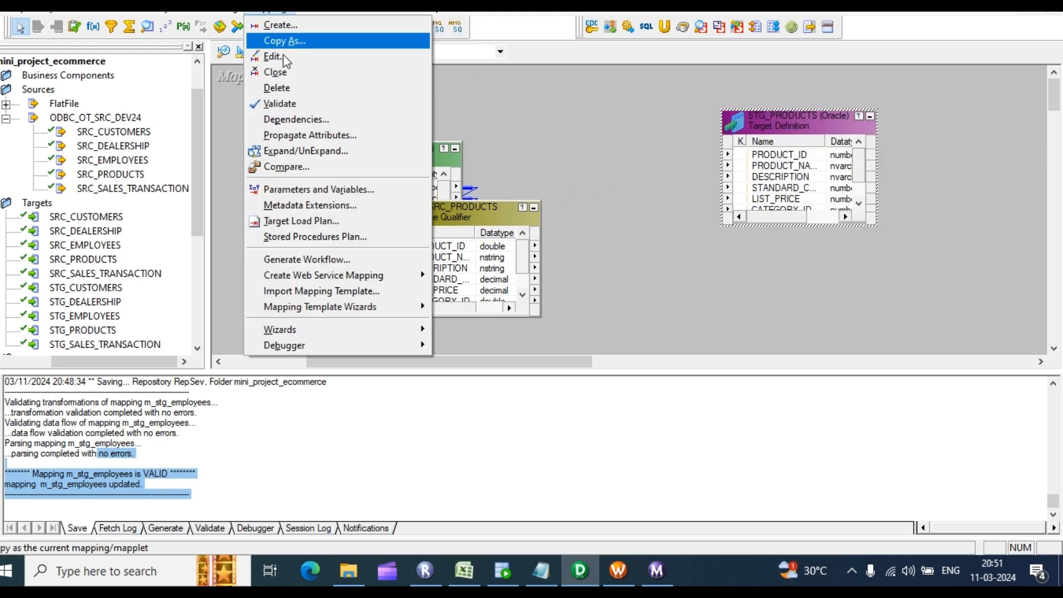
# Step: Add a new mapping variable and rename it $$incremental_ts
pyautogui.click(315, 189)
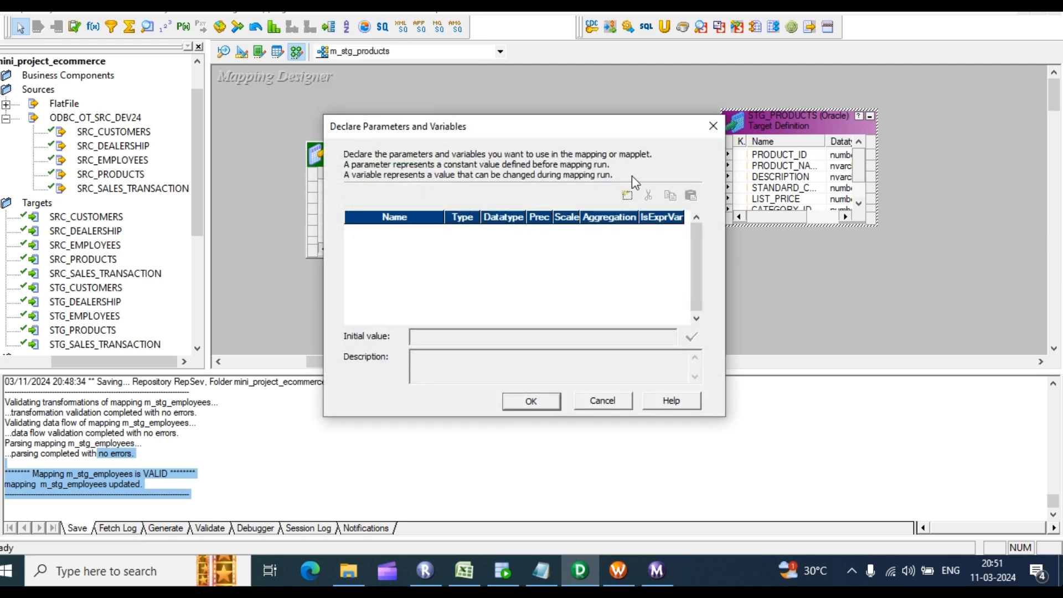
pyautogui.click(627, 196)
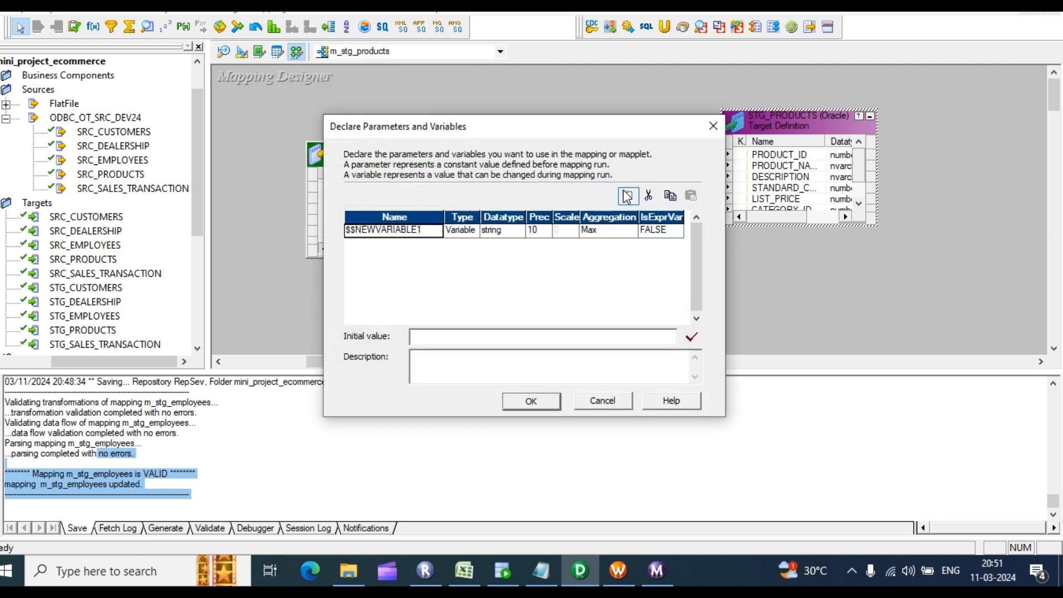
pyautogui.click(423, 229)
pyautogui.click(424, 229)
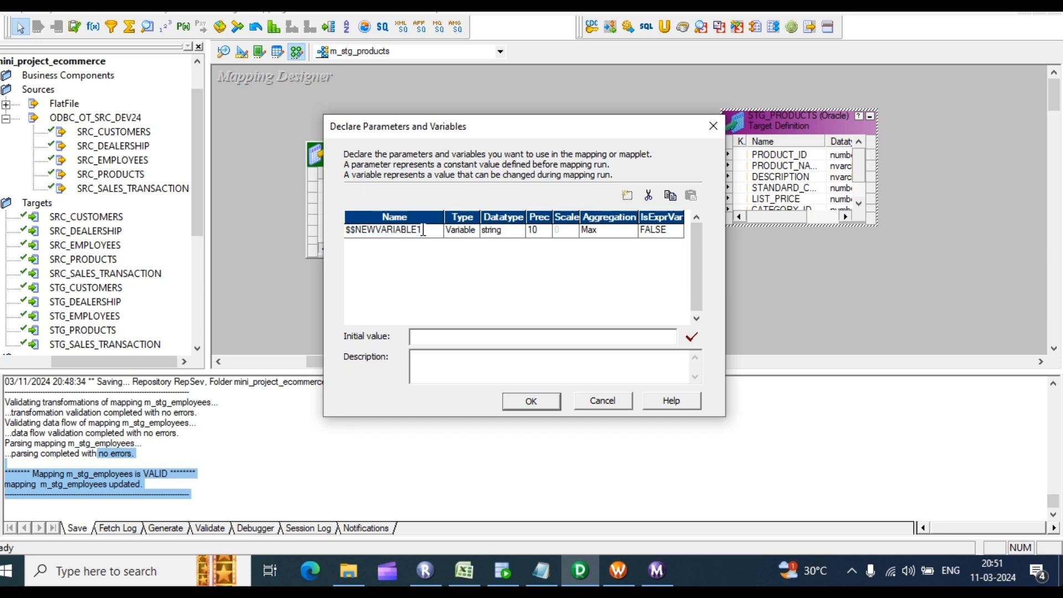
pyautogui.moveTo(424, 230); pyautogui.dragTo(366, 225)
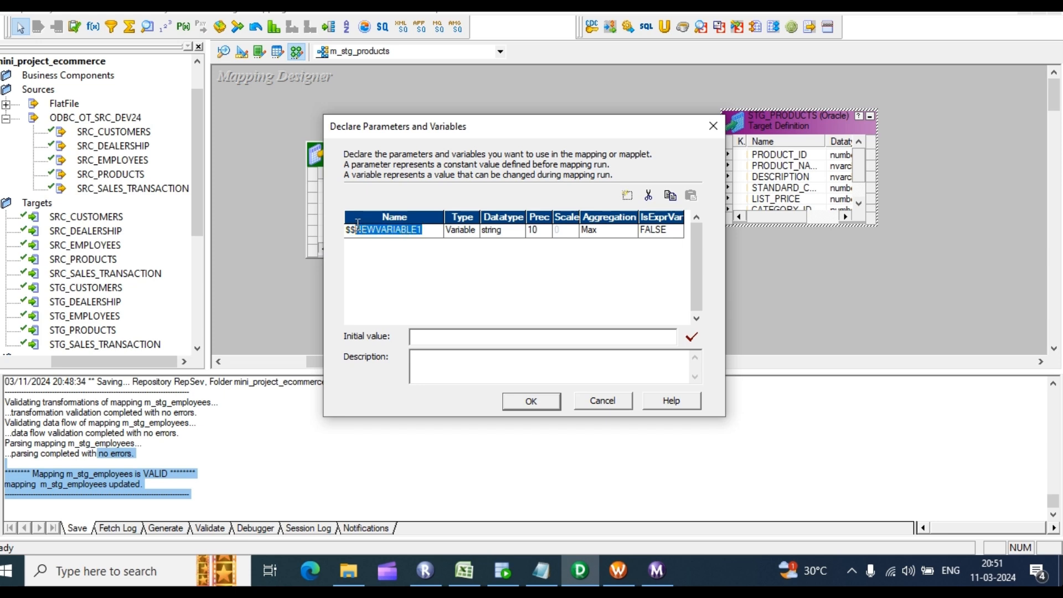
pyautogui.write('ncremental_ts')
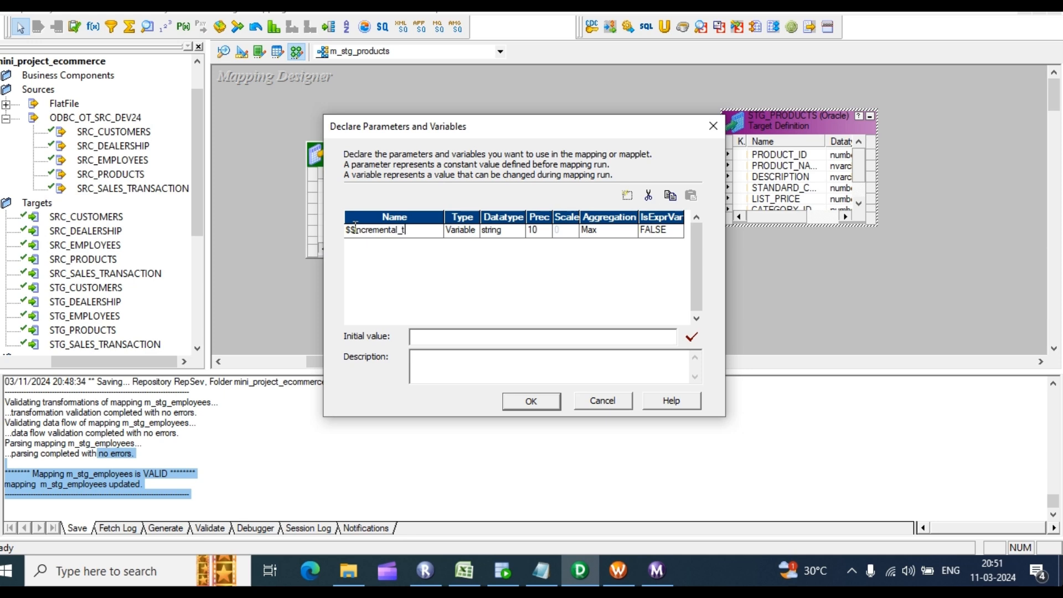
# Step: Make $$incremental_ts a date/time variable with initial value 01-01-1900
pyautogui.click(489, 233)
pyautogui.click(500, 244)
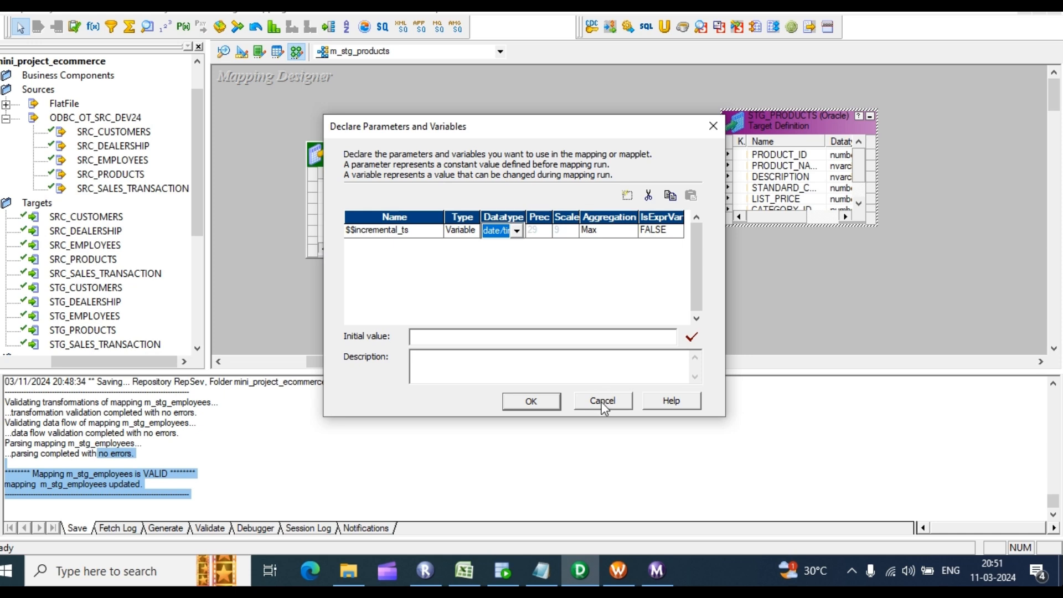
pyautogui.click(458, 338)
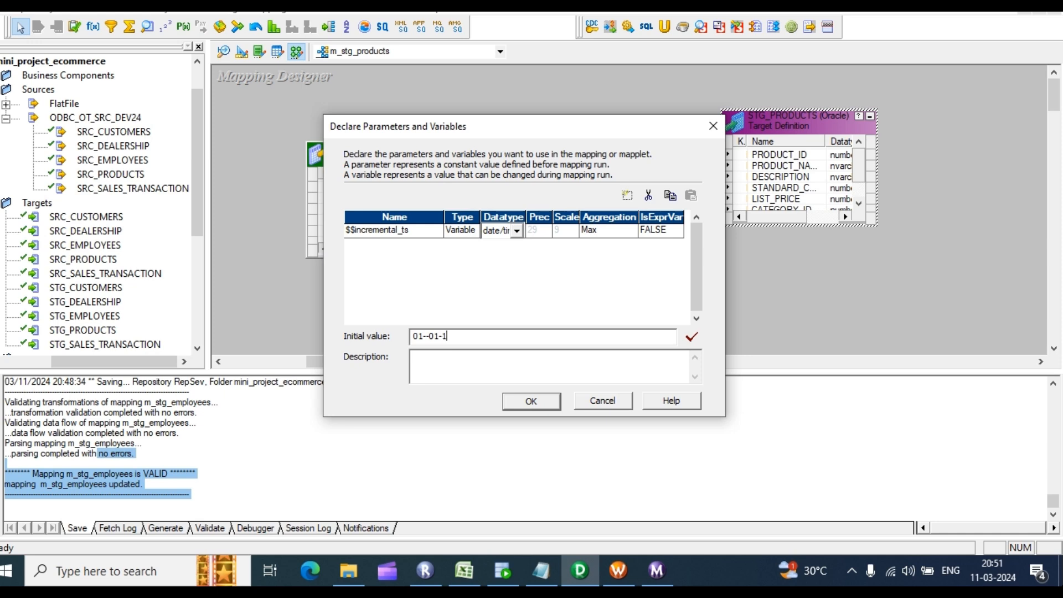
pyautogui.press('Return')
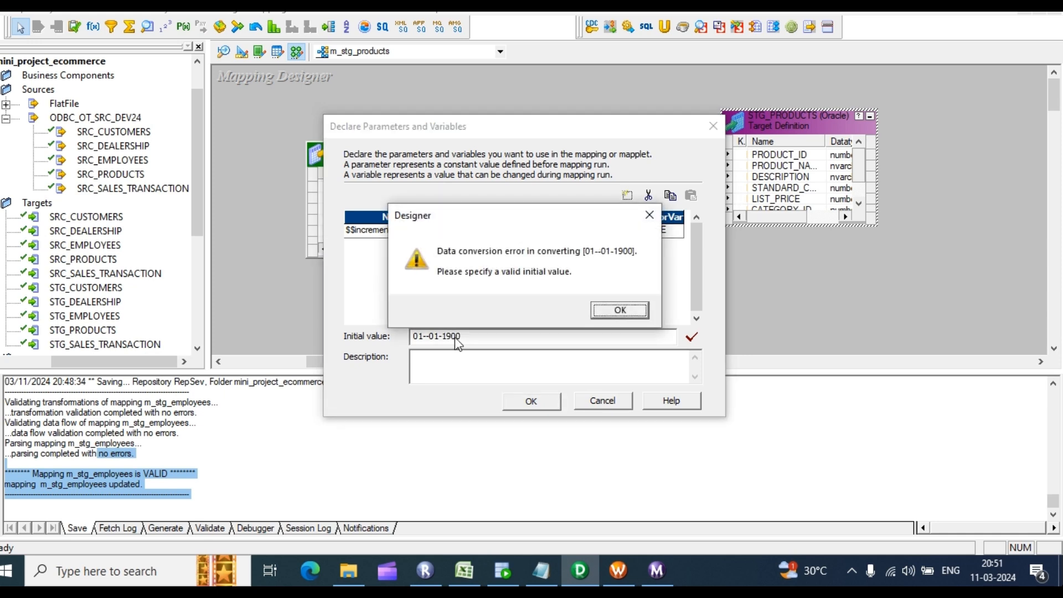
pyautogui.click(630, 314)
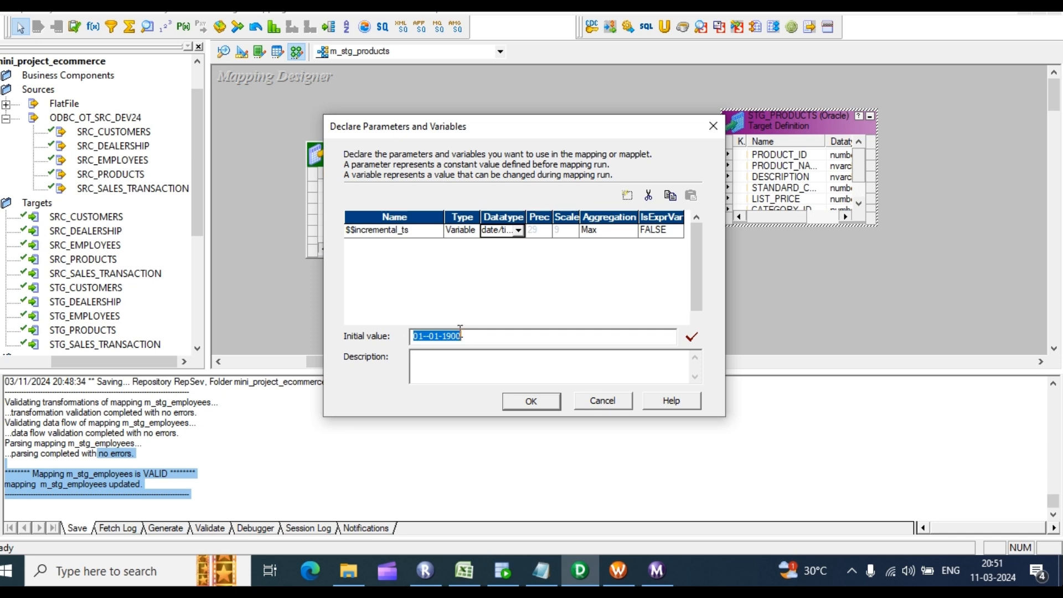
pyautogui.write('01')
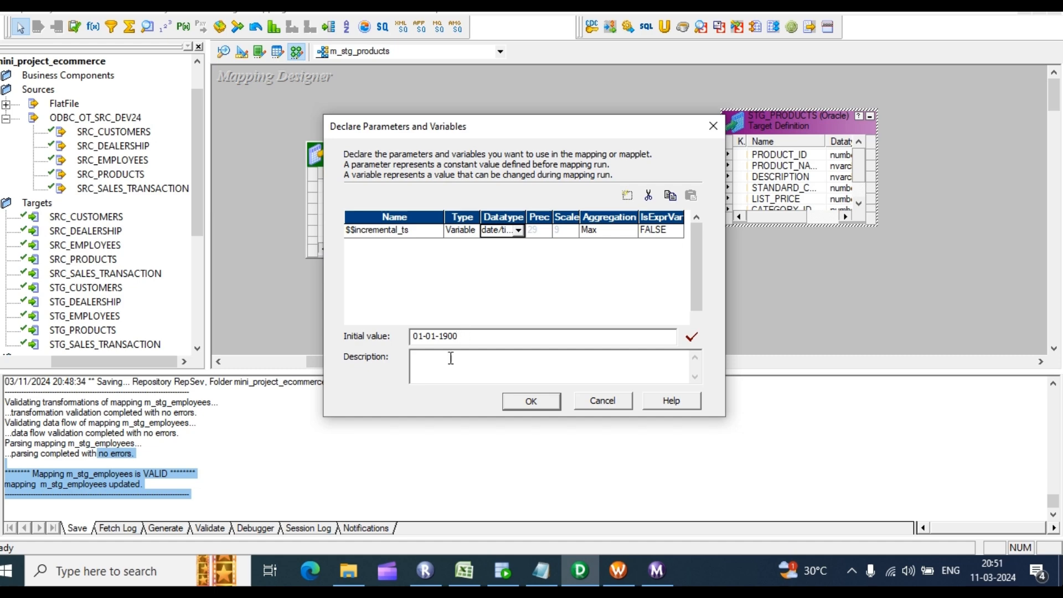
# Step: Confirm the variable declaration and rearrange SRC_PRODUCTS, its qualifier and the target on the canvas
pyautogui.click(529, 409)
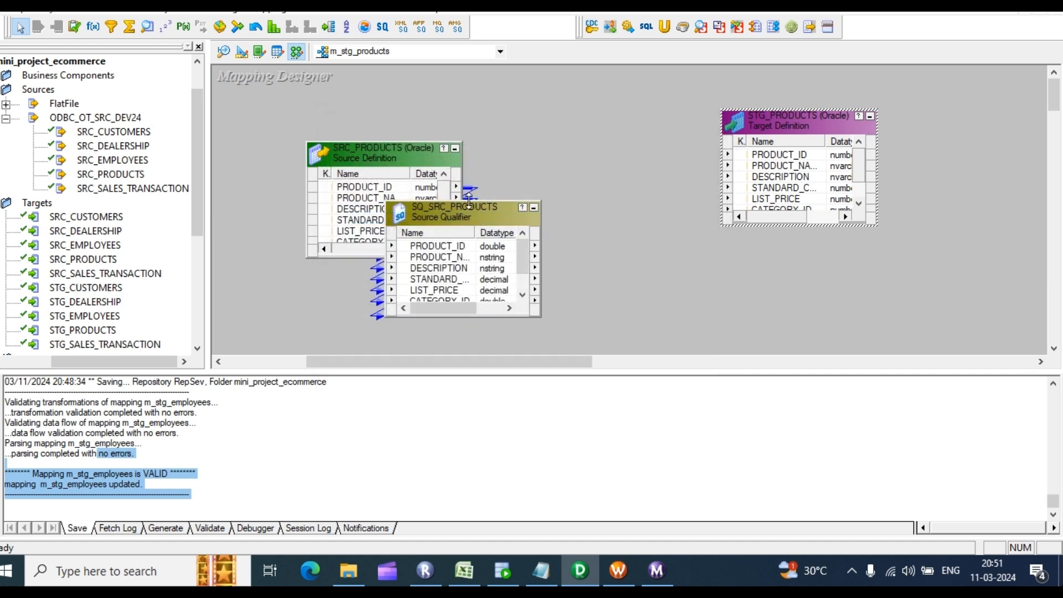
pyautogui.moveTo(466, 206); pyautogui.dragTo(585, 130)
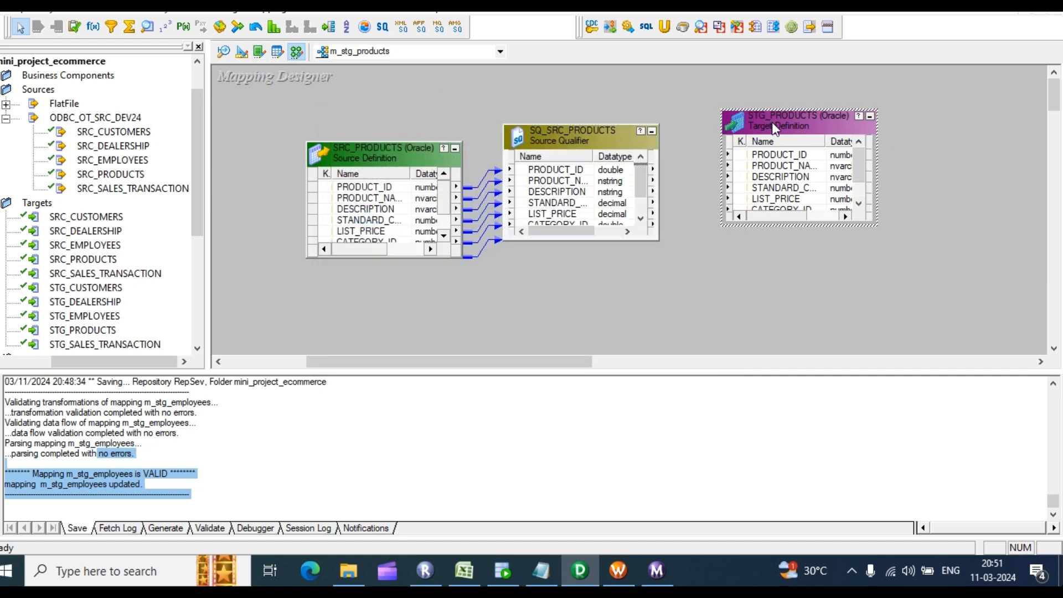
pyautogui.moveTo(772, 121); pyautogui.dragTo(887, 120)
pyautogui.moveTo(697, 88); pyautogui.dragTo(828, 298)
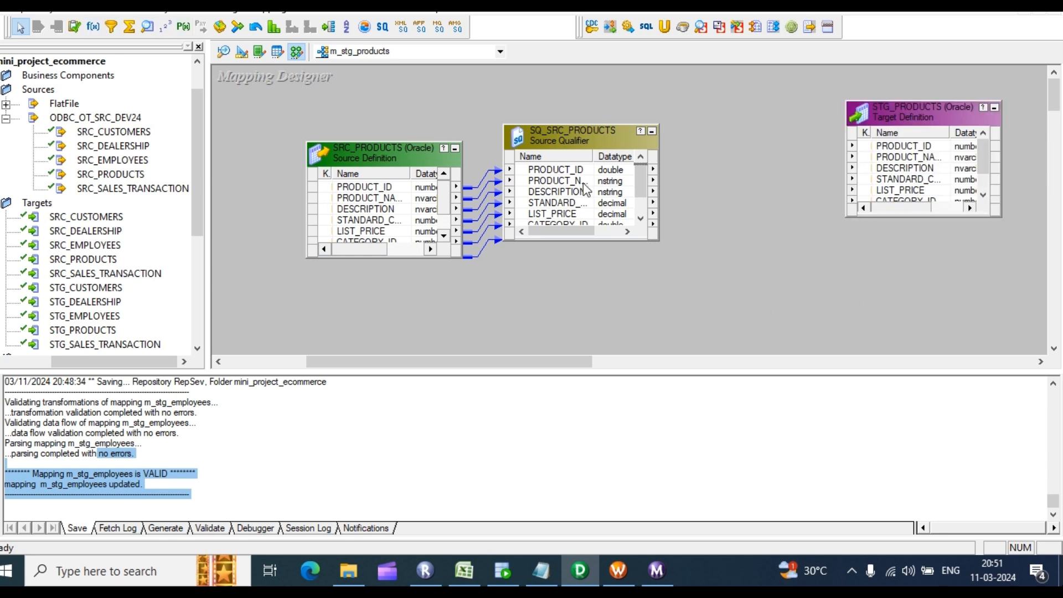
pyautogui.moveTo(389, 159); pyautogui.dragTo(336, 154)
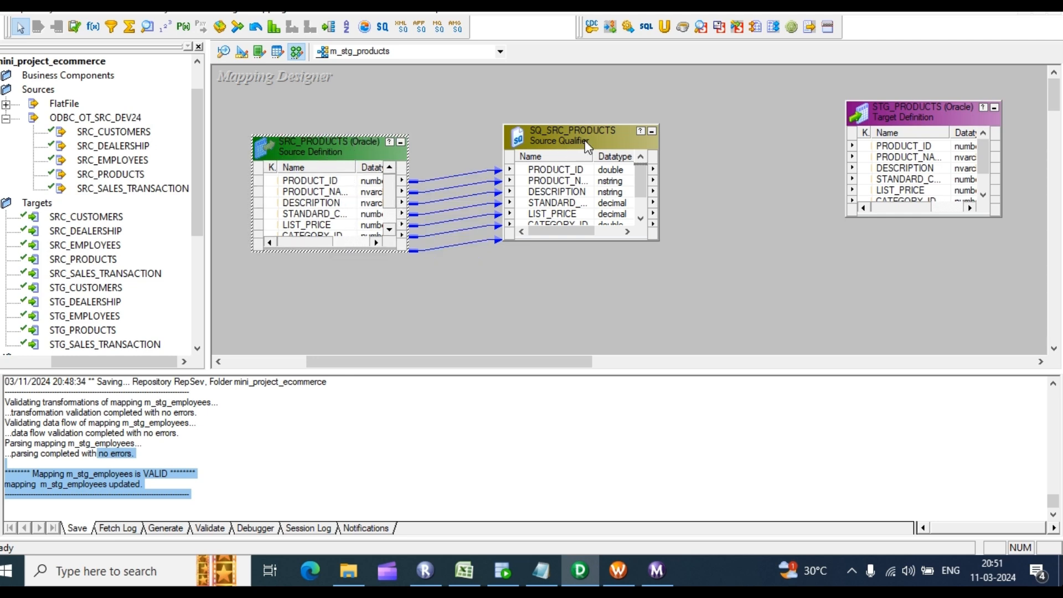
pyautogui.moveTo(585, 141); pyautogui.dragTo(519, 110)
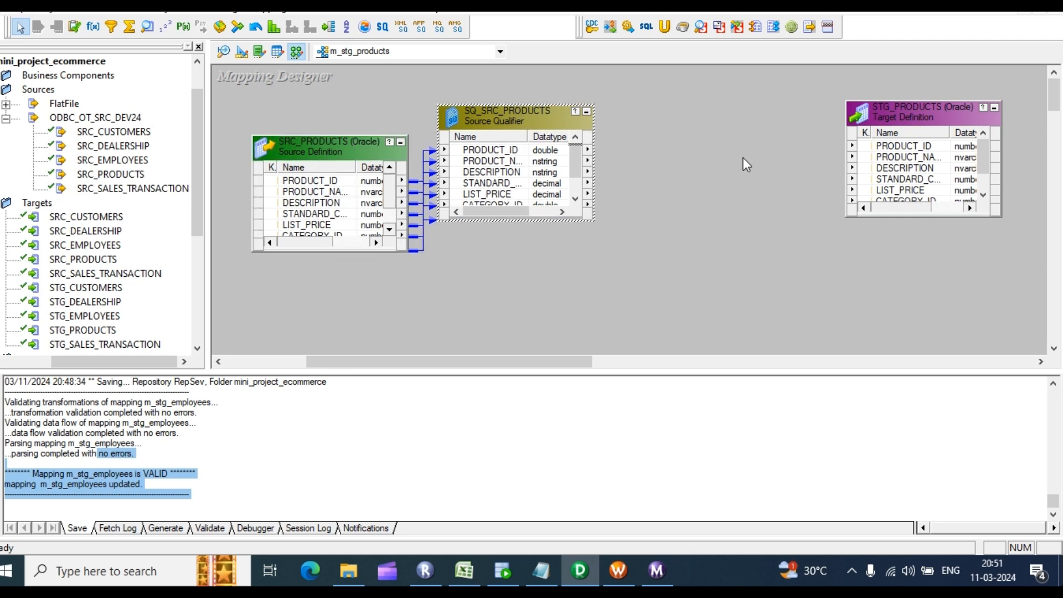
# Step: Add Expression transformation EXPTRANS and link all seven SQ_SRC_PRODUCTS ports into it
pyautogui.click(93, 27)
pyautogui.moveTo(680, 88); pyautogui.dragTo(797, 271)
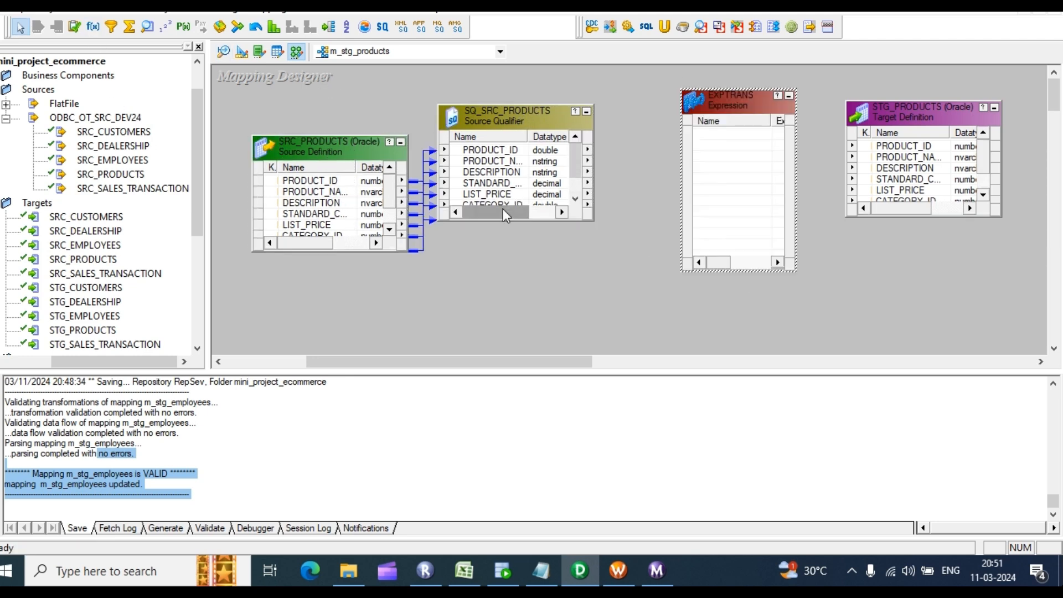
pyautogui.click(508, 150)
pyautogui.hotkey('shift', 'End')
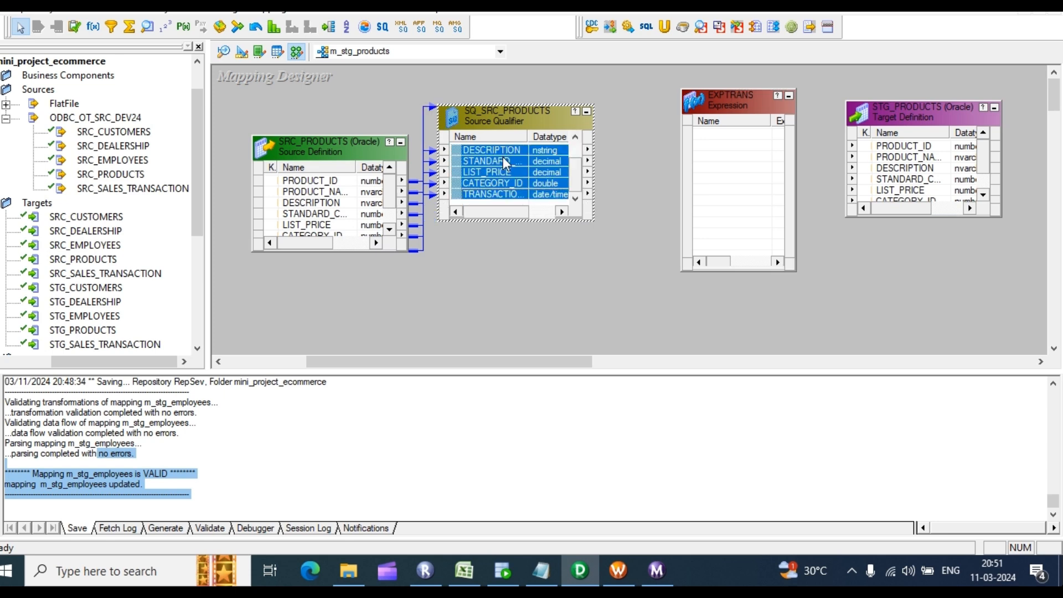
pyautogui.moveTo(503, 158); pyautogui.dragTo(732, 166)
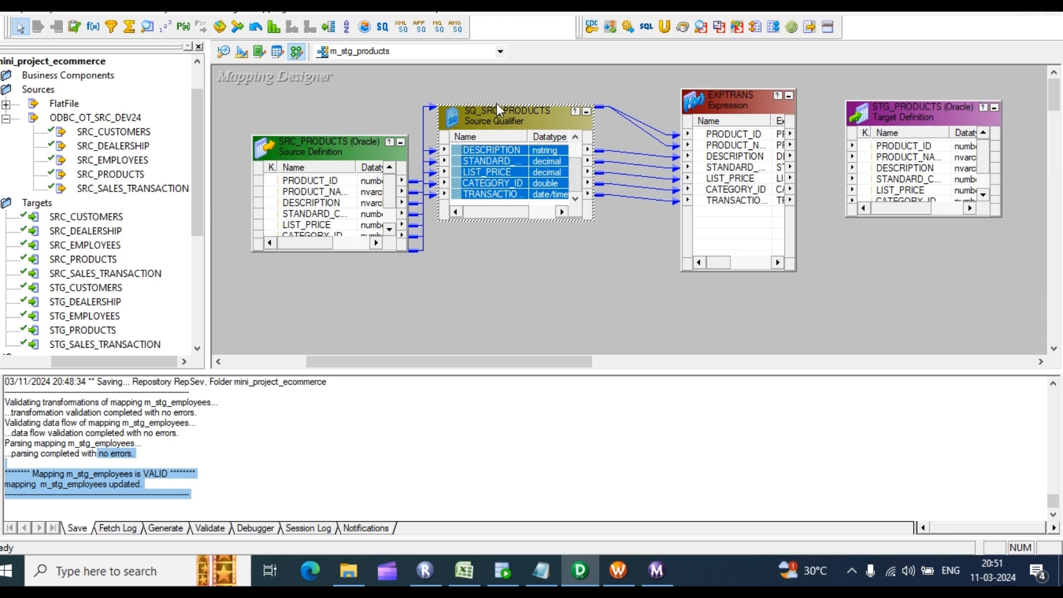
pyautogui.moveTo(502, 103); pyautogui.dragTo(502, 75)
pyautogui.click(730, 167)
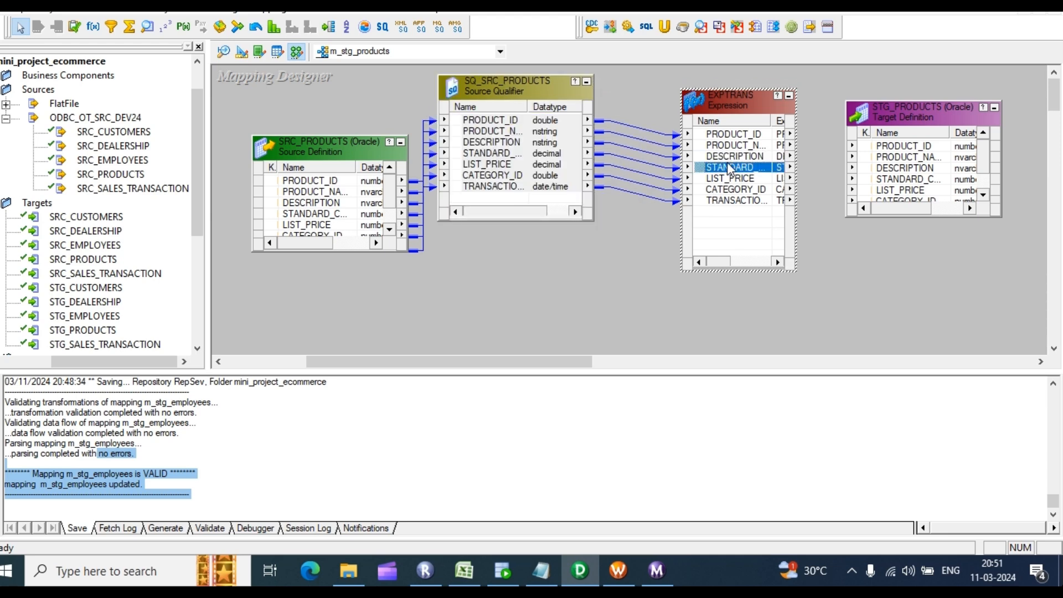
# Step: In the EXPTRANS ports, remove the misplaced NEWFIELD port
pyautogui.doubleClick(772, 176)
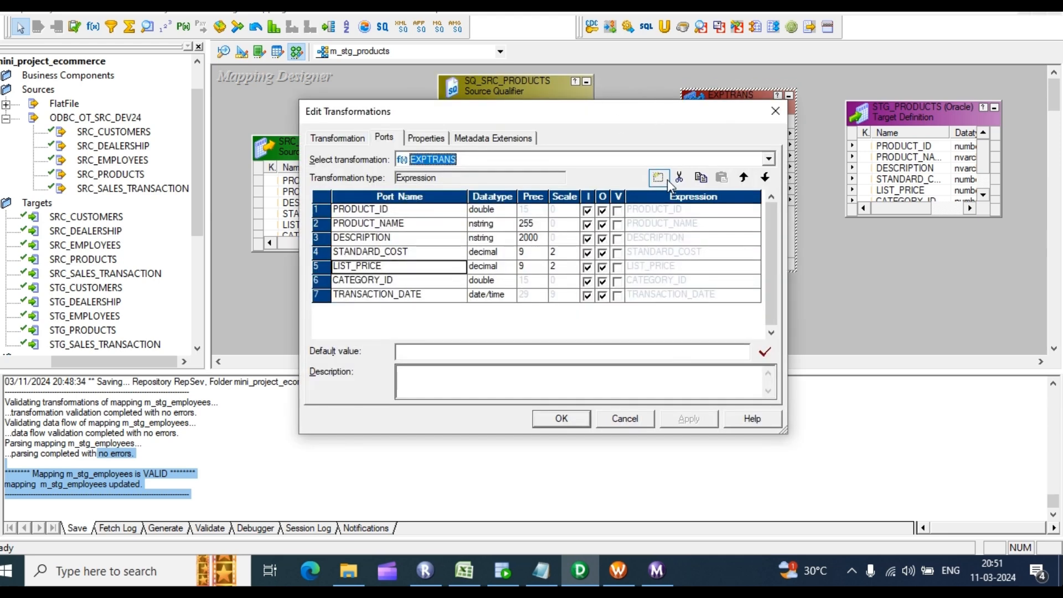
pyautogui.click(658, 178)
pyautogui.click(413, 312)
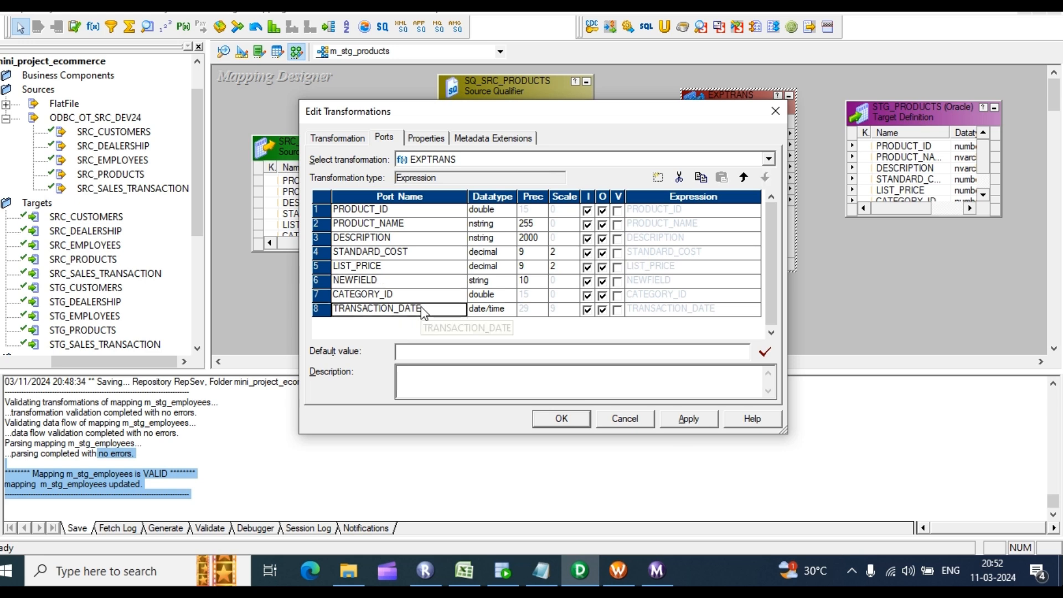
pyautogui.click(417, 266)
pyautogui.click(411, 284)
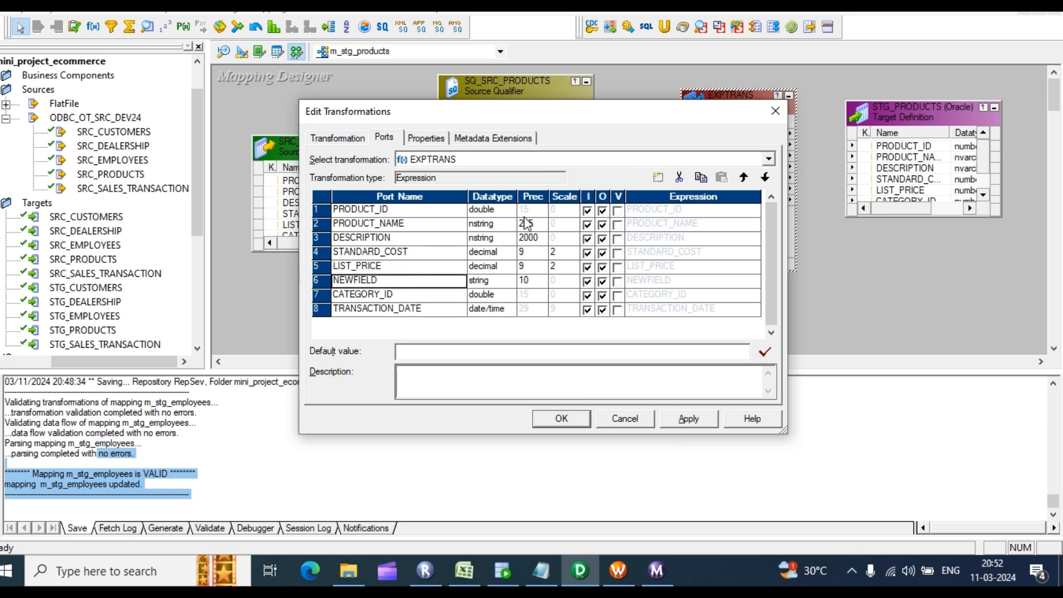
pyautogui.click(677, 178)
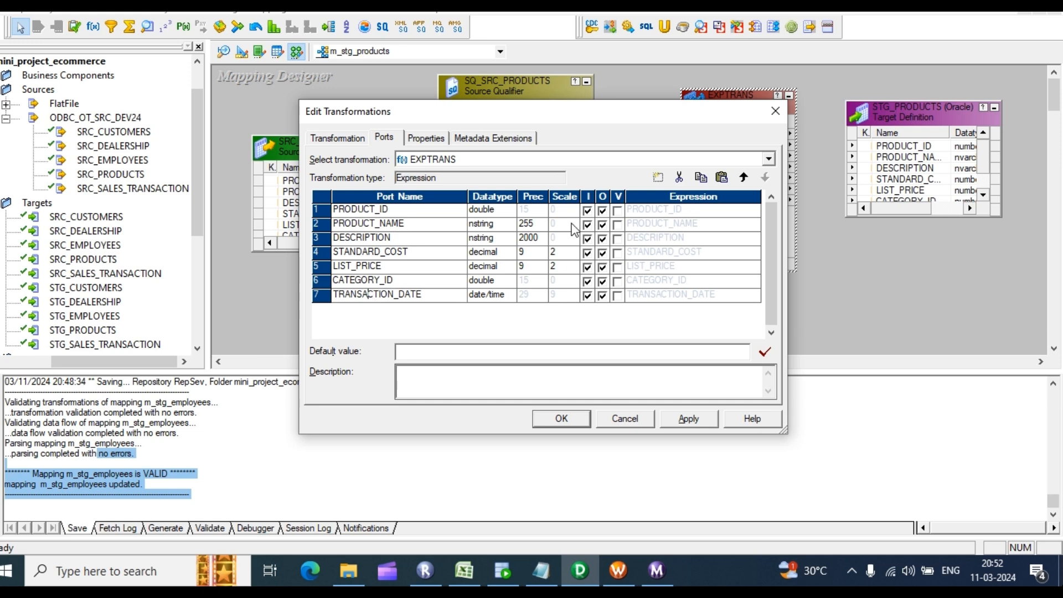
# Step: Add a date/time variable-only port v_flag after TRANSACTION_DATE
pyautogui.click(662, 178)
pyautogui.write('vb_flag')
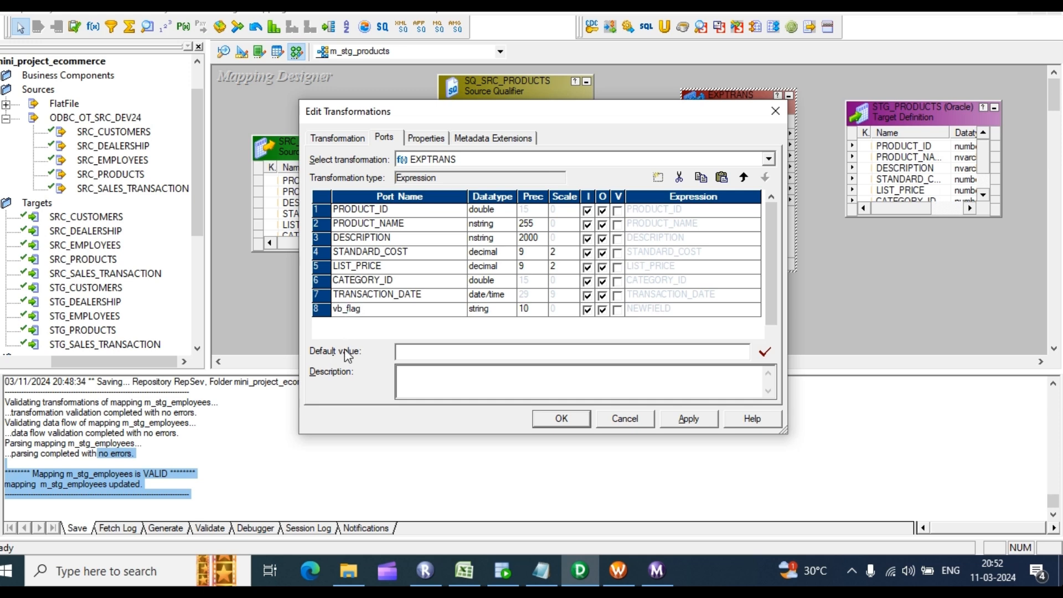
pyautogui.press('BackSpace')
pyautogui.click(615, 310)
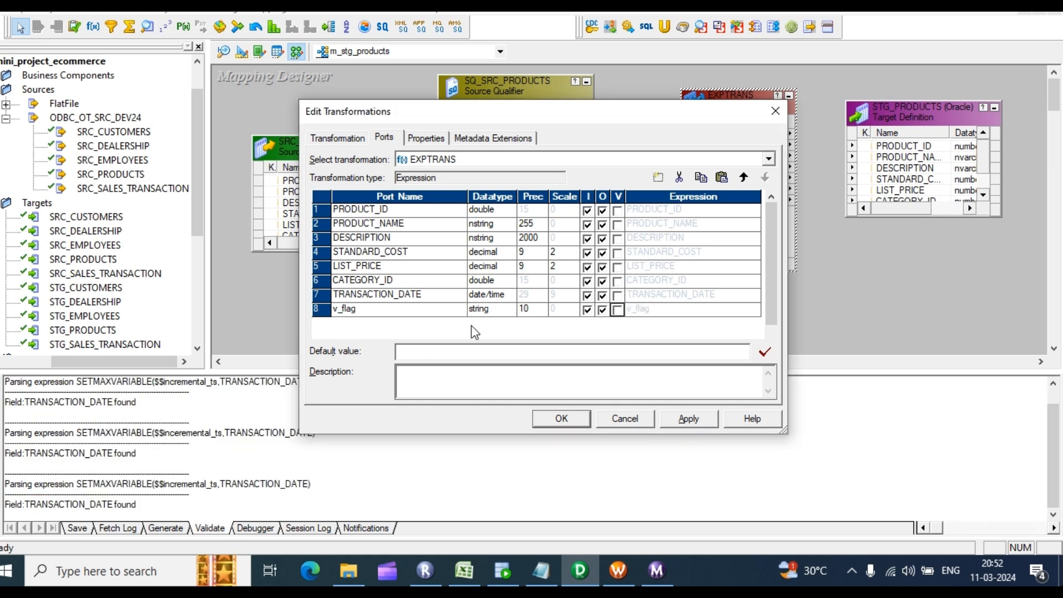
pyautogui.click(485, 309)
pyautogui.click(508, 309)
pyautogui.click(483, 349)
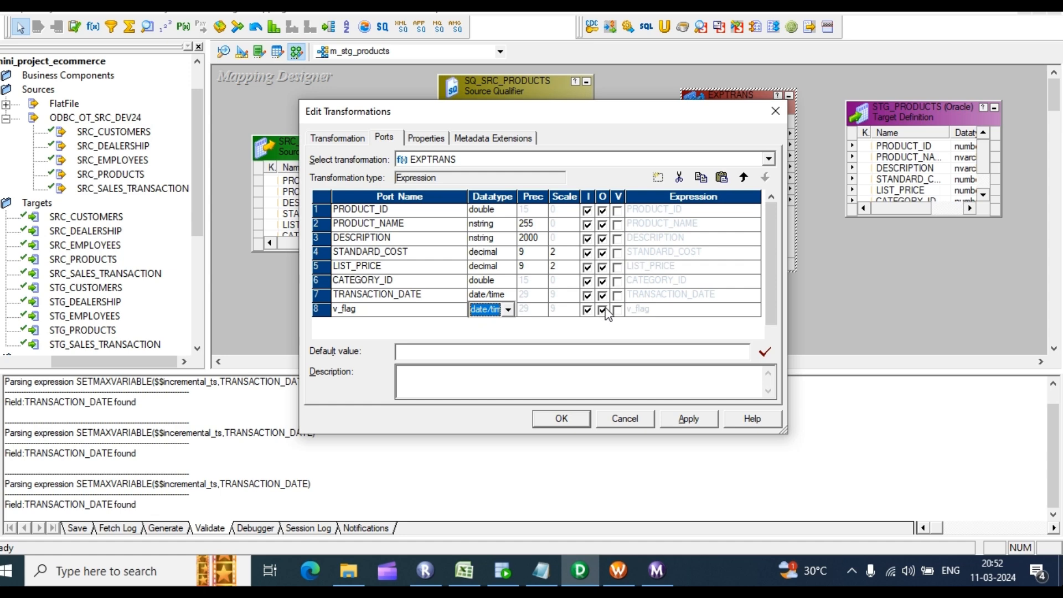
pyautogui.click(617, 310)
# Step: Start v_flag's expression with SETMAXVARIABLE, removing the leftover v_flag text
pyautogui.click(750, 310)
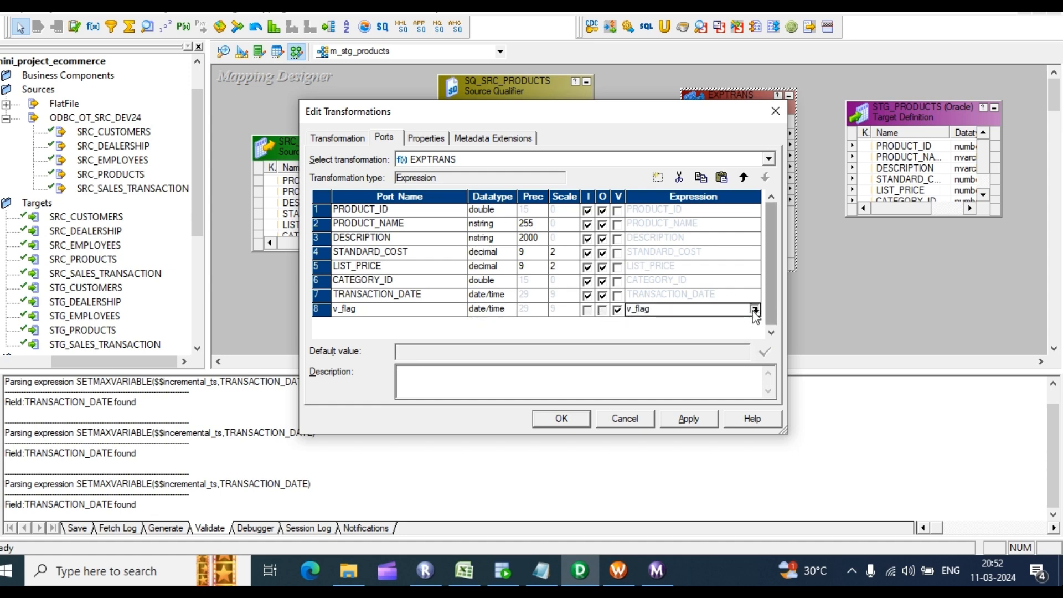
pyautogui.click(754, 310)
pyautogui.click(123, 152)
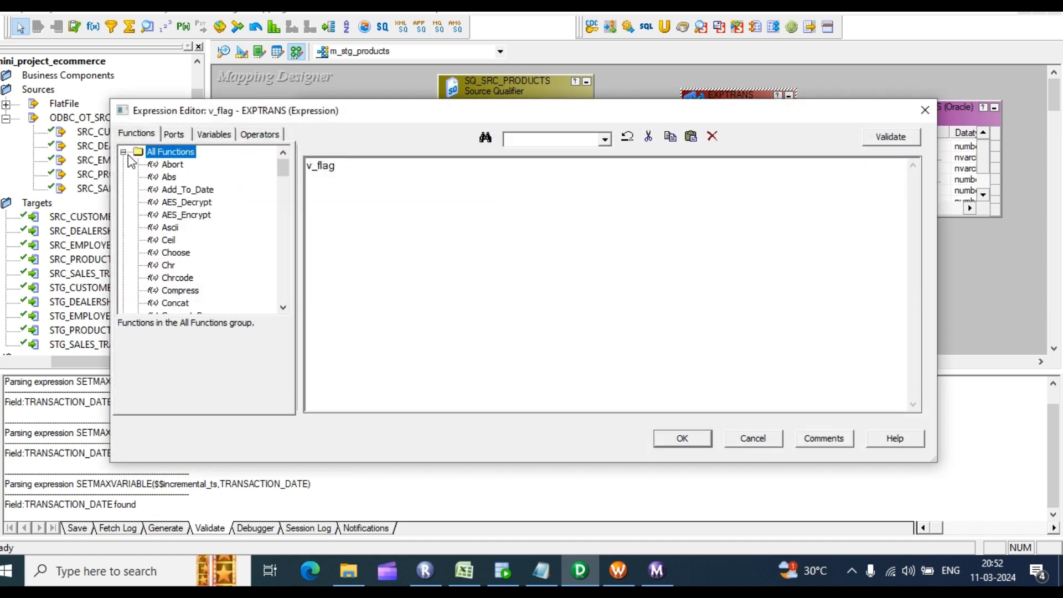
pyautogui.click(176, 202)
pyautogui.press('s')
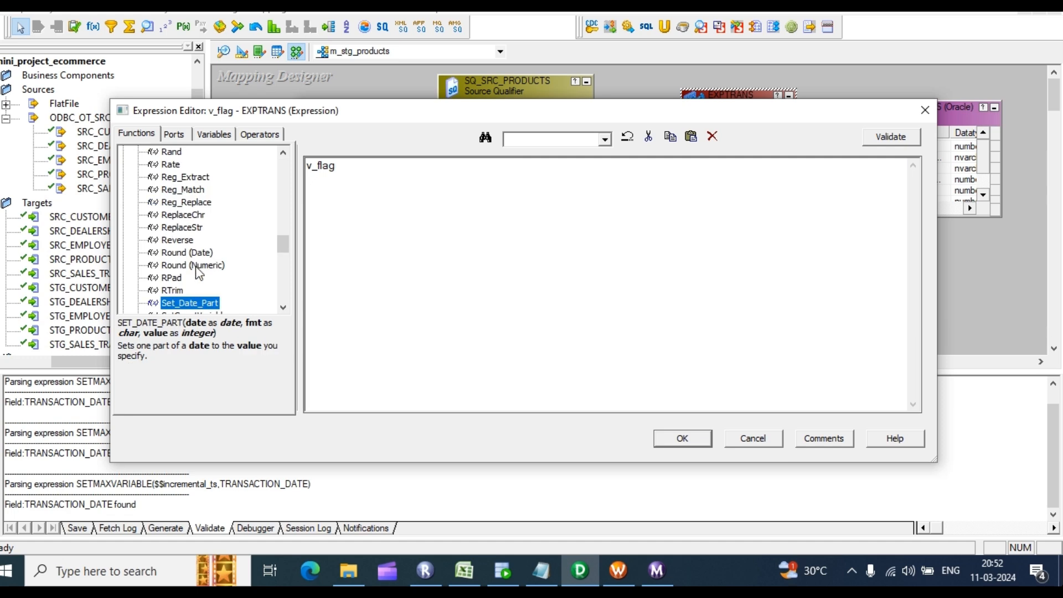
pyautogui.scroll(-3, 188, 274)
pyautogui.doubleClick(204, 216)
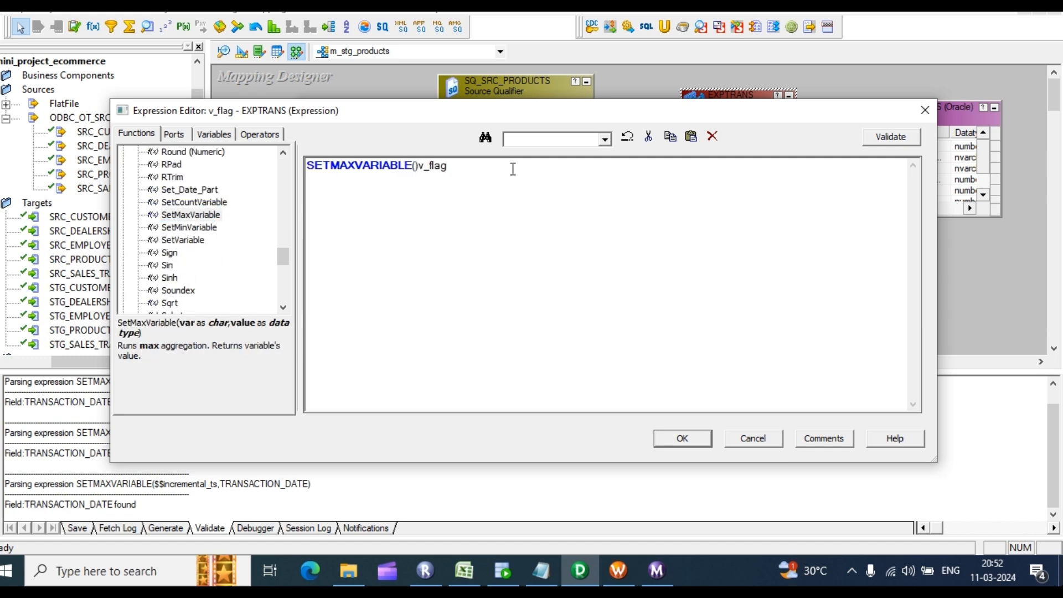
pyautogui.moveTo(447, 165); pyautogui.dragTo(422, 165)
pyautogui.hotkey('ctrl', 'x')
# Step: Pass $$incremental_ts and TRANSACTION_DATE as the SETMAXVARIABLE arguments
pyautogui.click(214, 134)
pyautogui.click(124, 165)
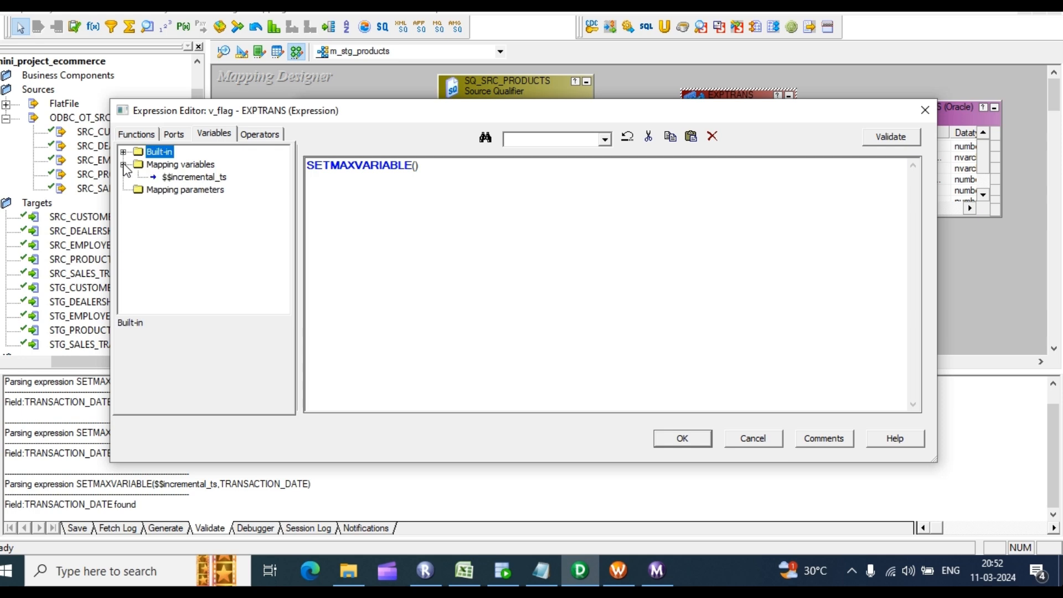
pyautogui.doubleClick(177, 176)
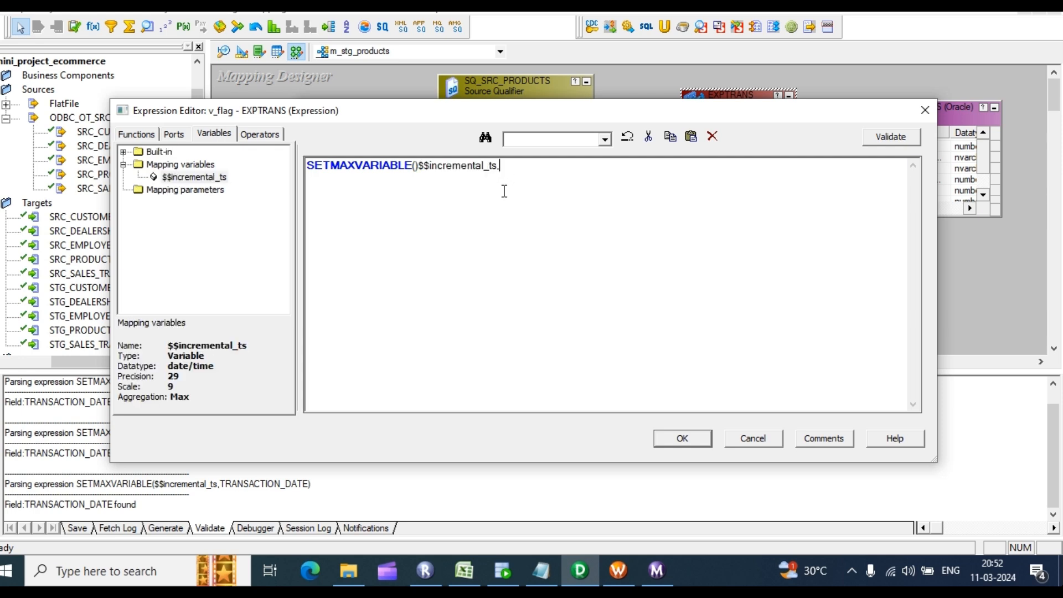
pyautogui.click(146, 135)
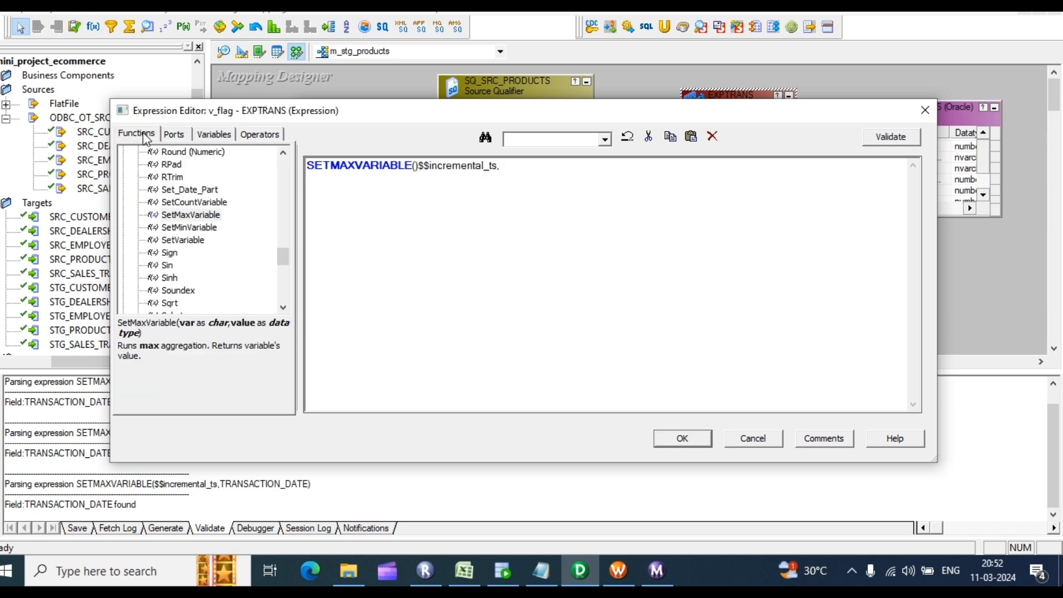
pyautogui.click(186, 135)
pyautogui.doubleClick(206, 240)
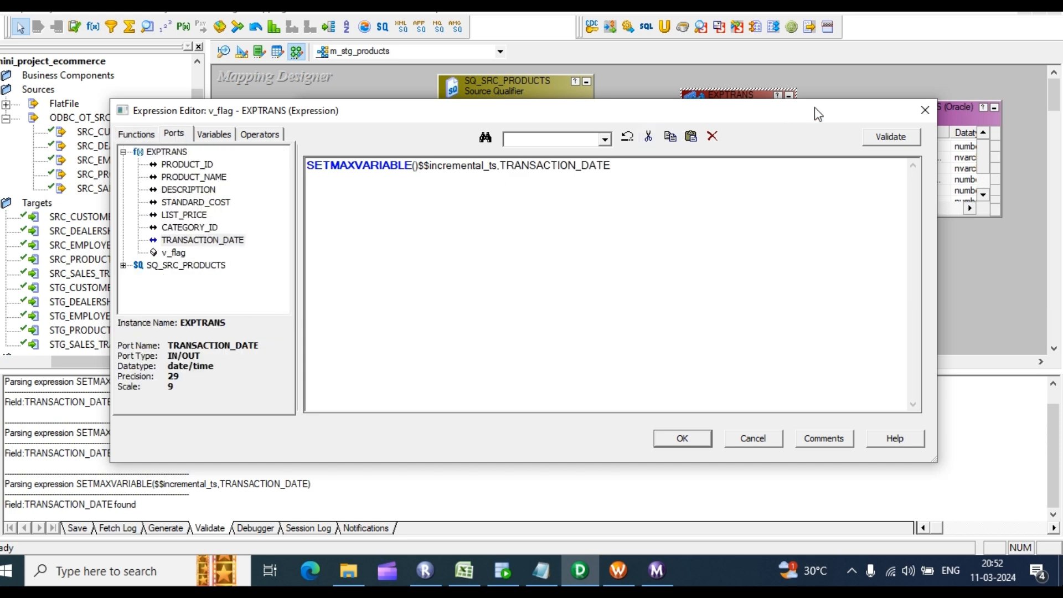
# Step: Validate the expression, delete the stray parenthesis, and apply the EXPTRANS changes
pyautogui.click(876, 138)
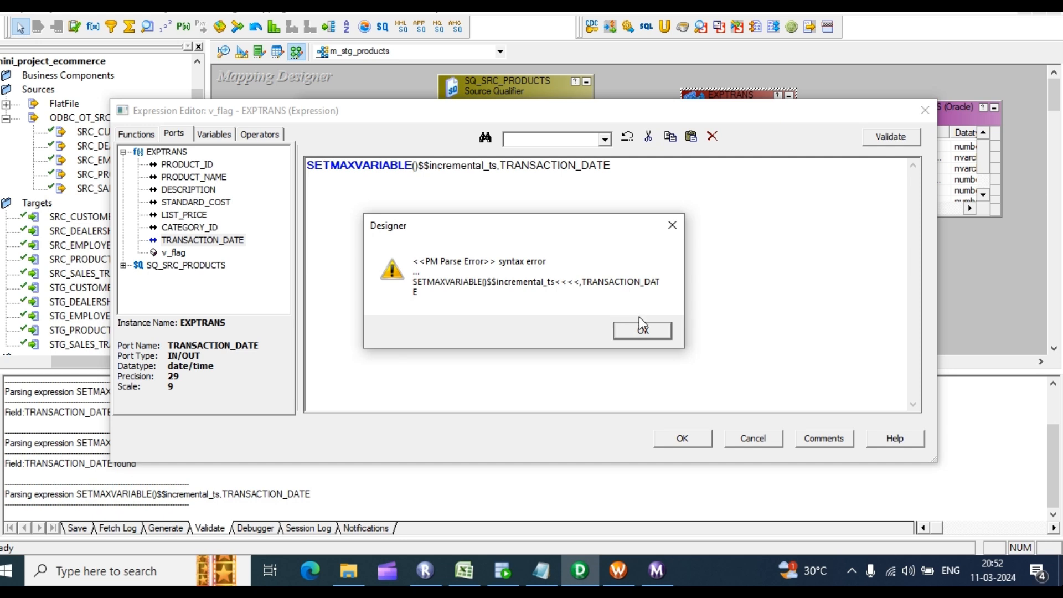
pyautogui.click(642, 330)
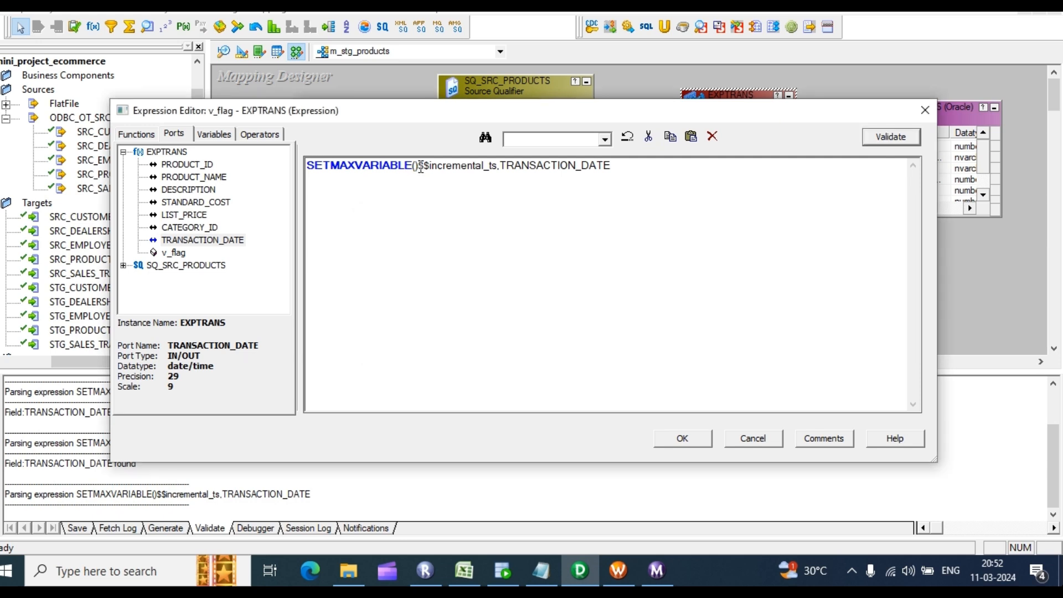
pyautogui.click(418, 166)
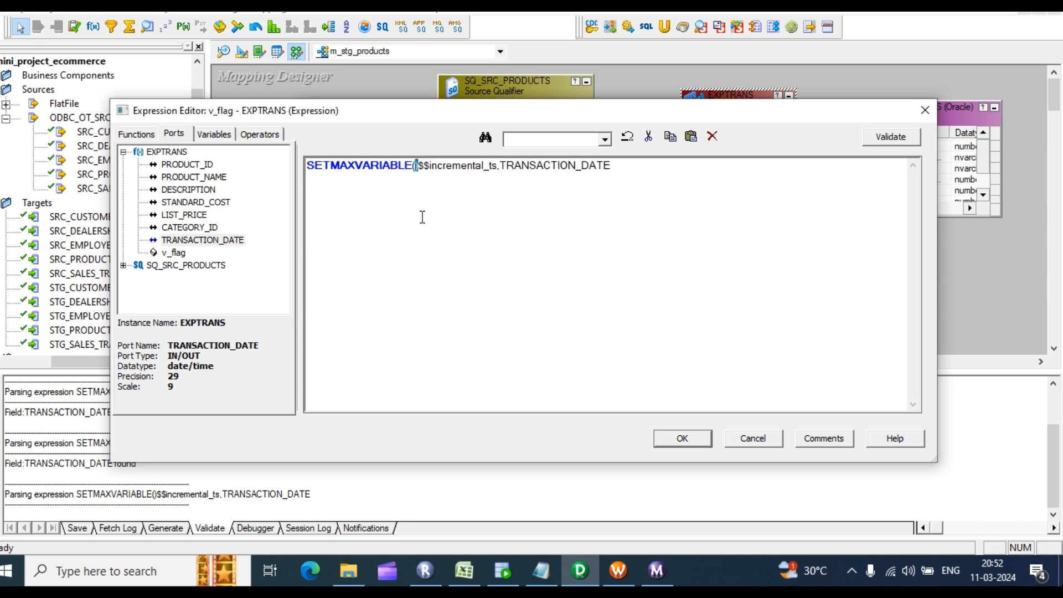
pyautogui.press('Delete')
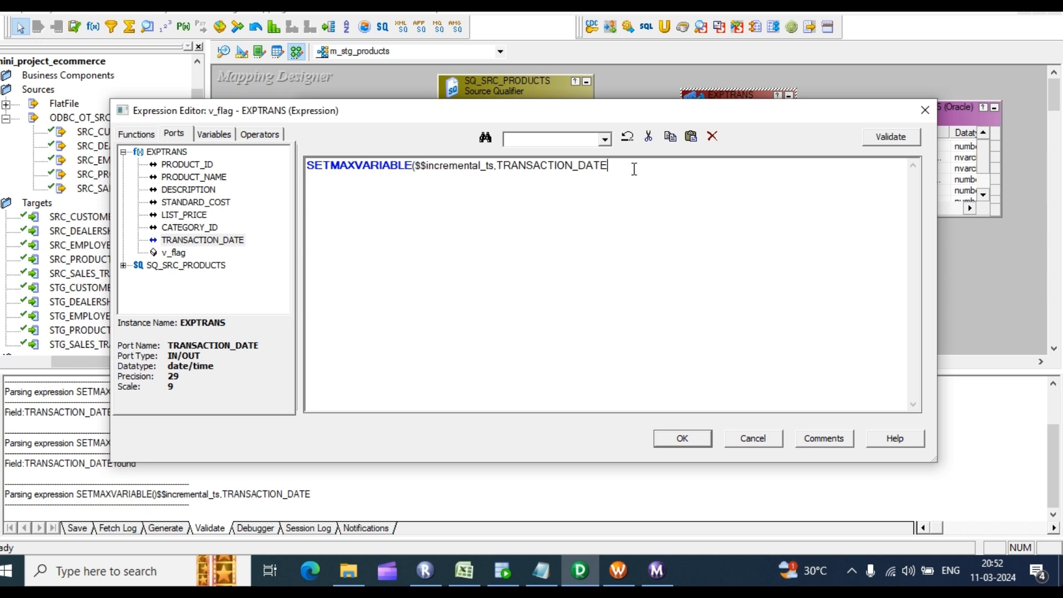
pyautogui.click(882, 138)
pyautogui.click(683, 438)
pyautogui.click(561, 418)
# Step: Override the SQ_SRC_PRODUCTS SQL query with a generated SELECT filtered WHERE TRANSACTION_DATE > '$$incremental_ts'
pyautogui.doubleClick(490, 124)
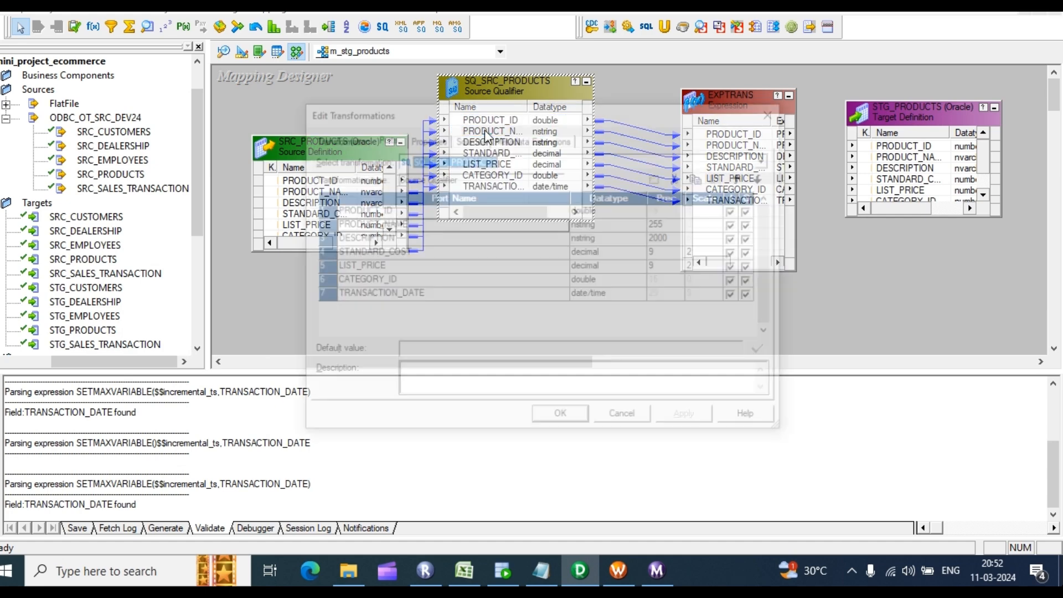
pyautogui.click(419, 139)
pyautogui.click(763, 205)
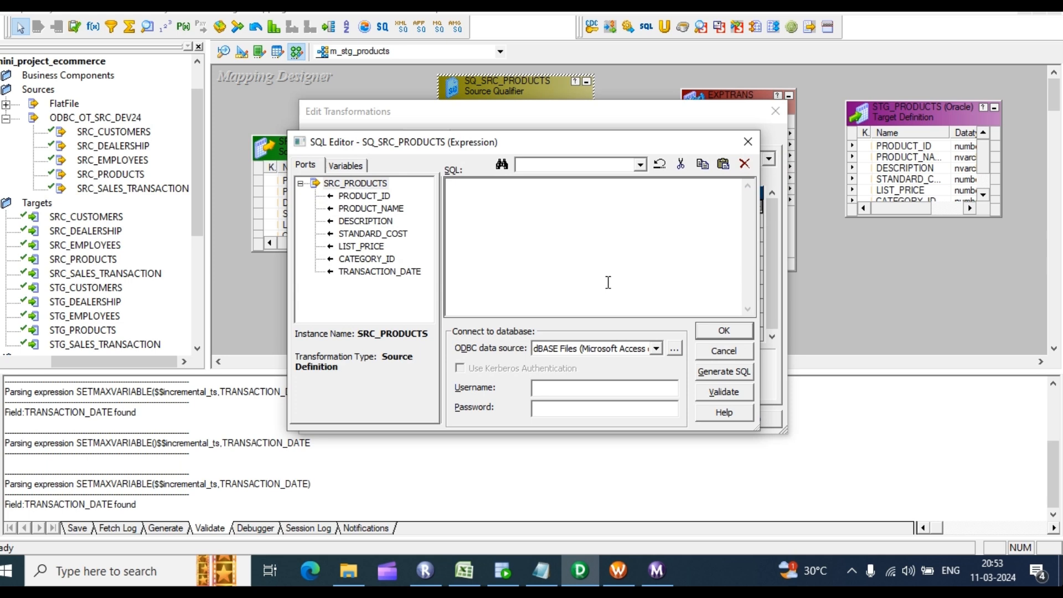
pyautogui.click(706, 370)
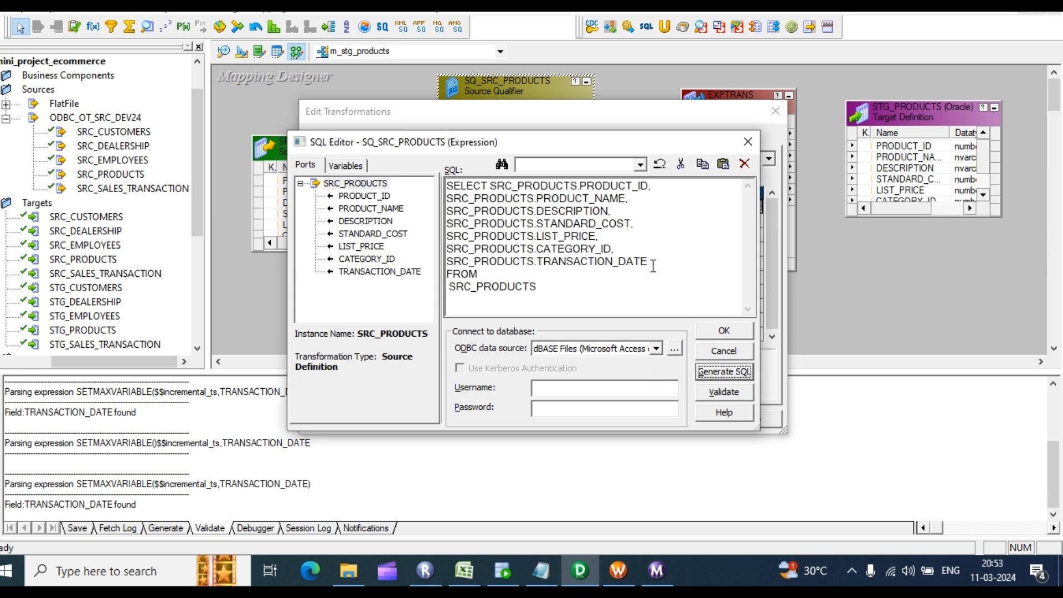
pyautogui.moveTo(652, 262); pyautogui.dragTo(448, 261)
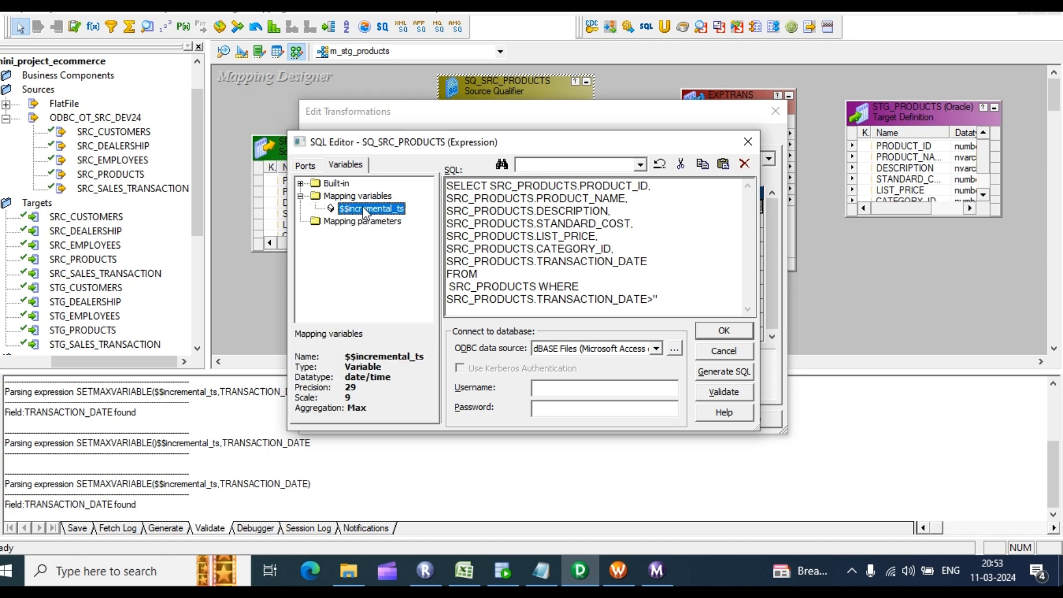
pyautogui.doubleClick(371, 208)
pyautogui.click(723, 332)
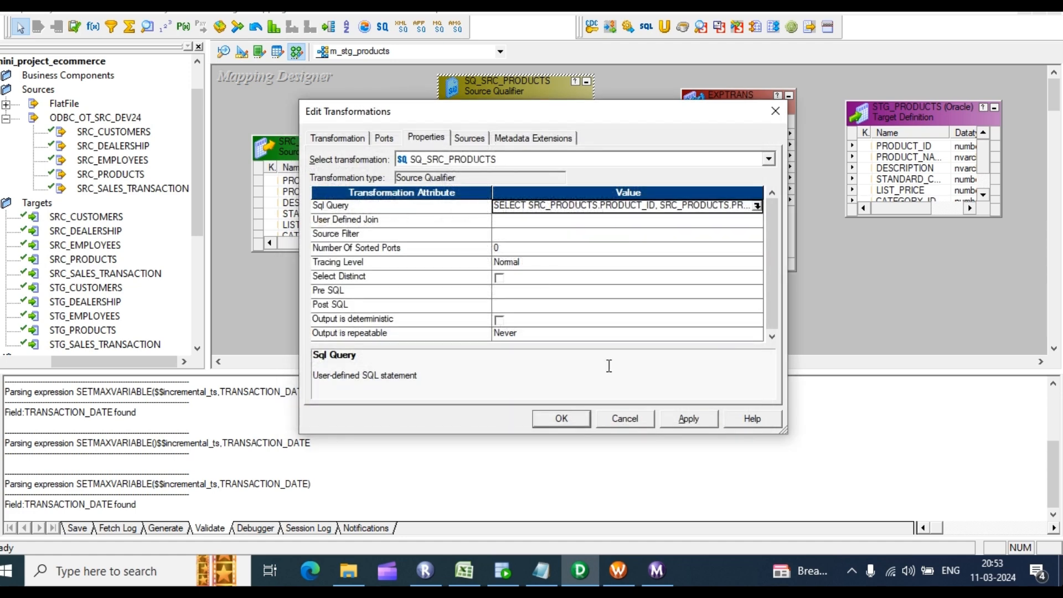
pyautogui.click(561, 419)
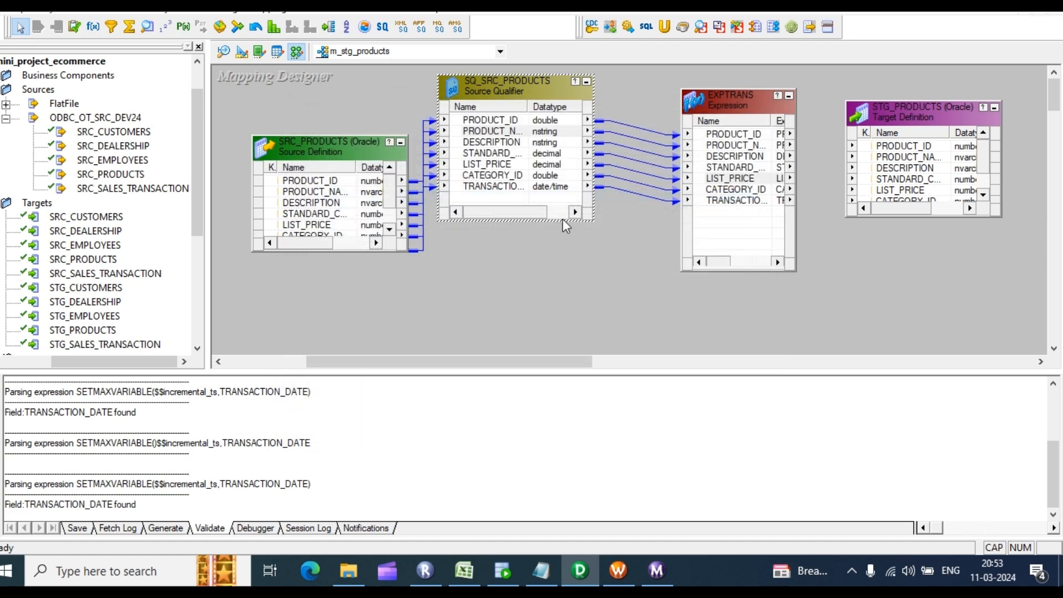
# Step: Link EXPTRANS ports by position into STG_PRODUCTS and enlarge the target to show DATE_ENTERED
pyautogui.click(833, 133)
pyautogui.rightClick(826, 128)
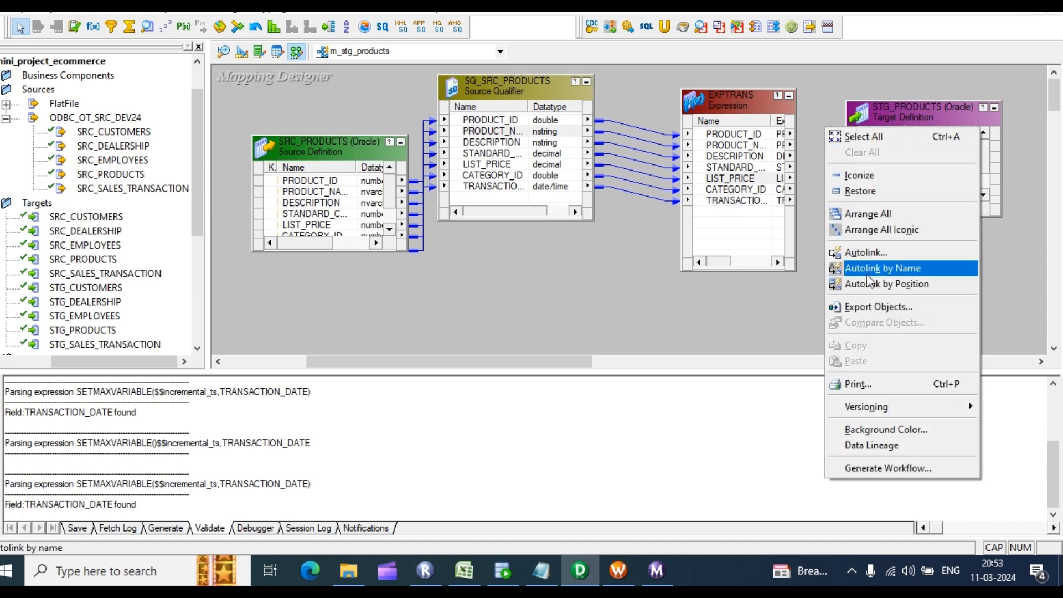
pyautogui.click(877, 282)
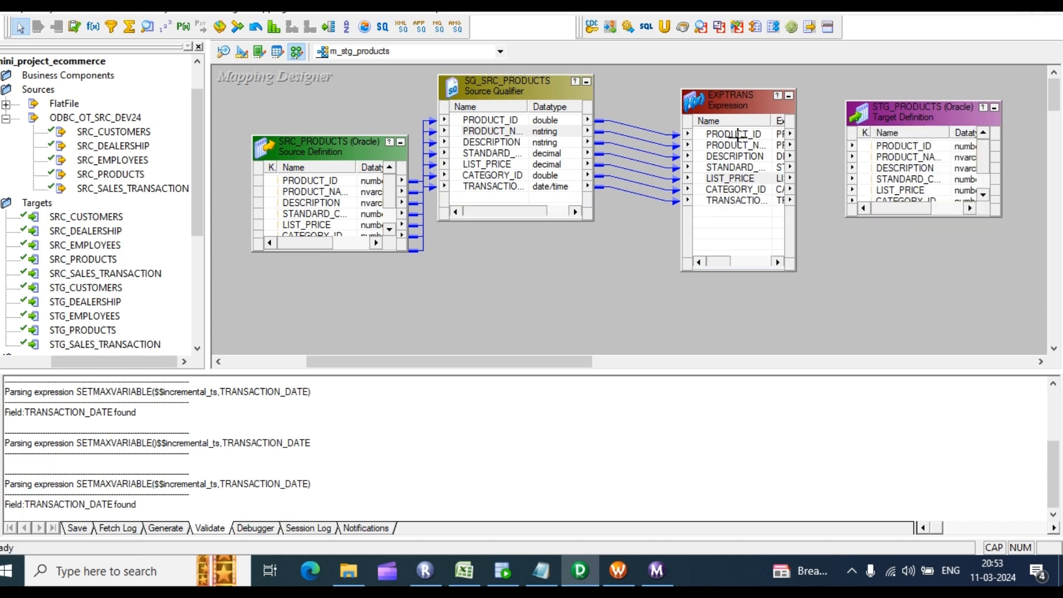
pyautogui.moveTo(740, 143)
pyautogui.mouseDown()
pyautogui.moveTo(892, 169)
pyautogui.moveTo(909, 155)
pyautogui.mouseUp()
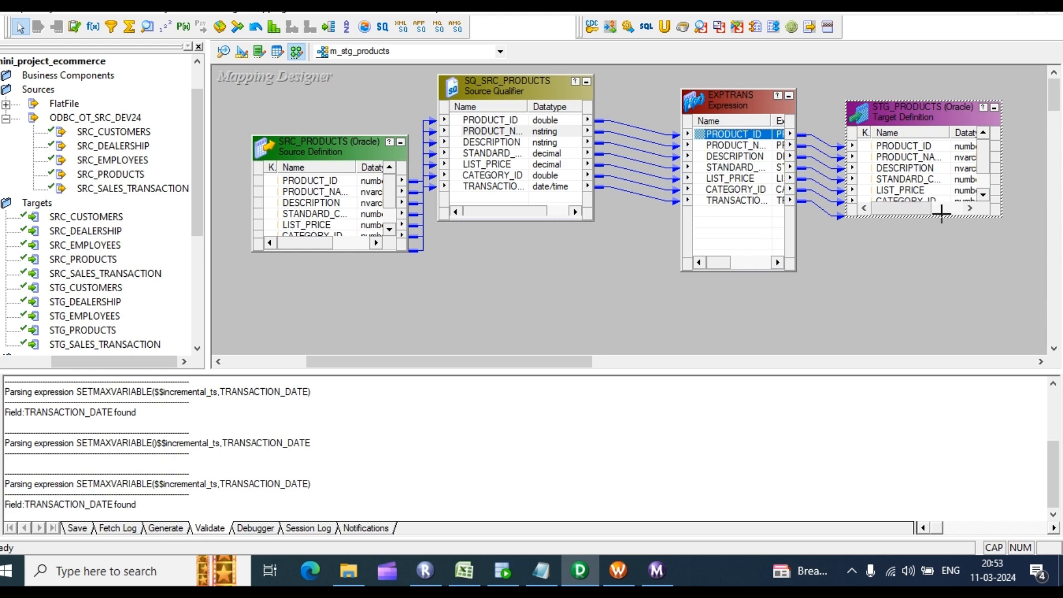
pyautogui.click(921, 160)
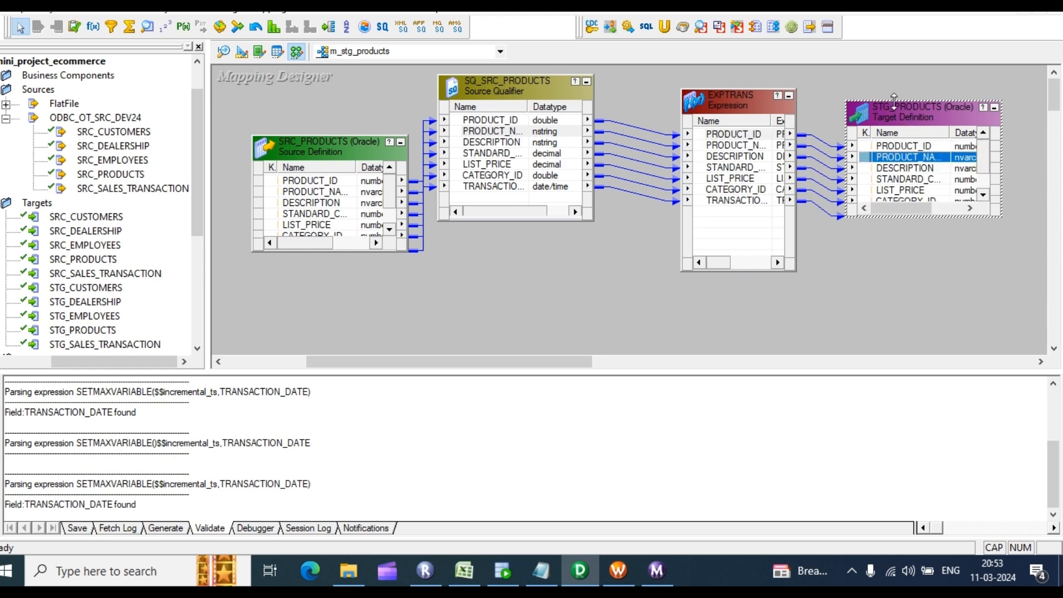
pyautogui.moveTo(891, 101); pyautogui.dragTo(891, 71)
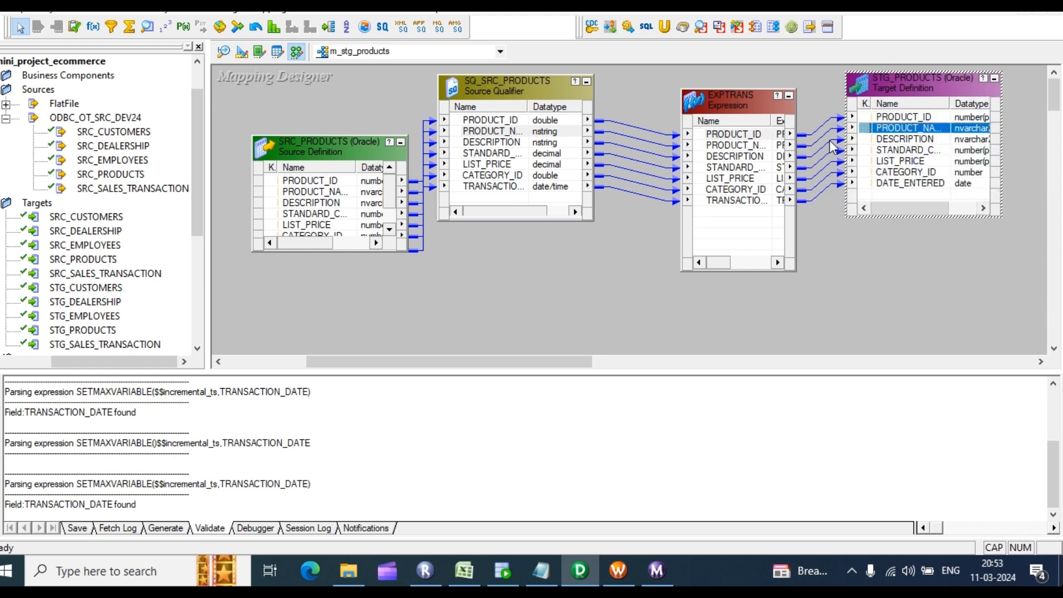
# Step: Arrange all transformations and save m_stg_products, confirming it is valid in the log
pyautogui.rightClick(600, 257)
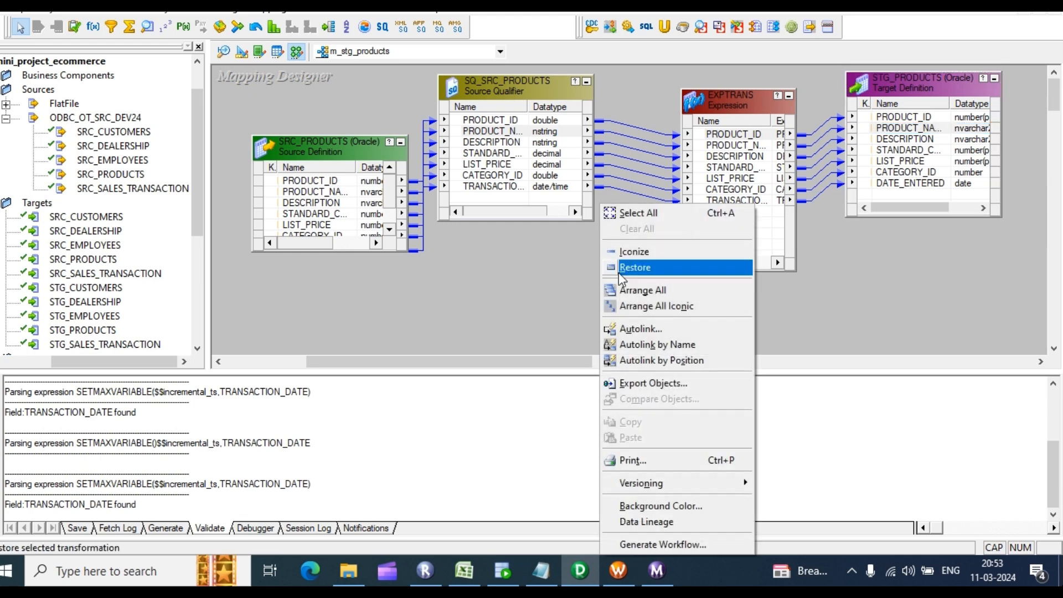
pyautogui.click(640, 288)
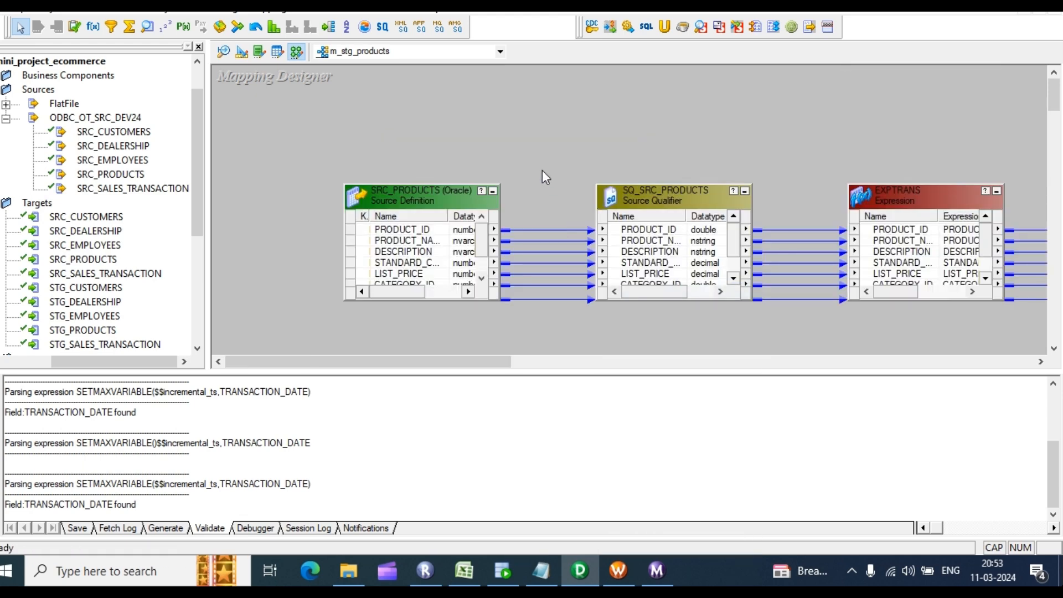
pyautogui.hotkey('ctrl', 's')
pyautogui.moveTo(268, 484); pyautogui.dragTo(61, 433)
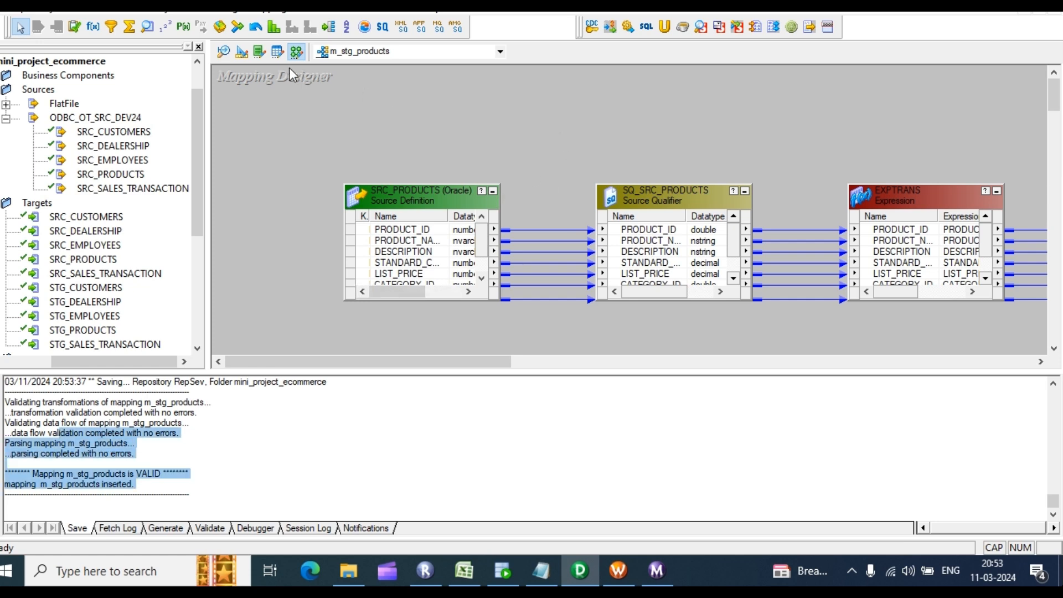
# Step: Generate a workflow with a reusable session, setting the STG_PRODUCTS target connection to rel_OT_STG_DEV24
pyautogui.rightClick(281, 95)
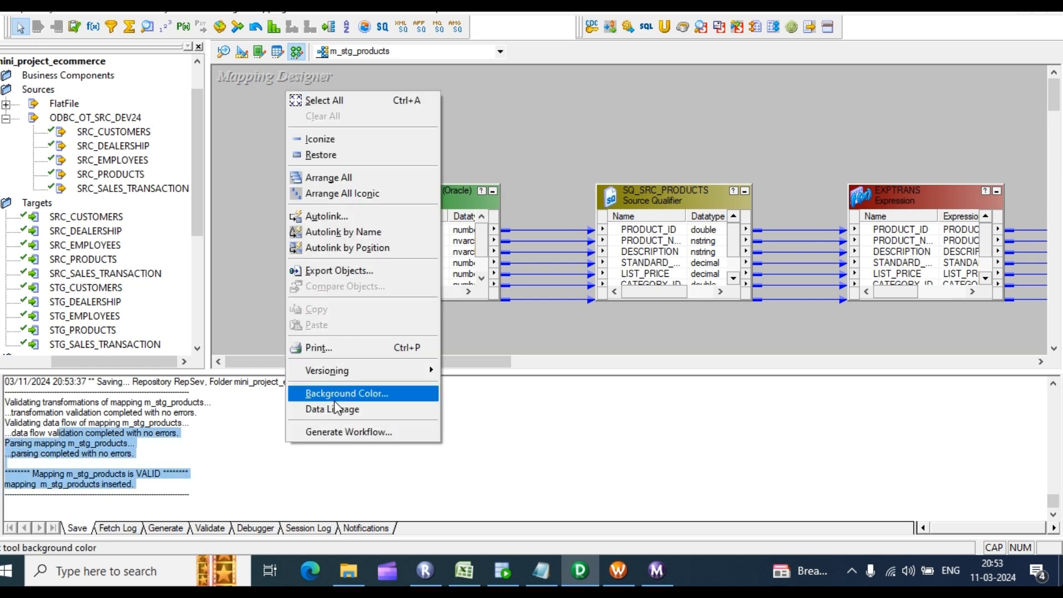
pyautogui.click(345, 431)
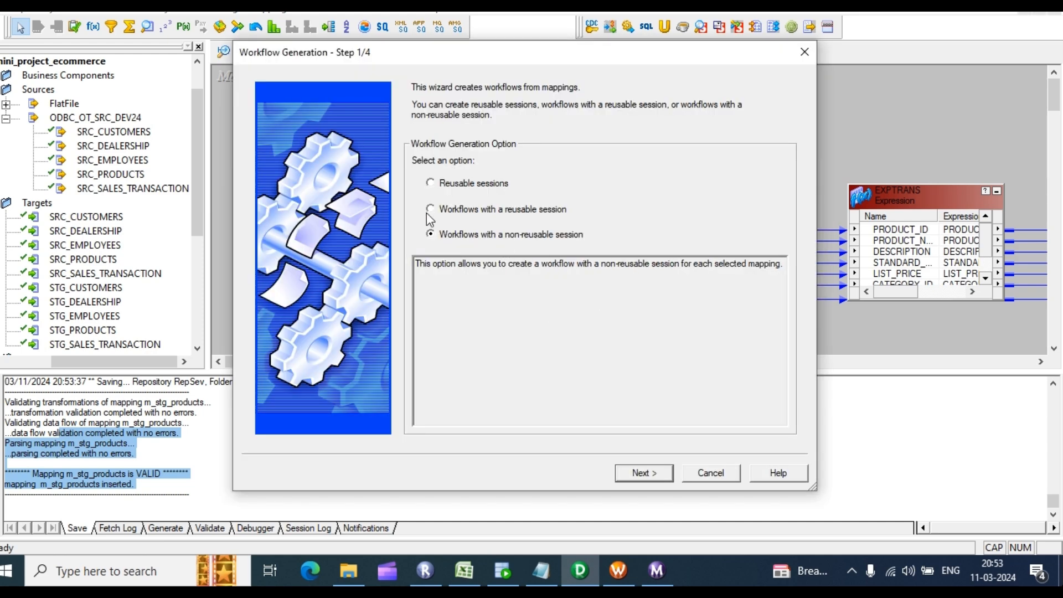
pyautogui.click(430, 213)
pyautogui.click(643, 473)
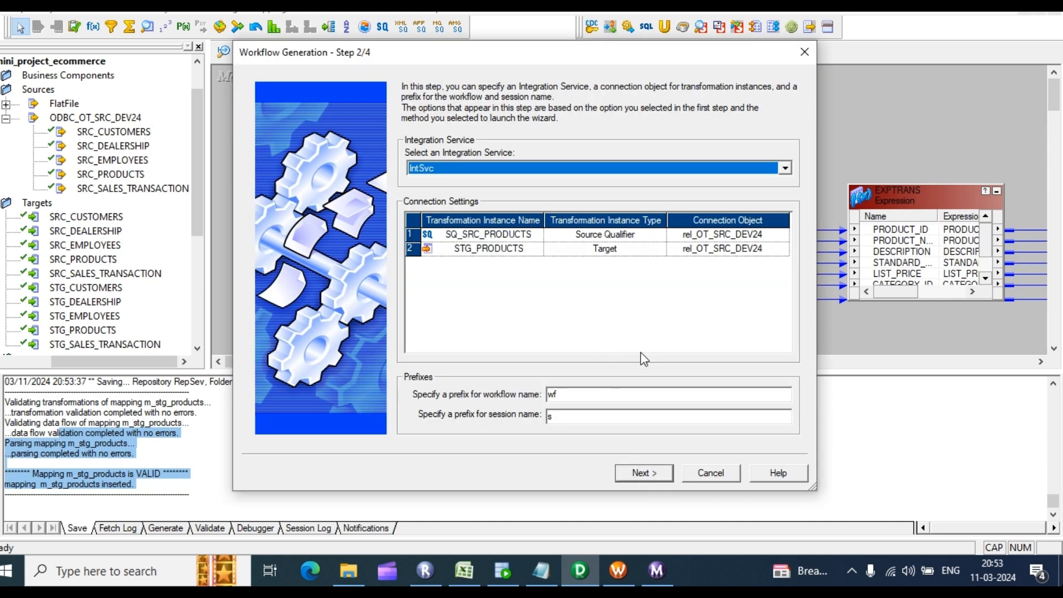
pyautogui.click(759, 249)
pyautogui.click(782, 249)
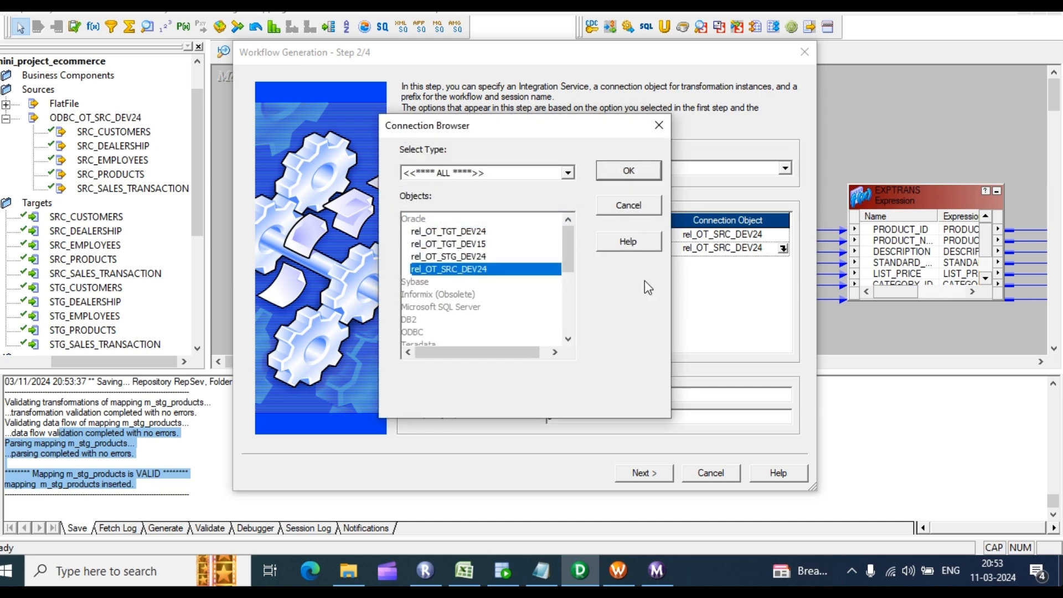
pyautogui.click(476, 256)
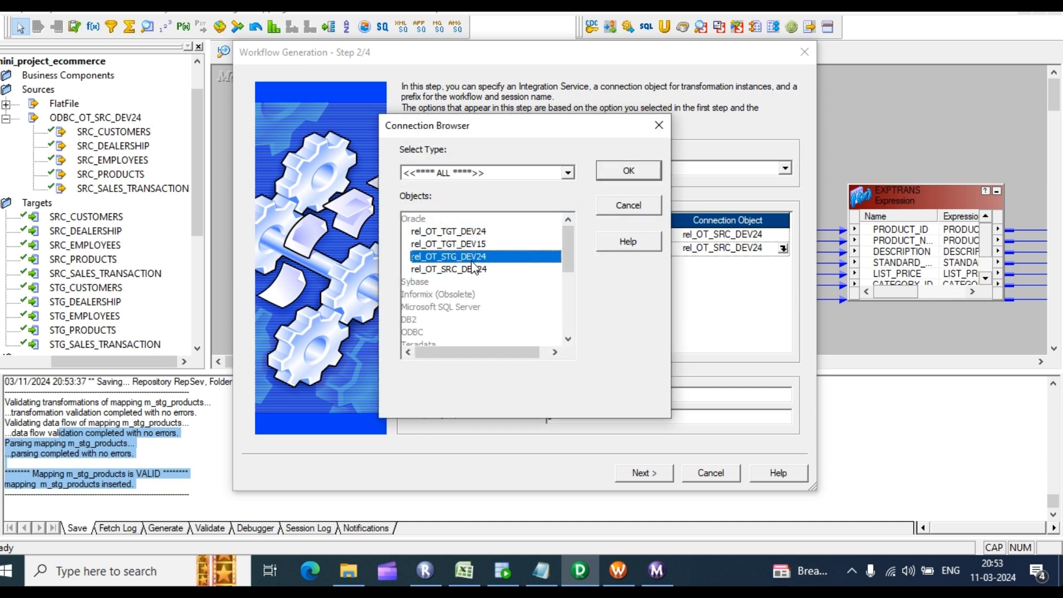
pyautogui.click(627, 172)
# Step: Set the session's target load type to Normal and finish generating wf_m_stg_products
pyautogui.click(643, 474)
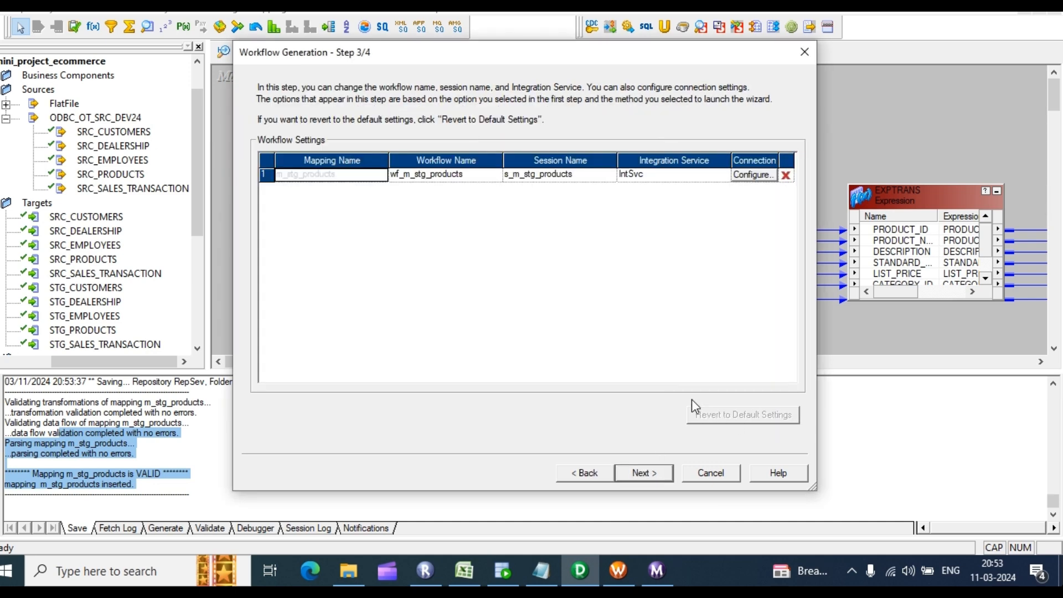
pyautogui.click(749, 175)
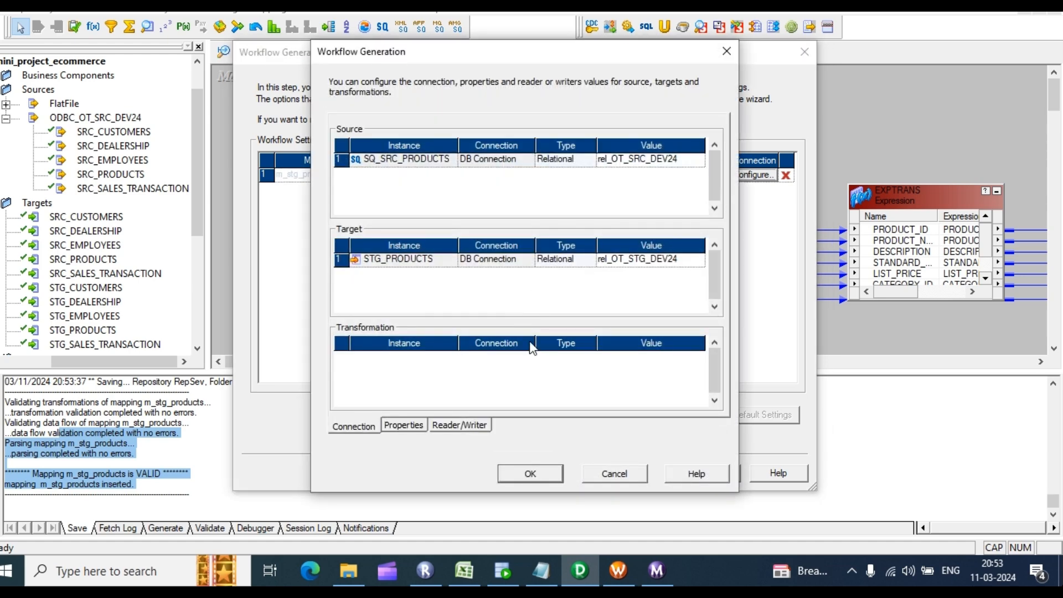
pyautogui.click(399, 432)
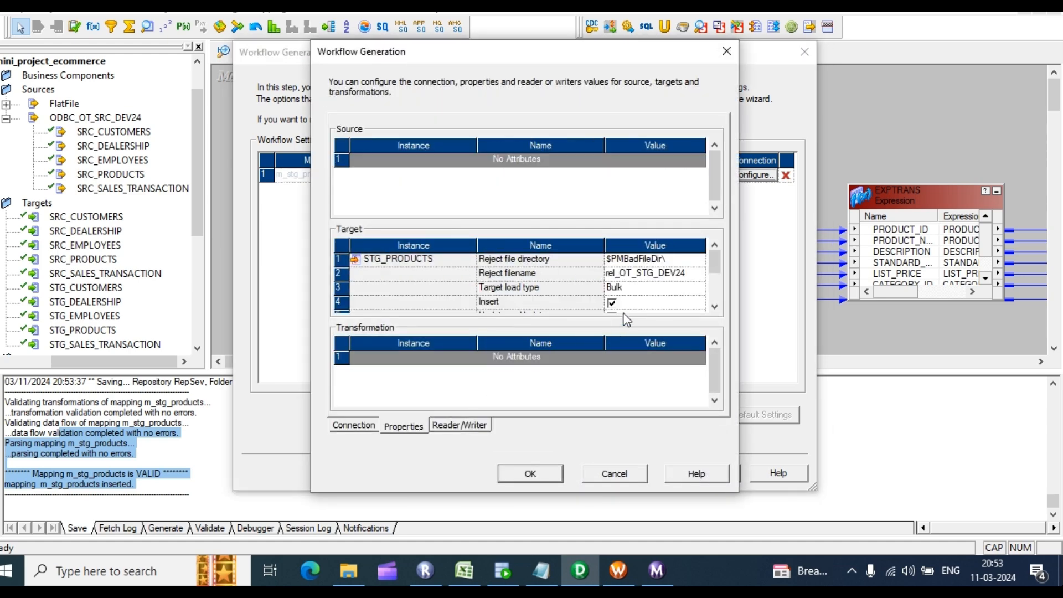
pyautogui.click(632, 292)
pyautogui.click(697, 288)
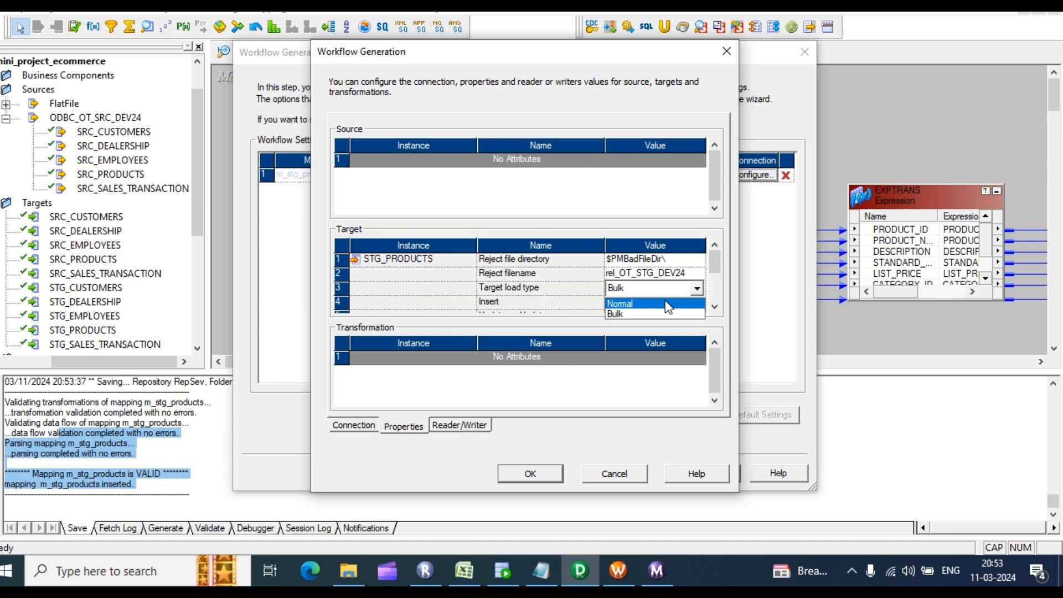
pyautogui.click(646, 302)
pyautogui.click(528, 480)
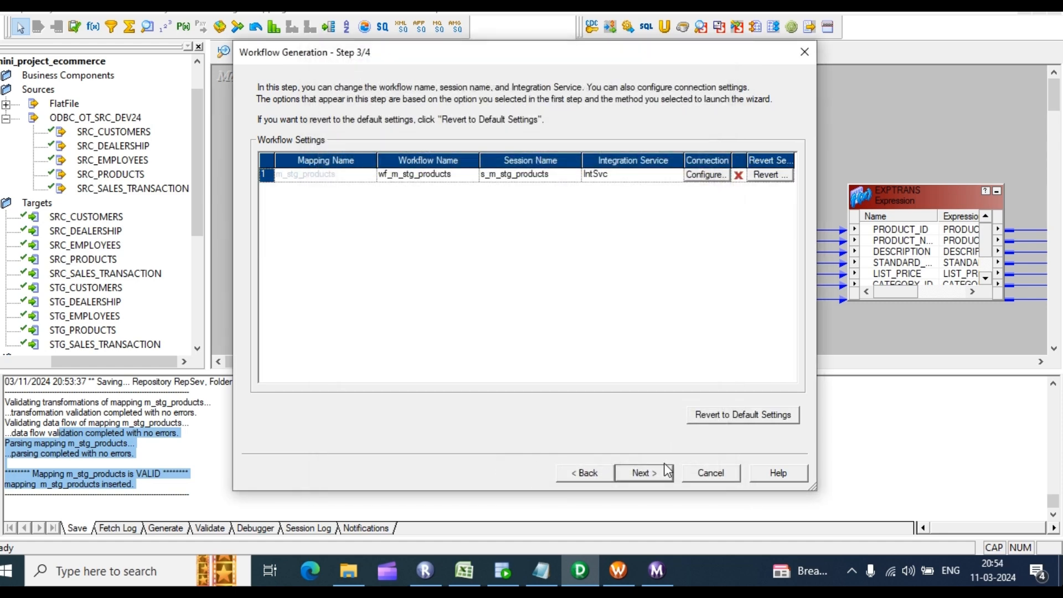
pyautogui.click(643, 472)
pyautogui.click(654, 474)
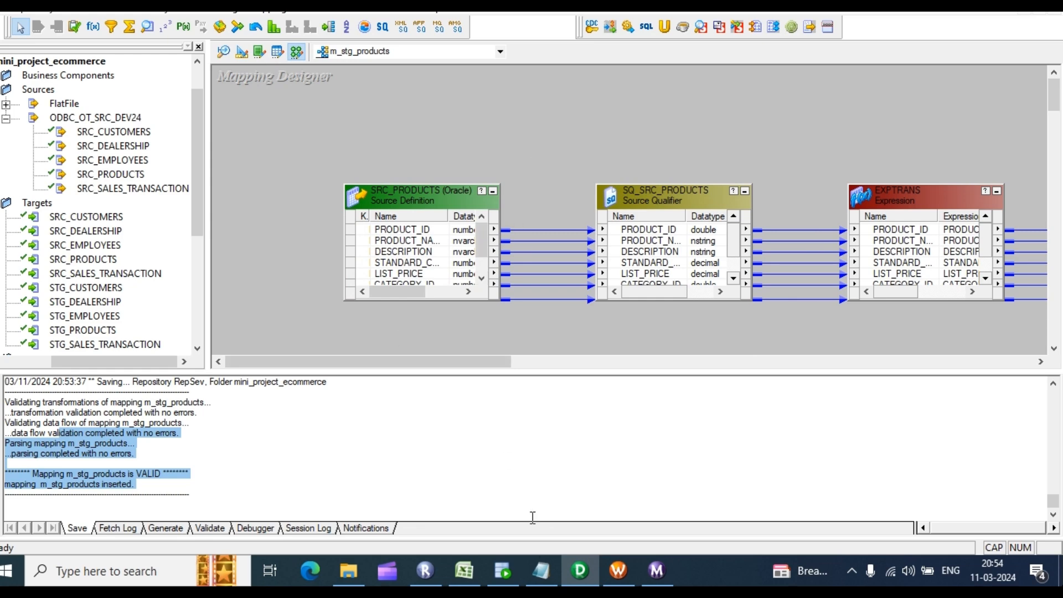
# Step: In Workflow Manager, disconnect and reconnect to RepSev with the repository password
pyautogui.click(618, 571)
pyautogui.click(118, 156)
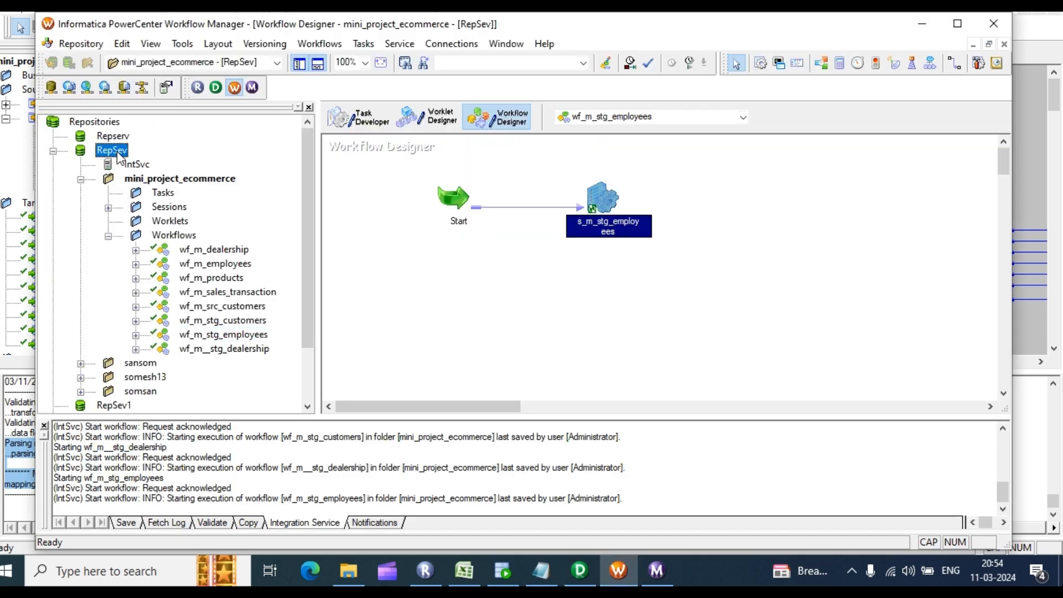
pyautogui.rightClick(118, 157)
pyautogui.click(160, 218)
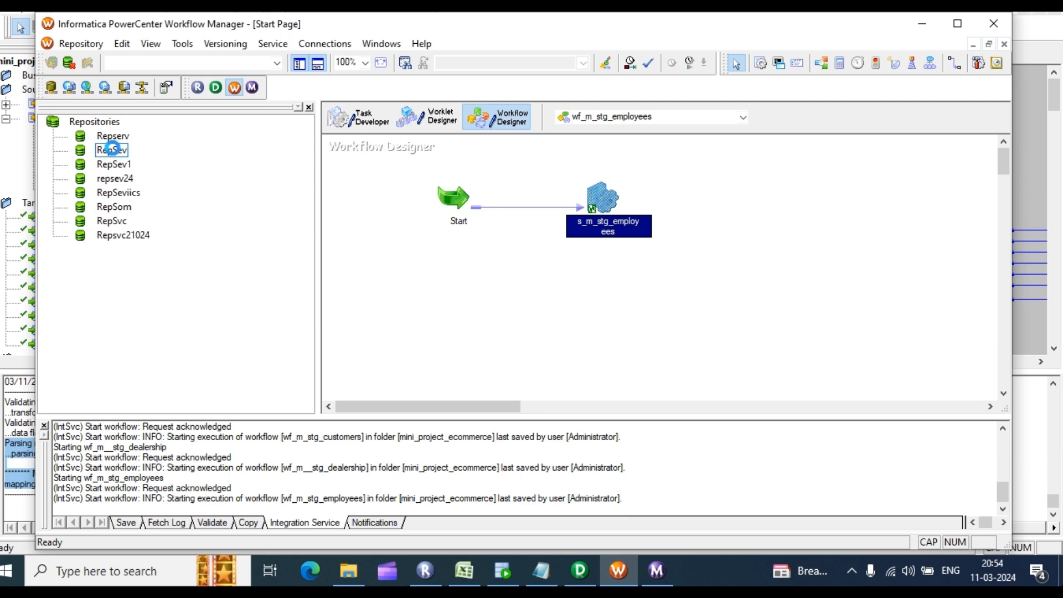
pyautogui.rightClick(117, 152)
pyautogui.click(157, 200)
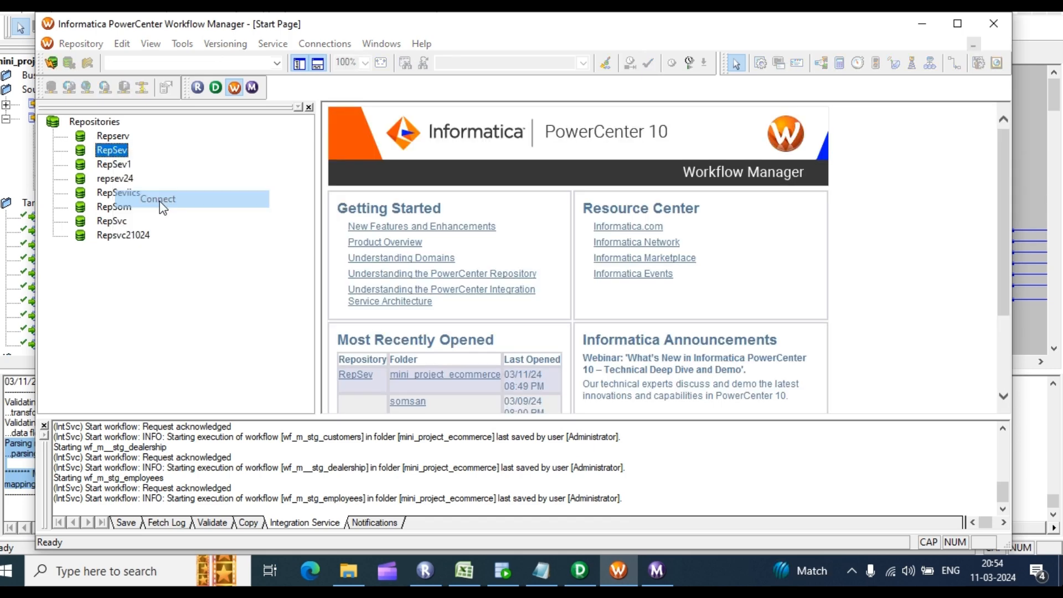
pyautogui.click(509, 304)
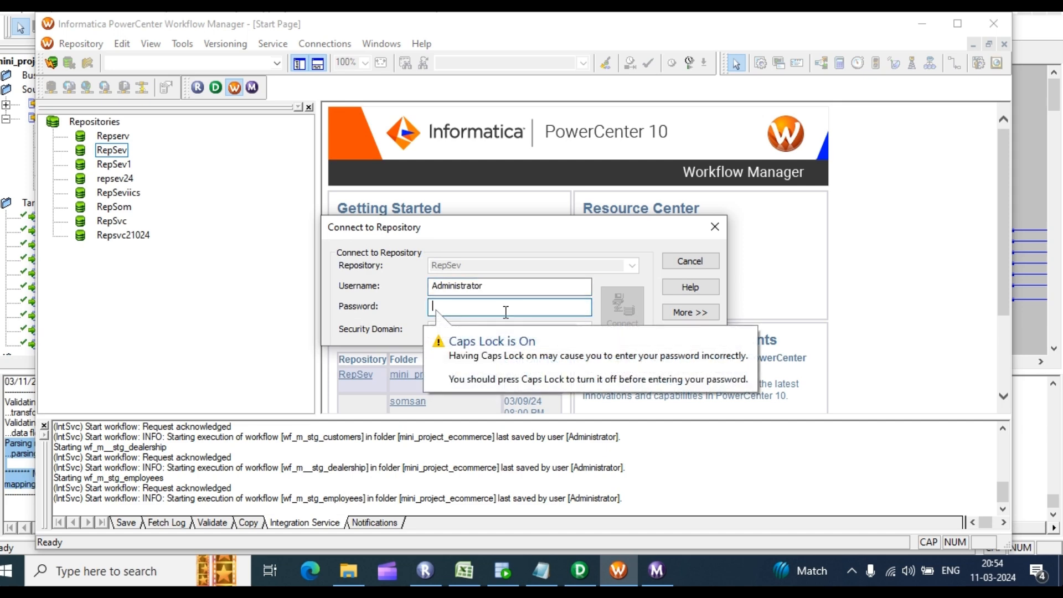
pyautogui.write('**')
pyautogui.press('Return')
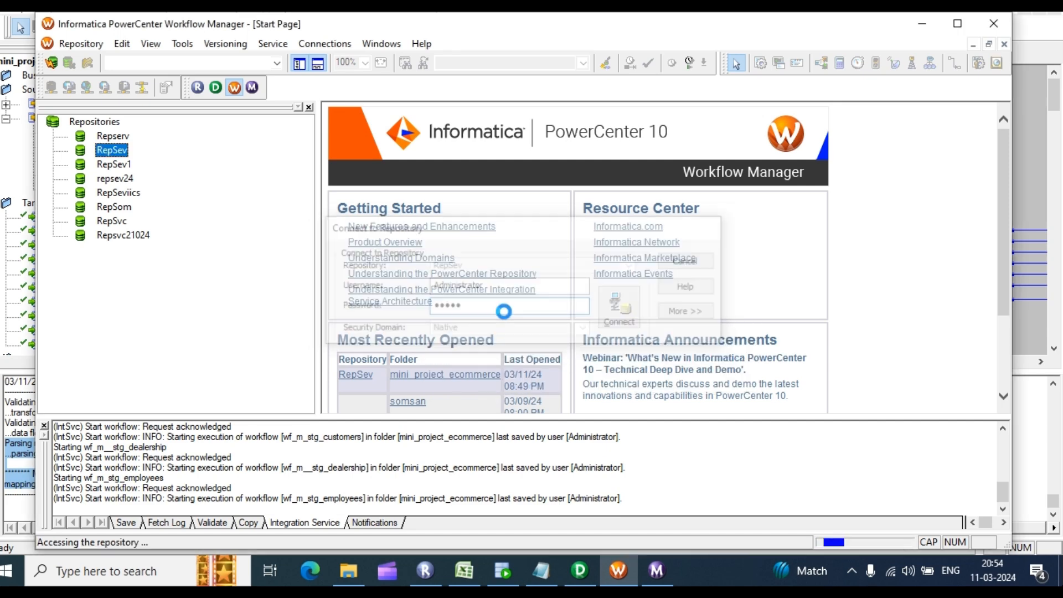
# Step: Open mini_project_ecommerce in the Workflow Designer and place wf_m_stg_products on the canvas
pyautogui.click(187, 49)
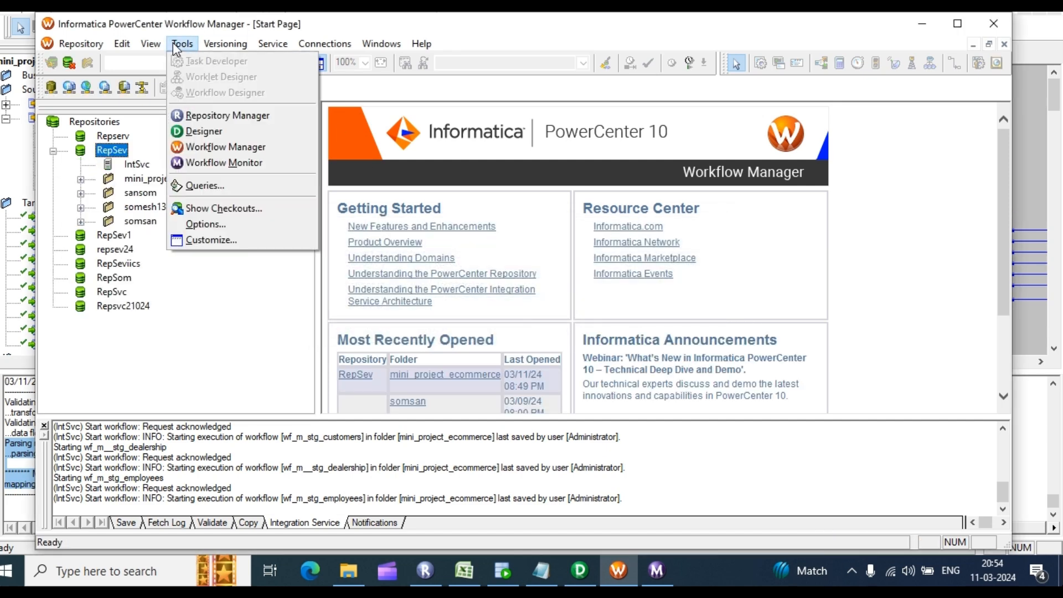
pyautogui.click(205, 310)
pyautogui.click(141, 167)
pyautogui.click(148, 177)
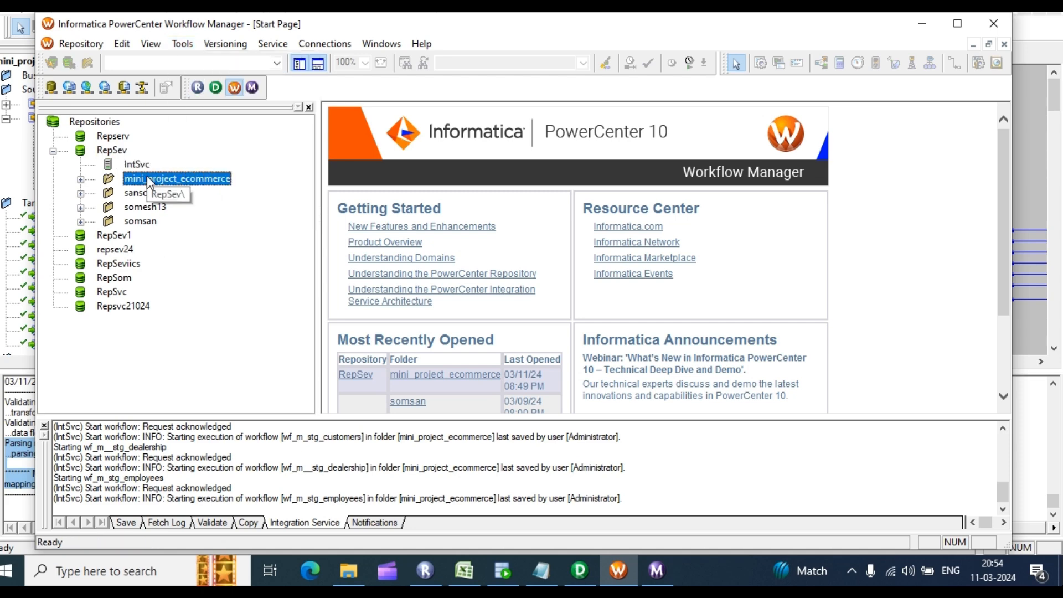
pyautogui.click(182, 43)
pyautogui.click(223, 93)
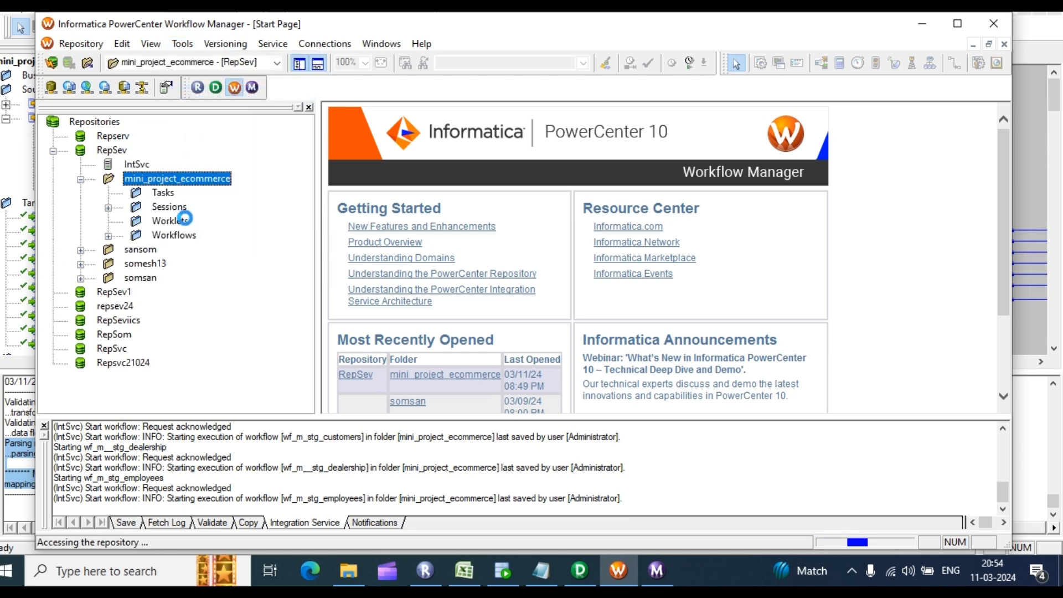
pyautogui.click(108, 237)
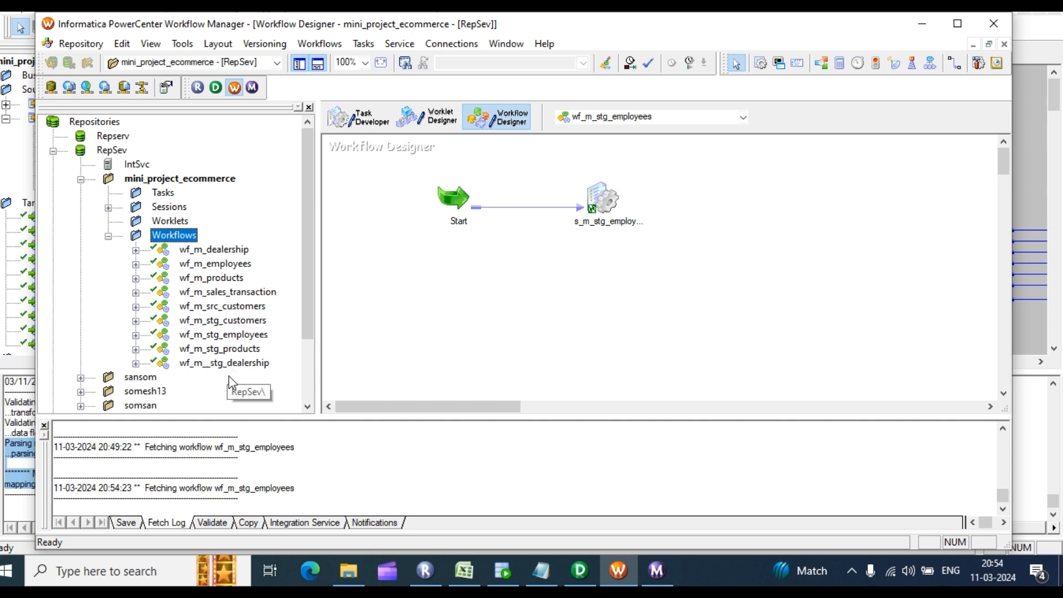
pyautogui.moveTo(219, 349); pyautogui.dragTo(562, 233)
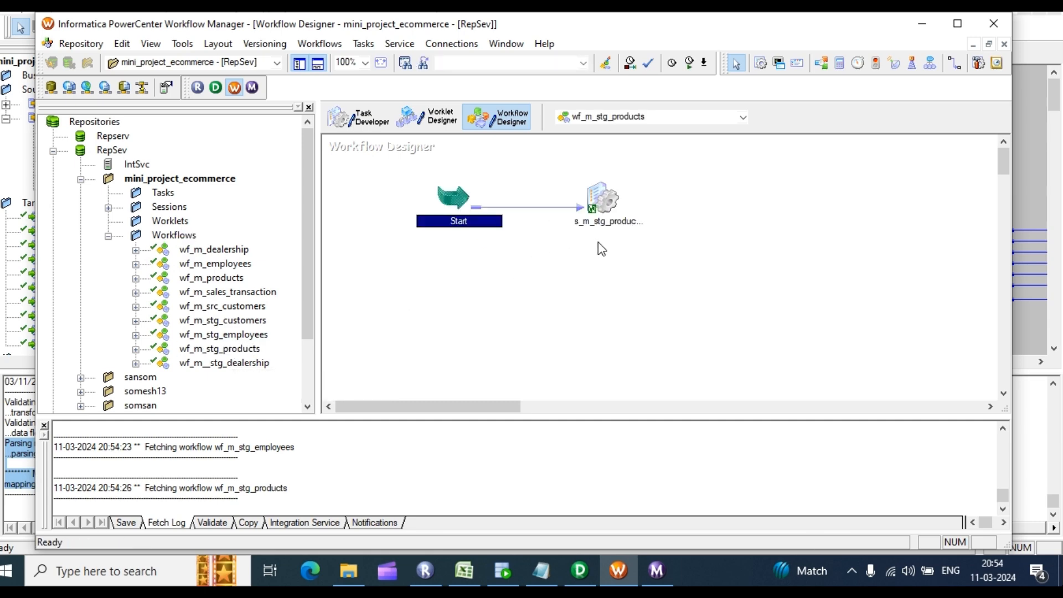
# Step: Start the wf_m_stg_products workflow
pyautogui.rightClick(658, 183)
pyautogui.click(730, 358)
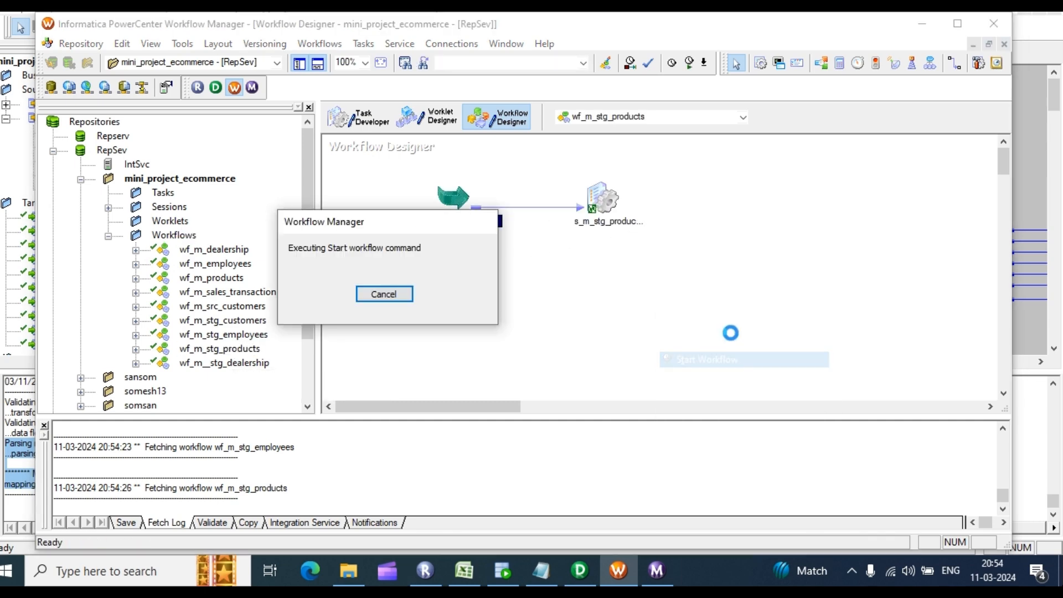
pyautogui.scroll(-1, 336, 229)
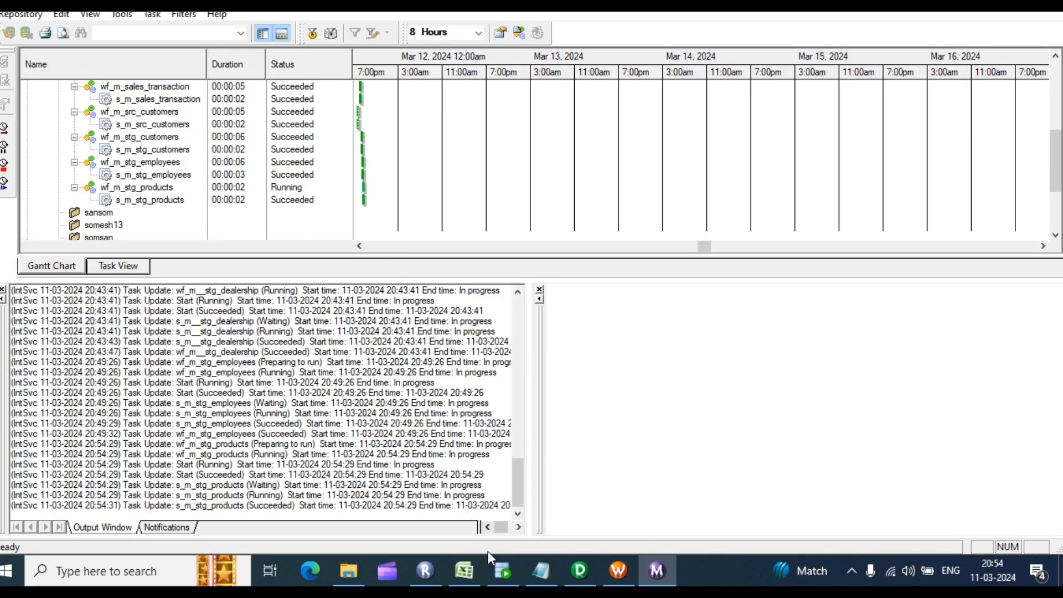
# Step: Run select * on Stg_PRODUCTS, confirm the 288-row count, then bring up the Excel plan sheet
pyautogui.click(503, 571)
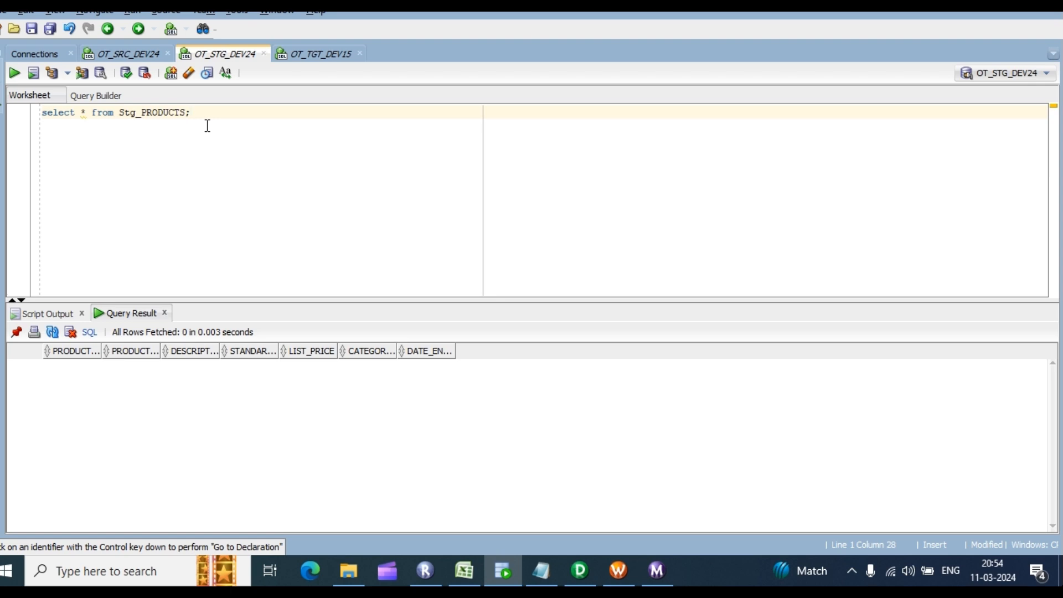
pyautogui.hotkey('ctrl', 'a')
pyautogui.hotkey('ctrl', 'Return')
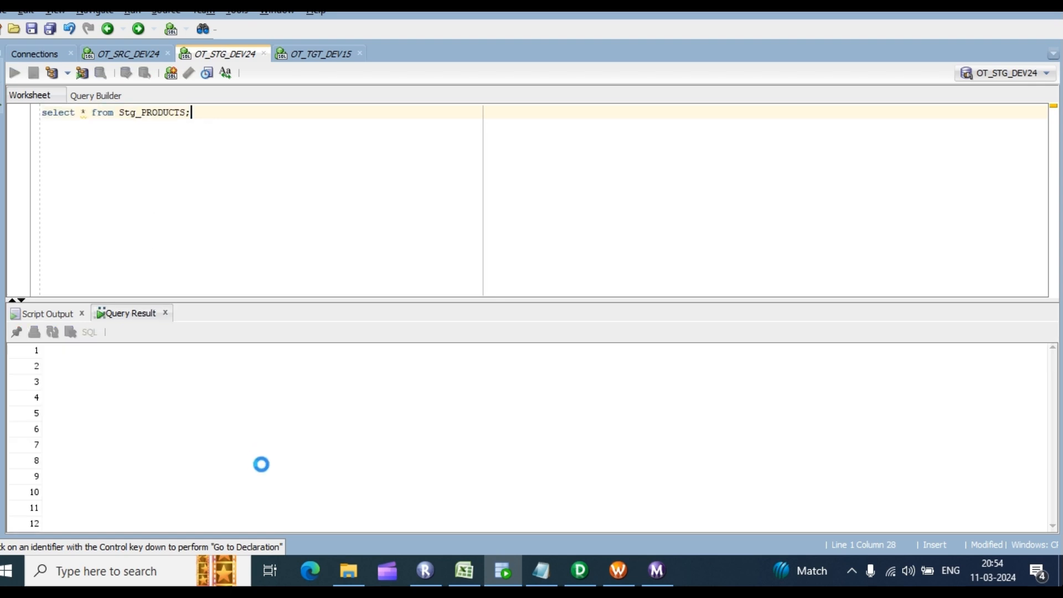
pyautogui.click(276, 416)
pyautogui.rightClick(274, 412)
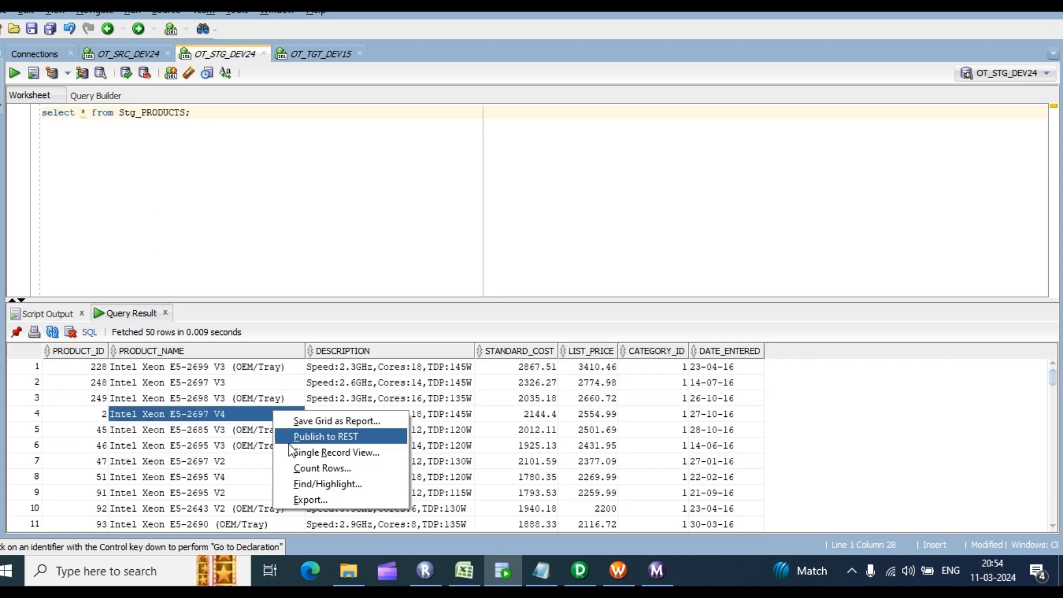
pyautogui.click(328, 470)
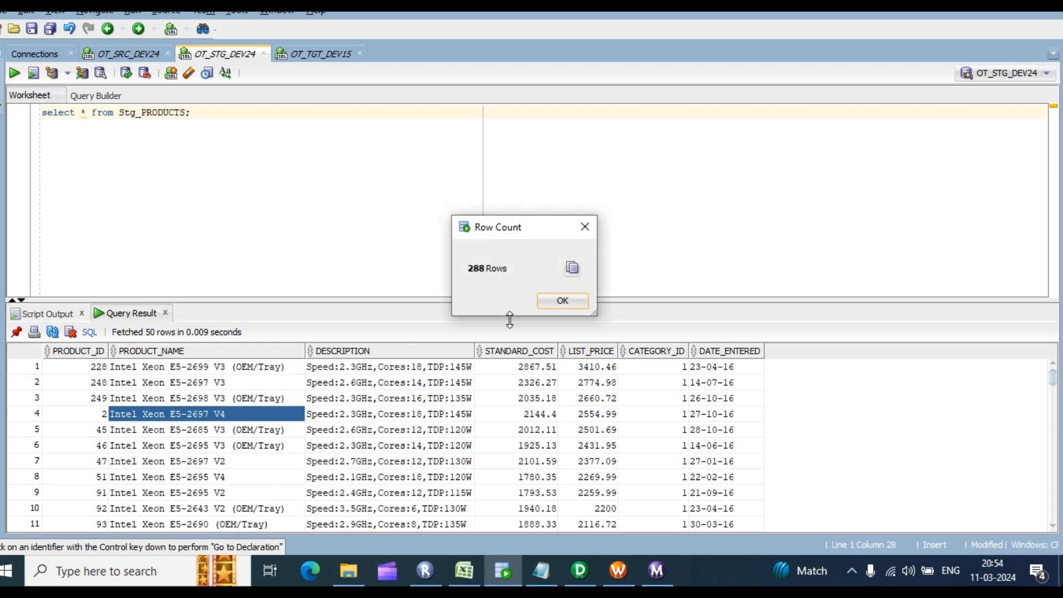
pyautogui.click(563, 299)
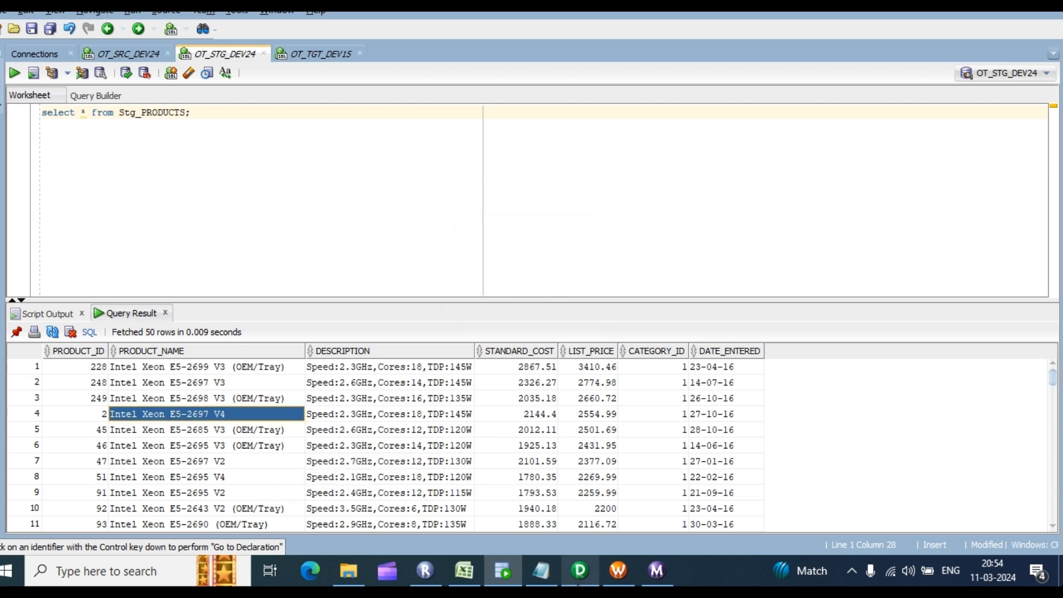
pyautogui.click(615, 573)
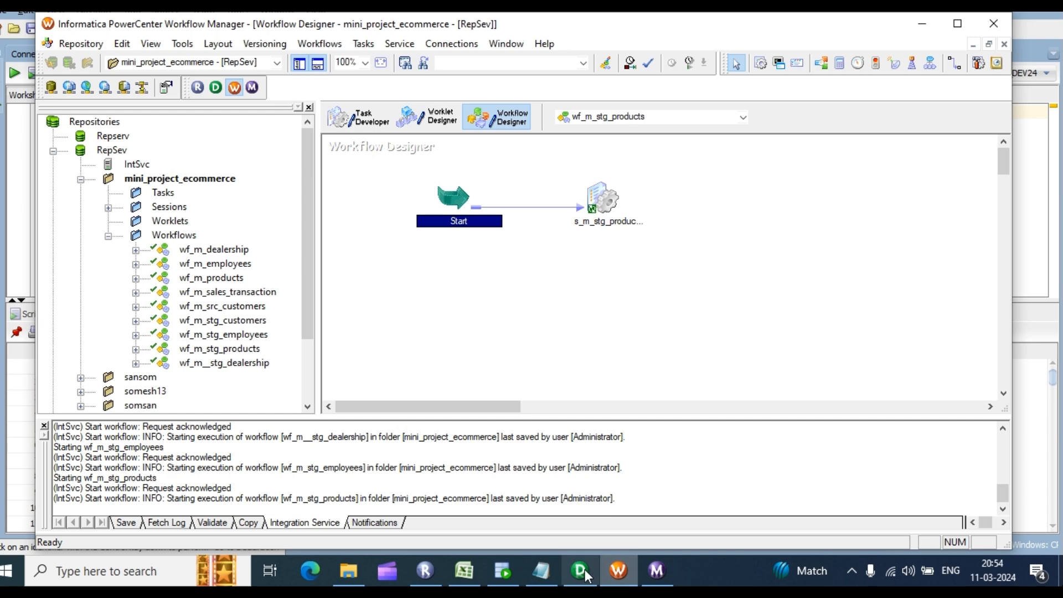
pyautogui.click(464, 570)
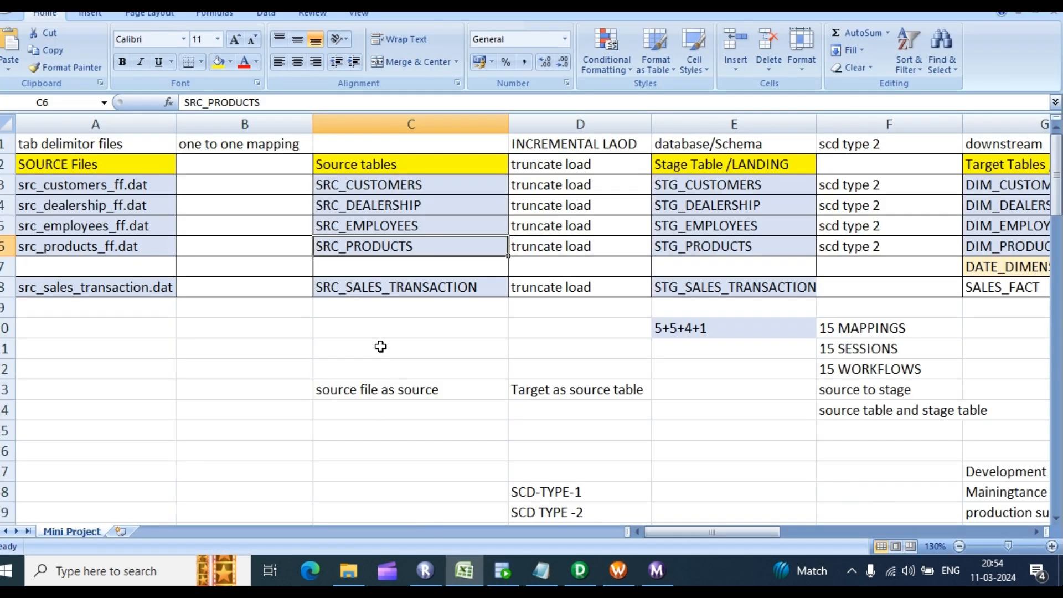
# Step: Copy STG_SALES_TRANSACTION from cell E8 and query it in SQL Developer, returning zero rows
pyautogui.click(408, 288)
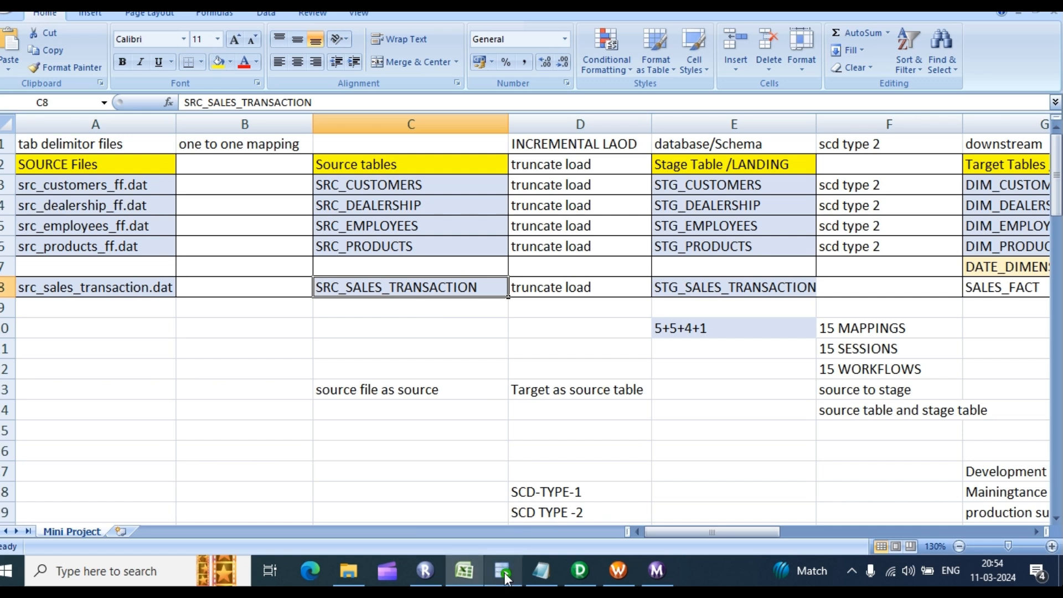
pyautogui.click(749, 286)
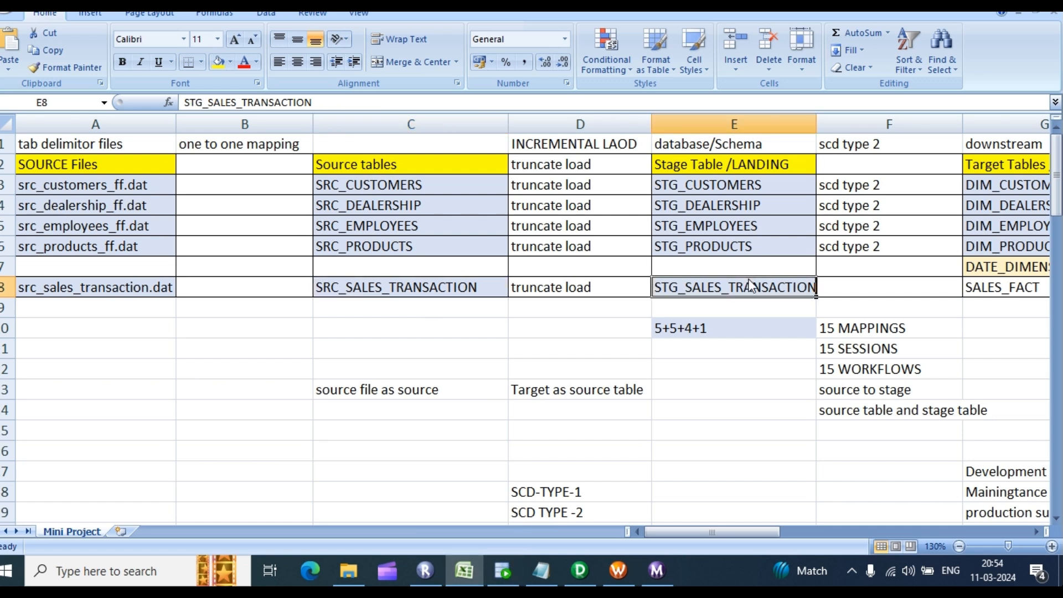
pyautogui.hotkey('ctrl', 'c')
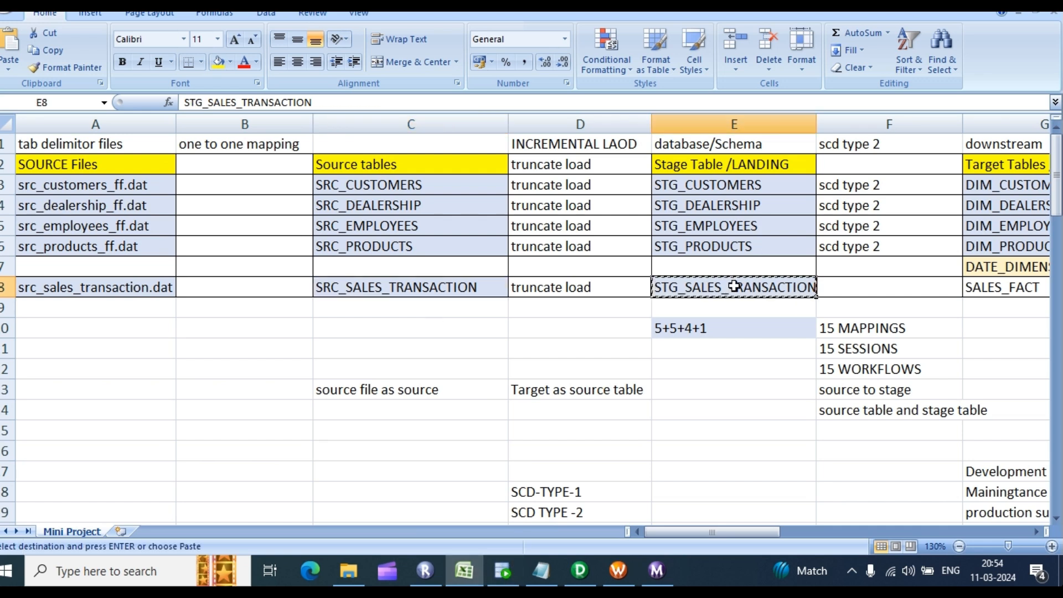
pyautogui.click(503, 570)
pyautogui.moveTo(183, 111); pyautogui.dragTo(124, 111)
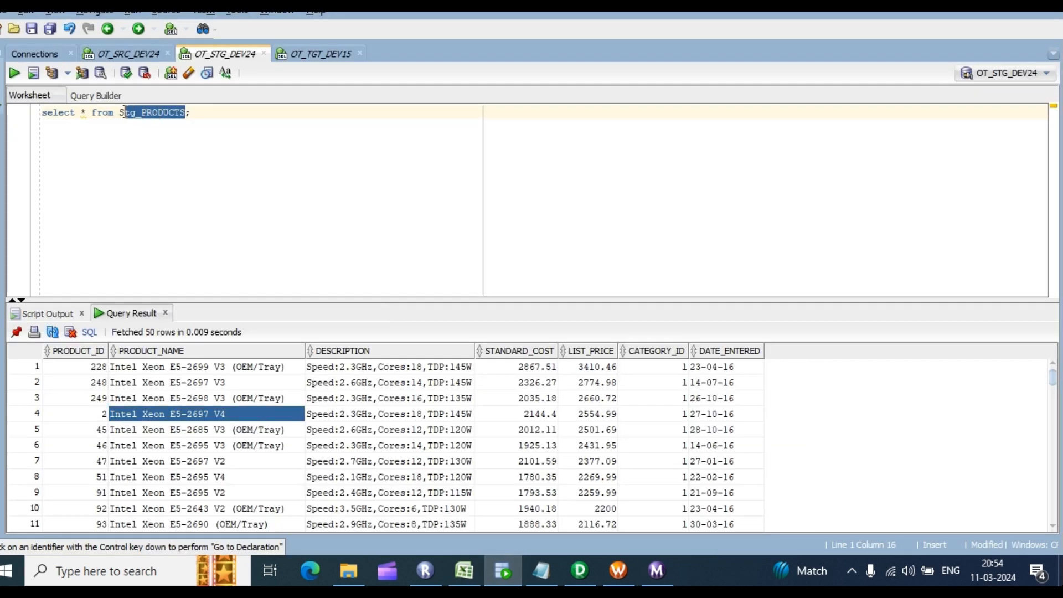
pyautogui.hotkey('ctrl', 'v')
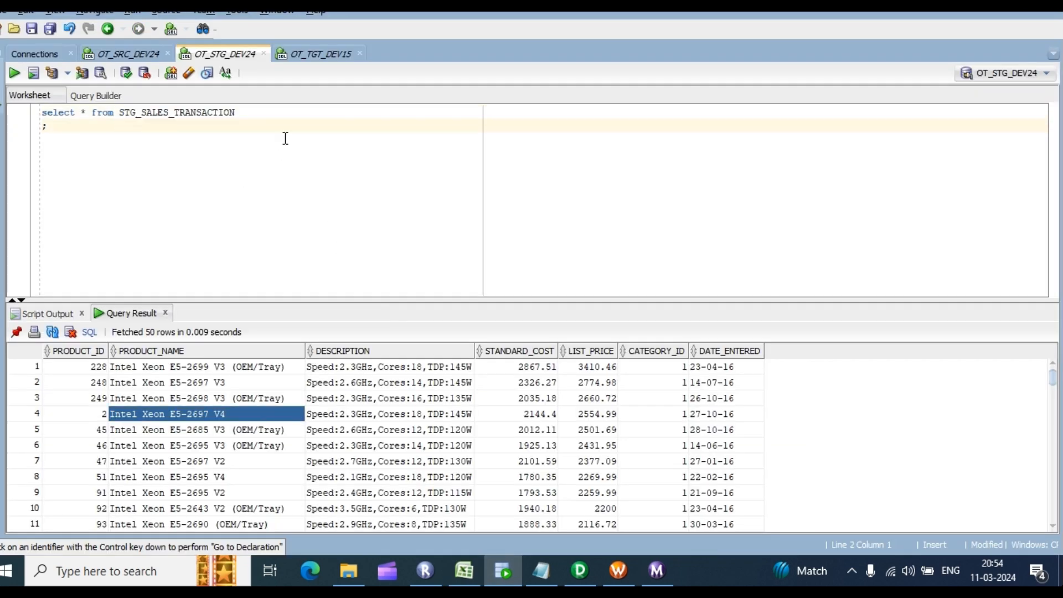
pyautogui.hotkey('ctrl', 'Return')
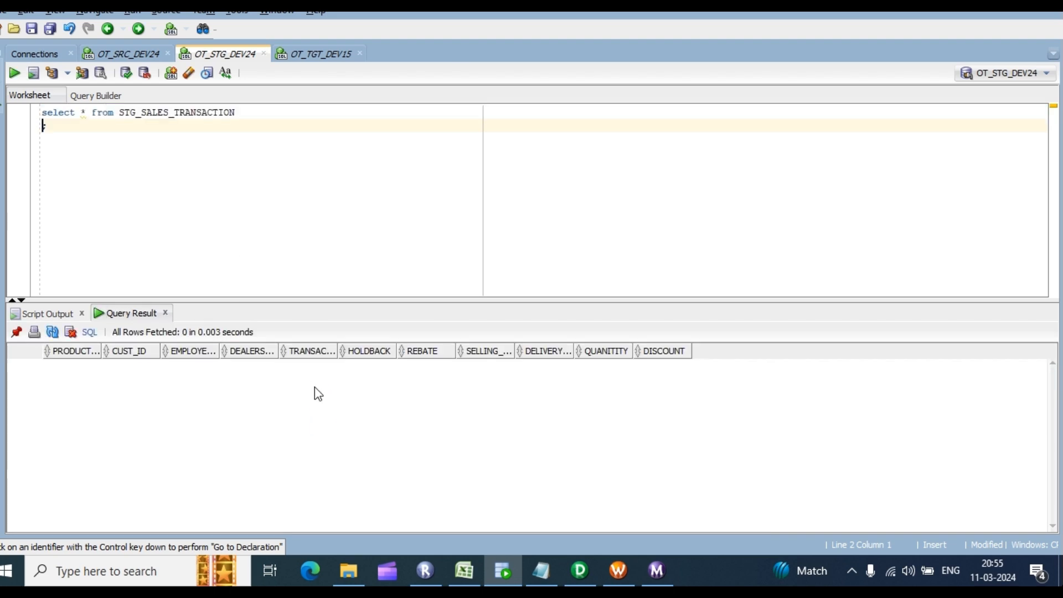
# Step: Return to PowerCenter Designer's m_stg_products mapping
pyautogui.click(548, 565)
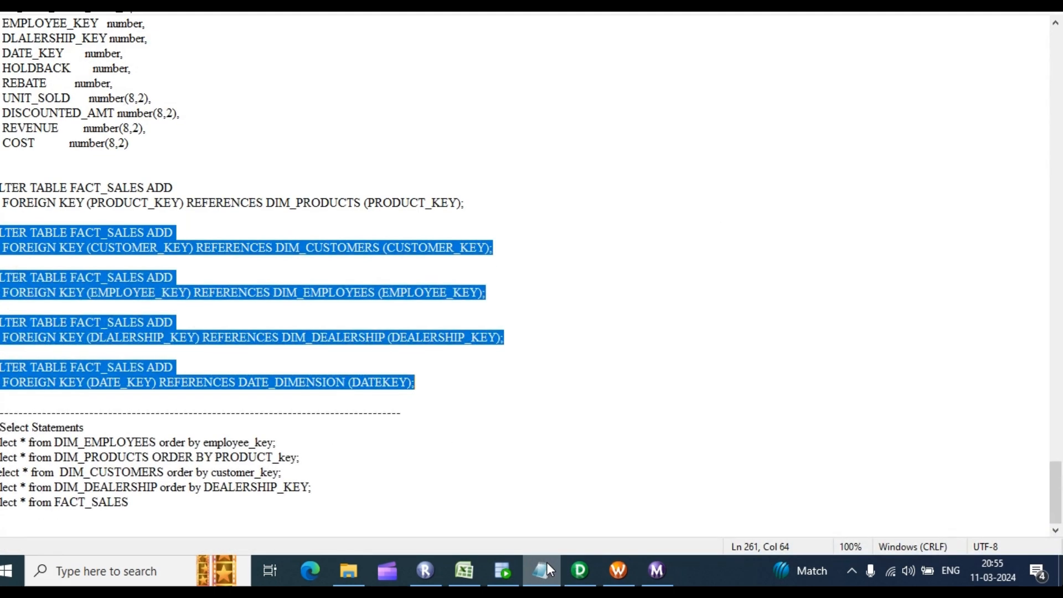
pyautogui.click(547, 563)
pyautogui.click(505, 571)
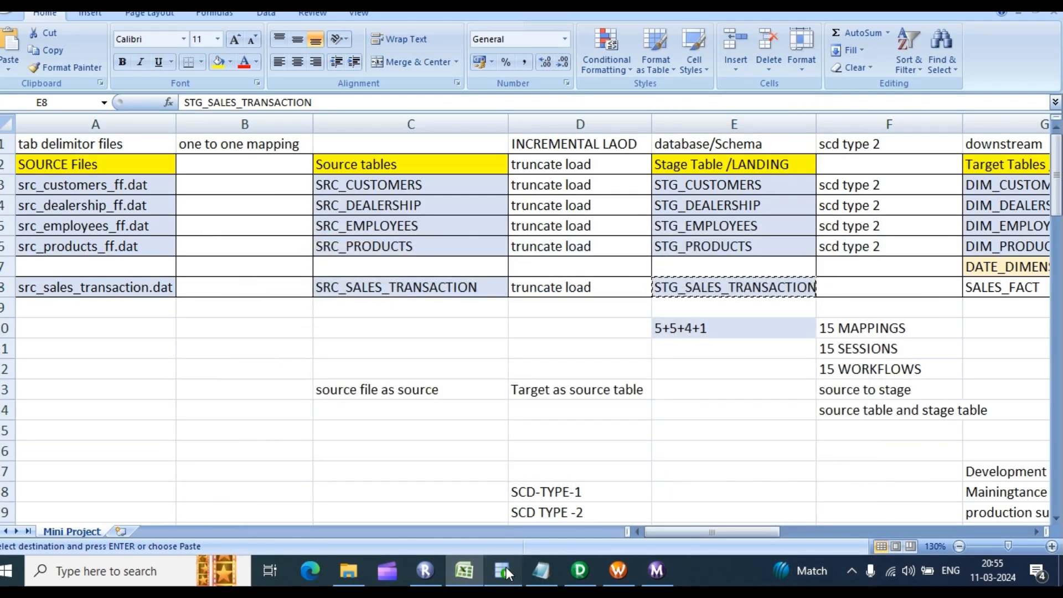
pyautogui.click(505, 570)
pyautogui.click(582, 570)
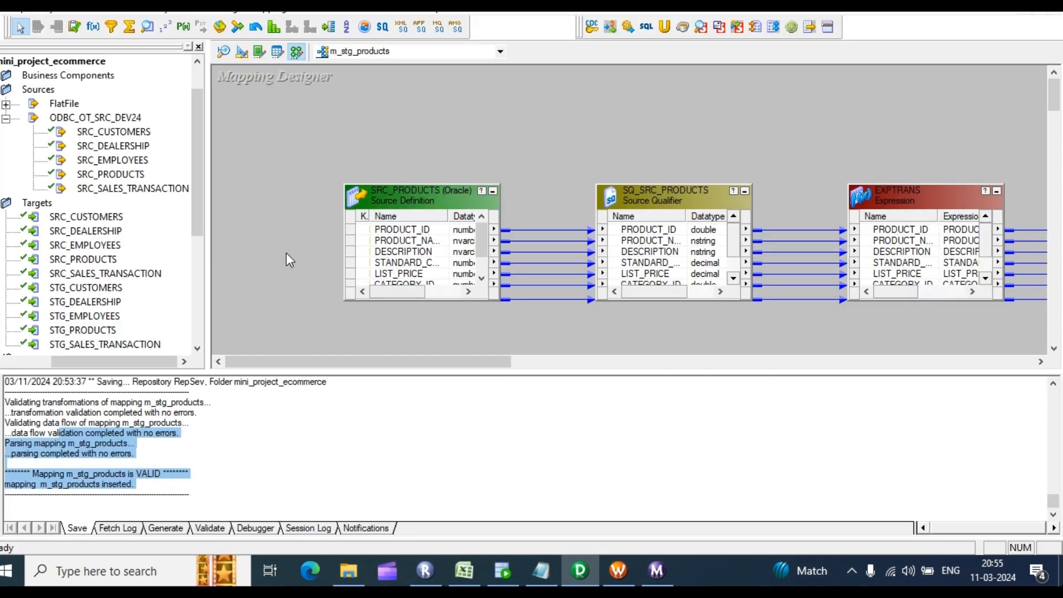
# Step: Replace the products tables with SRC_SALES_TRANSACTION and STG_SALES_TRANSACTION in the source and target workspaces
pyautogui.click(223, 53)
pyautogui.rightClick(551, 99)
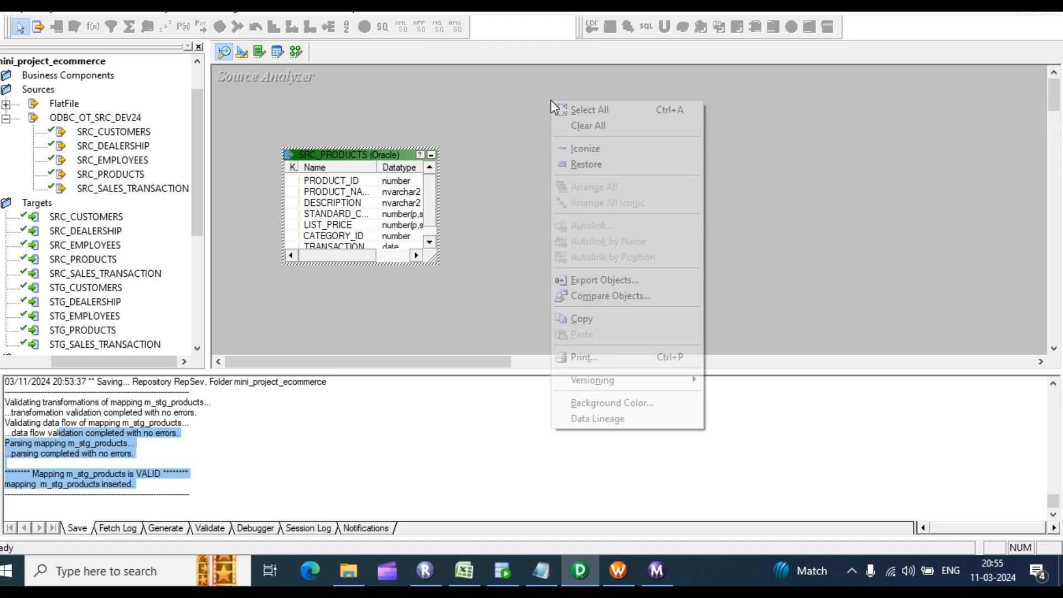
pyautogui.click(587, 126)
pyautogui.moveTo(141, 191); pyautogui.dragTo(303, 138)
pyautogui.click(242, 52)
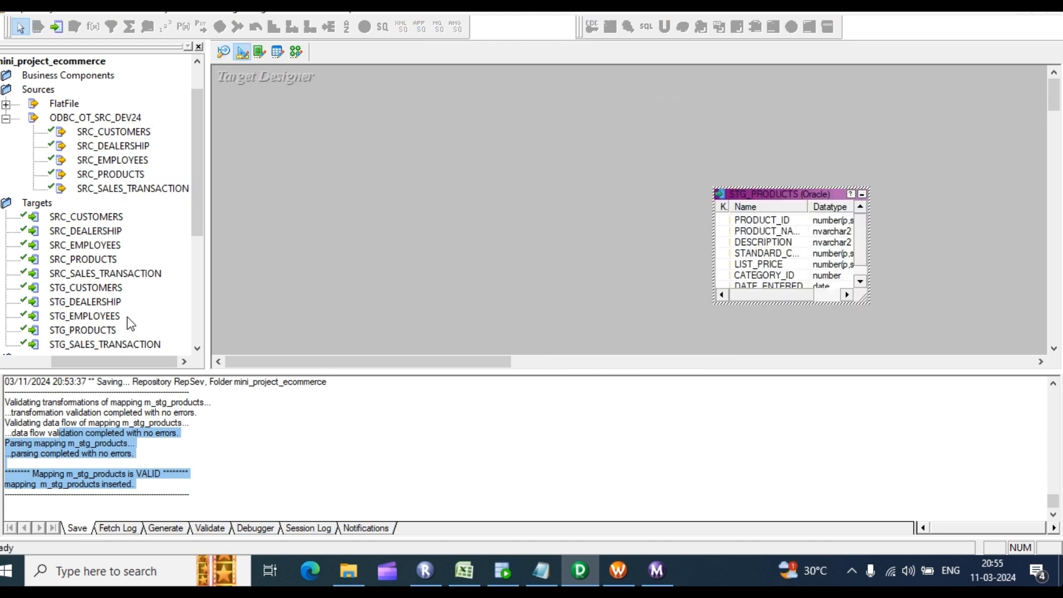
pyautogui.scroll(-1, 127, 315)
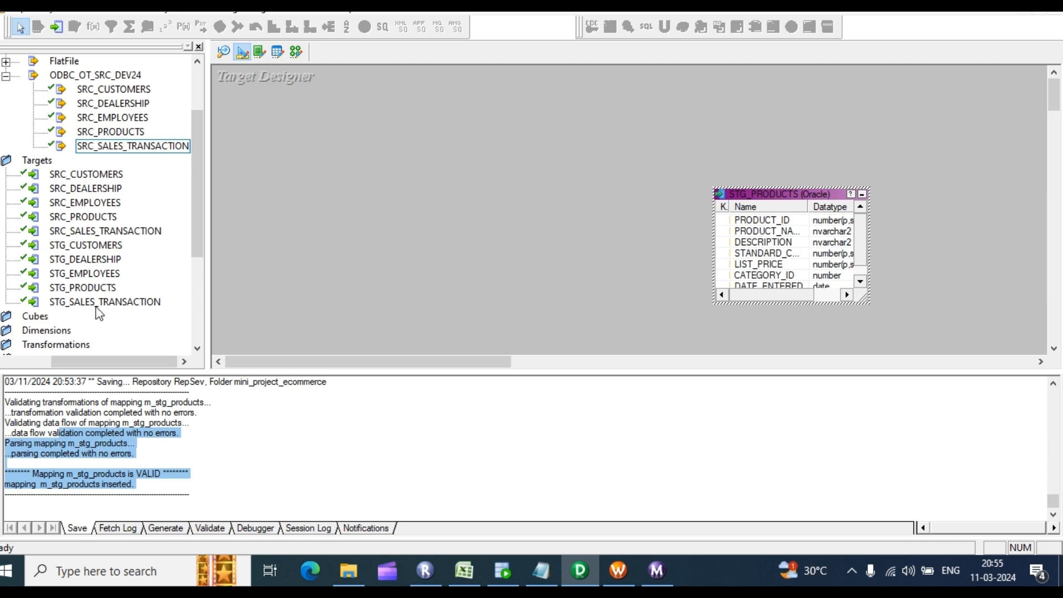
pyautogui.rightClick(487, 168)
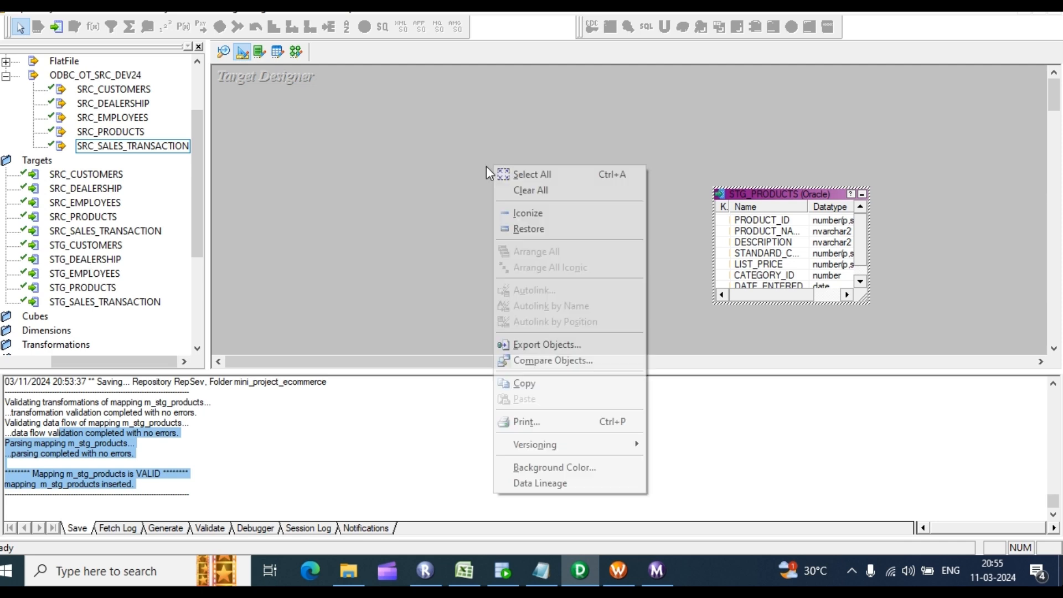
pyautogui.click(541, 190)
pyautogui.moveTo(113, 304); pyautogui.dragTo(523, 176)
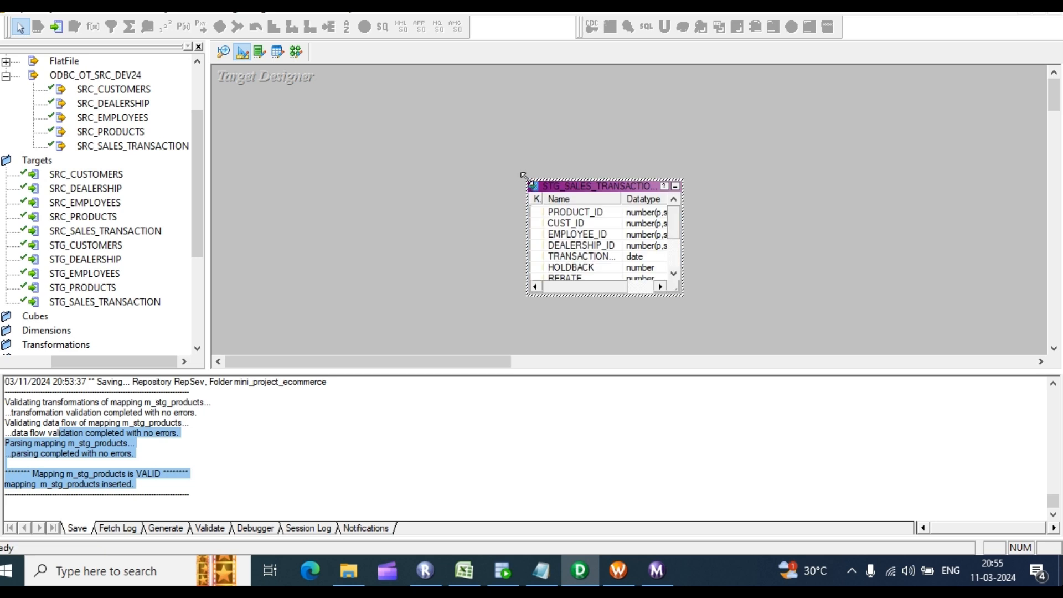
# Step: Create a new mapping named m_stg_sales_transaction
pyautogui.click(297, 55)
pyautogui.click(269, 7)
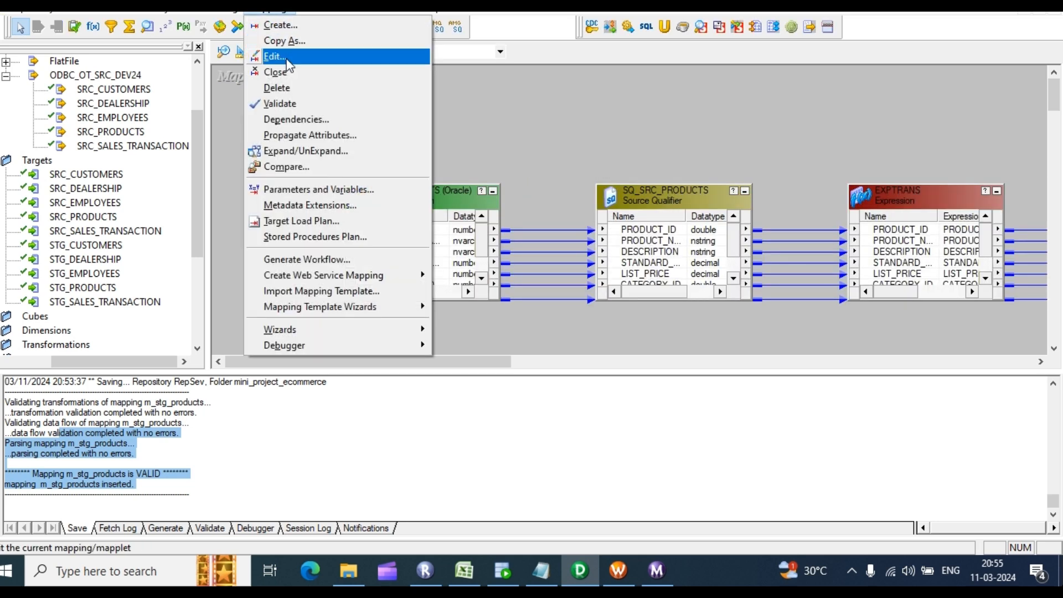
pyautogui.click(295, 39)
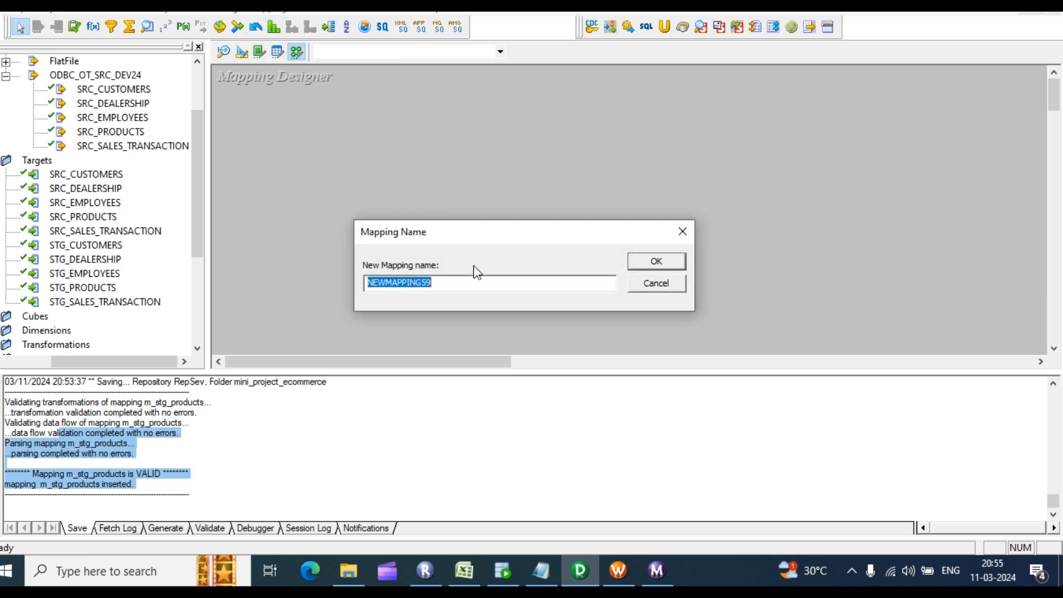
pyautogui.write('m_stg_sales_transaction')
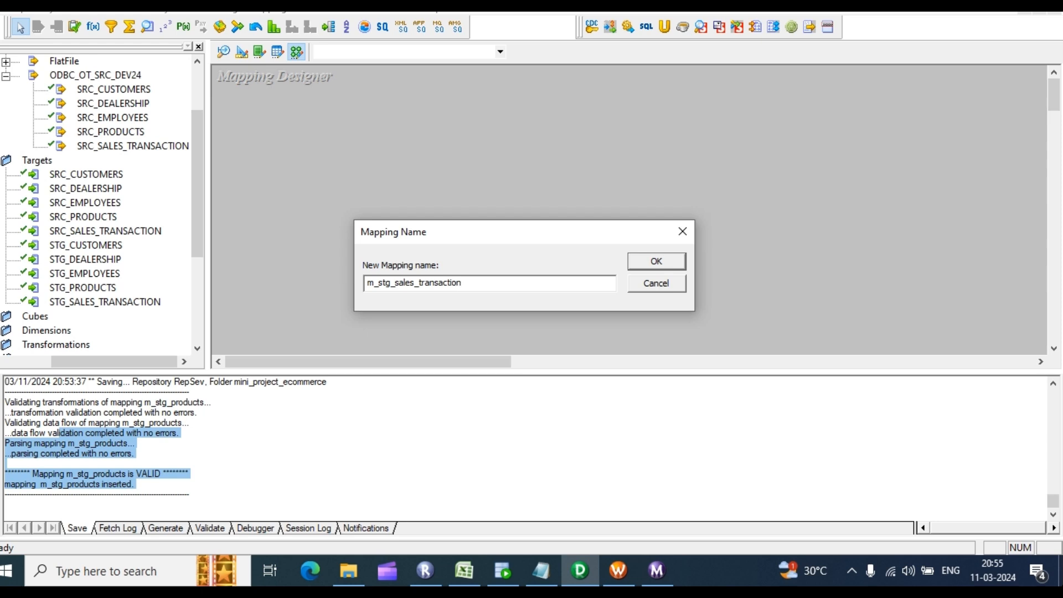
pyautogui.press('Return')
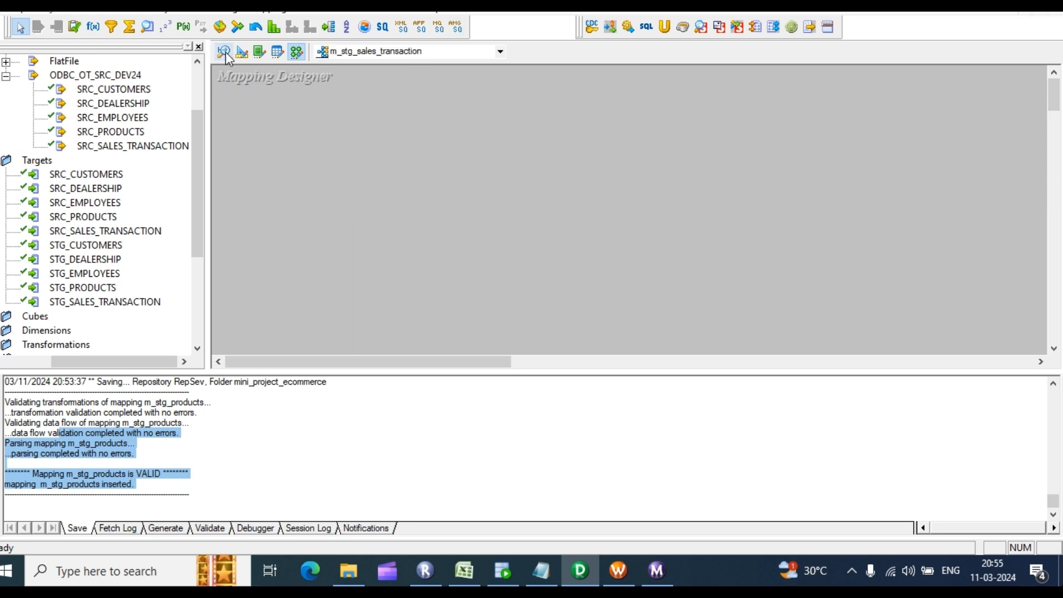
# Step: Add SRC_SALES_TRANSACTION and STG_SALES_TRANSACTION to the mapping canvas
pyautogui.click(107, 152)
pyautogui.moveTo(108, 156); pyautogui.dragTo(305, 130)
pyautogui.moveTo(87, 306); pyautogui.dragTo(784, 195)
pyautogui.moveTo(404, 139); pyautogui.dragTo(313, 96)
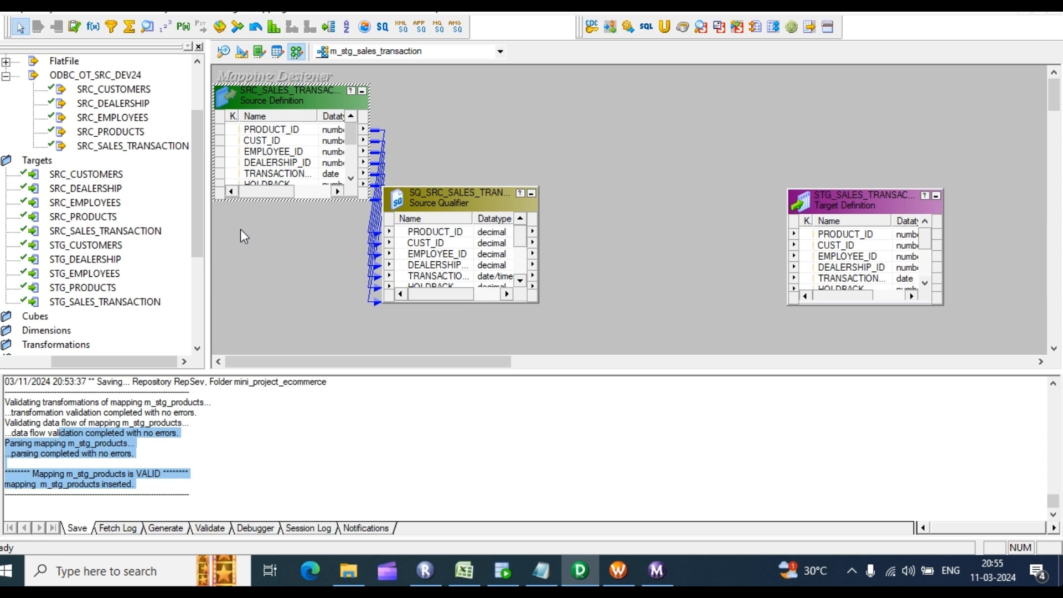
# Step: Create the EXPTRANS expression and link all Source Qualifier ports, PRODUCT_ID through DISCOUNT, into it
pyautogui.click(93, 26)
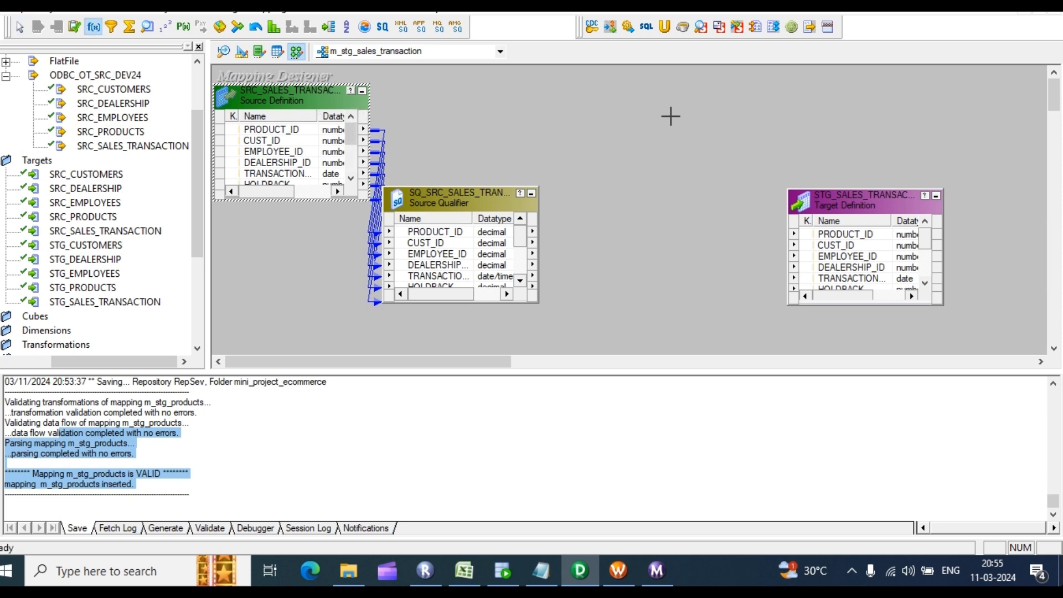
pyautogui.moveTo(623, 89); pyautogui.dragTo(731, 285)
pyautogui.moveTo(481, 201); pyautogui.dragTo(445, 67)
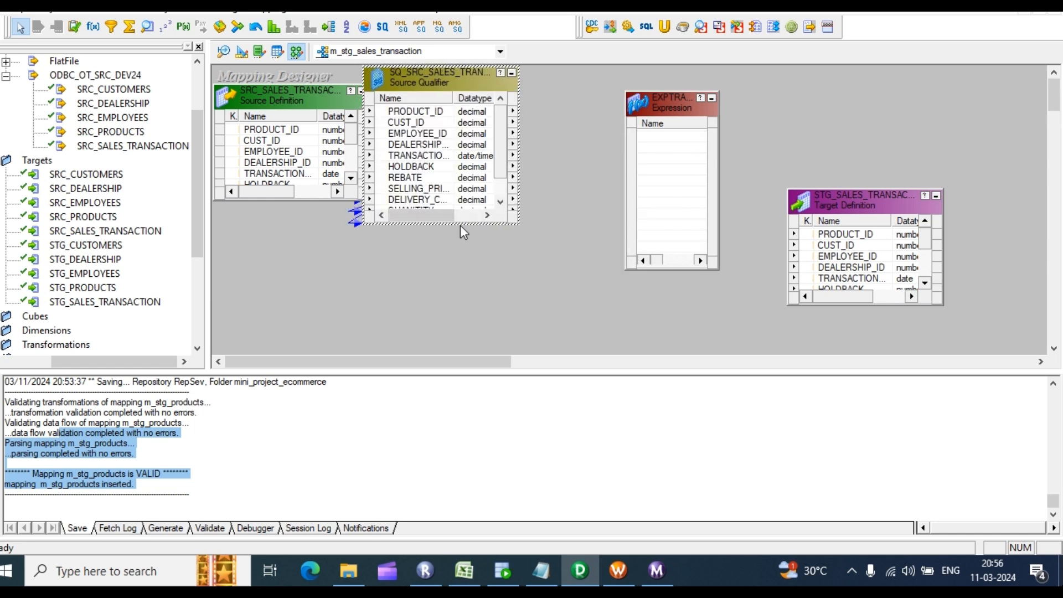
pyautogui.moveTo(460, 225); pyautogui.dragTo(460, 313)
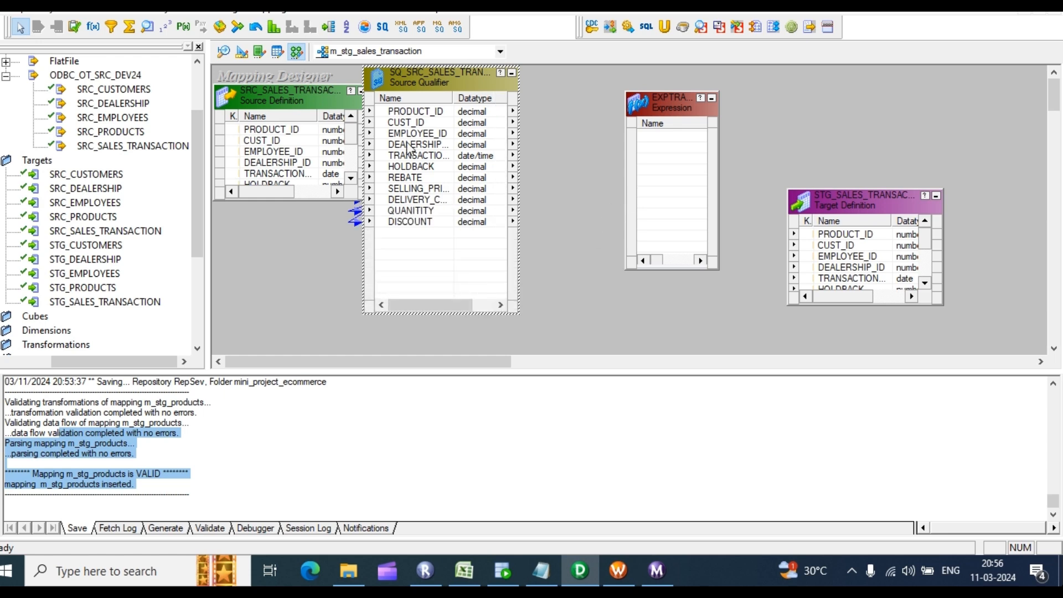
pyautogui.click(415, 112)
pyautogui.keyDown('shift'); pyautogui.click(405, 223); pyautogui.keyUp('shift')
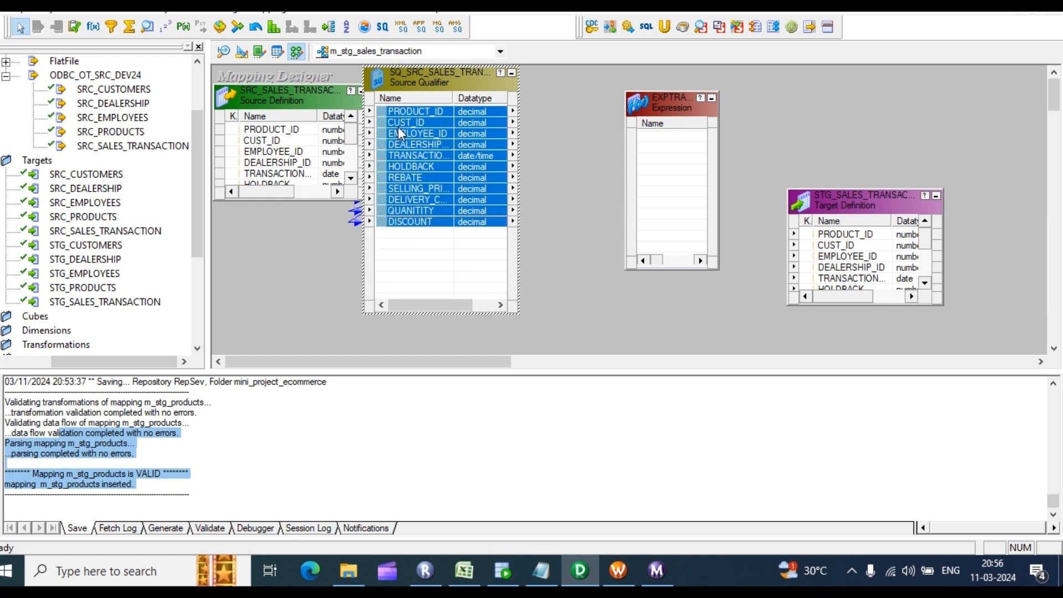
pyautogui.moveTo(413, 118)
pyautogui.mouseDown()
pyautogui.moveTo(676, 166)
pyautogui.moveTo(662, 171)
pyautogui.mouseUp()
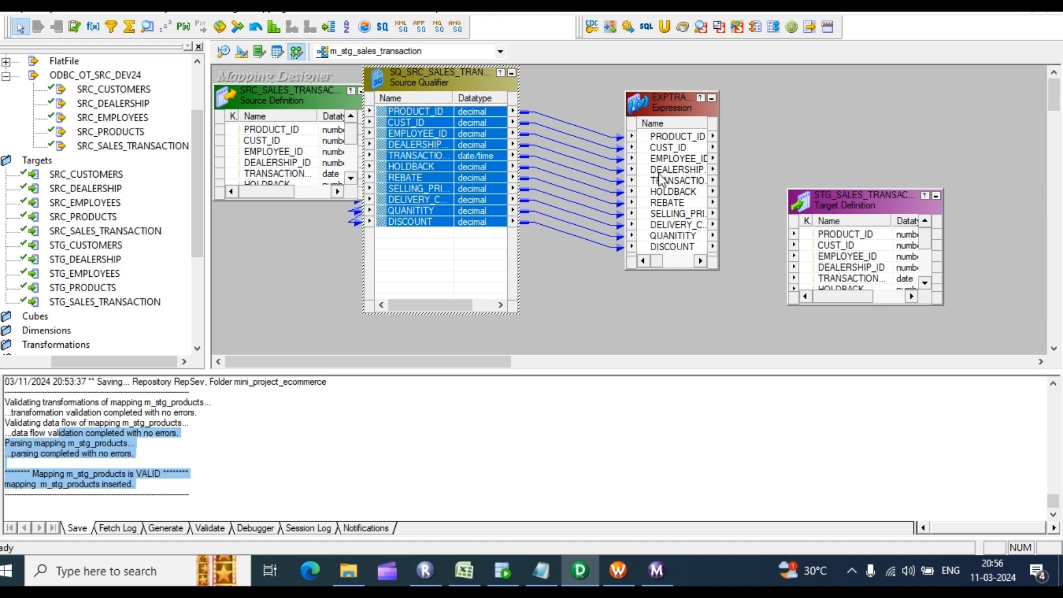
# Step: Add a variable port v_flag of datatype date/time after DISCOUNT in EXPTRANS and apply
pyautogui.doubleClick(679, 203)
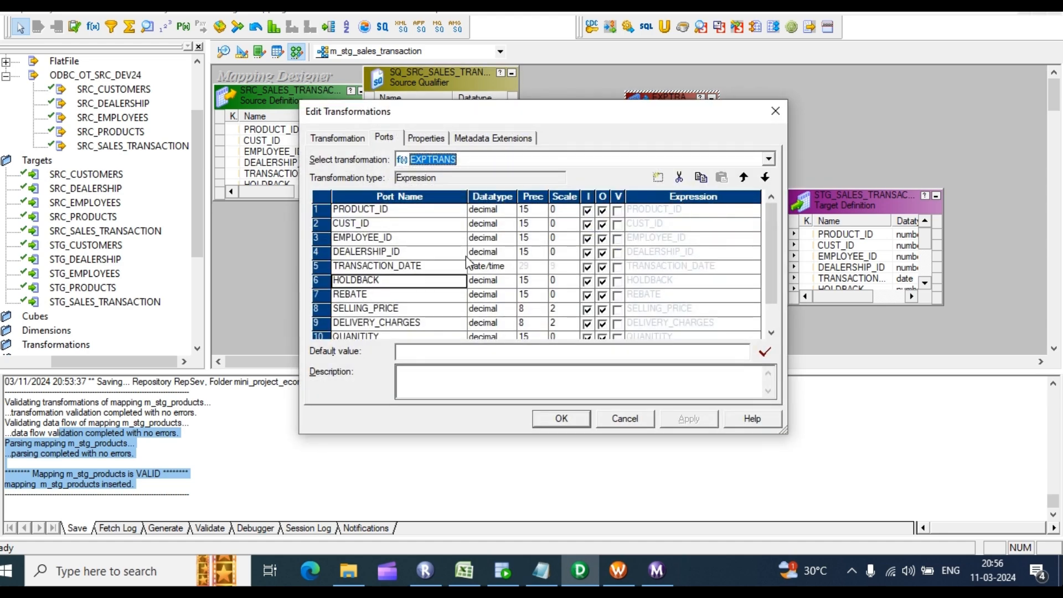
pyautogui.scroll(-1, 438, 269)
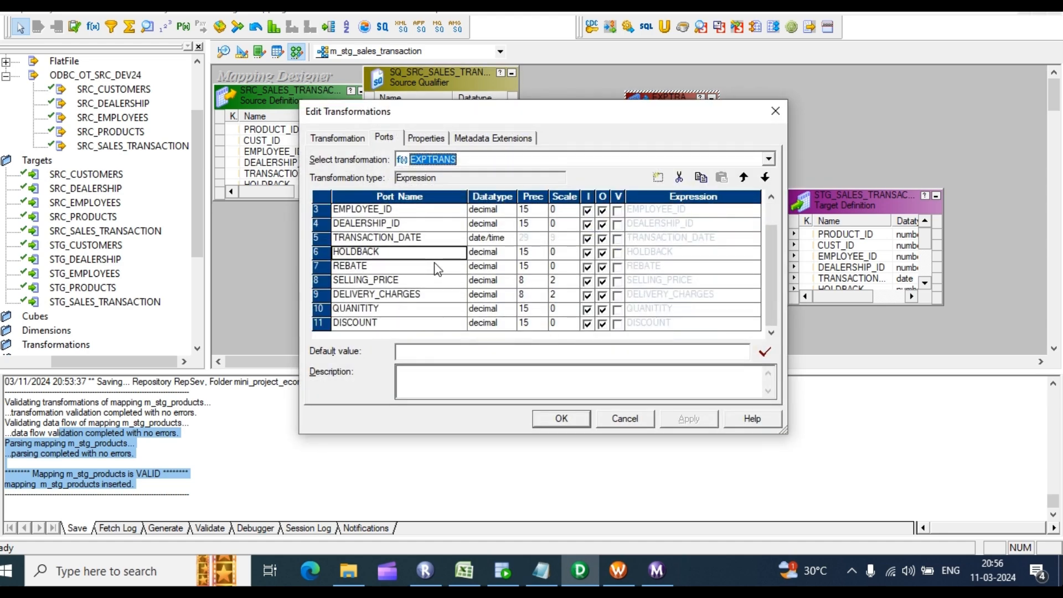
pyautogui.click(394, 323)
pyautogui.click(658, 177)
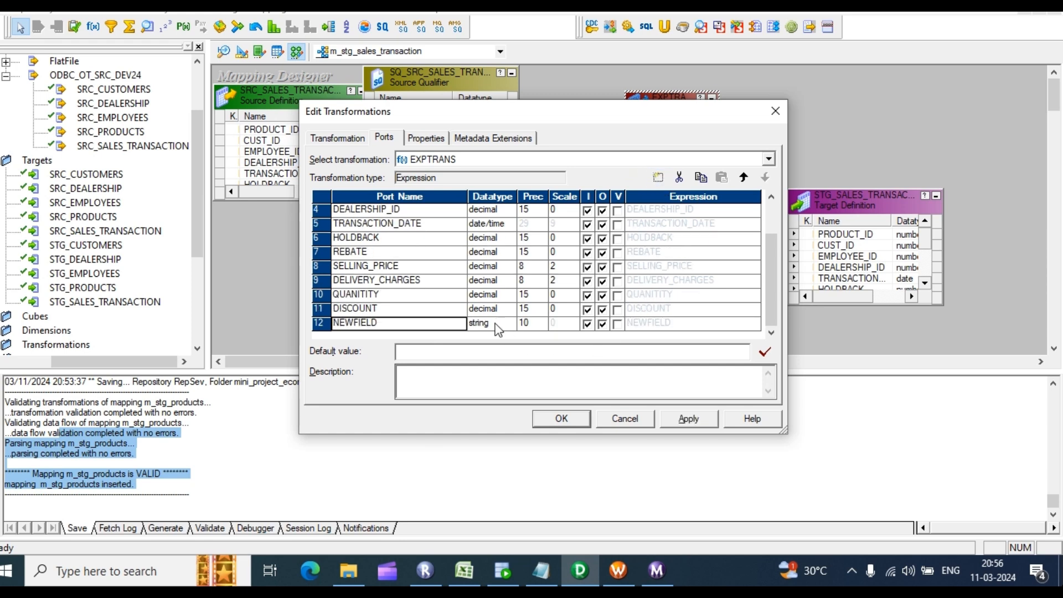
pyautogui.click(617, 324)
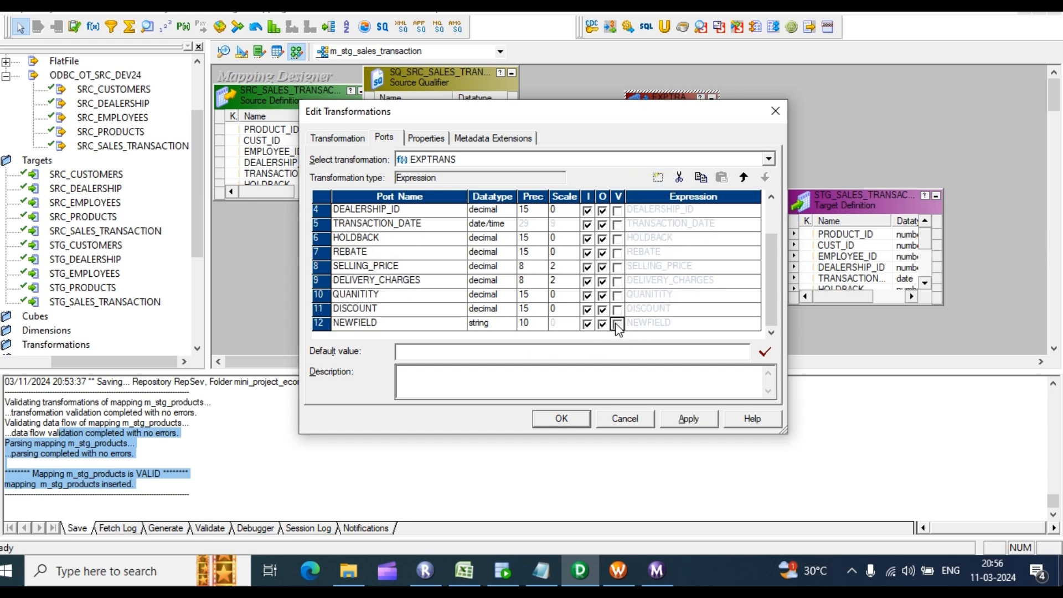
pyautogui.doubleClick(381, 324)
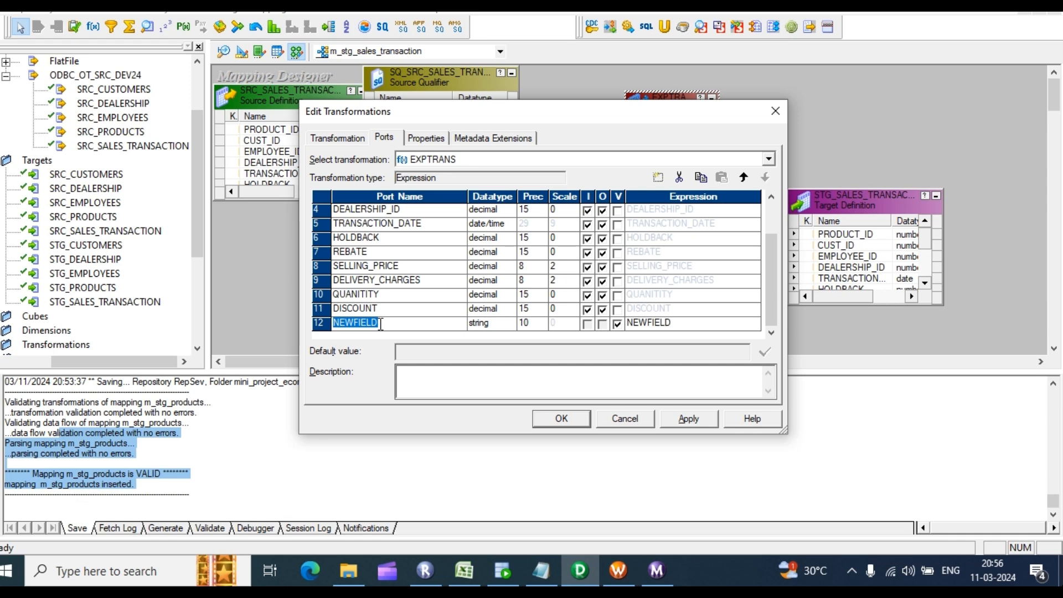
pyautogui.press('BackSpace')
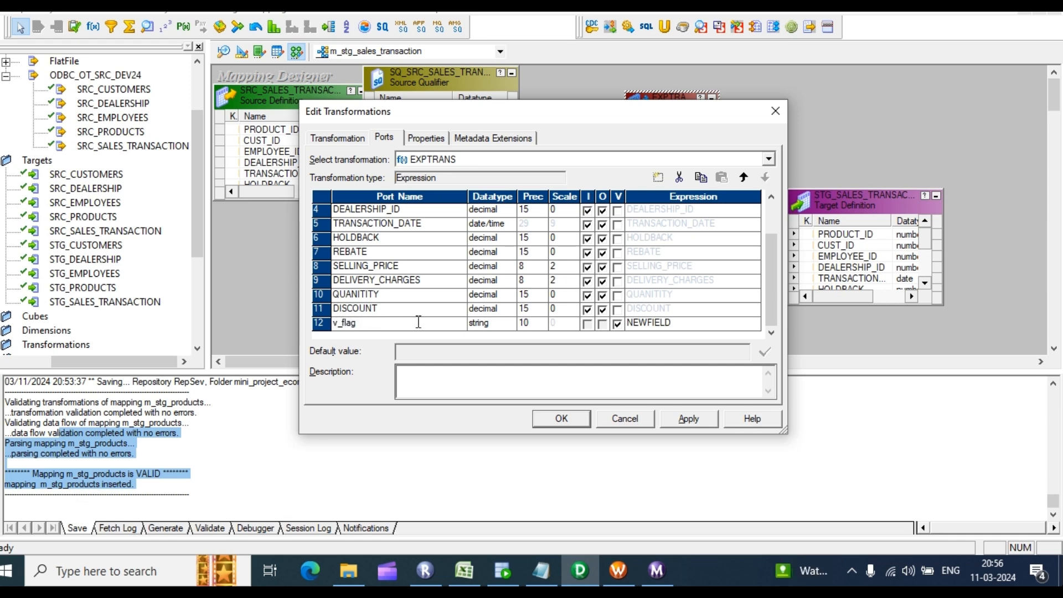
pyautogui.click(483, 323)
pyautogui.click(508, 323)
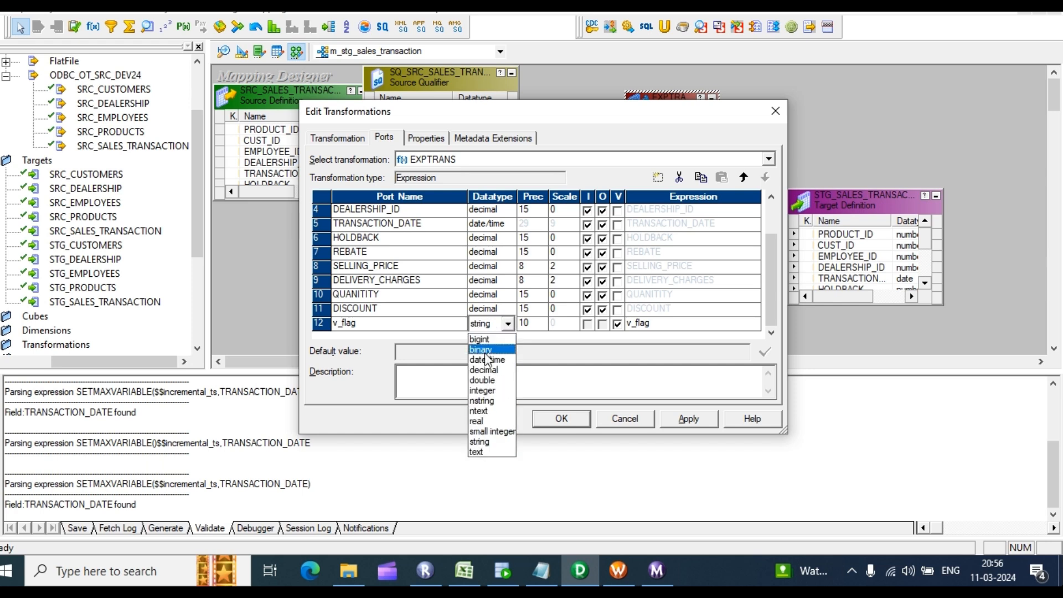
pyautogui.click(488, 360)
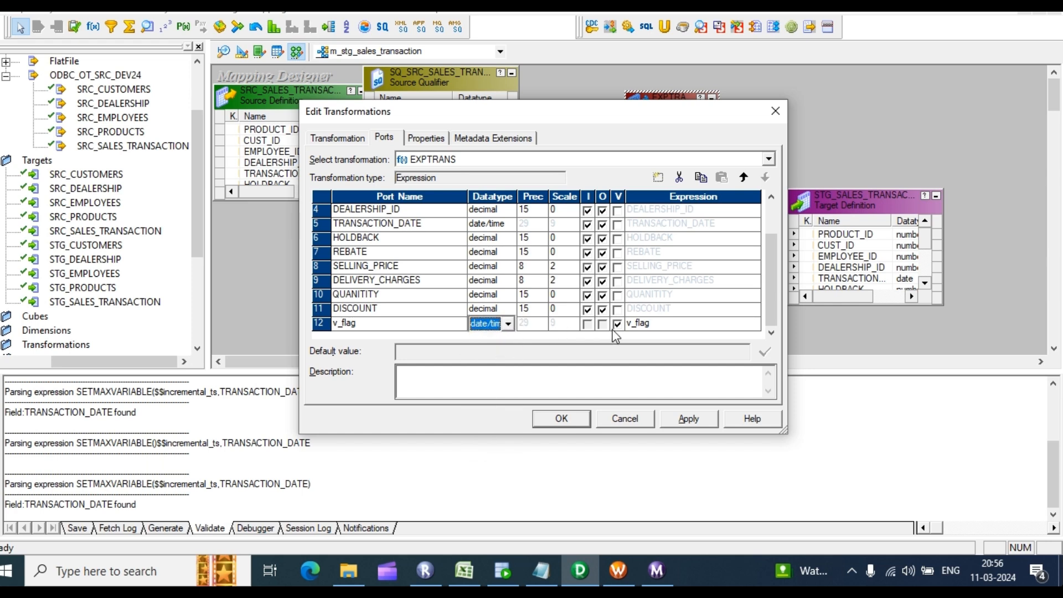
pyautogui.click(752, 326)
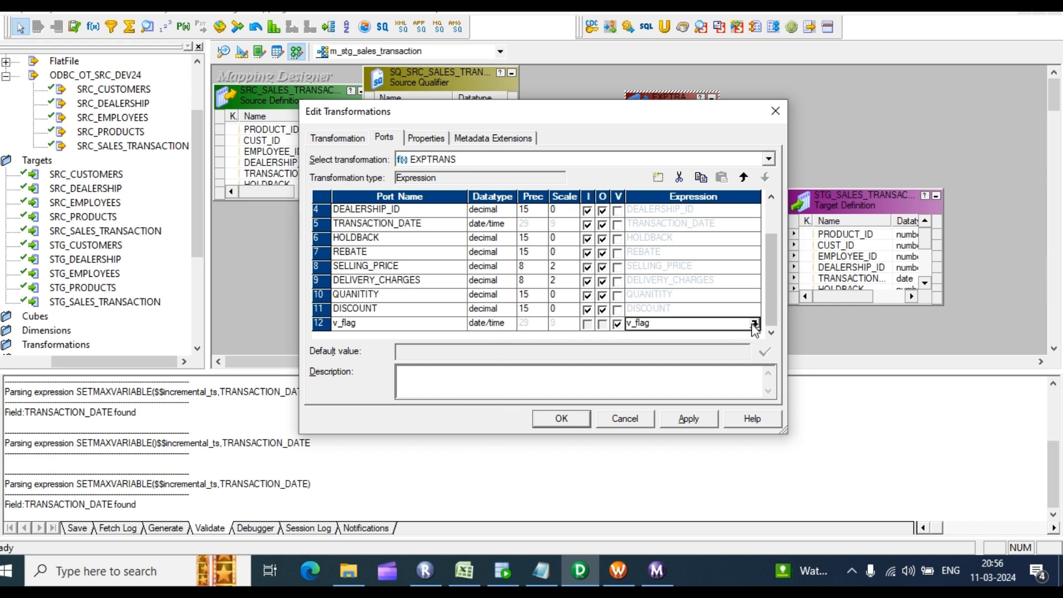
pyautogui.click(687, 419)
pyautogui.click(559, 418)
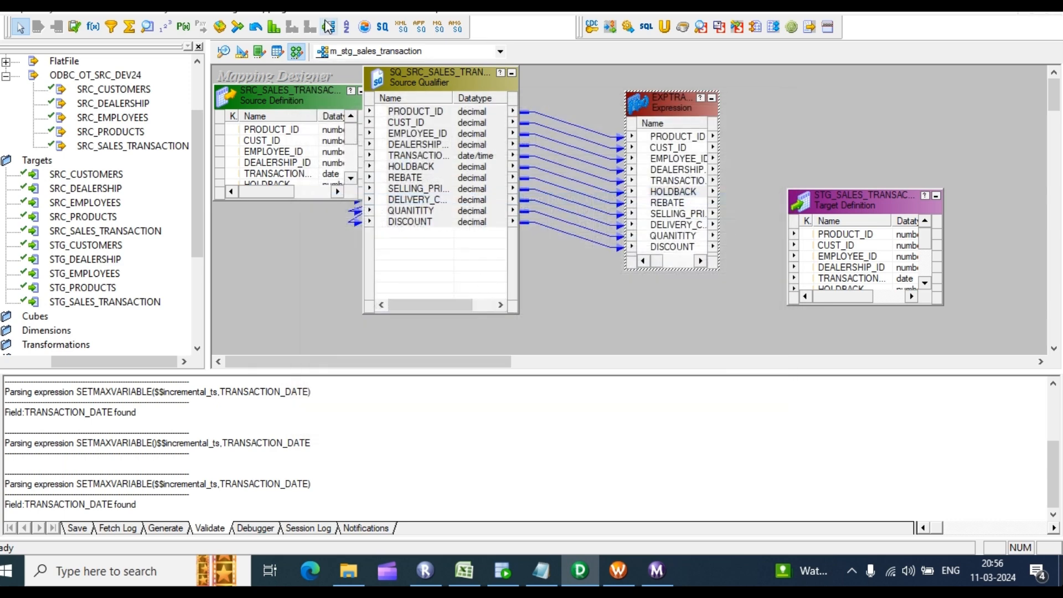
# Step: Add a new mapping variable named $$incremental_ts in Parameters and Variables
pyautogui.click(269, 7)
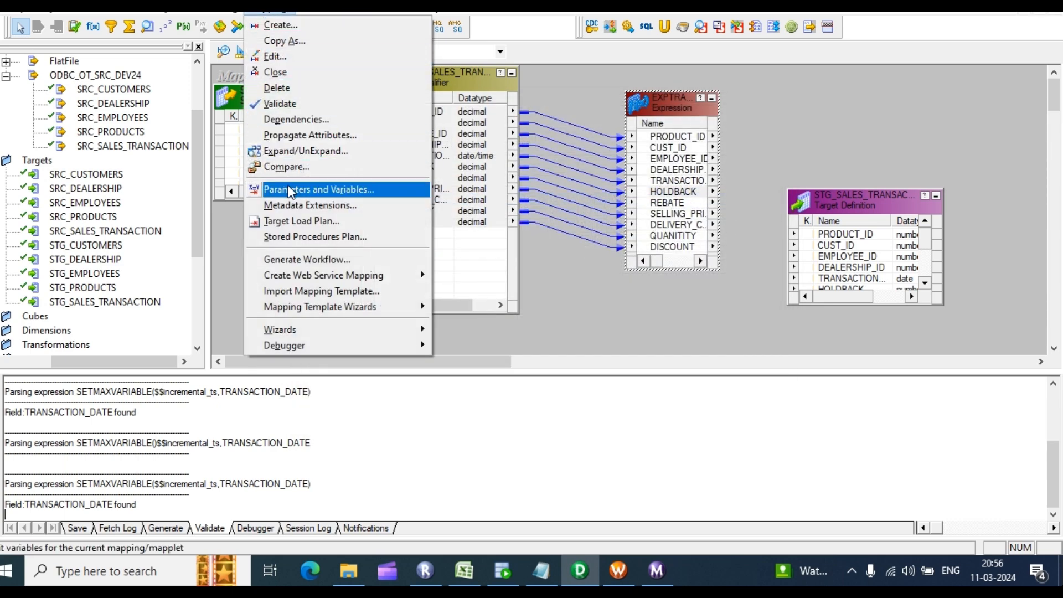
pyautogui.click(290, 189)
pyautogui.click(628, 195)
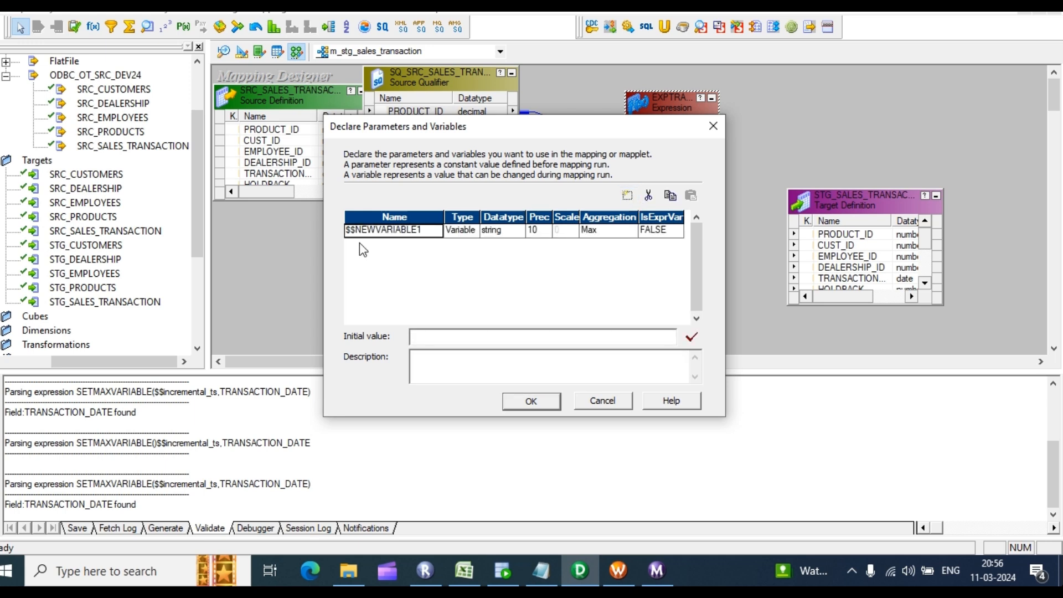
pyautogui.click(423, 232)
pyautogui.moveTo(351, 231)
pyautogui.mouseDown()
pyautogui.moveTo(423, 231)
pyautogui.moveTo(359, 224)
pyautogui.mouseUp()
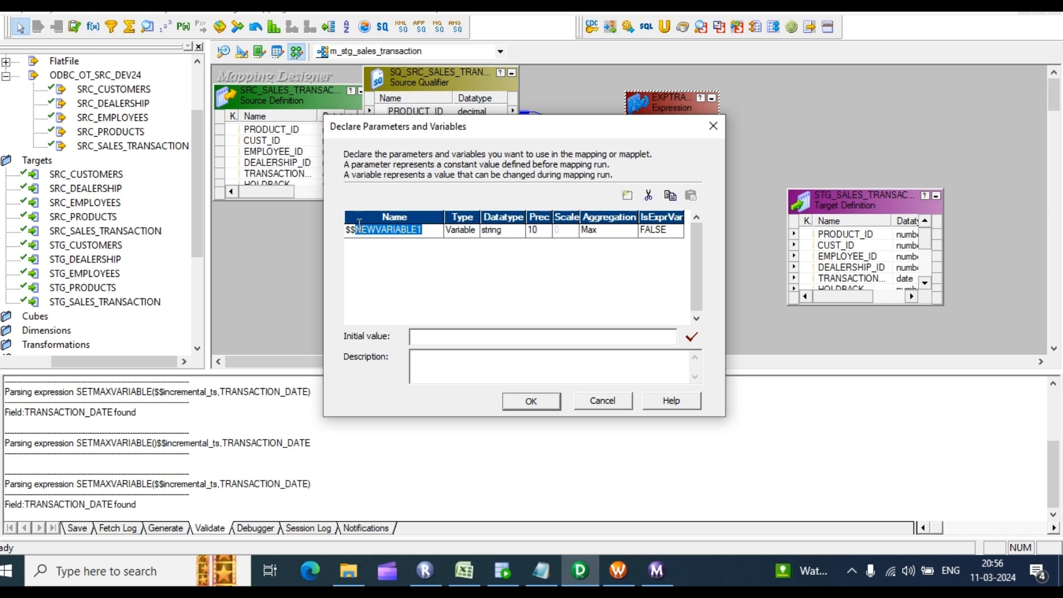
pyautogui.write('incremental_ts')
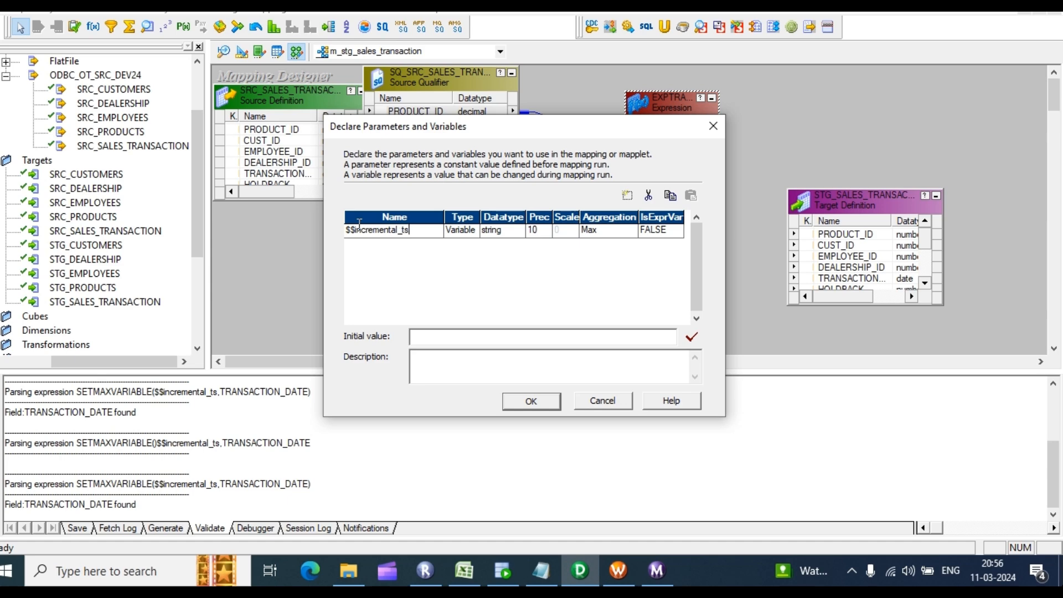
pyautogui.click(531, 401)
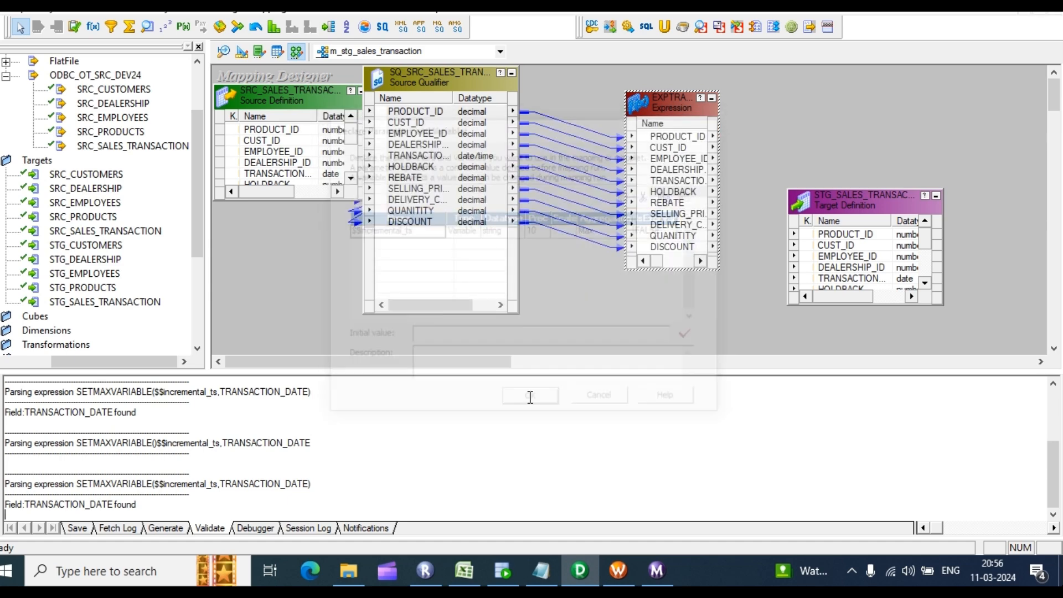
# Step: Set $$incremental_ts to date/time and start entering its initial value 01-01-1900
pyautogui.click(332, 8)
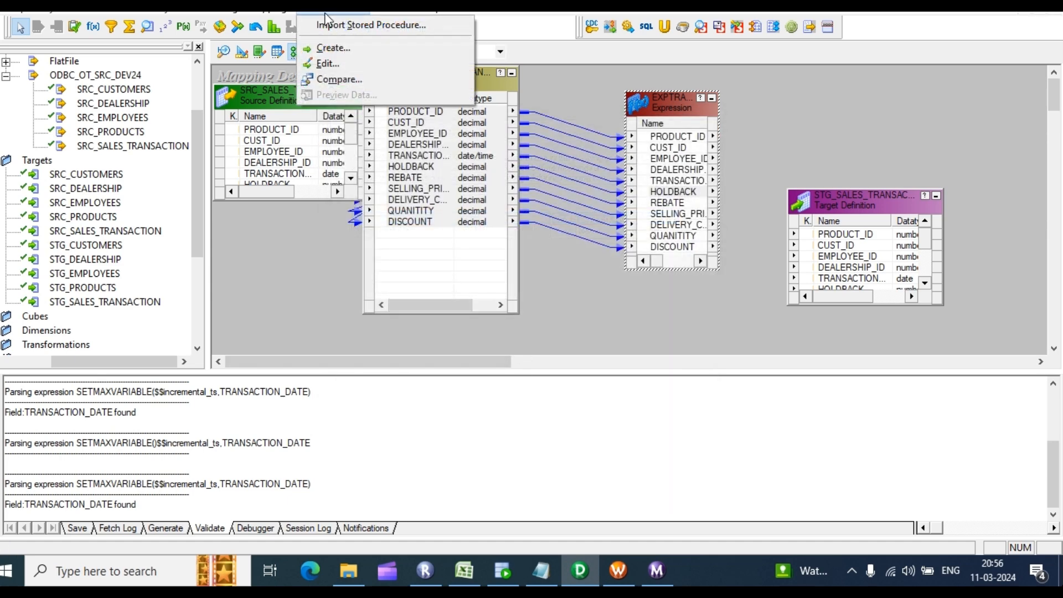
pyautogui.click(269, 8)
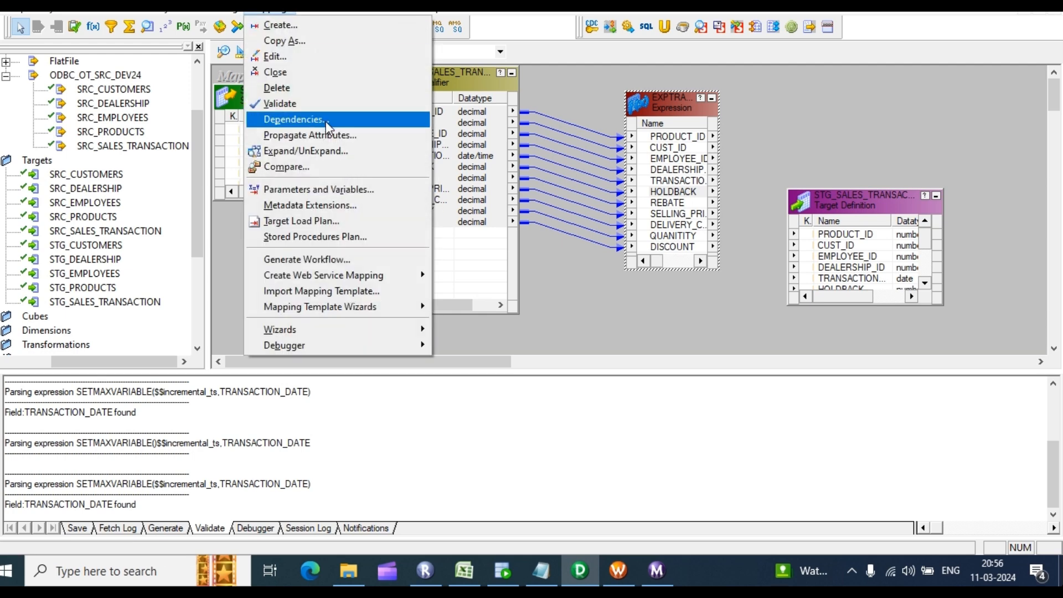
pyautogui.click(299, 190)
pyautogui.click(503, 235)
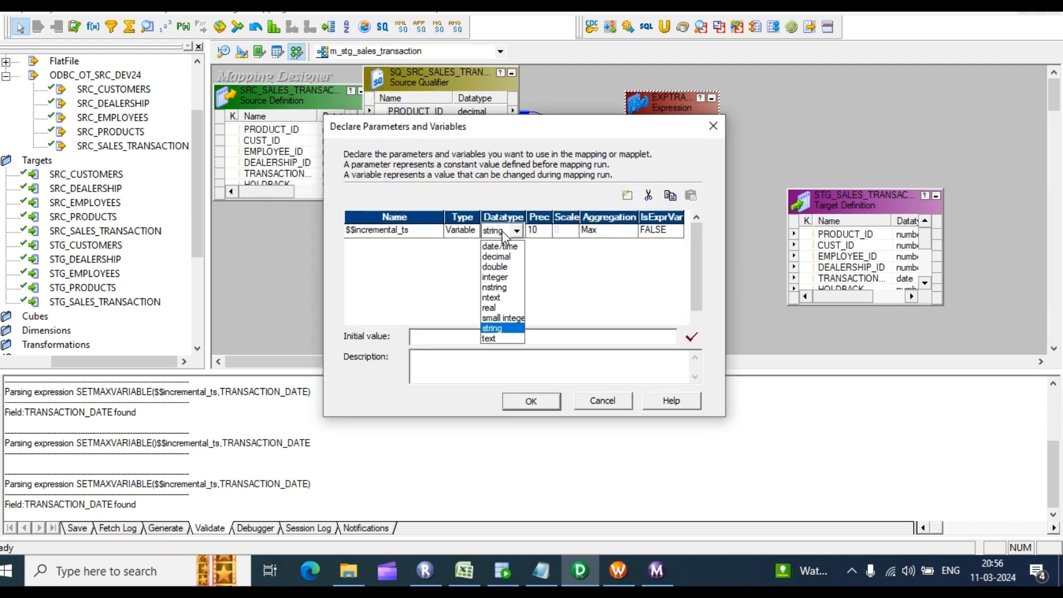
pyautogui.click(504, 243)
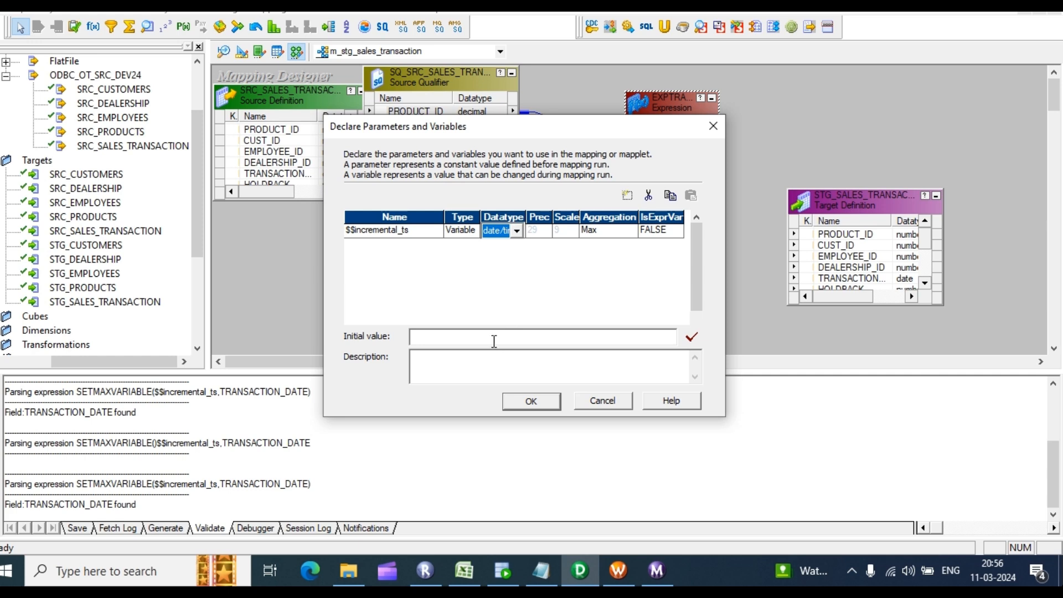
pyautogui.click(494, 334)
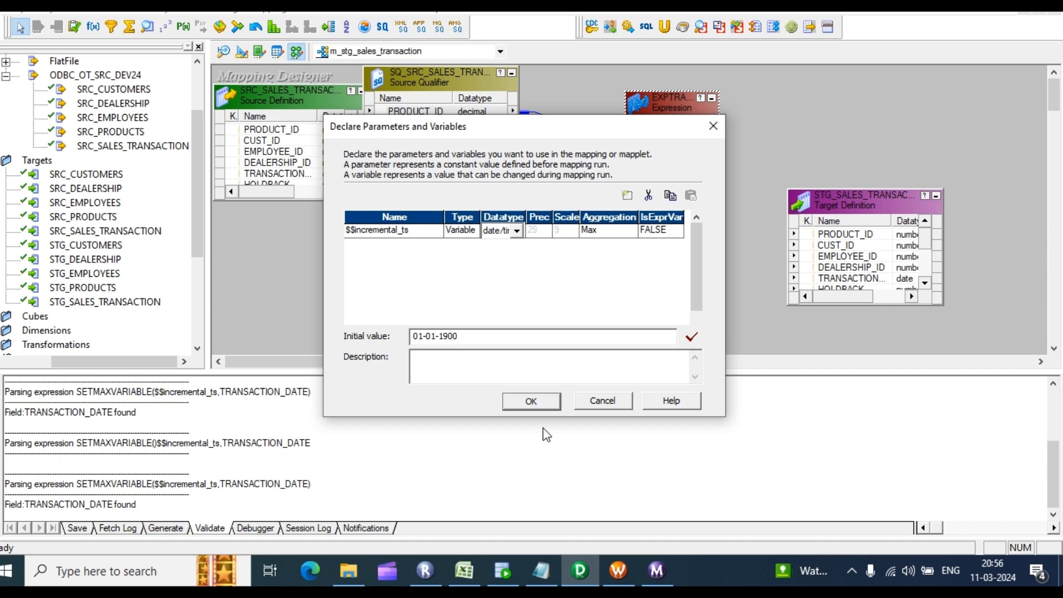
# Step: Confirm the $$incremental_ts declaration and open the Source Qualifier's query editor
pyautogui.click(531, 401)
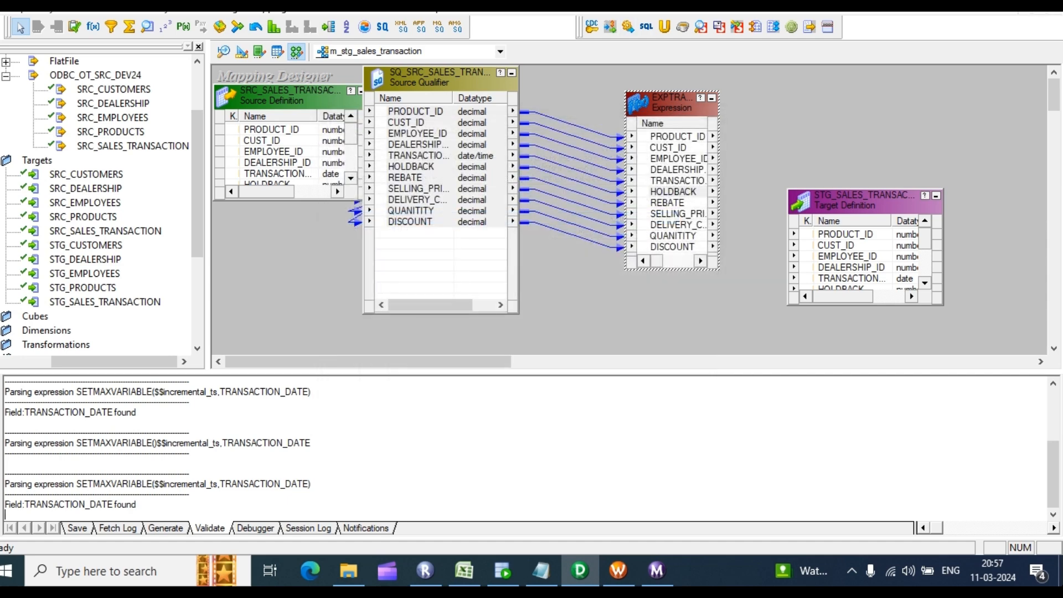
pyautogui.doubleClick(685, 171)
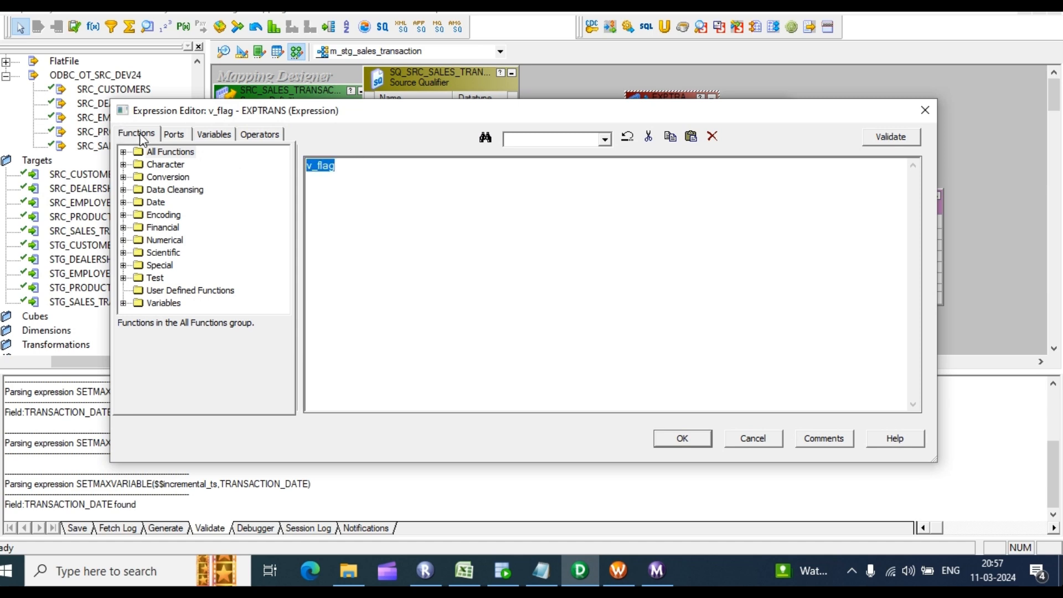
pyautogui.click(123, 152)
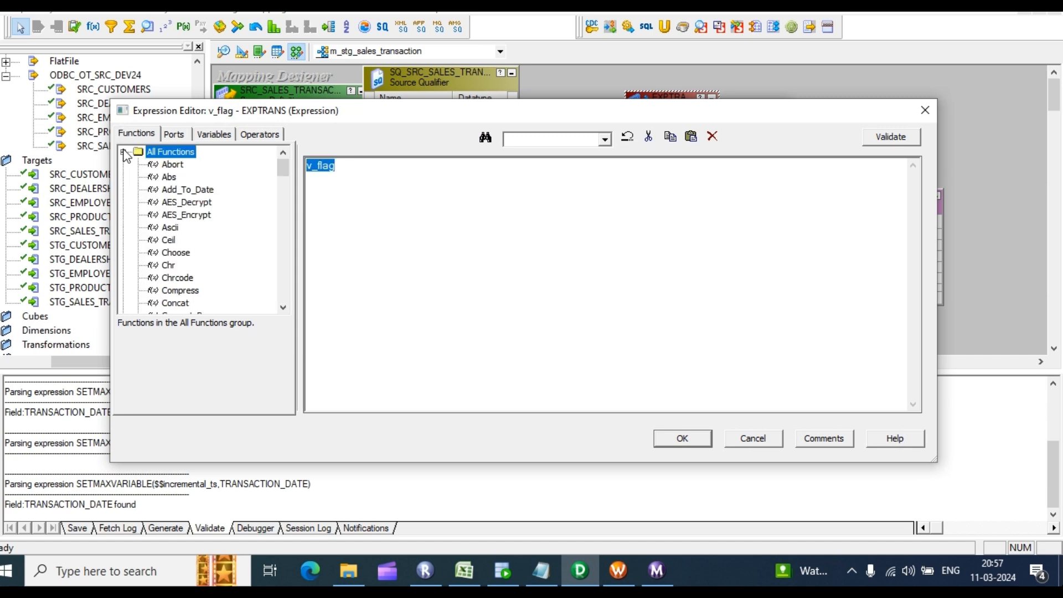
pyautogui.click(169, 266)
pyautogui.press('s')
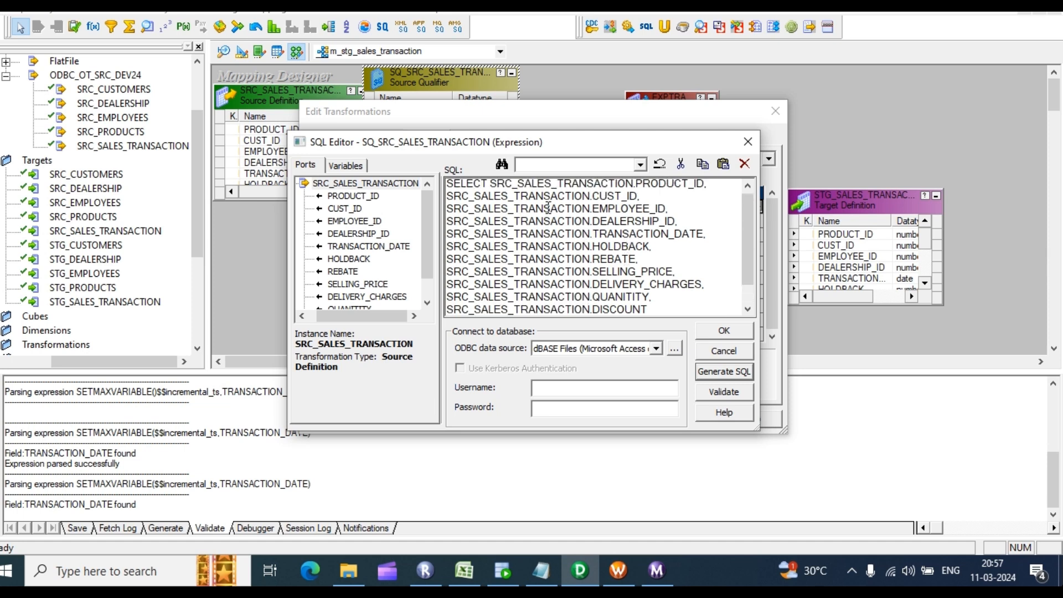
pyautogui.scroll(-1, 553, 216)
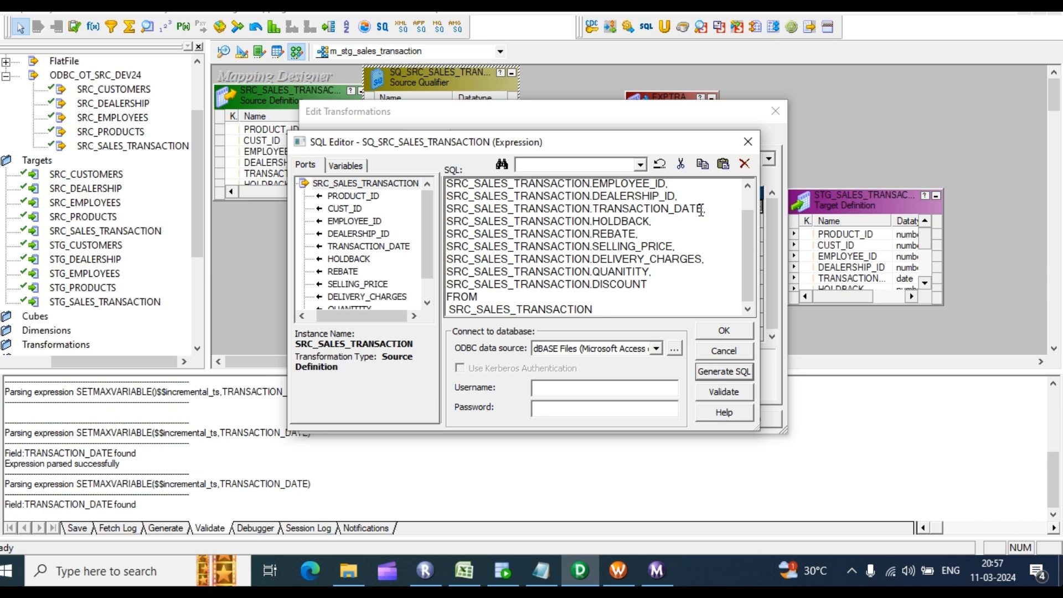
# Step: Append WHERE SRC_SALES_TRANSACTION.TRANSACTION_DATE>'$$incremental_ts' to the SQL query and keep it
pyautogui.moveTo(702, 208); pyautogui.dragTo(453, 209)
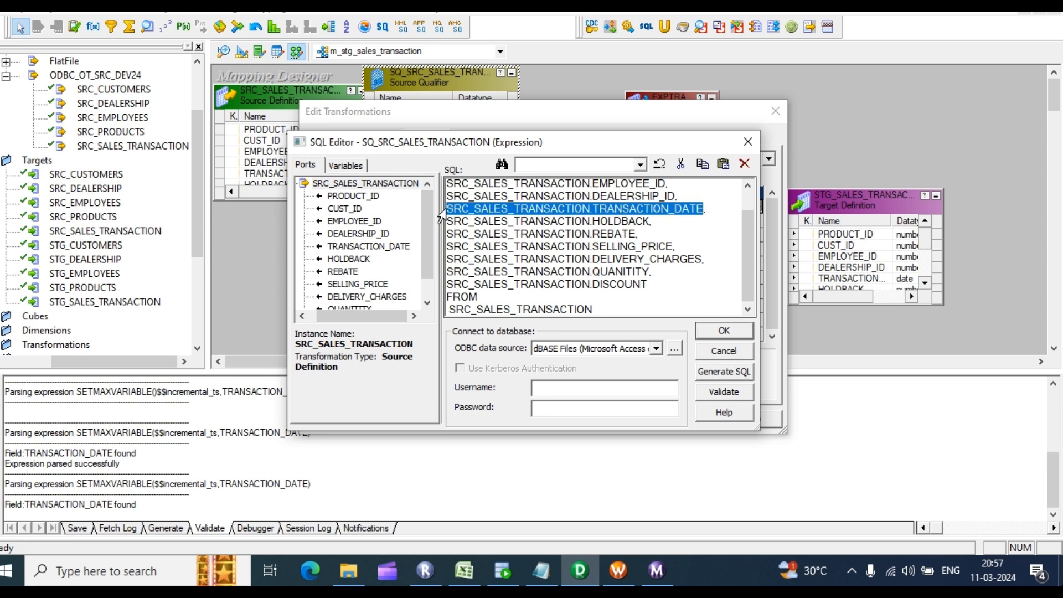
pyautogui.click(612, 311)
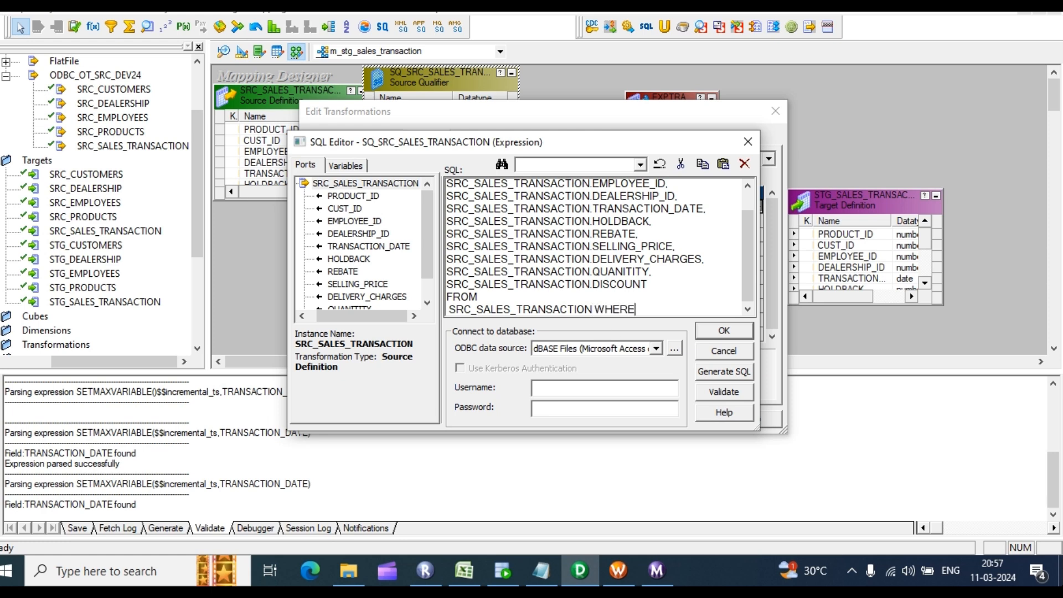
pyautogui.press('Return')
pyautogui.write('SRC_SALES_TRANSACTION.TRANSACTION_DATE')
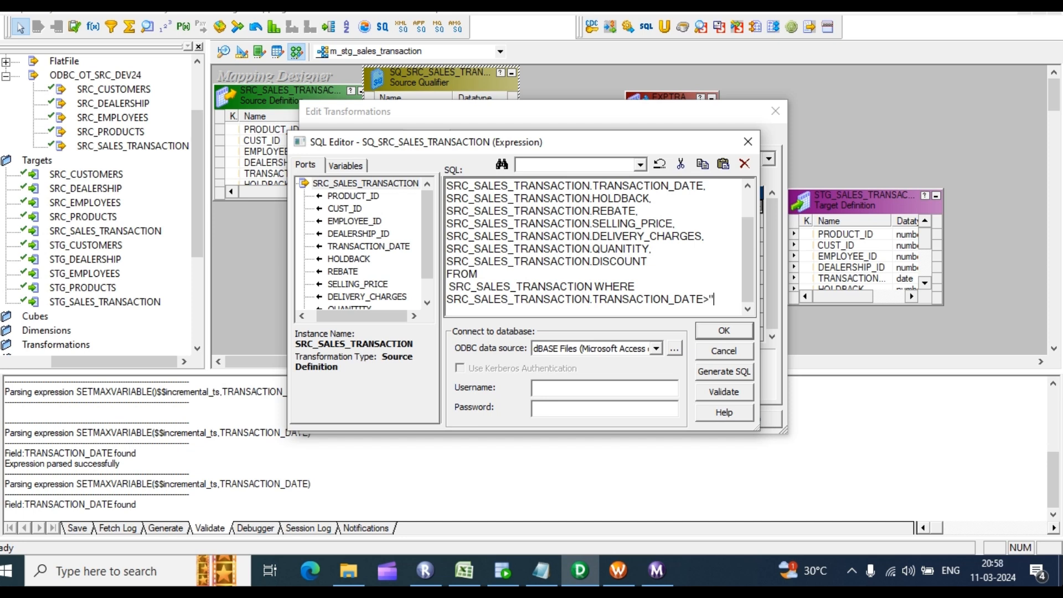
pyautogui.write("'")
pyautogui.click(343, 165)
pyautogui.click(300, 196)
pyautogui.doubleClick(358, 209)
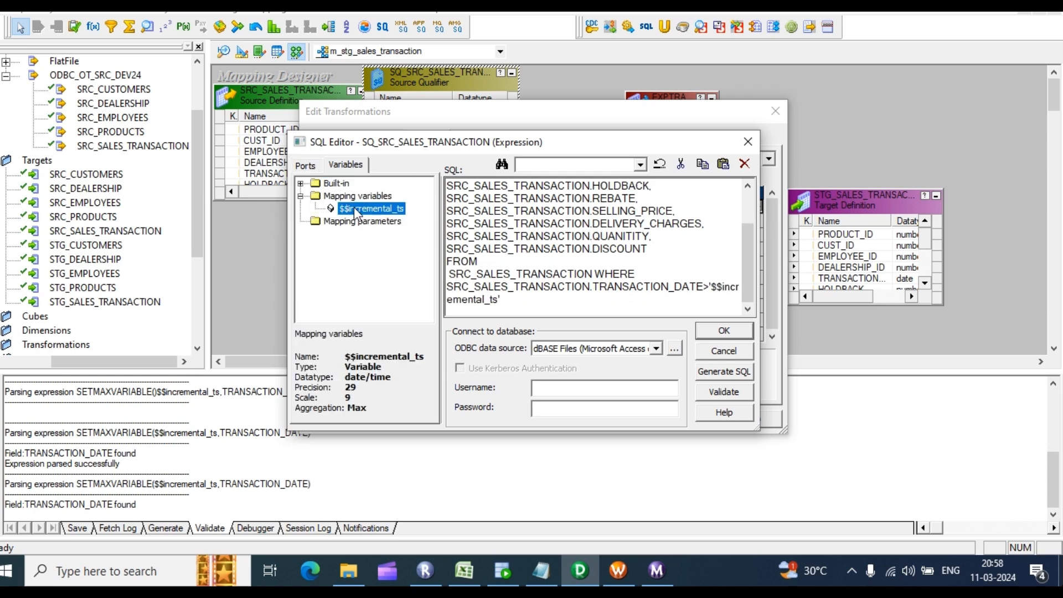
pyautogui.click(735, 332)
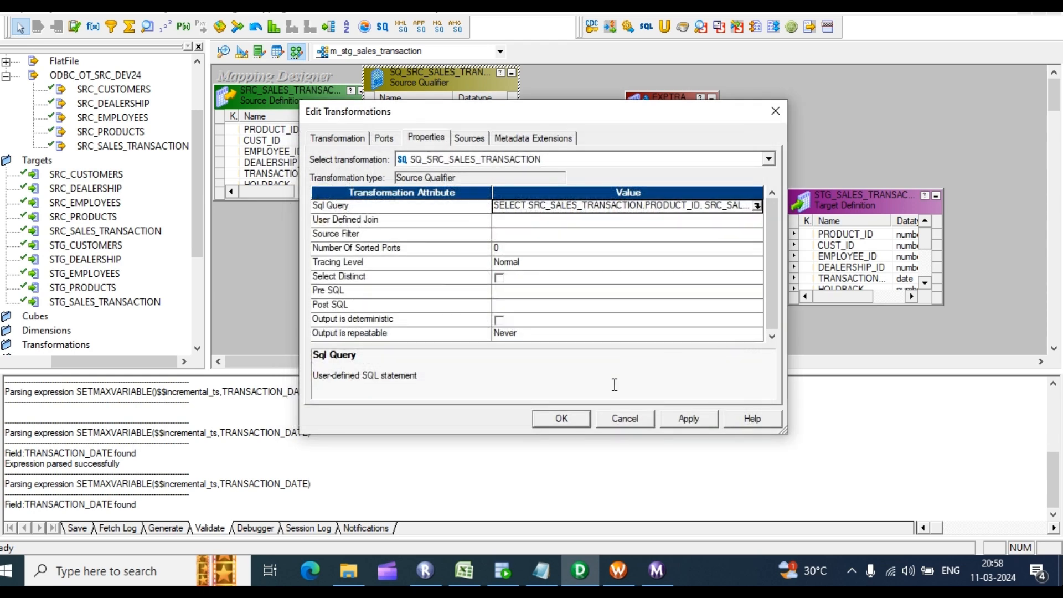
pyautogui.click(561, 419)
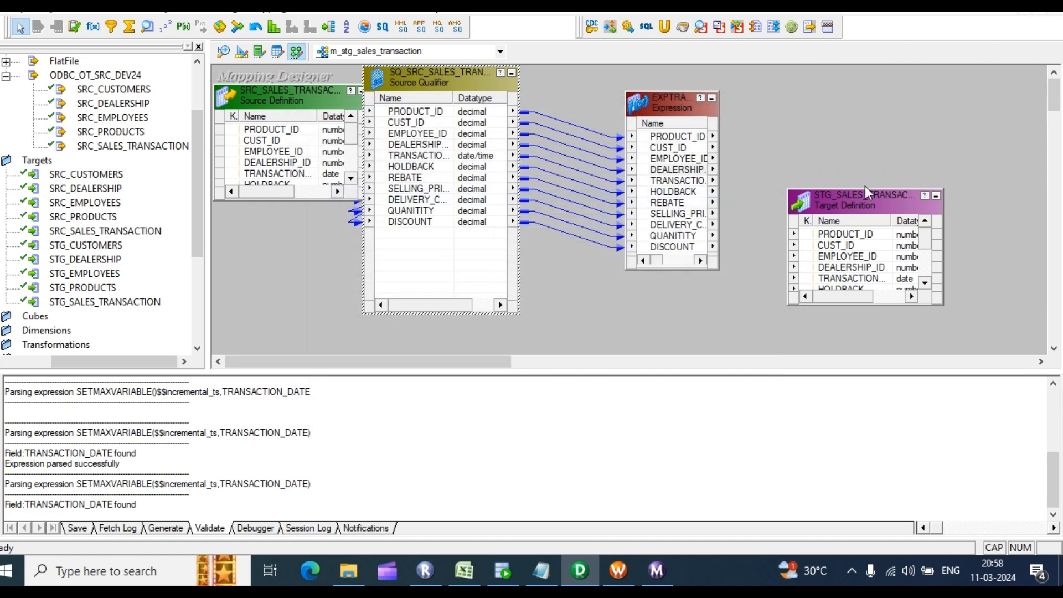
# Step: Autolink EXPTRANS ports to STG_SALES_TRANSACTION columns by position, then save and validate the mapping
pyautogui.moveTo(869, 189); pyautogui.dragTo(869, 92)
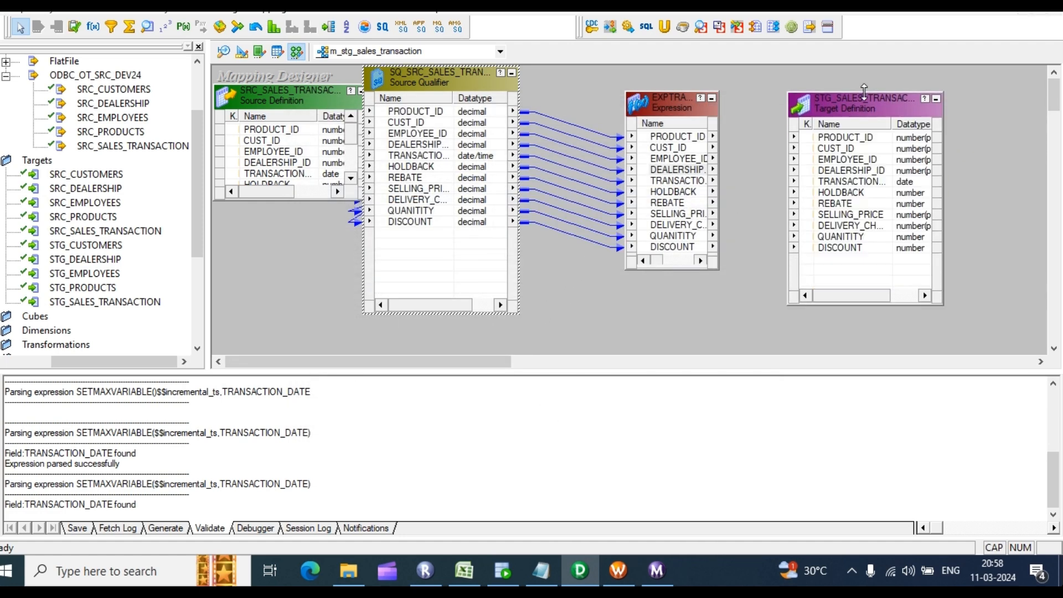
pyautogui.rightClick(758, 133)
pyautogui.click(839, 288)
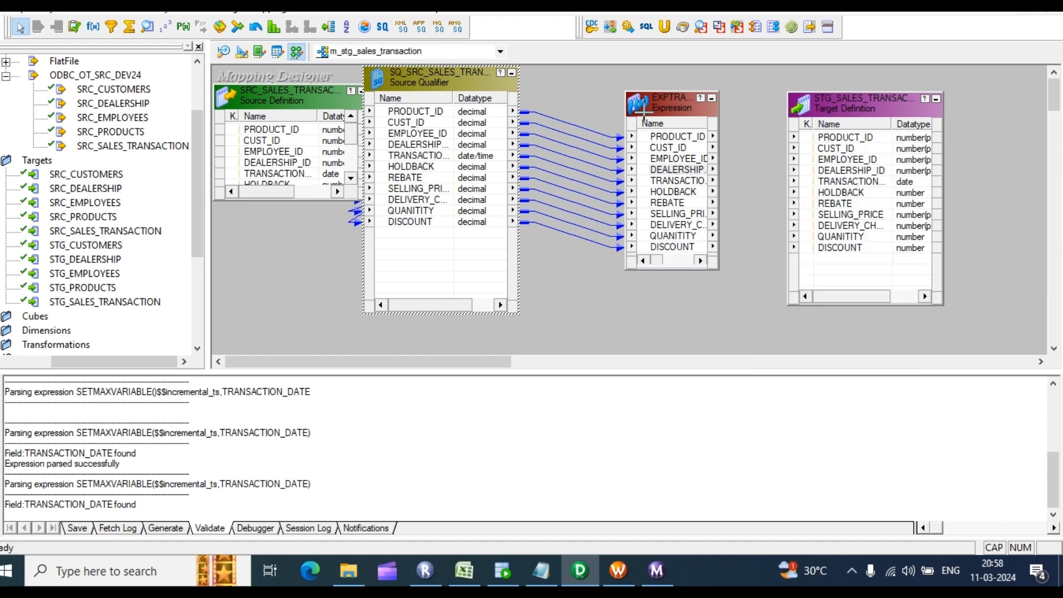
pyautogui.moveTo(659, 137); pyautogui.dragTo(868, 141)
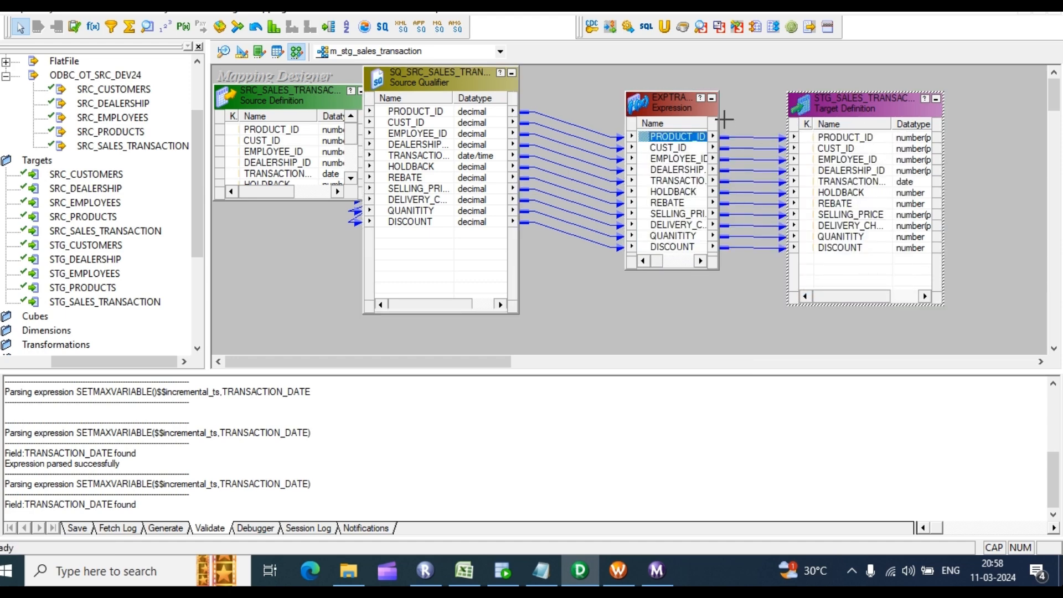
pyautogui.hscroll(2, 691, 135)
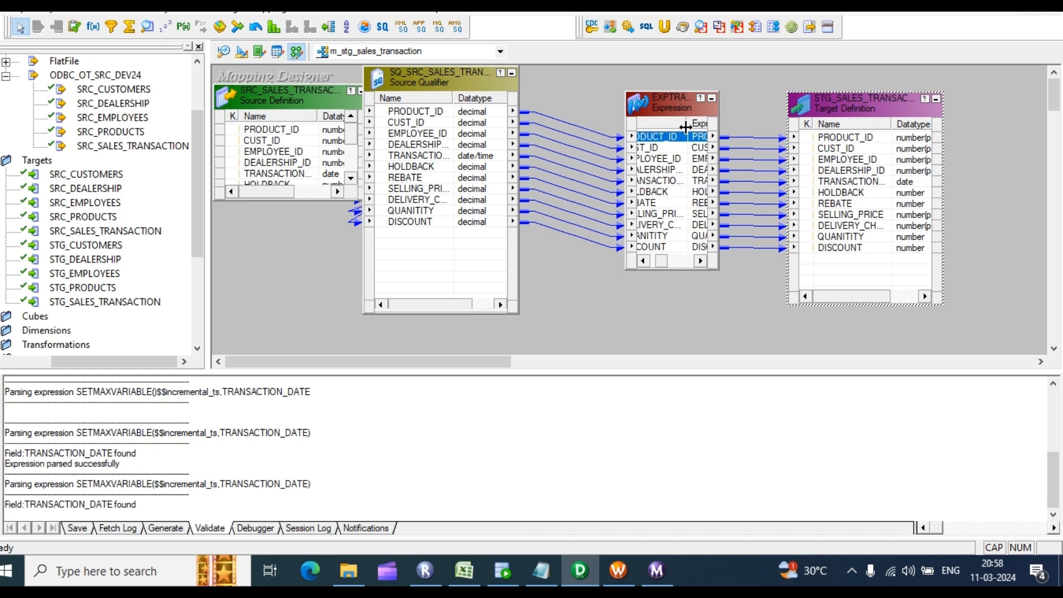
pyautogui.hscroll(-1, 660, 166)
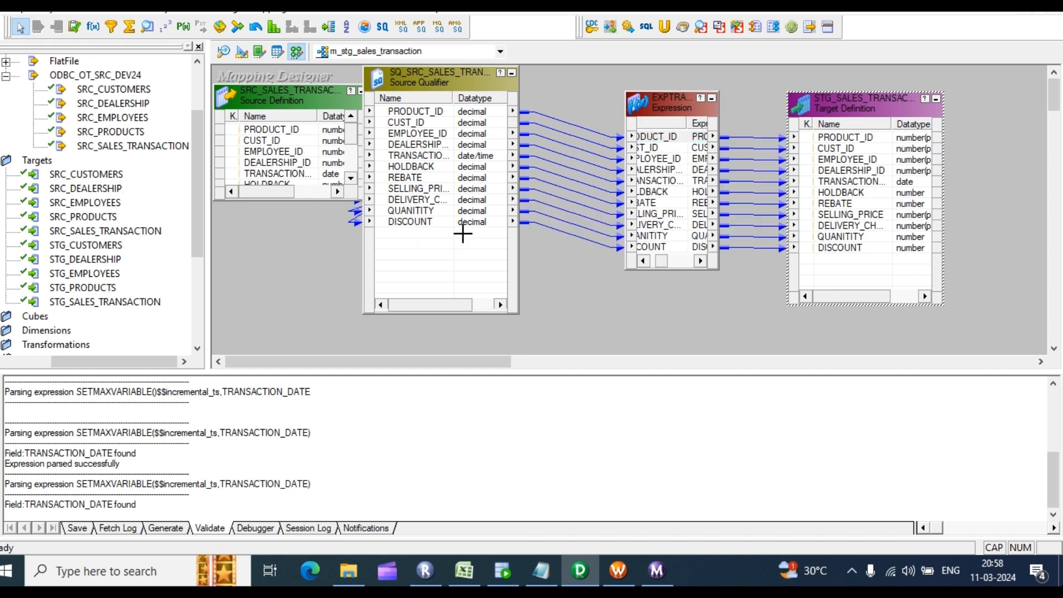
pyautogui.hscroll(-1, 663, 213)
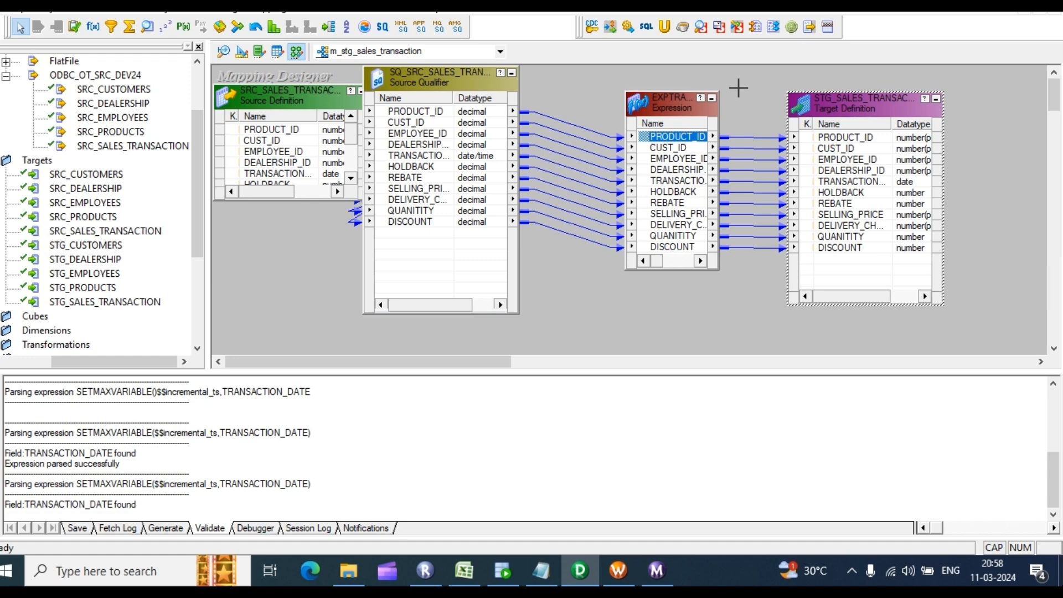
pyautogui.hotkey('ctrl', 's')
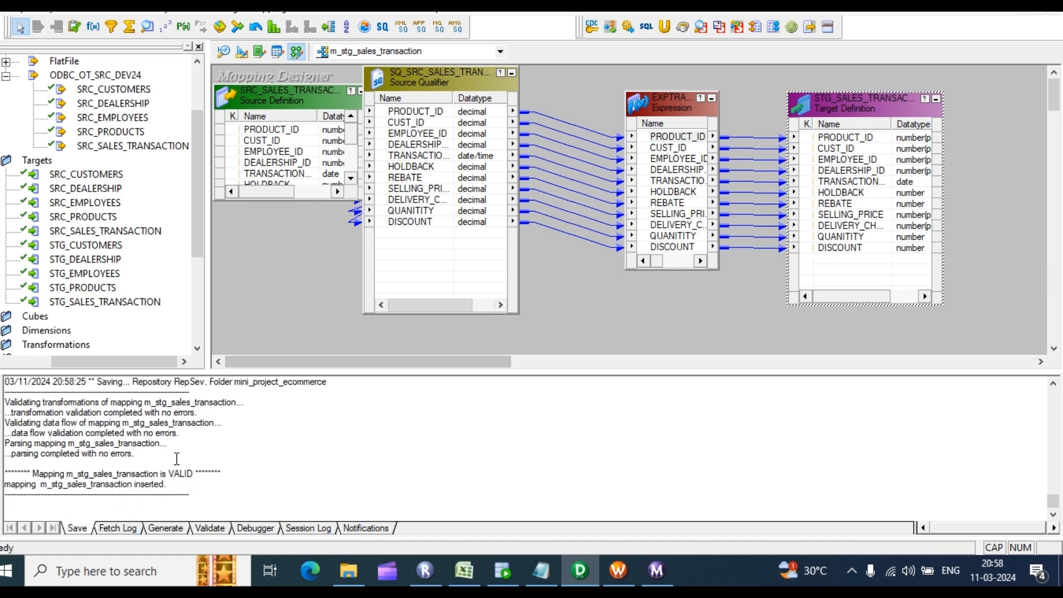
pyautogui.moveTo(162, 493); pyautogui.dragTo(50, 443)
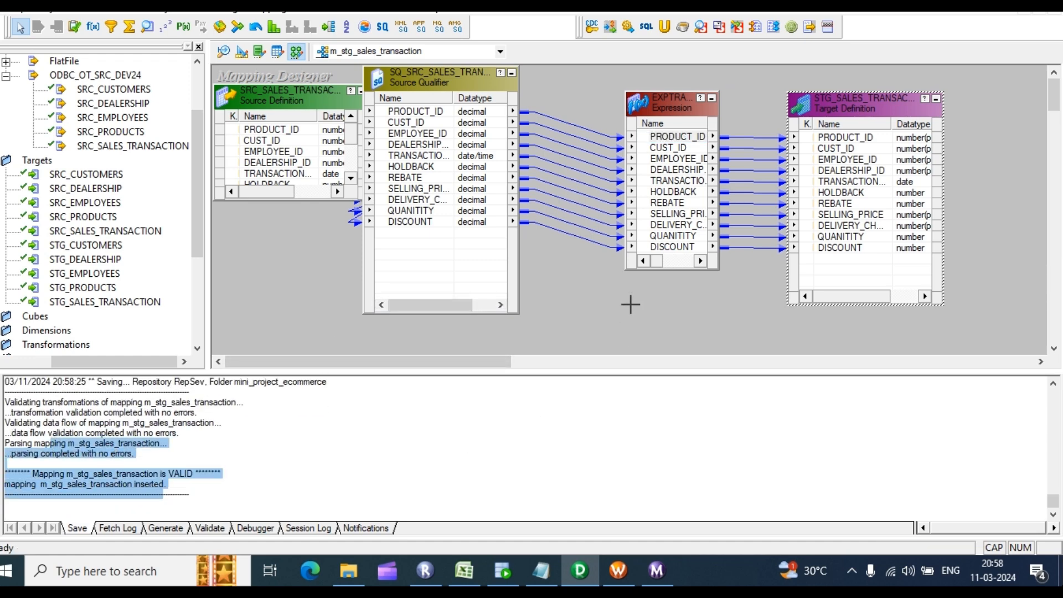
# Step: Start generating a reusable-session workflow with target connection rel_OT_STG_DEV24
pyautogui.rightClick(559, 96)
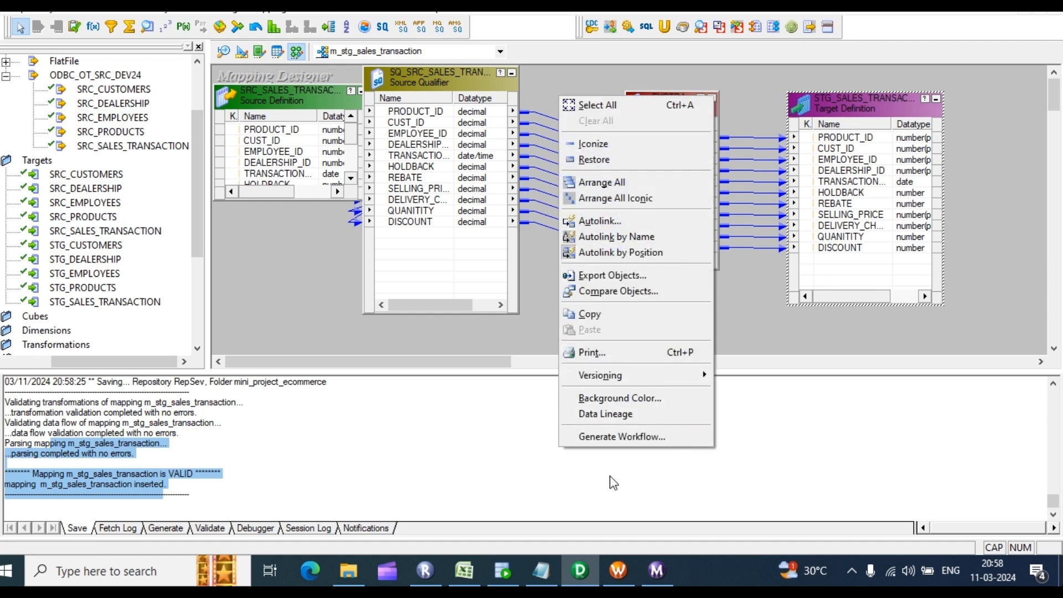
pyautogui.click(597, 437)
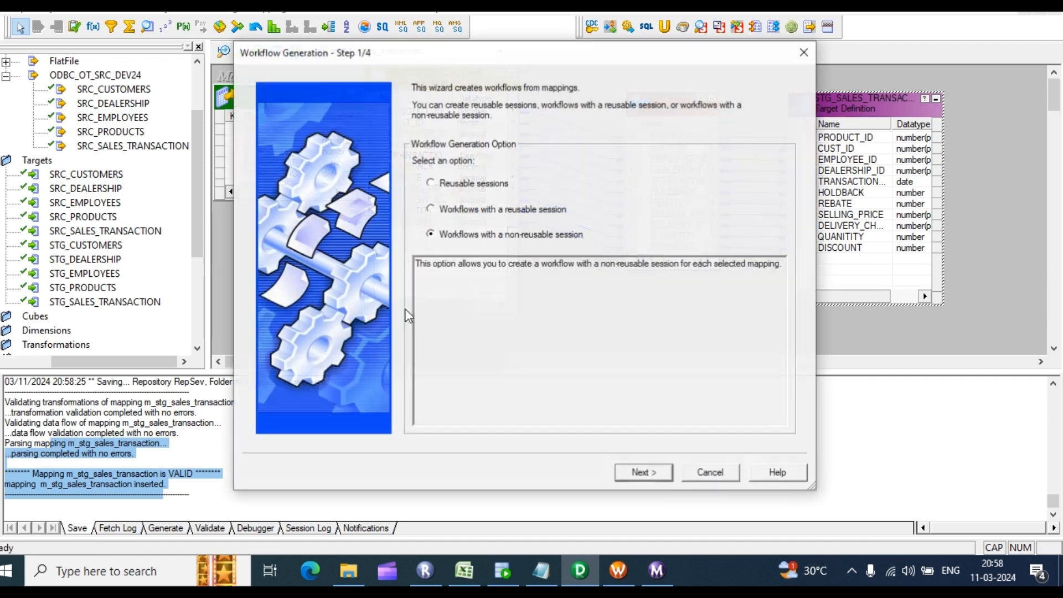
pyautogui.click(432, 209)
pyautogui.click(644, 474)
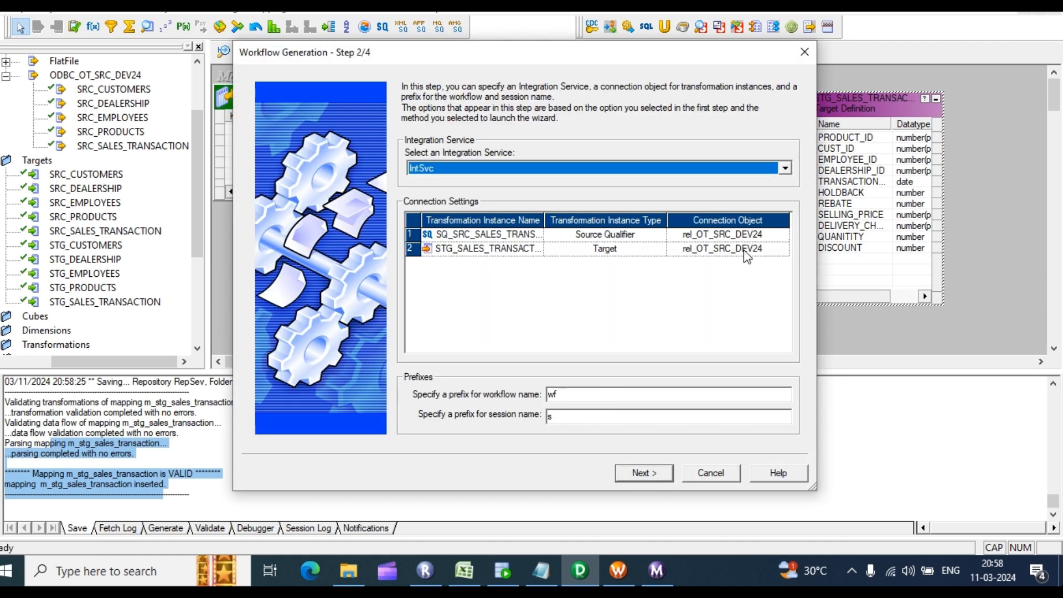
pyautogui.click(745, 252)
pyautogui.click(783, 249)
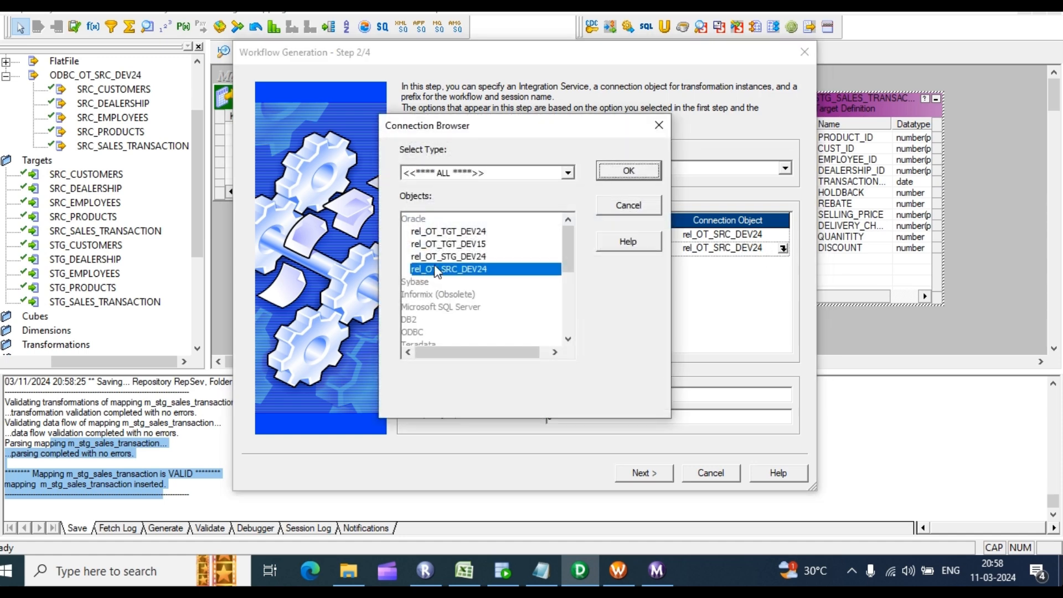
pyautogui.click(450, 257)
pyautogui.click(643, 171)
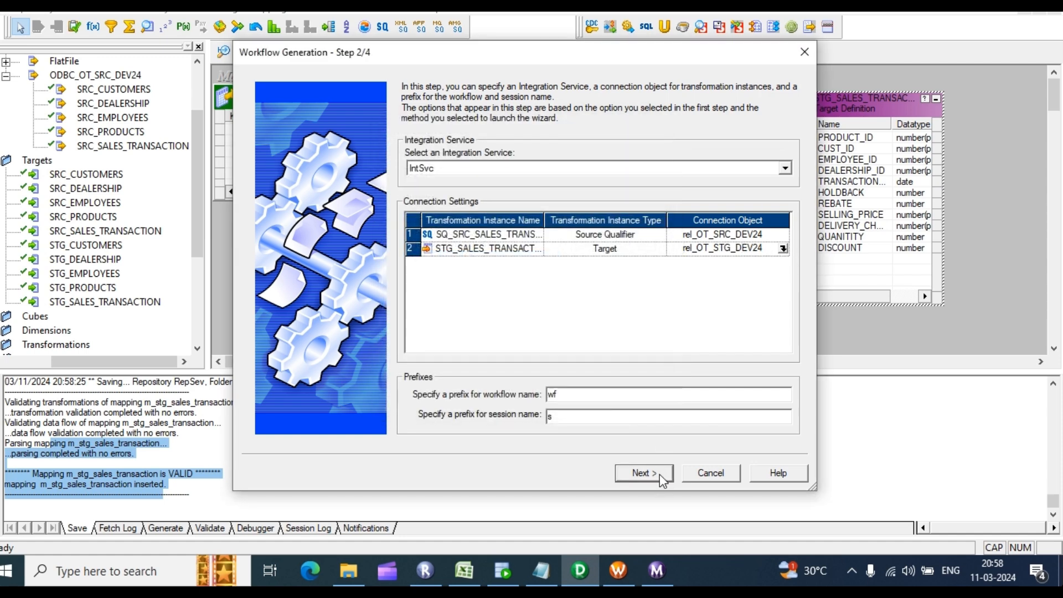
pyautogui.click(644, 473)
# Step: Set the session's Target load type to Normal and finish generating wf_m_stg_sales_transaction
pyautogui.click(751, 175)
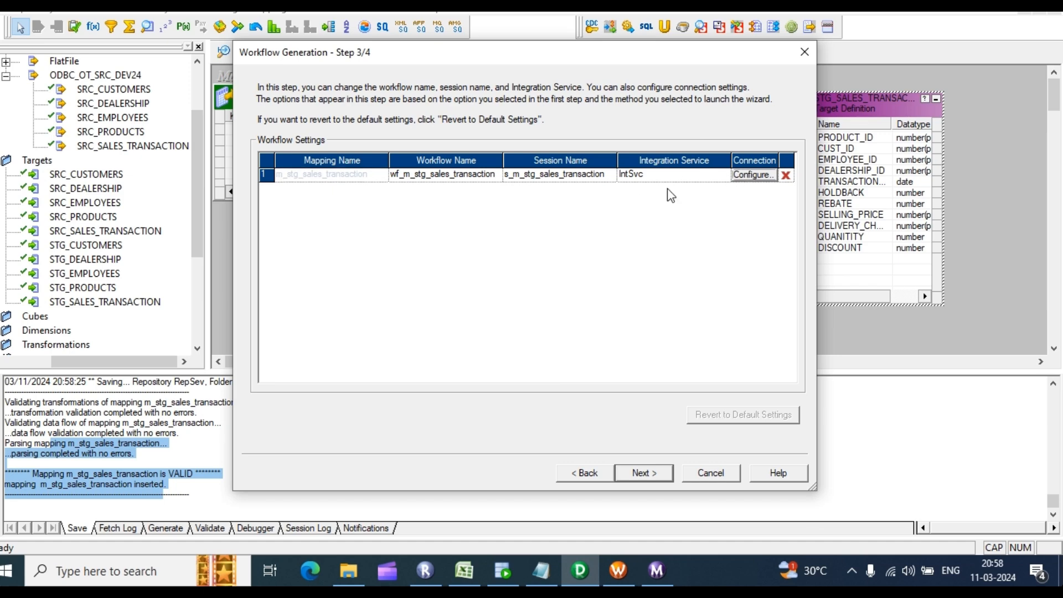
pyautogui.click(406, 426)
pyautogui.click(654, 287)
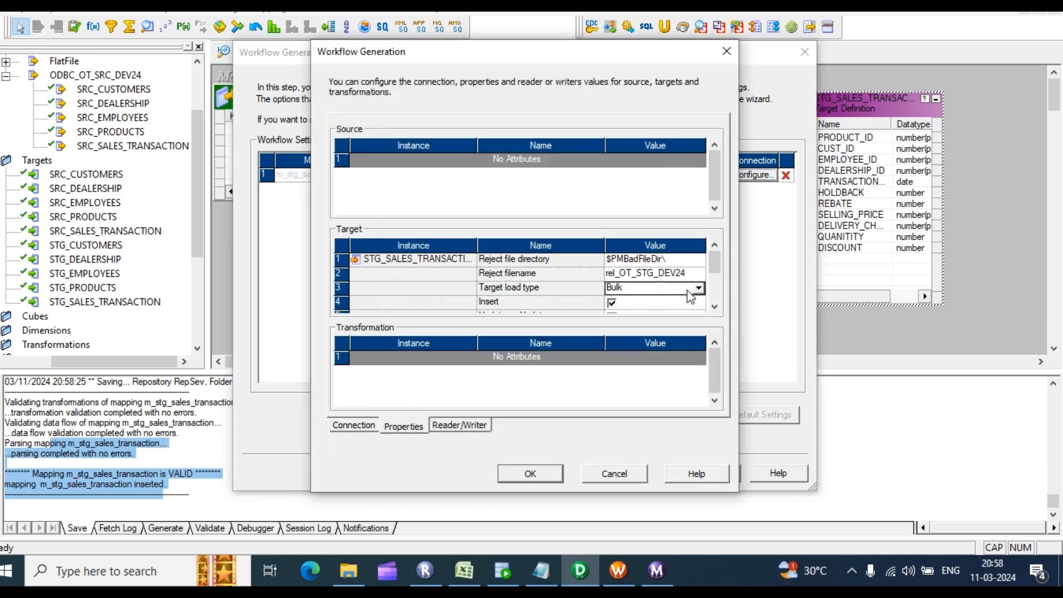
pyautogui.click(701, 287)
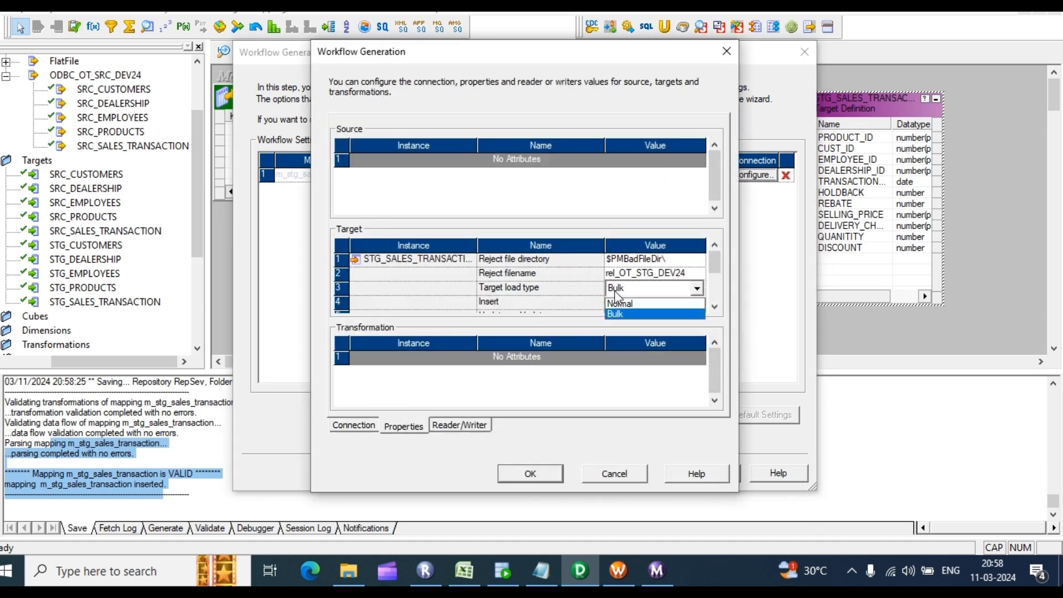
pyautogui.click(620, 303)
pyautogui.click(530, 474)
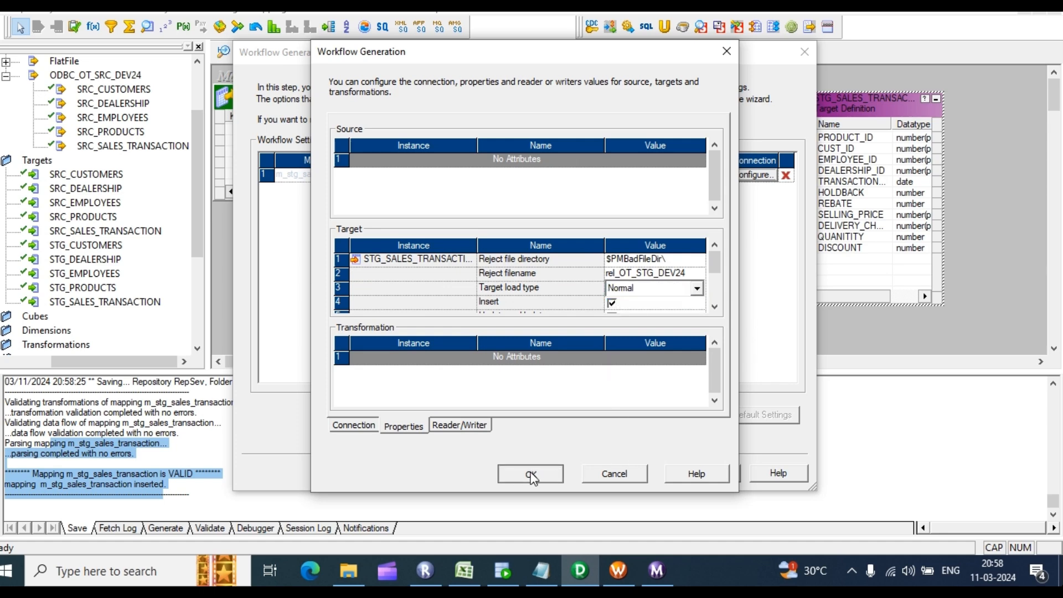
pyautogui.click(657, 475)
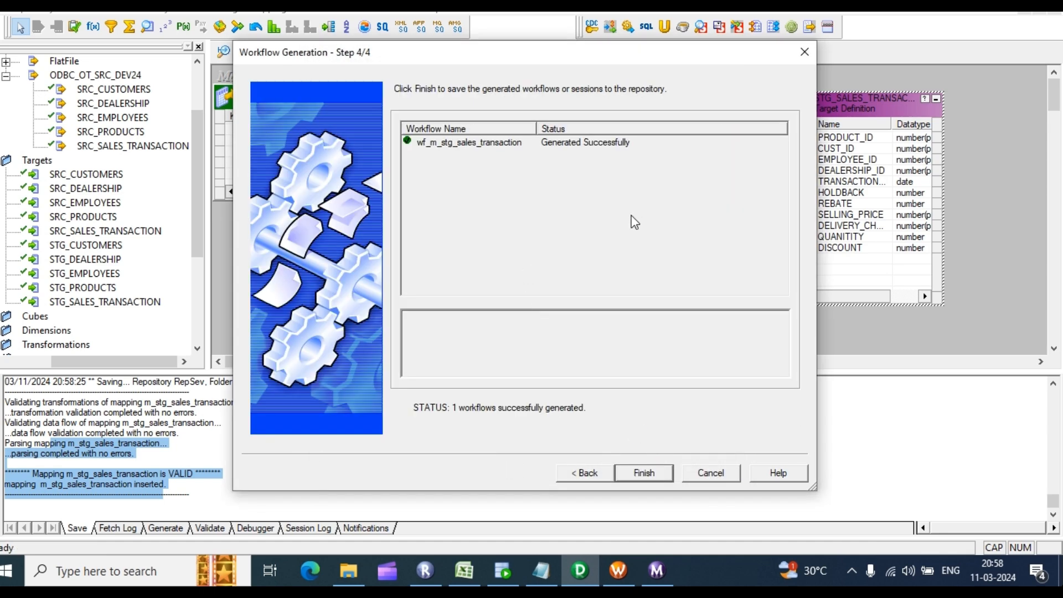
pyautogui.click(641, 473)
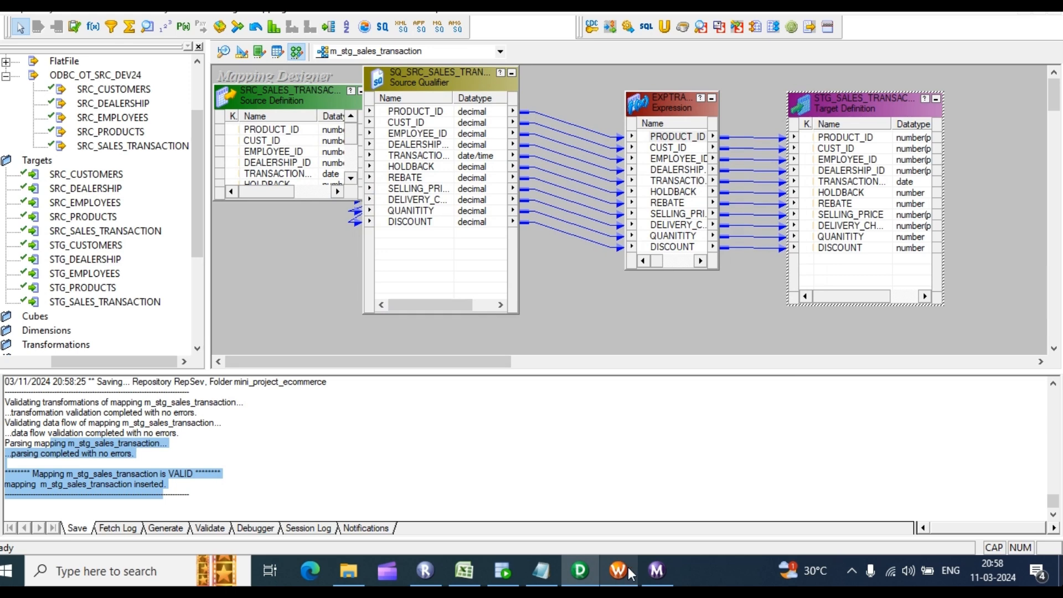
pyautogui.click(618, 571)
# Step: Disconnect and reconnect to the RepSev repository, entering the repository password
pyautogui.rightClick(113, 152)
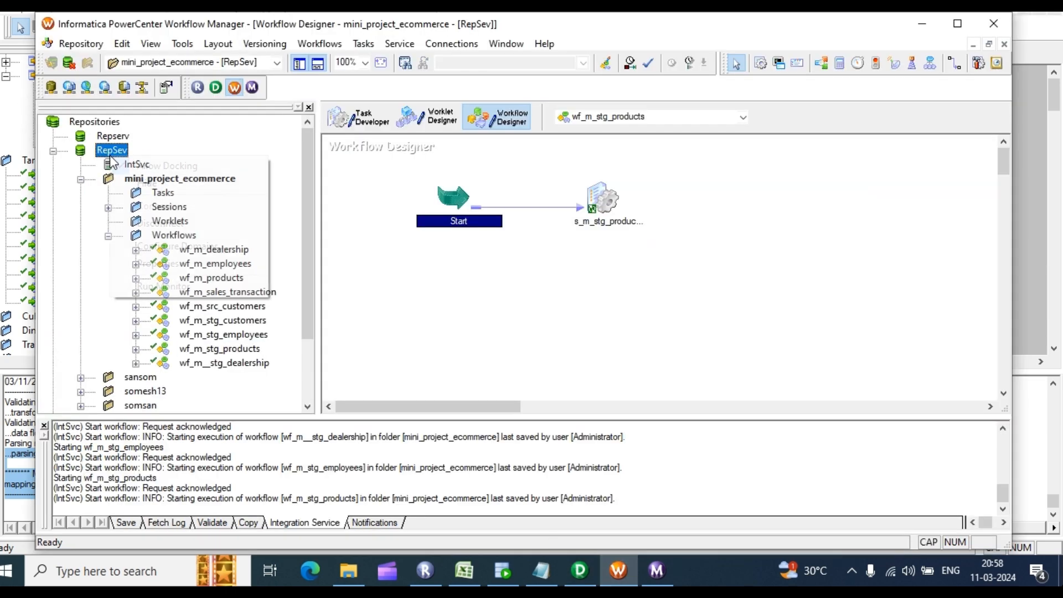
pyautogui.click(152, 224)
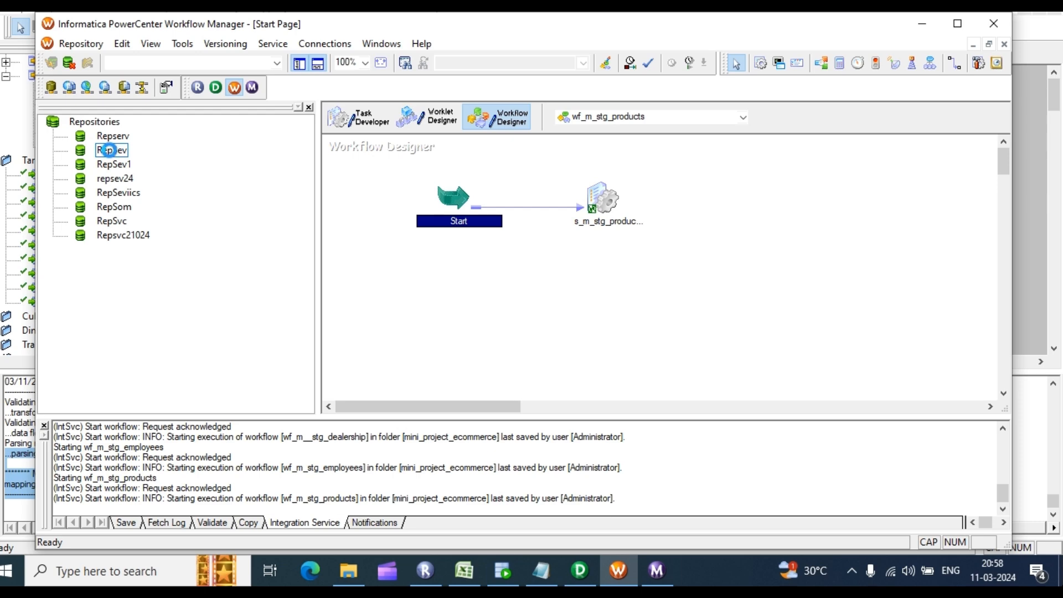
pyautogui.rightClick(110, 150)
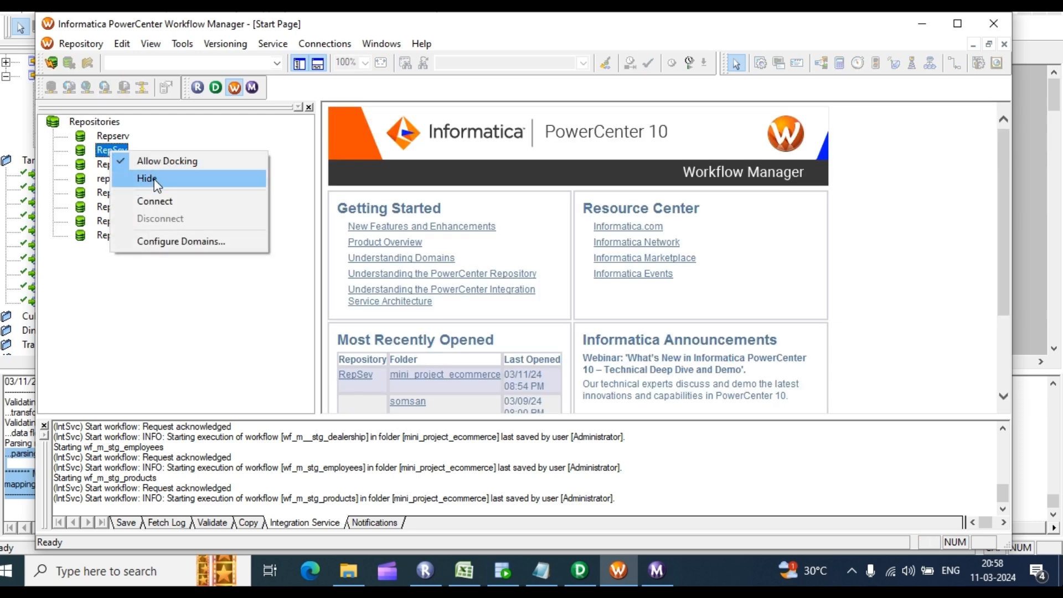
pyautogui.click(155, 201)
pyautogui.click(450, 308)
pyautogui.write('•')
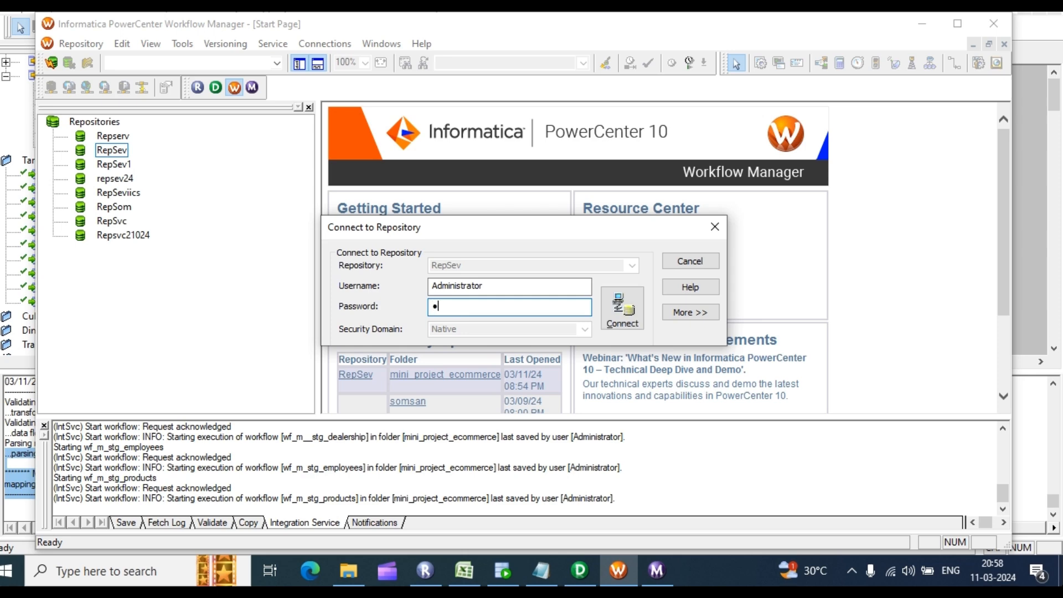
pyautogui.write('••••')
pyautogui.press('Return')
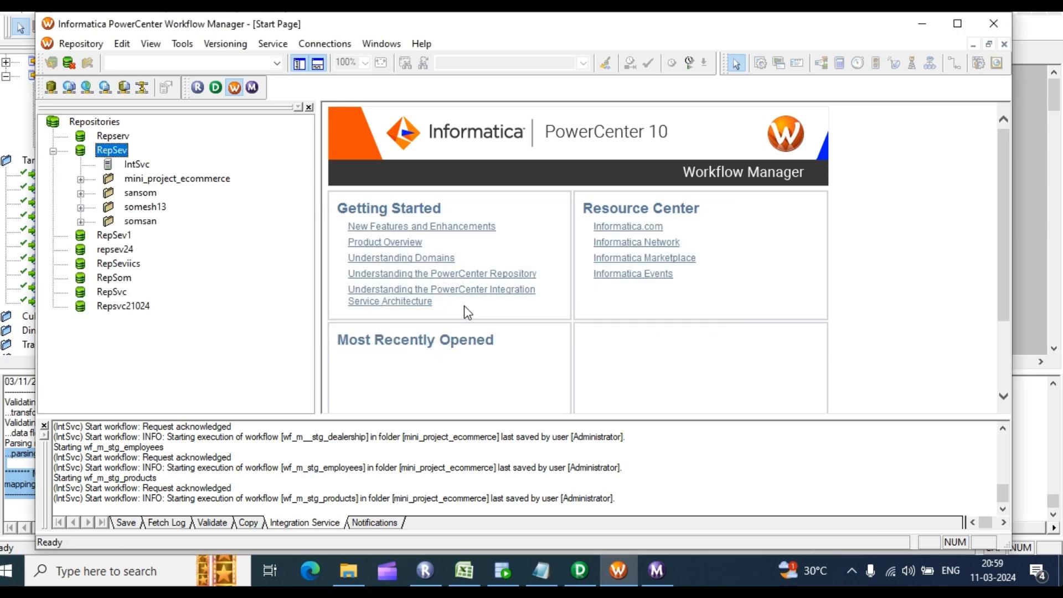
# Step: Open the mini_project_ecommerce folder in the Workflow Designer
pyautogui.click(180, 44)
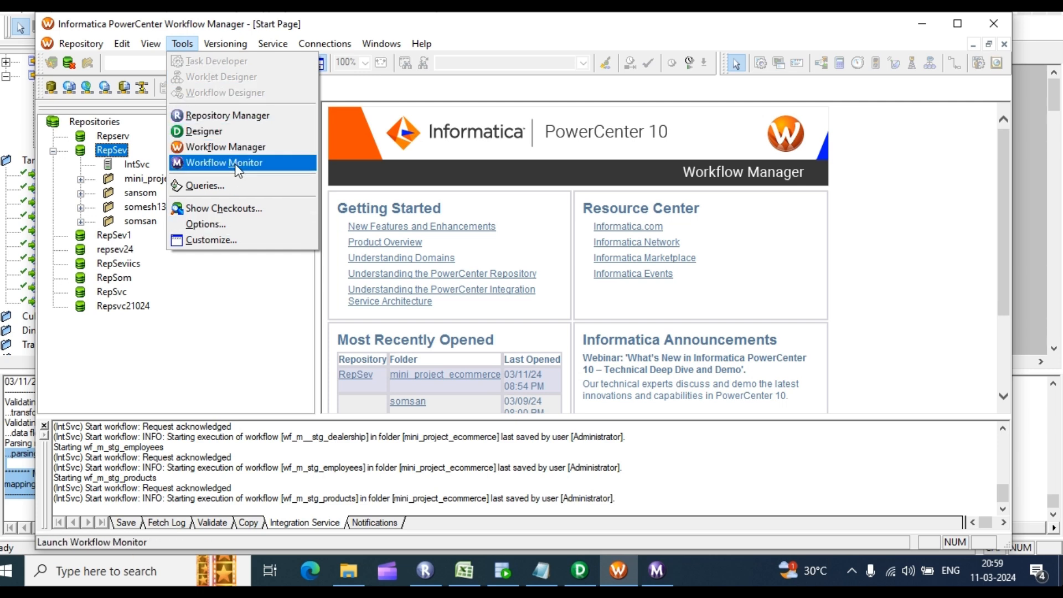
pyautogui.click(177, 209)
pyautogui.click(173, 180)
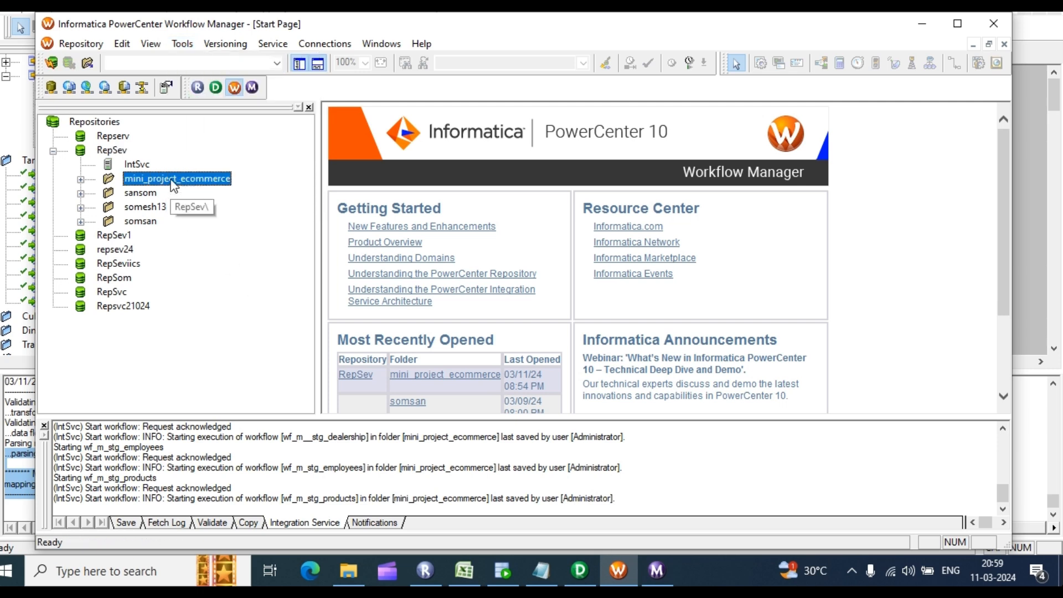
pyautogui.click(182, 43)
pyautogui.click(222, 93)
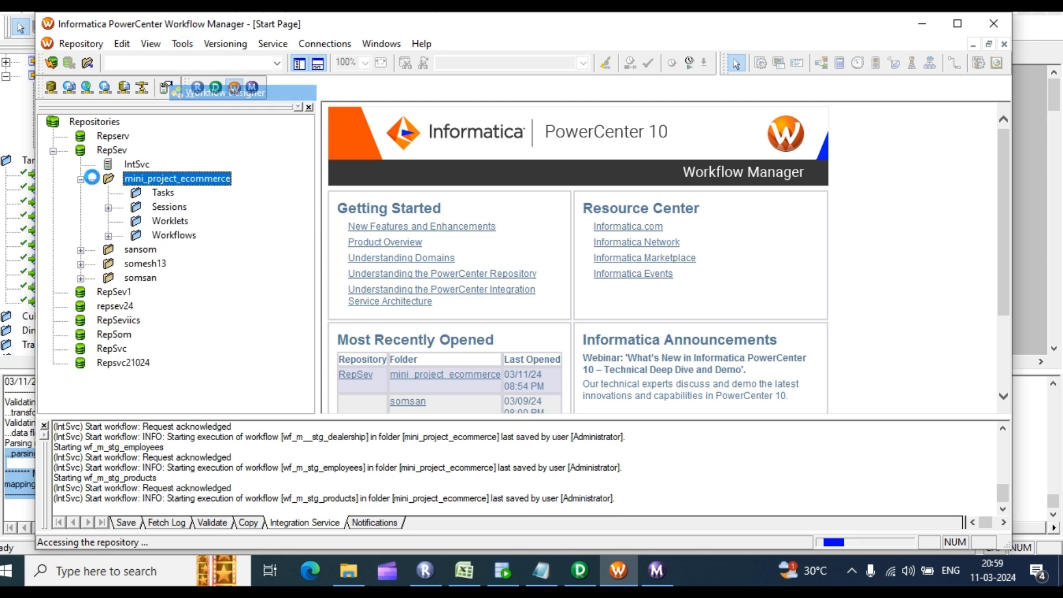
# Step: Run the wf_m_stg_sales_transaction workflow from Workflow Manager, then bring SQL Developer forward
pyautogui.click(109, 236)
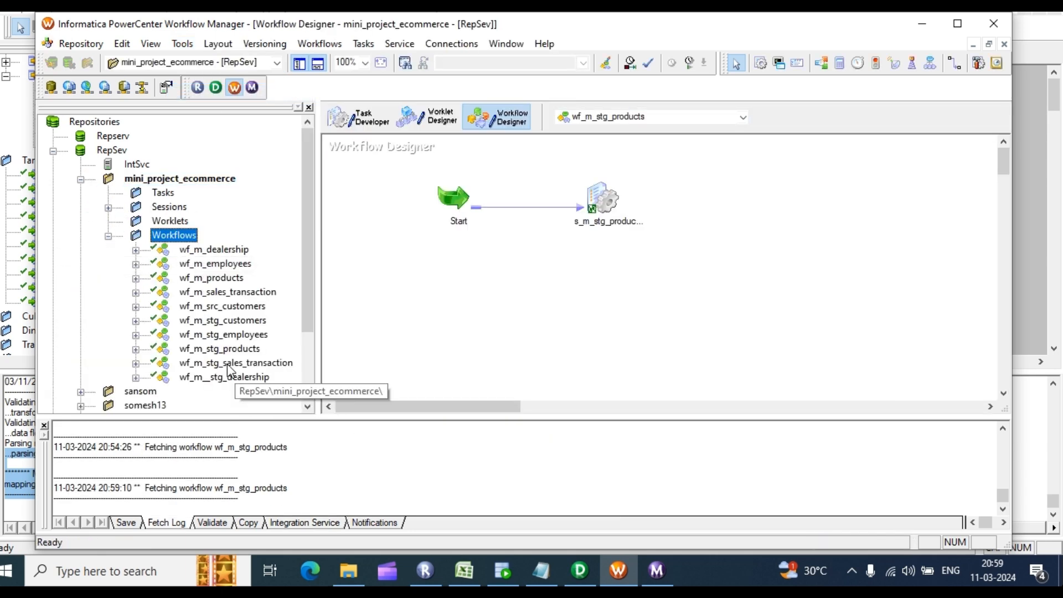
pyautogui.moveTo(233, 362); pyautogui.dragTo(585, 245)
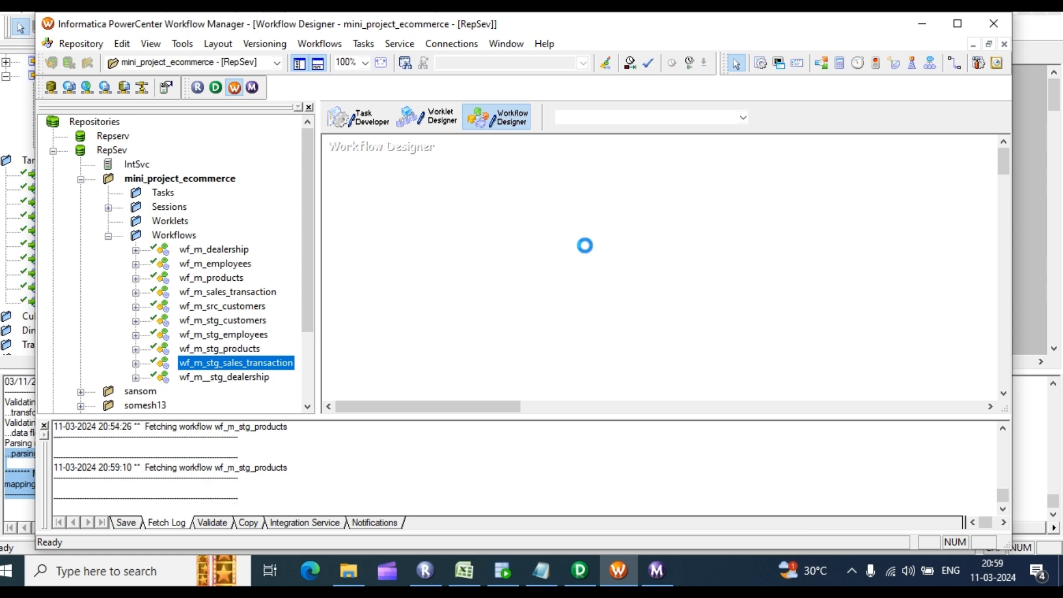
pyautogui.rightClick(718, 184)
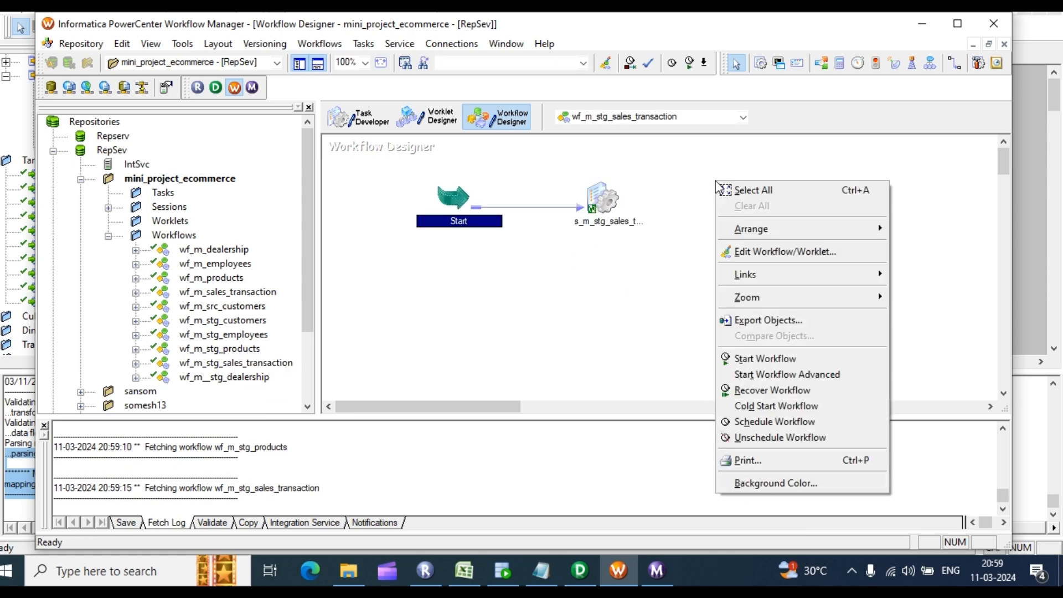
pyautogui.click(765, 359)
pyautogui.click(657, 569)
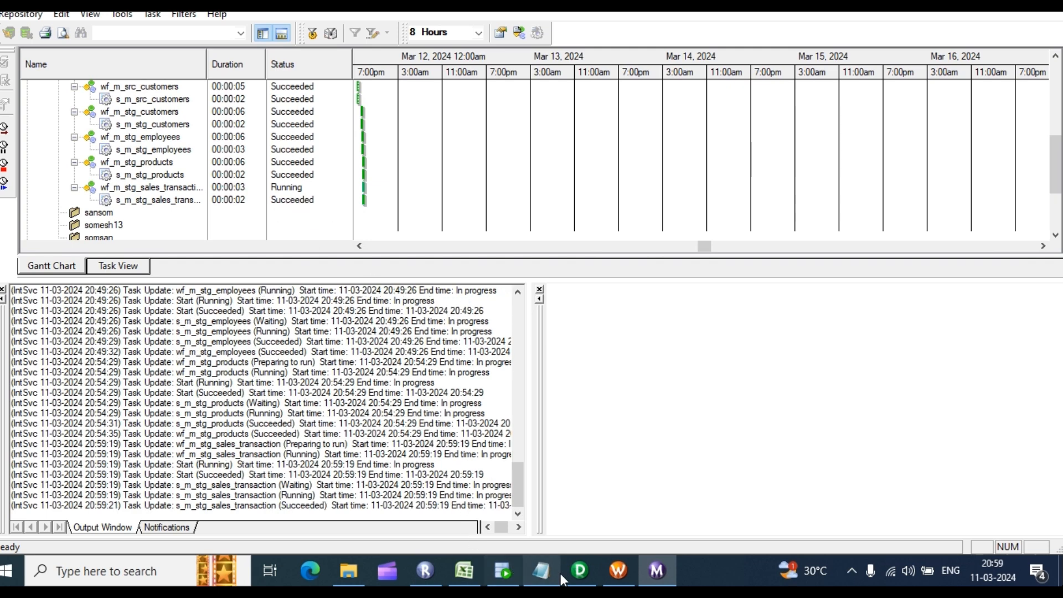
pyautogui.click(498, 568)
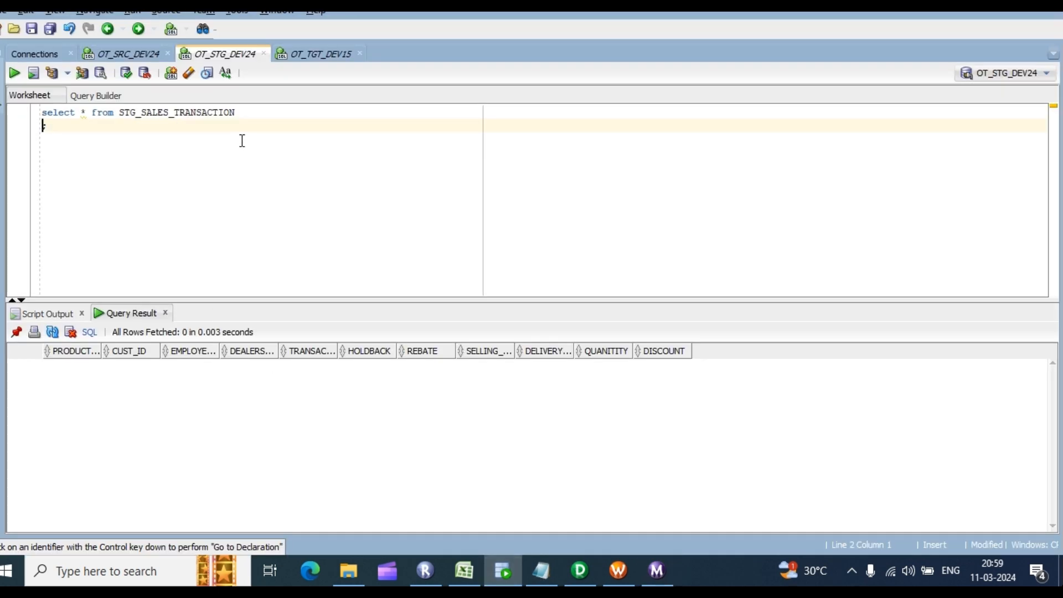
# Step: Run the STG_SALES_TRANSACTION SELECT query in SQL Developer
pyautogui.click(504, 567)
pyautogui.click(503, 568)
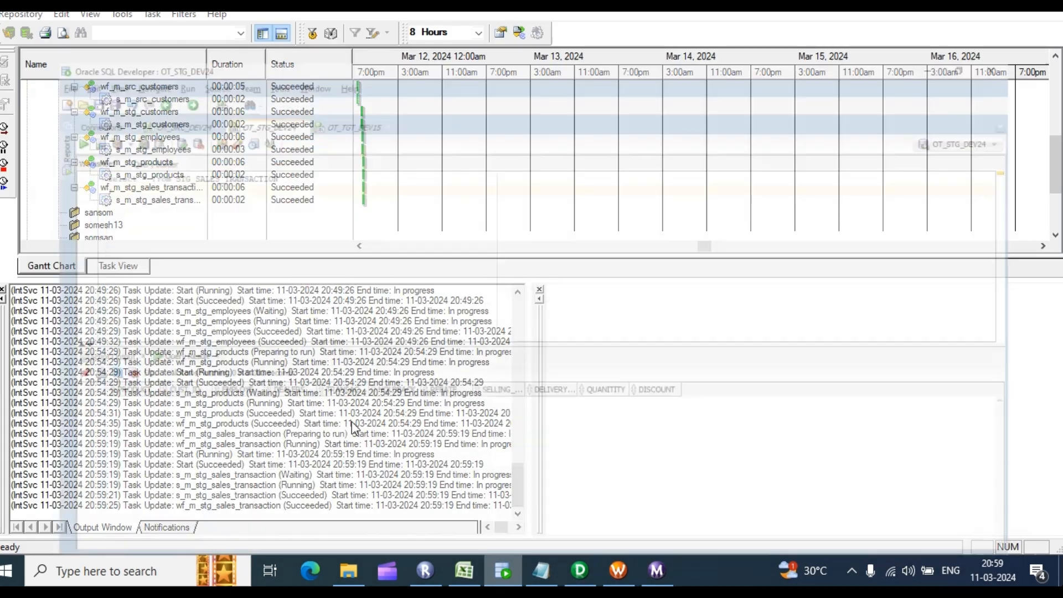
pyautogui.click(265, 118)
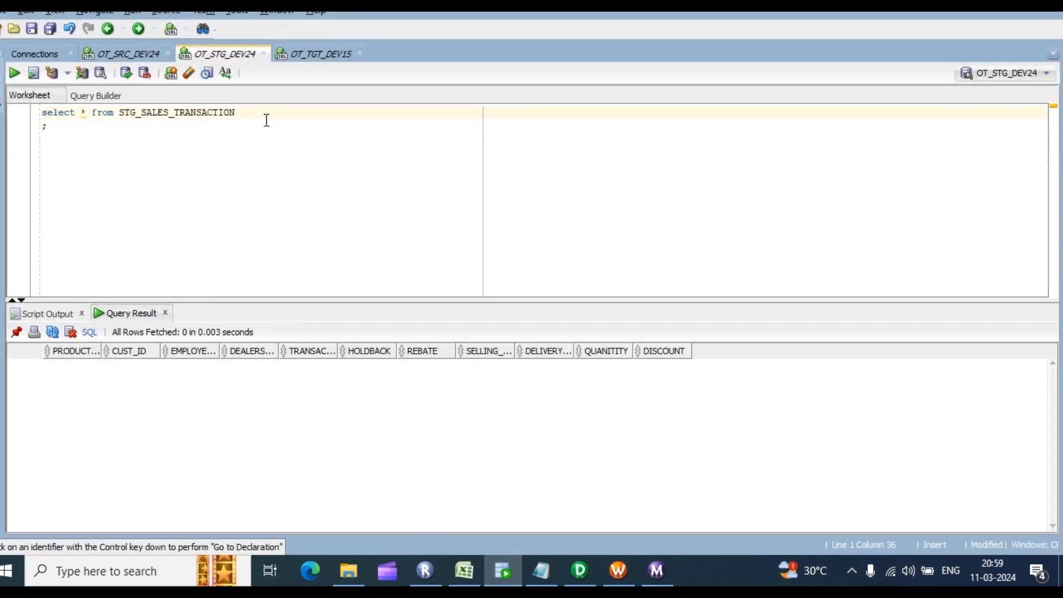
pyautogui.hotkey('ctrl', 'Return')
# Step: Count the result grid's rows, confirming 107, then return to the Excel sheet
pyautogui.rightClick(249, 400)
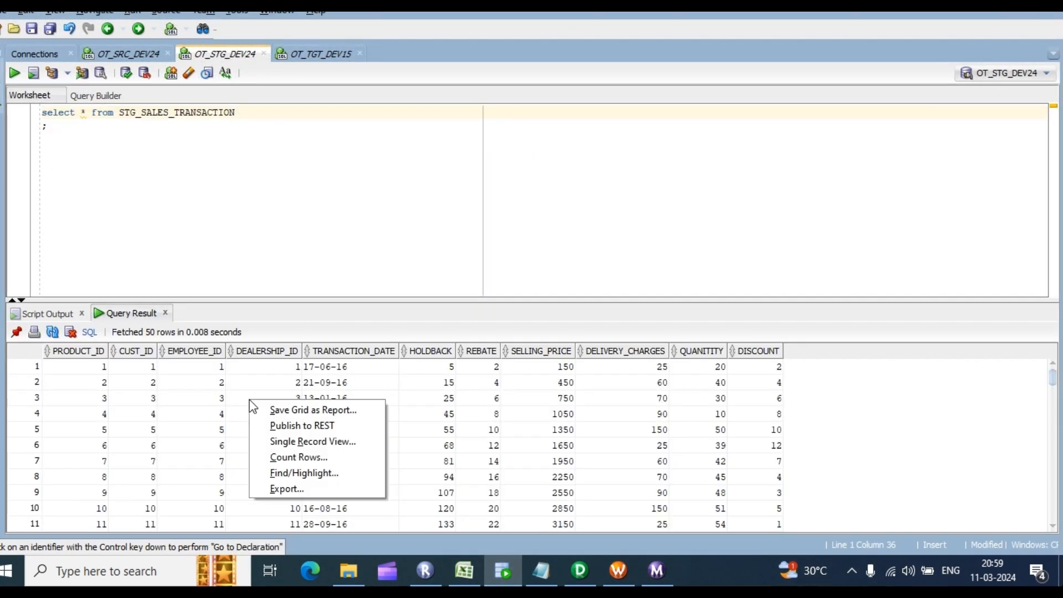
pyautogui.click(298, 457)
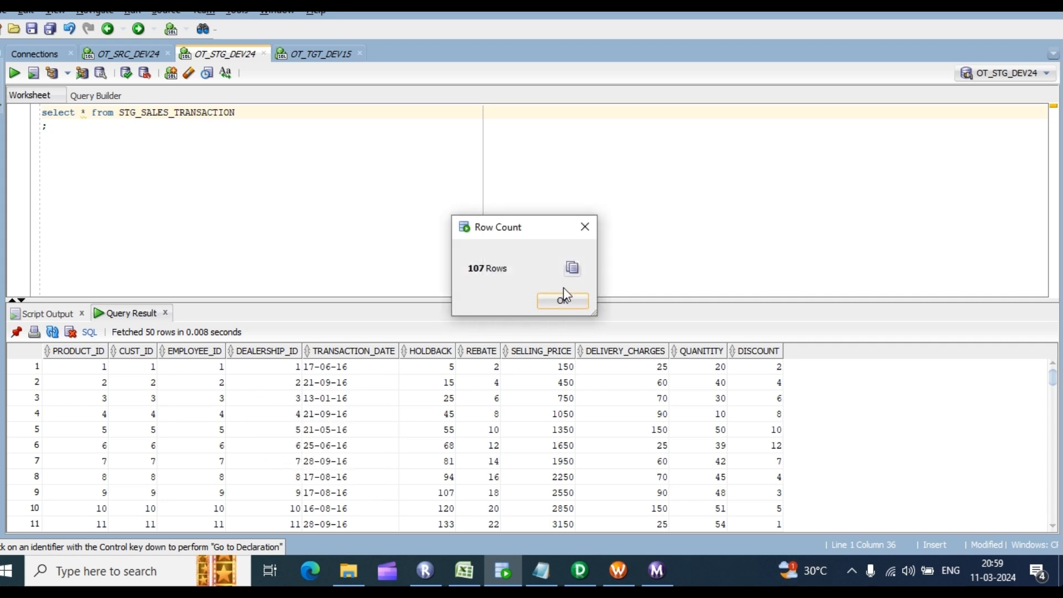
pyautogui.click(564, 299)
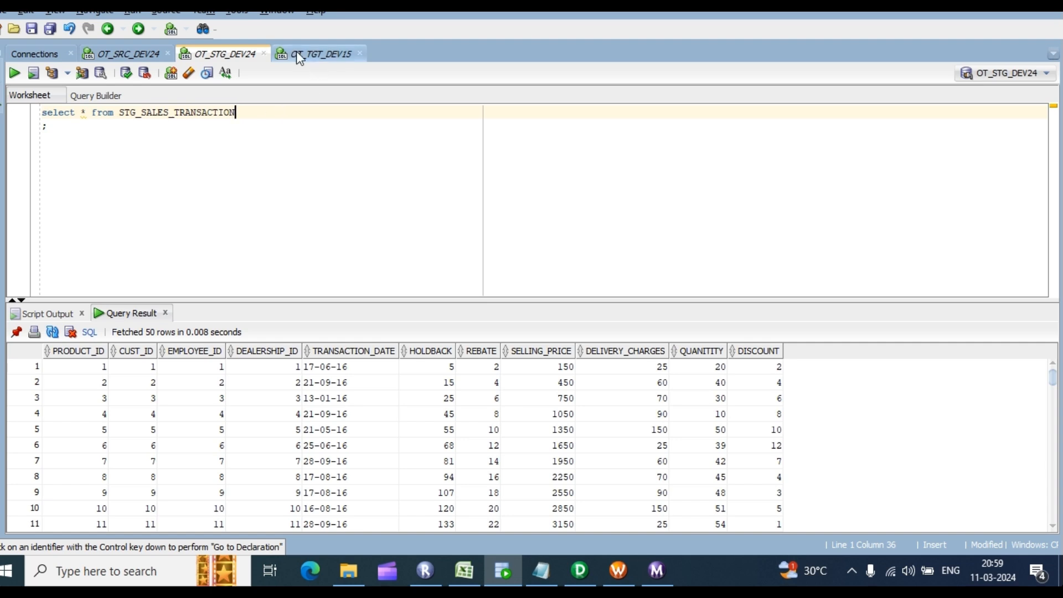
pyautogui.click(466, 572)
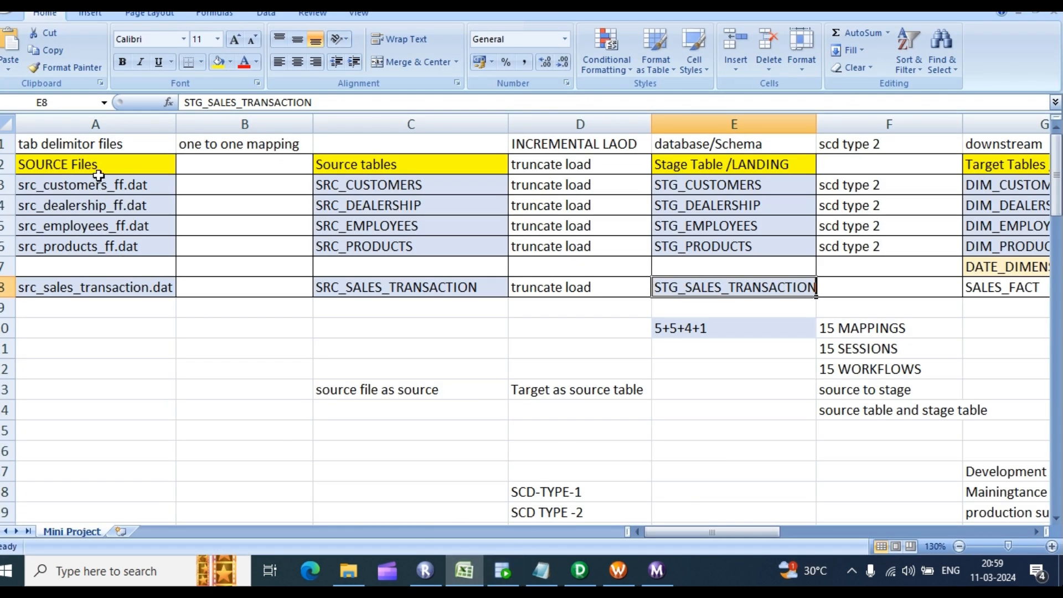
# Step: Review the Source tables, Stage Table /LANDING and Target Tables / Files headings in Excel
pyautogui.click(359, 167)
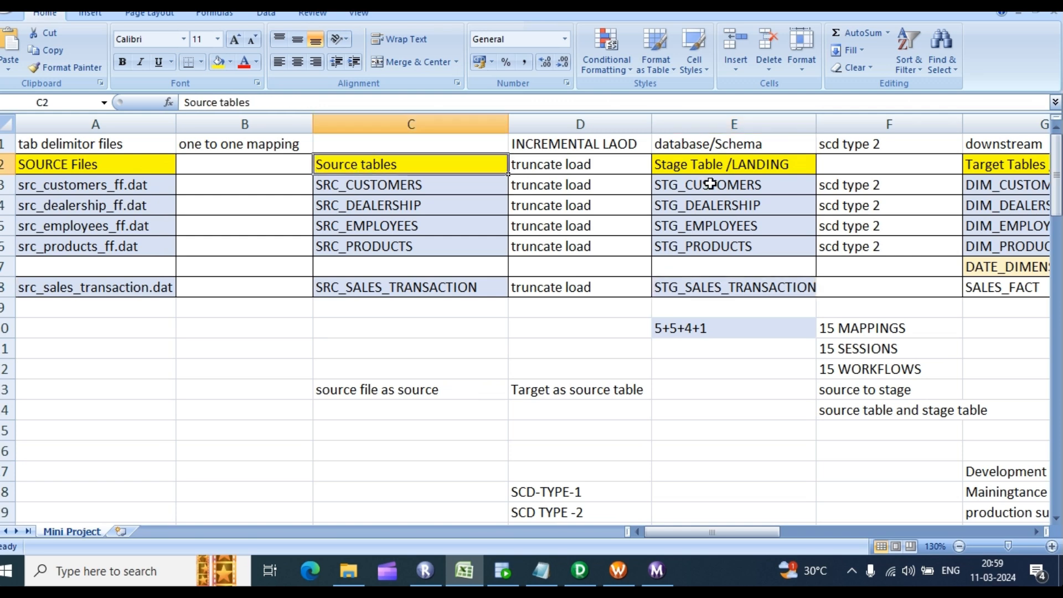
pyautogui.click(722, 165)
pyautogui.moveTo(740, 530); pyautogui.dragTo(775, 537)
pyautogui.moveTo(772, 536); pyautogui.dragTo(772, 536)
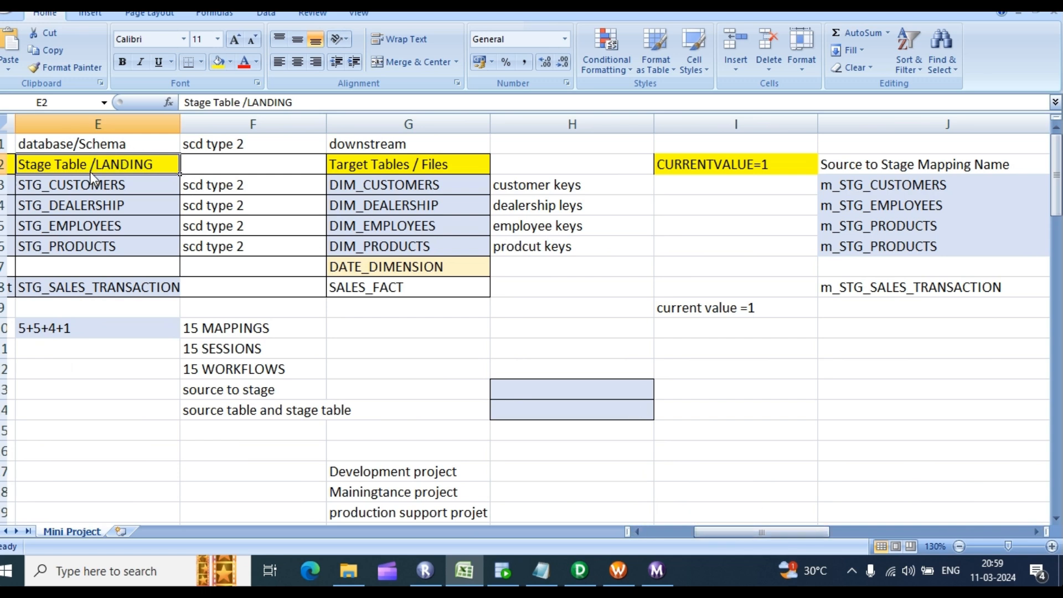
pyautogui.click(389, 167)
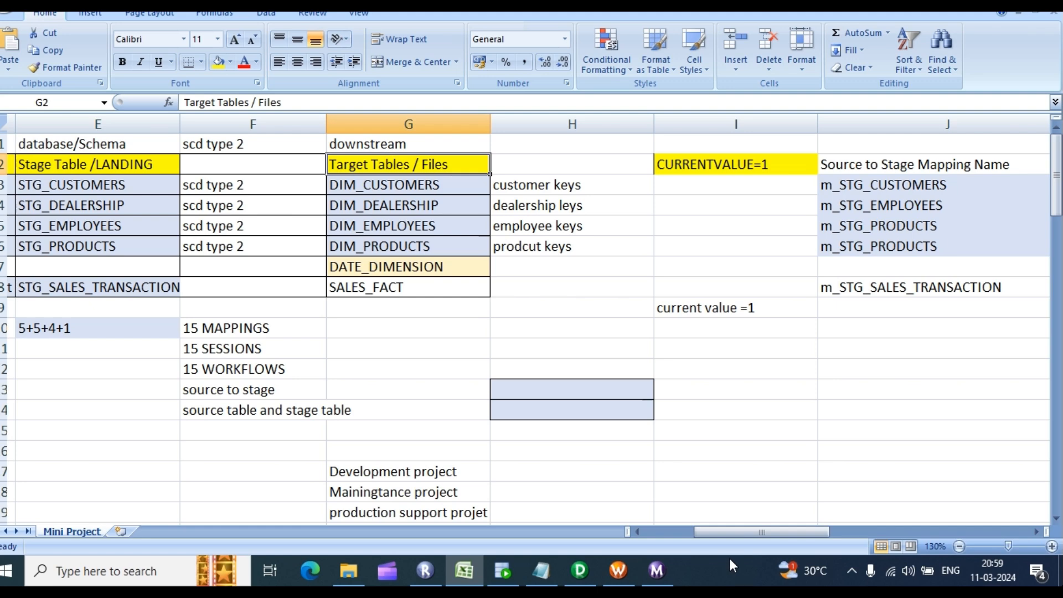
# Step: Clear all tables from Designer's Source Analyzer workspace
pyautogui.click(578, 573)
pyautogui.click(222, 52)
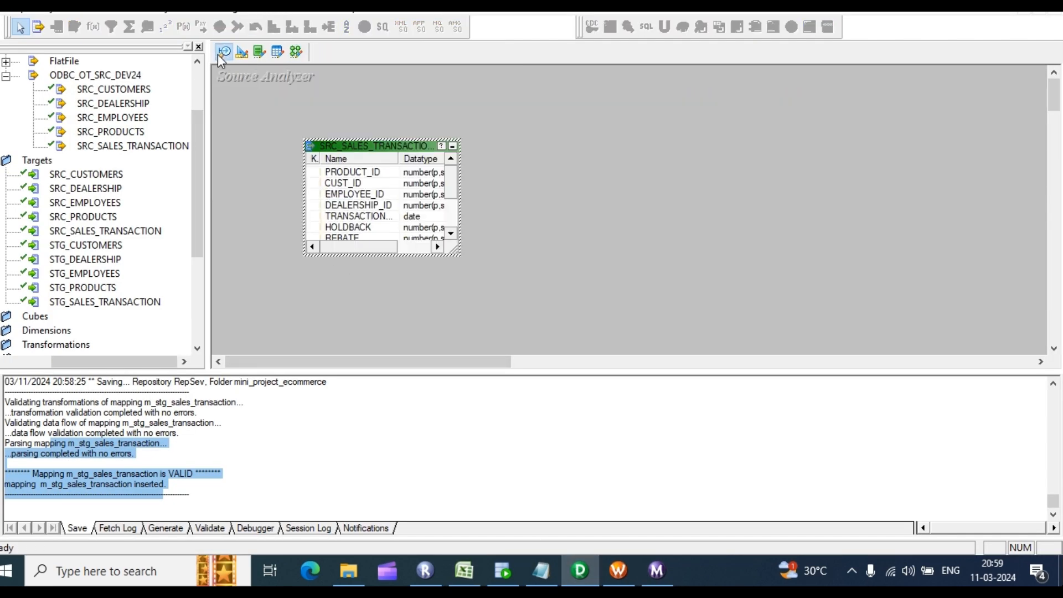
pyautogui.rightClick(540, 160)
pyautogui.click(596, 175)
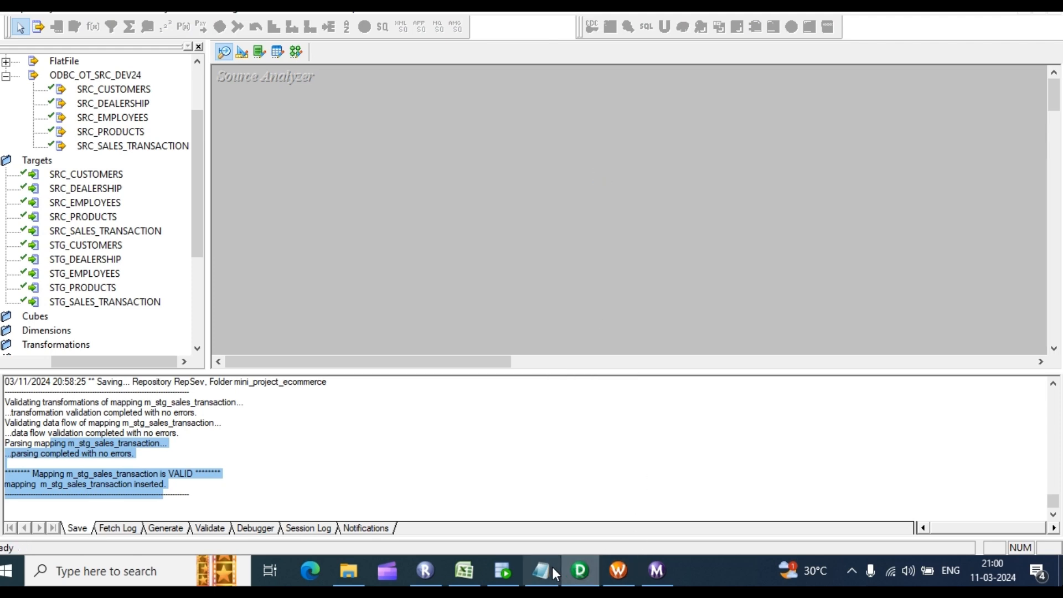
# Step: Return to Excel, then bring up SQL Developer's OT_TGT_DEV15 worksheet
pyautogui.click(464, 572)
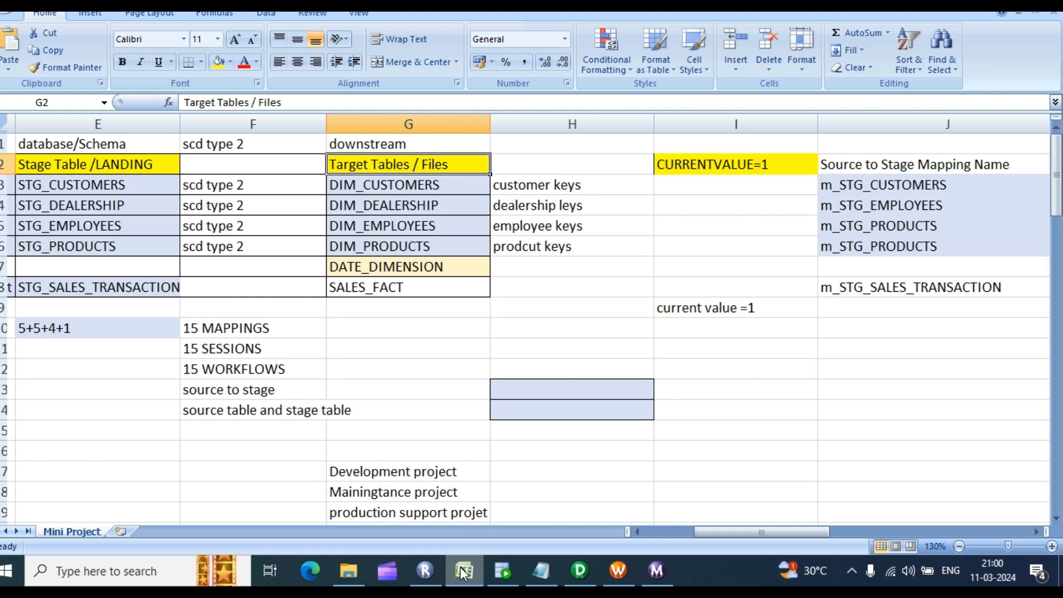
pyautogui.click(460, 567)
pyautogui.click(460, 568)
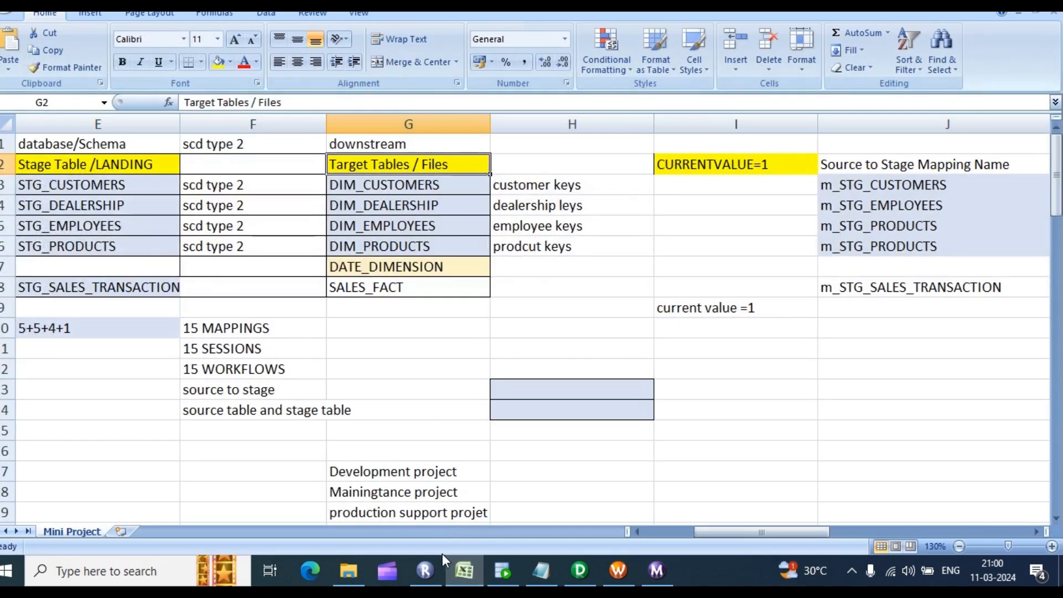
pyautogui.click(500, 571)
# Step: Replace the ALTER script with 'select * from dim_customers;', run it for zero rows, then return to Excel
pyautogui.click(313, 55)
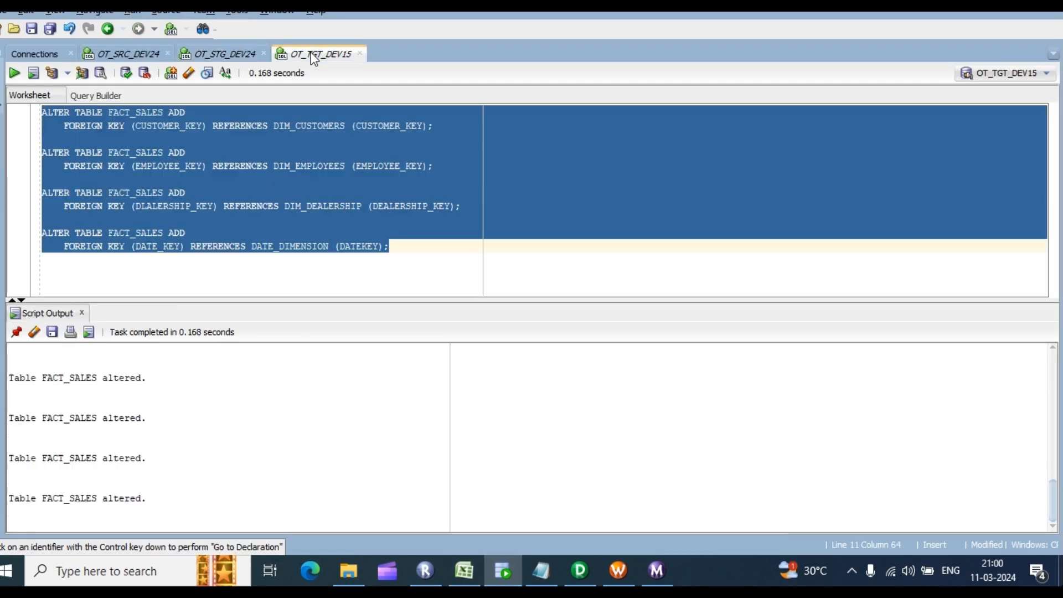
pyautogui.press('Delete')
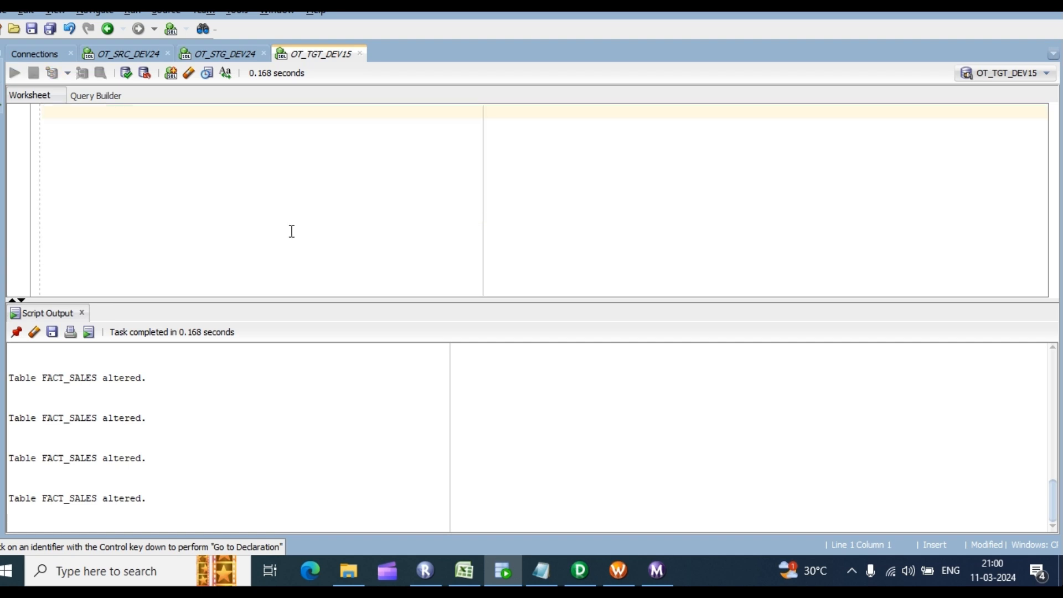
pyautogui.write('sewlect')
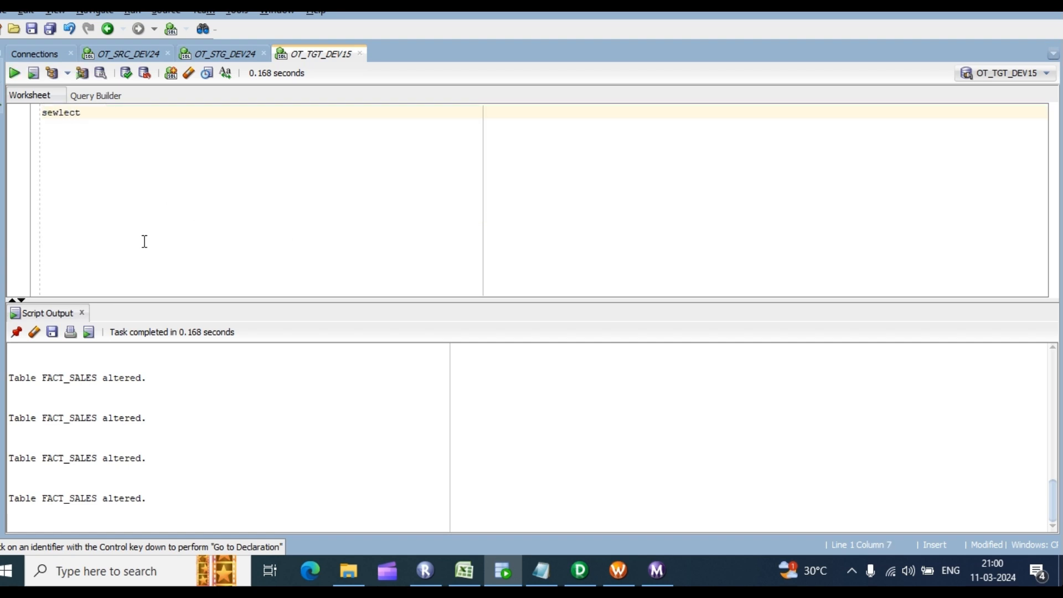
pyautogui.write(' * from dim')
pyautogui.press('Left')
pyautogui.press('Left')
pyautogui.press('Left')
pyautogui.press('Left')
pyautogui.press('Left')
pyautogui.press('Left')
pyautogui.press('BackSpace')
pyautogui.press('Right')
pyautogui.press('Right')
pyautogui.press('Right')
pyautogui.press('Right')
pyautogui.press('Right')
pyautogui.press('Right')
pyautogui.press('Right')
pyautogui.press('Right')
pyautogui.press('Right')
pyautogui.press('Right')
pyautogui.press('Right')
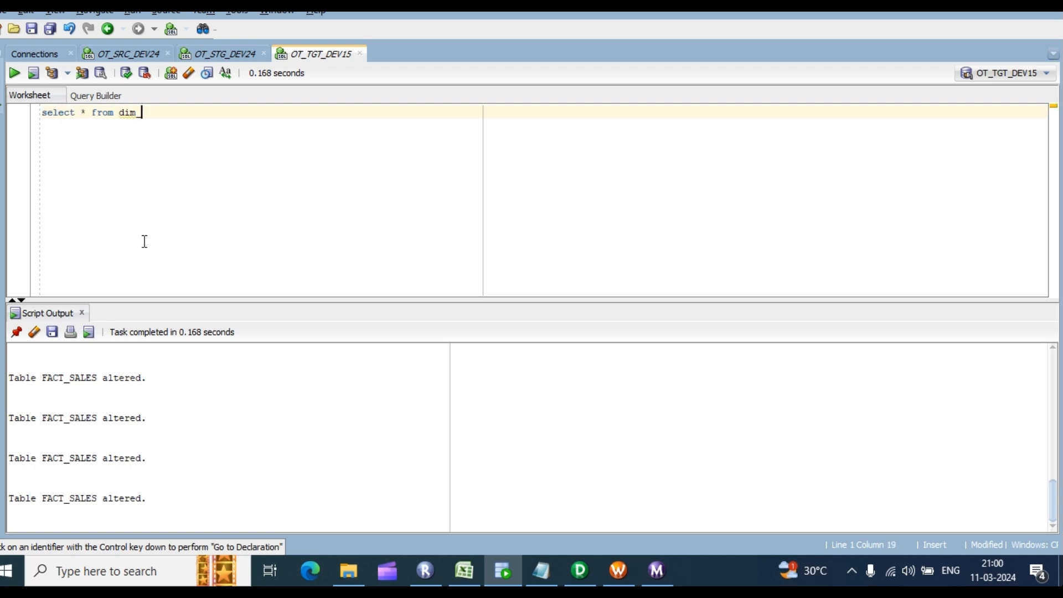
pyautogui.write('_cus')
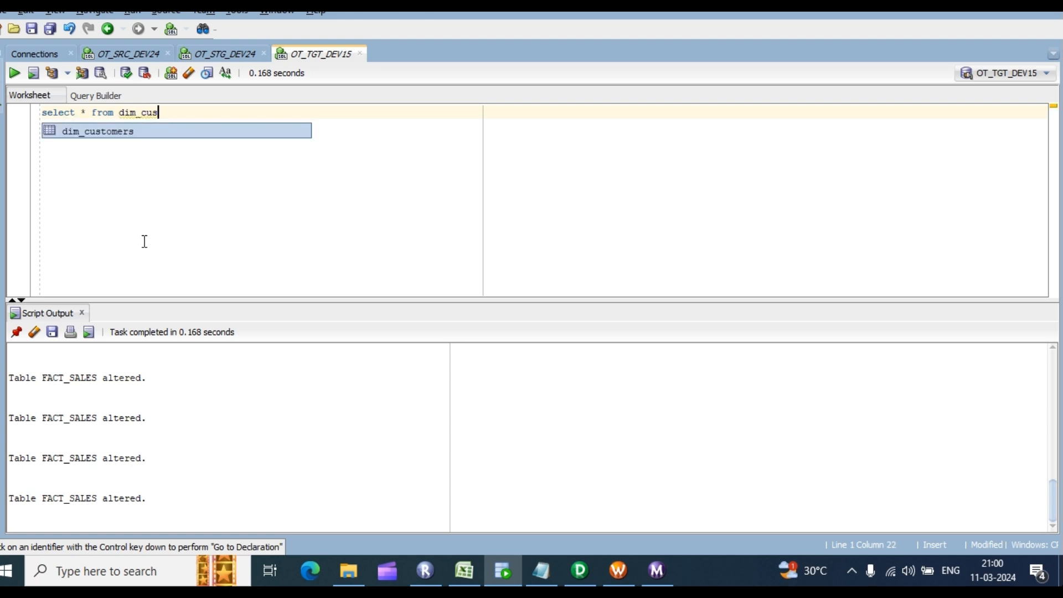
pyautogui.press('Return')
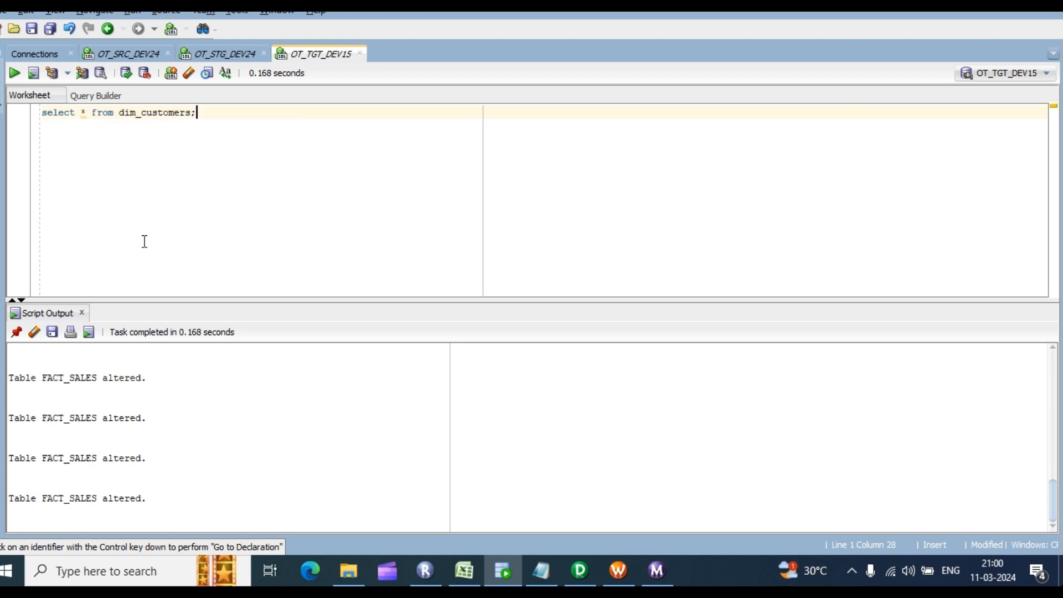
pyautogui.write(';')
pyautogui.hotkey('ctrl', 'Return')
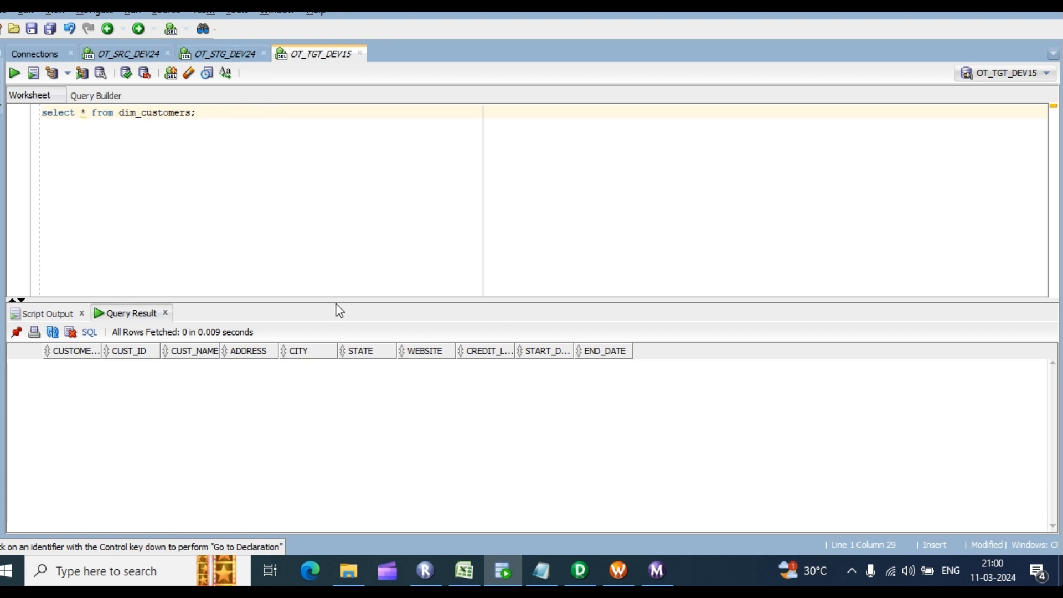
pyautogui.hotkey('alt', 'Tab')
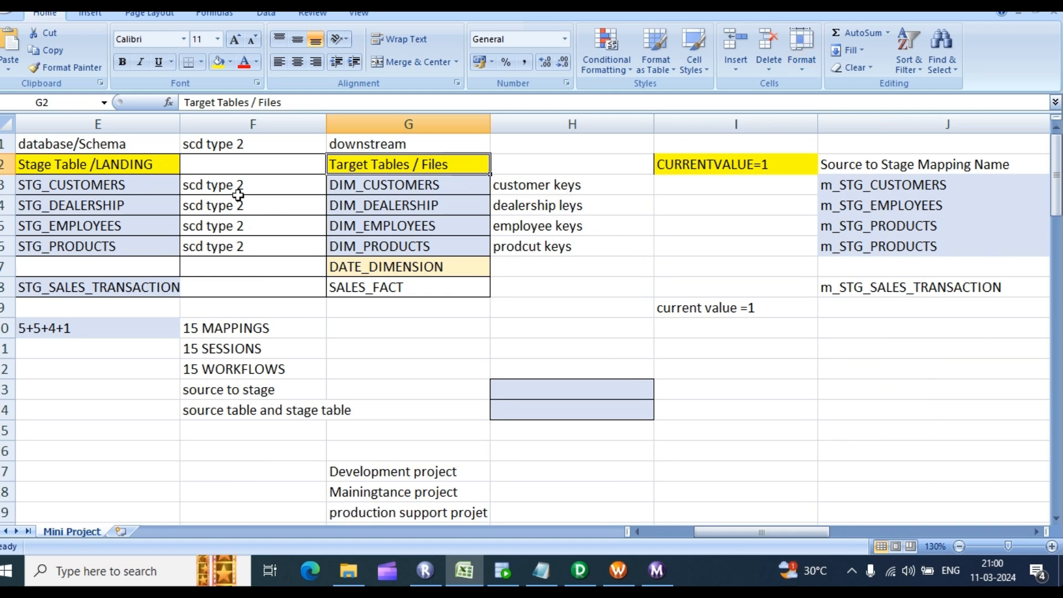
# Step: Check the STG_DEALERSHIP and STG_CUSTOMERS stage entries on the plan sheet, then return to Designer
pyautogui.moveTo(716, 531); pyautogui.dragTo(649, 523)
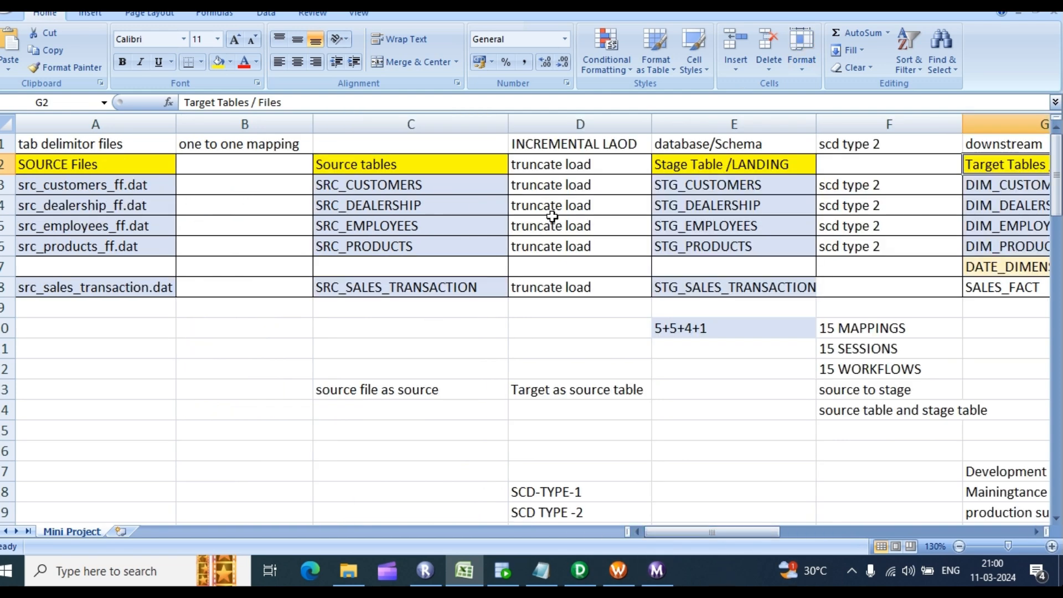
pyautogui.moveTo(717, 530); pyautogui.dragTo(733, 533)
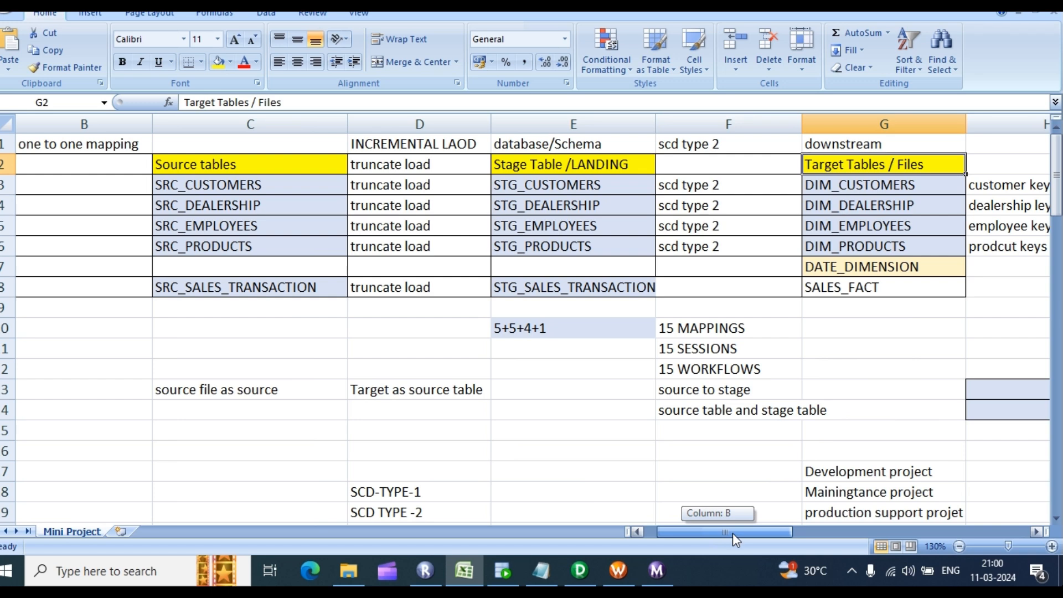
pyautogui.click(565, 204)
pyautogui.click(575, 186)
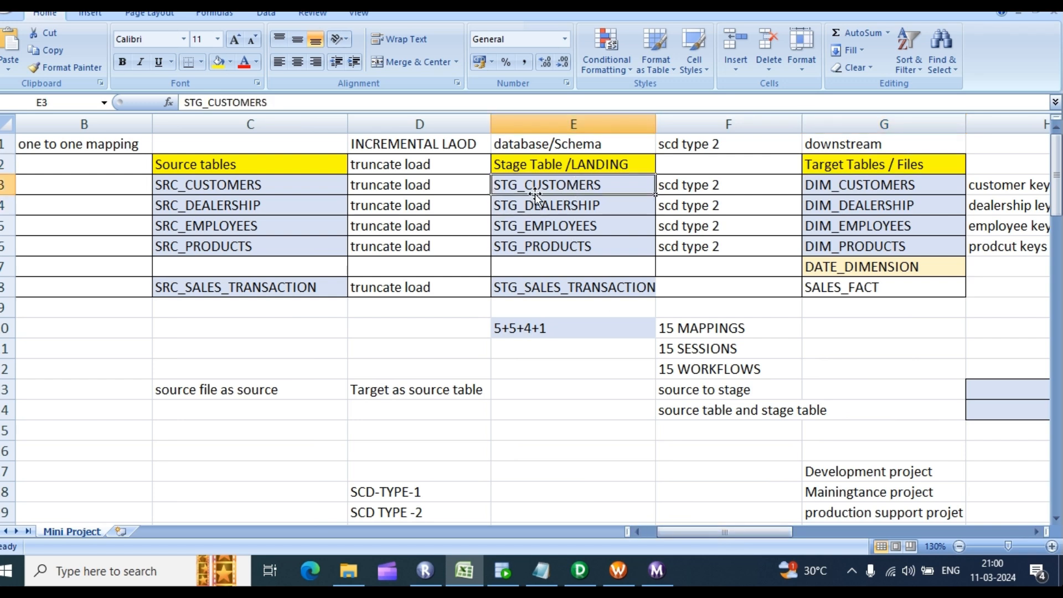
pyautogui.click(580, 570)
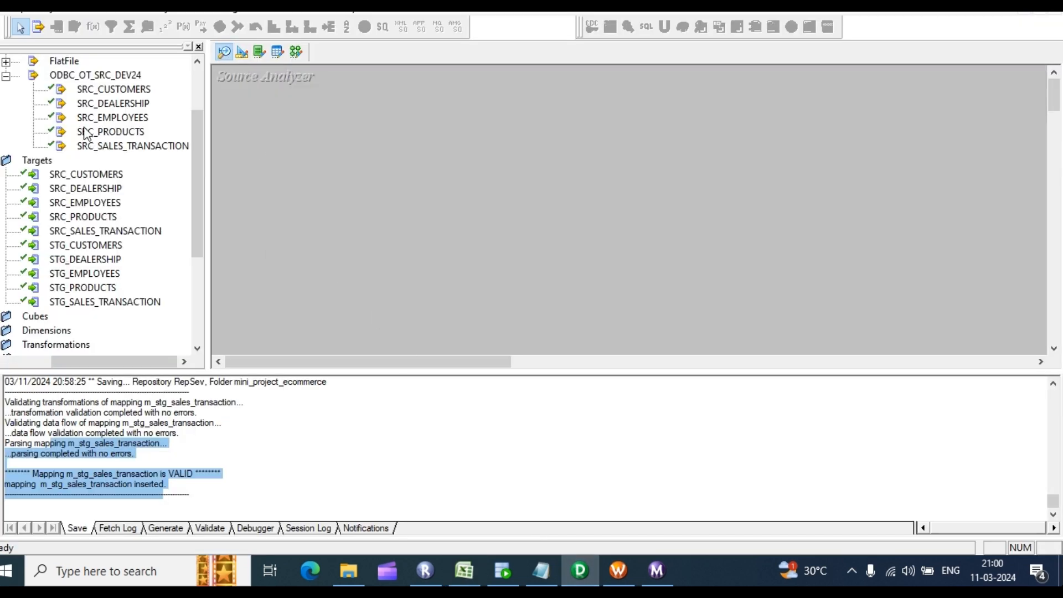
# Step: Start a database source import and choose the OT_STG_DEV24 ODBC data source
pyautogui.scroll(1, 86, 133)
pyautogui.moveTo(94, 361); pyautogui.dragTo(78, 361)
pyautogui.click(260, 8)
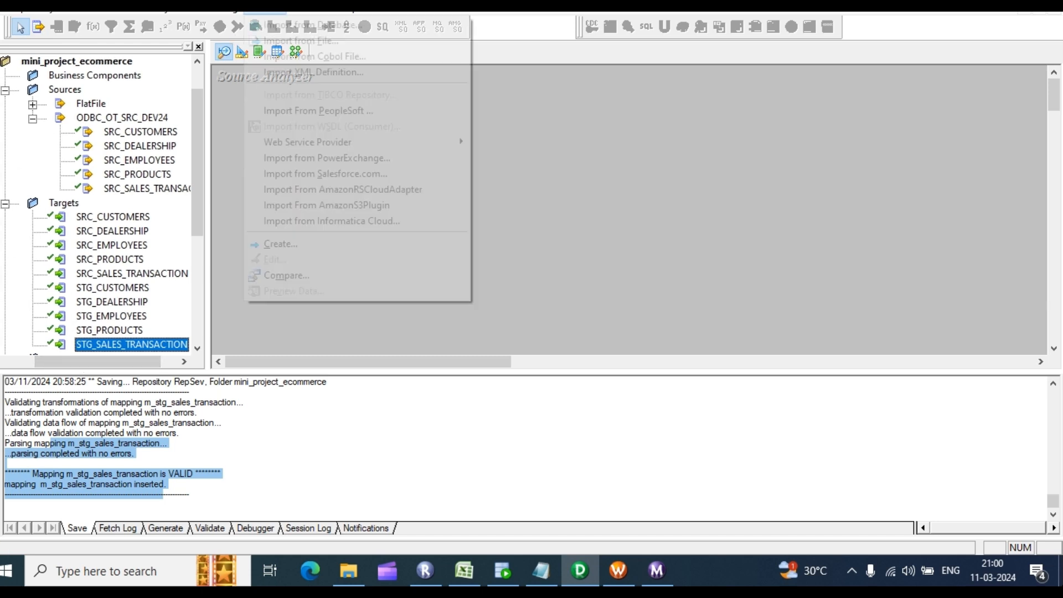
pyautogui.click(320, 28)
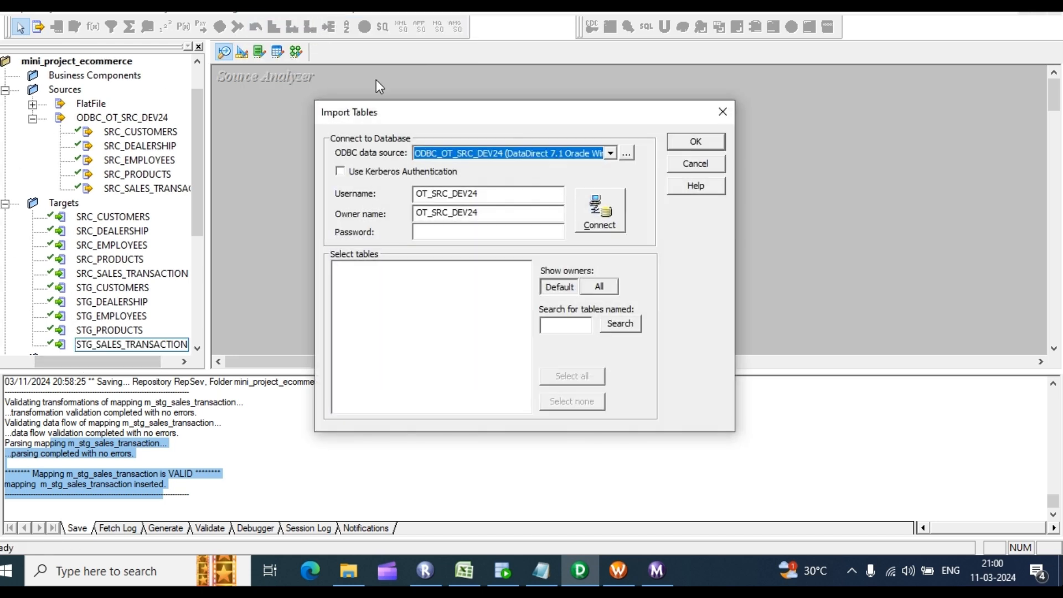
pyautogui.click(610, 154)
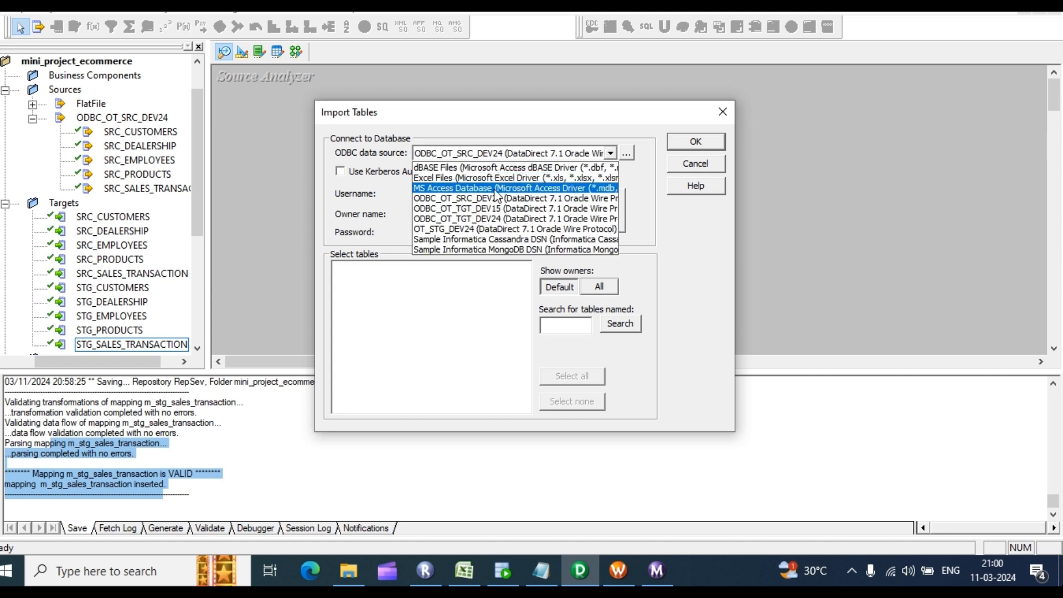
pyautogui.click(468, 227)
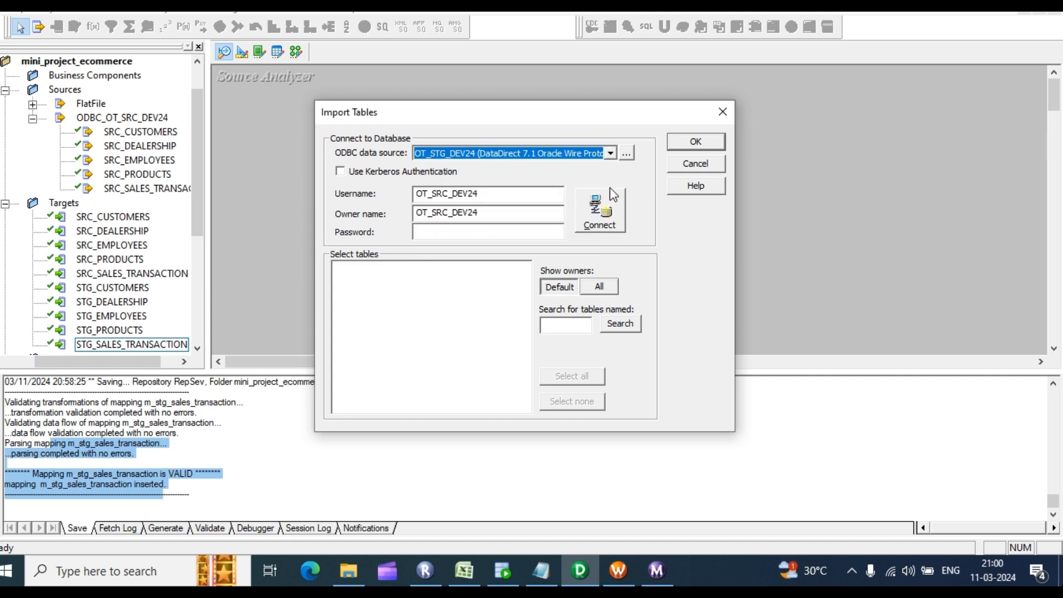
pyautogui.click(453, 230)
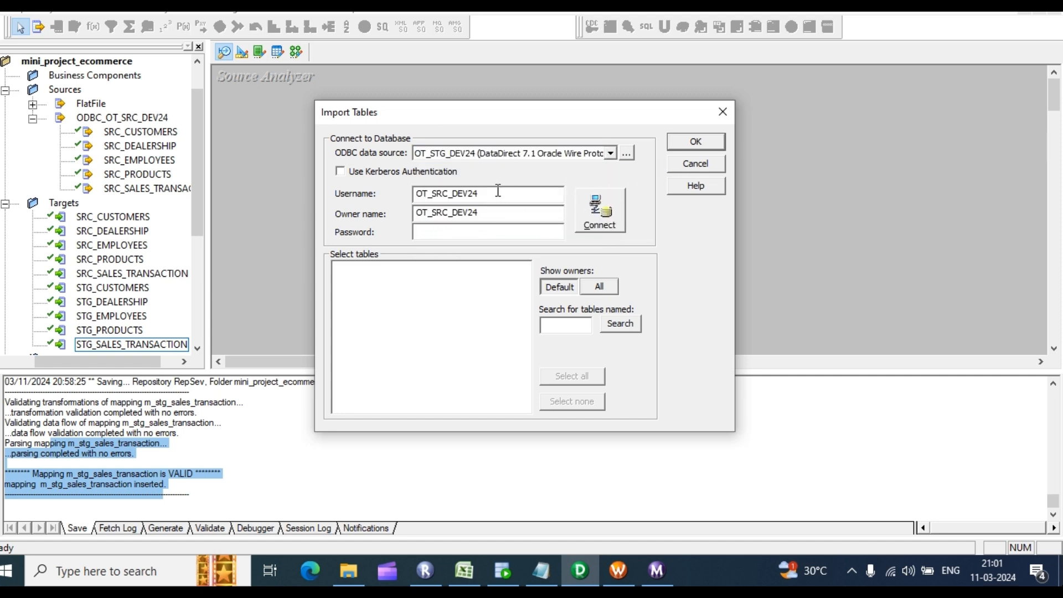
# Step: Enter the schema username and password and connect to the staging database
pyautogui.click(449, 194)
pyautogui.press('BackSpace')
pyautogui.press('BackSpace')
pyautogui.write('tgt')
pyautogui.press('BackSpace')
pyautogui.click(469, 232)
pyautogui.write('*')
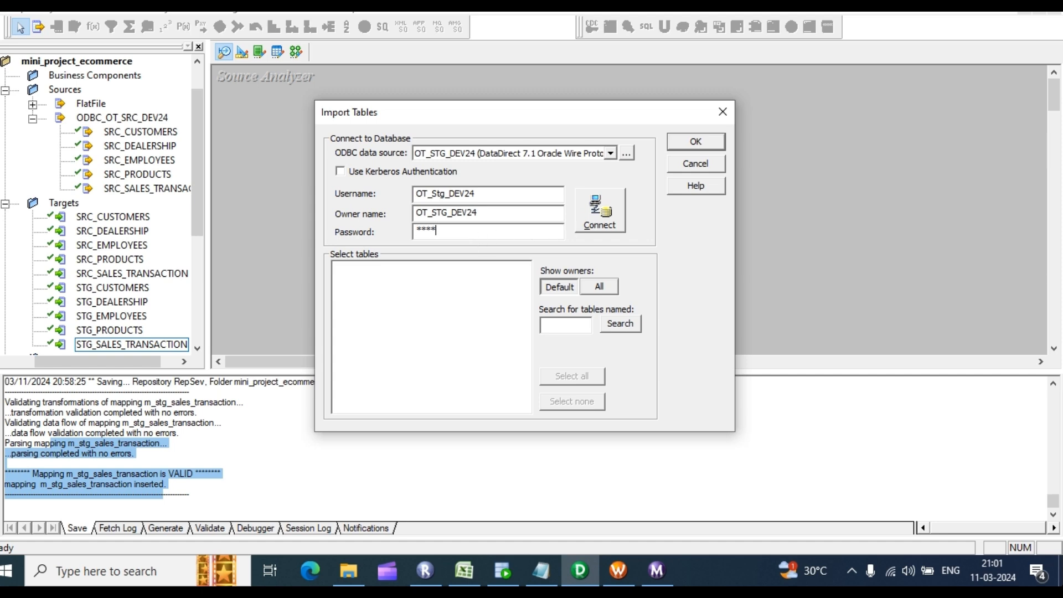
pyautogui.press('Return')
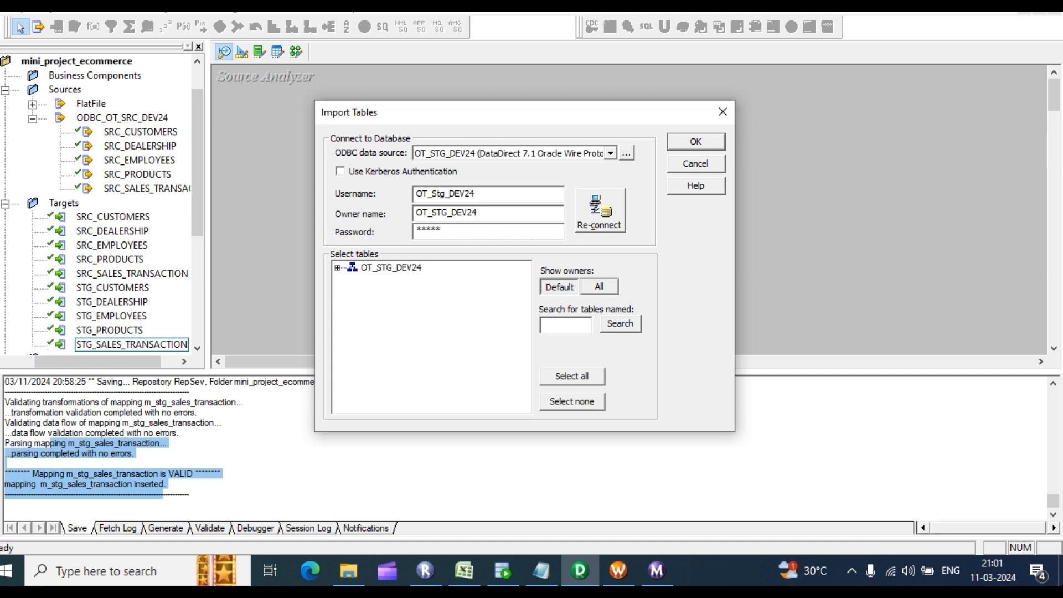
# Step: Import the five STG tables, leaving out STG_EMPLOYEES10, then switch to the Target Designer
pyautogui.click(339, 268)
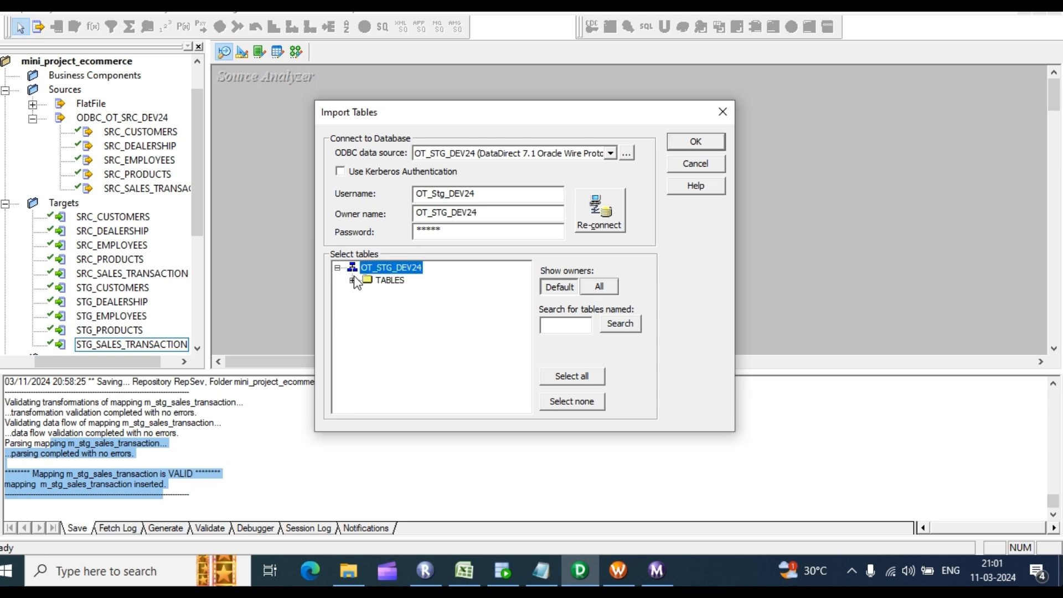
pyautogui.click(352, 280)
pyautogui.click(424, 292)
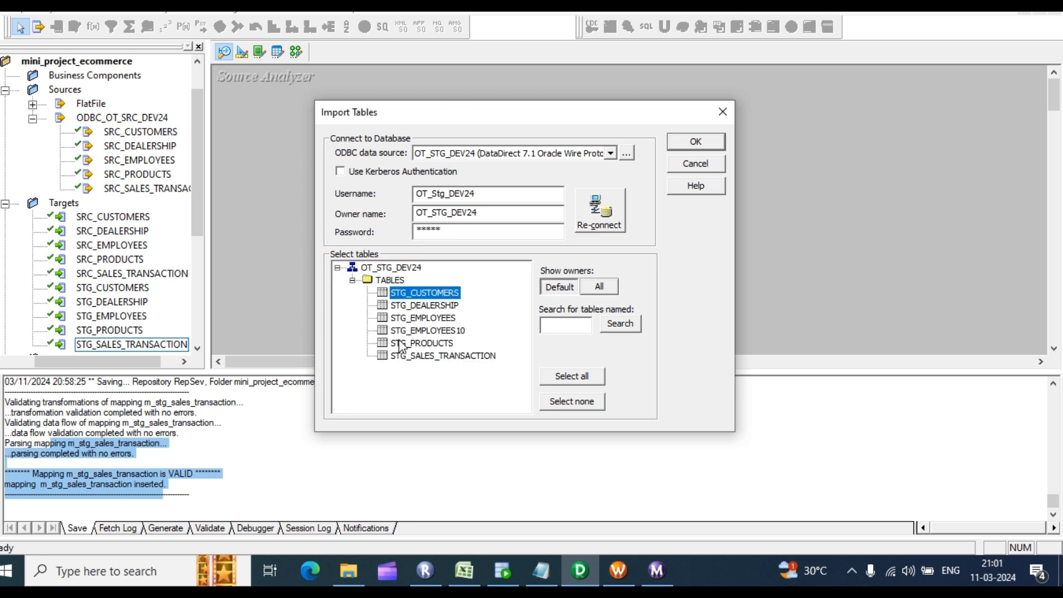
pyautogui.keyDown('ctrl'); pyautogui.click(437, 357); pyautogui.keyUp('ctrl')
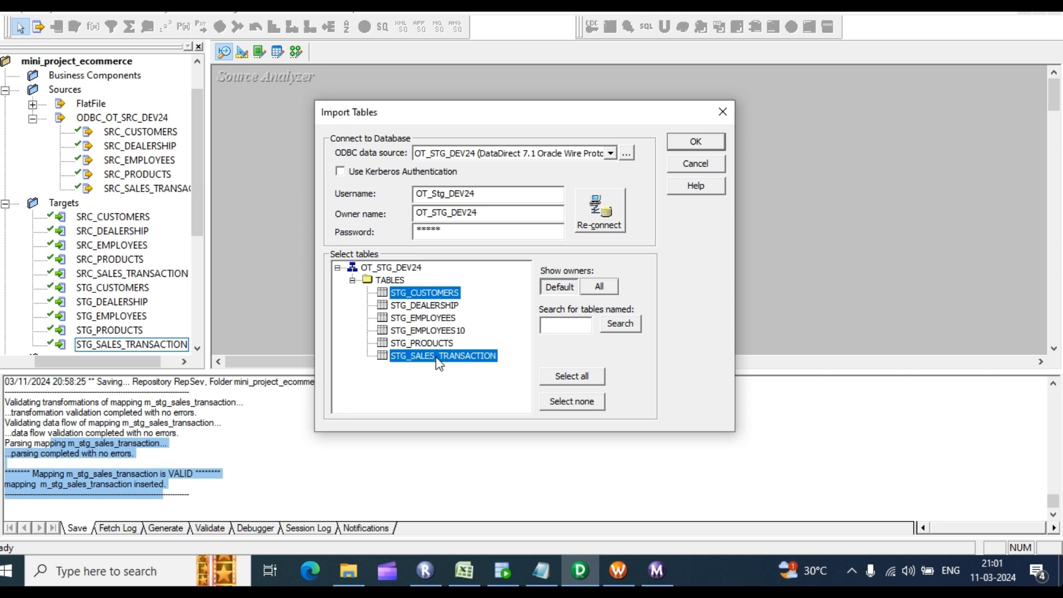
pyautogui.keyDown('shift'); pyautogui.click(436, 343); pyautogui.keyUp('shift')
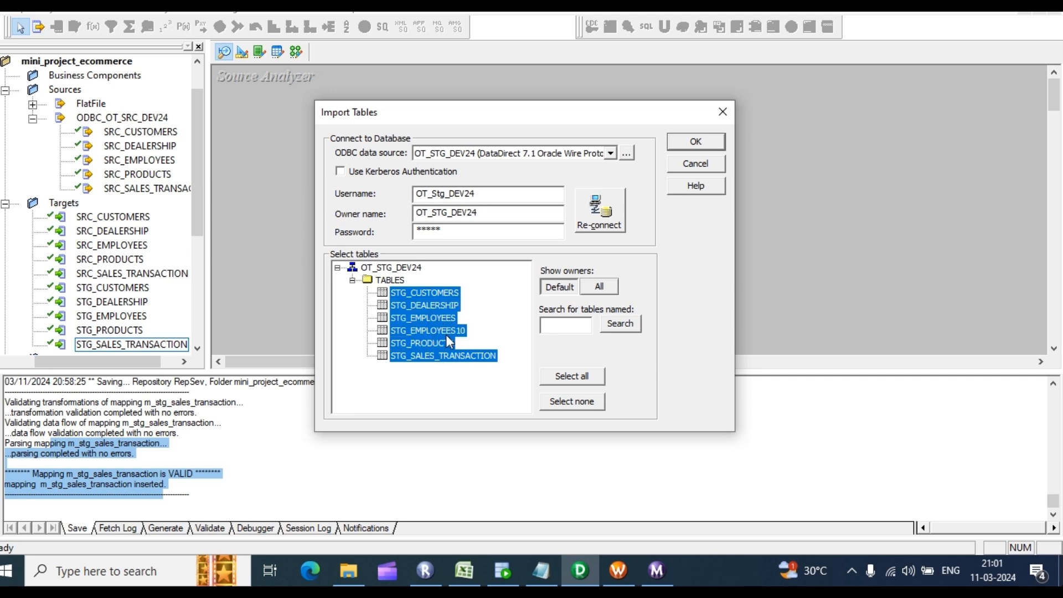
pyautogui.keyDown('ctrl'); pyautogui.click(446, 331); pyautogui.keyUp('ctrl')
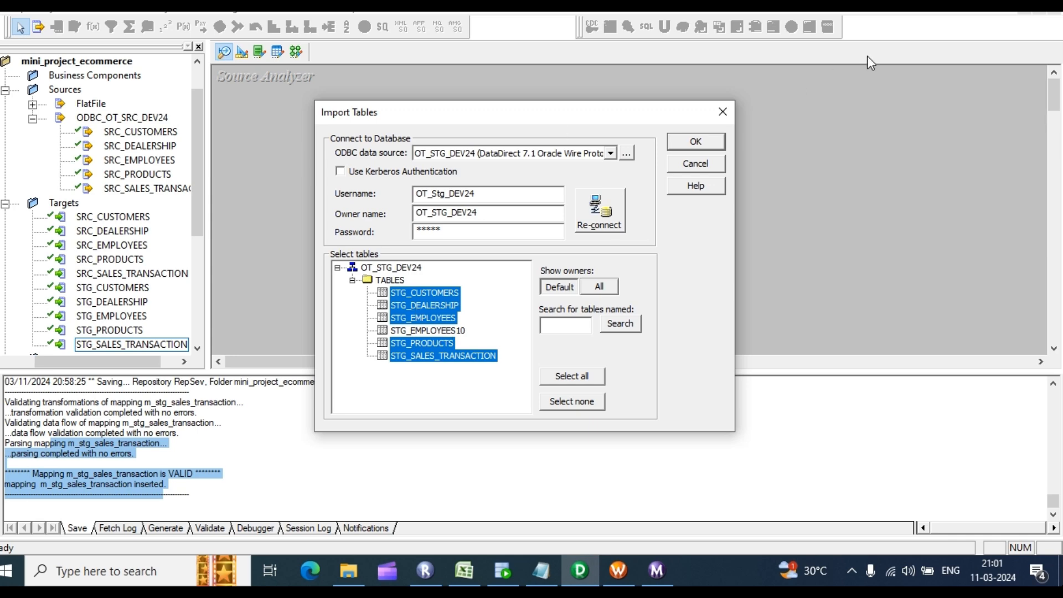
pyautogui.click(699, 145)
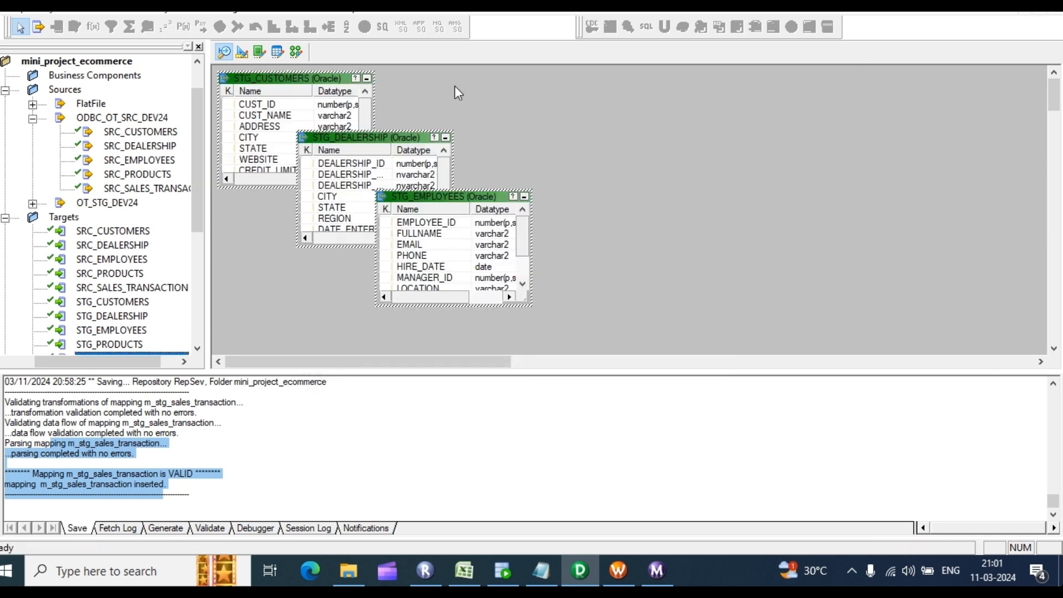
pyautogui.click(242, 52)
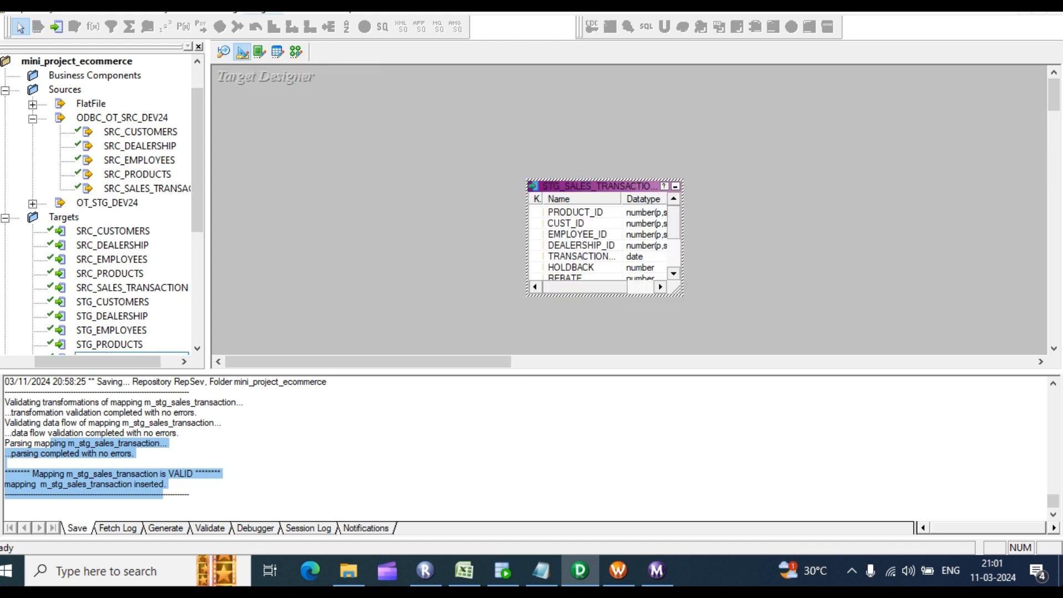
# Step: Start a database target import from ODBC_OT_TGT_DEV15 and connect with a tgt username and password
pyautogui.click(264, 8)
pyautogui.click(339, 28)
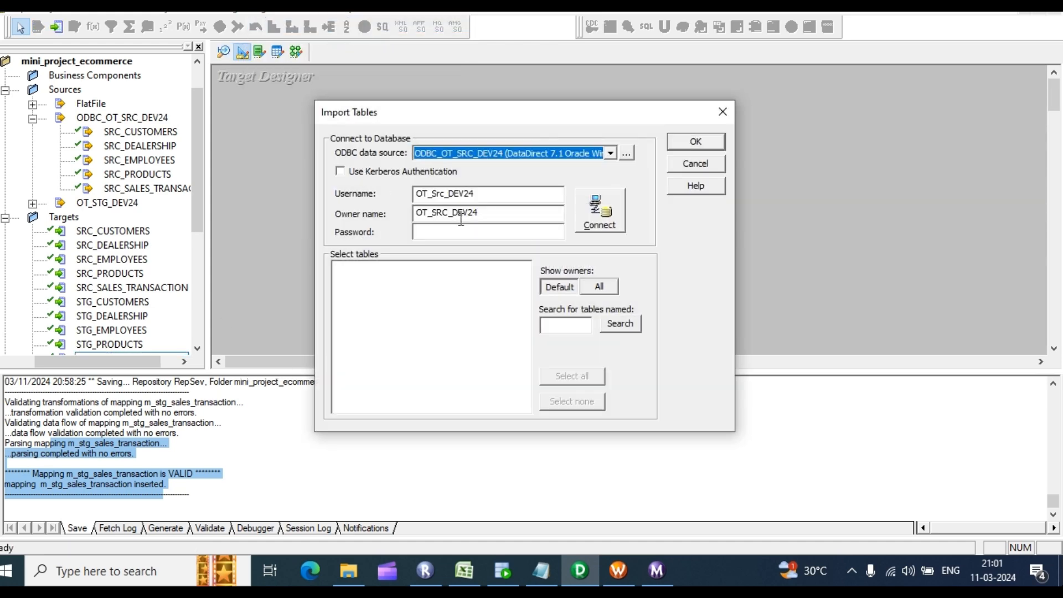
pyautogui.click(611, 153)
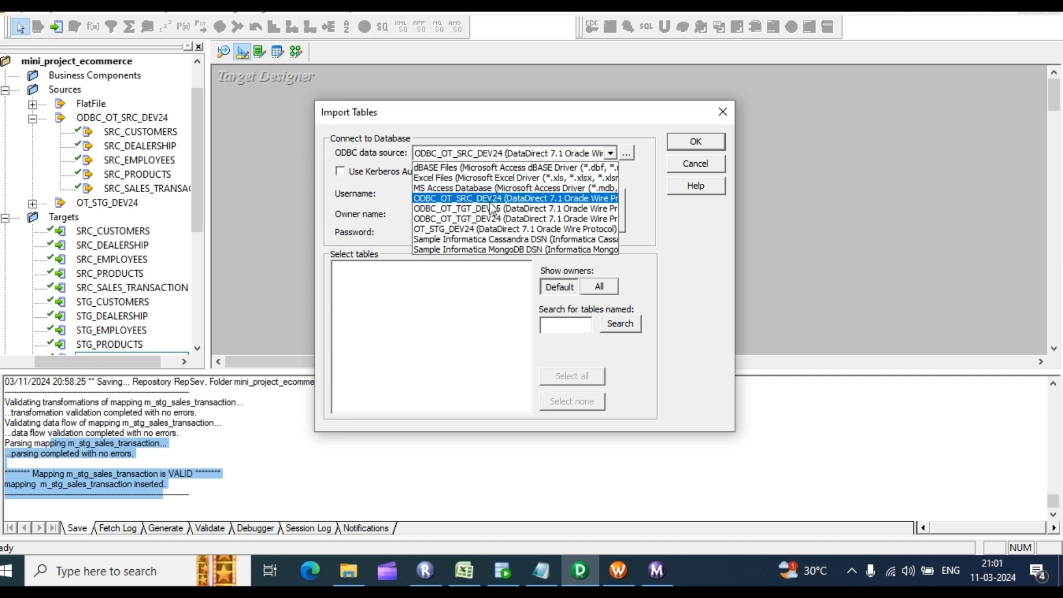
pyautogui.click(548, 193)
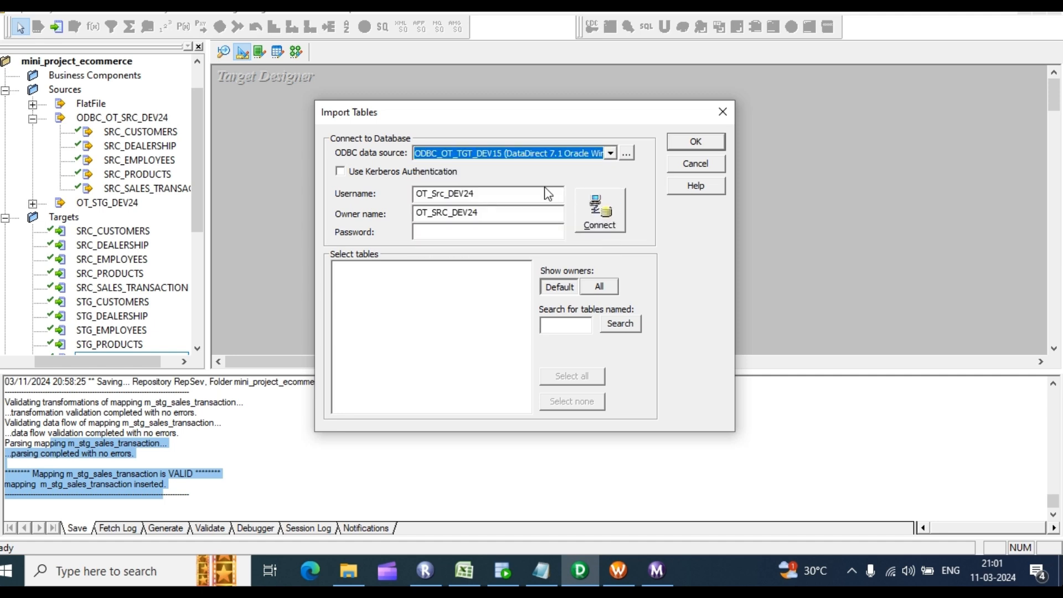
pyautogui.click(445, 193)
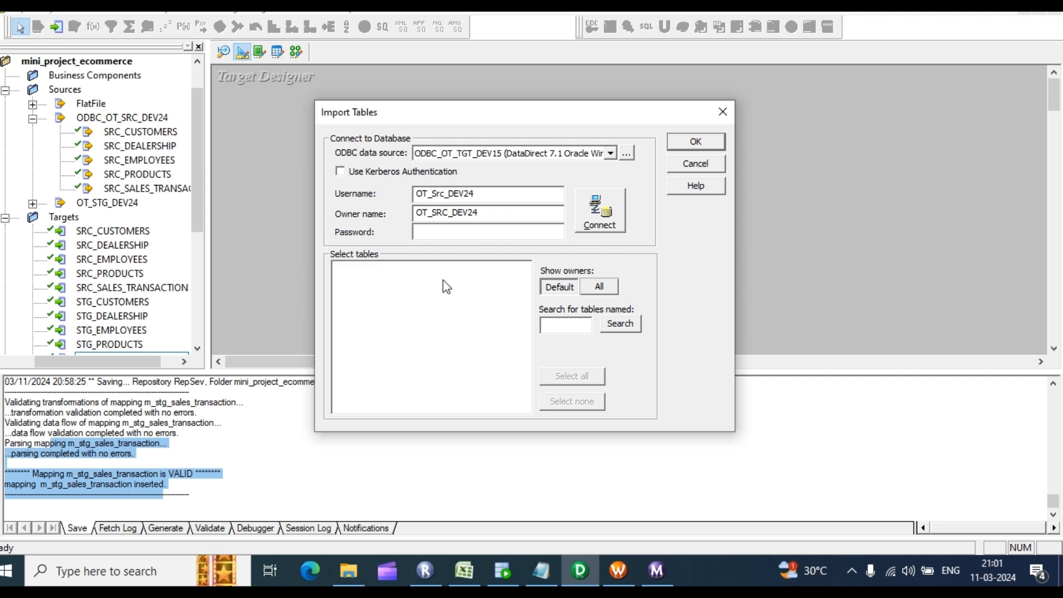
pyautogui.press('BackSpace')
pyautogui.press('BackSpace')
pyautogui.press('BackSpace')
pyautogui.write('tgt')
pyautogui.click(445, 287)
pyautogui.click(451, 227)
pyautogui.write('*')
pyautogui.press('Return')
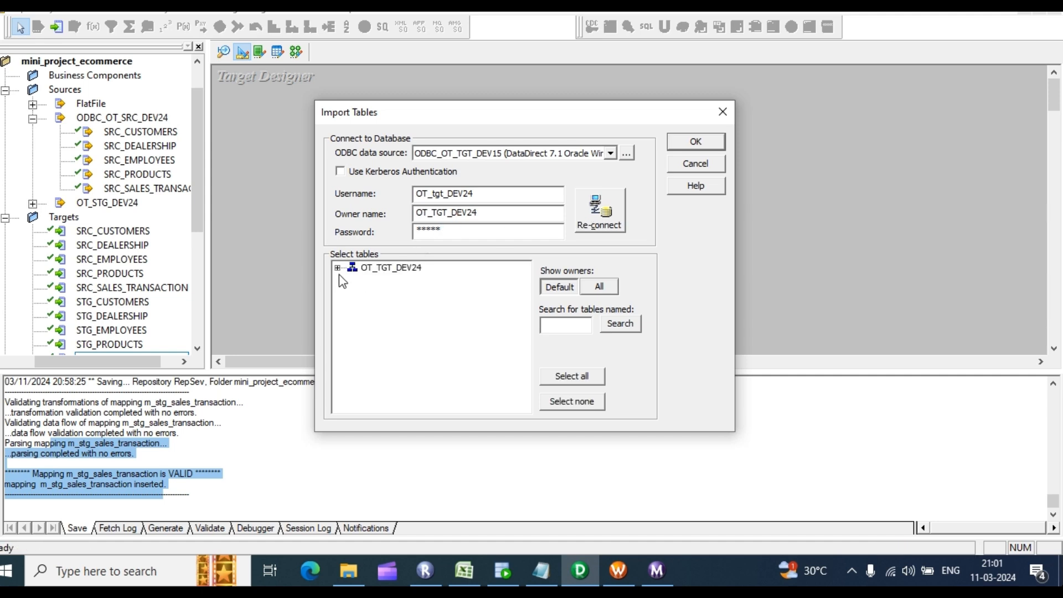
# Step: Correct the username to OT_TGT_DEV15 and reconnect to the target schema
pyautogui.click(337, 268)
pyautogui.click(353, 280)
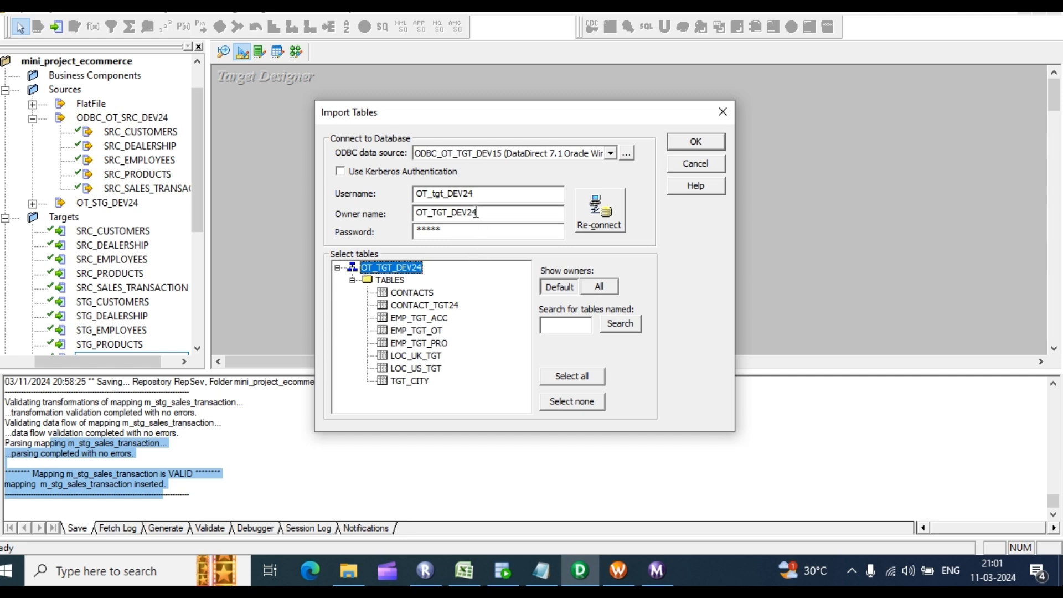
pyautogui.click(476, 213)
pyautogui.doubleClick(478, 194)
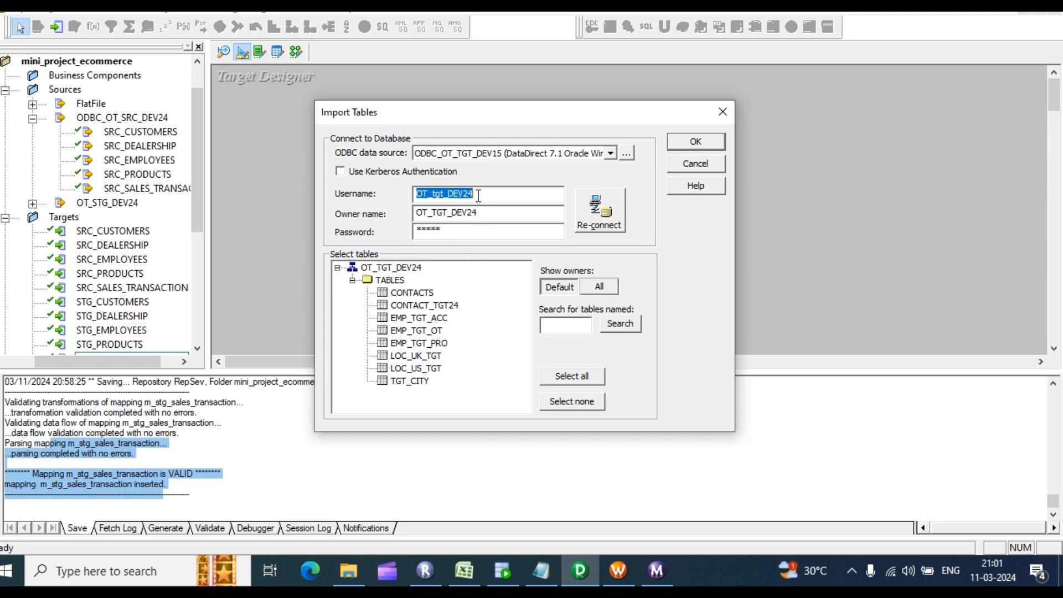
pyautogui.click(478, 195)
pyautogui.write('15')
pyautogui.click(475, 229)
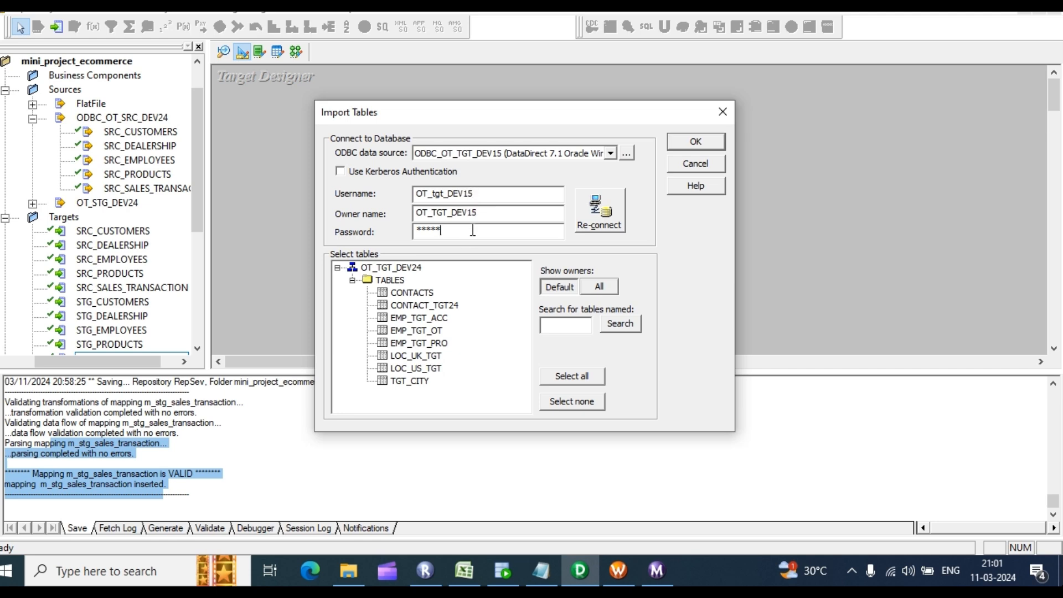
pyautogui.click(600, 210)
# Step: Select DATE_DIMENSION, DIM_CUSTOMERS through DIM_PRODUCTS, and FACT_SALES, and import them
pyautogui.click(338, 267)
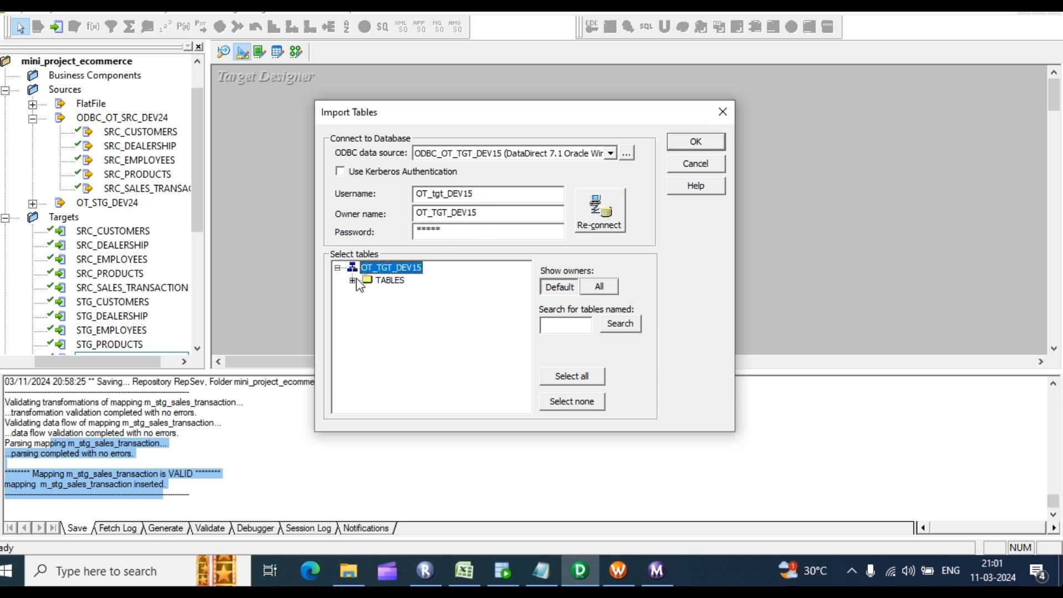
pyautogui.click(353, 280)
pyautogui.scroll(-1, 439, 335)
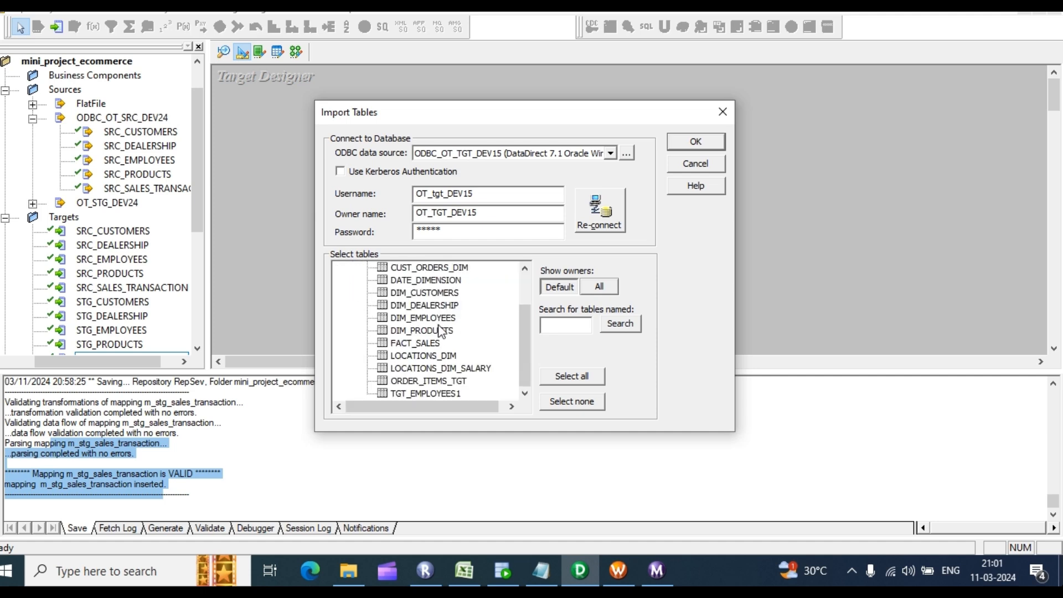
pyautogui.click(438, 283)
pyautogui.click(440, 294)
pyautogui.click(444, 278)
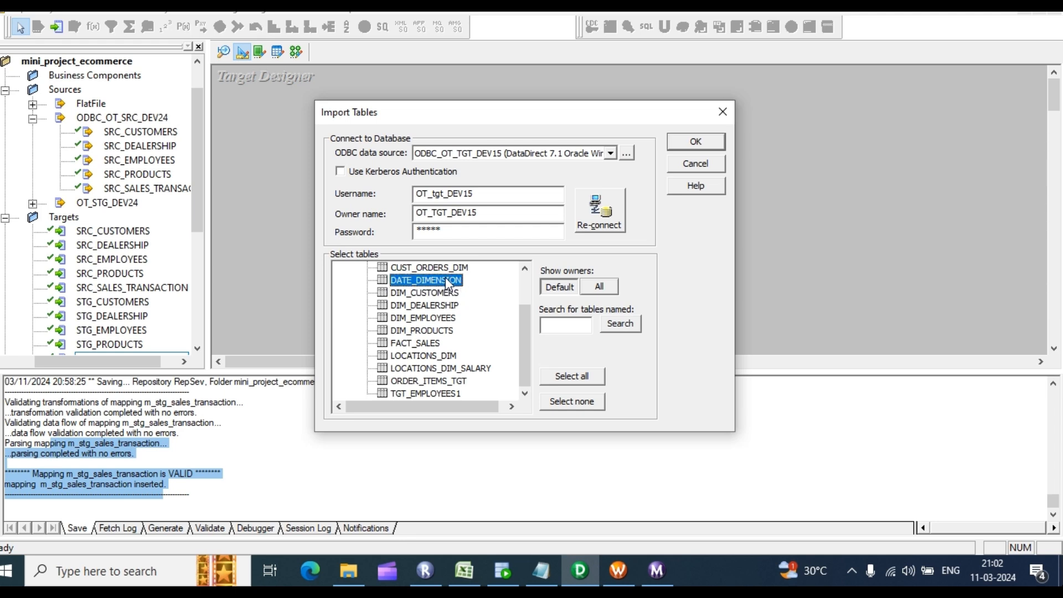
pyautogui.keyDown('shift'); pyautogui.click(444, 322); pyautogui.keyUp('shift')
pyautogui.keyDown('shift'); pyautogui.click(431, 331); pyautogui.keyUp('shift')
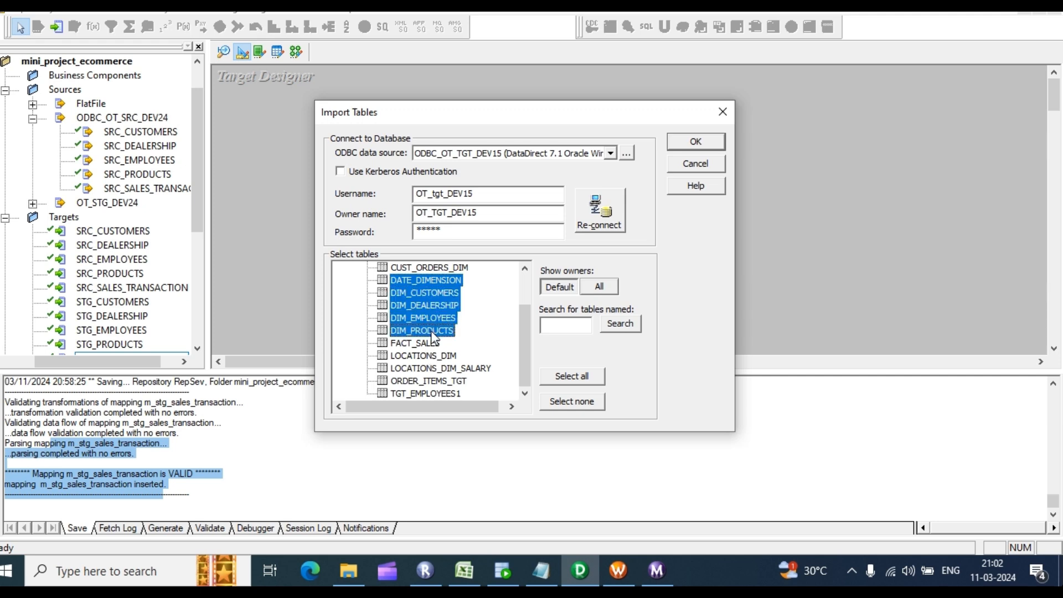
pyautogui.keyDown('shift'); pyautogui.click(430, 344); pyautogui.keyUp('shift')
pyautogui.scroll(2, 473, 351)
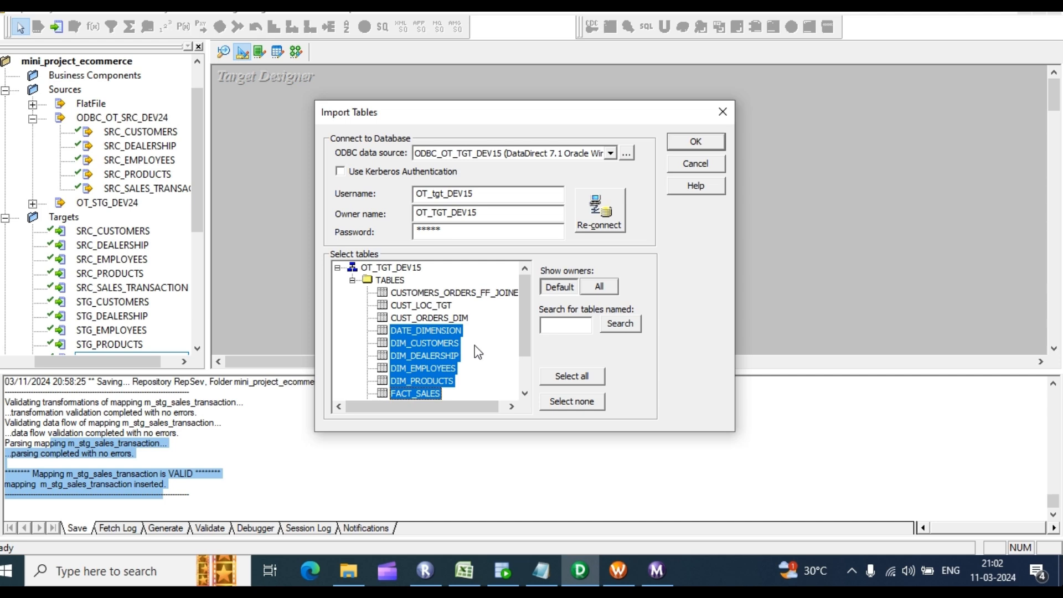
pyautogui.scroll(-2, 477, 352)
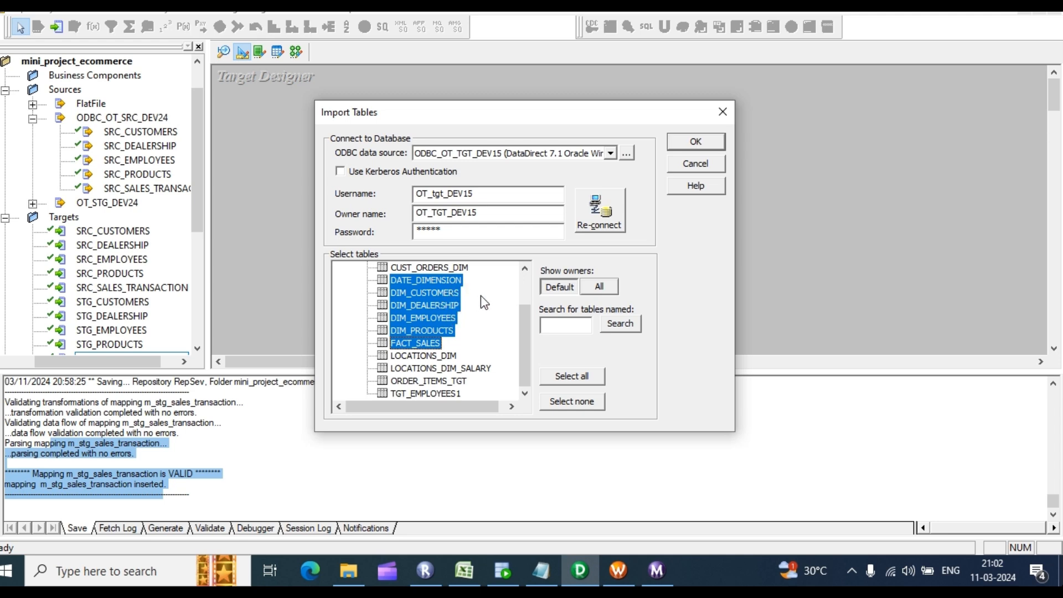
pyautogui.click(693, 135)
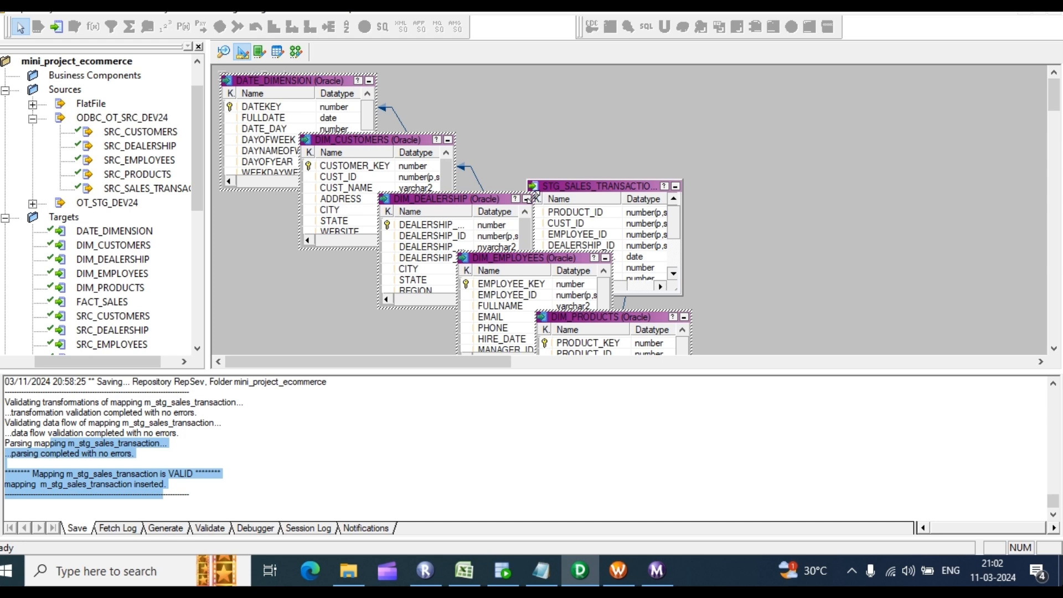
# Step: Create a new mapping named m_dim_customers in the Mapping Designer
pyautogui.scroll(-3, 641, 272)
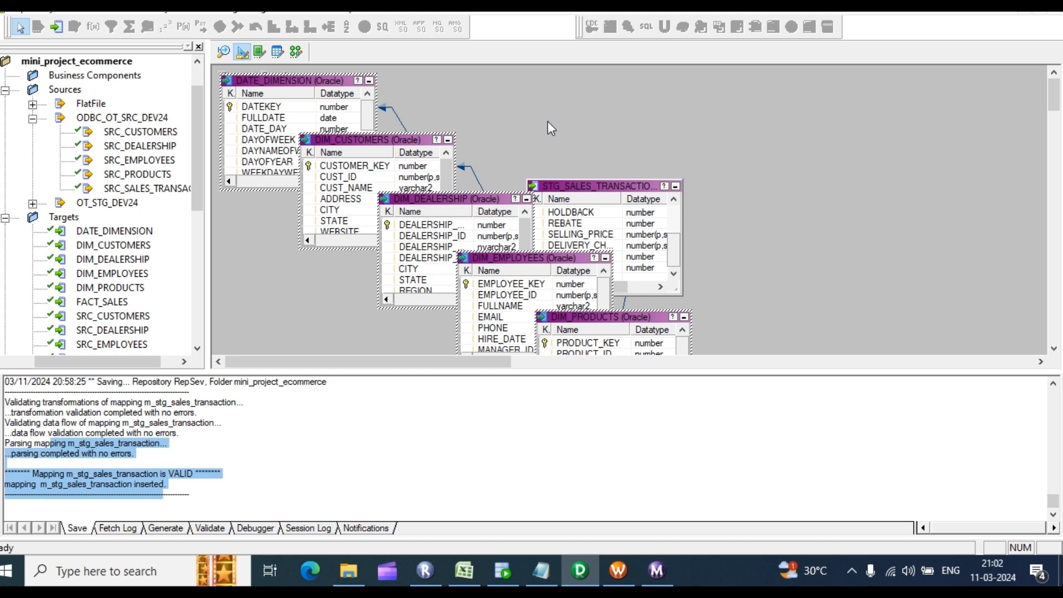
pyautogui.click(296, 53)
pyautogui.click(270, 10)
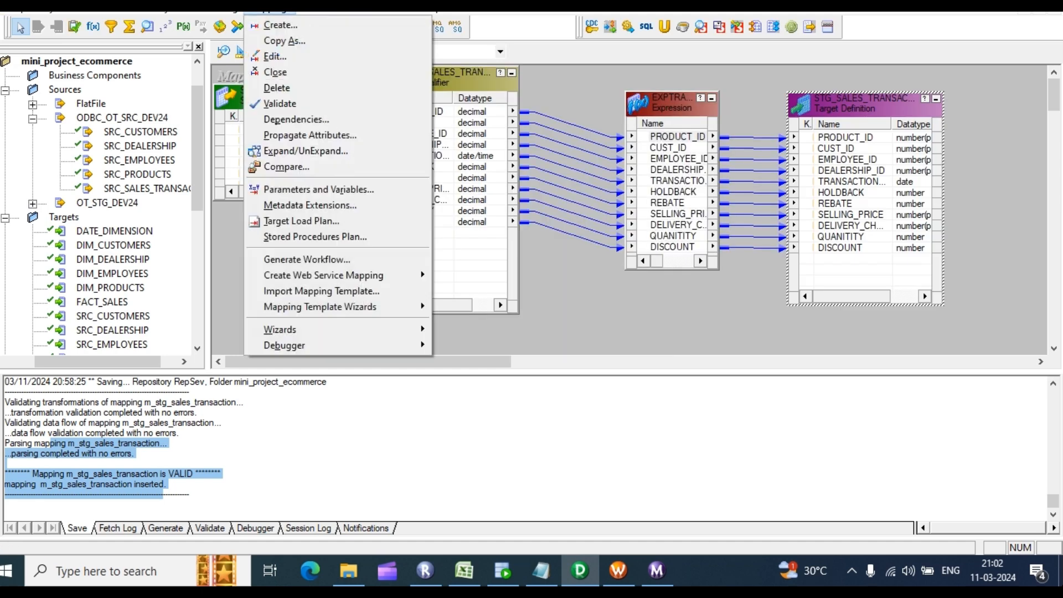
pyautogui.click(282, 40)
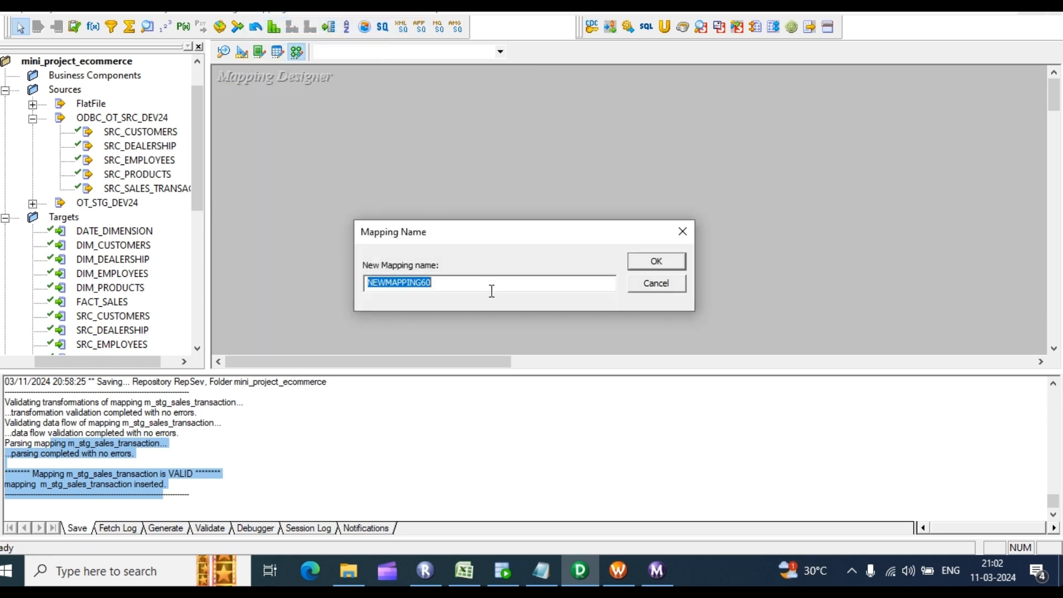
pyautogui.write('m_dim_customers')
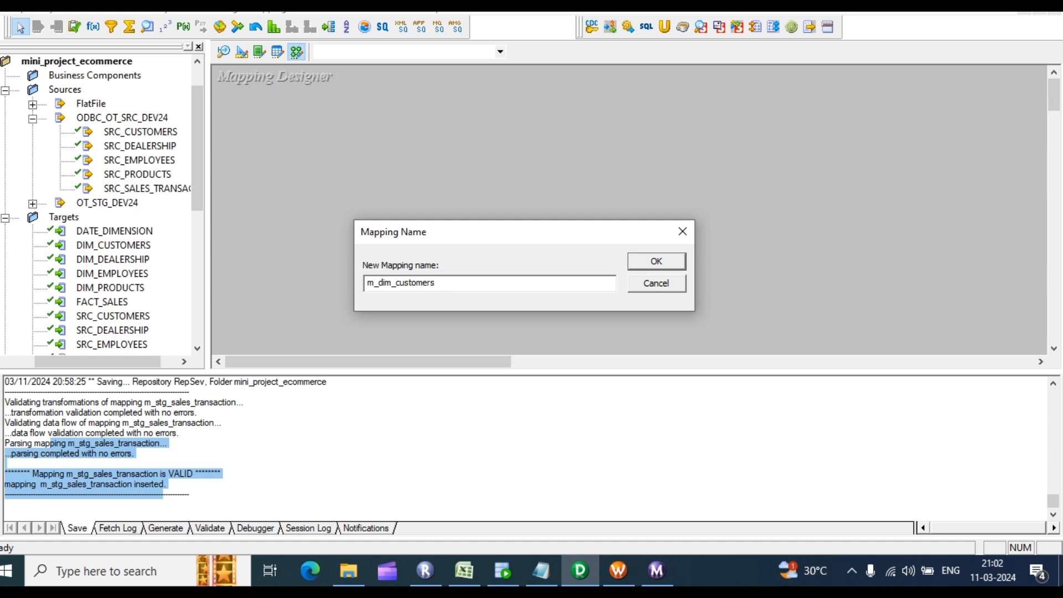
pyautogui.press('Return')
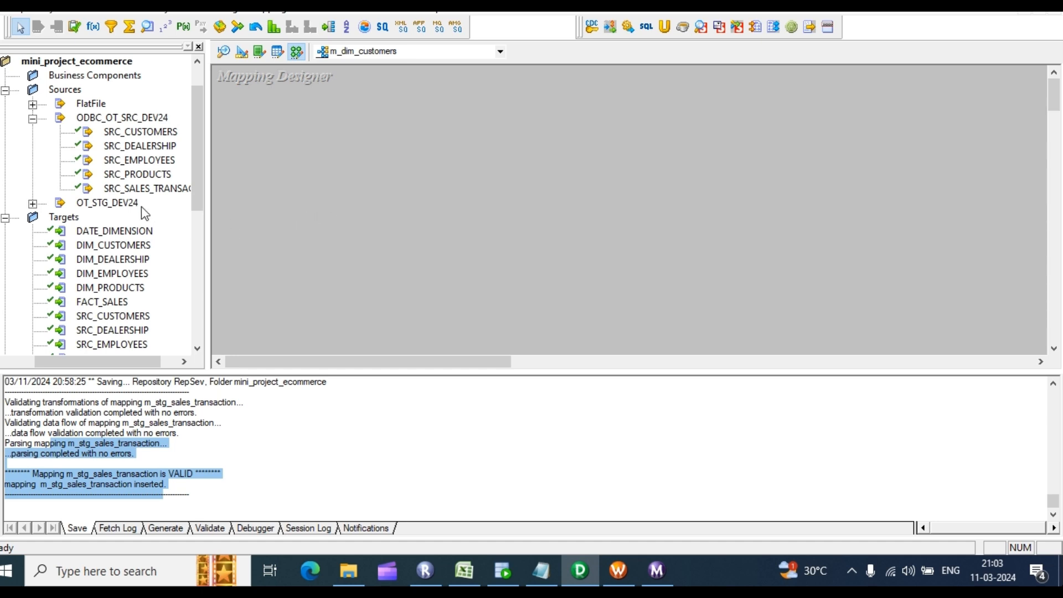
# Step: Expand the OT_STG_DEV24 sources and drag STG_CUSTOMERS onto the mapping canvas
pyautogui.scroll(-1, 143, 213)
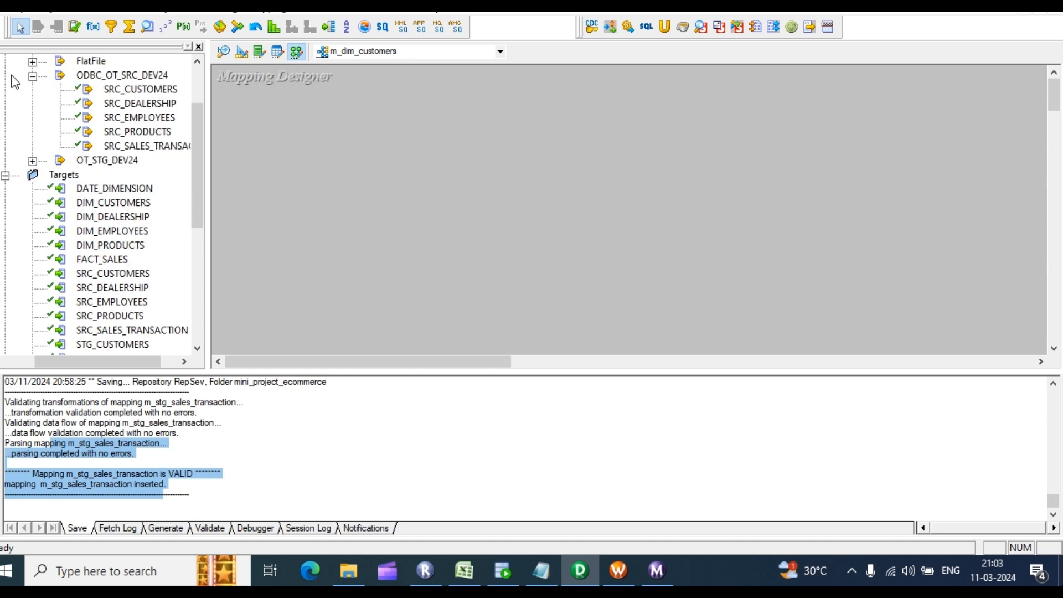
pyautogui.click(33, 75)
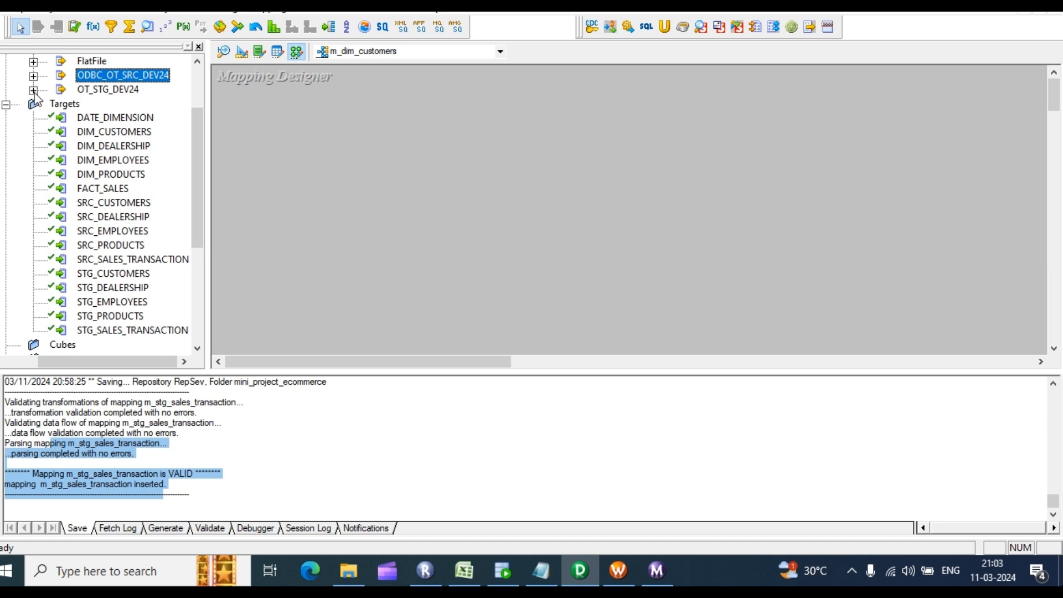
pyautogui.click(33, 89)
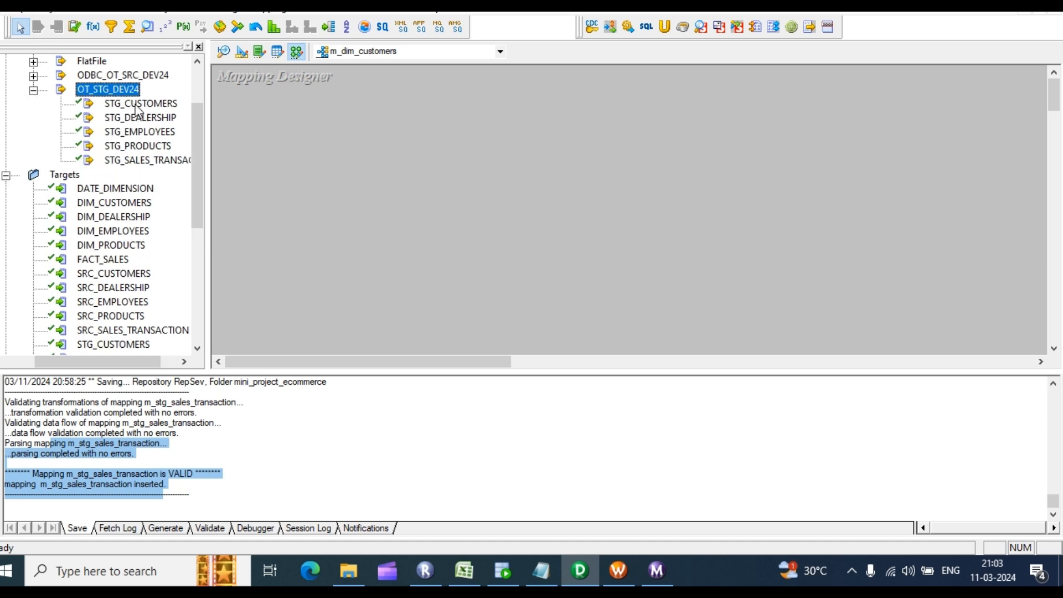
pyautogui.moveTo(137, 108); pyautogui.dragTo(299, 118)
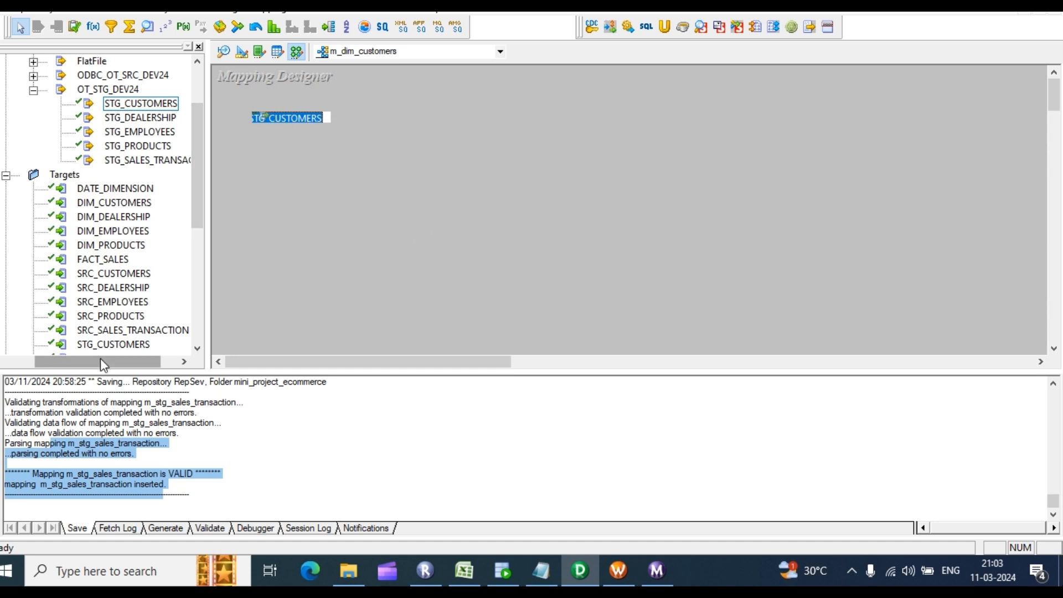
pyautogui.moveTo(101, 360); pyautogui.dragTo(70, 361)
pyautogui.scroll(2, 22, 159)
pyautogui.click(58, 91)
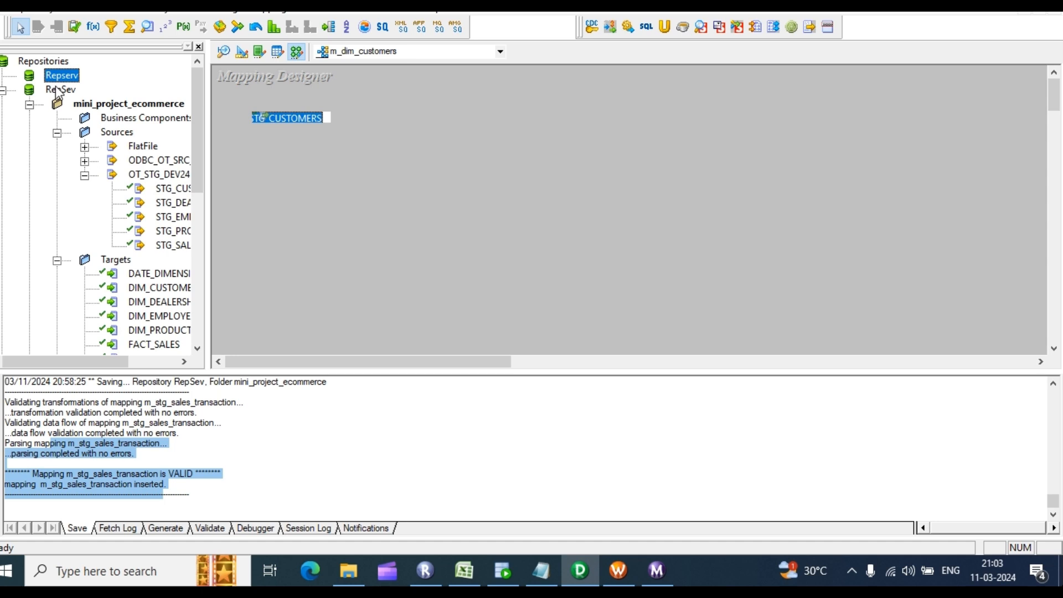
# Step: Disconnect from RepSev, saving folder changes, then reconnect with the repository password
pyautogui.rightClick(57, 94)
pyautogui.click(114, 156)
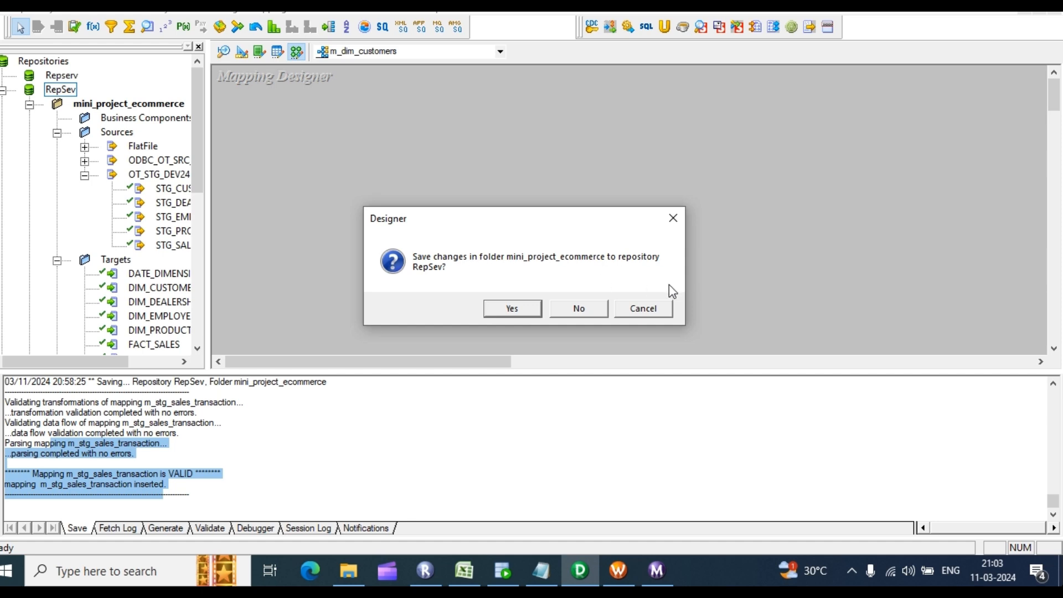
pyautogui.click(512, 308)
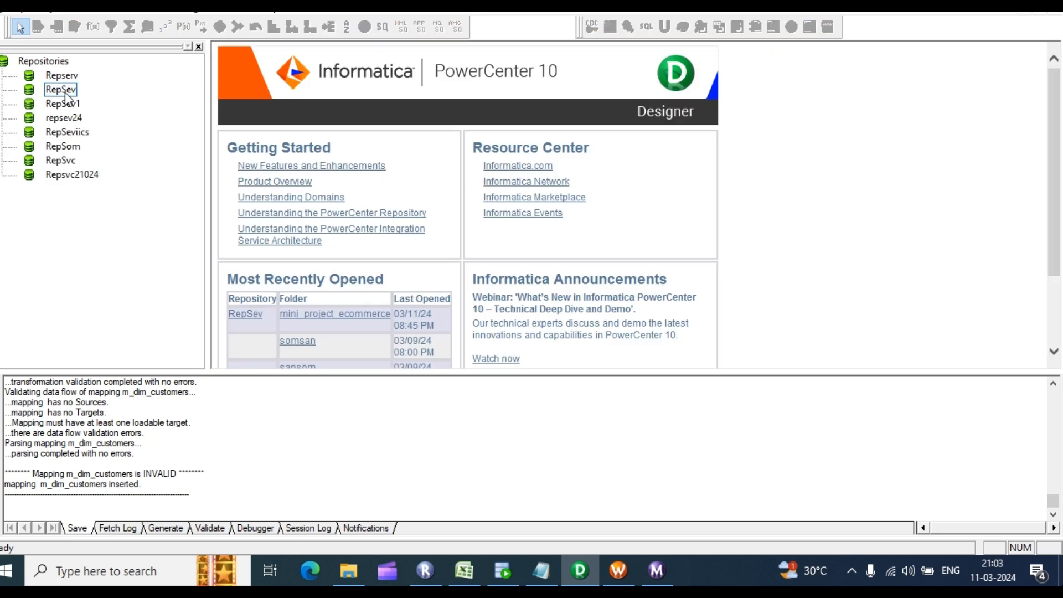
pyautogui.rightClick(65, 92)
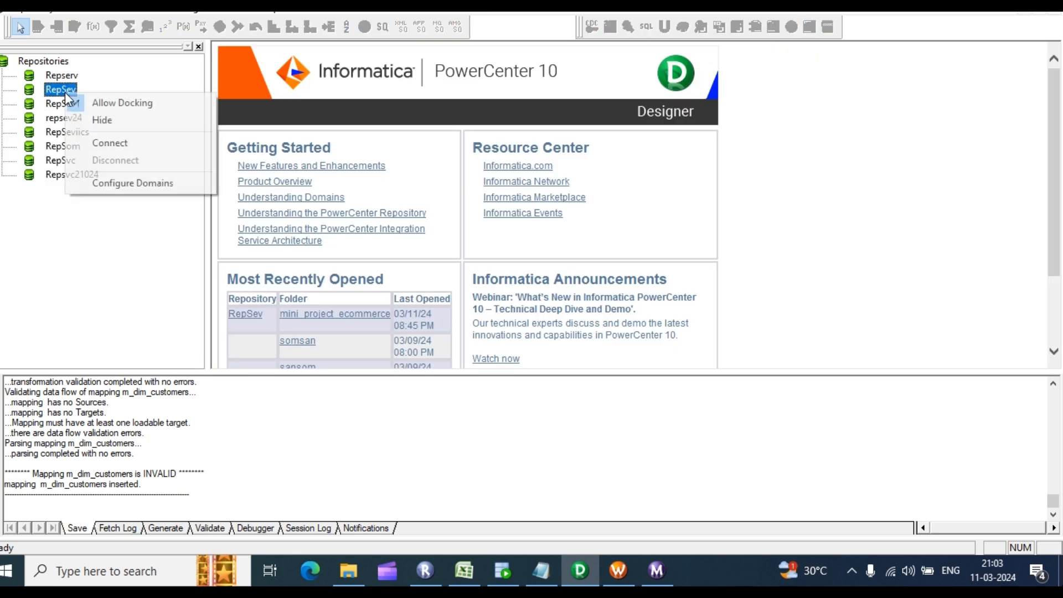
pyautogui.click(110, 142)
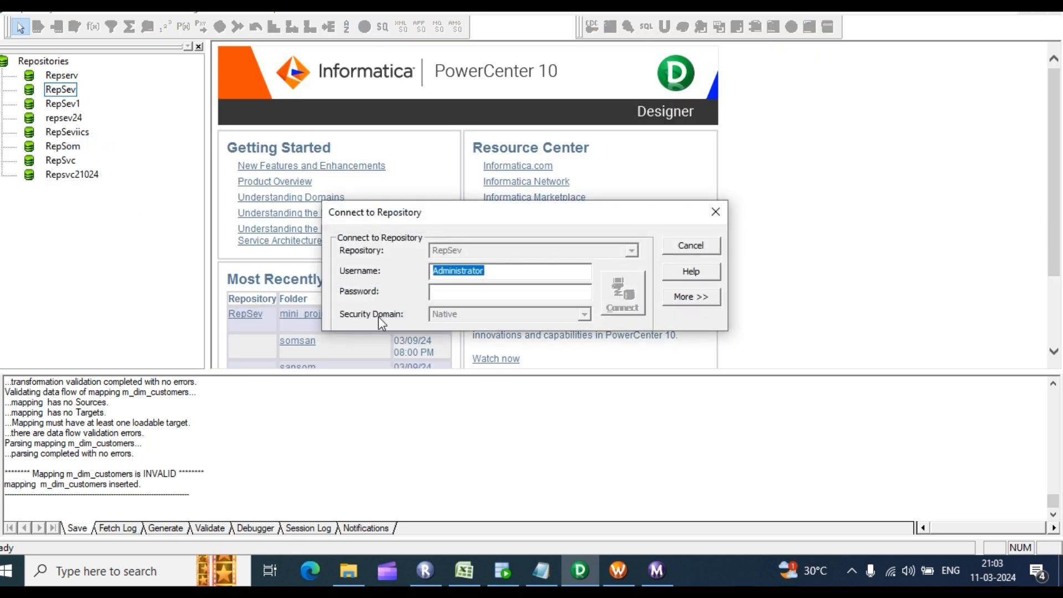
pyautogui.click(490, 294)
pyautogui.write('***')
pyautogui.press('BackSpace')
pyautogui.press('BackSpace')
pyautogui.press('BackSpace')
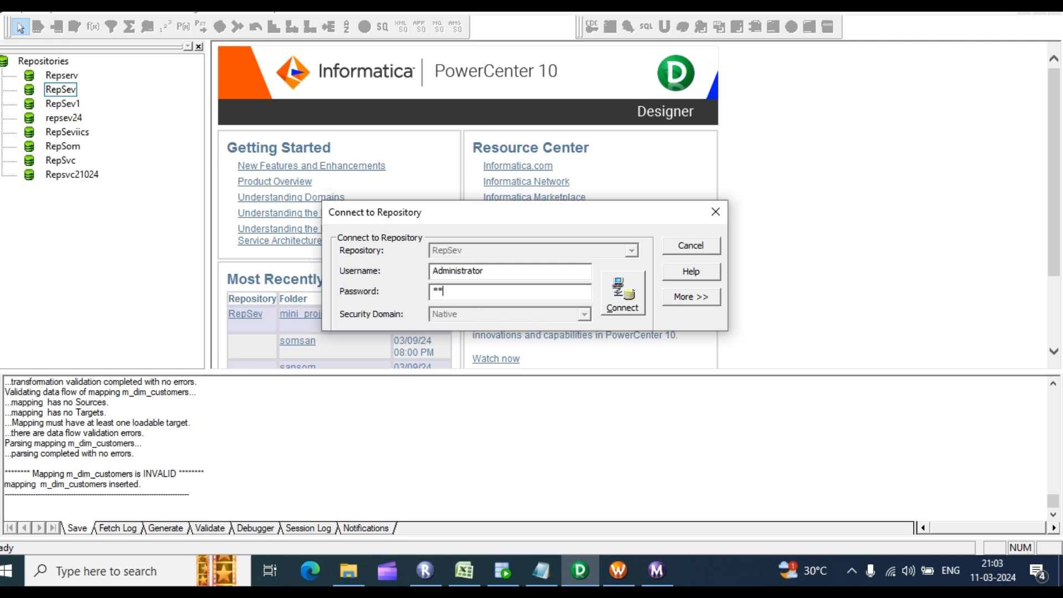
pyautogui.write('*****')
pyautogui.press('Return')
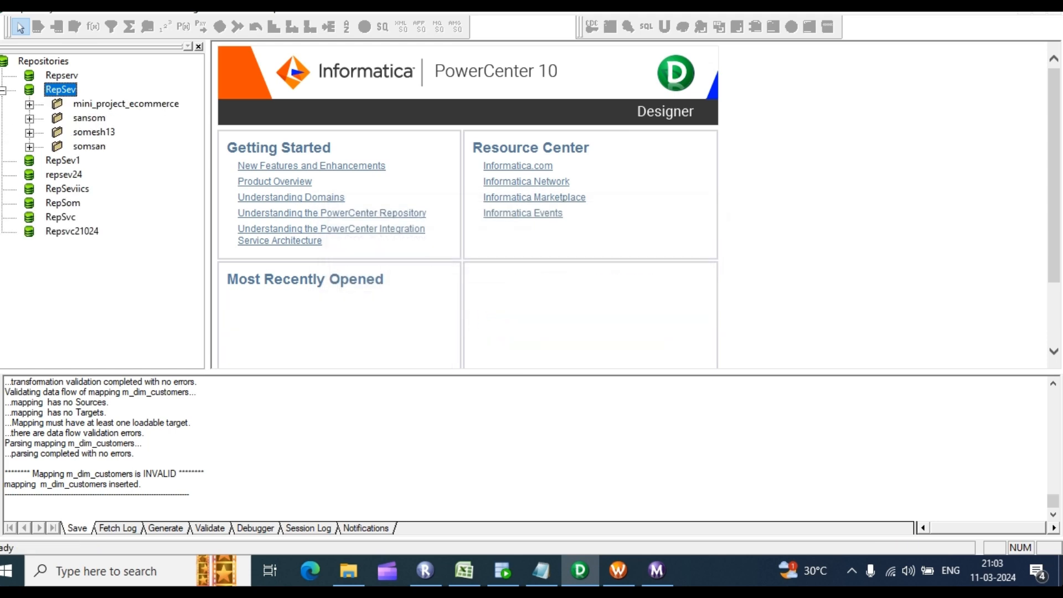
# Step: Expand mini_project_ecommerce > Sources > OT_STG_DEV24 in the Navigator
pyautogui.click(29, 105)
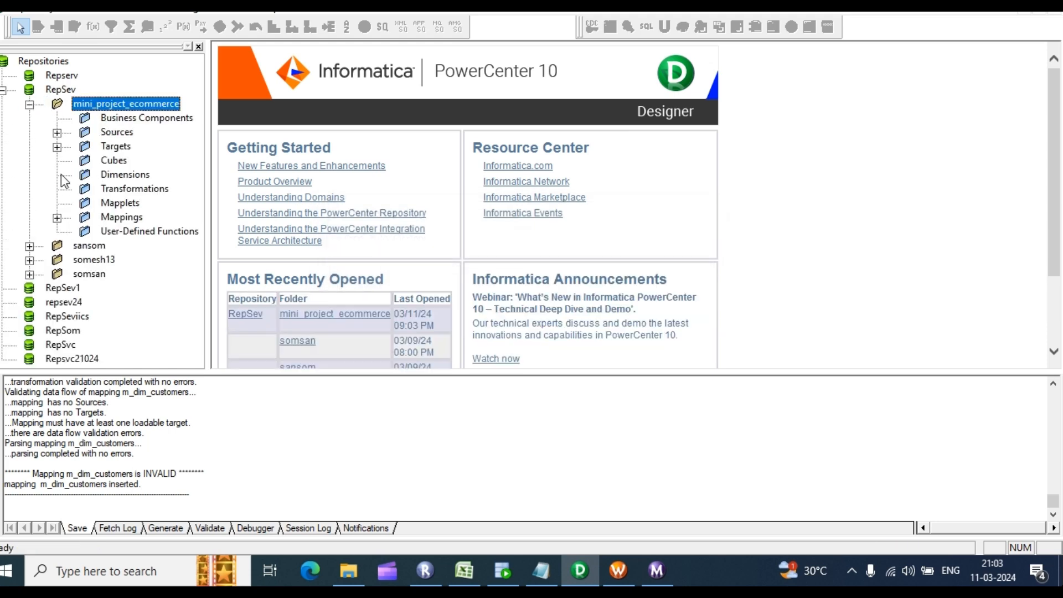
pyautogui.click(57, 133)
pyautogui.click(85, 175)
pyautogui.moveTo(133, 365); pyautogui.dragTo(164, 365)
pyautogui.click(133, 7)
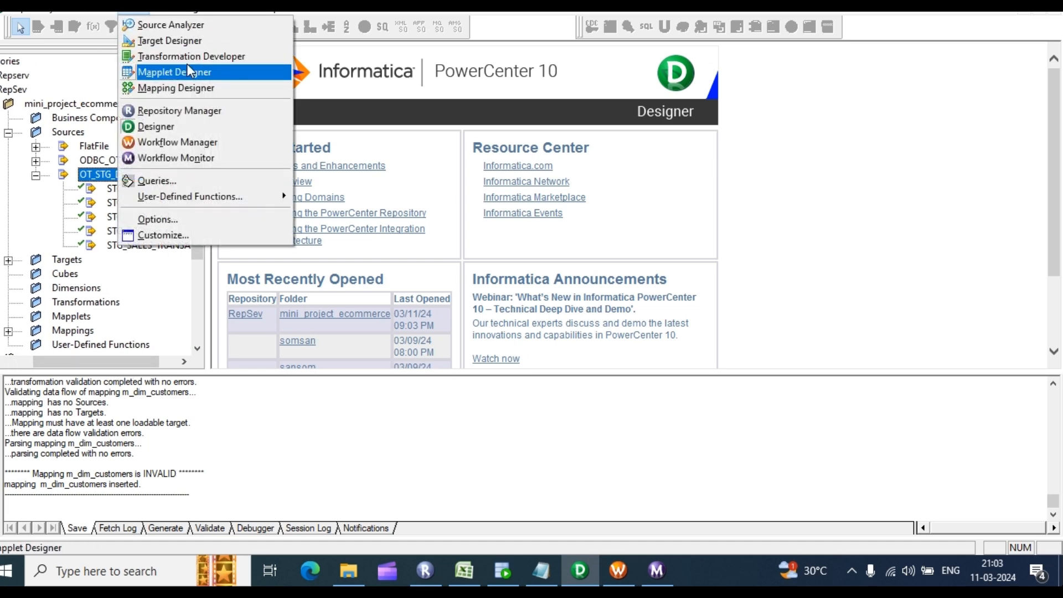
# Step: Add STG_CUSTOMERS with its source qualifier to the m_dim_customers mapping
pyautogui.click(167, 25)
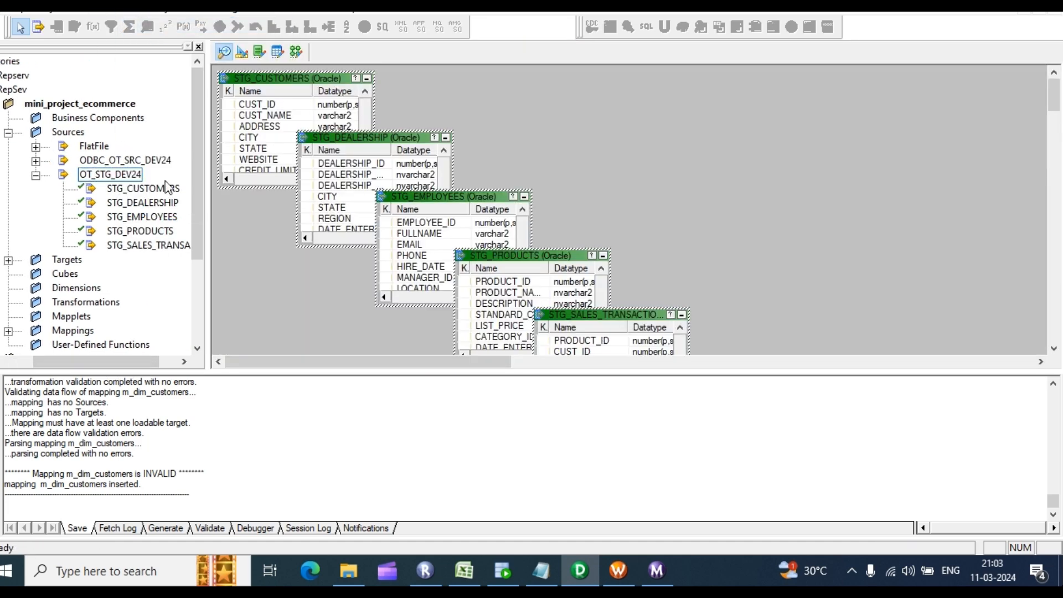
pyautogui.click(298, 51)
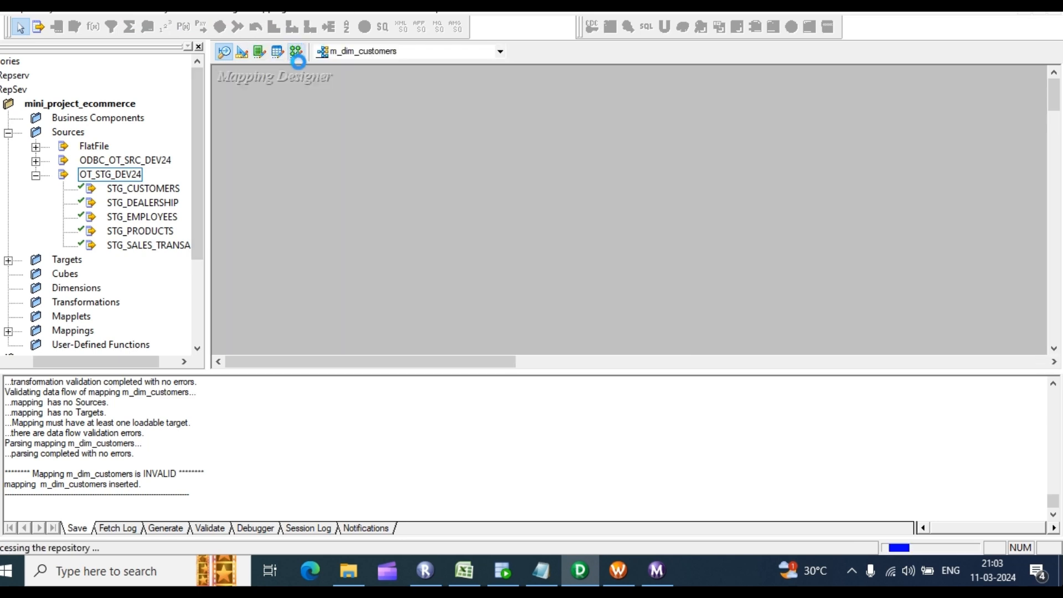
pyautogui.click(136, 192)
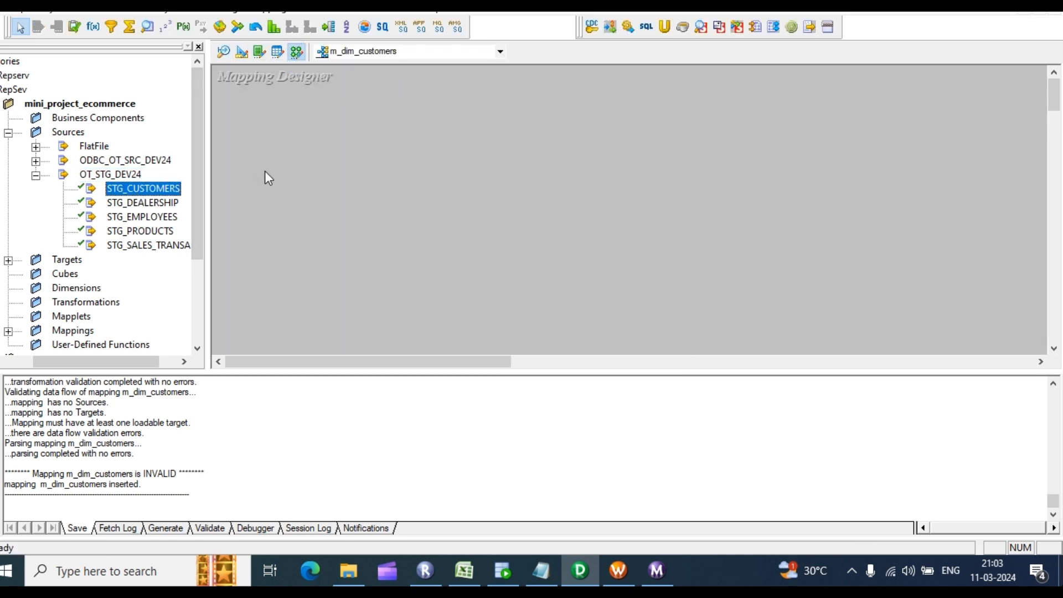
pyautogui.moveTo(129, 188); pyautogui.dragTo(292, 143)
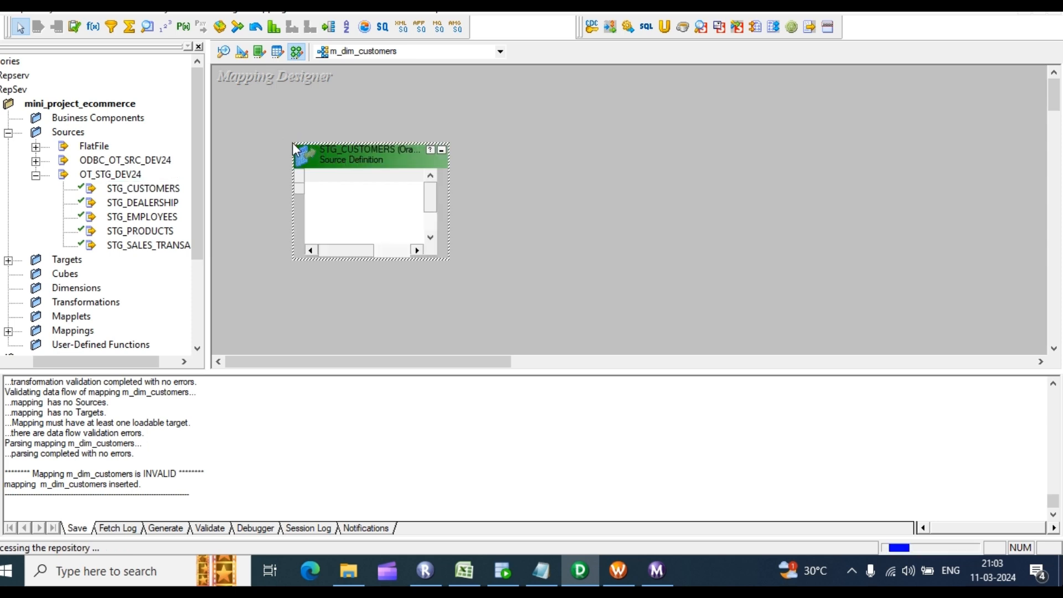
# Step: Add the DIM_CUSTOMERS target from the Targets folder to the mapping
pyautogui.scroll(-1, 140, 213)
pyautogui.click(8, 219)
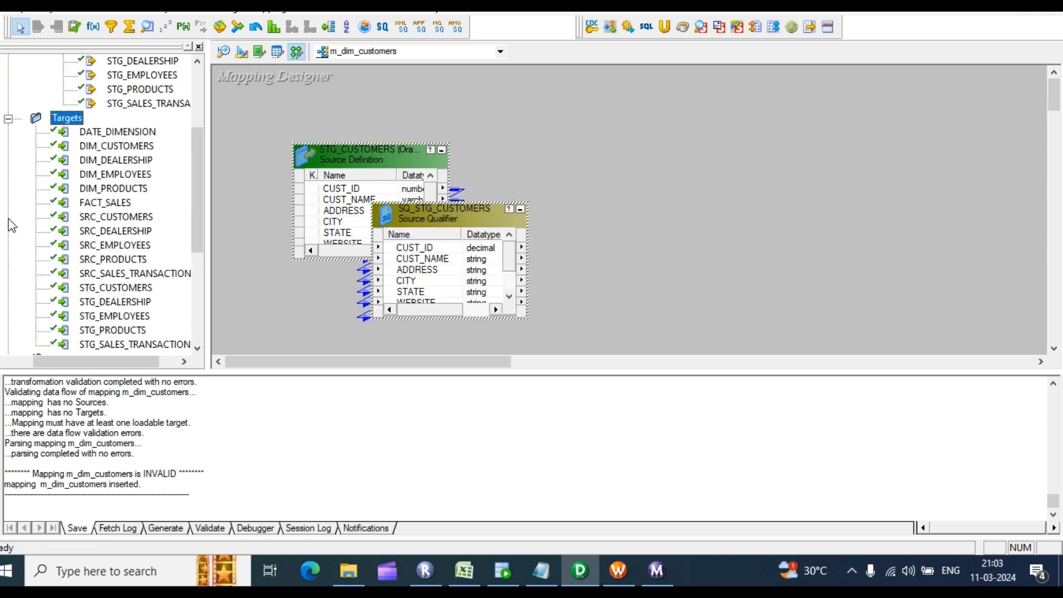
pyautogui.scroll(-1, 105, 166)
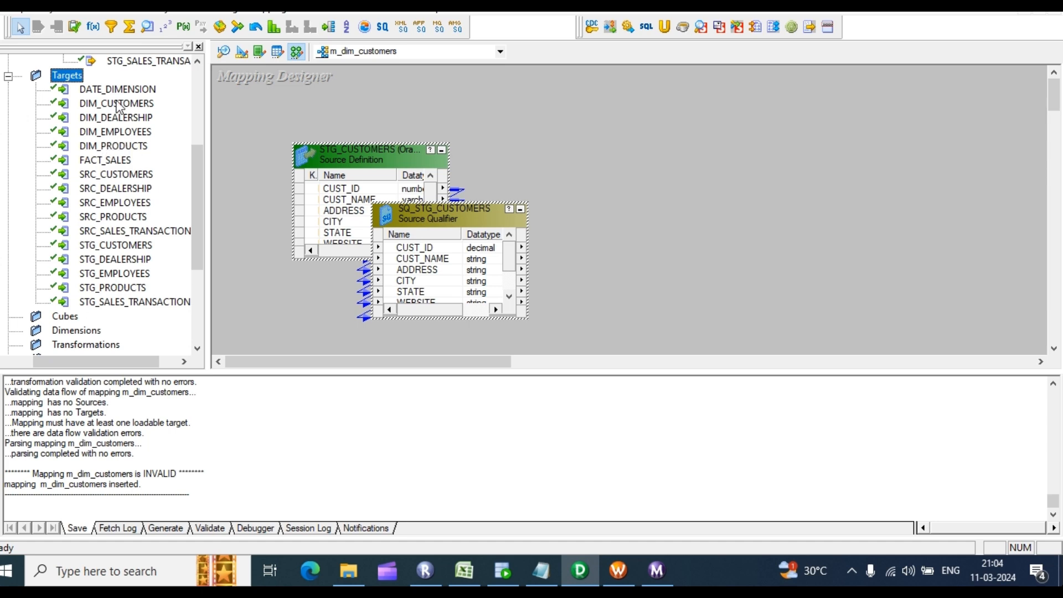
pyautogui.moveTo(117, 104); pyautogui.dragTo(885, 130)
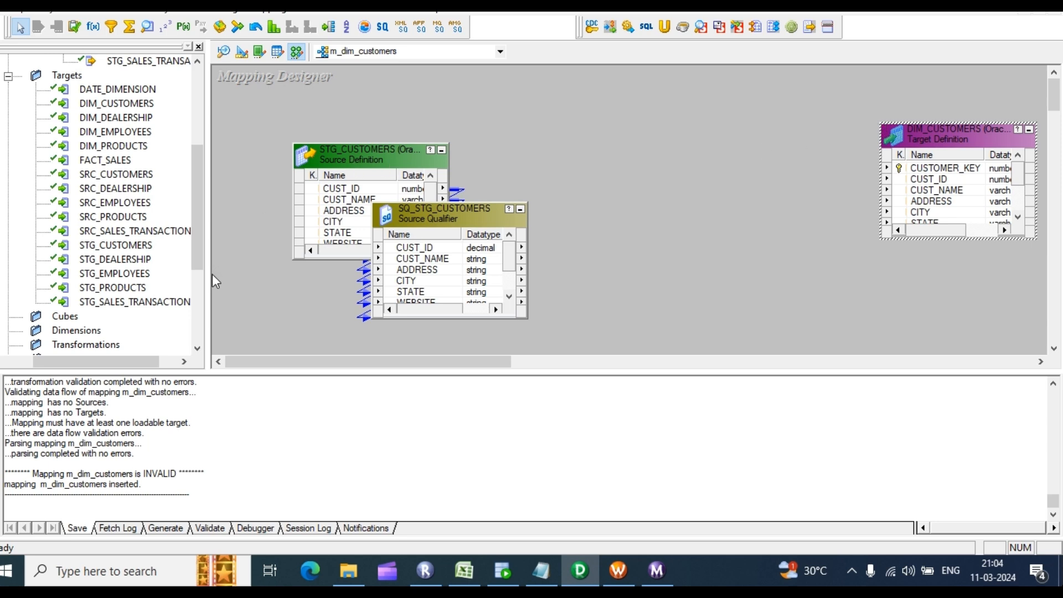
# Step: Widen the canvas and arrange the STG_CUSTOMERS and SQ_STG_CUSTOMERS boxes
pyautogui.moveTo(206, 279); pyautogui.dragTo(114, 249)
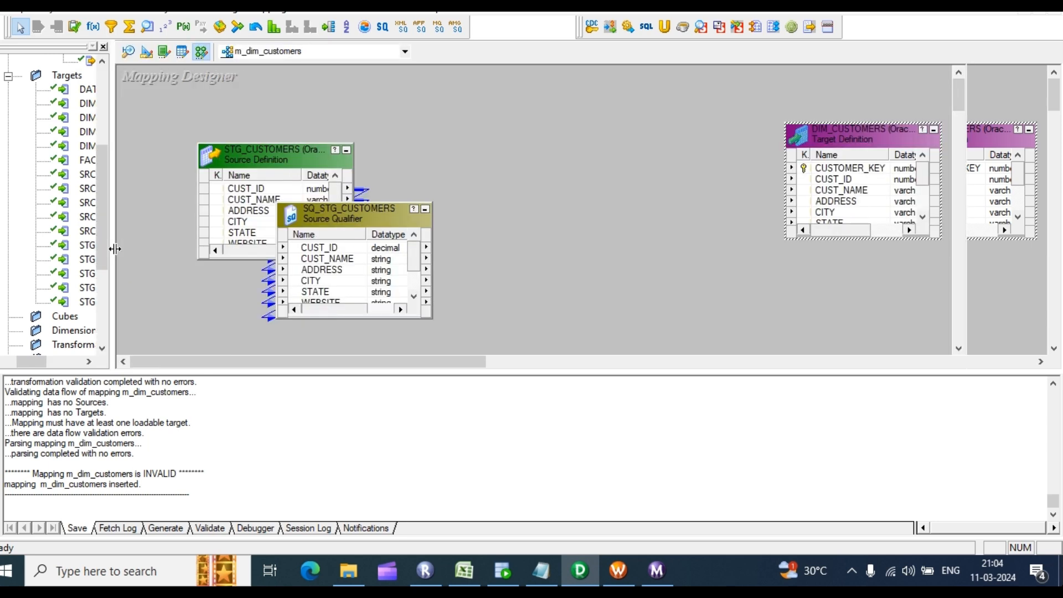
pyautogui.moveTo(296, 155); pyautogui.dragTo(227, 145)
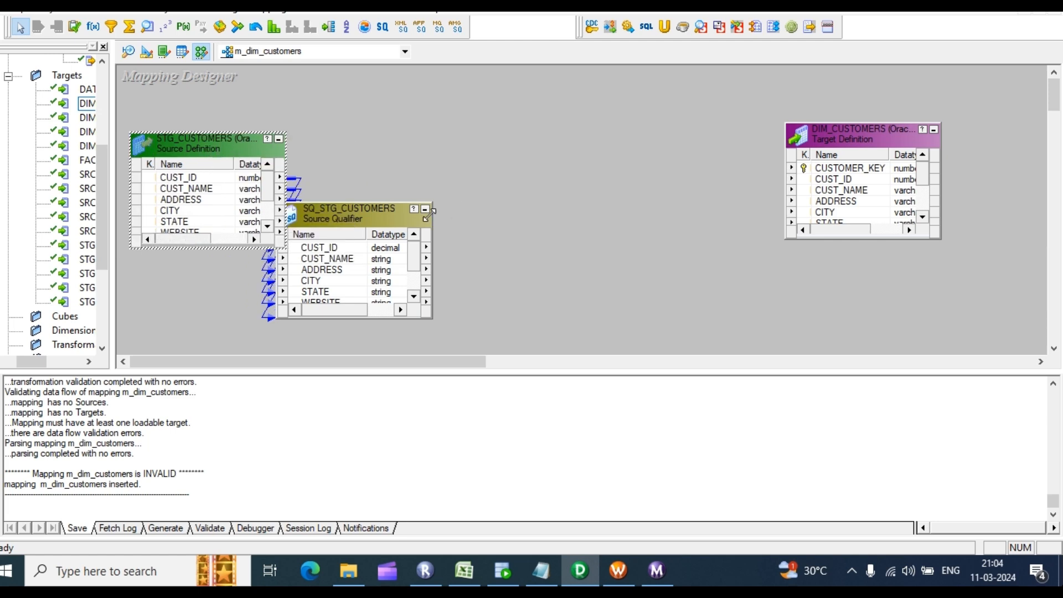
pyautogui.moveTo(390, 216); pyautogui.dragTo(464, 205)
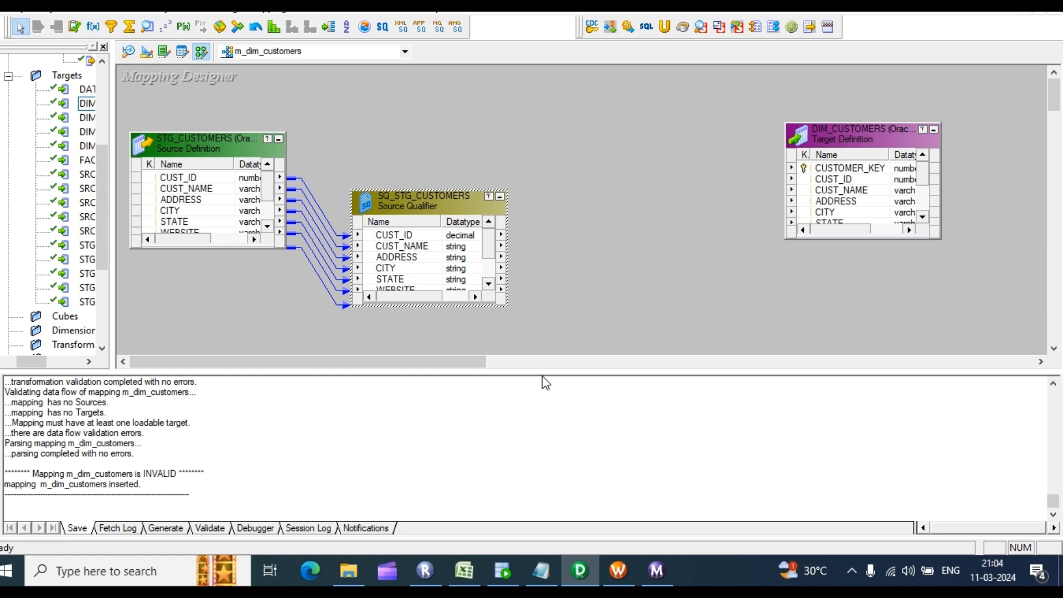
# Step: Enlarge SQ_STG_CUSTOMERS to show all ports and draw a new Expression transformation, EXPTRANS
pyautogui.moveTo(435, 190); pyautogui.dragTo(410, 99)
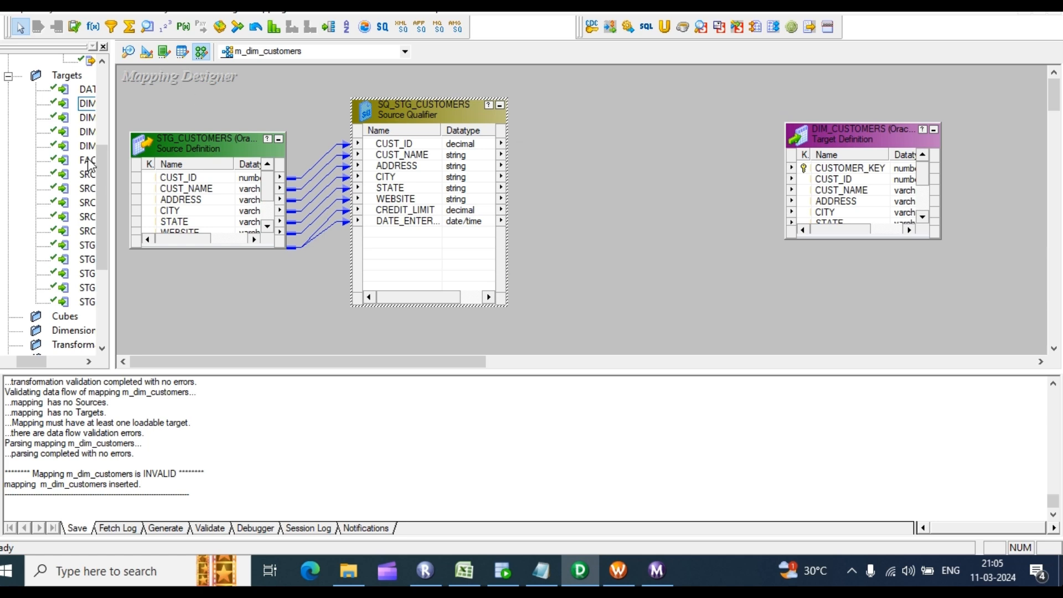
pyautogui.click(93, 27)
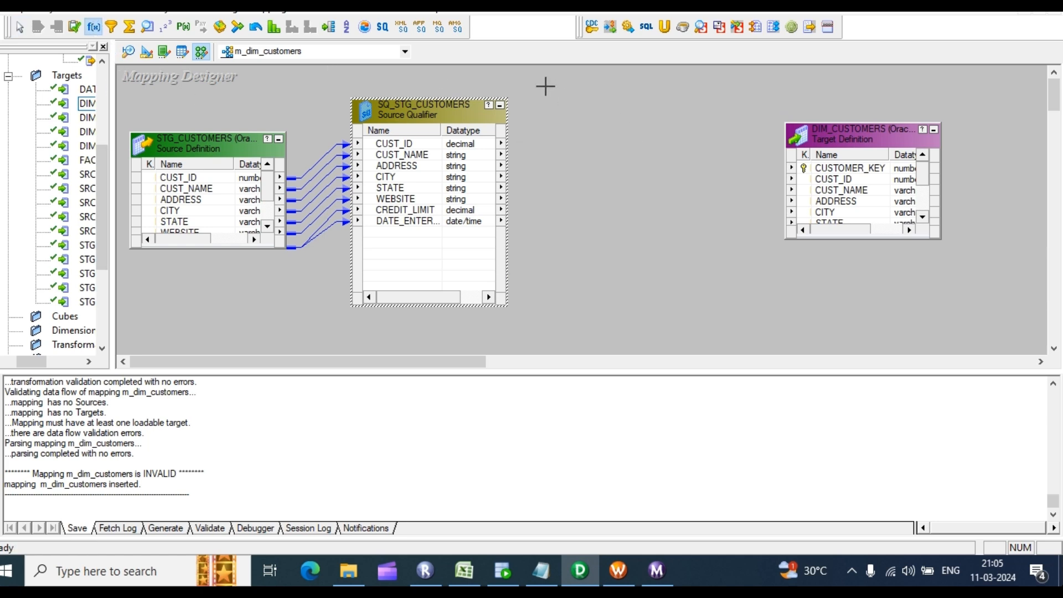
pyautogui.moveTo(546, 86); pyautogui.dragTo(717, 302)
# Step: Link all eight qualifier ports, CUST_ID through DATE_ENTERED, into EXPTRANS and open its settings
pyautogui.click(423, 144)
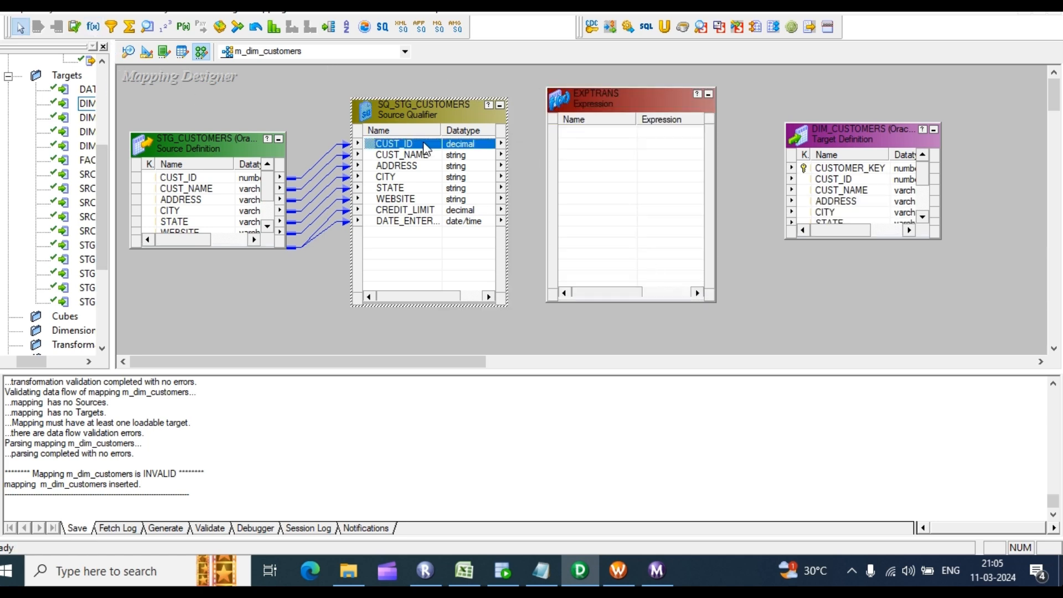
pyautogui.keyDown('shift'); pyautogui.click(408, 222); pyautogui.keyUp('shift')
pyautogui.moveTo(403, 144); pyautogui.dragTo(638, 164)
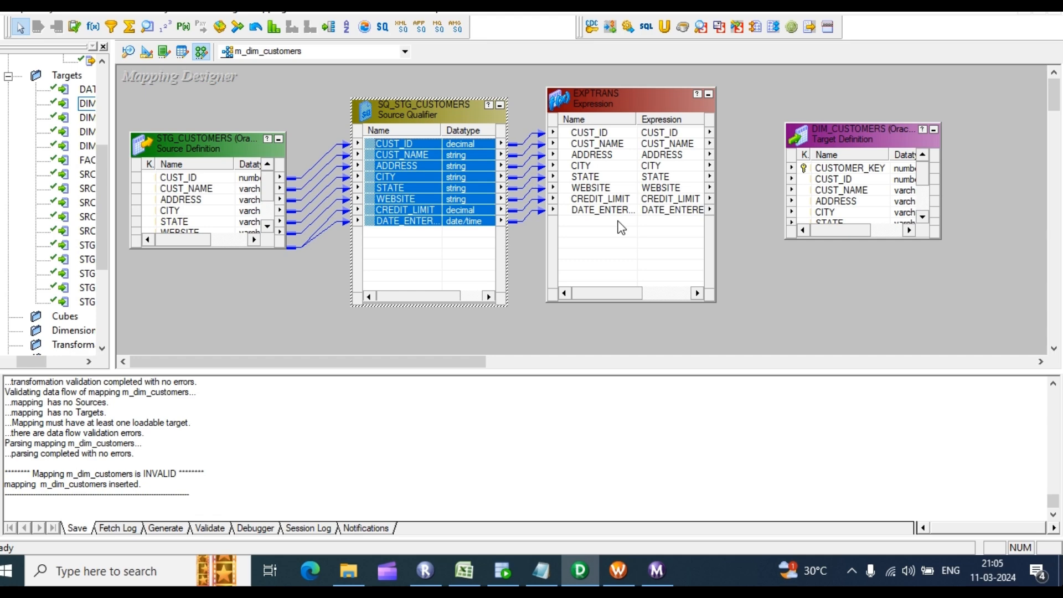
pyautogui.click(617, 173)
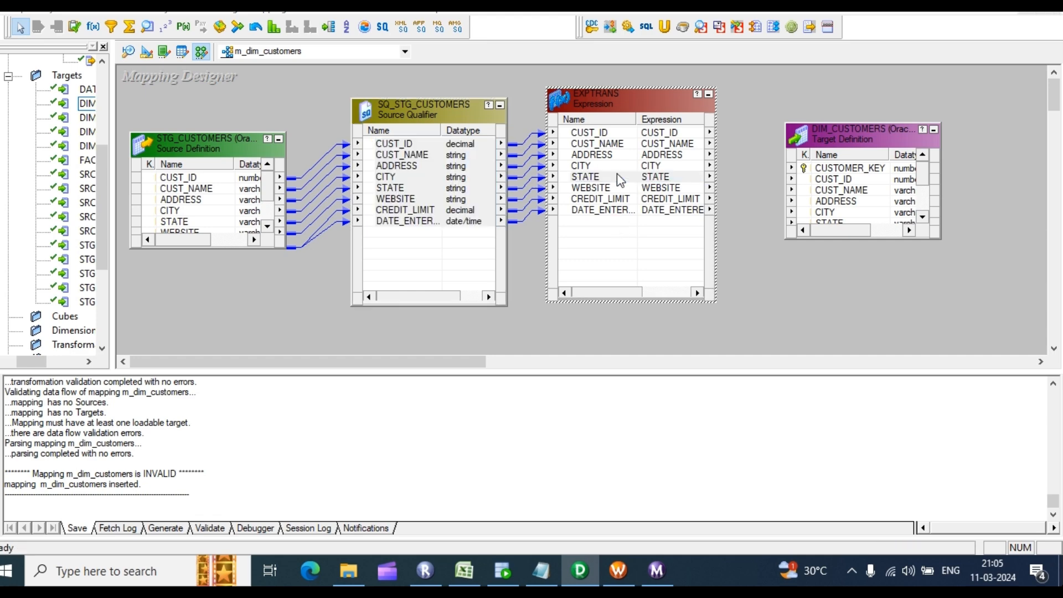
pyautogui.doubleClick(617, 174)
# Step: Add an output-only date/time port named o_end_date after DATE_ENTERED in EXPTRANS
pyautogui.click(421, 309)
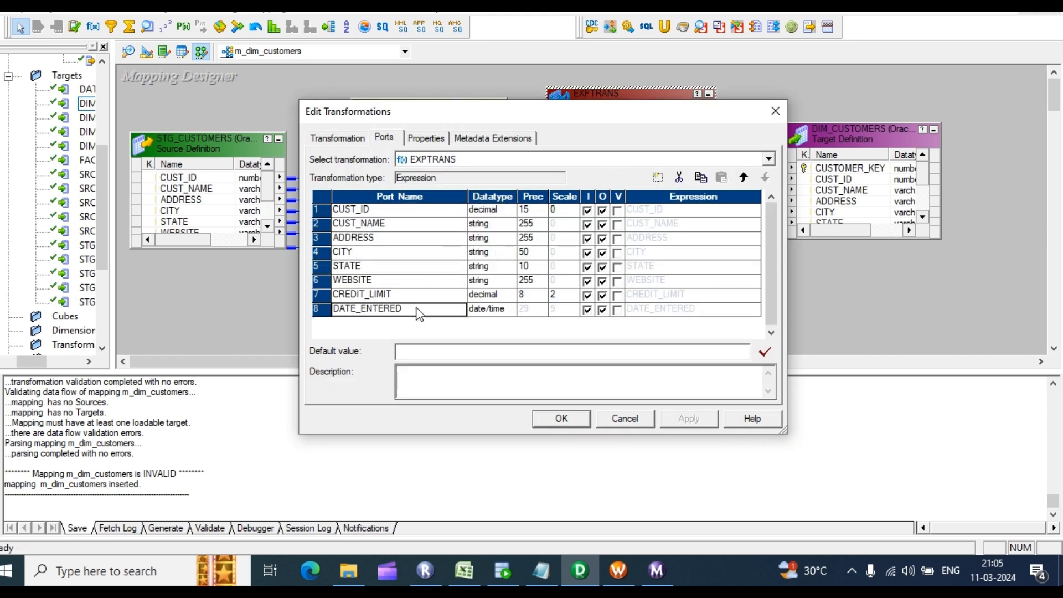
pyautogui.click(658, 177)
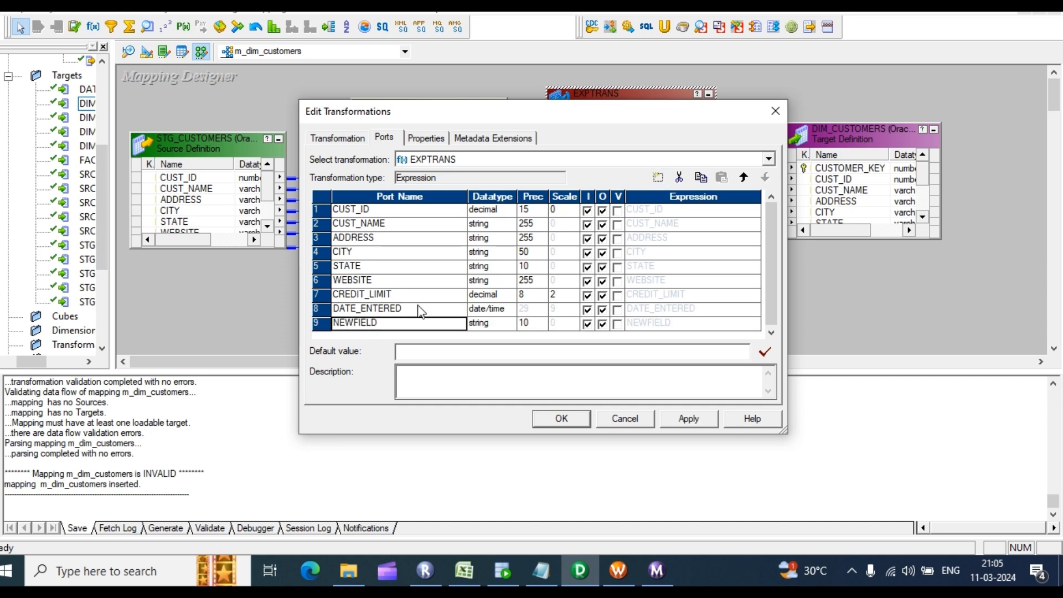
pyautogui.click(382, 324)
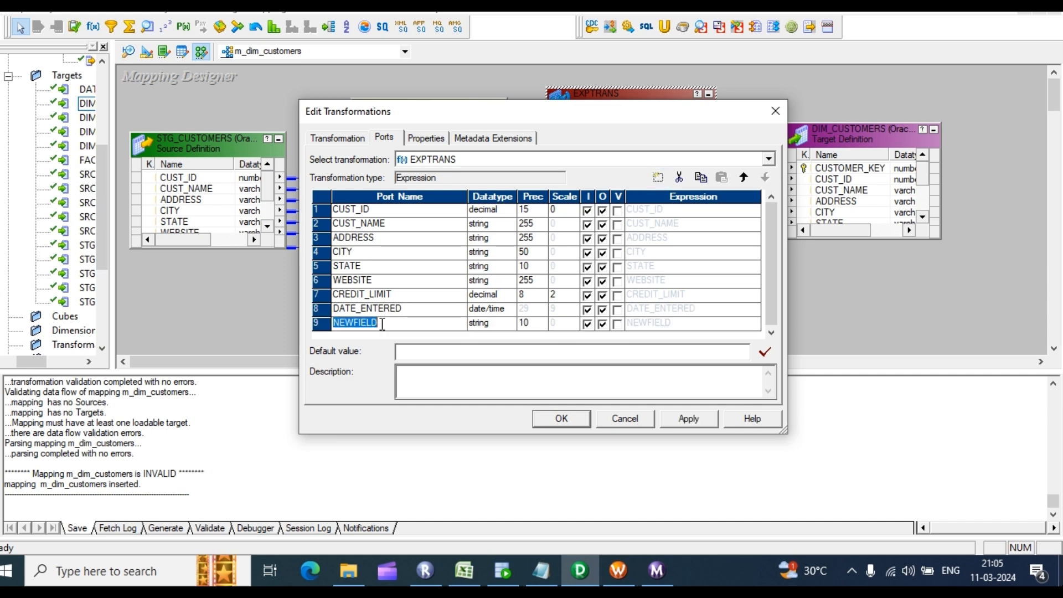
pyautogui.write('o')
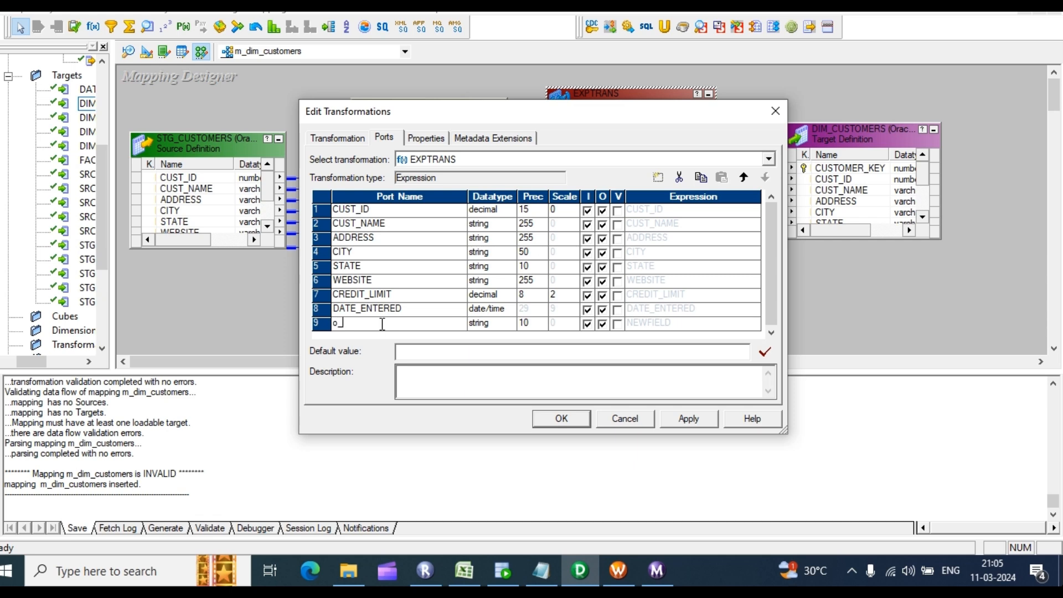
pyautogui.write('_end_date')
pyautogui.click(503, 325)
pyautogui.click(501, 324)
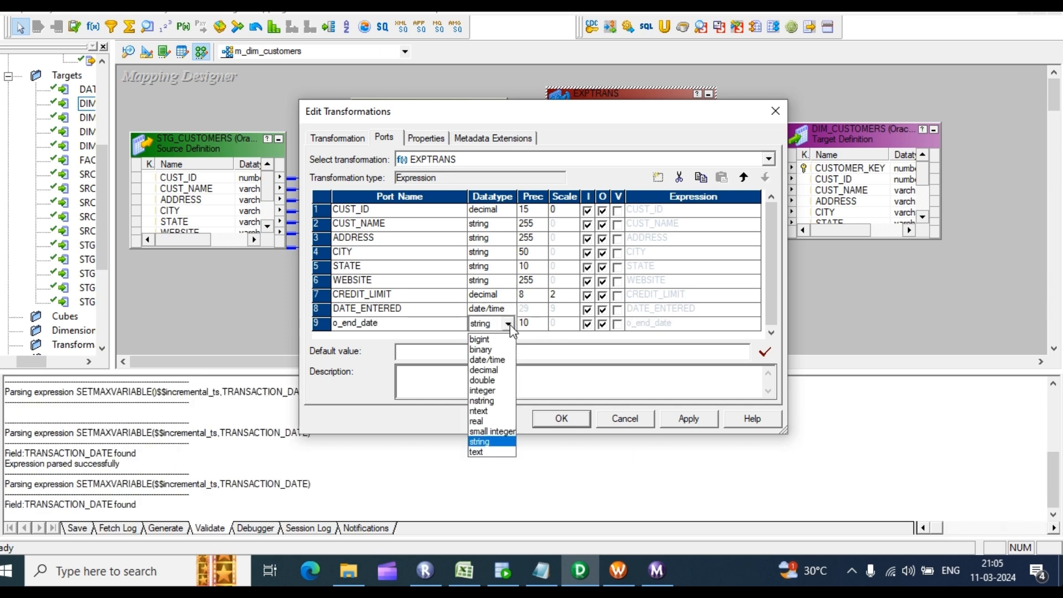
pyautogui.click(495, 361)
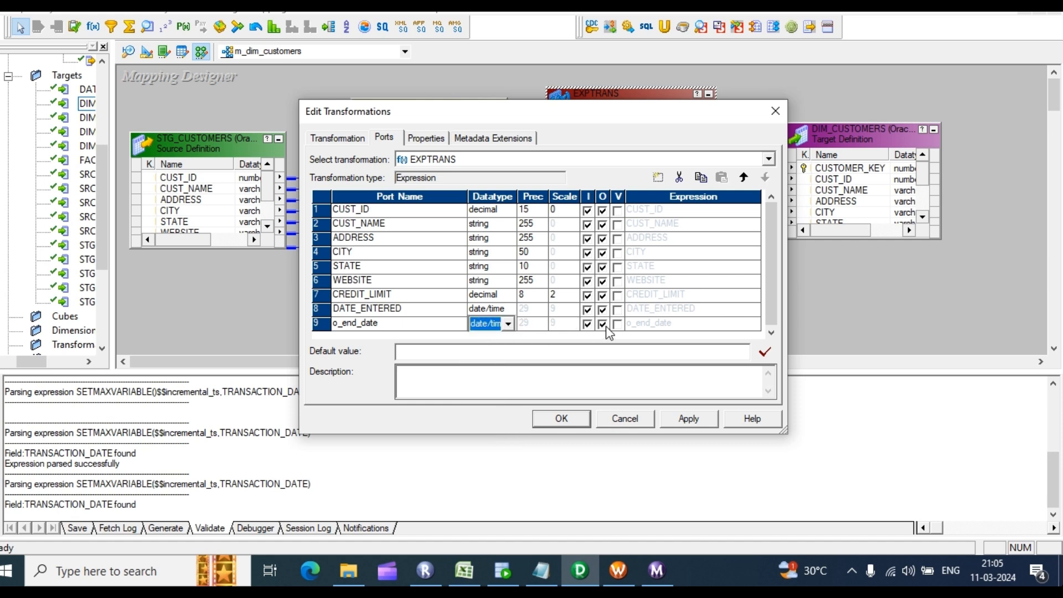
pyautogui.click(587, 324)
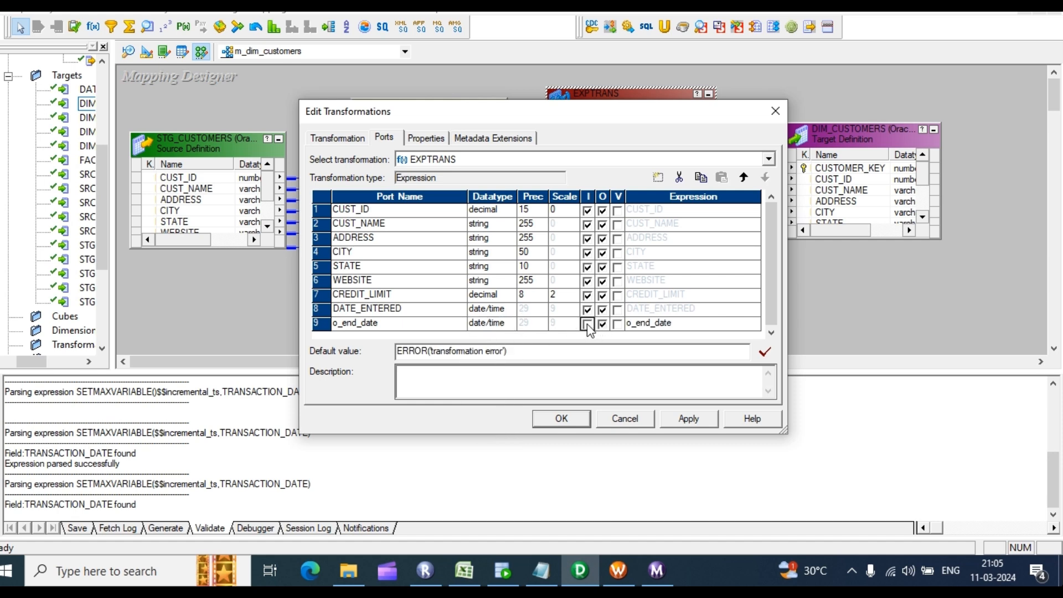
# Step: Rename the DATE_ENTERED port to start_date
pyautogui.click(339, 310)
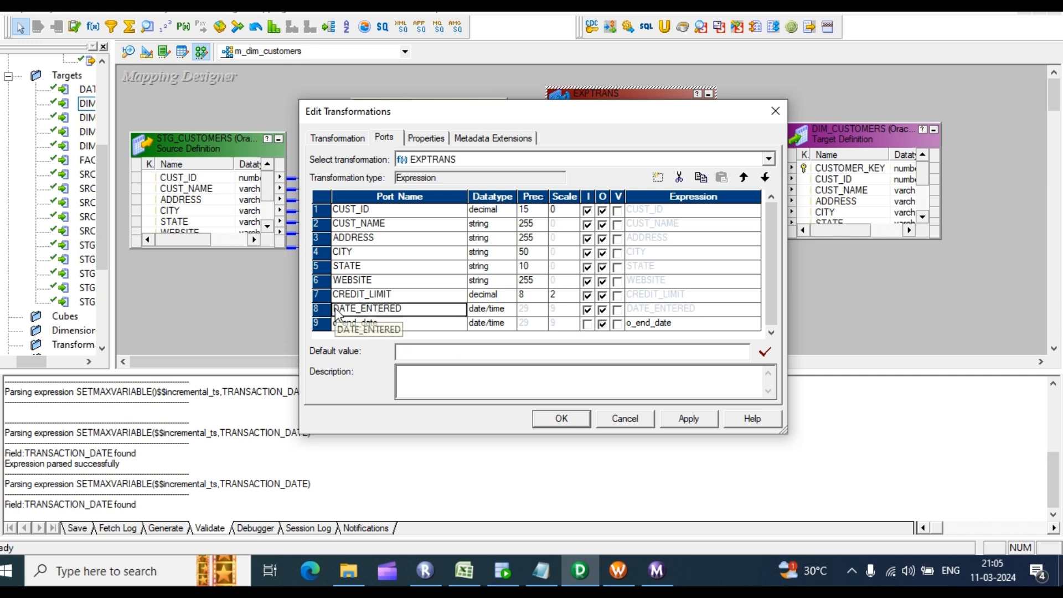
pyautogui.moveTo(410, 309); pyautogui.dragTo(332, 308)
pyautogui.press('BackSpace')
pyautogui.write('st')
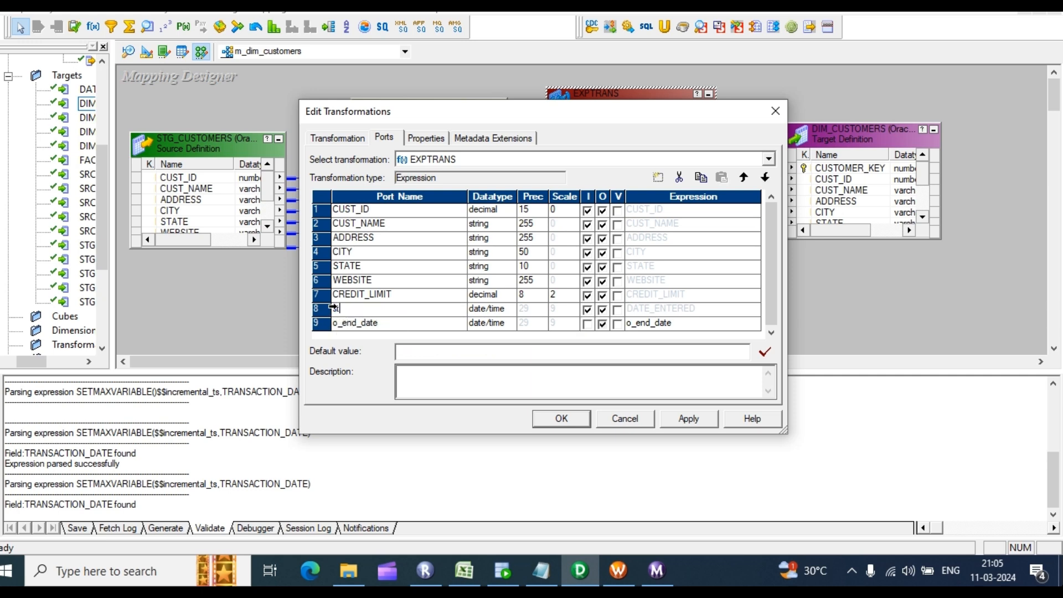
pyautogui.write('art_date')
pyautogui.doubleClick(382, 311)
pyautogui.click(383, 311)
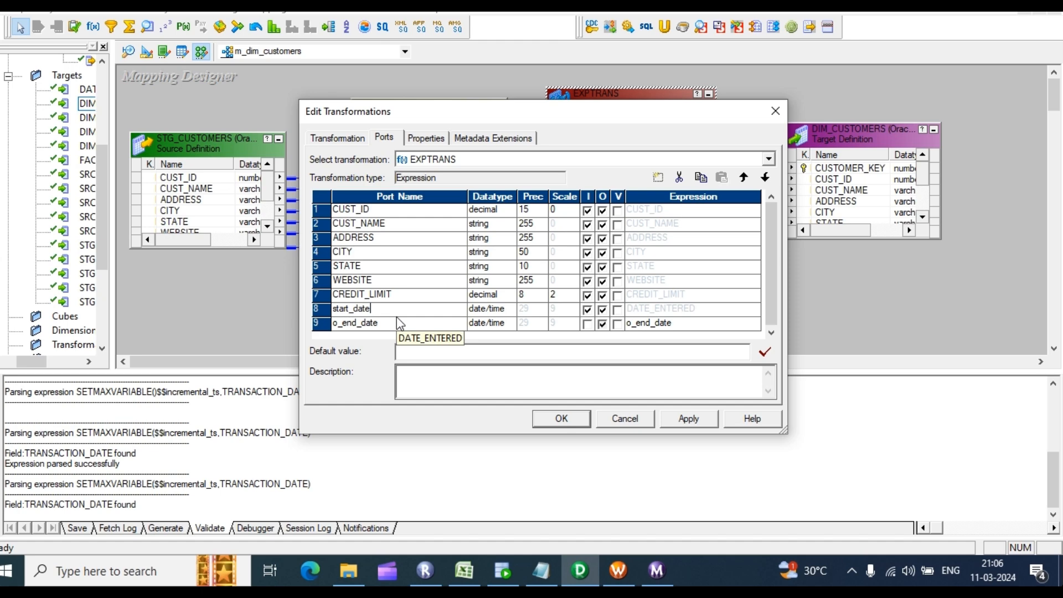
pyautogui.click(463, 572)
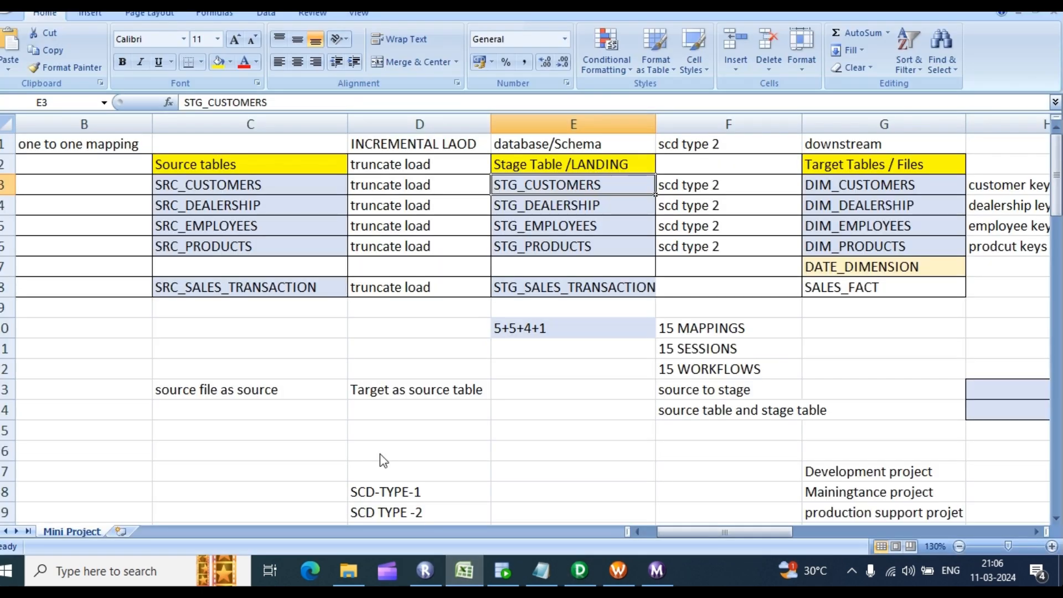
# Step: On a new worksheet, enter 22-01-2021 in G6 under the header sarrt_date in G5
pyautogui.click(121, 532)
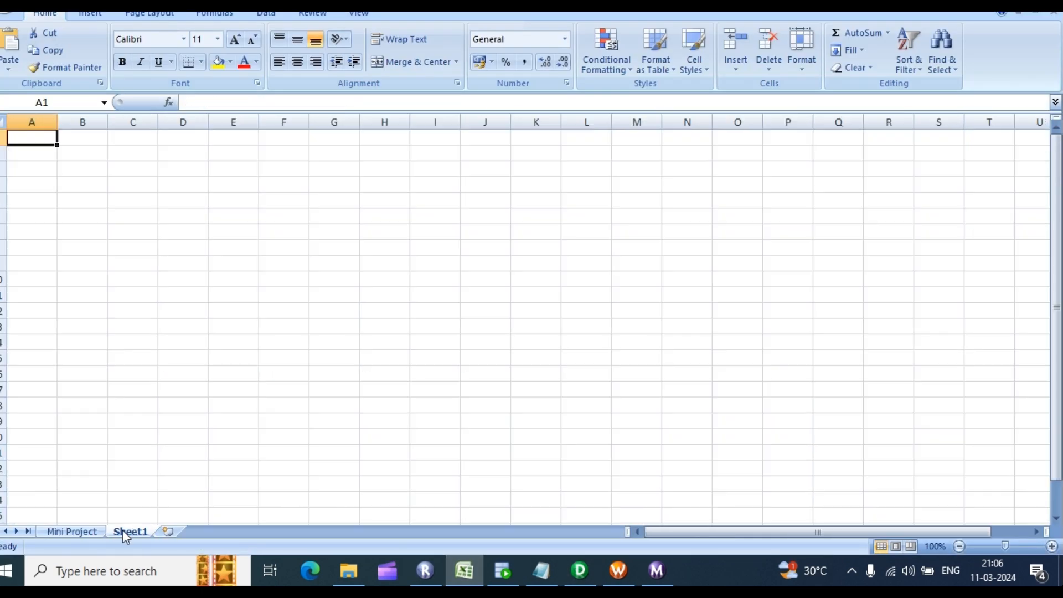
pyautogui.click(330, 217)
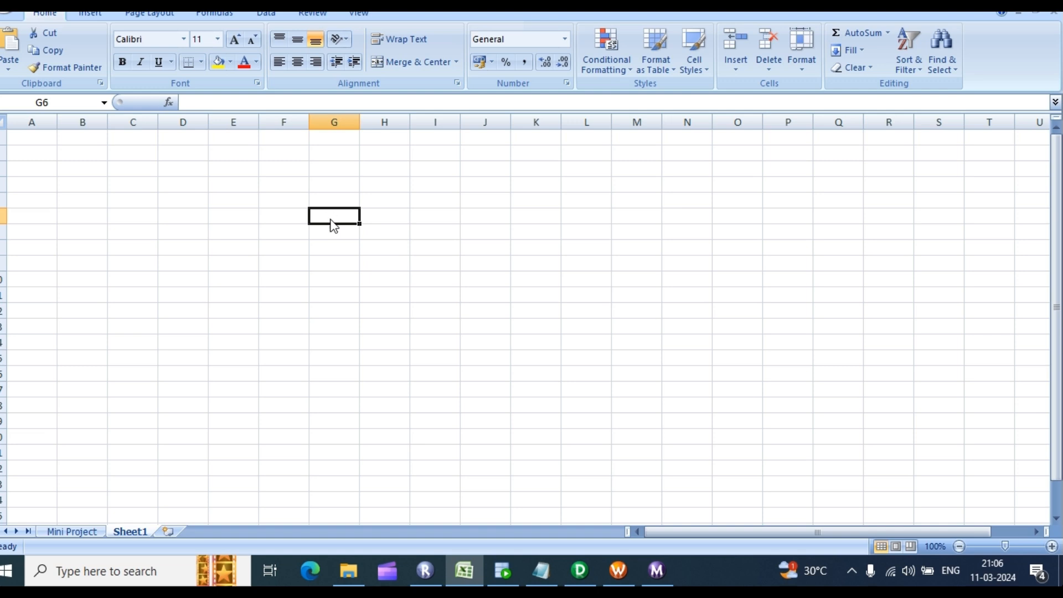
pyautogui.write('01-01')
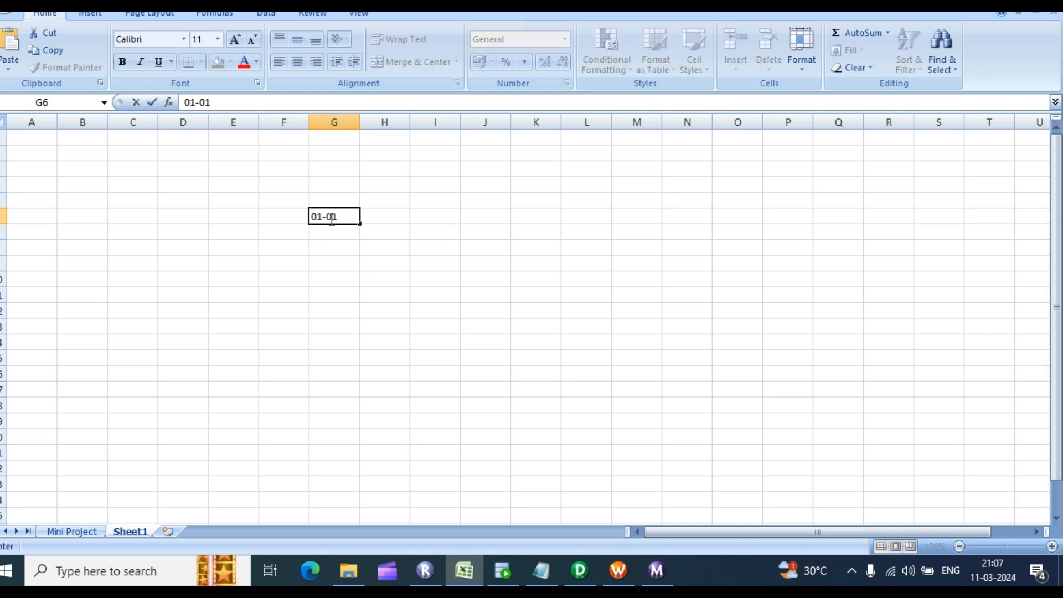
pyautogui.press('BackSpace')
pyautogui.press('BackSpace')
pyautogui.press('BackSpace')
pyautogui.write('22-01-2021')
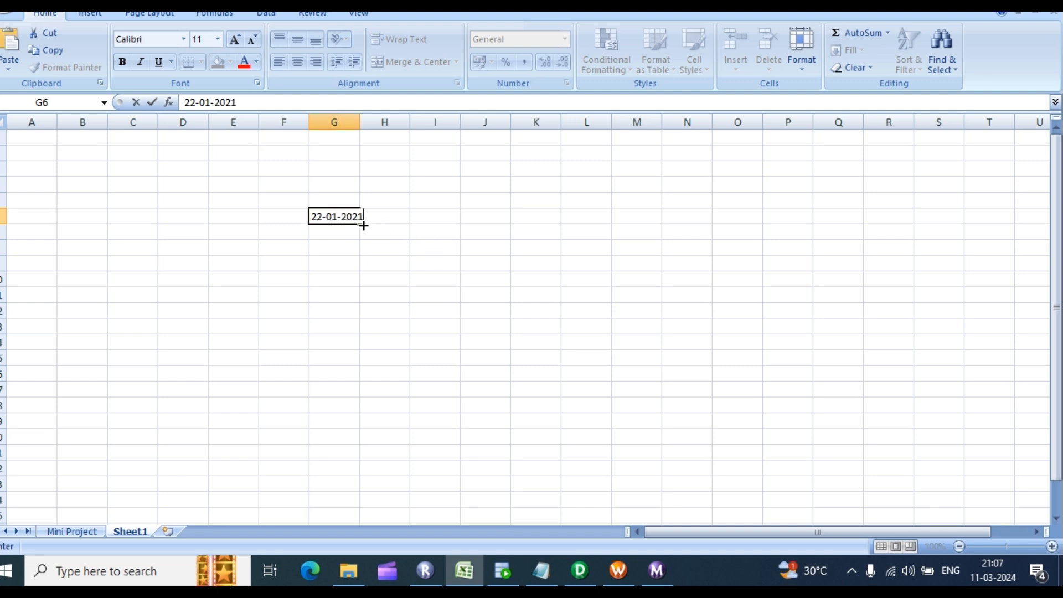
pyautogui.click(337, 197)
pyautogui.write('sarrt')
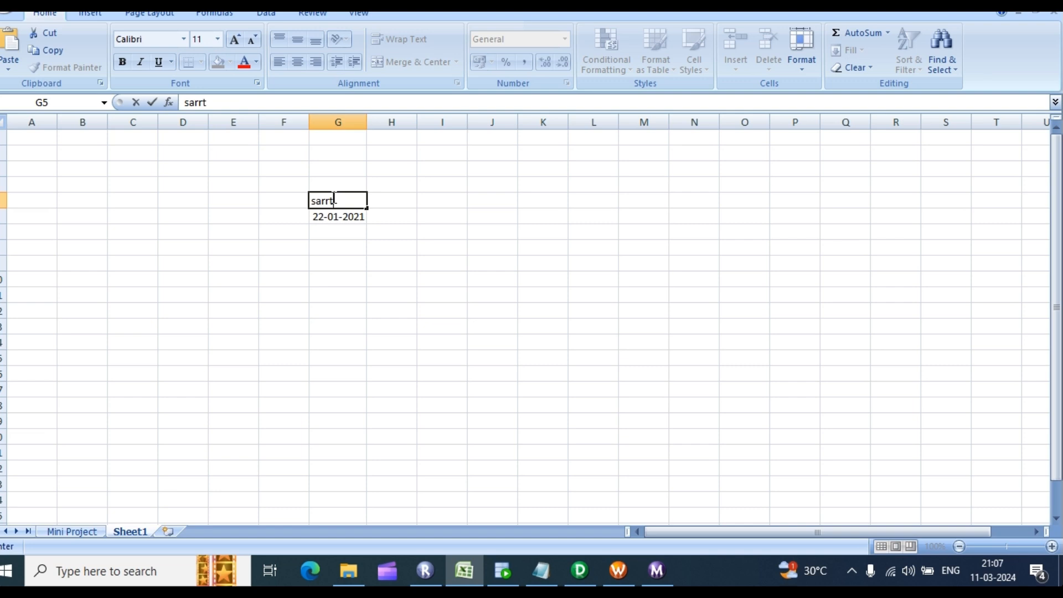
pyautogui.write('_date')
# Step: Enter 1st in C6, and an end_date header in H5 with null in H6
pyautogui.click(149, 216)
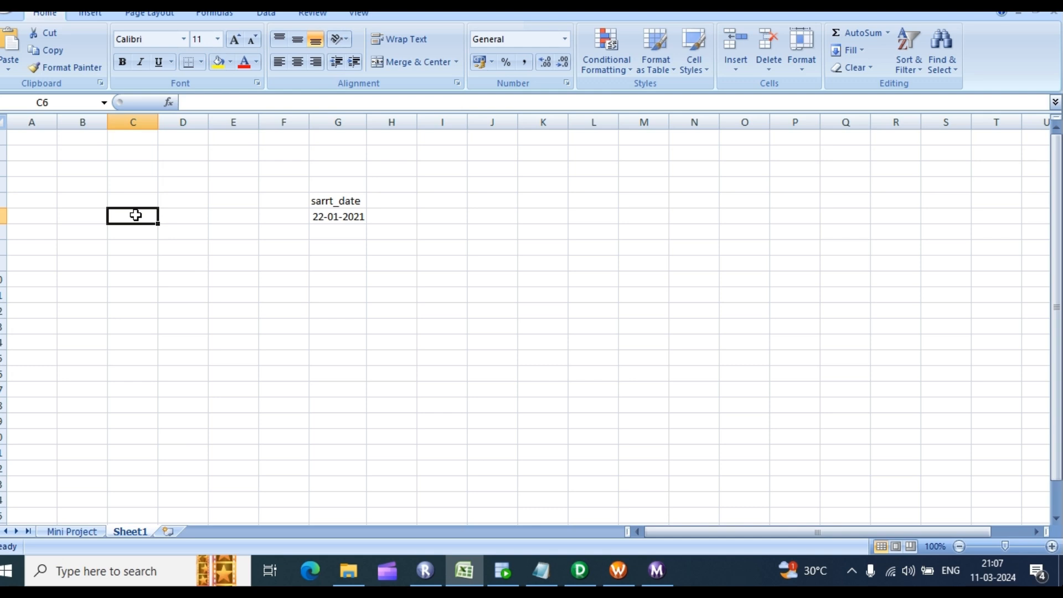
pyautogui.write('1st')
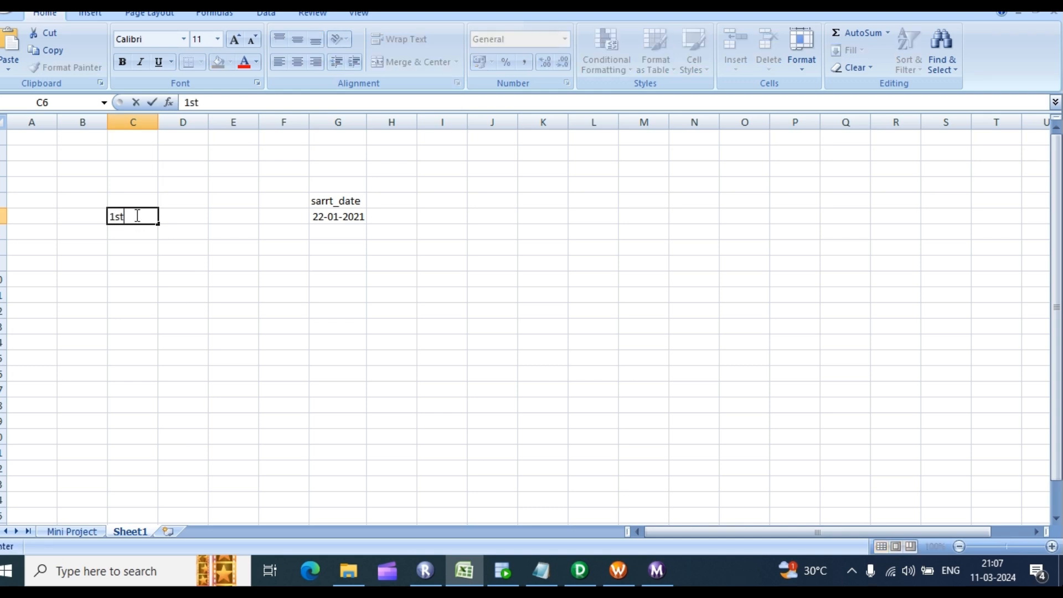
pyautogui.click(340, 215)
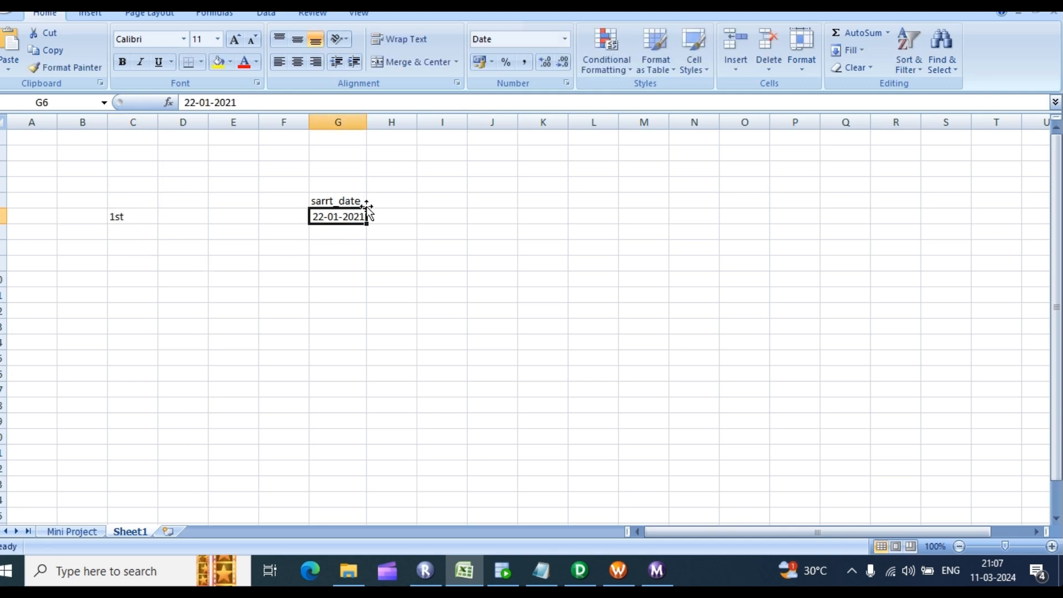
pyautogui.click(393, 202)
pyautogui.write('end')
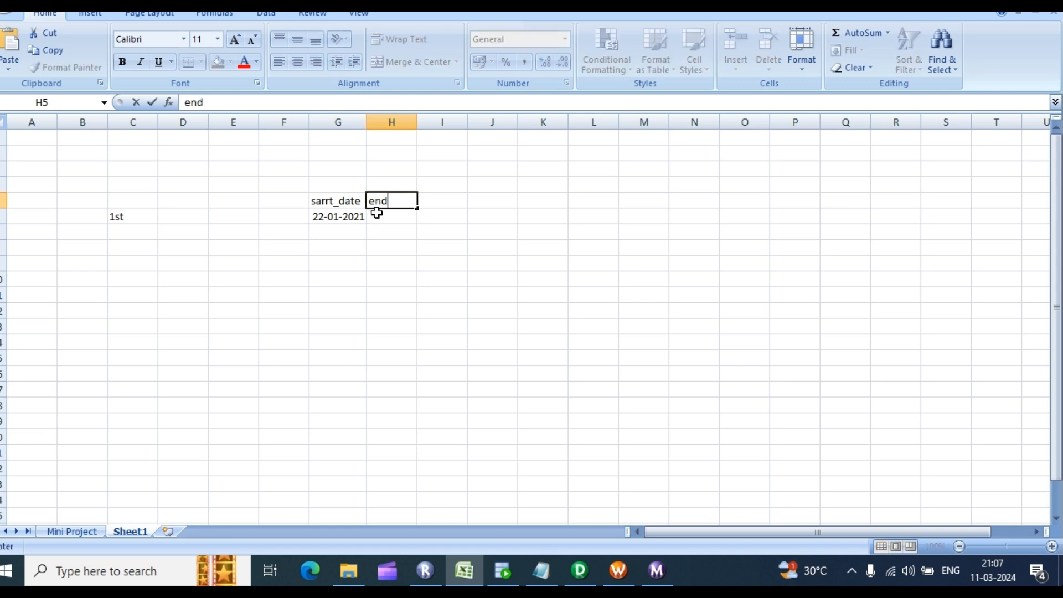
pyautogui.write('_date')
pyautogui.press('Return')
pyautogui.write('nu')
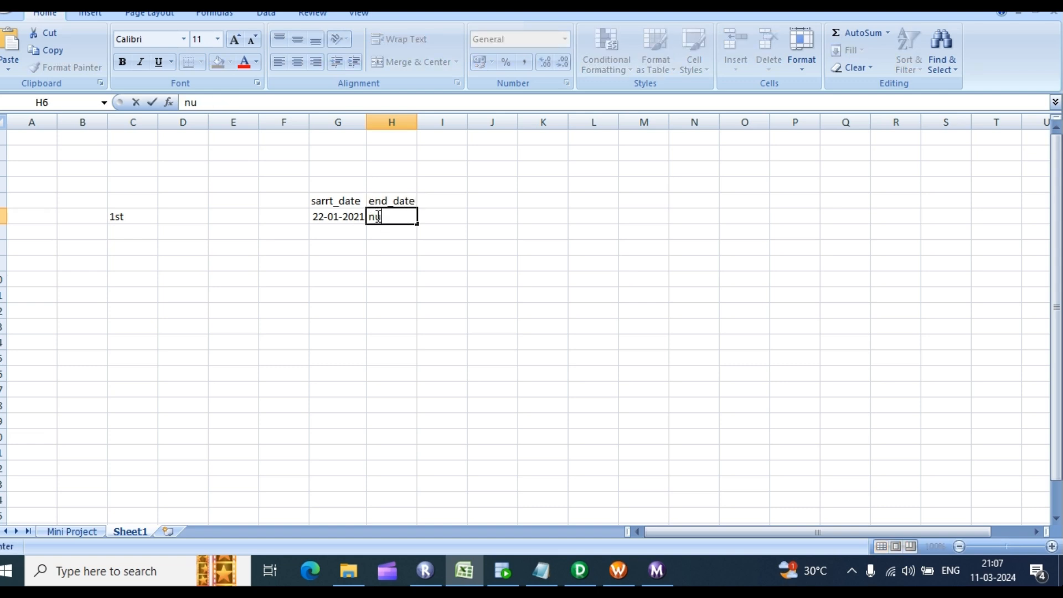
pyautogui.write('ll')
pyautogui.click(118, 214)
# Step: Label the record emploe in B6 and select the sample row B6:H6
pyautogui.click(78, 215)
pyautogui.write('e')
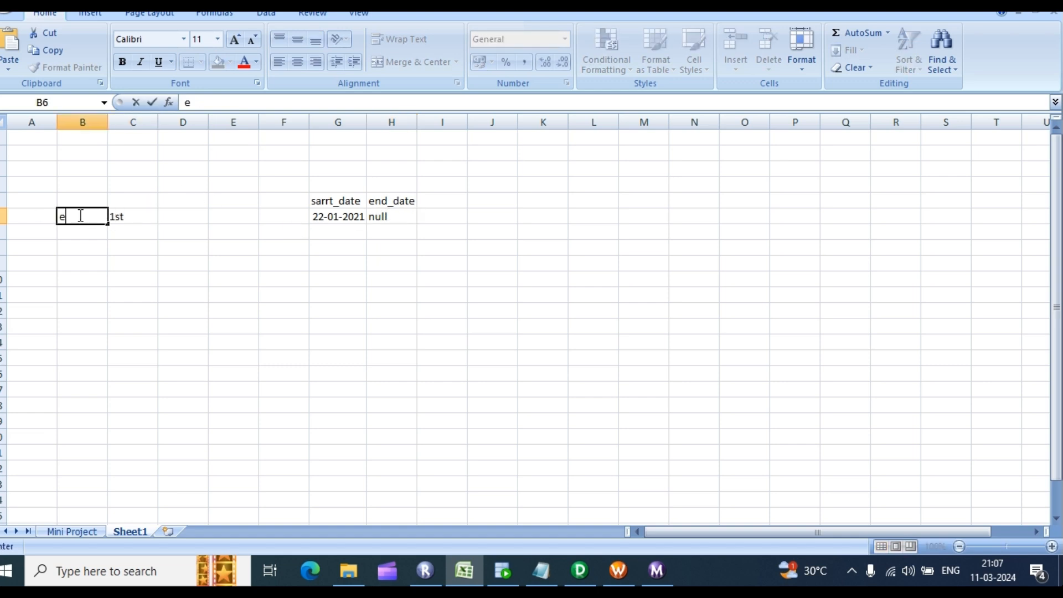
pyautogui.write('mploe')
pyautogui.click(111, 216)
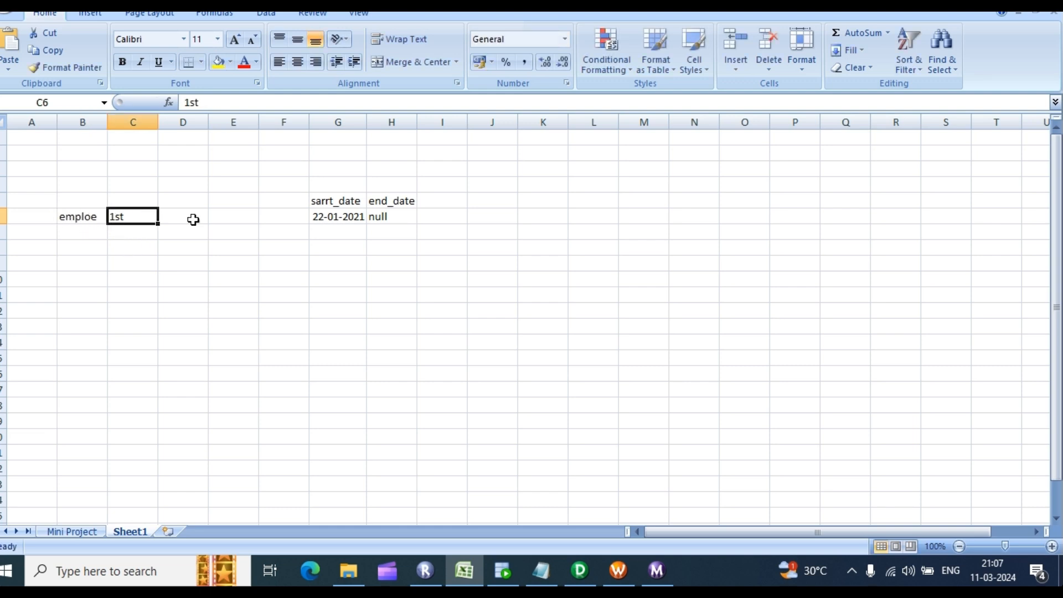
pyautogui.moveTo(98, 218); pyautogui.dragTo(383, 223)
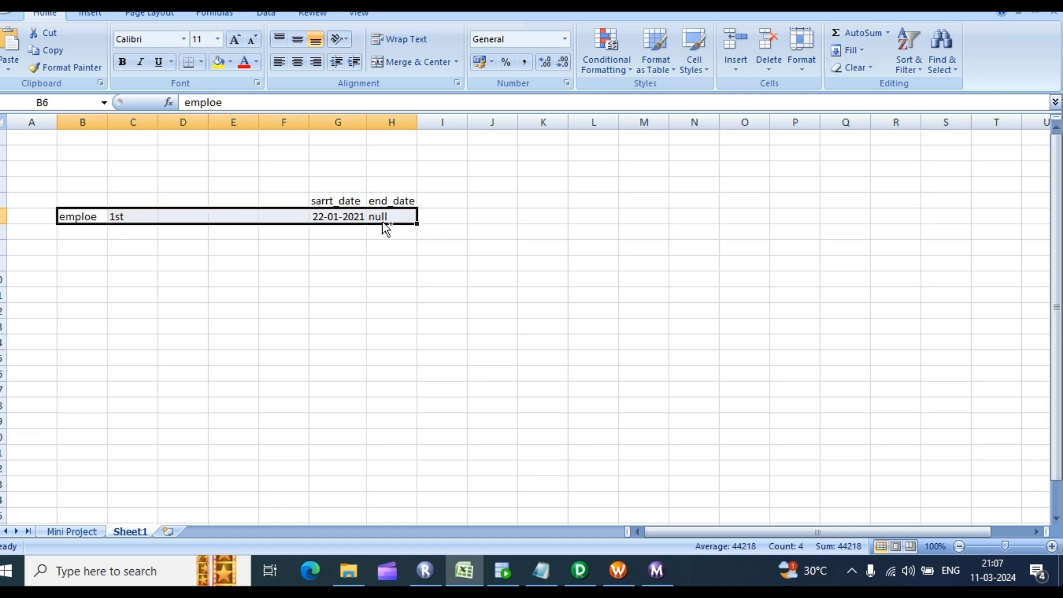
# Step: Copy the sample row into row 7 and change its start date to 26-04-2021
pyautogui.hotkey('ctrl', 'c')
pyautogui.click(88, 231)
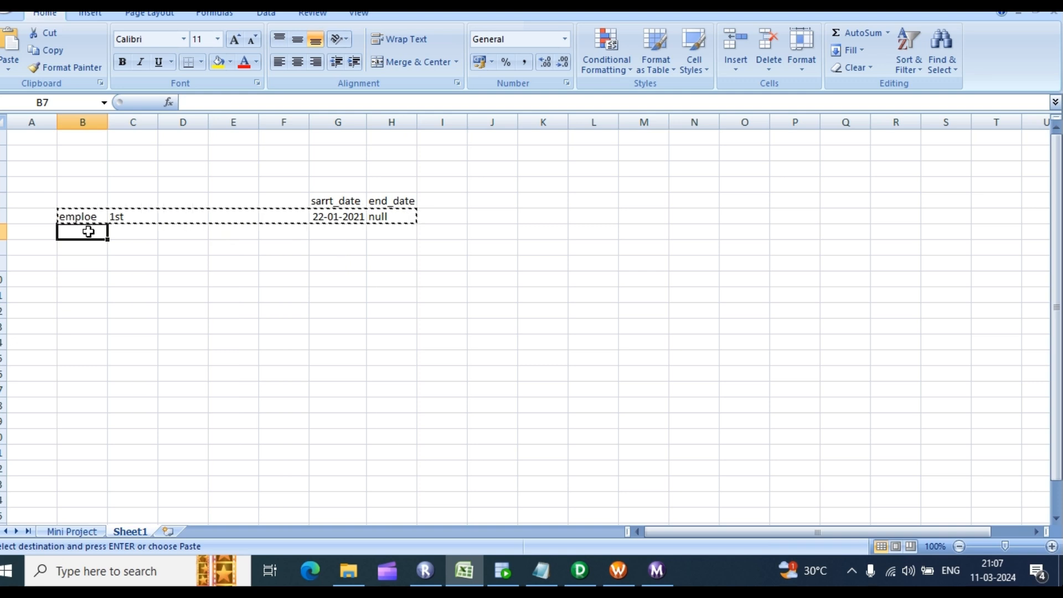
pyautogui.hotkey('ctrl', 'v')
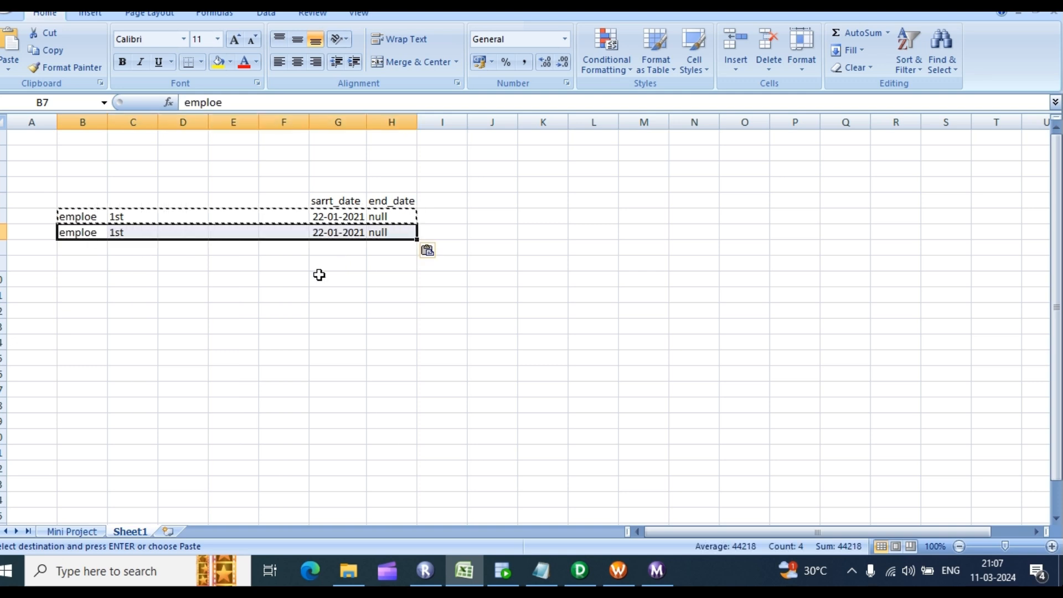
pyautogui.doubleClick(362, 232)
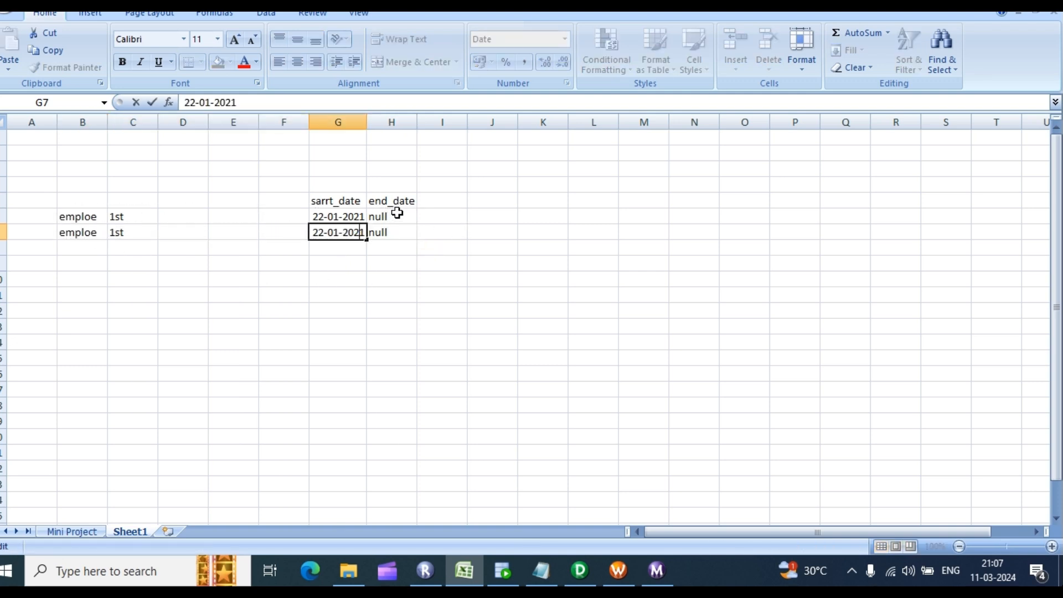
pyautogui.click(72, 232)
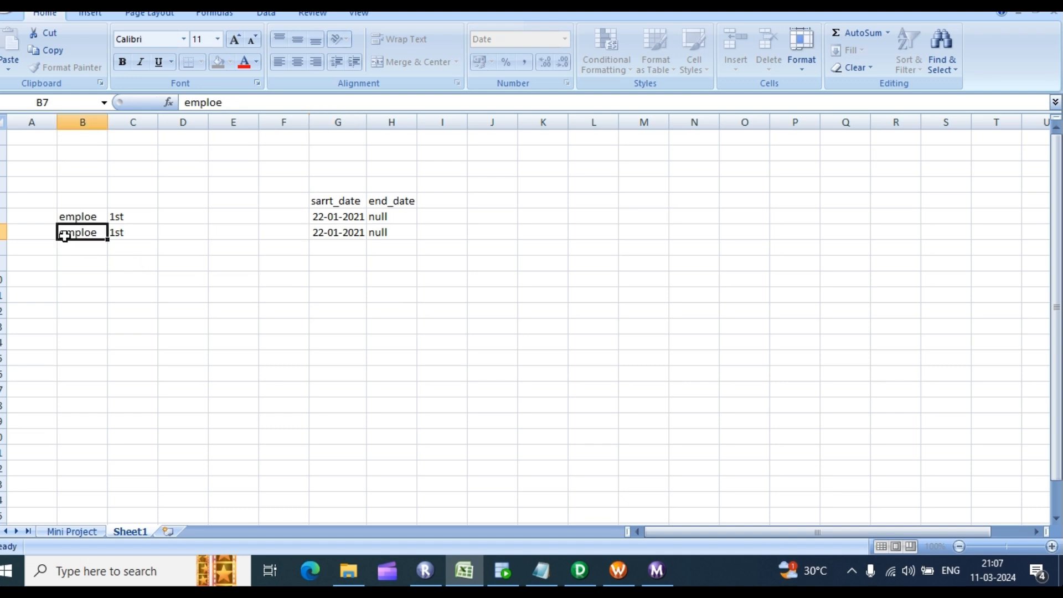
pyautogui.doubleClick(363, 233)
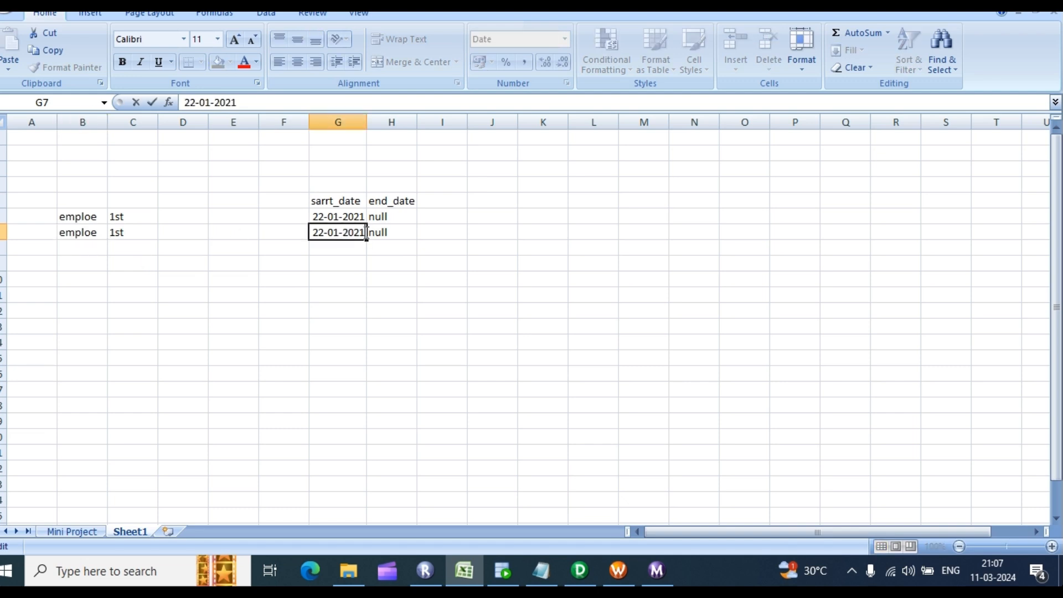
pyautogui.doubleClick(365, 232)
pyautogui.click(315, 233)
pyautogui.press('BackSpace')
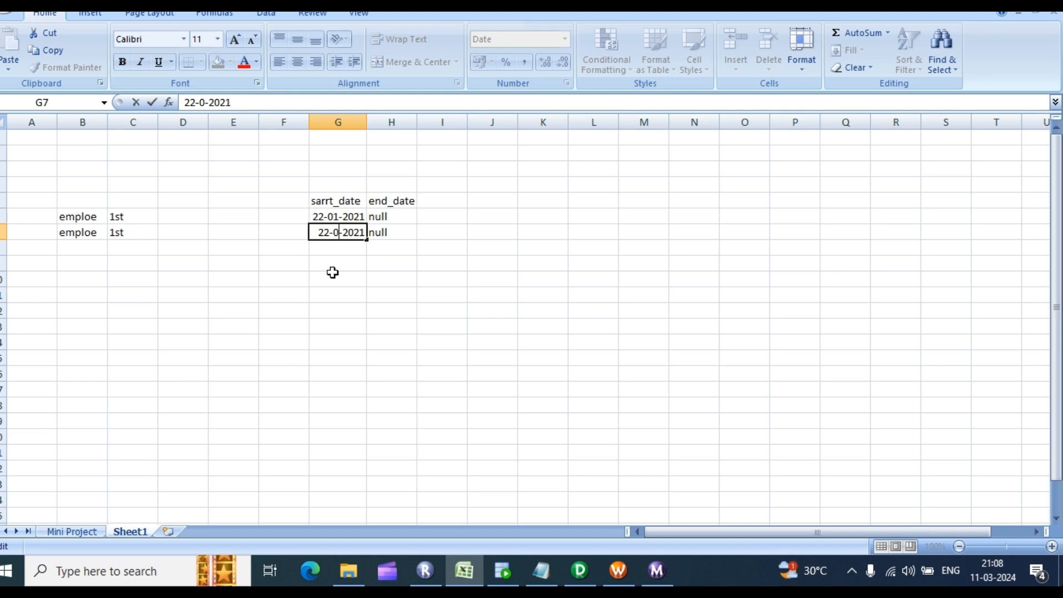
pyautogui.write('4')
pyautogui.press('BackSpace')
pyautogui.write('6')
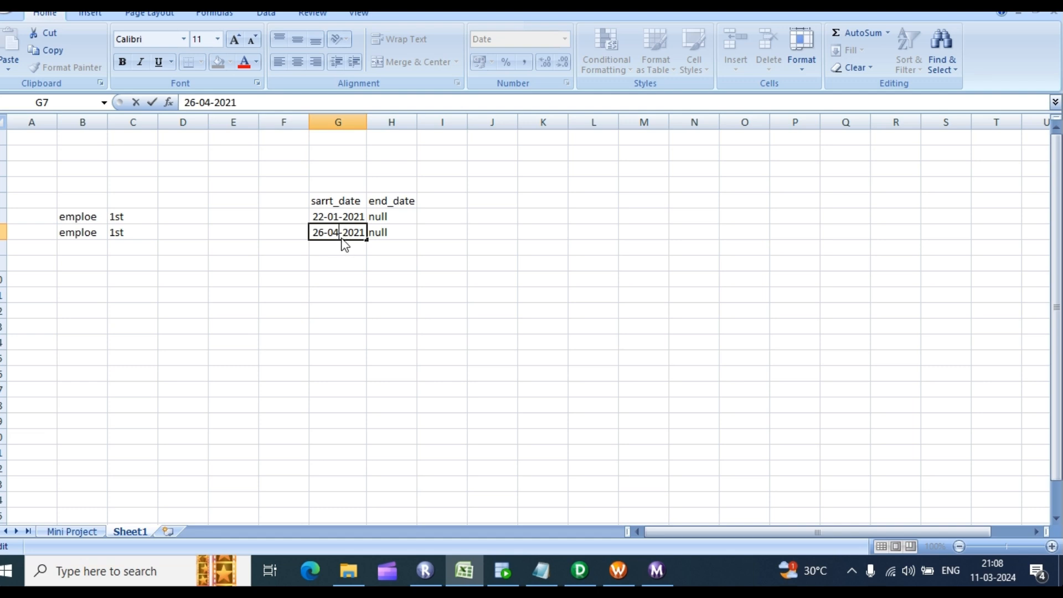
pyautogui.click(84, 235)
pyautogui.click(273, 265)
pyautogui.click(78, 234)
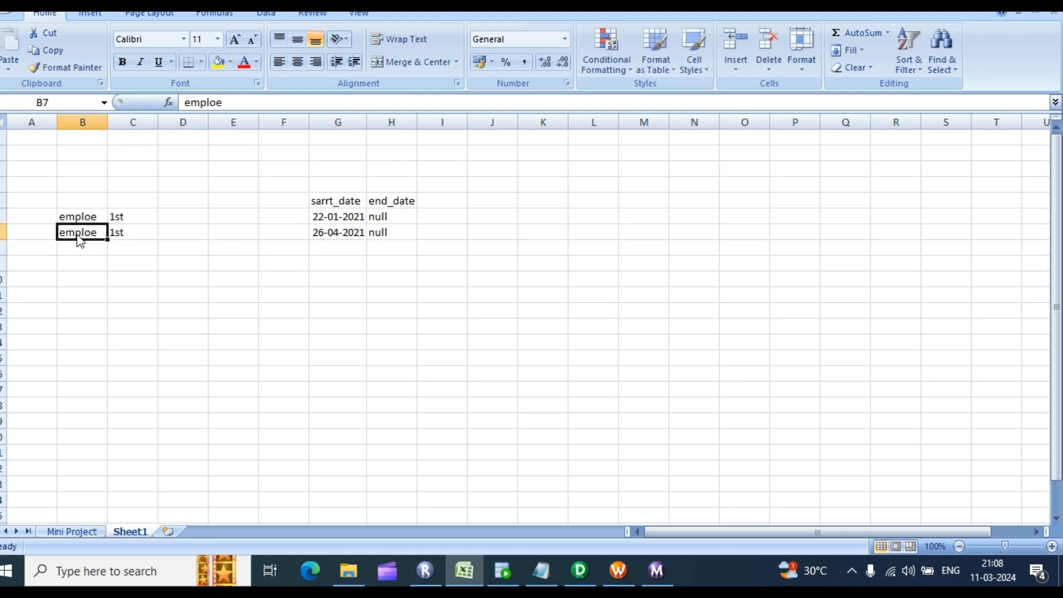
pyautogui.click(336, 238)
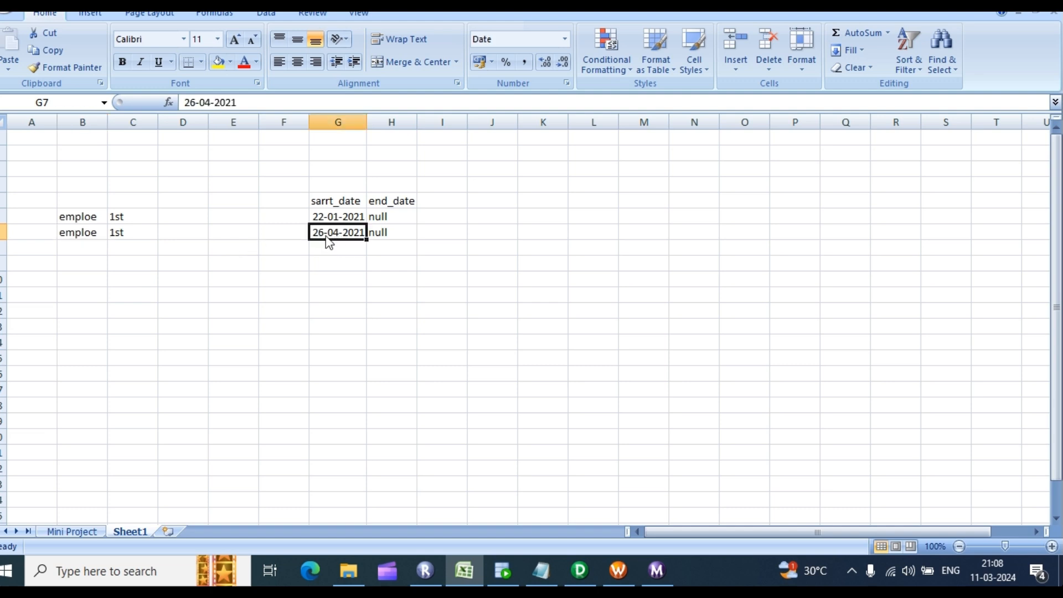
# Step: Replace the first row's null end date with 25-04-2021
pyautogui.doubleClick(389, 216)
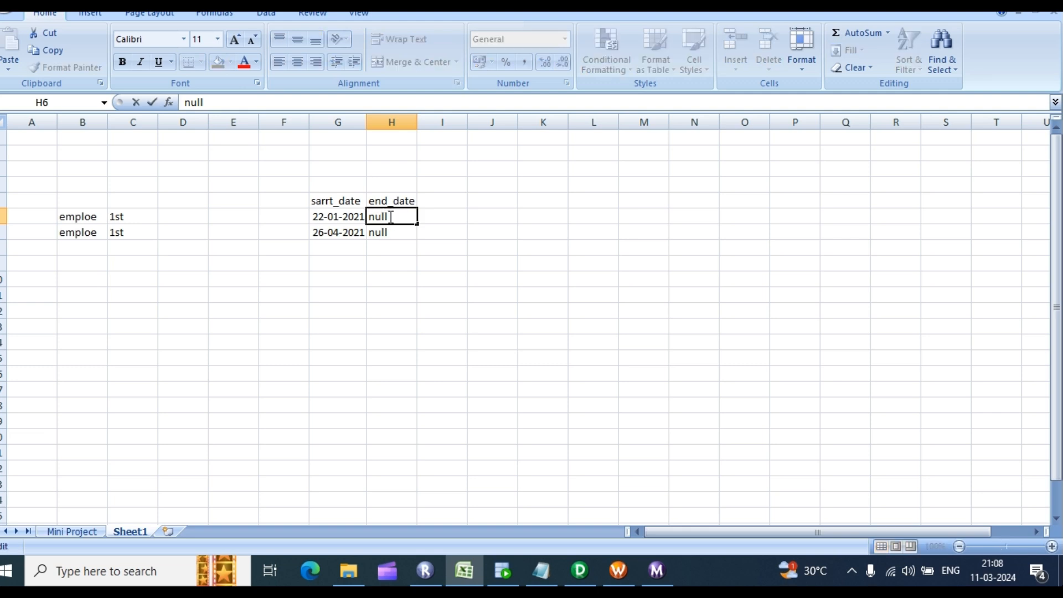
pyautogui.moveTo(391, 217); pyautogui.dragTo(368, 217)
pyautogui.write('25-04-')
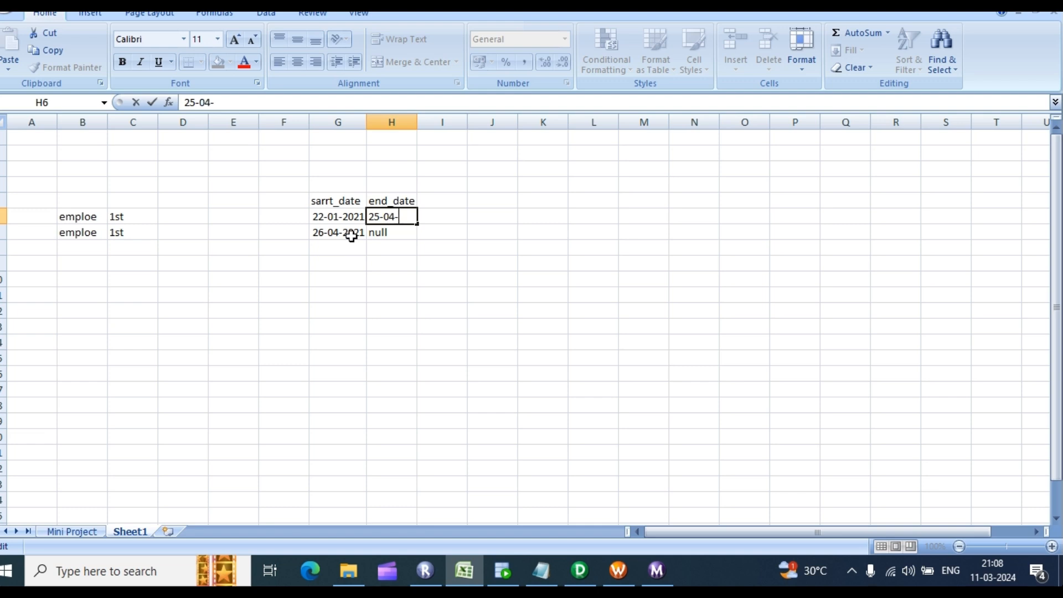
pyautogui.write('2021')
pyautogui.click(363, 279)
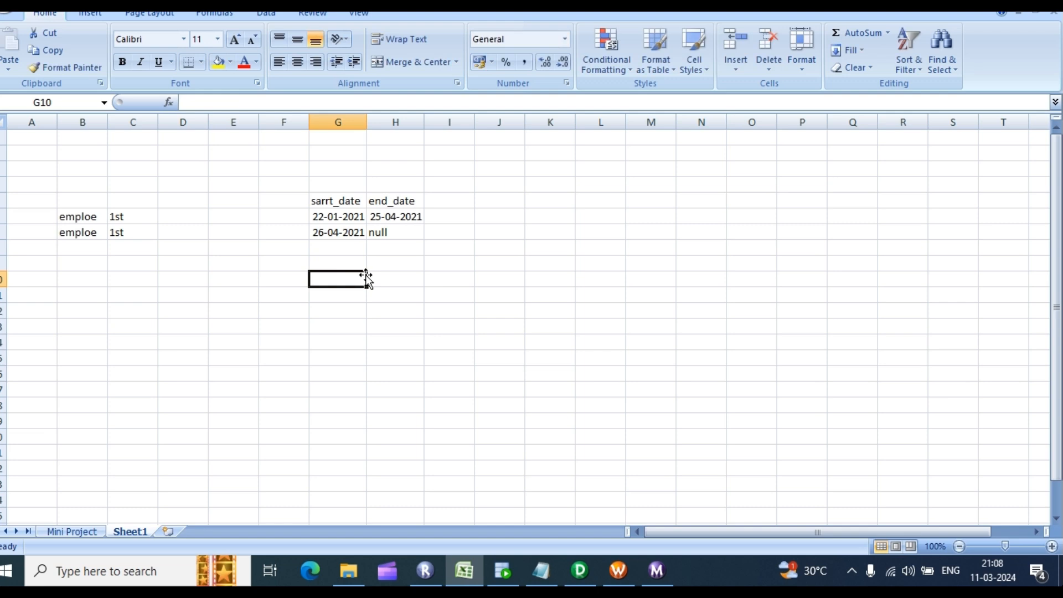
pyautogui.click(392, 217)
pyautogui.doubleClick(397, 214)
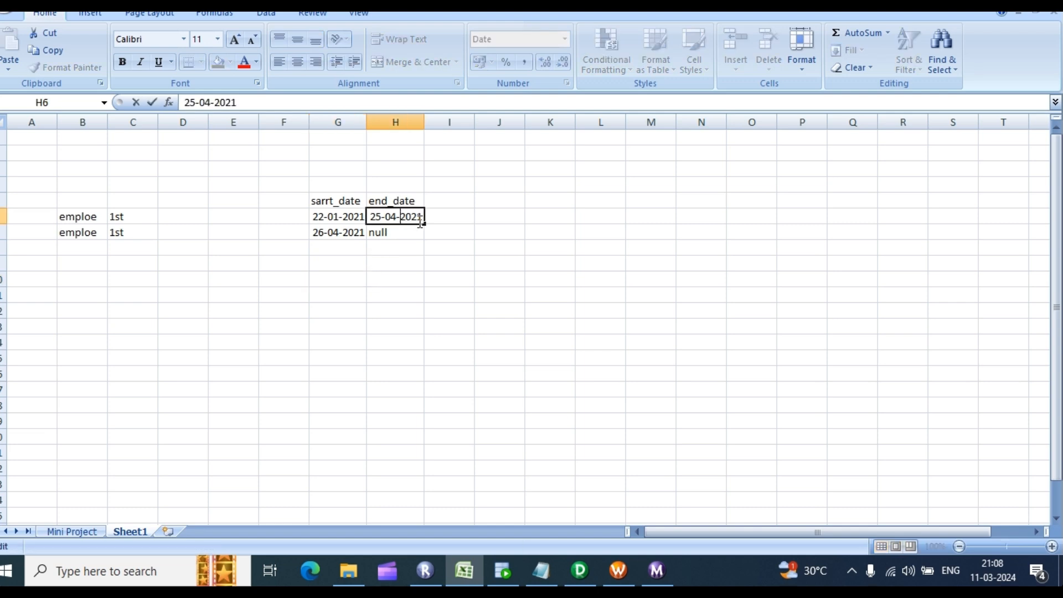
pyautogui.doubleClick(421, 218)
pyautogui.click(421, 219)
pyautogui.click(389, 263)
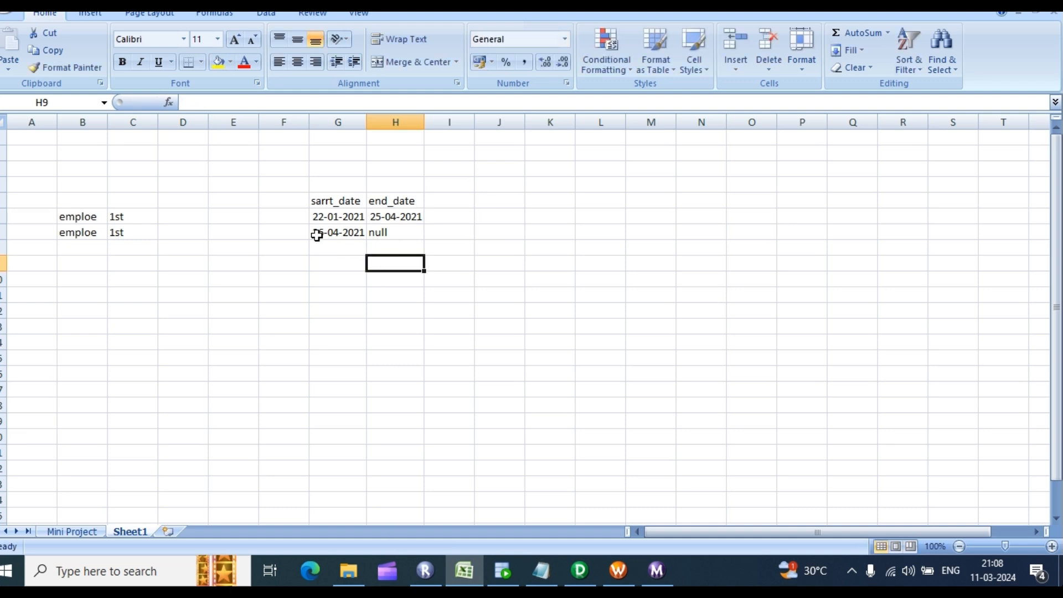
# Step: Copy row 7 into row 8 and set the third row's start date to 15-08-2021
pyautogui.moveTo(76, 231); pyautogui.dragTo(417, 233)
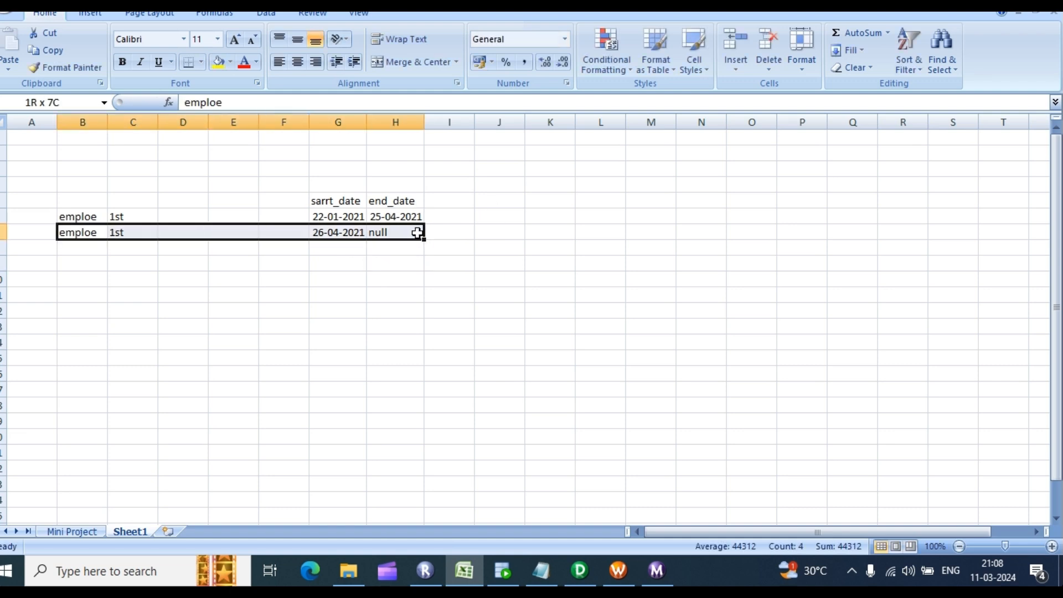
pyautogui.hotkey('ctrl', 'c')
pyautogui.click(78, 248)
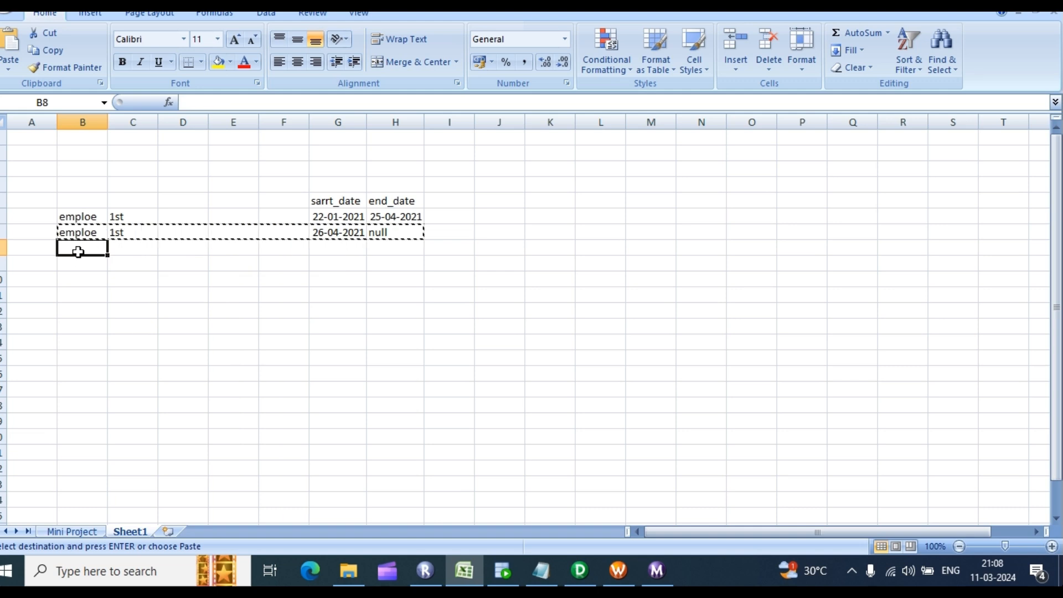
pyautogui.hotkey('ctrl', 'v')
pyautogui.click(387, 232)
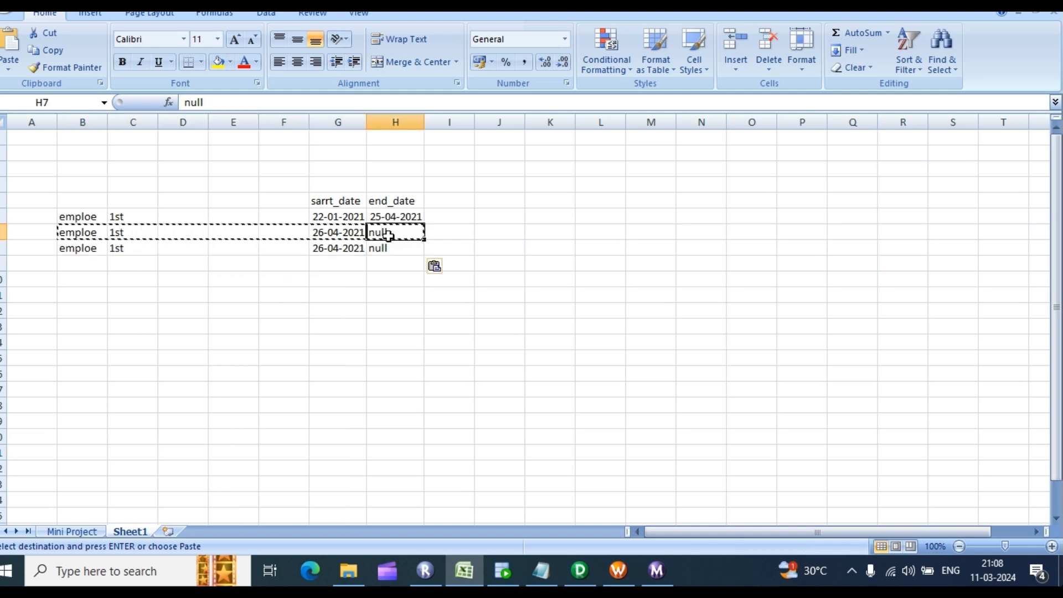
pyautogui.doubleClick(338, 249)
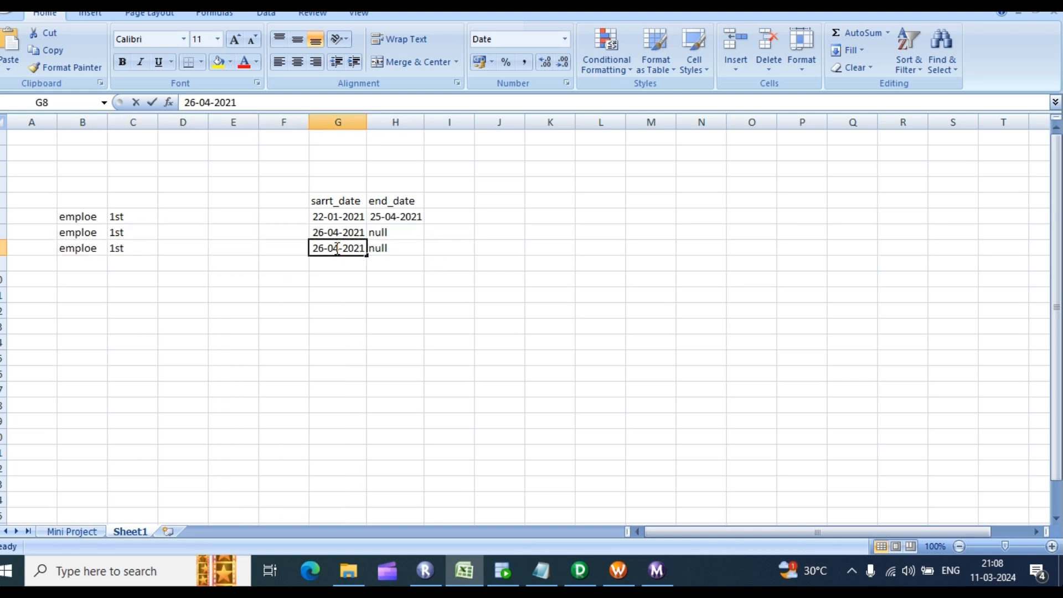
pyautogui.press('BackSpace')
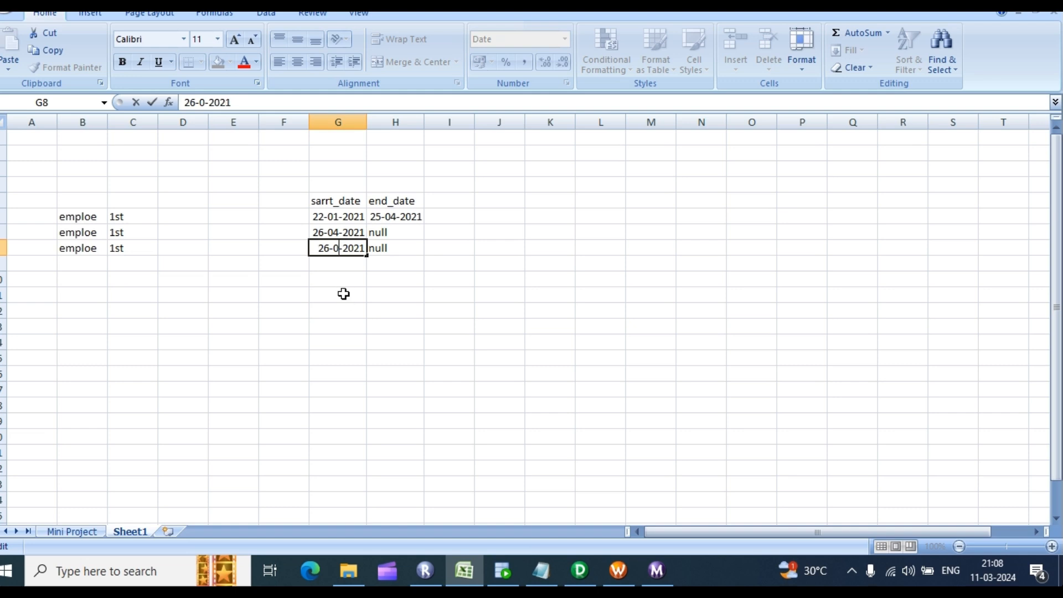
pyautogui.write('8')
pyautogui.doubleClick(322, 248)
pyautogui.write('15')
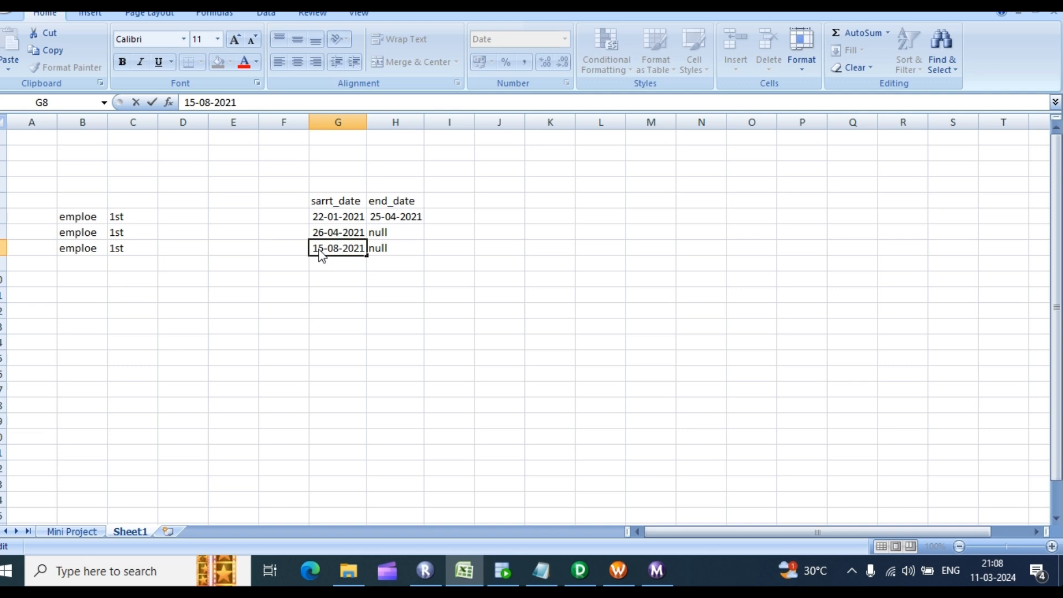
pyautogui.click(357, 329)
pyautogui.click(325, 246)
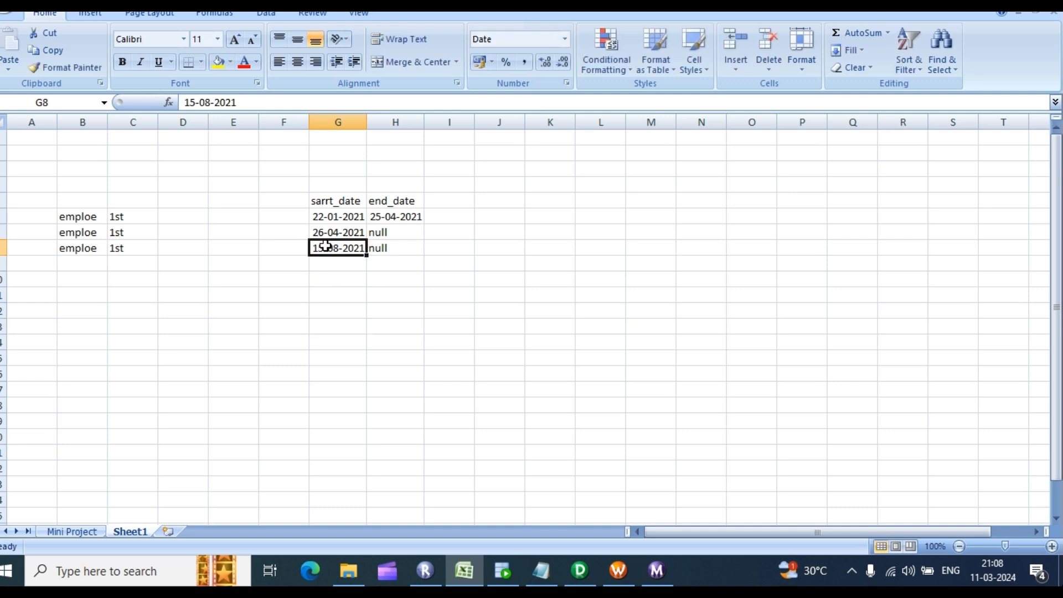
# Step: Change the version labels of rows 7 and 8 to 2st and 3st
pyautogui.click(113, 231)
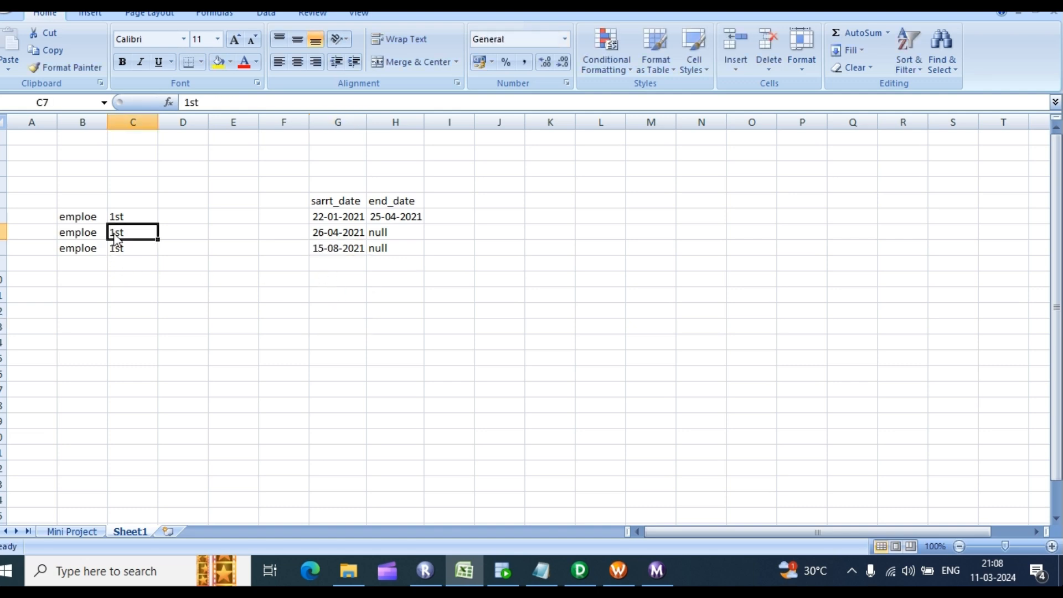
pyautogui.doubleClick(114, 232)
pyautogui.press('BackSpace')
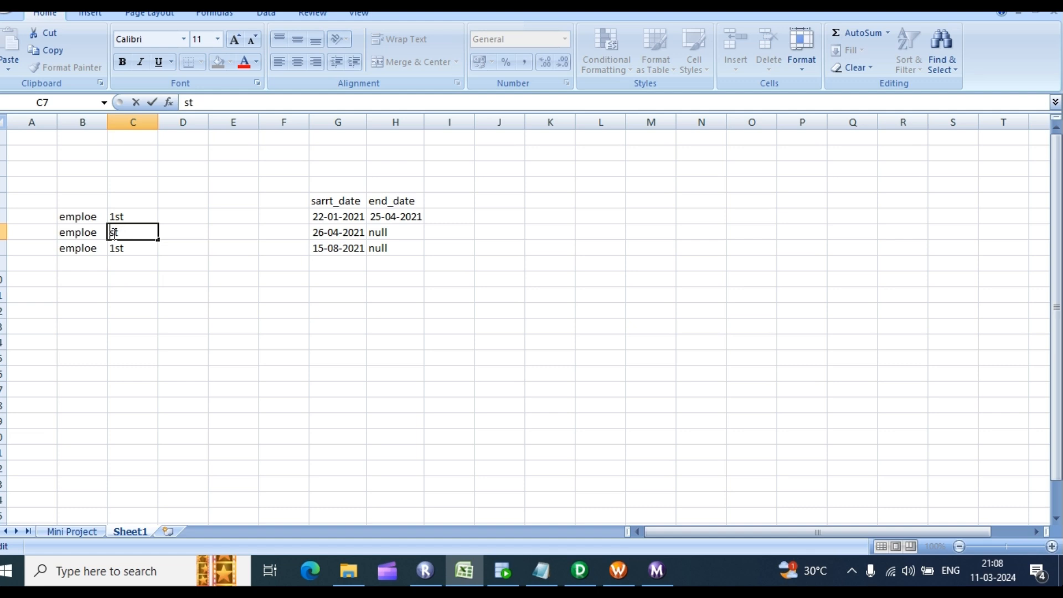
pyautogui.write('2')
pyautogui.click(120, 249)
pyautogui.doubleClick(115, 248)
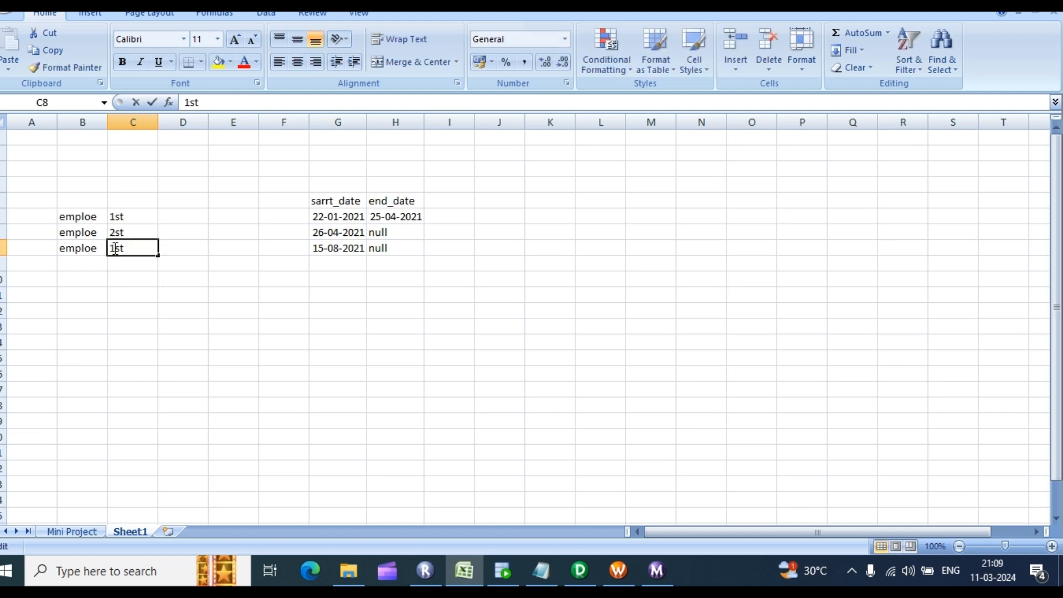
pyautogui.press('BackSpace')
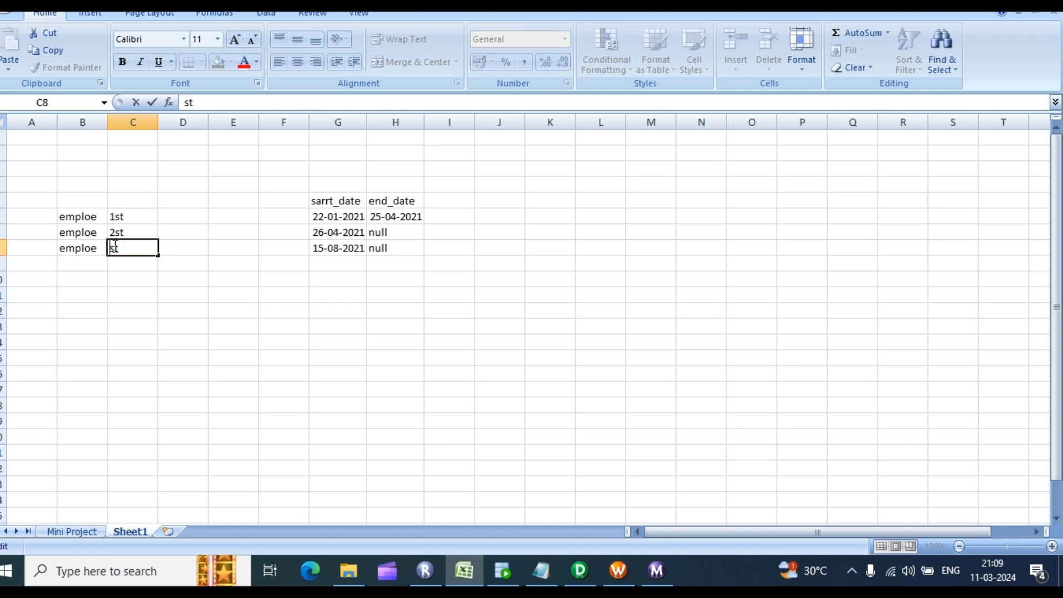
pyautogui.write('3')
pyautogui.click(162, 277)
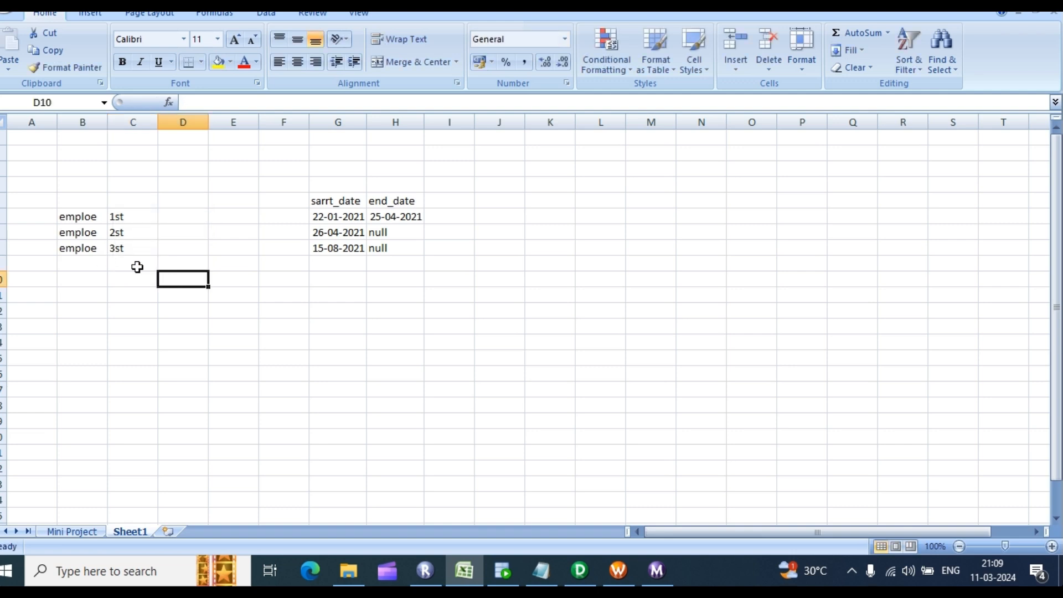
pyautogui.click(83, 247)
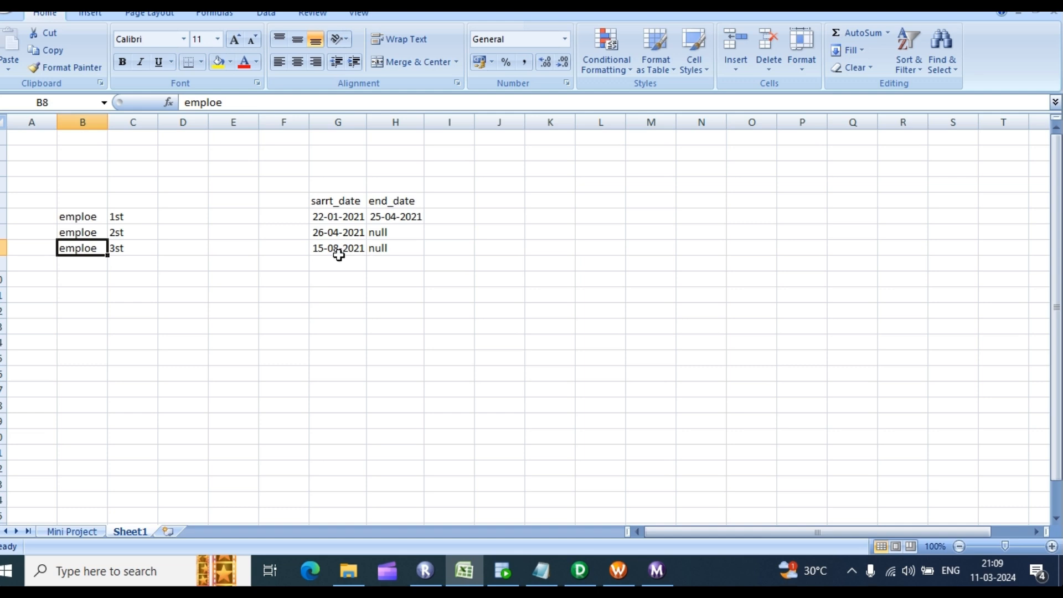
# Step: Replace the second row's null end date with 14-08-2021
pyautogui.doubleClick(319, 251)
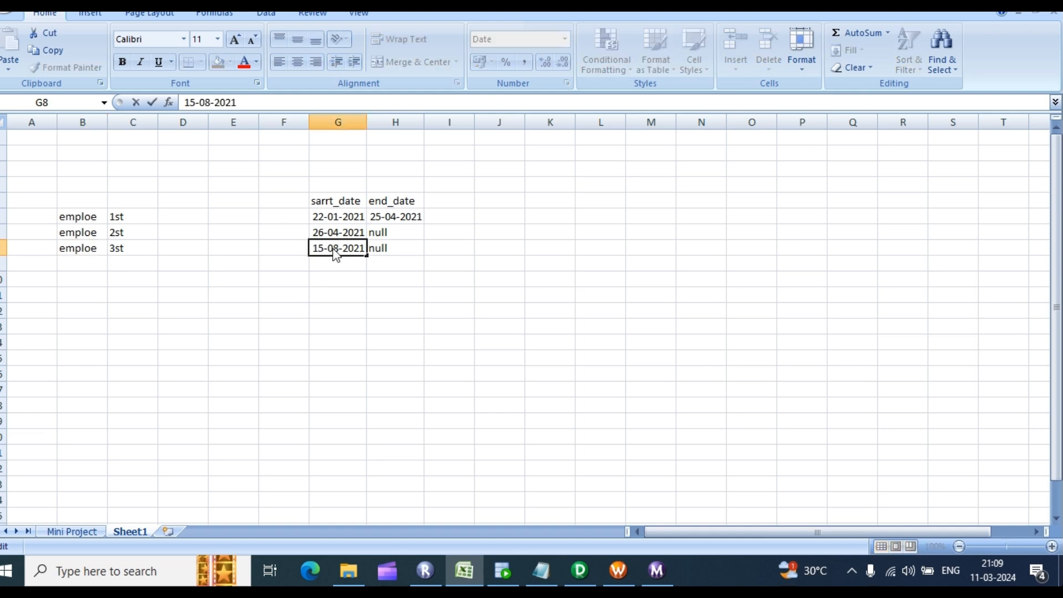
pyautogui.click(387, 234)
pyautogui.doubleClick(387, 234)
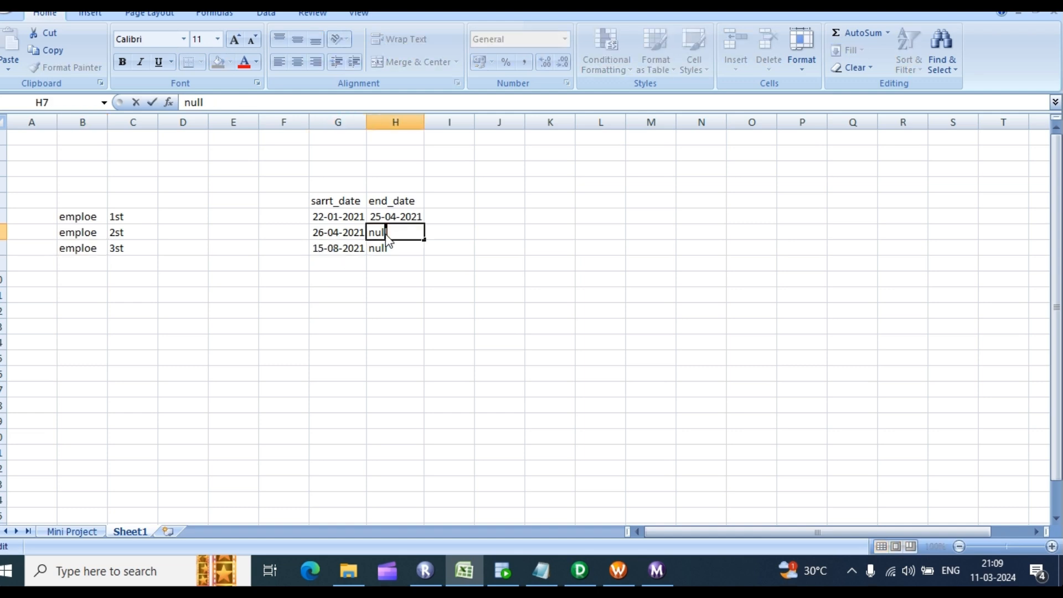
pyautogui.doubleClick(378, 231)
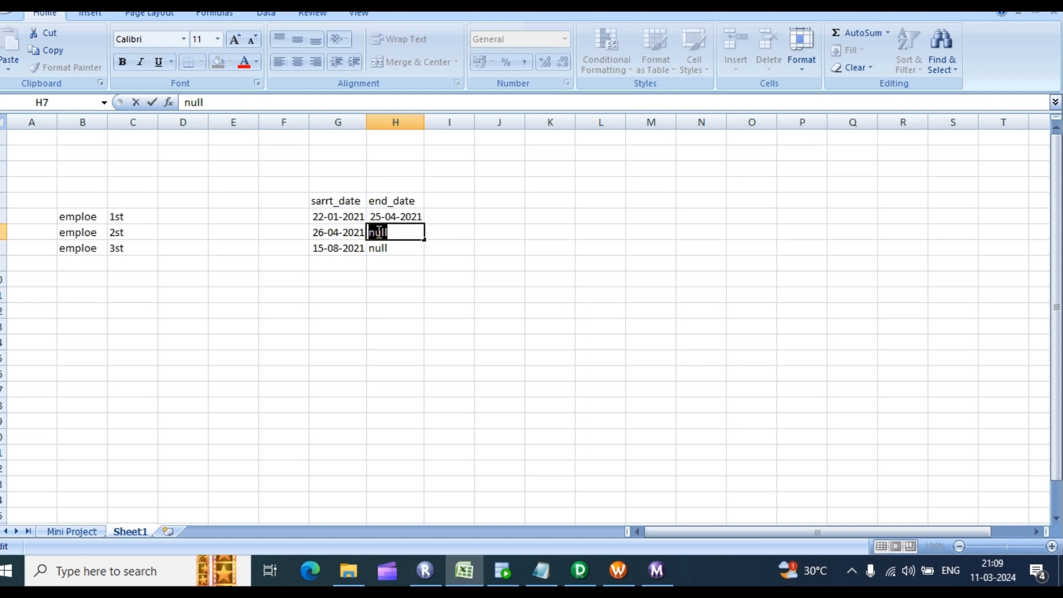
pyautogui.click(329, 252)
pyautogui.click(382, 233)
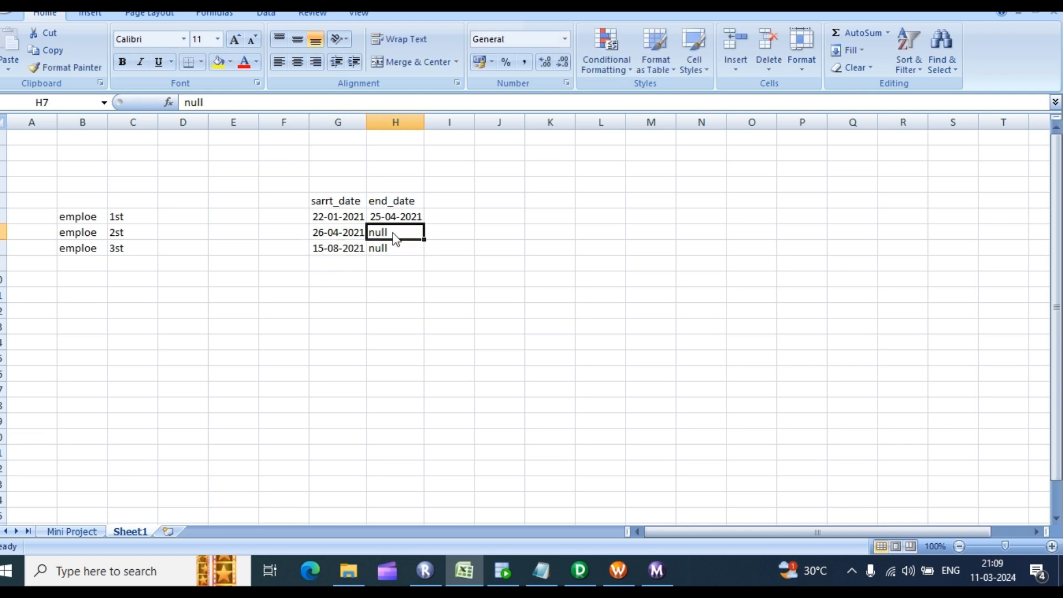
pyautogui.doubleClick(392, 233)
pyautogui.press('BackSpace')
pyautogui.press('BackSpace')
pyautogui.press('BackSpace')
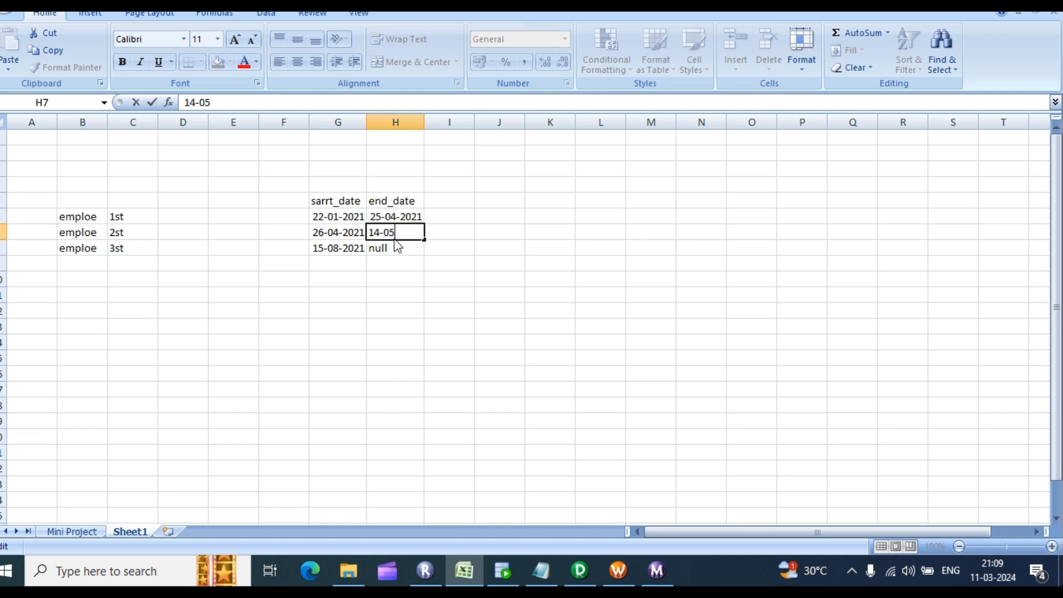
pyautogui.write('8-2021')
pyautogui.click(391, 264)
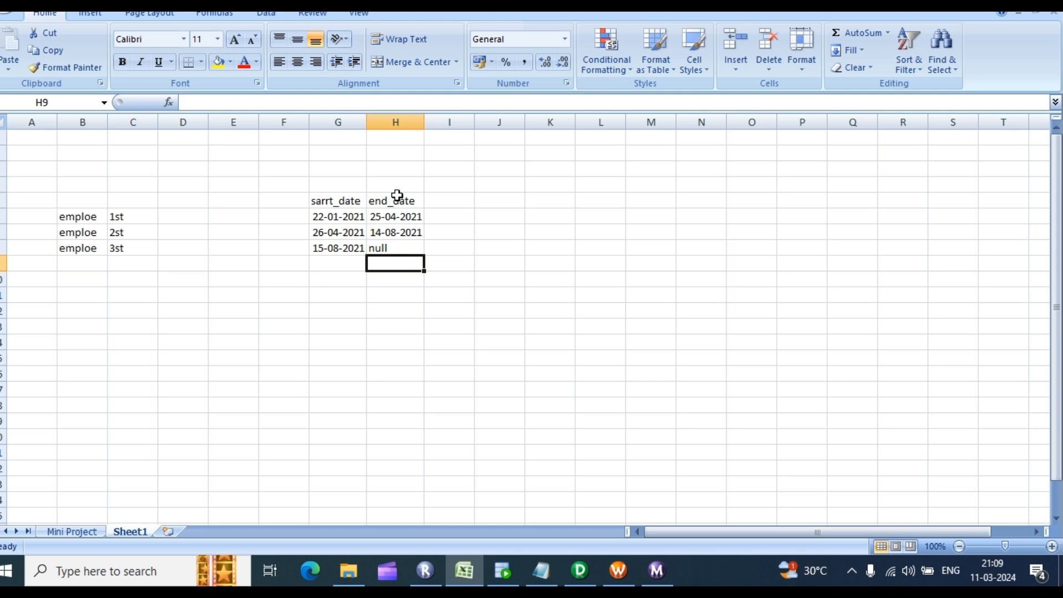
pyautogui.click(353, 248)
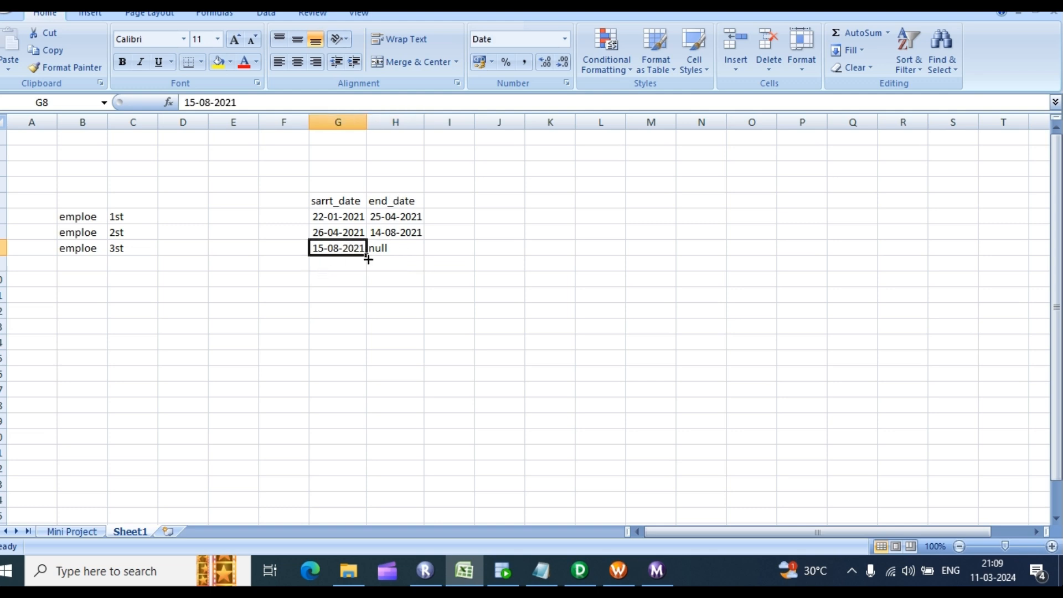
pyautogui.doubleClick(330, 249)
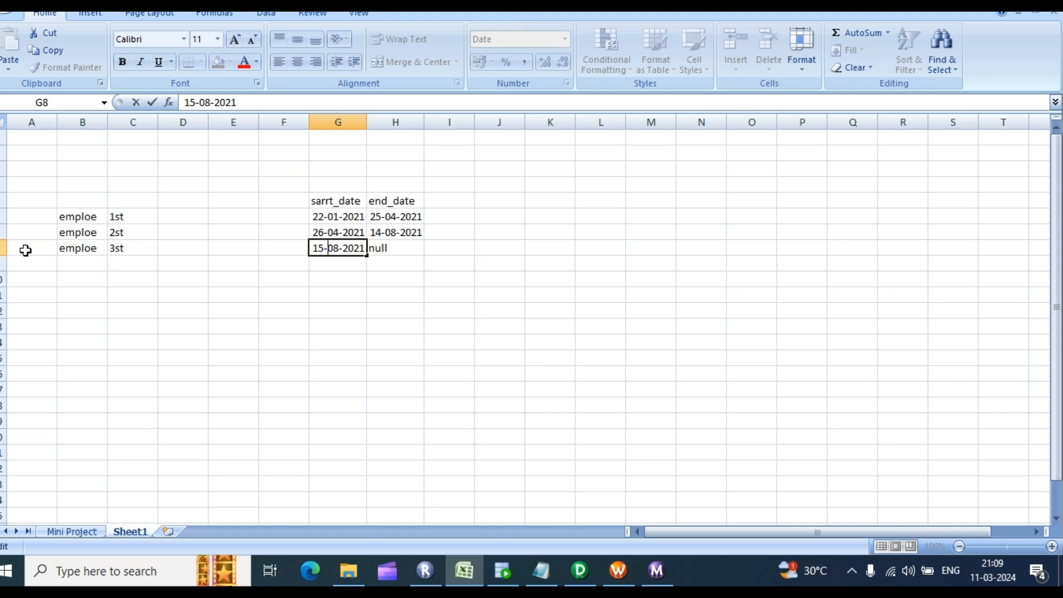
pyautogui.moveTo(26, 248); pyautogui.dragTo(185, 234)
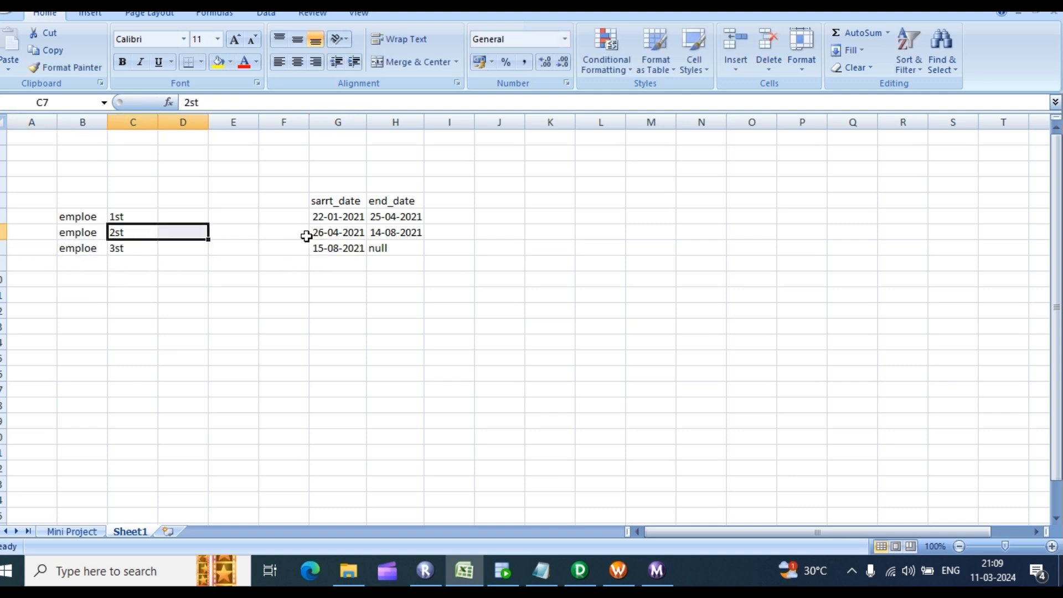
pyautogui.click(356, 248)
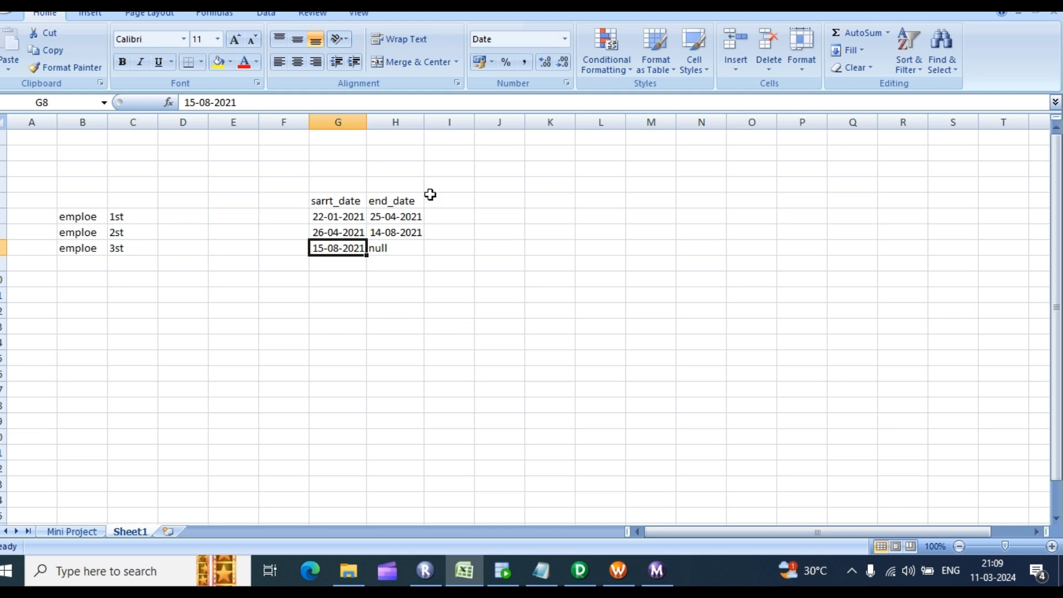
pyautogui.moveTo(396, 213); pyautogui.dragTo(416, 271)
pyautogui.click(392, 213)
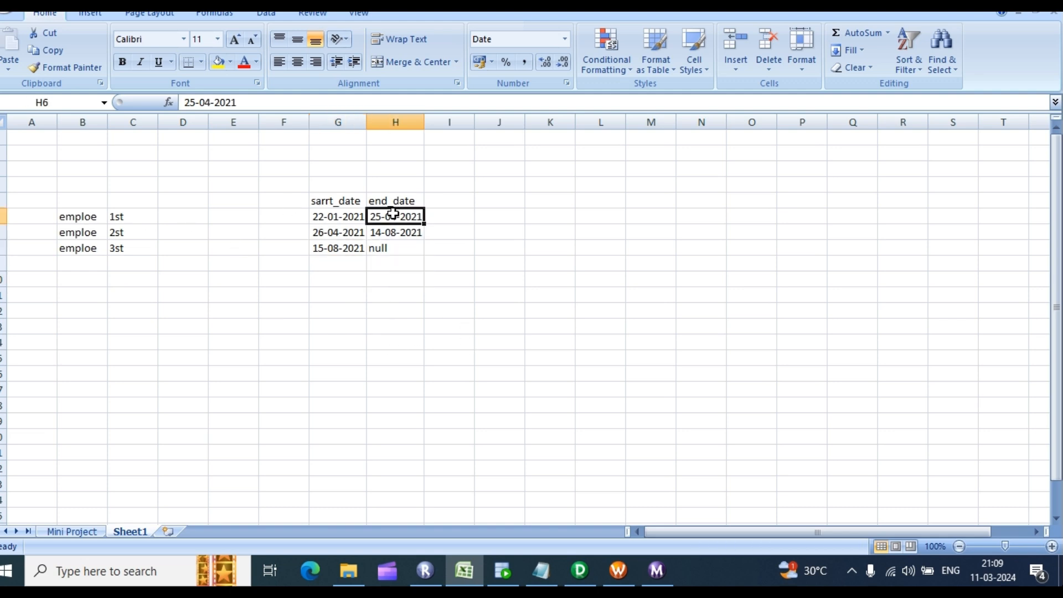
pyautogui.click(66, 215)
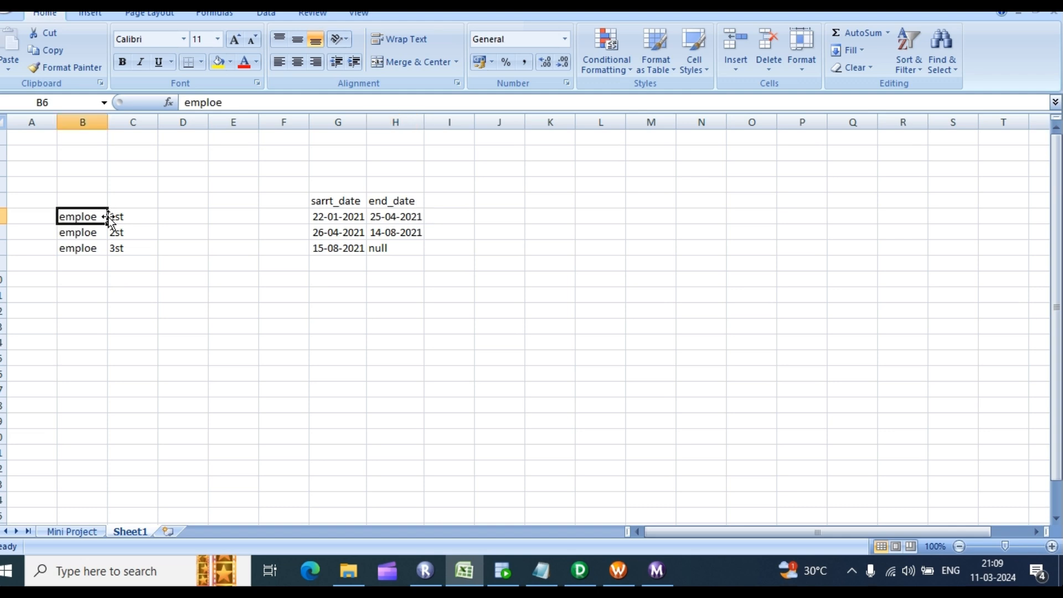
pyautogui.click(145, 215)
pyautogui.moveTo(89, 217); pyautogui.dragTo(209, 216)
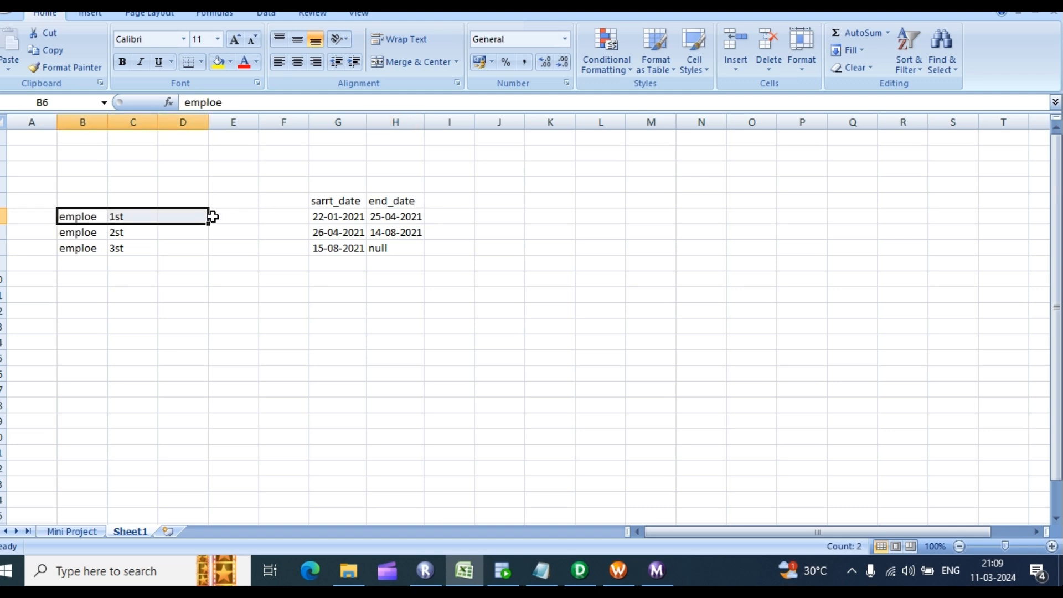
pyautogui.click(400, 234)
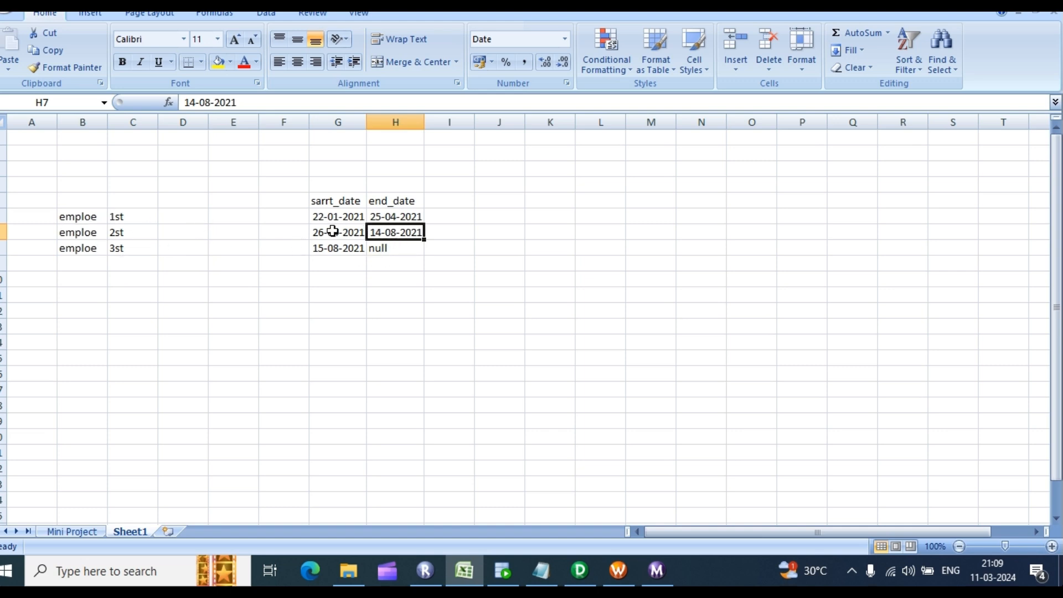
pyautogui.click(386, 217)
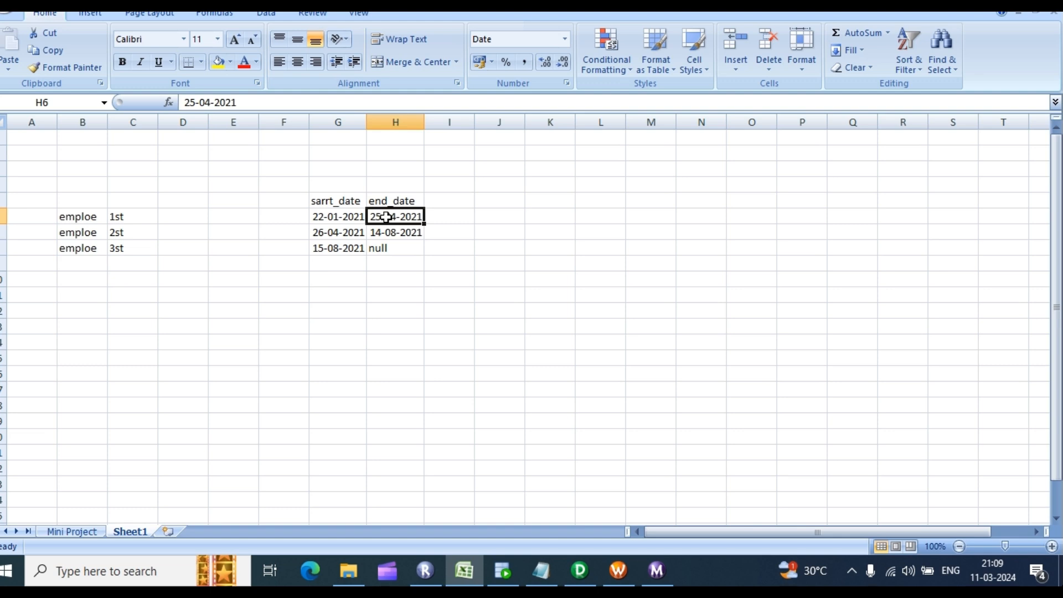
pyautogui.click(350, 233)
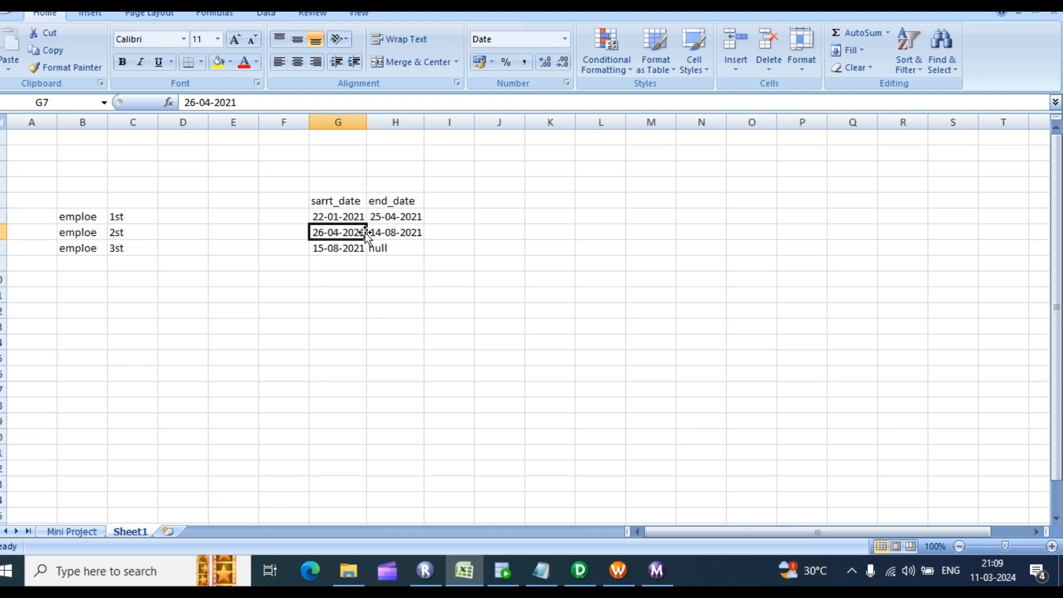
pyautogui.click(394, 232)
pyautogui.doubleClick(335, 233)
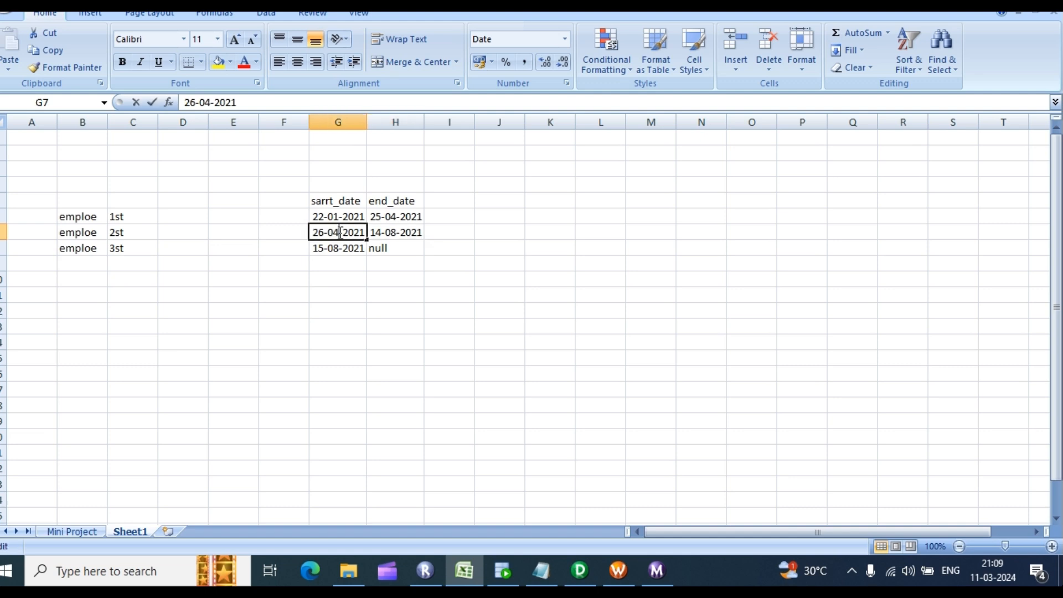
pyautogui.doubleClick(396, 233)
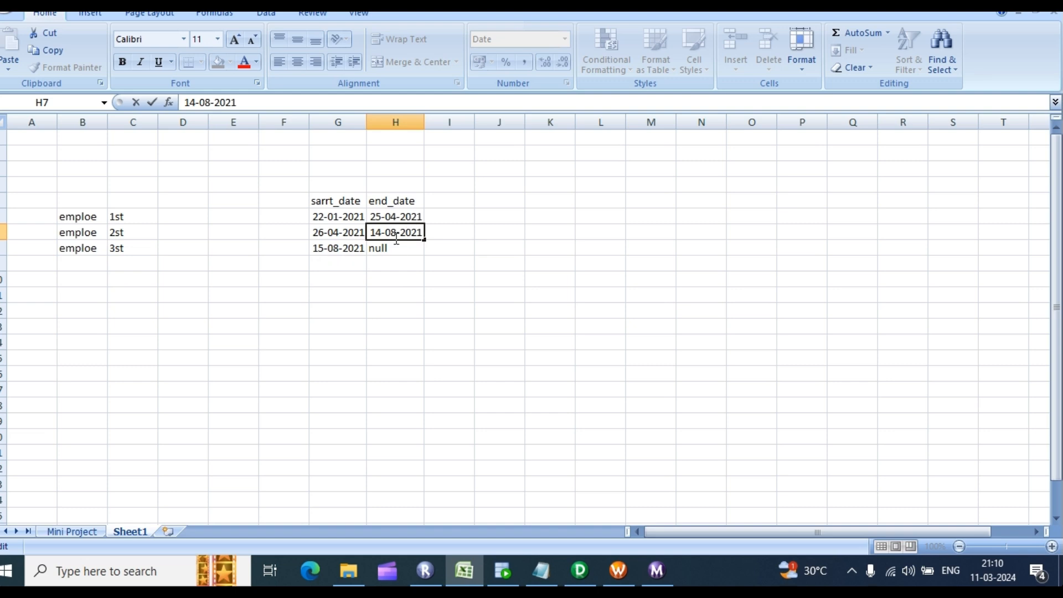
pyautogui.click(334, 249)
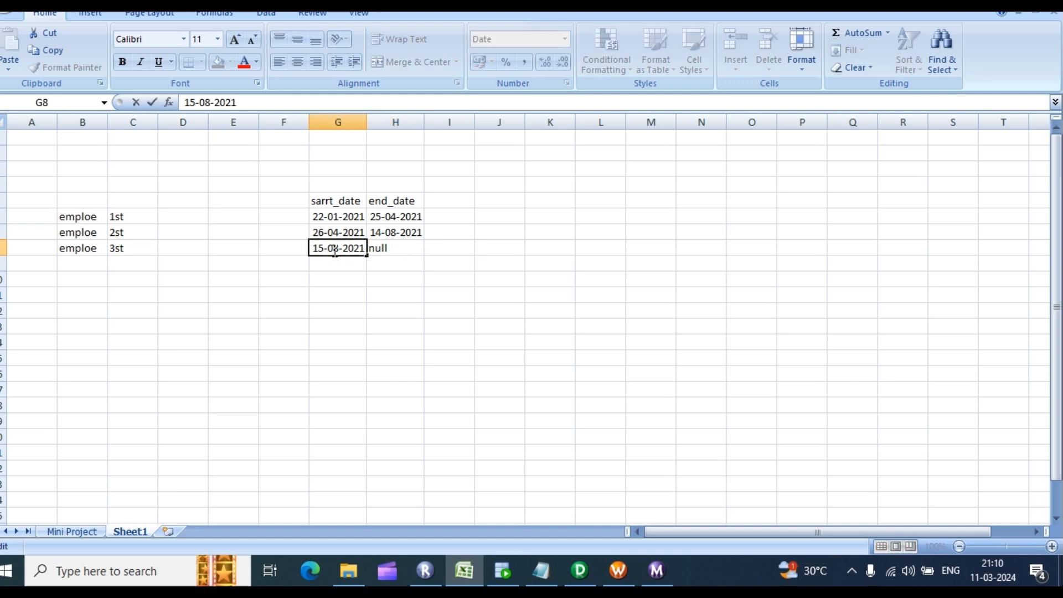
pyautogui.click(406, 232)
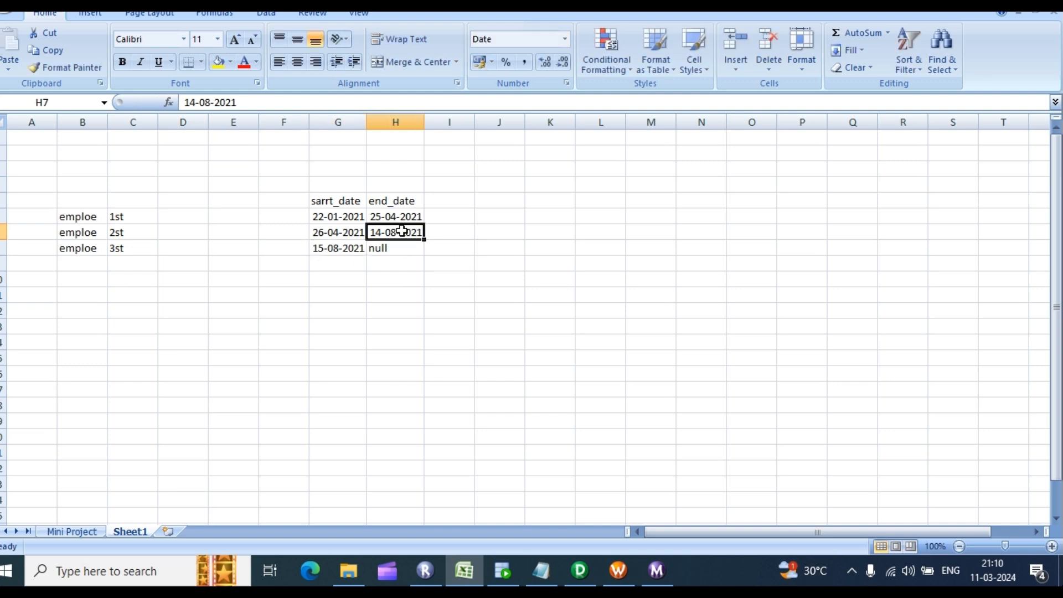
pyautogui.click(328, 284)
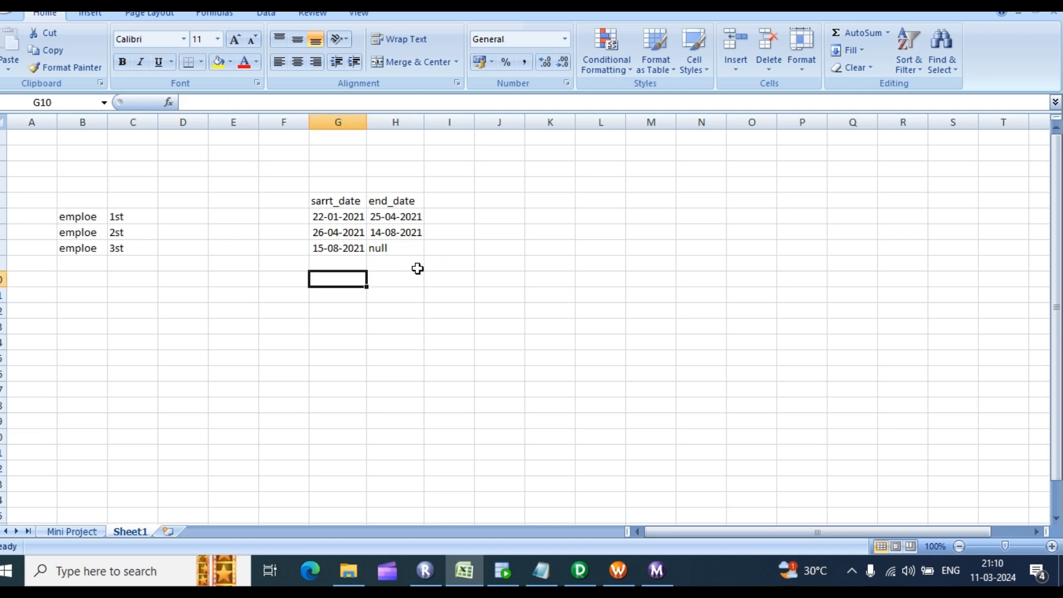
pyautogui.click(323, 250)
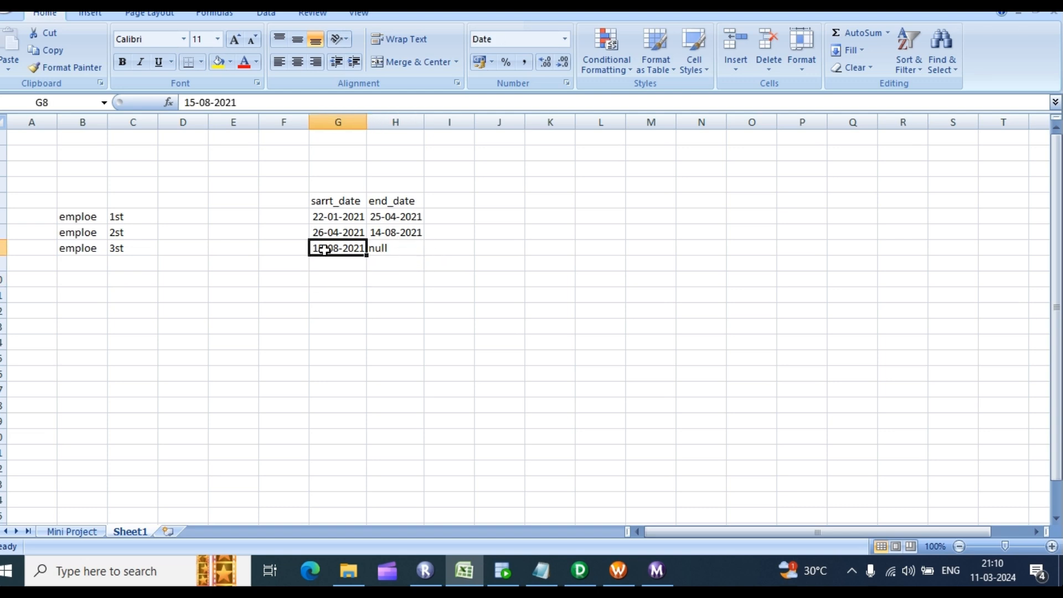
pyautogui.doubleClick(324, 250)
pyautogui.click(355, 283)
pyautogui.moveTo(324, 201); pyautogui.dragTo(413, 346)
pyautogui.click(244, 313)
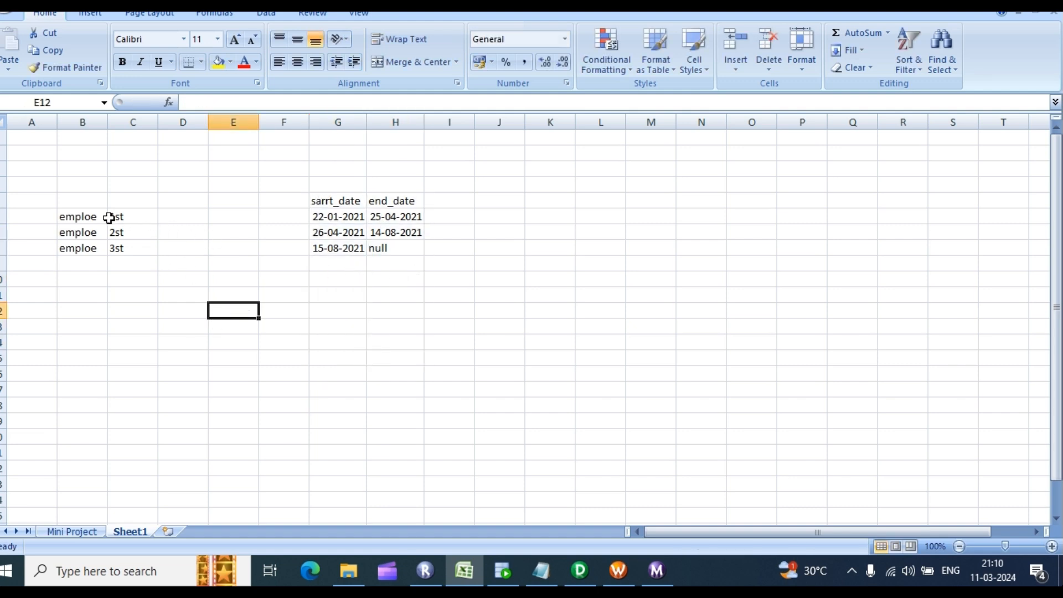
pyautogui.moveTo(110, 217); pyautogui.dragTo(407, 216)
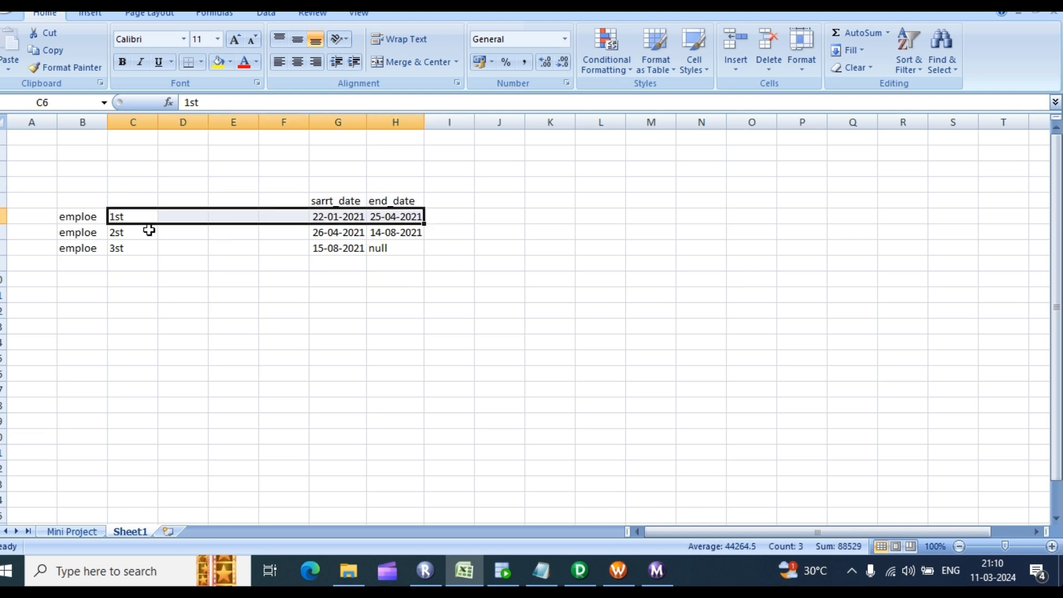
pyautogui.moveTo(83, 217); pyautogui.dragTo(449, 233)
pyautogui.moveTo(90, 248); pyautogui.dragTo(402, 246)
pyautogui.click(383, 271)
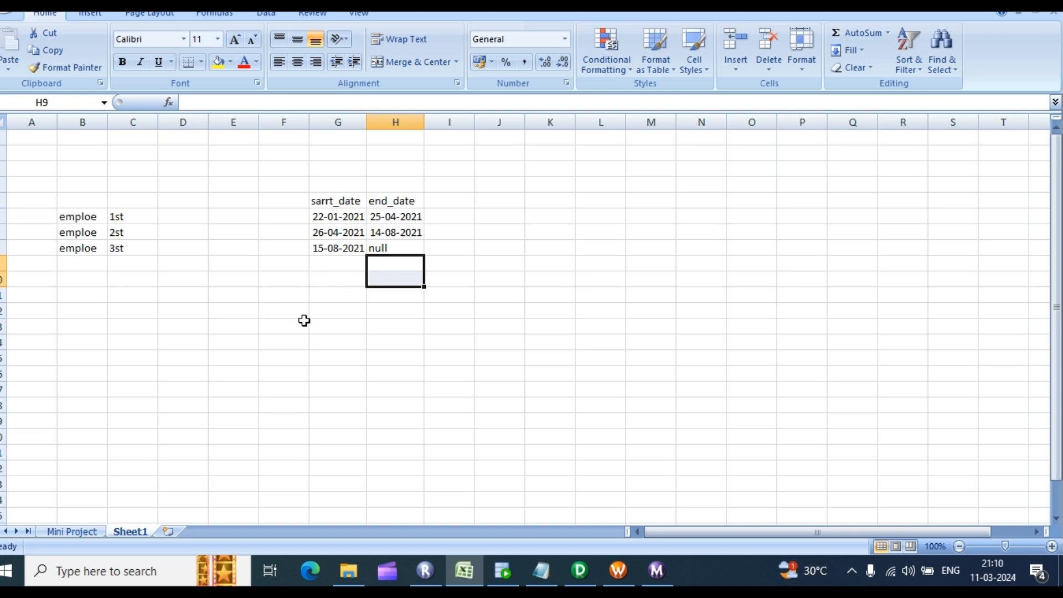
pyautogui.click(99, 220)
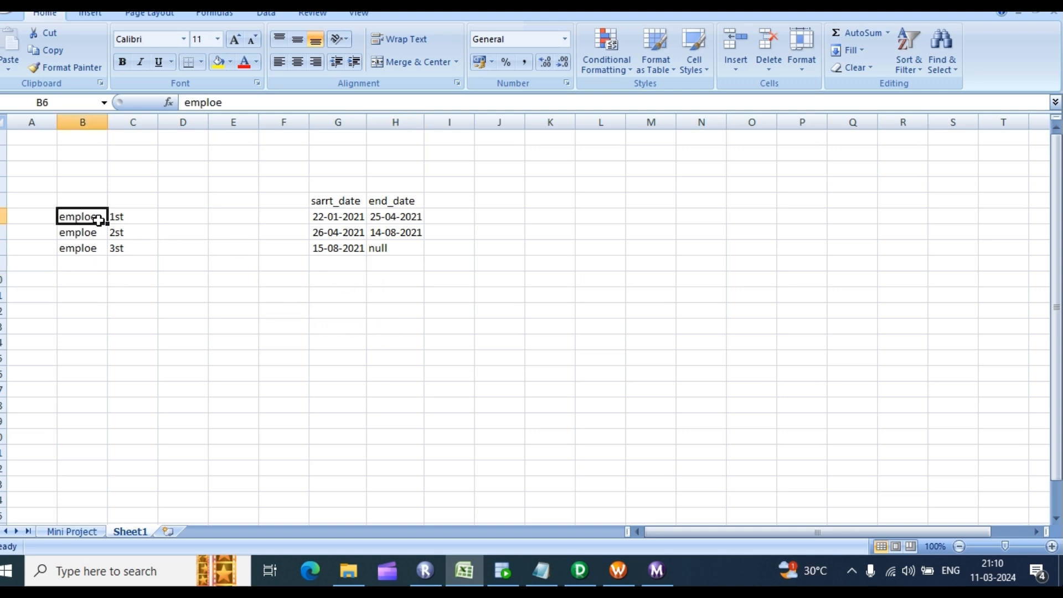
pyautogui.moveTo(98, 220); pyautogui.dragTo(396, 250)
pyautogui.click(382, 281)
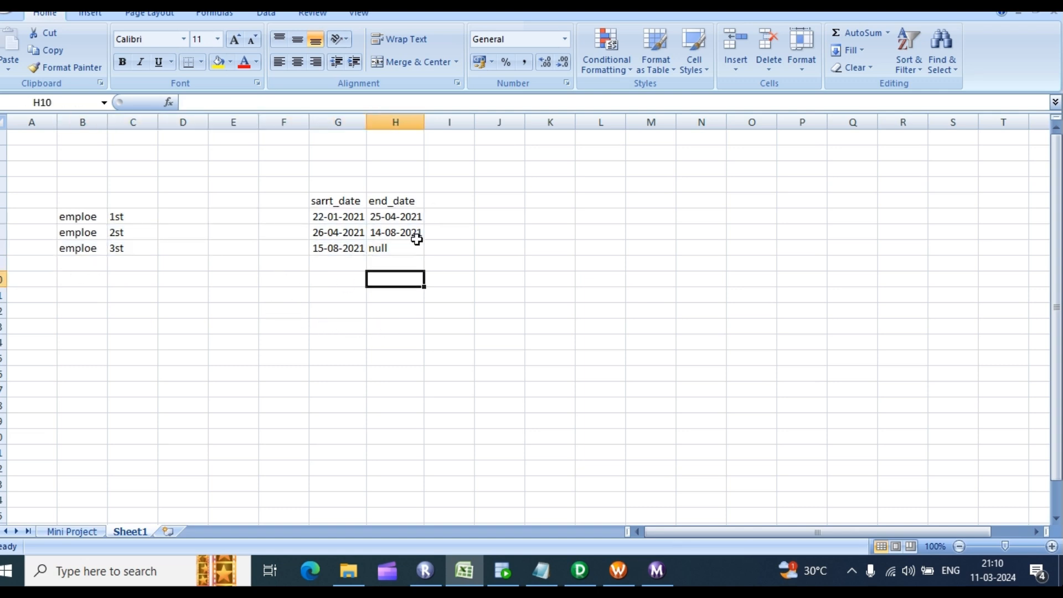
pyautogui.moveTo(286, 223); pyautogui.dragTo(406, 242)
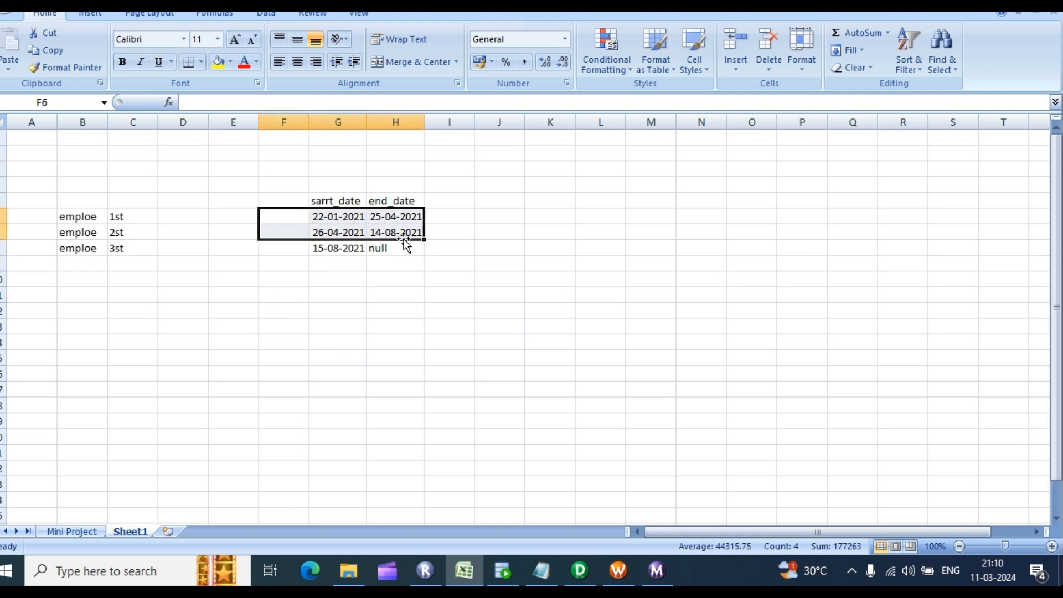
pyautogui.click(375, 297)
pyautogui.click(324, 253)
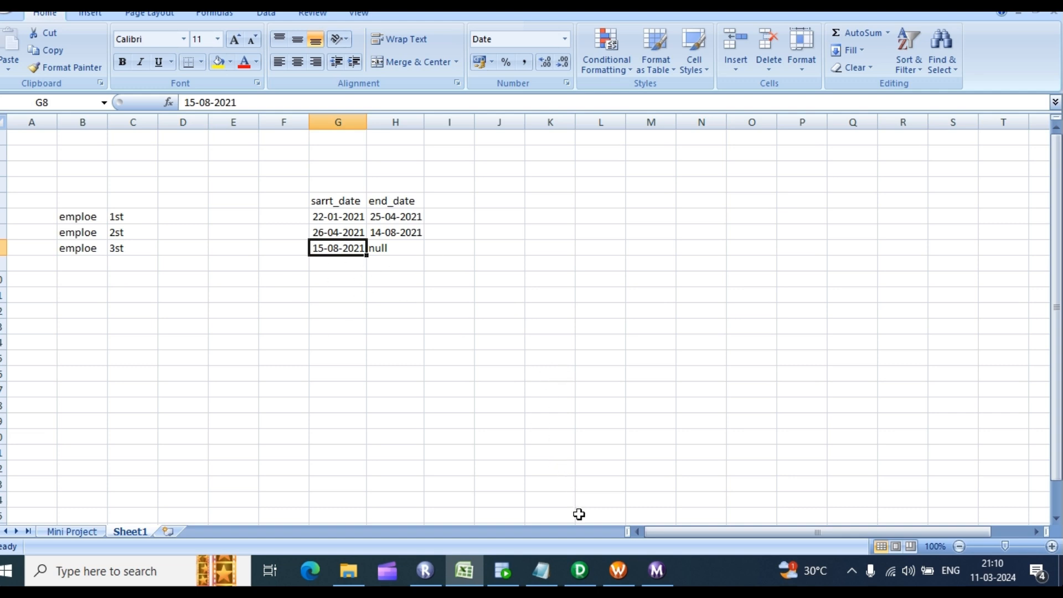
# Step: Clear o_end_date's old expression and insert ADD_TO_DATE with start_date as its date argument
pyautogui.click(580, 571)
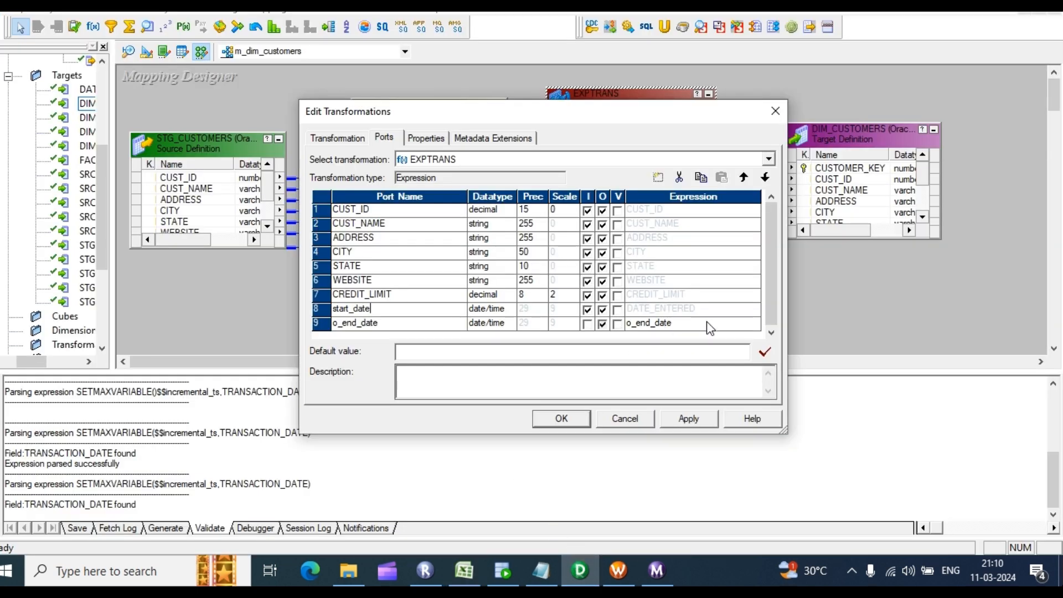
pyautogui.click(722, 325)
pyautogui.click(756, 324)
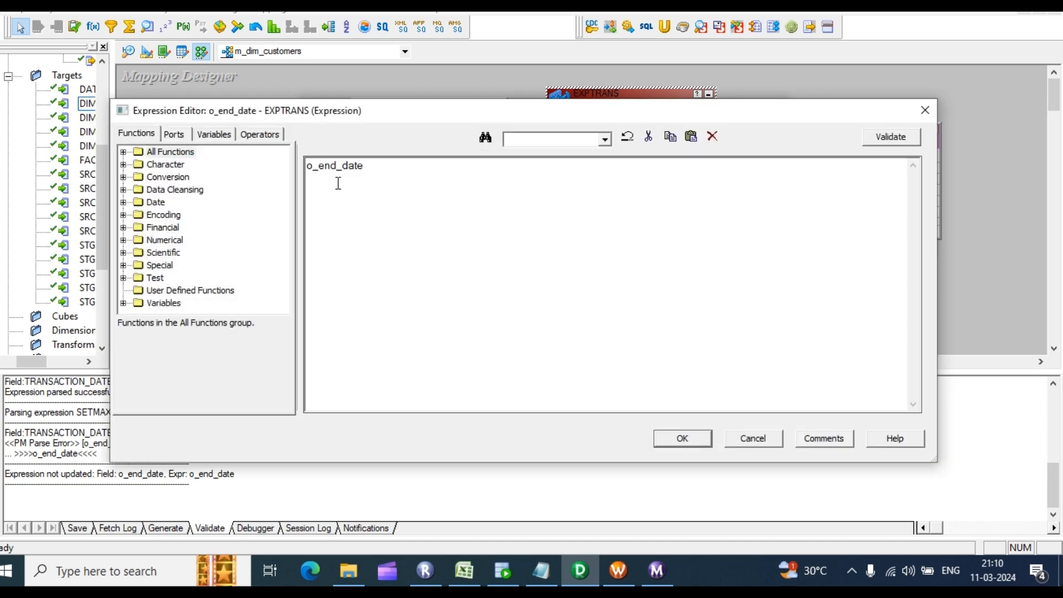
pyautogui.moveTo(335, 180); pyautogui.dragTo(203, 184)
pyautogui.press('Delete')
pyautogui.click(123, 152)
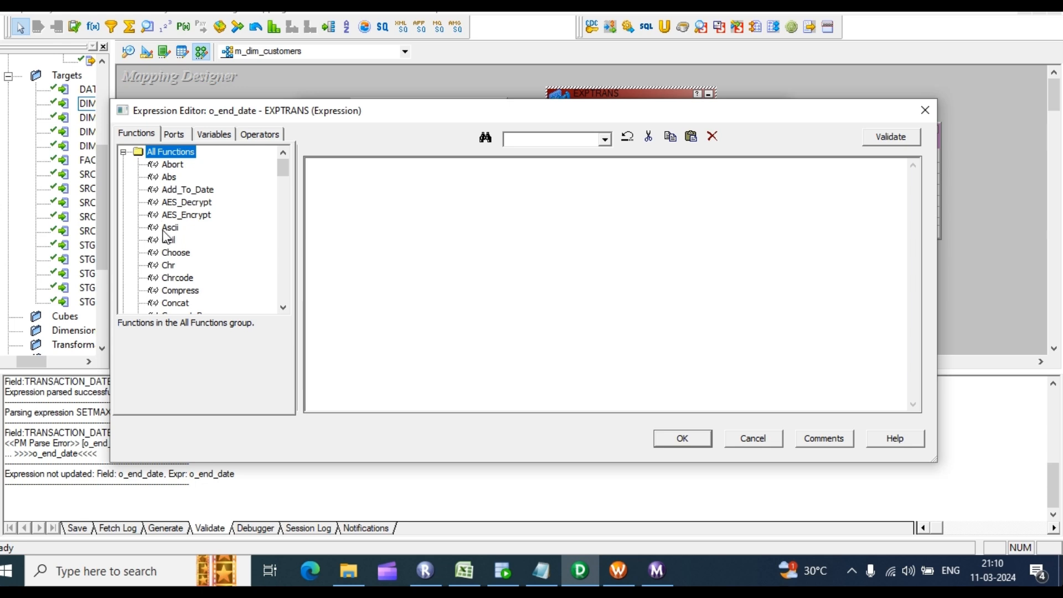
pyautogui.click(184, 191)
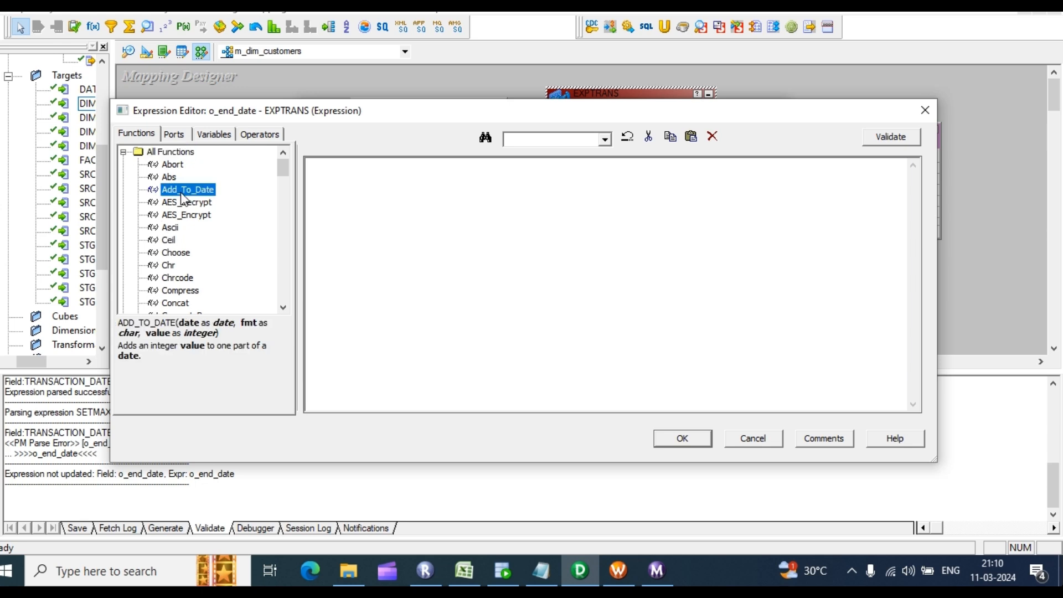
pyautogui.doubleClick(185, 191)
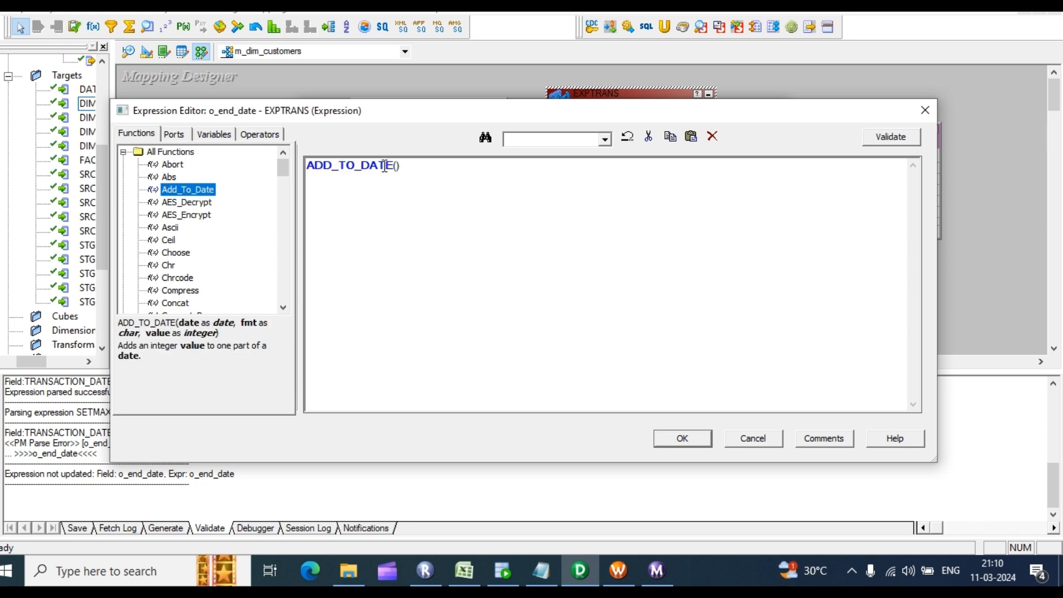
pyautogui.click(184, 138)
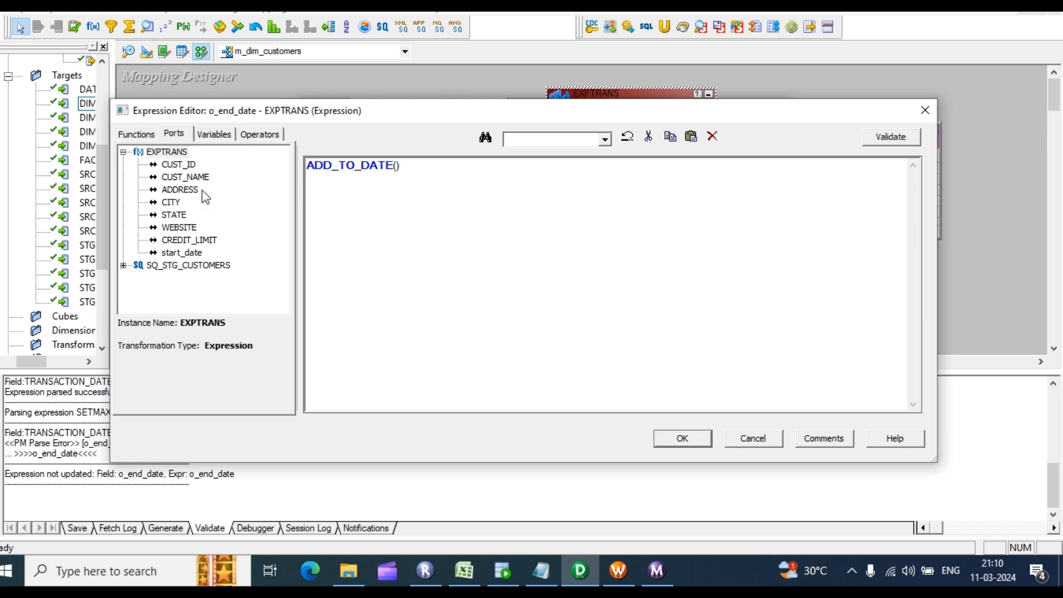
pyautogui.doubleClick(184, 255)
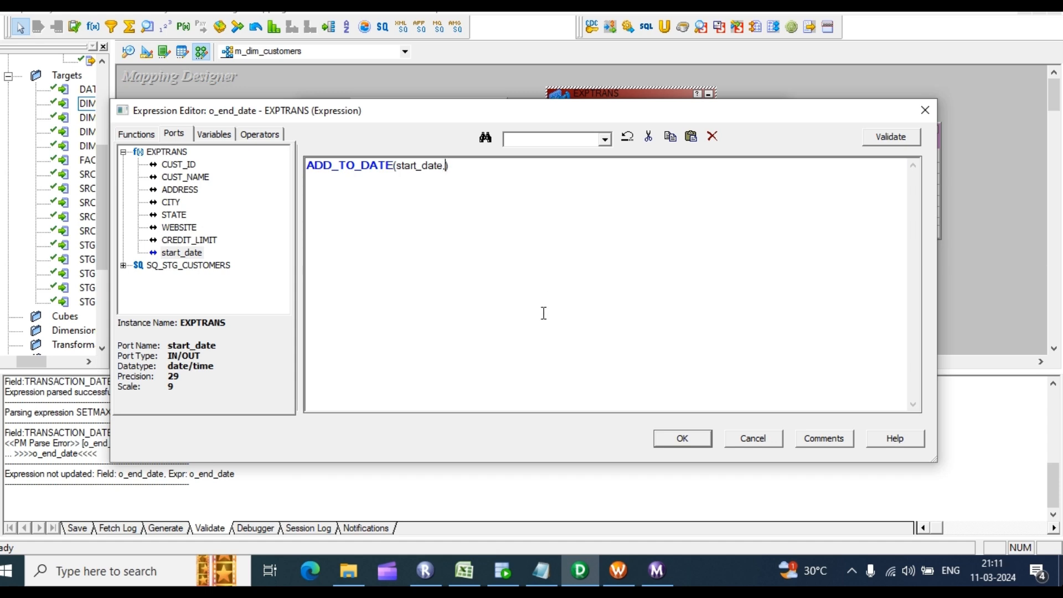
# Step: Add the 'DD',-1 arguments and remove the stray quote until the expression parses successfully
pyautogui.write(",''dd")
pyautogui.press('BackSpace')
pyautogui.press('BackSpace')
pyautogui.press('BackSpace')
pyautogui.write("DD',-1'")
pyautogui.press('BackSpace')
pyautogui.press('Left')
pyautogui.write("'")
pyautogui.click(893, 137)
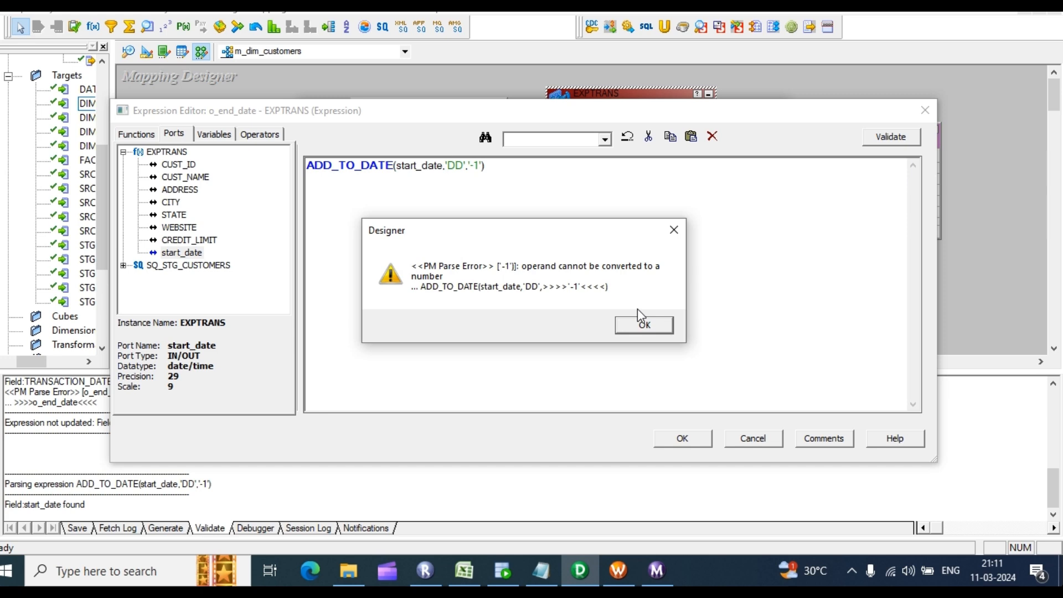
pyautogui.click(637, 325)
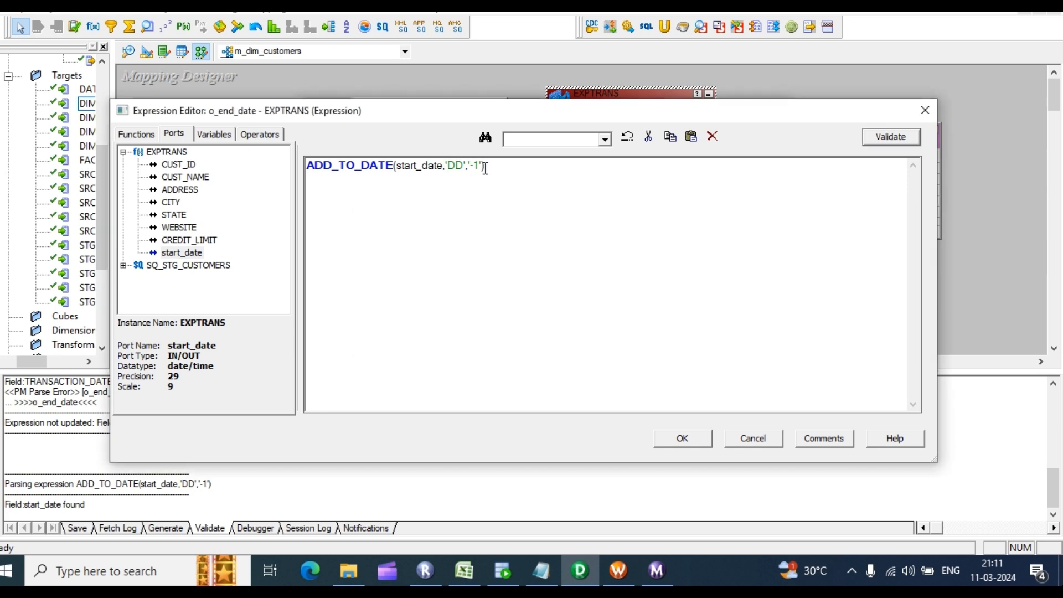
pyautogui.click(469, 165)
pyautogui.press('BackSpace')
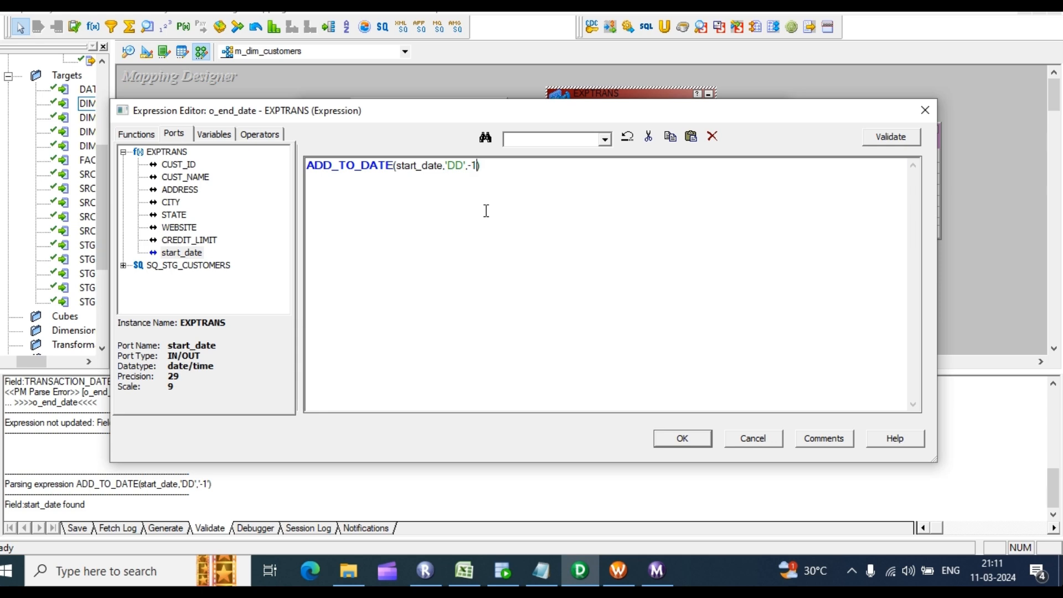
pyautogui.click(907, 141)
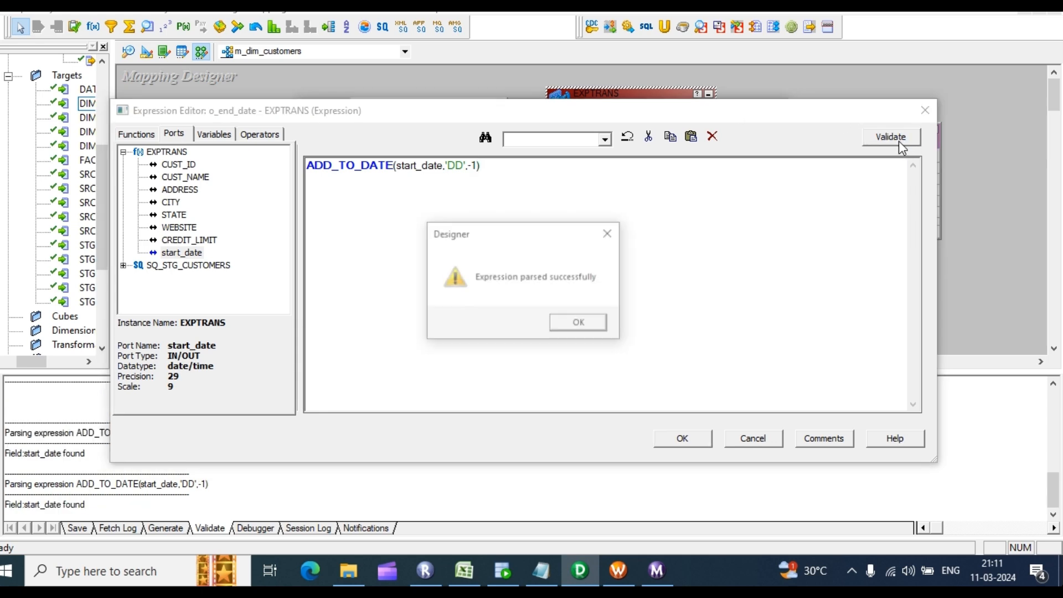
pyautogui.click(588, 328)
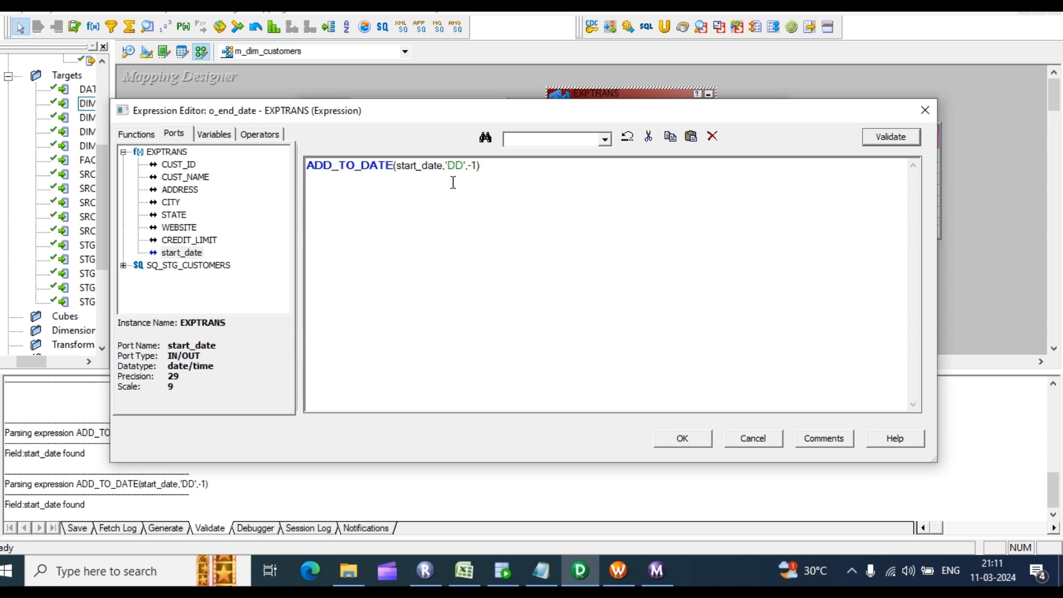
# Step: Review ADD_TO_DATE(start_date,'DD',-1) by highlighting its function name and arguments
pyautogui.moveTo(393, 167); pyautogui.dragTo(320, 172)
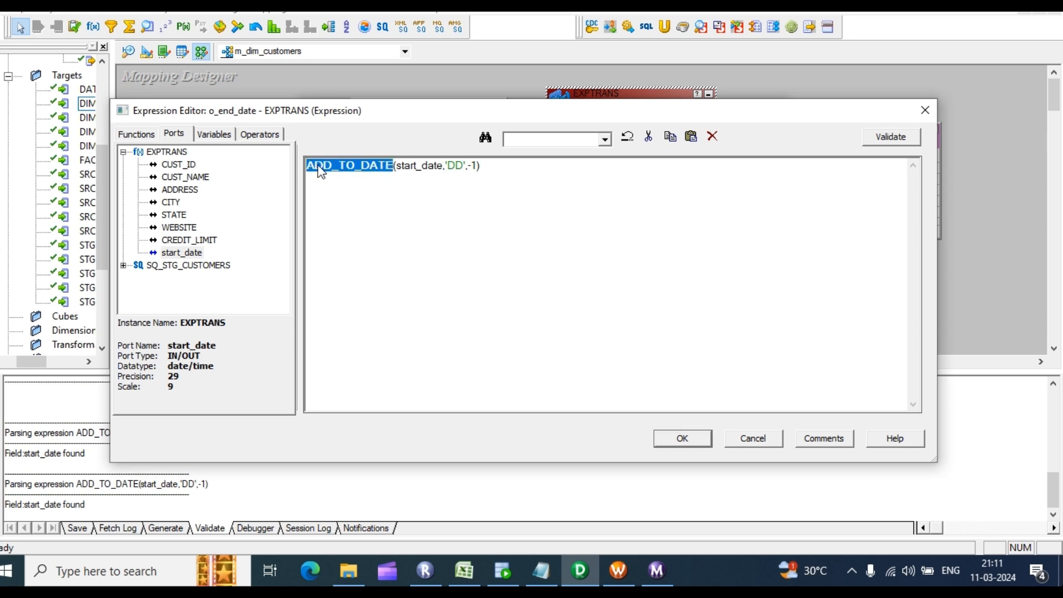
pyautogui.moveTo(482, 168); pyautogui.dragTo(380, 166)
pyautogui.click(450, 199)
pyautogui.click(439, 181)
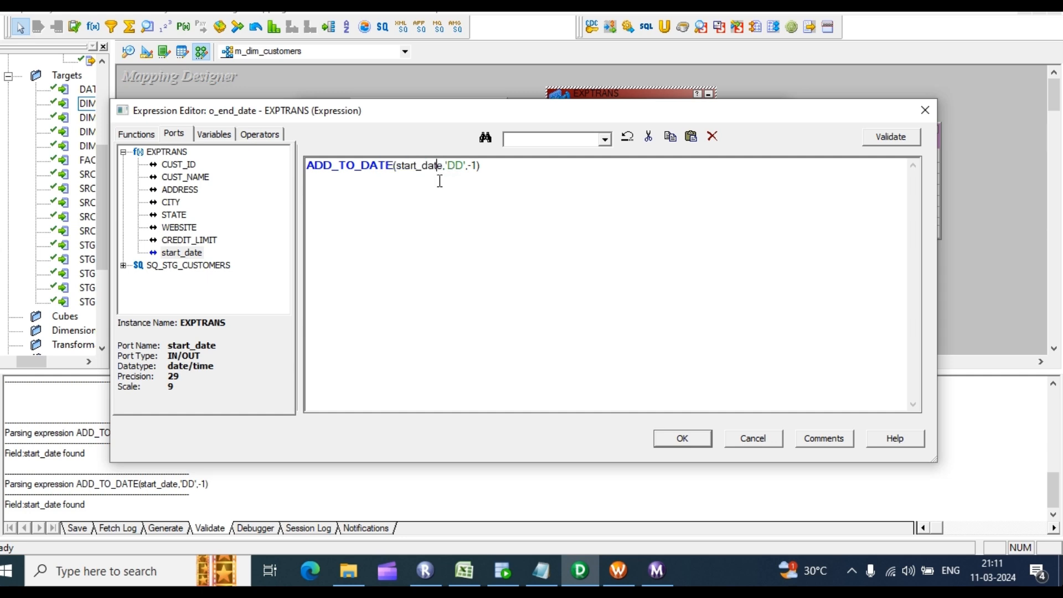
pyautogui.moveTo(443, 167)
pyautogui.mouseDown()
pyautogui.moveTo(416, 167)
pyautogui.moveTo(458, 165)
pyautogui.moveTo(447, 164)
pyautogui.mouseUp()
pyautogui.click(453, 181)
pyautogui.click(458, 198)
pyautogui.doubleClick(434, 165)
pyautogui.click(491, 202)
pyautogui.moveTo(487, 178); pyautogui.dragTo(308, 177)
pyautogui.click(308, 181)
# Step: Revalidate and save the o_end_date expression, close Edit Transformations, and collapse STG_CUSTOMERS to an icon
pyautogui.click(891, 136)
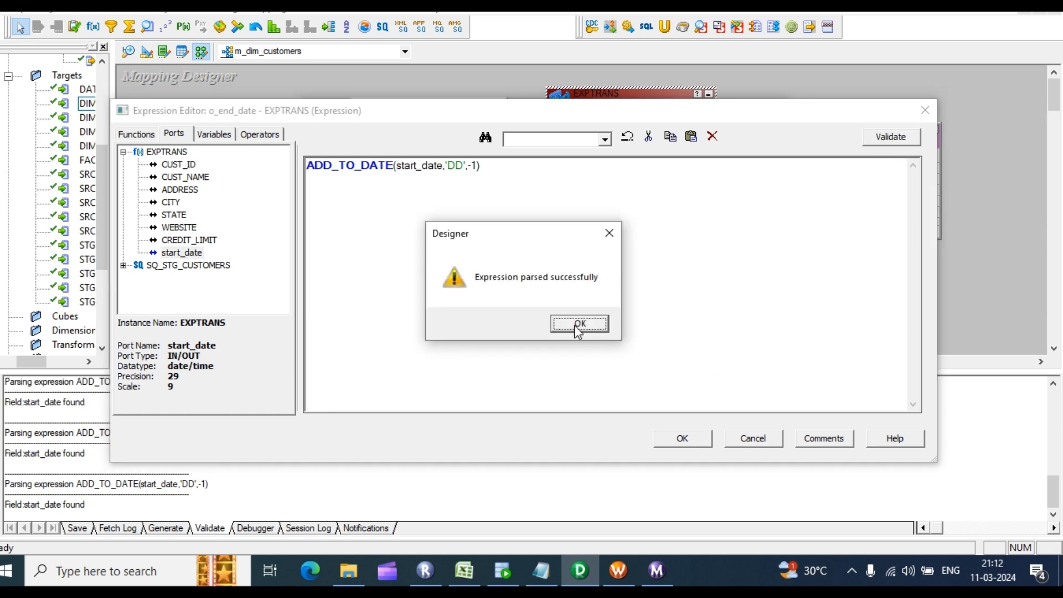
pyautogui.click(576, 323)
pyautogui.click(682, 439)
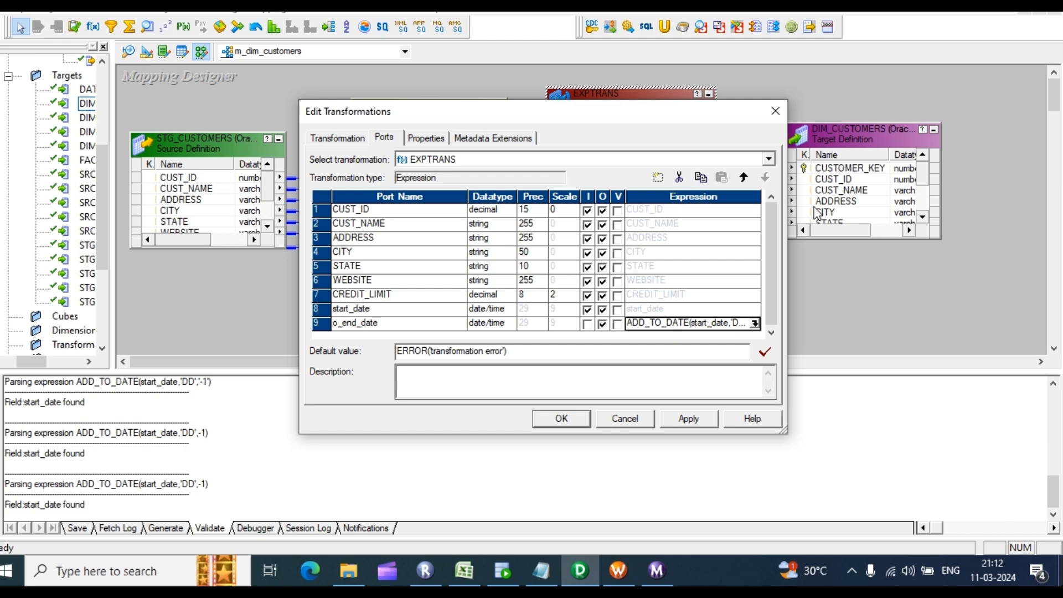
pyautogui.click(688, 419)
pyautogui.click(561, 418)
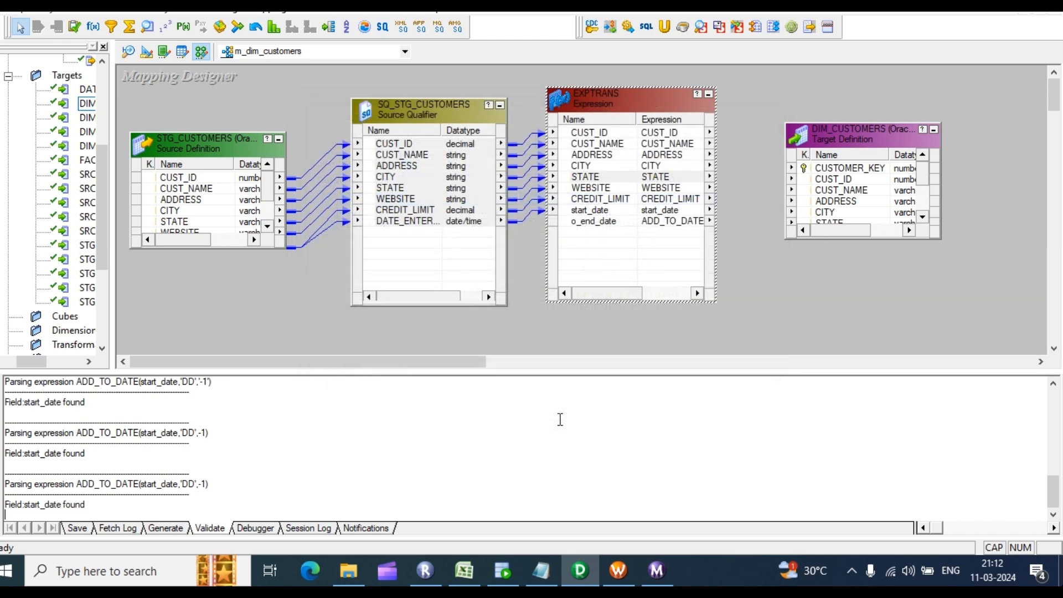
pyautogui.click(278, 139)
# Step: Collapse the Source Qualifier to an icon and rearrange it, EXPTRANS and DIM_CUSTOMERS on the canvas
pyautogui.click(500, 104)
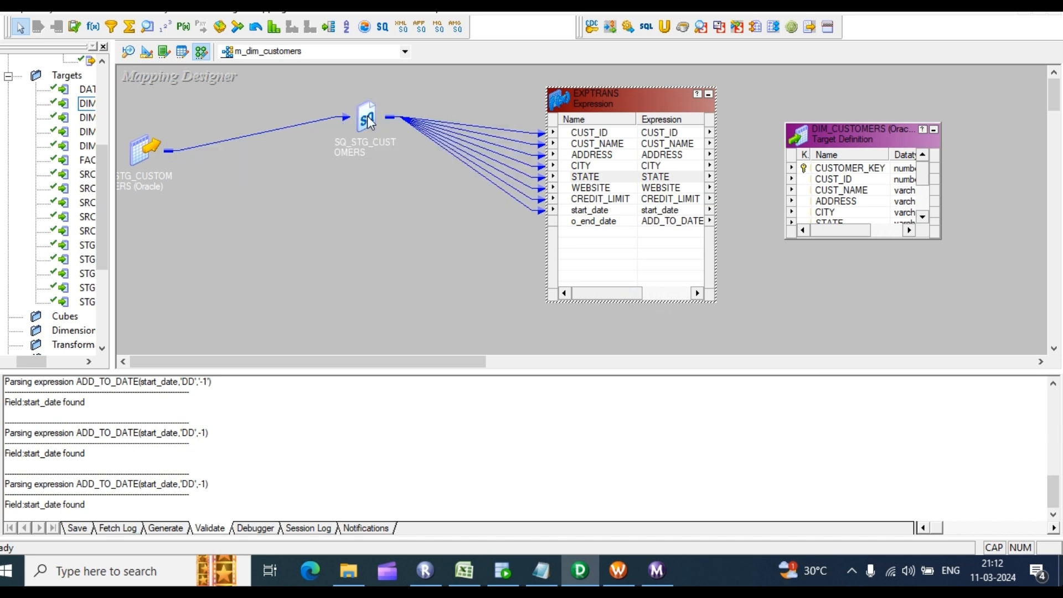
pyautogui.moveTo(368, 113); pyautogui.dragTo(199, 111)
pyautogui.moveTo(666, 98); pyautogui.dragTo(379, 99)
pyautogui.moveTo(838, 145); pyautogui.dragTo(906, 103)
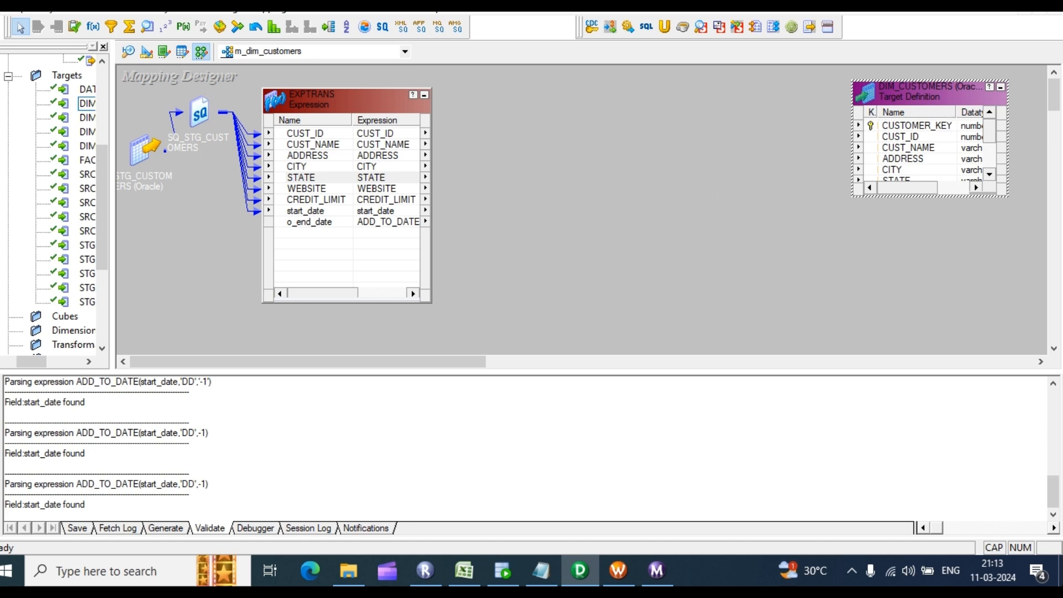
# Step: Add two more DIM_CUSTOMERS target instances from the Targets node
pyautogui.moveTo(112, 285); pyautogui.dragTo(160, 283)
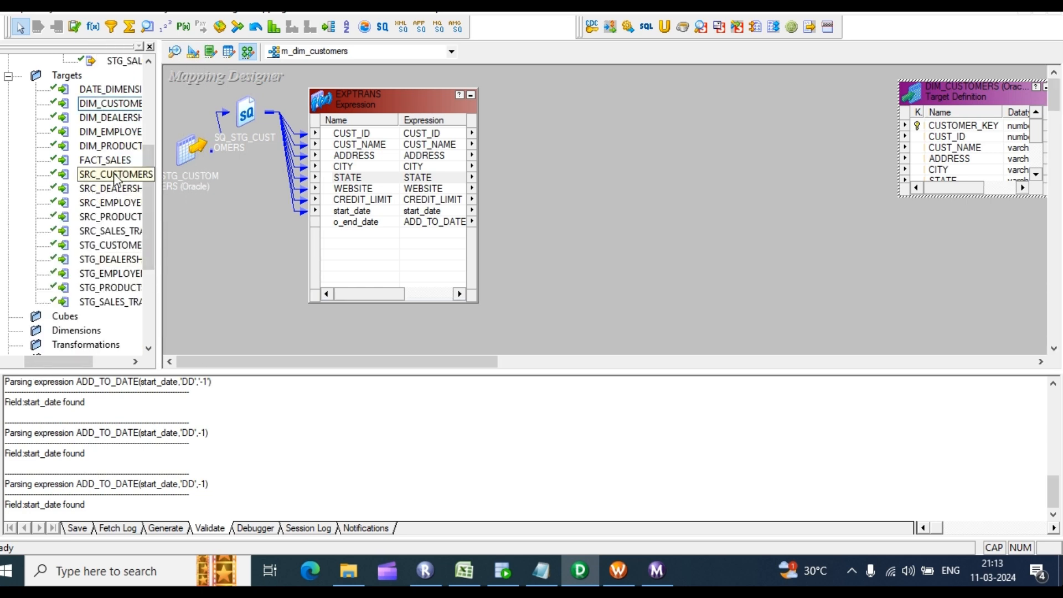
pyautogui.scroll(-2, 178, 318)
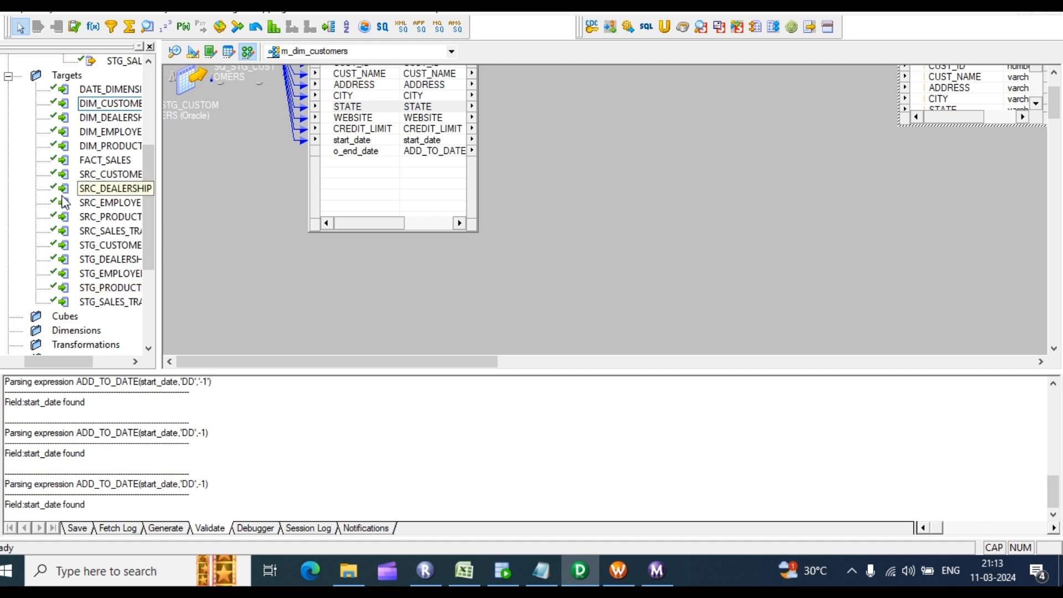
pyautogui.moveTo(107, 99); pyautogui.dragTo(729, 171)
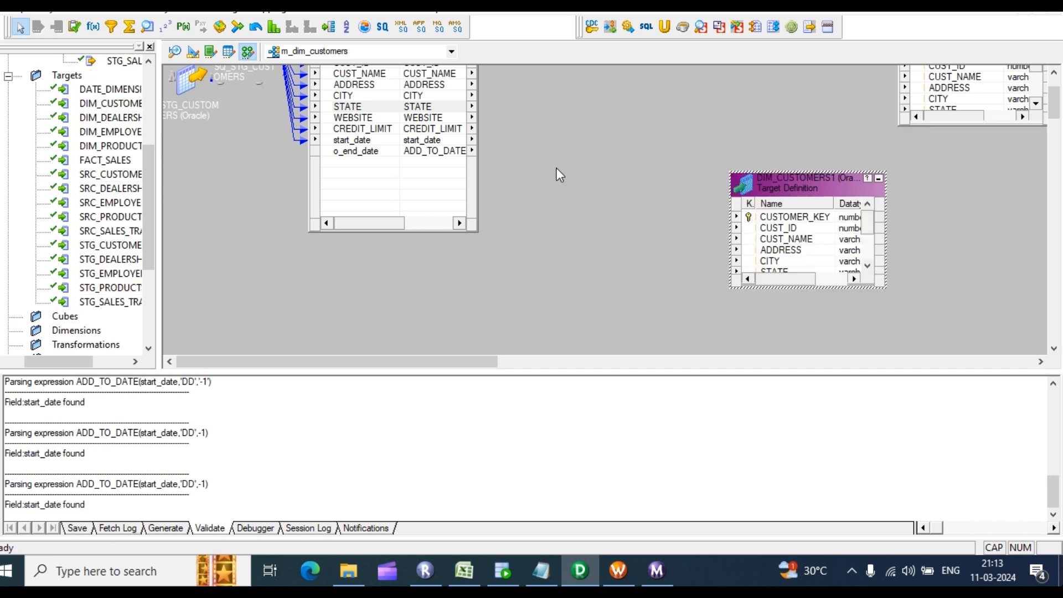
pyautogui.moveTo(106, 103); pyautogui.dragTo(761, 145)
pyautogui.scroll(2, 627, 261)
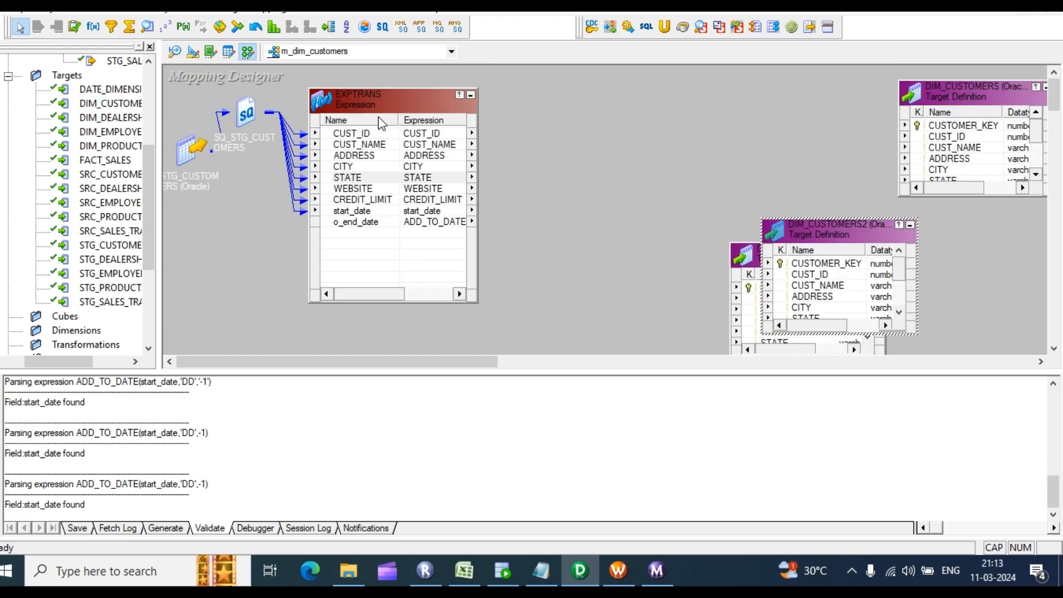
# Step: Collapse DIM_CUSTOMERS1 and DIM_CUSTOMERS2 to icons and place them near the main target
pyautogui.click(371, 103)
pyautogui.moveTo(370, 102); pyautogui.dragTo(344, 99)
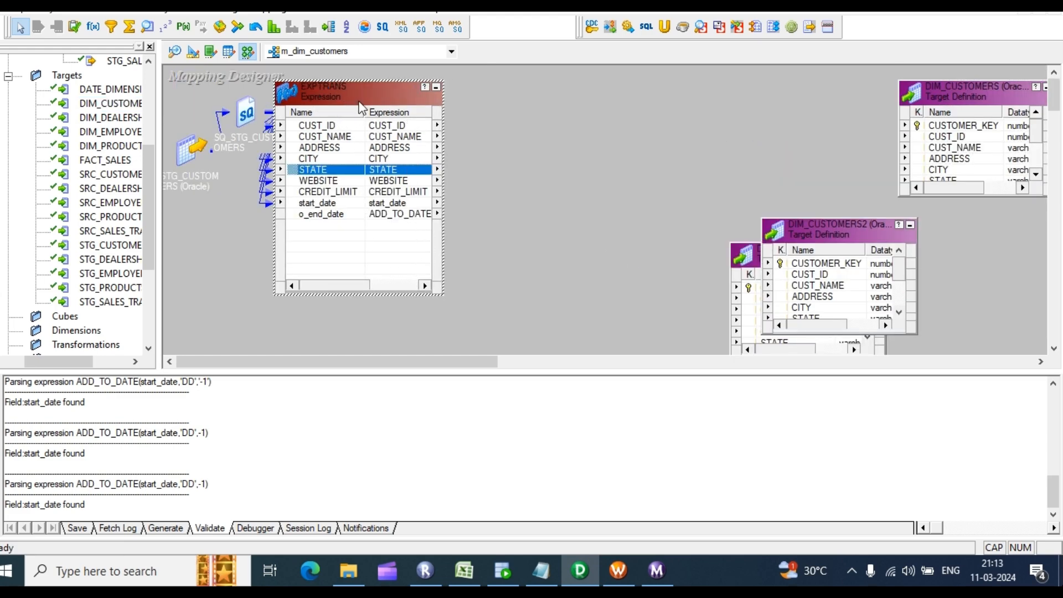
pyautogui.click(909, 226)
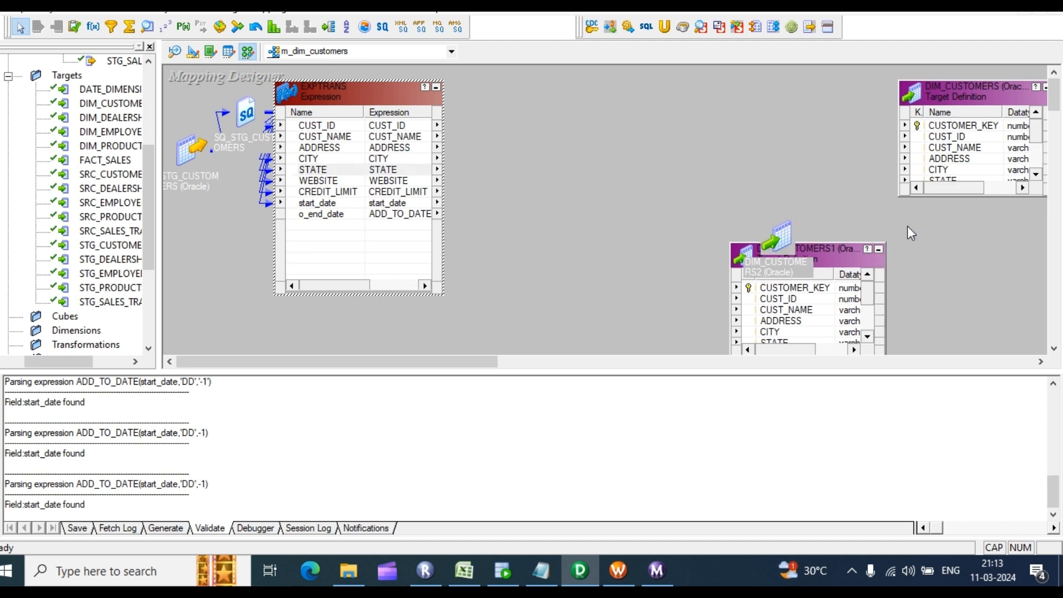
pyautogui.click(878, 251)
pyautogui.moveTo(783, 262); pyautogui.dragTo(873, 213)
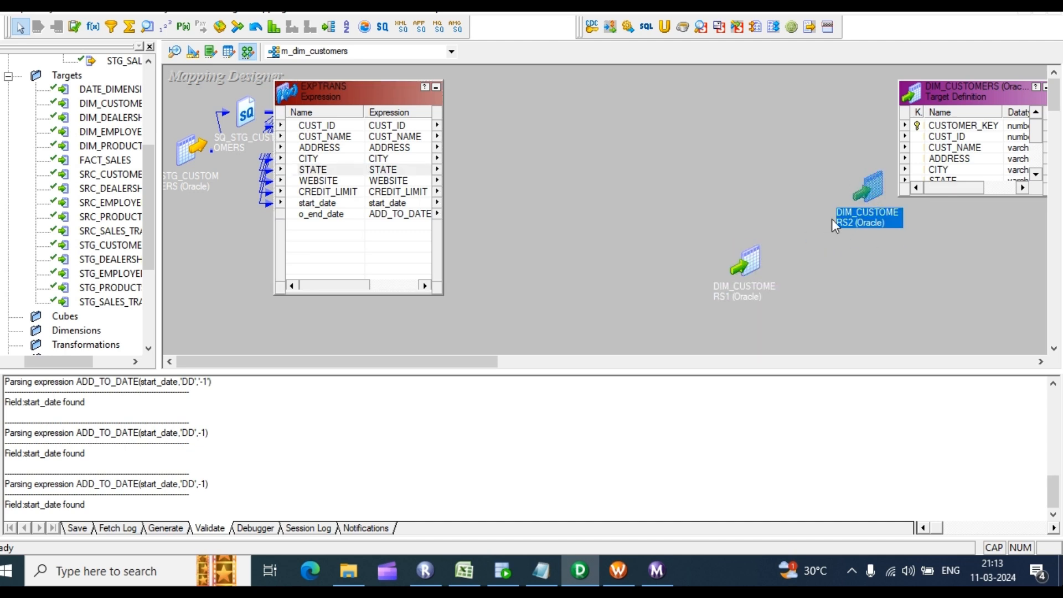
pyautogui.moveTo(751, 267); pyautogui.dragTo(909, 276)
pyautogui.moveTo(875, 213); pyautogui.dragTo(873, 184)
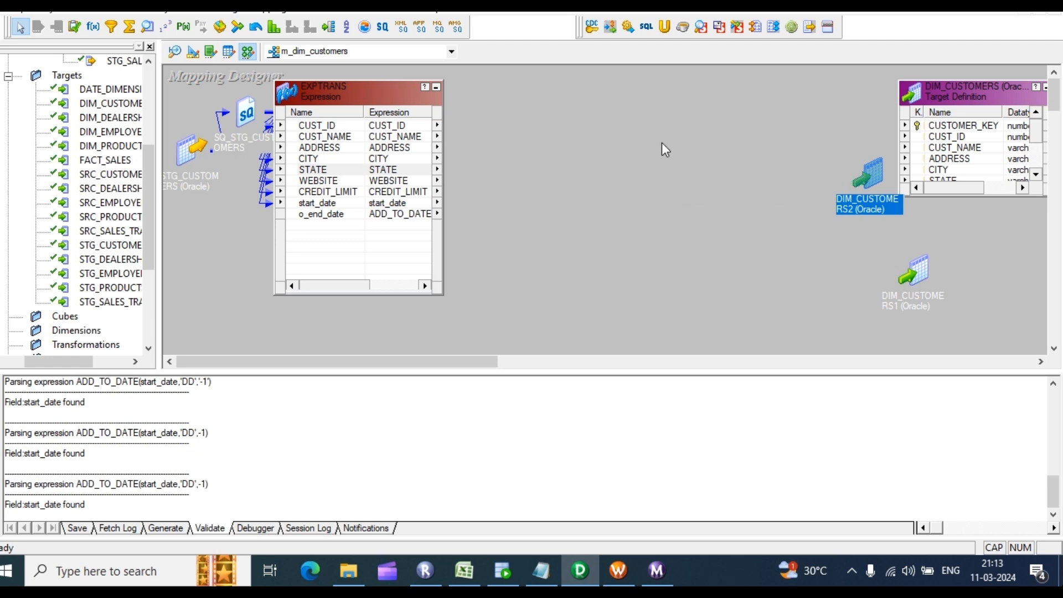
pyautogui.click(148, 26)
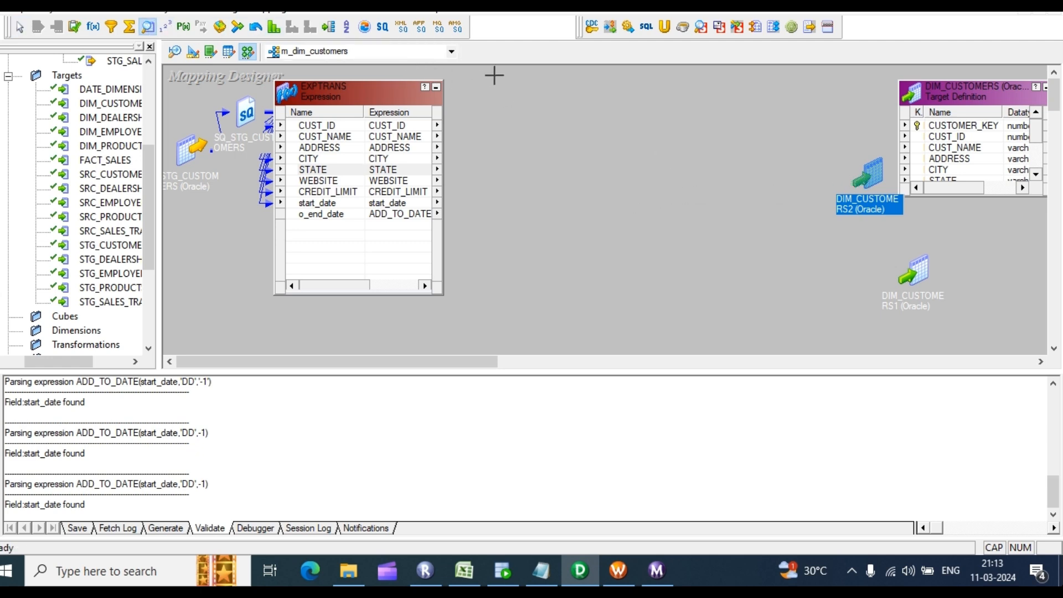
# Step: Create a Lookup transformation on the DIM_CUSTOMERS target table
pyautogui.moveTo(507, 68); pyautogui.dragTo(671, 191)
pyautogui.click(451, 204)
pyautogui.scroll(5, 464, 311)
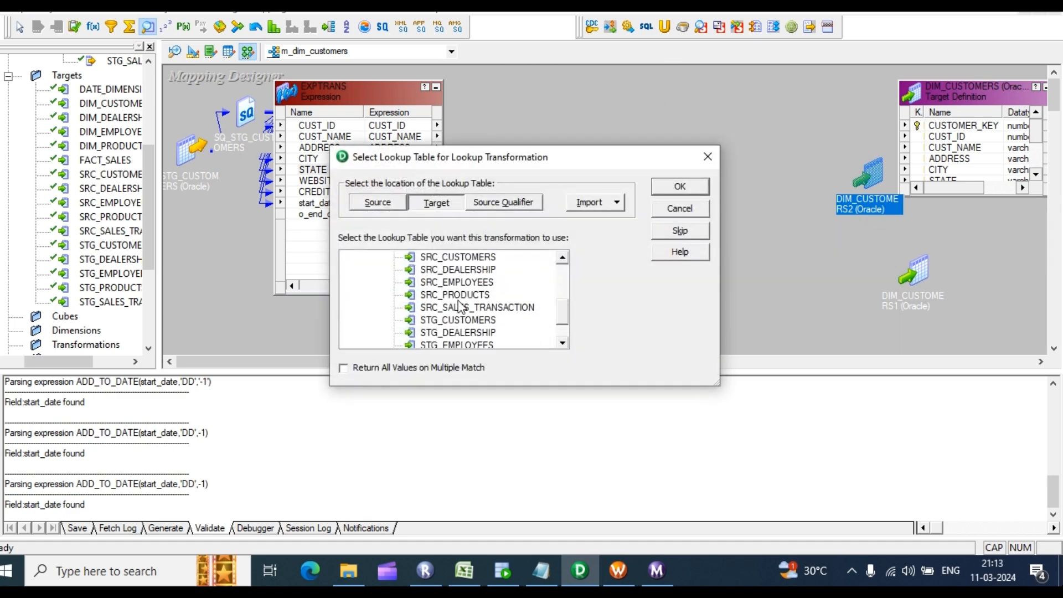
pyautogui.click(465, 308)
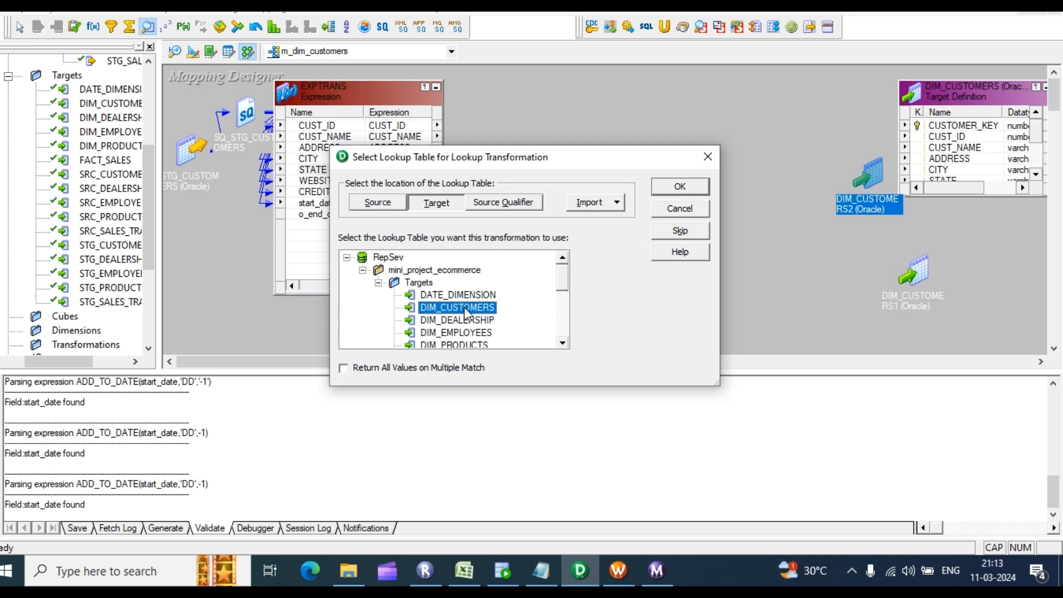
pyautogui.click(680, 189)
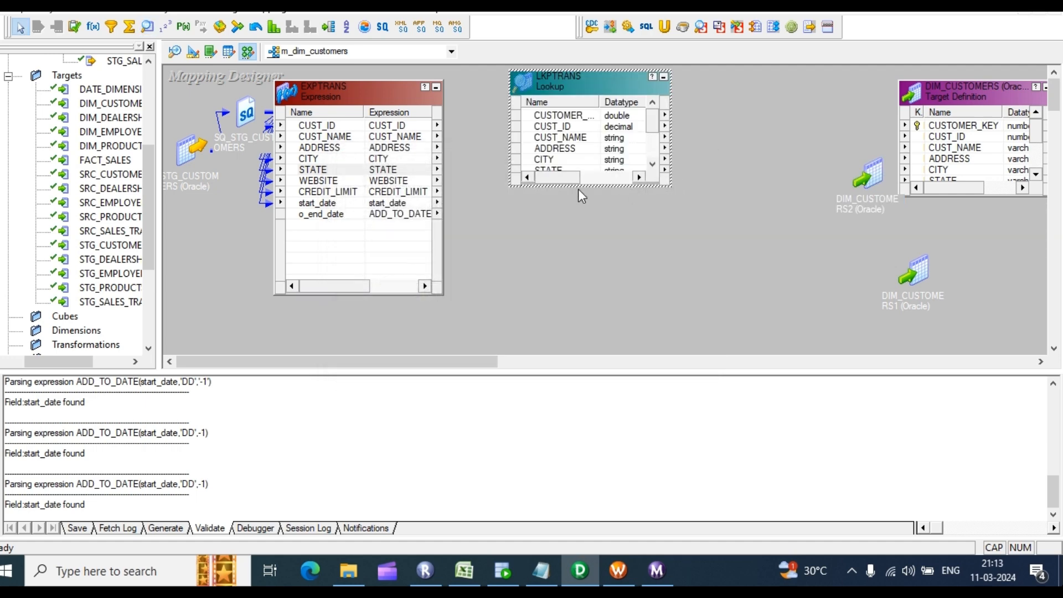
# Step: Trim LKPTRANS to only the CUSTOMER_KEY and CUST_ID ports, accepting the empty-condition warning
pyautogui.moveTo(591, 187); pyautogui.dragTo(591, 274)
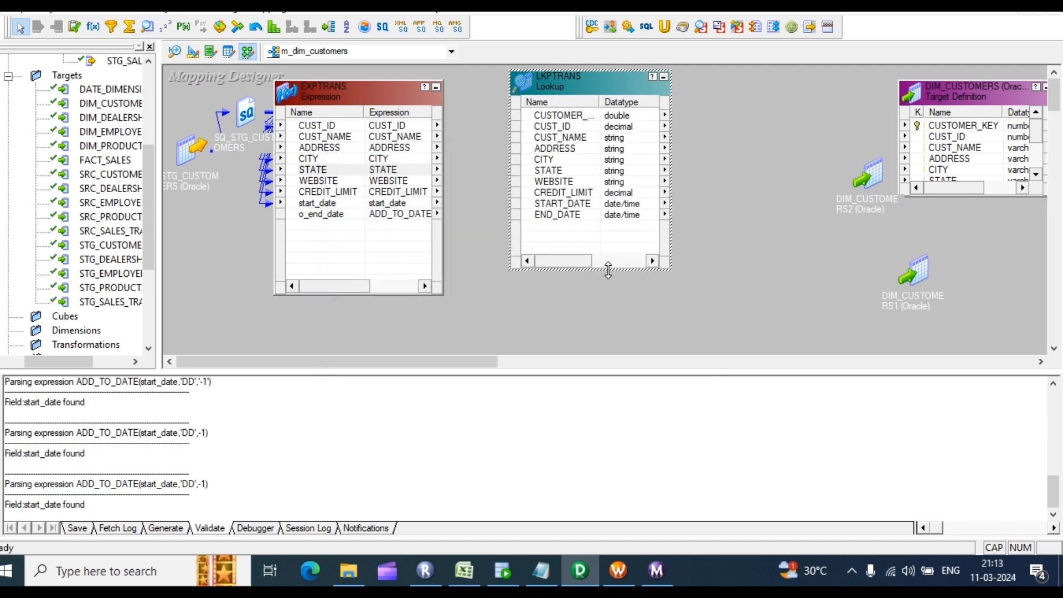
pyautogui.doubleClick(554, 137)
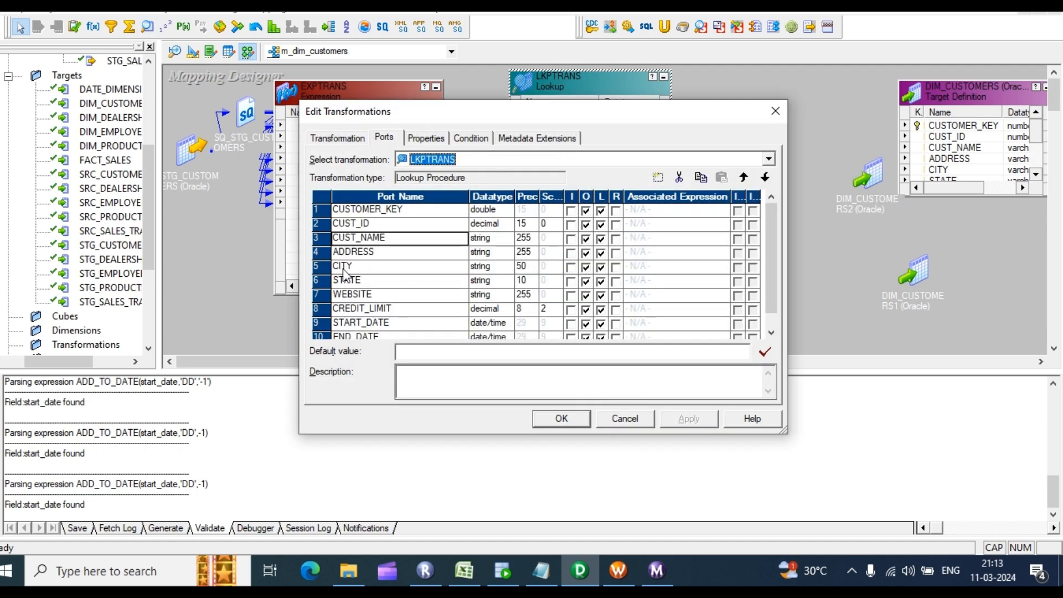
pyautogui.click(680, 177)
pyautogui.click(681, 177)
pyautogui.click(681, 177)
pyautogui.click(680, 177)
pyautogui.click(681, 178)
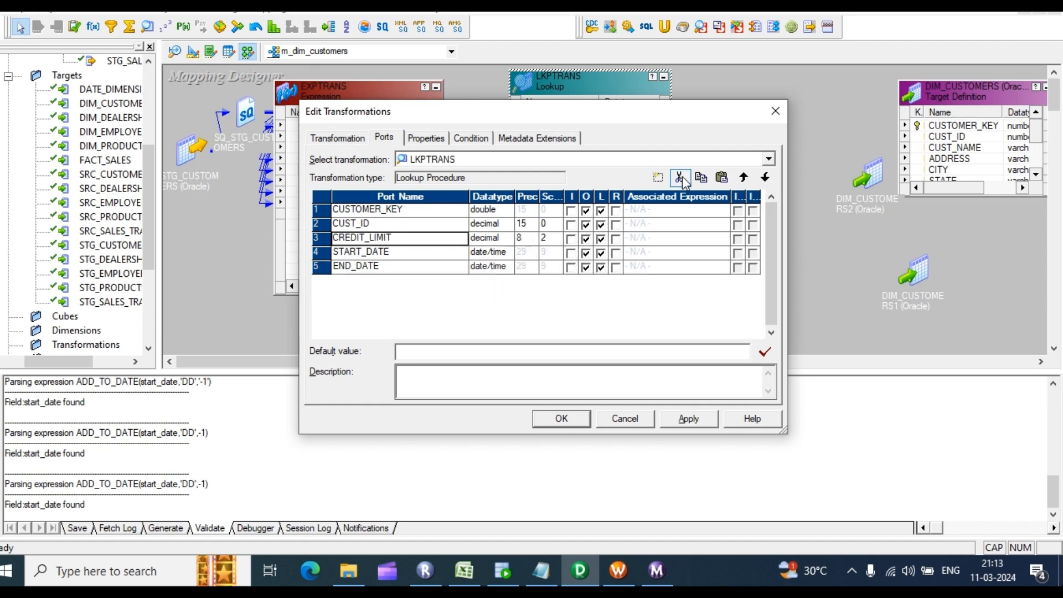
pyautogui.click(681, 177)
pyautogui.click(680, 178)
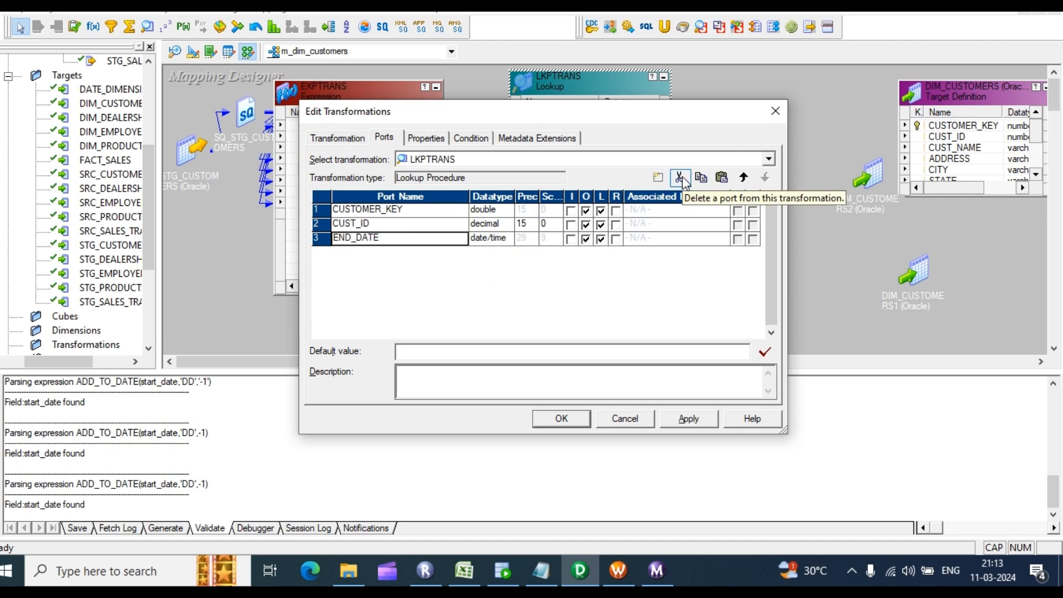
pyautogui.click(681, 177)
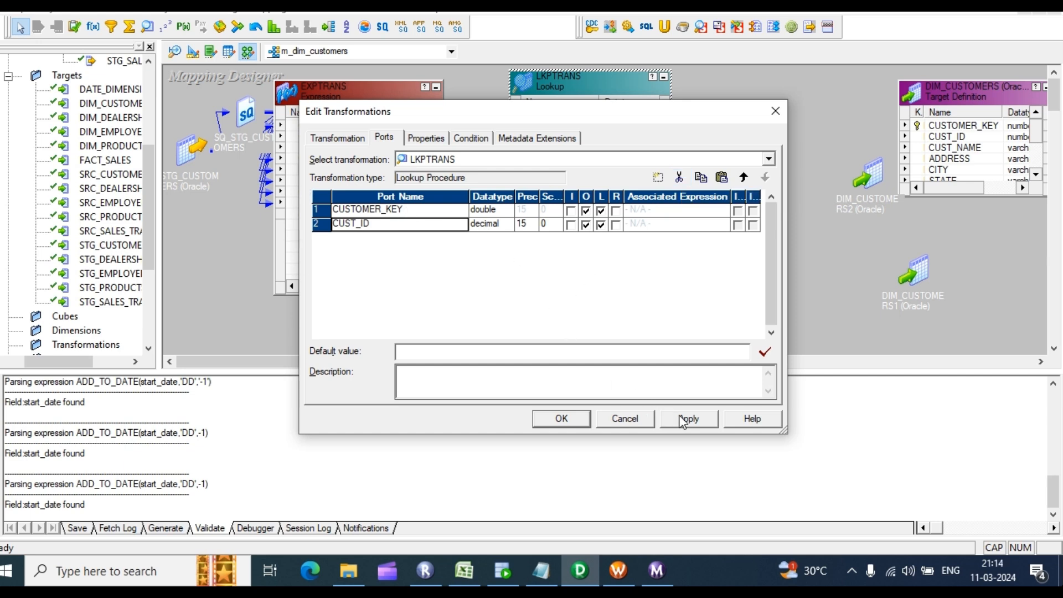
pyautogui.click(562, 419)
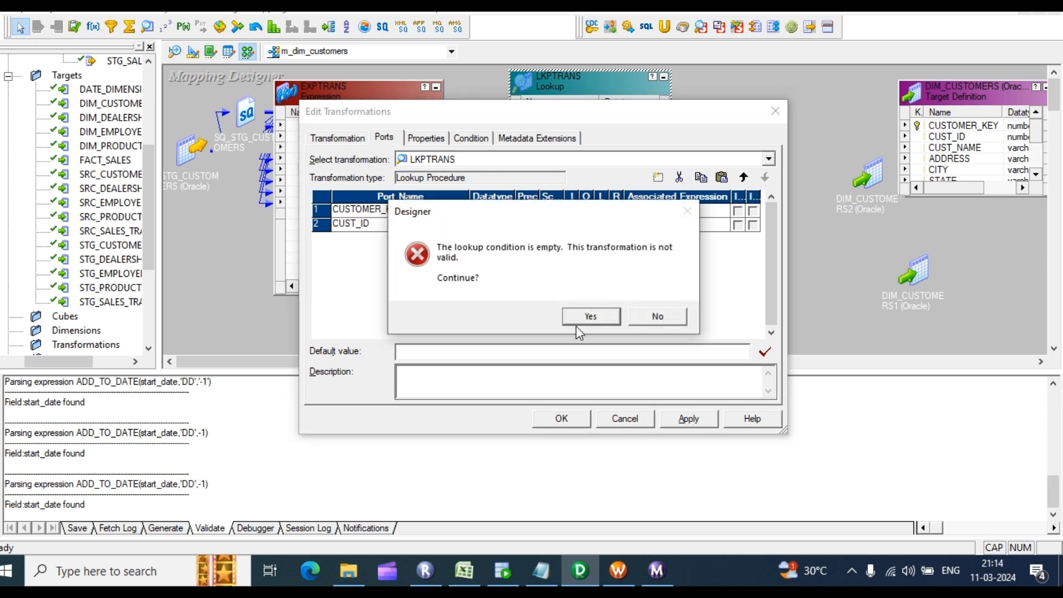
pyautogui.click(586, 315)
pyautogui.click(562, 419)
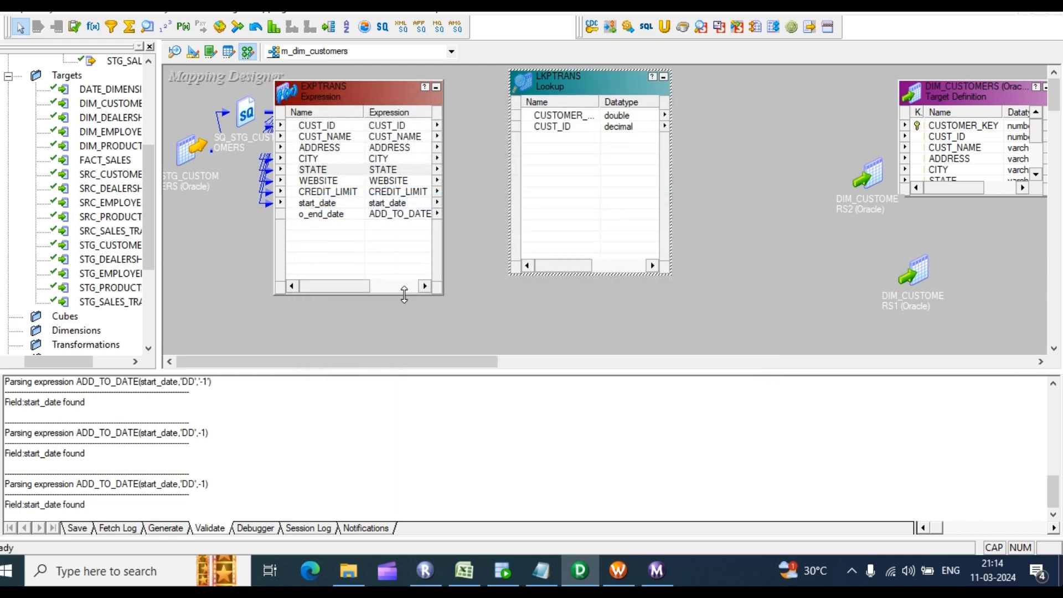
# Step: Link CUST_ID from EXPTRANS into LKPTRANS and collapse EXPTRANS to an icon
pyautogui.moveTo(319, 125); pyautogui.dragTo(566, 156)
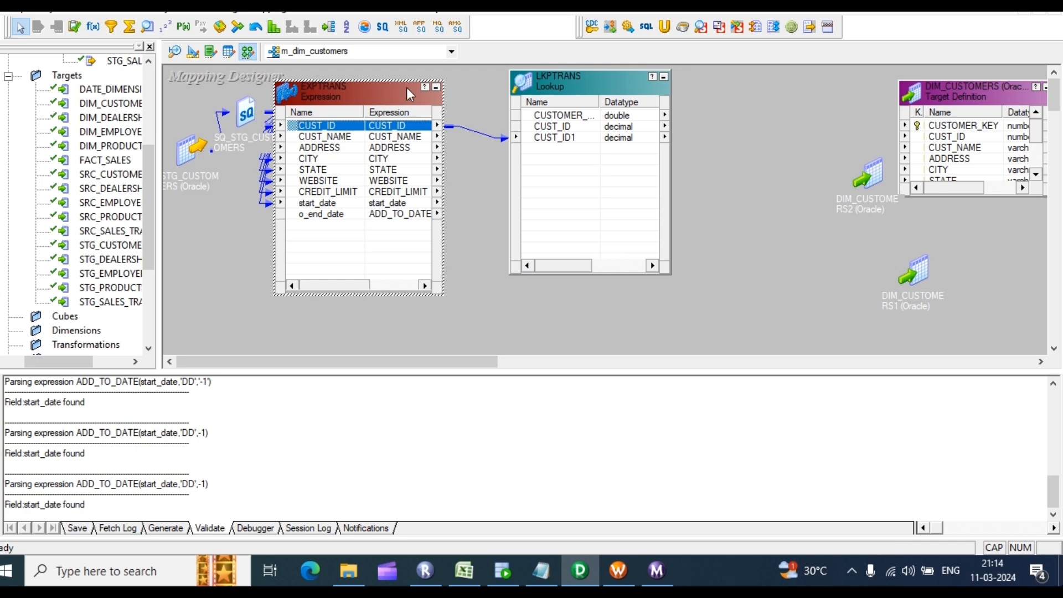
pyautogui.moveTo(377, 90); pyautogui.dragTo(359, 149)
pyautogui.click(417, 146)
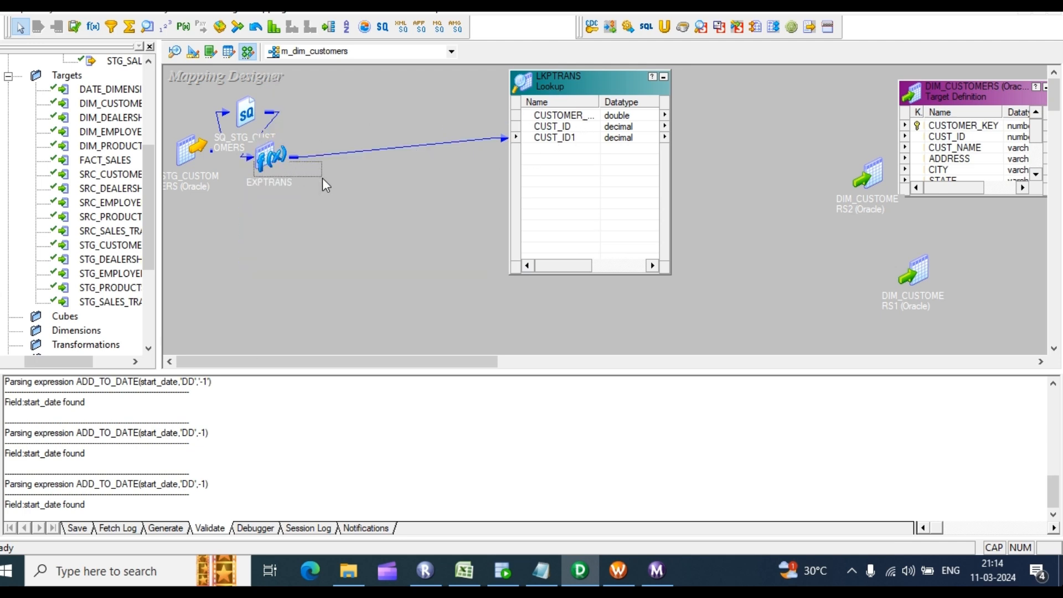
pyautogui.moveTo(280, 157); pyautogui.dragTo(382, 178)
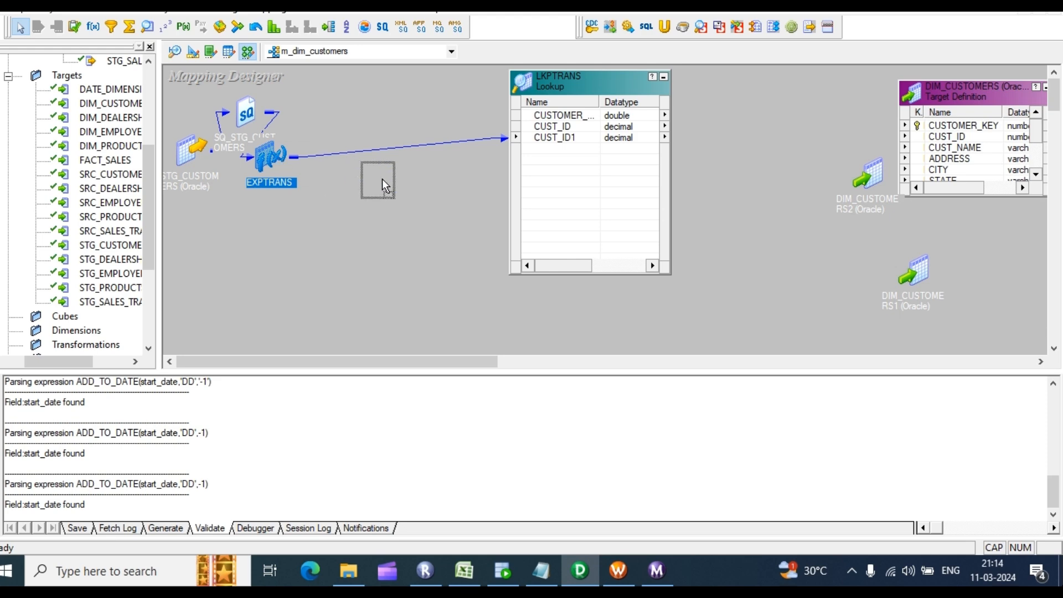
# Step: Add the lookup condition CUST_ID = CUST_ID1 on LKPTRANS
pyautogui.doubleClick(541, 139)
pyautogui.click(483, 137)
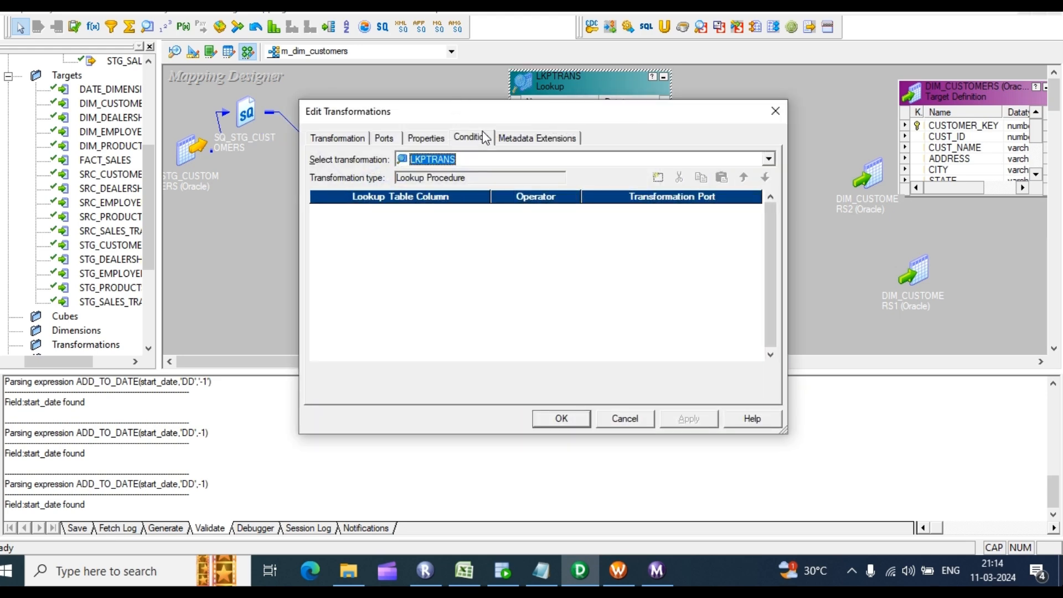
pyautogui.click(659, 179)
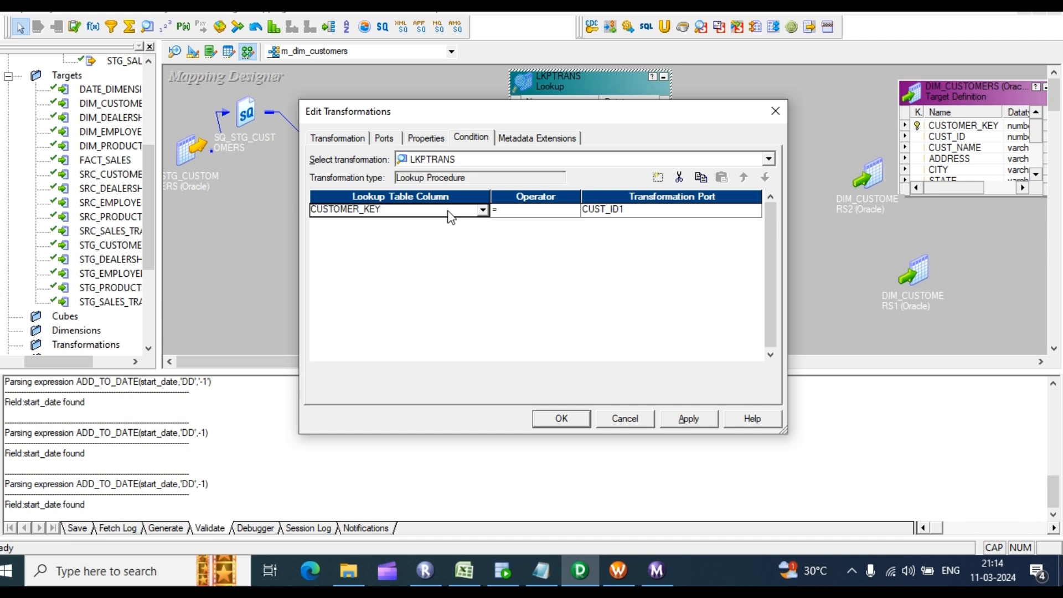
pyautogui.click(483, 210)
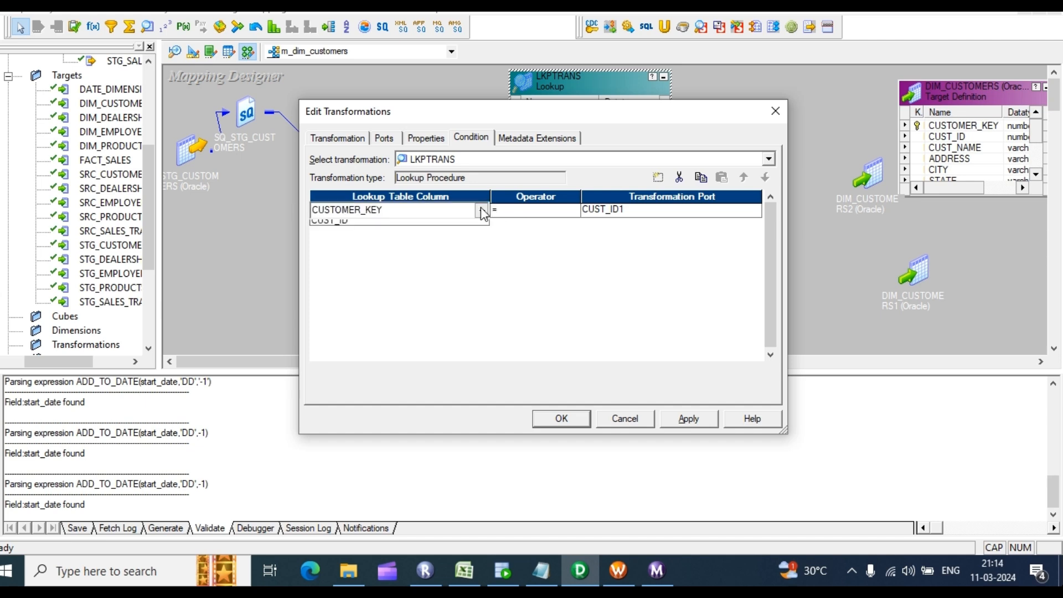
pyautogui.click(327, 237)
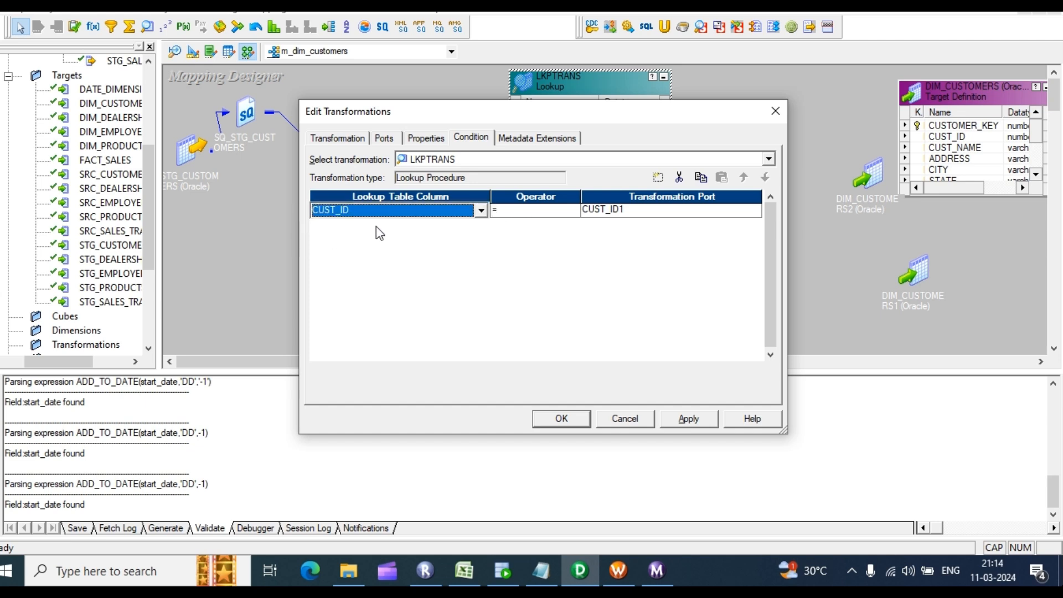
pyautogui.click(368, 140)
# Step: Rename lookup port CUST_ID1 to i_CUST_ID1 and make it input-only
pyautogui.click(383, 139)
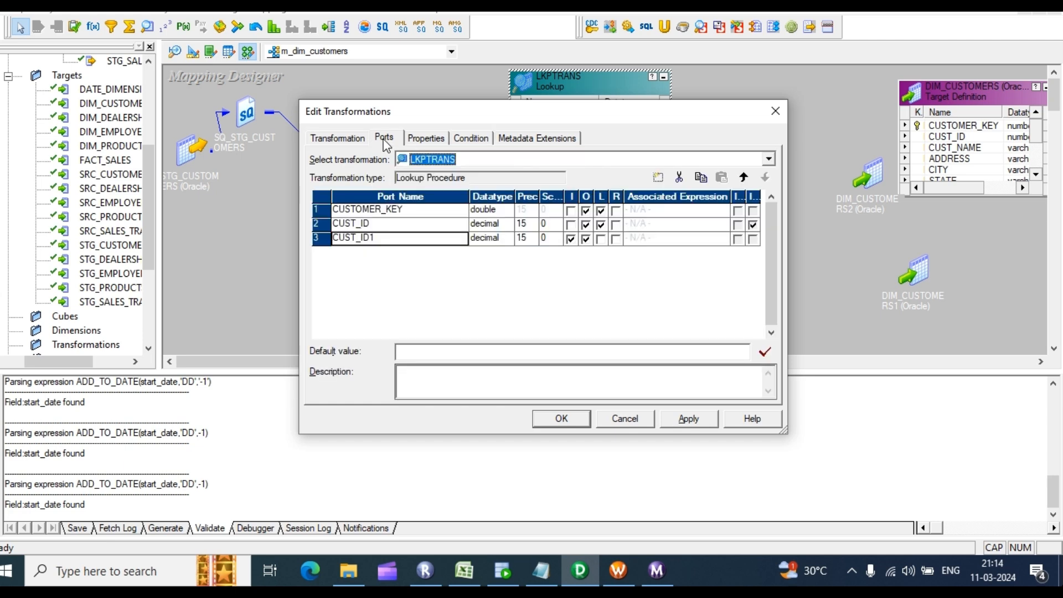
pyautogui.click(341, 238)
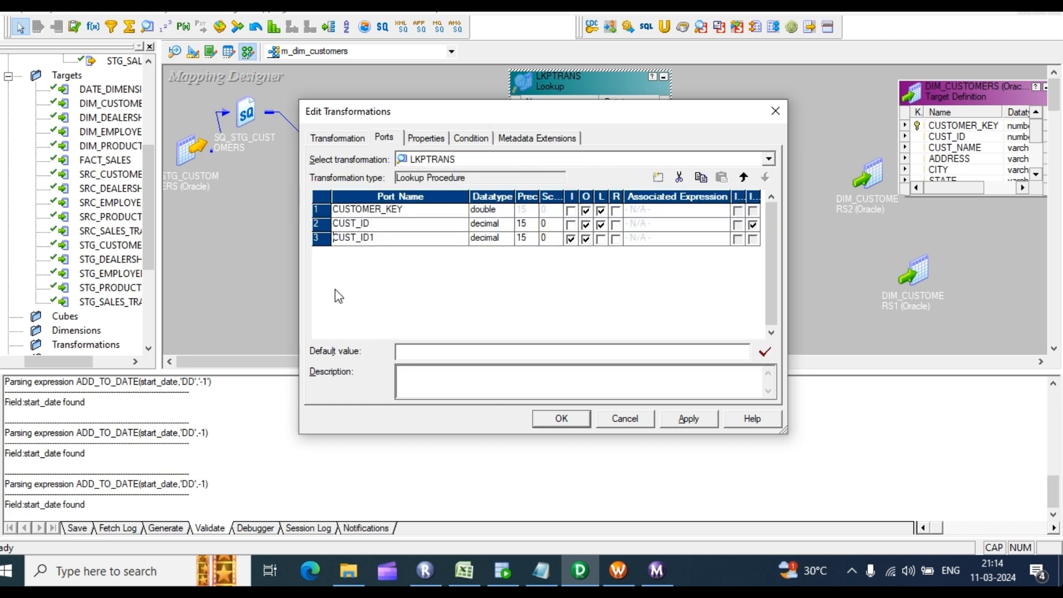
pyautogui.write('I')
pyautogui.write('_')
pyautogui.press('BackSpace')
pyautogui.write('I')
pyautogui.press('BackSpace')
pyautogui.write('i')
pyautogui.click(586, 241)
# Step: Rename CUSTOMER_KEY to LKP_CUSTOMER_KEY and apply the port changes
pyautogui.click(334, 213)
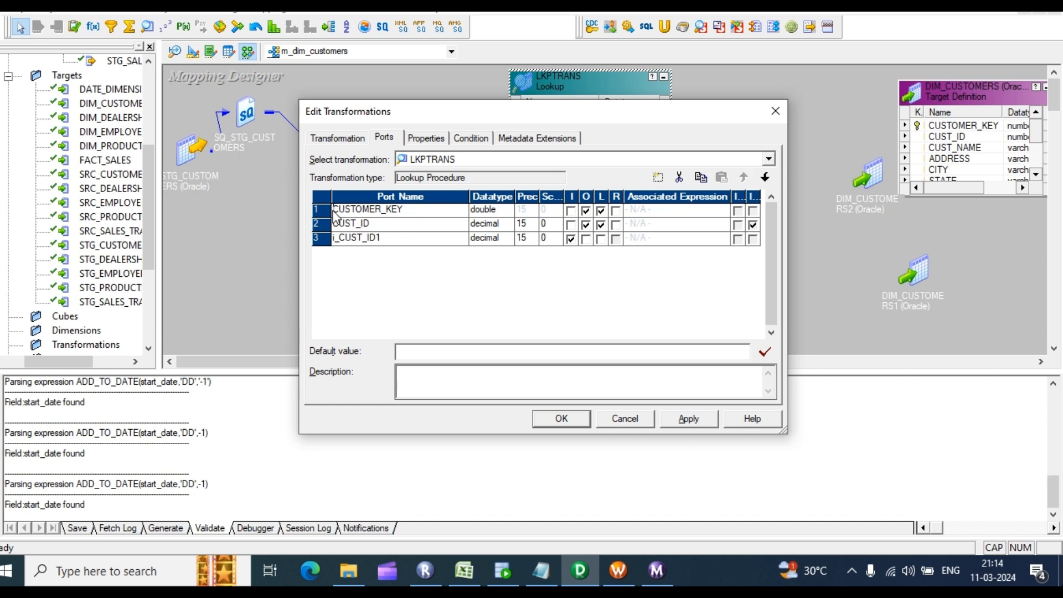
pyautogui.write('_LKP')
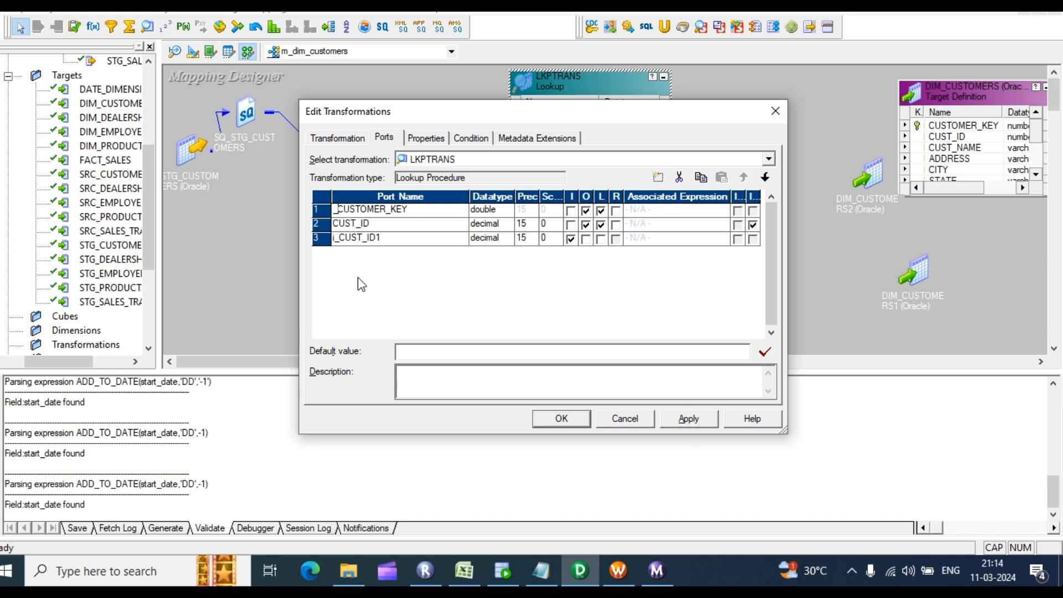
pyautogui.press('BackSpace')
pyautogui.press('BackSpace')
pyautogui.press('BackSpace')
pyautogui.press('BackSpace')
pyautogui.write('_LKP')
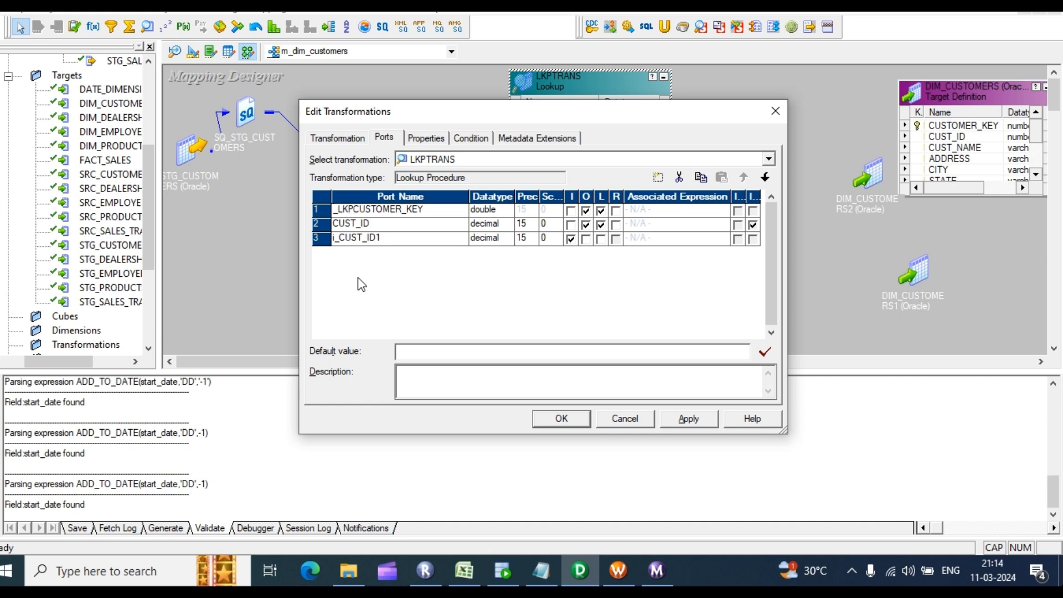
pyautogui.press('BackSpace')
pyautogui.press('BackSpace')
pyautogui.press('BackSpace')
pyautogui.press('BackSpace')
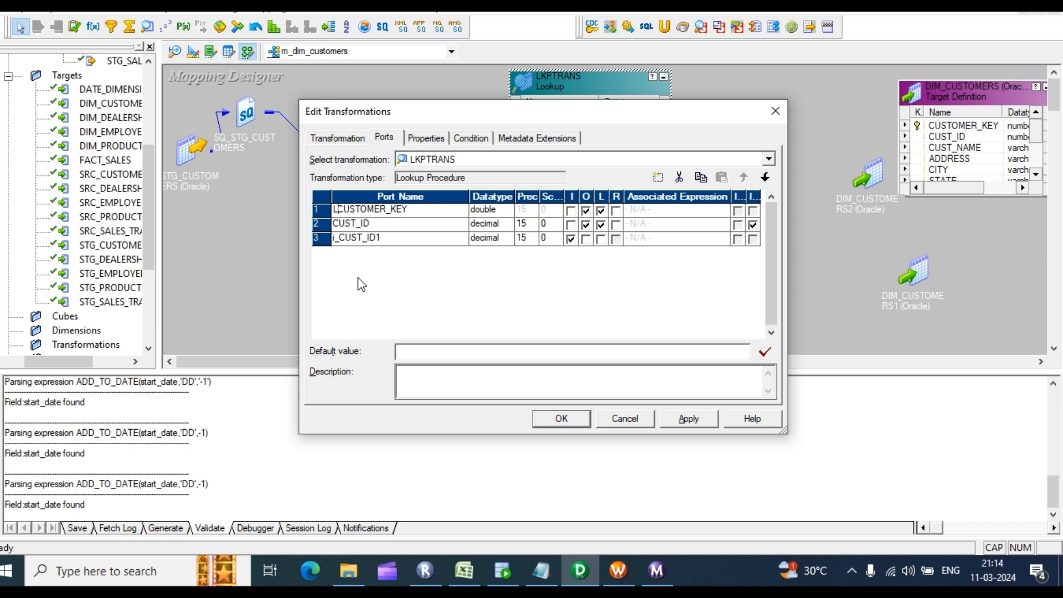
pyautogui.write('LKP_')
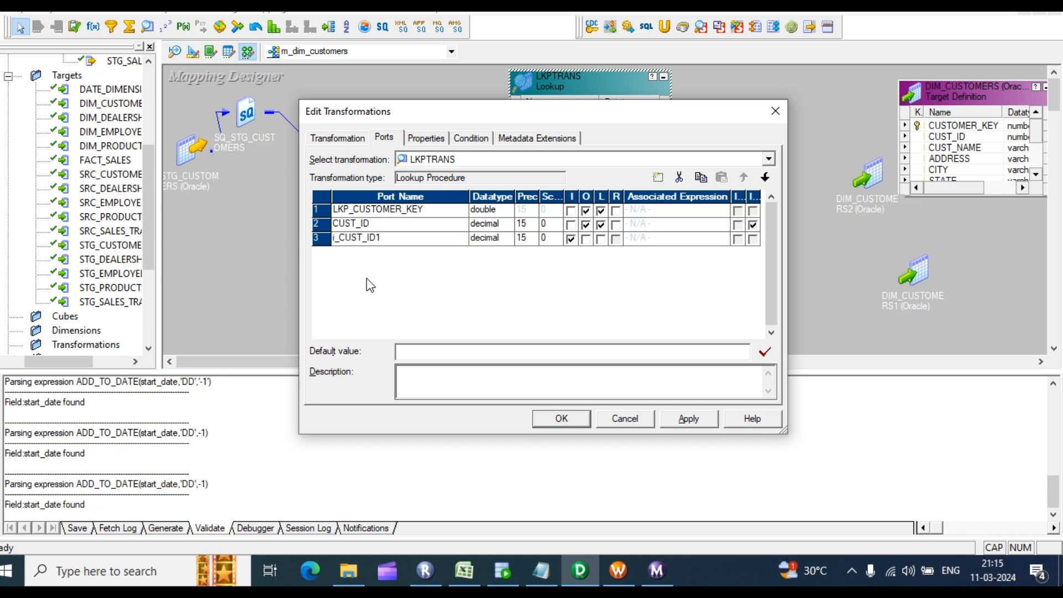
pyautogui.click(689, 418)
pyautogui.click(569, 416)
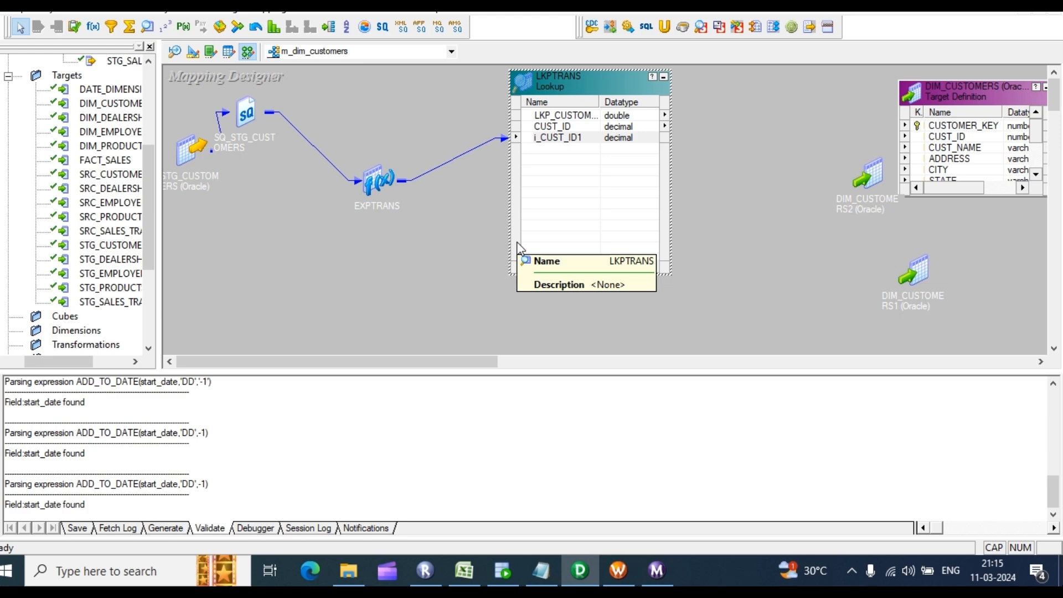
# Step: Reopen LKPTRANS to review the CUST_ID and i_CUST_ID1 ports
pyautogui.doubleClick(558, 184)
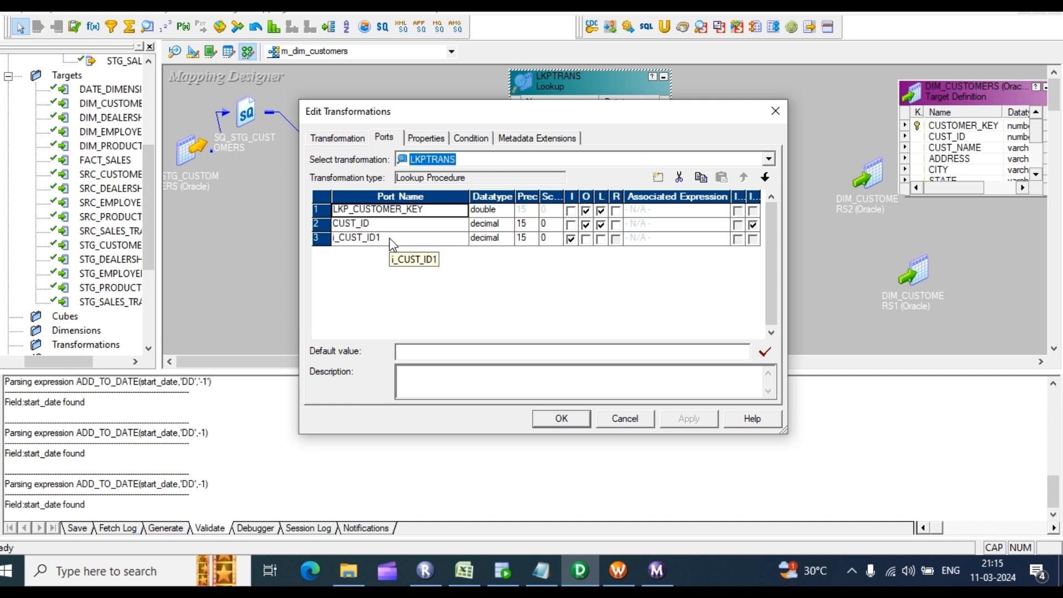
pyautogui.click(380, 224)
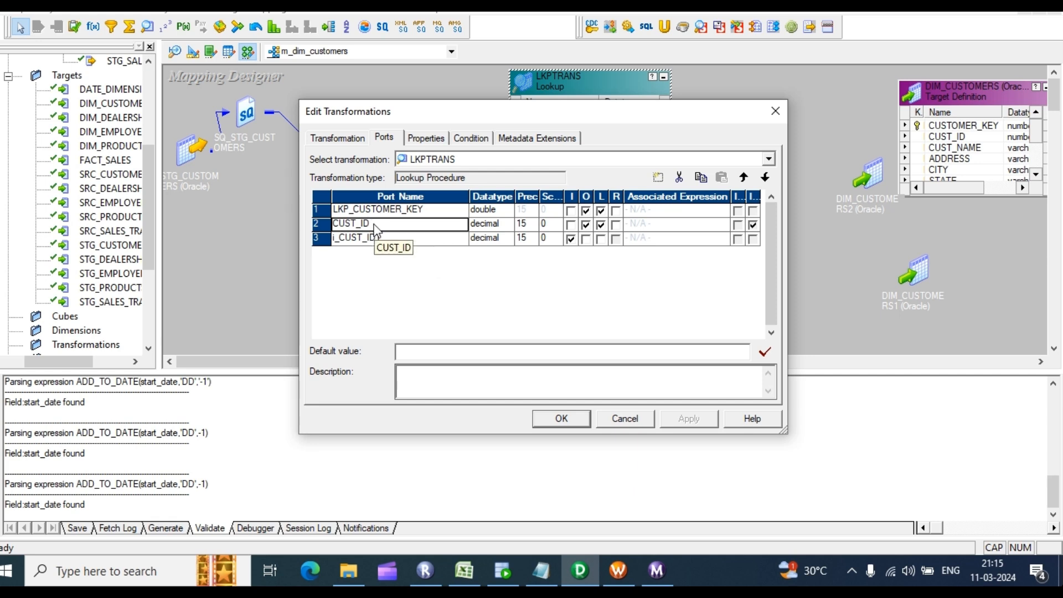
pyautogui.click(375, 240)
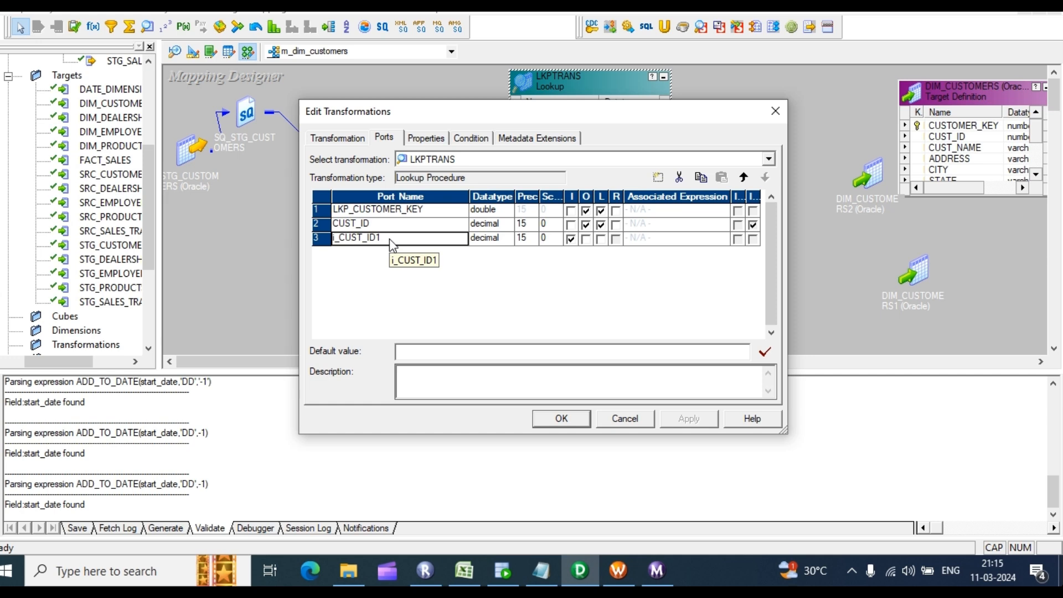
pyautogui.click(562, 419)
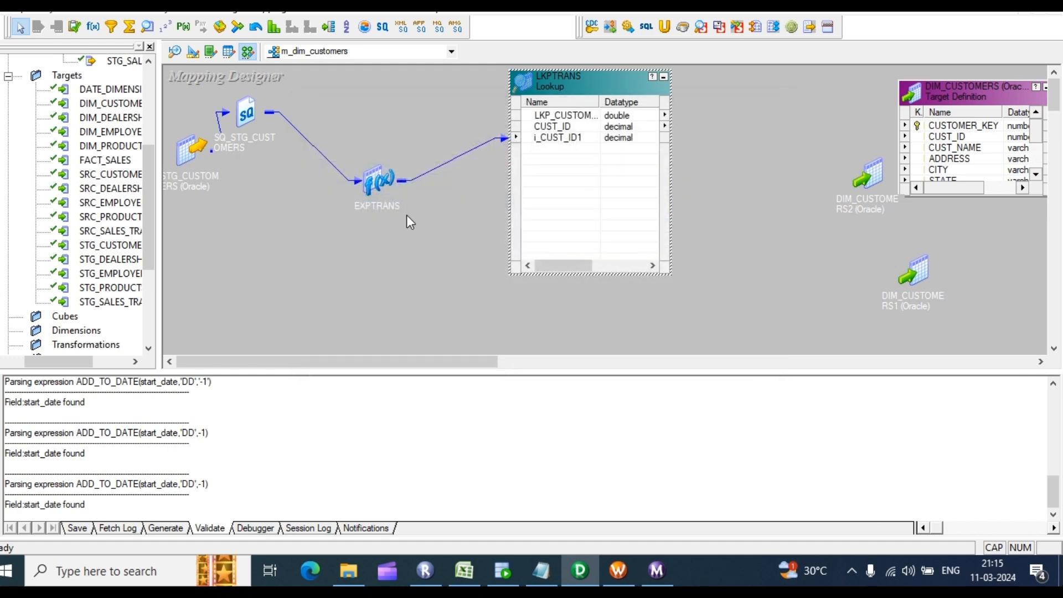
# Step: Move EXPTRANS and LKPTRANS left, then reopen LKPTRANS to recheck its ports
pyautogui.moveTo(369, 182); pyautogui.dragTo(284, 158)
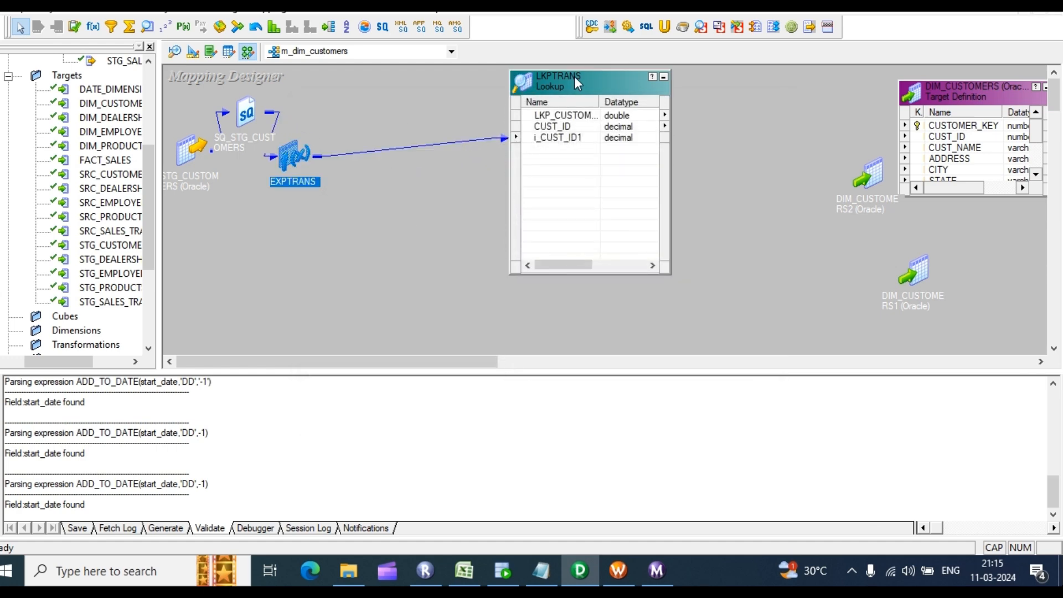
pyautogui.moveTo(574, 77); pyautogui.dragTo(421, 84)
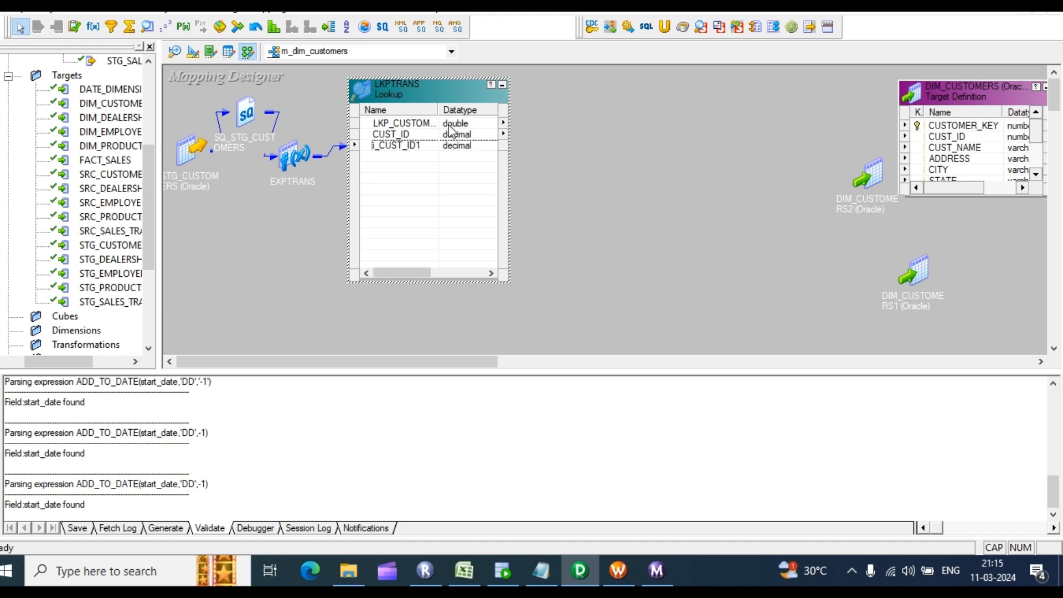
pyautogui.click(411, 135)
pyautogui.doubleClick(411, 136)
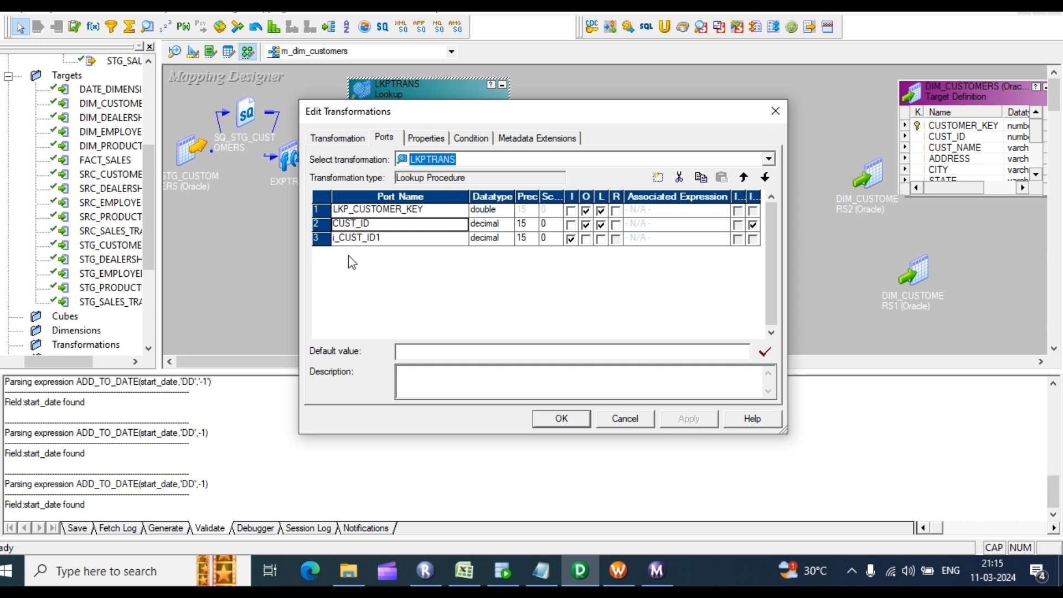
pyautogui.click(394, 239)
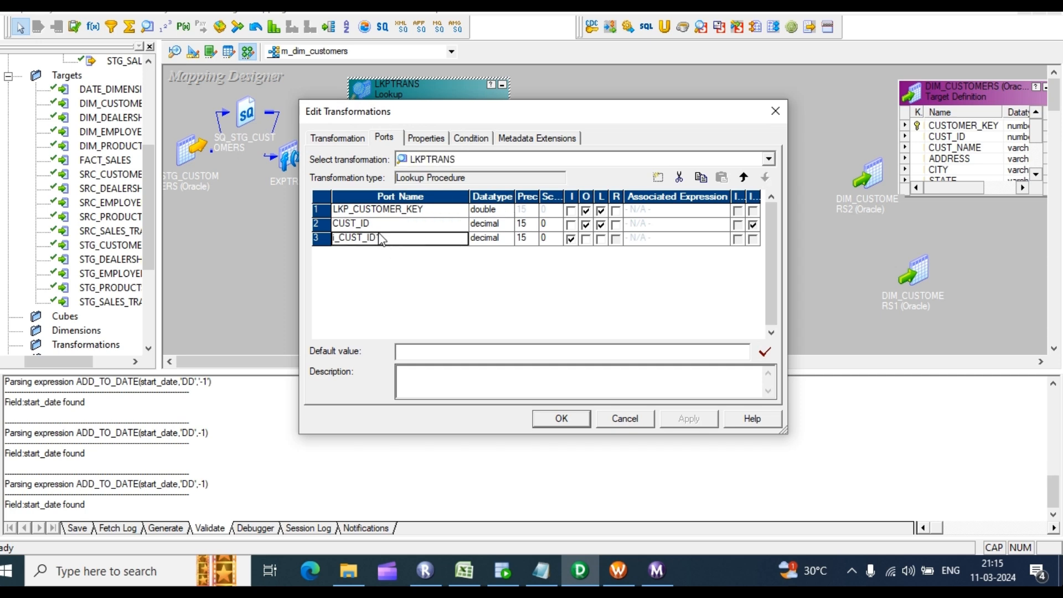
pyautogui.click(383, 226)
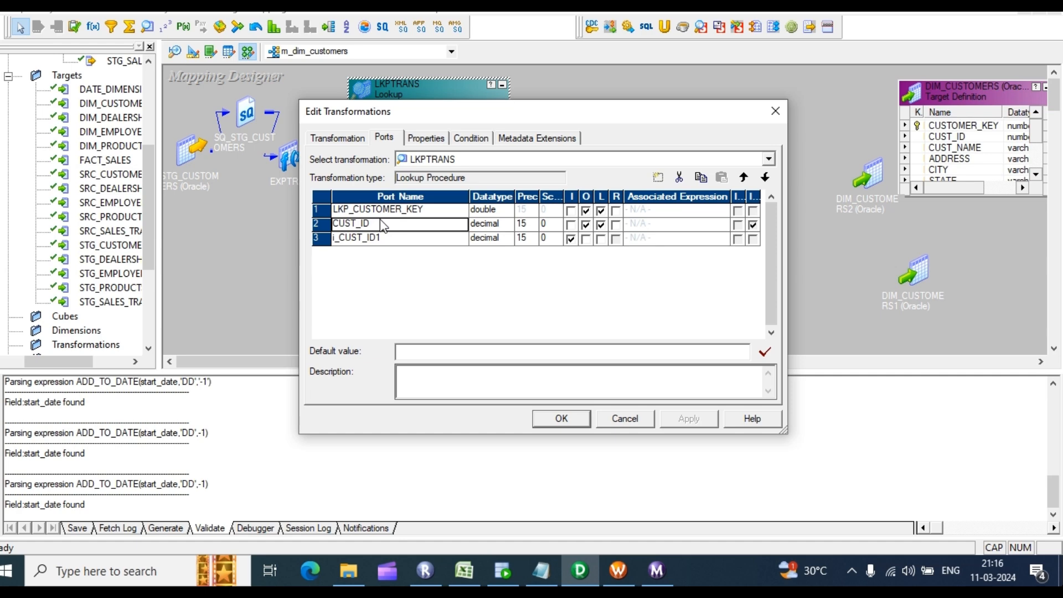
# Step: Enter headings CUT_ID DIM in K5 and CUST_ID_STG in M5, widening columns K and M
pyautogui.click(474, 571)
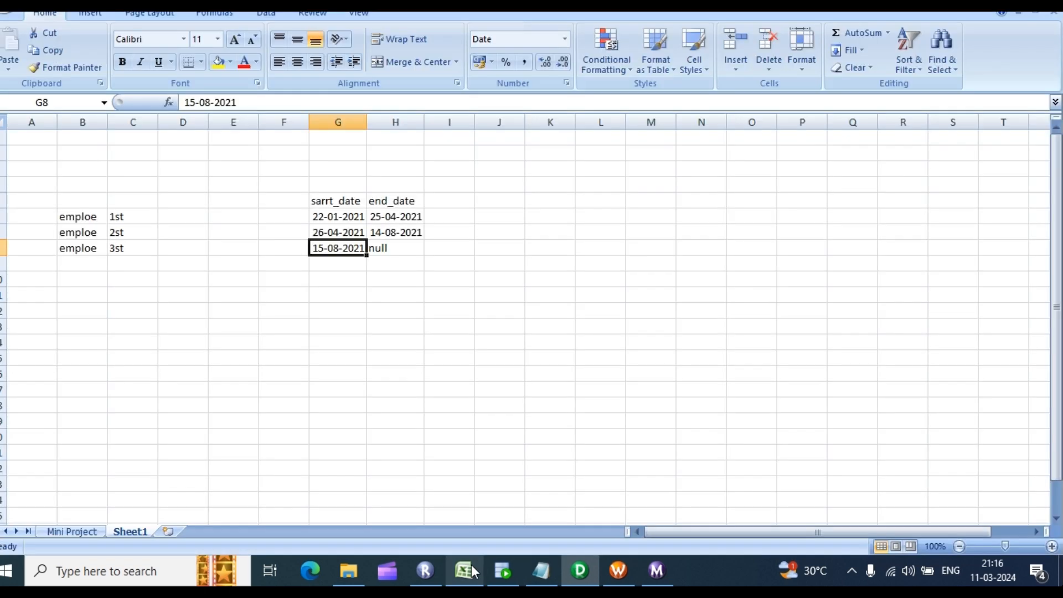
pyautogui.click(558, 210)
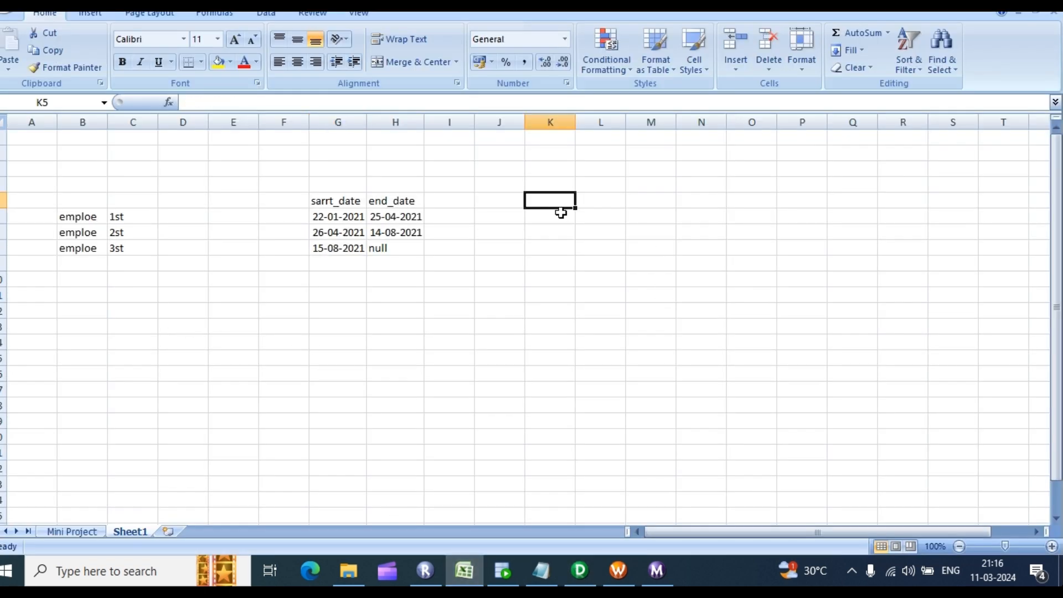
pyautogui.write('CUT')
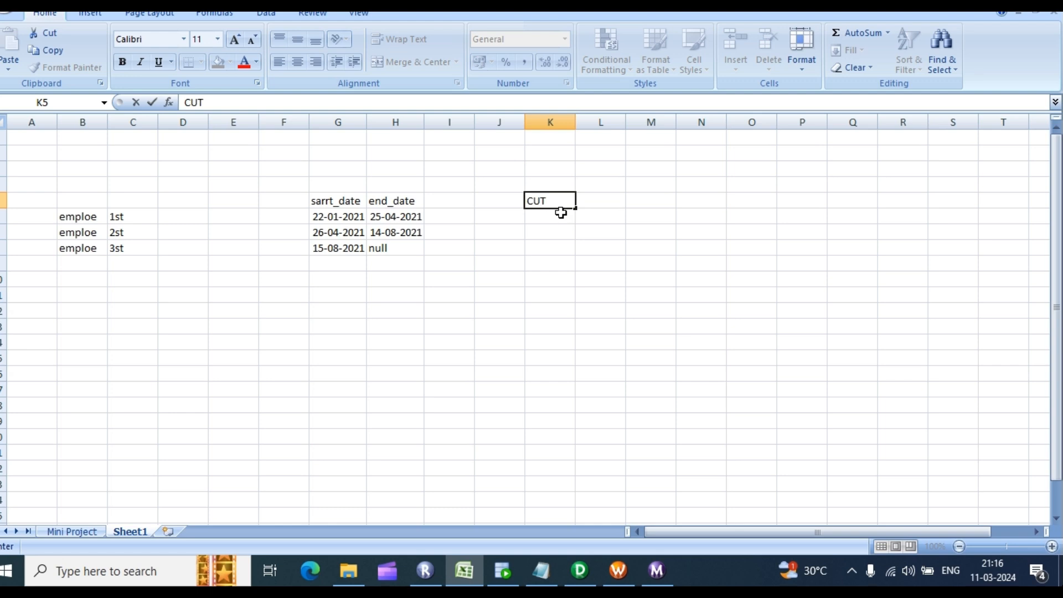
pyautogui.write('_ID DIM')
pyautogui.press('Right')
pyautogui.press('Right')
pyautogui.write('CU')
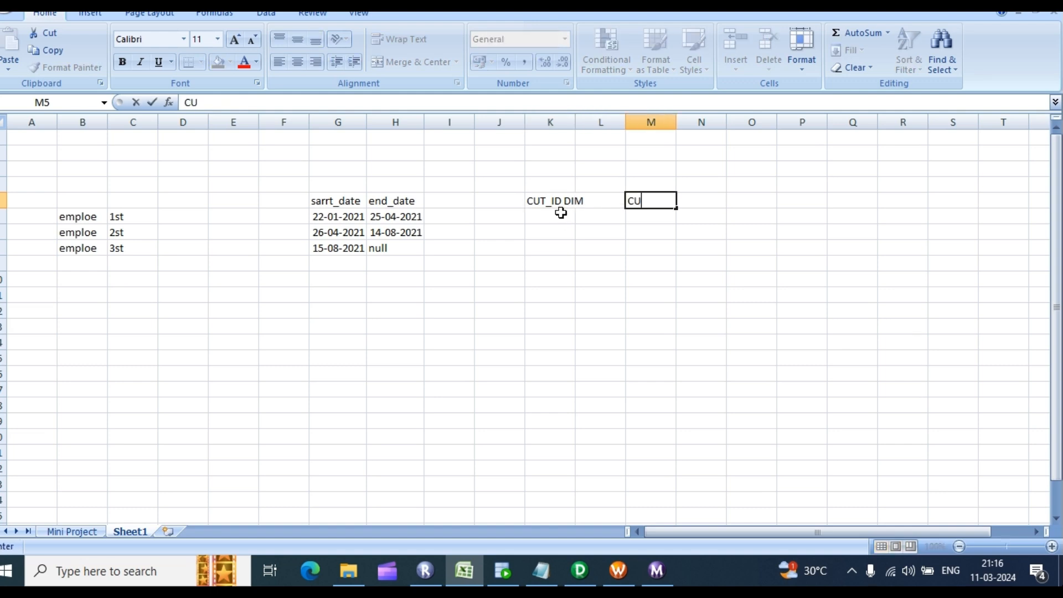
pyautogui.write('ST_ID_STG')
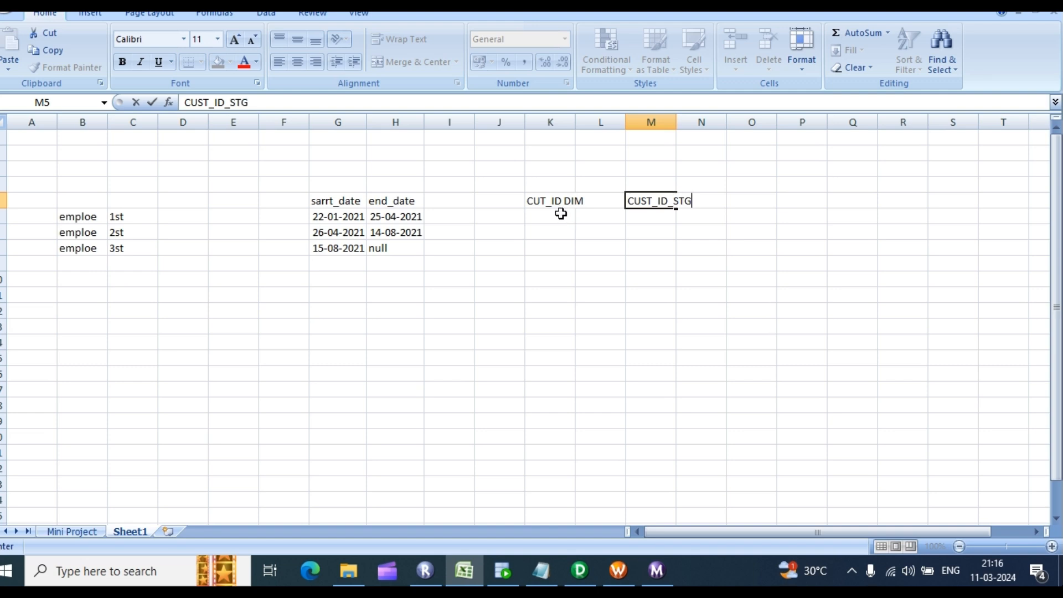
pyautogui.click(612, 201)
pyautogui.moveTo(575, 121); pyautogui.dragTo(610, 121)
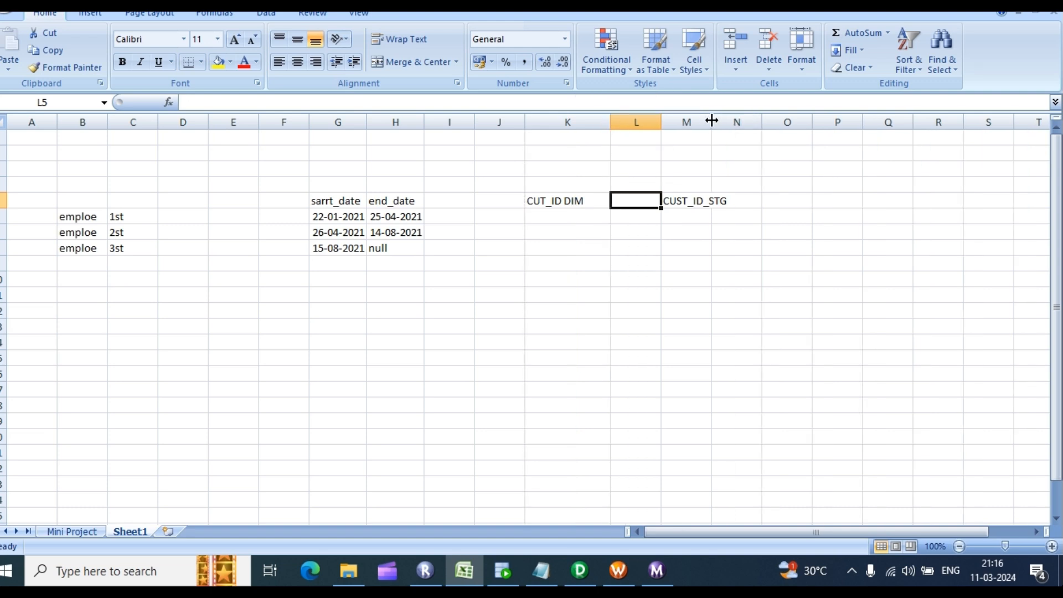
pyautogui.moveTo(714, 120); pyautogui.dragTo(788, 145)
# Step: Try a formula in L5 referencing K5, M11 and L9, then cancel it, leaving L5 empty
pyautogui.click(631, 202)
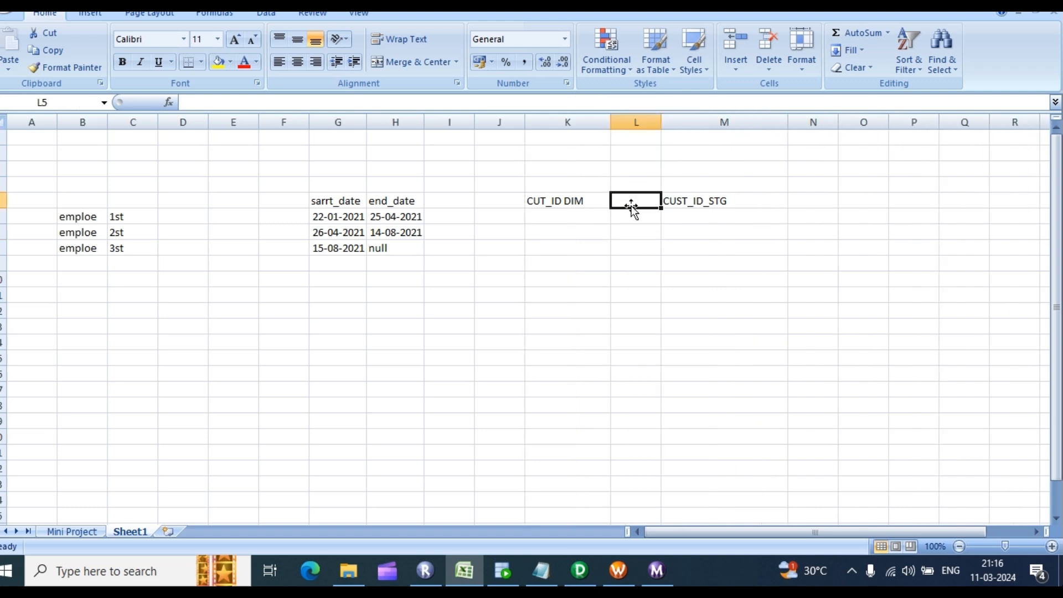
pyautogui.write('=')
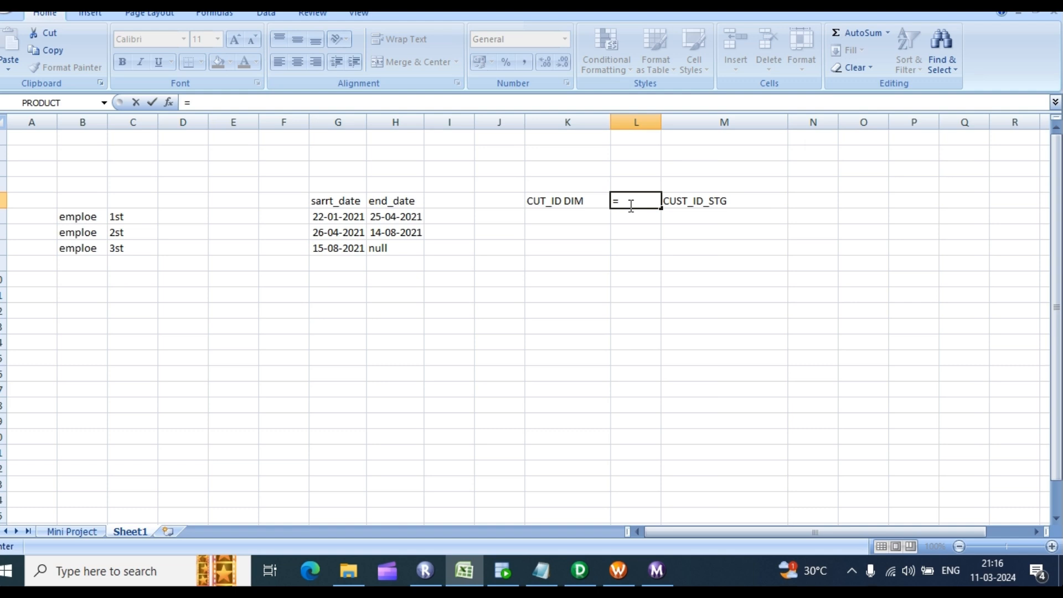
pyautogui.click(548, 199)
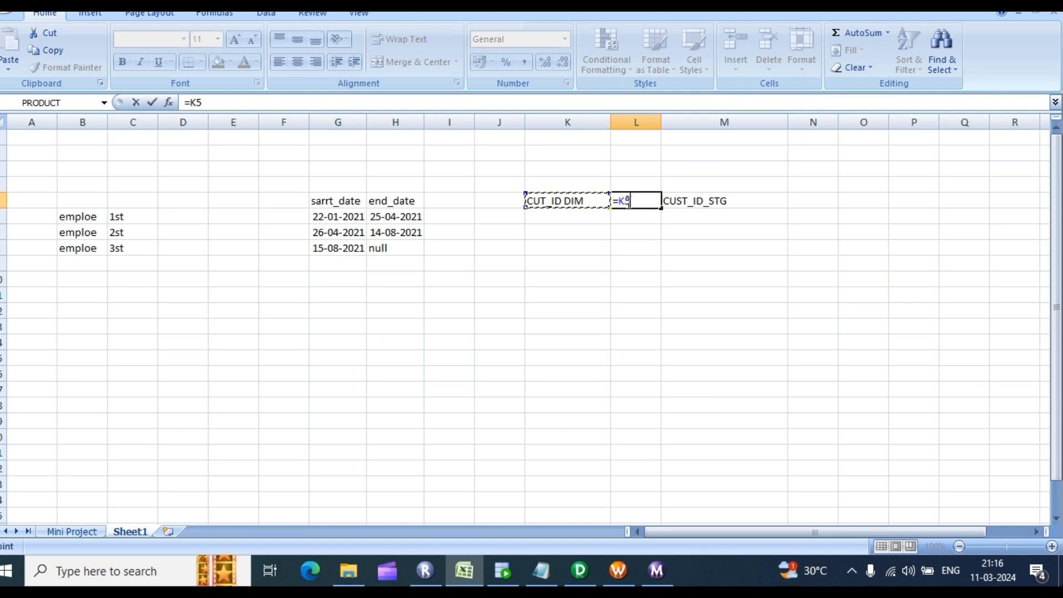
pyautogui.click(688, 202)
pyautogui.click(563, 203)
pyautogui.click(709, 292)
pyautogui.click(641, 200)
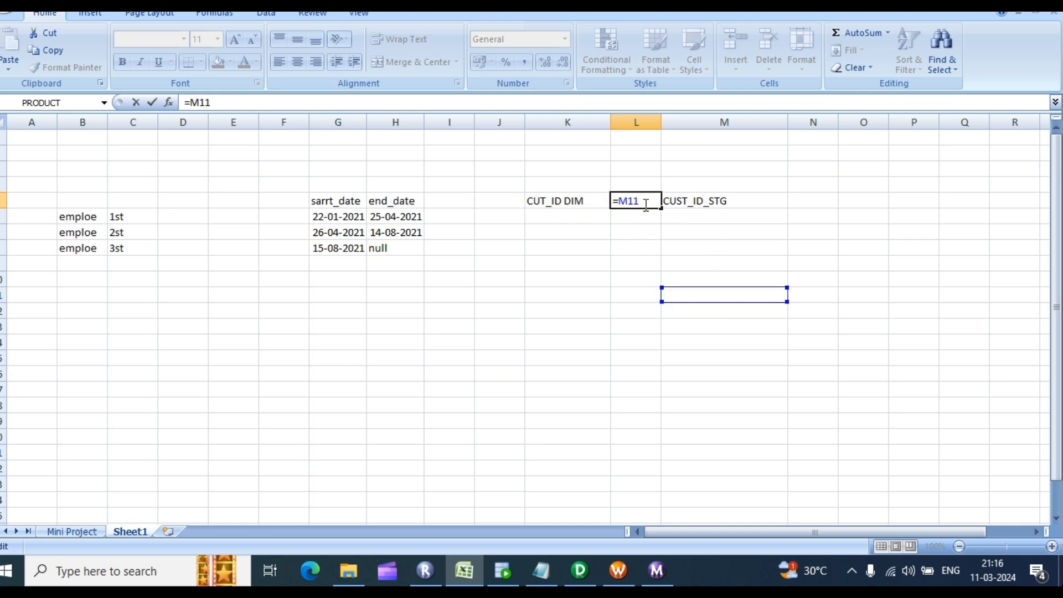
pyautogui.press('BackSpace')
pyautogui.press('BackSpace')
pyautogui.press('BackSpace')
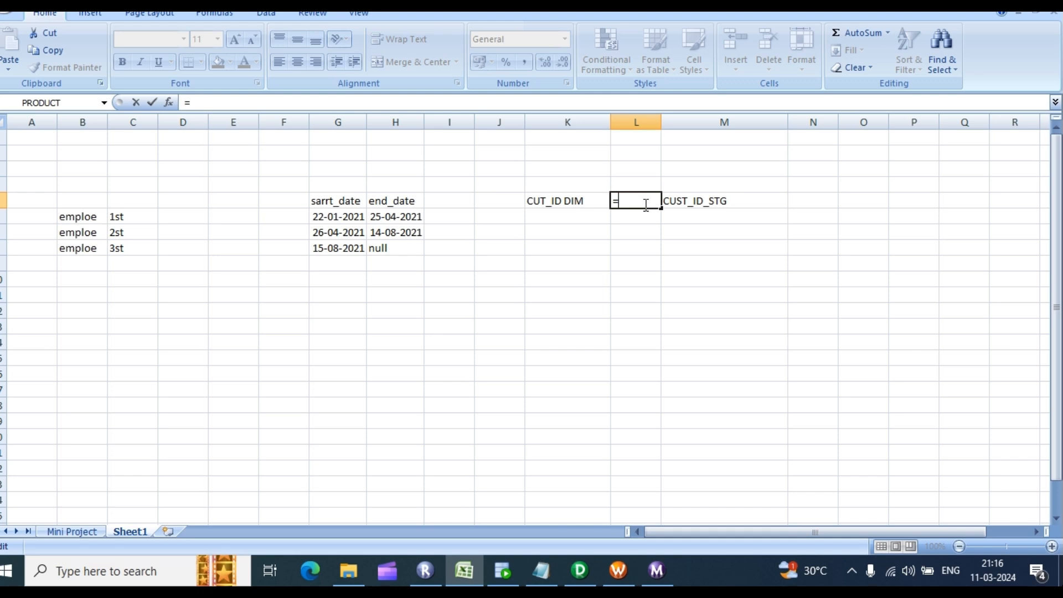
pyautogui.click(633, 262)
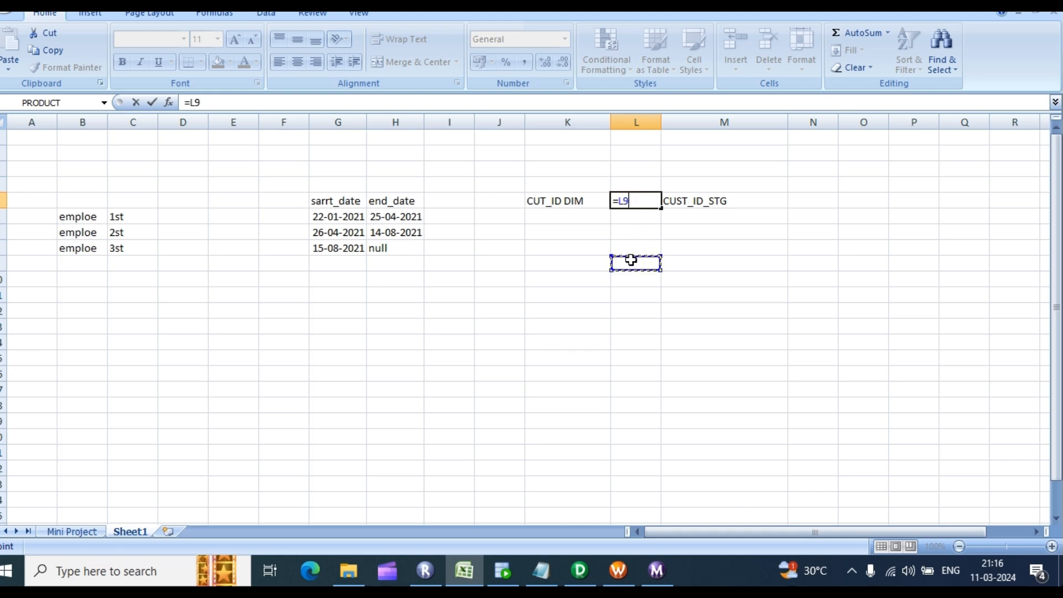
pyautogui.doubleClick(645, 201)
pyautogui.click(635, 199)
pyautogui.press('BackSpace')
pyautogui.press('Escape')
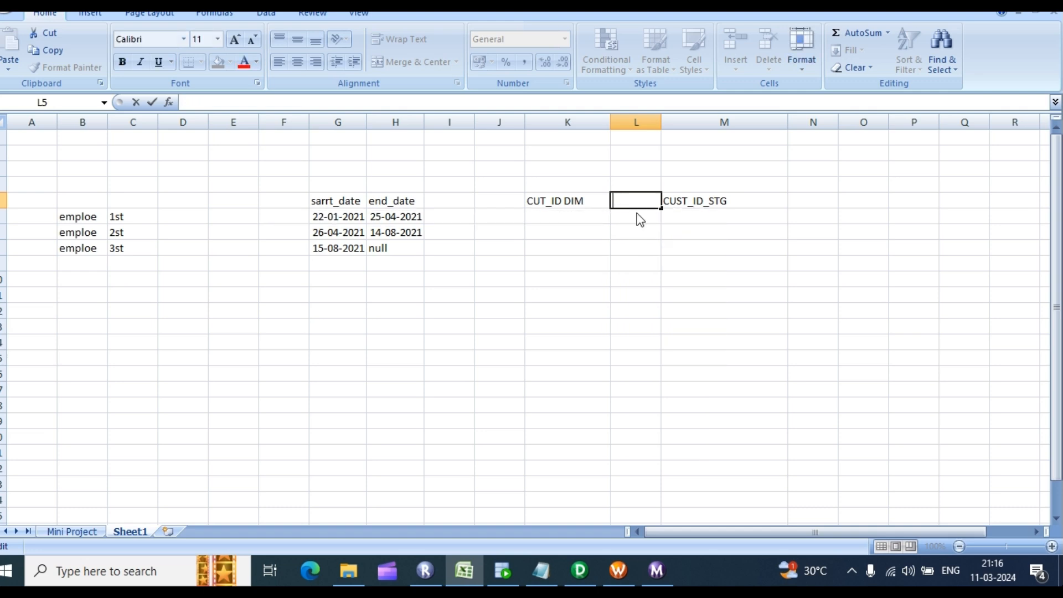
# Step: Review cells L9, K5 and K6 around the CUT_ID DIM heading
pyautogui.click(634, 260)
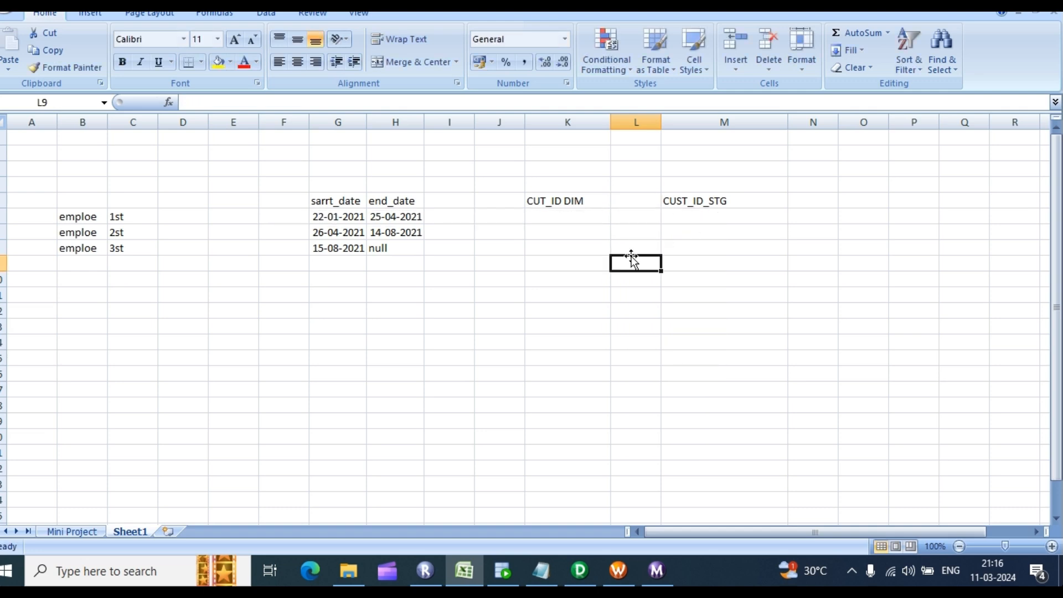
pyautogui.click(553, 200)
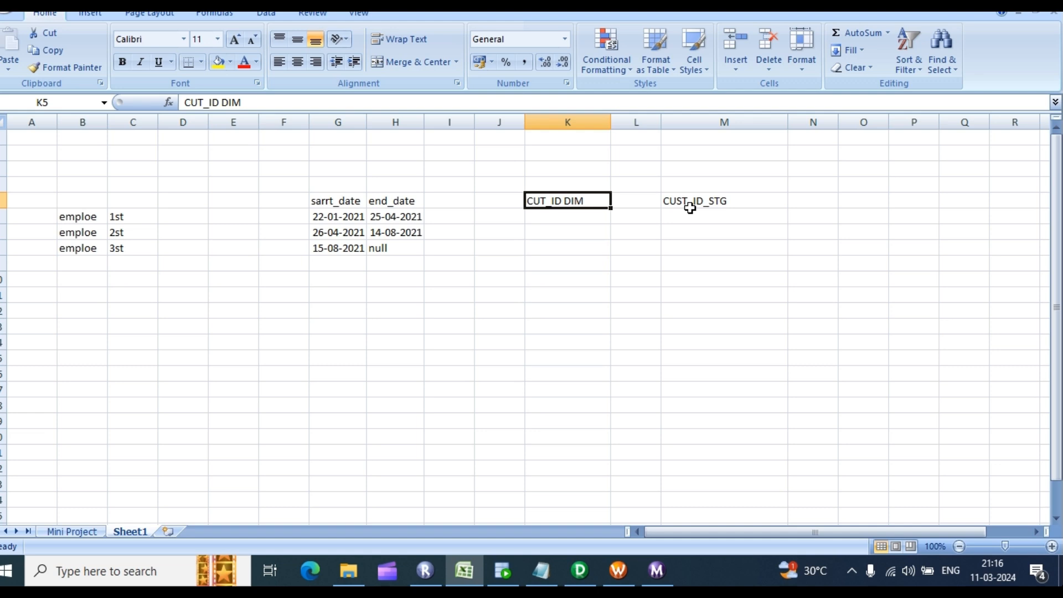
pyautogui.click(536, 216)
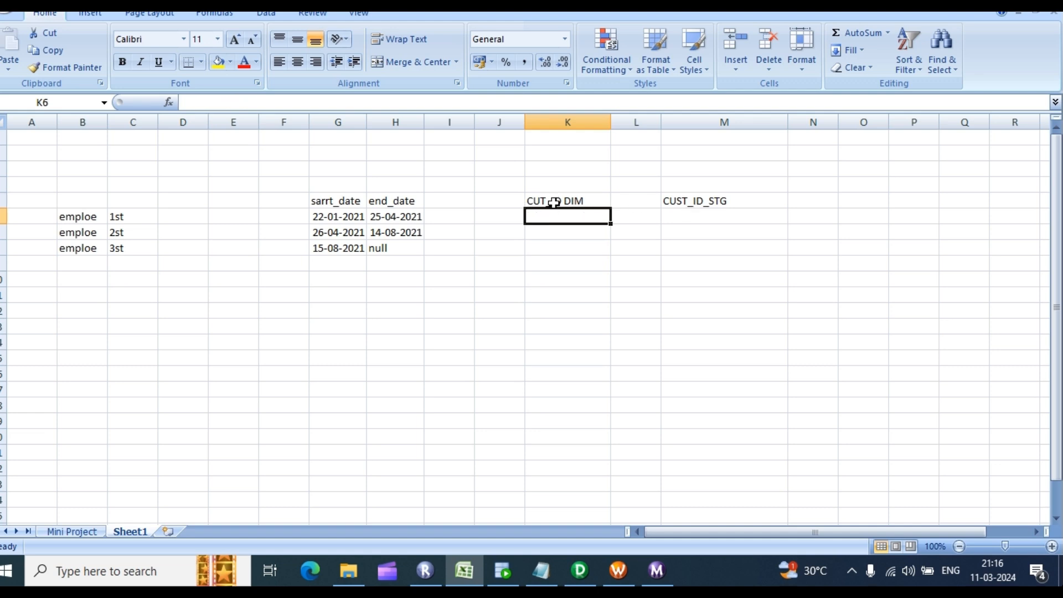
pyautogui.click(554, 203)
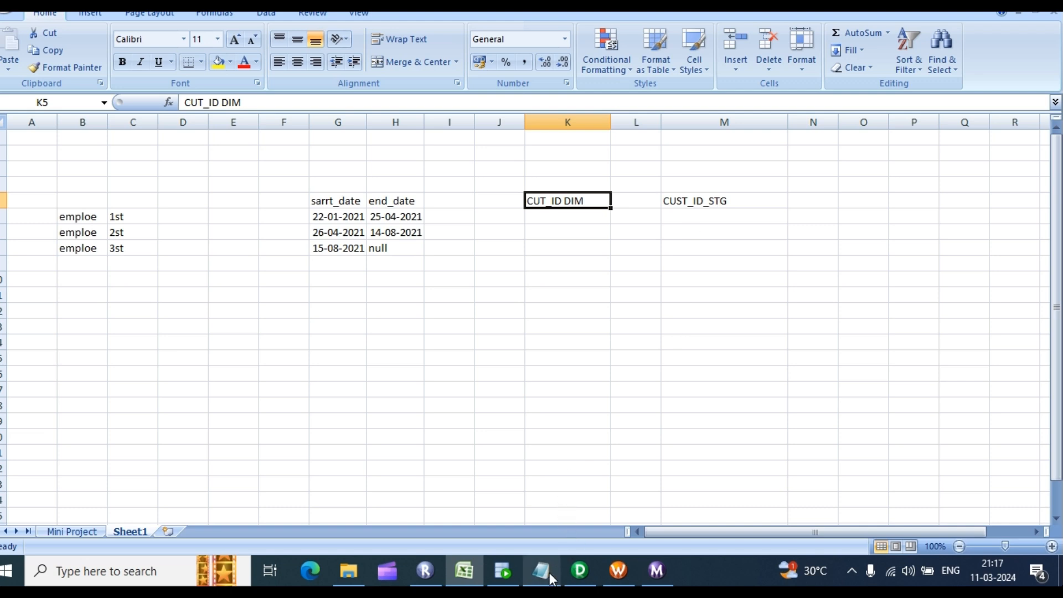
# Step: Confirm the LKPTRANS port edits in Designer, select DIM_CUSTOMERS' CUSTOMER_KEY, then return to Excel
pyautogui.moveTo(538, 574)
pyautogui.click(580, 570)
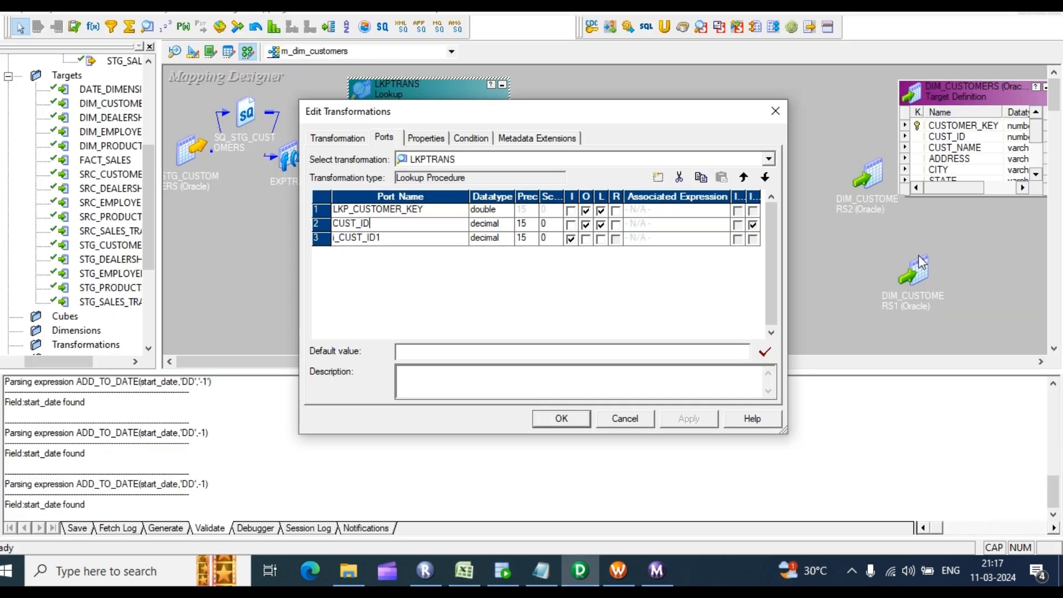
pyautogui.click(562, 426)
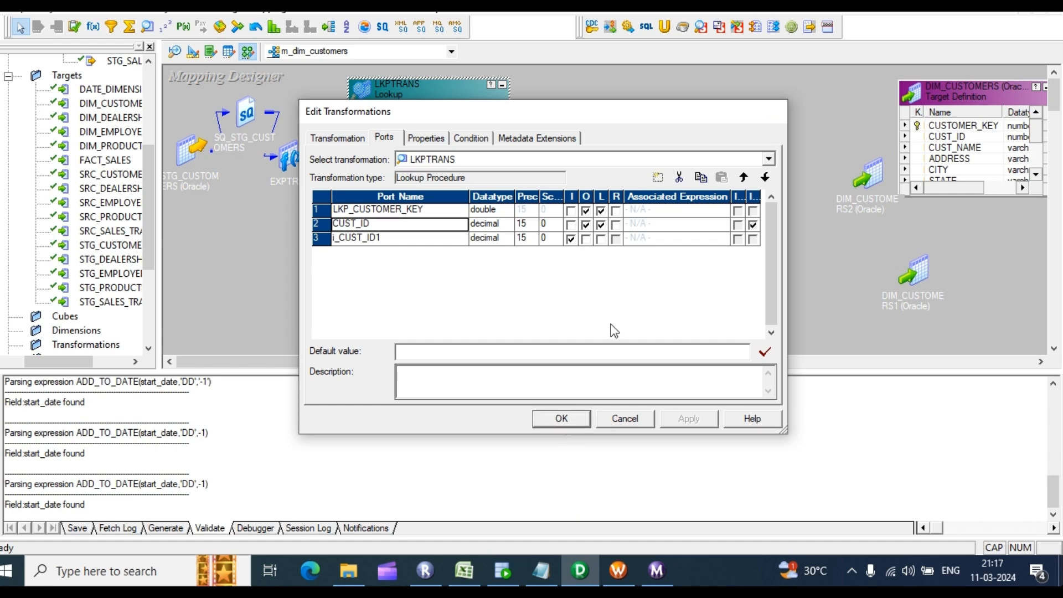
pyautogui.click(953, 128)
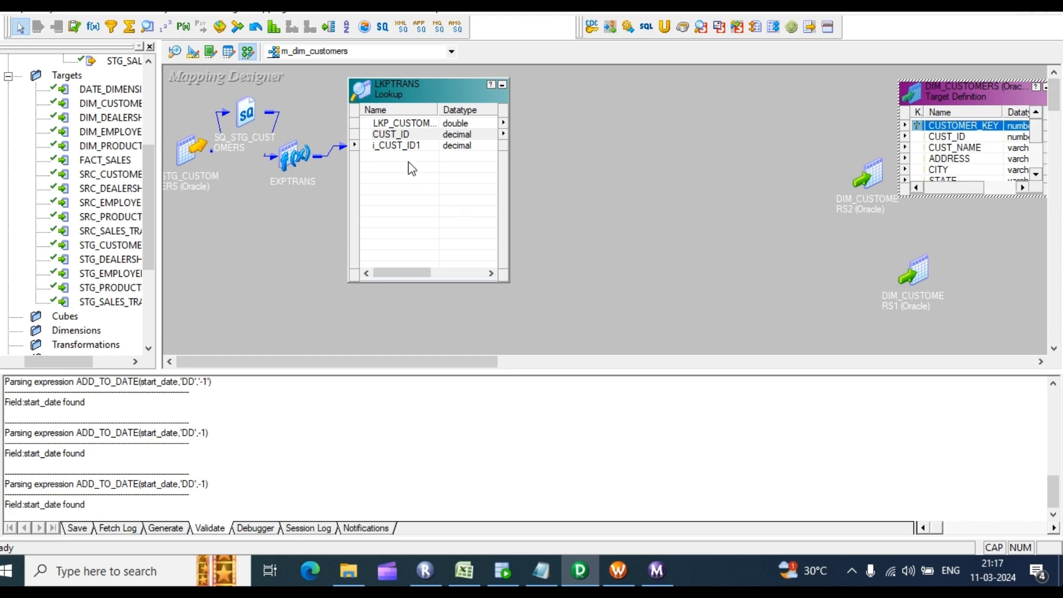
pyautogui.click(464, 570)
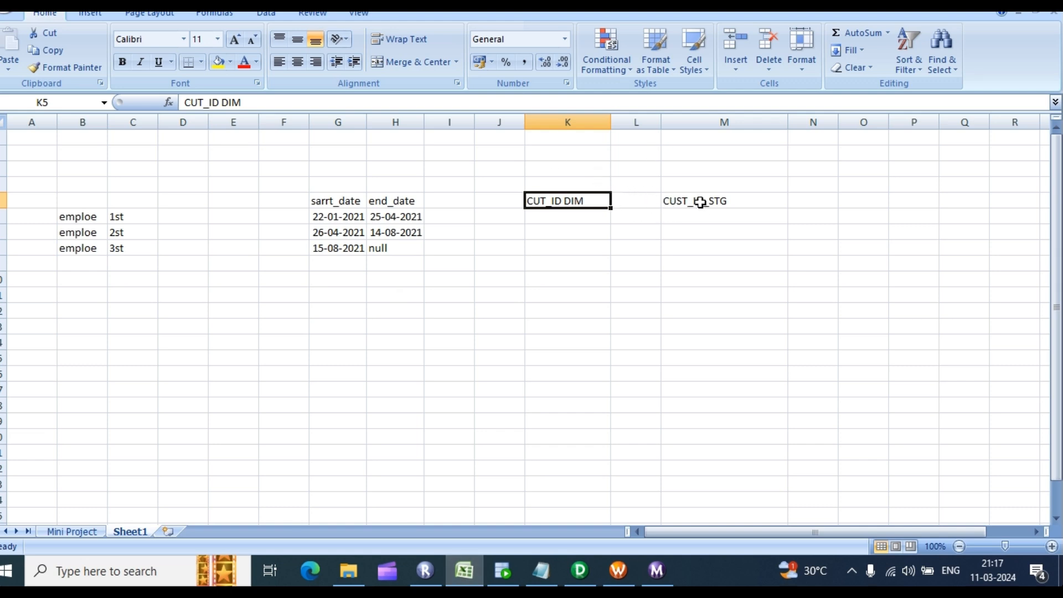
# Step: Enter staging IDs 1, 2 and 3 in cells M6:M8
pyautogui.click(713, 218)
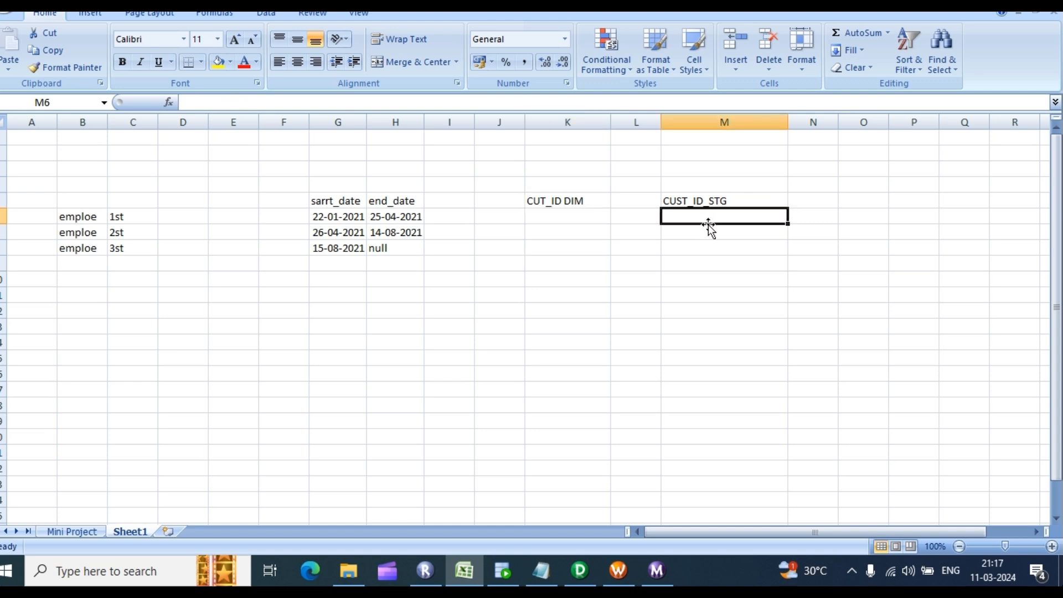
pyautogui.write('1')
pyautogui.press('Return')
pyautogui.write('2')
pyautogui.press('Return')
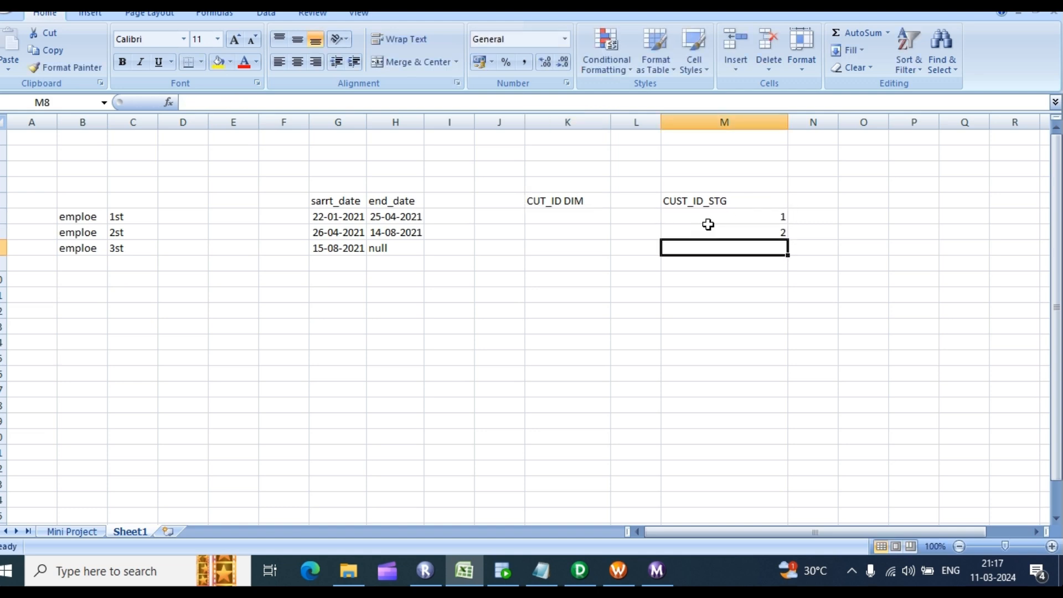
pyautogui.write('2')
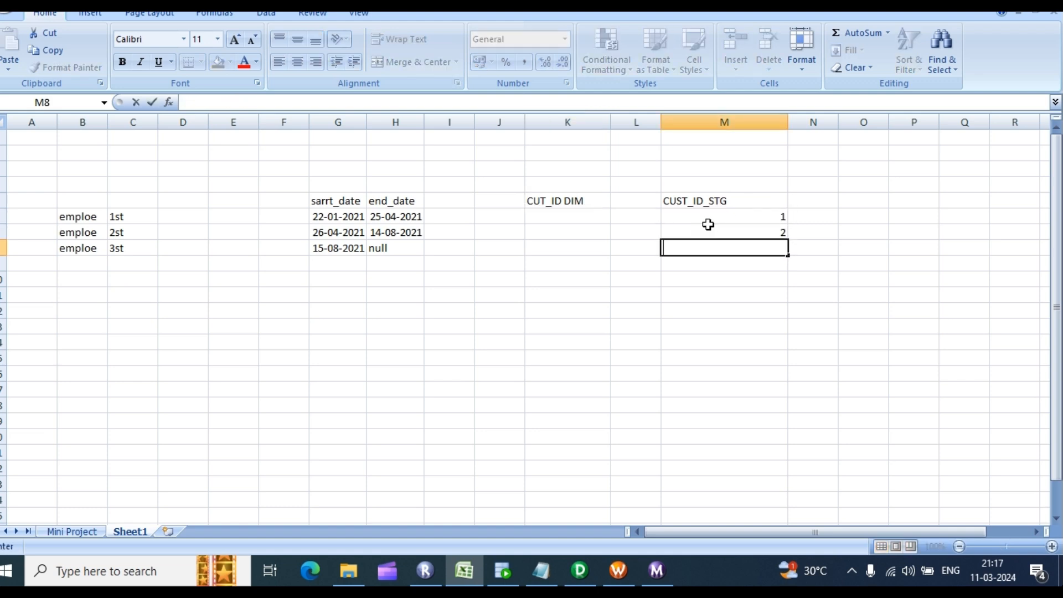
pyautogui.write('.3')
pyautogui.press('BackSpace')
pyautogui.click(708, 311)
# Step: Compare the CUST_ID_STG range M5:M8 with the empty CUT_ID DIM range K5:K8
pyautogui.moveTo(711, 208); pyautogui.dragTo(745, 248)
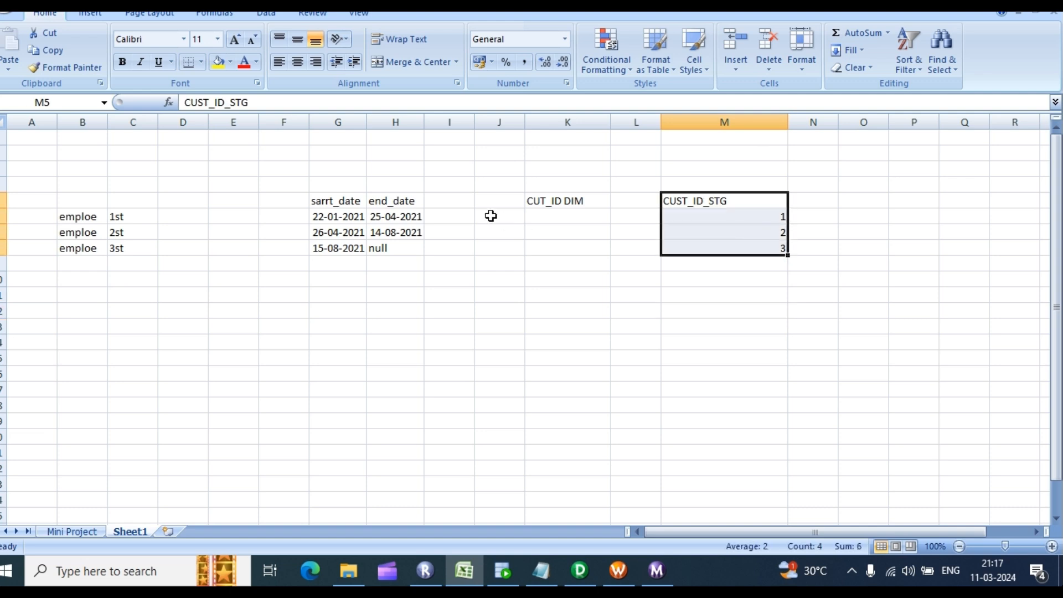
pyautogui.moveTo(560, 201); pyautogui.dragTo(576, 258)
pyautogui.click(558, 232)
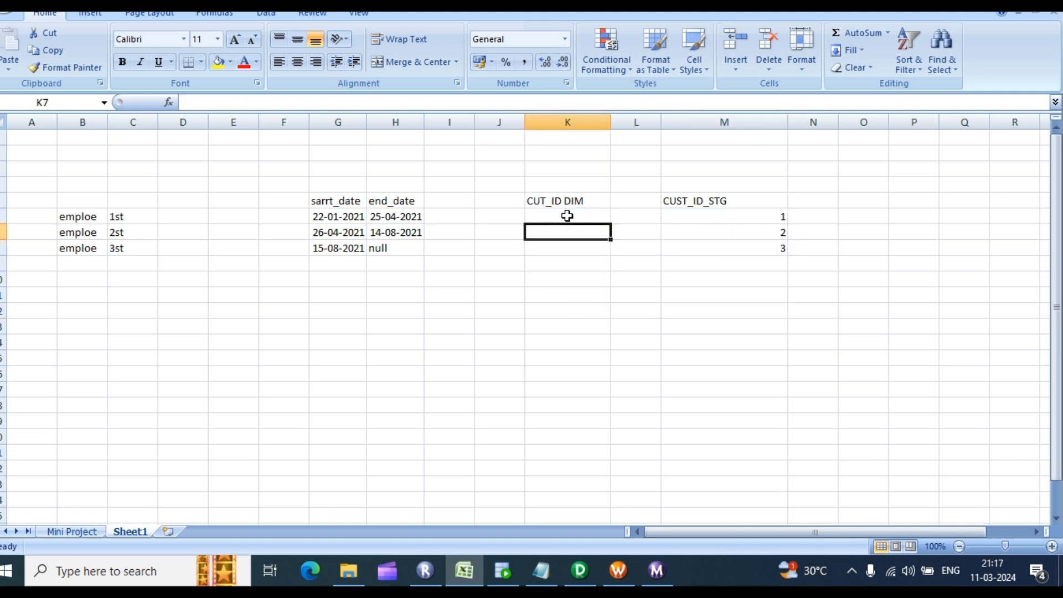
pyautogui.click(570, 216)
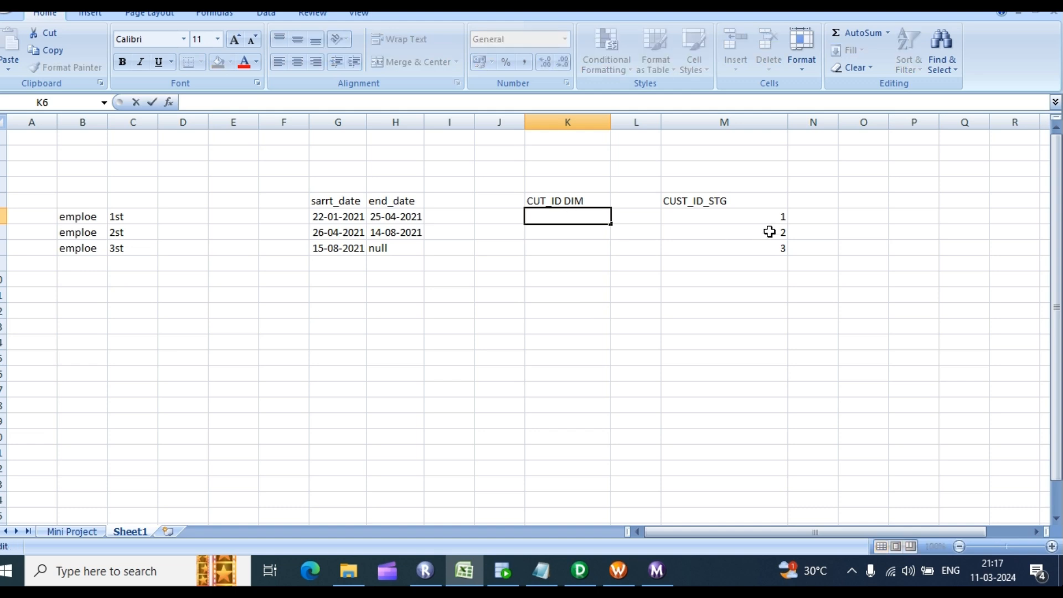
pyautogui.doubleClick(756, 215)
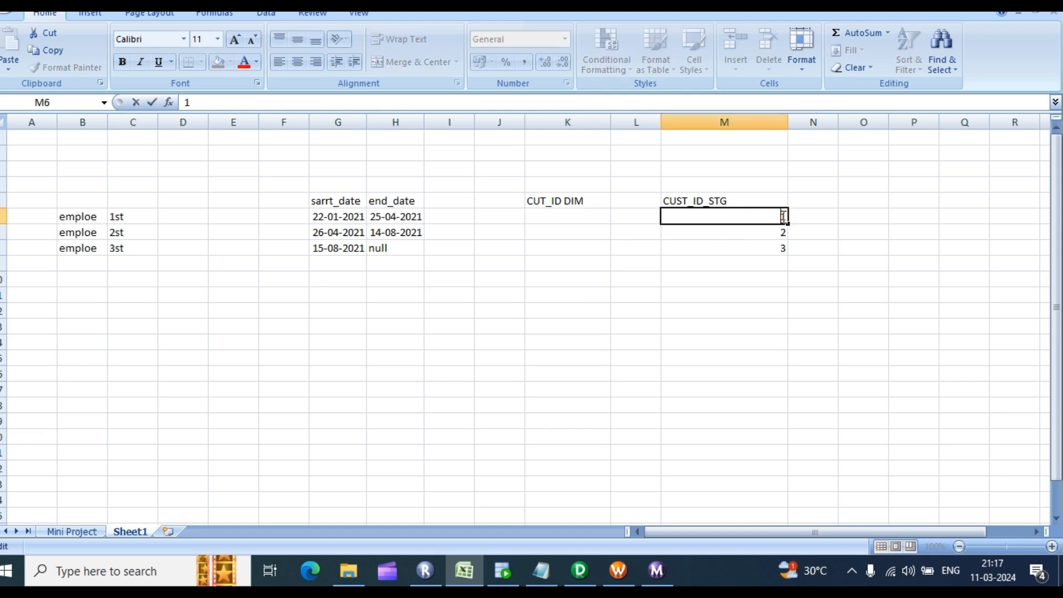
pyautogui.moveTo(570, 199); pyautogui.dragTo(636, 202)
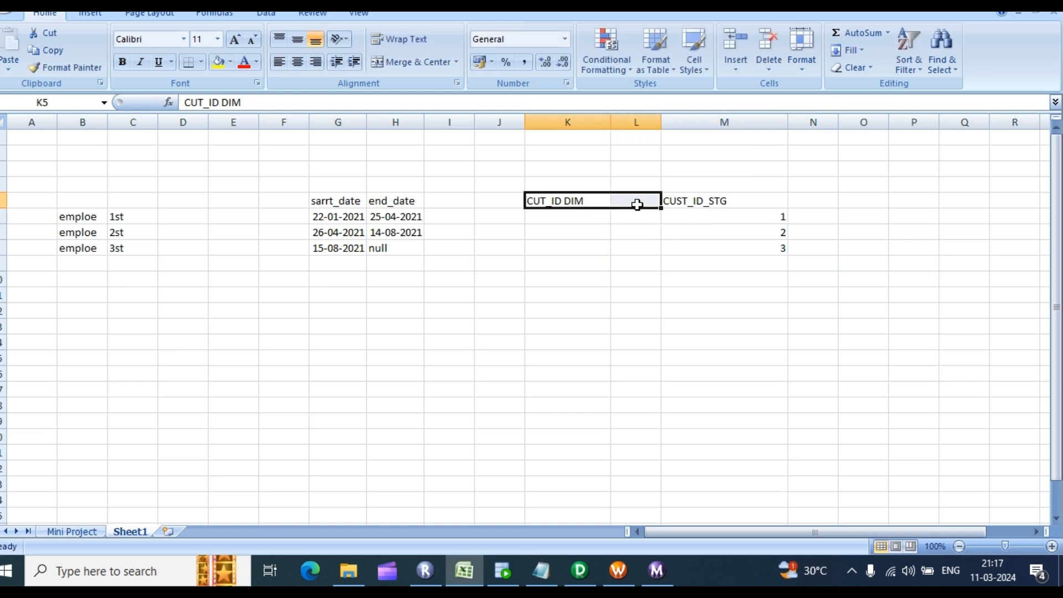
pyautogui.click(470, 347)
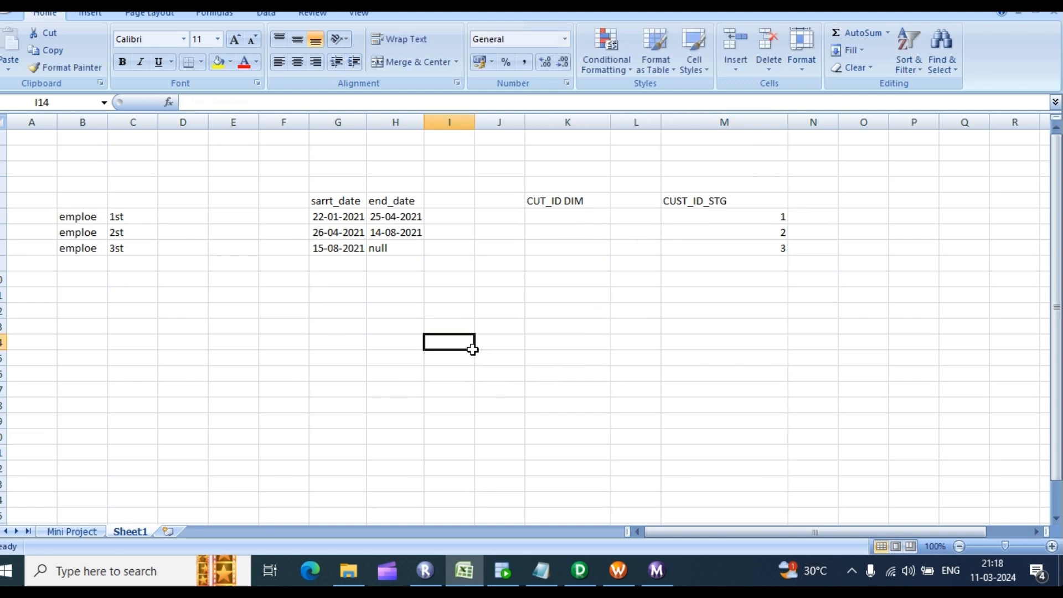
# Step: Merge and center the block C12:I20 into one note cell
pyautogui.moveTo(444, 309); pyautogui.dragTo(791, 435)
pyautogui.click(236, 385)
pyautogui.moveTo(111, 309); pyautogui.dragTo(460, 437)
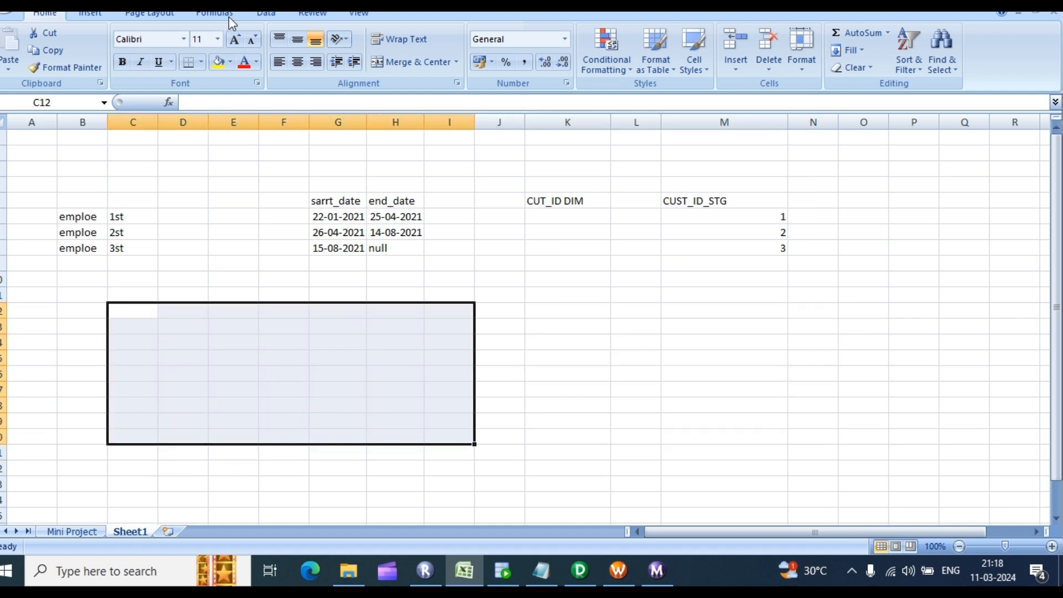
pyautogui.click(402, 60)
# Step: Type SELECT CUSTMMER_KEY into the merged note cell
pyautogui.doubleClick(240, 352)
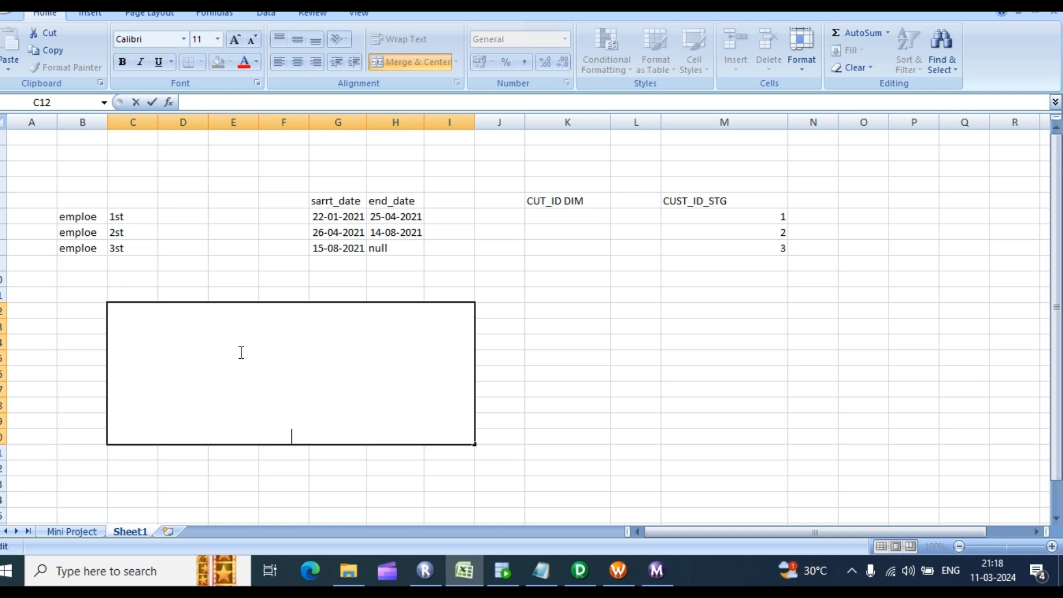
pyautogui.write('SELECT CUSTMN')
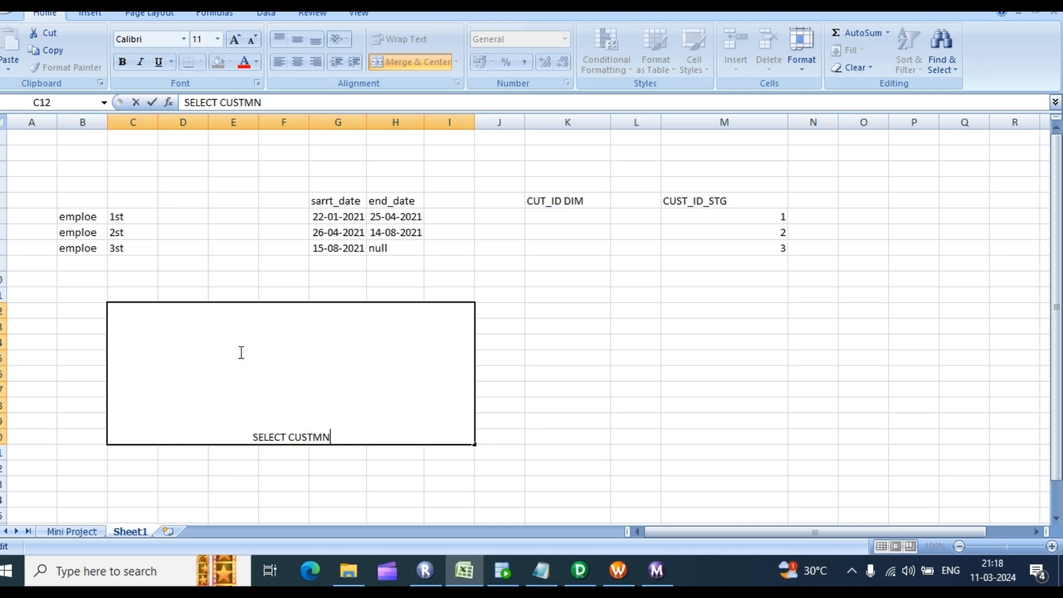
pyautogui.press('BackSpace')
pyautogui.write('MER')
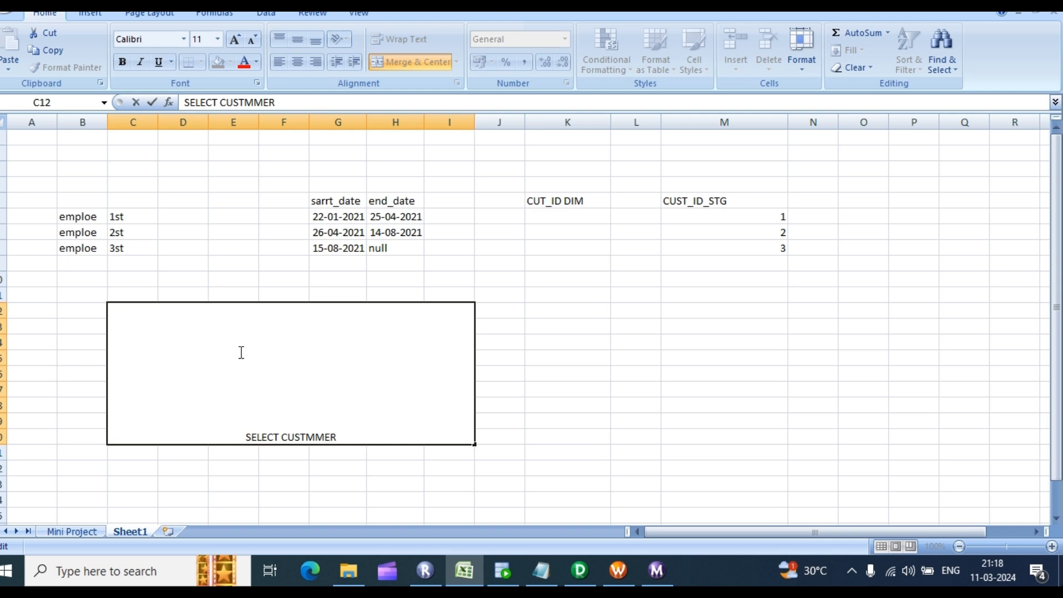
pyautogui.write('_)')
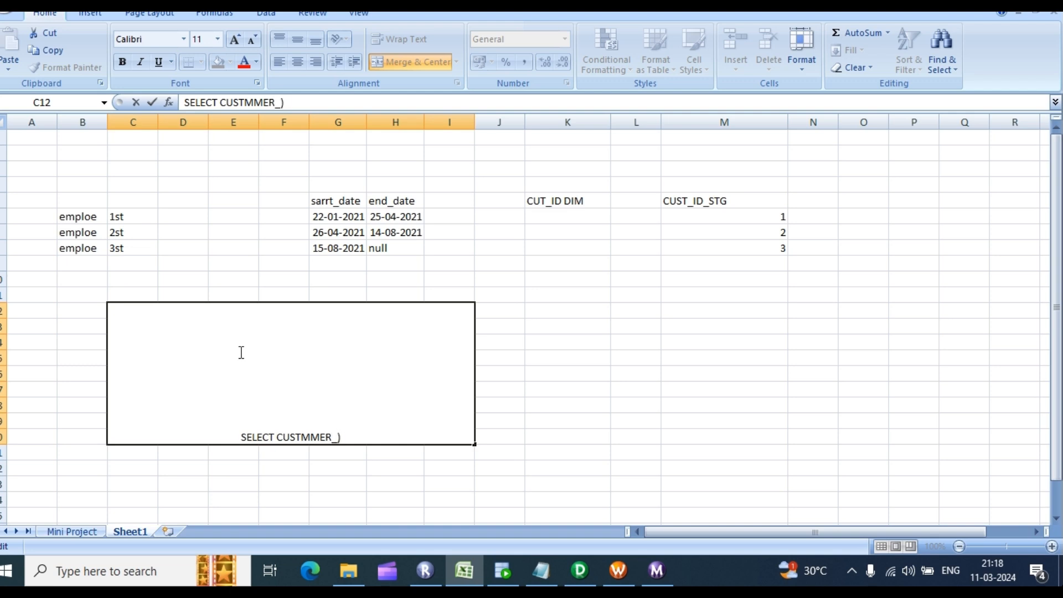
pyautogui.write('KEY')
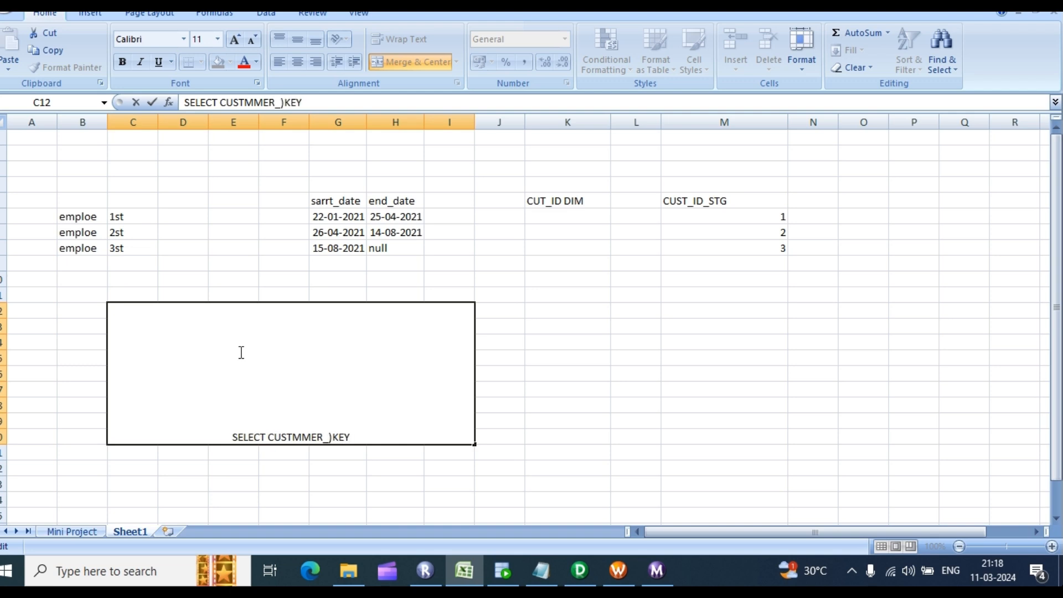
pyautogui.press('BackSpace')
pyautogui.press('BackSpace')
pyautogui.press('BackSpace')
pyautogui.press('BackSpace')
pyautogui.write('KEY')
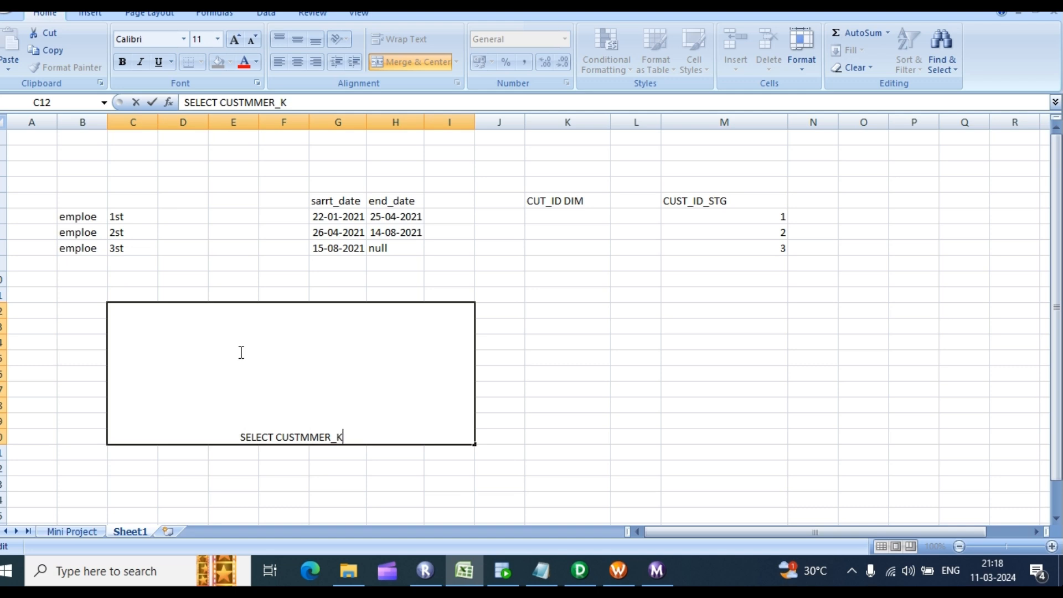
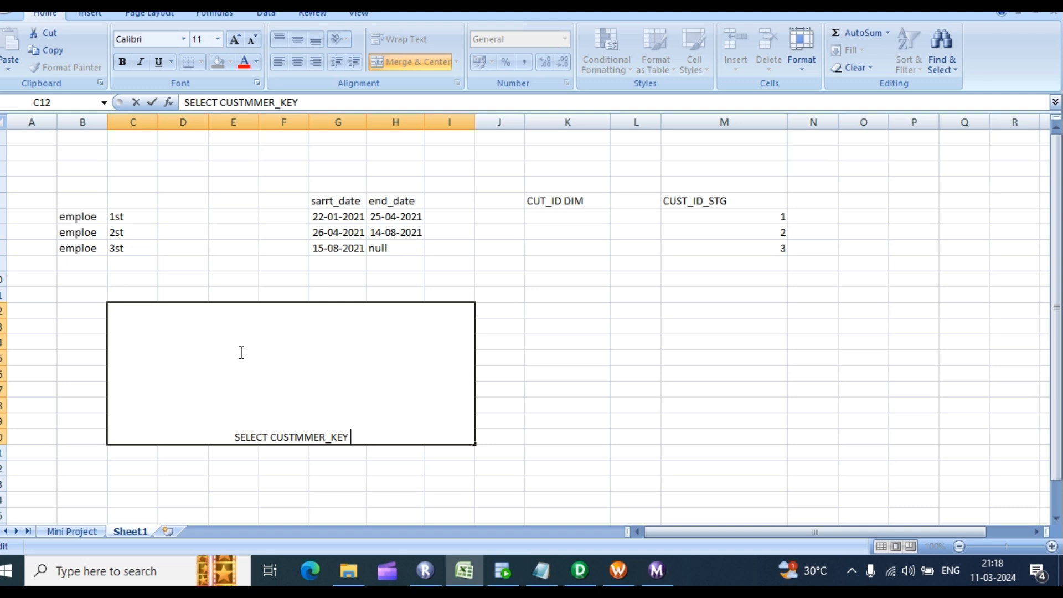
# Step: Continue the query in C12 with FROM DIM CUST WHERE CUSTID_CISTSTG, fixing stray letters
pyautogui.write('S')
pyautogui.press('BackSpace')
pyautogui.write('CU')
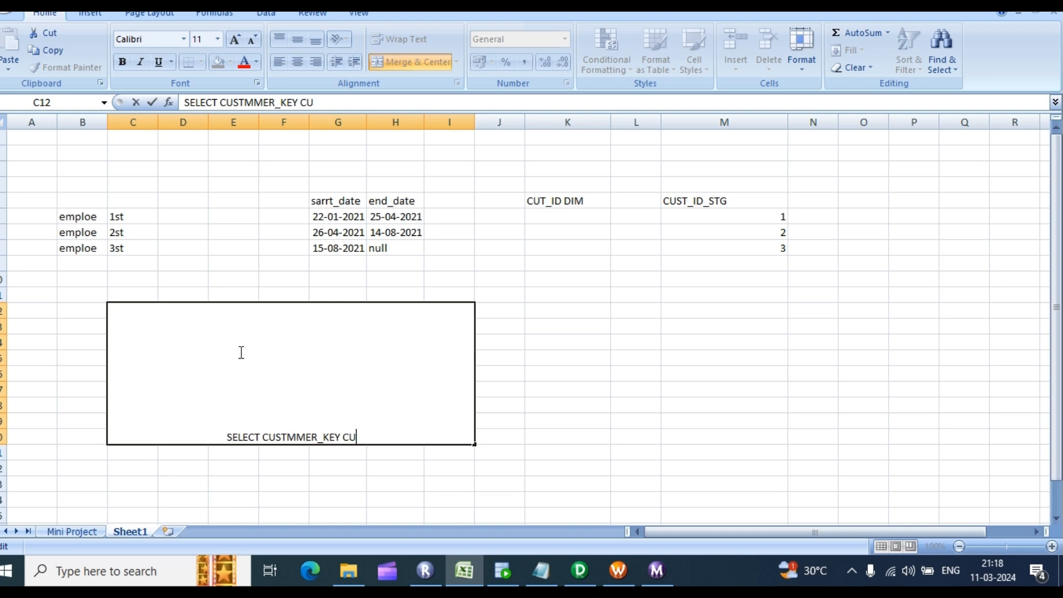
pyautogui.press('BackSpace')
pyautogui.press('BackSpace')
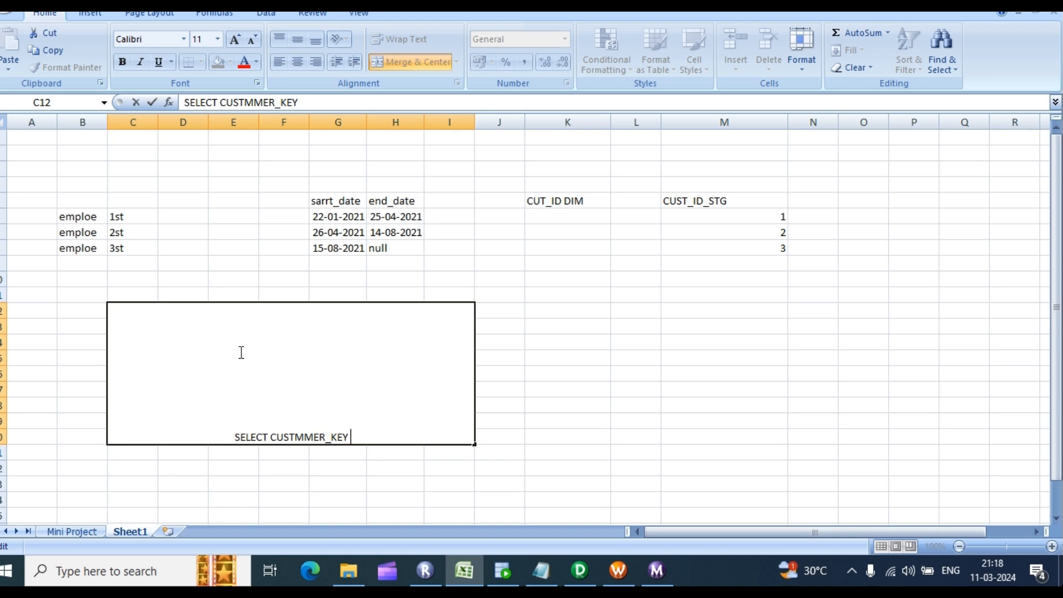
pyautogui.write('FR')
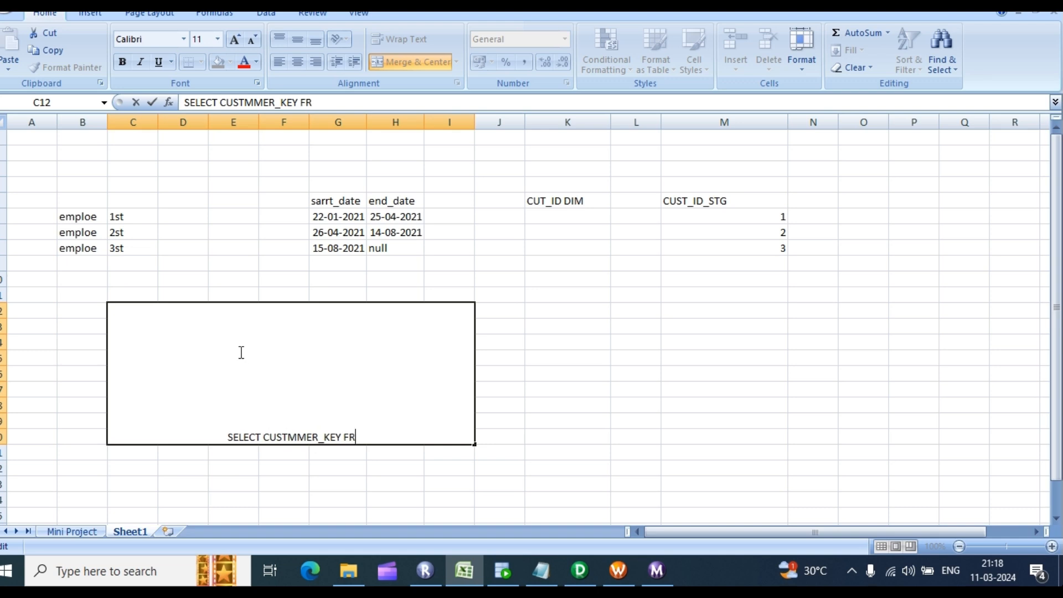
pyautogui.write('OM')
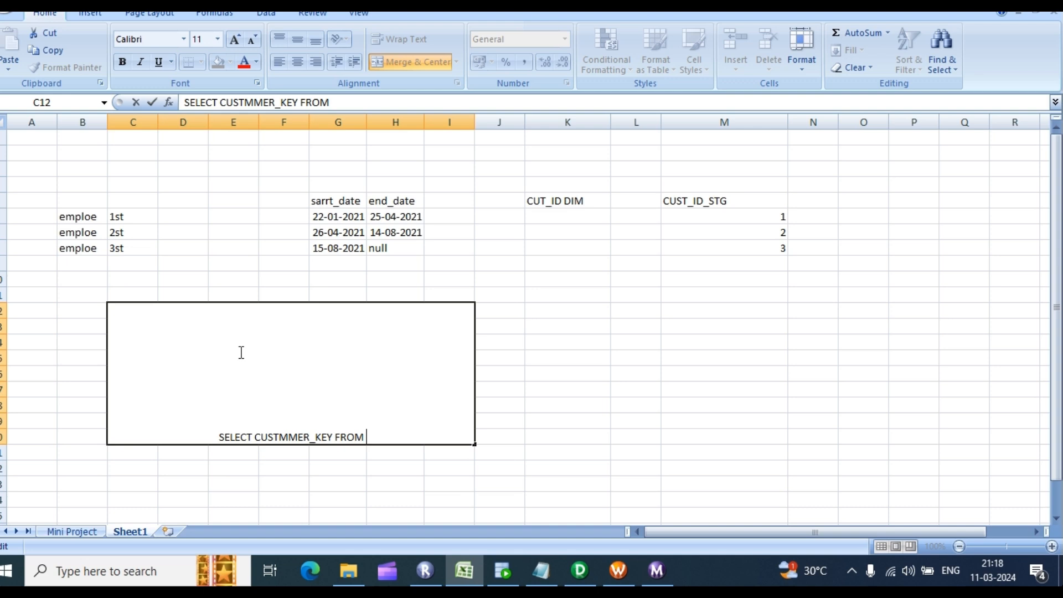
pyautogui.write(' C')
pyautogui.press('BackSpace')
pyautogui.write('DI')
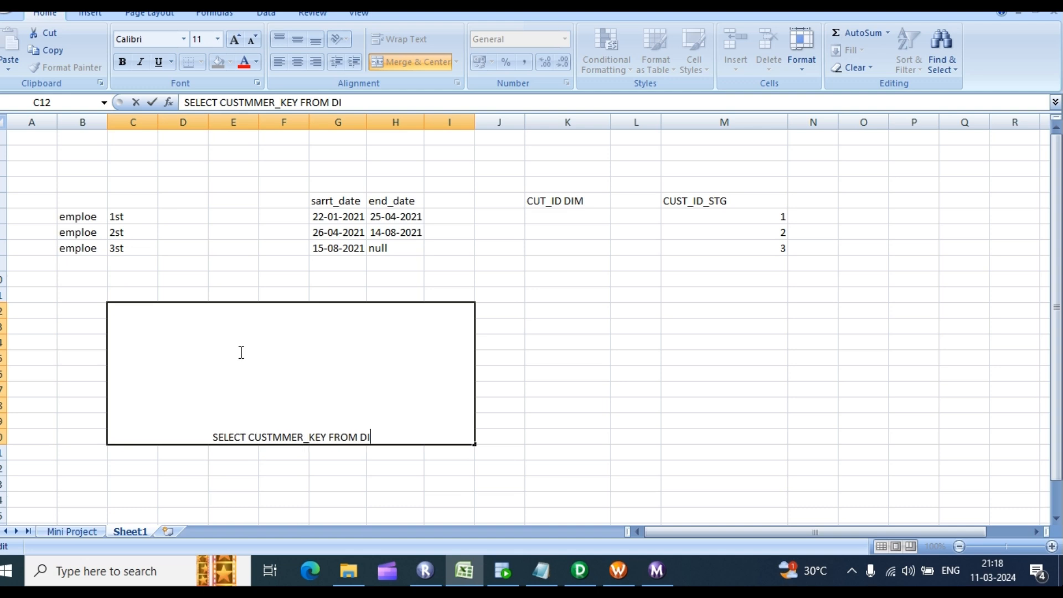
pyautogui.write('M CUST')
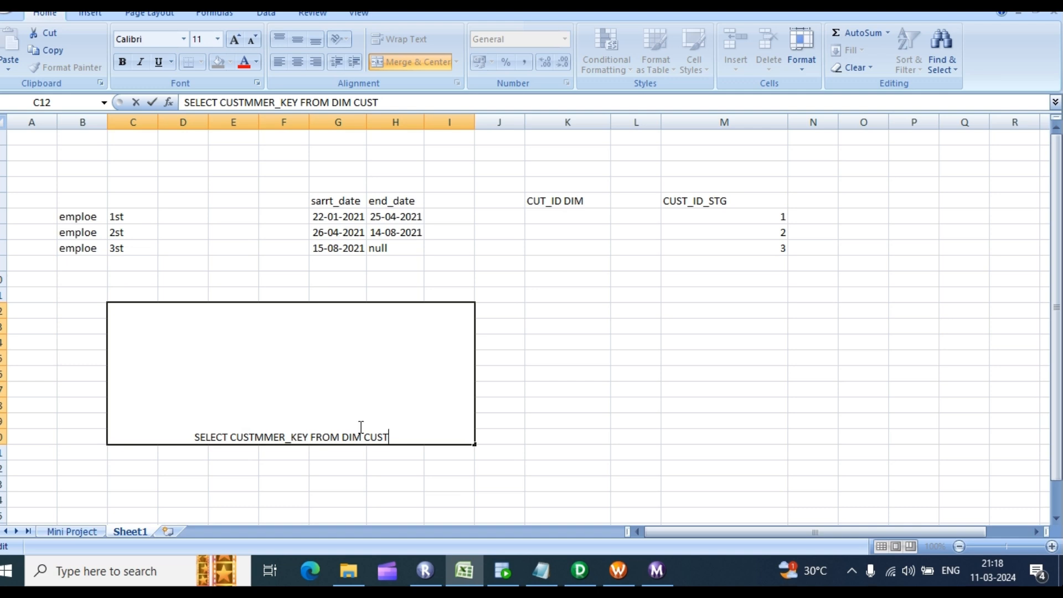
pyautogui.write(' W')
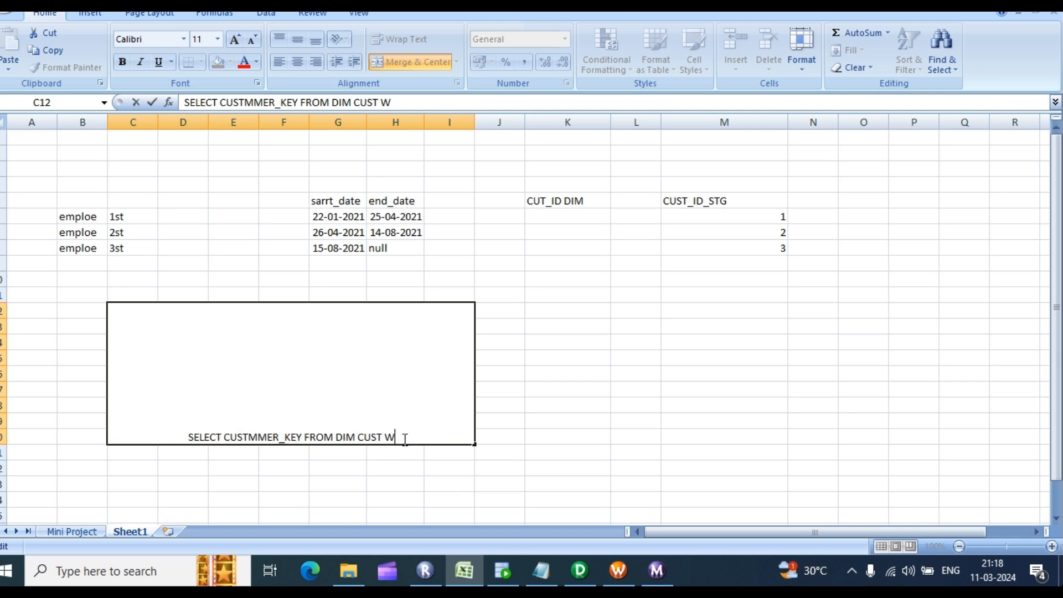
pyautogui.write('HERE')
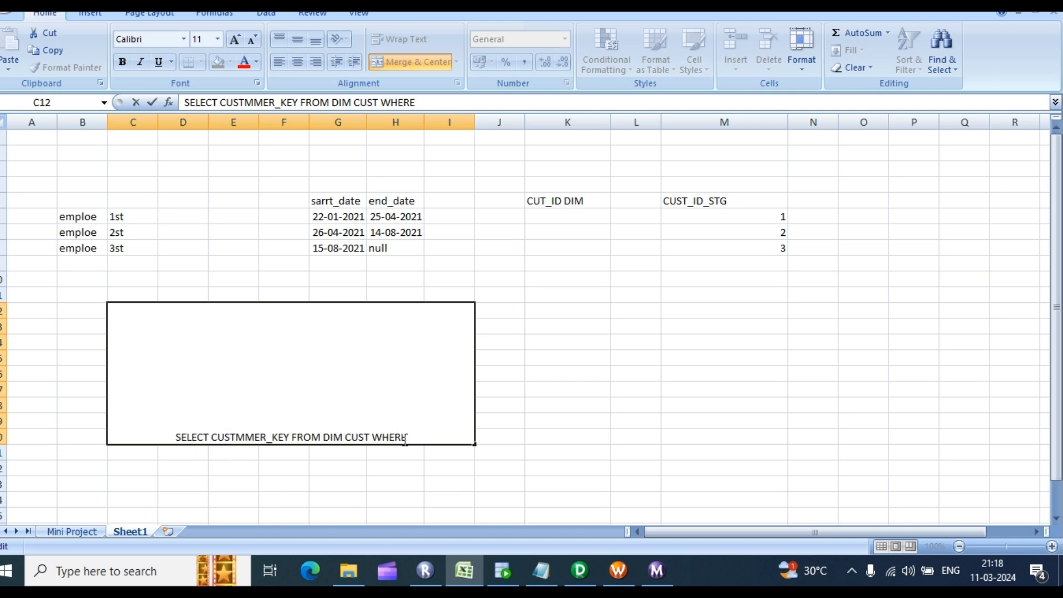
pyautogui.write(' CUST')
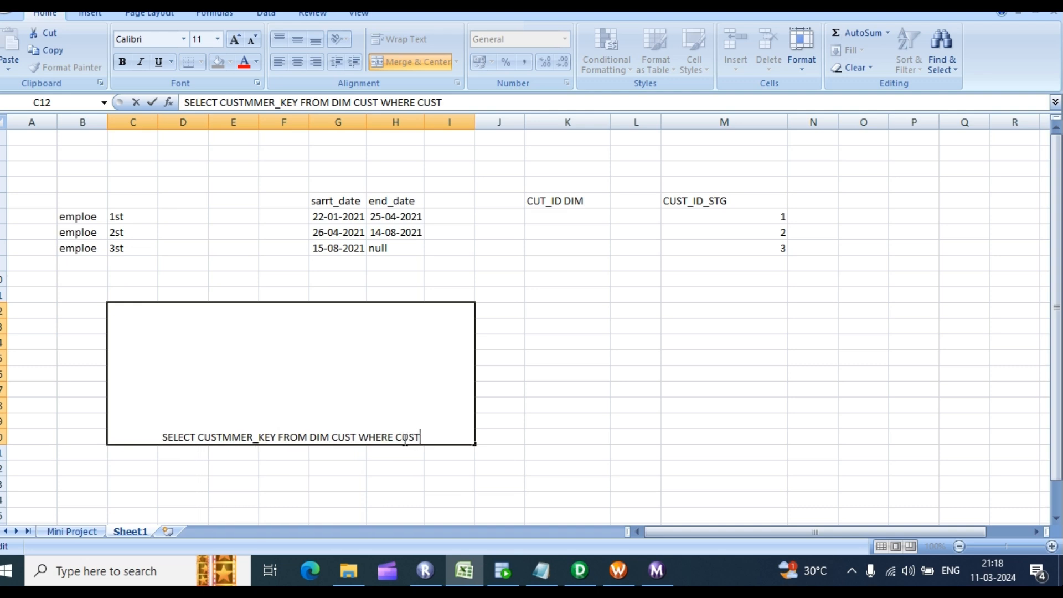
pyautogui.write('ID')
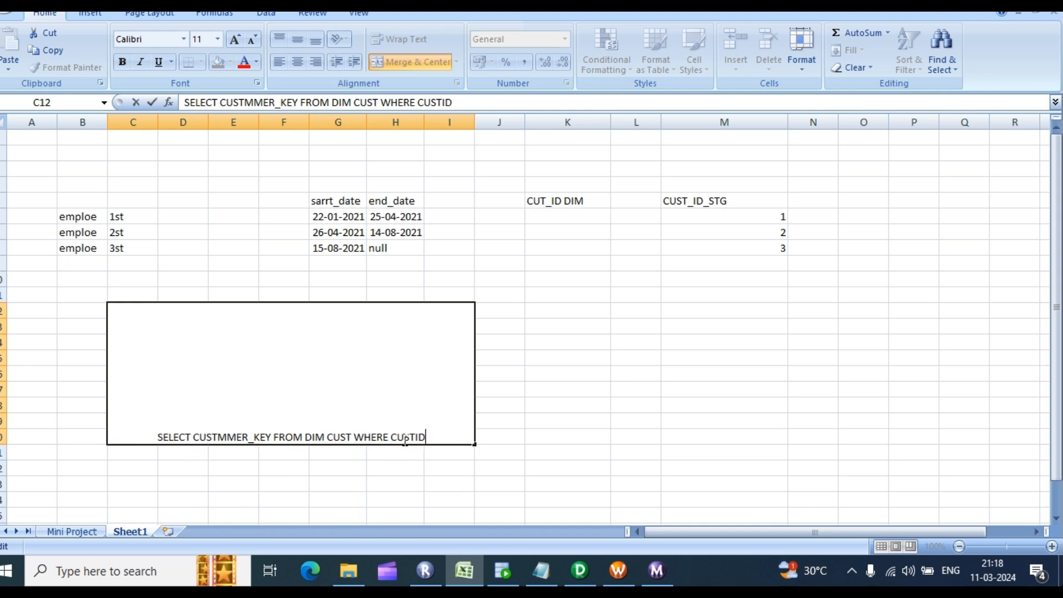
pyautogui.write('_')
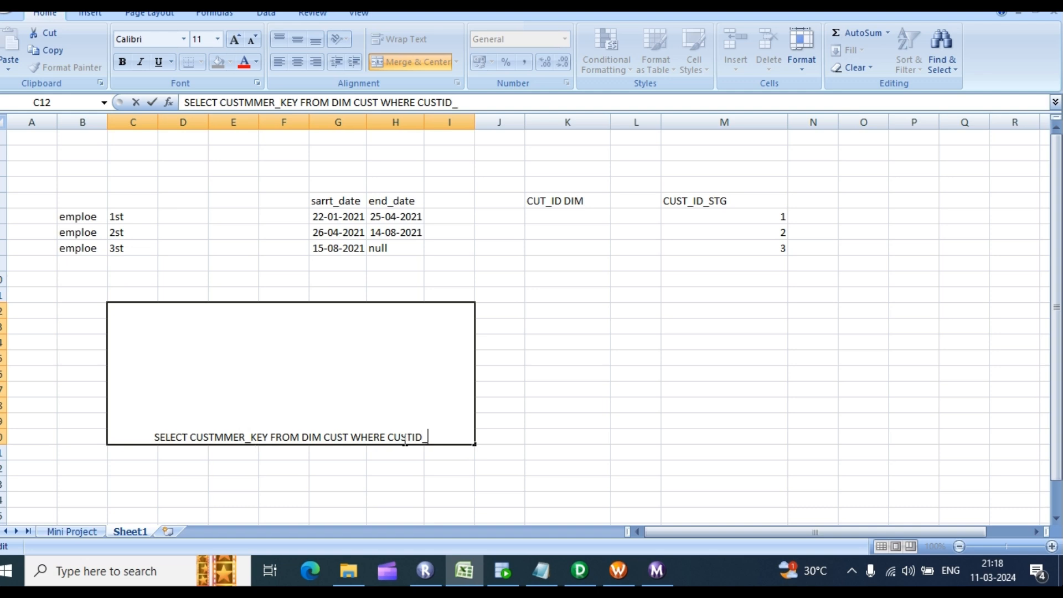
pyautogui.write('CIST')
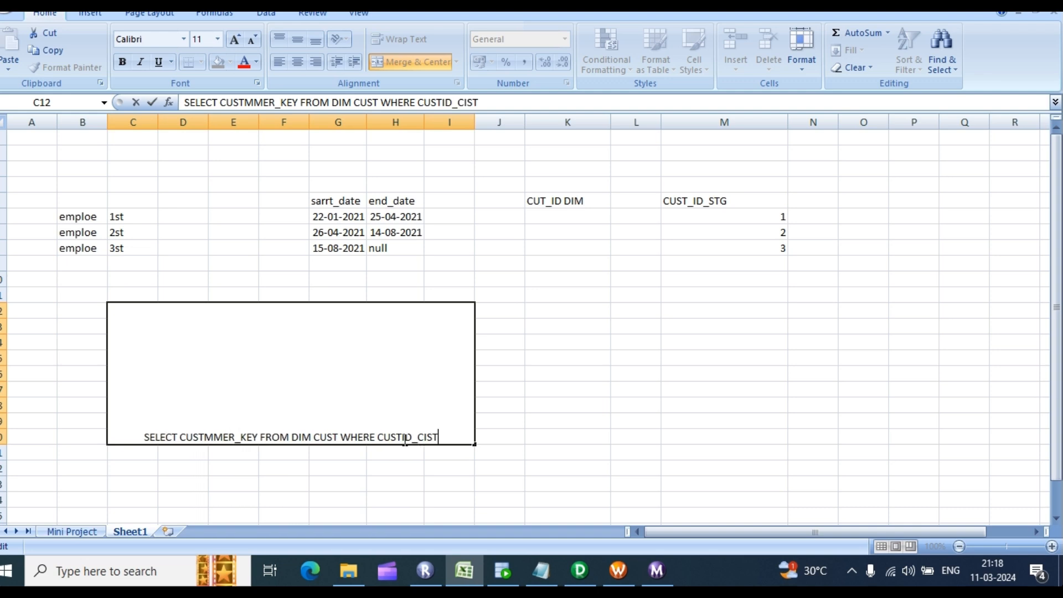
pyautogui.write('ST')
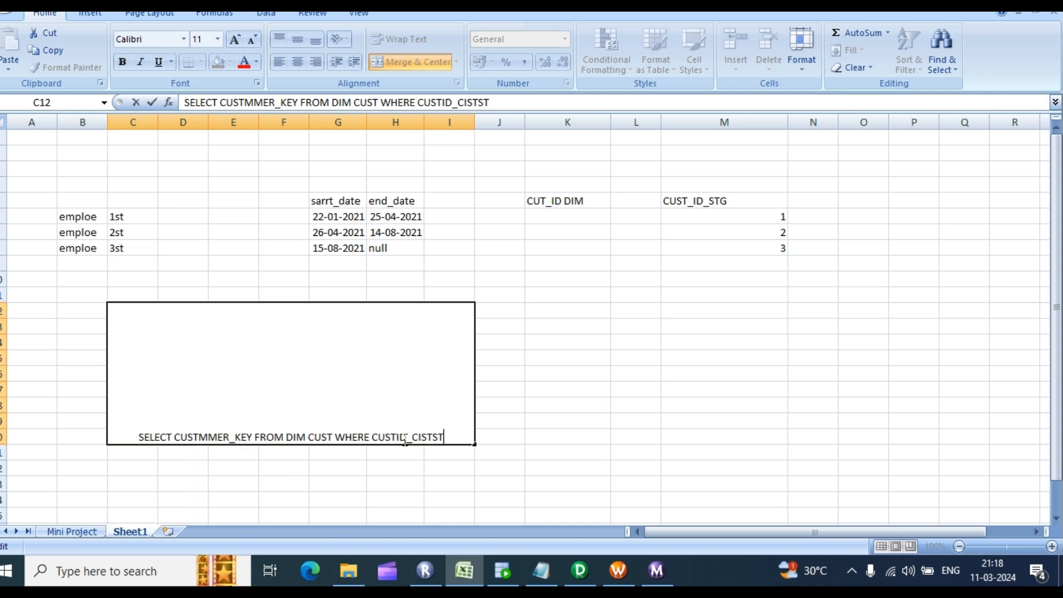
pyautogui.write('G')
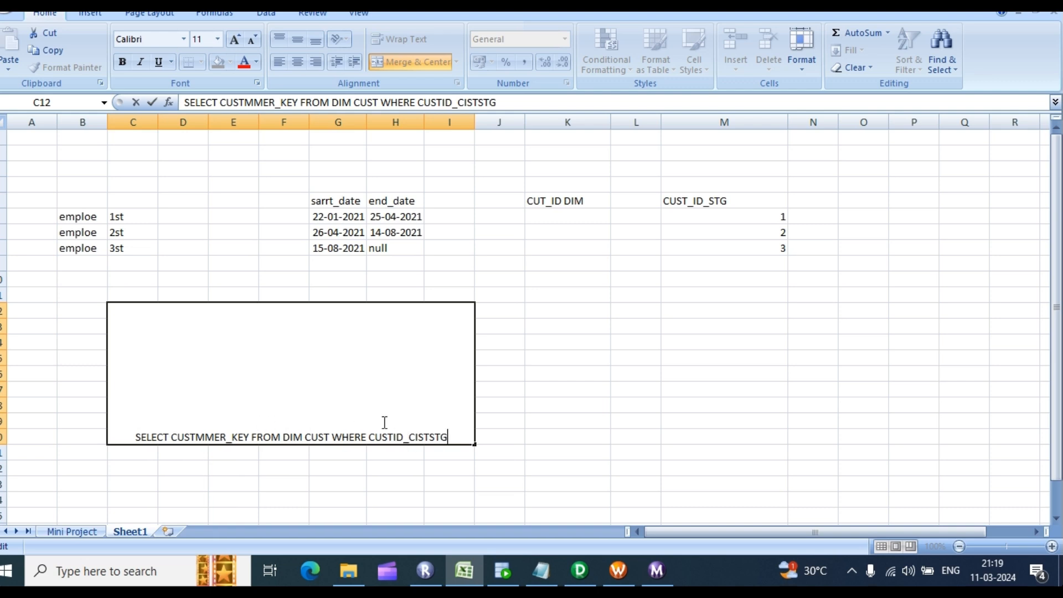
# Step: Correct CISTSTG to CUSTSTG and replace the underscore so the condition reads CUSTID=CUSTSTG
pyautogui.press('BackSpace')
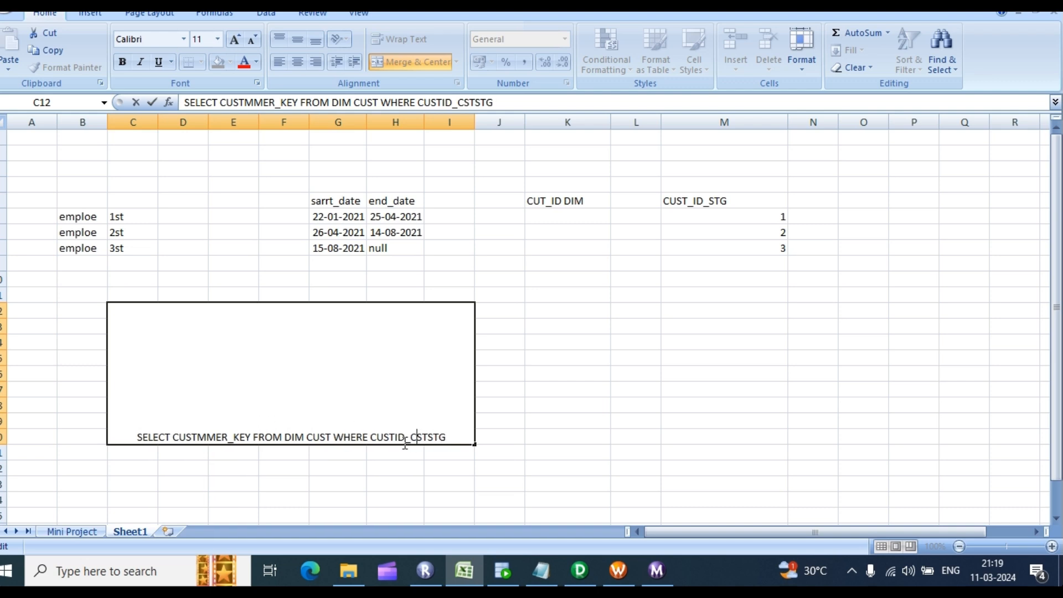
pyautogui.write('U')
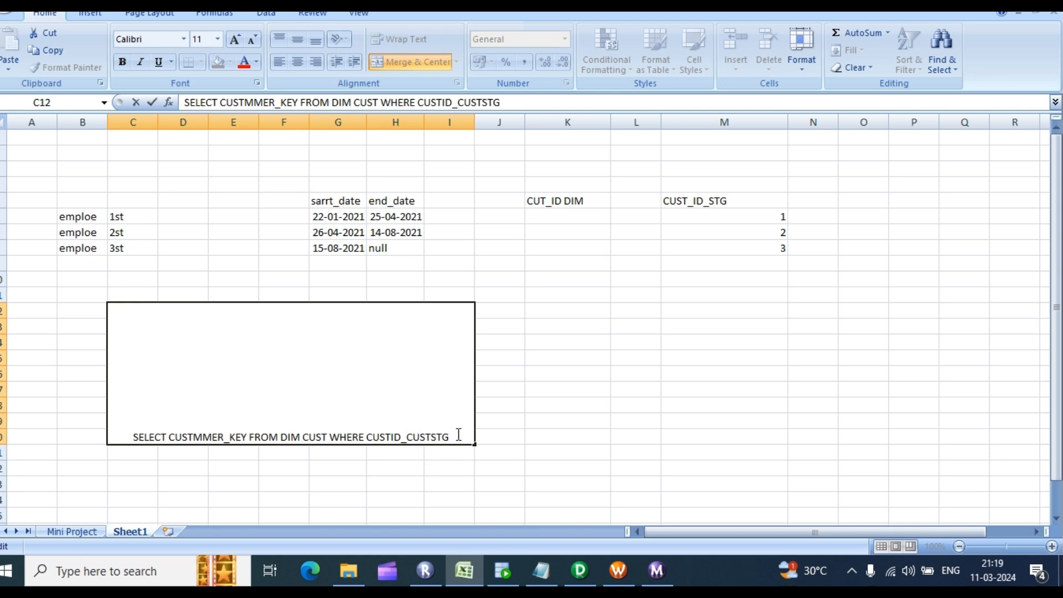
pyautogui.moveTo(451, 438); pyautogui.dragTo(283, 422)
pyautogui.click(353, 437)
pyautogui.press('BackSpace')
pyautogui.write('=')
# Step: Enter O in CUT_ID DIM cell K6 and compare row K6:M6 with staging id 1
pyautogui.moveTo(743, 215); pyautogui.dragTo(761, 258)
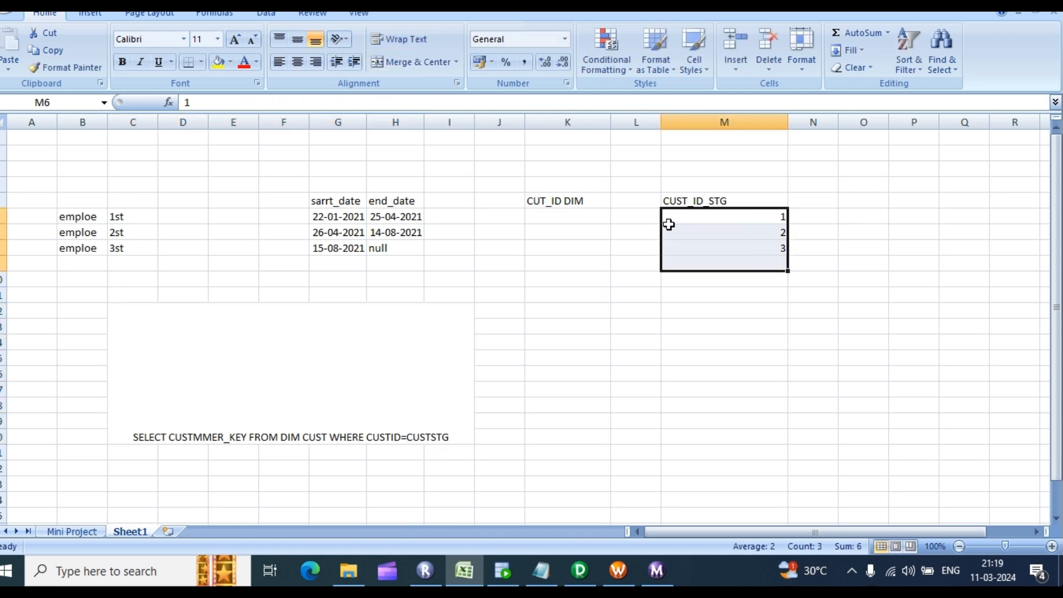
pyautogui.moveTo(592, 216)
pyautogui.mouseDown()
pyautogui.moveTo(595, 233)
pyautogui.moveTo(586, 229)
pyautogui.mouseUp()
pyautogui.doubleClick(573, 217)
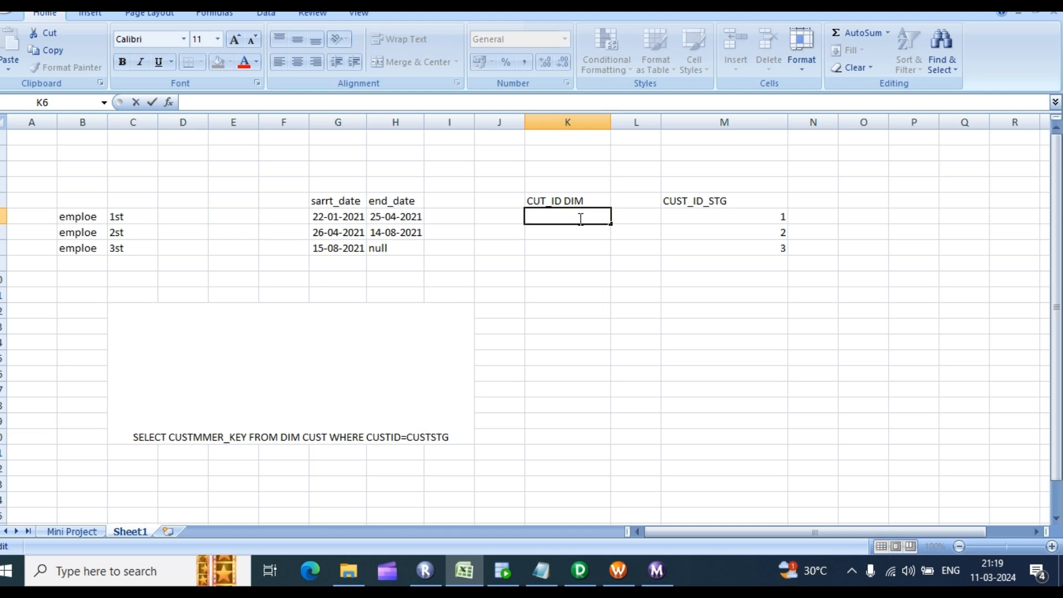
pyautogui.click(579, 230)
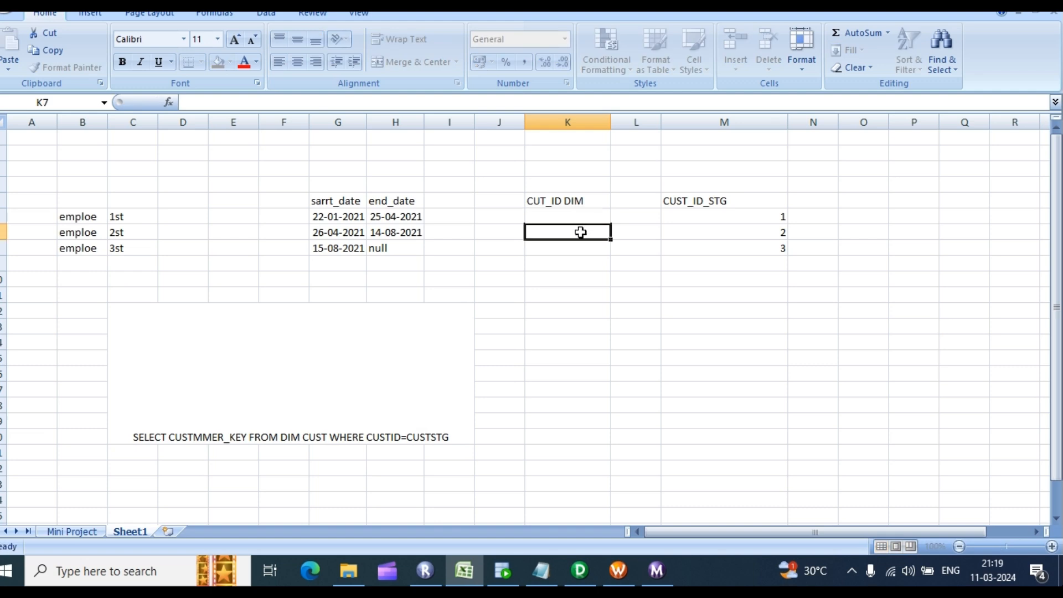
pyautogui.click(578, 219)
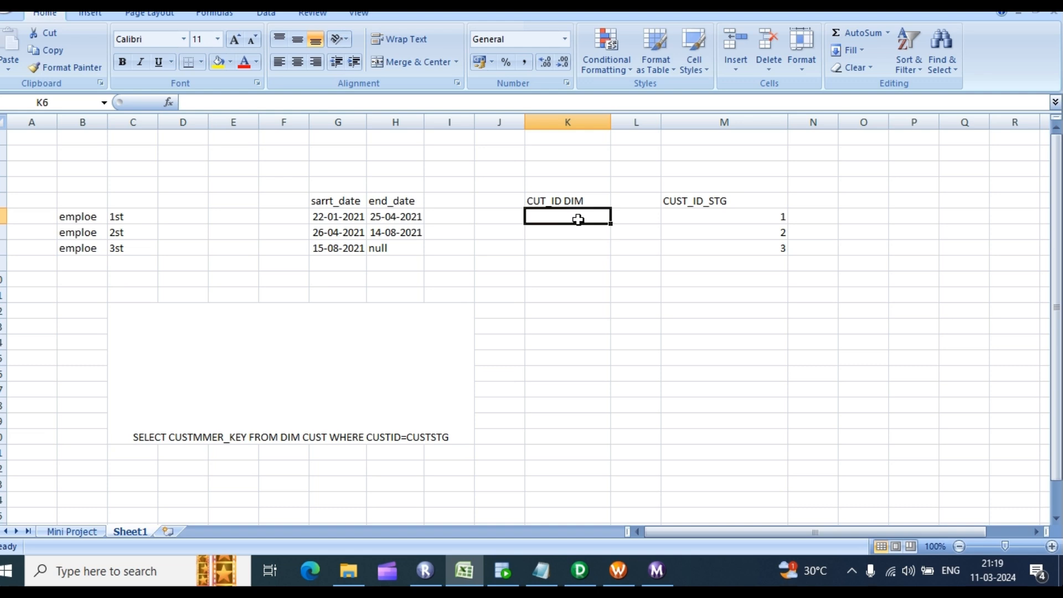
pyautogui.write('O')
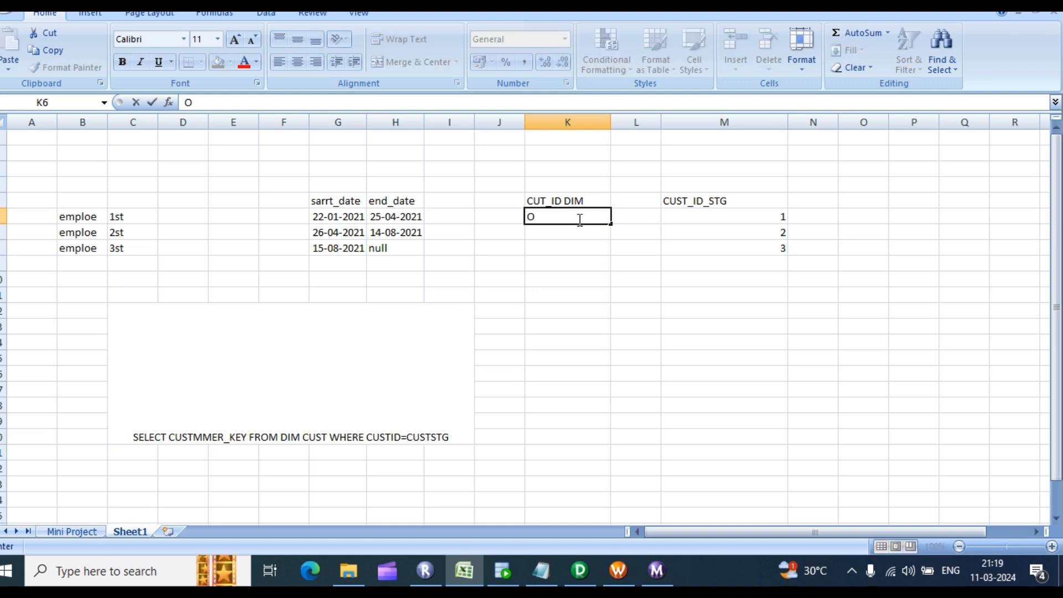
pyautogui.click(581, 239)
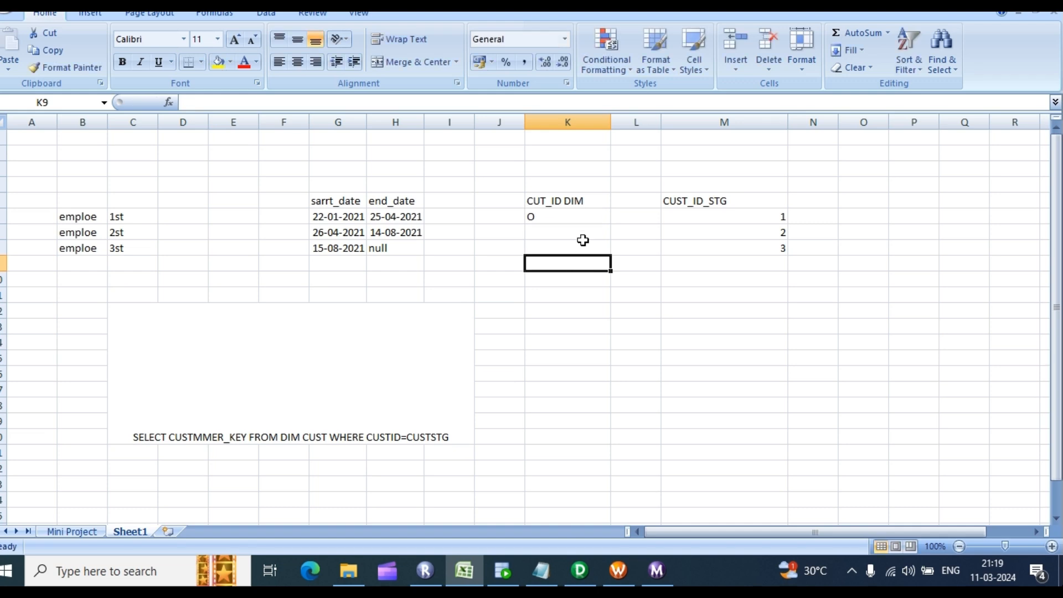
pyautogui.moveTo(577, 216); pyautogui.dragTo(777, 219)
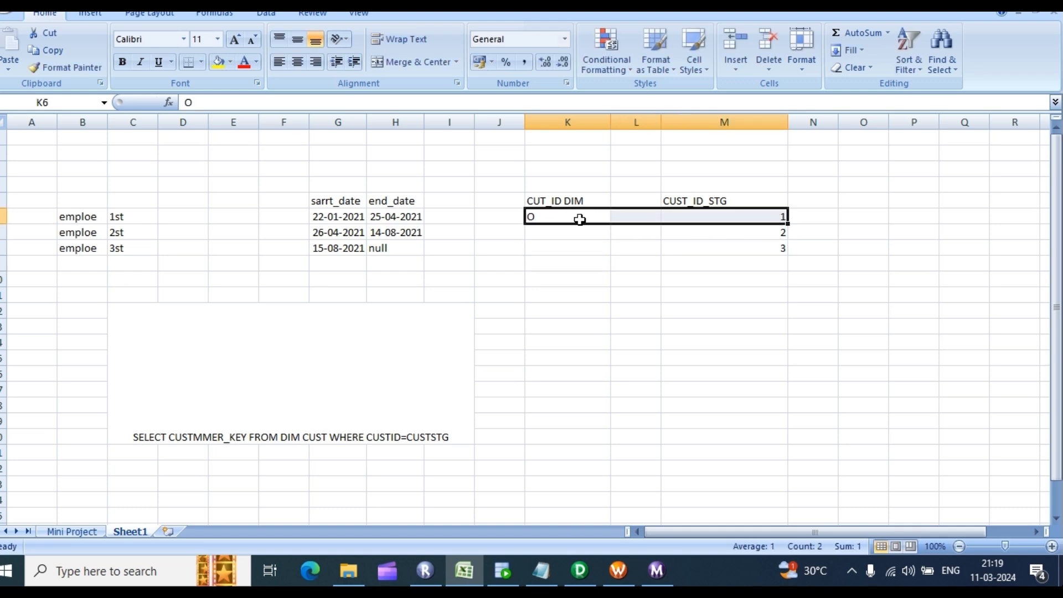
# Step: Review the query in C12, highlighting CUSTMMER_KEY
pyautogui.moveTo(377, 422); pyautogui.dragTo(445, 455)
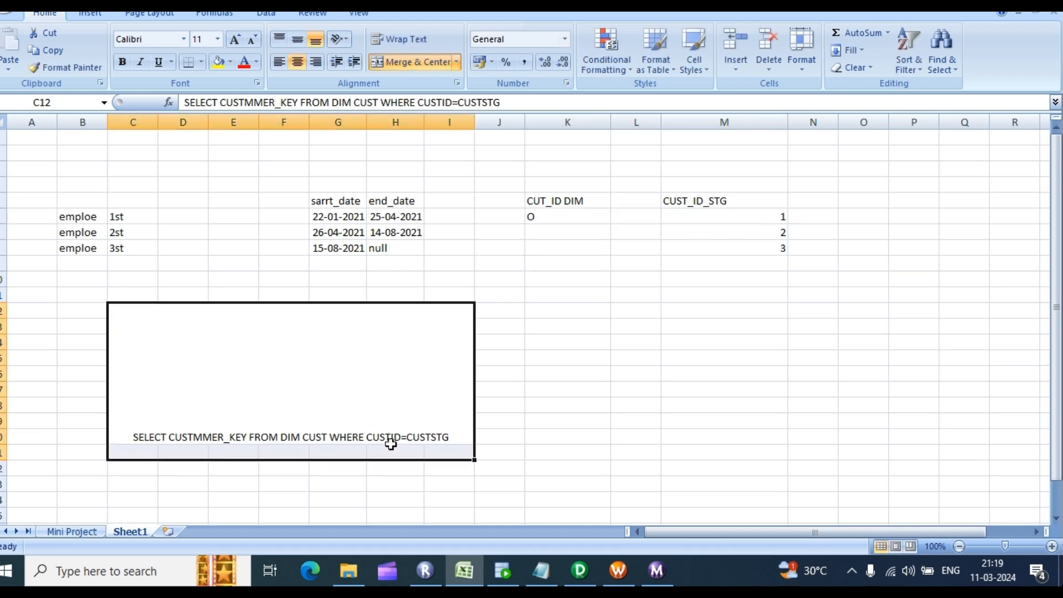
pyautogui.click(380, 428)
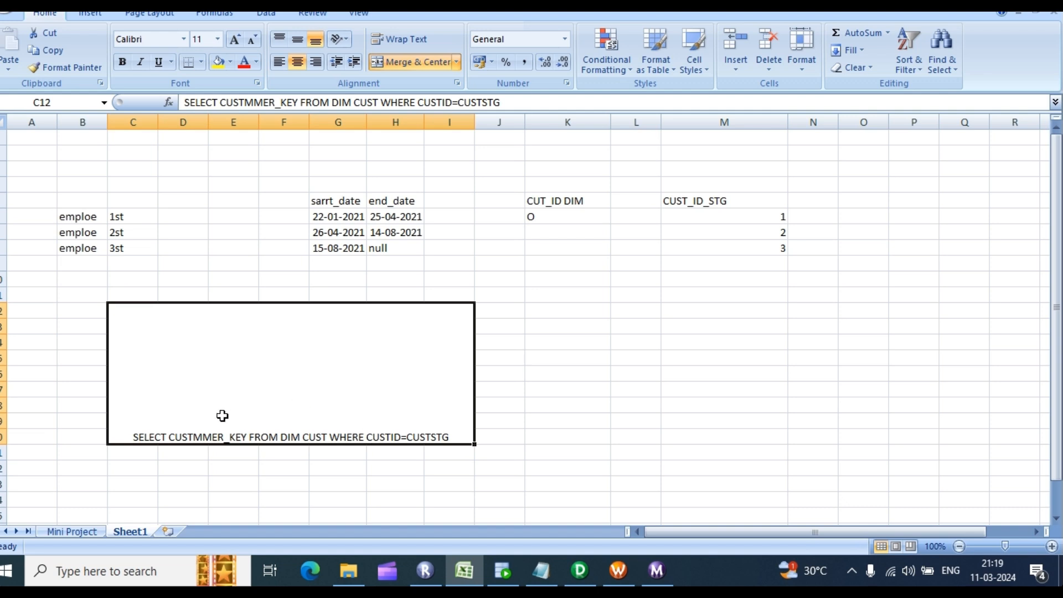
pyautogui.scroll(-2, 195, 447)
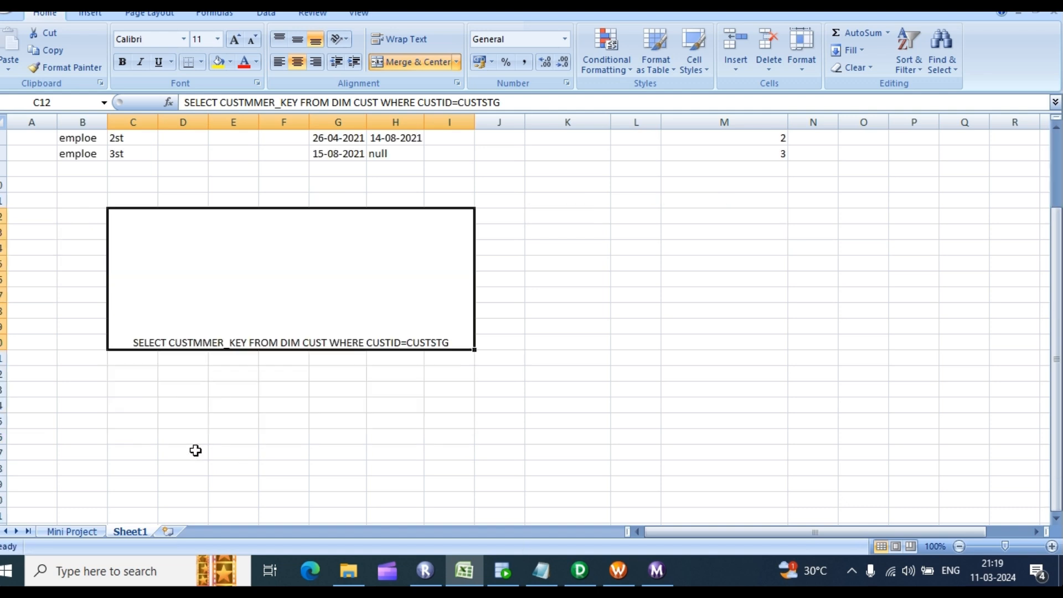
pyautogui.doubleClick(171, 342)
pyautogui.moveTo(250, 342); pyautogui.dragTo(169, 341)
pyautogui.click(212, 385)
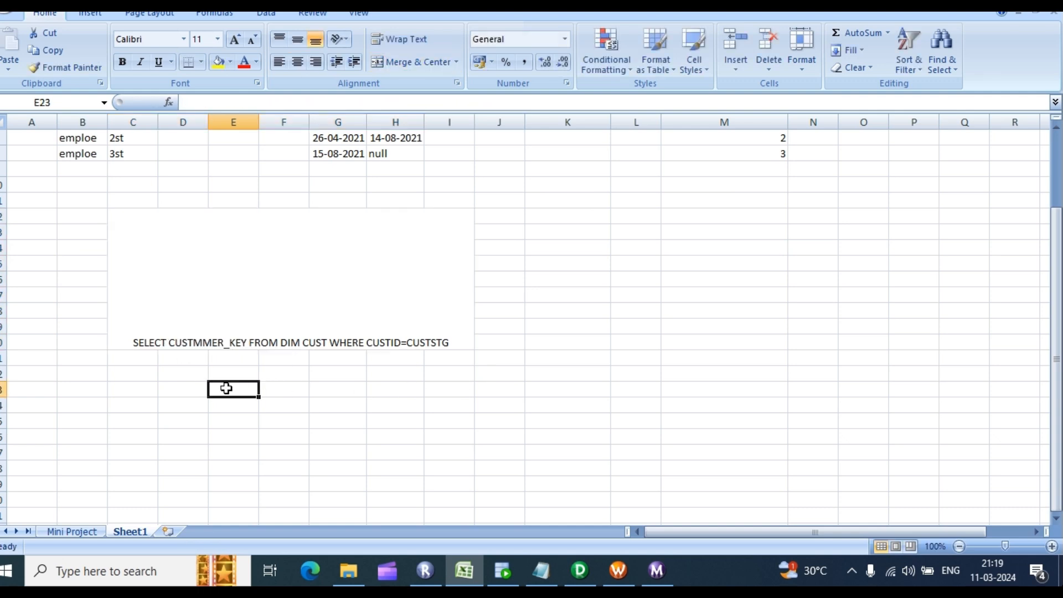
# Step: Enter NULL in D22 below the query and recheck K6 and M6
pyautogui.click(186, 377)
pyautogui.write('NULL')
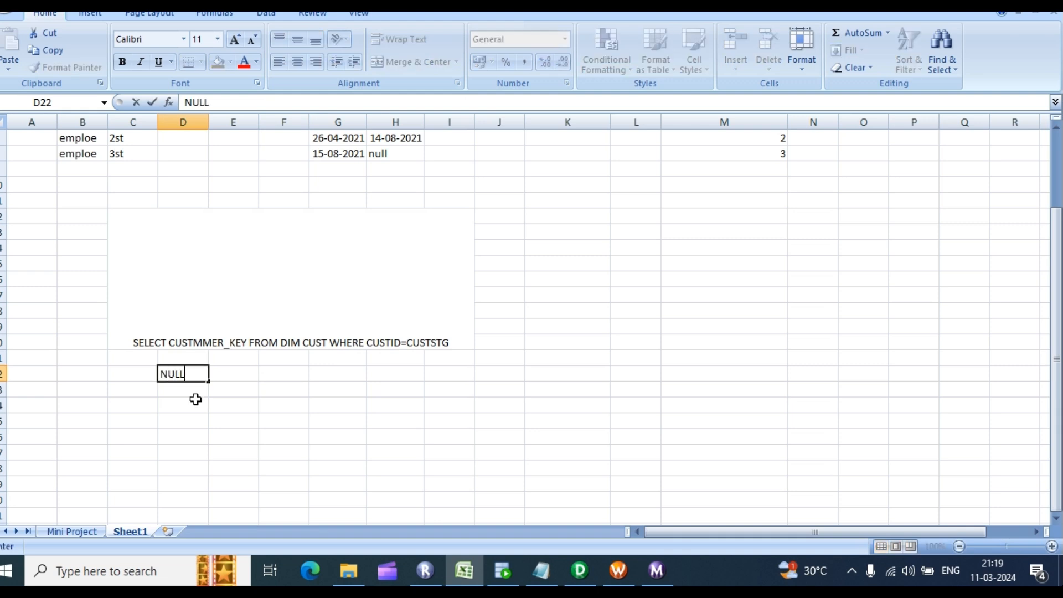
pyautogui.scroll(2, 548, 349)
pyautogui.click(727, 215)
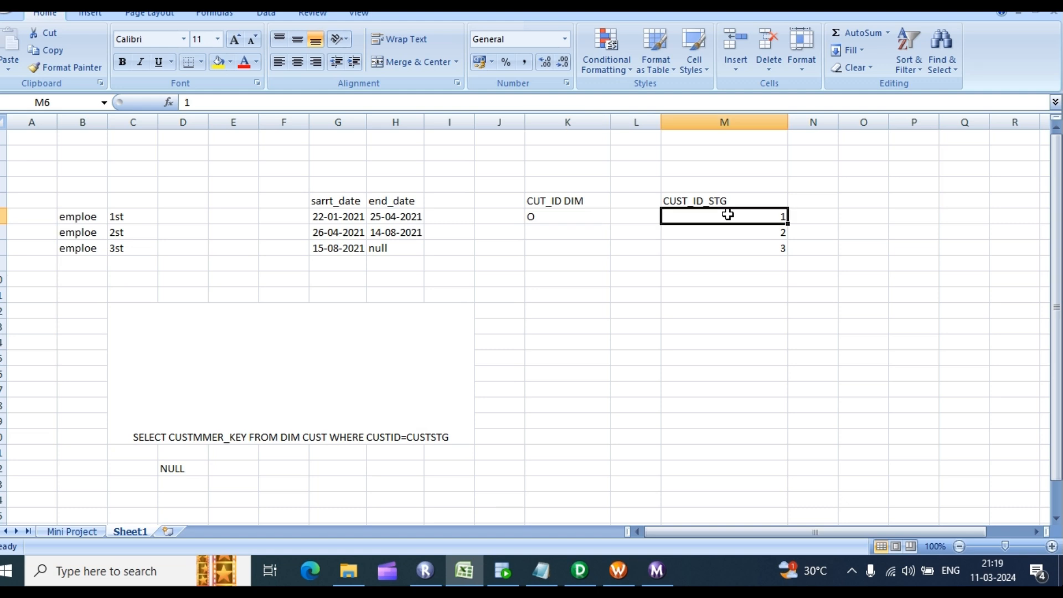
pyautogui.click(567, 220)
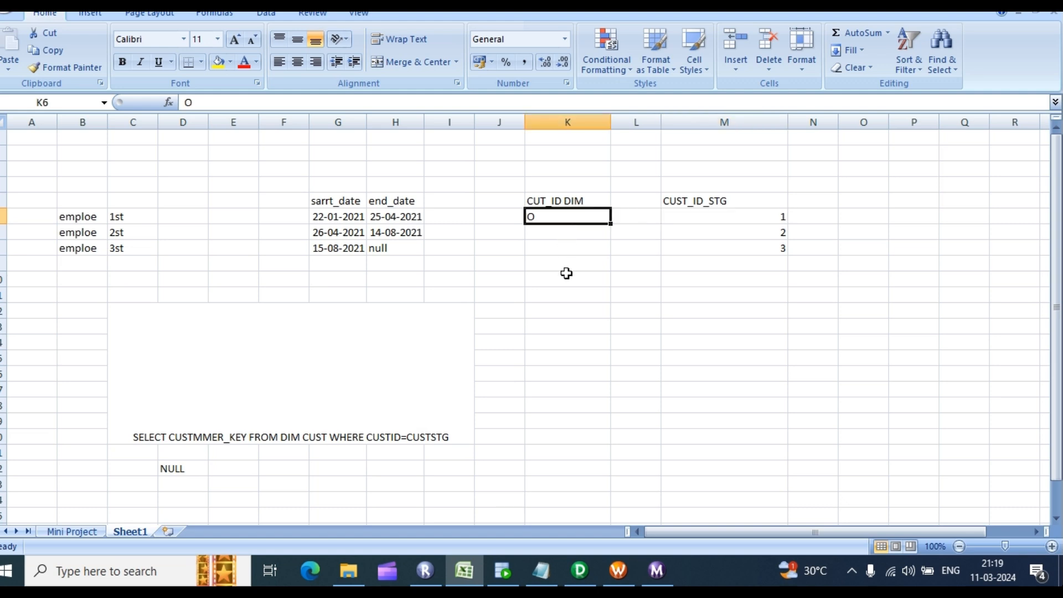
# Step: Highlight the SELECT CUSTMMER_KEY and CUSTID=CUSTSTG parts of the query in C12
pyautogui.click(372, 432)
pyautogui.doubleClick(372, 435)
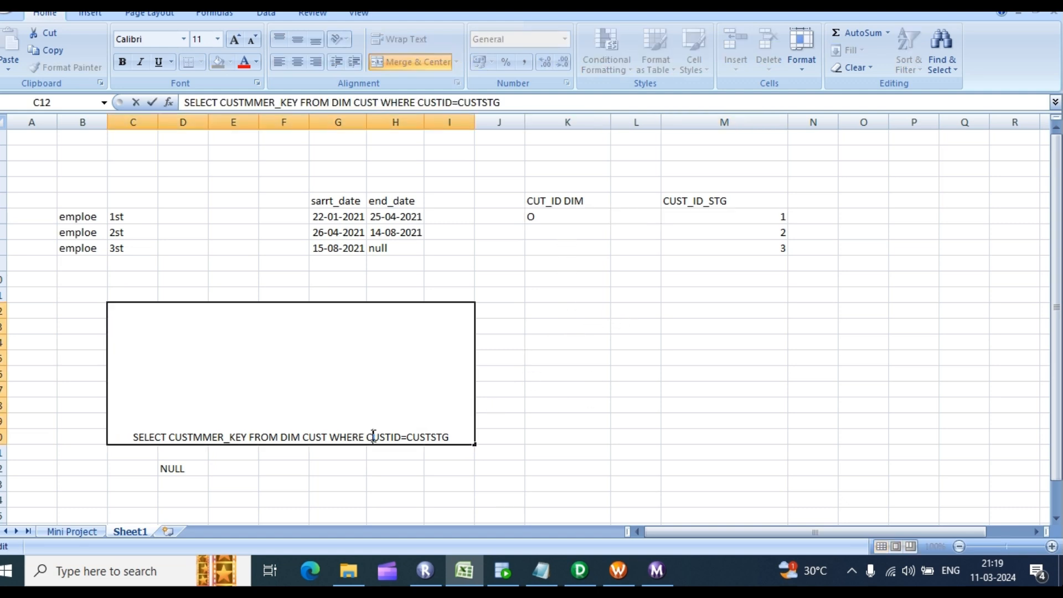
pyautogui.moveTo(365, 437); pyautogui.dragTo(443, 437)
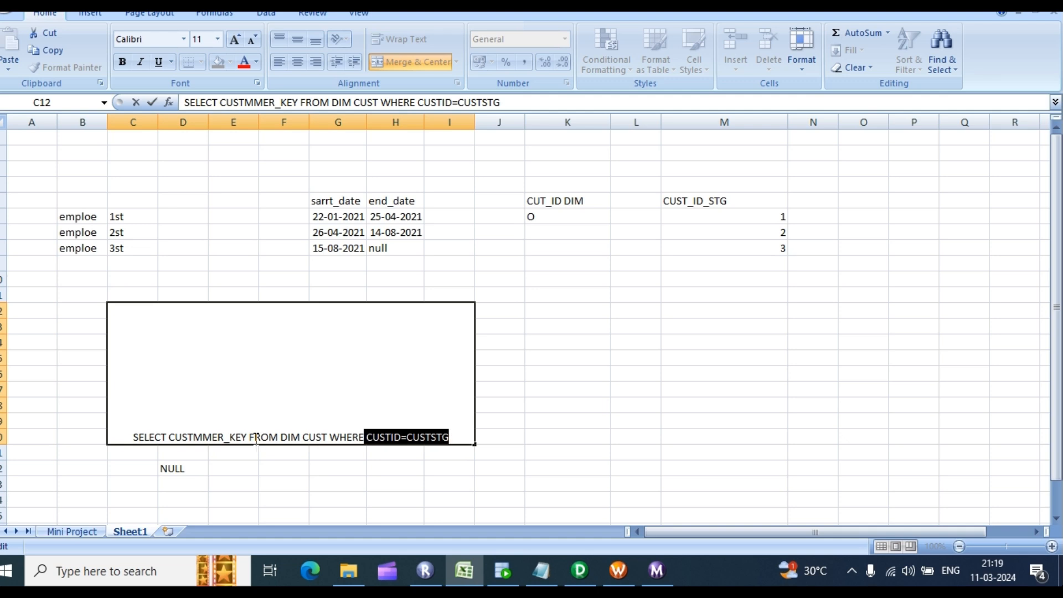
pyautogui.moveTo(246, 437); pyautogui.dragTo(109, 437)
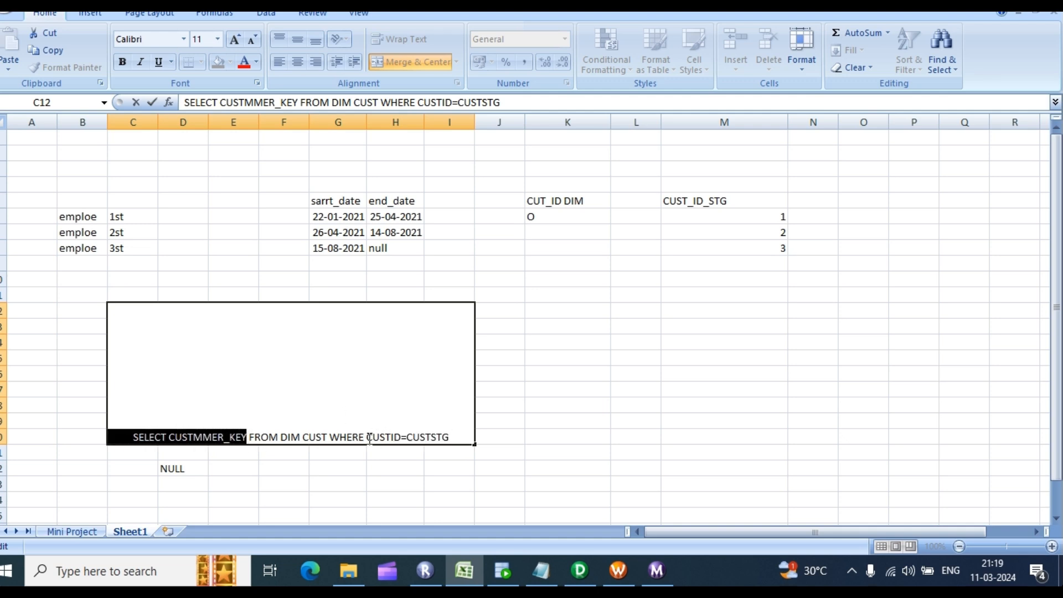
pyautogui.moveTo(365, 438); pyautogui.dragTo(461, 437)
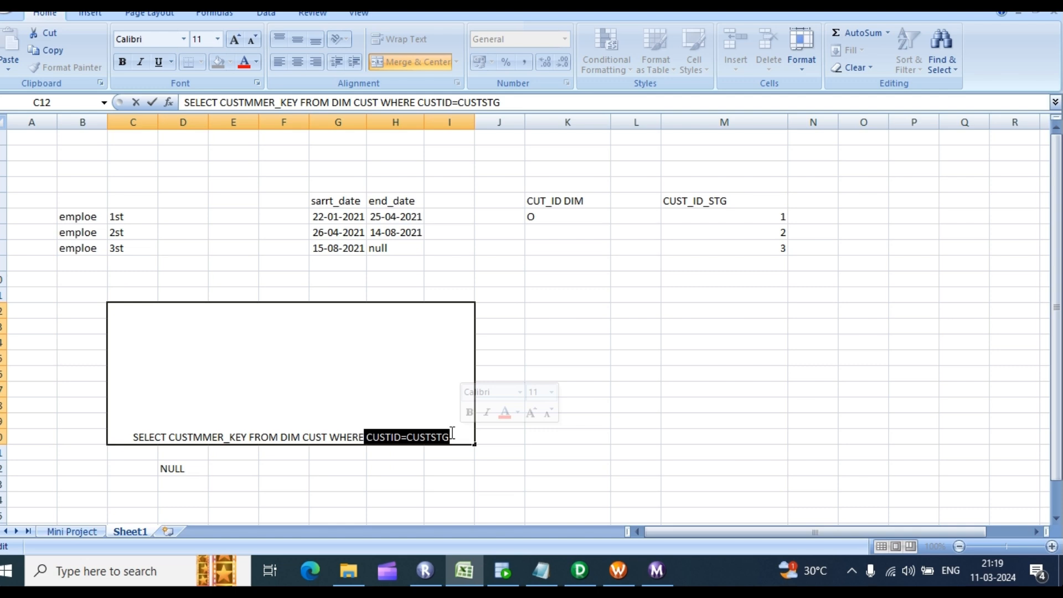
# Step: Recheck the NULL note in D22 against the query, then return to the m_dim_customers mapping
pyautogui.click(192, 468)
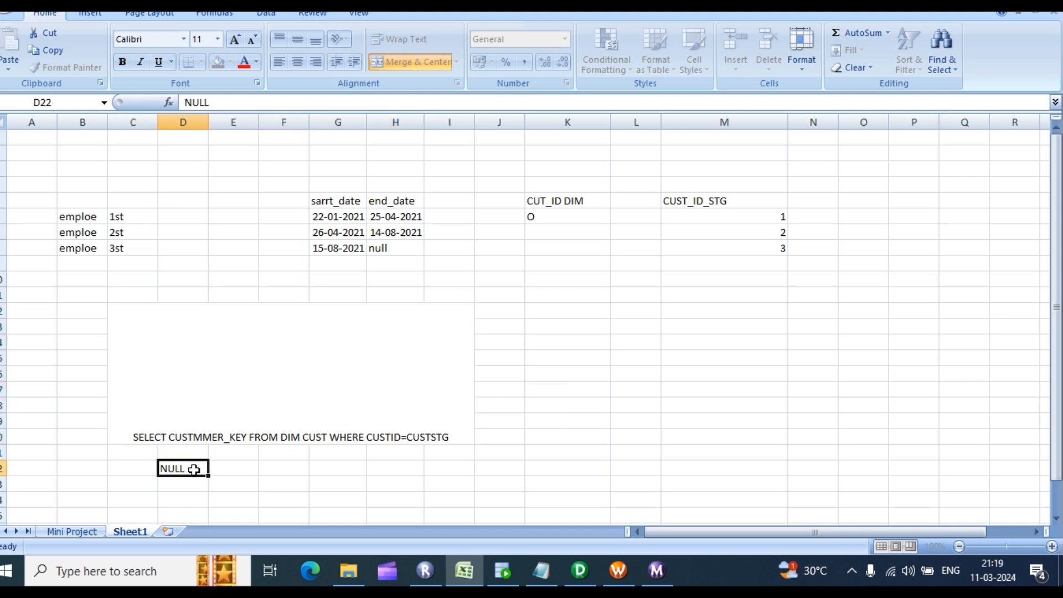
pyautogui.doubleClick(195, 469)
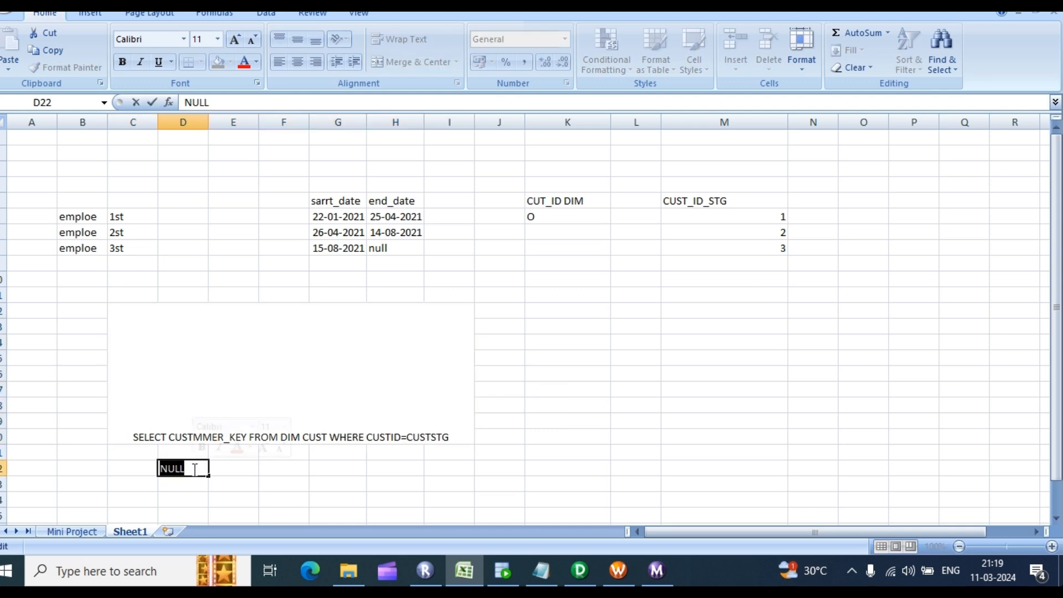
pyautogui.click(194, 469)
pyautogui.doubleClick(195, 469)
pyautogui.click(195, 468)
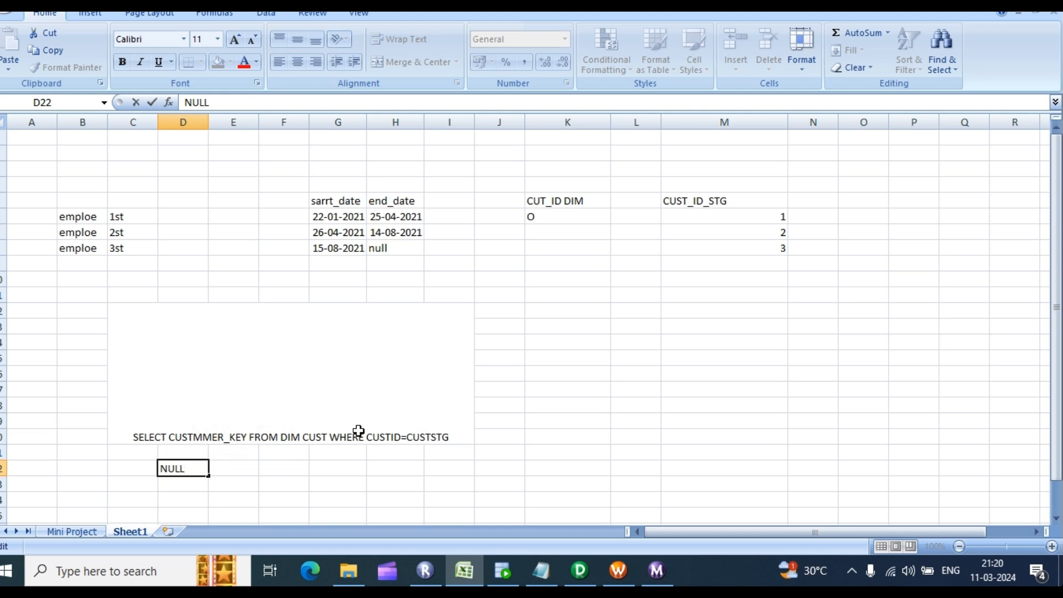
pyautogui.click(385, 438)
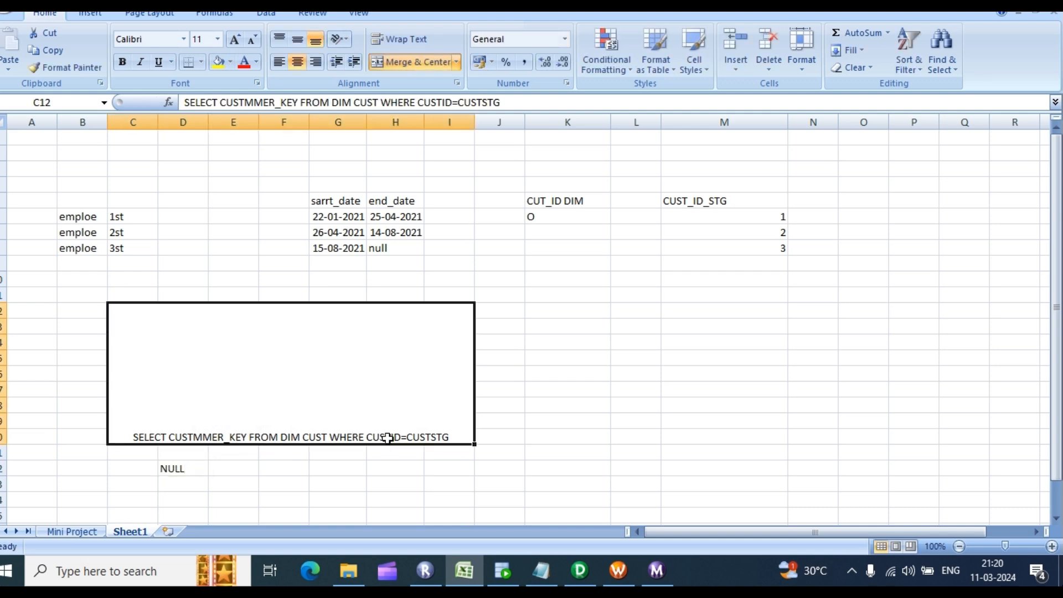
pyautogui.doubleClick(195, 469)
pyautogui.doubleClick(195, 468)
pyautogui.click(201, 470)
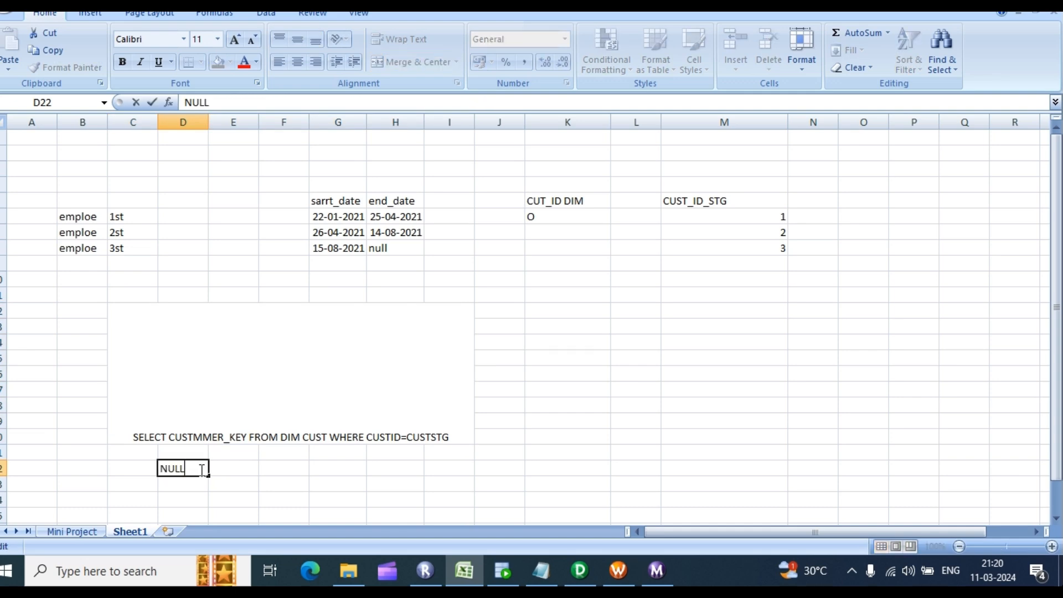
pyautogui.click(593, 267)
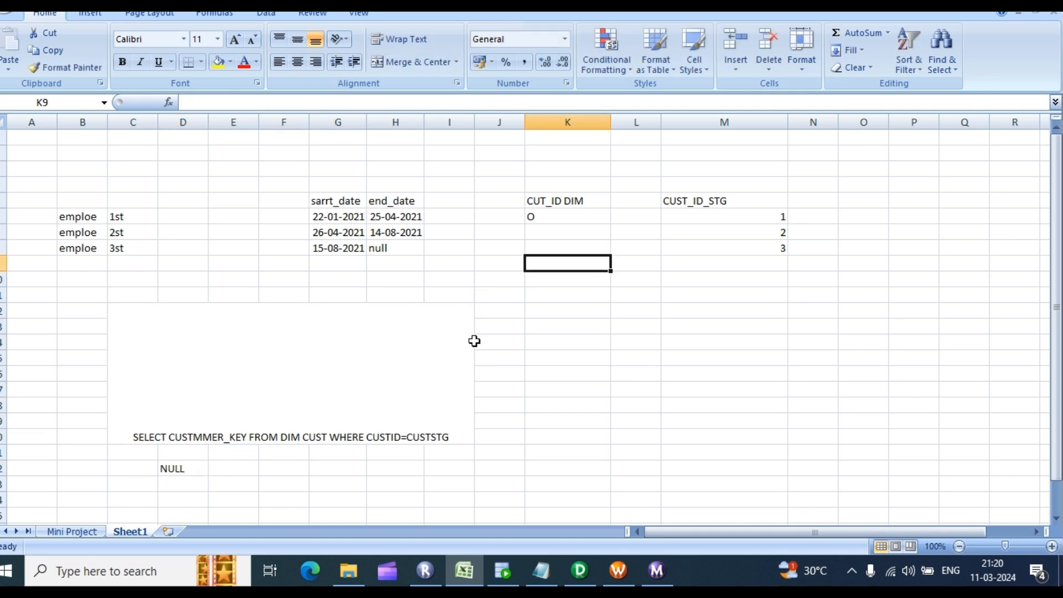
pyautogui.click(580, 576)
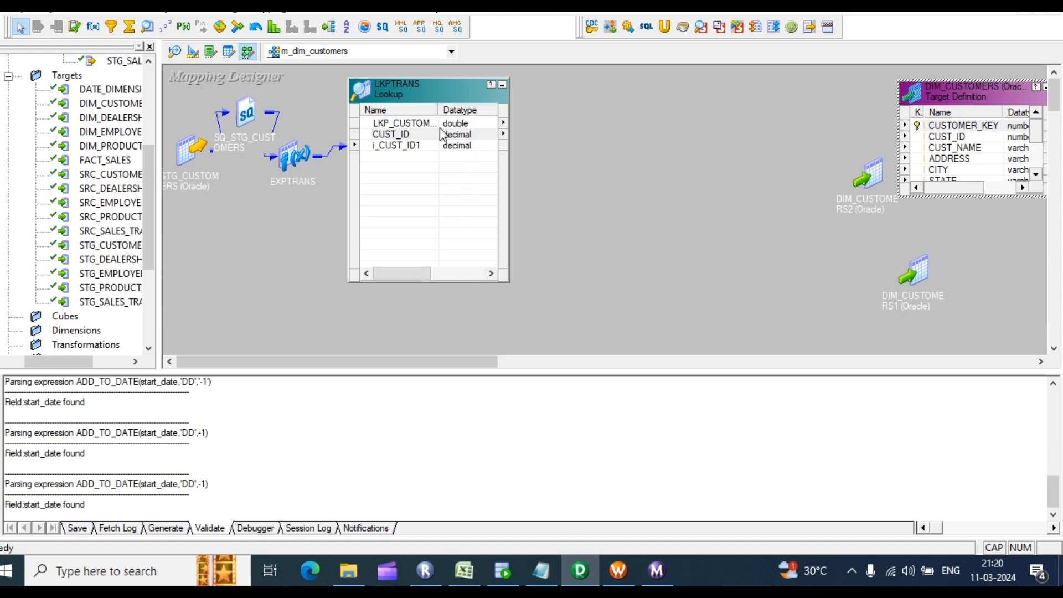
# Step: Inspect LKPTRANS ports LKP_CUSTOMER_KEY, CUST_ID and i_CUST_ID1, then pick the Router tool
pyautogui.click(421, 126)
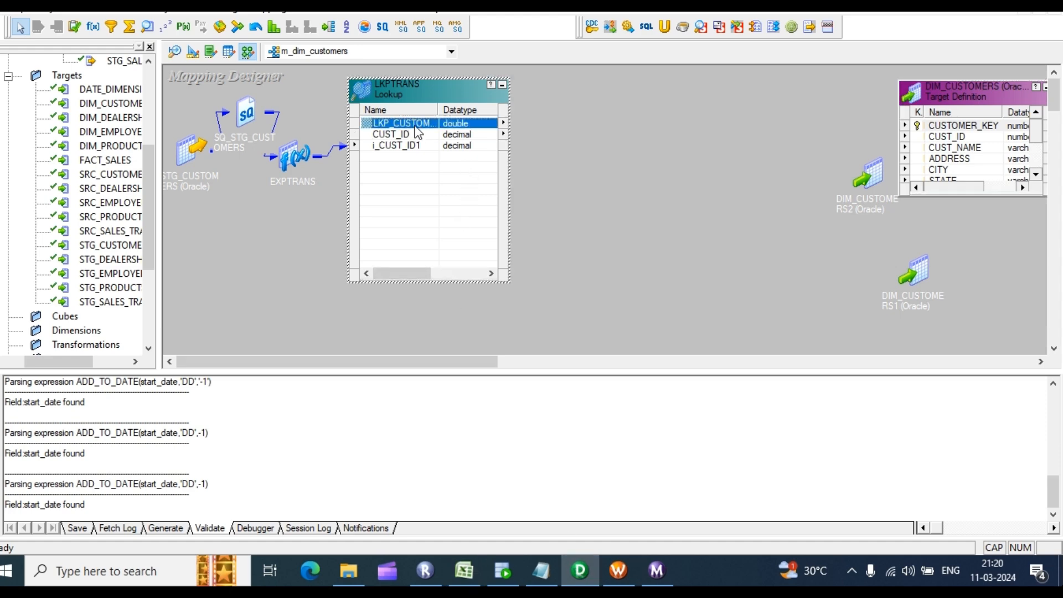
pyautogui.doubleClick(417, 127)
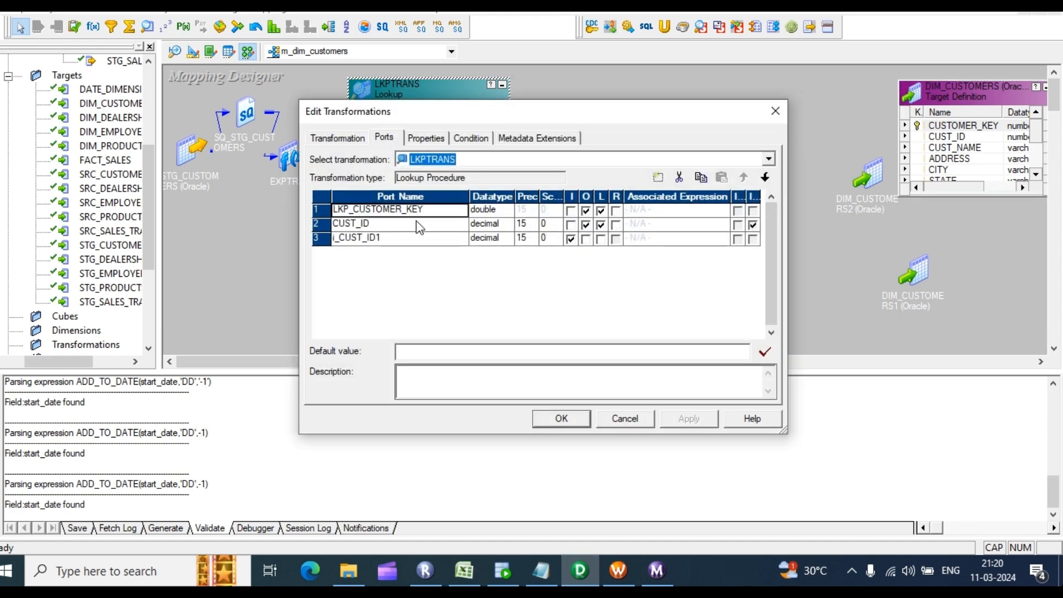
pyautogui.click(783, 109)
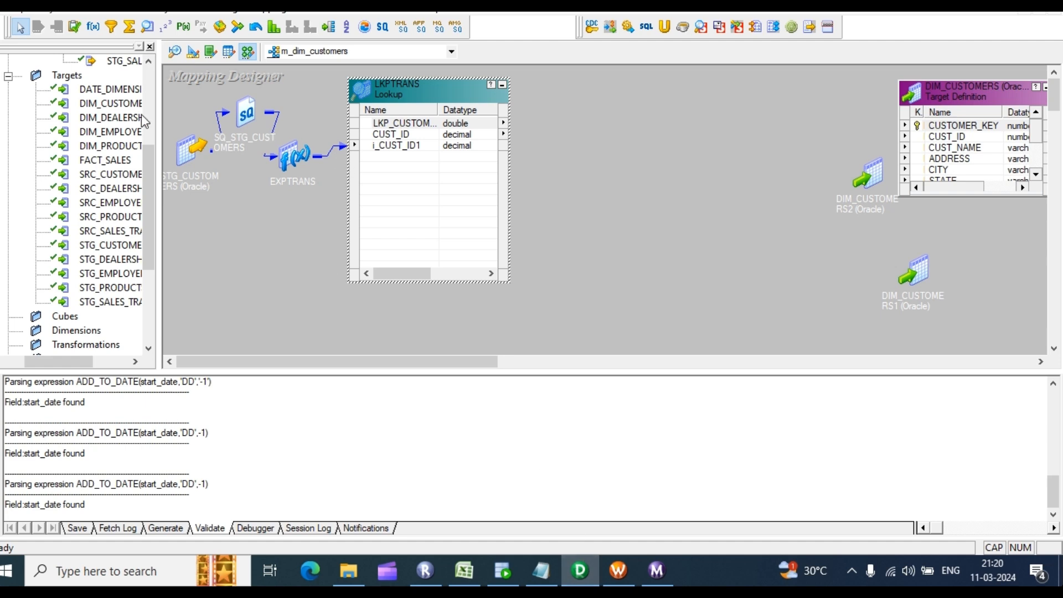
pyautogui.click(329, 26)
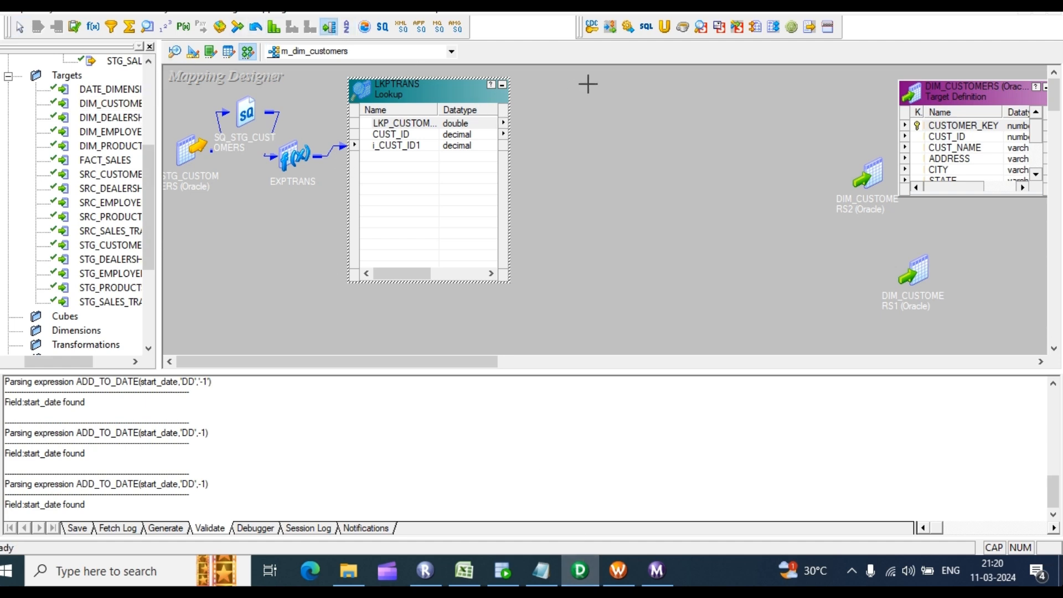
# Step: Place Router RTRTRANS on the canvas and feed it all nine EXPTRANS ports
pyautogui.moveTo(571, 84); pyautogui.dragTo(737, 326)
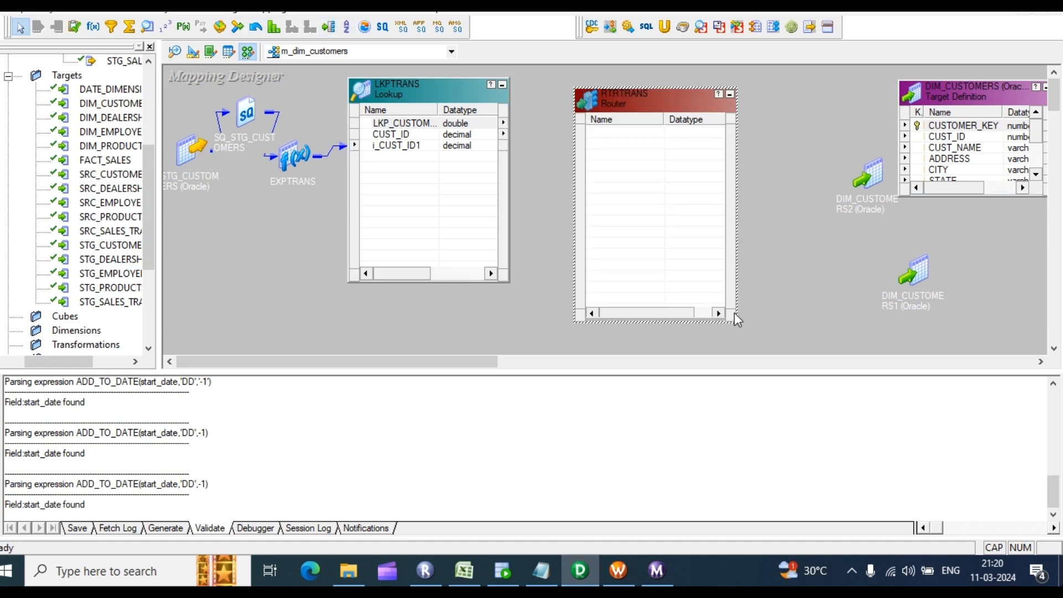
pyautogui.click(502, 87)
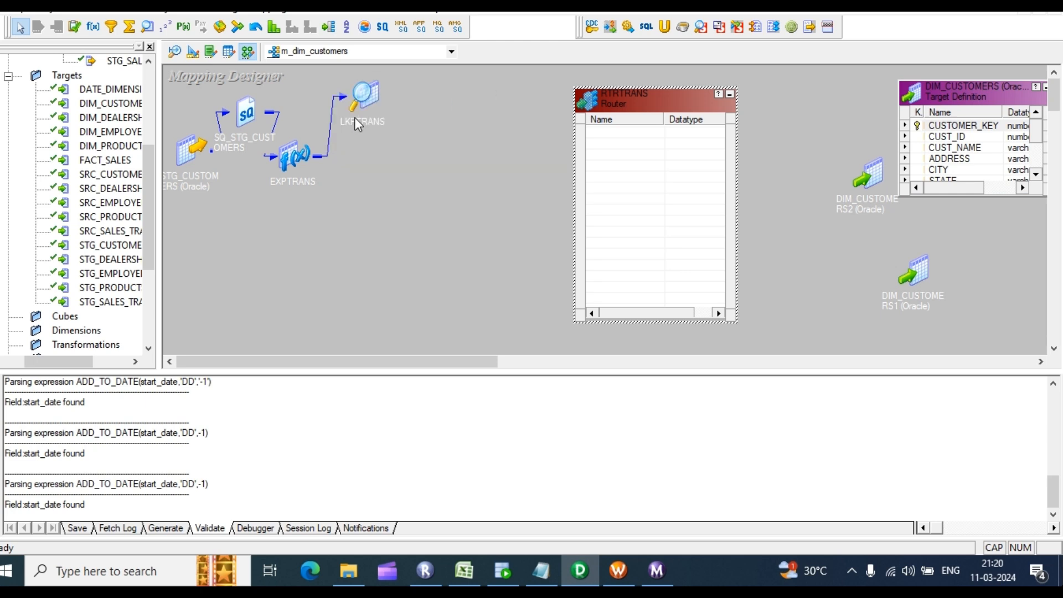
pyautogui.moveTo(355, 117); pyautogui.dragTo(424, 118)
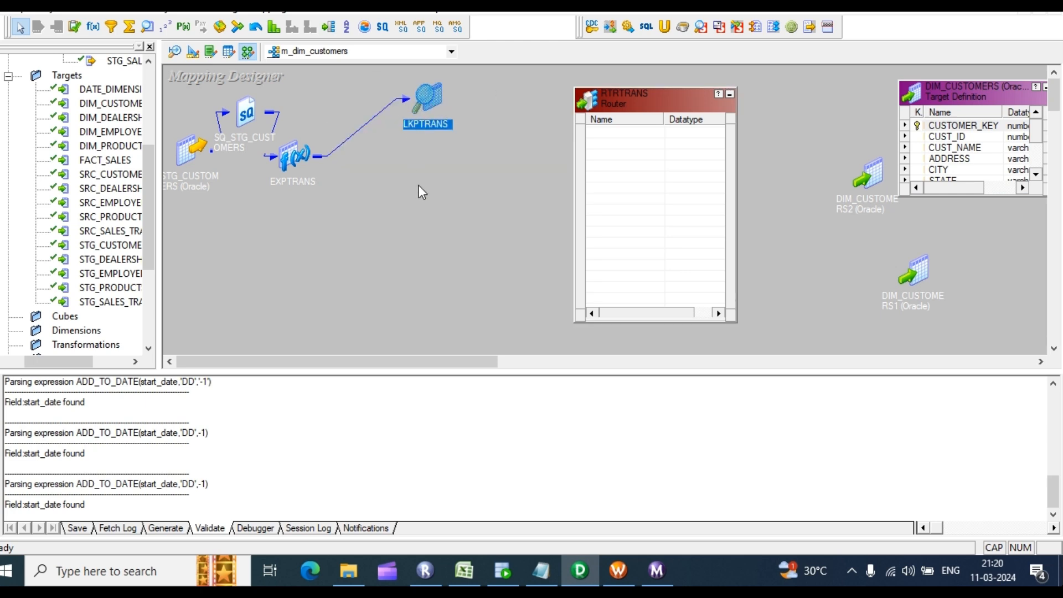
pyautogui.doubleClick(295, 158)
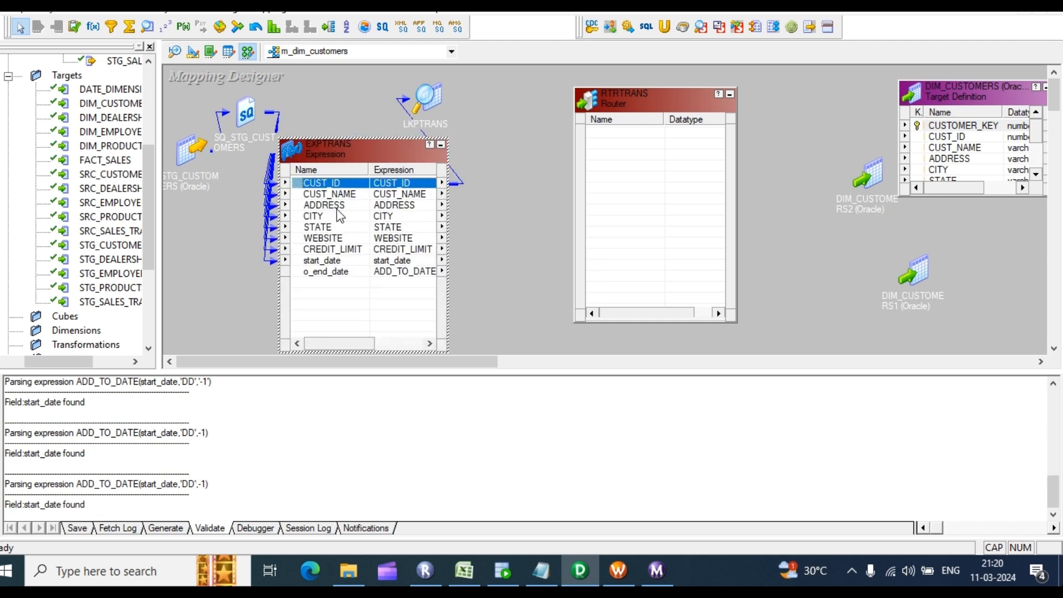
pyautogui.click(342, 271)
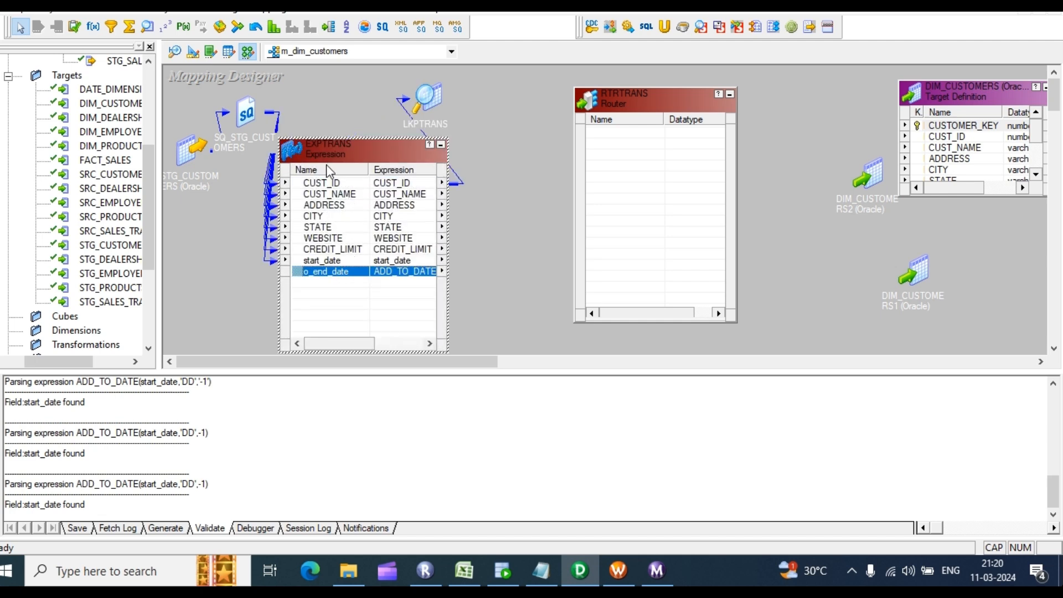
pyautogui.click(329, 183)
pyautogui.keyDown('shift'); pyautogui.click(332, 275); pyautogui.keyUp('shift')
pyautogui.moveTo(337, 185); pyautogui.dragTo(589, 159)
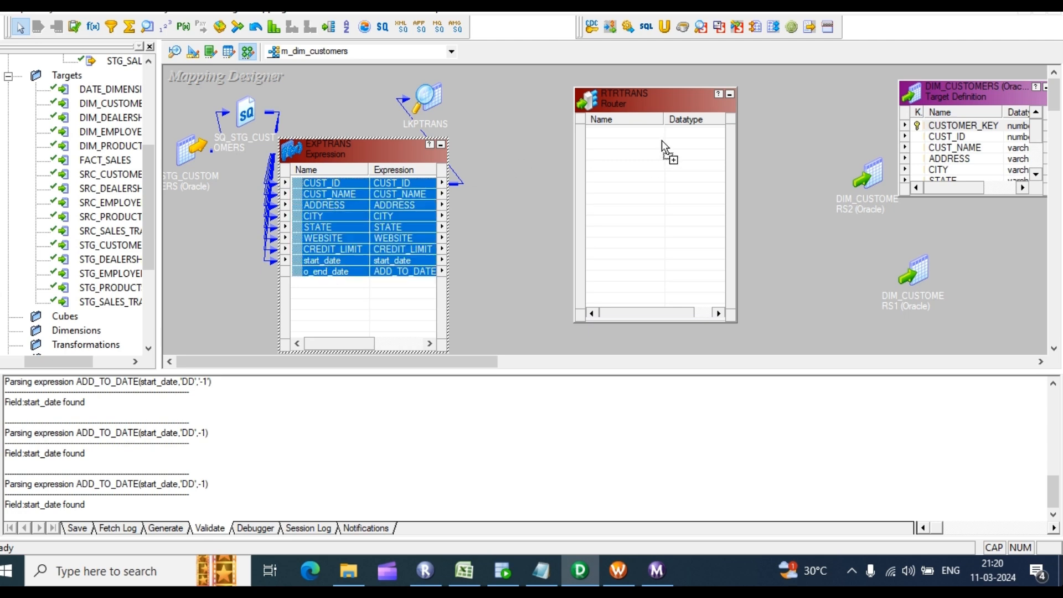
pyautogui.moveTo(662, 140); pyautogui.dragTo(663, 141)
# Step: Add LKPTRANS's LKP_CUSTOMER_KEY port to RTRTRANS and collapse both source transformations
pyautogui.doubleClick(426, 100)
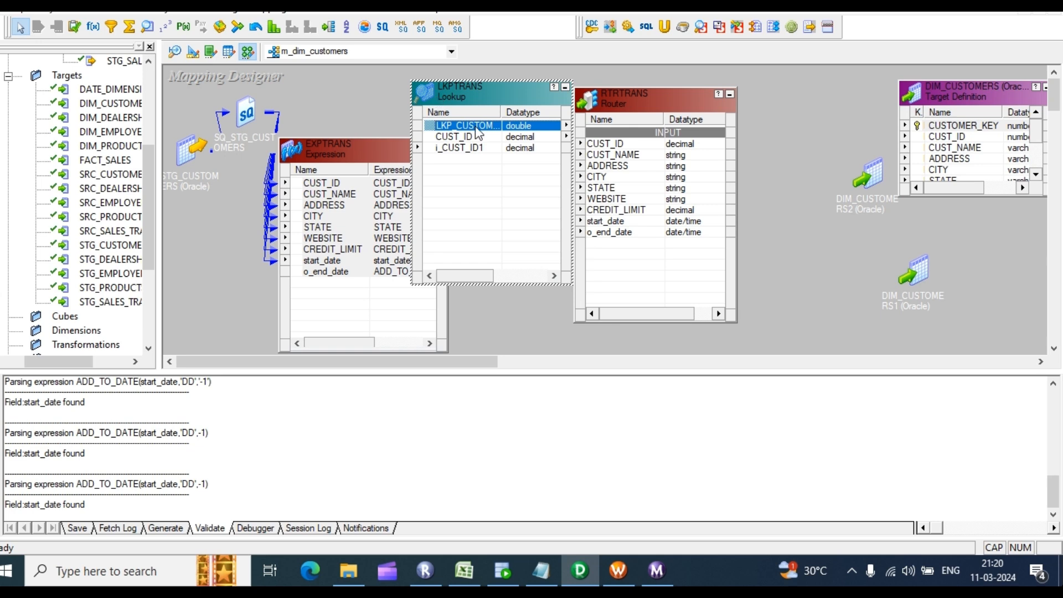
pyautogui.moveTo(477, 131); pyautogui.dragTo(603, 253)
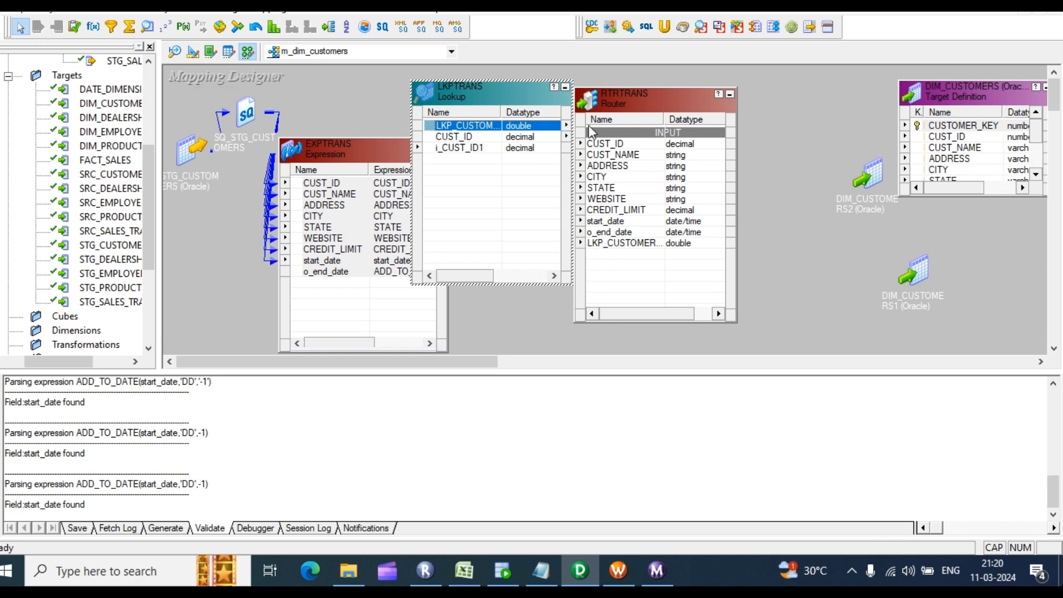
pyautogui.click(565, 88)
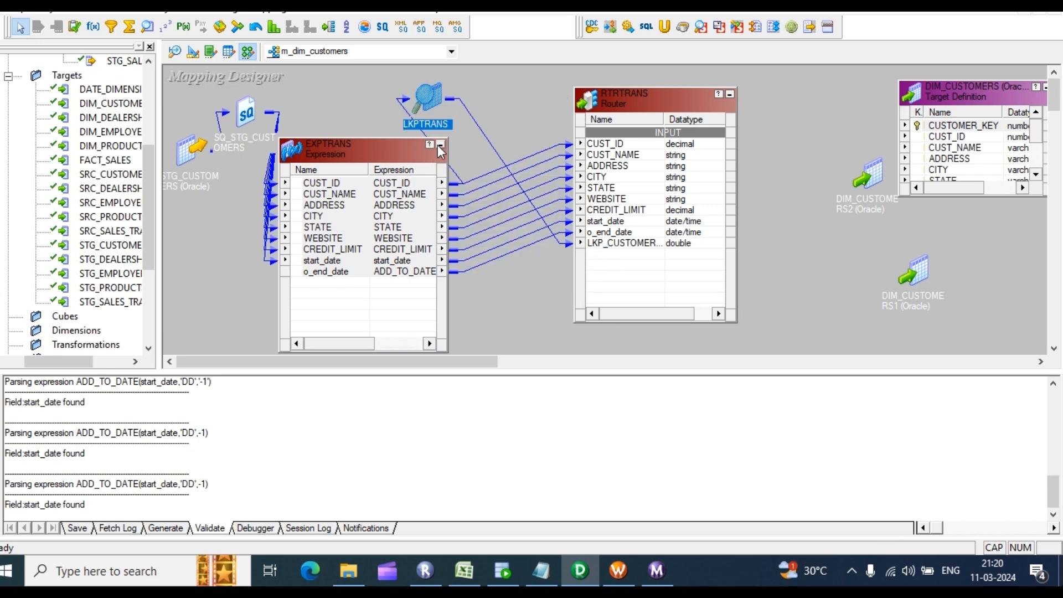
pyautogui.click(438, 145)
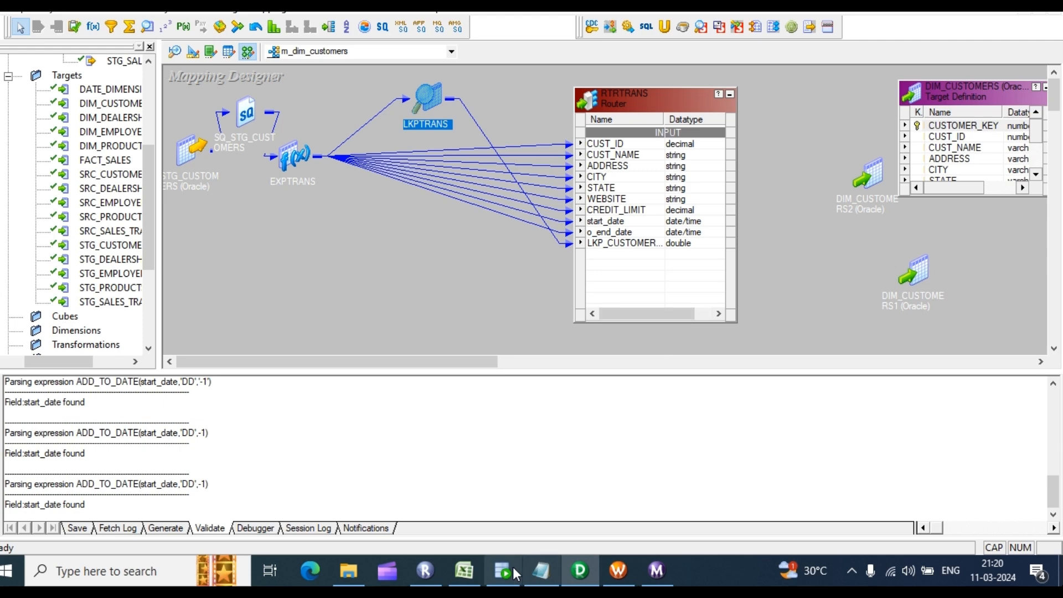
pyautogui.click(466, 575)
# Step: Review the first employee's row 6 through the end date 25-04-2021
pyautogui.click(116, 217)
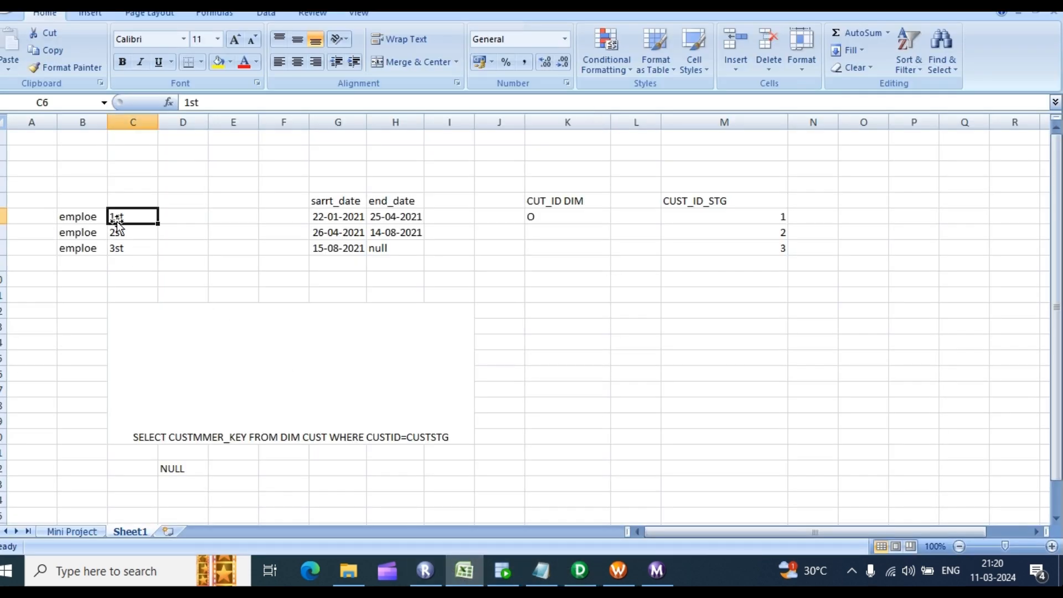
pyautogui.press('Down')
pyautogui.press('Down')
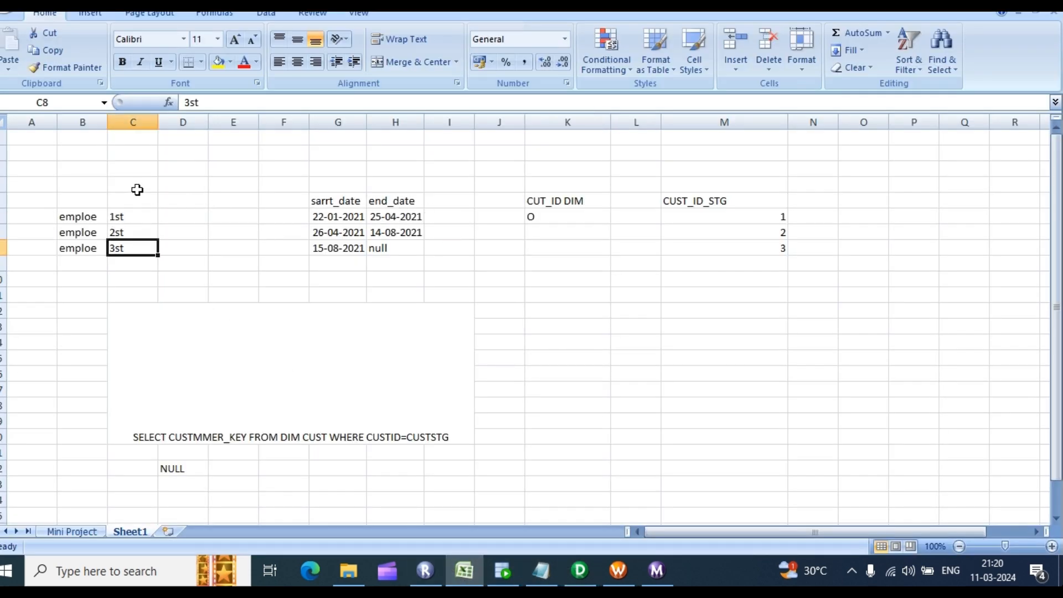
pyautogui.moveTo(93, 217); pyautogui.dragTo(421, 216)
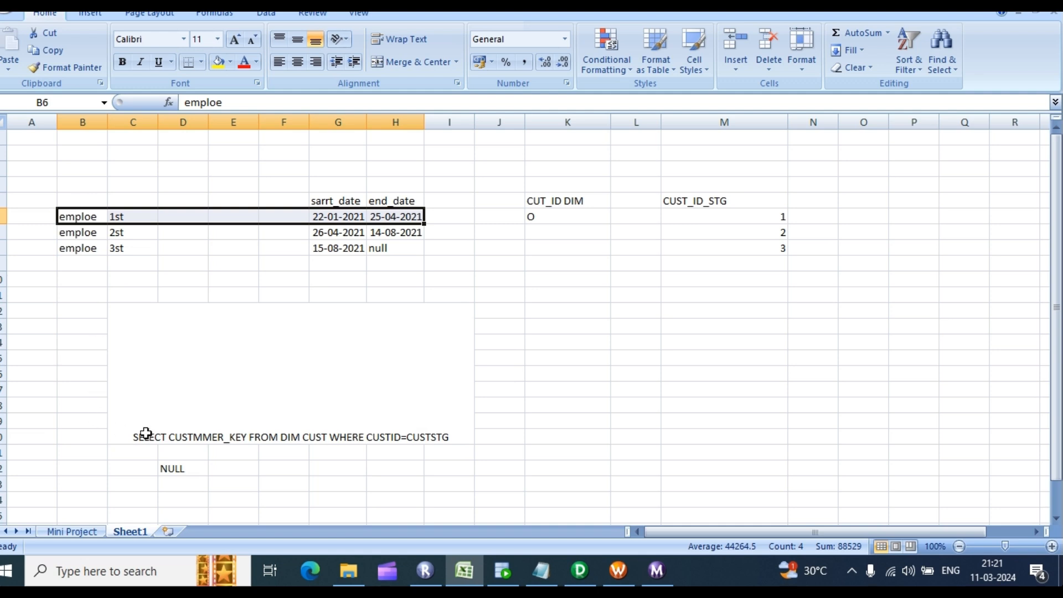
pyautogui.scroll(-2, 744, 190)
pyautogui.scroll(2, 744, 190)
# Step: Replace O with 1 in K6 and compare K6:M6, then select row 7
pyautogui.doubleClick(554, 218)
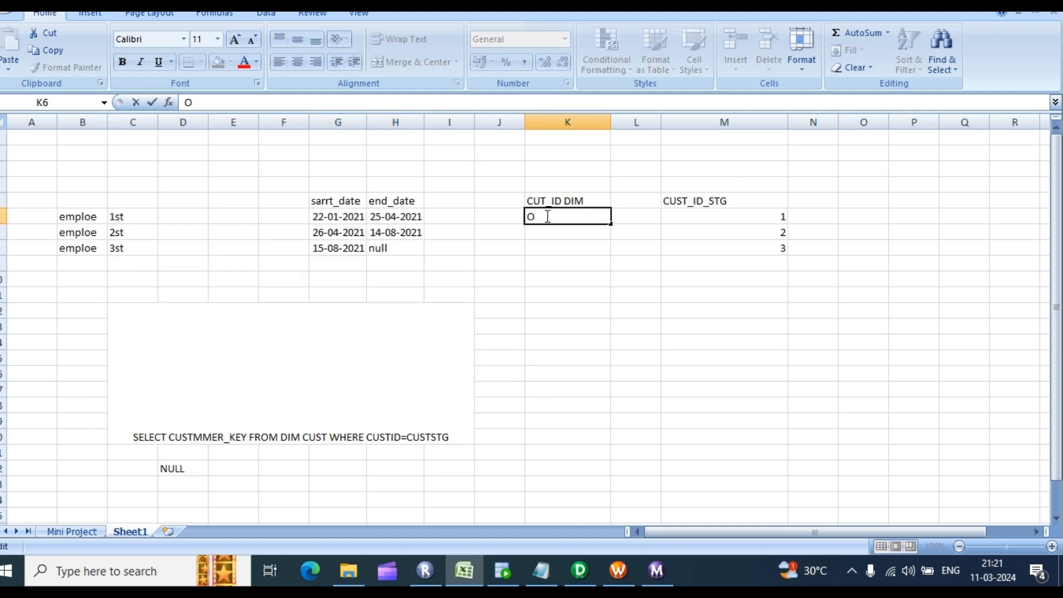
pyautogui.doubleClick(544, 216)
pyautogui.write('1')
pyautogui.click(592, 260)
pyautogui.click(576, 230)
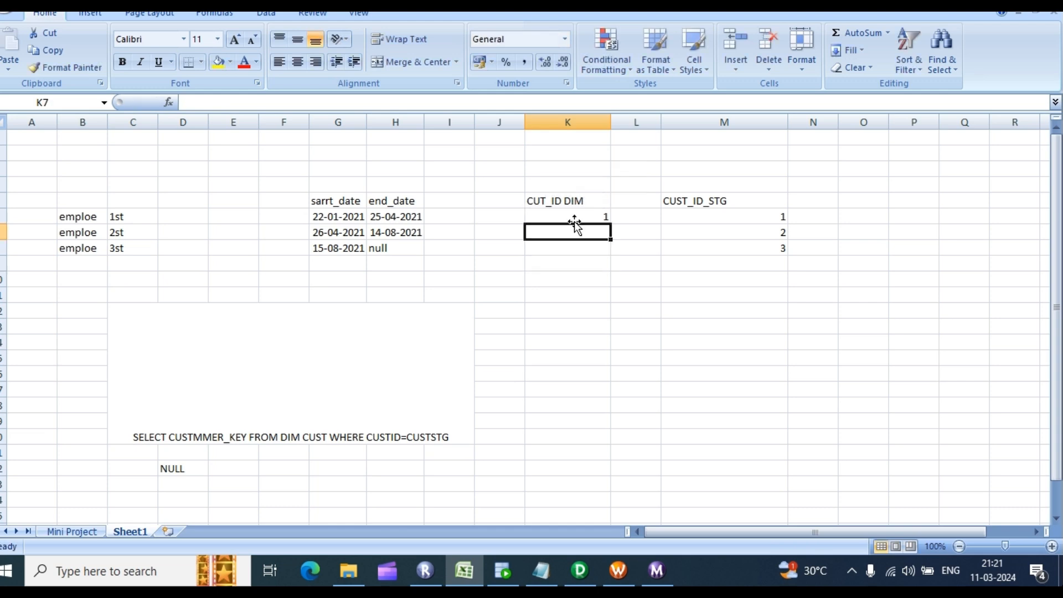
pyautogui.click(752, 218)
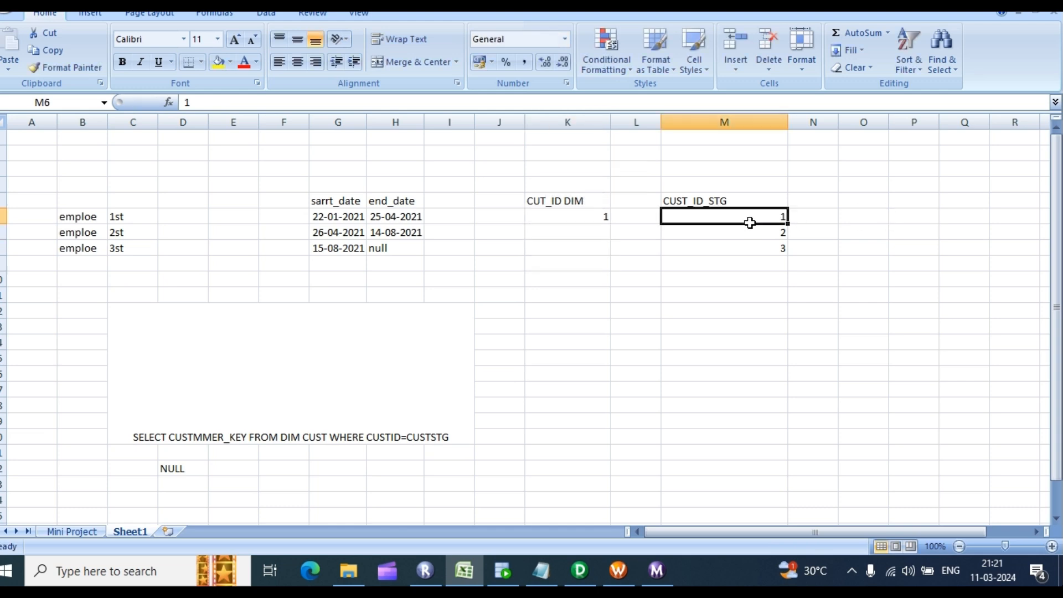
pyautogui.click(583, 217)
pyautogui.moveTo(583, 216); pyautogui.dragTo(735, 221)
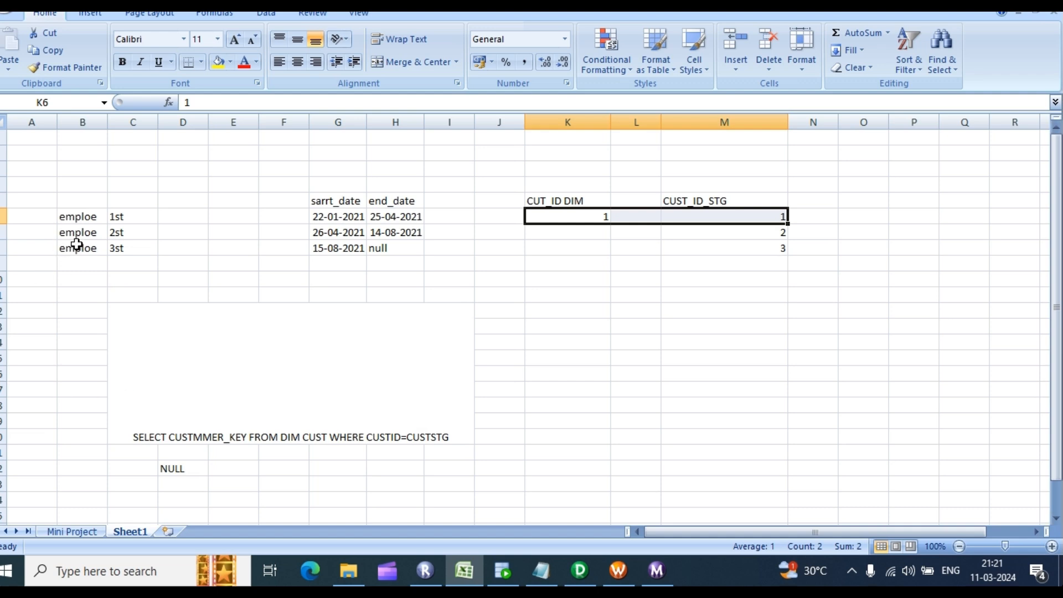
pyautogui.click(113, 232)
pyautogui.moveTo(83, 233); pyautogui.dragTo(334, 233)
# Step: Review the first two employees' dates: 22-01-2021, 25-04-2021 and 26-04-2021
pyautogui.click(364, 297)
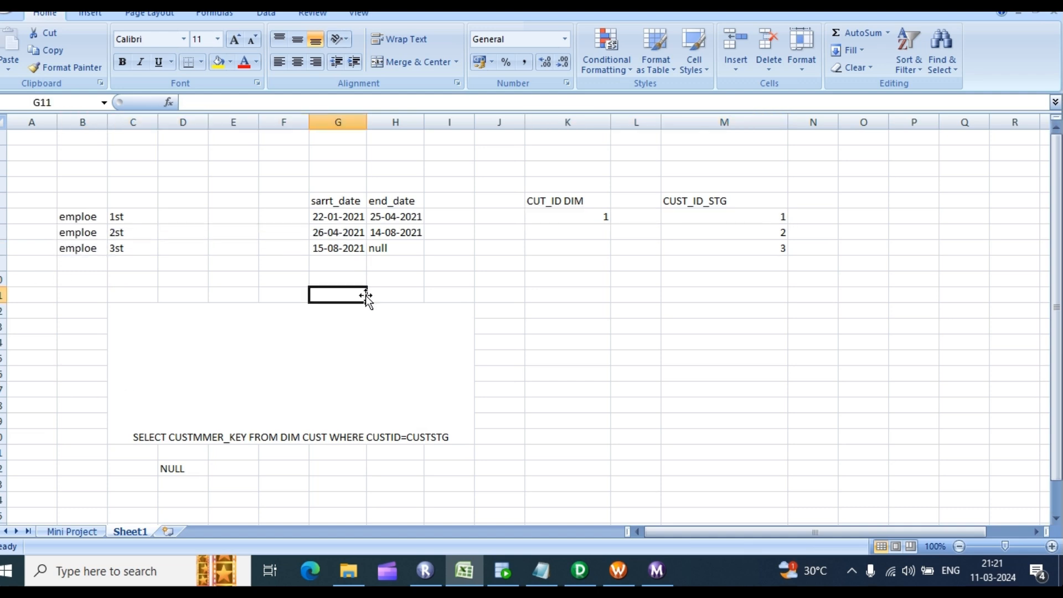
pyautogui.click(327, 214)
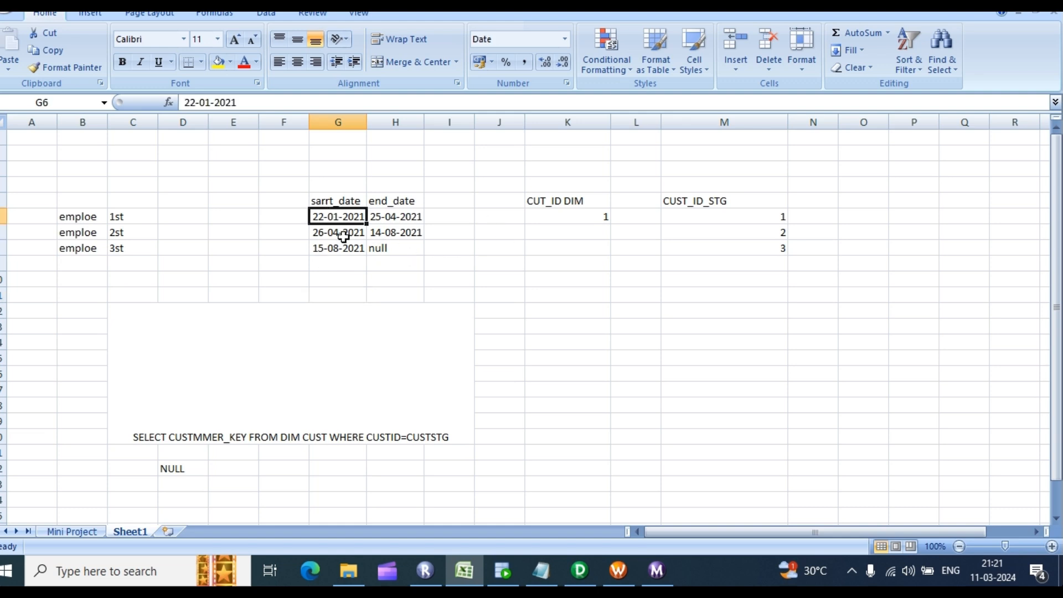
pyautogui.click(391, 219)
pyautogui.doubleClick(393, 219)
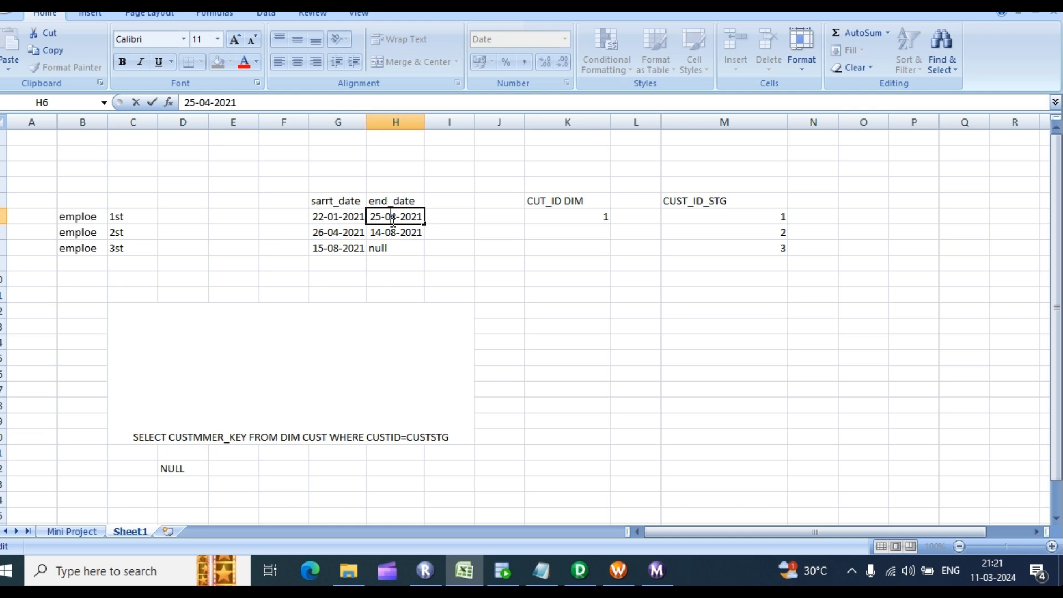
pyautogui.click(319, 232)
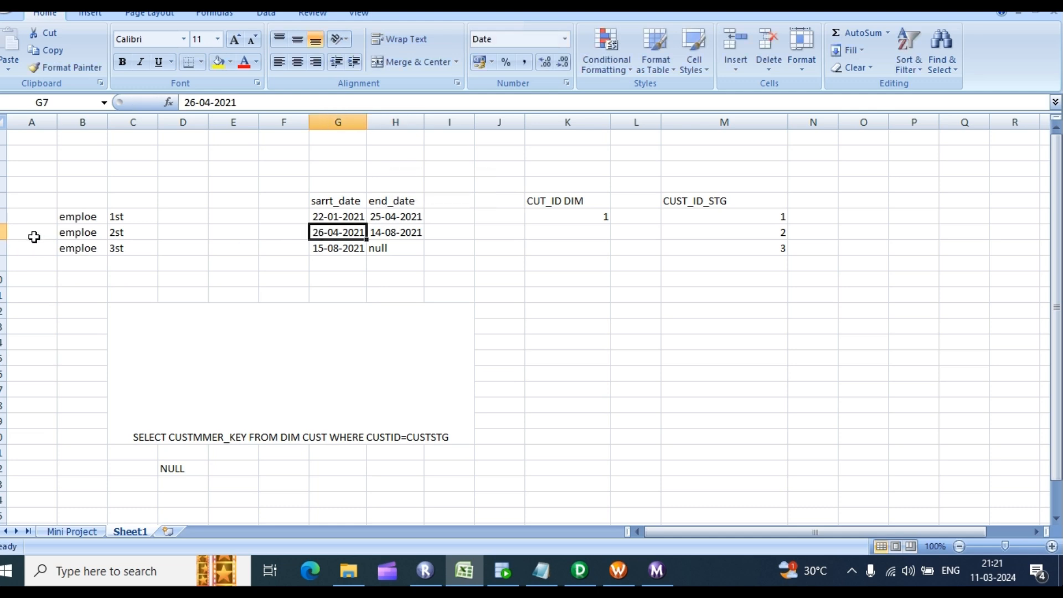
pyautogui.click(34, 237)
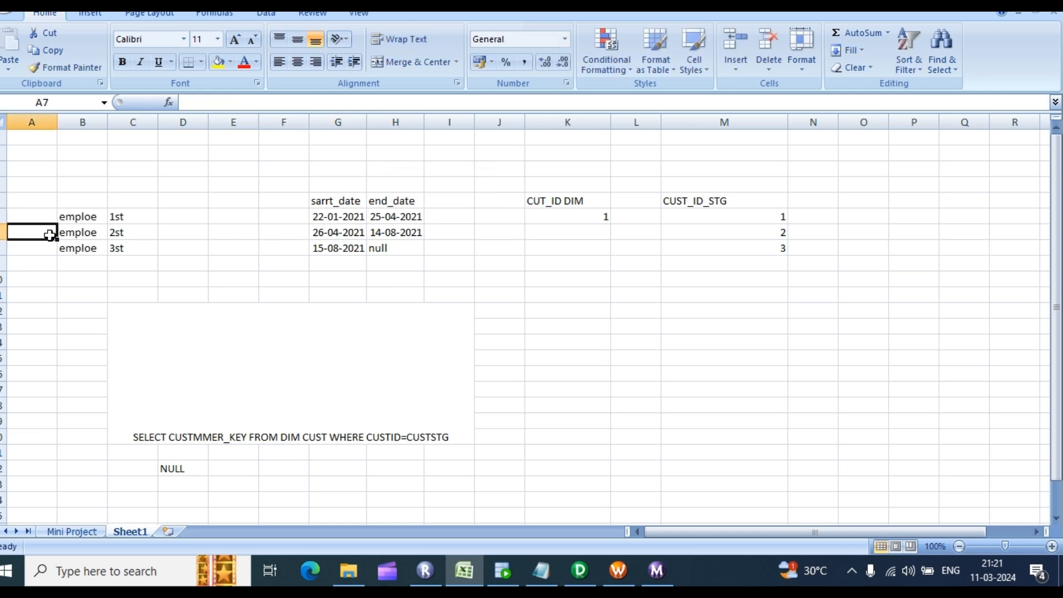
pyautogui.click(315, 233)
pyautogui.doubleClick(392, 218)
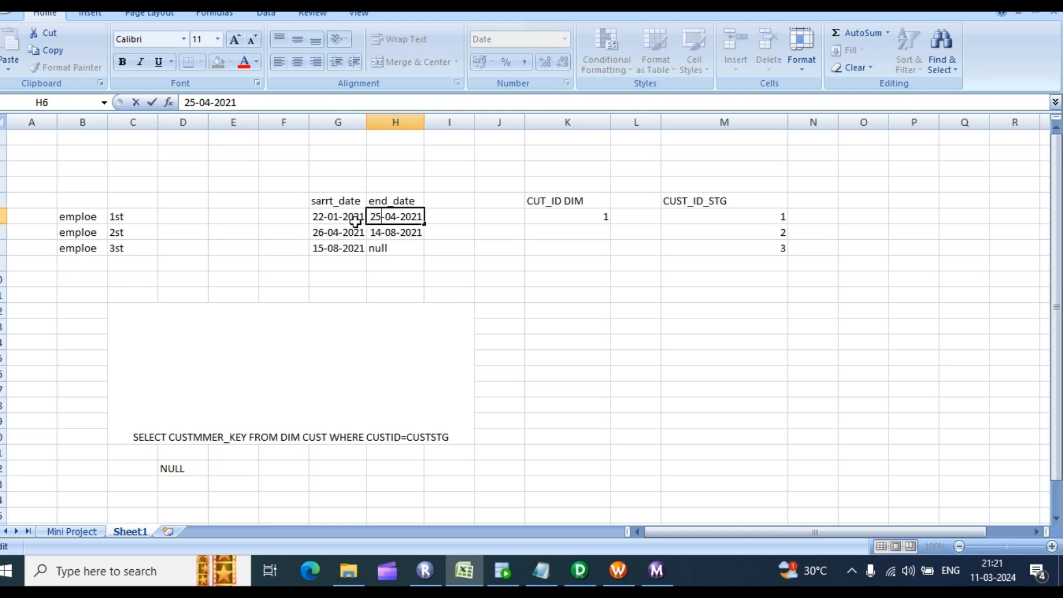
pyautogui.moveTo(78, 232); pyautogui.dragTo(319, 232)
pyautogui.click(83, 233)
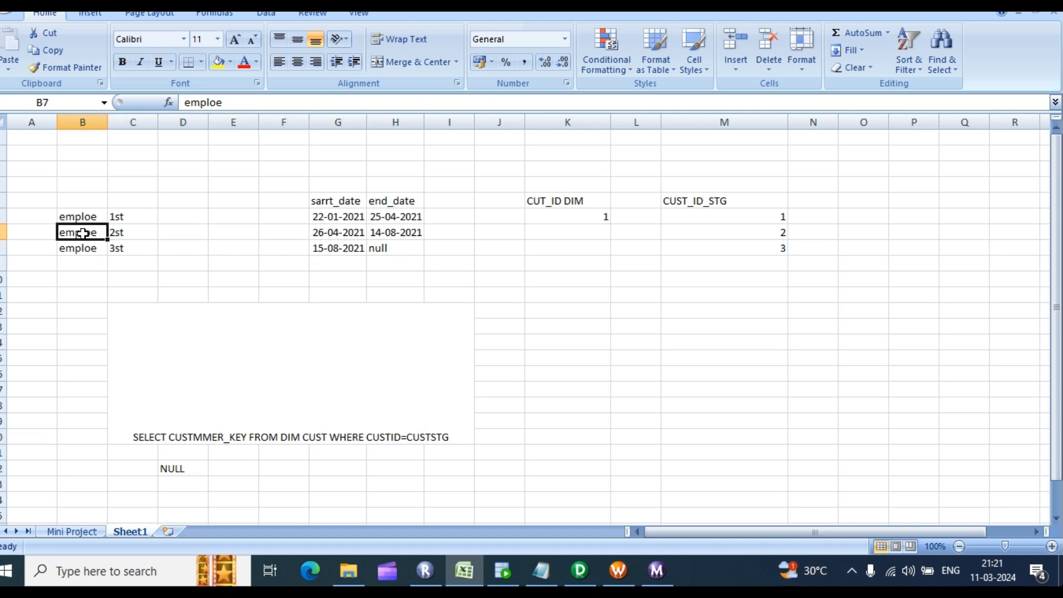
pyautogui.click(111, 274)
pyautogui.moveTo(67, 233); pyautogui.dragTo(344, 233)
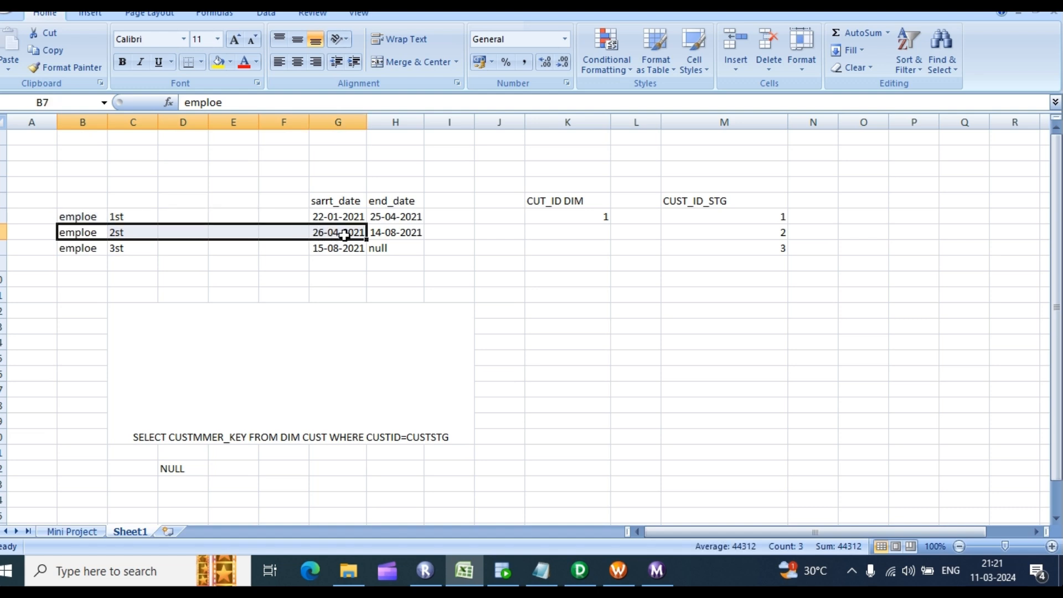
pyautogui.click(360, 279)
# Step: Set the second employee's end date in H7 to NULL and review the third employee's row
pyautogui.click(404, 232)
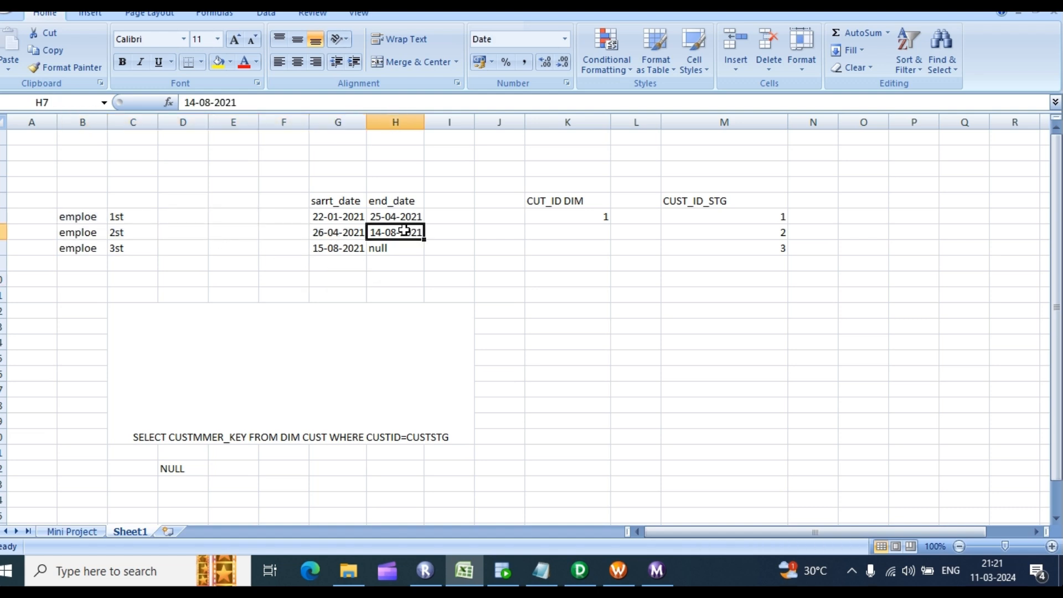
pyautogui.write('NULL')
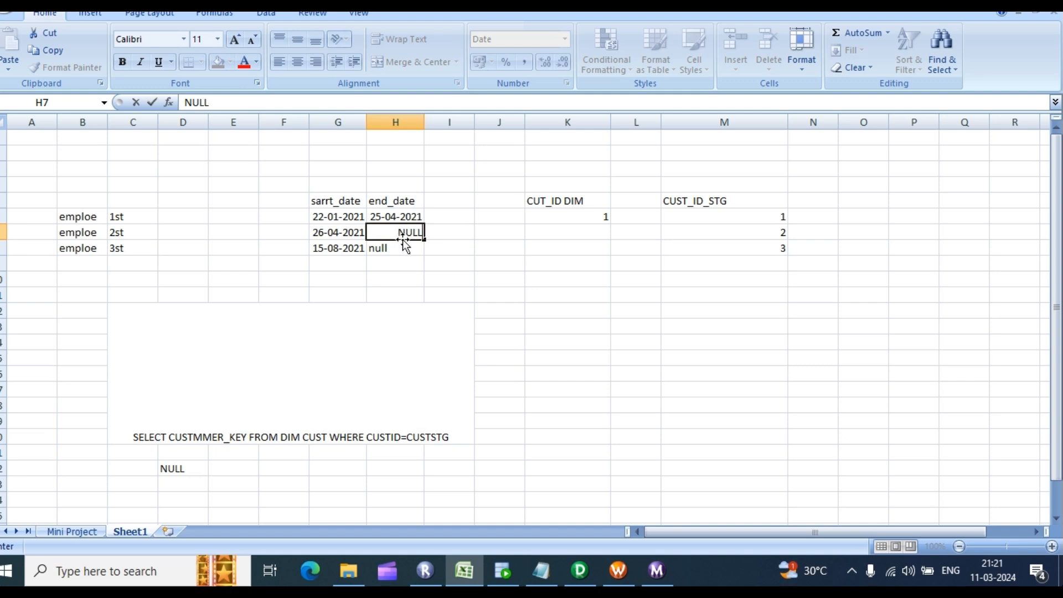
pyautogui.click(401, 276)
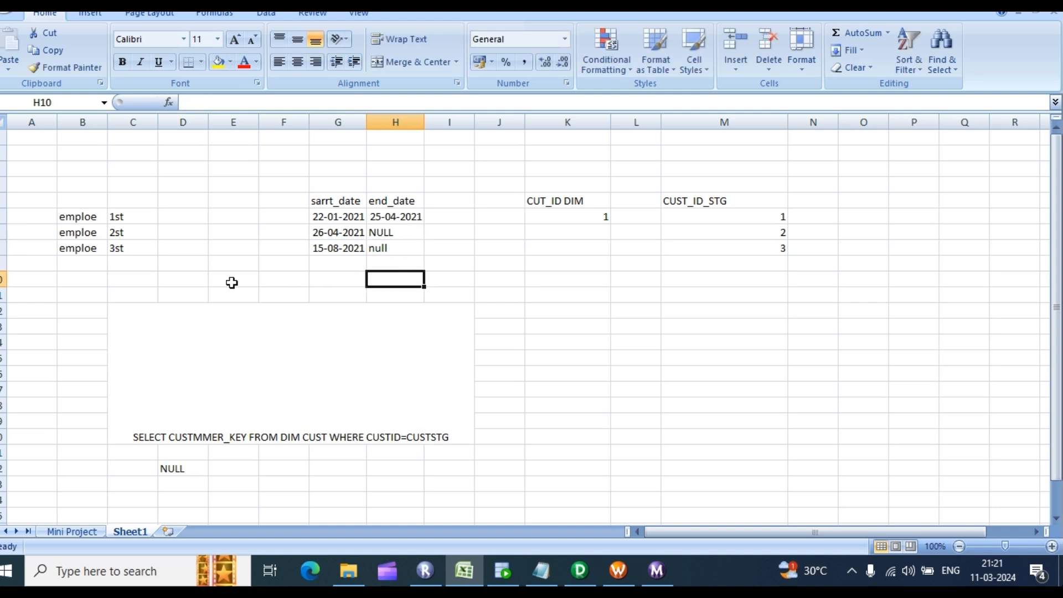
pyautogui.click(97, 247)
pyautogui.click(123, 280)
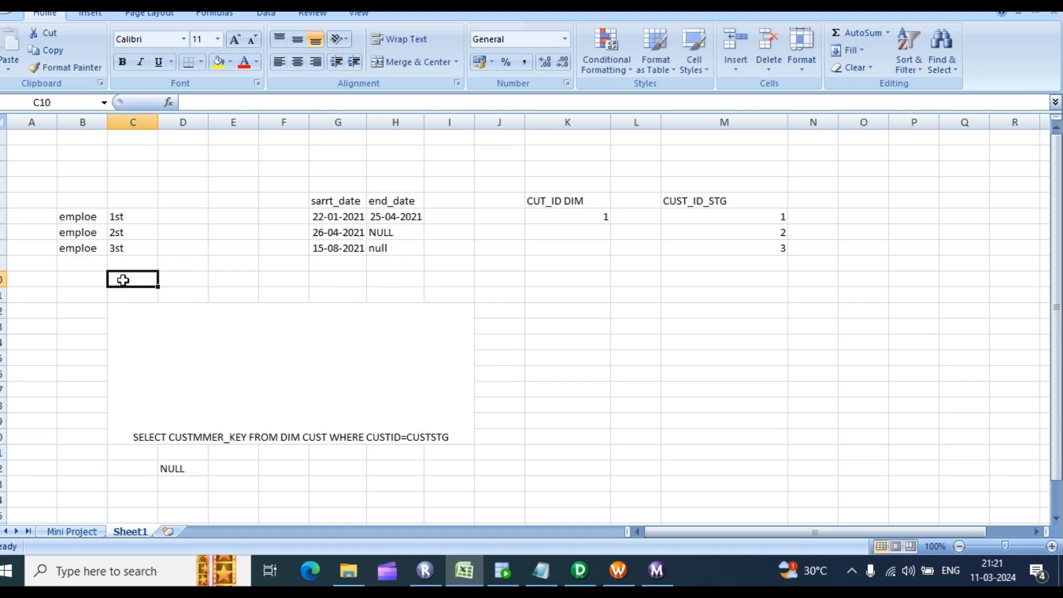
pyautogui.click(84, 253)
pyautogui.click(102, 277)
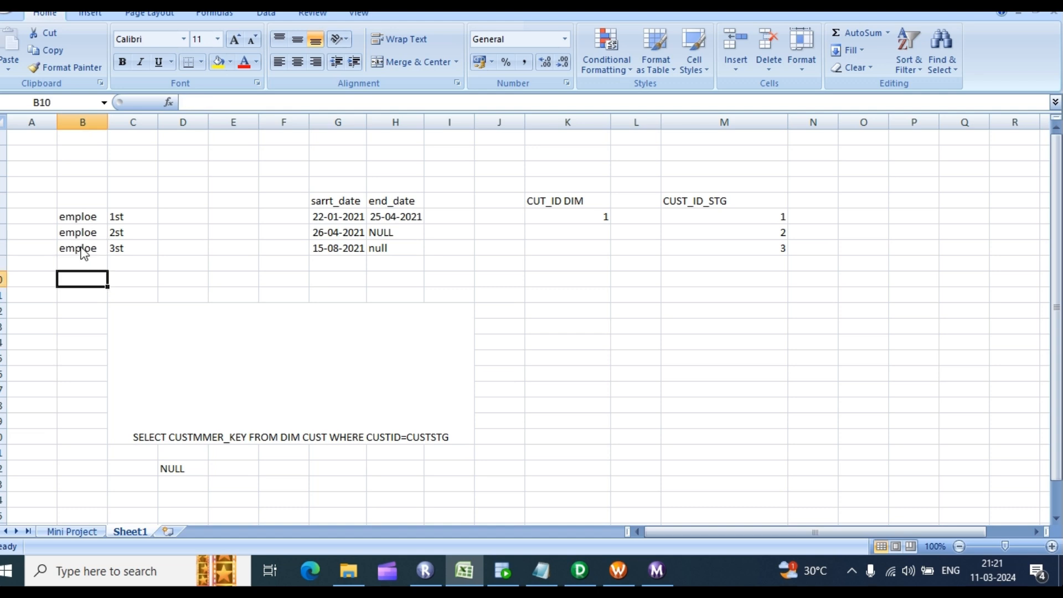
pyautogui.click(95, 249)
pyautogui.moveTo(94, 249); pyautogui.dragTo(344, 247)
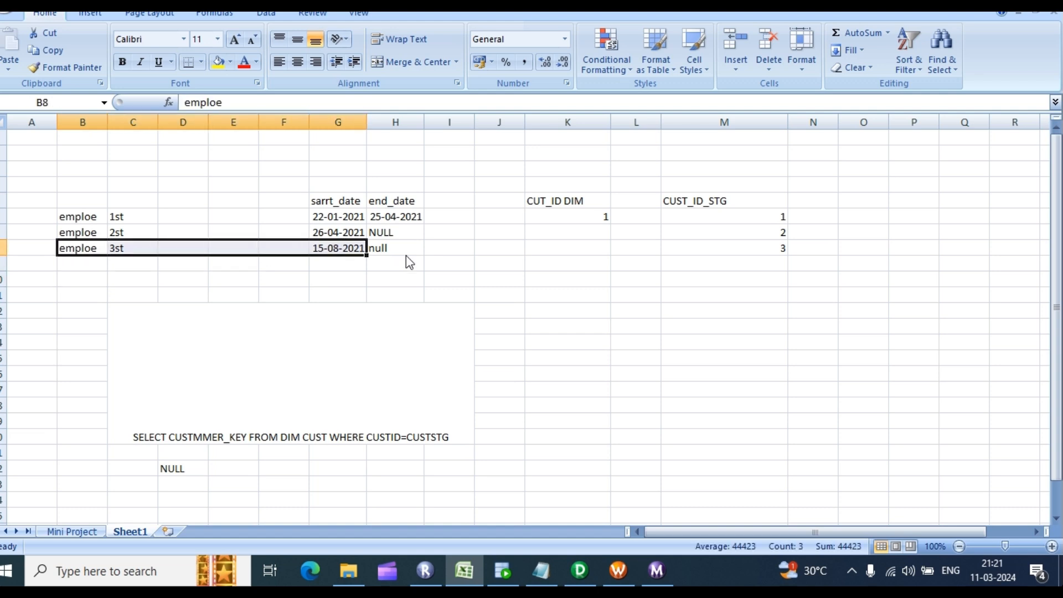
pyautogui.click(340, 253)
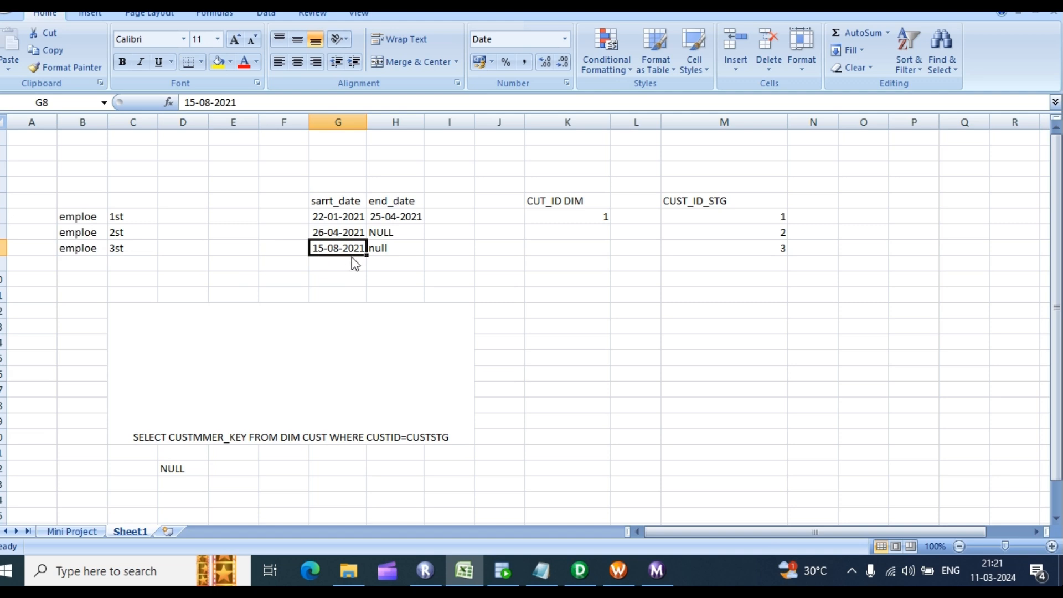
# Step: Restore the second end date from NULL back to 14-08-2021
pyautogui.click(393, 235)
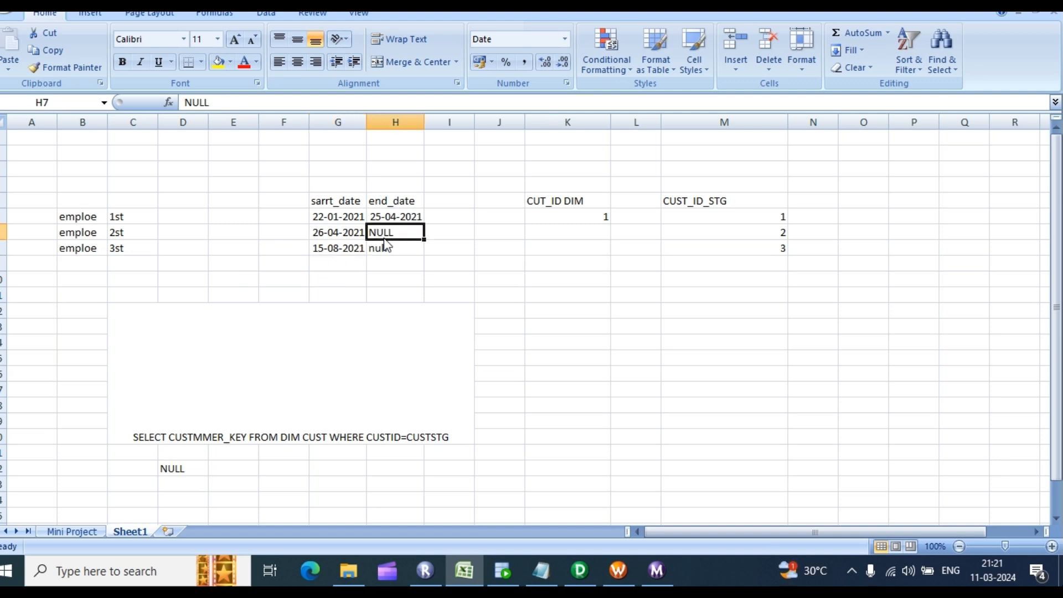
pyautogui.click(386, 246)
pyautogui.click(63, 232)
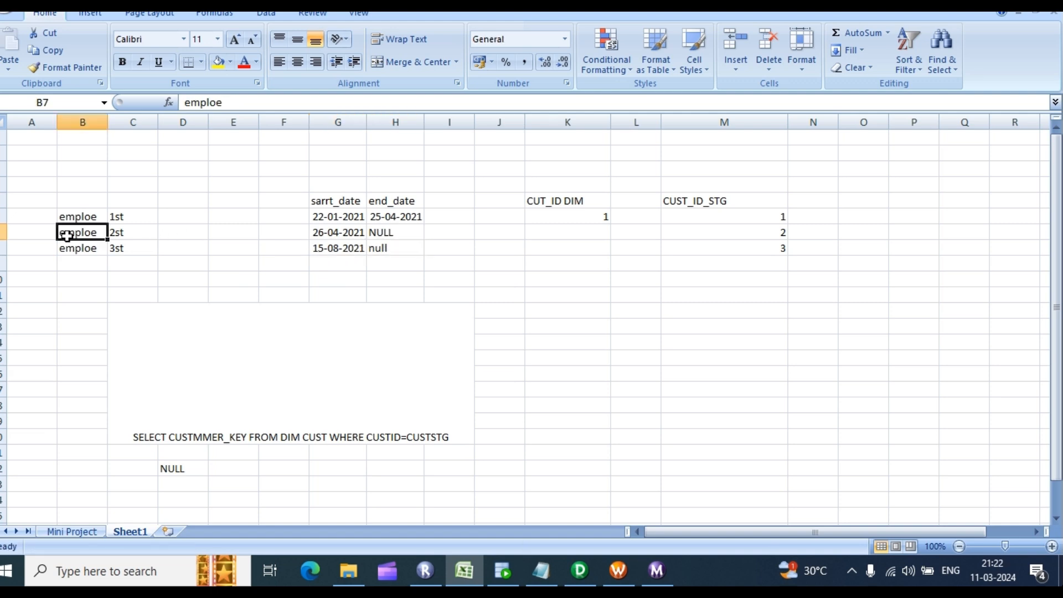
pyautogui.click(393, 234)
pyautogui.click(338, 249)
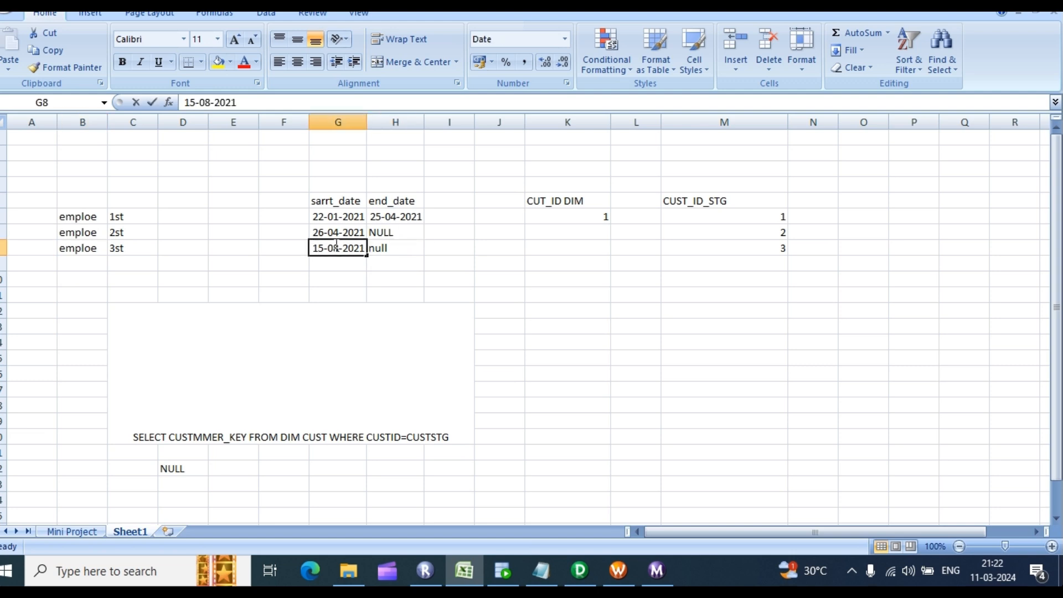
pyautogui.doubleClick(392, 236)
pyautogui.moveTo(393, 233); pyautogui.dragTo(345, 228)
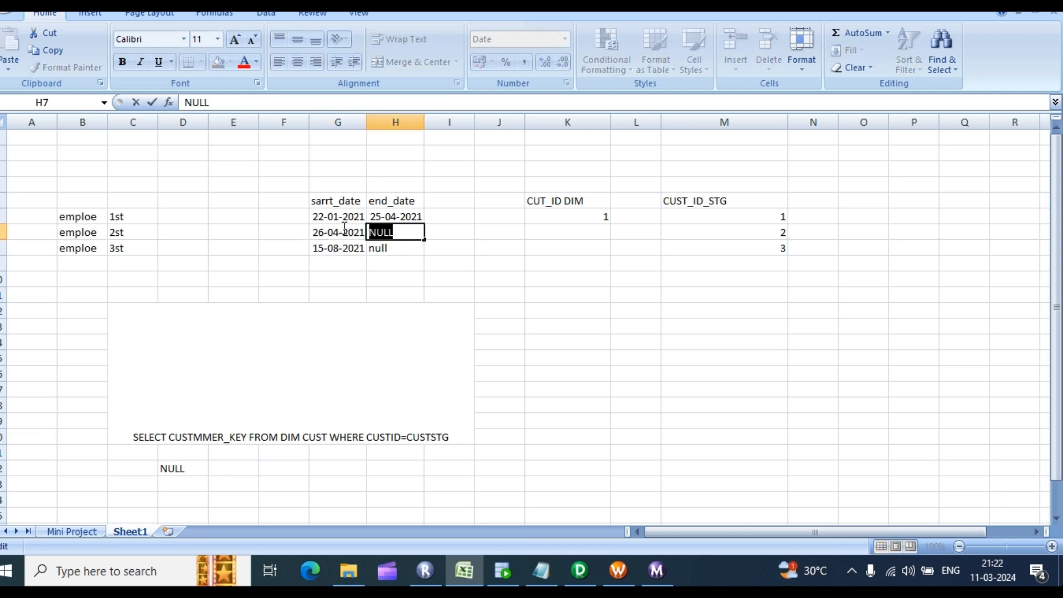
pyautogui.write('14')
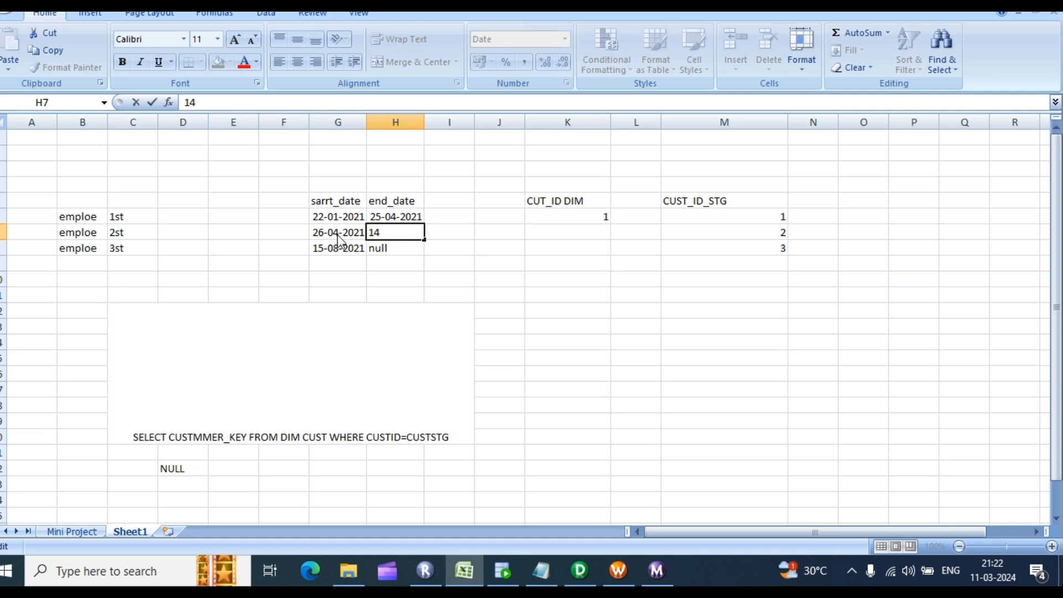
pyautogui.write('-08-20')
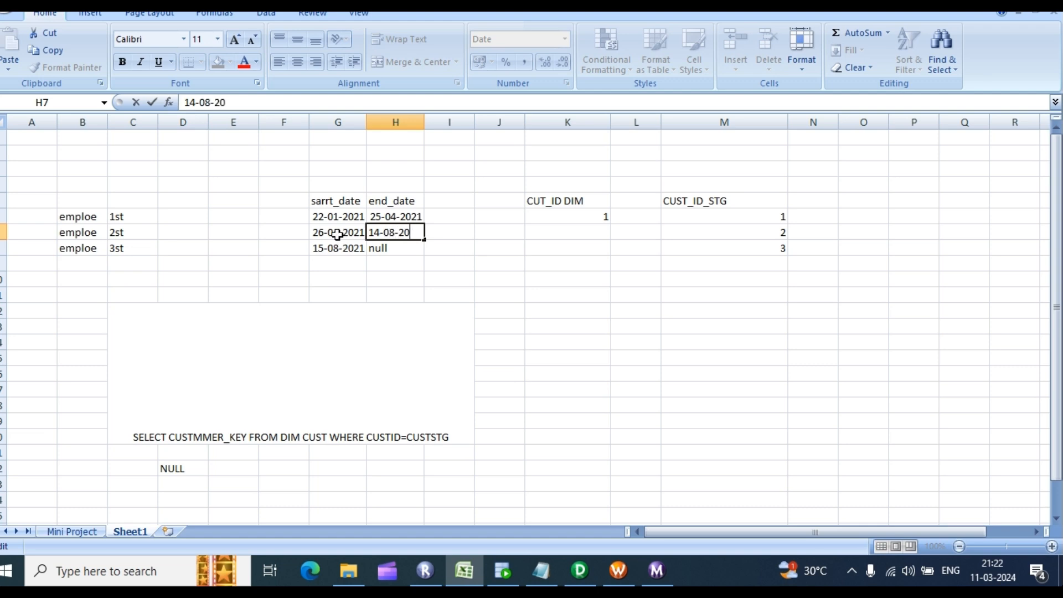
pyautogui.write('24')
pyautogui.write('1')
pyautogui.click(370, 276)
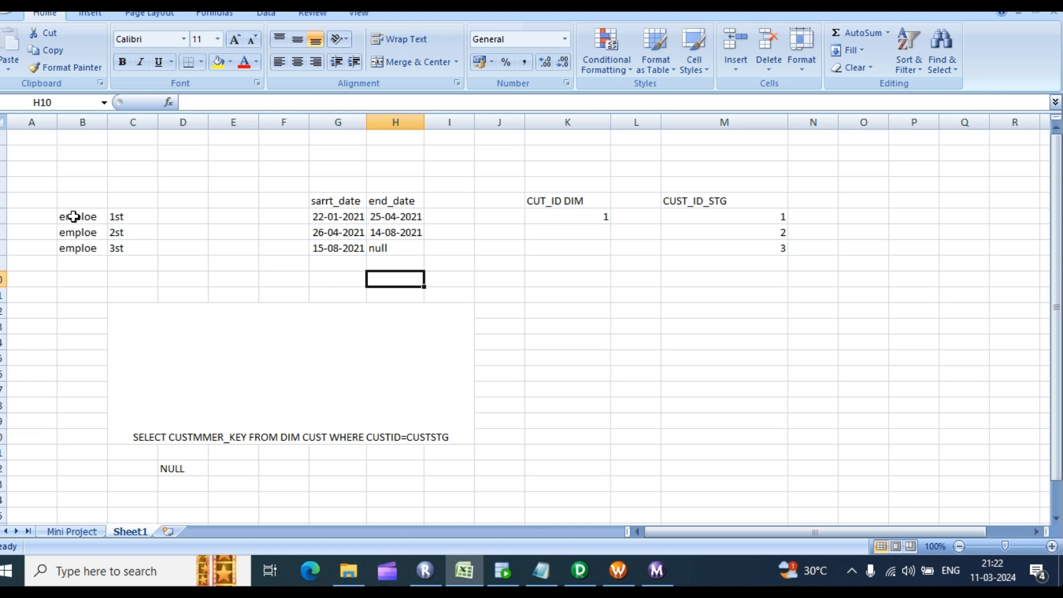
# Step: Compare the first two employees' rows and end dates, then return to PowerCenter Designer
pyautogui.moveTo(78, 216); pyautogui.dragTo(372, 220)
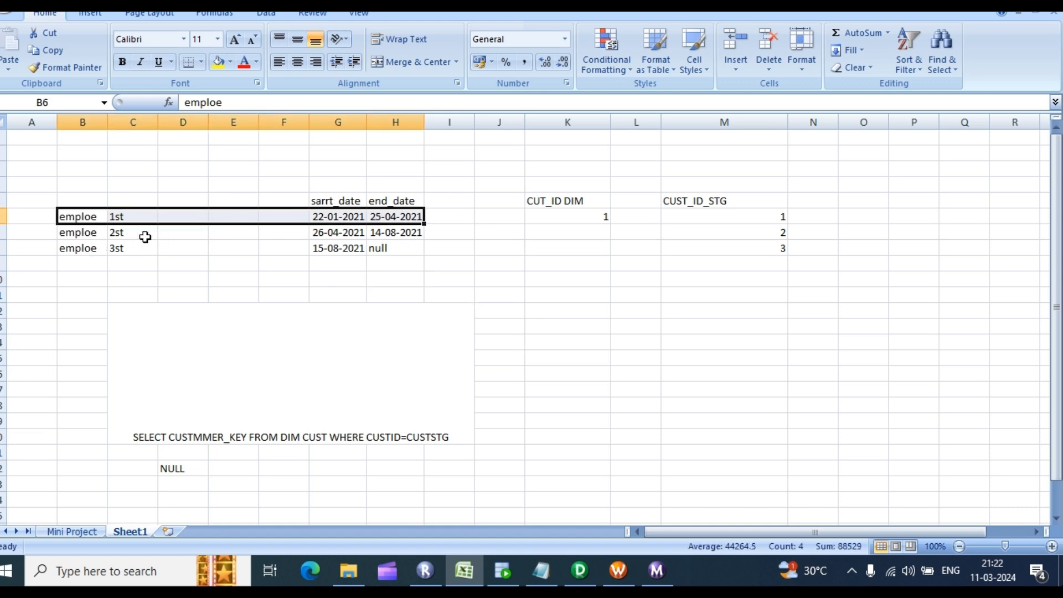
pyautogui.click(83, 233)
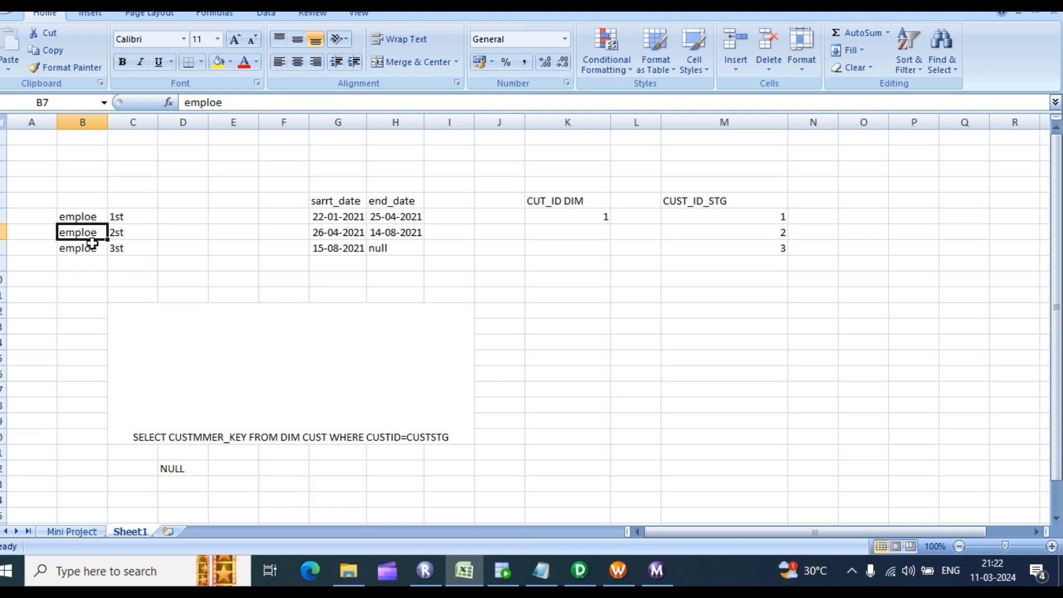
pyautogui.click(402, 216)
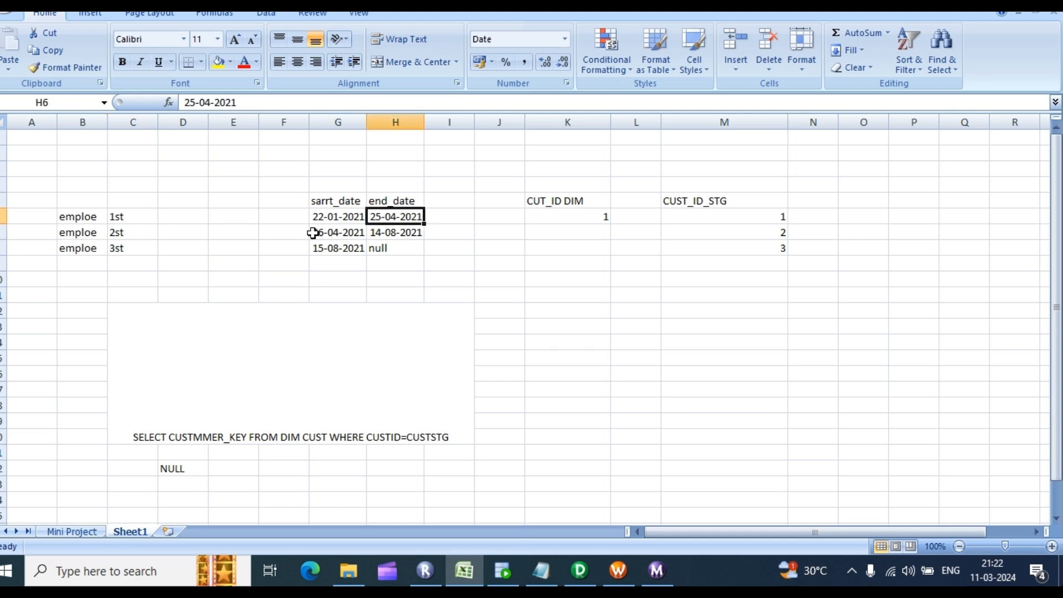
pyautogui.moveTo(109, 232); pyautogui.dragTo(405, 231)
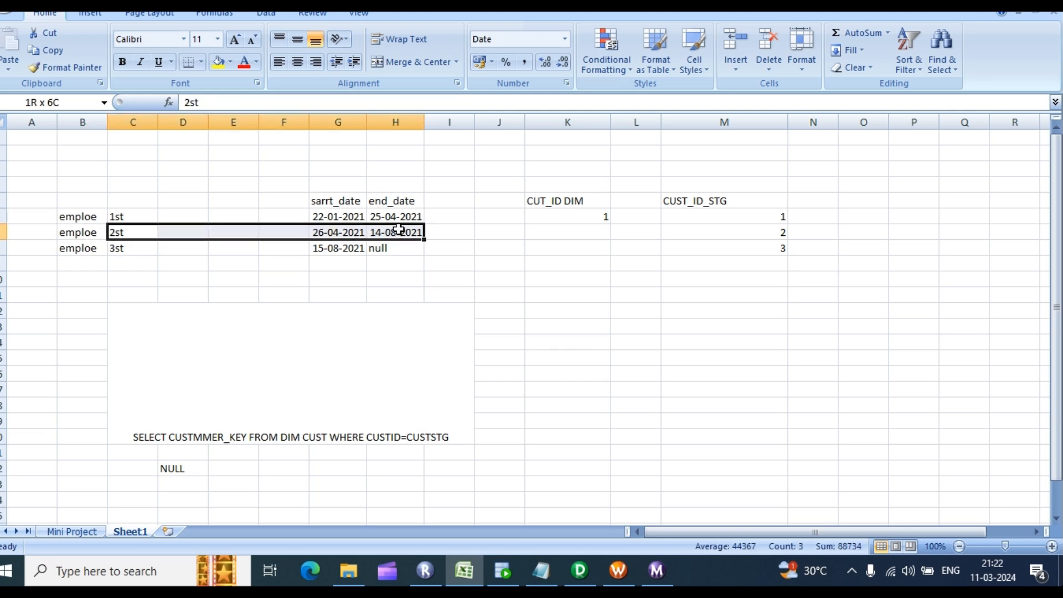
pyautogui.click(398, 229)
pyautogui.hotkey('alt', 'Tab')
pyautogui.click(467, 137)
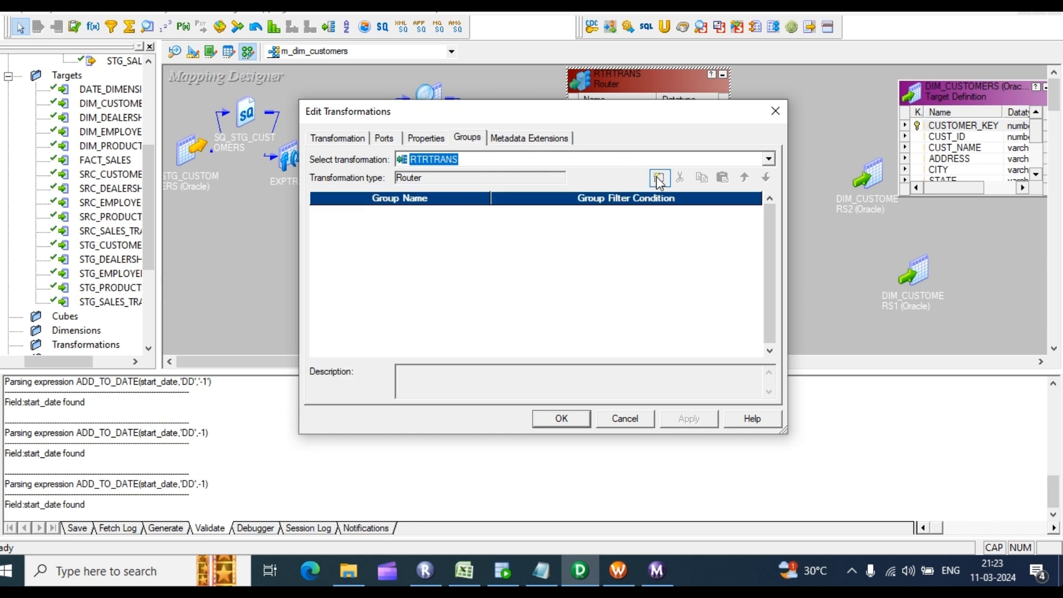
# Step: Add three router groups, naming the first two NEW_INSERT and EXSISTING_UPDATE
pyautogui.click(659, 177)
pyautogui.click(659, 177)
pyautogui.click(659, 177)
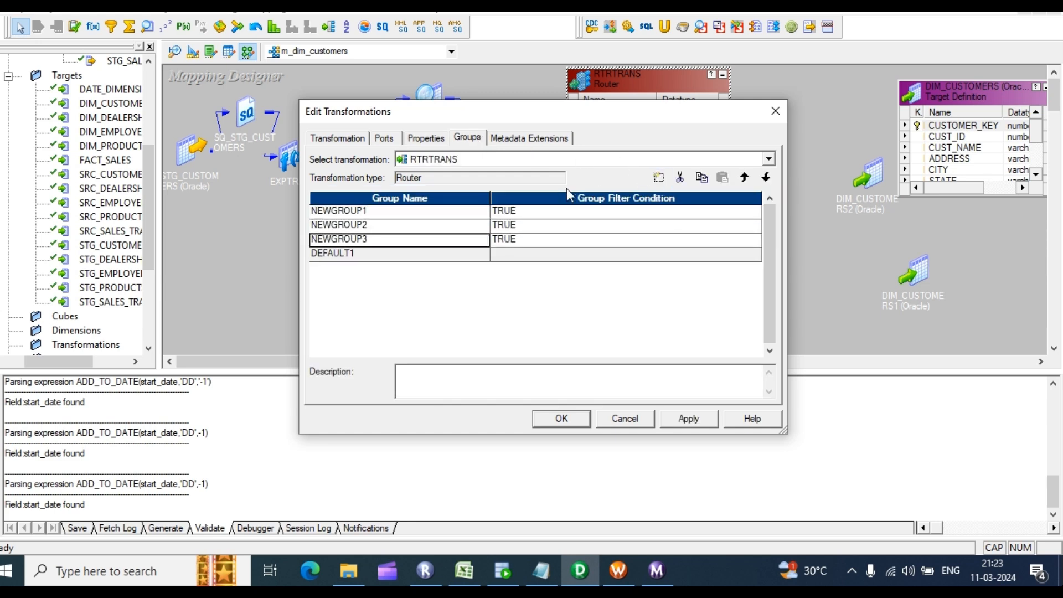
pyautogui.click(372, 211)
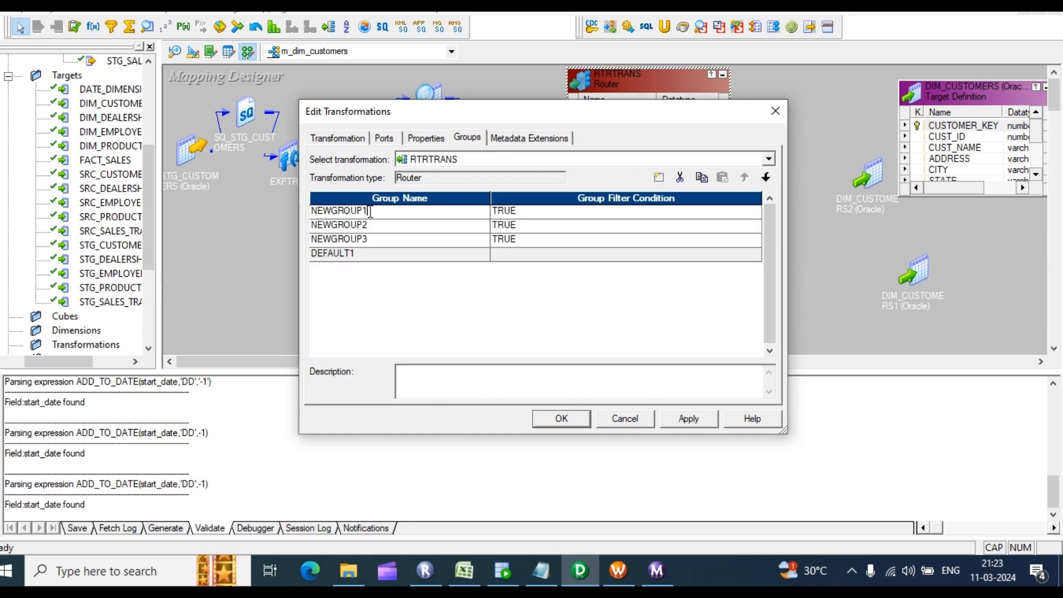
pyautogui.doubleClick(371, 211)
pyautogui.write('NEW_INSERT')
pyautogui.press('Down')
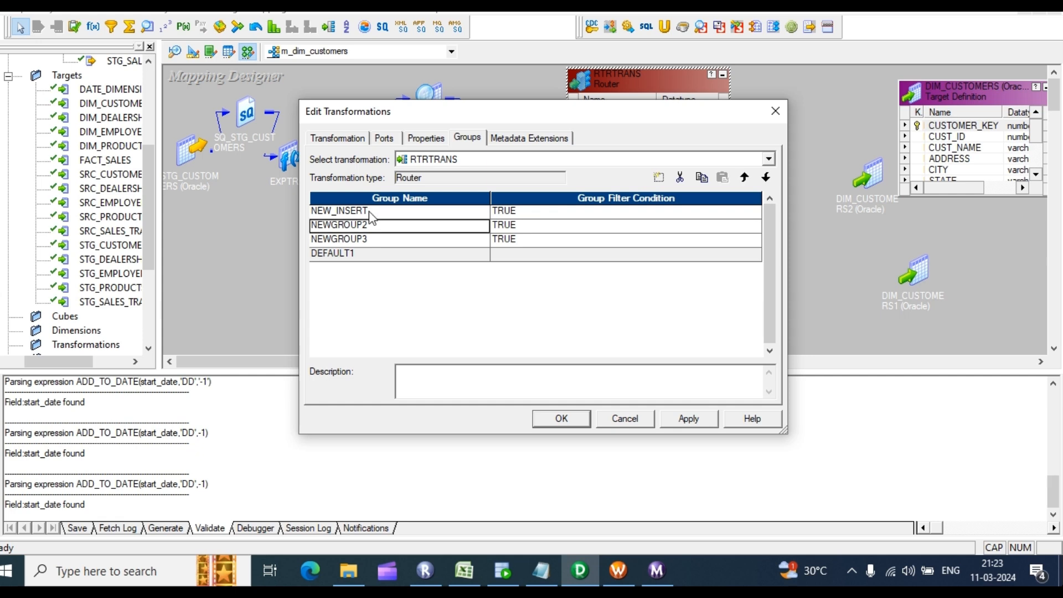
pyautogui.write('EXSISTING_UPDATE')
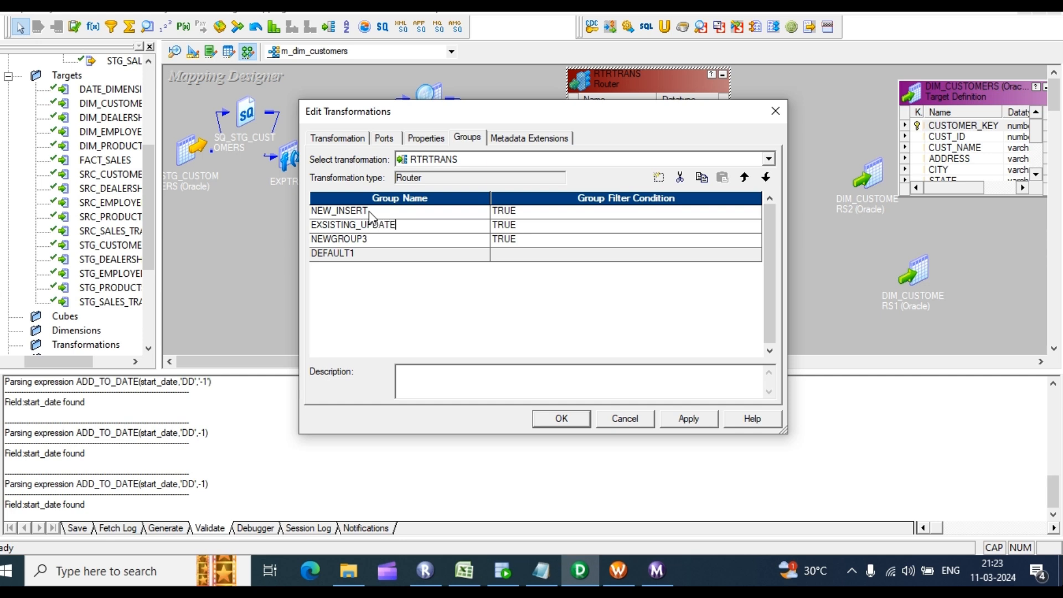
pyautogui.press('Tab')
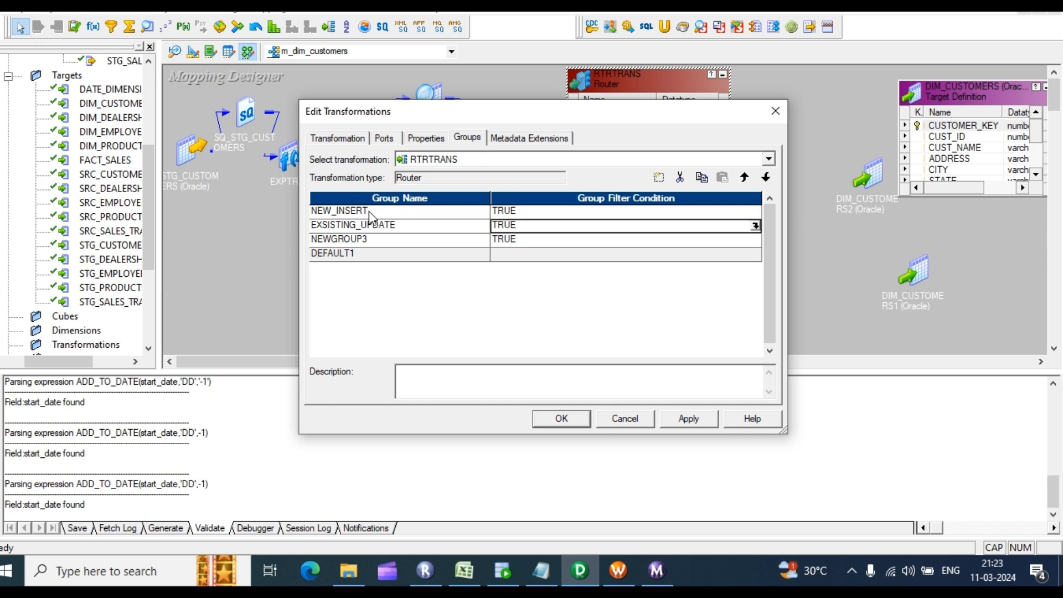
# Step: Name the third group EXSISTING_INSERT, correcting the mistyped letters
pyautogui.click(357, 240)
pyautogui.moveTo(357, 239); pyautogui.dragTo(280, 224)
pyautogui.write('EXS')
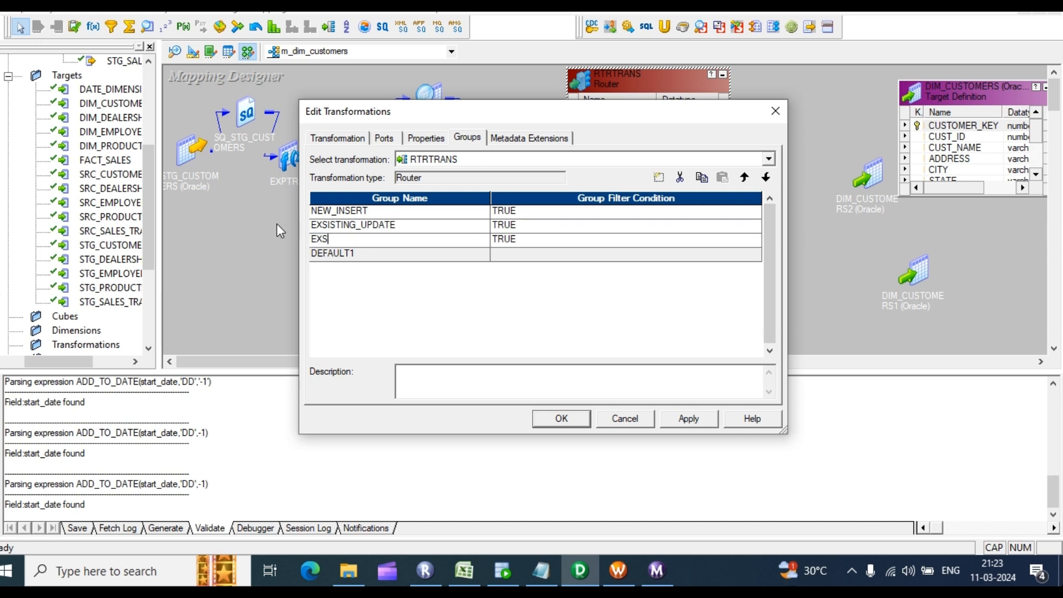
pyautogui.write('ISTING_INSTER')
pyautogui.press('BackSpace')
pyautogui.press('BackSpace')
pyautogui.press('BackSpace')
pyautogui.press('BackSpace')
pyautogui.write('S')
pyautogui.click(526, 211)
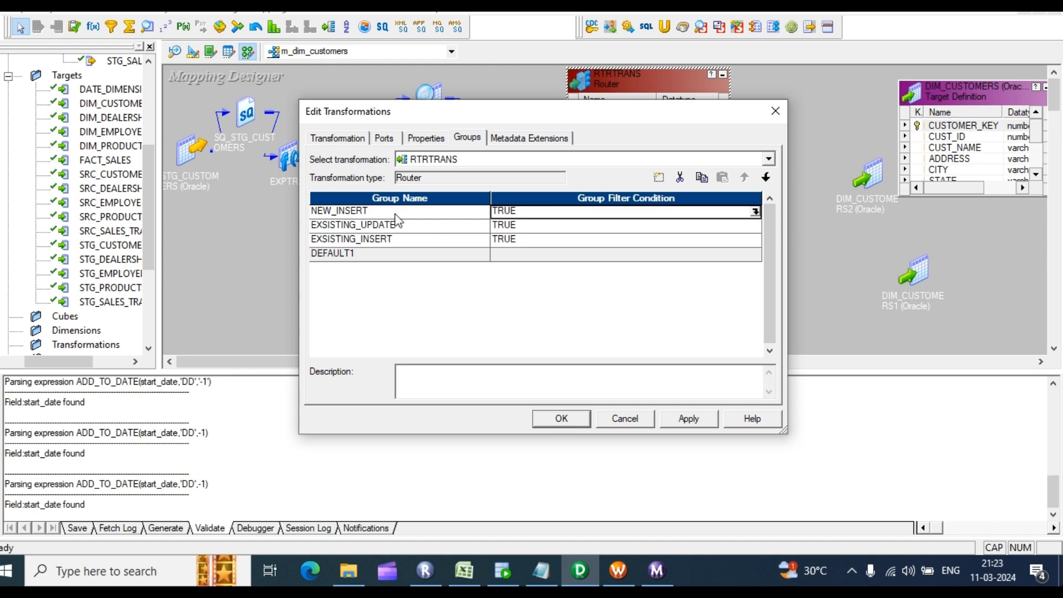
# Step: Enter ISNULL(LKP_CUSTOMER_KEY) as the NEW_INSERT filter condition, validate it and save
pyautogui.click(756, 212)
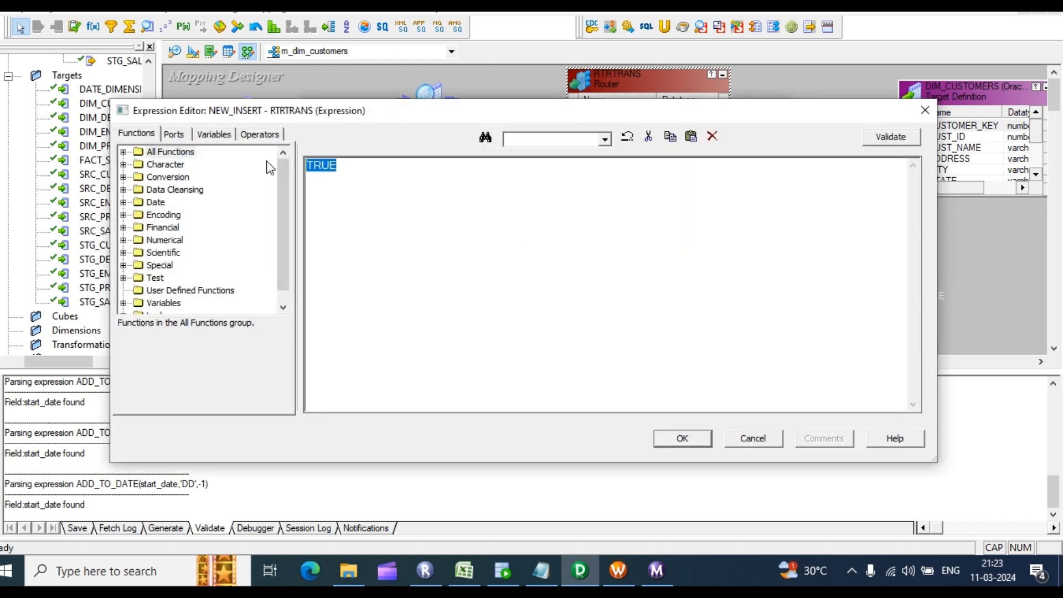
pyautogui.write('ISNULL(')
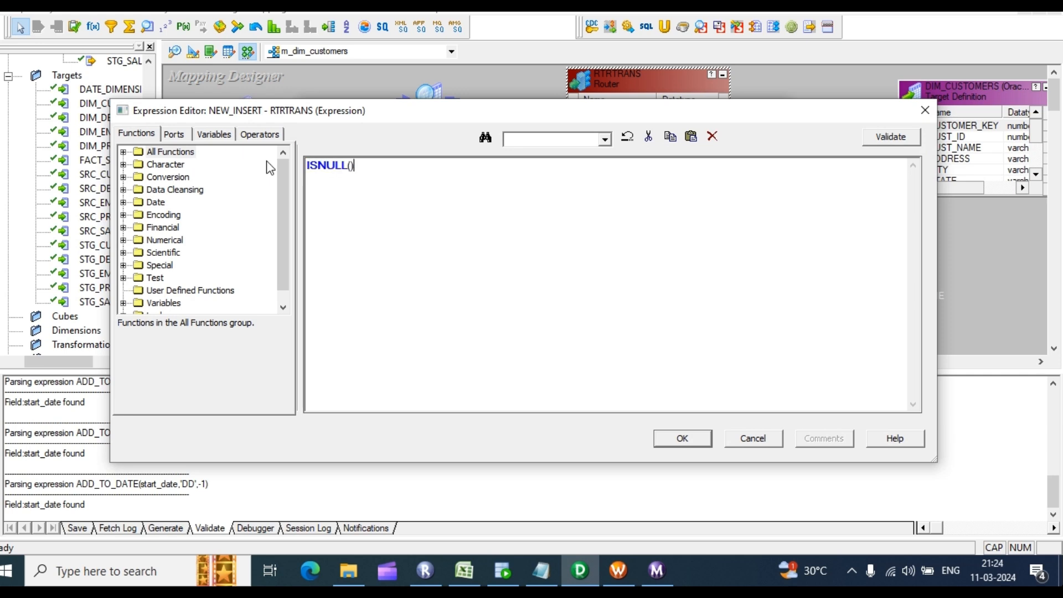
pyautogui.click(174, 134)
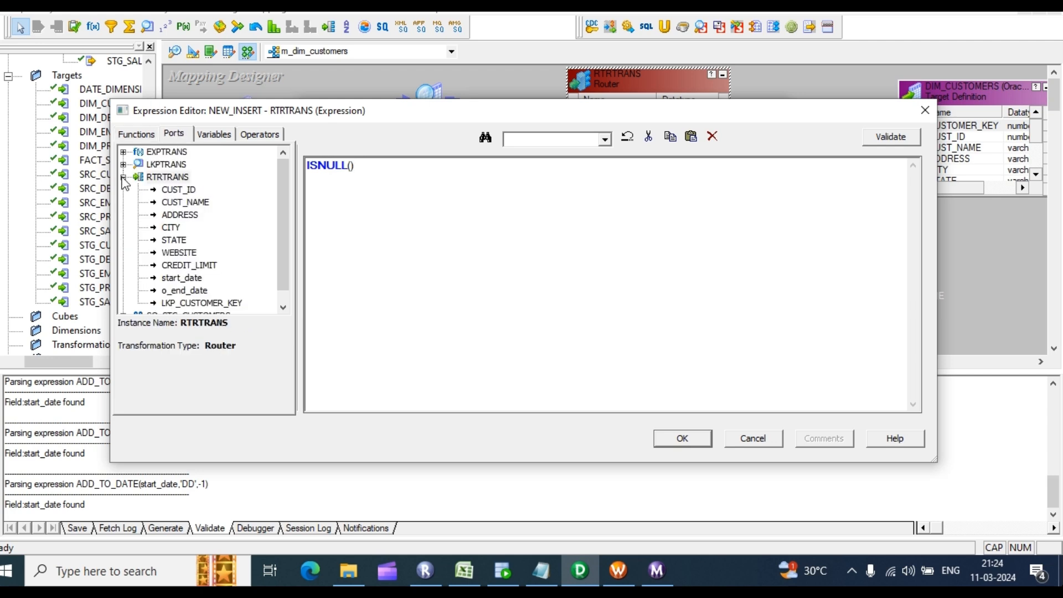
pyautogui.doubleClick(211, 304)
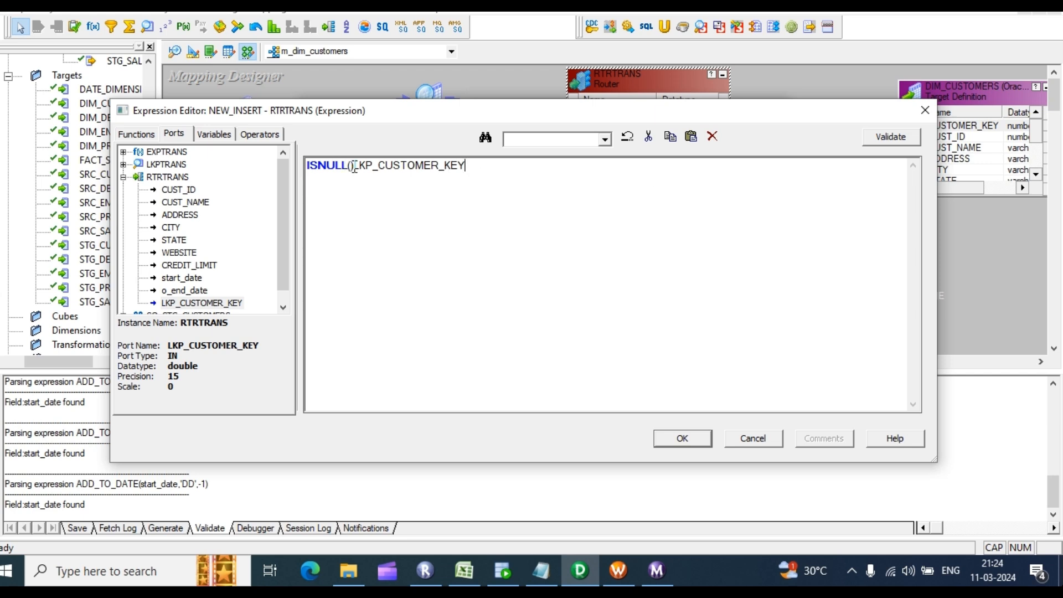
pyautogui.moveTo(354, 166); pyautogui.dragTo(348, 166)
pyautogui.press('Delete')
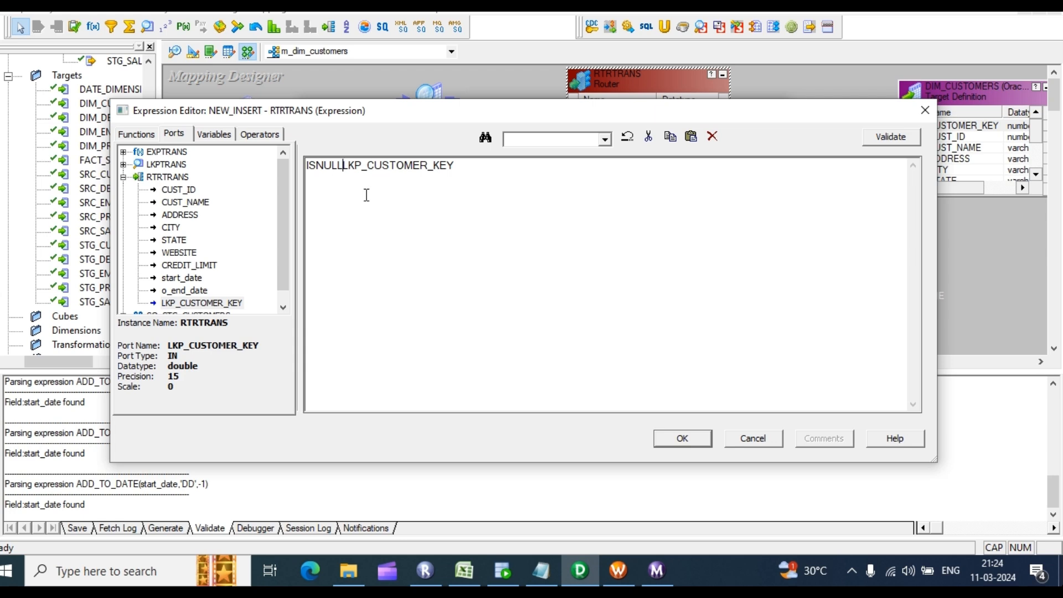
pyautogui.write('(')
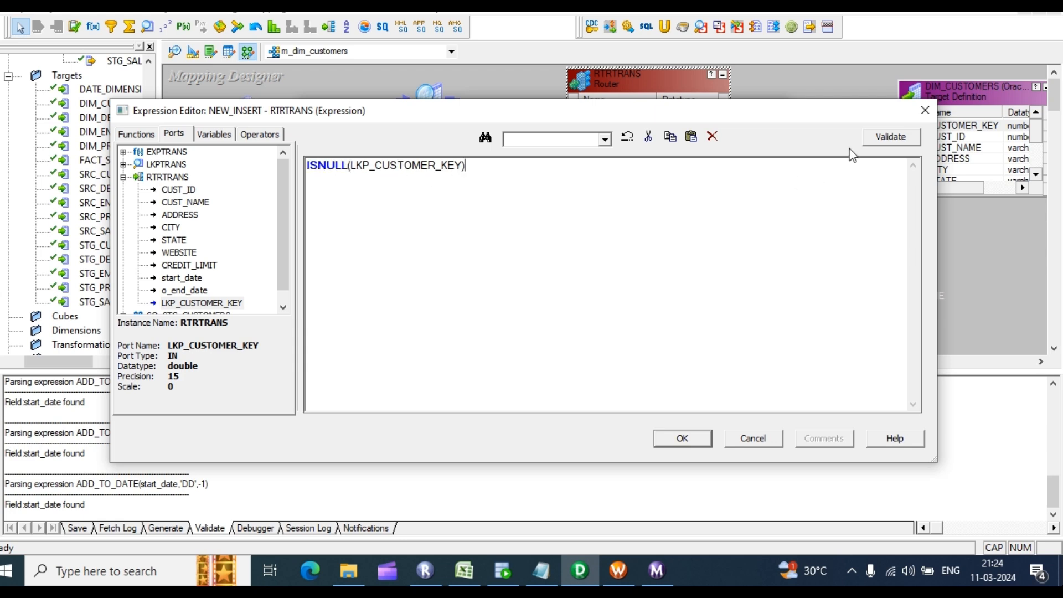
pyautogui.click(890, 137)
pyautogui.click(578, 324)
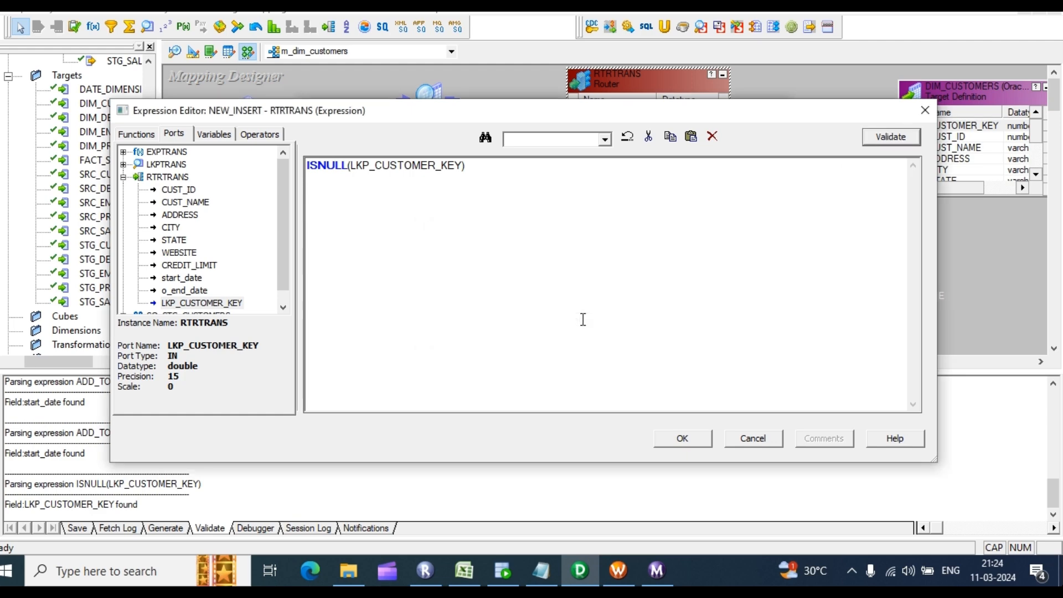
pyautogui.click(705, 441)
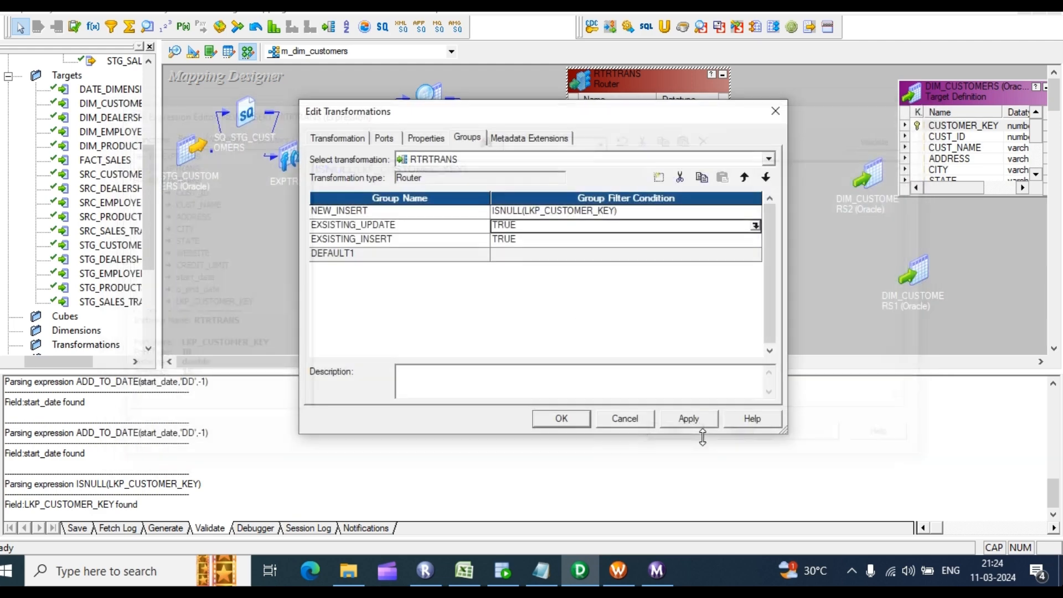
# Step: Revalidate the NEW_INSERT expression and copy it for reuse in the other groups
pyautogui.click(736, 212)
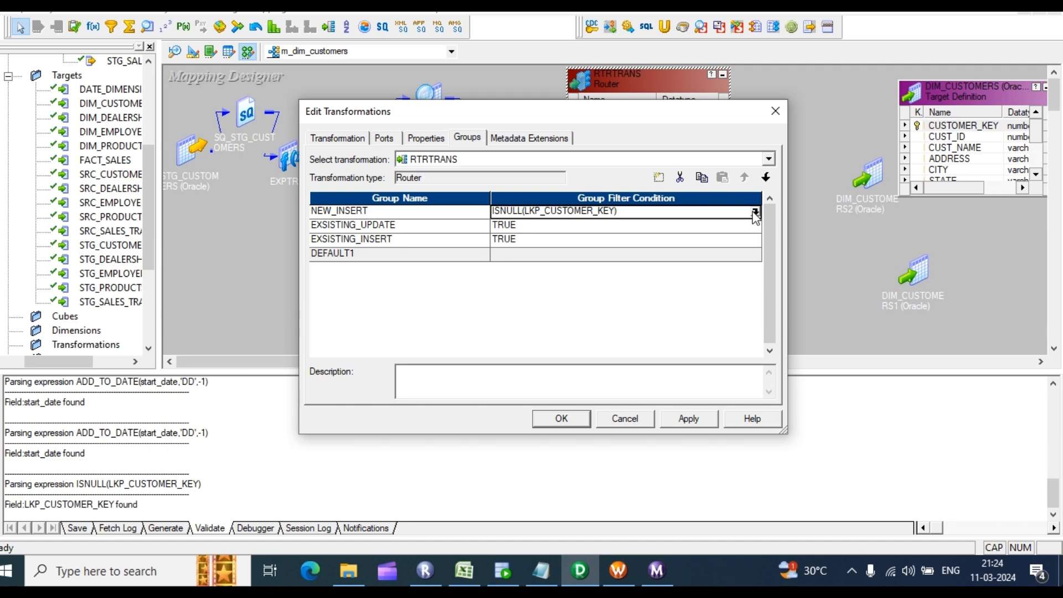
pyautogui.click(755, 211)
pyautogui.moveTo(466, 166); pyautogui.dragTo(250, 181)
pyautogui.hotkey('ctrl', 'c')
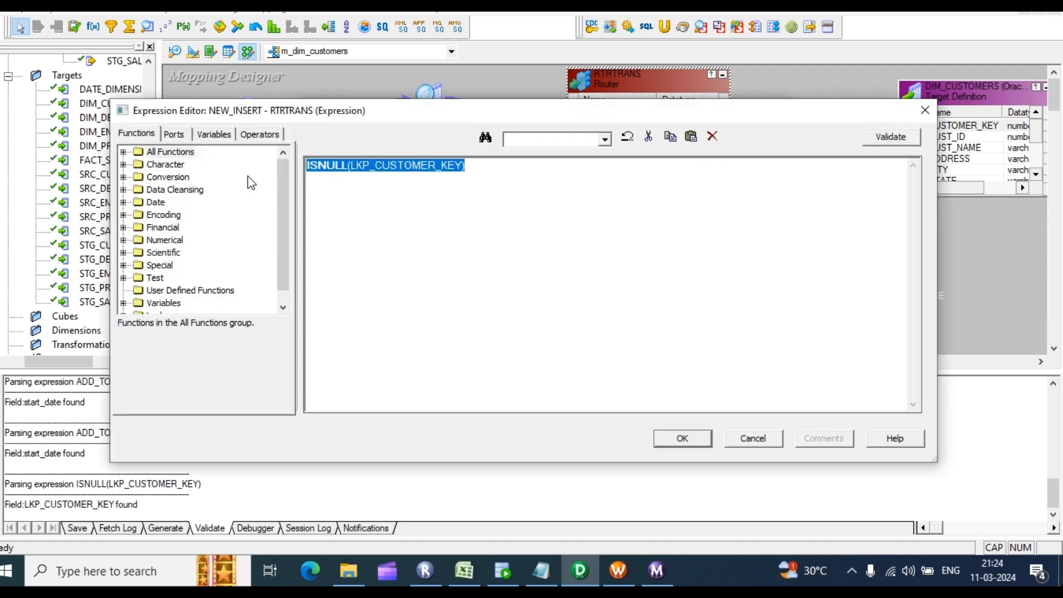
pyautogui.click(900, 138)
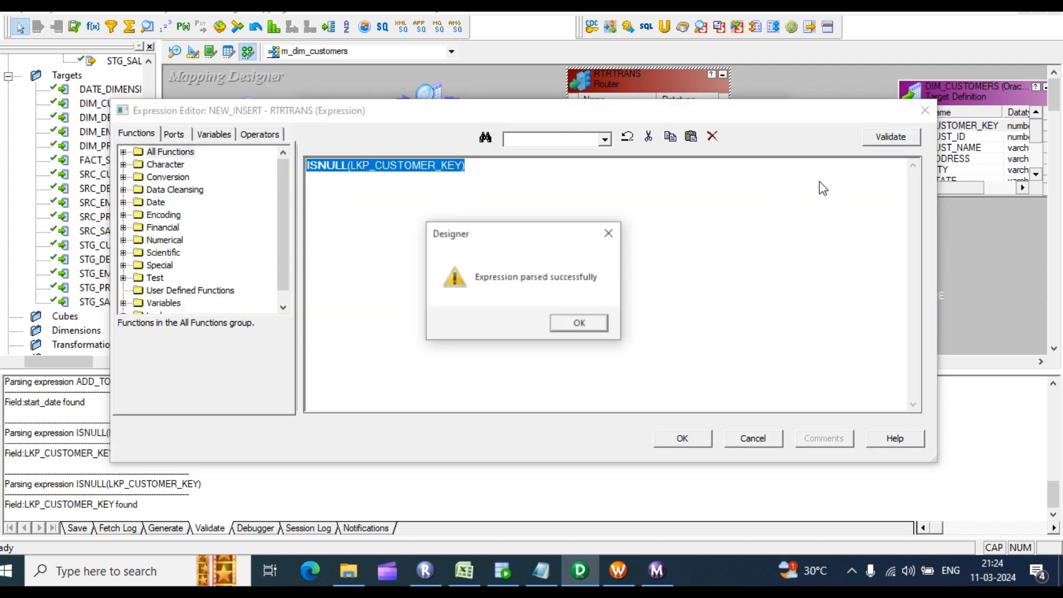
pyautogui.click(576, 324)
pyautogui.click(683, 439)
pyautogui.click(565, 225)
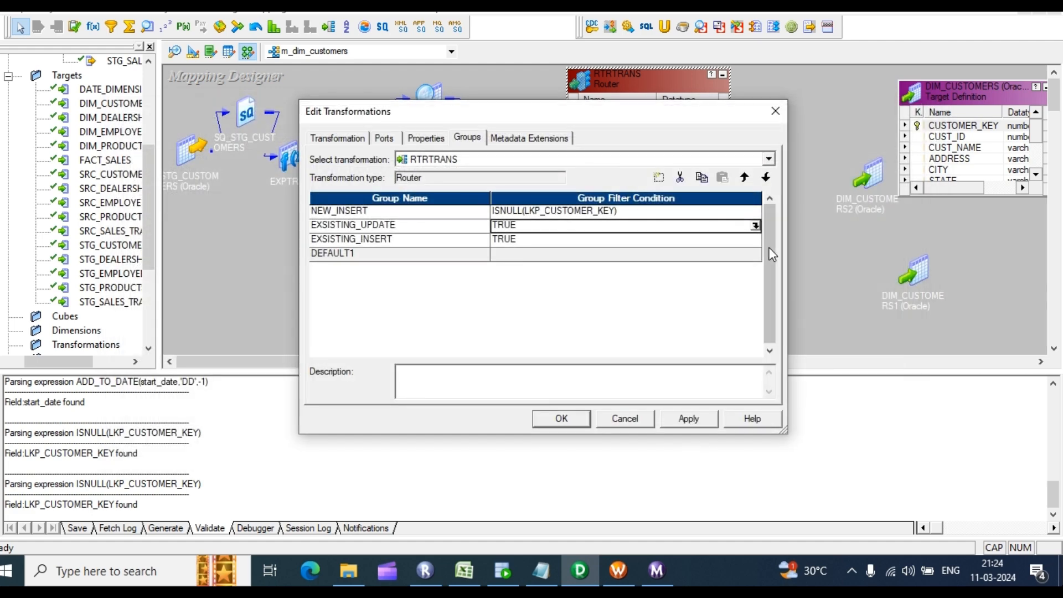
# Step: Replace TRUE in EXSISTING_UPDATE with NOT ISNULL(LKP_CUSTOMER_KEY), validate it and copy it
pyautogui.click(756, 225)
pyautogui.moveTo(380, 178); pyautogui.dragTo(221, 161)
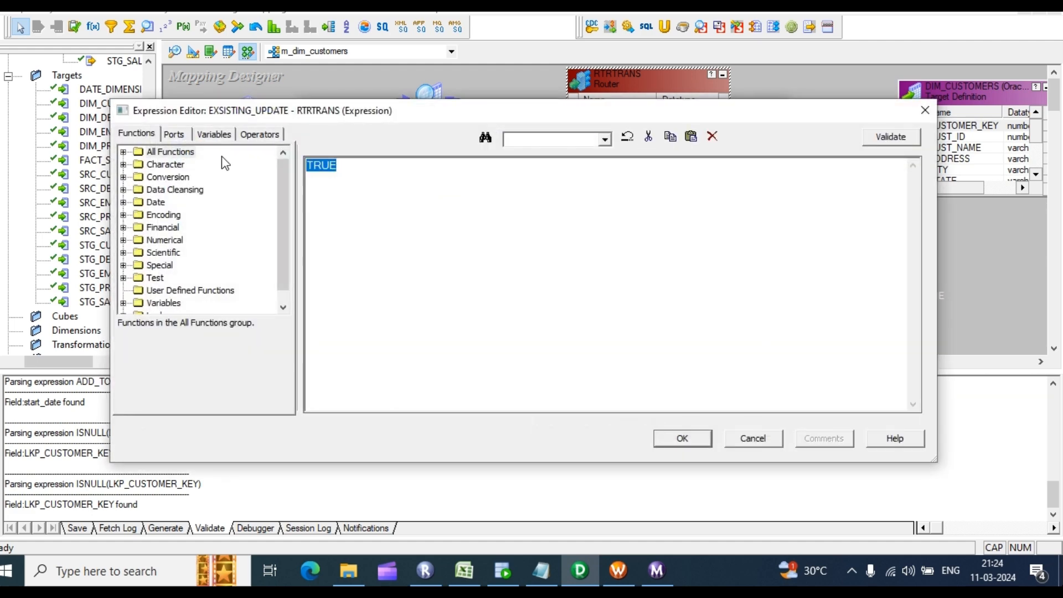
pyautogui.hotkey('ctrl', 'v')
pyautogui.hotkey('ctrl', 'a')
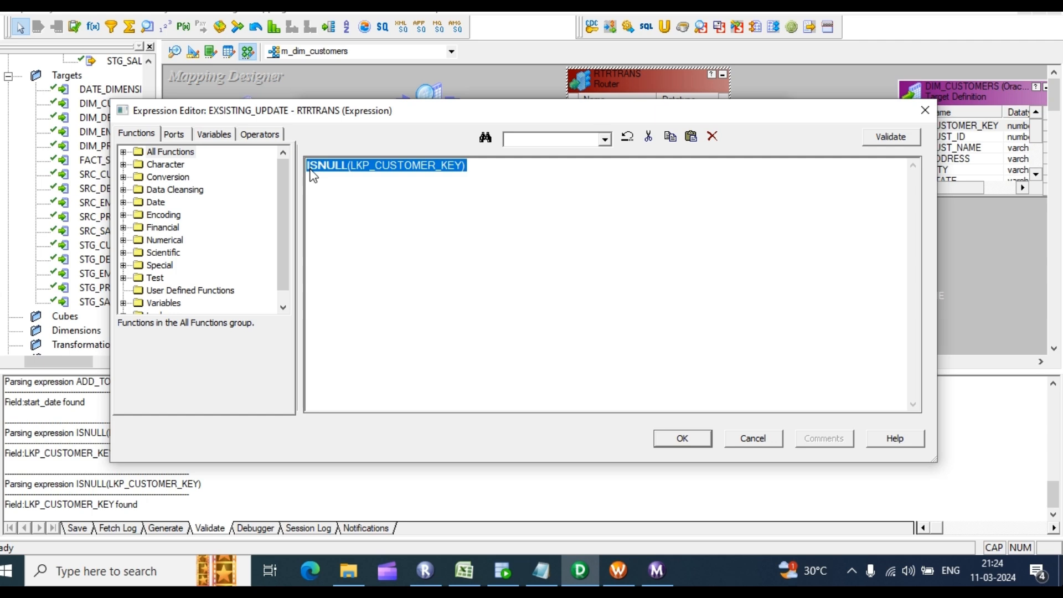
pyautogui.click(309, 165)
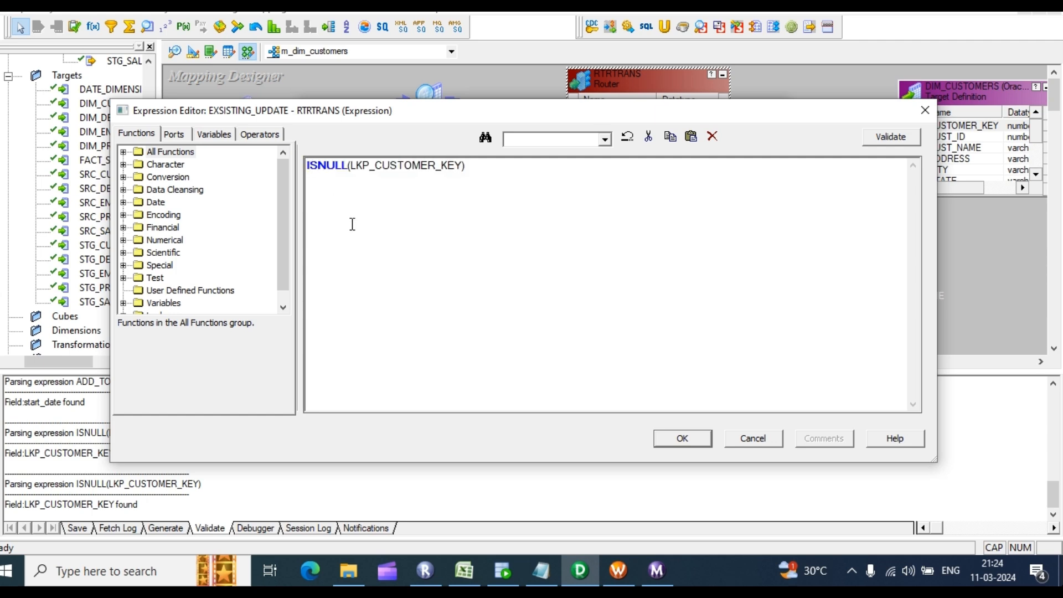
pyautogui.write('NOT')
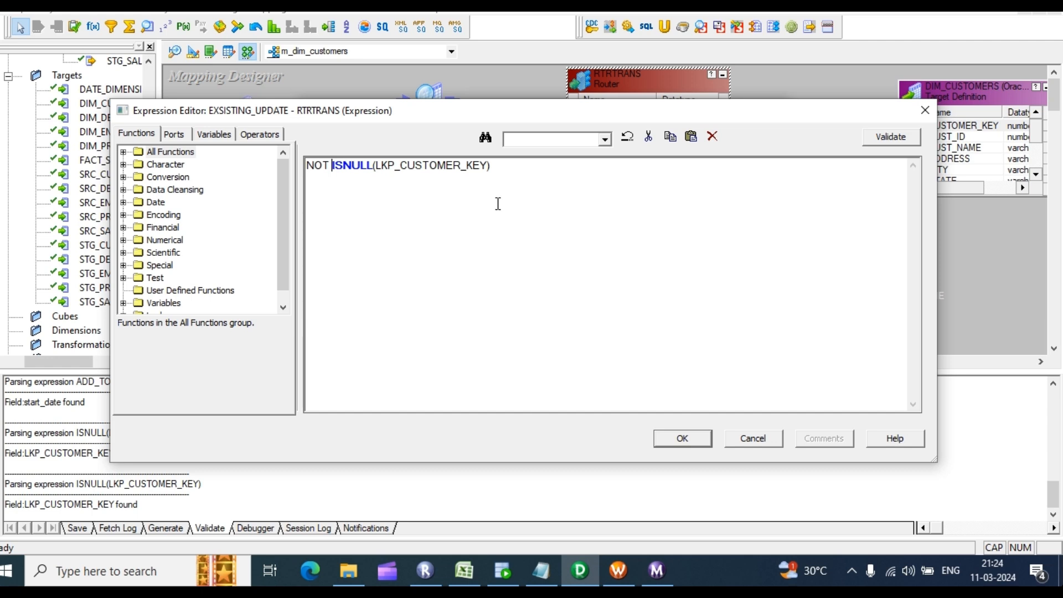
pyautogui.click(890, 136)
pyautogui.click(579, 324)
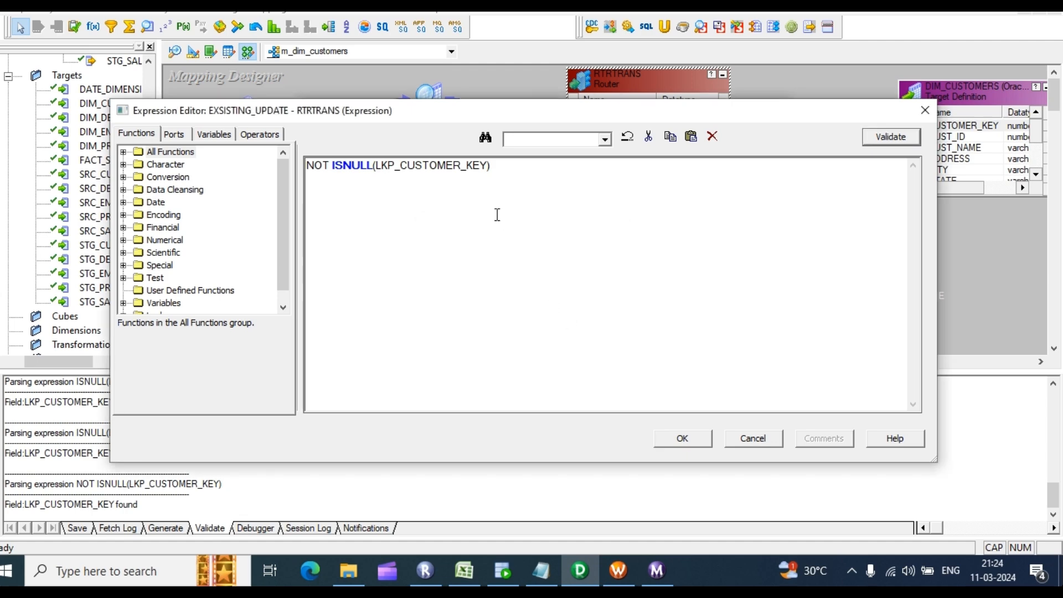
pyautogui.moveTo(491, 166); pyautogui.dragTo(237, 176)
pyautogui.hotkey('ctrl', 'c')
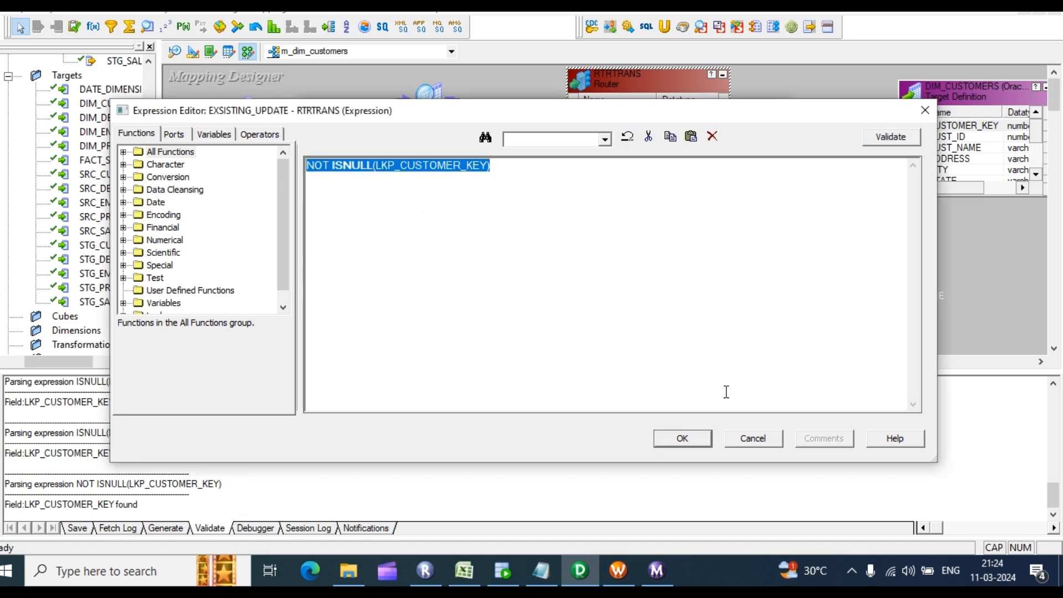
pyautogui.click(682, 439)
# Step: Paste NOT ISNULL(LKP_CUSTOMER_KEY) over TRUE in EXSISTING_INSERT, validate and save it
pyautogui.click(441, 241)
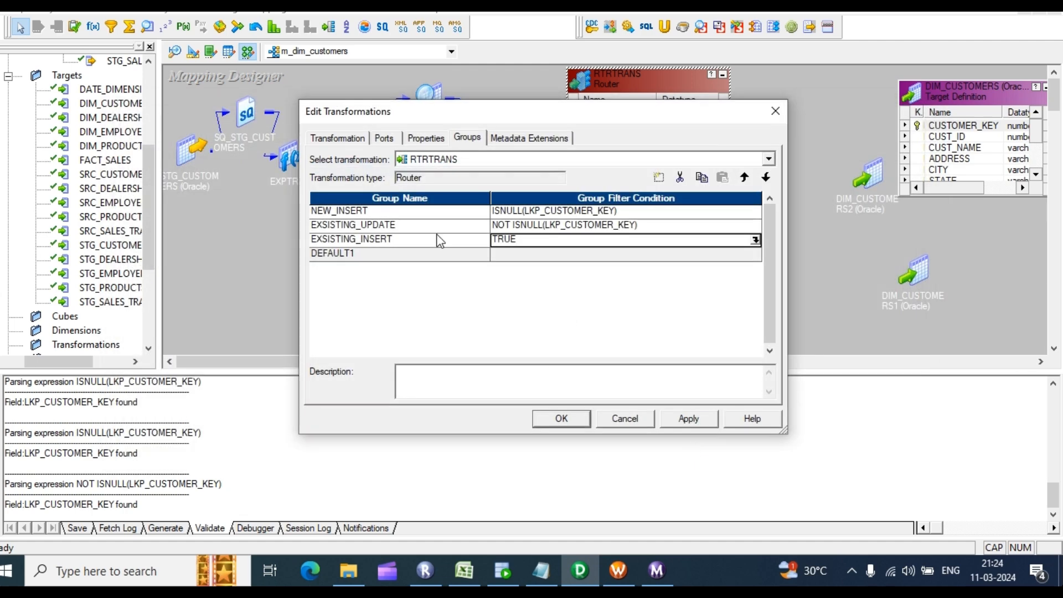
pyautogui.click(756, 240)
pyautogui.moveTo(397, 178); pyautogui.dragTo(270, 157)
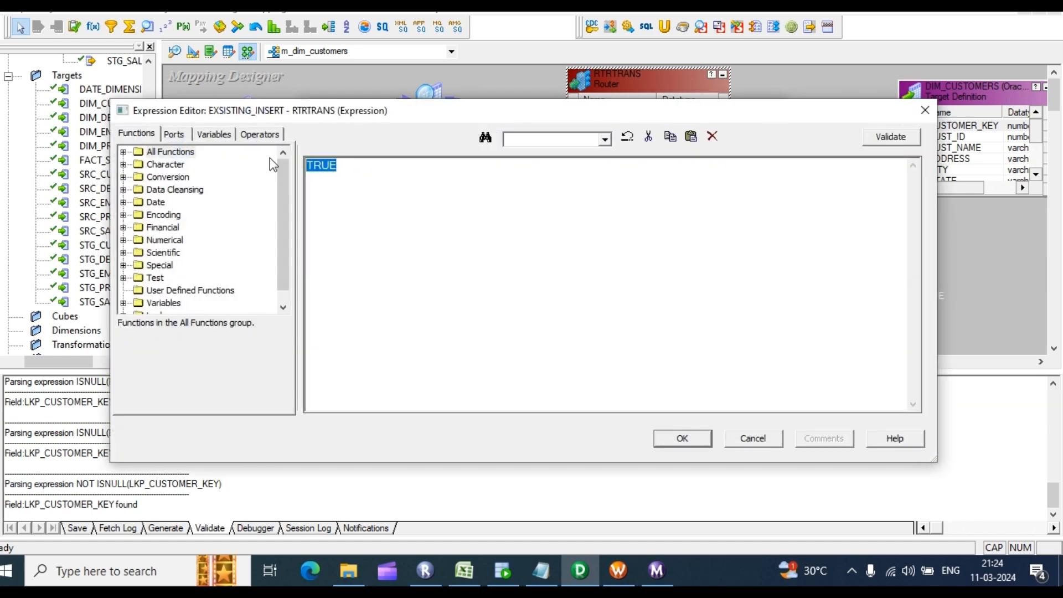
pyautogui.hotkey('ctrl', 'v')
pyautogui.click(881, 138)
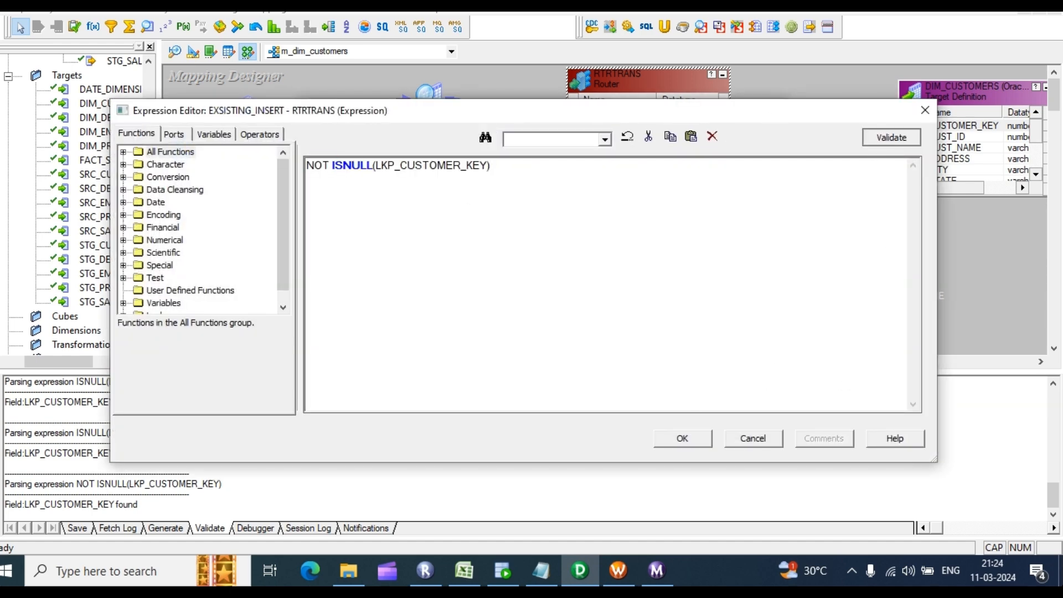
pyautogui.click(580, 323)
pyautogui.click(693, 438)
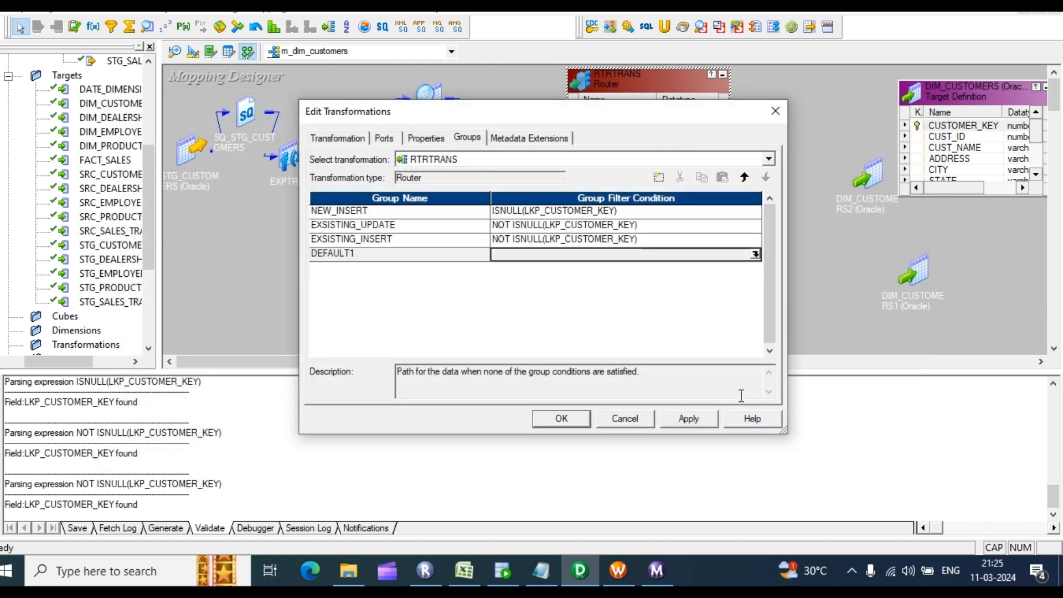
# Step: Apply the router changes and rearrange the lookup, router and DIM_CUSTOMERS targets on the canvas
pyautogui.click(686, 418)
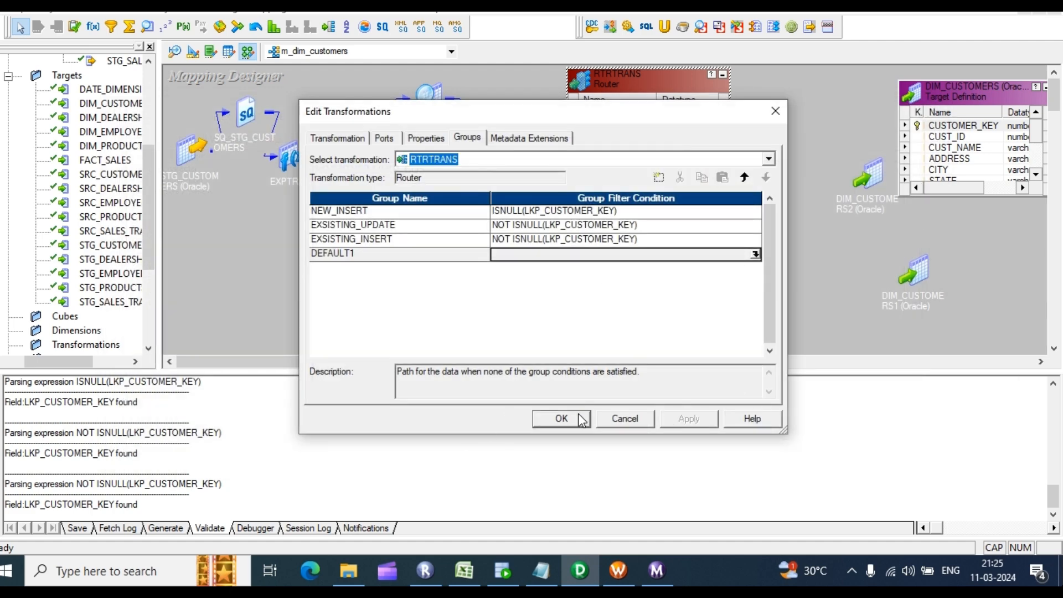
pyautogui.click(564, 415)
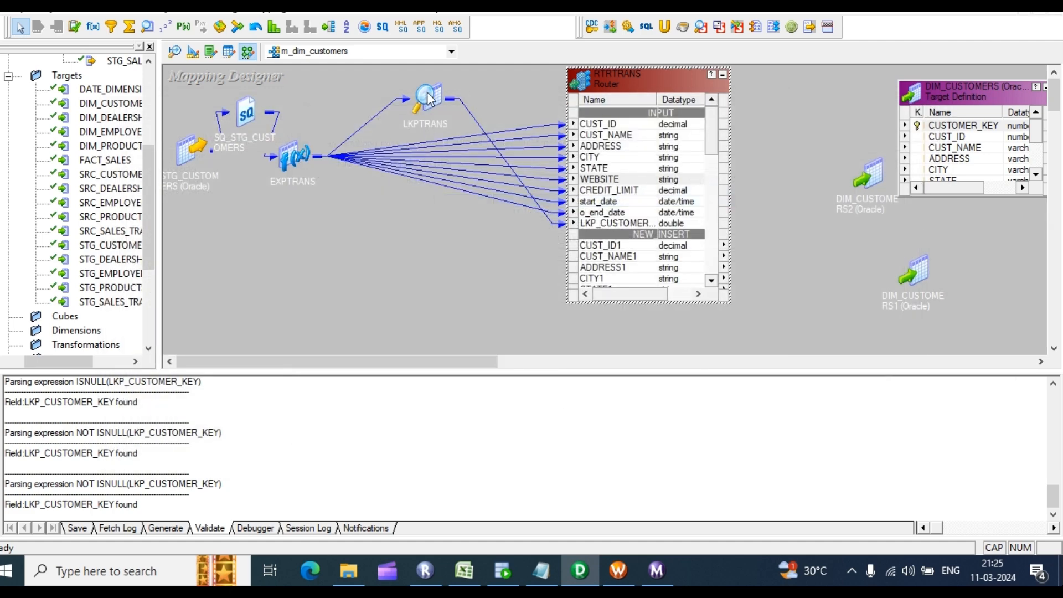
pyautogui.moveTo(428, 98); pyautogui.dragTo(378, 99)
pyautogui.moveTo(682, 75); pyautogui.dragTo(525, 88)
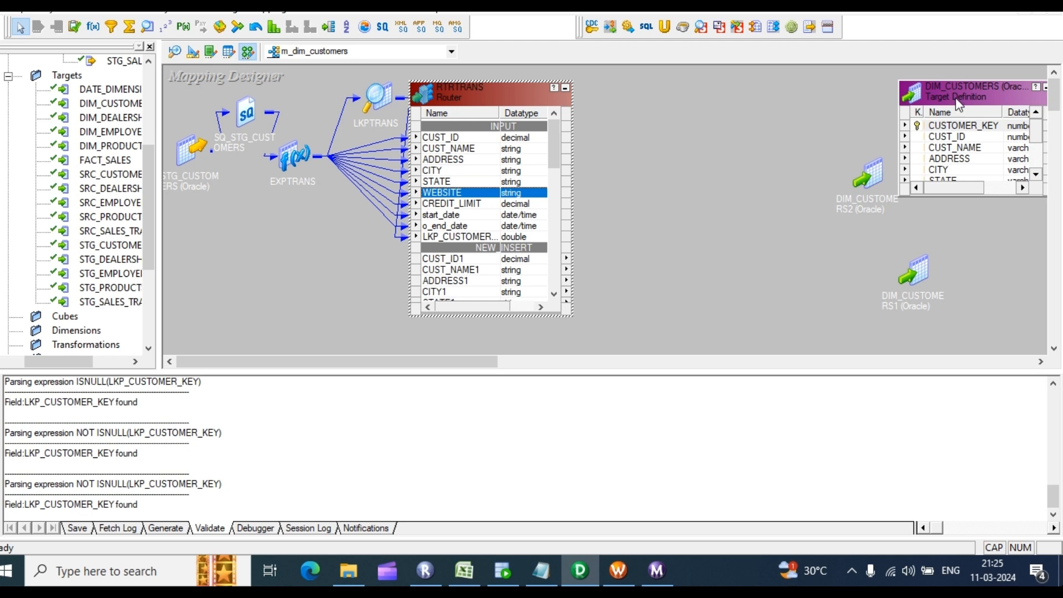
pyautogui.moveTo(959, 104); pyautogui.dragTo(875, 83)
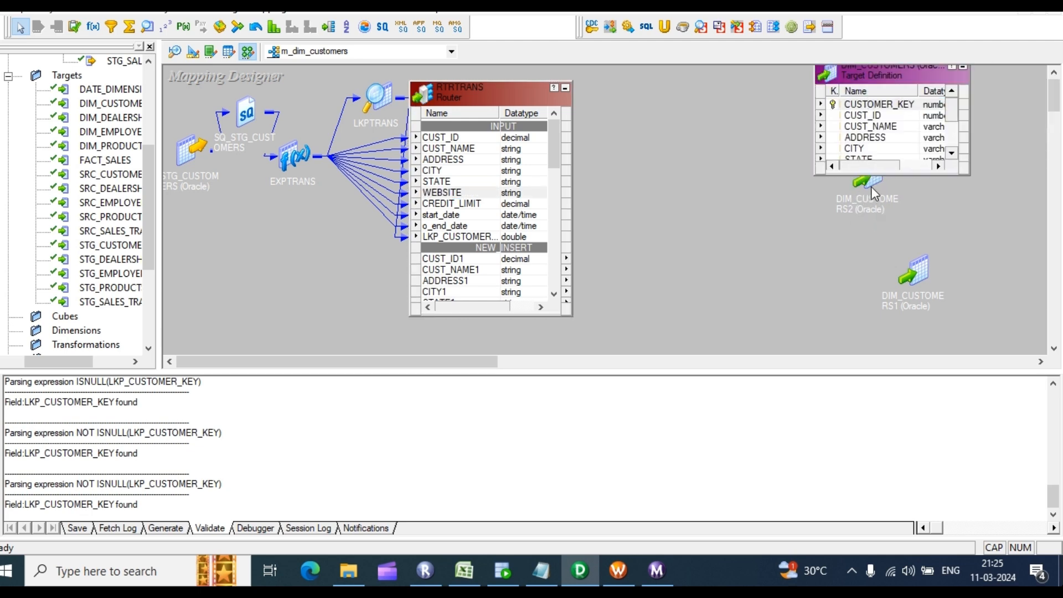
pyautogui.moveTo(872, 187); pyautogui.dragTo(865, 221)
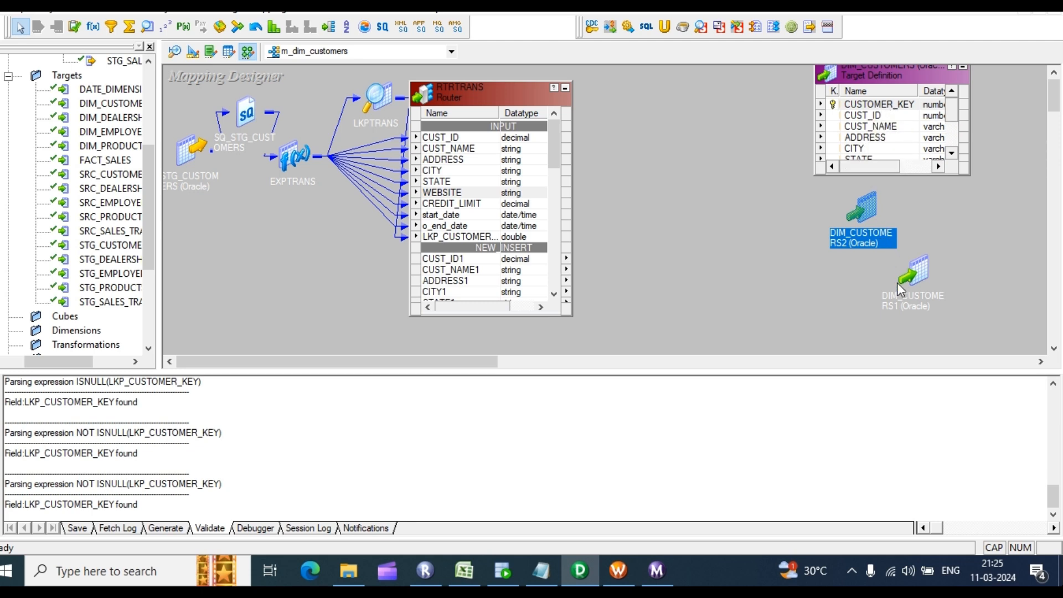
pyautogui.moveTo(897, 282); pyautogui.dragTo(921, 321)
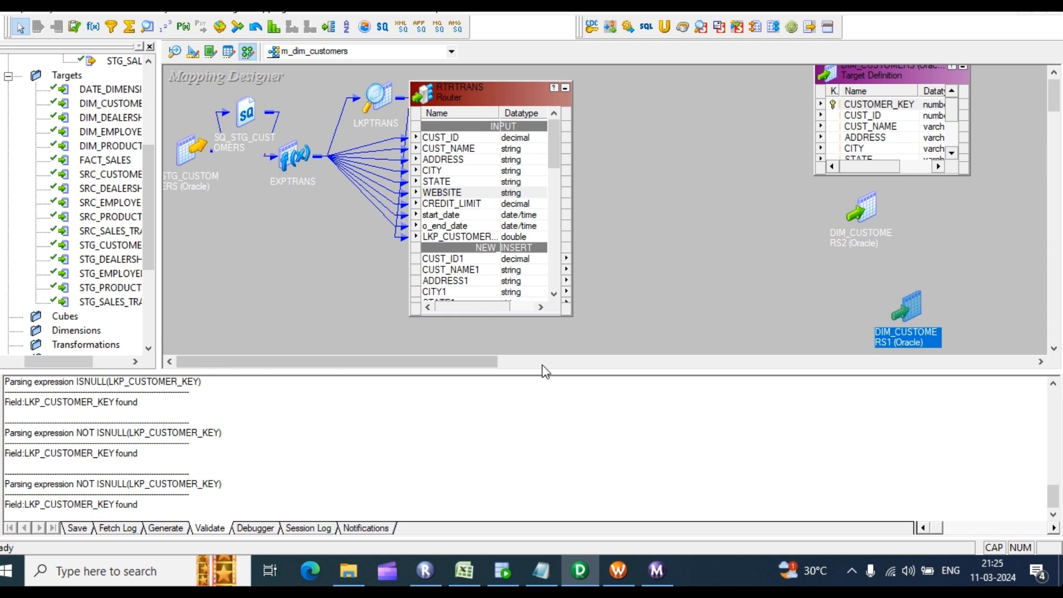
pyautogui.moveTo(558, 369); pyautogui.dragTo(559, 458)
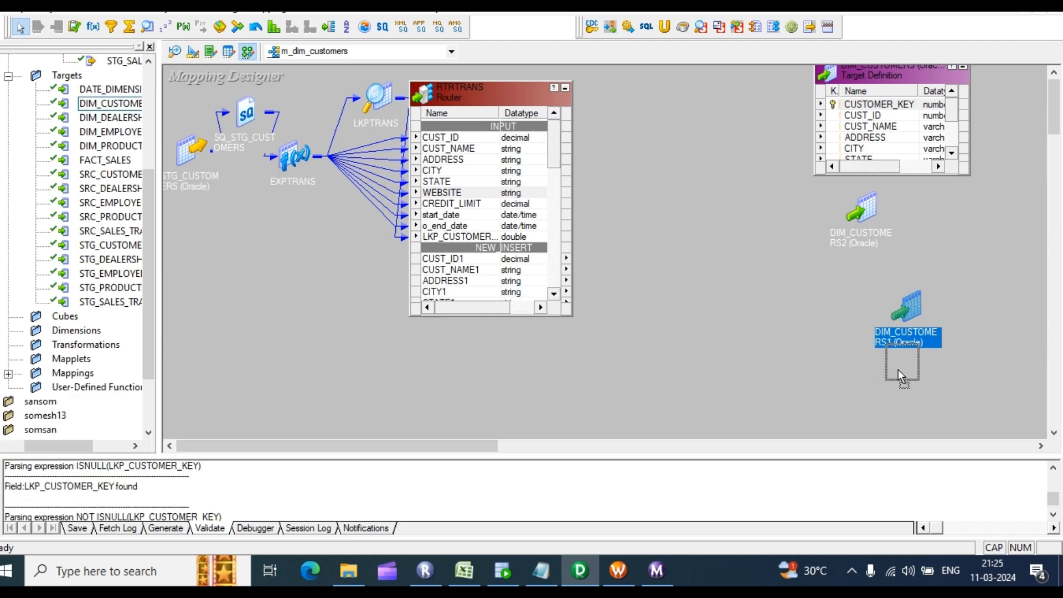
pyautogui.moveTo(889, 396); pyautogui.dragTo(888, 395)
pyautogui.moveTo(865, 214); pyautogui.dragTo(893, 255)
pyautogui.click(952, 224)
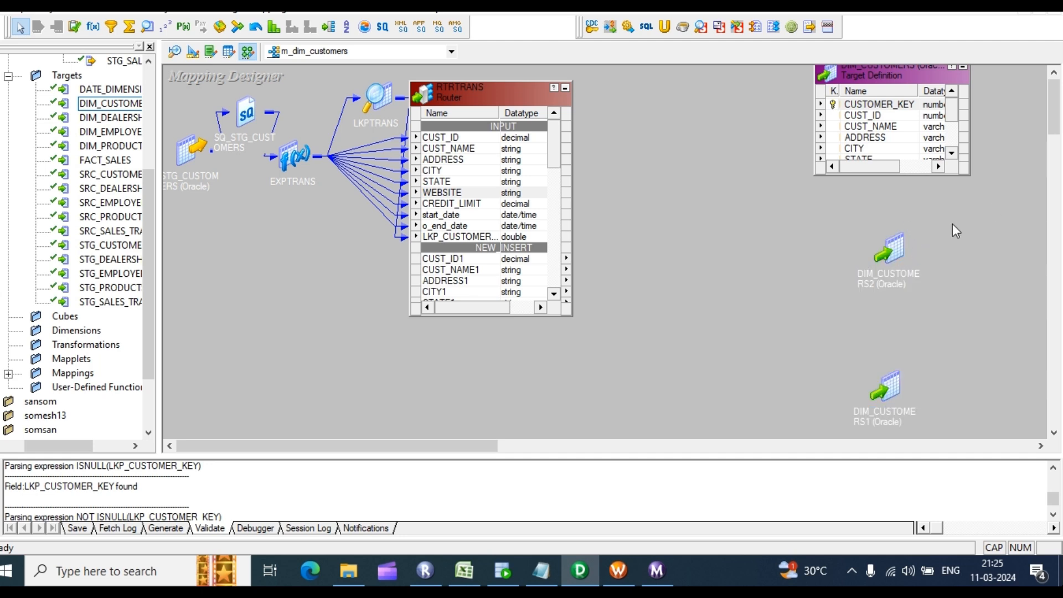
# Step: Open the DIM_CUSTOMERS target's settings, reviewing its ports and then its Transformation name
pyautogui.doubleClick(911, 105)
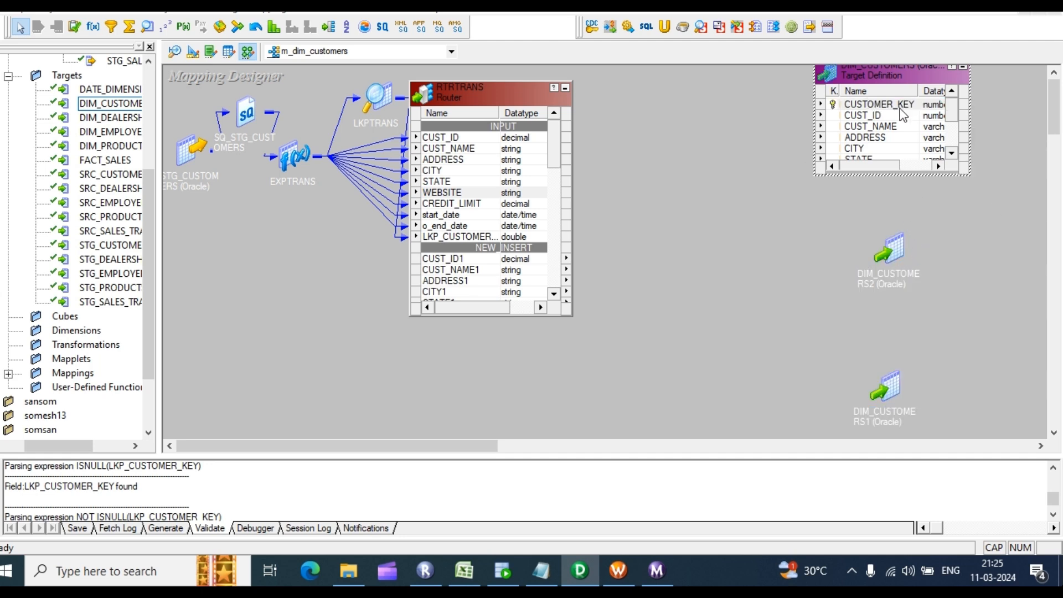
pyautogui.click(388, 138)
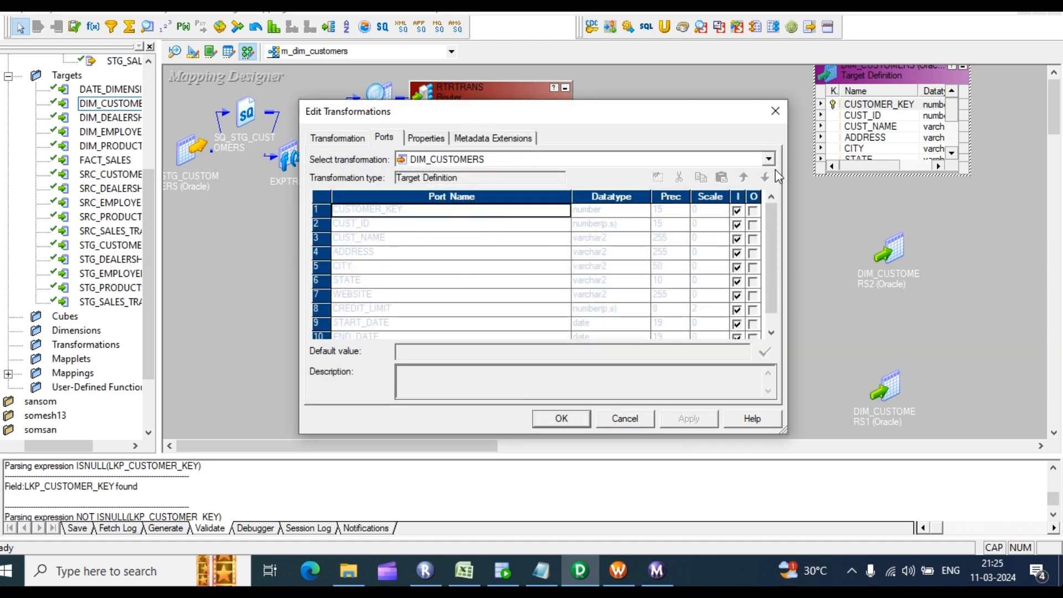
pyautogui.click(336, 139)
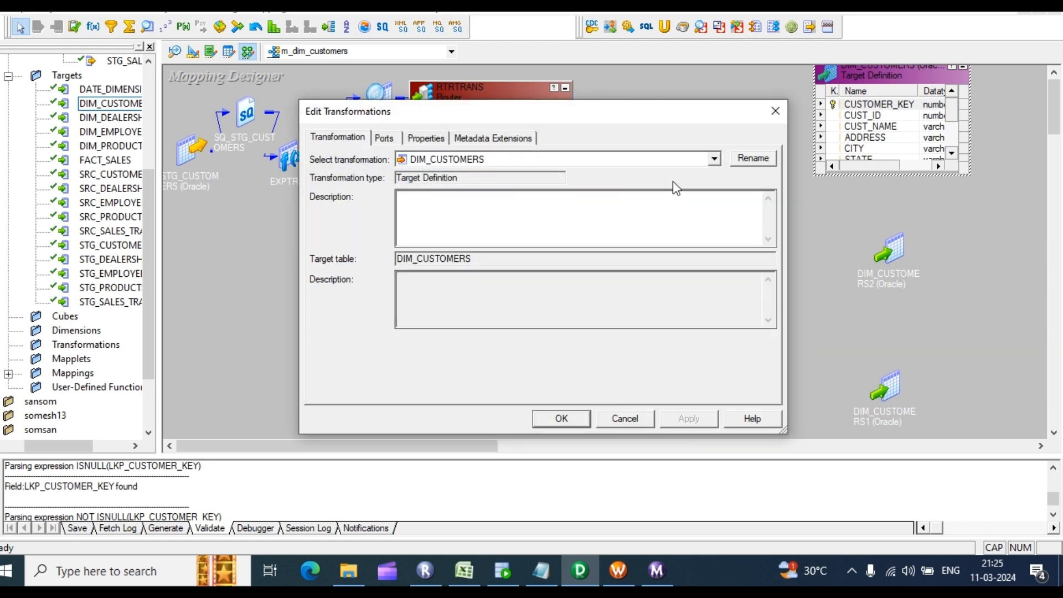
# Step: Rename the DIM_CUSTOMERS target to DIM_CUSTOMERS_NEW_INSERT
pyautogui.click(753, 159)
pyautogui.click(479, 273)
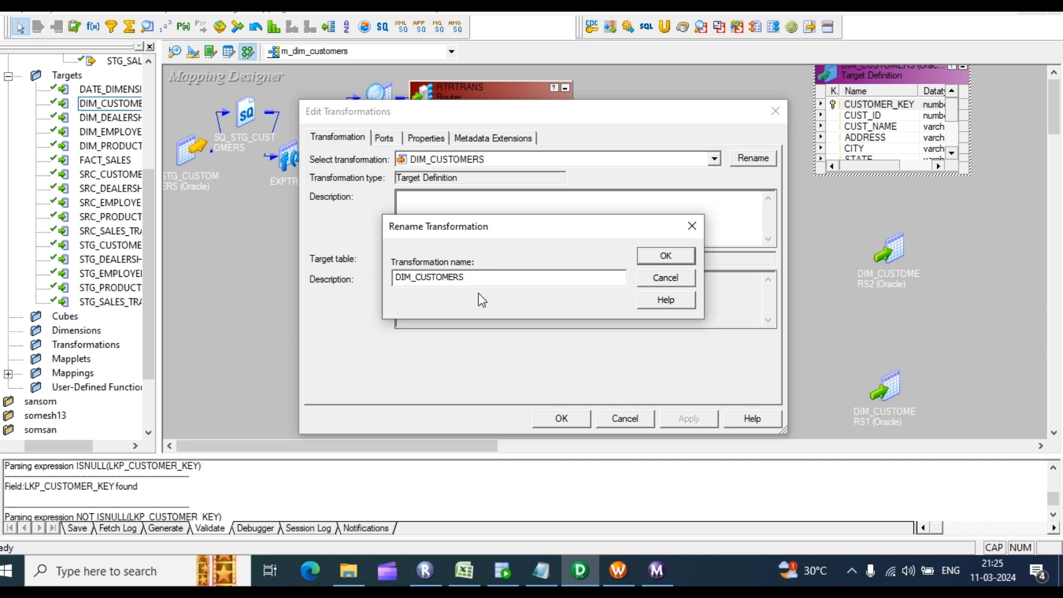
pyautogui.write('_NEW_INSERT')
pyautogui.click(666, 256)
pyautogui.click(687, 418)
pyautogui.click(583, 421)
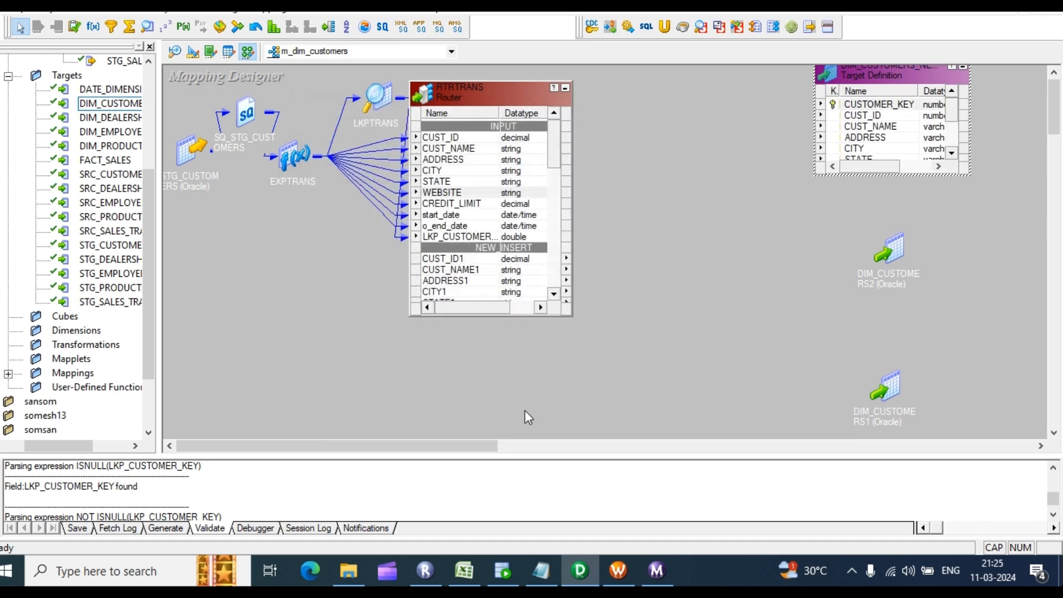
# Step: Rename DIM_CUSTOMERS2 to DIM_CUSTOMERS2_EXSIST_UPDATE
pyautogui.doubleClick(888, 249)
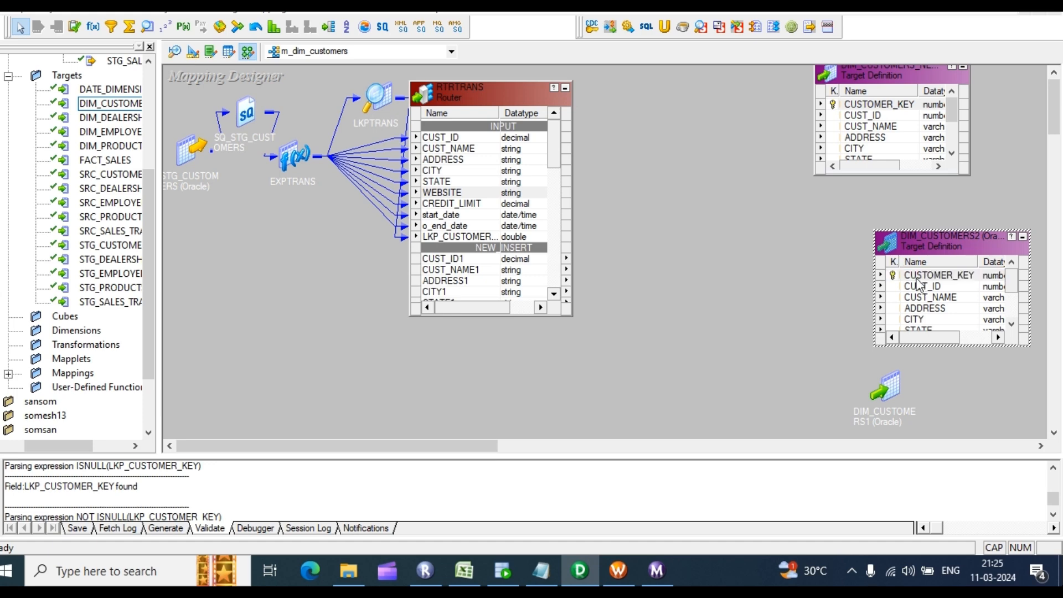
pyautogui.doubleClick(920, 285)
pyautogui.click(354, 137)
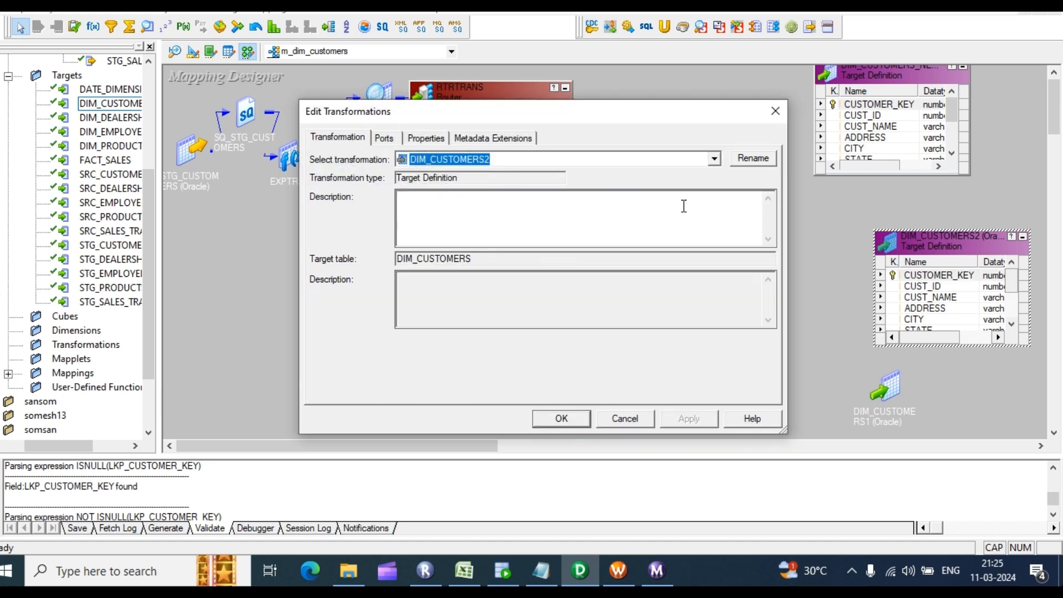
pyautogui.click(770, 165)
pyautogui.click(478, 277)
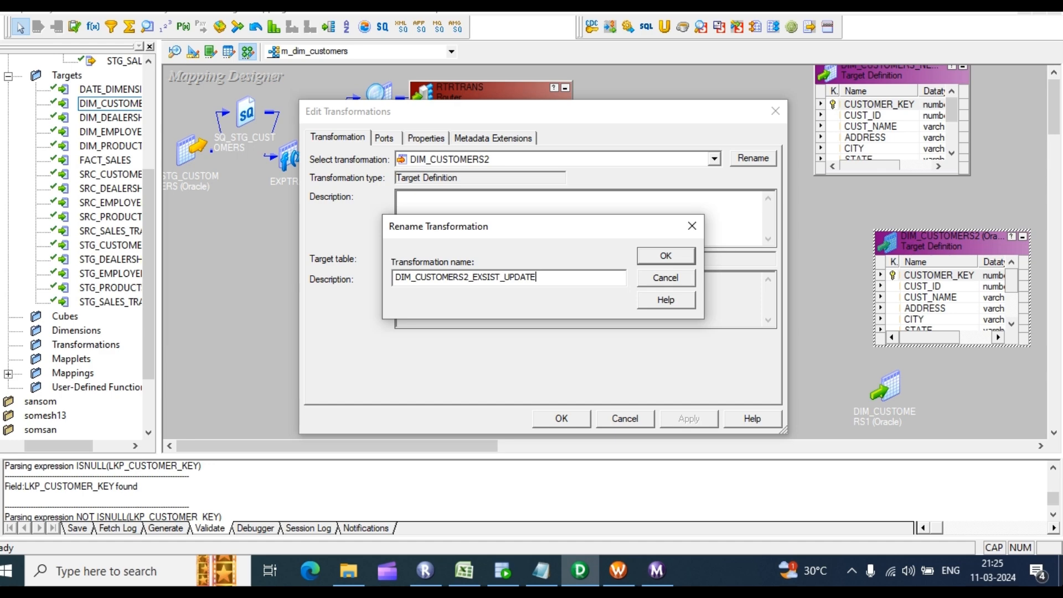
pyautogui.press('Return')
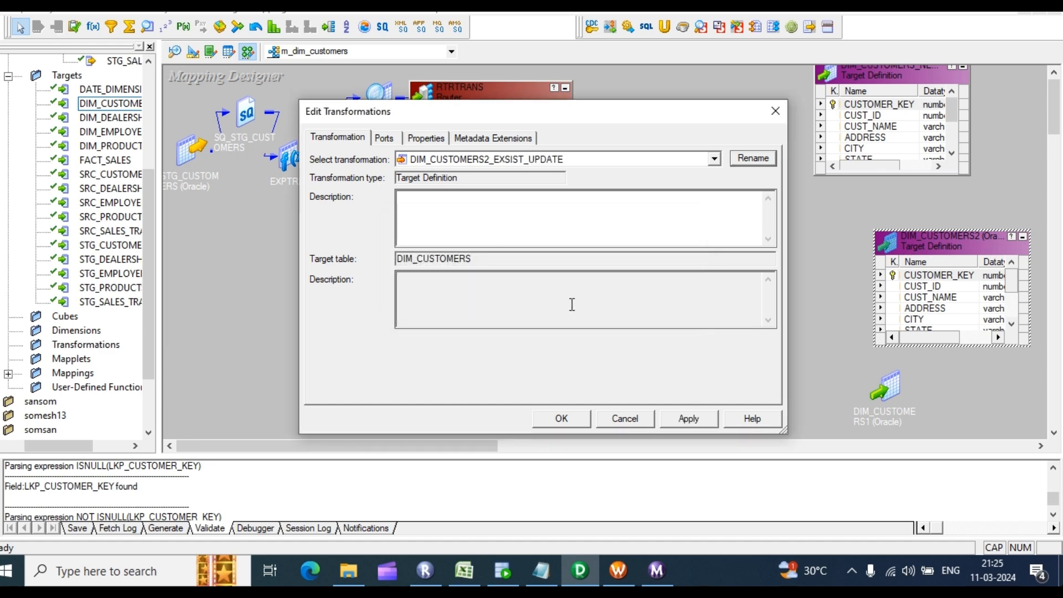
pyautogui.click(688, 418)
pyautogui.click(561, 419)
# Step: Rename DIM_CUSTOMERS1 to DIM_CUSTOMERS1_EXSIS_INSERT
pyautogui.doubleClick(887, 413)
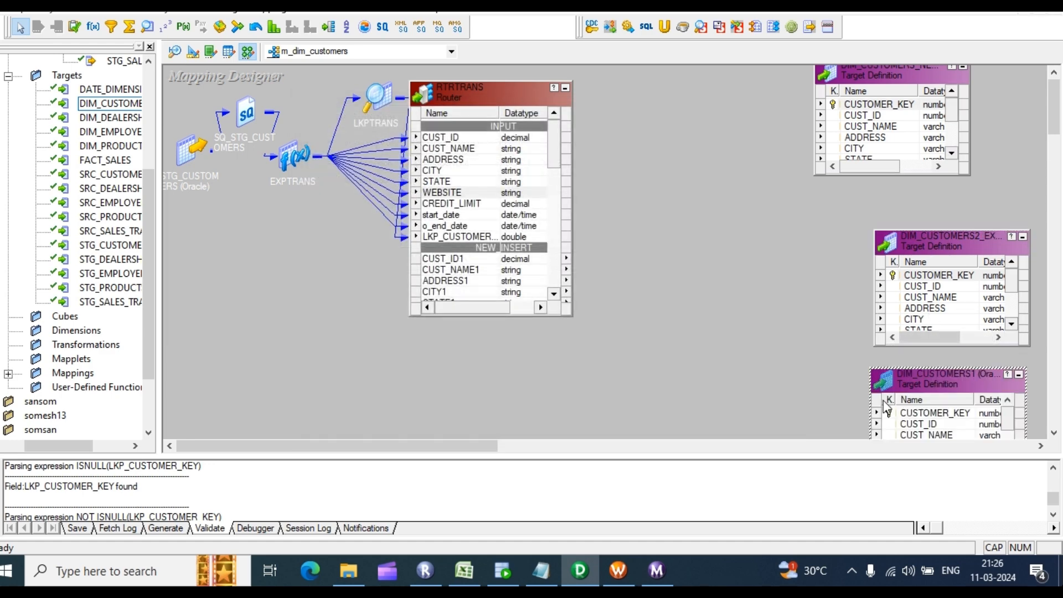
pyautogui.doubleClick(906, 391)
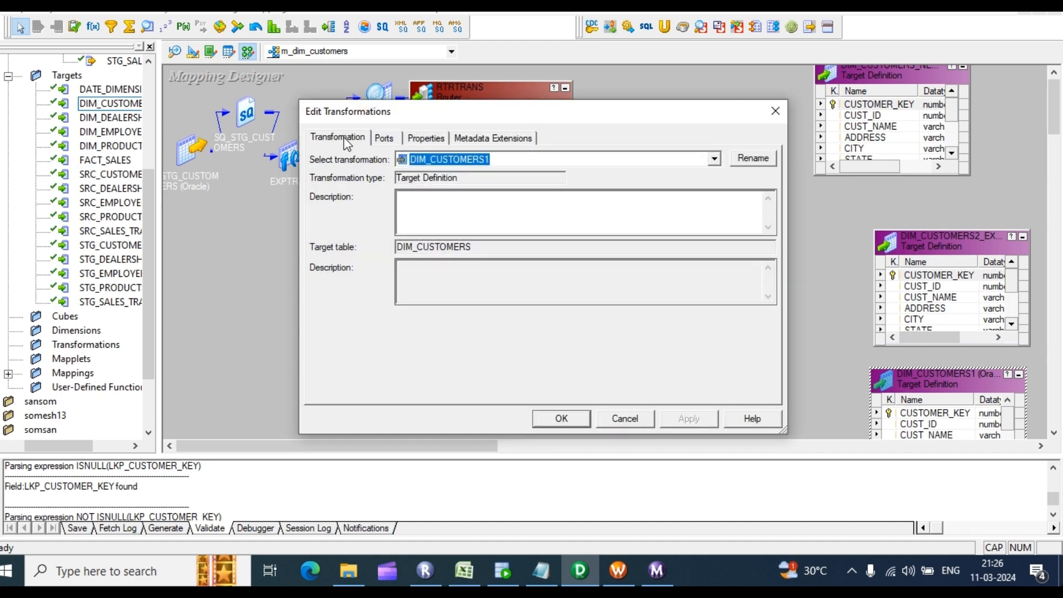
pyautogui.click(753, 159)
pyautogui.click(480, 279)
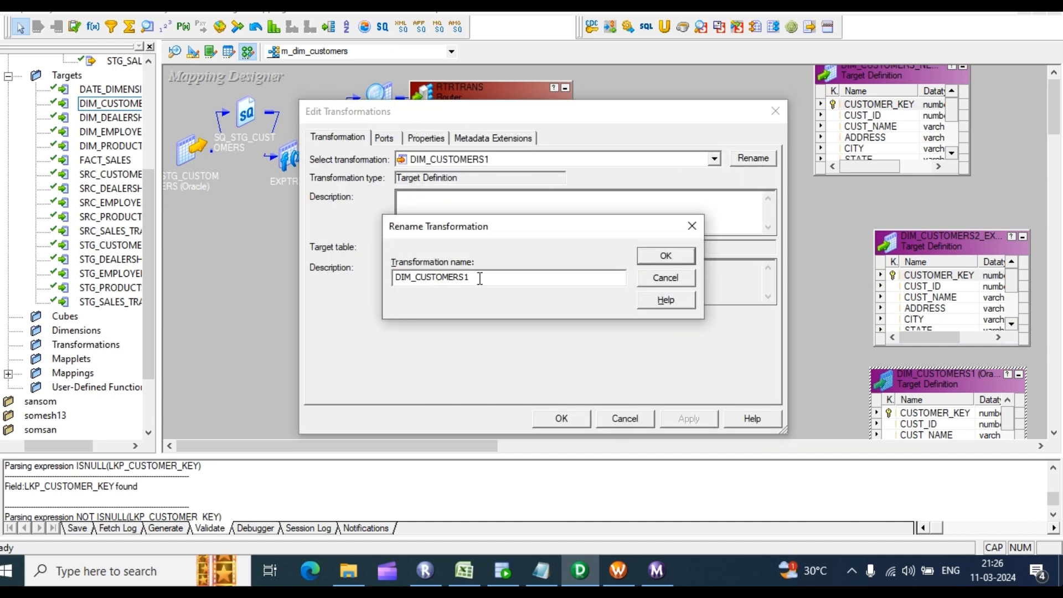
pyautogui.write('_EXSIS_INSERT')
pyautogui.press('Return')
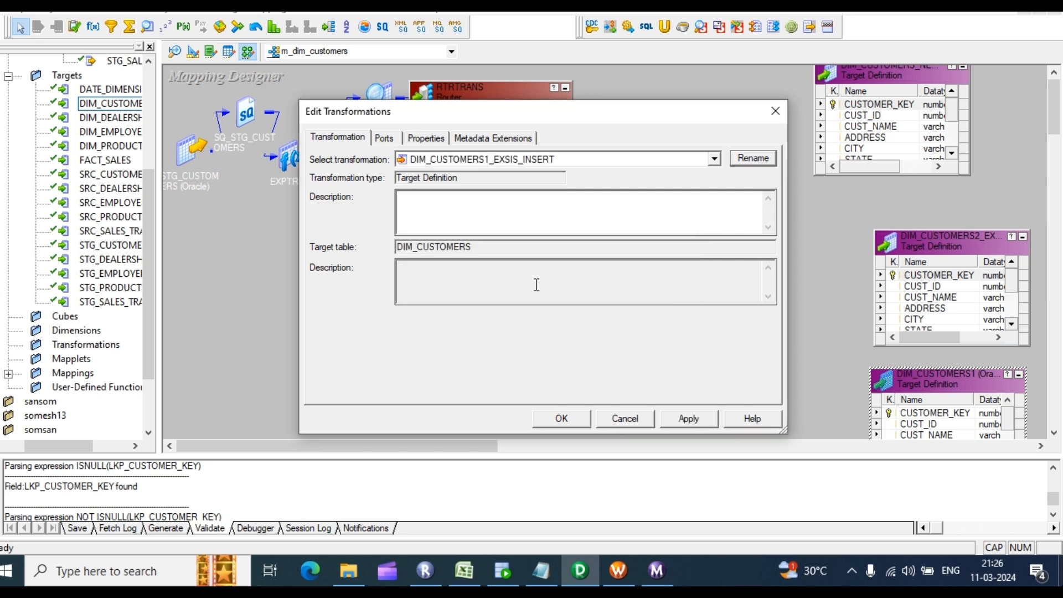
pyautogui.click(561, 419)
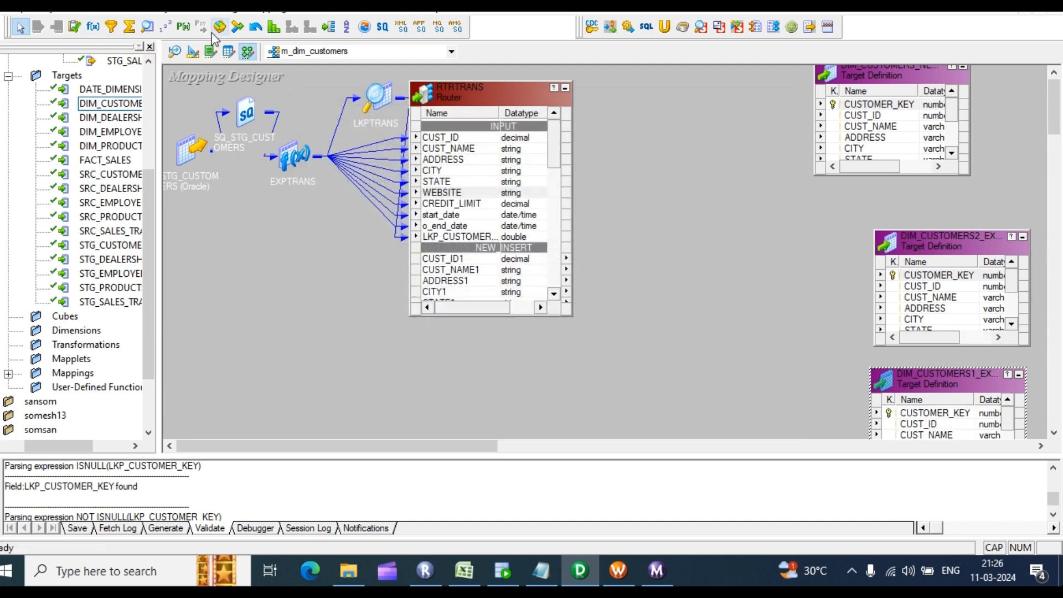
# Step: Create an Update Strategy right of the router and paste two copies, UPDTRANS1 and UPDTRANS2
pyautogui.click(74, 26)
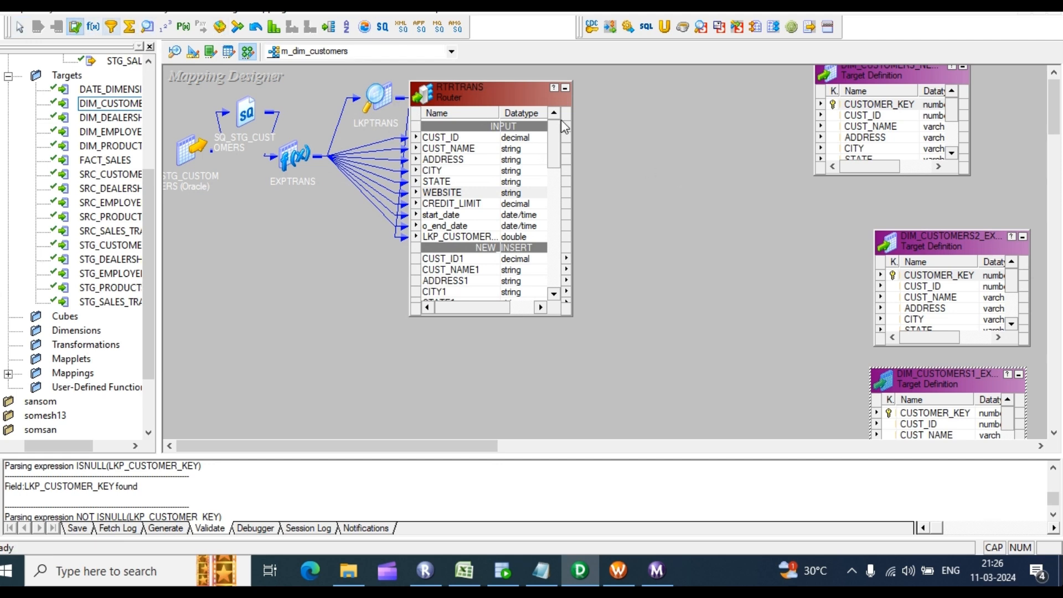
pyautogui.moveTo(625, 87); pyautogui.dragTo(705, 147)
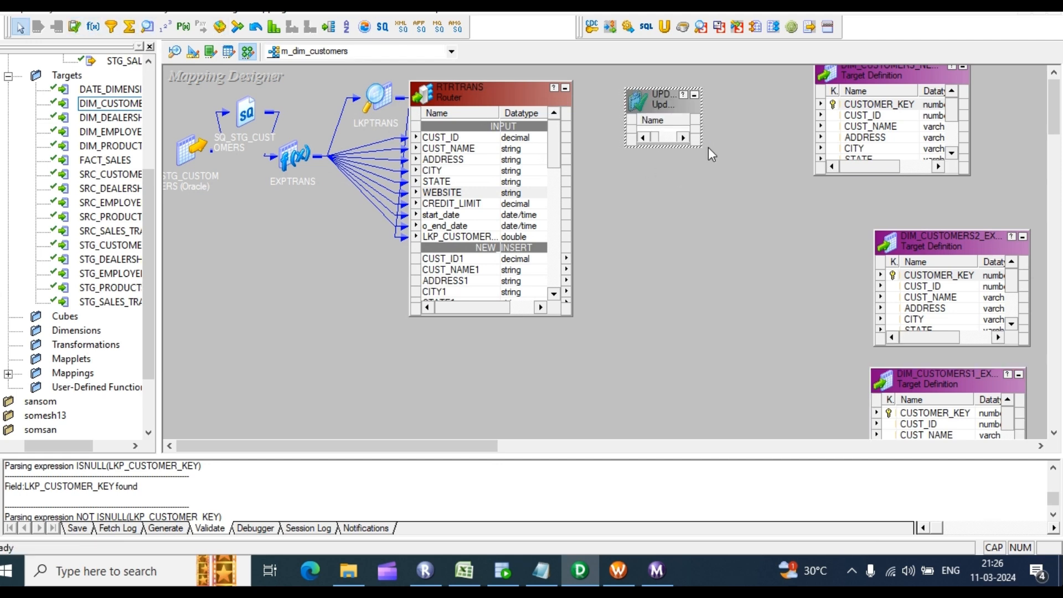
pyautogui.hotkey('ctrl', 'c')
pyautogui.click(710, 160)
pyautogui.hotkey('ctrl', 'v')
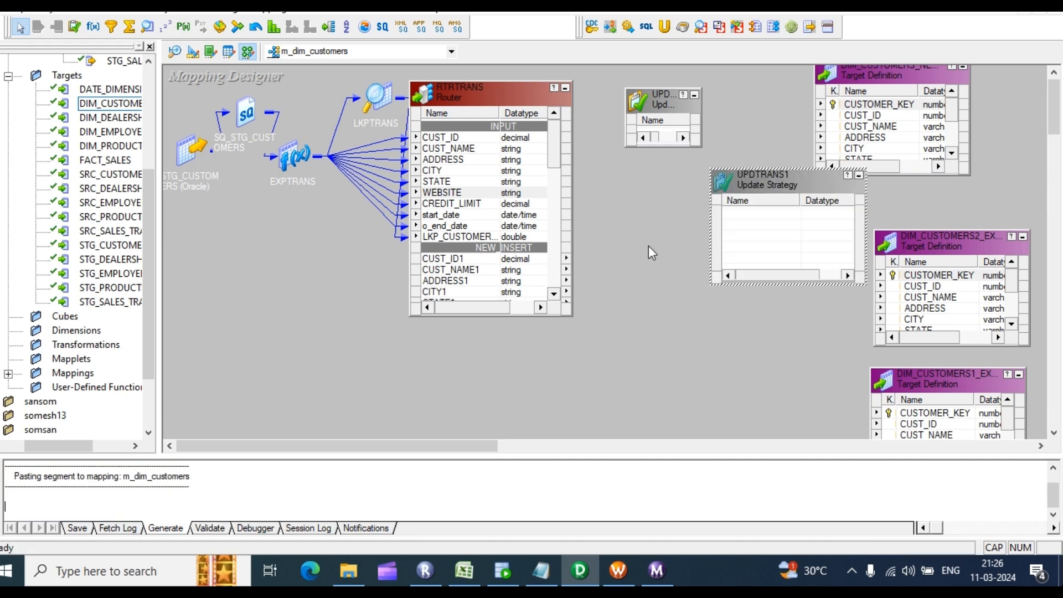
pyautogui.click(648, 251)
pyautogui.hotkey('ctrl', 'v')
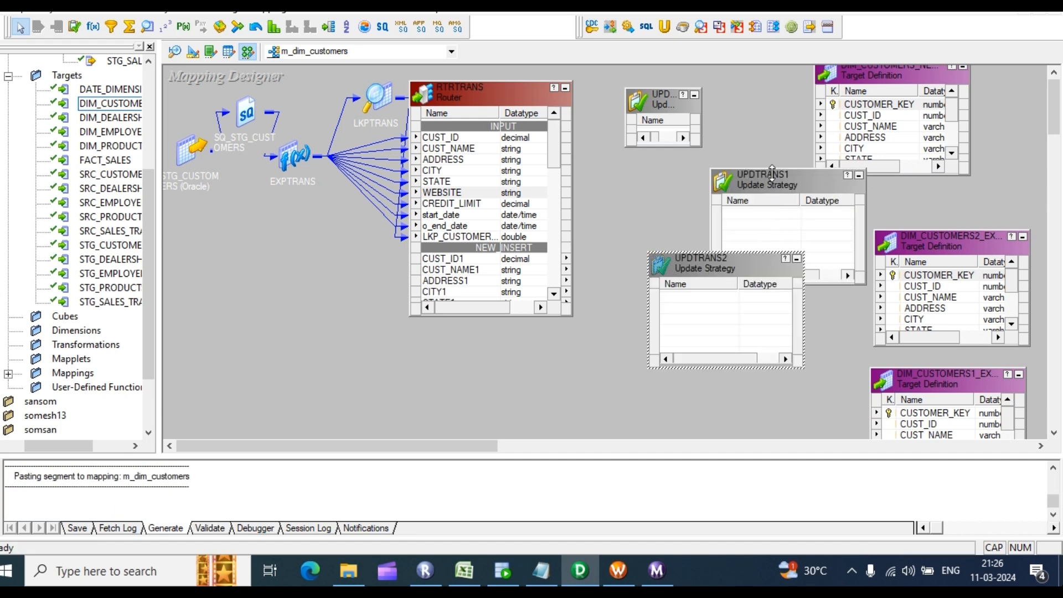
# Step: Stack UPDTRANS, UPDTRANS1 and UPDTRANS2 vertically between the router and targets
pyautogui.moveTo(772, 173); pyautogui.dragTo(689, 159)
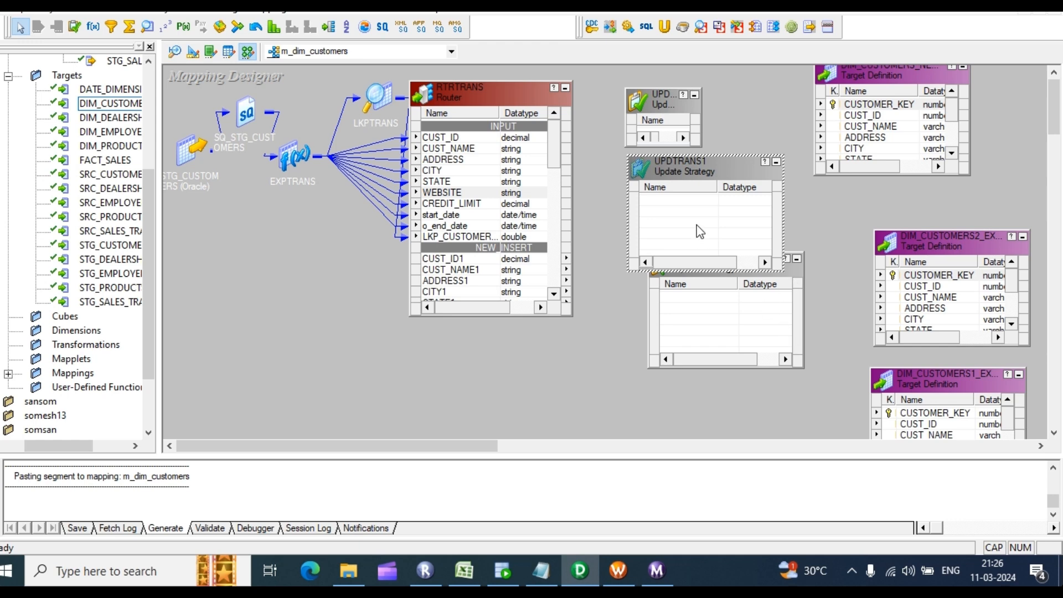
pyautogui.moveTo(660, 95); pyautogui.dragTo(673, 82)
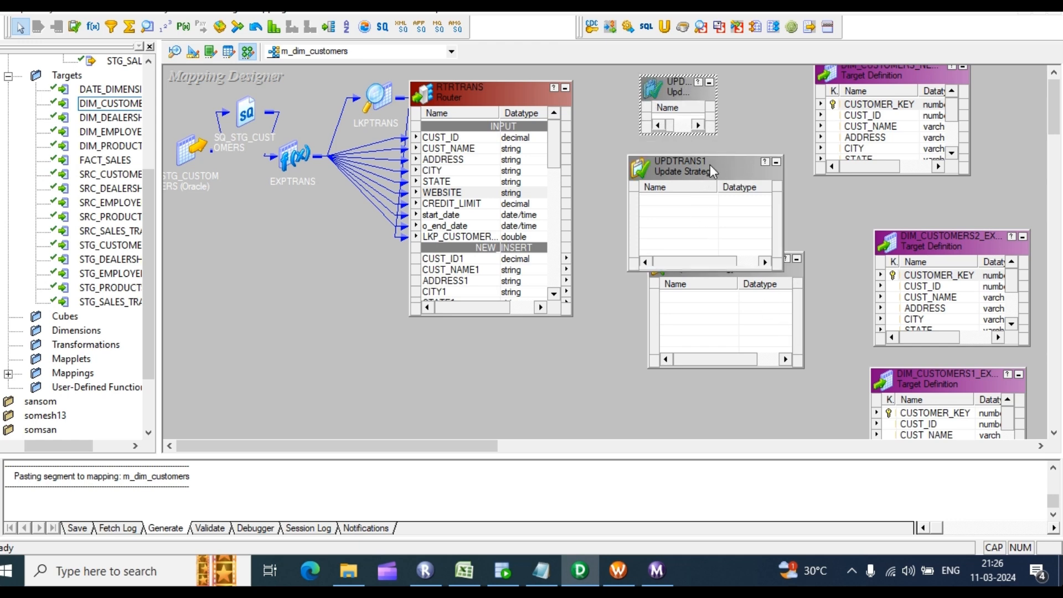
pyautogui.moveTo(717, 175); pyautogui.dragTo(724, 148)
pyautogui.moveTo(719, 256); pyautogui.dragTo(706, 323)
pyautogui.moveTo(719, 149); pyautogui.dragTo(702, 187)
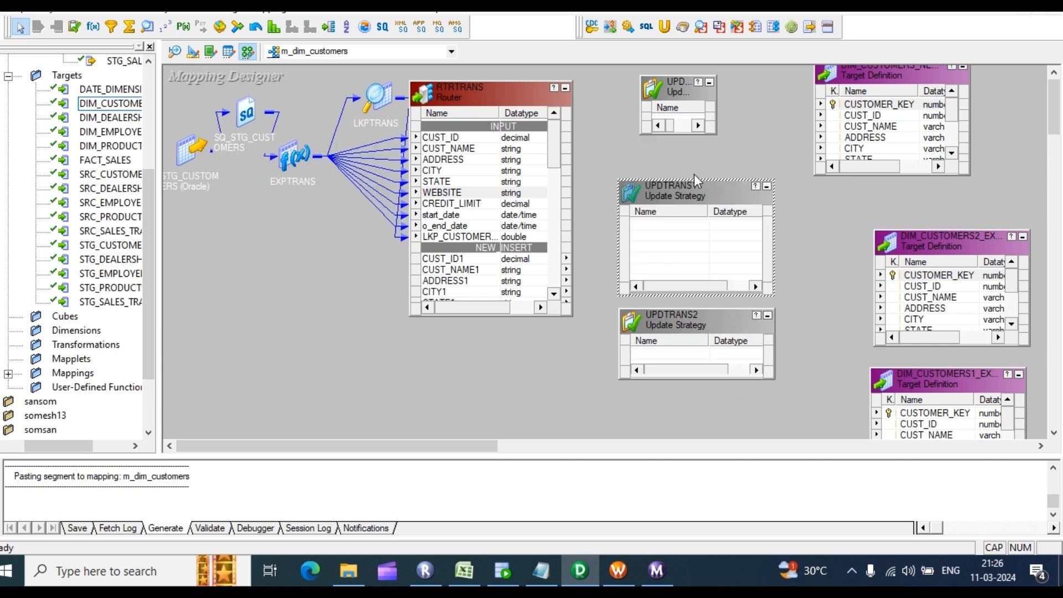
pyautogui.scroll(-3, 481, 223)
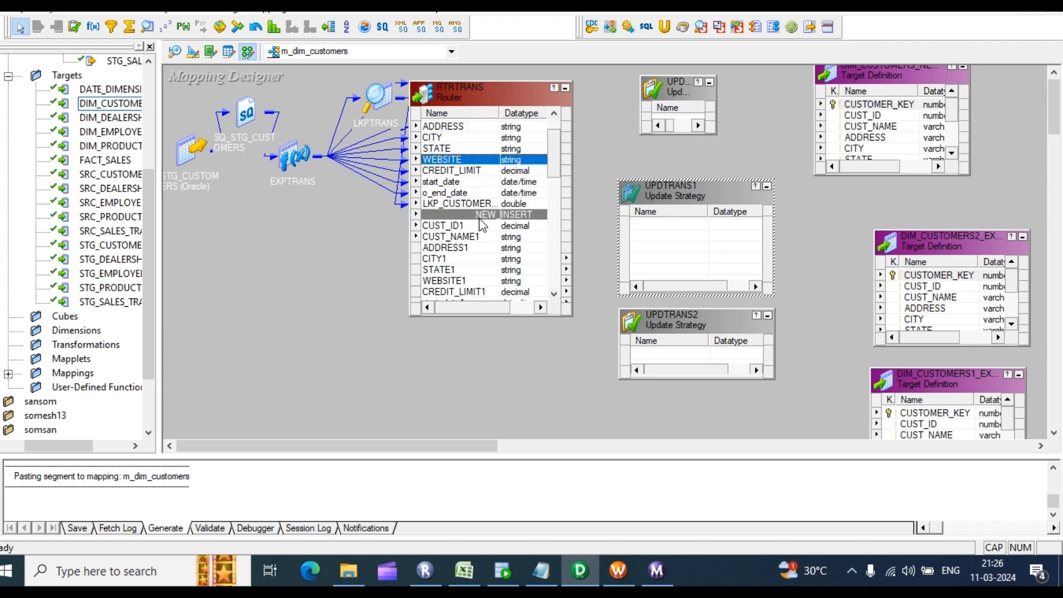
# Step: Rename UPDTRANS to NEW_INSERT
pyautogui.click(689, 98)
pyautogui.doubleClick(688, 98)
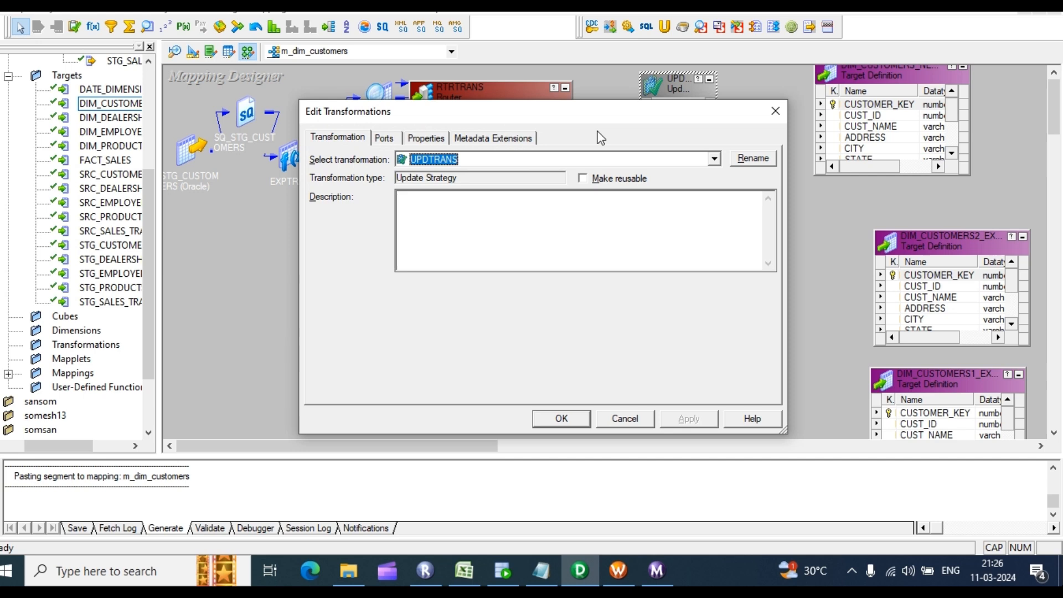
pyautogui.click(358, 139)
pyautogui.click(754, 158)
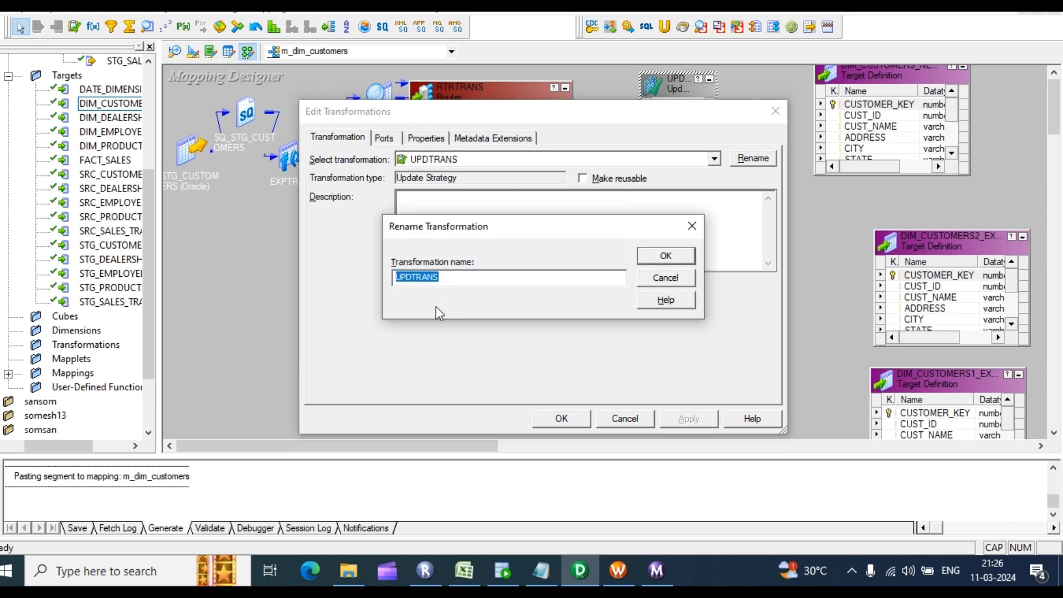
pyautogui.write('NEW_INSERT')
pyautogui.press('Return')
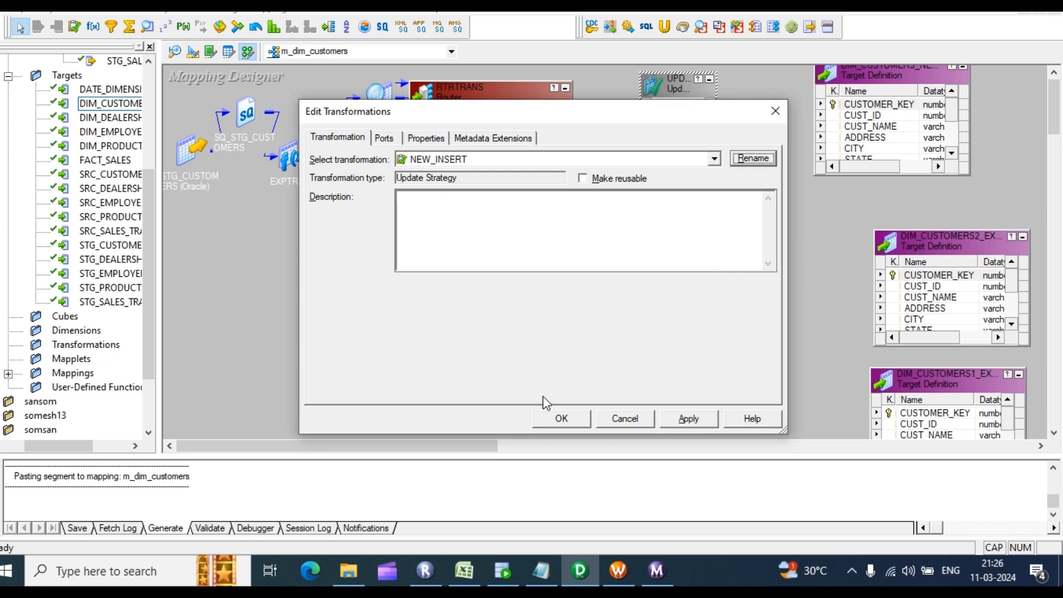
pyautogui.click(688, 420)
pyautogui.click(560, 418)
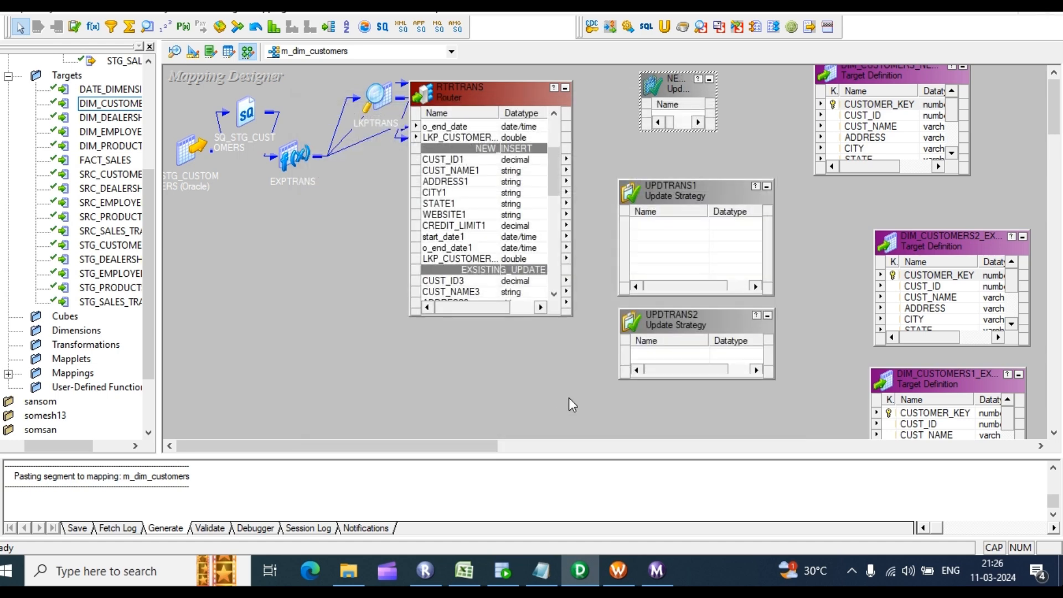
# Step: Rename UPDTRANS1 to EXSIST_UPDATE
pyautogui.doubleClick(686, 240)
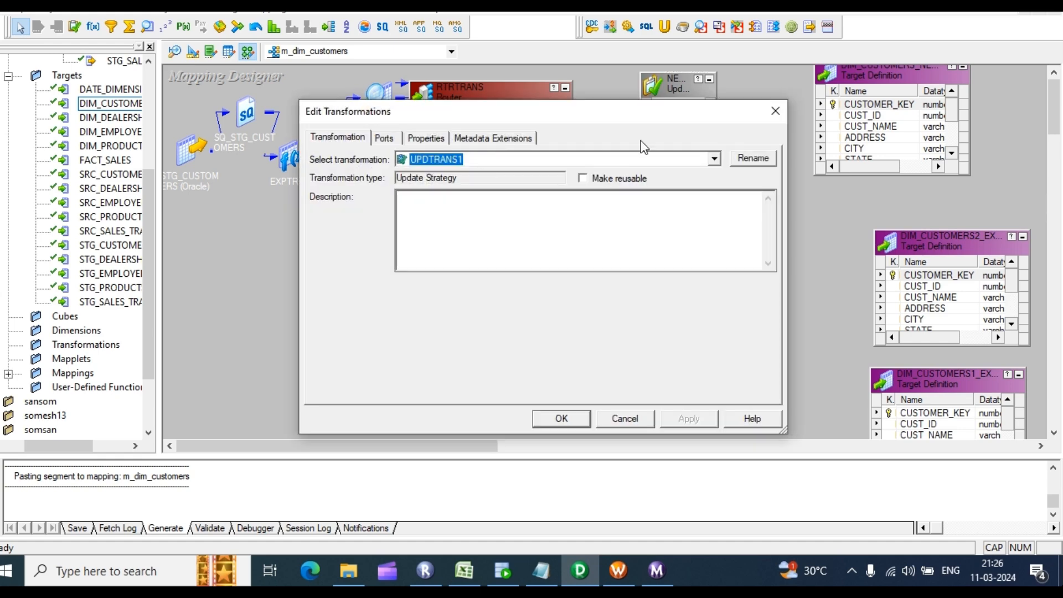
pyautogui.click(753, 158)
pyautogui.write('E')
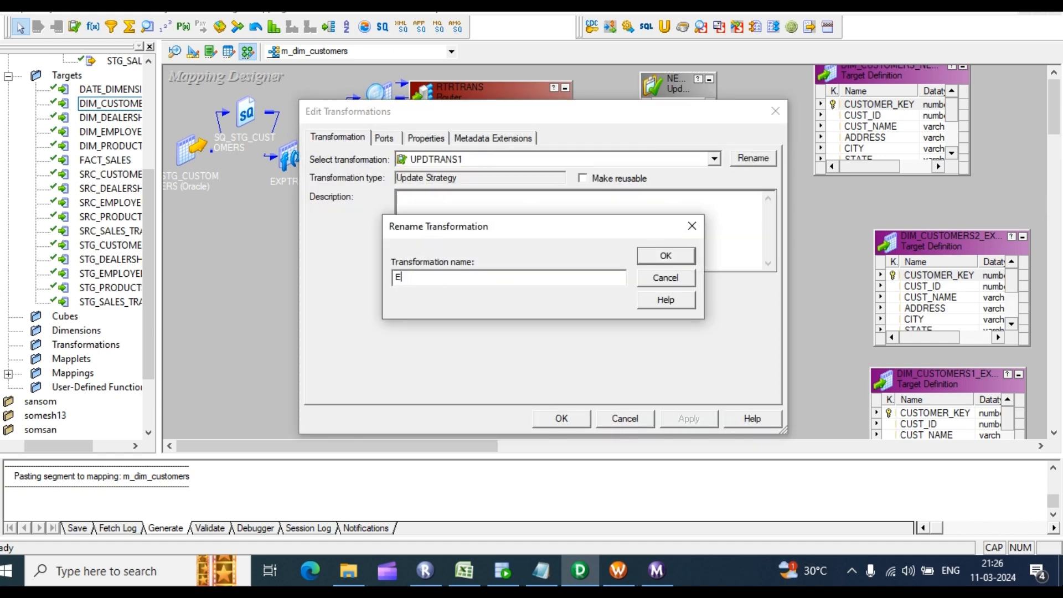
pyautogui.write('XSIST_UPDATE')
pyautogui.press('Return')
pyautogui.press('Return')
pyautogui.click(688, 341)
pyautogui.write('XSIST_')
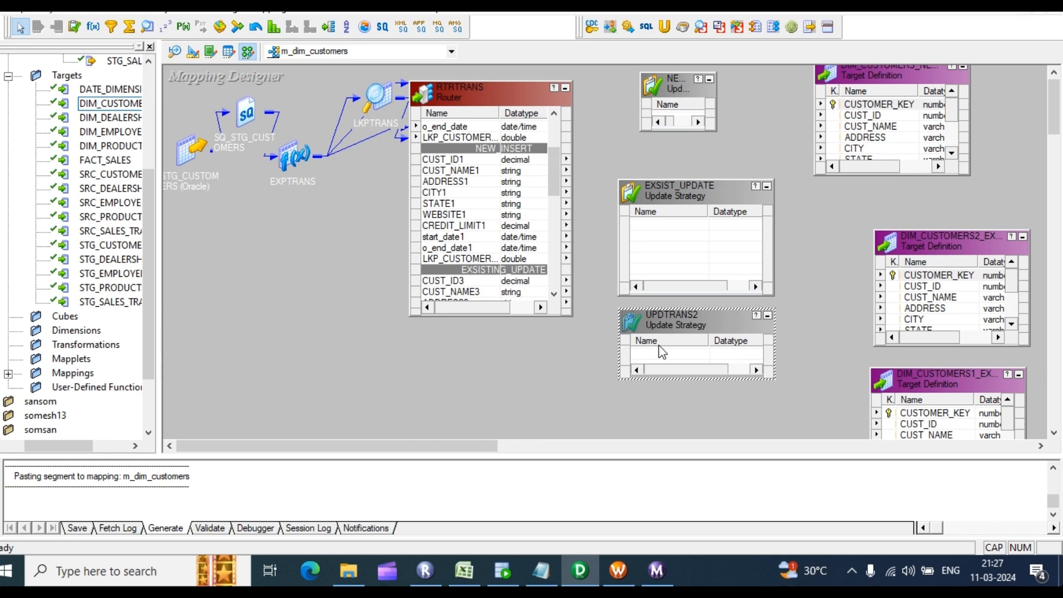
# Step: Rename UPDTRANS2 to EXSIST_INSERT
pyautogui.doubleClick(673, 357)
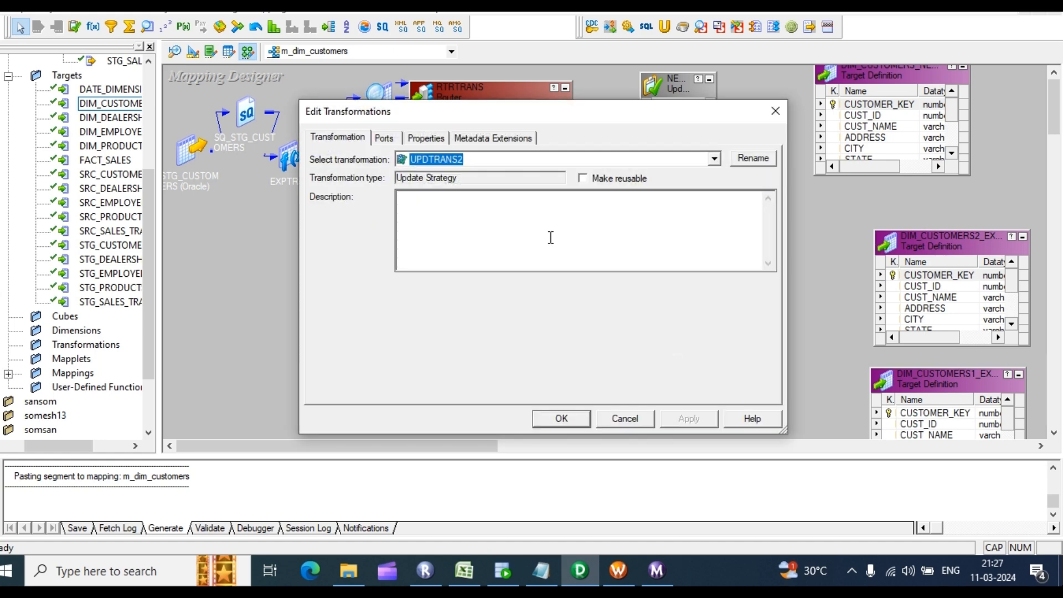
pyautogui.click(754, 159)
pyautogui.write('EXSIST_INSERT')
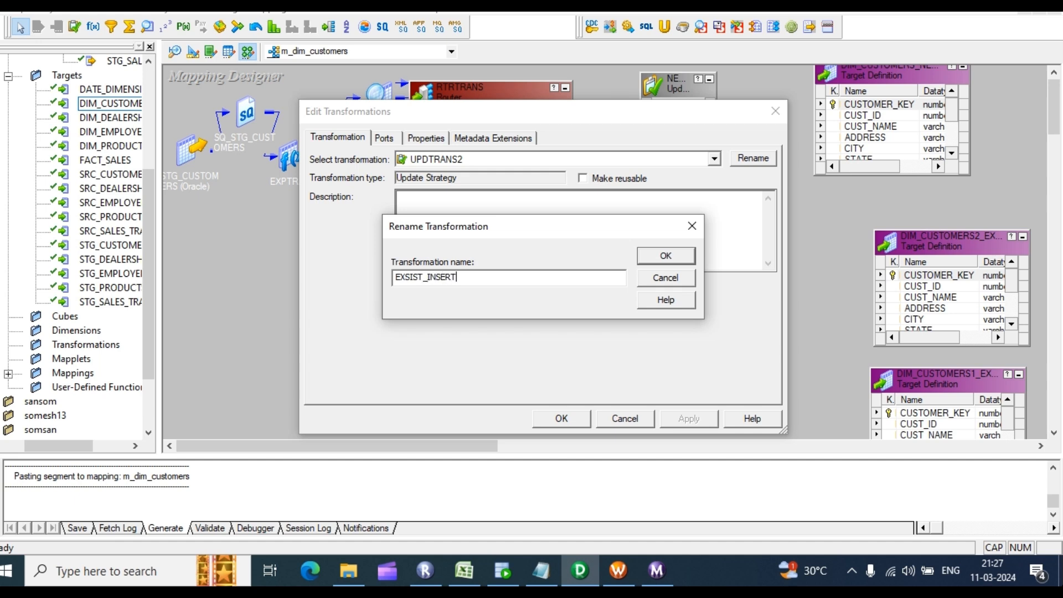
pyautogui.press('Return')
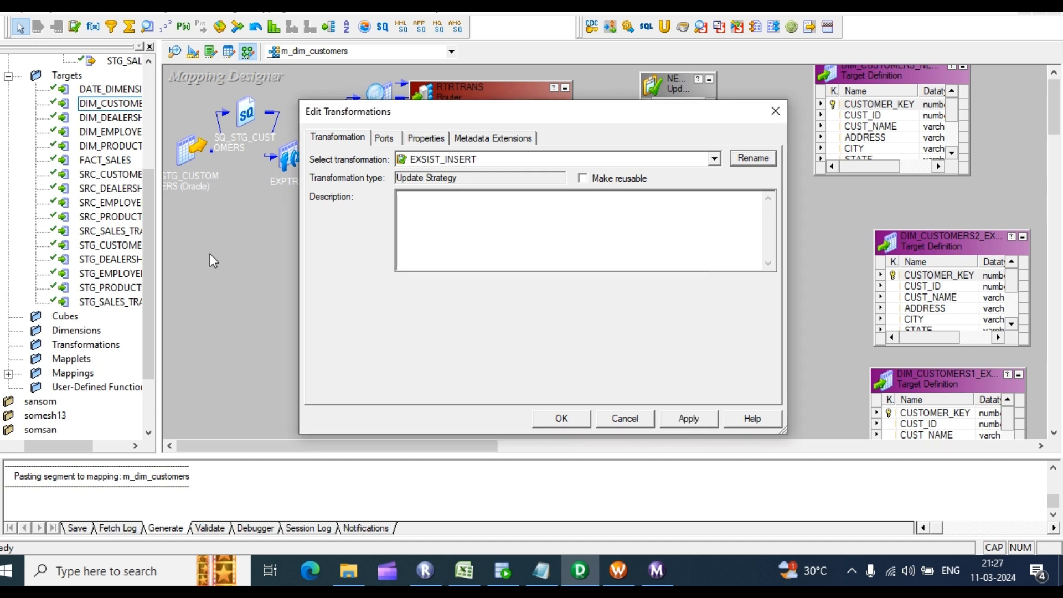
pyautogui.click(689, 419)
pyautogui.click(560, 419)
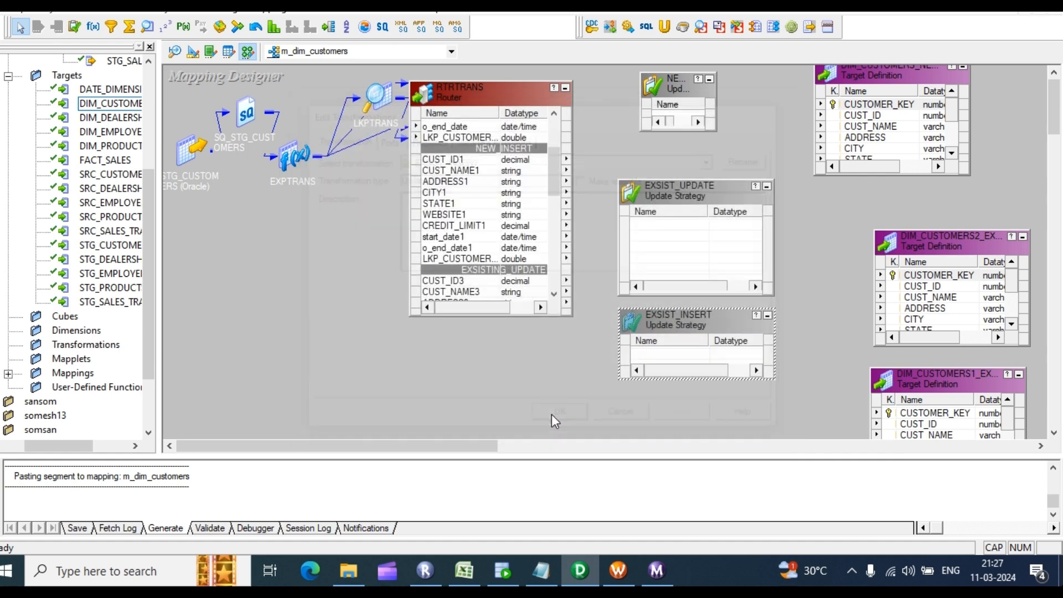
# Step: Iconize EXSIST_UPDATE and EXSIST_INSERT and move them lower on the canvas
pyautogui.click(682, 109)
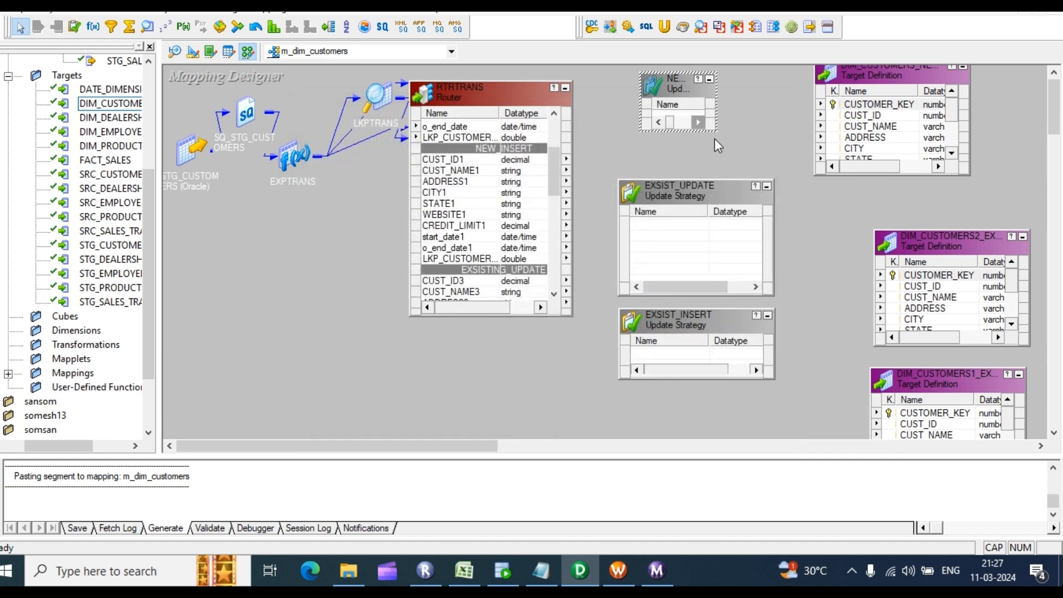
pyautogui.click(768, 314)
pyautogui.click(767, 190)
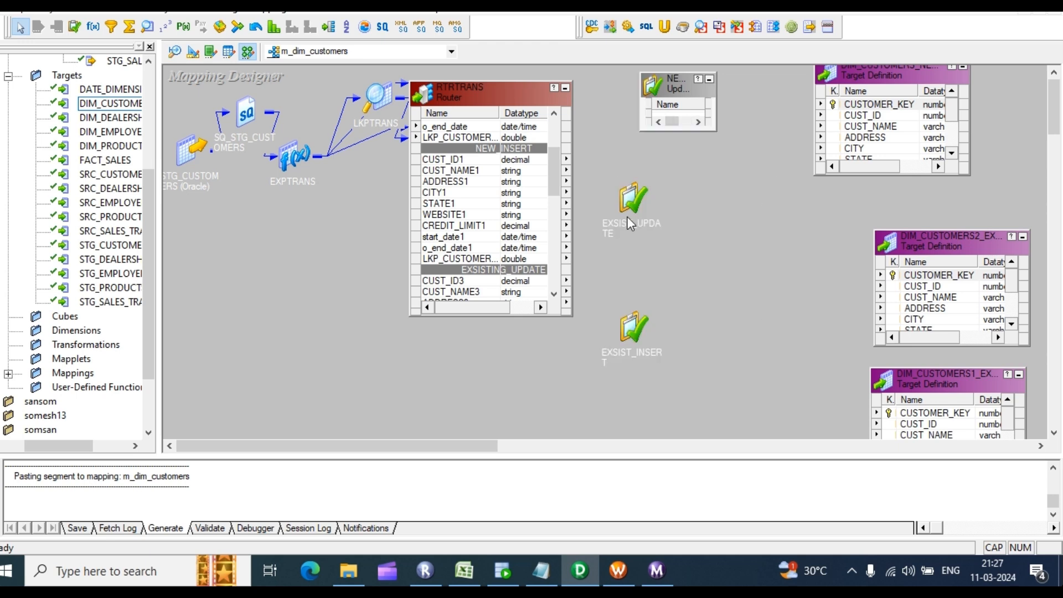
pyautogui.click(634, 329)
pyautogui.click(682, 255)
pyautogui.moveTo(637, 205); pyautogui.dragTo(636, 237)
pyautogui.moveTo(626, 326); pyautogui.dragTo(669, 382)
pyautogui.moveTo(635, 233); pyautogui.dragTo(697, 317)
# Step: Enlarge NEW_INSERT and link router ports CUST_ID1 through start_date1 into it
pyautogui.click(680, 105)
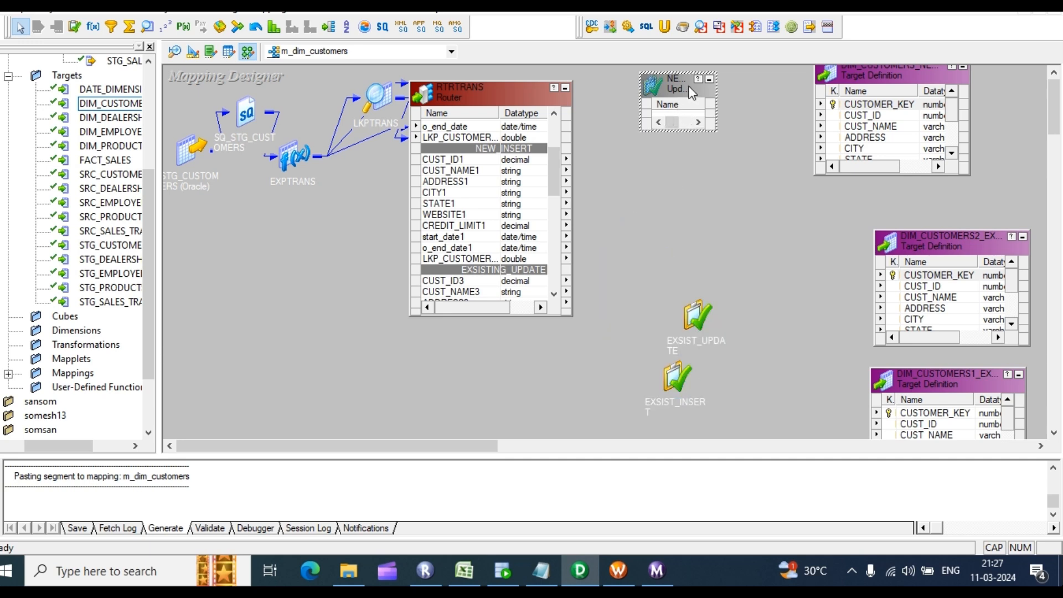
pyautogui.click(710, 134)
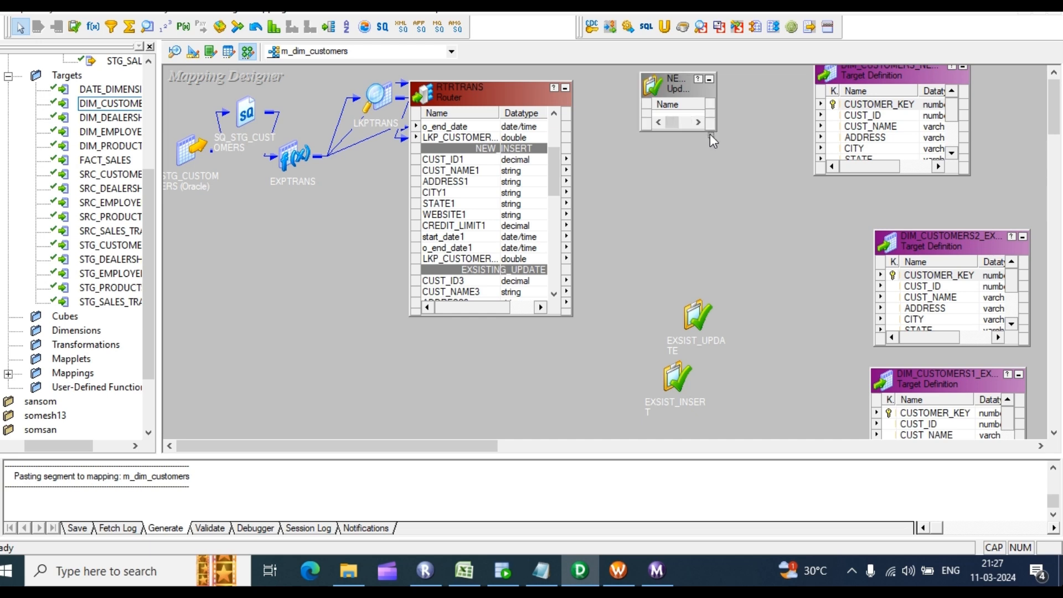
pyautogui.moveTo(716, 115); pyautogui.dragTo(785, 245)
pyautogui.click(452, 161)
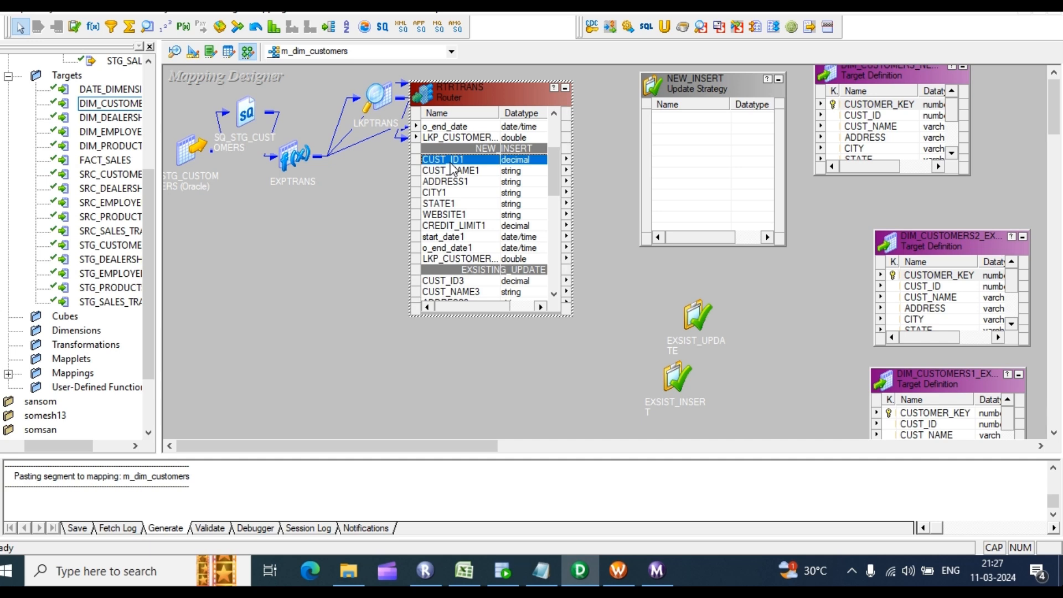
pyautogui.keyDown('shift'); pyautogui.click(454, 239); pyautogui.keyUp('shift')
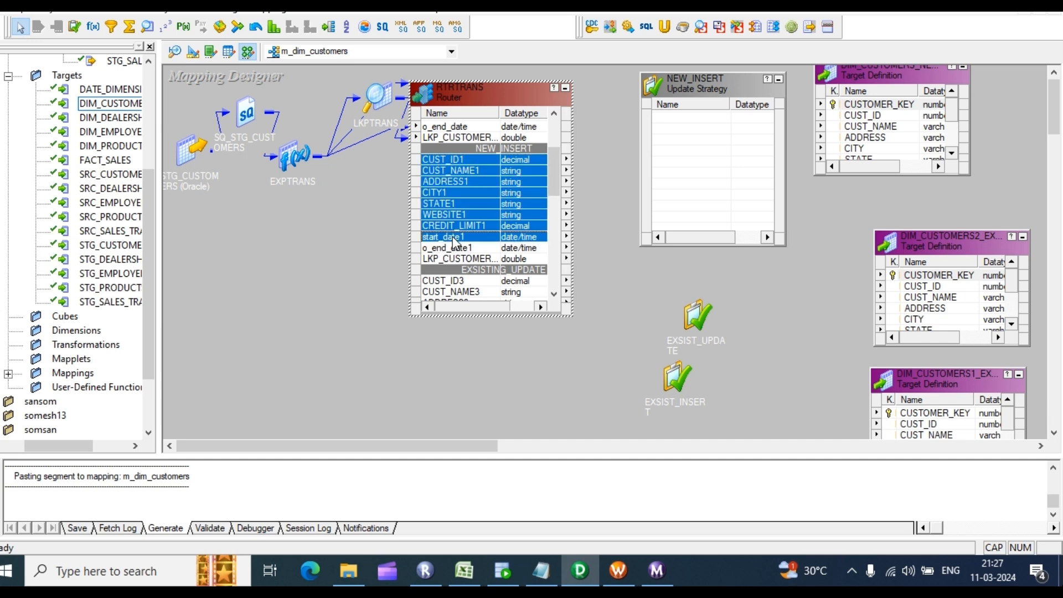
pyautogui.moveTo(455, 164); pyautogui.dragTo(693, 132)
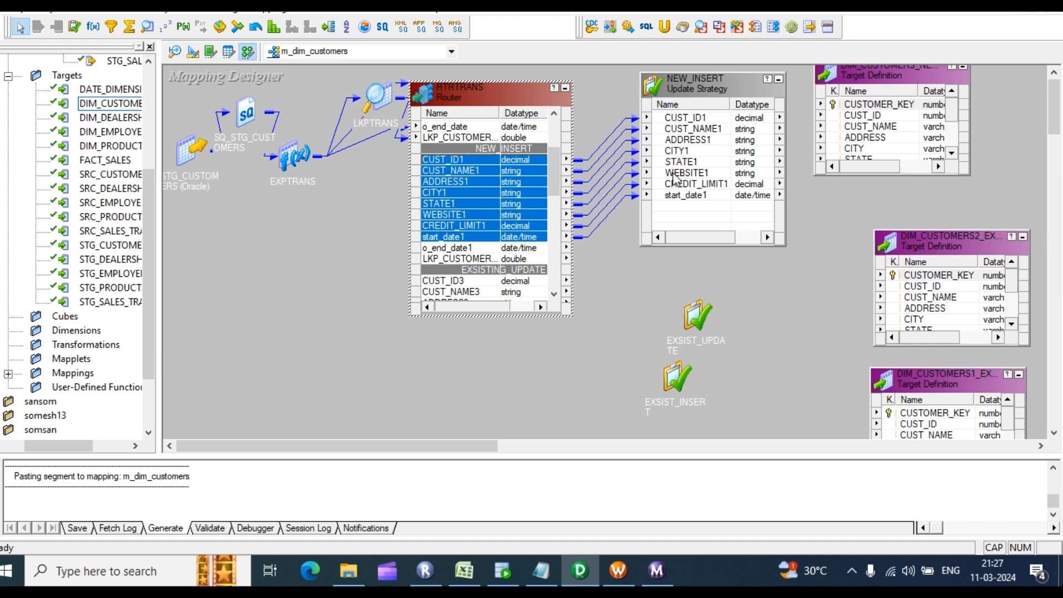
# Step: Replace the default 0 with DD_INSERT as NEW_INSERT's Update Strategy Expression and validate it
pyautogui.click(701, 156)
pyautogui.doubleClick(702, 162)
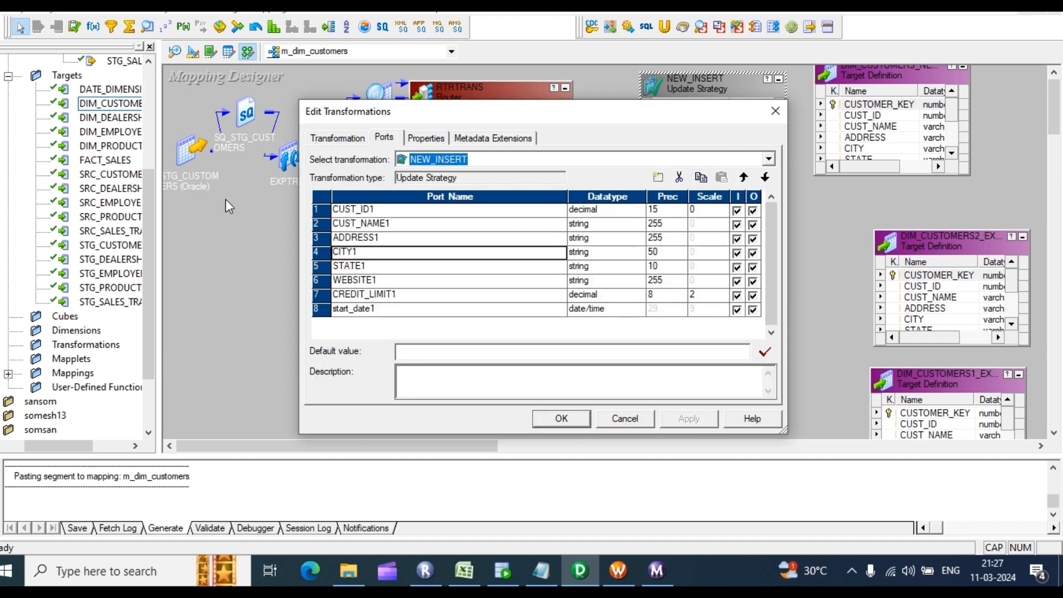
pyautogui.click(427, 139)
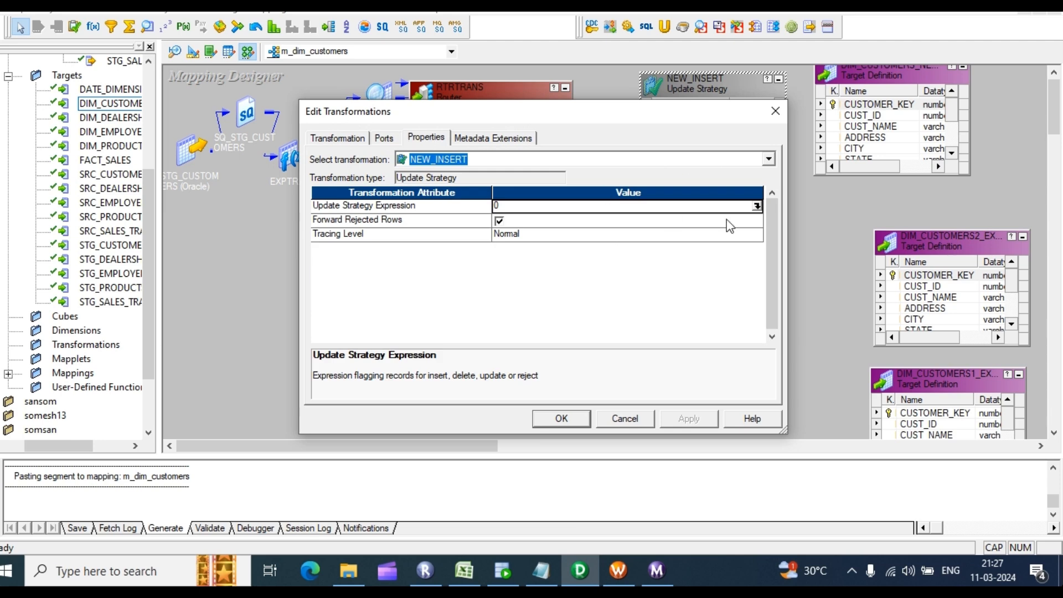
pyautogui.click(757, 206)
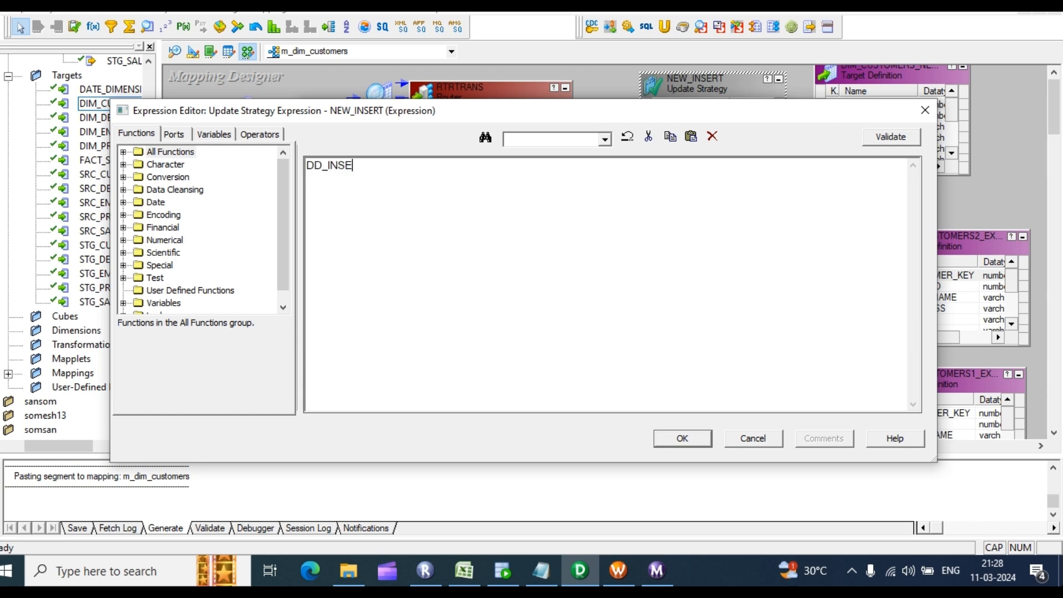
pyautogui.write('RT')
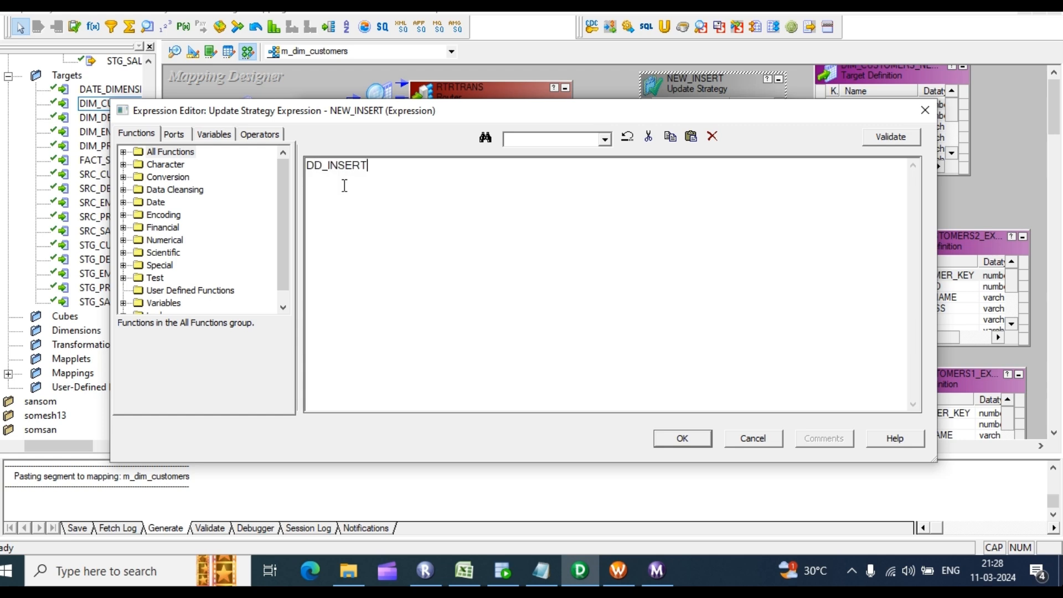
pyautogui.click(892, 137)
pyautogui.click(576, 309)
pyautogui.click(683, 438)
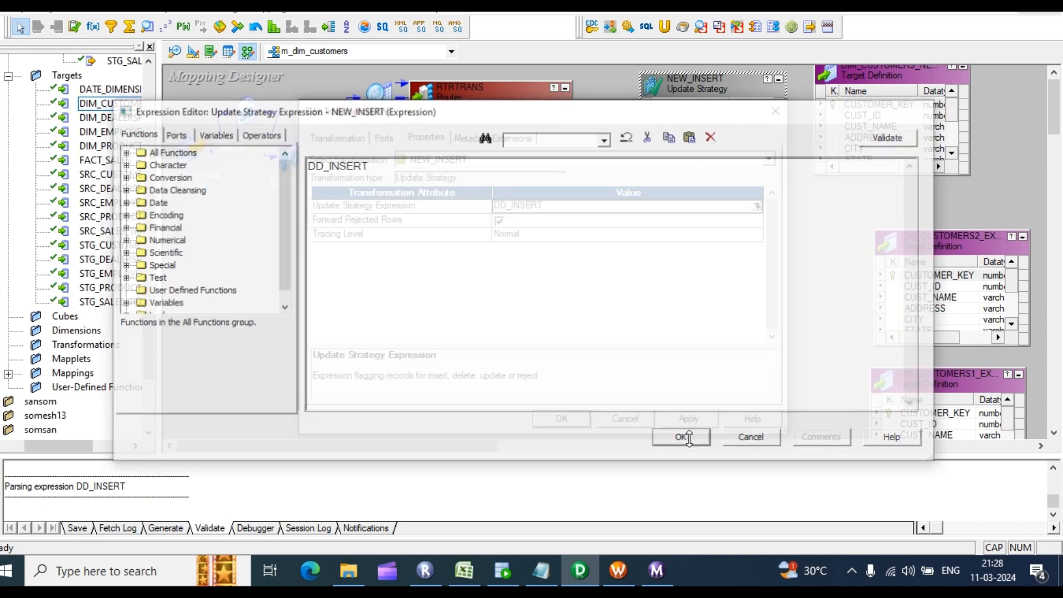
# Step: Apply DD_INSERT, enlarge the top DIM_CUSTOMERS target and iconize DIM_CUSTOMERS2_EXSIST_UPDATE
pyautogui.click(686, 418)
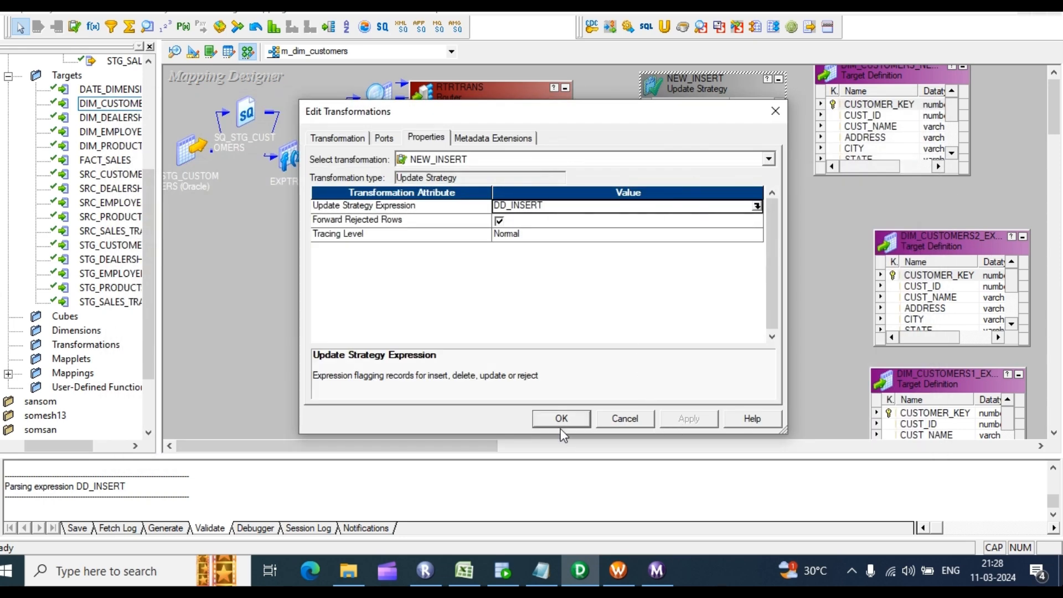
pyautogui.click(561, 421)
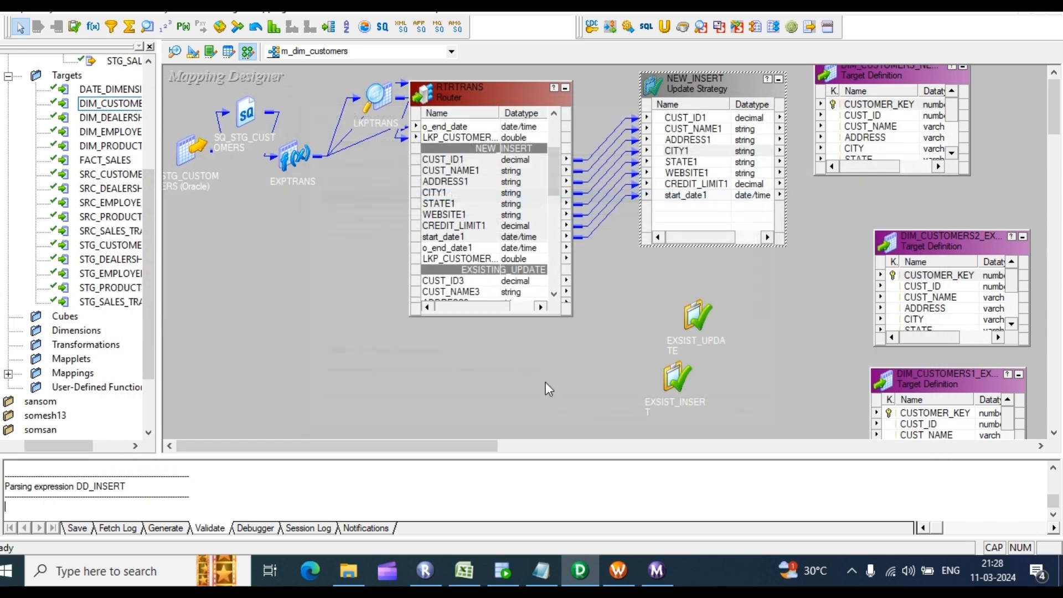
pyautogui.click(703, 119)
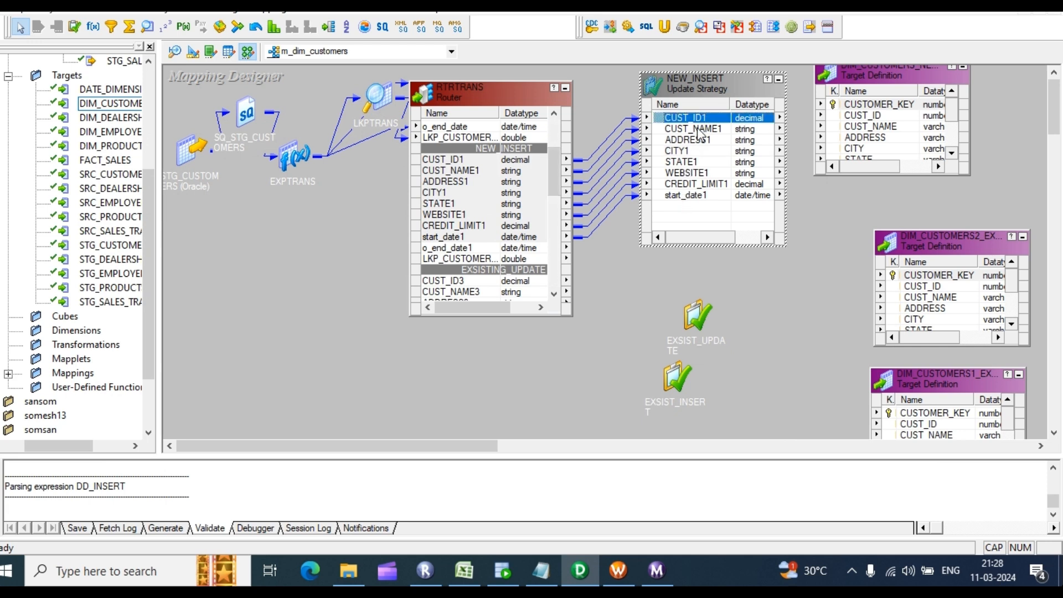
pyautogui.moveTo(907, 176); pyautogui.dragTo(907, 249)
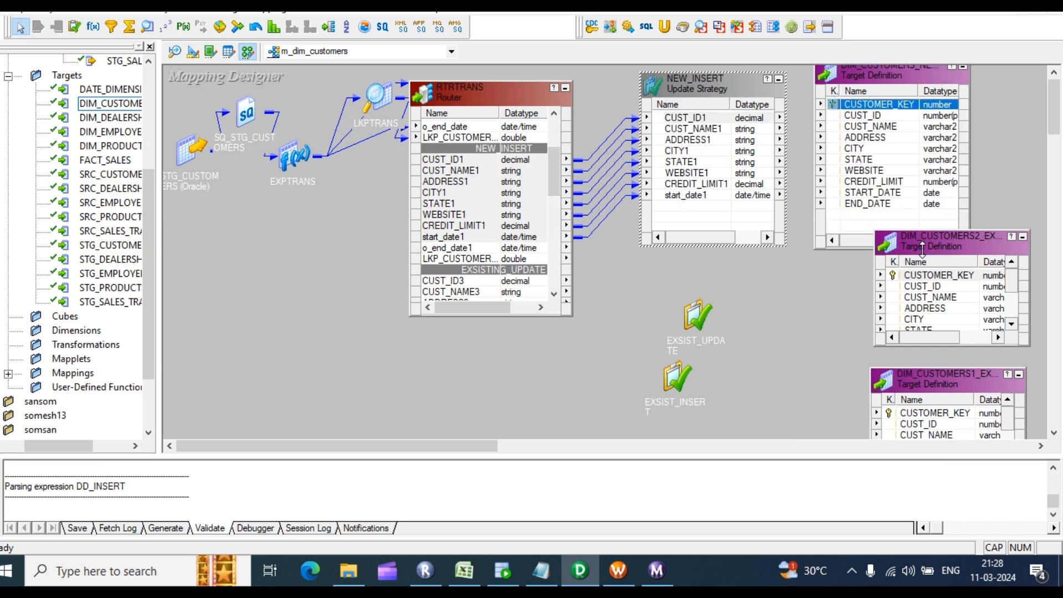
pyautogui.click(1022, 240)
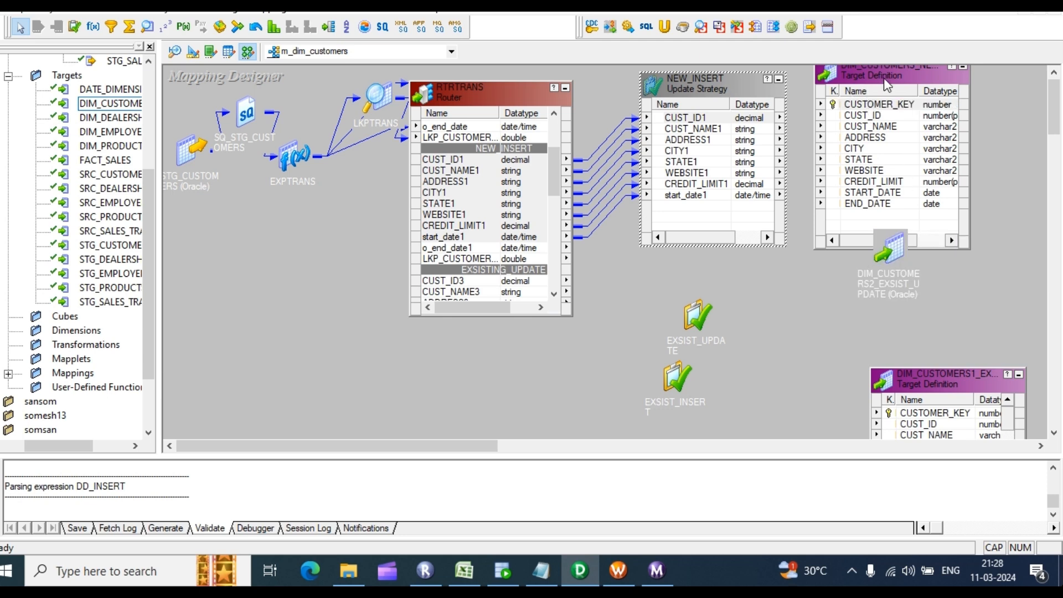
pyautogui.moveTo(885, 83); pyautogui.dragTo(902, 103)
pyautogui.click(884, 147)
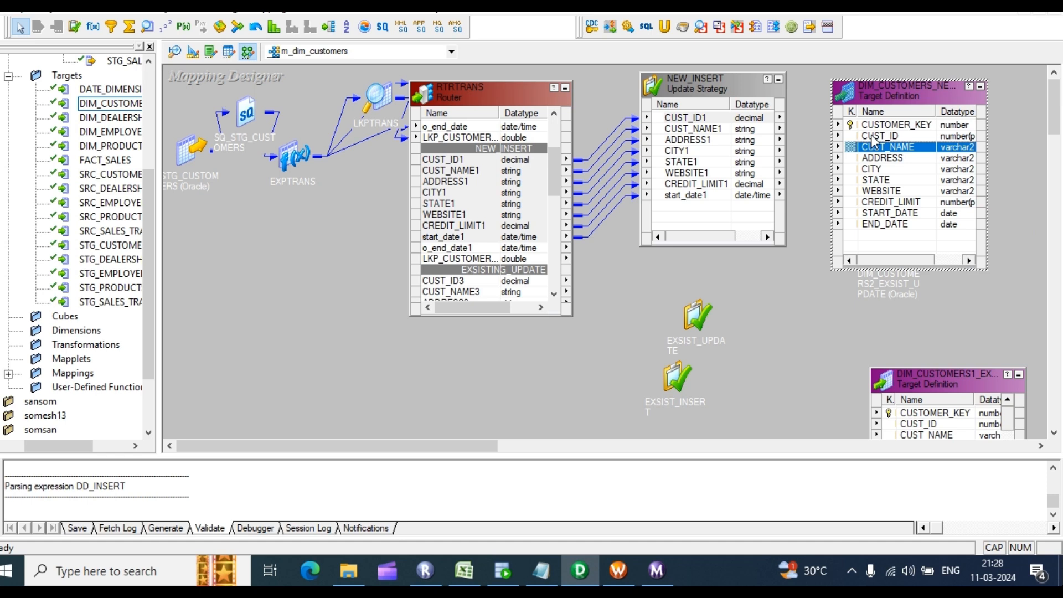
pyautogui.click(892, 125)
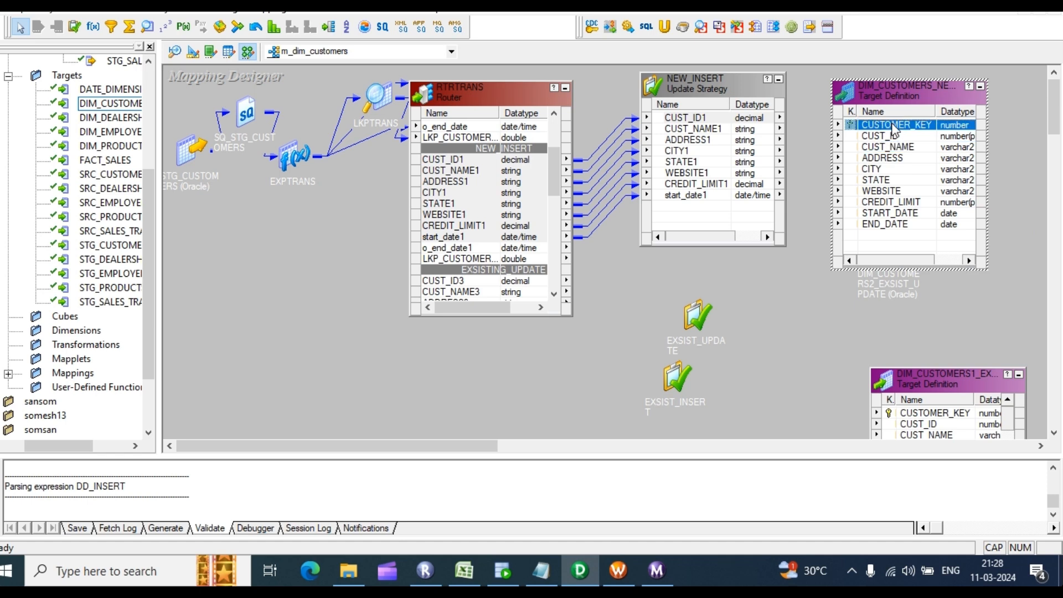
pyautogui.click(730, 82)
pyautogui.moveTo(730, 82); pyautogui.dragTo(728, 125)
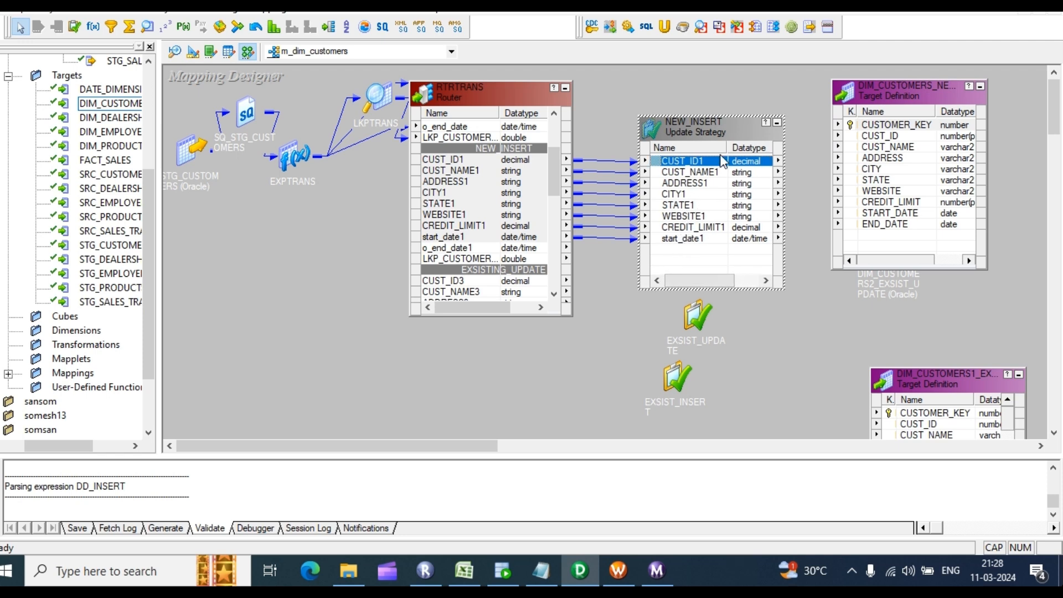
# Step: Link NEW_INSERT's eight ports to target columns CUST_ID through START_DATE, then iconize the router
pyautogui.keyDown('shift'); pyautogui.click(667, 243); pyautogui.keyUp('shift')
pyautogui.moveTo(696, 166); pyautogui.dragTo(880, 141)
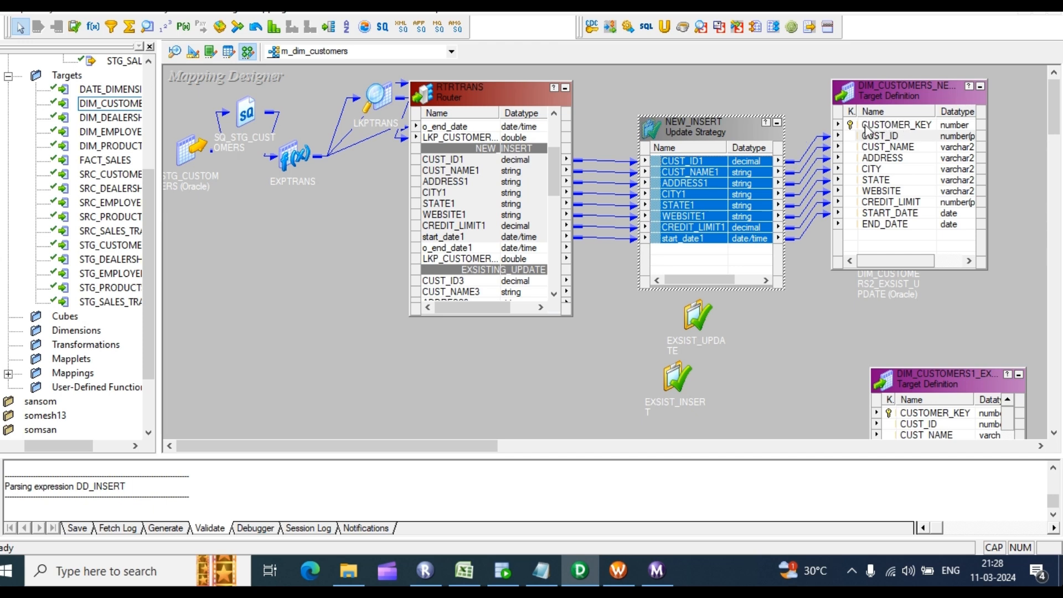
pyautogui.moveTo(724, 124); pyautogui.dragTo(707, 128)
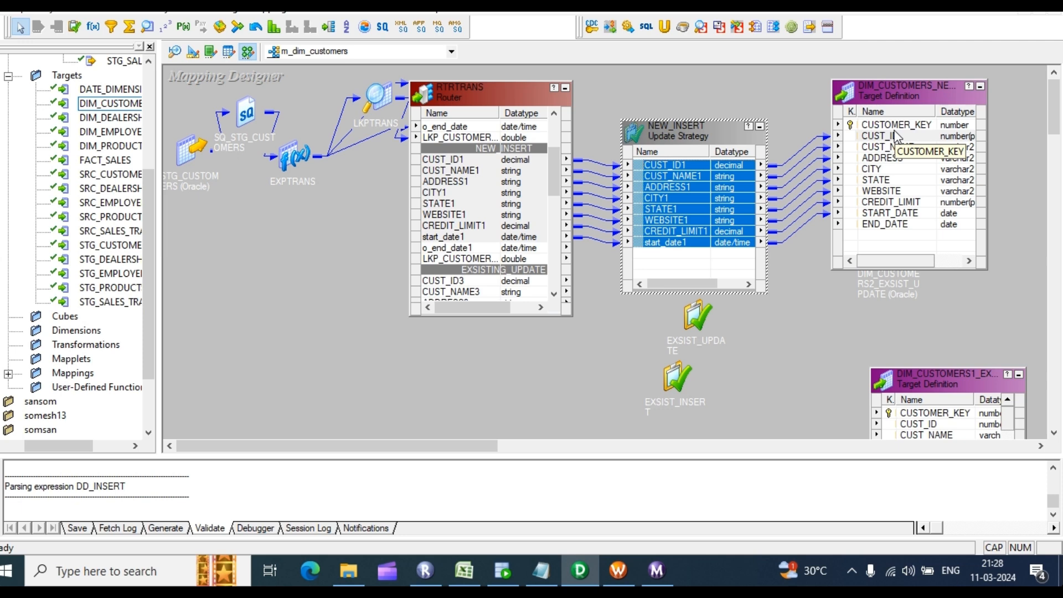
pyautogui.click(862, 224)
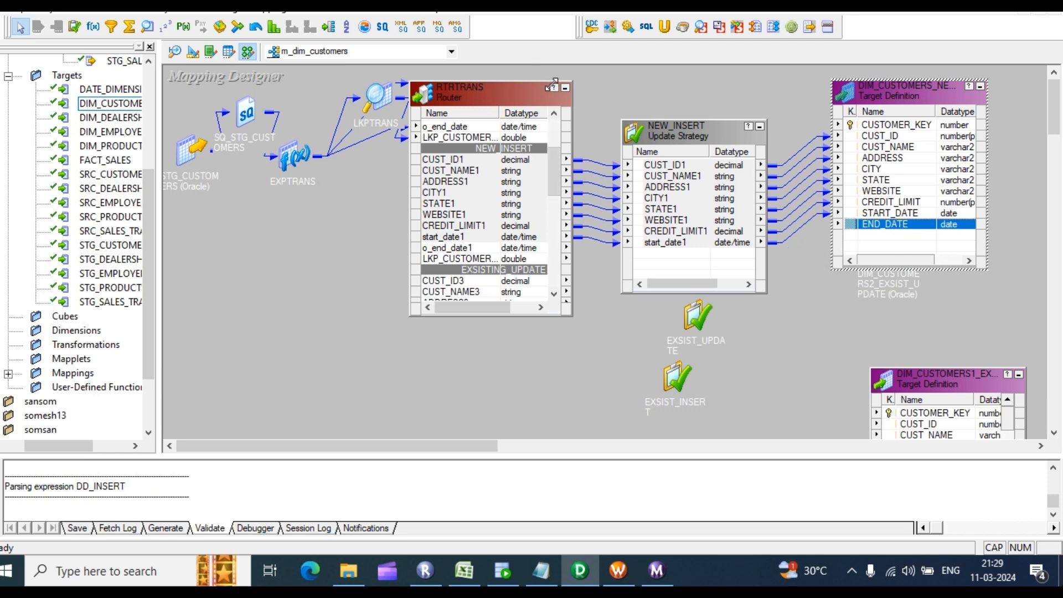
pyautogui.click(565, 88)
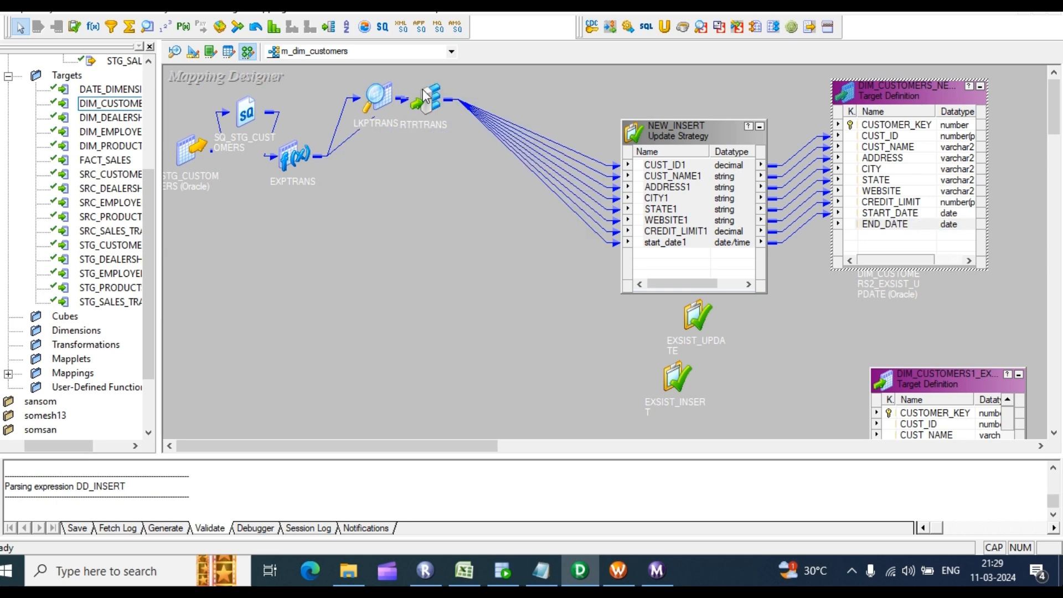
# Step: Move the router and NEW_INSERT, then add a SEQTRANS sequence generator and edit its Current Value
pyautogui.moveTo(420, 135); pyautogui.dragTo(353, 239)
pyautogui.moveTo(689, 128); pyautogui.dragTo(577, 180)
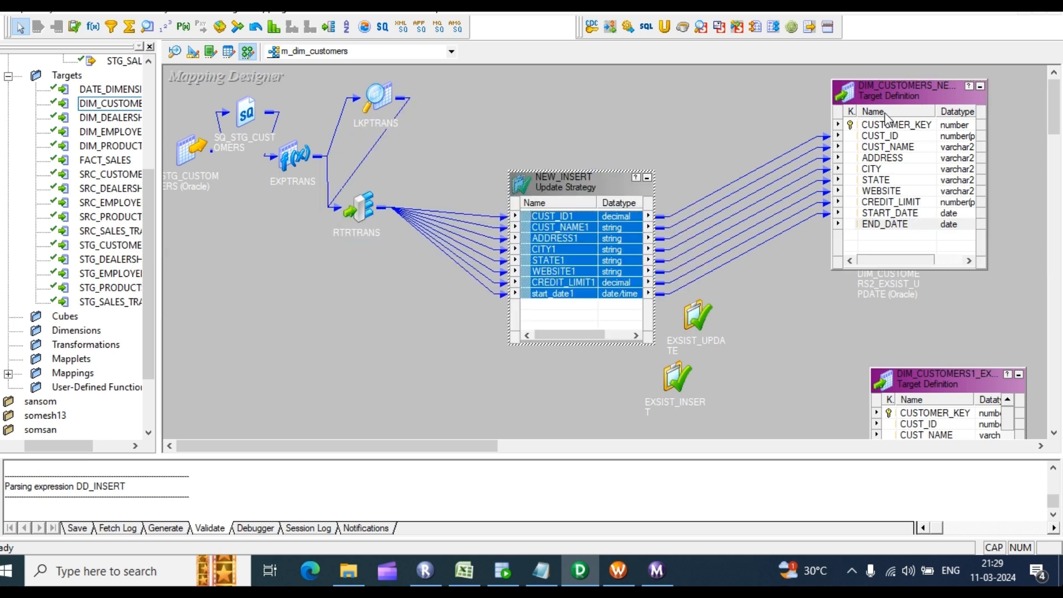
pyautogui.click(165, 26)
pyautogui.moveTo(646, 66); pyautogui.dragTo(745, 153)
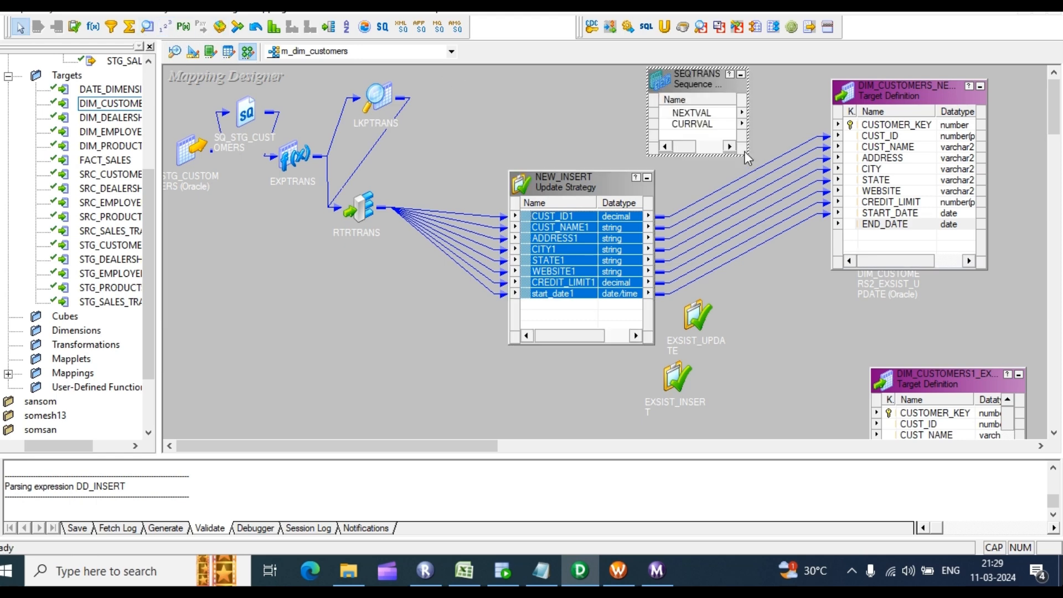
pyautogui.doubleClick(694, 114)
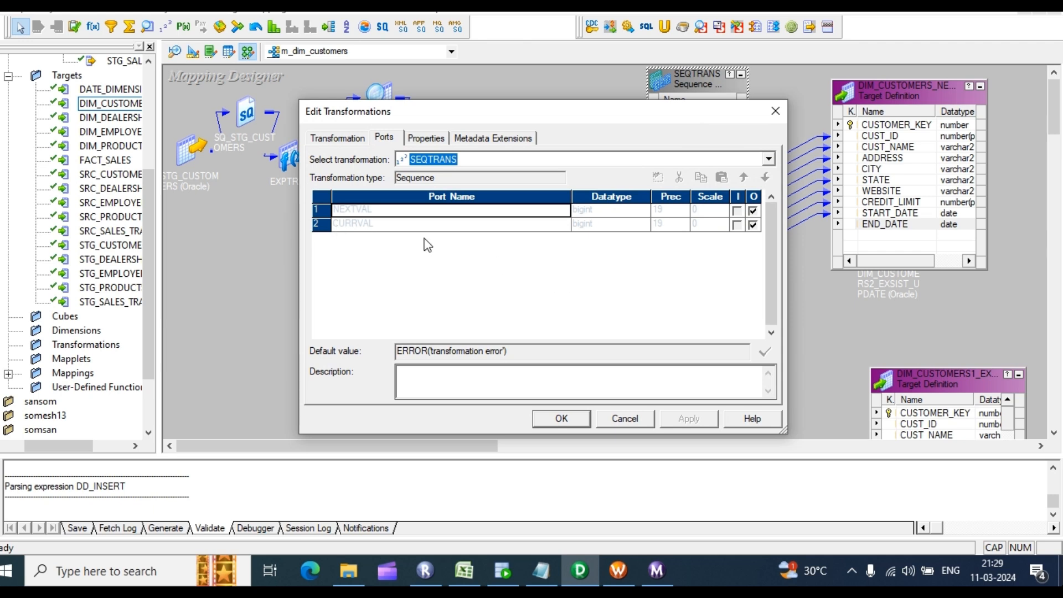
pyautogui.click(424, 138)
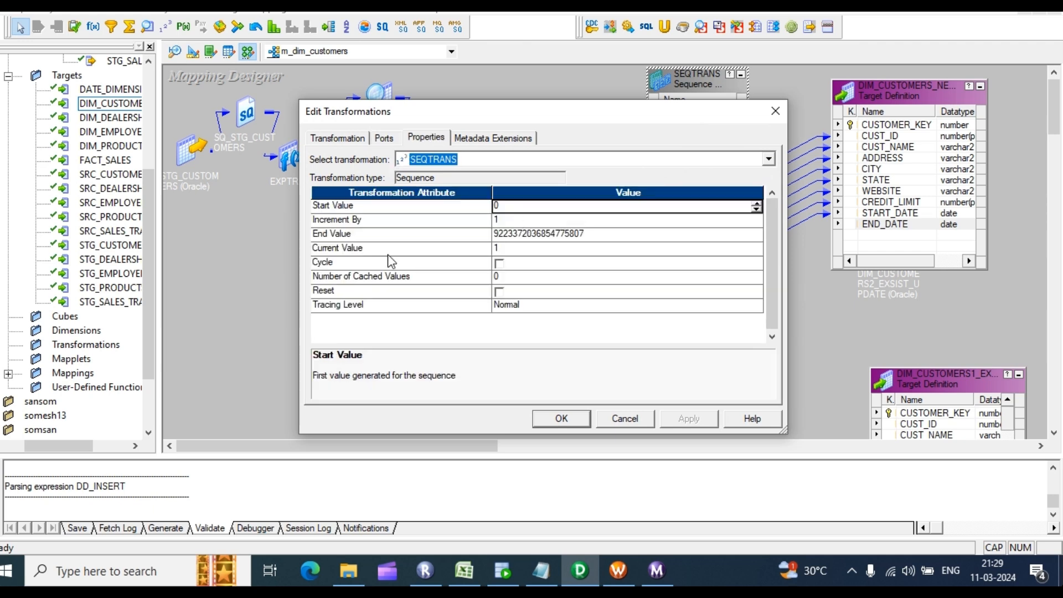
pyautogui.click(504, 249)
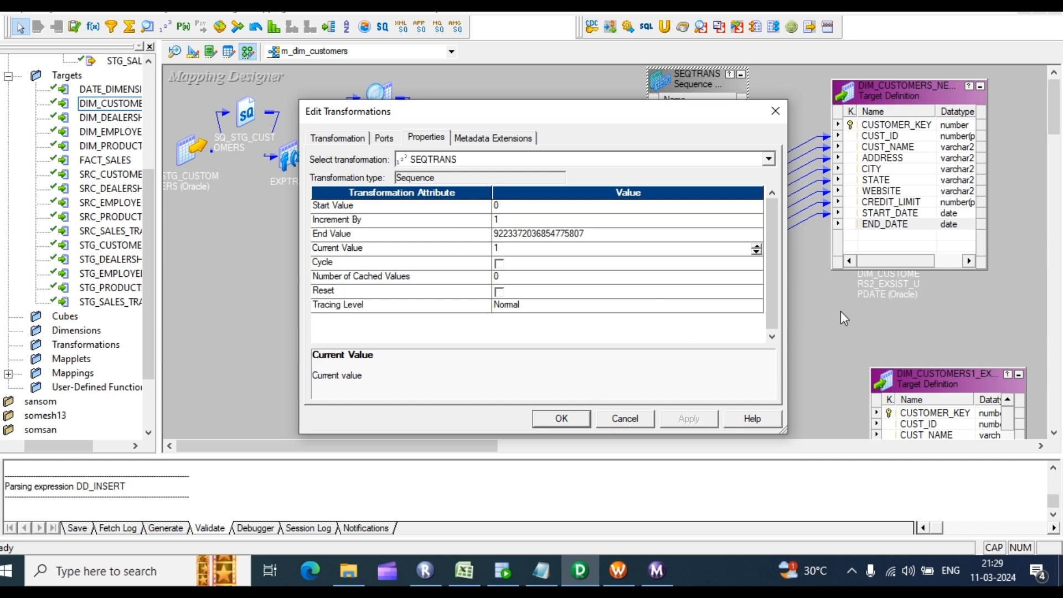
pyautogui.click(576, 418)
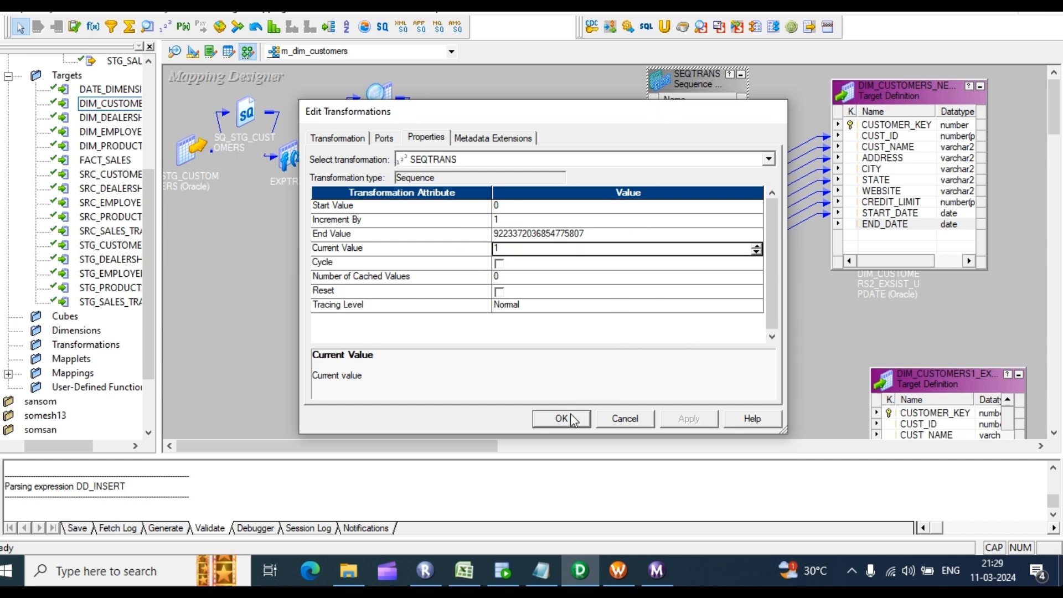
# Step: Link SEQTRANS NEXTVAL to CUSTOMER_KEY of DIM_CUSTOMERS_NEW_INSERT, then iconize the target and SEQTRANS
pyautogui.moveTo(706, 113); pyautogui.dragTo(878, 125)
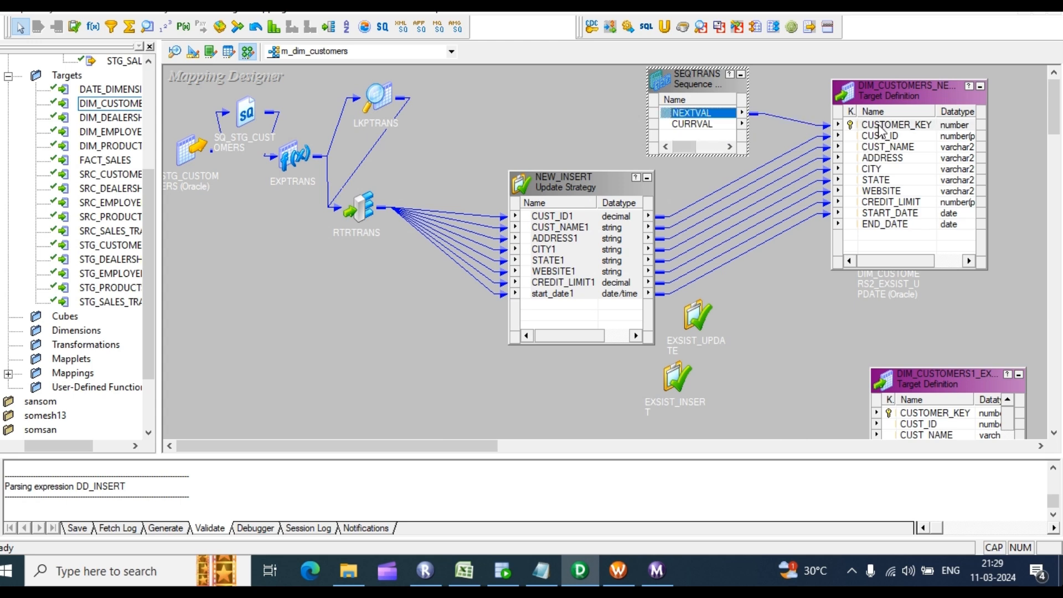
pyautogui.click(570, 217)
pyautogui.hotkey('ctrl', 'a')
pyautogui.hscroll(-1, 595, 249)
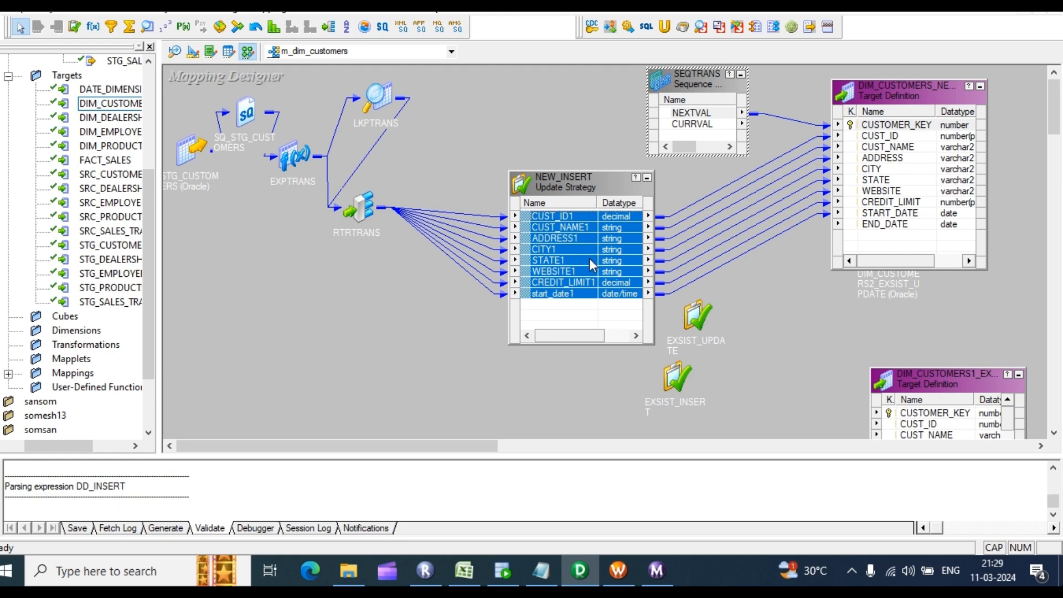
pyautogui.moveTo(594, 181); pyautogui.dragTo(581, 125)
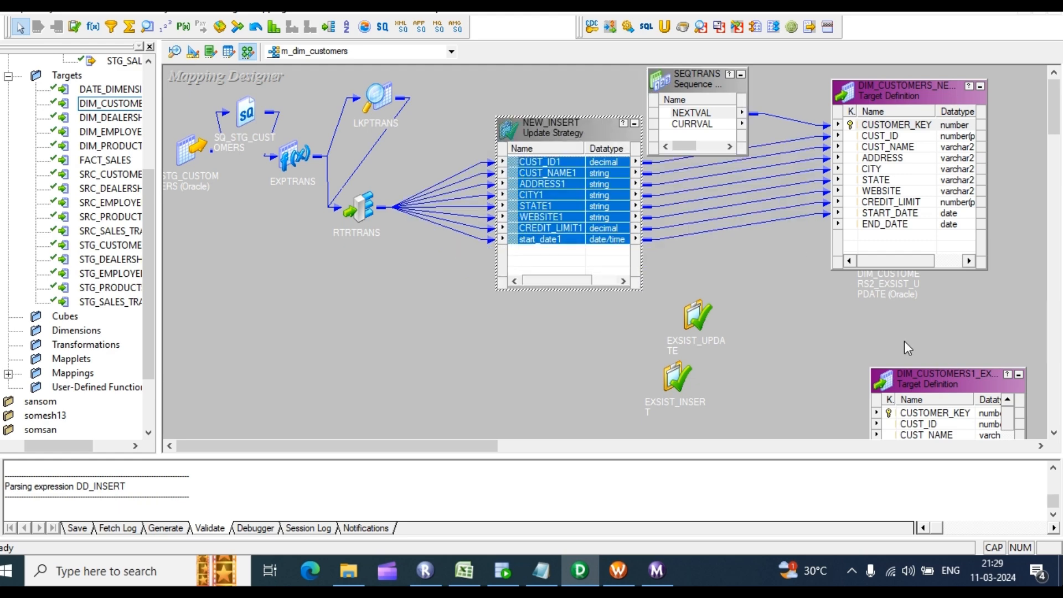
pyautogui.click(982, 88)
pyautogui.click(742, 75)
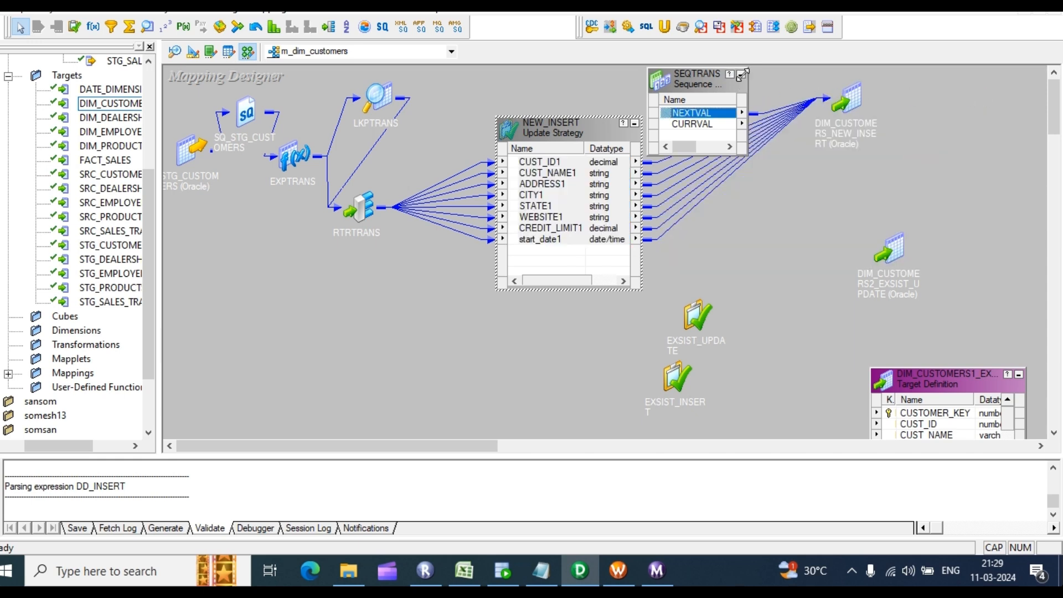
pyautogui.click(741, 74)
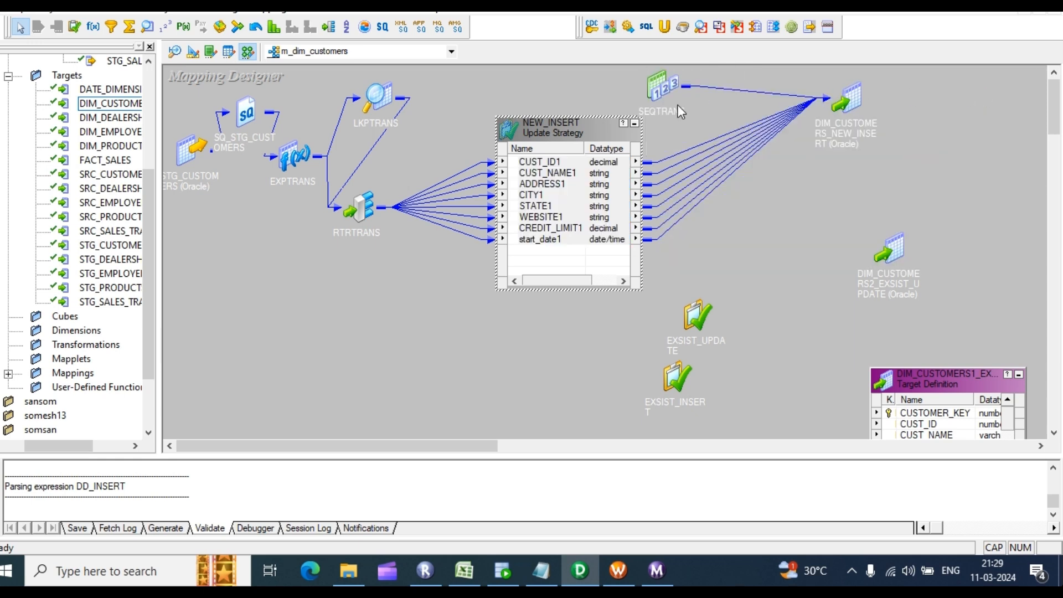
# Step: Iconize NEW_INSERT beside SEQTRANS, move EXSIST_UPDATE up, and expand the DIM_CUSTOMERS2_EXSIST_UPDATE target near it
pyautogui.click(634, 124)
pyautogui.click(635, 124)
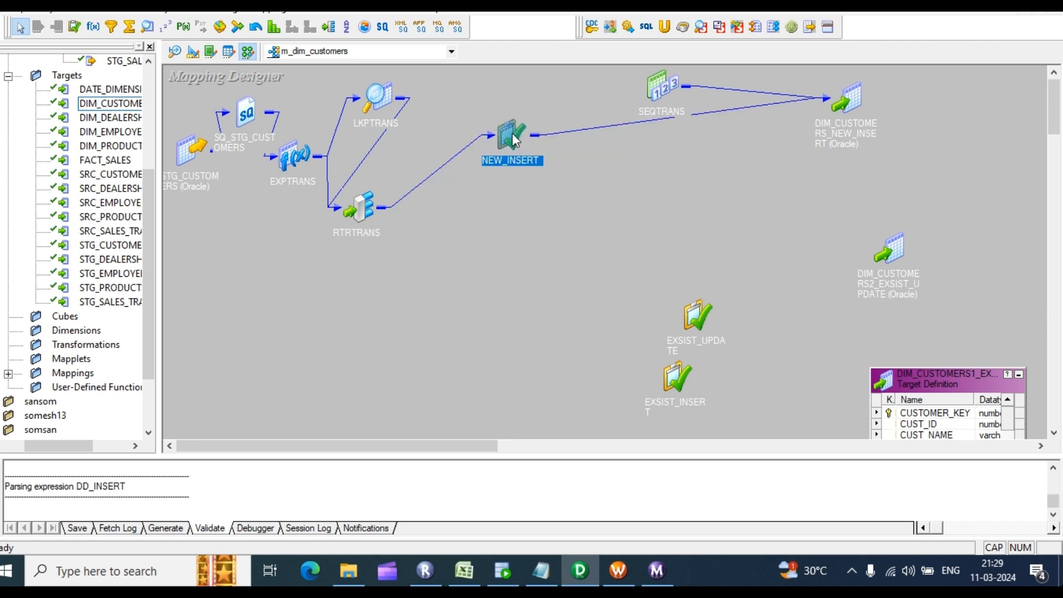
pyautogui.moveTo(513, 133); pyautogui.dragTo(632, 81)
pyautogui.moveTo(695, 308); pyautogui.dragTo(676, 274)
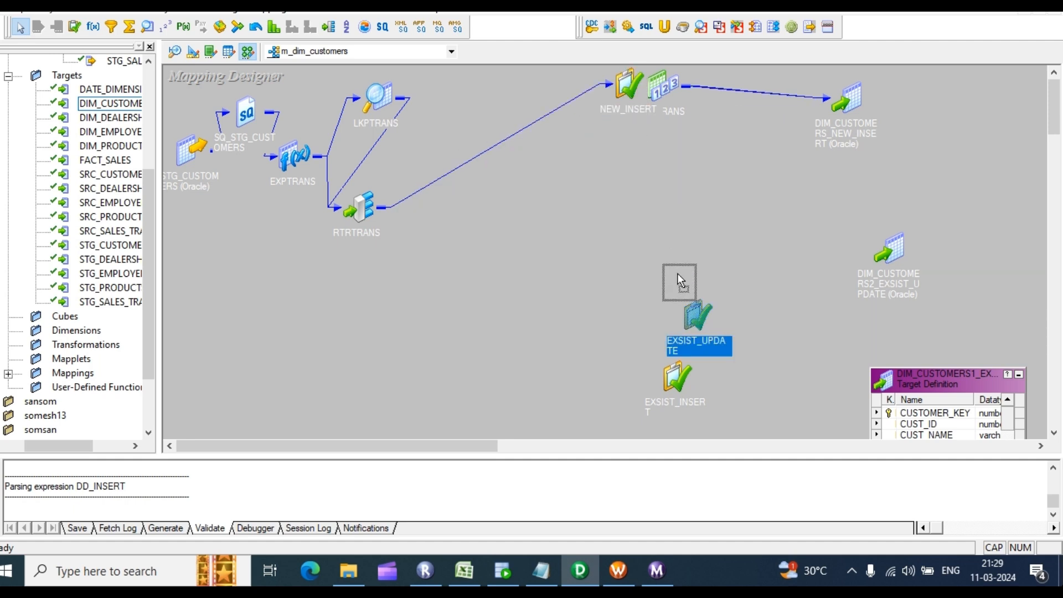
pyautogui.moveTo(622, 178); pyautogui.dragTo(622, 178)
pyautogui.moveTo(898, 256); pyautogui.dragTo(863, 205)
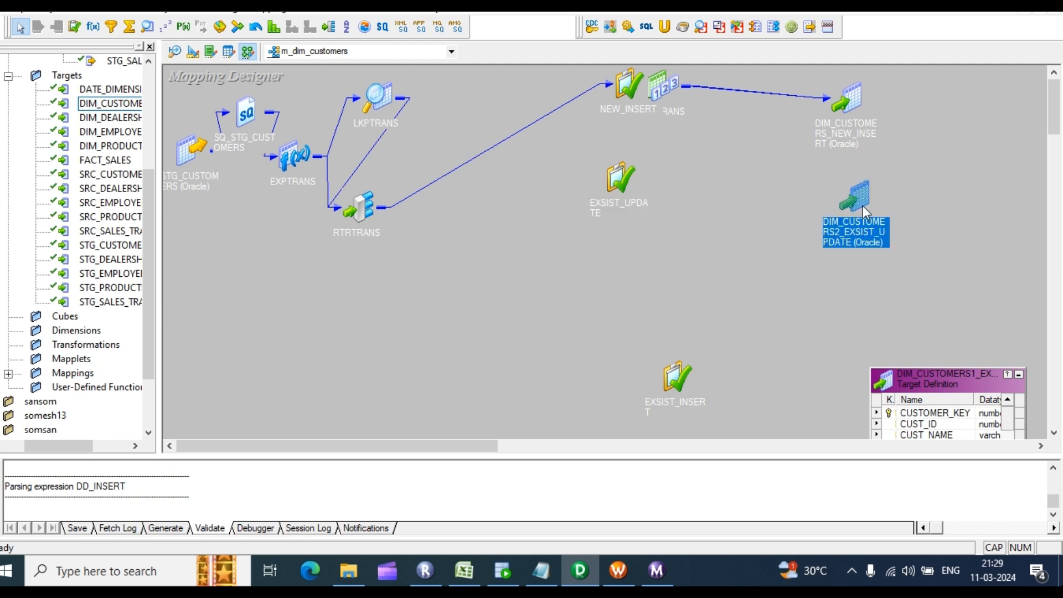
pyautogui.doubleClick(863, 205)
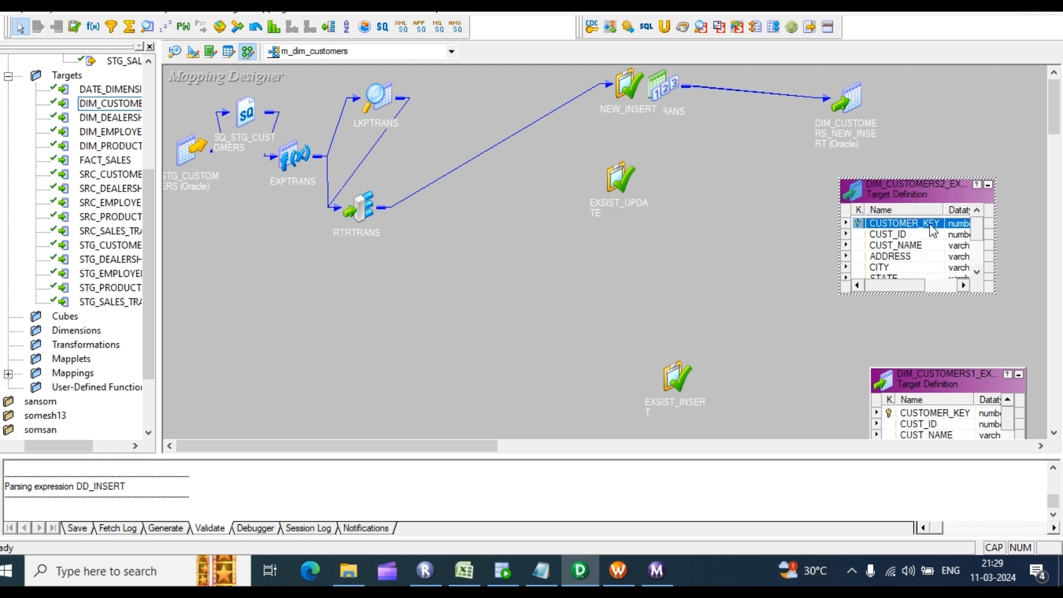
# Step: Expand the RTRTRANS router at the top of the canvas and EXSIST_UPDATE beside it
pyautogui.click(352, 212)
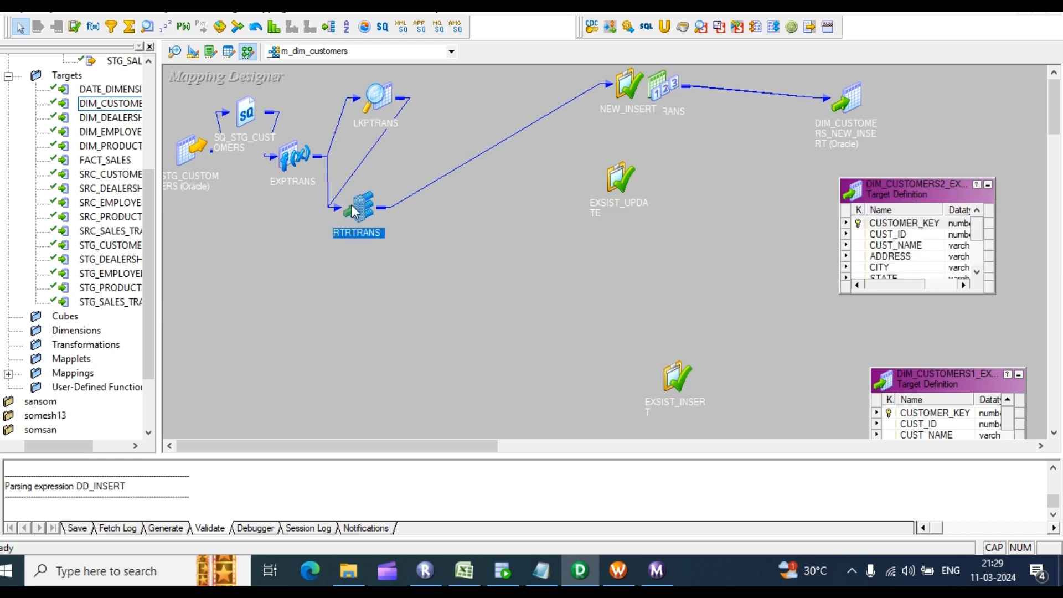
pyautogui.doubleClick(353, 211)
pyautogui.moveTo(430, 207); pyautogui.dragTo(420, 95)
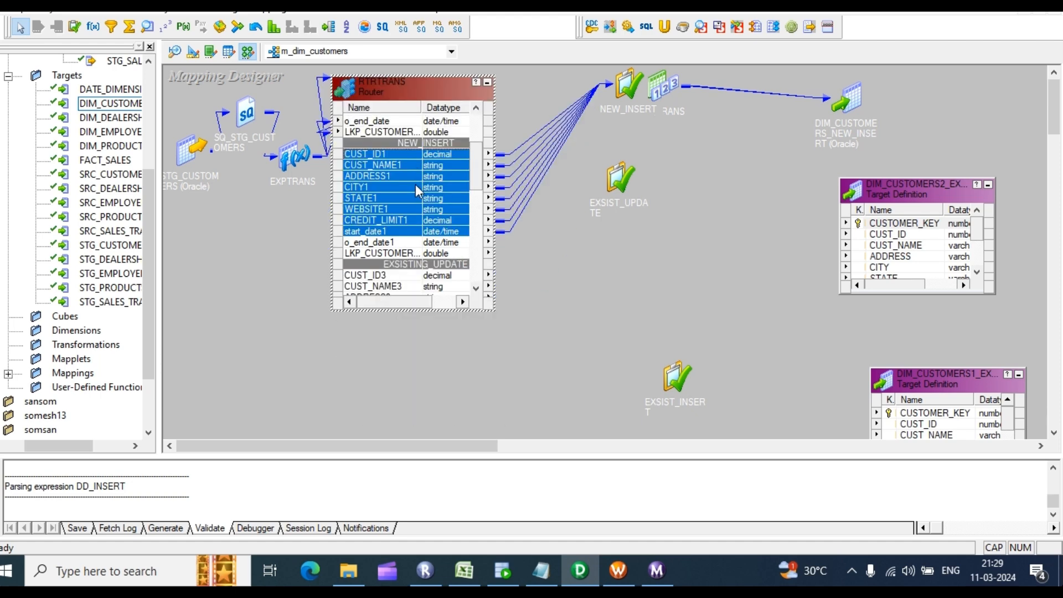
pyautogui.scroll(-2, 416, 187)
pyautogui.click(623, 180)
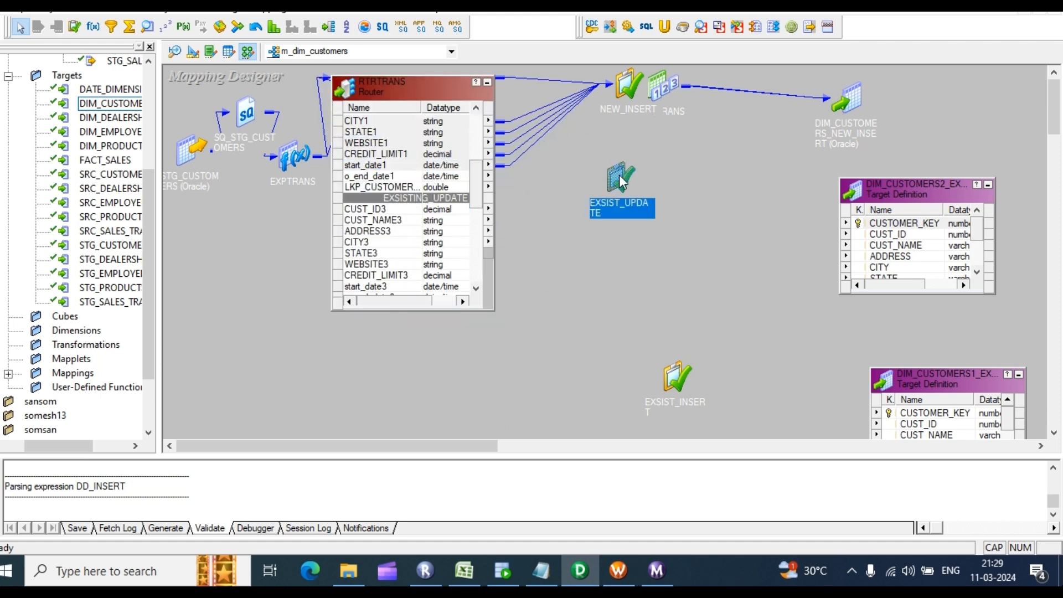
pyautogui.doubleClick(623, 181)
pyautogui.moveTo(622, 169); pyautogui.dragTo(622, 115)
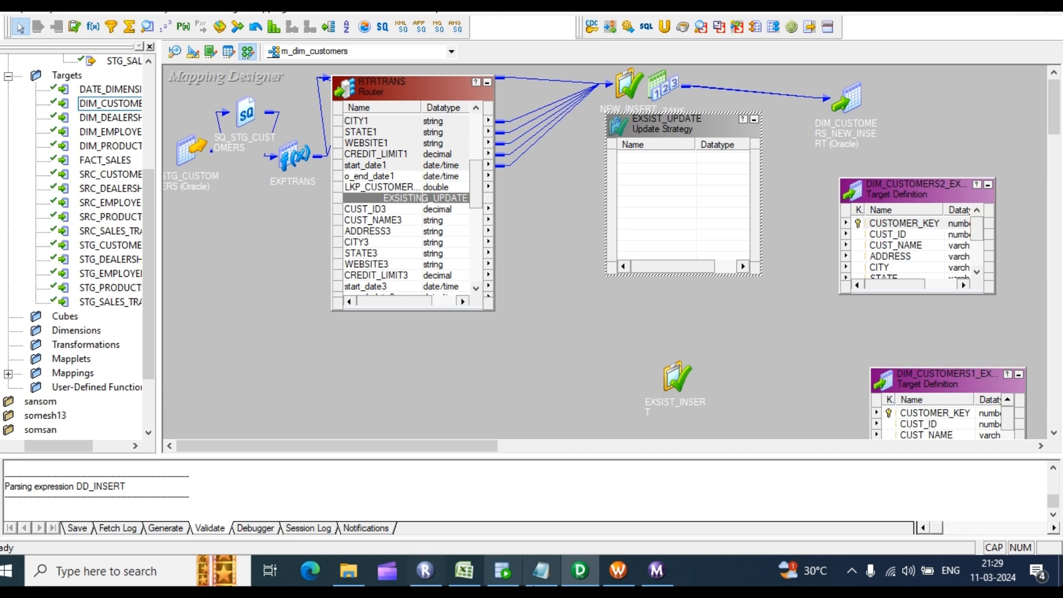
# Step: Check the end dates in Excel cells H6 (25-04-2021) and H8 (null) before returning to Designer
pyautogui.click(464, 571)
pyautogui.doubleClick(408, 216)
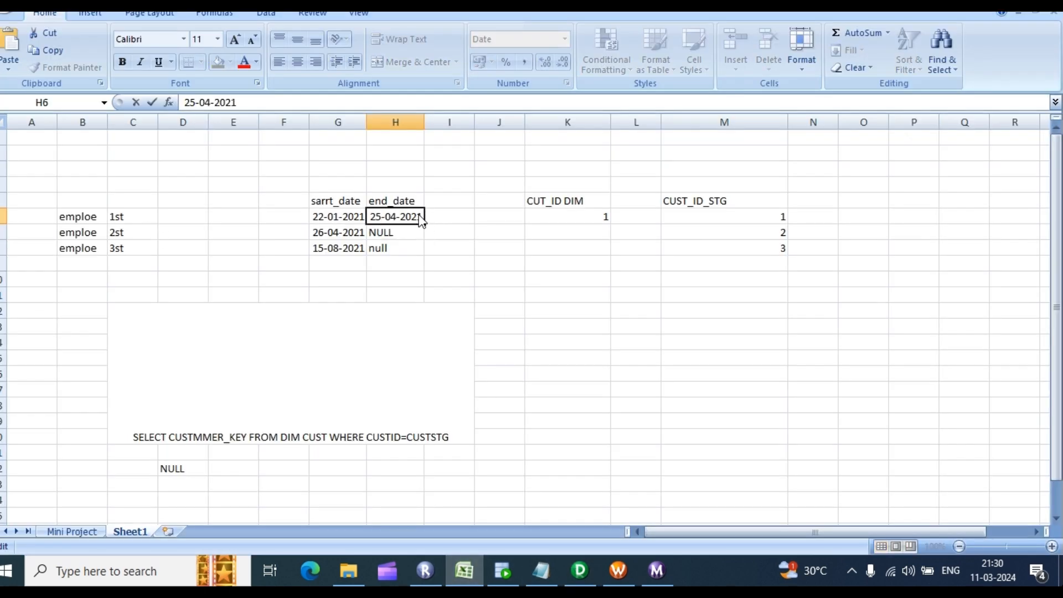
pyautogui.click(396, 247)
pyautogui.click(391, 221)
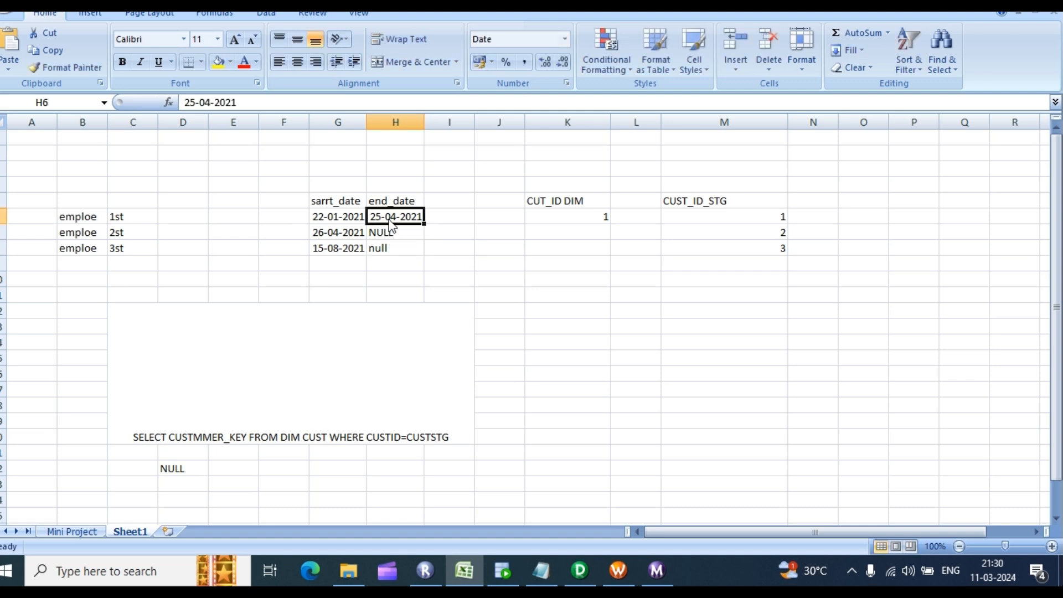
pyautogui.doubleClick(390, 221)
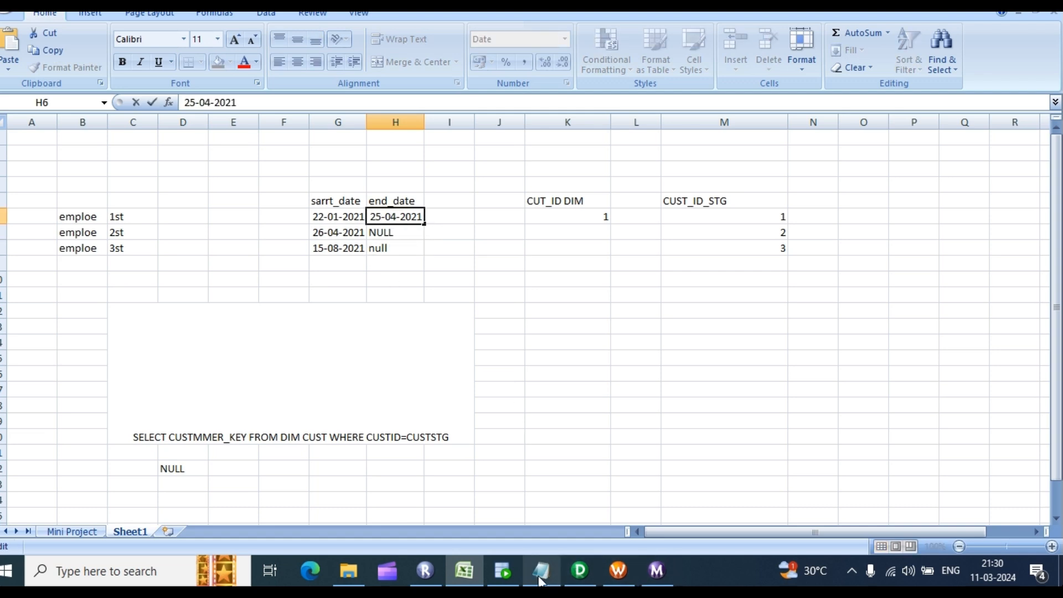
pyautogui.click(580, 570)
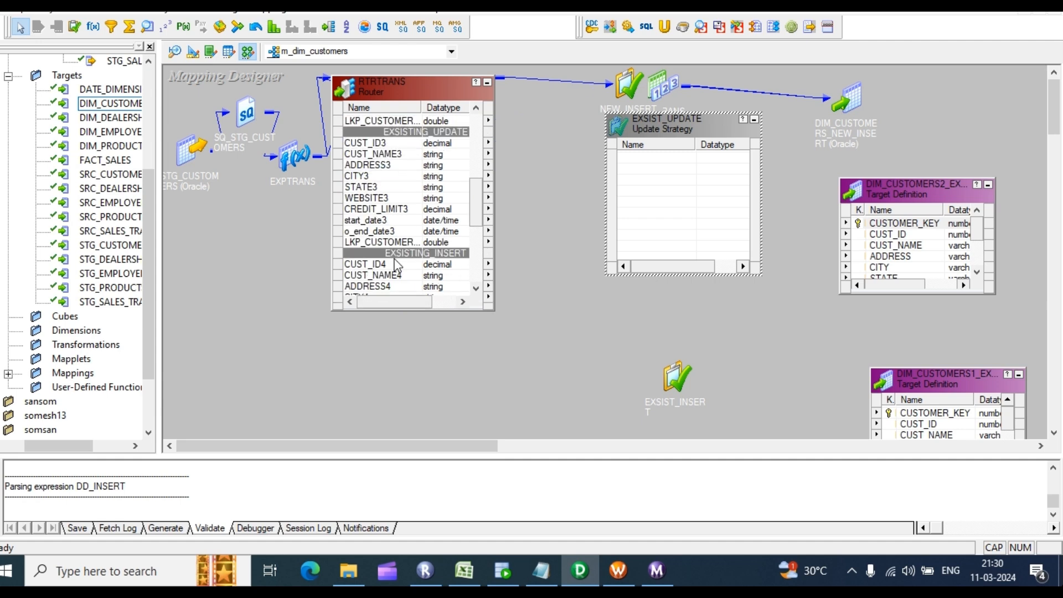
# Step: Copy router ports o_end_date3 and LKP_CUSTOMER_KEY3 into EXSIST_UPDATE and review its Ports list
pyautogui.click(376, 232)
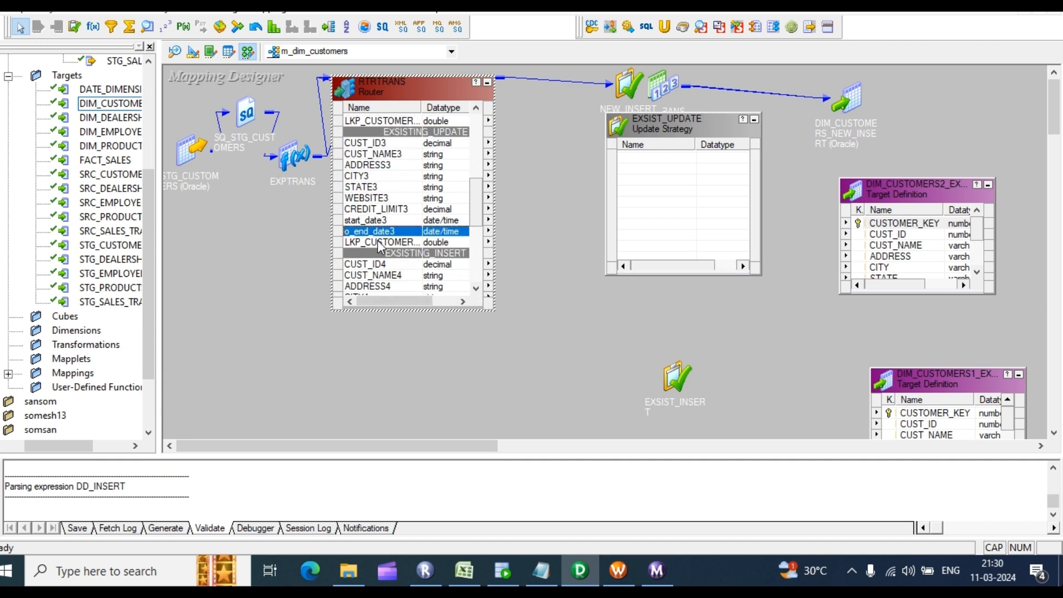
pyautogui.keyDown('shift'); pyautogui.click(381, 244); pyautogui.keyUp('shift')
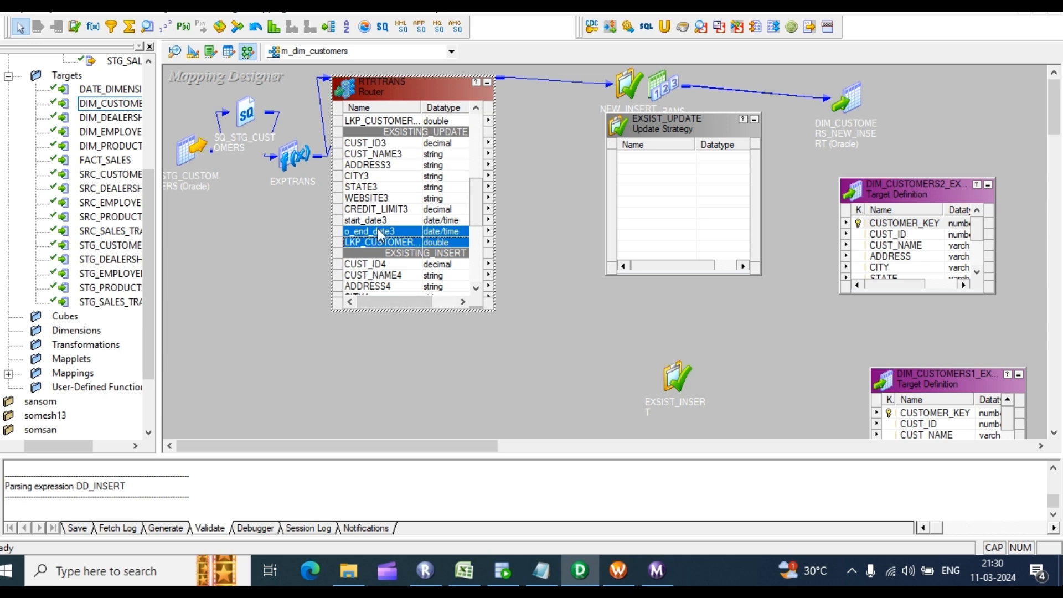
pyautogui.moveTo(379, 228); pyautogui.dragTo(644, 166)
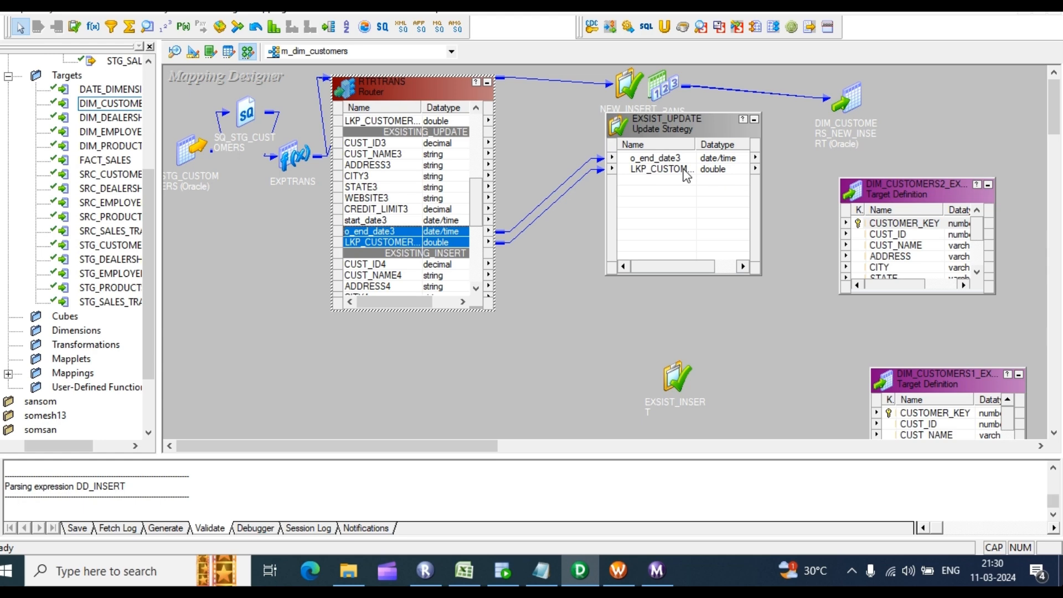
pyautogui.doubleClick(648, 169)
pyautogui.click(437, 221)
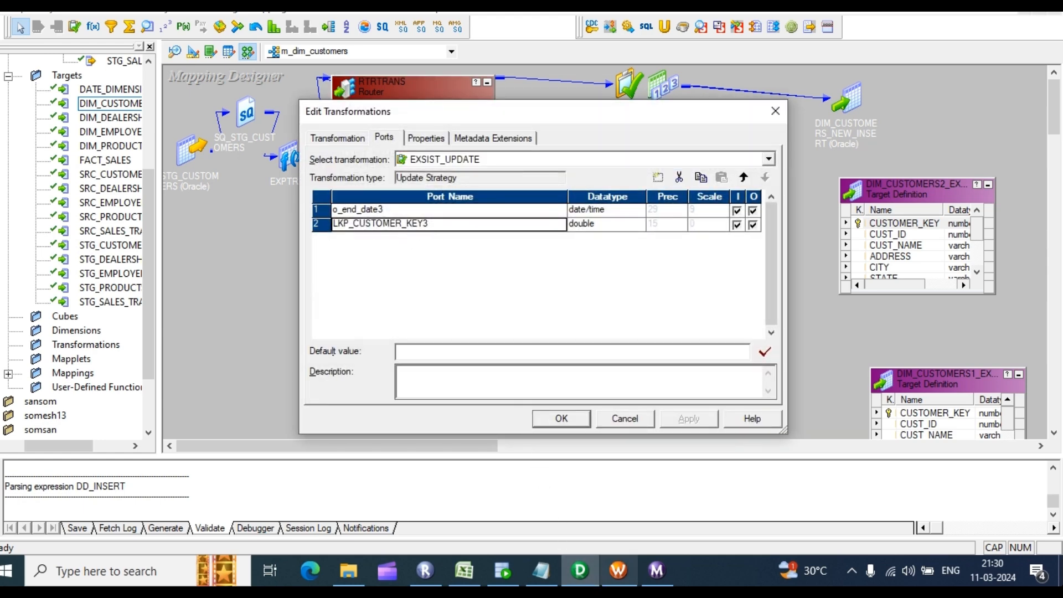
pyautogui.moveTo(619, 576)
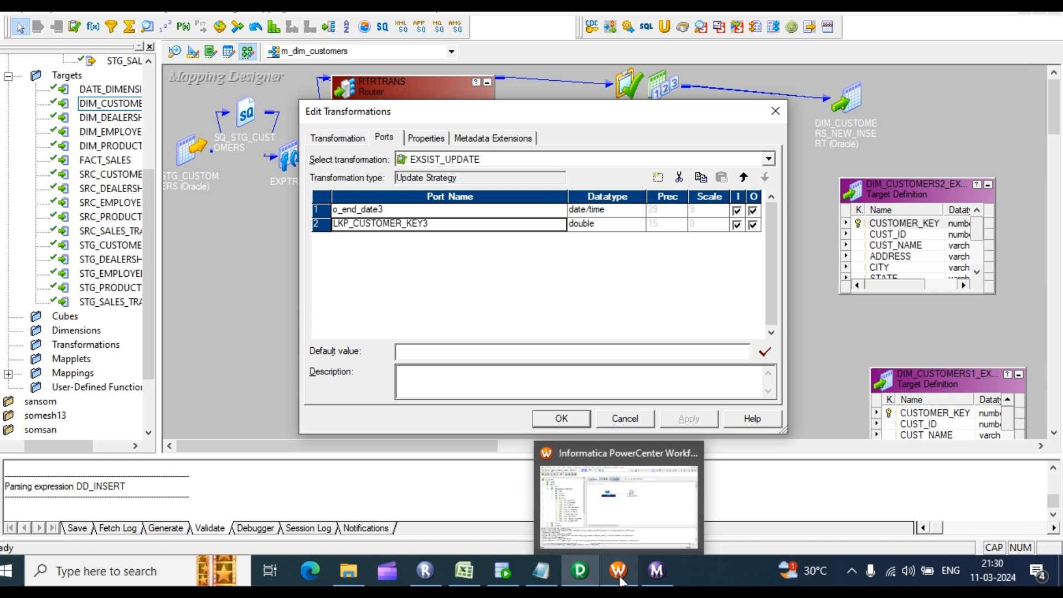
pyautogui.click(465, 570)
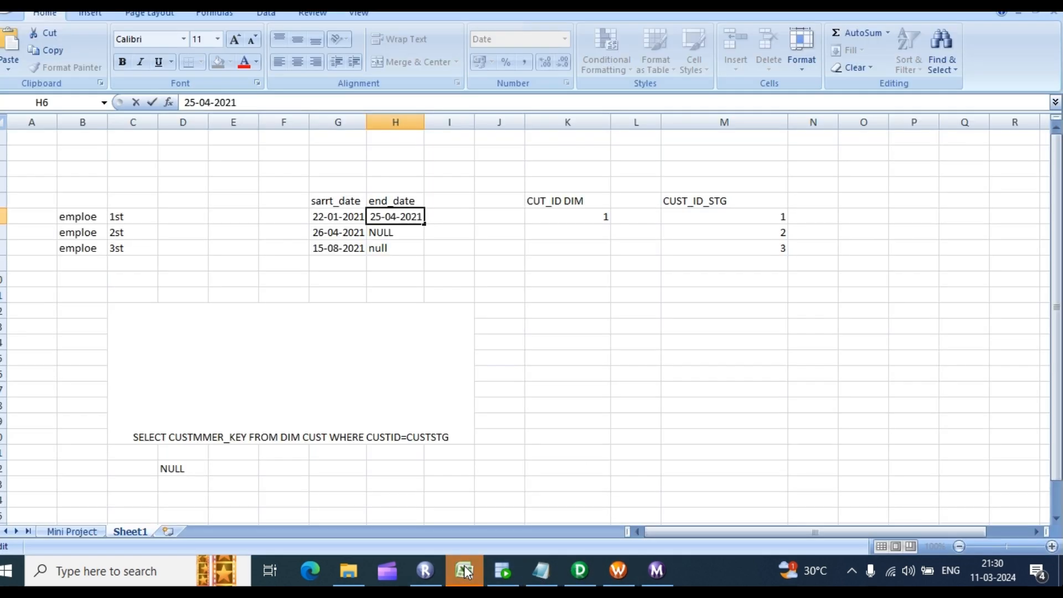
# Step: Enter 1 in Excel cell A6 for the first record, review row 6, then return to Designer
pyautogui.click(60, 235)
pyautogui.click(25, 219)
pyautogui.press('Escape')
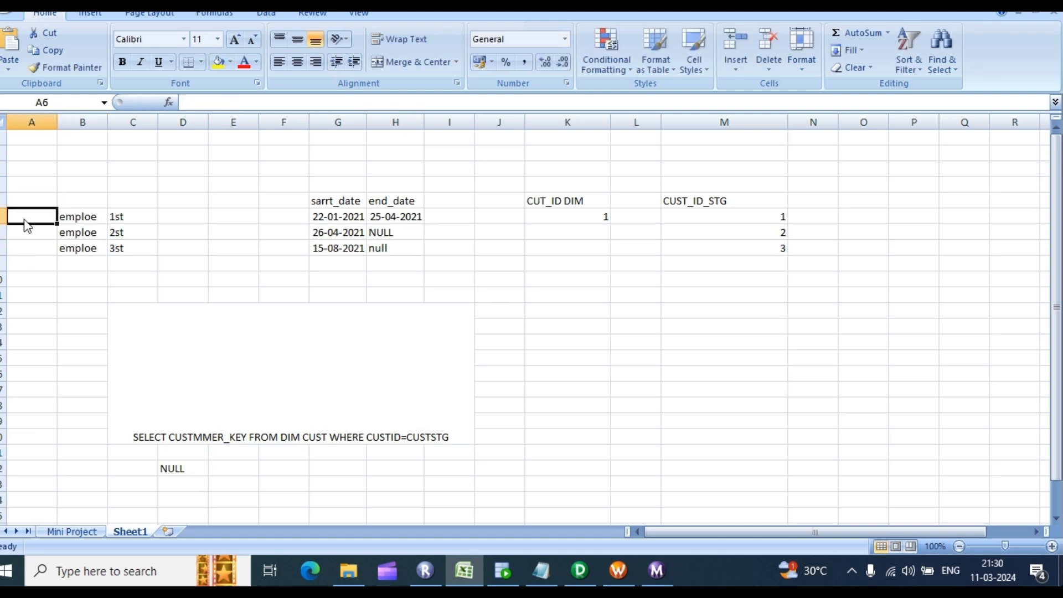
pyautogui.write('1')
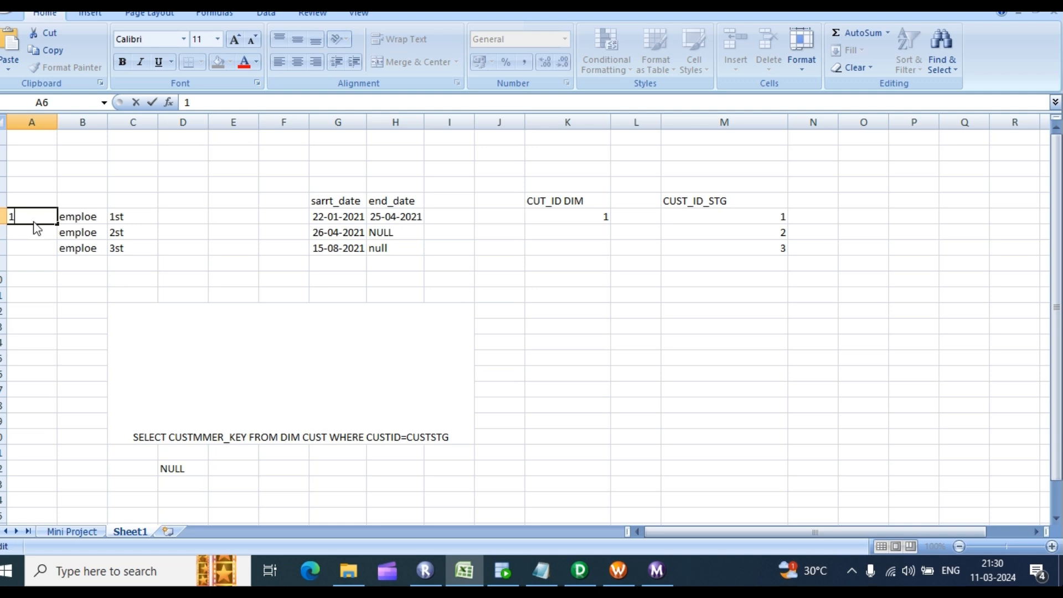
pyautogui.click(19, 231)
pyautogui.click(25, 217)
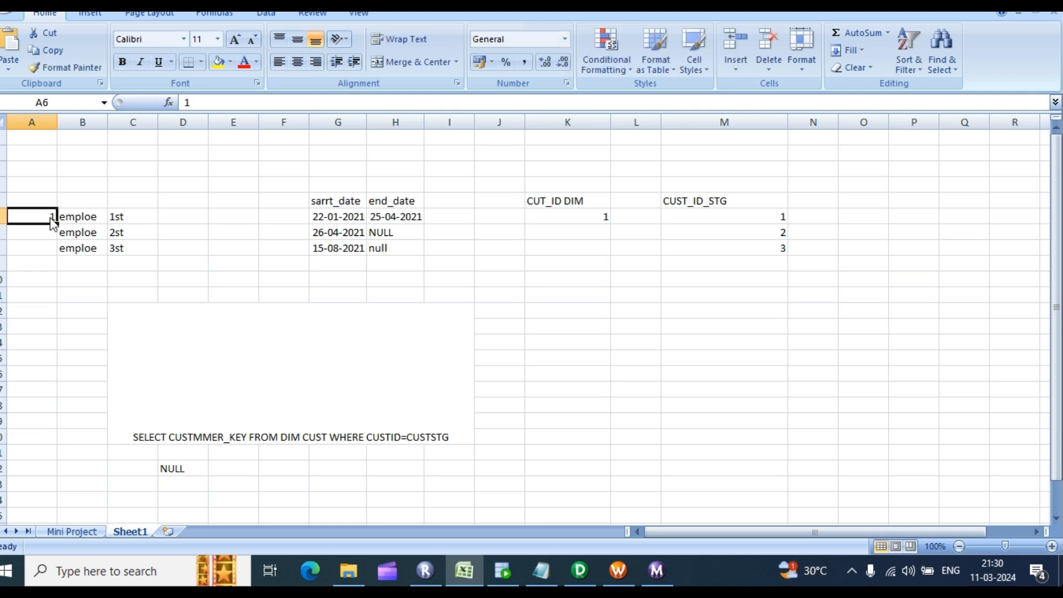
pyautogui.click(90, 216)
pyautogui.moveTo(89, 216); pyautogui.dragTo(415, 223)
pyautogui.click(395, 248)
pyautogui.click(53, 220)
pyautogui.click(579, 571)
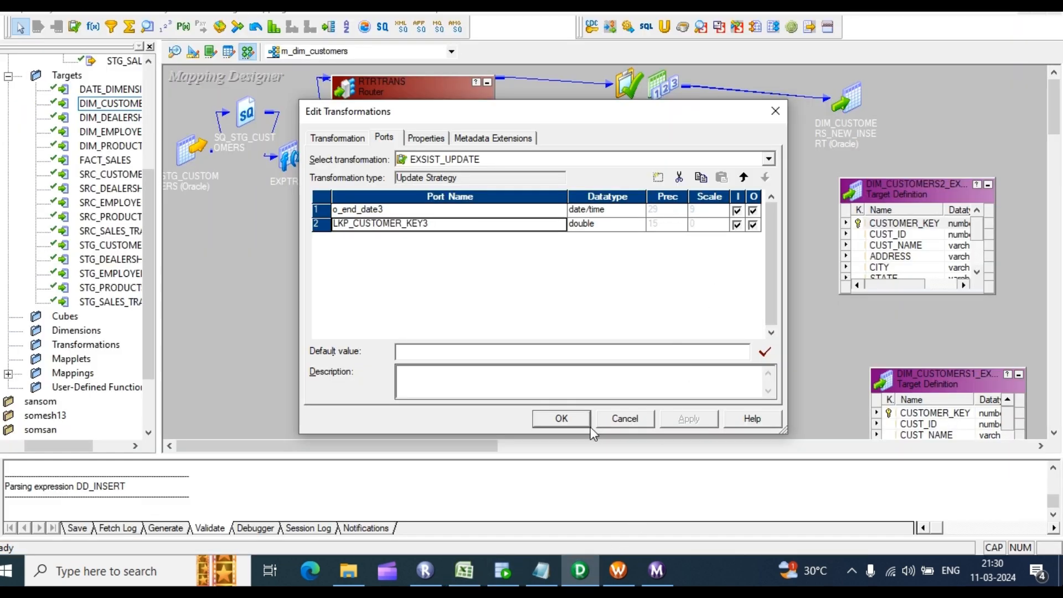
# Step: Confirm EXSIST_UPDATE's settings with OK, recheck its two router-fed ports, and close the dialog again
pyautogui.click(562, 418)
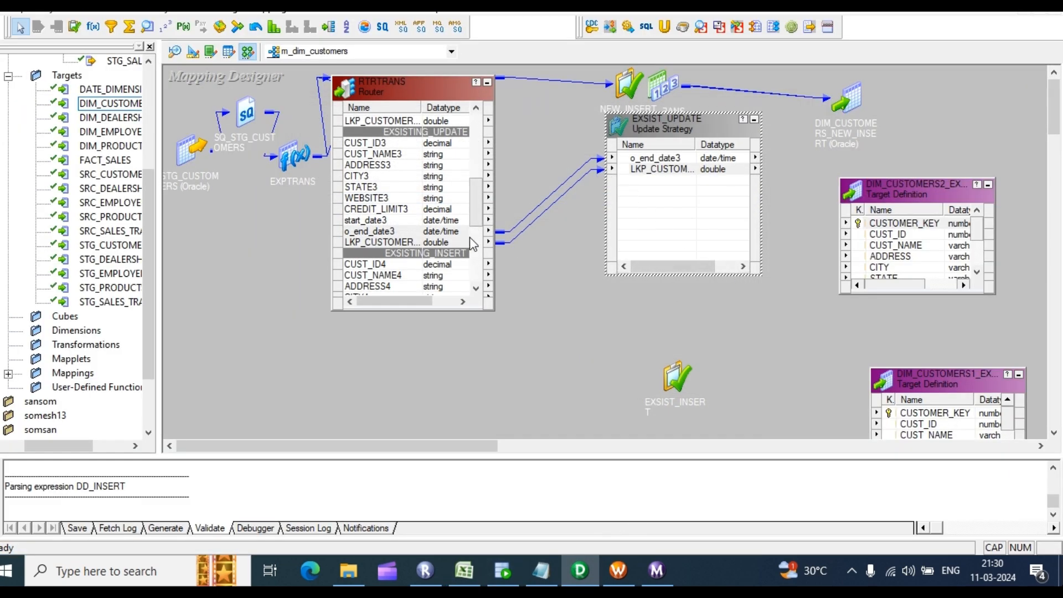
pyautogui.click(386, 231)
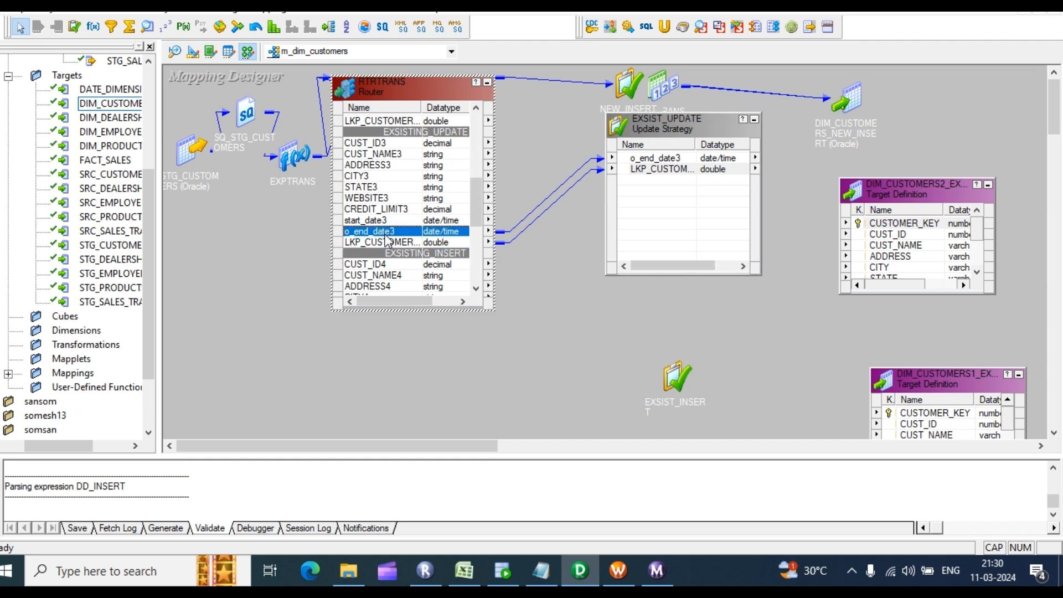
pyautogui.click(388, 243)
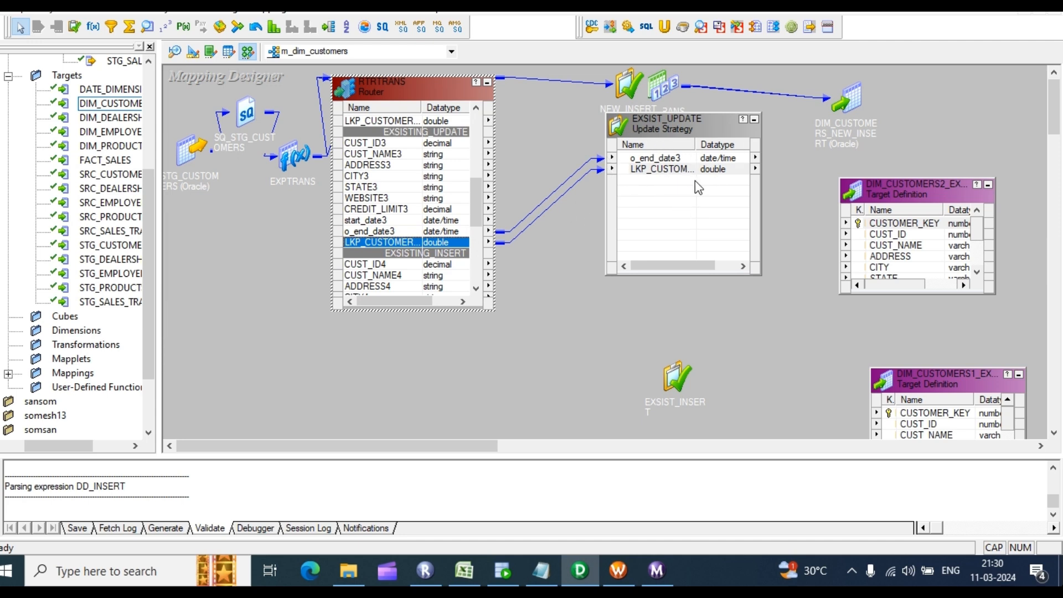
pyautogui.click(686, 198)
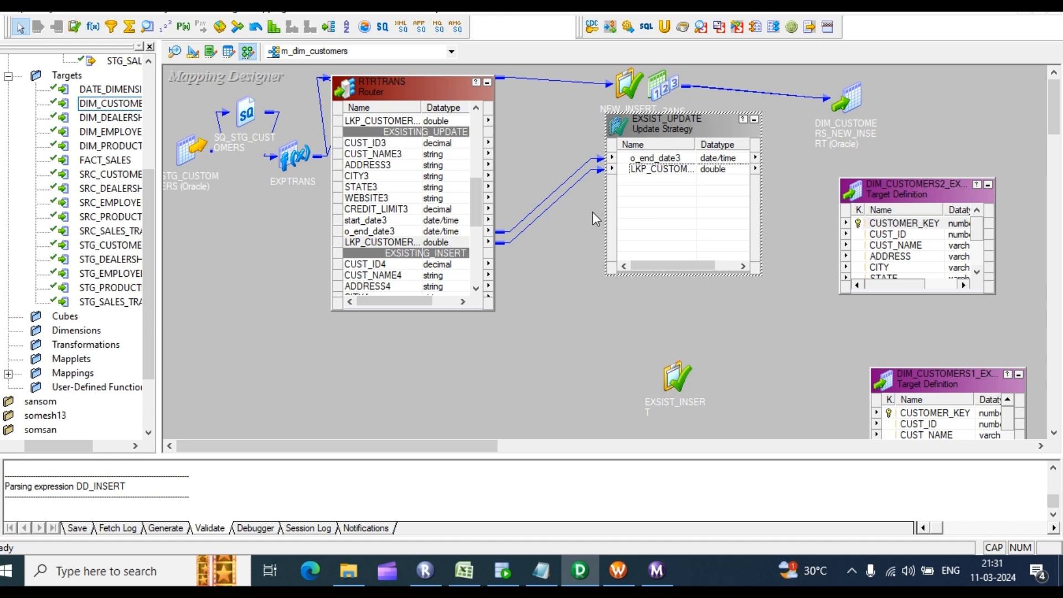
pyautogui.doubleClick(642, 169)
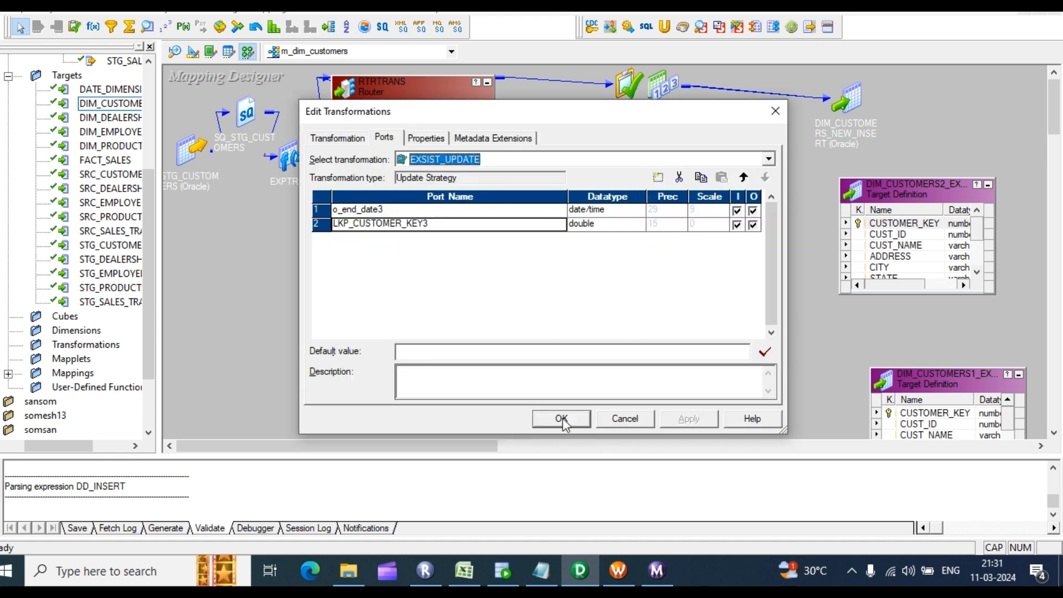
pyautogui.click(562, 419)
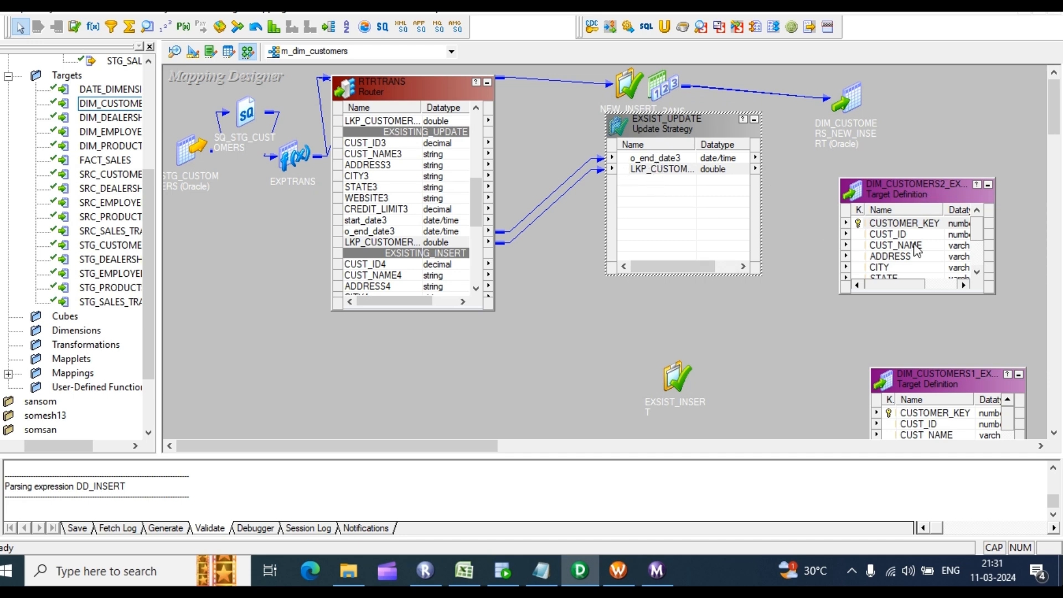
# Step: Link EXSIST_UPDATE's o_end_date3 to END_DATE and the lookup key to CUSTOMER_KEY on DIM_CUSTOMERS2
pyautogui.moveTo(919, 176); pyautogui.dragTo(920, 89)
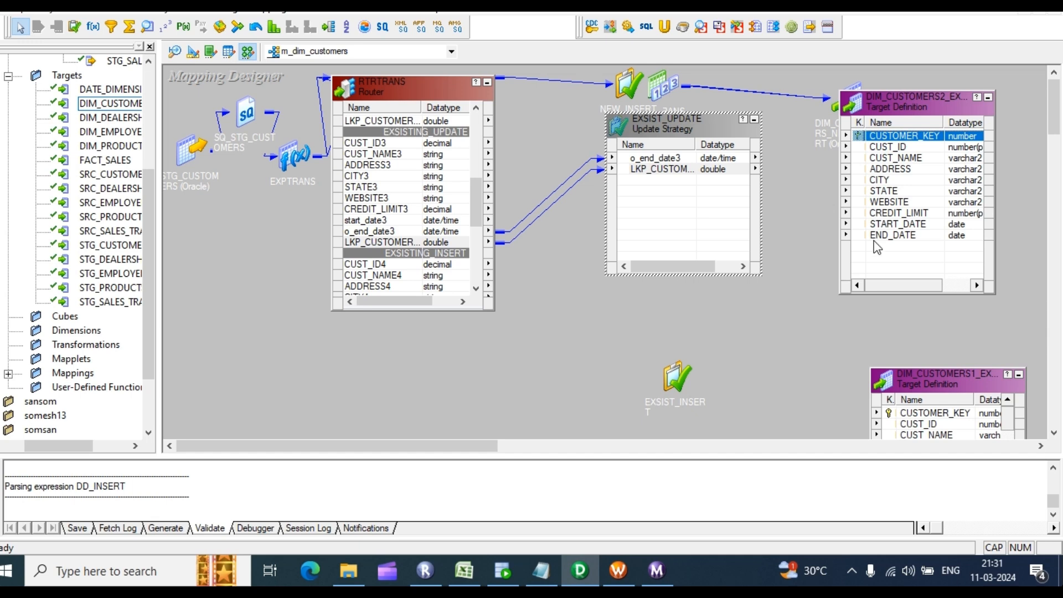
pyautogui.moveTo(675, 161); pyautogui.dragTo(892, 235)
pyautogui.moveTo(673, 170); pyautogui.dragTo(883, 141)
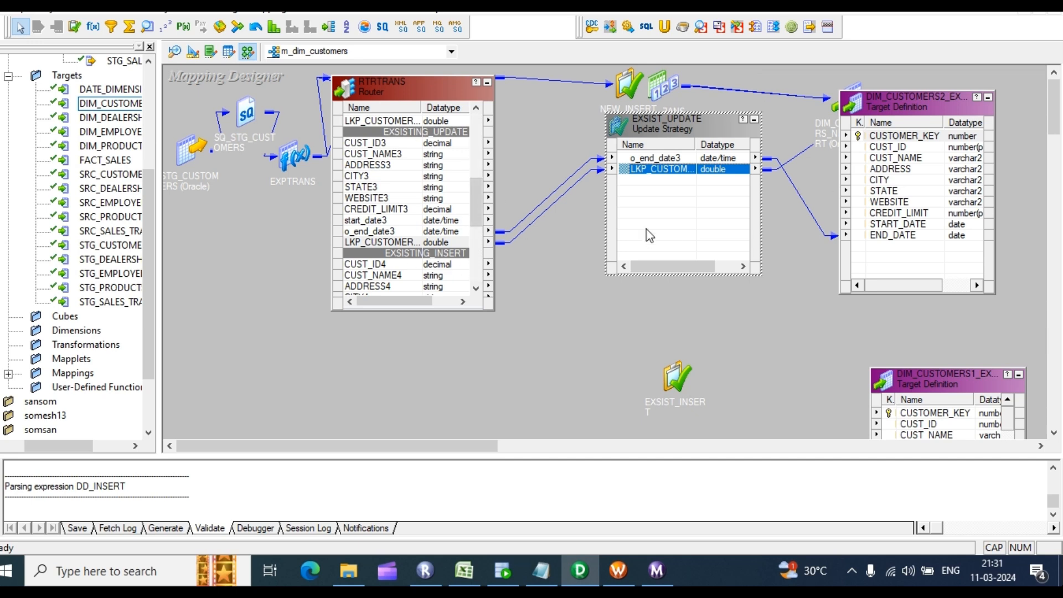
# Step: Iconize EXSIST_UPDATE and its target, and move EXSIST_INSERT and DIM_CUSTOMERS1 up the canvas
pyautogui.click(754, 120)
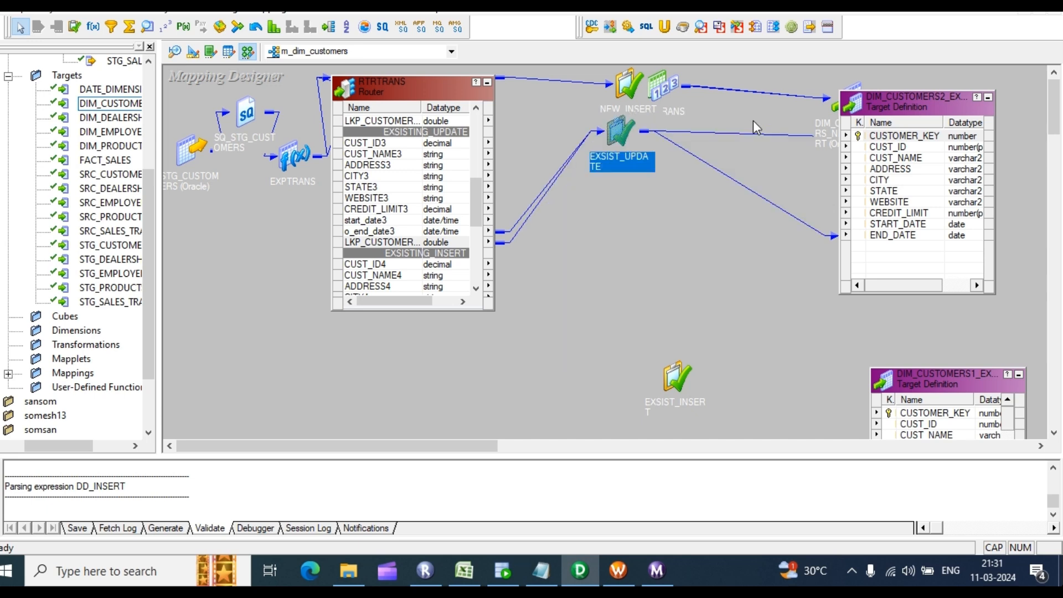
pyautogui.click(988, 97)
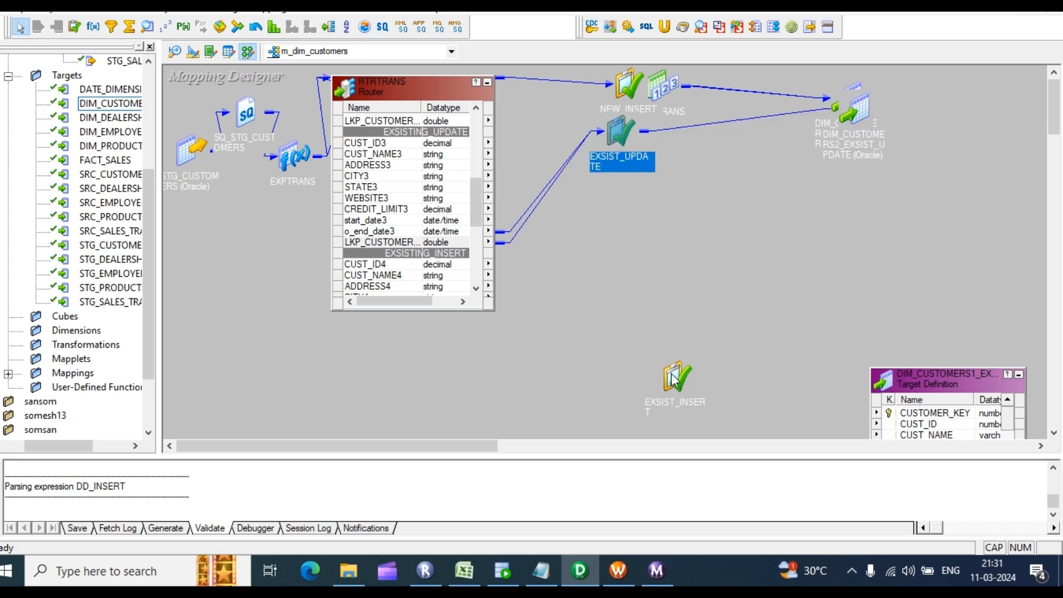
pyautogui.moveTo(674, 380); pyautogui.dragTo(644, 241)
pyautogui.moveTo(914, 373); pyautogui.dragTo(839, 172)
# Step: Expand EXSIST_INSERT and copy the eight router ports CUST_ID4 through start_date4 into it
pyautogui.scroll(-1, 395, 155)
pyautogui.click(398, 208)
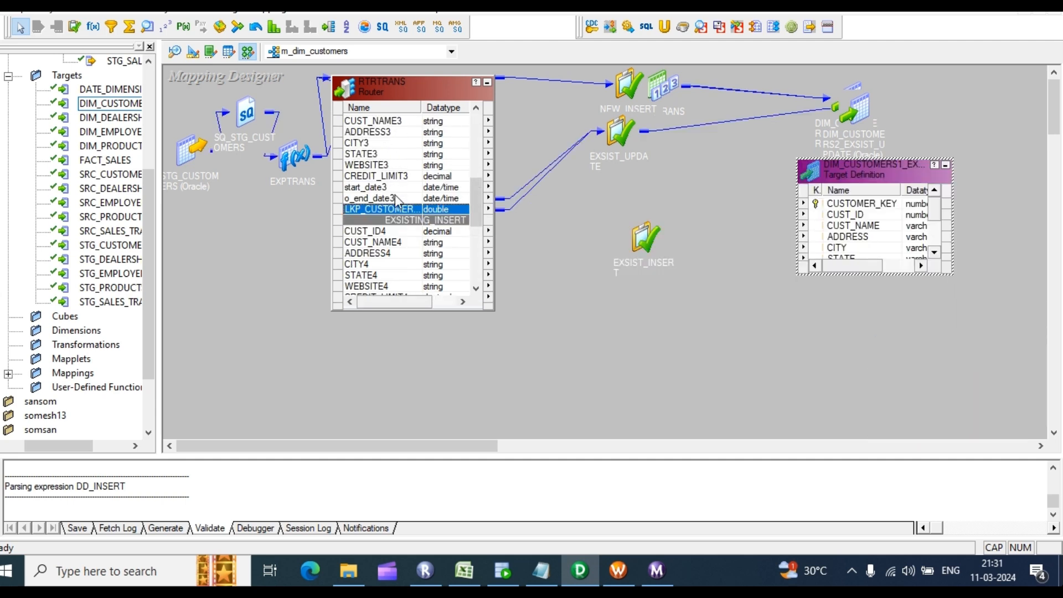
pyautogui.scroll(-1, 405, 229)
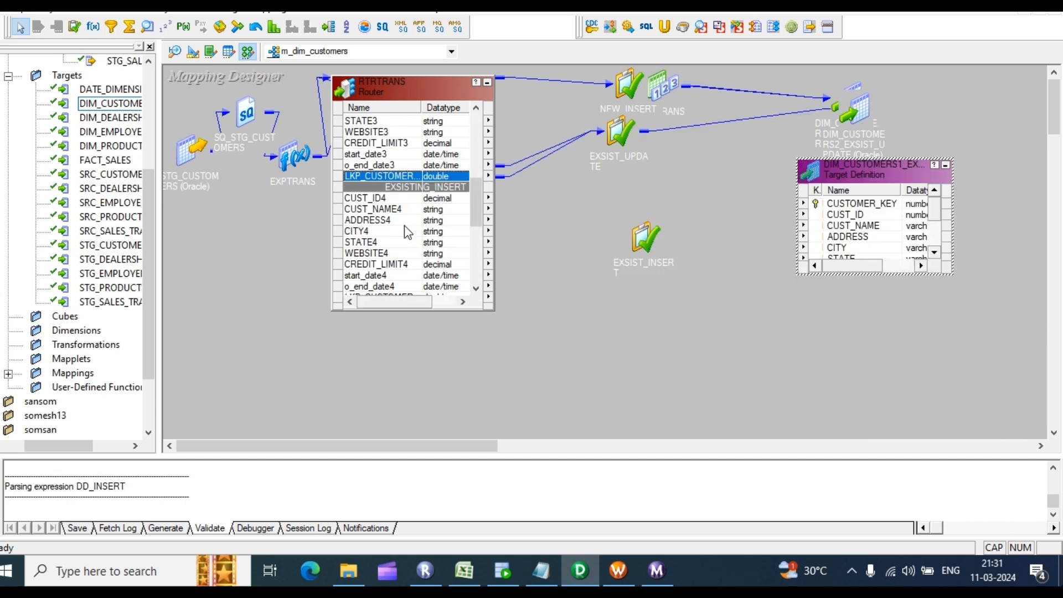
pyautogui.scroll(-1, 404, 225)
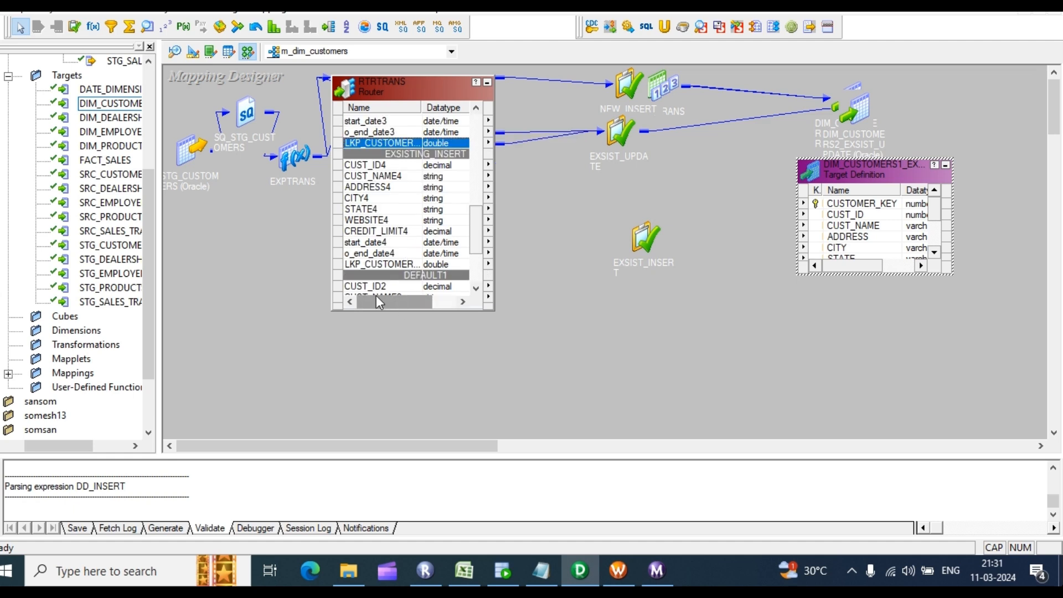
pyautogui.doubleClick(647, 232)
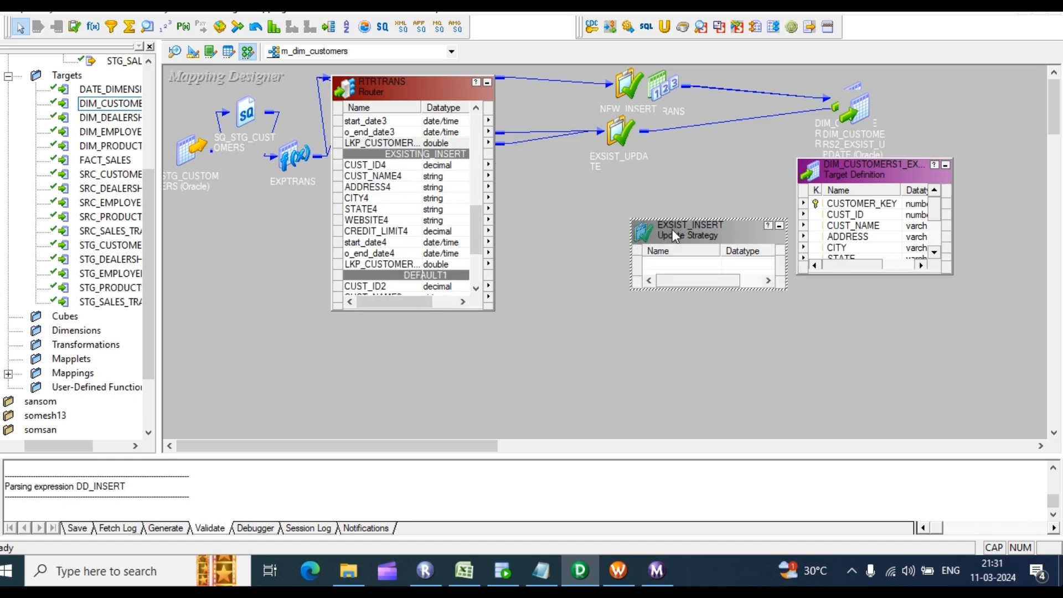
pyautogui.moveTo(673, 229); pyautogui.dragTo(674, 157)
pyautogui.moveTo(714, 219); pyautogui.dragTo(720, 370)
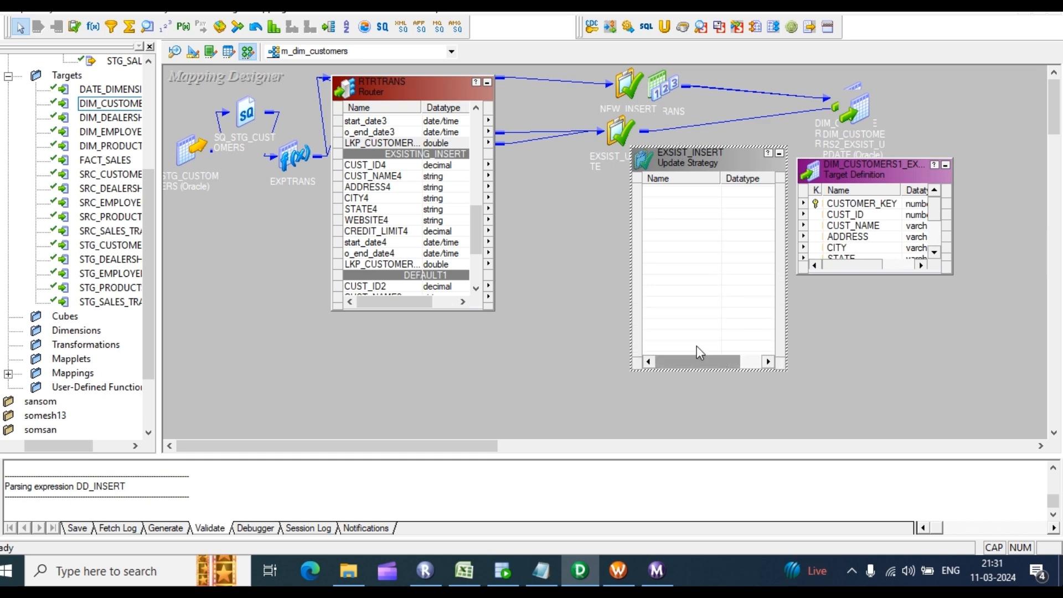
pyautogui.click(372, 166)
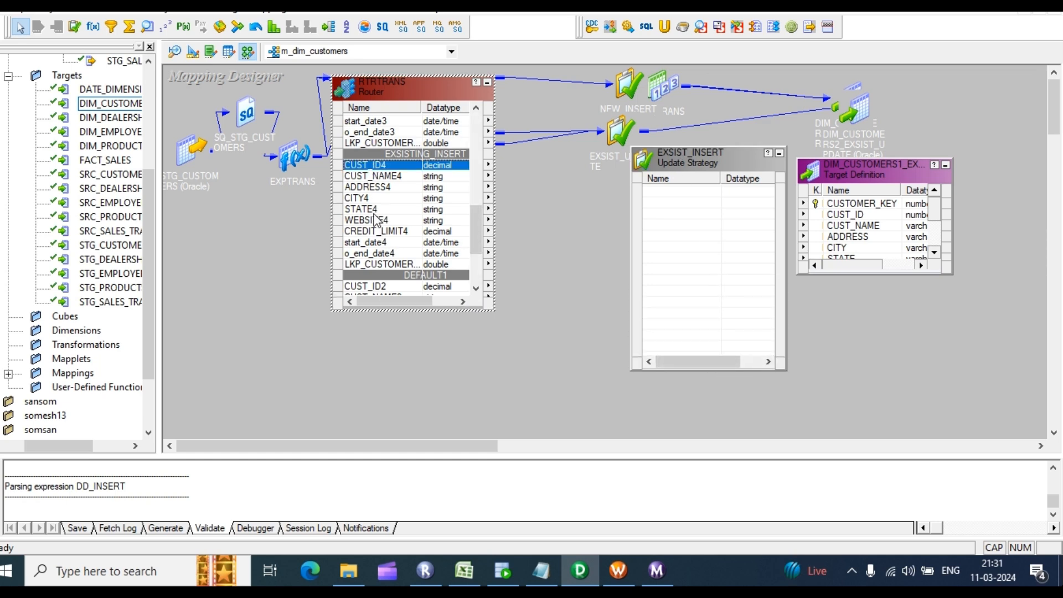
pyautogui.keyDown('shift'); pyautogui.click(374, 255); pyautogui.keyUp('shift')
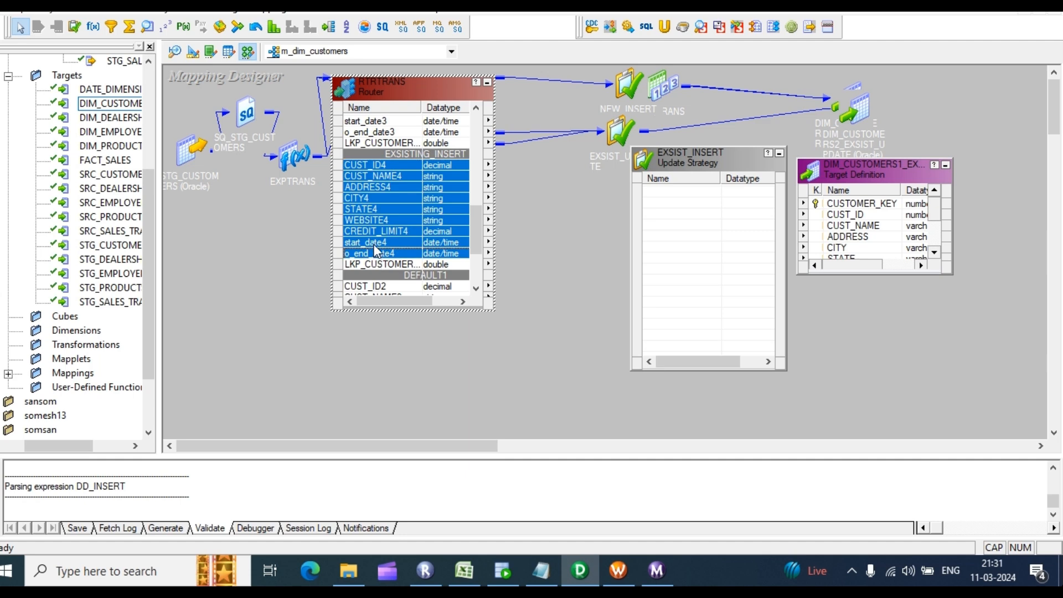
pyautogui.keyDown('shift'); pyautogui.click(375, 243); pyautogui.keyUp('shift')
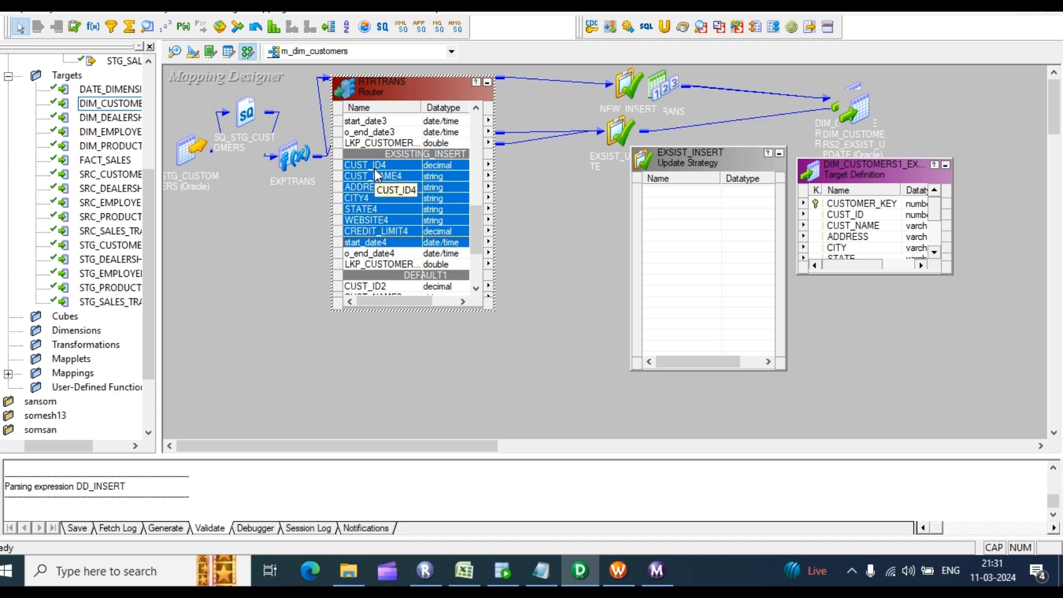
pyautogui.moveTo(374, 168); pyautogui.dragTo(673, 207)
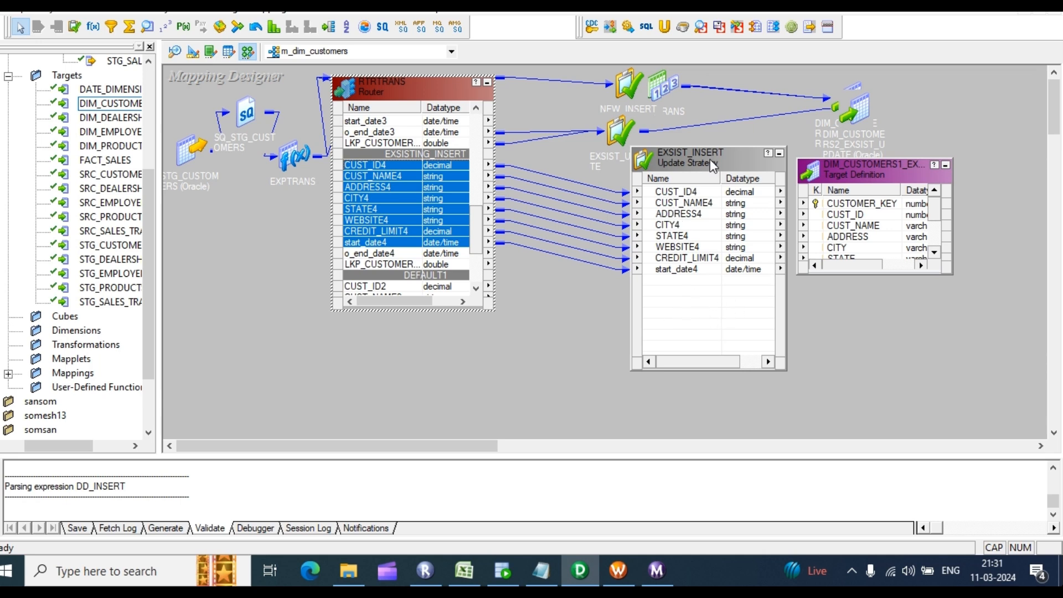
# Step: Link all eight EXSIST_INSERT ports to the matching DIM_CUSTOMERS1_EXSIS_INSERT target columns
pyautogui.moveTo(713, 153); pyautogui.dragTo(659, 188)
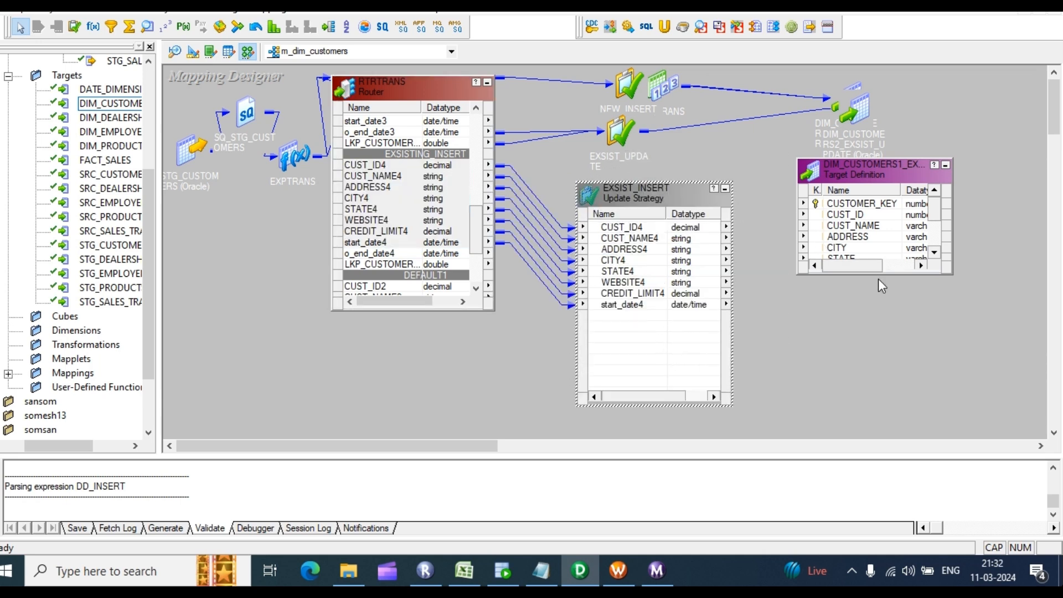
pyautogui.moveTo(880, 274); pyautogui.dragTo(889, 365)
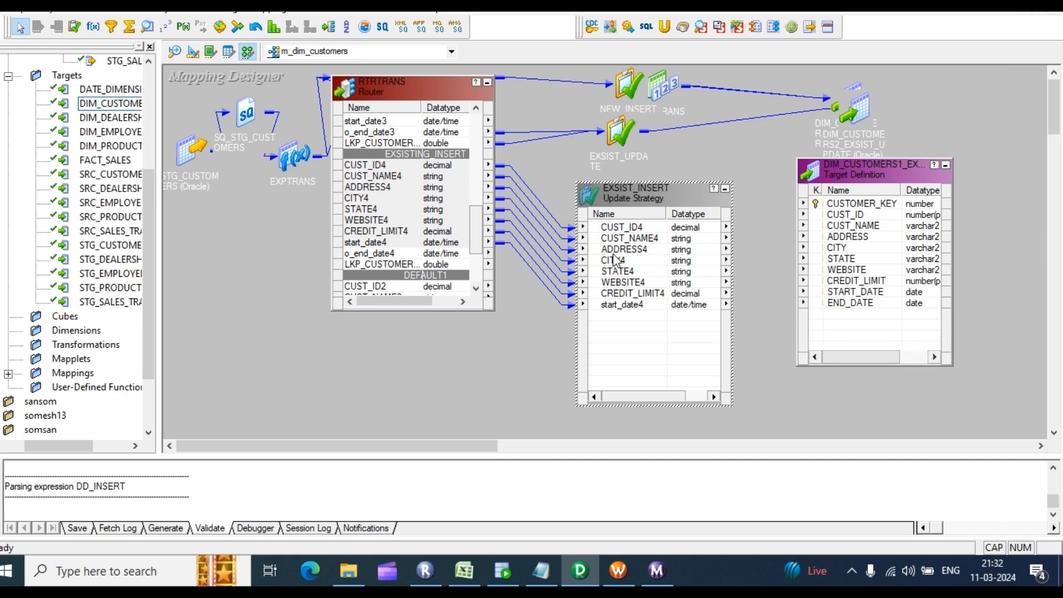
pyautogui.click(644, 228)
pyautogui.keyDown('shift'); pyautogui.click(640, 305); pyautogui.keyUp('shift')
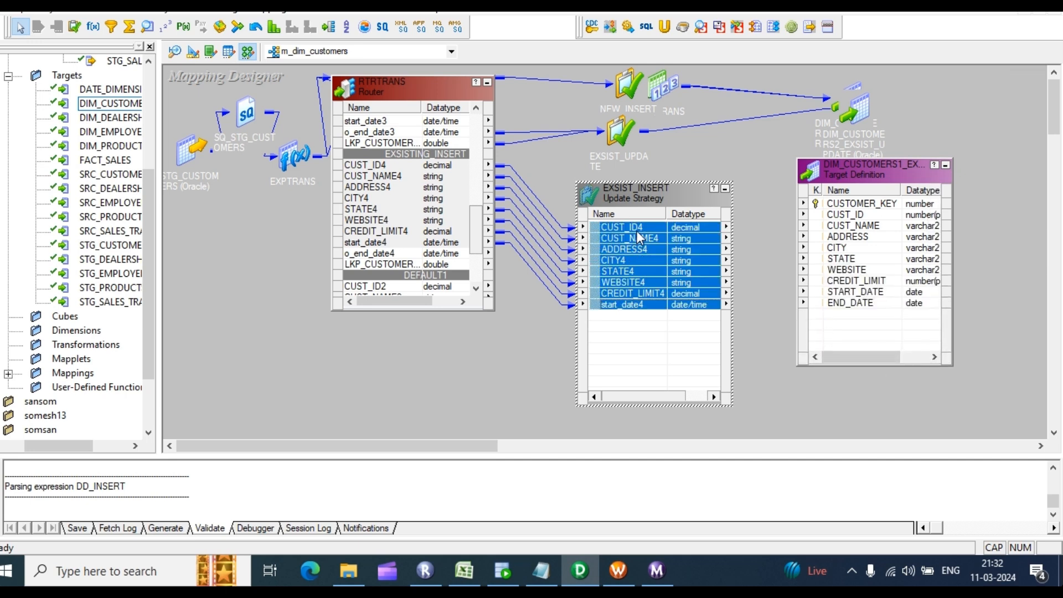
pyautogui.moveTo(637, 231); pyautogui.dragTo(843, 222)
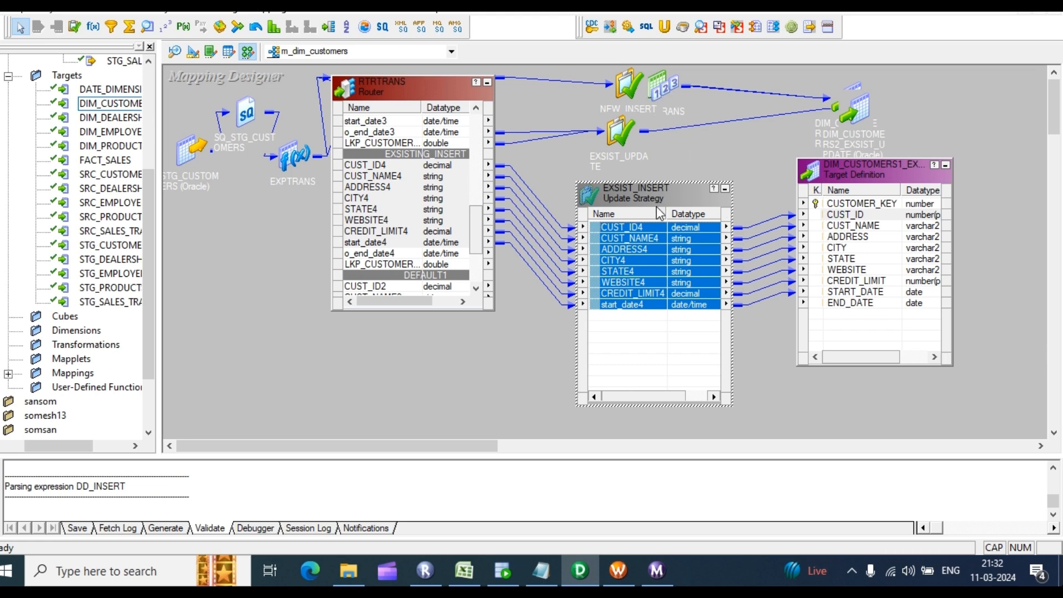
pyautogui.moveTo(657, 182); pyautogui.dragTo(639, 240)
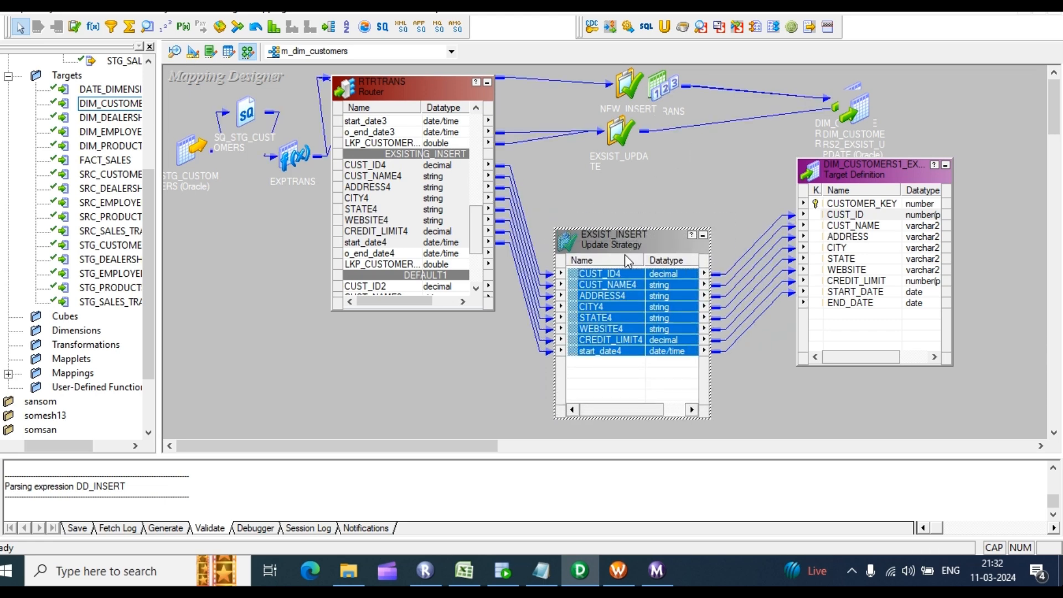
# Step: Link SEQTRANS NEXTVAL to CUSTOMER_KEY on DIM_CUSTOMERS1_EXSIS_INSERT, review the target's ports, then iconize RTRTRANS
pyautogui.doubleClick(659, 86)
pyautogui.moveTo(695, 116); pyautogui.dragTo(852, 202)
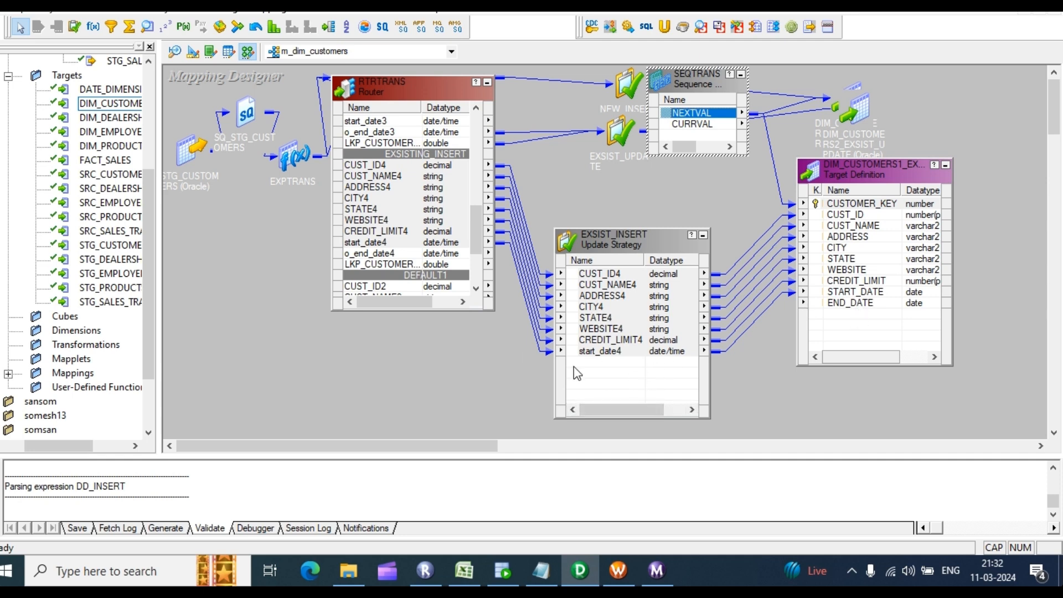
pyautogui.click(866, 315)
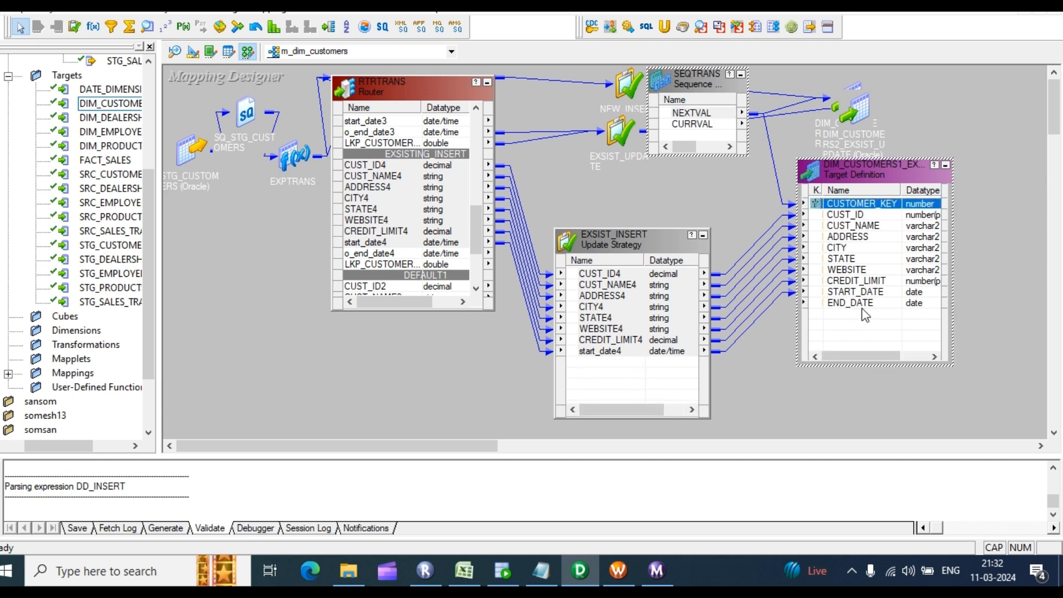
pyautogui.click(878, 319)
pyautogui.click(879, 307)
pyautogui.click(851, 326)
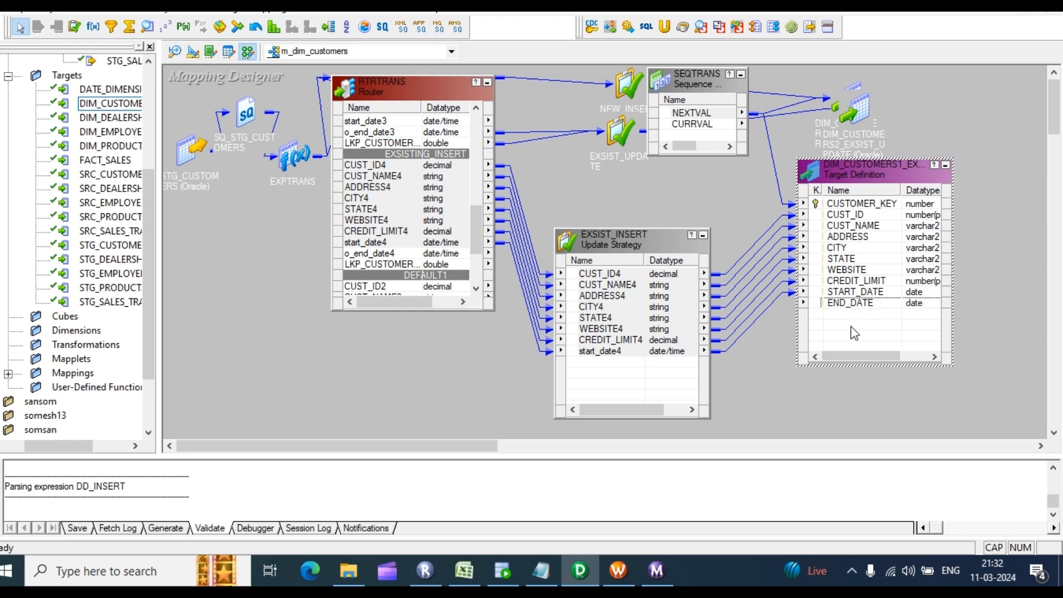
pyautogui.doubleClick(851, 326)
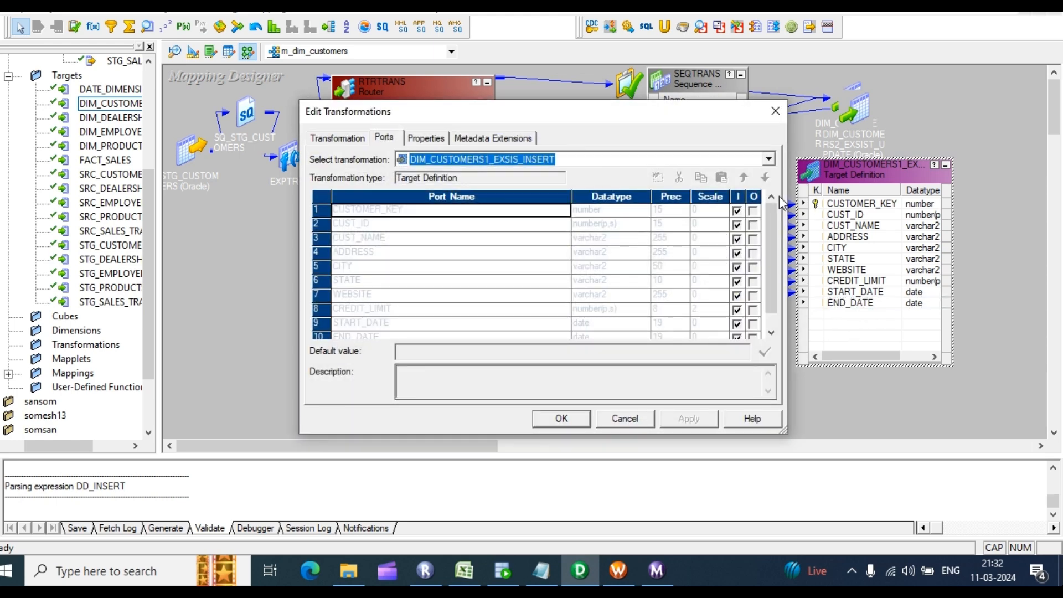
pyautogui.click(562, 419)
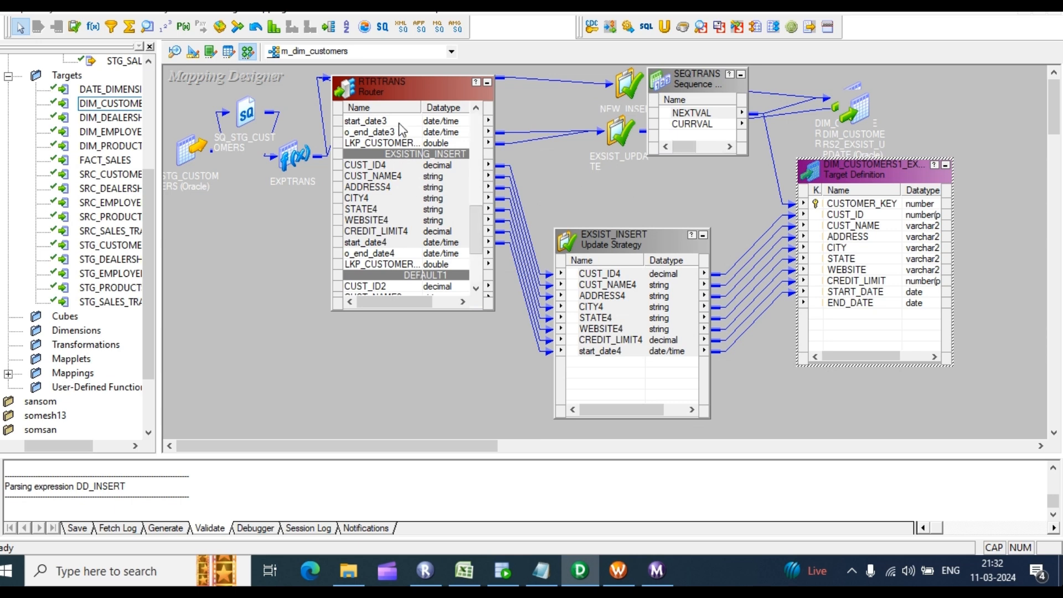
pyautogui.click(487, 82)
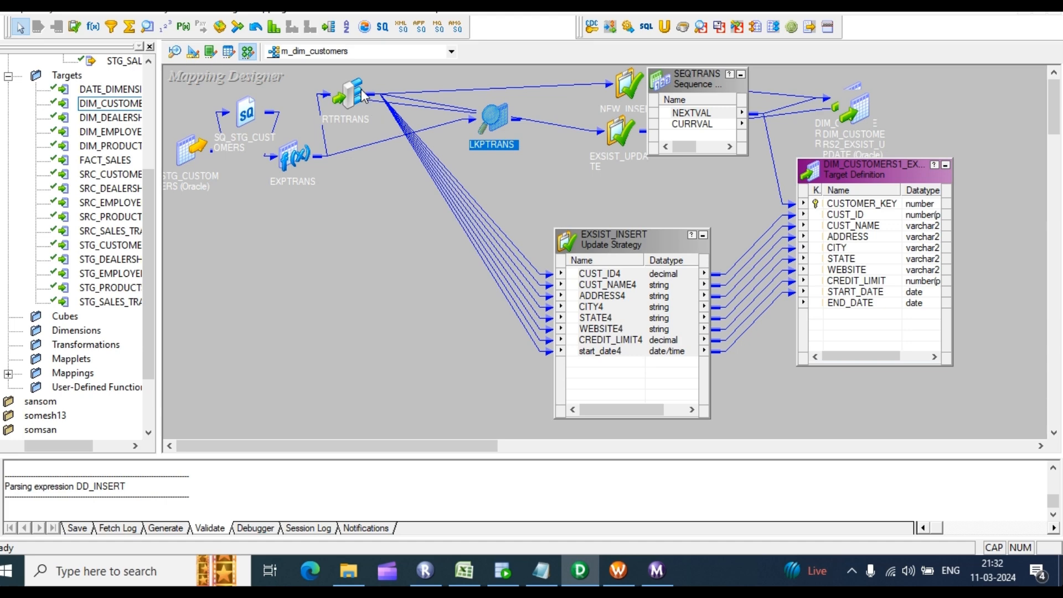
# Step: Generate the LKPTRANS Lookup Sql Override selecting LKP_CUSTOMER_KEY and CUST_ID from DIM_CUSTOMERS
pyautogui.doubleClick(495, 111)
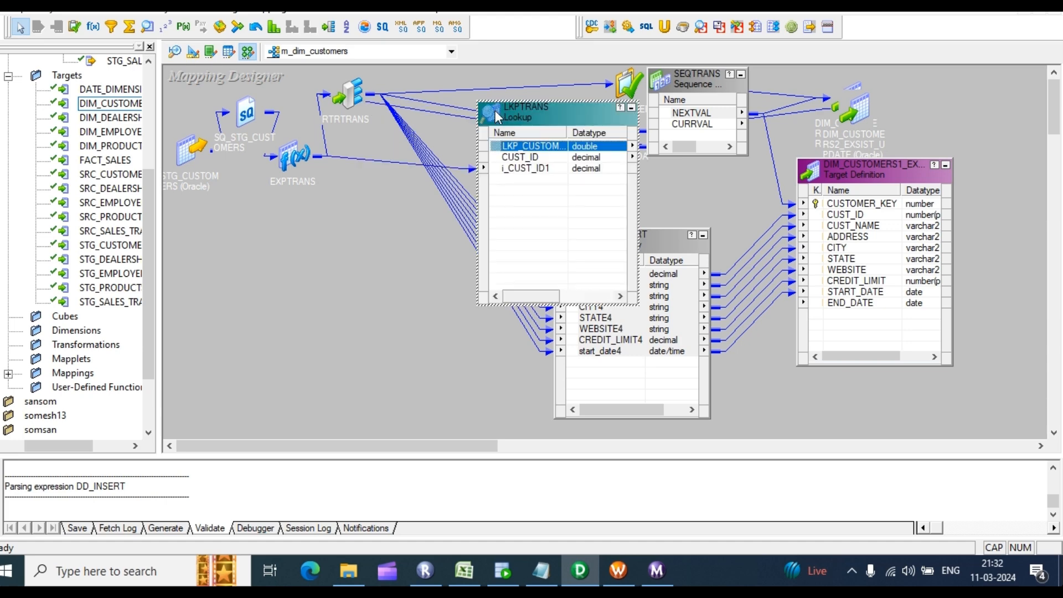
pyautogui.doubleClick(533, 180)
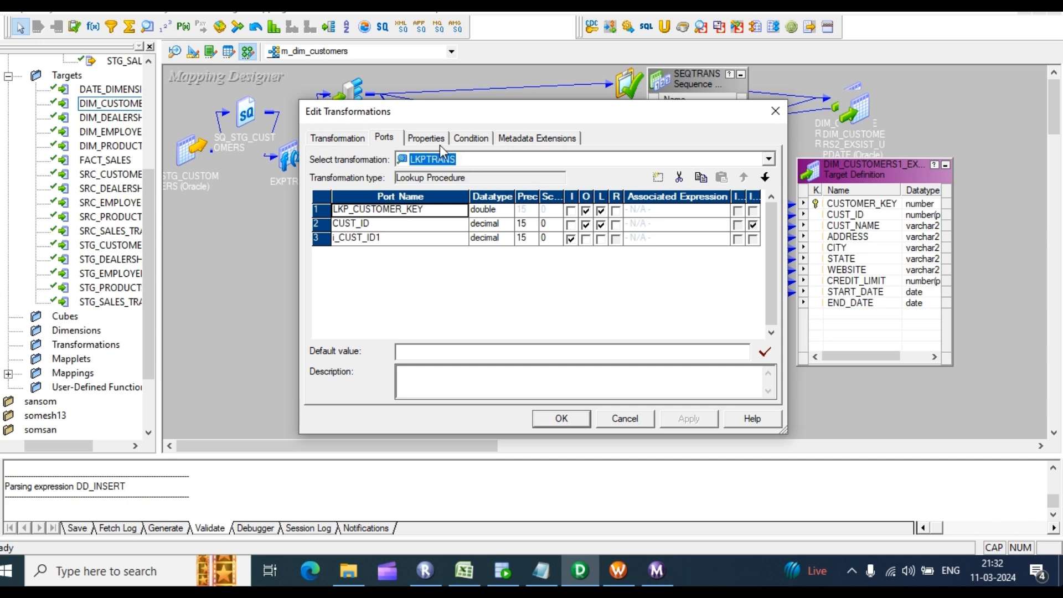
pyautogui.click(477, 139)
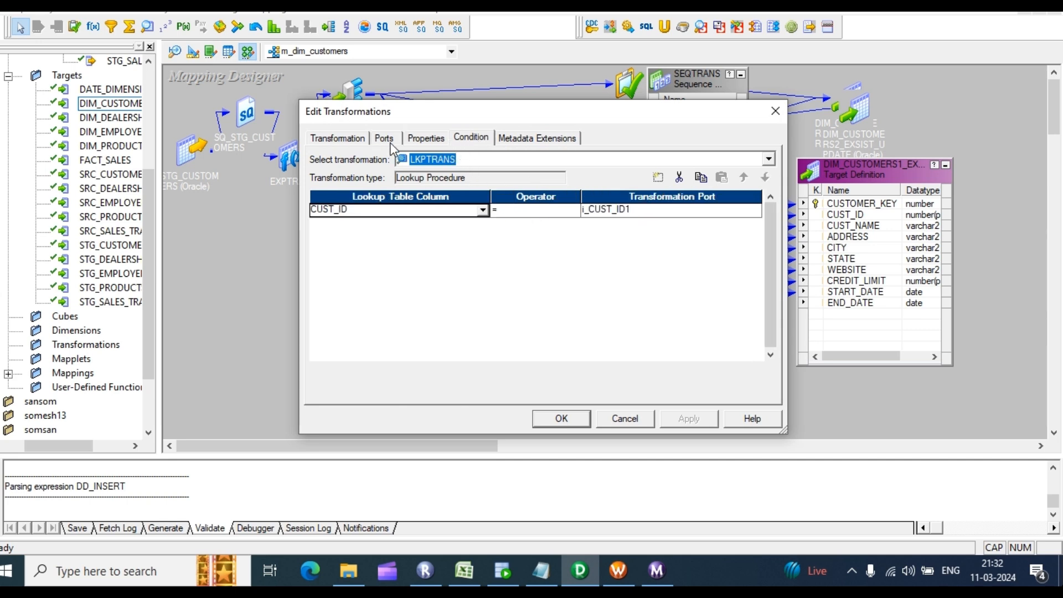
pyautogui.click(427, 140)
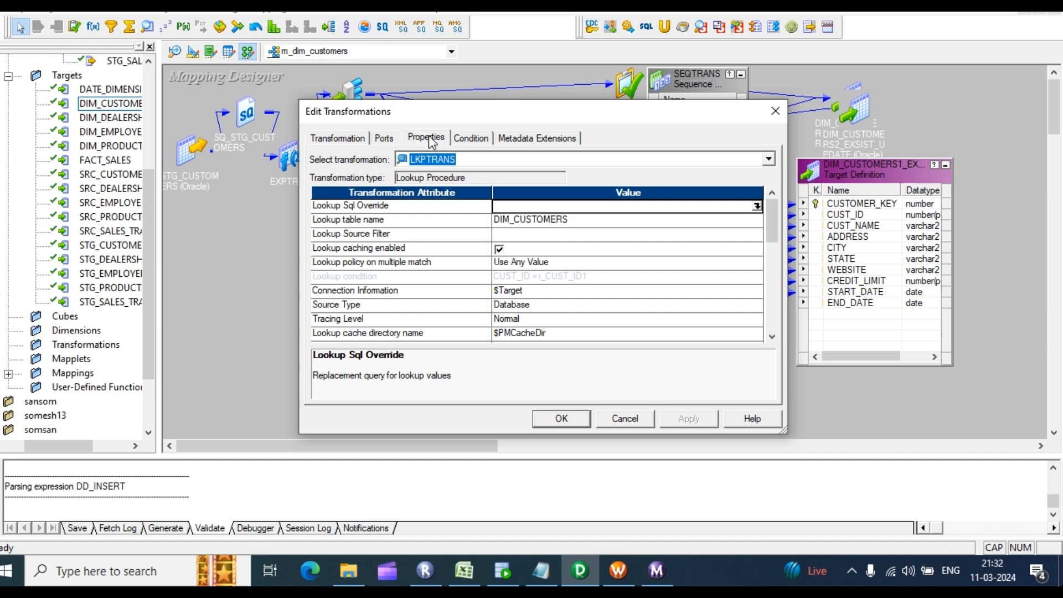
pyautogui.click(758, 206)
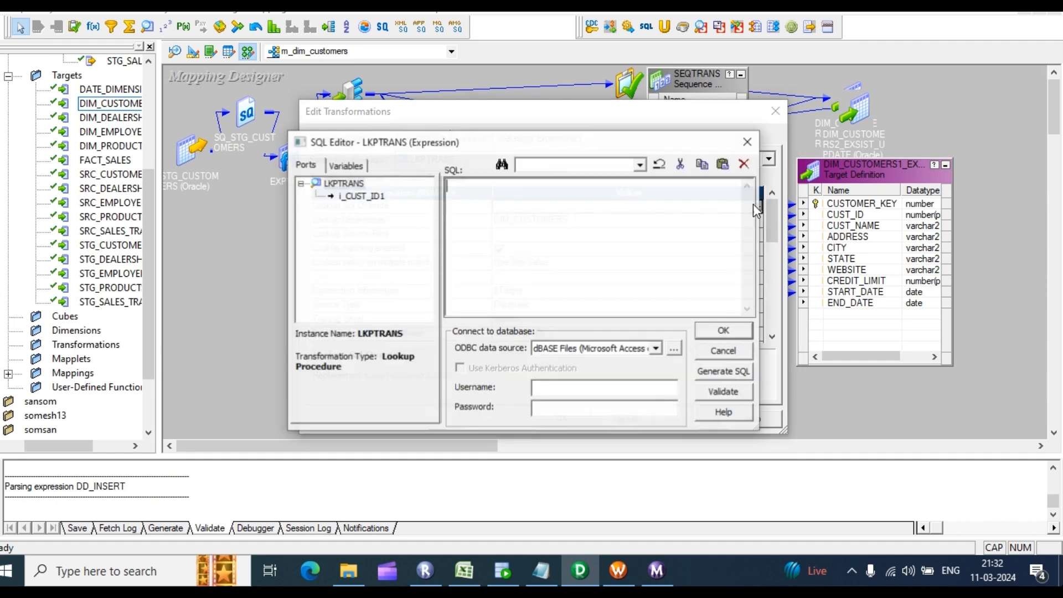
pyautogui.click(725, 374)
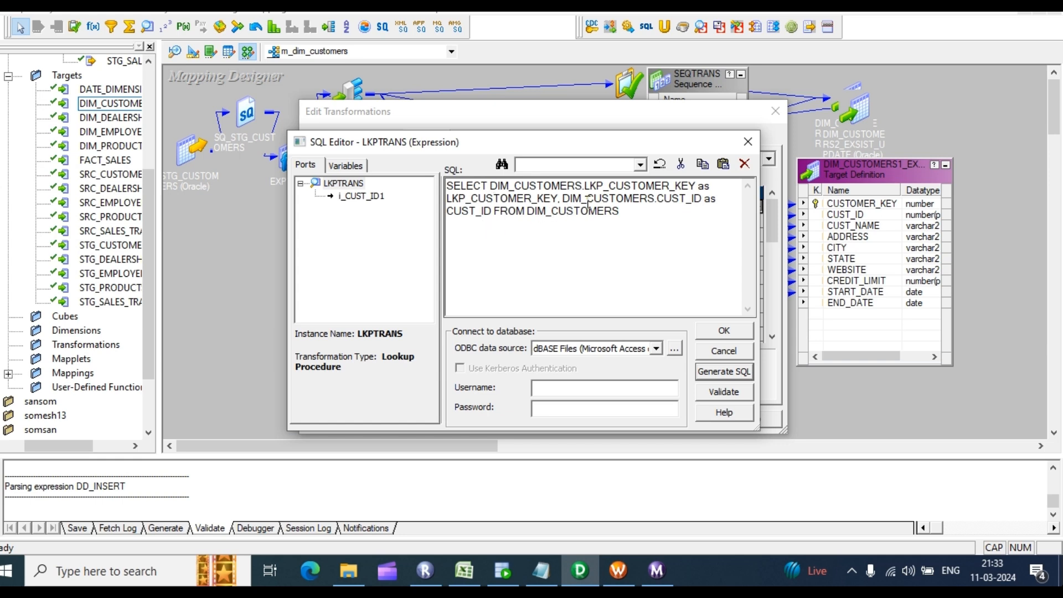
# Step: Examine the lookup override query, marking the LKP_CUSTOMER_KEY column and DIM_CUSTOMERS table prefix
pyautogui.moveTo(618, 212); pyautogui.dragTo(434, 182)
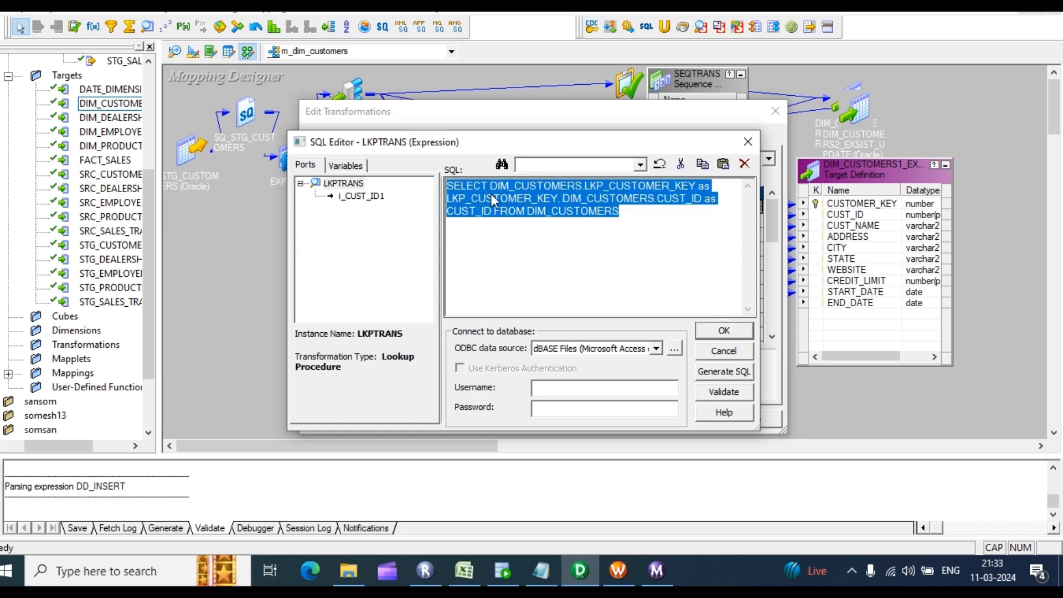
pyautogui.click(586, 236)
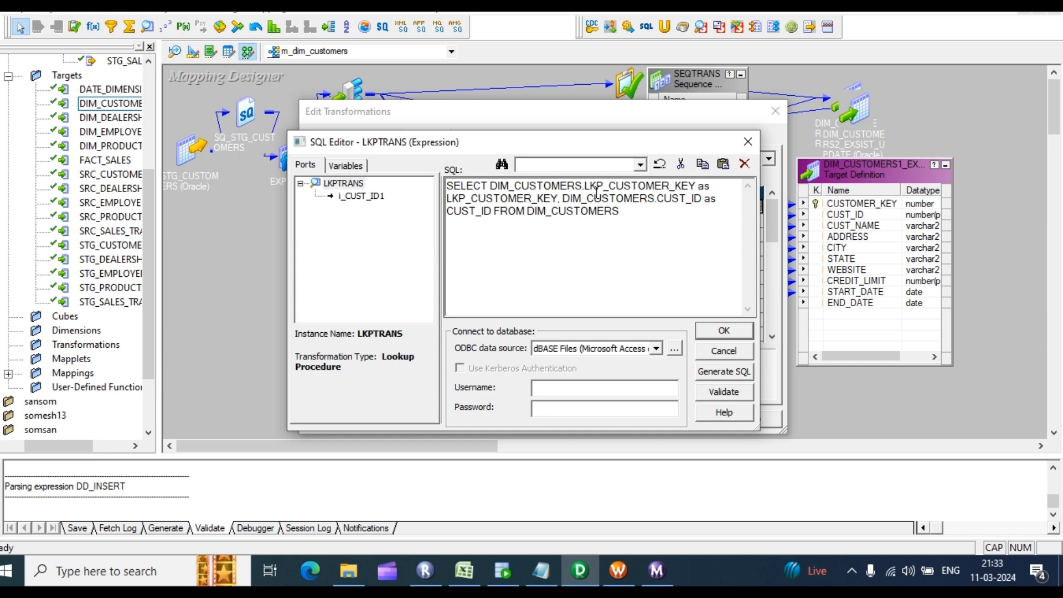
pyautogui.moveTo(587, 186); pyautogui.dragTo(690, 186)
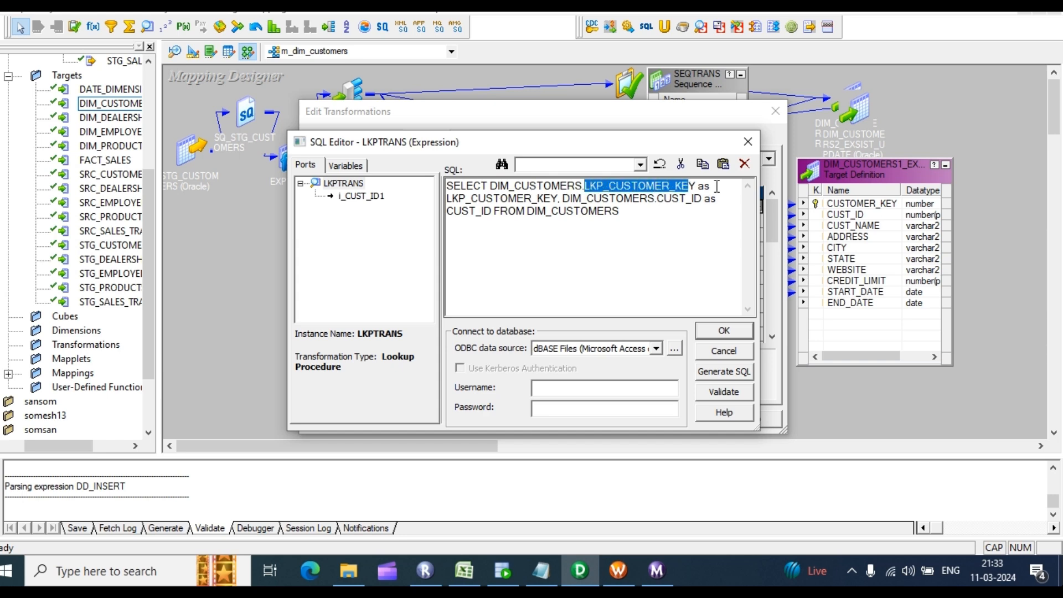
pyautogui.moveTo(558, 198); pyautogui.dragTo(446, 186)
pyautogui.click(562, 199)
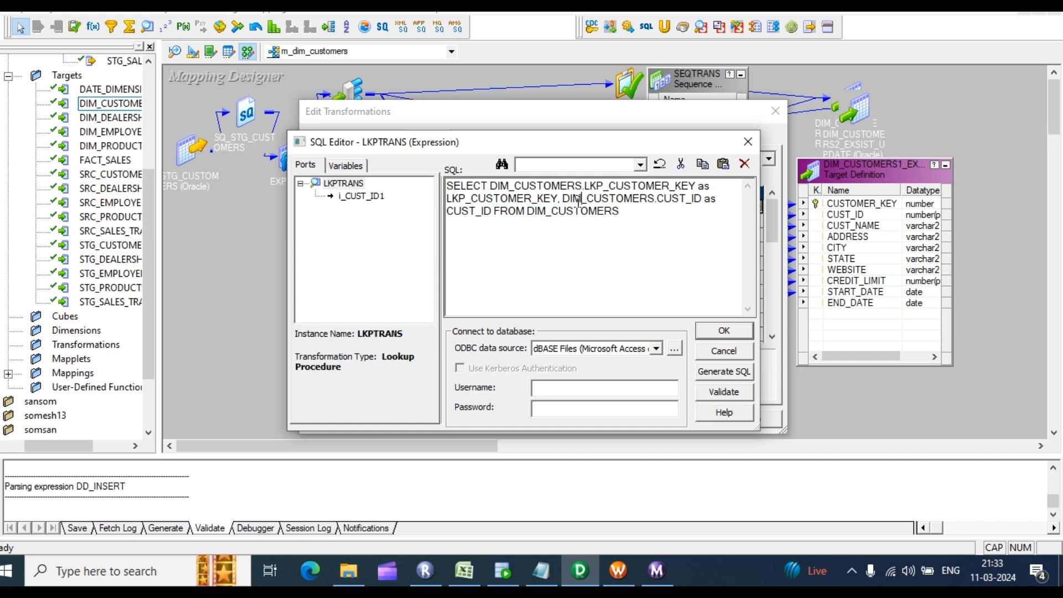
pyautogui.moveTo(562, 198); pyautogui.dragTo(658, 204)
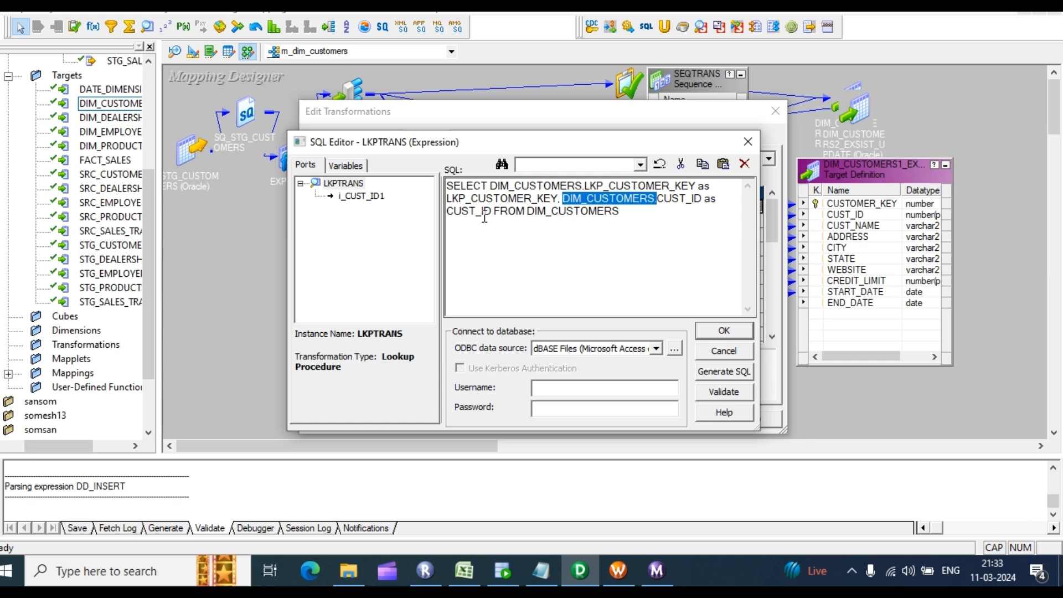
# Step: Append WHERE DIM_CUSTOMERS.END_DATE IS NULL to the lookup query and copy it to SQL Developer
pyautogui.click(621, 211)
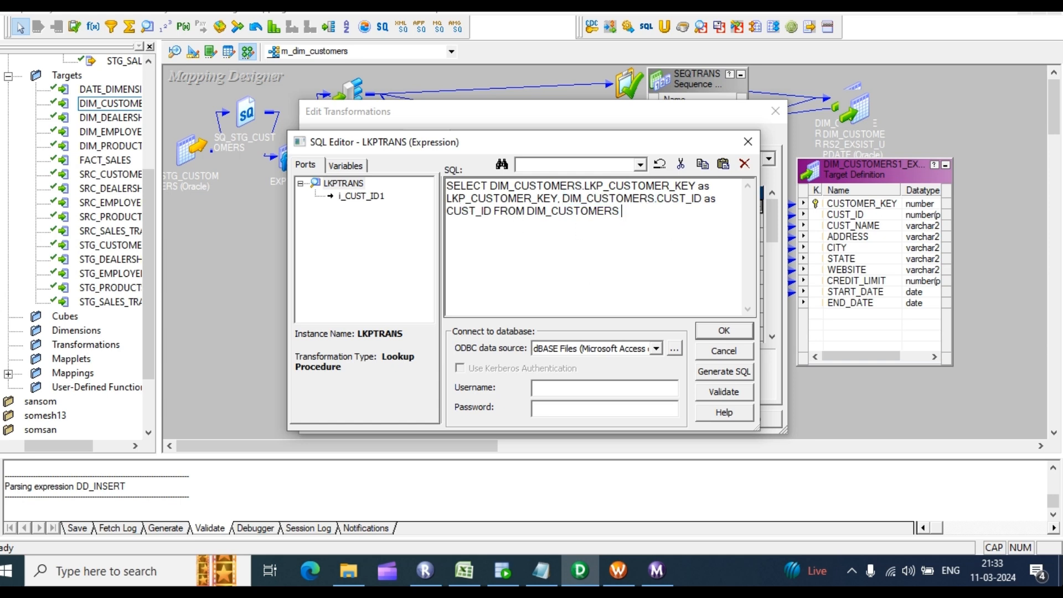
pyautogui.write('WHERE')
pyautogui.moveTo(491, 186); pyautogui.dragTo(586, 186)
pyautogui.hotkey('ctrl', 'c')
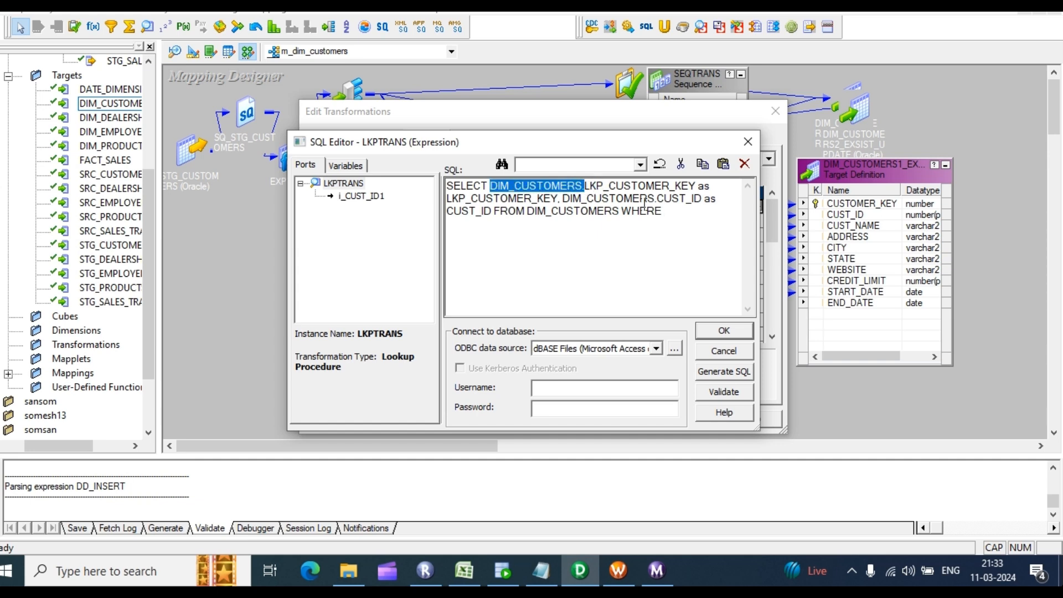
pyautogui.click(674, 213)
pyautogui.hotkey('ctrl', 'v')
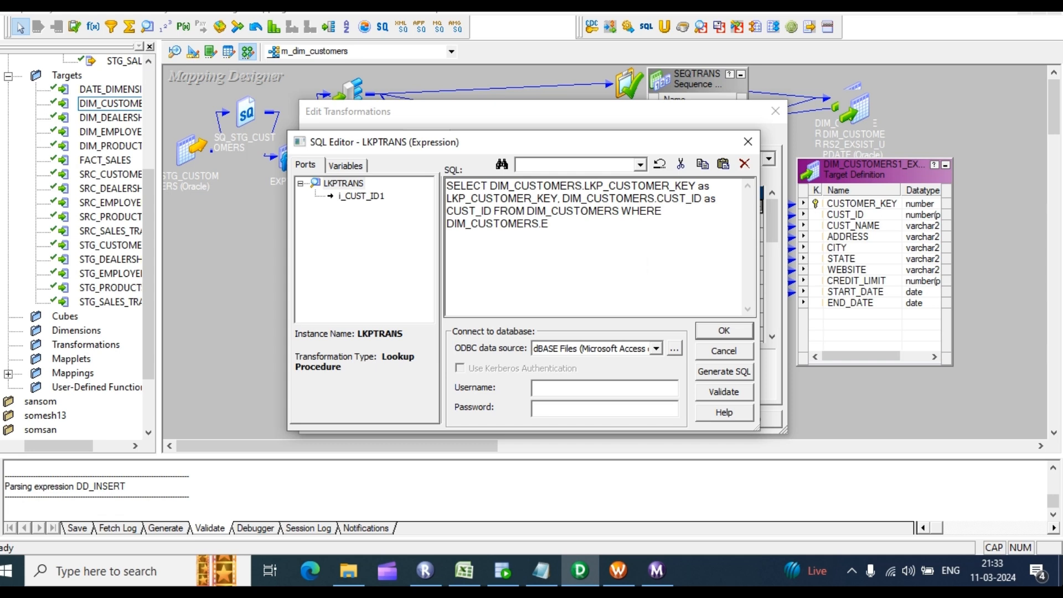
pyautogui.write('ND_DATE')
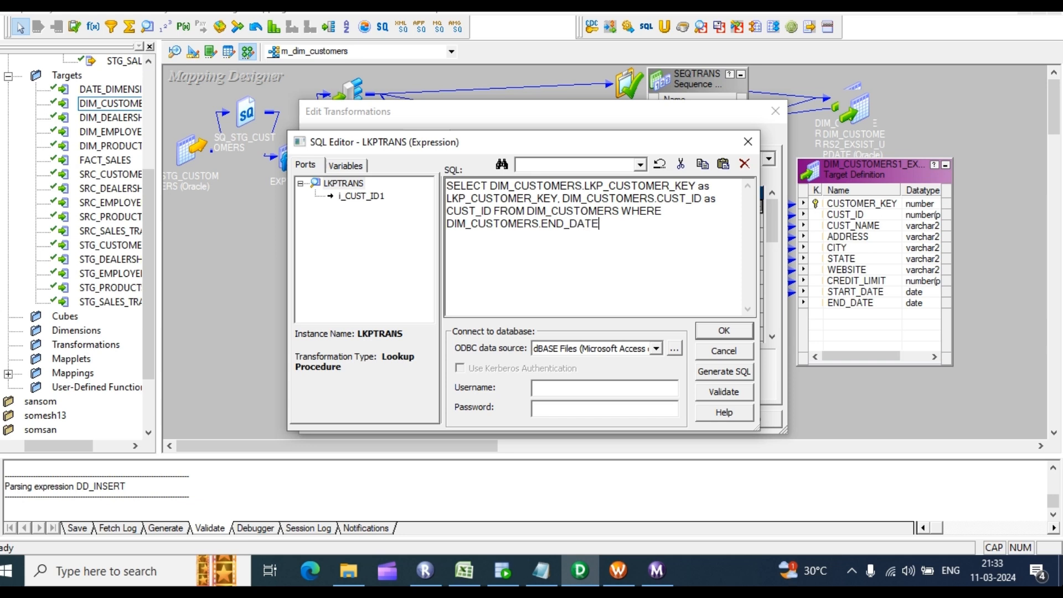
pyautogui.write(' IS NULL')
pyautogui.moveTo(641, 224); pyautogui.dragTo(416, 196)
pyautogui.hotkey('ctrl', 'c')
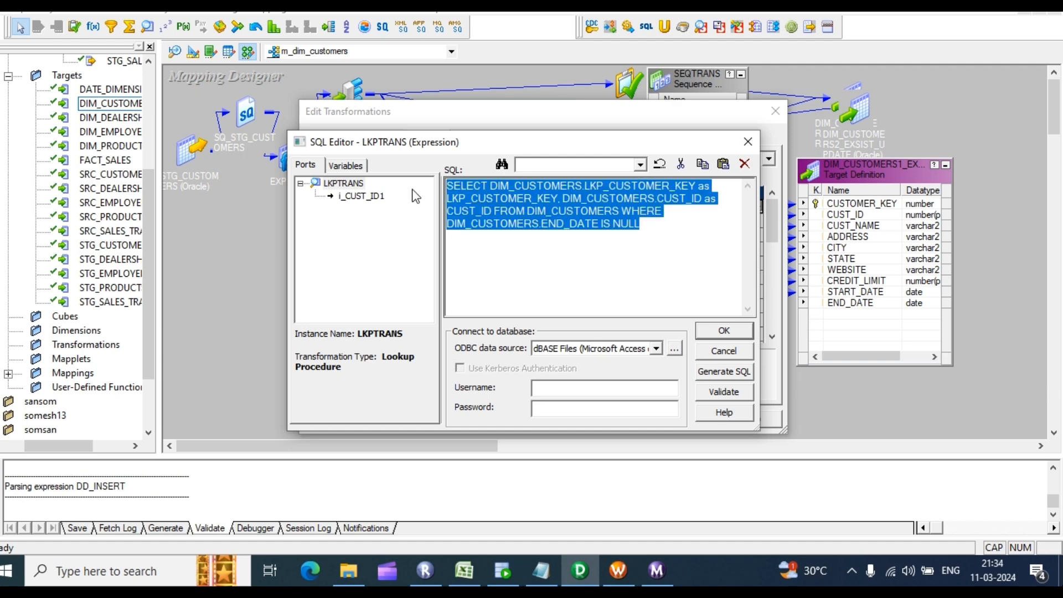
pyautogui.click(504, 570)
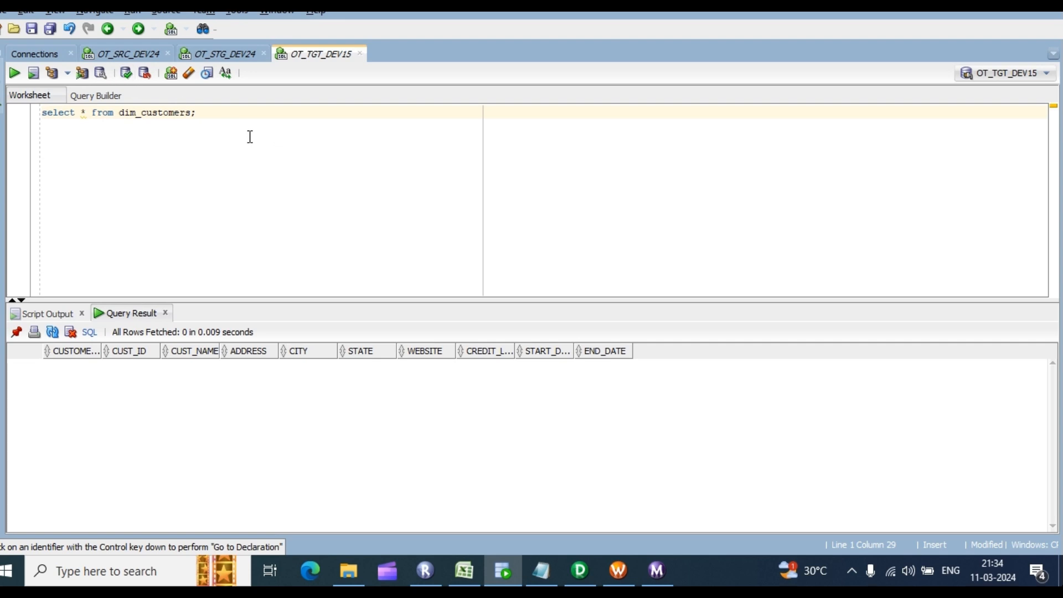
# Step: Paste the lookup query into the SQL Developer worksheet, end it with ';' and run it
pyautogui.press('Return')
pyautogui.hotkey('ctrl', 'v')
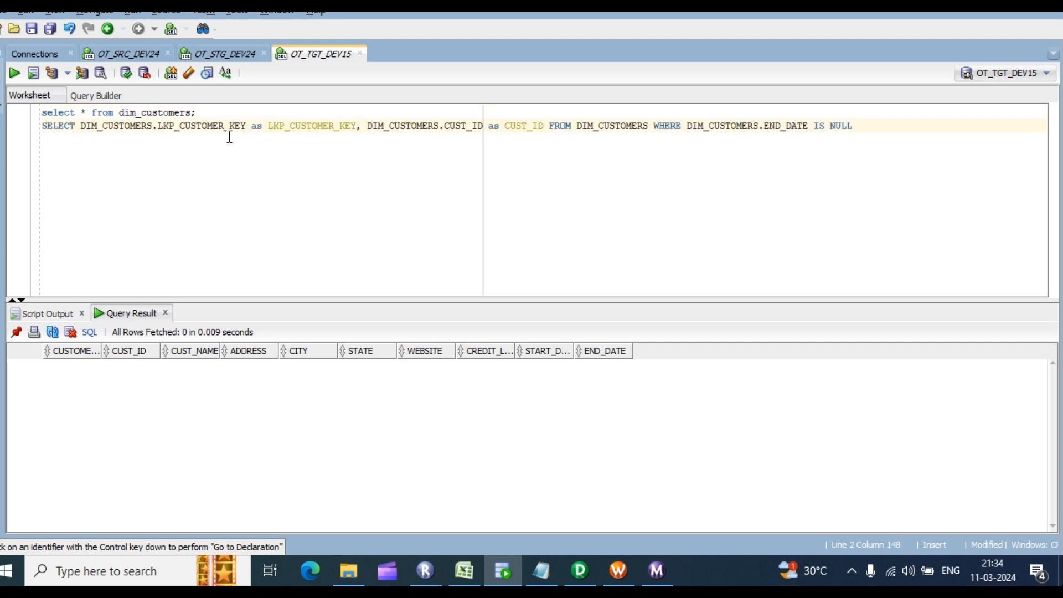
pyautogui.write(';')
pyautogui.tripleClick(231, 144)
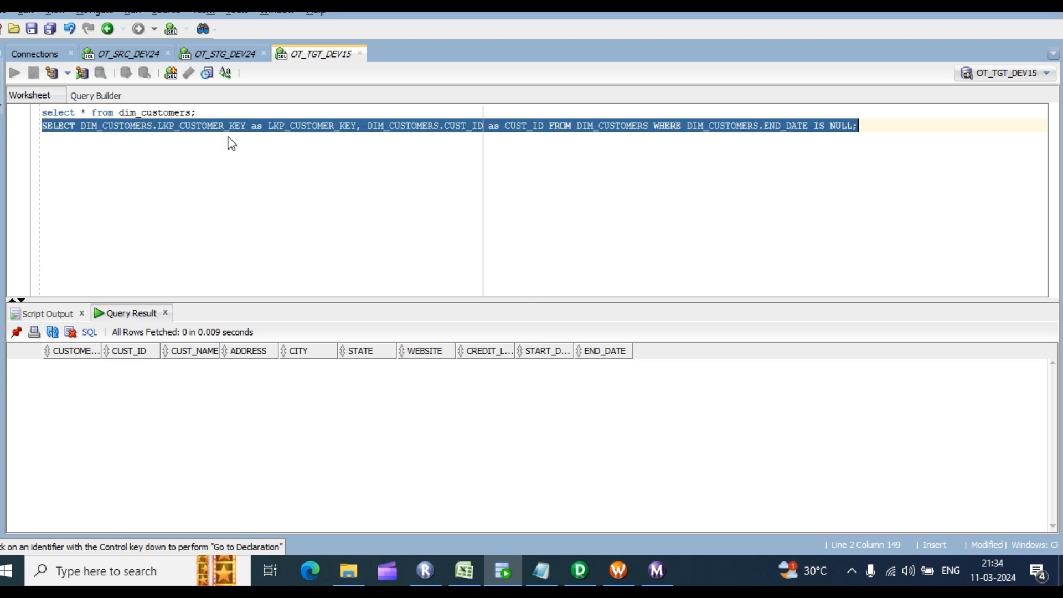
pyautogui.hotkey('ctrl', 'Return')
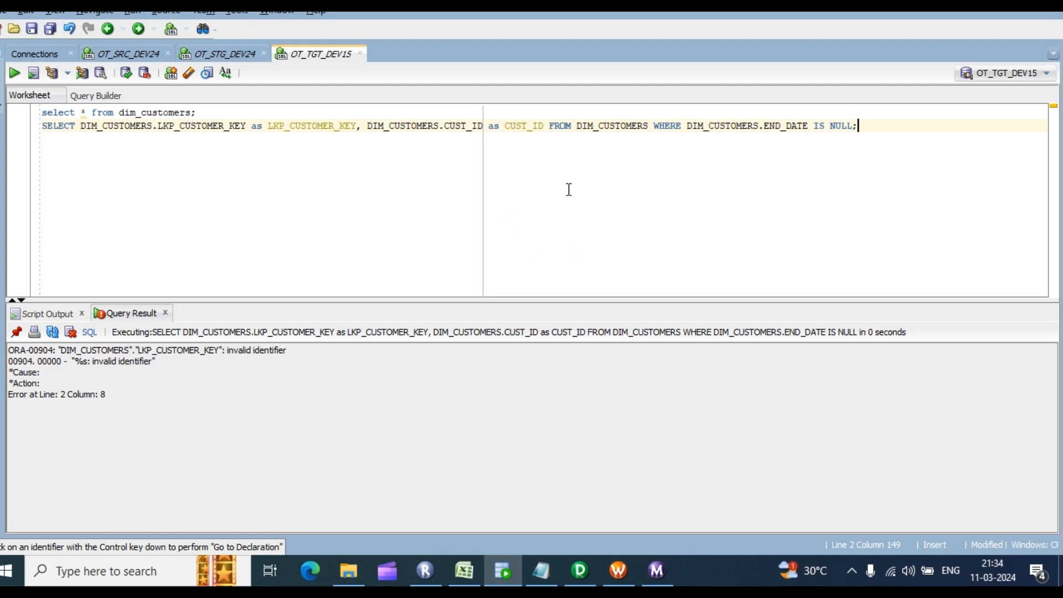
# Step: Correct the column from LKP_CUSTOMER_KEY to CUSTOMER_KEY and rerun the query, returning 0 rows
pyautogui.click(180, 125)
pyautogui.press('BackSpace')
pyautogui.press('BackSpace')
pyautogui.press('BackSpace')
pyautogui.press('BackSpace')
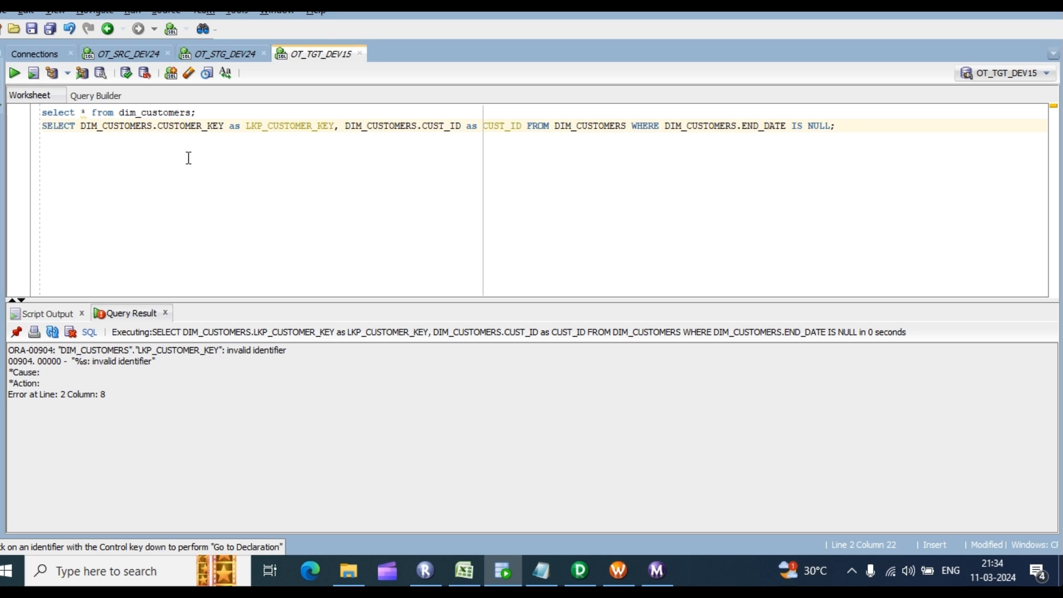
pyautogui.hotkey('ctrl', 'Return')
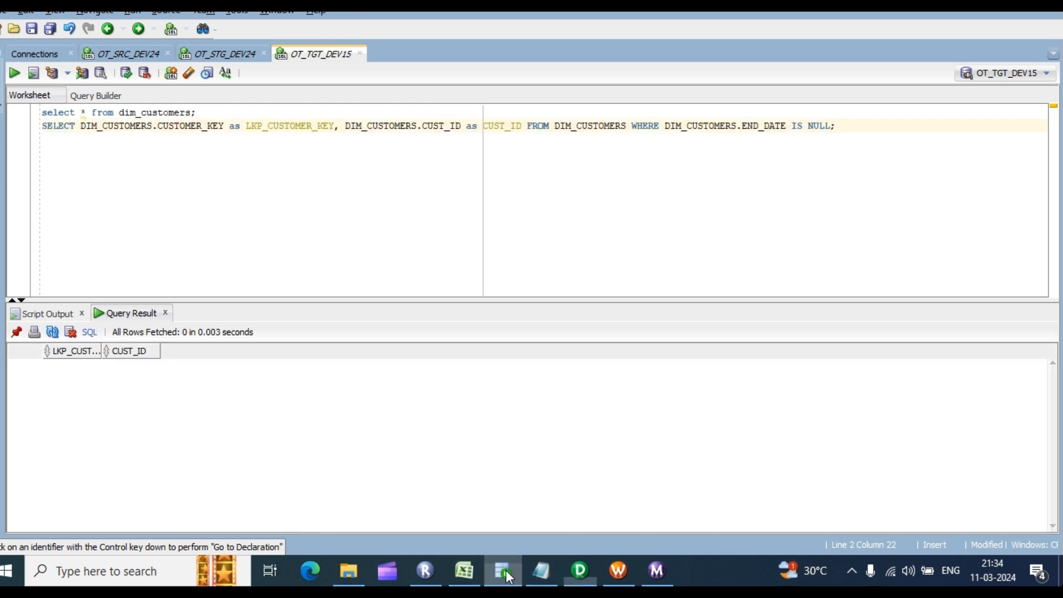
pyautogui.click(580, 570)
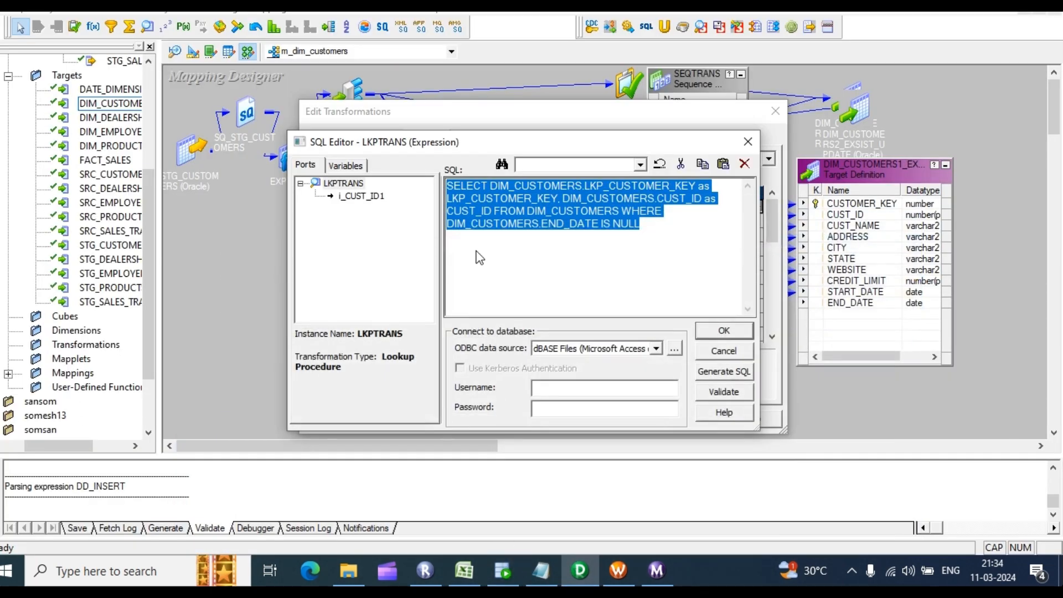
# Step: Accept the edited override and rename the lookup port LKP_CUSTOMER_KEY to CUSTOMER_KEY
pyautogui.click(724, 331)
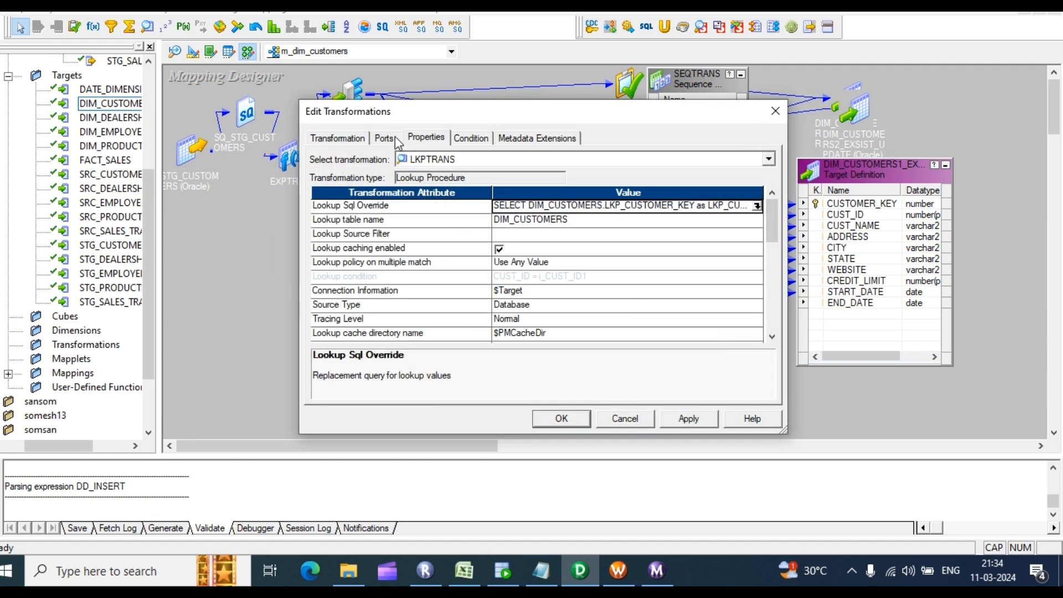
pyautogui.click(387, 139)
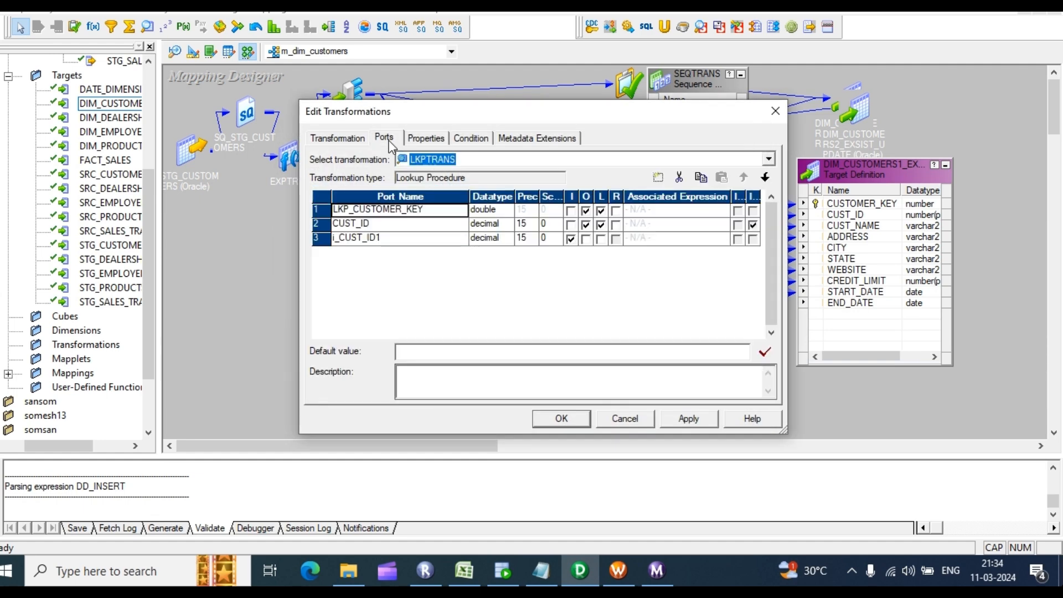
pyautogui.click(355, 211)
pyautogui.press('BackSpace')
pyautogui.press('BackSpace')
pyautogui.press('BackSpace')
pyautogui.press('BackSpace')
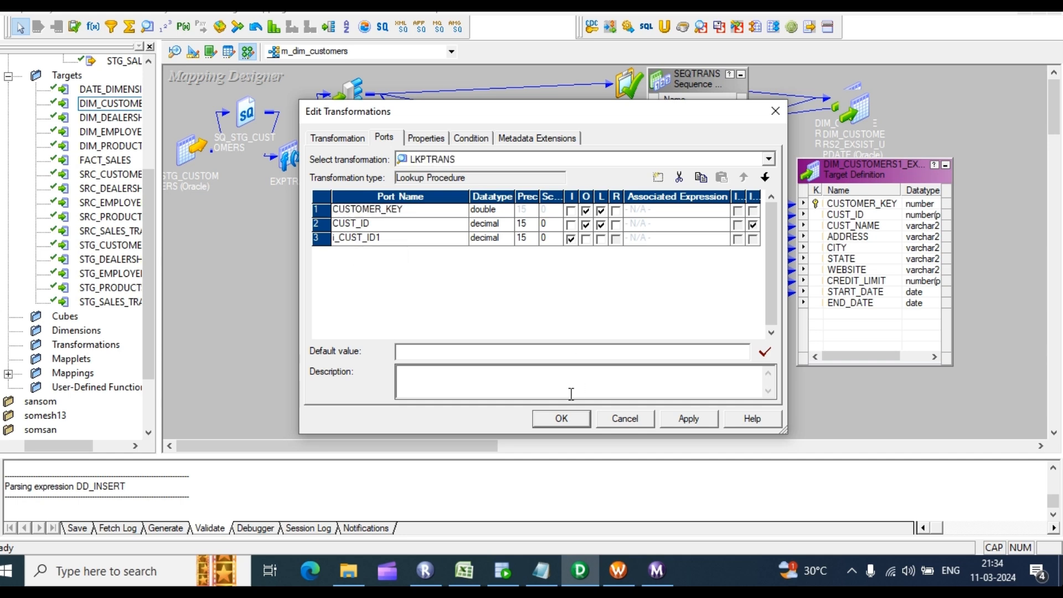
pyautogui.click(689, 419)
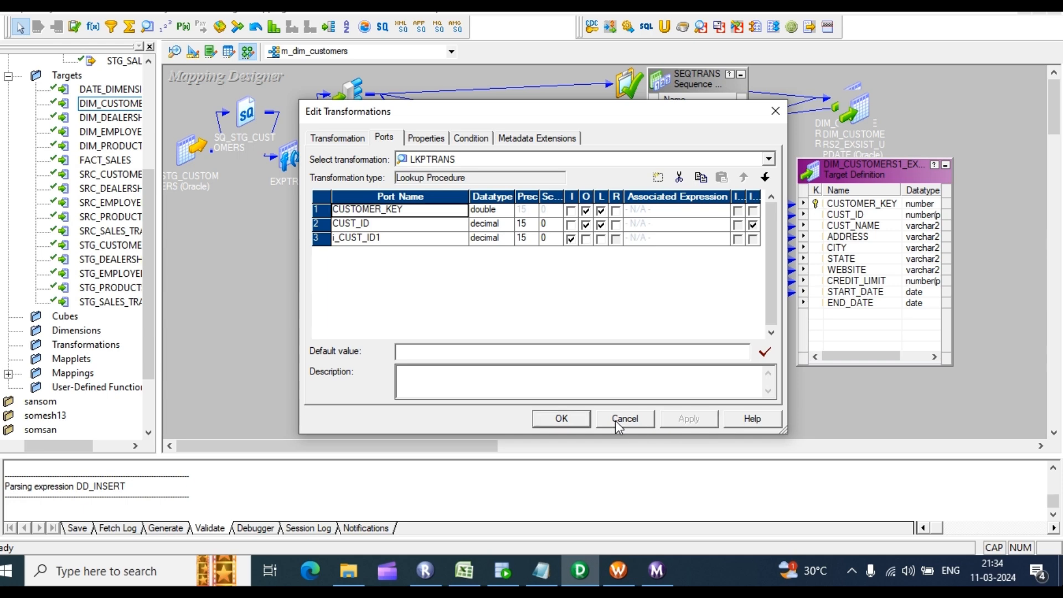
pyautogui.click(571, 417)
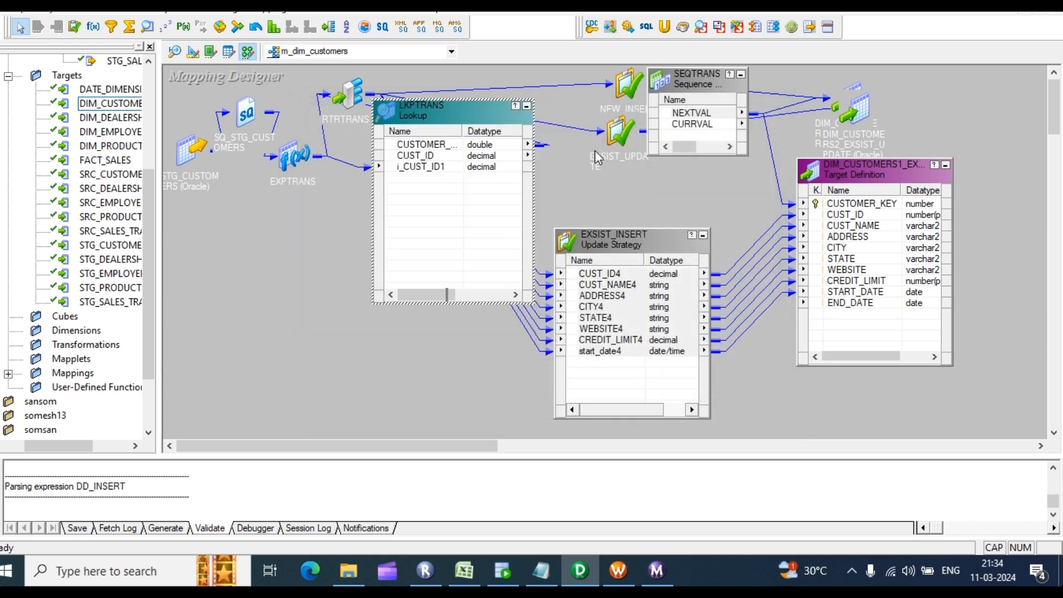
# Step: Move EXSIST_INSERT aside and toggle LKPTRANS between full size and icon
pyautogui.moveTo(632, 239); pyautogui.dragTo(706, 208)
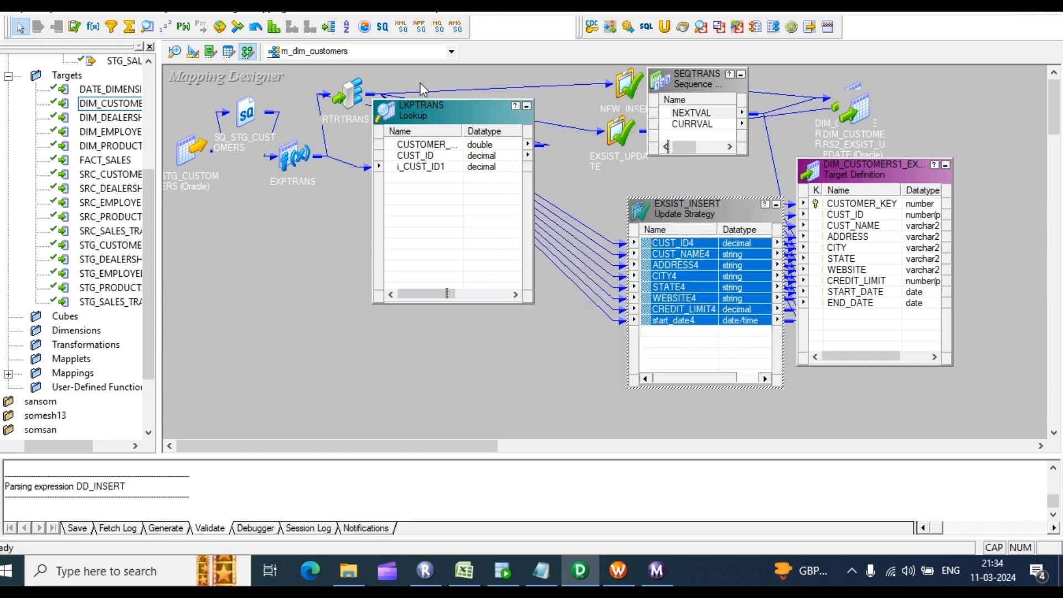
pyautogui.click(526, 106)
pyautogui.doubleClick(384, 113)
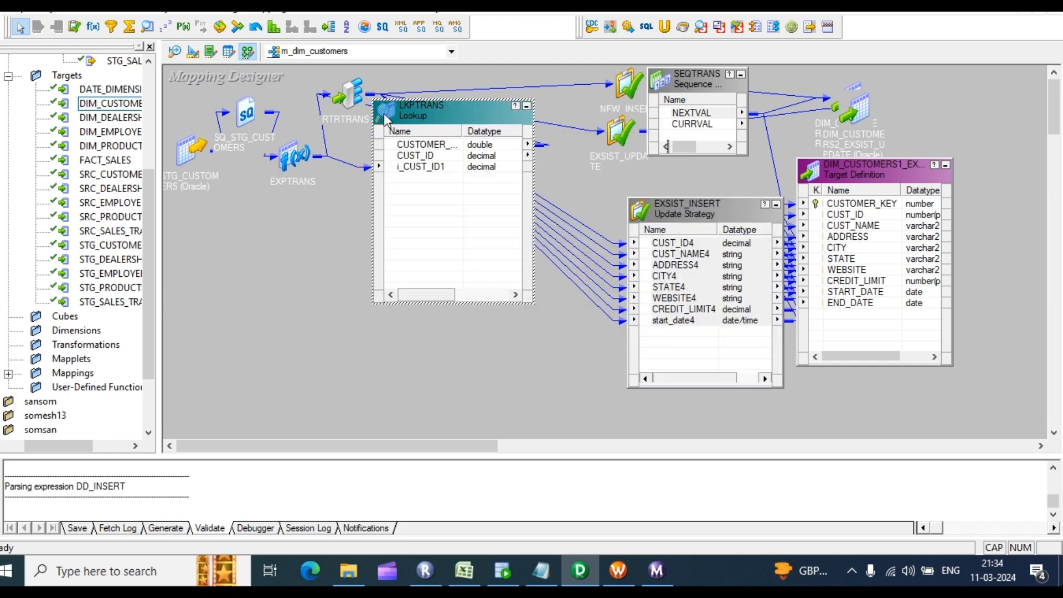
pyautogui.click(526, 106)
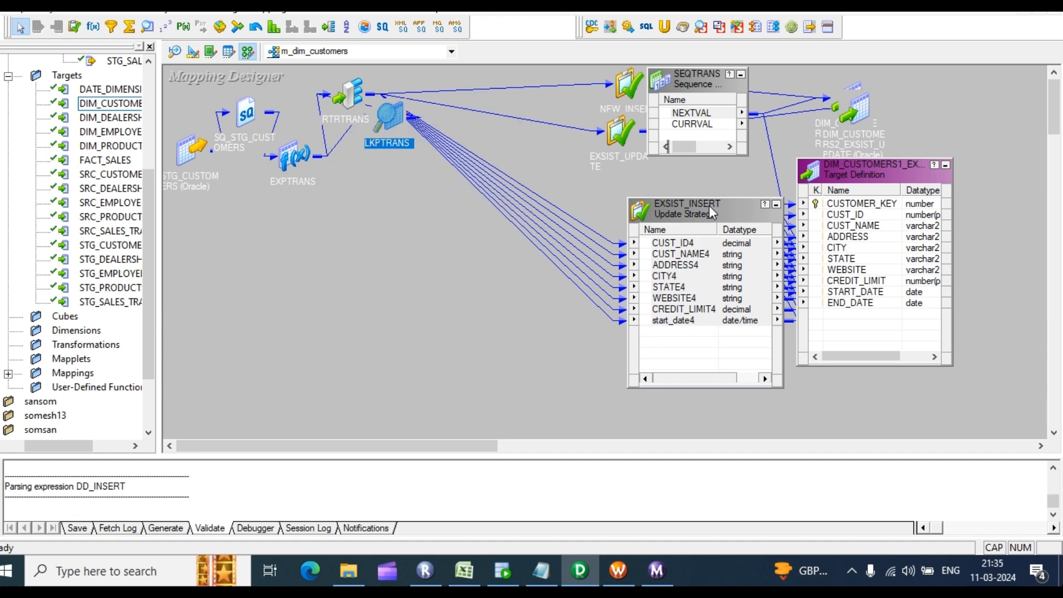
# Step: Inspect the LKP_CUSTOMER_KEY port in the RTRTRANS router's settings
pyautogui.click(359, 95)
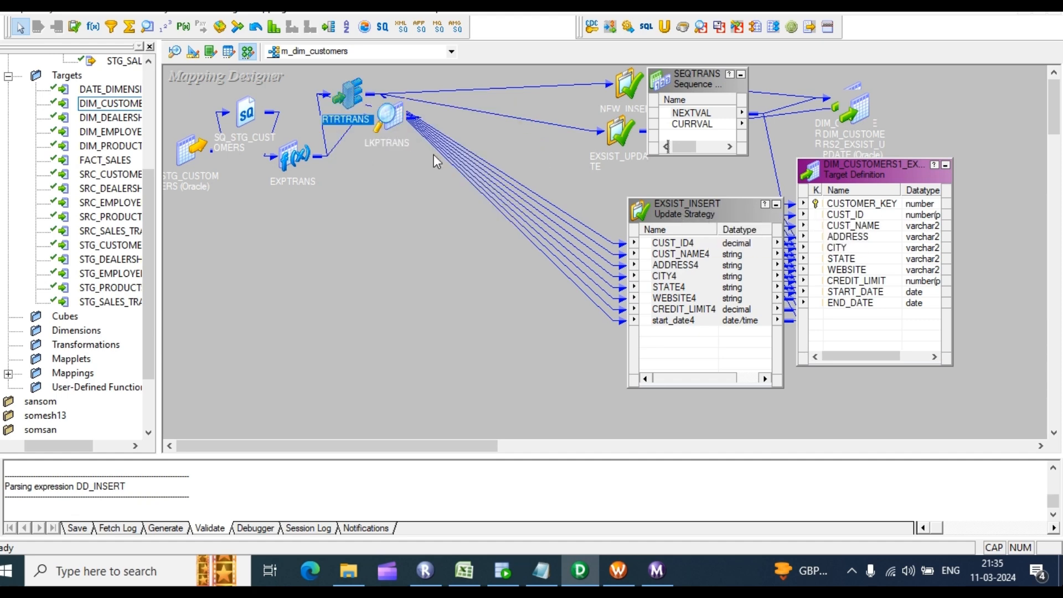
pyautogui.doubleClick(360, 92)
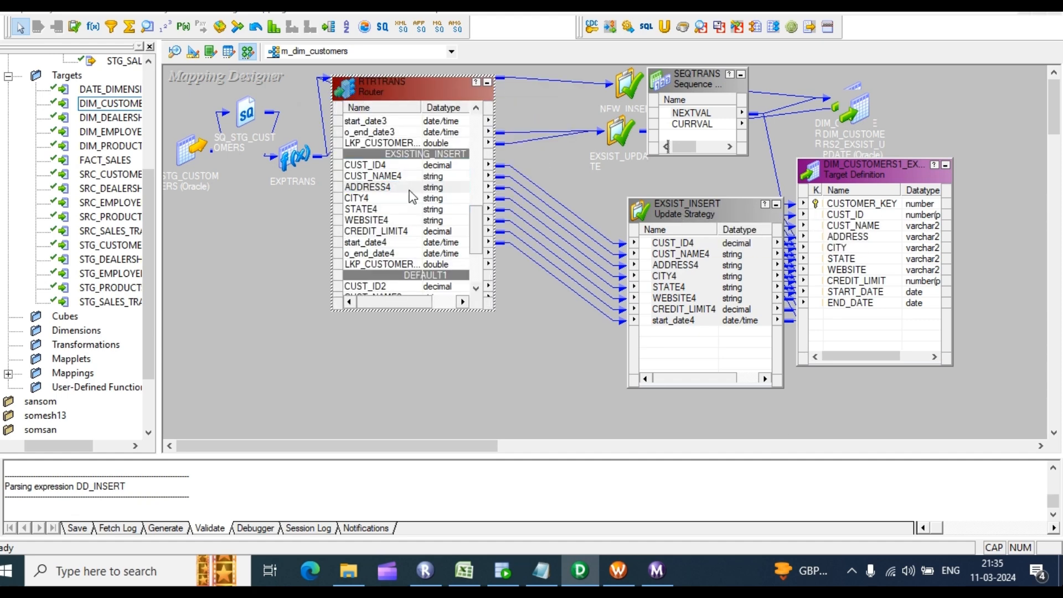
pyautogui.doubleClick(409, 190)
pyautogui.scroll(-1, 468, 248)
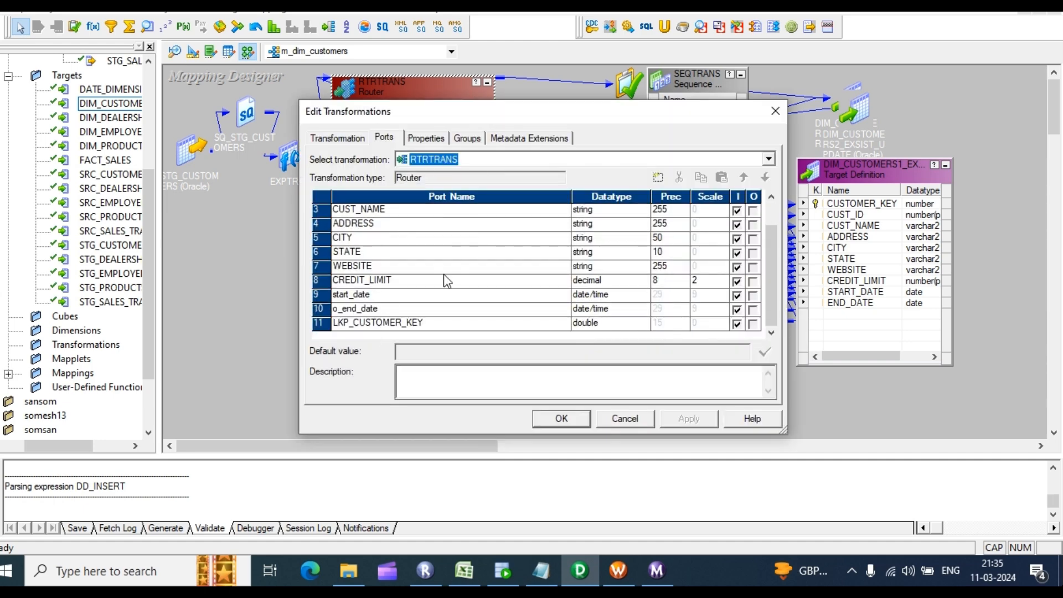
pyautogui.click(346, 325)
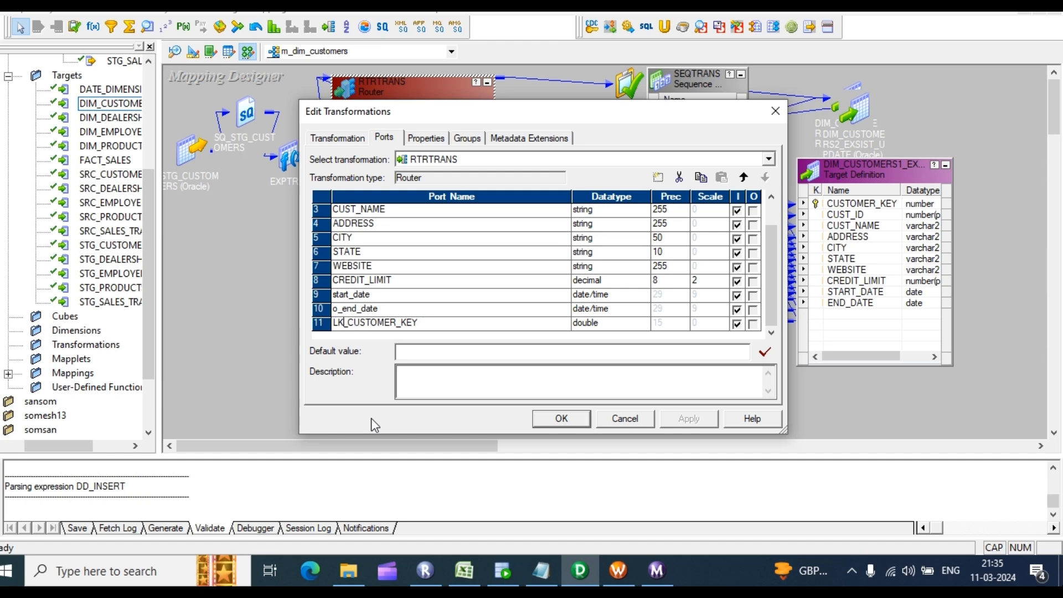
pyautogui.click(562, 418)
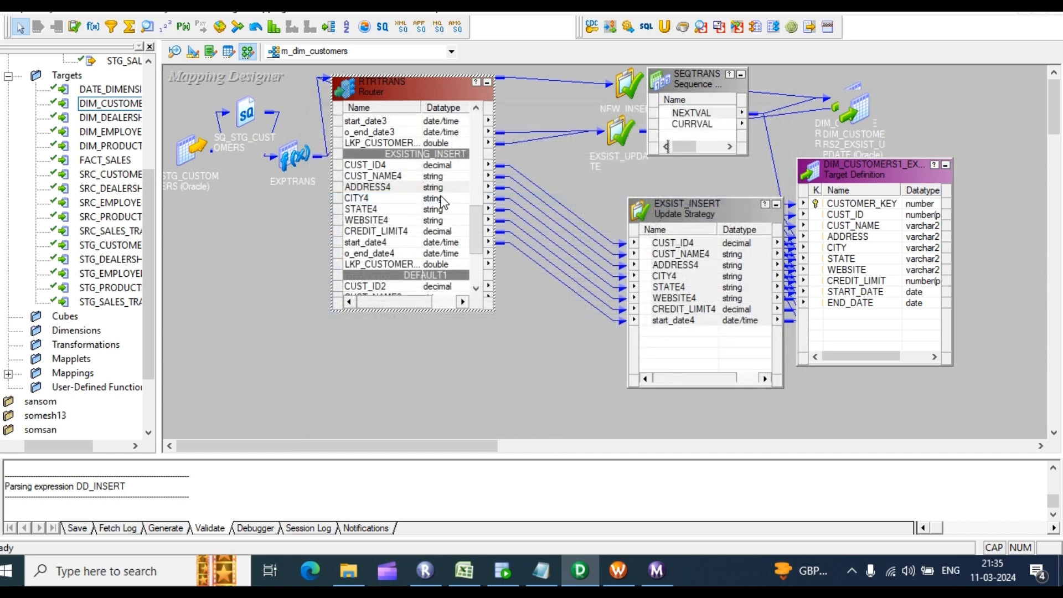
pyautogui.click(394, 189)
pyautogui.scroll(2, 393, 189)
pyautogui.scroll(1, 531, 155)
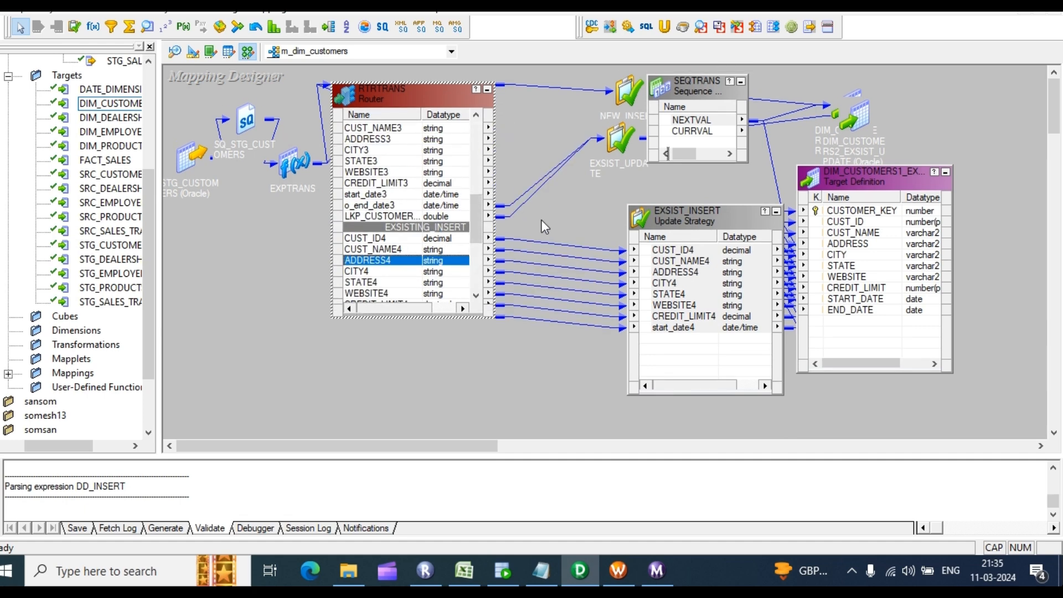
# Step: Move RTRTRANS aside and open the LKPTRANS Lookup Sql Override query for testing
pyautogui.moveTo(424, 92); pyautogui.dragTo(487, 141)
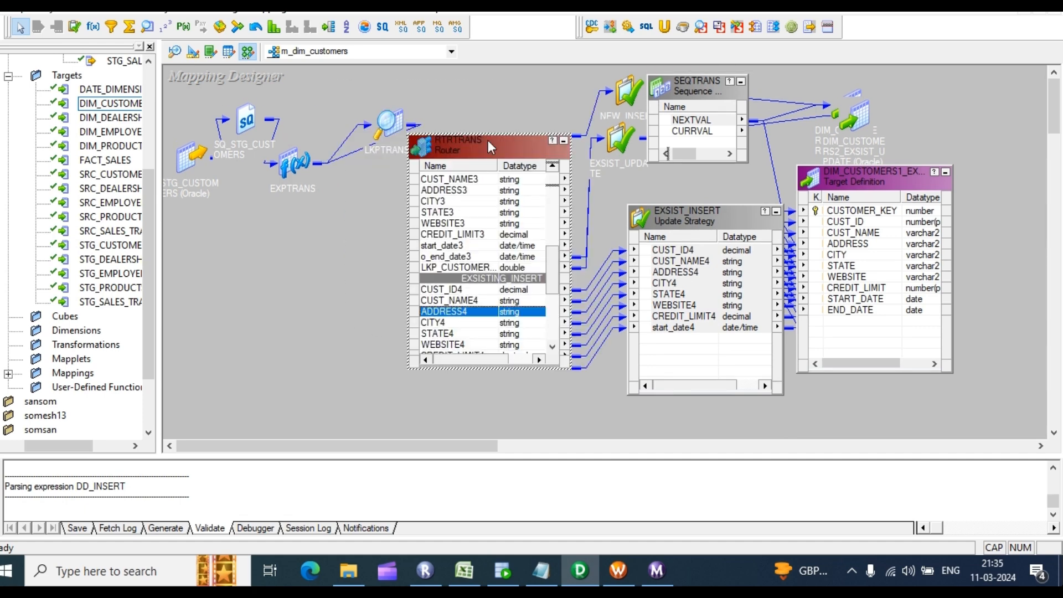
pyautogui.doubleClick(393, 124)
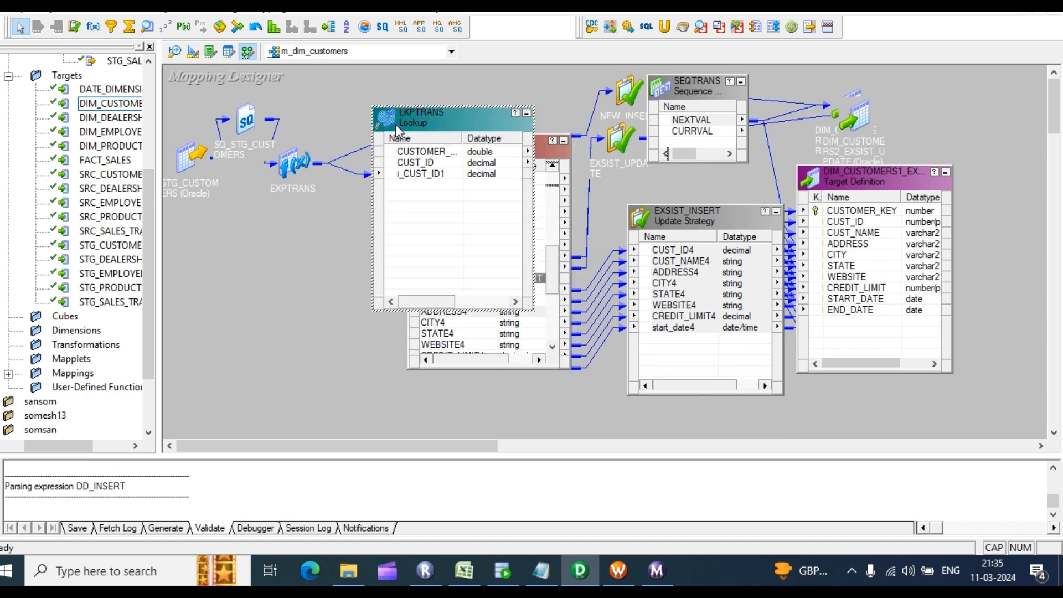
pyautogui.doubleClick(446, 186)
pyautogui.click(437, 138)
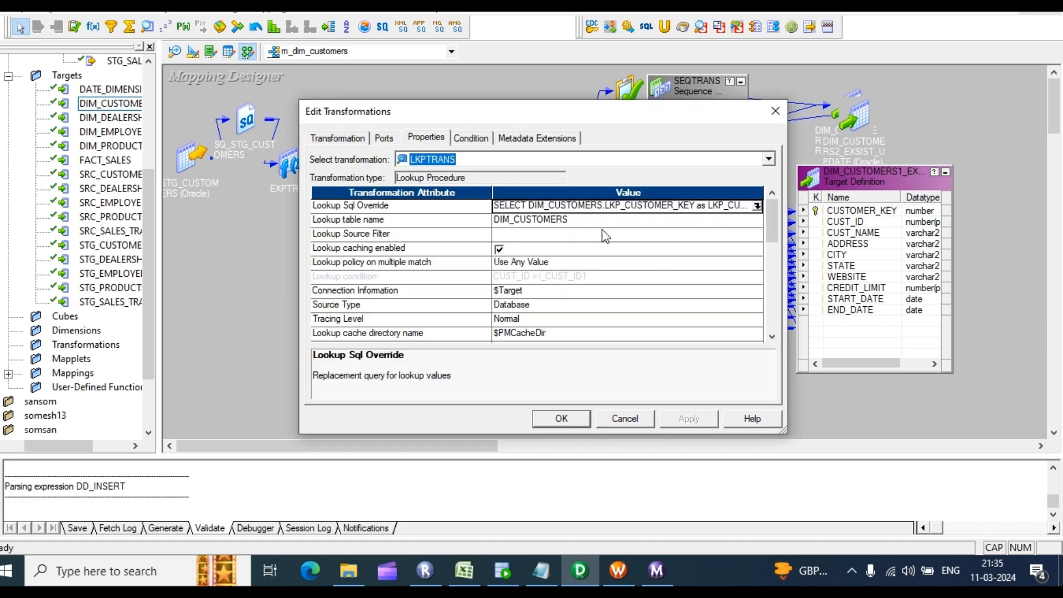
pyautogui.click(757, 206)
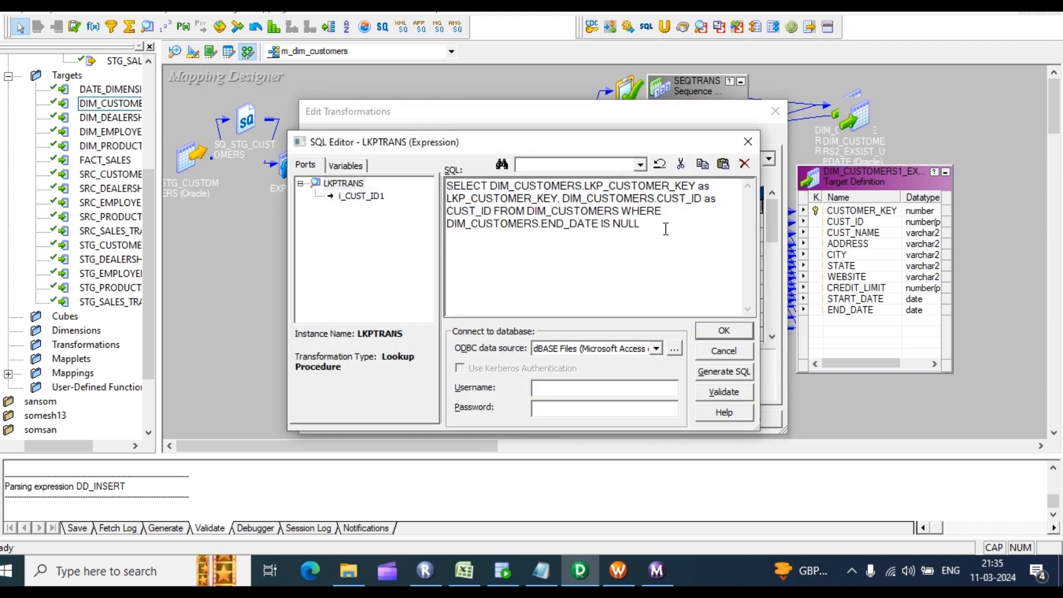
pyautogui.click(501, 561)
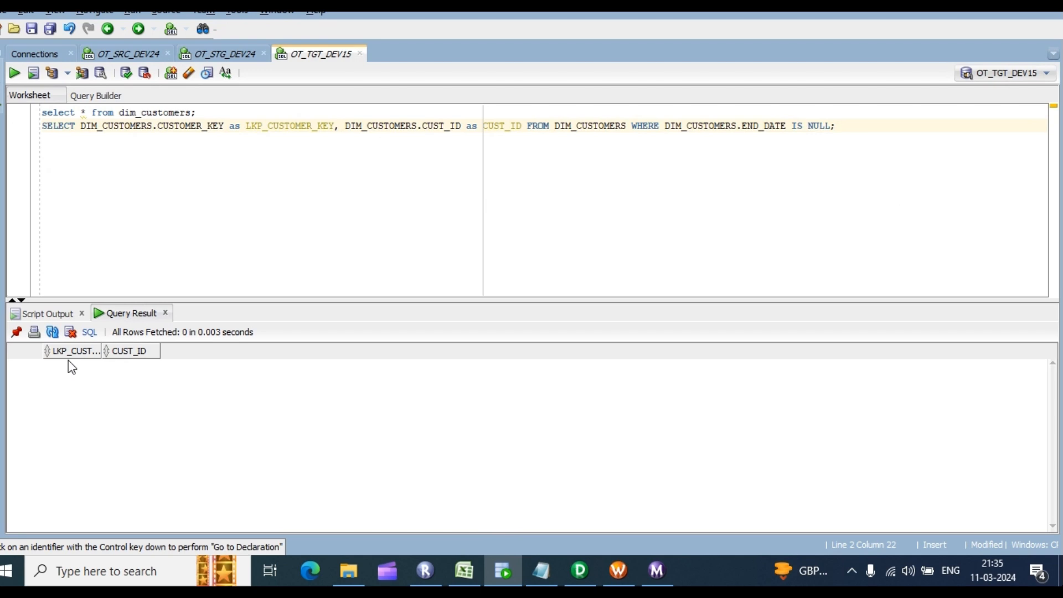
# Step: Check the lookup query result in the OT_TGT_DEV15 worksheet: LKP_CUSTOMER_KEY and CUST_ID columns, 0 rows
pyautogui.moveTo(77, 357)
pyautogui.moveTo(128, 355)
# Step: Close the LKPTRANS SQL Editor and settings, recheck its CUSTOMER_KEY and CUST_ID ports, and save the mapping
pyautogui.click(501, 572)
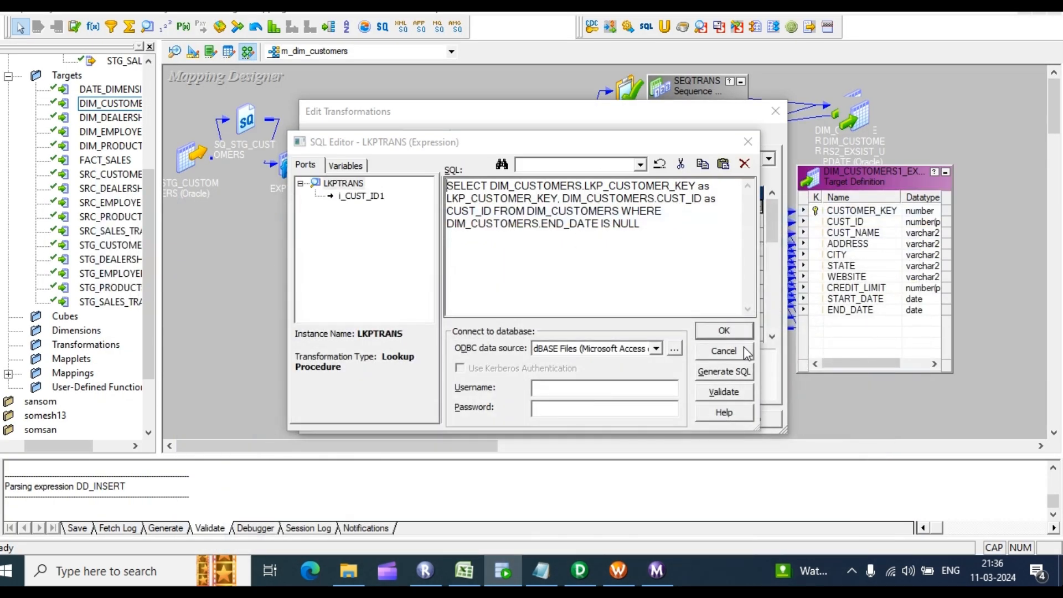
pyautogui.click(725, 331)
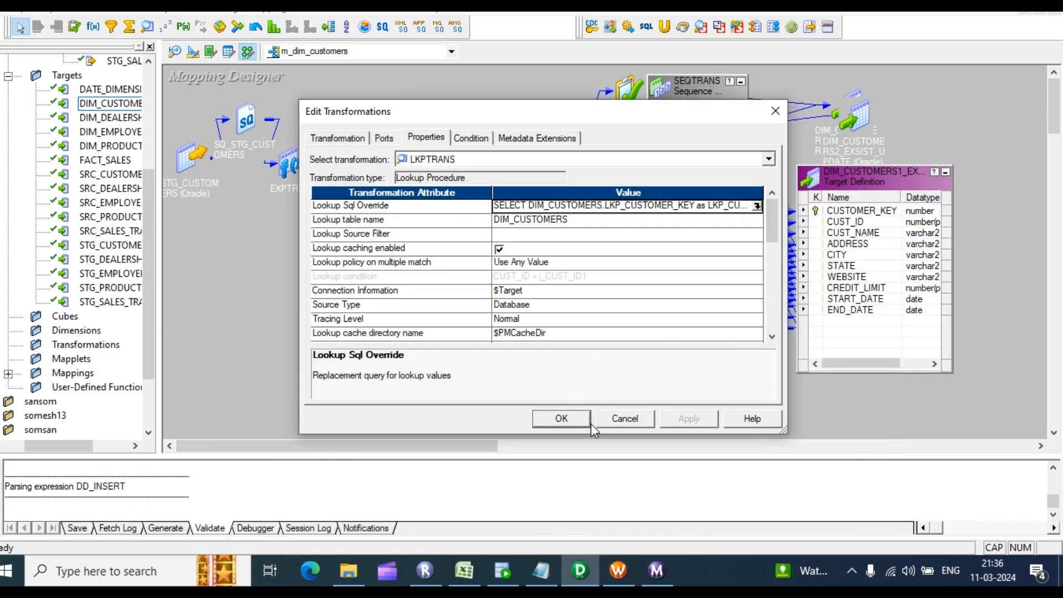
pyautogui.click(562, 419)
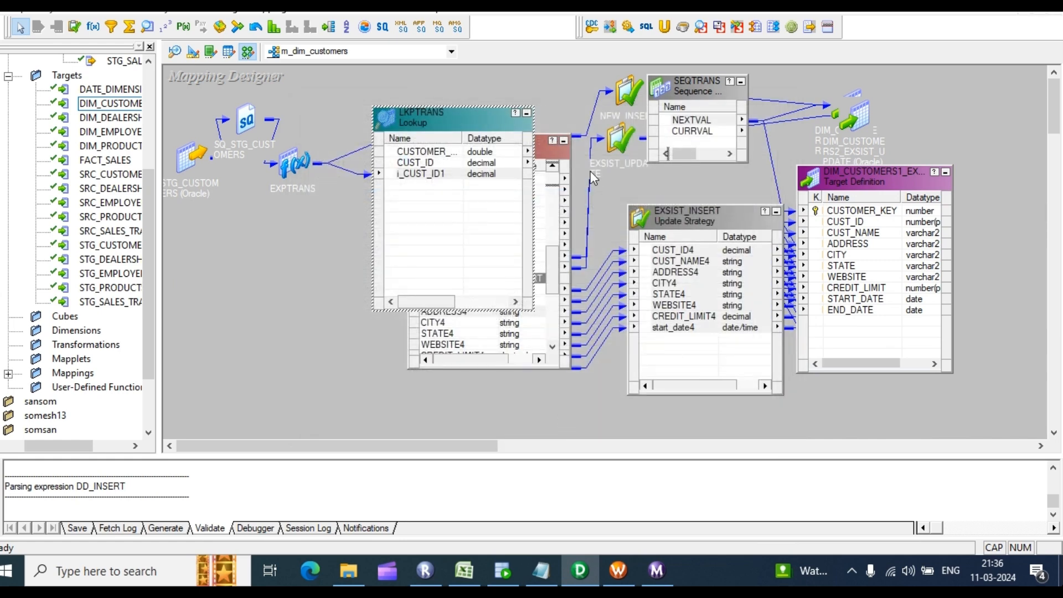
pyautogui.click(323, 261)
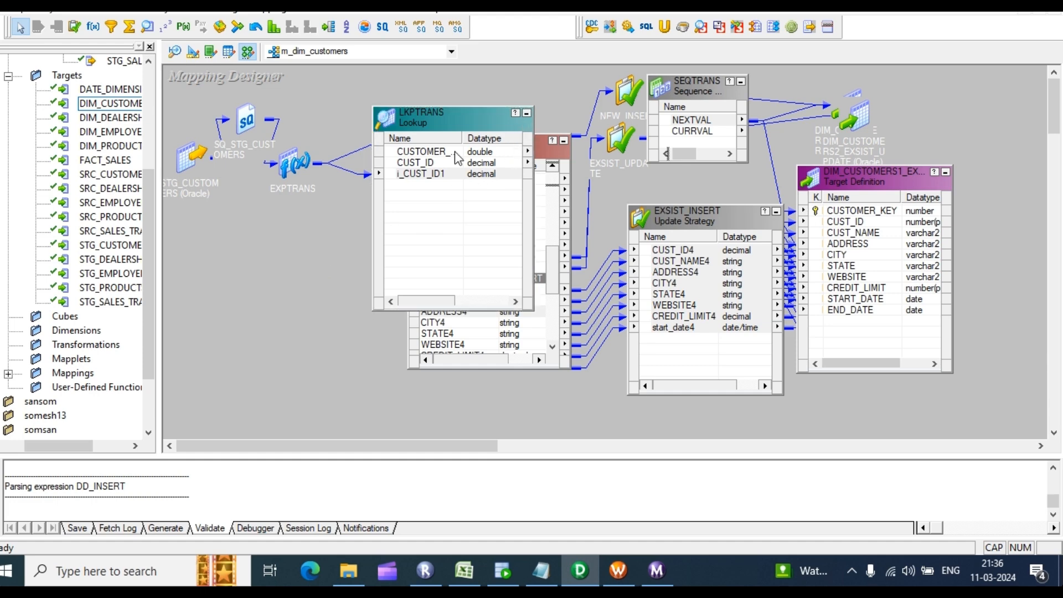
pyautogui.click(439, 163)
pyautogui.doubleClick(439, 163)
pyautogui.click(436, 160)
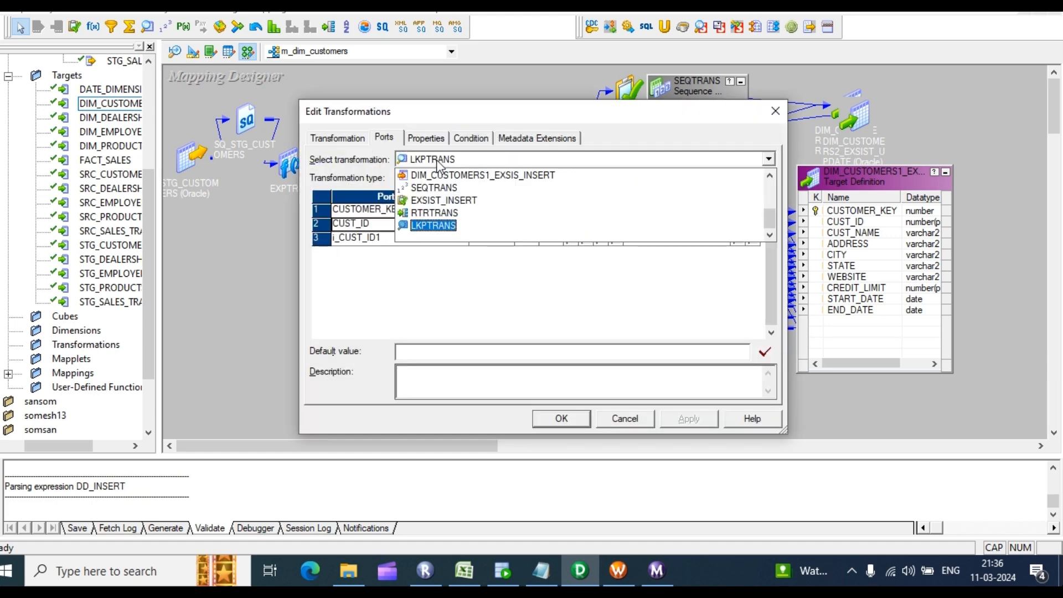
pyautogui.click(347, 272)
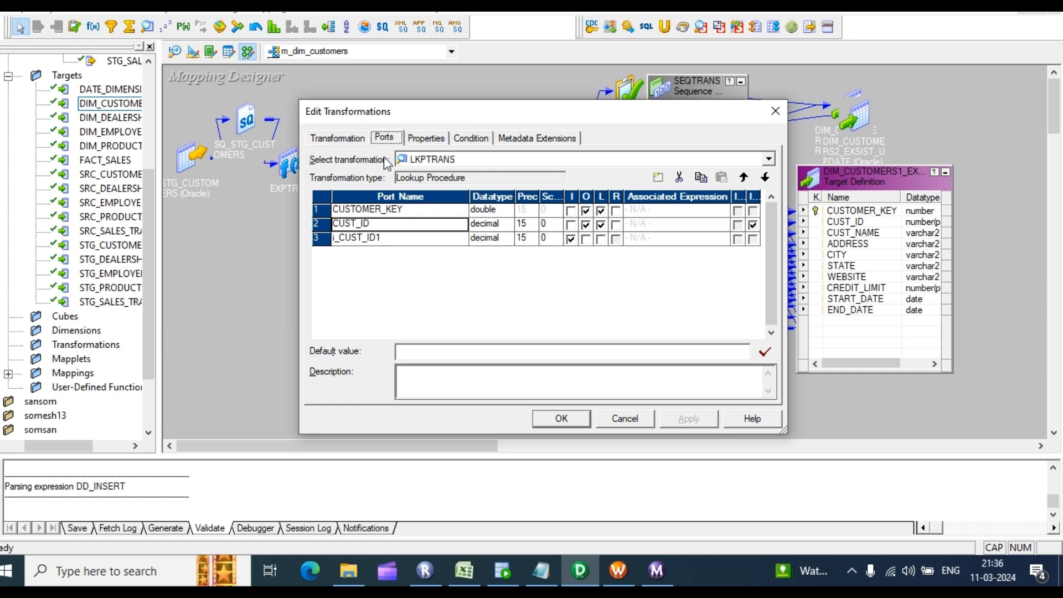
pyautogui.click(561, 419)
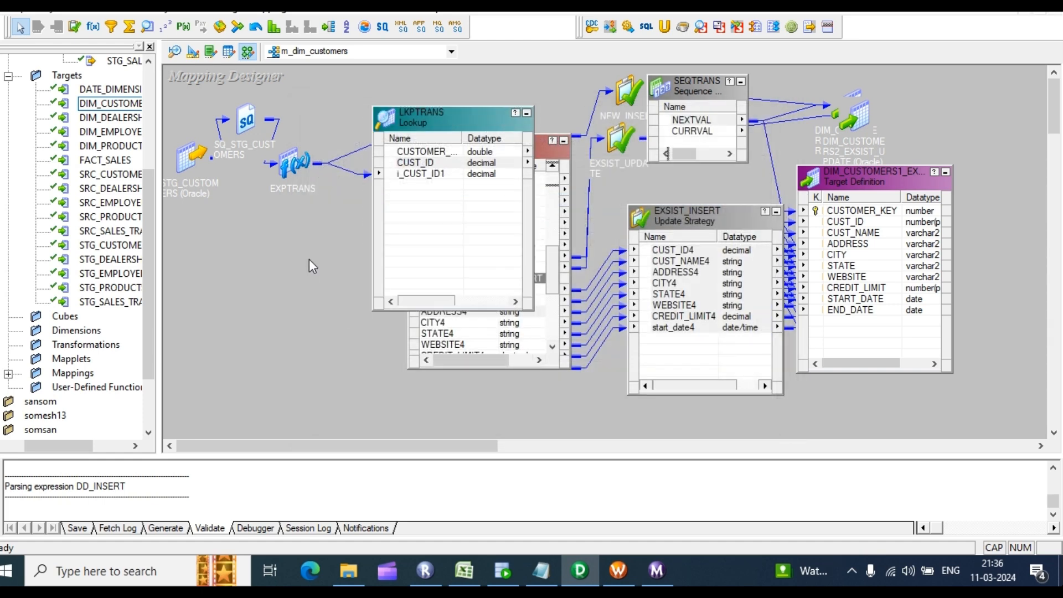
pyautogui.hotkey('ctrl', 's')
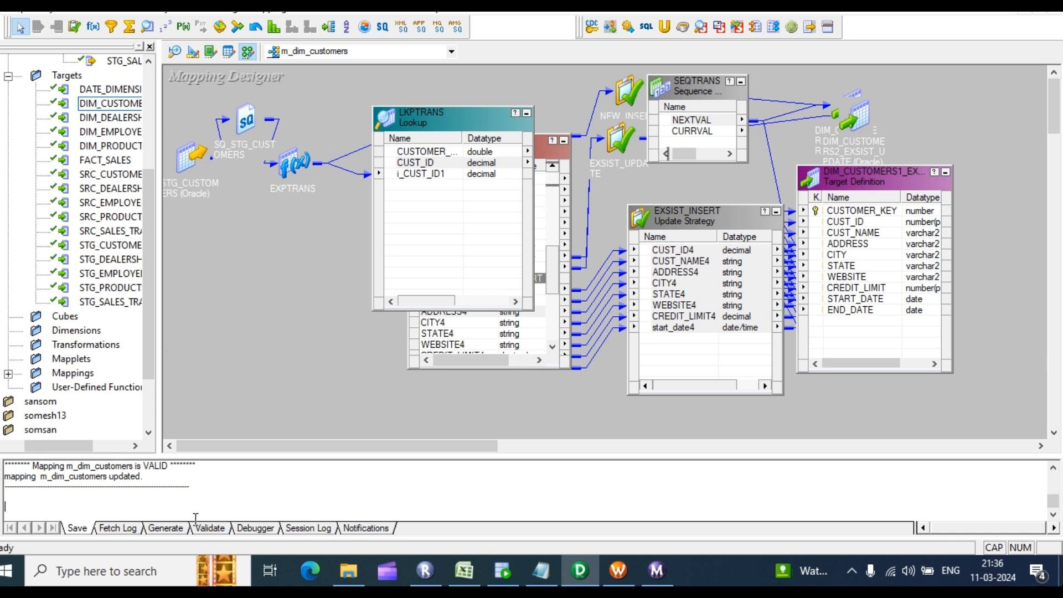
# Step: Review the validation results in the log and arrange all mapping objects as icons
pyautogui.scroll(1, 197, 506)
pyautogui.moveTo(171, 484); pyautogui.dragTo(58, 474)
pyautogui.scroll(-1, 220, 493)
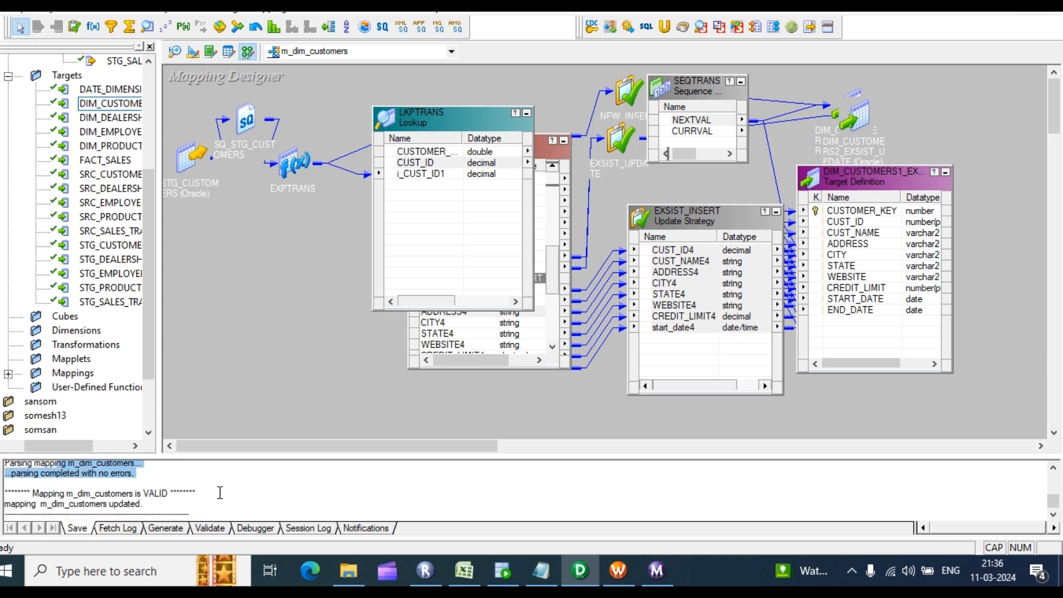
pyautogui.scroll(-1, 163, 498)
pyautogui.moveTo(163, 495); pyautogui.dragTo(74, 475)
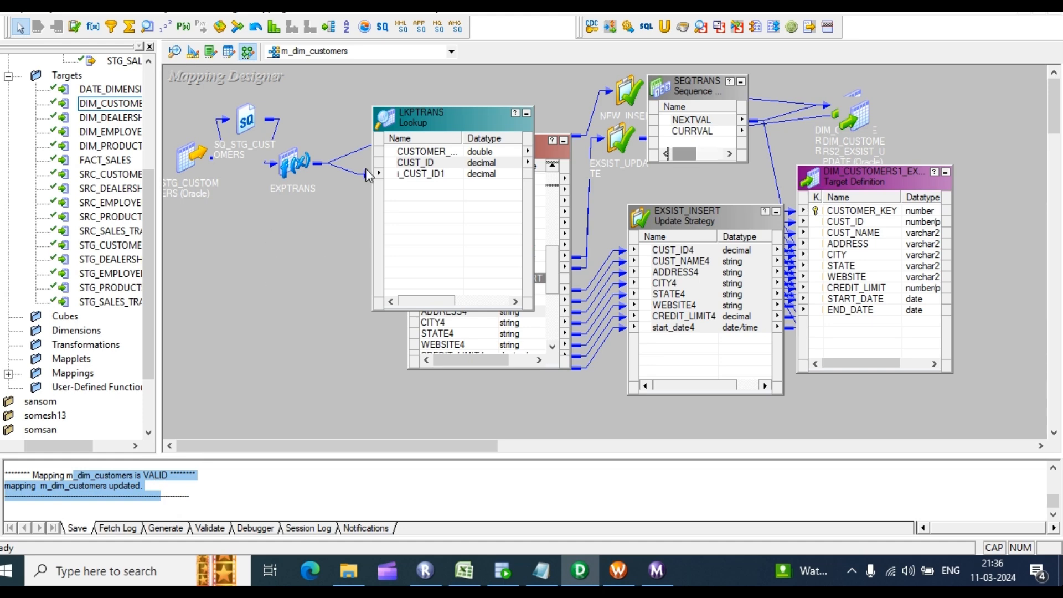
pyautogui.rightClick(288, 206)
pyautogui.click(344, 306)
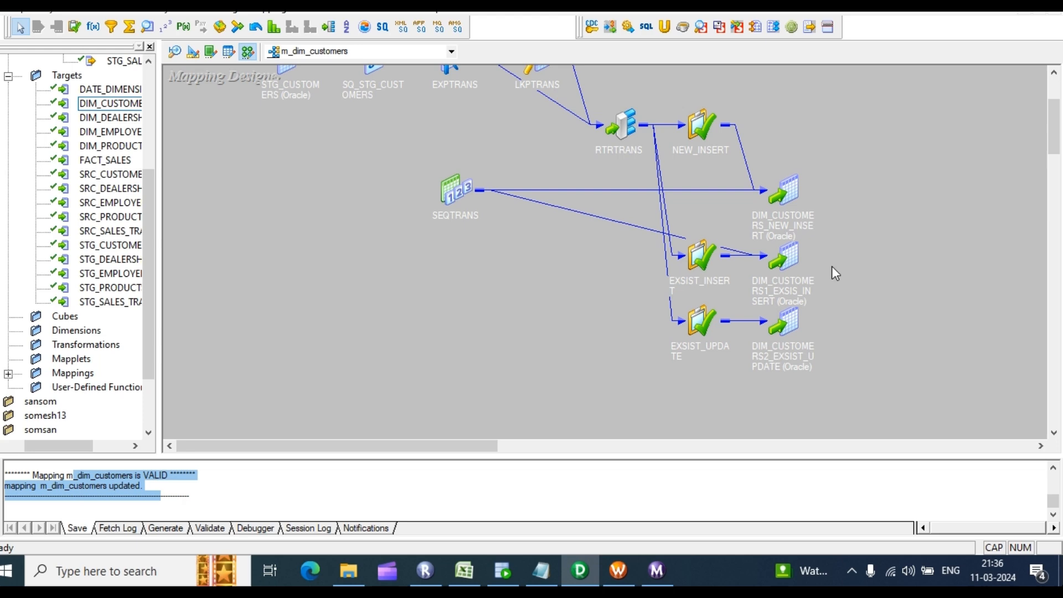
pyautogui.scroll(2, 880, 201)
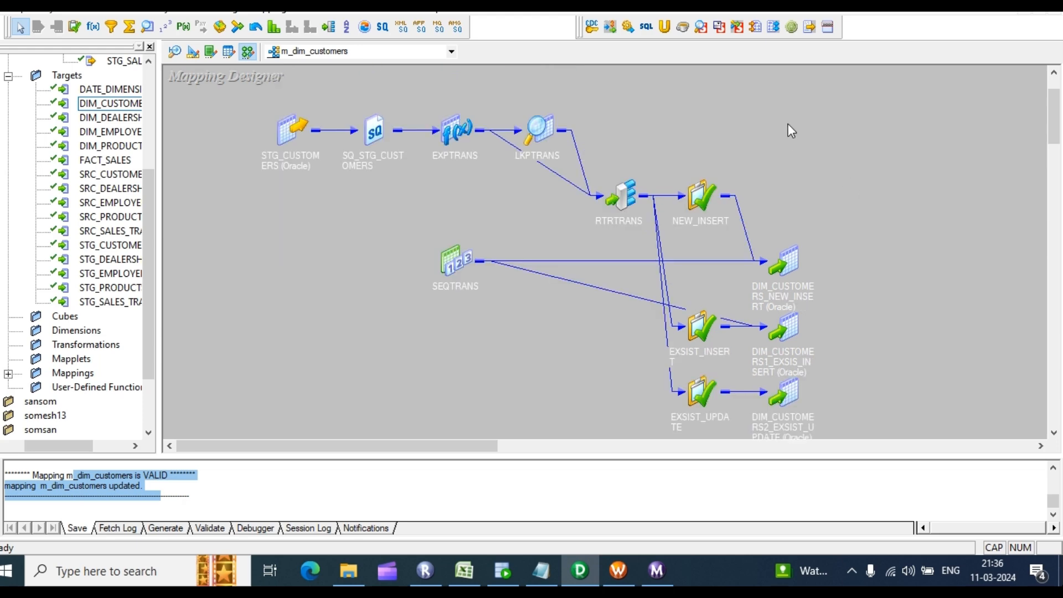
# Step: Launch Workflow Generation for m_dim_customers with a reusable session
pyautogui.rightClick(789, 125)
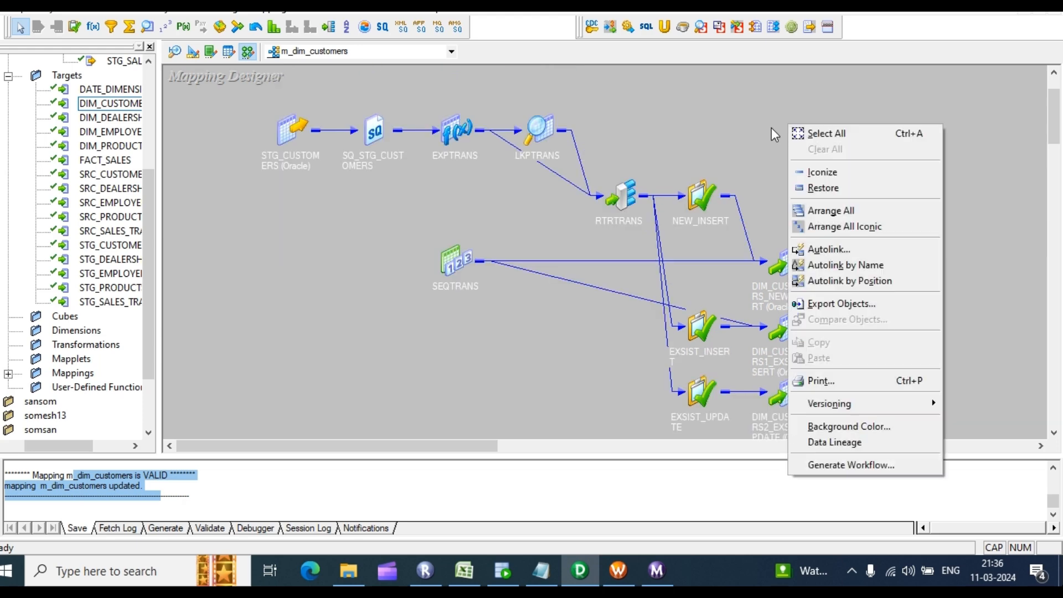
pyautogui.click(837, 464)
pyautogui.click(431, 210)
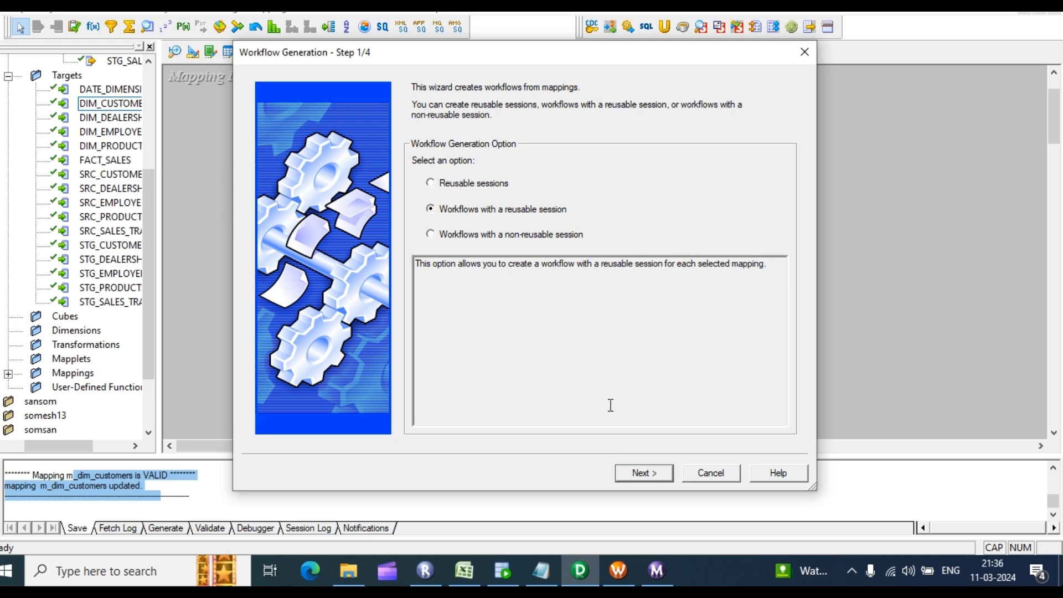
pyautogui.click(643, 474)
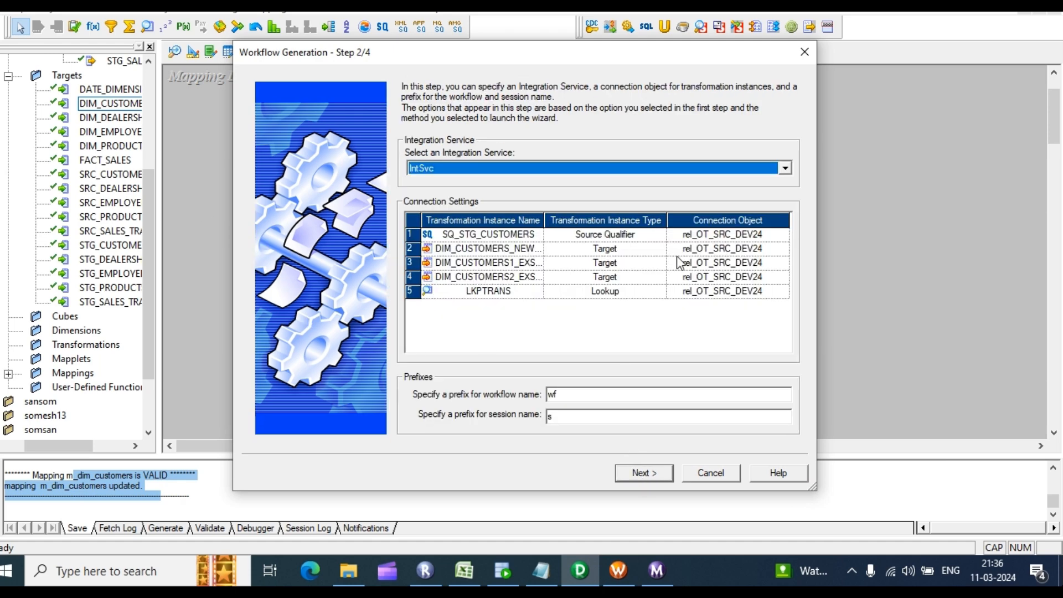
# Step: Assign rel_OT_TGT_DEV15 to the three targets and the LKPTRANS lookup
pyautogui.click(742, 248)
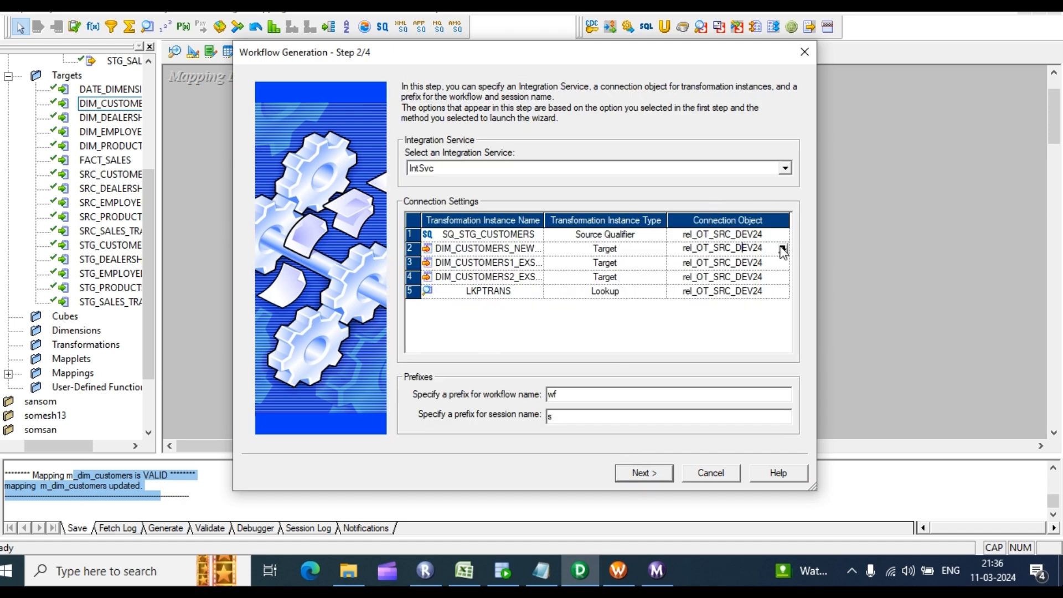
pyautogui.click(783, 248)
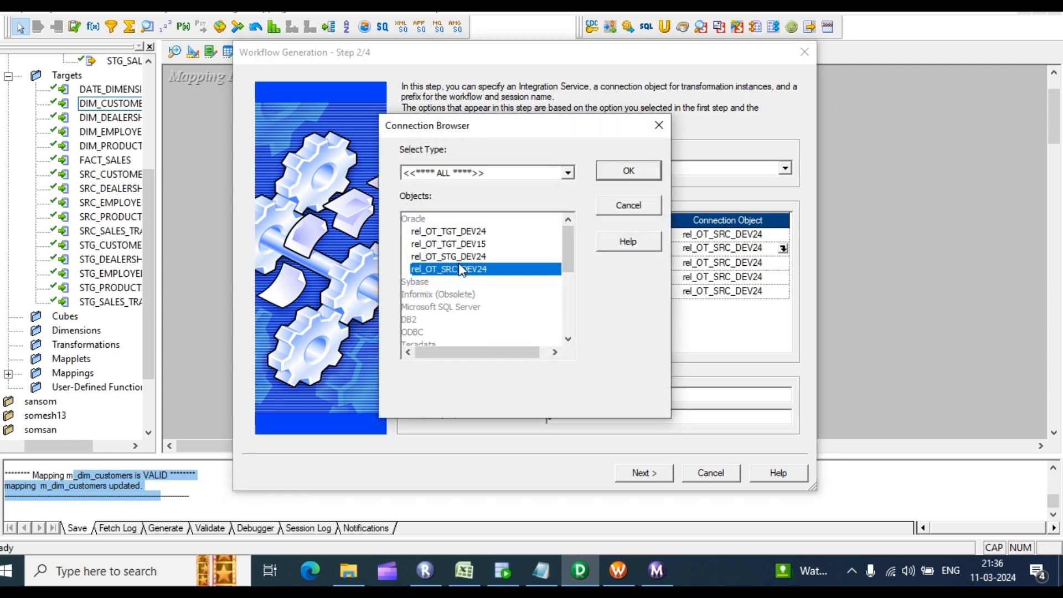
pyautogui.click(452, 245)
pyautogui.click(634, 173)
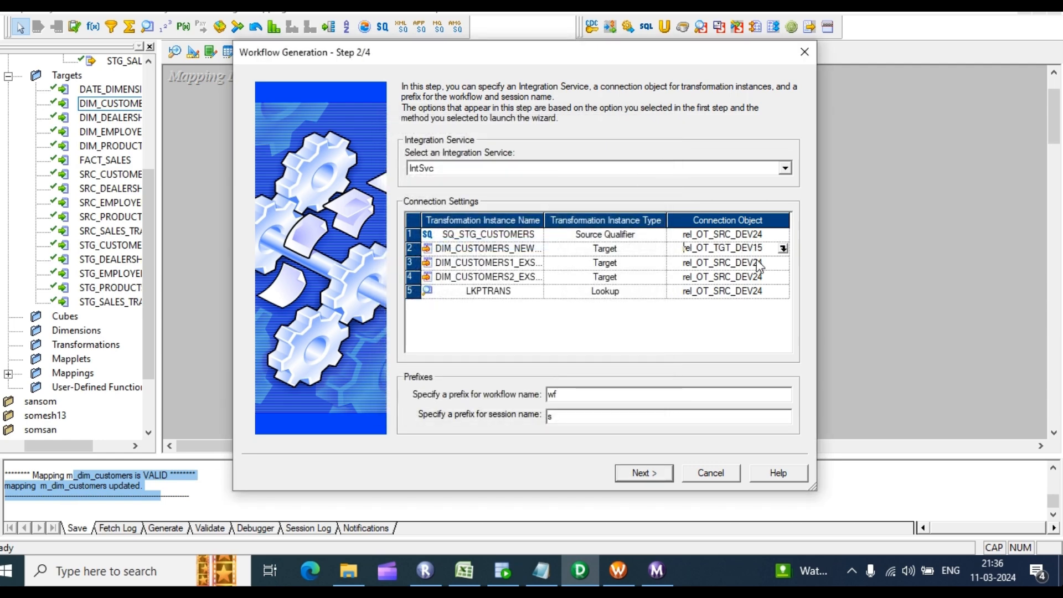
pyautogui.click(772, 265)
pyautogui.click(783, 263)
pyautogui.click(452, 246)
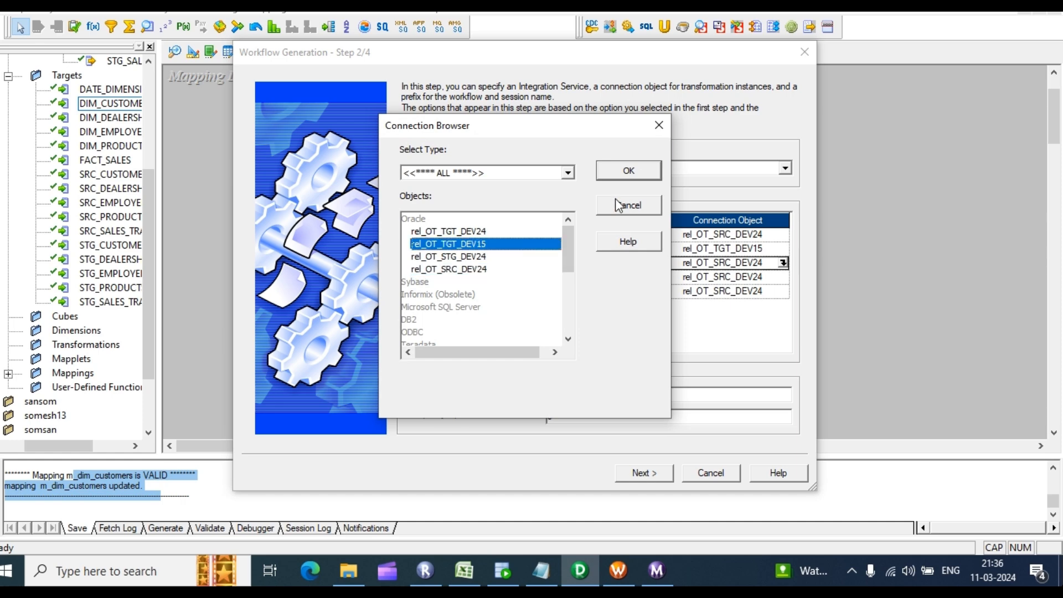
pyautogui.click(627, 173)
pyautogui.click(774, 277)
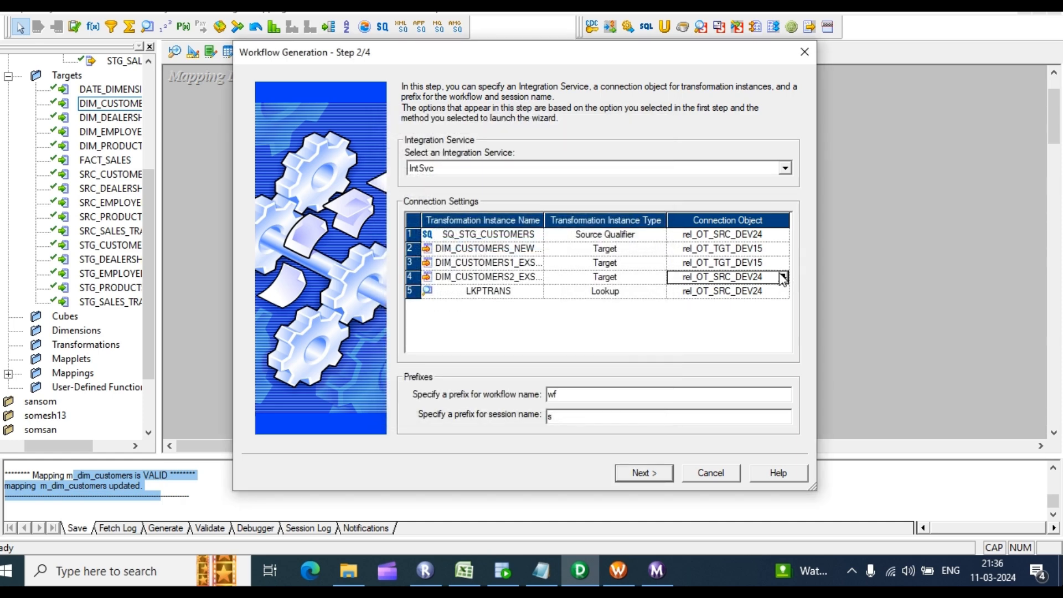
pyautogui.click(783, 277)
pyautogui.click(464, 246)
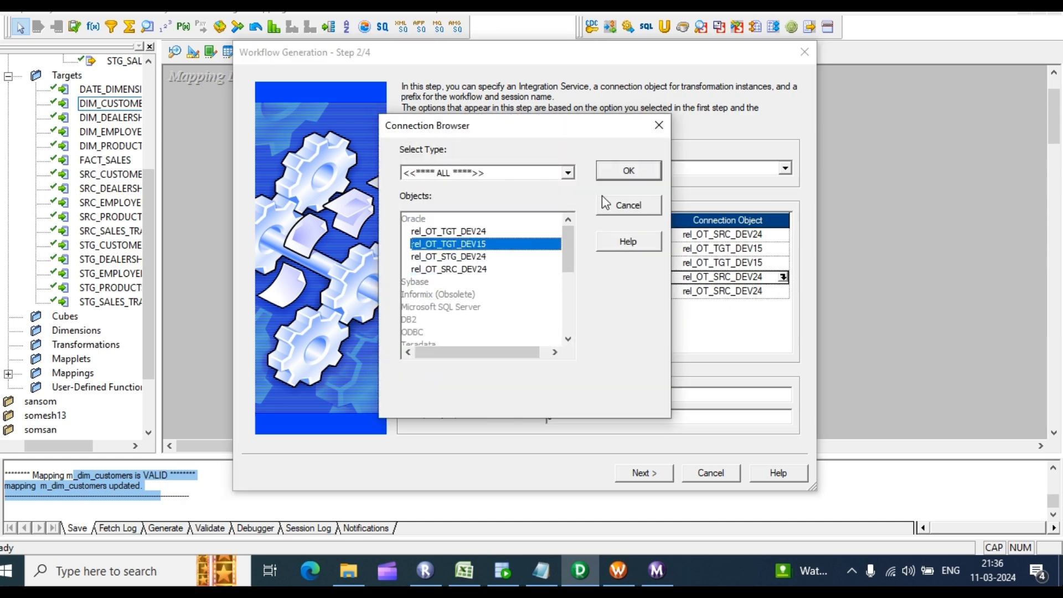
pyautogui.click(629, 172)
pyautogui.click(777, 292)
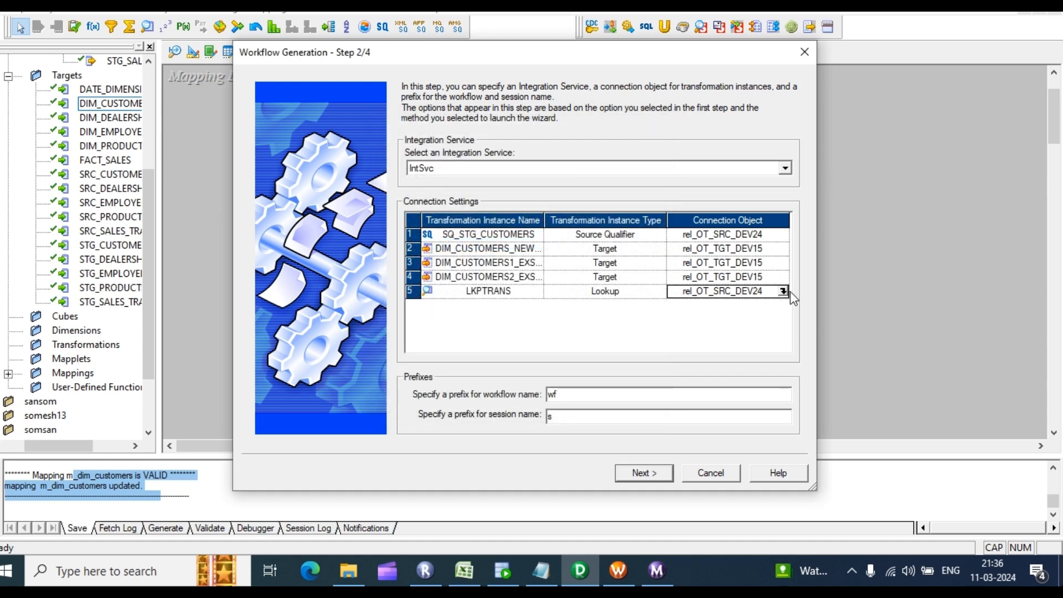
pyautogui.click(783, 291)
pyautogui.click(464, 244)
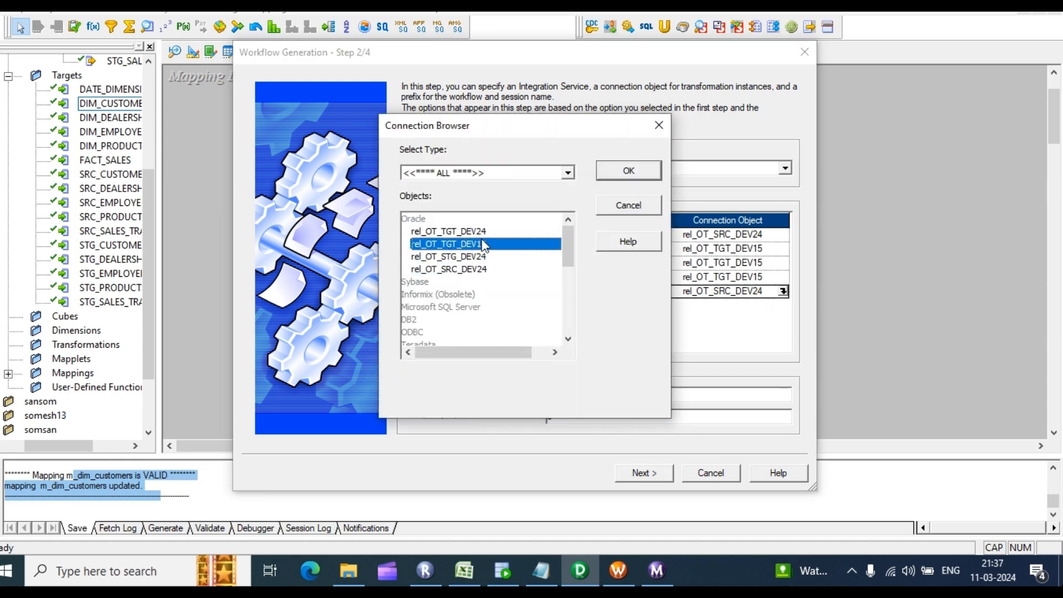
pyautogui.click(634, 172)
# Step: Assign rel_OT_STG_DEV24 to the SQ_STG_CUSTOMERS source qualifier
pyautogui.click(759, 235)
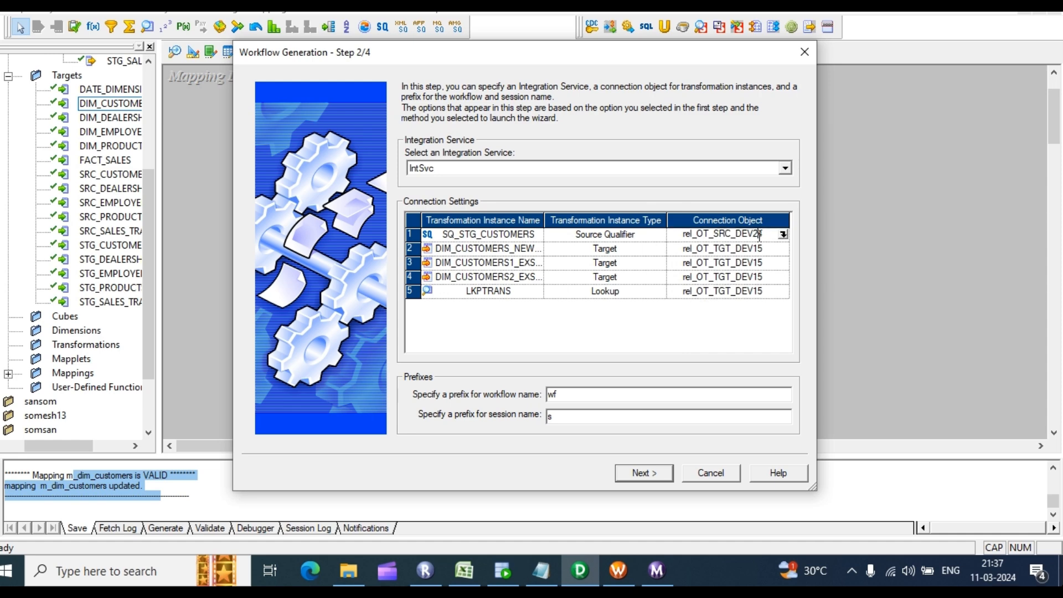
pyautogui.click(783, 235)
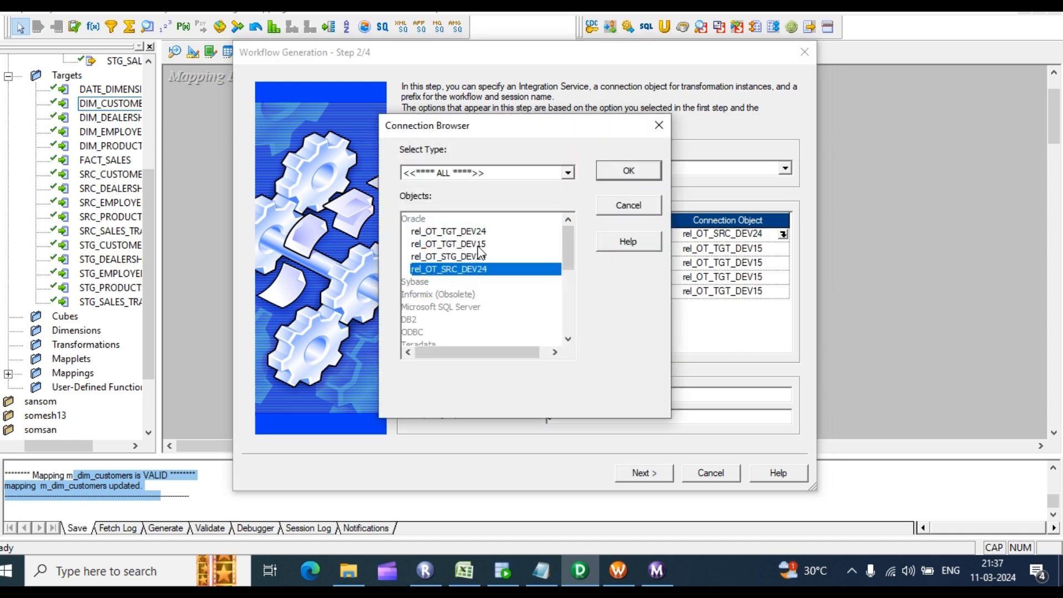
pyautogui.click(448, 244)
pyautogui.click(454, 256)
pyautogui.click(649, 166)
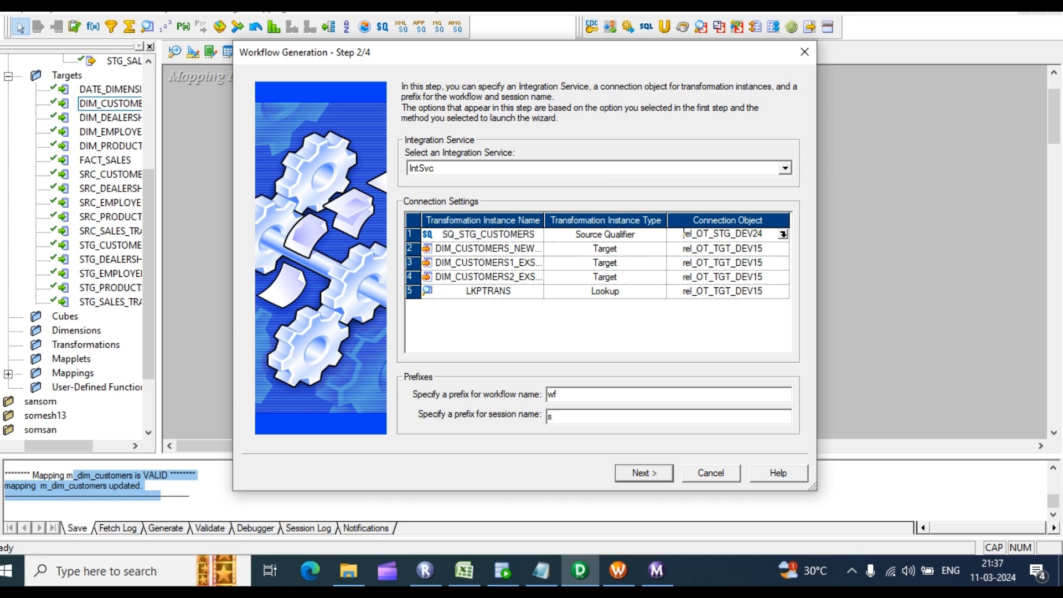
# Step: Open the workflow's connection configuration and keep the lookup connection type Relational
pyautogui.click(642, 474)
pyautogui.click(753, 174)
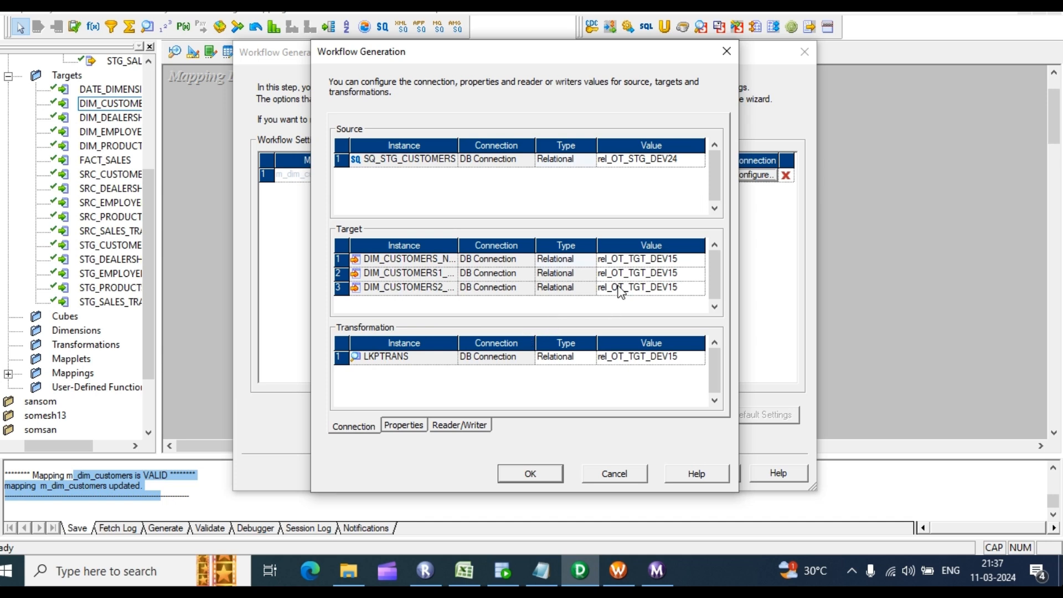
pyautogui.click(544, 359)
pyautogui.click(590, 358)
pyautogui.click(591, 359)
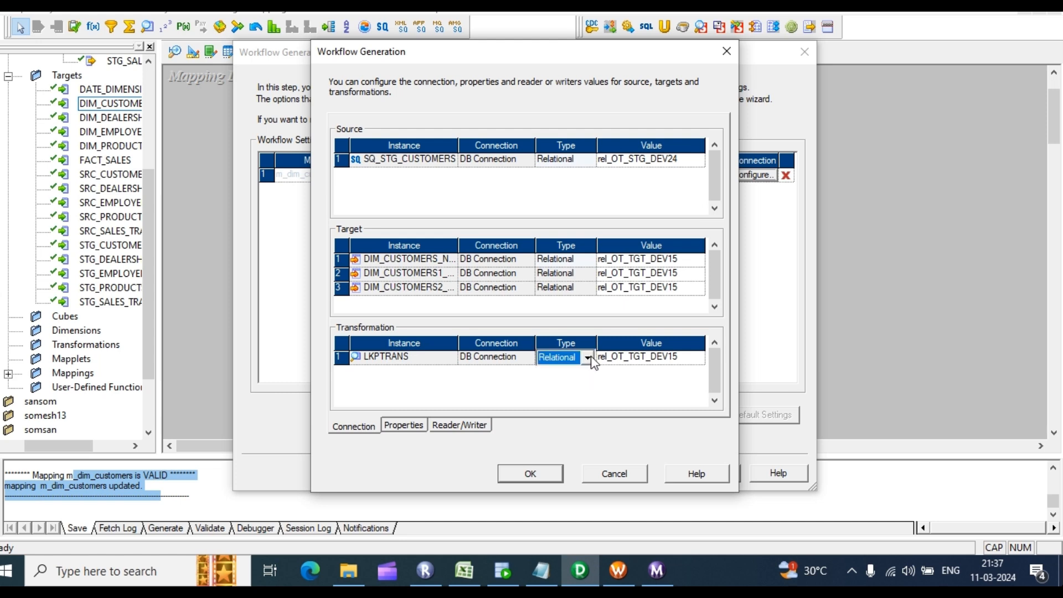
# Step: Change the target load type from Bulk to Normal and finish the workflow wizard
pyautogui.click(407, 427)
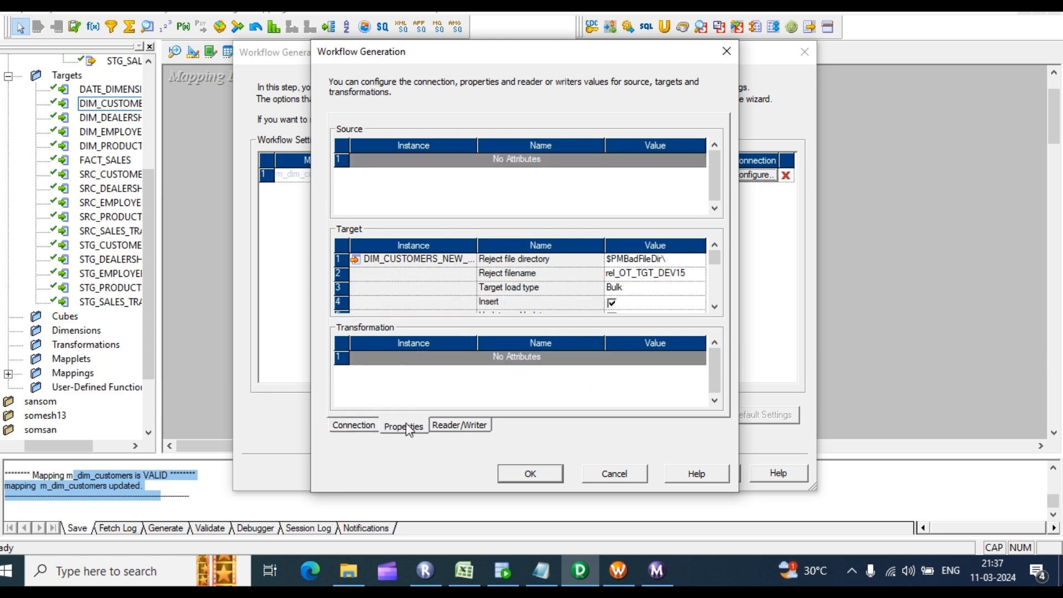
pyautogui.click(653, 286)
pyautogui.click(695, 289)
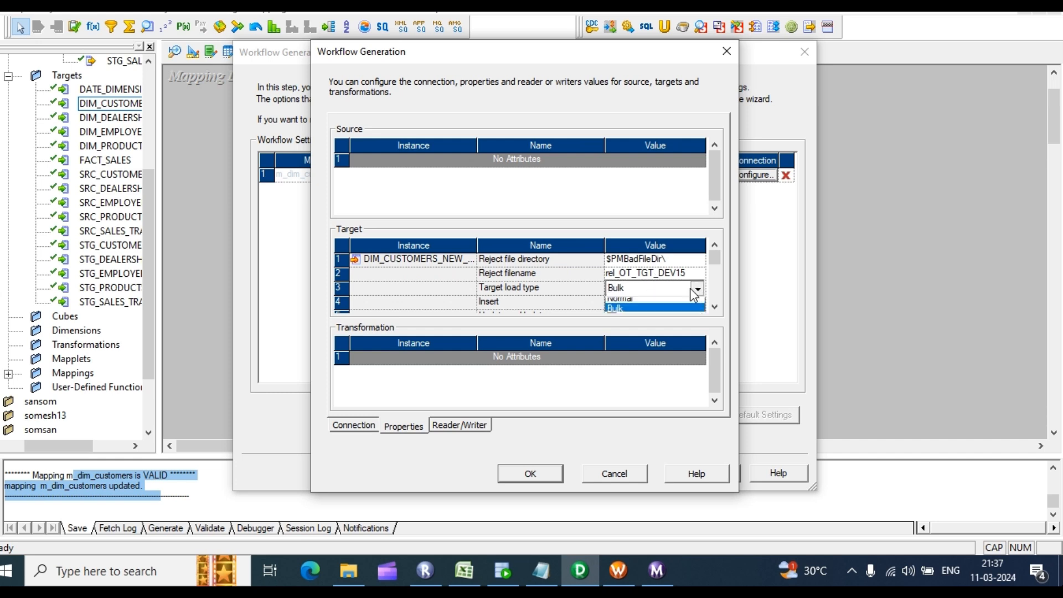
pyautogui.click(636, 301)
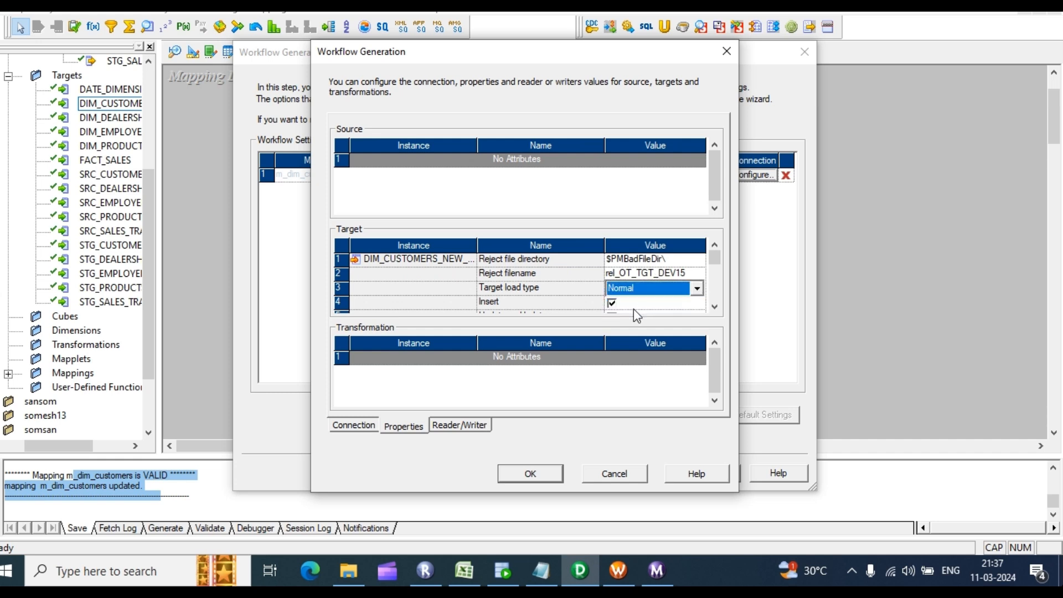
pyautogui.click(550, 477)
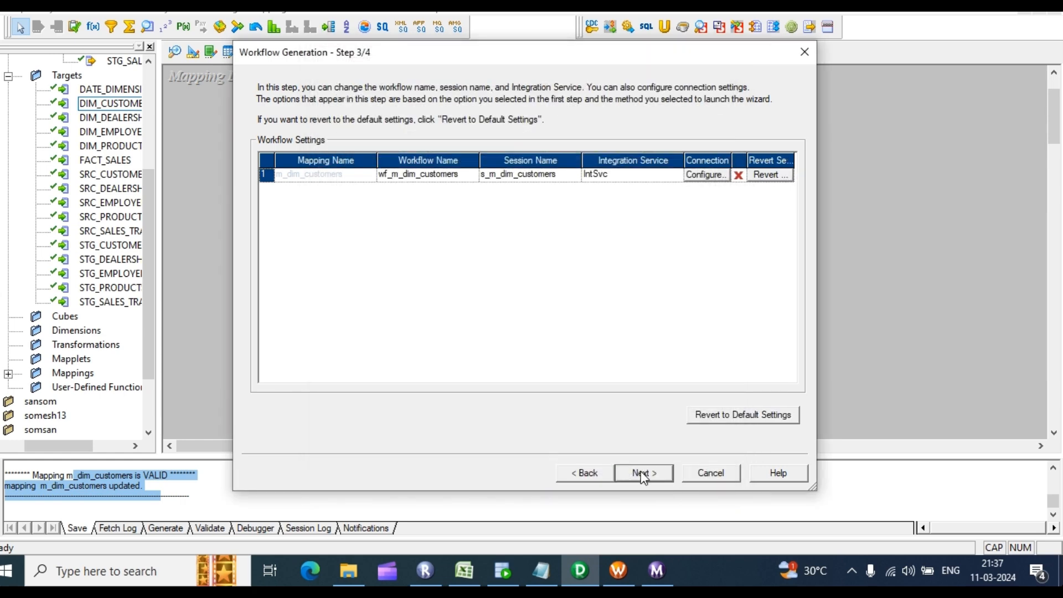
pyautogui.click(643, 474)
pyautogui.click(655, 474)
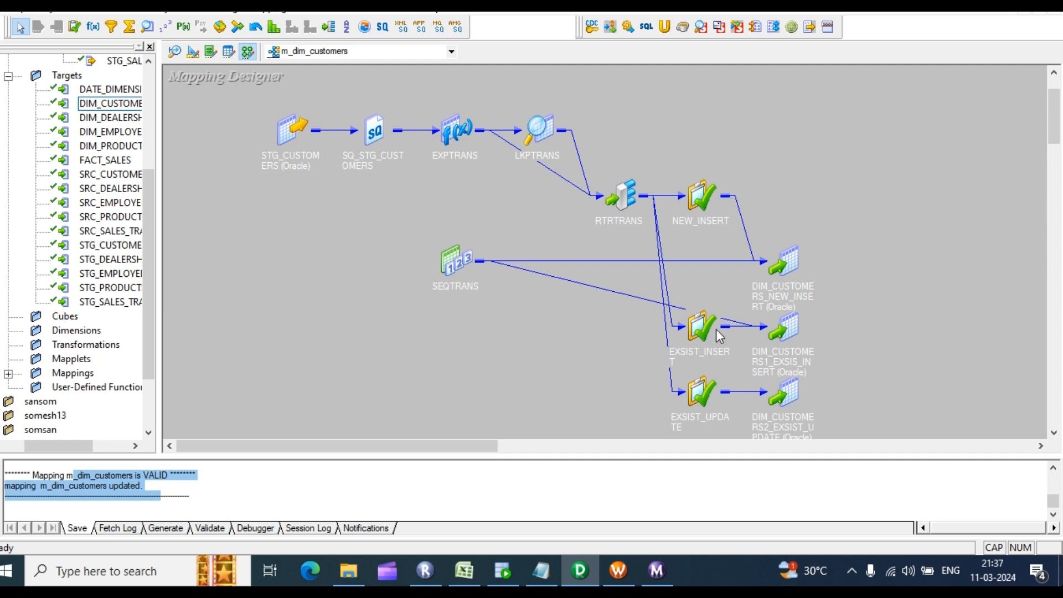
# Step: Check NEW_INSERT's update strategy expression, then collapse NEW_INSERT and EXSIST_INSERT to icons
pyautogui.scroll(-2, 812, 247)
pyautogui.doubleClick(702, 254)
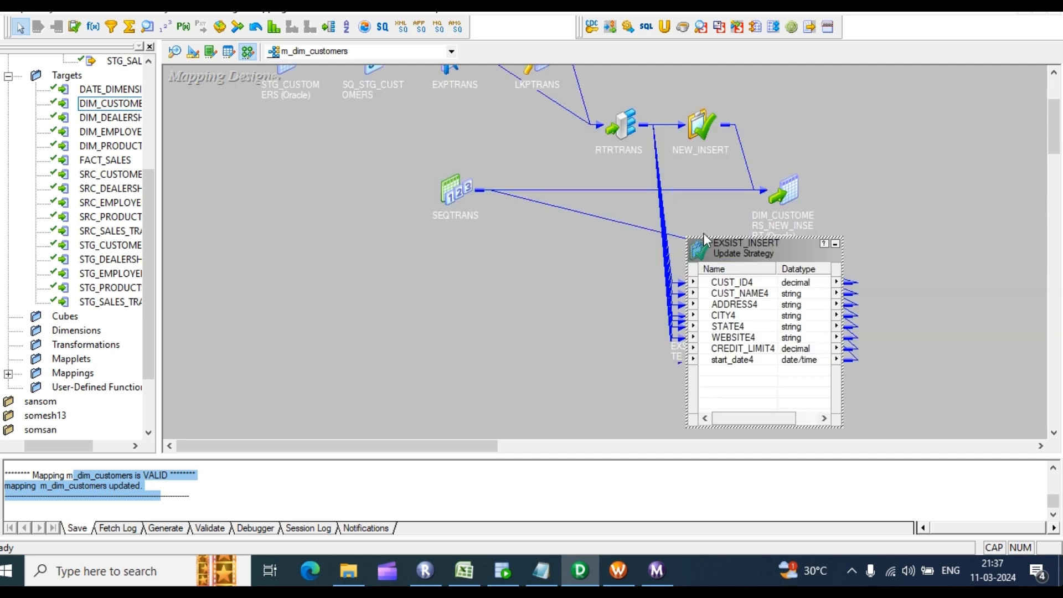
pyautogui.doubleClick(706, 125)
pyautogui.doubleClick(731, 173)
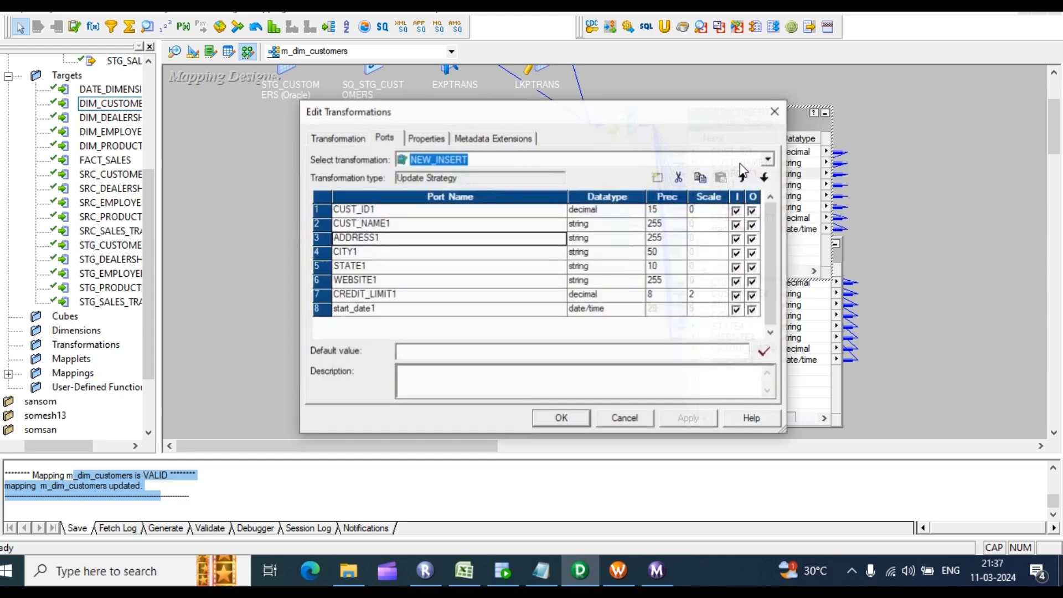
pyautogui.click(429, 138)
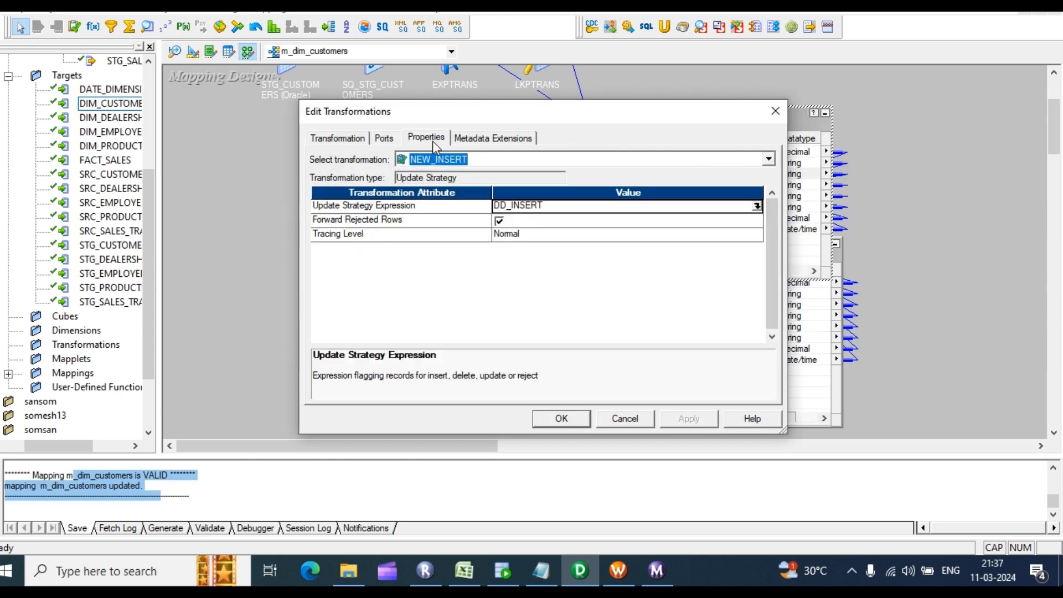
pyautogui.click(552, 413)
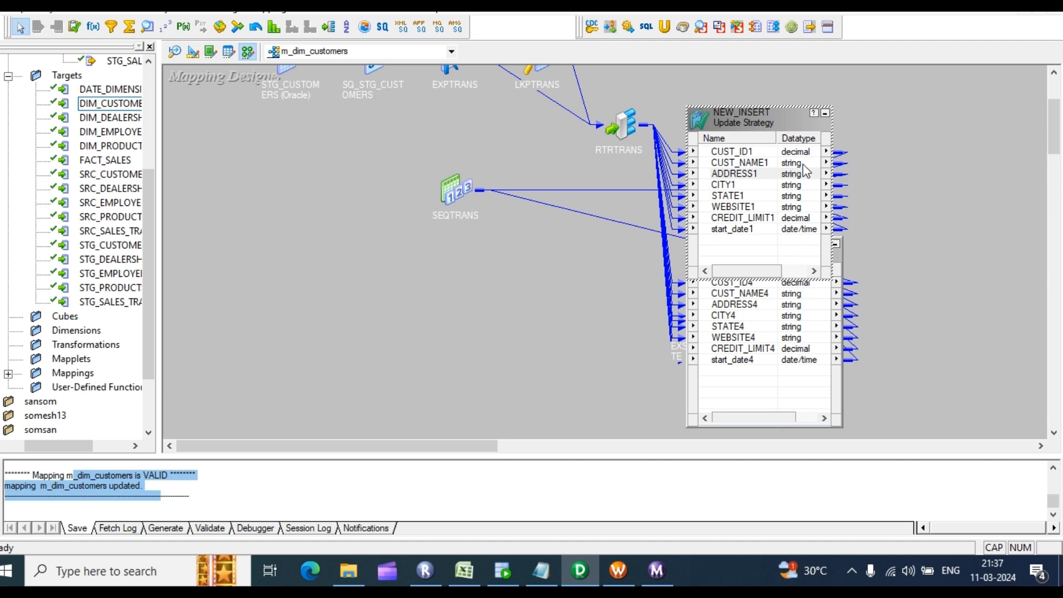
pyautogui.click(826, 113)
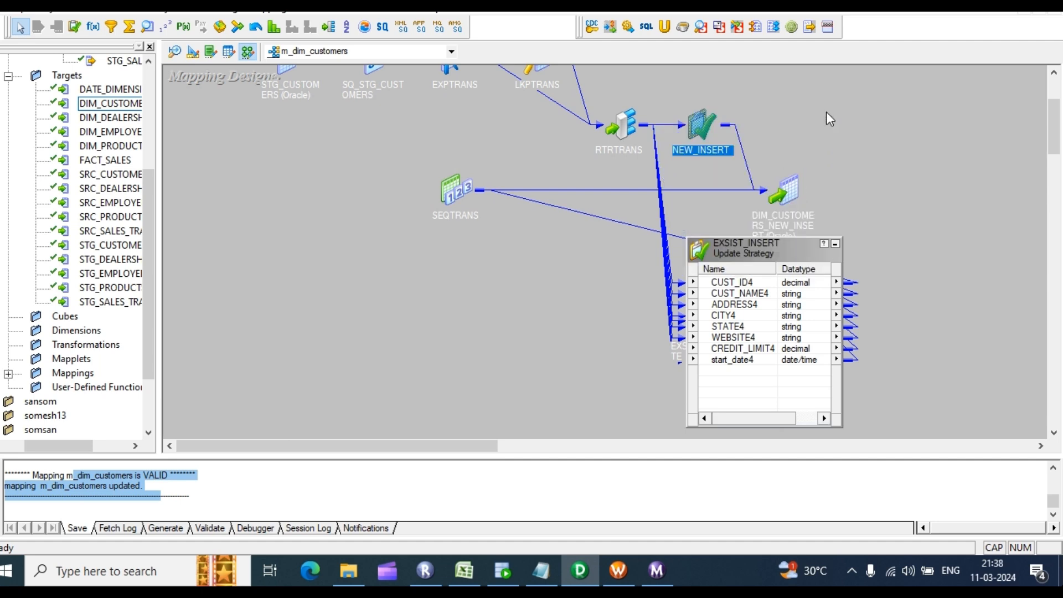
pyautogui.click(835, 245)
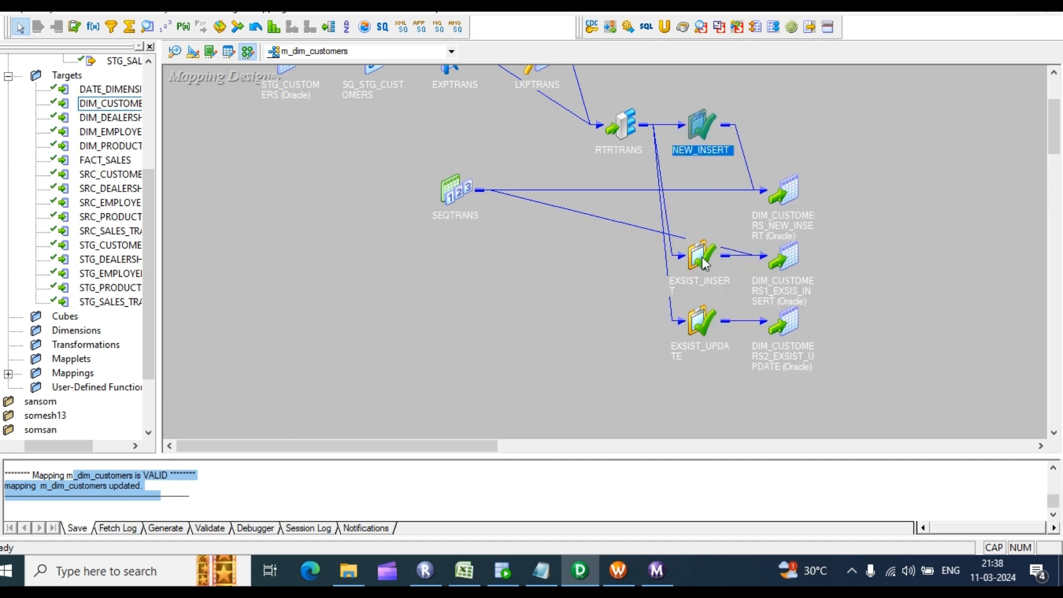
# Step: Set EXSIST_UPDATE's update strategy expression to DD_UPDATE and validate it
pyautogui.click(692, 322)
pyautogui.doubleClick(693, 322)
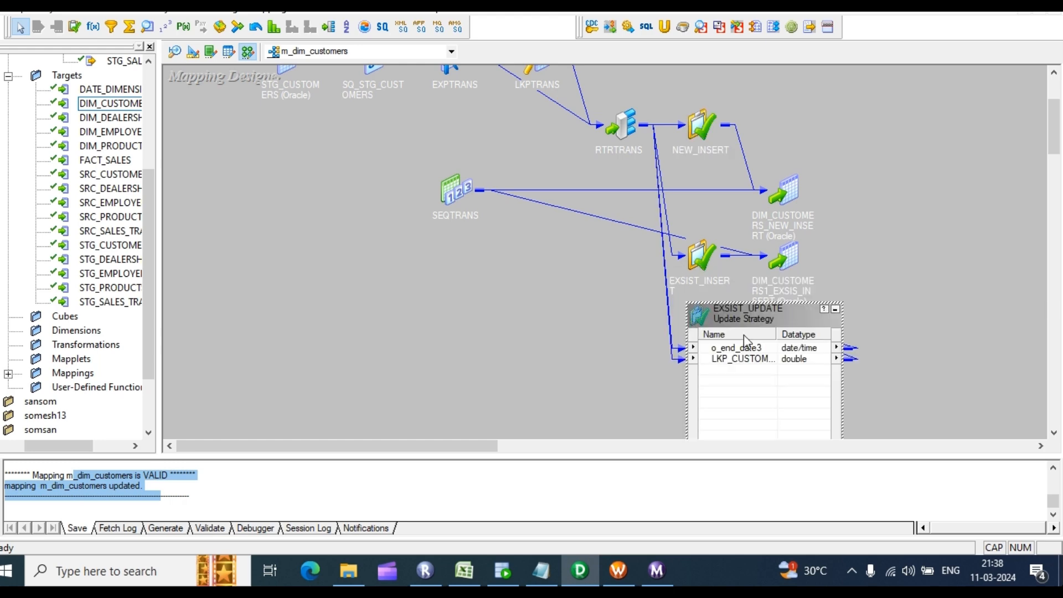
pyautogui.doubleClick(751, 362)
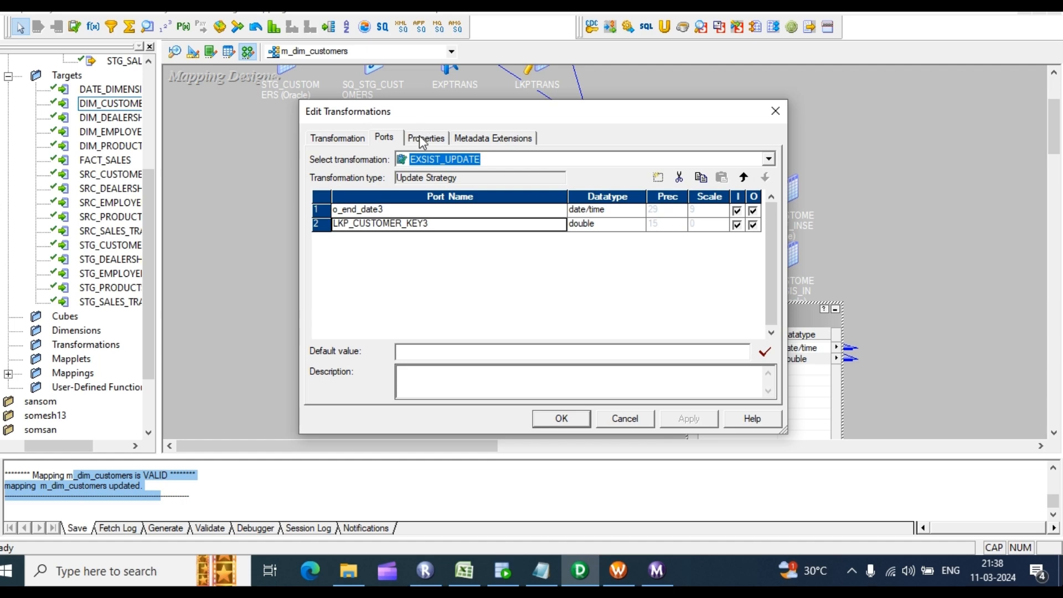
pyautogui.click(426, 138)
pyautogui.click(758, 206)
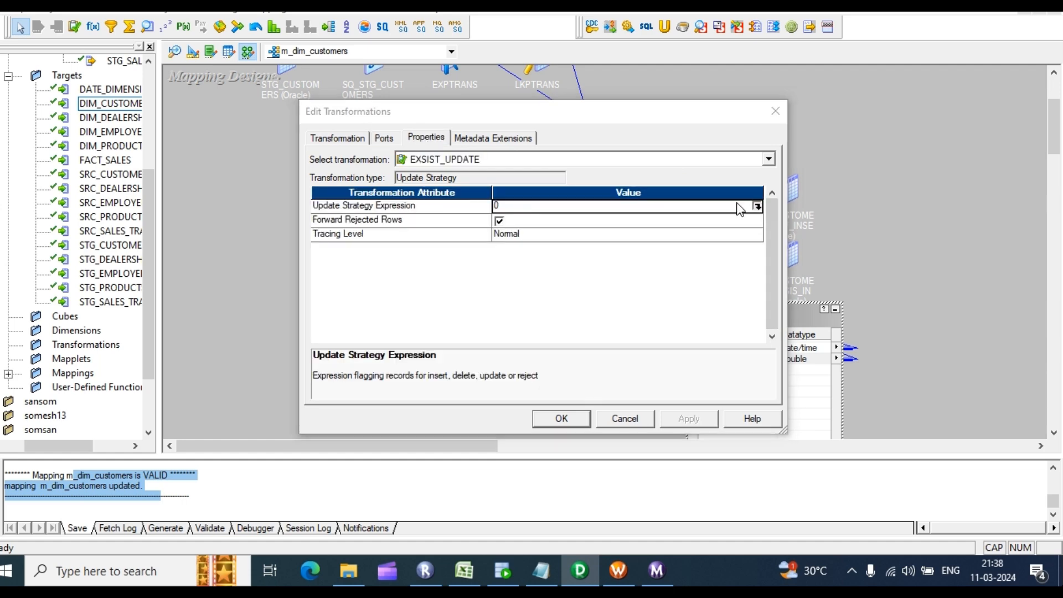
pyautogui.hotkey('ctrl', 'a')
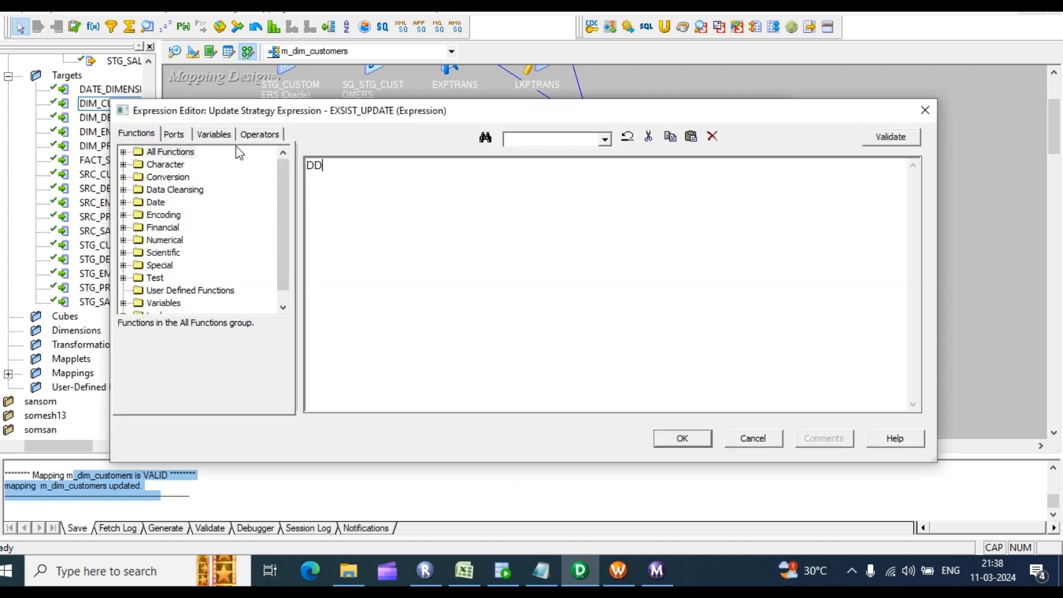
pyautogui.write('DD_UPDATE')
pyautogui.click(880, 139)
pyautogui.click(582, 309)
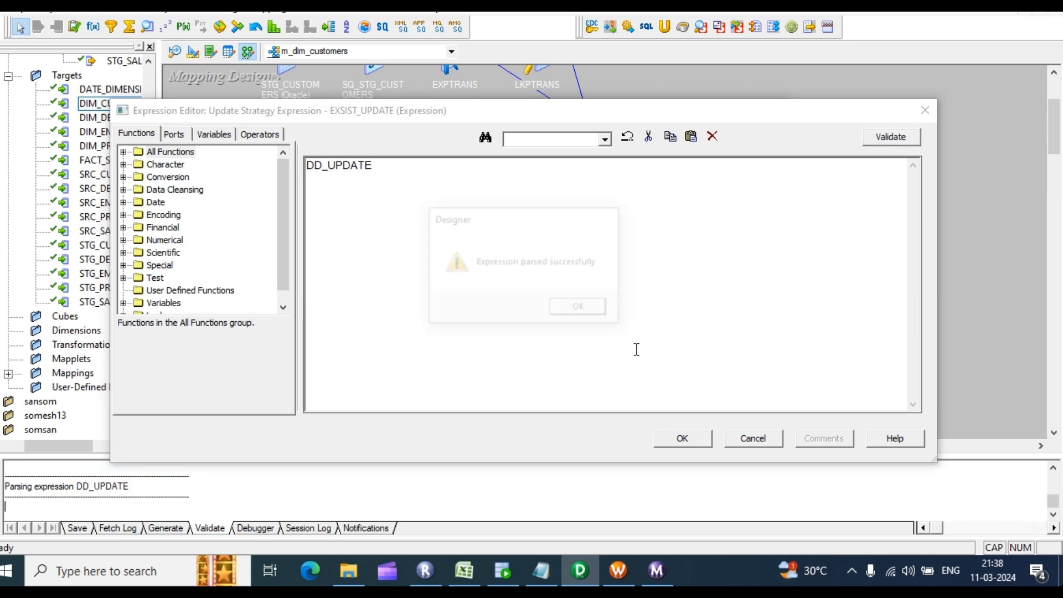
pyautogui.click(683, 439)
pyautogui.click(689, 419)
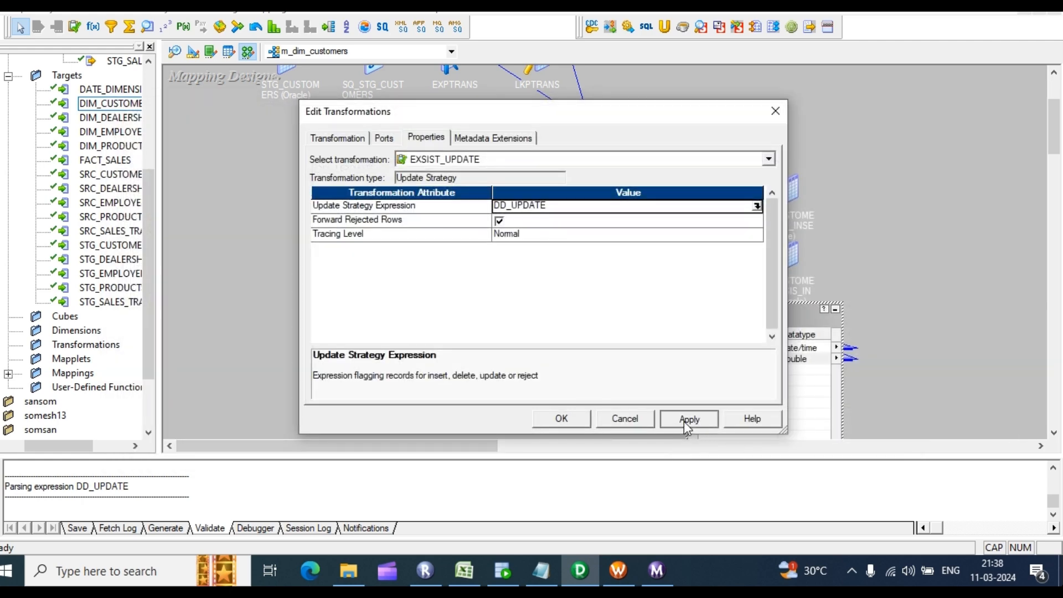
pyautogui.click(563, 419)
# Step: Set EXSIST_INSERT's update strategy expression to DD_INSERT, validate it, and save the mapping
pyautogui.doubleClick(698, 257)
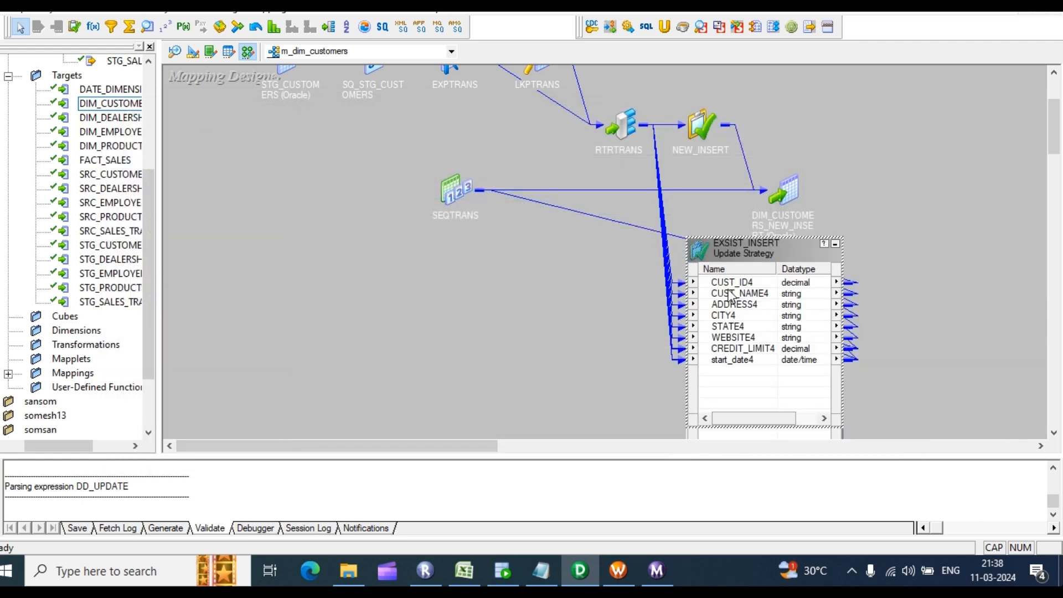
pyautogui.click(426, 138)
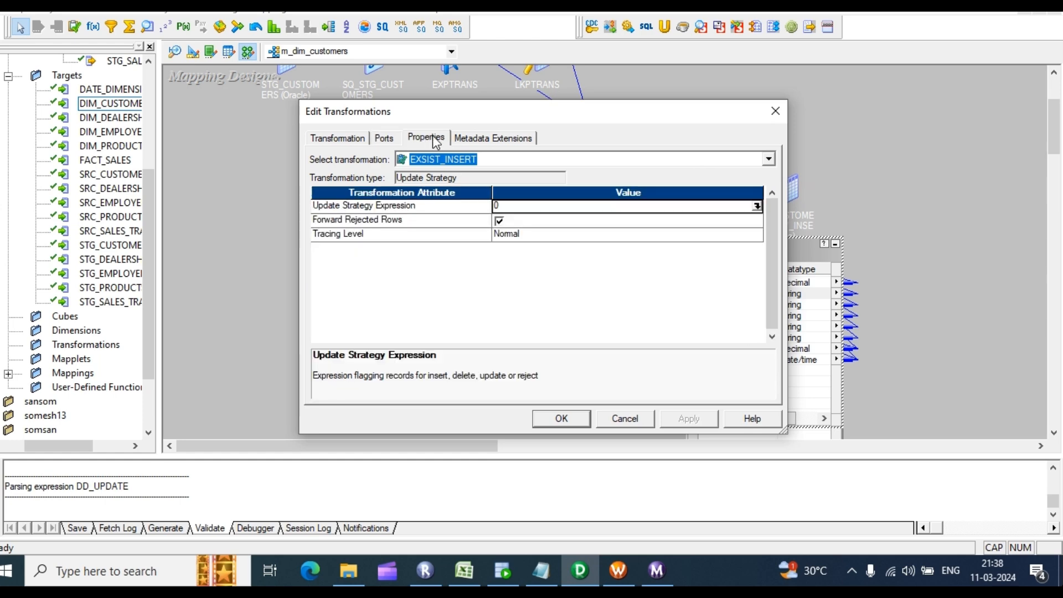
pyautogui.click(756, 207)
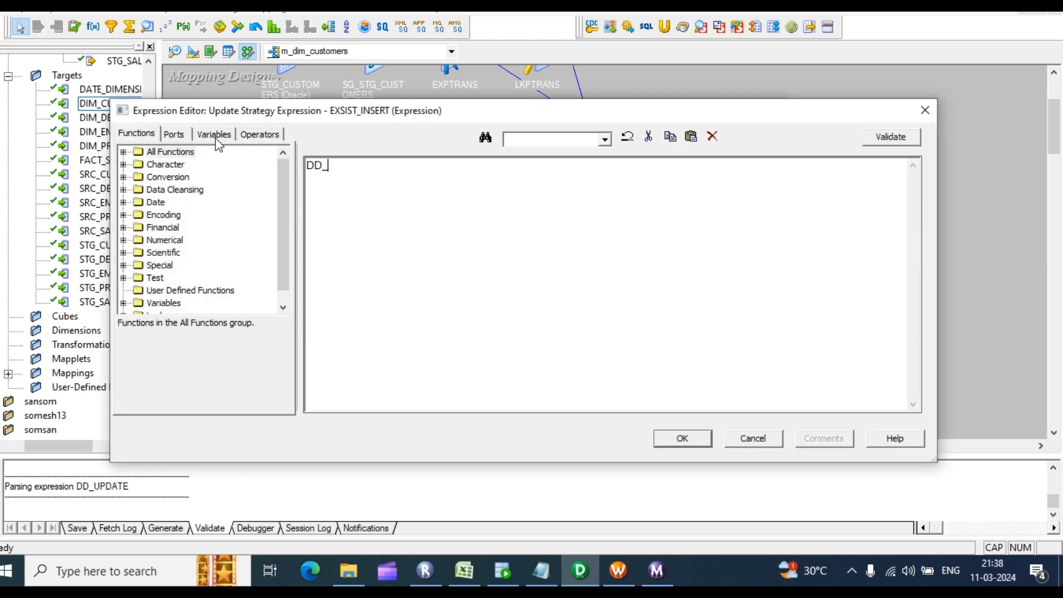
pyautogui.write('DD_INSERT')
pyautogui.click(885, 135)
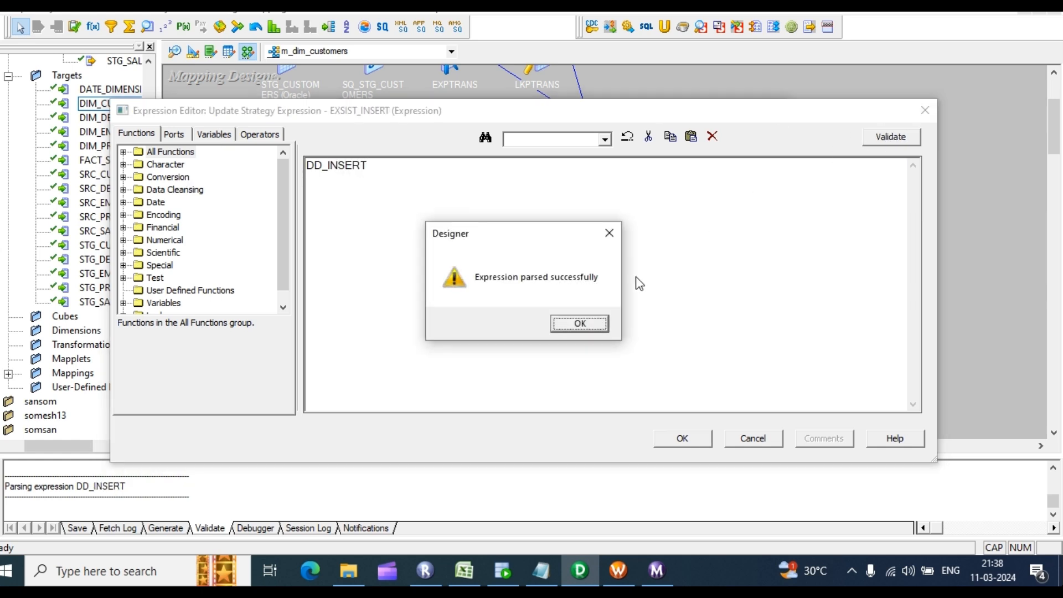
pyautogui.click(580, 323)
pyautogui.click(681, 437)
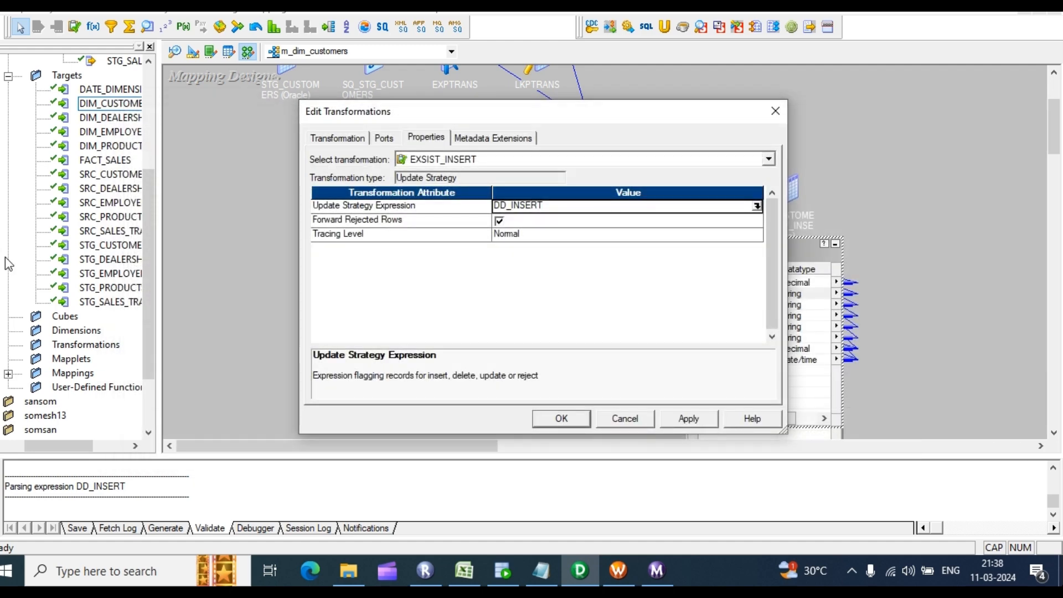
pyautogui.click(688, 418)
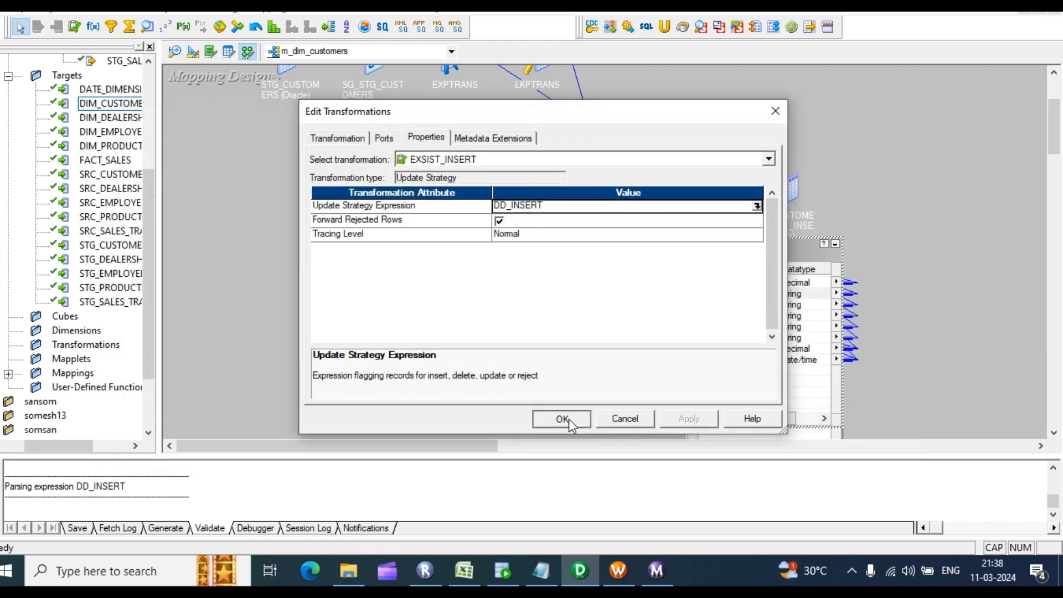
pyautogui.click(561, 418)
pyautogui.hotkey('ctrl', 's')
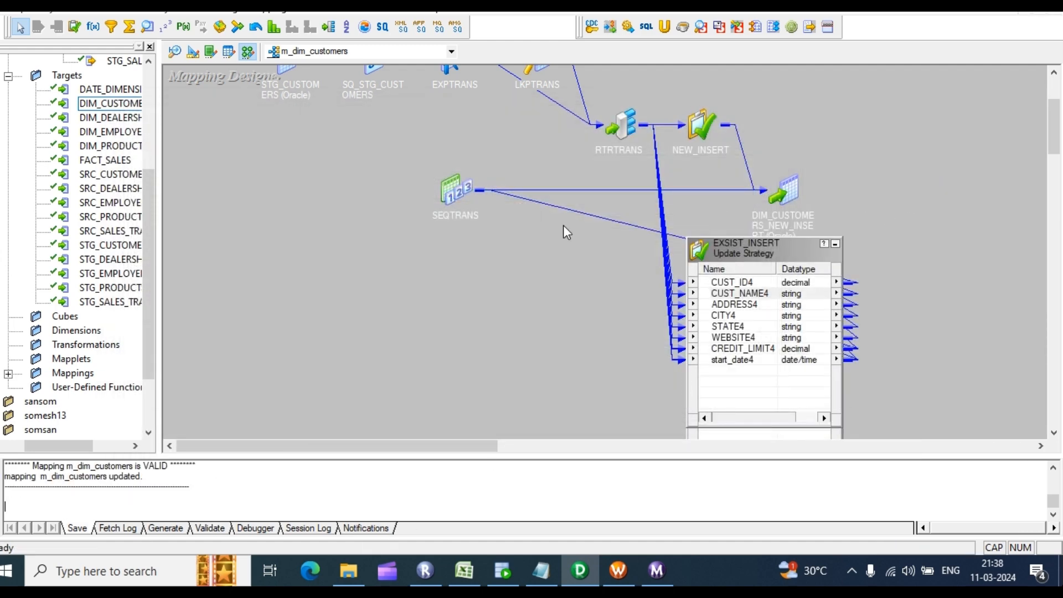
# Step: Disconnect from RepSev, attempt to reconnect, and dismiss the resulting authentication error
pyautogui.click(618, 571)
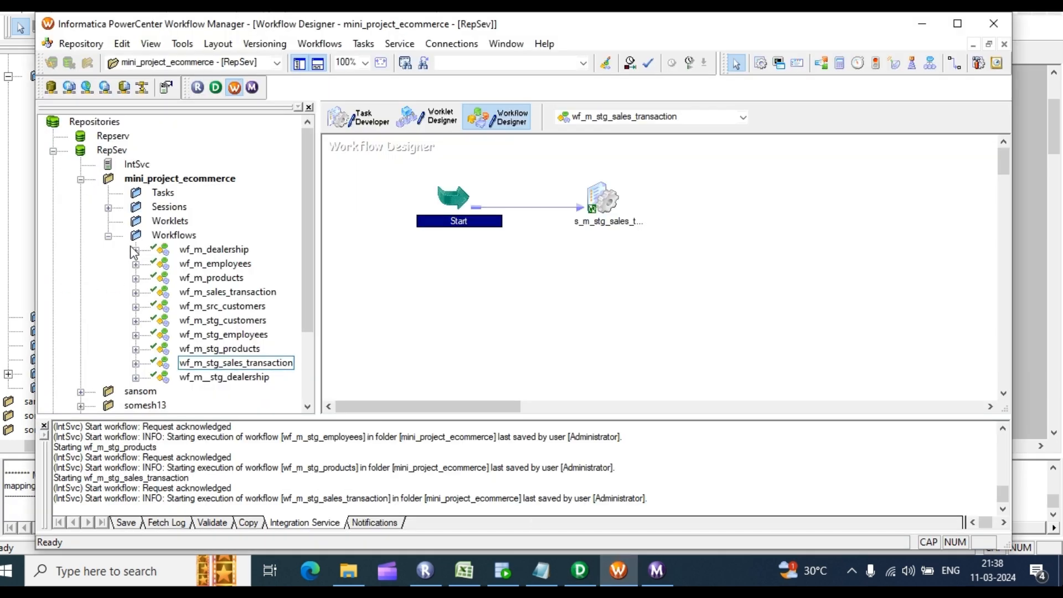
pyautogui.rightClick(113, 149)
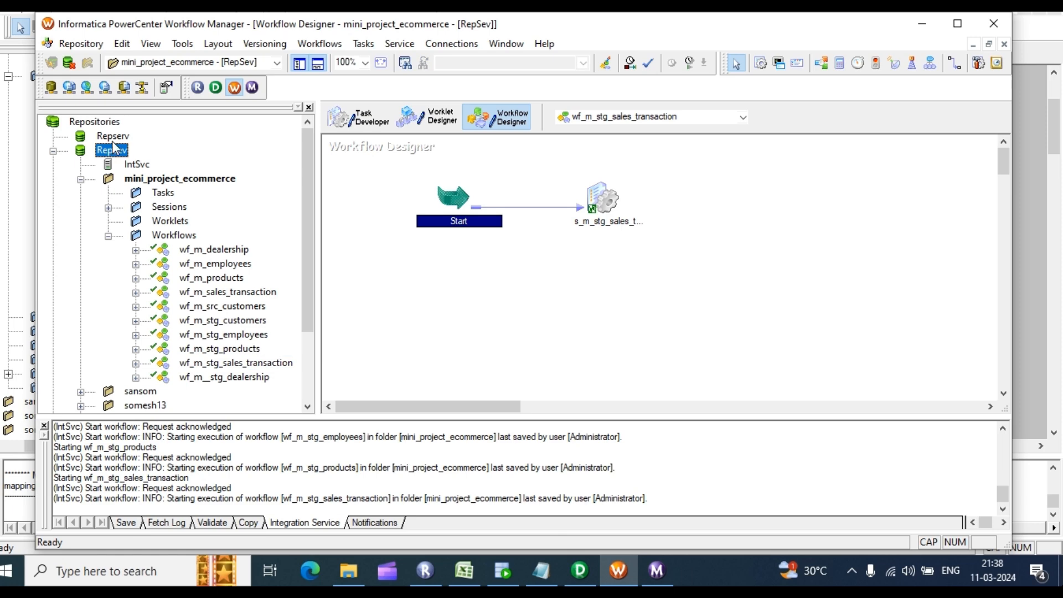
pyautogui.click(168, 212)
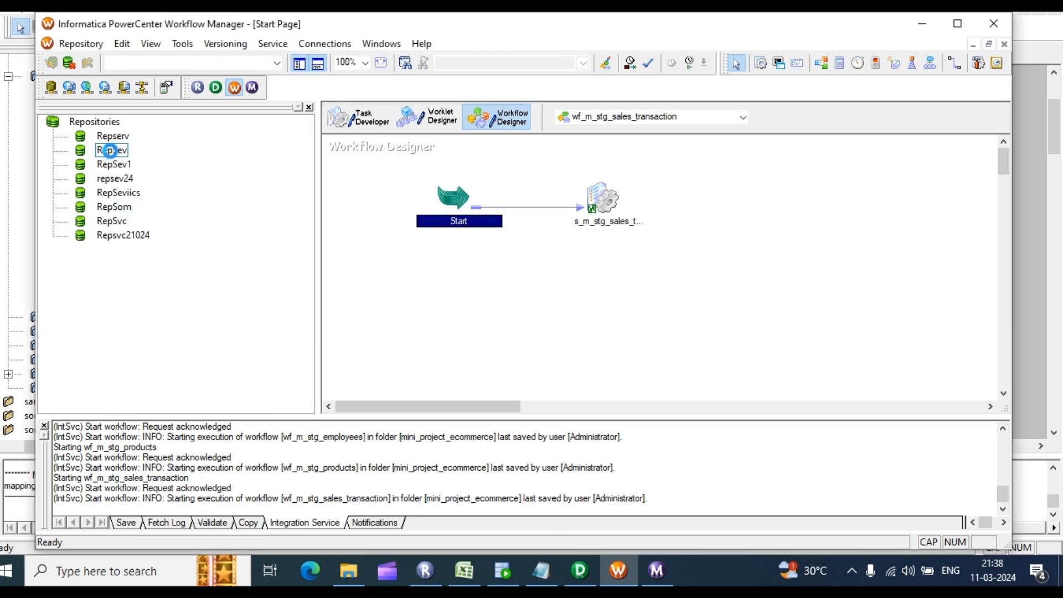
pyautogui.rightClick(110, 150)
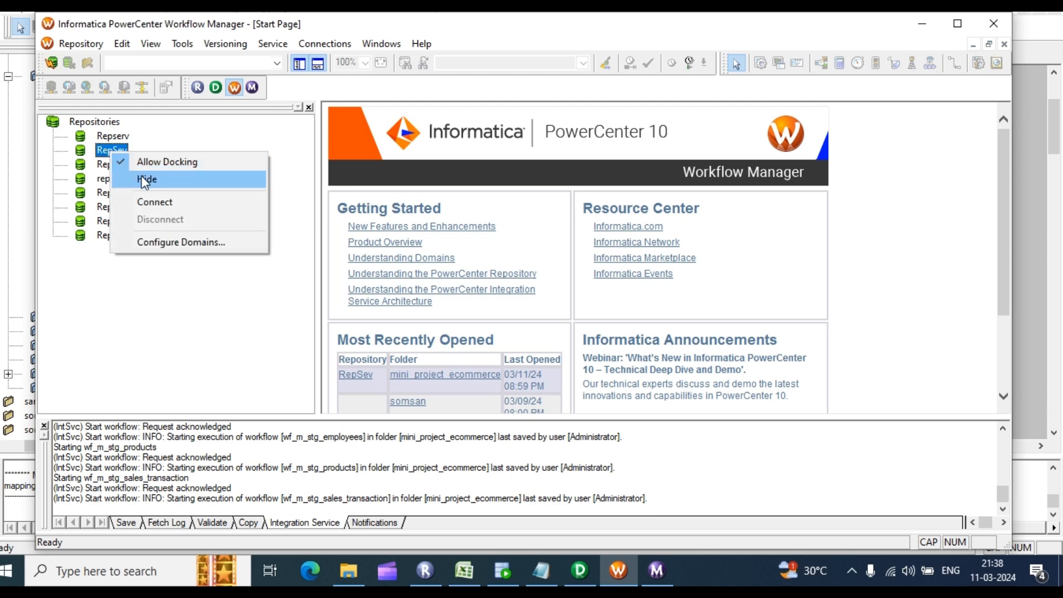
pyautogui.click(148, 202)
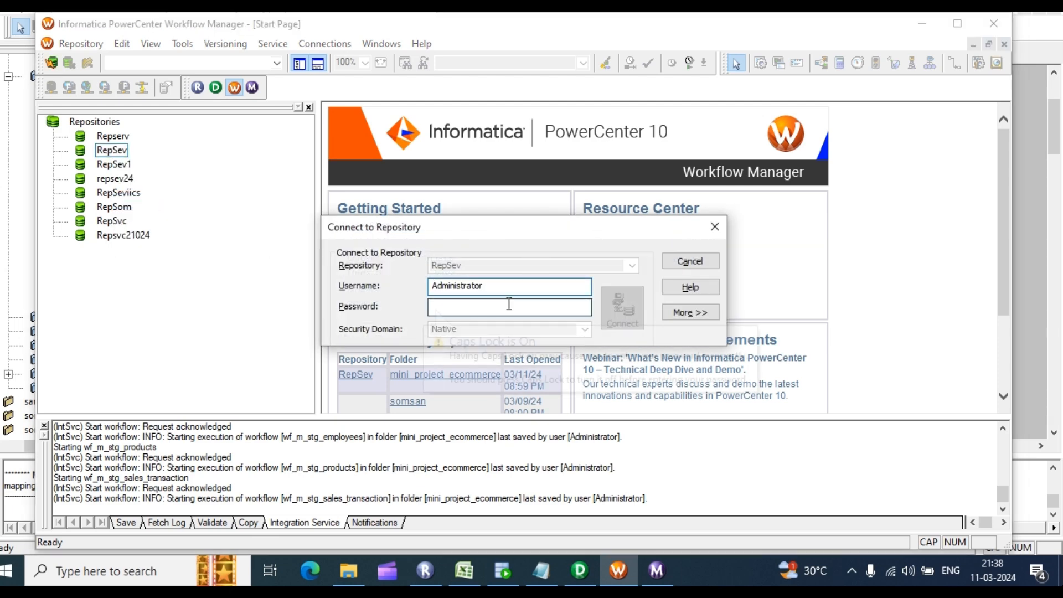
pyautogui.write('a')
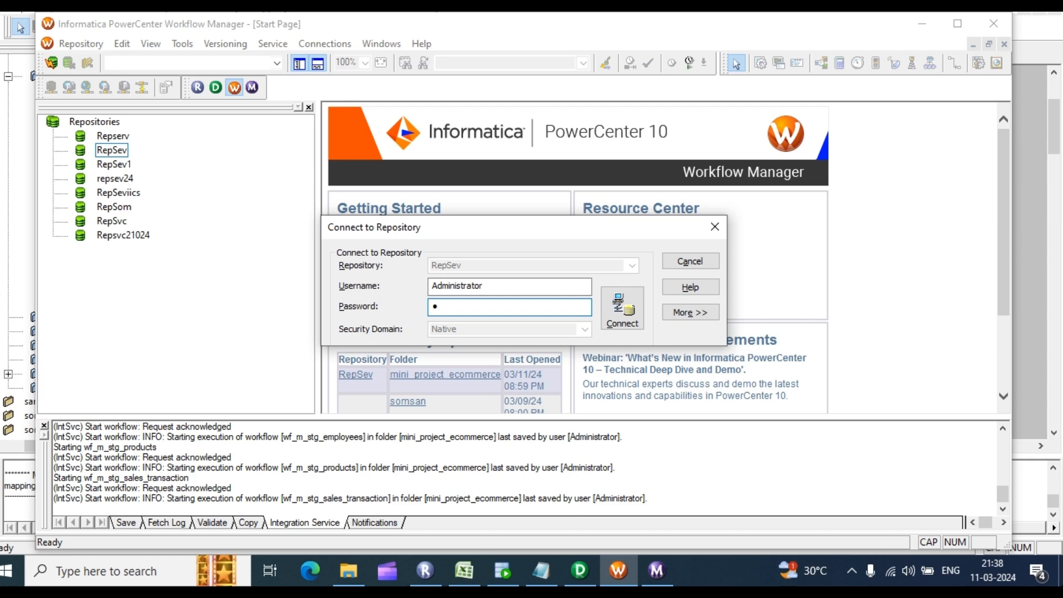
pyautogui.press('Return')
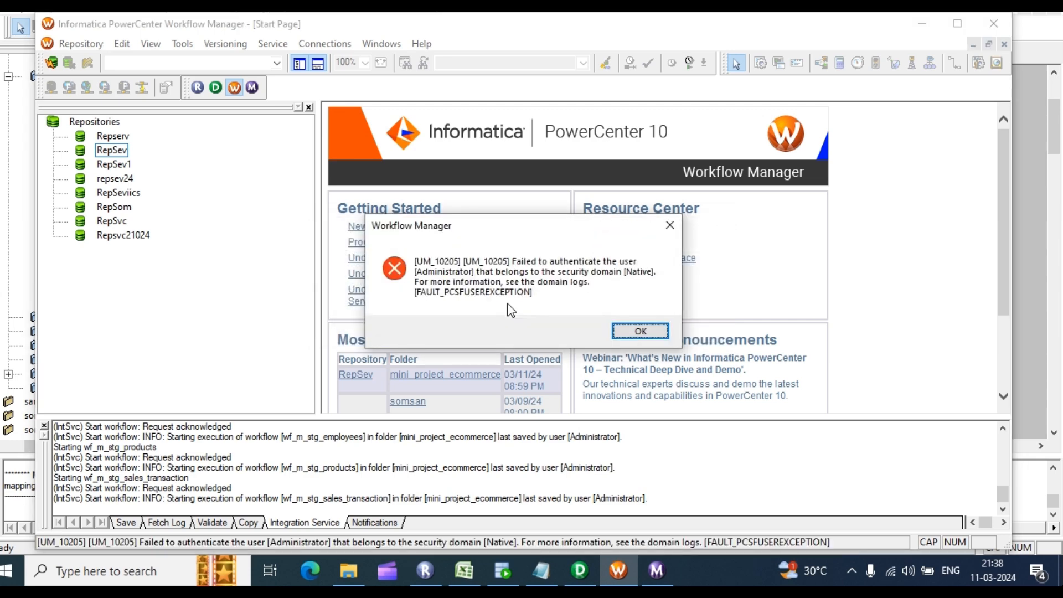
pyautogui.click(637, 331)
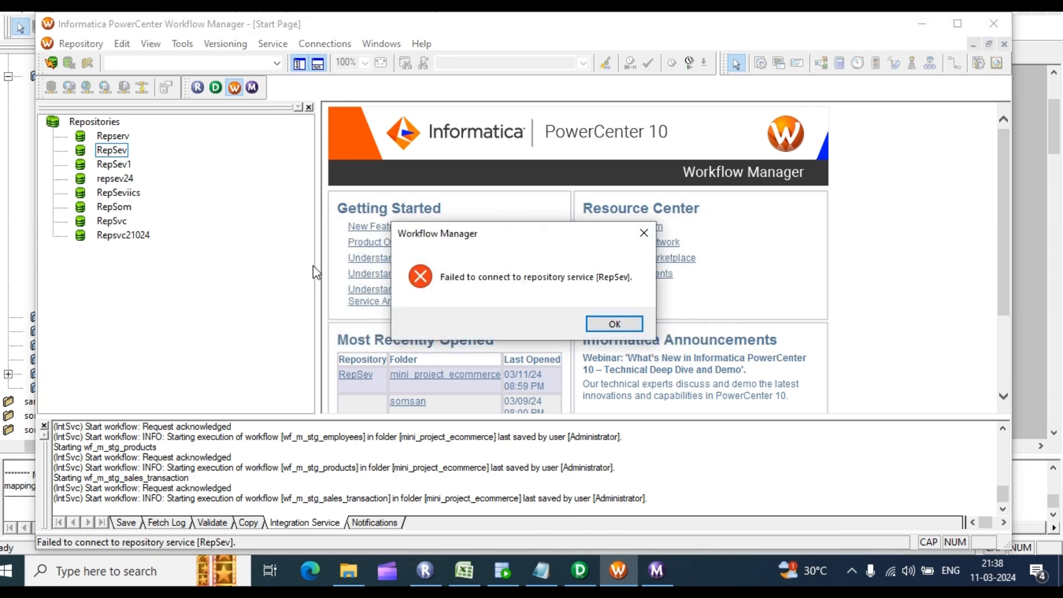
pyautogui.click(600, 325)
# Step: Log in to RepSev with the correct Administrator password and open the mini_project_ecommerce folder
pyautogui.rightClick(111, 151)
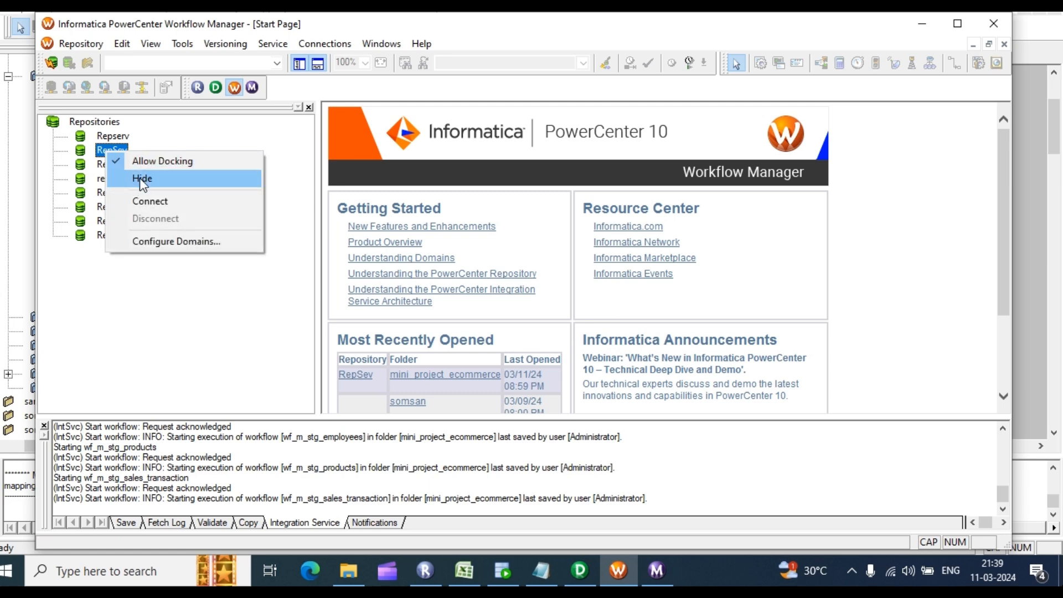
pyautogui.click(153, 200)
pyautogui.click(463, 306)
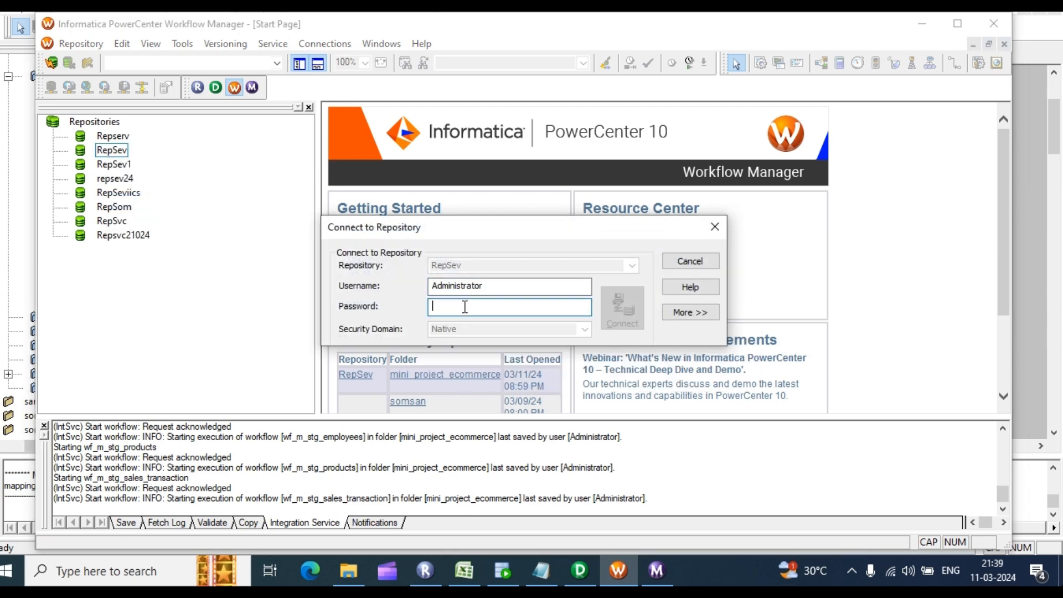
pyautogui.write('ADMIN')
pyautogui.press('Return')
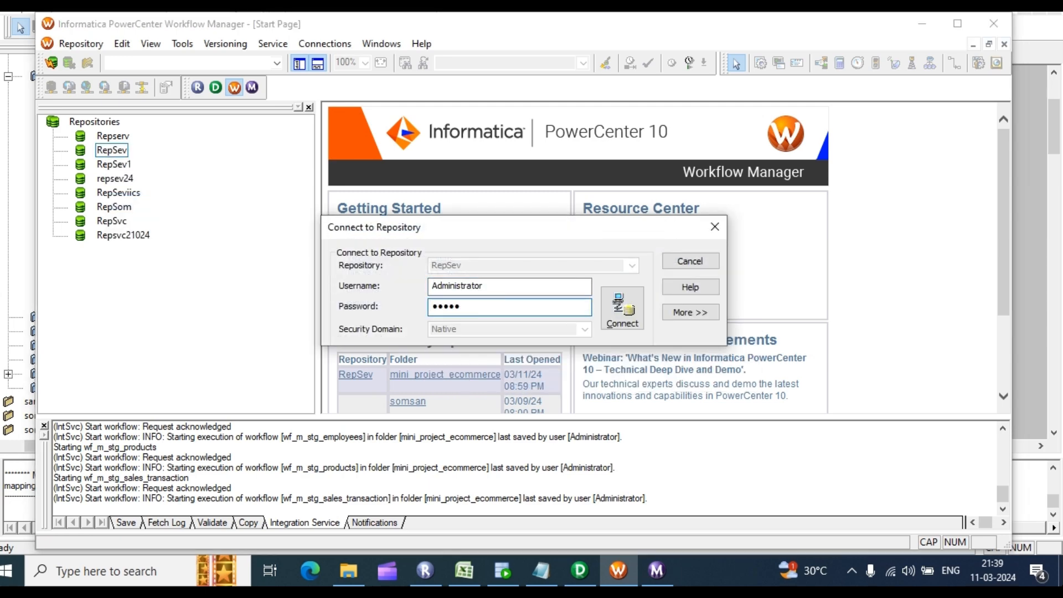
pyautogui.press('capslock')
pyautogui.doubleClick(130, 179)
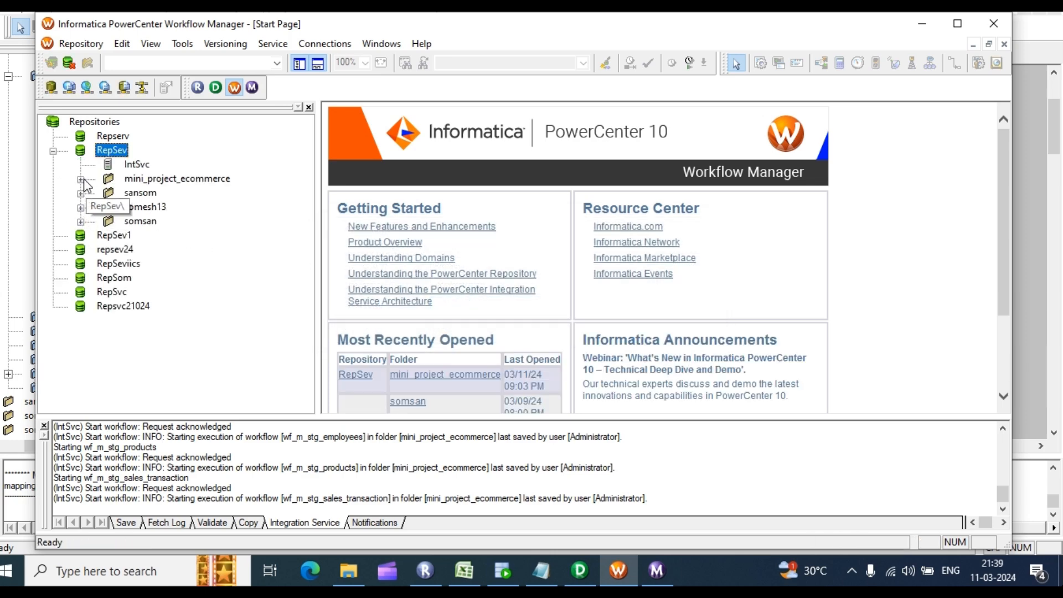
# Step: Open wf_m_dim_customers in the Workflow Designer and edit its s_m_dim_customers session
pyautogui.click(109, 235)
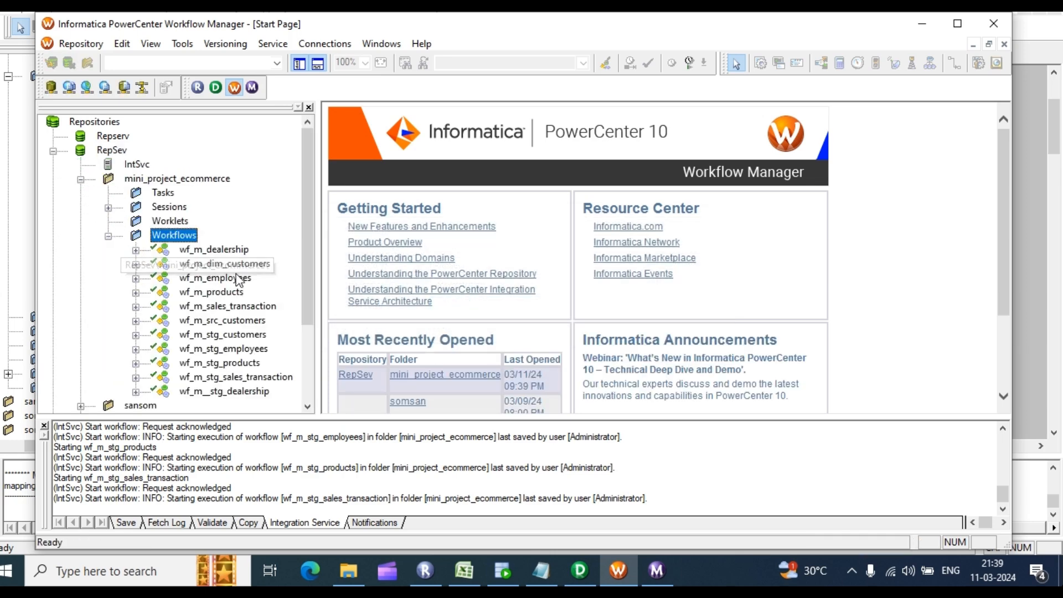
pyautogui.scroll(-1, 117, 232)
pyautogui.click(184, 45)
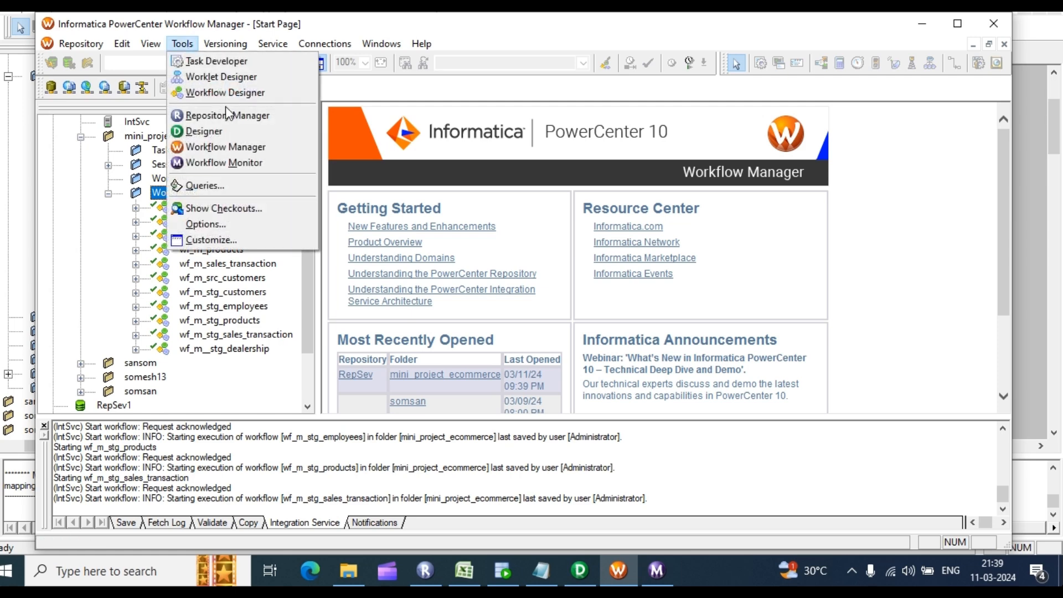
pyautogui.click(230, 91)
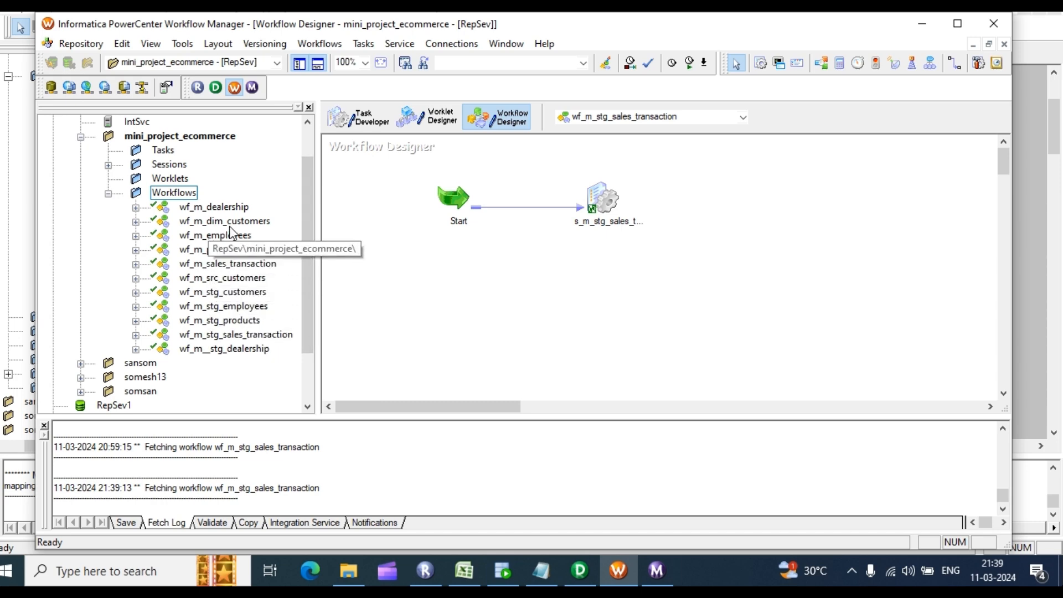
pyautogui.moveTo(224, 221); pyautogui.dragTo(591, 244)
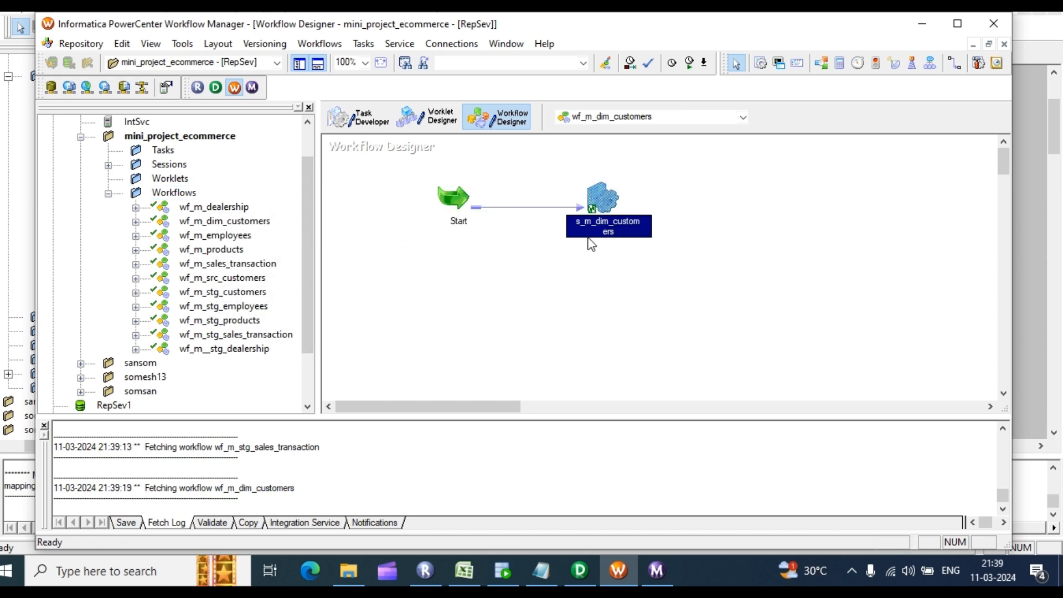
pyautogui.doubleClick(605, 210)
# Step: Change the LKPTRANS lookup connection from $Target to rel_OT_TGT_DEV15 and apply it
pyautogui.click(441, 108)
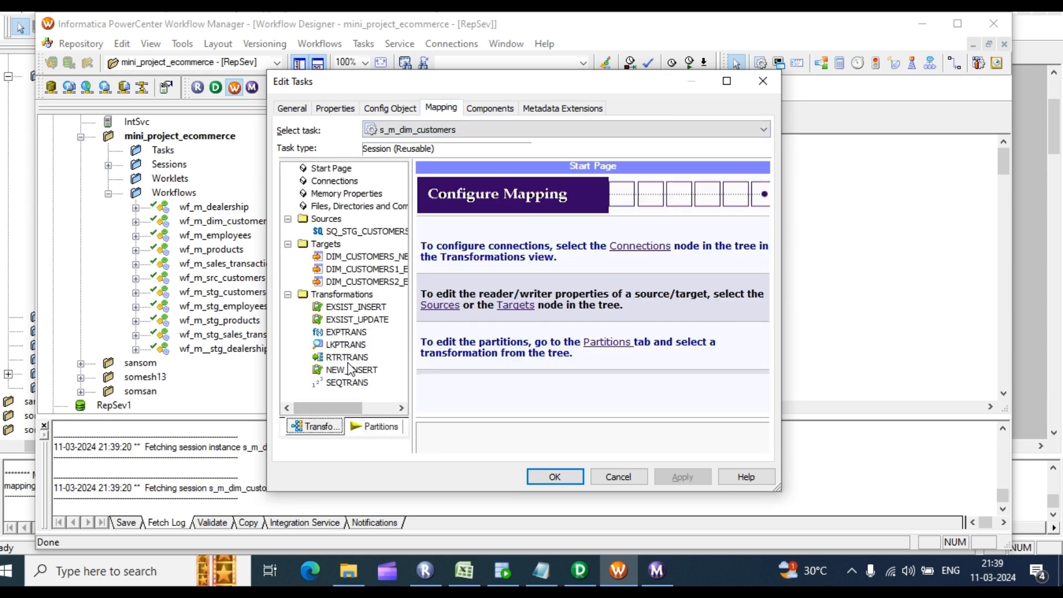
pyautogui.click(343, 348)
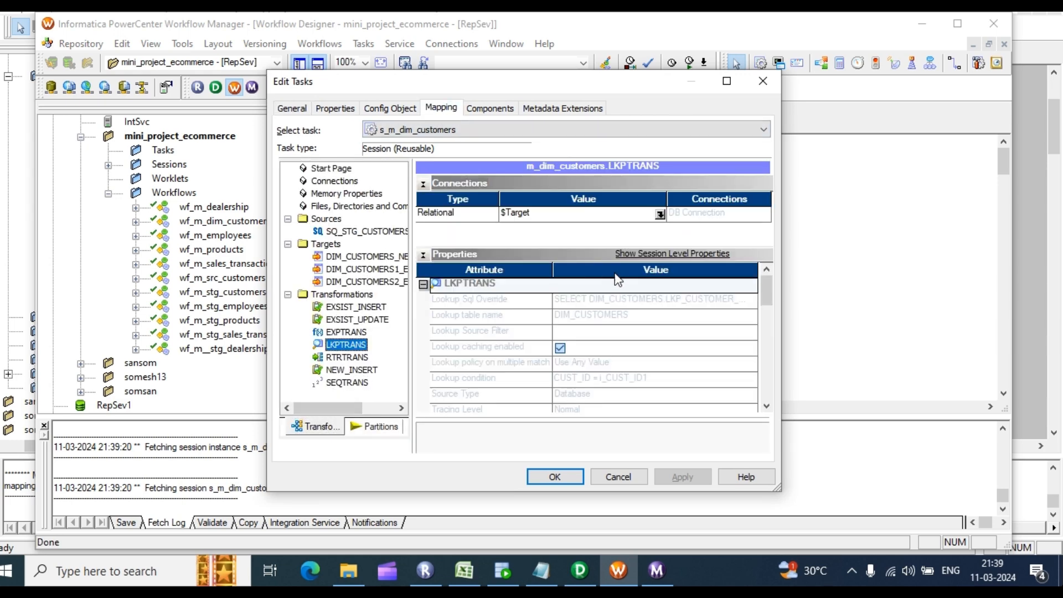
pyautogui.click(663, 215)
pyautogui.click(660, 214)
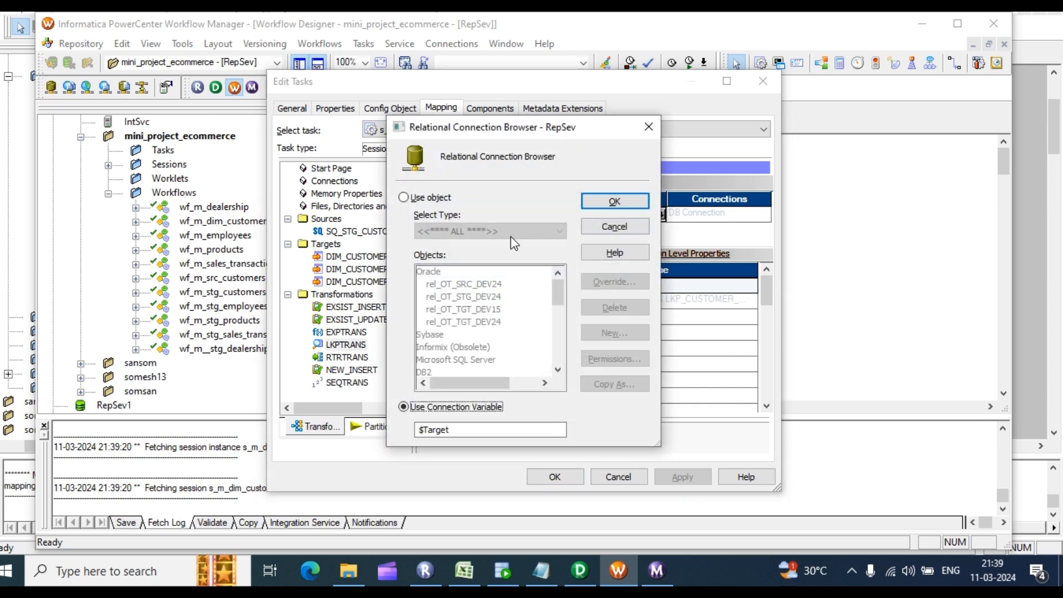
pyautogui.click(404, 197)
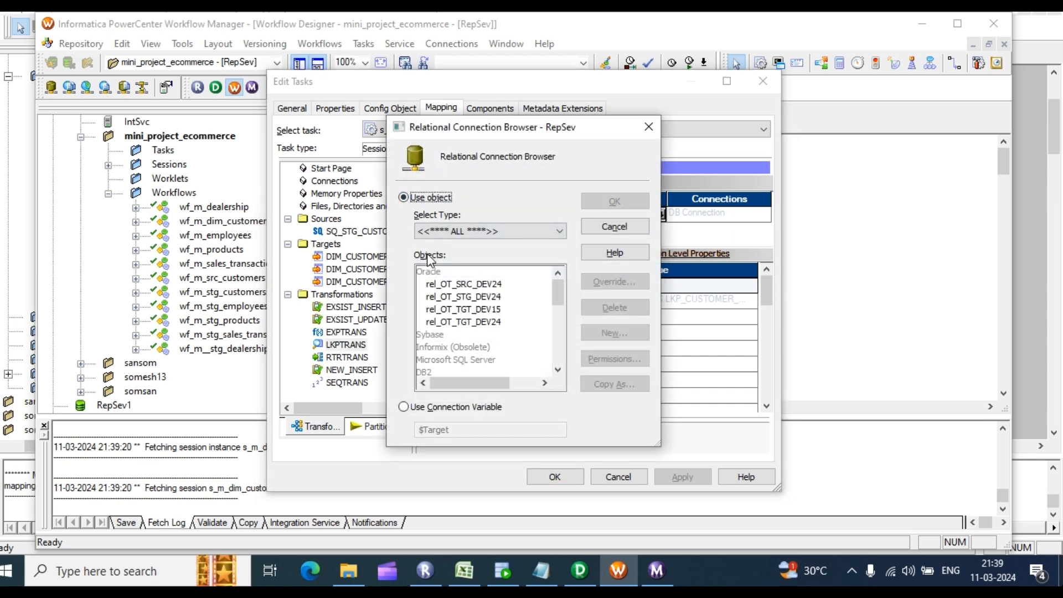
pyautogui.click(488, 309)
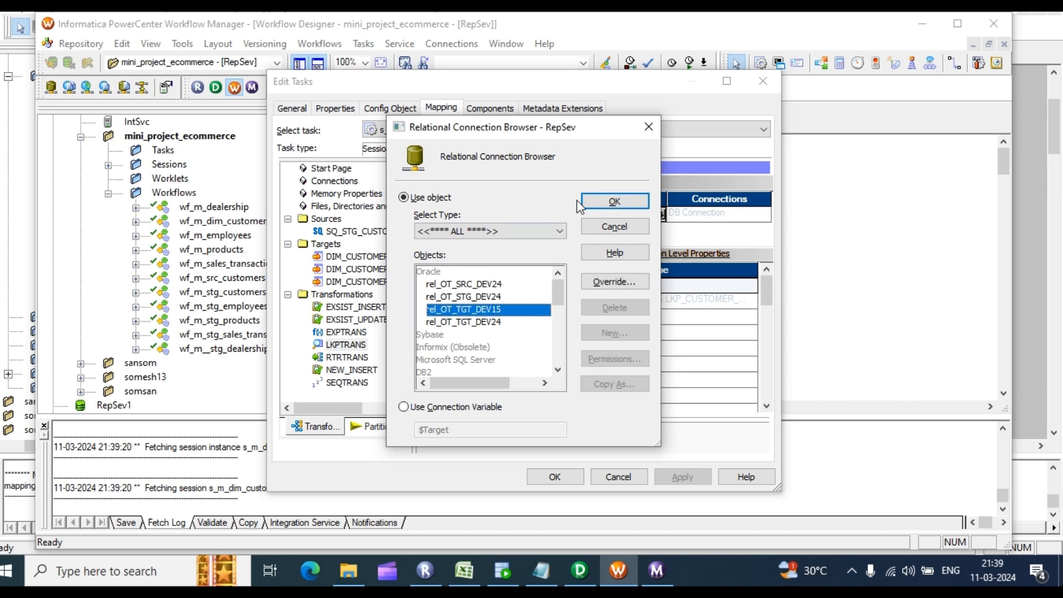
pyautogui.click(616, 201)
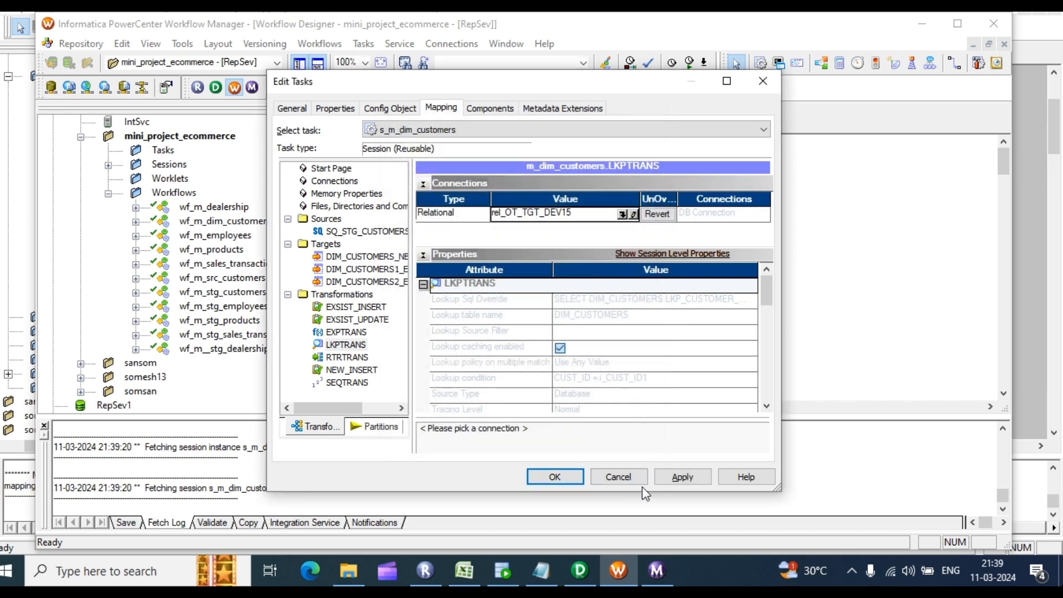
pyautogui.click(695, 480)
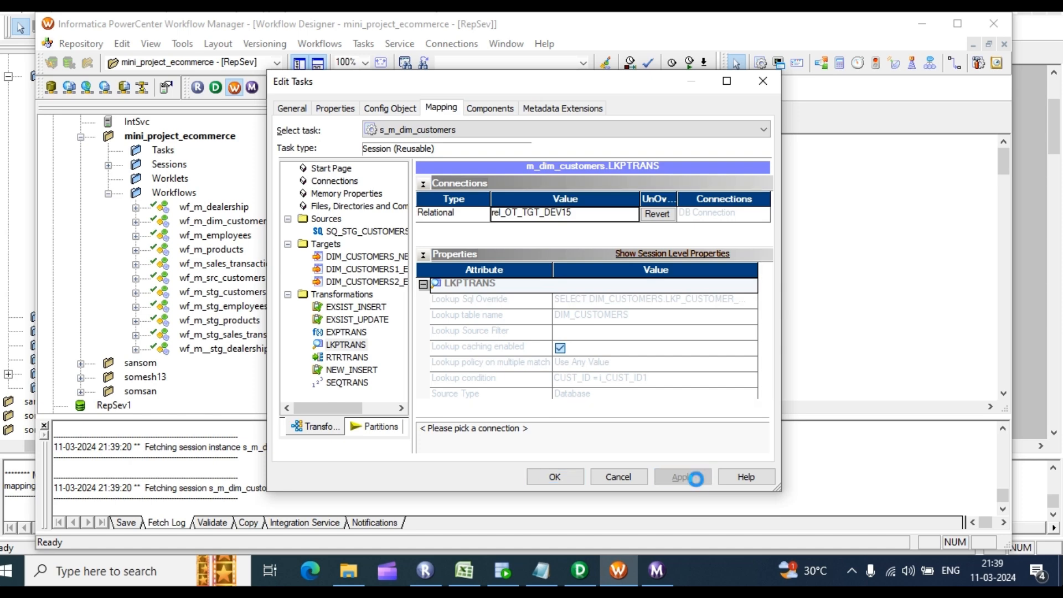
pyautogui.click(555, 477)
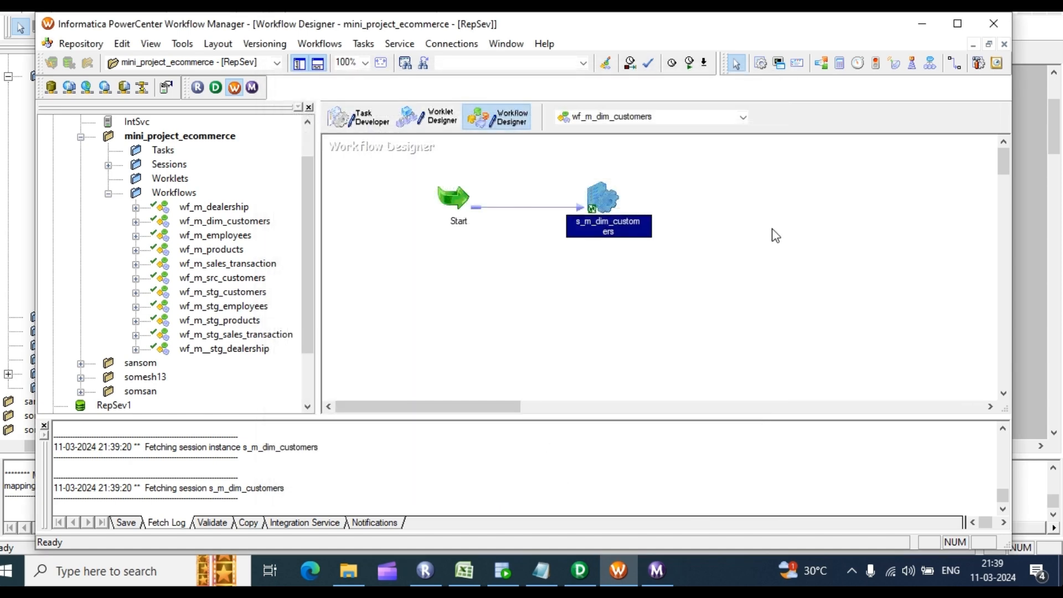
# Step: Save and validate wf_m_dim_customers, then start the workflow from the canvas
pyautogui.hotkey('ctrl', 's')
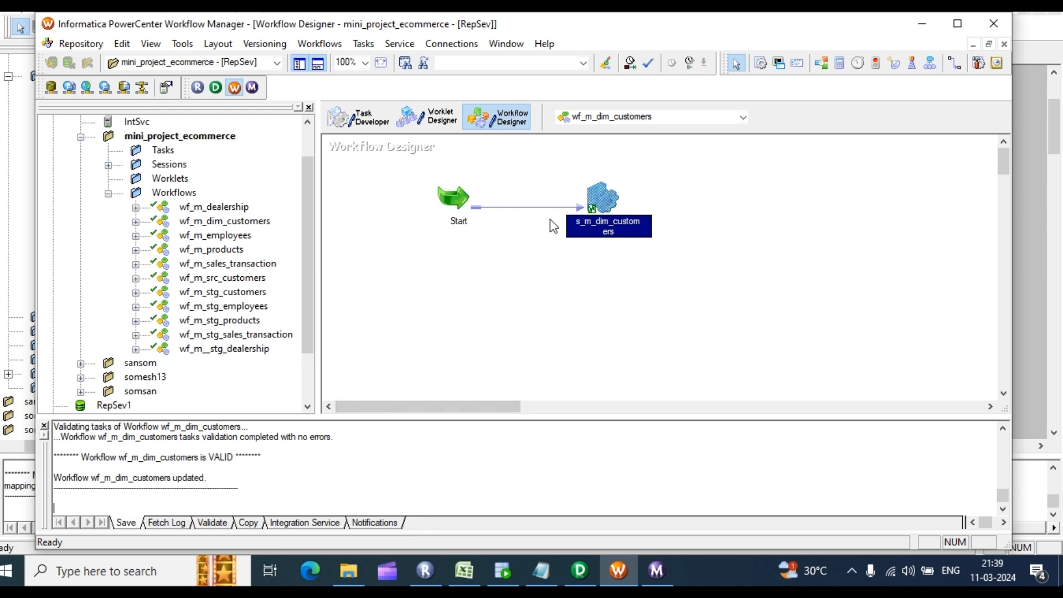
pyautogui.click(655, 566)
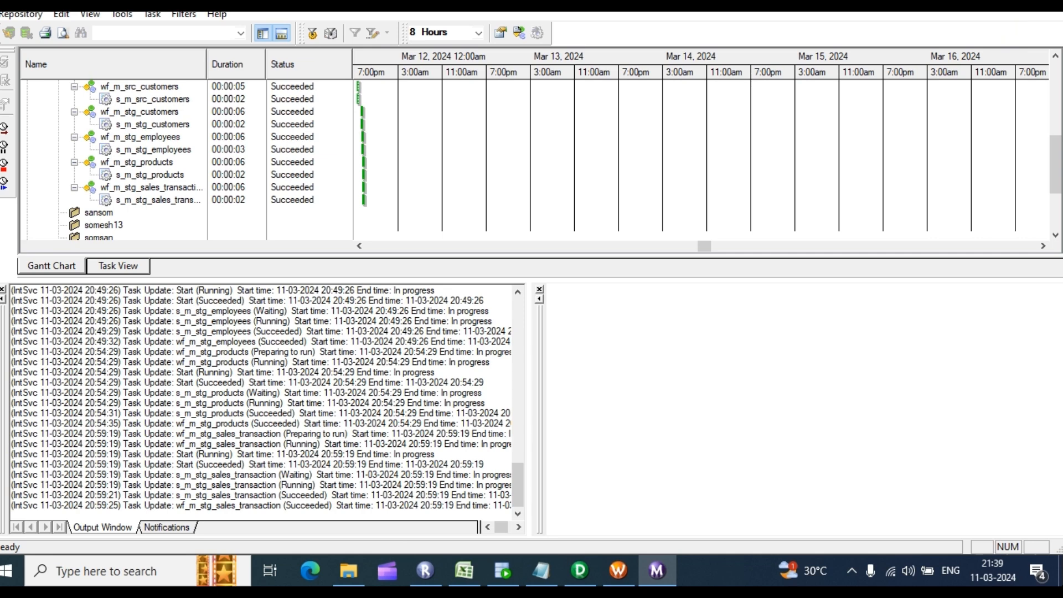
pyautogui.click(617, 570)
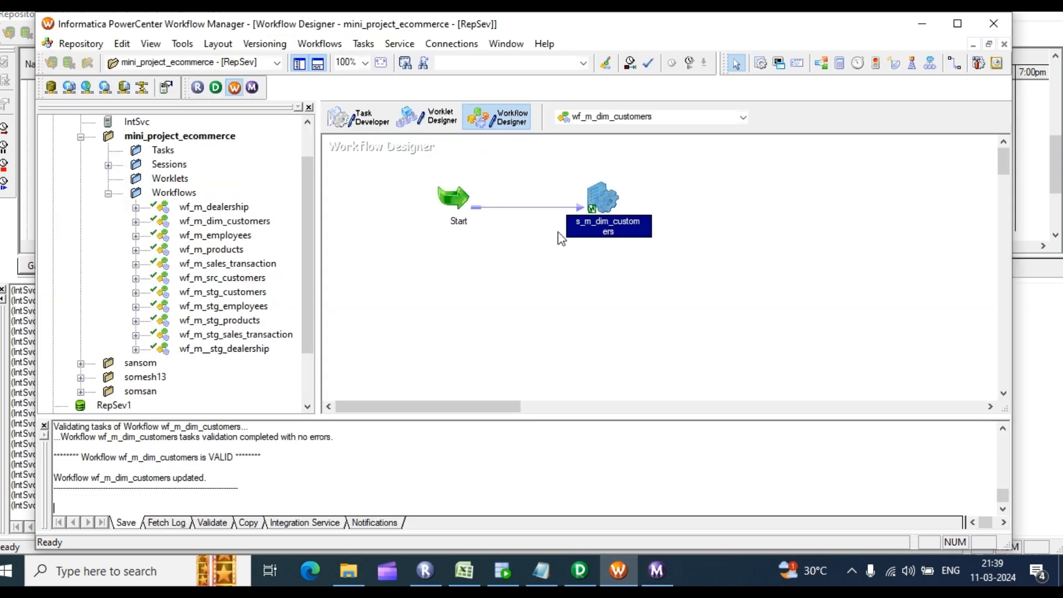
pyautogui.click(657, 570)
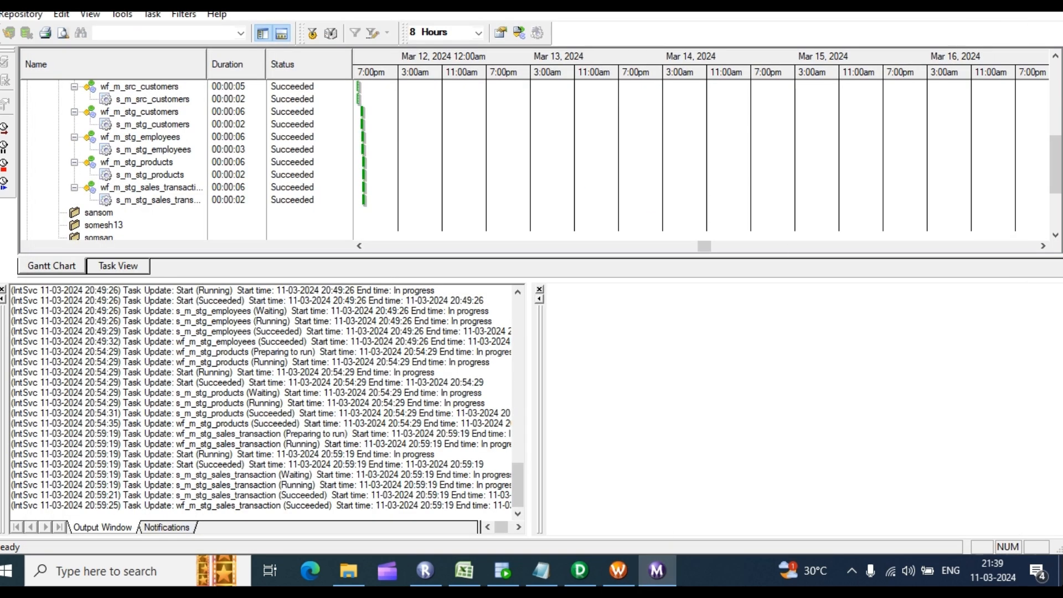
pyautogui.hotkey('alt', 'Tab')
pyautogui.rightClick(712, 174)
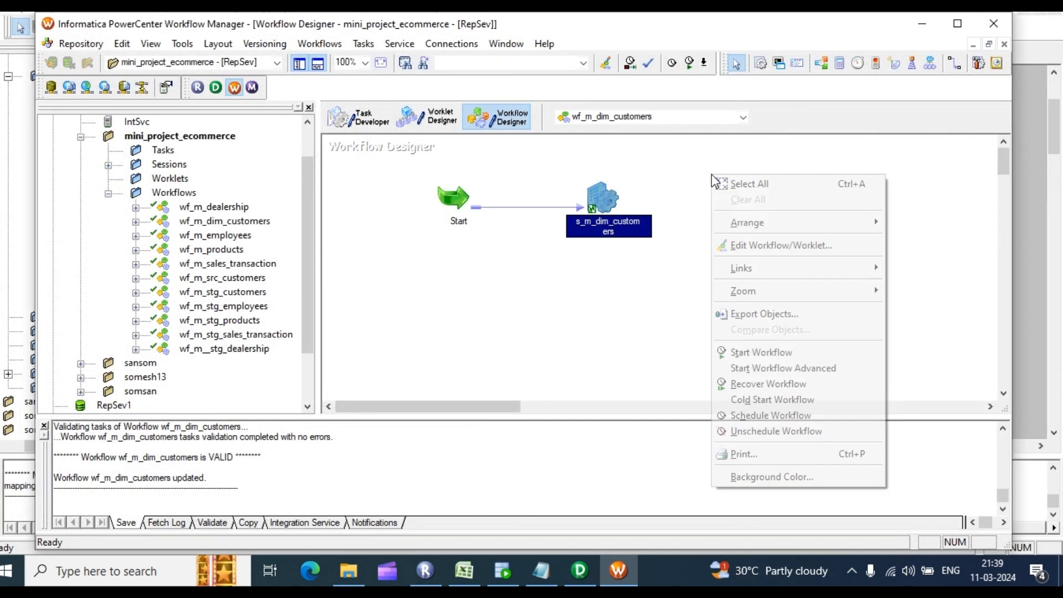
pyautogui.click(755, 351)
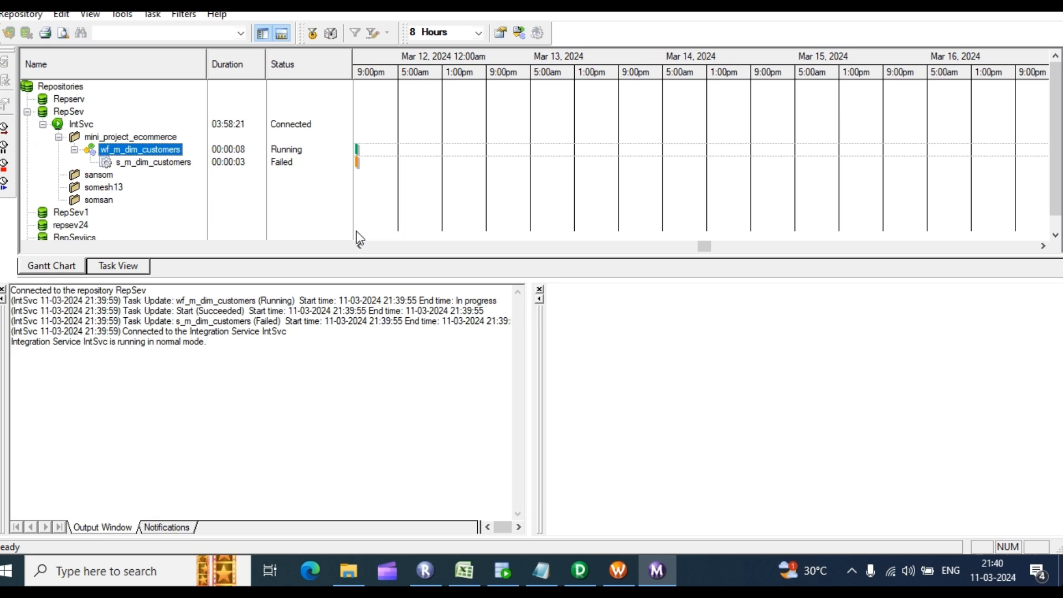
# Step: Open the failed s_m_dim_customers session log, maximize it, and scroll to the lookup override ERROR lines
pyautogui.click(152, 163)
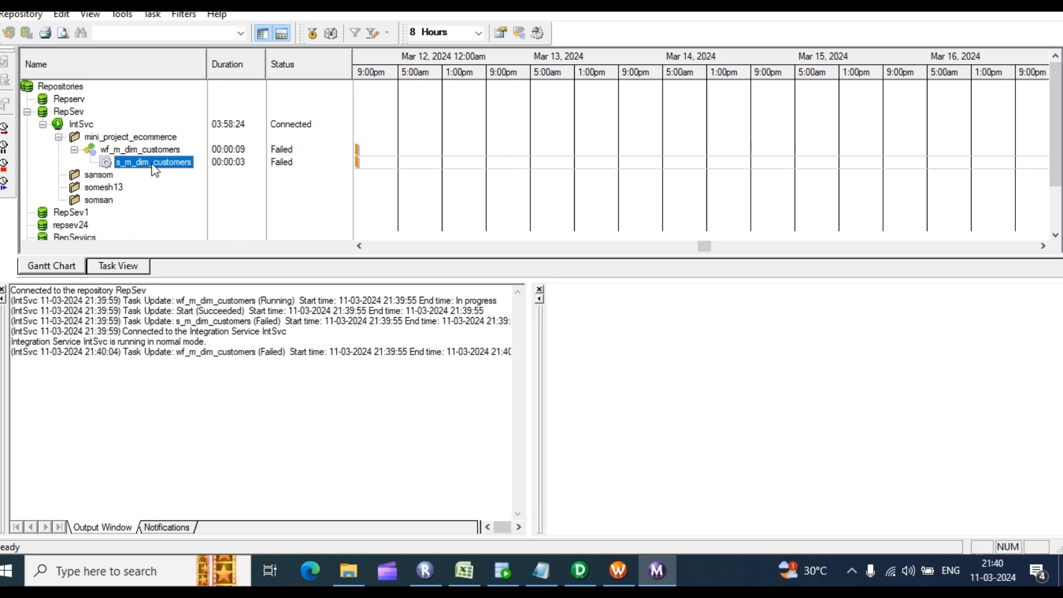
pyautogui.rightClick(152, 162)
pyautogui.click(221, 375)
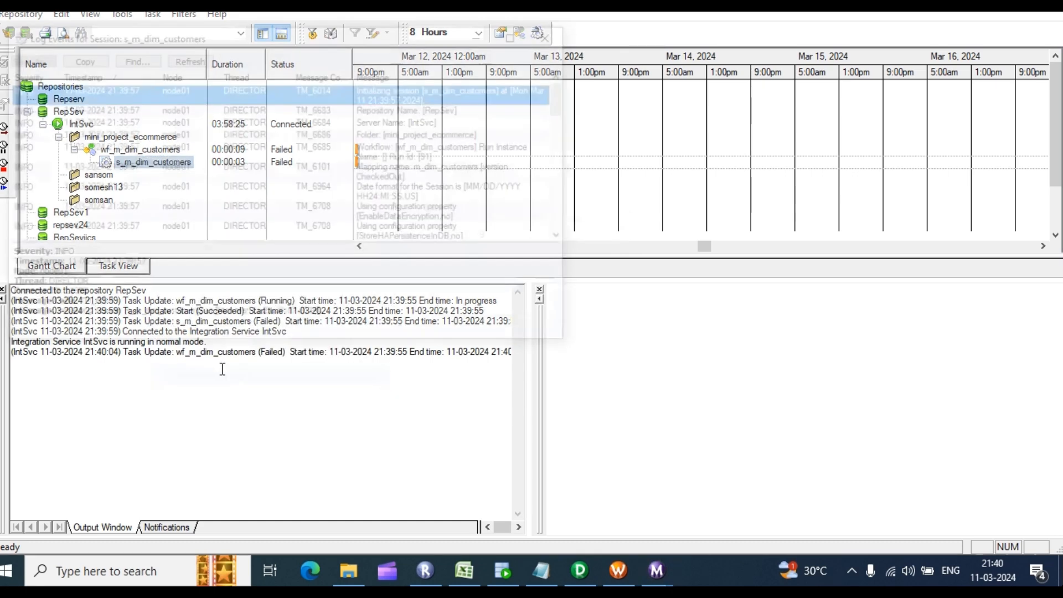
pyautogui.click(522, 37)
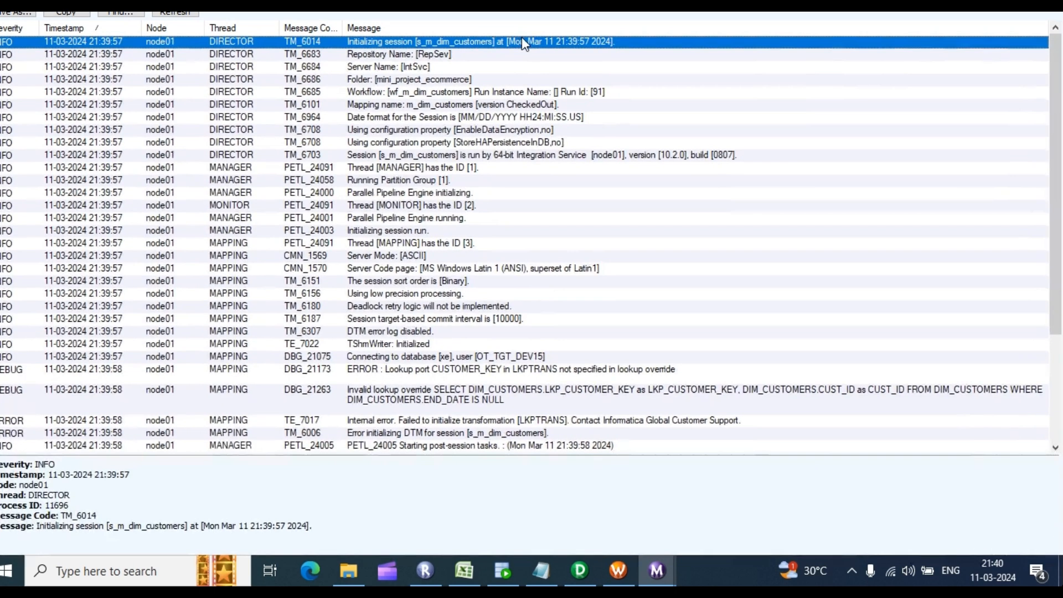
pyautogui.scroll(-1, 591, 264)
pyautogui.scroll(-1, 594, 269)
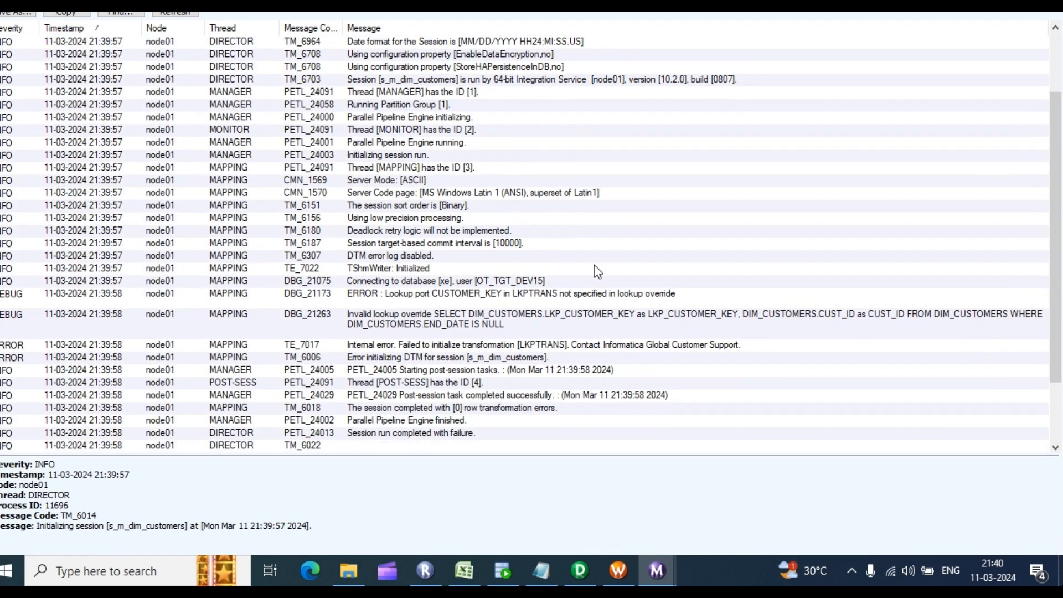
pyautogui.scroll(-1, 595, 274)
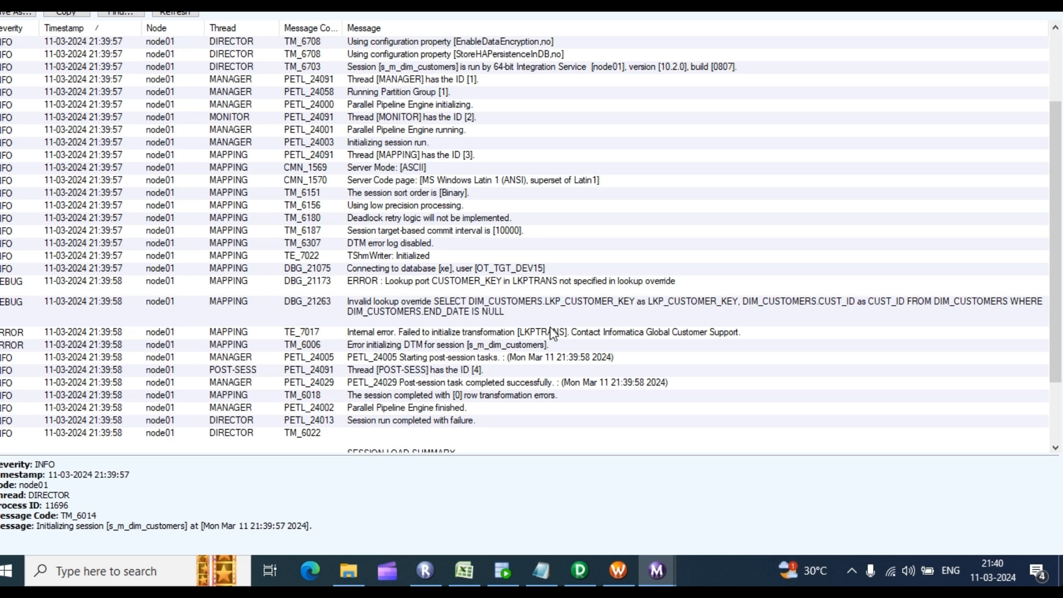
# Step: Open the LKPTRANS properties and inspect its existing Lookup Sql Override query
pyautogui.click(503, 573)
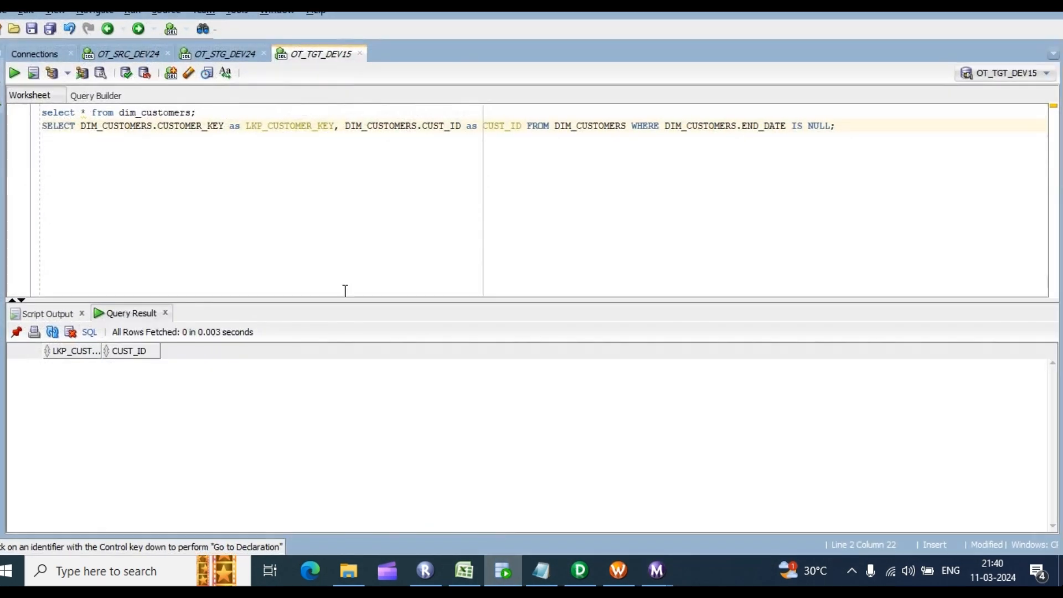
pyautogui.click(579, 571)
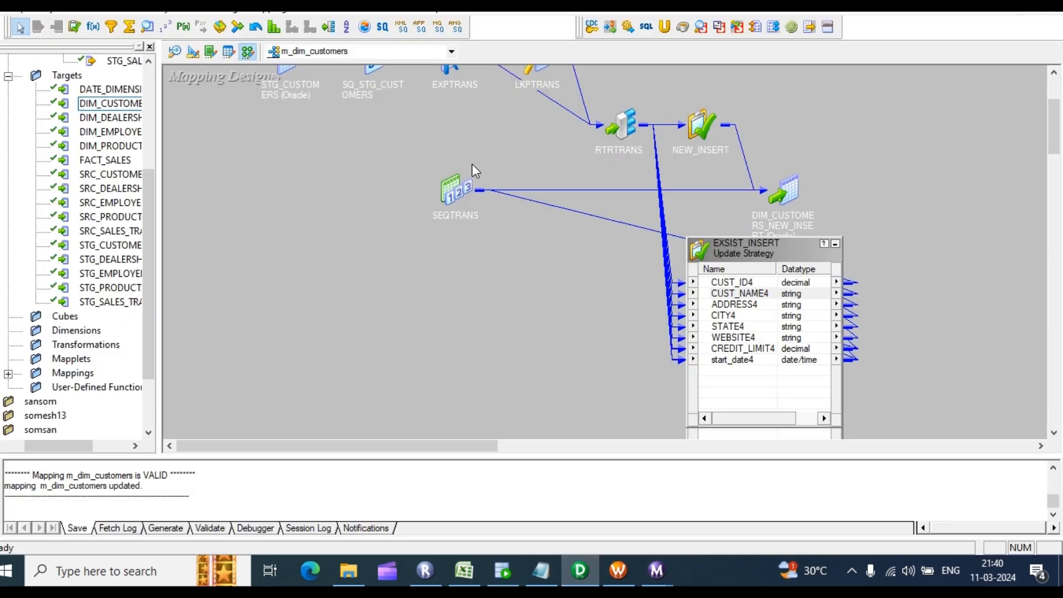
pyautogui.scroll(3, 471, 164)
pyautogui.doubleClick(525, 198)
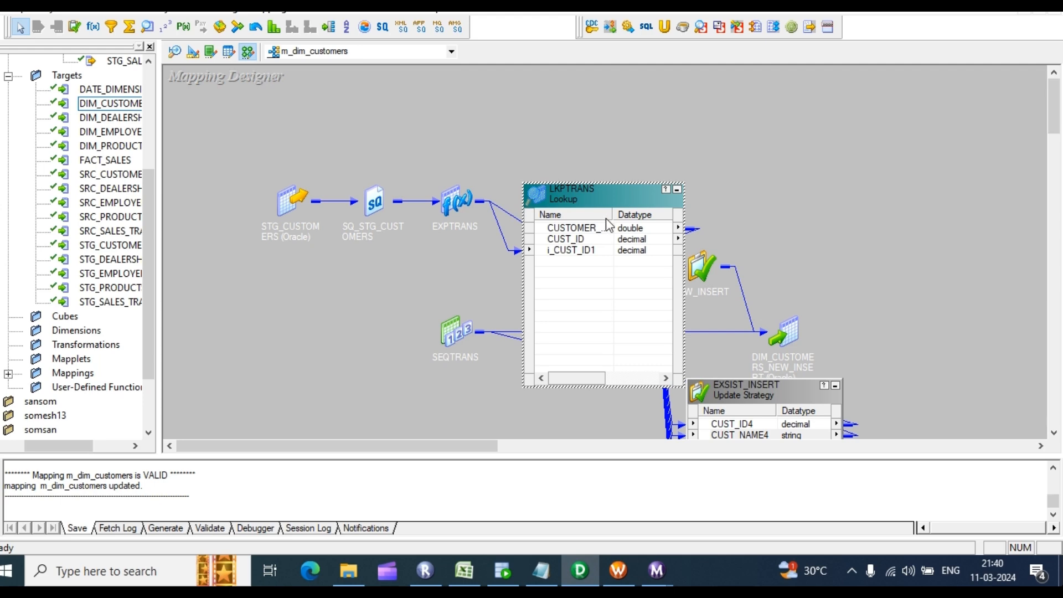
pyautogui.doubleClick(589, 239)
pyautogui.click(482, 137)
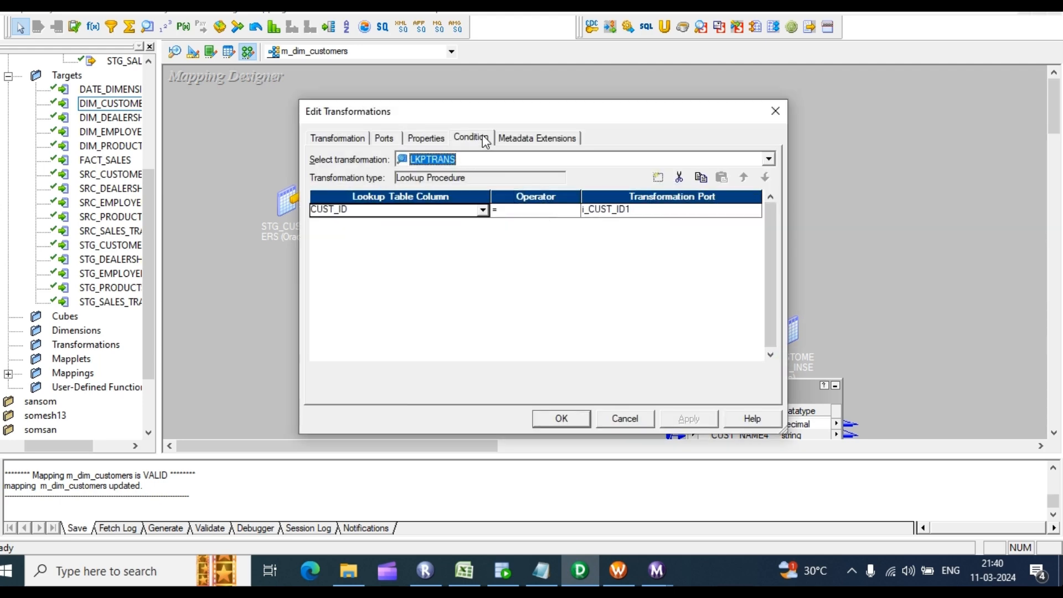
pyautogui.click(432, 138)
pyautogui.click(757, 206)
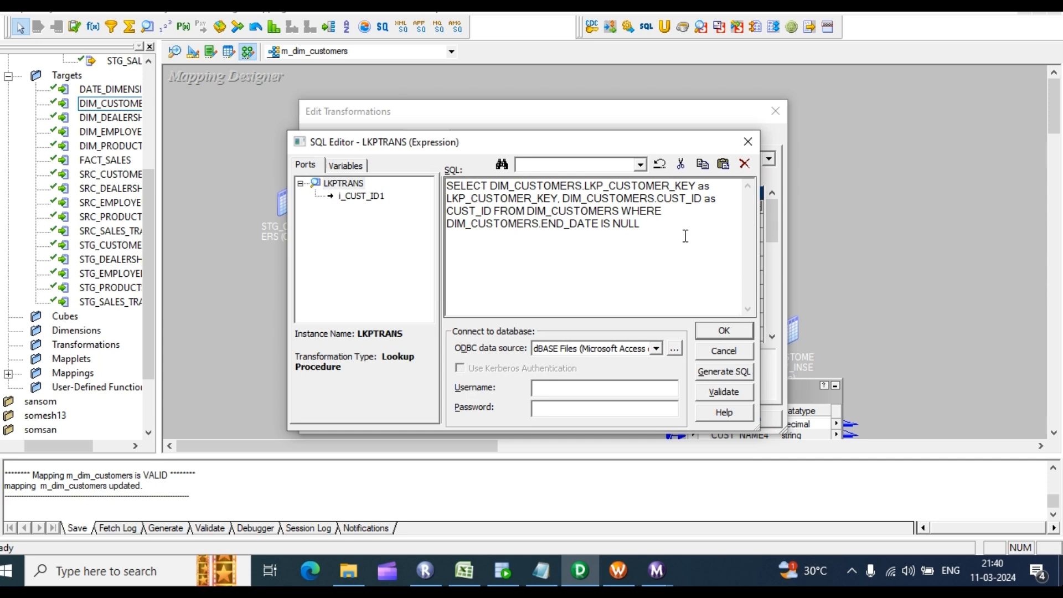
pyautogui.moveTo(661, 233); pyautogui.dragTo(382, 188)
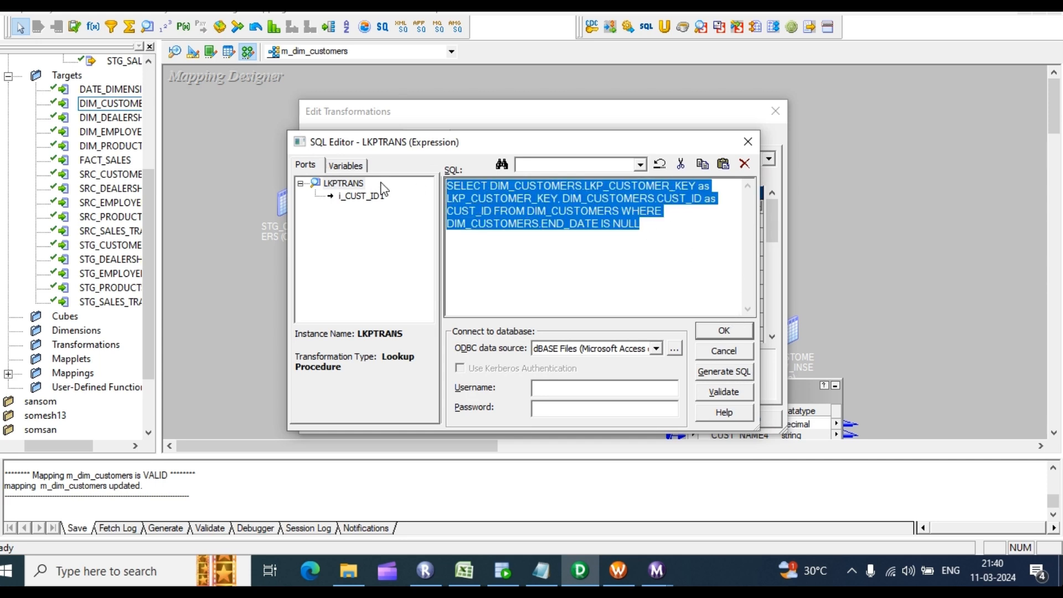
pyautogui.click(607, 187)
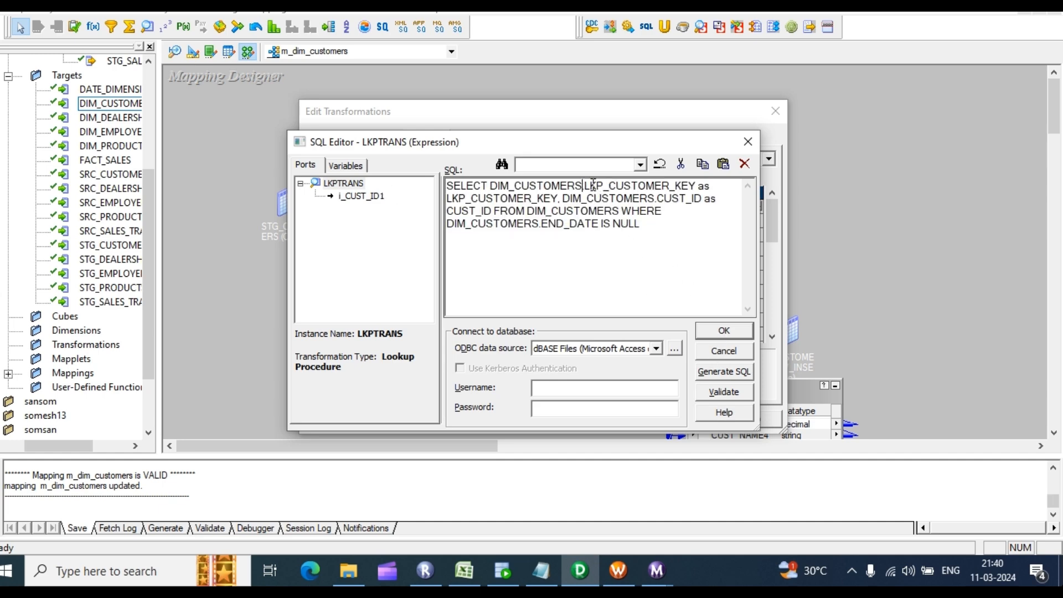
pyautogui.moveTo(585, 186); pyautogui.dragTo(666, 198)
pyautogui.click(730, 333)
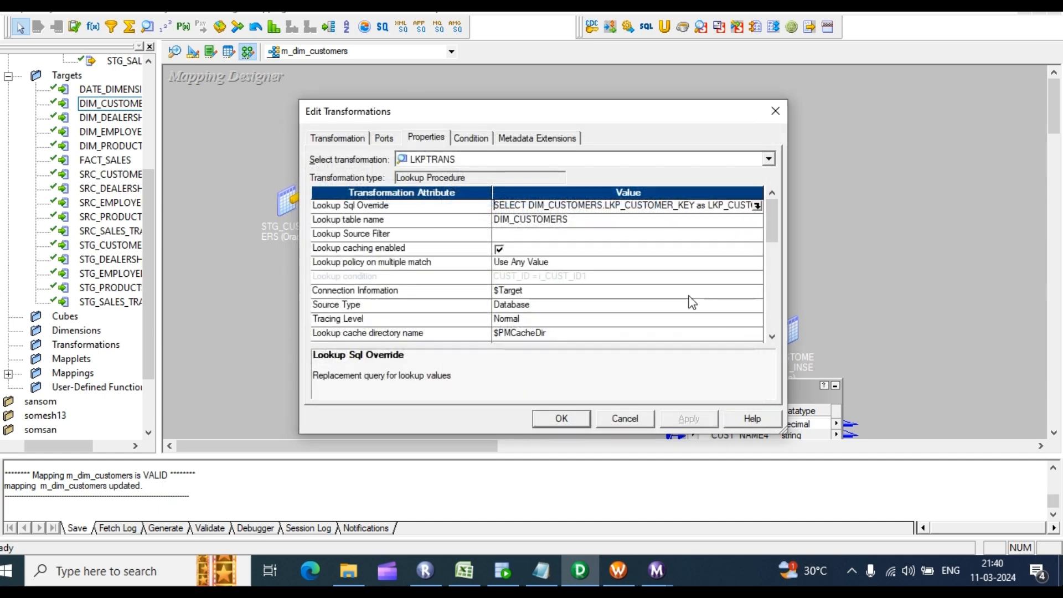
# Step: Regenerate the default lookup SQL selecting CUSTOMER_KEY and CUST_ID from DIM_CUSTOMERS
pyautogui.click(387, 138)
pyautogui.click(465, 142)
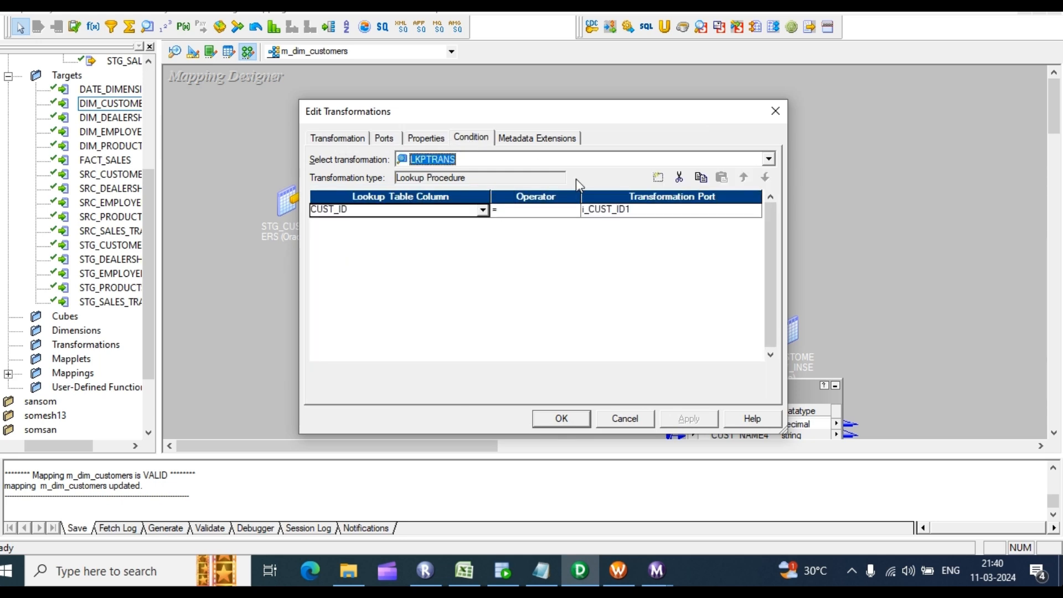
pyautogui.click(440, 139)
pyautogui.click(757, 206)
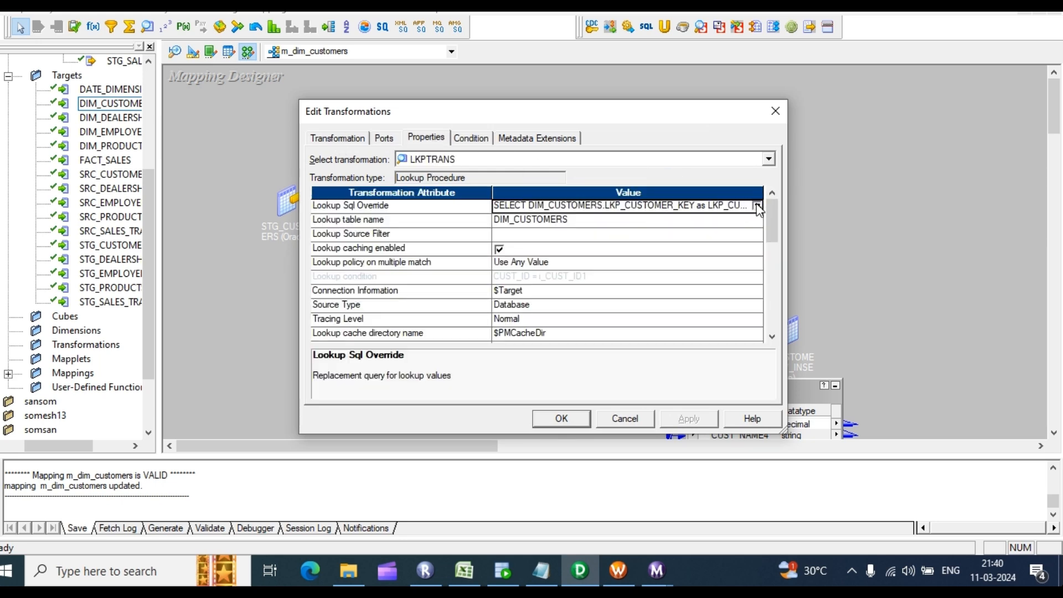
pyautogui.hotkey('ctrl', 'a')
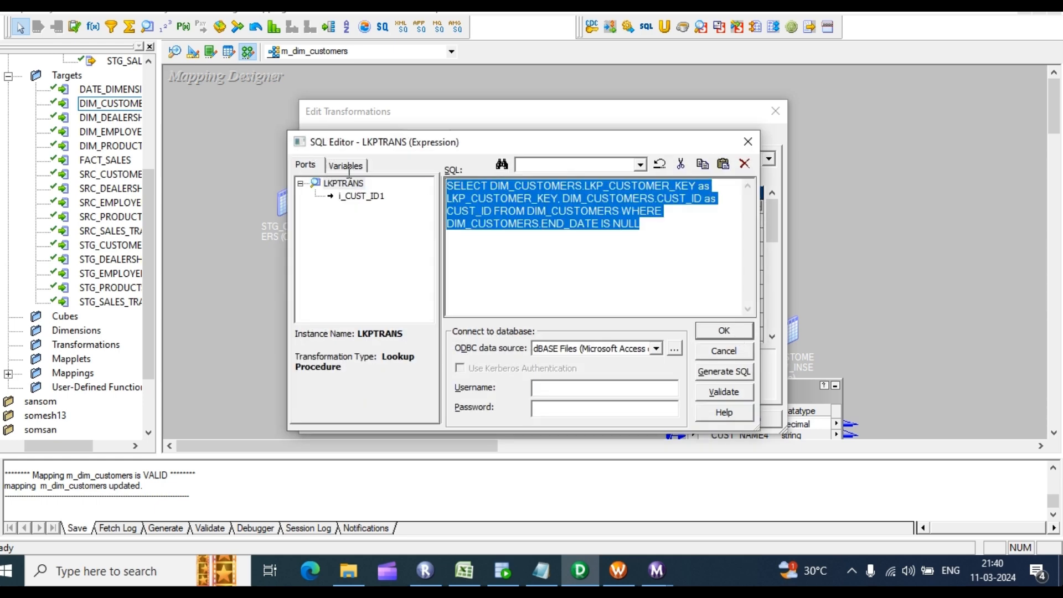
pyautogui.click(590, 254)
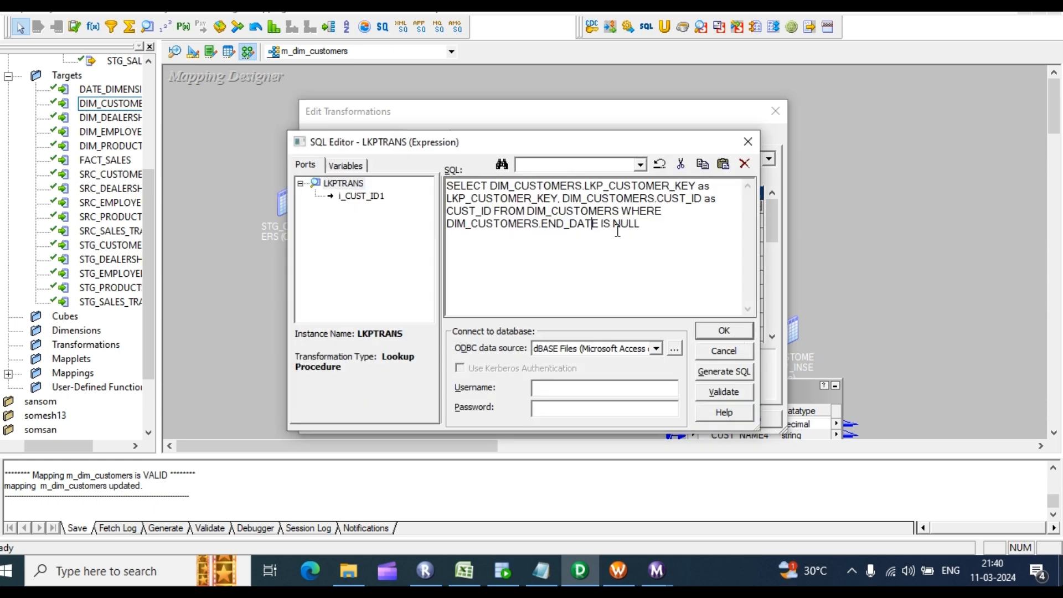
pyautogui.click(714, 372)
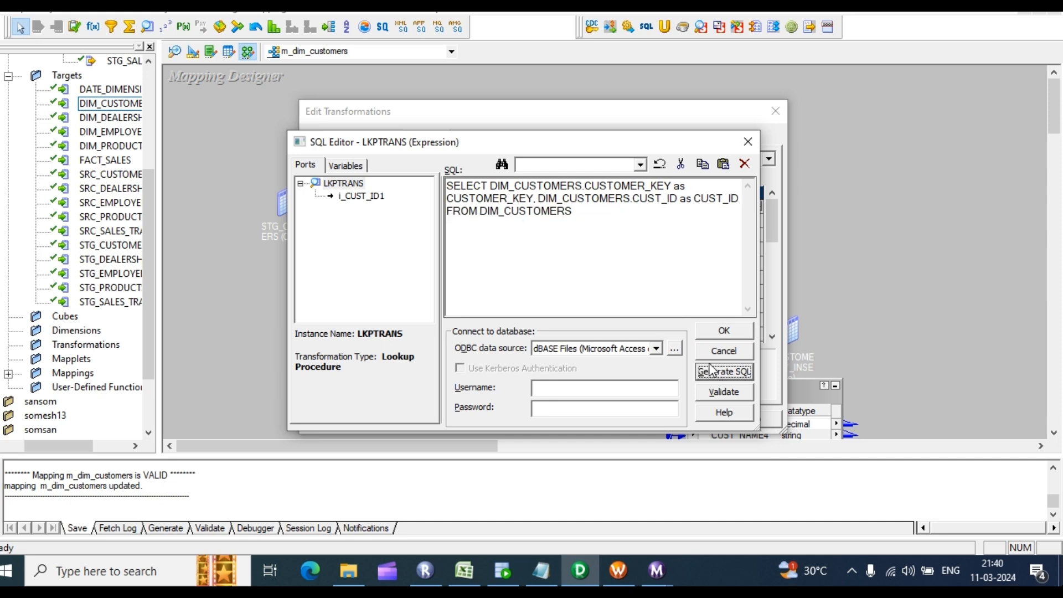
pyautogui.click(586, 210)
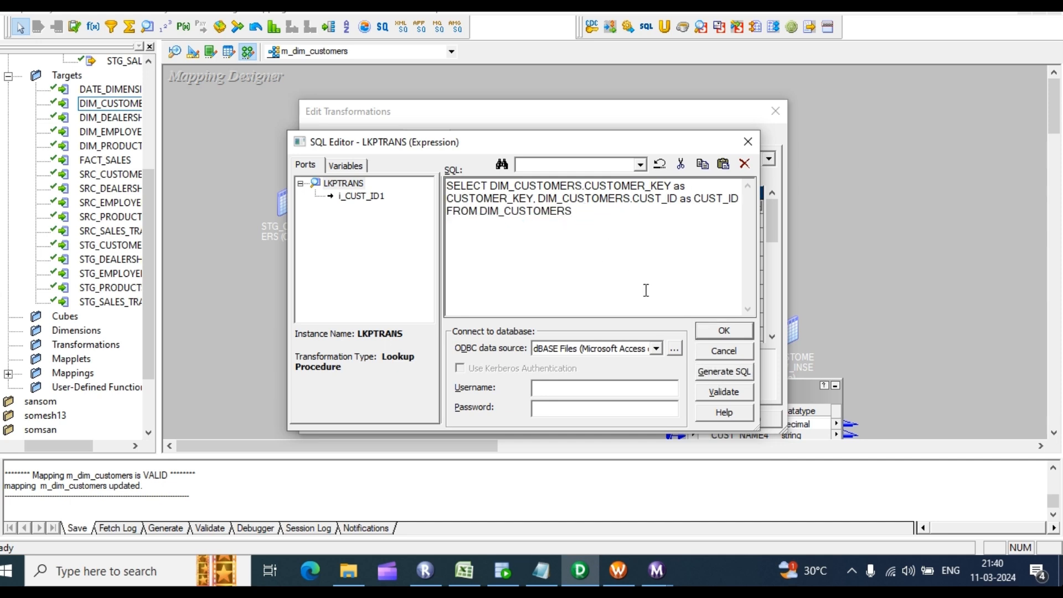
# Step: Append WHERE DIM_CUSTOMERS.END_DATE IS NULL to the override and select the finished query
pyautogui.write('where')
pyautogui.moveTo(586, 185); pyautogui.dragTo(492, 194)
pyautogui.hotkey('ctrl', 'c')
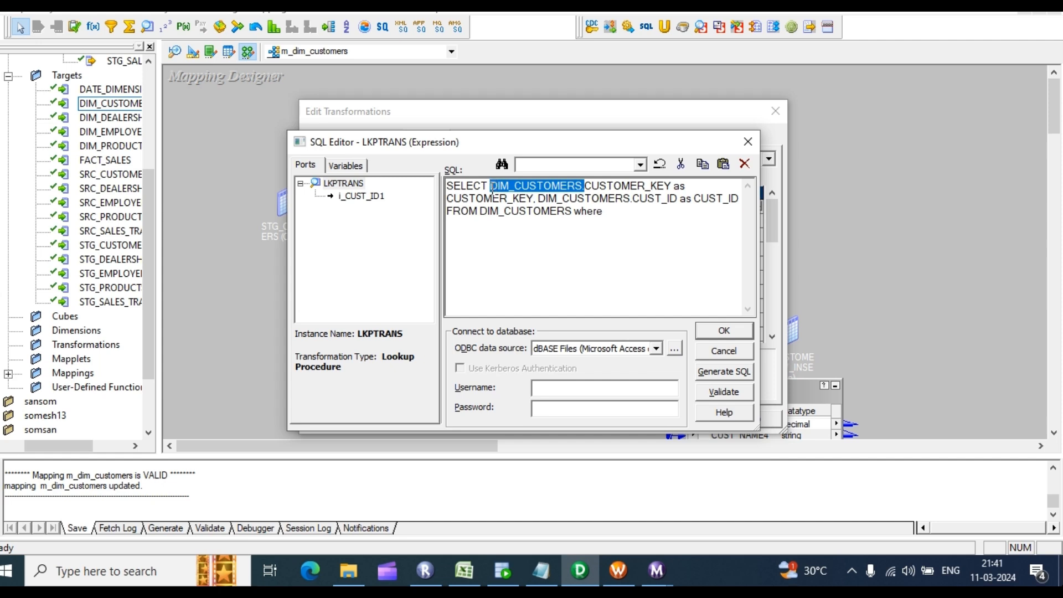
pyautogui.click(640, 215)
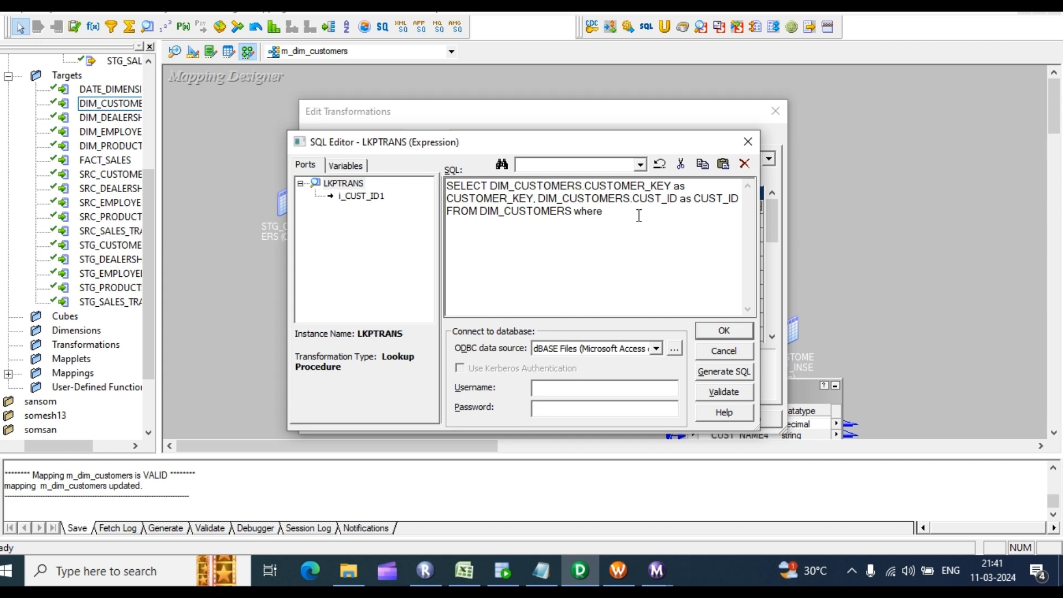
pyautogui.hotkey('ctrl', 'v')
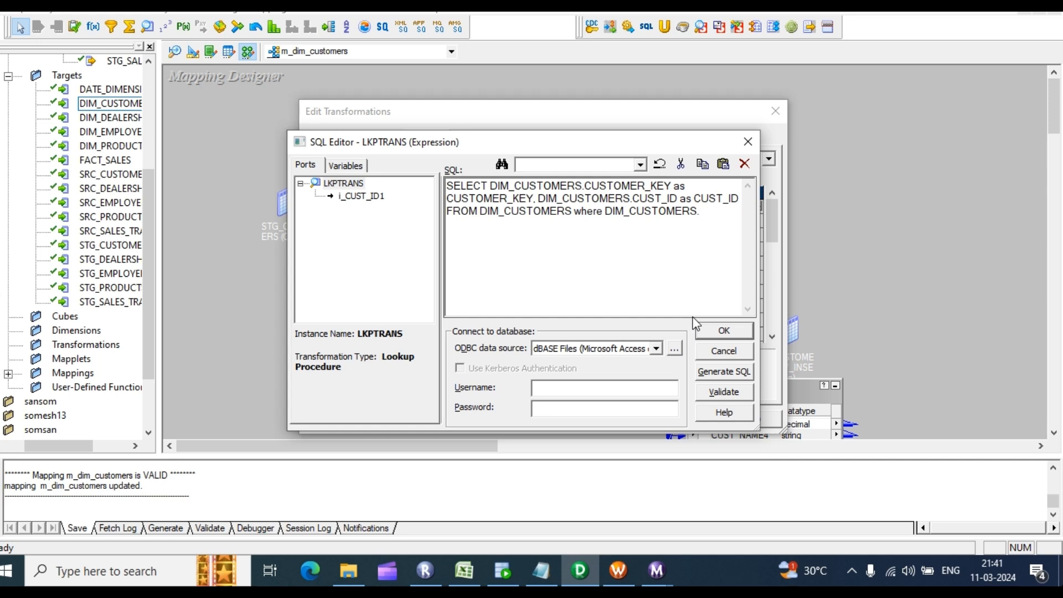
pyautogui.write('E')
pyautogui.write('ND_)DA')
pyautogui.press('BackSpace')
pyautogui.press('BackSpace')
pyautogui.press('BackSpace')
pyautogui.write('DATE IS')
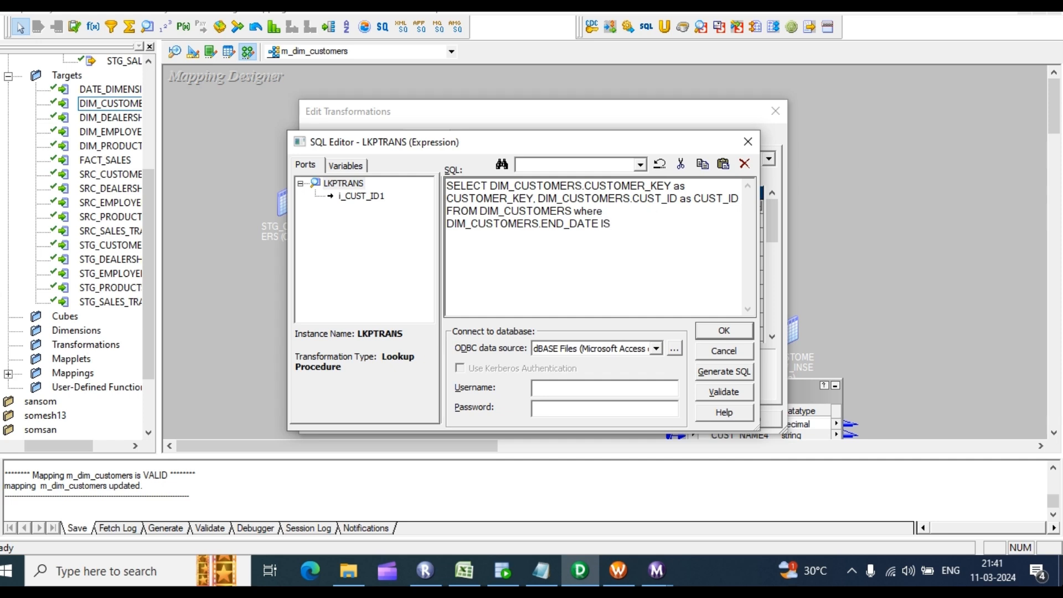
pyautogui.write(' NULL')
pyautogui.hotkey('ctrl', 'a')
pyautogui.hotkey('ctrl', 'c')
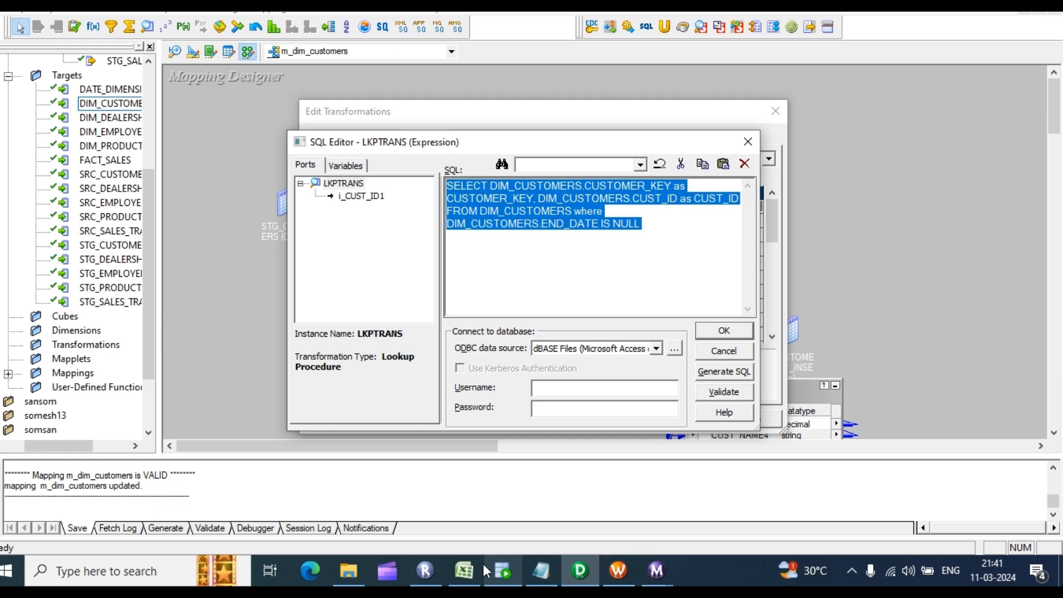
pyautogui.click(503, 570)
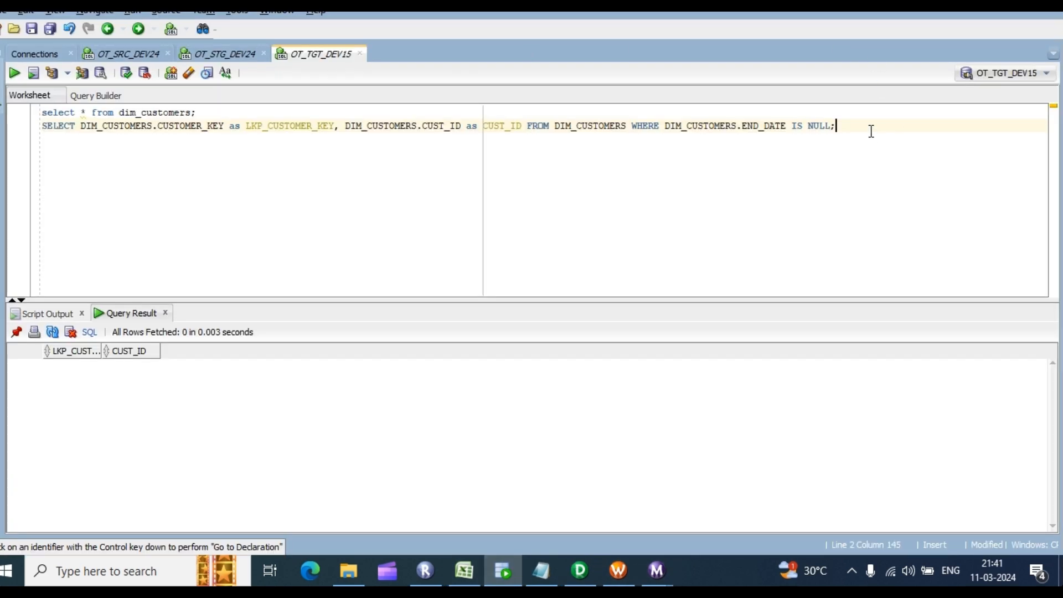
# Step: Paste the lookup query on a new worksheet line with a semicolon and run it, returning 0 rows
pyautogui.press('Return')
pyautogui.hotkey('ctrl', 'v')
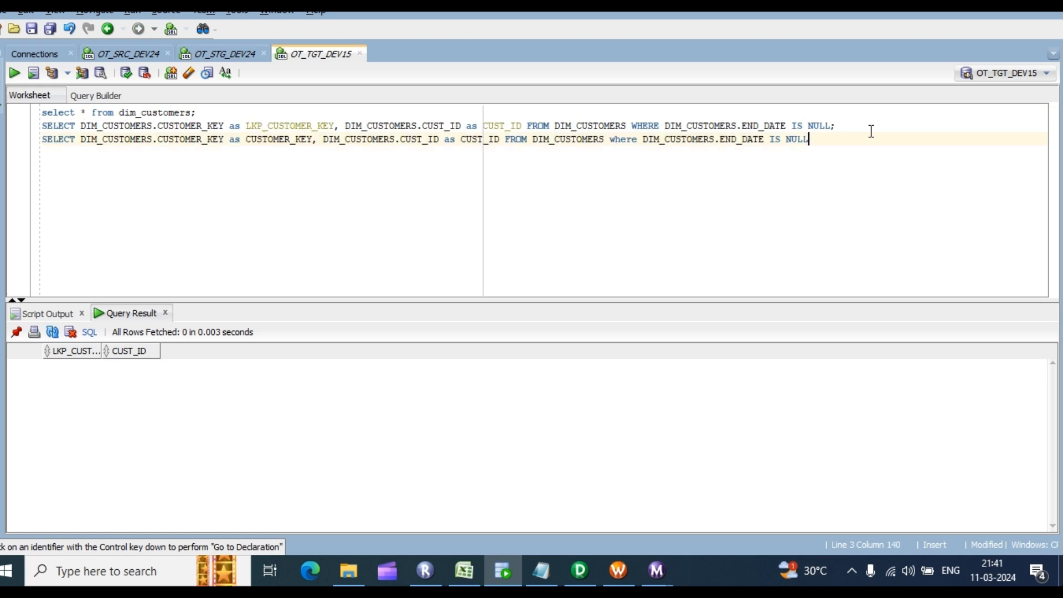
pyautogui.write(';')
pyautogui.hotkey('ctrl', 'Return')
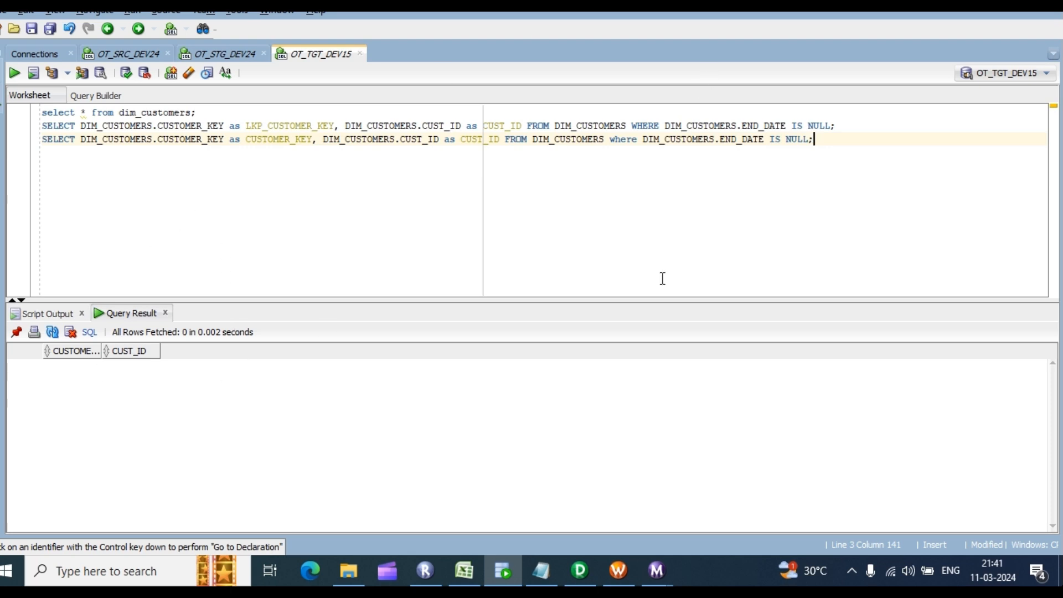
pyautogui.click(581, 569)
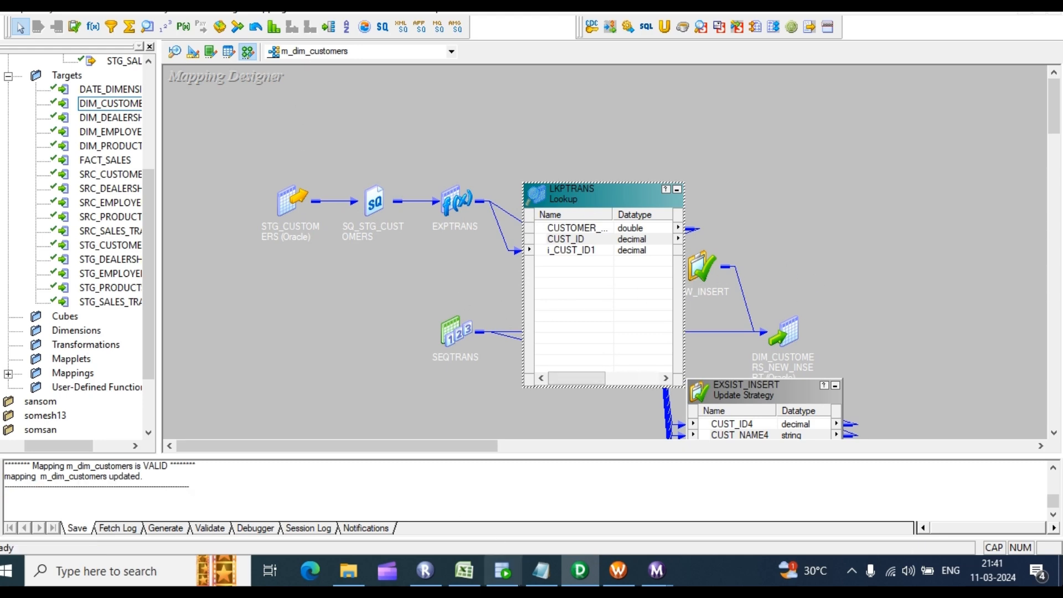
# Step: Close all open Workflow Monitor windows from the taskbar
pyautogui.click(619, 571)
pyautogui.moveTo(665, 570)
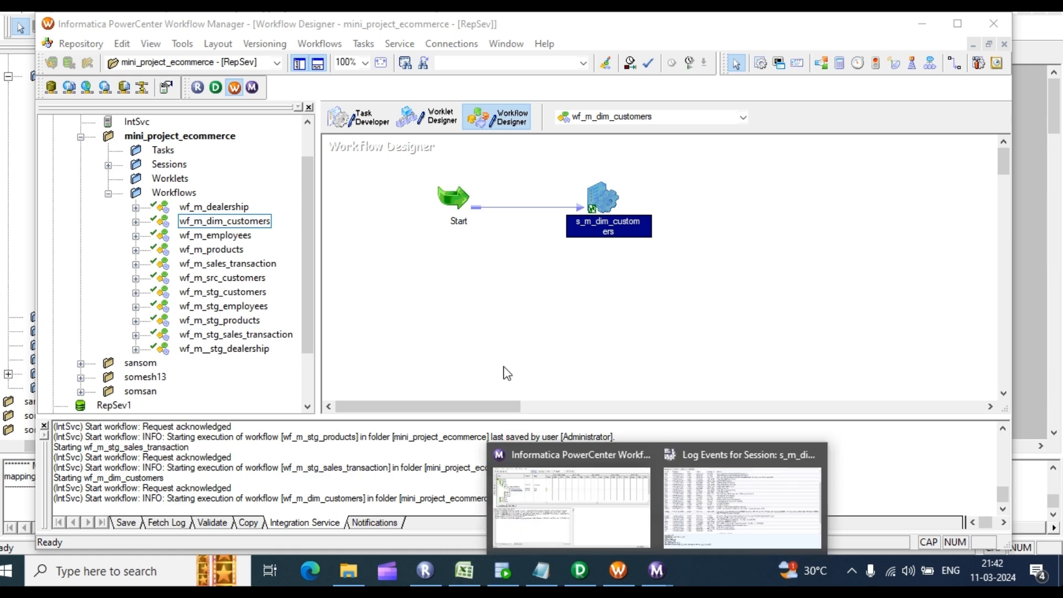
pyautogui.moveTo(643, 452)
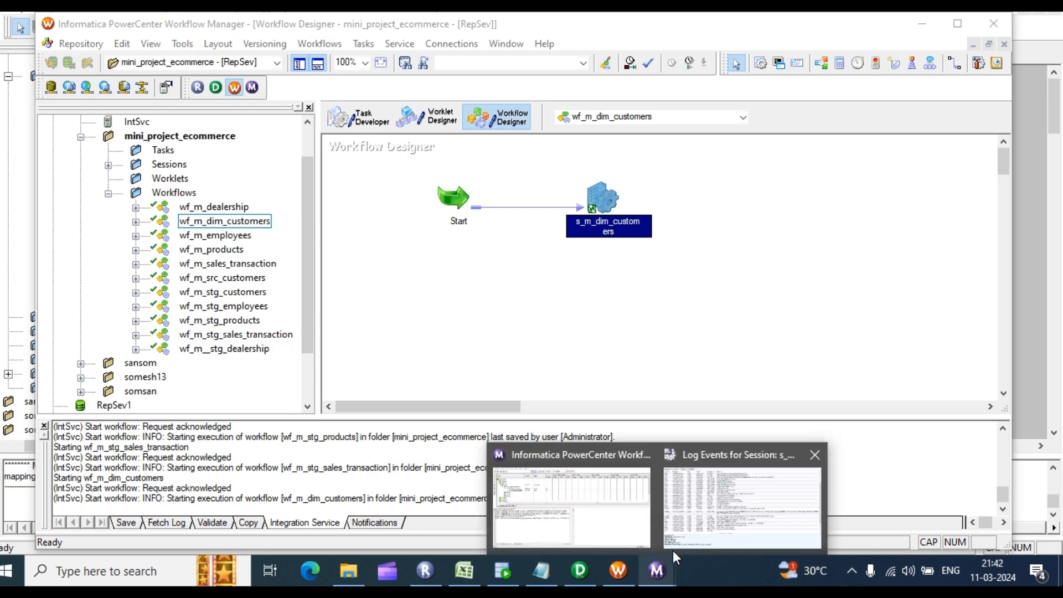
pyautogui.rightClick(662, 568)
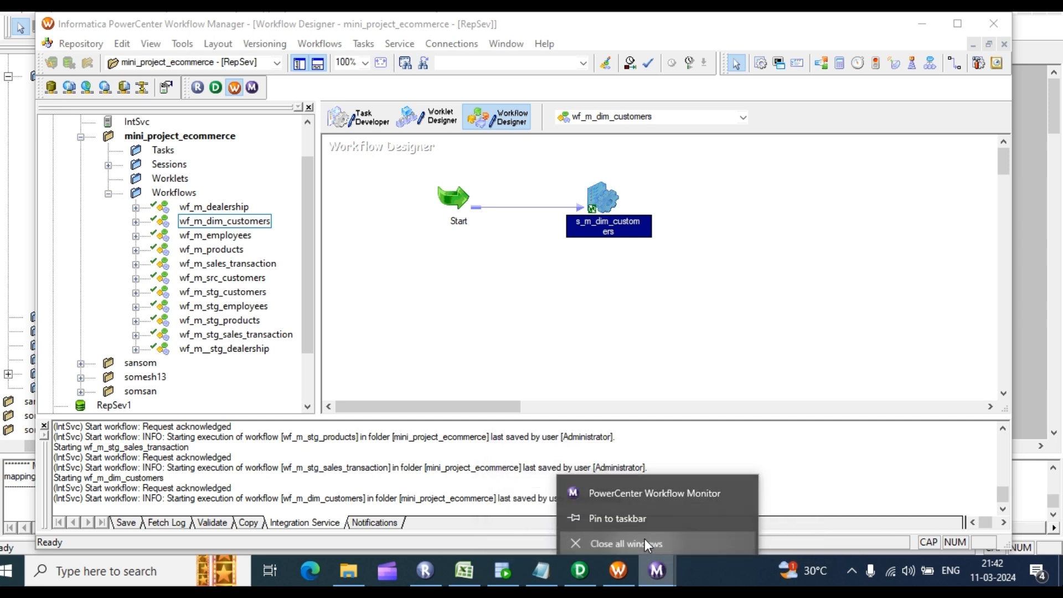
pyautogui.click(645, 538)
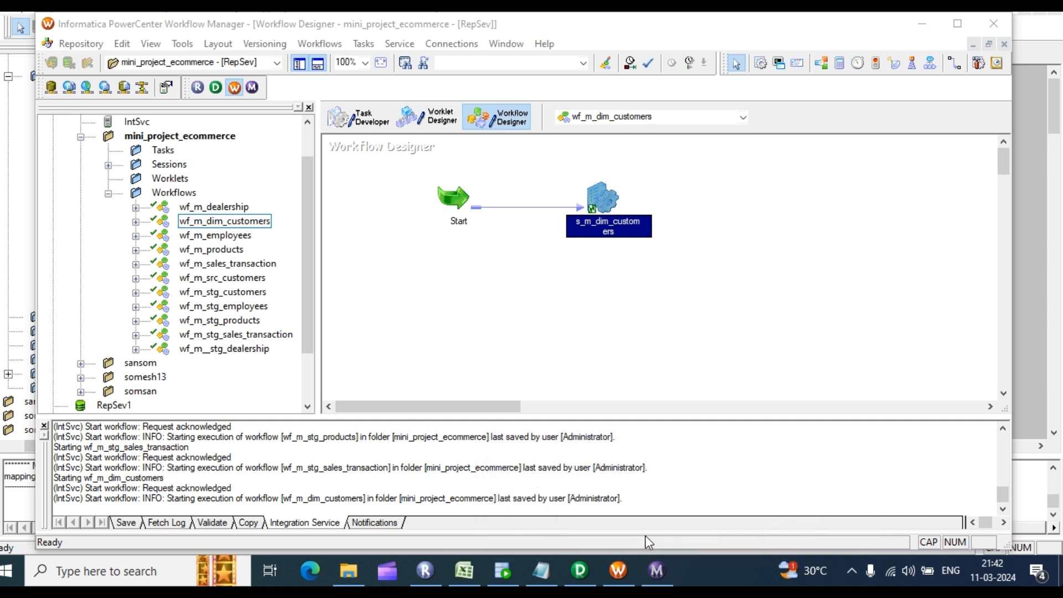
# Step: Refresh the mapping used by the s_m_dim_customers session and save
pyautogui.rightClick(697, 204)
pyautogui.click(661, 195)
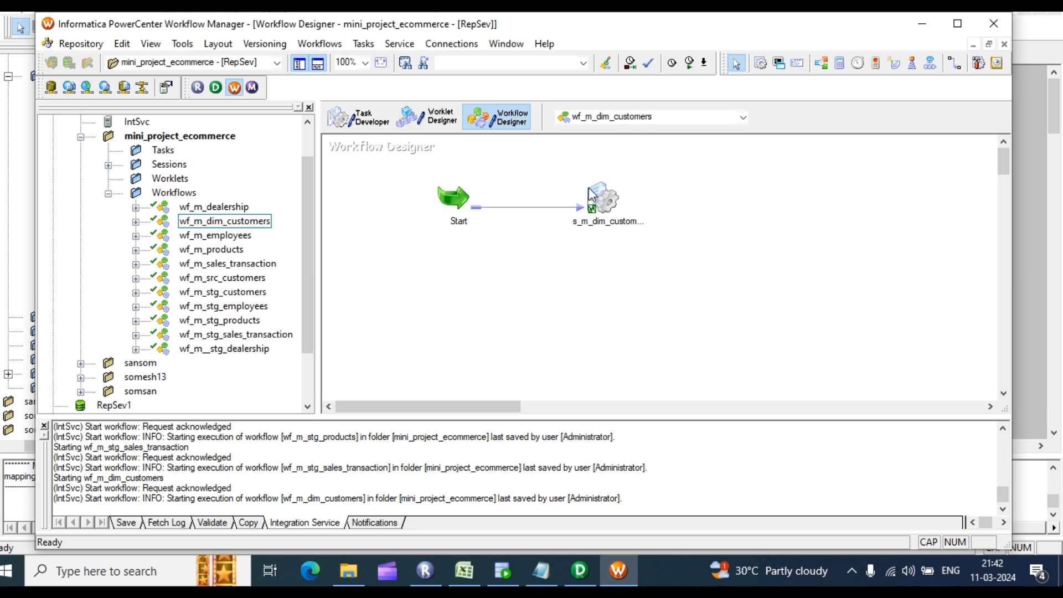
pyautogui.click(603, 197)
pyautogui.rightClick(599, 196)
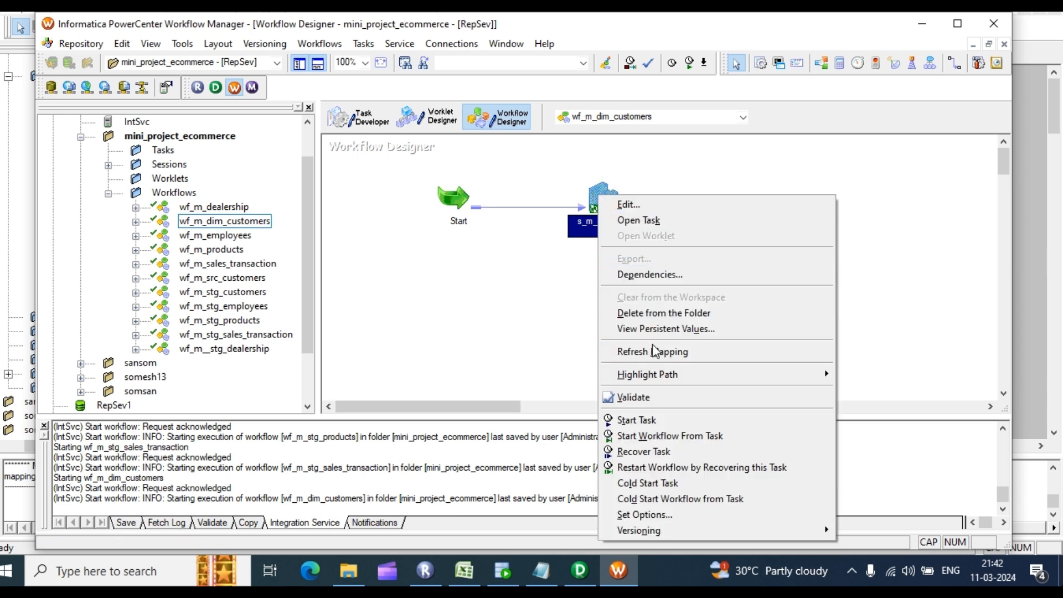
pyautogui.click(654, 351)
pyautogui.hotkey('ctrl', 's')
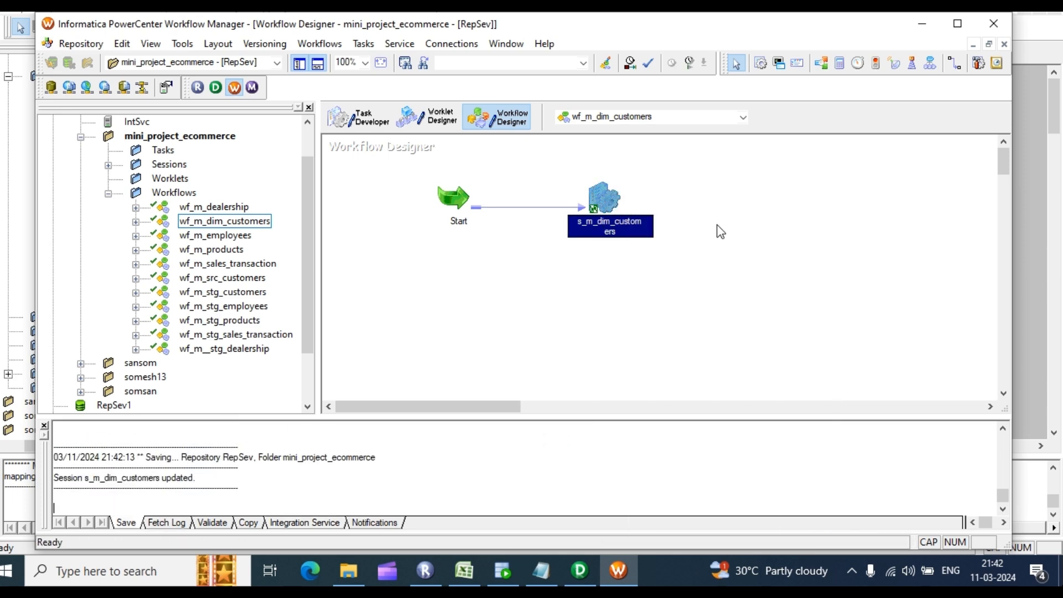
# Step: Start the wf_m_dim_customers workflow and follow it in the Workflow Monitor
pyautogui.rightClick(686, 199)
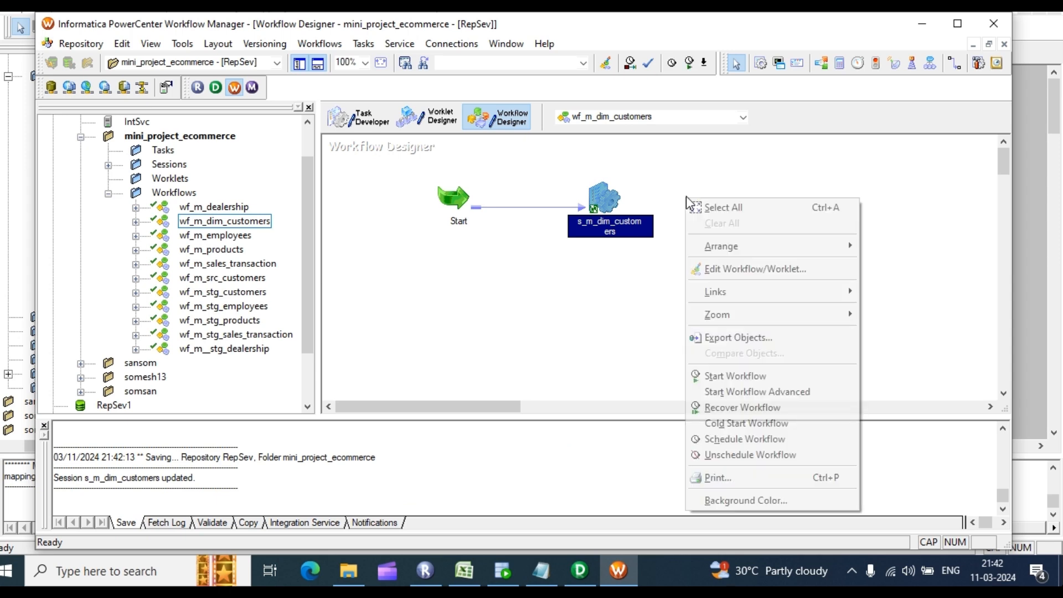
pyautogui.click(734, 371)
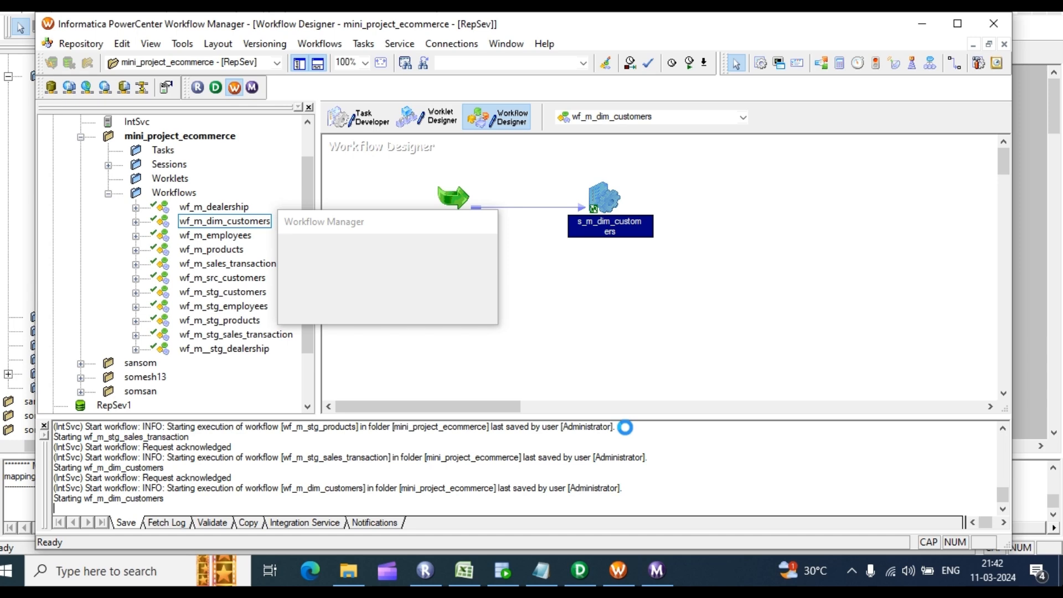
pyautogui.click(666, 561)
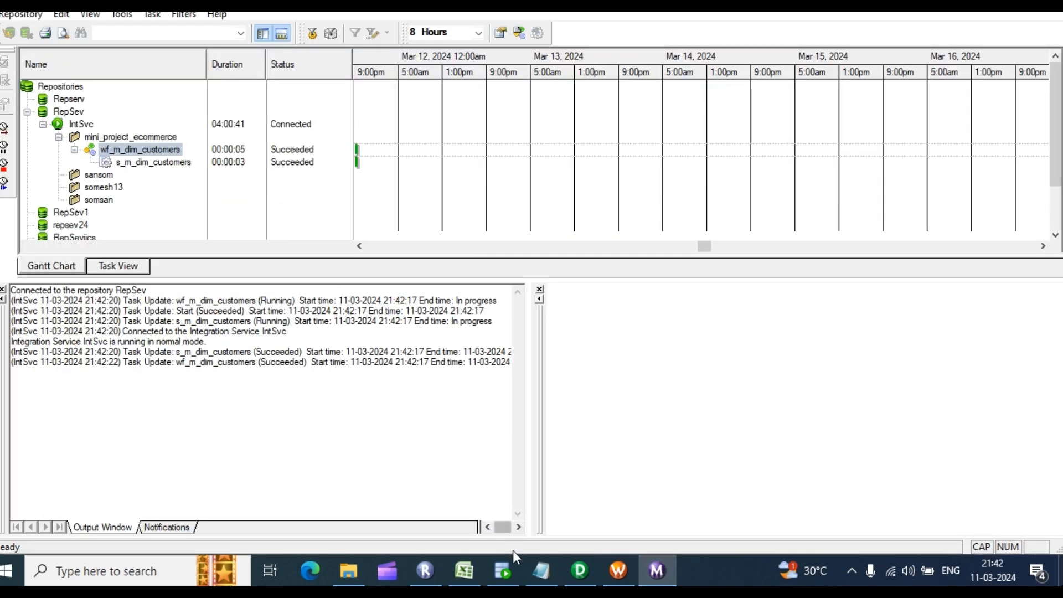
# Step: Open the s_m_dim_customers session log maximized and inspect the DBG_21312 lookup override SQL
pyautogui.rightClick(134, 162)
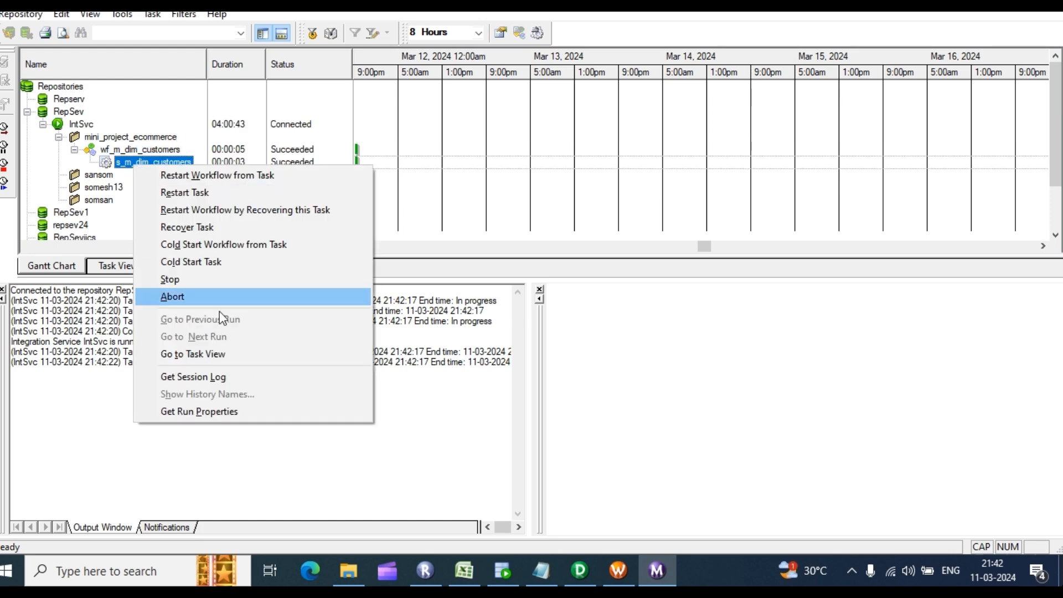
pyautogui.click(194, 379)
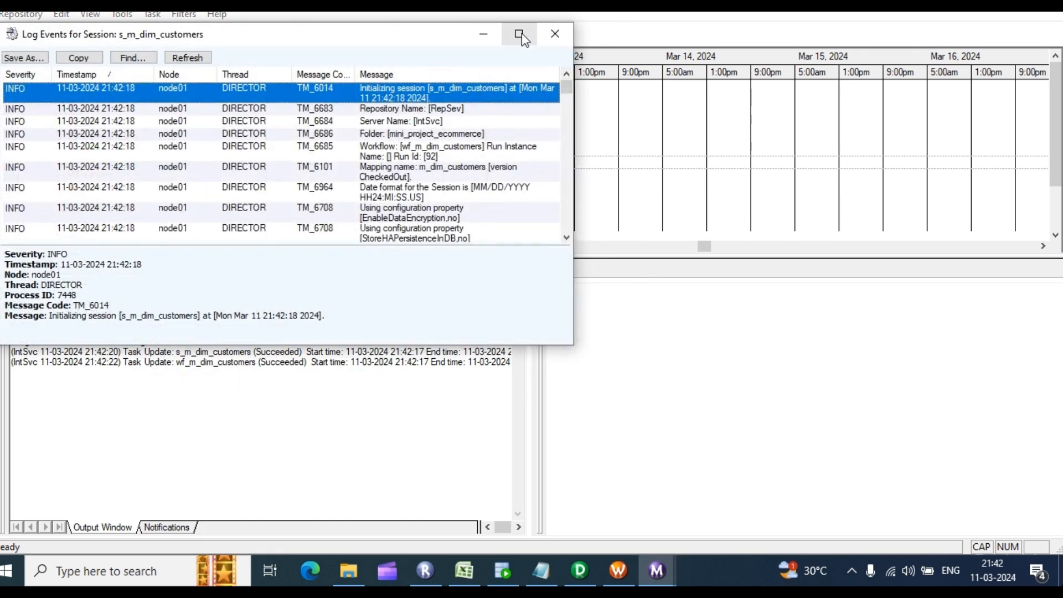
pyautogui.click(521, 35)
pyautogui.scroll(-3, 526, 299)
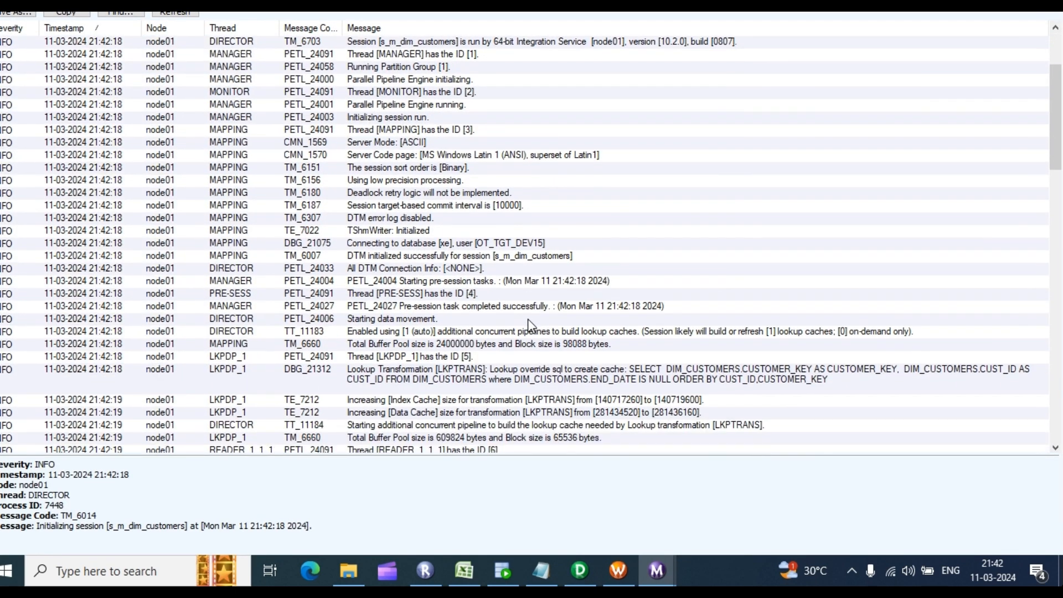
pyautogui.scroll(-1, 529, 325)
pyautogui.click(589, 357)
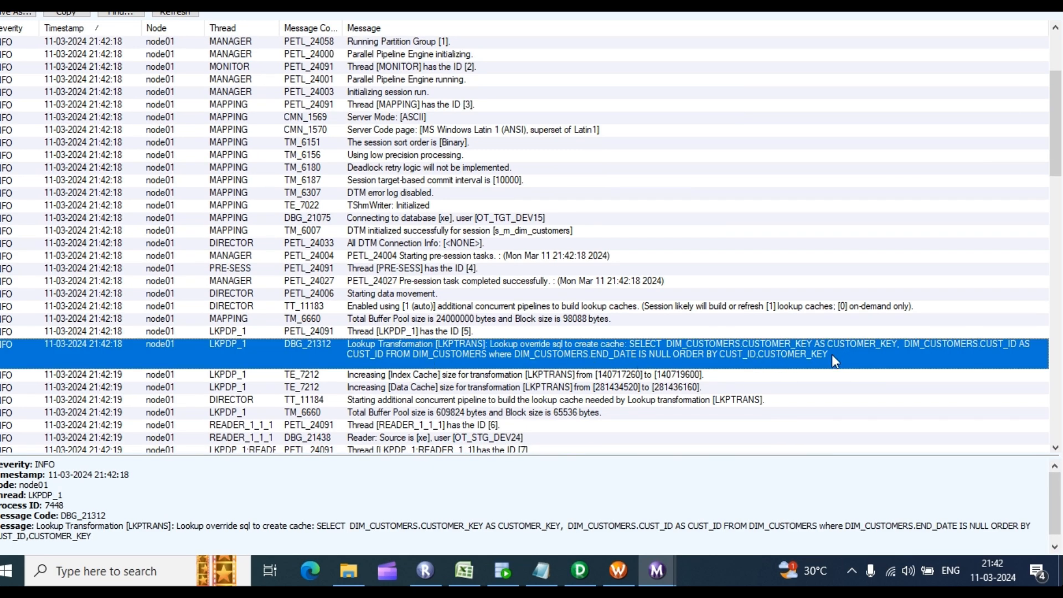
# Step: Check the DIM_CUSTOMERS INSERT and UPDATE statements and the WRT_8038 summary of 319 inserted rows
pyautogui.scroll(-1, 559, 394)
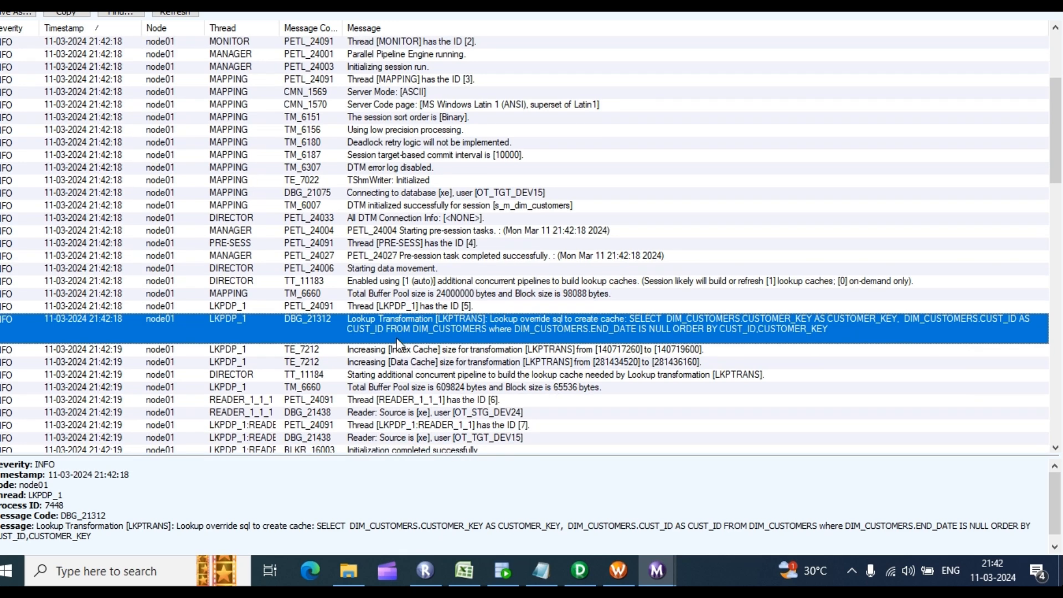
pyautogui.scroll(-1, 420, 346)
pyautogui.scroll(-6, 435, 357)
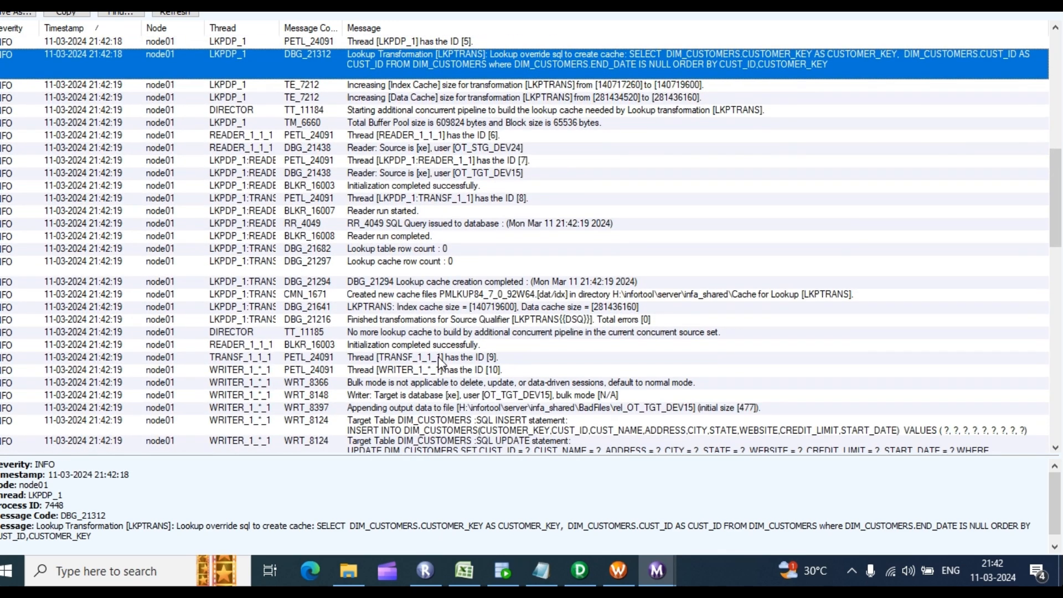
pyautogui.scroll(-3, 438, 357)
pyautogui.click(352, 326)
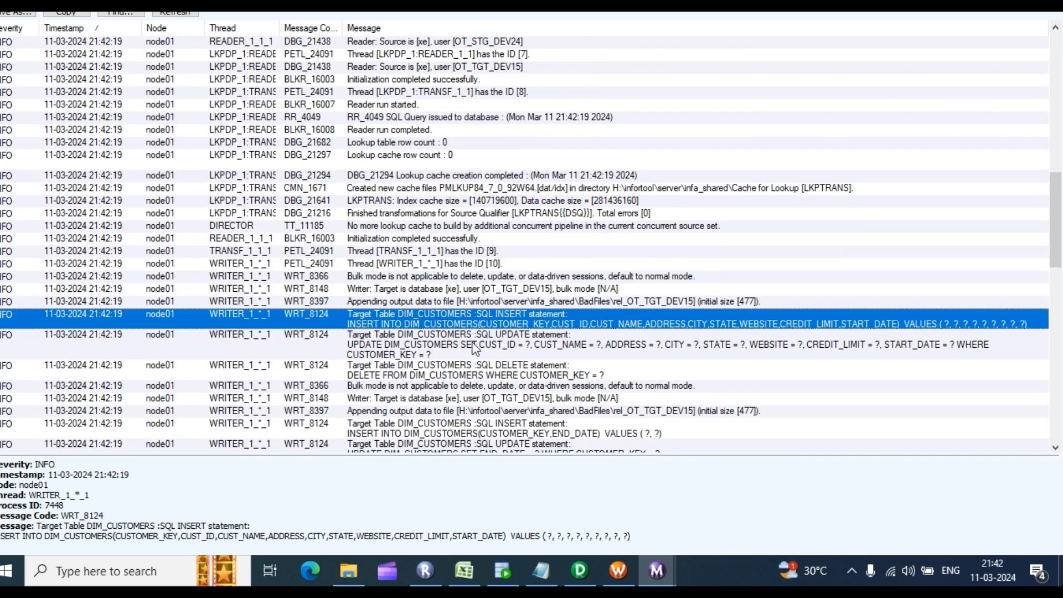
pyautogui.click(514, 354)
pyautogui.scroll(-4, 521, 409)
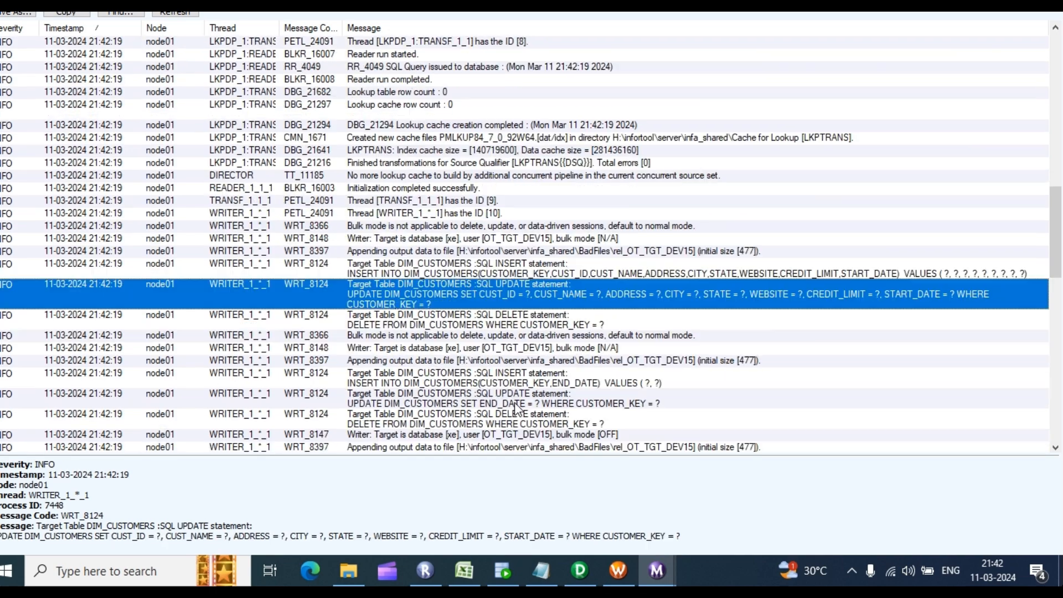
pyautogui.scroll(-10, 523, 410)
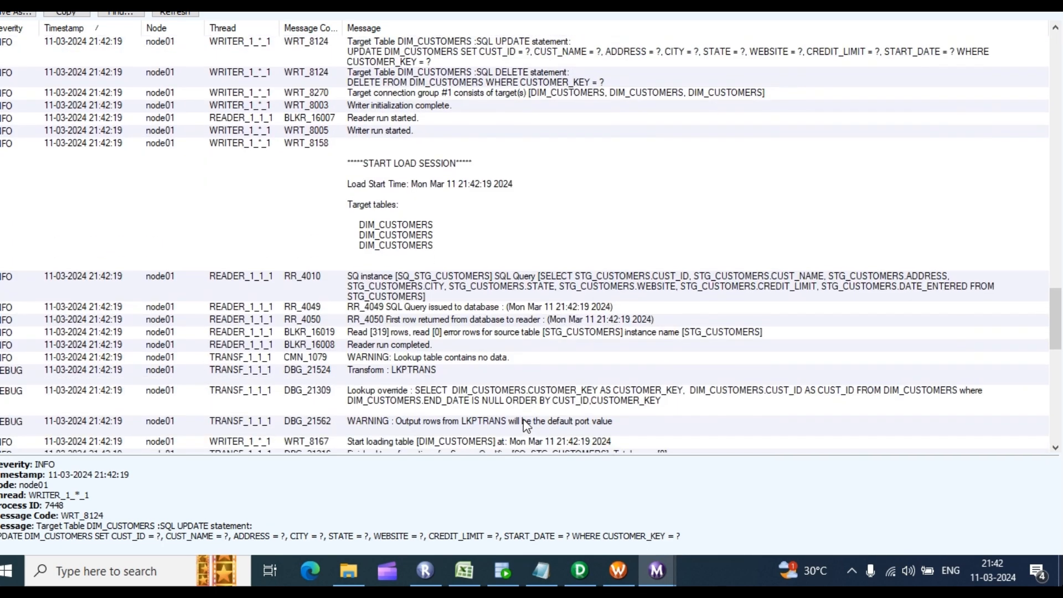
pyautogui.scroll(-5, 525, 425)
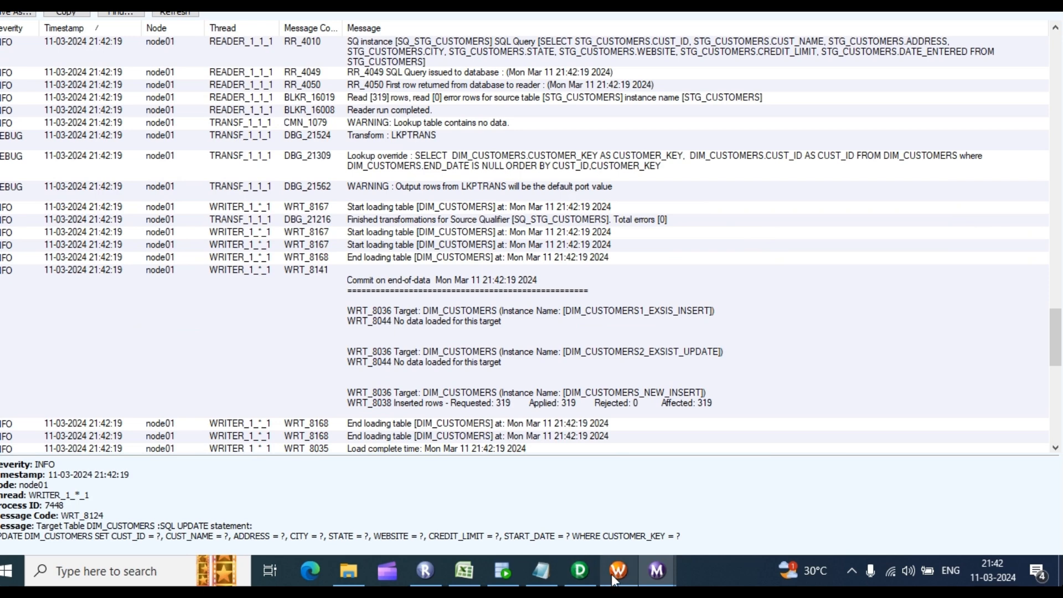
pyautogui.moveTo(615, 579)
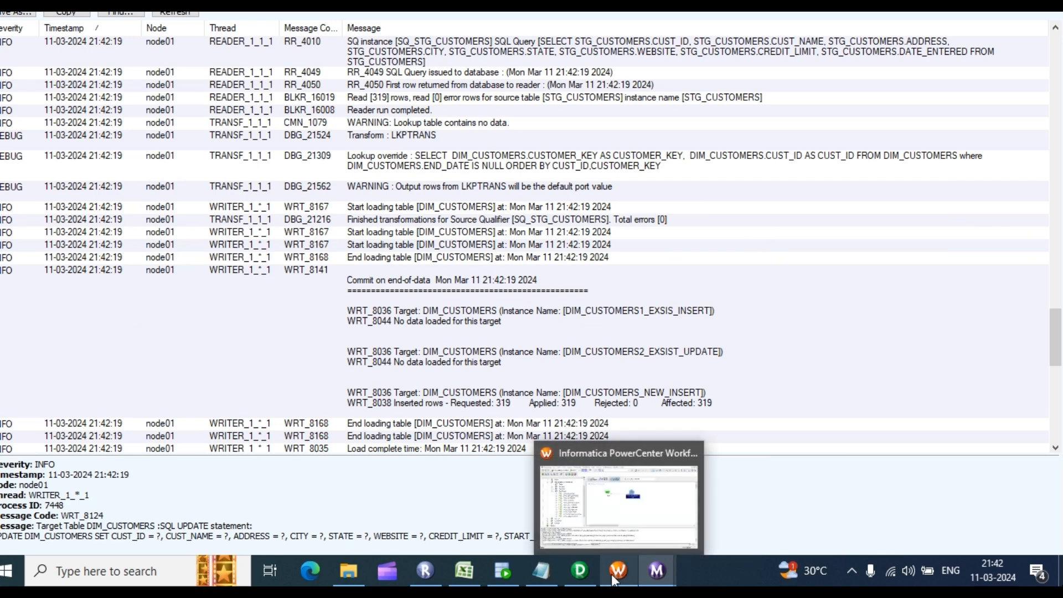
pyautogui.click(506, 572)
# Step: Run the DIM_CUSTOMERS select query and count its result rows: 319
pyautogui.click(228, 111)
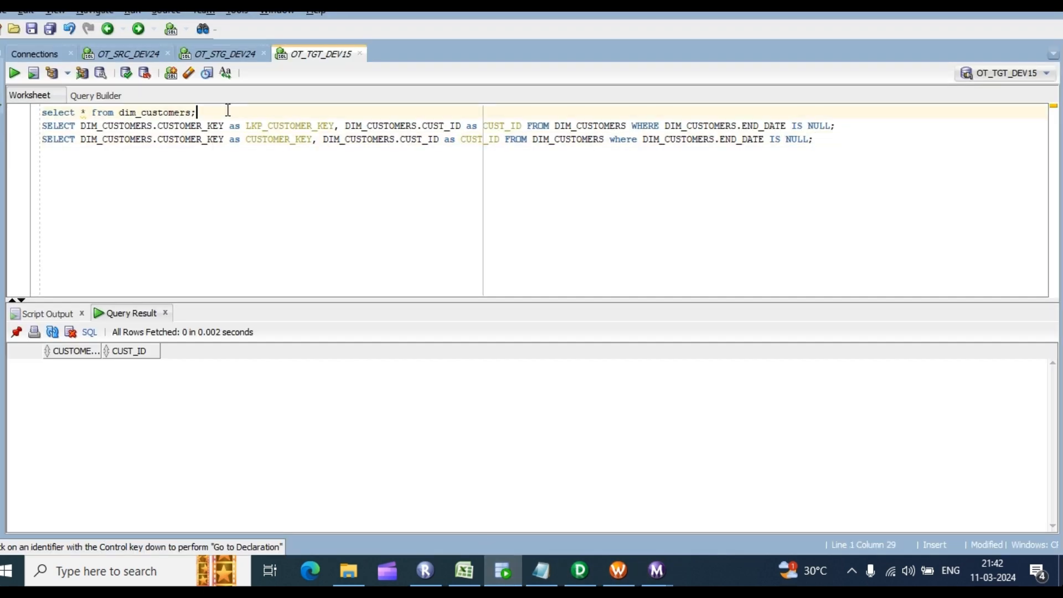
pyautogui.hotkey('ctrl', 'Return')
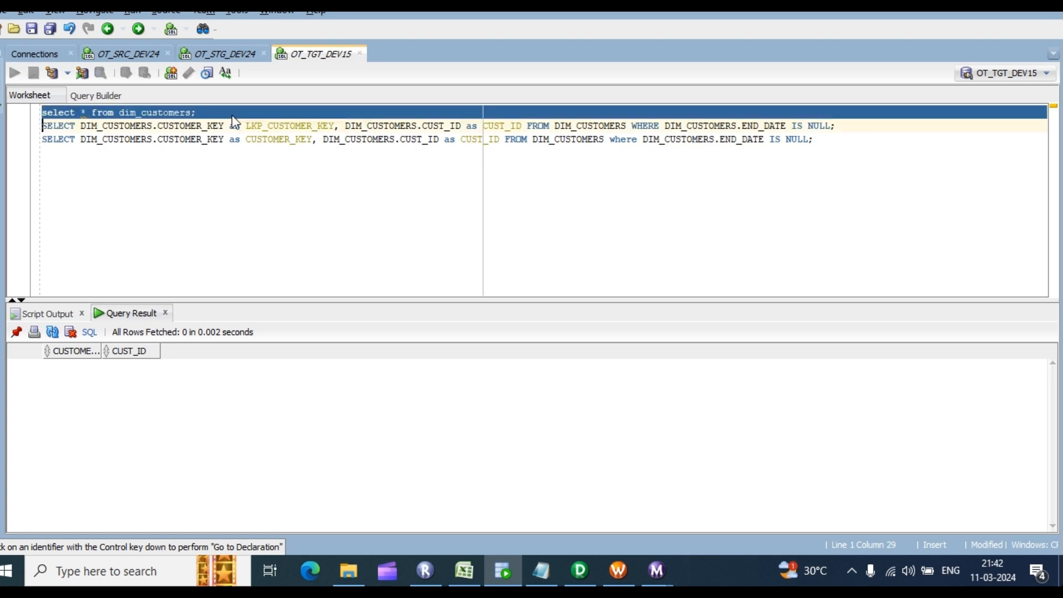
pyautogui.rightClick(223, 394)
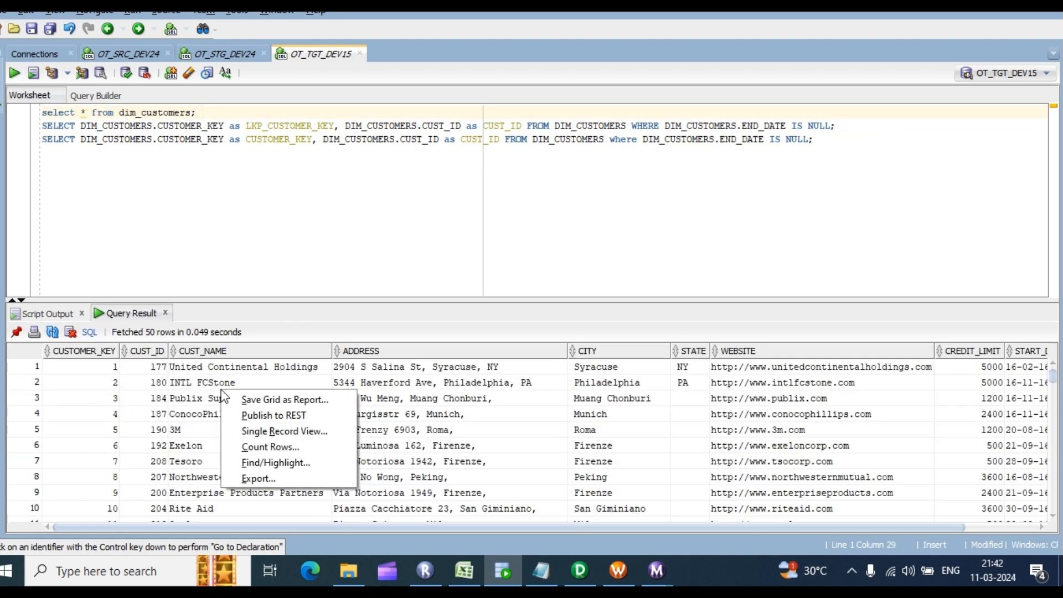
pyautogui.click(272, 447)
pyautogui.click(561, 301)
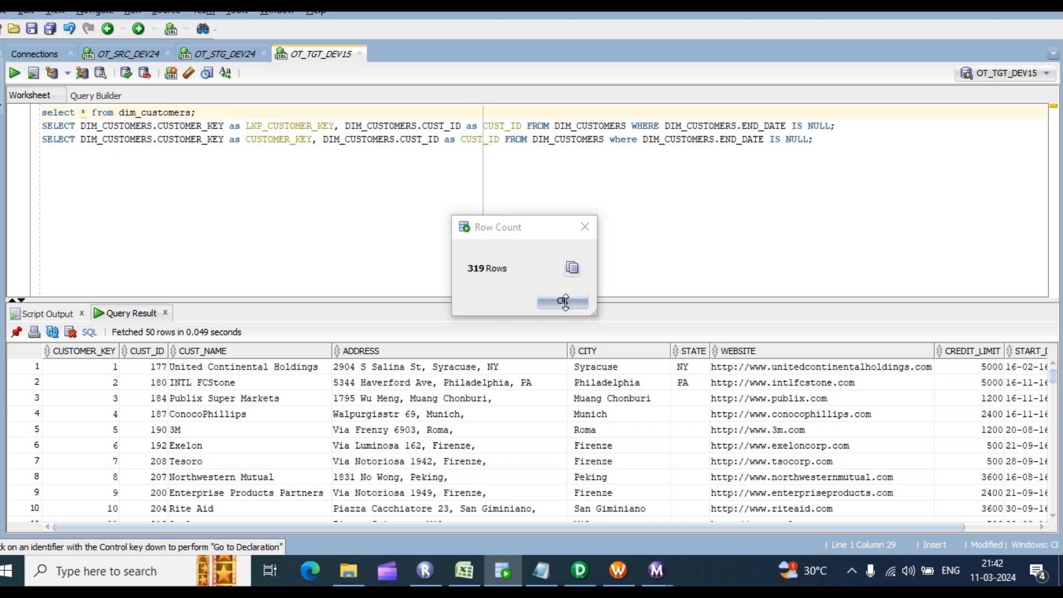
# Step: In the OT_STG_DEV24 worksheet, query STG_CUSTOMERS and confirm it also has 319 rows
pyautogui.click(197, 54)
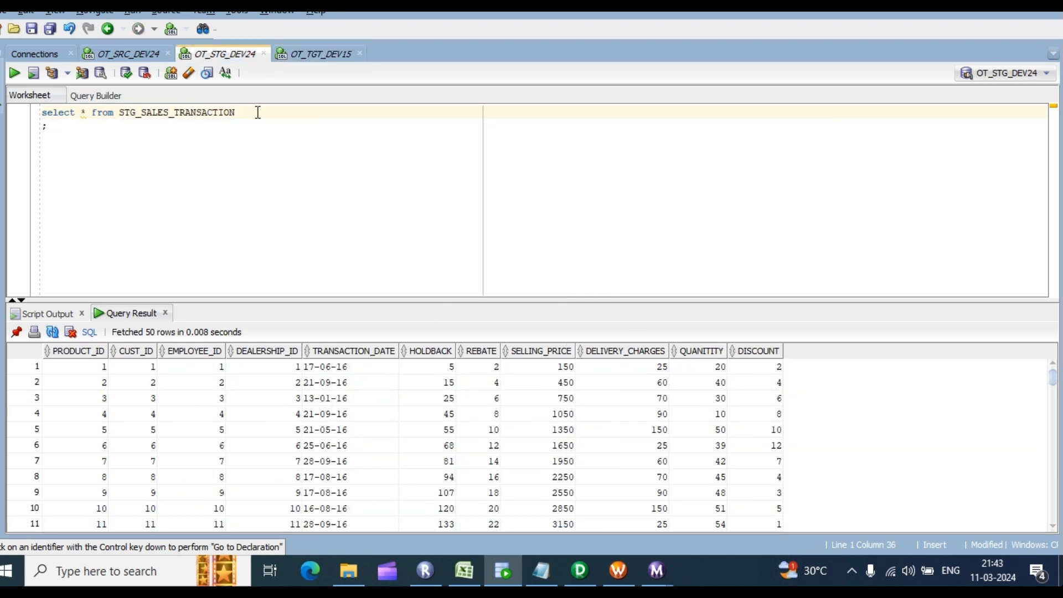
pyautogui.hotkey('ctrl', 'Return')
pyautogui.press('BackSpace')
pyautogui.press('BackSpace')
pyautogui.press('BackSpace')
pyautogui.press('BackSpace')
pyautogui.press('BackSpace')
pyautogui.press('BackSpace')
pyautogui.press('BackSpace')
pyautogui.press('BackSpace')
pyautogui.press('BackSpace')
pyautogui.press('BackSpace')
pyautogui.press('BackSpace')
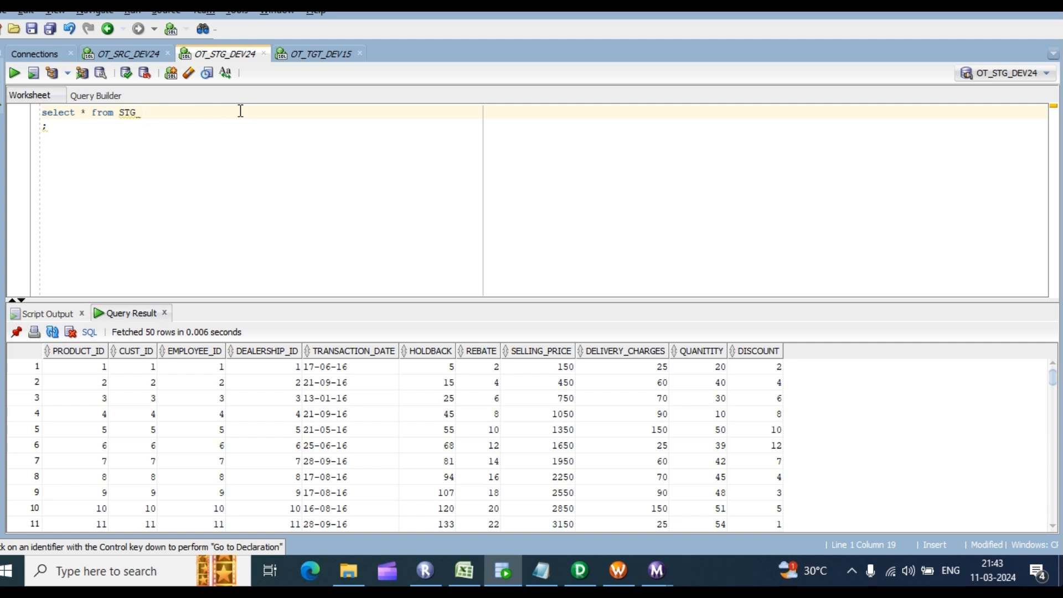
pyautogui.press('Return')
pyautogui.hotkey('ctrl', 'Return')
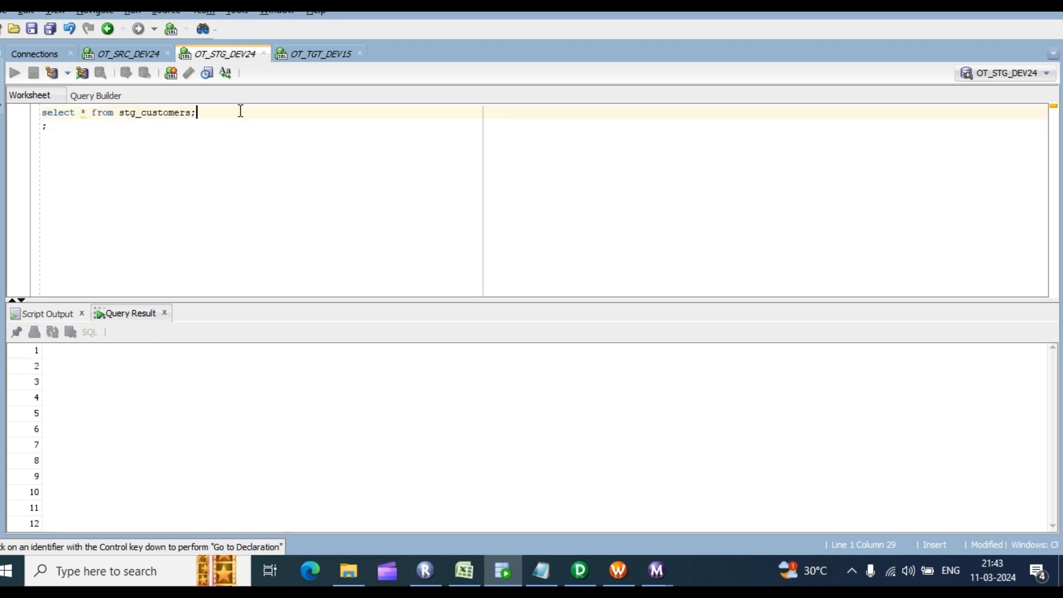
pyautogui.rightClick(258, 411)
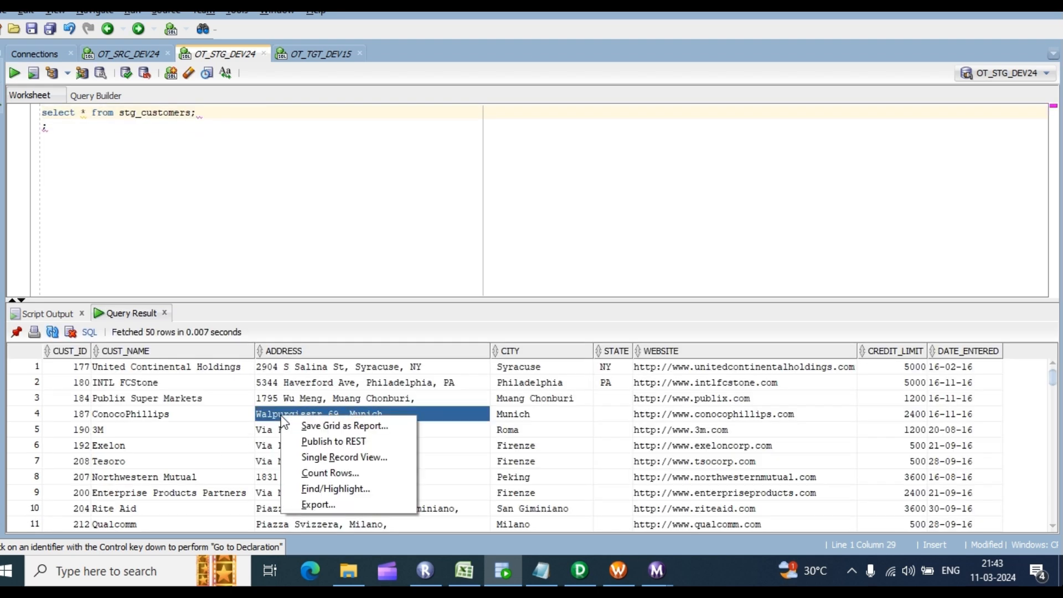
pyautogui.click(324, 474)
pyautogui.click(562, 300)
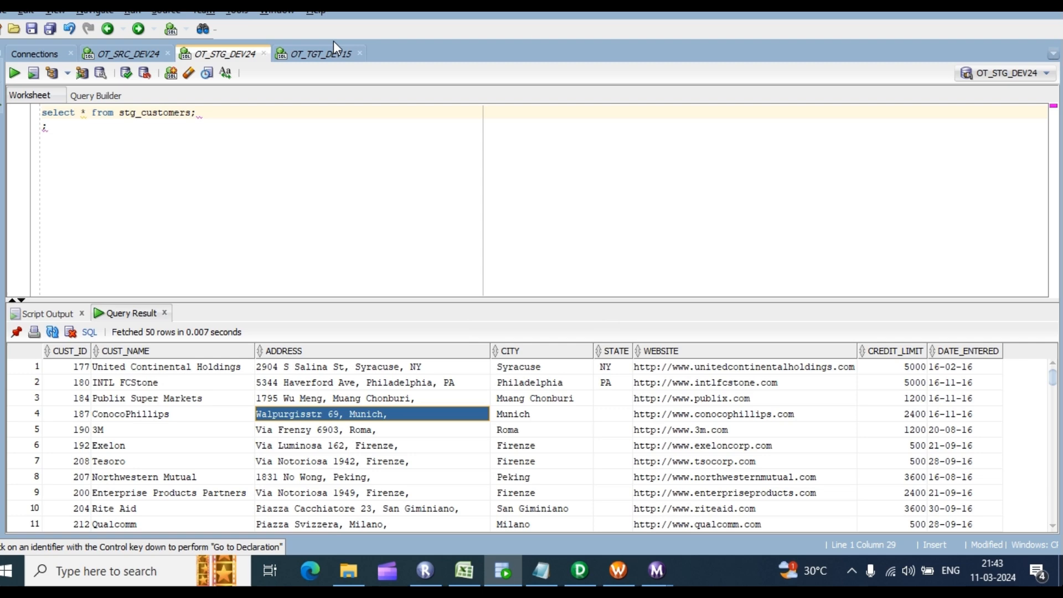
# Step: In OT_TGT_DEV15, run the CUSTOMER_KEY/CUST_ID lookup query where END_DATE IS NULL and scroll its results
pyautogui.click(326, 50)
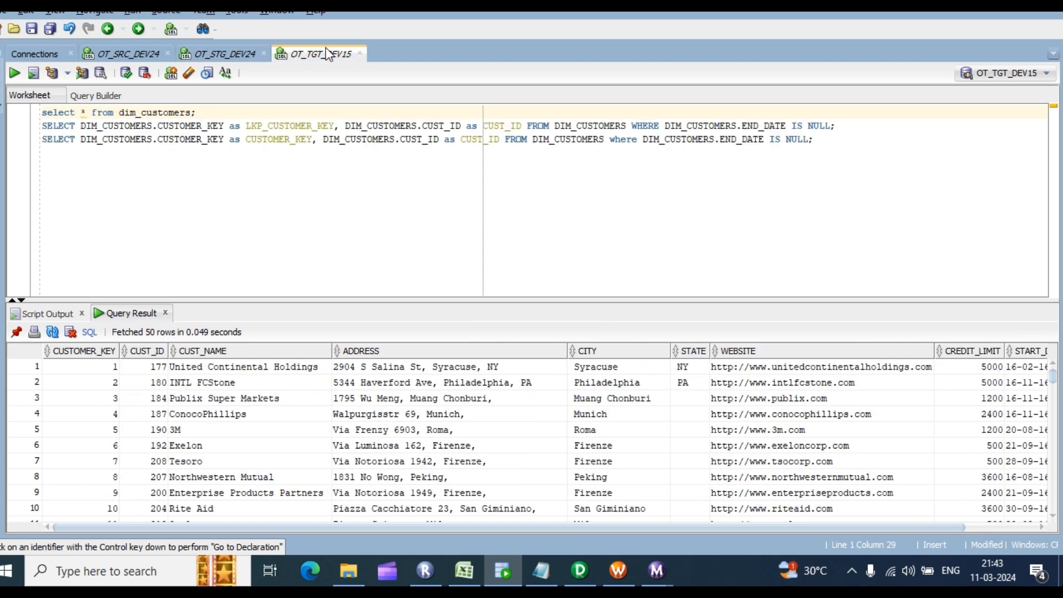
pyautogui.click(842, 140)
pyautogui.hotkey('ctrl', 'Return')
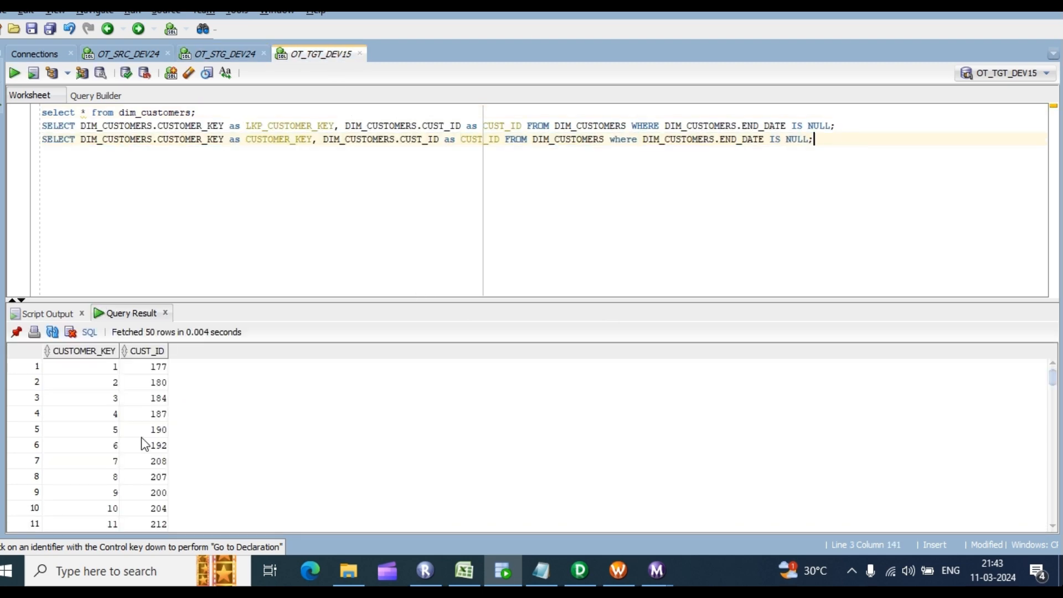
pyautogui.scroll(-20, 148, 392)
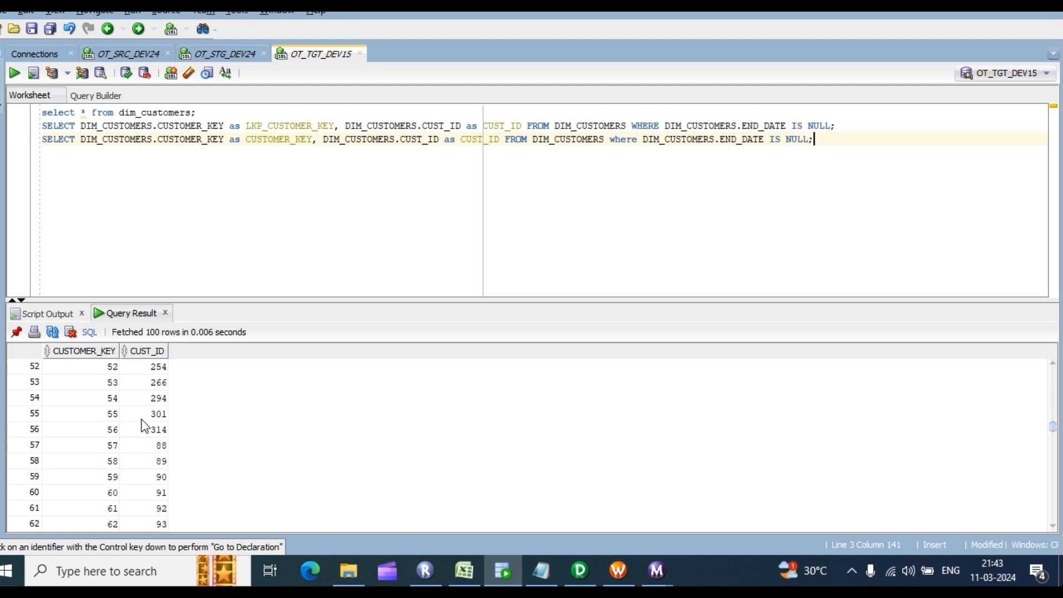
pyautogui.scroll(-20, 141, 443)
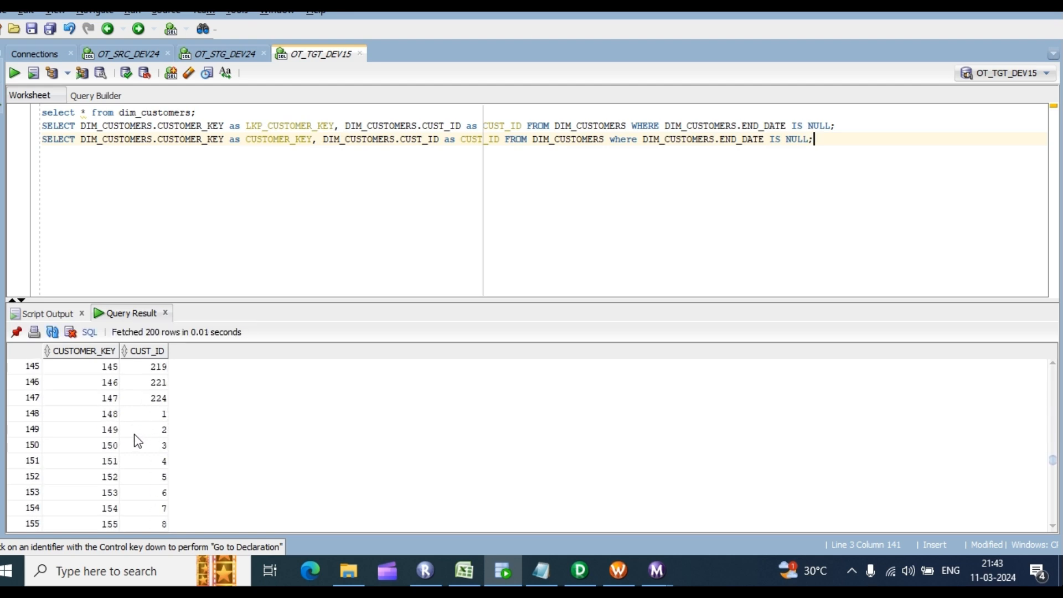
pyautogui.scroll(-20, 137, 442)
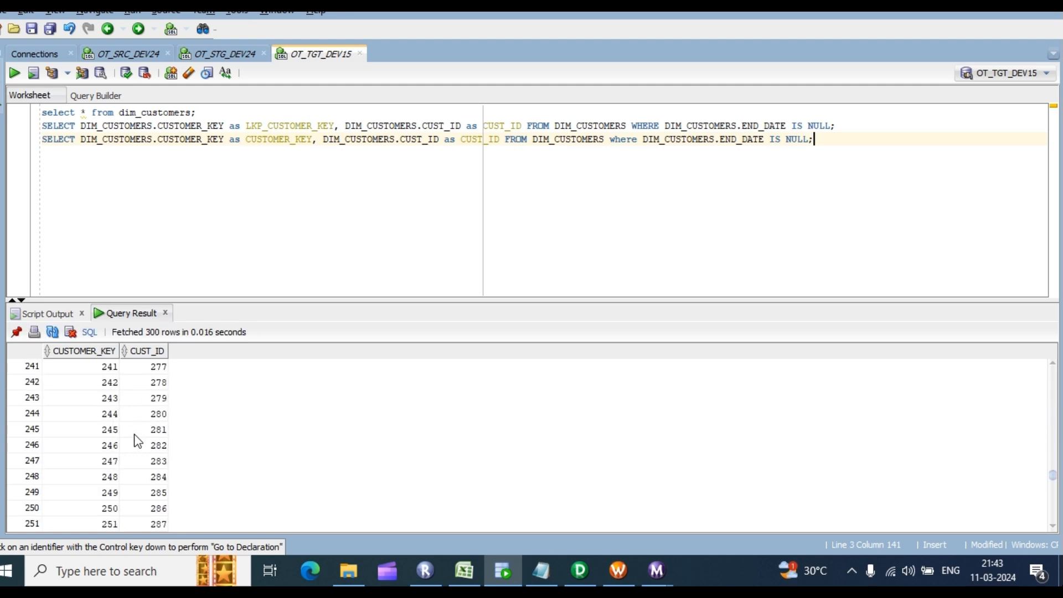
pyautogui.scroll(-13, 138, 441)
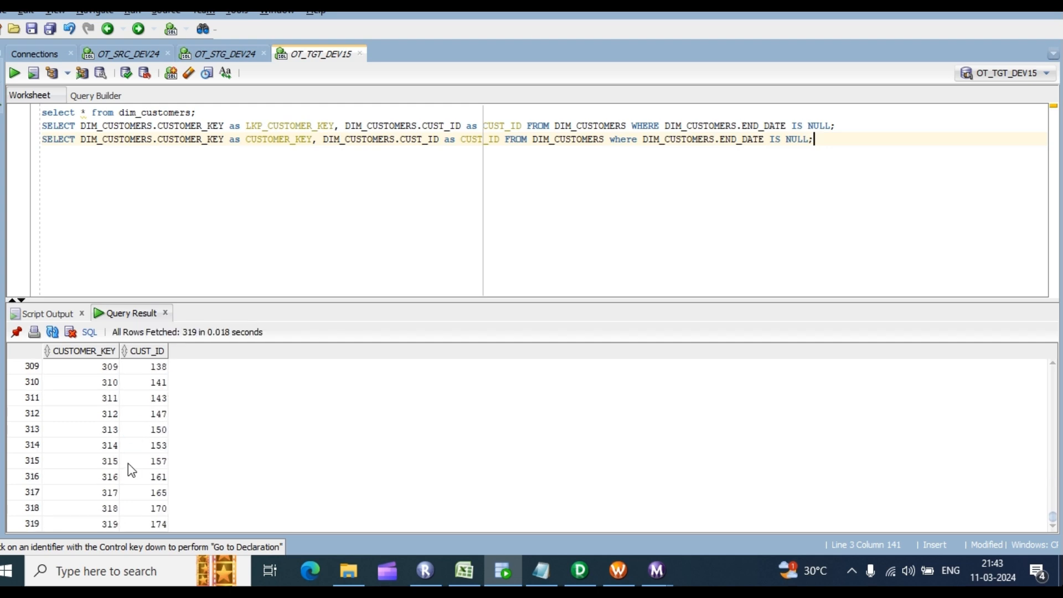
pyautogui.scroll(20, 129, 468)
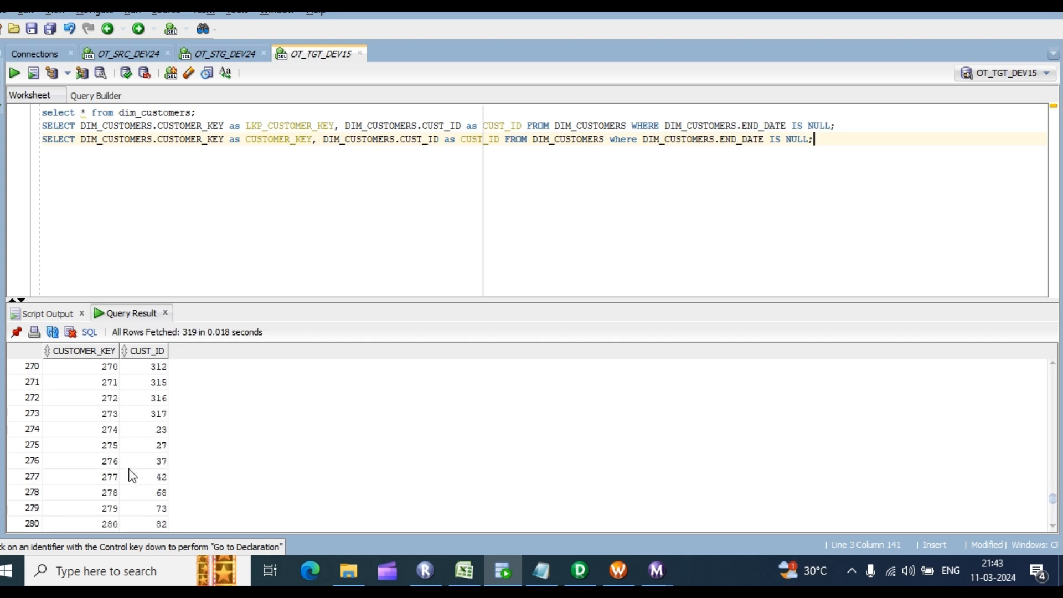
pyautogui.scroll(20, 133, 476)
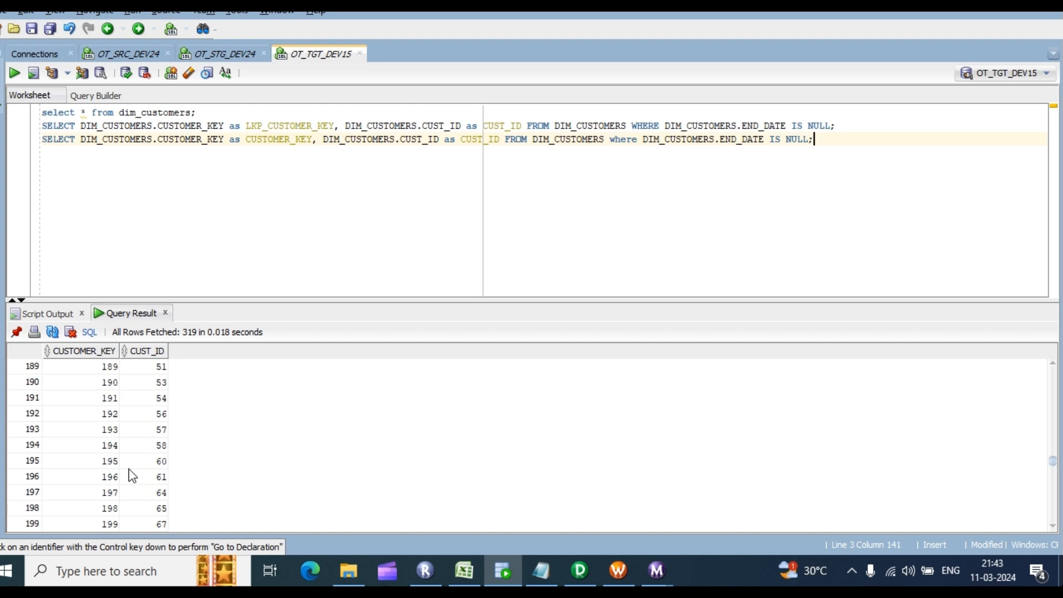
pyautogui.scroll(16, 132, 477)
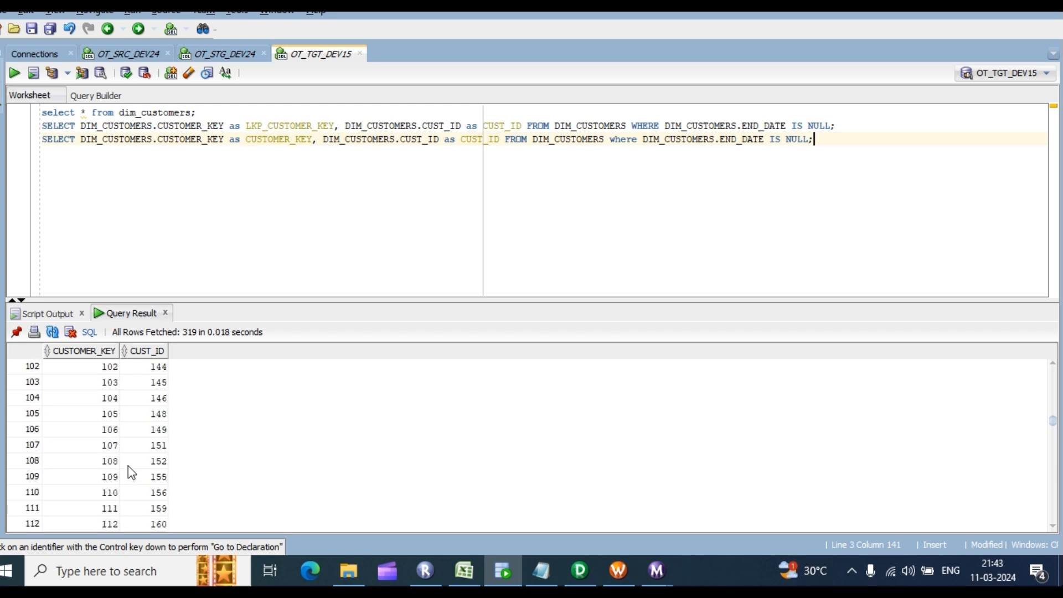
pyautogui.moveTo(1054, 424); pyautogui.dragTo(1054, 369)
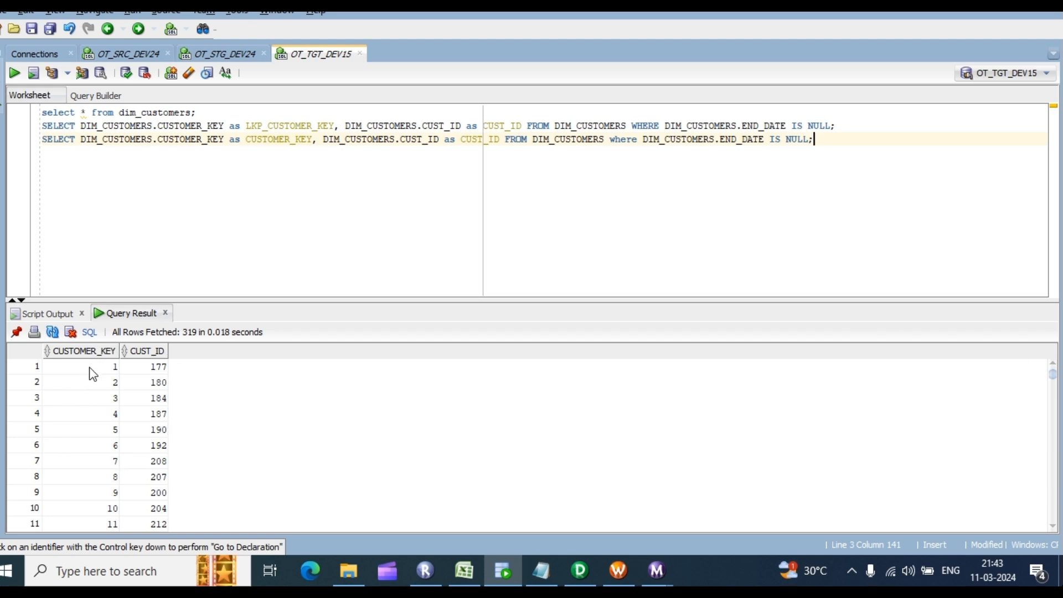
# Step: Inspect the first ten rows' CUSTOMER_KEY and CUST_ID values, such as CUST_ID 187 in row 4
pyautogui.click(105, 371)
pyautogui.click(102, 384)
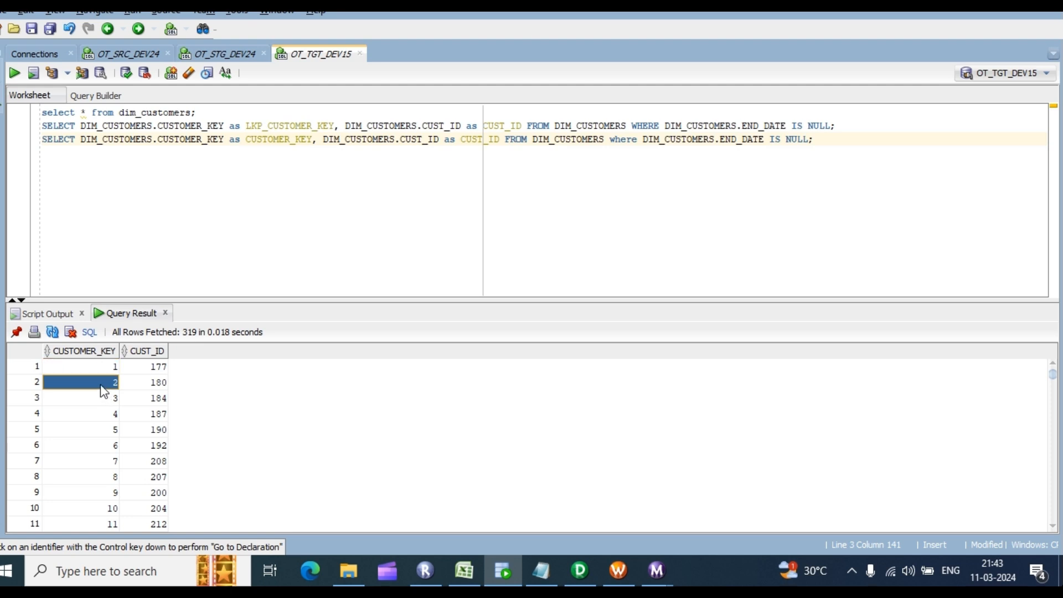
pyautogui.click(99, 369)
pyautogui.click(96, 369)
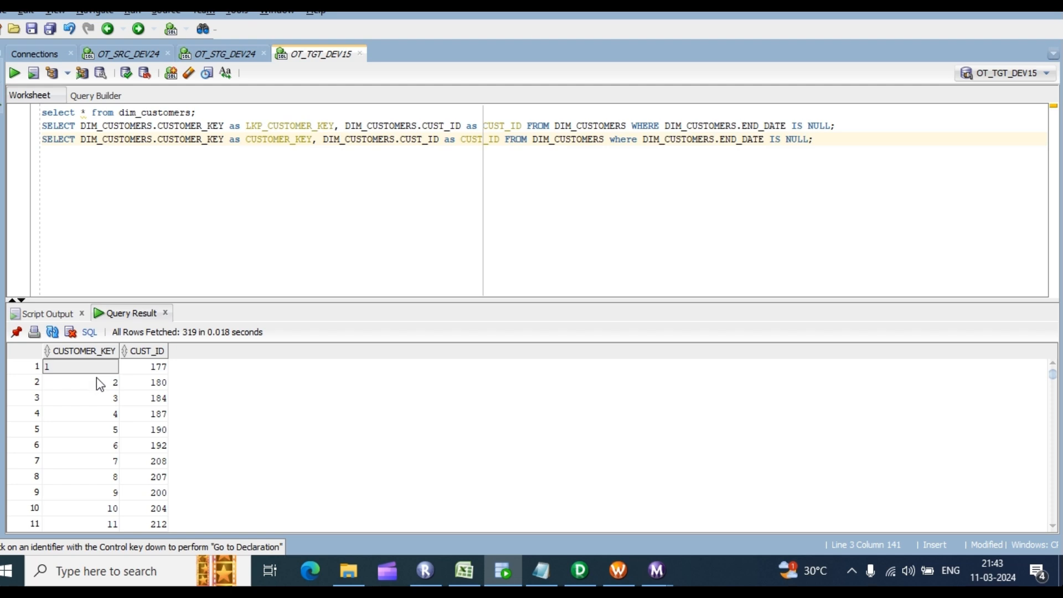
pyautogui.click(113, 415)
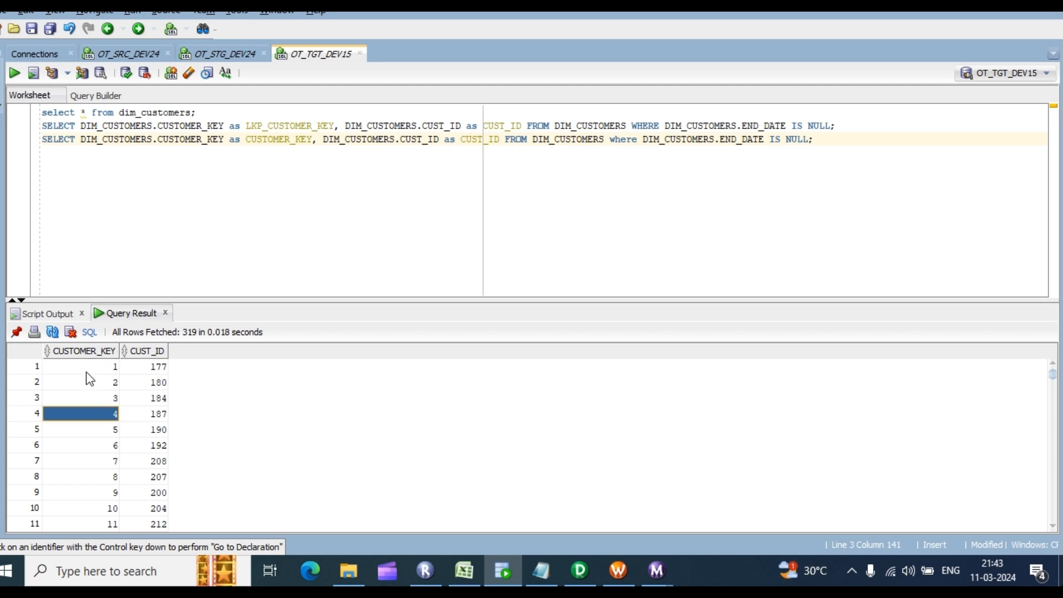
pyautogui.click(89, 367)
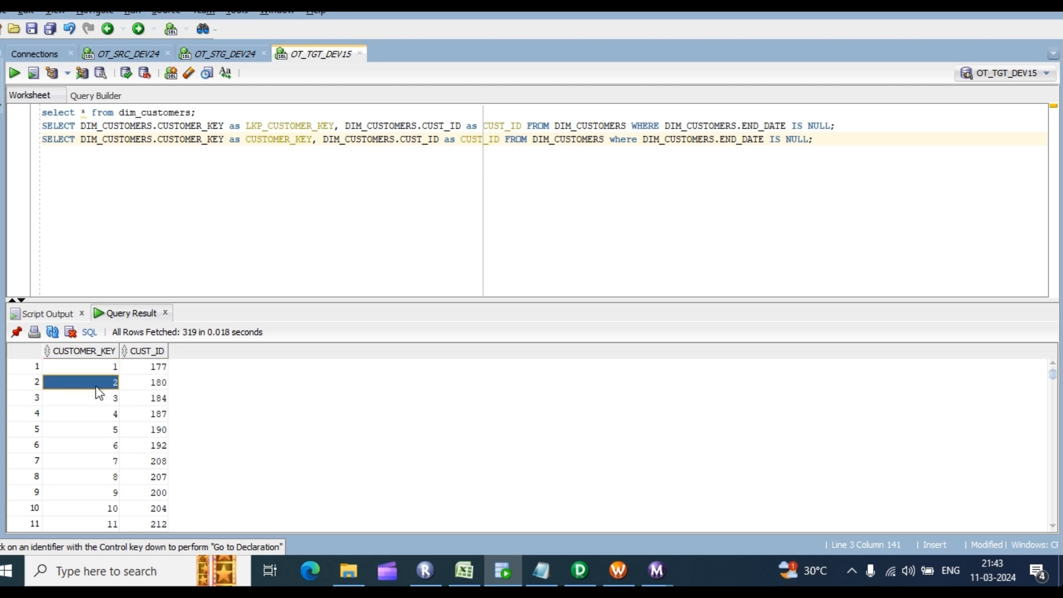
pyautogui.moveTo(94, 367); pyautogui.dragTo(197, 491)
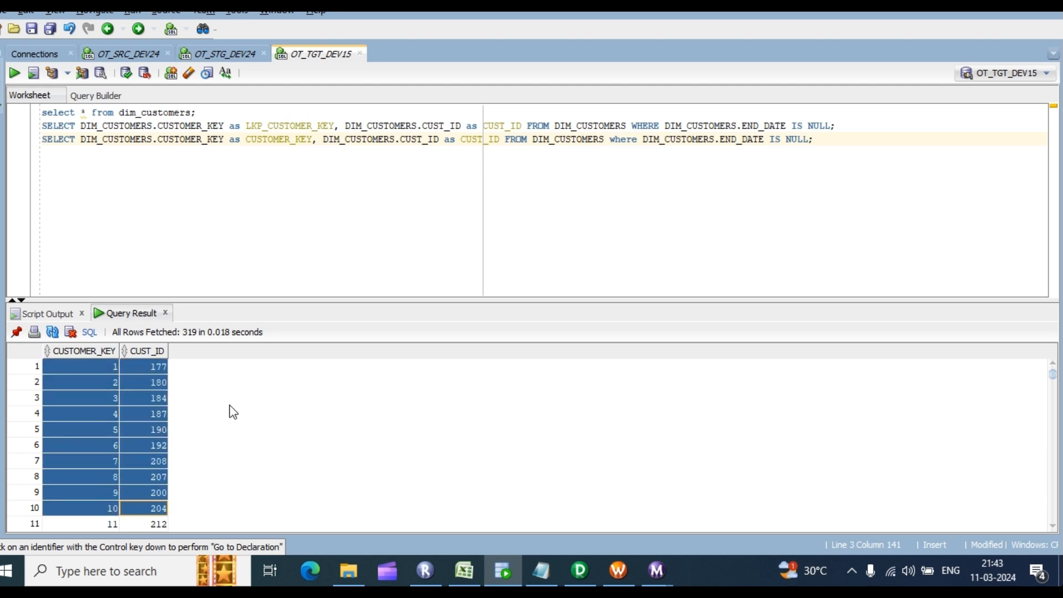
pyautogui.click(159, 414)
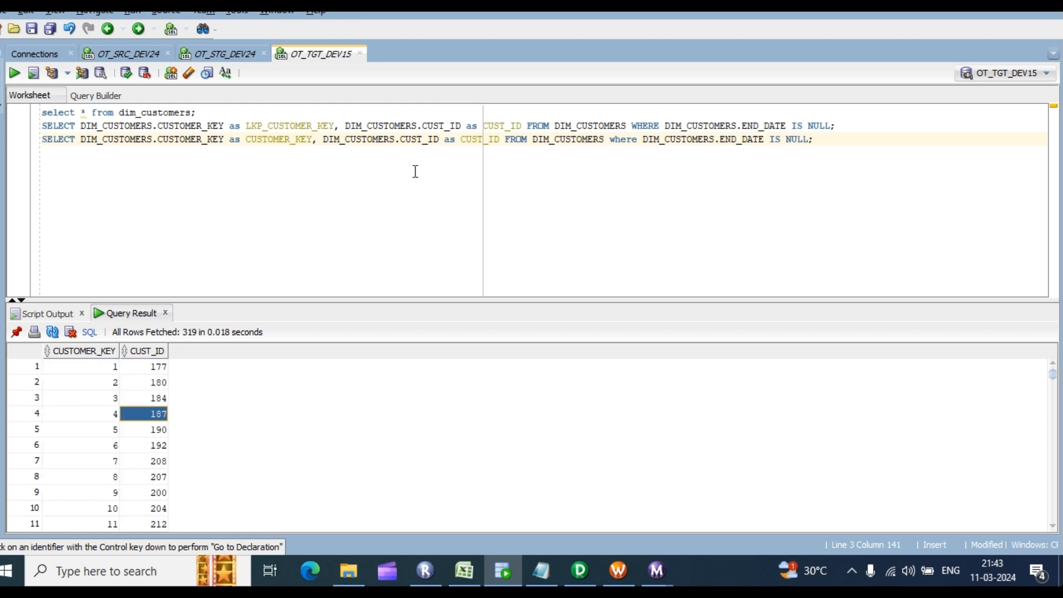
pyautogui.click(579, 570)
# Step: Collapse the m_dim_customers mapping objects with Arrange All Iconic and scroll through the layout
pyautogui.rightClick(745, 142)
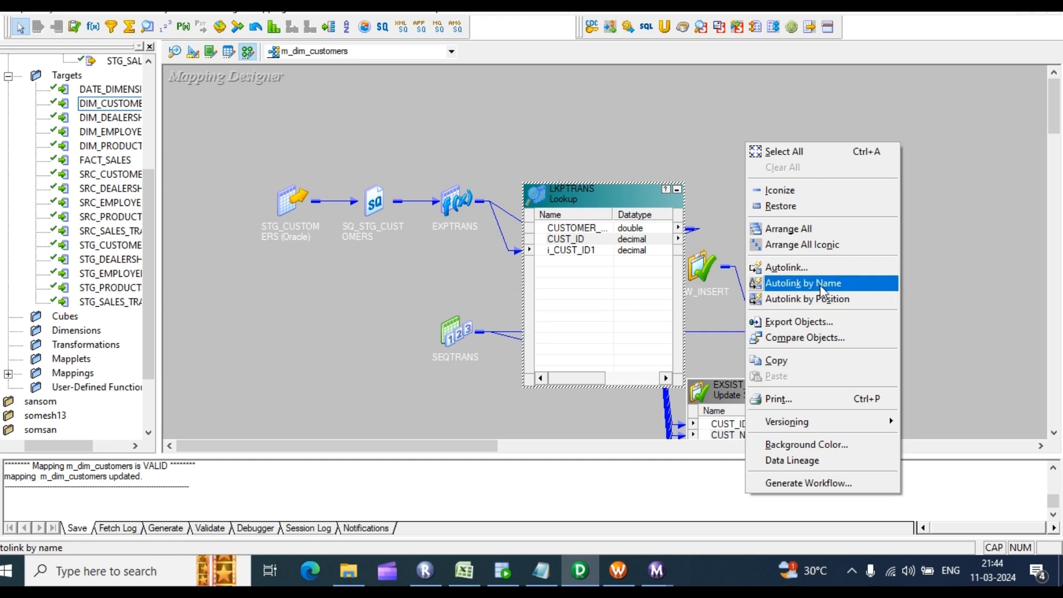
pyautogui.click(806, 245)
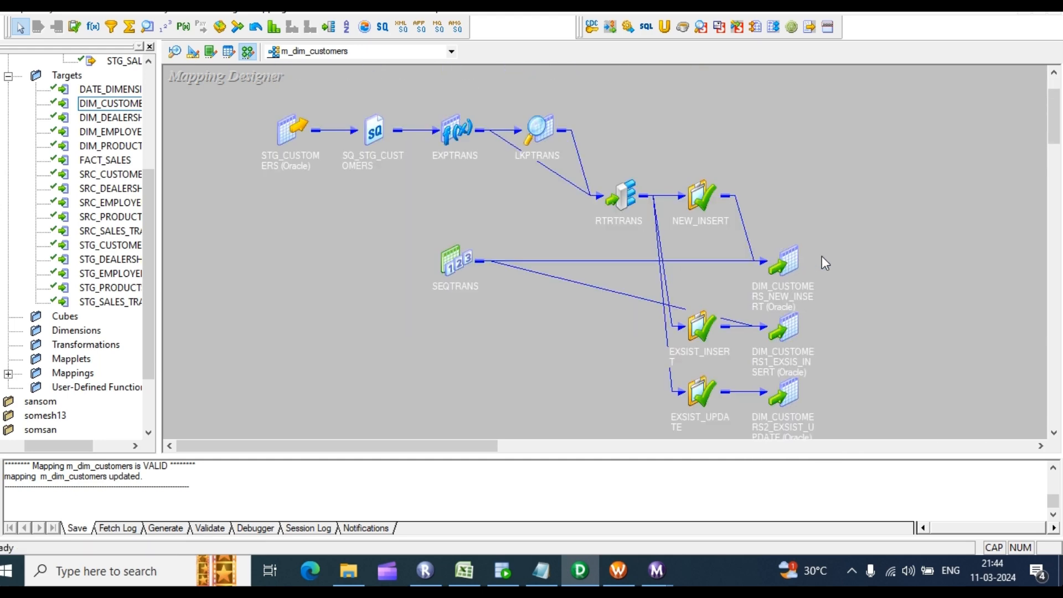
pyautogui.scroll(-2, 835, 259)
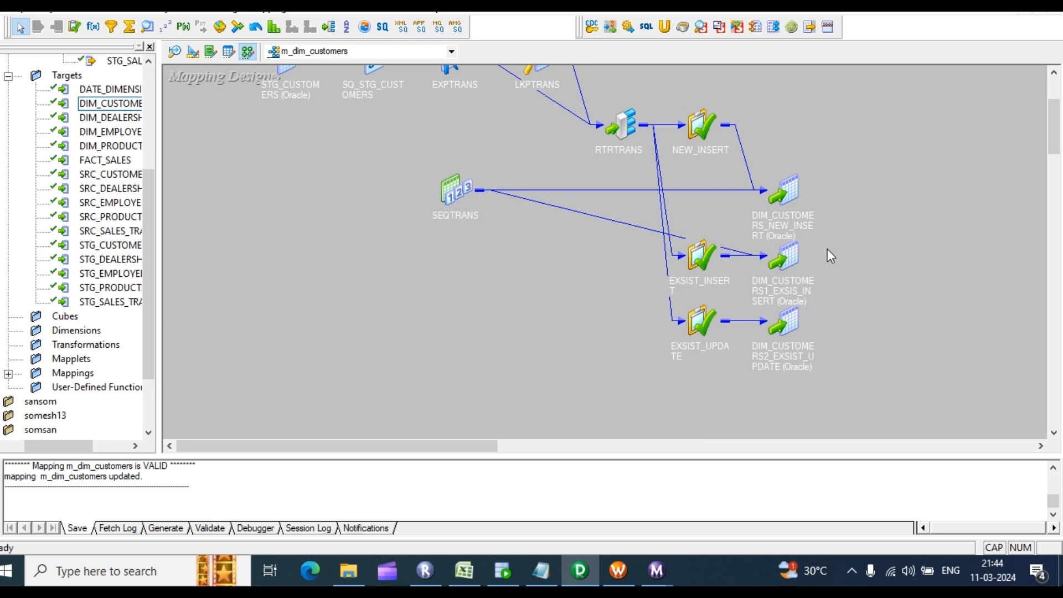
pyautogui.scroll(4, 827, 248)
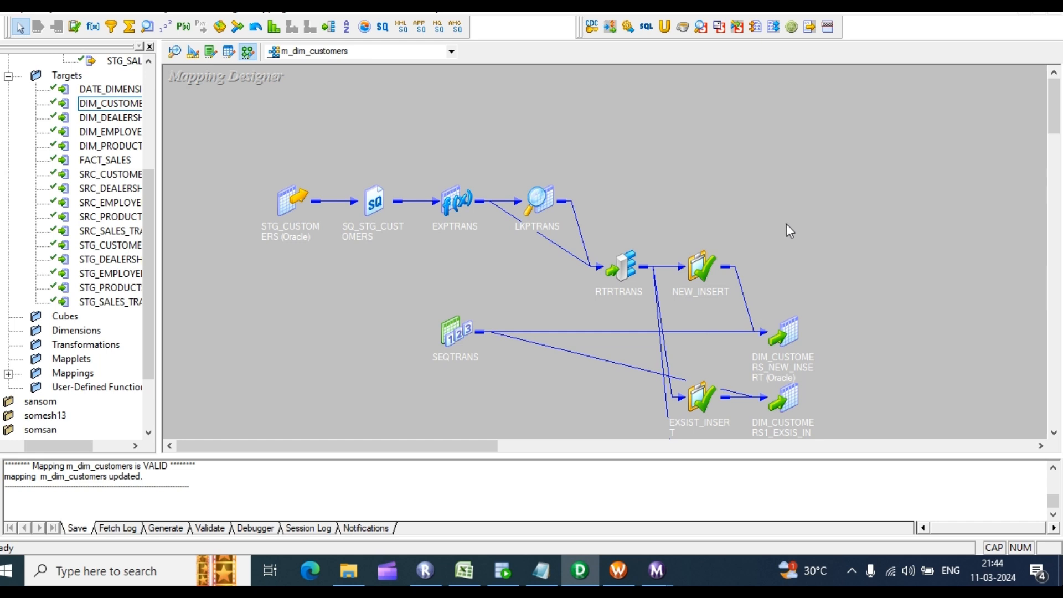
pyautogui.scroll(-6, 774, 269)
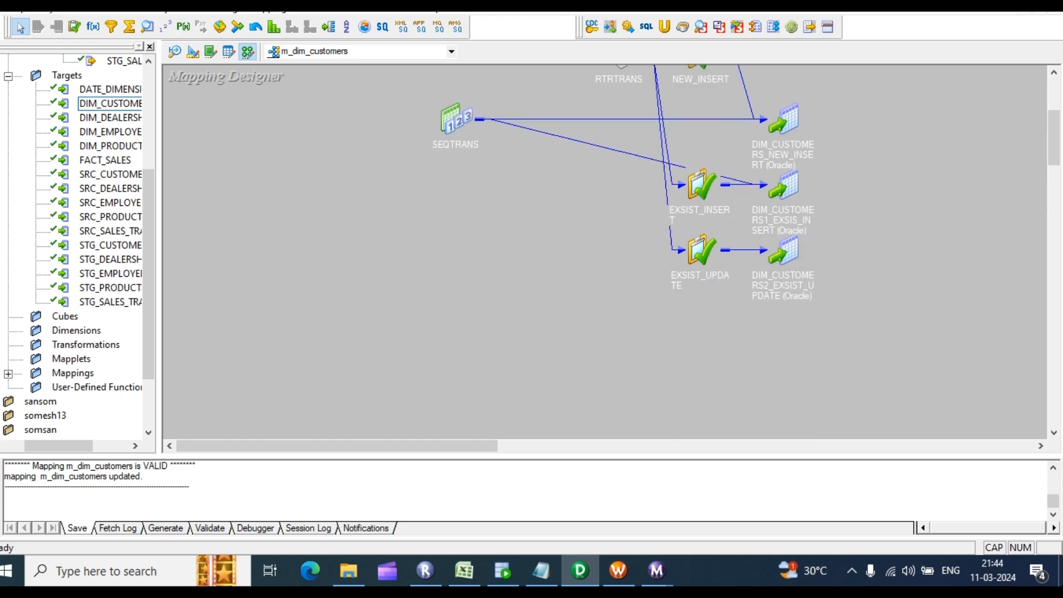
pyautogui.click(503, 568)
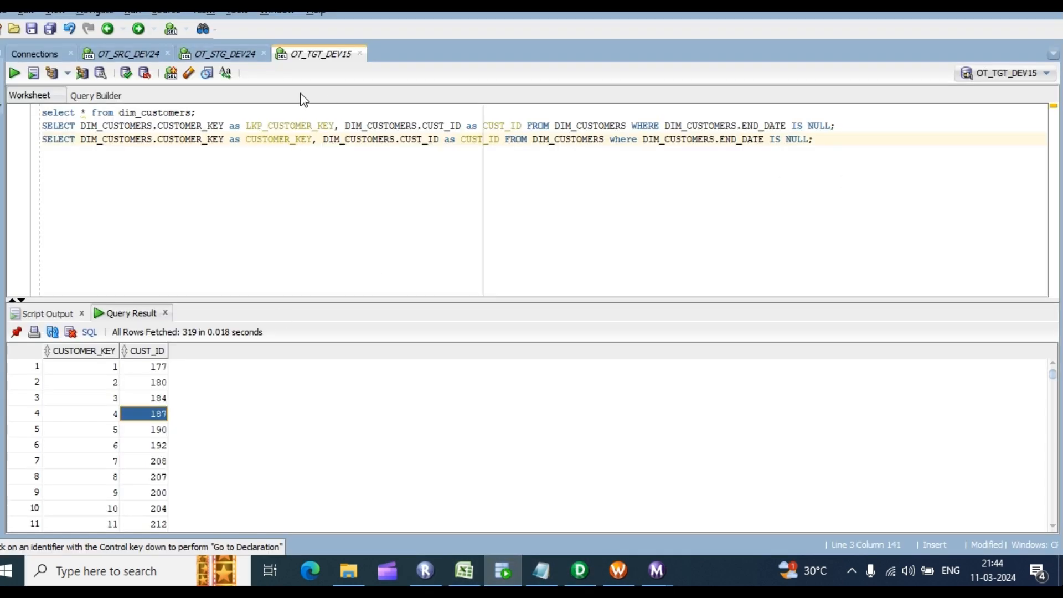
pyautogui.click(463, 574)
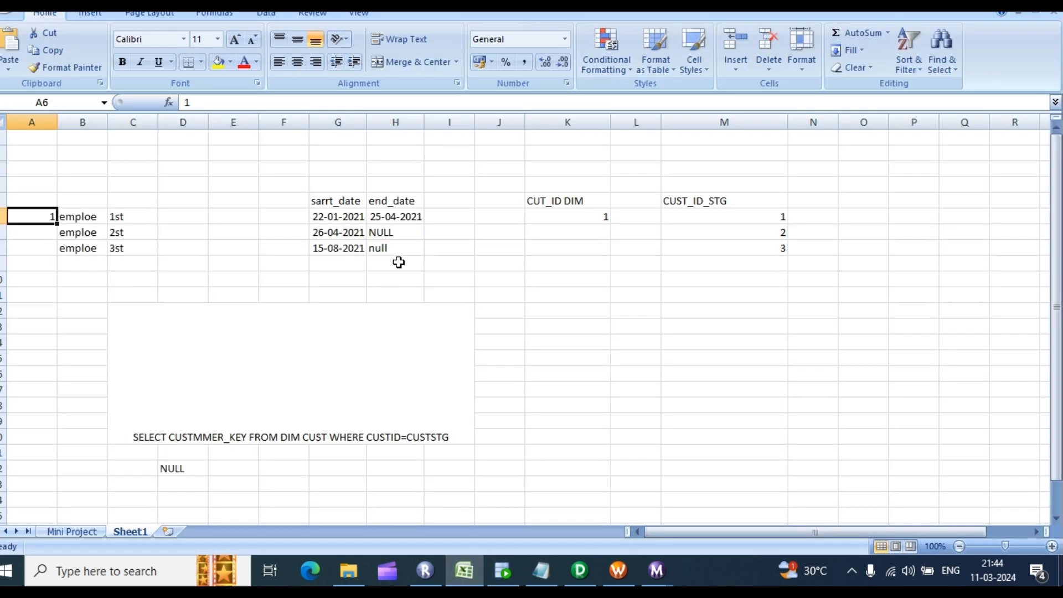
pyautogui.click(83, 532)
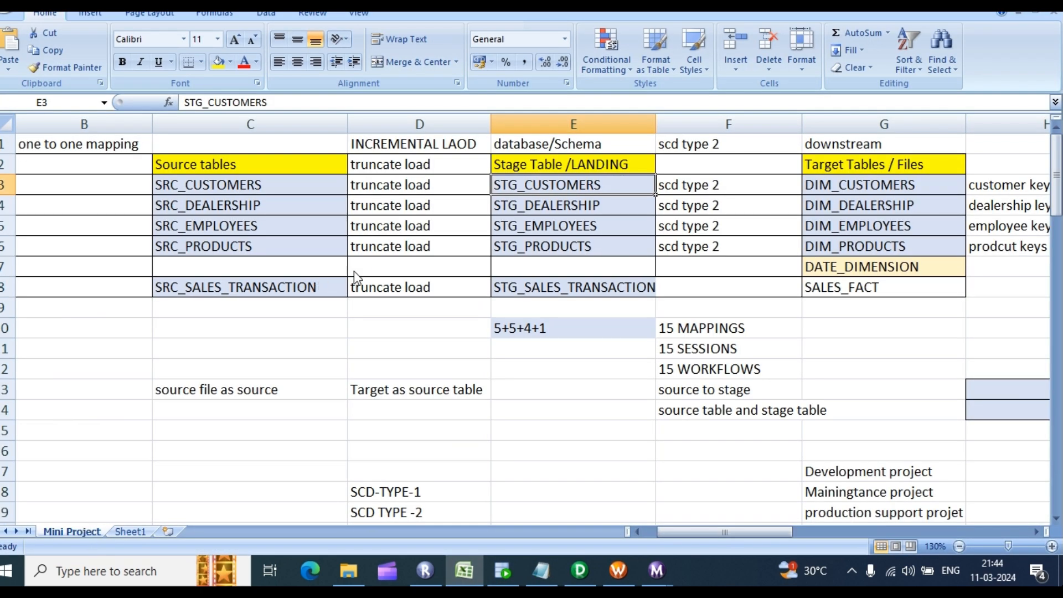
pyautogui.click(529, 210)
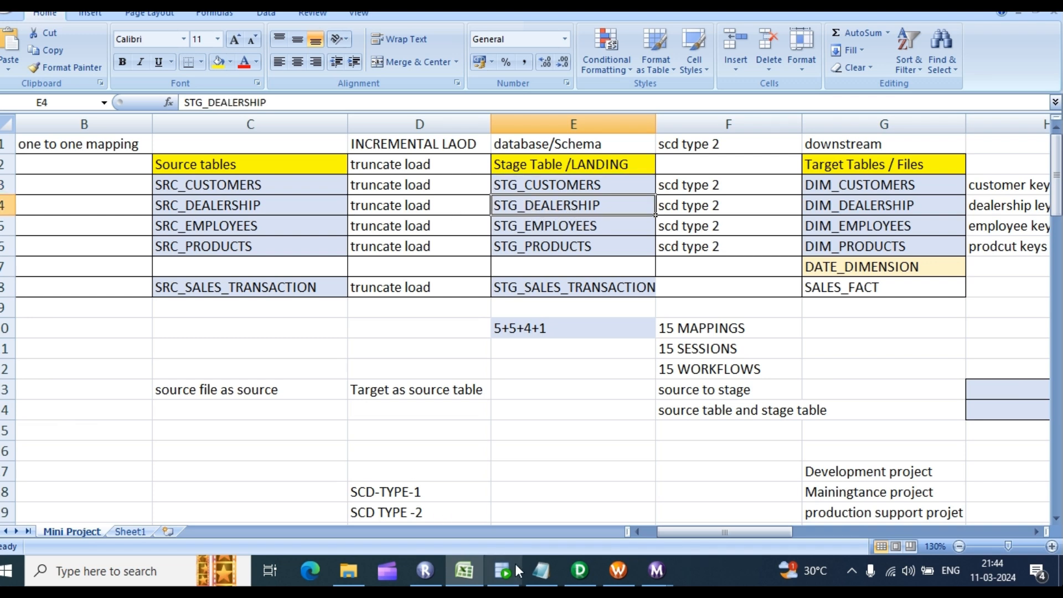
pyautogui.click(580, 570)
pyautogui.click(177, 53)
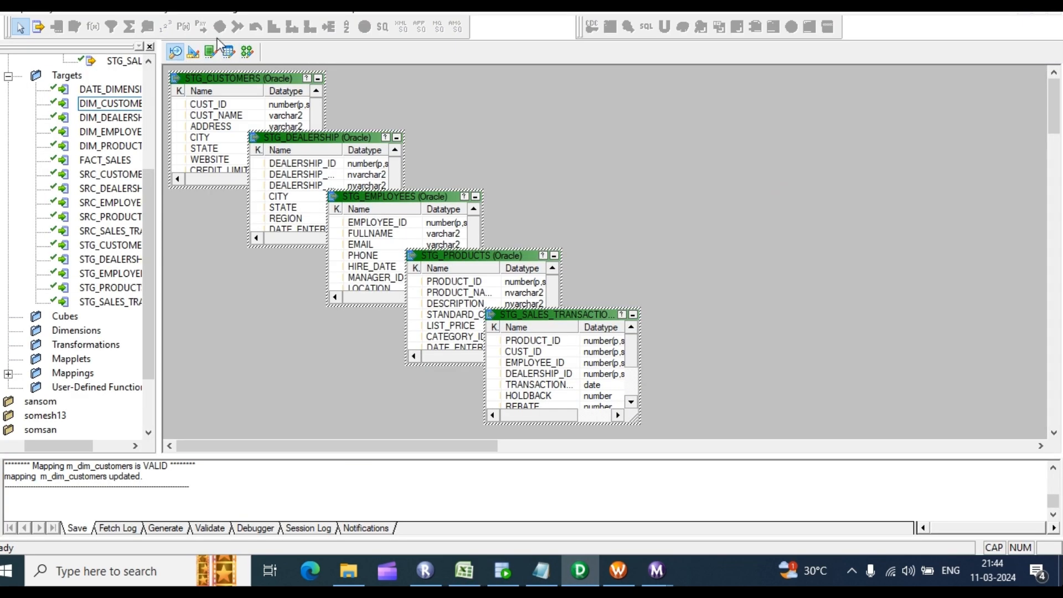
# Step: Create an empty mapping named m__DIM_DEALERSHIP from the Mappings menu
pyautogui.click(247, 51)
pyautogui.click(270, 7)
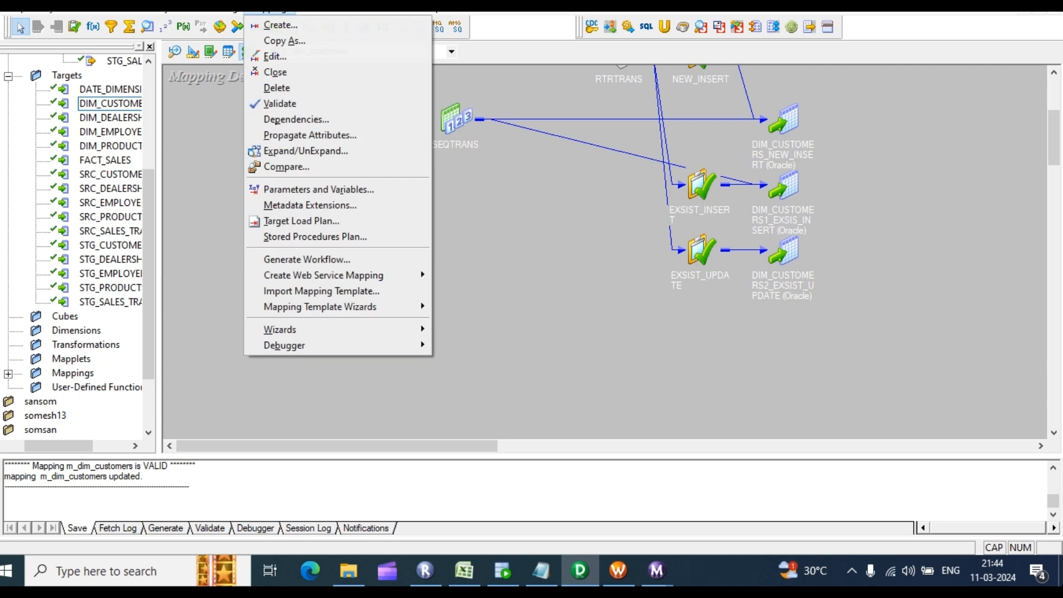
pyautogui.click(294, 26)
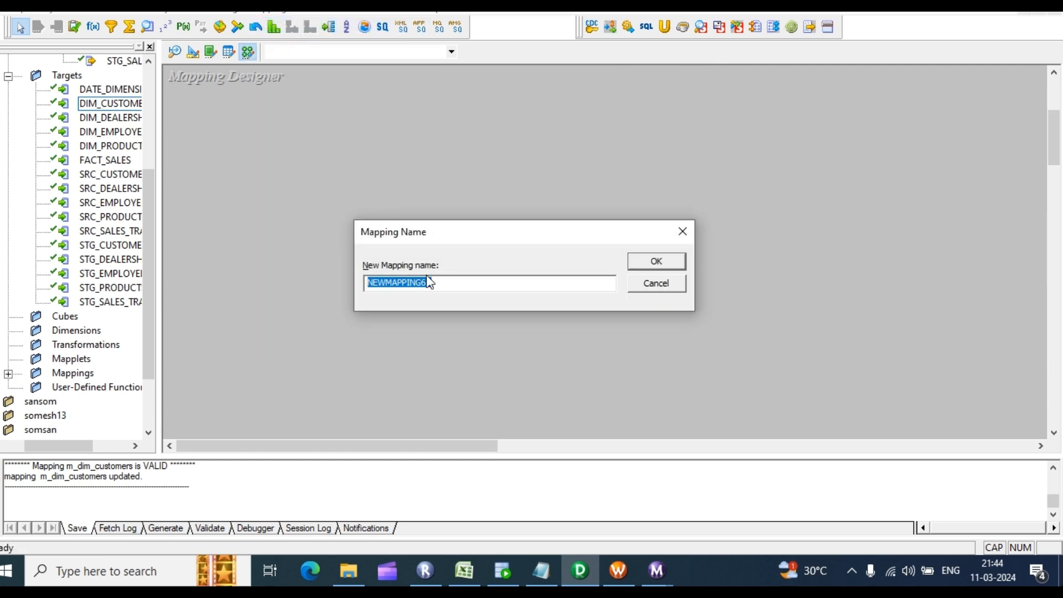
pyautogui.write('M')
pyautogui.write('_DE')
pyautogui.write('_')
pyautogui.write('DIM')
pyautogui.write('_')
pyautogui.press('End')
pyautogui.click(656, 263)
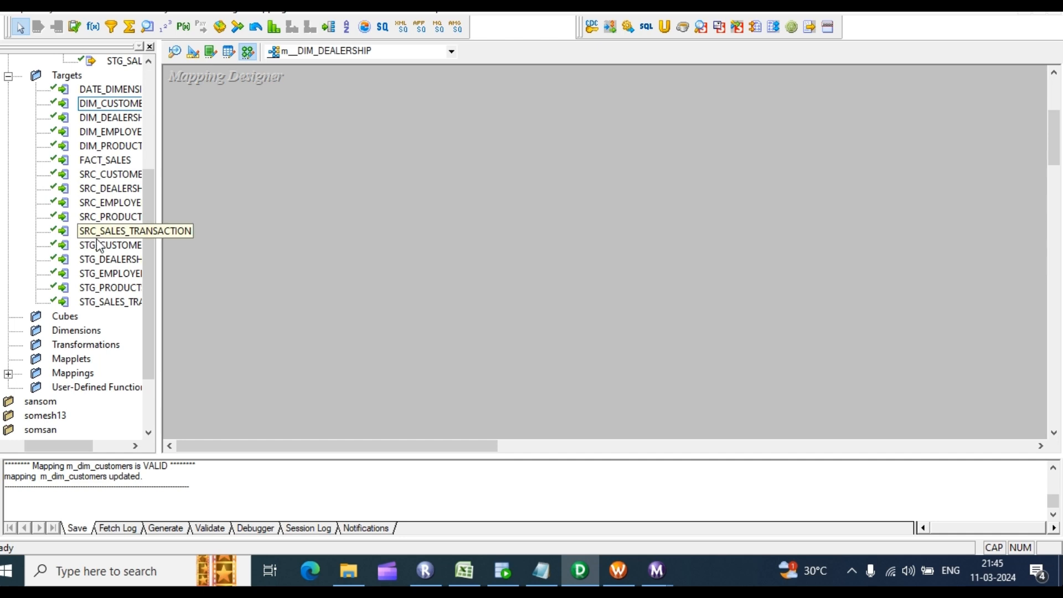
pyautogui.scroll(2, 92, 255)
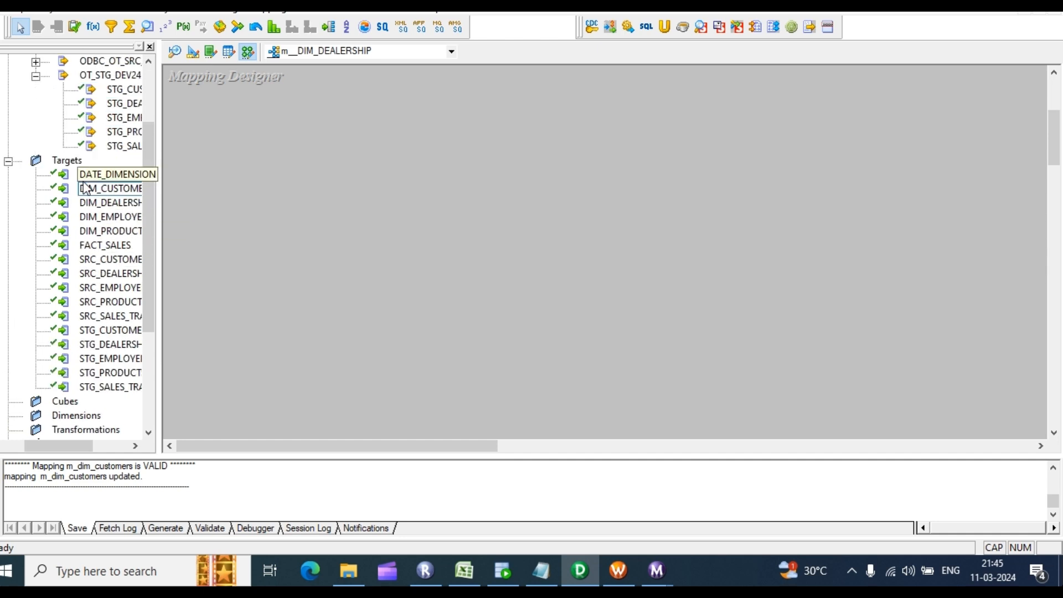
# Step: Place the DIM_DEALERSHIP target and STG_DEALERSHIP source on the canvas and spread them apart
pyautogui.moveTo(108, 204); pyautogui.dragTo(244, 165)
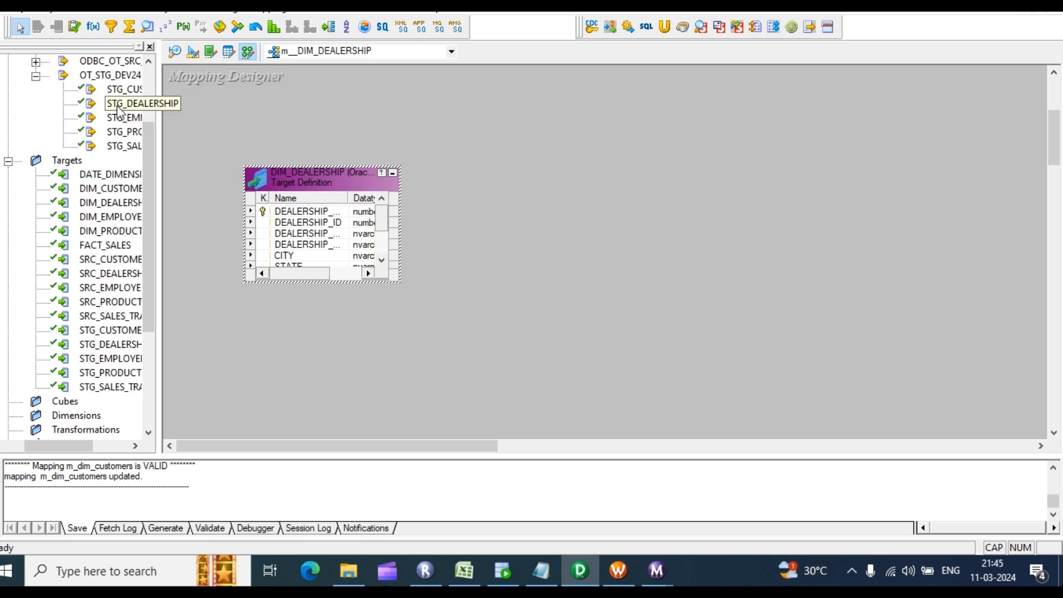
pyautogui.moveTo(119, 104); pyautogui.dragTo(241, 113)
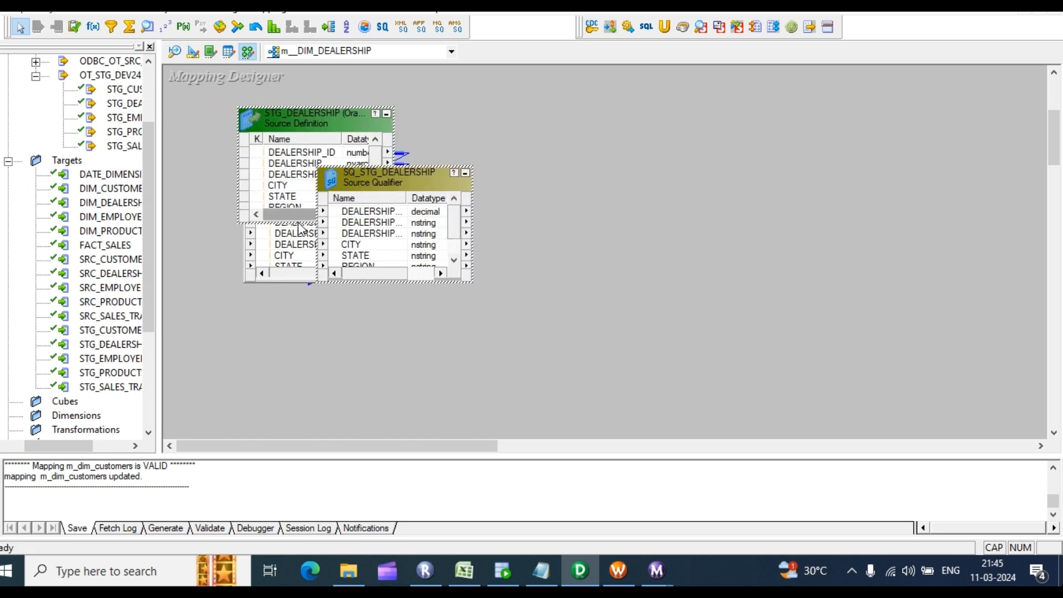
pyautogui.click(282, 247)
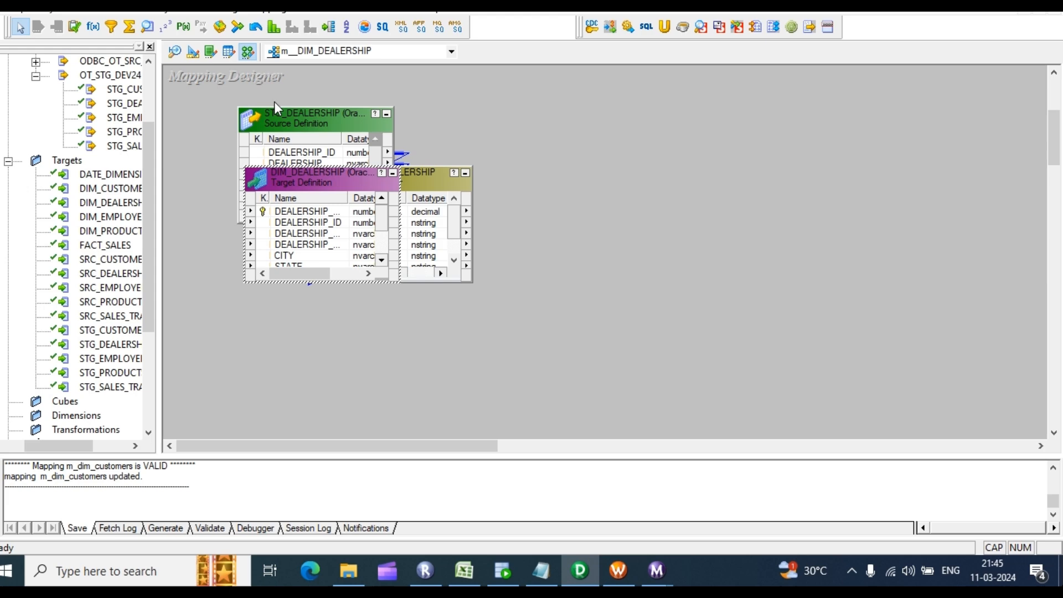
pyautogui.moveTo(348, 121); pyautogui.dragTo(600, 108)
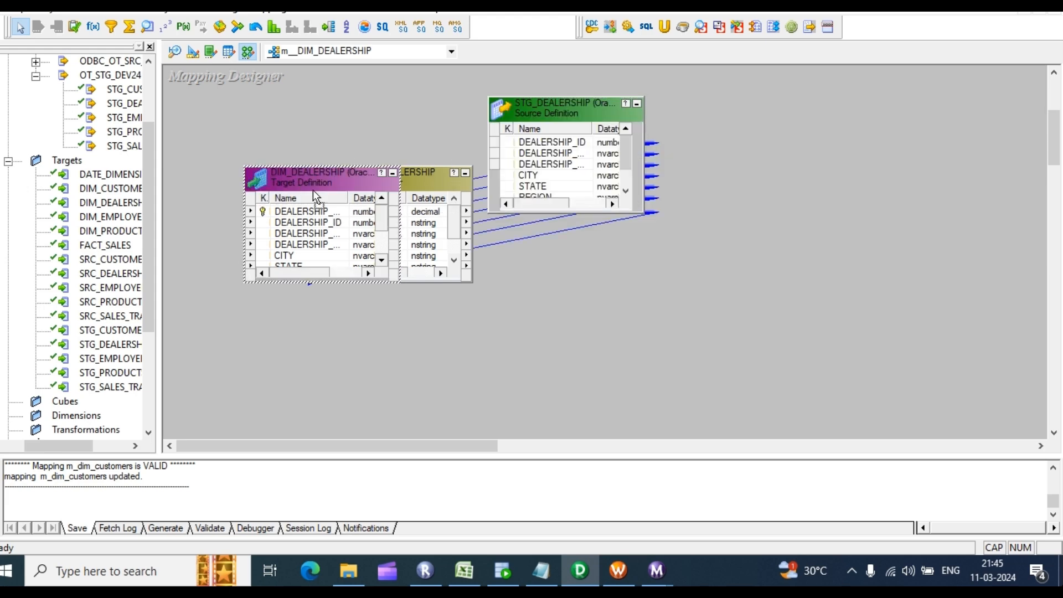
pyautogui.moveTo(298, 182); pyautogui.dragTo(902, 154)
pyautogui.moveTo(409, 189); pyautogui.dragTo(458, 177)
# Step: Paste two copies of DIM_DEALERSHIP, arrange all three targets, and open the original's Transformation properties
pyautogui.rightClick(916, 156)
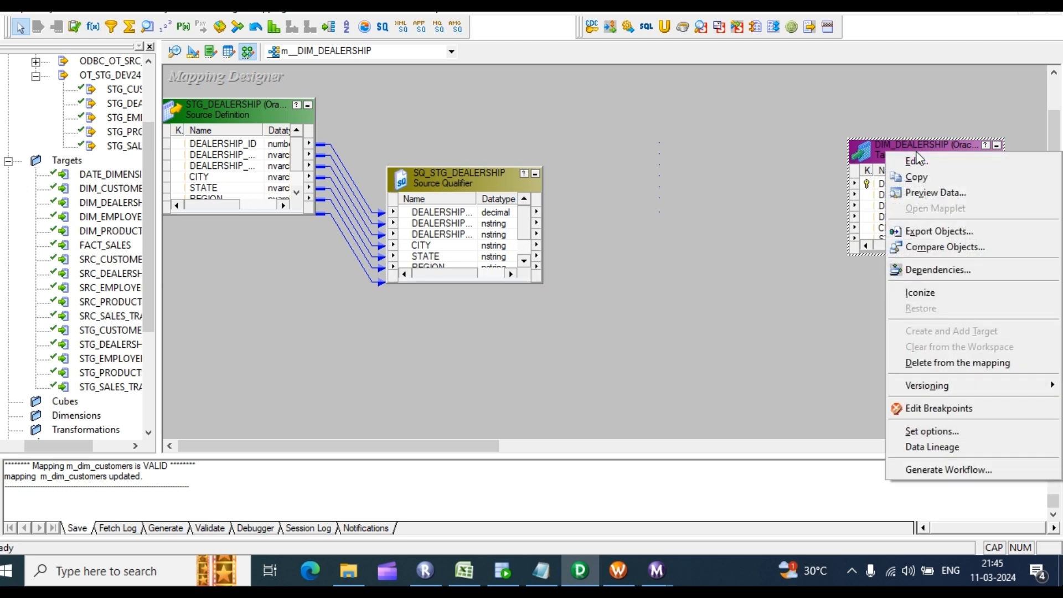
pyautogui.click(913, 178)
pyautogui.hotkey('ctrl', 'v')
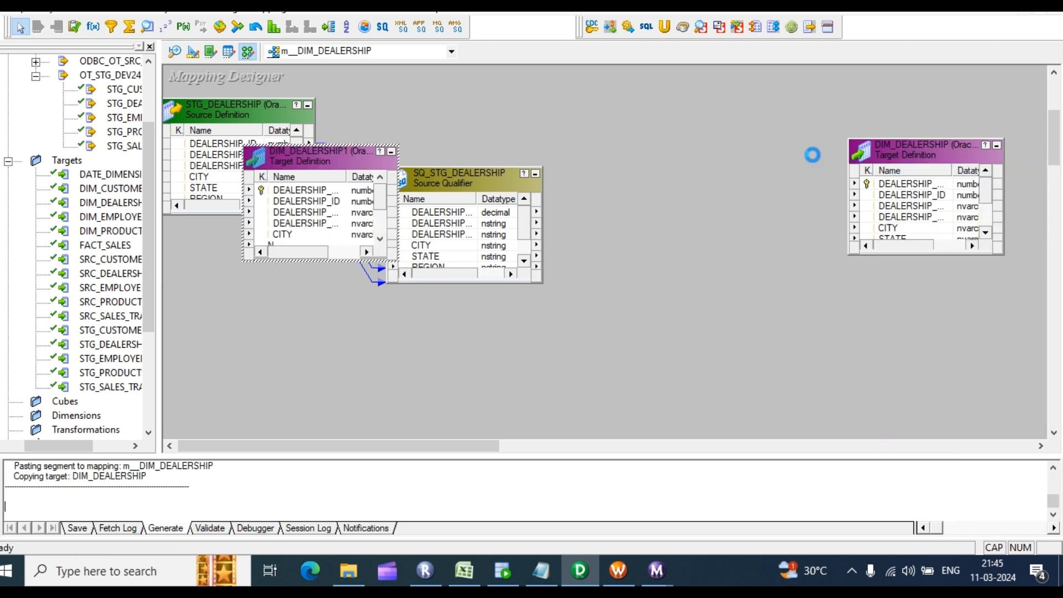
pyautogui.hotkey('ctrl', 'v')
pyautogui.moveTo(417, 159); pyautogui.dragTo(796, 239)
pyautogui.moveTo(918, 148); pyautogui.dragTo(881, 110)
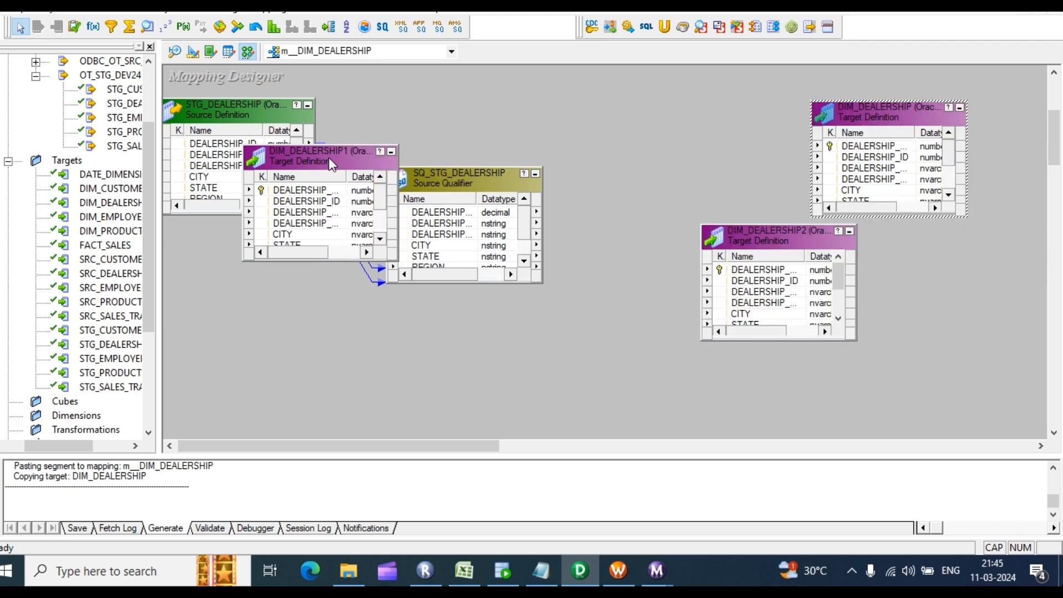
pyautogui.moveTo(332, 158); pyautogui.dragTo(966, 295)
pyautogui.doubleClick(907, 171)
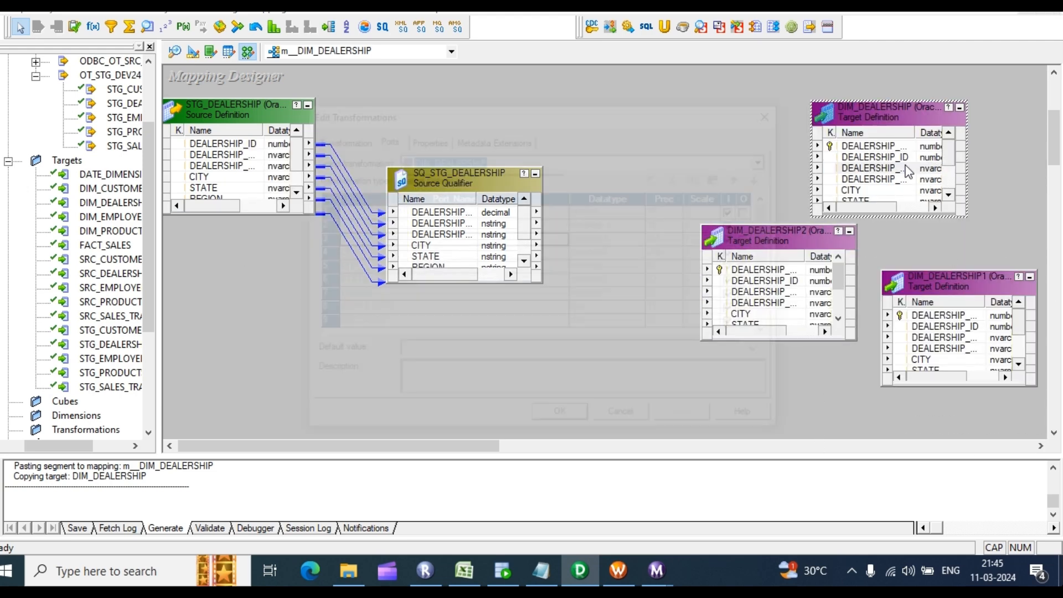
pyautogui.click(355, 142)
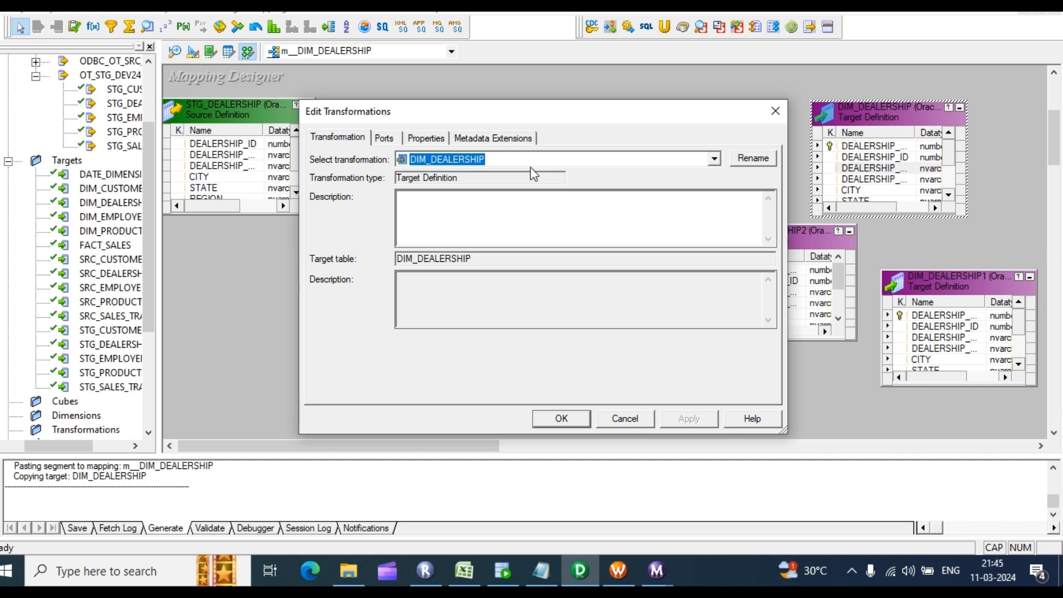
# Step: Rename the original DIM_DEALERSHIP target to NEW_INSERT
pyautogui.click(763, 159)
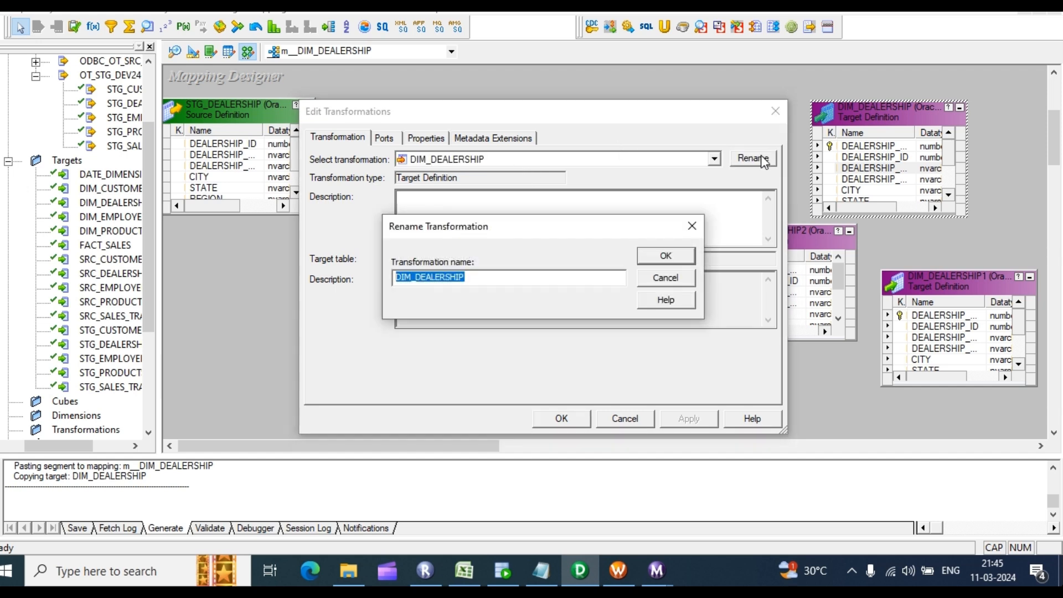
pyautogui.write('NEW_INSERT')
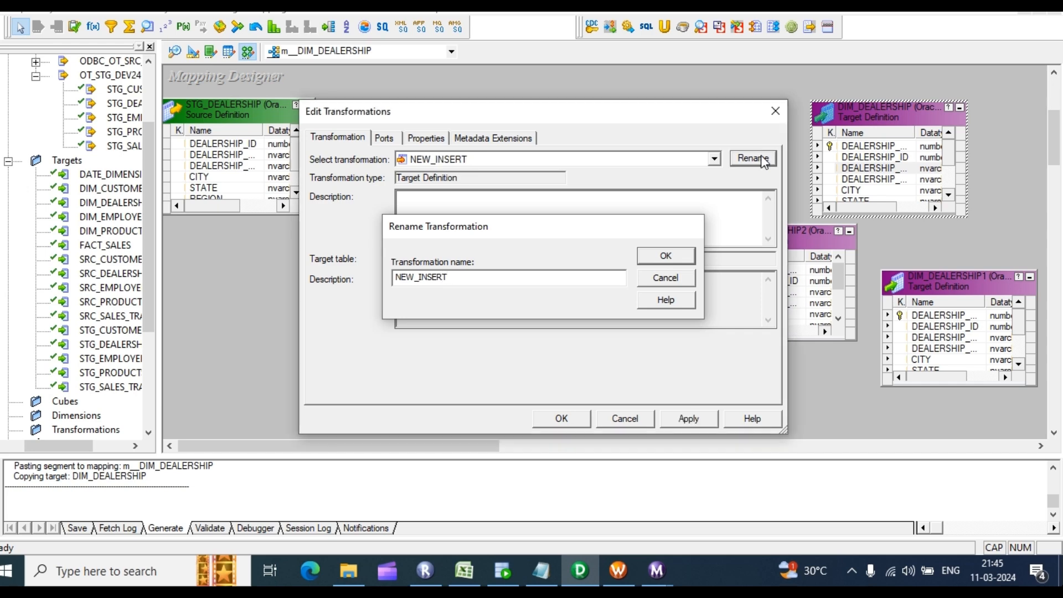
pyautogui.press('Return')
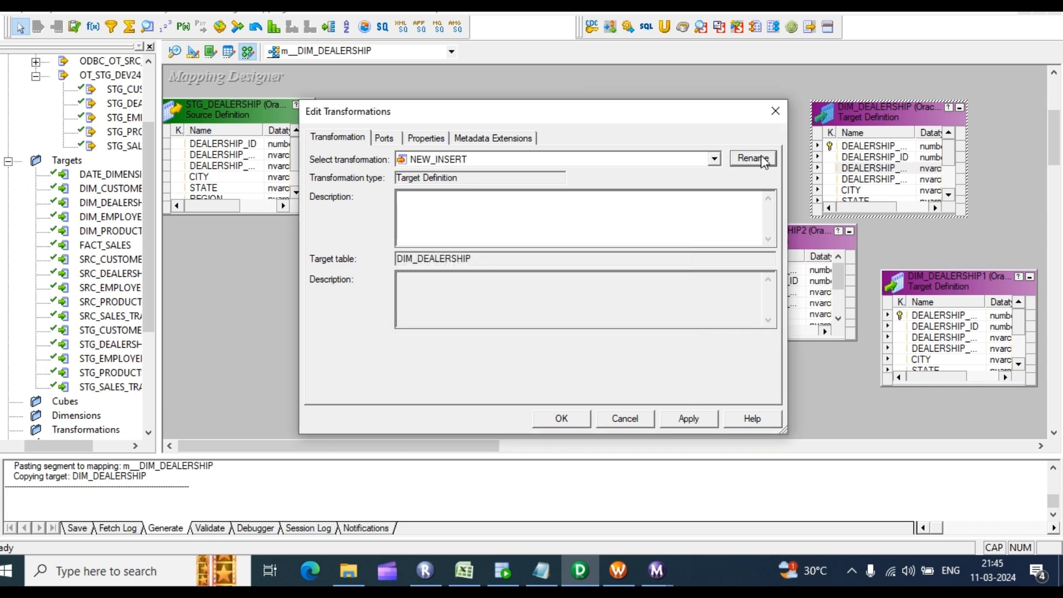
pyautogui.click(562, 419)
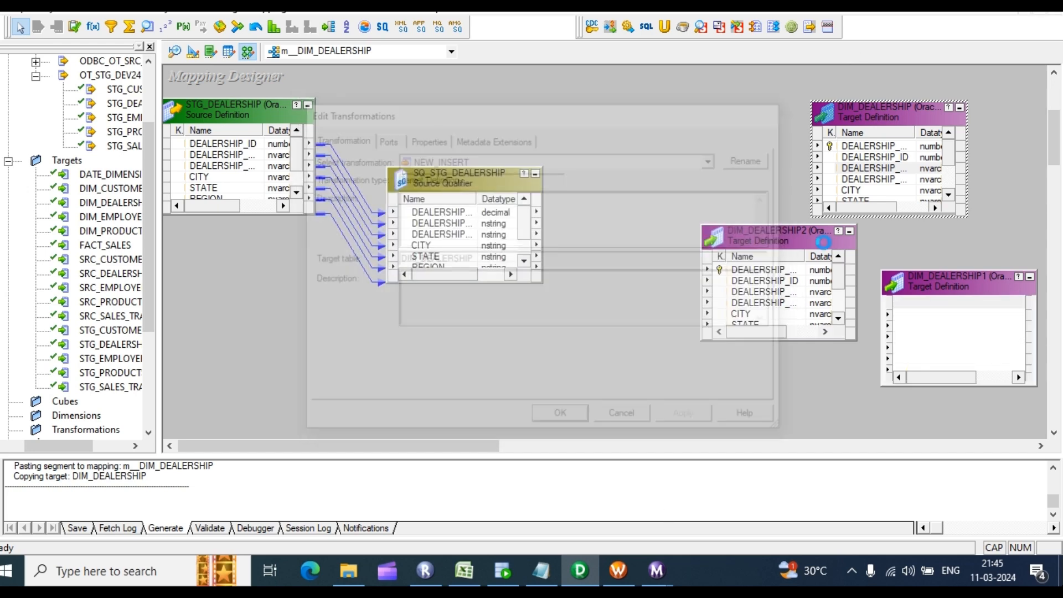
# Step: Rename the DIM_DEALERSHIP2 target to EXSISTING_UPDATE
pyautogui.doubleClick(767, 267)
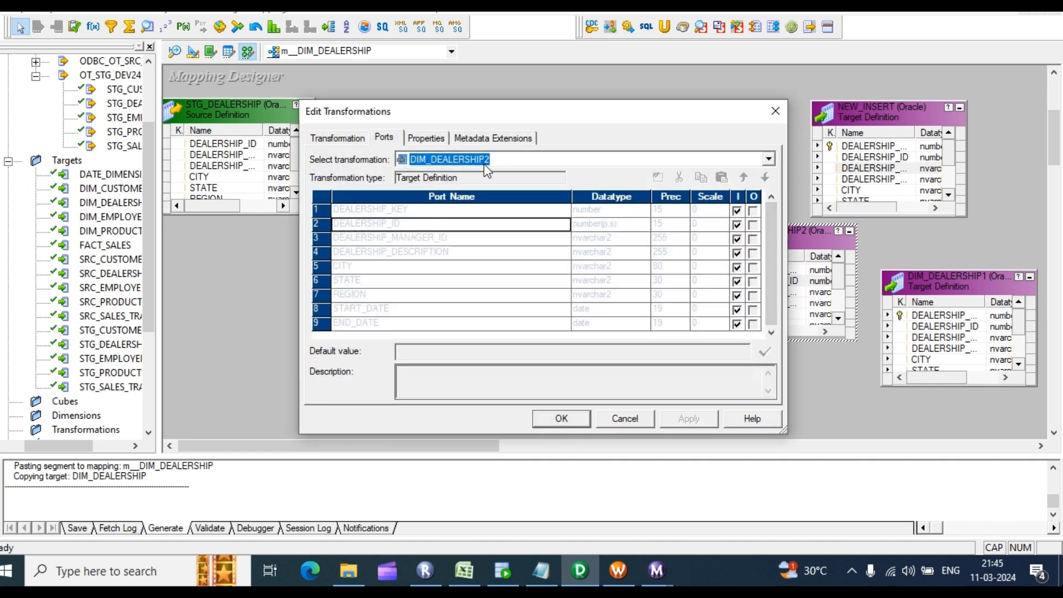
pyautogui.click(339, 138)
pyautogui.click(734, 159)
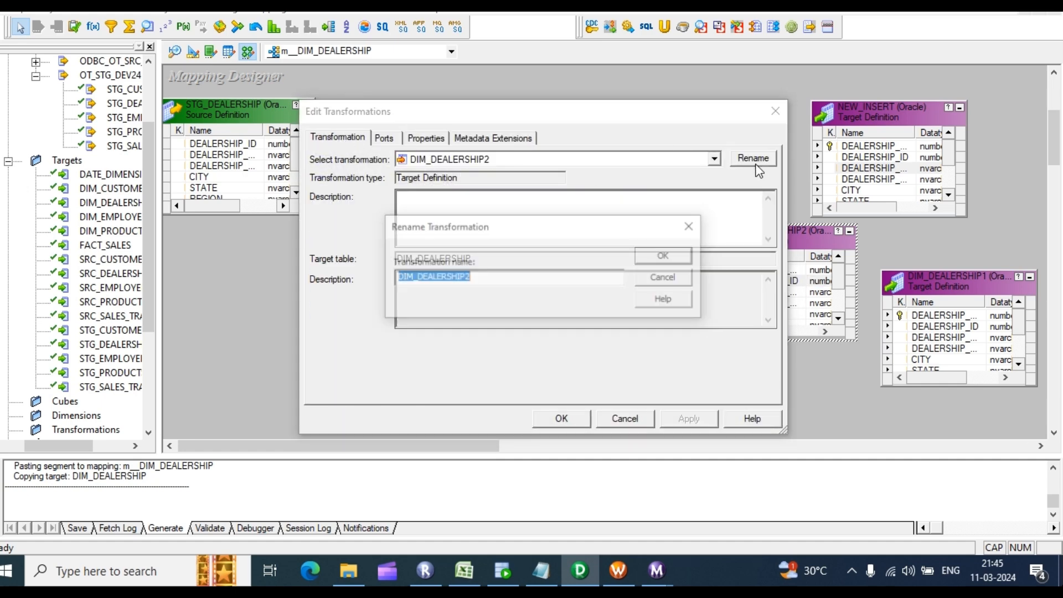
pyautogui.write('EXSI')
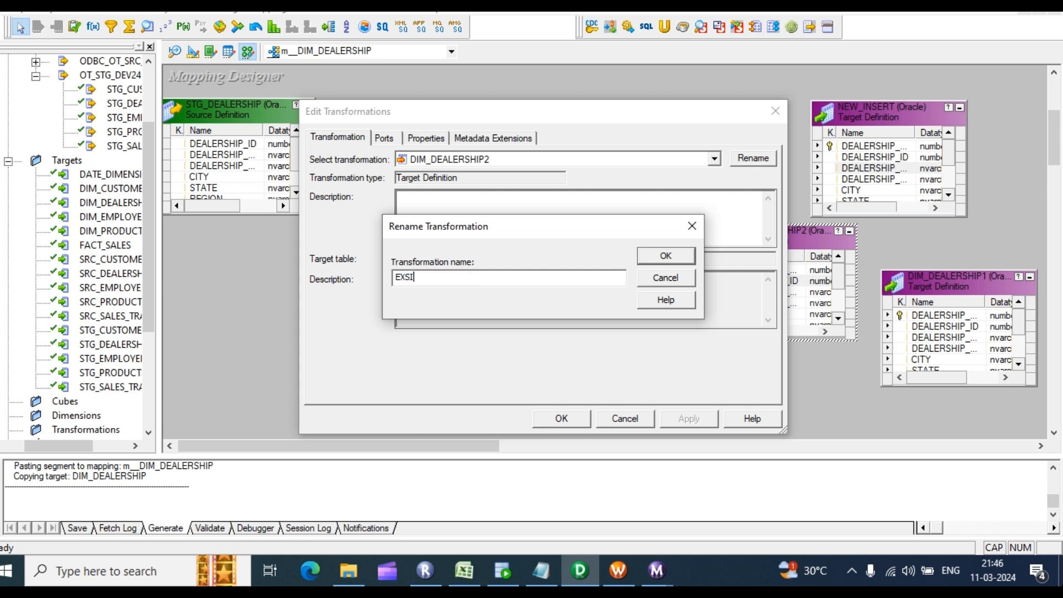
pyautogui.write('STING_UPDATE')
pyautogui.click(666, 256)
pyautogui.click(562, 418)
# Step: Rename the DIM_DEALERSHIP1 target to EXSISTING_INSERT
pyautogui.doubleClick(941, 325)
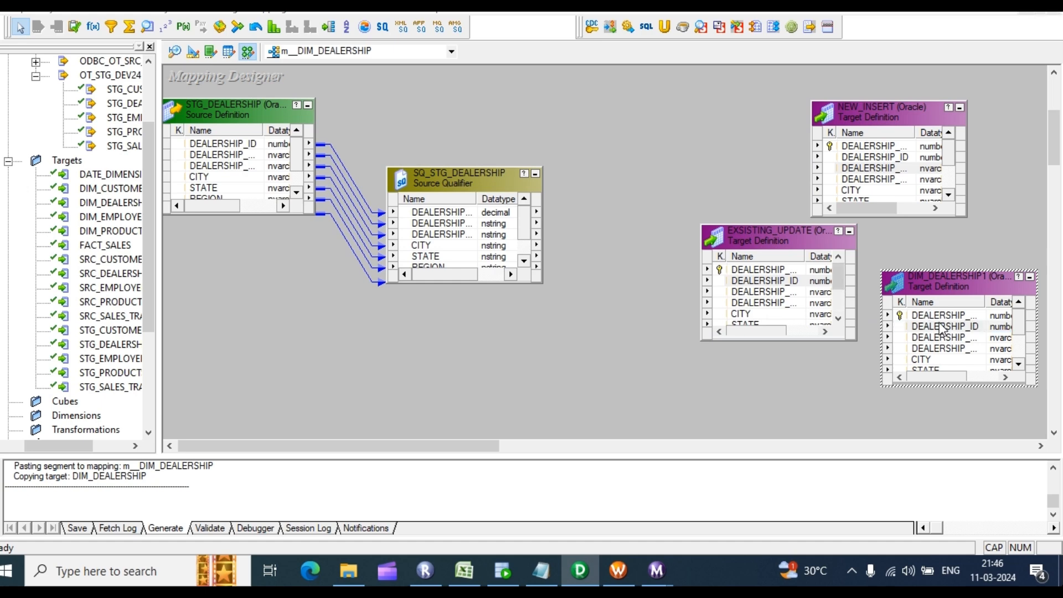
pyautogui.click(338, 138)
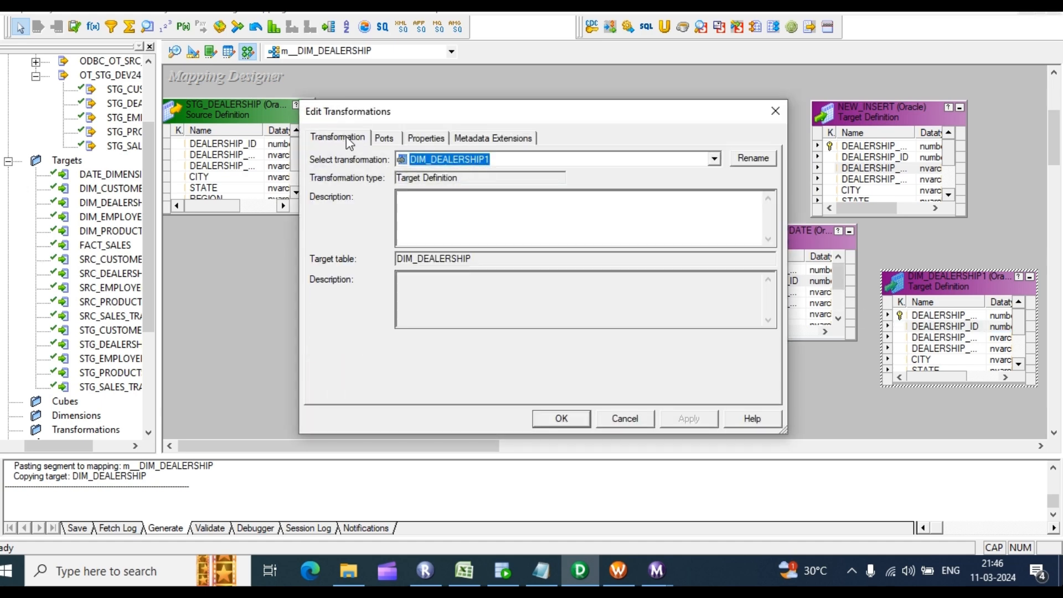
pyautogui.click(756, 161)
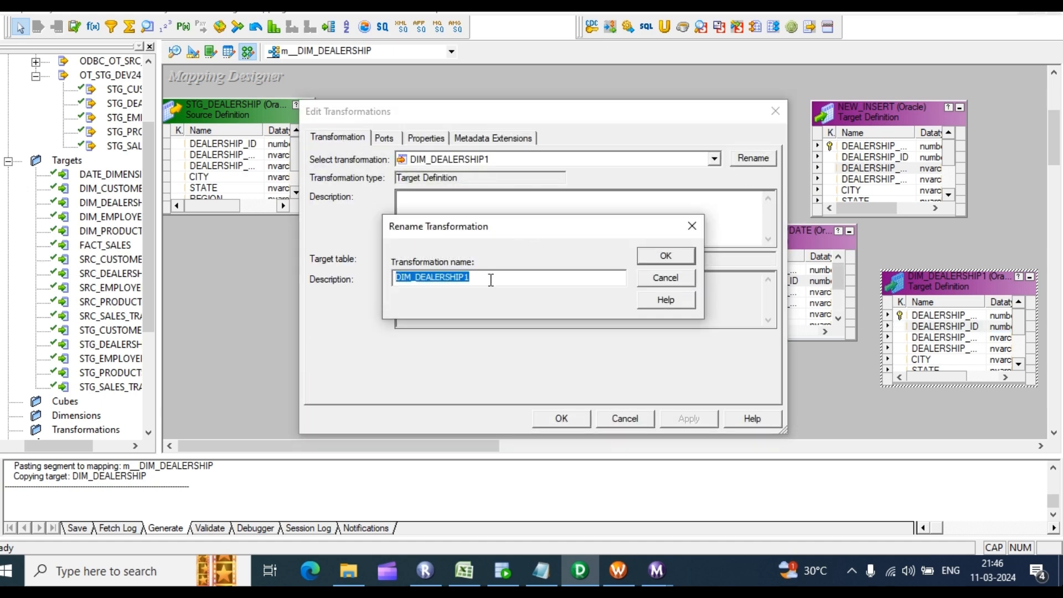
pyautogui.write('EXSISTI')
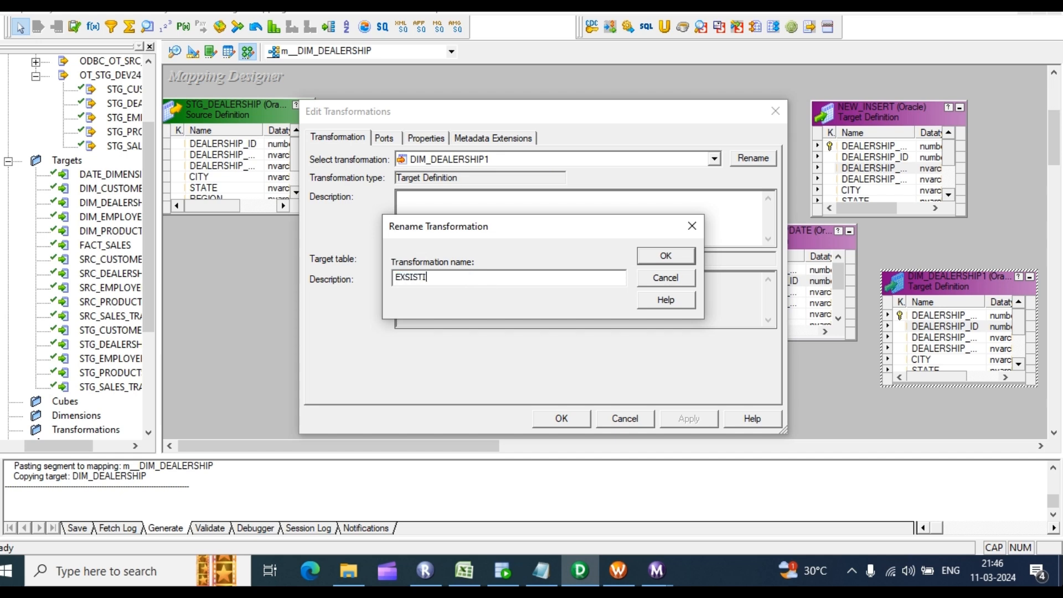
pyautogui.write('NG_INSERT')
pyautogui.press('Return')
pyautogui.press('Return')
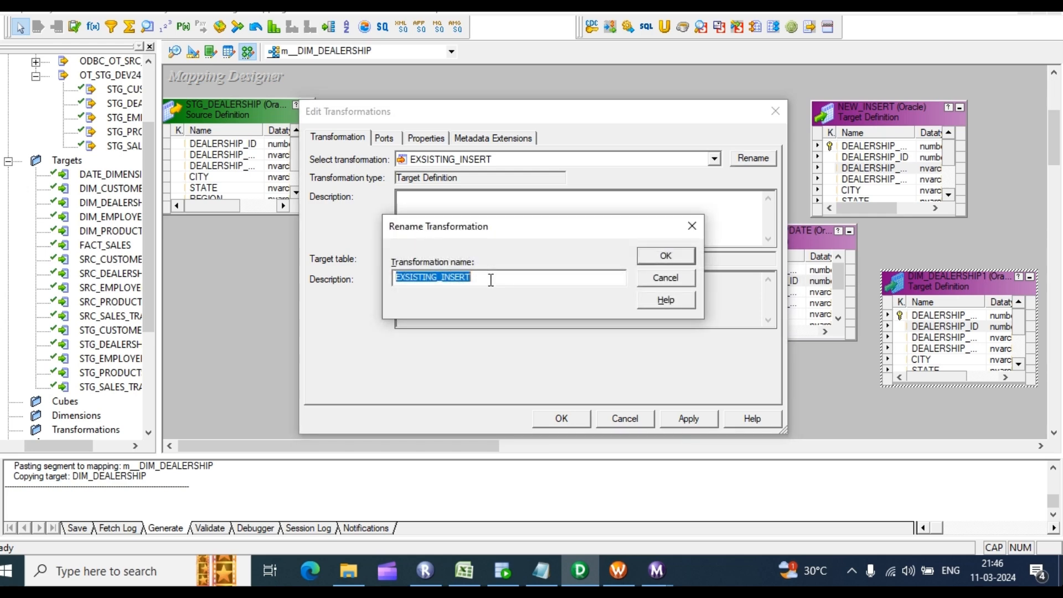
pyautogui.press('Return')
pyautogui.click(685, 420)
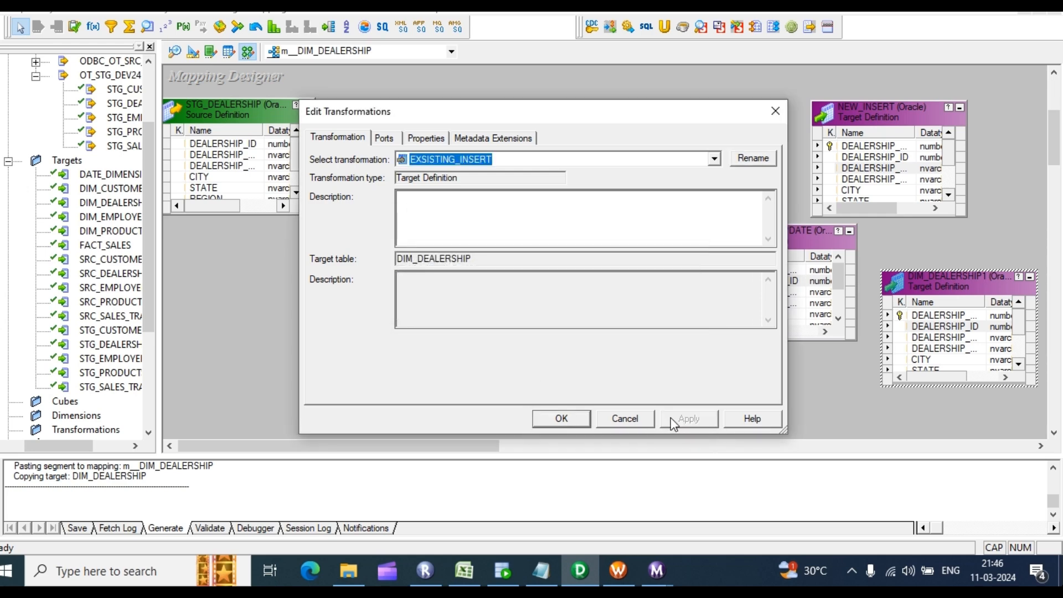
pyautogui.click(561, 419)
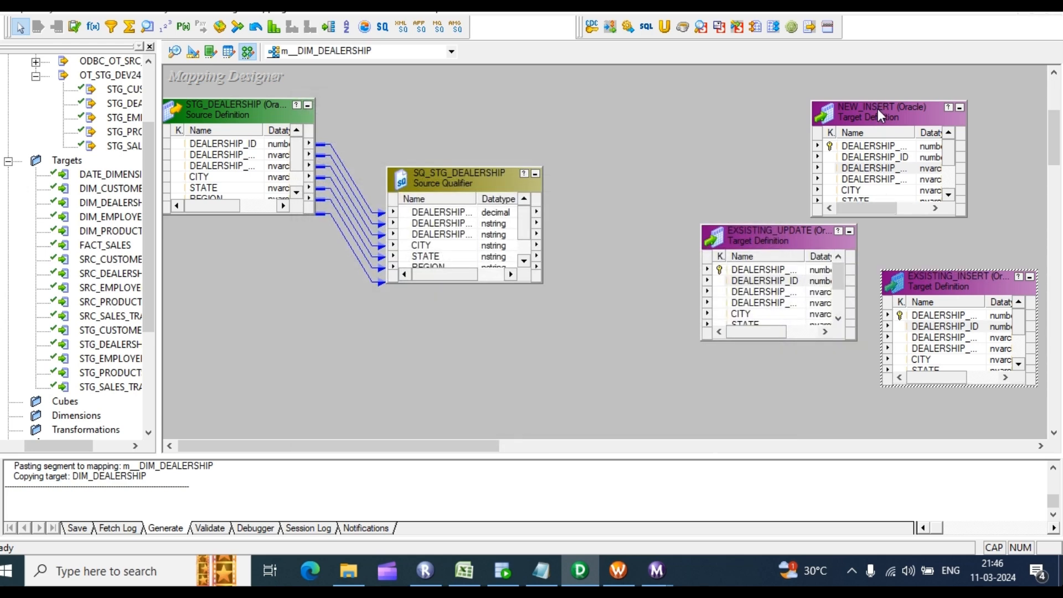
# Step: Tidy the canvas by moving NEW_INSERT, the Source Qualifier and the STG_DEALERSHIP source
pyautogui.moveTo(878, 109); pyautogui.dragTo(931, 91)
pyautogui.moveTo(480, 175); pyautogui.dragTo(424, 172)
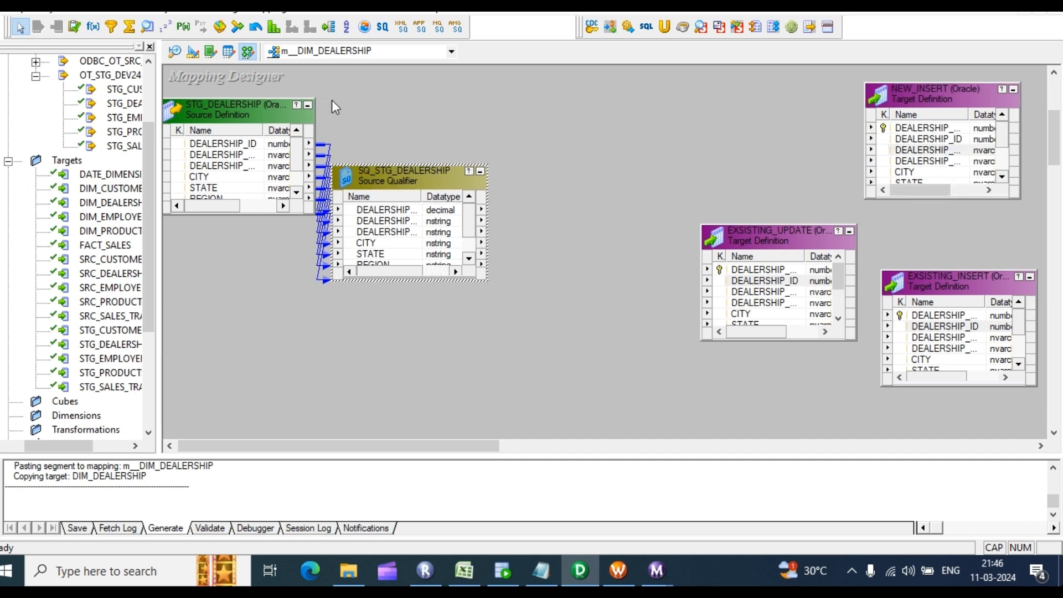
pyautogui.moveTo(316, 118); pyautogui.dragTo(191, 118)
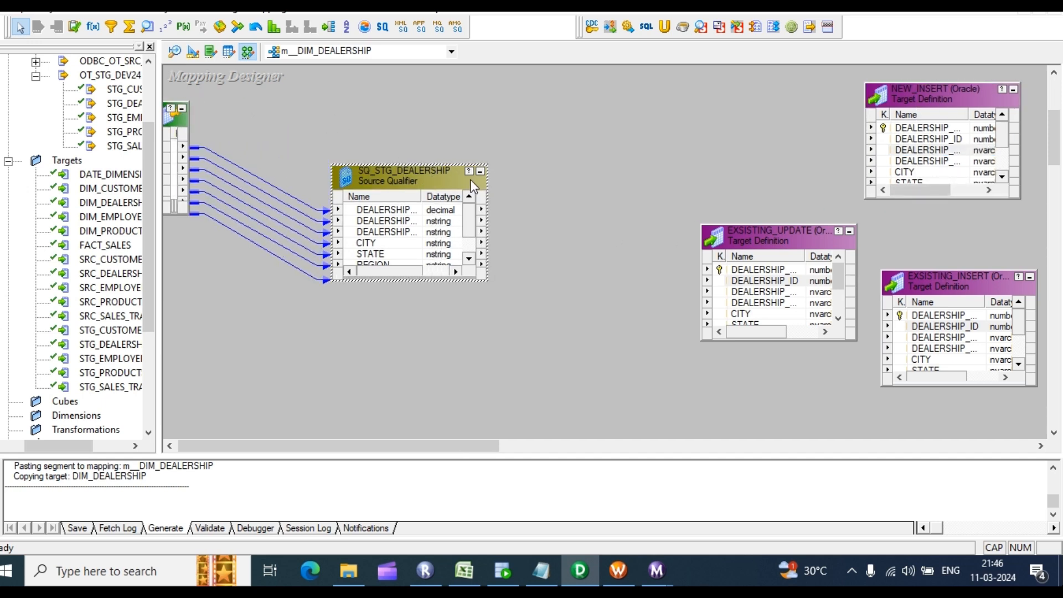
pyautogui.moveTo(433, 175); pyautogui.dragTo(317, 154)
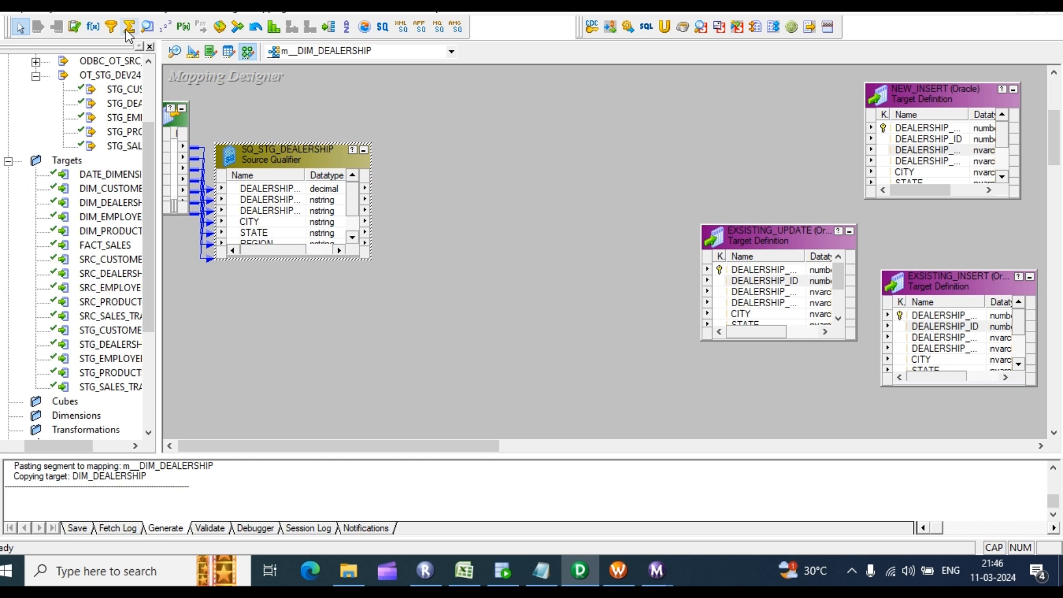
# Step: Add an EXPTRANS expression and link all seven Source Qualifier ports into it
pyautogui.click(93, 27)
pyautogui.moveTo(406, 90); pyautogui.dragTo(594, 344)
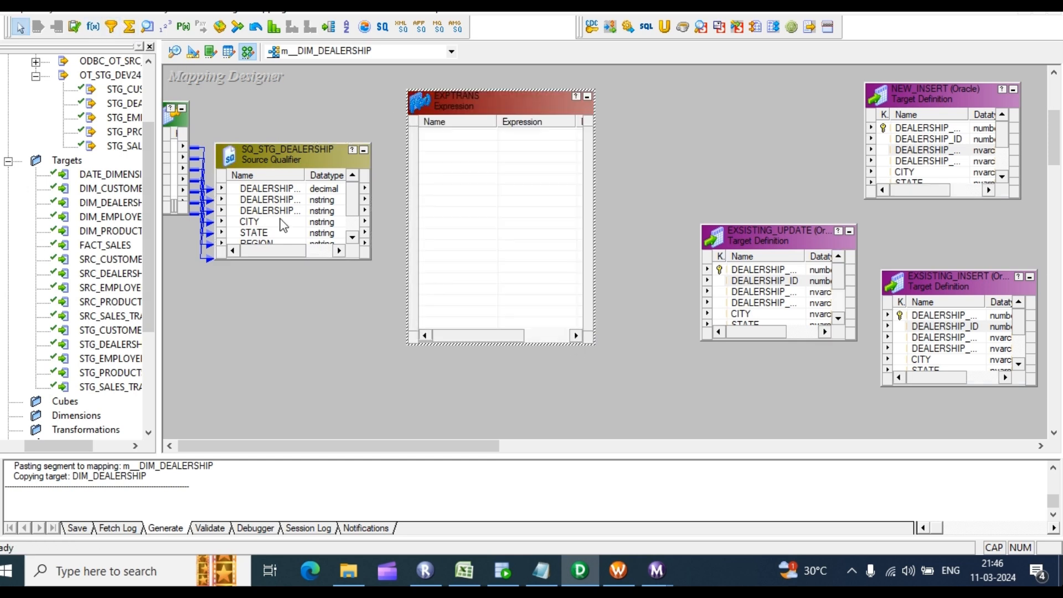
pyautogui.moveTo(278, 143); pyautogui.dragTo(278, 102)
pyautogui.click(277, 150)
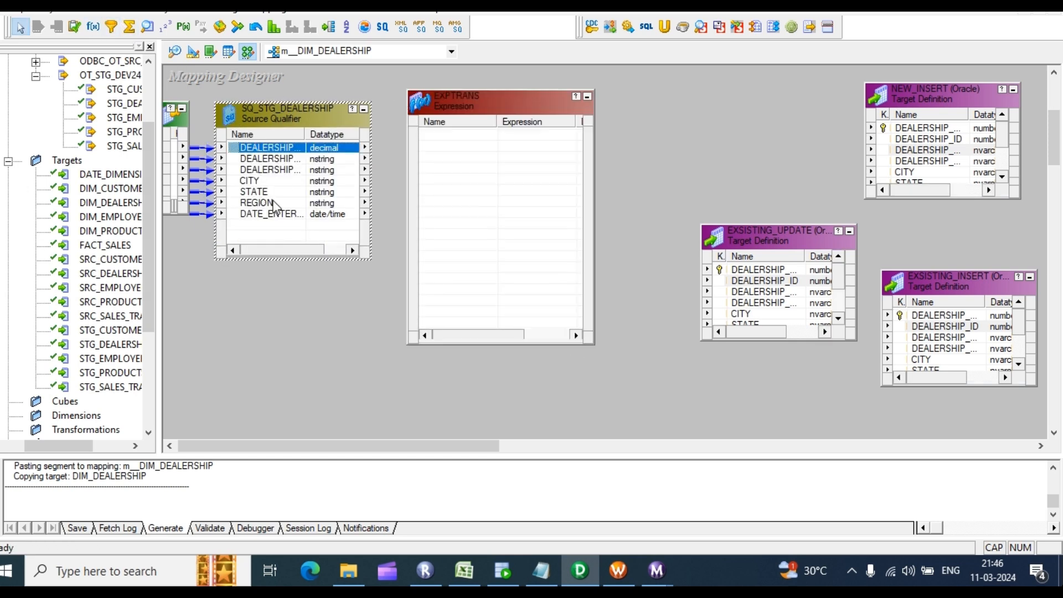
pyautogui.keyDown('shift'); pyautogui.click(275, 215); pyautogui.keyUp('shift')
pyautogui.moveTo(268, 146); pyautogui.dragTo(464, 148)
# Step: Open EXPTRANS's settings and check EXSISTING_UPDATE's ports before returning to EXPTRANS
pyautogui.doubleClick(454, 221)
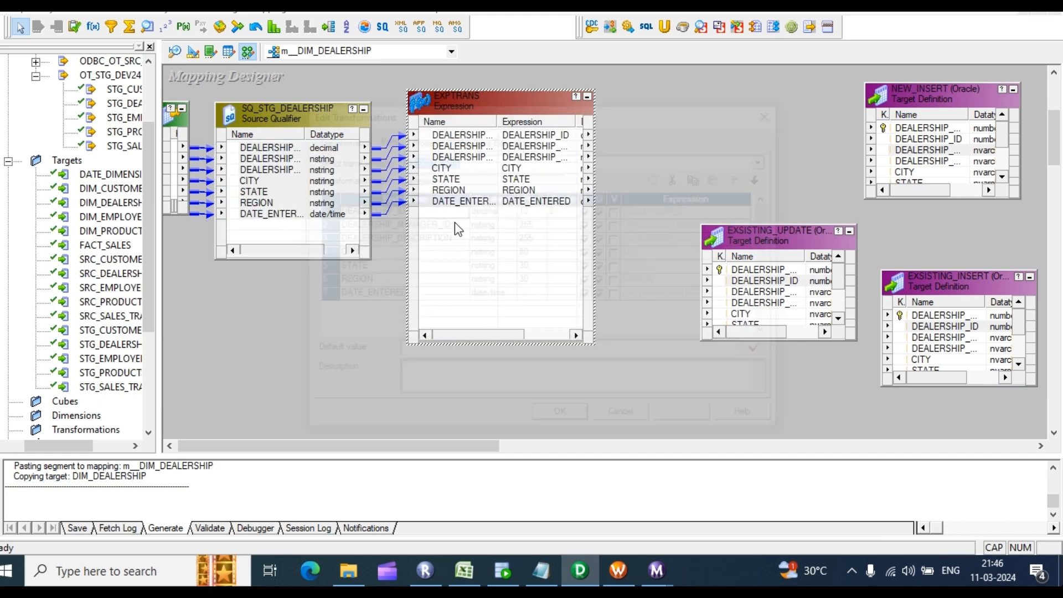
pyautogui.click(662, 161)
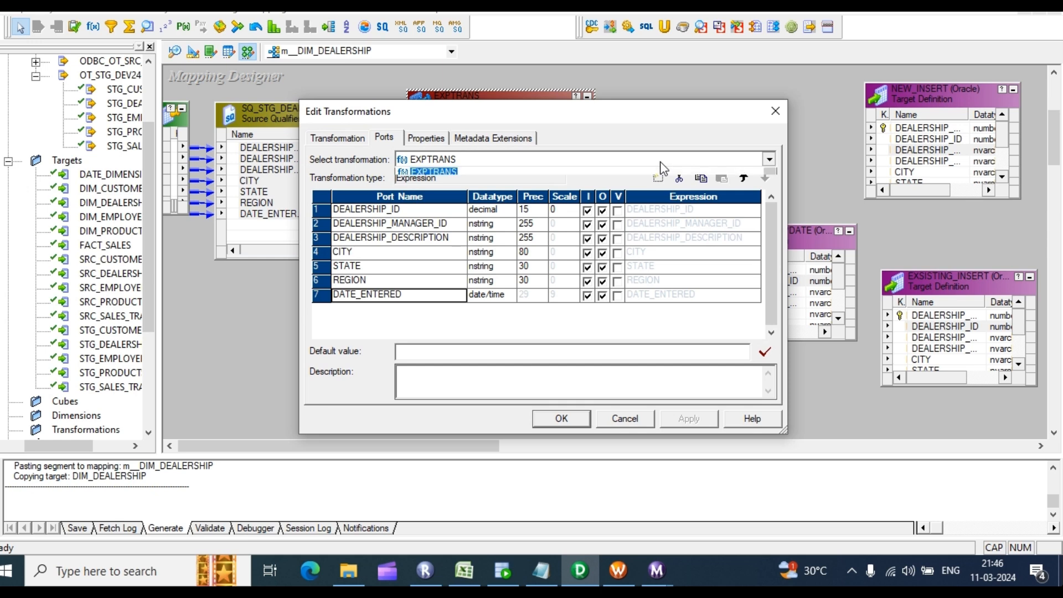
pyautogui.click(662, 176)
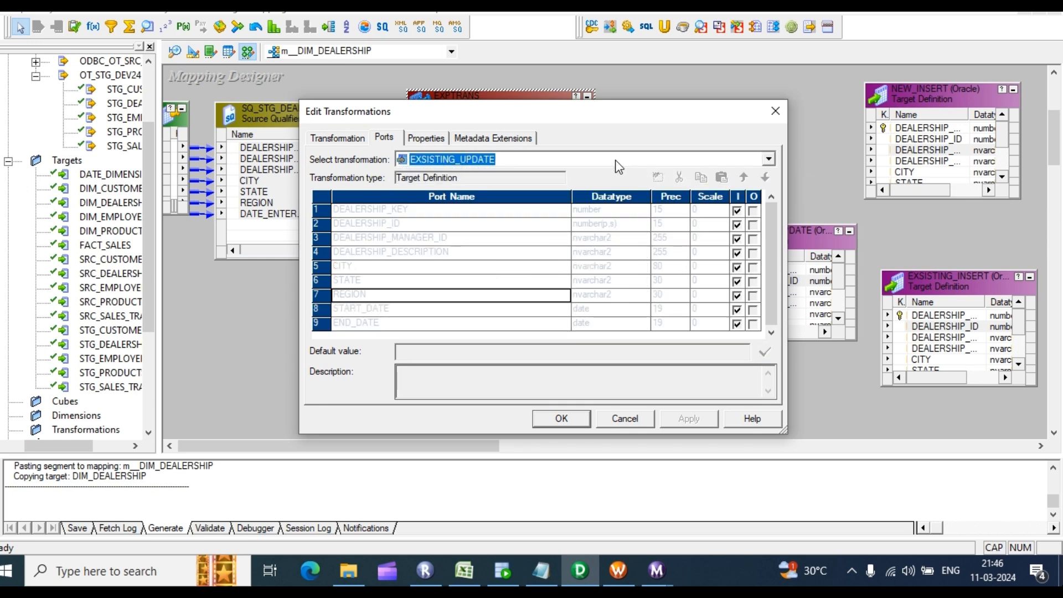
pyautogui.click(769, 160)
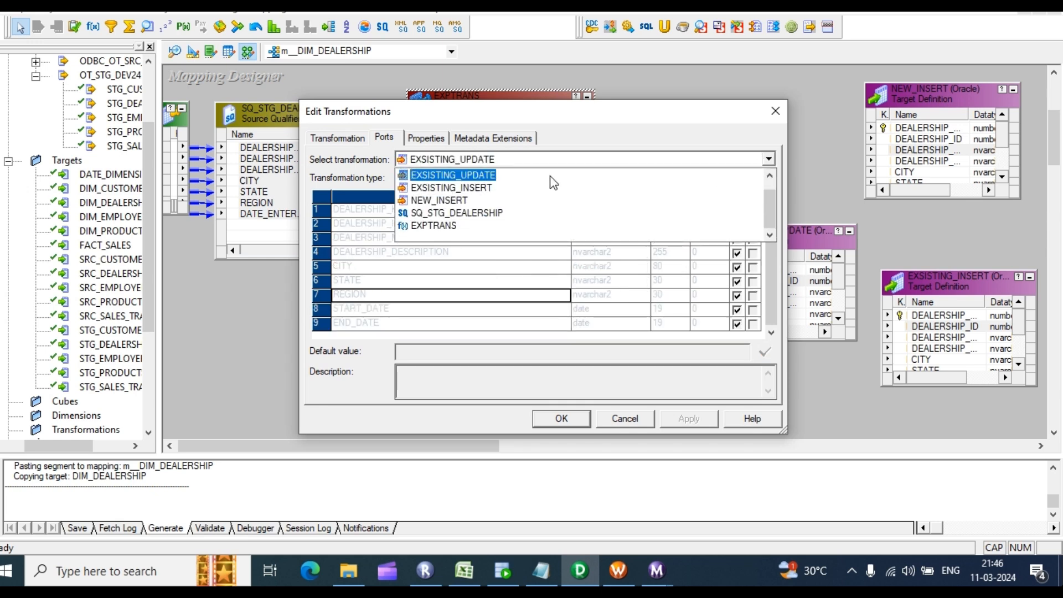
pyautogui.click(216, 327)
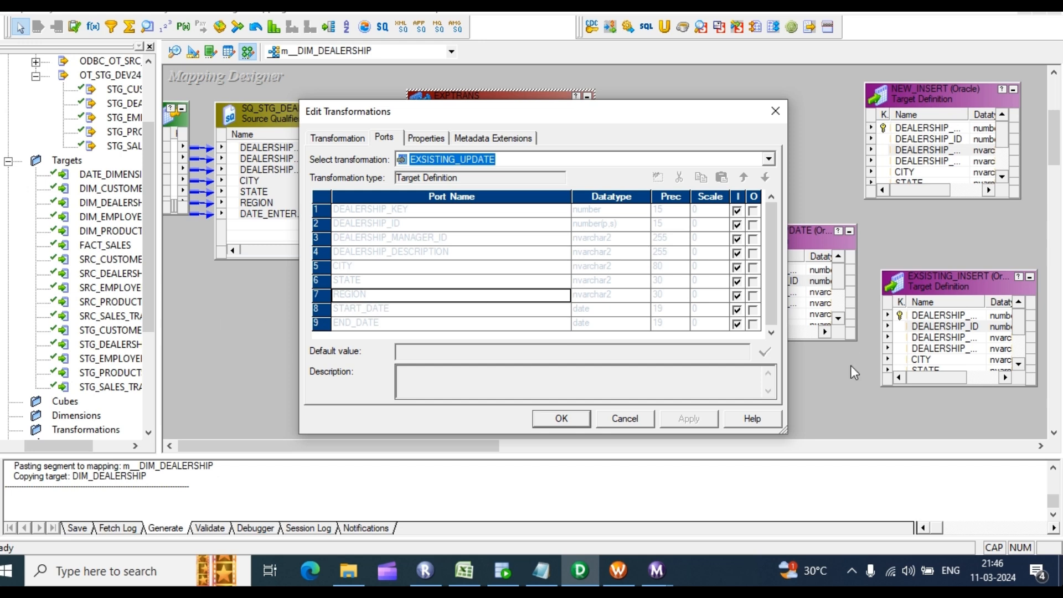
pyautogui.click(775, 160)
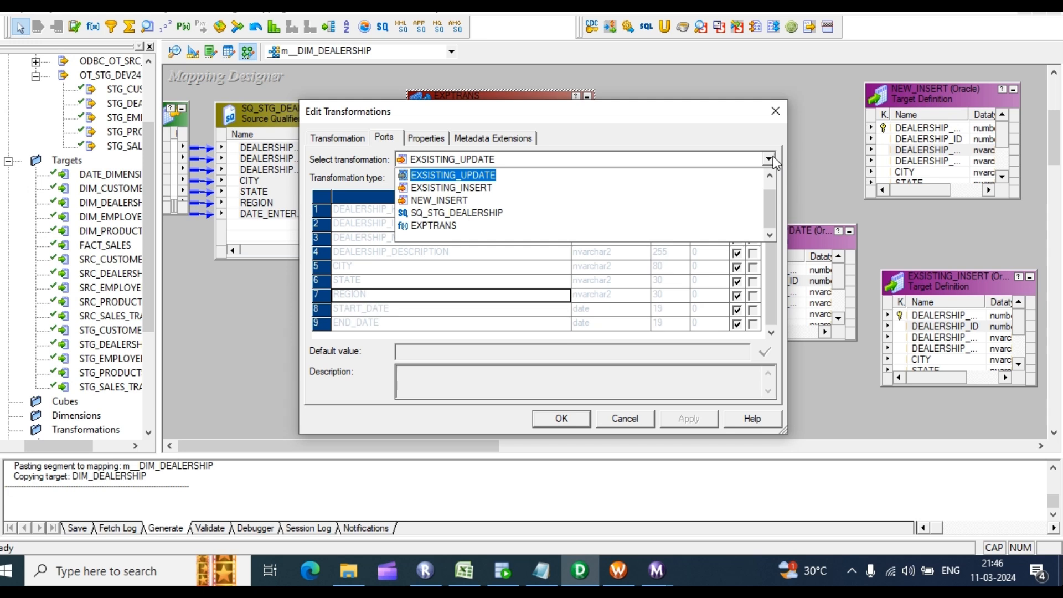
pyautogui.click(433, 228)
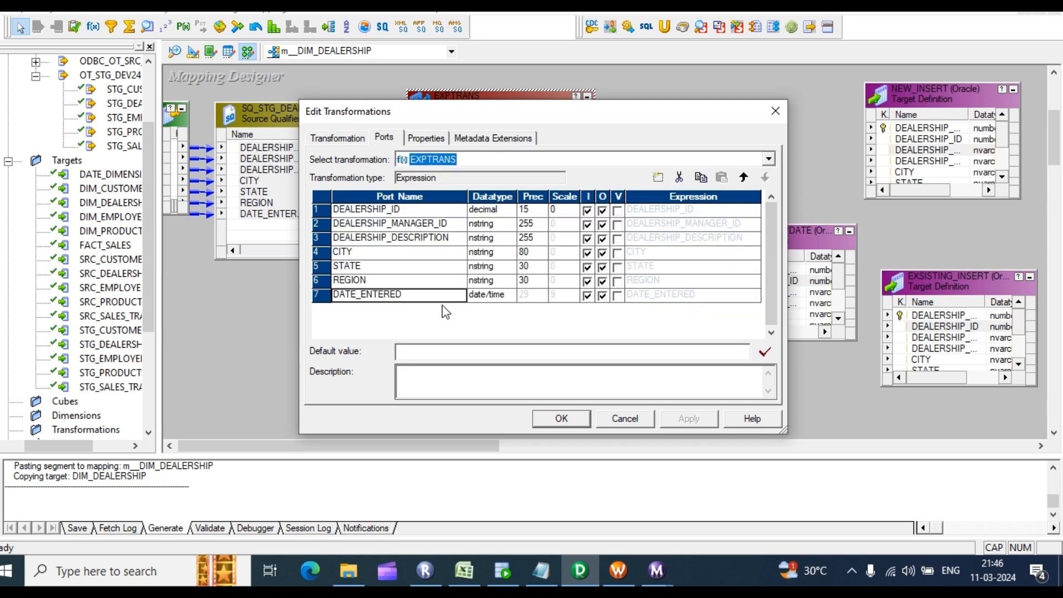
# Step: Add an output-only date/time port named O_END_DATE to EXPTRANS
pyautogui.click(658, 177)
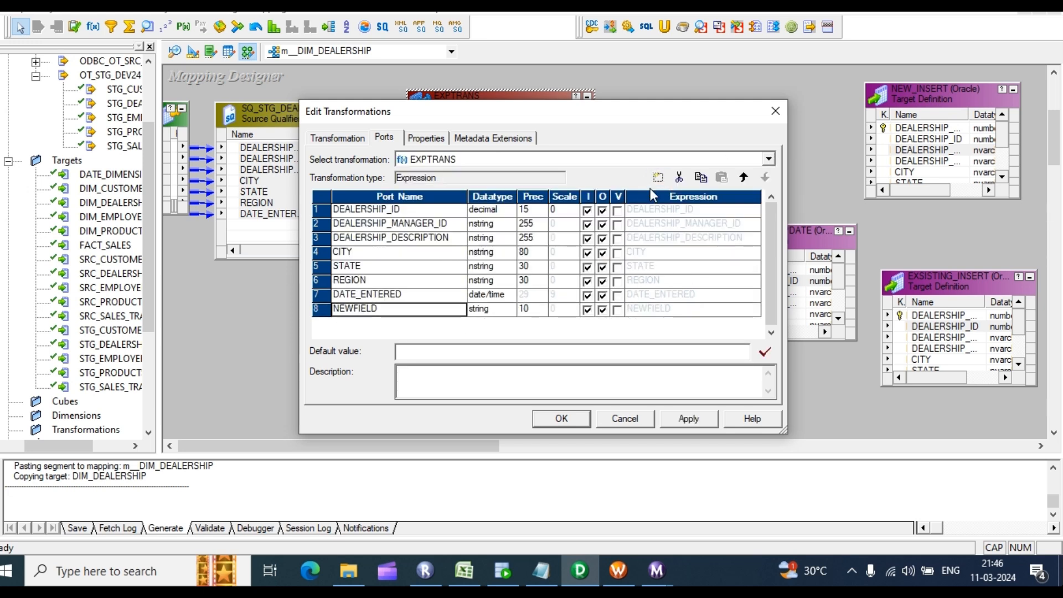
pyautogui.click(399, 307)
pyautogui.write('O_END')
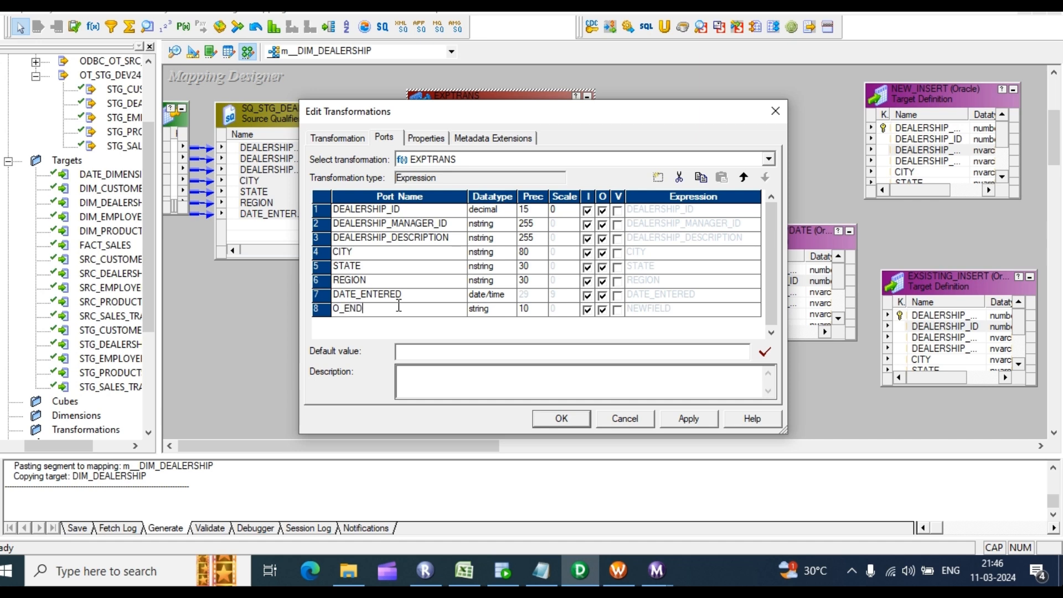
pyautogui.write('_DATE')
pyautogui.press('Tab')
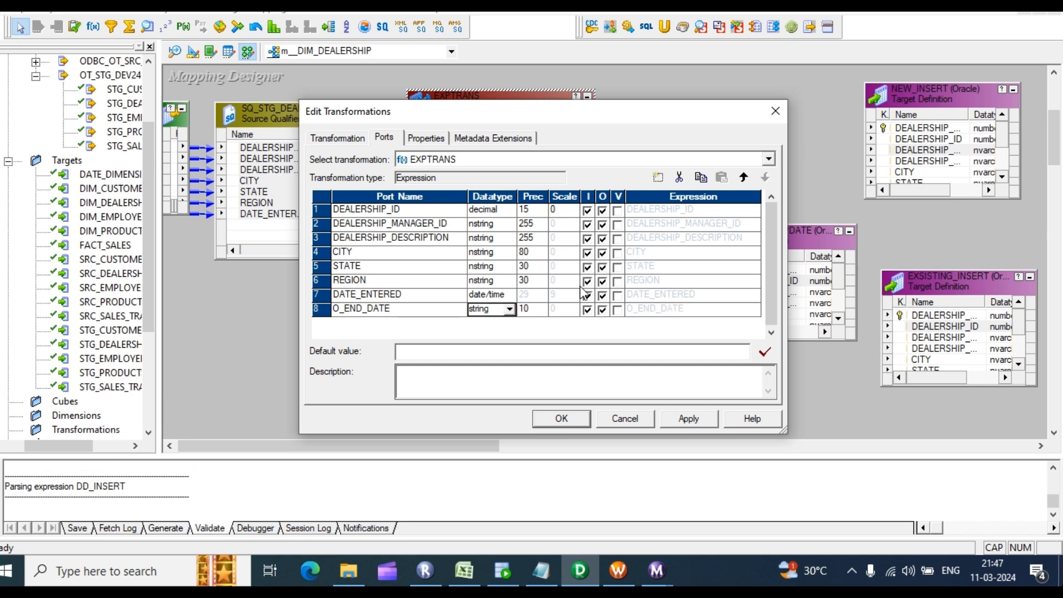
pyautogui.click(509, 309)
pyautogui.click(490, 345)
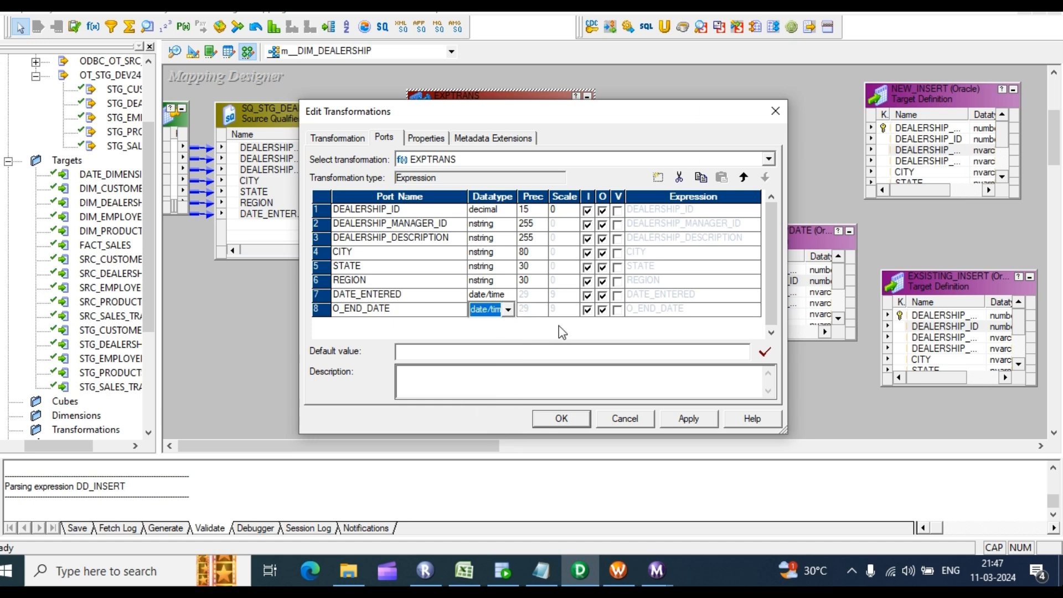
pyautogui.click(589, 311)
pyautogui.click(588, 311)
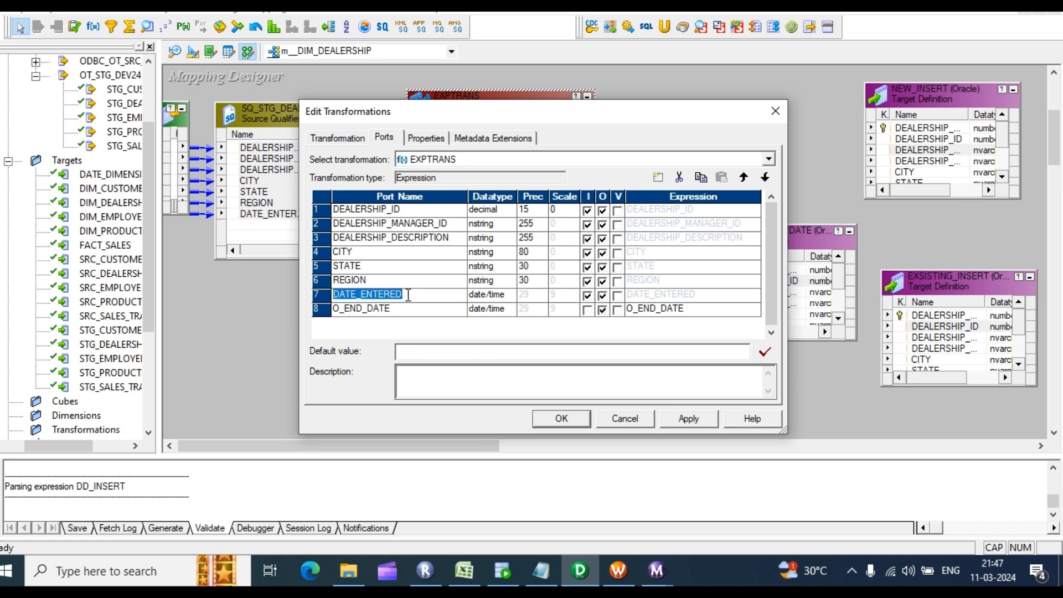
# Step: Rename DATE_ENTERED to START_DATE and open O_END_DATE's expression editor
pyautogui.write('START')
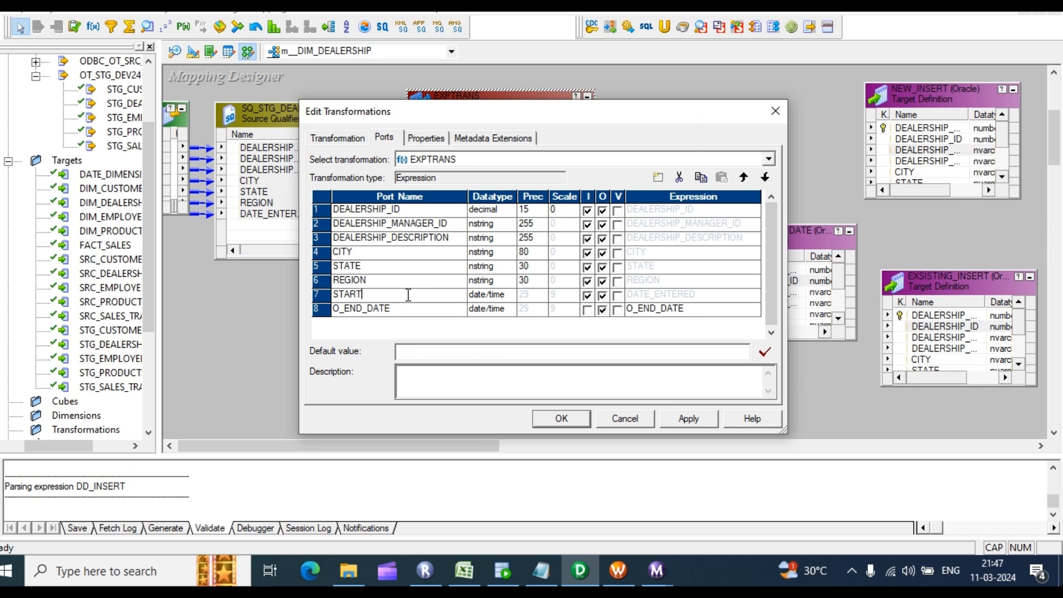
pyautogui.write('_DATE')
pyautogui.click(720, 309)
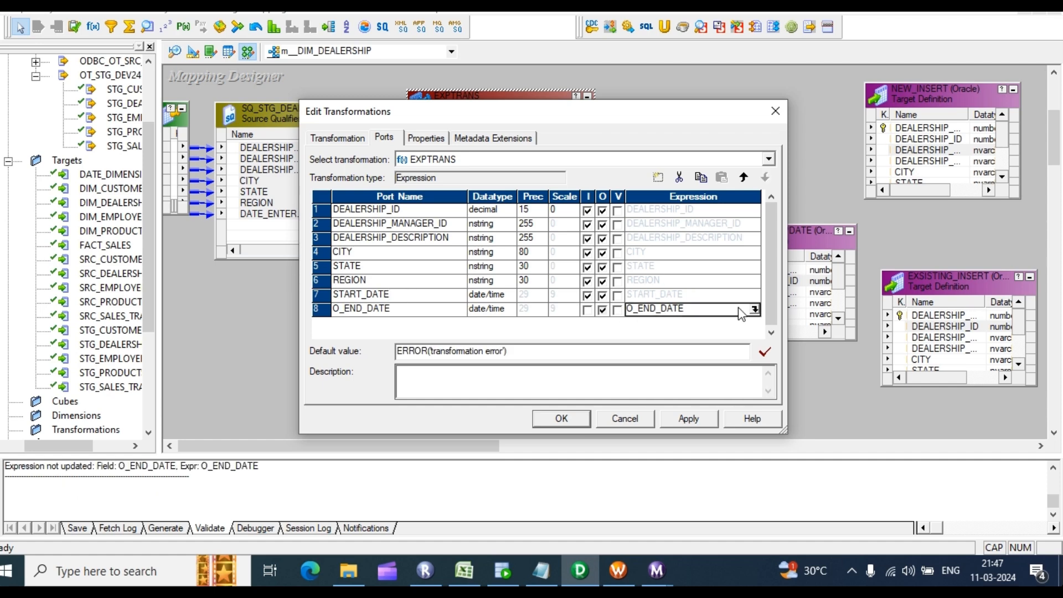
pyautogui.click(755, 309)
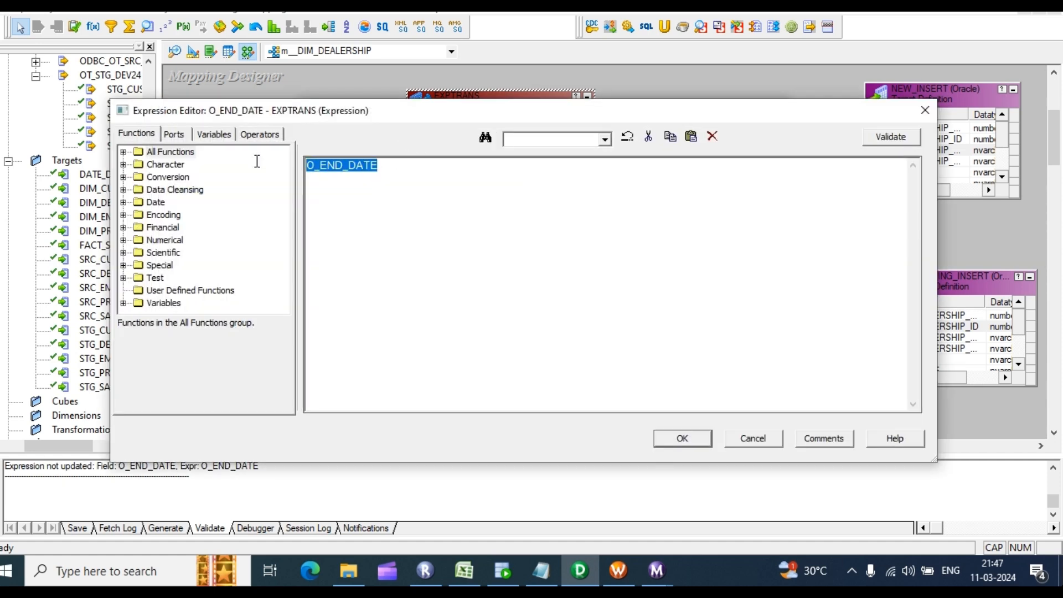
# Step: Build O_END_DATE as ADD_TO_DATE(START_DATE,'DD',-1) and validate it
pyautogui.click(124, 152)
pyautogui.doubleClick(187, 189)
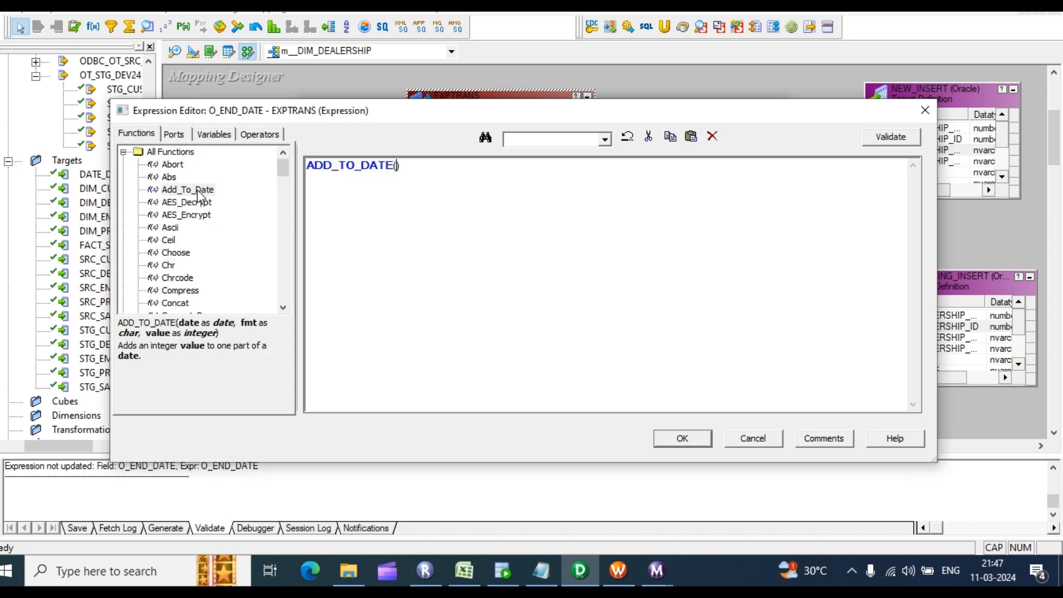
pyautogui.click(177, 135)
pyautogui.doubleClick(194, 240)
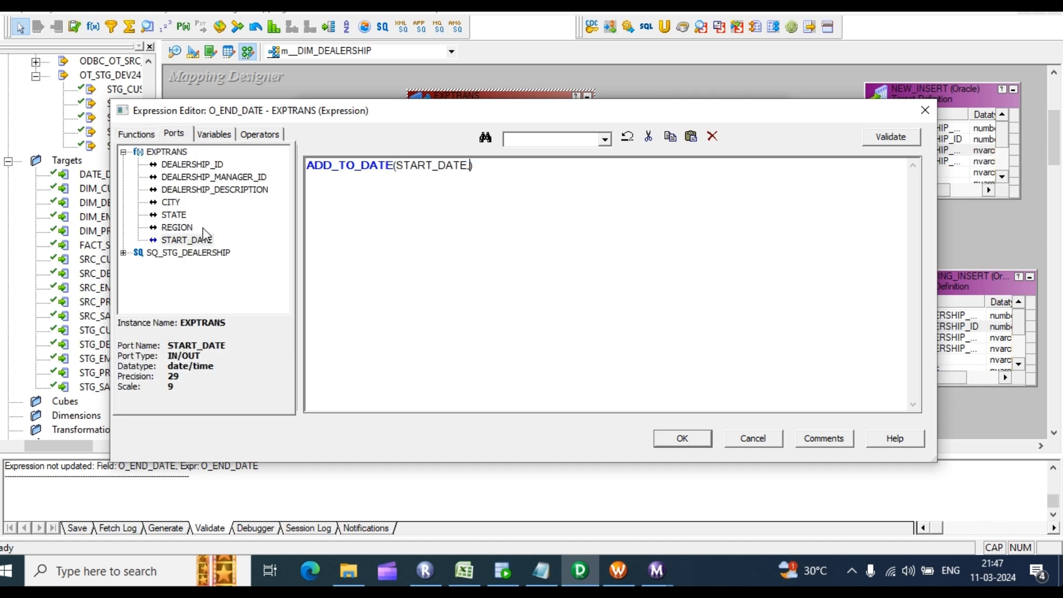
pyautogui.write(",'DD',-1")
pyautogui.click(890, 136)
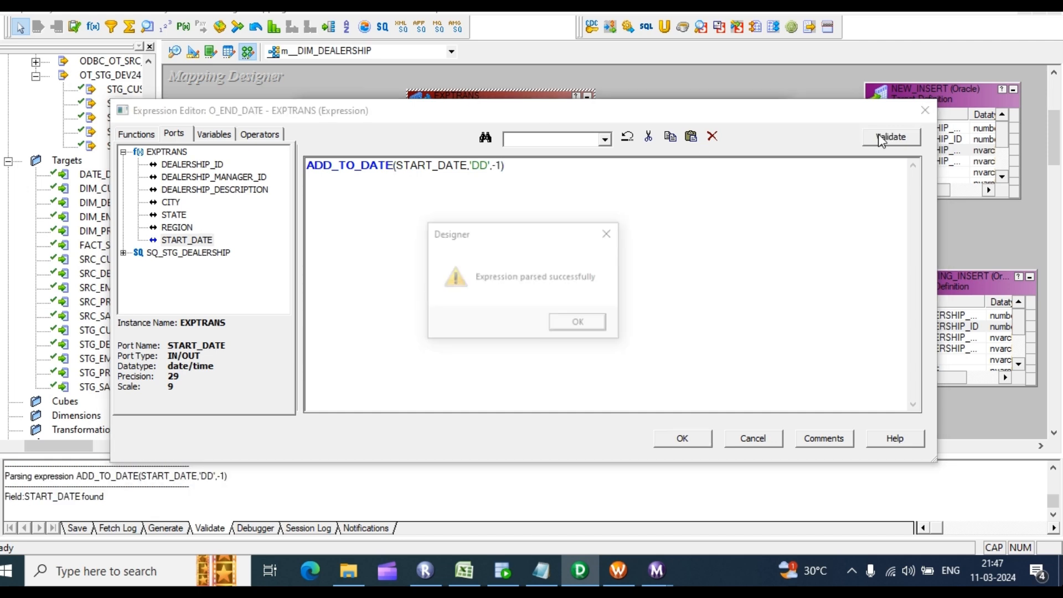
pyautogui.click(579, 323)
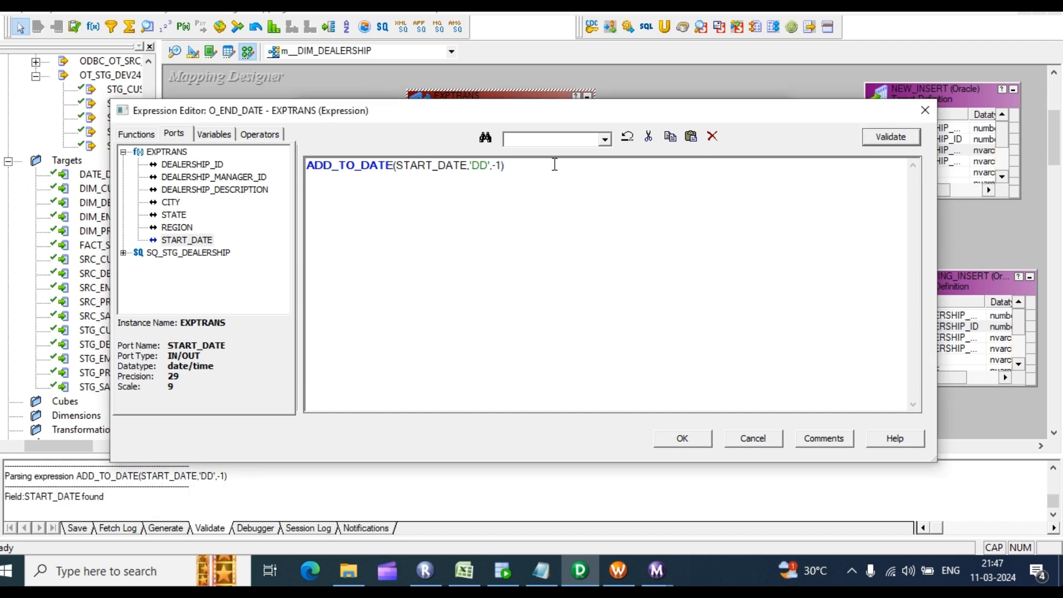
# Step: Accept the expression, close EXPTRANS, and draw a new Lookup transformation on the canvas
pyautogui.moveTo(553, 164); pyautogui.dragTo(250, 168)
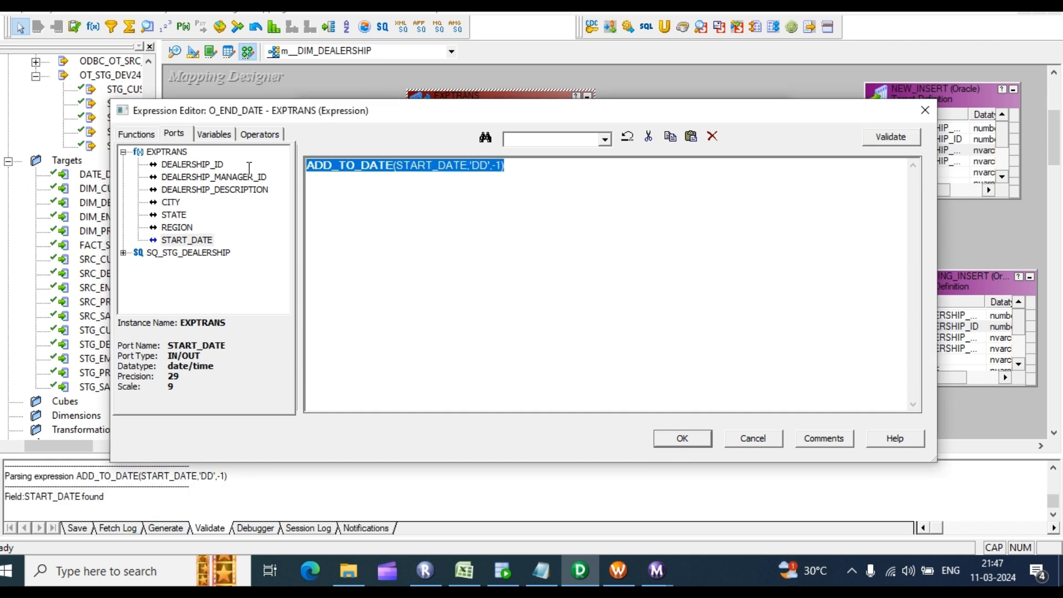
pyautogui.click(684, 439)
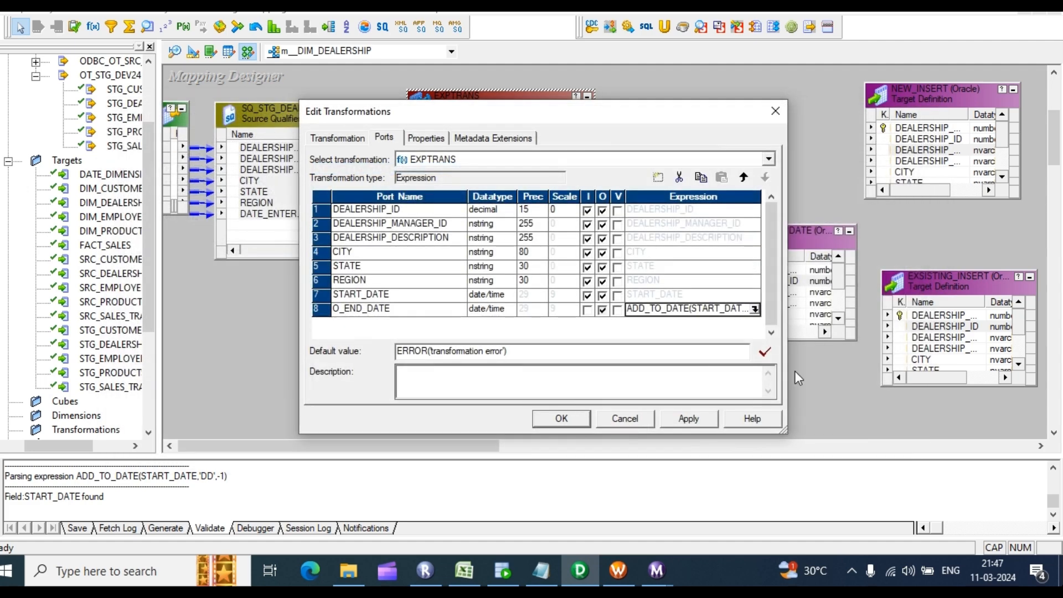
pyautogui.click(563, 419)
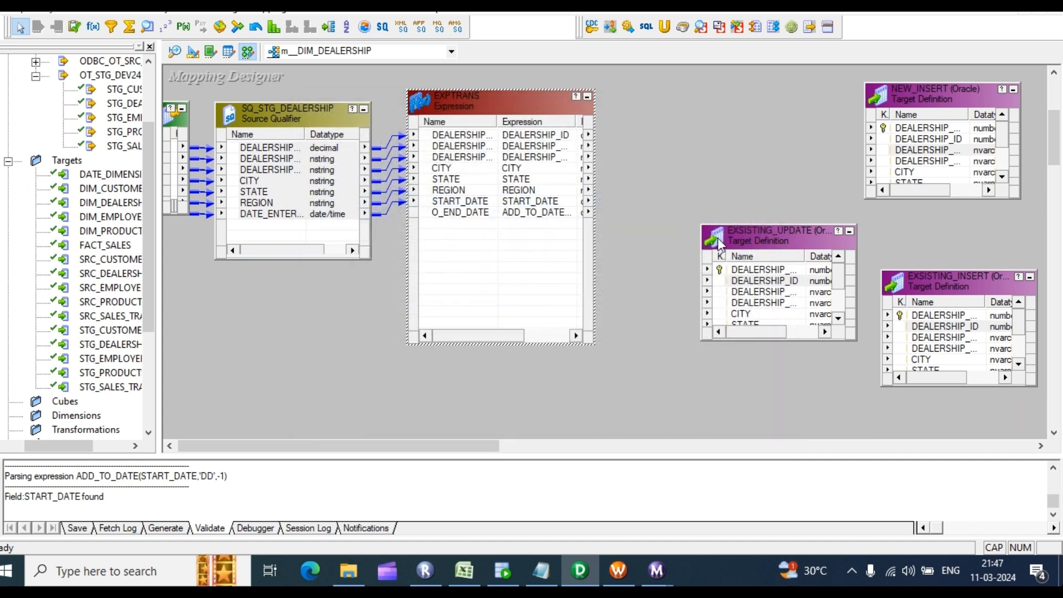
pyautogui.click(147, 27)
pyautogui.moveTo(630, 89); pyautogui.dragTo(766, 191)
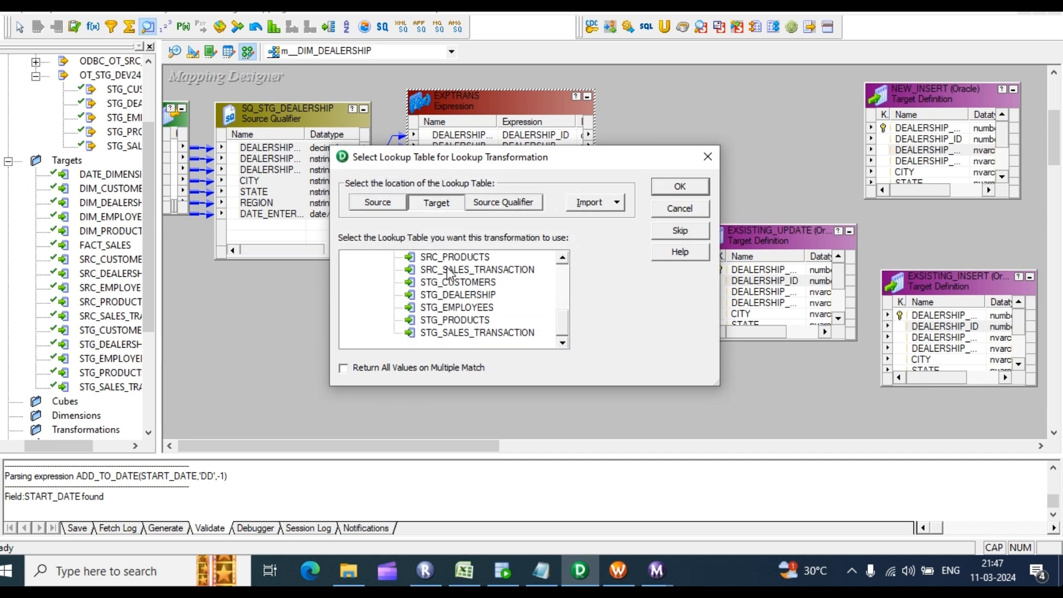
# Step: Base the new LKPTRANS lookup on the DIM_DEALERSHIP target table
pyautogui.scroll(3, 444, 277)
pyautogui.scroll(1, 444, 277)
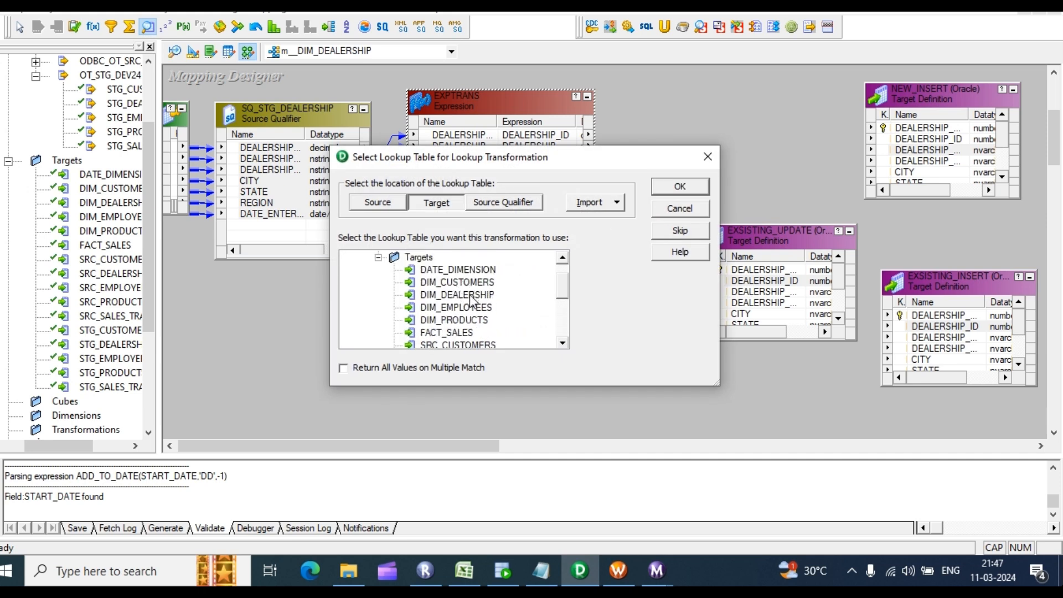
pyautogui.click(471, 299)
pyautogui.click(681, 187)
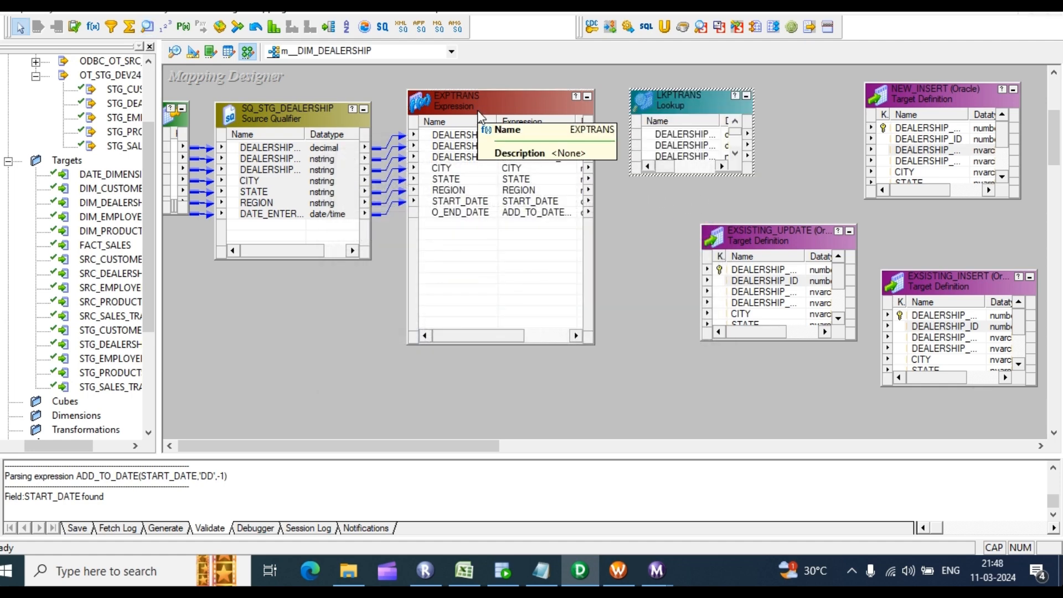
# Step: Feed DEALERSHIP_ID from EXPTRANS into LKPTRANS
pyautogui.doubleClick(684, 140)
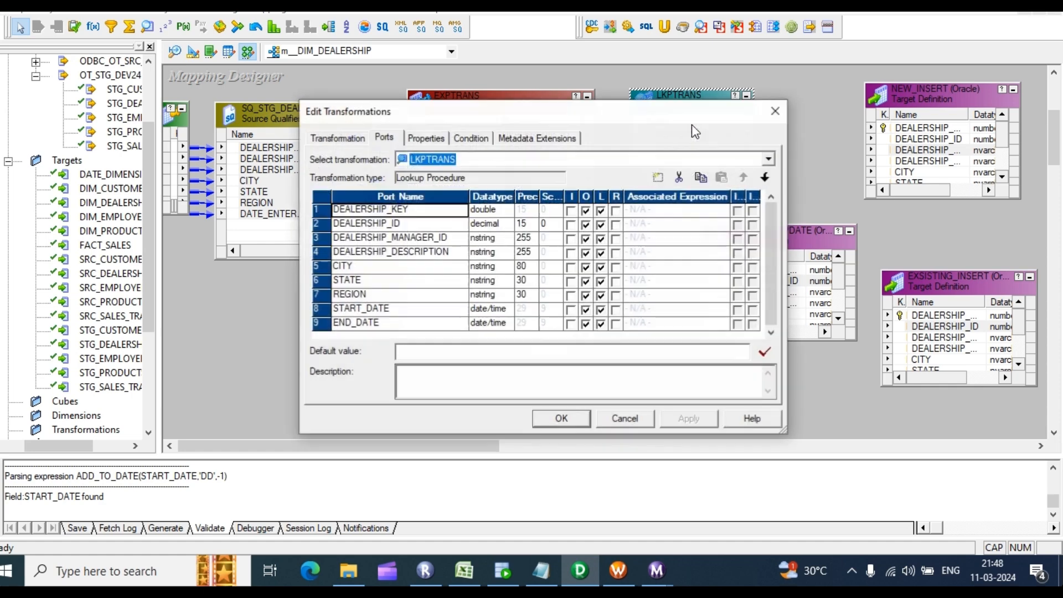
pyautogui.click(776, 111)
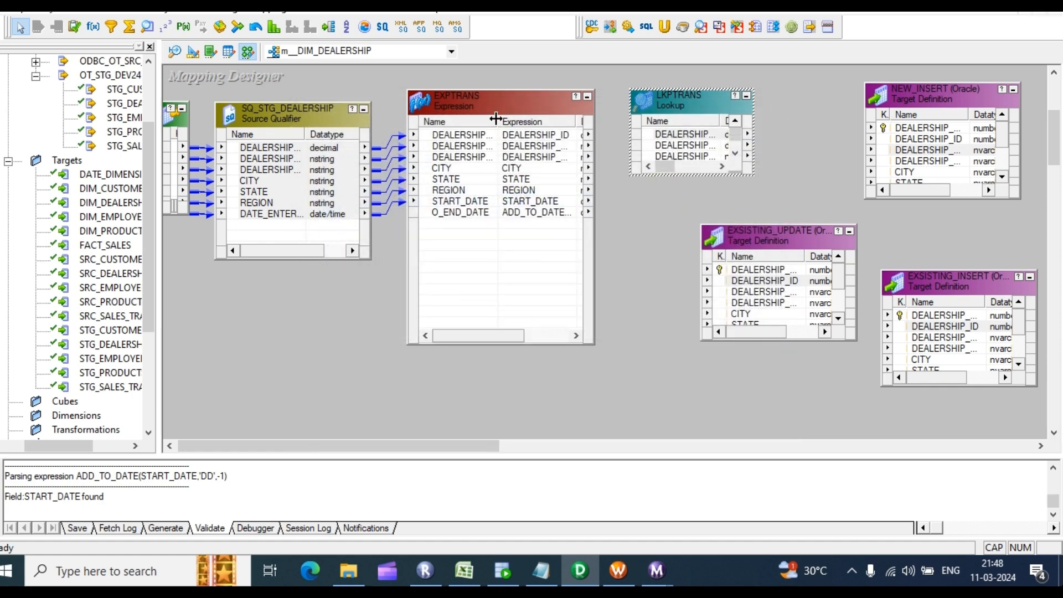
pyautogui.moveTo(498, 121); pyautogui.dragTo(683, 147)
pyautogui.doubleClick(682, 147)
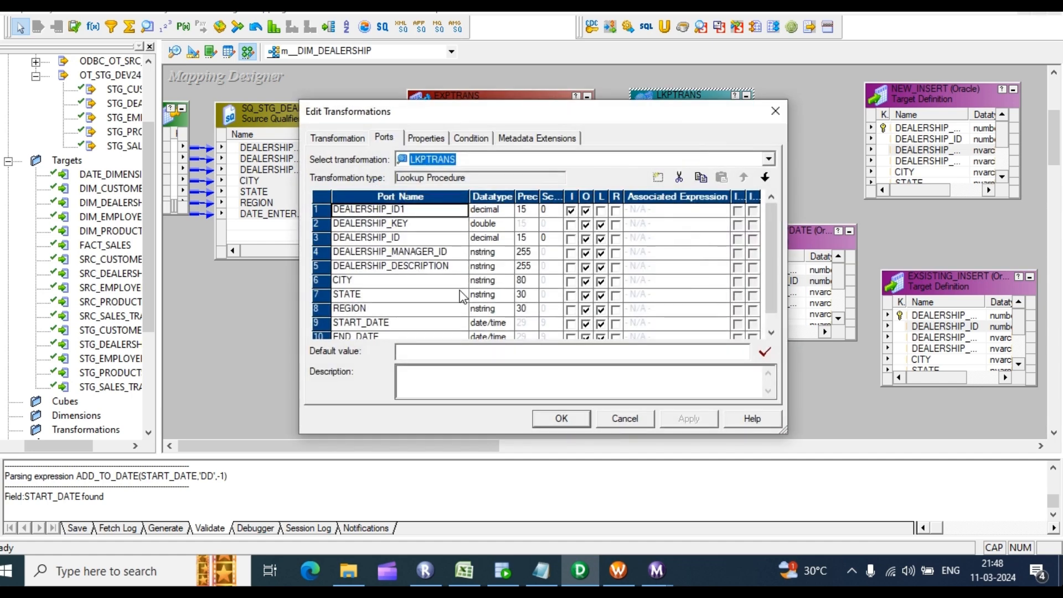
# Step: Remove the unneeded lookup ports and move DEALERSHIP_ID1 to the bottom
pyautogui.click(400, 253)
pyautogui.click(679, 178)
pyautogui.click(679, 177)
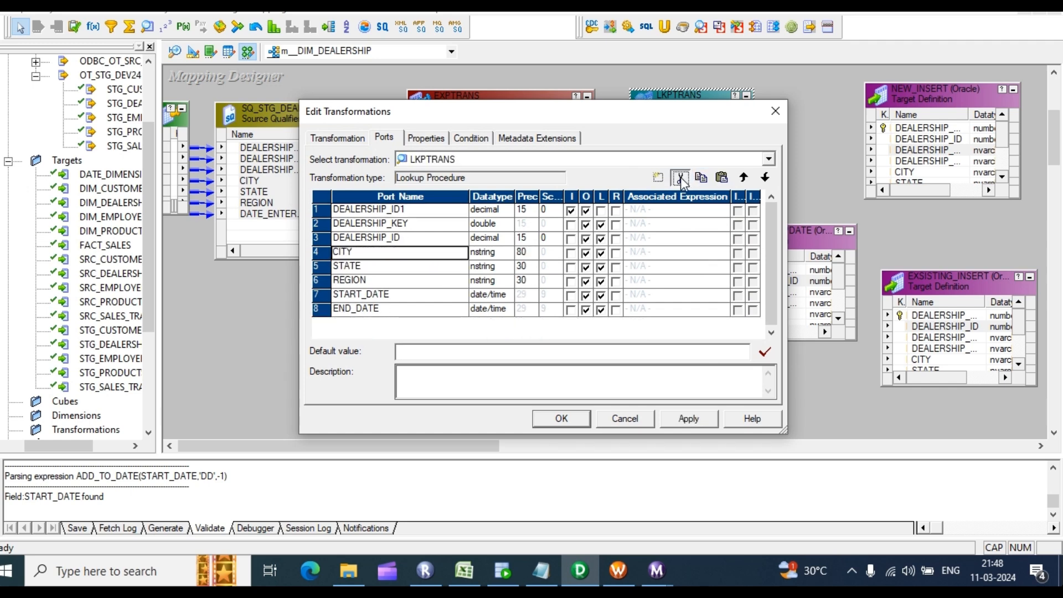
pyautogui.click(680, 177)
pyautogui.click(679, 178)
pyautogui.click(679, 177)
pyautogui.click(680, 177)
pyautogui.click(680, 177)
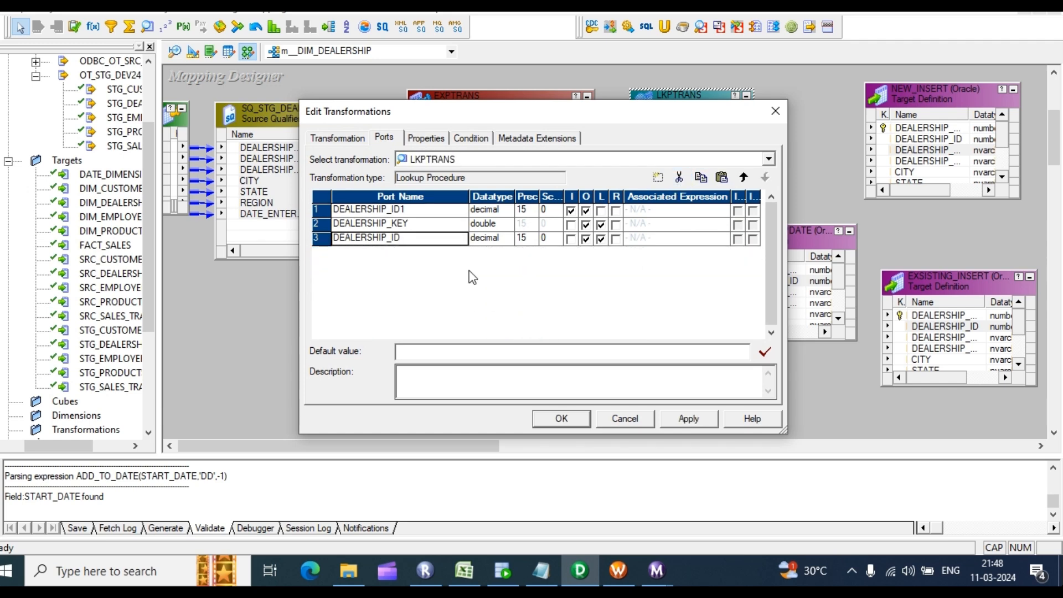
pyautogui.click(374, 211)
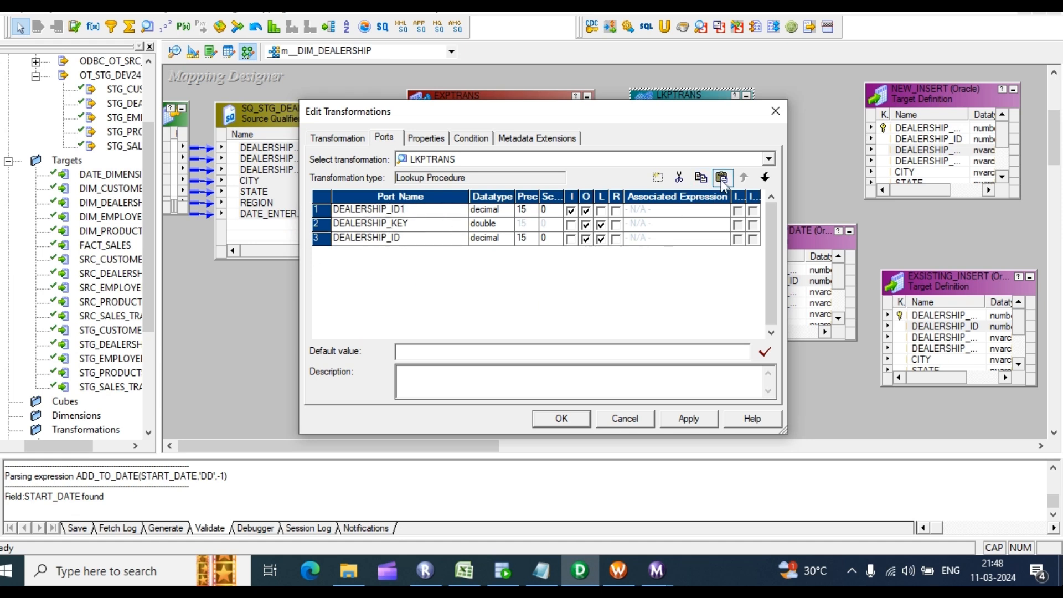
pyautogui.click(764, 178)
pyautogui.click(765, 177)
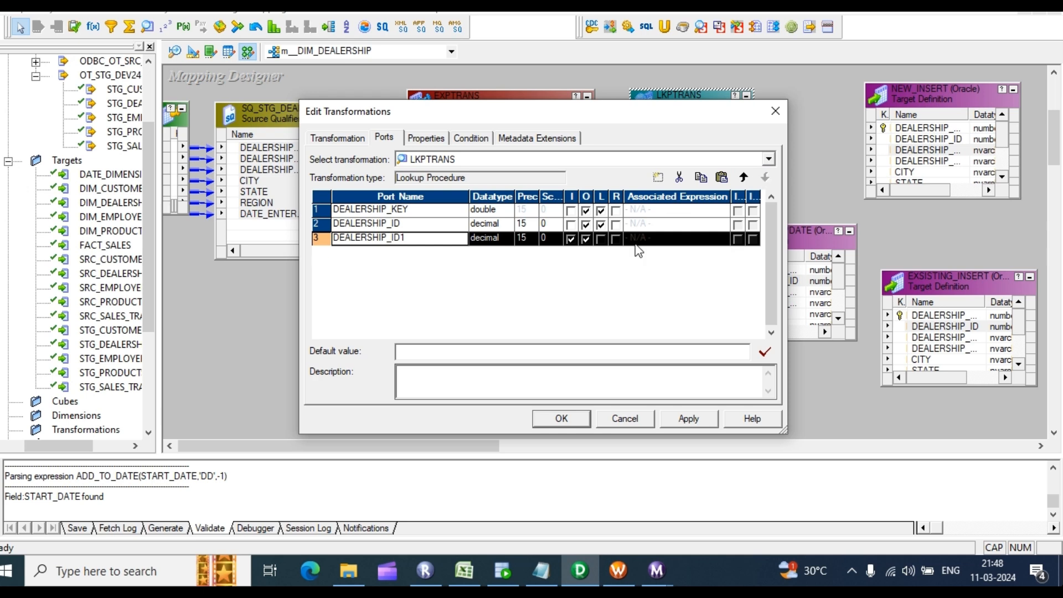
# Step: Add the condition DEALERSHIP_ID = DEALERSHIP_ID1 and make DEALERSHIP_ID1 input-only
pyautogui.click(471, 138)
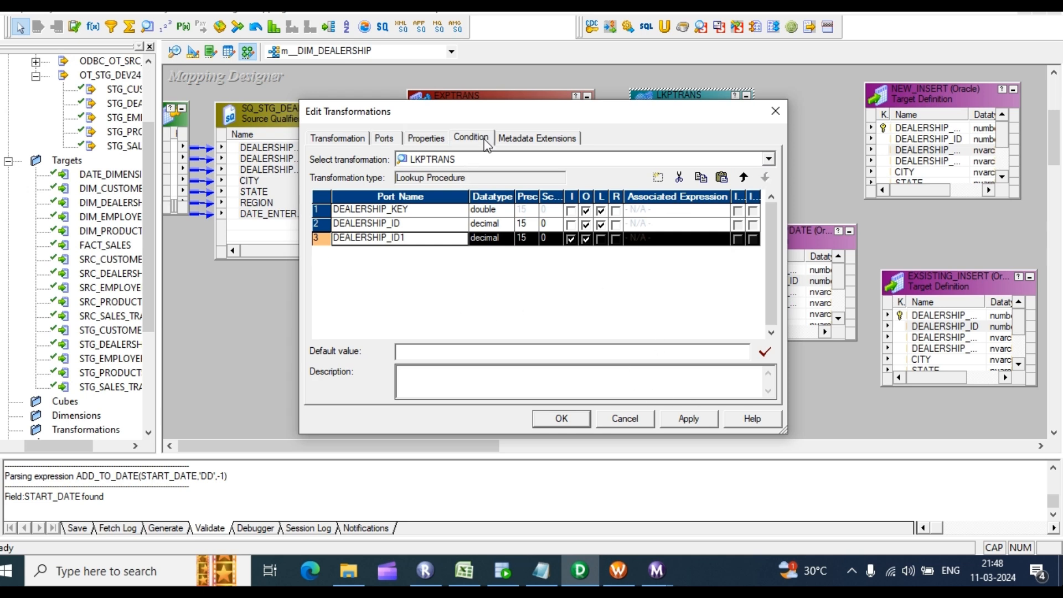
pyautogui.click(658, 178)
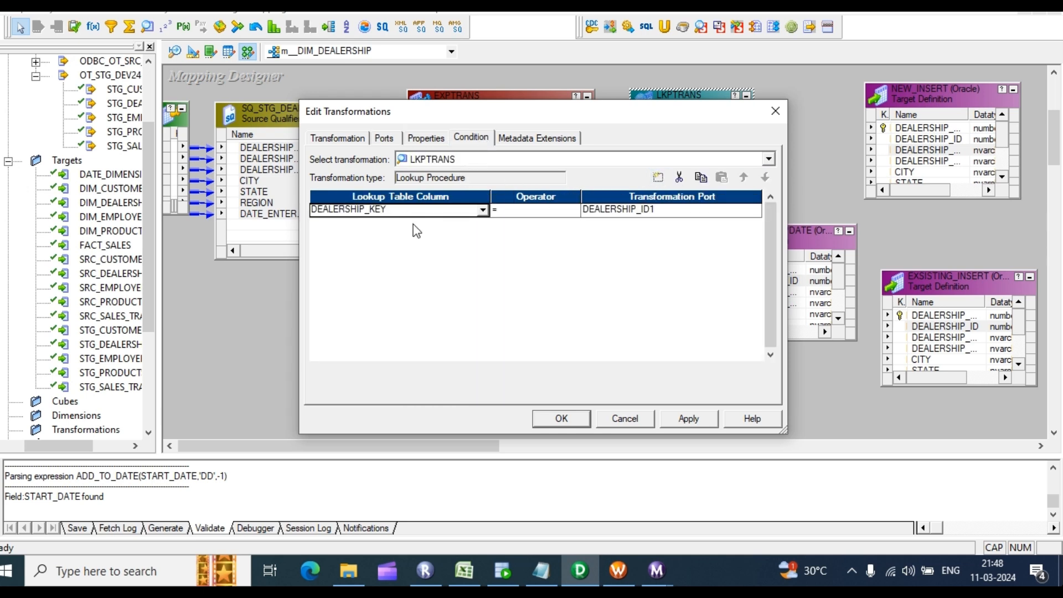
pyautogui.click(481, 210)
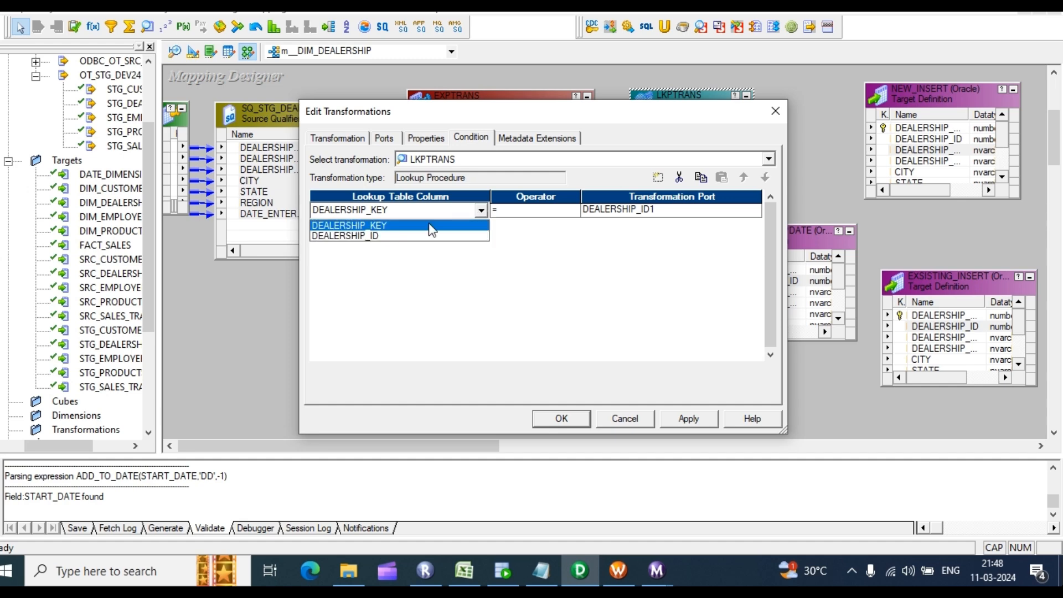
pyautogui.click(364, 236)
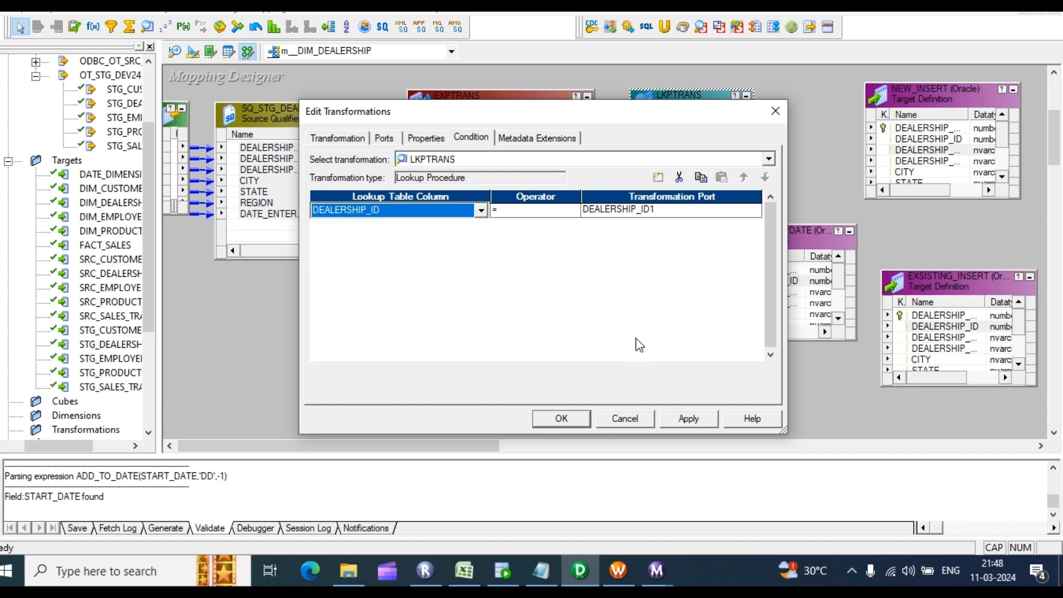
pyautogui.click(427, 139)
pyautogui.click(386, 138)
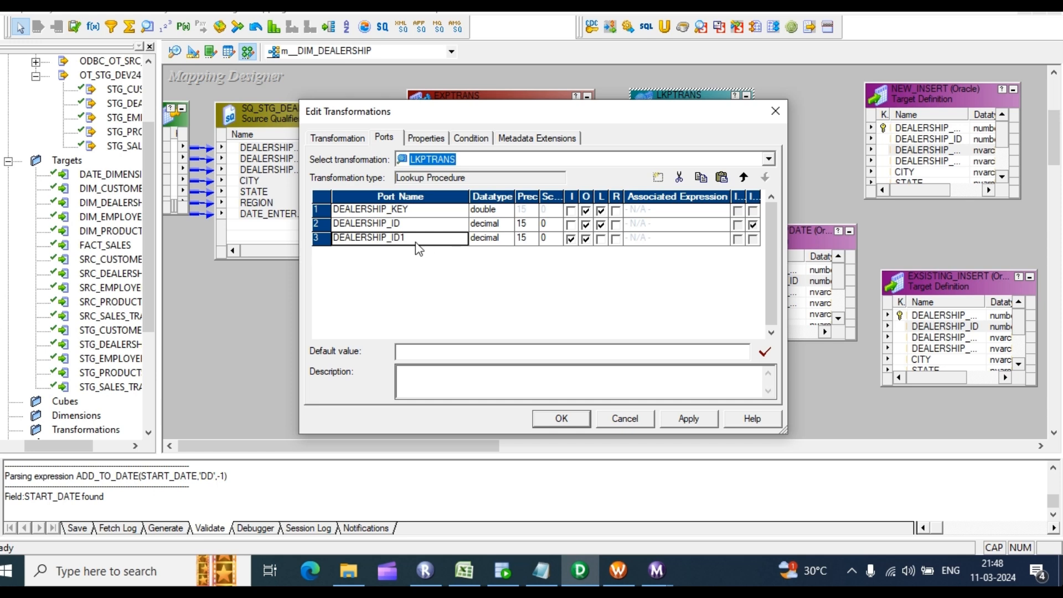
pyautogui.click(586, 238)
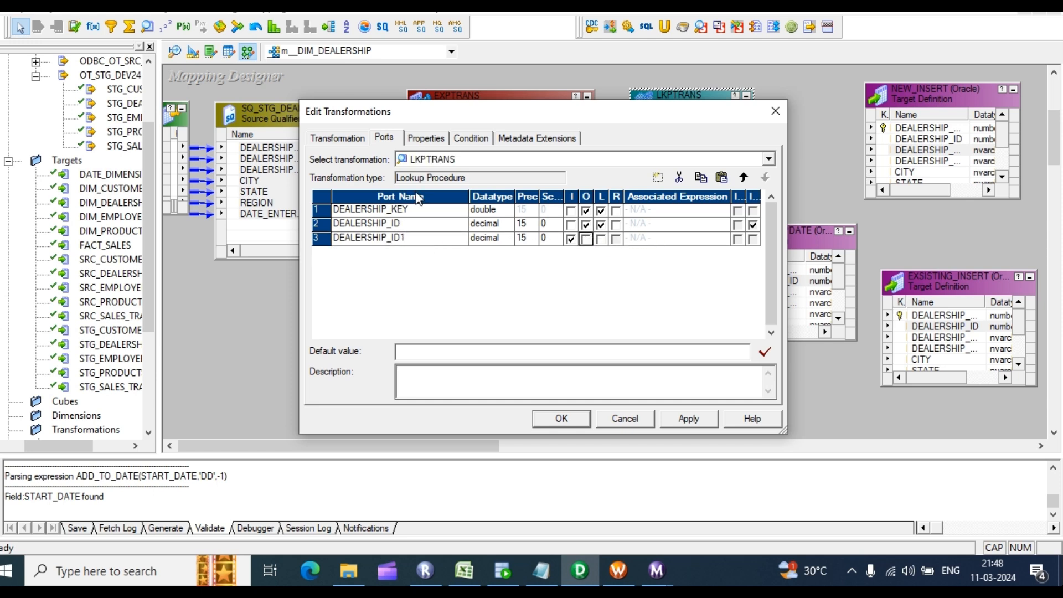
pyautogui.click(466, 141)
# Step: Generate the default lookup SQL override and copy its DIM_DEALERSHIP. table prefix
pyautogui.click(433, 138)
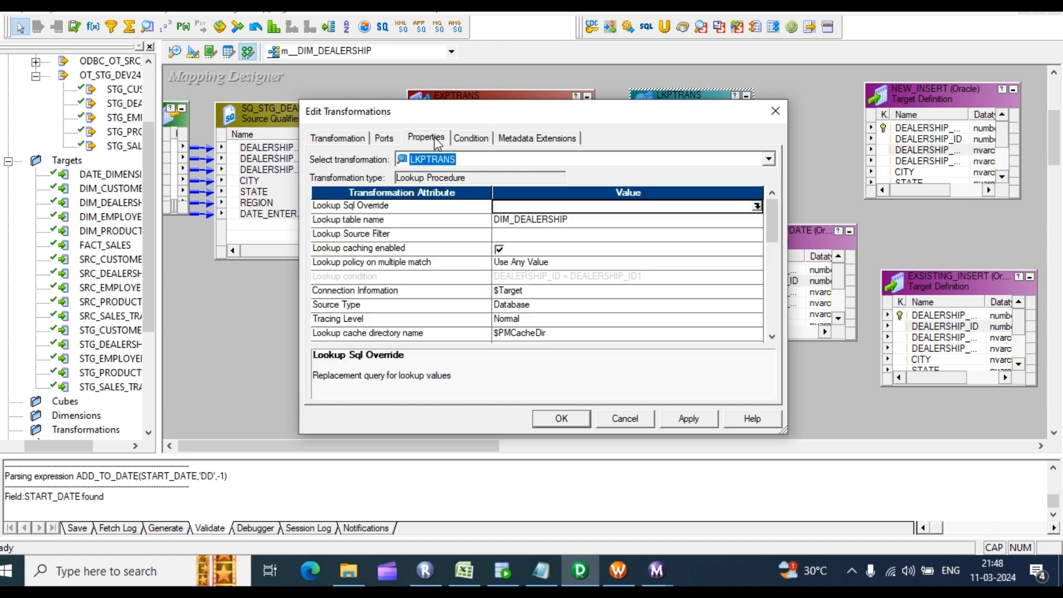
pyautogui.click(755, 206)
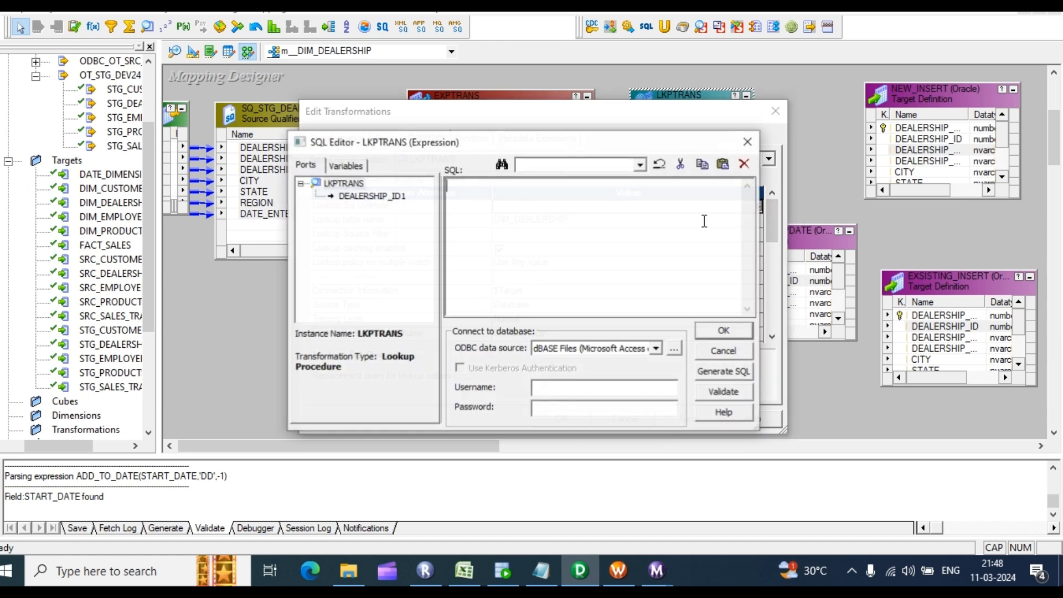
pyautogui.click(705, 373)
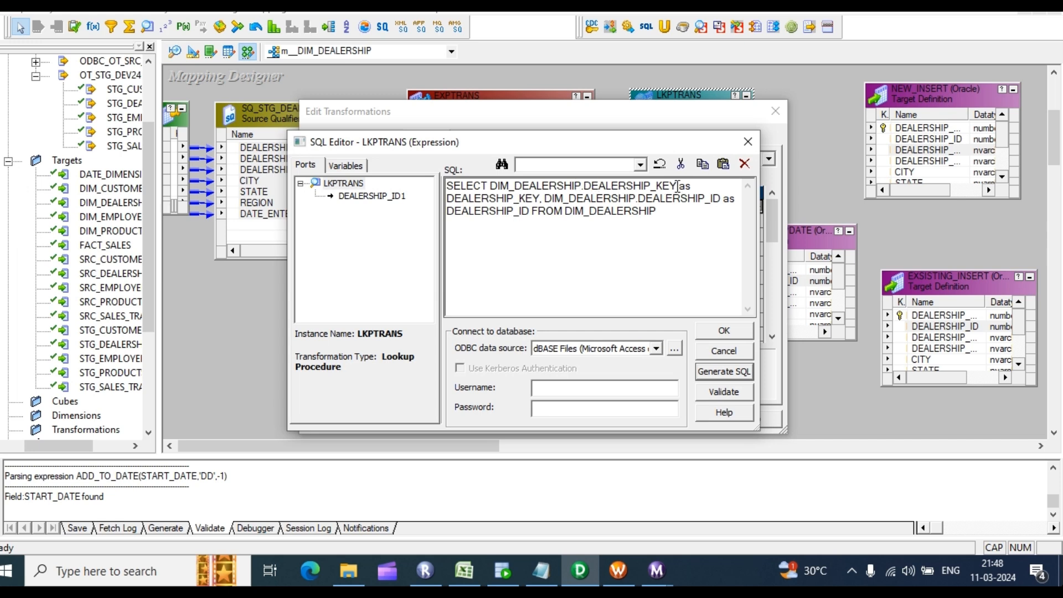
pyautogui.moveTo(678, 187); pyautogui.dragTo(673, 186)
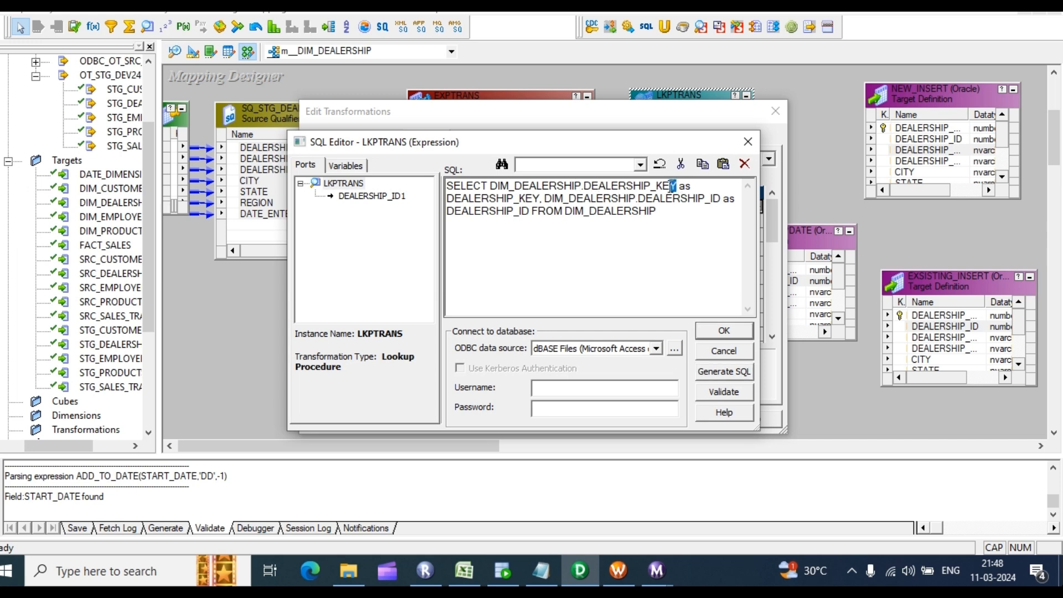
pyautogui.moveTo(585, 187); pyautogui.dragTo(490, 192)
pyautogui.hotkey('ctrl', 'c')
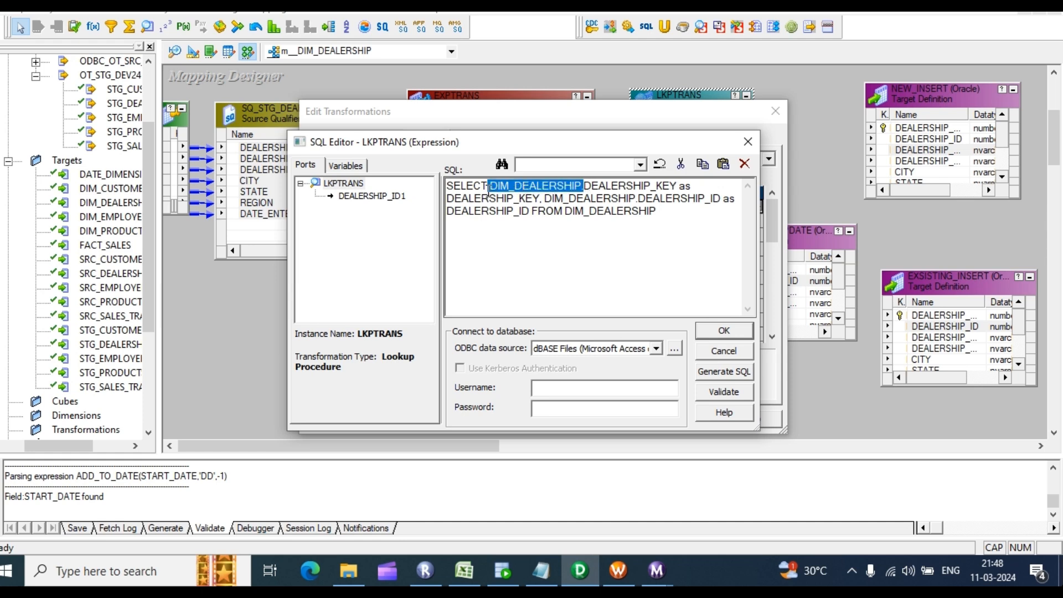
# Step: Append WHERE DIM_DEALERSHIP.END_DATE IS NULL to the override and apply it
pyautogui.click(667, 217)
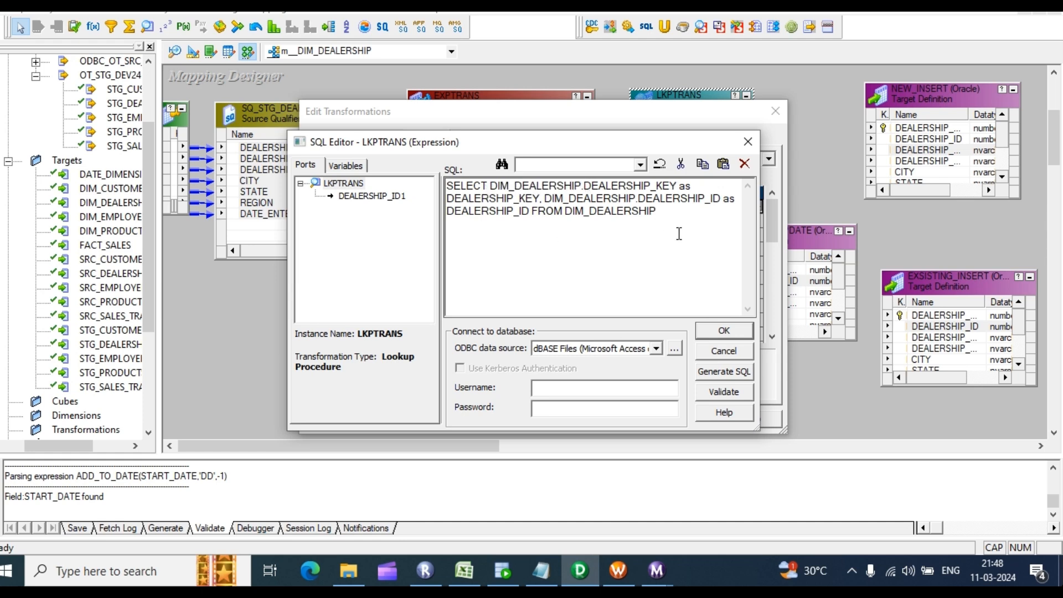
pyautogui.write('WHERE')
pyautogui.hotkey('ctrl', 'v')
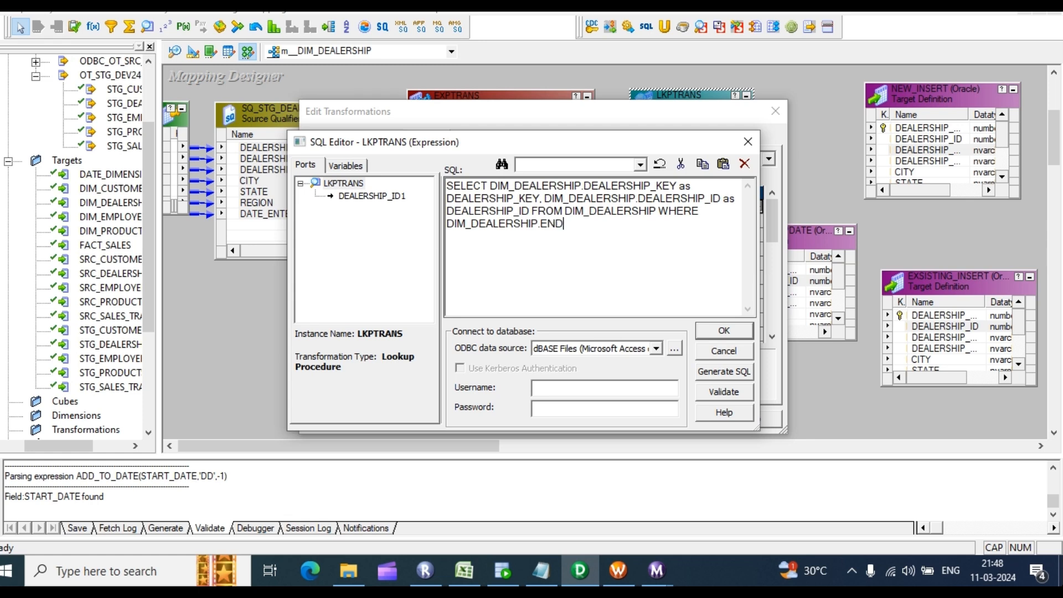
pyautogui.write('END_DATE IS NULL')
pyautogui.click(730, 333)
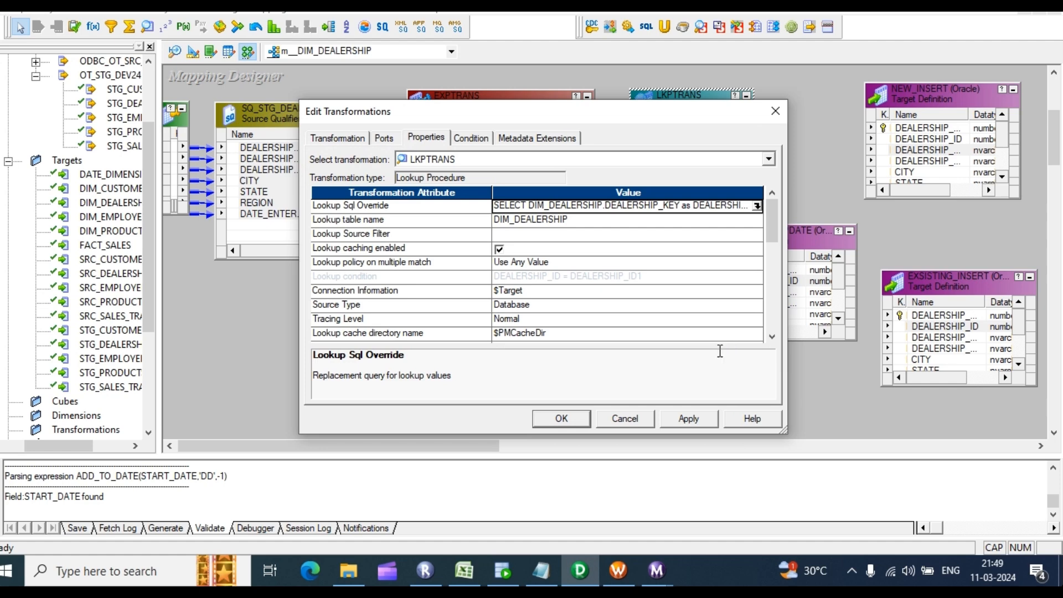
pyautogui.click(702, 415)
# Step: Collapse EXPTRANS and SQ_STG_DEALERSHIP to icons and rearrange them with LKPTRANS
pyautogui.click(562, 419)
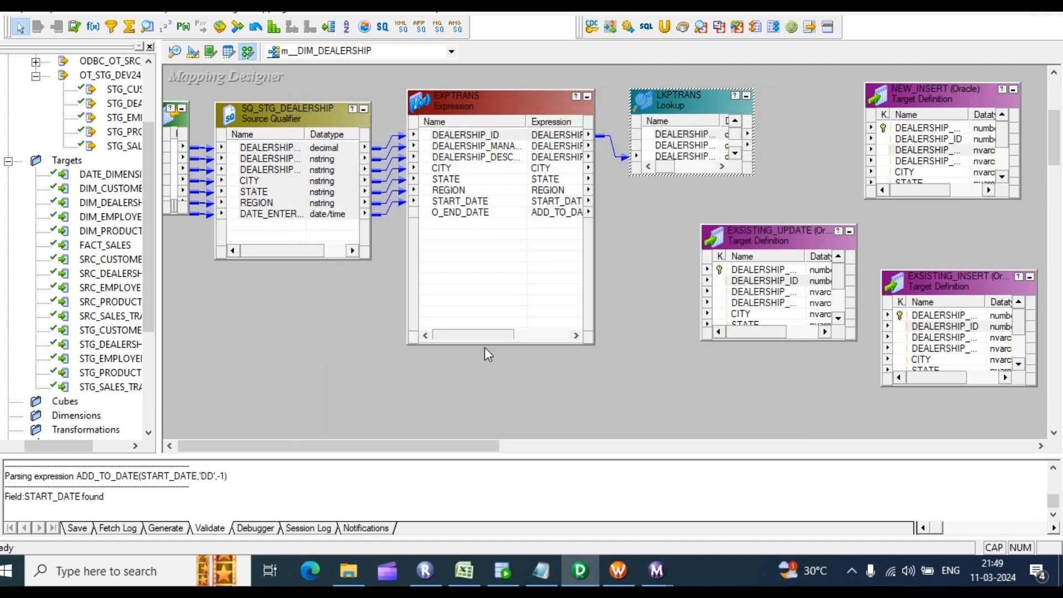
pyautogui.click(586, 98)
pyautogui.click(363, 110)
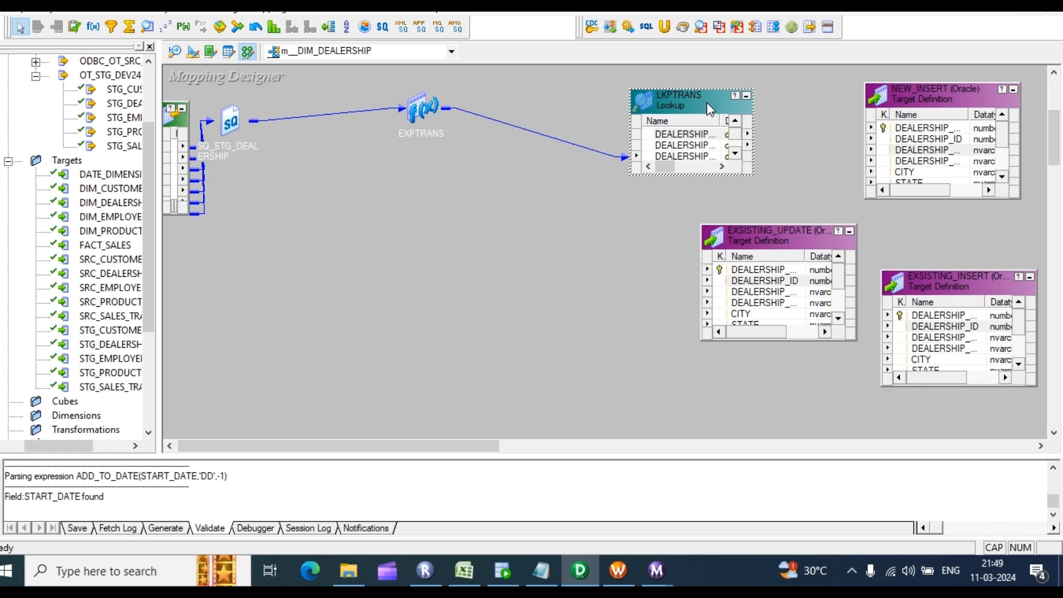
pyautogui.moveTo(706, 102); pyautogui.dragTo(546, 128)
pyautogui.moveTo(418, 109); pyautogui.dragTo(255, 118)
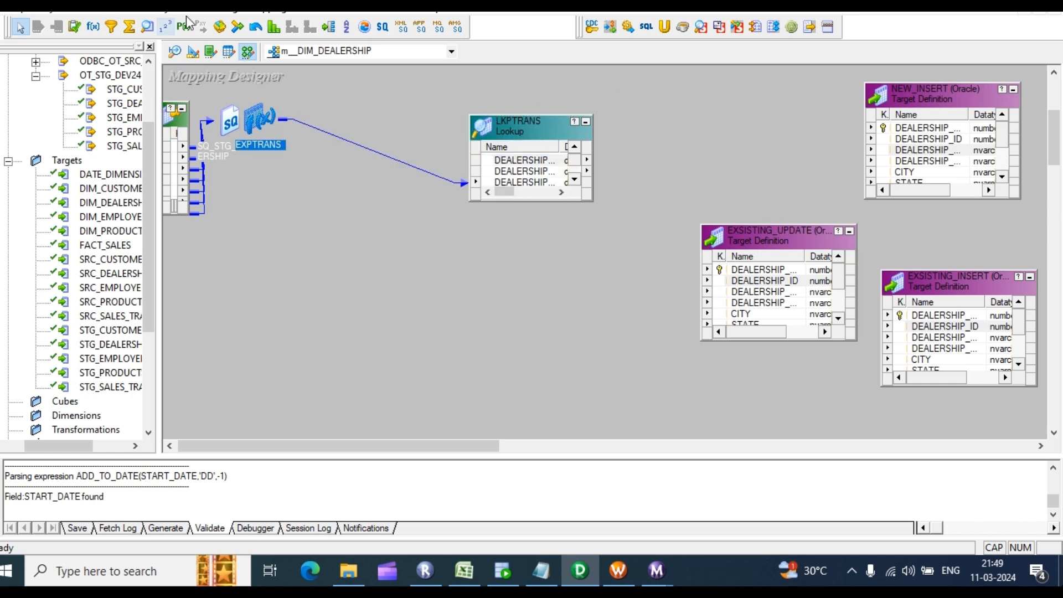
# Step: Create the RTRTRANS router and link all eight EXPTRANS ports into it
pyautogui.click(329, 27)
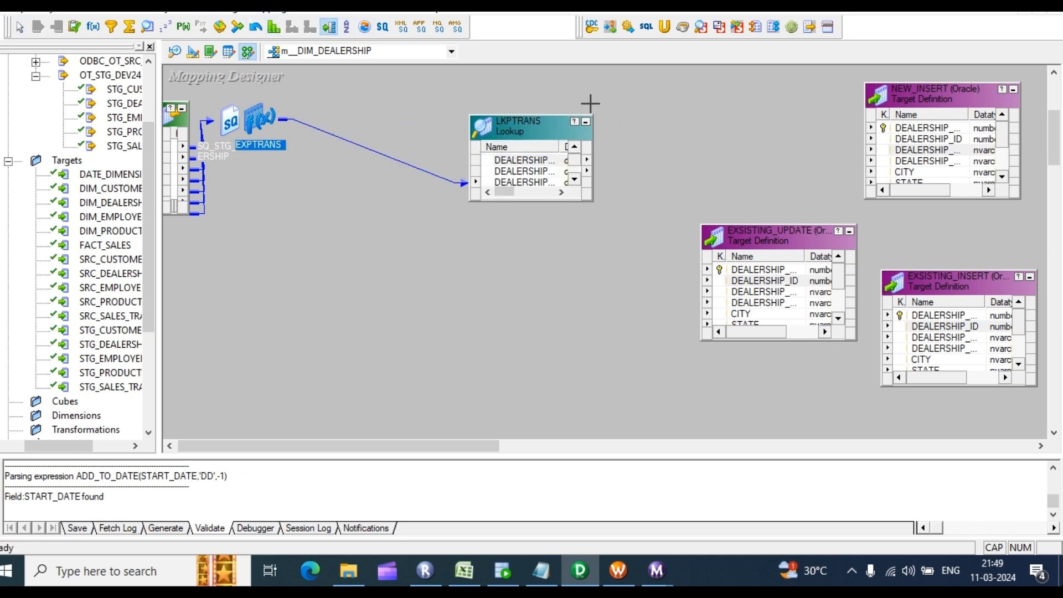
pyautogui.moveTo(589, 90)
pyautogui.mouseDown()
pyautogui.moveTo(669, 304)
pyautogui.moveTo(701, 309)
pyautogui.mouseUp()
pyautogui.moveTo(523, 123); pyautogui.dragTo(353, 115)
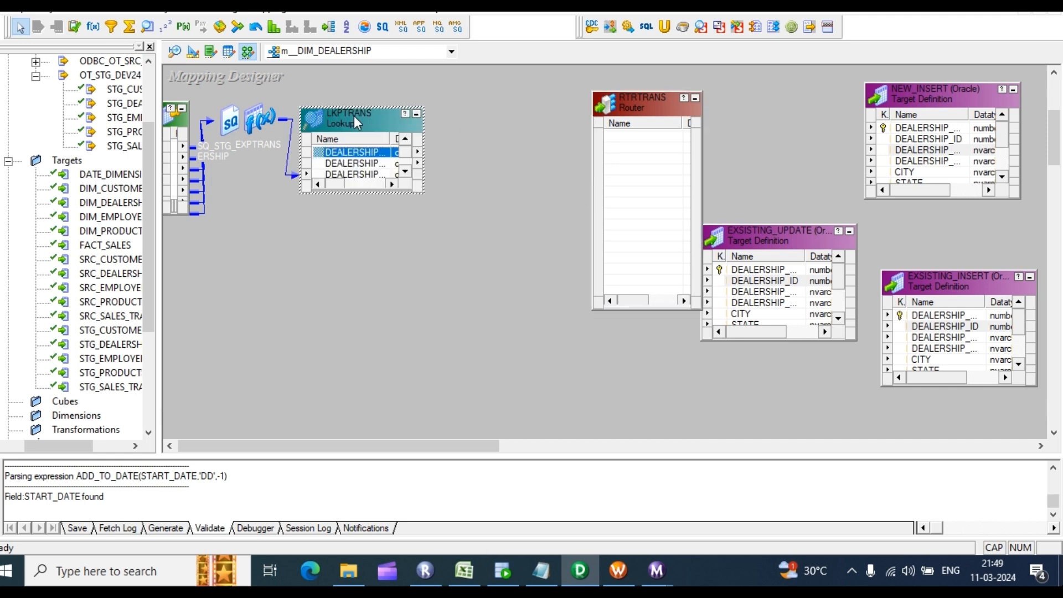
pyautogui.doubleClick(257, 118)
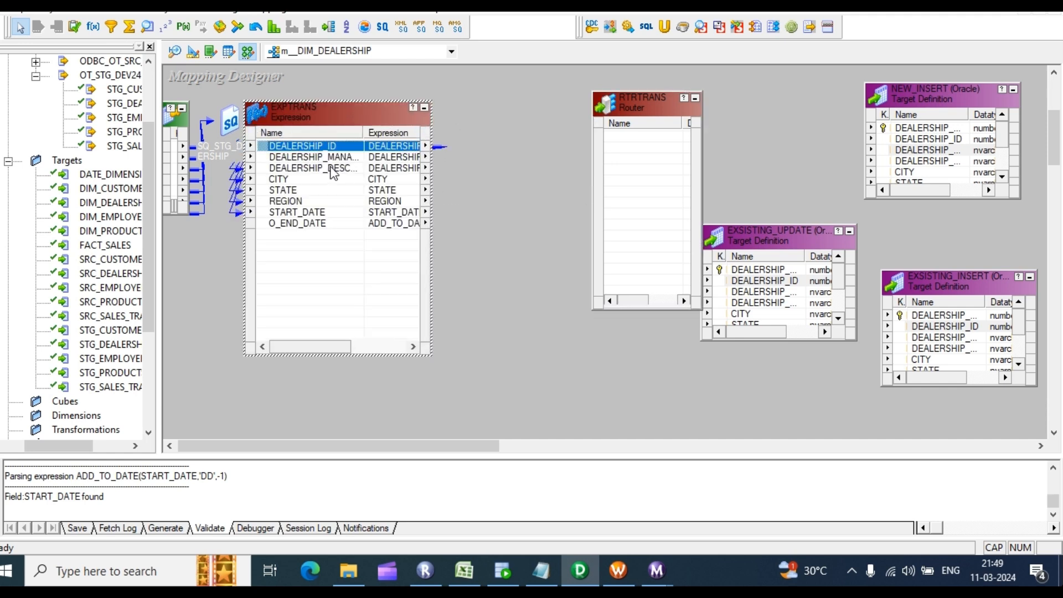
pyautogui.keyDown('shift'); pyautogui.click(317, 224); pyautogui.keyUp('shift')
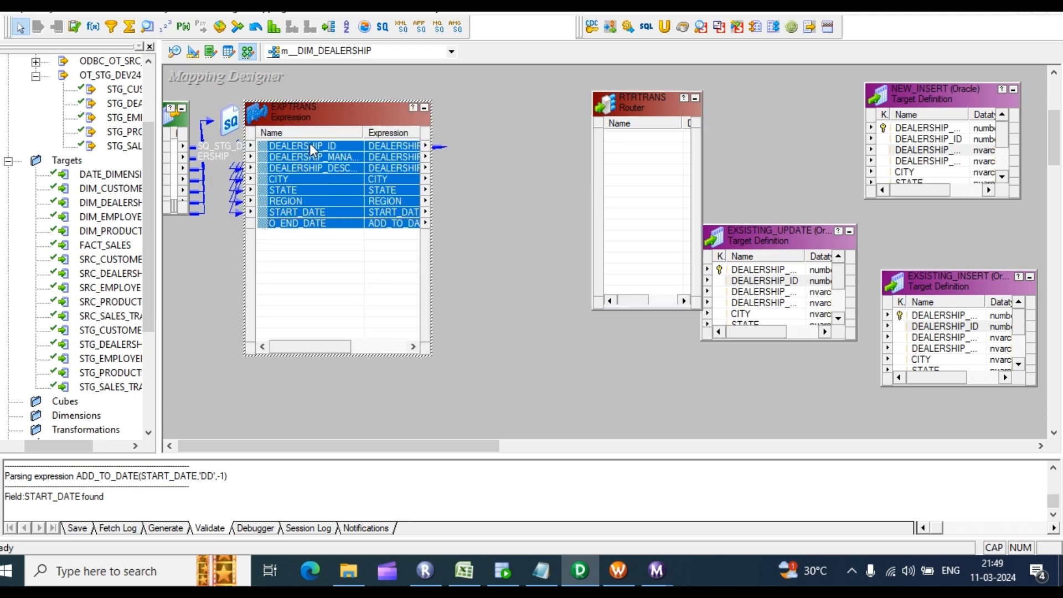
pyautogui.moveTo(311, 145); pyautogui.dragTo(637, 149)
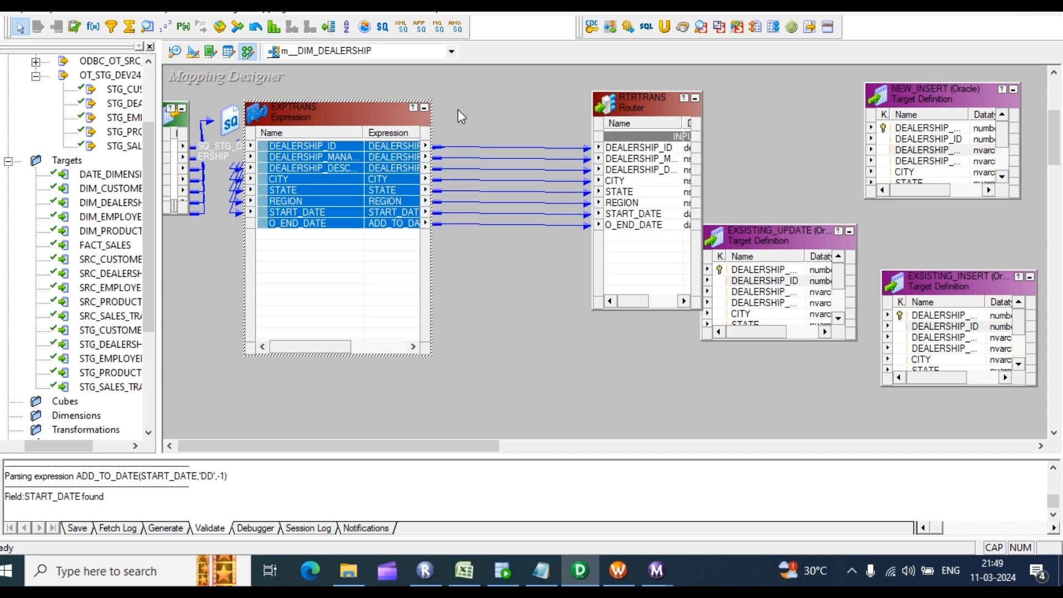
# Step: Link DEALERSHIP_KEY from LKPTRANS into the router and tidy the layout
pyautogui.click(423, 108)
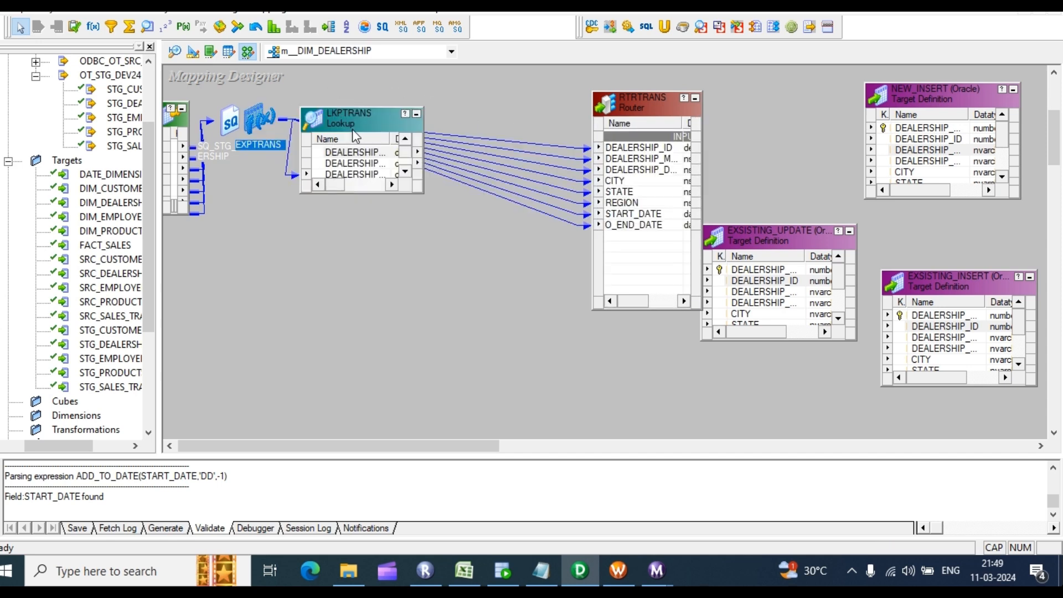
pyautogui.moveTo(355, 152); pyautogui.dragTo(624, 244)
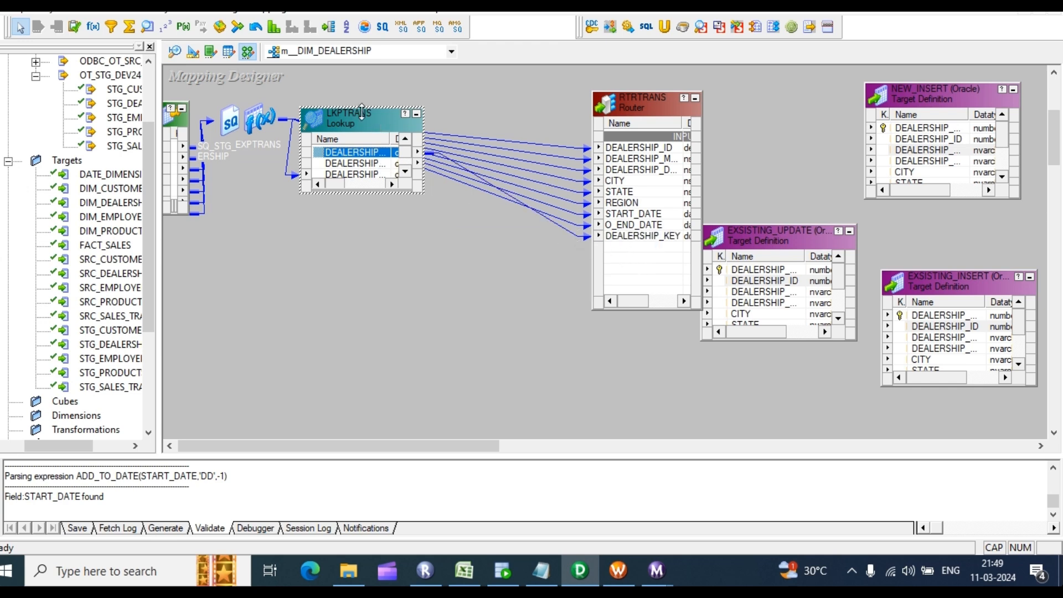
pyautogui.click(417, 113)
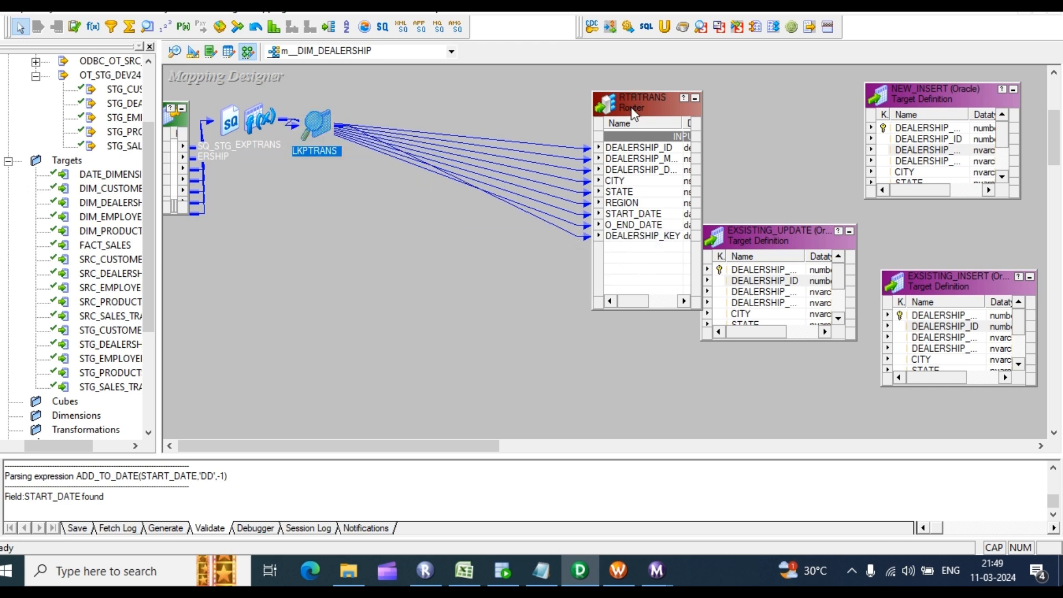
pyautogui.moveTo(637, 103); pyautogui.dragTo(445, 103)
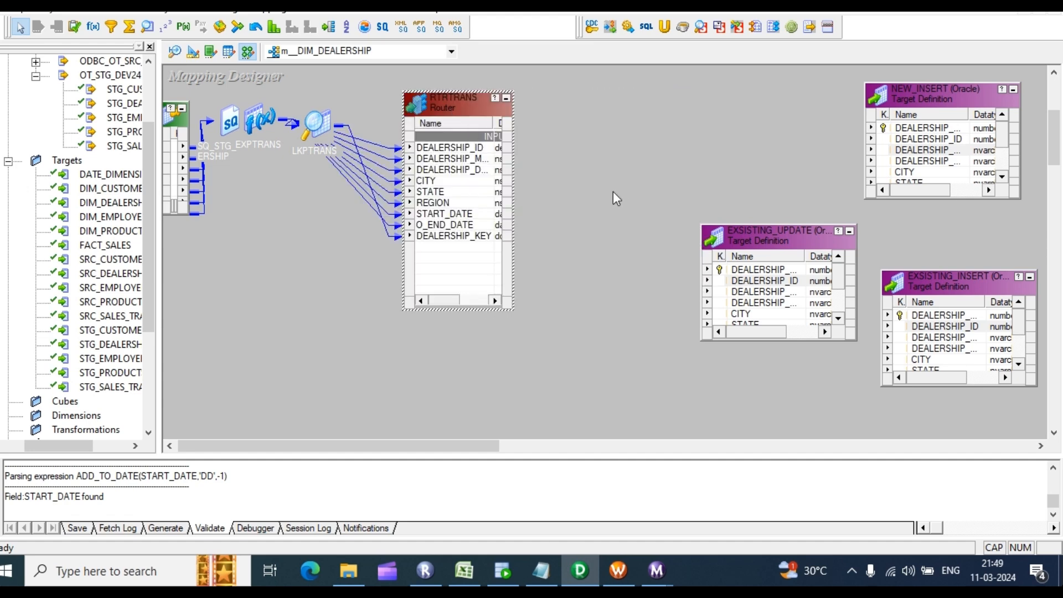
# Step: Add new output groups to the RTRTRANS router
pyautogui.doubleClick(450, 183)
pyautogui.click(465, 139)
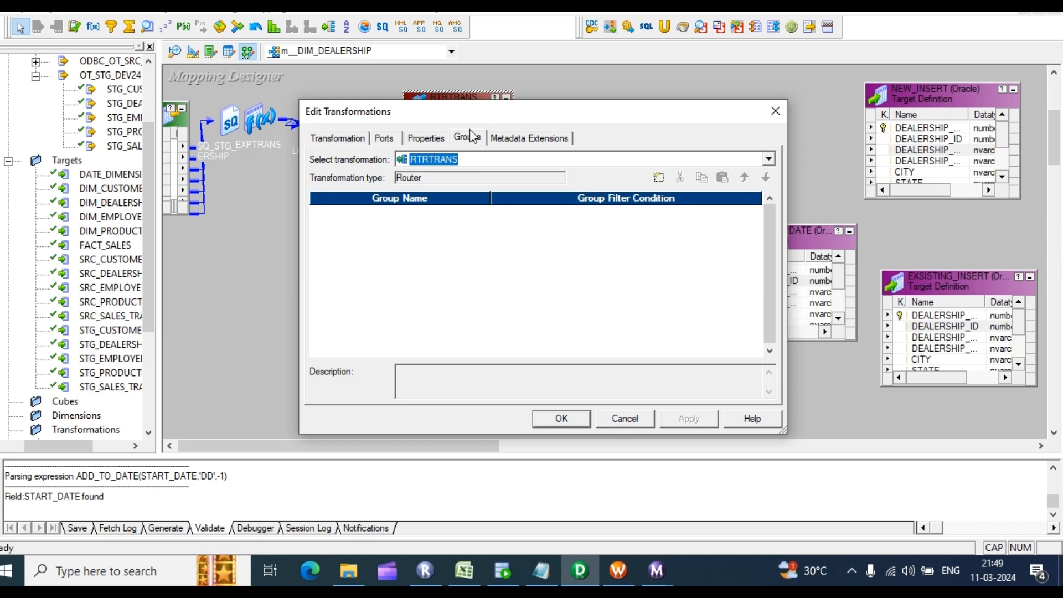
pyautogui.click(473, 135)
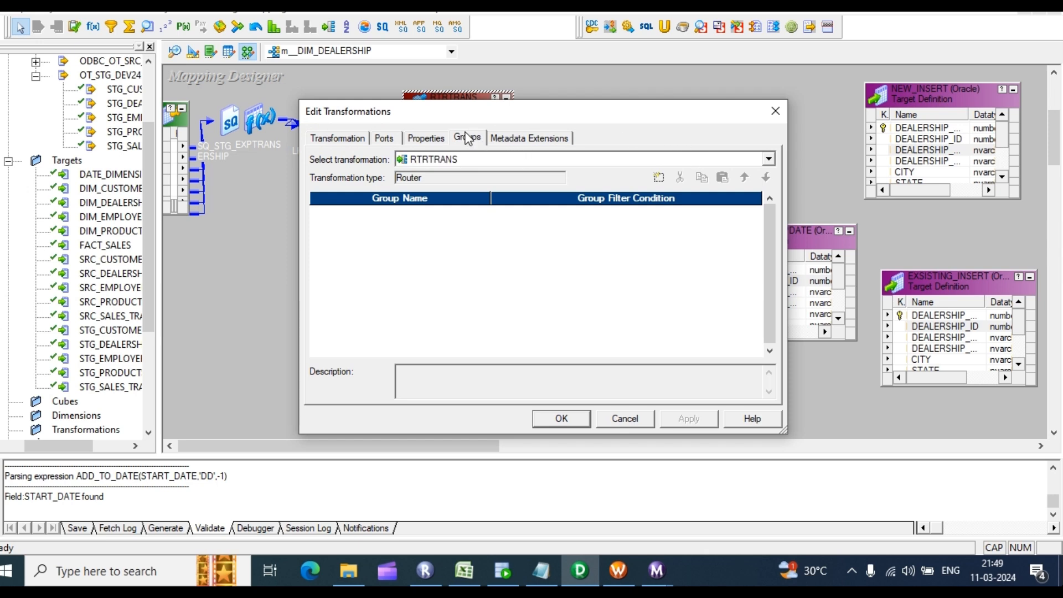
pyautogui.click(659, 177)
pyautogui.click(658, 177)
pyautogui.click(658, 177)
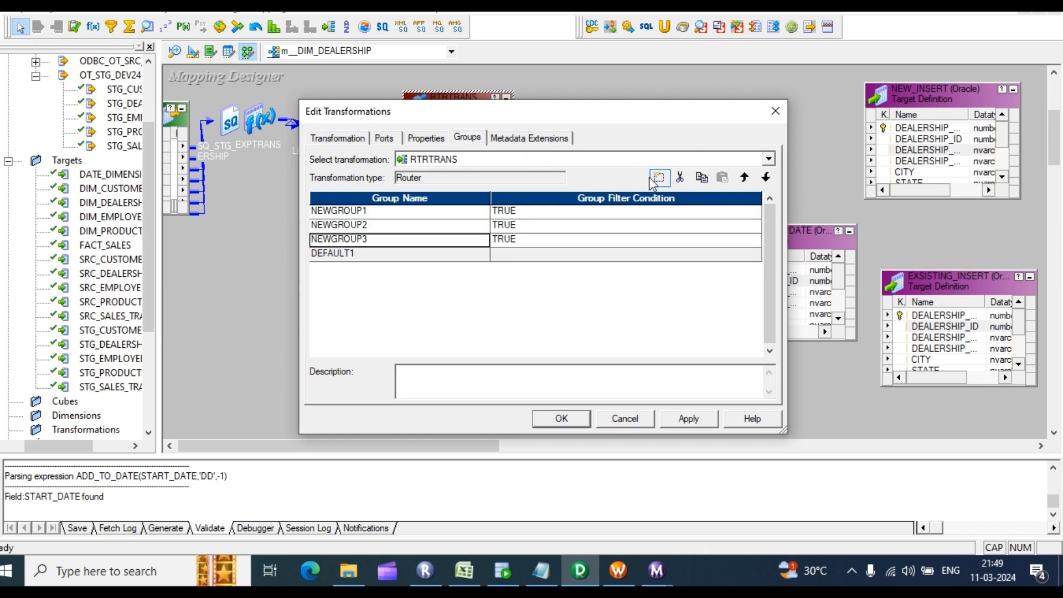
# Step: Name the router groups NEW_INSERT, EXSIST_UPDATE and EXSIST_INSERT
pyautogui.click(368, 211)
pyautogui.click(369, 212)
pyautogui.write('NEWQ')
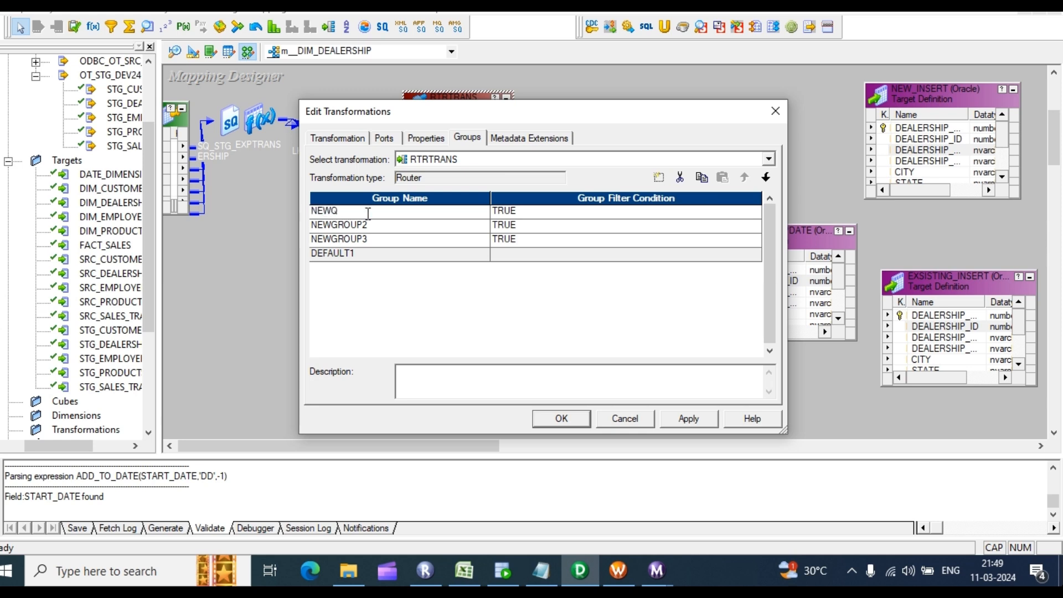
pyautogui.press('BackSpace')
pyautogui.write('_INSERT')
pyautogui.click(370, 222)
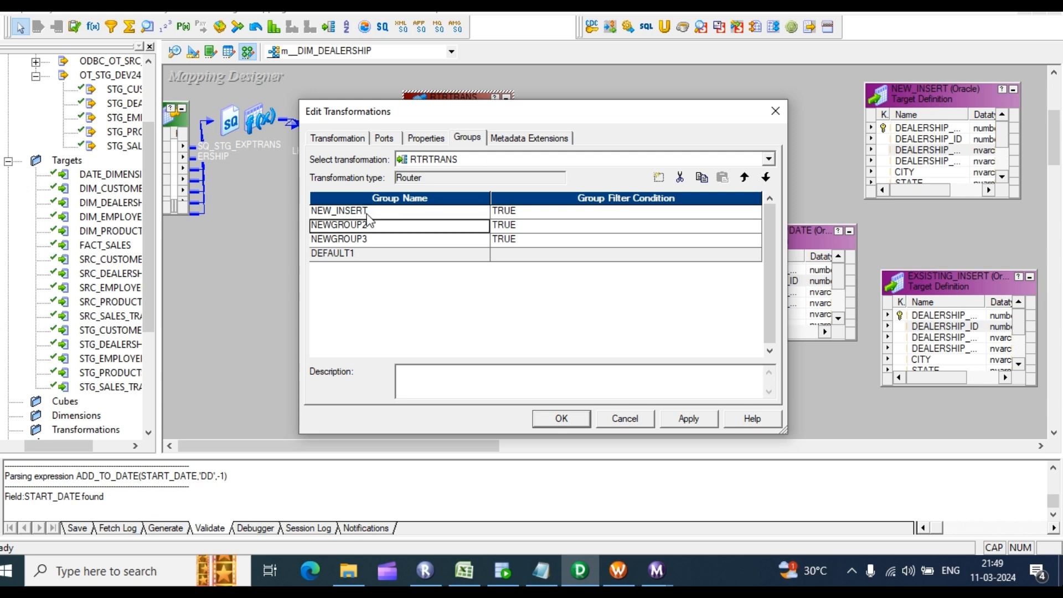
pyautogui.write('EXSIST')
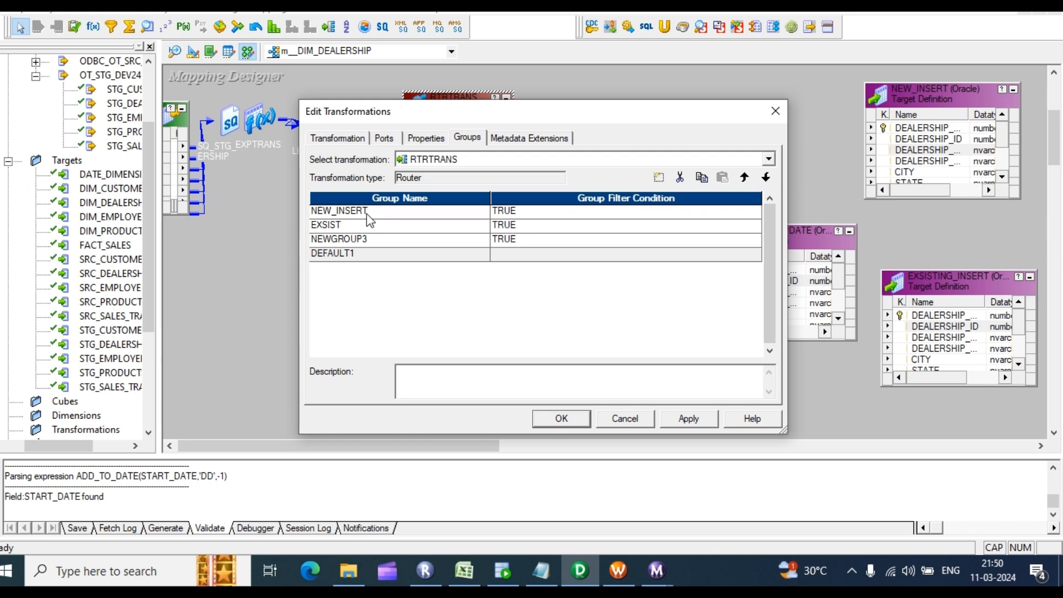
pyautogui.write('_UPDATE')
pyautogui.press('Down')
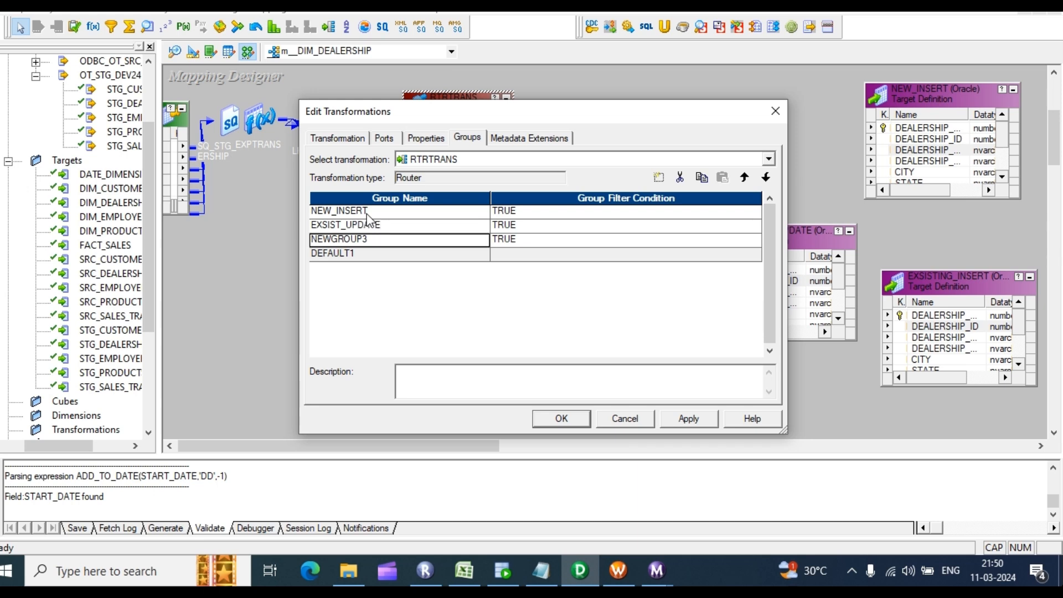
pyautogui.write('ES')
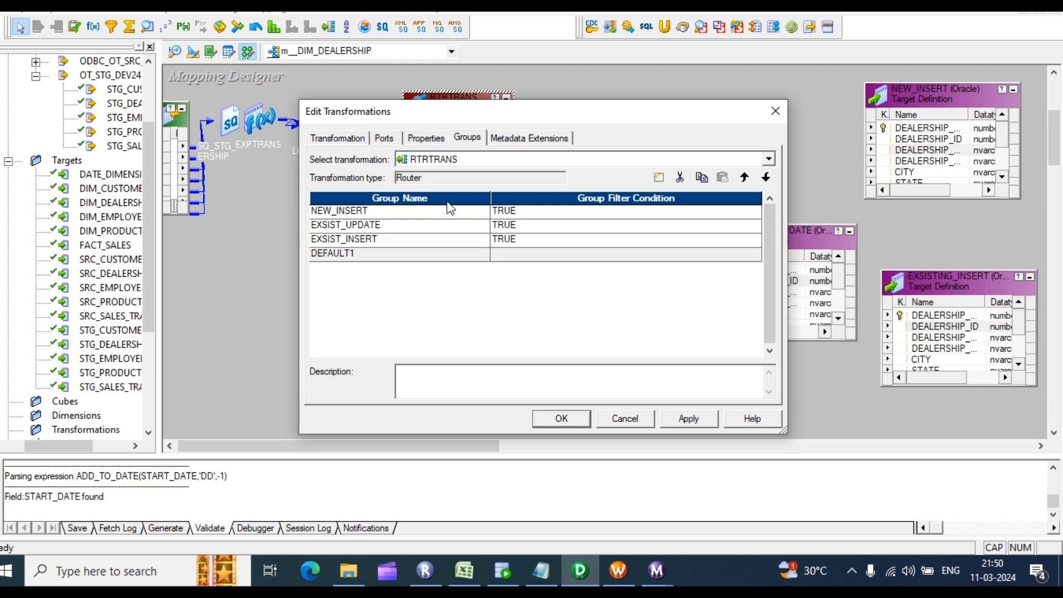
pyautogui.click(550, 212)
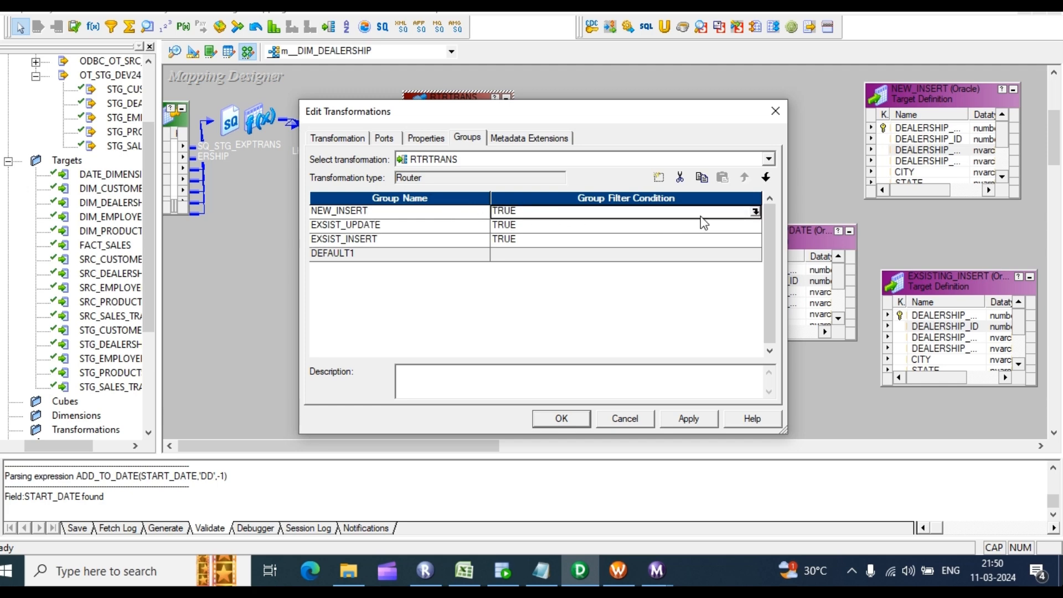
# Step: Draft an ISNULL filter on START_DATE for NEW_INSERT, then discard it
pyautogui.click(755, 212)
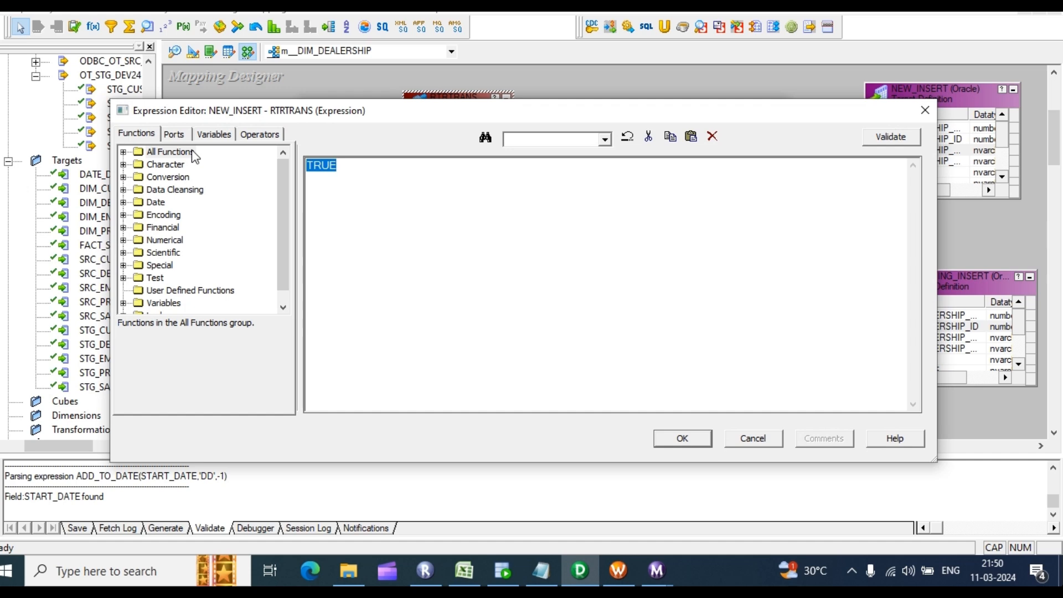
pyautogui.write('I9S')
pyautogui.press('BackSpace')
pyautogui.press('BackSpace')
pyautogui.press('BackSpace')
pyautogui.press('BackSpace')
pyautogui.press('BackSpace')
pyautogui.press('BackSpace')
pyautogui.write('ISNULL')
pyautogui.click(175, 133)
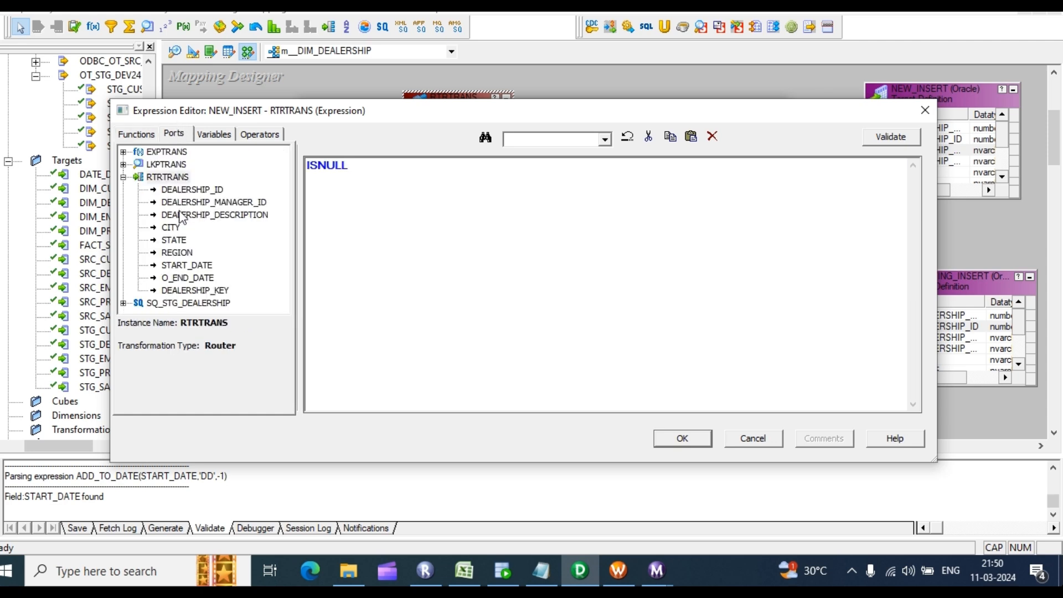
pyautogui.doubleClick(188, 265)
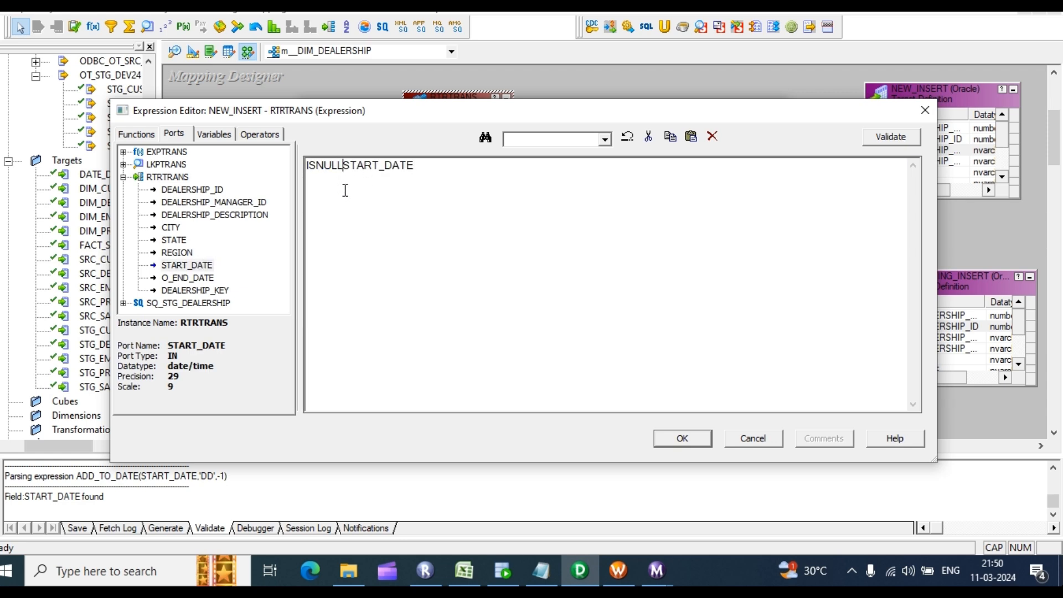
pyautogui.write('(')
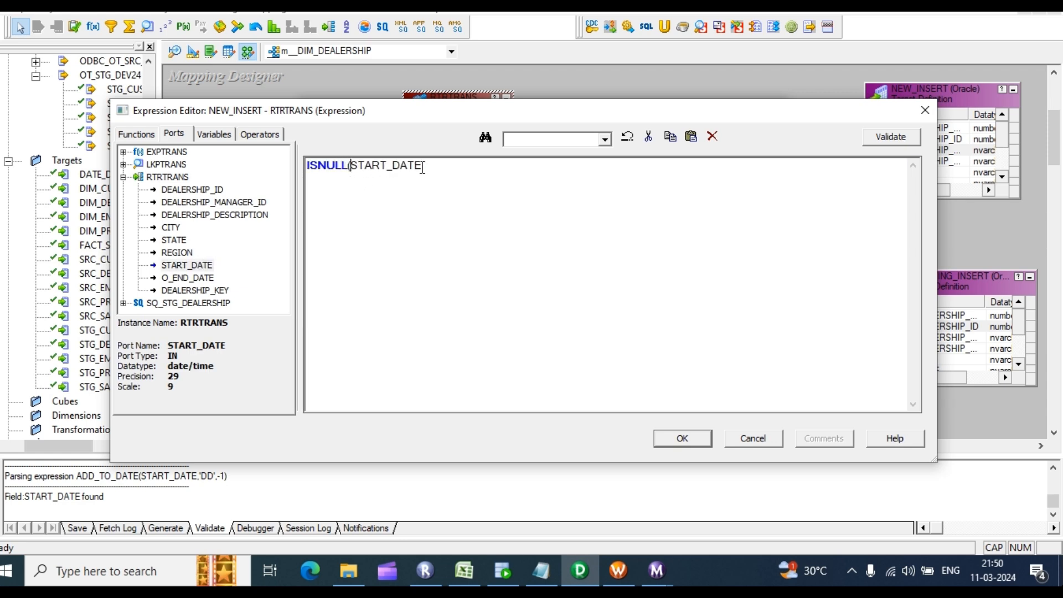
pyautogui.moveTo(427, 166); pyautogui.dragTo(350, 166)
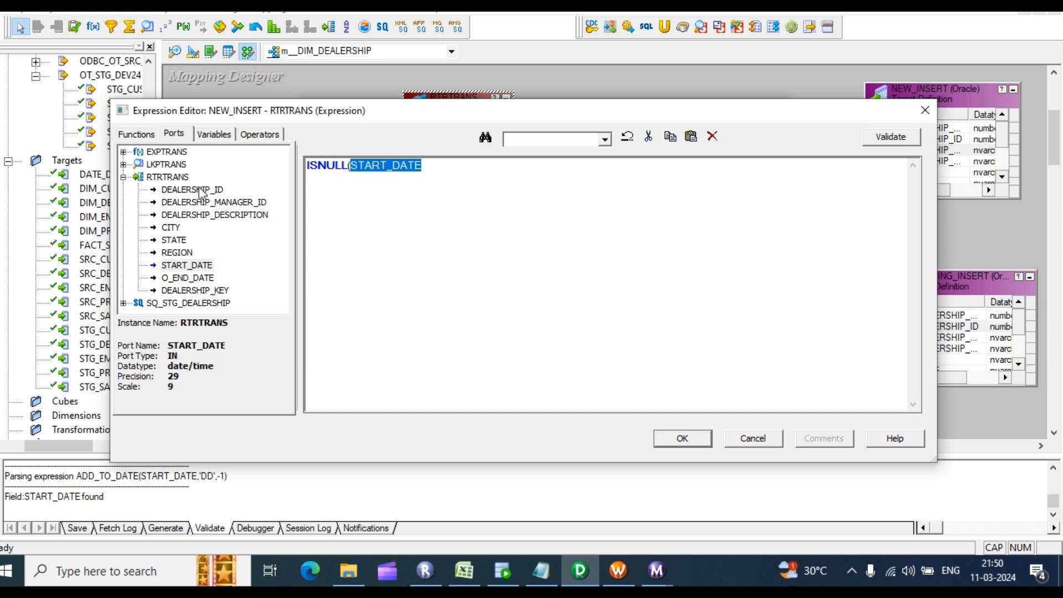
pyautogui.click(124, 165)
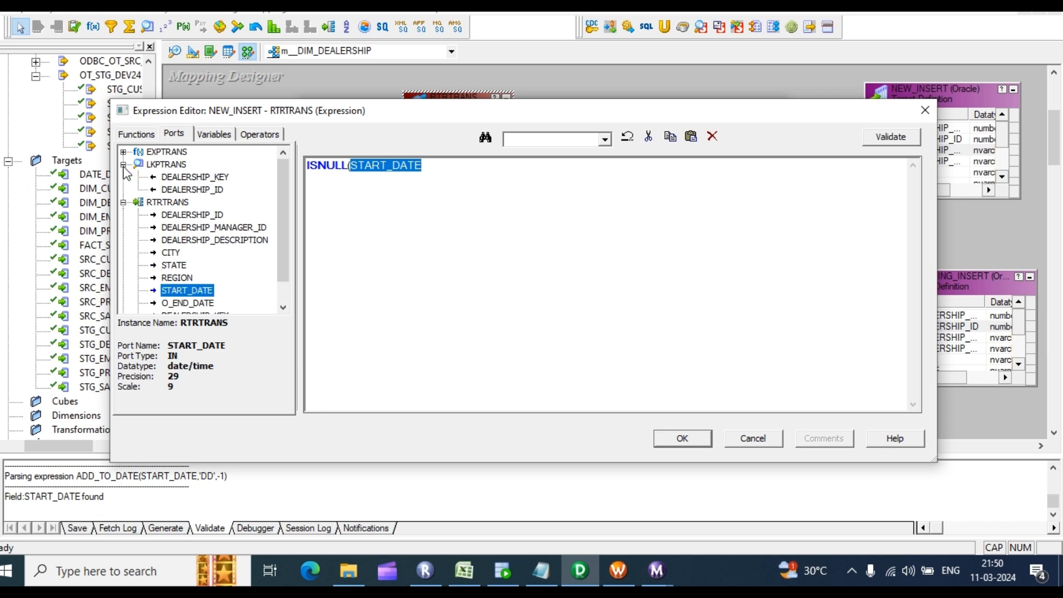
pyautogui.click(123, 164)
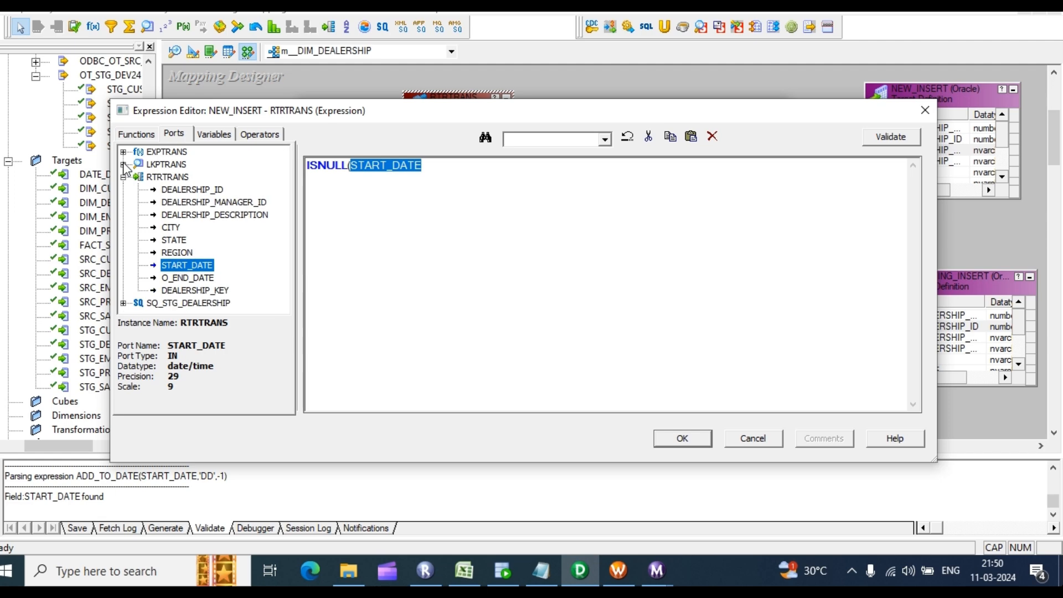
pyautogui.click(925, 110)
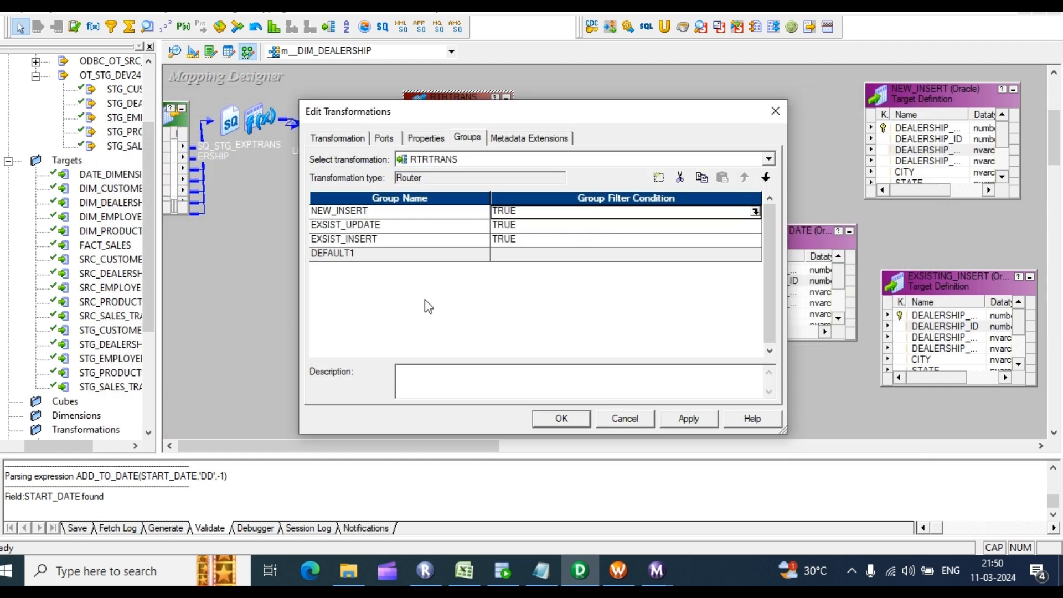
# Step: Review the router's ports down to DEALERSHIP_KEY and return to the groups
pyautogui.click(383, 140)
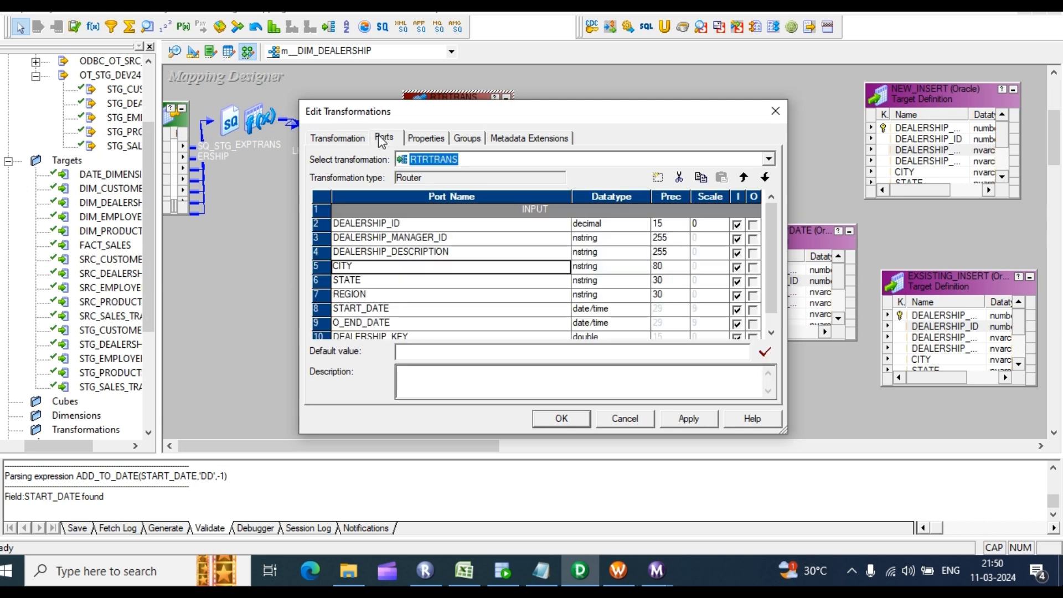
pyautogui.scroll(-1, 455, 280)
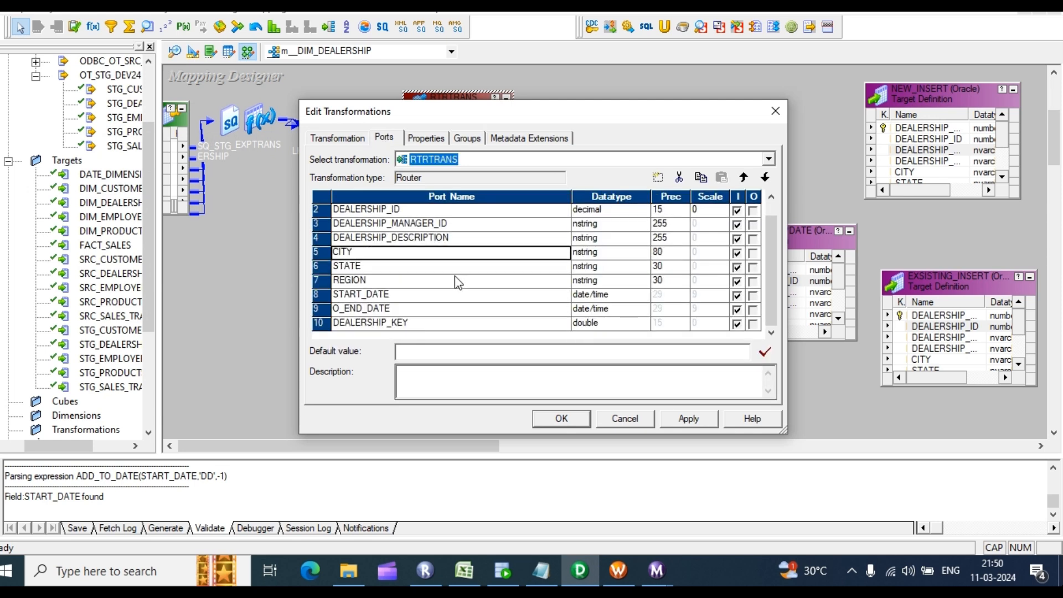
pyautogui.click(404, 322)
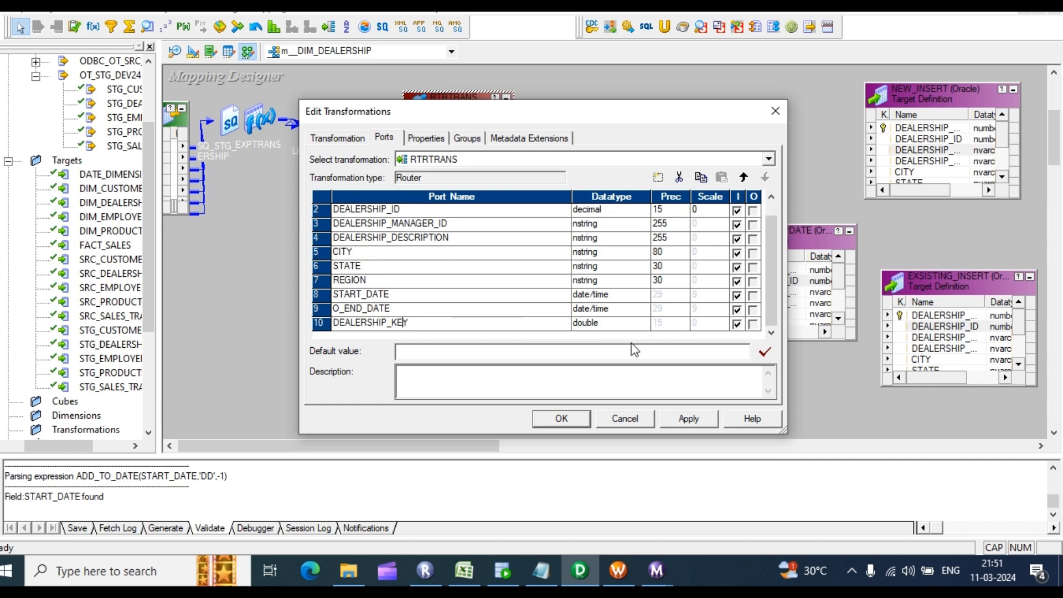
pyautogui.click(462, 141)
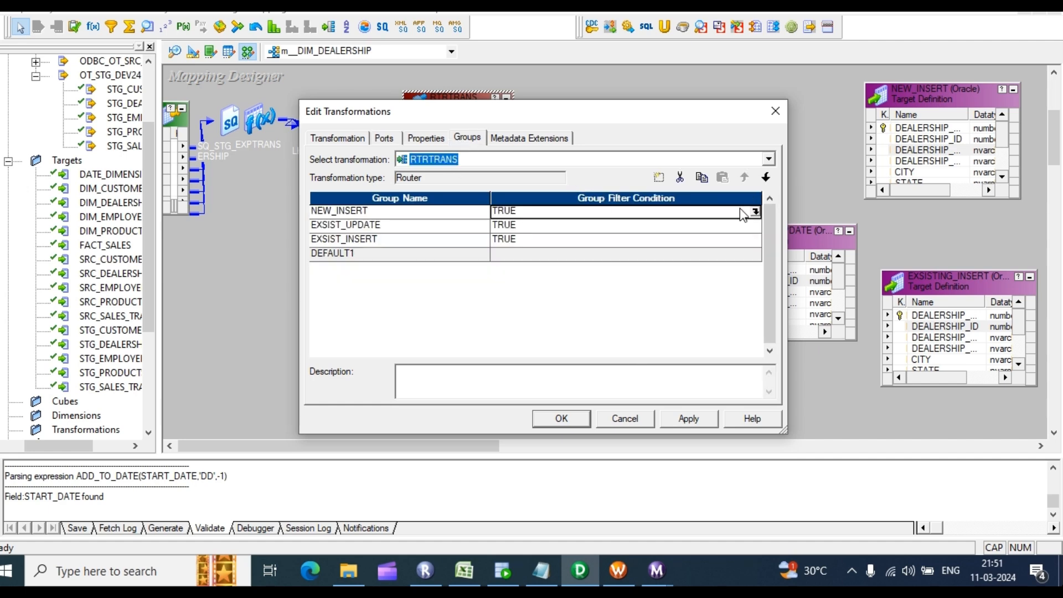
# Step: Set the NEW_INSERT group filter condition to ISNULL(DEALERSHIP_KEY) and validate it
pyautogui.click(757, 210)
pyautogui.moveTo(354, 167); pyautogui.dragTo(284, 162)
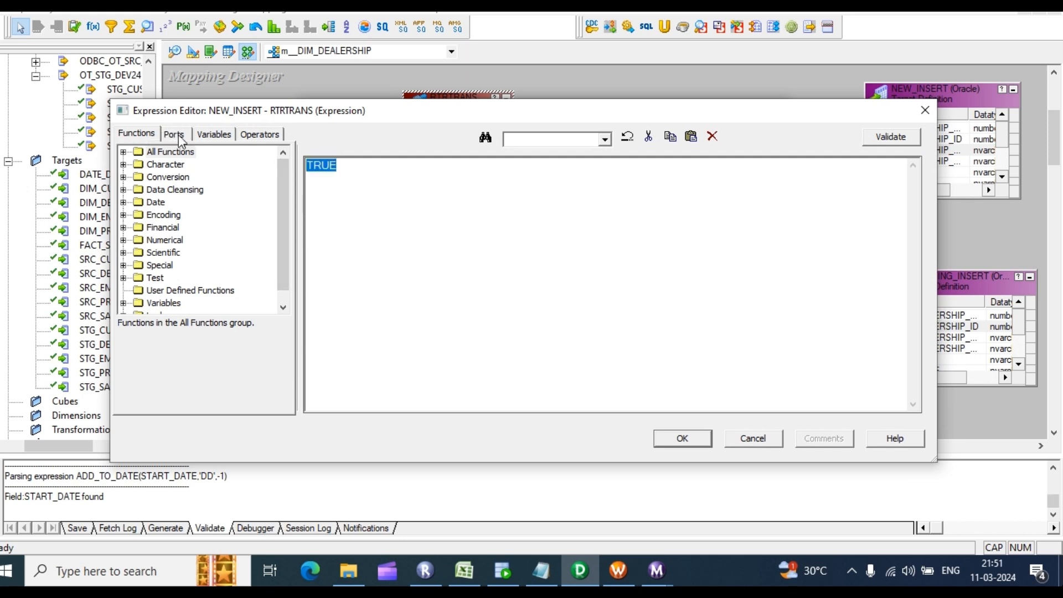
pyautogui.write('ISNULL(')
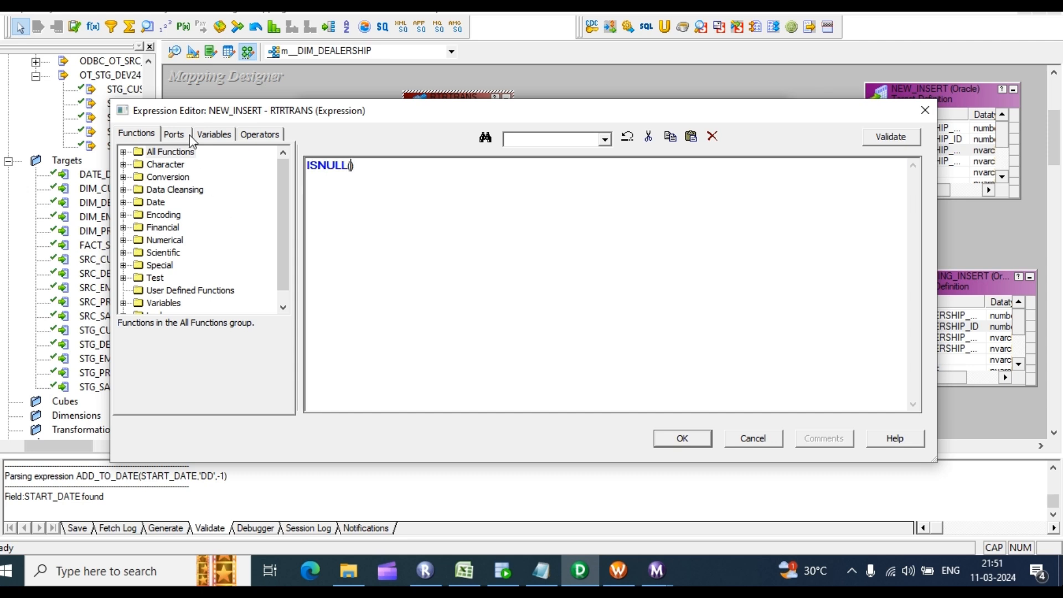
pyautogui.click(180, 134)
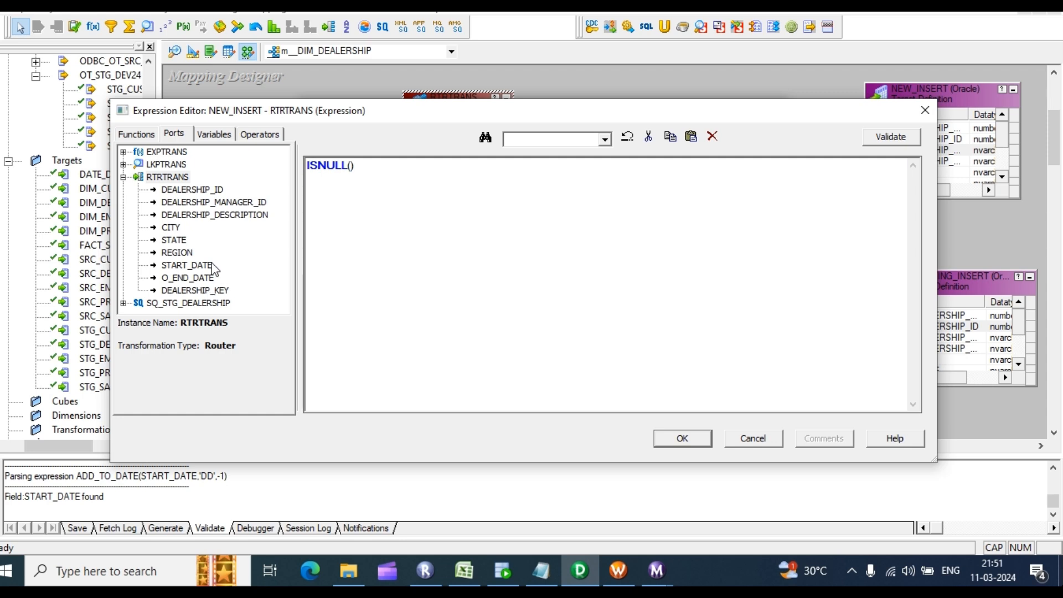
pyautogui.doubleClick(194, 290)
pyautogui.click(891, 137)
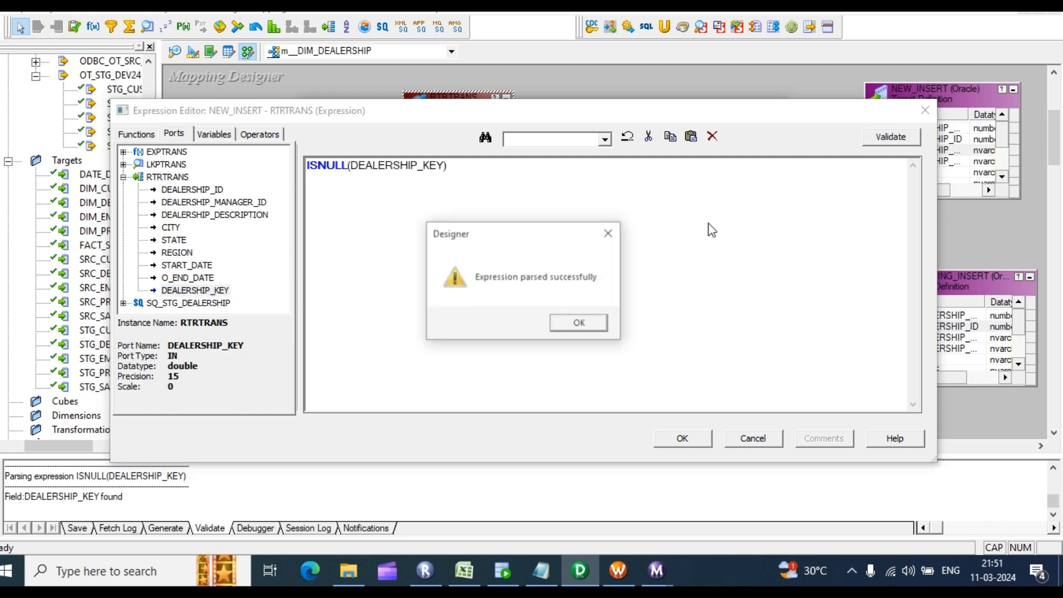
pyautogui.click(579, 323)
pyautogui.hotkey('ctrl', 'c')
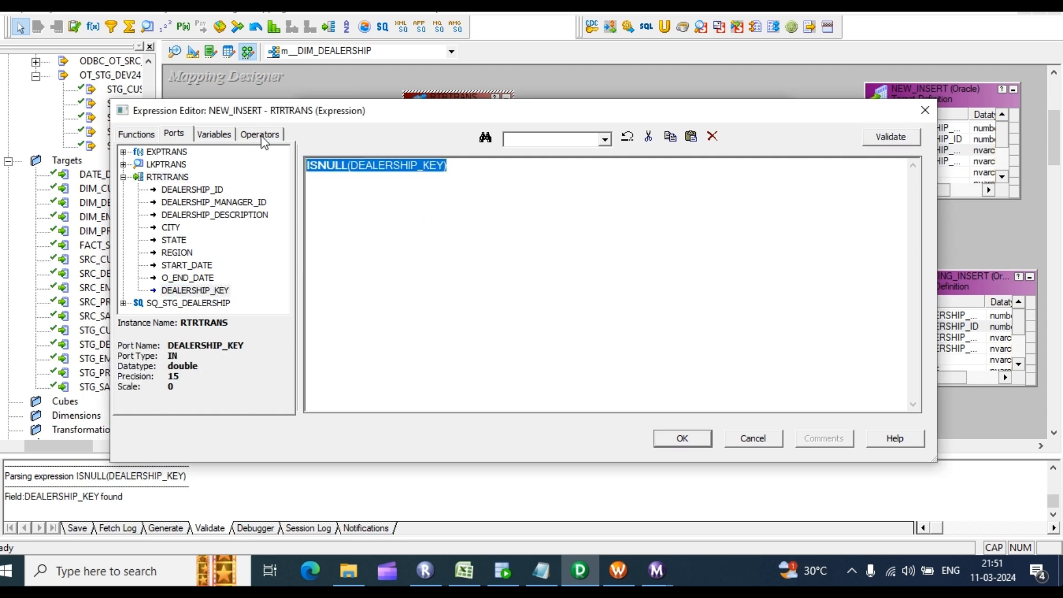
pyautogui.click(678, 438)
# Step: Set the EXSIST_UPDATE group filter condition to NOT ISNULL(DEALERSHIP_KEY) and validate it
pyautogui.click(756, 223)
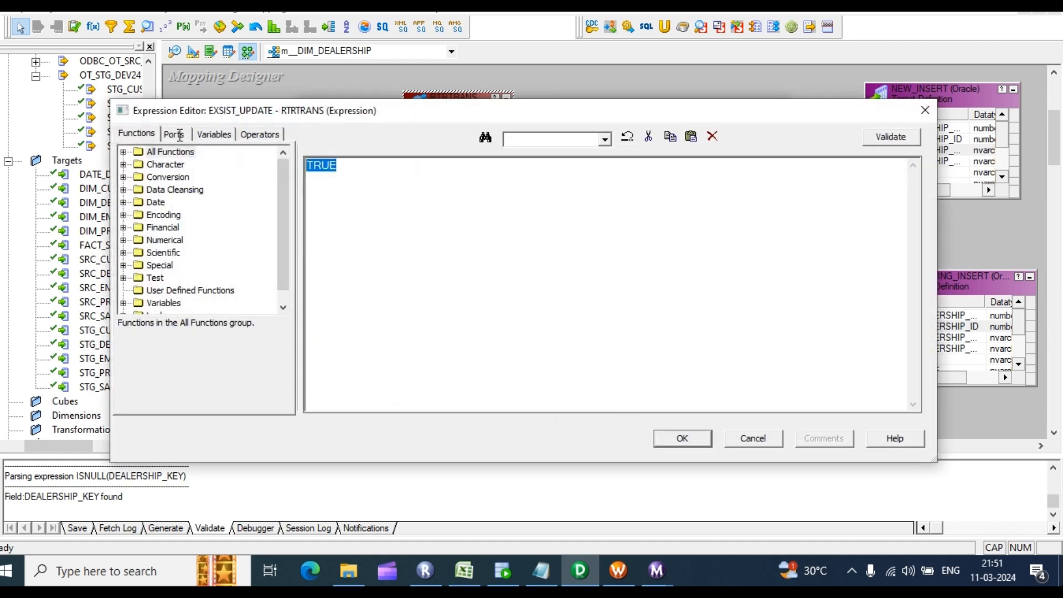
pyautogui.hotkey('ctrl', 'v')
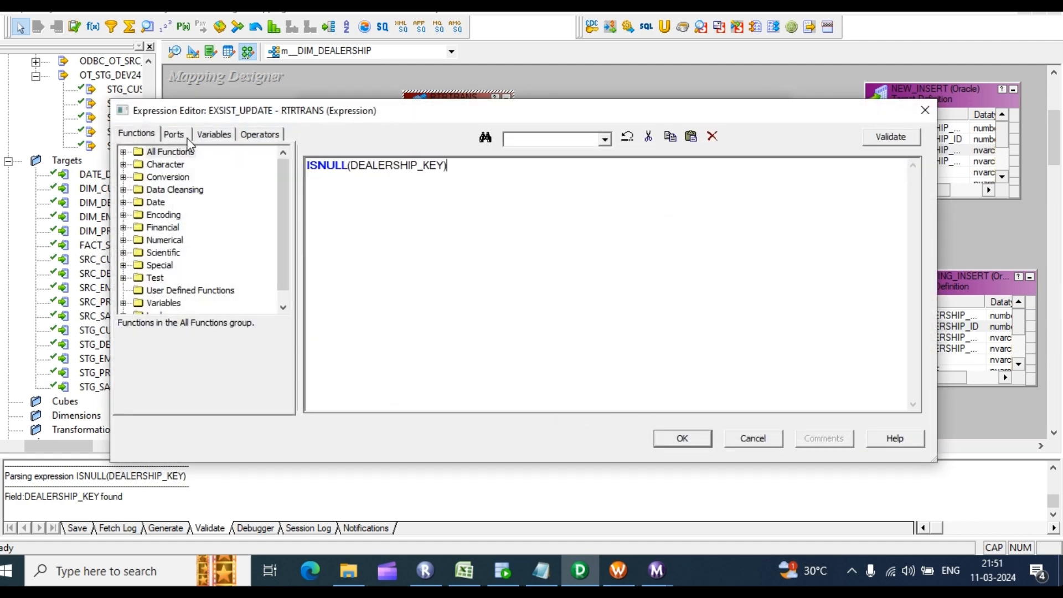
pyautogui.click(308, 166)
pyautogui.write('NOT')
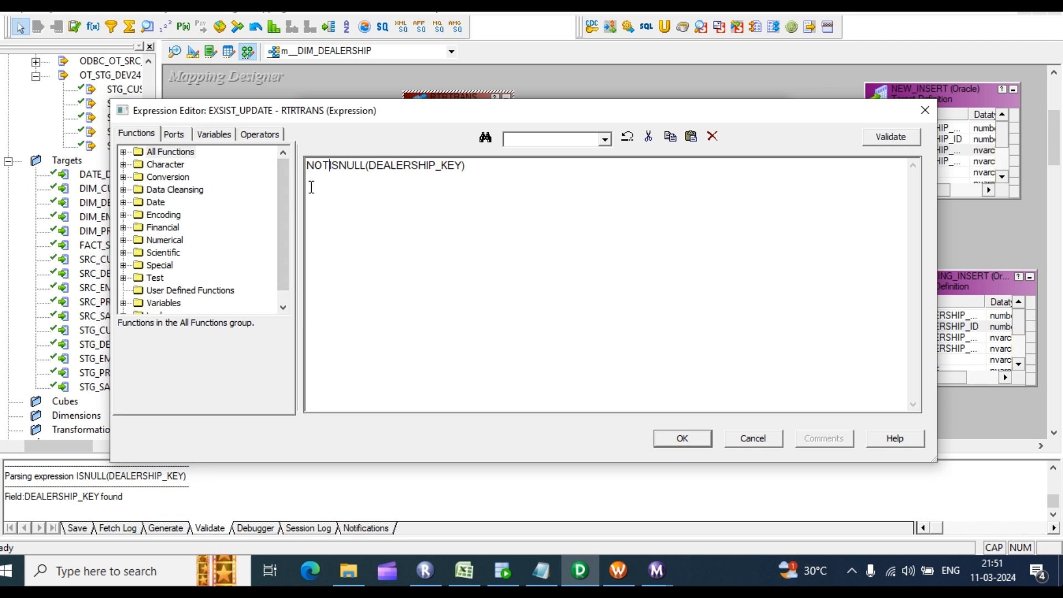
pyautogui.click(890, 137)
pyautogui.click(576, 324)
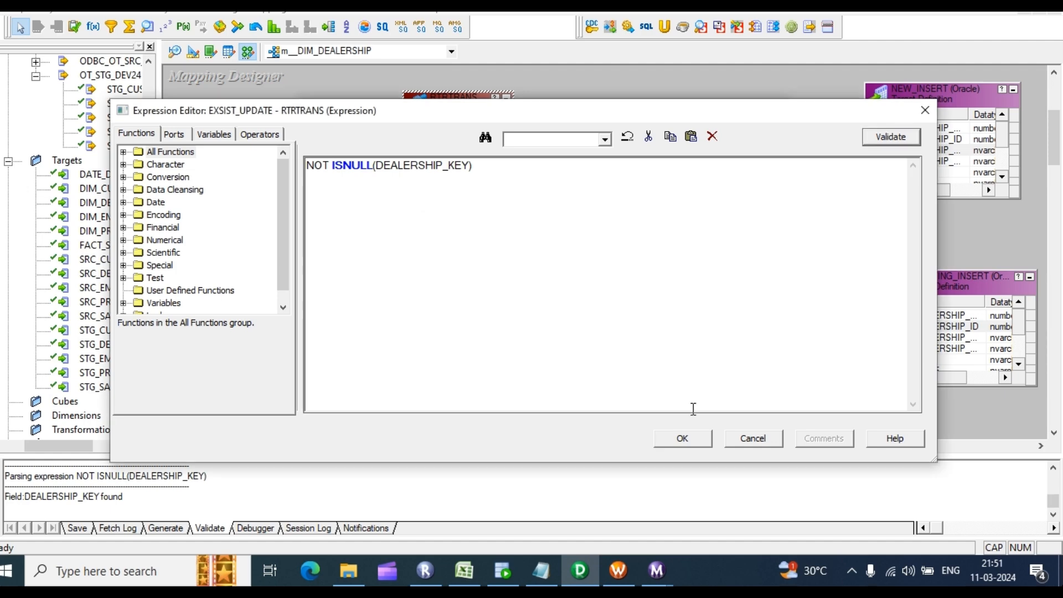
pyautogui.click(684, 439)
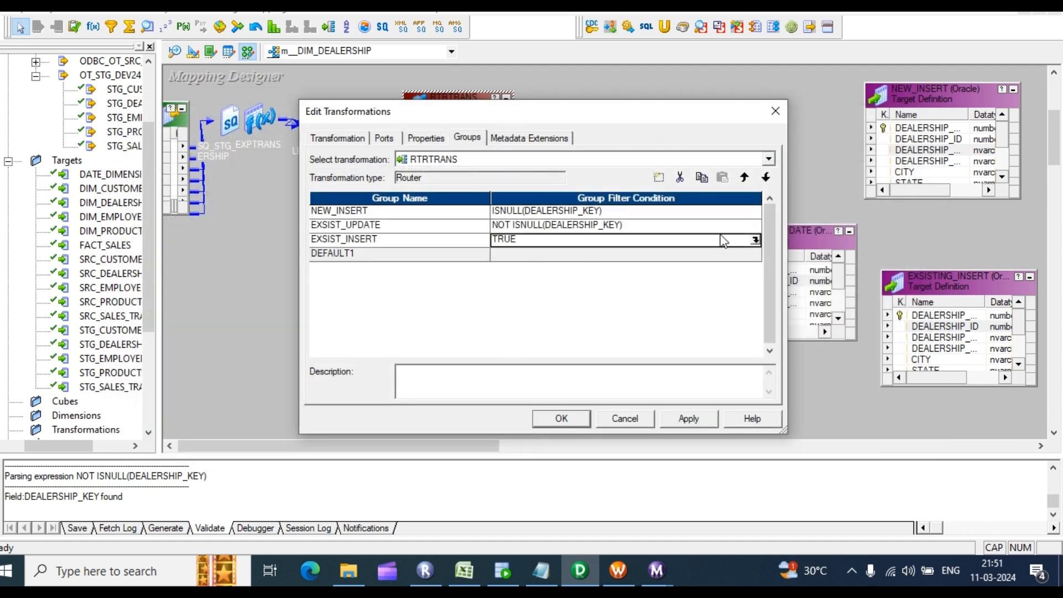
# Step: Set EXSIST_INSERT's condition to NOT ISNULL(DEALERSHIP_KEY), validate, and apply the router changes
pyautogui.click(755, 239)
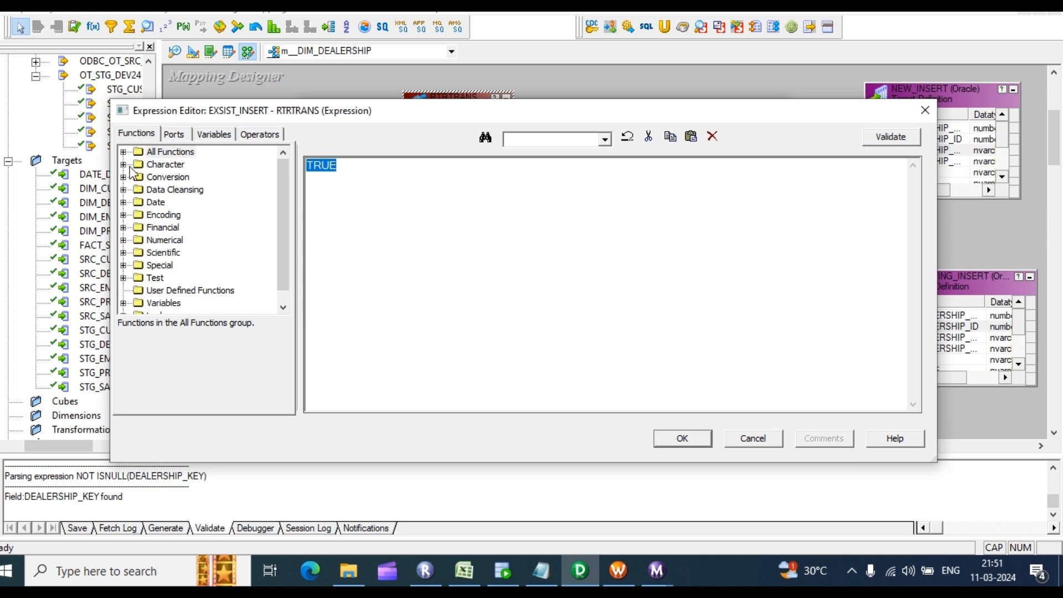
pyautogui.write('NOT')
pyautogui.hotkey('ctrl', 'v')
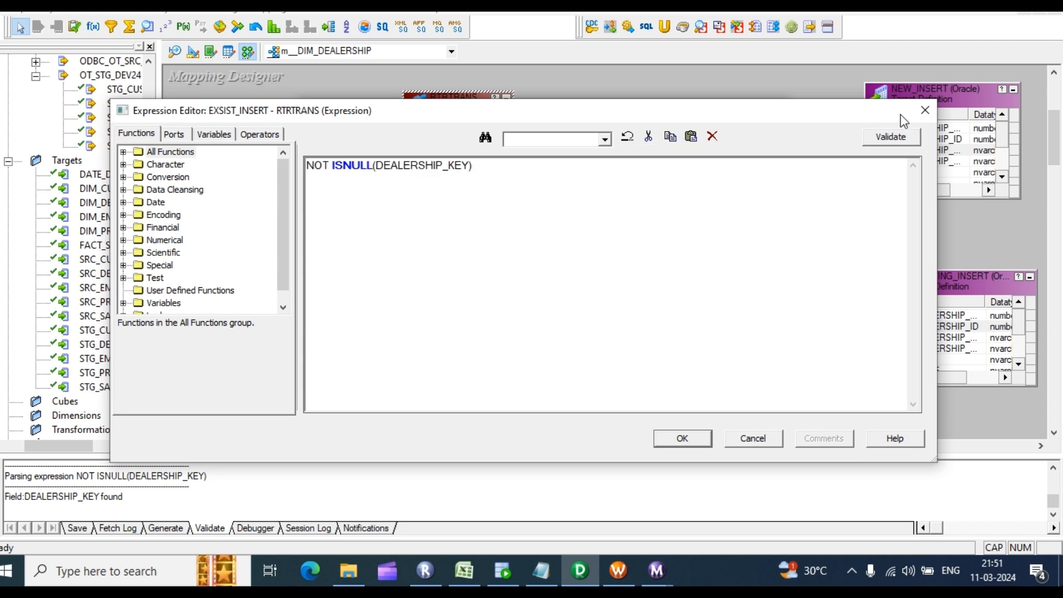
pyautogui.click(892, 137)
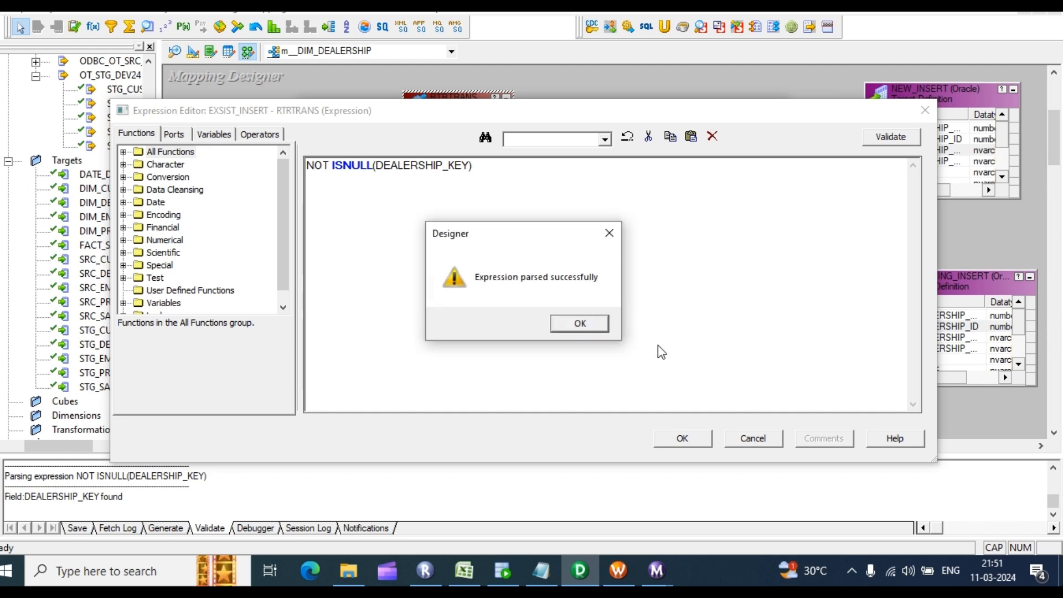
pyautogui.click(574, 324)
pyautogui.click(680, 437)
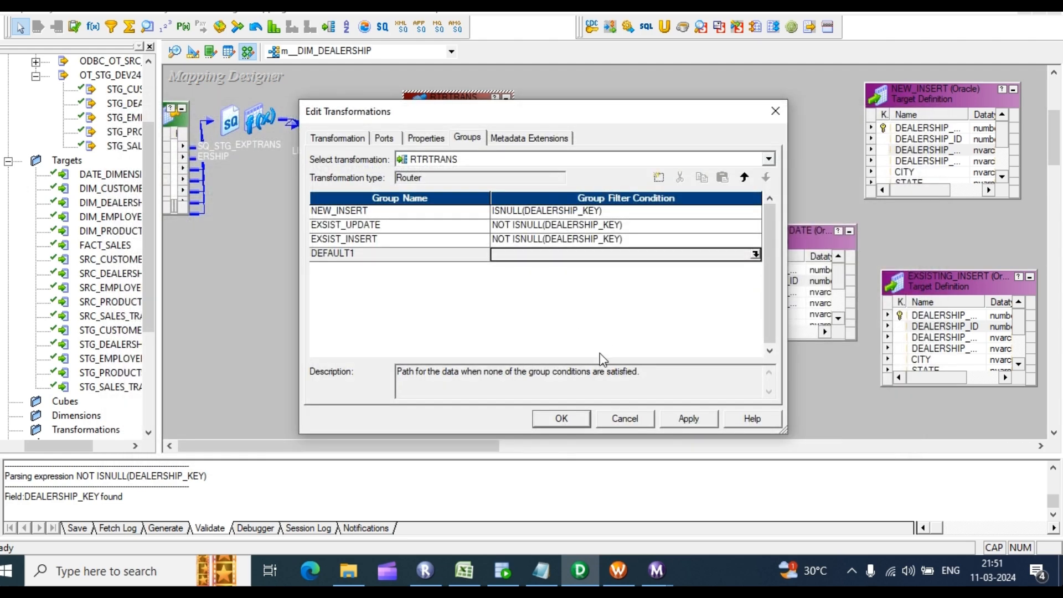
pyautogui.click(689, 419)
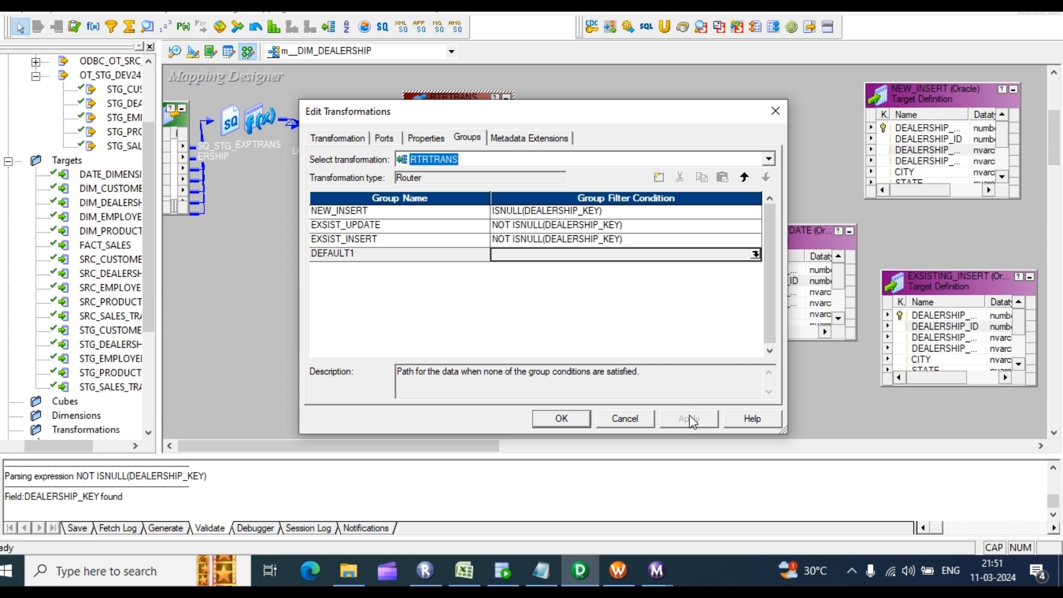
pyautogui.click(570, 417)
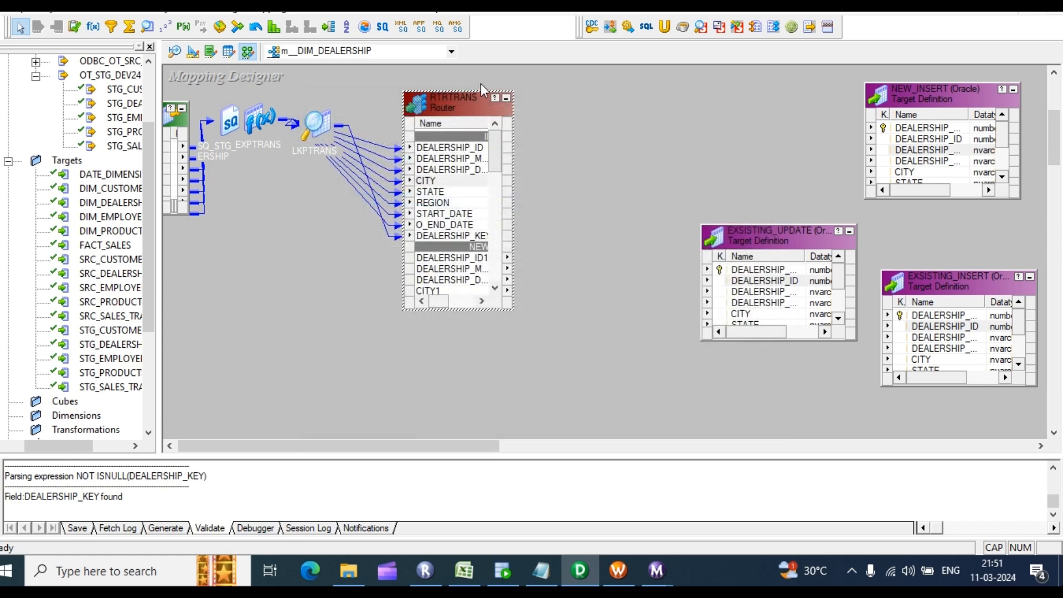
# Step: Place three update strategies (UPDTRANS, UPDTRANS1, UPDTRANS2) between the router and the targets
pyautogui.moveTo(457, 100); pyautogui.dragTo(419, 91)
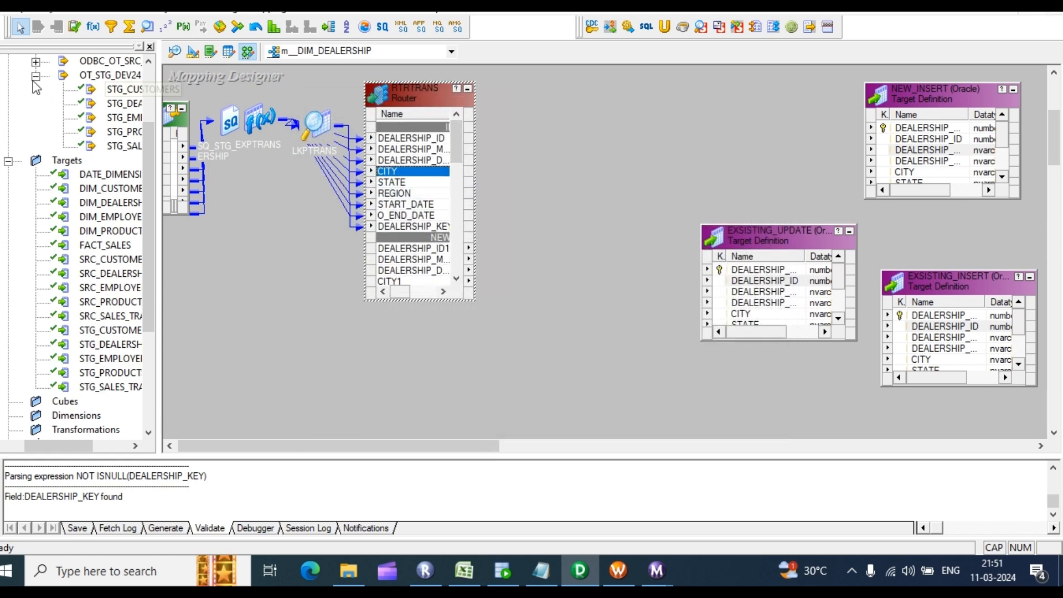
pyautogui.click(75, 27)
pyautogui.moveTo(548, 86); pyautogui.dragTo(643, 151)
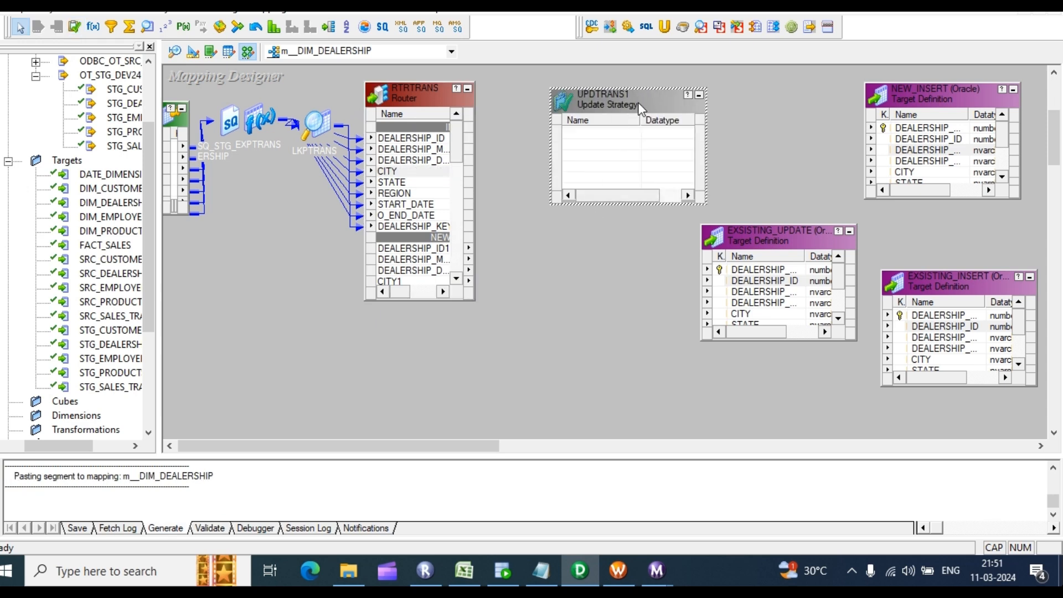
pyautogui.moveTo(642, 107); pyautogui.dragTo(582, 174)
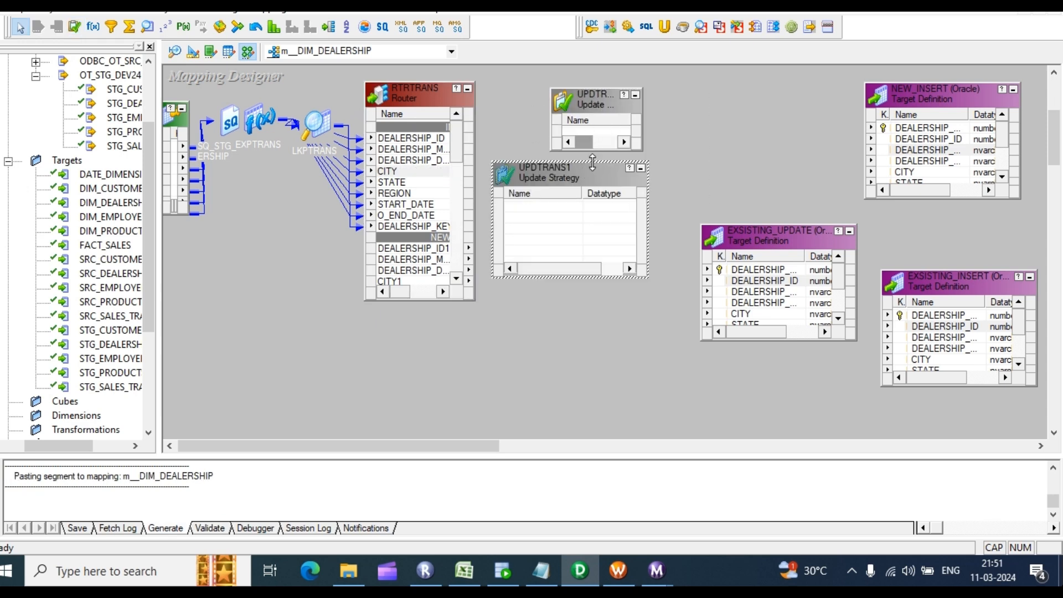
pyautogui.hotkey('ctrl', 'v')
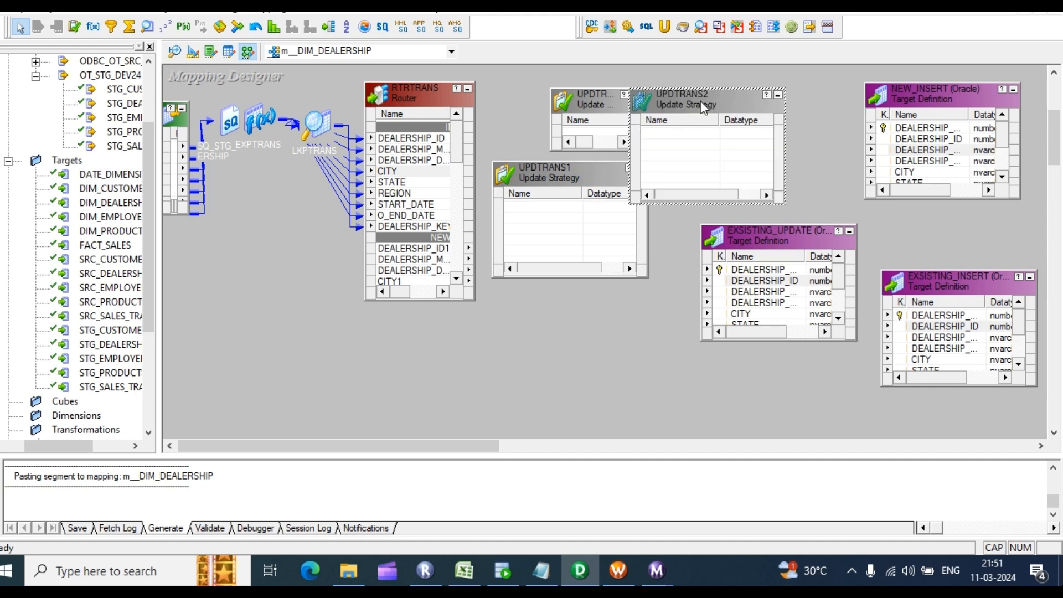
pyautogui.moveTo(700, 101); pyautogui.dragTo(577, 307)
# Step: Rename the UPDTRANS update strategy to NEW_INSERT
pyautogui.doubleClick(587, 128)
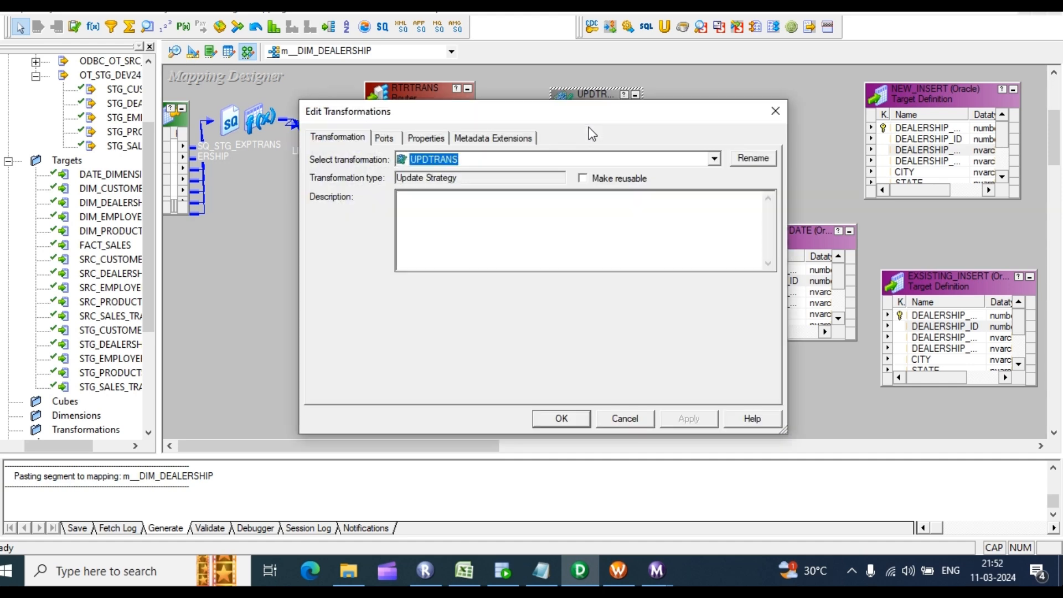
pyautogui.click(752, 160)
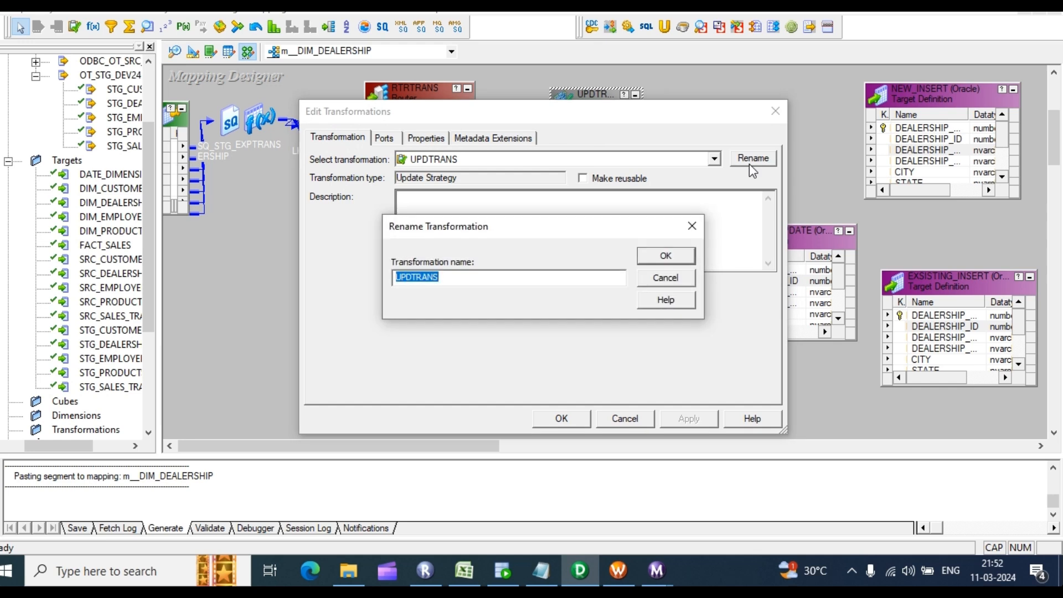
pyautogui.write('NEW_INSERT')
pyautogui.press('Return')
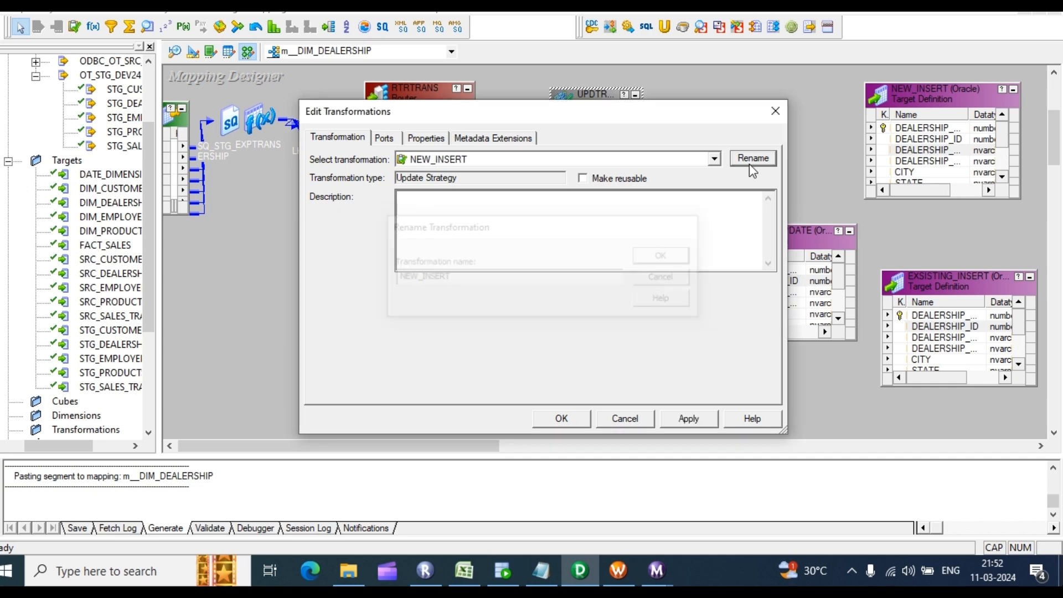
pyautogui.click(563, 423)
# Step: Rename UPDTRANS1 to EXSIST_UPDATE
pyautogui.doubleClick(581, 236)
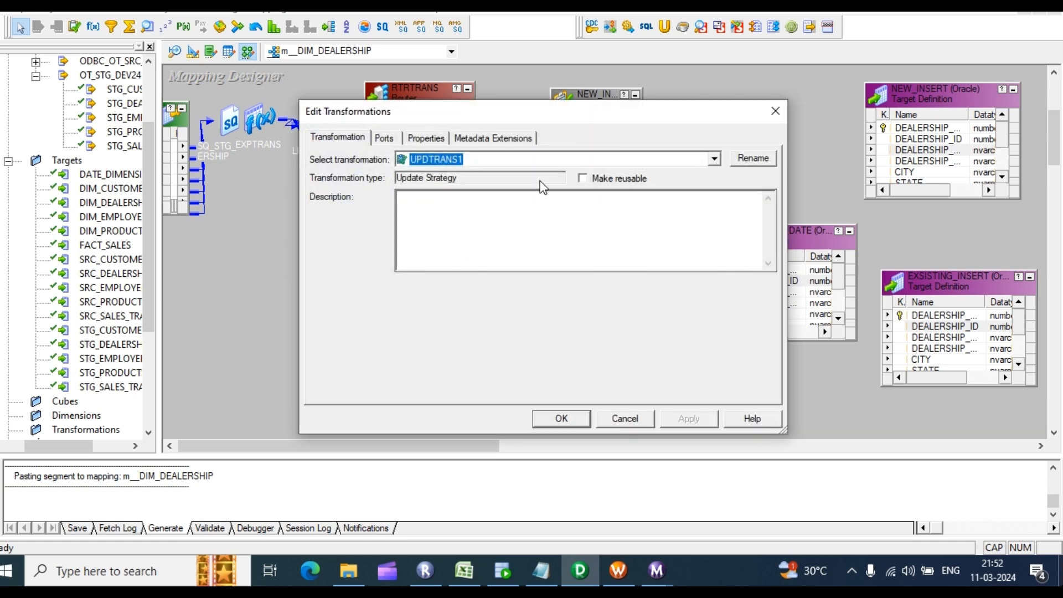
pyautogui.click(752, 159)
pyautogui.write('EXSIST_UPDATE')
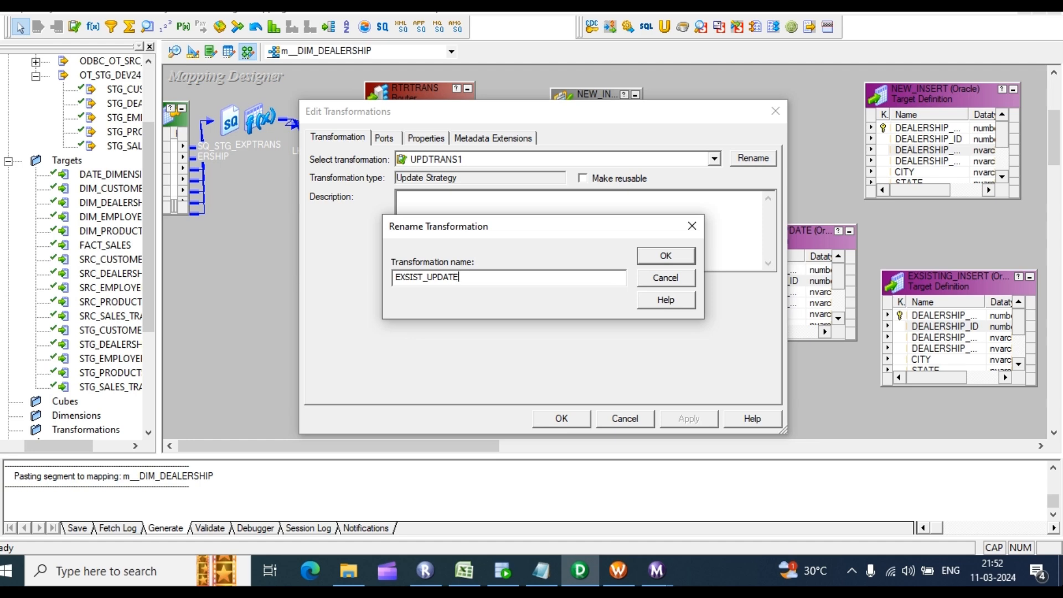
pyautogui.press('Return')
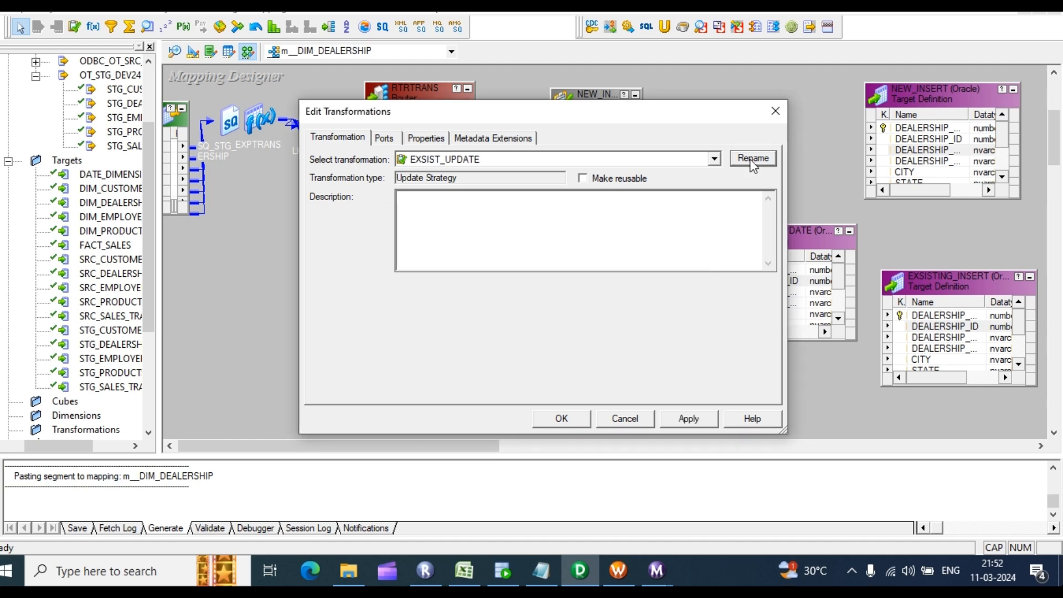
pyautogui.click(561, 418)
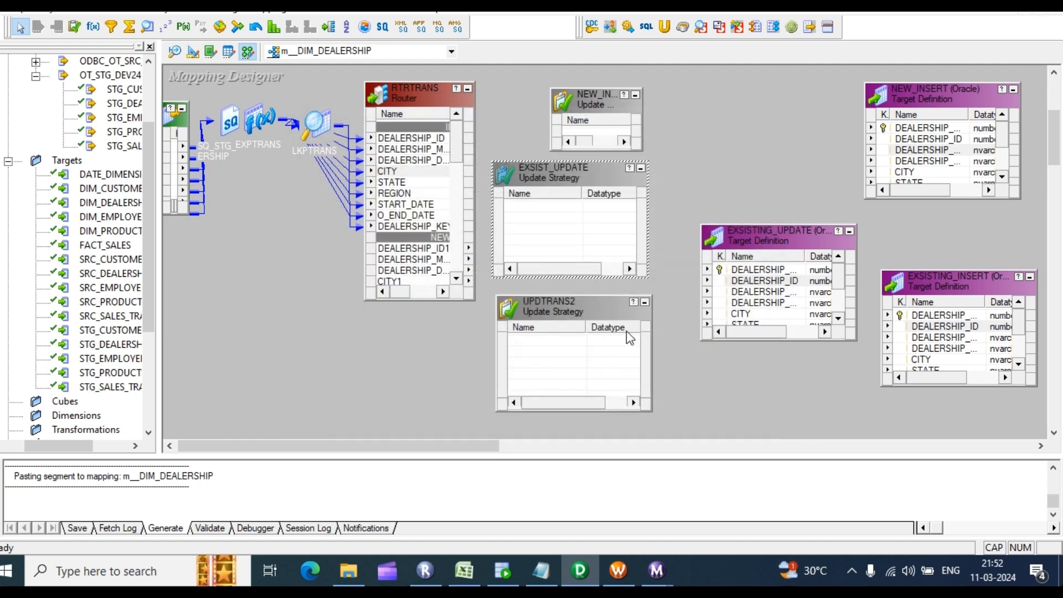
# Step: Rename UPDTRANS2 to ECXSIST_INSERT and widen the RTRTRANS router to show datatypes
pyautogui.click(626, 331)
pyautogui.doubleClick(602, 343)
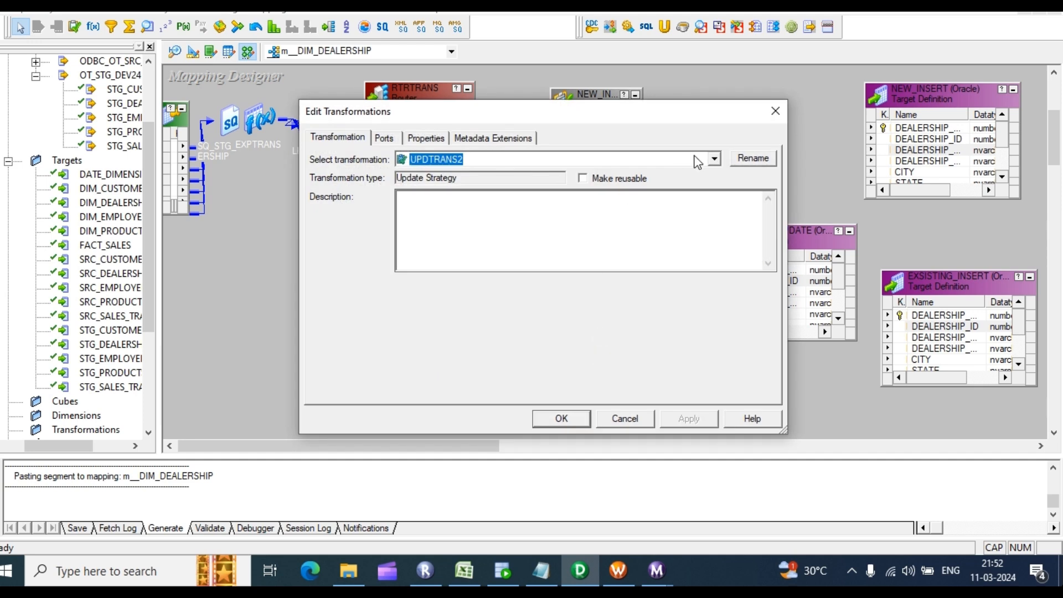
pyautogui.click(754, 159)
pyautogui.write('ES')
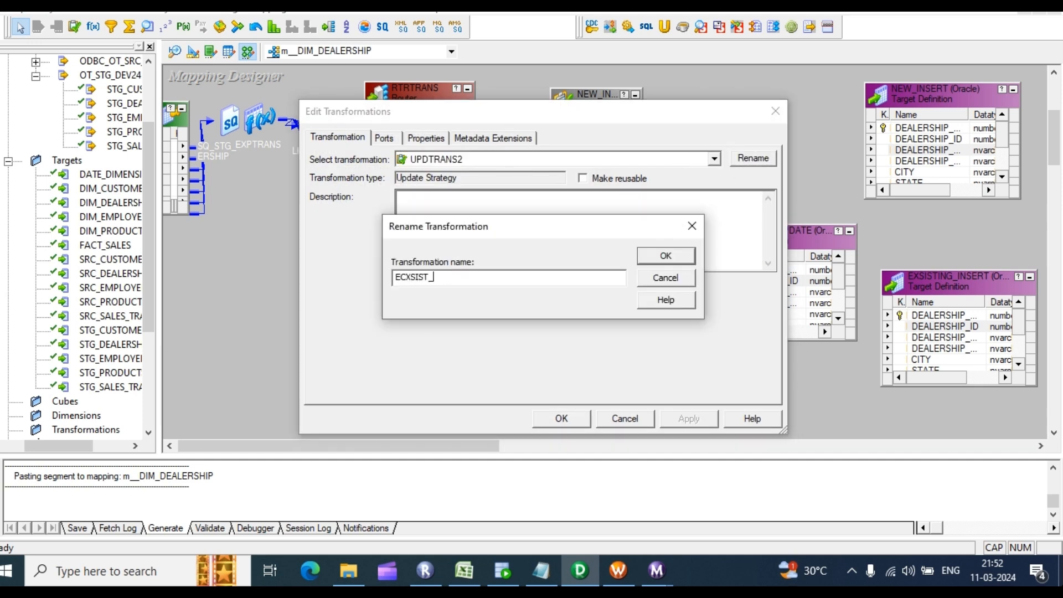
pyautogui.press('Return')
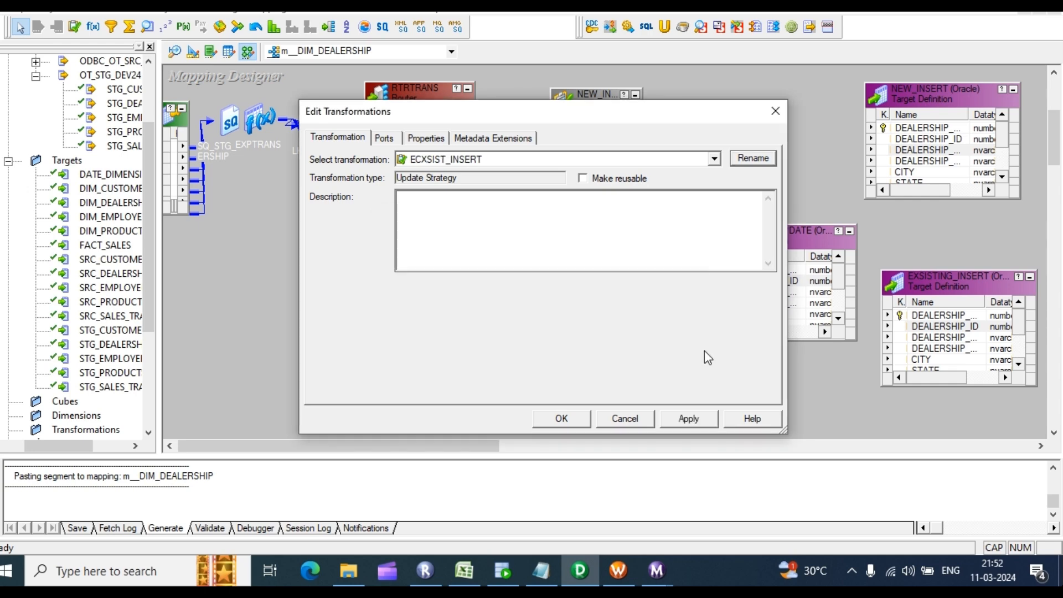
pyautogui.click(688, 418)
pyautogui.click(561, 418)
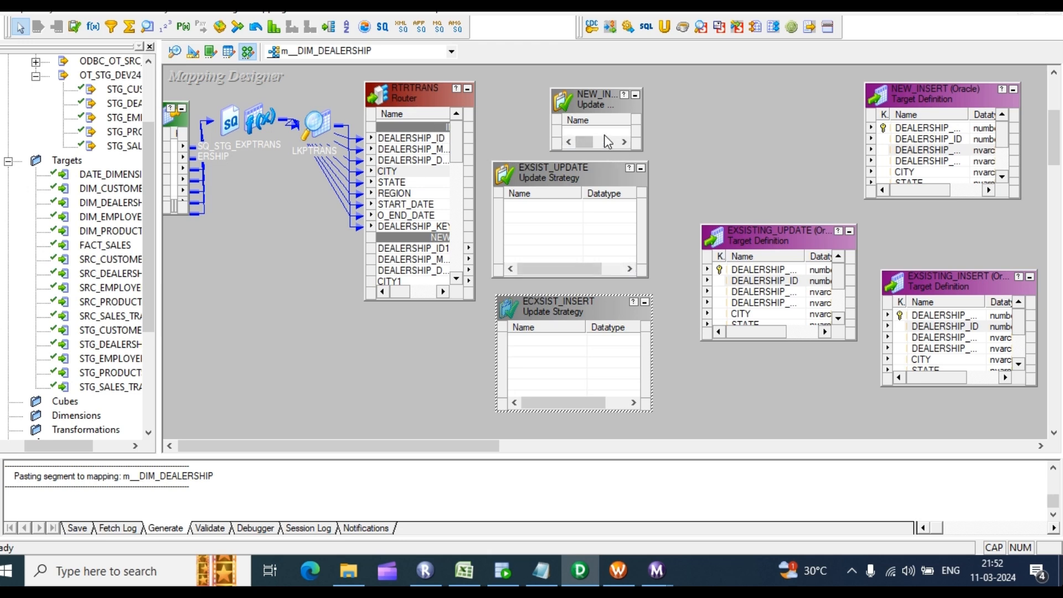
pyautogui.scroll(-2, 437, 181)
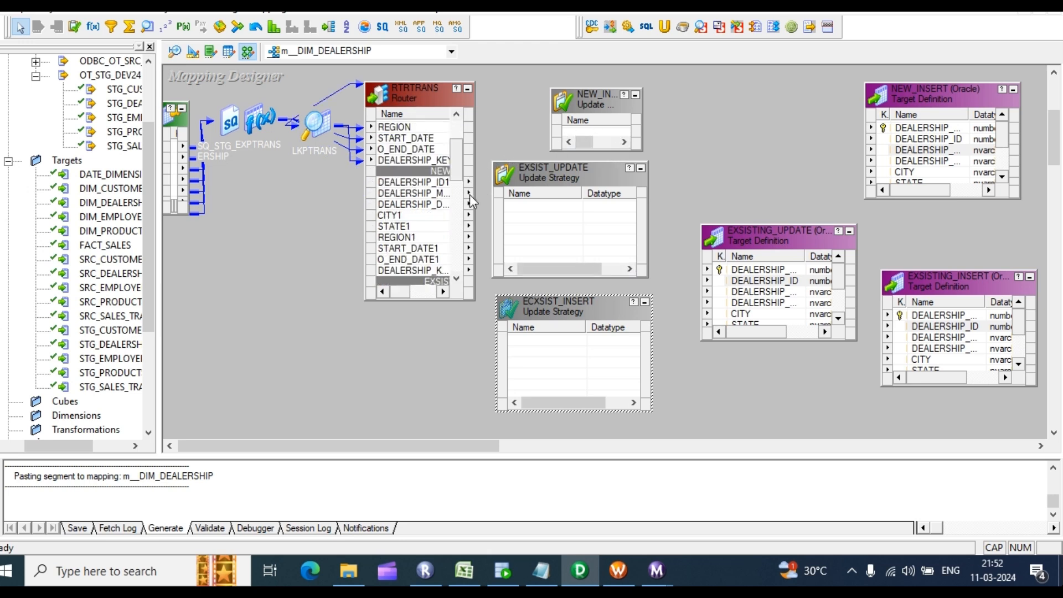
pyautogui.moveTo(364, 196); pyautogui.dragTo(286, 195)
# Step: Make the NEW_INSERT update strategy box taller to fit incoming ports
pyautogui.doubleClick(603, 131)
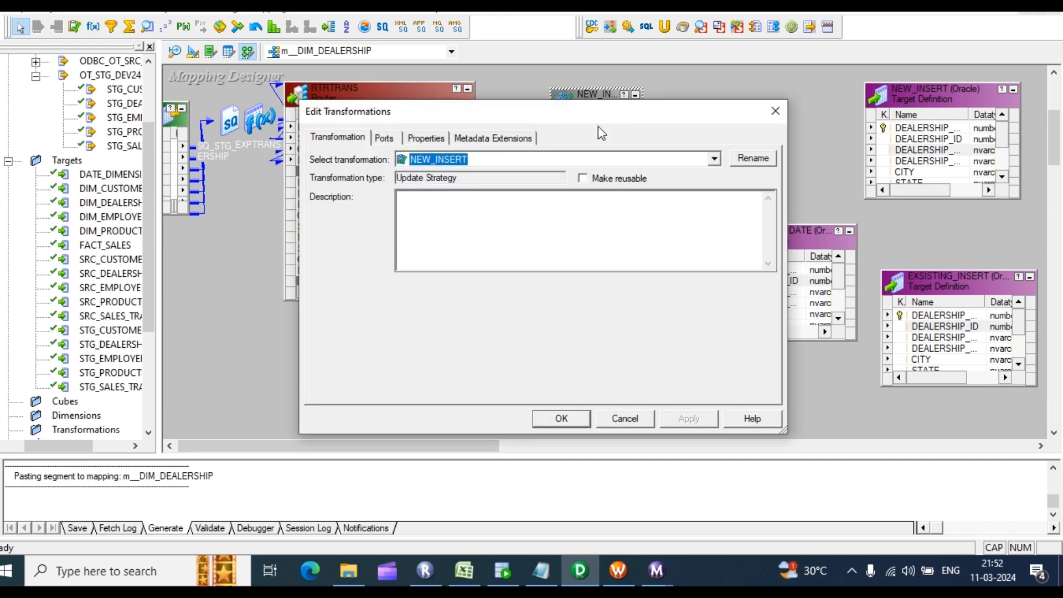
pyautogui.click(775, 111)
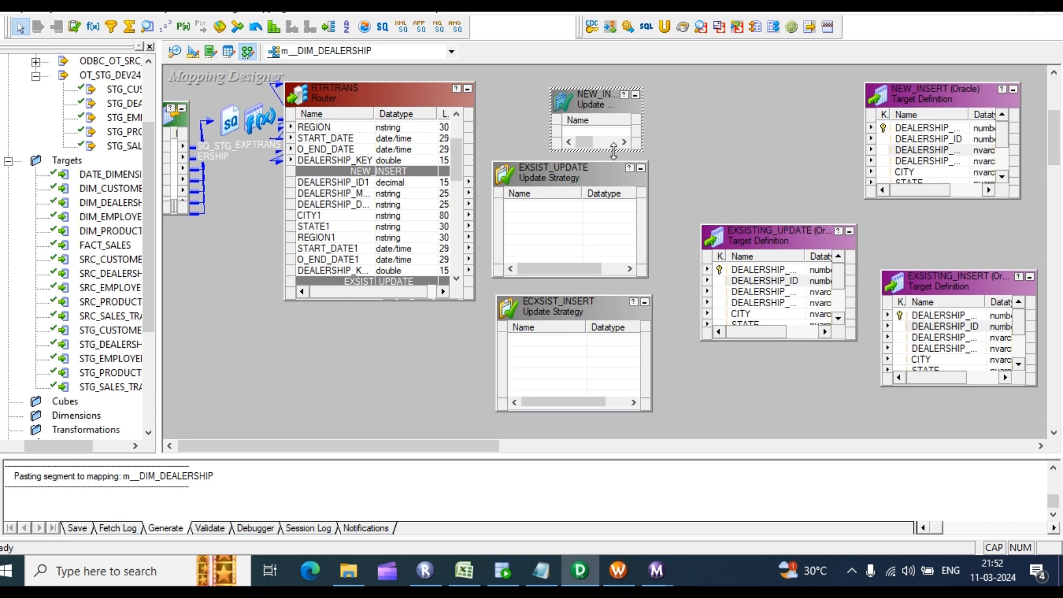
pyautogui.moveTo(614, 150); pyautogui.dragTo(614, 302)
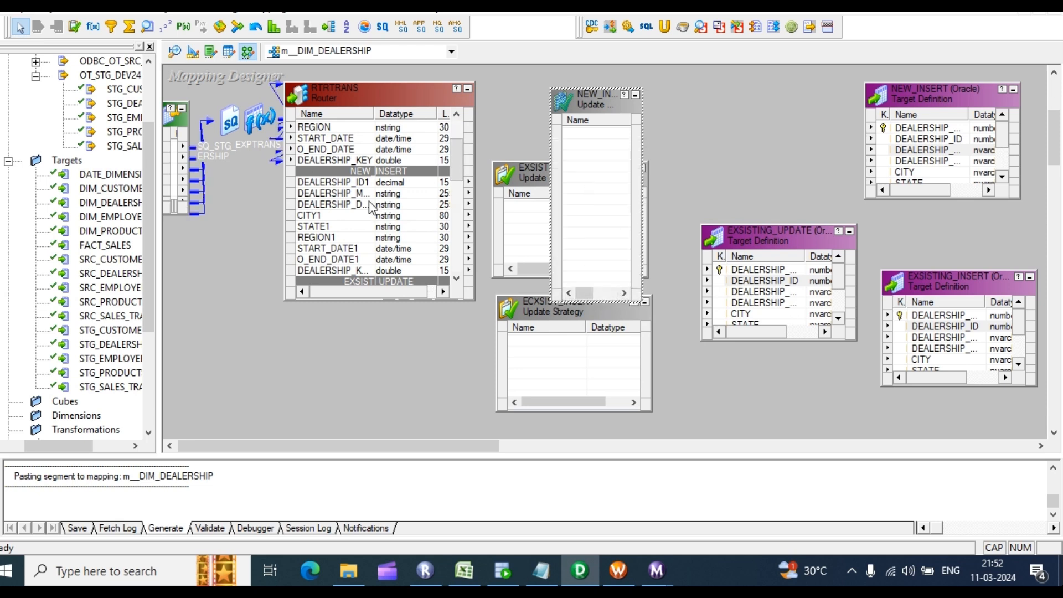
# Step: Link router ports DEALERSHIP_ID1 through START_DATE1 into NEW_INSERT and add the SEQTRANS sequence generator
pyautogui.scroll(-1, 351, 199)
pyautogui.click(337, 151)
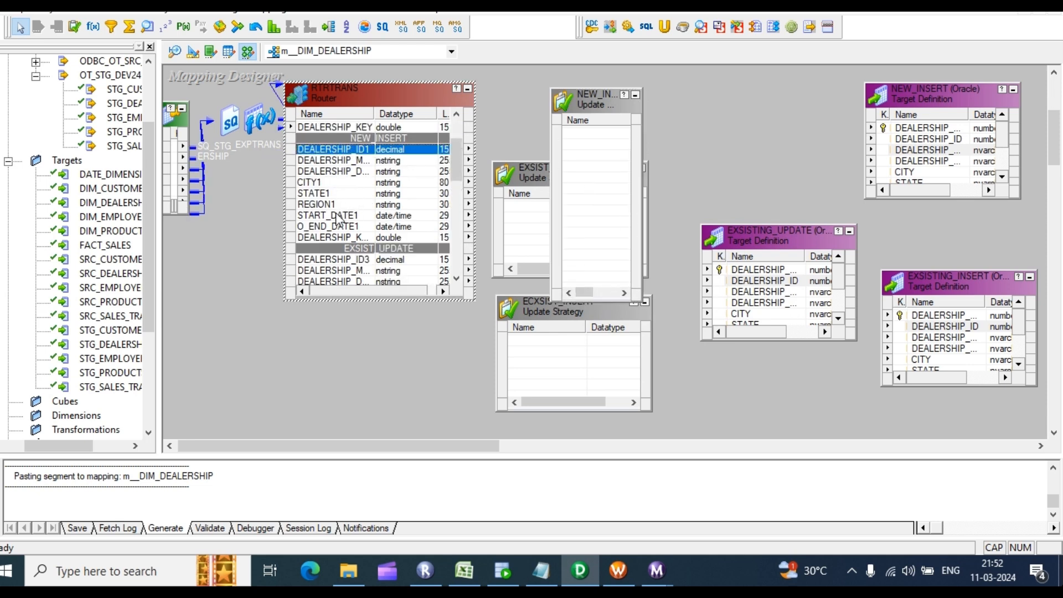
pyautogui.keyDown('shift'); pyautogui.click(342, 214); pyautogui.keyUp('shift')
pyautogui.moveTo(327, 149); pyautogui.dragTo(576, 161)
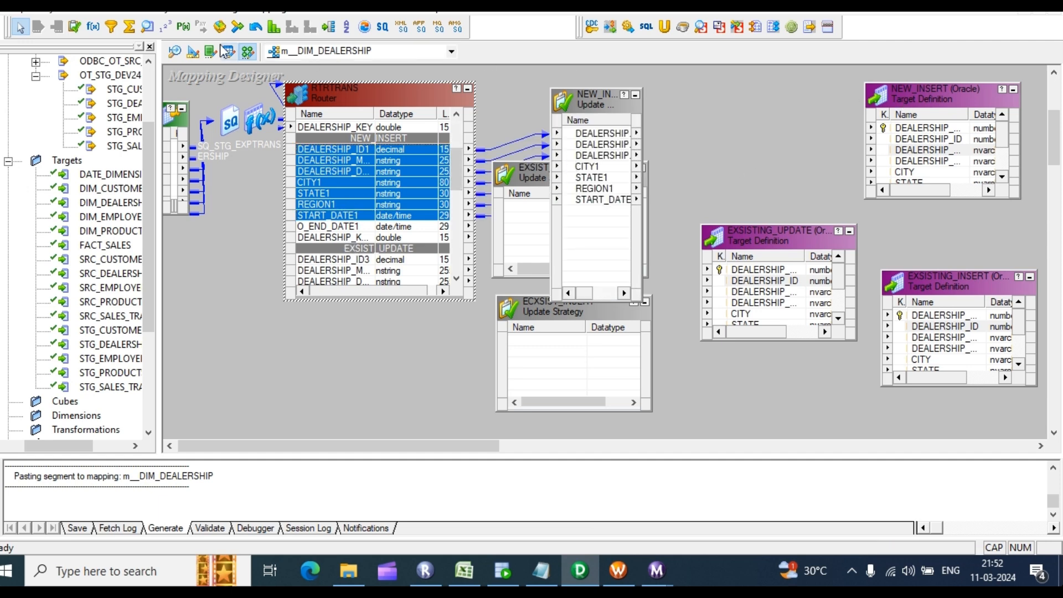
pyautogui.moveTo(708, 75); pyautogui.dragTo(807, 172)
# Step: Check SEQTRANS start and increment values, then link NEXTVAL to the NEW_INSERT target's key column
pyautogui.doubleClick(770, 146)
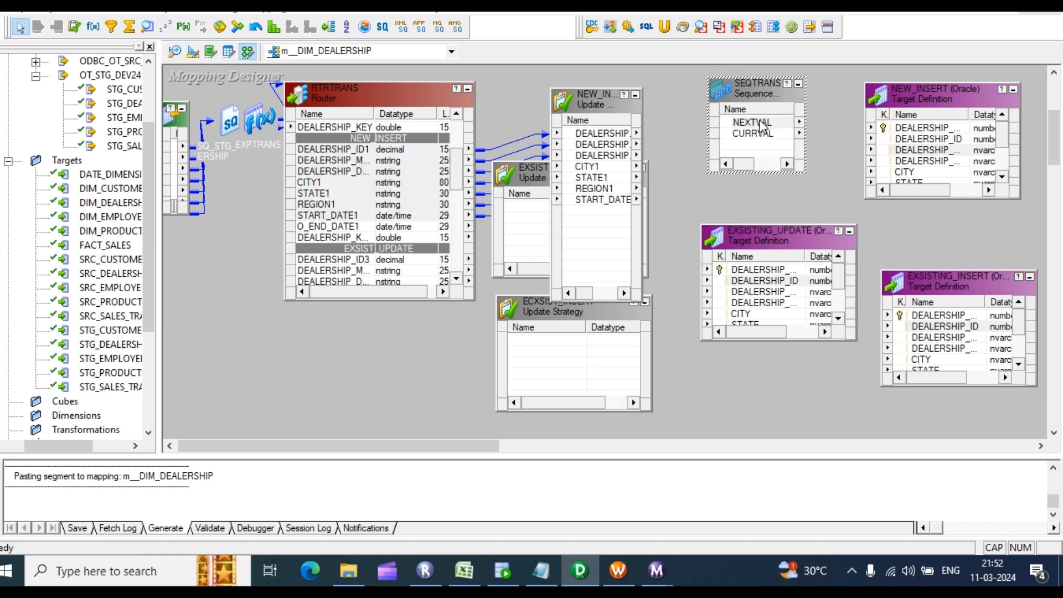
pyautogui.click(420, 139)
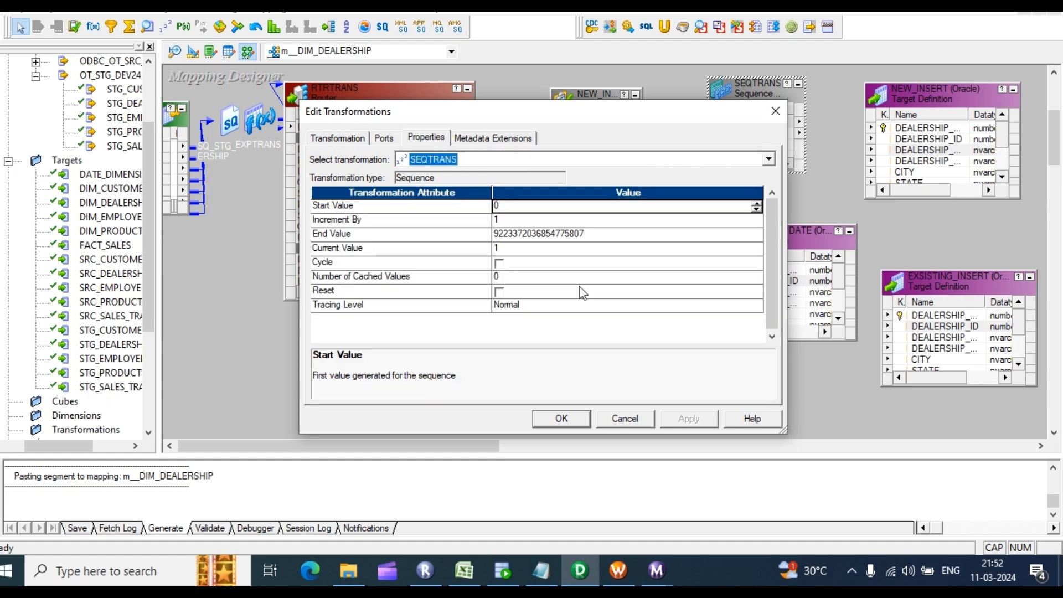
pyautogui.press('Return')
pyautogui.moveTo(754, 122); pyautogui.dragTo(903, 133)
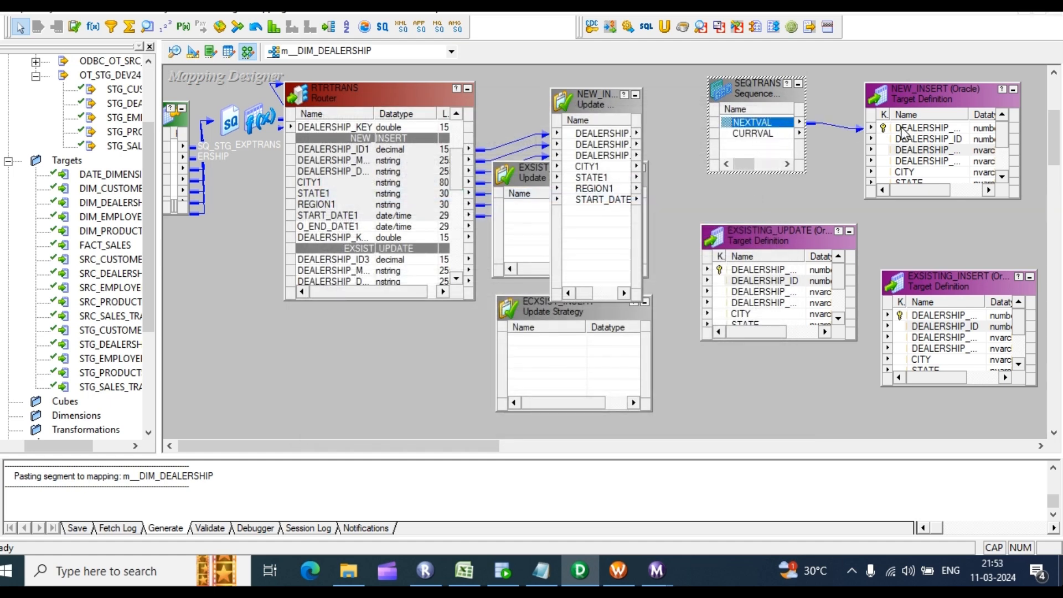
# Step: Link the NEW_INSERT update strategy ports through START_DATE to the NEW_INSERT target columns
pyautogui.click(615, 134)
pyautogui.keyDown('shift'); pyautogui.click(606, 201); pyautogui.keyUp('shift')
pyautogui.moveTo(606, 138); pyautogui.dragTo(924, 149)
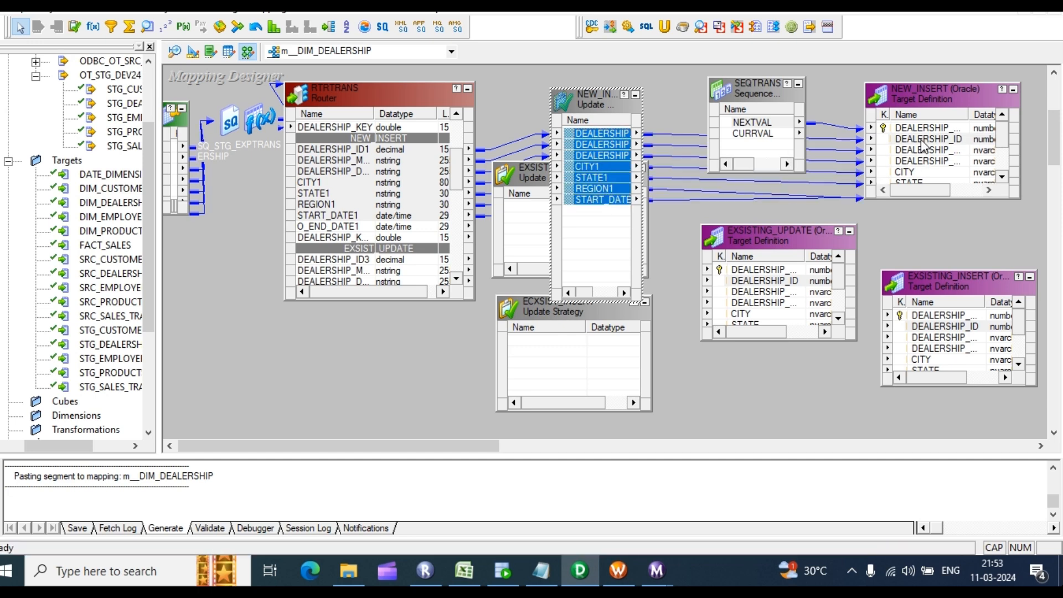
pyautogui.moveTo(959, 199); pyautogui.dragTo(968, 242)
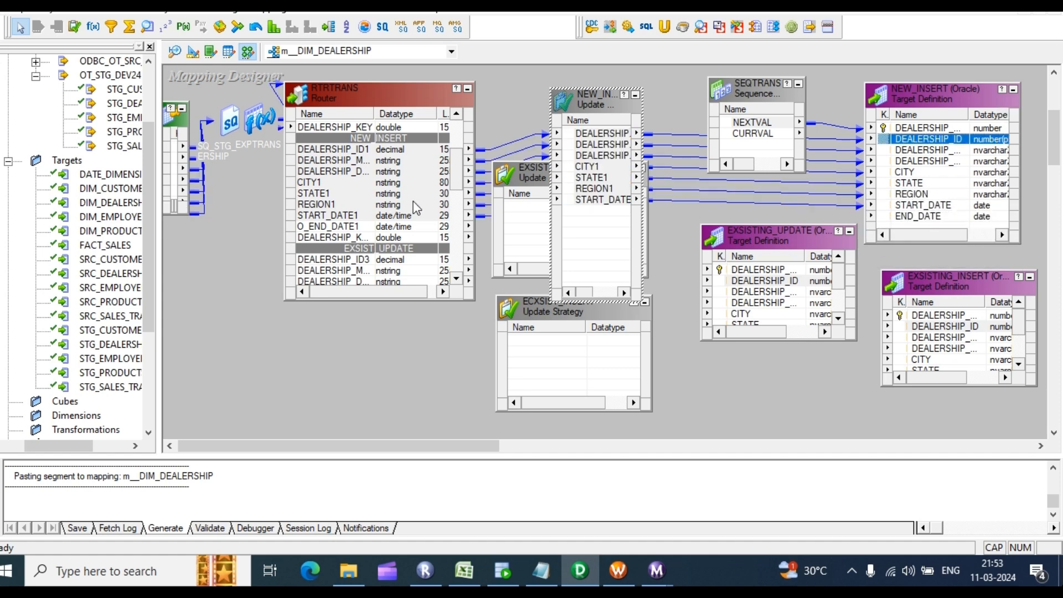
pyautogui.click(616, 157)
pyautogui.doubleClick(616, 157)
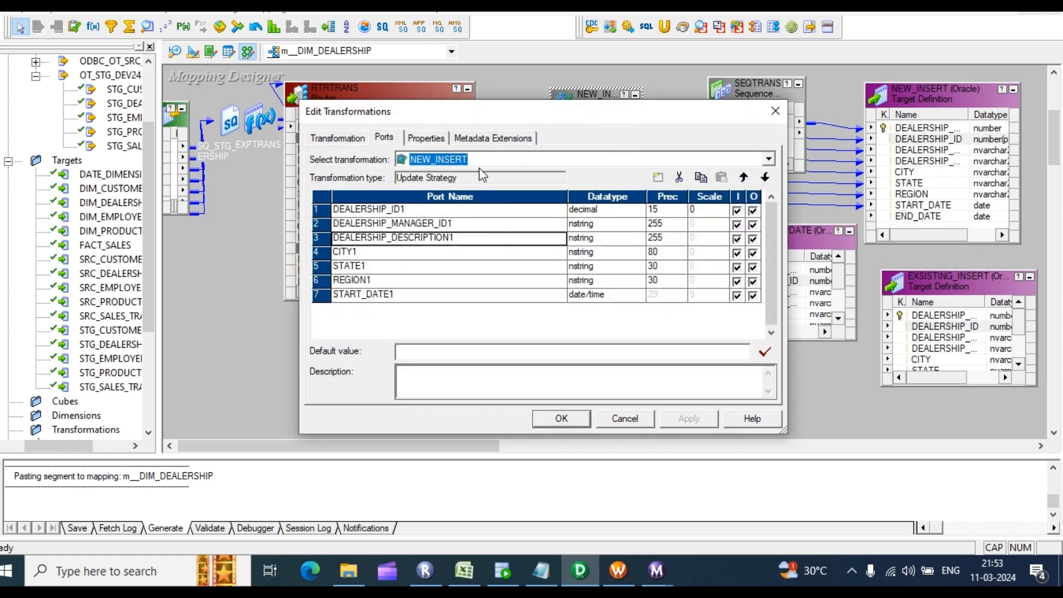
# Step: Set the NEW_INSERT update strategy expression to DD_INSERT, then collapse it and its target to icons
pyautogui.click(437, 137)
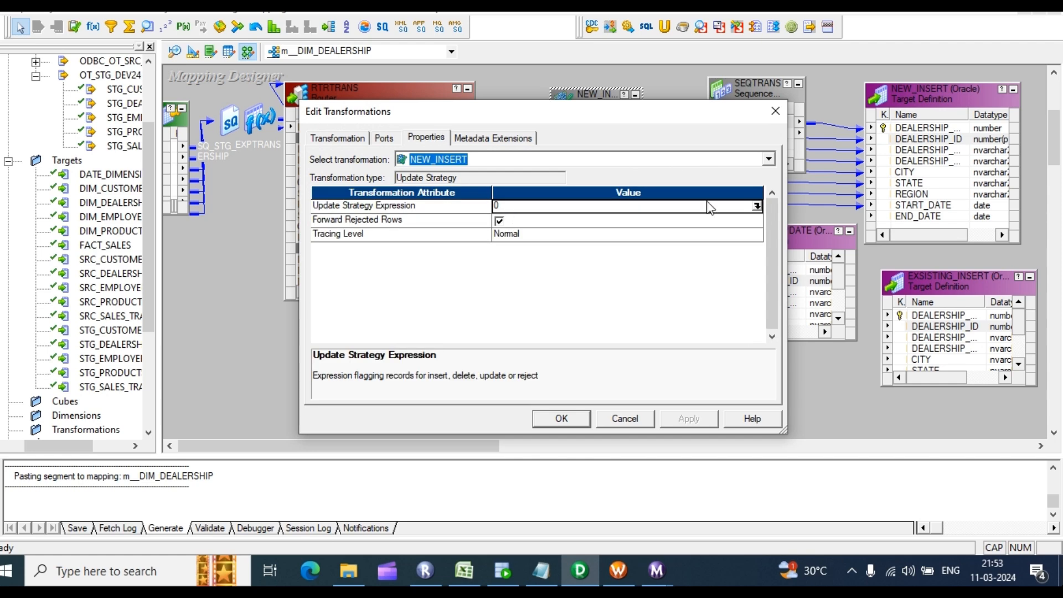
pyautogui.click(757, 206)
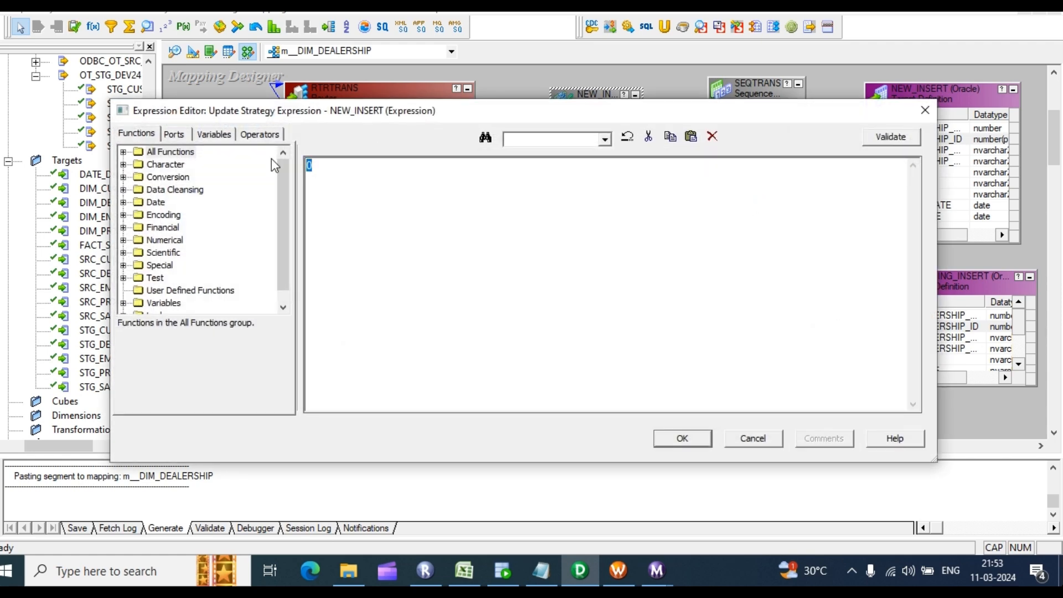
pyautogui.write('DD_INSERT')
pyautogui.click(891, 136)
pyautogui.click(581, 308)
pyautogui.click(683, 438)
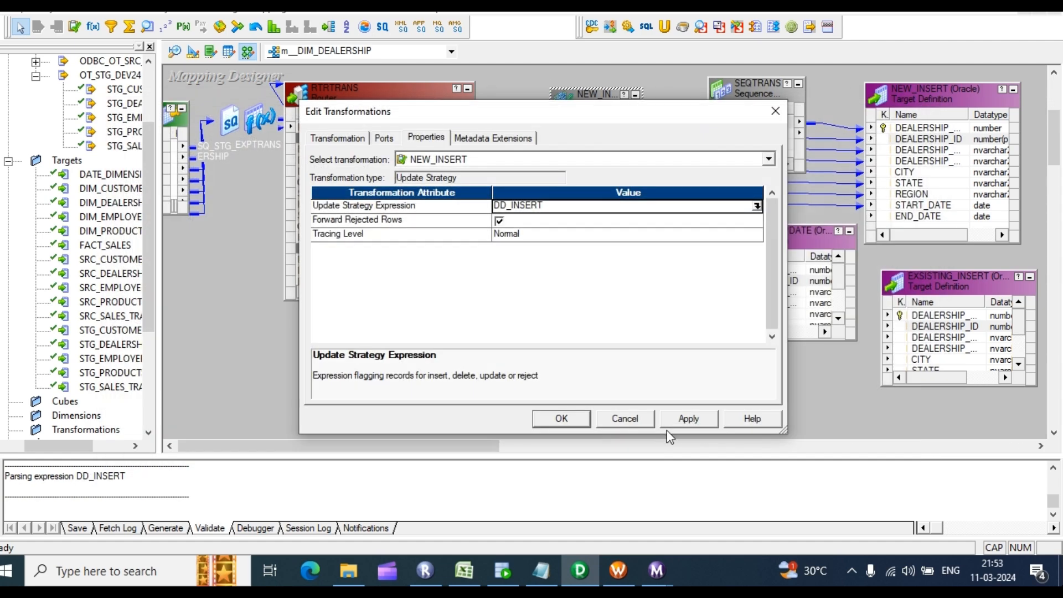
pyautogui.click(695, 421)
pyautogui.click(561, 418)
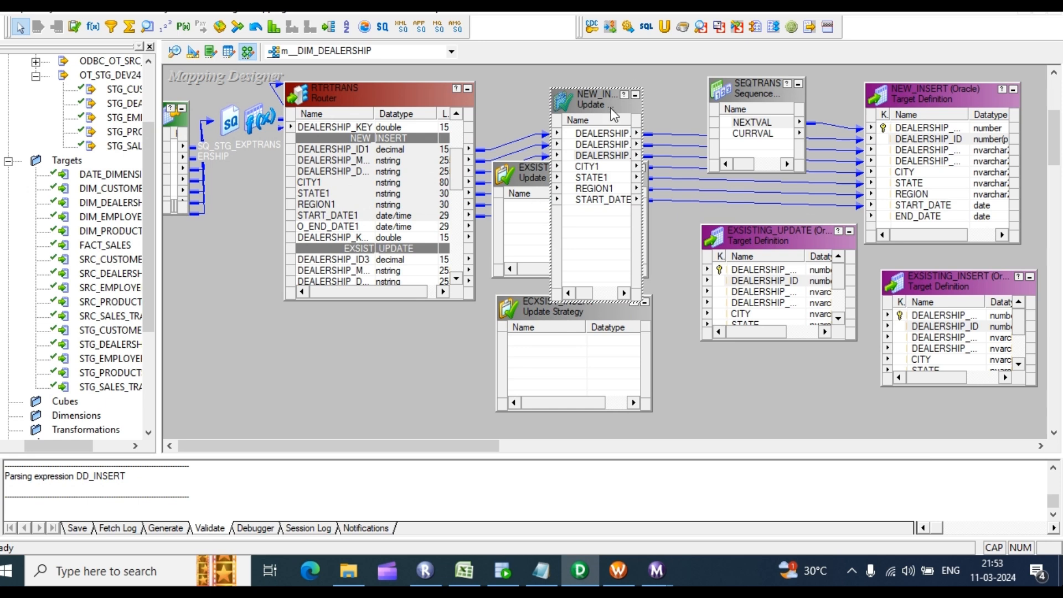
pyautogui.click(636, 97)
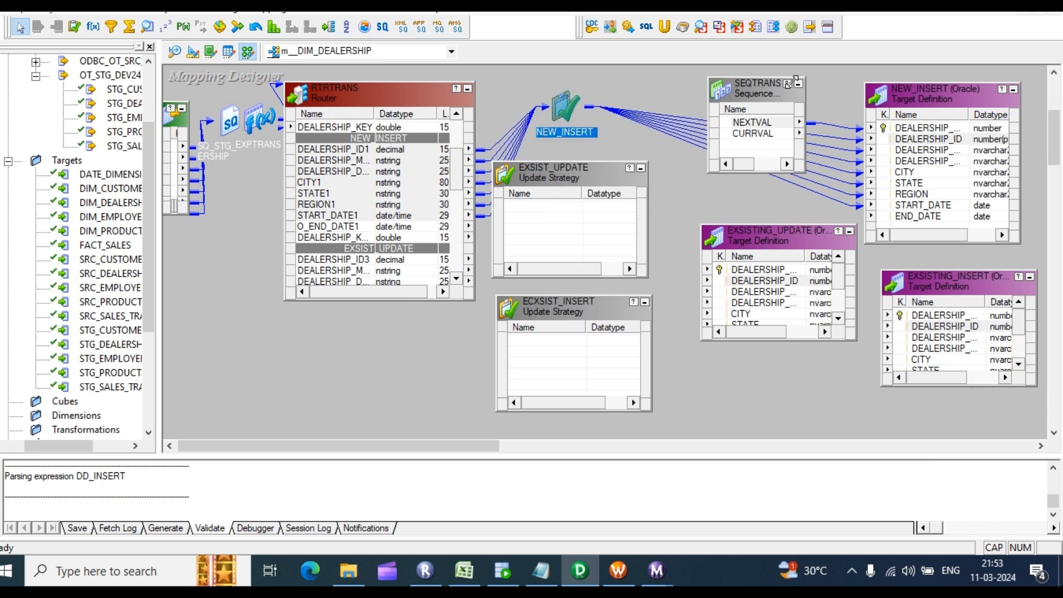
pyautogui.click(1014, 89)
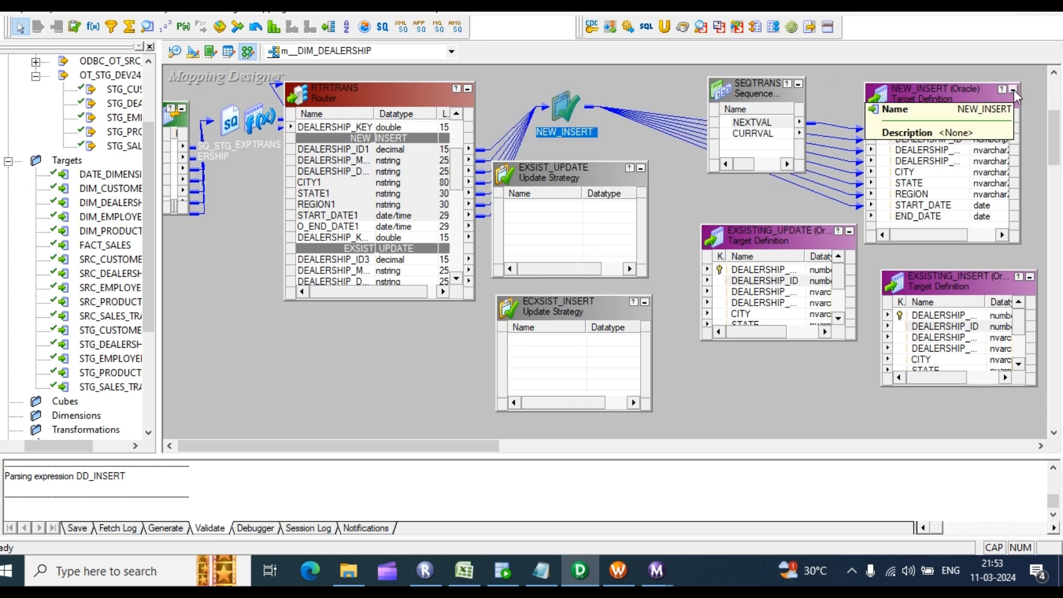
# Step: Feed O_END_DATE3 and DEALERSHIP_KEY3 through EXSIST_UPDATE into EXSISTING_UPDATE's key and END_DATE columns
pyautogui.scroll(-2, 350, 245)
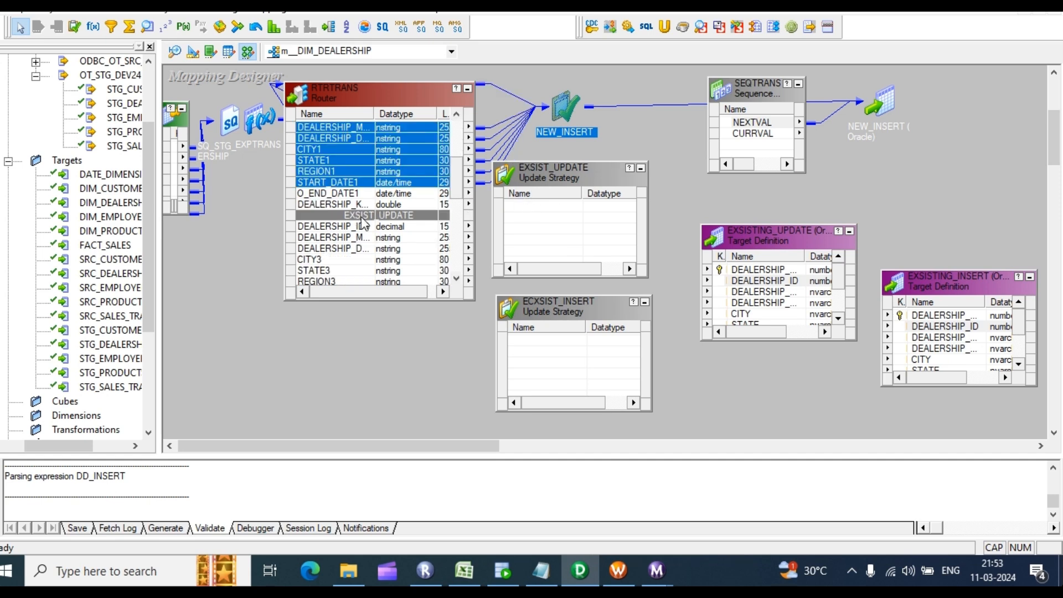
pyautogui.scroll(-1, 338, 195)
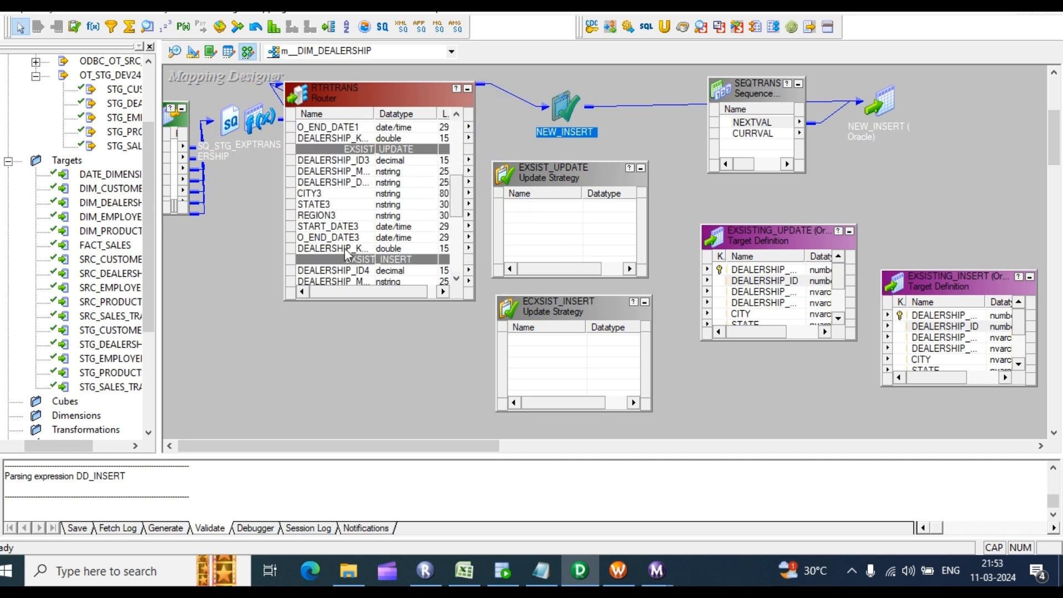
pyautogui.moveTo(336, 238); pyautogui.dragTo(573, 218)
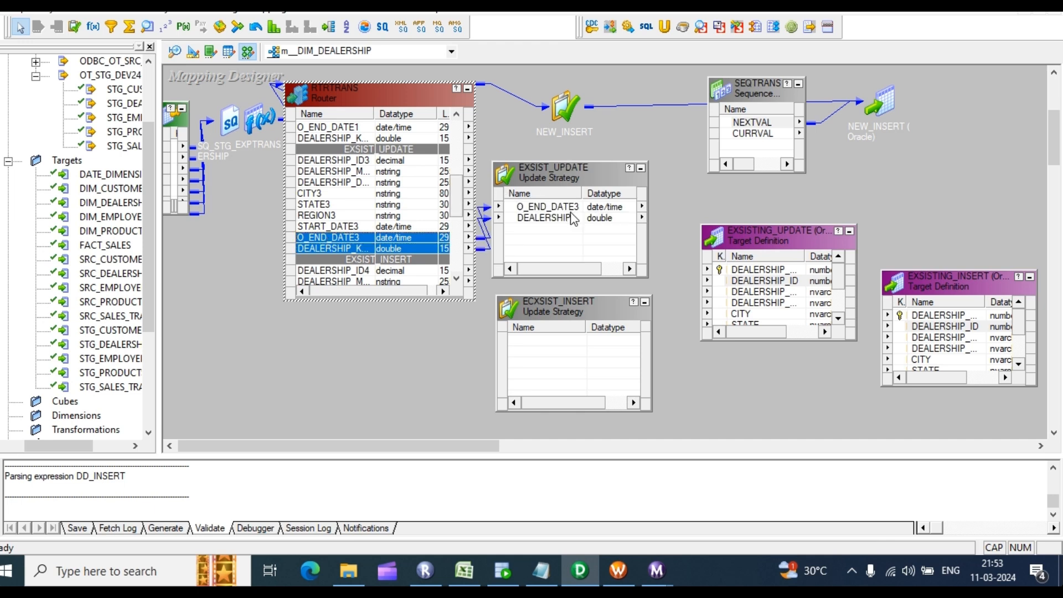
pyautogui.moveTo(777, 225); pyautogui.dragTo(783, 181)
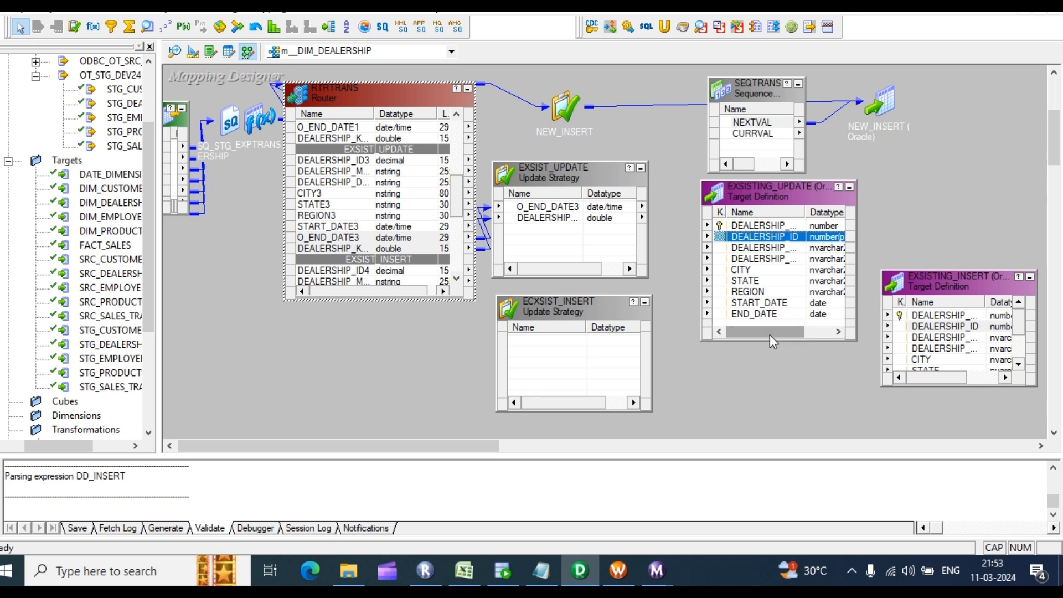
pyautogui.moveTo(774, 339); pyautogui.dragTo(774, 382)
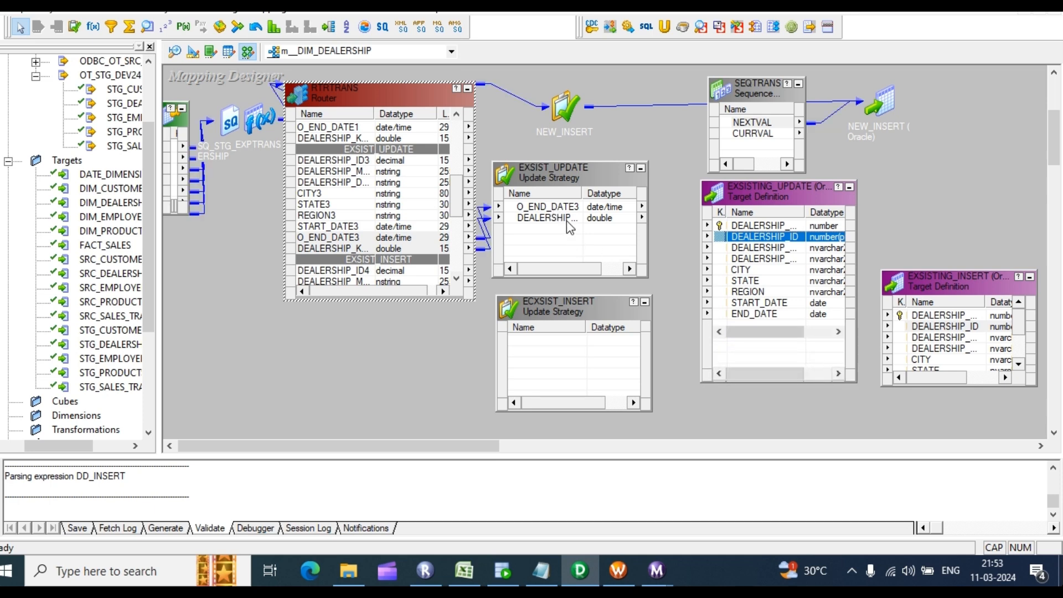
pyautogui.moveTo(566, 220); pyautogui.dragTo(745, 226)
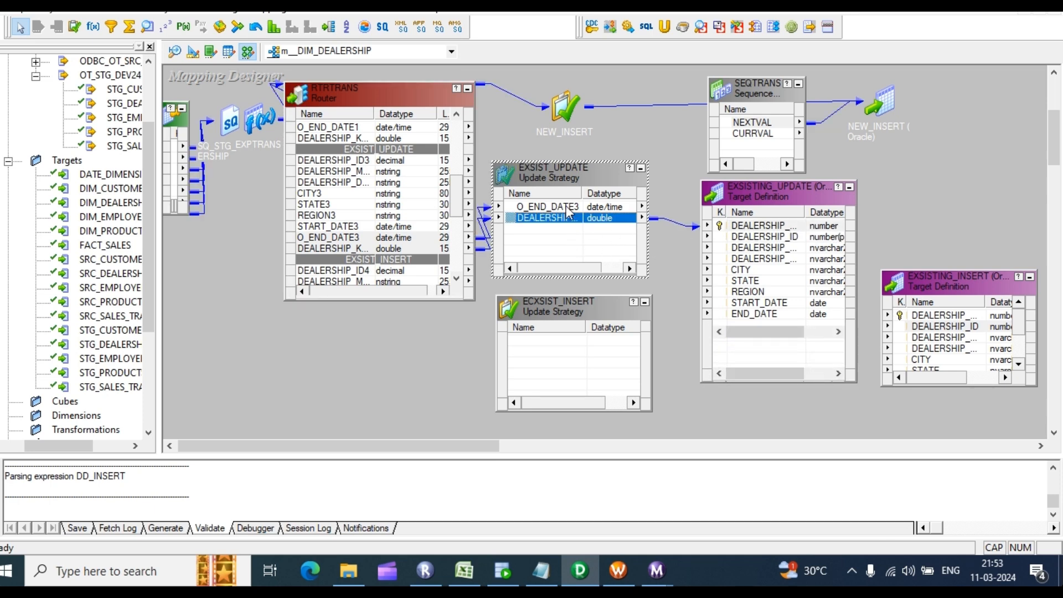
pyautogui.moveTo(570, 209); pyautogui.dragTo(753, 323)
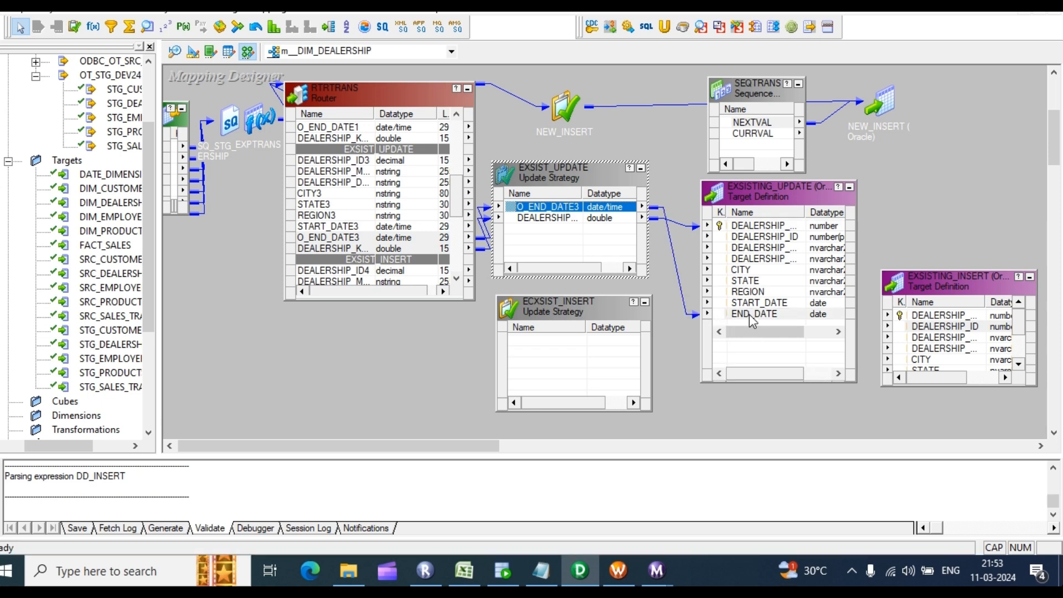
# Step: Enter DD_UPDATE as EXSIST_UPDATE's update strategy expression and validate it
pyautogui.doubleClick(546, 220)
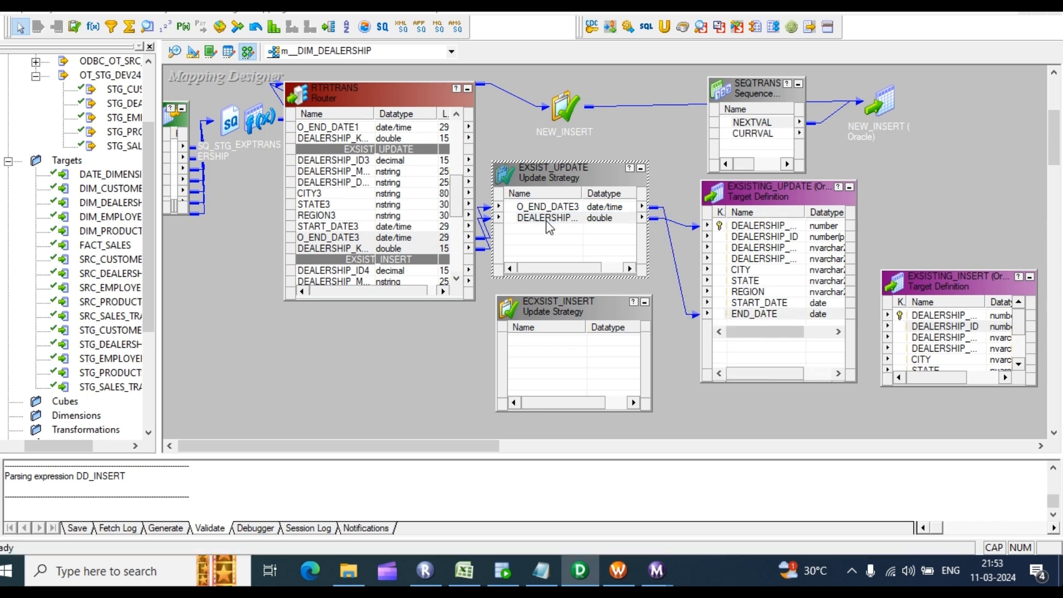
pyautogui.click(412, 139)
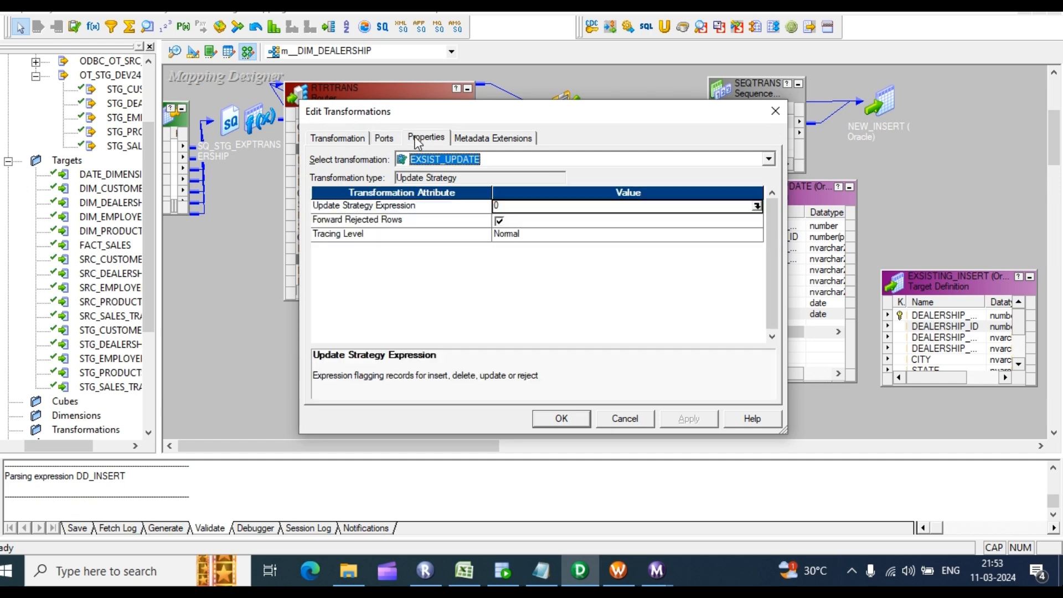
pyautogui.click(758, 205)
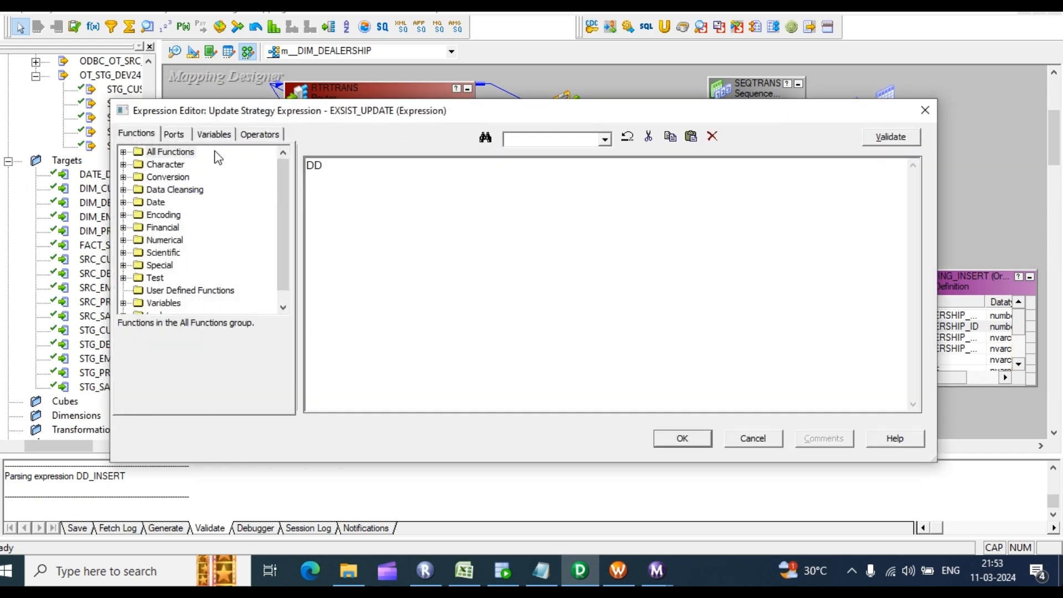
pyautogui.write('DD_UPDATE')
pyautogui.click(886, 140)
pyautogui.click(579, 322)
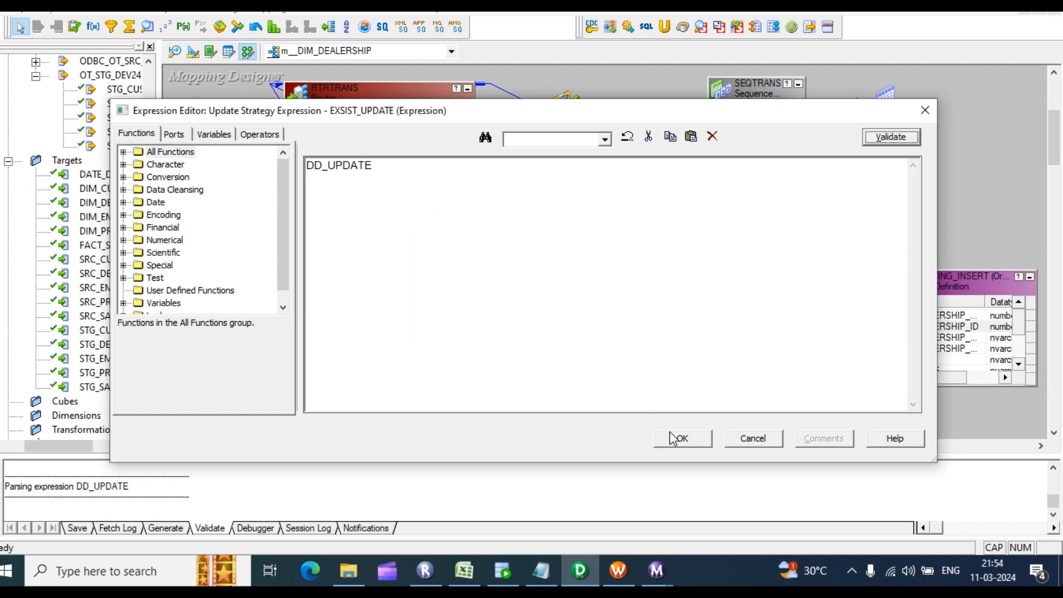
pyautogui.click(681, 437)
pyautogui.click(561, 419)
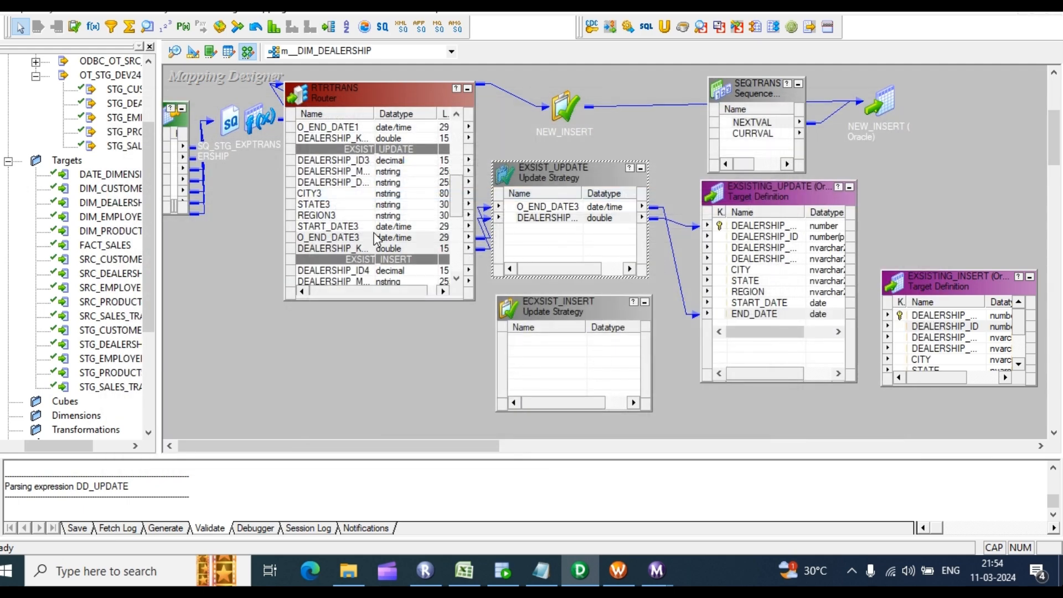
pyautogui.scroll(-4, 374, 187)
# Step: Copy router ports DEALERSHIP_ID4 through START_DATE4 into the ECXSIST_INSERT update strategy
pyautogui.scroll(-1, 367, 192)
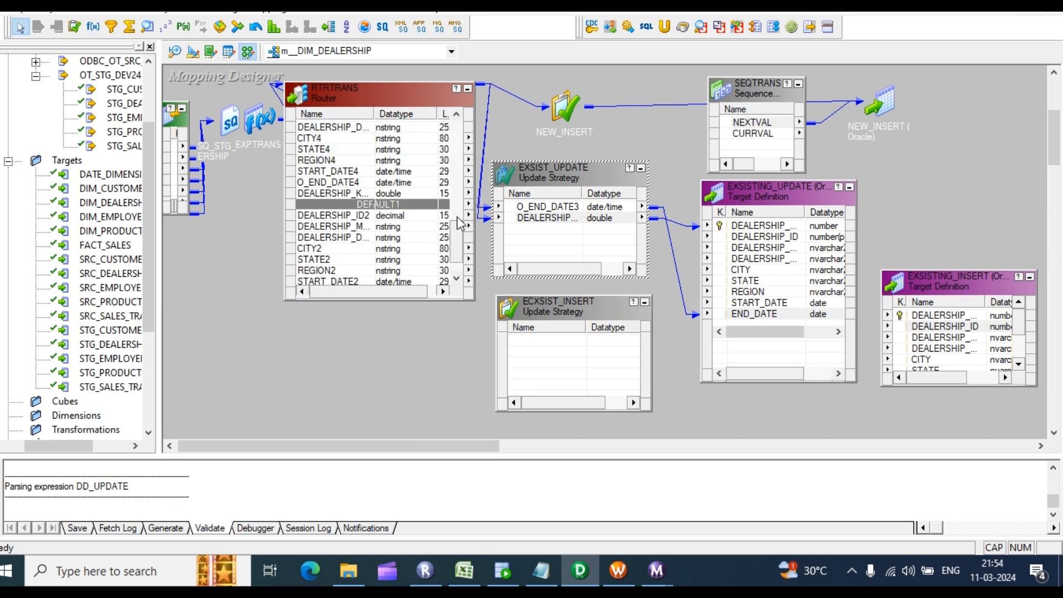
pyautogui.click(327, 129)
pyautogui.keyDown('shift'); pyautogui.click(326, 184); pyautogui.keyUp('shift')
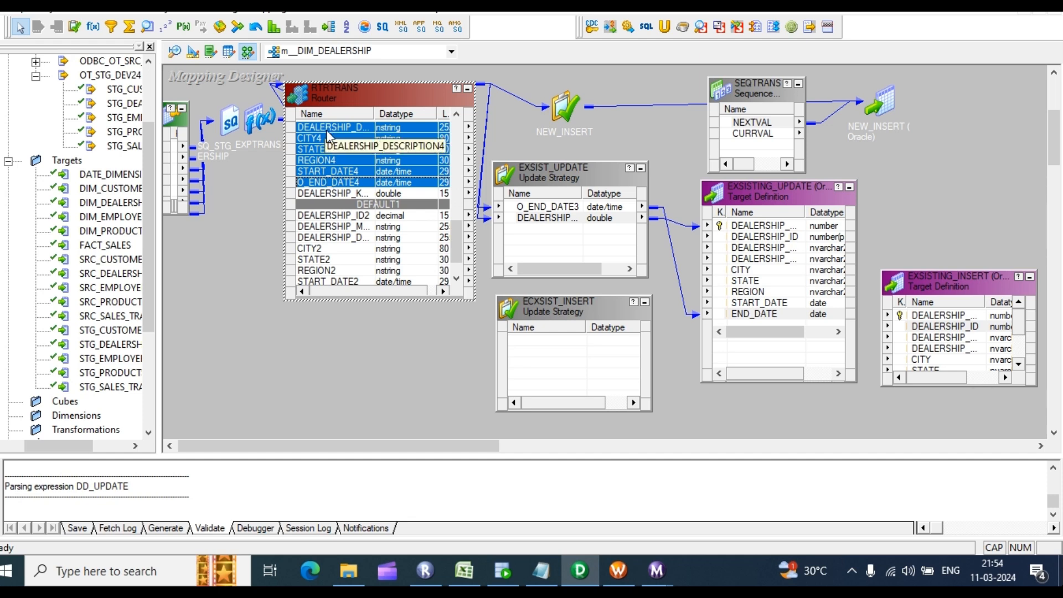
pyautogui.click(327, 130)
pyautogui.keyDown('shift'); pyautogui.click(326, 171); pyautogui.keyUp('shift')
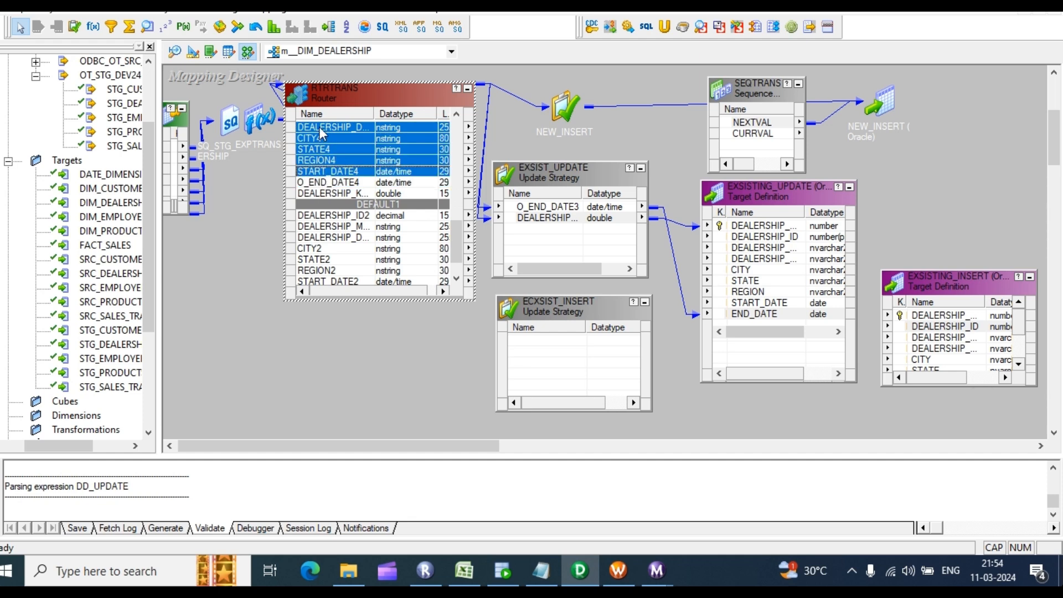
pyautogui.scroll(1, 326, 137)
pyautogui.keyDown('shift'); pyautogui.click(328, 140); pyautogui.keyUp('shift')
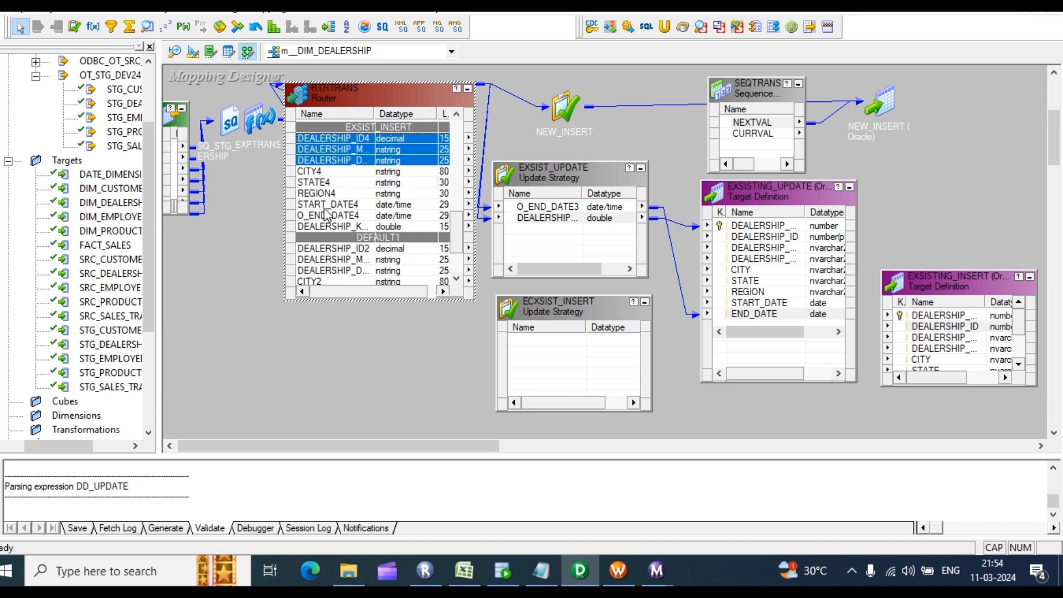
pyautogui.keyDown('shift'); pyautogui.click(327, 216); pyautogui.keyUp('shift')
pyautogui.click(328, 139)
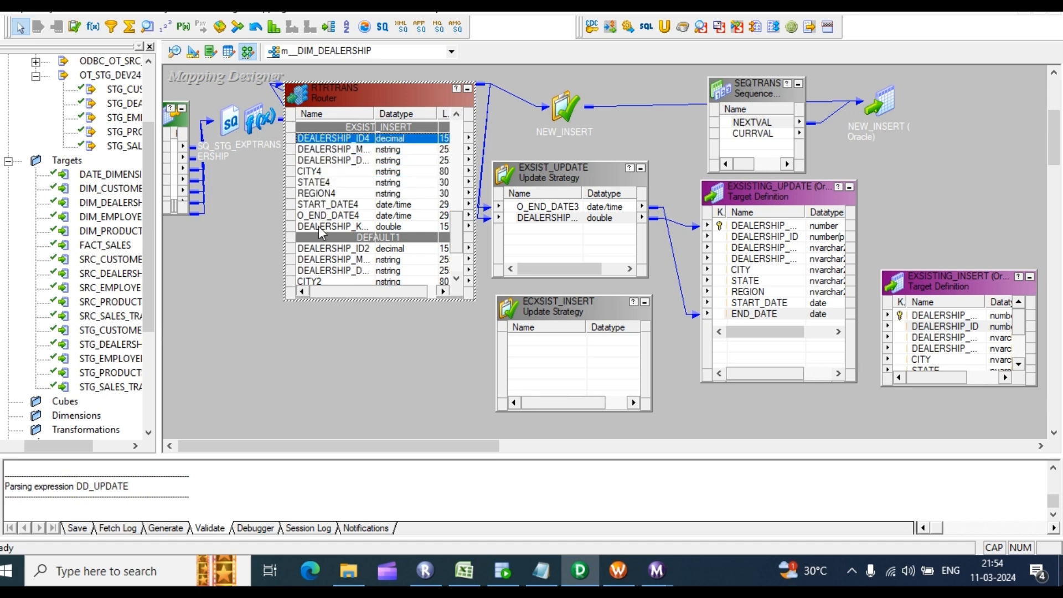
pyautogui.keyDown('shift'); pyautogui.click(320, 205); pyautogui.keyUp('shift')
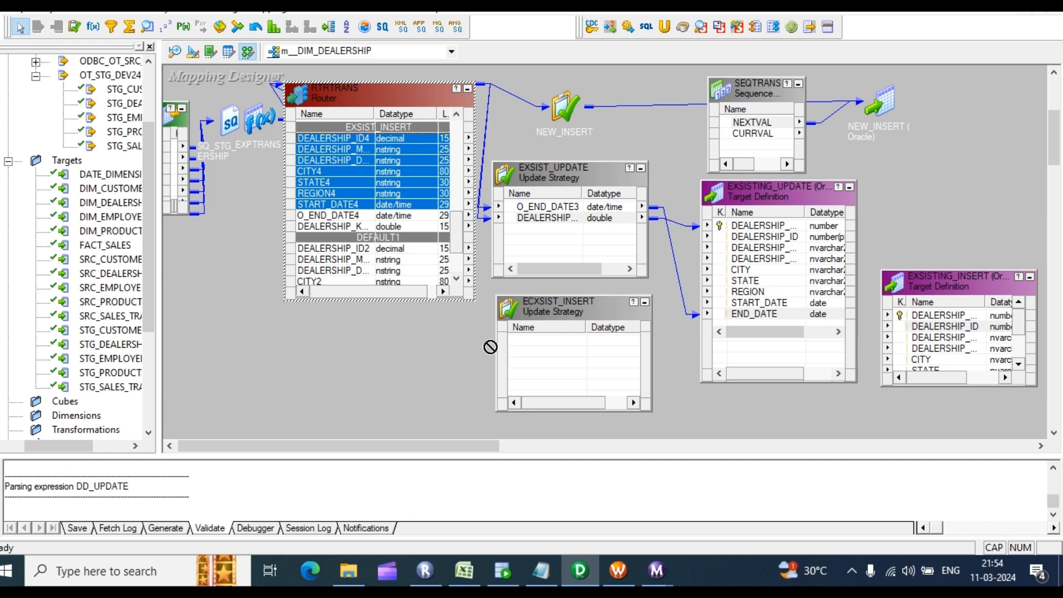
pyautogui.moveTo(491, 346); pyautogui.dragTo(540, 359)
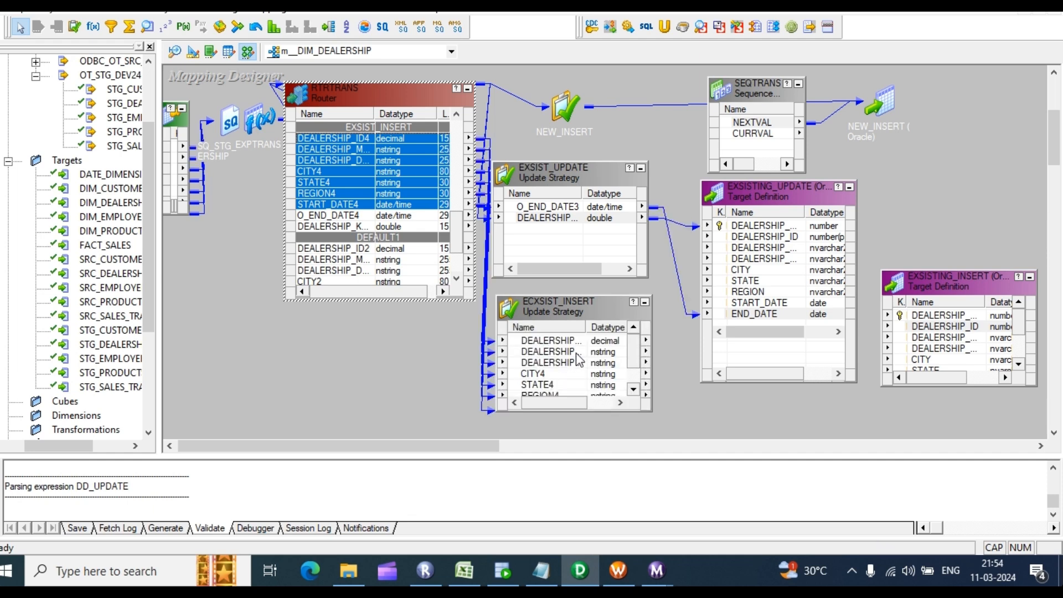
# Step: Link ECXSIST_INSERT's ports and the sequence's NEXTVAL into the EXSISTING_INSERT target
pyautogui.scroll(1, 576, 362)
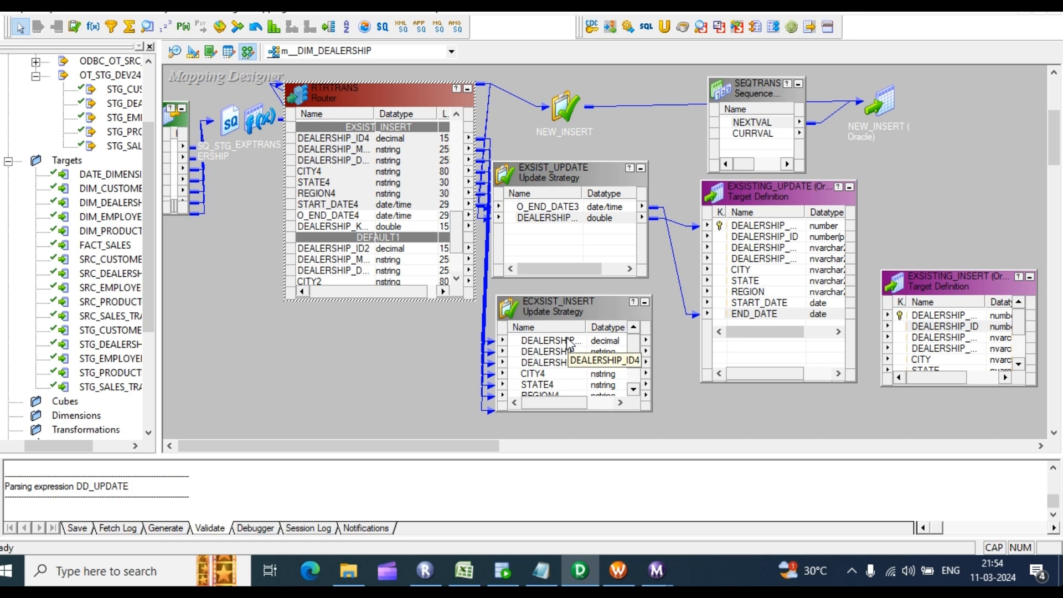
pyautogui.click(571, 340)
pyautogui.click(632, 389)
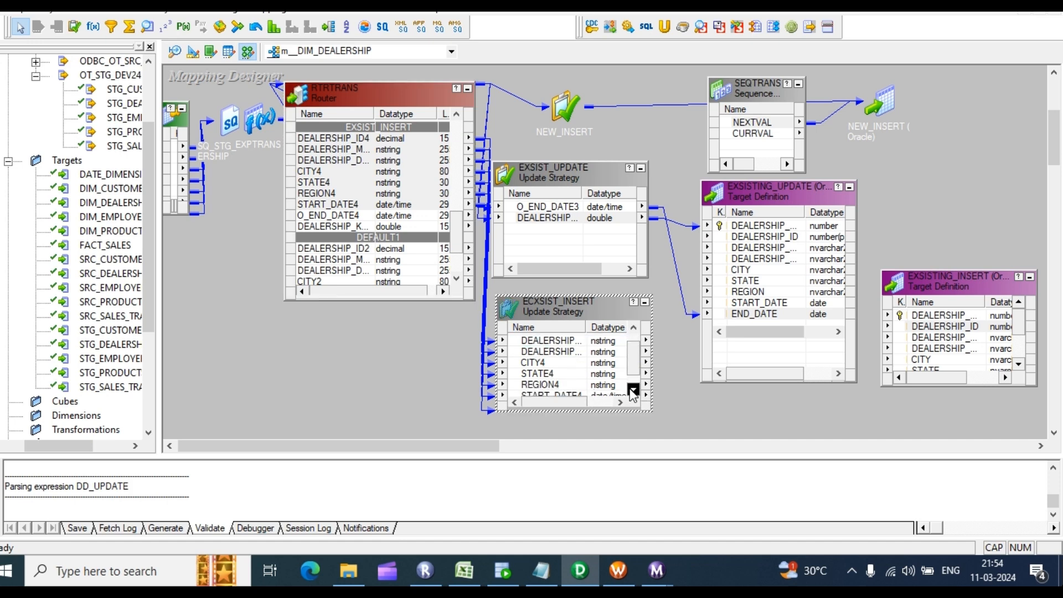
pyautogui.click(632, 390)
pyautogui.keyDown('shift'); pyautogui.click(569, 387); pyautogui.keyUp('shift')
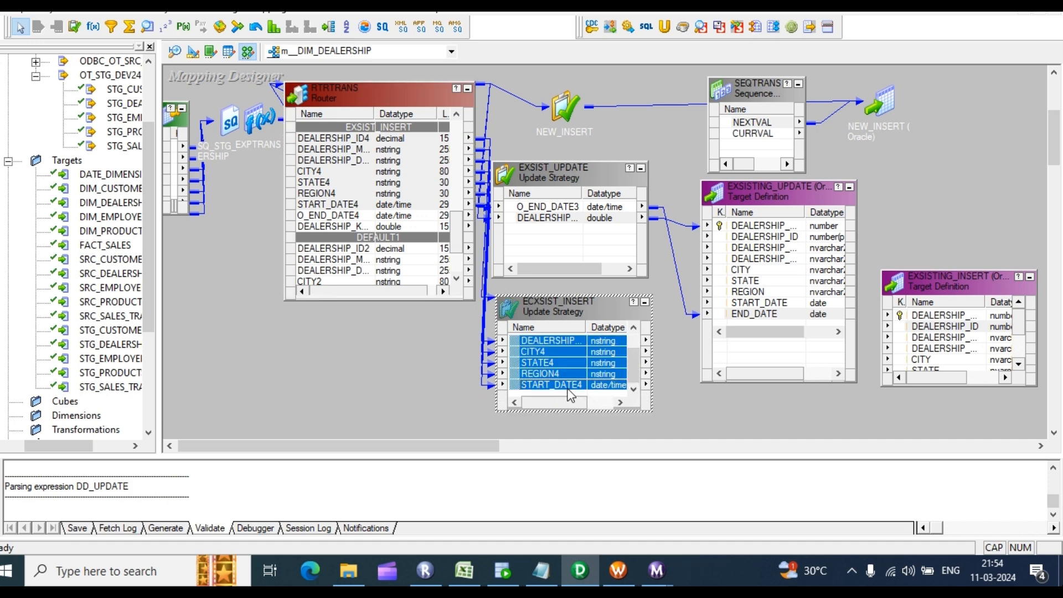
pyautogui.moveTo(556, 341); pyautogui.dragTo(926, 332)
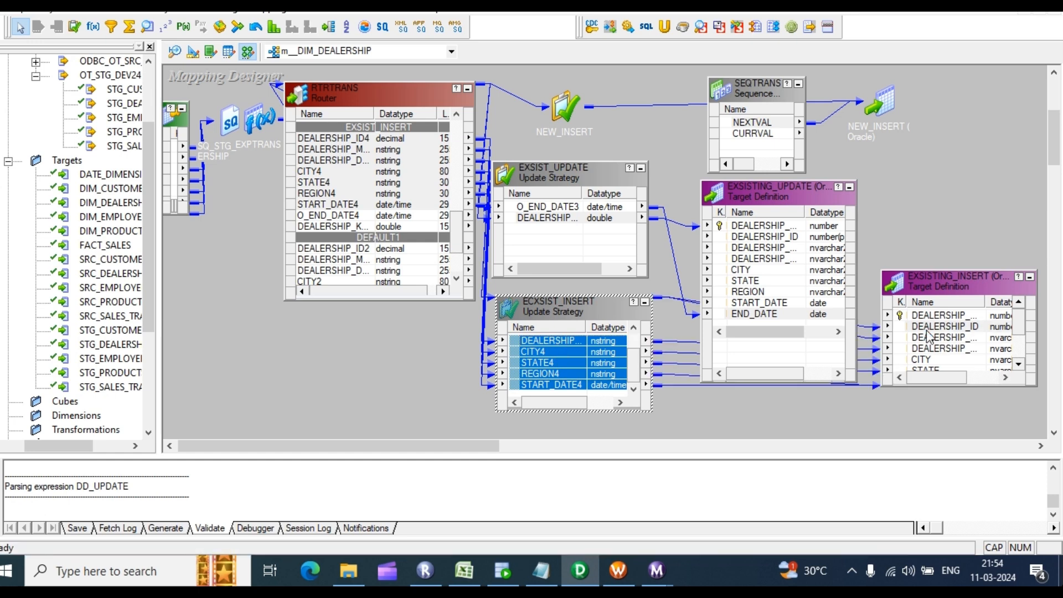
pyautogui.moveTo(754, 122); pyautogui.dragTo(923, 315)
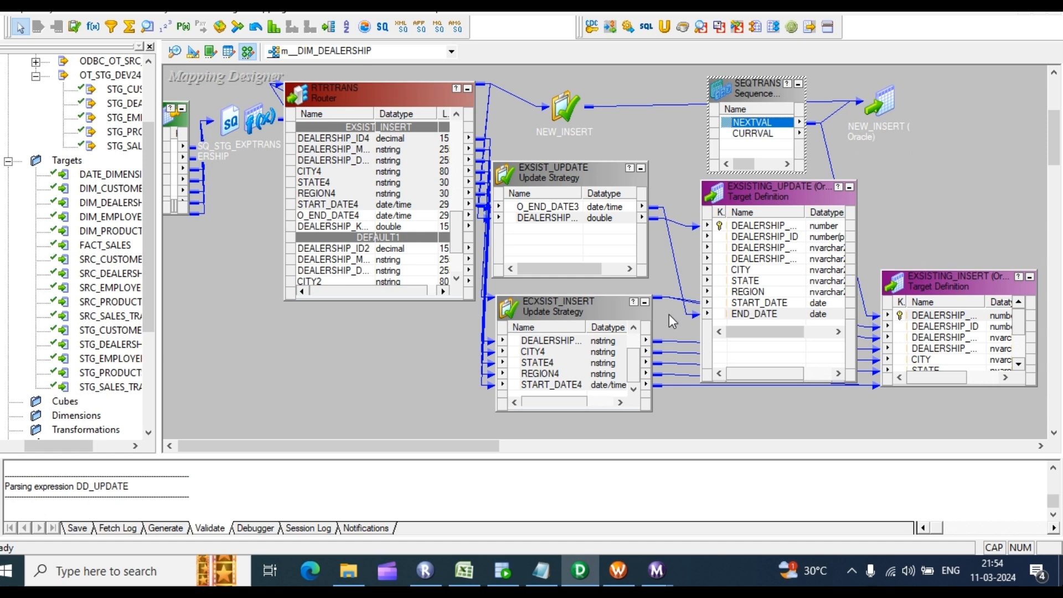
# Step: Replace ECXSIST_INSERT's default 0 expression with DD_INSERT and validate it
pyautogui.doubleClick(551, 354)
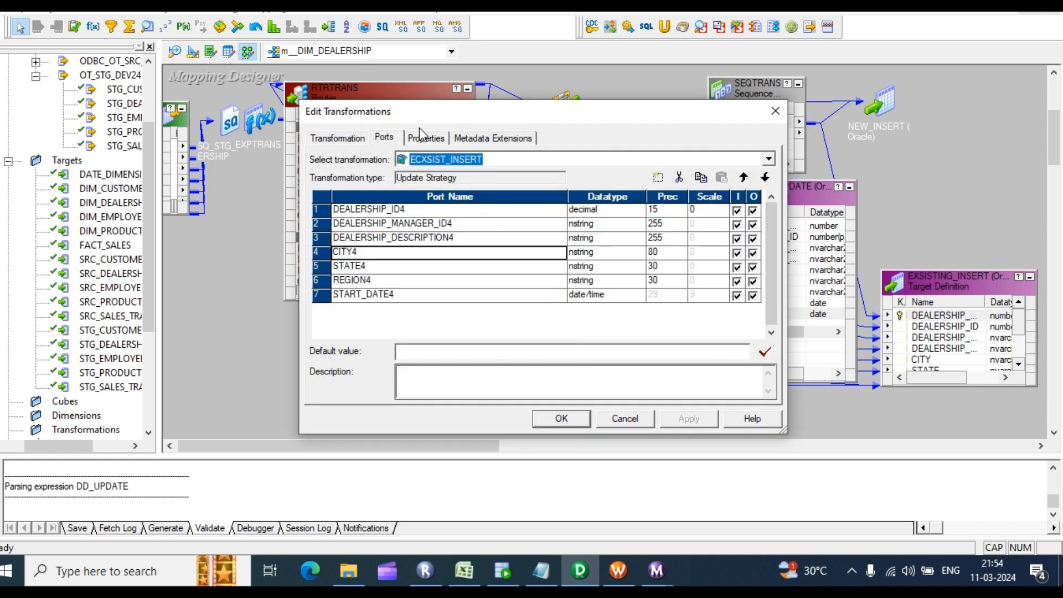
pyautogui.click(425, 137)
pyautogui.click(756, 206)
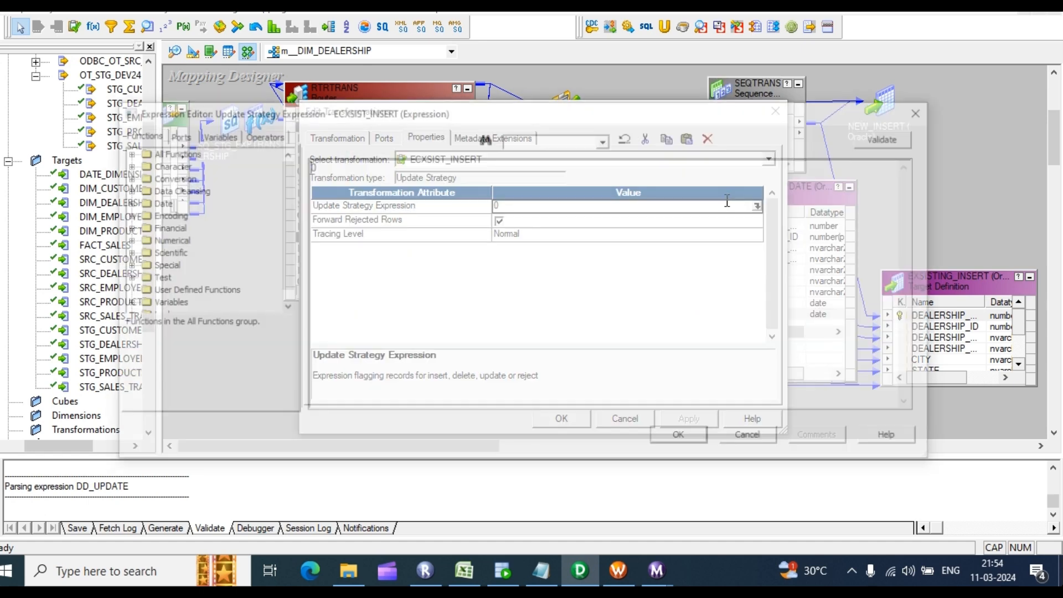
pyautogui.press('BackSpace')
pyautogui.write('DD_INSERT')
pyautogui.click(890, 136)
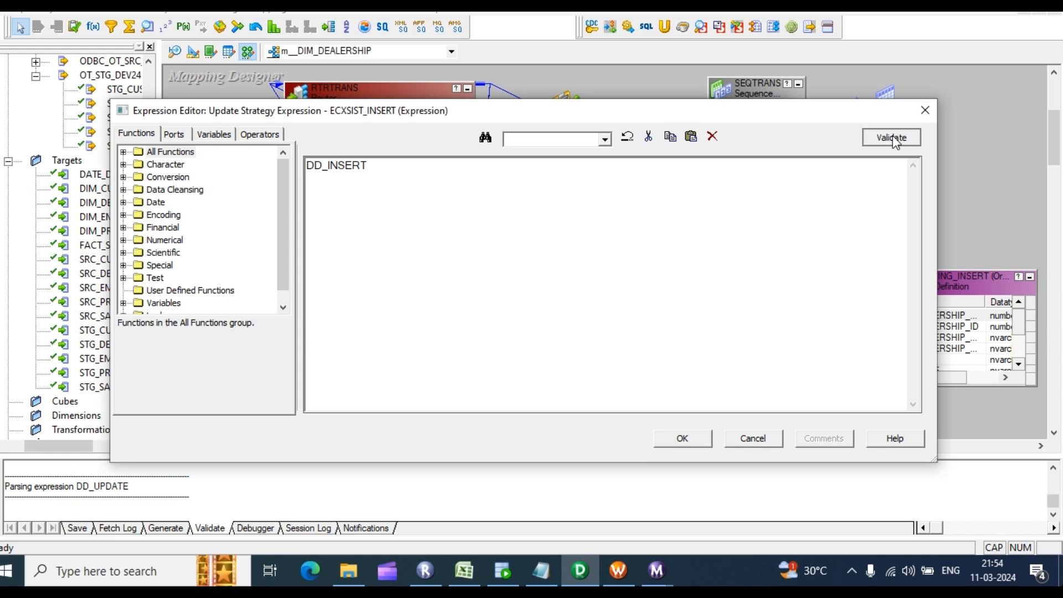
pyautogui.click(572, 326)
pyautogui.click(681, 437)
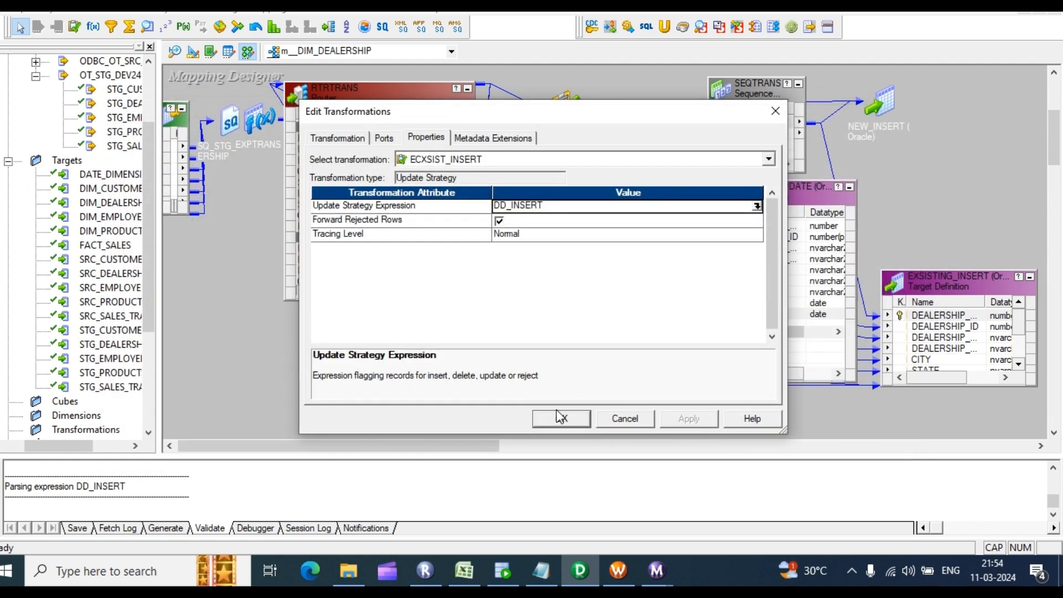
pyautogui.click(533, 418)
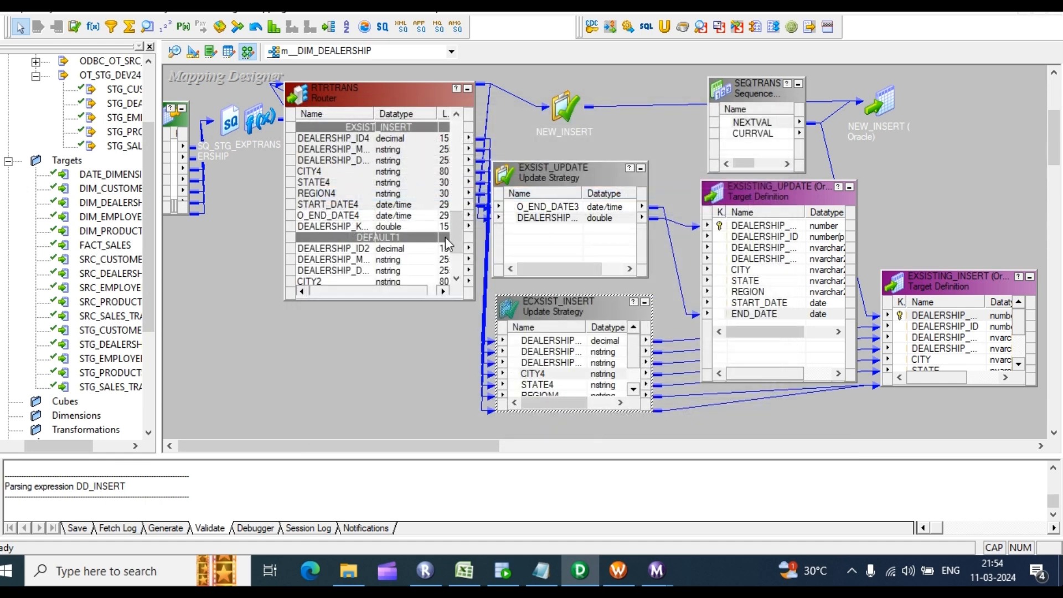
pyautogui.scroll(-2, 956, 264)
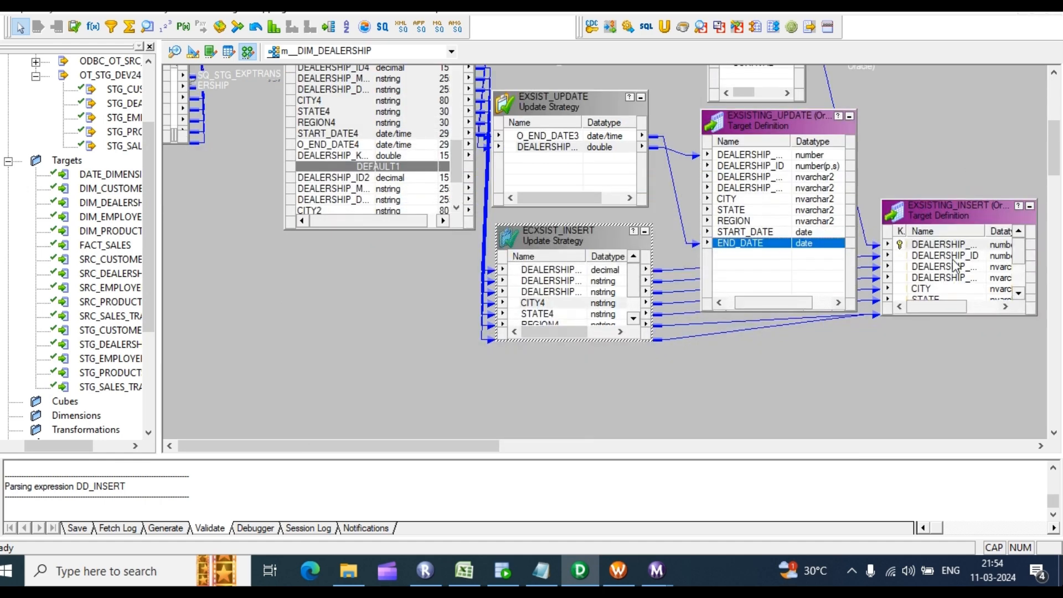
# Step: Arrange all mapping objects as icons and check the Output log reports m__DIM_DEALERSHIP valid
pyautogui.rightClick(907, 85)
pyautogui.click(978, 181)
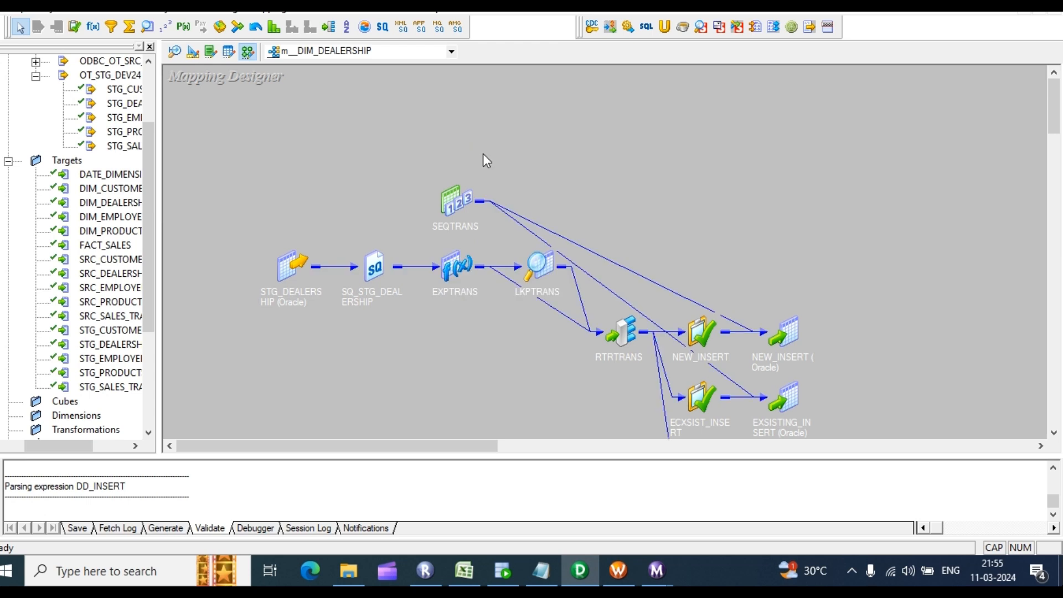
pyautogui.scroll(-2, 727, 161)
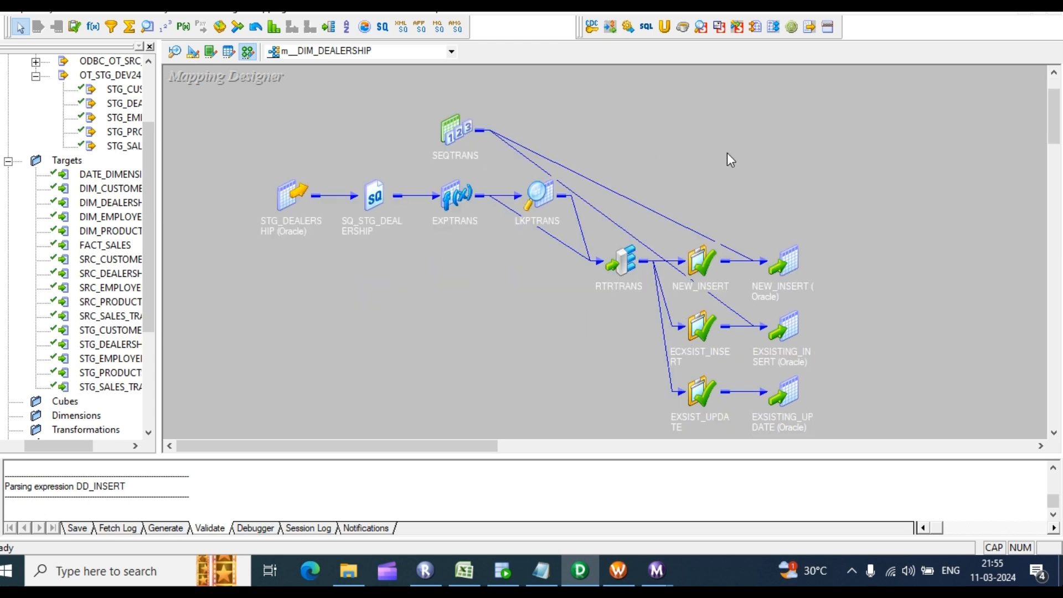
pyautogui.scroll(1, 192, 486)
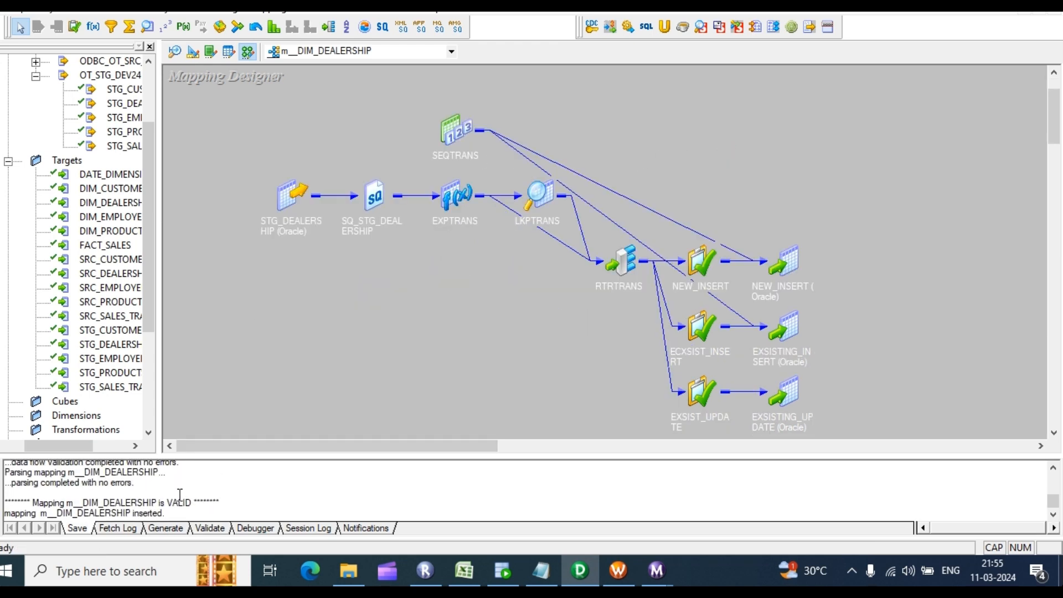
pyautogui.moveTo(153, 486); pyautogui.dragTo(50, 489)
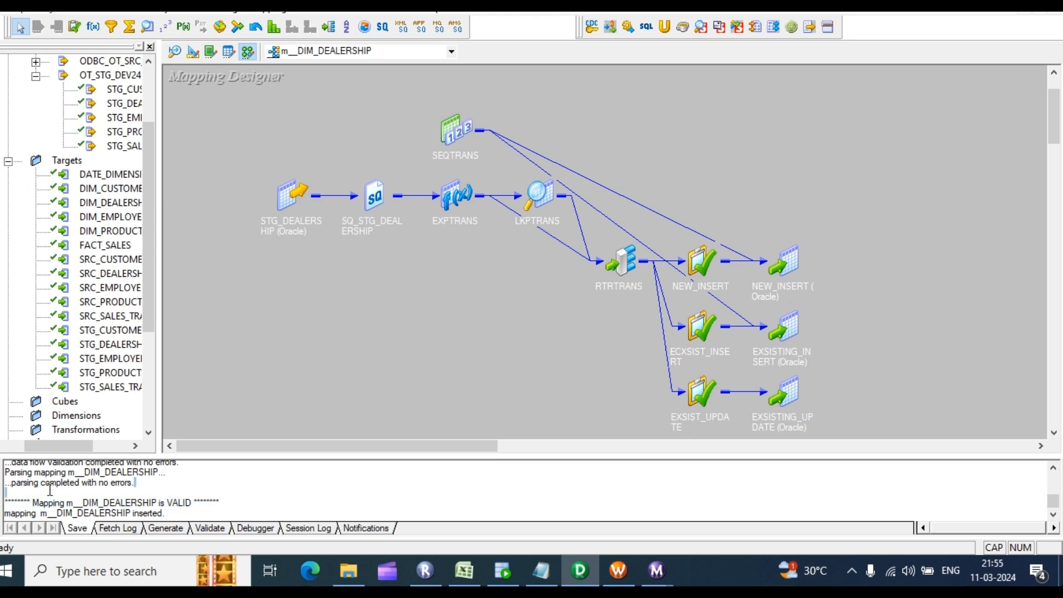
pyautogui.rightClick(783, 79)
pyautogui.click(667, 100)
pyautogui.rightClick(666, 100)
# Step: Start generating a workflow from the mapping using a reusable session
pyautogui.click(743, 433)
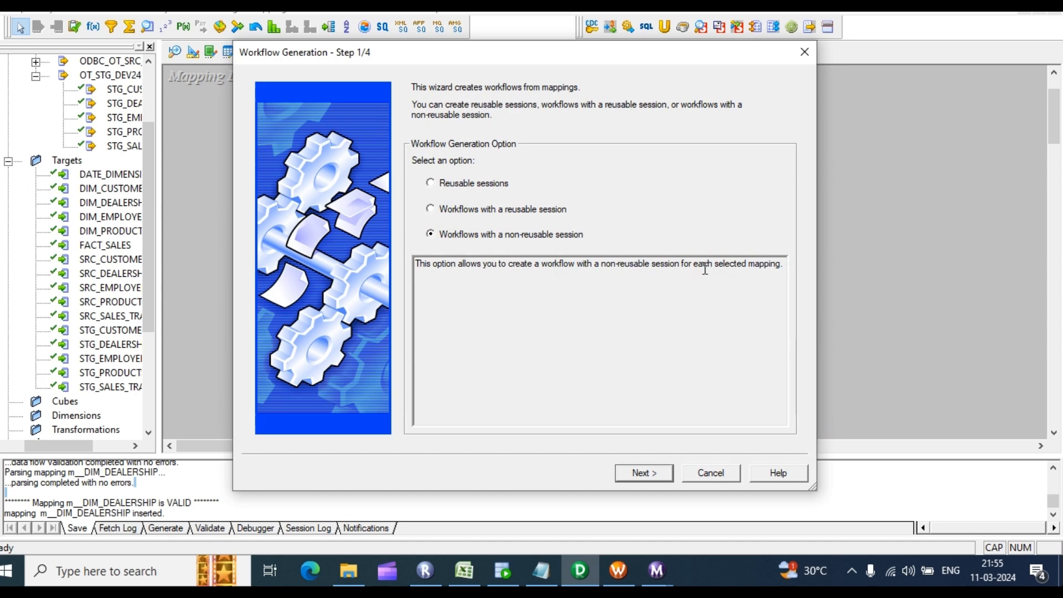
pyautogui.click(431, 210)
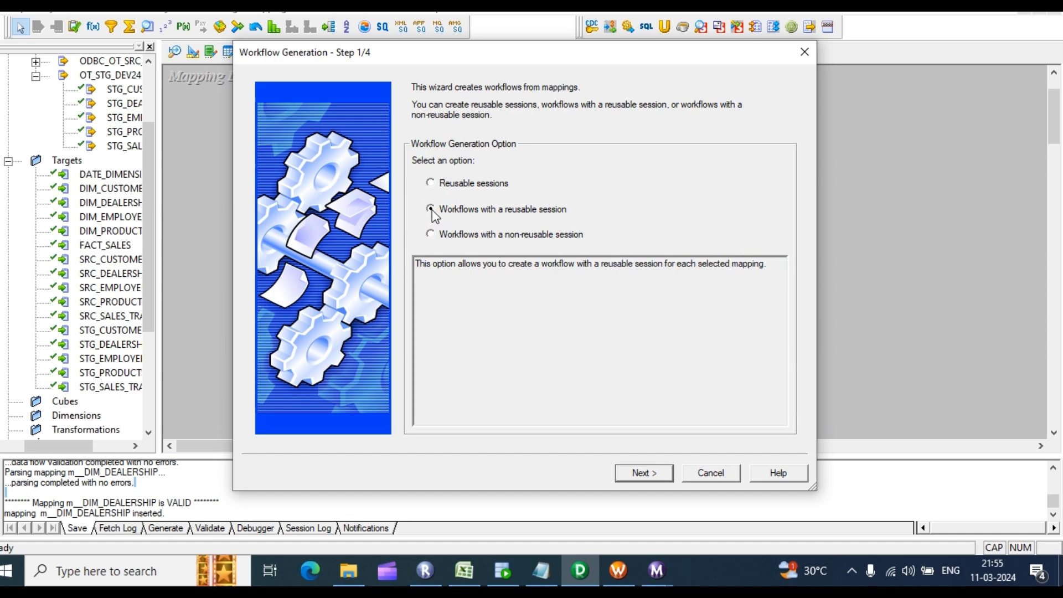
pyautogui.click(657, 475)
# Step: Assign the rel_OT_STG_DEV24 connection to the source qualifier
pyautogui.click(769, 240)
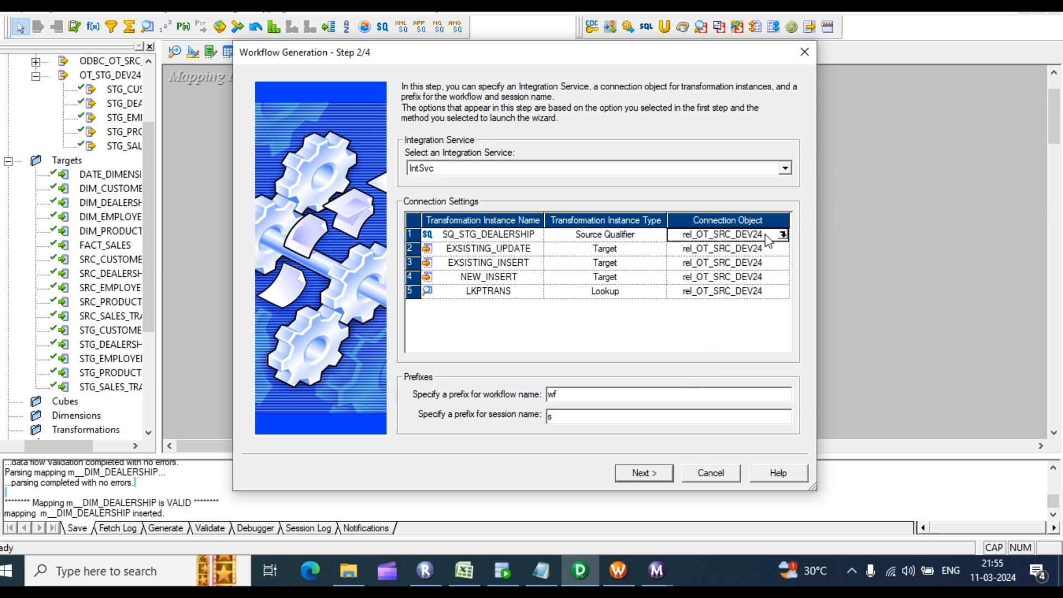
pyautogui.click(782, 237)
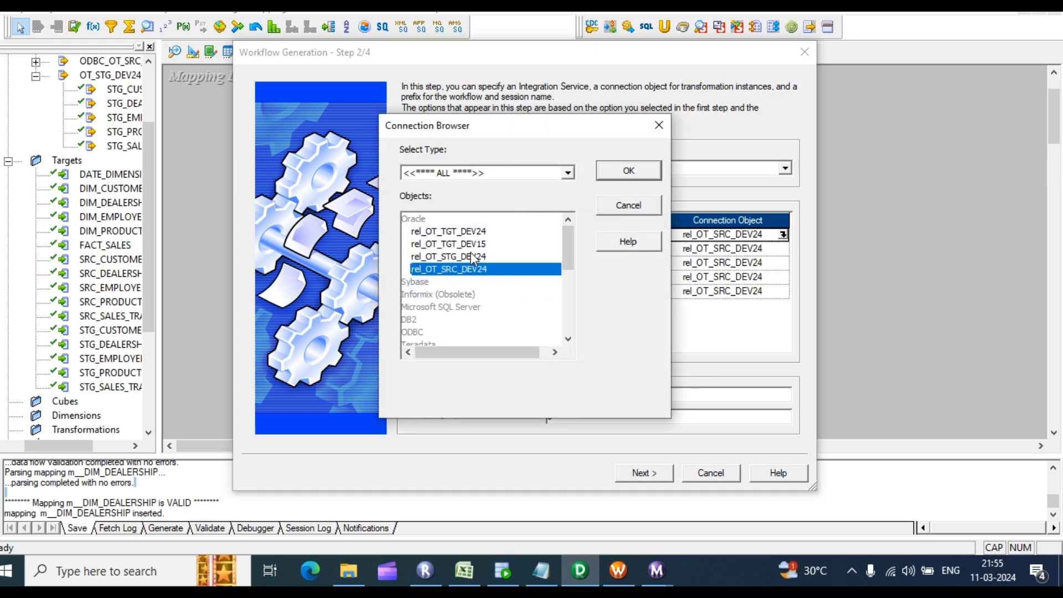
pyautogui.click(472, 256)
pyautogui.click(644, 169)
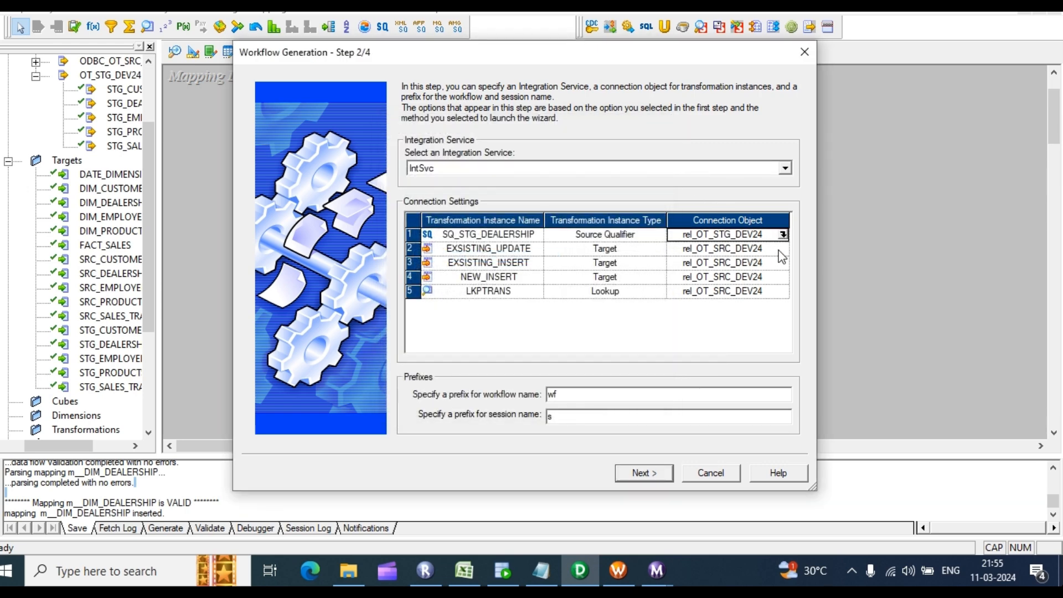
# Step: Point the EXSISTING_UPDATE and EXSISTING_INSERT targets at rel_OT_TGT_DEV15
pyautogui.click(779, 251)
pyautogui.click(782, 249)
pyautogui.click(471, 244)
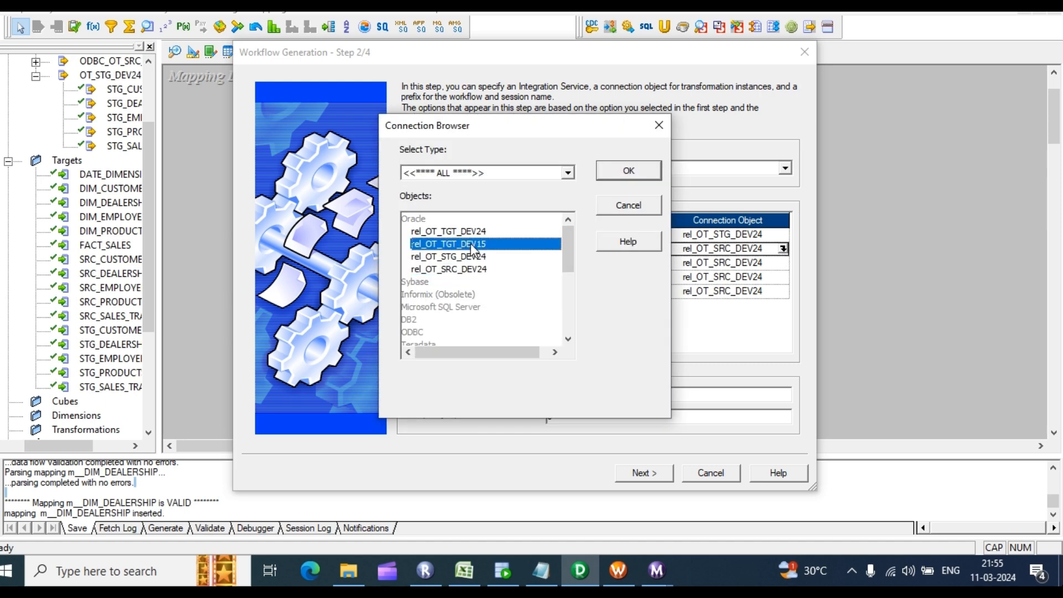
pyautogui.click(645, 177)
pyautogui.click(781, 262)
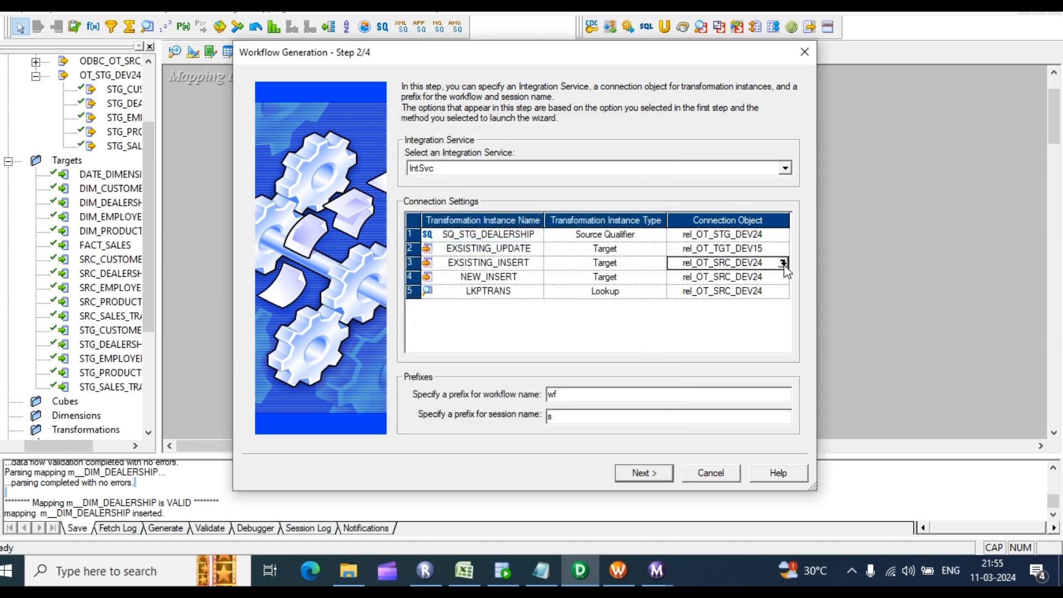
pyautogui.click(783, 263)
pyautogui.click(471, 244)
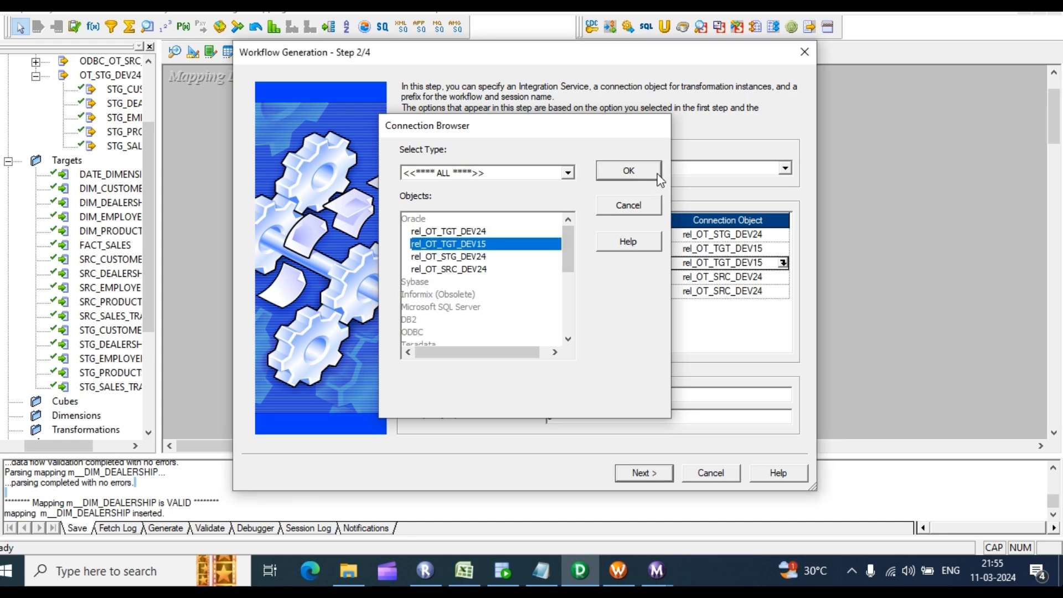
pyautogui.click(628, 171)
# Step: Point the NEW_INSERT target and LKPTRANS lookup at rel_OT_TGT_DEV15, then go to the settings step
pyautogui.click(778, 276)
pyautogui.click(784, 277)
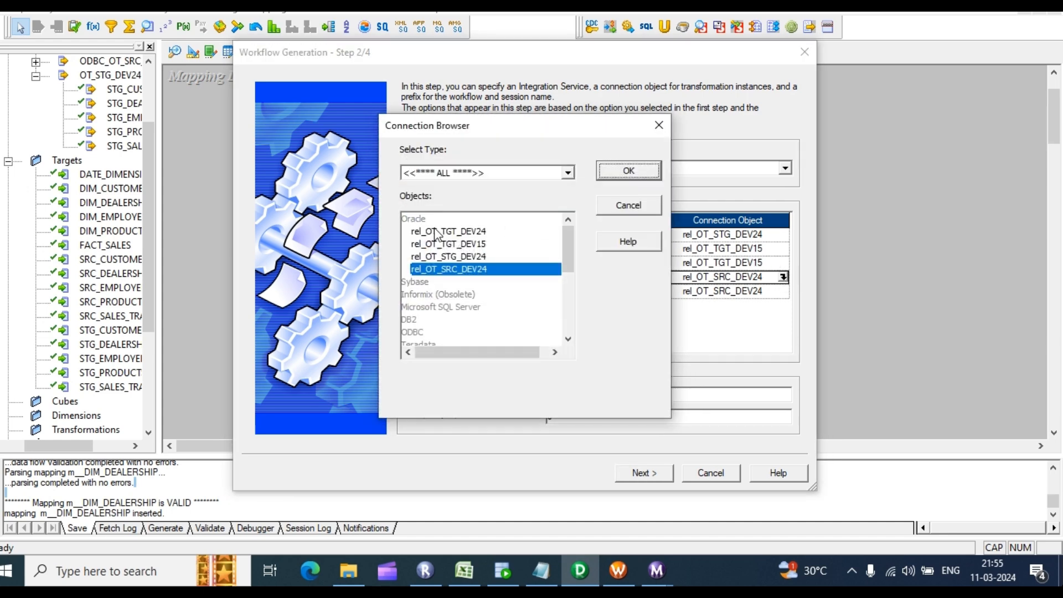
pyautogui.click(535, 245)
pyautogui.click(620, 174)
pyautogui.click(781, 291)
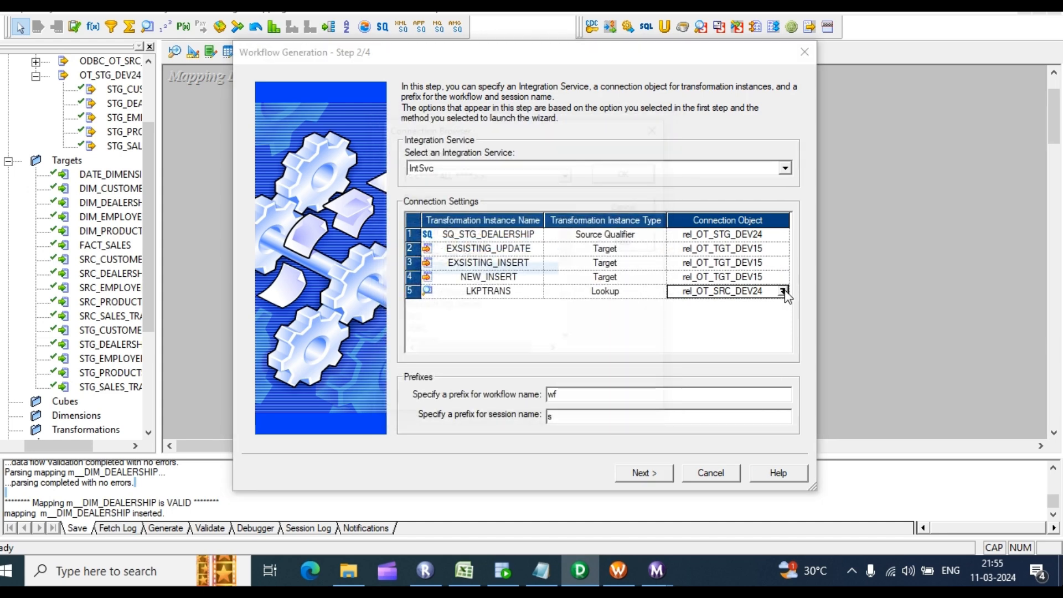
pyautogui.click(783, 292)
pyautogui.click(468, 244)
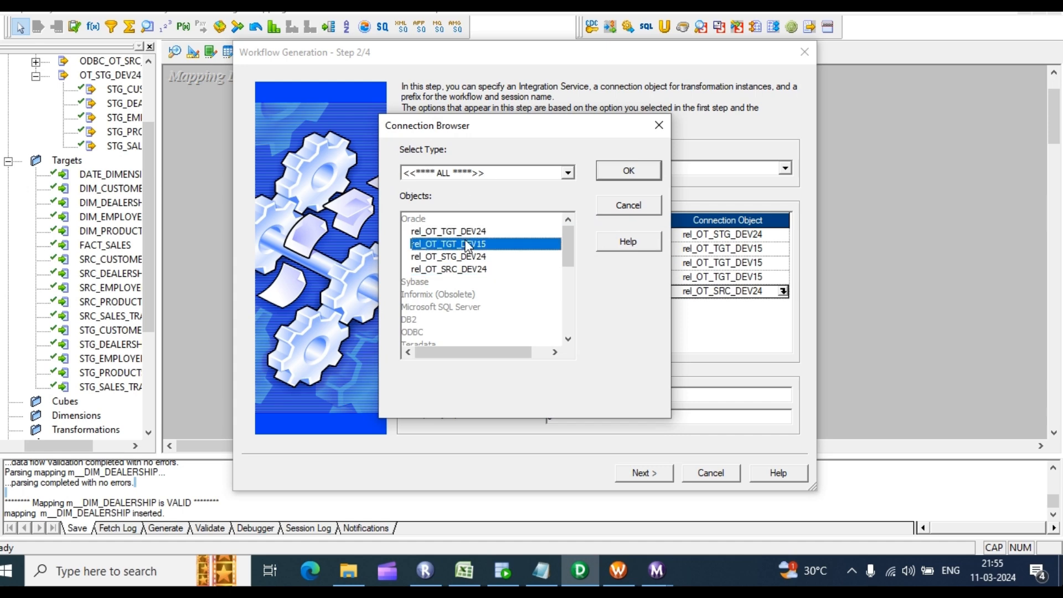
pyautogui.click(622, 174)
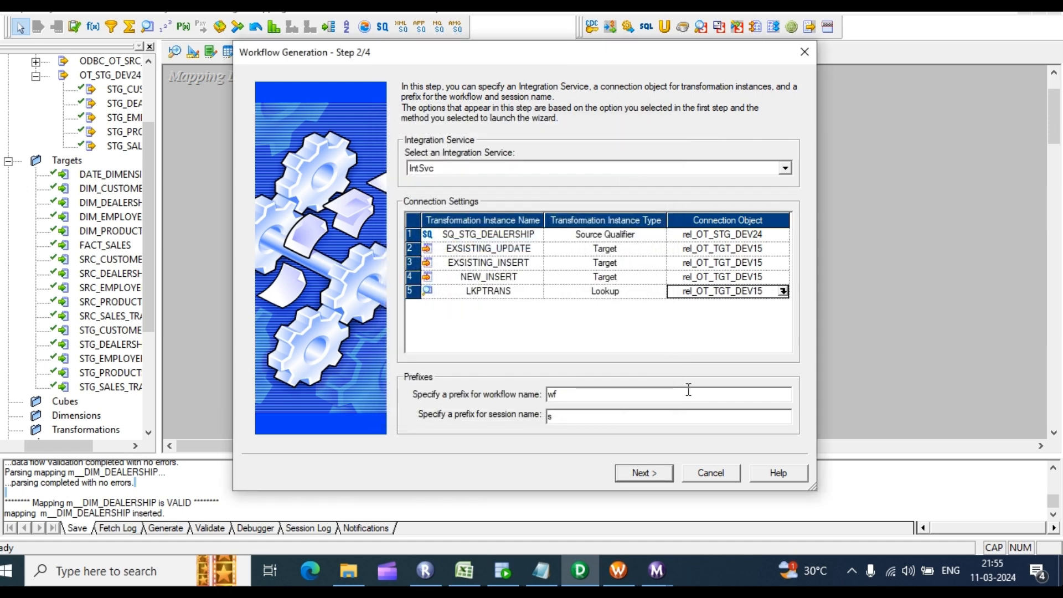
pyautogui.click(658, 470)
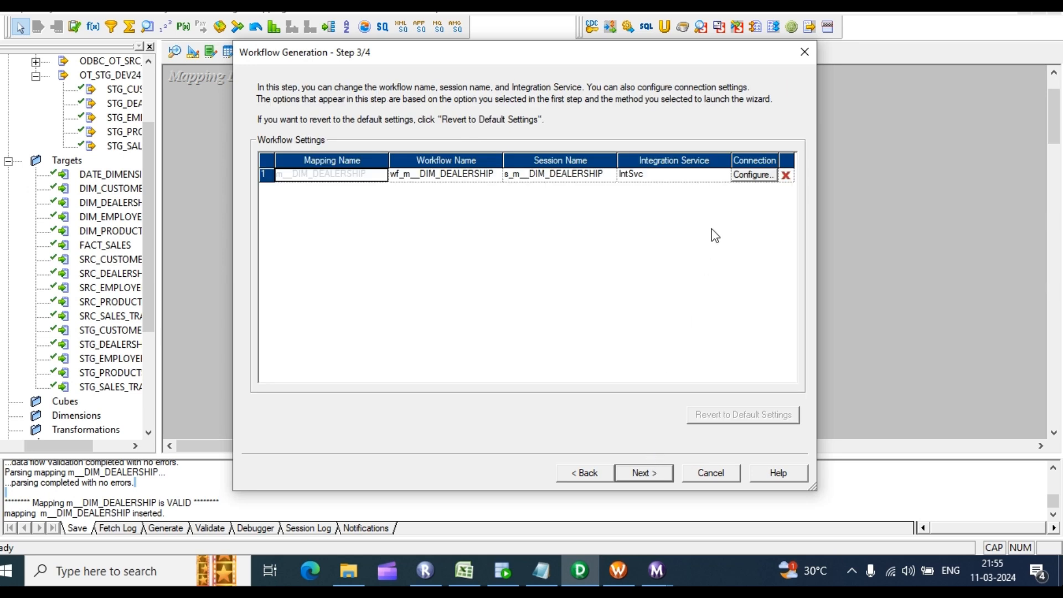
# Step: Set the target load type to Normal in the connection configuration properties
pyautogui.click(756, 174)
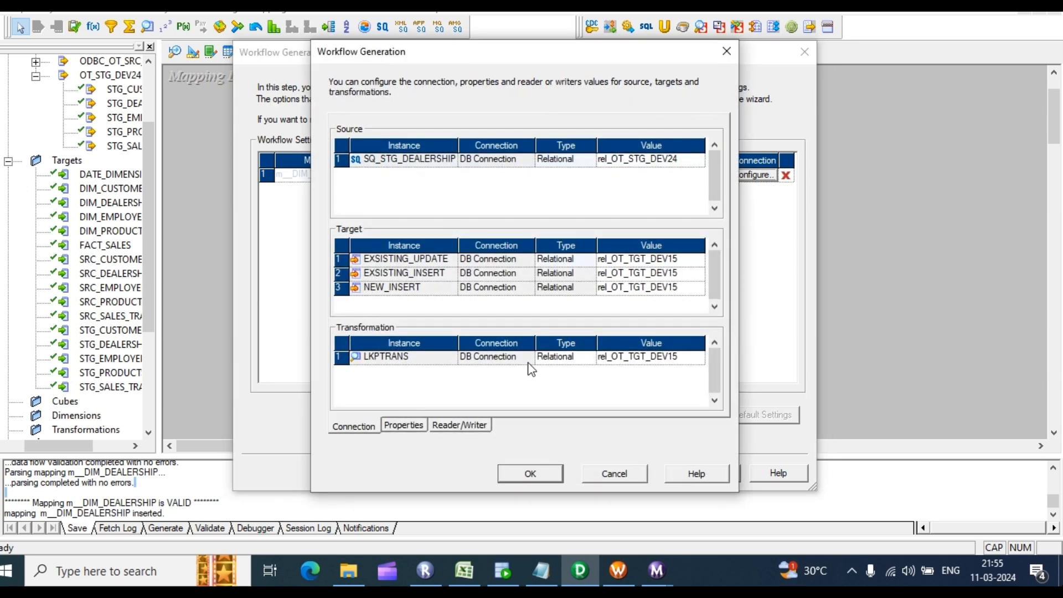
pyautogui.click(404, 425)
pyautogui.click(678, 289)
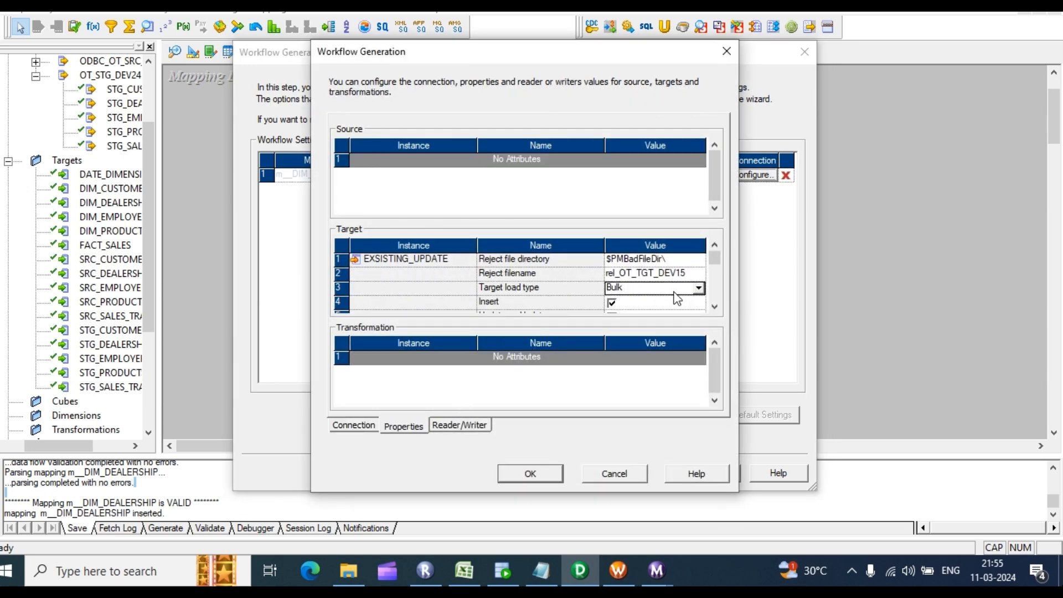
pyautogui.click(697, 288)
pyautogui.click(619, 303)
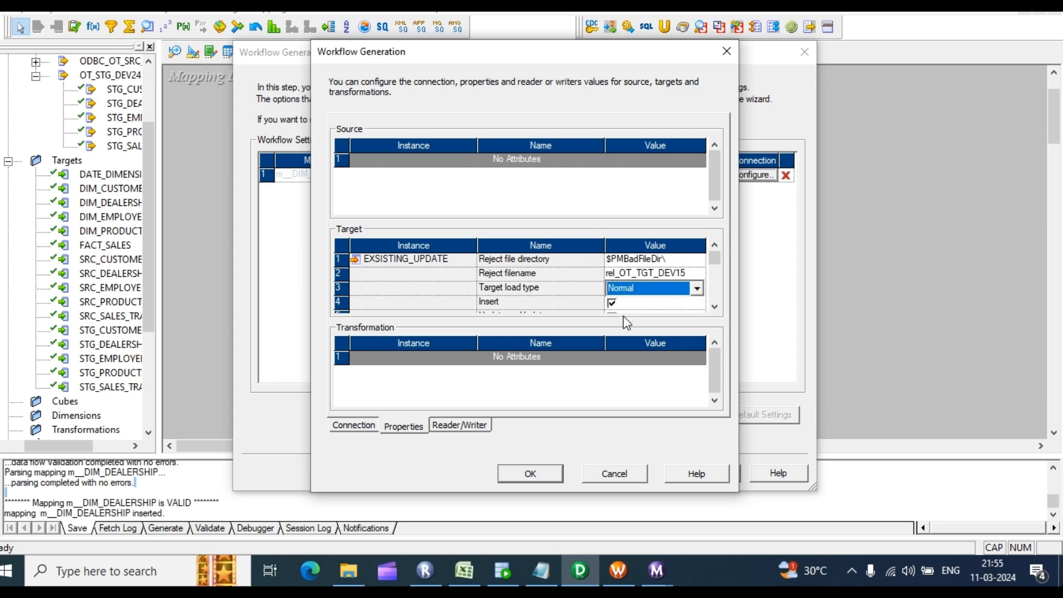
pyautogui.click(530, 475)
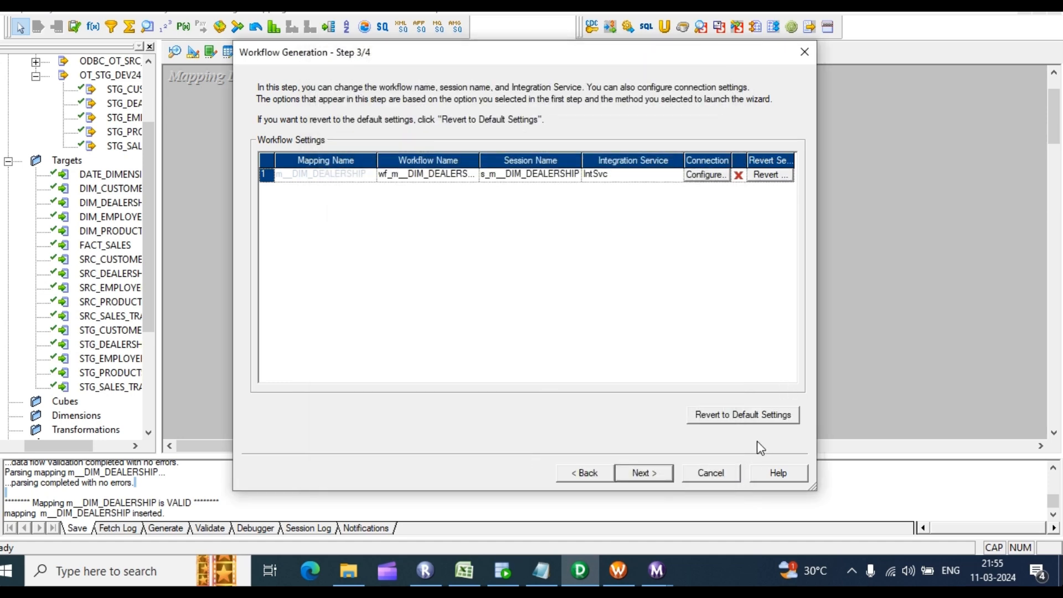
# Step: Finish generating wf_m__DIM_DEALERSHIP and save the repository, acknowledging the no-changes notice
pyautogui.click(652, 474)
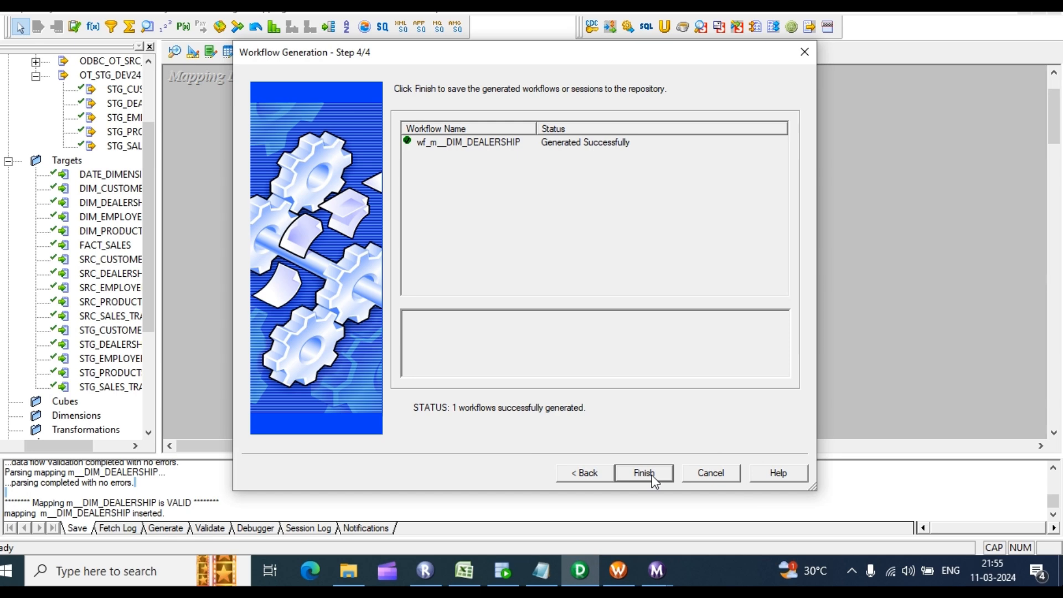
pyautogui.click(648, 475)
pyautogui.rightClick(919, 189)
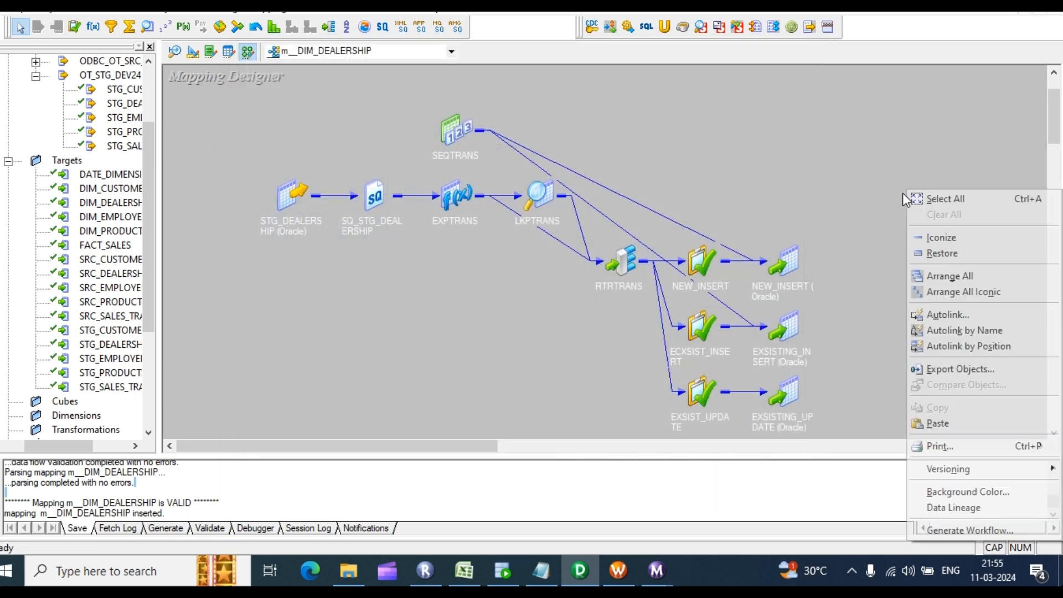
pyautogui.click(720, 146)
pyautogui.hotkey('ctrl', 's')
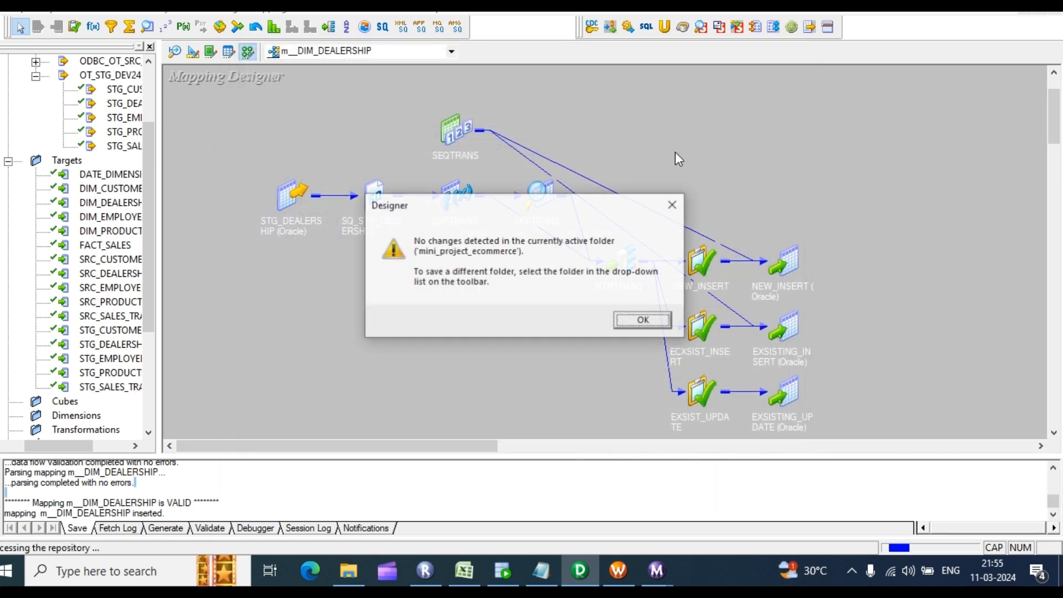
pyautogui.click(639, 318)
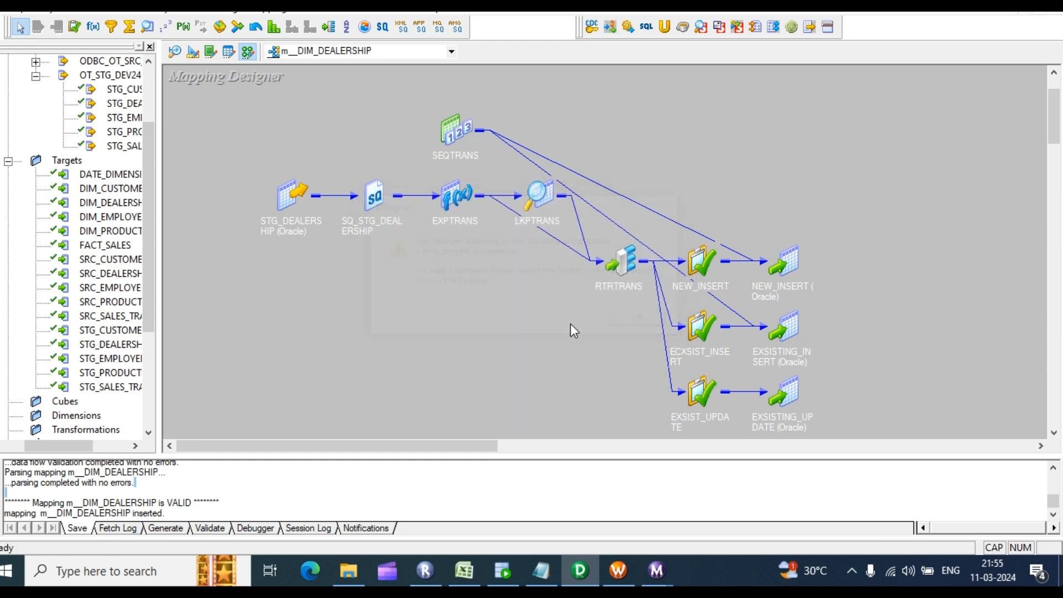
pyautogui.click(609, 576)
# Step: Disconnect from RepSev and reconnect with the repository password
pyautogui.click(105, 153)
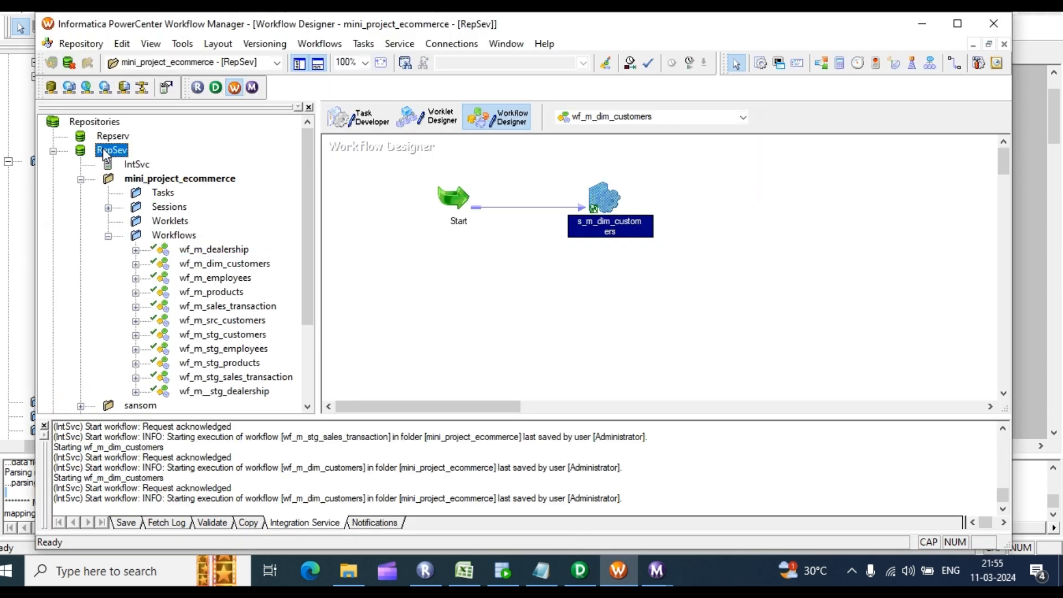
pyautogui.rightClick(105, 153)
pyautogui.click(154, 216)
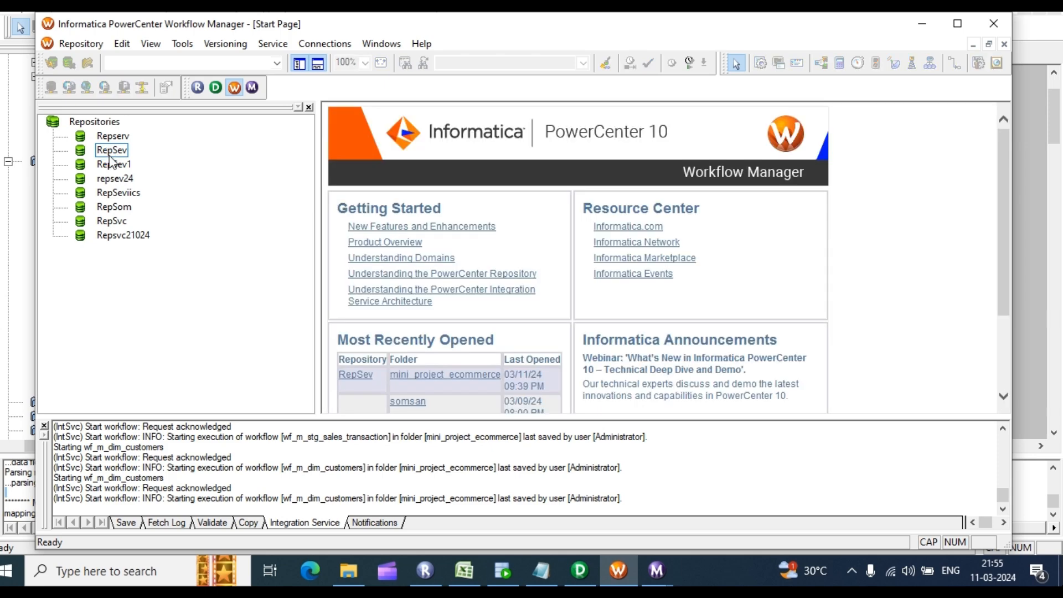
pyautogui.rightClick(119, 152)
pyautogui.click(174, 204)
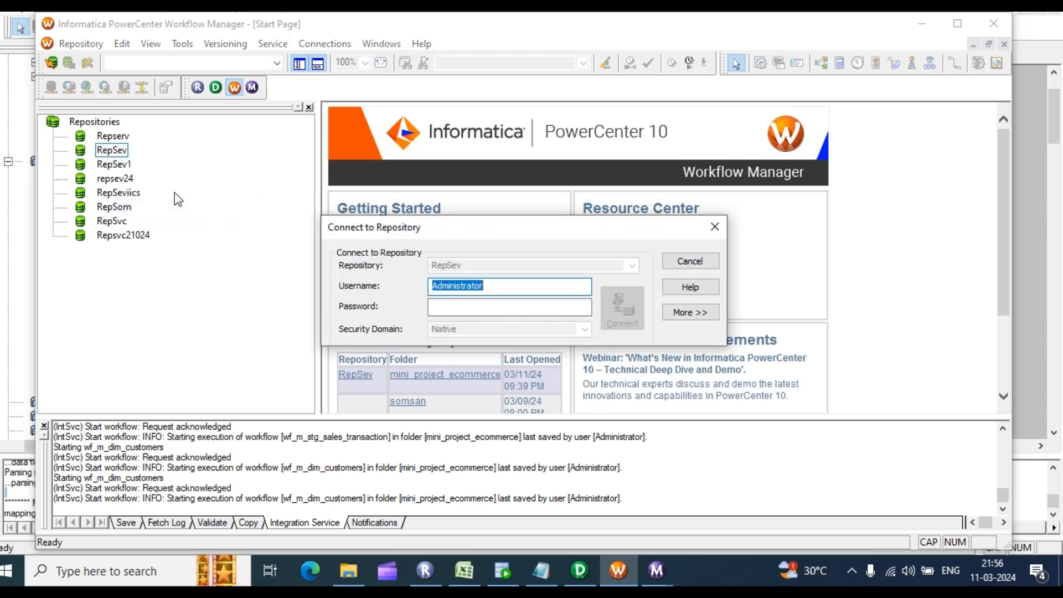
pyautogui.click(503, 309)
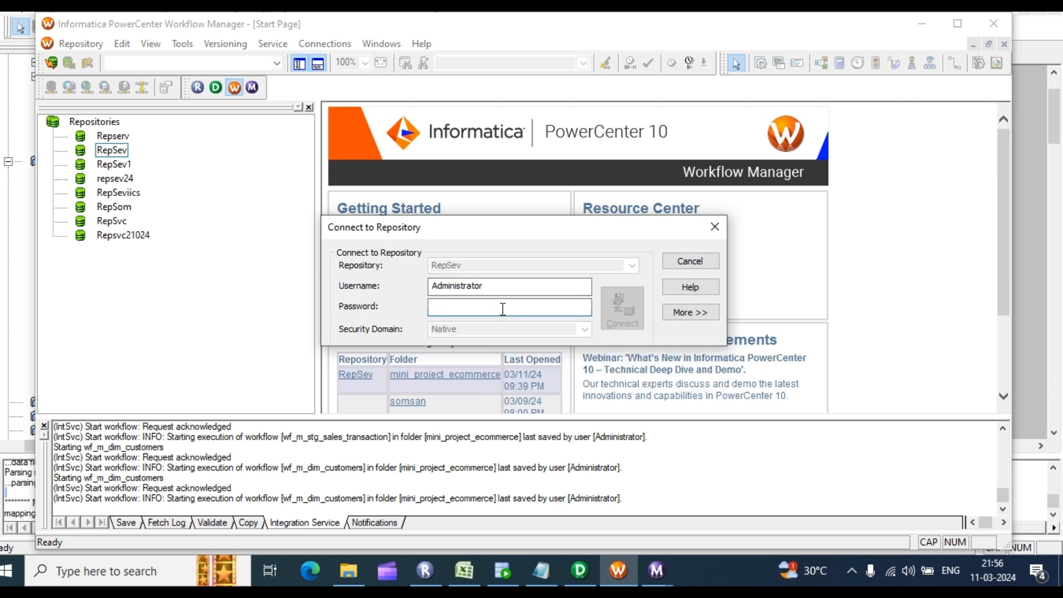
pyautogui.write('admin')
pyautogui.press('Return')
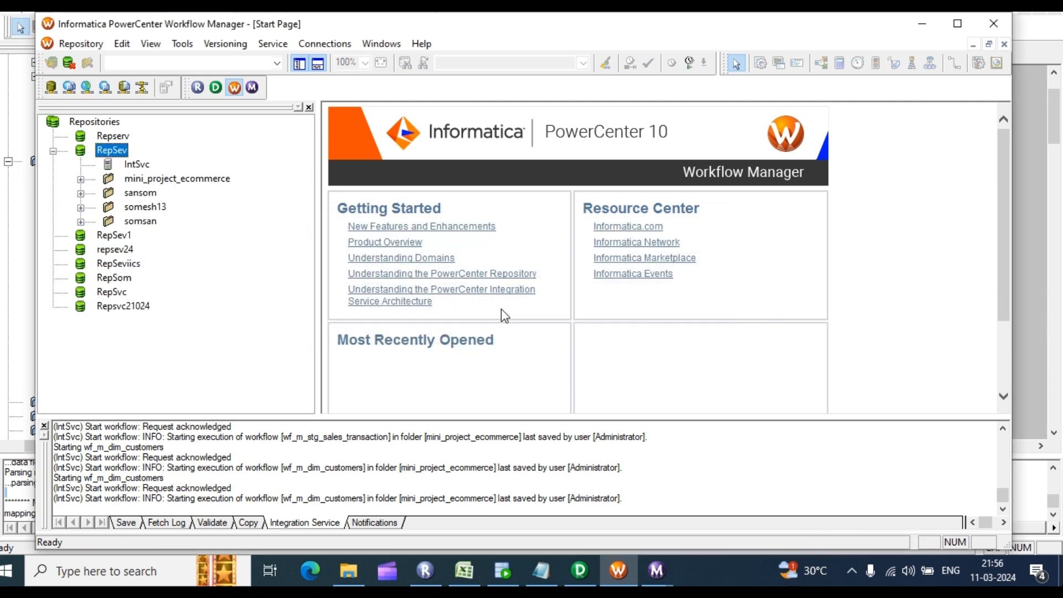
# Step: Expand mini_project_ecommerce's Workflows list and switch to the Workflow Designer workspace
pyautogui.click(81, 179)
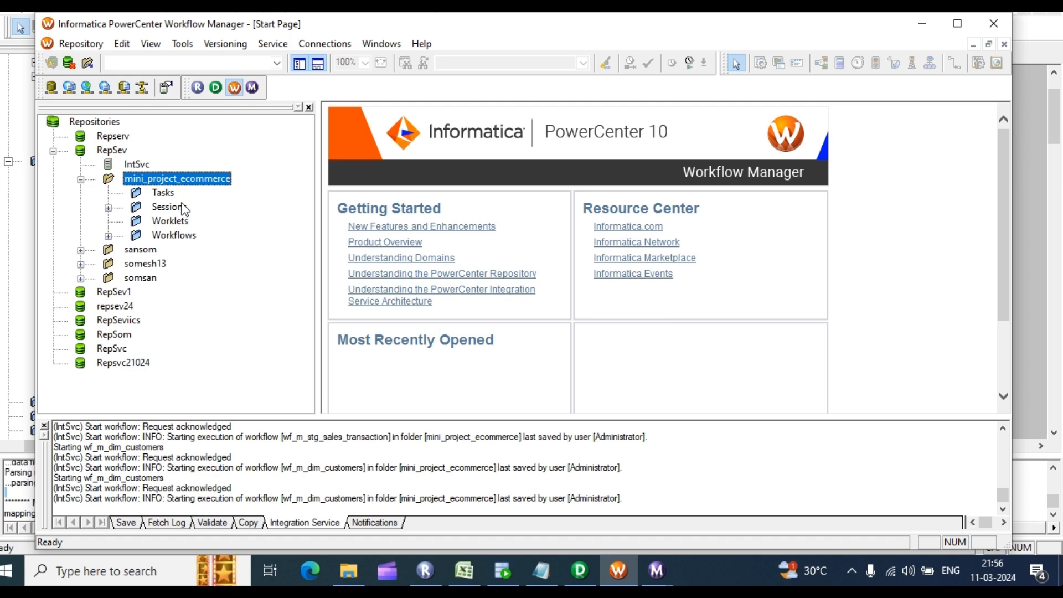
pyautogui.click(109, 237)
pyautogui.scroll(-2, 258, 246)
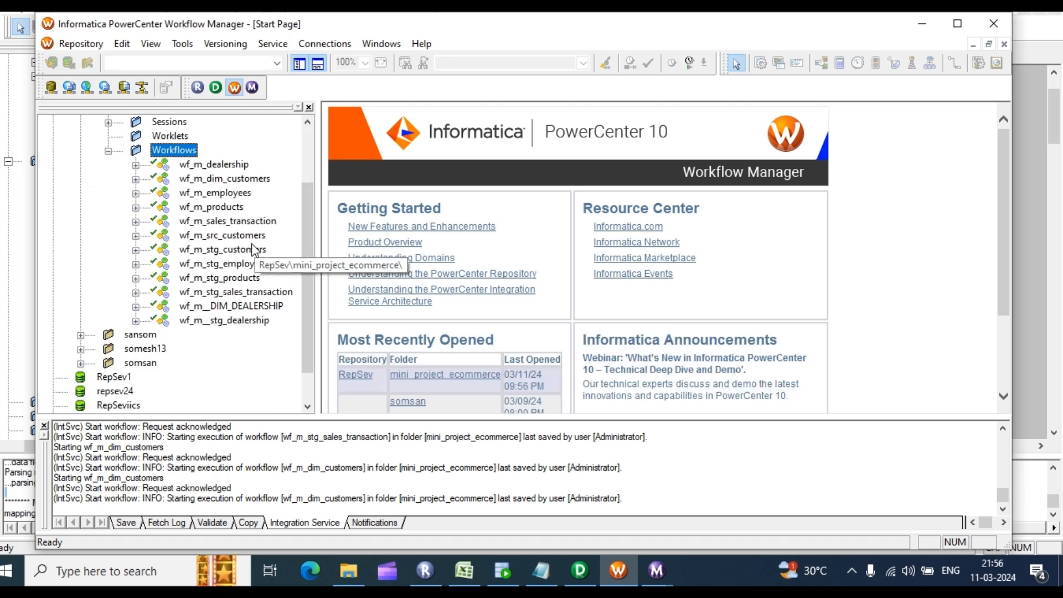
pyautogui.click(182, 43)
pyautogui.click(211, 93)
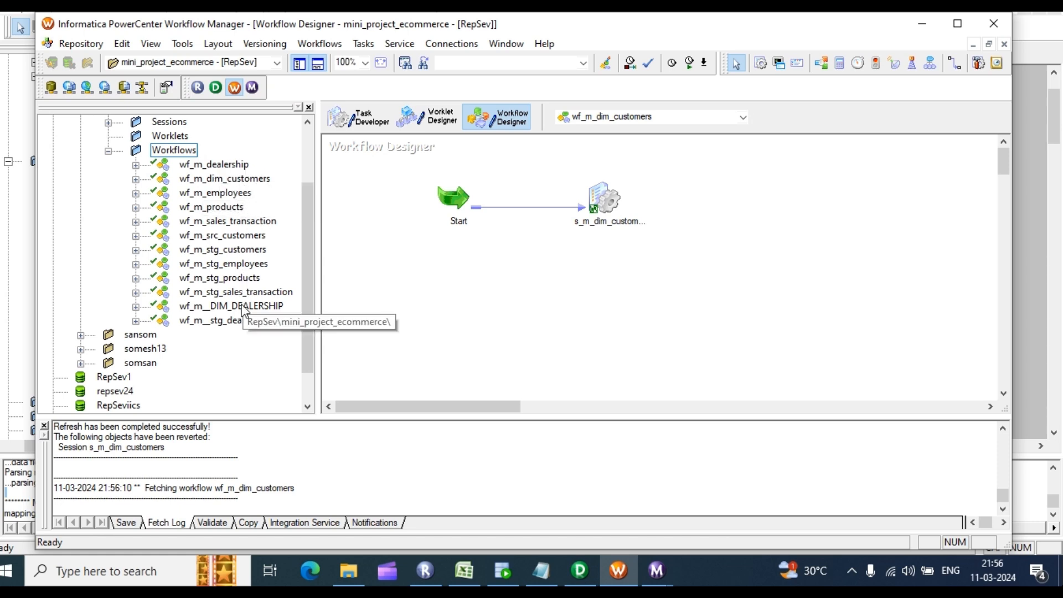
# Step: Open wf_m__DIM_DEALERSHIP and view the session's Mapping settings
pyautogui.moveTo(222, 306); pyautogui.dragTo(689, 231)
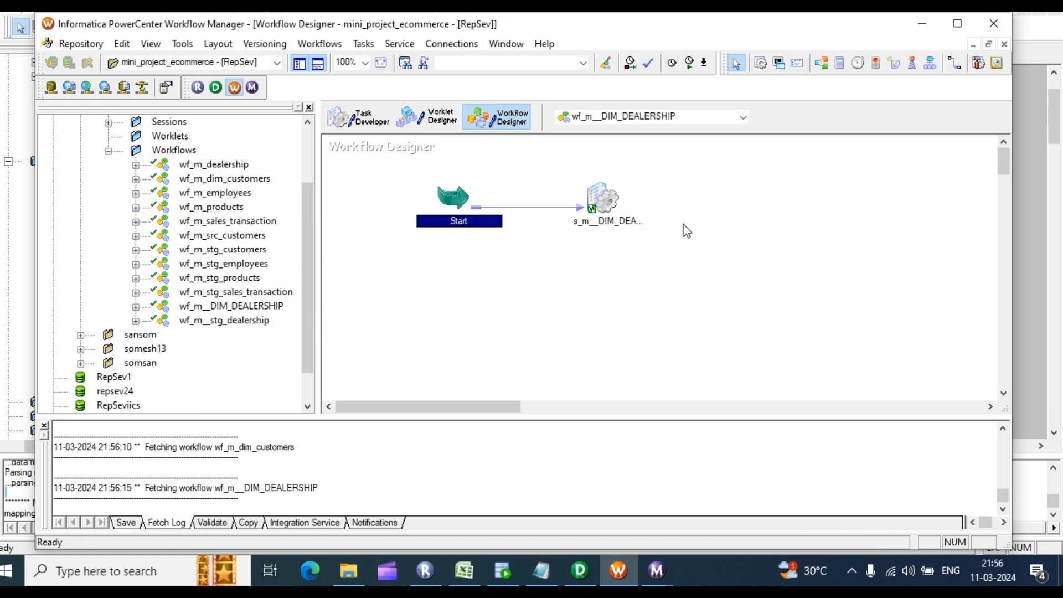
pyautogui.doubleClick(604, 200)
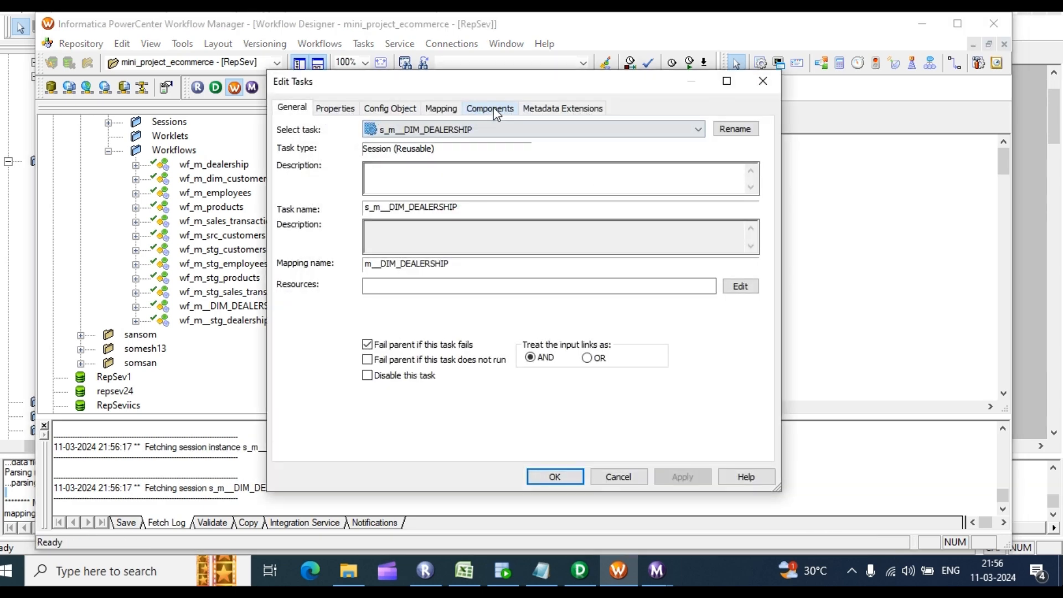
pyautogui.click(490, 109)
pyautogui.click(451, 109)
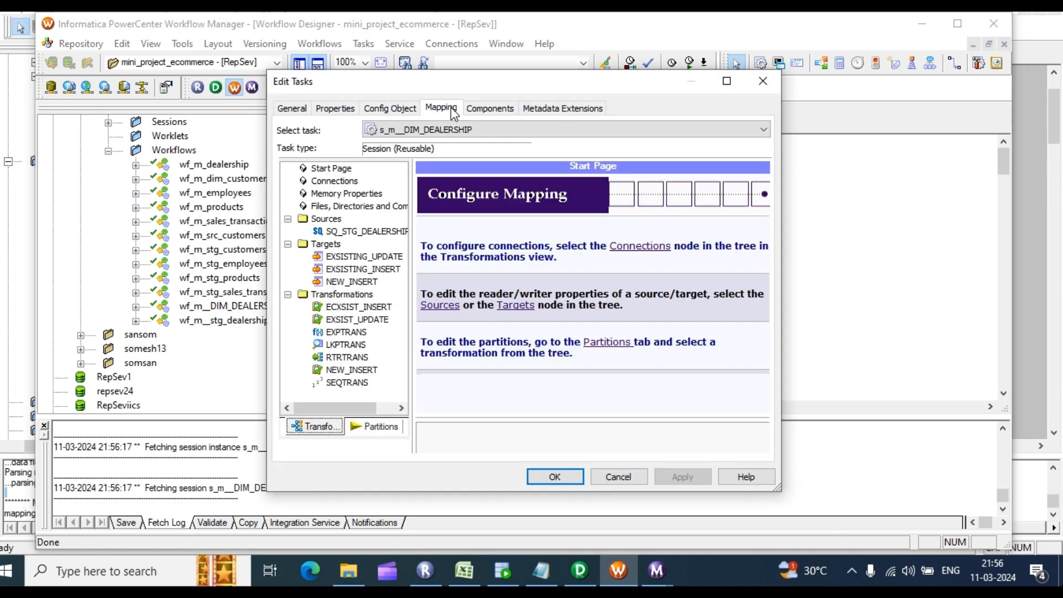
# Step: Change the LKPTRANS lookup connection from $Target to rel_OT_TGT_DEV15 and apply it
pyautogui.click(344, 346)
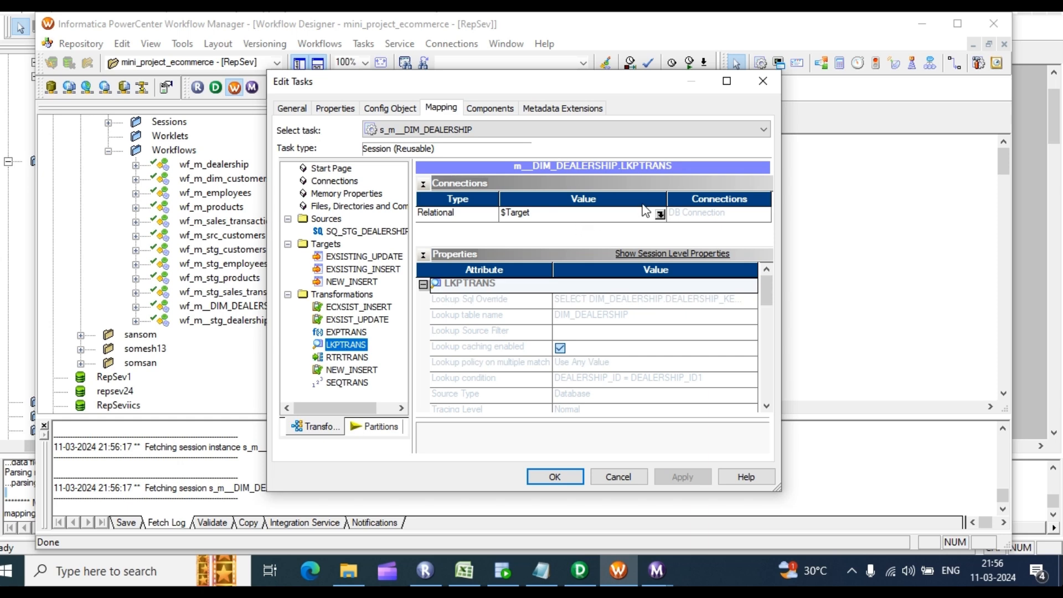
pyautogui.click(660, 215)
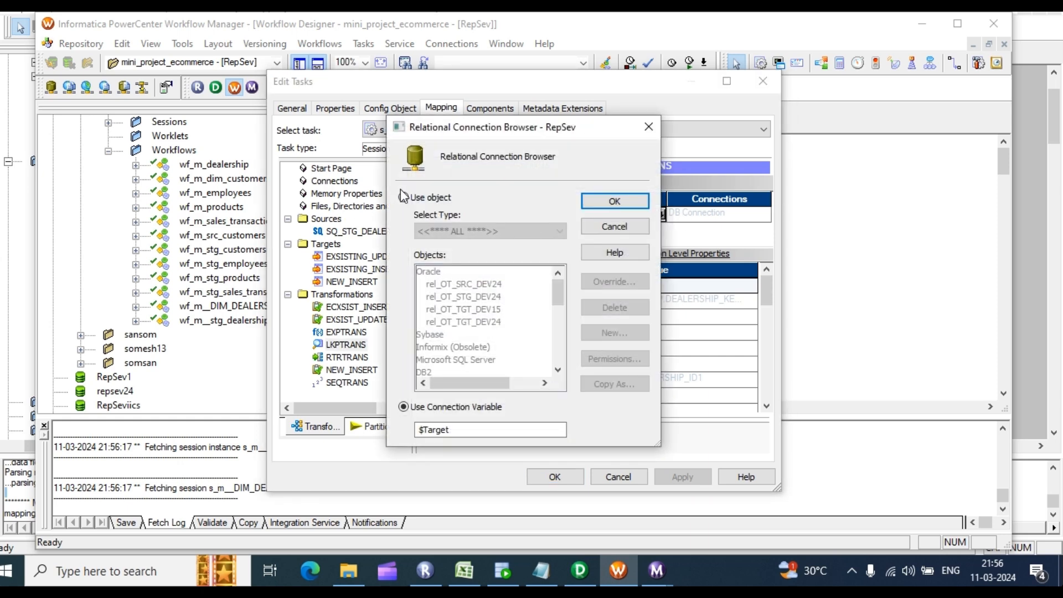
pyautogui.click(404, 197)
pyautogui.click(464, 309)
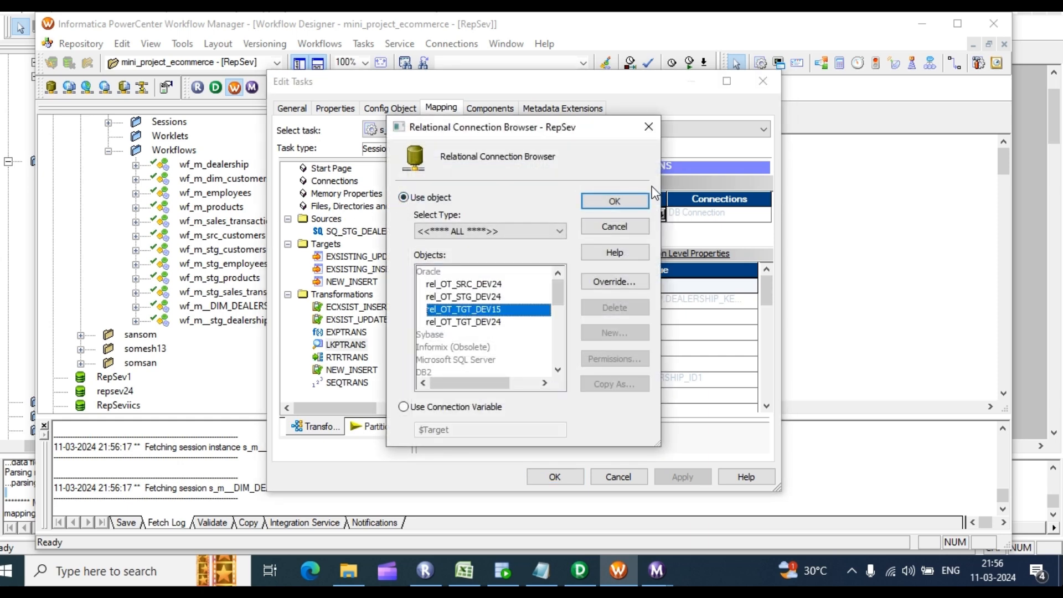
pyautogui.click(612, 201)
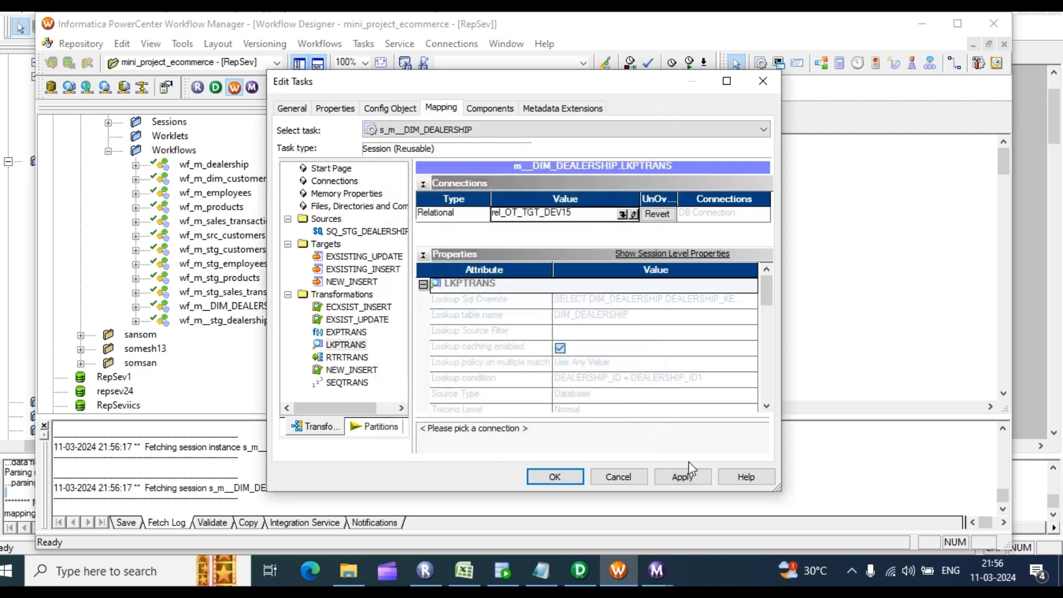
pyautogui.click(696, 477)
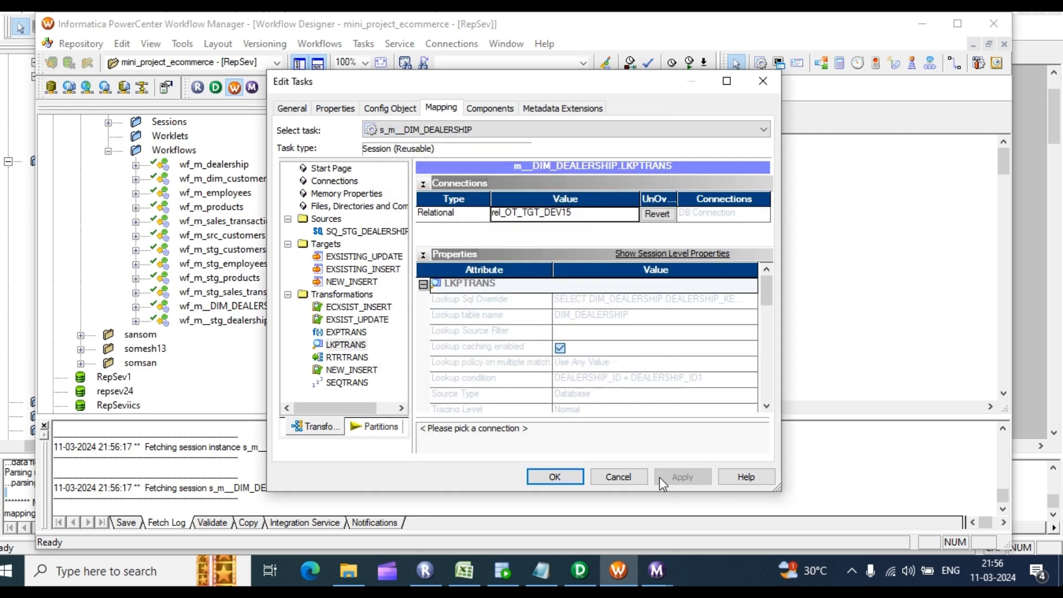
pyautogui.click(555, 477)
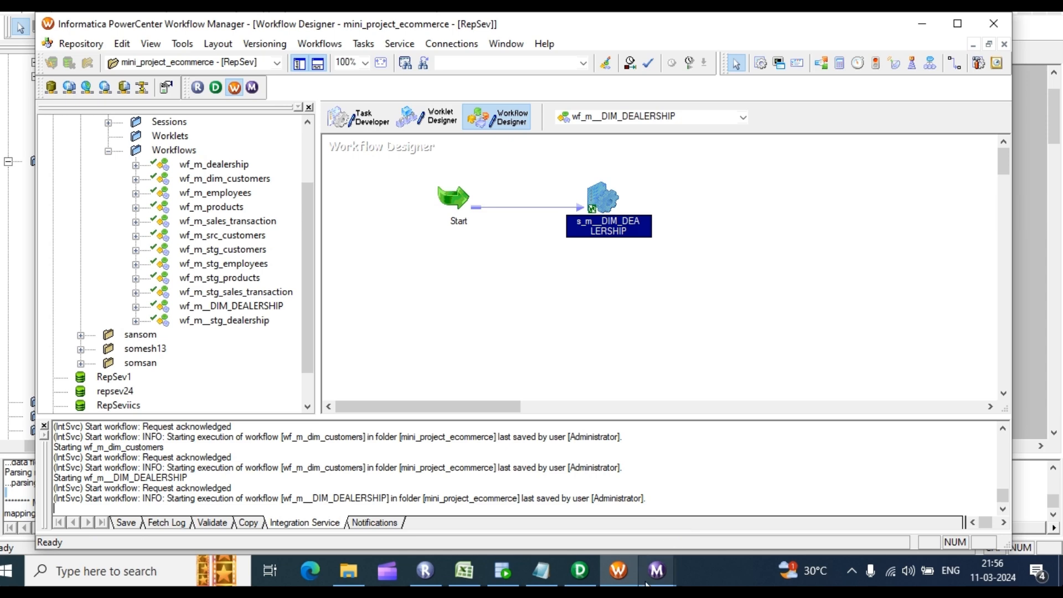
pyautogui.moveTo(657, 570)
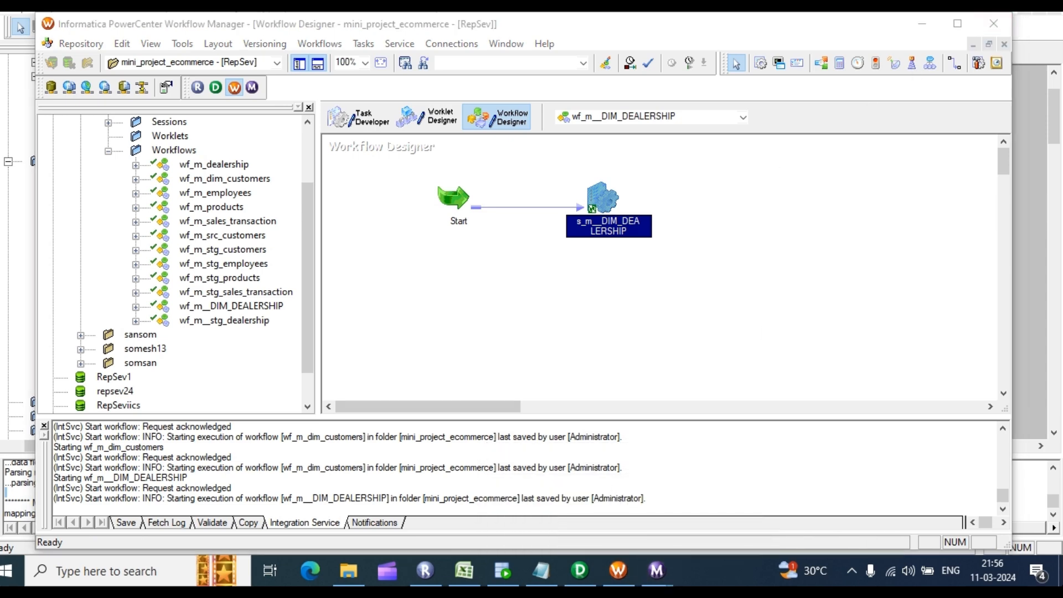
# Step: Close Workflow Monitor's session log window, confirm wf_m__DIM_DEALERSHIP Succeeded, and return to SQL Developer
pyautogui.click(742, 507)
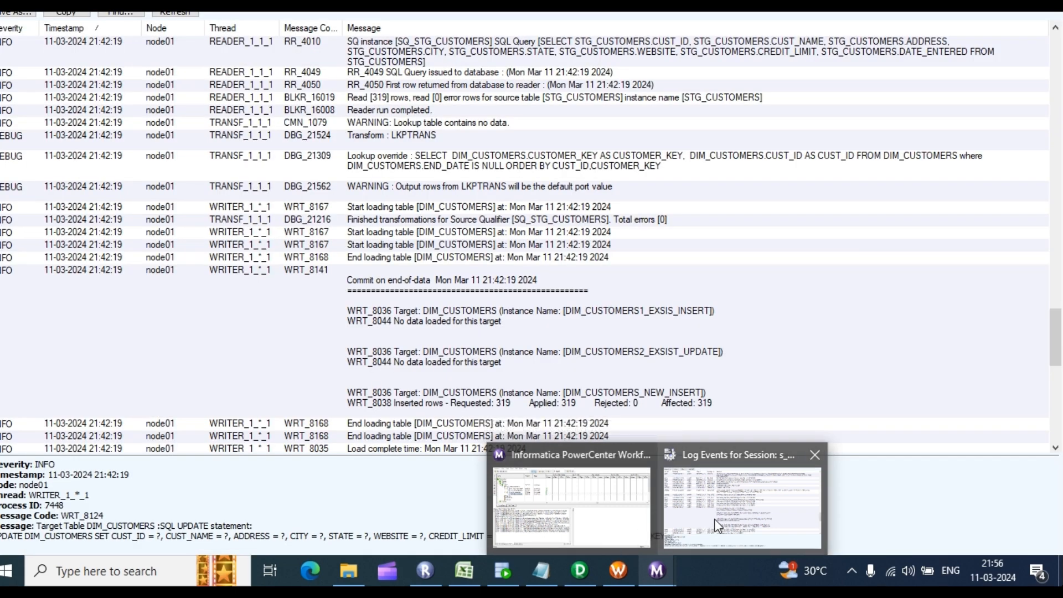
pyautogui.click(812, 453)
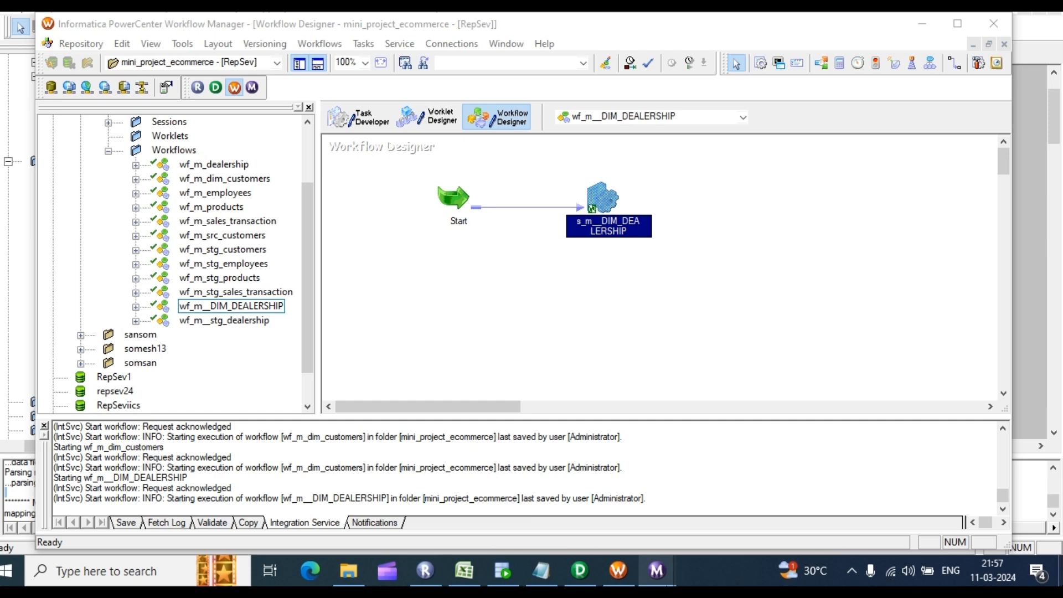
pyautogui.rightClick(657, 571)
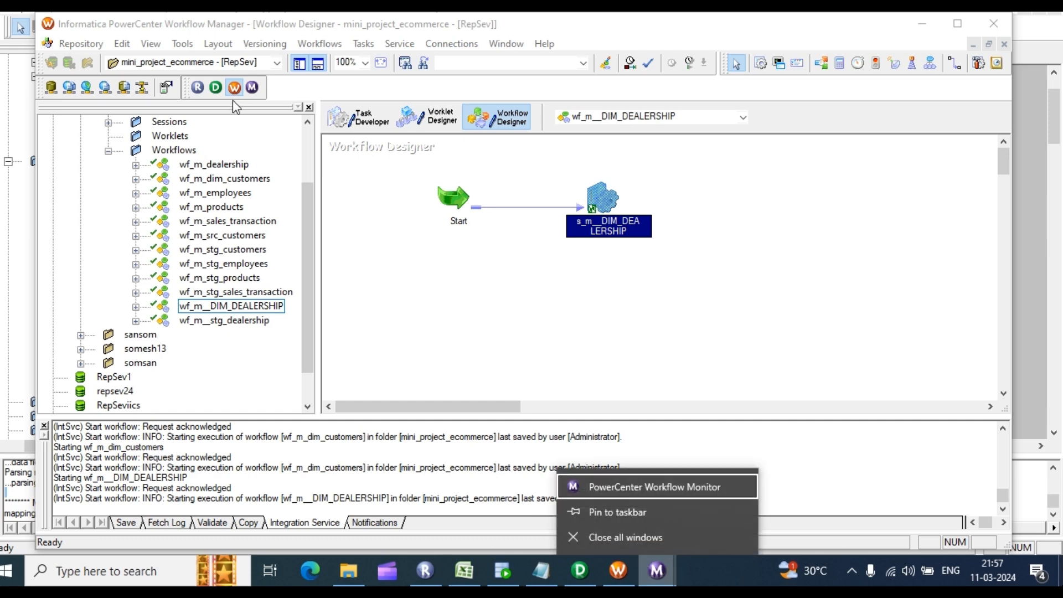
pyautogui.click(252, 88)
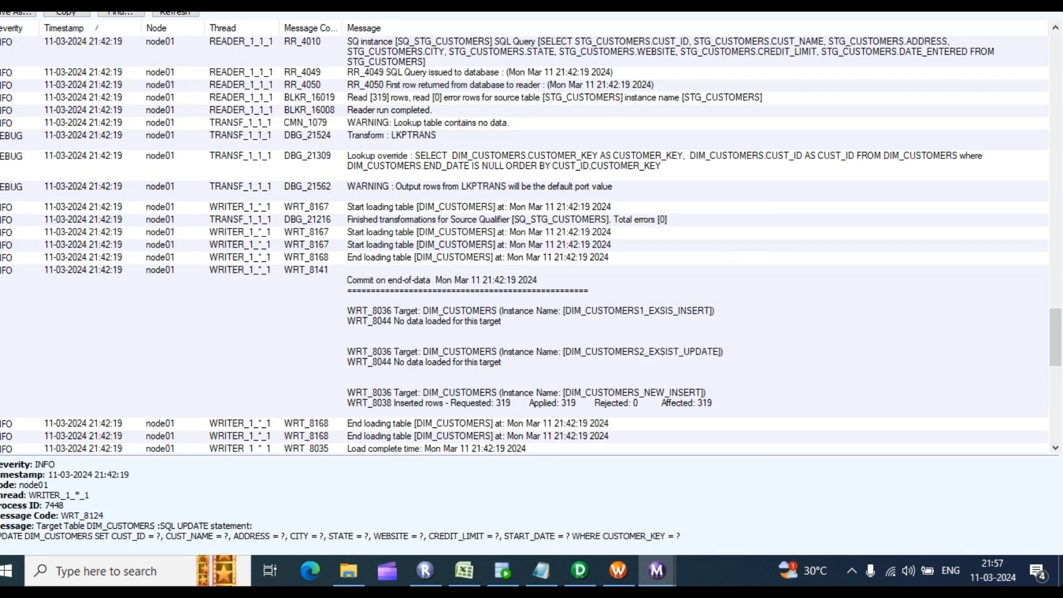
pyautogui.hotkey('alt', 'F4')
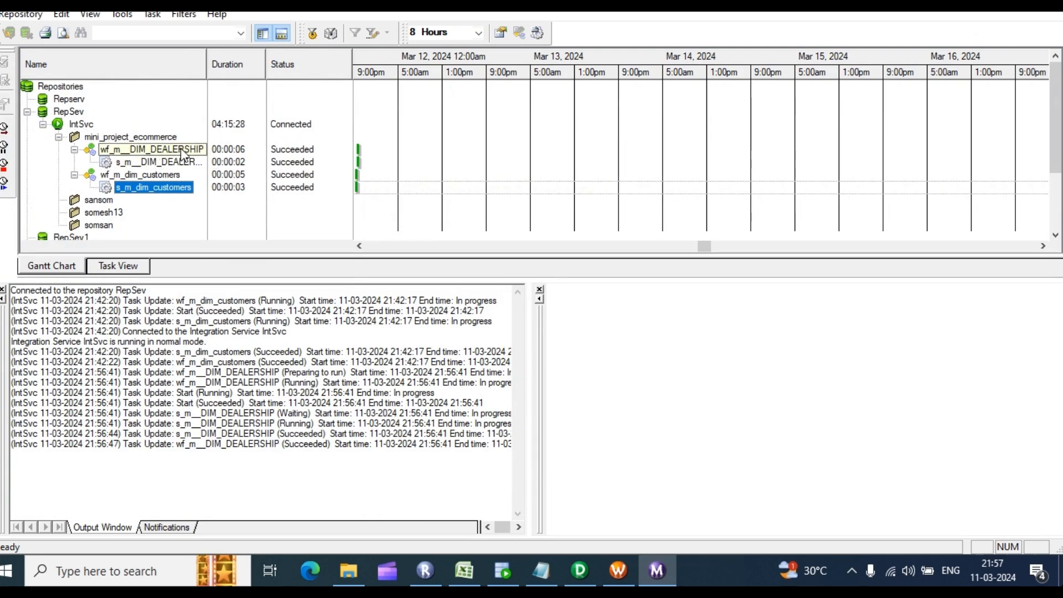
pyautogui.click(512, 572)
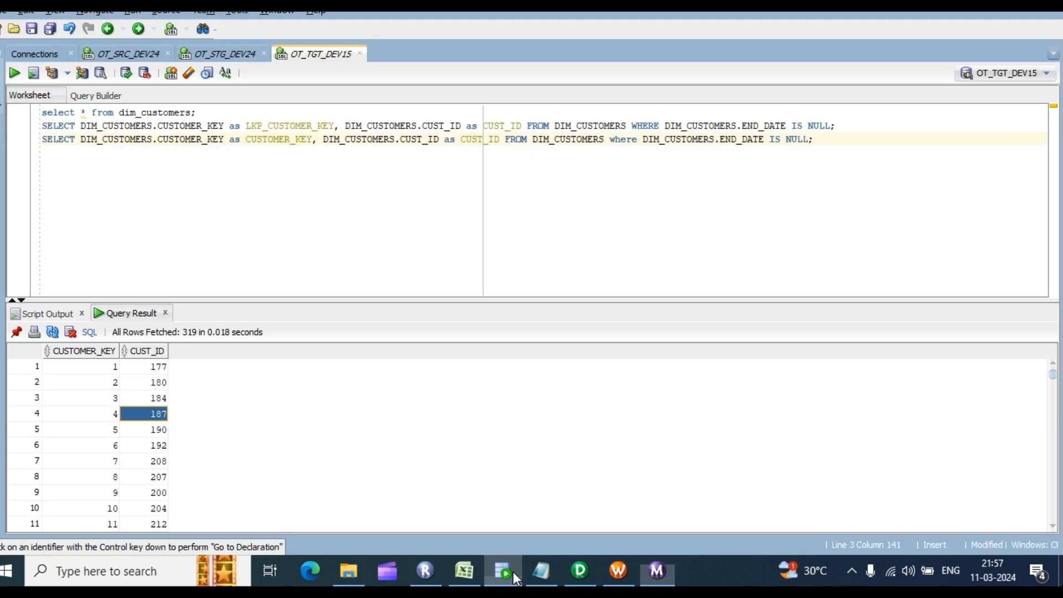
# Step: Run select * from dim_customers and count its rows (319)
pyautogui.click(207, 109)
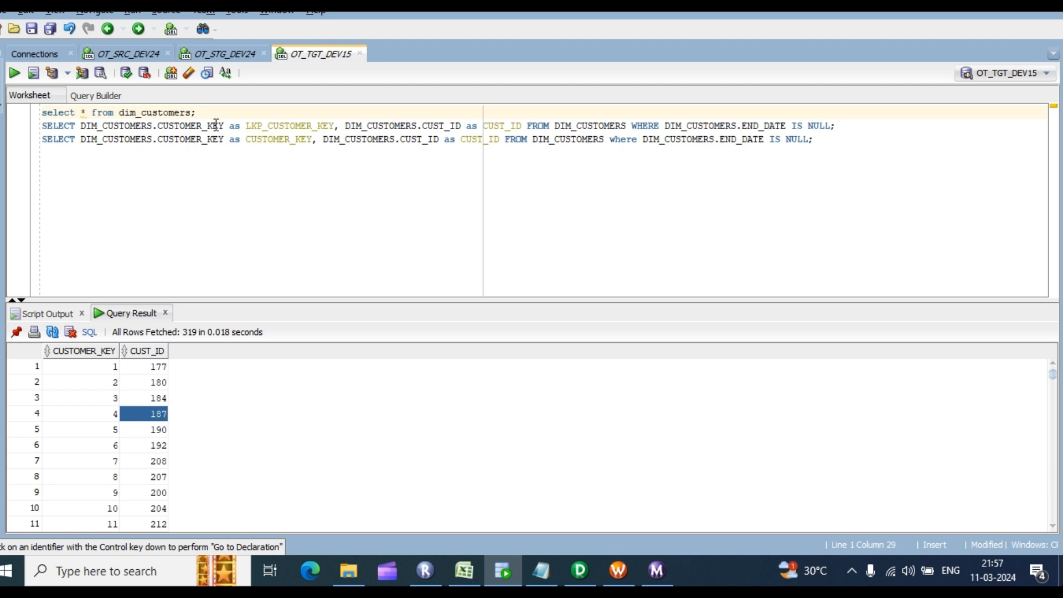
pyautogui.hotkey('ctrl', 'Return')
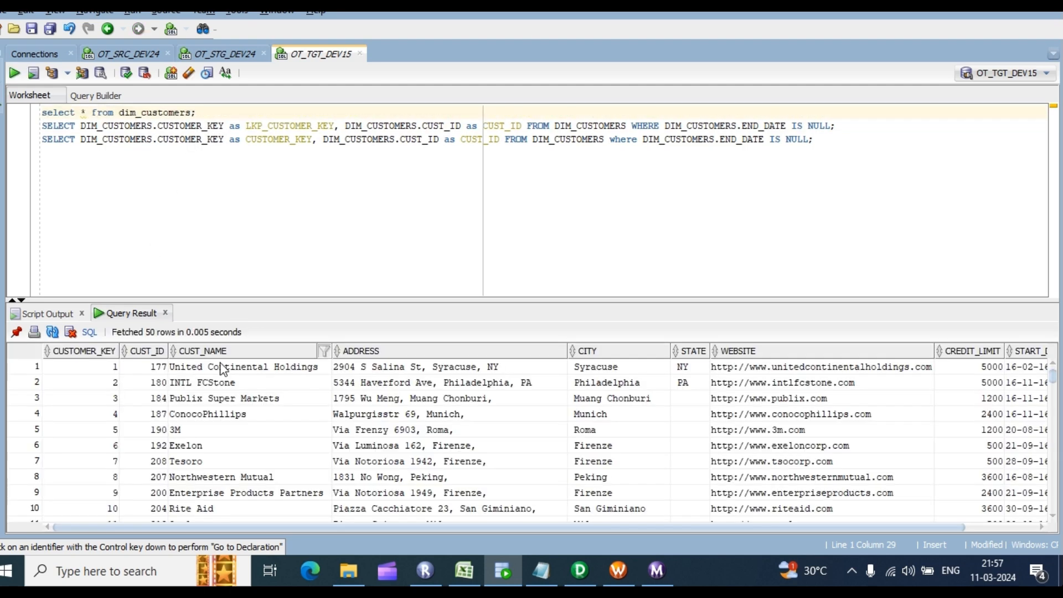
pyautogui.rightClick(222, 382)
pyautogui.click(280, 437)
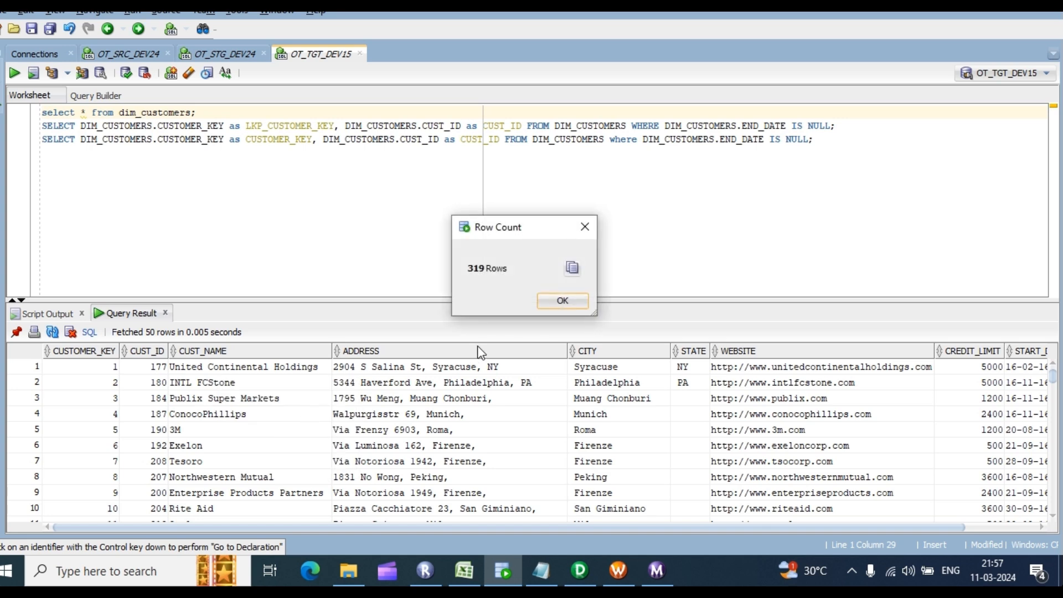
pyautogui.click(563, 301)
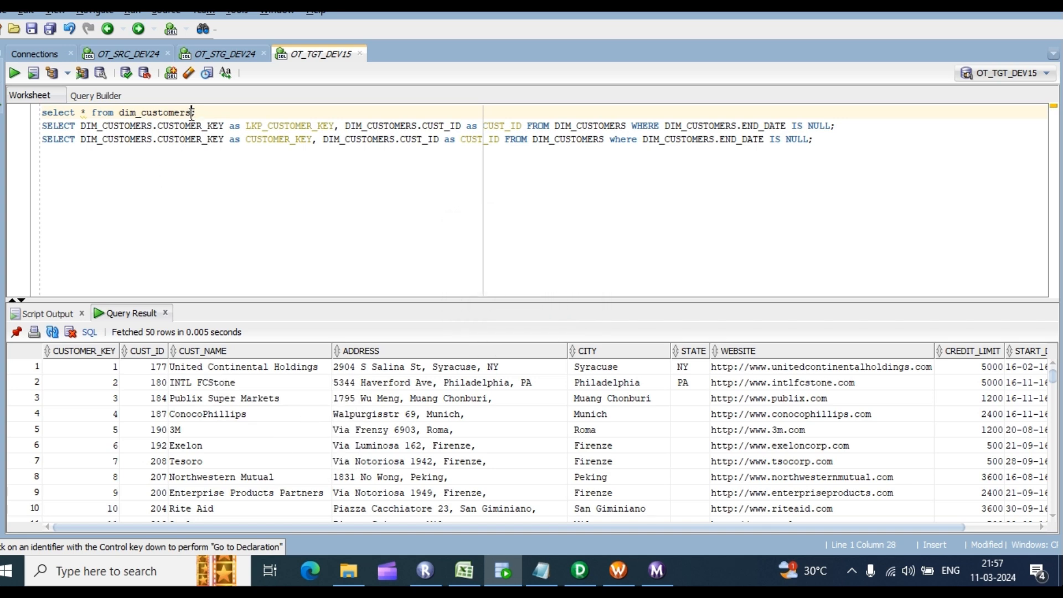
# Step: Change the query to select * from dim_dealership; and run it
pyautogui.press('BackSpace')
pyautogui.press('BackSpace')
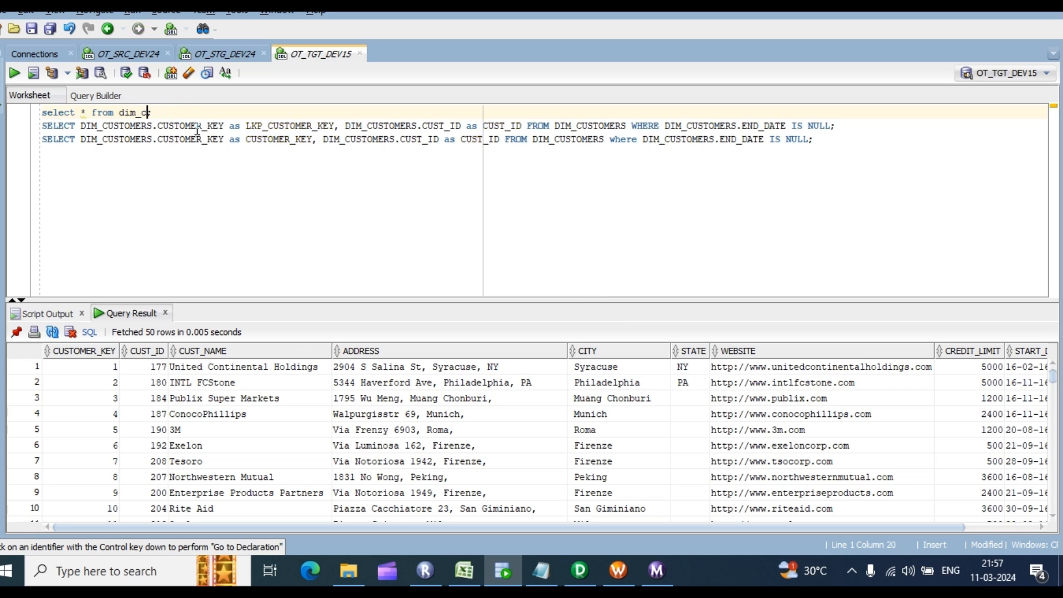
pyautogui.press('BackSpace')
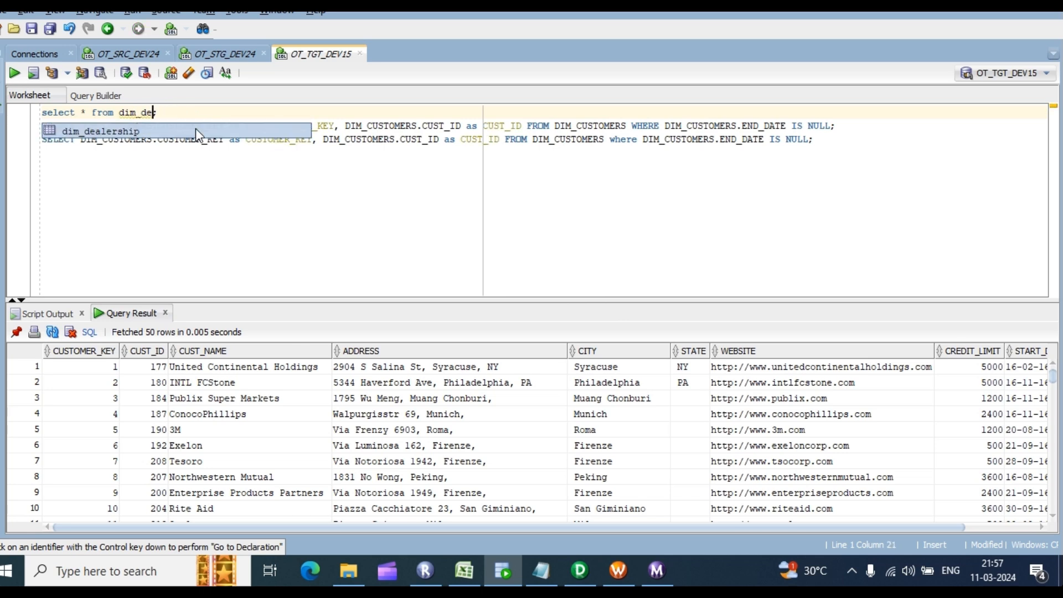
pyautogui.keyDown('shift'); pyautogui.click(191, 126); pyautogui.keyUp('shift')
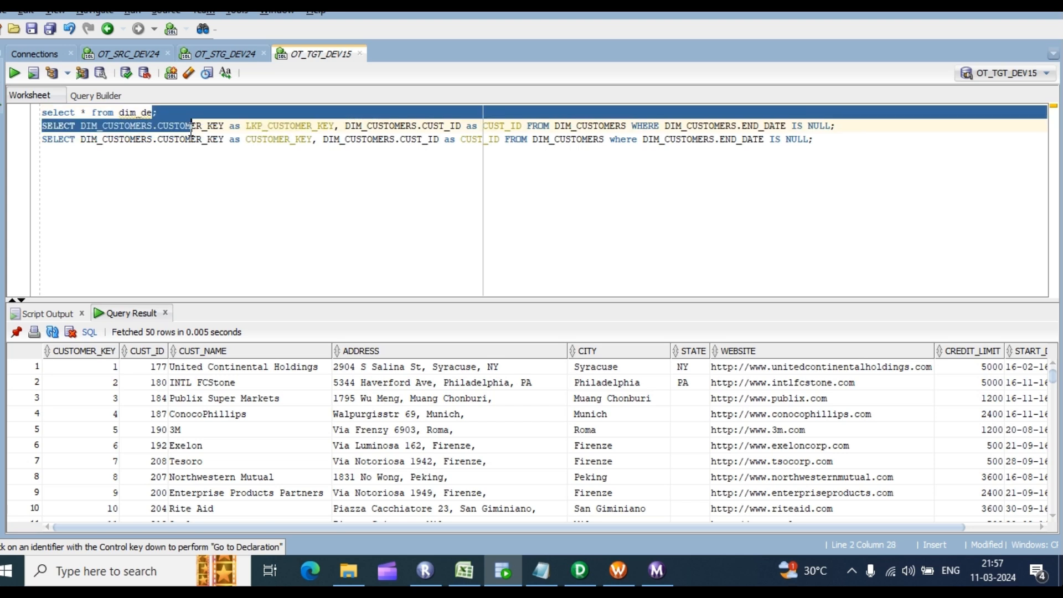
pyautogui.click(168, 117)
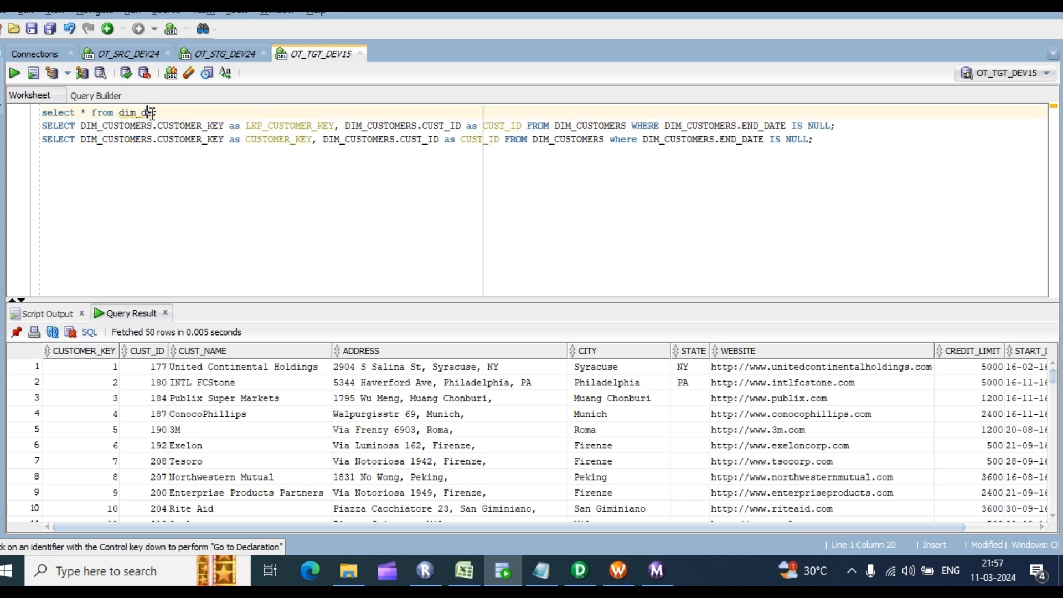
pyautogui.write('a')
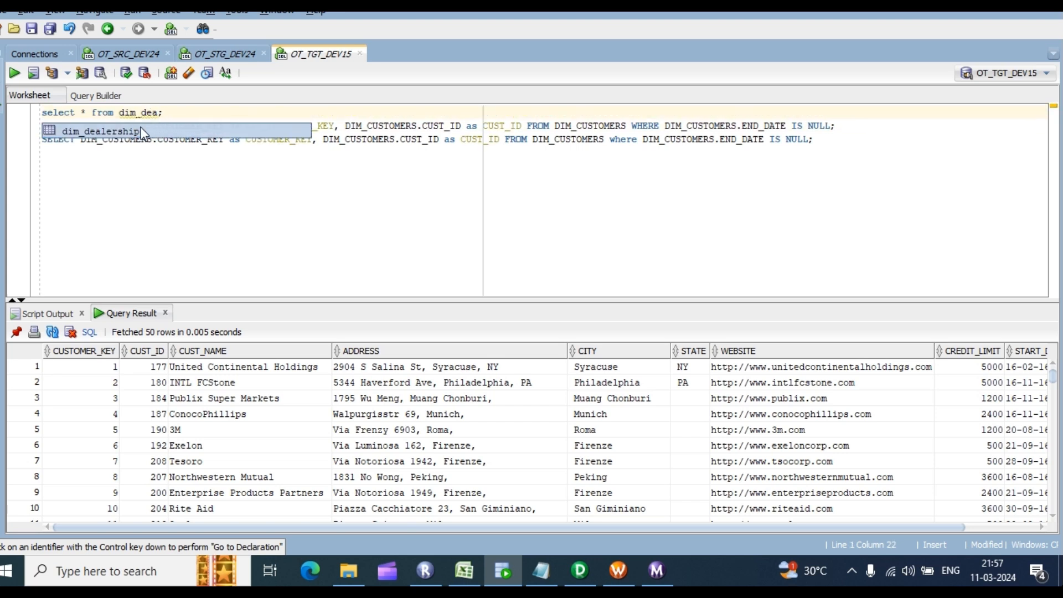
pyautogui.press('Escape')
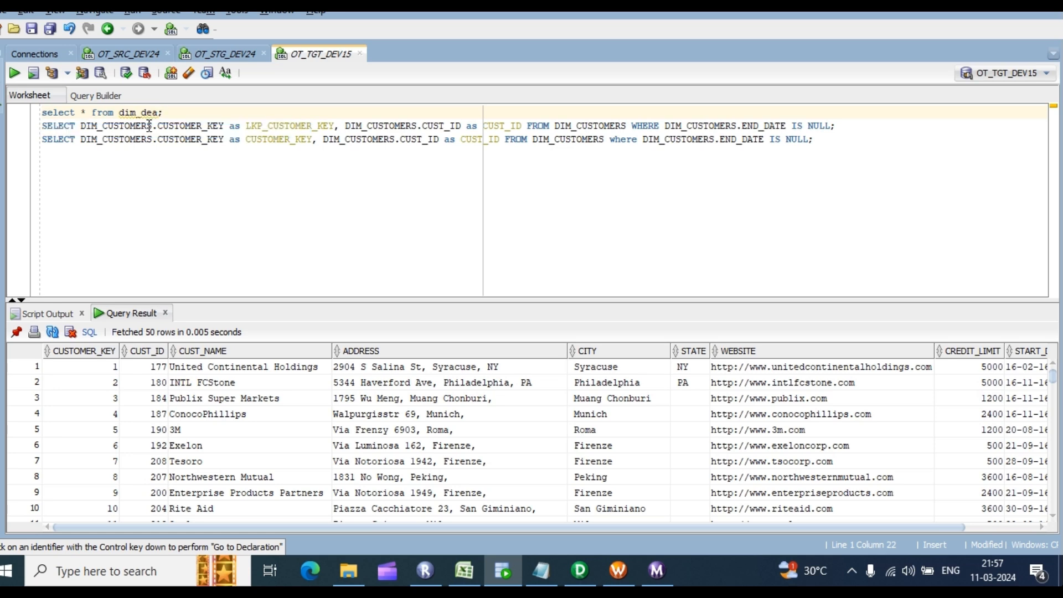
pyautogui.write('l')
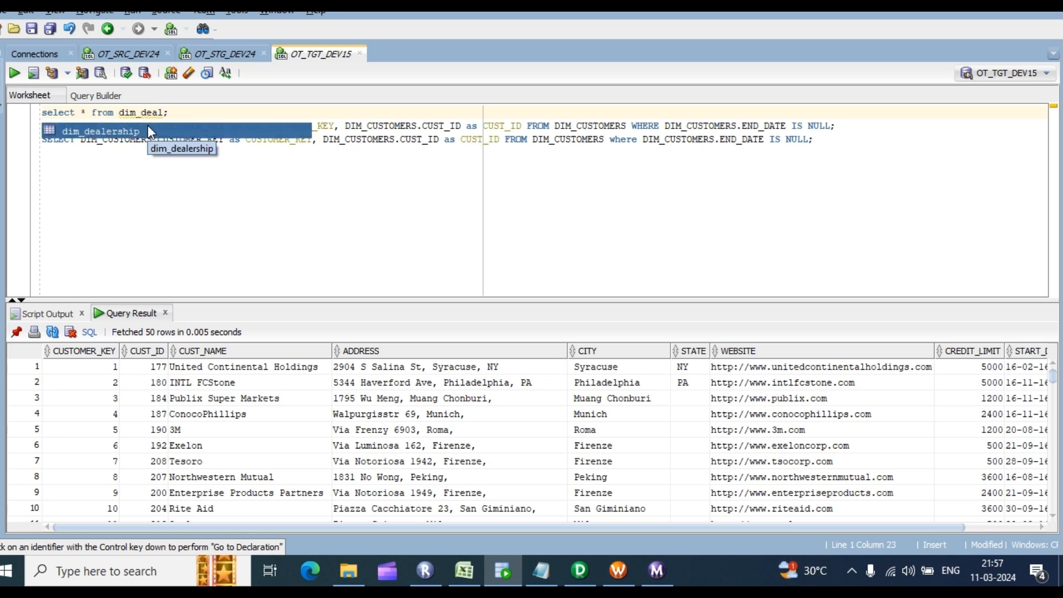
pyautogui.press('Return')
pyautogui.press('BackSpace')
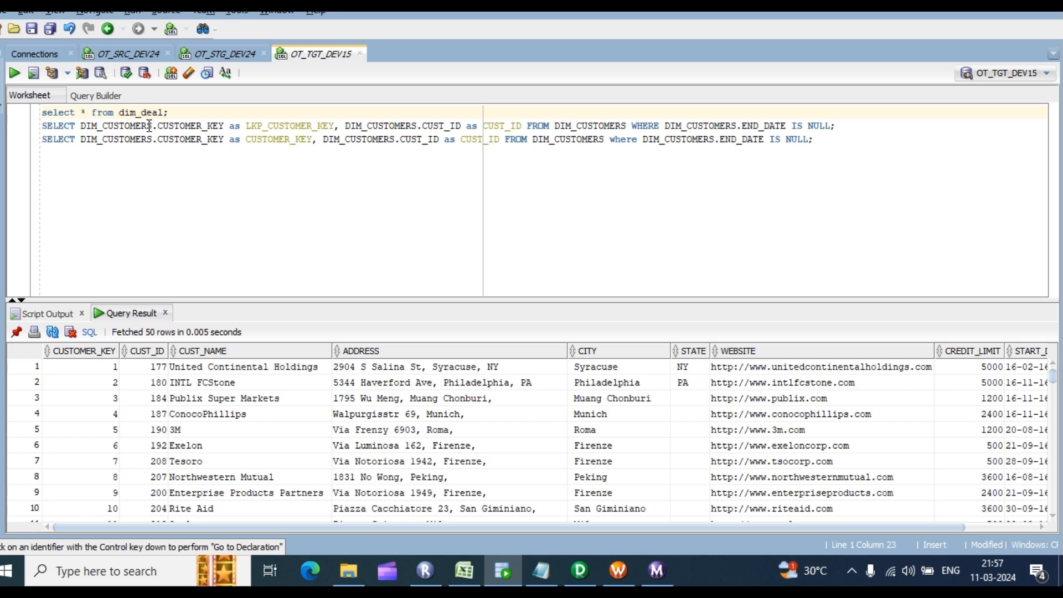
pyautogui.write('er')
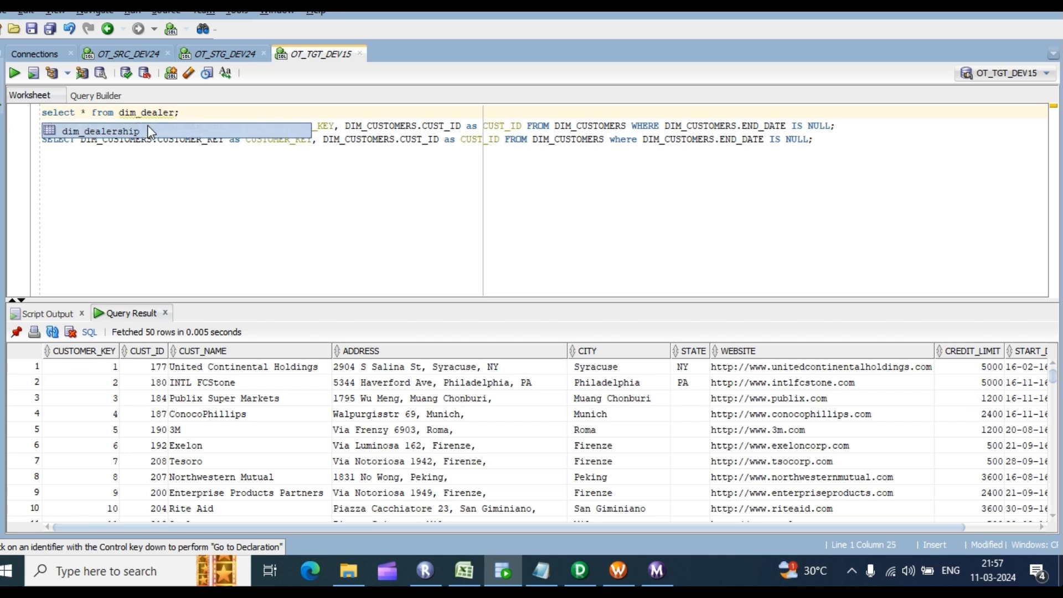
pyautogui.press('Escape')
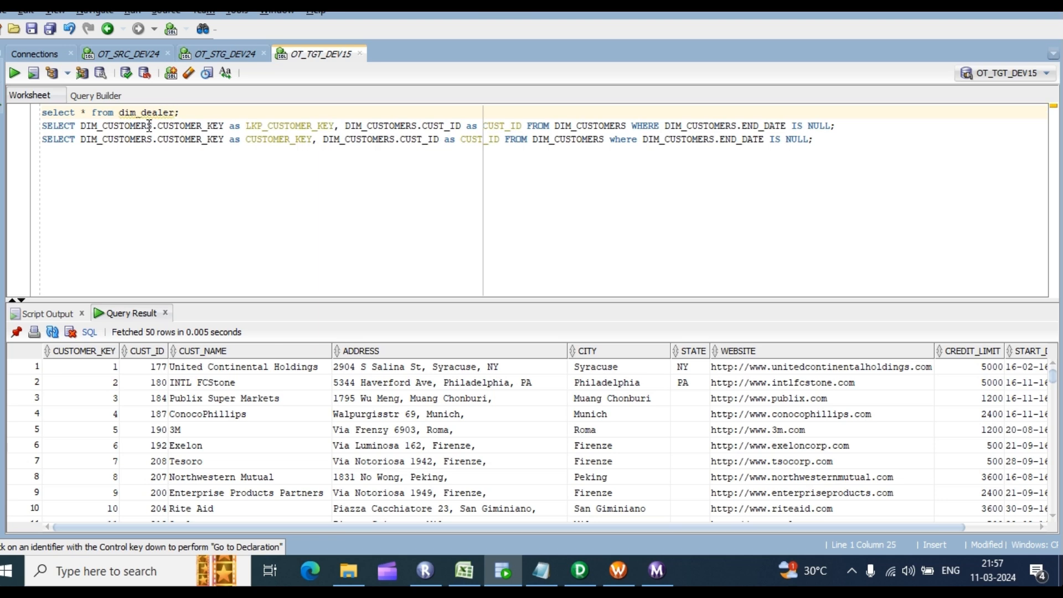
pyautogui.write('ship')
pyautogui.press('BackSpace')
pyautogui.press('BackSpace')
pyautogui.press('BackSpace')
pyautogui.press('BackSpace')
pyautogui.press('BackSpace')
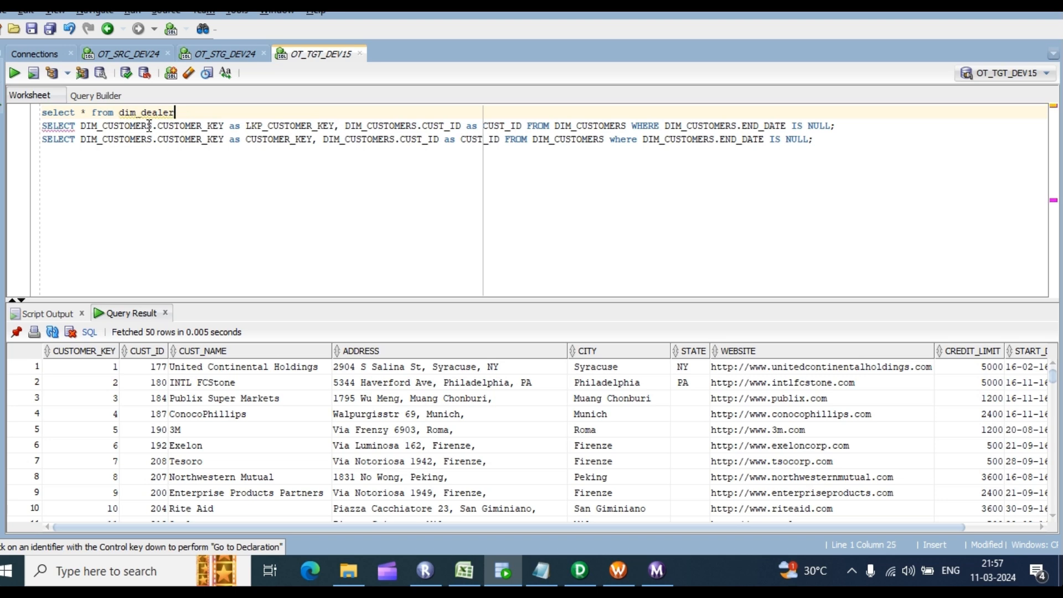
pyautogui.write('ship;')
pyautogui.hotkey('ctrl', 'Return')
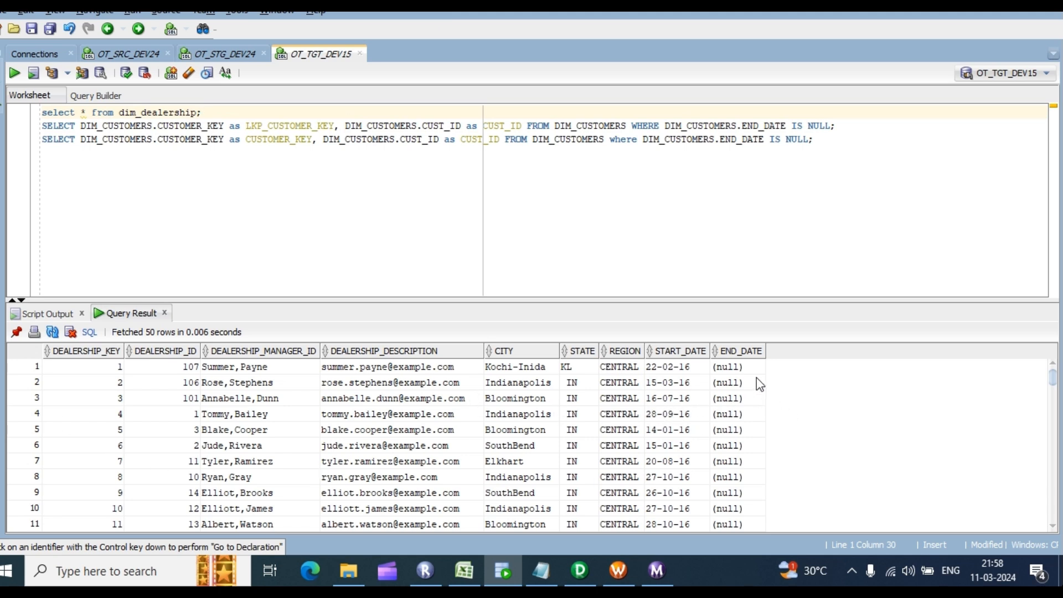
# Step: Rerun the query against dim_customers and scroll to its all-null END_DATE column
pyautogui.click(730, 398)
pyautogui.click(196, 112)
pyautogui.moveTo(197, 112); pyautogui.dragTo(147, 111)
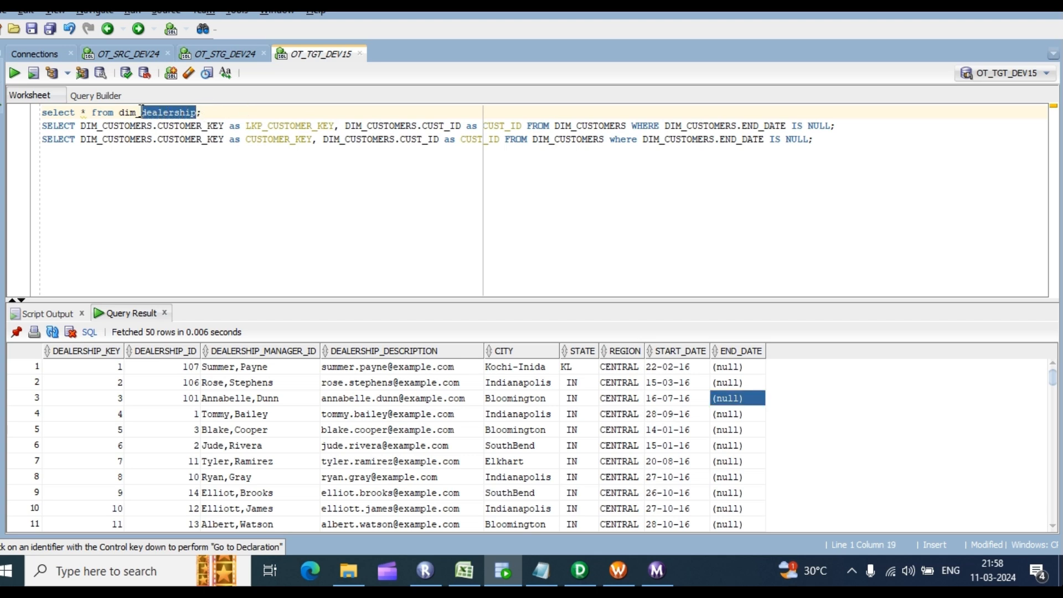
pyautogui.write('custom')
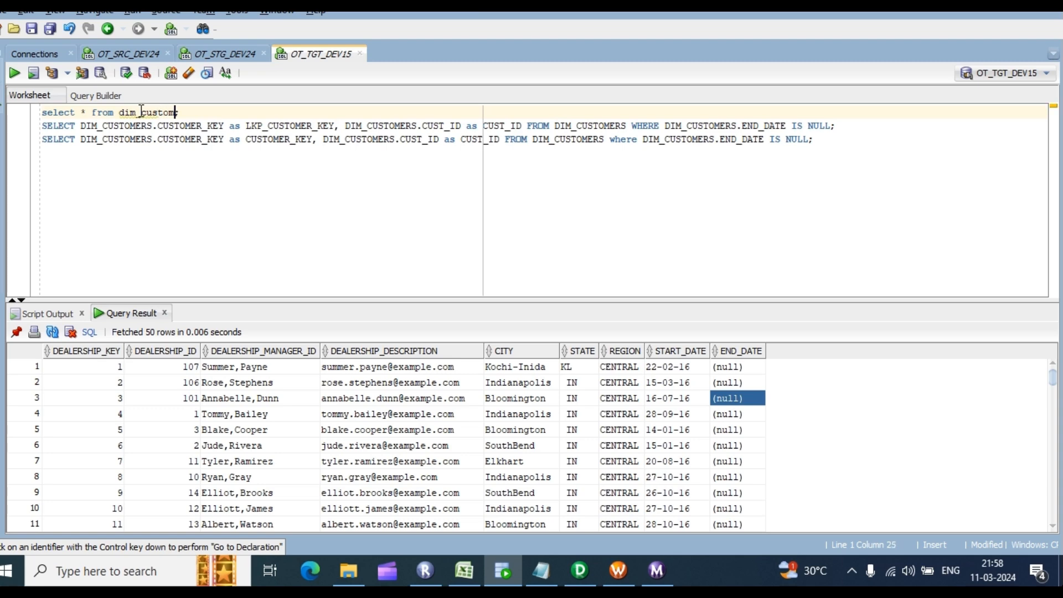
pyautogui.write('ers')
pyautogui.hotkey('ctrl', 'Return')
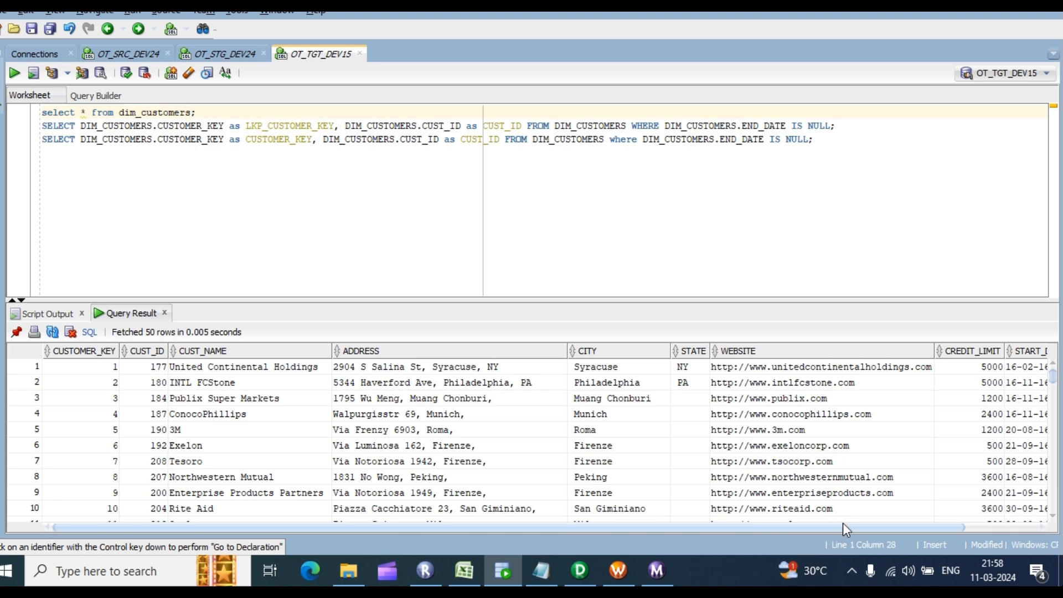
pyautogui.moveTo(843, 529); pyautogui.dragTo(920, 529)
pyautogui.moveTo(1014, 382); pyautogui.dragTo(1019, 508)
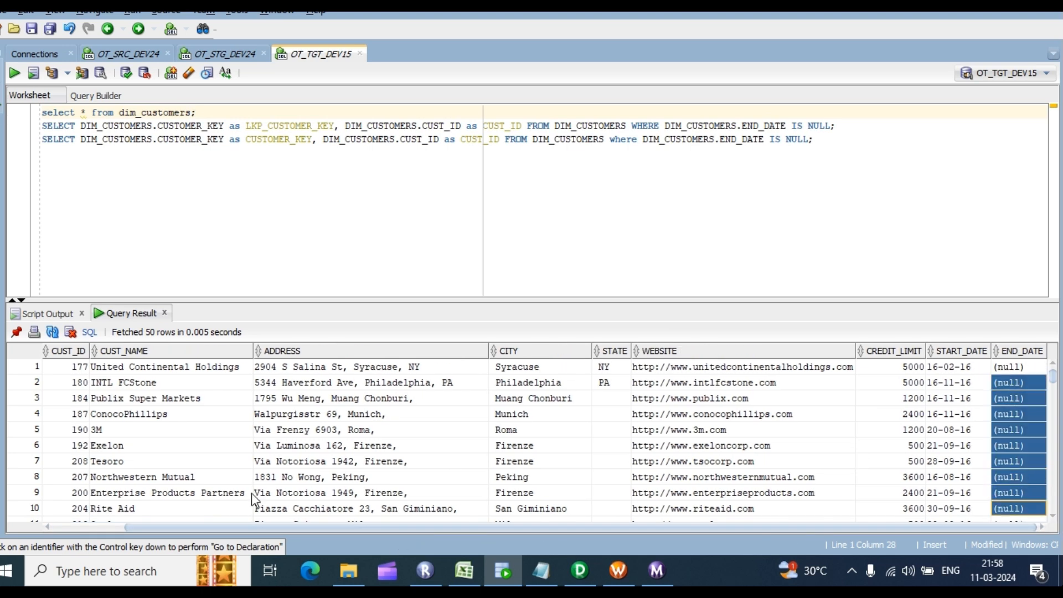
pyautogui.click(1000, 373)
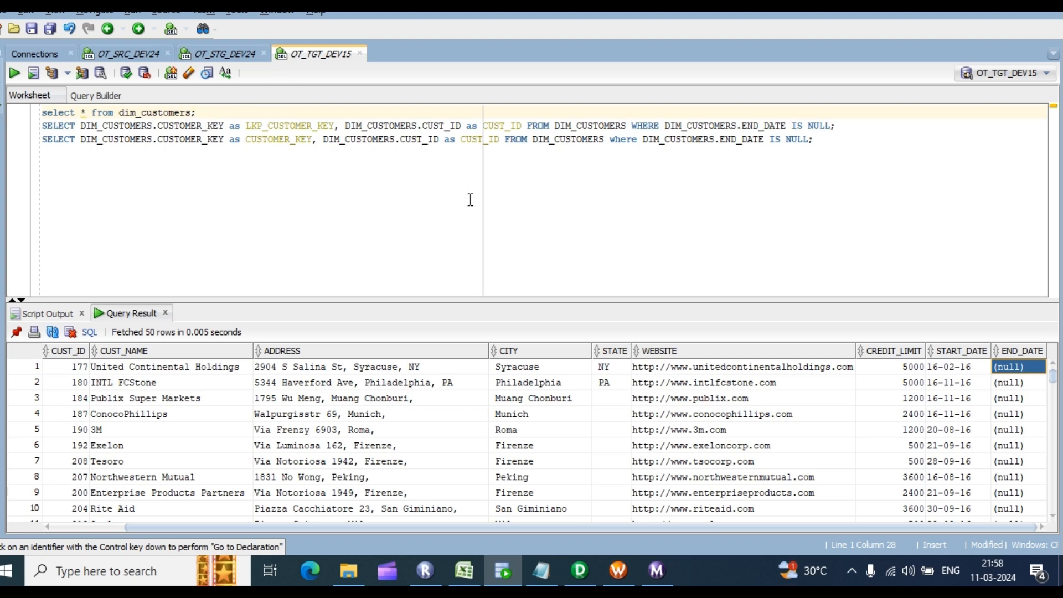
# Step: Check the STG_EMPLOYEES entry in the Excel table list, then return to Informatica Designer
pyautogui.click(464, 571)
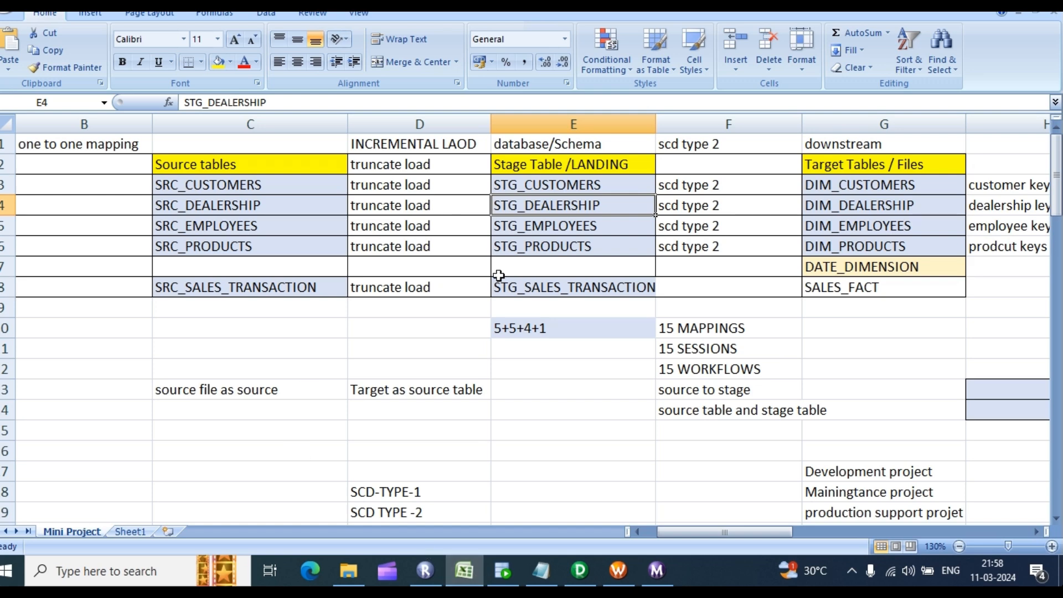
pyautogui.click(564, 221)
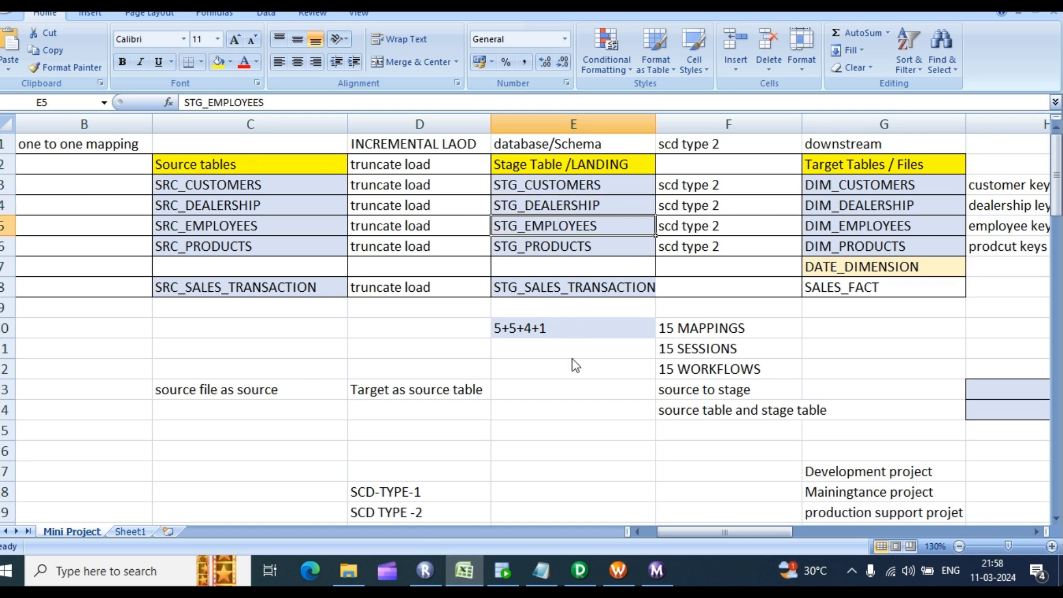
pyautogui.click(581, 572)
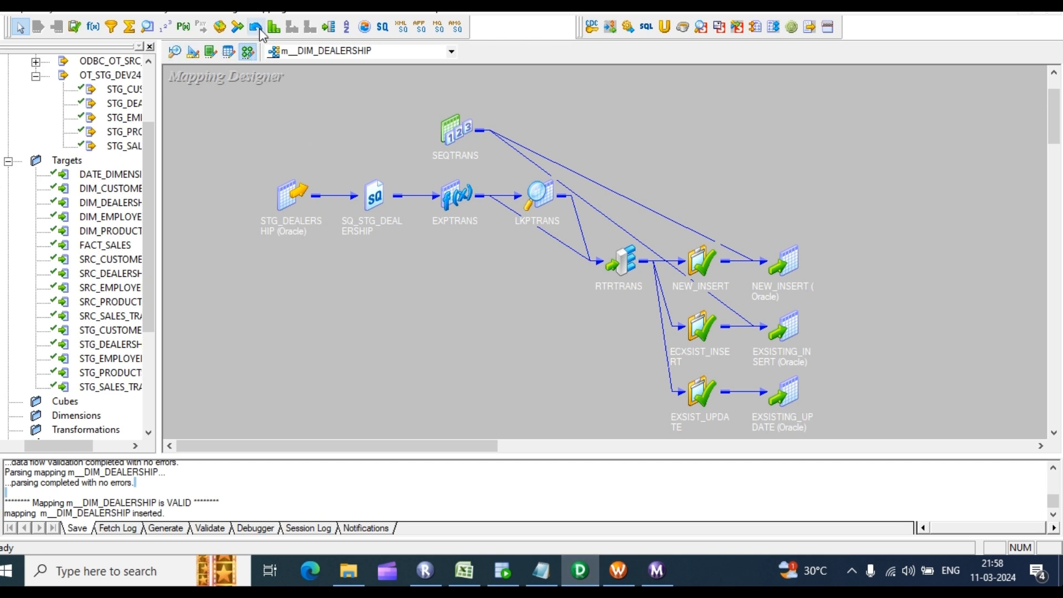
# Step: Create mapping m_dim_employees with the STG_EMPLOYEES source at left and DIM_EMPLOYEES target at right
pyautogui.click(259, 7)
pyautogui.click(271, 22)
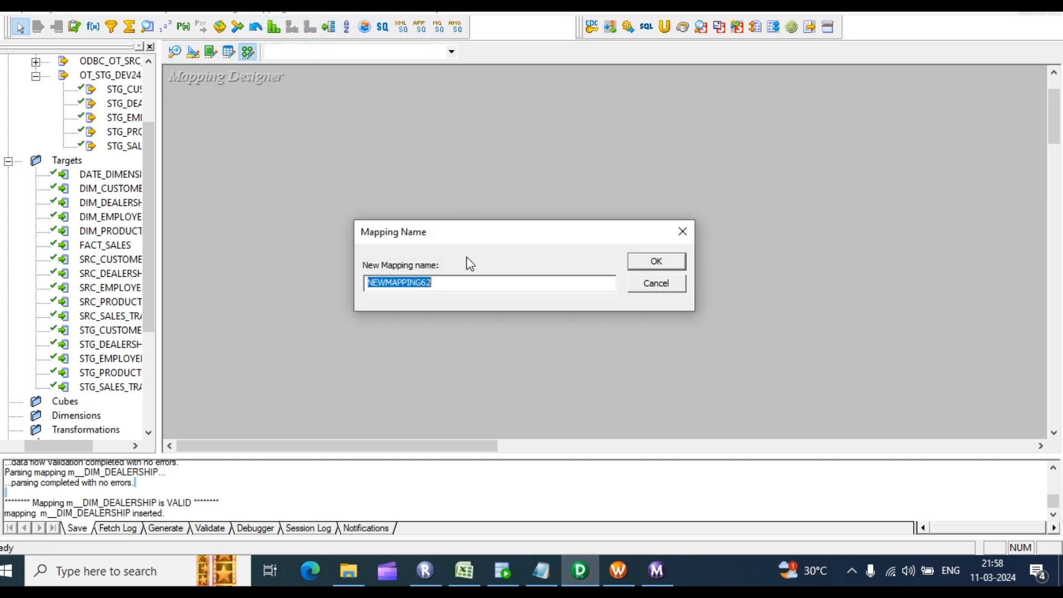
pyautogui.write('m_dim_employees')
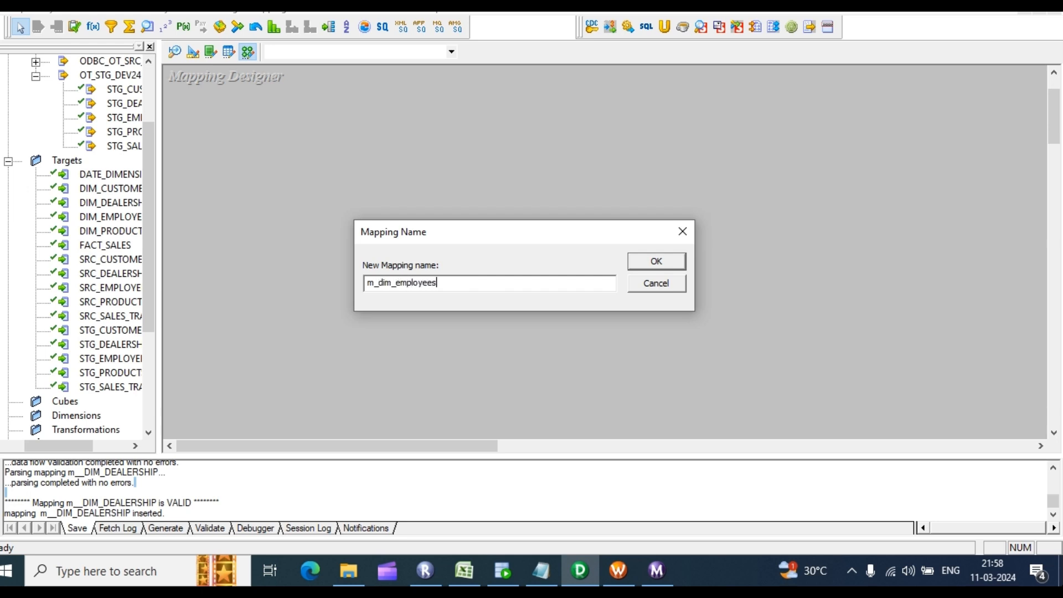
pyautogui.press('Return')
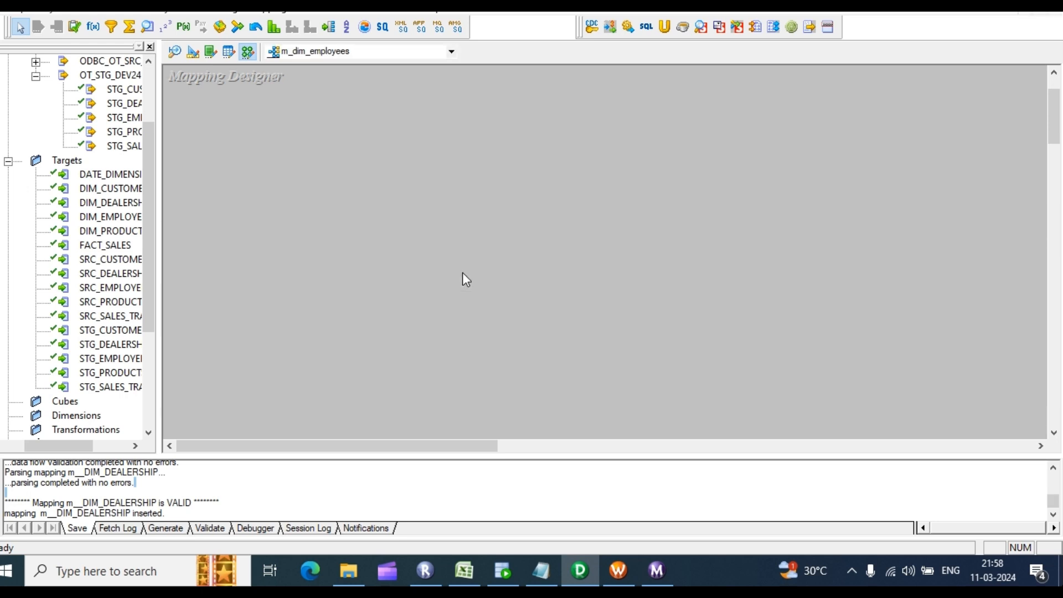
pyautogui.moveTo(123, 112); pyautogui.dragTo(268, 125)
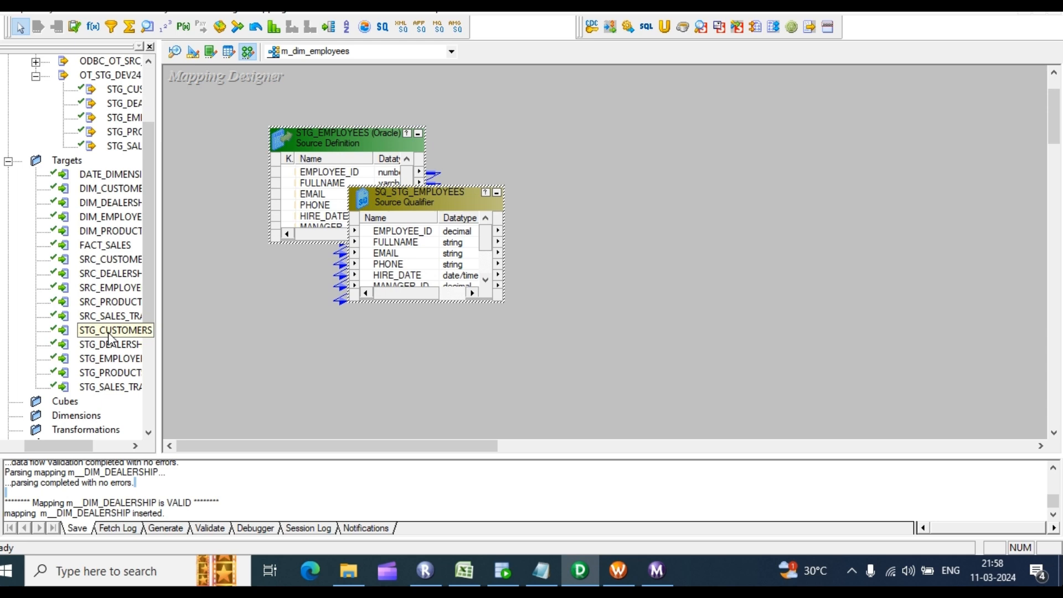
pyautogui.moveTo(107, 219); pyautogui.dragTo(748, 160)
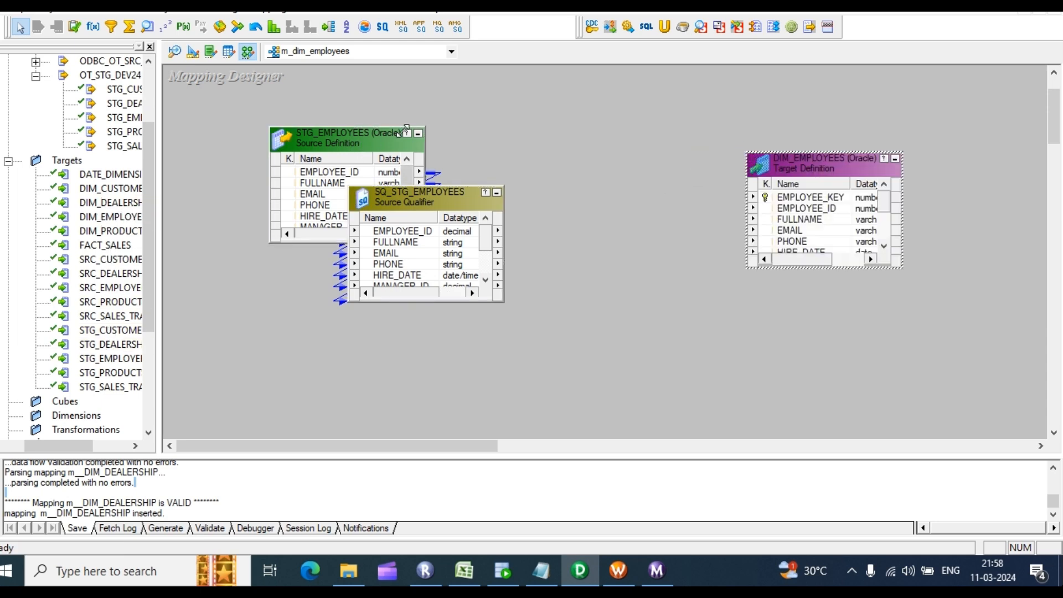
pyautogui.click(418, 133)
pyautogui.moveTo(280, 158); pyautogui.dragTo(187, 164)
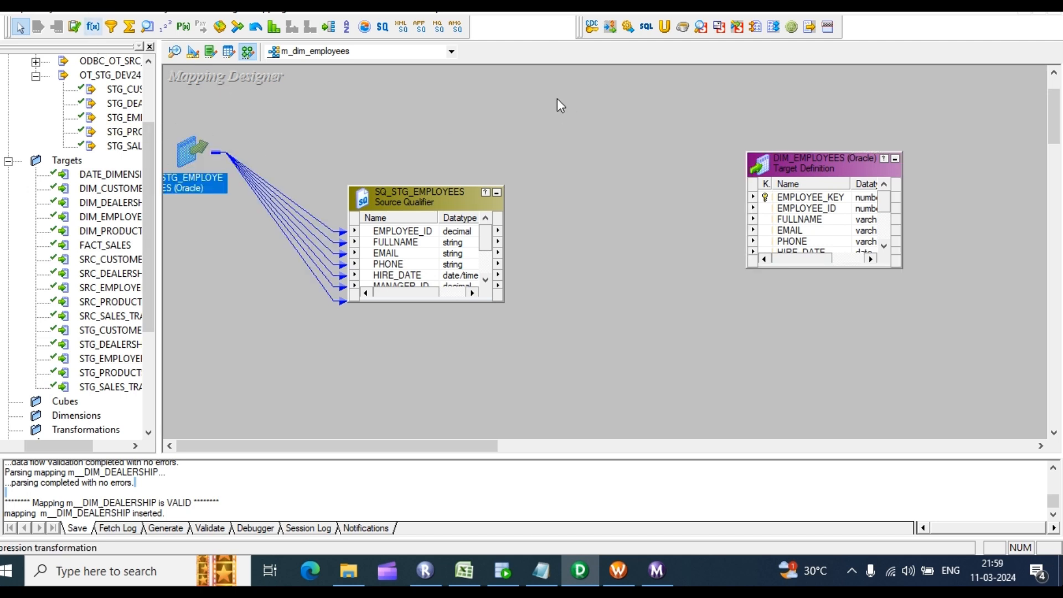
# Step: Add an EXPTRANS expression and link all nine SQ_STG_EMPLOYEES ports into it
pyautogui.click(93, 26)
pyautogui.moveTo(478, 74)
pyautogui.mouseDown()
pyautogui.moveTo(742, 249)
pyautogui.moveTo(702, 363)
pyautogui.moveTo(673, 347)
pyautogui.mouseUp()
pyautogui.click(420, 212)
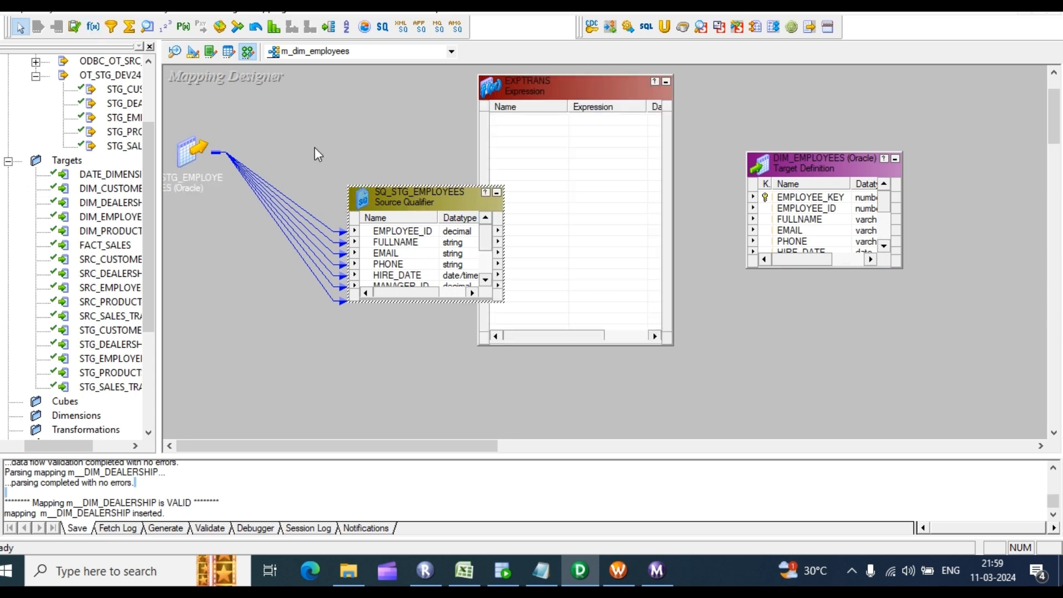
pyautogui.moveTo(468, 202); pyautogui.dragTo(304, 142)
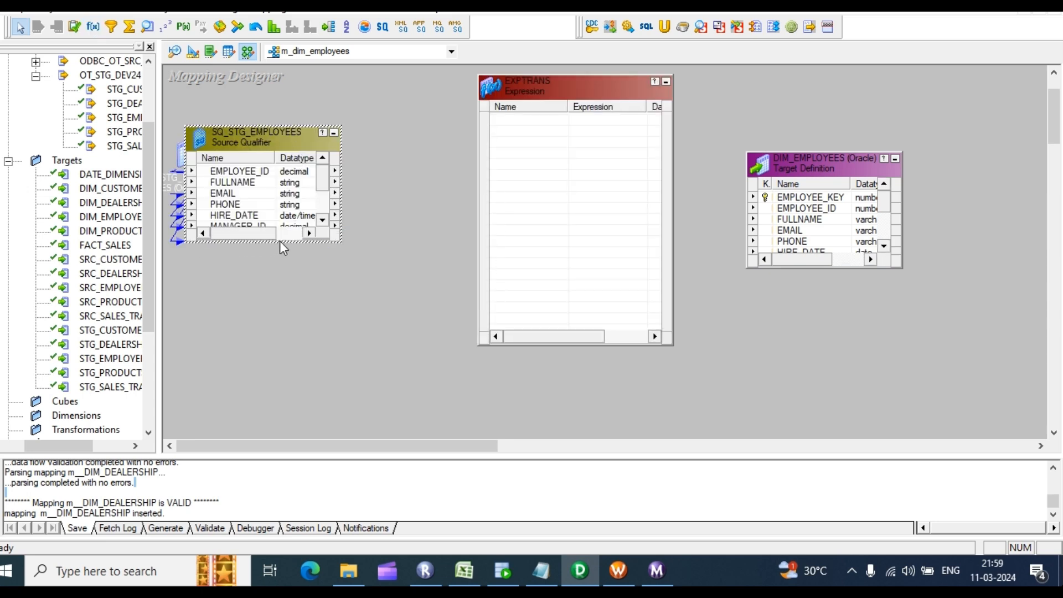
pyautogui.moveTo(284, 242); pyautogui.dragTo(284, 314)
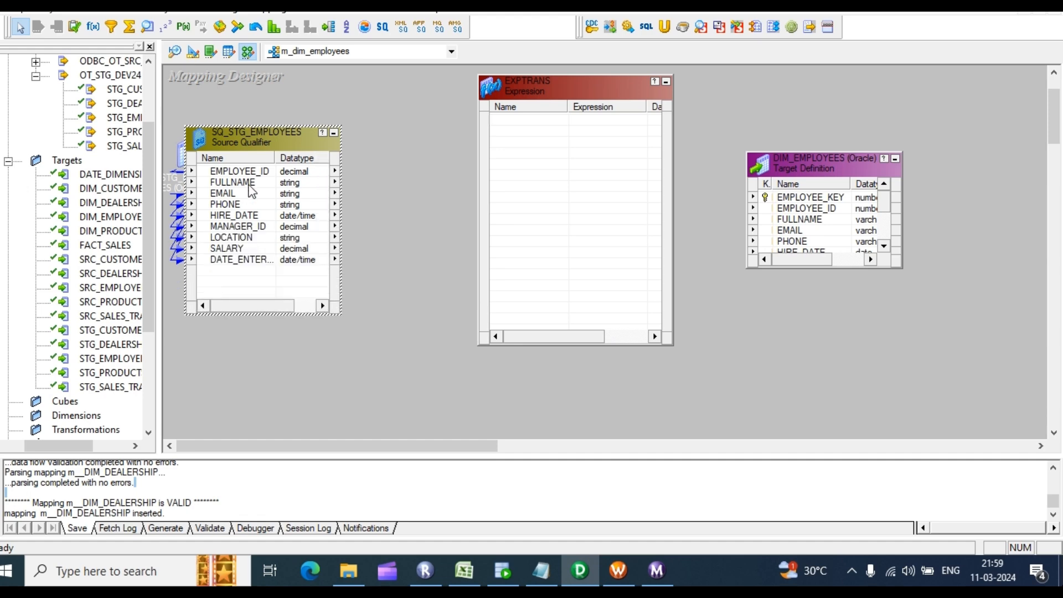
pyautogui.click(250, 172)
pyautogui.keyDown('shift'); pyautogui.click(238, 260); pyautogui.keyUp('shift')
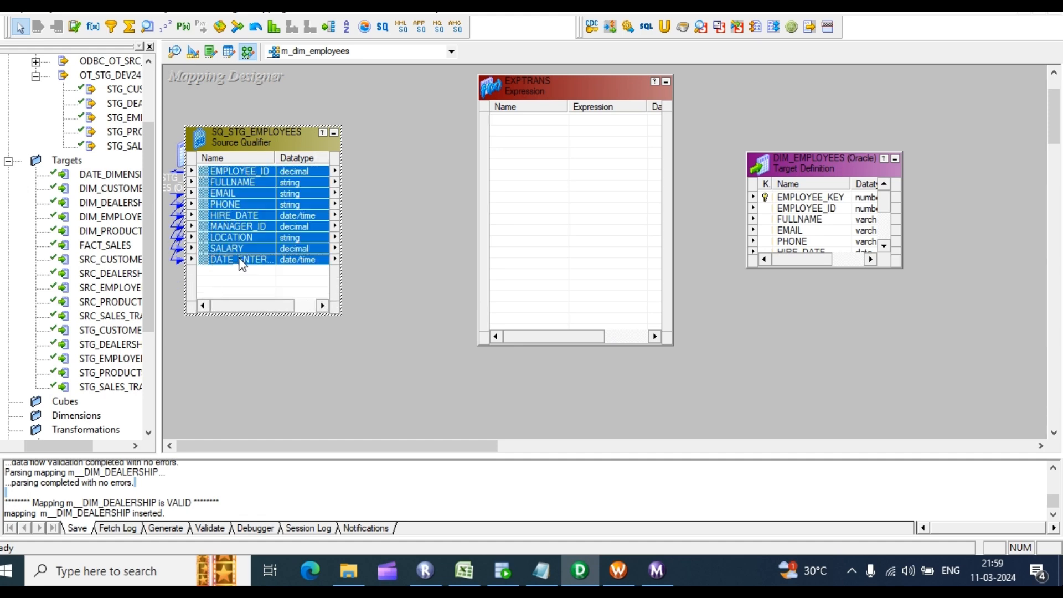
pyautogui.moveTo(233, 186); pyautogui.dragTo(560, 173)
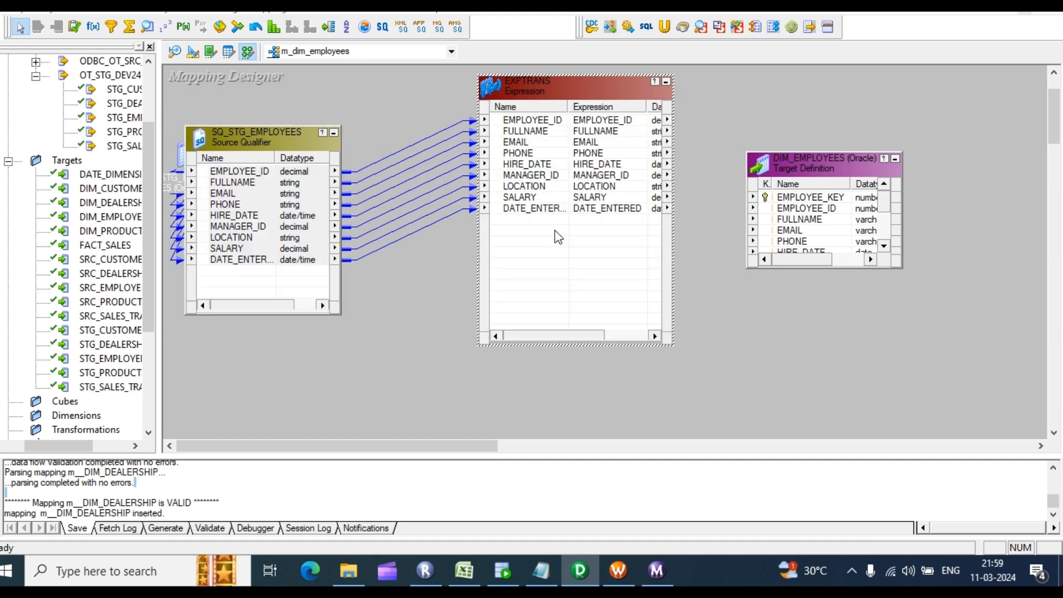
pyautogui.doubleClick(555, 235)
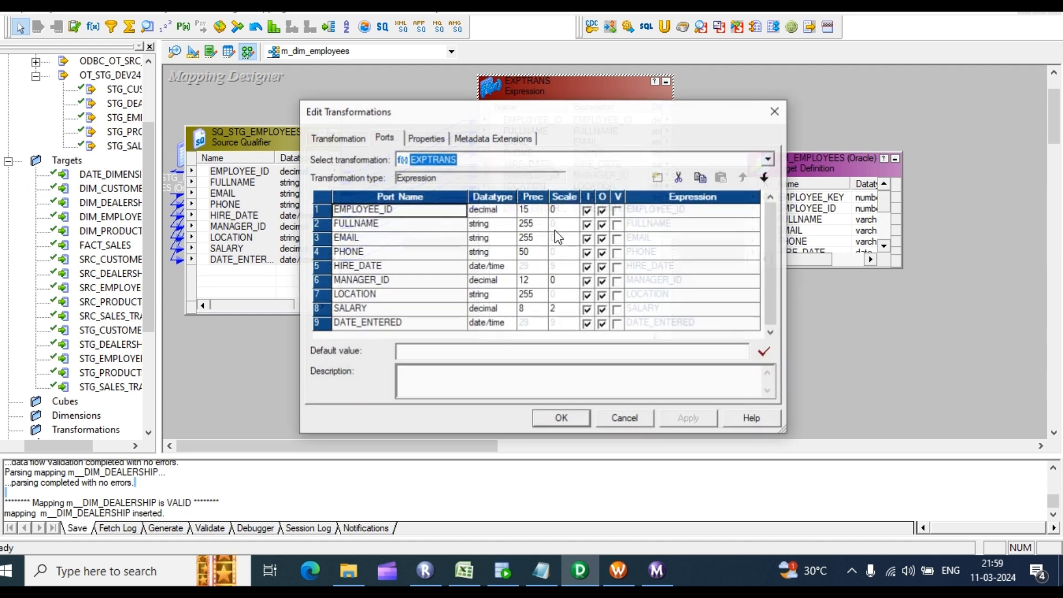
# Step: Add an output-only date/time port O_END_DATE after DATE_ENTERED in EXPTRANS
pyautogui.click(394, 322)
pyautogui.click(658, 177)
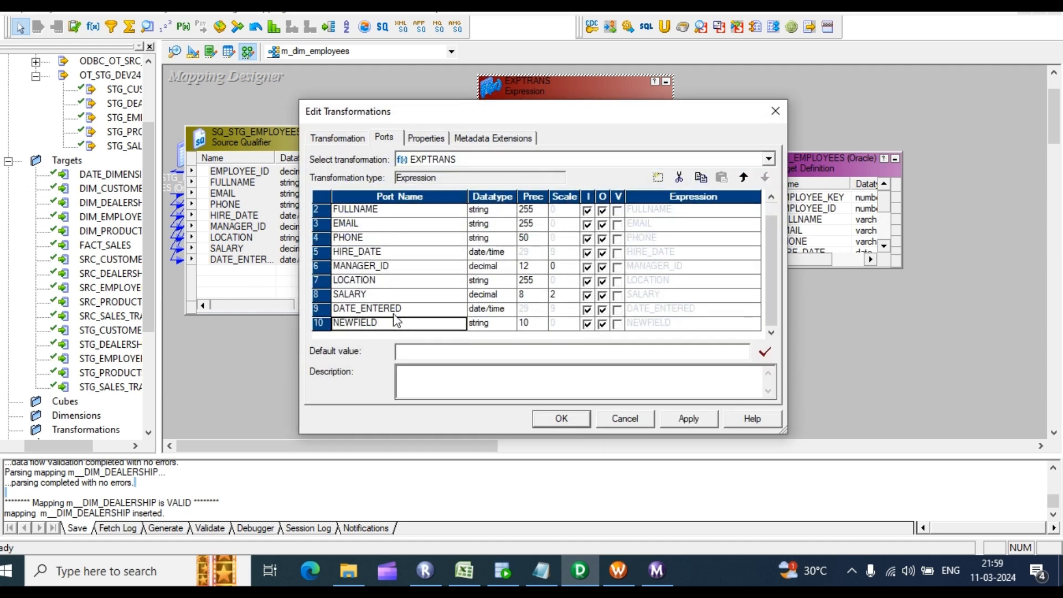
pyautogui.click(379, 324)
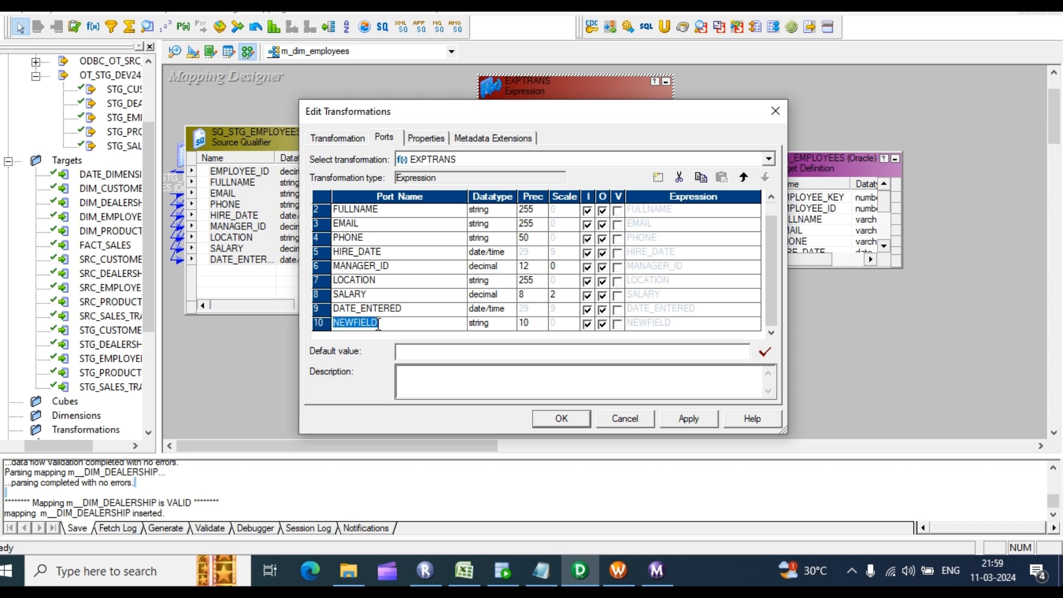
pyautogui.write('o')
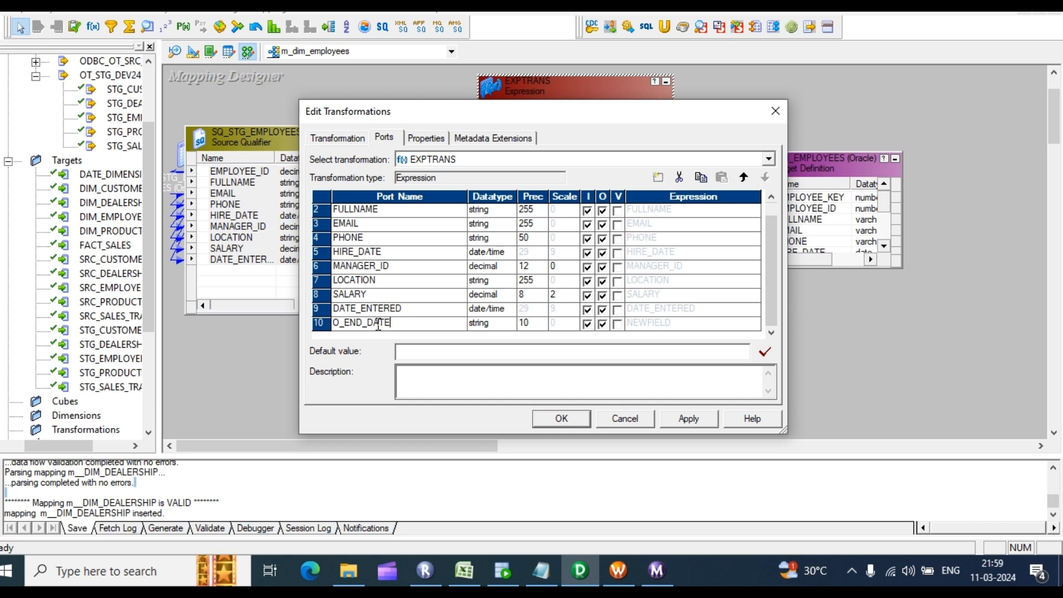
pyautogui.write('_END_DATE')
pyautogui.click(492, 323)
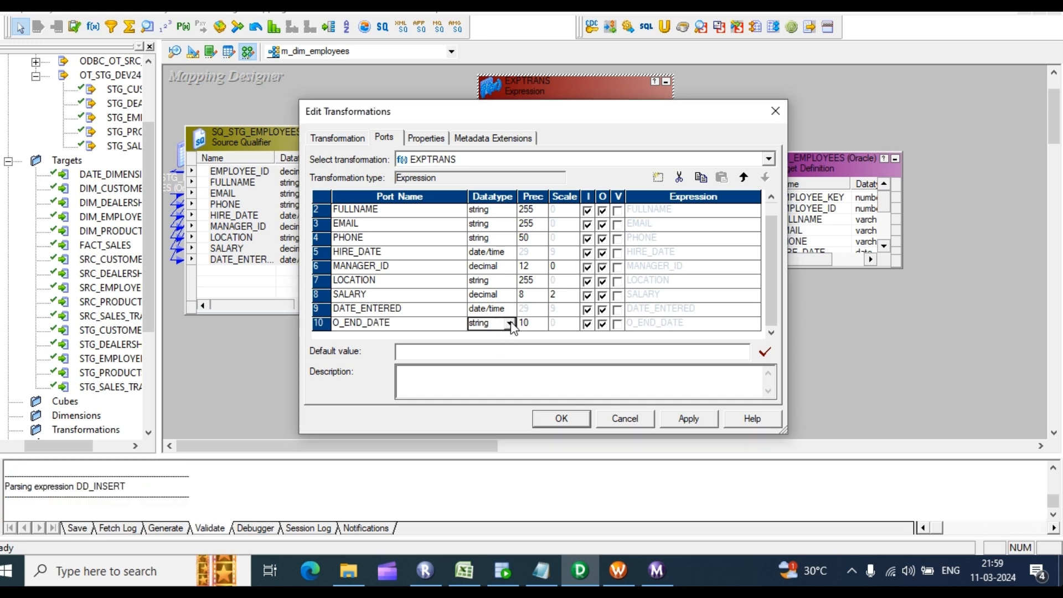
pyautogui.click(509, 327)
pyautogui.scroll(3, 498, 349)
pyautogui.click(494, 358)
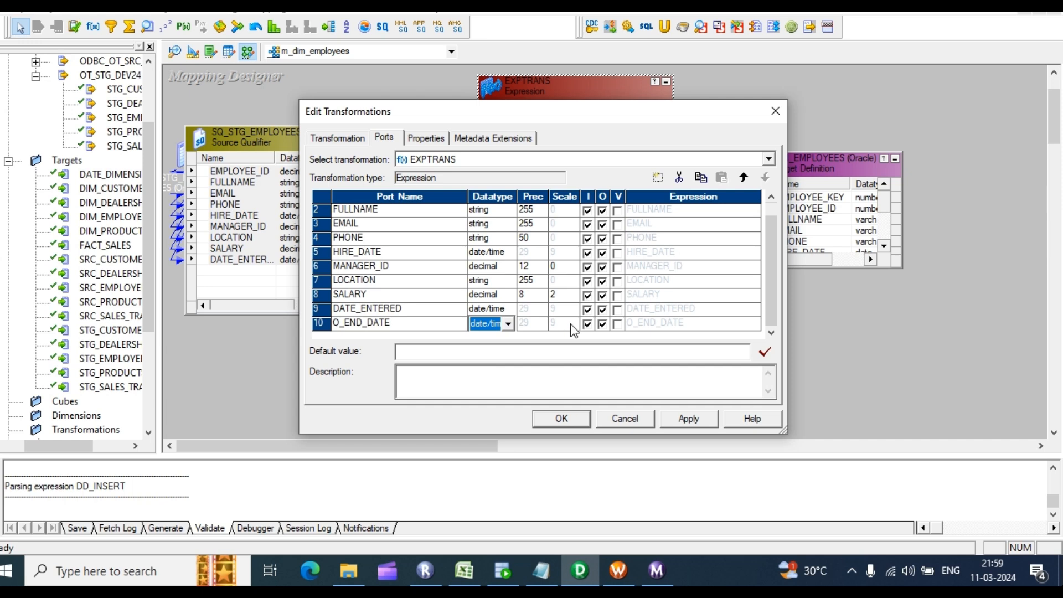
pyautogui.click(587, 324)
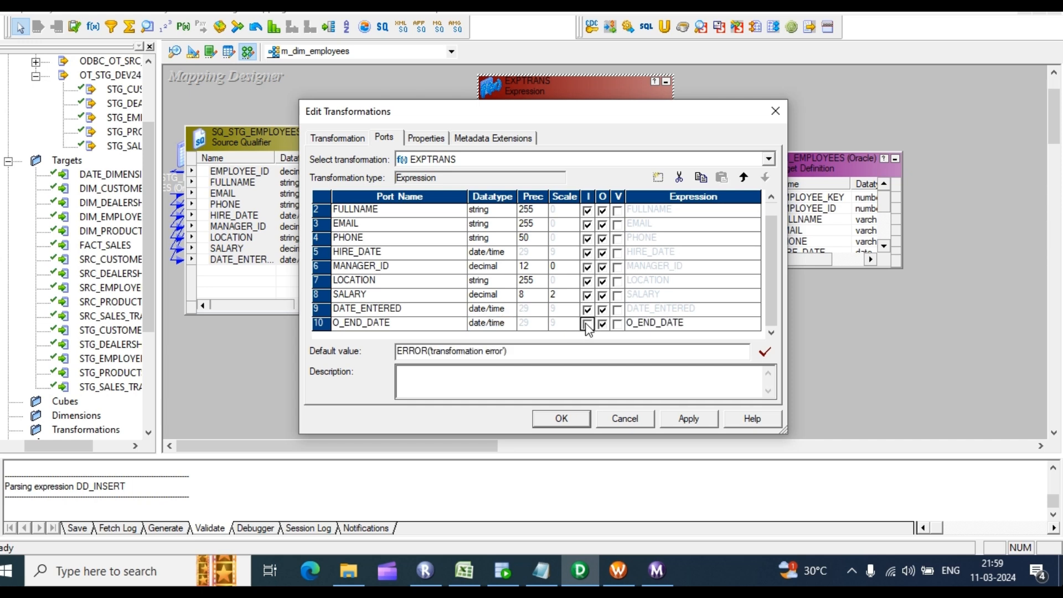
# Step: Rename the DATE_ENTERED port to START_DATE
pyautogui.click(411, 314)
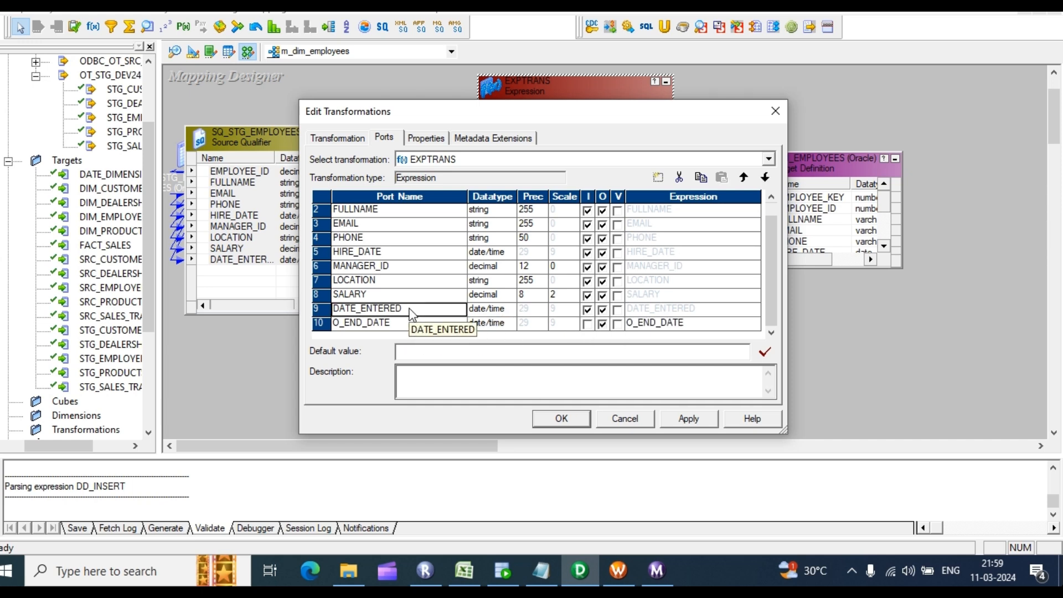
pyautogui.moveTo(411, 314); pyautogui.dragTo(311, 305)
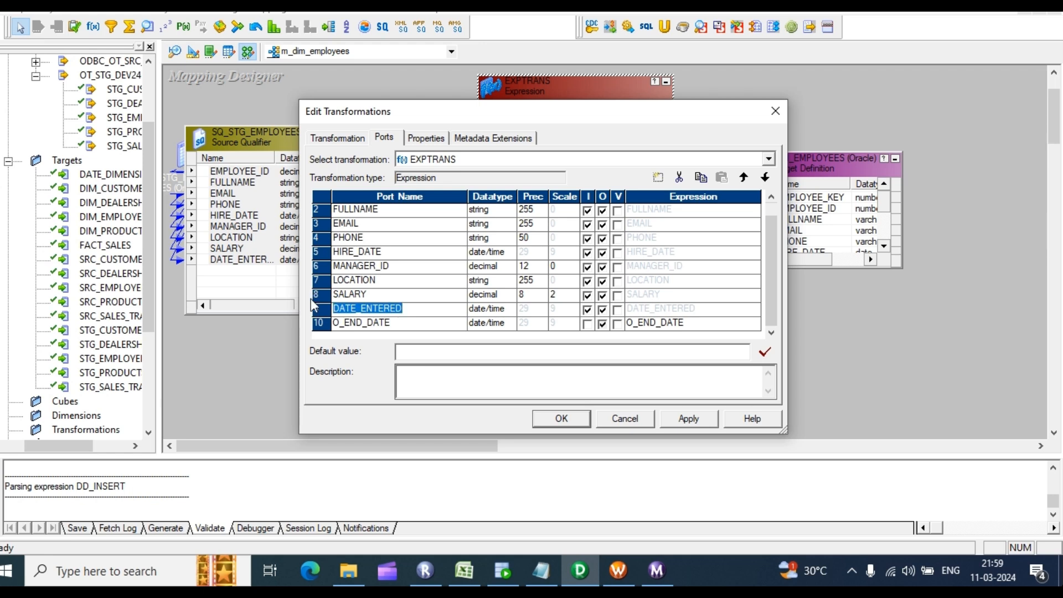
pyautogui.write('START_DATE')
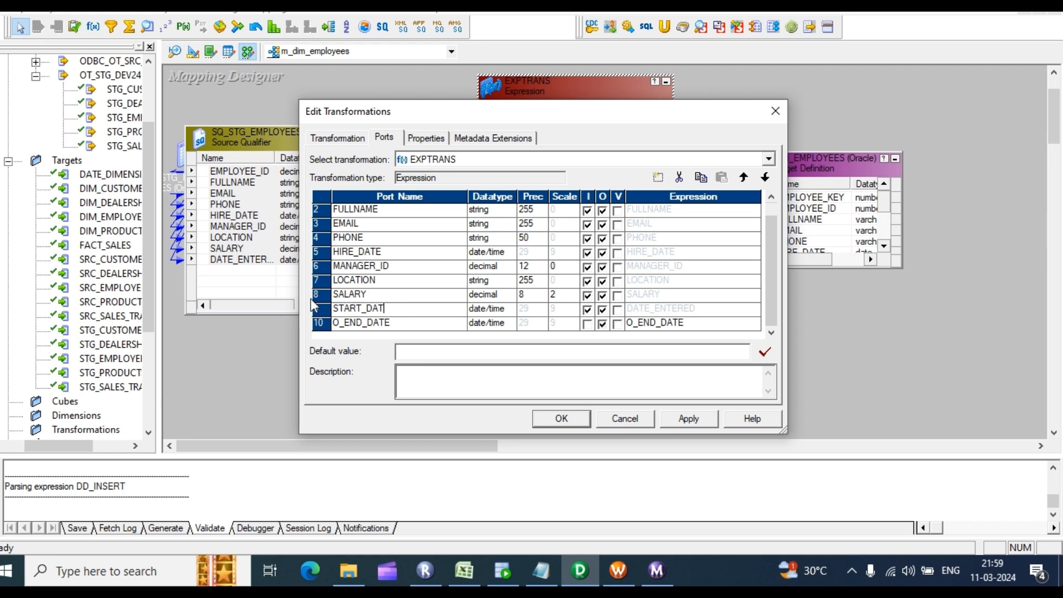
pyautogui.click(748, 327)
# Step: Write O_END_DATE's expression as ADD_TO_DATE(START_DATE,'DD',-1) and validate that it parses
pyautogui.click(754, 324)
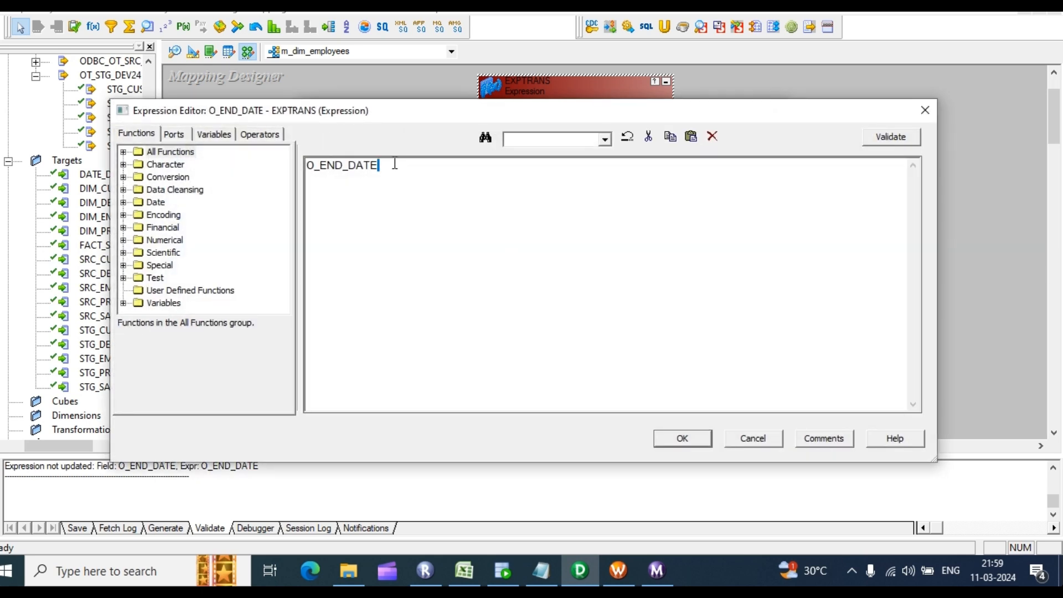
pyautogui.hotkey('ctrl', 'a')
pyautogui.click(174, 134)
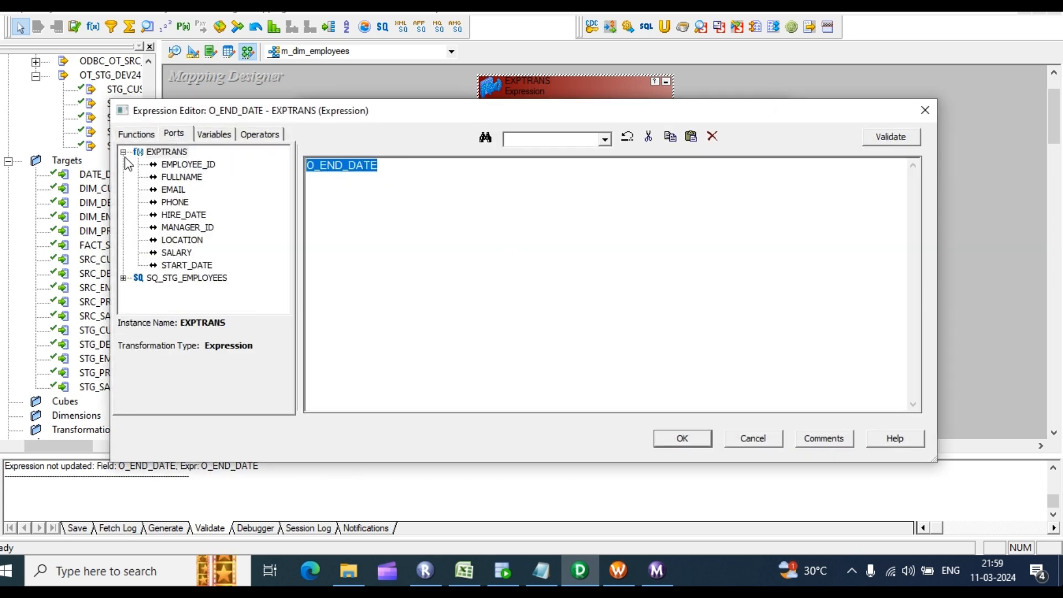
pyautogui.click(138, 135)
pyautogui.click(124, 153)
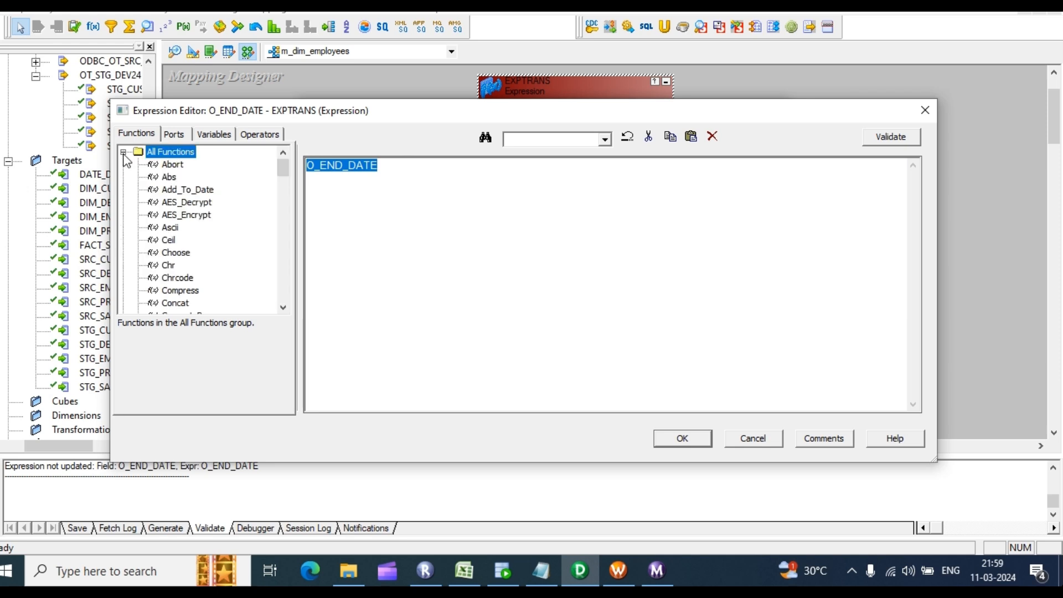
pyautogui.doubleClick(194, 189)
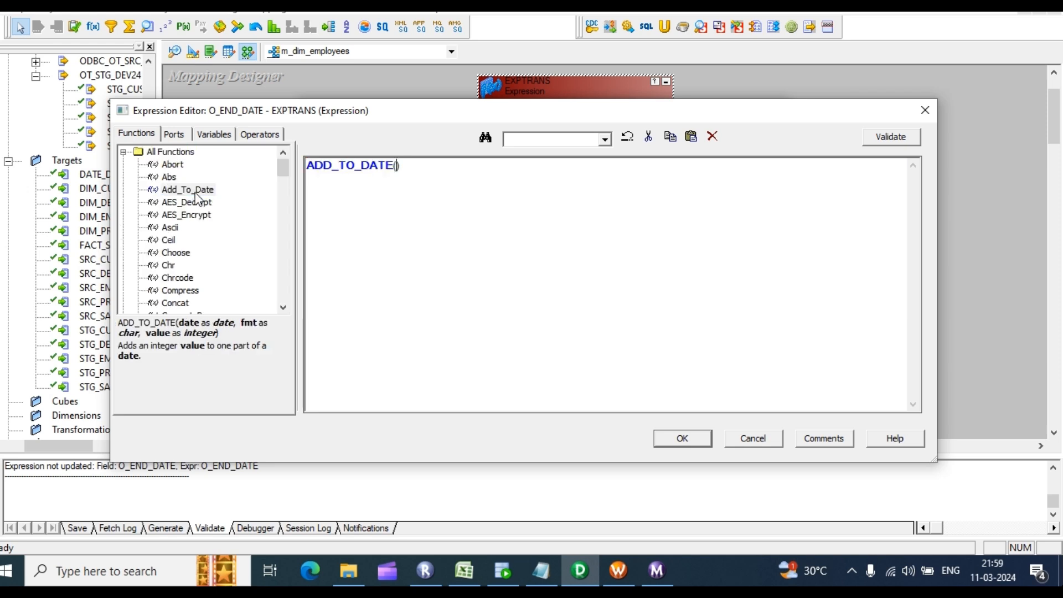
pyautogui.click(182, 136)
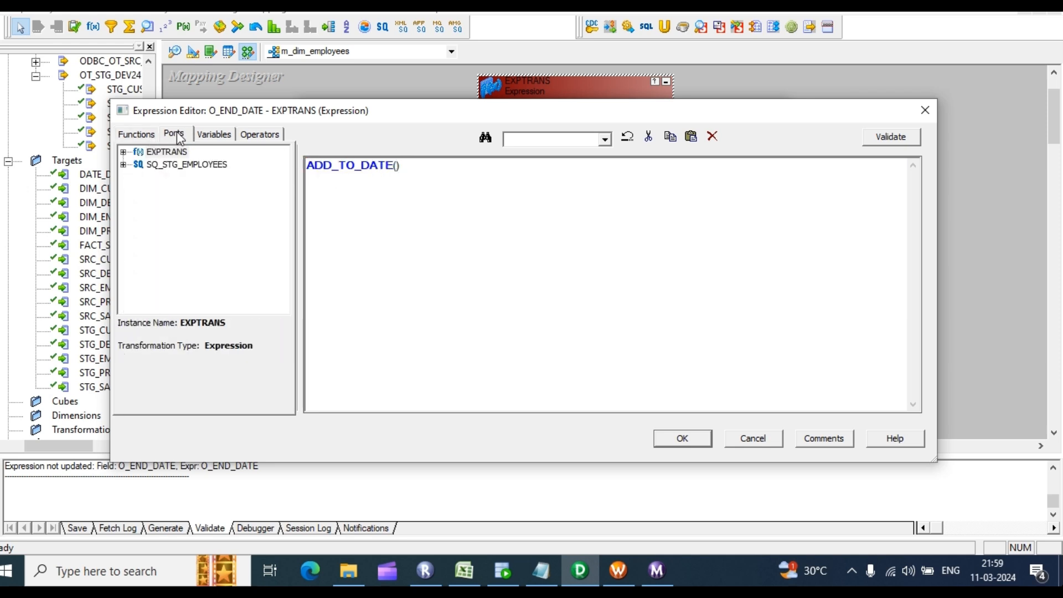
pyautogui.click(139, 140)
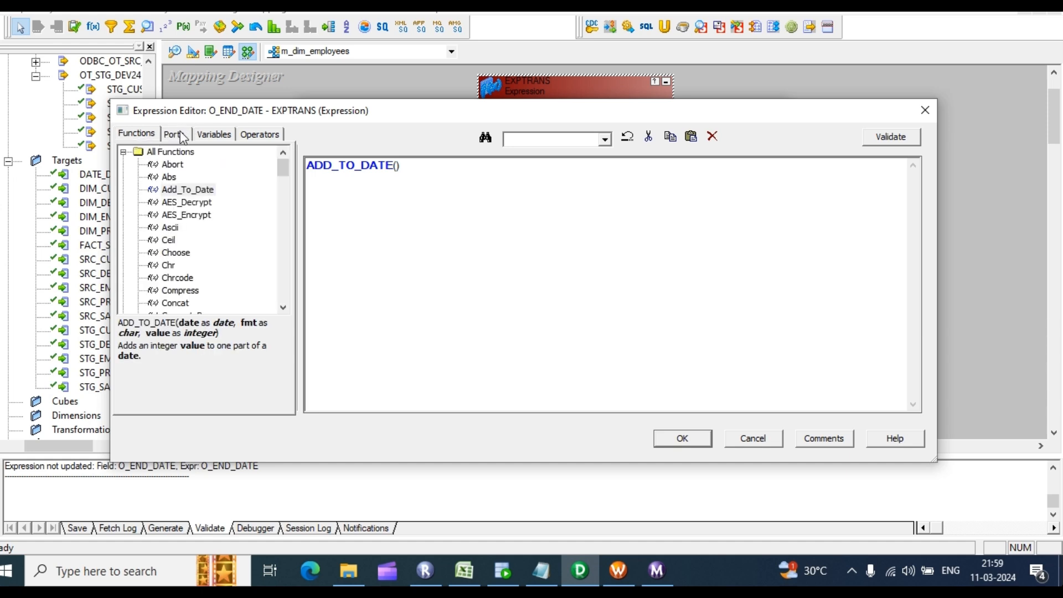
pyautogui.click(180, 132)
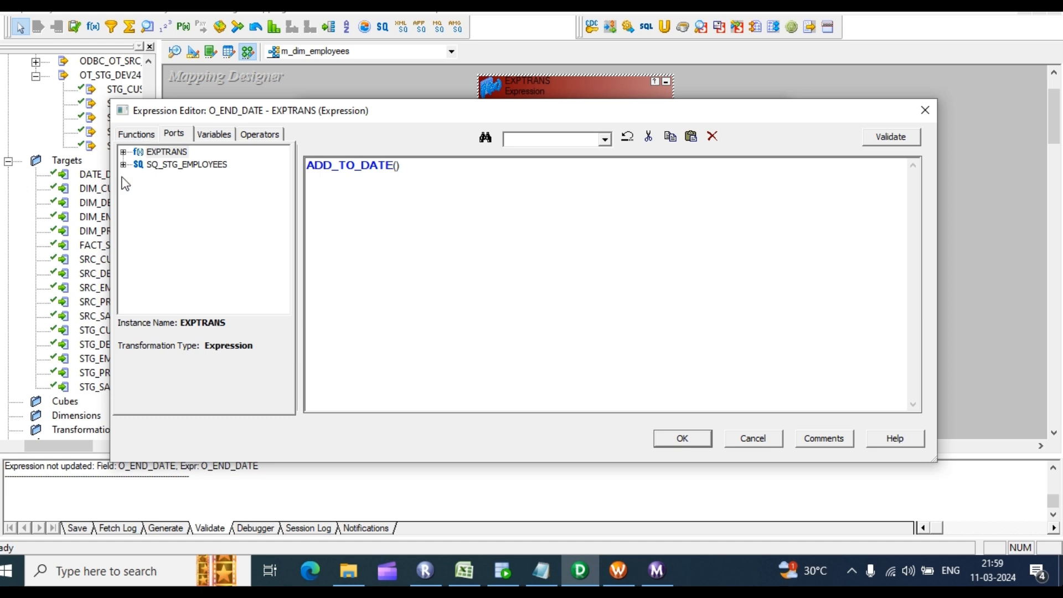
pyautogui.click(123, 152)
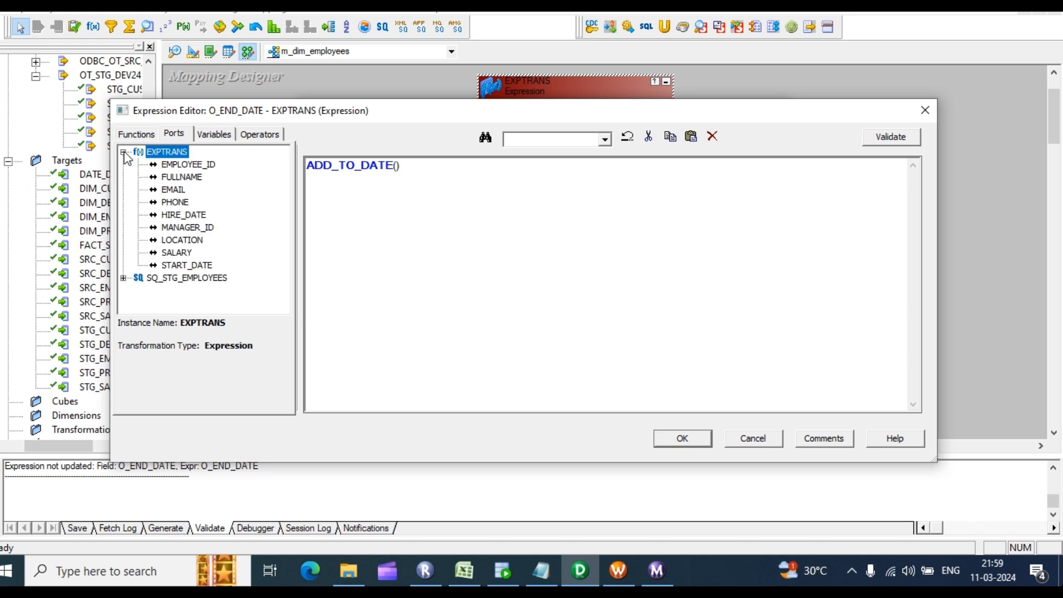
pyautogui.doubleClick(188, 266)
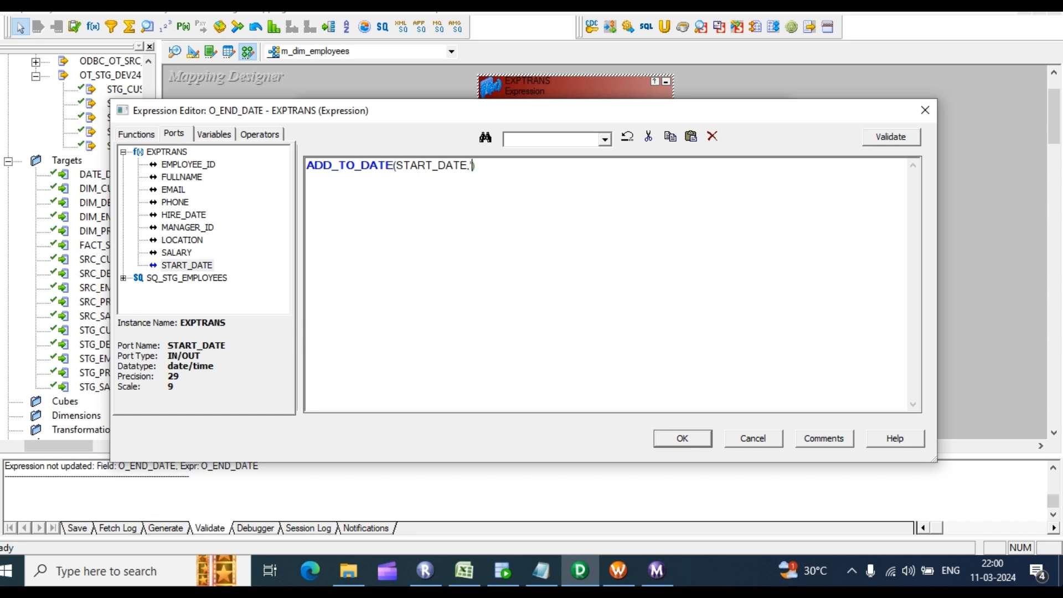
pyautogui.write(",'DD',-1")
pyautogui.click(887, 139)
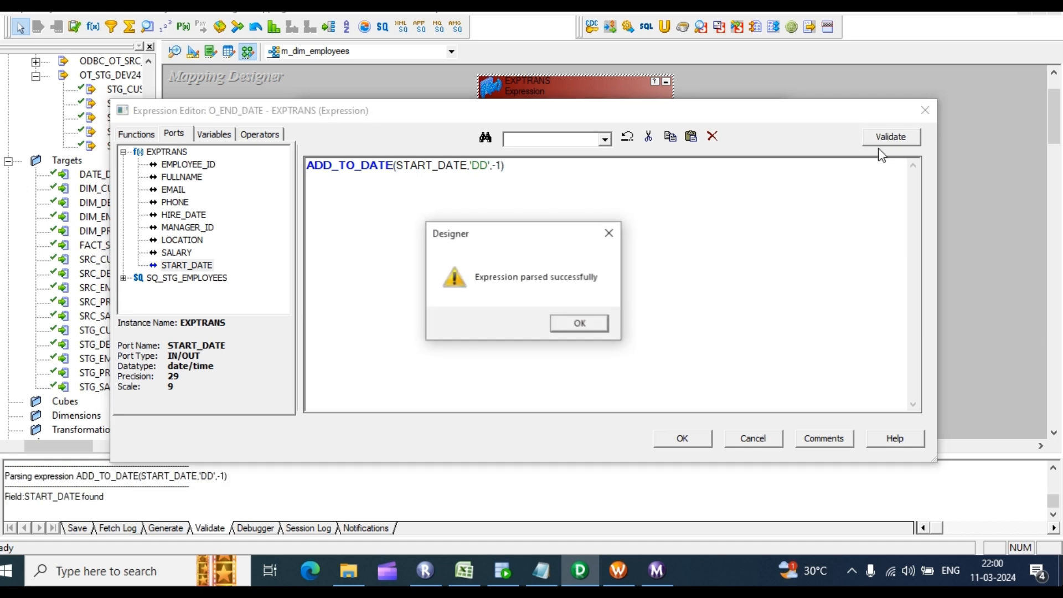
pyautogui.click(578, 323)
# Step: Save the EXPTRANS changes and move EXPTRANS left beside the source qualifier
pyautogui.click(699, 438)
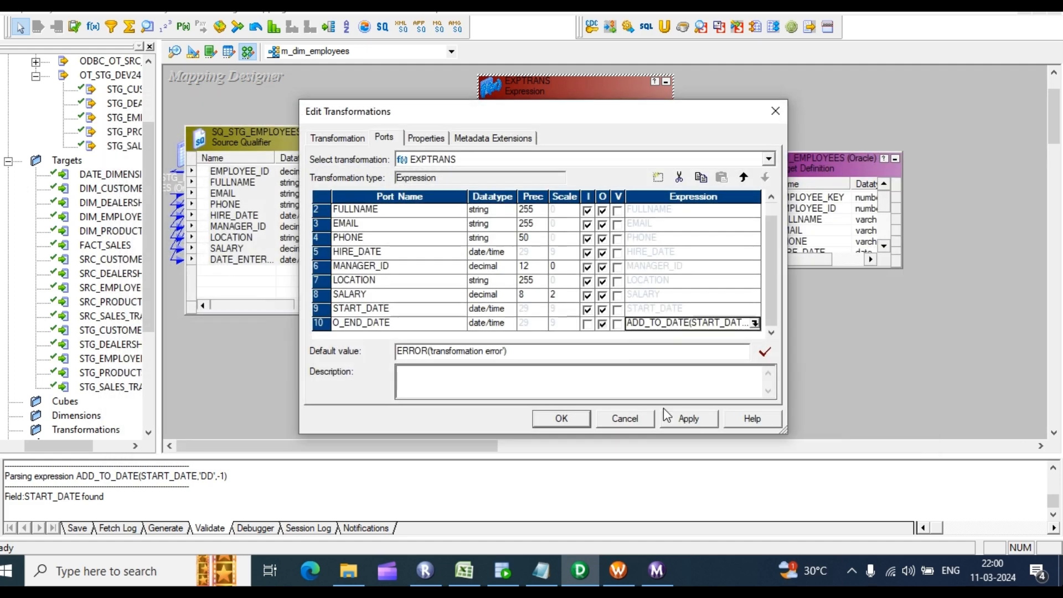
pyautogui.click(687, 419)
pyautogui.click(561, 419)
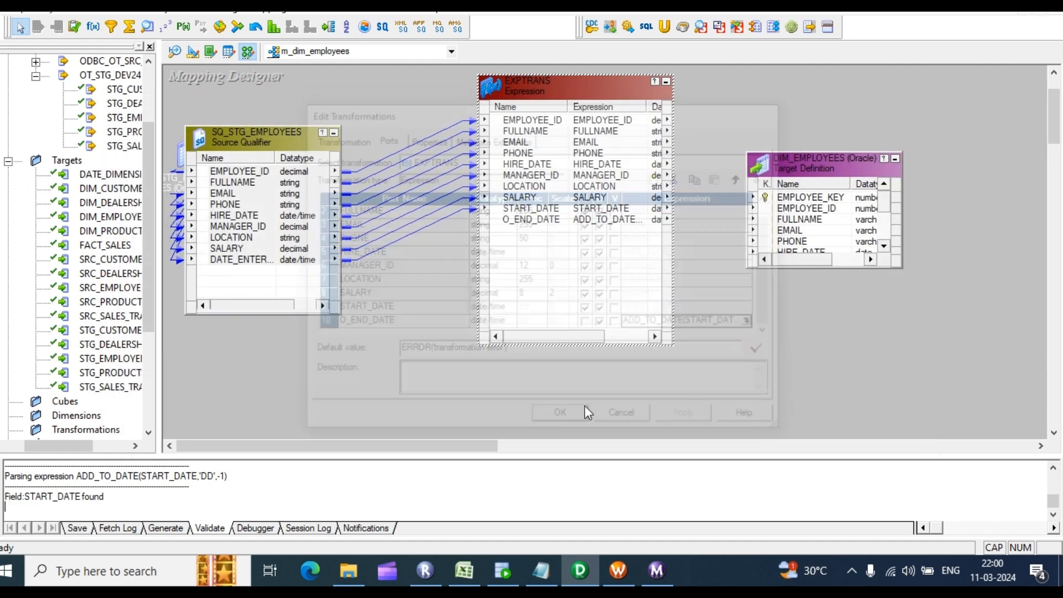
pyautogui.moveTo(594, 89); pyautogui.dragTo(388, 94)
# Step: Add a lookup transformation on the DIM_EMPLOYEES target table
pyautogui.click(148, 26)
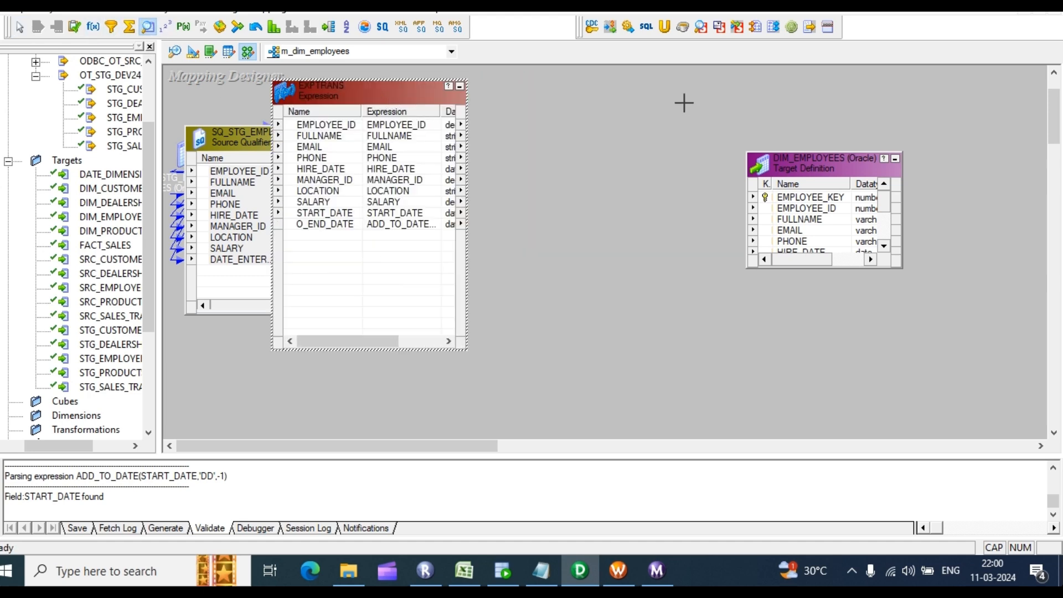
pyautogui.moveTo(574, 83); pyautogui.dragTo(690, 249)
pyautogui.scroll(3, 458, 252)
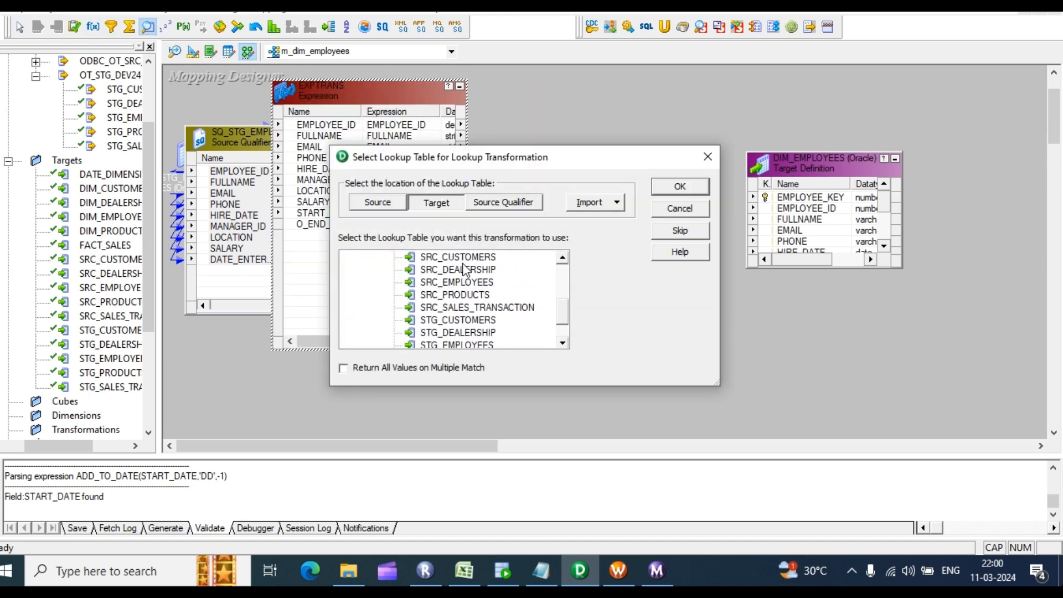
pyautogui.click(463, 271)
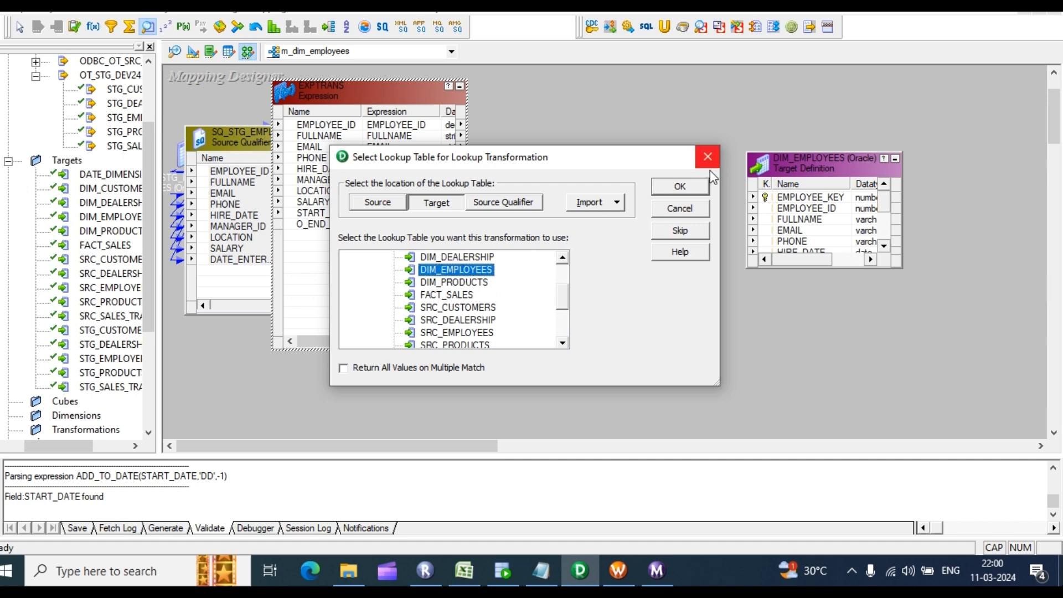
pyautogui.click(686, 186)
# Step: Remove FULLNAME and the other extra lookup ports, keeping only EMPLOYEE_KEY and EMPLOYEE_ID
pyautogui.doubleClick(618, 162)
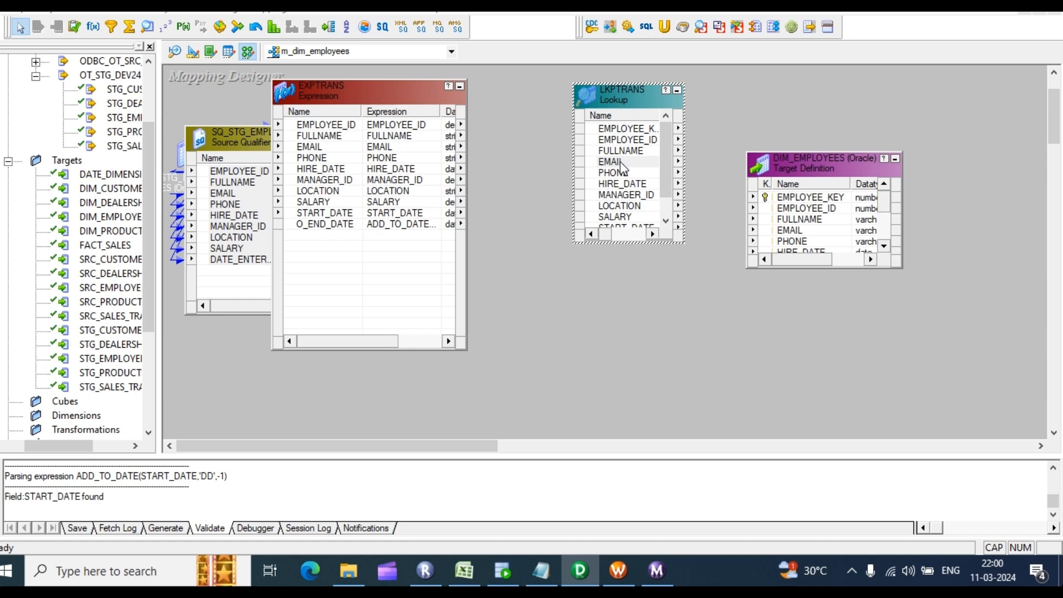
pyautogui.click(382, 238)
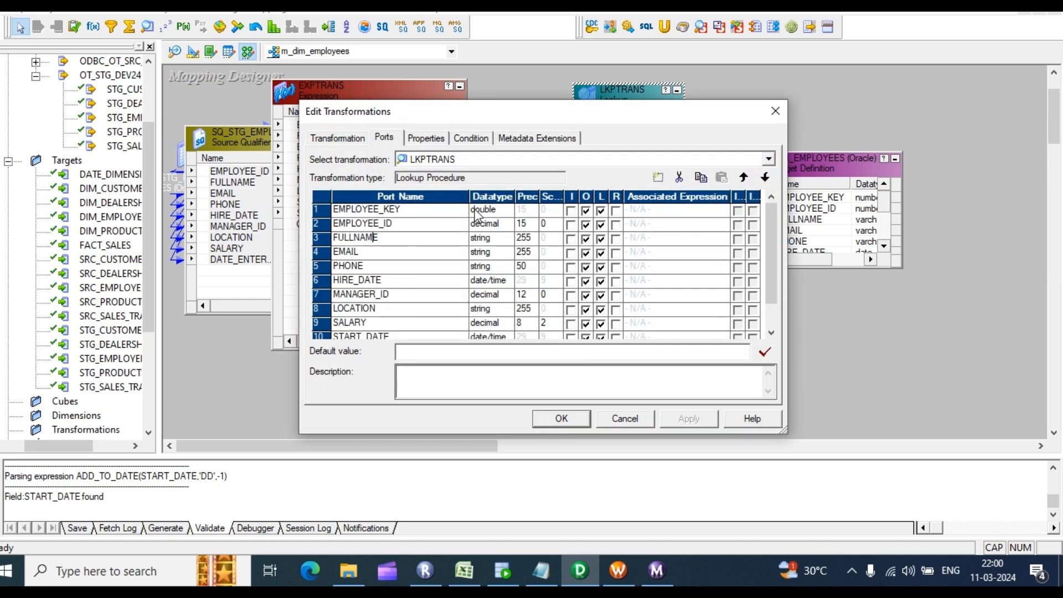
pyautogui.click(679, 177)
pyautogui.click(679, 177)
pyautogui.click(679, 177)
pyautogui.click(678, 177)
pyautogui.click(679, 177)
pyautogui.click(679, 177)
pyautogui.click(679, 177)
pyautogui.click(679, 177)
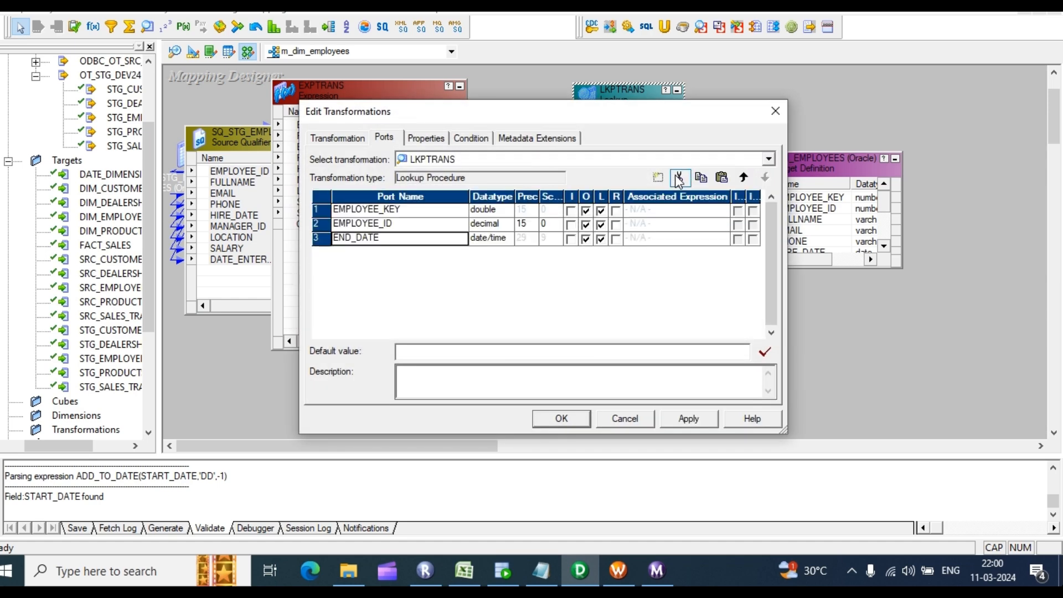
pyautogui.click(679, 177)
pyautogui.click(692, 422)
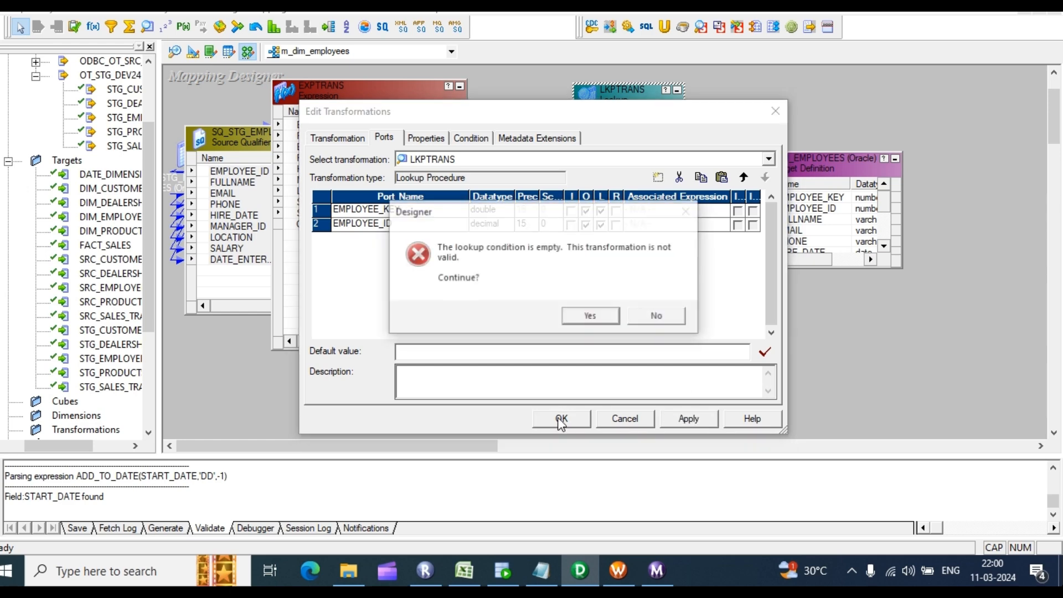
pyautogui.click(592, 315)
pyautogui.click(562, 419)
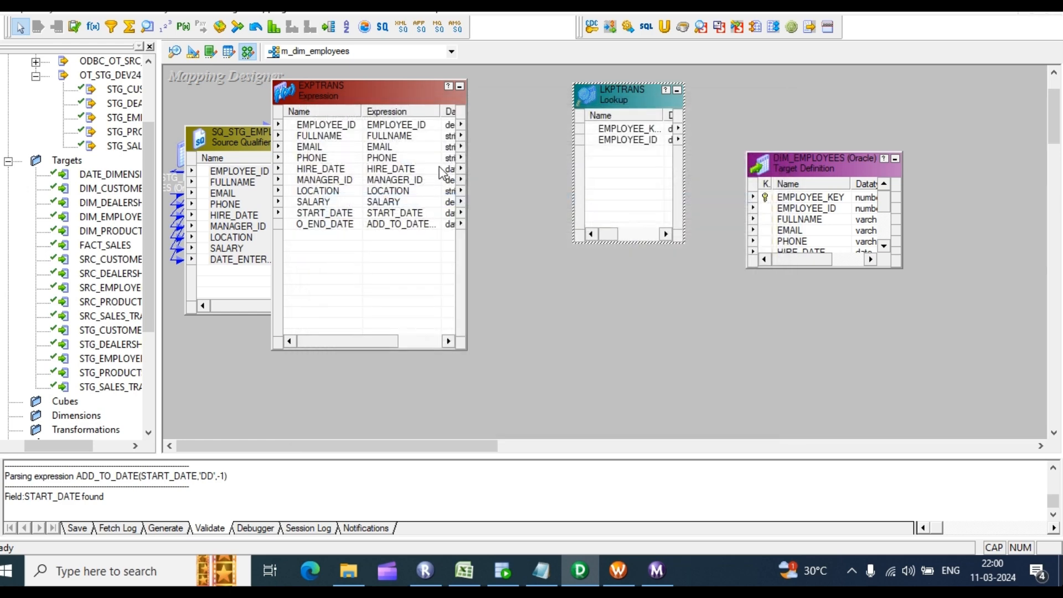
# Step: Feed EXPTRANS EMPLOYEE_ID in as input-only EMPLOYEE_ID1 with condition EMPLOYEE_ID = EMPLOYEE_ID1
pyautogui.moveTo(339, 126); pyautogui.dragTo(629, 169)
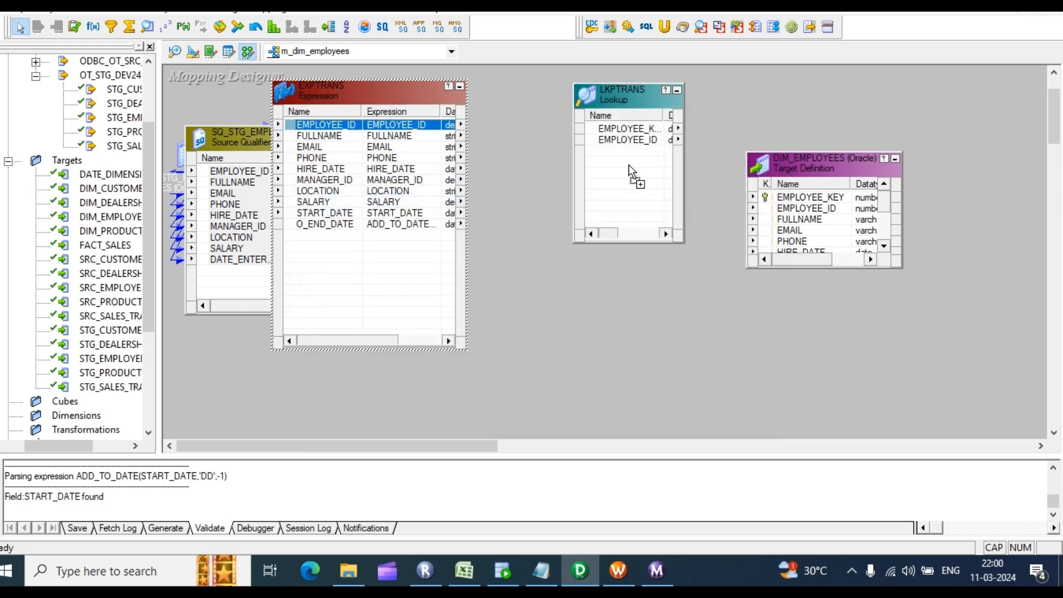
pyautogui.doubleClick(629, 171)
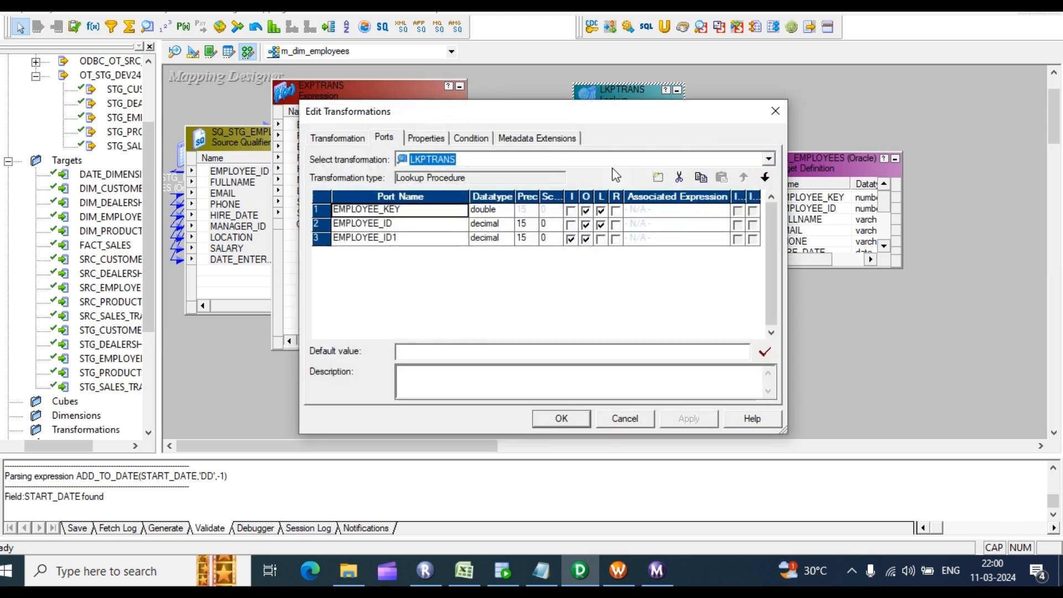
pyautogui.click(586, 239)
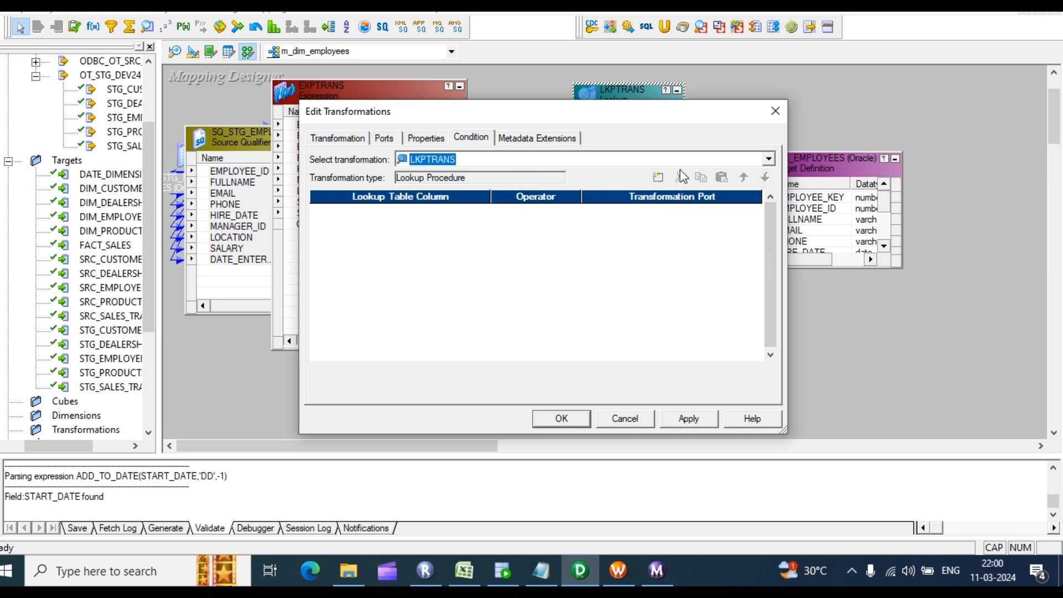
pyautogui.click(658, 177)
pyautogui.click(482, 210)
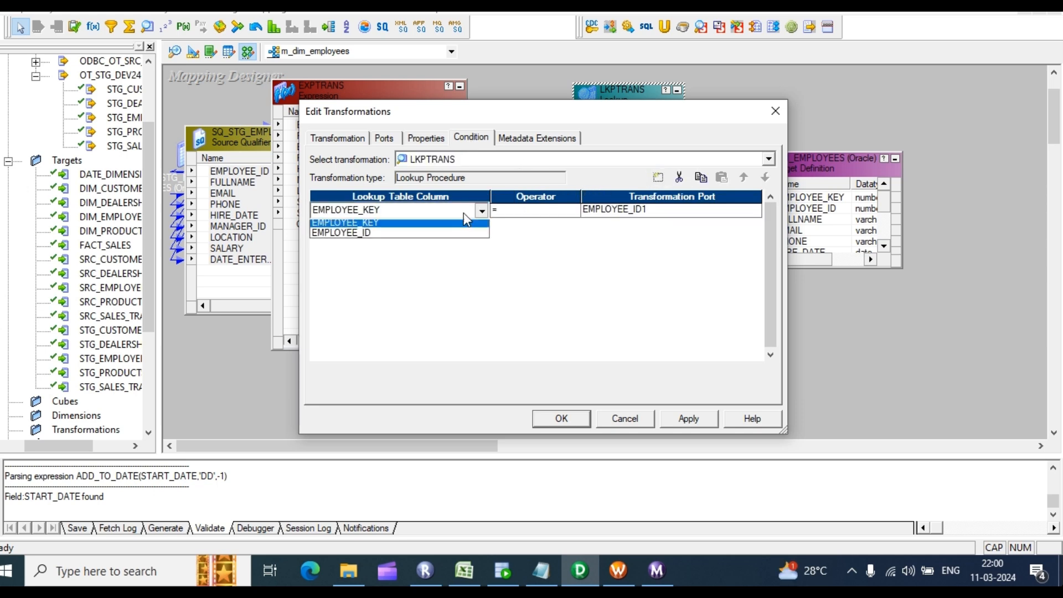
pyautogui.click(379, 233)
pyautogui.click(683, 422)
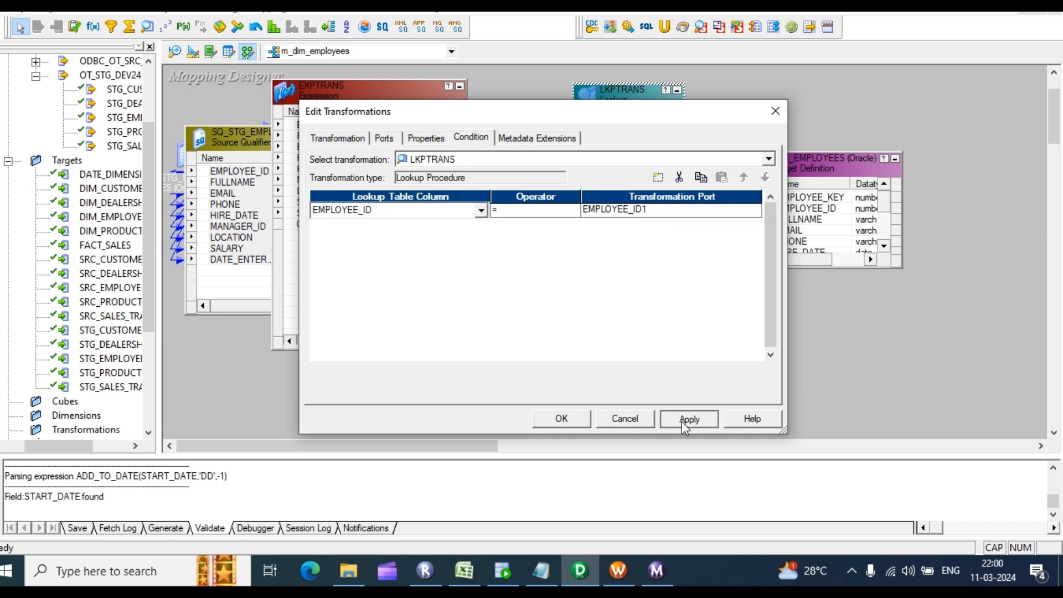
pyautogui.click(559, 418)
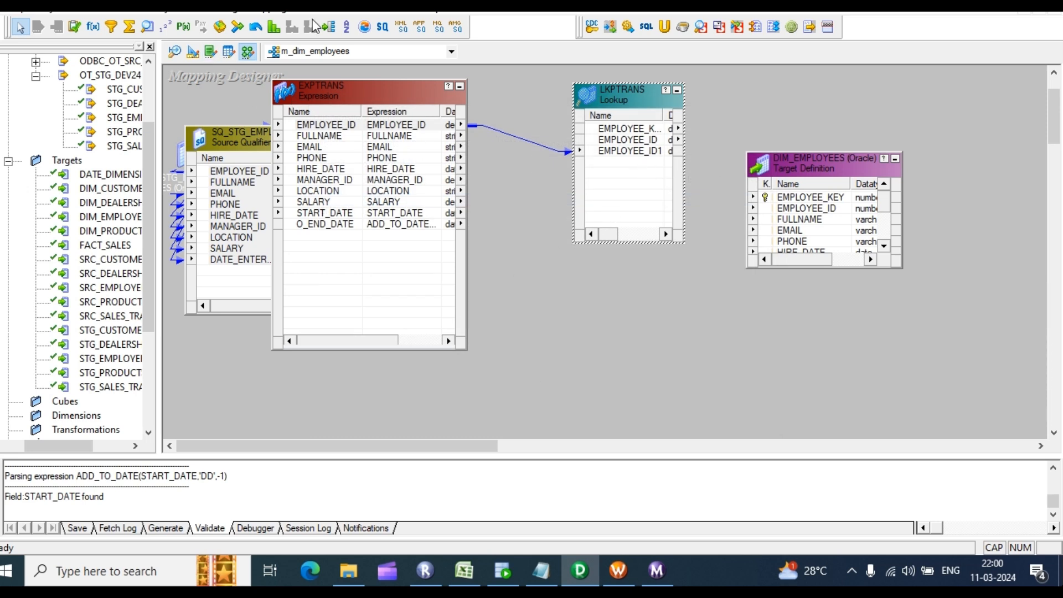
# Step: Add an RTRTRANS router fed by all ten EXPTRANS ports plus EMPLOYEE_KEY from LKPTRANS
pyautogui.click(329, 27)
pyautogui.moveTo(702, 147); pyautogui.dragTo(968, 419)
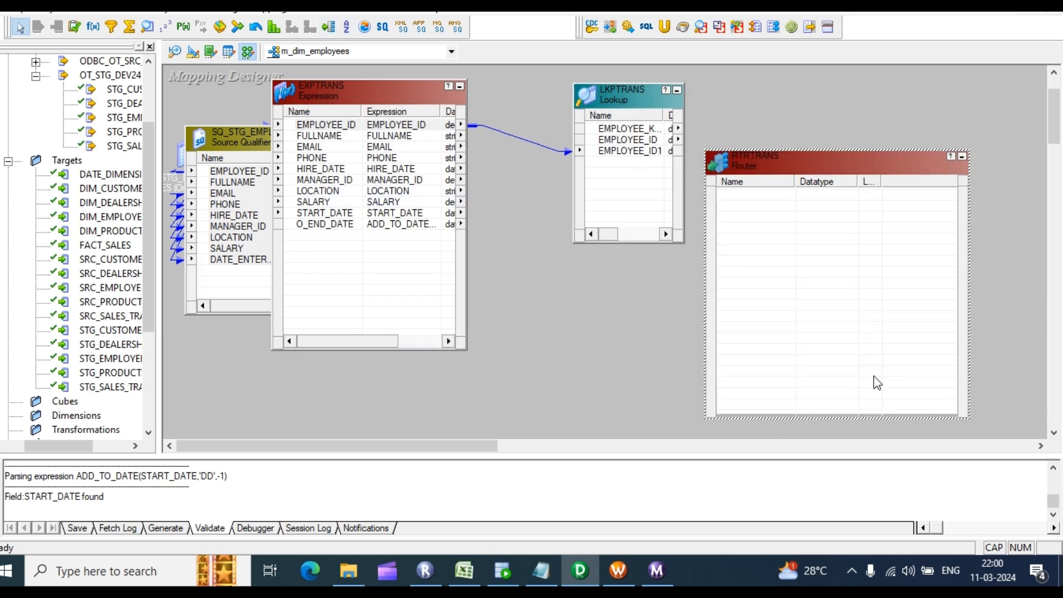
pyautogui.click(335, 129)
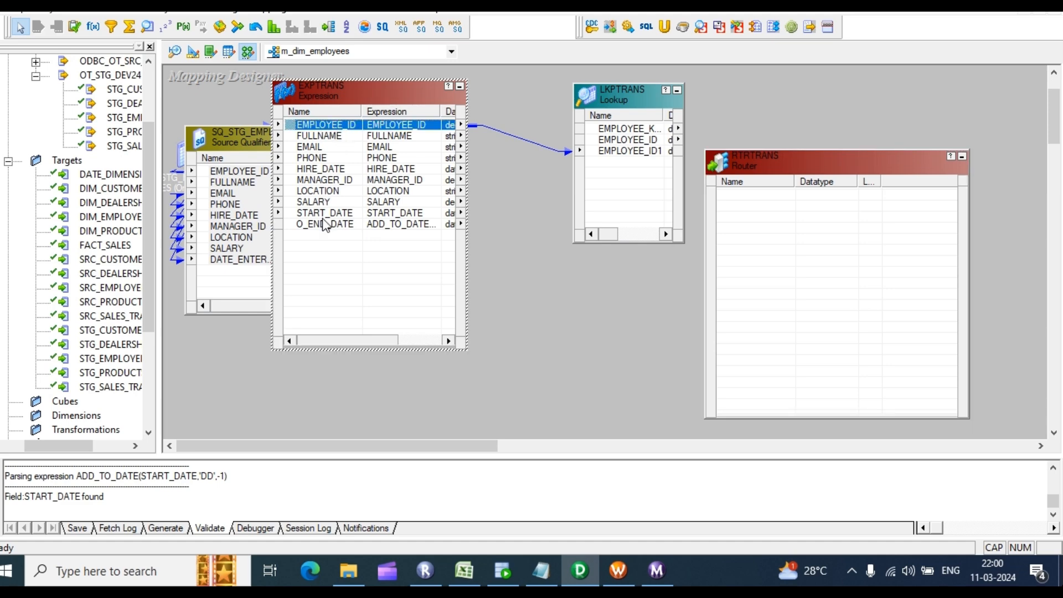
pyautogui.keyDown('shift'); pyautogui.click(327, 224); pyautogui.keyUp('shift')
pyautogui.moveTo(323, 129); pyautogui.dragTo(814, 221)
pyautogui.moveTo(786, 337); pyautogui.dragTo(741, 342)
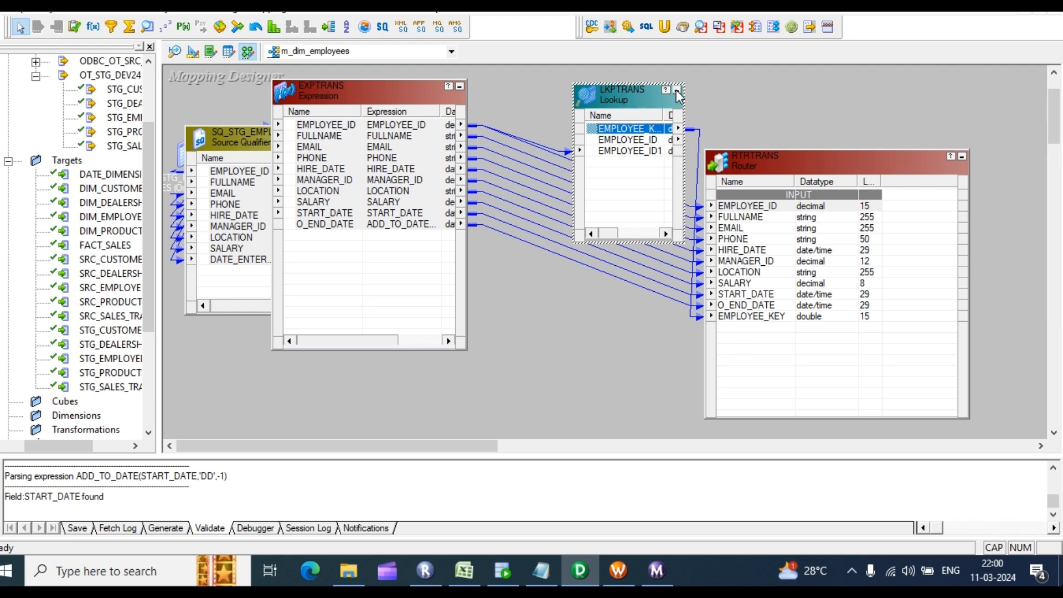
pyautogui.doubleClick(629, 151)
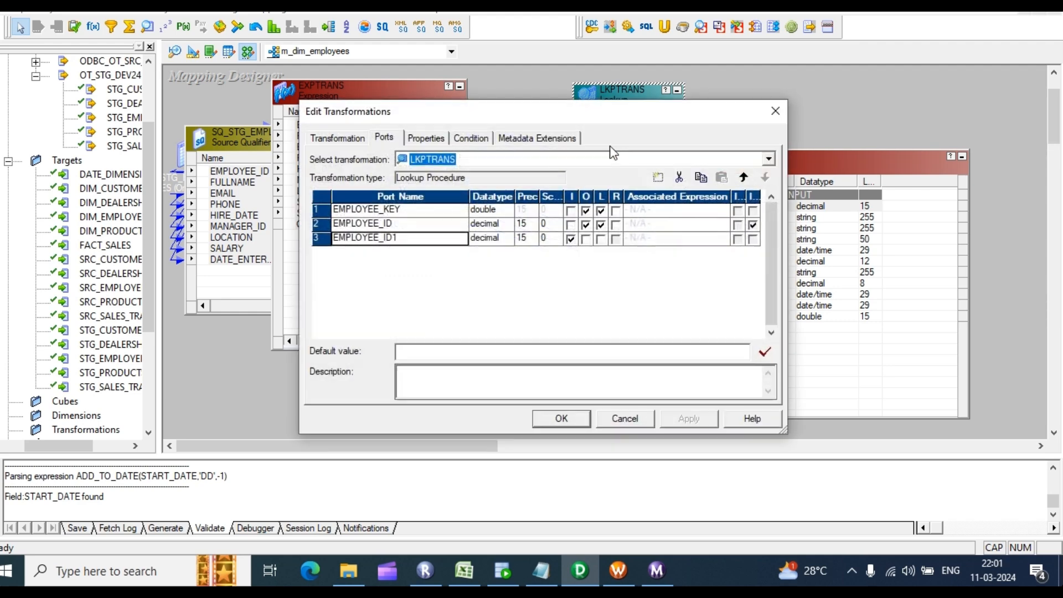
# Step: Generate the lookup SQL override and append WHERE DIM_EMPLOYEES.END_DATE IS NULL
pyautogui.click(484, 136)
pyautogui.click(384, 138)
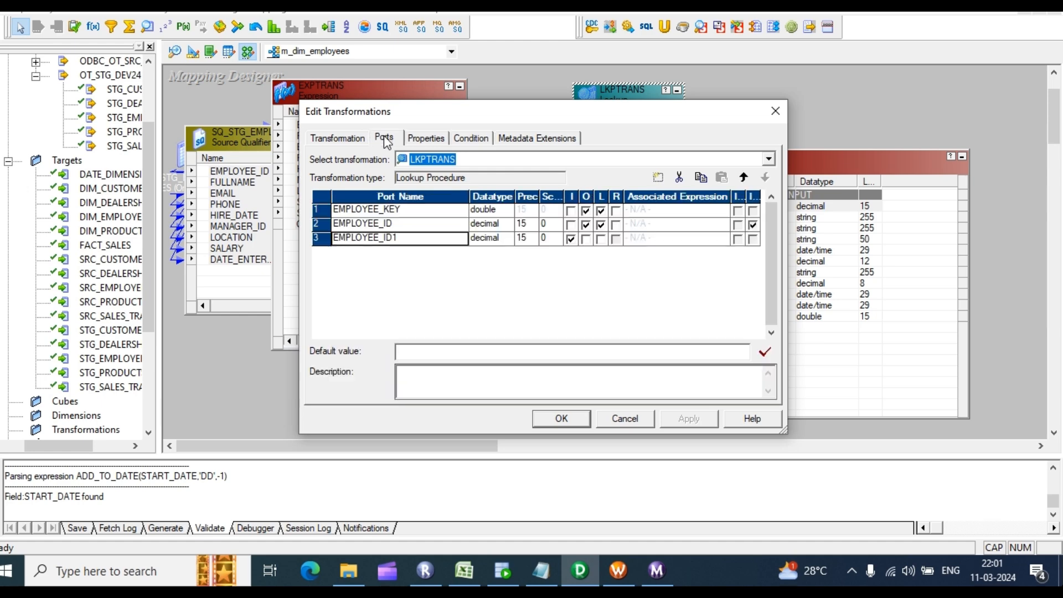
pyautogui.click(427, 138)
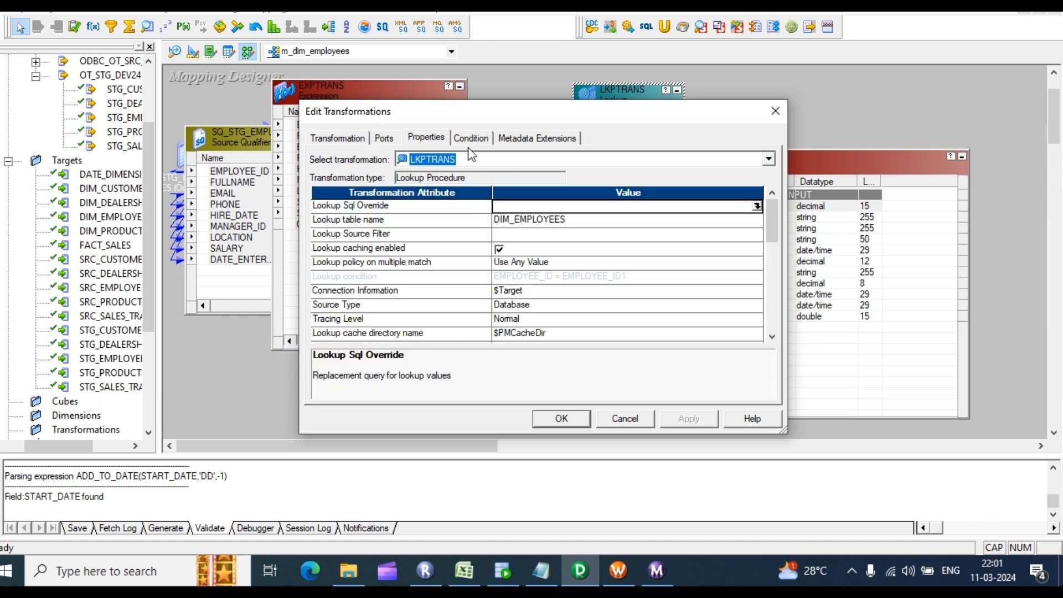
pyautogui.click(756, 206)
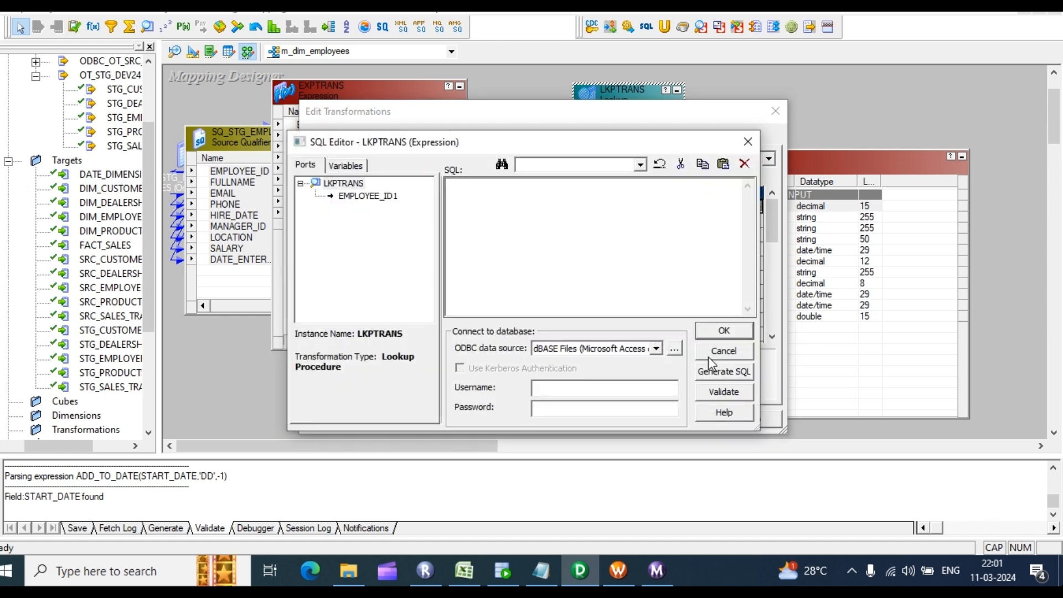
pyautogui.click(715, 374)
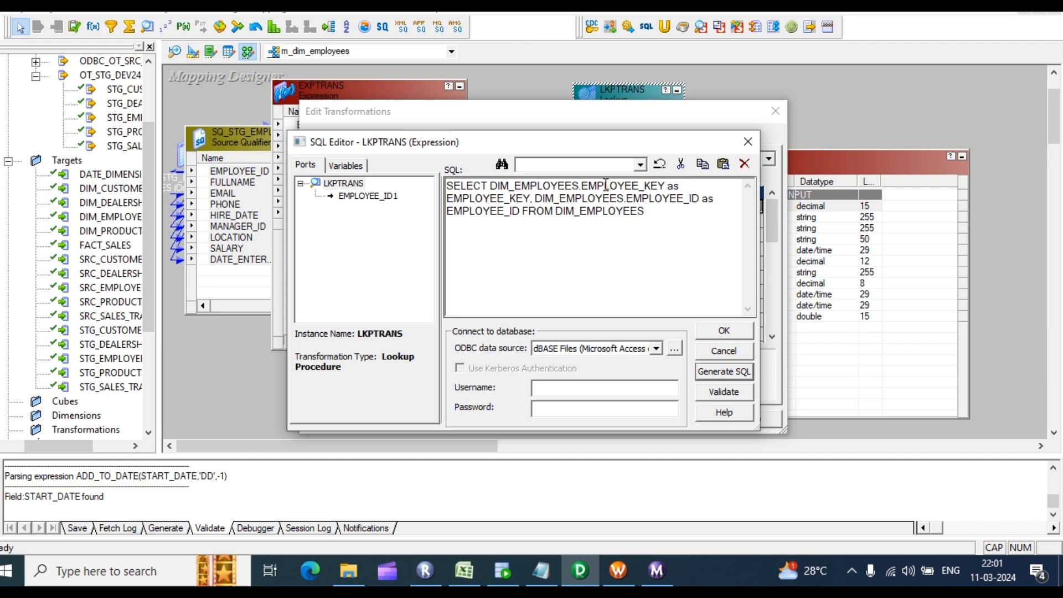
pyautogui.moveTo(581, 186); pyautogui.dragTo(491, 185)
pyautogui.hotkey('ctrl', 'c')
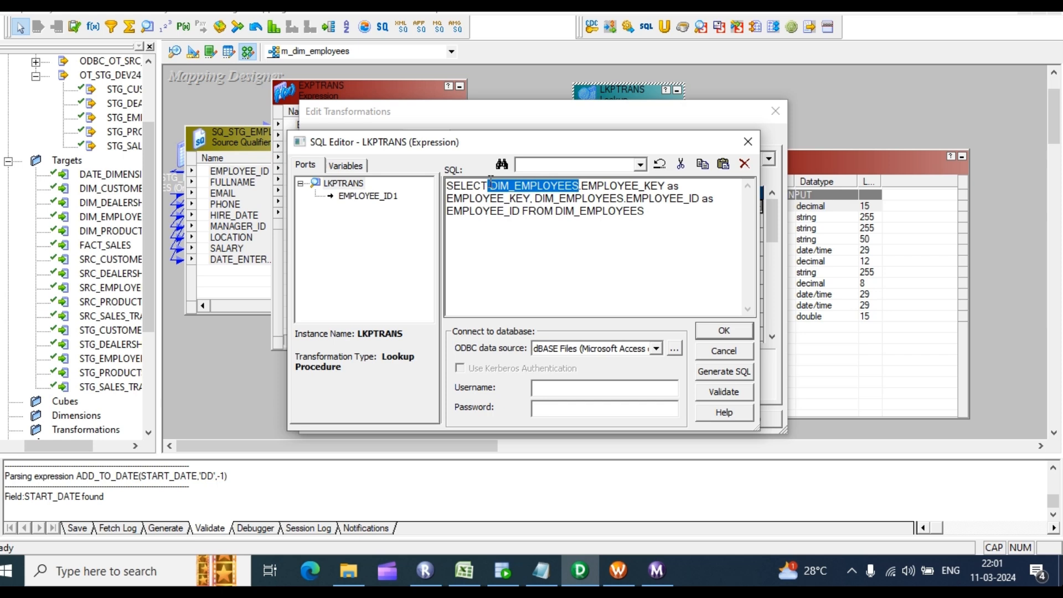
pyautogui.click(667, 200)
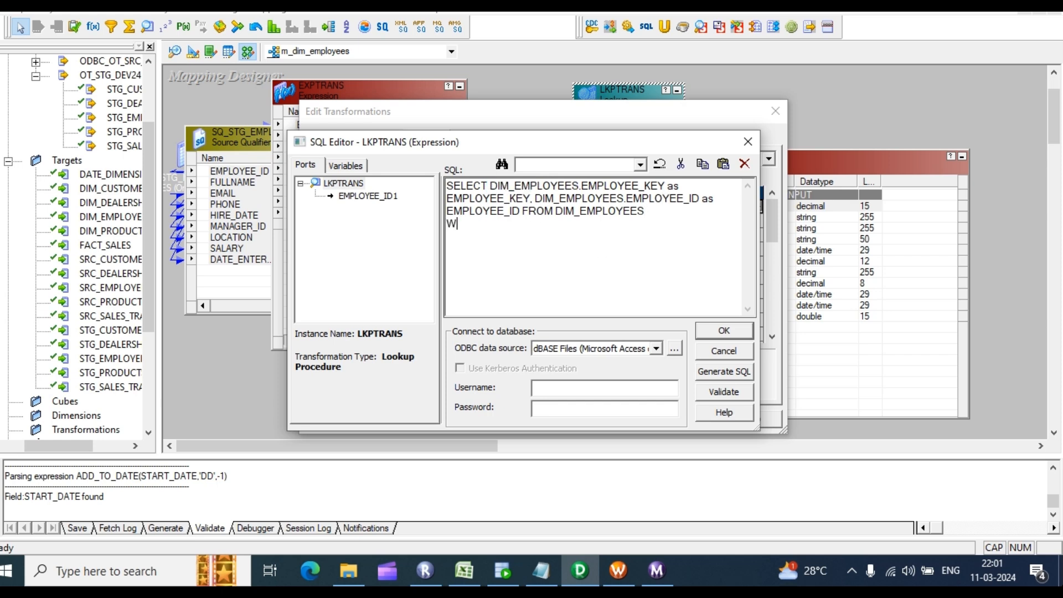
pyautogui.write('HERE')
pyautogui.hotkey('ctrl', 'v')
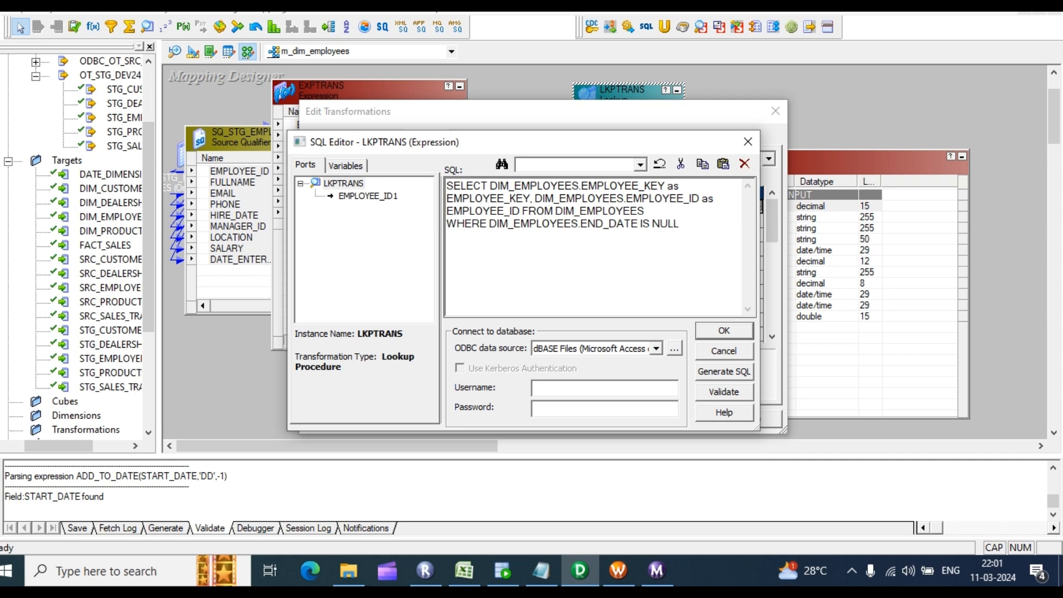
pyautogui.click(723, 332)
pyautogui.click(689, 420)
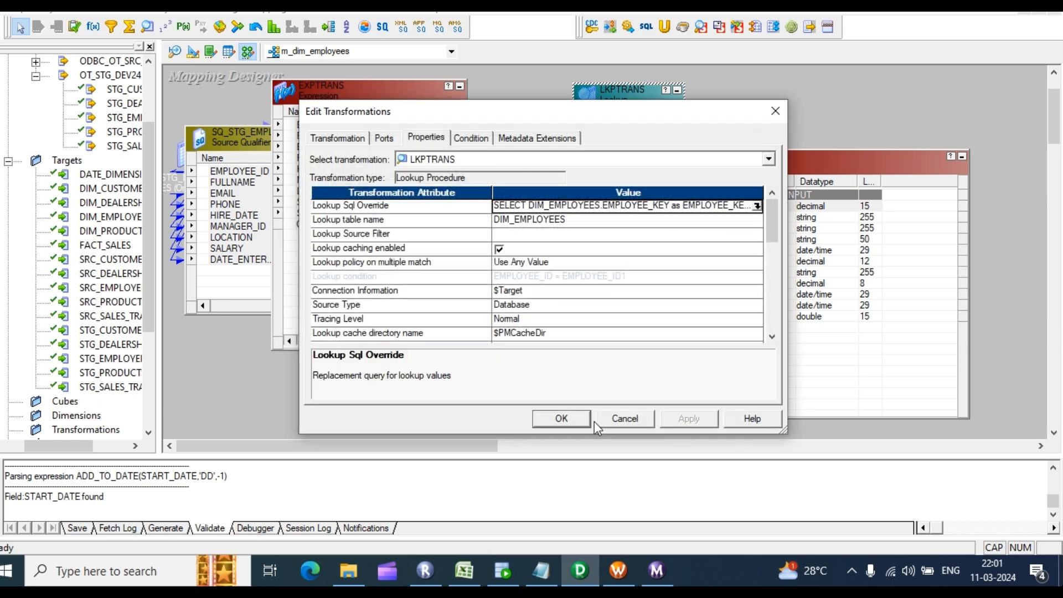
# Step: Copy the full override query and switch to SQL Developer
pyautogui.click(757, 206)
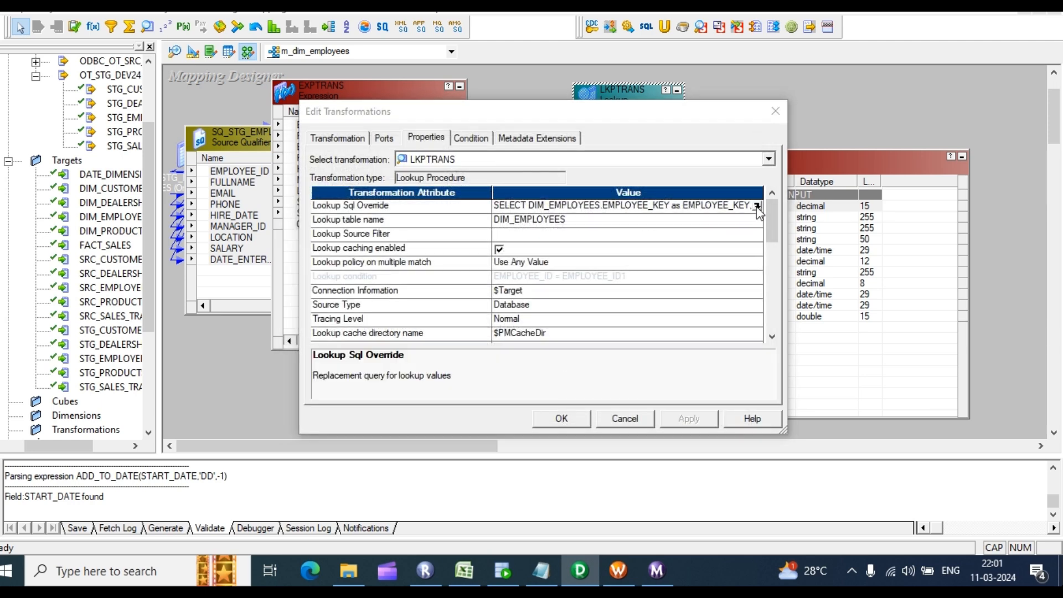
pyautogui.moveTo(686, 232); pyautogui.dragTo(349, 180)
pyautogui.hotkey('ctrl', 'c')
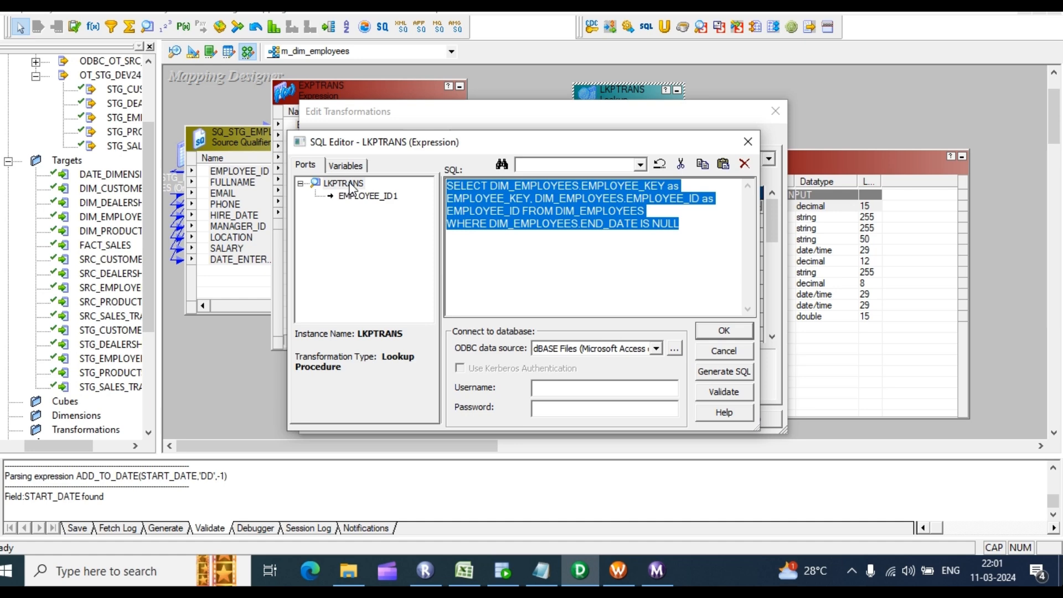
pyautogui.hotkey('alt', 'Tab')
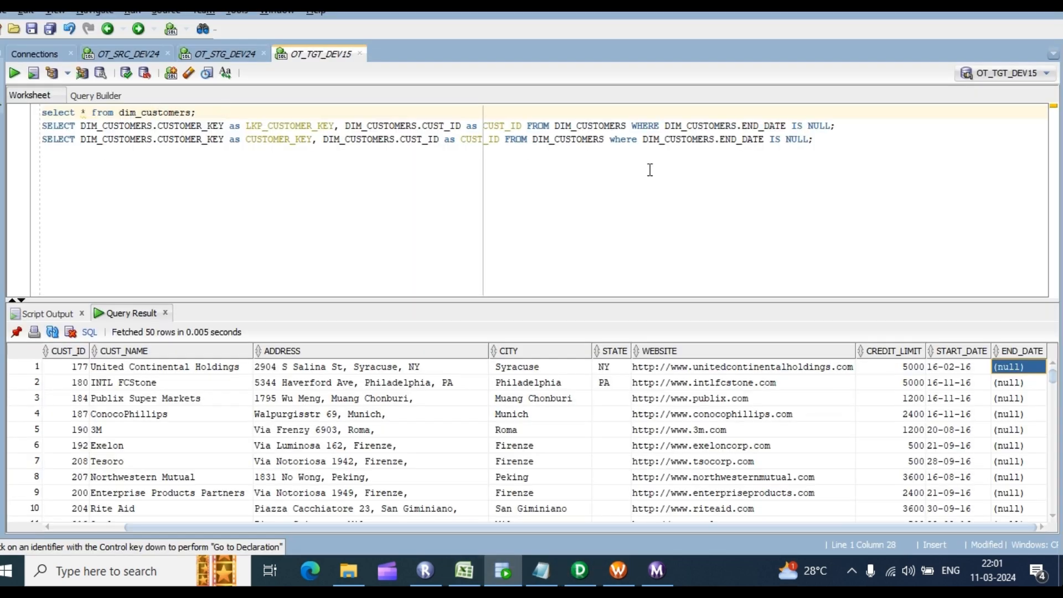
# Step: Paste the DIM_EMPLOYEES lookup query with a semicolon and run it, getting 0 rows
pyautogui.click(830, 150)
pyautogui.press('Return')
pyautogui.hotkey('ctrl', 'v')
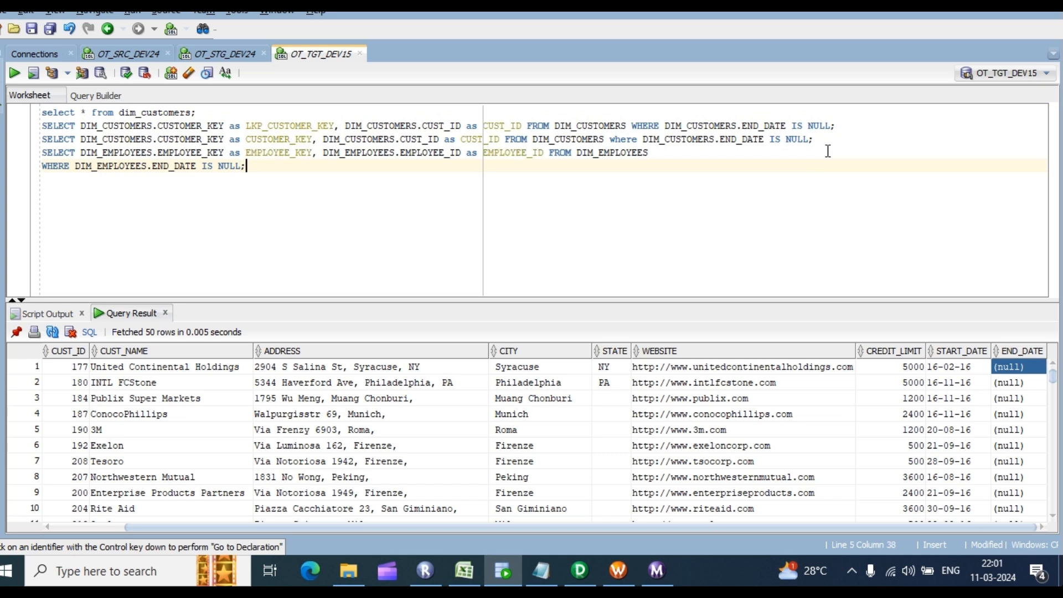
pyautogui.write(';')
pyautogui.hotkey('ctrl', 'Return')
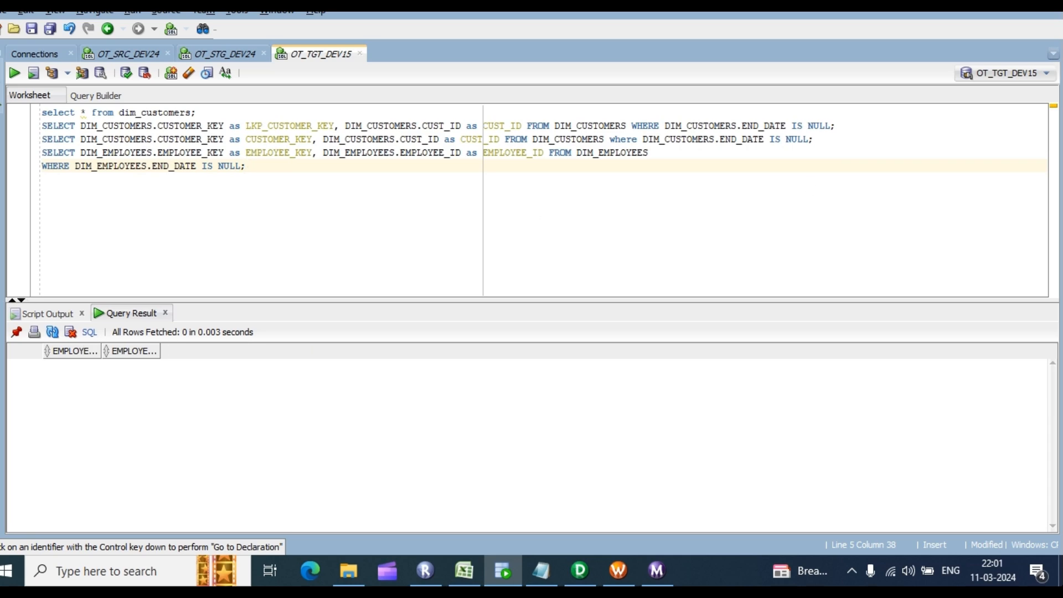
pyautogui.hotkey('alt', 'Tab')
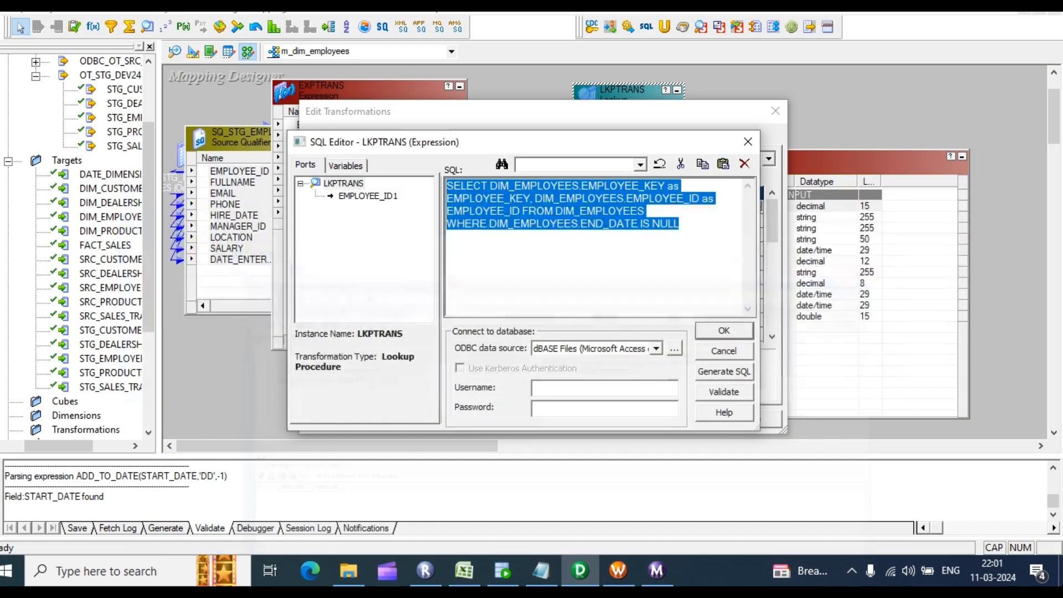
# Step: Keep the lookup override, collapse LKPTRANS and EXPTRANS to icons, and move the router up-left
pyautogui.click(720, 330)
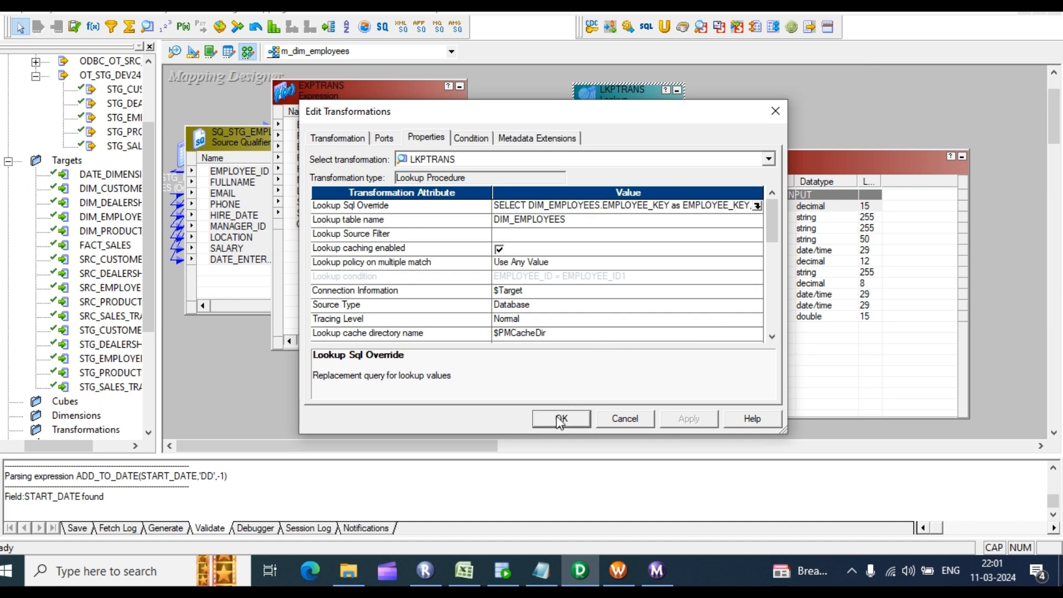
pyautogui.click(560, 420)
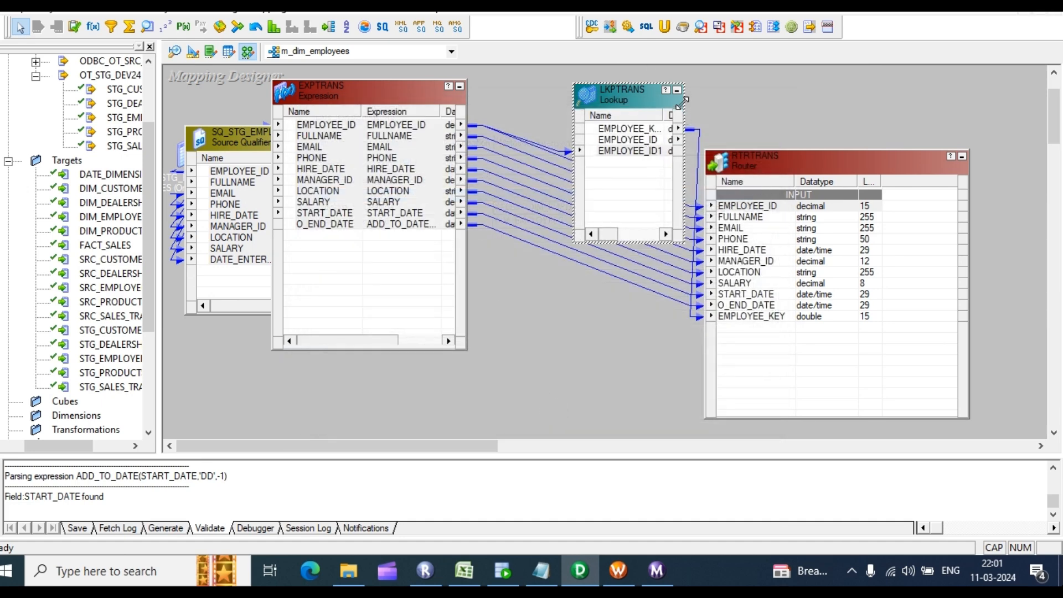
pyautogui.click(677, 89)
pyautogui.click(459, 86)
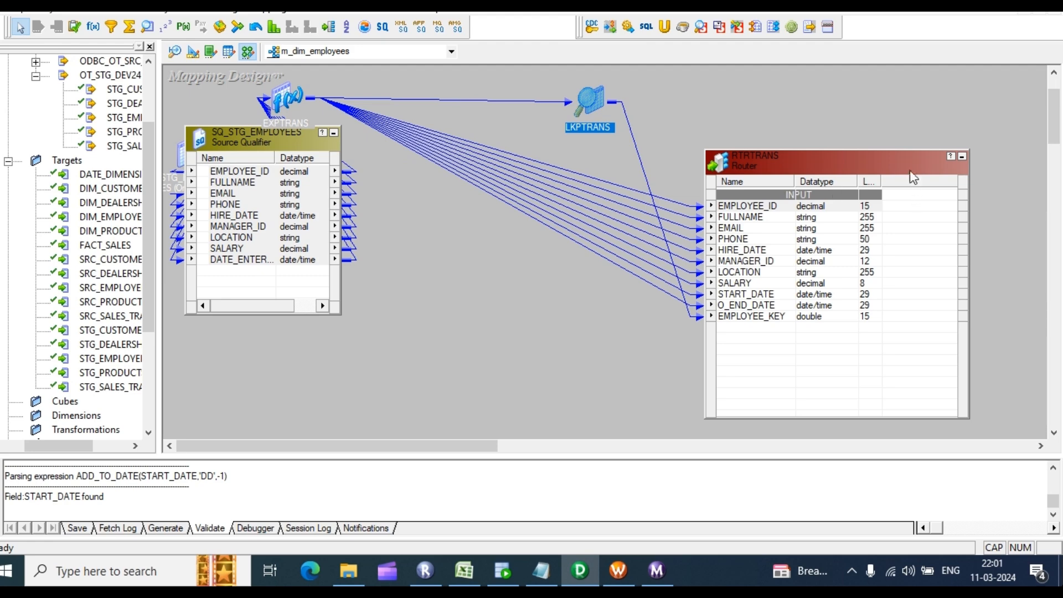
pyautogui.moveTo(910, 173); pyautogui.dragTo(481, 79)
# Step: Add router groups N_INSERT, EX_UPDATE and EX_INSERT, then edit N_INSERT's filter condition
pyautogui.click(441, 192)
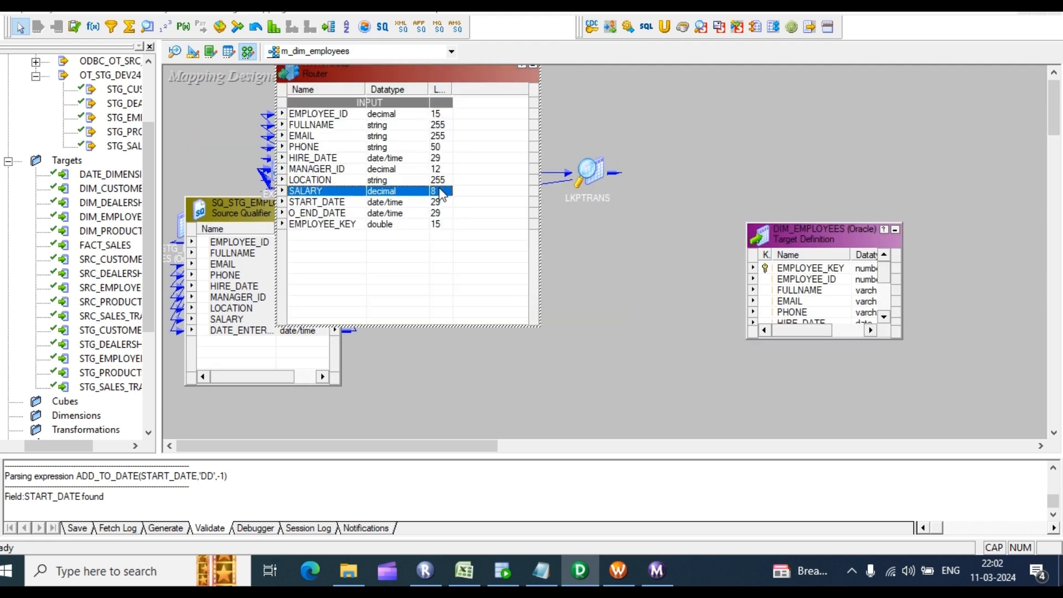
pyautogui.doubleClick(441, 191)
pyautogui.click(467, 138)
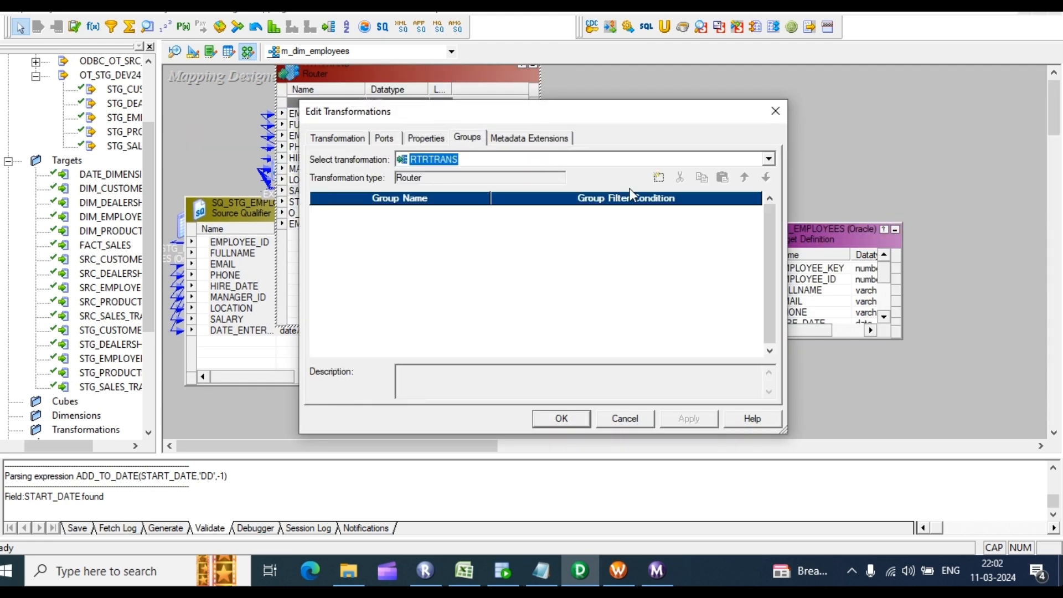
pyautogui.click(667, 180)
pyautogui.click(667, 180)
pyautogui.click(667, 180)
pyautogui.click(370, 212)
pyautogui.click(370, 212)
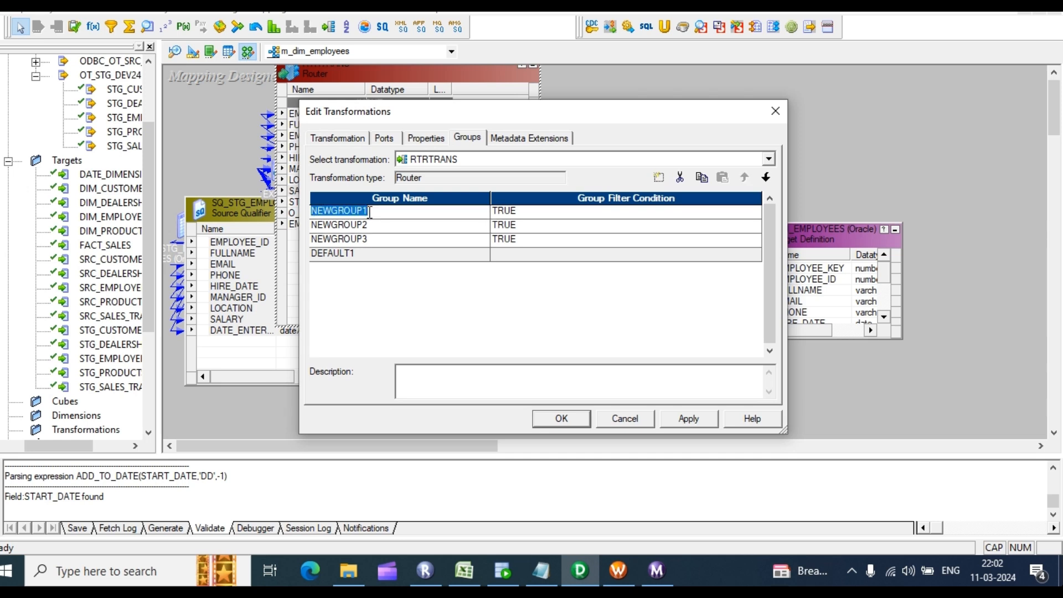
pyautogui.write('N_INSERT')
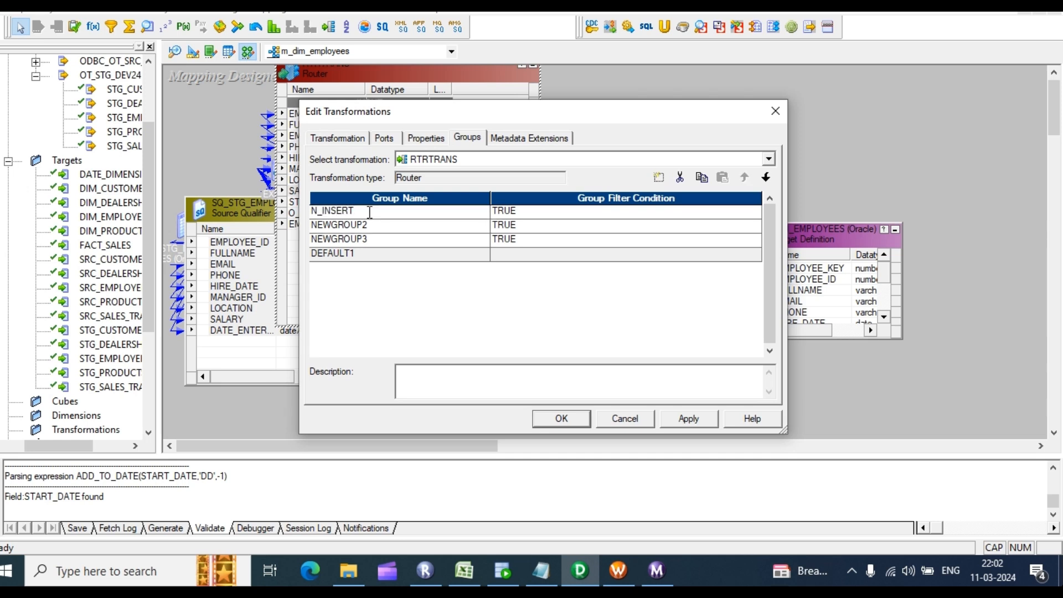
pyautogui.press('Return')
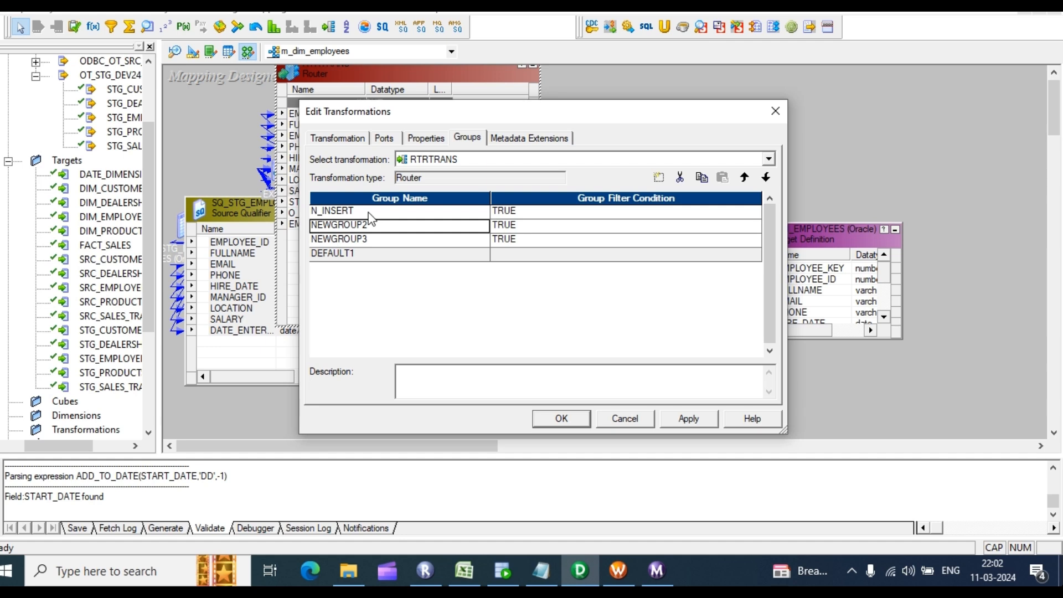
pyautogui.write('EX_UPDATE')
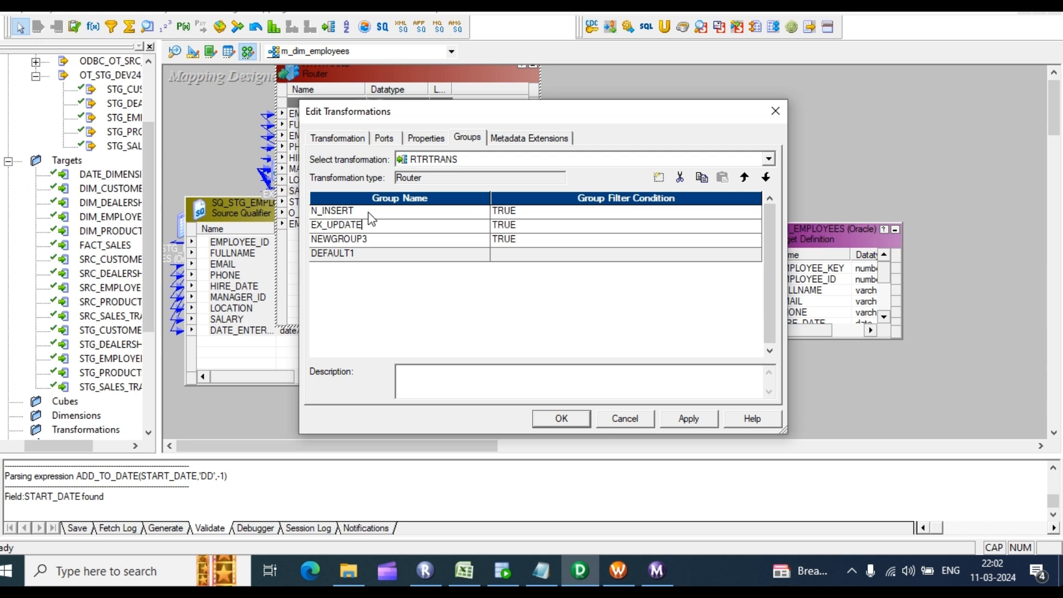
pyautogui.press('Return')
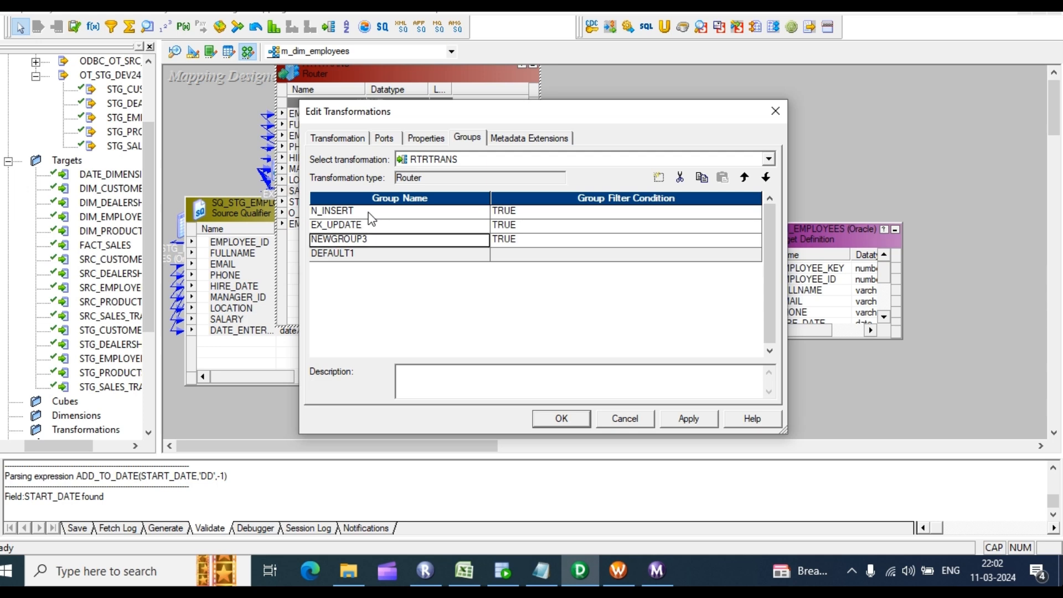
pyautogui.write('EX')
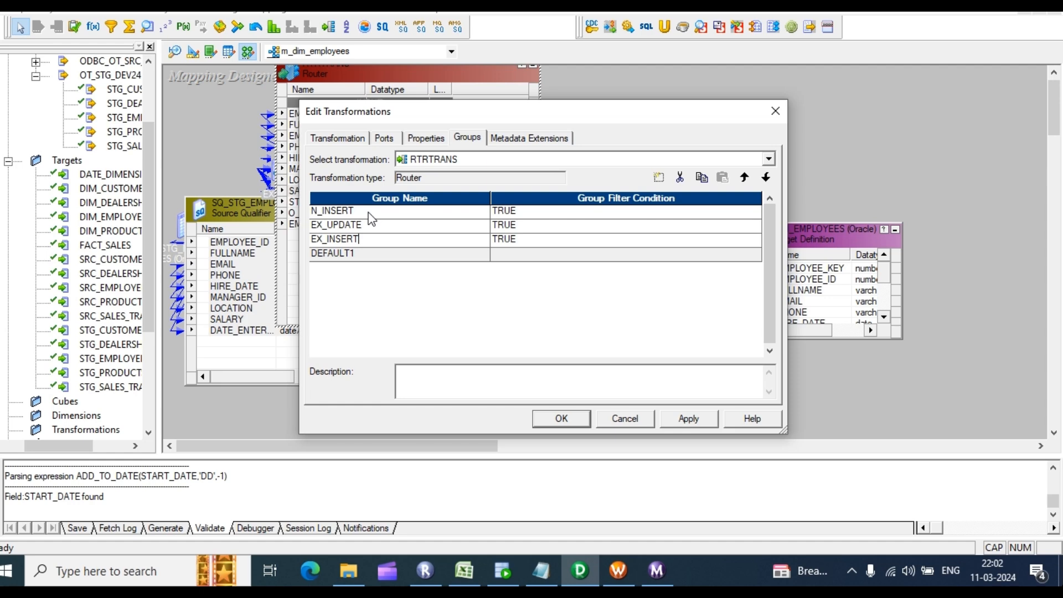
pyautogui.write('_INSERT')
pyautogui.click(619, 213)
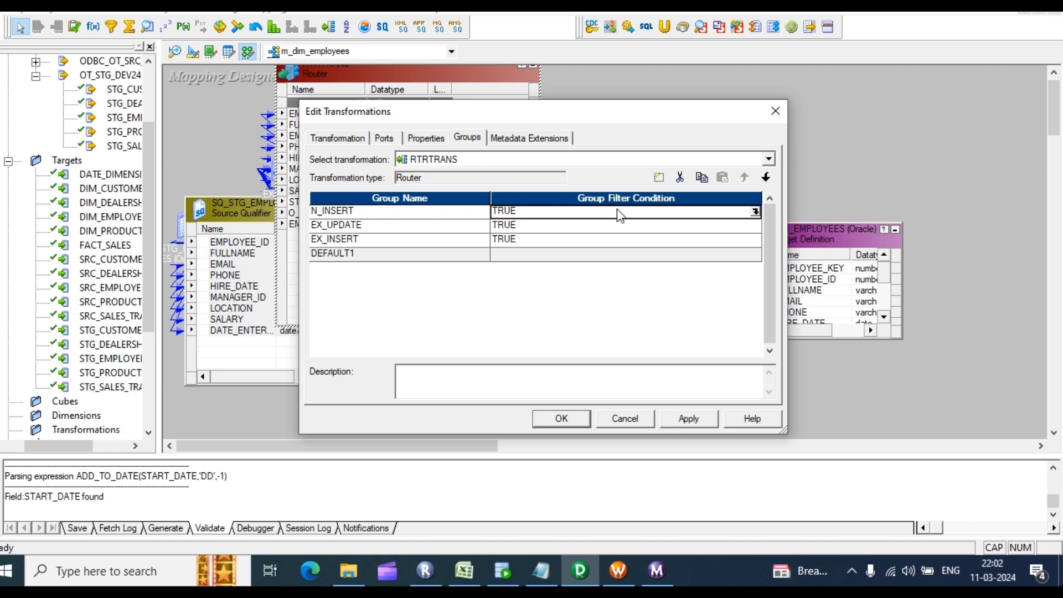
pyautogui.click(756, 211)
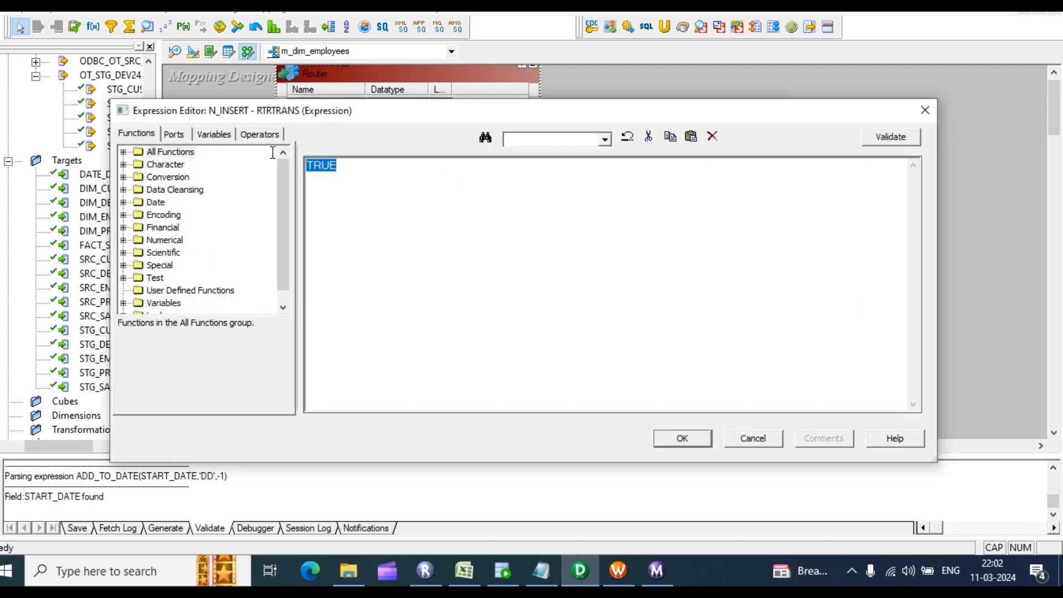
# Step: Set the N_INSERT group filter to ISNULL (EMPLOYEE_KEY), validate it and copy the expression
pyautogui.press('BackSpace')
pyautogui.write('ISNULL (')
pyautogui.click(182, 137)
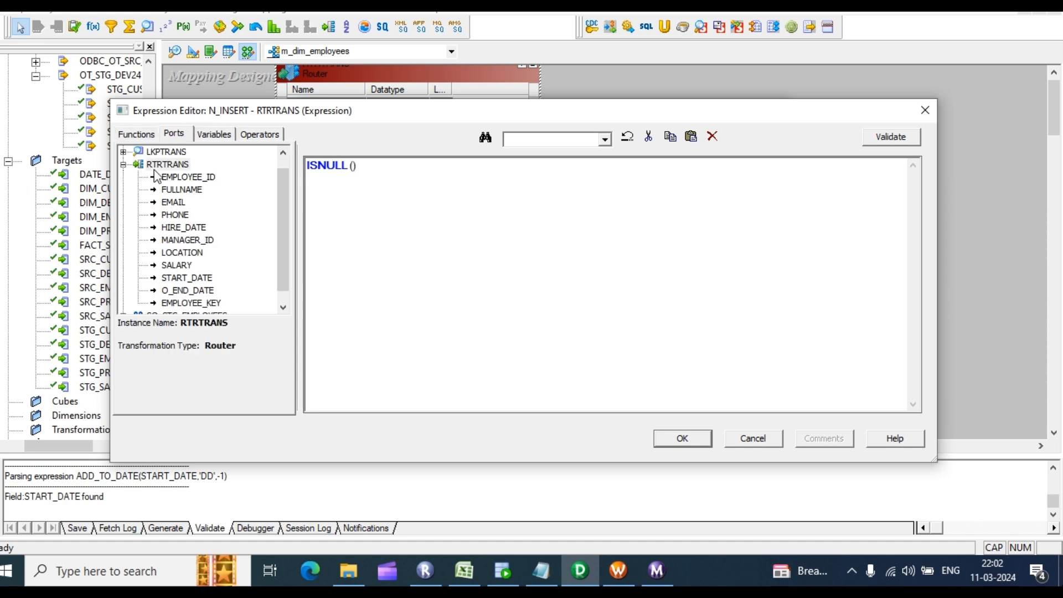
pyautogui.doubleClick(205, 304)
pyautogui.click(897, 138)
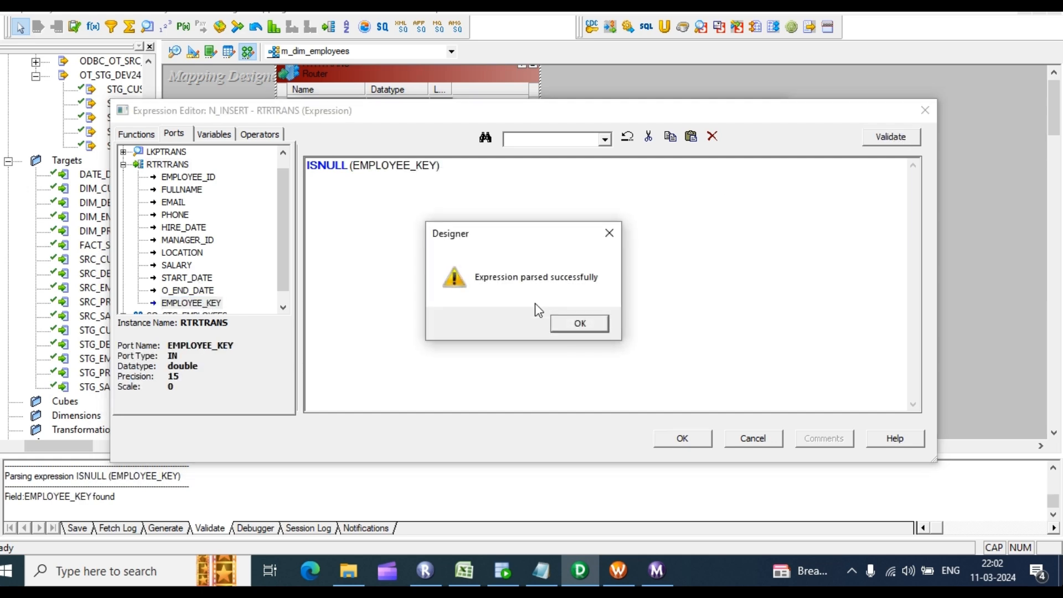
pyautogui.click(571, 326)
pyautogui.moveTo(495, 164); pyautogui.dragTo(167, 102)
pyautogui.hotkey('ctrl', 'c')
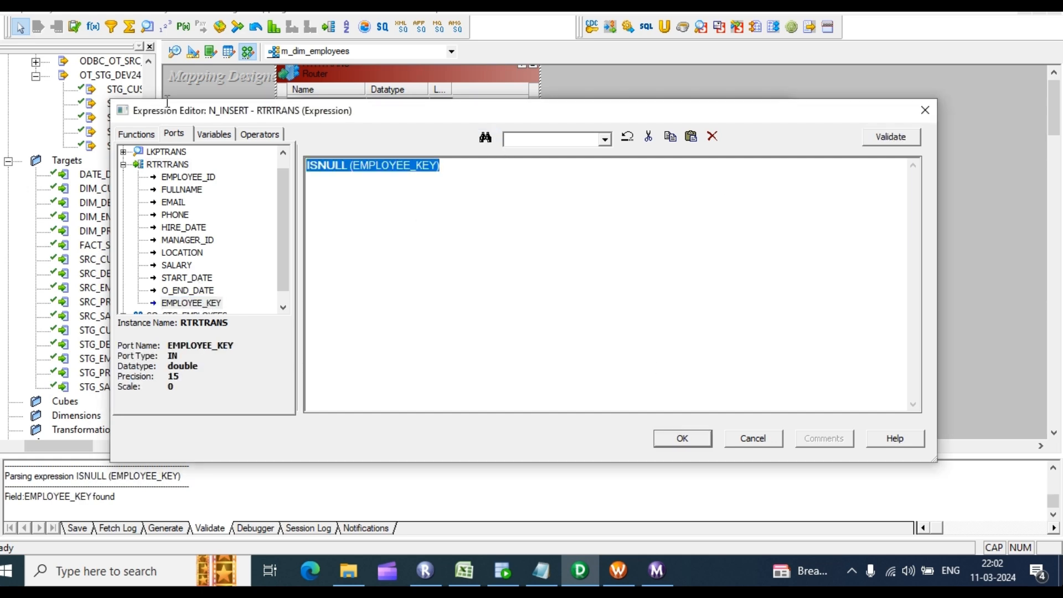
pyautogui.click(682, 438)
# Step: Set the EX_UPDATE group filter to NOT ISNULL (EMPLOYEE_KEY) and validate it
pyautogui.click(754, 226)
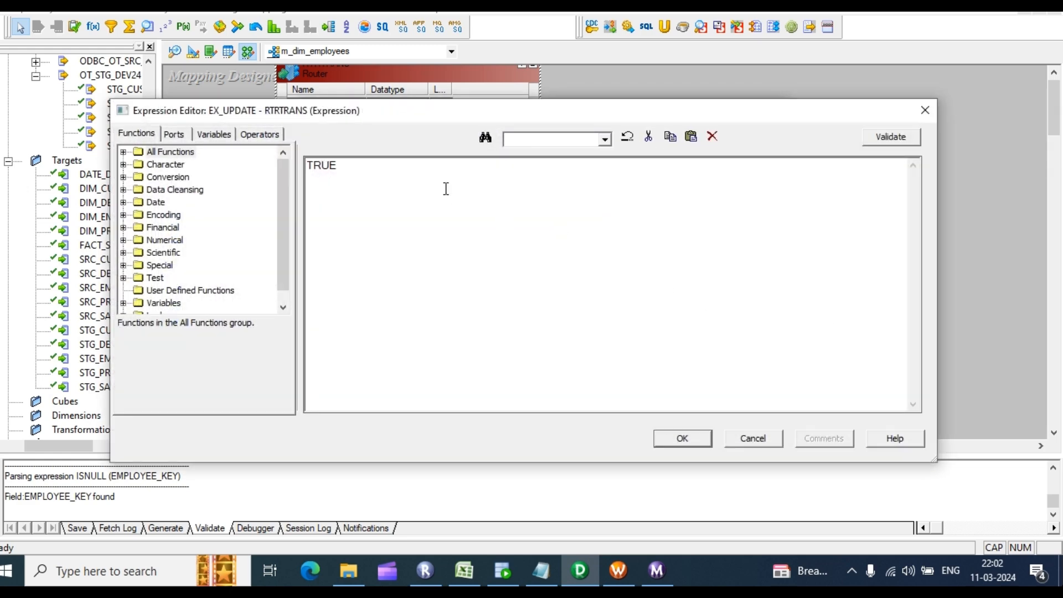
pyautogui.hotkey('ctrl', 'v')
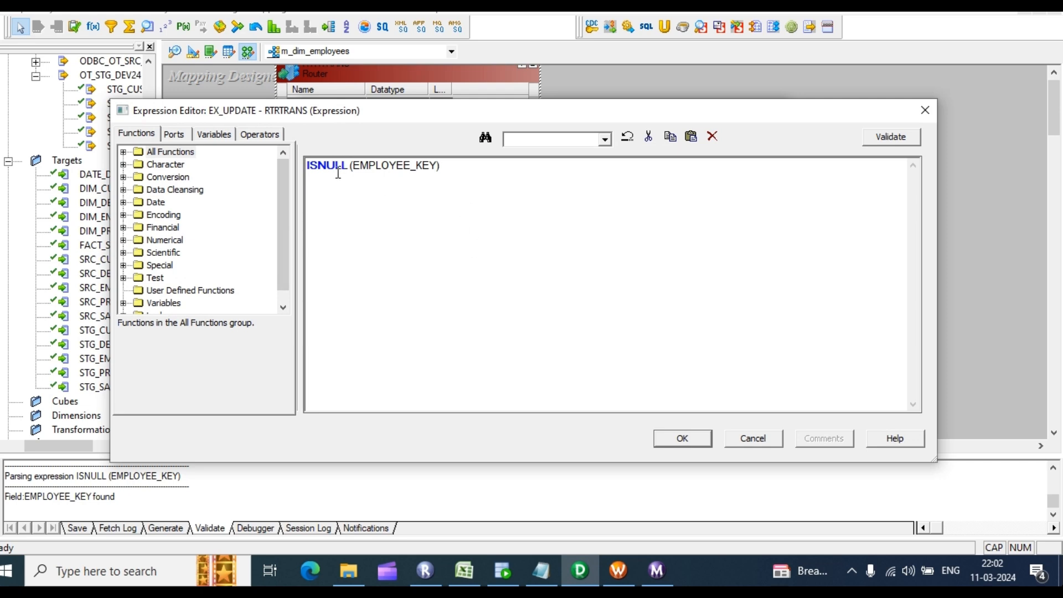
pyautogui.press('Home')
pyautogui.write('NOT')
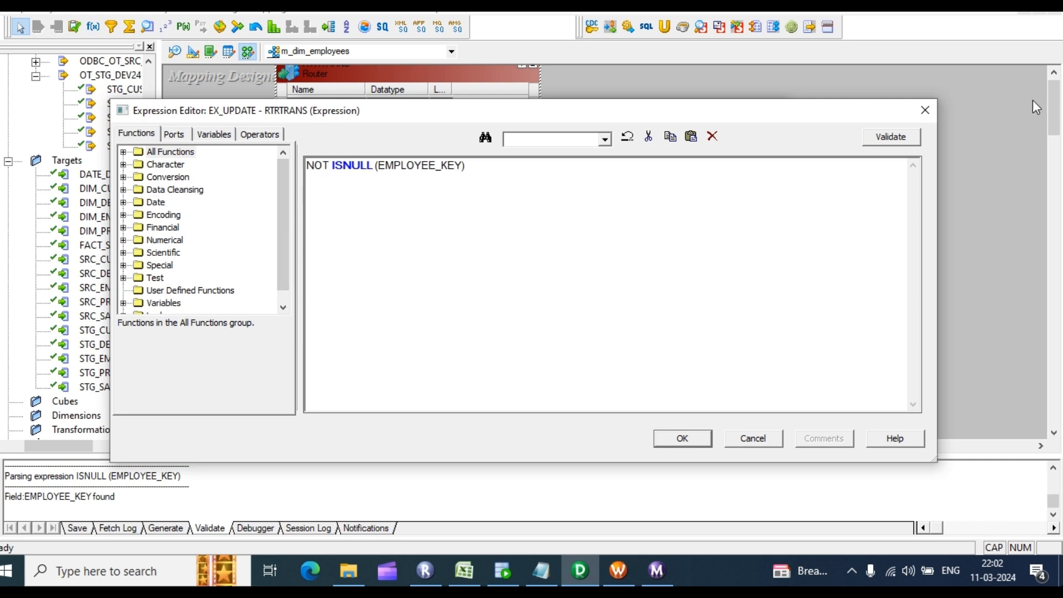
pyautogui.click(907, 137)
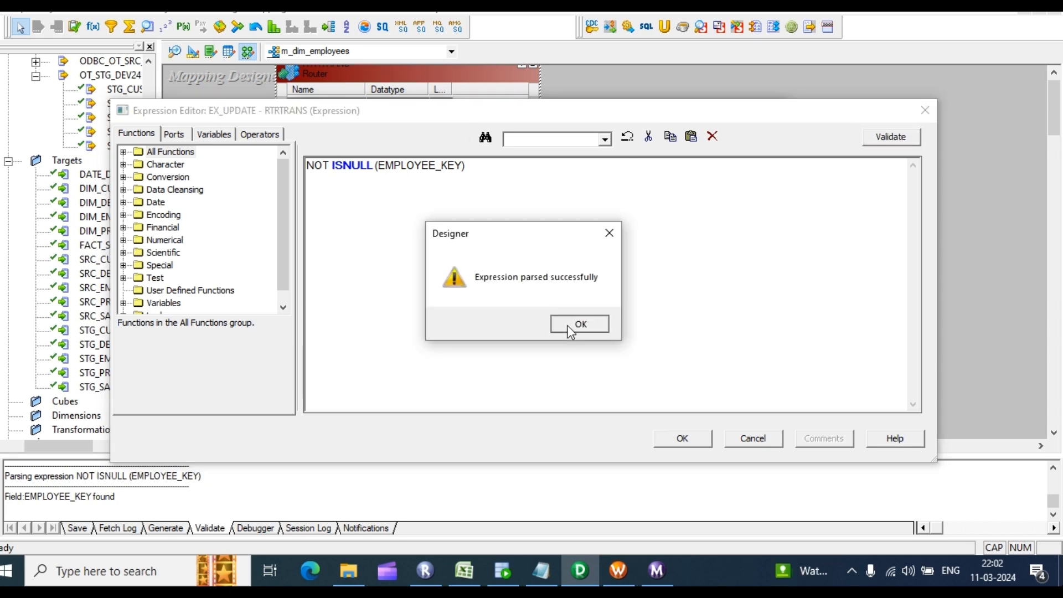
pyautogui.click(576, 325)
pyautogui.hotkey('ctrl', 'a')
pyautogui.hotkey('ctrl', 'c')
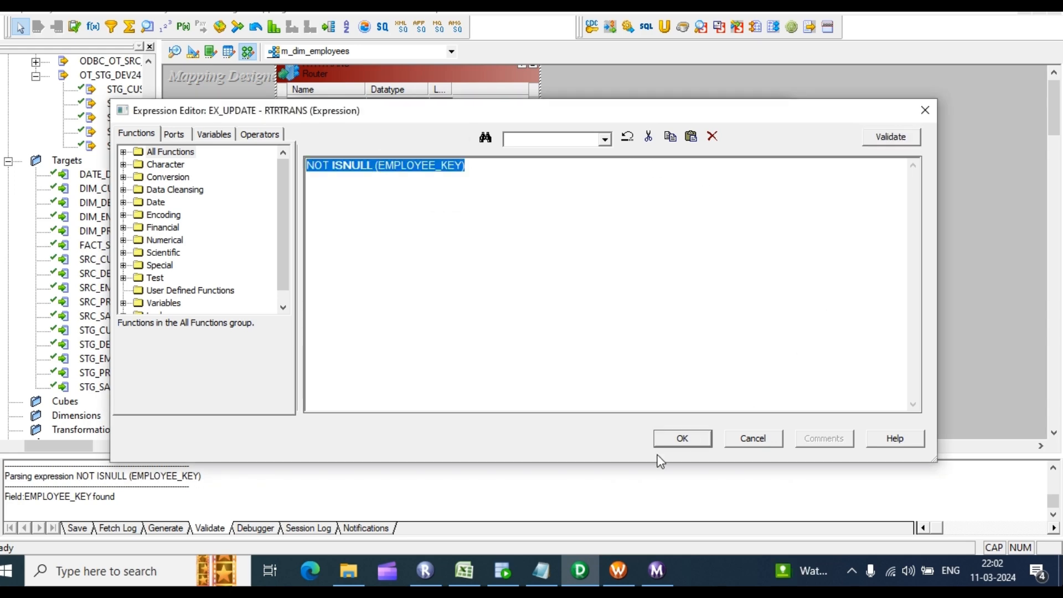
pyautogui.click(668, 443)
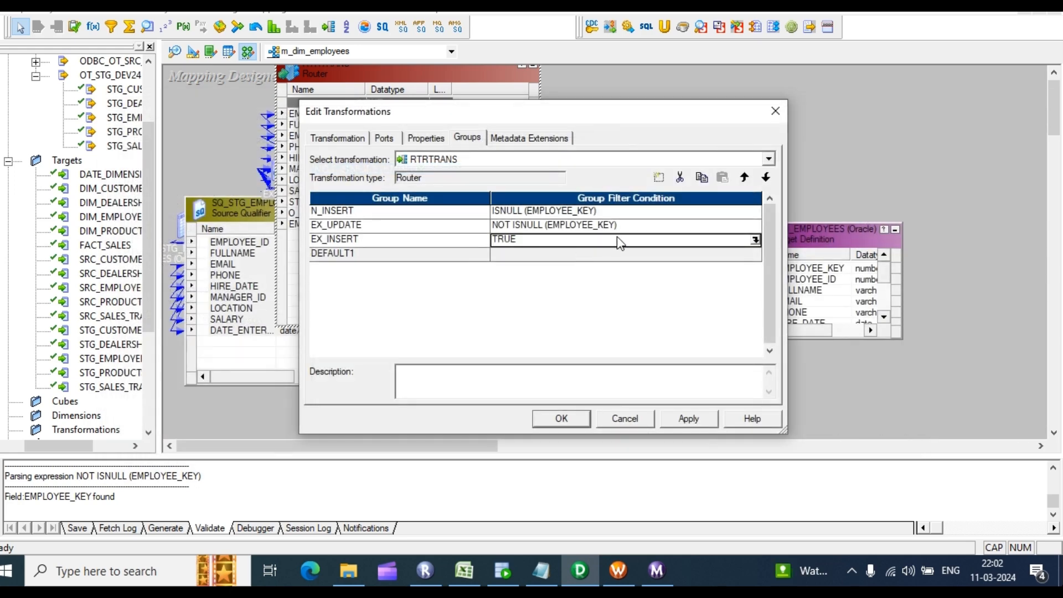
# Step: Set the EX_INSERT group filter to NOT ISNULL (EMPLOYEE_KEY), validate, and apply the router changes
pyautogui.click(755, 240)
pyautogui.hotkey('ctrl', 'a')
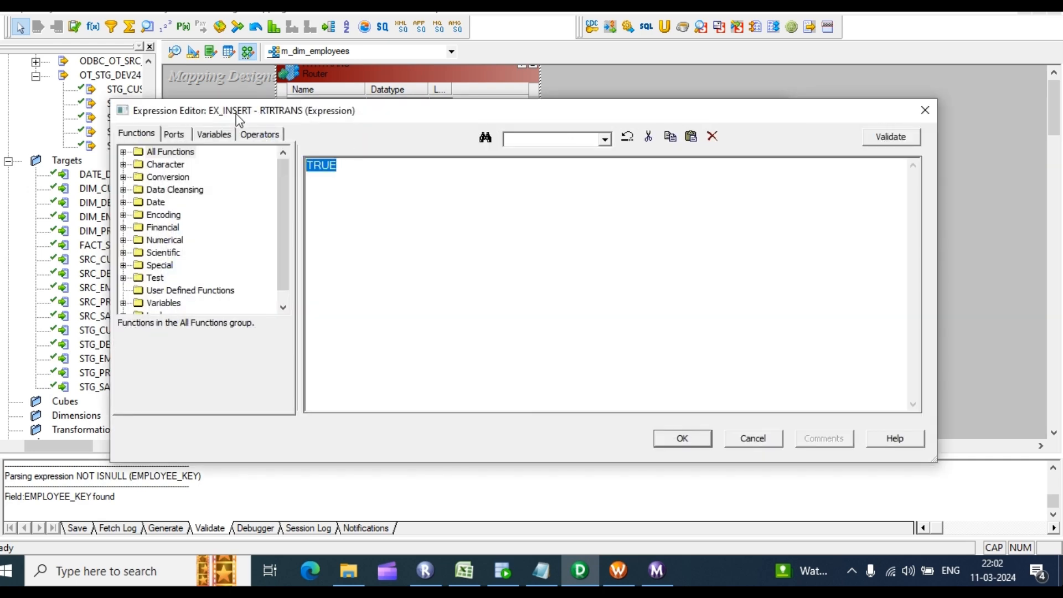
pyautogui.hotkey('ctrl', 'v')
pyautogui.click(886, 137)
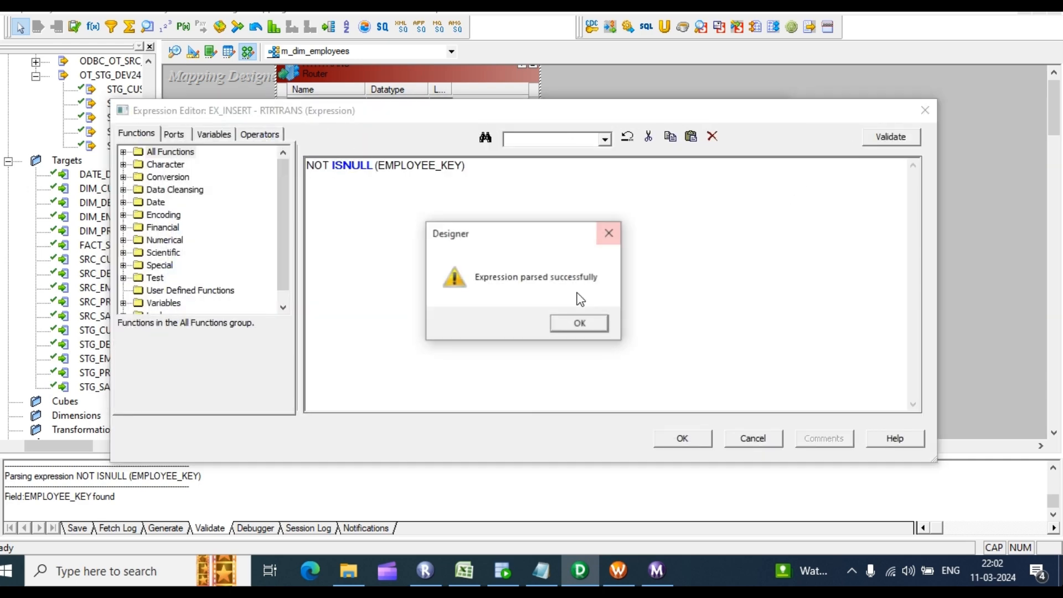
pyautogui.click(576, 325)
pyautogui.click(680, 437)
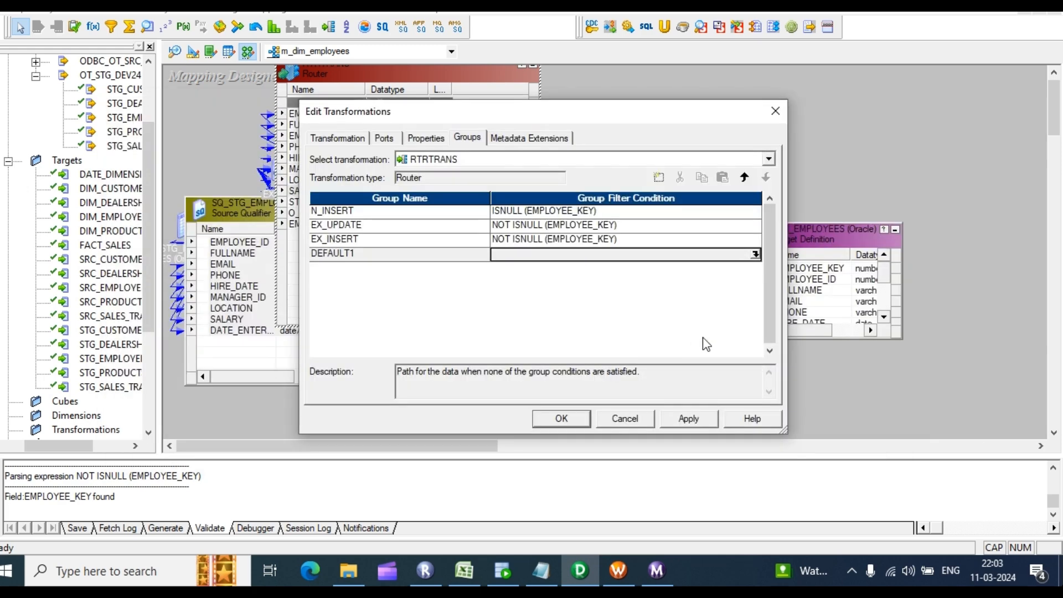
pyautogui.click(686, 419)
pyautogui.click(557, 418)
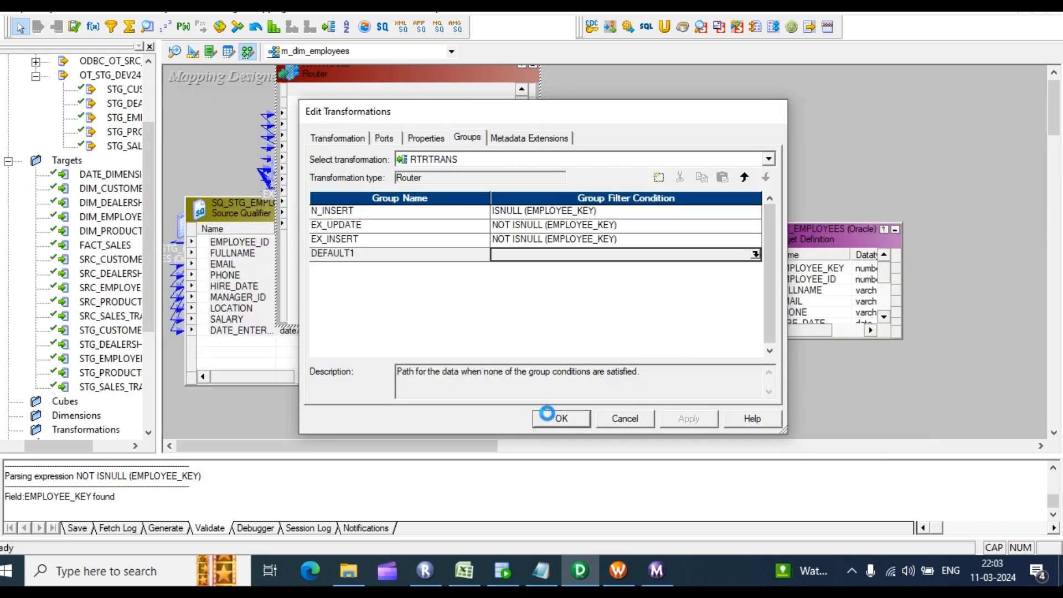
# Step: Move the DIM_EMPLOYEES target to the upper right and paste a copy of it
pyautogui.moveTo(819, 235); pyautogui.dragTo(911, 91)
pyautogui.hotkey('ctrl', 'c')
pyautogui.click(820, 237)
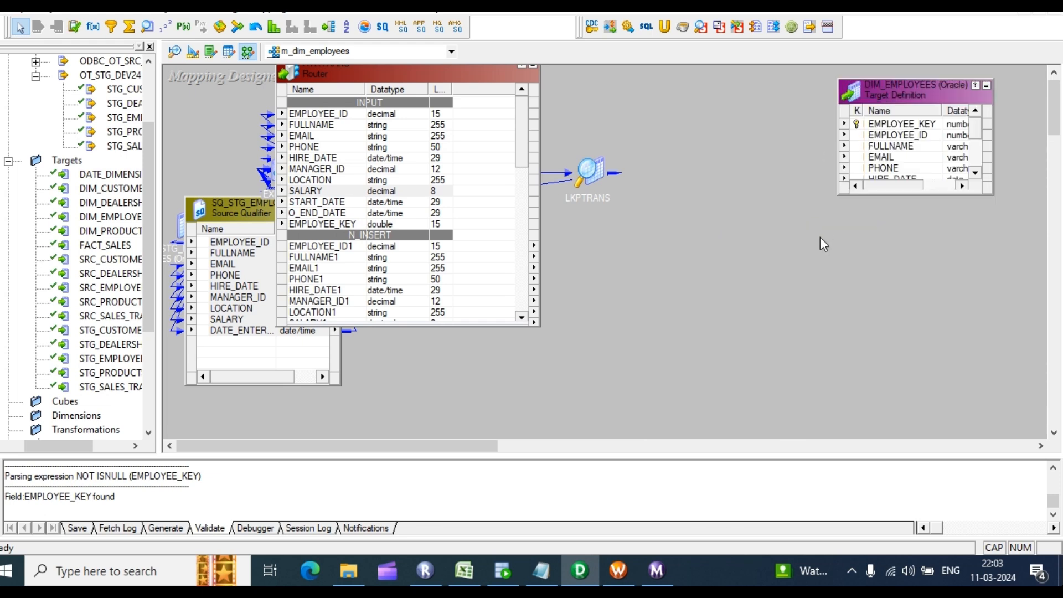
pyautogui.hotkey('ctrl', 'v')
pyautogui.click(723, 363)
# Step: Paste a second DIM_EMPLOYEES copy and rename the original target to N_INSERT
pyautogui.hotkey('ctrl', 'v')
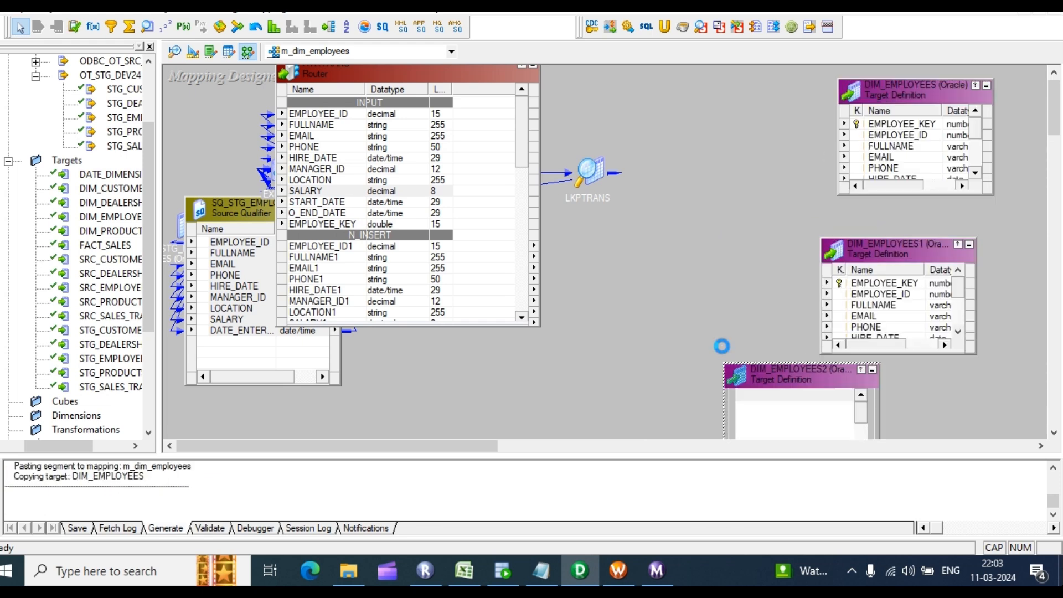
pyautogui.click(903, 141)
pyautogui.doubleClick(902, 141)
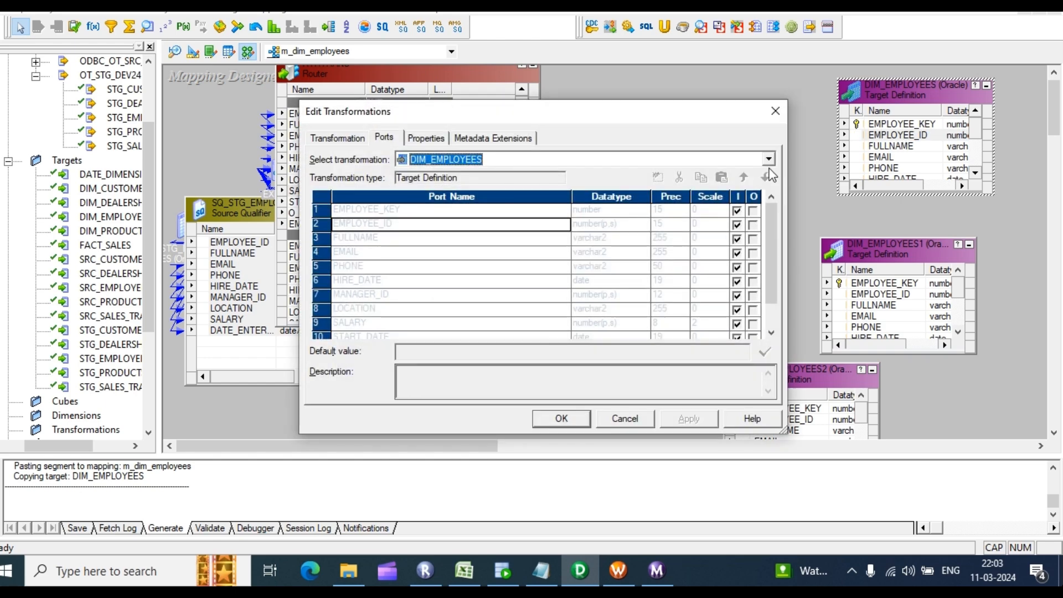
pyautogui.click(338, 138)
pyautogui.click(751, 159)
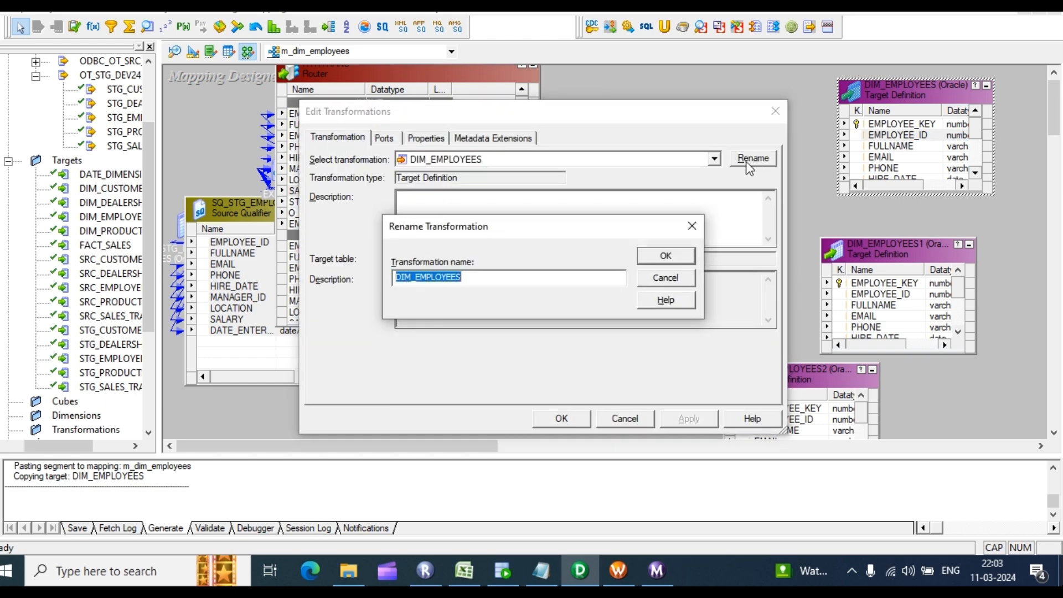
pyautogui.write('N_INSERT')
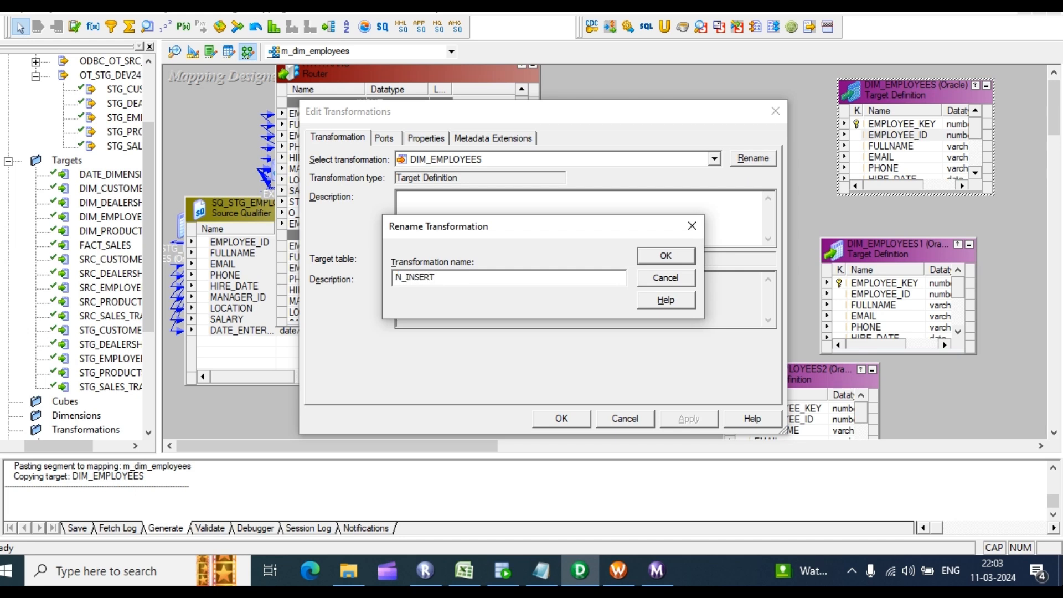
pyautogui.press('Return')
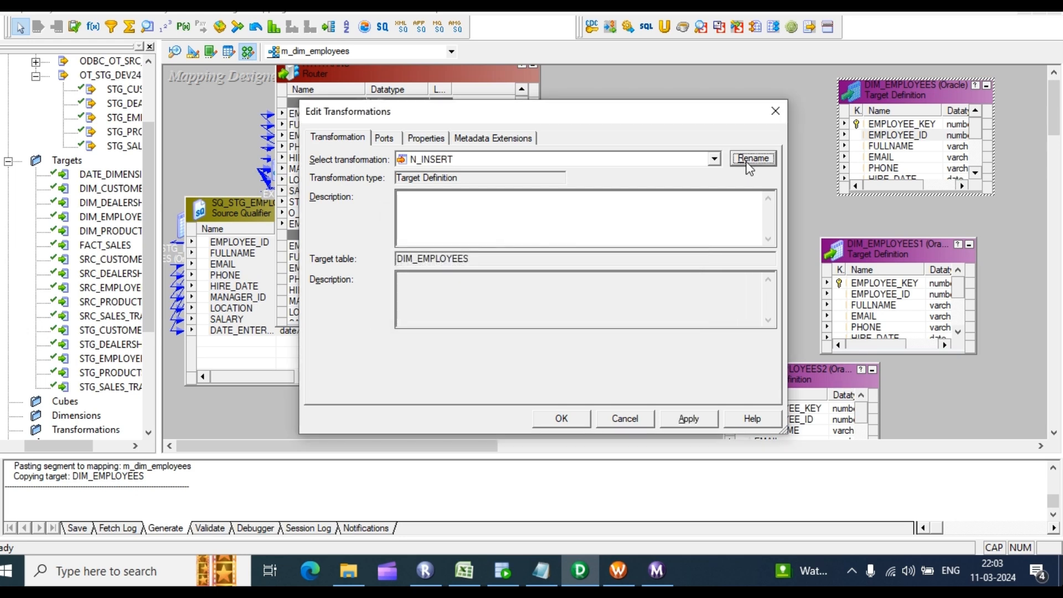
pyautogui.click(561, 418)
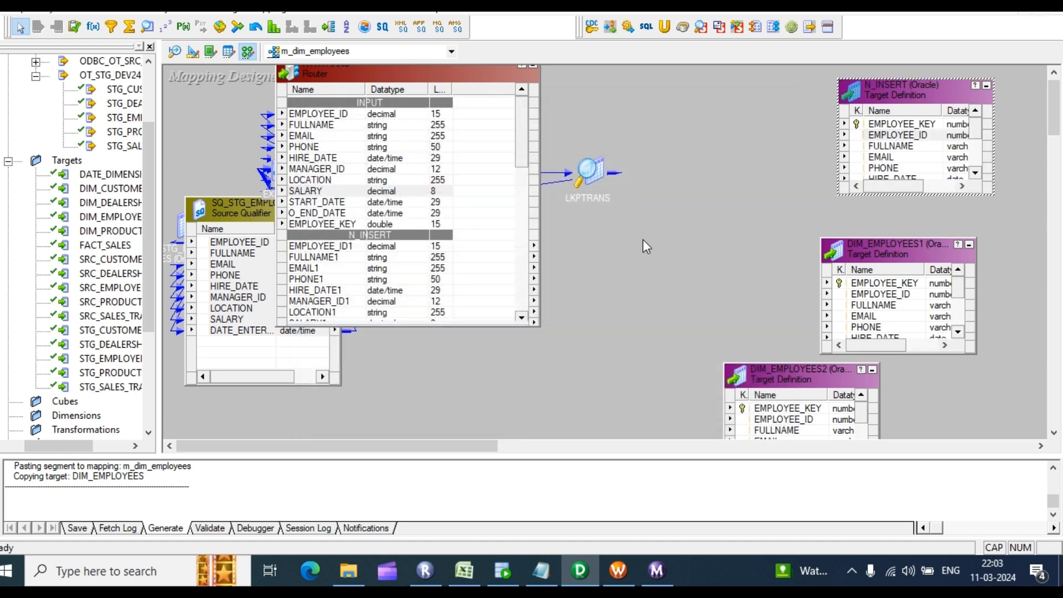
# Step: Rename the DIM_EMPLOYEES1 target to EX_UPDATE
pyautogui.doubleClick(885, 258)
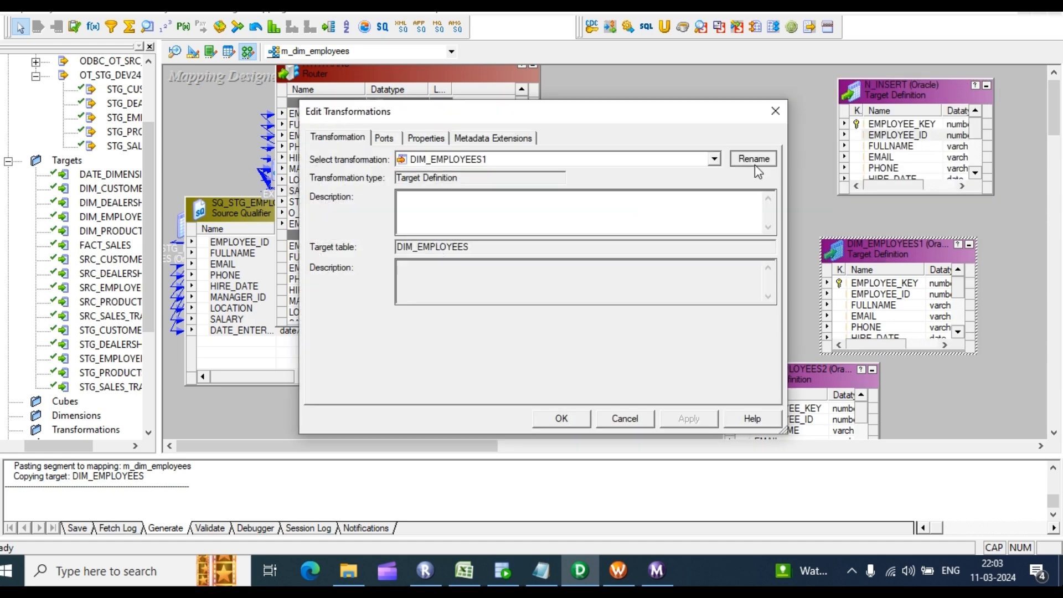
pyautogui.click(753, 159)
pyautogui.write('EX_UPDATE')
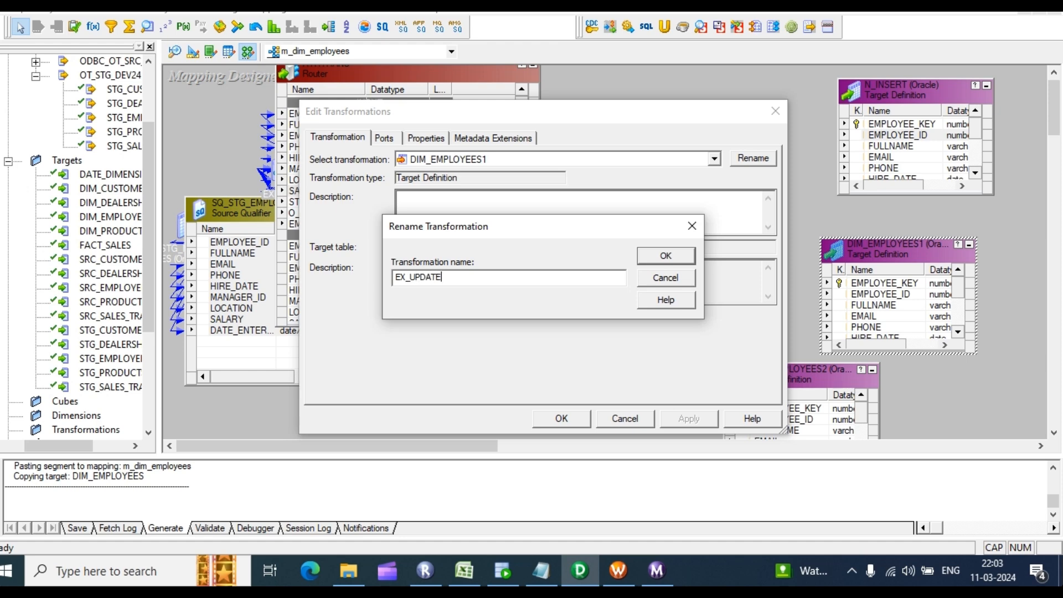
pyautogui.press('Return')
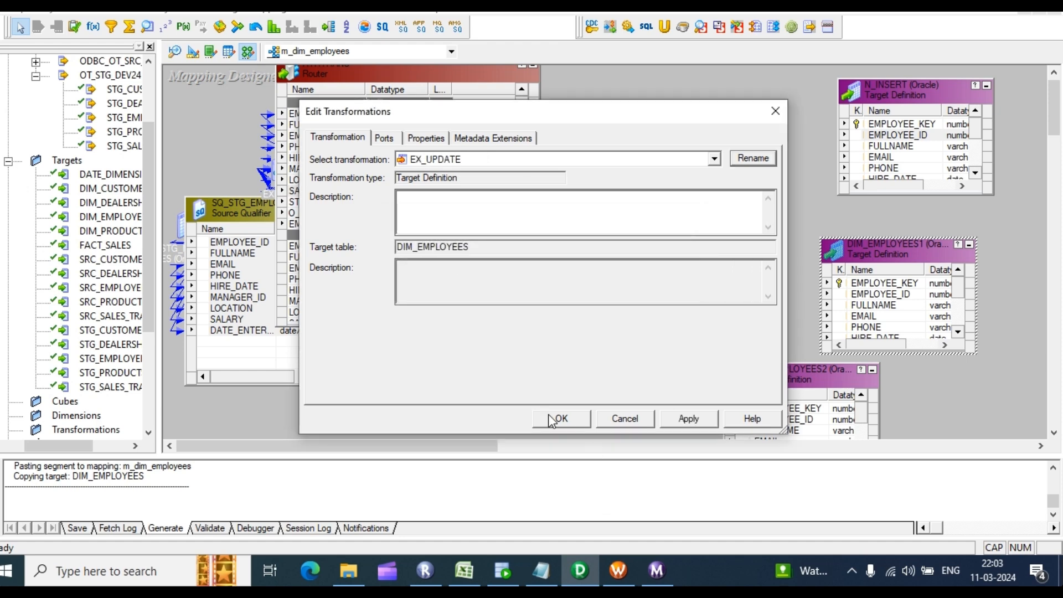
pyautogui.click(552, 421)
# Step: Rename the DIM_EMPLOYEES2 target to EX_INSERT
pyautogui.doubleClick(764, 374)
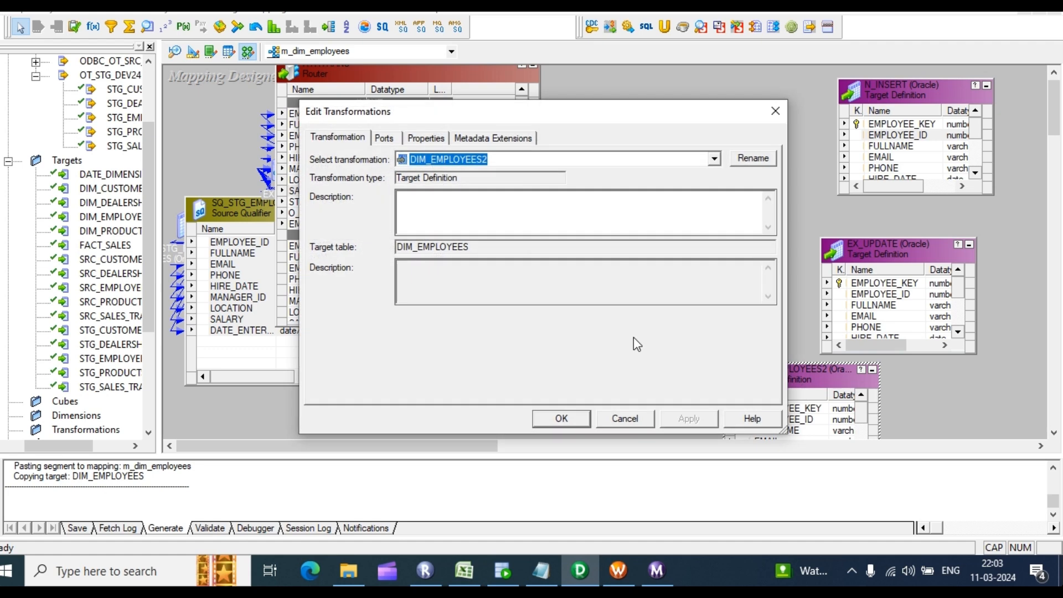
pyautogui.click(754, 159)
pyautogui.write('EX_INSERT')
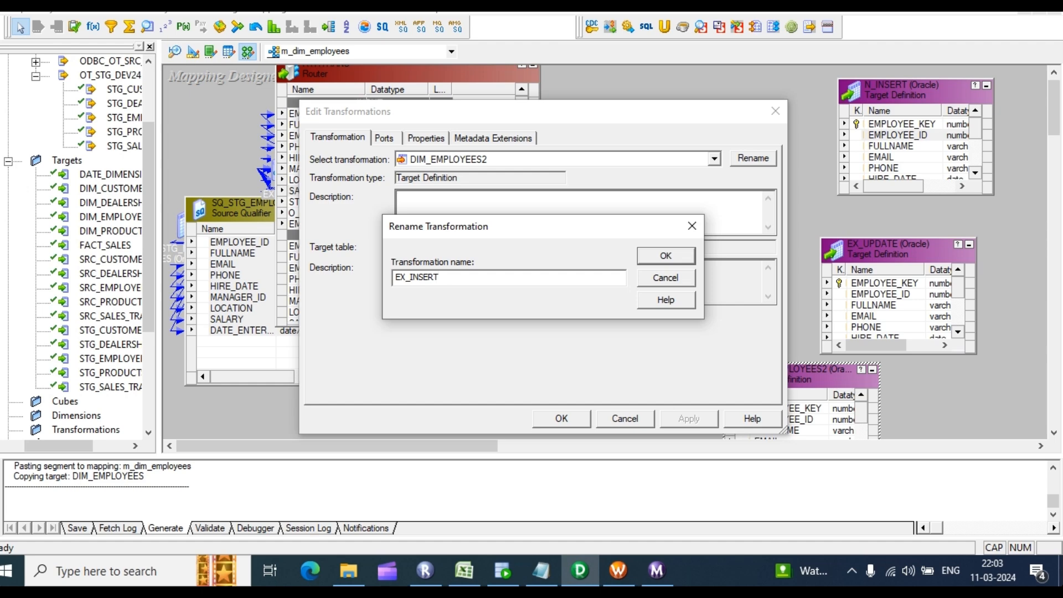
pyautogui.press('Return')
pyautogui.click(545, 418)
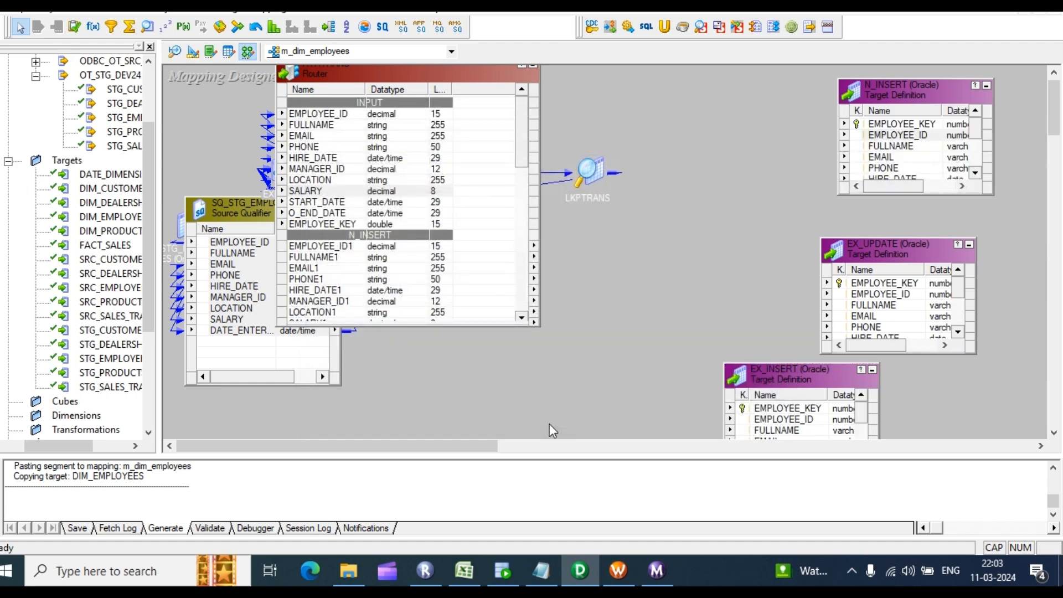
pyautogui.scroll(-5, 787, 214)
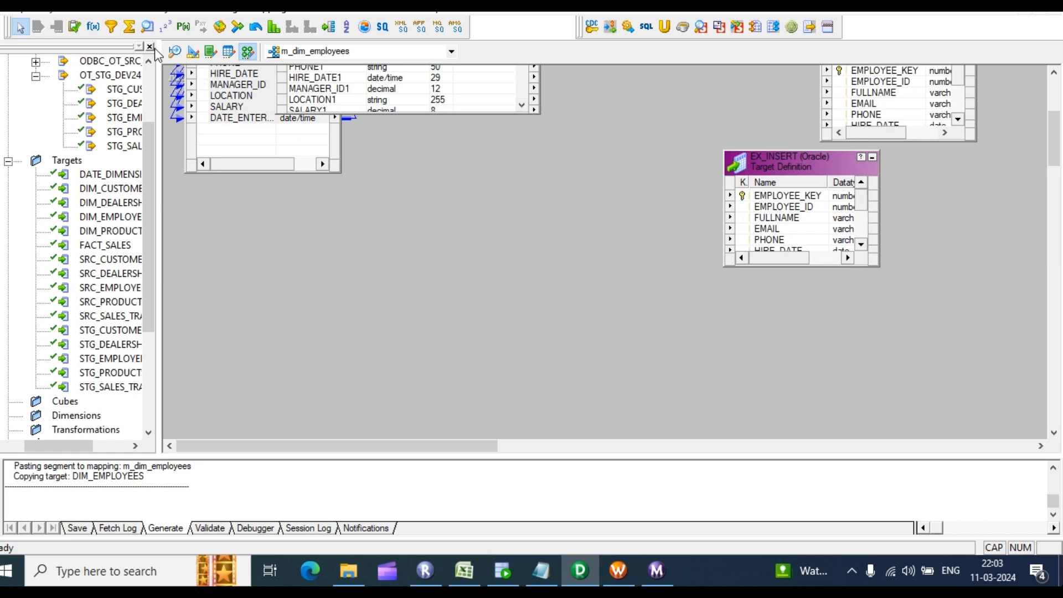
# Step: Create an Update Strategy transformation, duplicate it twice, and spread the three copies out
pyautogui.click(74, 26)
pyautogui.moveTo(577, 84); pyautogui.dragTo(650, 149)
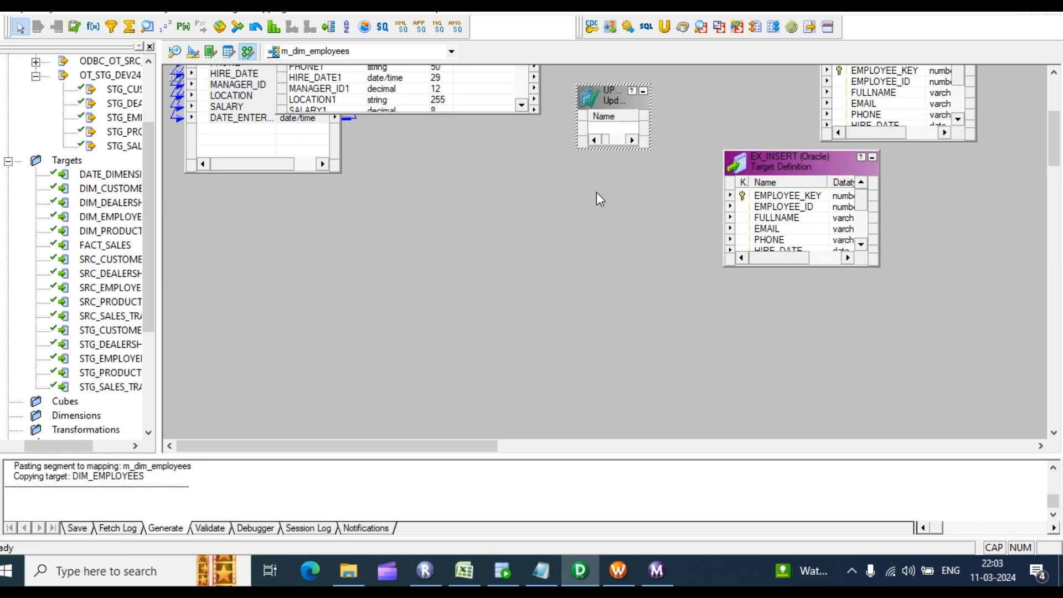
pyautogui.hotkey('ctrl', 'v')
pyautogui.hotkey('ctrl', 'v')
pyautogui.moveTo(729, 86); pyautogui.dragTo(568, 250)
pyautogui.click(647, 97)
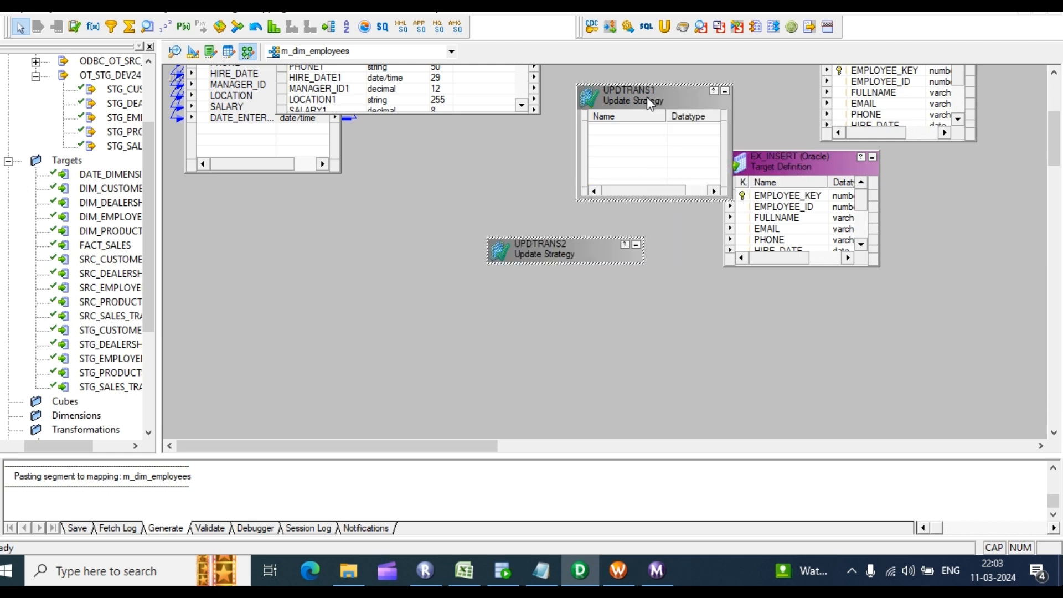
pyautogui.moveTo(647, 97); pyautogui.dragTo(518, 142)
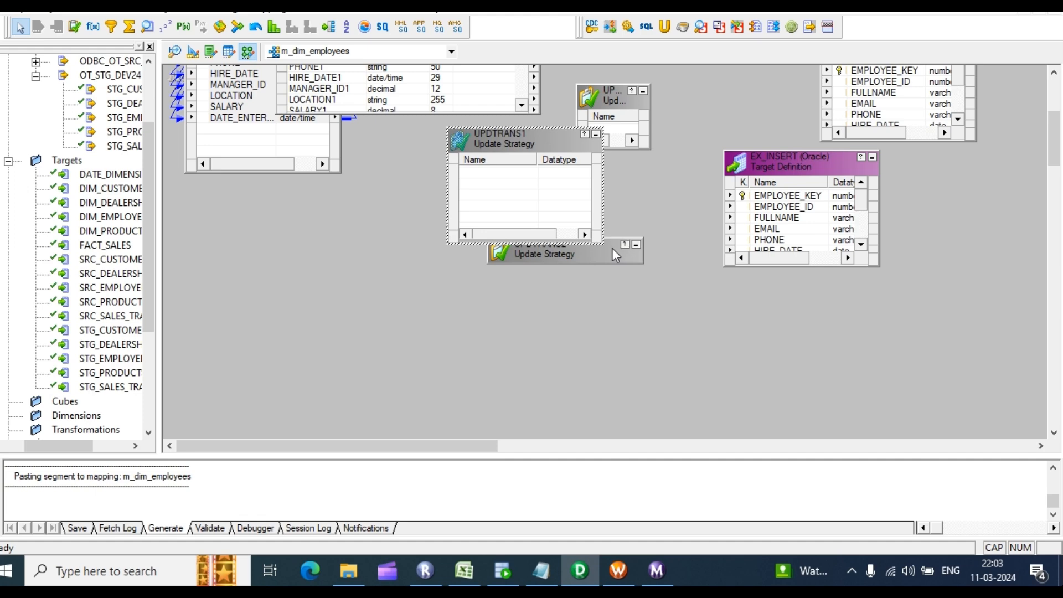
pyautogui.moveTo(612, 255); pyautogui.dragTo(583, 332)
# Step: Rename the UPDTRANS Update Strategy to N_INSERT
pyautogui.doubleClick(611, 107)
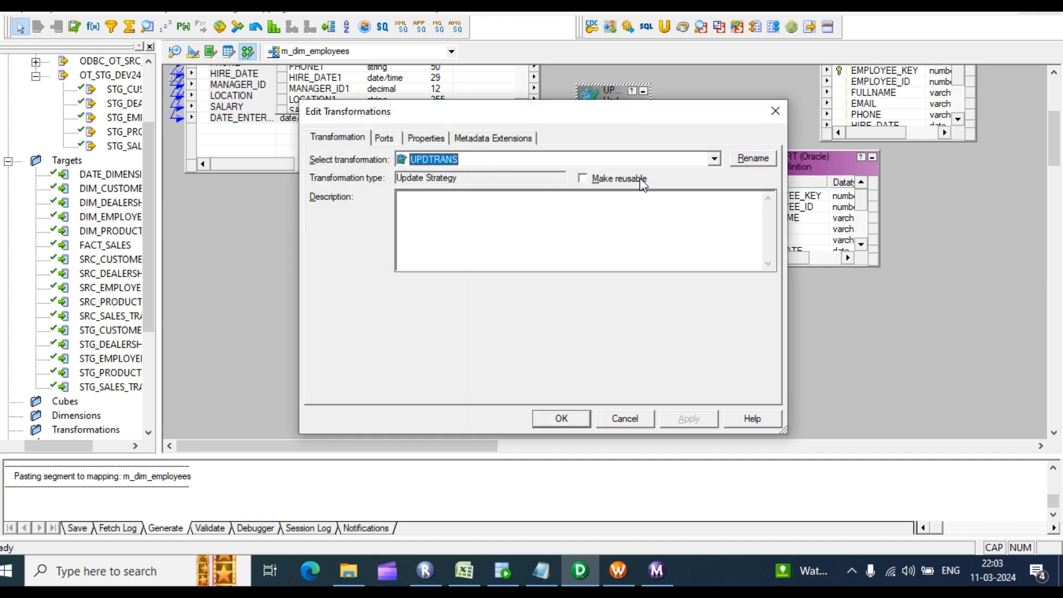
pyautogui.click(752, 158)
pyautogui.write('N_INSERT')
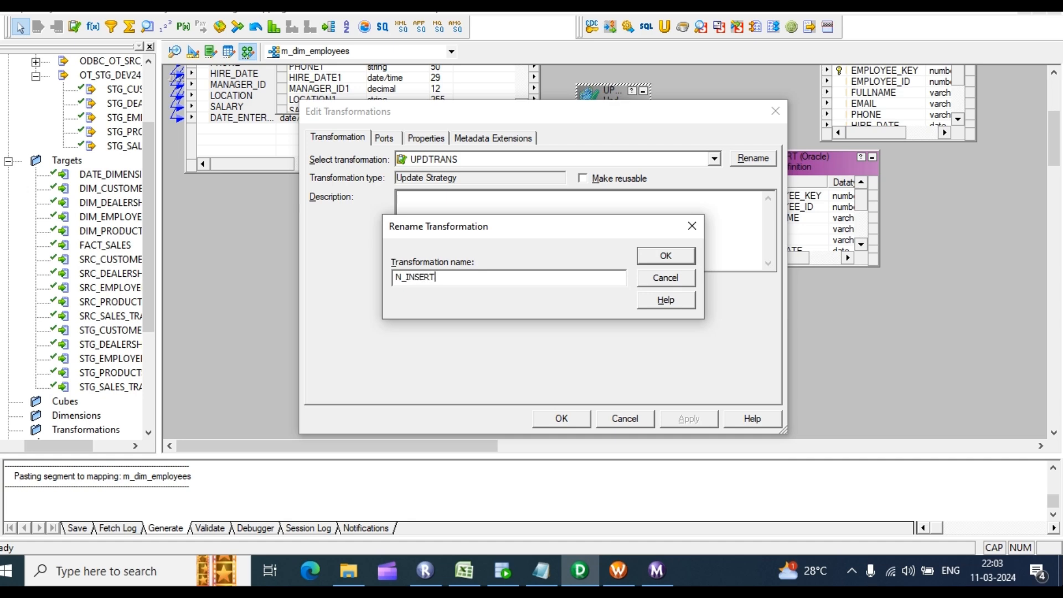
pyautogui.press('Return')
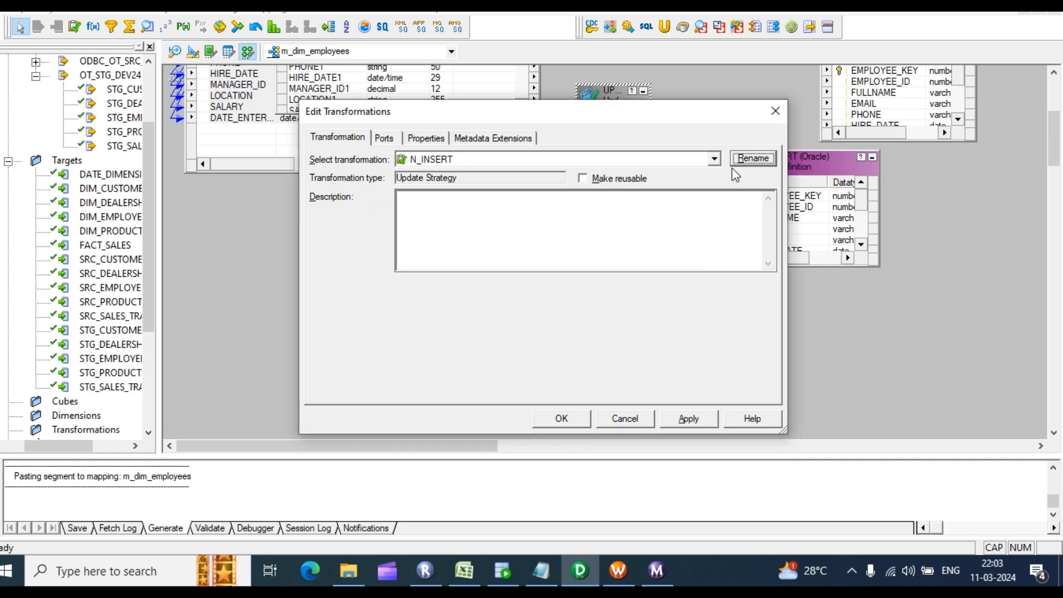
pyautogui.click(559, 415)
# Step: Rename the UPDTRANS1 Update Strategy to EX_UPDATE
pyautogui.doubleClick(513, 175)
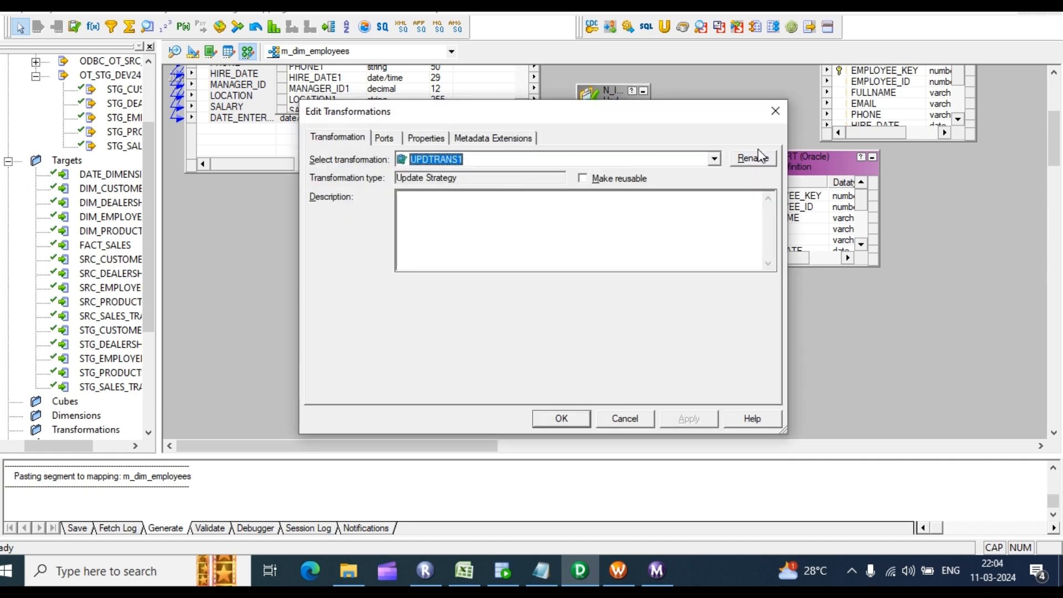
pyautogui.click(766, 163)
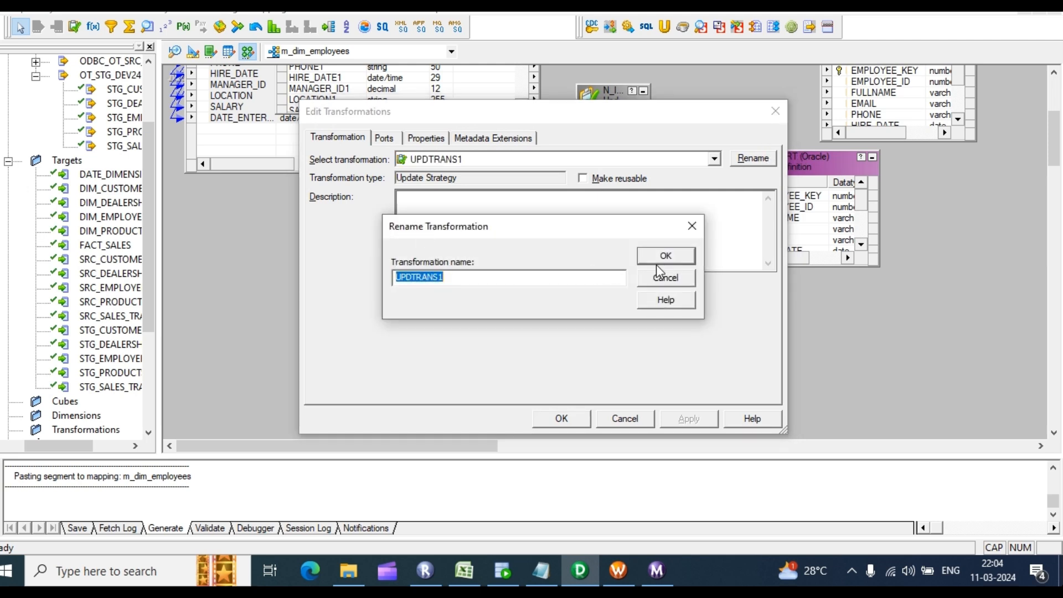
pyautogui.write('EX_UPDATE')
pyautogui.press('Return')
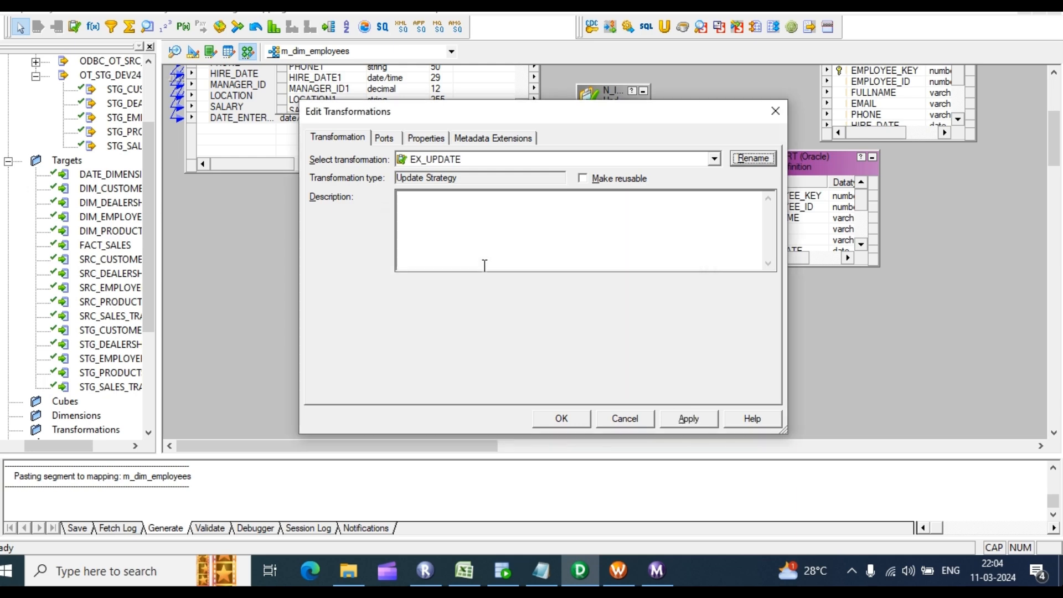
pyautogui.click(689, 418)
pyautogui.click(581, 416)
# Step: Rename the UPDTRANS2 Update Strategy to EX_INSERT
pyautogui.doubleClick(543, 326)
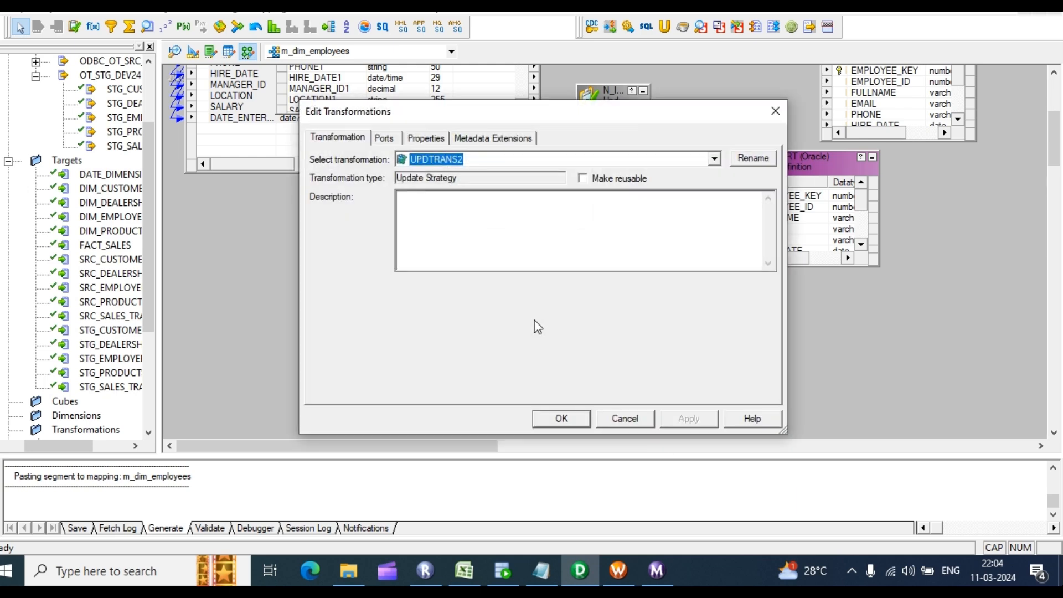
pyautogui.click(763, 158)
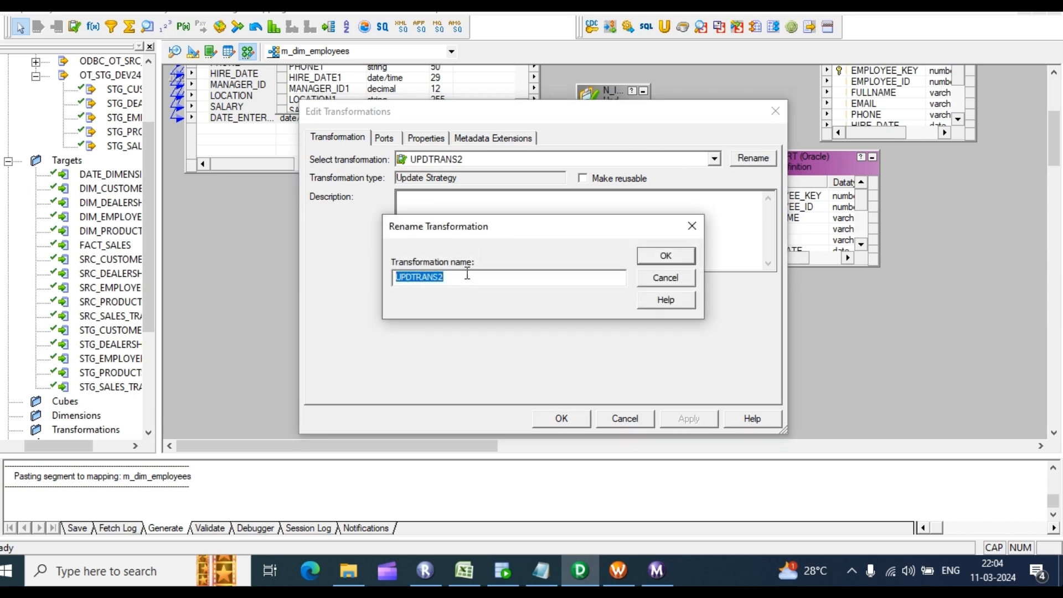
pyautogui.write('EX_INSERT')
pyautogui.press('Return')
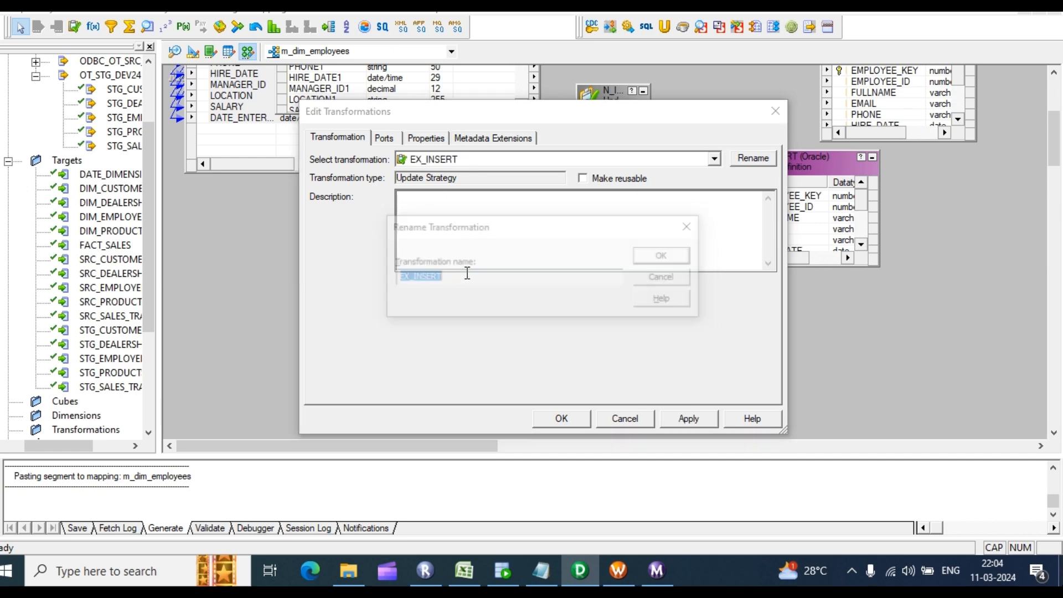
pyautogui.click(666, 256)
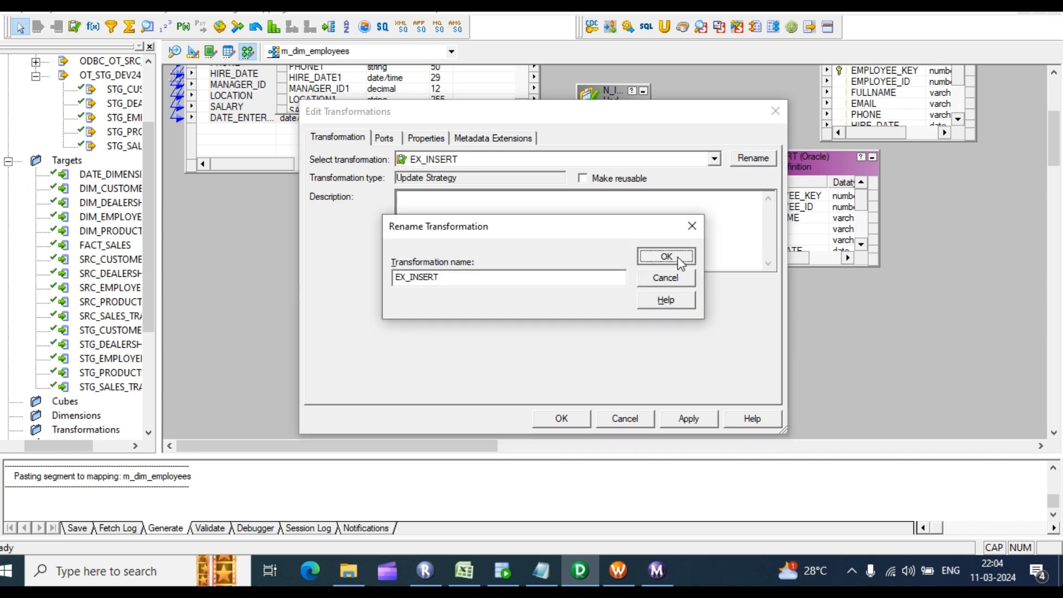
pyautogui.click(564, 417)
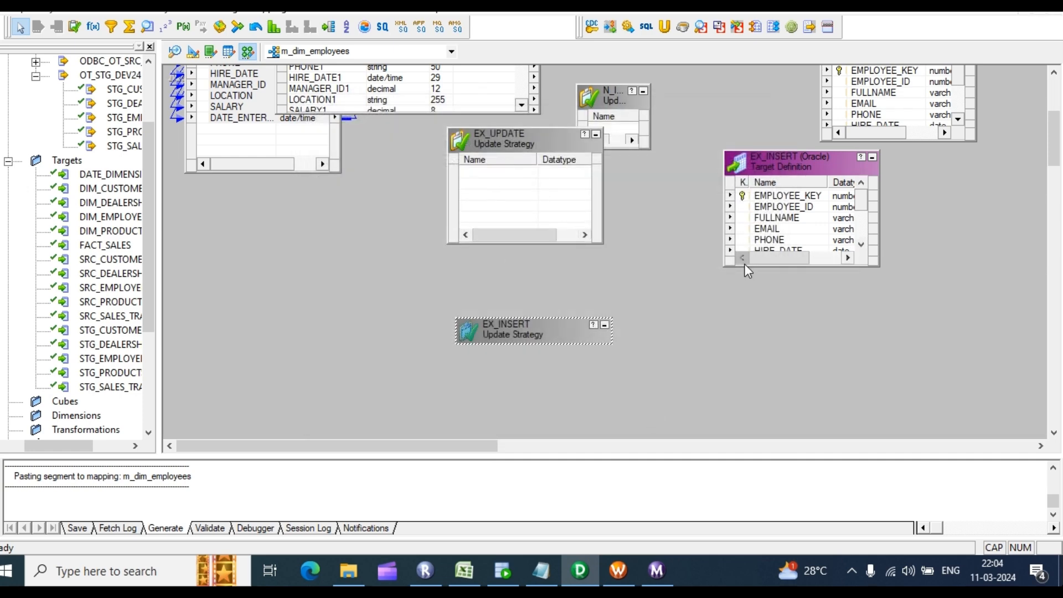
pyautogui.scroll(3, 570, 231)
# Step: Copy the Router's EMPLOYEE_ID1 through START_DATE1 ports into the N_INSERT Update Strategy
pyautogui.moveTo(606, 327); pyautogui.dragTo(687, 134)
pyautogui.scroll(-3, 365, 173)
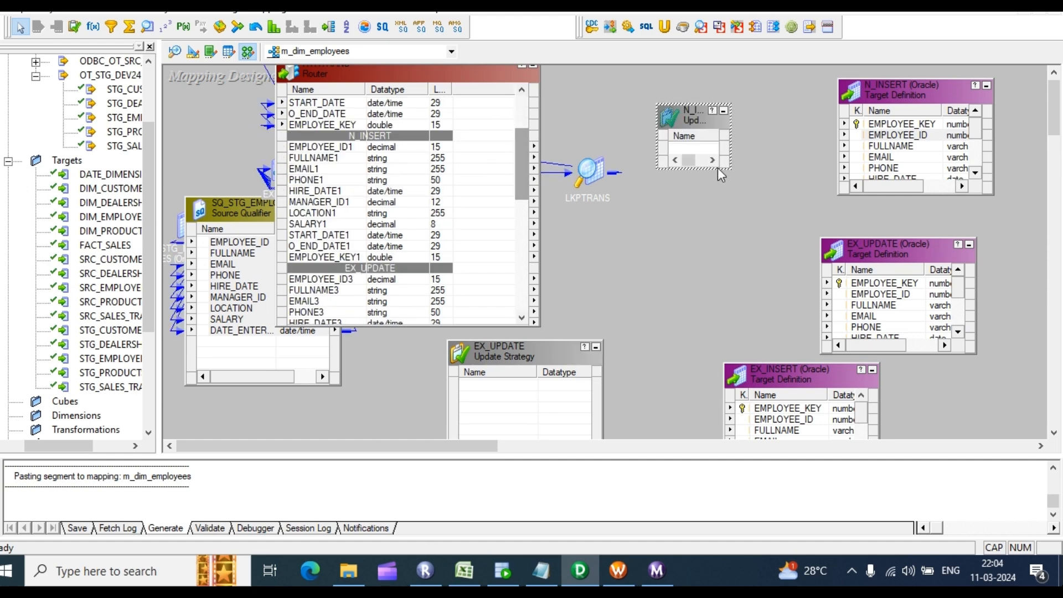
pyautogui.doubleClick(695, 149)
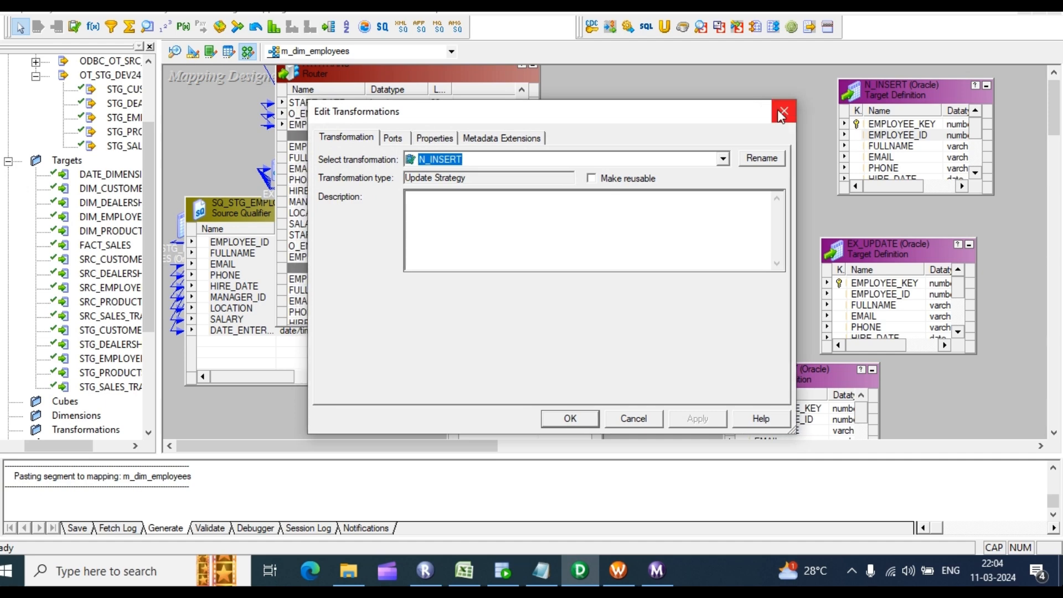
pyautogui.press('Escape')
pyautogui.click(322, 147)
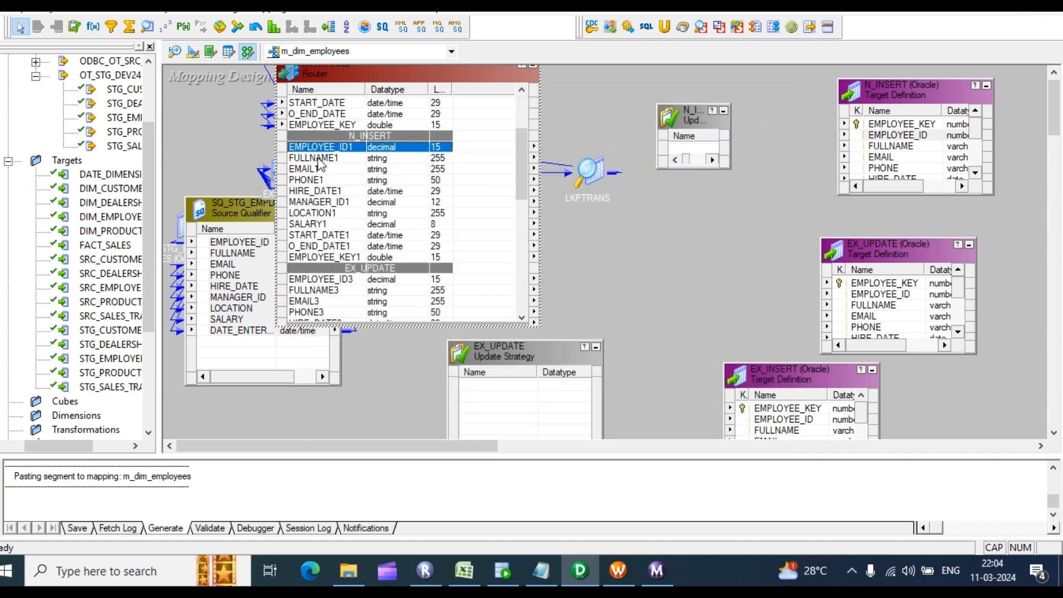
pyautogui.keyDown('shift'); pyautogui.click(314, 238); pyautogui.keyUp('shift')
pyautogui.moveTo(329, 150); pyautogui.dragTo(685, 148)
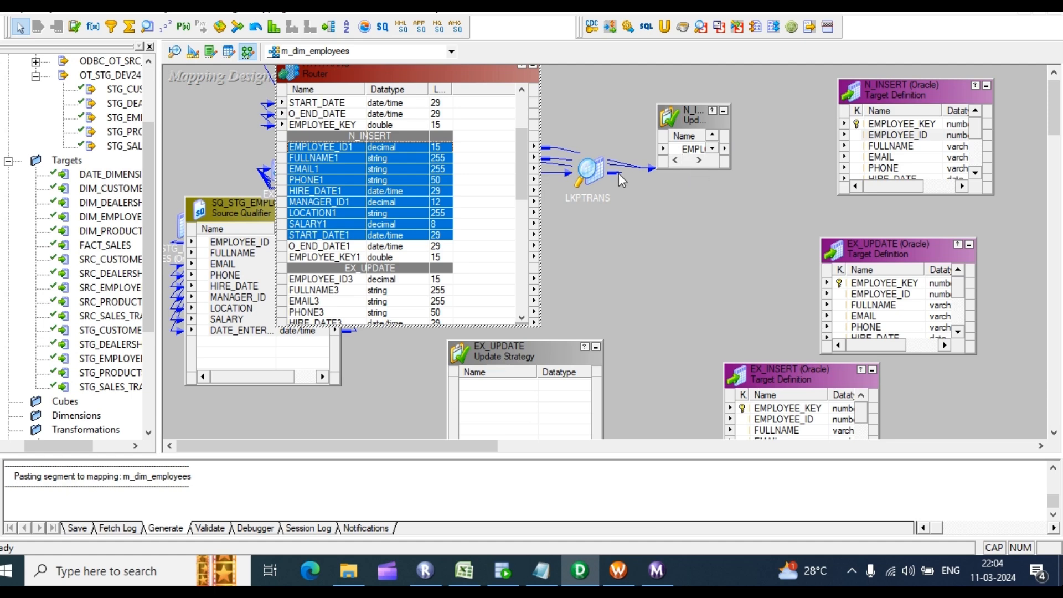
# Step: Link all nine N_INSERT Update Strategy ports to the N_INSERT target
pyautogui.moveTo(590, 171); pyautogui.dragTo(501, 111)
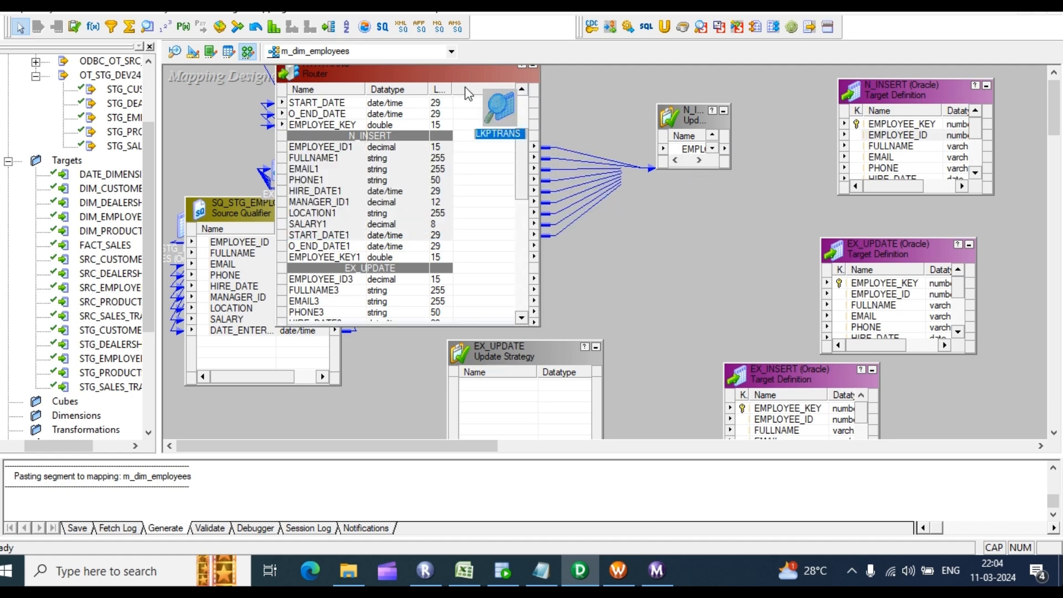
pyautogui.click(673, 241)
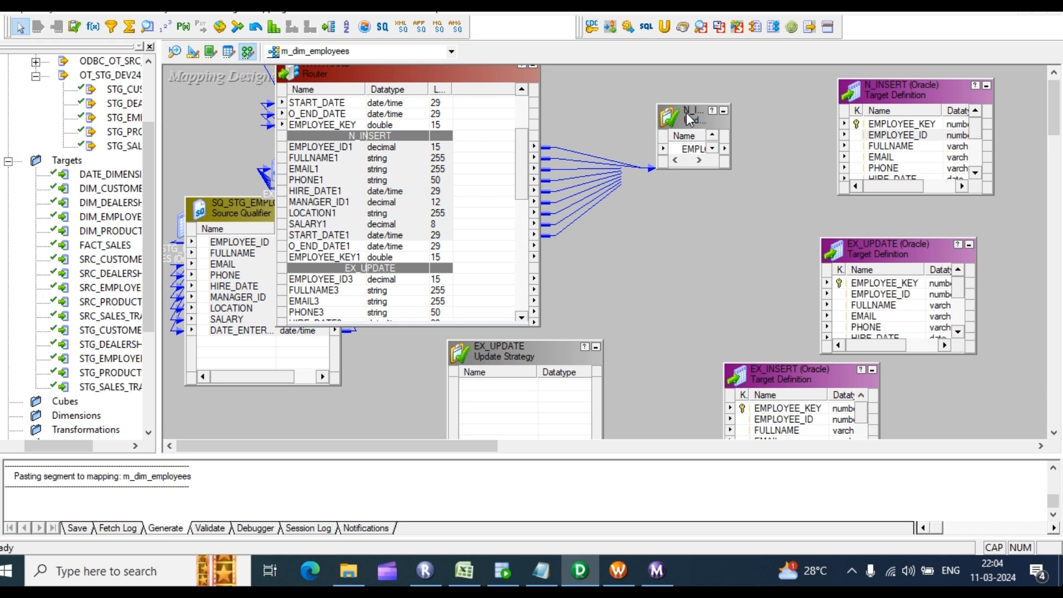
pyautogui.moveTo(693, 105); pyautogui.dragTo(694, 66)
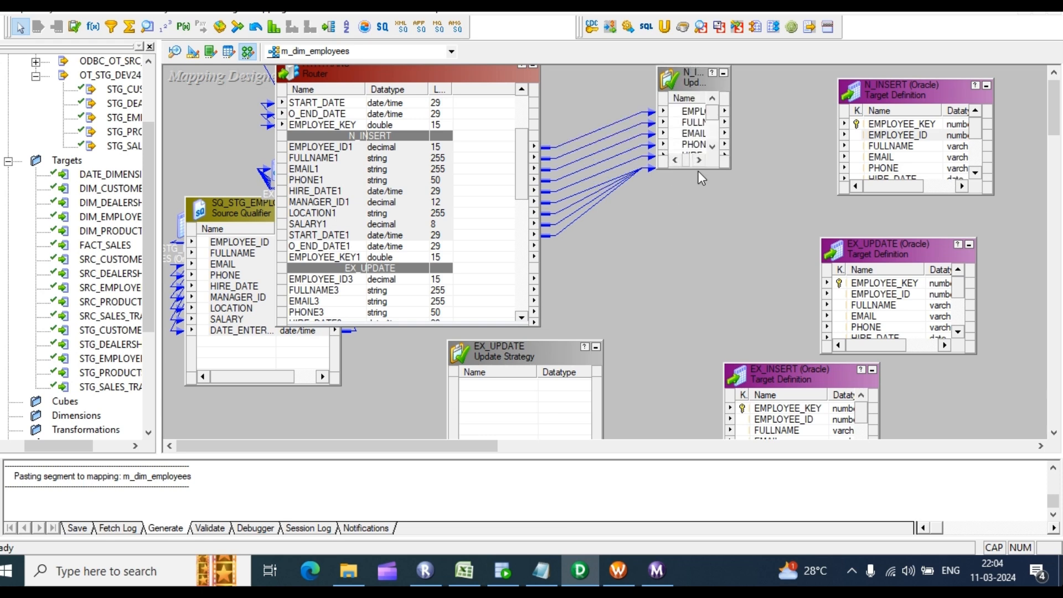
pyautogui.moveTo(700, 170); pyautogui.dragTo(700, 285)
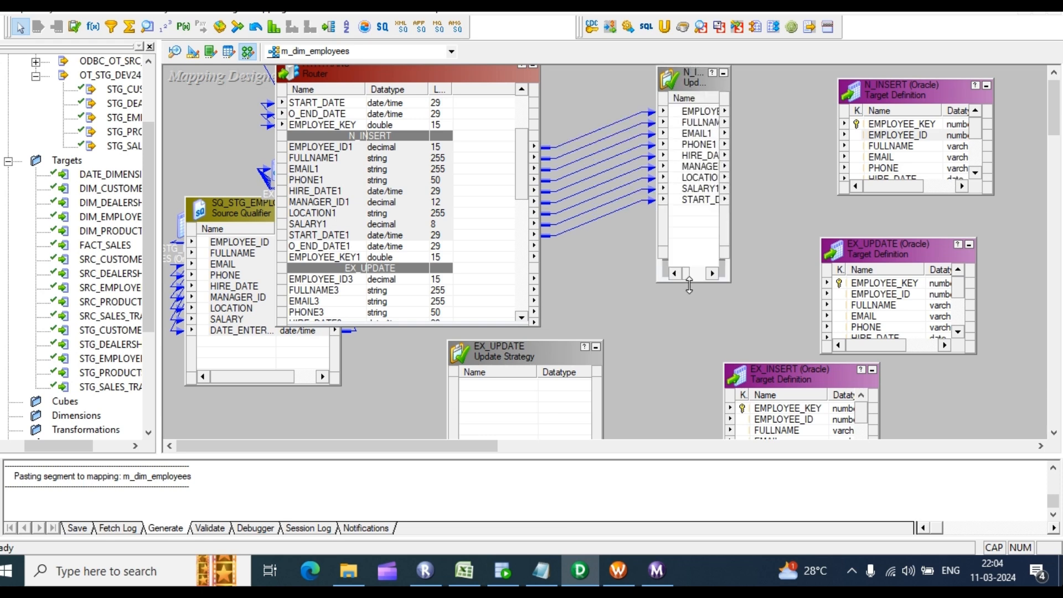
pyautogui.click(693, 114)
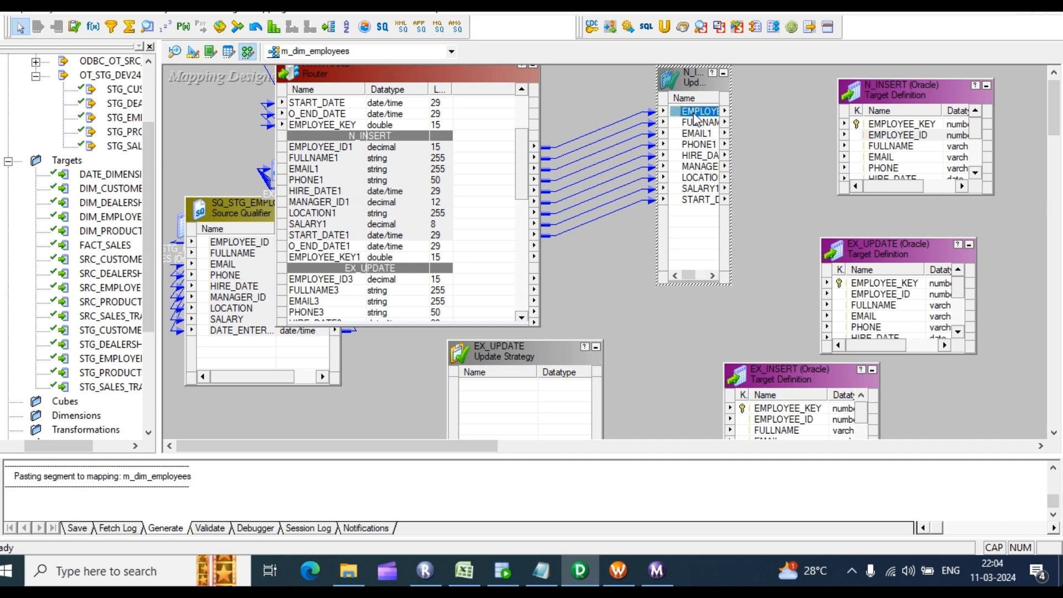
pyautogui.keyDown('shift'); pyautogui.click(697, 198); pyautogui.keyUp('shift')
pyautogui.moveTo(697, 119); pyautogui.dragTo(913, 139)
pyautogui.moveTo(699, 83); pyautogui.dragTo(664, 128)
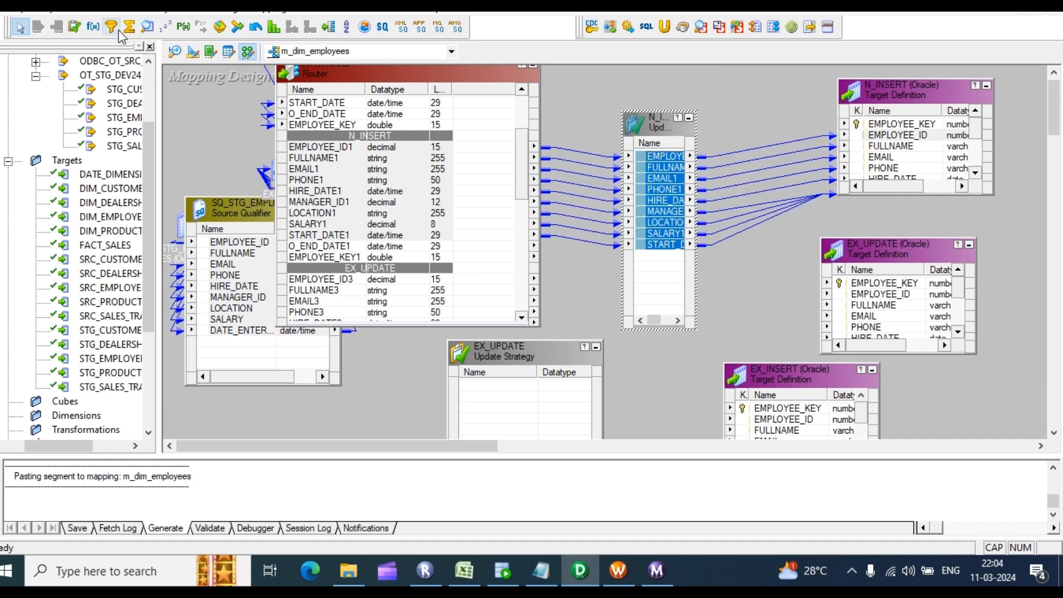
# Step: Add a SEQTRANS sequence generator whose NEXTVAL feeds the N_INSERT target's EMPLOYEE_KEY
pyautogui.click(166, 31)
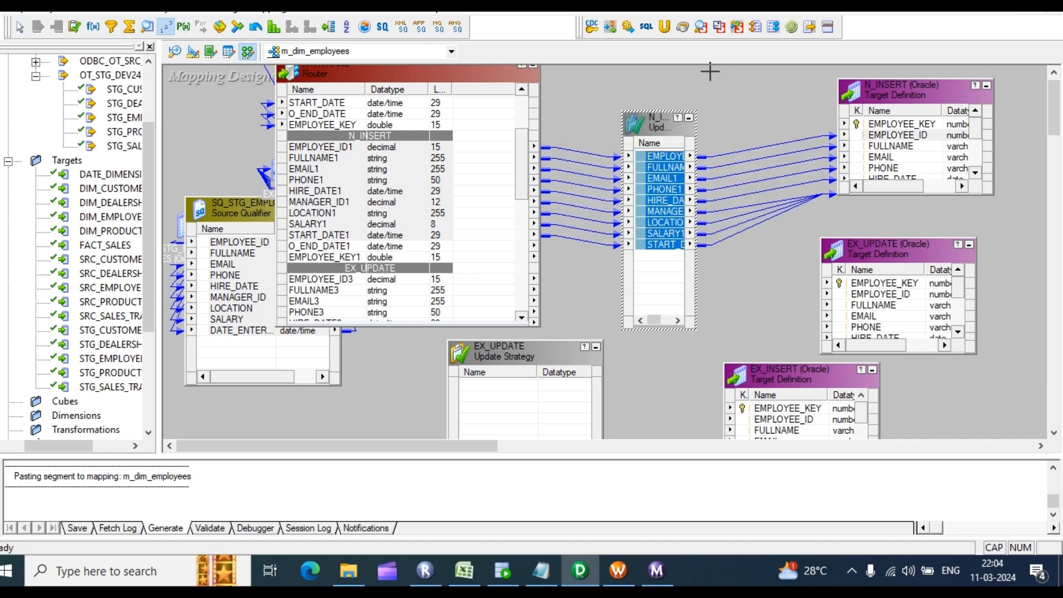
pyautogui.moveTo(708, 72); pyautogui.dragTo(829, 179)
pyautogui.moveTo(753, 118); pyautogui.dragTo(892, 125)
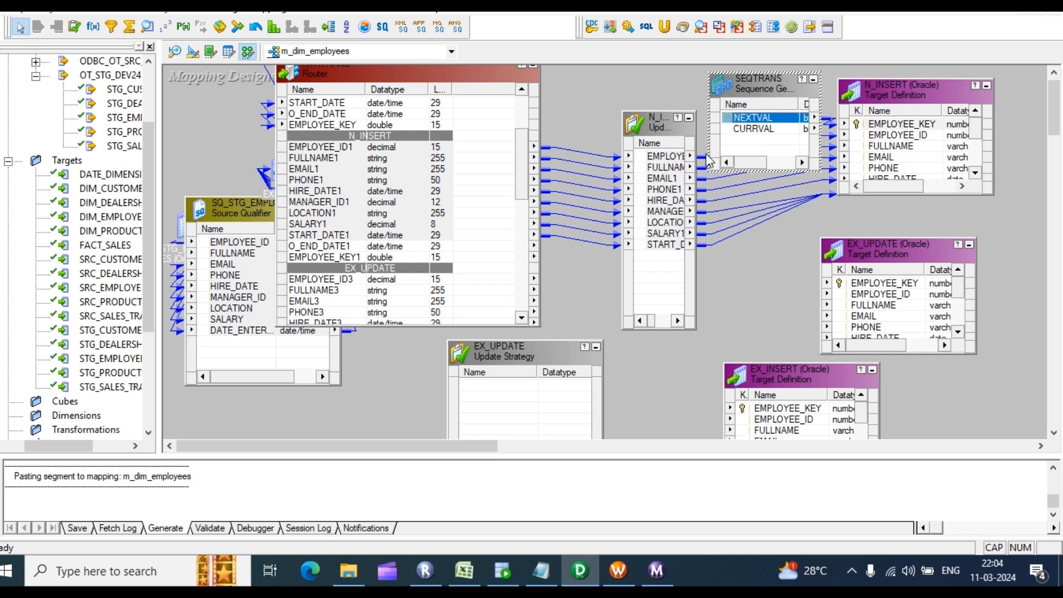
pyautogui.click(689, 117)
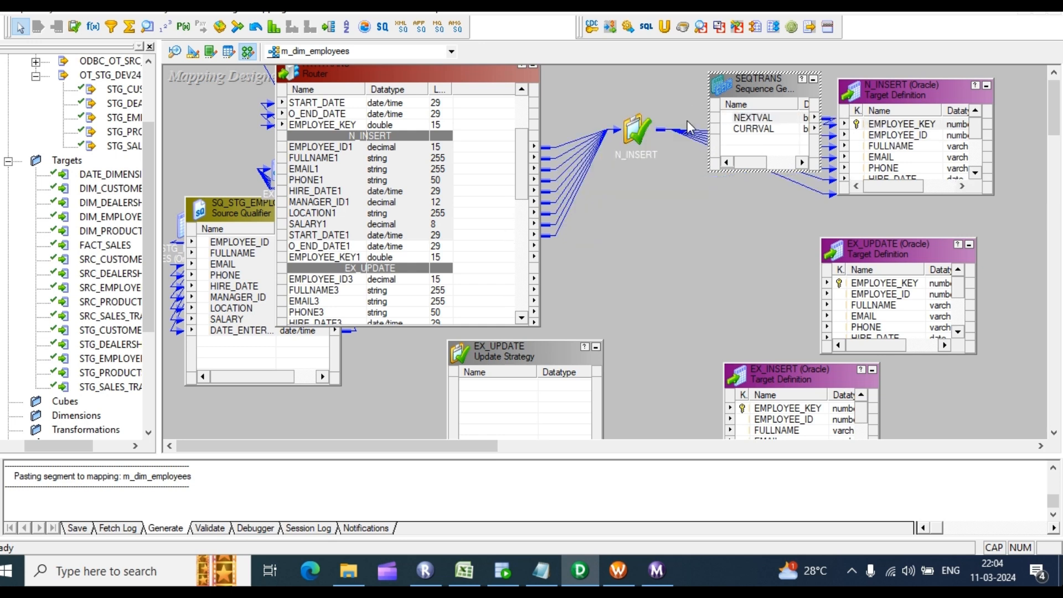
pyautogui.click(987, 87)
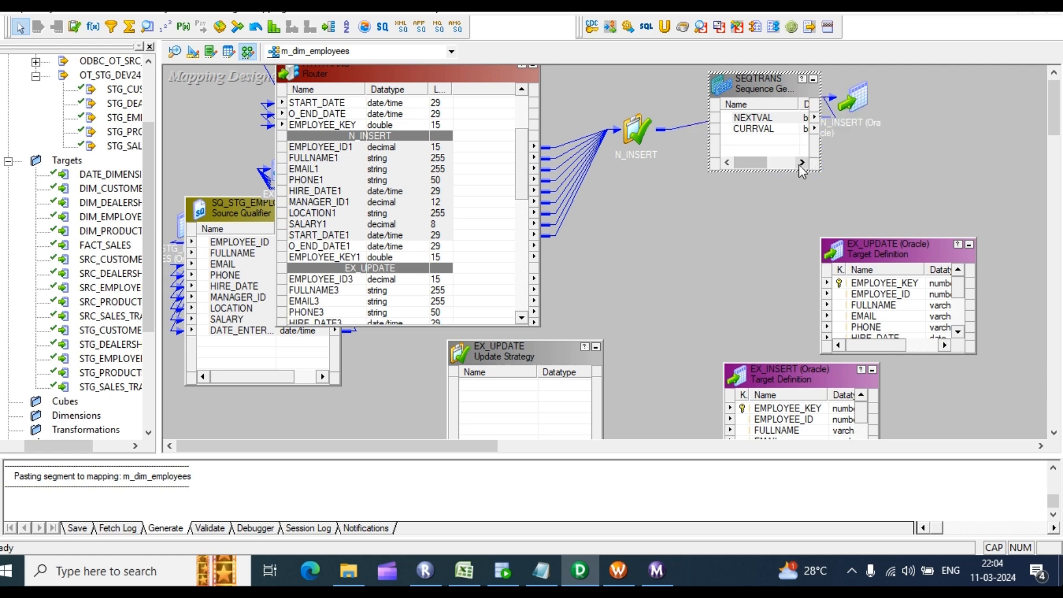
# Step: Copy the Router's O_END_DATE3 and EMPLOYEE_KEY3 ports into the EX_UPDATE Update Strategy
pyautogui.moveTo(889, 253); pyautogui.dragTo(887, 207)
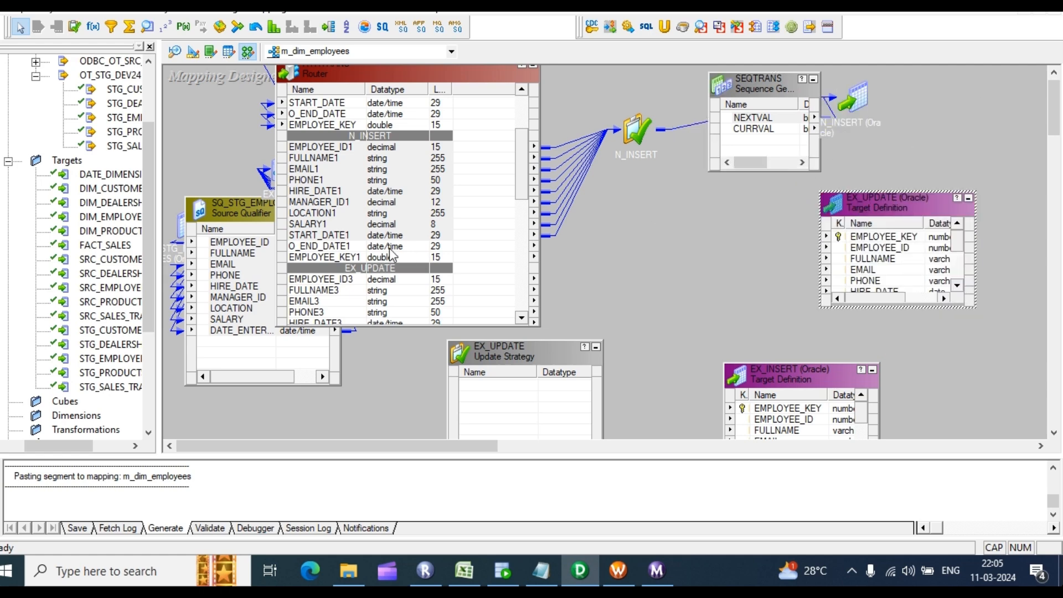
pyautogui.moveTo(390, 235); pyautogui.dragTo(390, 169)
pyautogui.scroll(-2, 390, 221)
pyautogui.moveTo(525, 349); pyautogui.dragTo(662, 186)
pyautogui.scroll(-2, 327, 252)
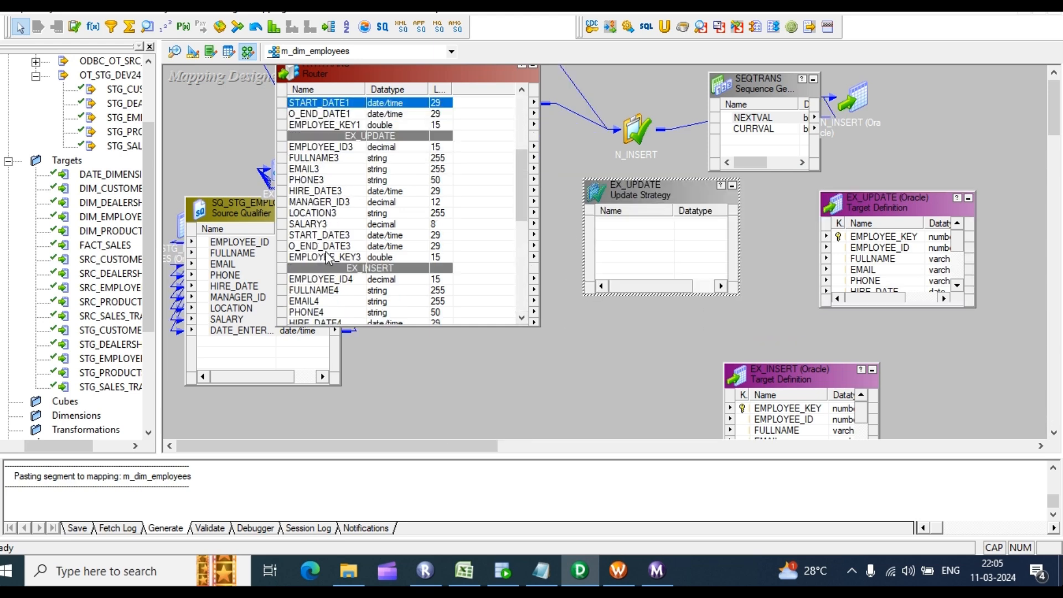
pyautogui.click(330, 249)
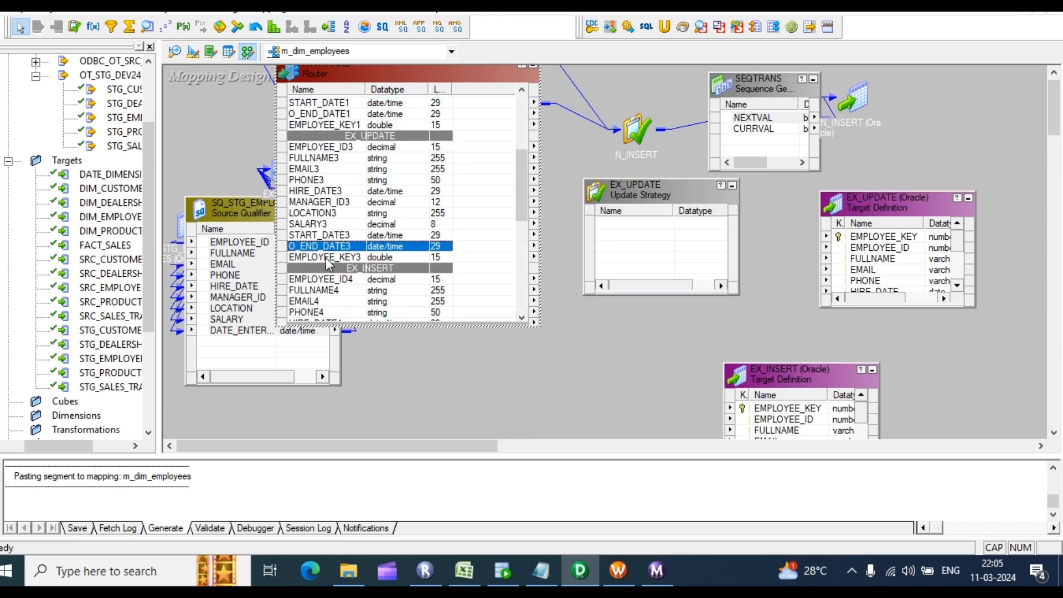
pyautogui.keyDown('shift'); pyautogui.click(326, 257); pyautogui.keyUp('shift')
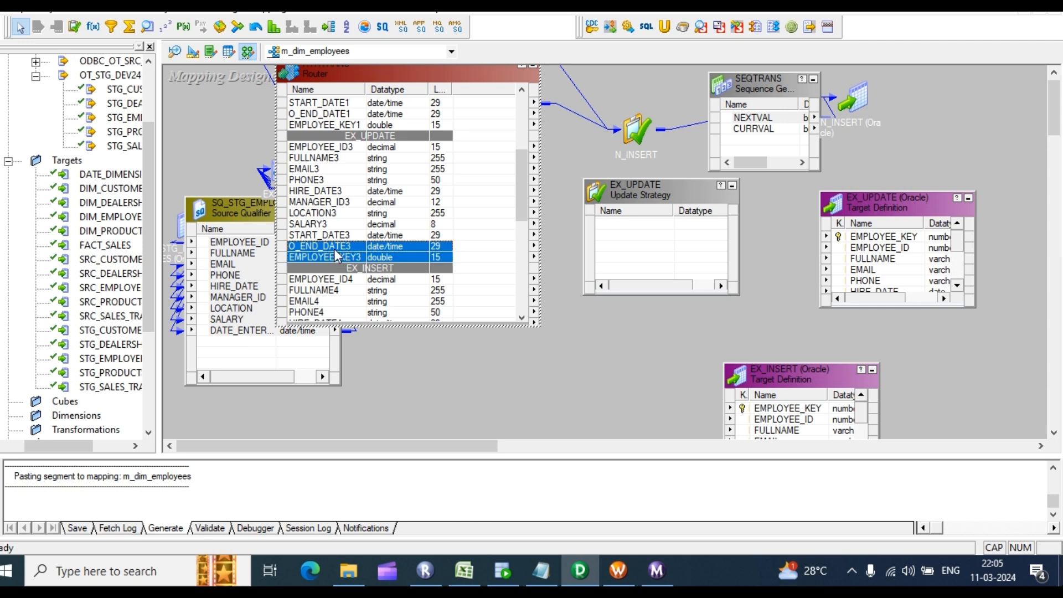
pyautogui.moveTo(334, 248); pyautogui.dragTo(627, 233)
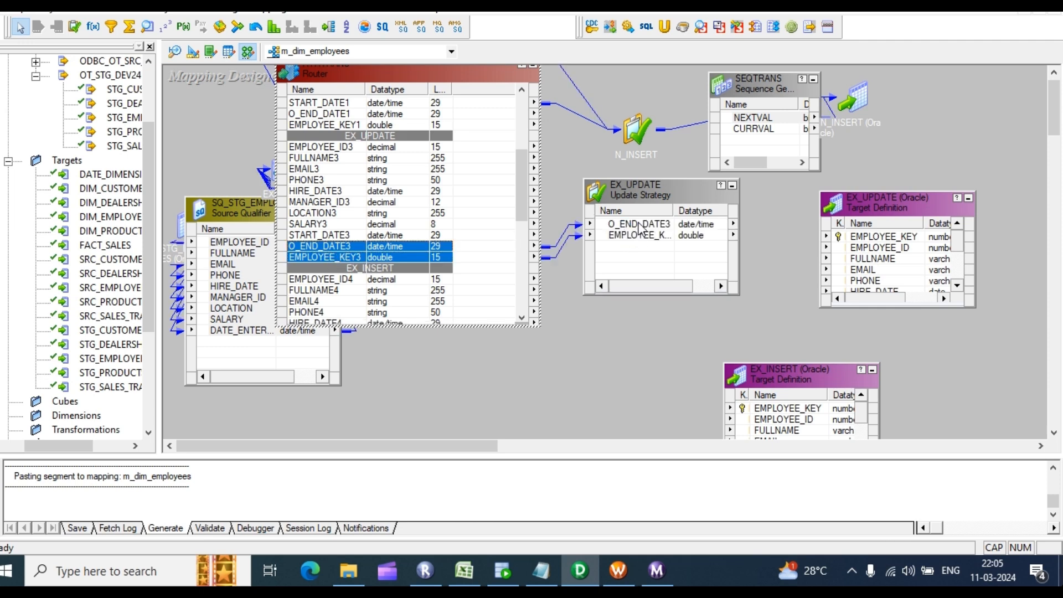
# Step: Link O_END_DATE3 to END_DATE in the EX_UPDATE target
pyautogui.click(642, 227)
pyautogui.scroll(-2, 866, 264)
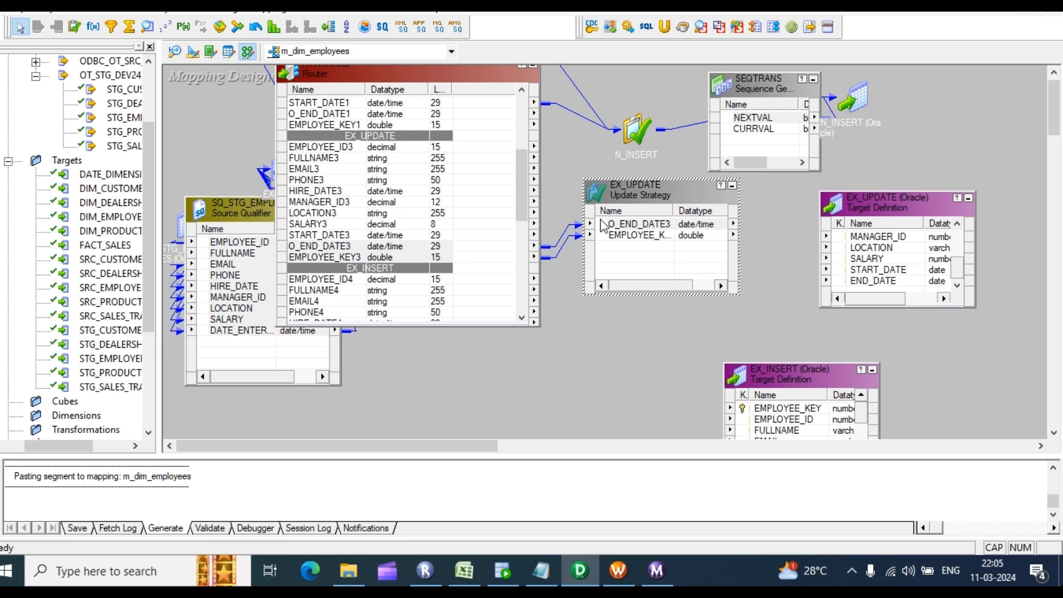
pyautogui.moveTo(604, 226); pyautogui.dragTo(875, 283)
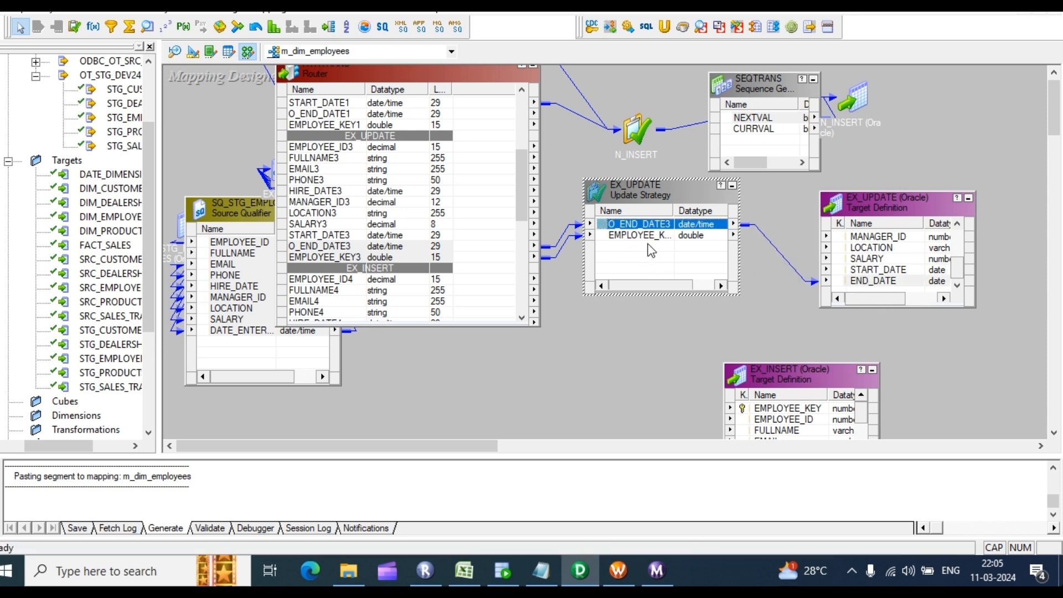
pyautogui.moveTo(643, 239); pyautogui.dragTo(958, 266)
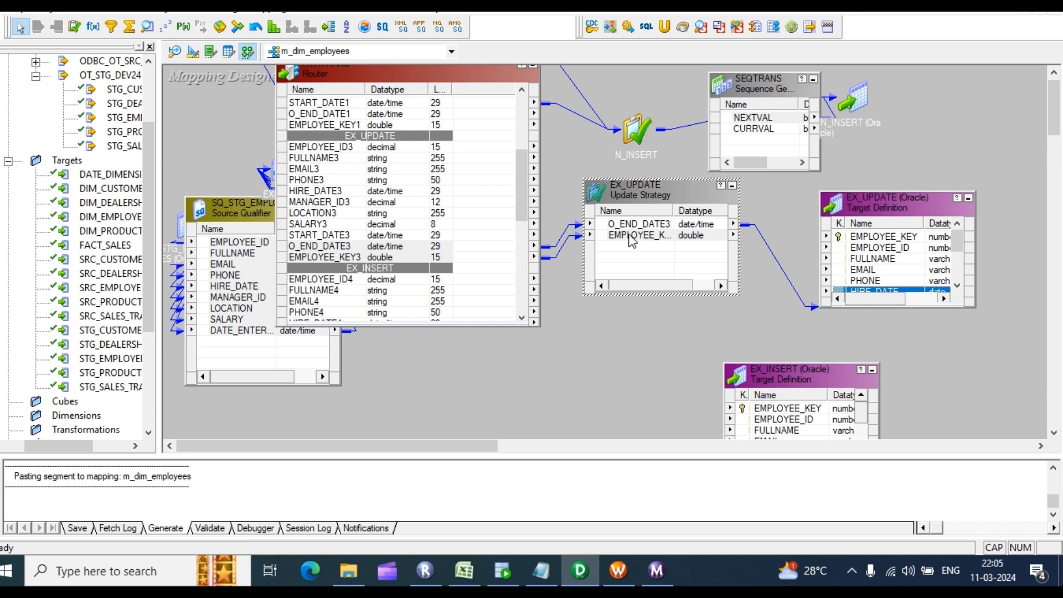
# Step: Link EMPLOYEE_KEY3 to the EX_UPDATE target's EMPLOYEE_KEY and arrange the EX_INSERT objects nearby
pyautogui.moveTo(632, 239); pyautogui.dragTo(864, 237)
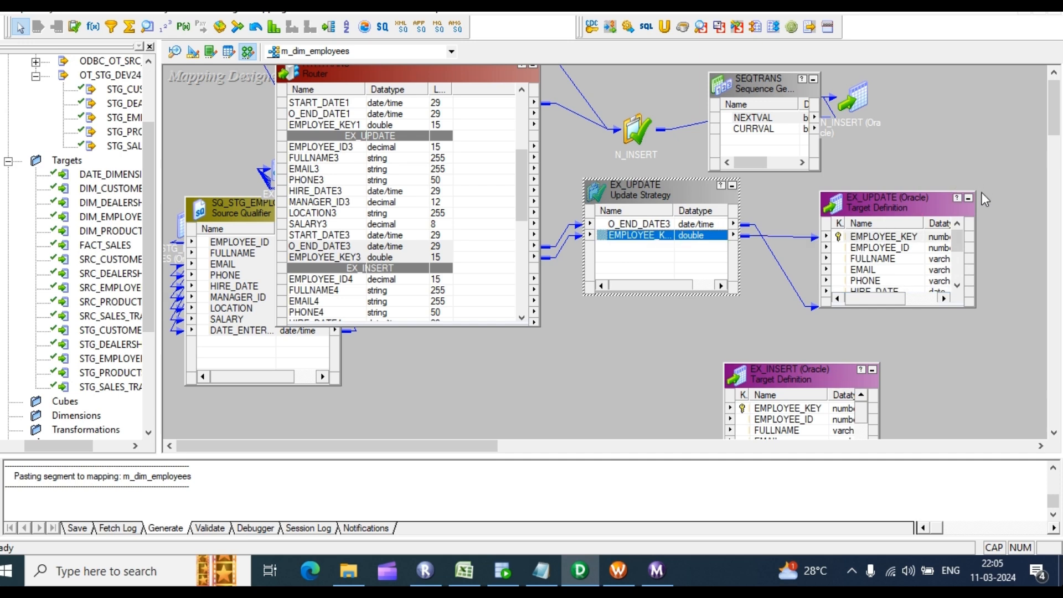
pyautogui.click(732, 186)
pyautogui.moveTo(783, 375); pyautogui.dragTo(731, 236)
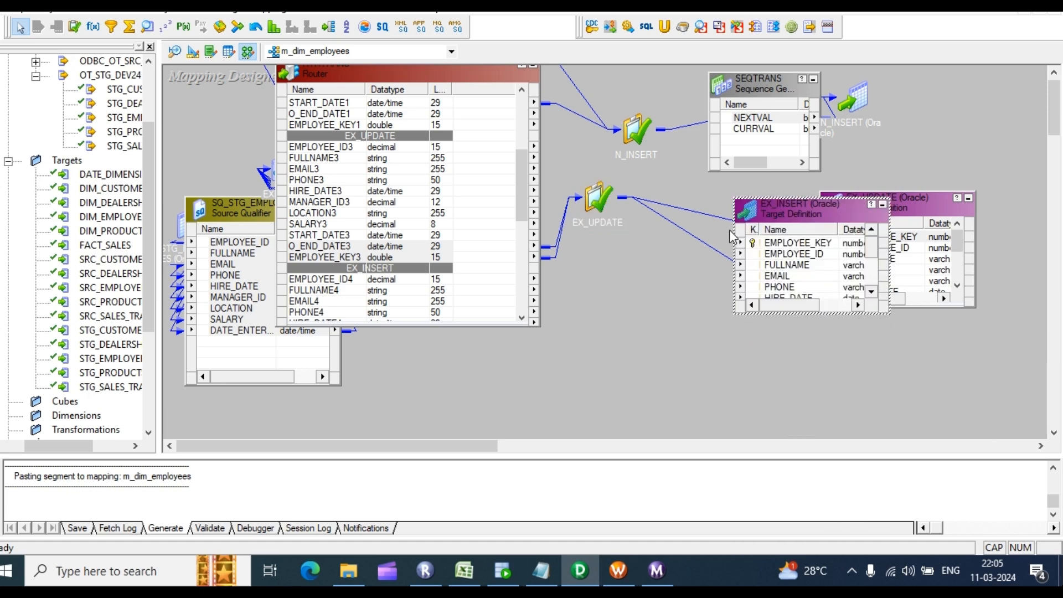
pyautogui.scroll(-3, 562, 327)
pyautogui.moveTo(560, 335); pyautogui.dragTo(663, 128)
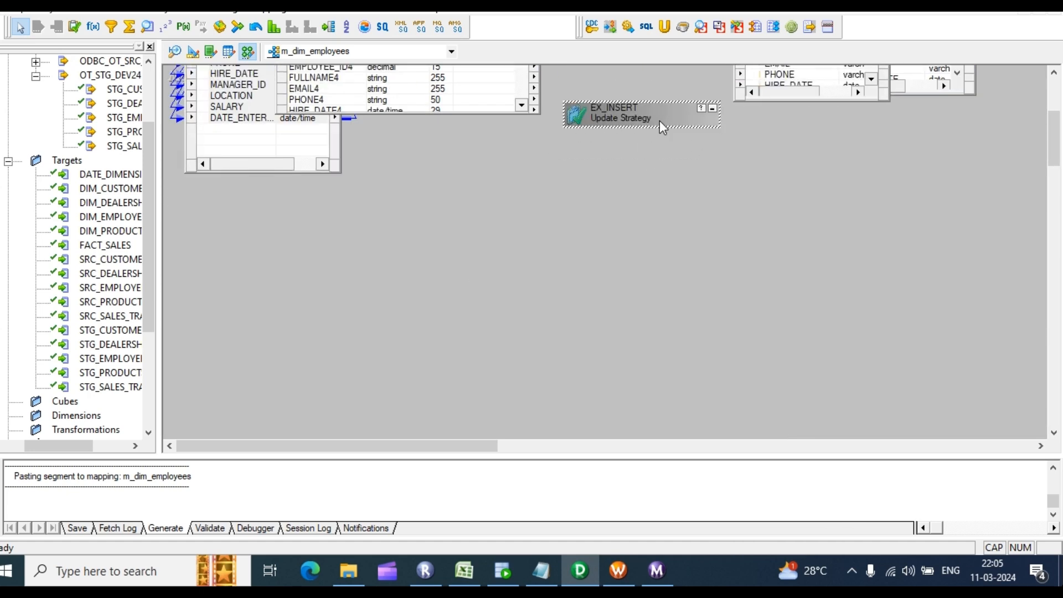
pyautogui.click(781, 113)
pyautogui.moveTo(652, 128); pyautogui.dragTo(651, 250)
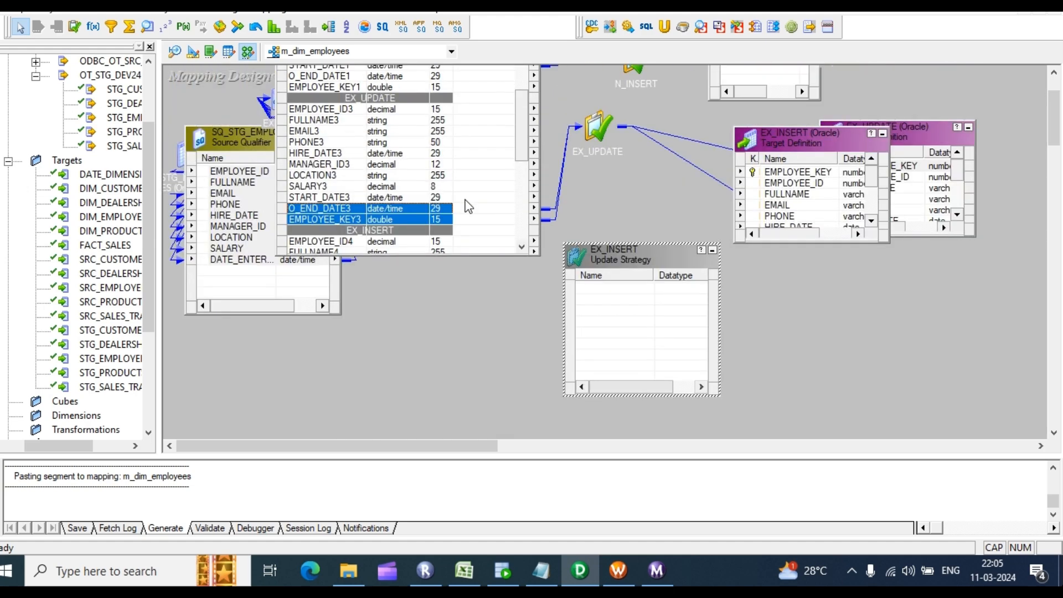
pyautogui.scroll(3, 470, 205)
pyautogui.scroll(-5, 390, 245)
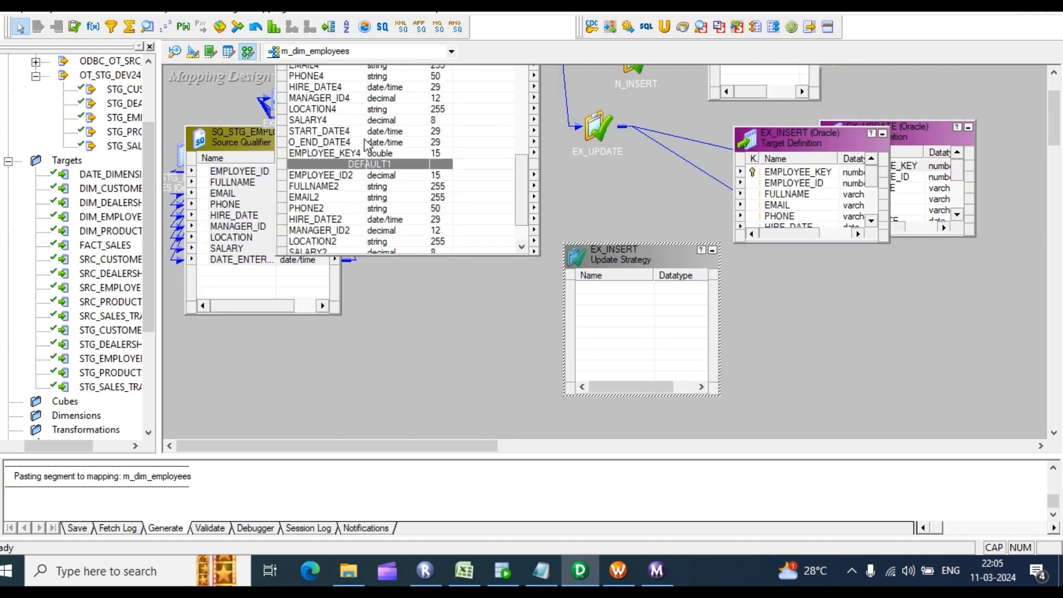
# Step: Copy Router ports EMPLOYEE_ID4–START_DATE4 into EX_INSERT Update Strategy, then link them to the EX_INSERT target
pyautogui.click(326, 78)
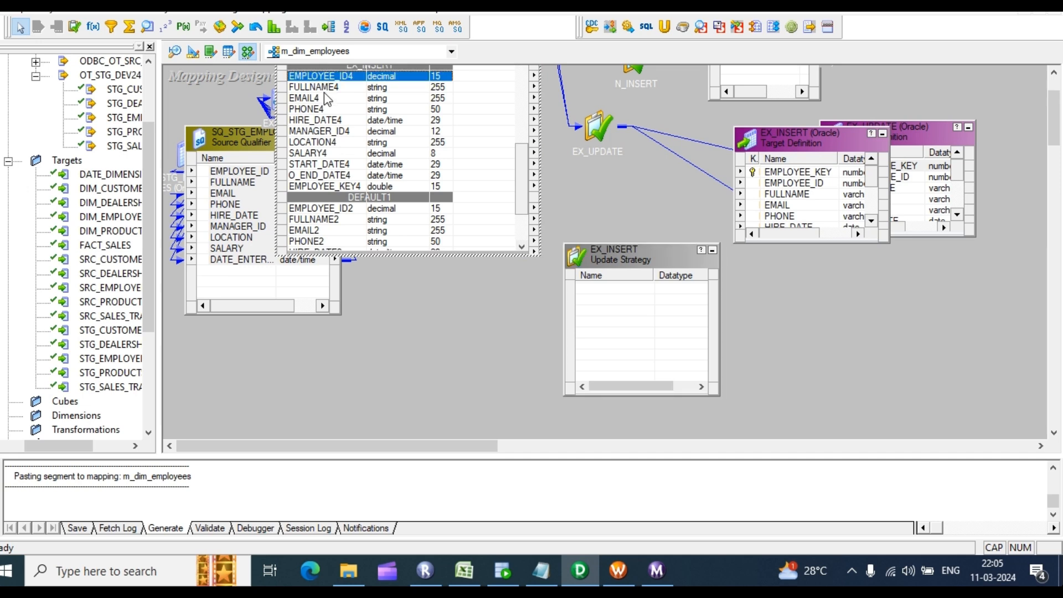
pyautogui.keyDown('shift'); pyautogui.click(313, 164); pyautogui.keyUp('shift')
pyautogui.moveTo(313, 82); pyautogui.dragTo(615, 306)
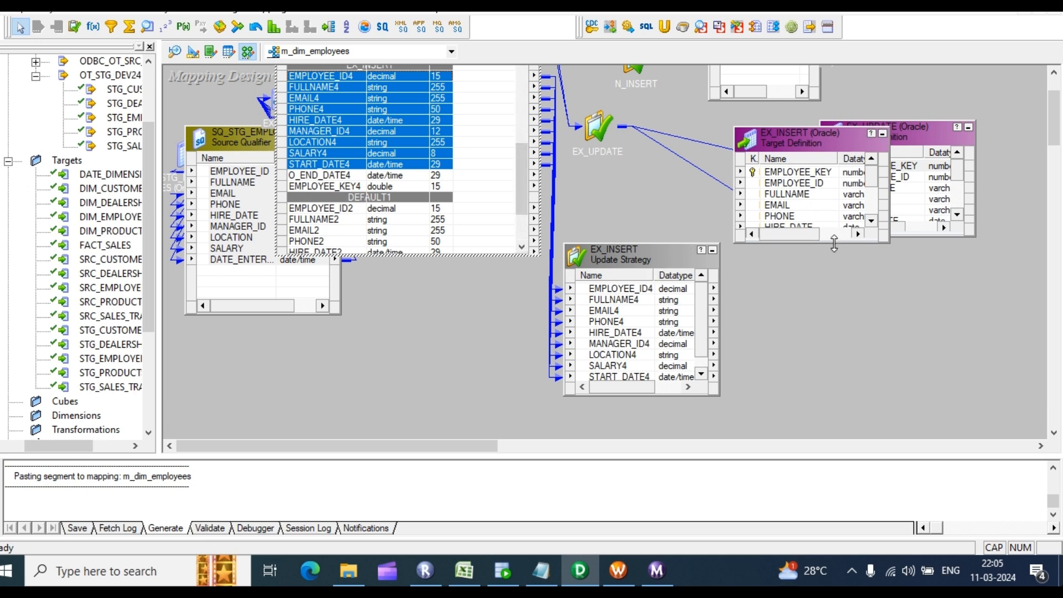
pyautogui.moveTo(829, 241); pyautogui.dragTo(831, 360)
pyautogui.click(629, 290)
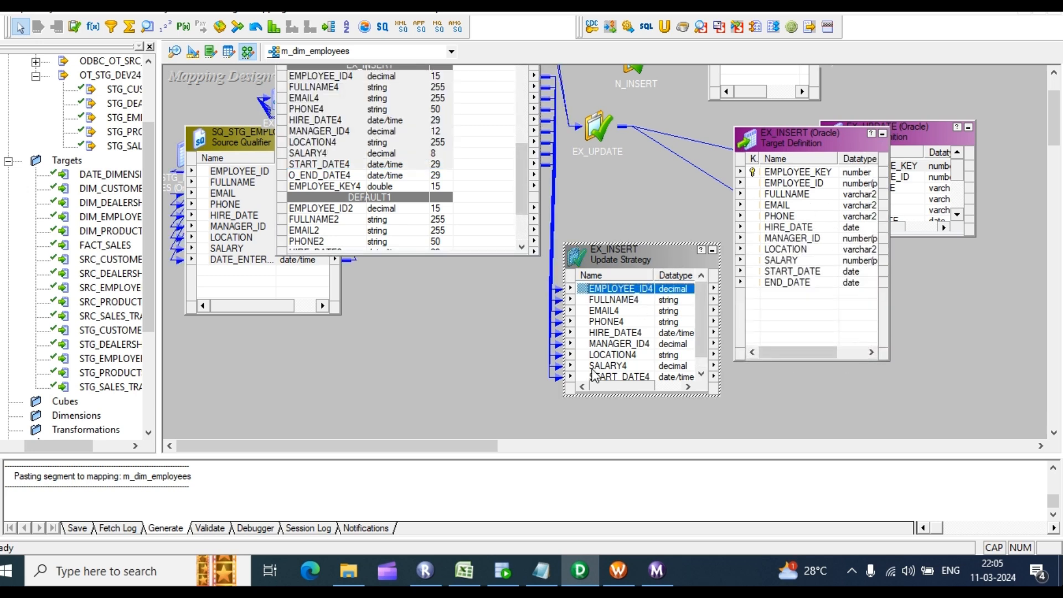
pyautogui.scroll(-1, 613, 369)
pyautogui.keyDown('shift'); pyautogui.click(612, 366); pyautogui.keyUp('shift')
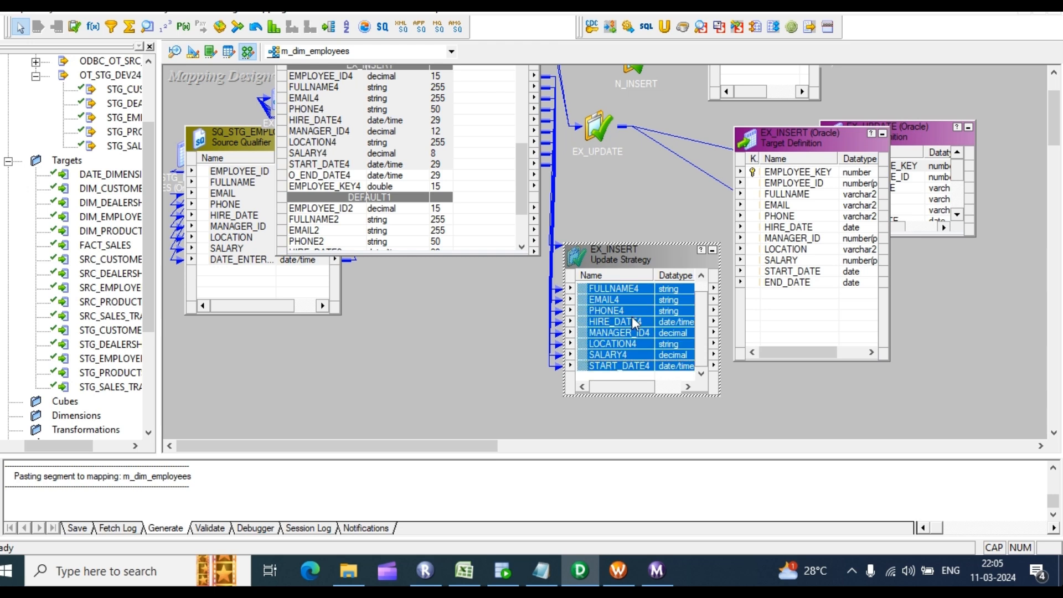
pyautogui.scroll(1, 619, 311)
pyautogui.moveTo(619, 290); pyautogui.dragTo(793, 194)
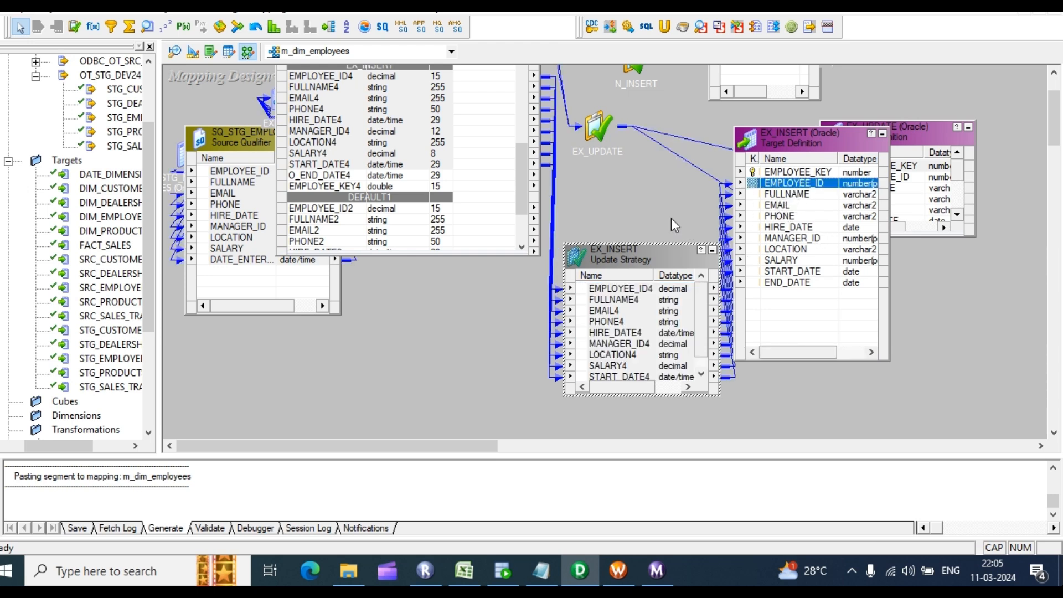
pyautogui.scroll(2, 643, 191)
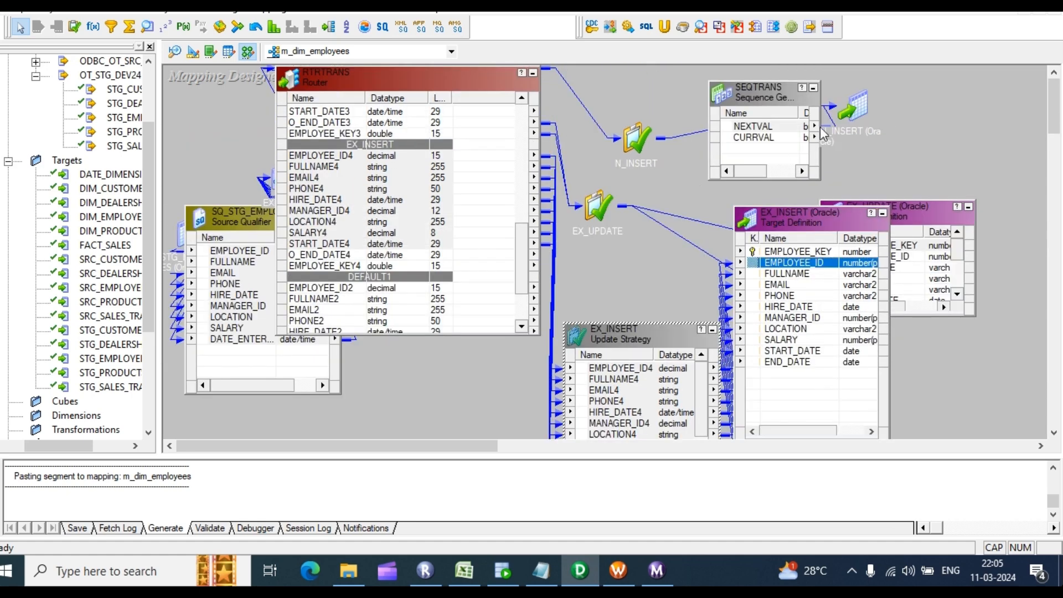
# Step: Inspect the SEQTRANS NEXTVAL port and try linking it to the EX_INSERT target
pyautogui.click(745, 126)
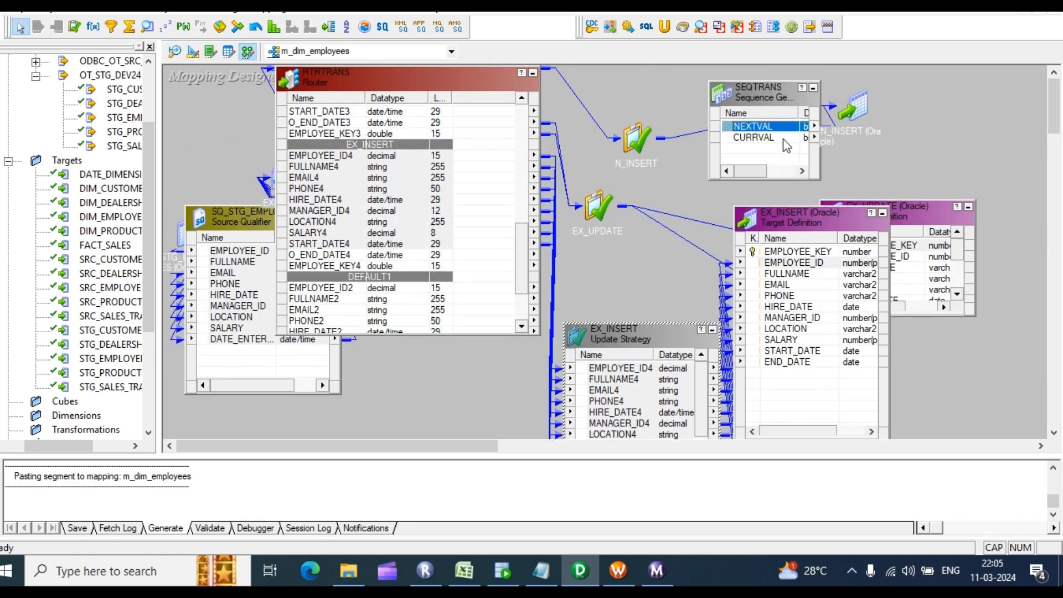
pyautogui.moveTo(778, 129); pyautogui.dragTo(1020, 542)
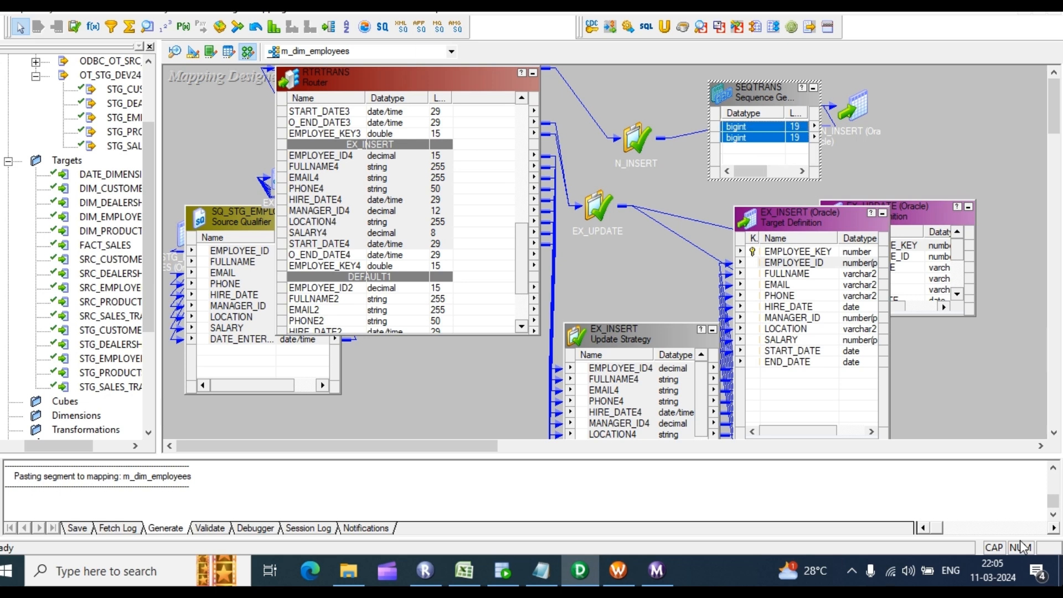
pyautogui.click(961, 120)
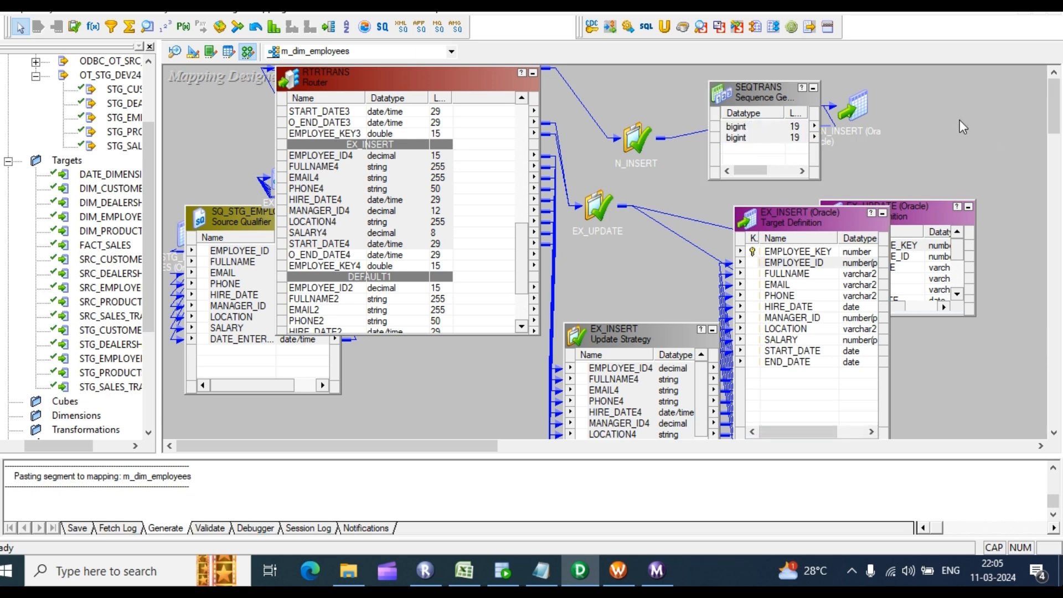
pyautogui.moveTo(747, 170); pyautogui.dragTo(718, 170)
pyautogui.click(755, 127)
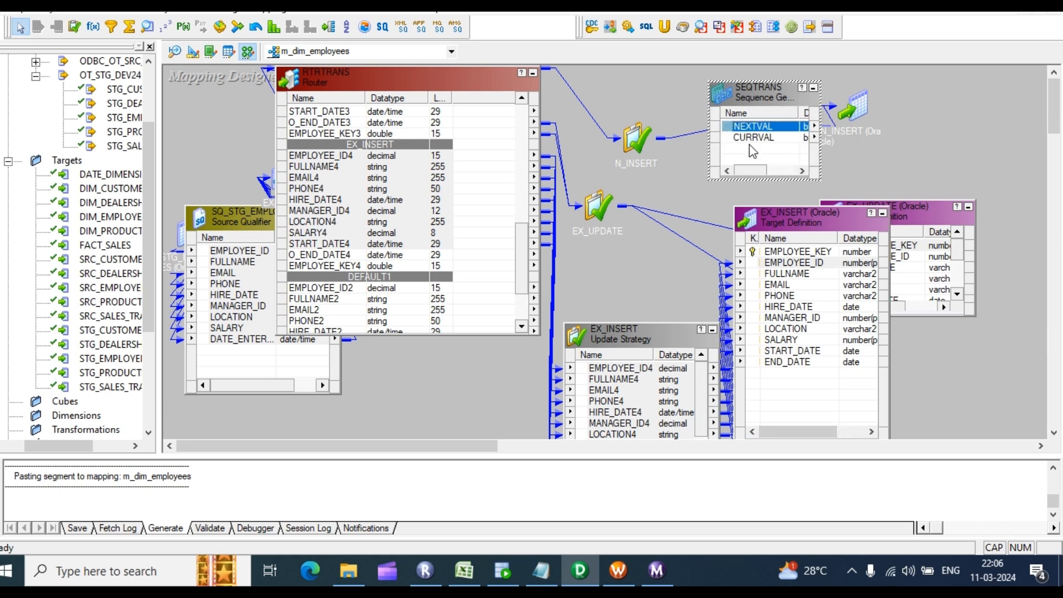
pyautogui.doubleClick(756, 127)
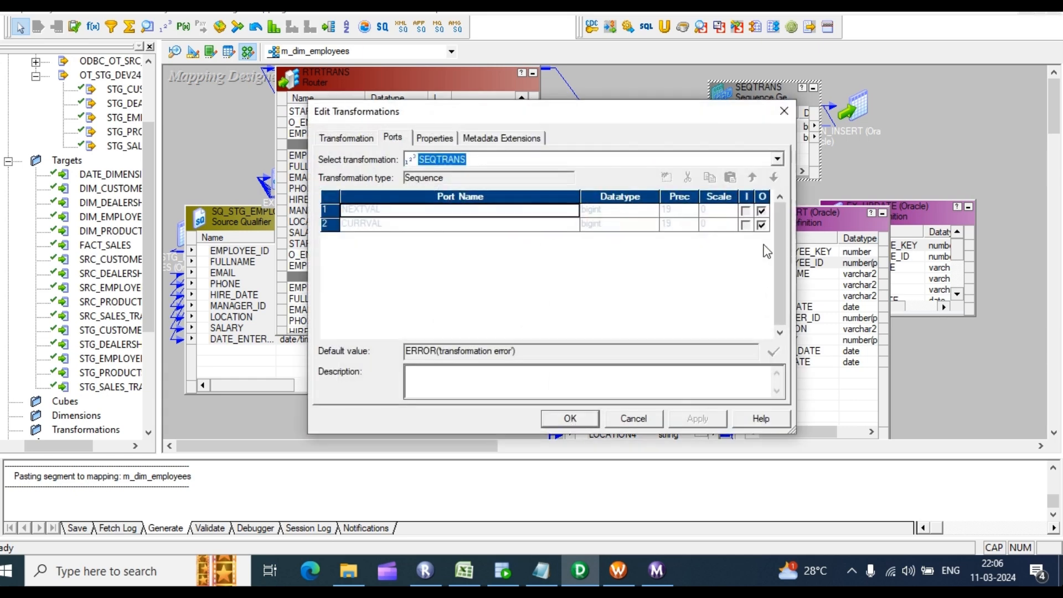
pyautogui.click(786, 110)
pyautogui.moveTo(756, 126); pyautogui.dragTo(773, 253)
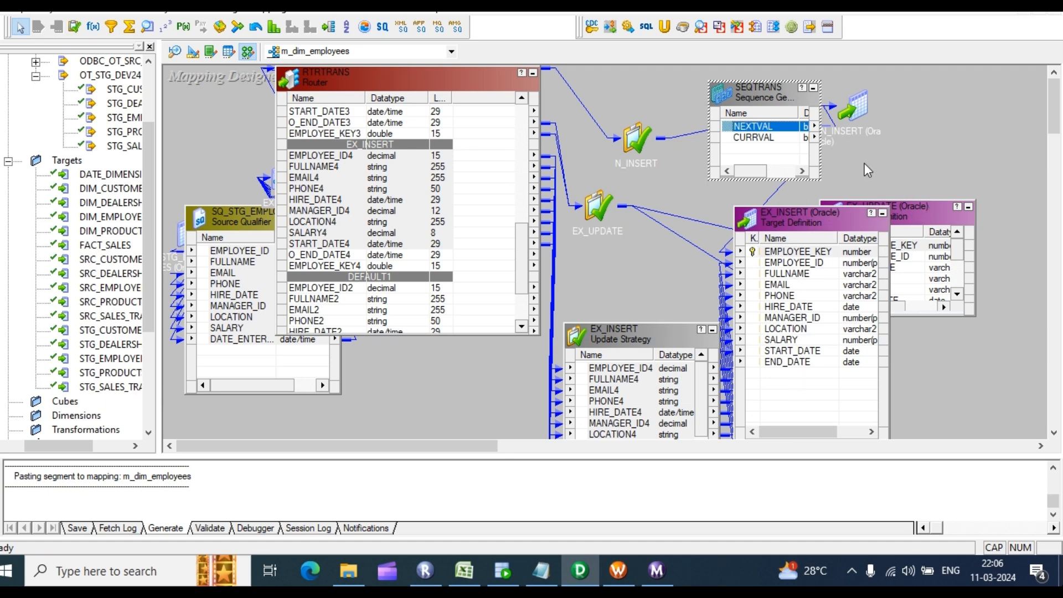
# Step: Collapse RTRTRANS, review LKPTRANS's SQL override (DIM_EMPLOYEES WHERE END_DATE IS NULL), and move LKPTRANS up-left
pyautogui.click(533, 78)
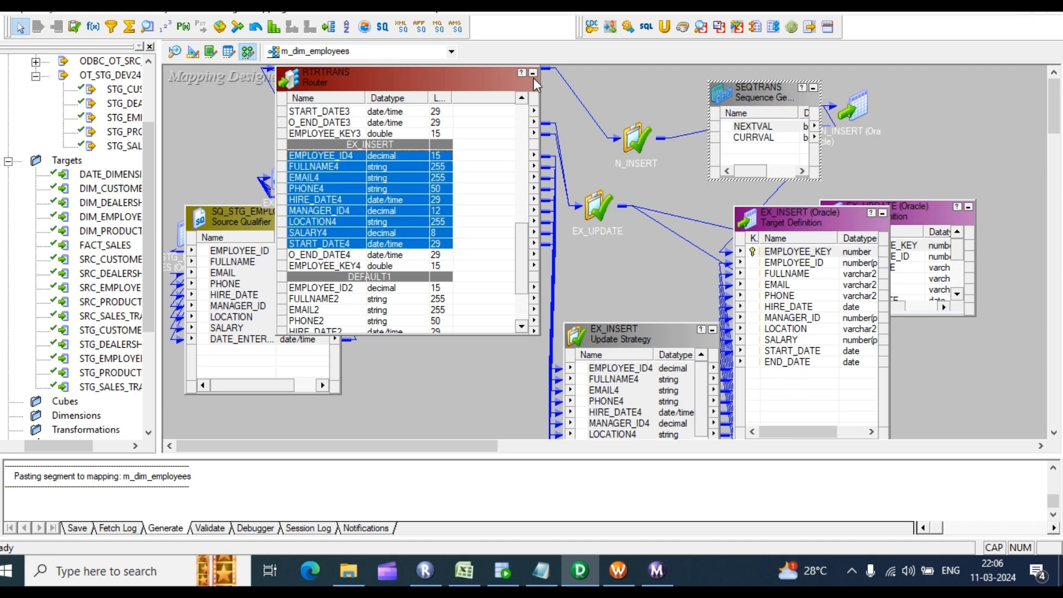
pyautogui.click(533, 74)
pyautogui.click(514, 118)
pyautogui.doubleClick(514, 117)
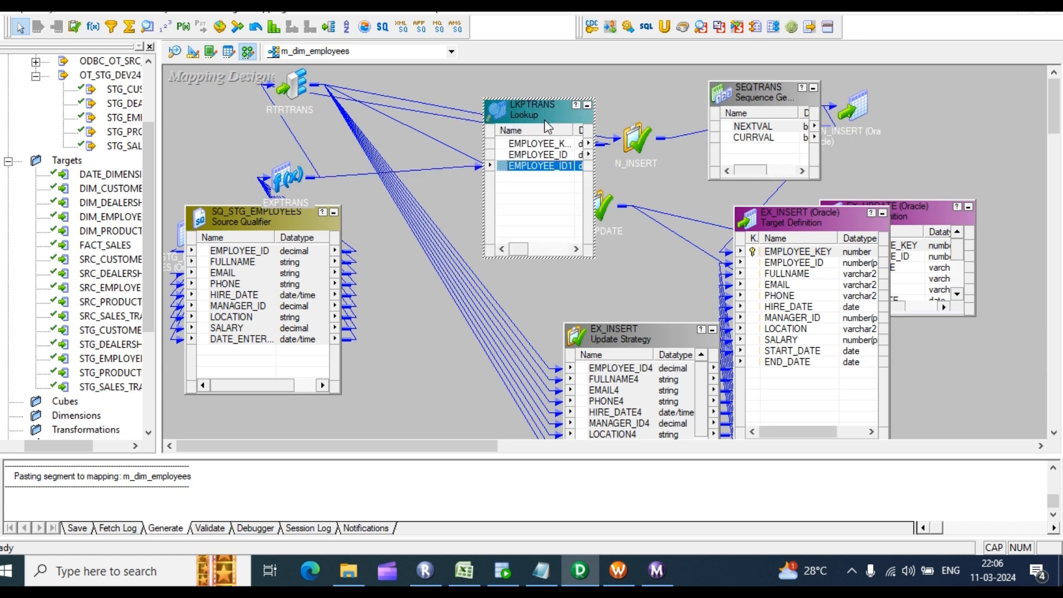
pyautogui.doubleClick(544, 120)
pyautogui.click(447, 144)
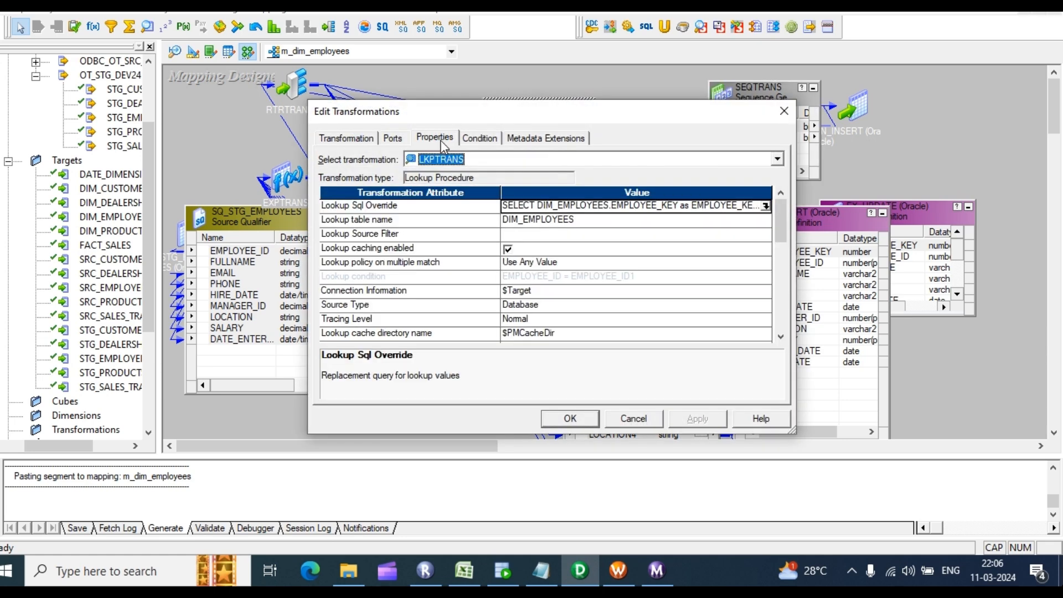
pyautogui.click(766, 206)
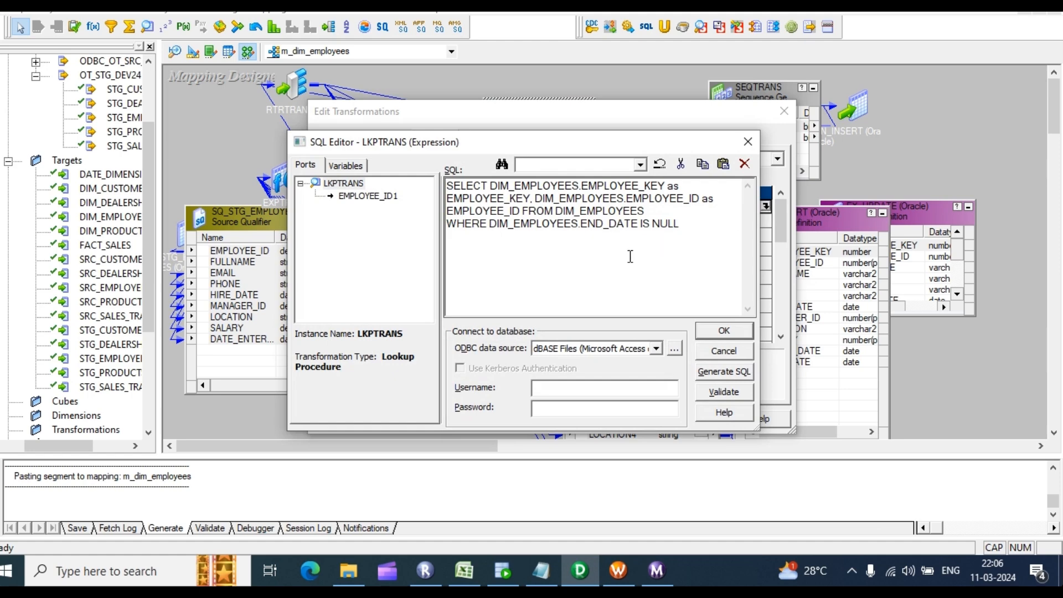
pyautogui.click(731, 331)
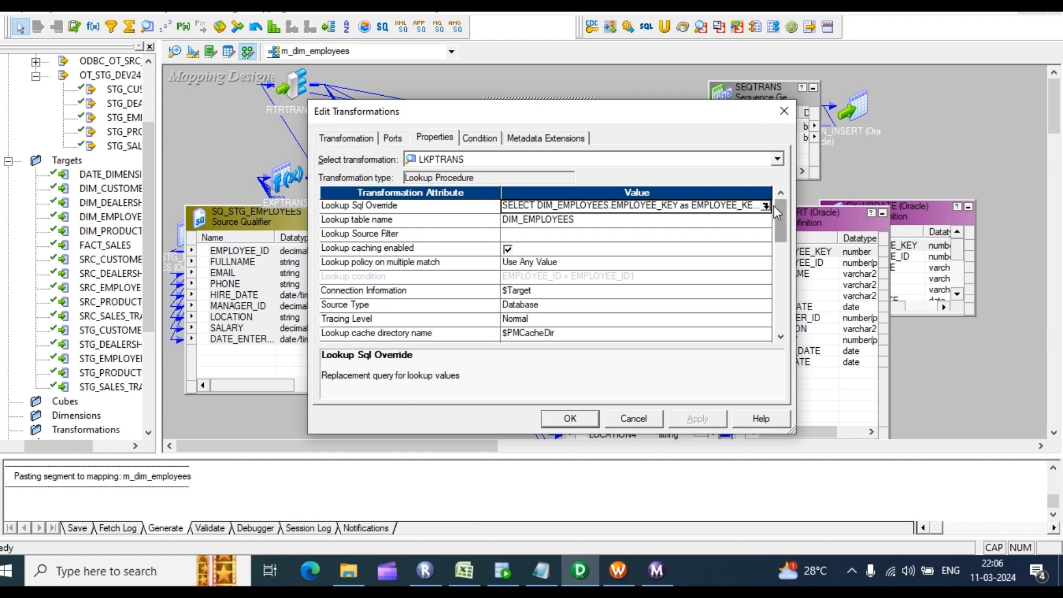
pyautogui.click(570, 419)
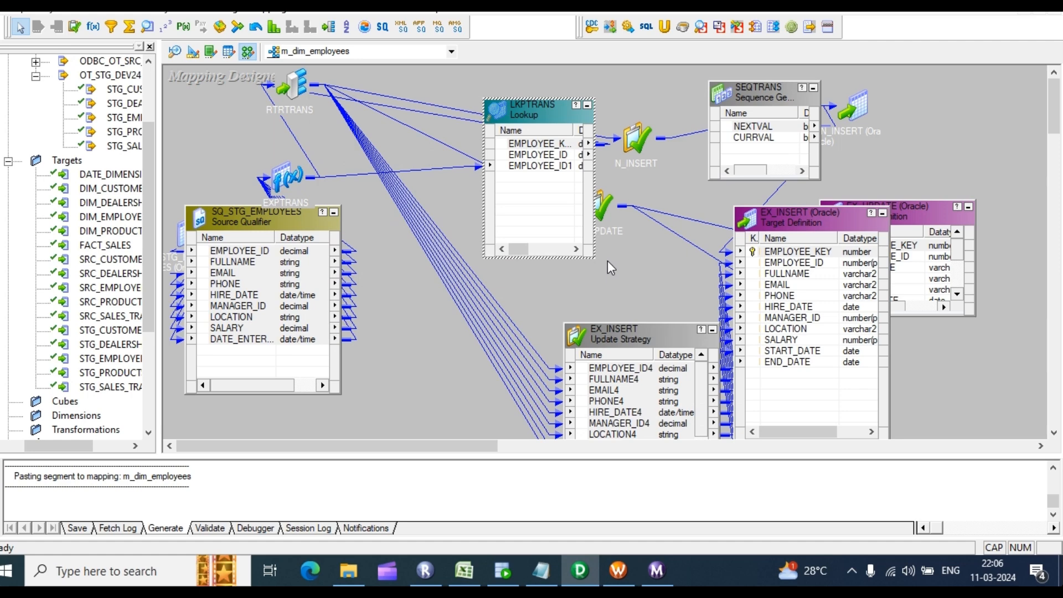
pyautogui.moveTo(546, 141); pyautogui.dragTo(452, 126)
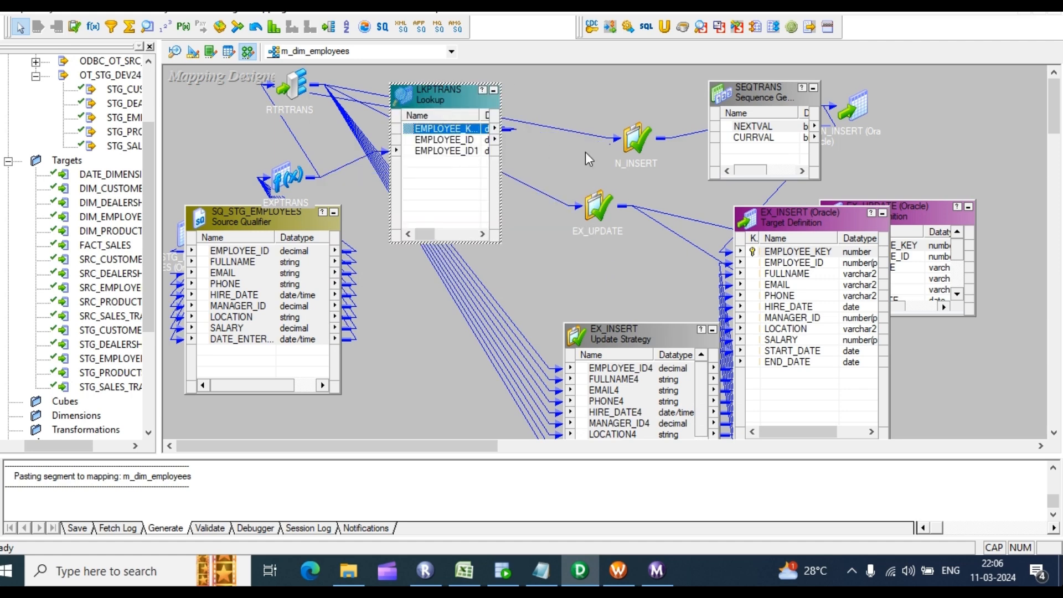
# Step: Set N_INSERT's update strategy expression to DD_INSERT, validate it, and collapse N_INSERT
pyautogui.doubleClick(634, 147)
pyautogui.doubleClick(634, 147)
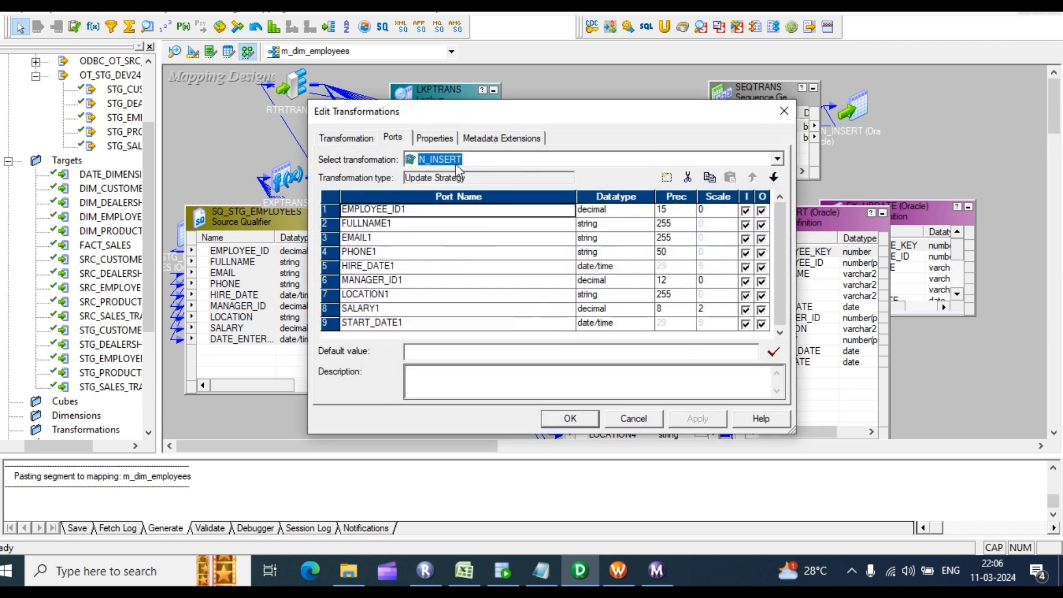
pyautogui.click(437, 138)
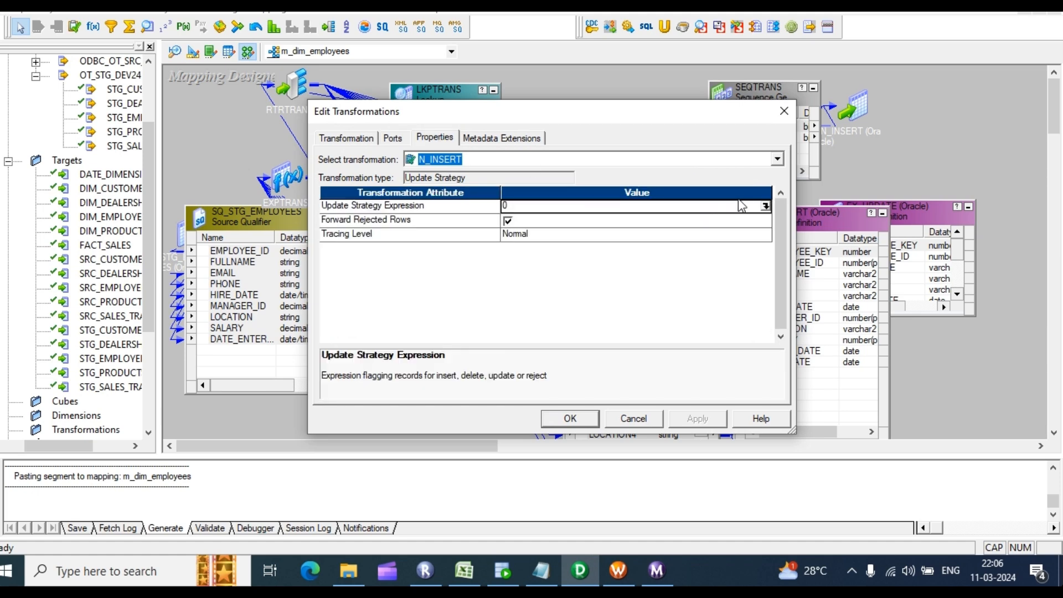
pyautogui.click(766, 207)
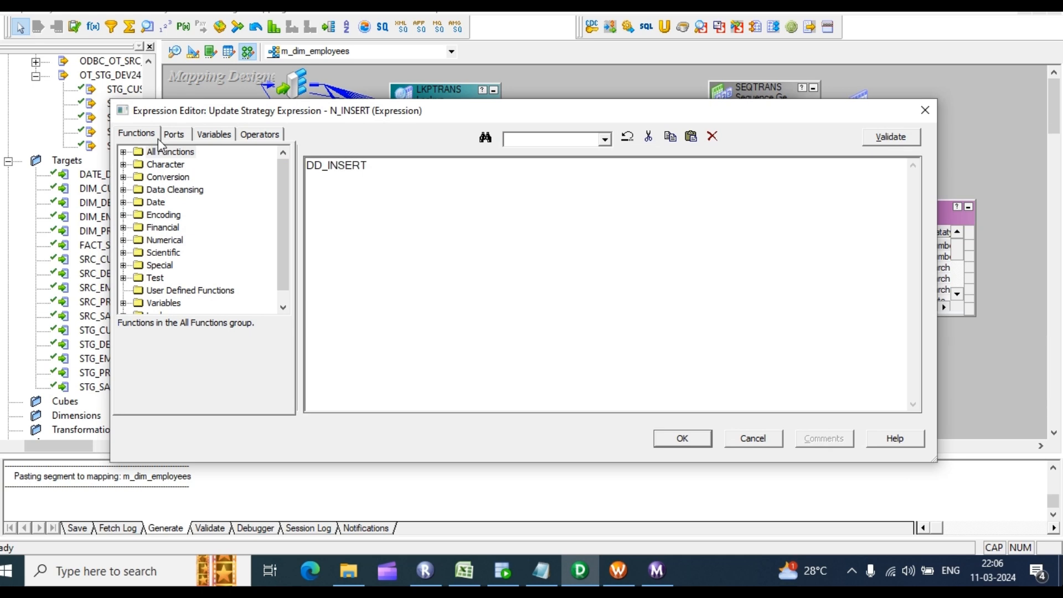
pyautogui.click(890, 136)
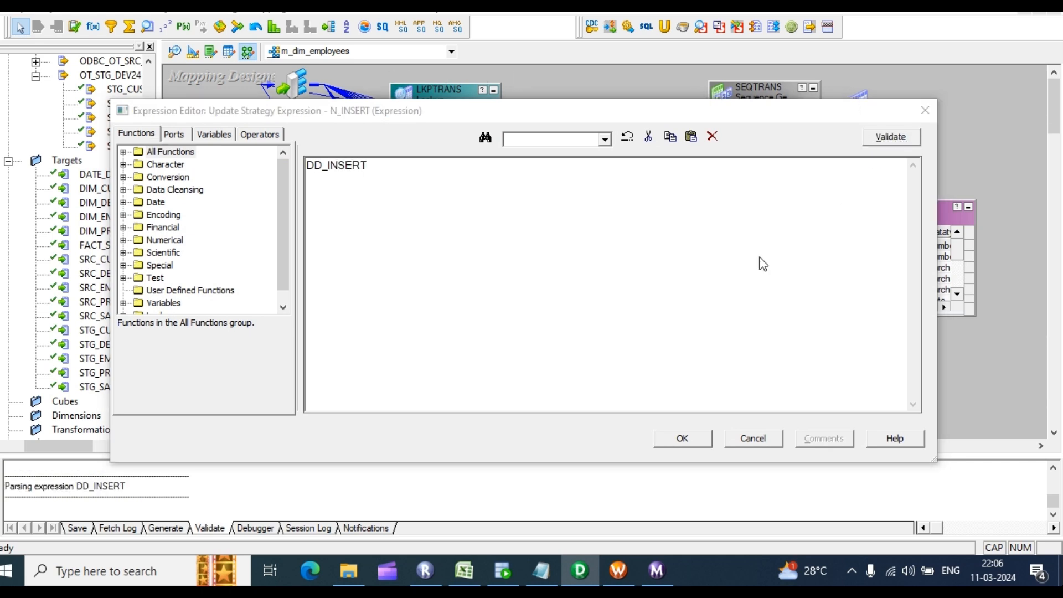
pyautogui.press('Return')
pyautogui.click(677, 439)
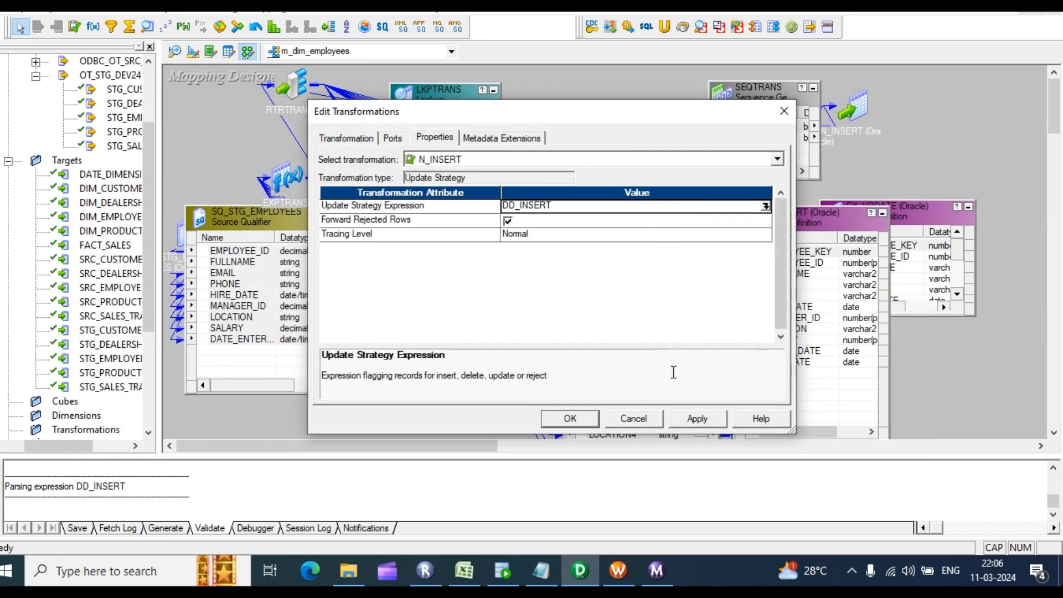
pyautogui.click(693, 419)
pyautogui.click(571, 420)
pyautogui.click(688, 127)
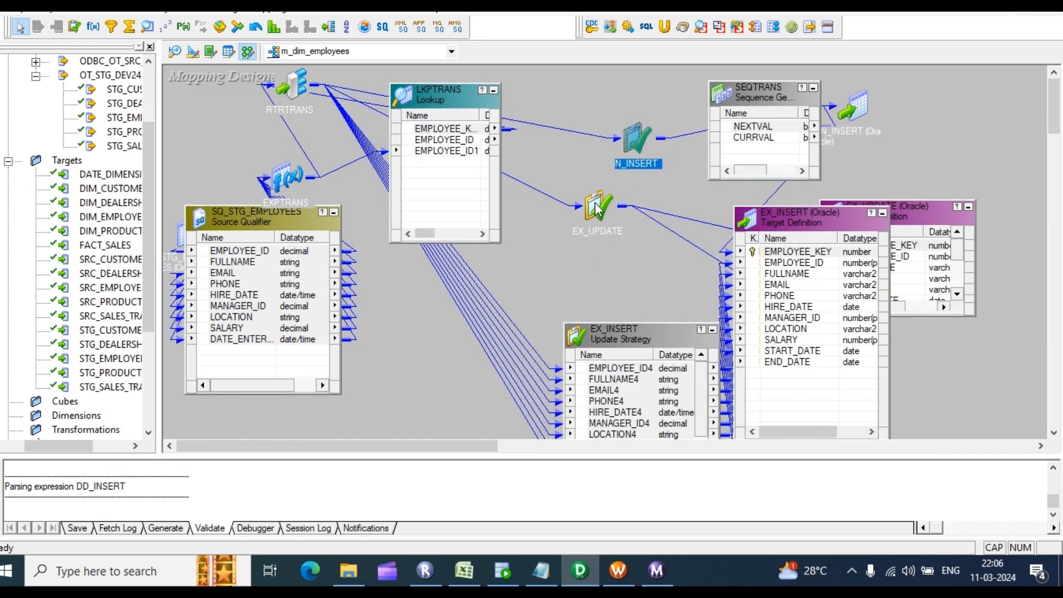
# Step: Replace EX_UPDATE's update strategy expression 0 with DD_UPDATE and validate it
pyautogui.doubleClick(595, 208)
pyautogui.doubleClick(630, 243)
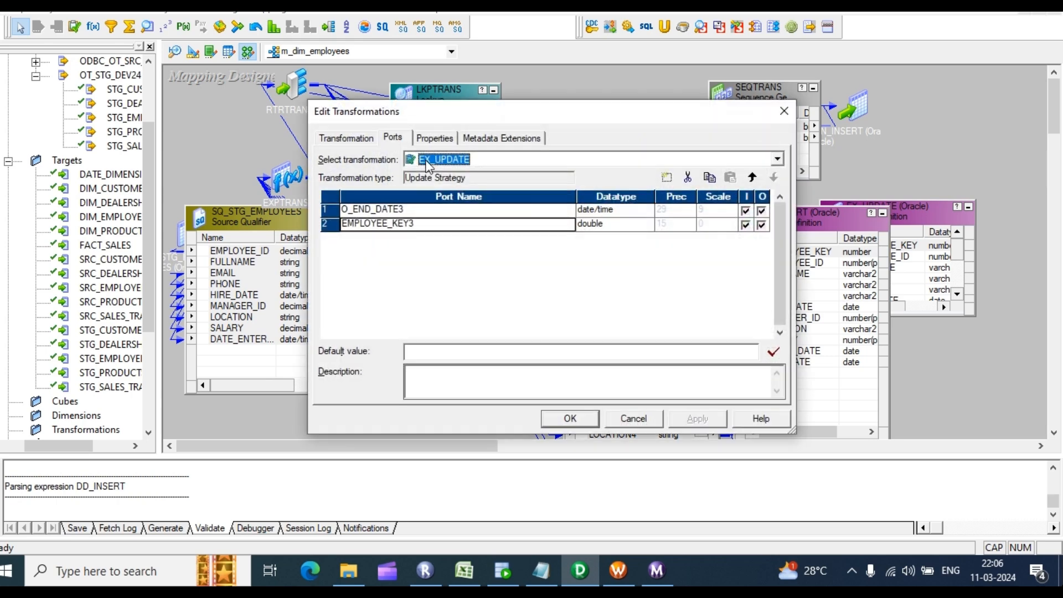
pyautogui.click(433, 138)
pyautogui.click(765, 207)
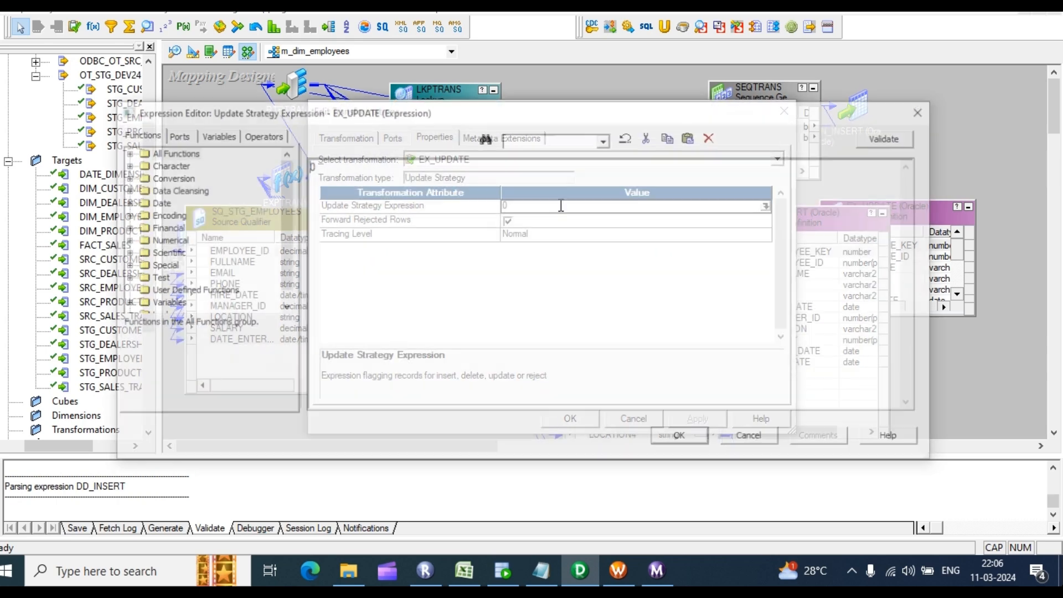
pyautogui.write('D_UPDATE')
pyautogui.click(890, 136)
pyautogui.write('D')
pyautogui.click(577, 323)
pyautogui.click(682, 438)
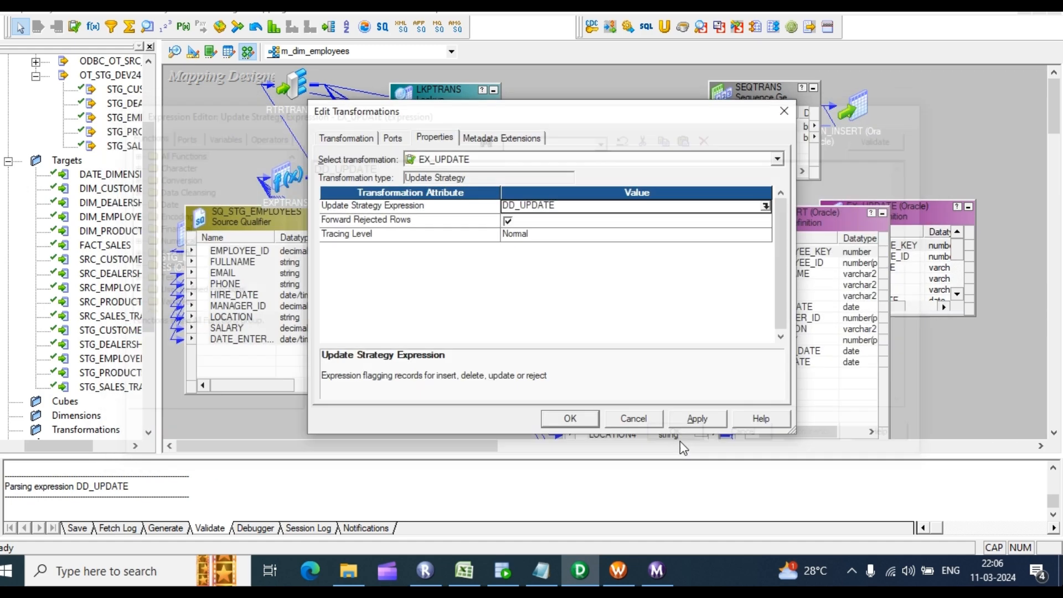
pyautogui.click(691, 424)
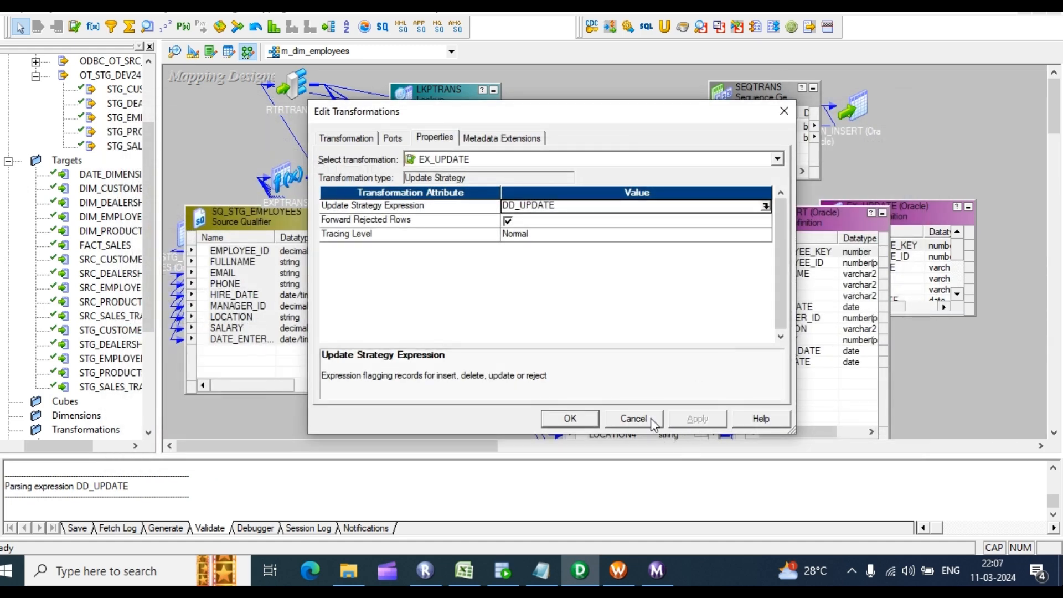
pyautogui.click(574, 421)
pyautogui.scroll(-2, 620, 355)
# Step: Set EX_INSERT's update strategy expression to DD_INSERT and validate it
pyautogui.doubleClick(634, 269)
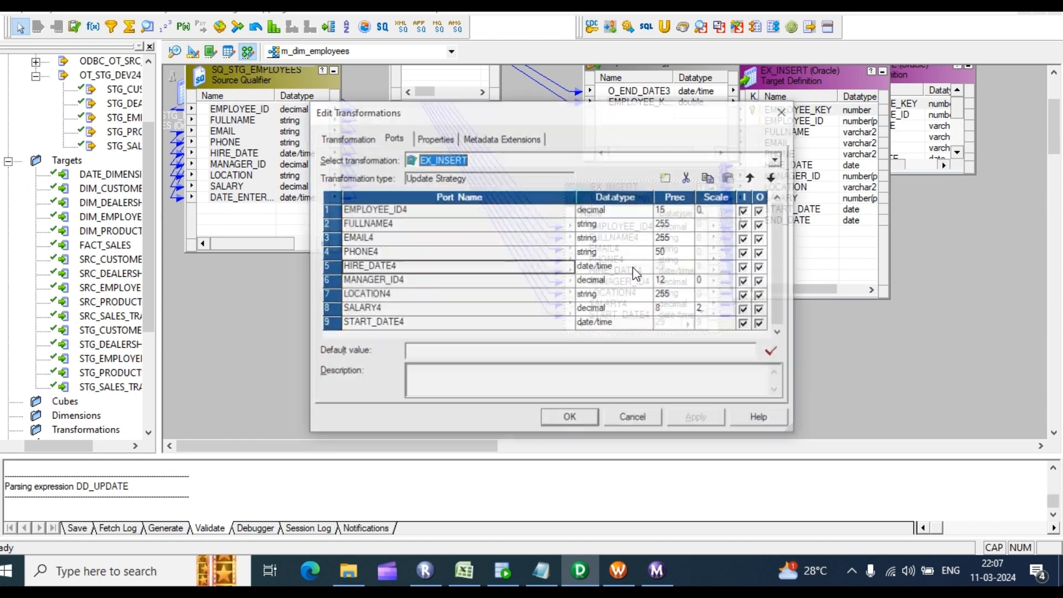
pyautogui.click(433, 139)
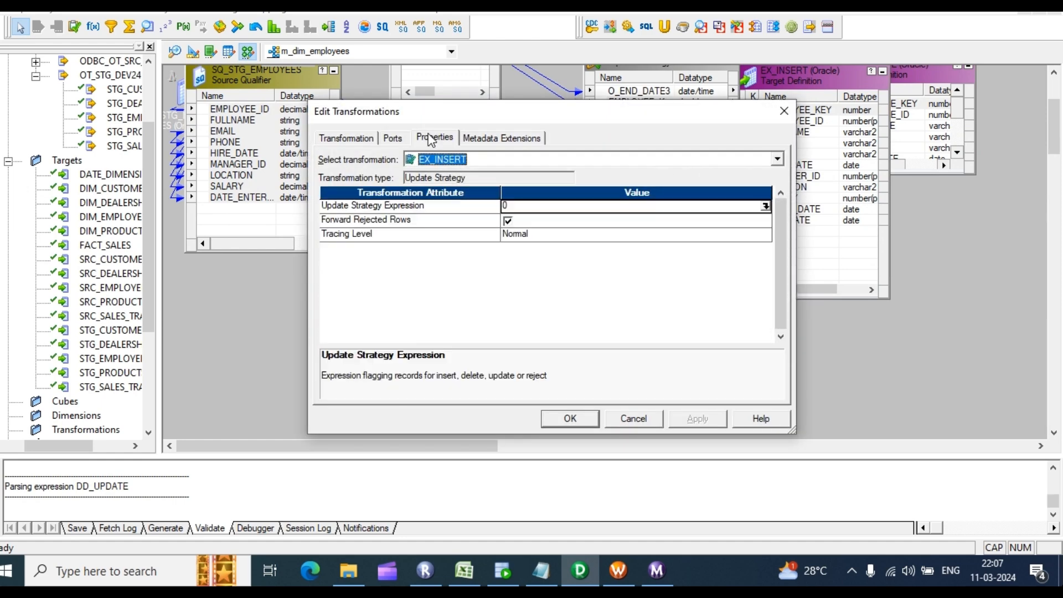
pyautogui.click(766, 206)
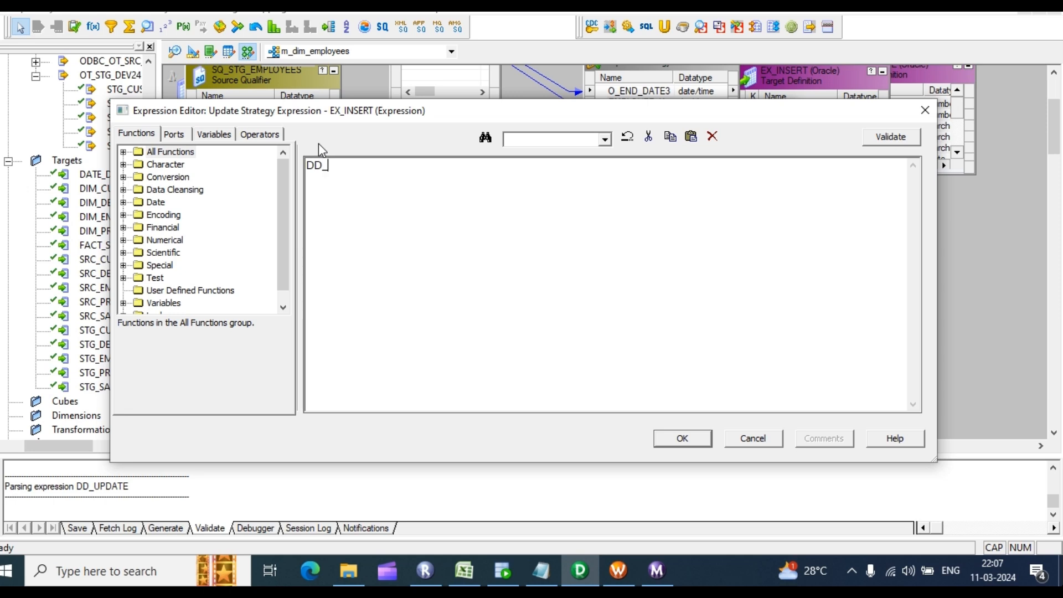
pyautogui.write('DD_INSERT')
pyautogui.click(886, 136)
pyautogui.click(588, 320)
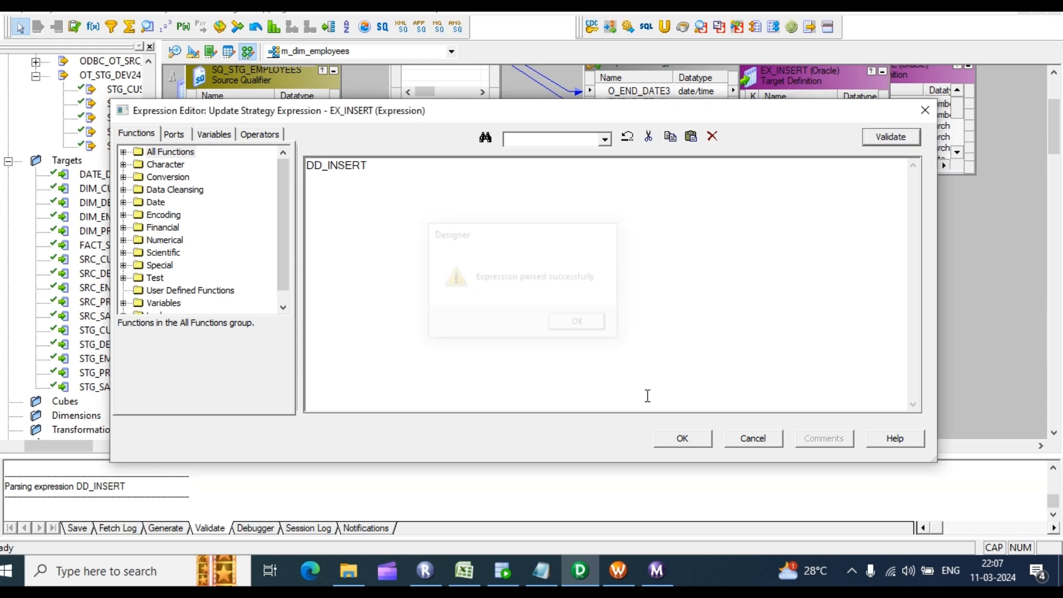
pyautogui.click(672, 440)
pyautogui.click(570, 422)
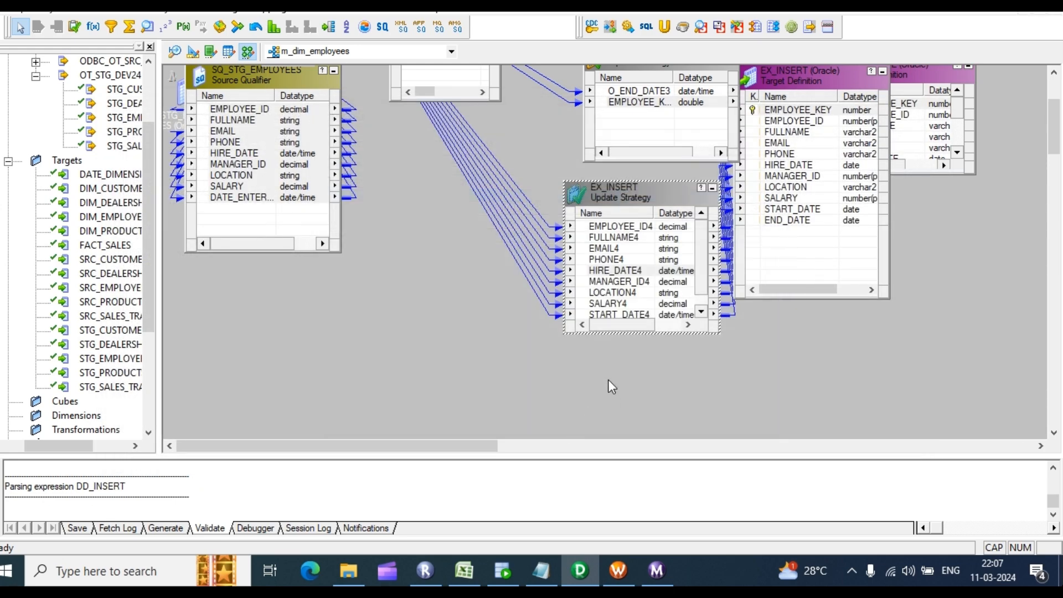
# Step: Arrange all transformations as icons and save the m_dim_employees mapping
pyautogui.scroll(3, 936, 238)
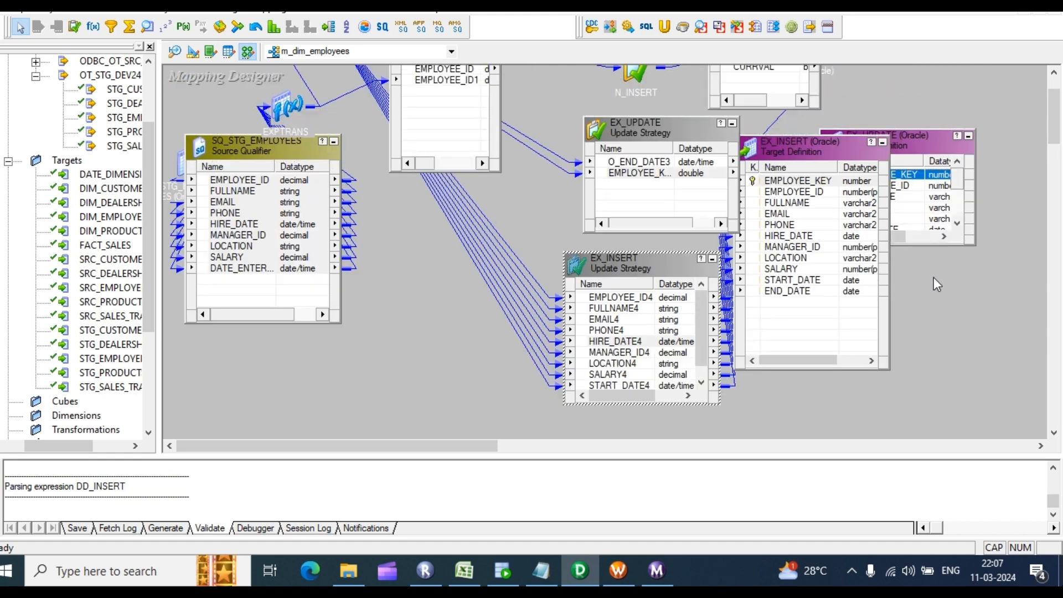
pyautogui.rightClick(998, 251)
pyautogui.click(960, 307)
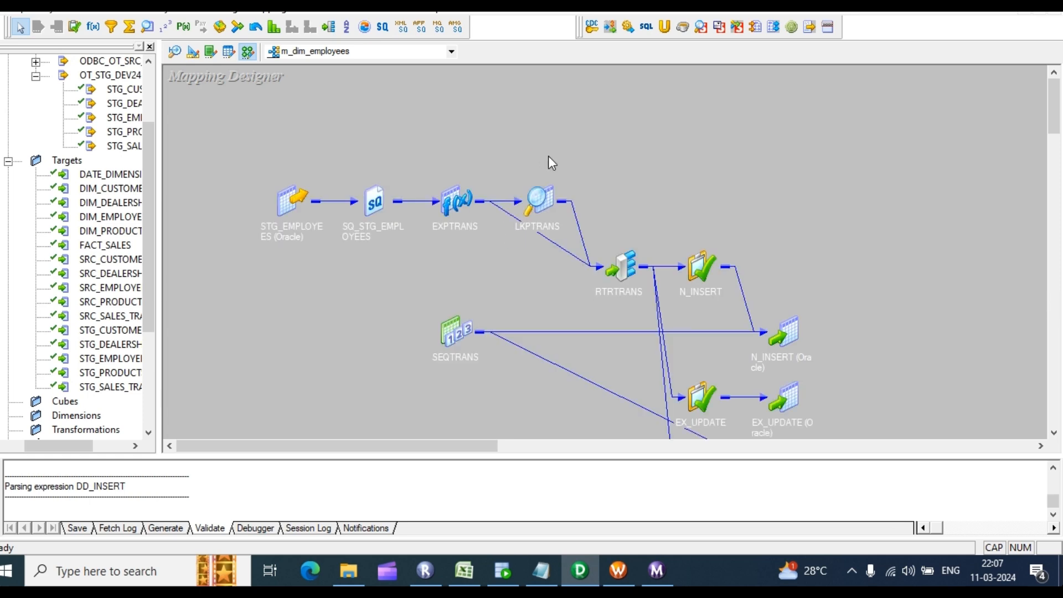
pyautogui.hotkey('ctrl', 's')
pyautogui.scroll(2, 163, 501)
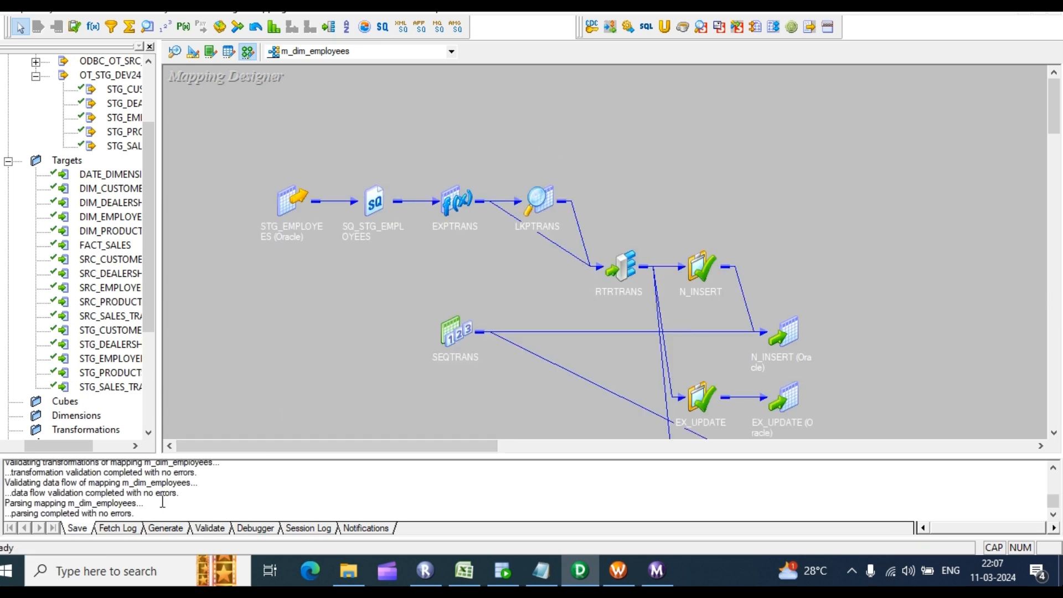
pyautogui.moveTo(144, 505); pyautogui.dragTo(77, 482)
pyautogui.scroll(-2, 887, 187)
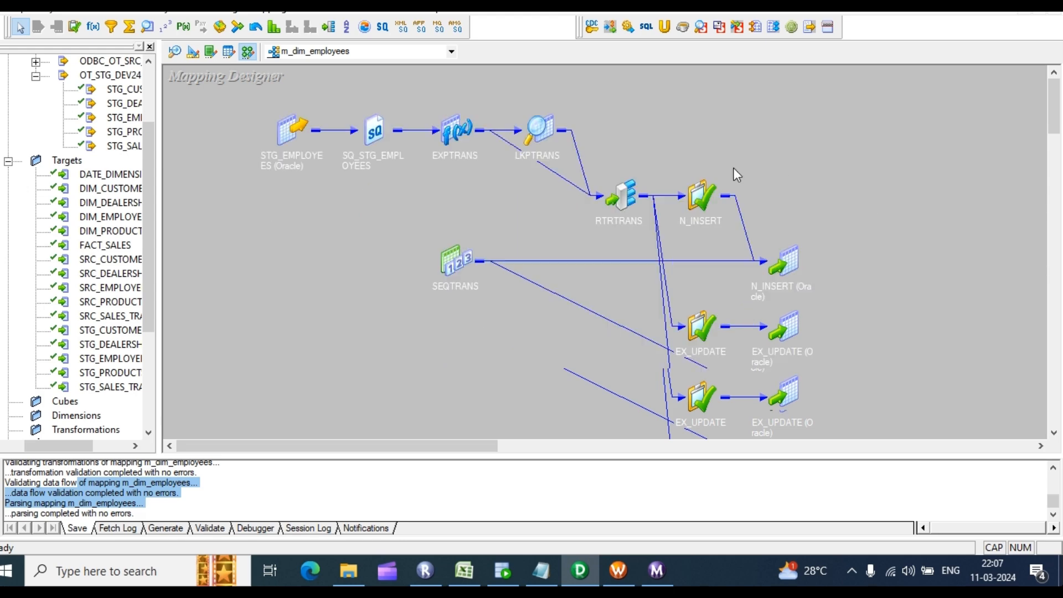
pyautogui.rightClick(730, 114)
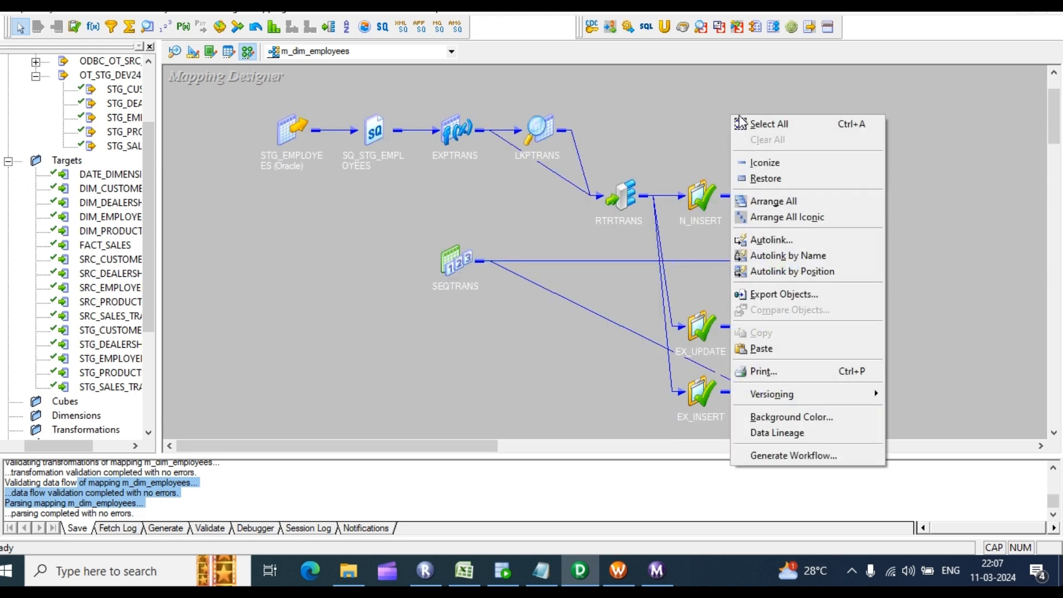
# Step: Start a workflow with a reusable session and connect SQ_STG_EMPLOYEES to rel_OT_STG_DEV24
pyautogui.click(776, 454)
pyautogui.click(431, 209)
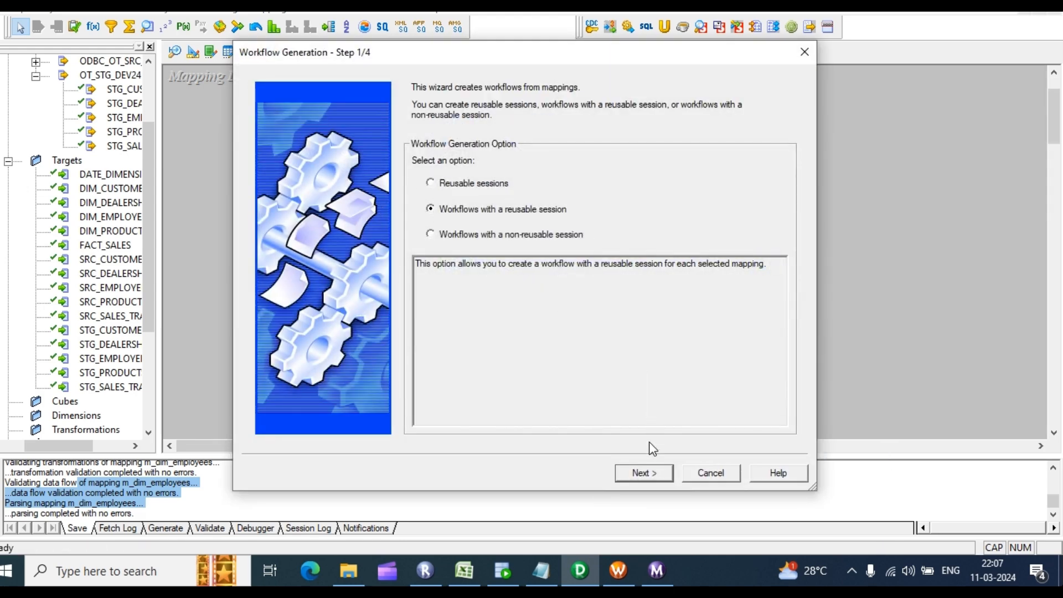
pyautogui.click(659, 474)
pyautogui.click(772, 234)
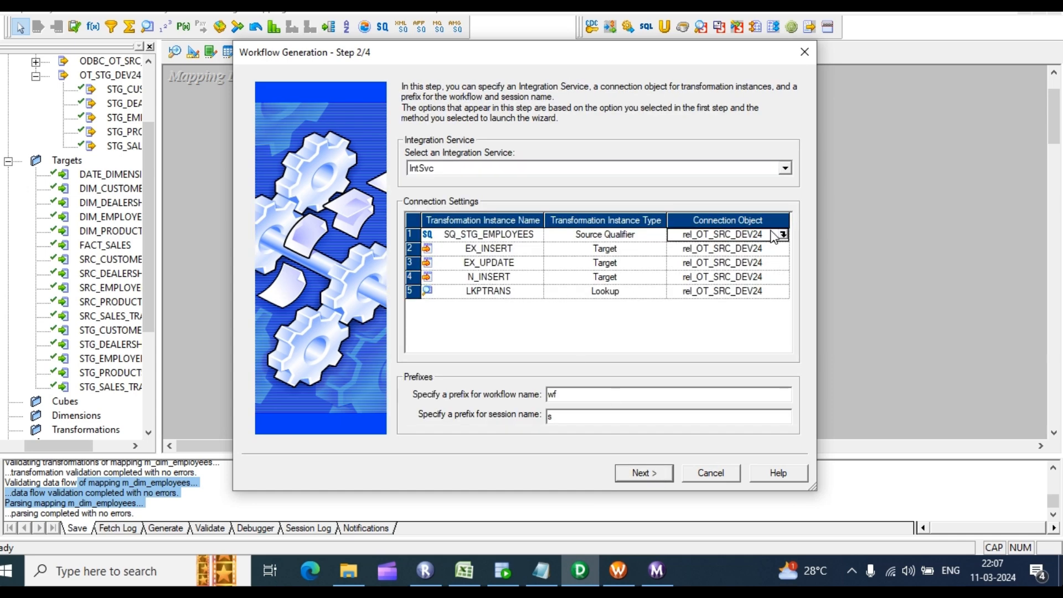
pyautogui.click(783, 235)
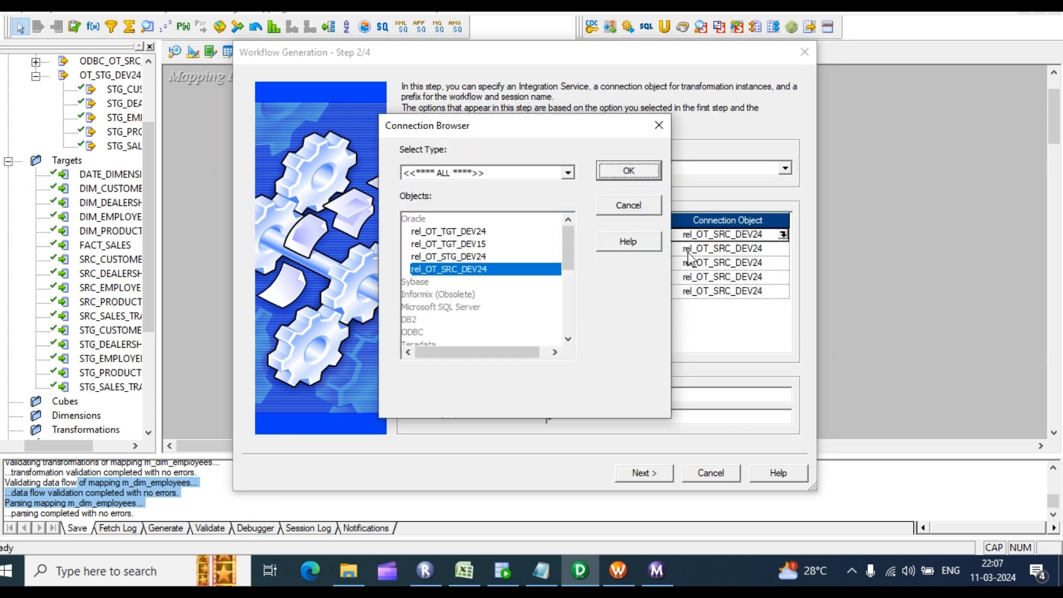
pyautogui.click(455, 257)
pyautogui.click(637, 173)
# Step: Assign rel_OT_TGT_DEV15 as the connection for the EX_INSERT and EX_UPDATE targets
pyautogui.click(775, 248)
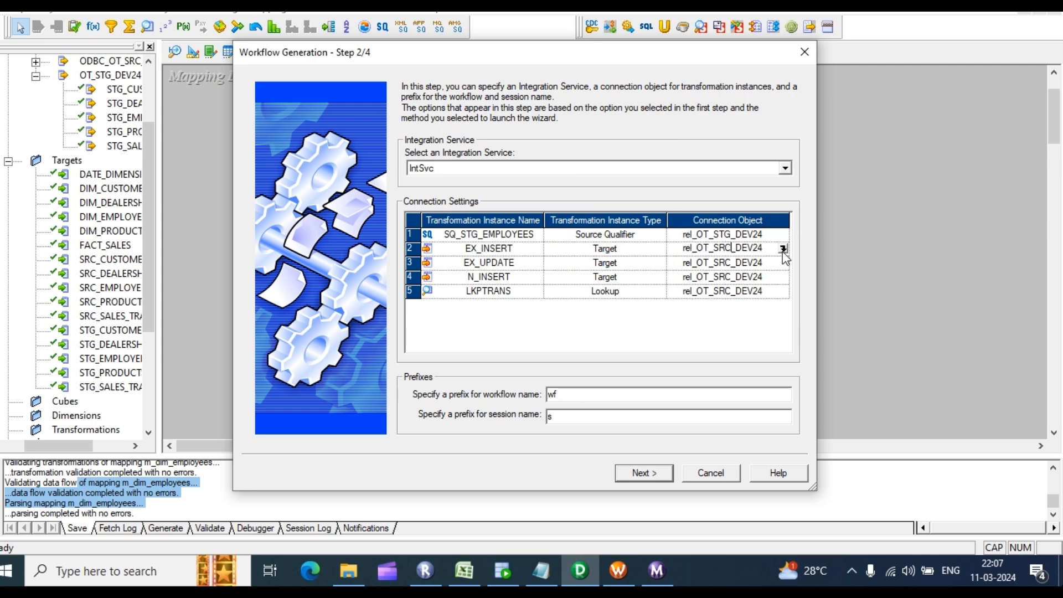
pyautogui.click(783, 249)
pyautogui.click(479, 245)
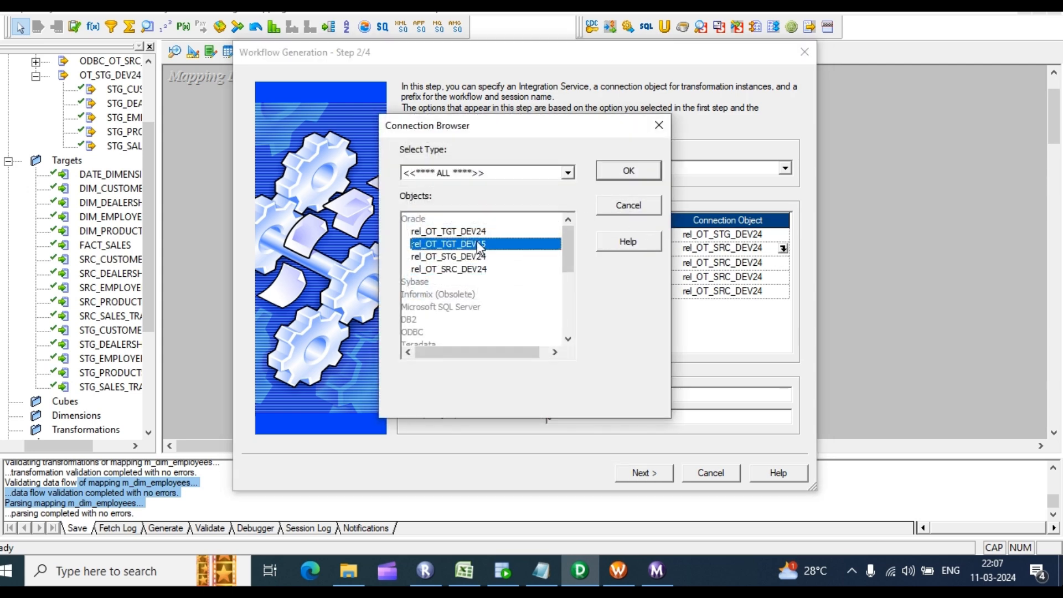
pyautogui.click(626, 172)
pyautogui.click(774, 264)
pyautogui.click(783, 263)
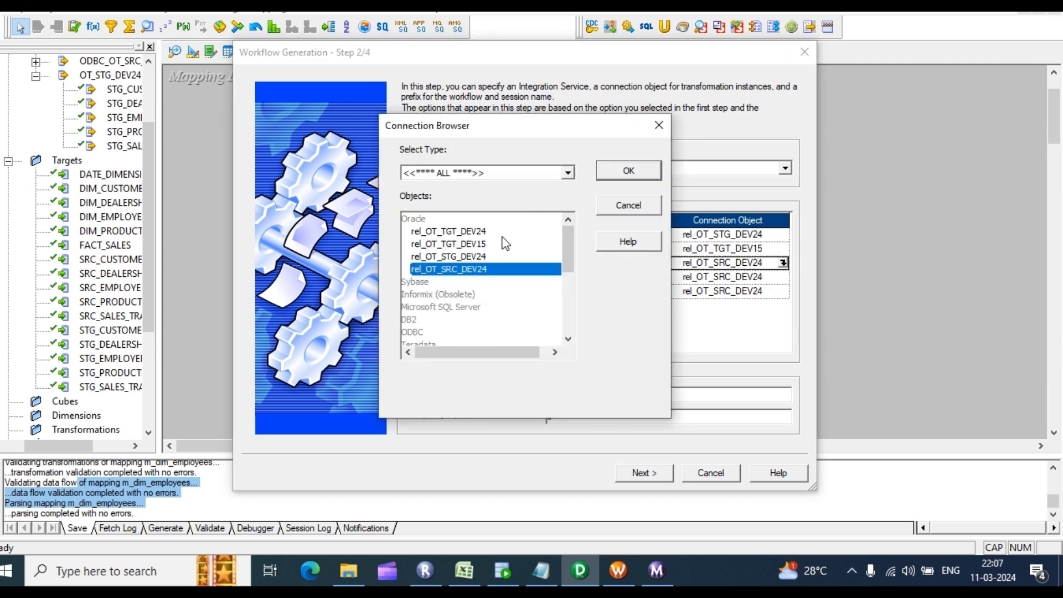
pyautogui.click(491, 232)
pyautogui.click(469, 244)
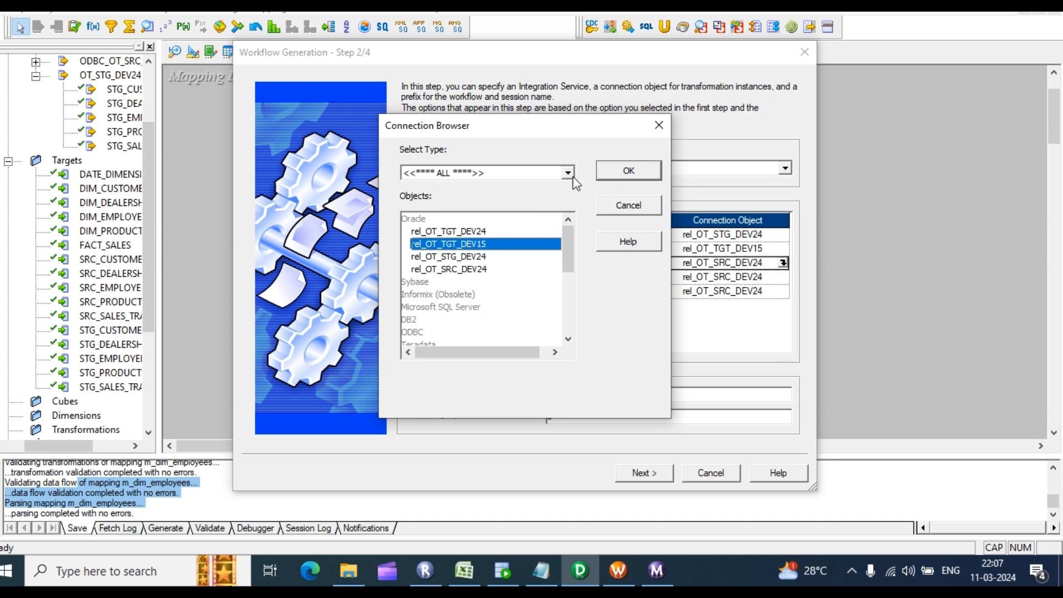
pyautogui.click(626, 172)
# Step: Assign rel_OT_TGT_DEV15 to the N_INSERT target and the LKPTRANS lookup
pyautogui.click(775, 276)
pyautogui.click(783, 277)
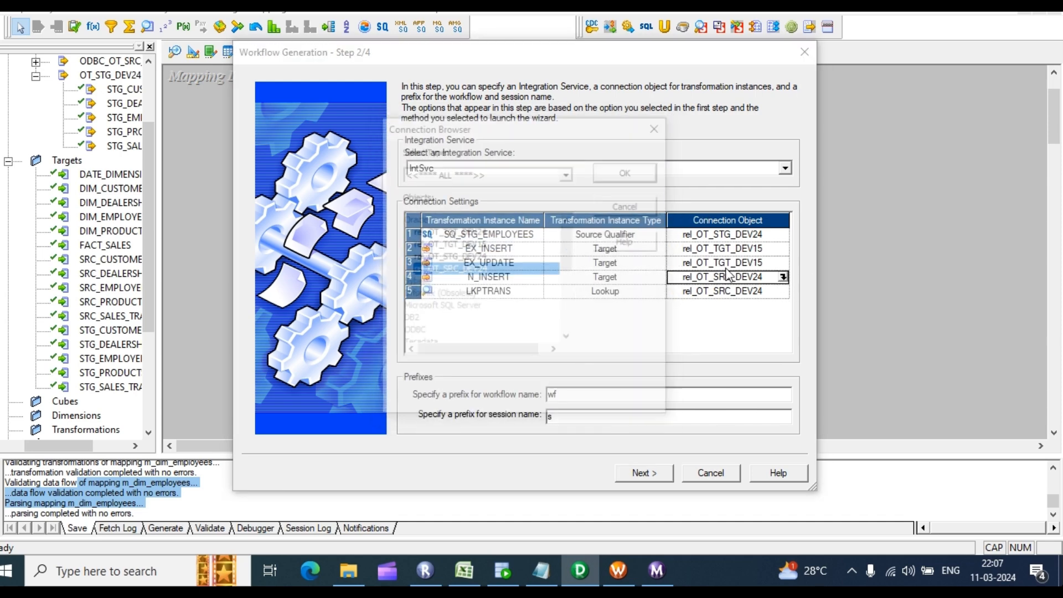
pyautogui.click(487, 243)
pyautogui.click(629, 171)
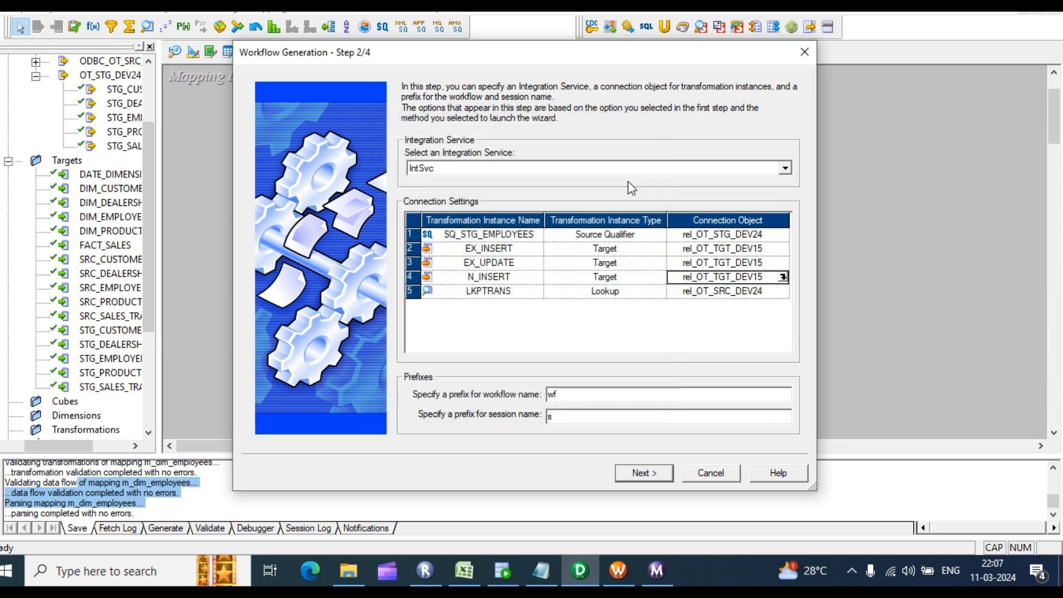
pyautogui.click(776, 291)
pyautogui.click(782, 292)
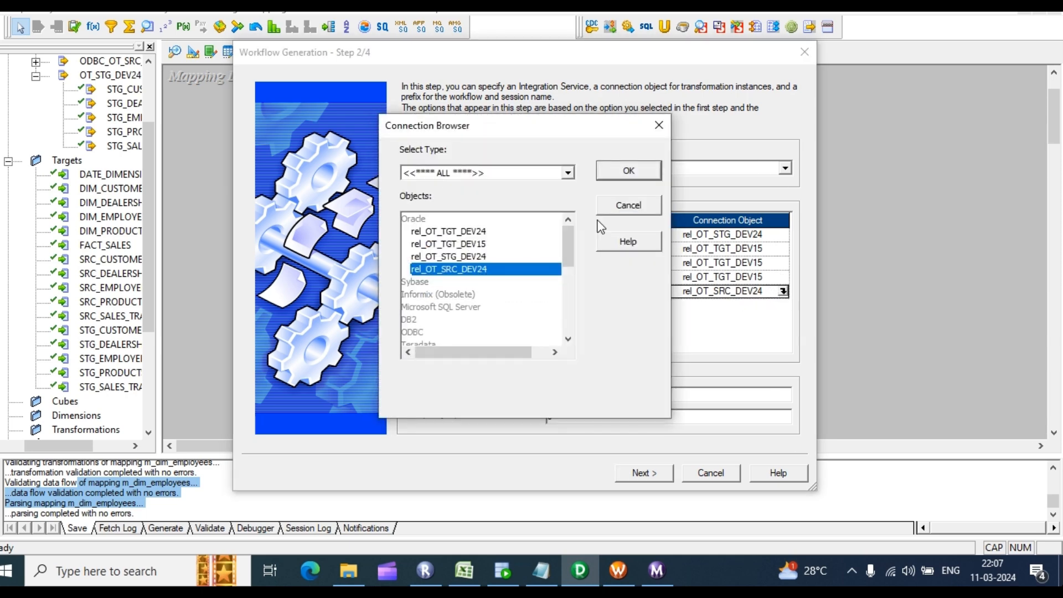
pyautogui.click(471, 244)
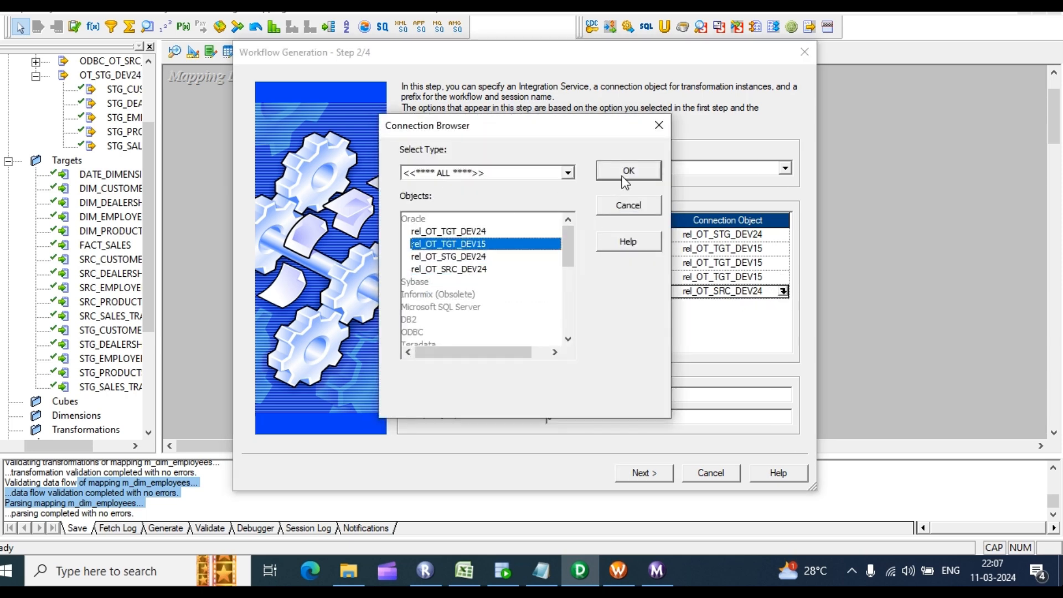
pyautogui.click(629, 172)
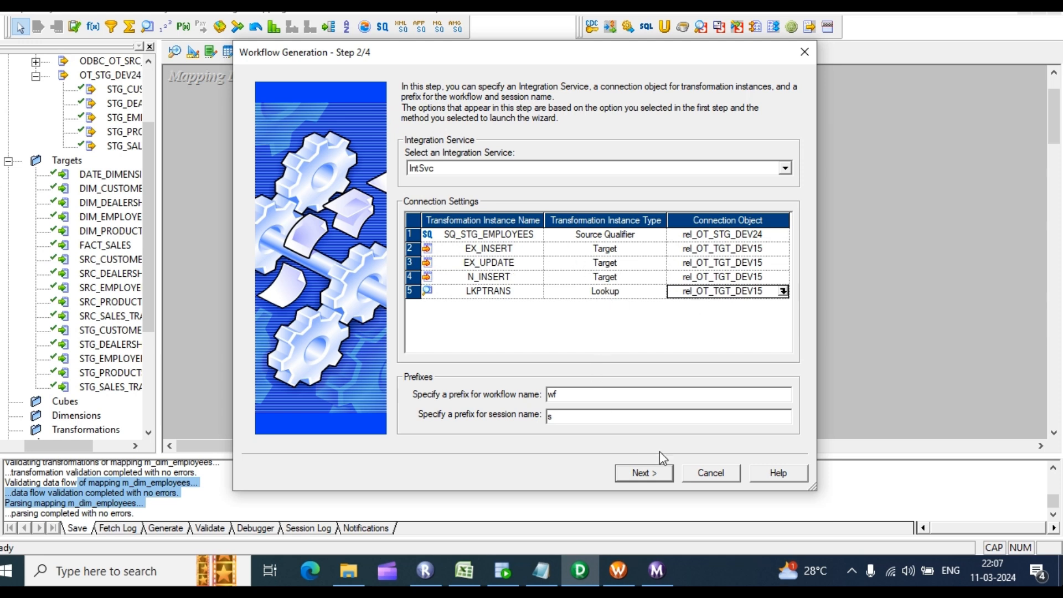
# Step: Set EX_INSERT's target load type to Normal and generate wf_m_dim_employees
pyautogui.click(642, 474)
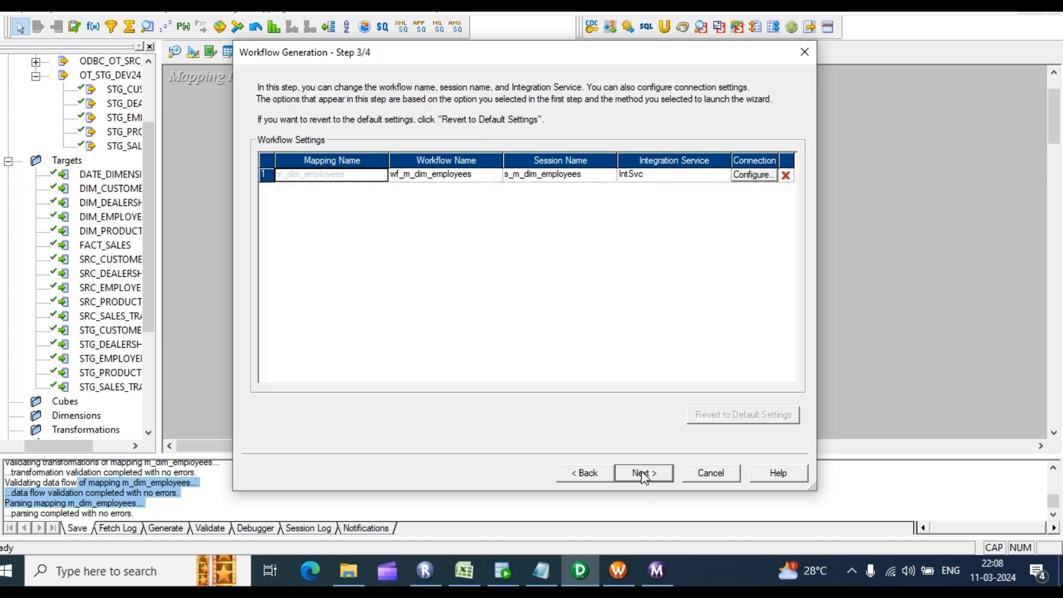
pyautogui.click(756, 175)
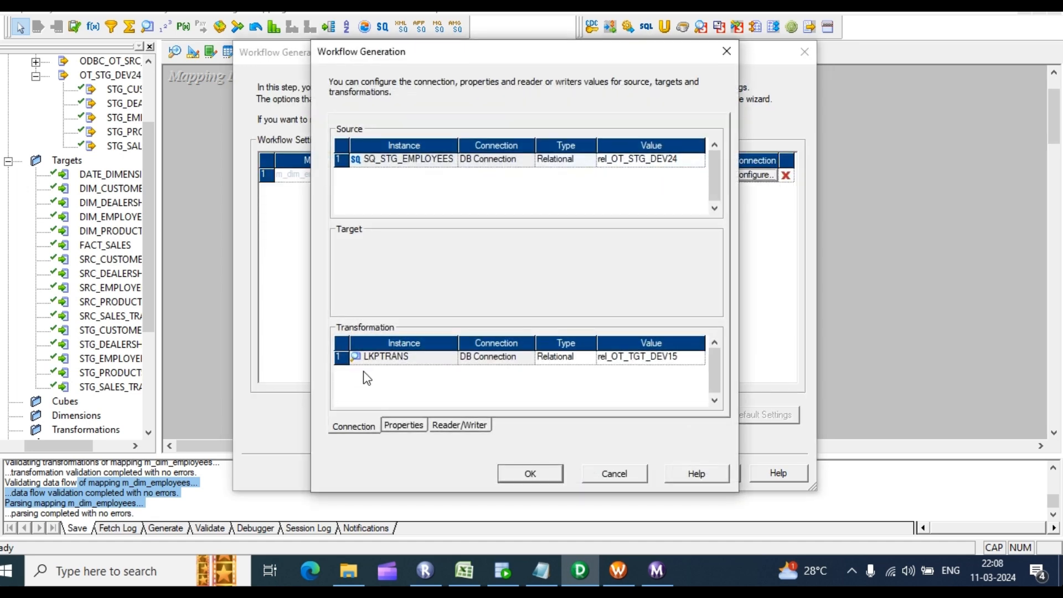
pyautogui.click(414, 425)
pyautogui.click(669, 289)
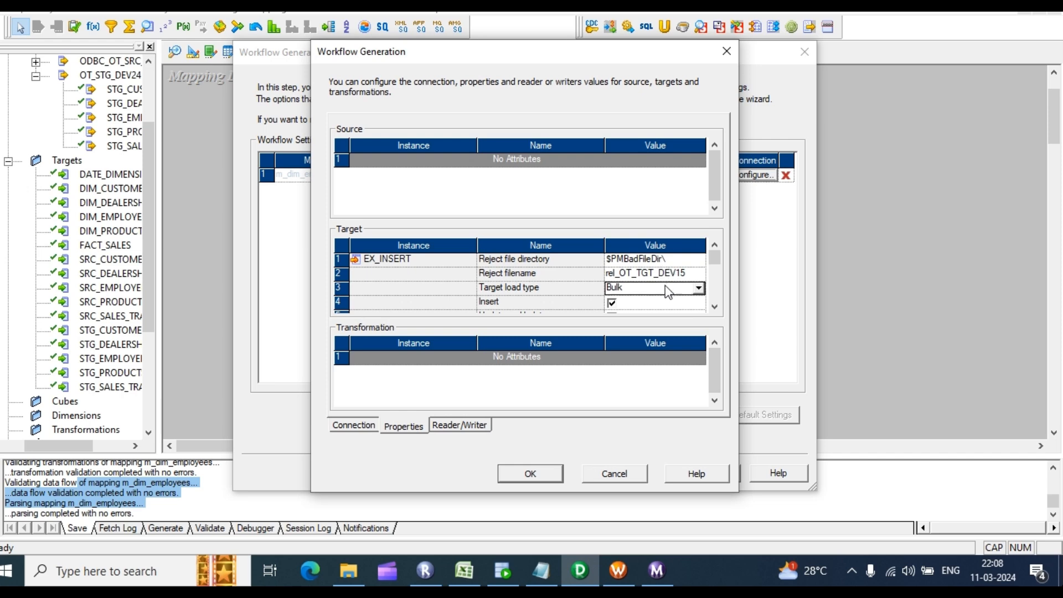
pyautogui.click(699, 288)
pyautogui.click(628, 309)
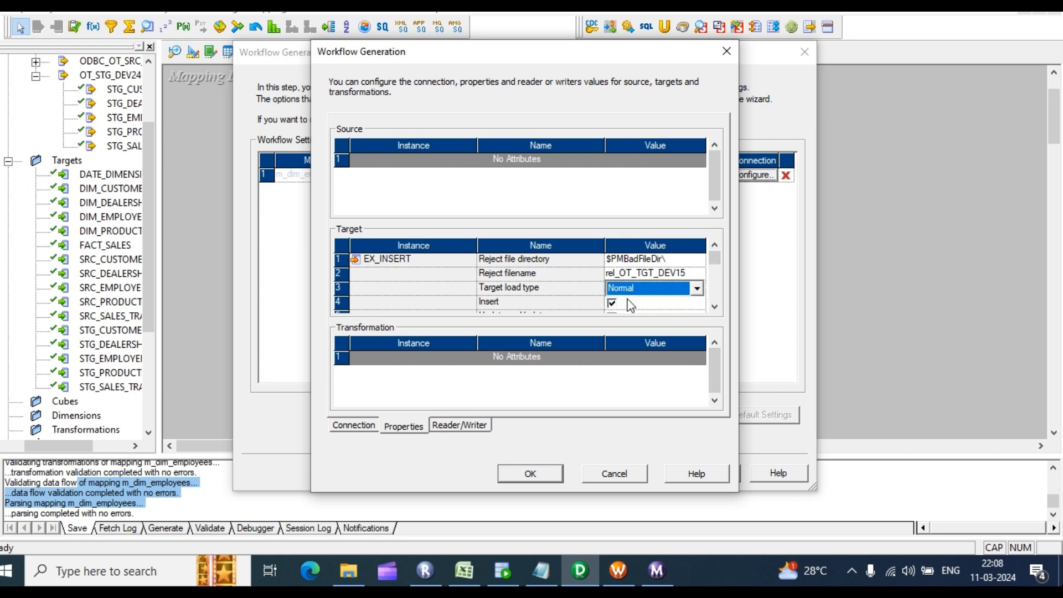
pyautogui.click(529, 475)
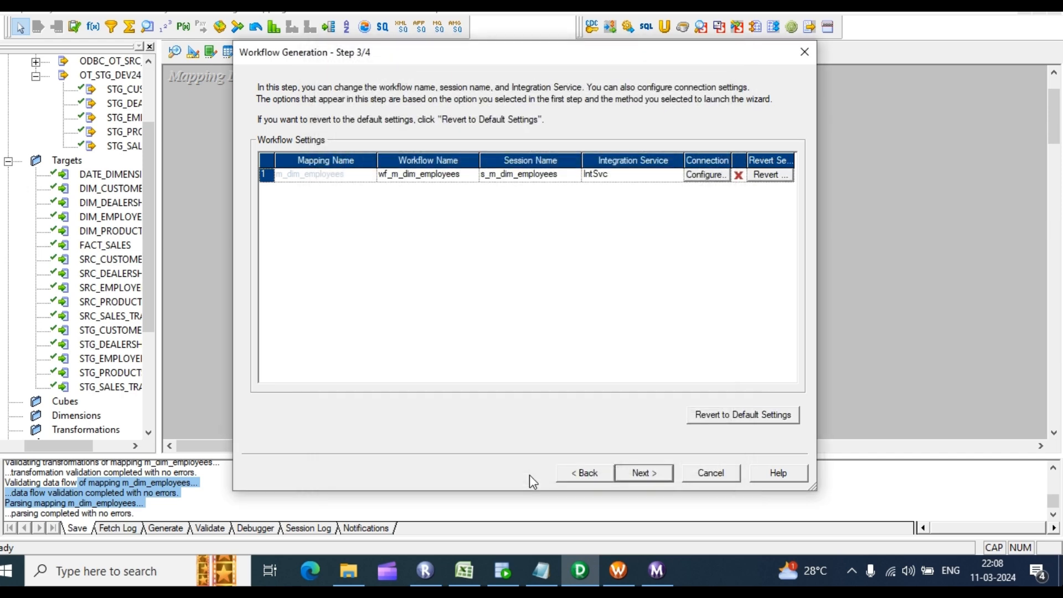
pyautogui.click(647, 474)
pyautogui.click(644, 474)
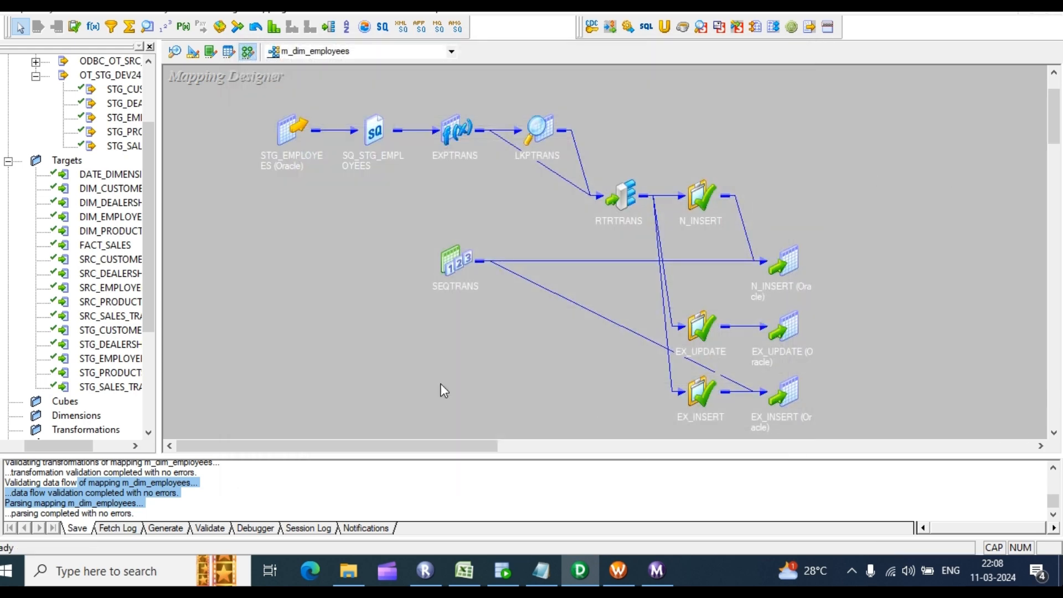
# Step: Reconnect Workflow Manager to the RepSev repository using the repository password
pyautogui.click(619, 570)
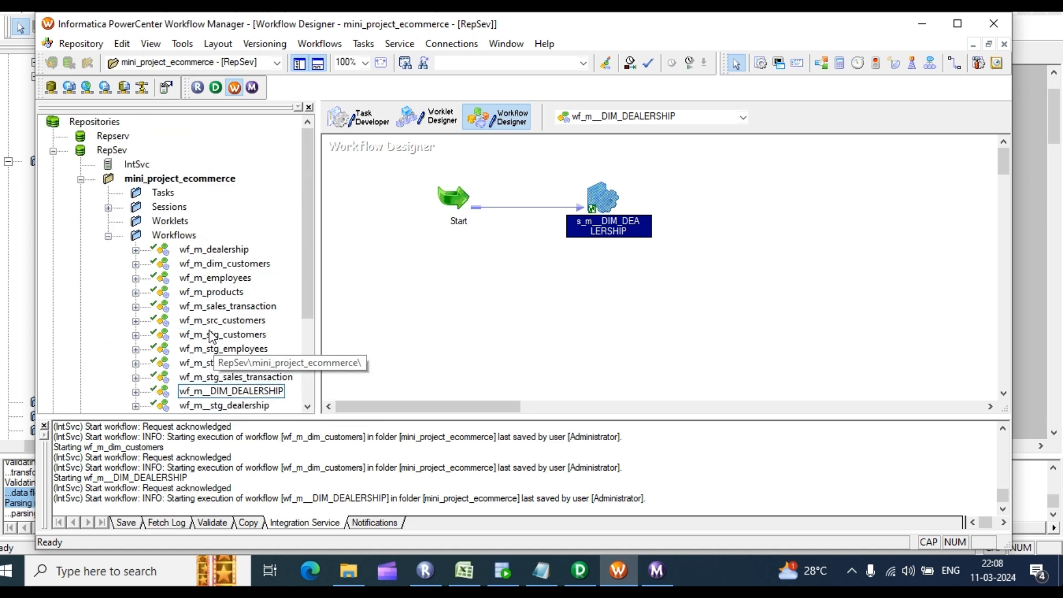
pyautogui.click(109, 155)
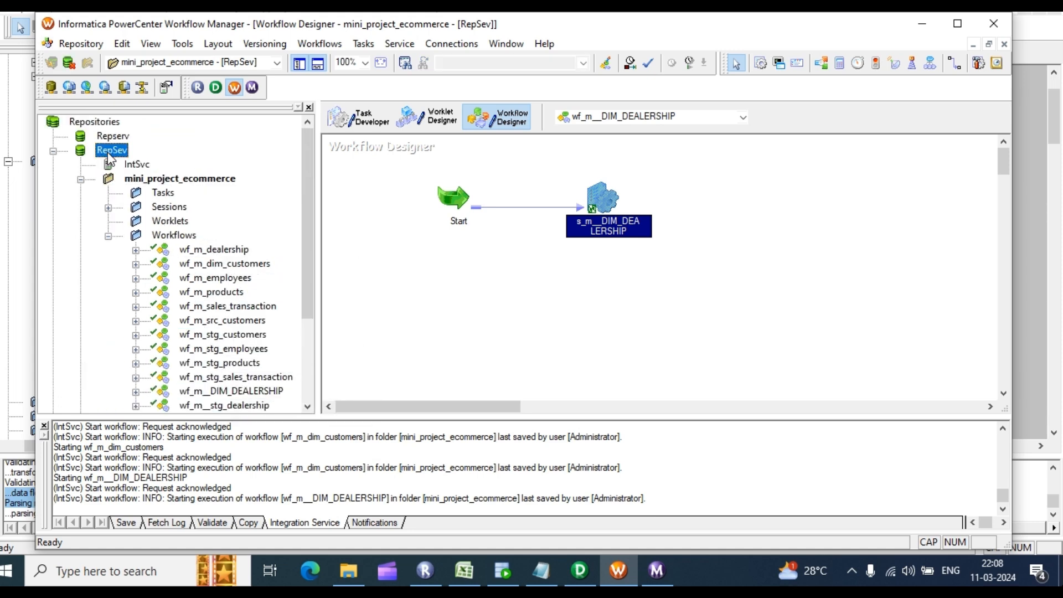
pyautogui.rightClick(109, 157)
pyautogui.click(162, 219)
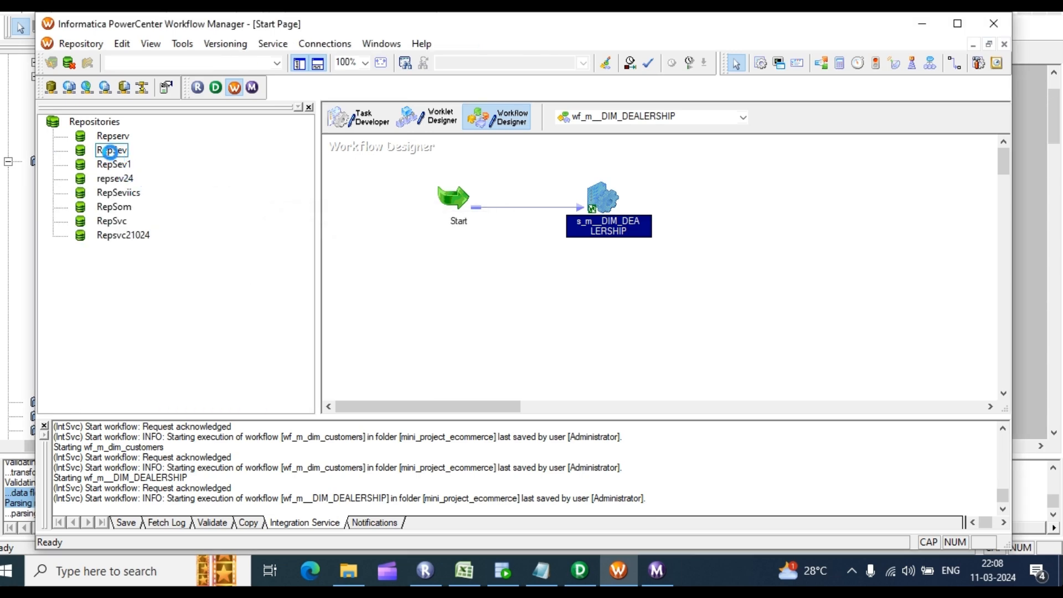
pyautogui.rightClick(111, 151)
pyautogui.click(163, 200)
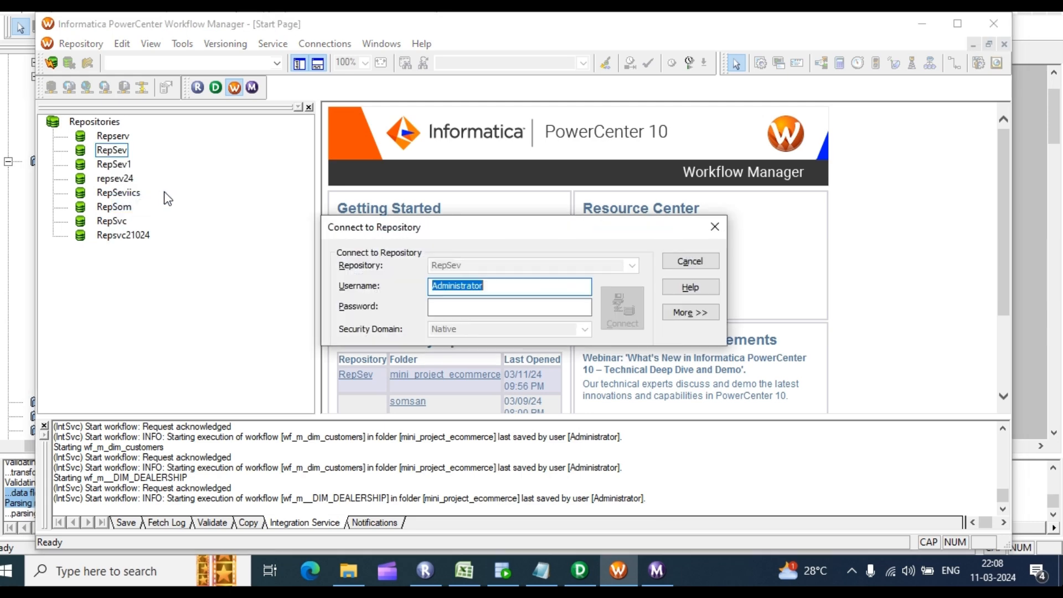
pyautogui.click(435, 307)
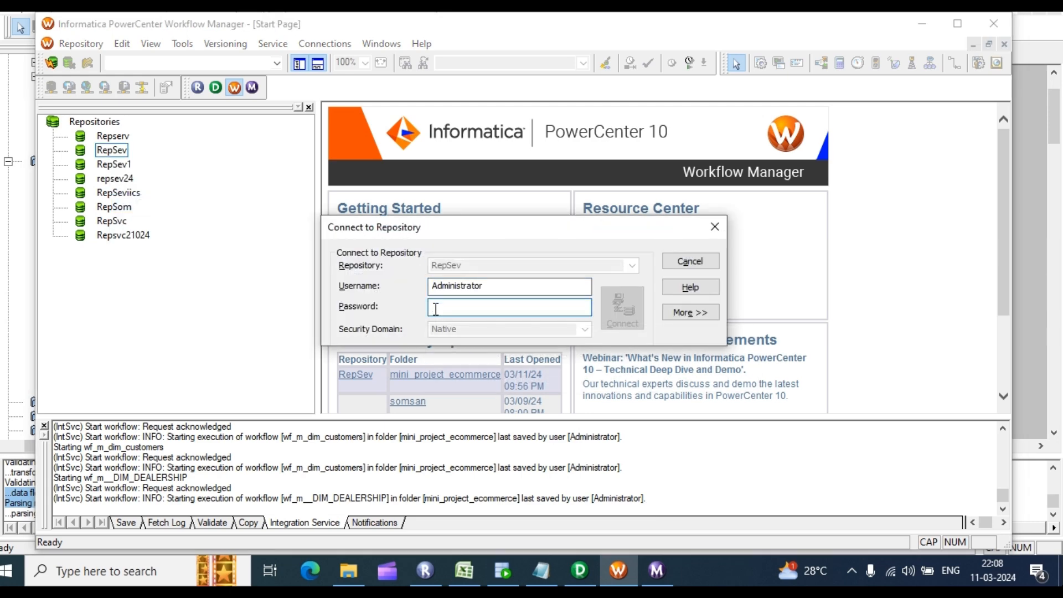
pyautogui.write('Admin')
pyautogui.press('Return')
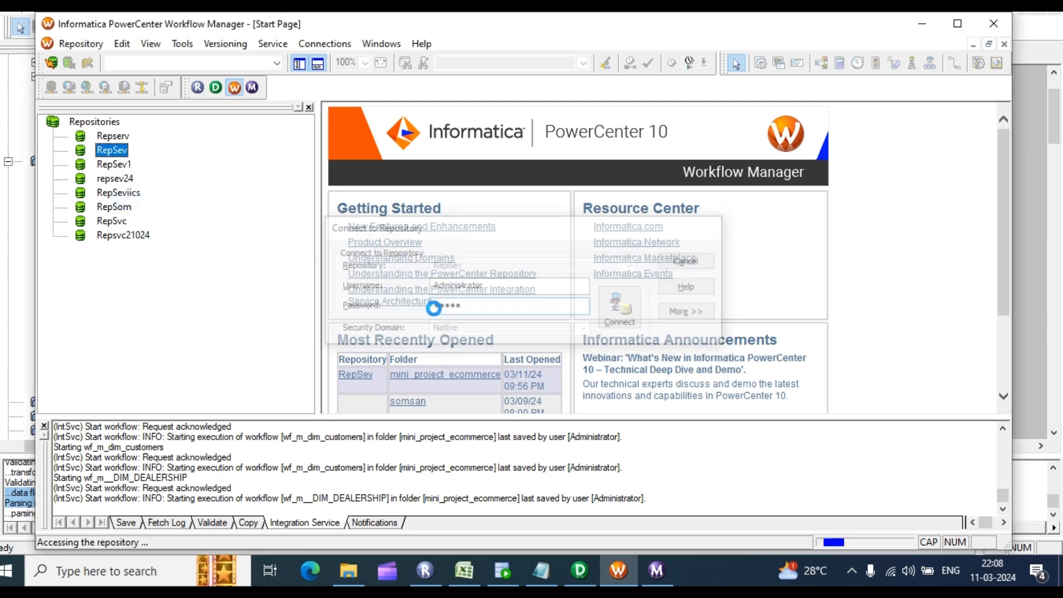
# Step: Open wf_m_dim_employees from mini_project_ecommerce's Workflows in the Workflow Designer
pyautogui.click(81, 179)
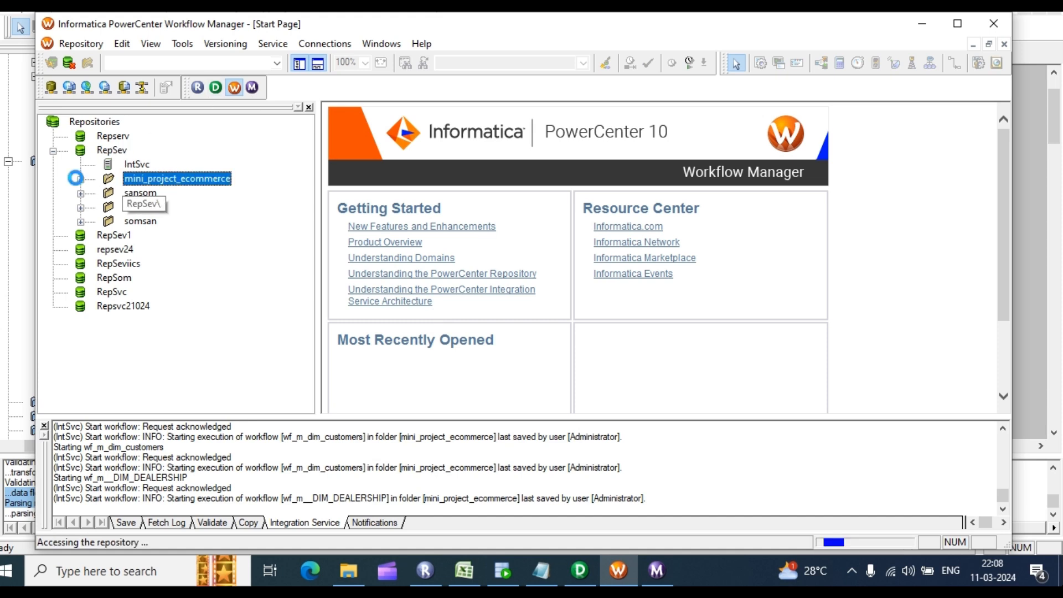
pyautogui.doubleClick(130, 237)
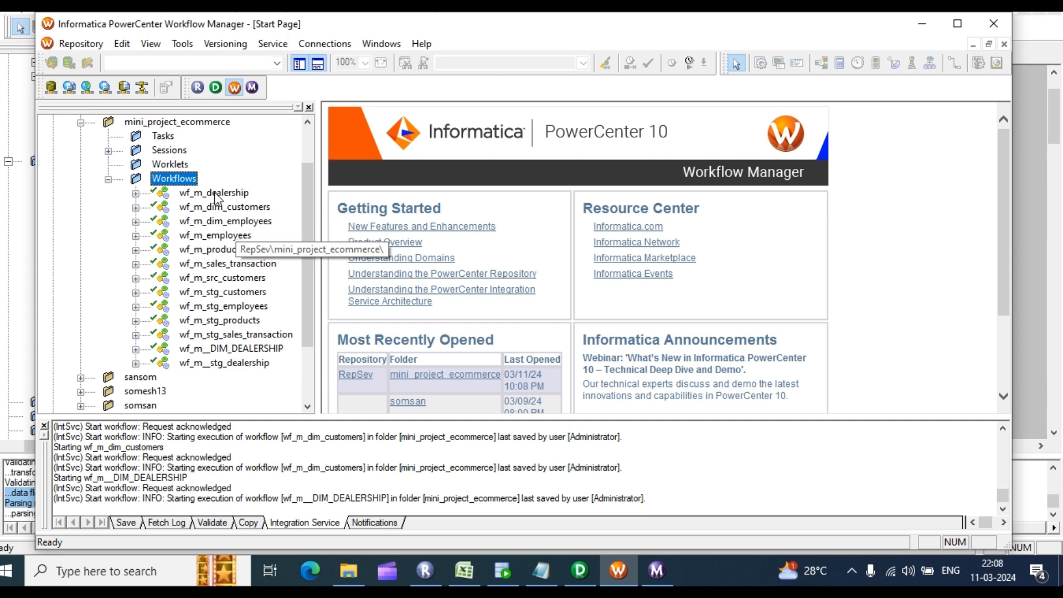
pyautogui.click(179, 45)
pyautogui.click(225, 92)
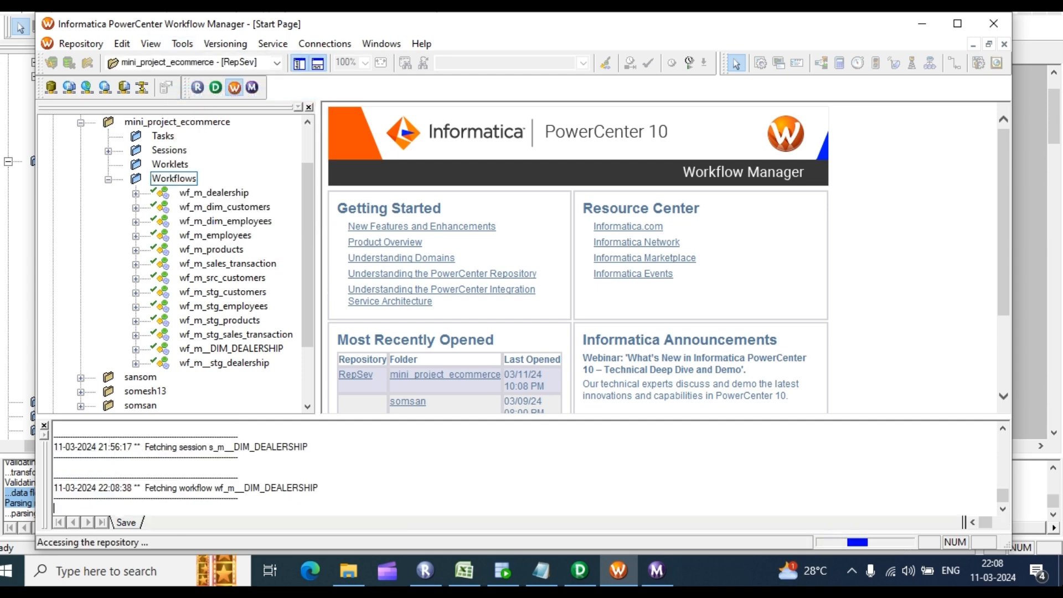
pyautogui.moveTo(218, 226); pyautogui.dragTo(659, 216)
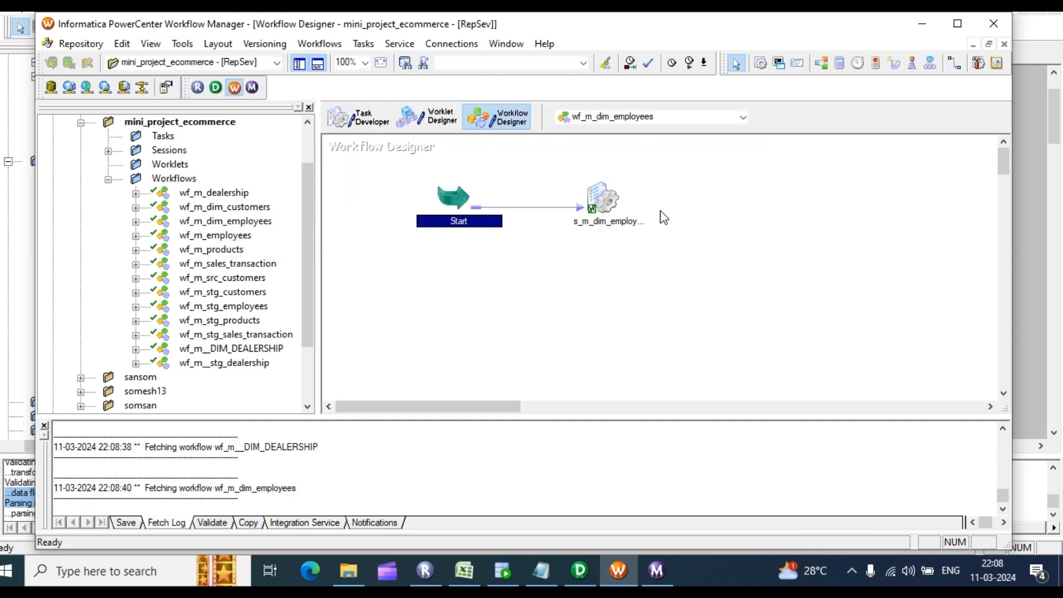
# Step: Set the session's LKPTRANS lookup connection to the rel_OT_TGT_DEV15 object
pyautogui.doubleClick(609, 208)
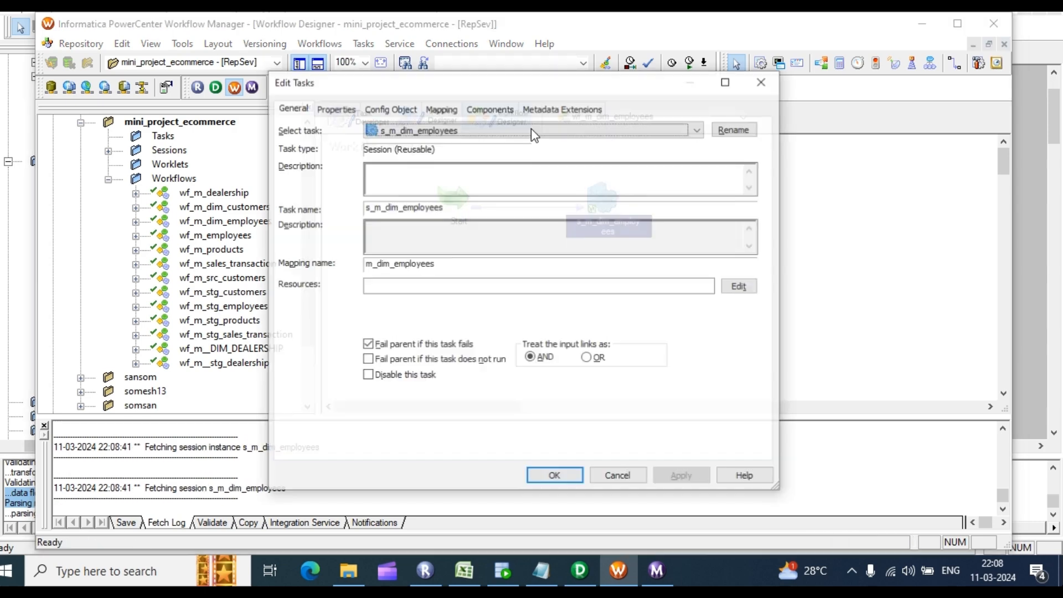
pyautogui.click(438, 112)
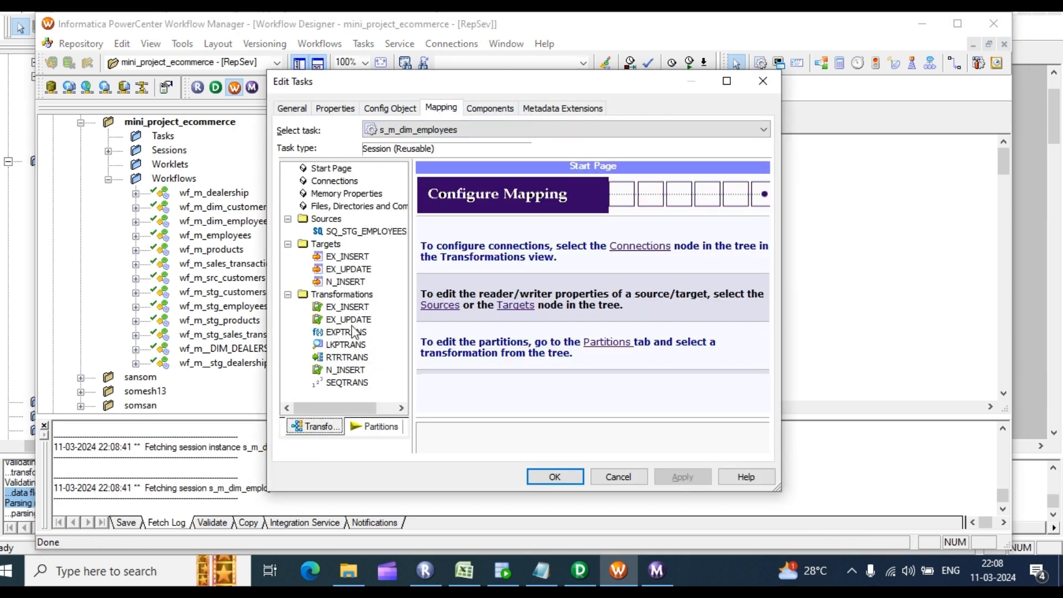
pyautogui.click(347, 347)
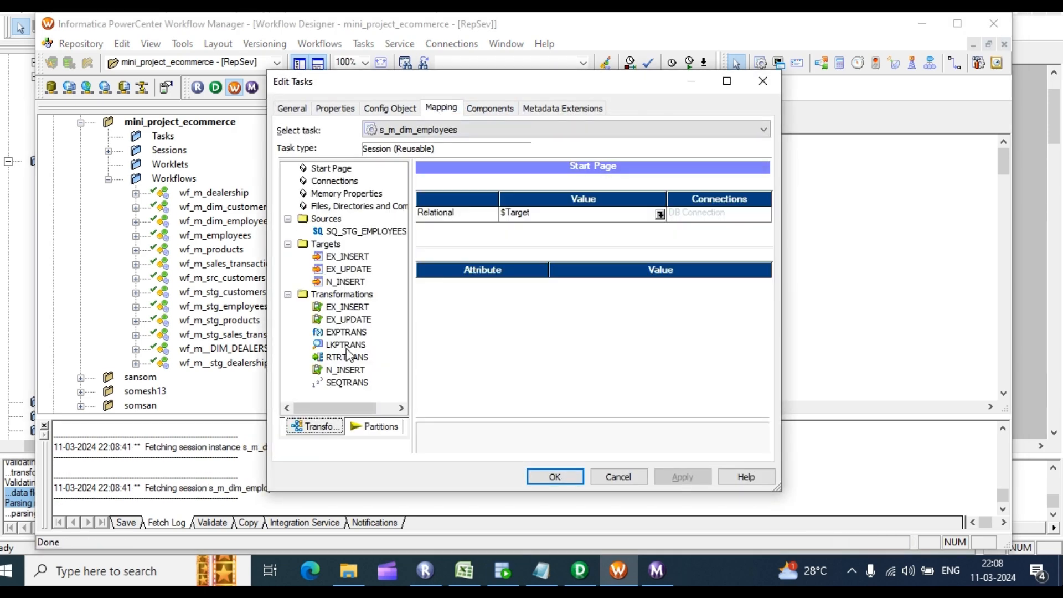
pyautogui.click(660, 215)
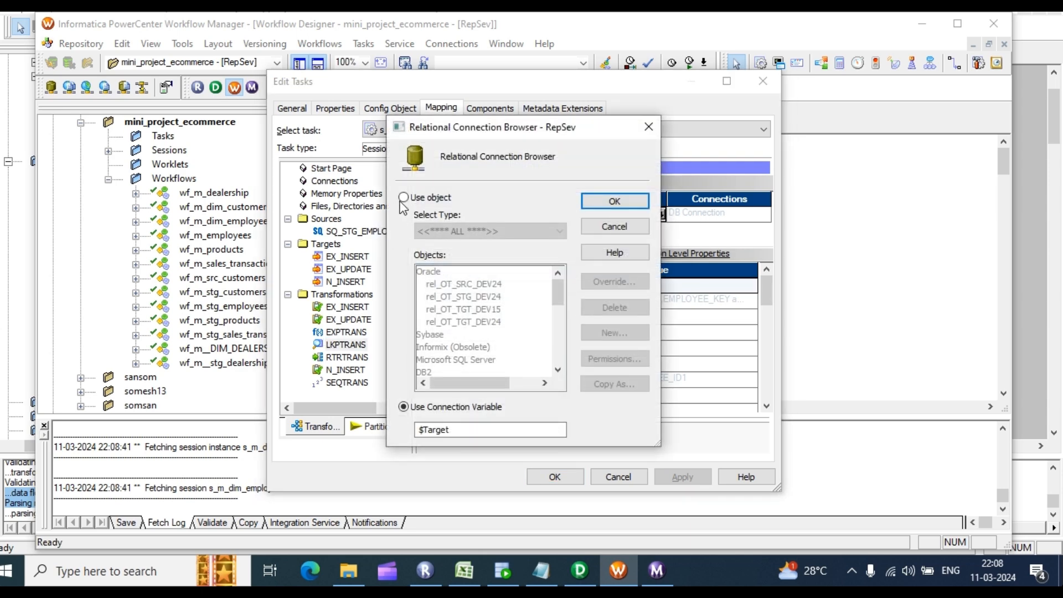
pyautogui.click(403, 198)
pyautogui.click(488, 309)
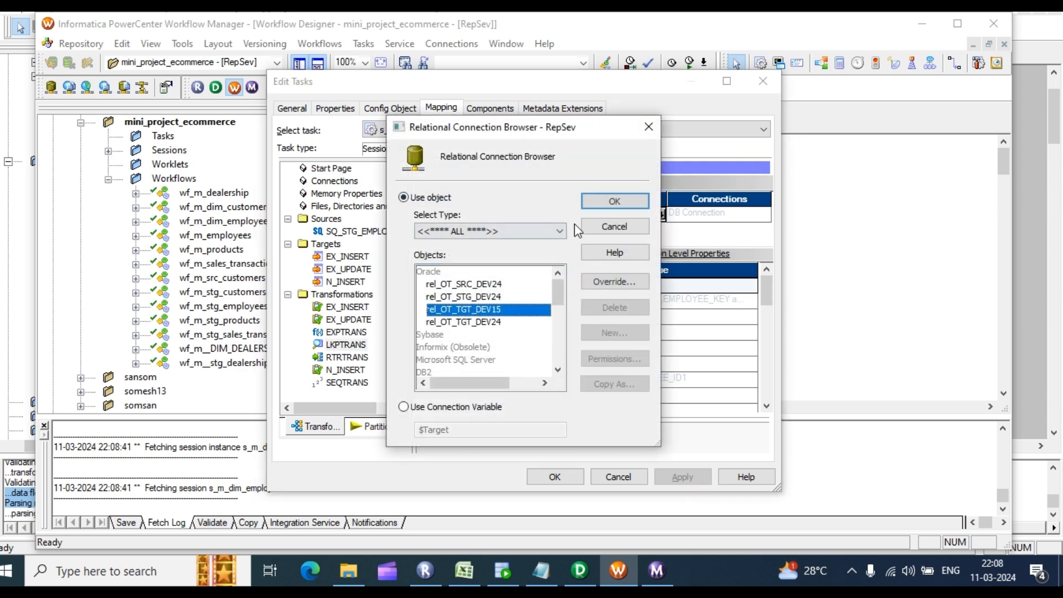
pyautogui.click(614, 201)
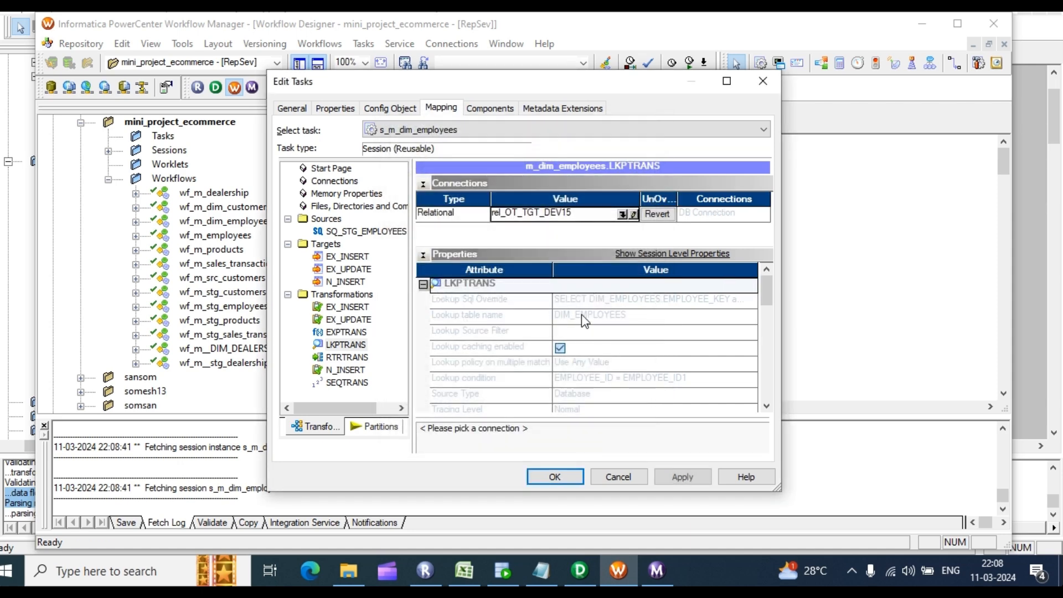
pyautogui.click(543, 476)
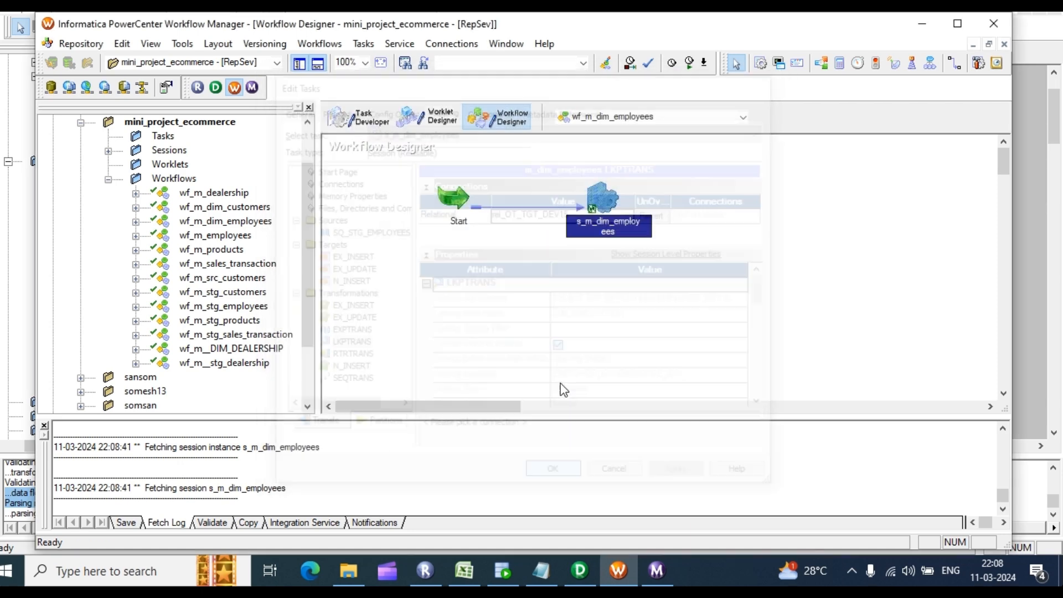
# Step: Save and run wf_m_dim_employees, then go to SQL Developer's OT_STG_DEV24 worksheet
pyautogui.hotkey('ctrl', 's')
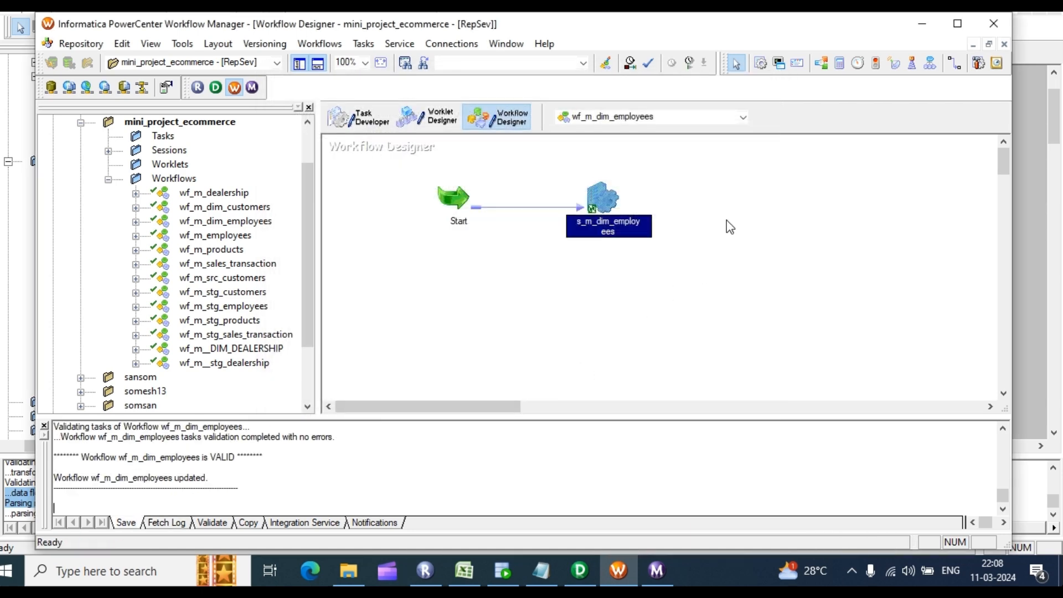
pyautogui.rightClick(671, 204)
pyautogui.click(719, 379)
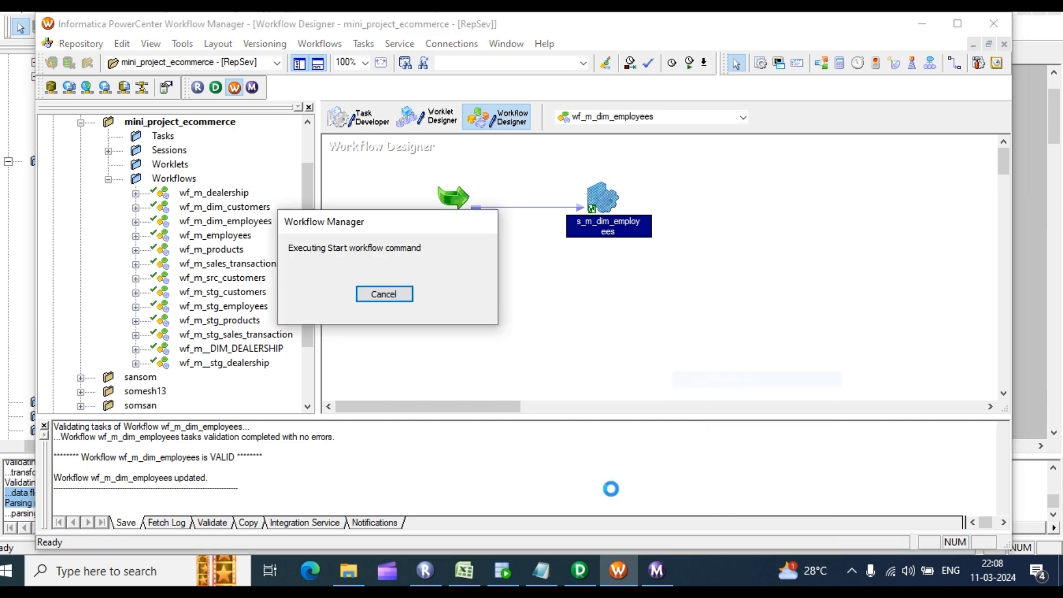
pyautogui.click(656, 572)
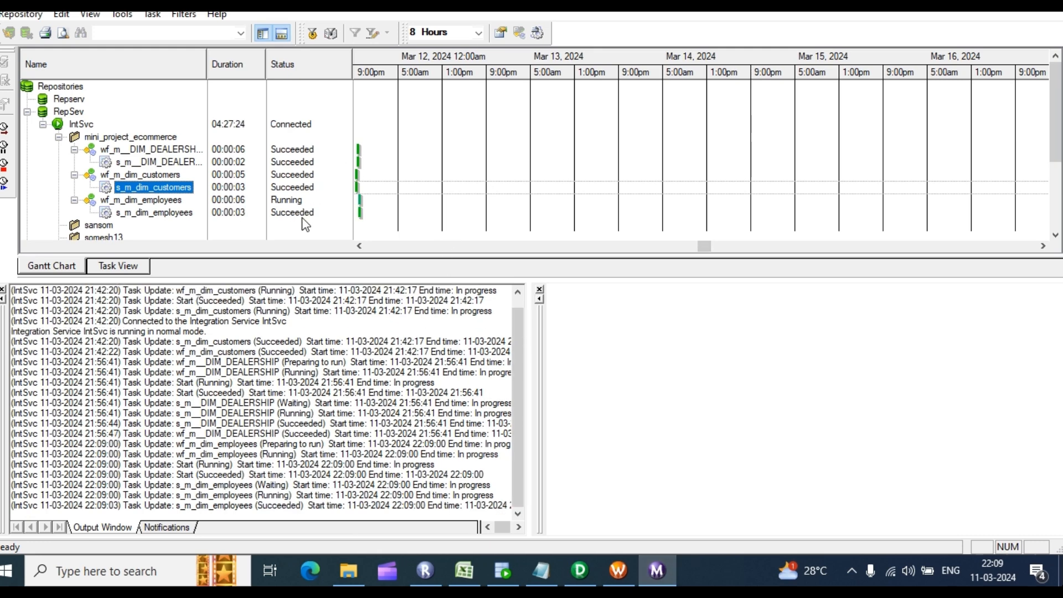
pyautogui.click(503, 570)
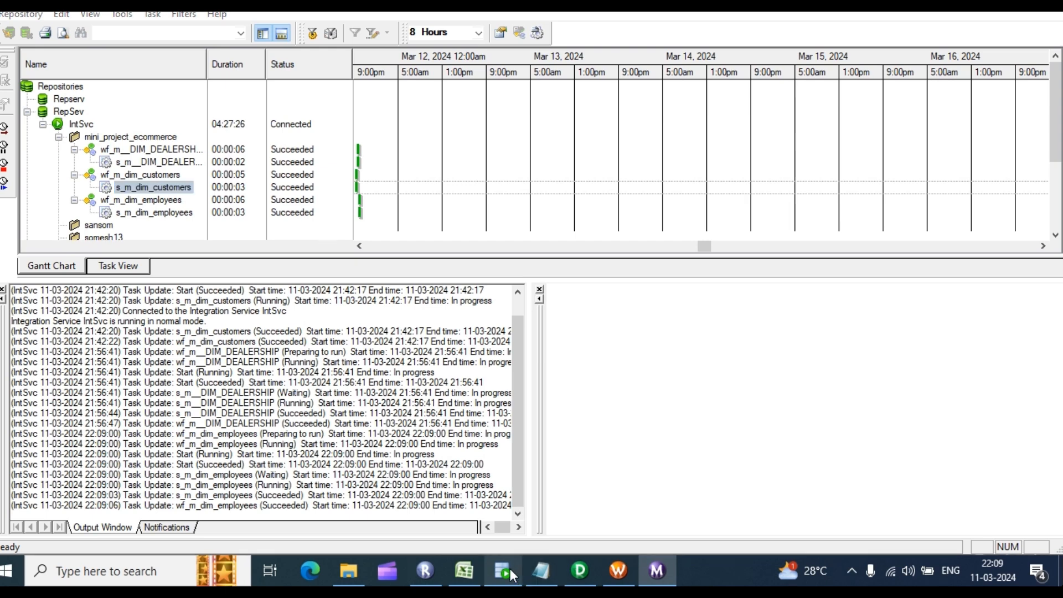
pyautogui.click(236, 59)
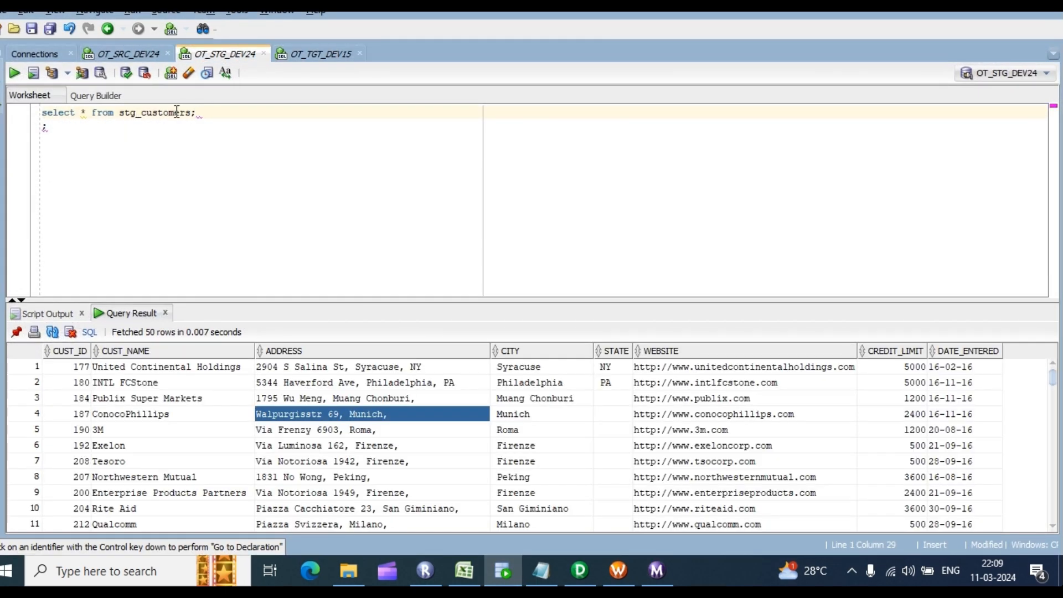
# Step: Query stg_employees and confirm it holds 107 rows
pyautogui.press('BackSpace')
pyautogui.press('BackSpace')
pyautogui.write('employees')
pyautogui.press('Escape')
pyautogui.hotkey('ctrl', 'Return')
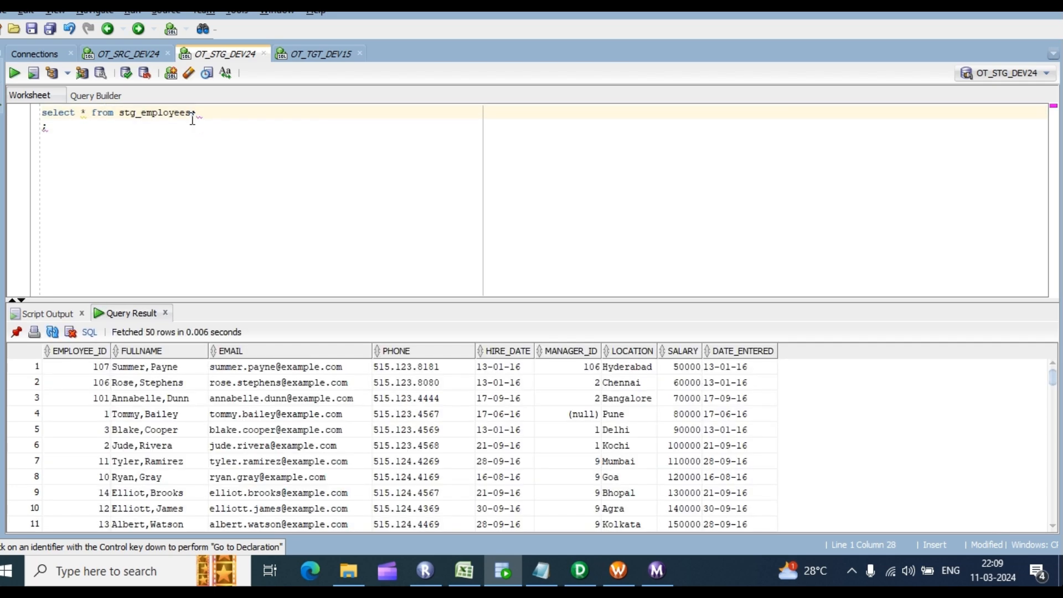
pyautogui.rightClick(205, 399)
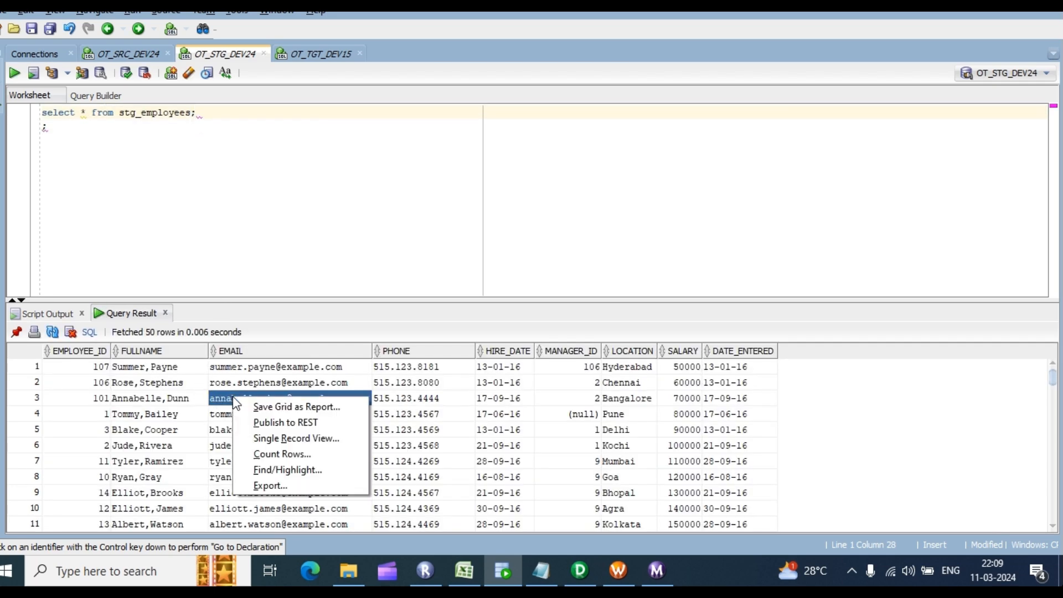
pyautogui.click(282, 454)
pyautogui.click(554, 302)
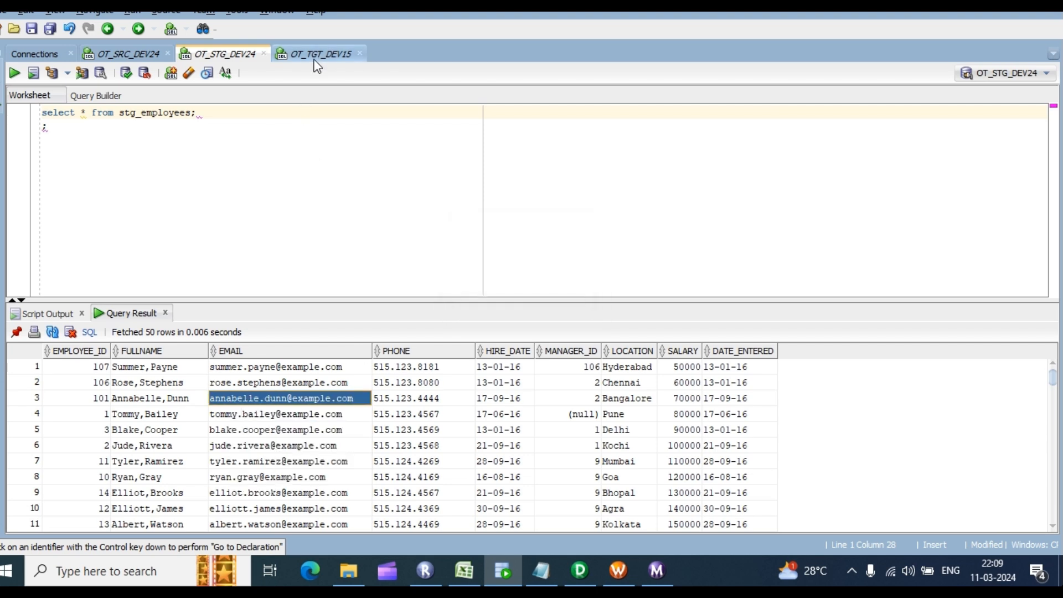
# Step: Query DIM_EMPLOYEES in OT_TGT_DEV15 and confirm 107 loaded rows
pyautogui.click(316, 56)
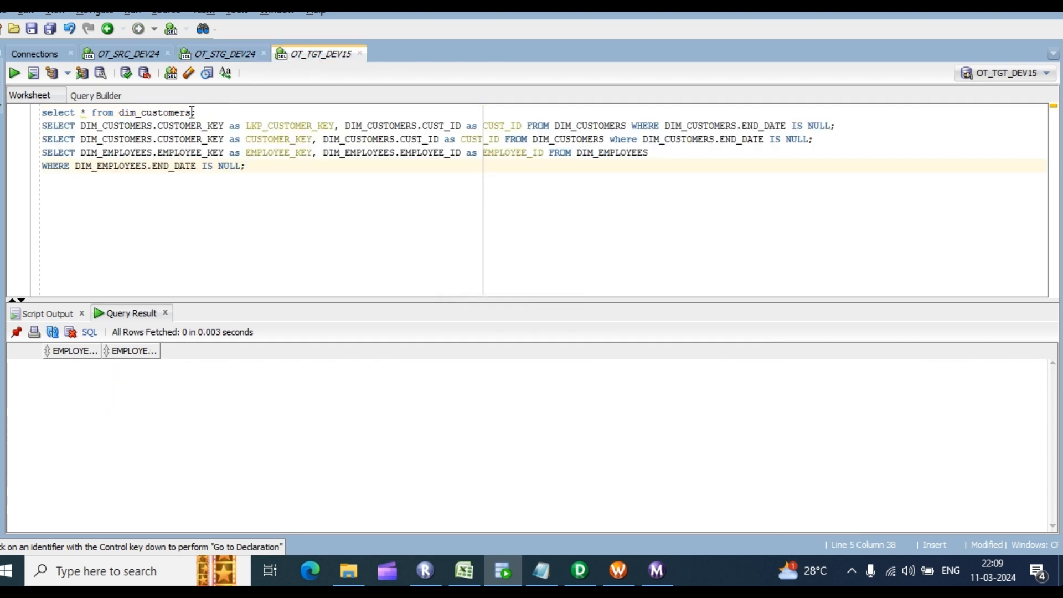
pyautogui.hotkey('ctrl', 'Return')
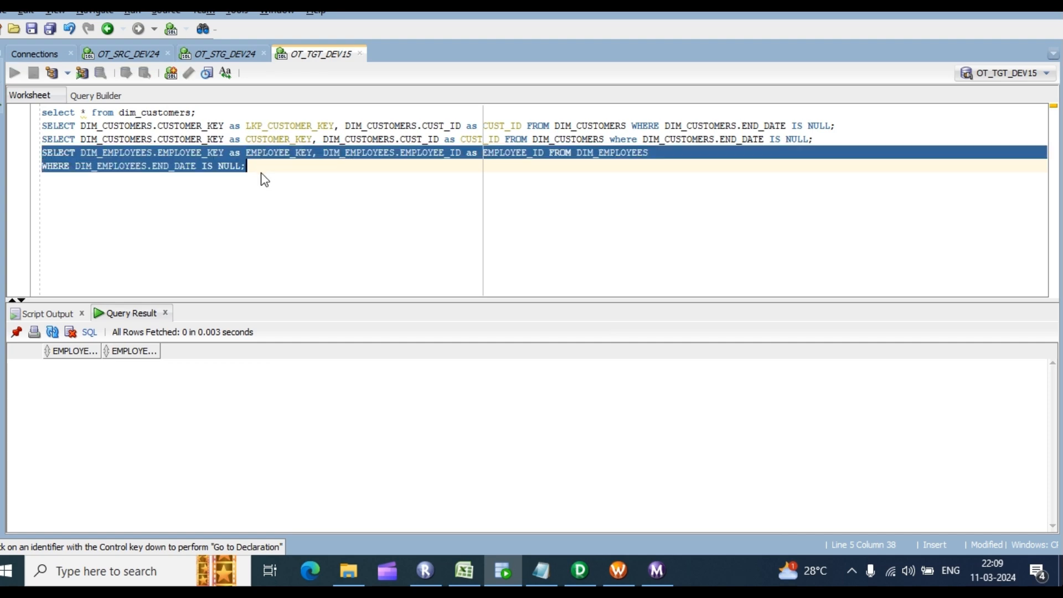
pyautogui.rightClick(124, 396)
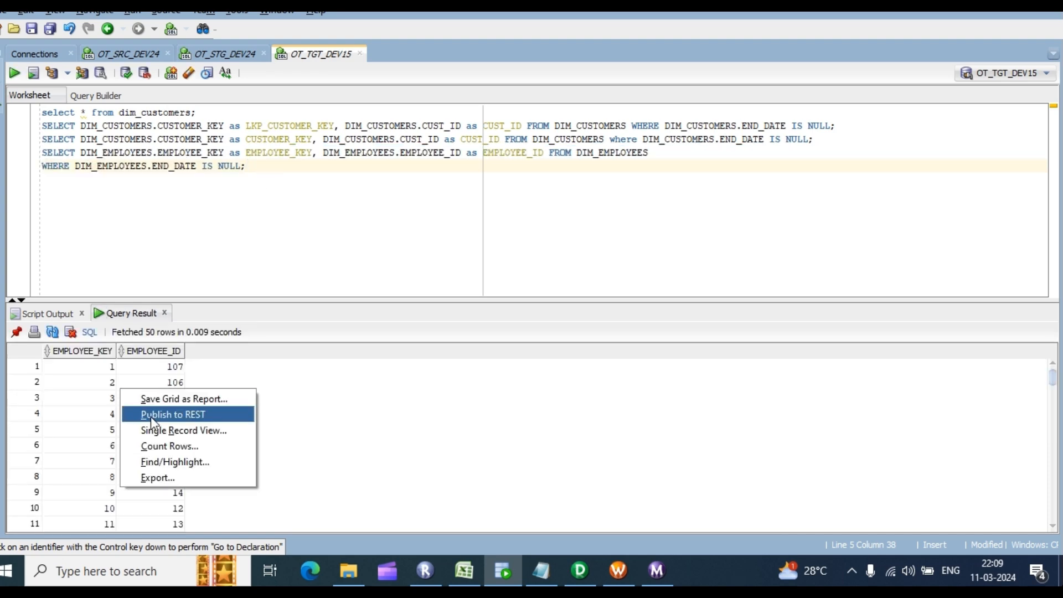
pyautogui.click(166, 445)
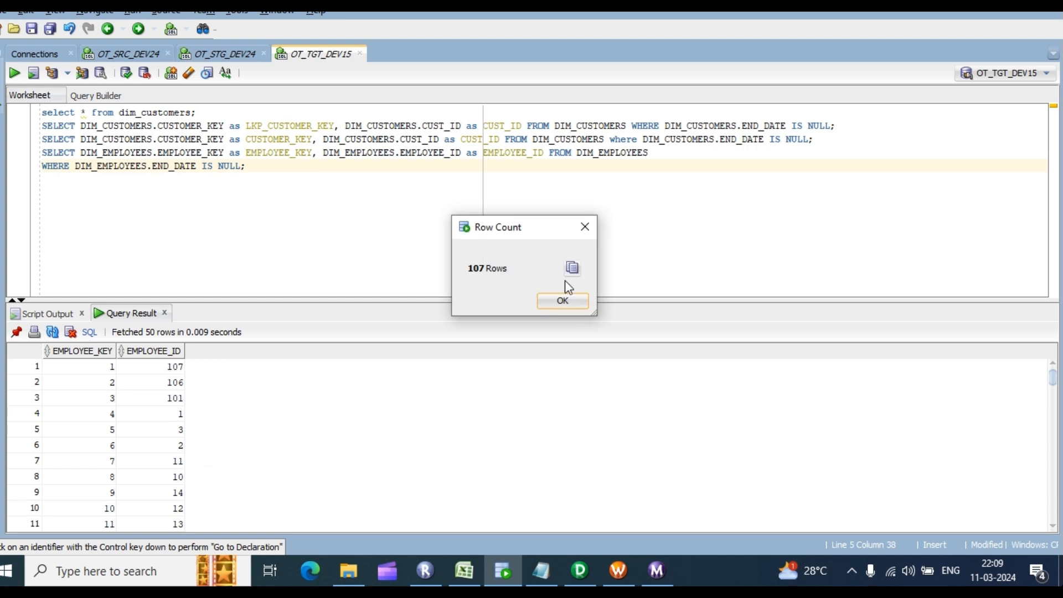
pyautogui.click(564, 301)
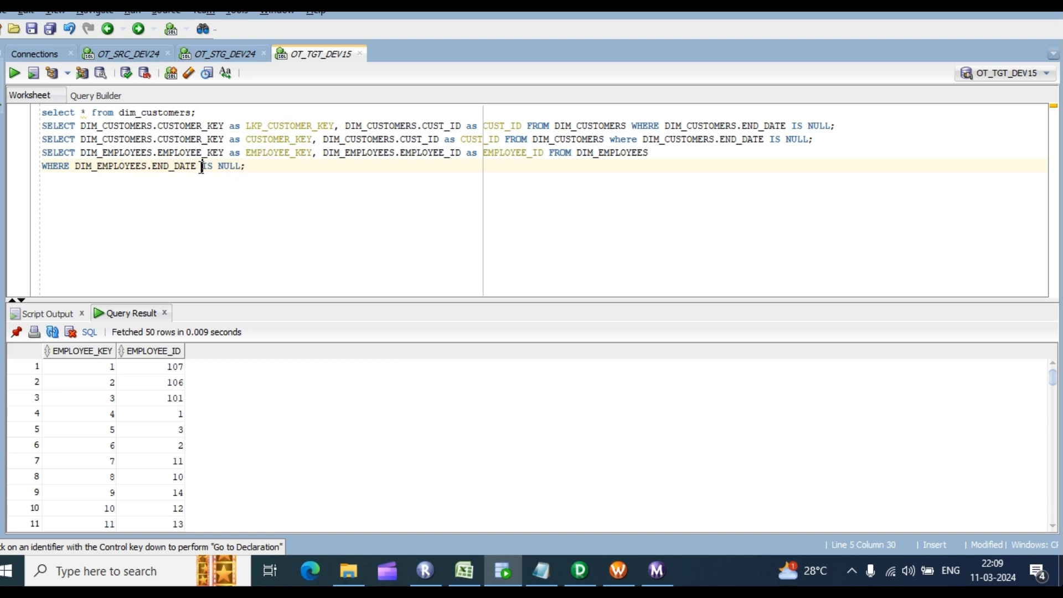
# Step: Change the DIM_EMPLOYEES query filter to END_DATE IS not NULL and run it
pyautogui.write('not')
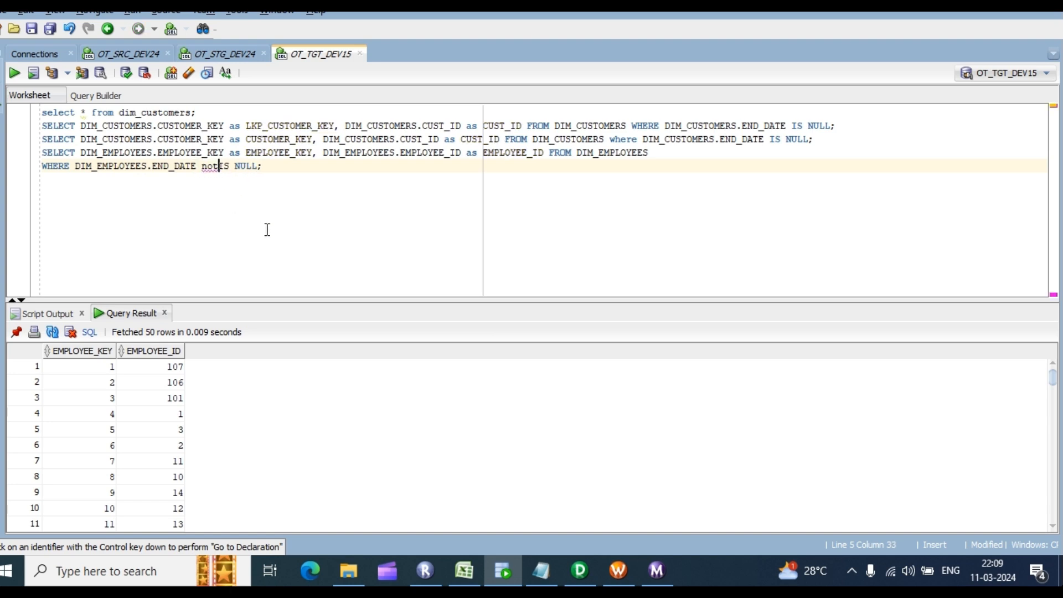
pyautogui.hotkey('ctrl', 'Return')
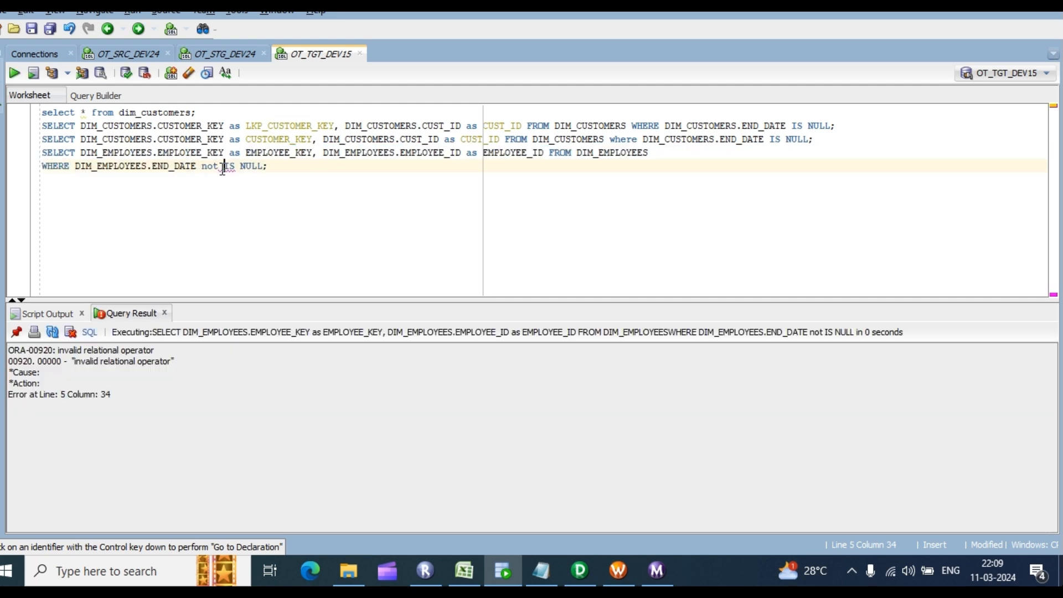
pyautogui.moveTo(220, 166); pyautogui.dragTo(205, 169)
pyautogui.press('BackSpace')
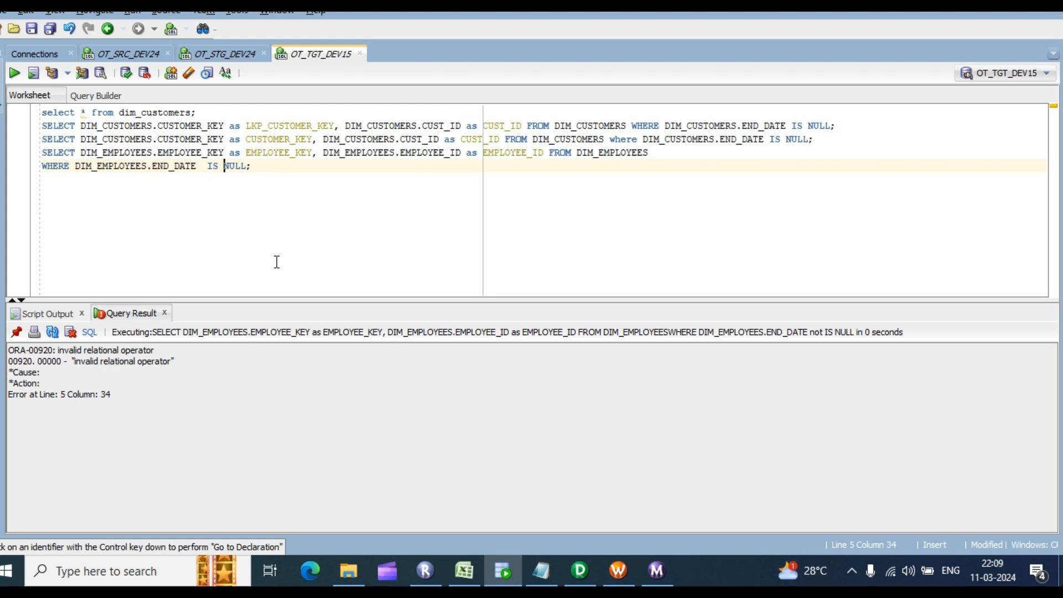
pyautogui.write('not')
pyautogui.hotkey('ctrl', 'Return')
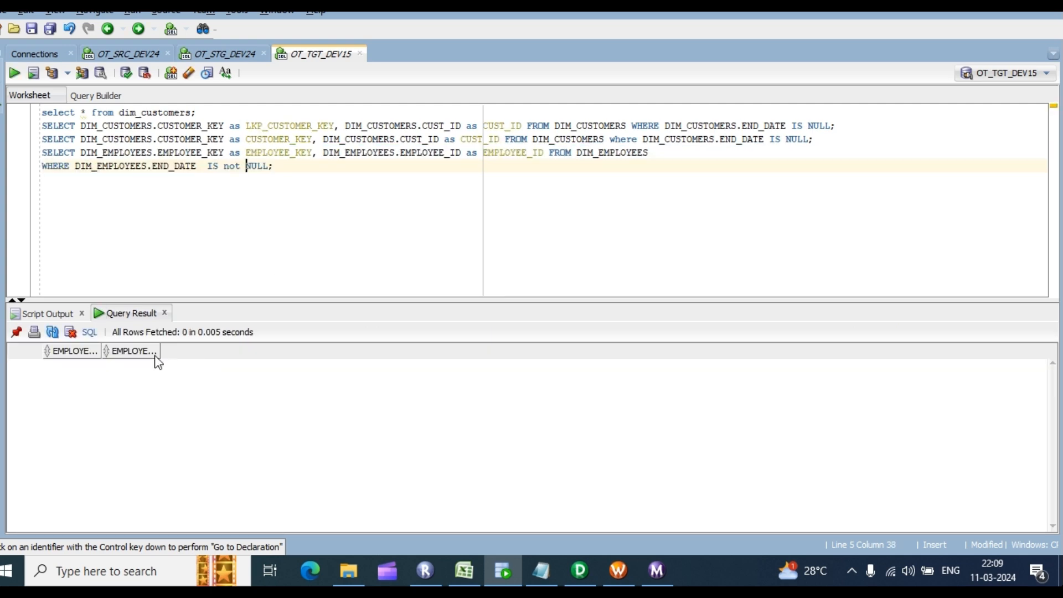
# Step: Restore the END_DATE IS NULL filter and rerun the query, fetching 50 current rows
pyautogui.press('BackSpace')
pyautogui.press('BackSpace')
pyautogui.press('BackSpace')
pyautogui.press('BackSpace')
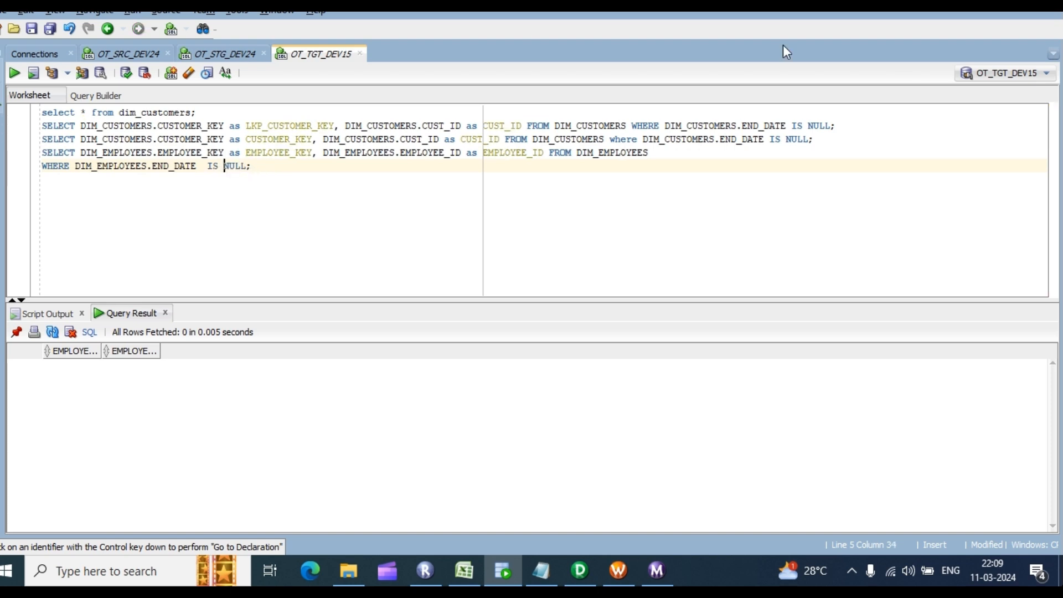
pyautogui.moveTo(202, 167); pyautogui.dragTo(240, 165)
pyautogui.click(261, 166)
pyautogui.hotkey('ctrl', 'Return')
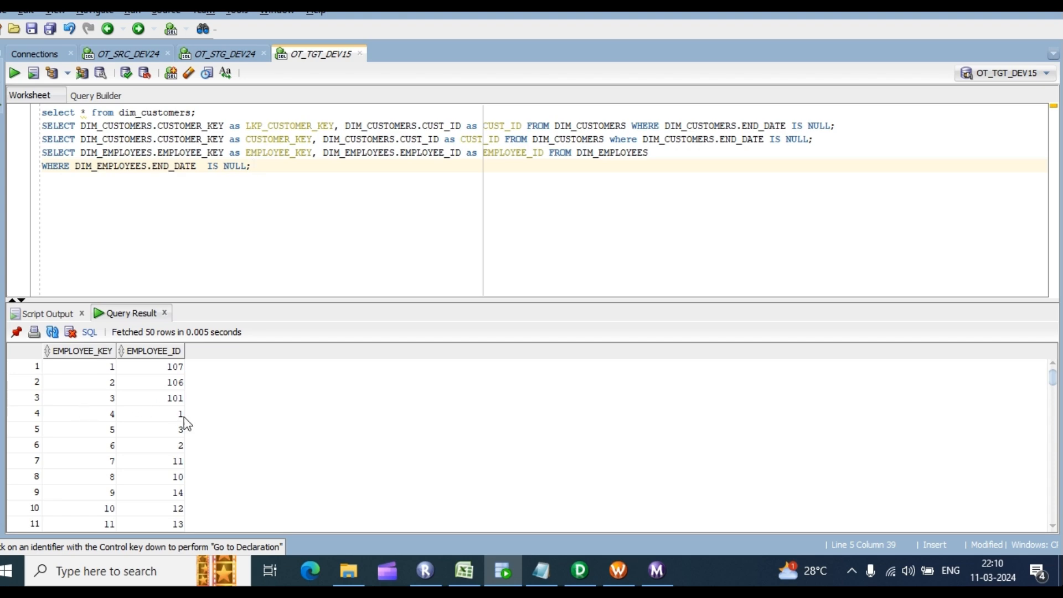
# Step: Check the STG_PRODUCTS entry (cell E6) in the Excel project plan, then return to SQL Developer
pyautogui.click(579, 570)
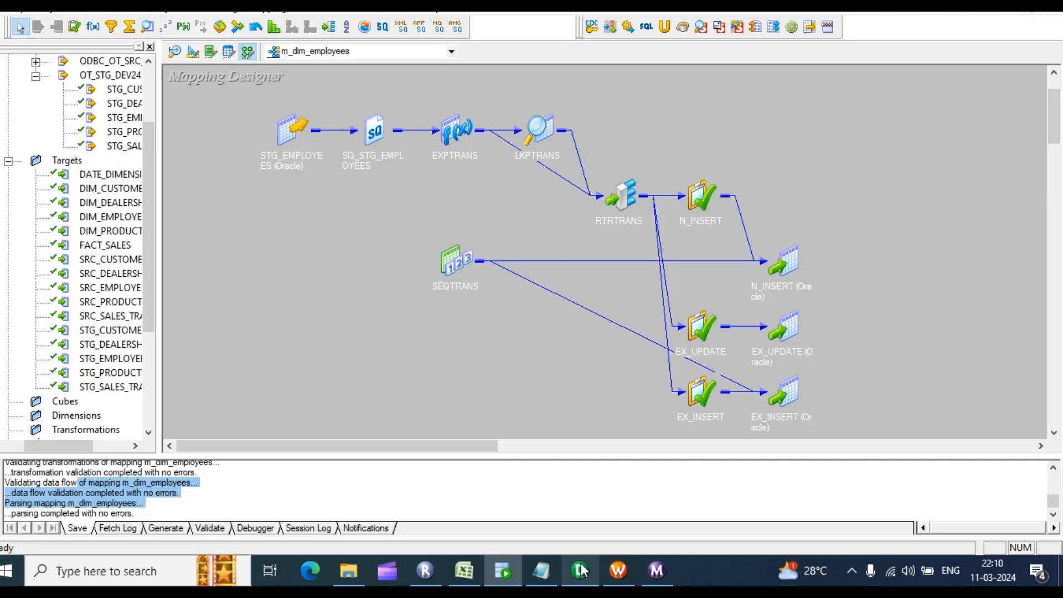
pyautogui.click(464, 570)
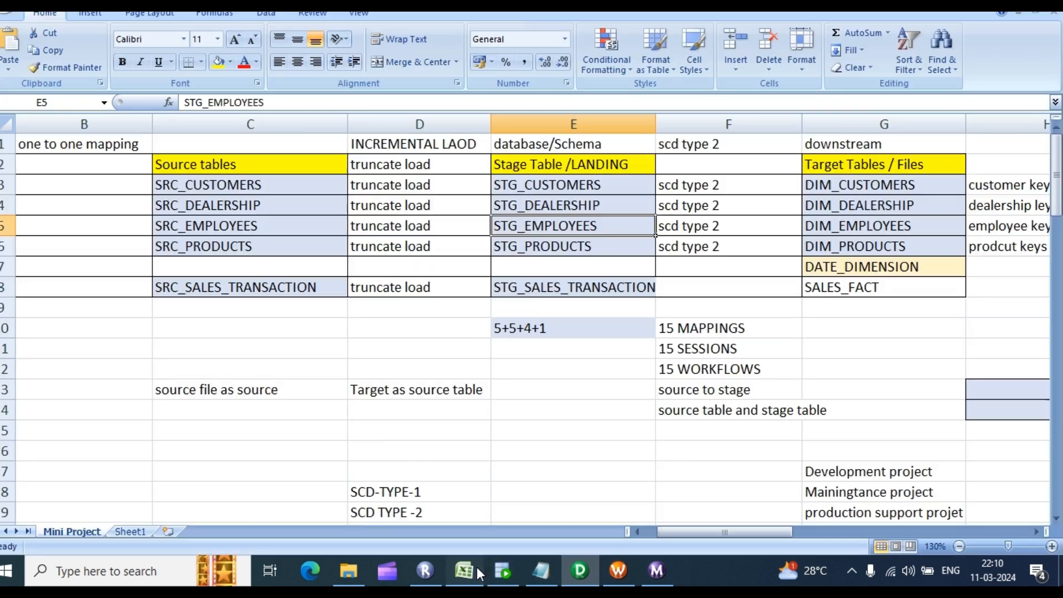
pyautogui.click(569, 252)
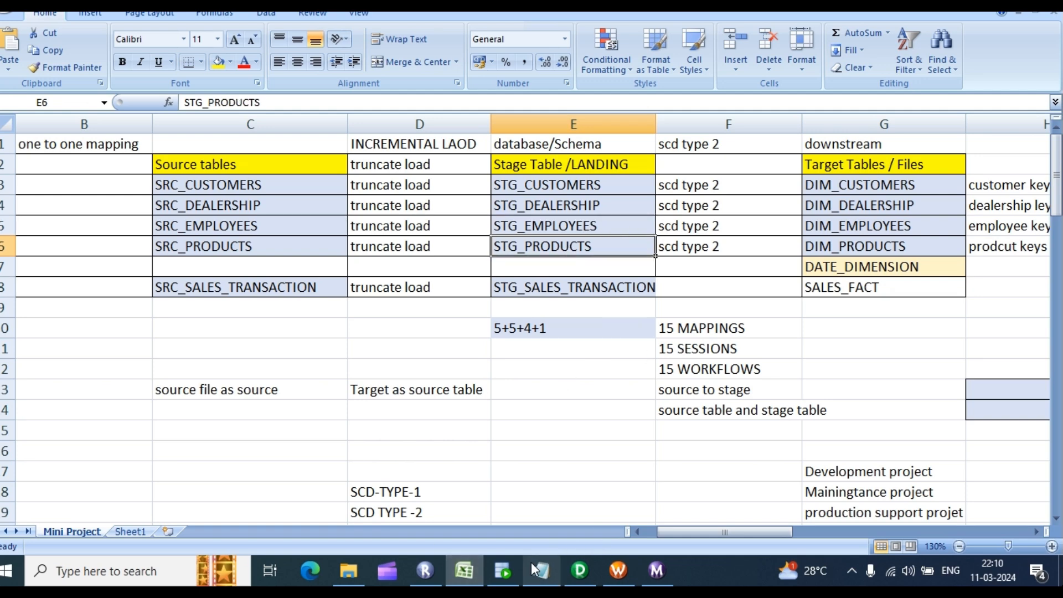
pyautogui.click(504, 572)
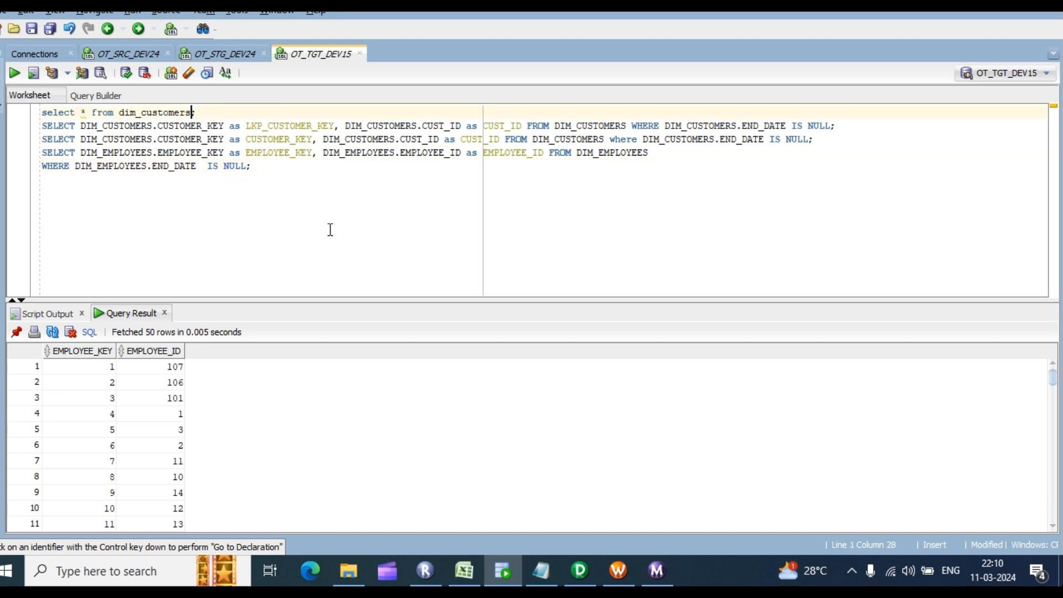
# Step: Query dim_products in OT_TGT_DEV15 and confirm it returns no rows
pyautogui.press('BackSpace')
pyautogui.press('BackSpace')
pyautogui.press('BackSpace')
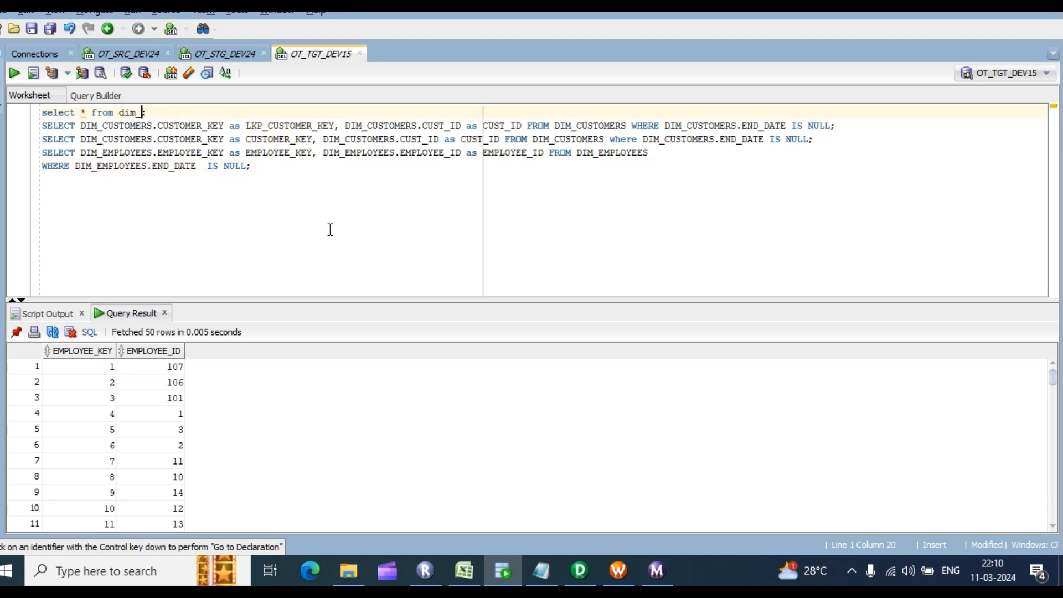
pyautogui.write('produ')
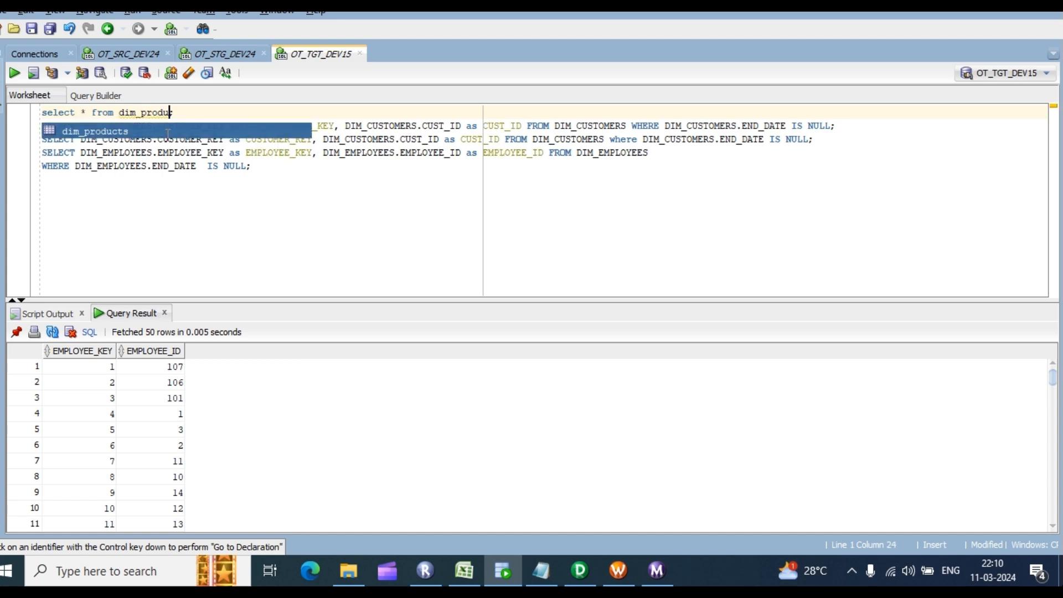
pyautogui.press('Escape')
pyautogui.write('cts')
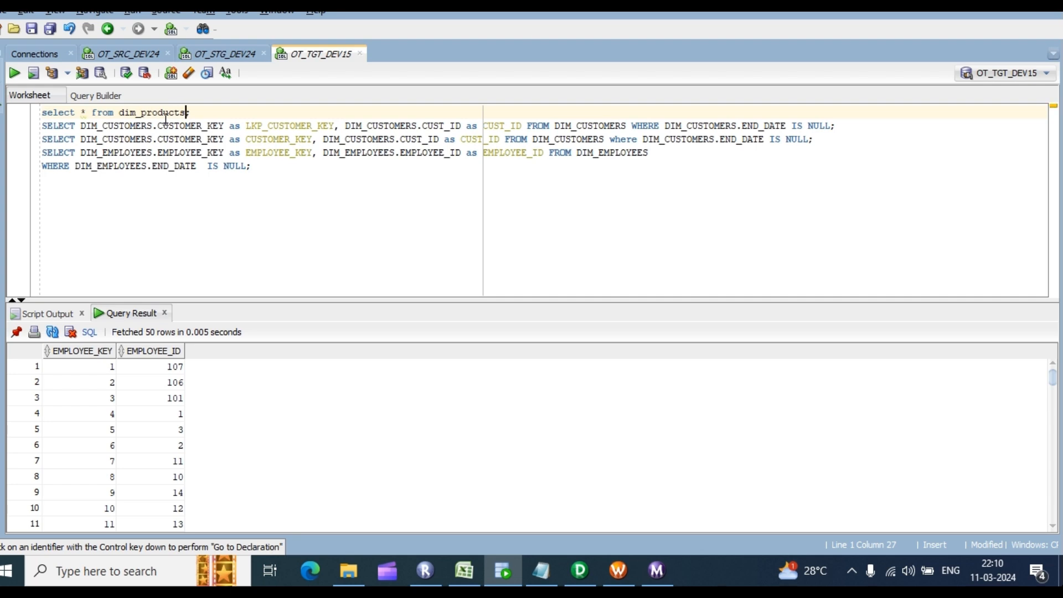
pyautogui.hotkey('ctrl', 'Return')
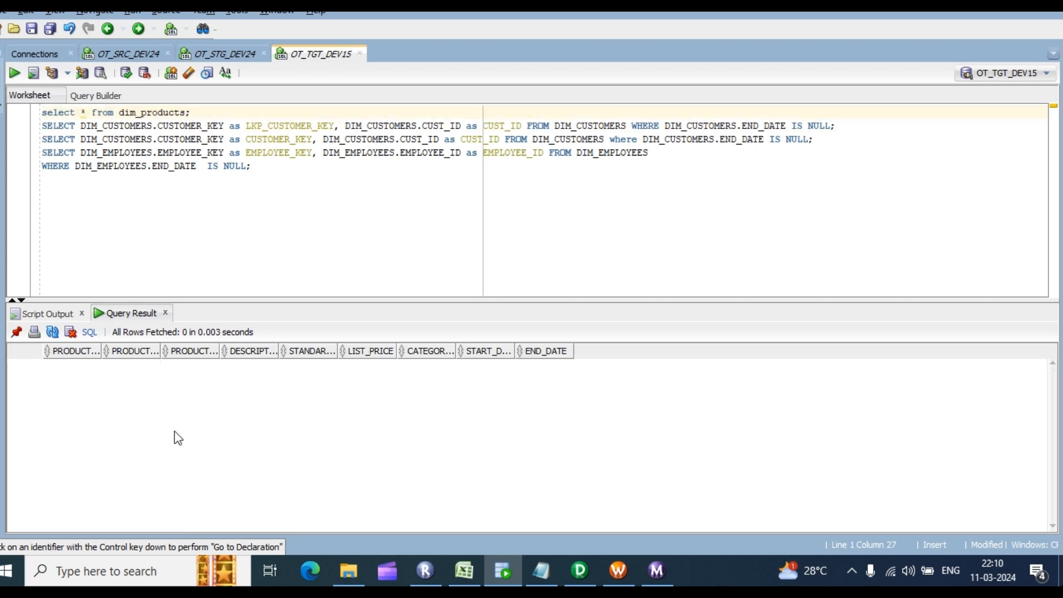
# Step: Query stg_products in OT_STG_DEV24 and count its rows, confirming 288
pyautogui.click(232, 54)
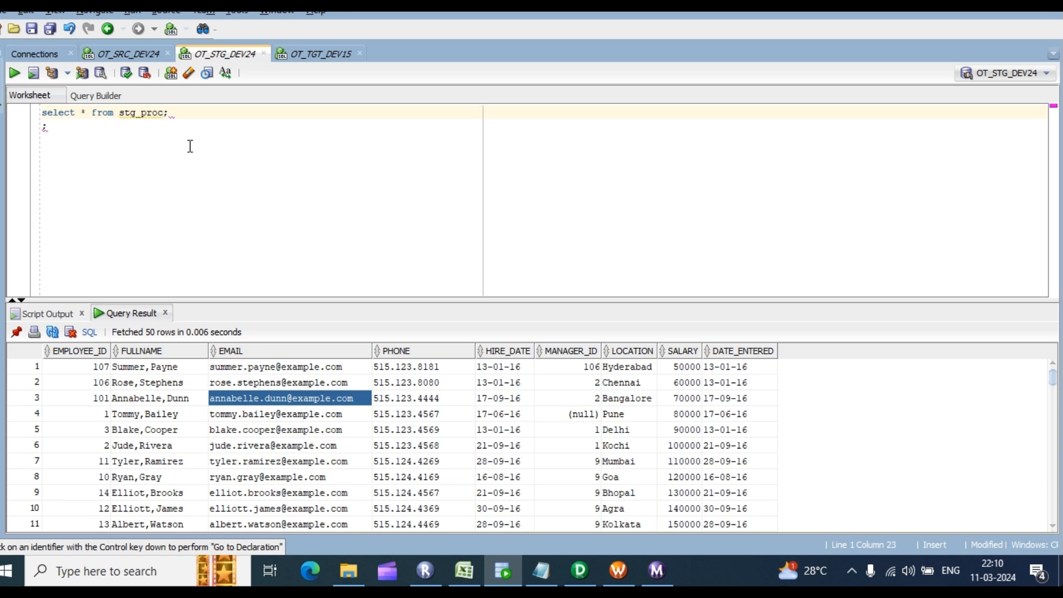
pyautogui.write('ucts')
pyautogui.hotkey('ctrl', 'Return')
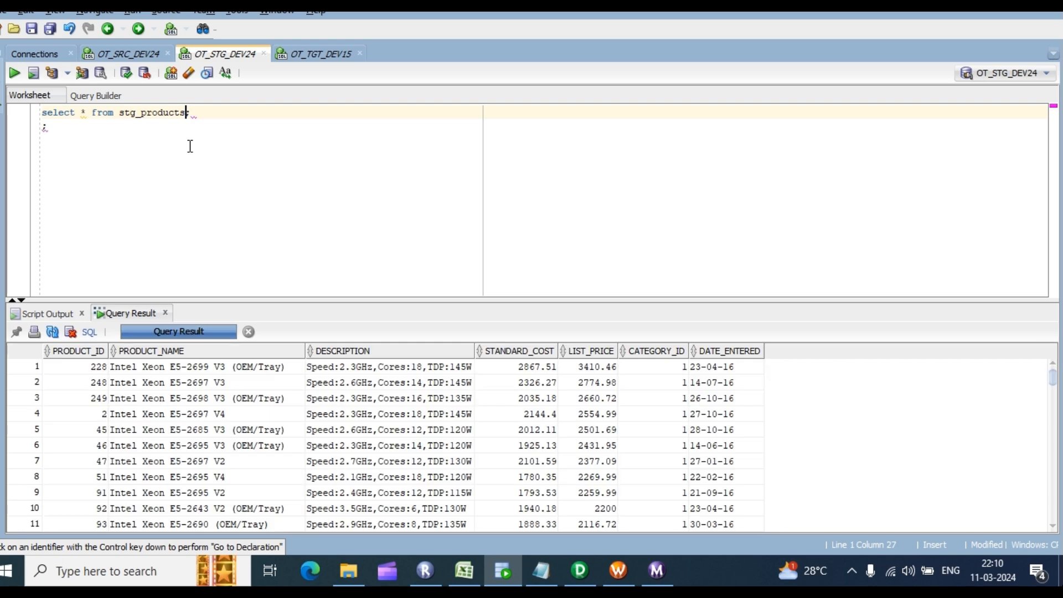
pyautogui.rightClick(195, 411)
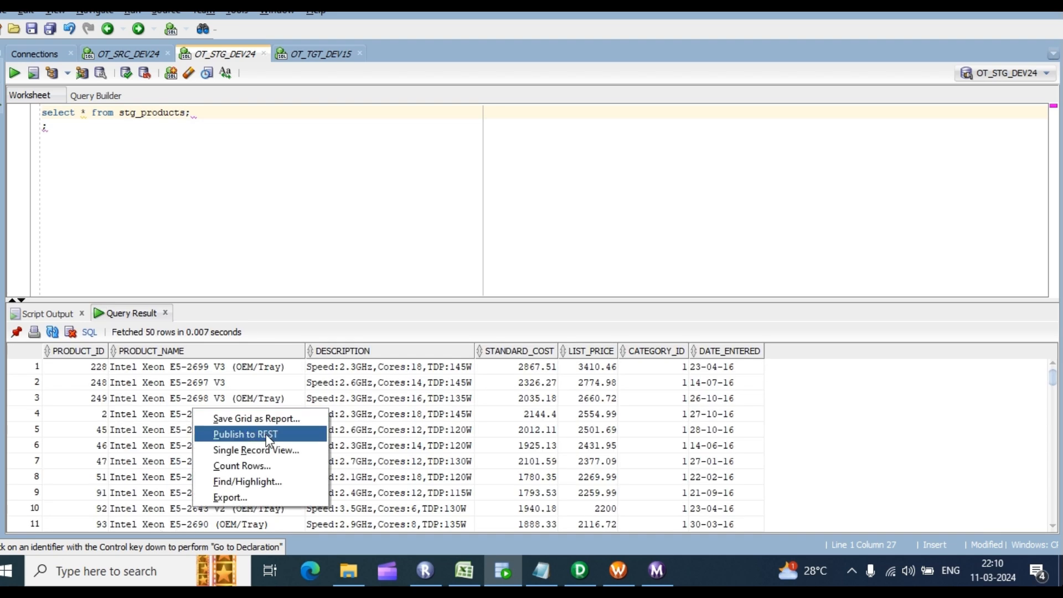
pyautogui.click(237, 466)
pyautogui.click(562, 301)
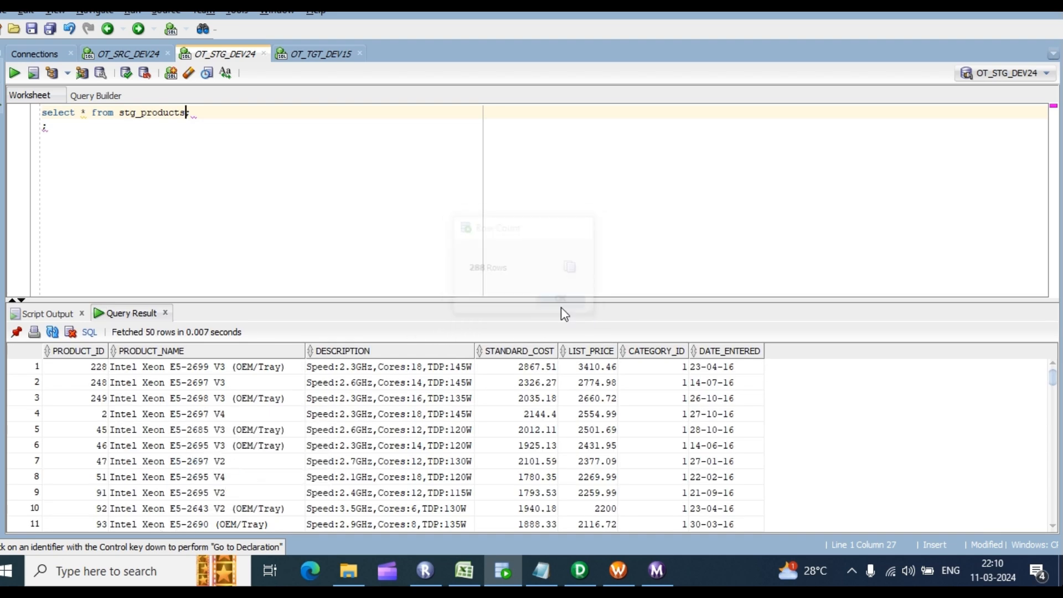
pyautogui.click(311, 57)
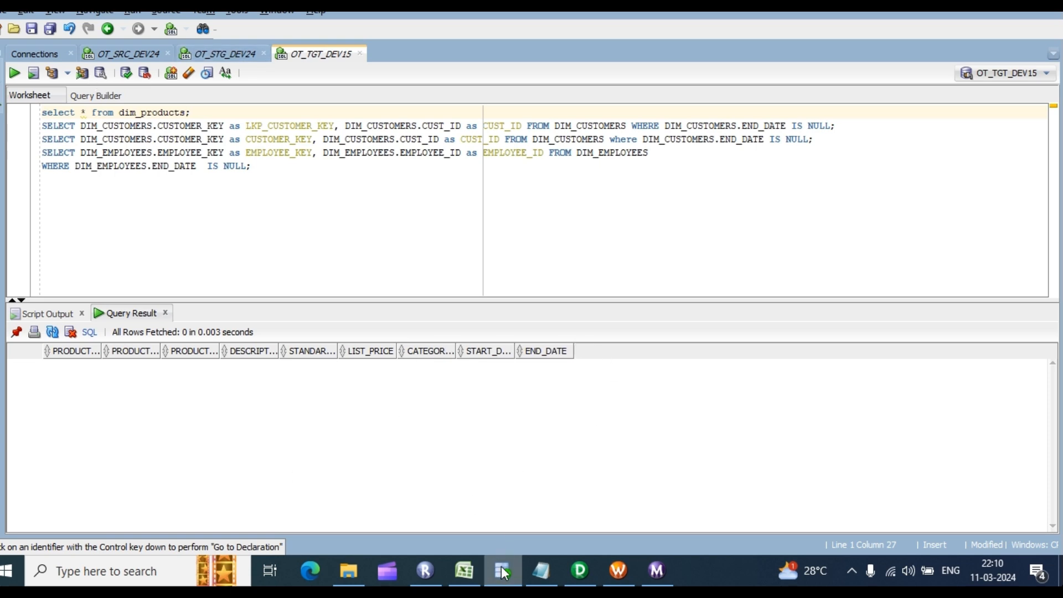
# Step: Create a new mapping named m_dim_products in PowerCenter Designer
pyautogui.click(579, 571)
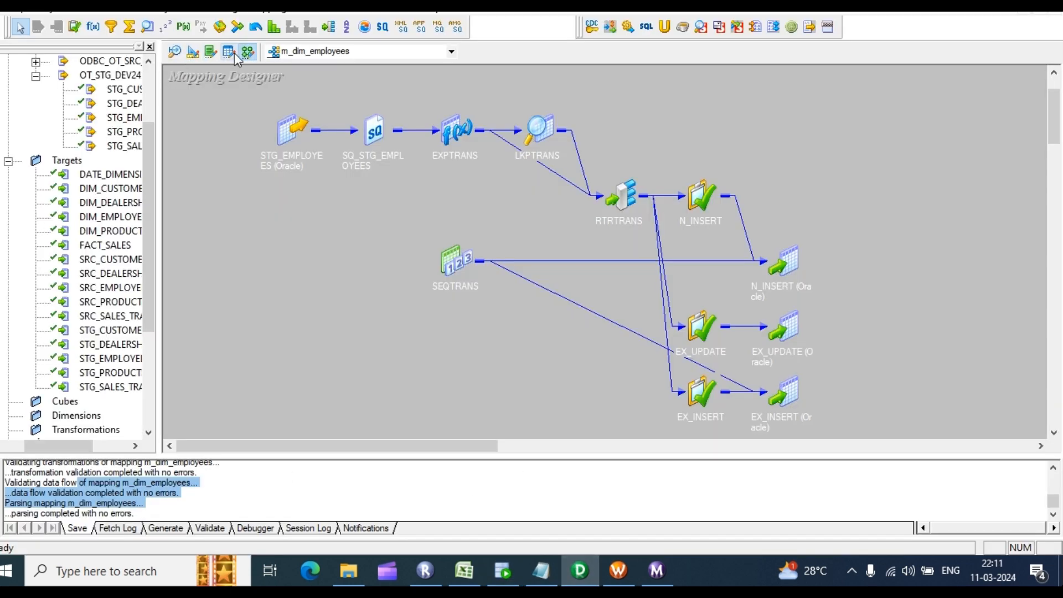
pyautogui.click(261, 7)
pyautogui.click(280, 23)
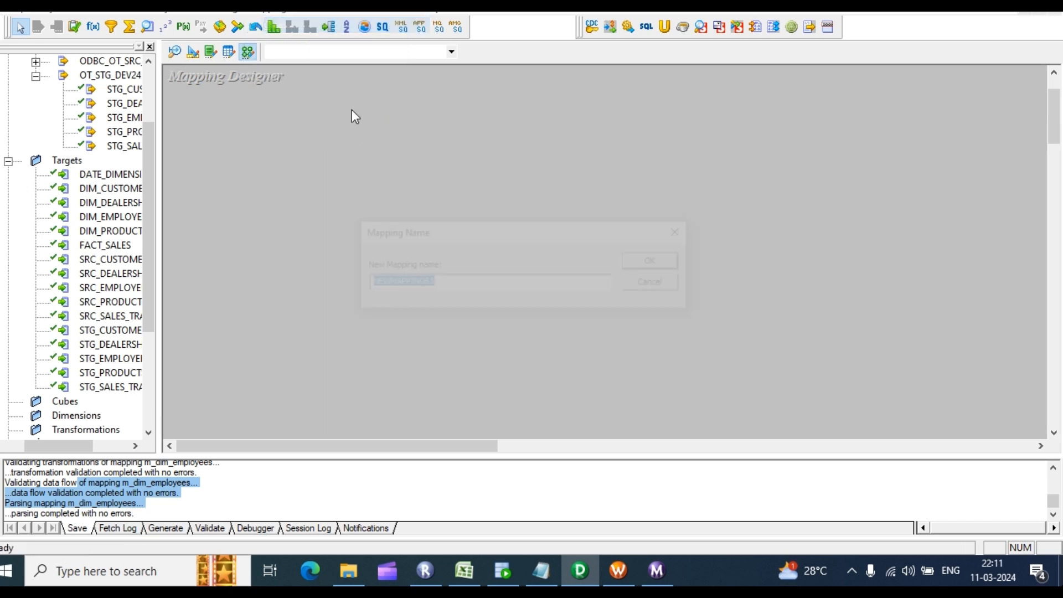
pyautogui.write('mn')
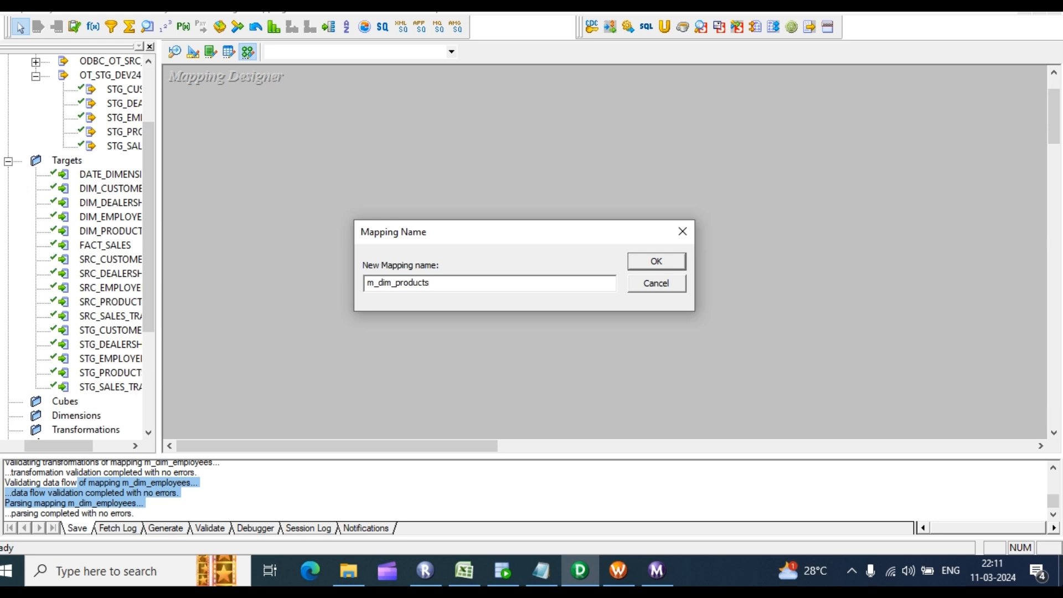
pyautogui.press('Return')
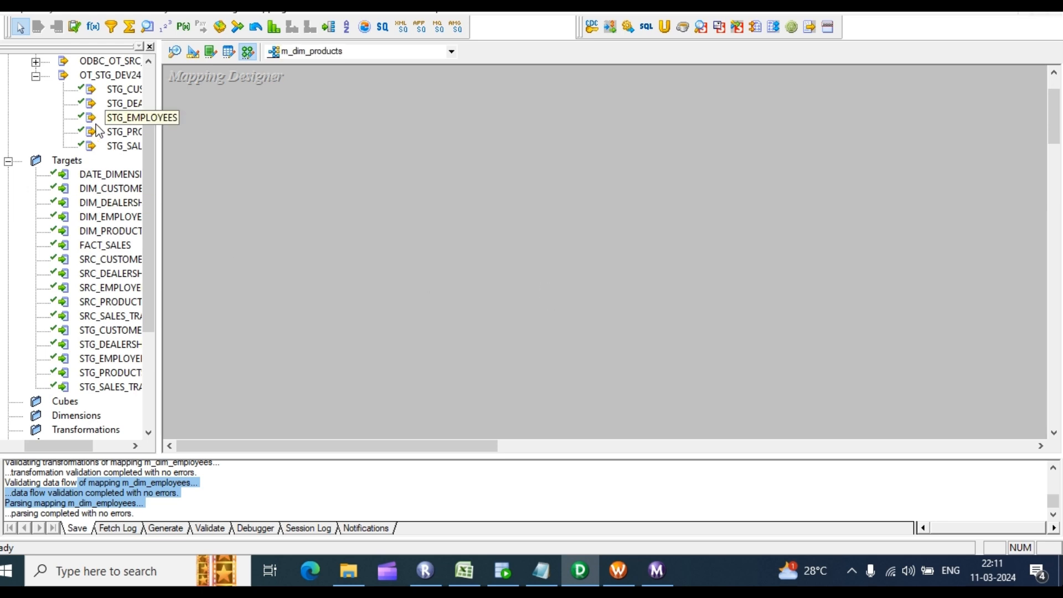
# Step: Add the STG_PRODUCTS source and the DIM_PRODUCTS target to the mapping canvas
pyautogui.moveTo(125, 131); pyautogui.dragTo(268, 135)
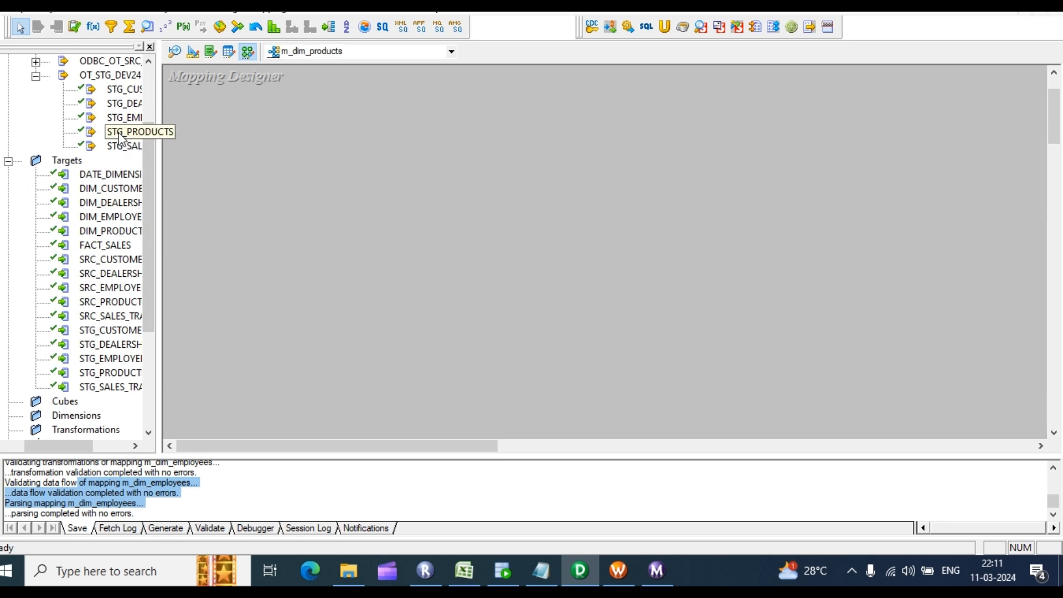
pyautogui.moveTo(118, 139); pyautogui.dragTo(250, 130)
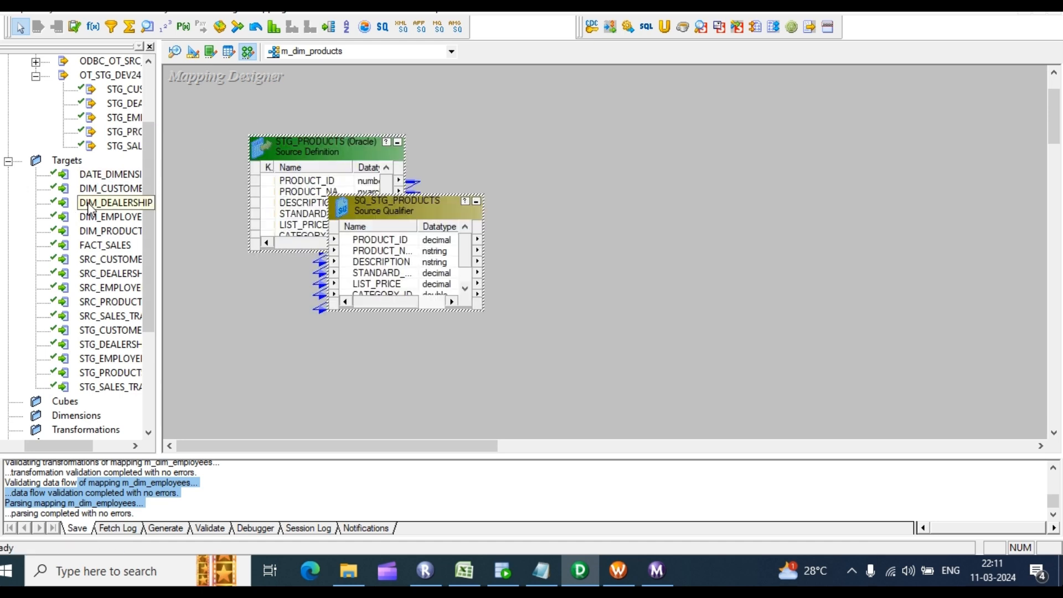
pyautogui.moveTo(115, 230); pyautogui.dragTo(892, 179)
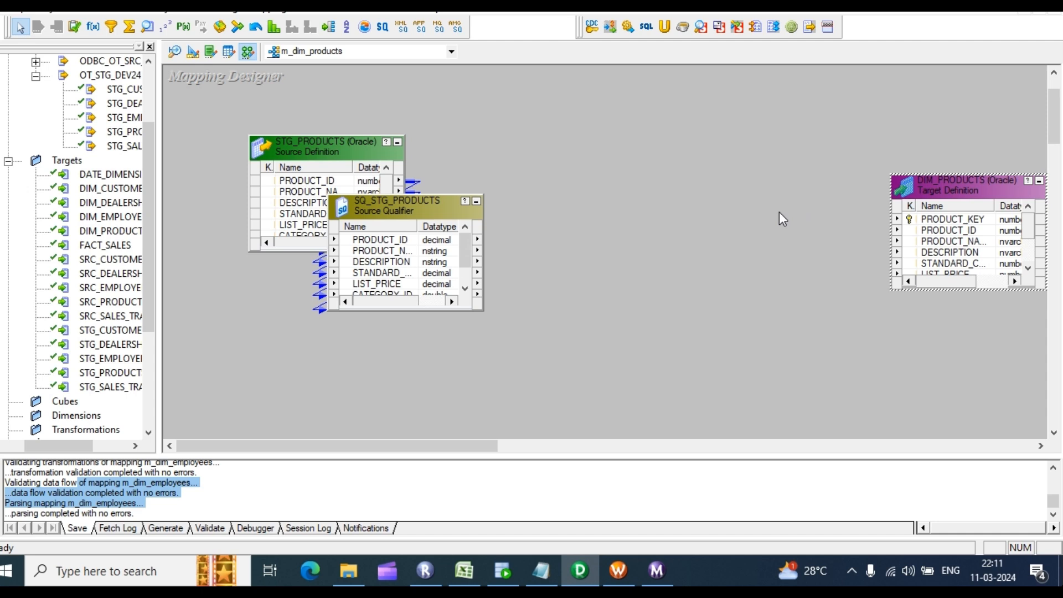
pyautogui.rightClick(760, 195)
pyautogui.click(729, 148)
# Step: Copy the DIM_PRODUCTS target and paste two copies, DIM_PRODUCTS1 and DIM_PRODUCTS2
pyautogui.hotkey('ctrl', 'c')
pyautogui.hotkey('ctrl', 'v')
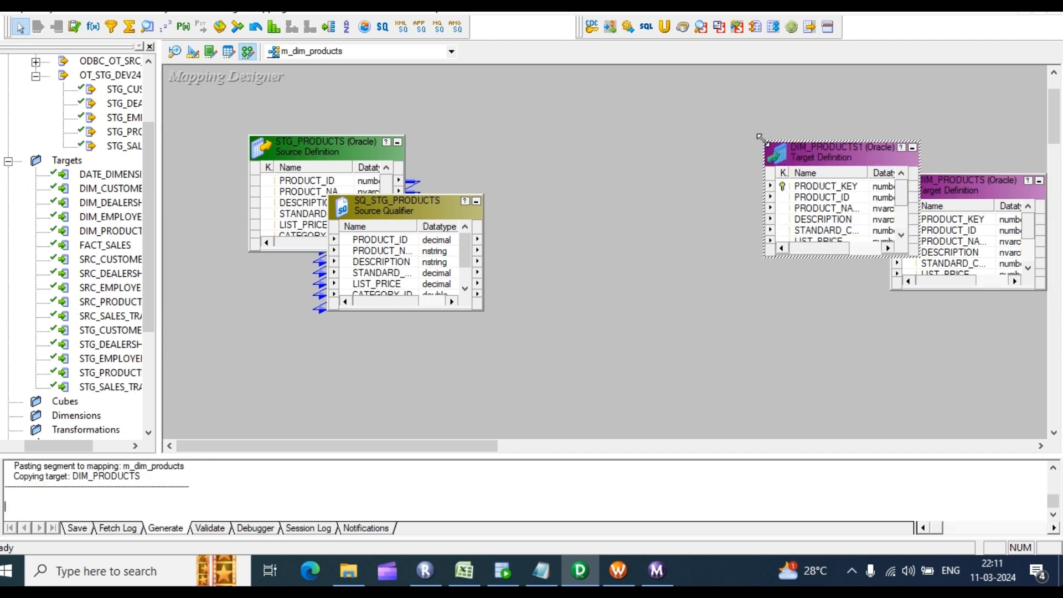
pyautogui.hotkey('ctrl', 'v')
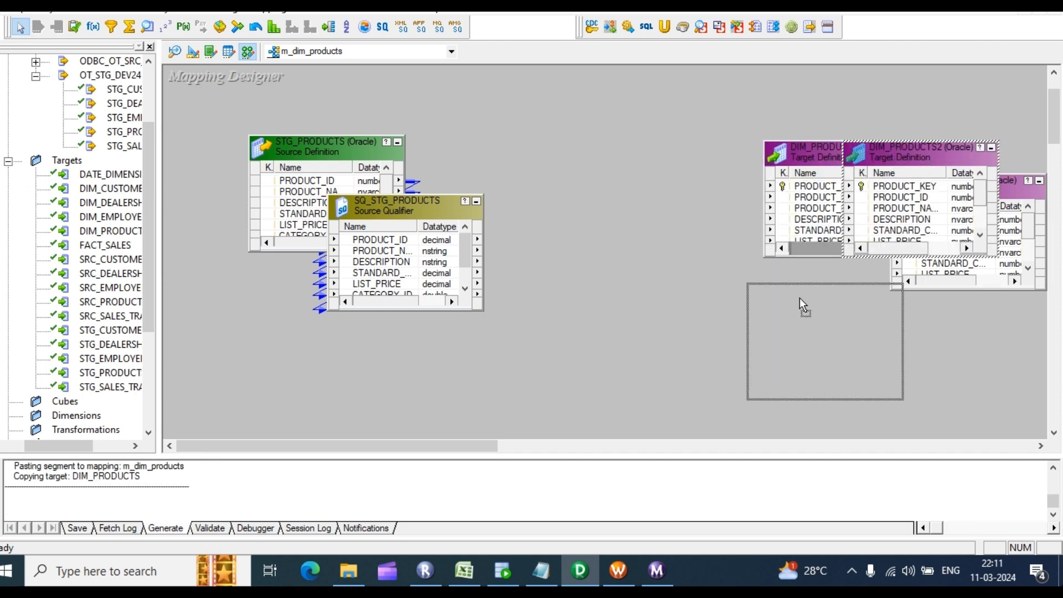
pyautogui.moveTo(827, 175); pyautogui.dragTo(623, 296)
# Step: Rename the DIM_PRODUCTS target instance to n_insrt
pyautogui.doubleClick(993, 223)
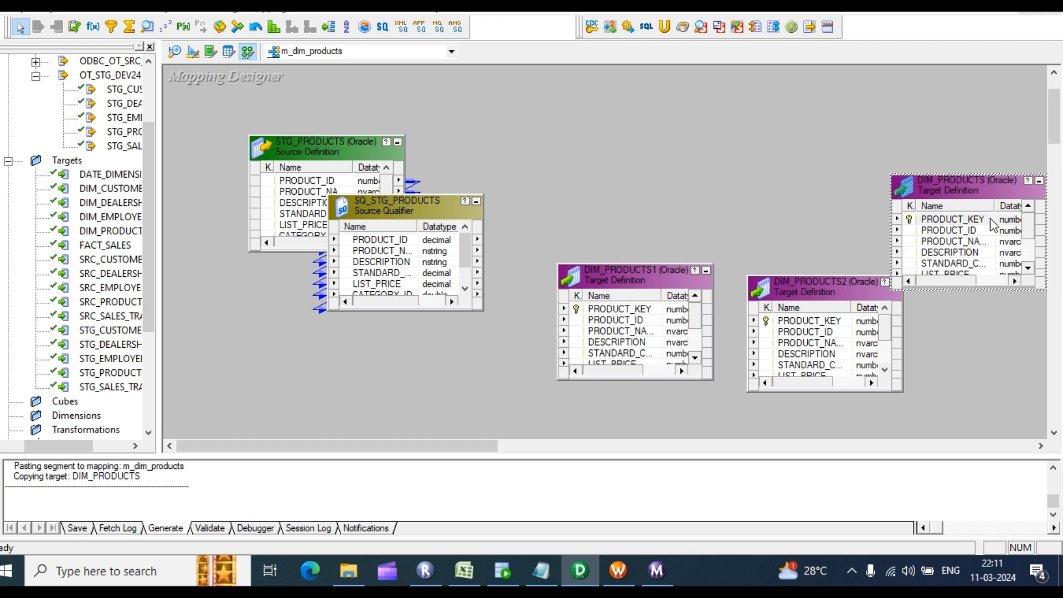
pyautogui.click(347, 138)
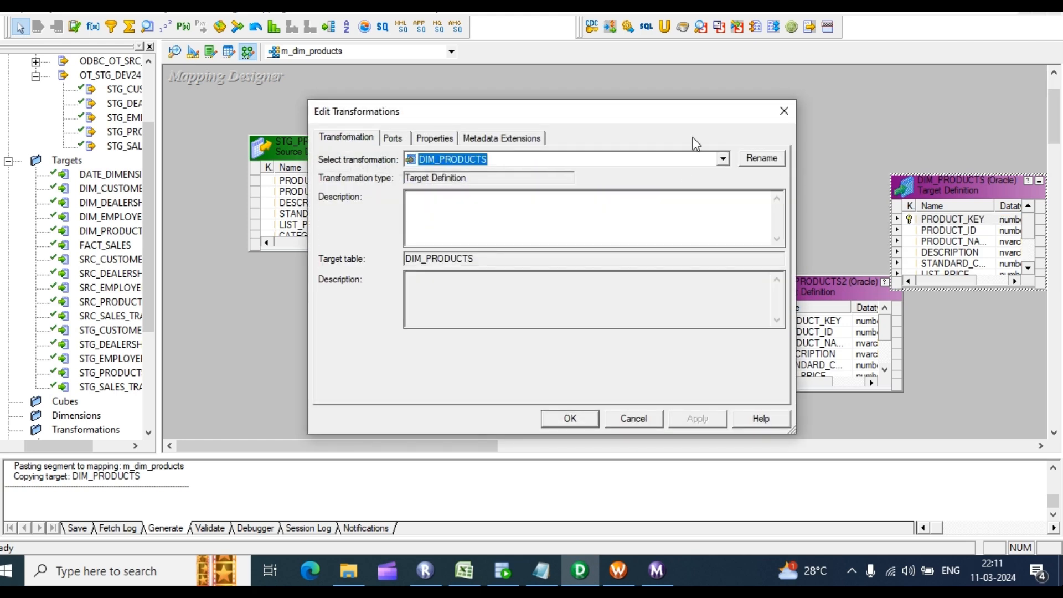
pyautogui.click(761, 159)
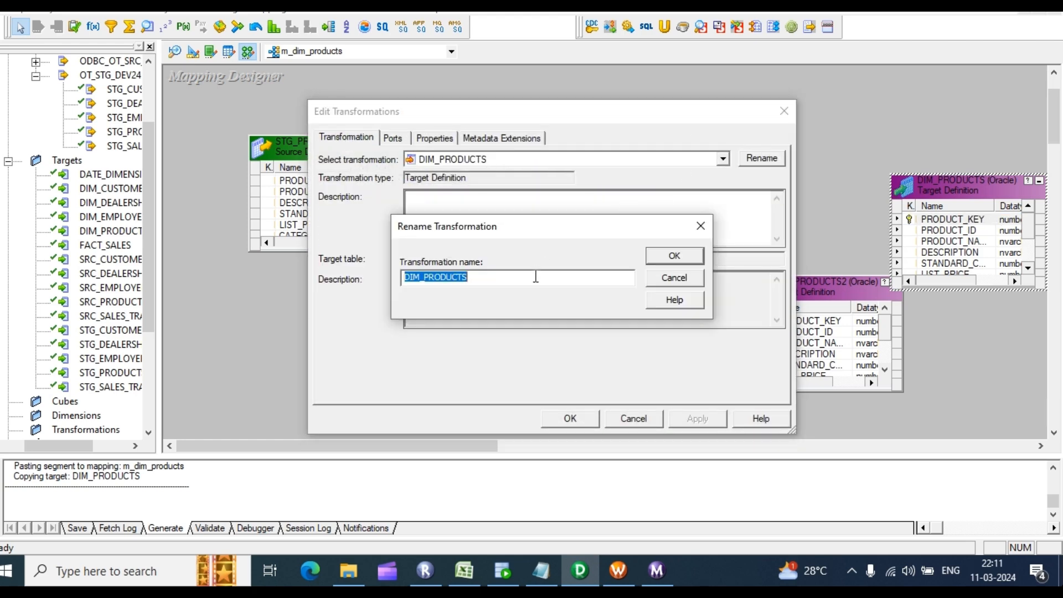
pyautogui.write('n_insrt')
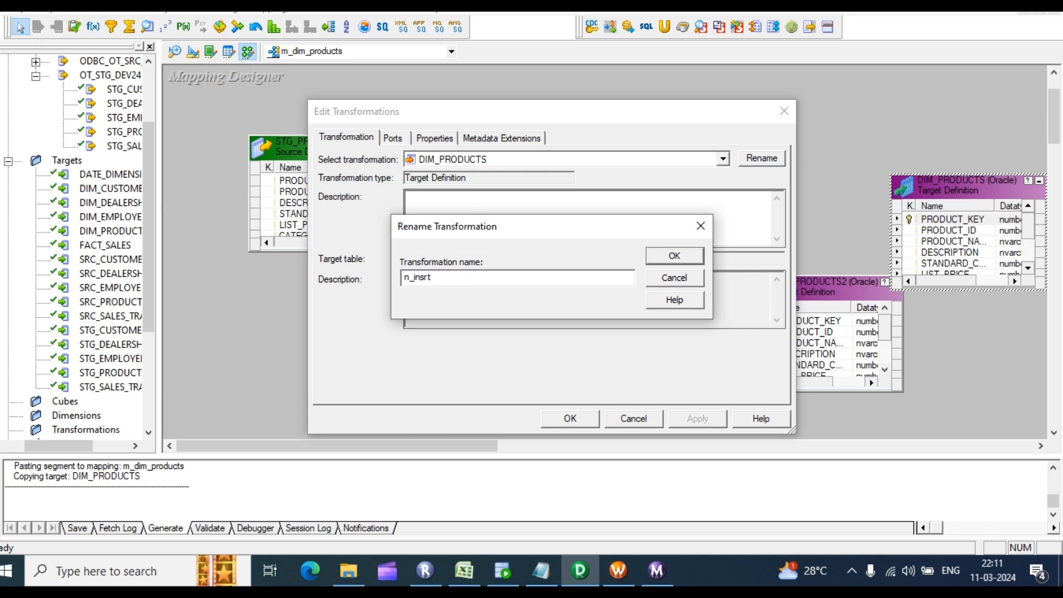
pyautogui.press('Return')
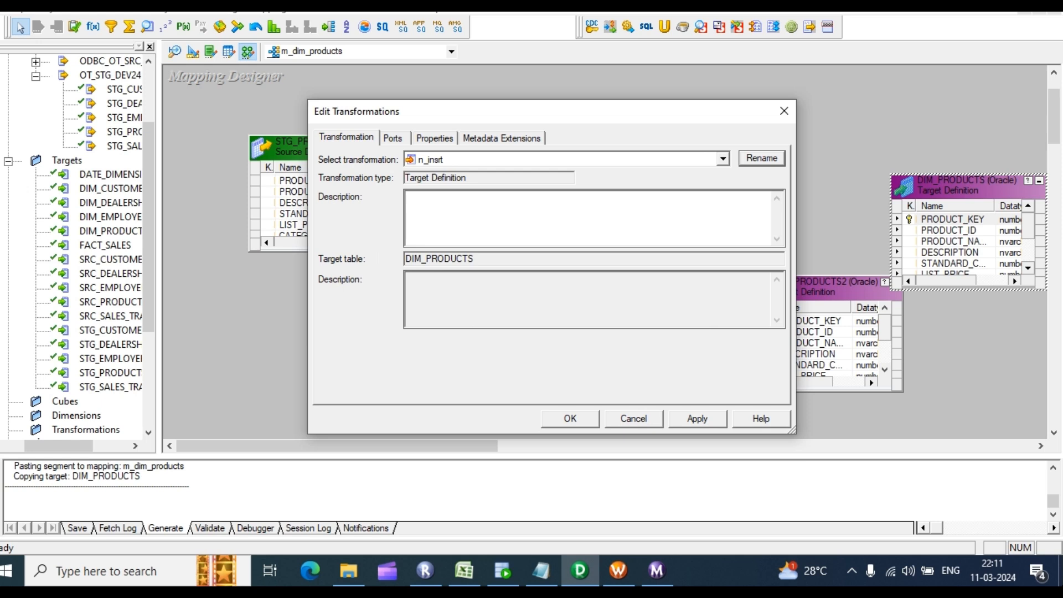
pyautogui.click(693, 422)
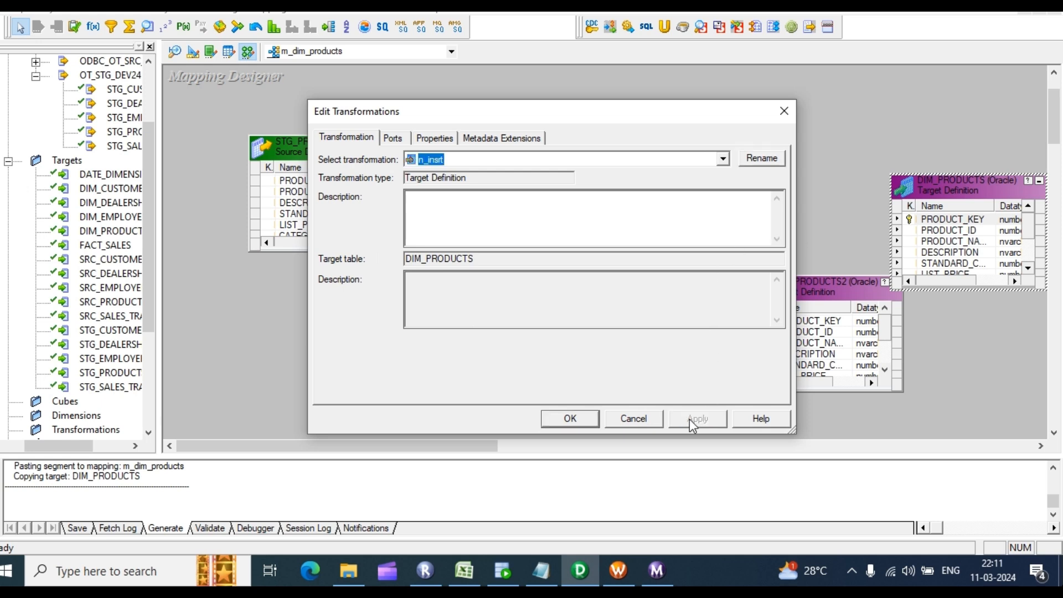
# Step: Correct the target name to uppercase N_INSRT and move it to the canvas's upper right
pyautogui.click(754, 160)
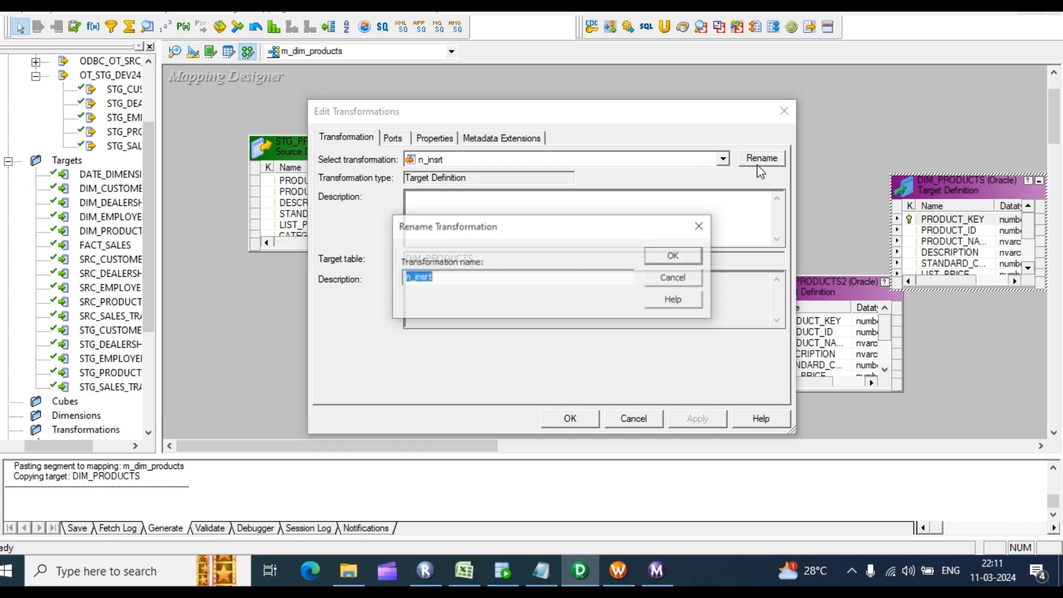
pyautogui.write('M')
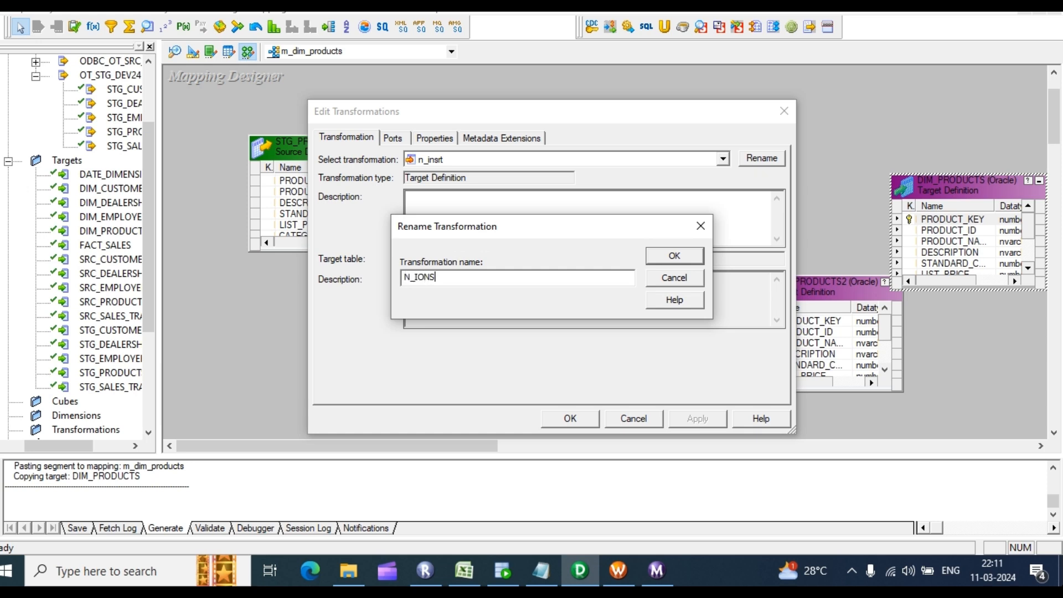
pyautogui.write('_IONSRT')
pyautogui.press('Return')
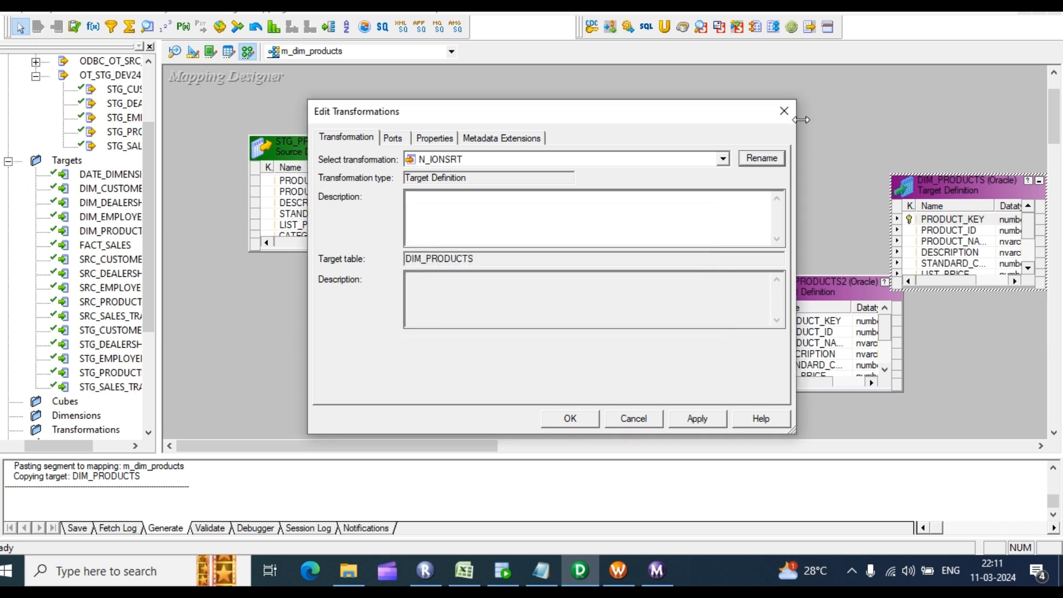
pyautogui.click(764, 159)
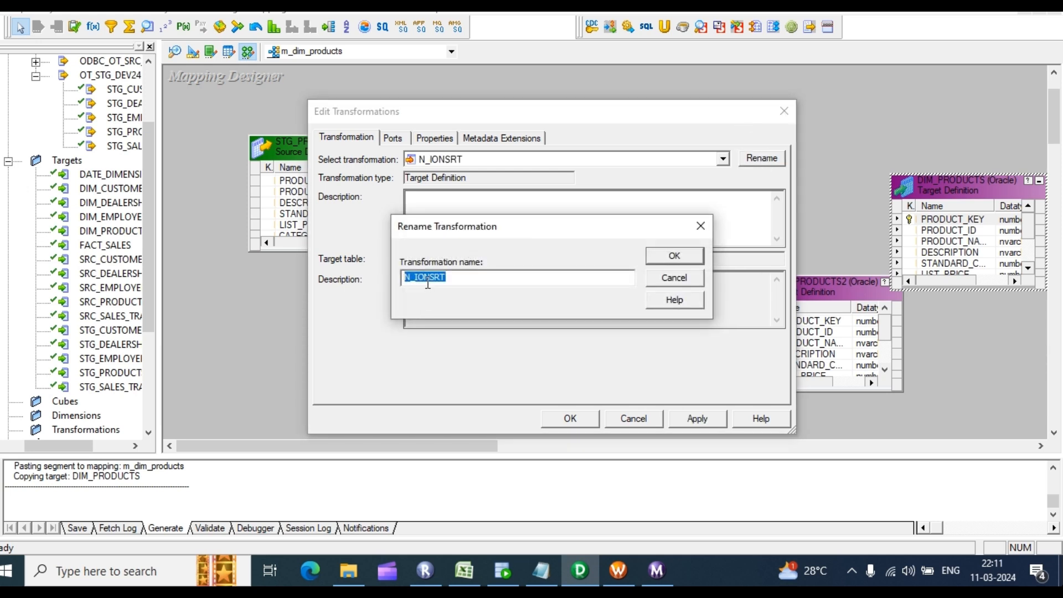
pyautogui.click(425, 279)
pyautogui.press('BackSpace')
pyautogui.click(695, 420)
pyautogui.click(674, 256)
pyautogui.click(696, 419)
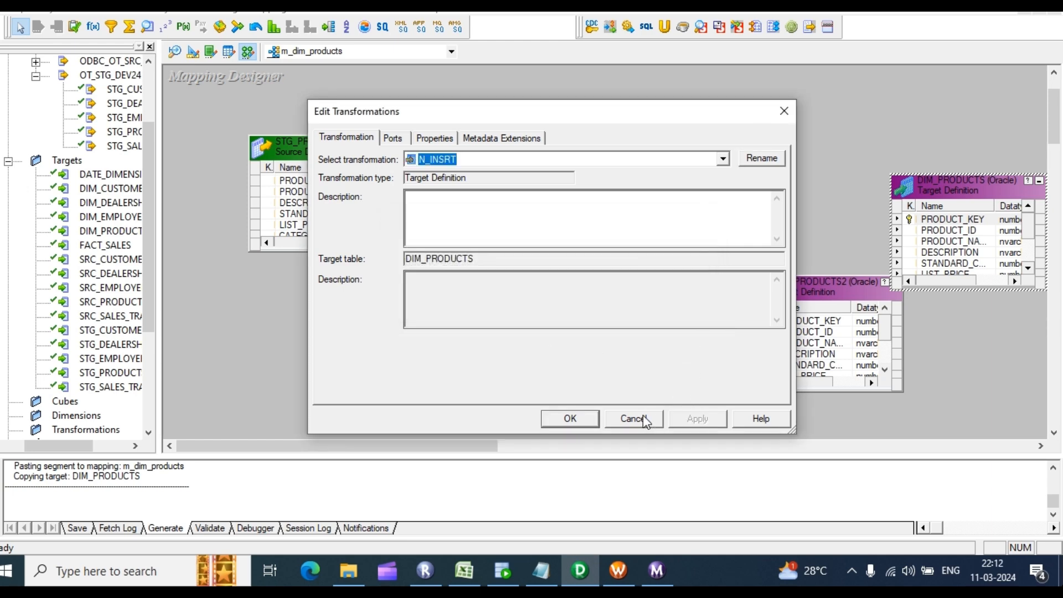
pyautogui.click(576, 419)
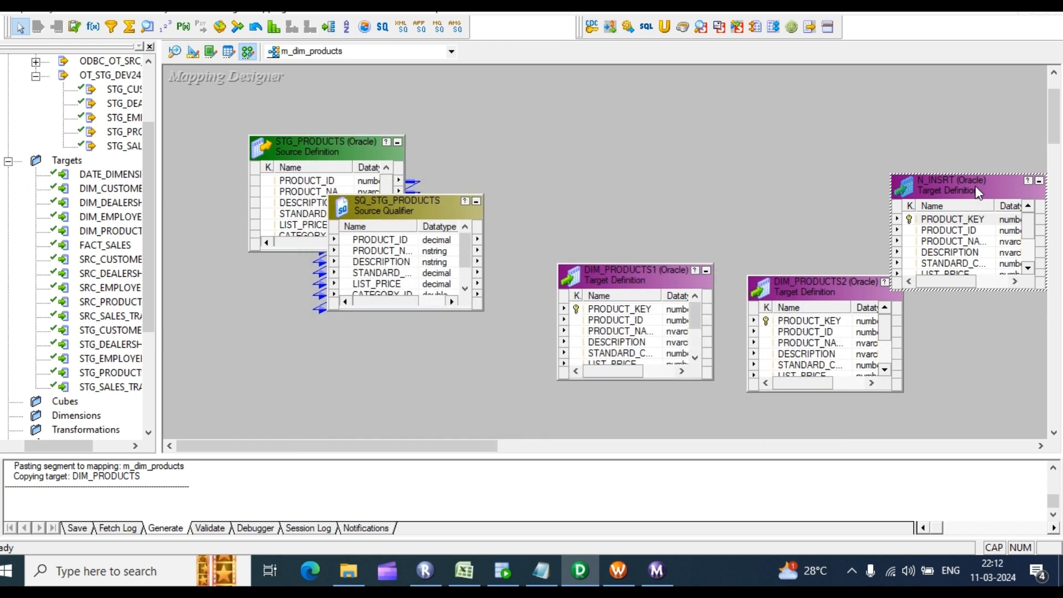
pyautogui.moveTo(981, 198); pyautogui.dragTo(906, 122)
# Step: Rename the DIM_PRODUCTS1 target instance to EX_UPDATE
pyautogui.click(656, 300)
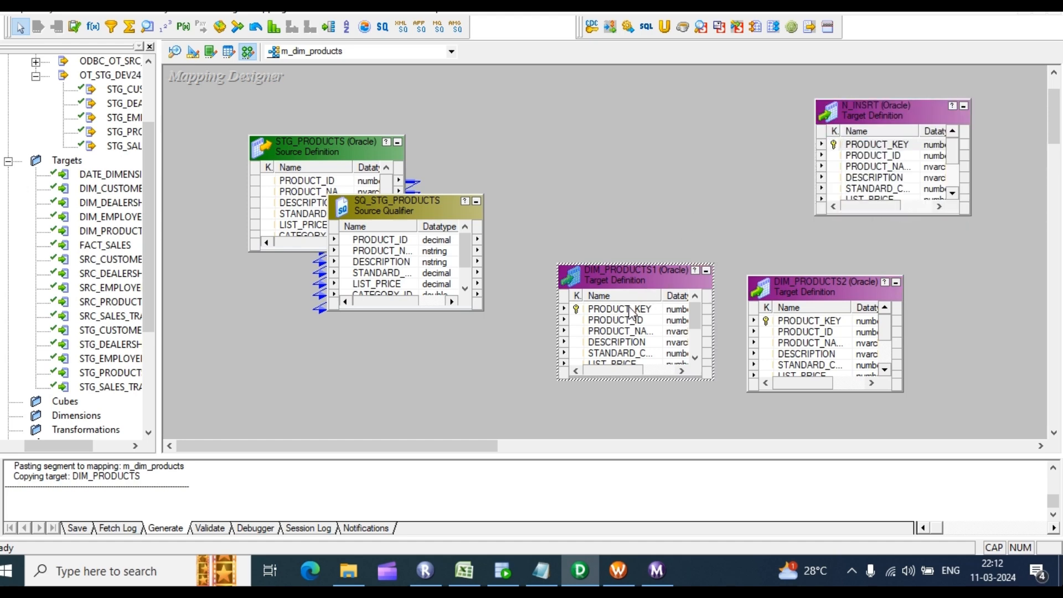
pyautogui.doubleClick(633, 314)
pyautogui.click(344, 138)
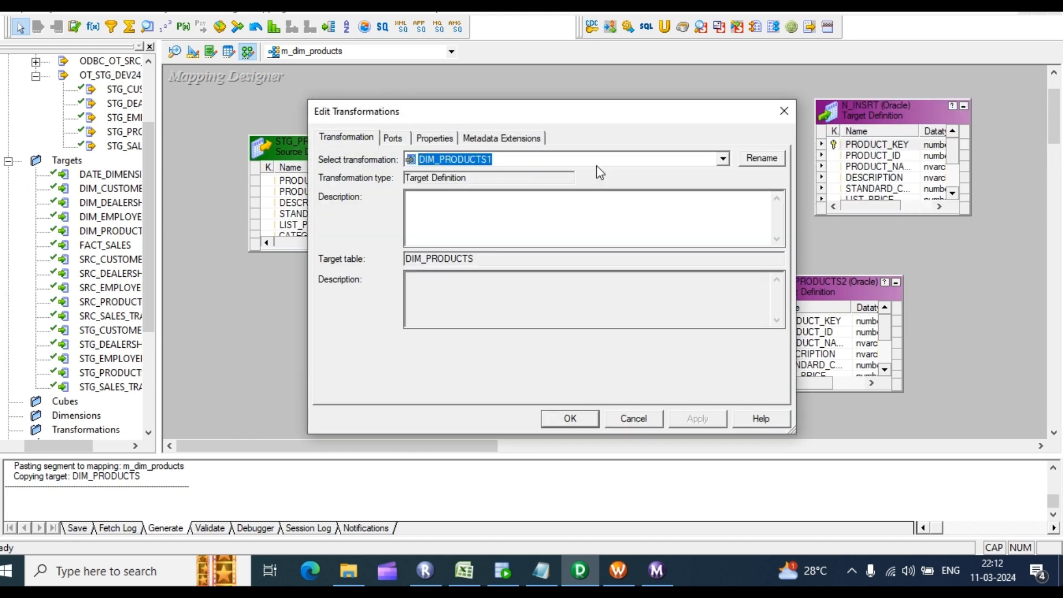
pyautogui.click(762, 159)
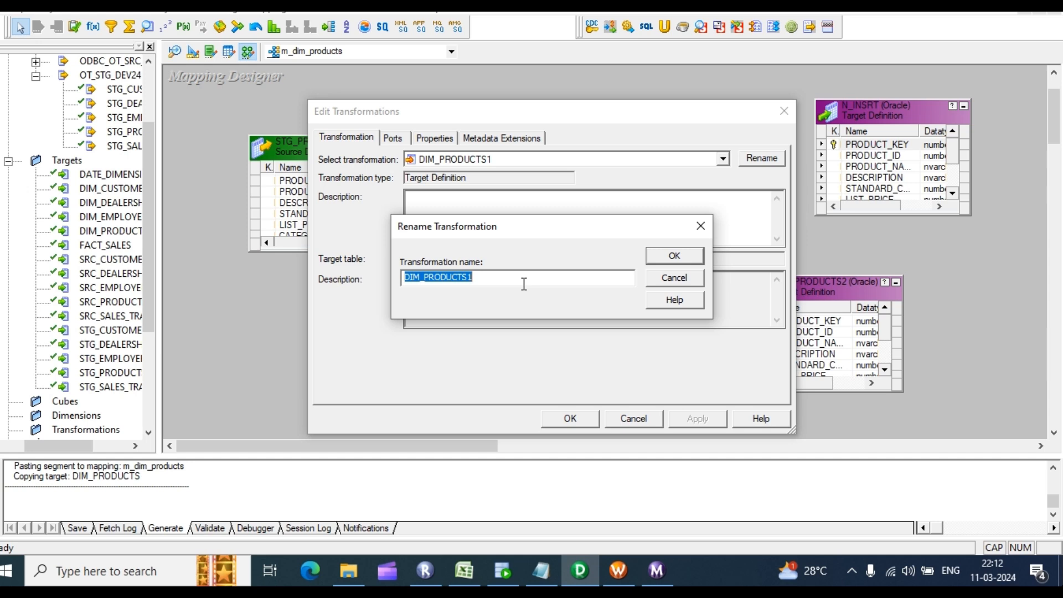
pyautogui.write('EX_UPDATE')
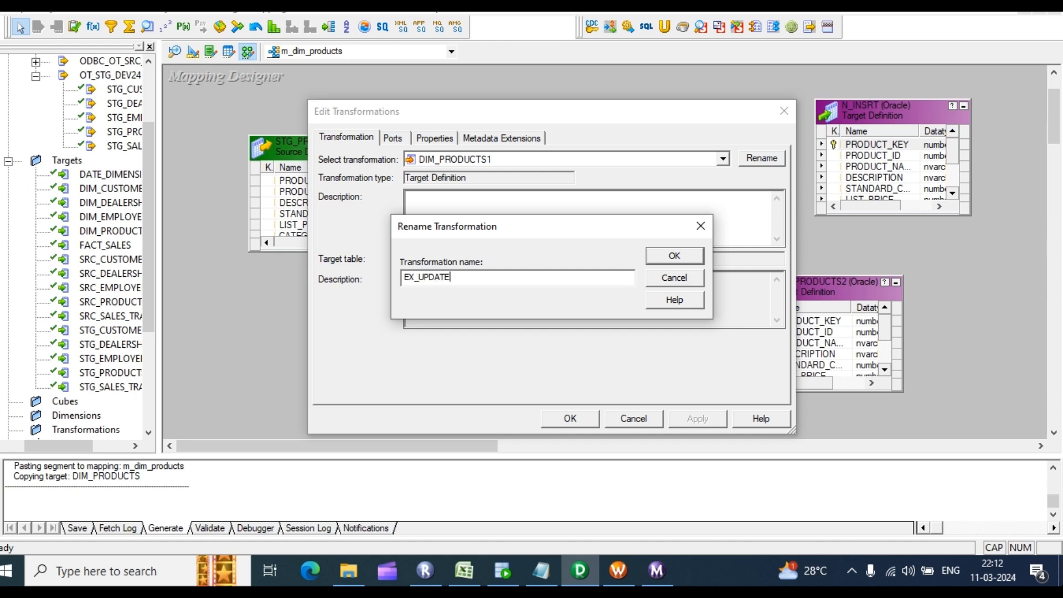
pyautogui.press('Return')
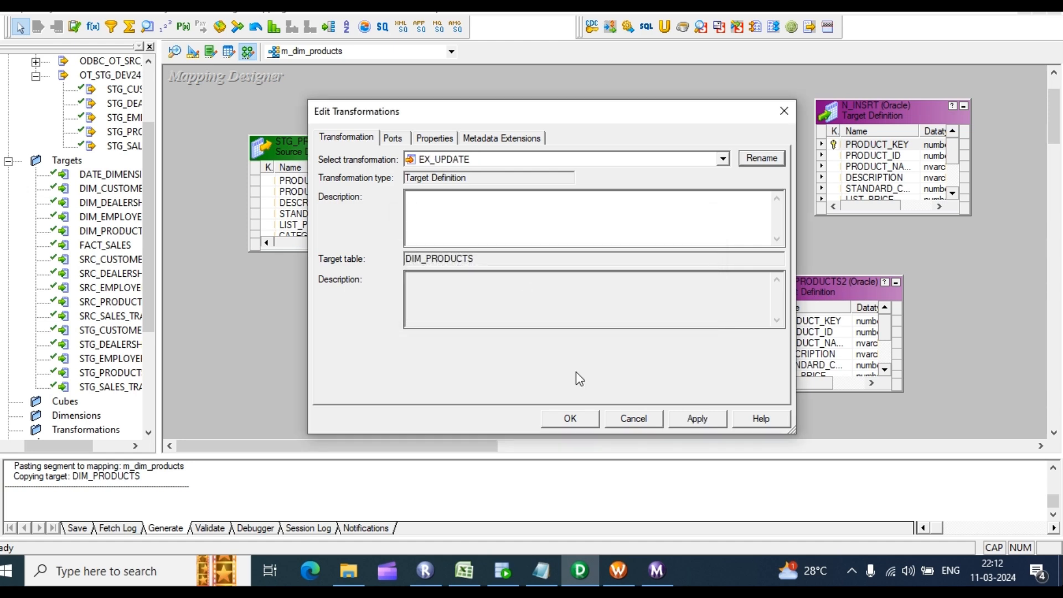
pyautogui.click(699, 419)
pyautogui.click(570, 419)
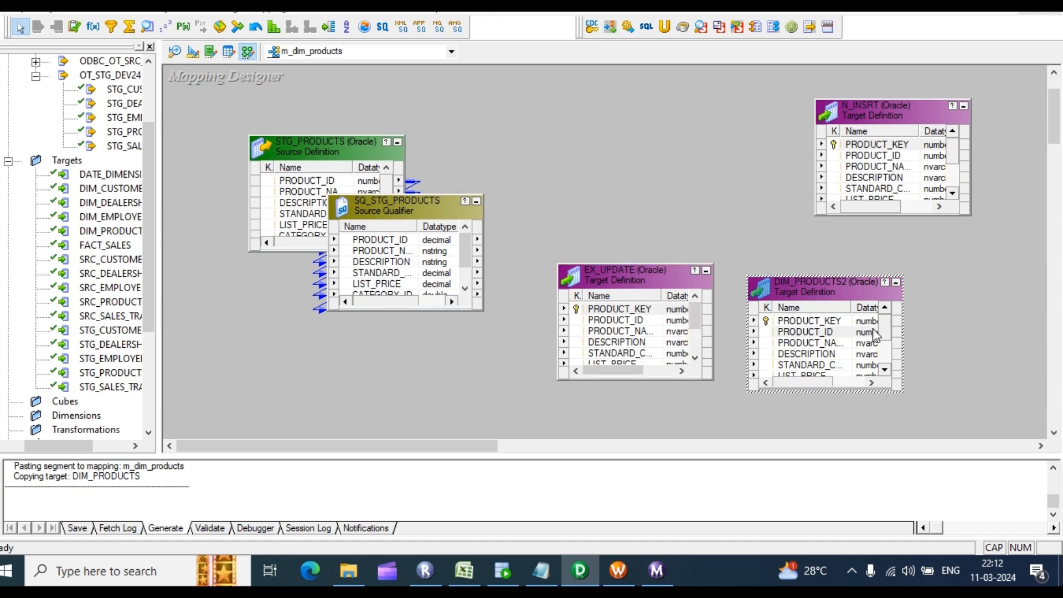
# Step: Rename the DIM_PRODUCTS2 target instance to EX_INSRT, fixing the typo EX_INSRTY
pyautogui.doubleClick(875, 334)
pyautogui.click(340, 137)
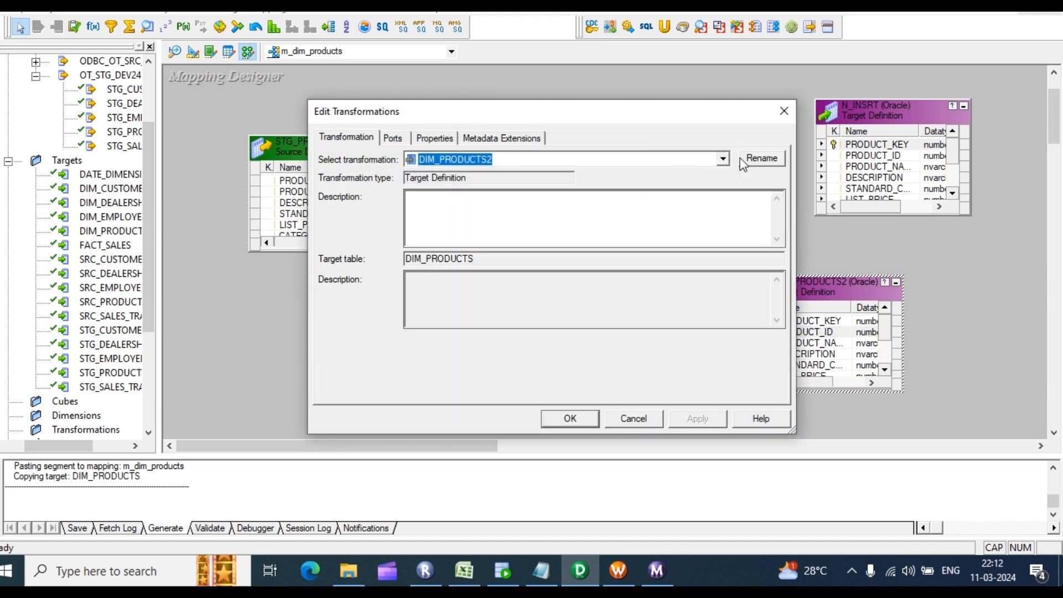
pyautogui.click(762, 159)
pyautogui.write('EX_INSRTY')
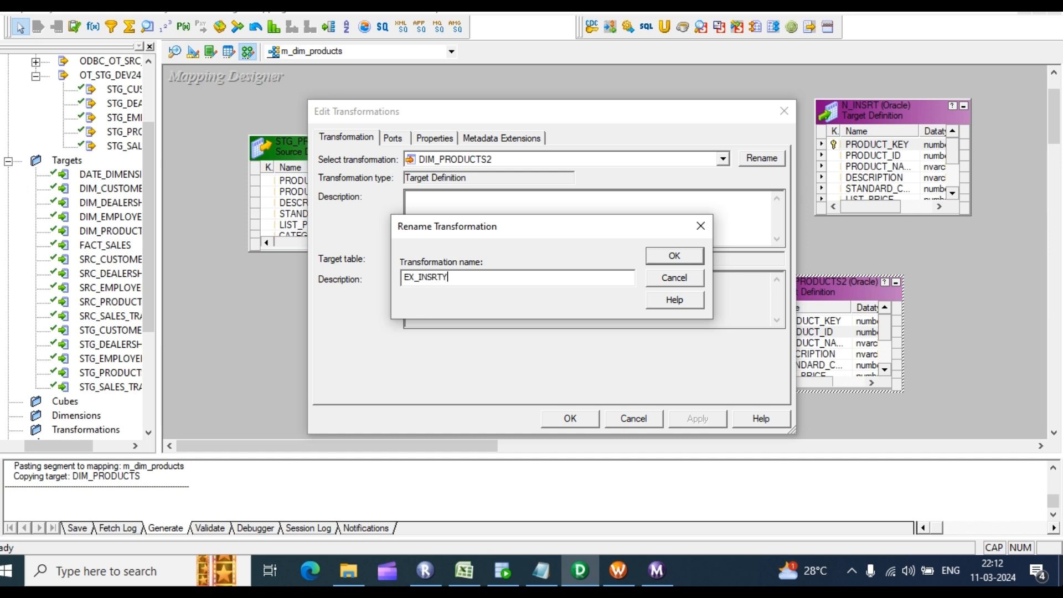
pyautogui.press('Return')
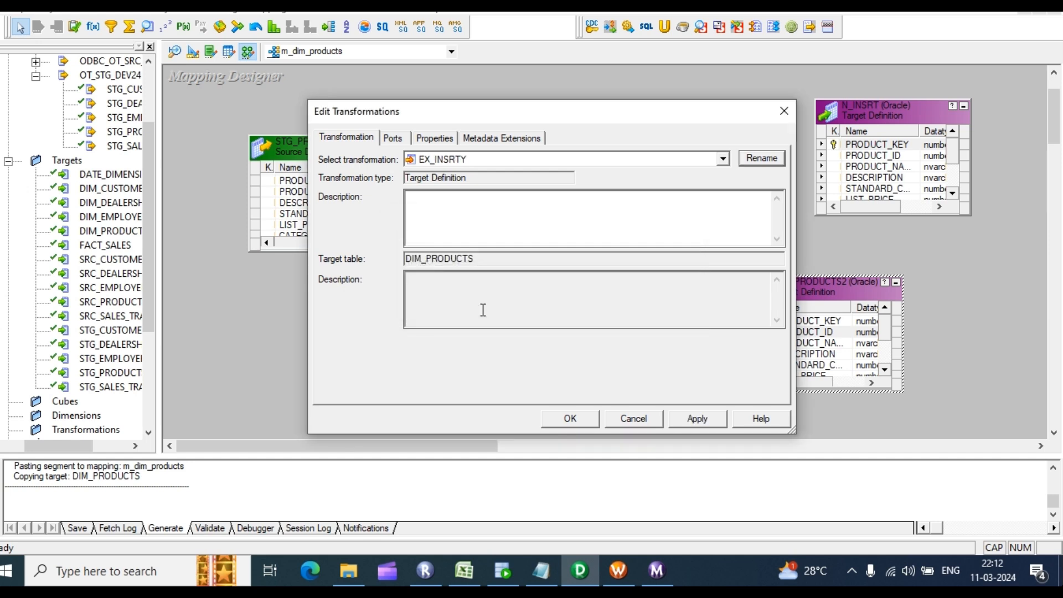
pyautogui.click(765, 161)
pyautogui.click(467, 278)
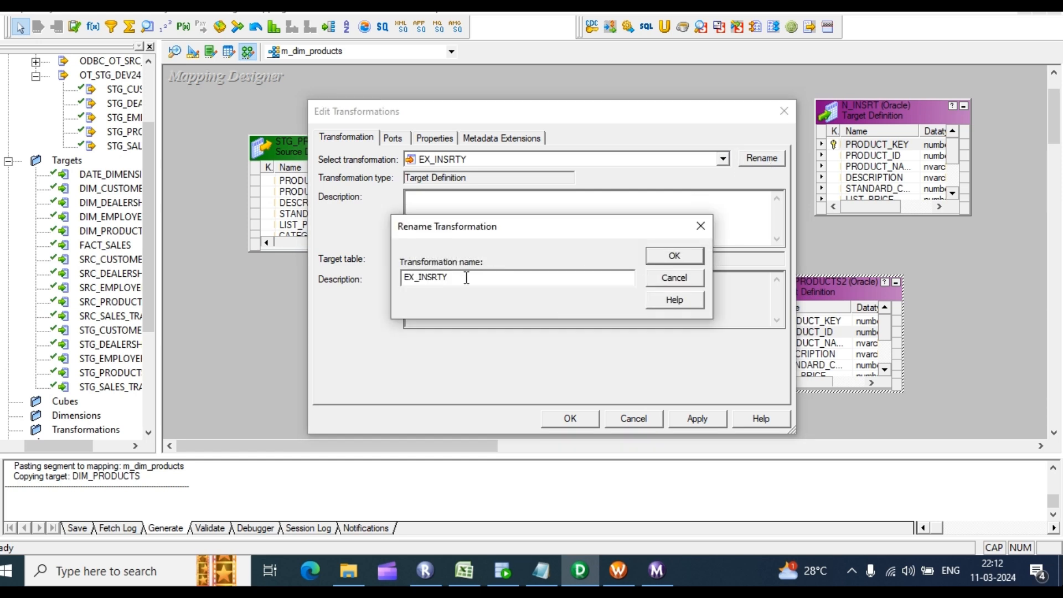
pyautogui.press('BackSpace')
pyautogui.click(676, 256)
pyautogui.click(701, 419)
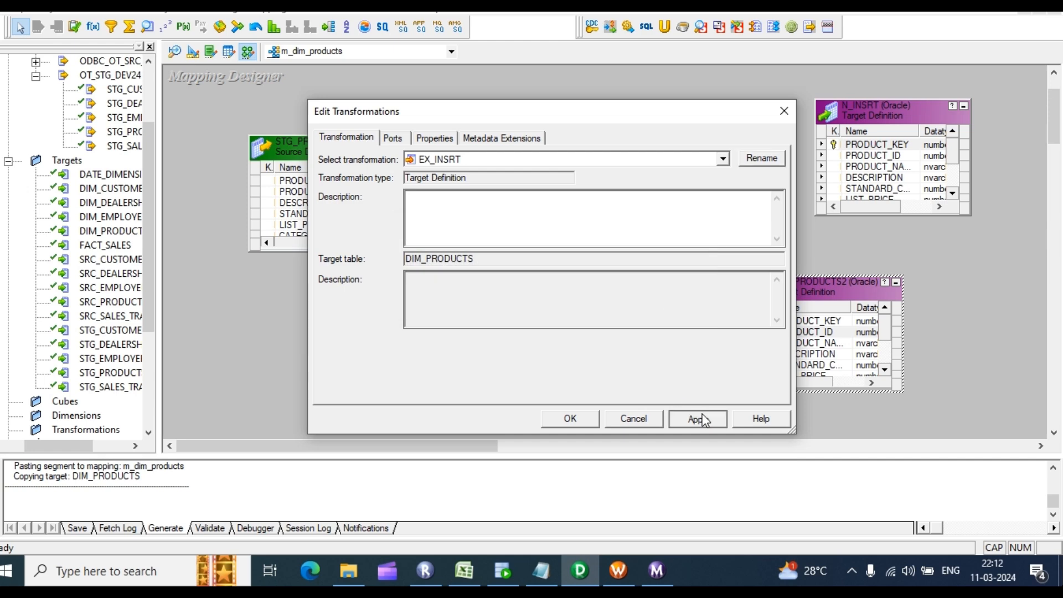
pyautogui.click(570, 419)
# Step: Arrange the targets on the right and collapse STG_PRODUCTS beside SQ_STG_PRODUCTS at top-left
pyautogui.moveTo(803, 298); pyautogui.dragTo(914, 309)
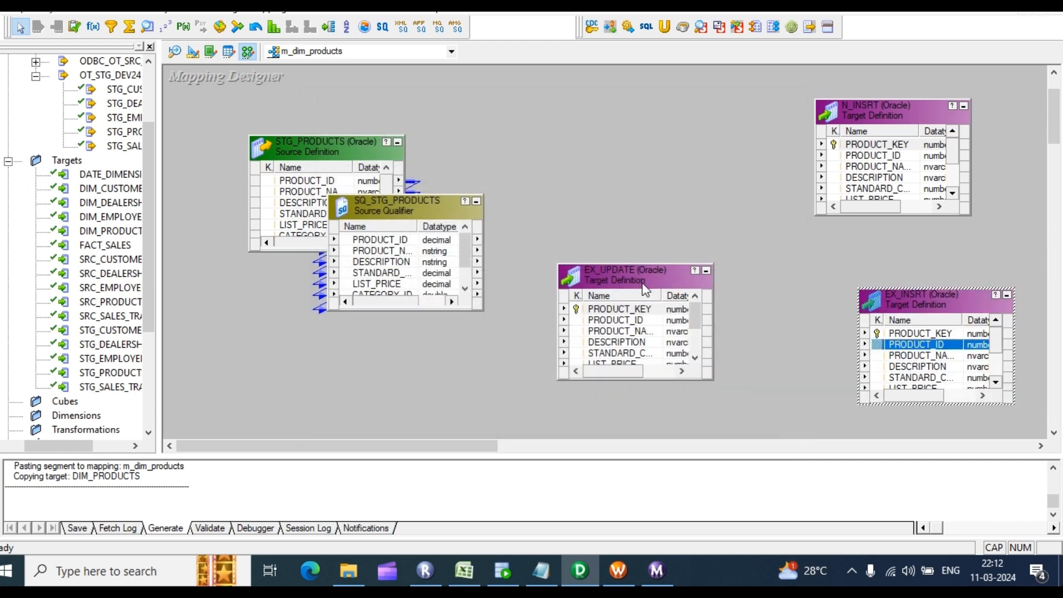
pyautogui.moveTo(586, 286); pyautogui.dragTo(756, 235)
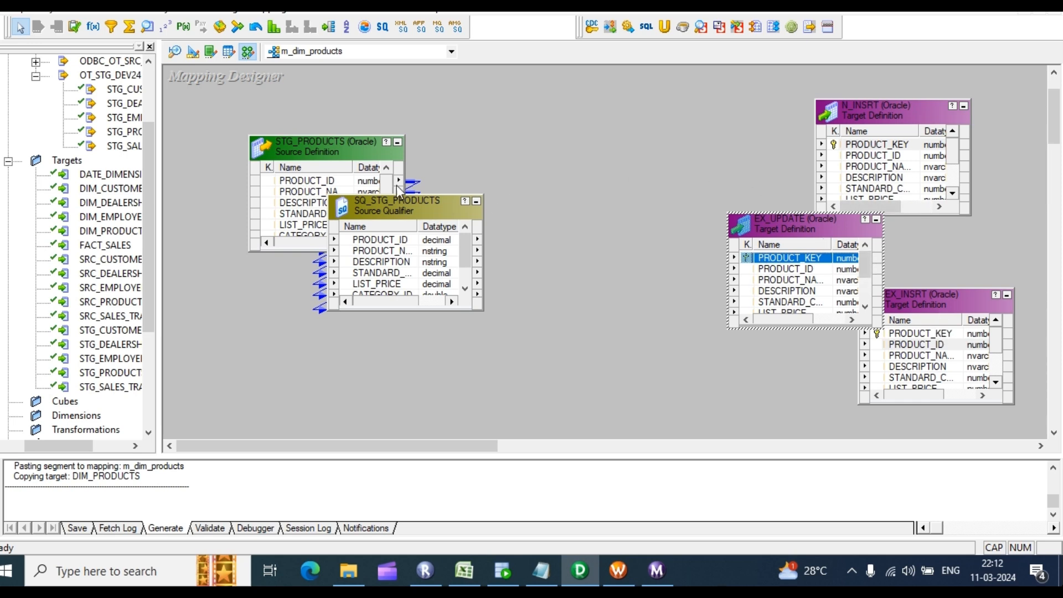
pyautogui.moveTo(326, 145); pyautogui.dragTo(247, 127)
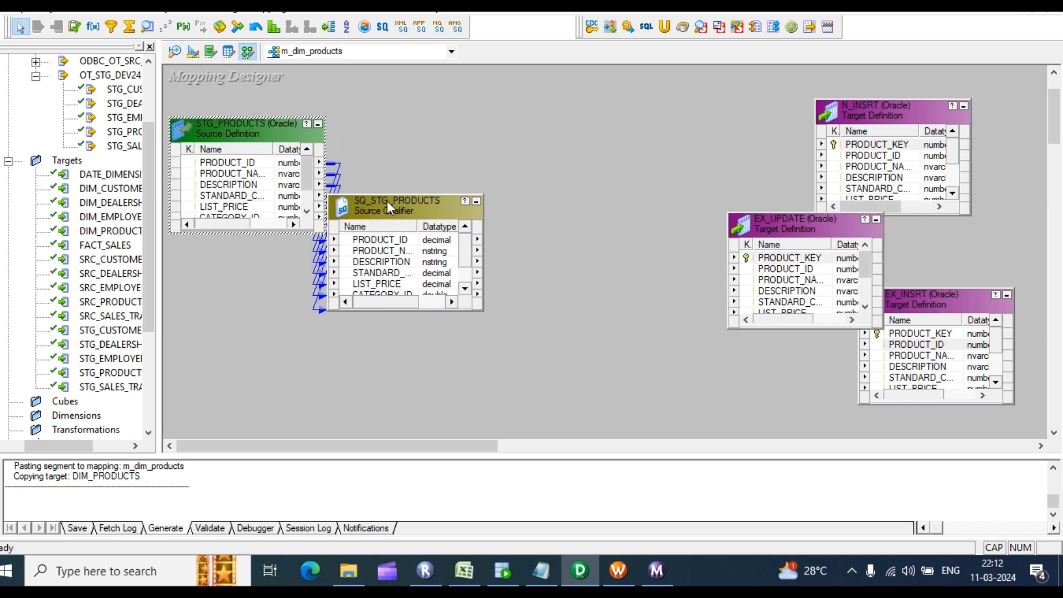
pyautogui.click(318, 125)
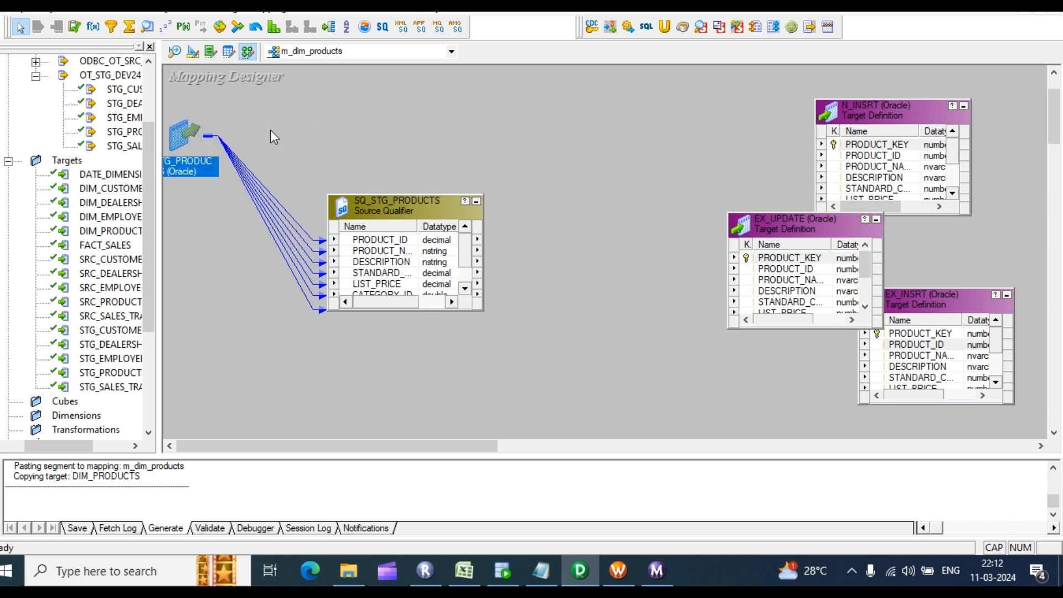
pyautogui.moveTo(423, 212); pyautogui.dragTo(317, 164)
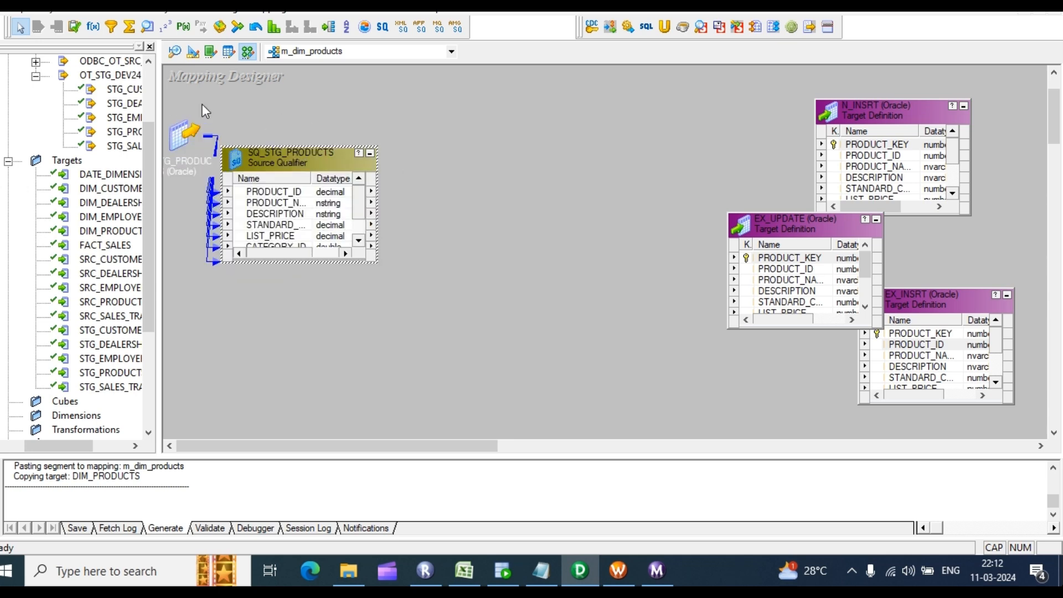
# Step: Add an Expression transformation and link all seven SQ_STG_PRODUCTS ports into EXPTRANS
pyautogui.click(93, 27)
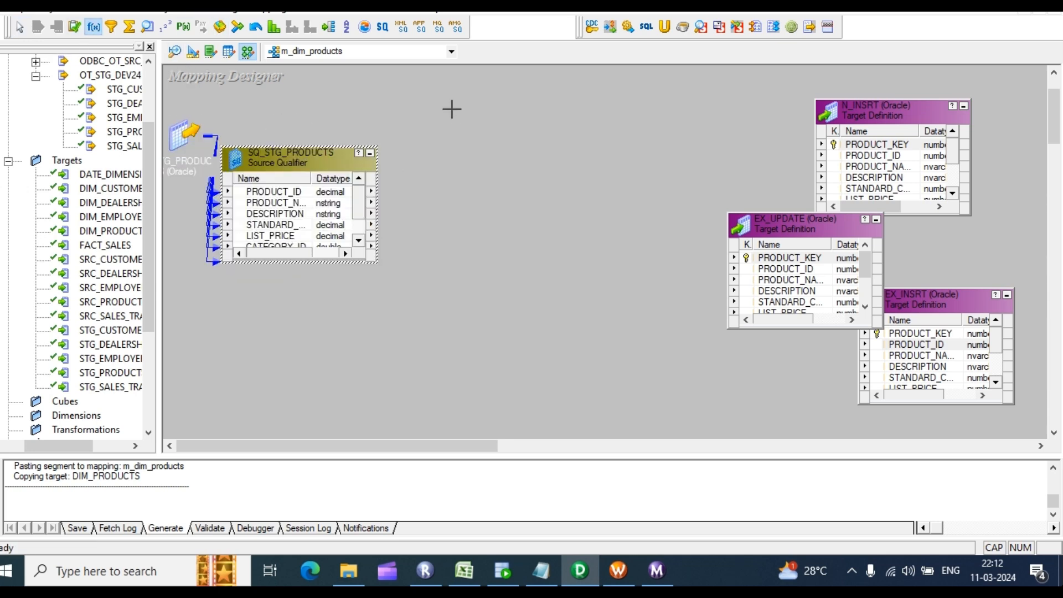
pyautogui.moveTo(411, 93); pyautogui.dragTo(561, 331)
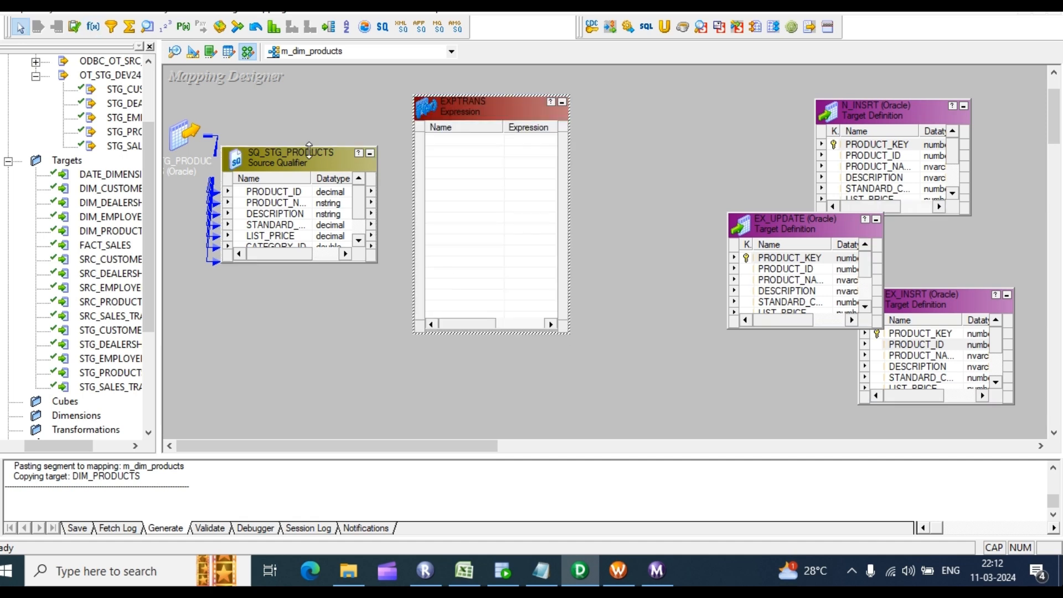
pyautogui.moveTo(309, 147); pyautogui.dragTo(309, 95)
pyautogui.click(288, 140)
pyautogui.keyDown('shift'); pyautogui.click(264, 206); pyautogui.keyUp('shift')
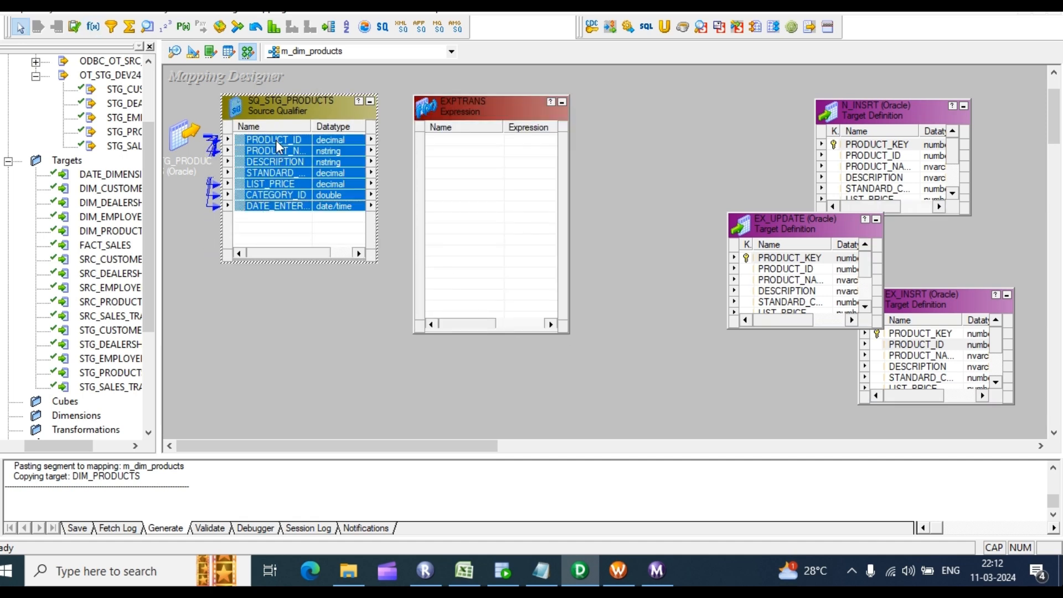
pyautogui.moveTo(279, 146); pyautogui.dragTo(470, 173)
# Step: Add an output-only date/time port O_END_DATE to EXPTRANS
pyautogui.doubleClick(471, 195)
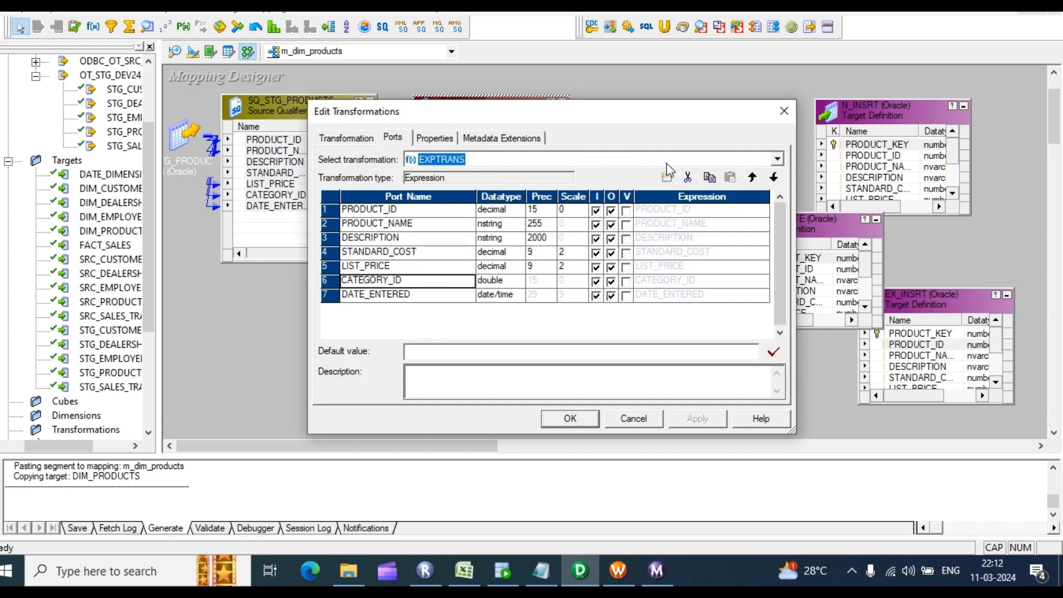
pyautogui.click(463, 296)
pyautogui.click(668, 177)
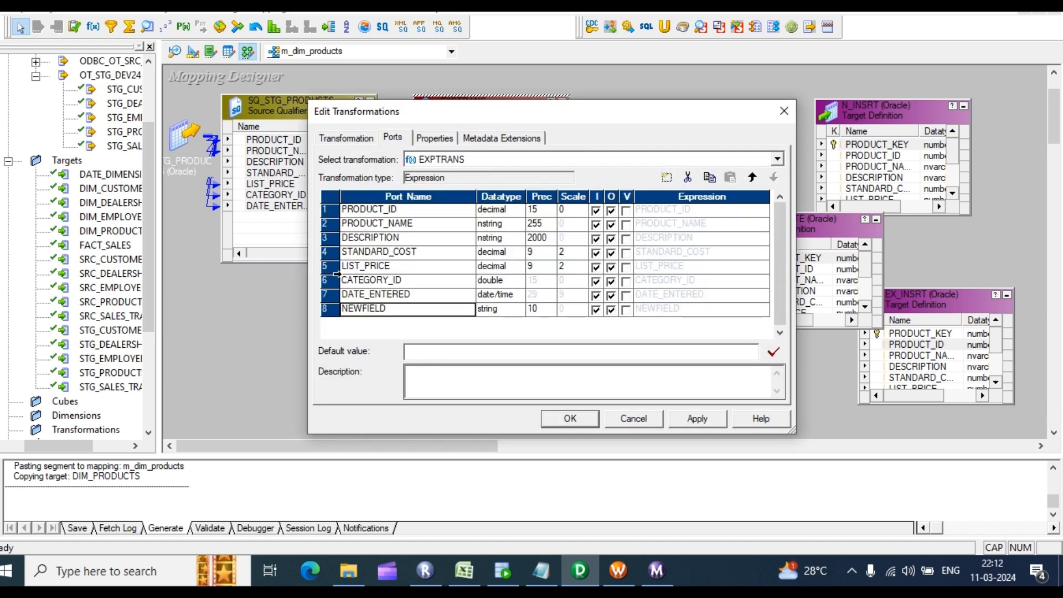
pyautogui.click(395, 310)
pyautogui.write('O_END_DATE')
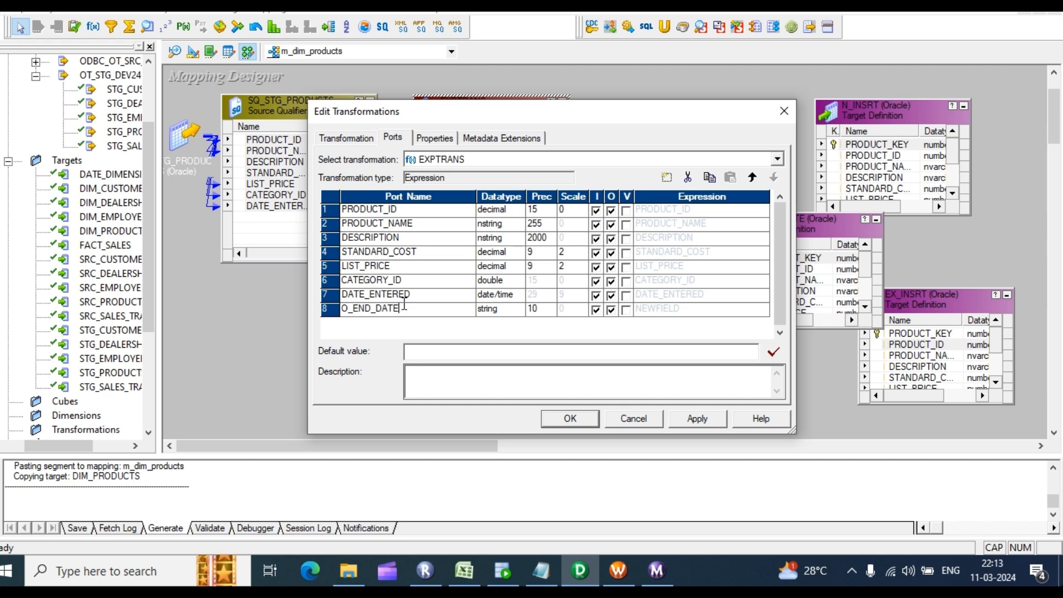
pyautogui.click(501, 310)
pyautogui.click(516, 309)
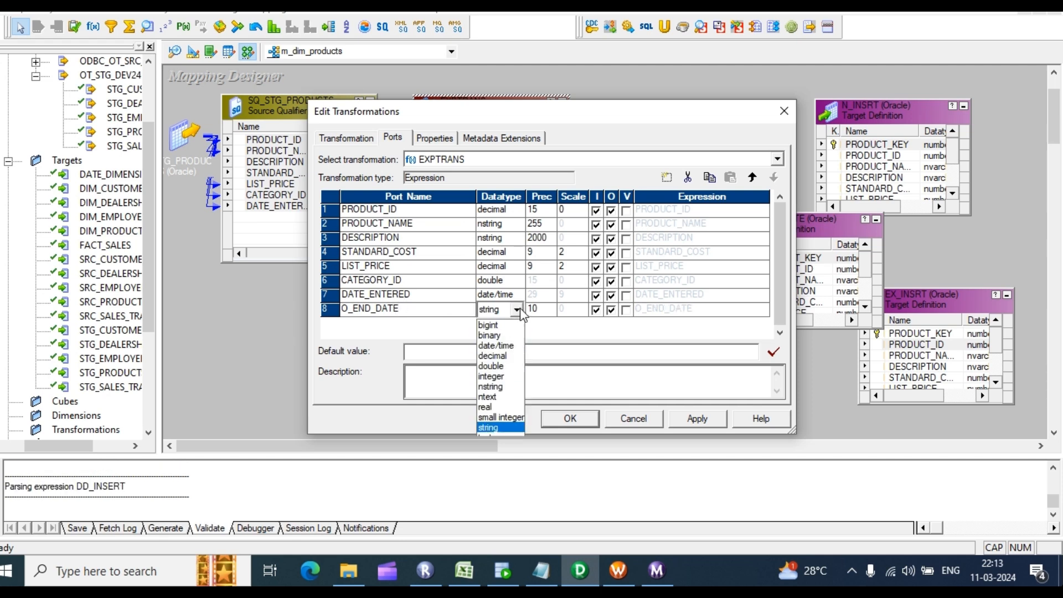
pyautogui.click(496, 346)
pyautogui.click(611, 310)
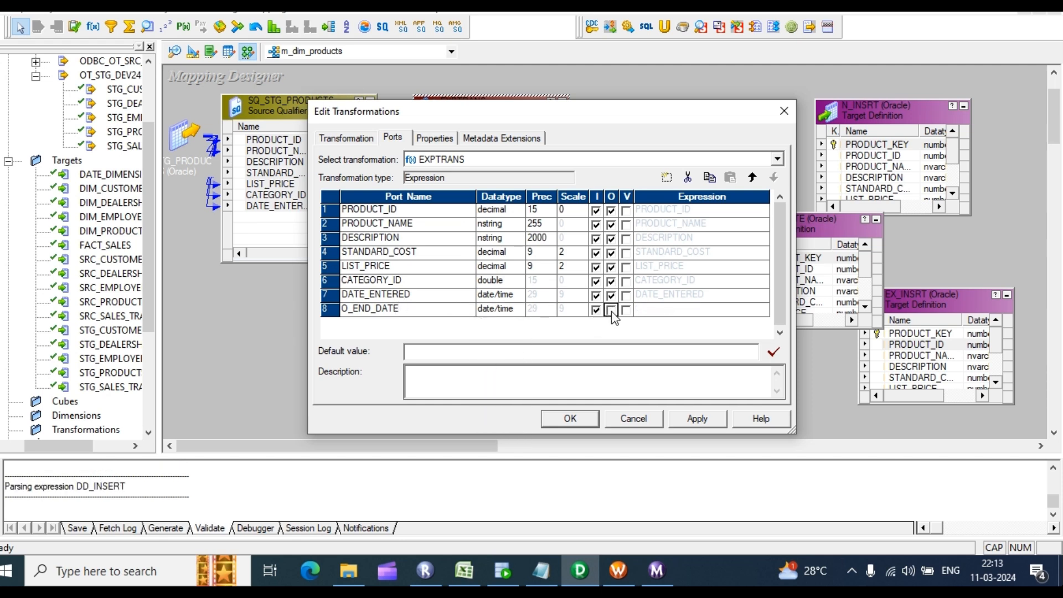
pyautogui.click(612, 311)
pyautogui.click(596, 311)
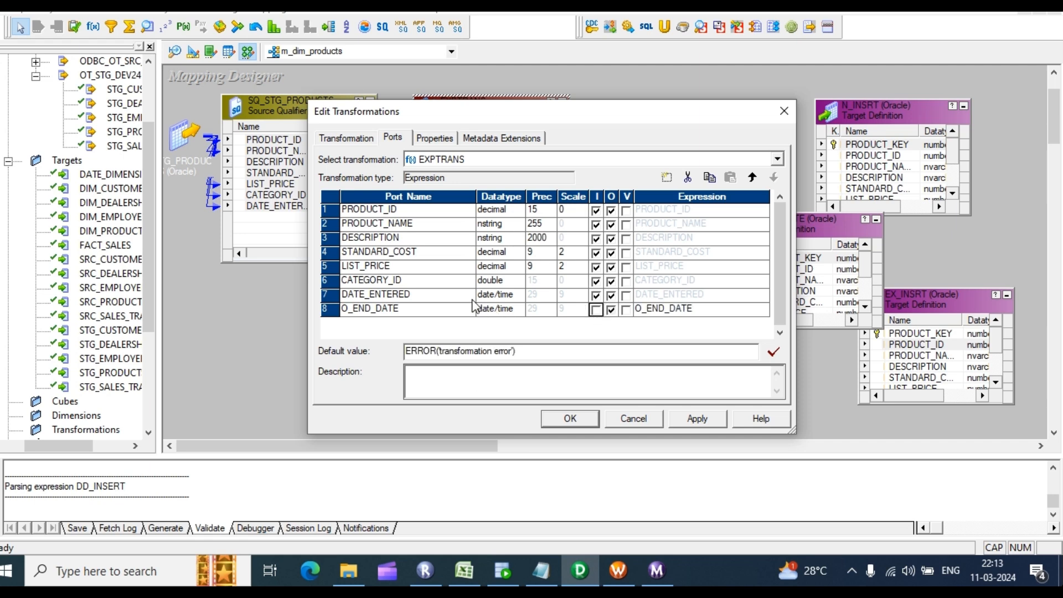
# Step: Rename the DATE_ENTERED port to START_DATE and apply the EXPTRANS changes
pyautogui.click(420, 296)
pyautogui.moveTo(419, 296); pyautogui.dragTo(281, 295)
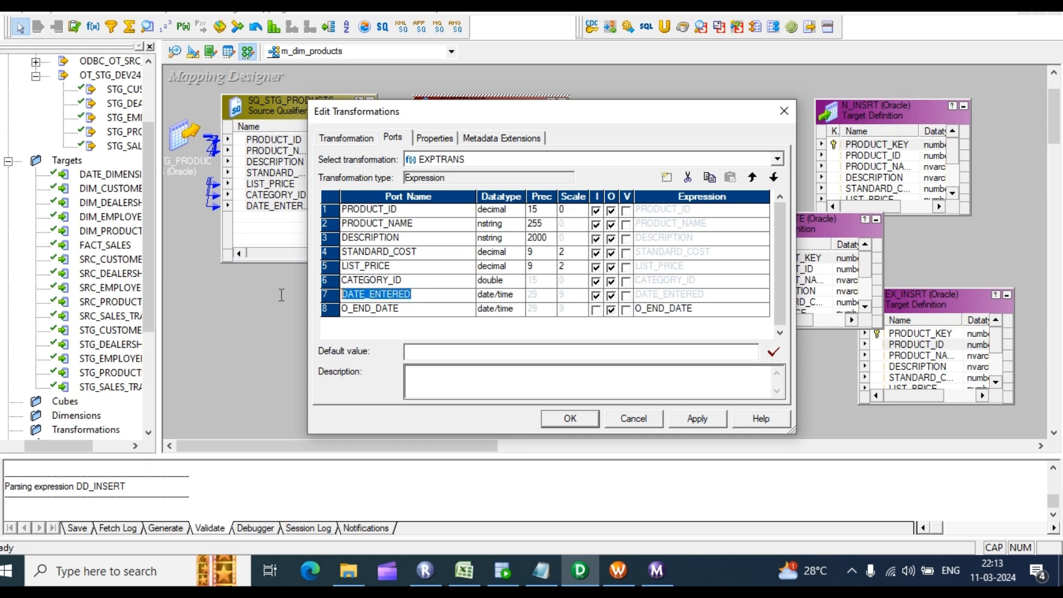
pyautogui.write('STA')
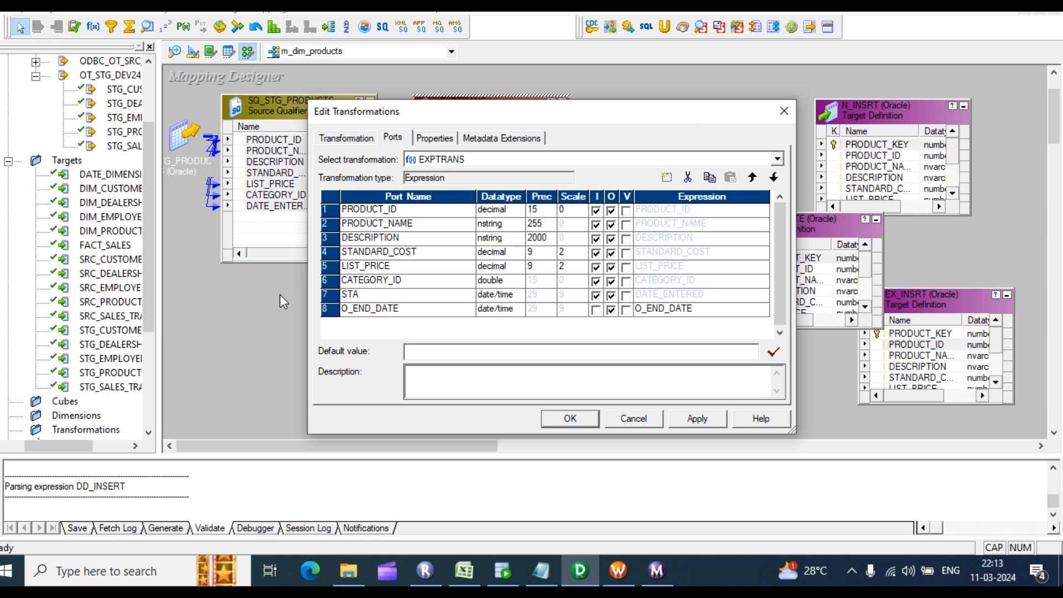
pyautogui.write('RT_DATE')
pyautogui.click(699, 424)
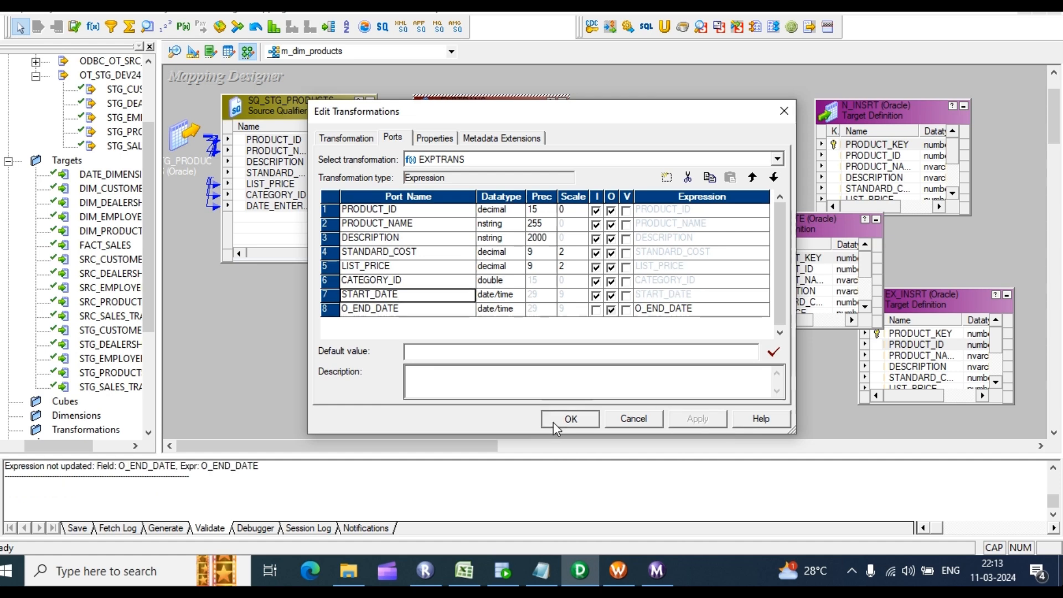
pyautogui.click(566, 419)
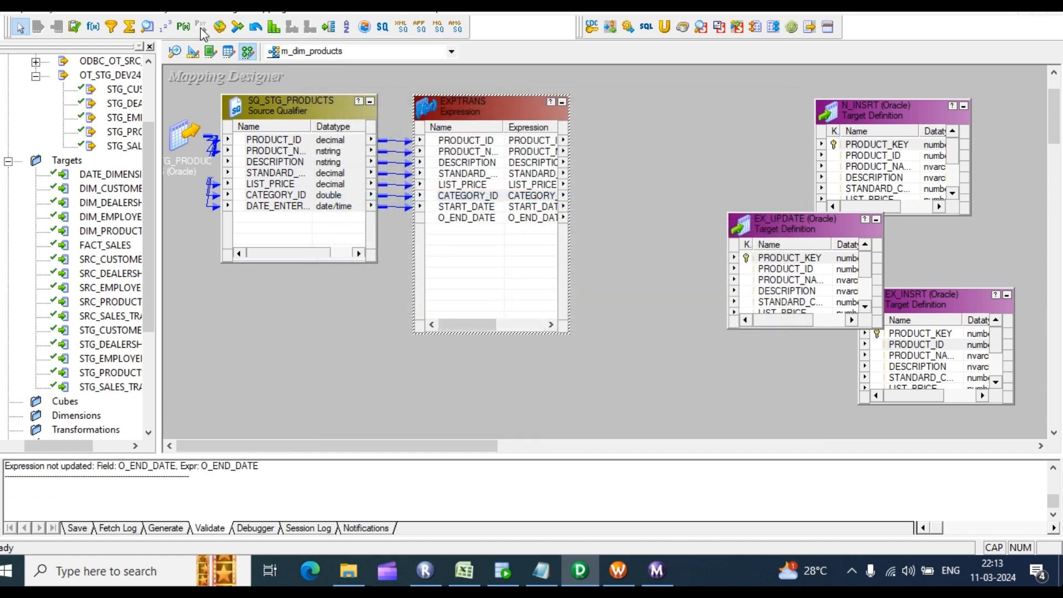
# Step: Create a lookup on the DIM_PRODUCTS target table and link EXPTRANS PRODUCT_ID into it
pyautogui.click(149, 27)
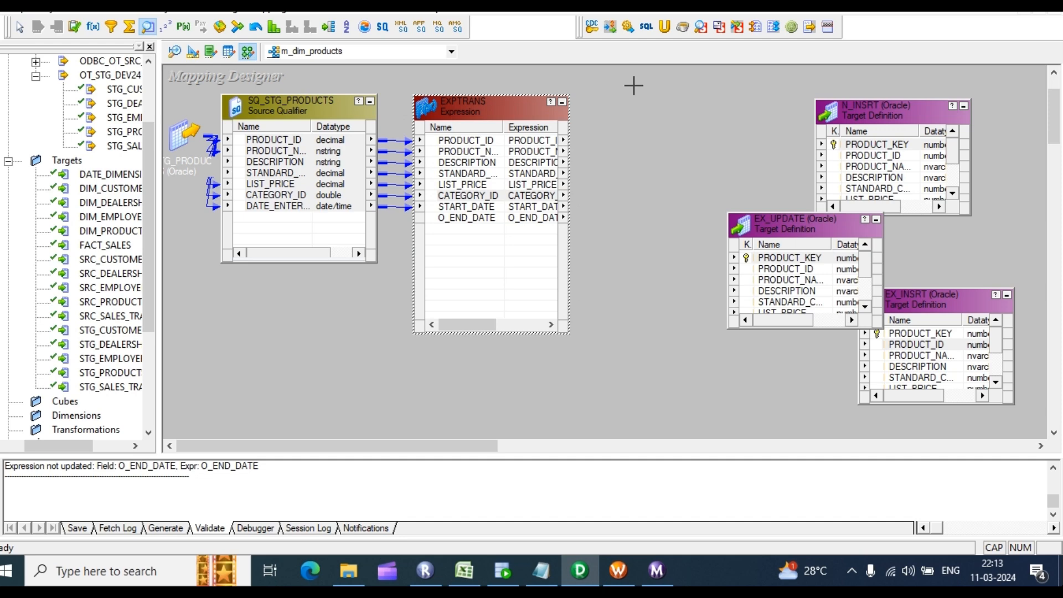
pyautogui.moveTo(634, 85); pyautogui.dragTo(707, 151)
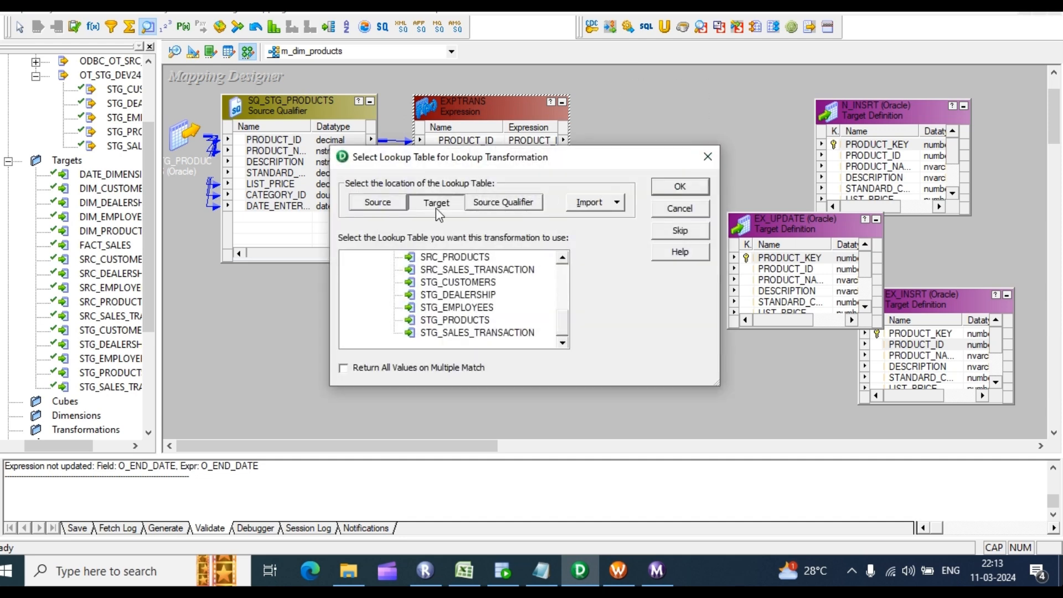
pyautogui.scroll(3, 452, 310)
pyautogui.click(459, 270)
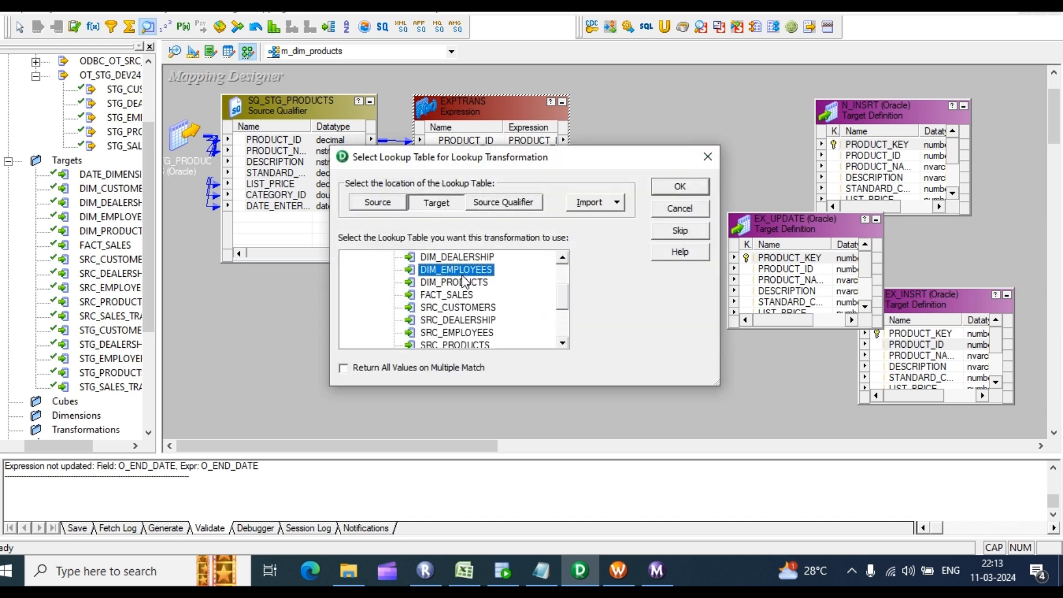
pyautogui.click(462, 282)
pyautogui.click(680, 186)
pyautogui.moveTo(465, 140); pyautogui.dragTo(662, 255)
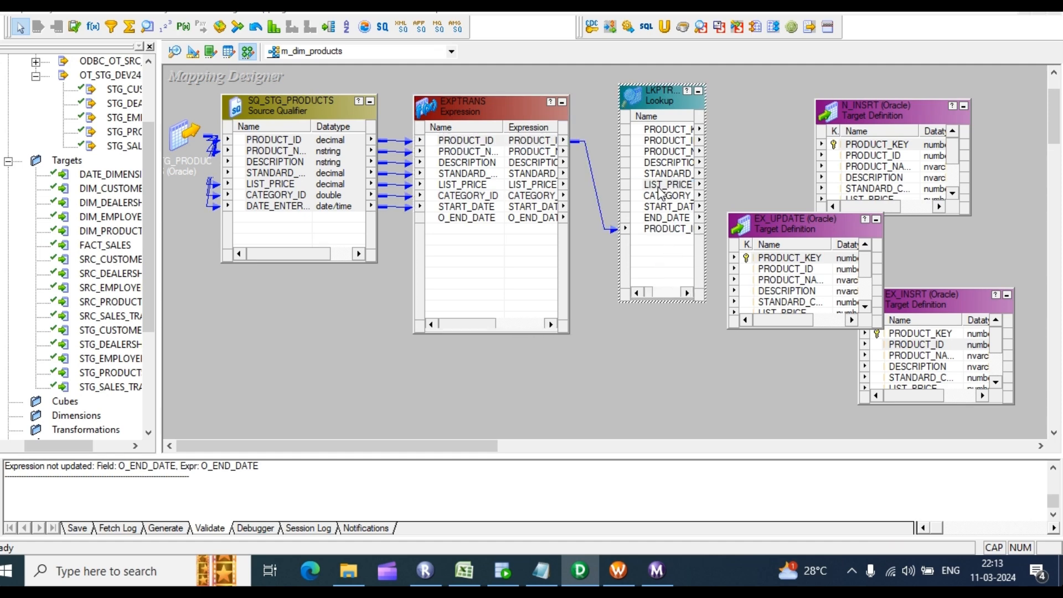
# Step: Delete the lookup's non-key ports and make PRODUCT_ID1 input-only
pyautogui.doubleClick(660, 187)
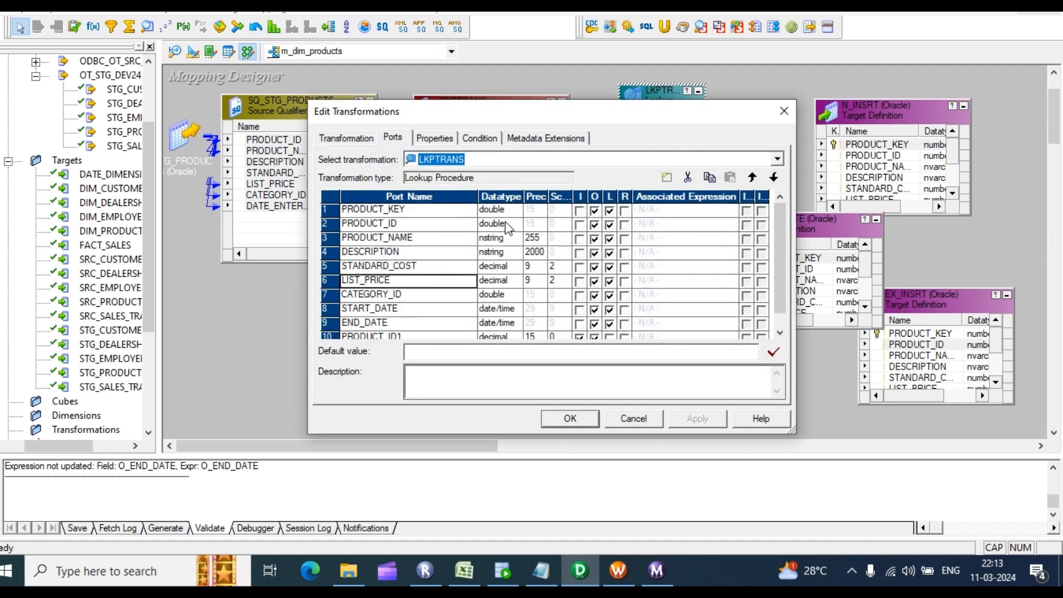
pyautogui.click(418, 239)
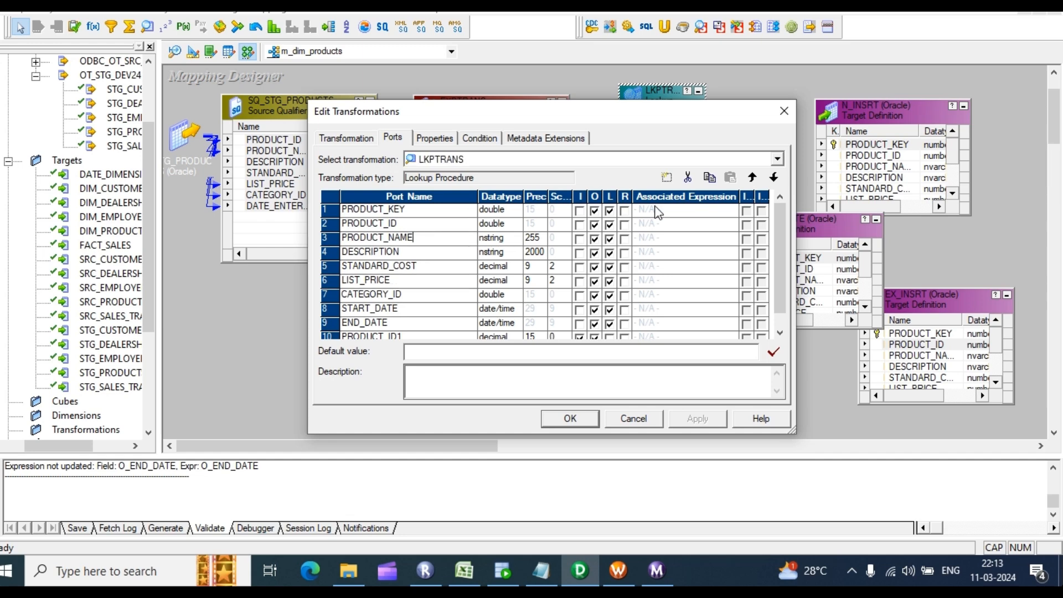
pyautogui.click(689, 180)
pyautogui.click(689, 180)
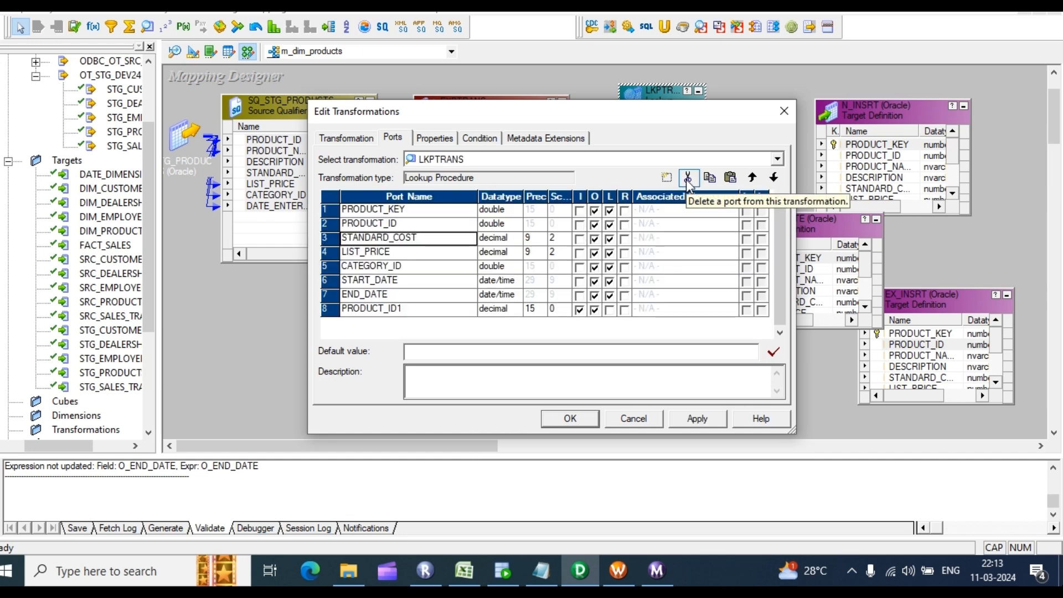
pyautogui.click(689, 180)
pyautogui.click(688, 180)
pyautogui.click(689, 180)
pyautogui.click(688, 180)
pyautogui.click(688, 180)
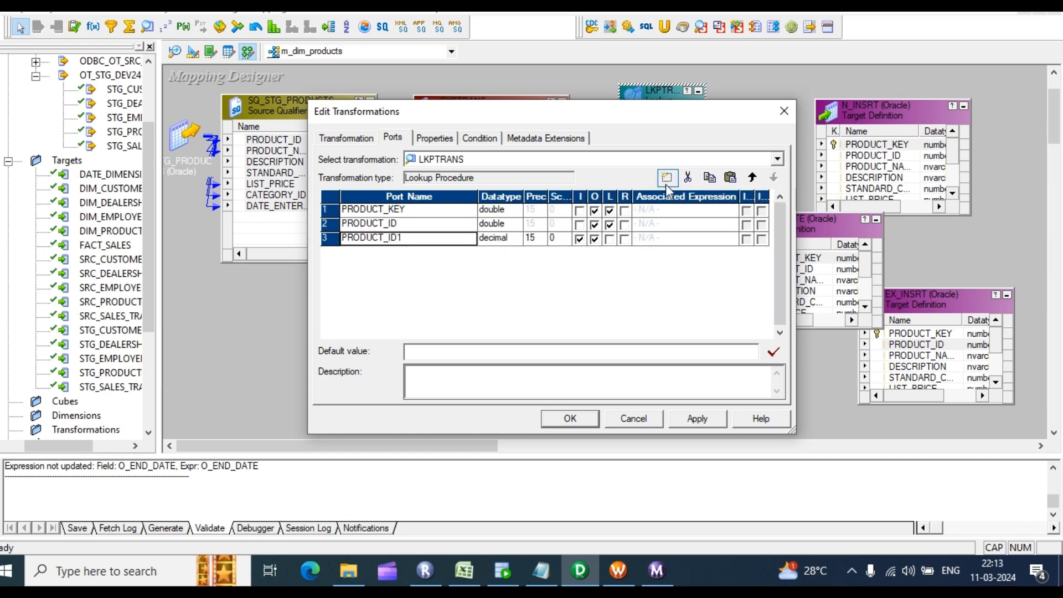
pyautogui.click(594, 240)
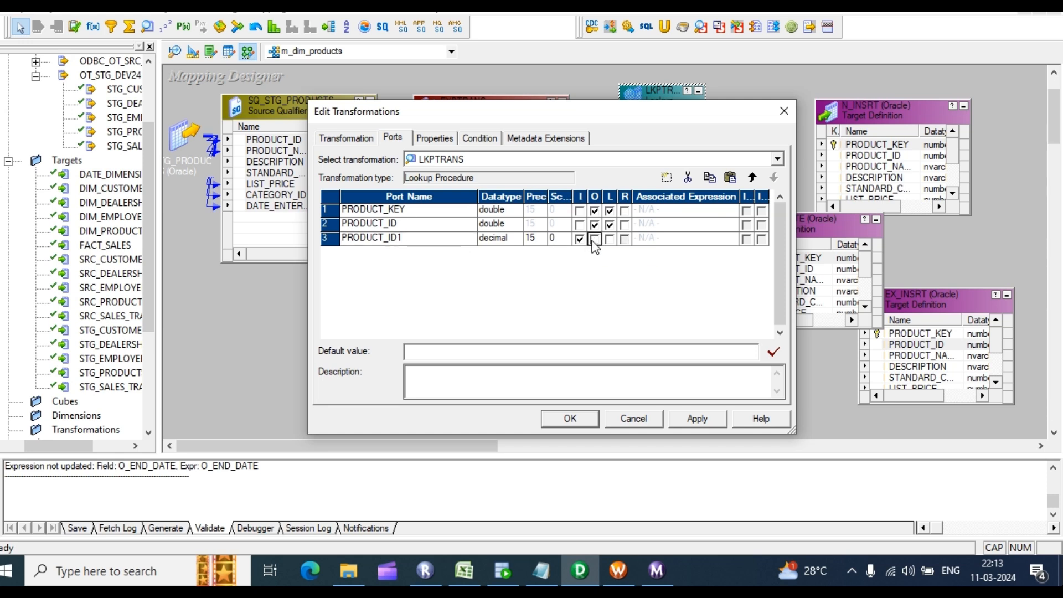
# Step: Add the lookup condition PRODUCT_ID = PRODUCT_ID1, accepting the datatype warning
pyautogui.click(483, 143)
pyautogui.click(667, 178)
pyautogui.click(698, 418)
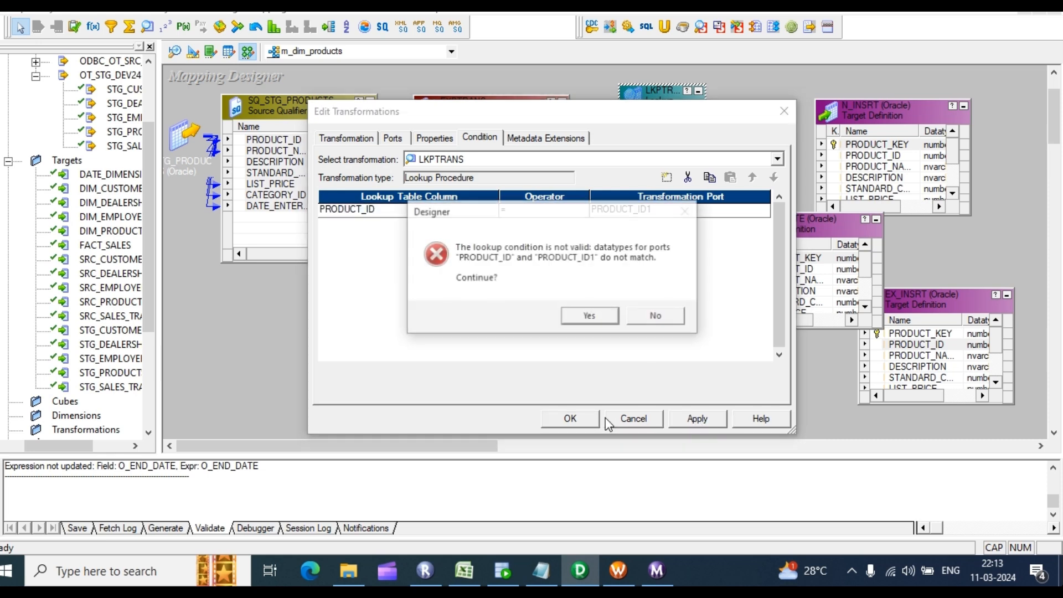
pyautogui.click(587, 314)
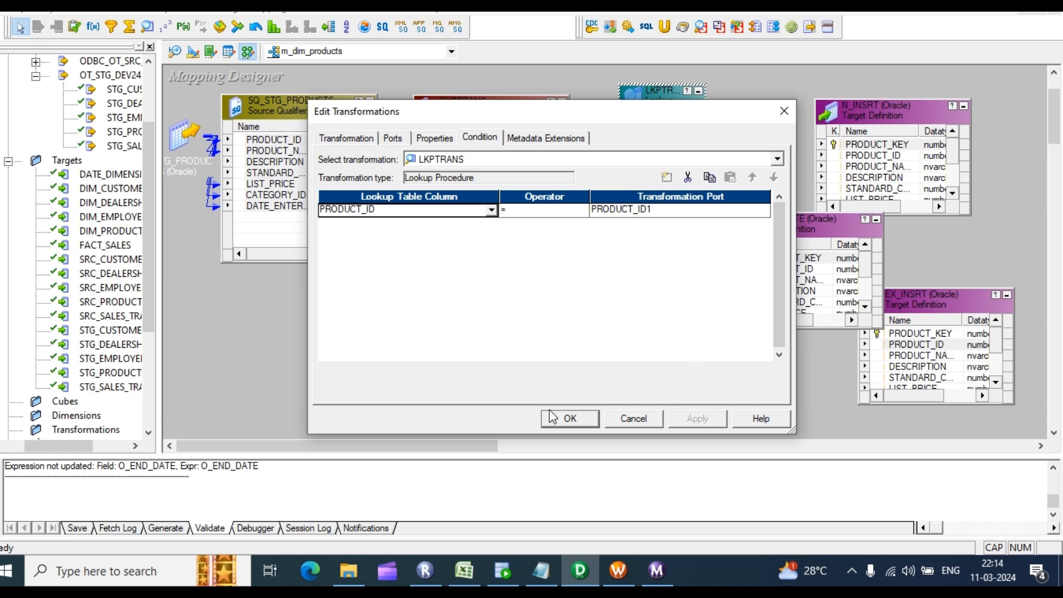
pyautogui.click(435, 137)
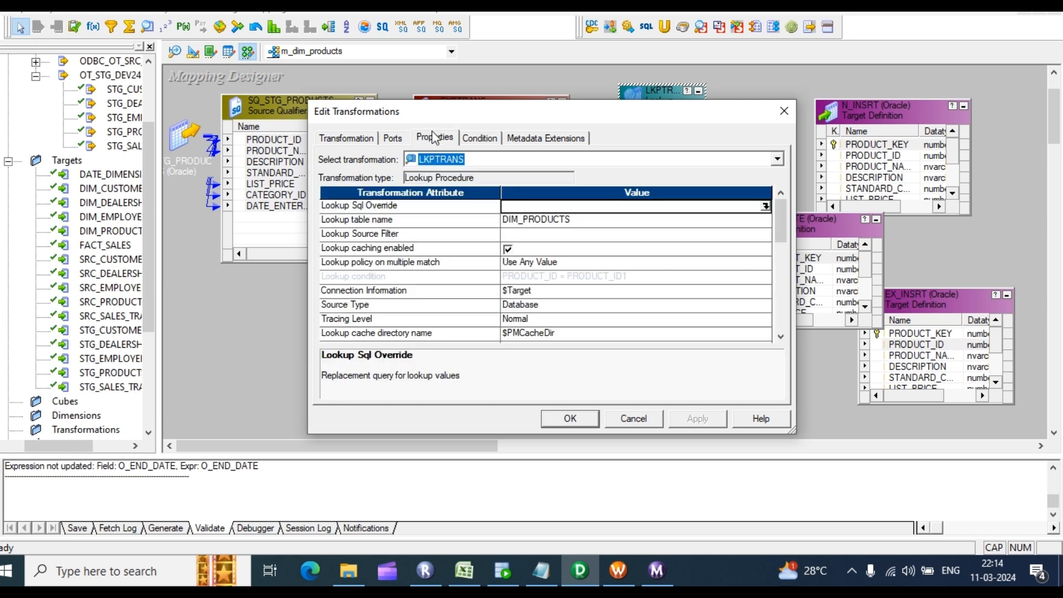
pyautogui.click(393, 137)
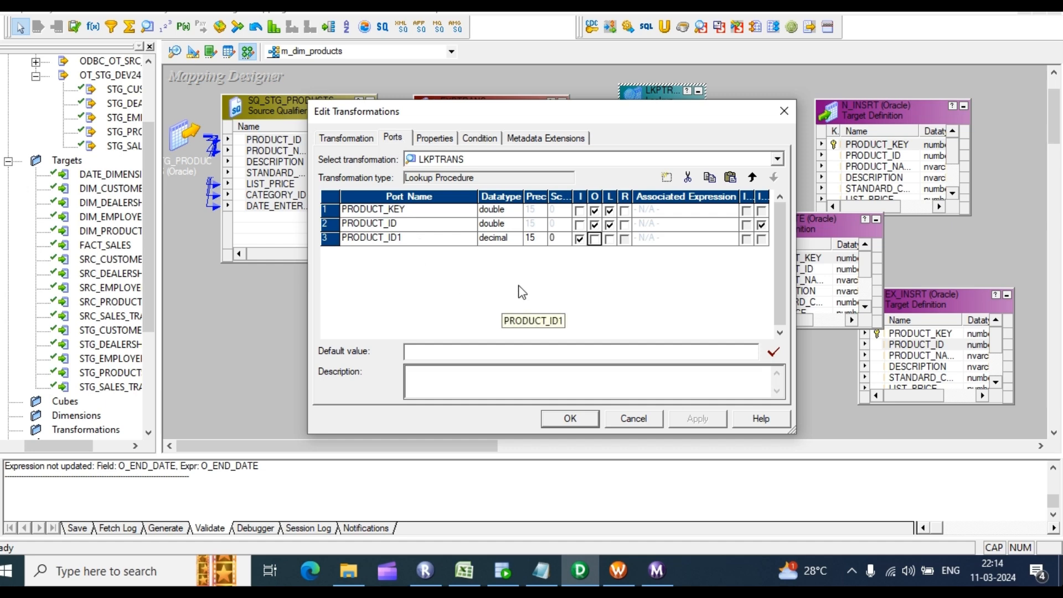
pyautogui.click(446, 139)
pyautogui.click(479, 139)
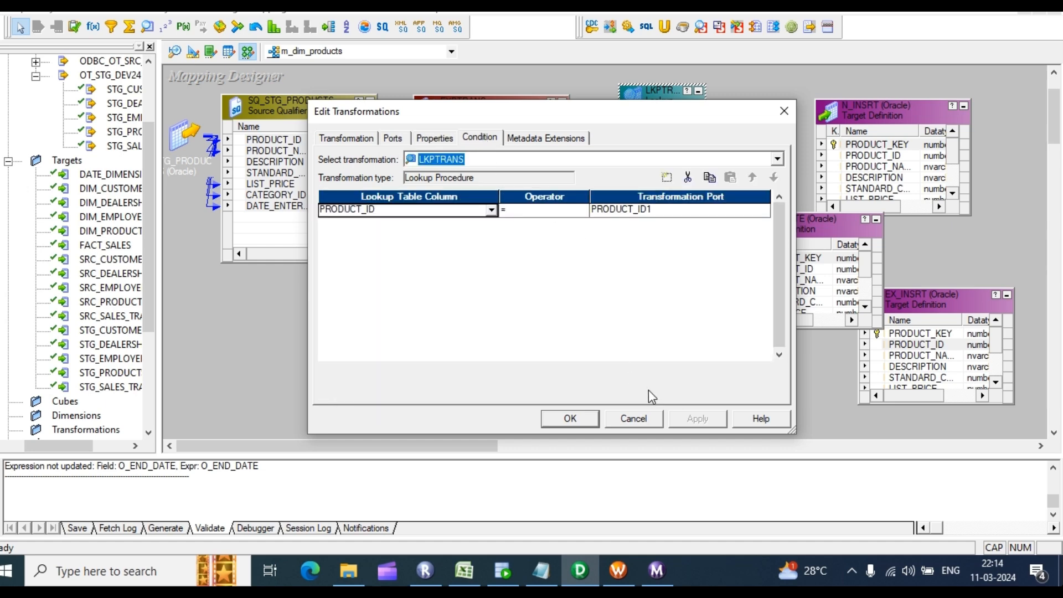
pyautogui.click(569, 419)
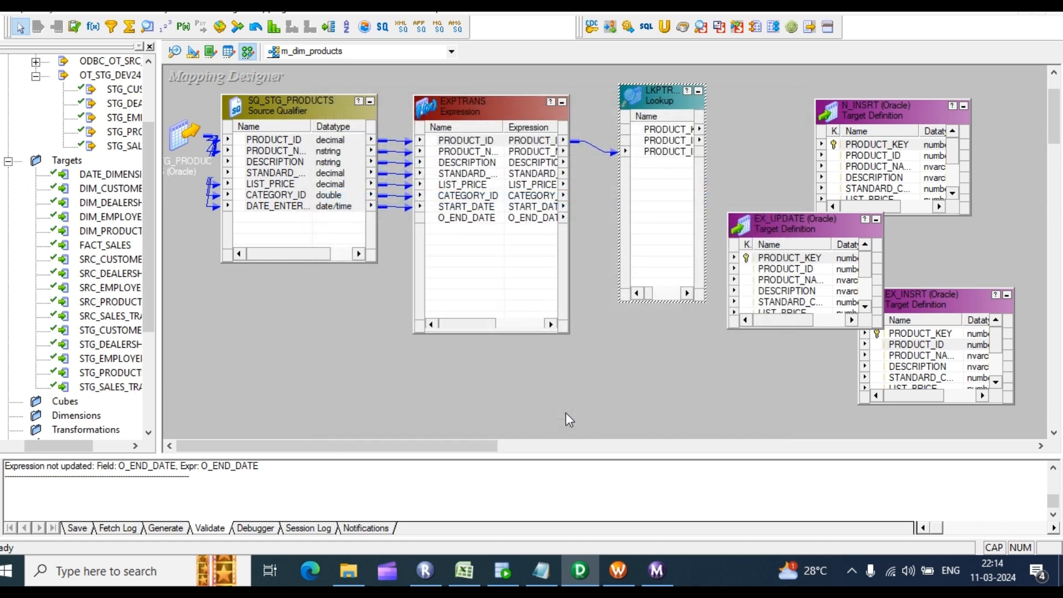
# Step: Rename the lookup port PRODUCT_ID1 to i_PRODUCT_ID1
pyautogui.doubleClick(655, 173)
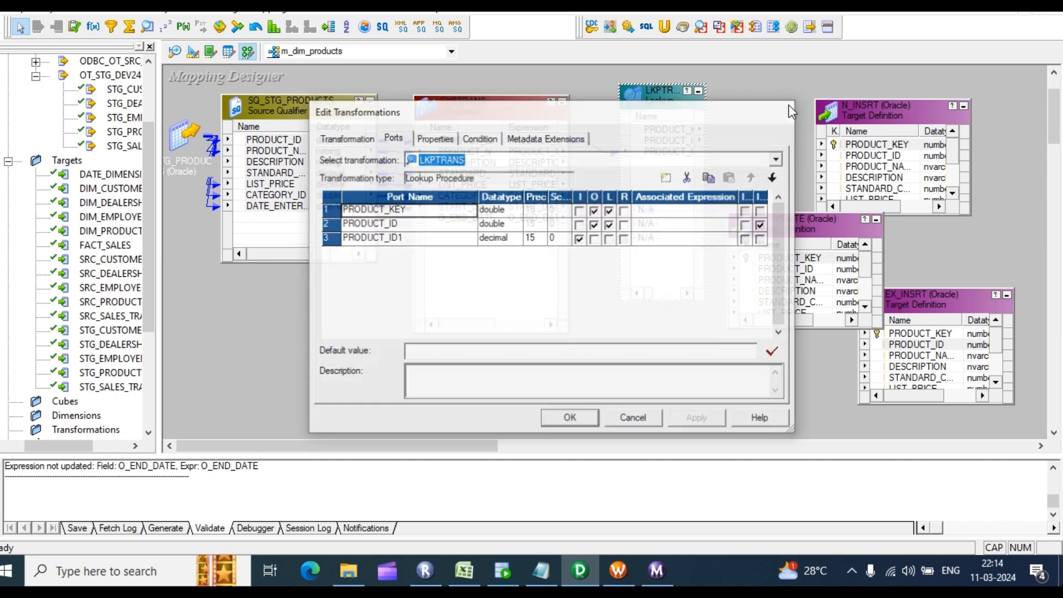
pyautogui.click(786, 108)
pyautogui.click(485, 141)
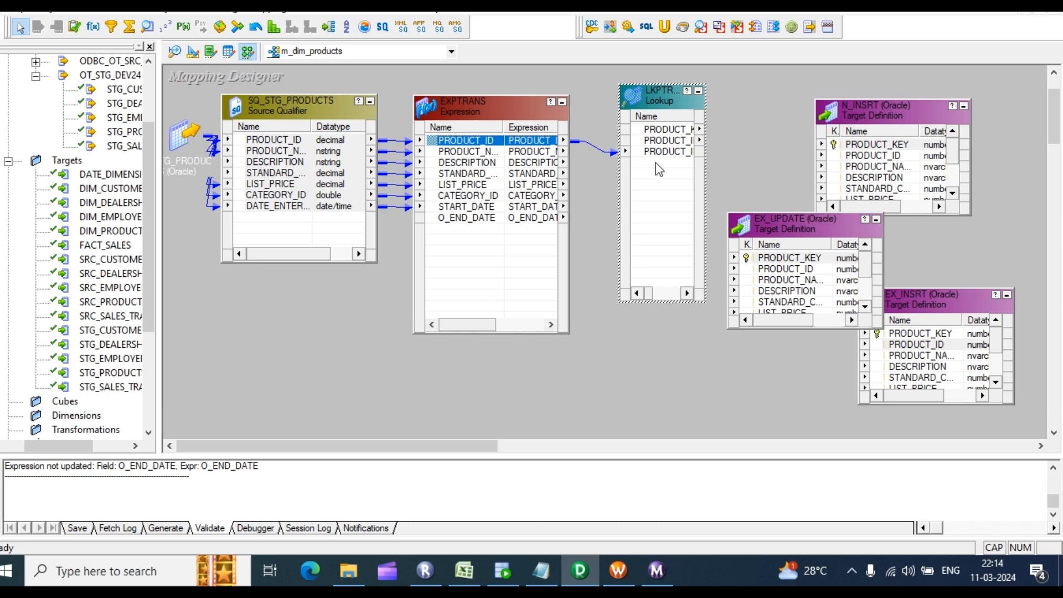
pyautogui.doubleClick(657, 166)
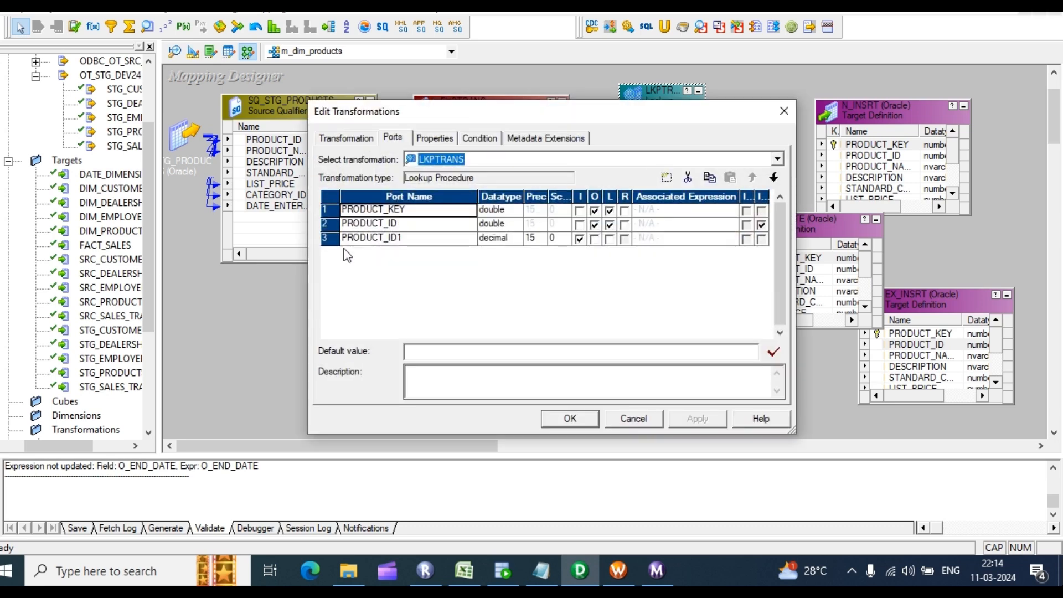
pyautogui.click(344, 239)
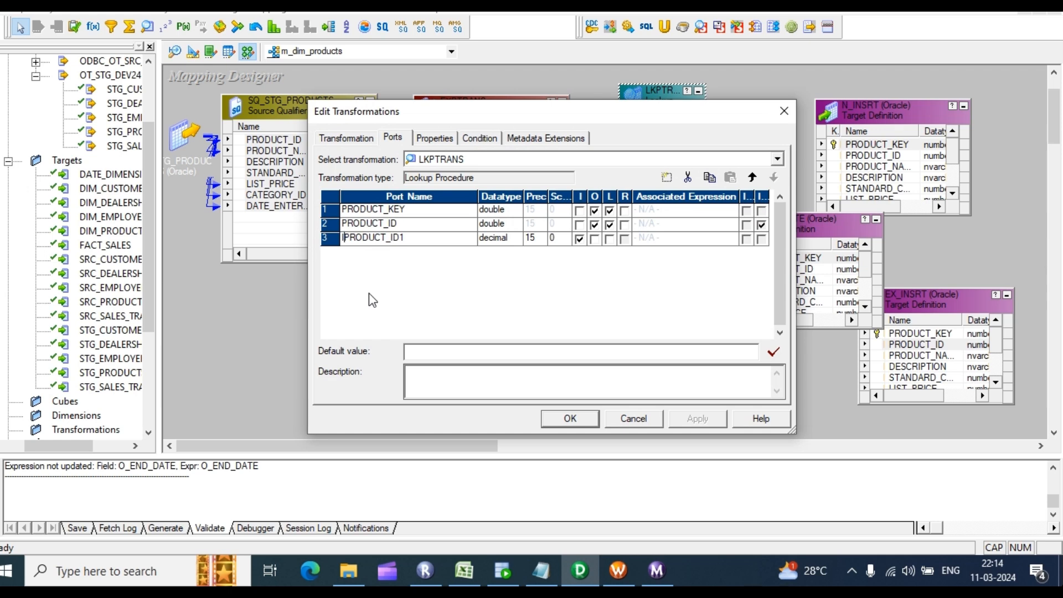
pyautogui.write('i_')
# Step: Apply the PRODUCT_ID = i_PRODUCT_ID1 condition despite the datatype mismatch, then widen LKPTRANS
pyautogui.click(480, 139)
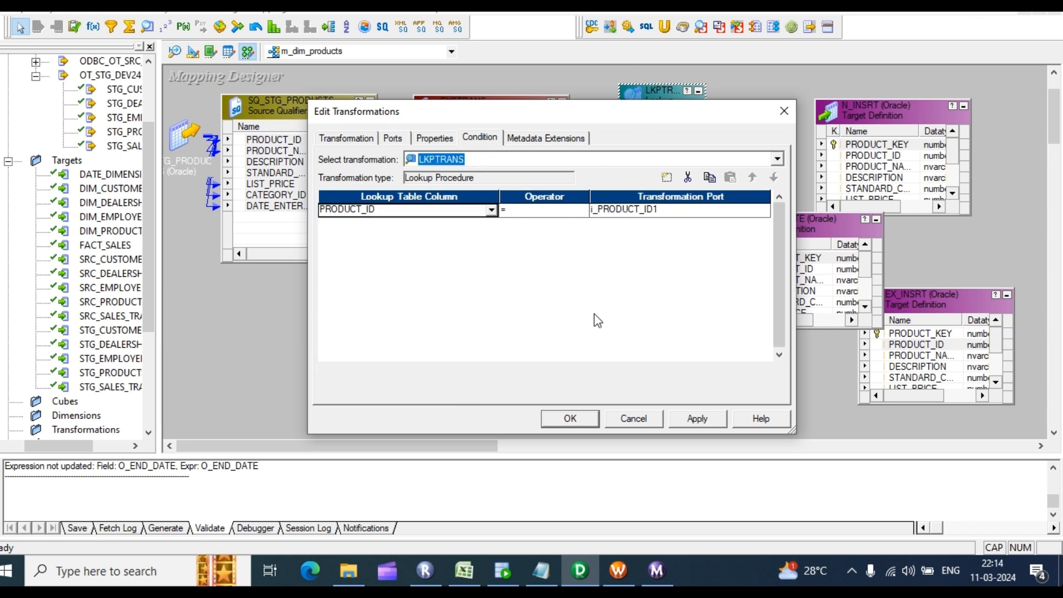
pyautogui.click(696, 418)
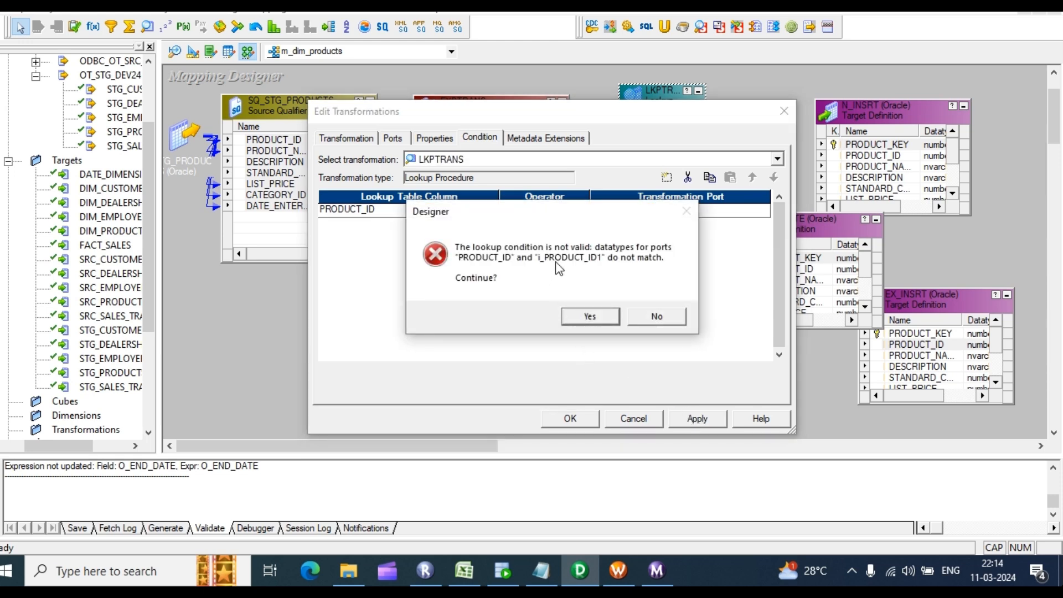
pyautogui.click(588, 317)
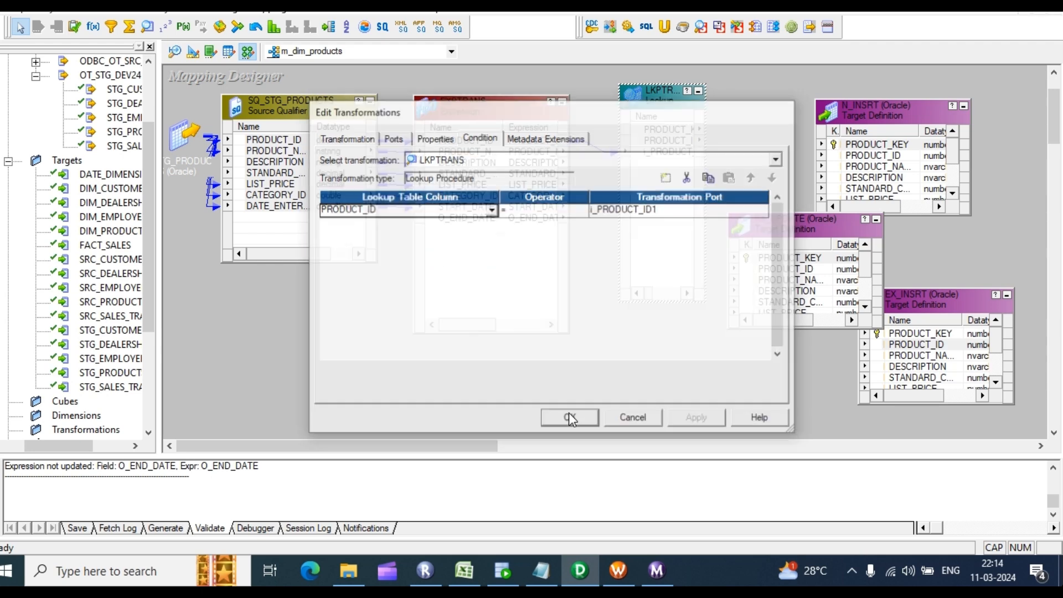
pyautogui.click(570, 419)
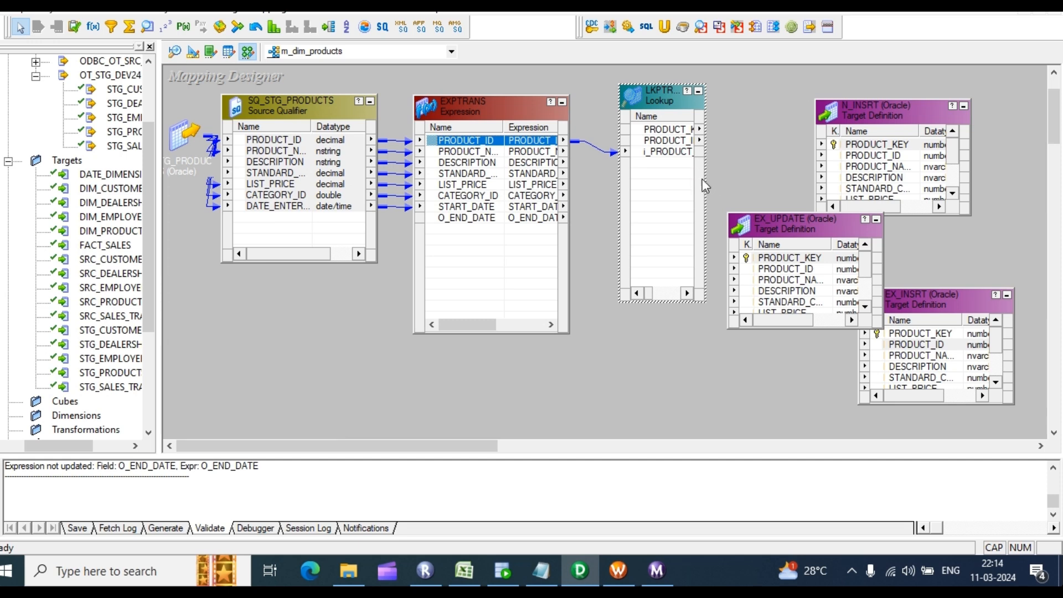
pyautogui.moveTo(704, 175); pyautogui.dragTo(948, 166)
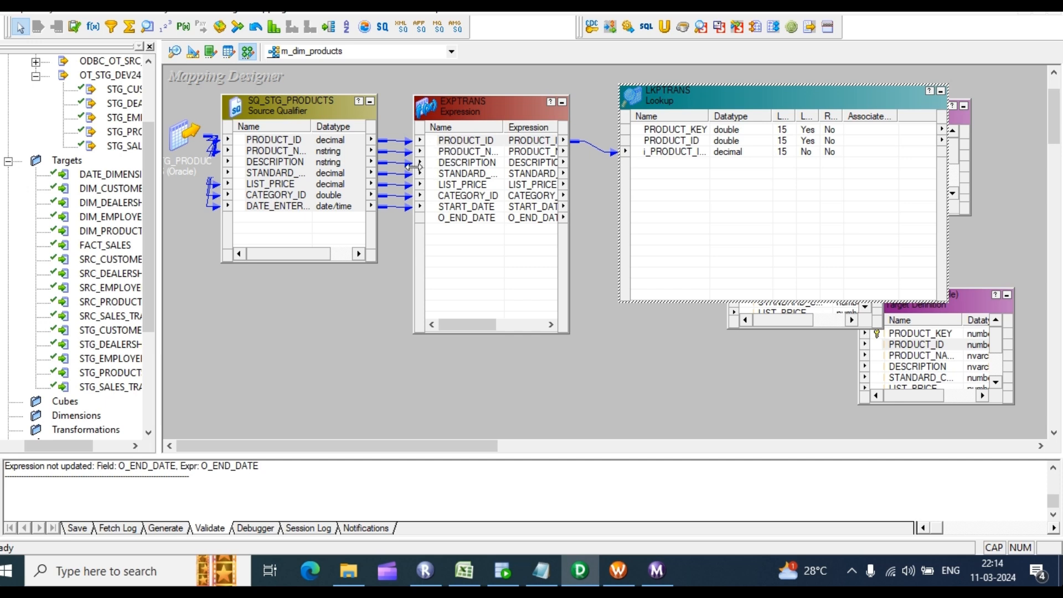
# Step: Widen EXPTRANS to show datatype columns, shift it and SQ_STG_PRODUCTS, and open the source qualifier's ports
pyautogui.moveTo(414, 169); pyautogui.dragTo(276, 177)
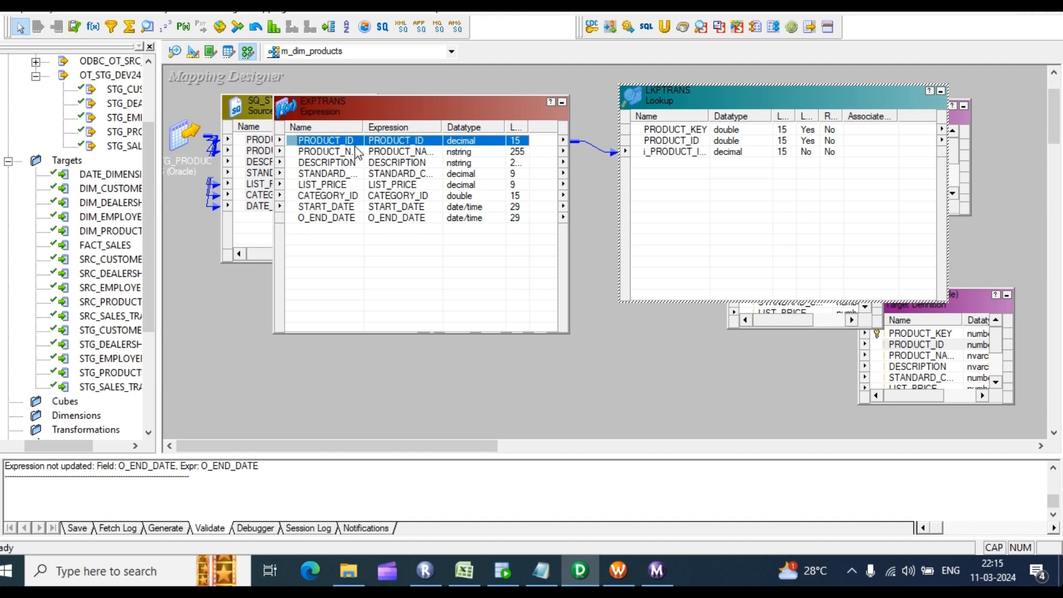
pyautogui.moveTo(343, 108); pyautogui.dragTo(433, 109)
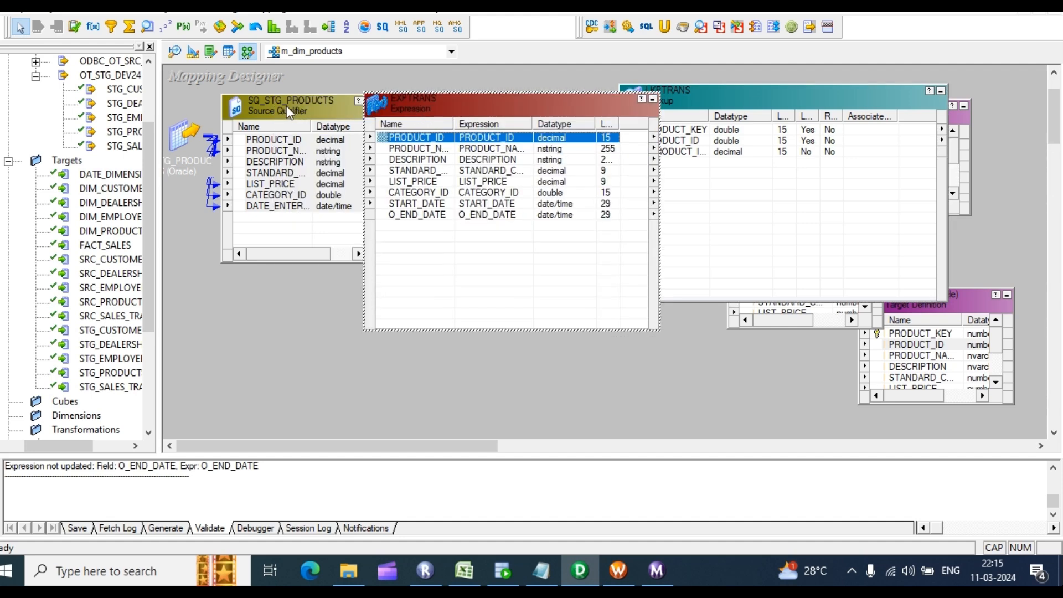
pyautogui.moveTo(285, 100); pyautogui.dragTo(258, 111)
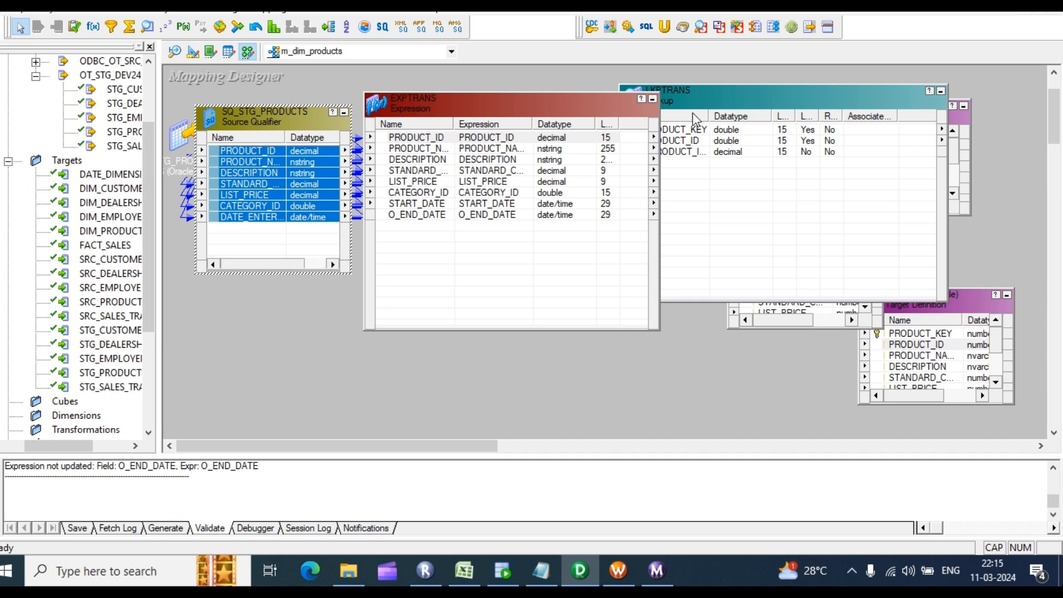
pyautogui.click(426, 140)
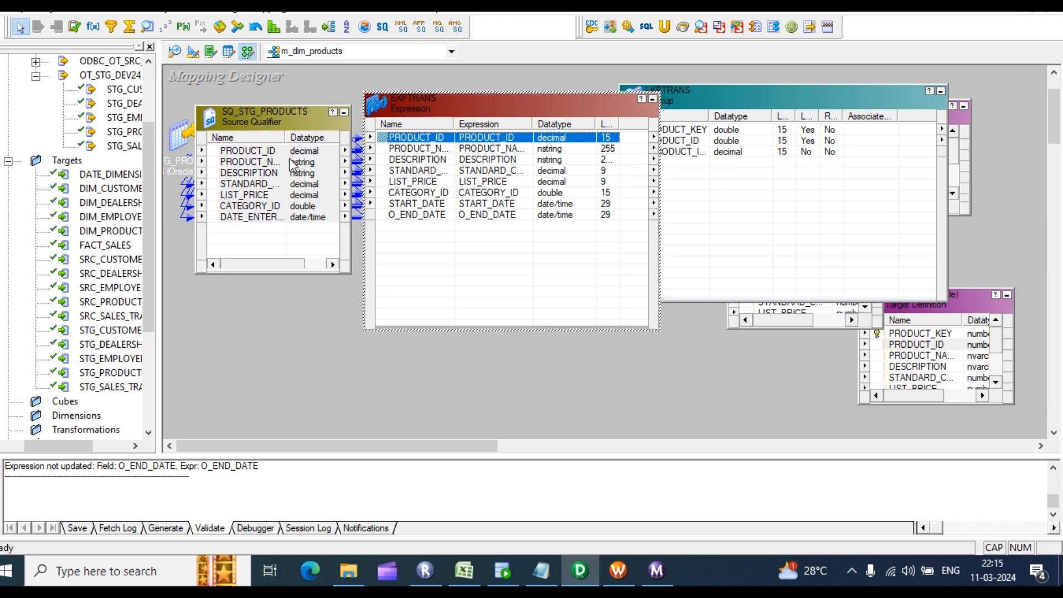
pyautogui.doubleClick(264, 166)
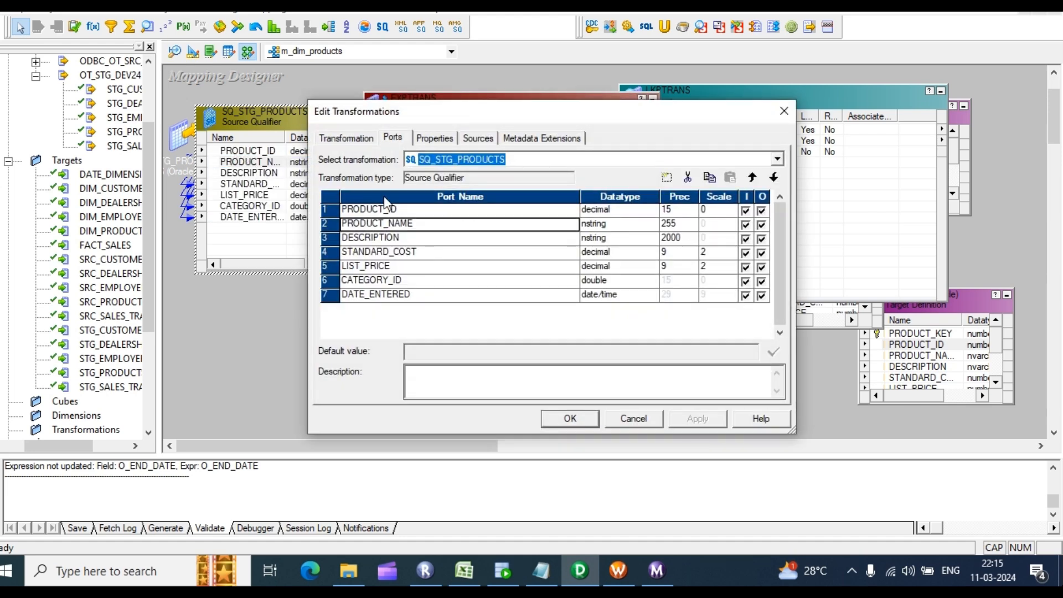
# Step: Change PRODUCT_ID in SQ_STG_PRODUCTS to double and apply
pyautogui.click(642, 213)
pyautogui.click(650, 211)
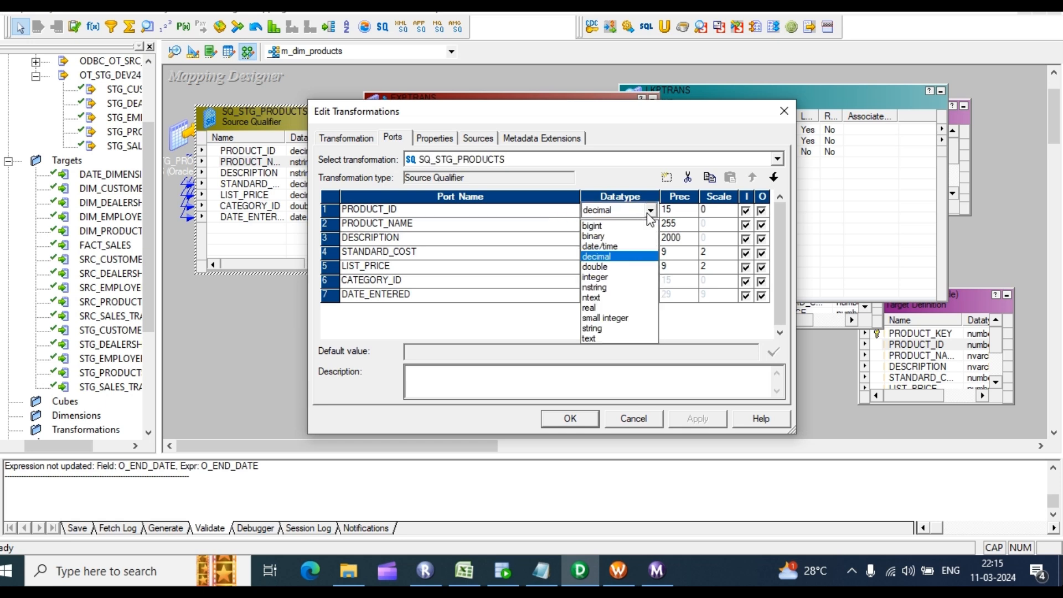
pyautogui.click(602, 268)
pyautogui.click(702, 422)
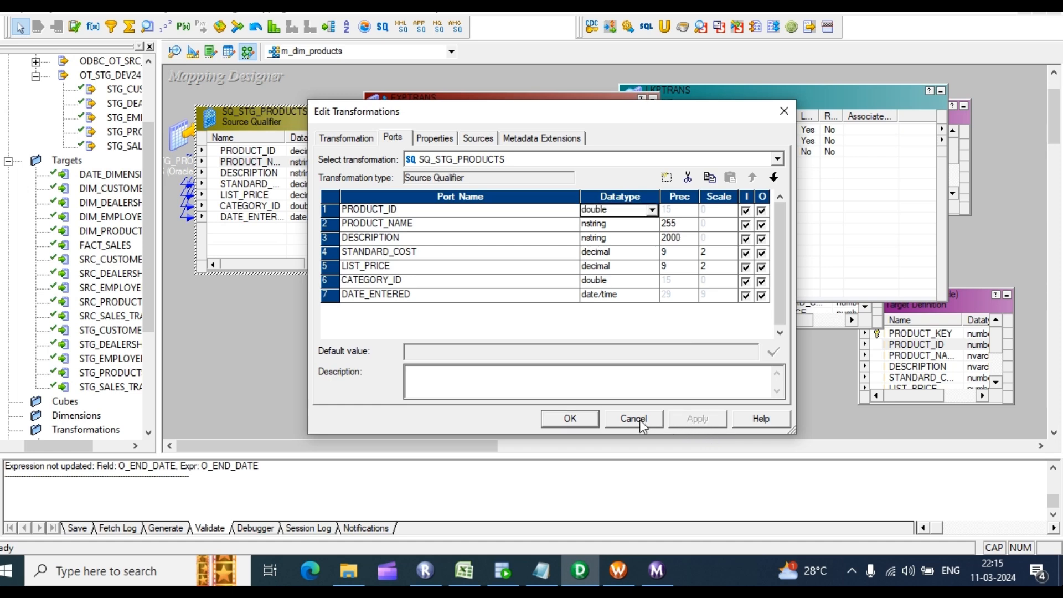
pyautogui.click(567, 422)
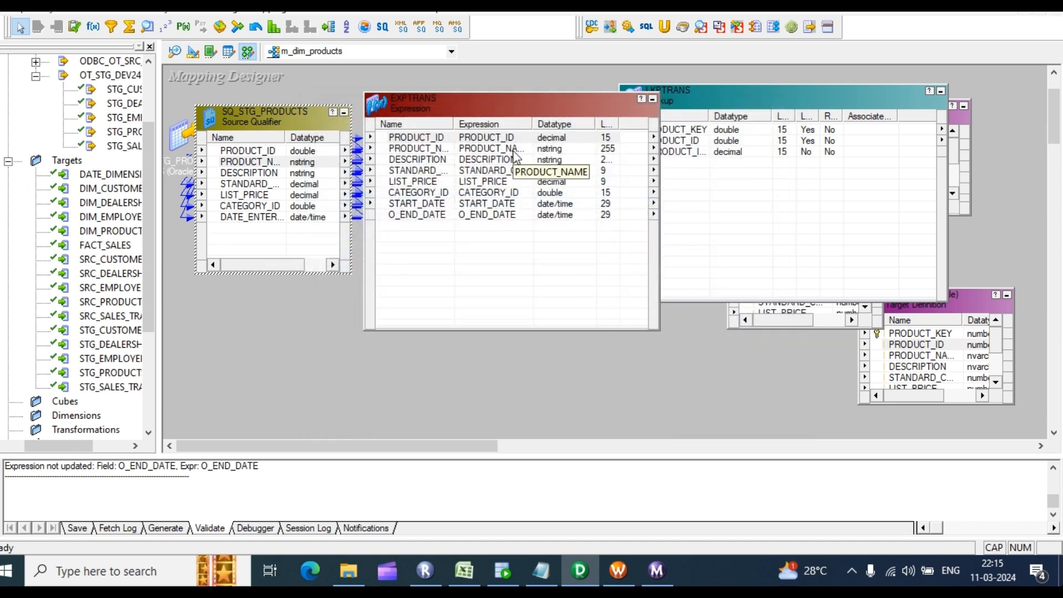
# Step: Change PRODUCT_ID in EXPTRANS to double, apply and confirm
pyautogui.doubleClick(479, 164)
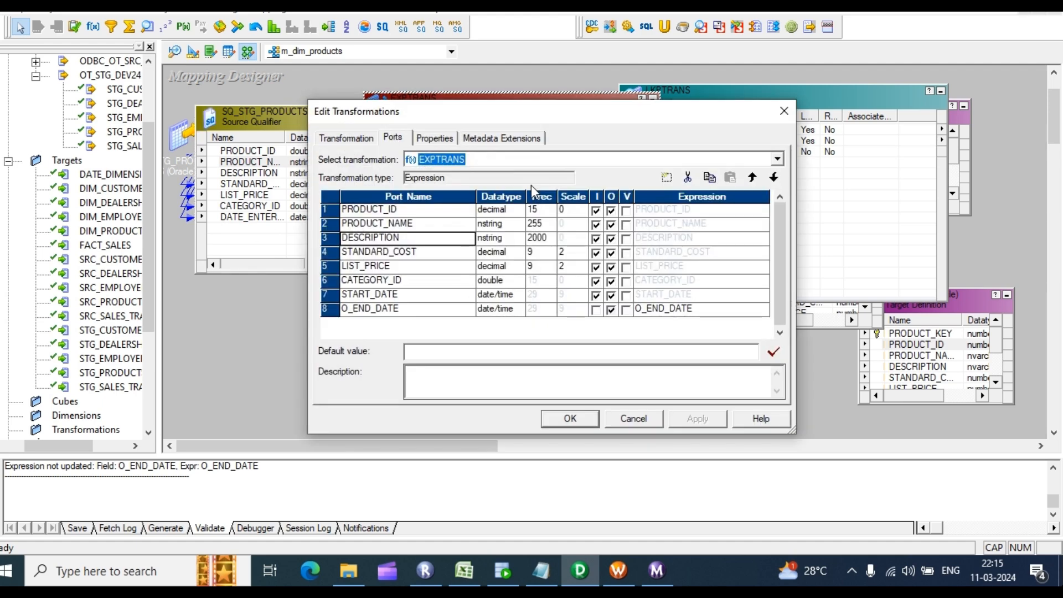
pyautogui.click(514, 212)
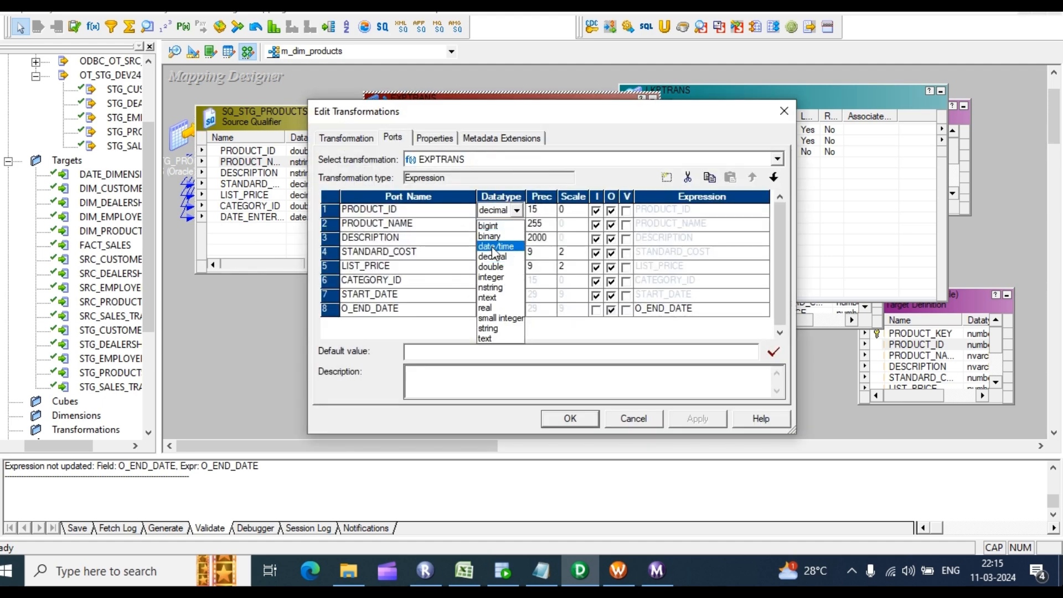
pyautogui.click(493, 270)
pyautogui.click(697, 419)
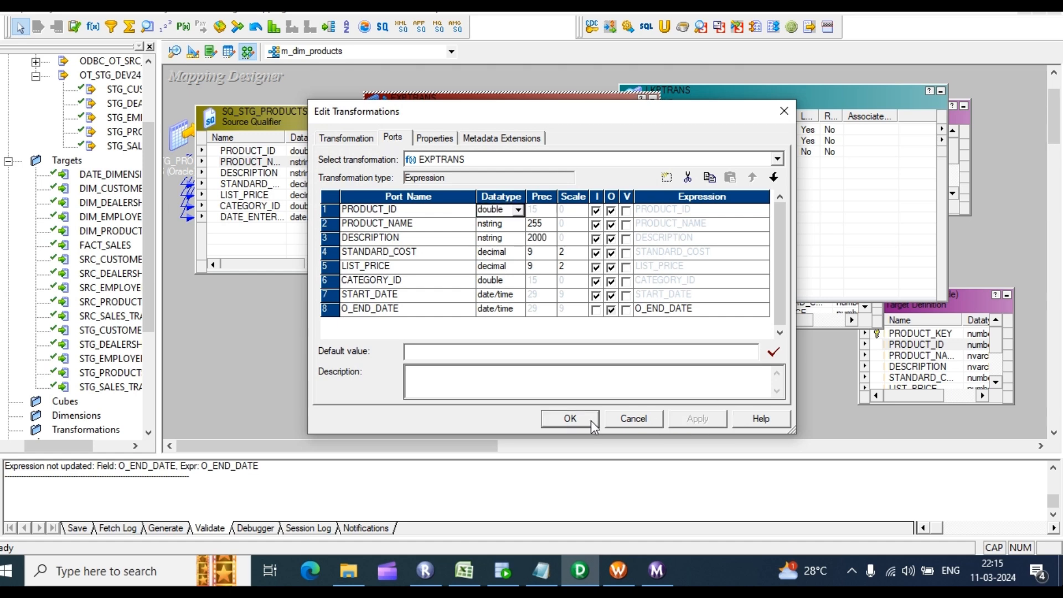
pyautogui.click(571, 419)
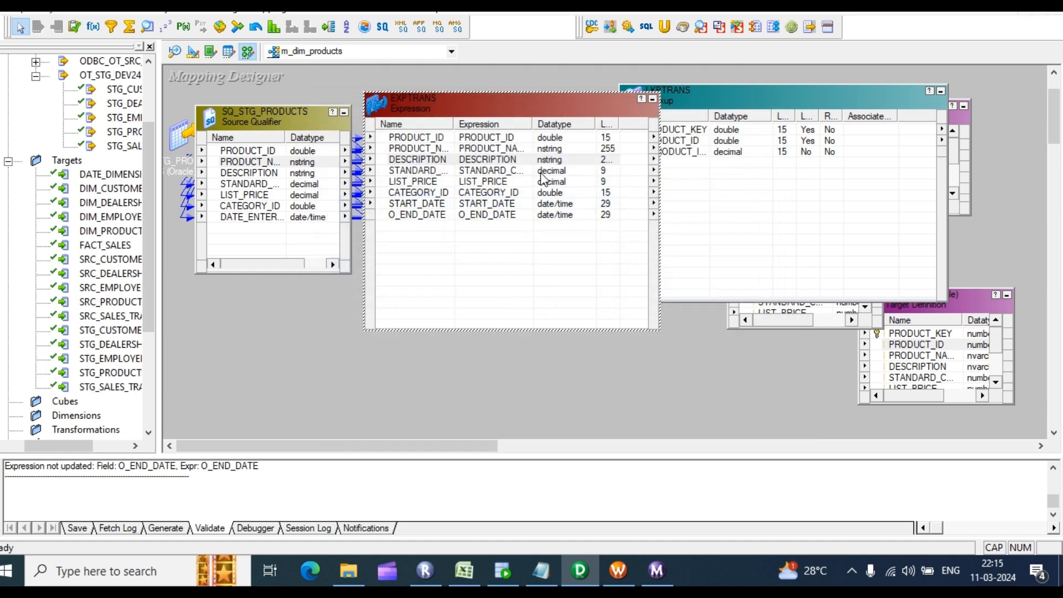
# Step: Set LKPTRANS's i_PRODUCT_ID1 port to double, check the lookup condition, and apply the change
pyautogui.doubleClick(719, 165)
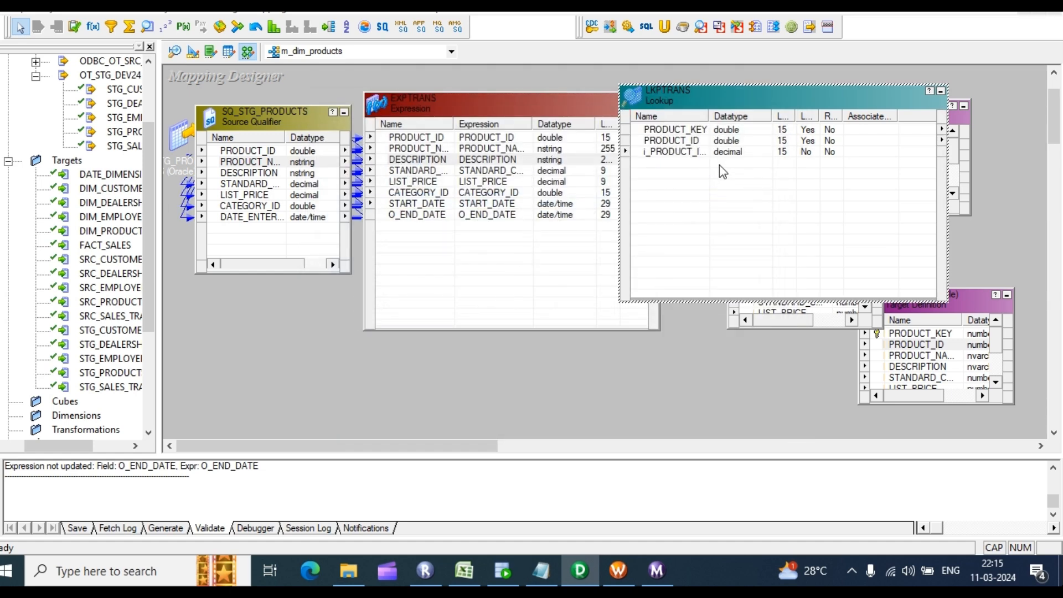
pyautogui.click(514, 239)
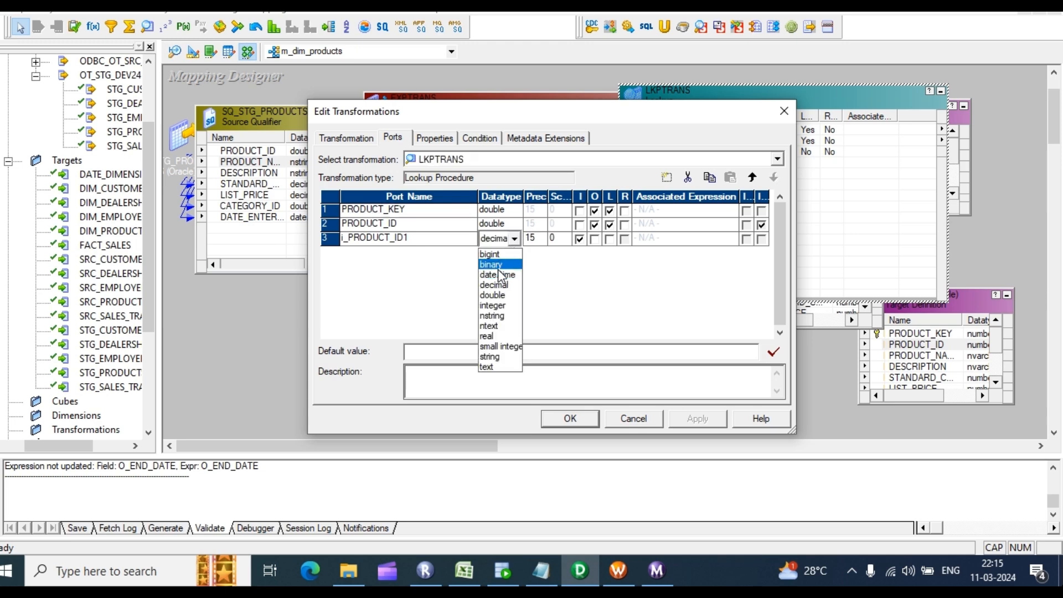
pyautogui.click(494, 295)
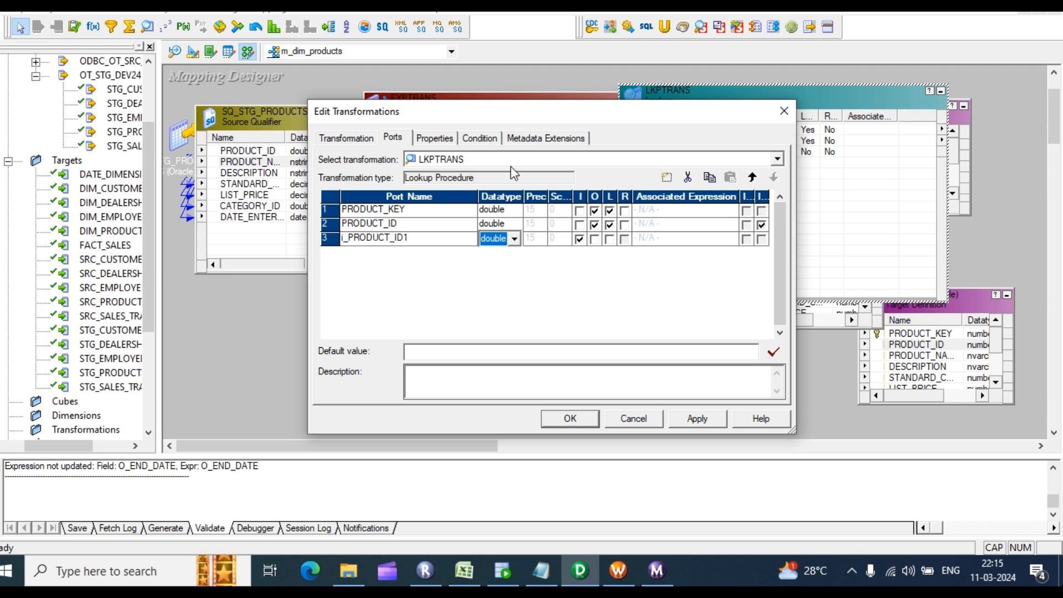
pyautogui.click(487, 139)
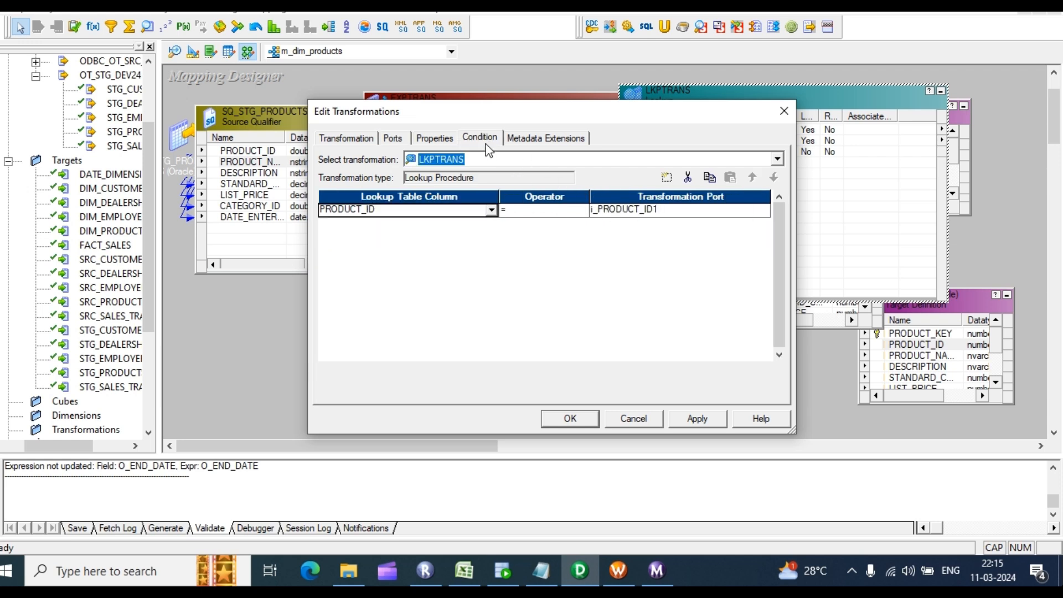
pyautogui.click(701, 418)
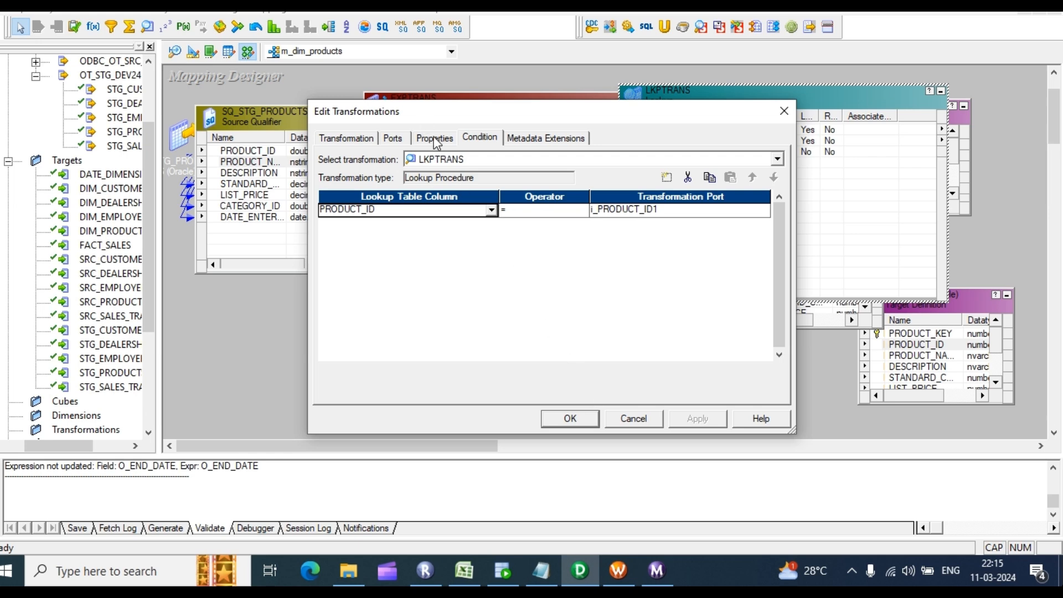
pyautogui.click(393, 138)
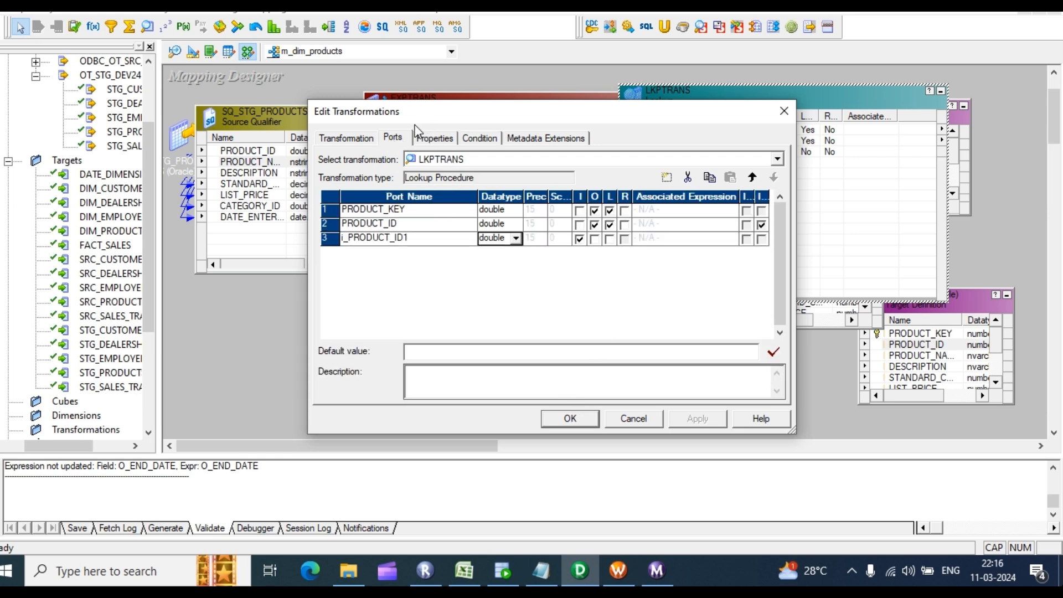
pyautogui.click(435, 138)
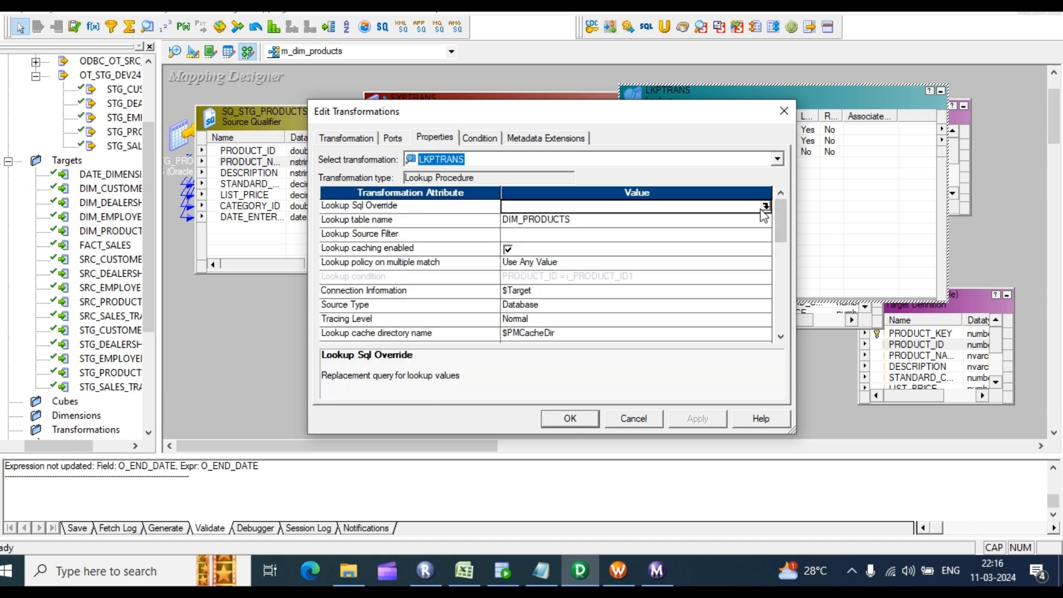
# Step: Generate the lookup override query, append WHERE DIM_PRODUCTS.END_DATE IS NULL, and accept it
pyautogui.click(764, 207)
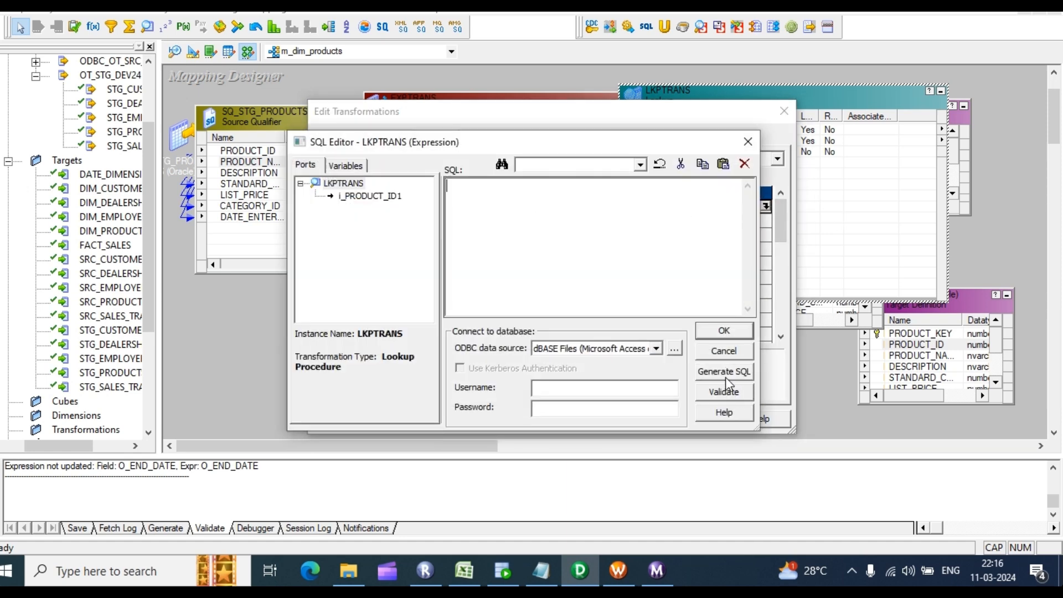
pyautogui.click(720, 375)
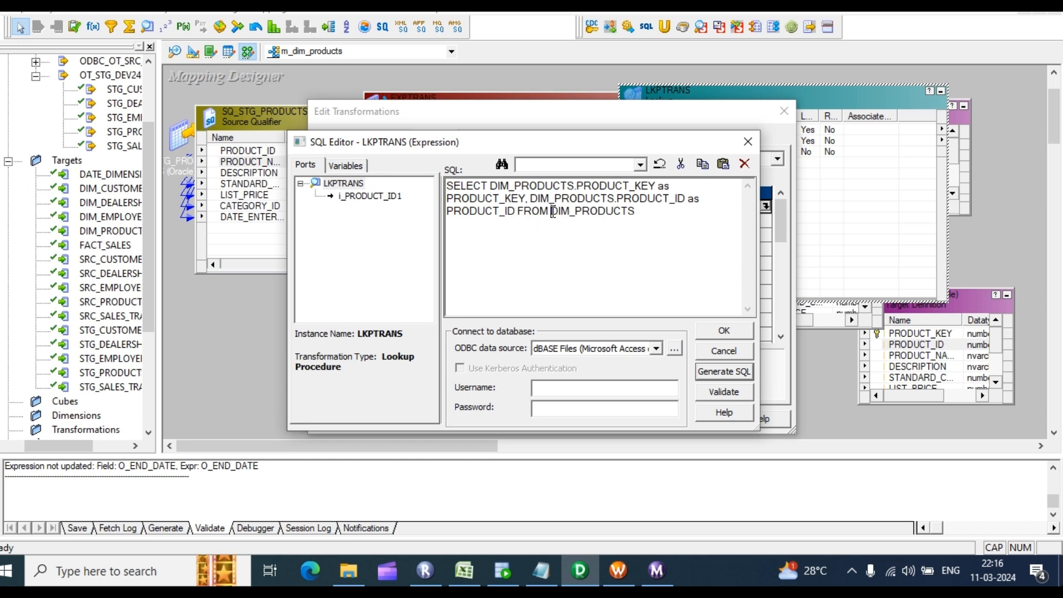
pyautogui.moveTo(552, 212); pyautogui.dragTo(659, 210)
pyautogui.hotkey('ctrl', 'c')
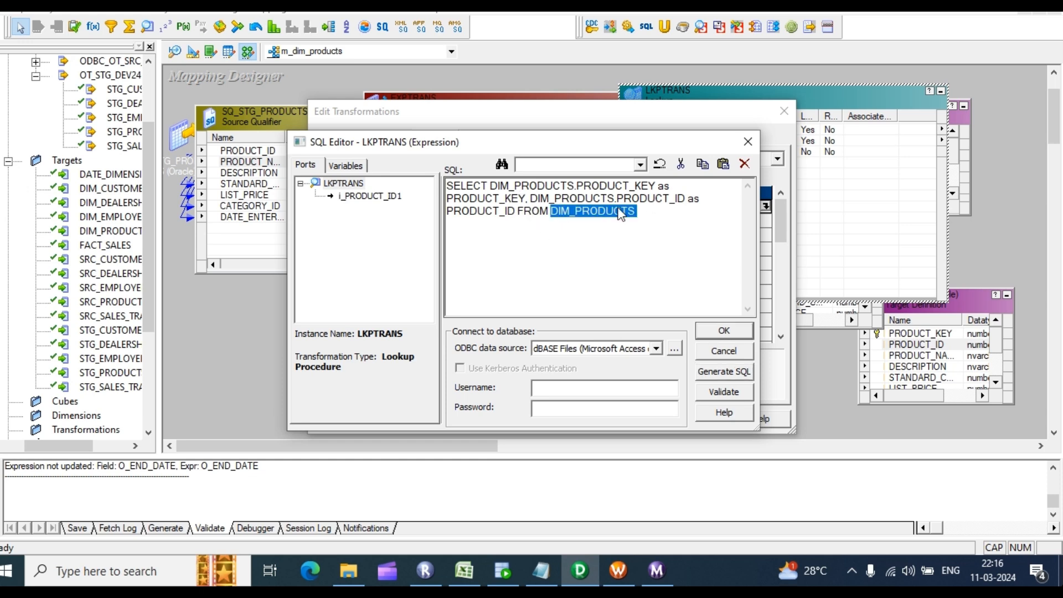
pyautogui.click(591, 238)
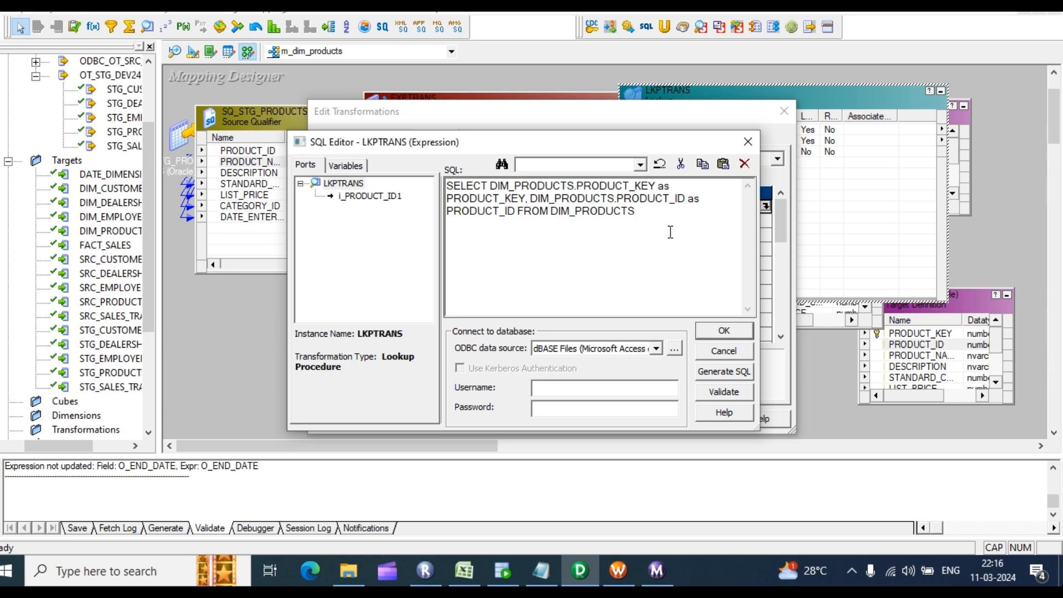
pyautogui.write('WHERE')
pyautogui.hotkey('ctrl', 'v')
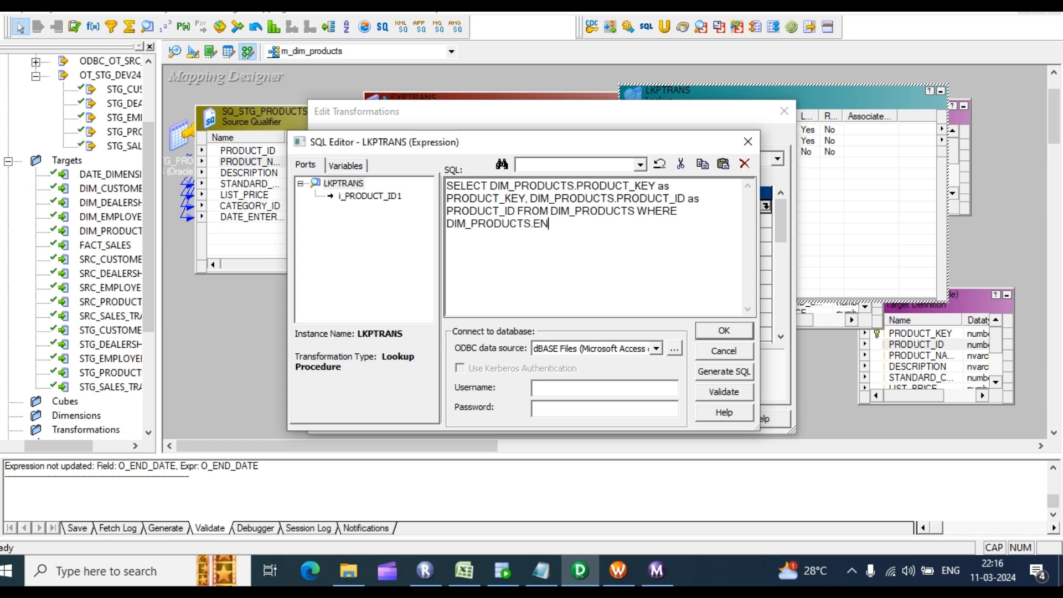
pyautogui.write('.END_DATE IS NULL')
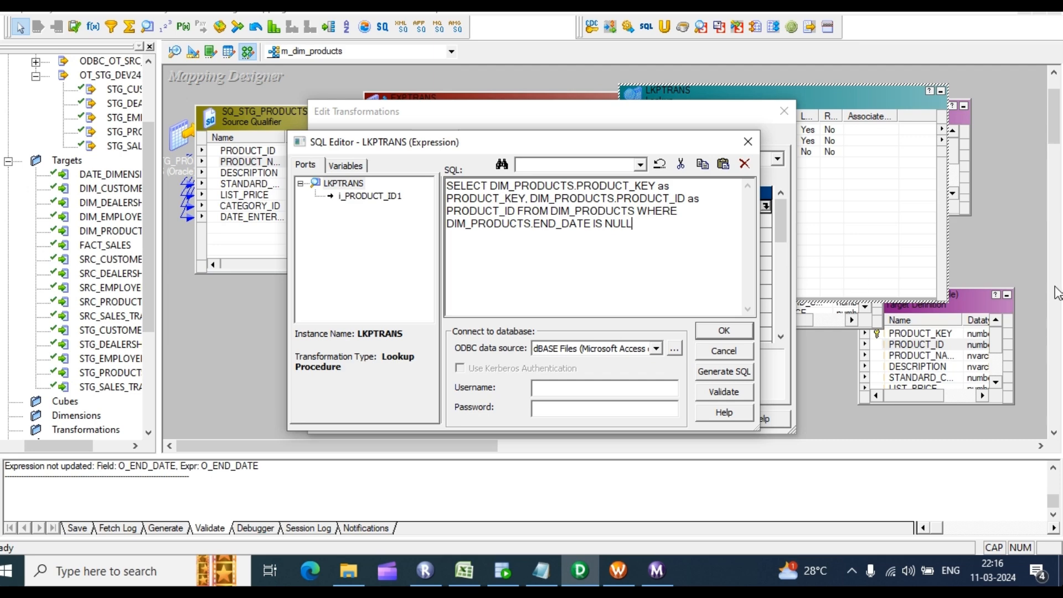
pyautogui.hotkey('ctrl', 'a')
pyautogui.hotkey('ctrl', 'c')
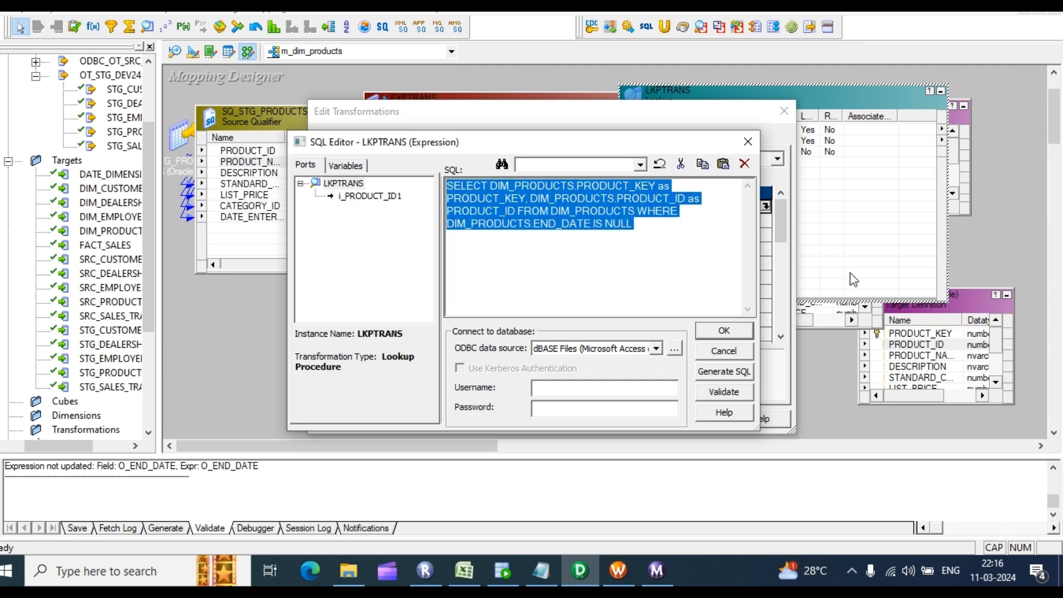
pyautogui.click(719, 329)
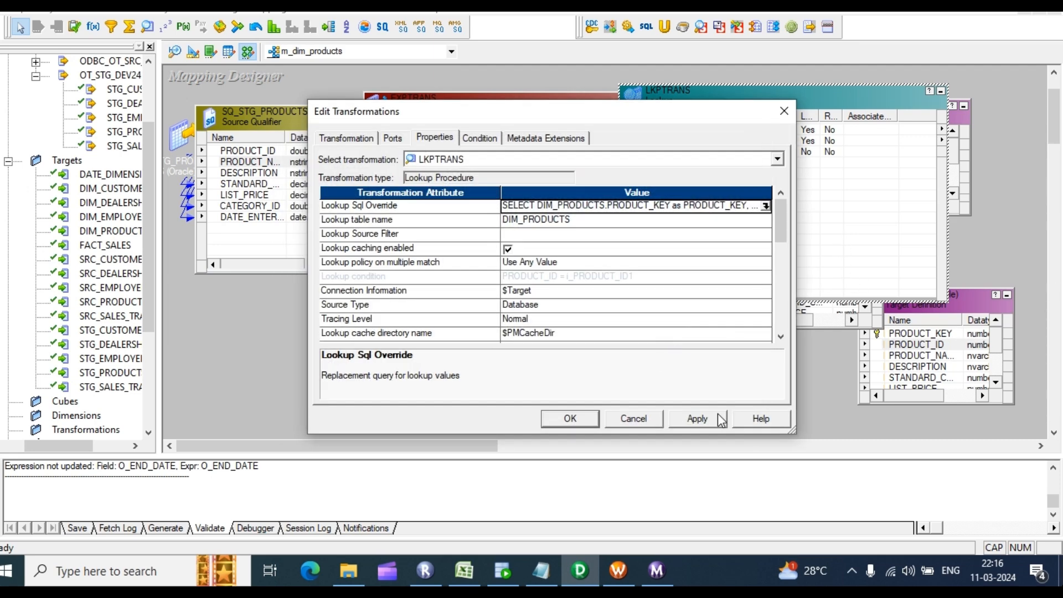
# Step: Save the lookup settings, then run the pasted DIM_PRODUCTS lookup query on a new SQL Developer line
pyautogui.click(570, 420)
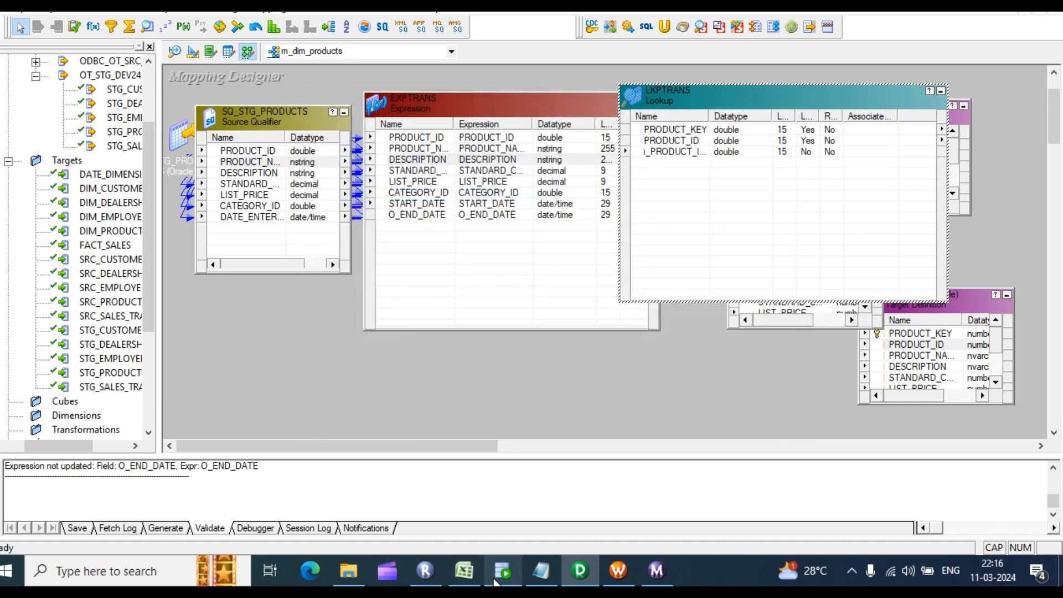
pyautogui.click(501, 576)
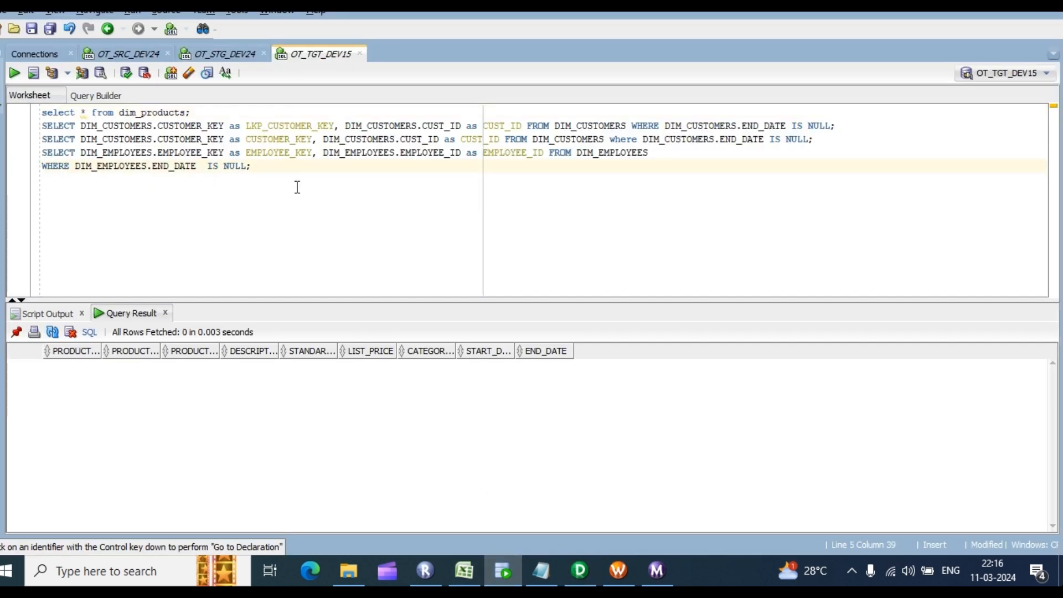
pyautogui.press('Return')
pyautogui.hotkey('ctrl', 'v')
pyautogui.write(';')
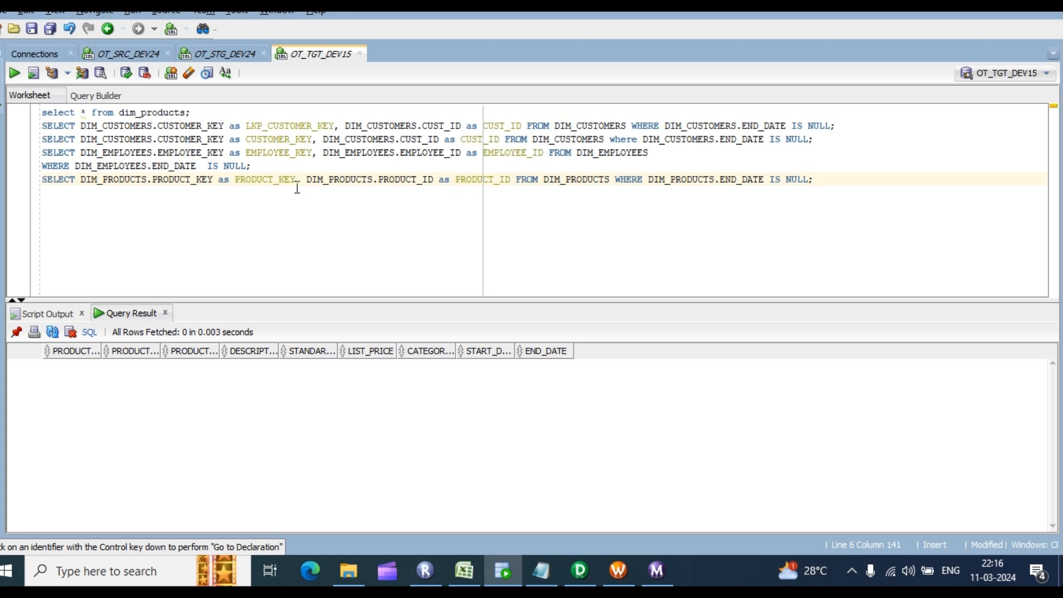
pyautogui.hotkey('ctrl', 'Return')
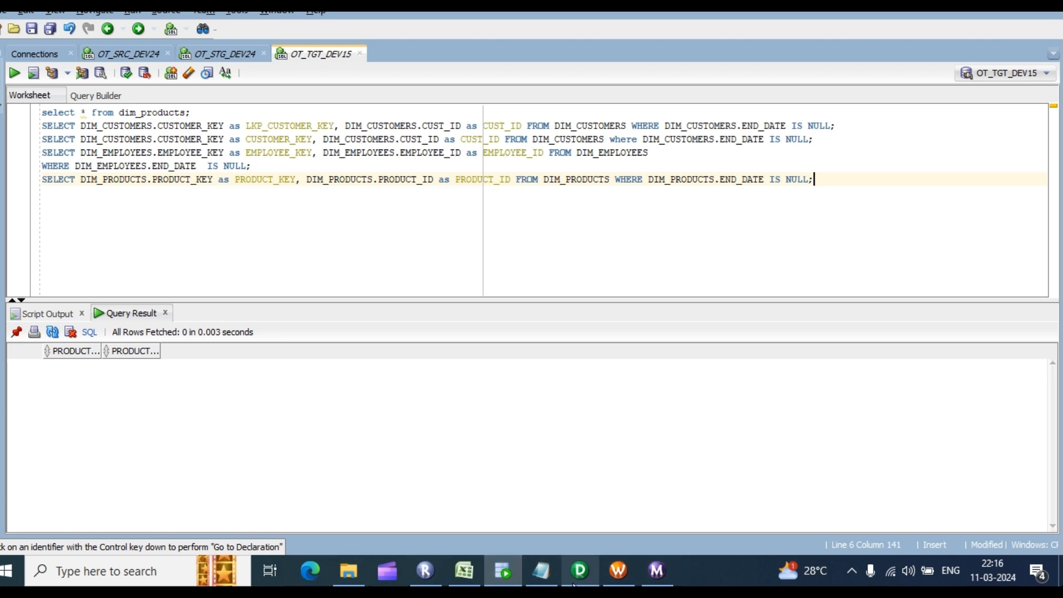
pyautogui.click(577, 579)
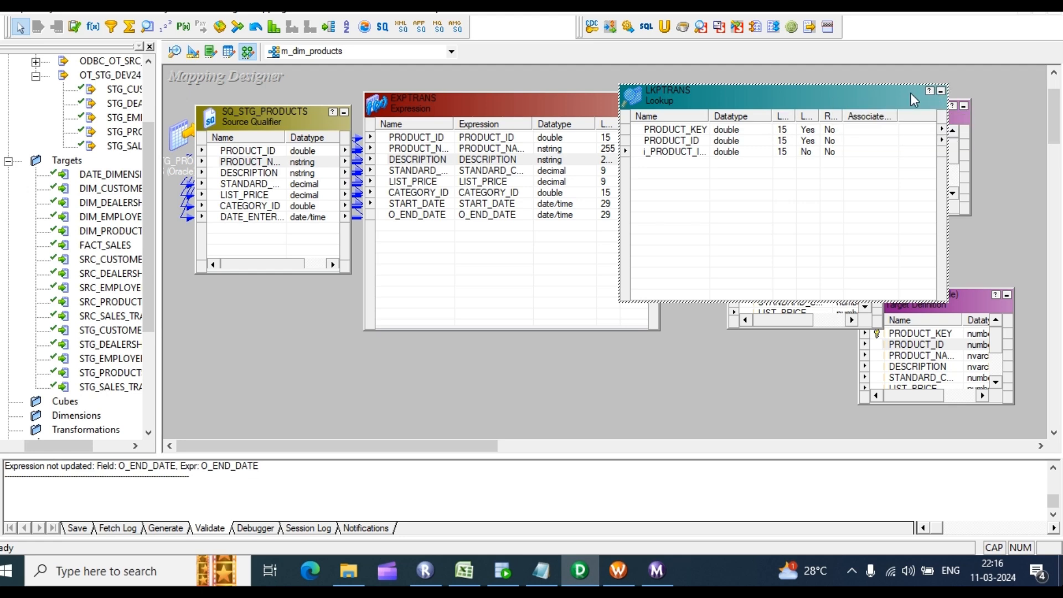
# Step: Collapse LKPTRANS, EXPTRANS and SQ_STG_PRODUCTS into icons and move them to the top-left
pyautogui.click(940, 91)
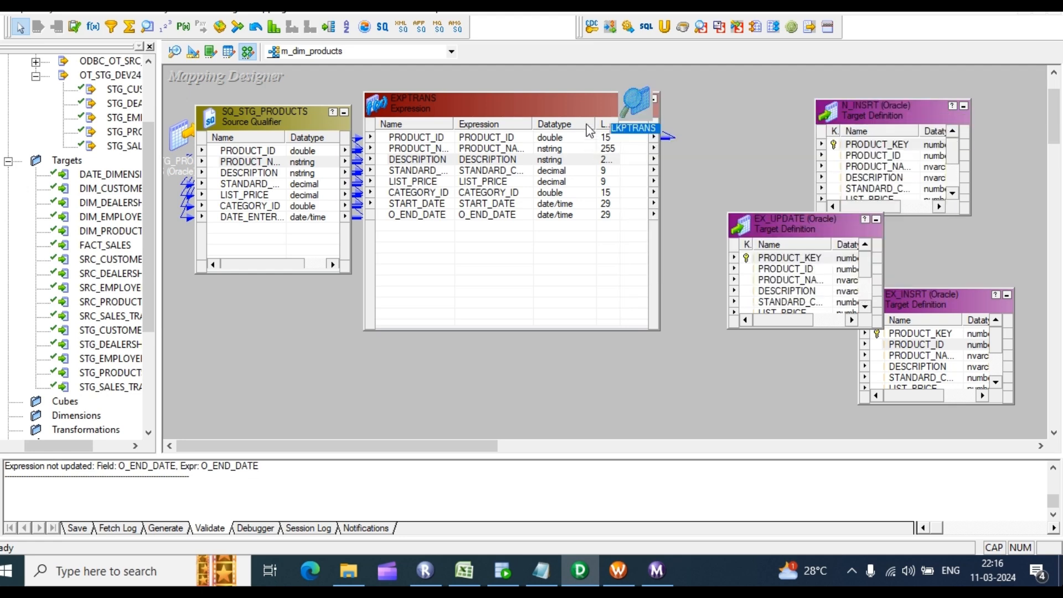
pyautogui.moveTo(651, 99); pyautogui.dragTo(541, 103)
pyautogui.click(541, 103)
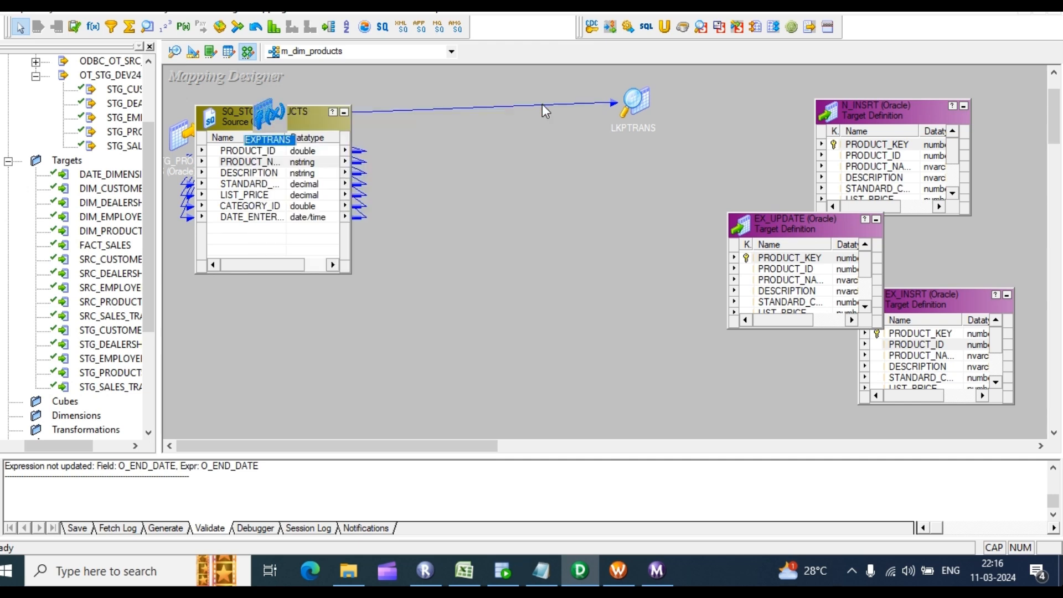
pyautogui.moveTo(628, 102); pyautogui.dragTo(341, 91)
pyautogui.click(343, 112)
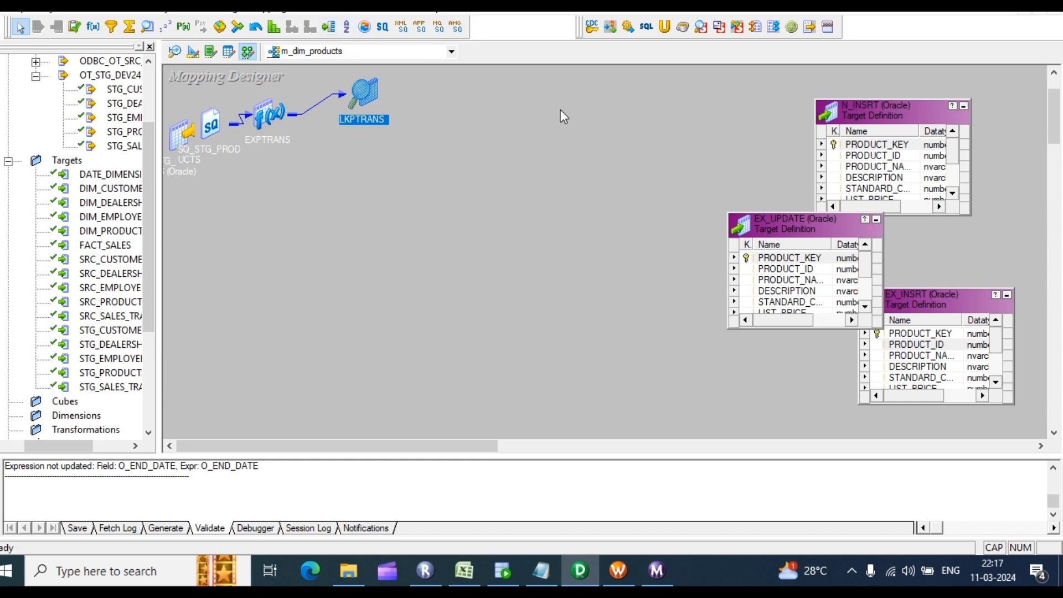
pyautogui.moveTo(491, 94); pyautogui.dragTo(647, 350)
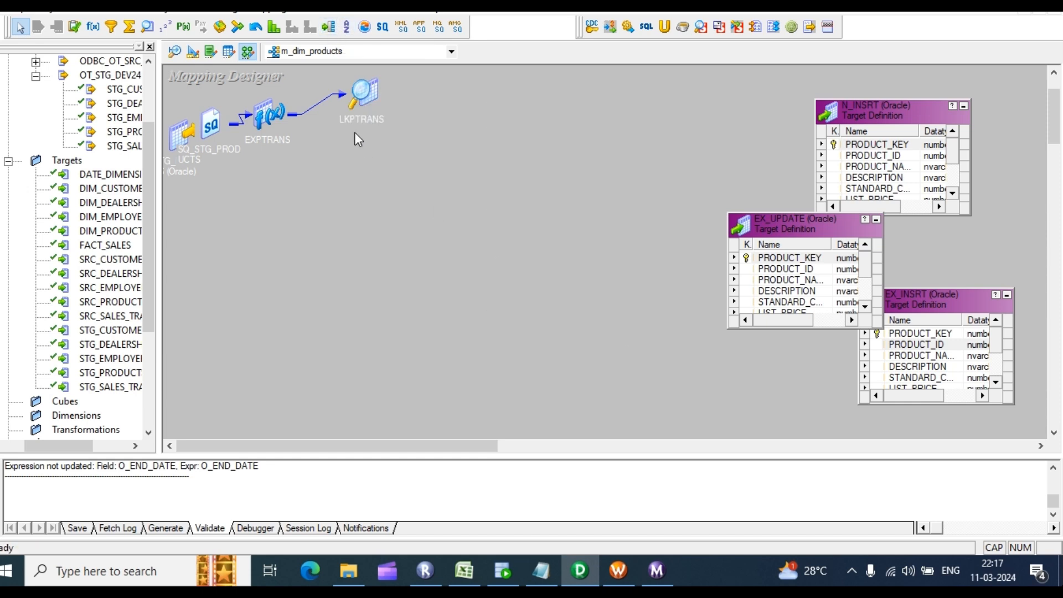
# Step: Place a router on the canvas and link the eight EXPTRANS ports, PRODUCT_ID through O_END_DATE, into it
pyautogui.click(329, 26)
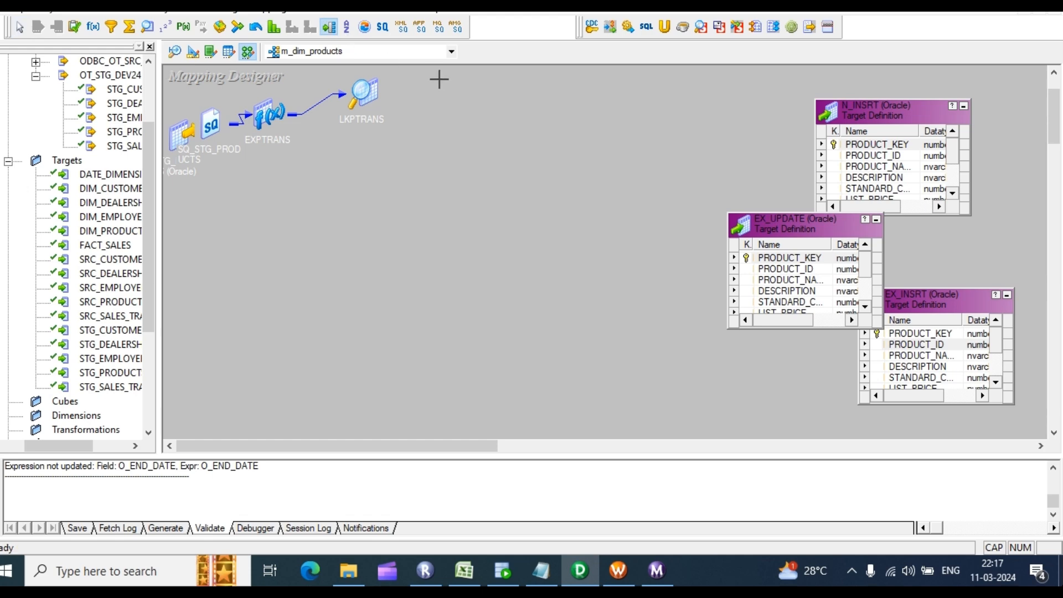
pyautogui.moveTo(438, 78); pyautogui.dragTo(613, 333)
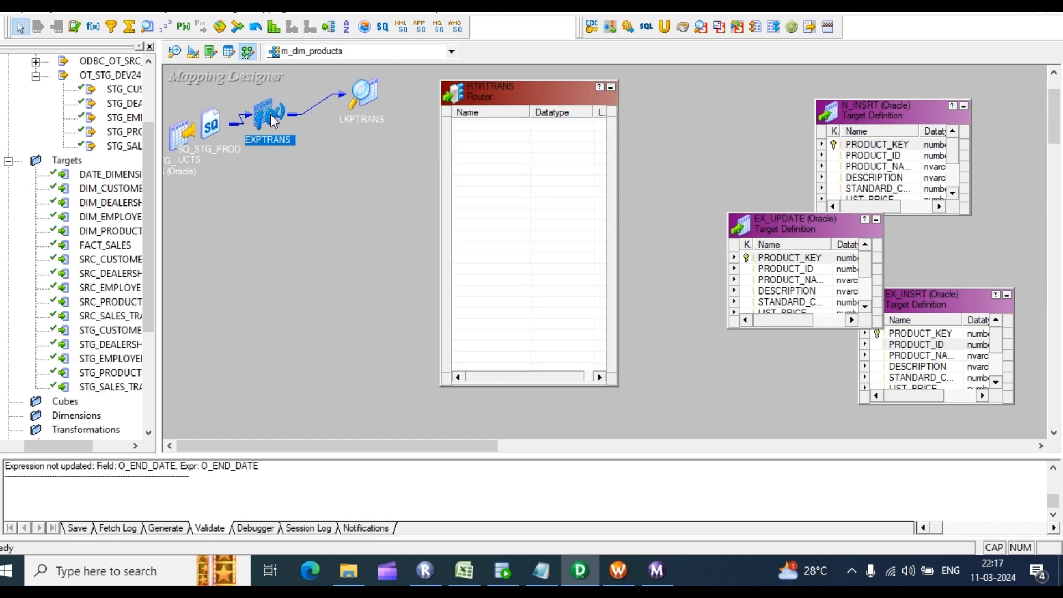
pyautogui.doubleClick(272, 115)
pyautogui.click(325, 142)
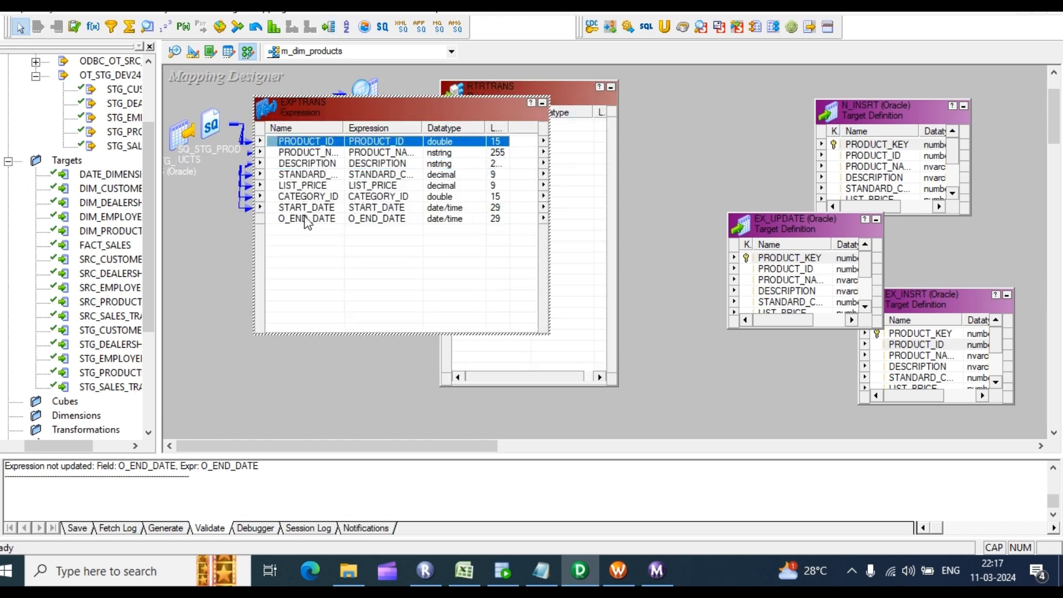
pyautogui.keyDown('shift'); pyautogui.click(304, 218); pyautogui.keyUp('shift')
pyautogui.moveTo(320, 145); pyautogui.dragTo(593, 189)
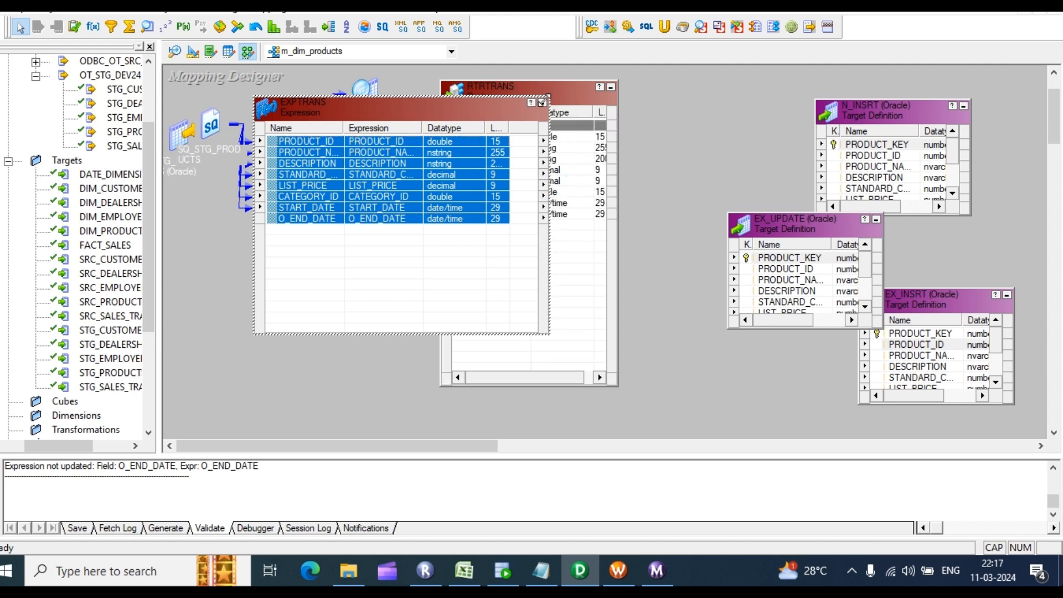
pyautogui.click(544, 104)
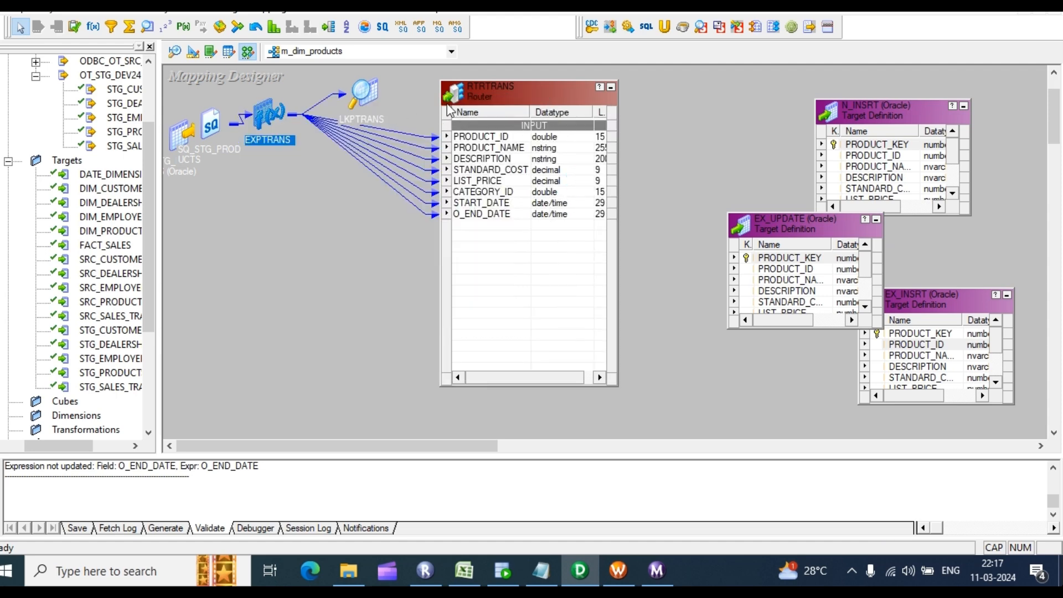
# Step: Link the lookup's PRODUCT_KEY port into the router
pyautogui.doubleClick(376, 91)
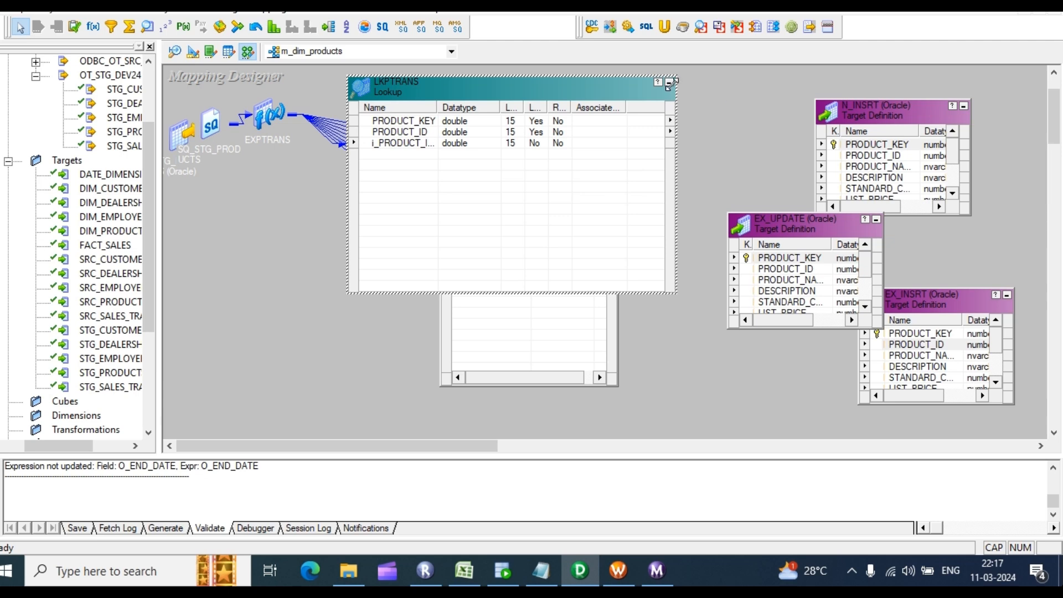
pyautogui.click(669, 83)
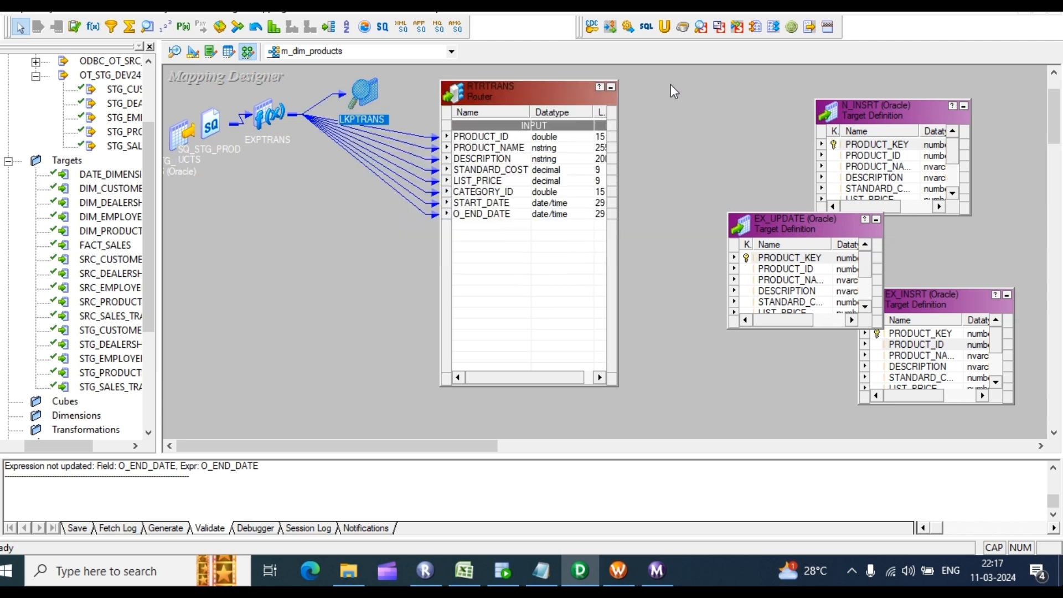
pyautogui.doubleClick(363, 95)
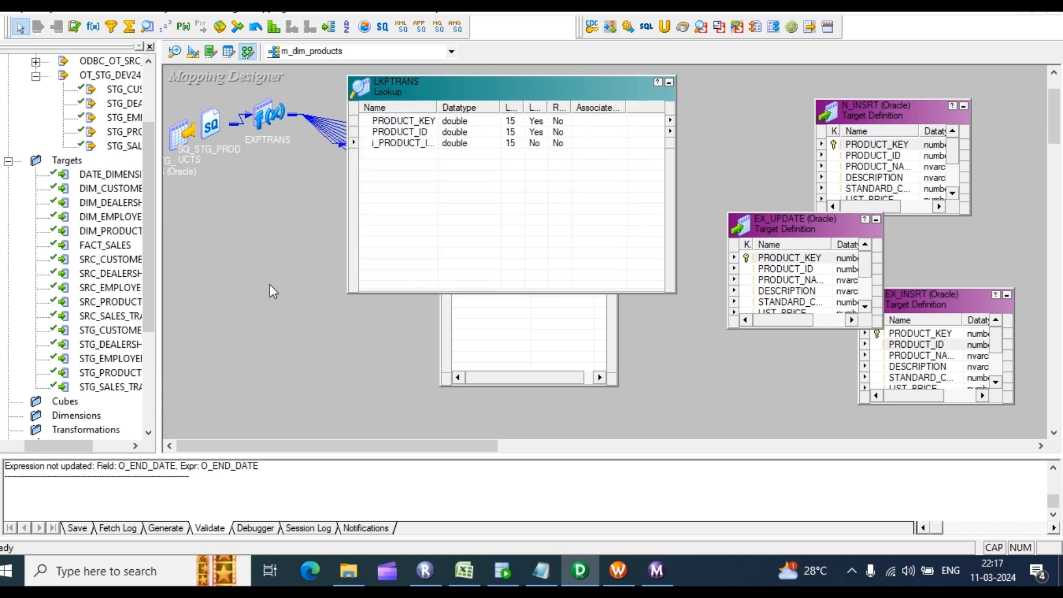
pyautogui.moveTo(499, 109); pyautogui.dragTo(499, 140)
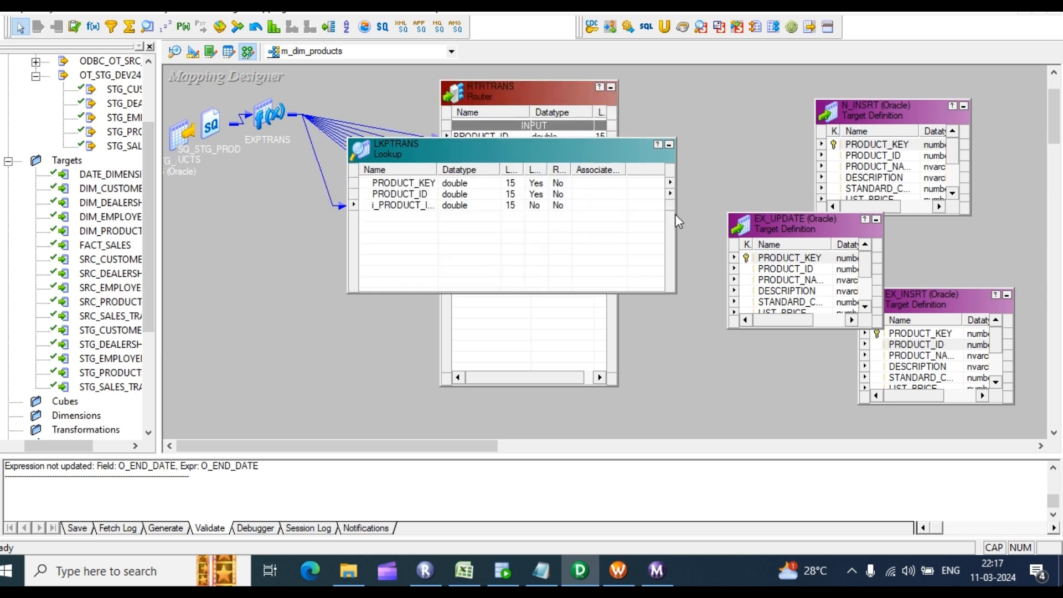
pyautogui.moveTo(675, 213); pyautogui.dragTo(420, 232)
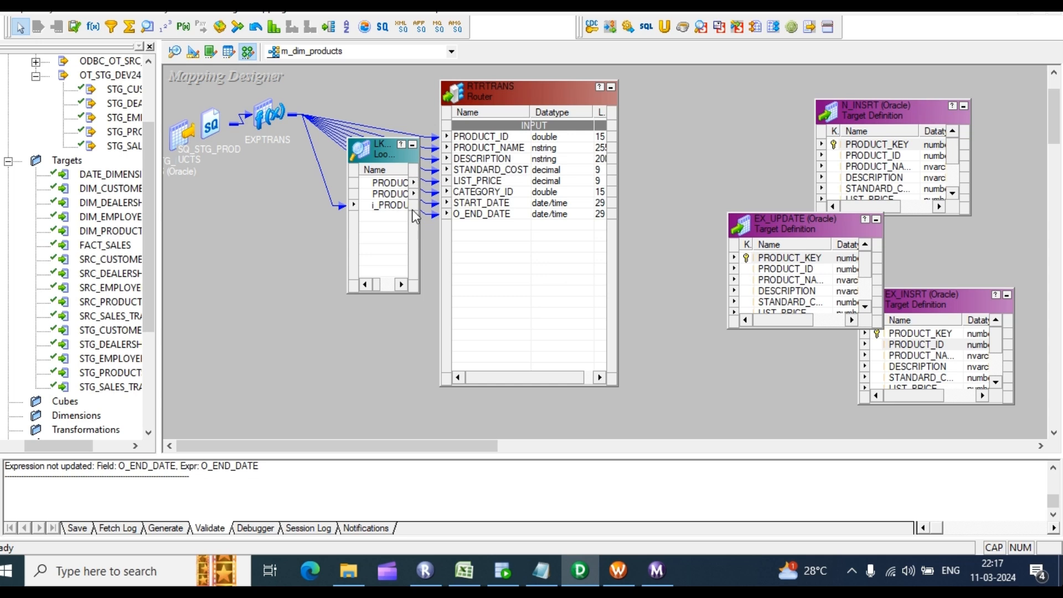
pyautogui.click(397, 184)
pyautogui.moveTo(398, 190); pyautogui.dragTo(477, 240)
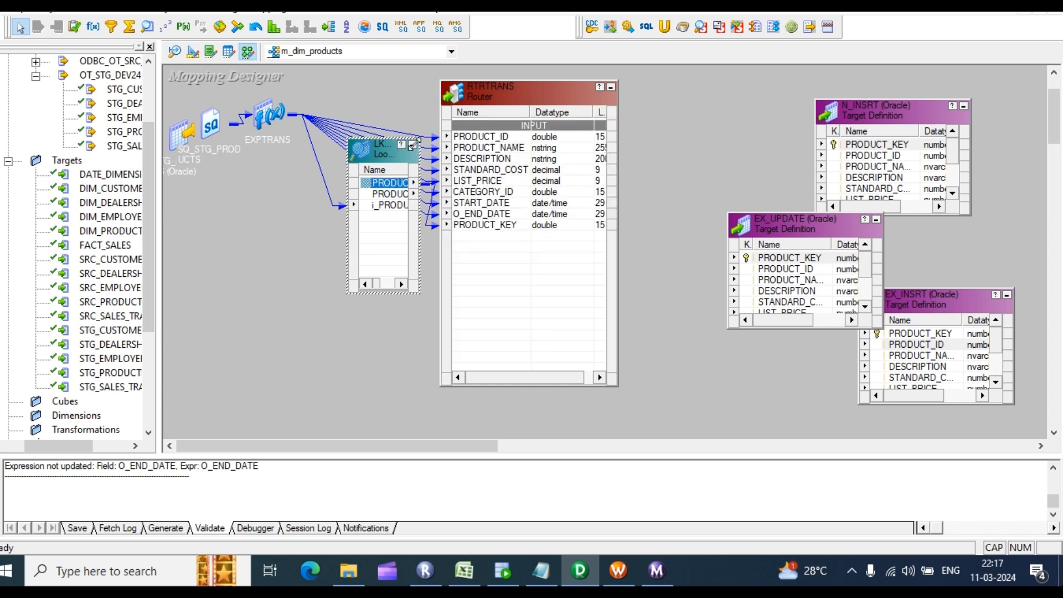
# Step: Add new output groups on the RTRTRANS router's Groups tab
pyautogui.click(412, 145)
pyautogui.click(546, 173)
pyautogui.doubleClick(545, 173)
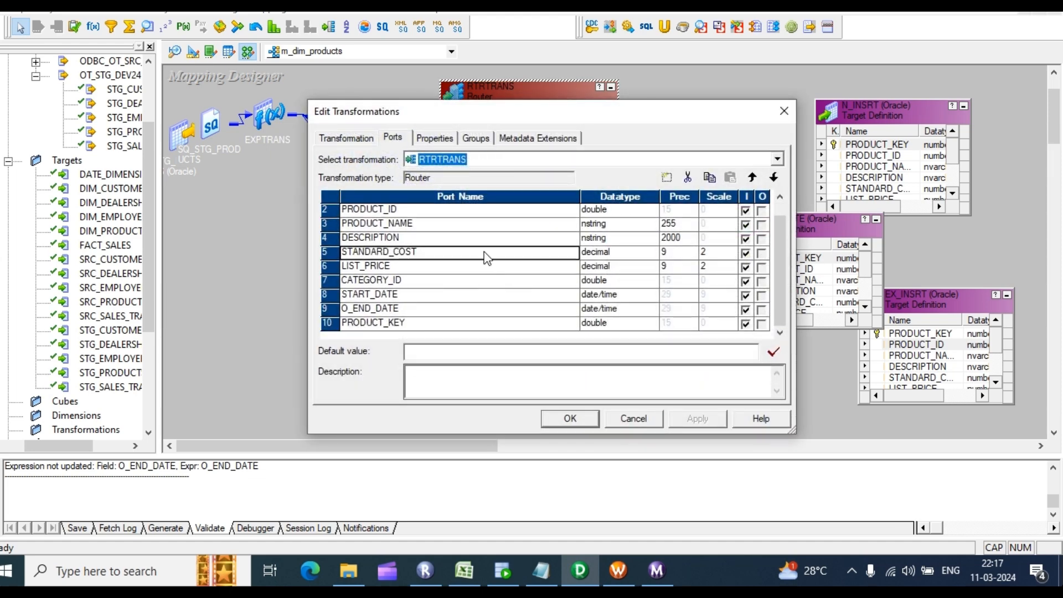
pyautogui.click(478, 139)
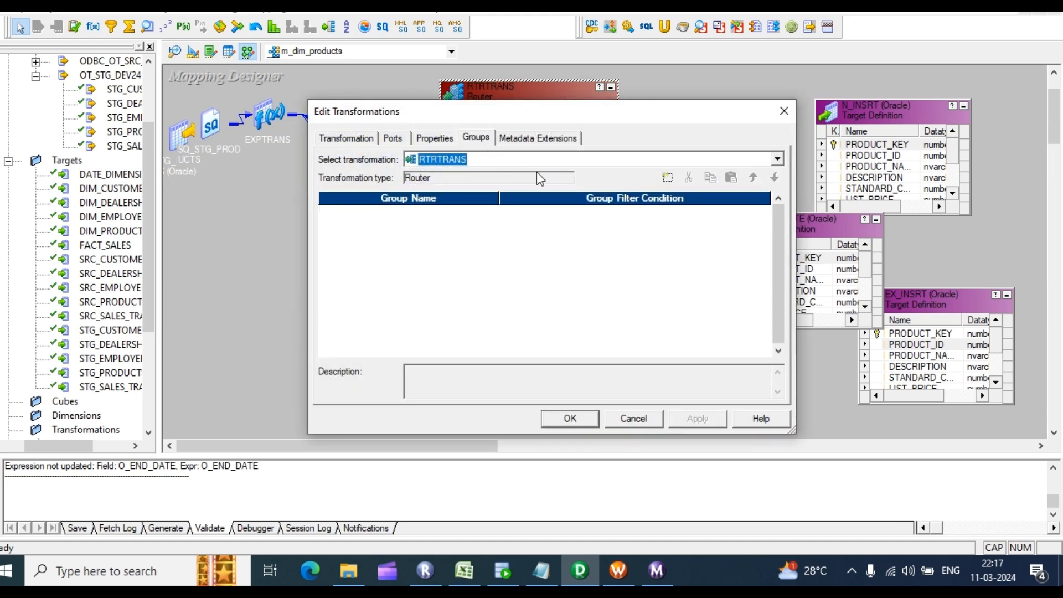
pyautogui.click(668, 177)
pyautogui.click(669, 178)
pyautogui.click(669, 177)
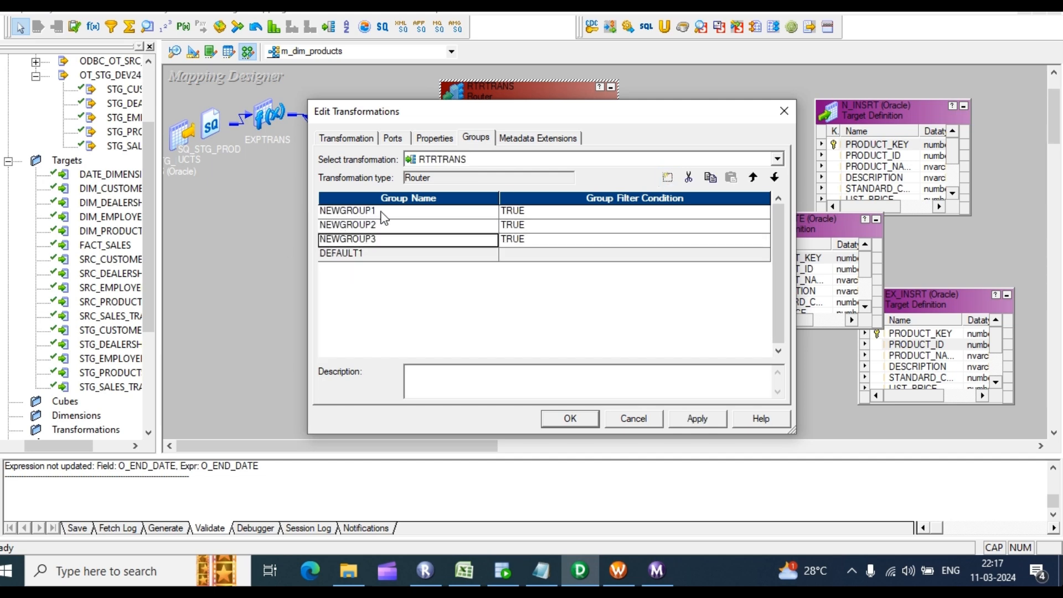
# Step: Rename the router groups N_INSERT, EX_UPDATE and EX_INSRT and confirm them
pyautogui.click(384, 213)
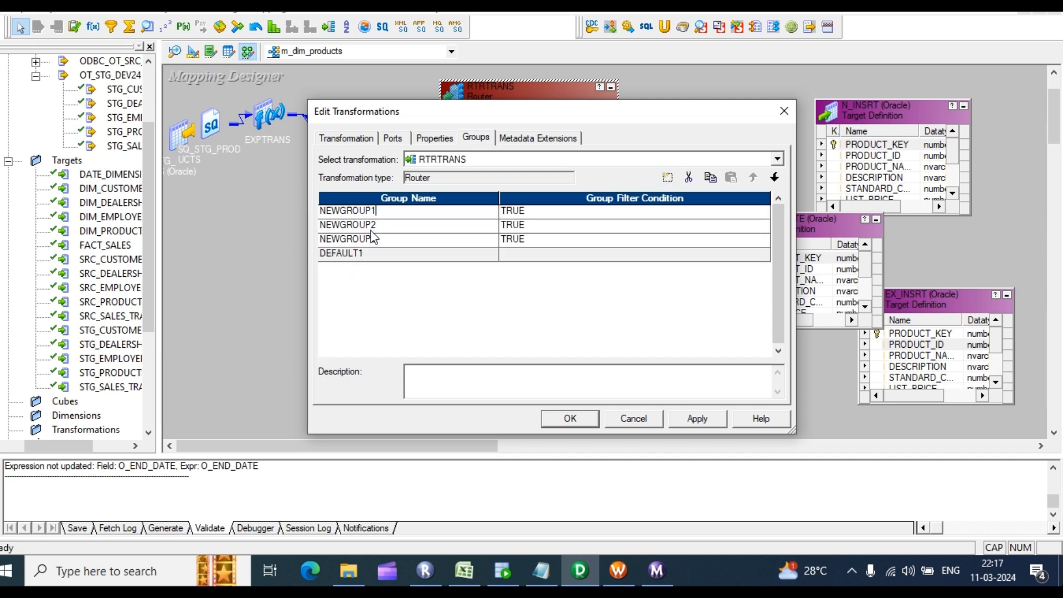
pyautogui.press('BackSpace')
pyautogui.press('BackSpace')
pyautogui.press('BackSpace')
pyautogui.press('BackSpace')
pyautogui.press('BackSpace')
pyautogui.press('BackSpace')
pyautogui.press('BackSpace')
pyautogui.click(372, 227)
pyautogui.write('EX_UPDATE')
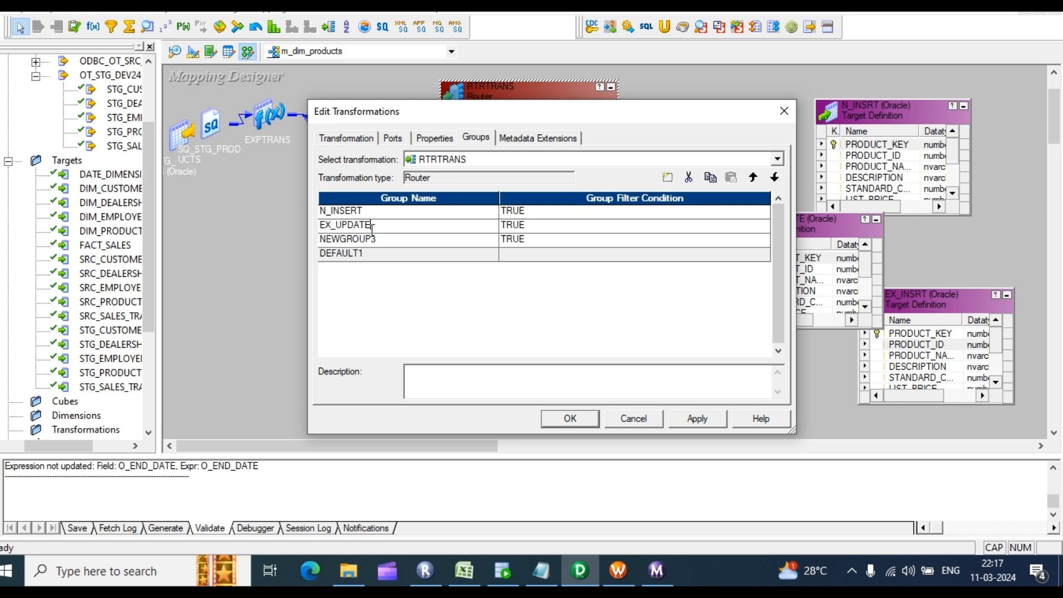
pyautogui.click(373, 238)
pyautogui.write('EX_INSRT')
pyautogui.press('Tab')
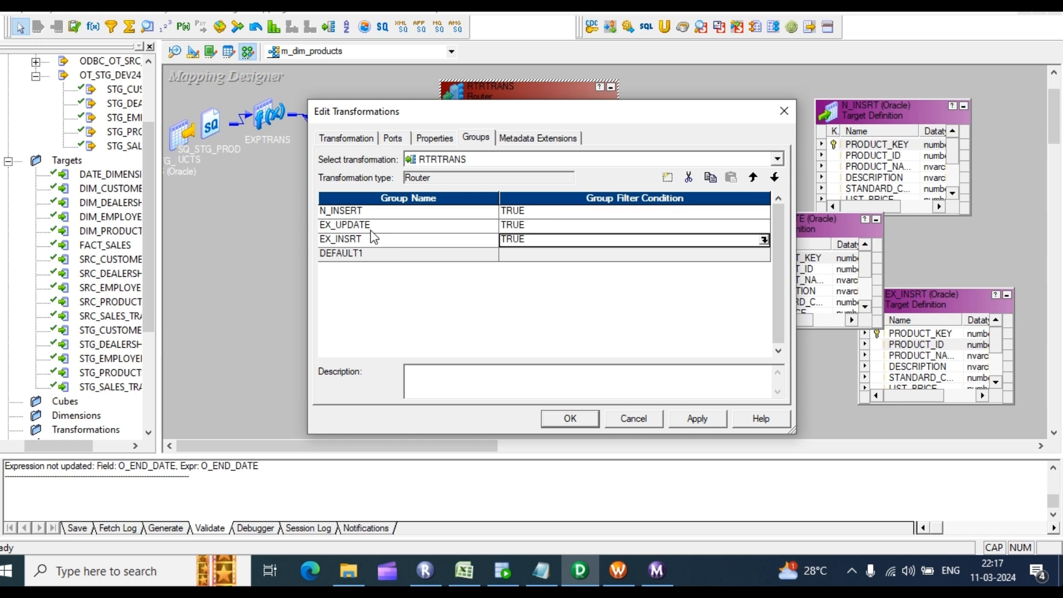
pyautogui.press('Up')
pyautogui.press('Up')
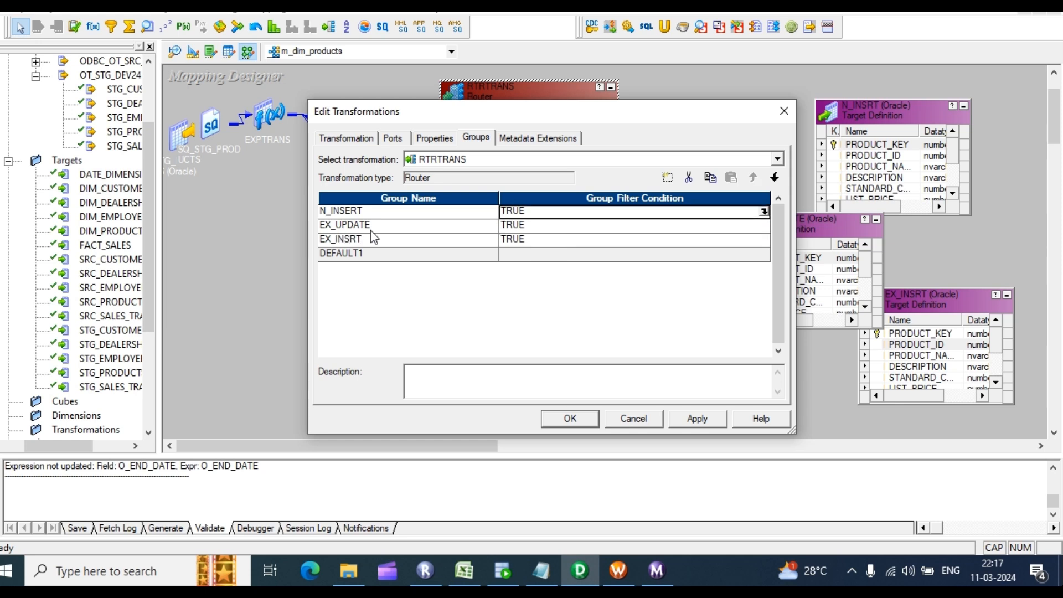
pyautogui.press('Return')
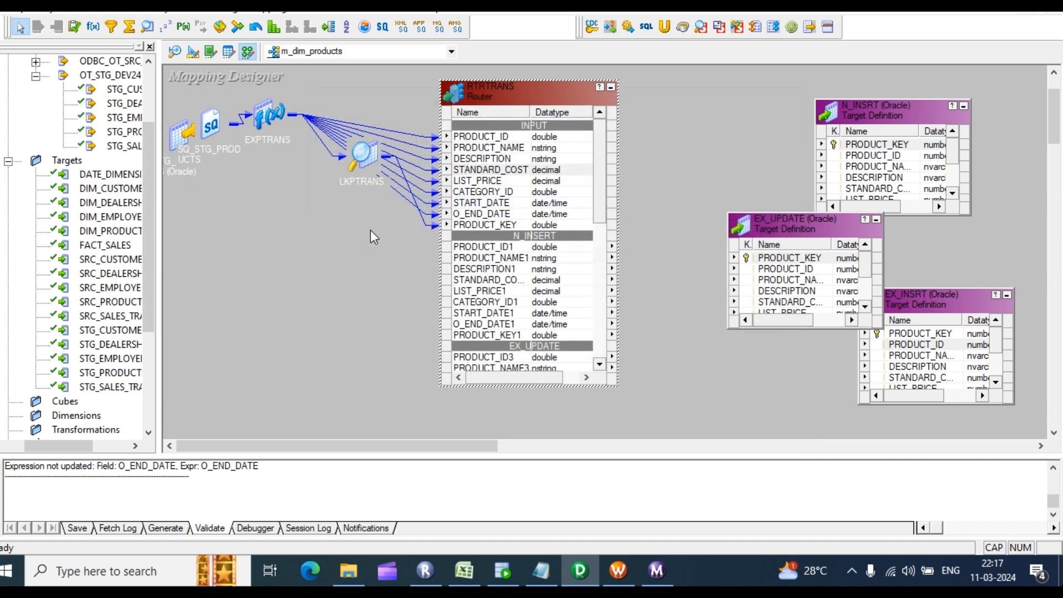
pyautogui.doubleClick(492, 192)
# Step: Replace N_INSERT's default TRUE filter with ISNULL() in the Expression Editor
pyautogui.click(477, 138)
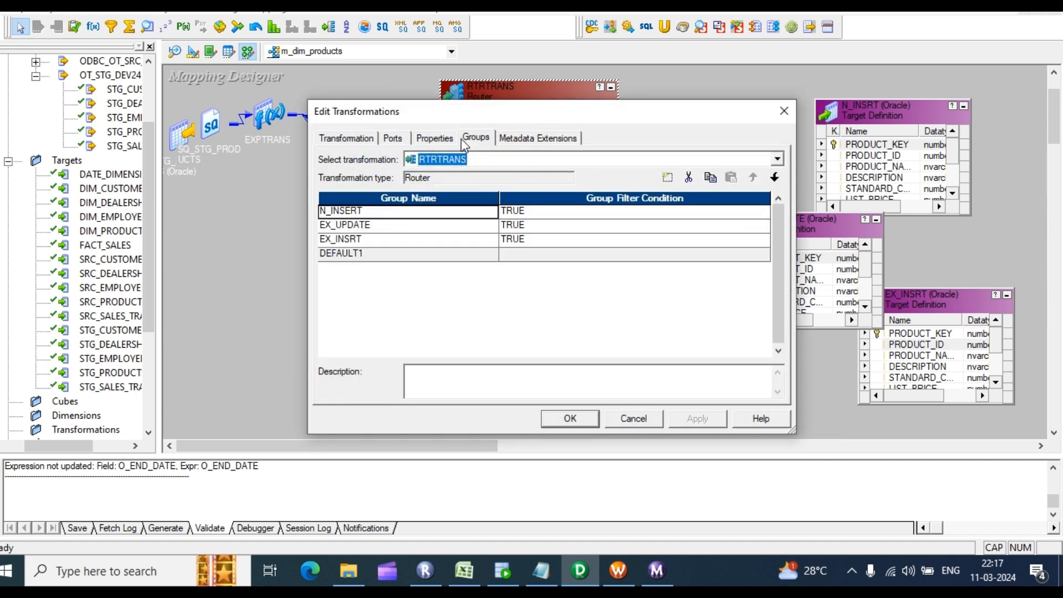
pyautogui.click(741, 215)
pyautogui.click(765, 212)
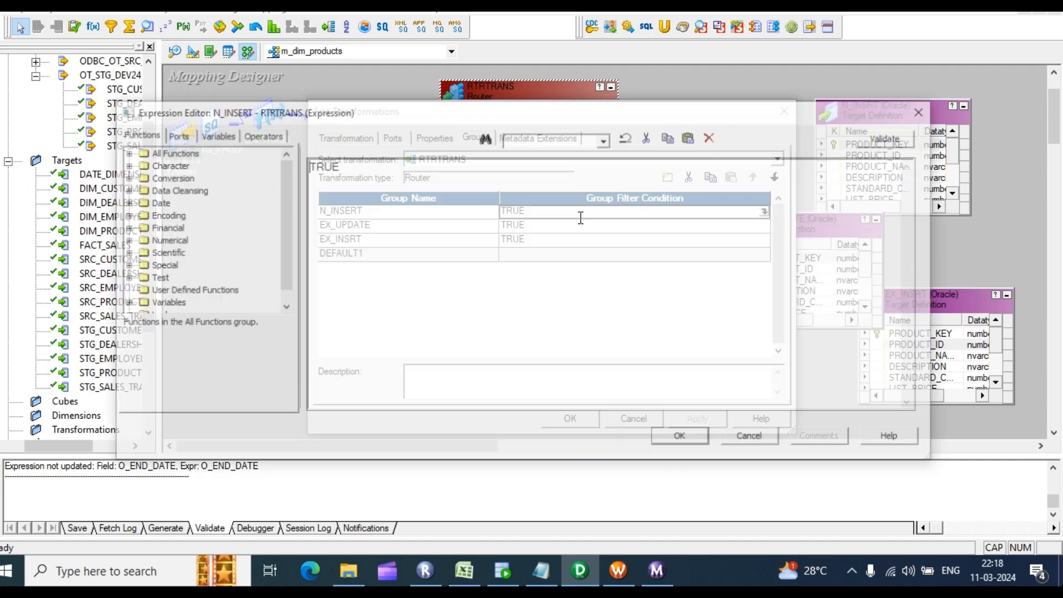
pyautogui.press('Delete')
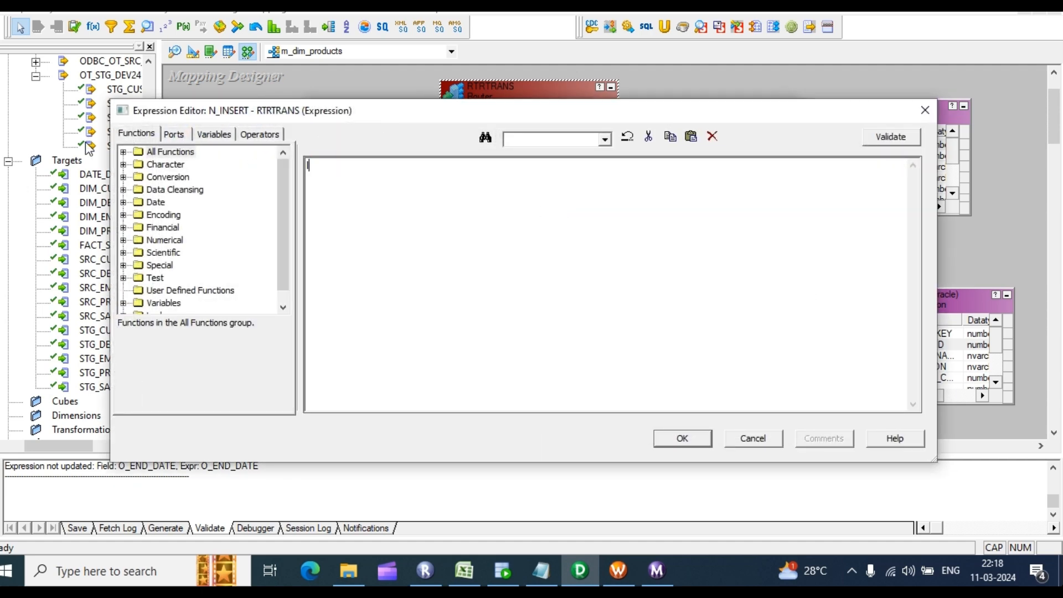
pyautogui.write('ISNULL()')
pyautogui.click(173, 137)
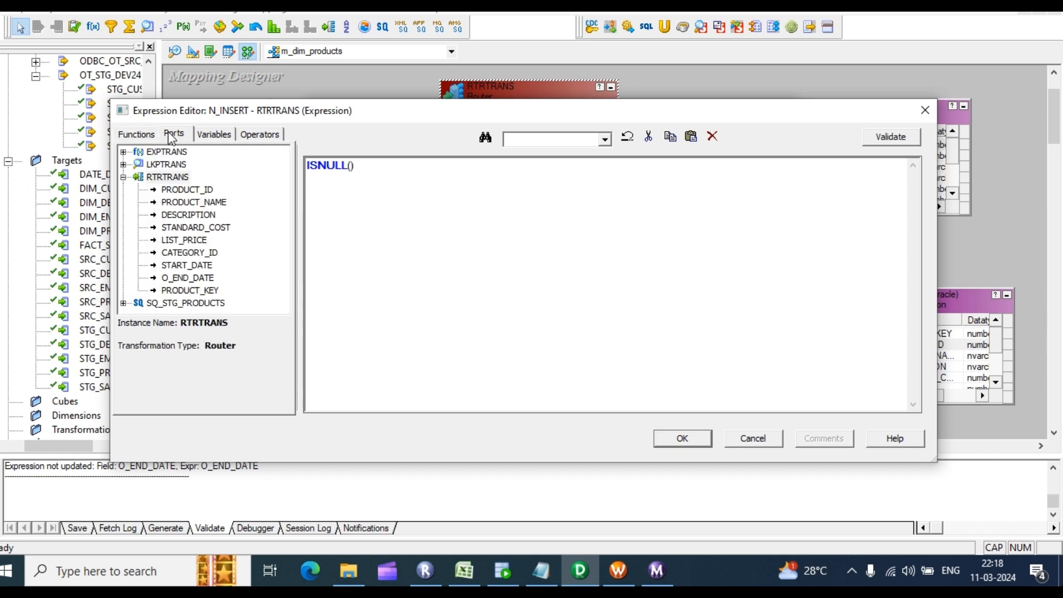
pyautogui.click(123, 165)
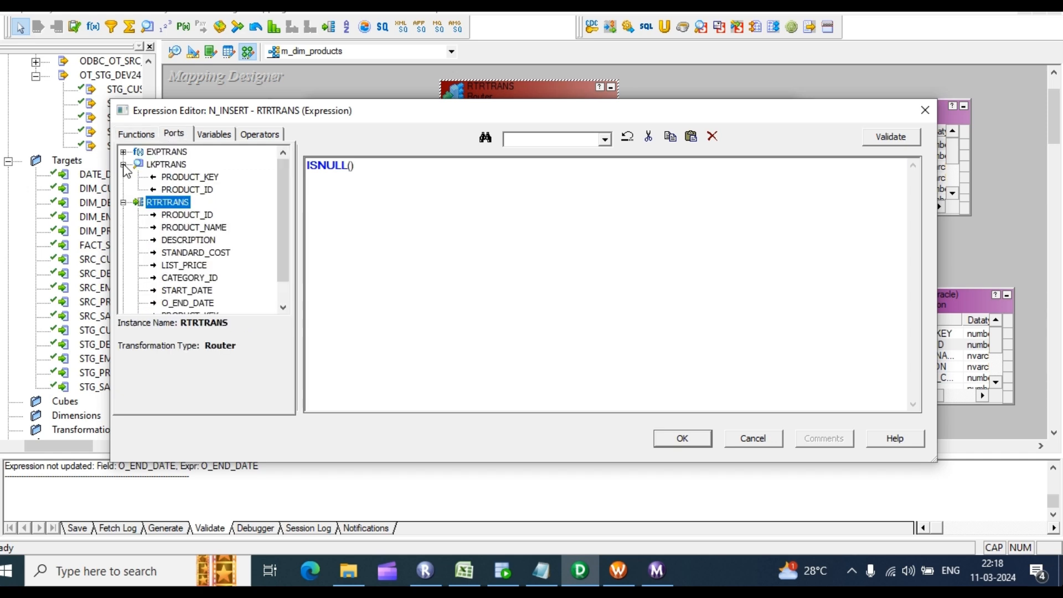
pyautogui.doubleClick(202, 178)
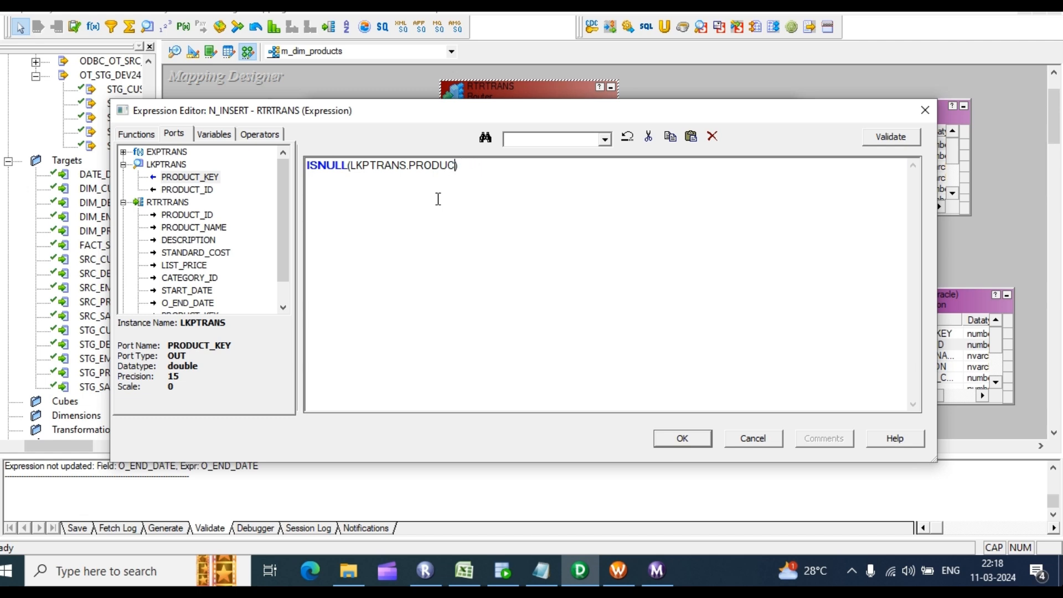
pyautogui.press('BackSpace')
pyautogui.press('BackSpace')
pyautogui.press('BackSpace')
pyautogui.press('BackSpace')
pyautogui.press('BackSpace')
pyautogui.press('BackSpace')
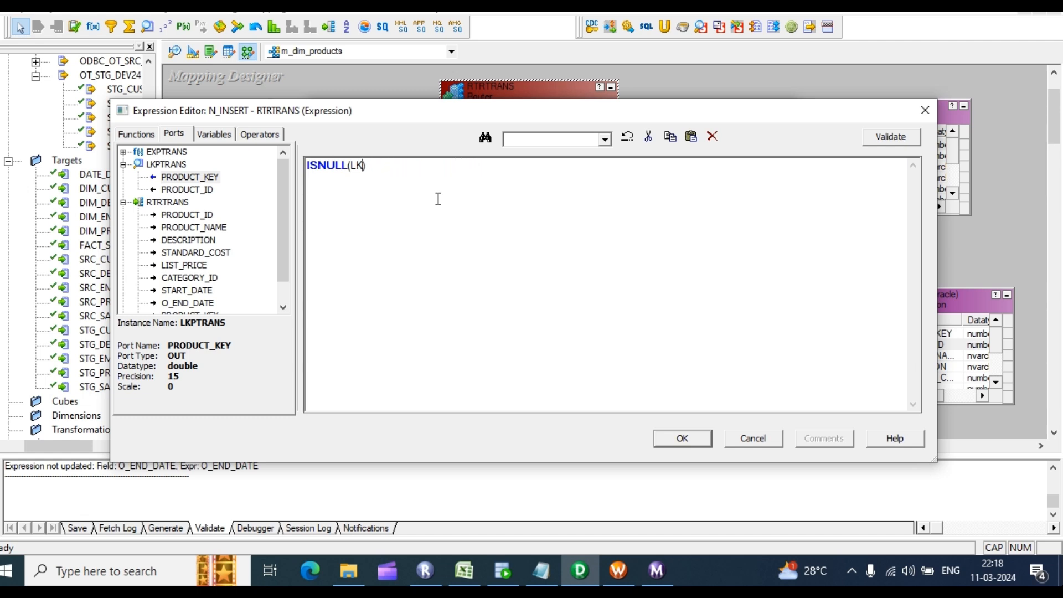
# Step: Insert the router's PRODUCT_KEY into ISNULL(), validate the expression, and confirm it
pyautogui.scroll(-1, 233, 274)
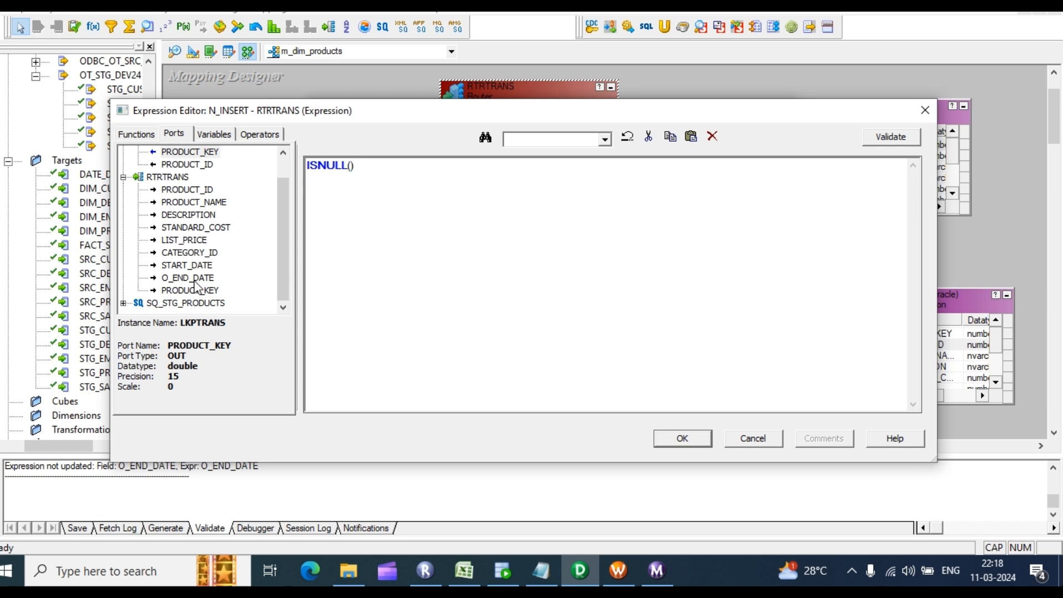
pyautogui.click(199, 292)
pyautogui.doubleClick(197, 291)
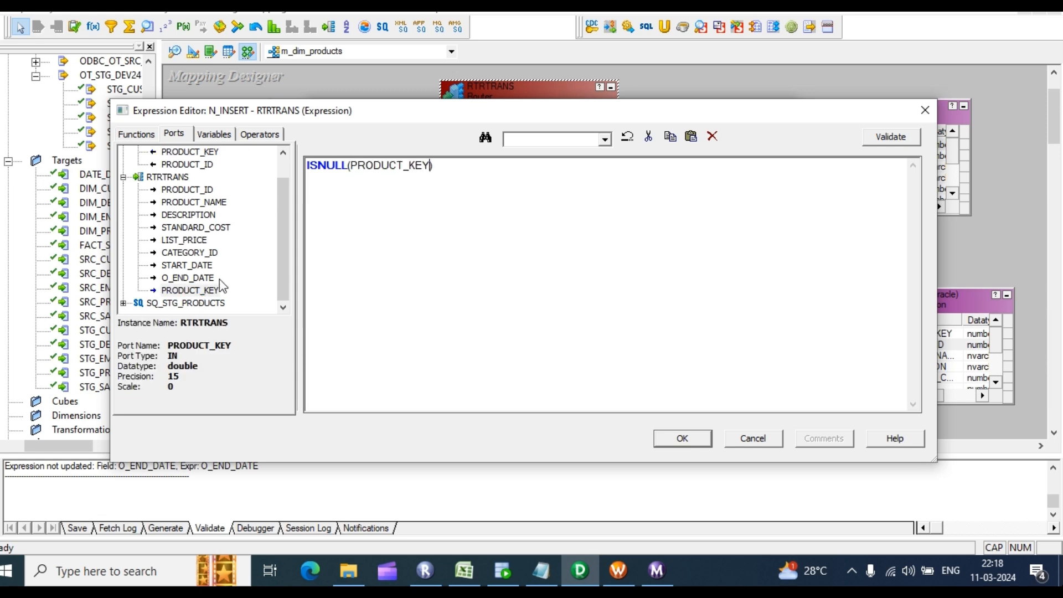
pyautogui.click(871, 138)
pyautogui.click(576, 324)
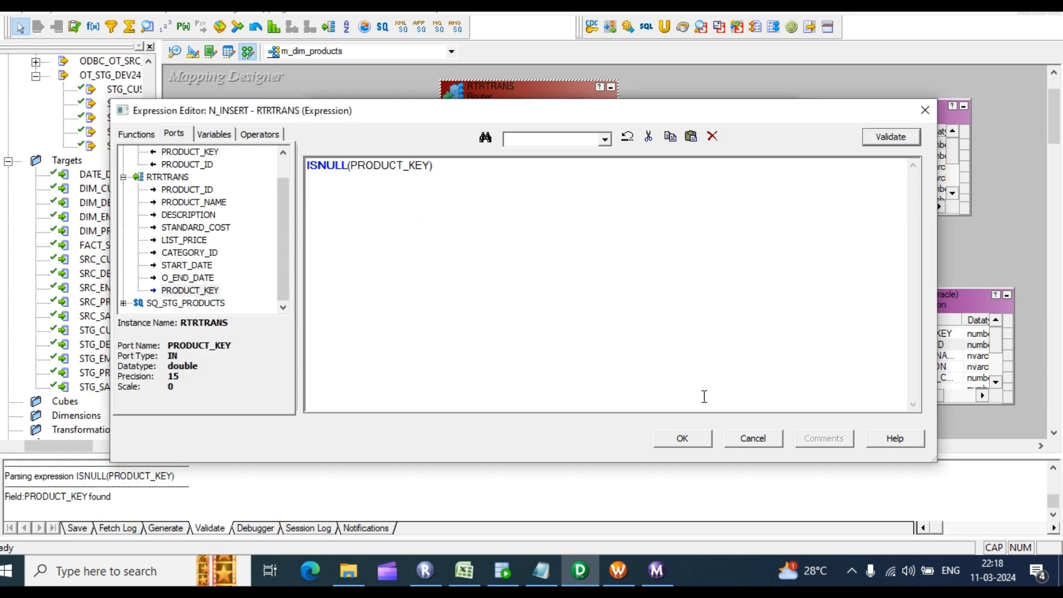
pyautogui.click(696, 440)
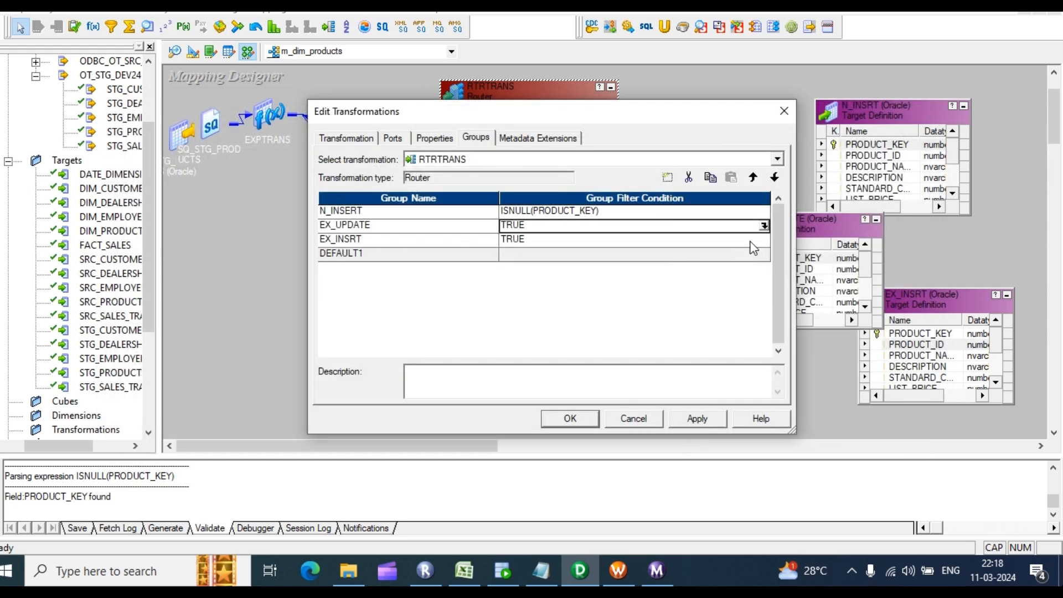
pyautogui.click(769, 211)
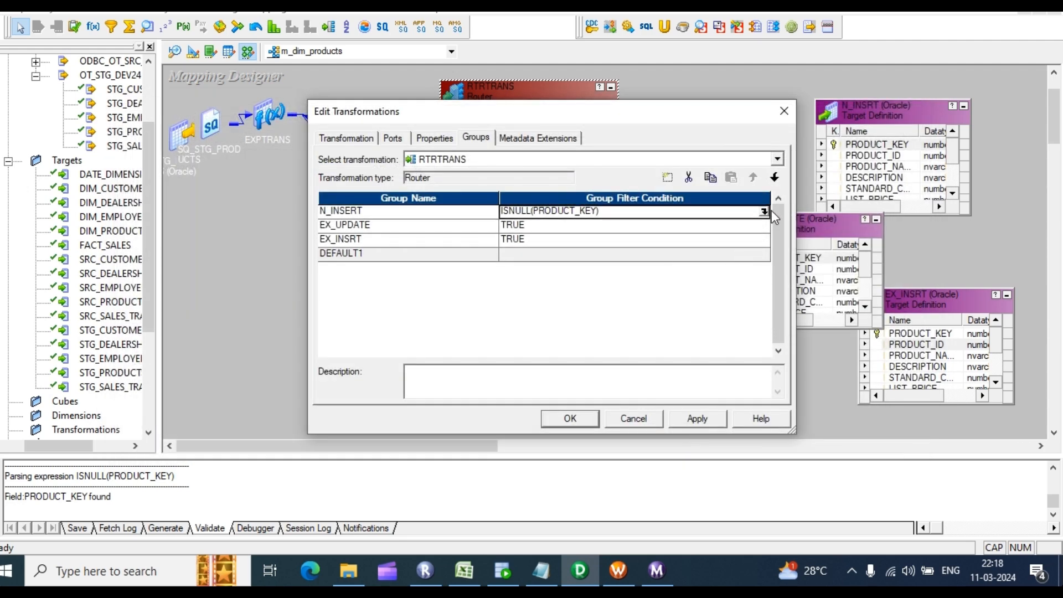
pyautogui.click(764, 212)
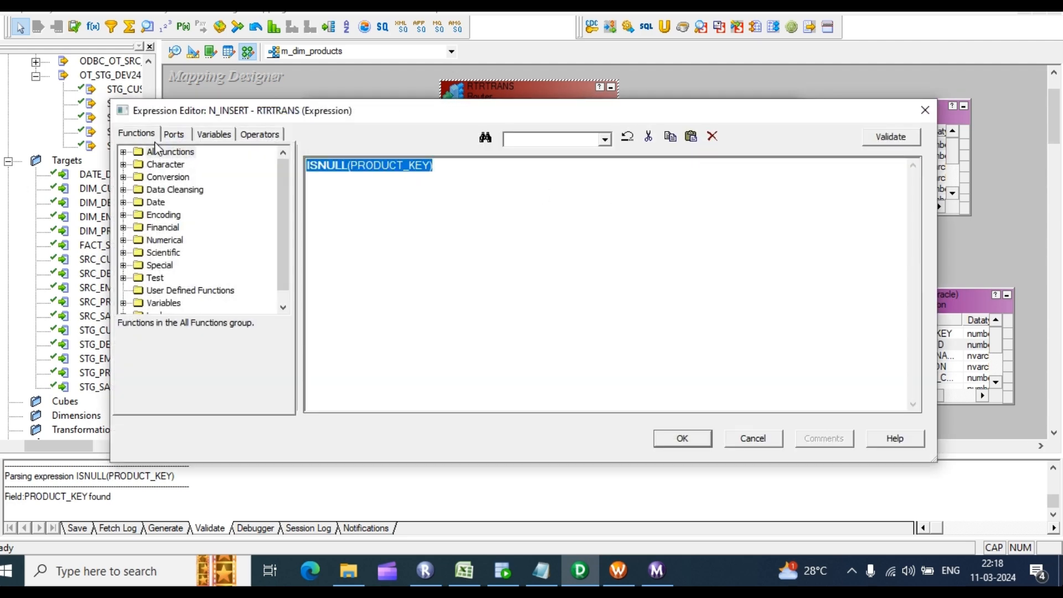
pyautogui.click(678, 437)
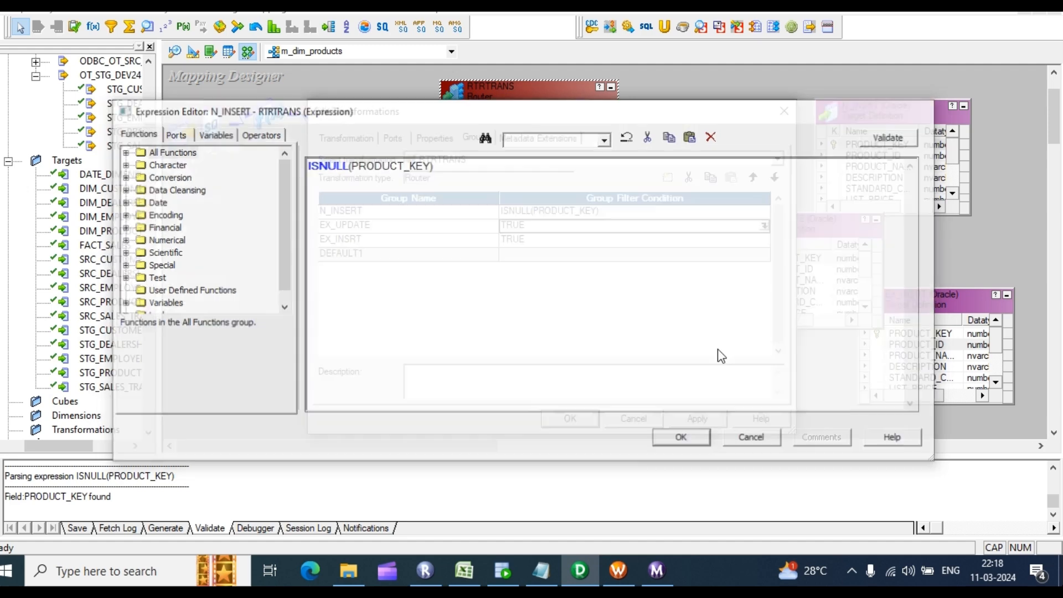
# Step: Set EX_UPDATE's filter to NOT ISNULL(PRODUCT_KEY), fixing the typo until it validates
pyautogui.click(764, 225)
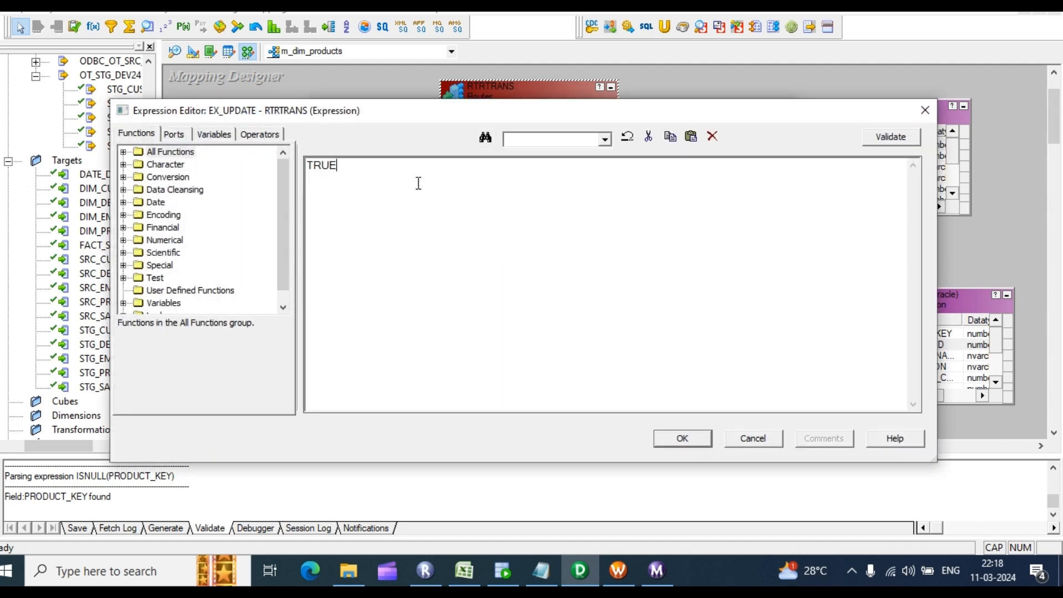
pyautogui.write('NO')
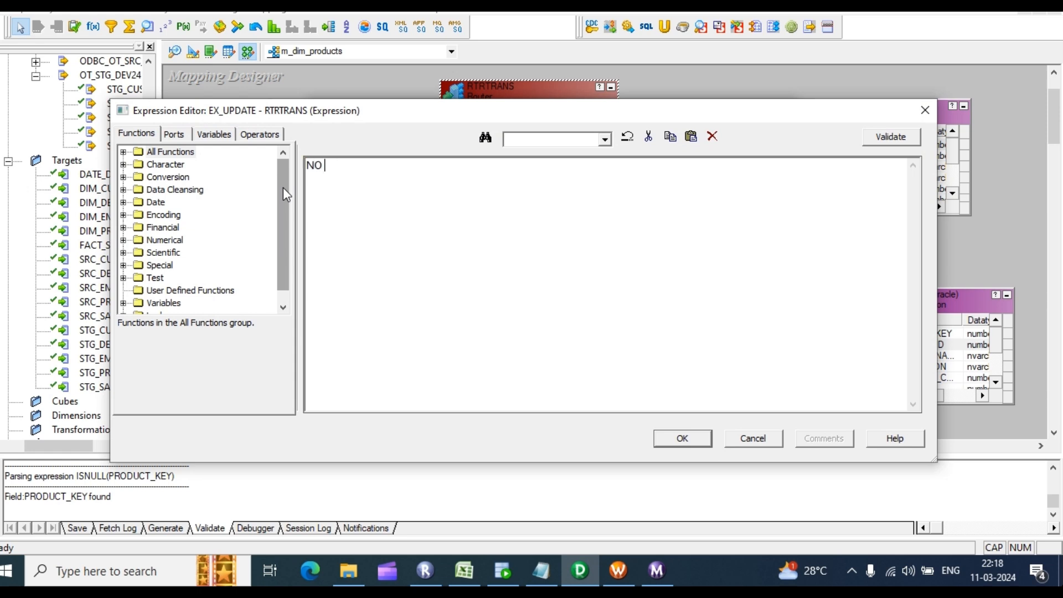
pyautogui.write('ISNULL(PRODUCT_KEY)')
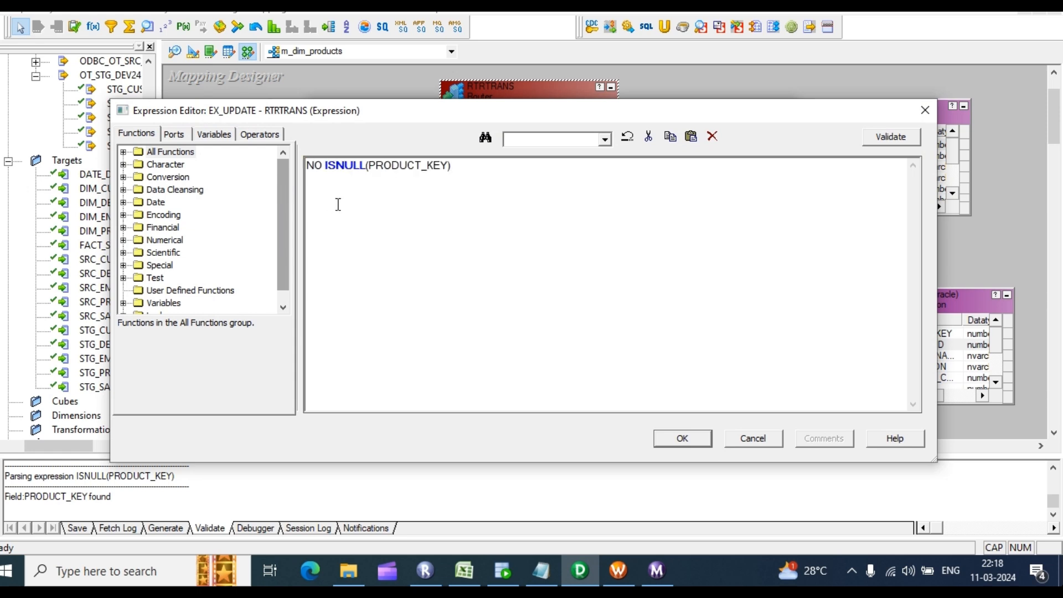
pyautogui.click(878, 142)
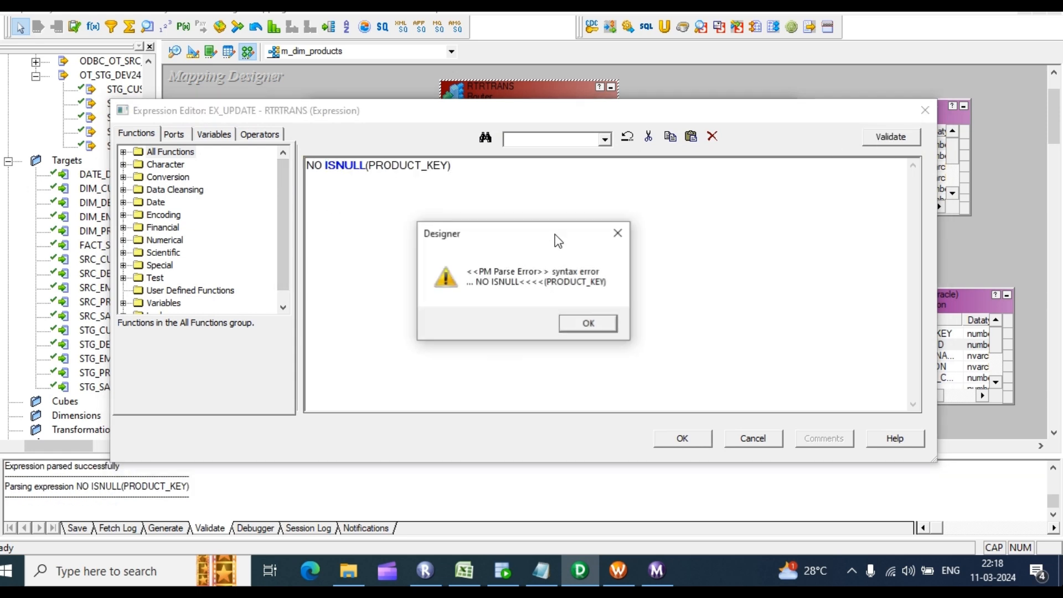
pyautogui.click(590, 324)
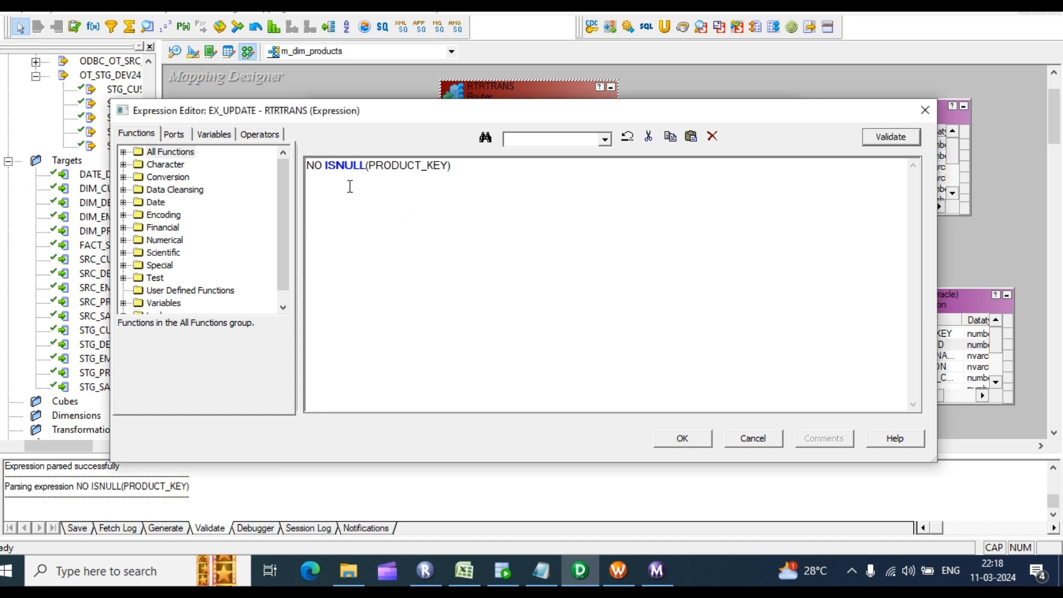
pyautogui.click(323, 170)
pyautogui.write('Y')
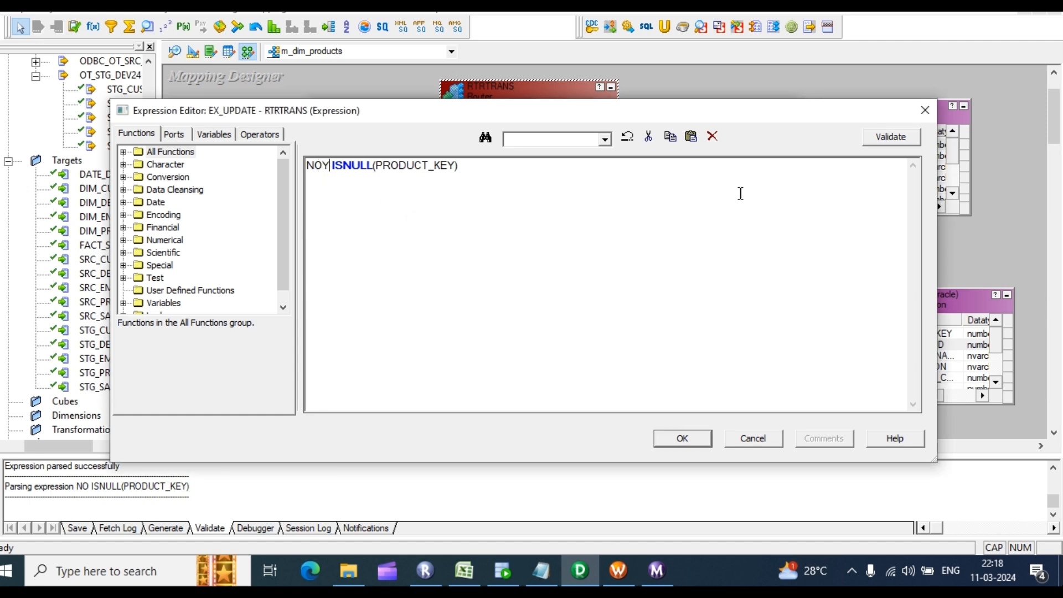
pyautogui.press('BackSpace')
pyautogui.write('T')
pyautogui.click(890, 137)
pyautogui.click(578, 323)
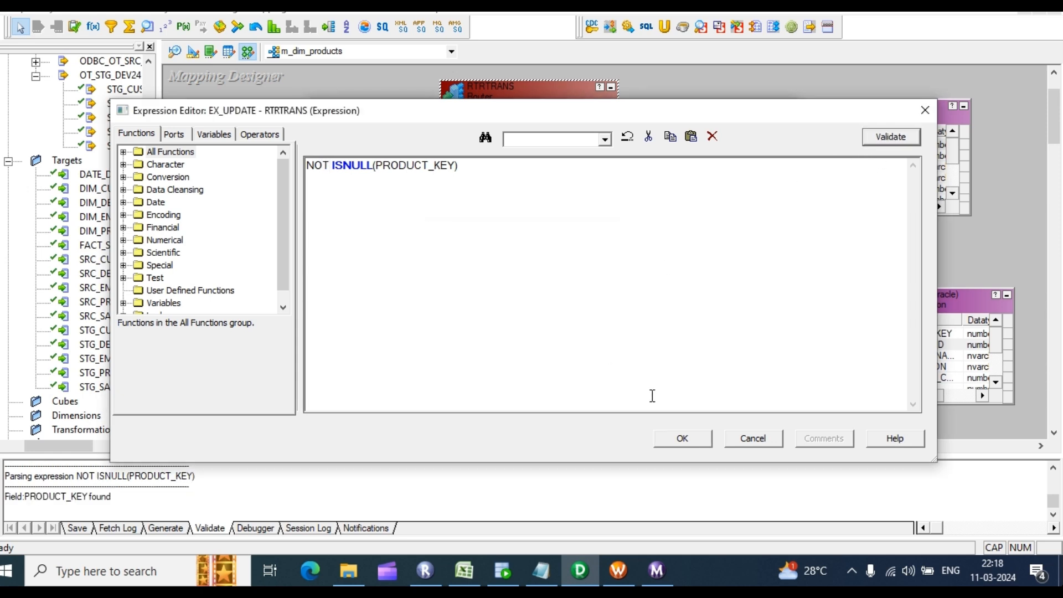
pyautogui.moveTo(533, 169); pyautogui.dragTo(102, 165)
pyautogui.hotkey('ctrl', 'c')
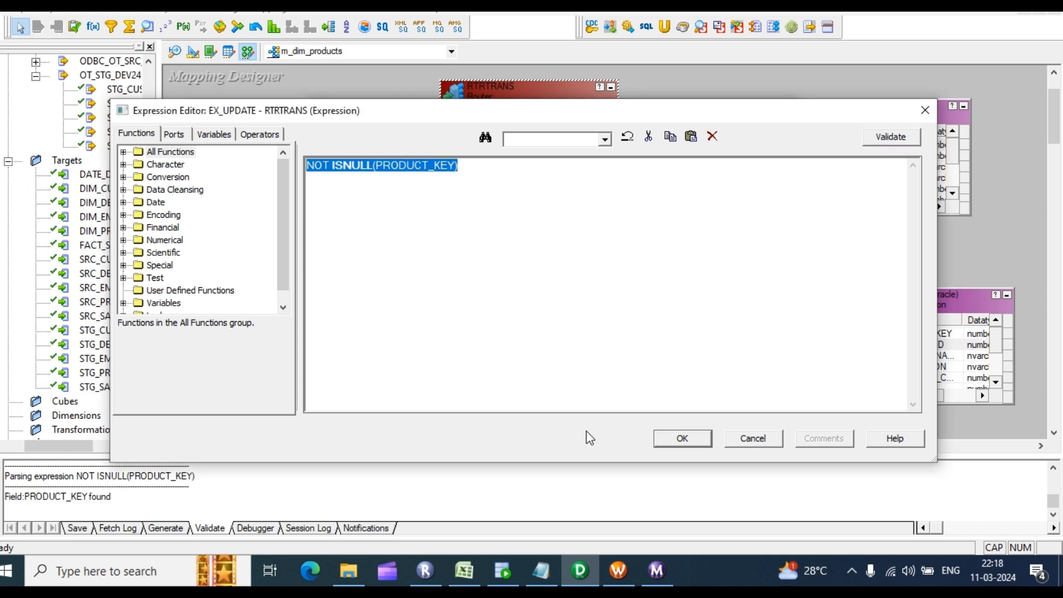
pyautogui.click(668, 439)
# Step: Paste NOT ISNULL(PRODUCT_KEY) as EX_INSRT's filter, validate it, and apply the router changes
pyautogui.click(764, 239)
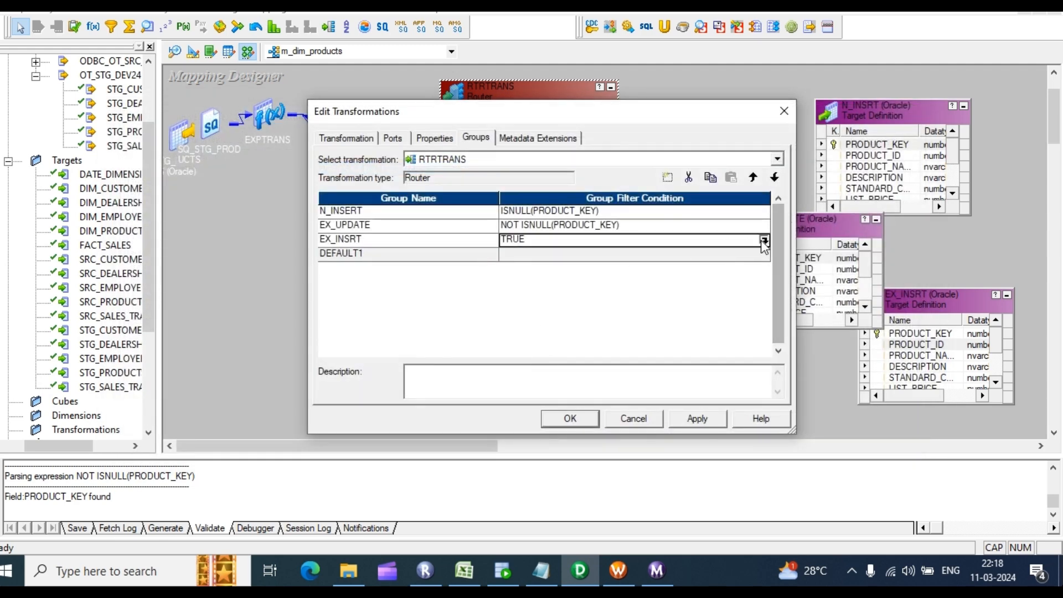
pyautogui.hotkey('ctrl', 'v')
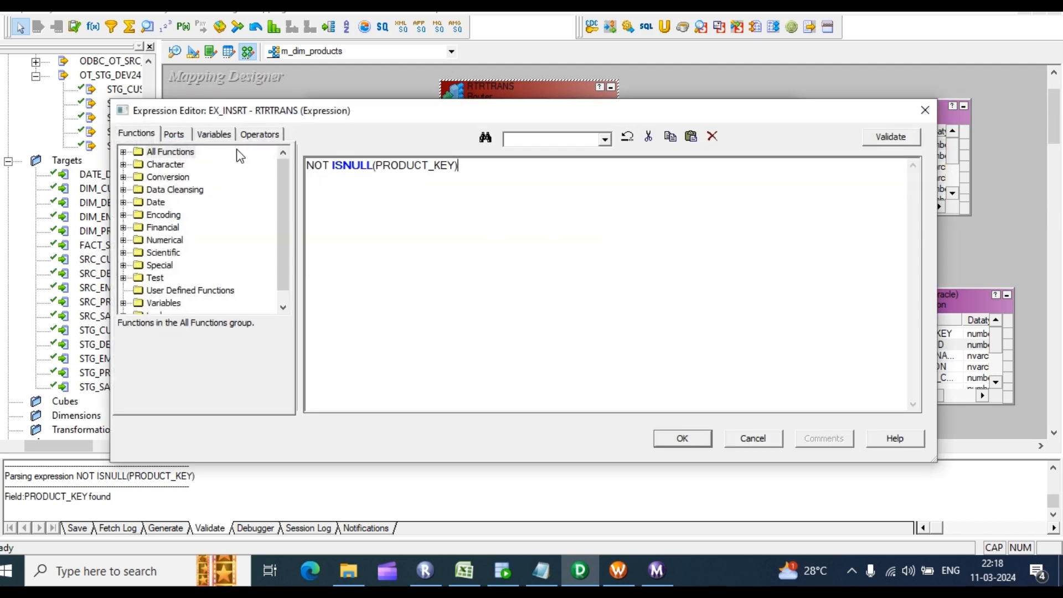
pyautogui.click(909, 137)
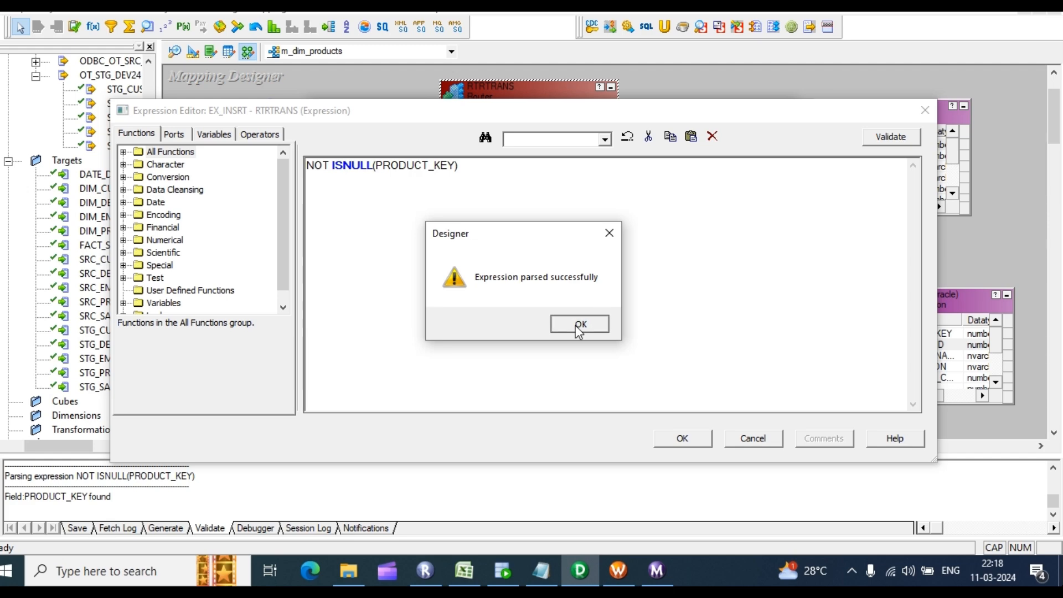
pyautogui.click(576, 323)
pyautogui.click(699, 442)
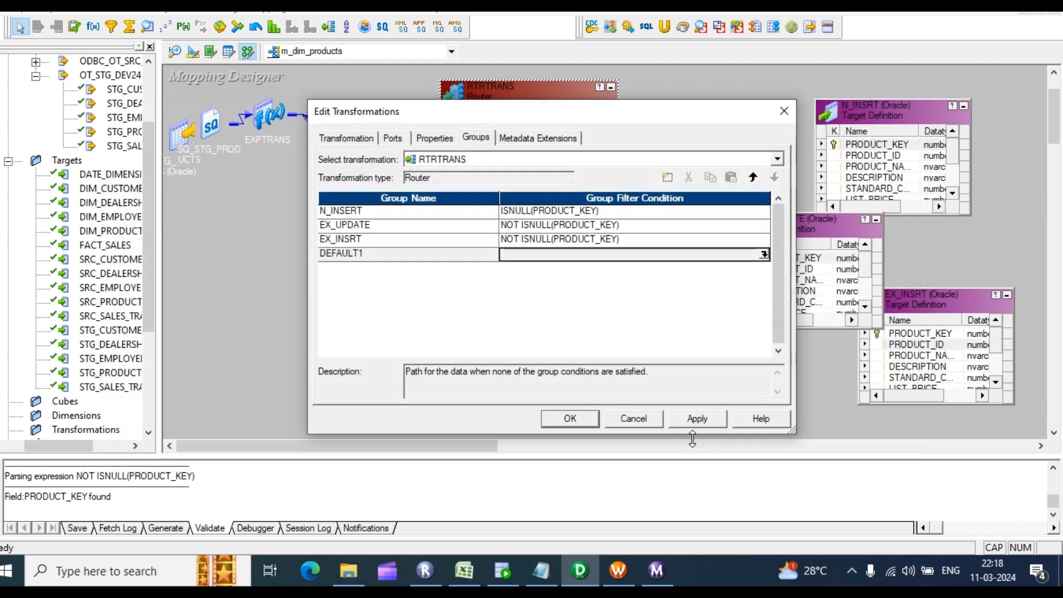
pyautogui.click(697, 421)
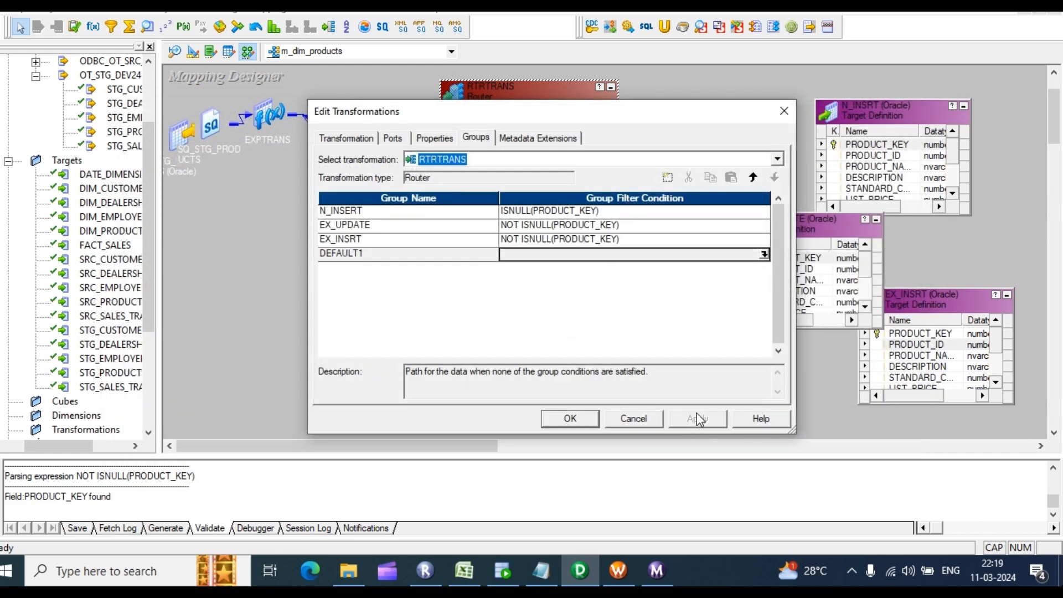
pyautogui.click(562, 422)
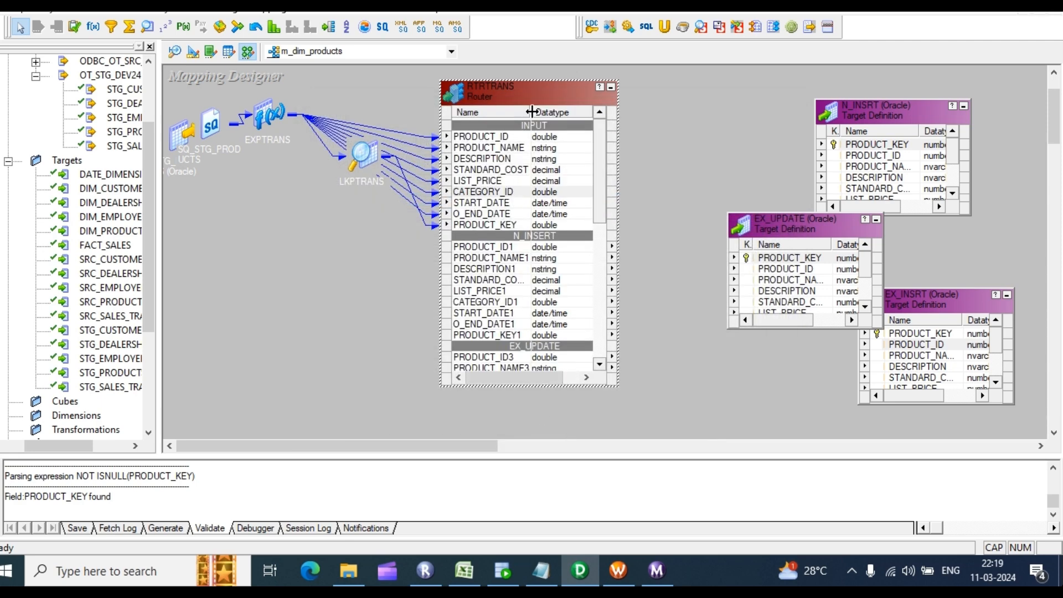
# Step: Paste two copies of the update strategy as UPDTRANS1 and UPDTRANS2 and stack them below UPDTRANS
pyautogui.moveTo(521, 93); pyautogui.dragTo(274, 72)
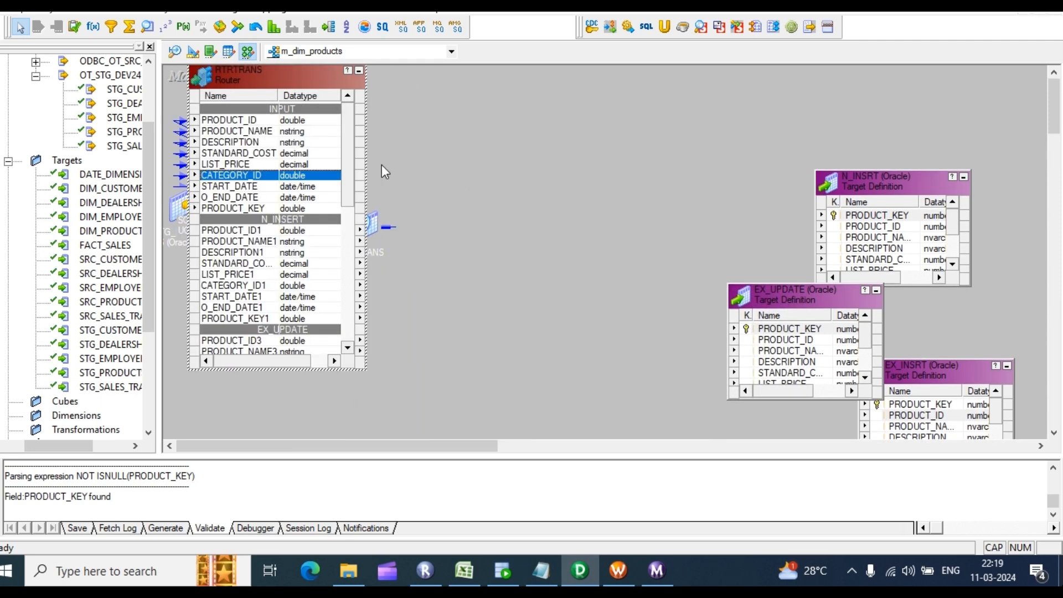
pyautogui.click(76, 31)
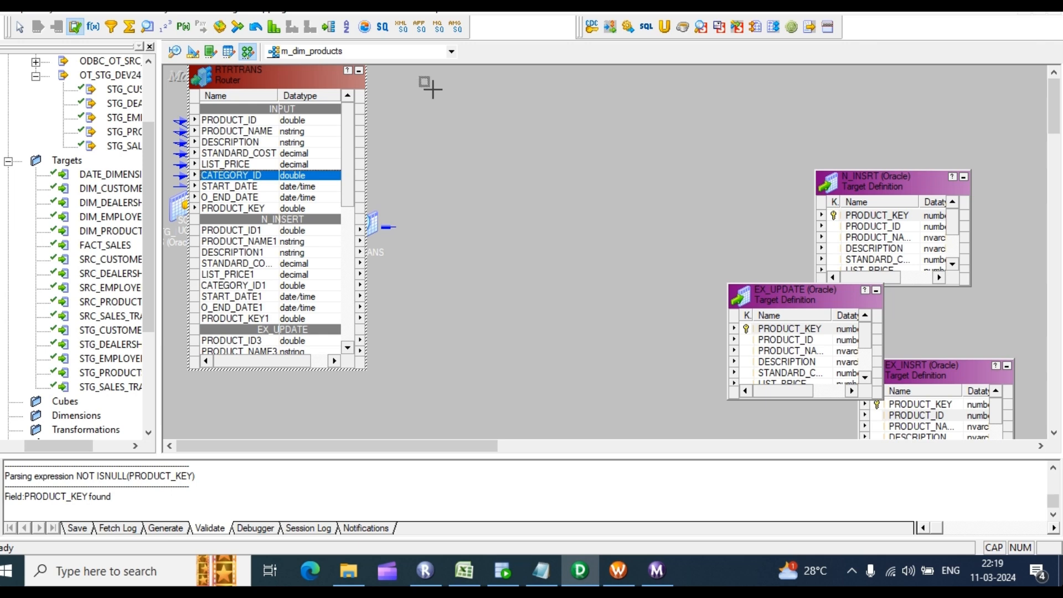
pyautogui.moveTo(421, 77); pyautogui.dragTo(516, 140)
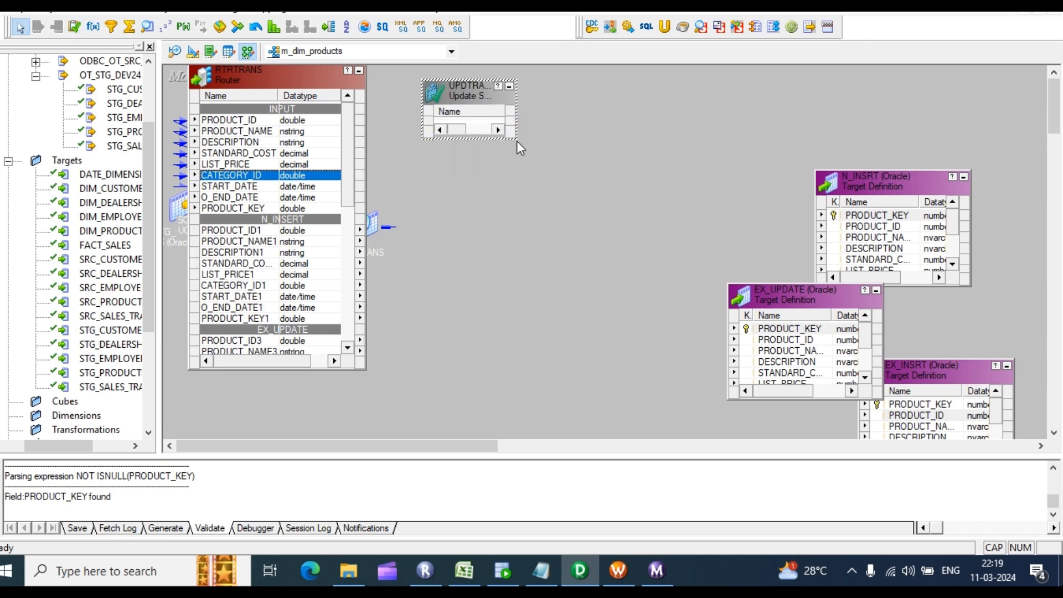
pyautogui.click(529, 175)
pyautogui.hotkey('ctrl', 'v')
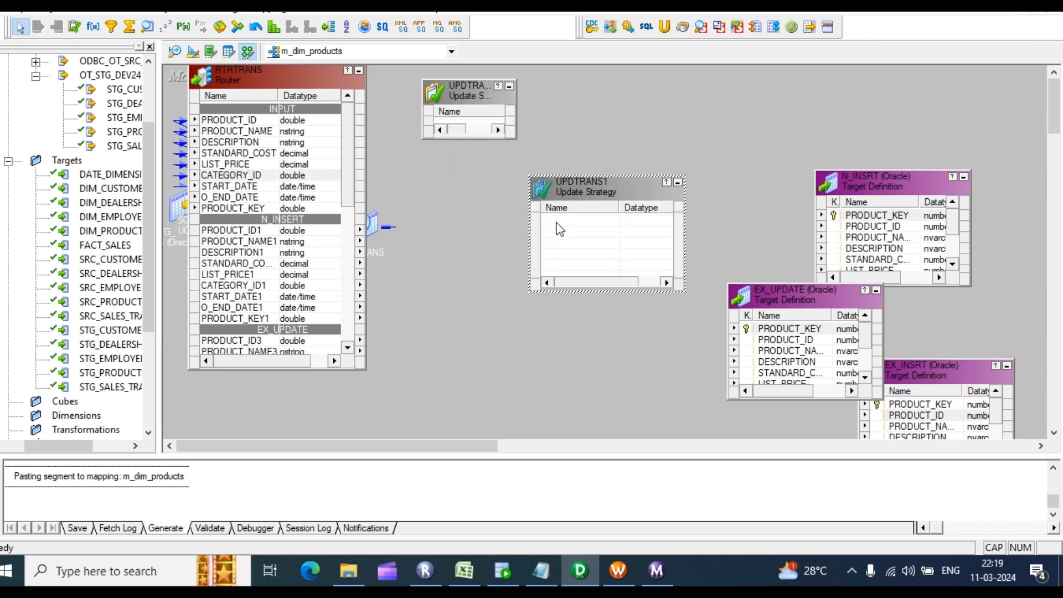
pyautogui.hotkey('ctrl', 'v')
pyautogui.moveTo(668, 199); pyautogui.dragTo(466, 331)
pyautogui.moveTo(579, 198); pyautogui.dragTo(477, 167)
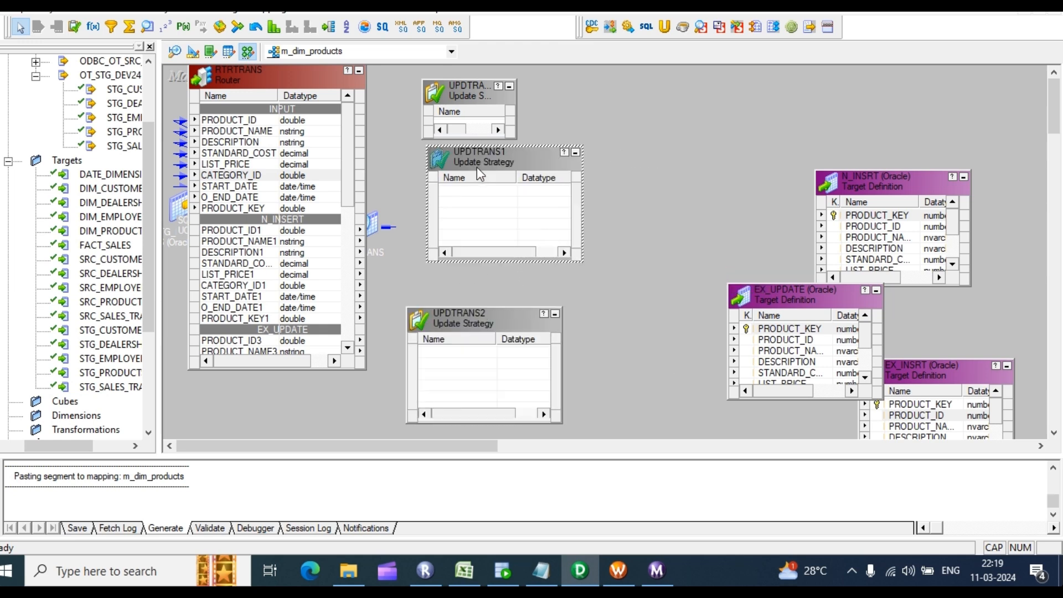
pyautogui.moveTo(469, 76); pyautogui.dragTo(478, 62)
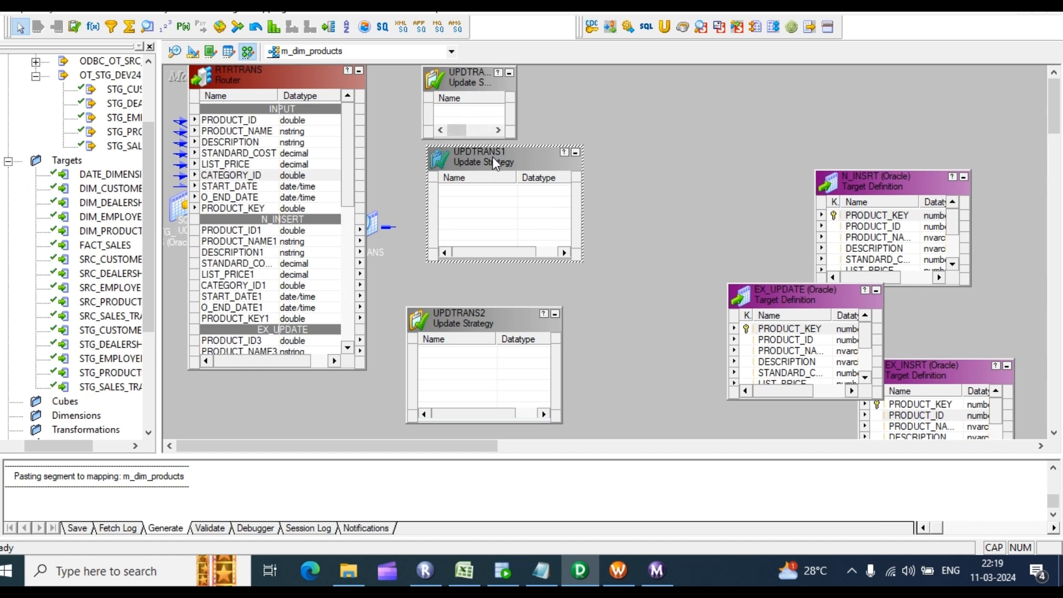
pyautogui.moveTo(493, 157); pyautogui.dragTo(495, 229)
pyautogui.moveTo(476, 140); pyautogui.dragTo(466, 216)
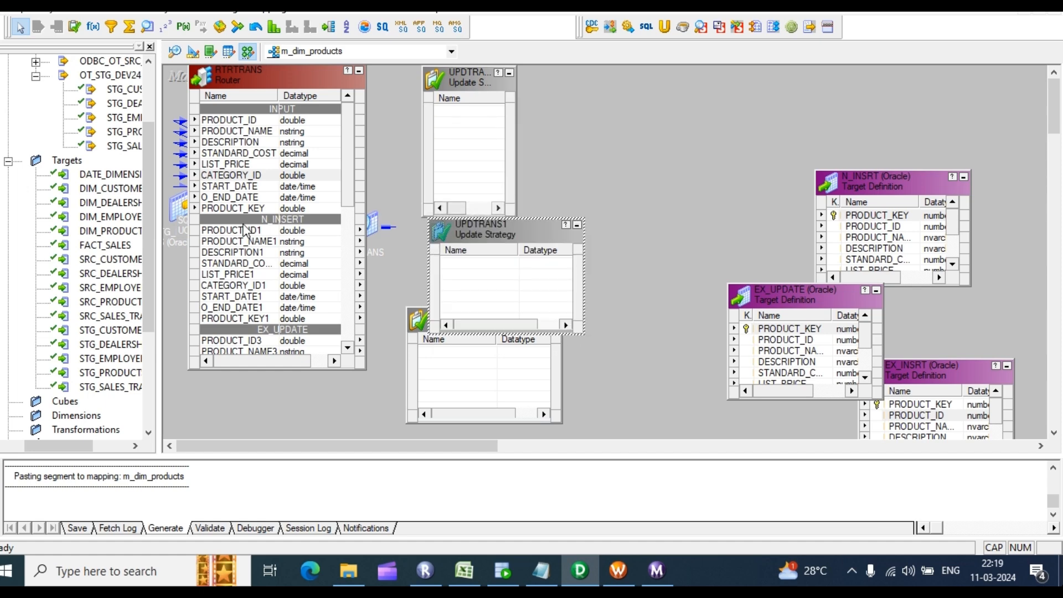
# Step: Link the router's seven N_INSRT ports, PRODUCT_ID1 through START_DATE1, into UPDTRANS
pyautogui.scroll(-2, 246, 227)
pyautogui.scroll(-1, 245, 166)
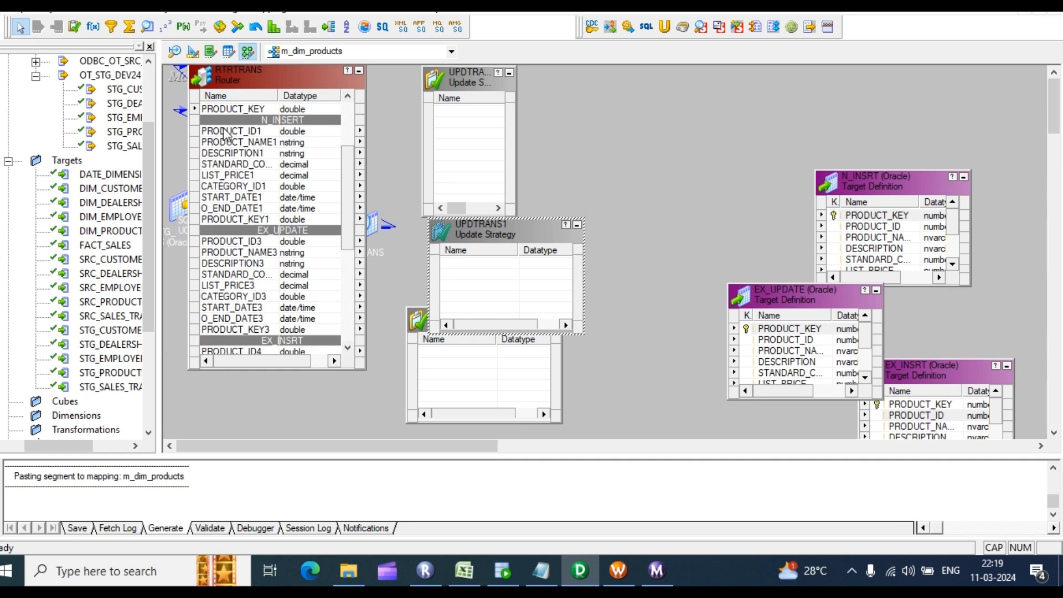
pyautogui.click(225, 132)
pyautogui.keyDown('shift'); pyautogui.click(225, 198); pyautogui.keyUp('shift')
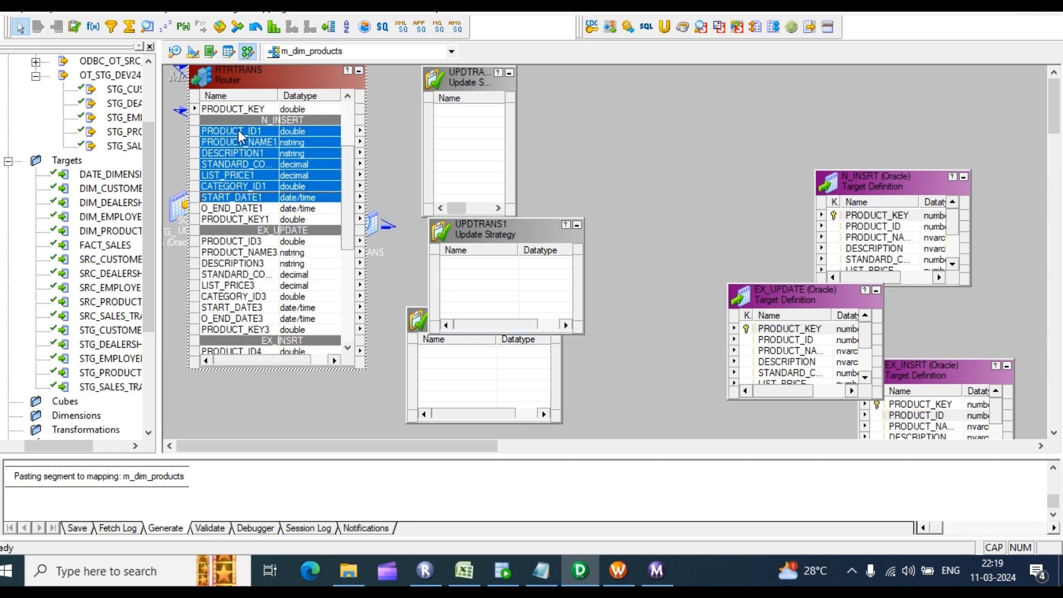
pyautogui.moveTo(218, 129); pyautogui.dragTo(487, 136)
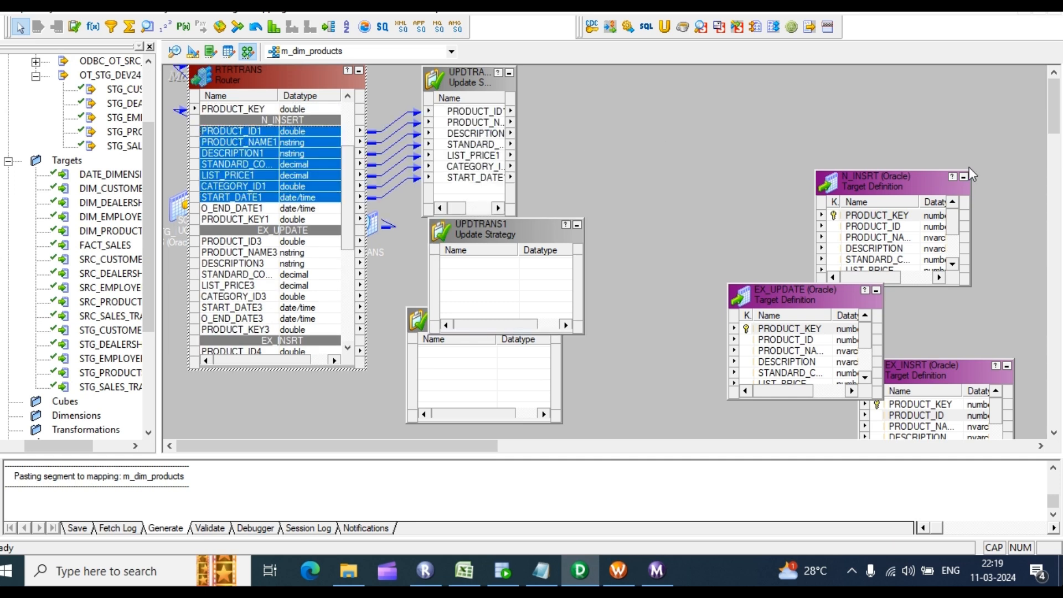
pyautogui.moveTo(887, 179); pyautogui.dragTo(889, 120)
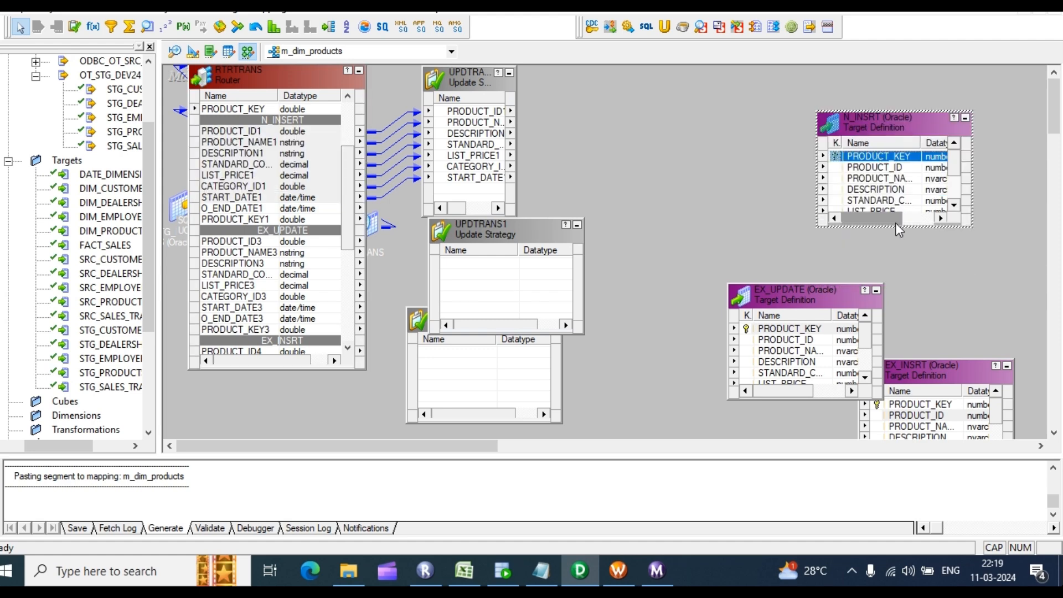
# Step: Link all seven UPDTRANS ports to the matching columns of the N_INSRT target
pyautogui.moveTo(903, 228); pyautogui.dragTo(907, 283)
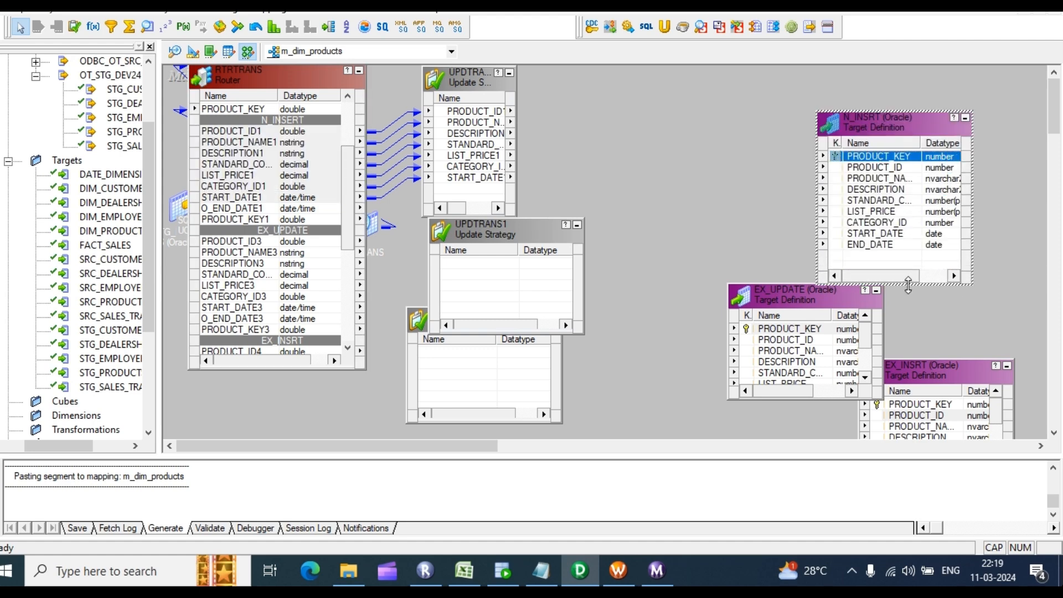
pyautogui.click(457, 114)
pyautogui.keyDown('shift'); pyautogui.click(483, 178); pyautogui.keyUp('shift')
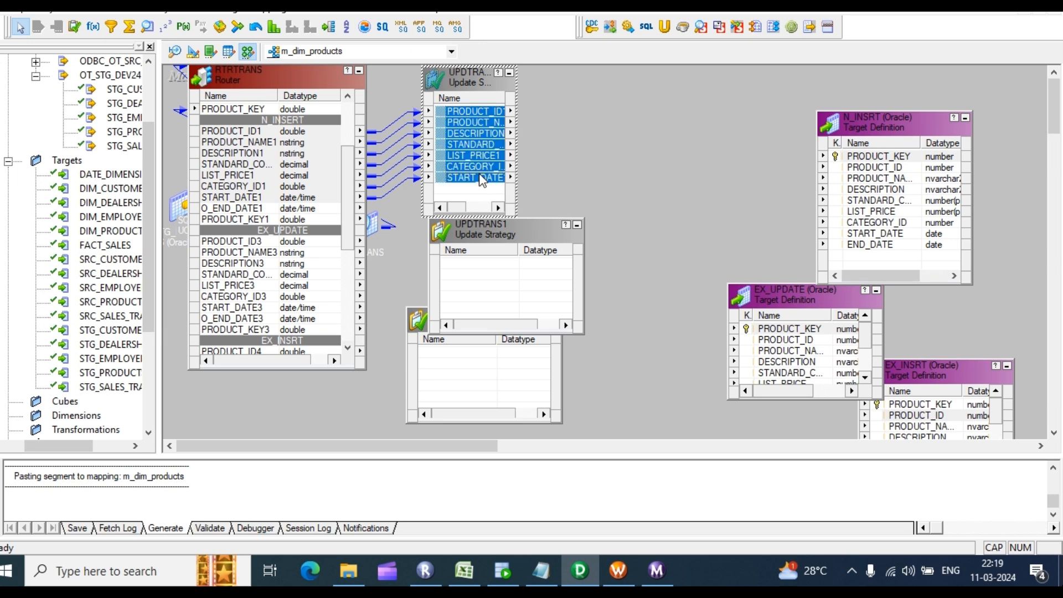
pyautogui.moveTo(483, 118); pyautogui.dragTo(856, 171)
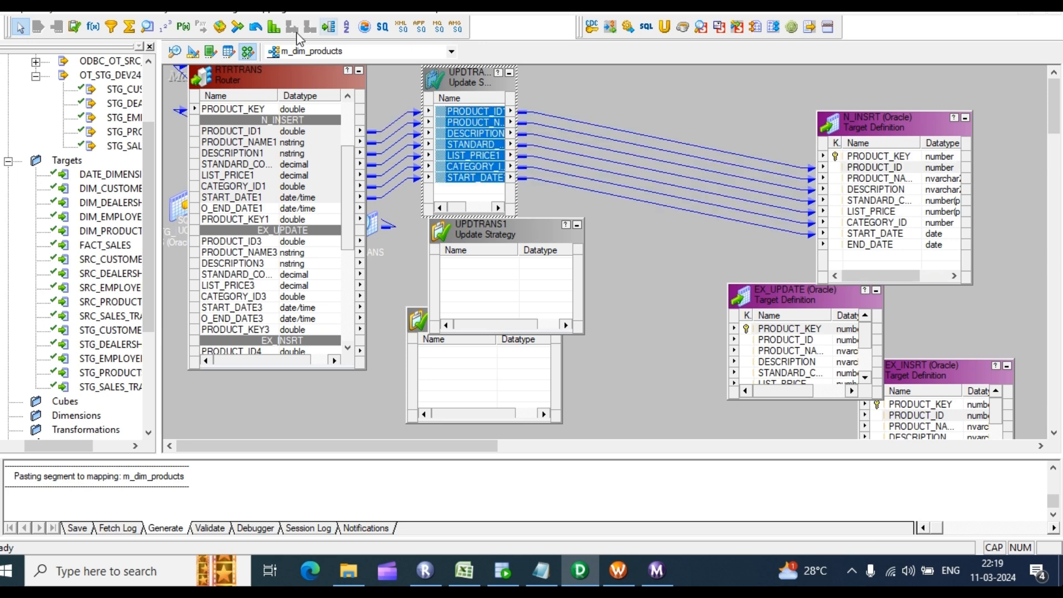
# Step: Add the SEQTRANS sequence generator and link its NEXTVAL to N_INSRT's PRODUCT_KEY
pyautogui.click(166, 26)
pyautogui.moveTo(624, 77); pyautogui.dragTo(736, 162)
pyautogui.doubleClick(682, 127)
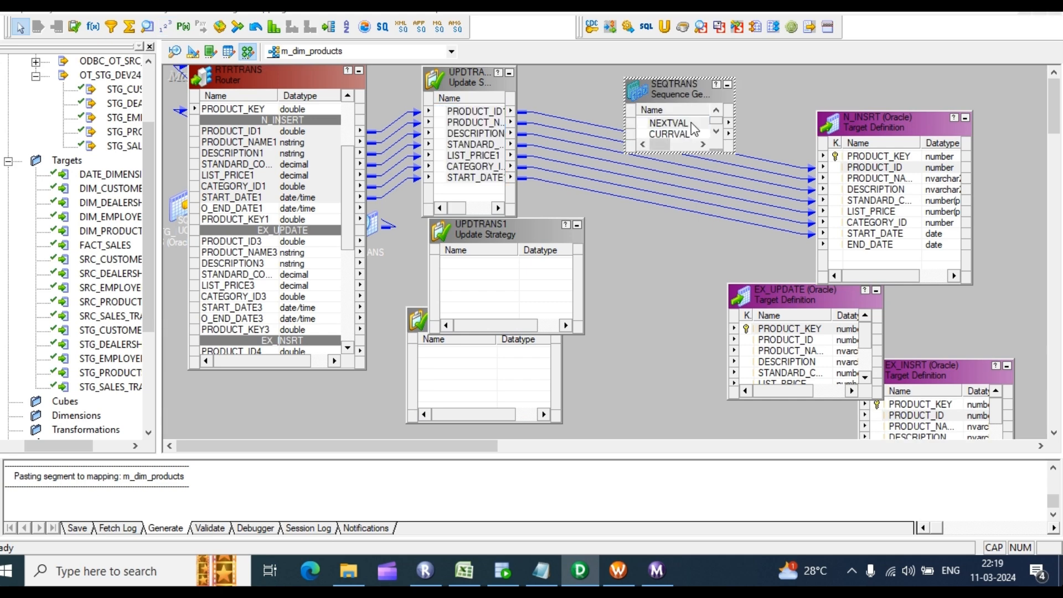
pyautogui.click(783, 116)
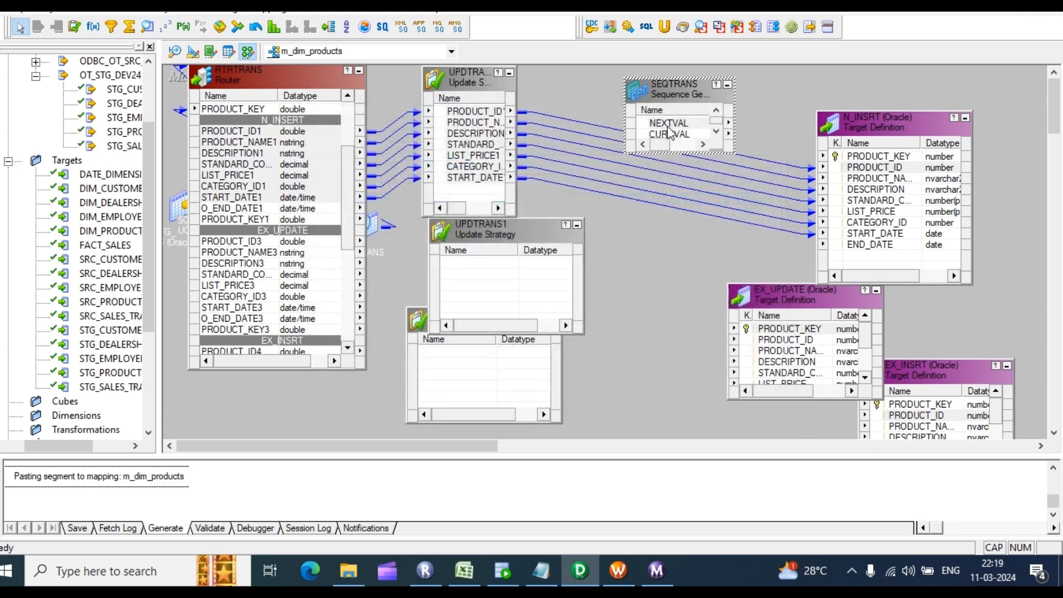
pyautogui.moveTo(669, 123); pyautogui.dragTo(854, 163)
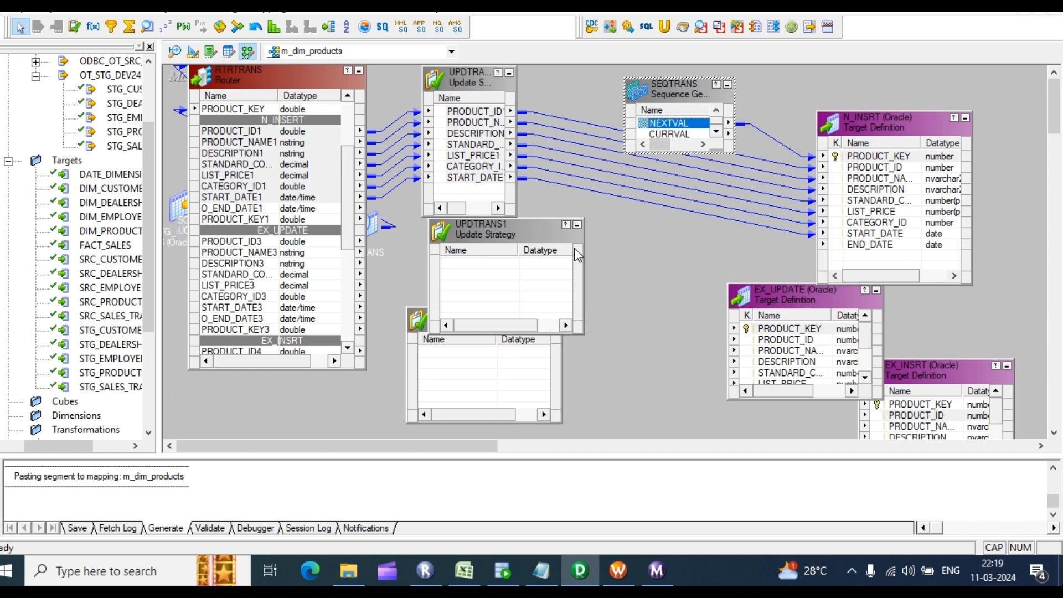
# Step: Route O_END_DATE3 and PRODUCT_KEY3 through UPDTRANS1 to EX_UPDATE's END_DATE and PRODUCT_KEY
pyautogui.scroll(-2, 284, 266)
pyautogui.click(234, 175)
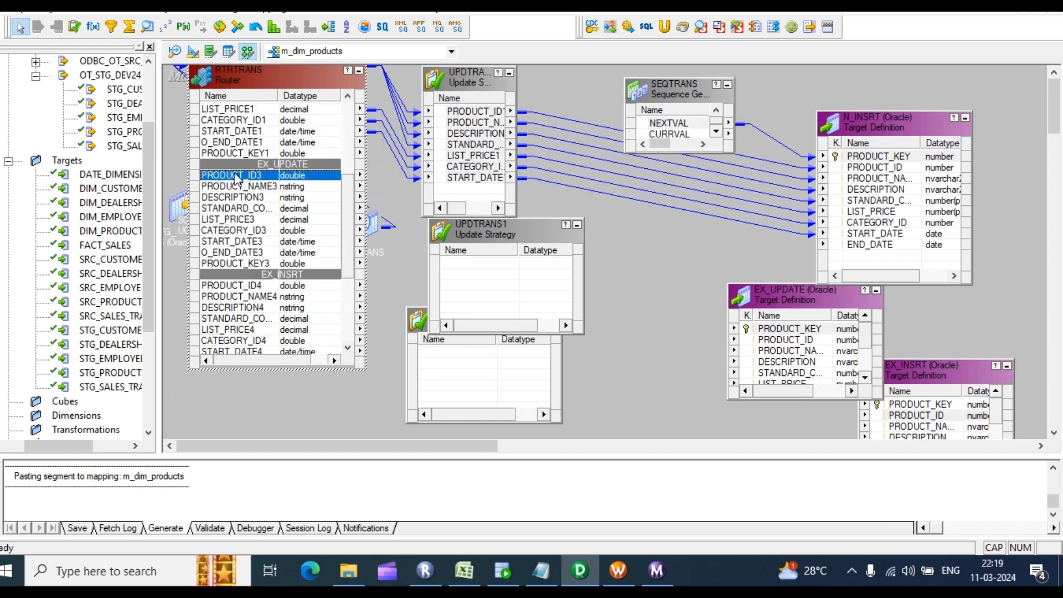
pyautogui.click(233, 252)
pyautogui.keyDown('shift'); pyautogui.click(229, 264); pyautogui.keyUp('shift')
pyautogui.moveTo(234, 250); pyautogui.dragTo(531, 274)
pyautogui.moveTo(789, 328); pyautogui.dragTo(732, 232)
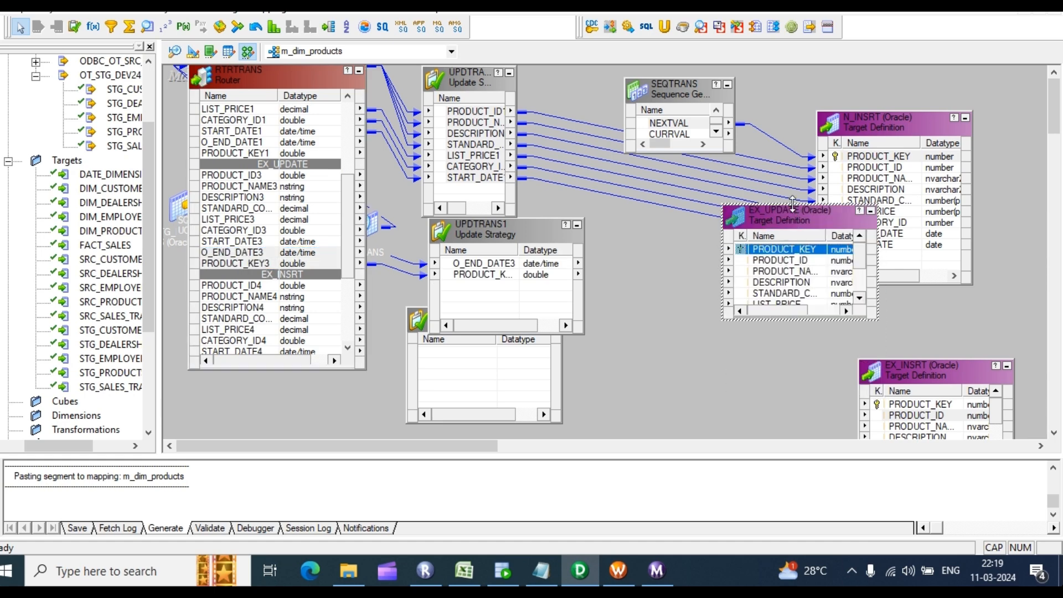
pyautogui.moveTo(793, 204); pyautogui.dragTo(807, 95)
pyautogui.moveTo(505, 264); pyautogui.dragTo(768, 233)
pyautogui.moveTo(471, 276); pyautogui.dragTo(773, 139)
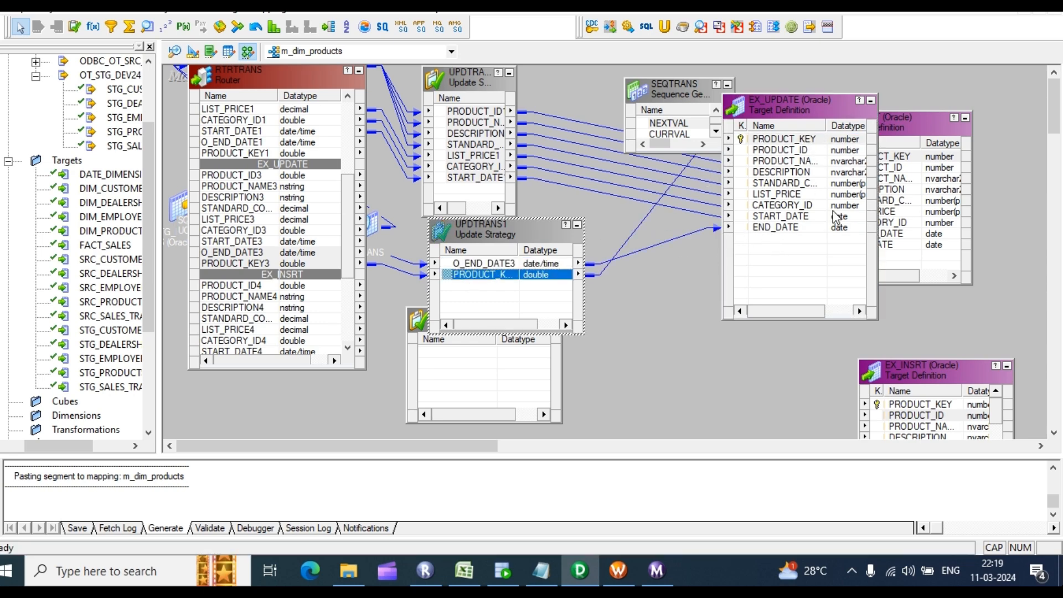
# Step: Route EX_INSRT ports PRODUCT_ID4–START_DATE4 through UPDTRANS2 to EX_INSRT, plus NEXTVAL to its PRODUCT_KEY
pyautogui.moveTo(703, 93); pyautogui.dragTo(625, 88)
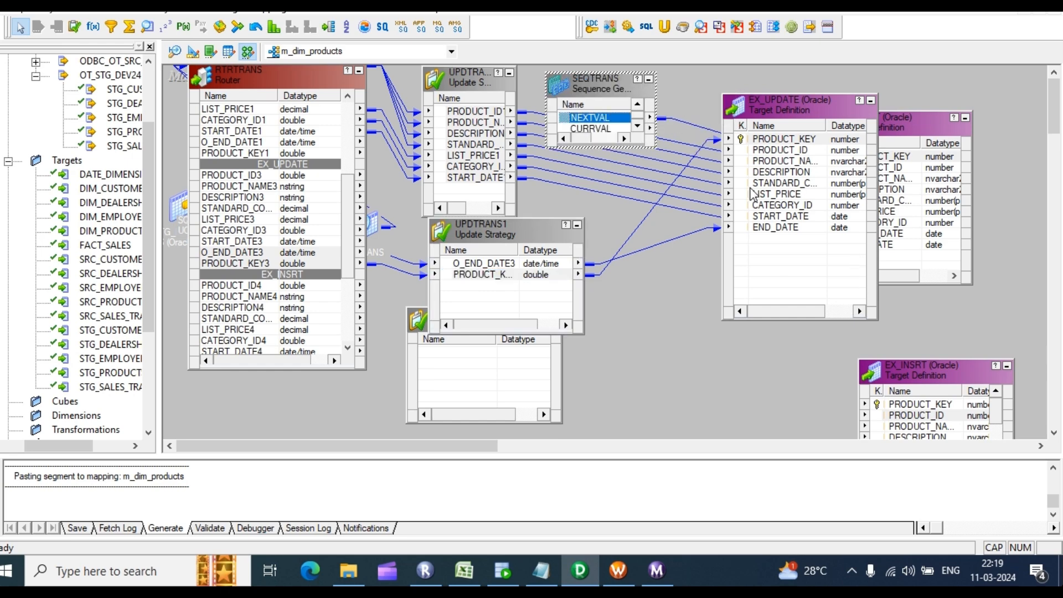
pyautogui.click(868, 101)
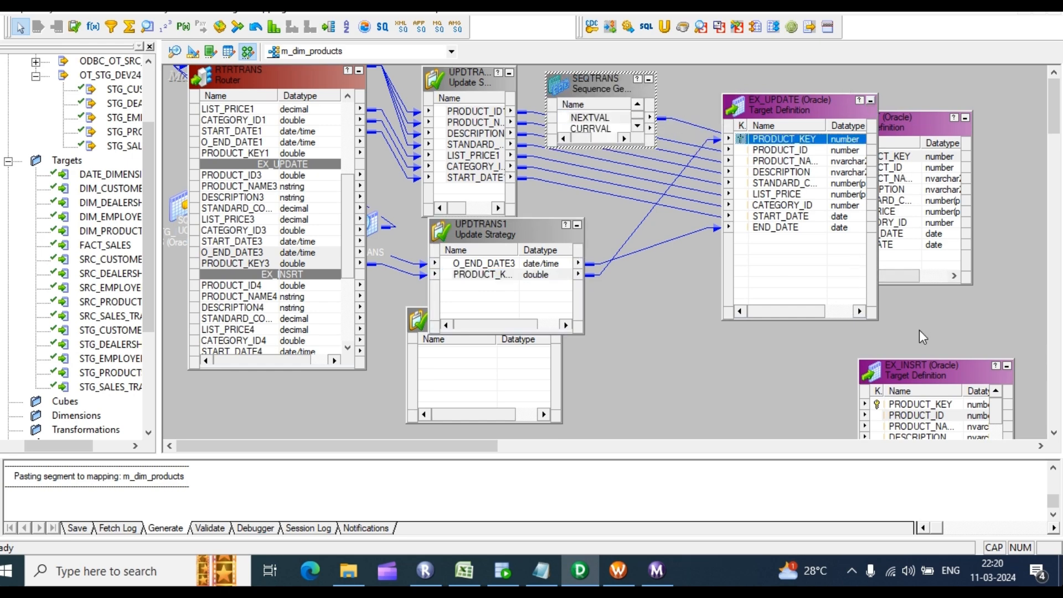
pyautogui.moveTo(922, 370); pyautogui.dragTo(775, 68)
pyautogui.scroll(-2, 237, 301)
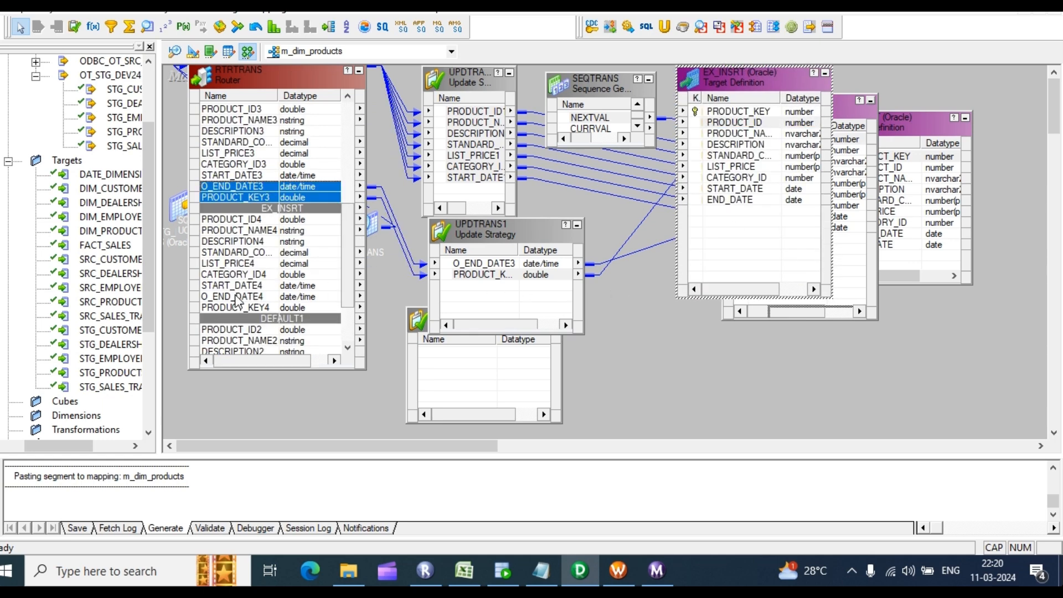
pyautogui.click(258, 220)
pyautogui.keyDown('shift'); pyautogui.click(233, 287); pyautogui.keyUp('shift')
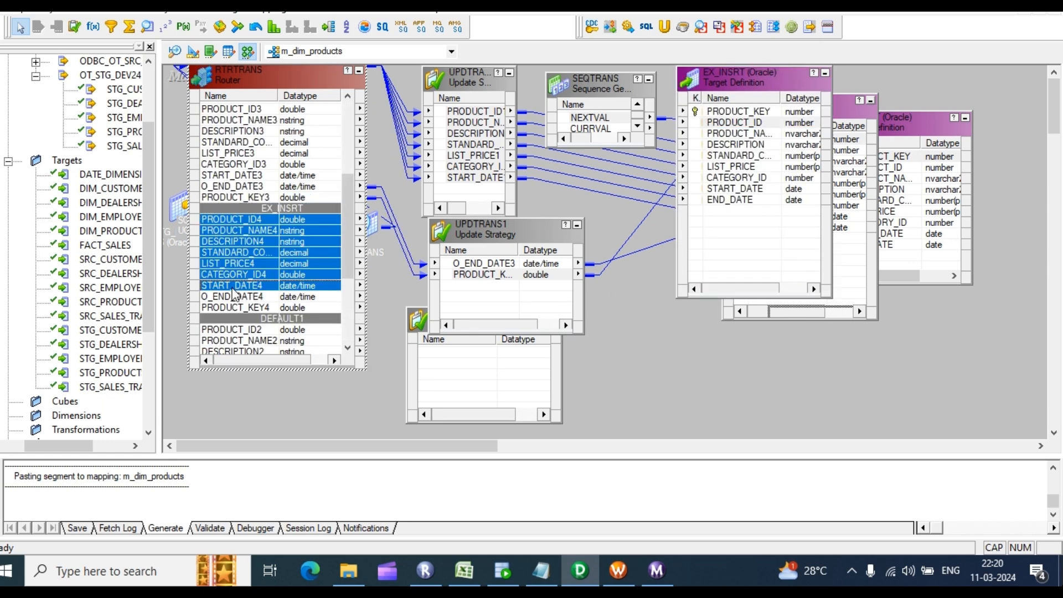
pyautogui.moveTo(239, 227); pyautogui.dragTo(499, 384)
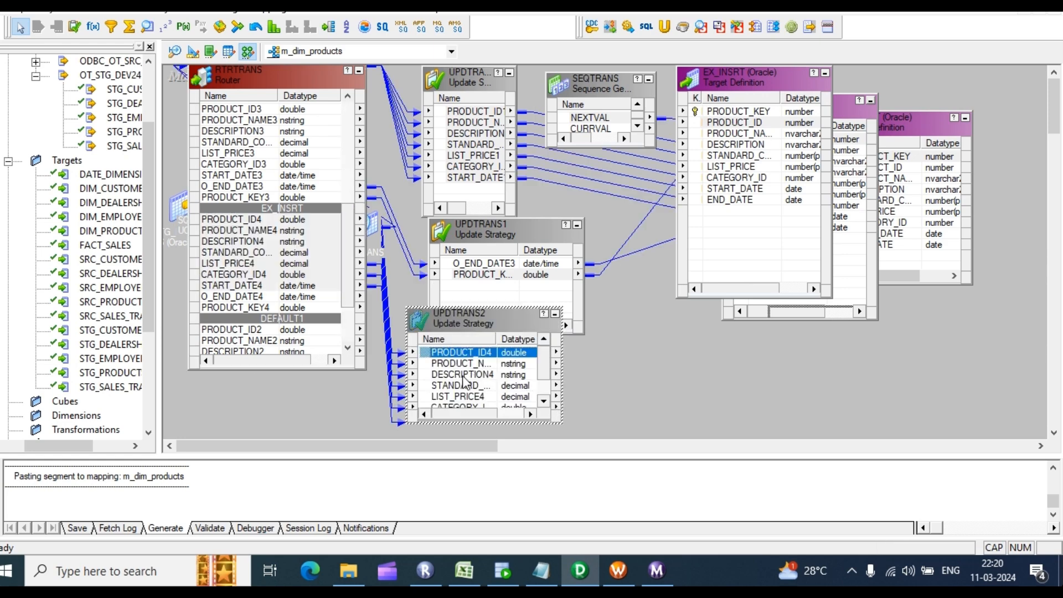
pyautogui.hotkey('shift', 'Down')
pyautogui.hotkey('shift', 'Down')
pyautogui.hotkey('shift', 'Down')
pyautogui.hotkey('shift', 'Down')
pyautogui.hotkey('shift', 'Down')
pyautogui.hotkey('shift', 'Down')
pyautogui.scroll(1, 463, 376)
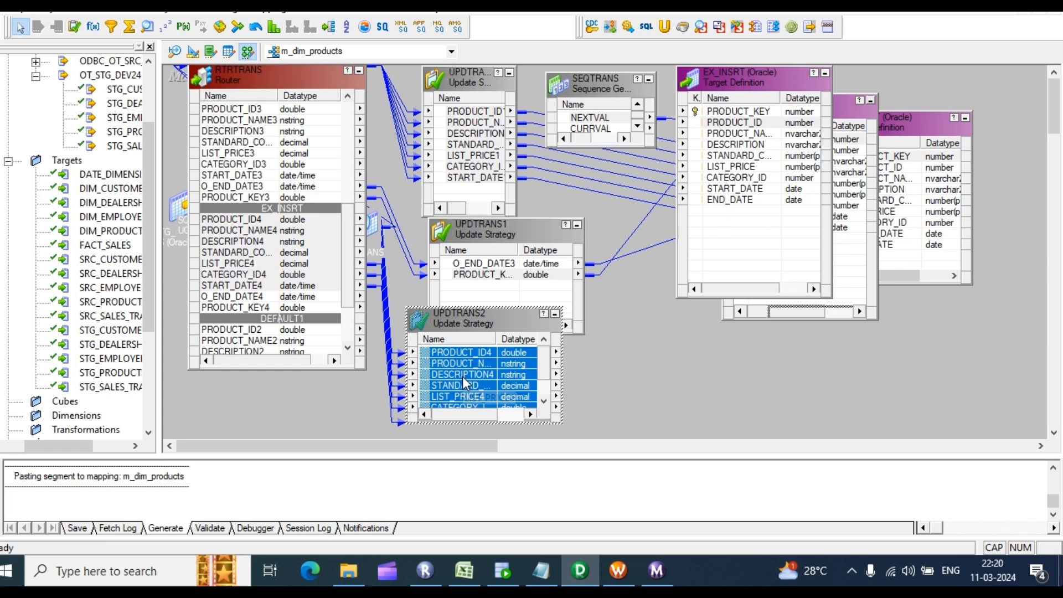
pyautogui.moveTo(466, 363); pyautogui.dragTo(736, 129)
pyautogui.moveTo(595, 118); pyautogui.dragTo(710, 113)
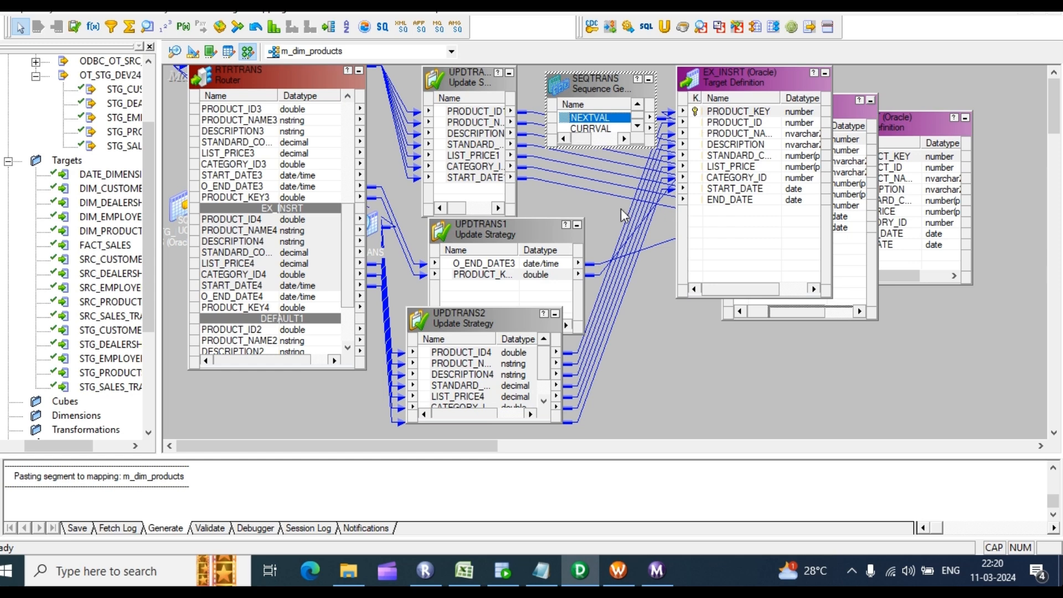
pyautogui.doubleClick(472, 120)
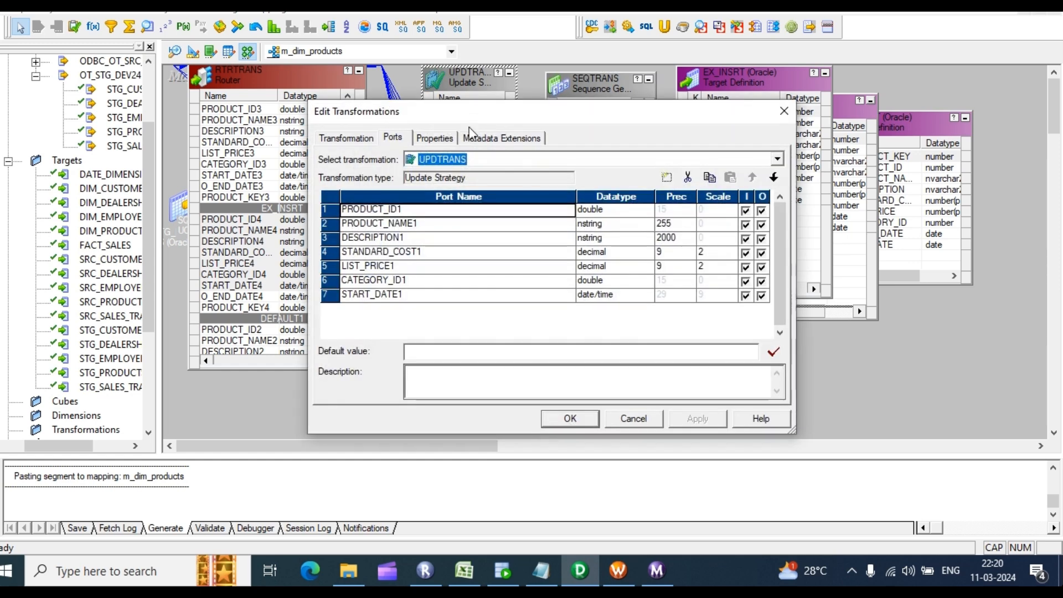
# Step: Set UPDTRANS's update strategy expression to DD_INSERT and validate it
pyautogui.click(435, 138)
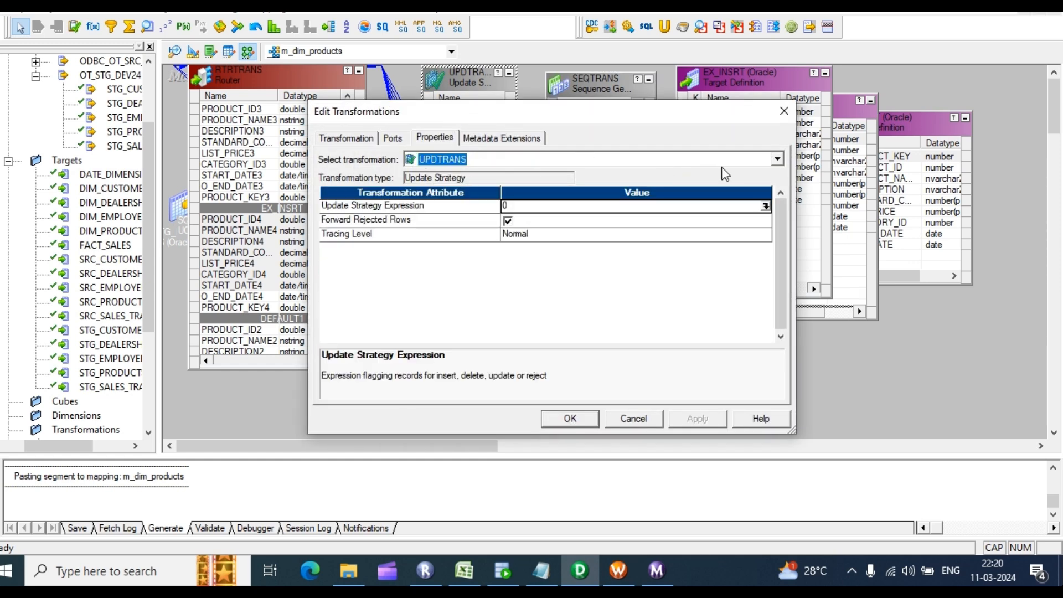
pyautogui.click(777, 159)
pyautogui.click(779, 160)
pyautogui.click(766, 206)
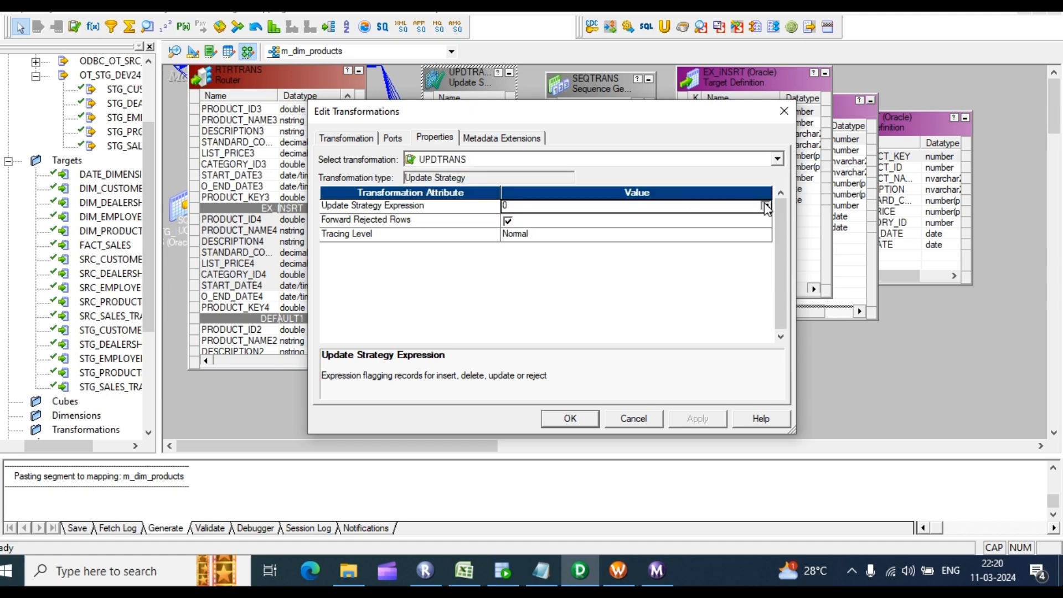
pyautogui.write('D')
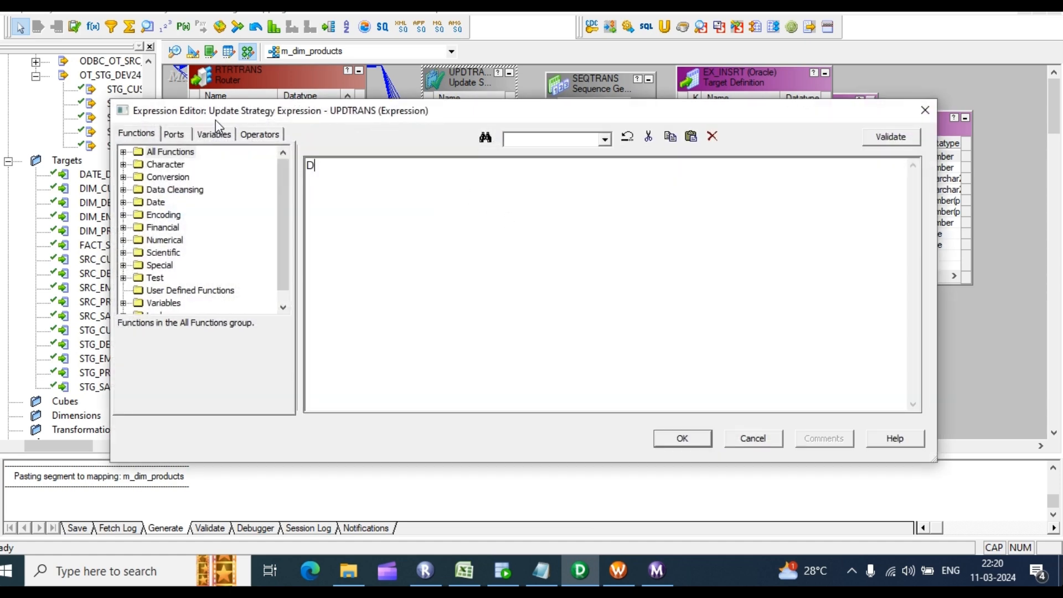
pyautogui.write('D_INSERT')
pyautogui.click(892, 138)
pyautogui.click(580, 308)
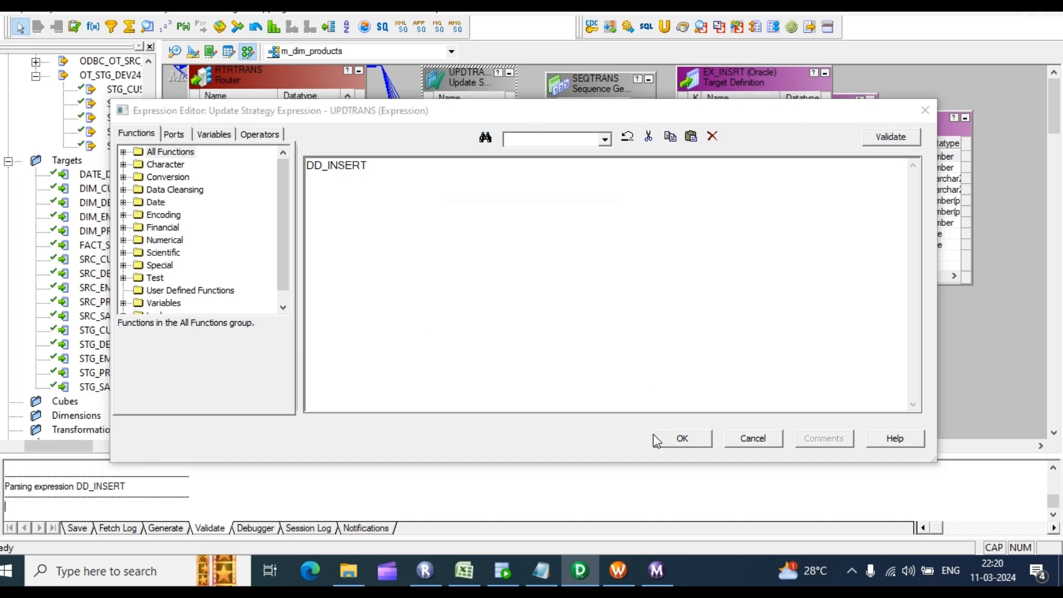
pyautogui.click(673, 438)
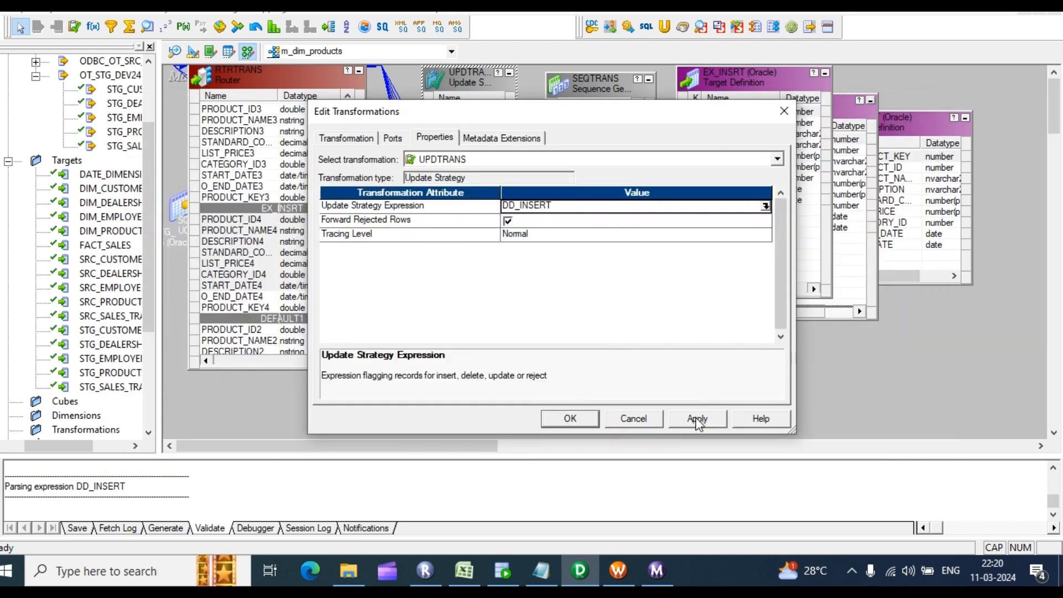
pyautogui.click(675, 421)
pyautogui.click(567, 421)
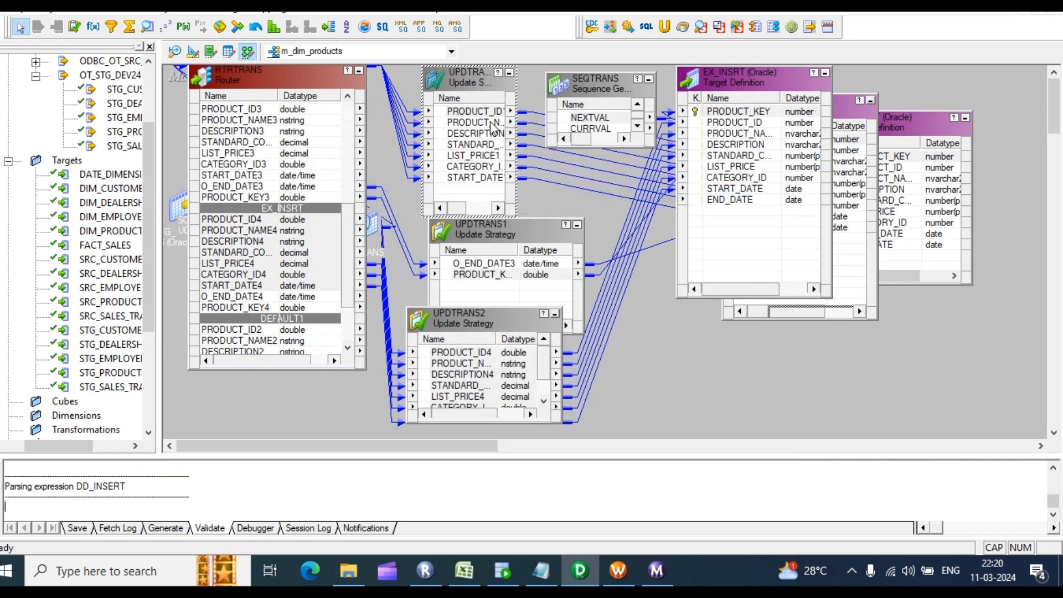
# Step: Set UPDTRANS1's update strategy expression to DD_UPDATE and validate it
pyautogui.doubleClick(517, 268)
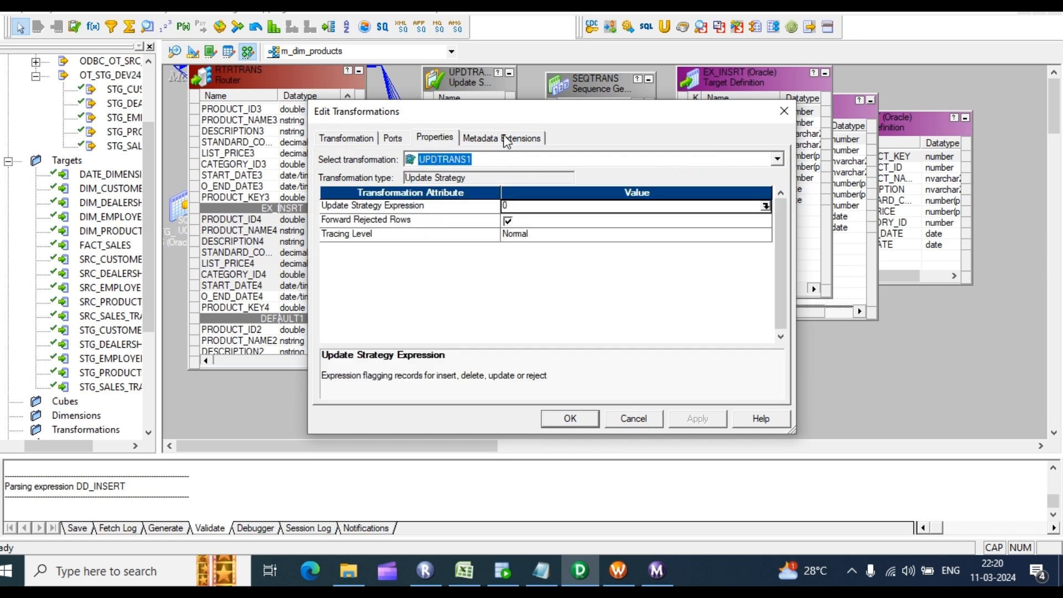
pyautogui.click(766, 206)
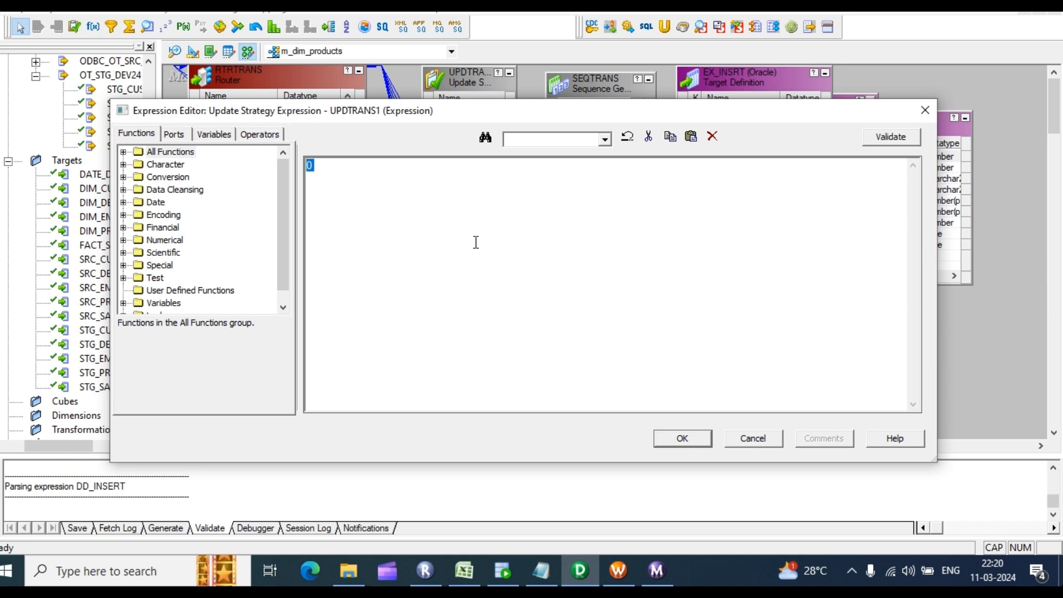
pyautogui.write('DD_UPDATE')
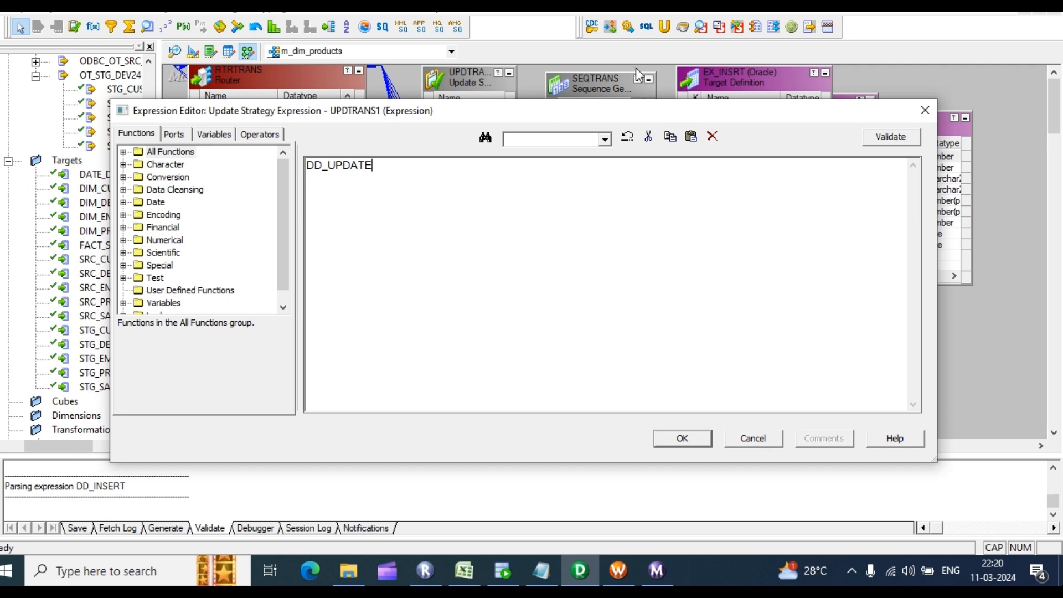
pyautogui.click(890, 137)
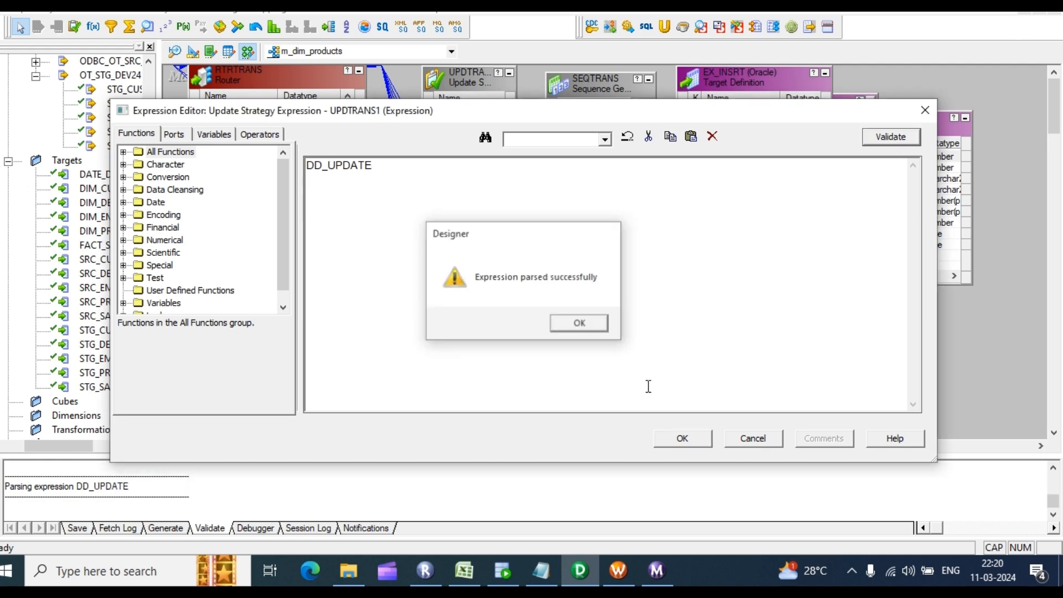
pyautogui.press('Return')
pyautogui.click(683, 439)
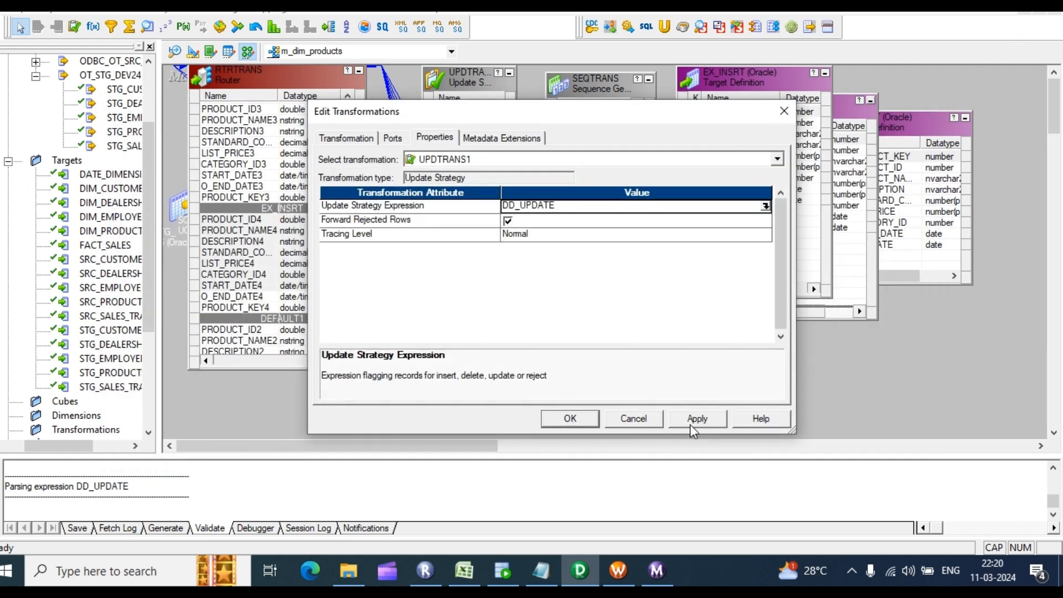
pyautogui.click(570, 418)
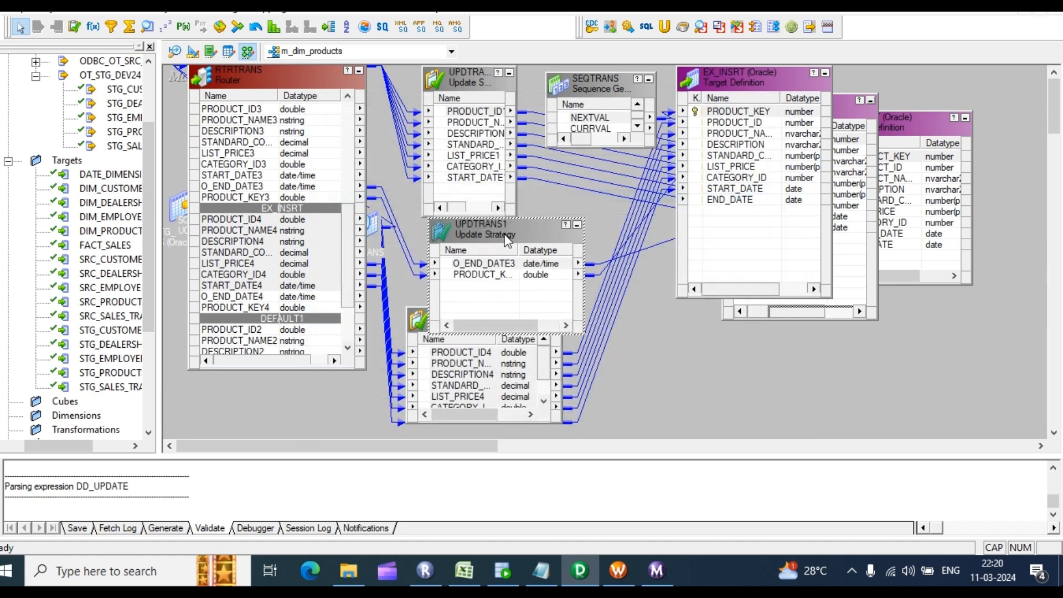
# Step: Move UPDTRANS1 and UPDTRANS2 up, then give UPDTRANS2 a validated DD_INSERT expression
pyautogui.moveTo(505, 240); pyautogui.dragTo(512, 146)
pyautogui.moveTo(467, 327); pyautogui.dragTo(504, 206)
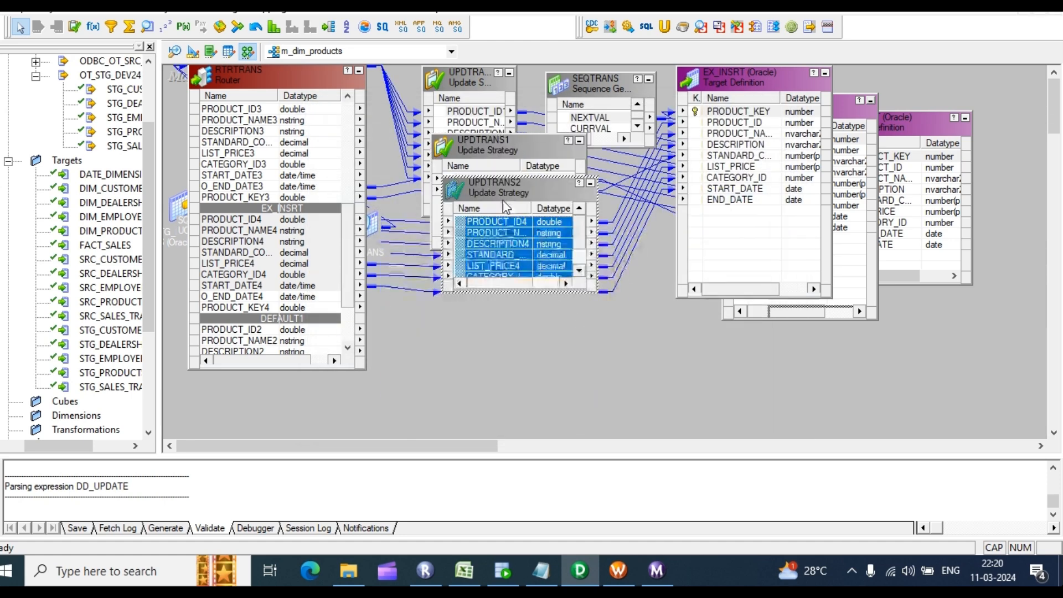
pyautogui.doubleClick(503, 200)
pyautogui.click(438, 139)
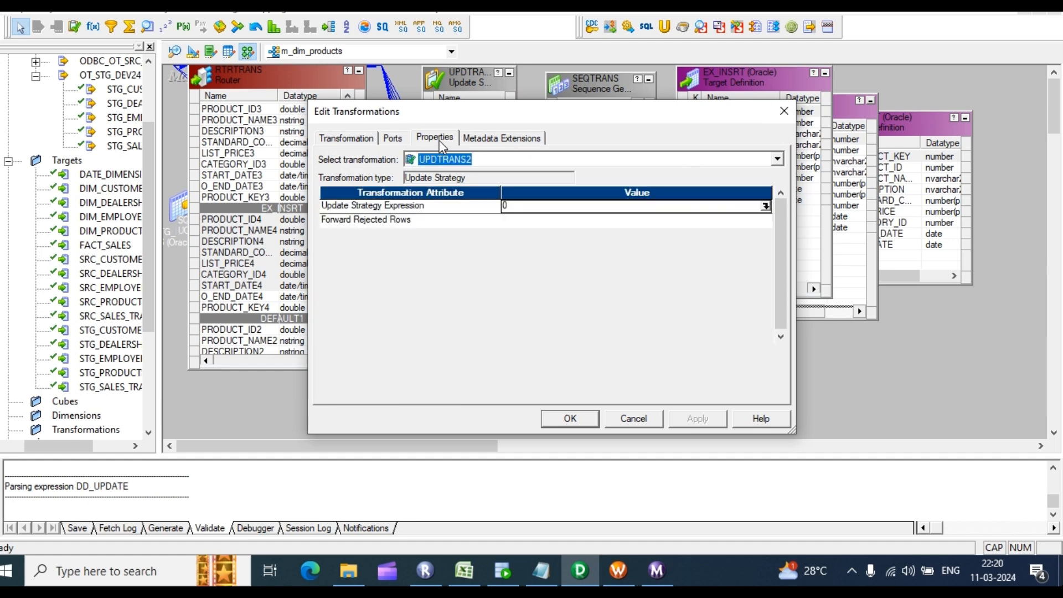
pyautogui.click(765, 206)
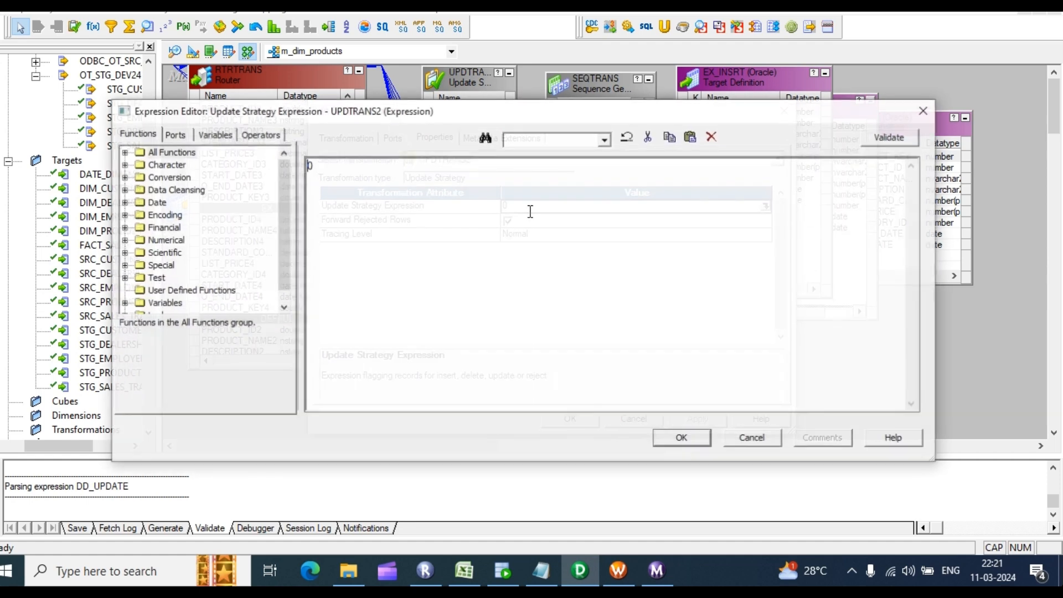
pyautogui.write('DD_INSERT')
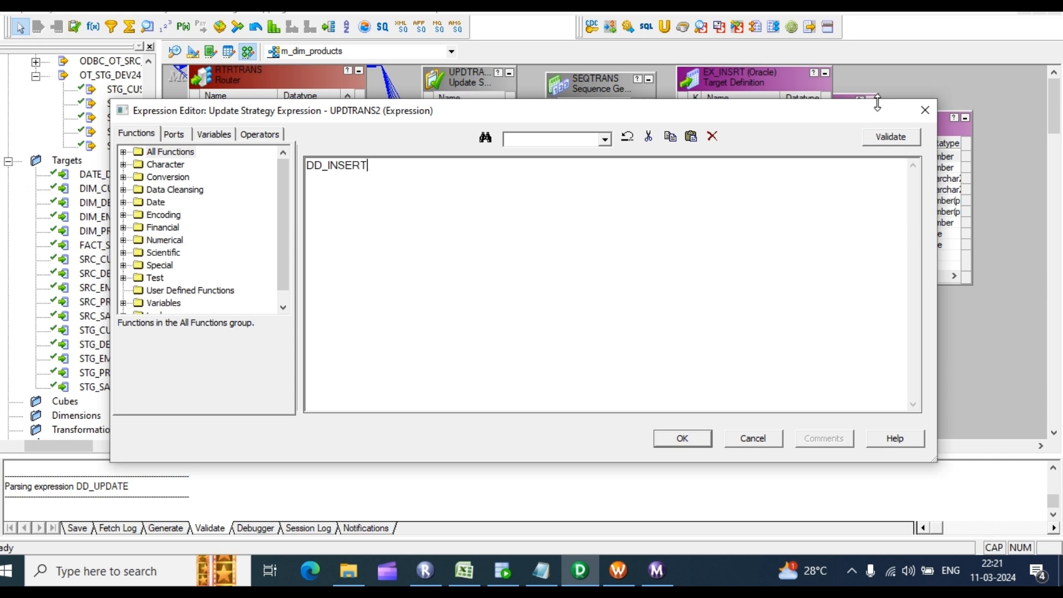
pyautogui.click(891, 137)
pyautogui.click(570, 329)
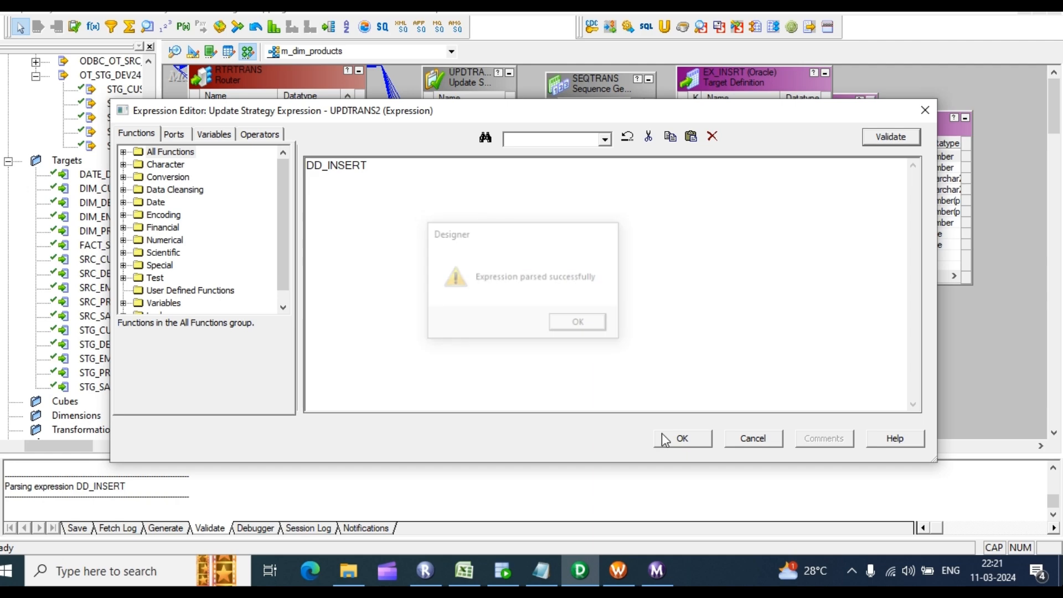
pyautogui.click(681, 439)
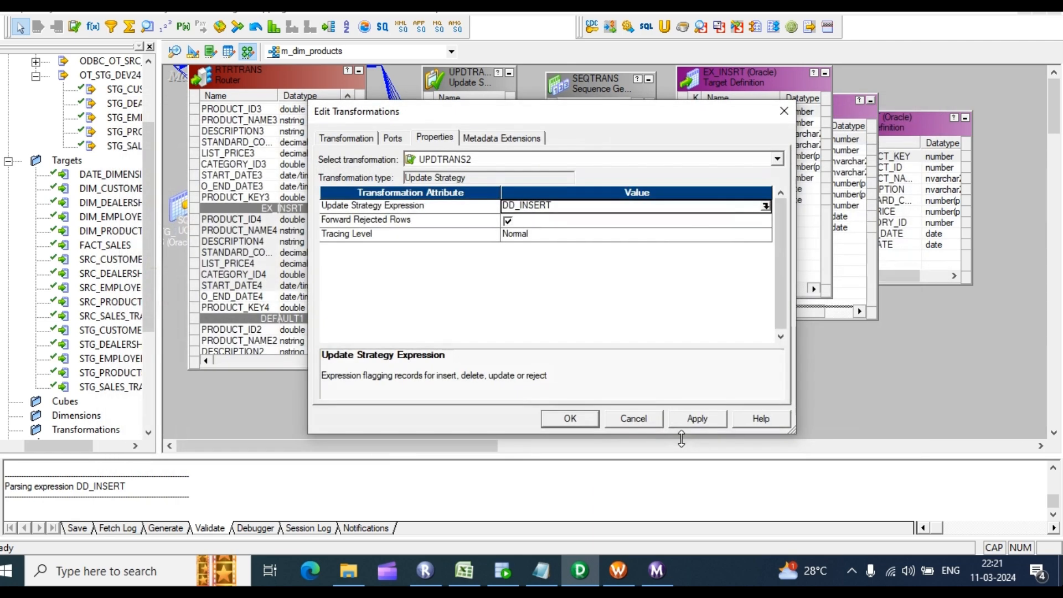
pyautogui.click(570, 420)
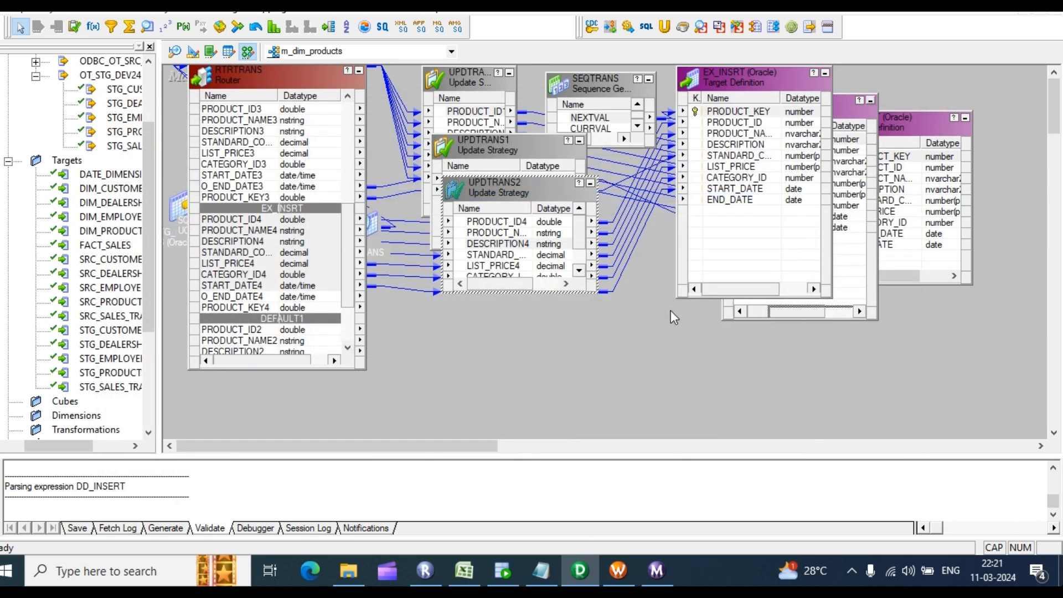
# Step: Save m_dim_products, review the O_END_DATE invalid-symbol error, and move EX_INSRT and UPDTRANS2 aside
pyautogui.hotkey('ctrl', 's')
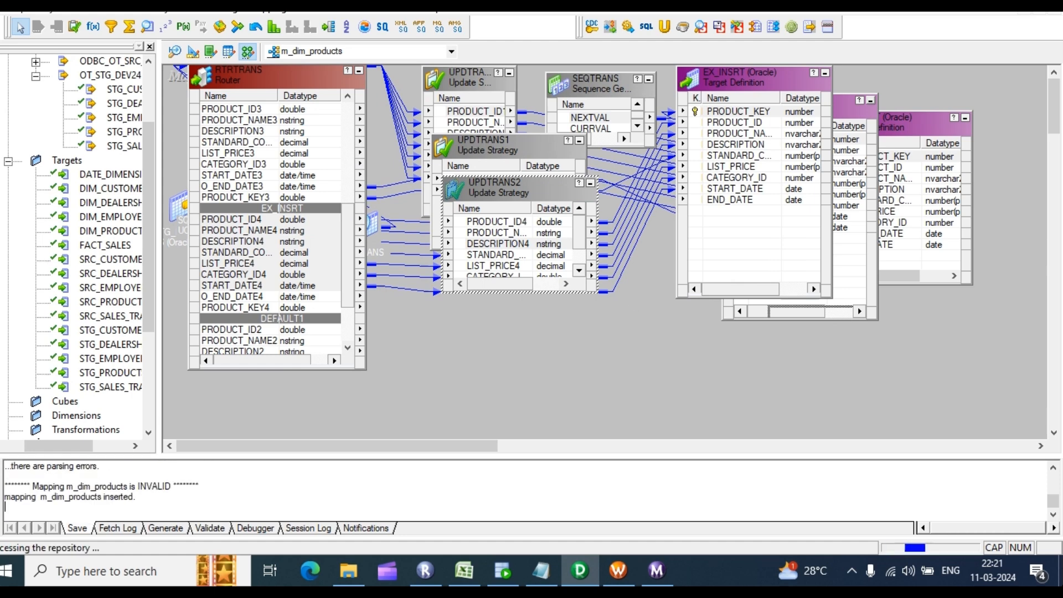
pyautogui.scroll(1, 311, 489)
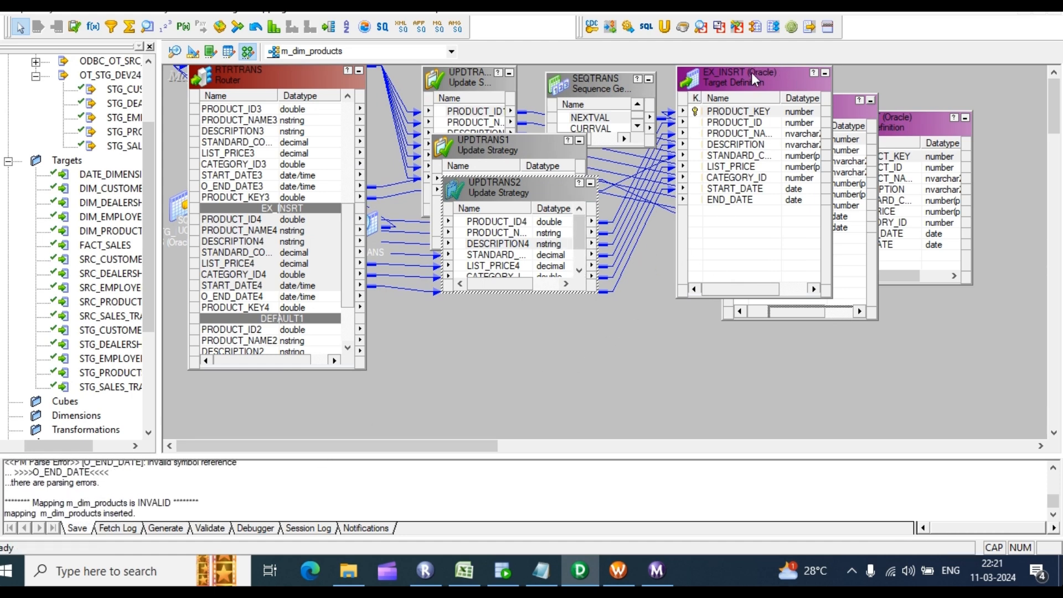
pyautogui.moveTo(751, 75); pyautogui.dragTo(846, 233)
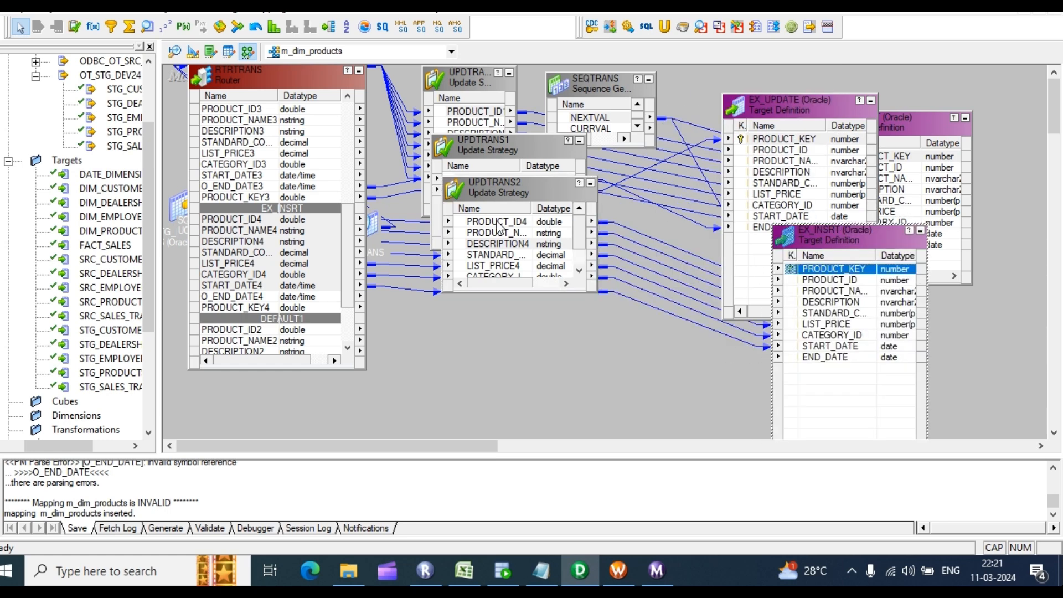
pyautogui.moveTo(506, 187); pyautogui.dragTo(498, 268)
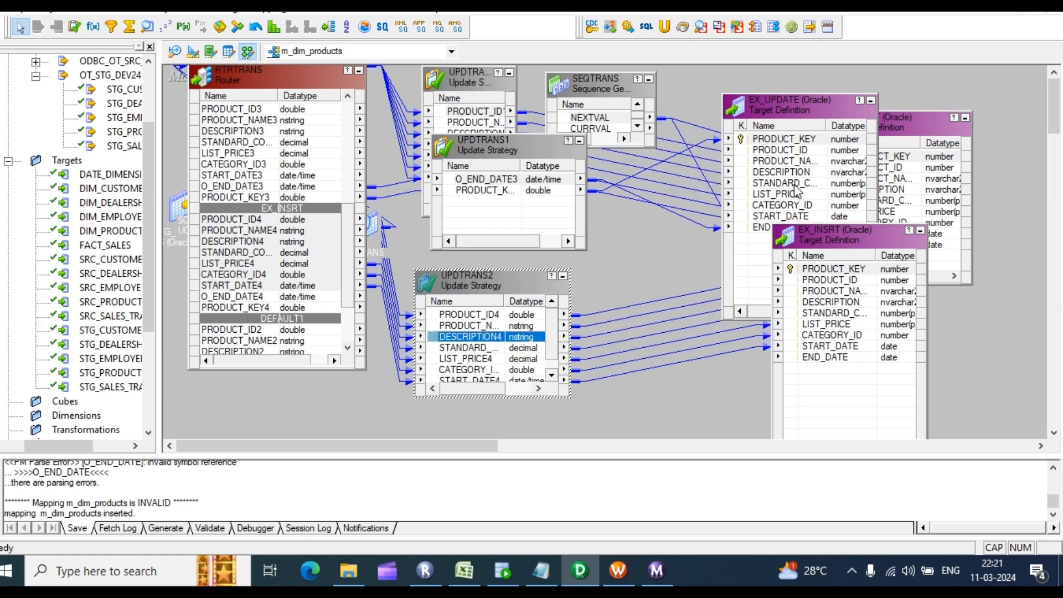
# Step: Place EX_UPDATE at the top right, UPDTRANS1 beside EX_INSRT, and N_INSRT near SEQTRANS
pyautogui.click(800, 114)
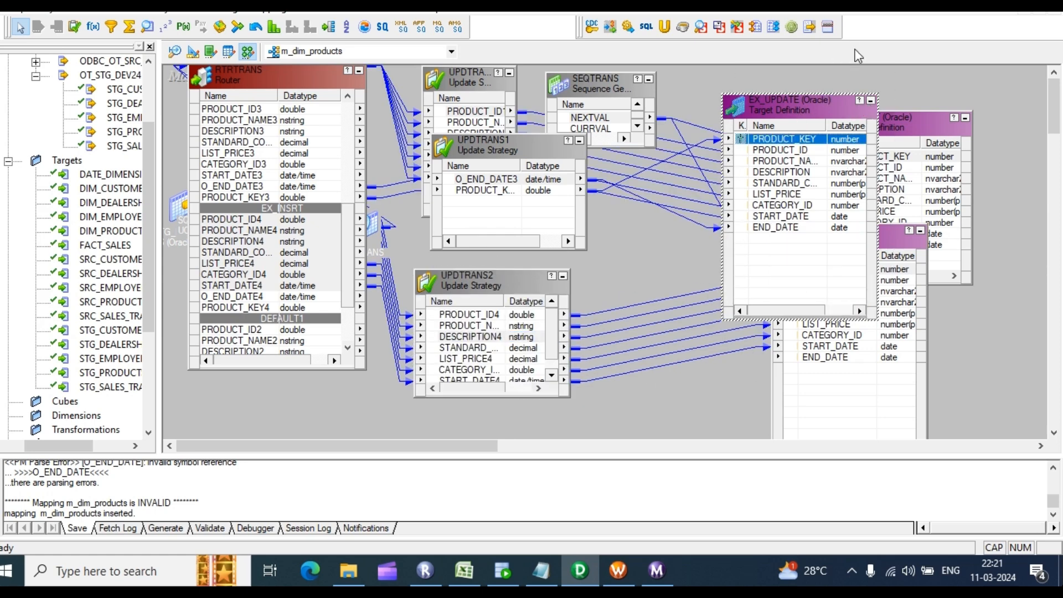
pyautogui.moveTo(803, 110); pyautogui.dragTo(968, 89)
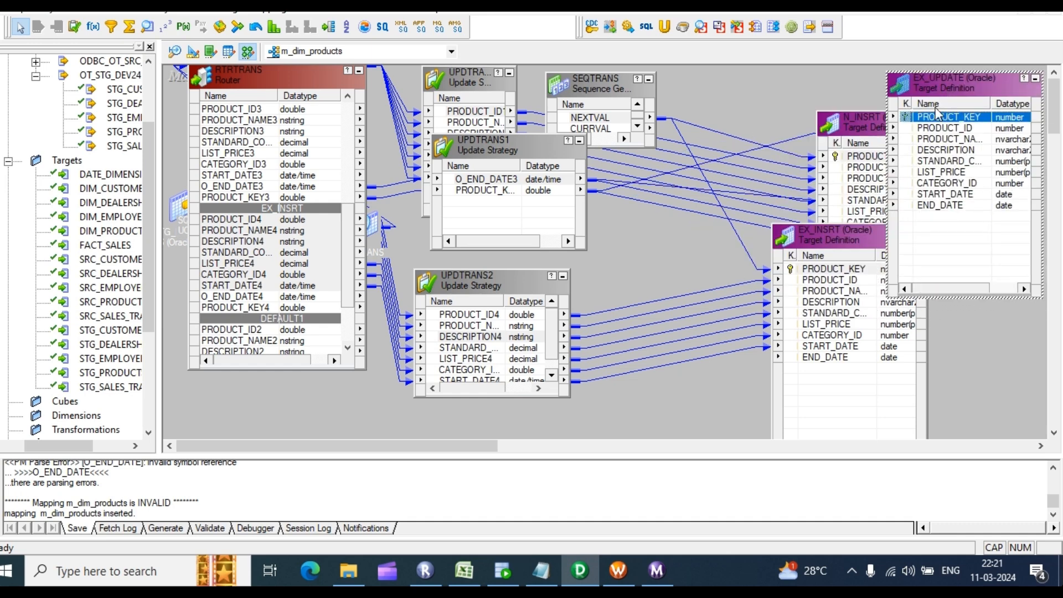
pyautogui.moveTo(828, 240); pyautogui.dragTo(685, 276)
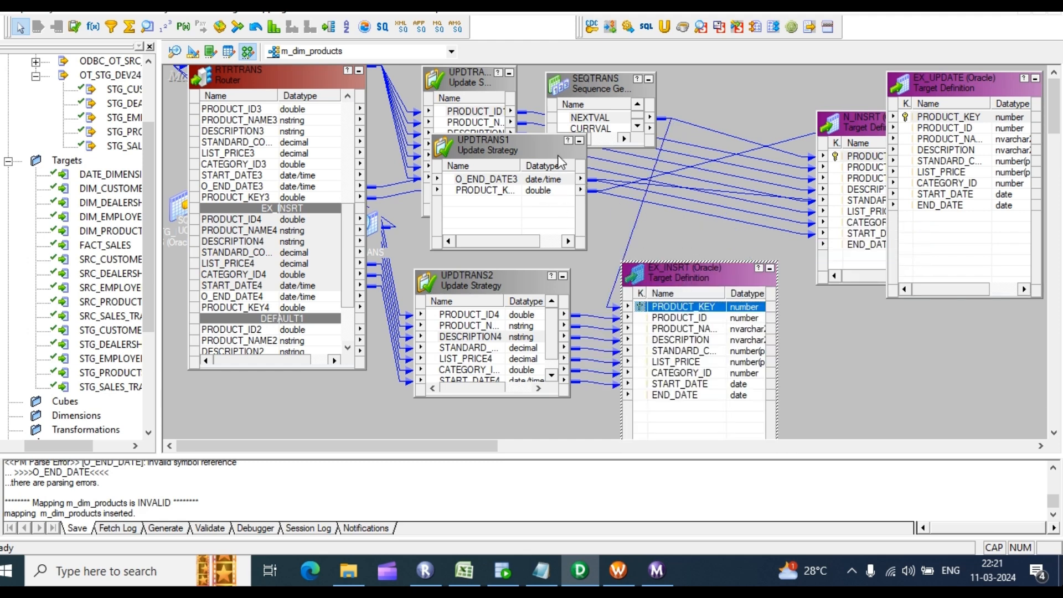
pyautogui.click(487, 179)
pyautogui.moveTo(544, 143); pyautogui.dragTo(774, 282)
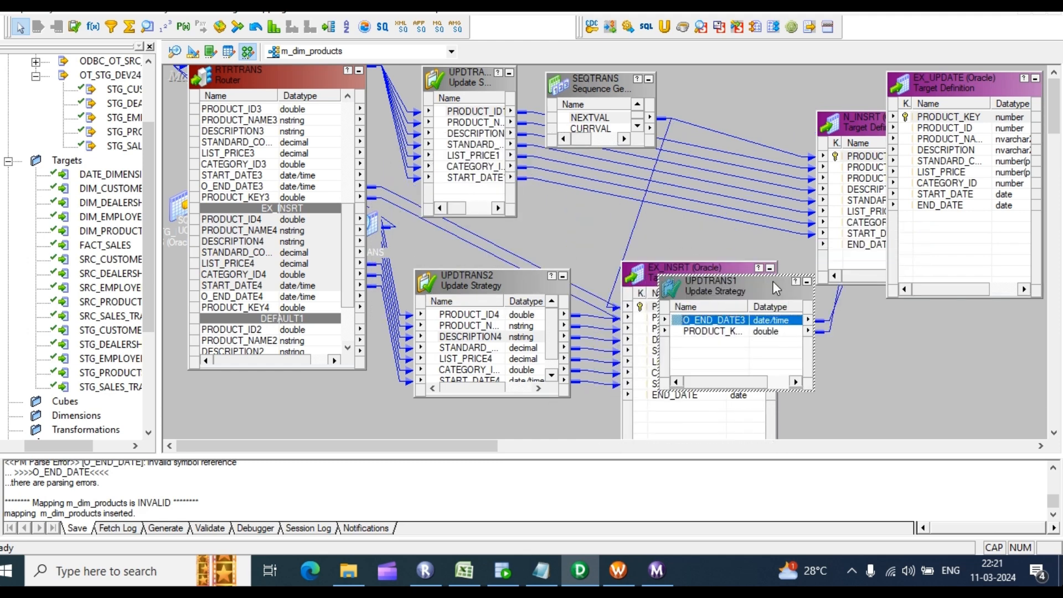
pyautogui.moveTo(863, 129); pyautogui.dragTo(895, 73)
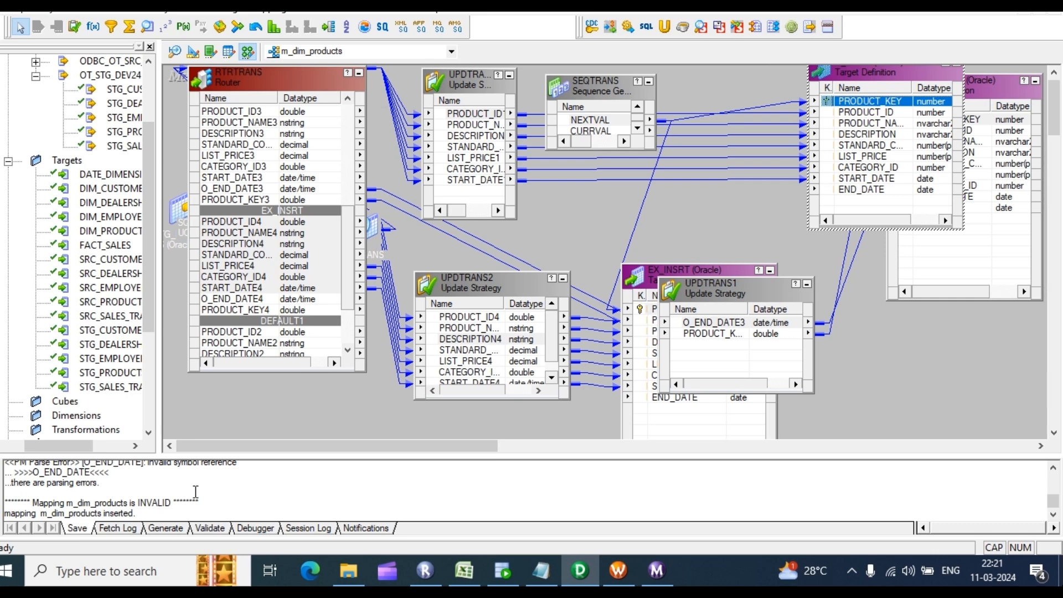
pyautogui.scroll(1, 196, 491)
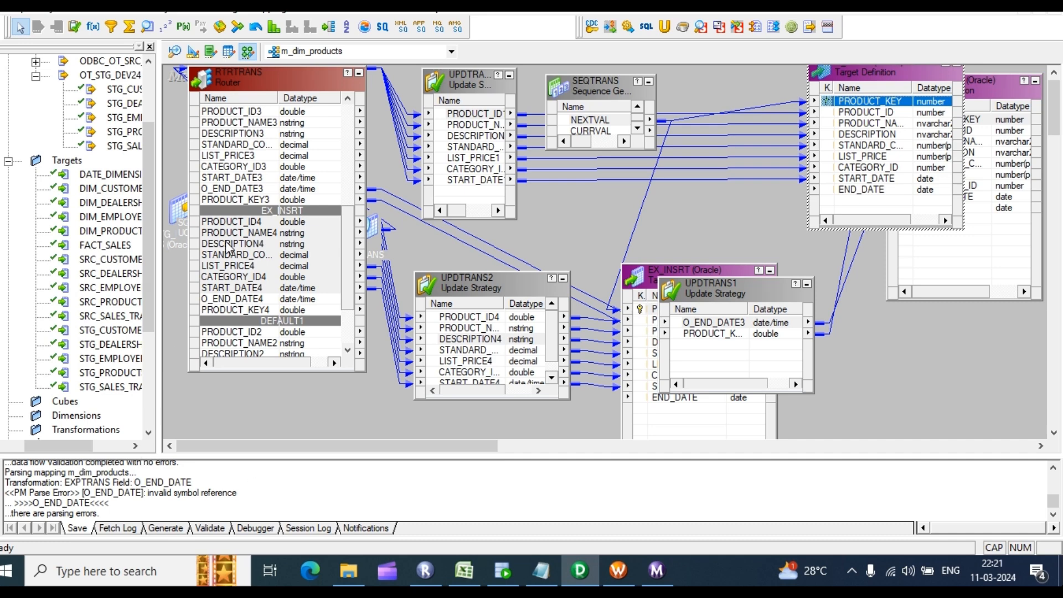
# Step: Open EXPTRANS for editing and clear the old O_END_DATE expression
pyautogui.click(359, 74)
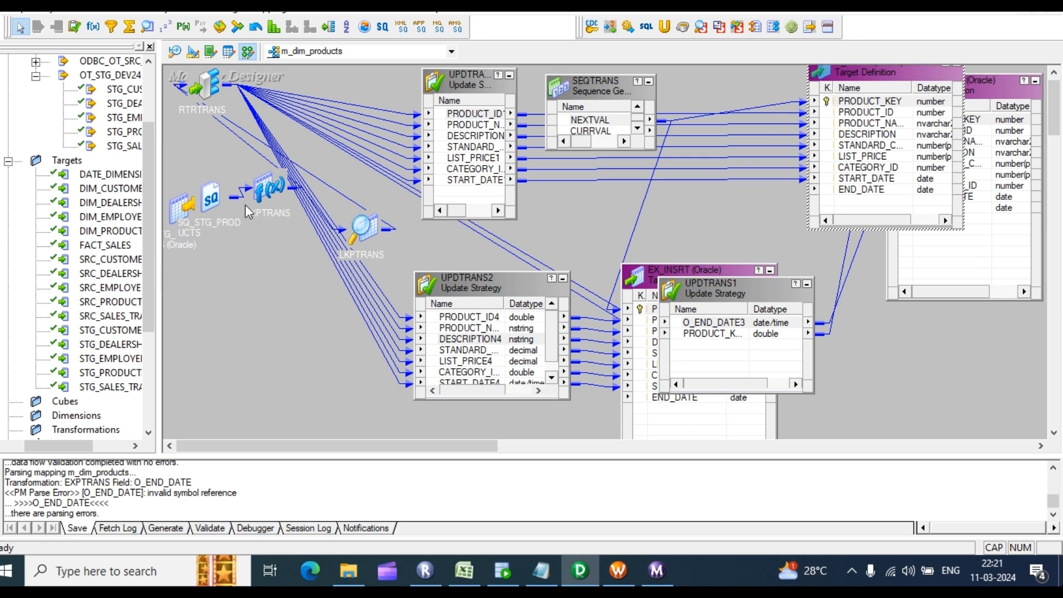
pyautogui.doubleClick(277, 194)
pyautogui.doubleClick(348, 259)
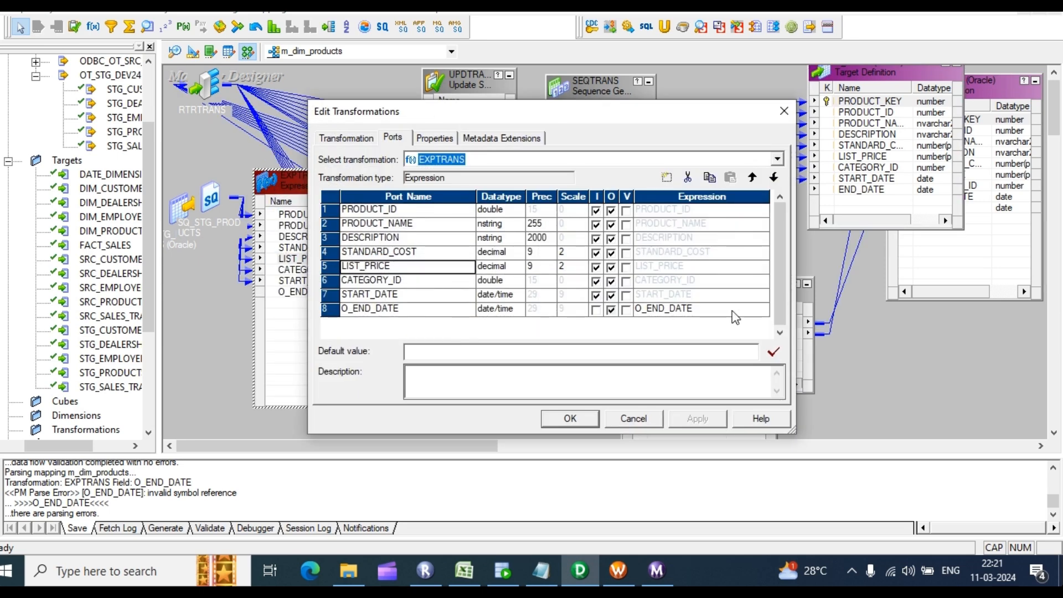
pyautogui.click(754, 309)
pyautogui.click(763, 308)
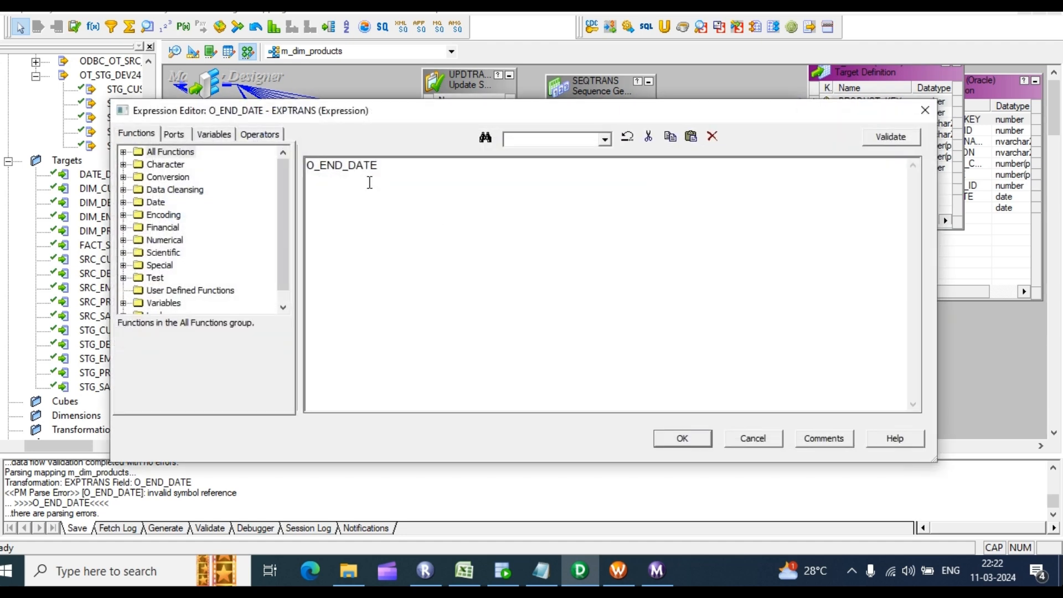
pyautogui.moveTo(404, 166); pyautogui.dragTo(230, 166)
pyautogui.press('Delete')
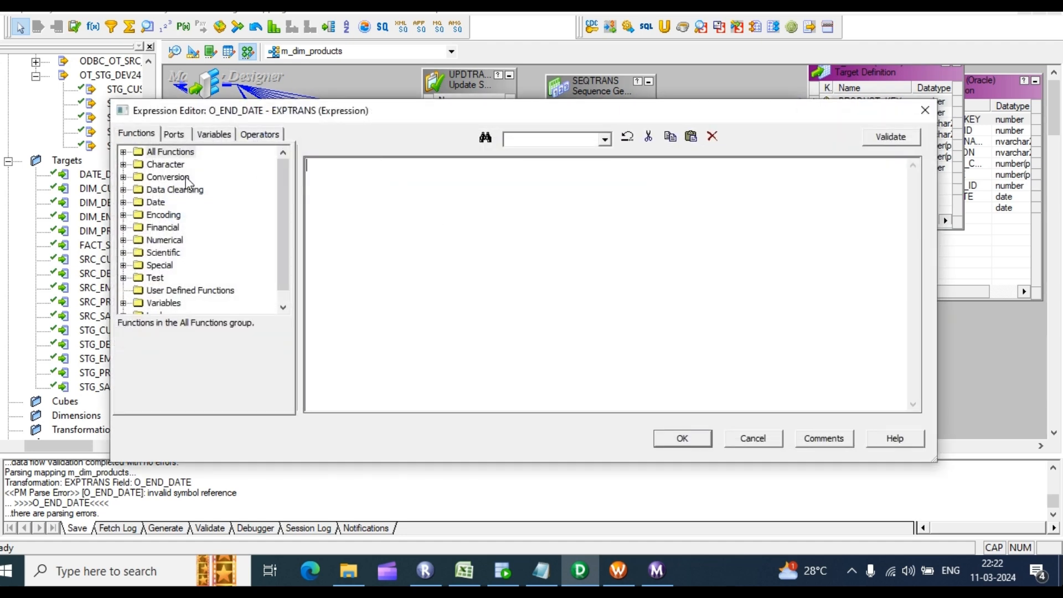
# Step: Build ADD_TO_DATE(START_DATE,'DD',-1) from the Add_To_Date function and the START_DATE port
pyautogui.click(179, 138)
pyautogui.click(144, 136)
pyautogui.click(123, 152)
pyautogui.click(188, 190)
pyautogui.doubleClick(188, 191)
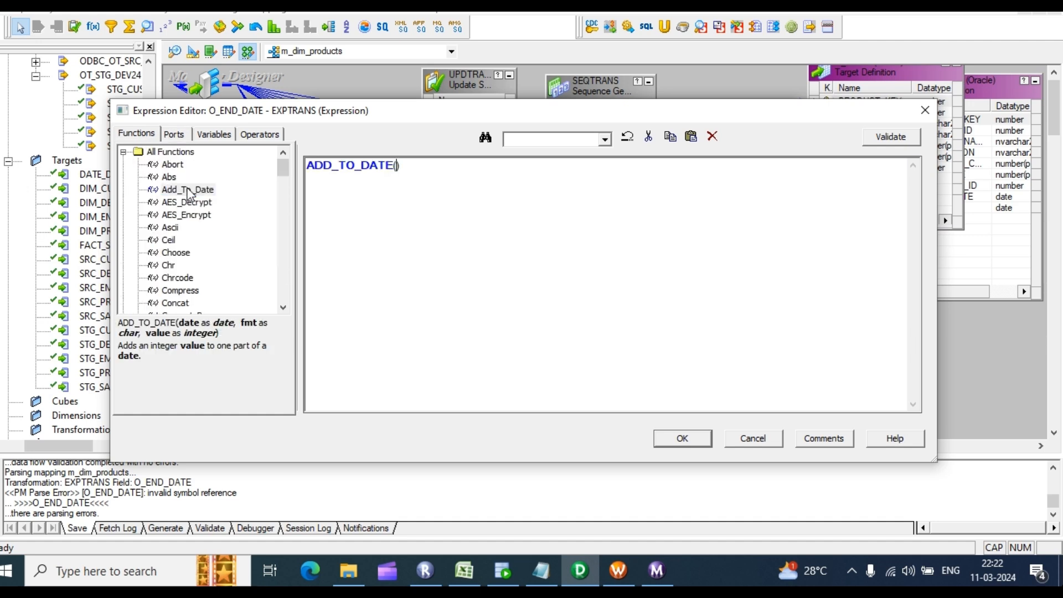
pyautogui.click(177, 137)
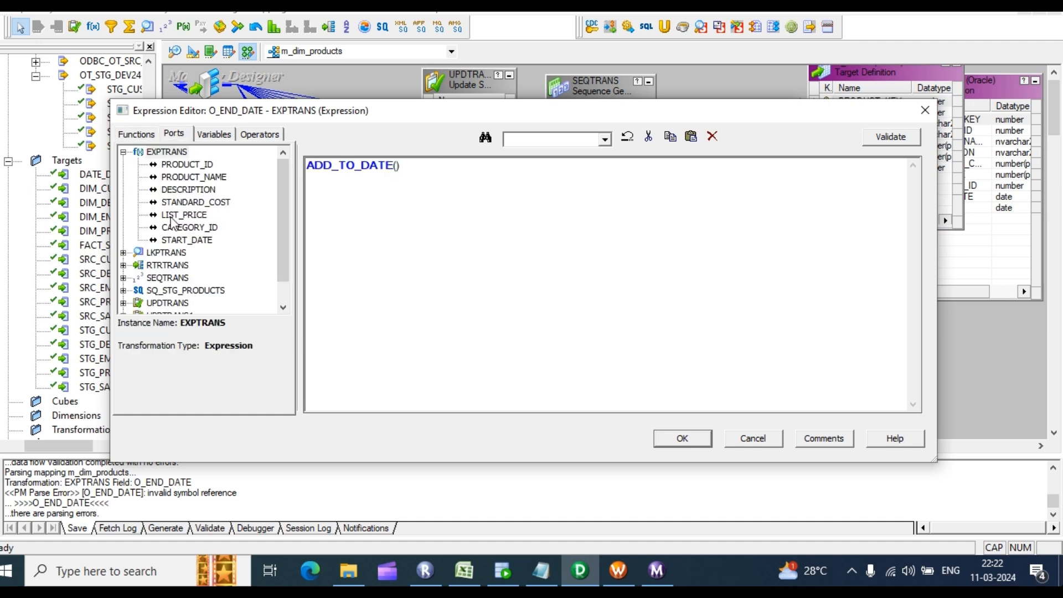
pyautogui.doubleClick(187, 240)
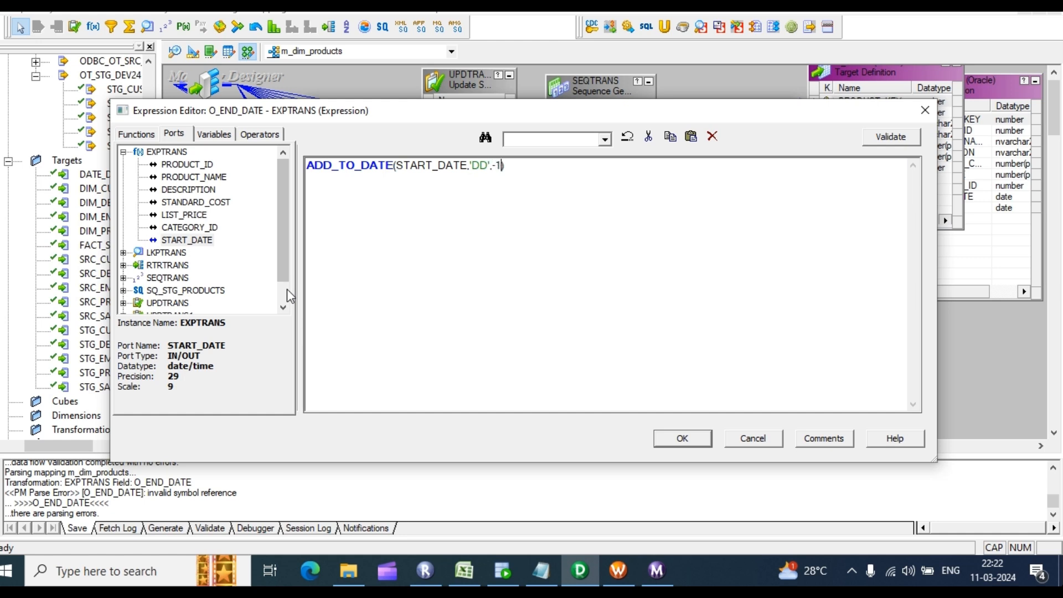
# Step: Validate the O_END_DATE expression and accept it in EXPTRANS
pyautogui.click(887, 148)
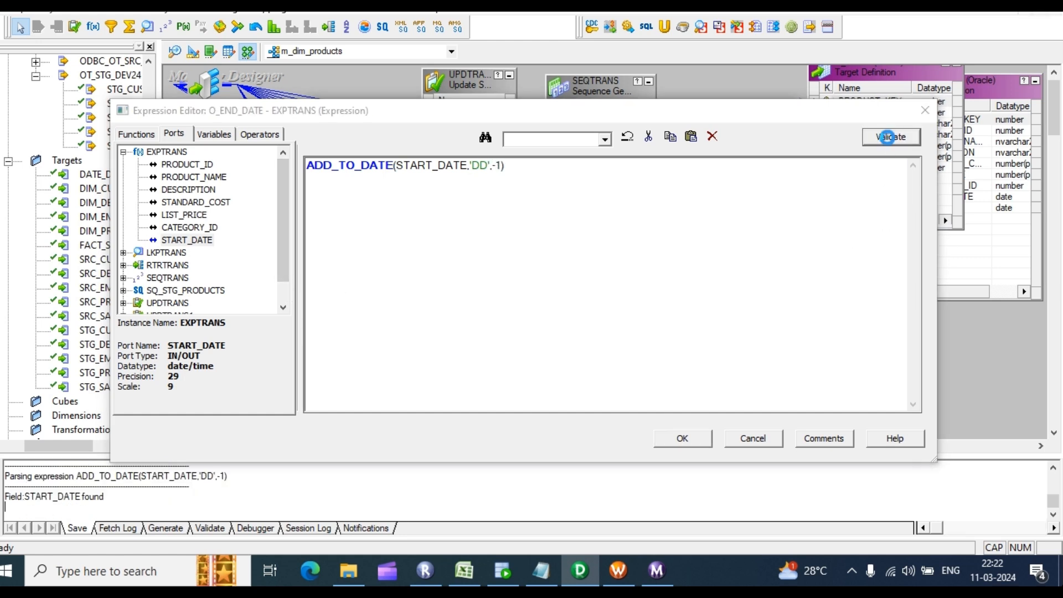
pyautogui.click(571, 308)
pyautogui.click(684, 441)
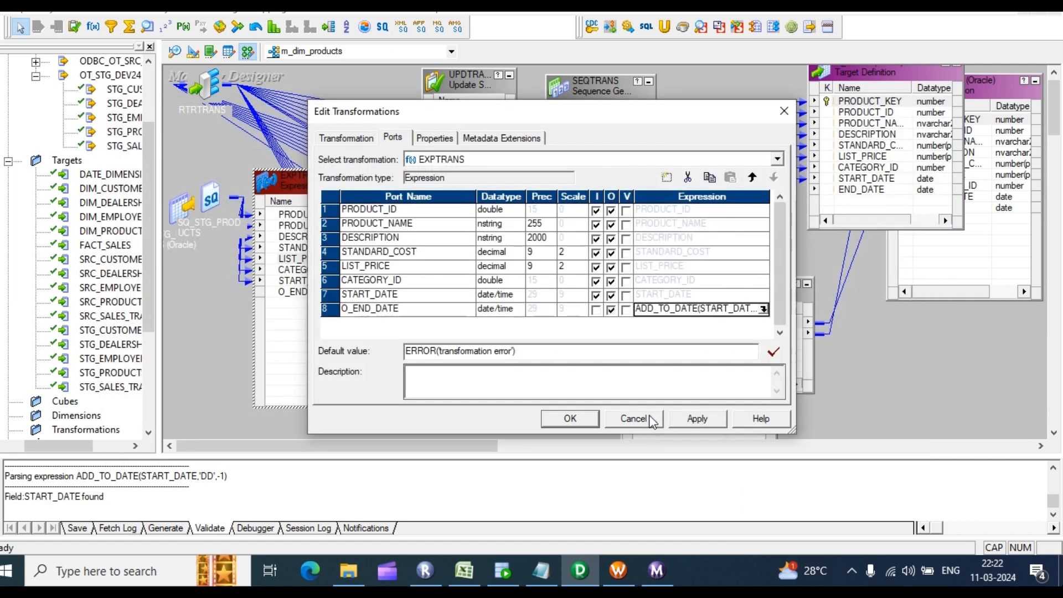
pyautogui.click(696, 418)
pyautogui.click(570, 418)
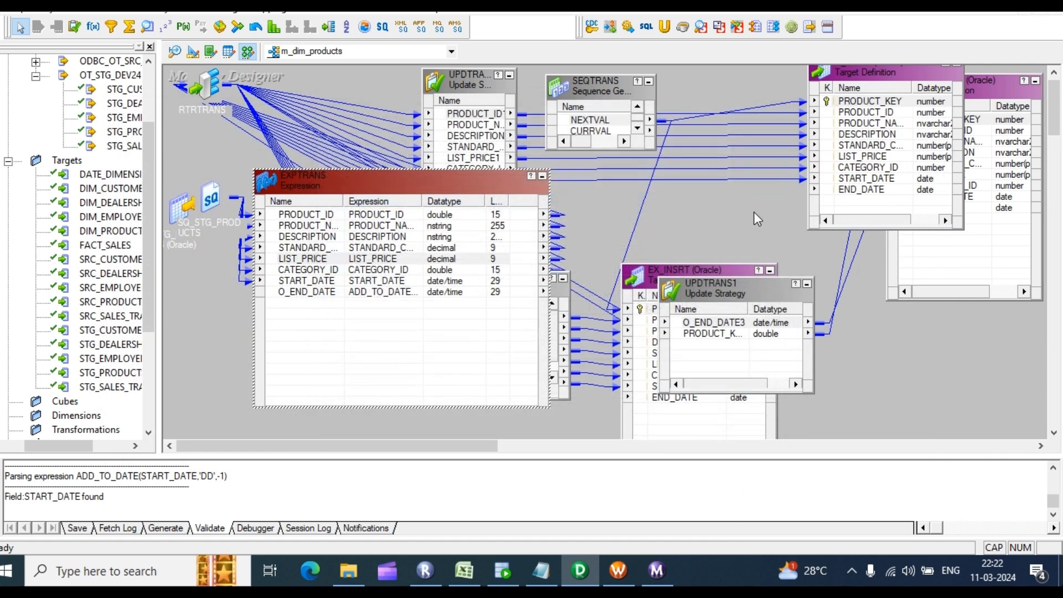
pyautogui.rightClick(754, 211)
# Step: Arrange all transformations as icons and save m_dim_products, checking the validation log
pyautogui.click(810, 307)
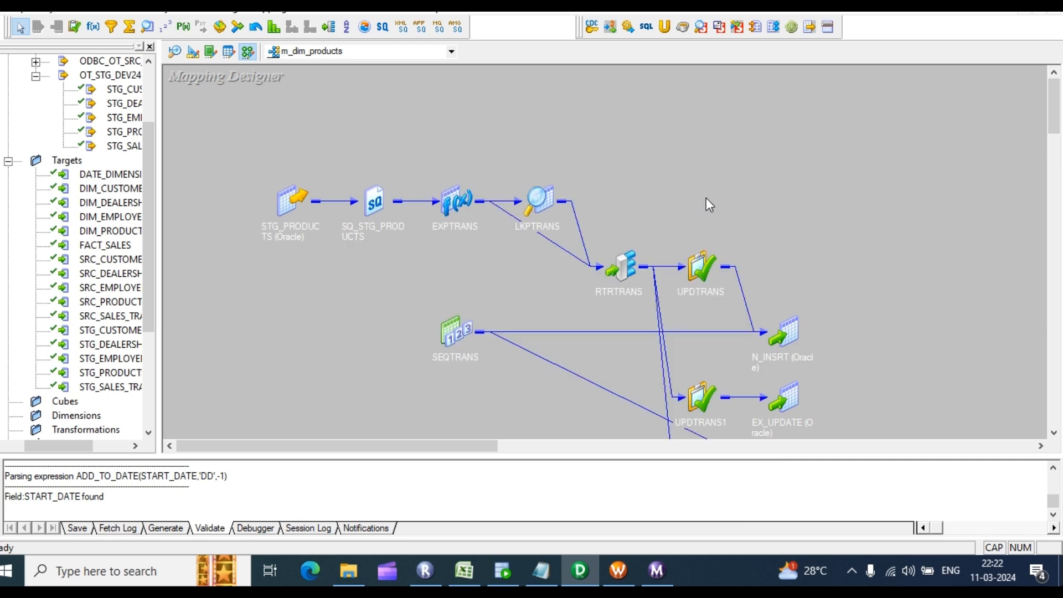
pyautogui.hotkey('ctrl', 's')
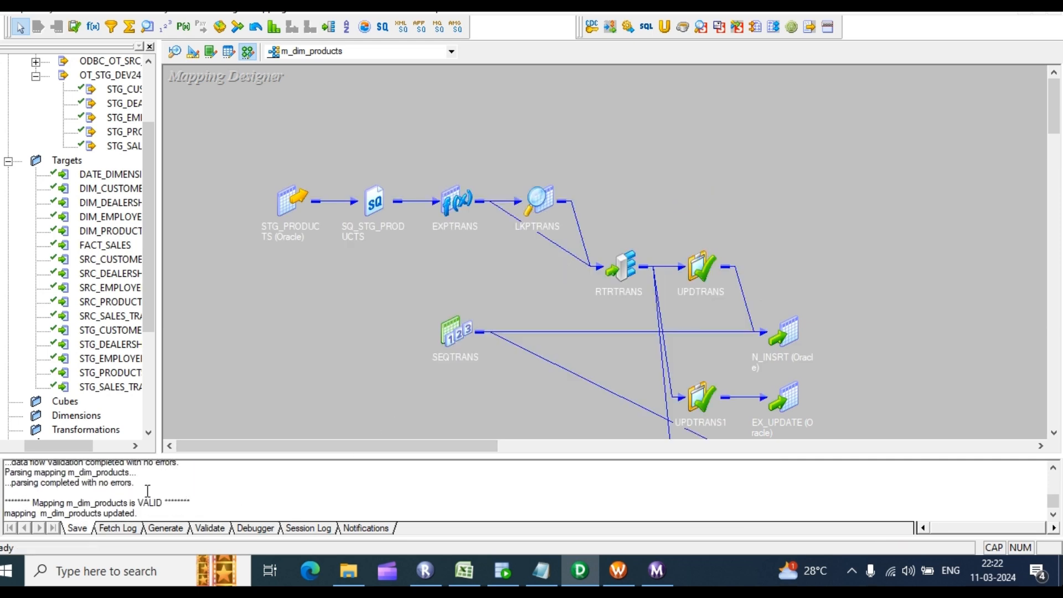
pyautogui.moveTo(148, 491); pyautogui.dragTo(142, 454)
pyautogui.scroll(-3, 880, 122)
# Step: Start generating a workflow and set SQ_STG_PRODUCTS's connection to rel_OT_STG_DEV24
pyautogui.rightClick(796, 123)
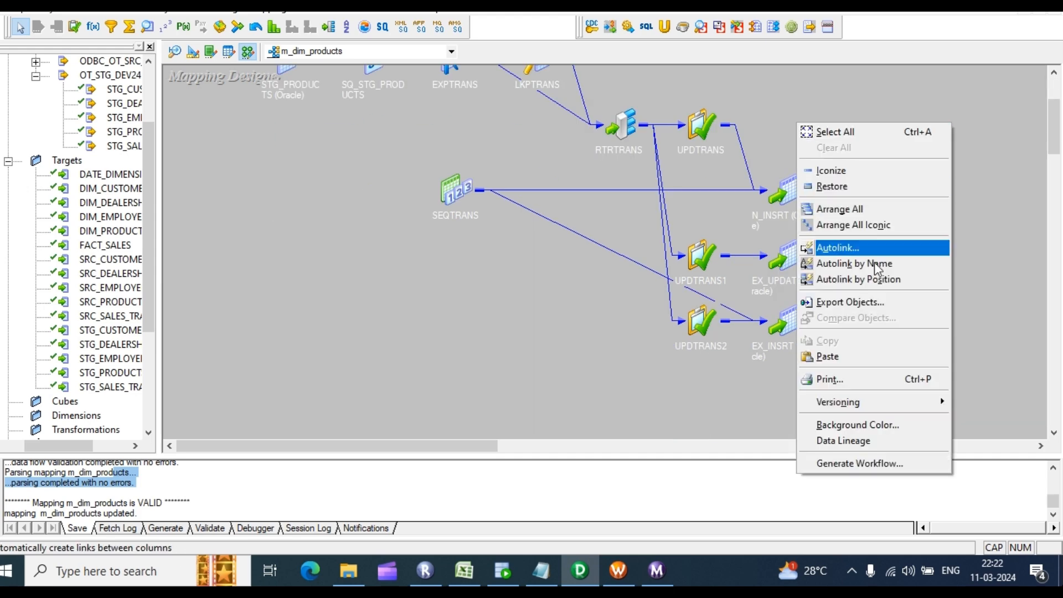
pyautogui.click(858, 463)
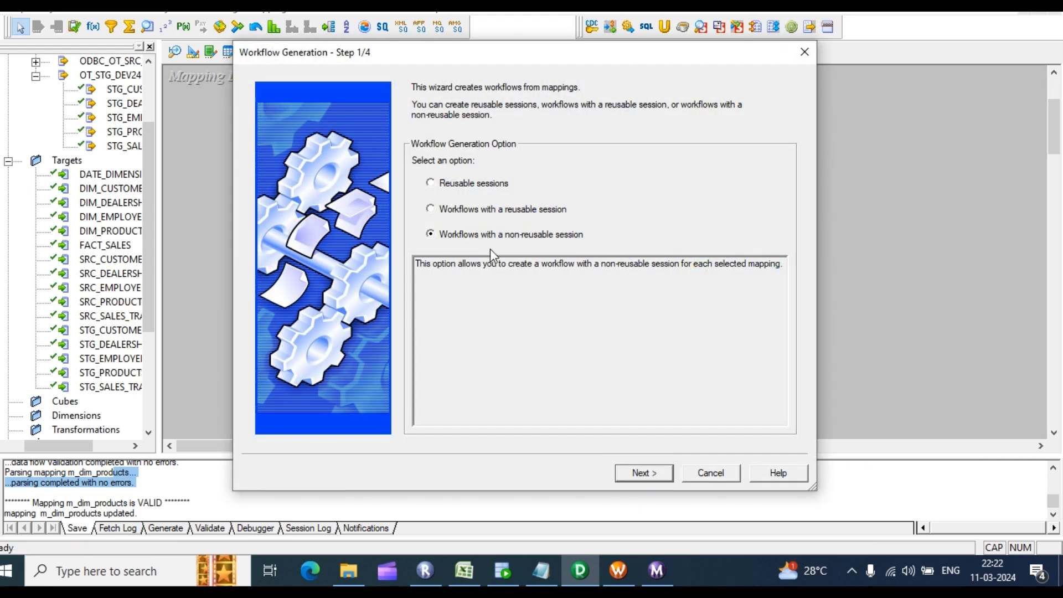
pyautogui.click(440, 210)
pyautogui.click(643, 474)
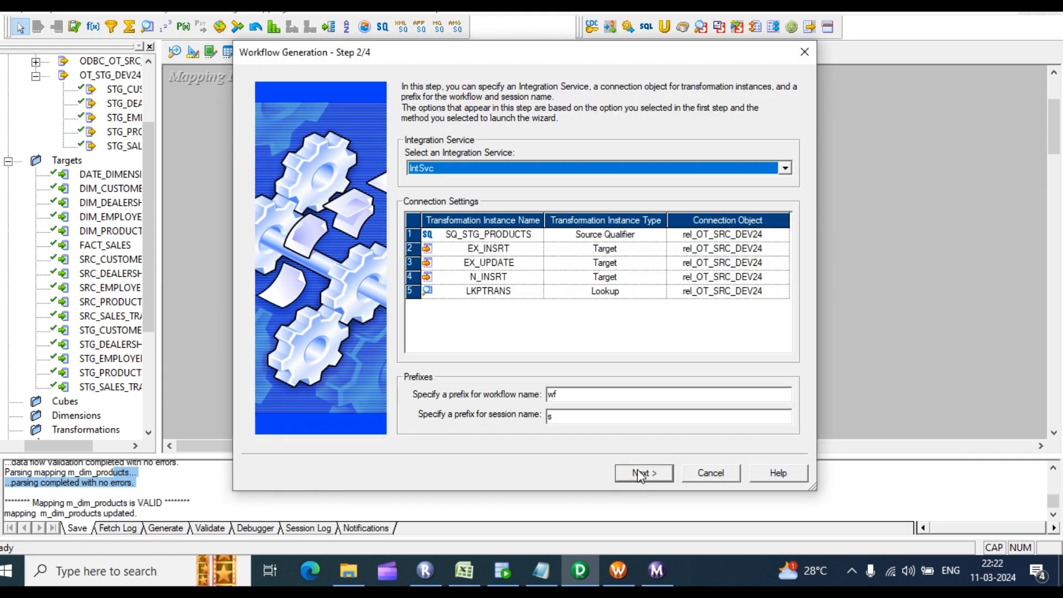
pyautogui.click(751, 237)
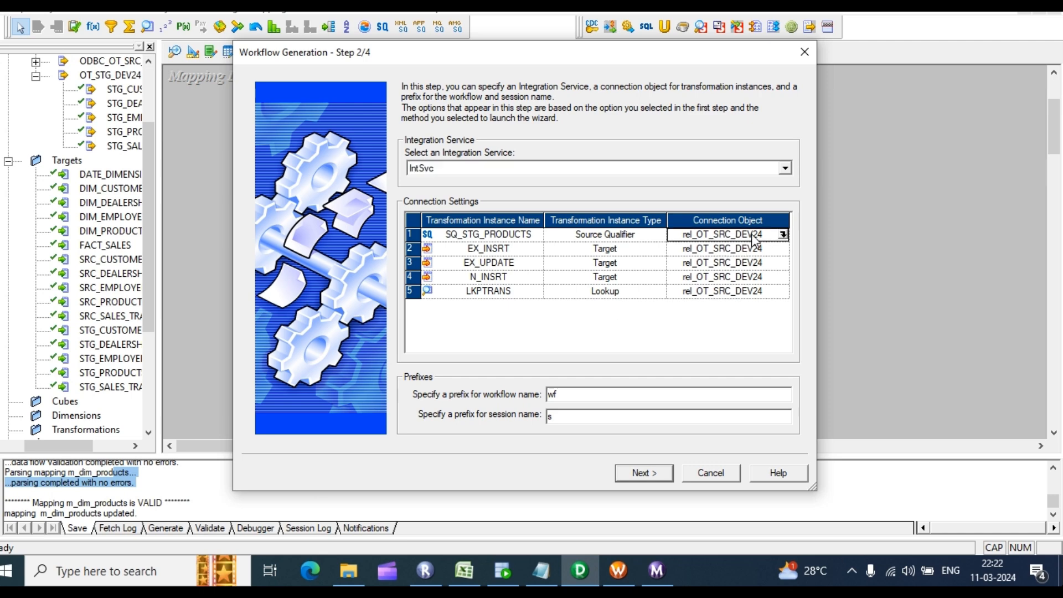
pyautogui.click(783, 234)
pyautogui.click(461, 245)
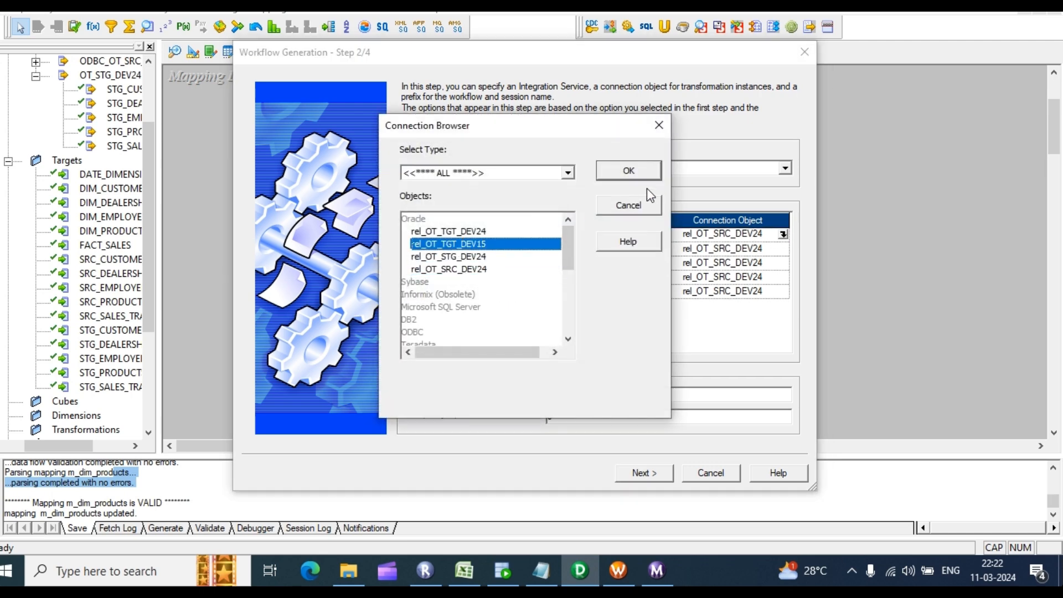
pyautogui.click(472, 256)
pyautogui.click(658, 171)
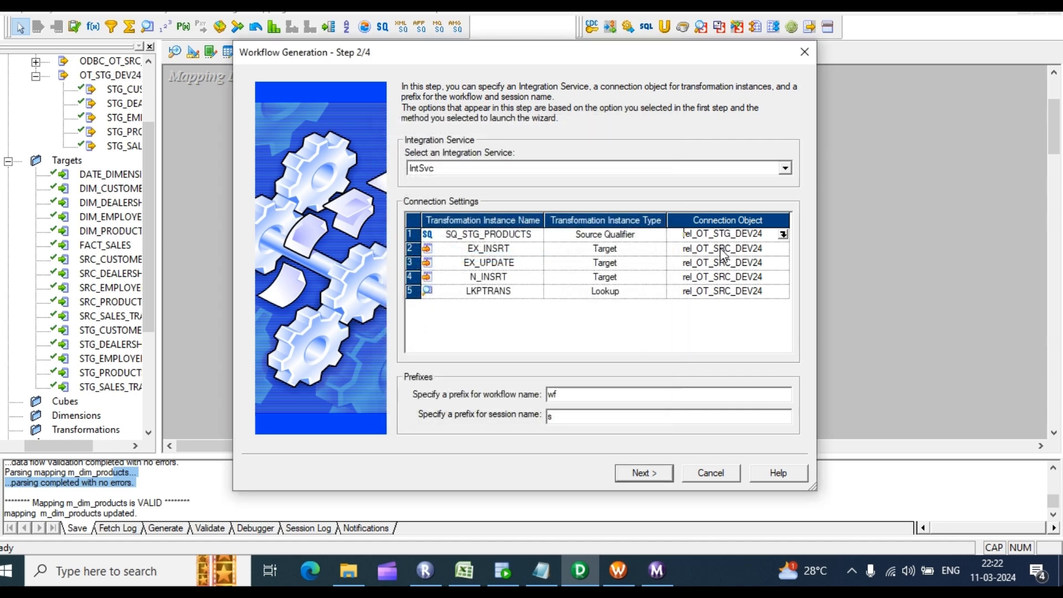
# Step: Set the EX_INSRT and EX_UPDATE connections to rel_OT_TGT_DEV15
pyautogui.click(745, 249)
pyautogui.click(784, 249)
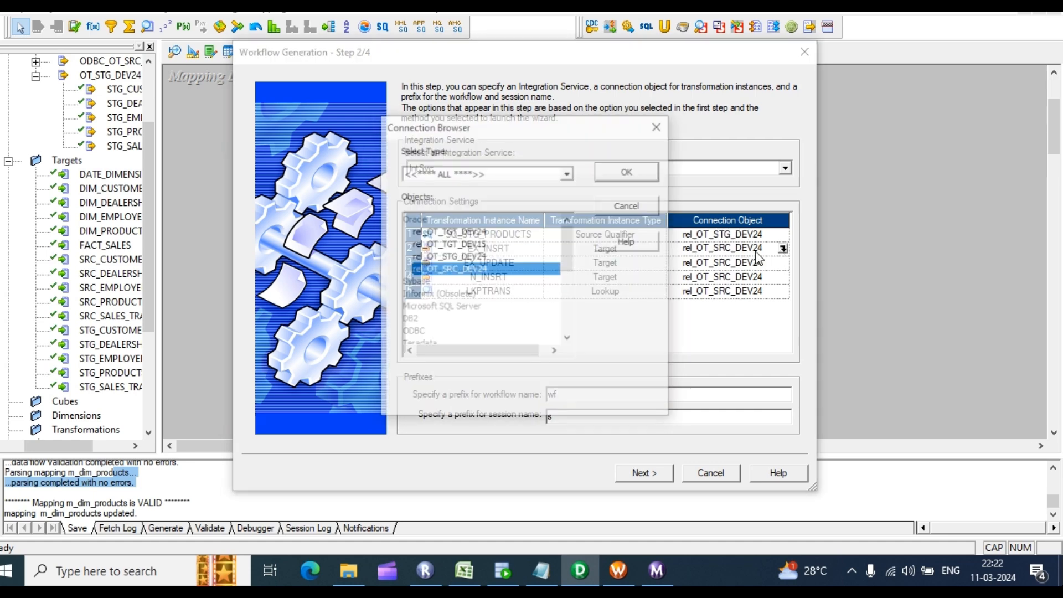
pyautogui.click(468, 244)
pyautogui.click(628, 172)
pyautogui.click(745, 263)
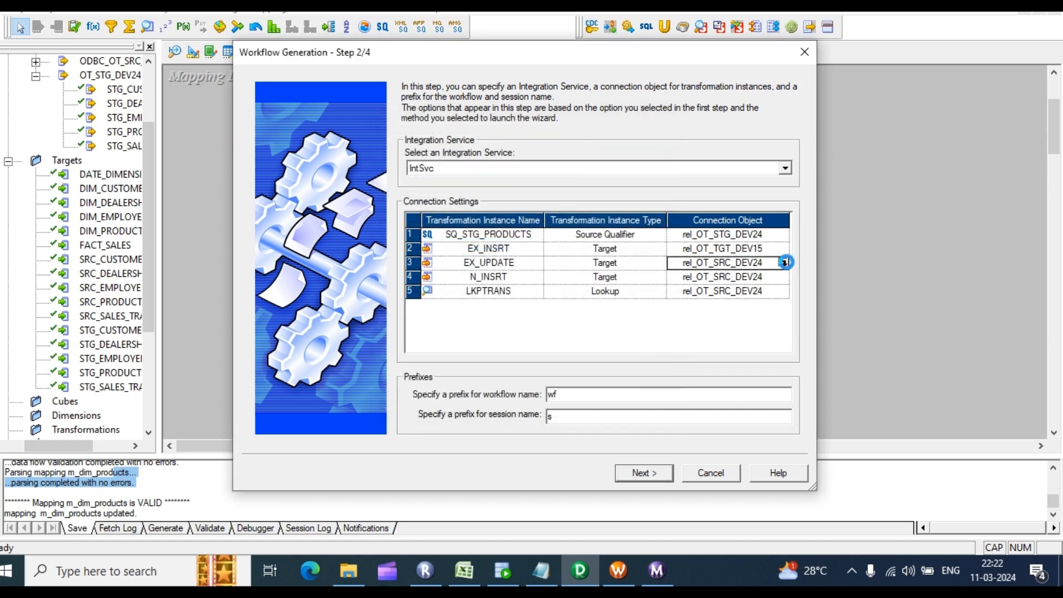
pyautogui.click(783, 263)
pyautogui.click(469, 245)
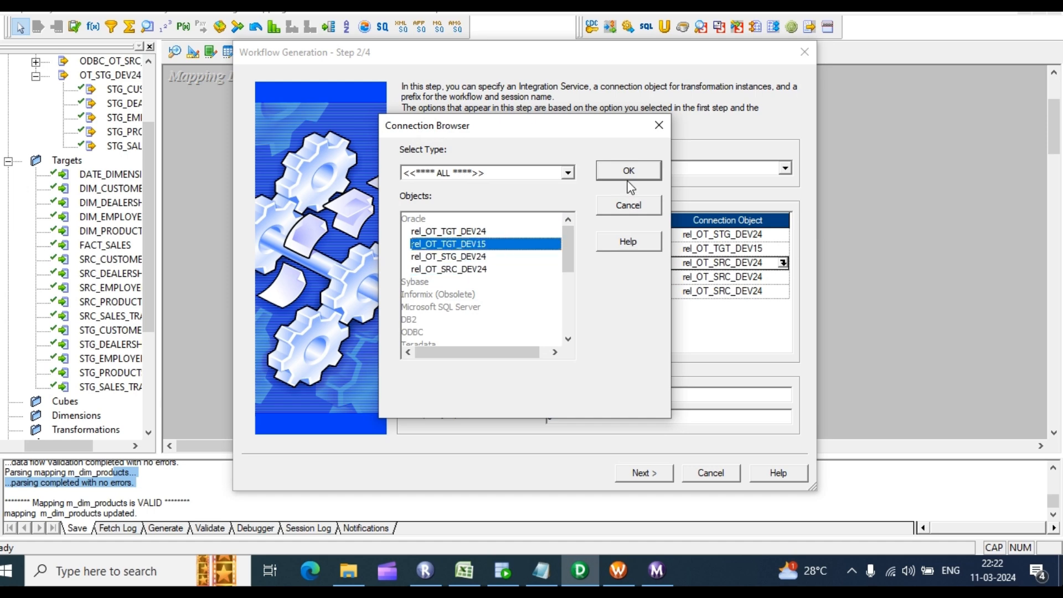
pyautogui.click(628, 175)
# Step: Set the N_INSRT and LKPTRANS connections to rel_OT_TGT_DEV15
pyautogui.click(745, 276)
pyautogui.click(783, 277)
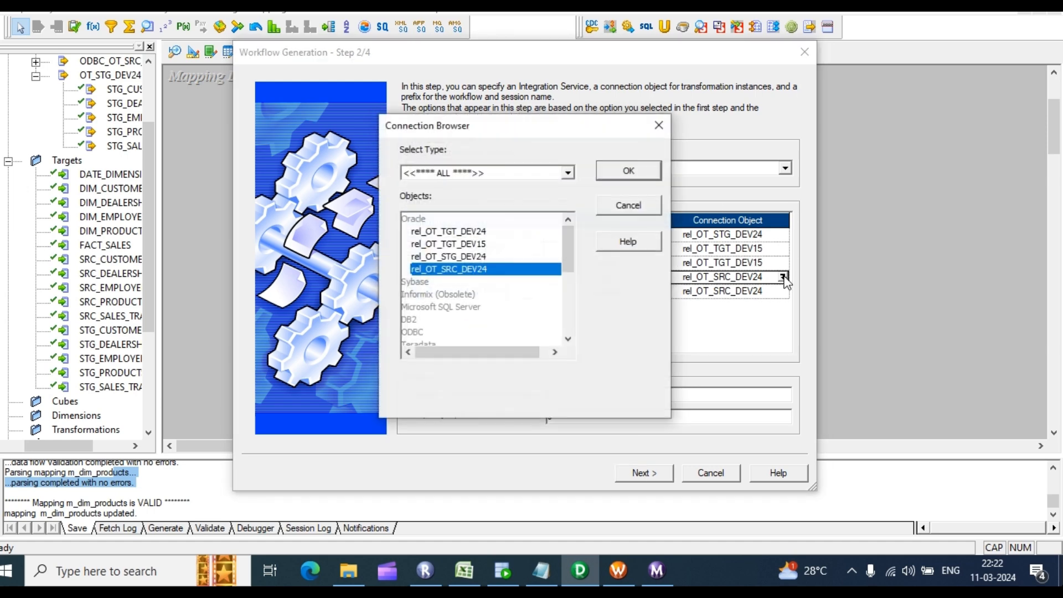
pyautogui.click(471, 244)
pyautogui.click(628, 171)
pyautogui.click(785, 293)
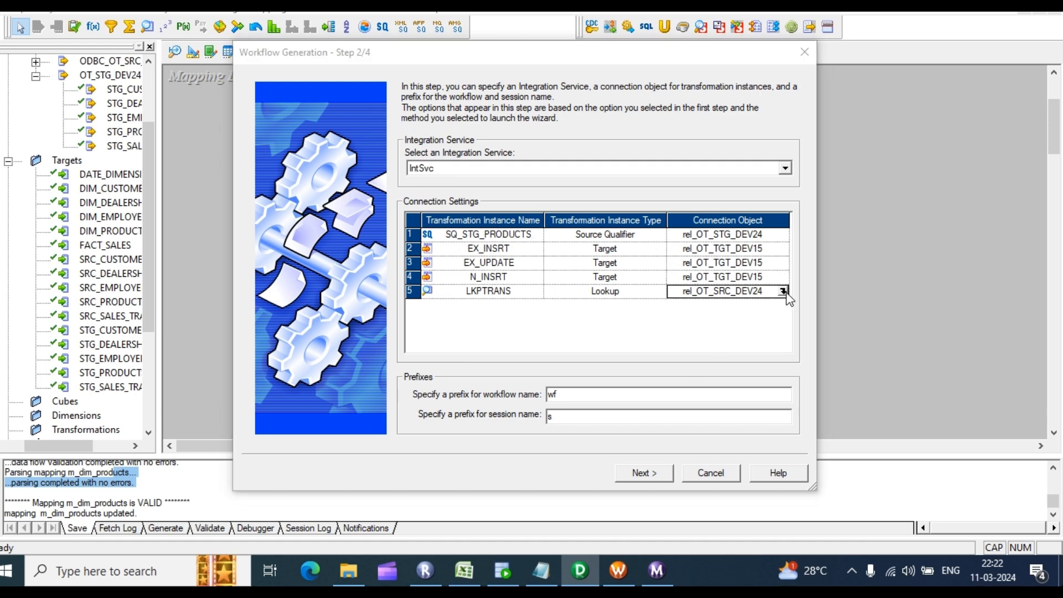
pyautogui.click(783, 292)
pyautogui.click(467, 246)
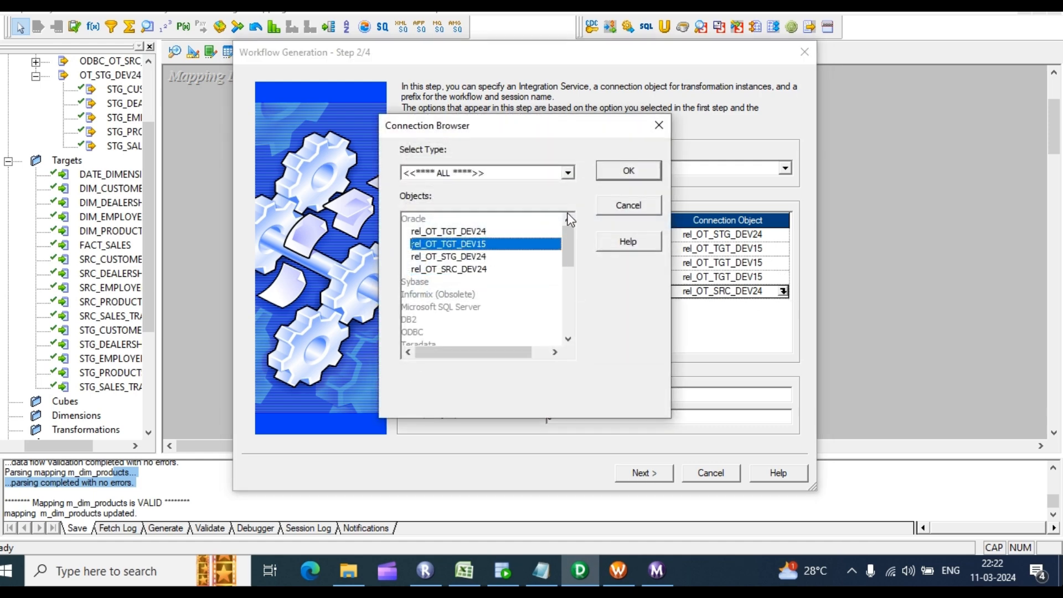
pyautogui.click(616, 174)
# Step: Switch EX_INSRT's target load type to Normal and generate the wf_m_dim_products workflow
pyautogui.click(642, 475)
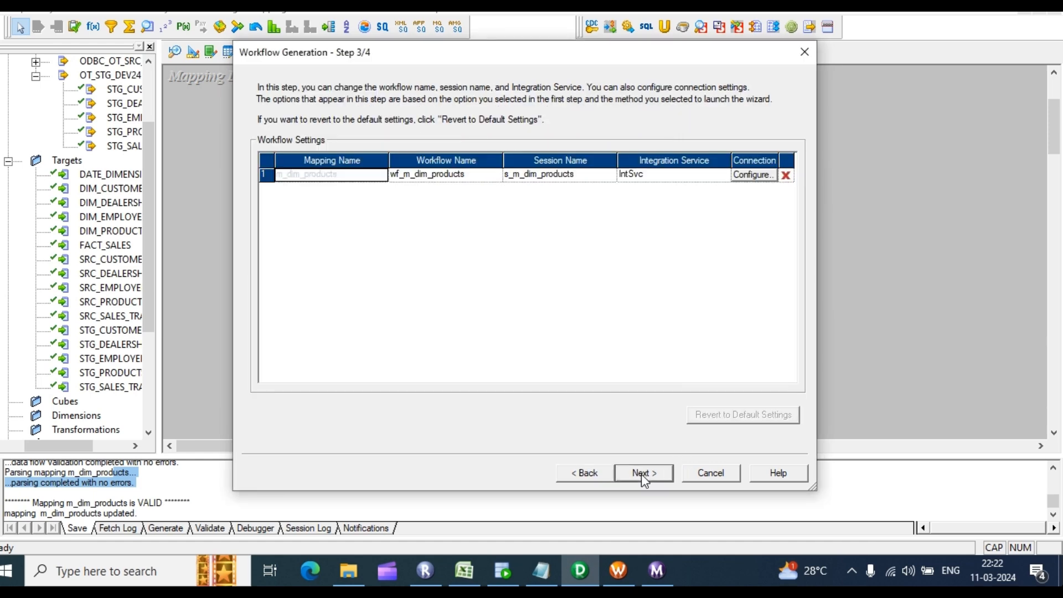
pyautogui.click(753, 174)
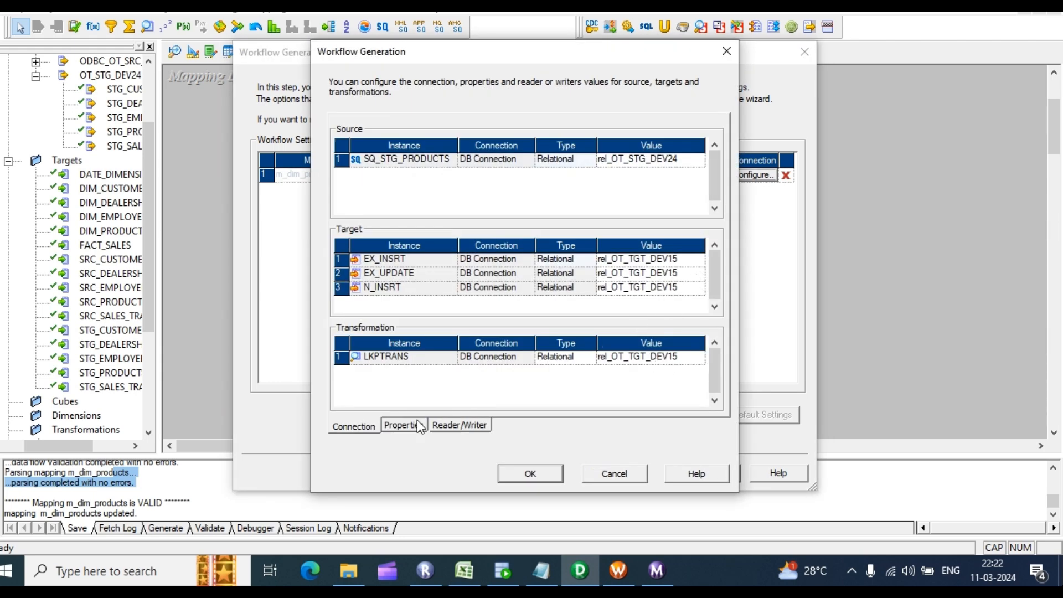
pyautogui.click(403, 431)
pyautogui.click(631, 289)
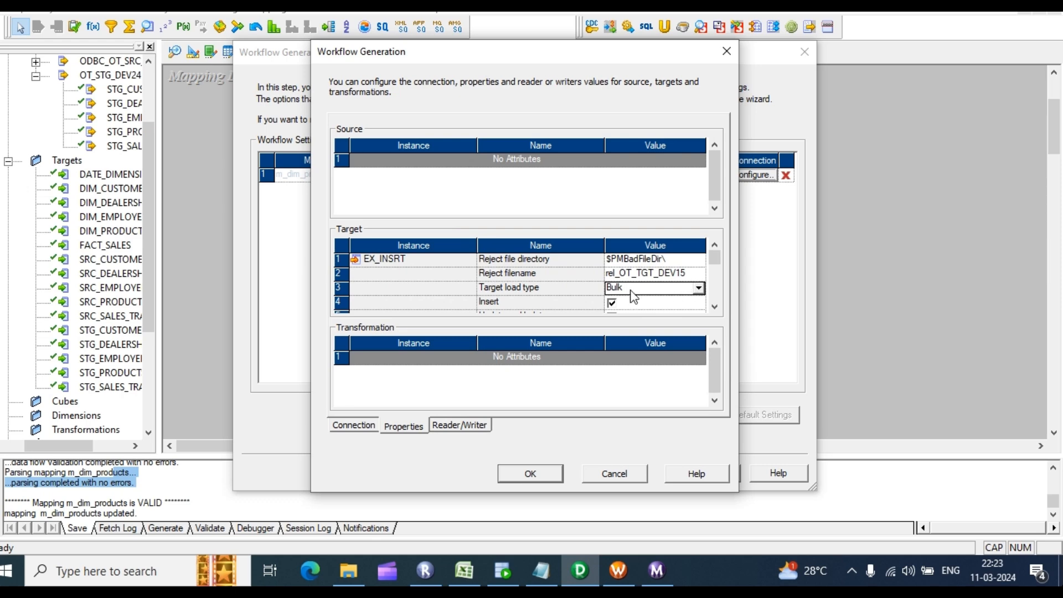
pyautogui.click(698, 289)
pyautogui.click(637, 304)
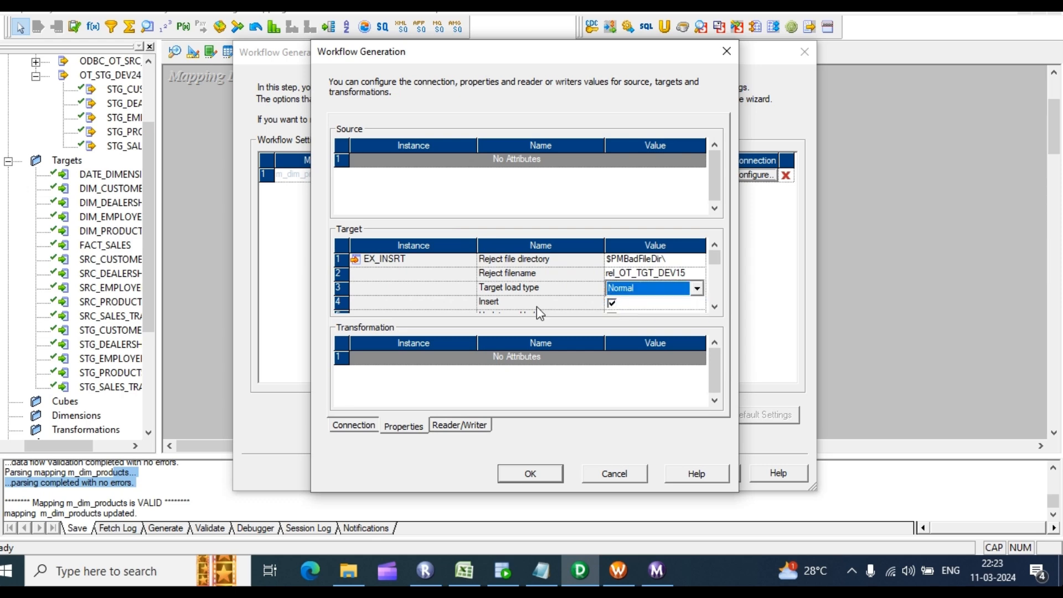
pyautogui.click(554, 475)
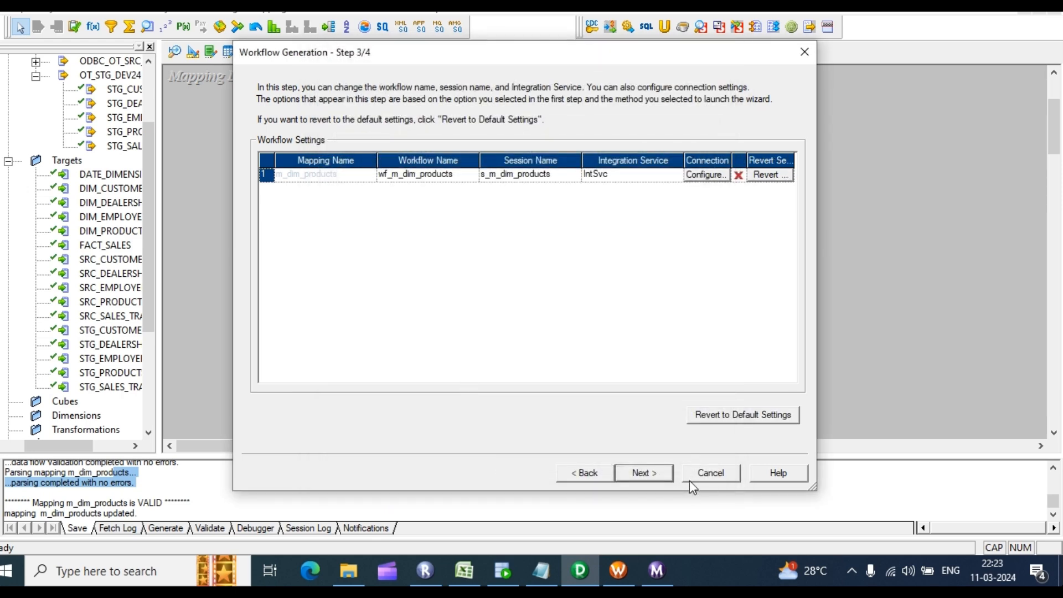
pyautogui.click(644, 474)
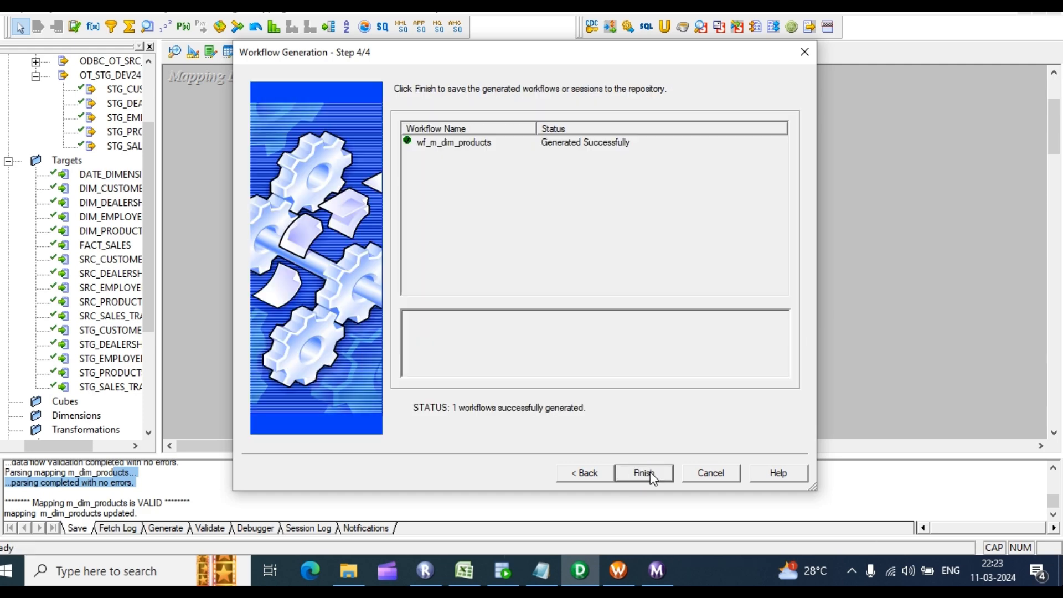
pyautogui.click(654, 472)
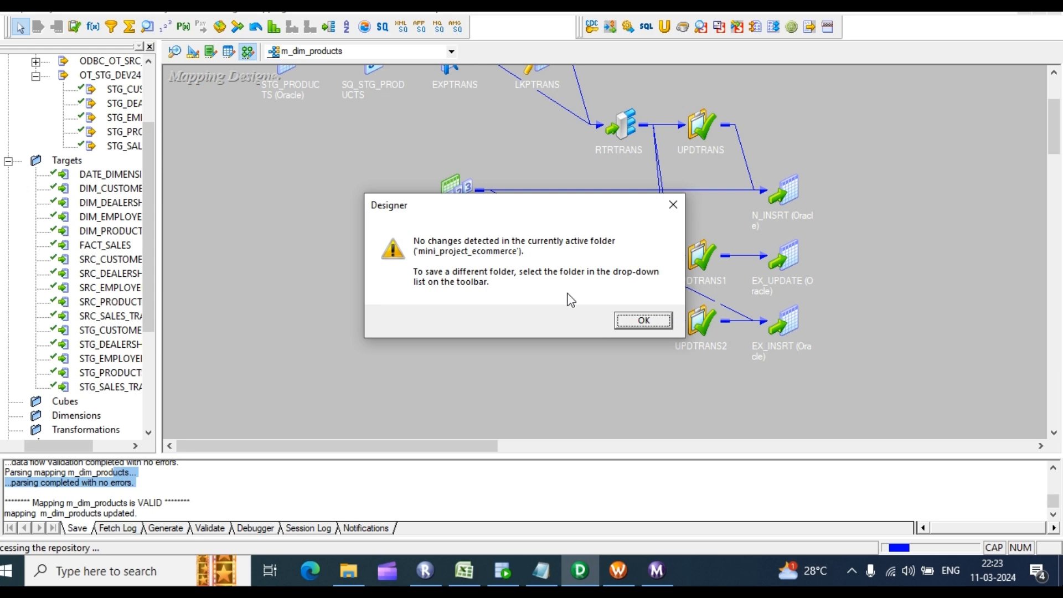
# Step: Bring Workflow Manager forward and disconnect from the RepSev repository
pyautogui.click(643, 322)
pyautogui.click(619, 579)
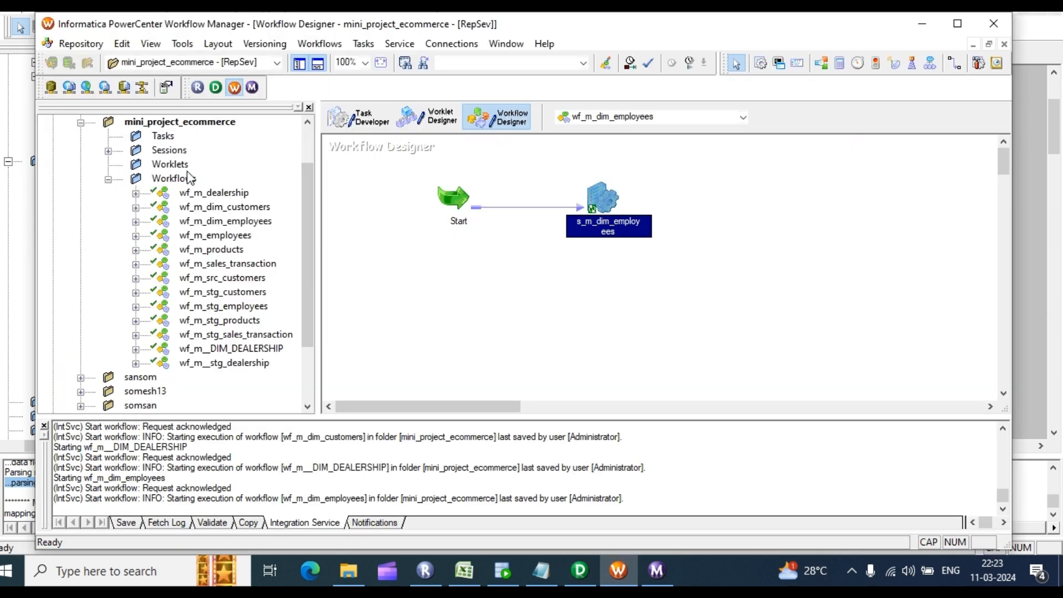
pyautogui.scroll(2, 148, 162)
pyautogui.rightClick(111, 150)
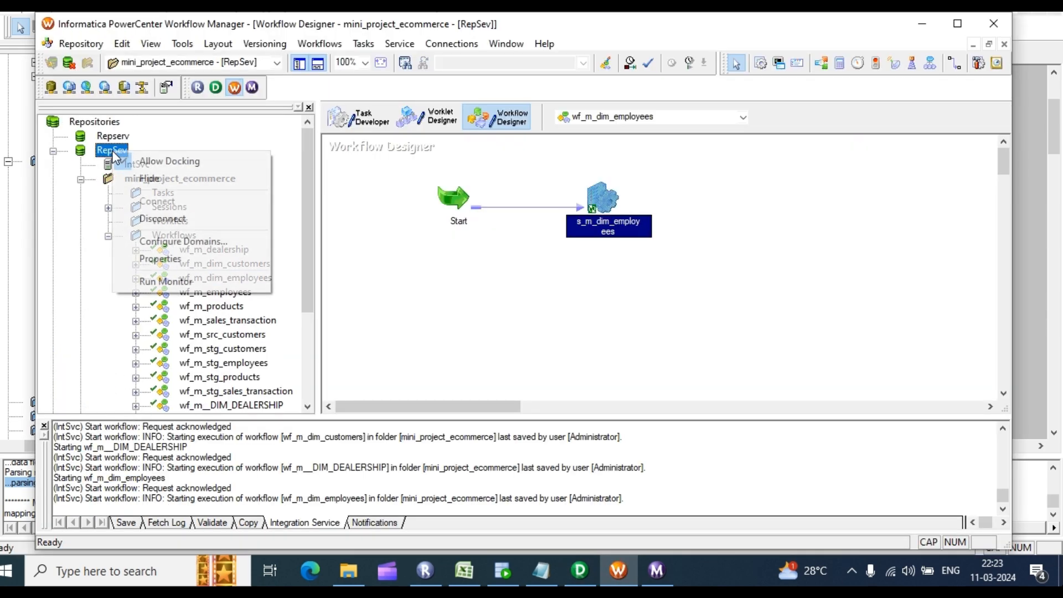
pyautogui.click(143, 217)
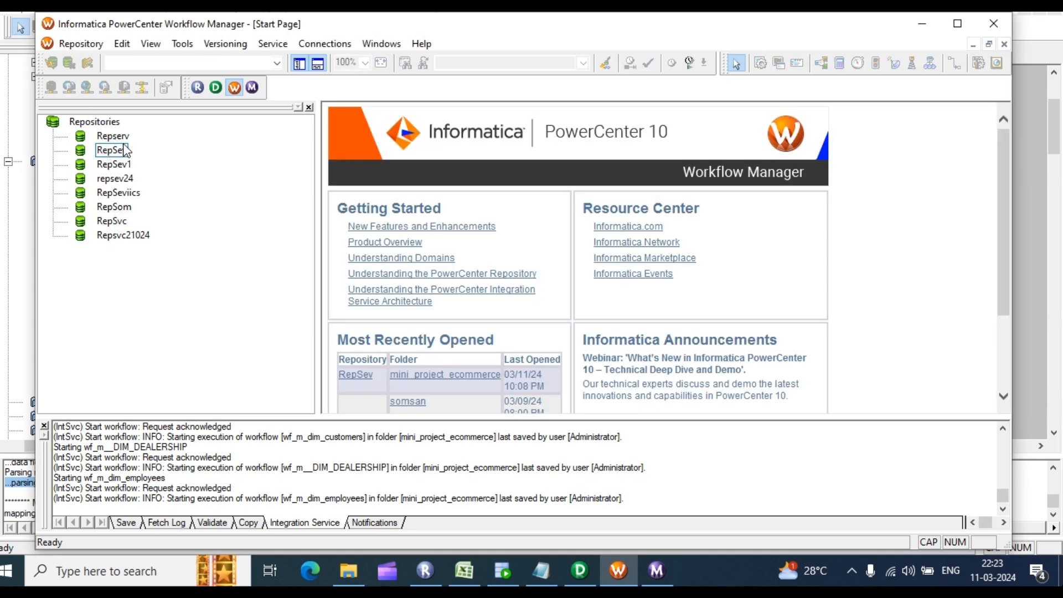
# Step: Reconnect to RepSev with the repository password and open wf_m_dim_products in the workspace
pyautogui.rightClick(119, 150)
pyautogui.click(169, 208)
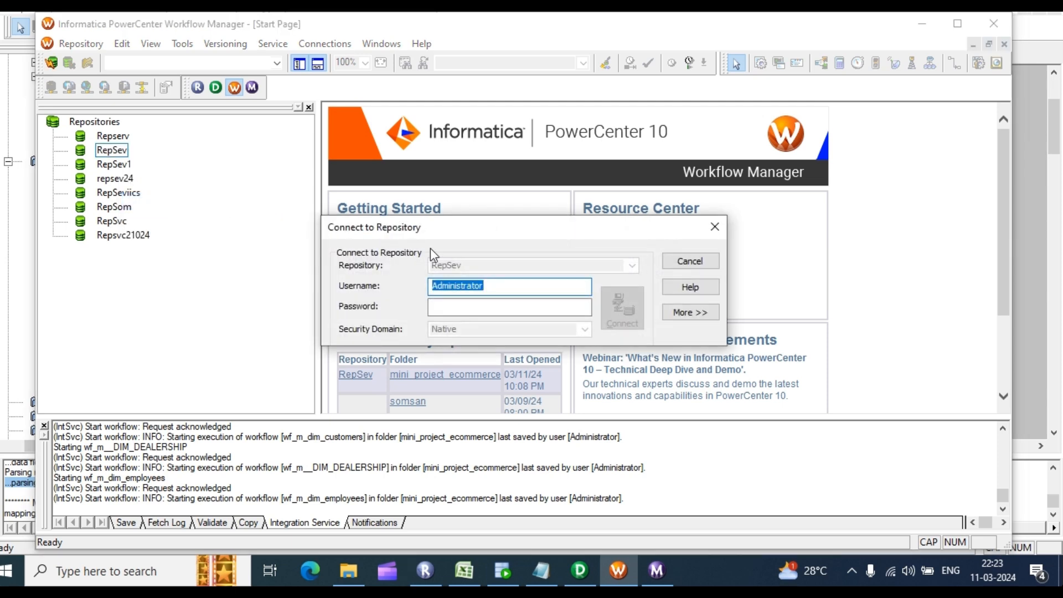
pyautogui.click(467, 305)
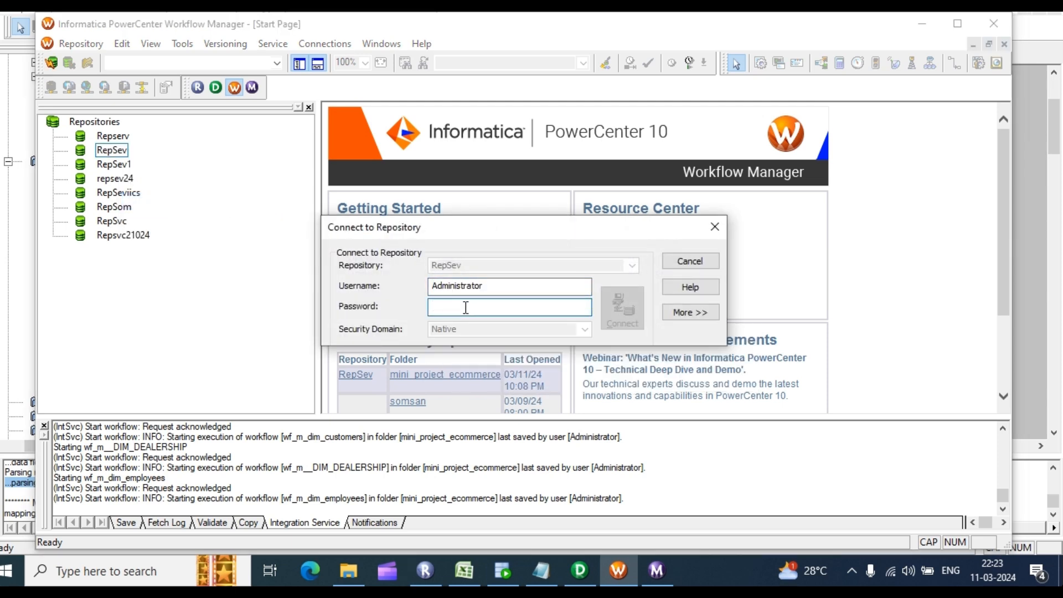
pyautogui.write('ad')
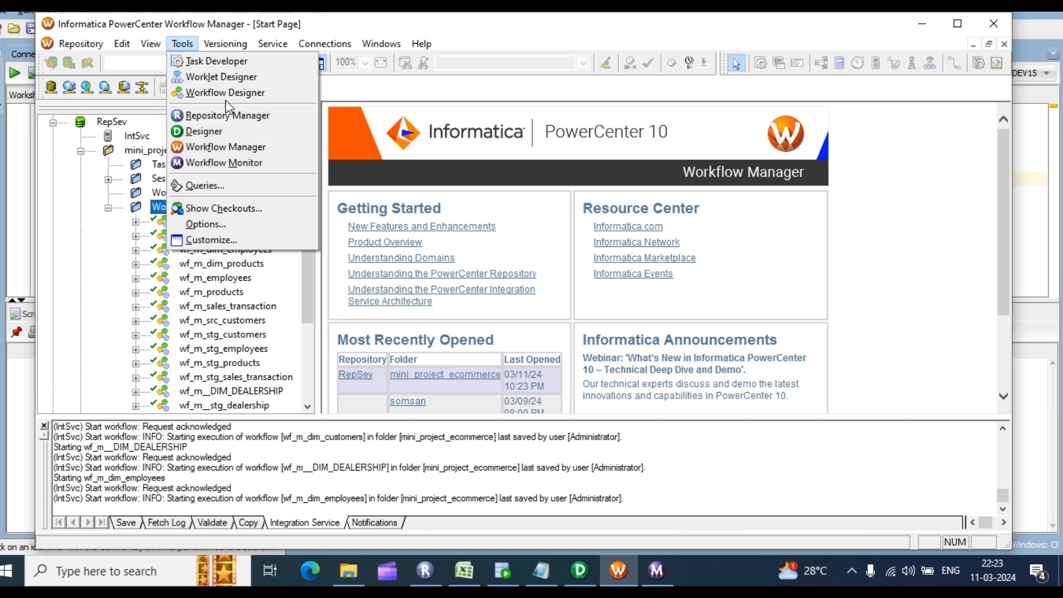
pyautogui.click(224, 93)
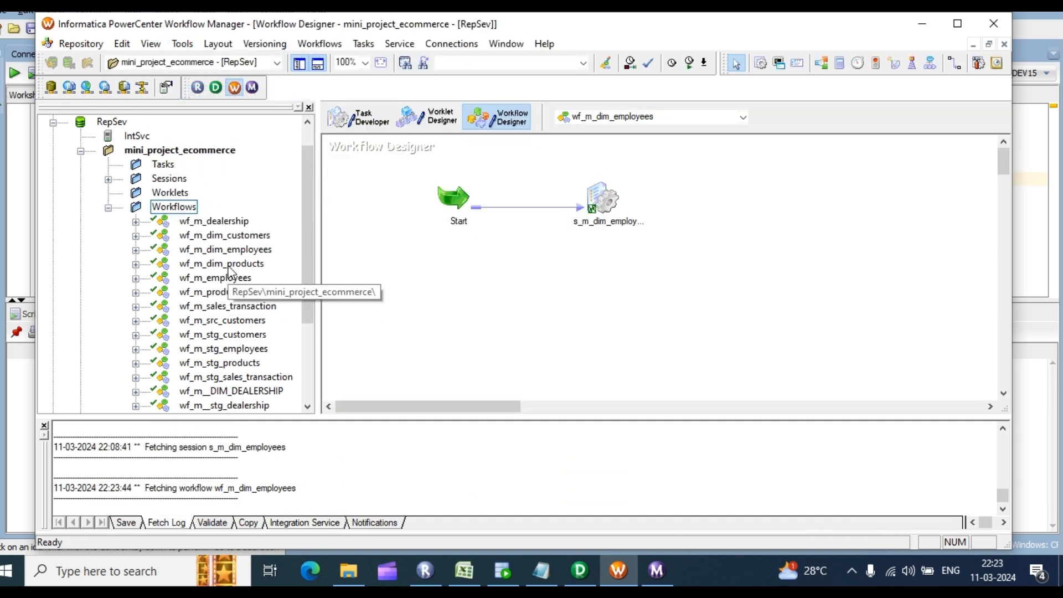
pyautogui.moveTo(221, 263); pyautogui.dragTo(553, 256)
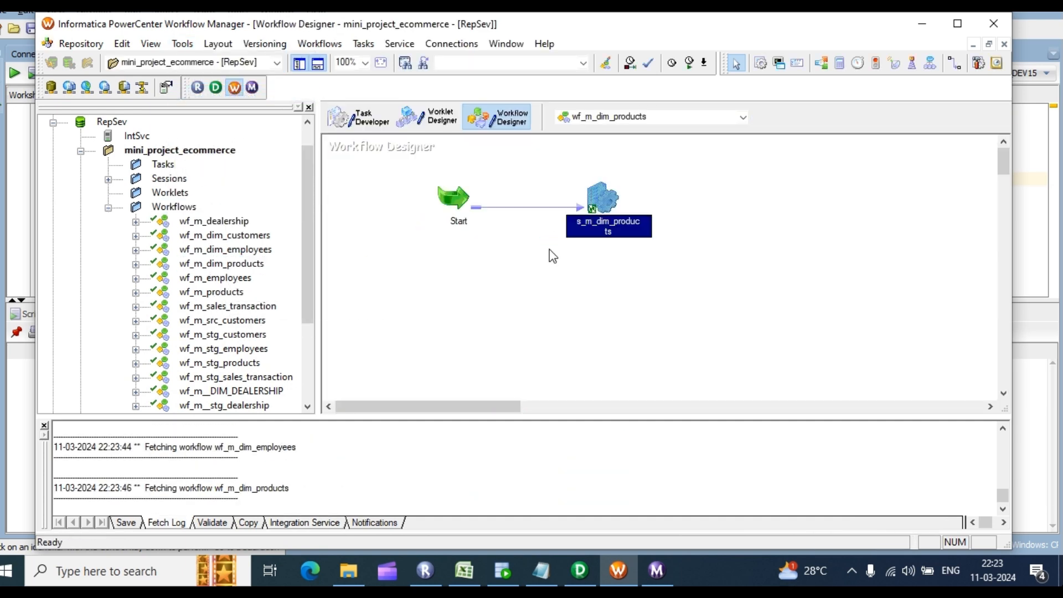
# Step: Point the s_m_dim_products session's LKPTRANS lookup connection at rel_OT_TGT_DEV15
pyautogui.doubleClick(610, 199)
pyautogui.click(441, 107)
pyautogui.click(346, 344)
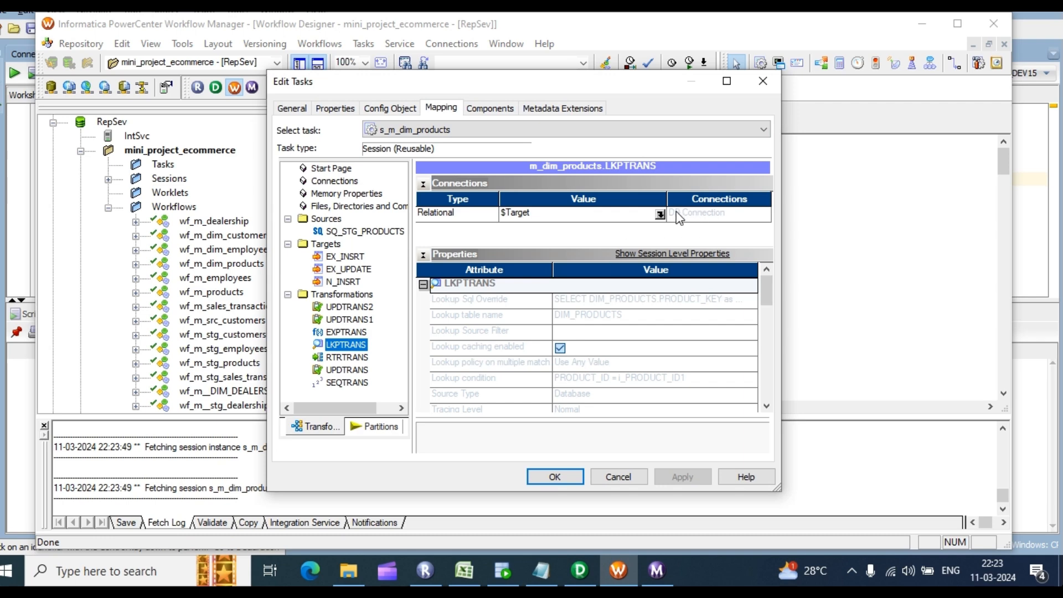
pyautogui.click(660, 214)
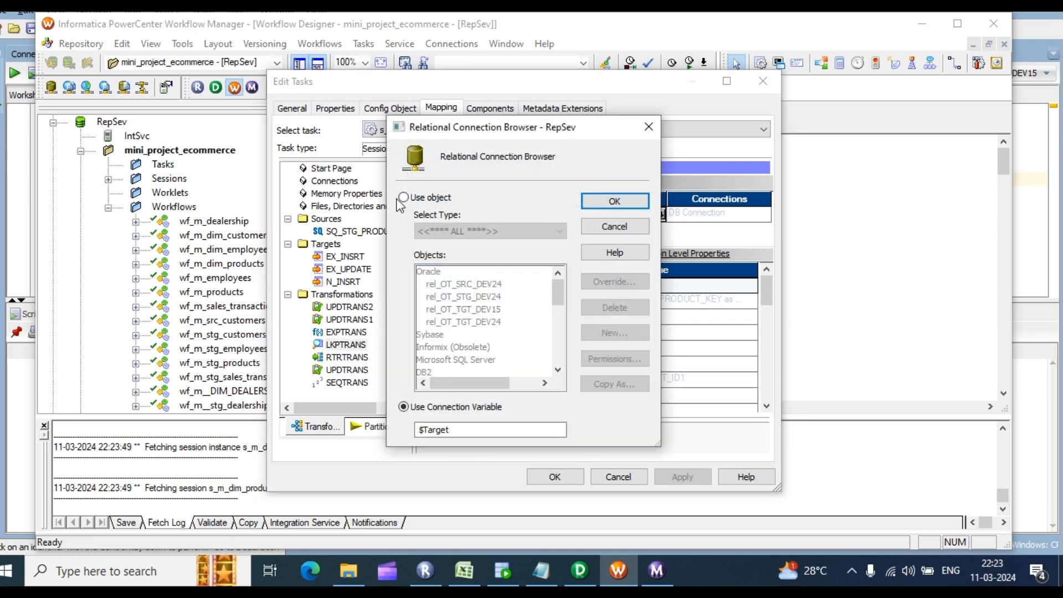
pyautogui.click(403, 197)
pyautogui.click(472, 309)
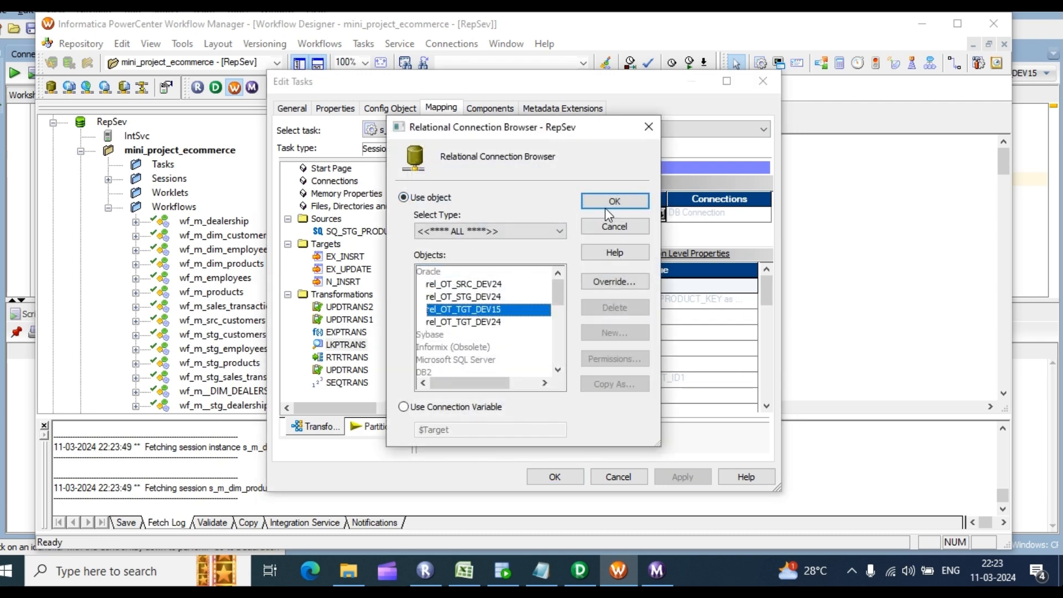
pyautogui.click(615, 201)
pyautogui.click(682, 478)
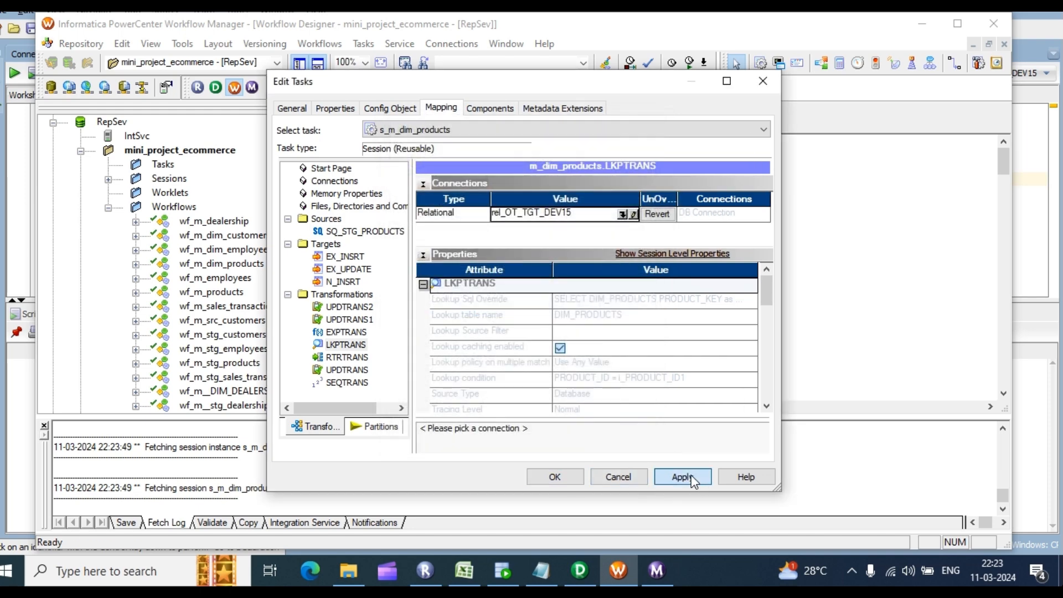
pyautogui.click(555, 478)
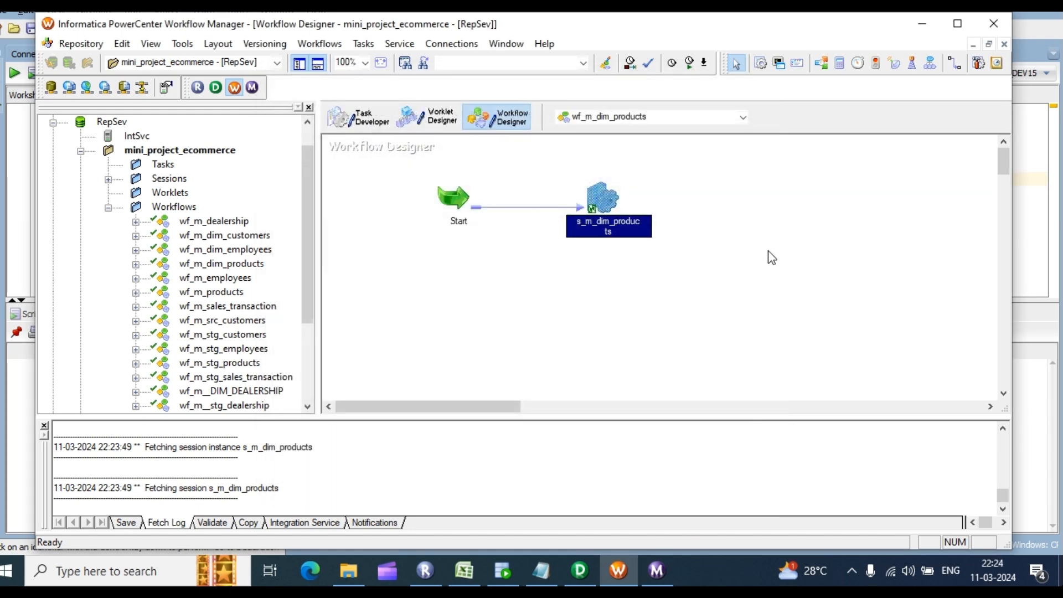
# Step: Save the workflow, start wf_m_dim_products and watch it succeed in the monitor
pyautogui.hotkey('ctrl', 's')
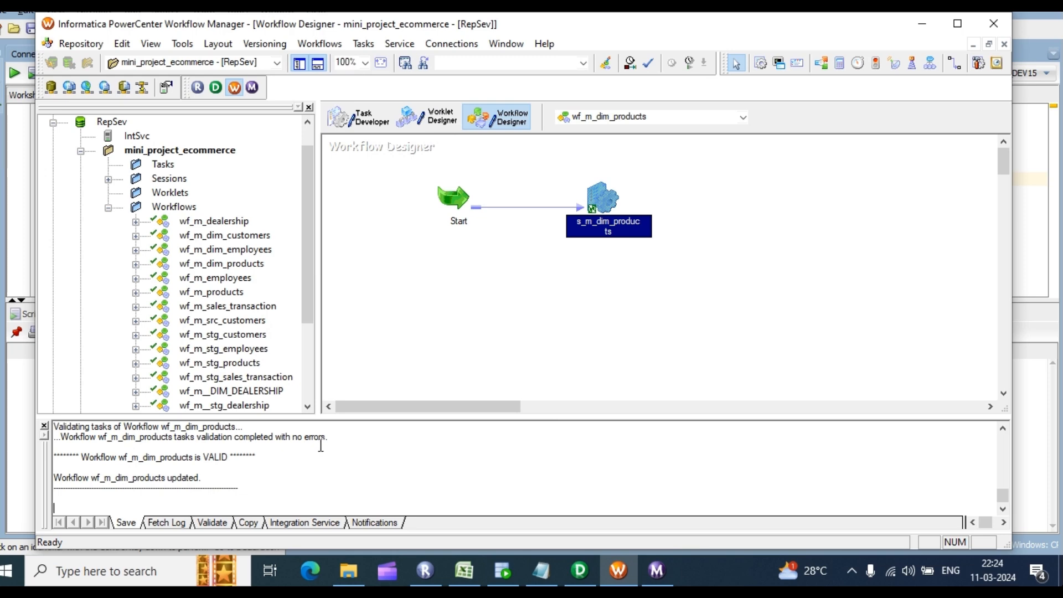
pyautogui.moveTo(321, 441); pyautogui.dragTo(186, 438)
pyautogui.rightClick(829, 160)
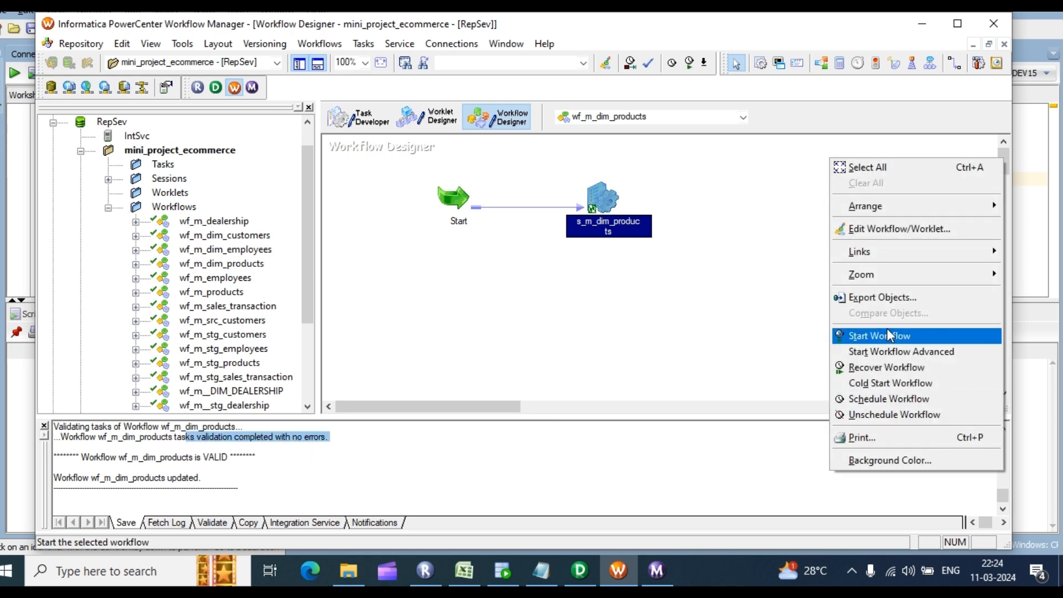
pyautogui.click(887, 336)
pyautogui.click(657, 569)
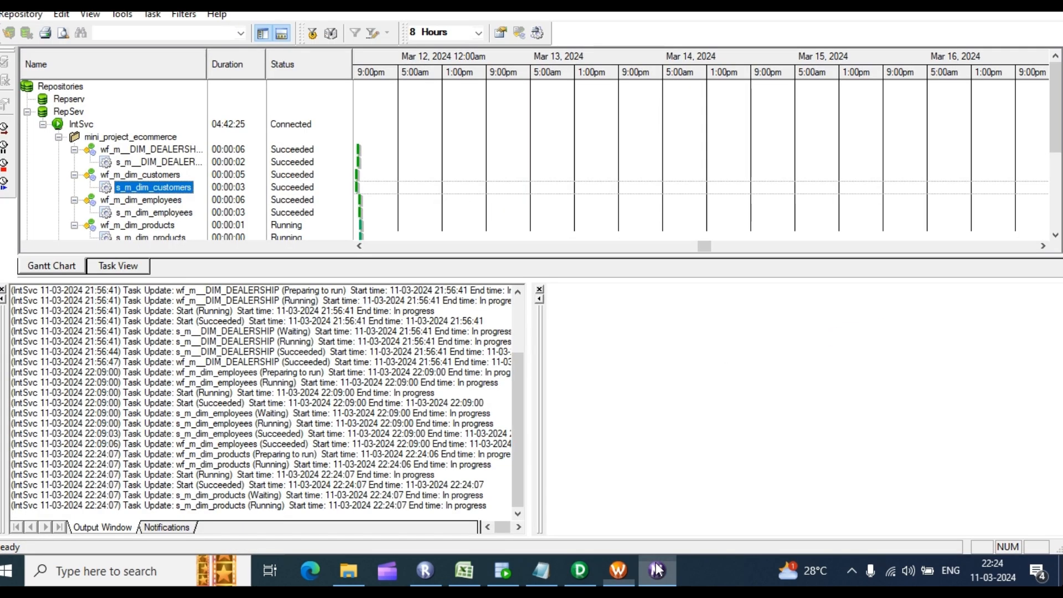
pyautogui.scroll(-2, 303, 186)
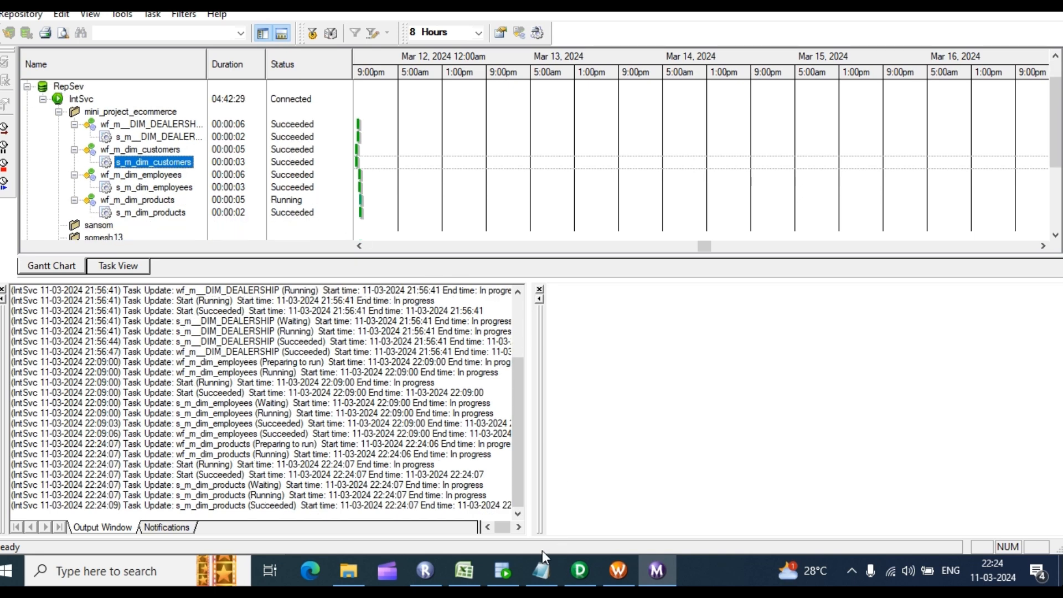
pyautogui.click(509, 566)
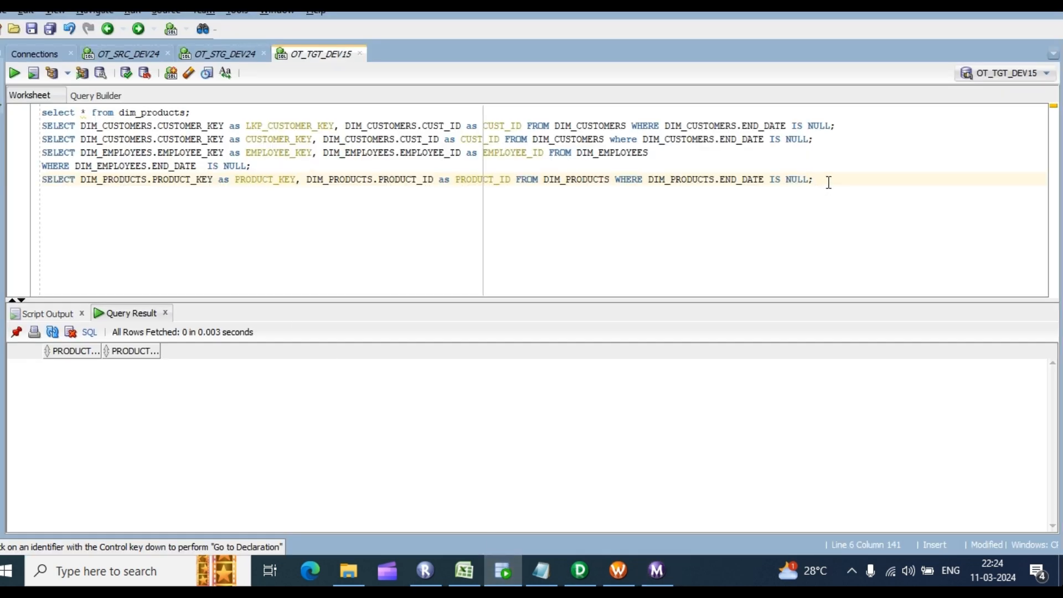
# Step: Query DIM_PRODUCTS current rows and the full table, counting 288 rows in total
pyautogui.tripleClick(829, 182)
pyautogui.hotkey('ctrl', 'Return')
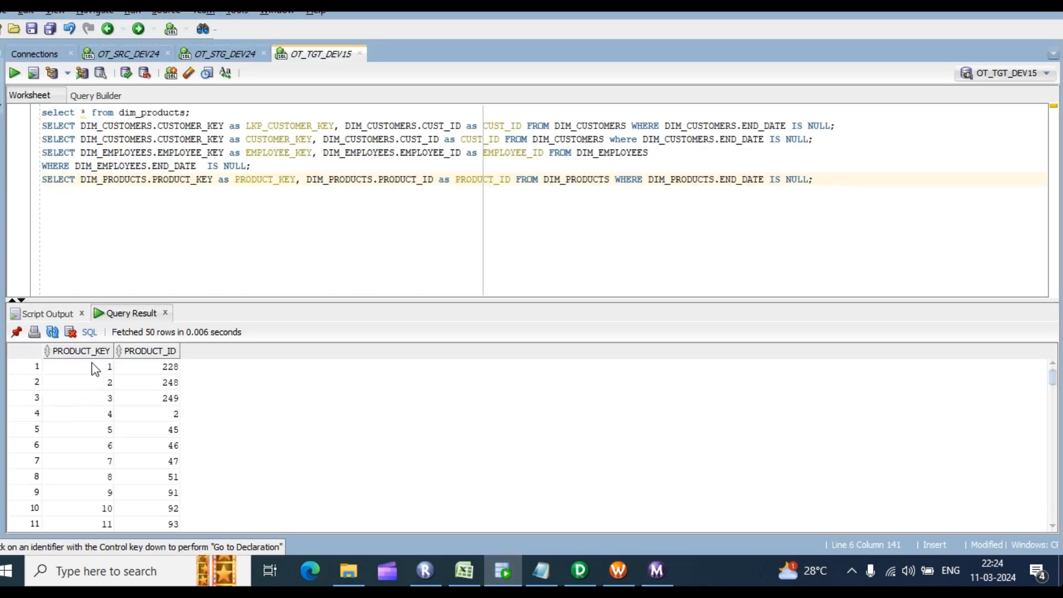
pyautogui.moveTo(94, 367); pyautogui.dragTo(173, 446)
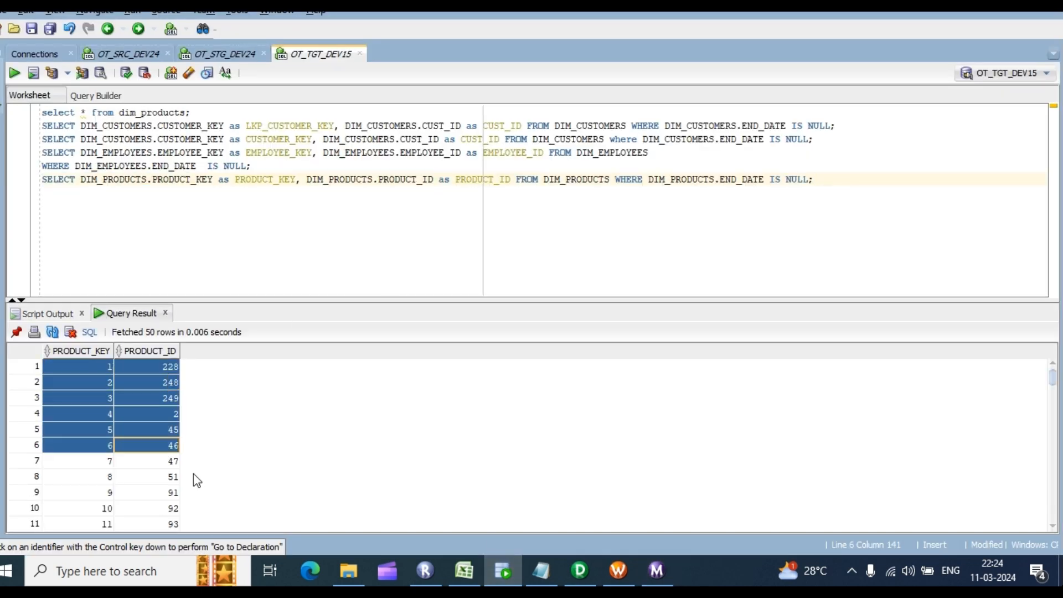
pyautogui.click(250, 109)
pyautogui.hotkey('ctrl', 'Return')
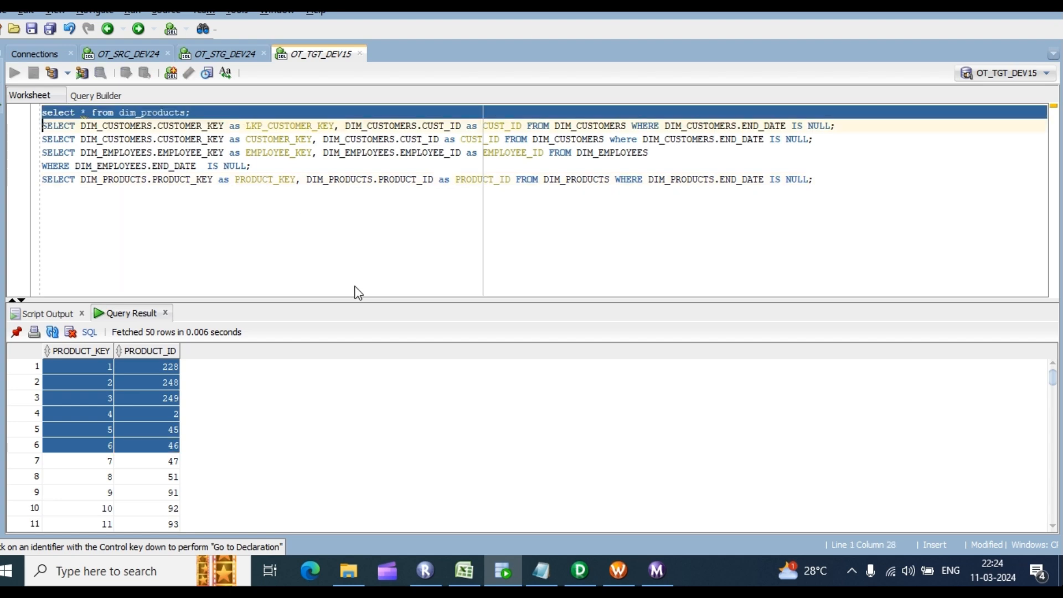
pyautogui.rightClick(361, 380)
pyautogui.click(413, 435)
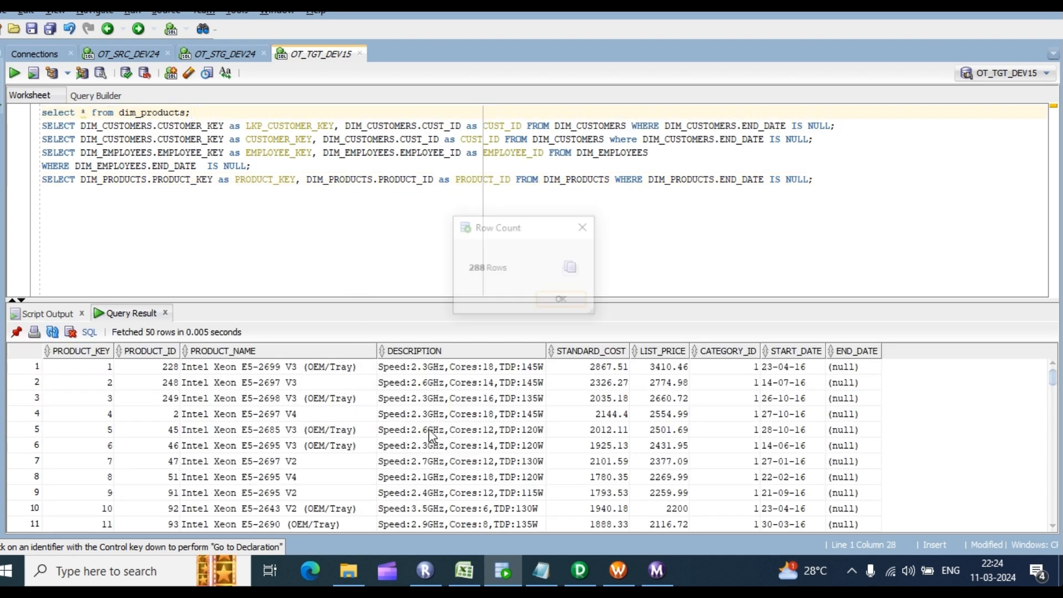
pyautogui.click(563, 301)
# Step: Glance at the OT_STG_DEV24 worksheet and the STG_SALES_TRANSACTION entry in Excel, then return to Designer
pyautogui.click(220, 54)
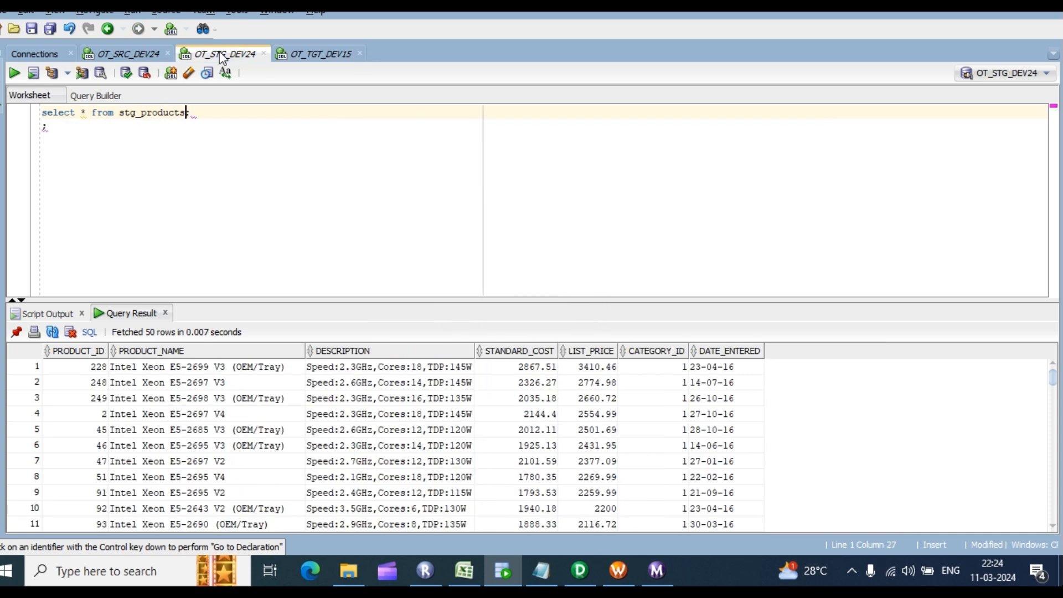
pyautogui.press('BackSpace')
pyautogui.press('BackSpace')
pyautogui.press('BackSpace')
pyautogui.press('BackSpace')
pyautogui.press('BackSpace')
pyautogui.press('BackSpace')
pyautogui.press('BackSpace')
pyautogui.press('BackSpace')
pyautogui.click(464, 570)
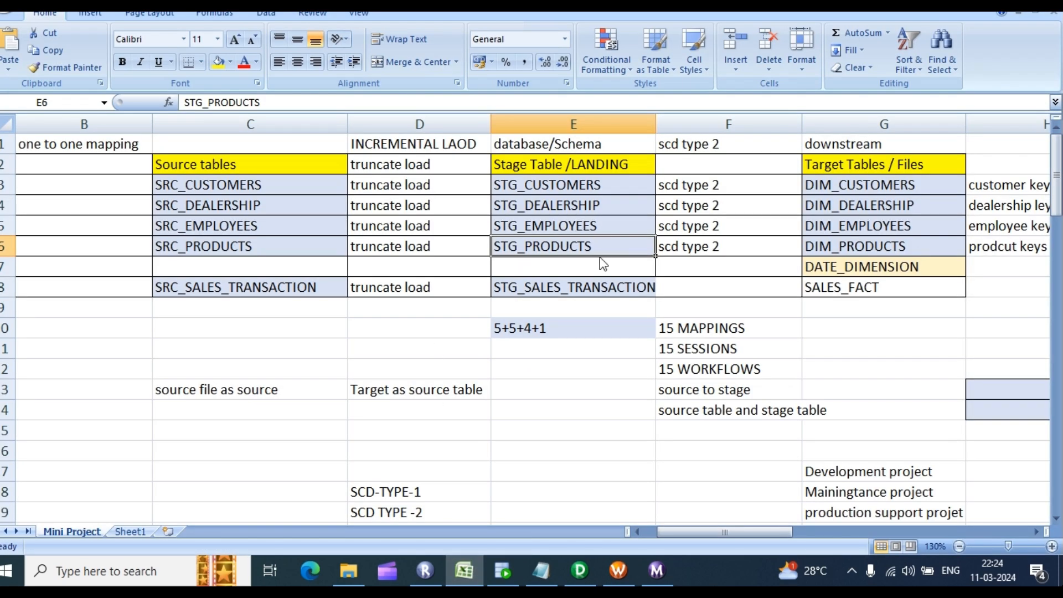
pyautogui.click(600, 299)
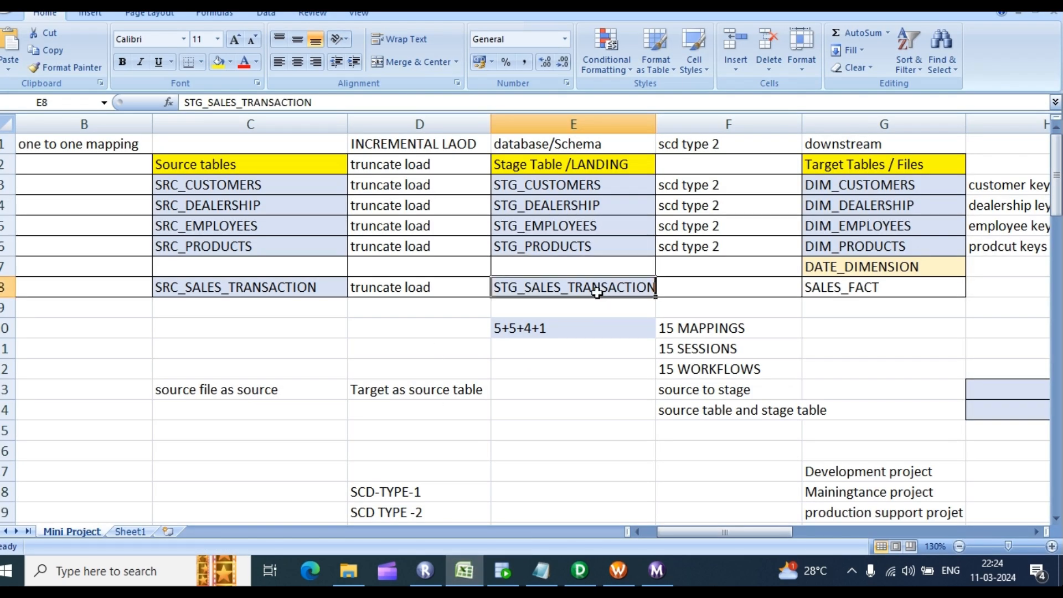
pyautogui.click(580, 571)
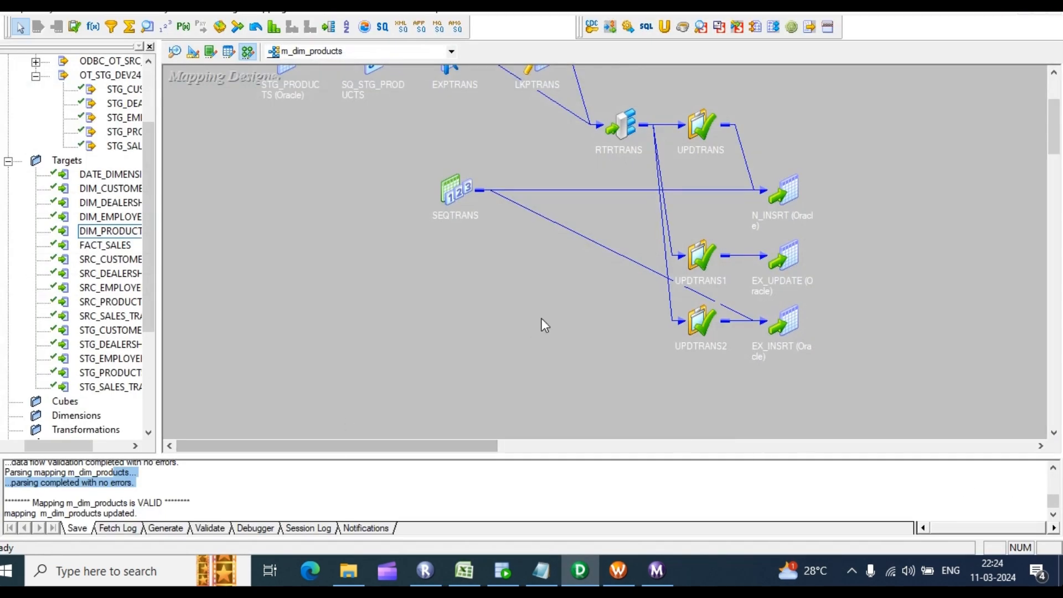
# Step: Check the successful run in Workflow Monitor and Workflow Manager, then reach Designer's Mappings menu
pyautogui.scroll(3, 543, 320)
pyautogui.scroll(-4, 547, 323)
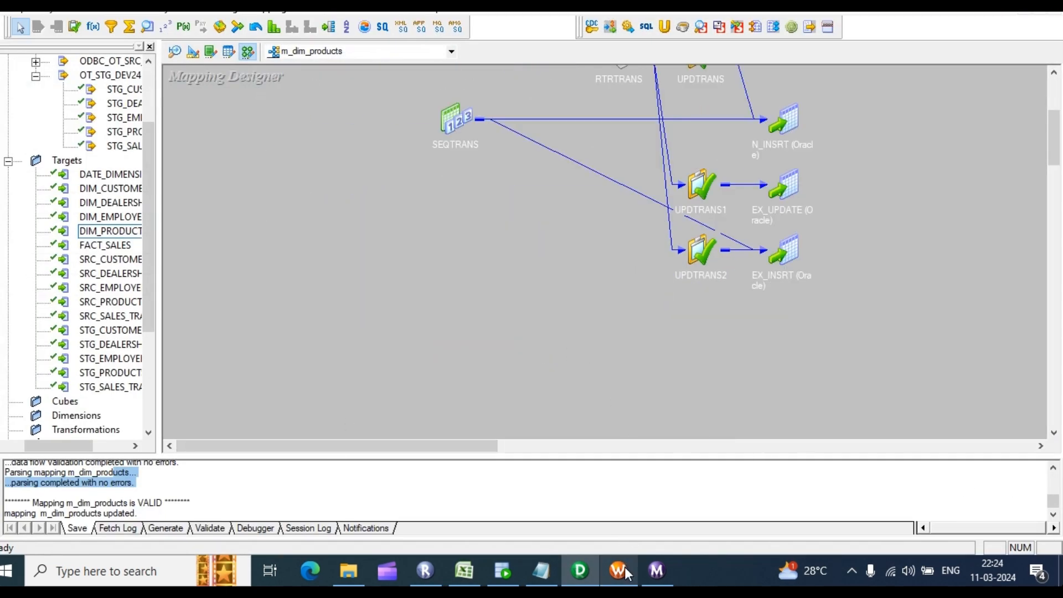
pyautogui.click(656, 571)
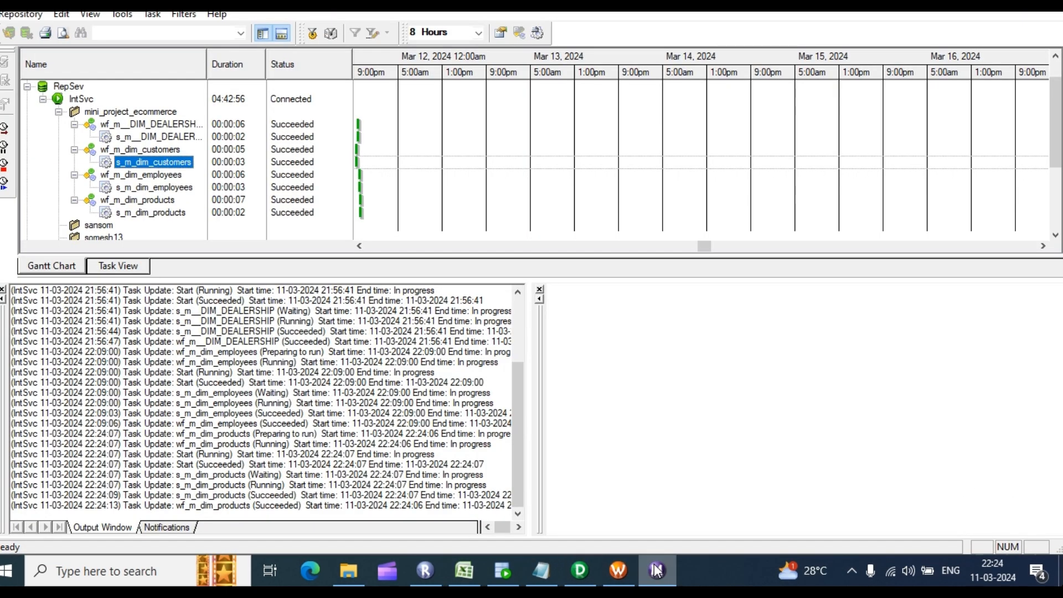
pyautogui.click(621, 570)
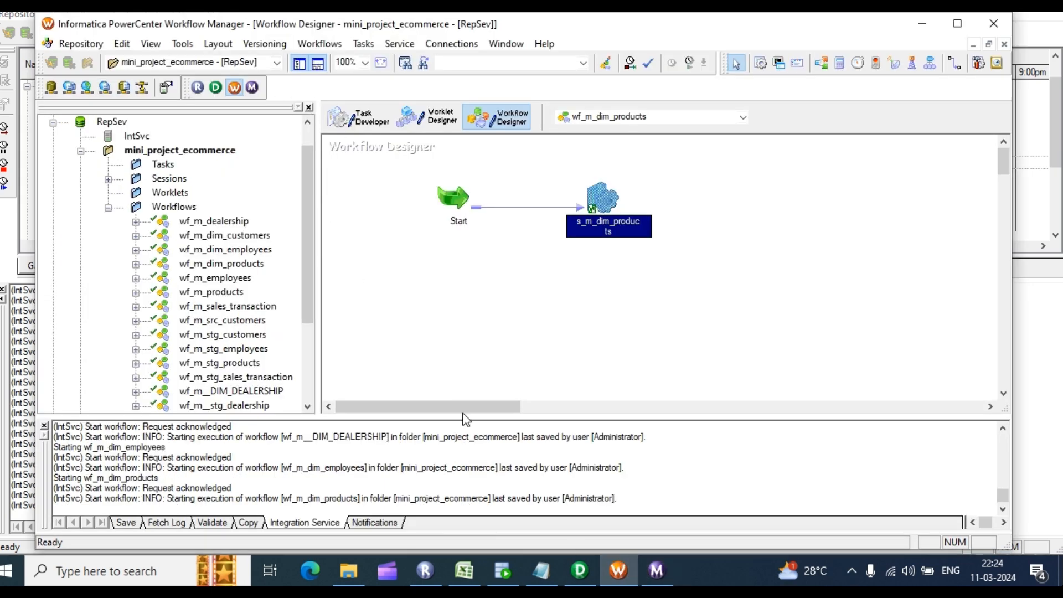
pyautogui.click(590, 573)
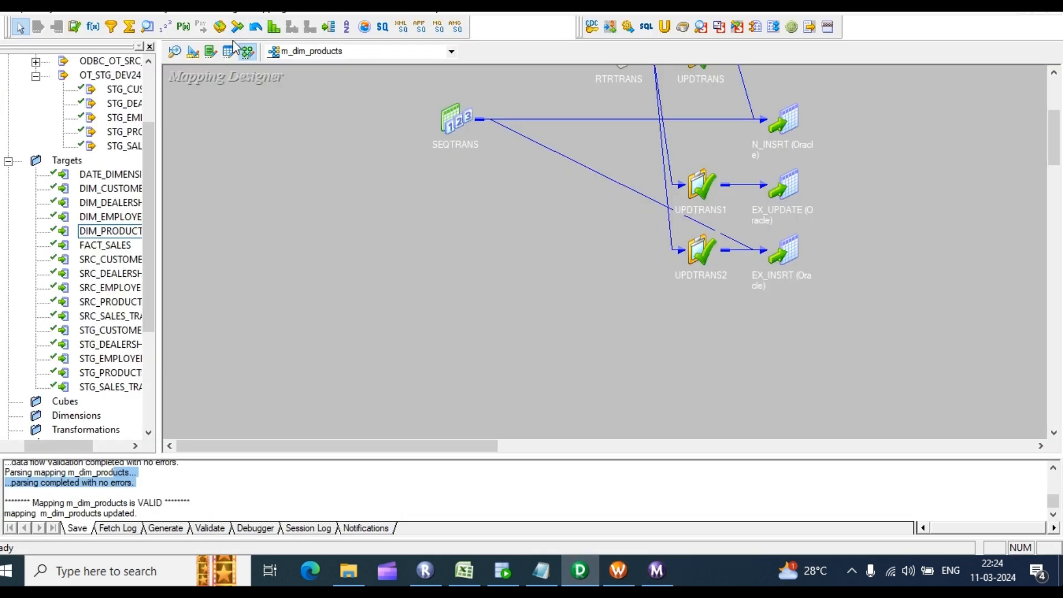
pyautogui.click(260, 8)
# Step: Create mapping m_dim_sales_tnsction and drop the STG_SALES_TRANSACTION source onto its canvas
pyautogui.click(280, 16)
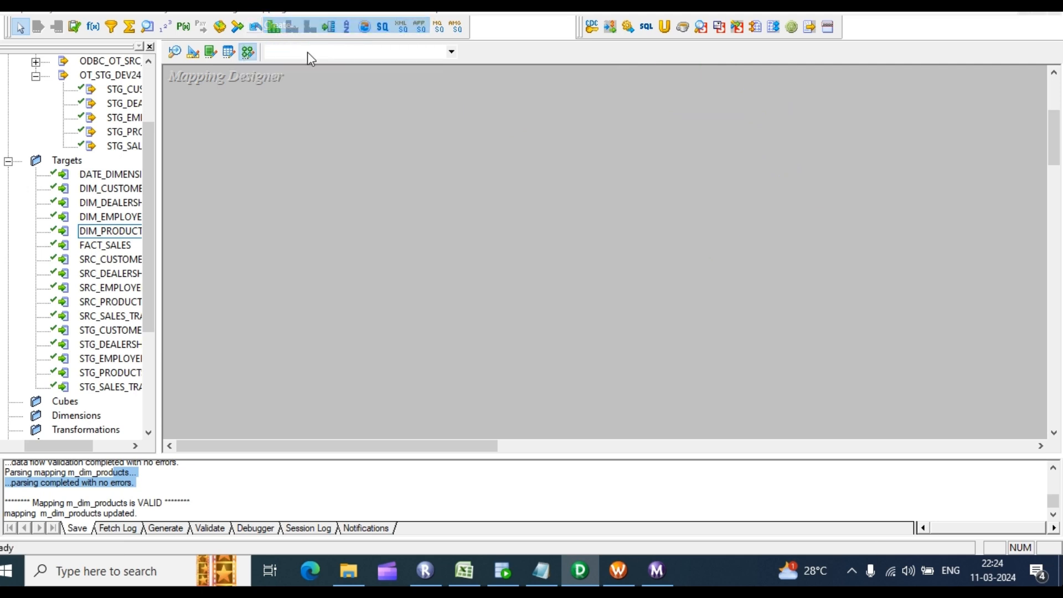
pyautogui.write('m')
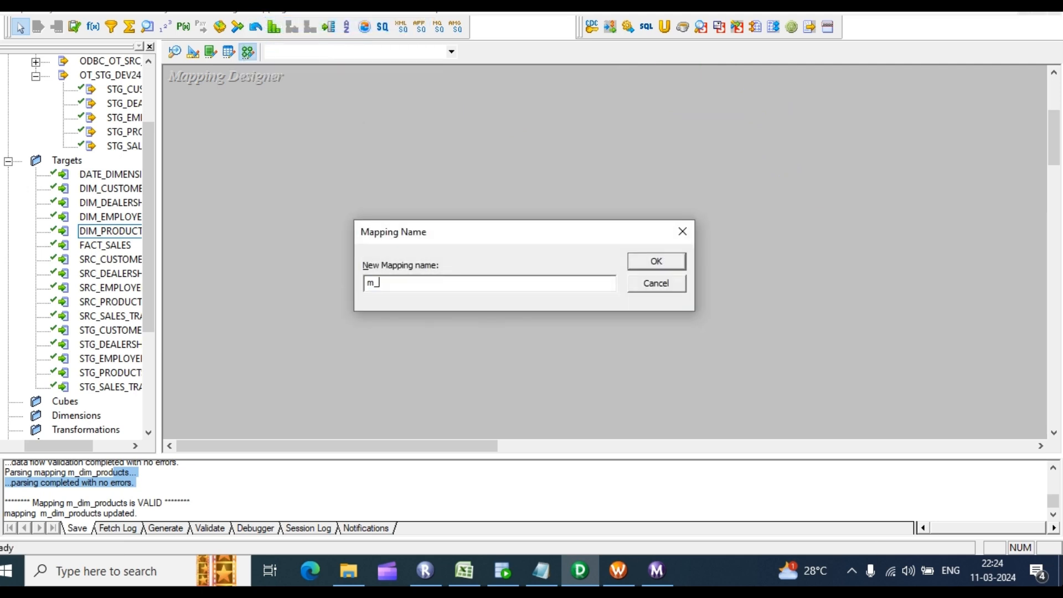
pyautogui.write('_sal')
pyautogui.press('BackSpace')
pyautogui.press('BackSpace')
pyautogui.press('BackSpace')
pyautogui.write('dim_sales_tnsction')
pyautogui.press('Return')
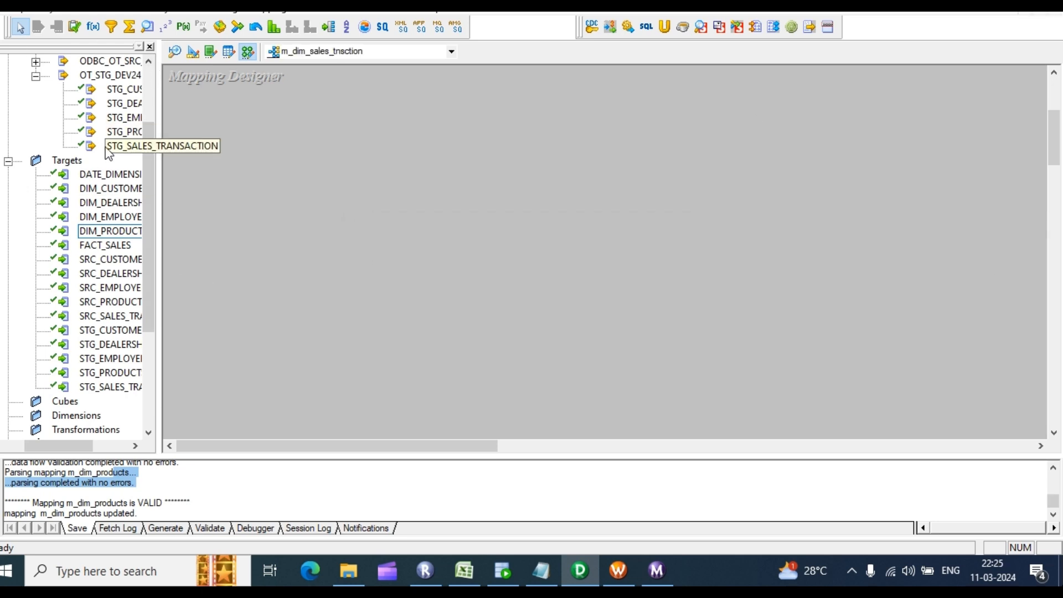
pyautogui.moveTo(125, 145); pyautogui.dragTo(303, 124)
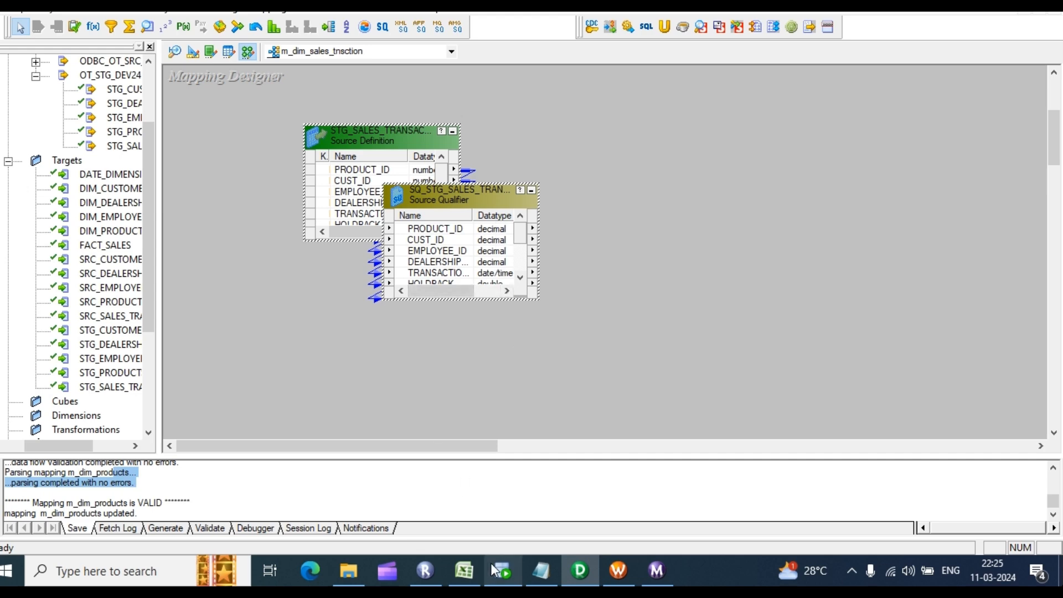
pyautogui.click(465, 568)
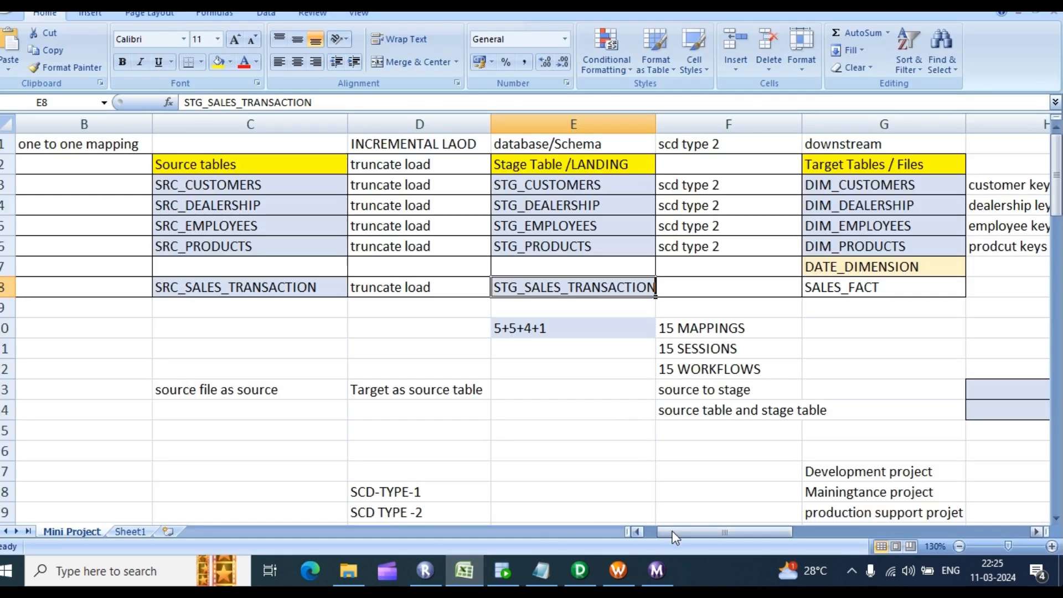
pyautogui.moveTo(699, 533); pyautogui.dragTo(720, 535)
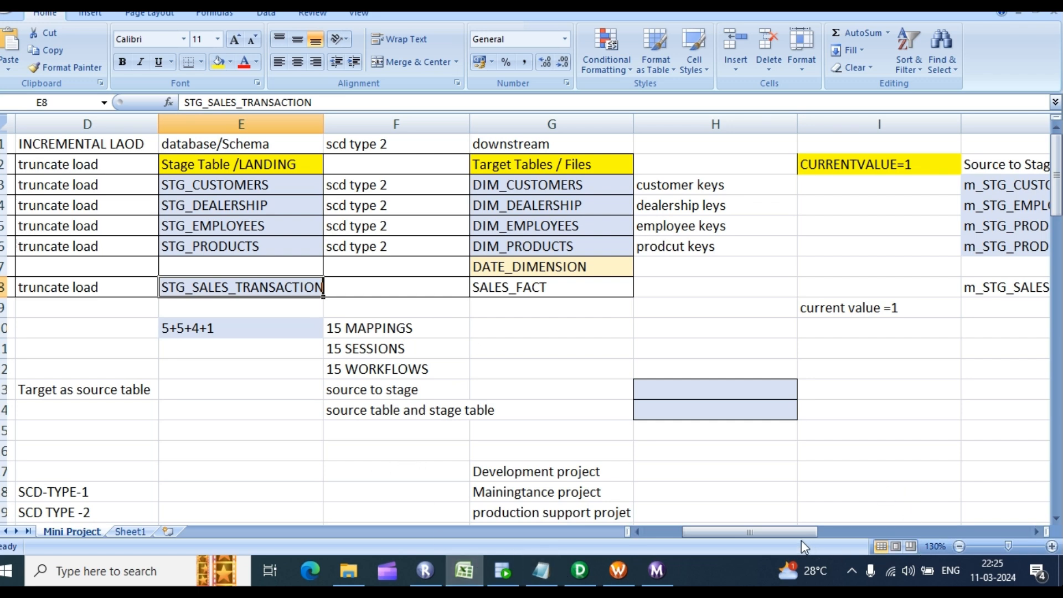
pyautogui.moveTo(800, 533); pyautogui.dragTo(690, 539)
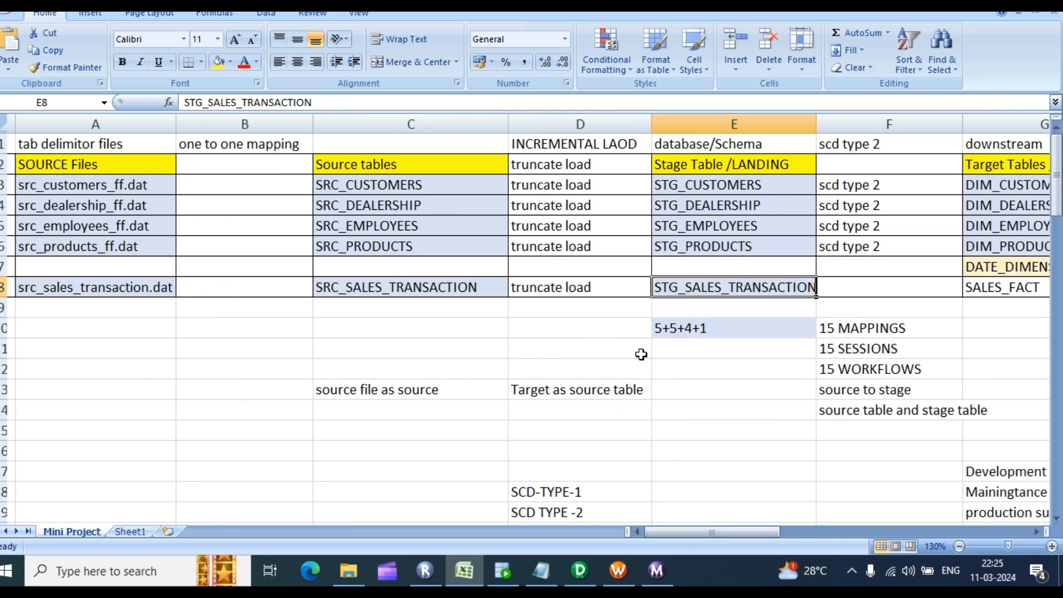
pyautogui.moveTo(95, 183); pyautogui.dragTo(432, 303)
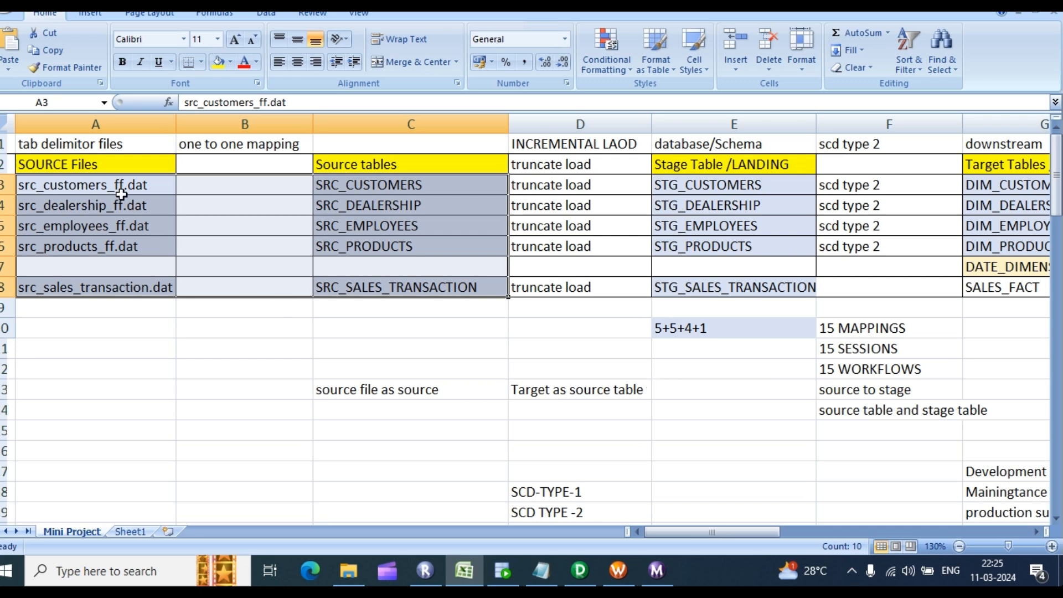
pyautogui.moveTo(116, 167); pyautogui.dragTo(401, 279)
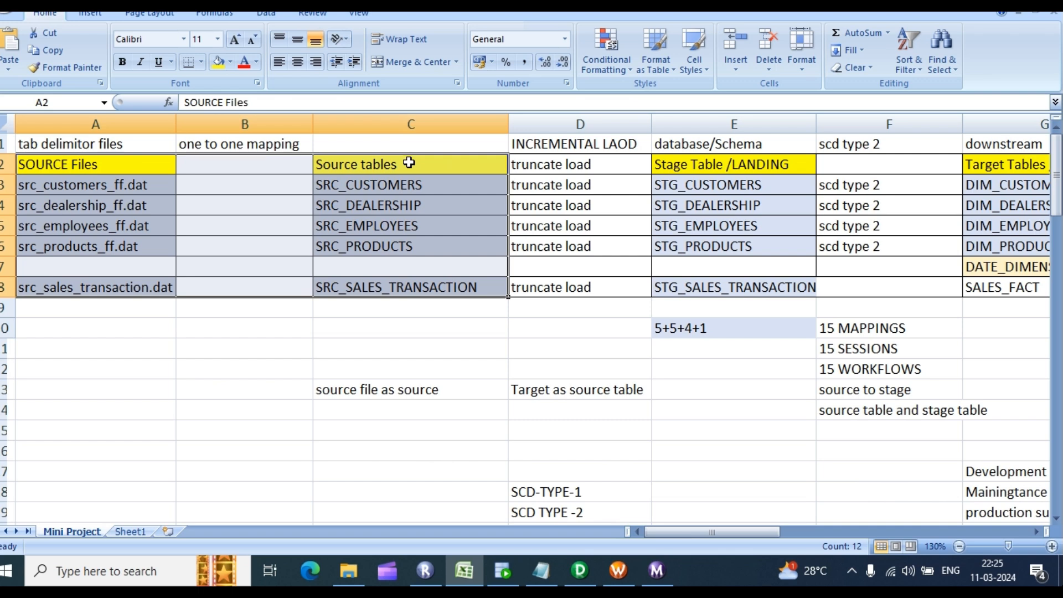
pyautogui.moveTo(409, 162); pyautogui.dragTo(673, 288)
pyautogui.click(766, 327)
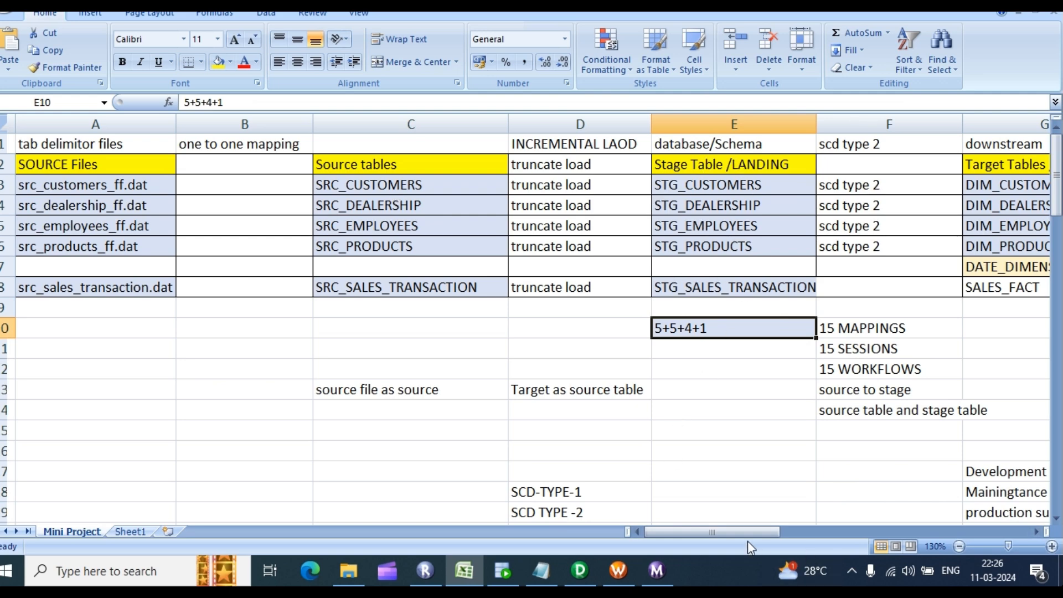
pyautogui.moveTo(735, 529); pyautogui.dragTo(770, 534)
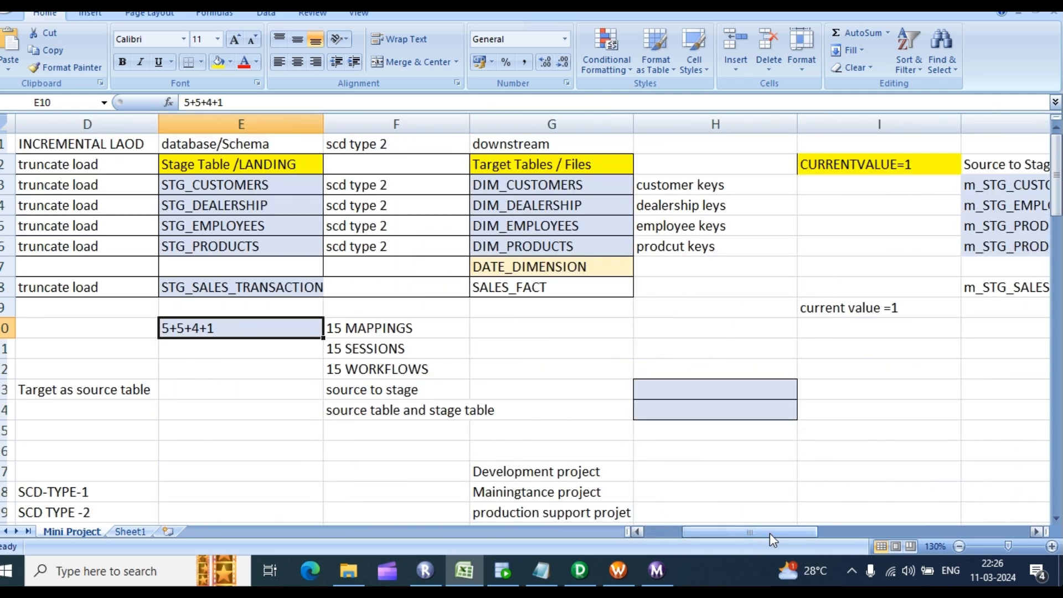
pyautogui.click(208, 291)
pyautogui.doubleClick(208, 291)
pyautogui.click(238, 316)
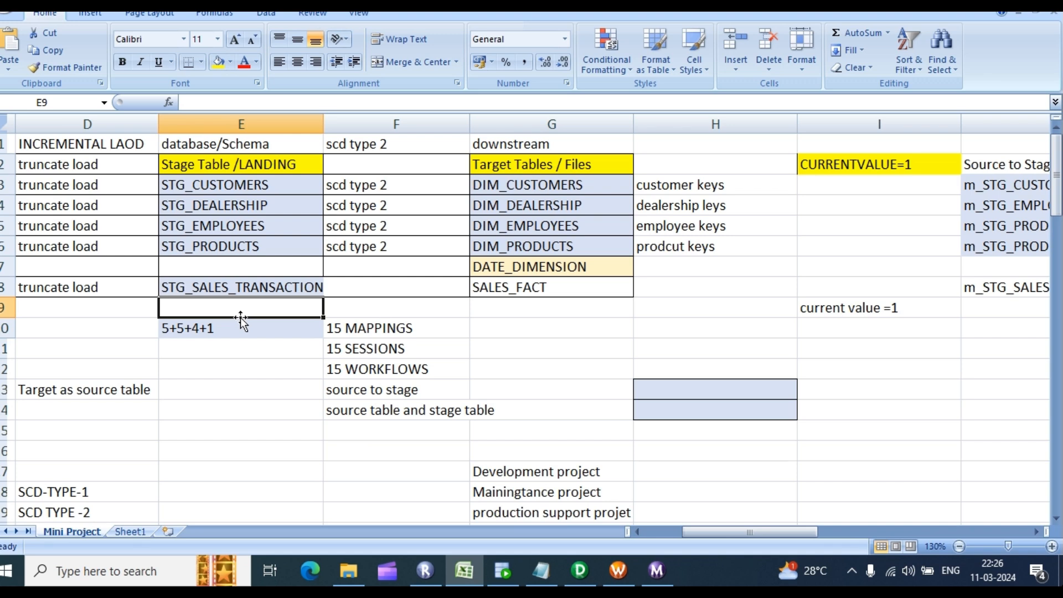
pyautogui.click(253, 289)
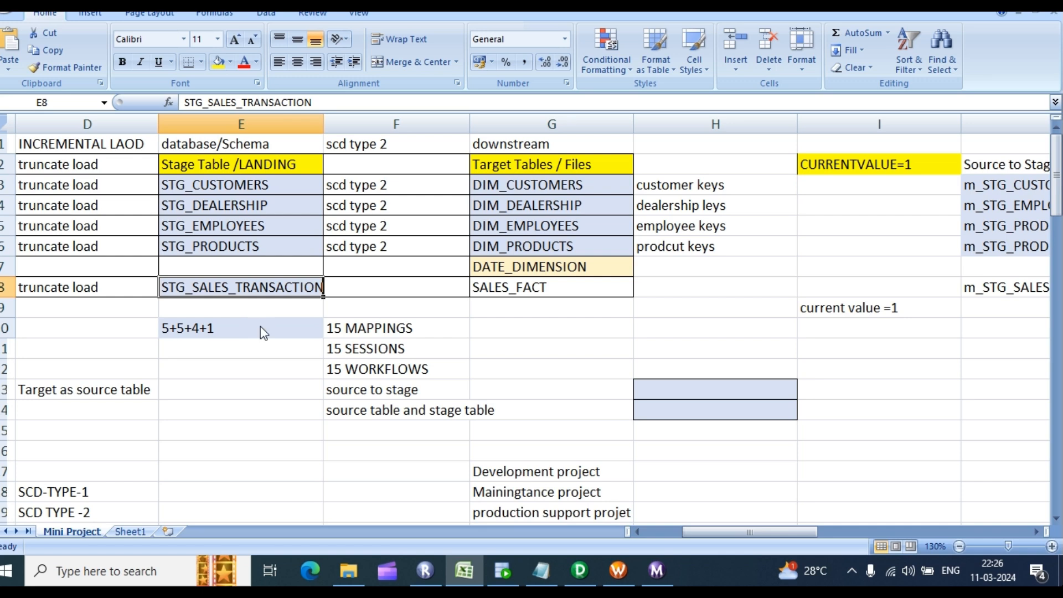
pyautogui.click(278, 324)
pyautogui.click(242, 305)
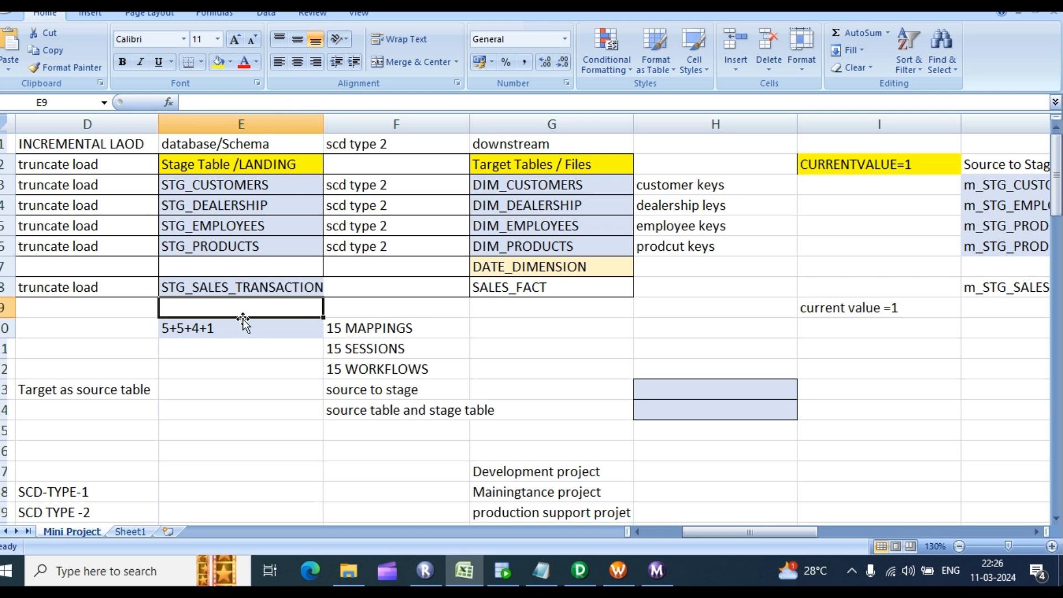
pyautogui.moveTo(723, 533); pyautogui.dragTo(756, 538)
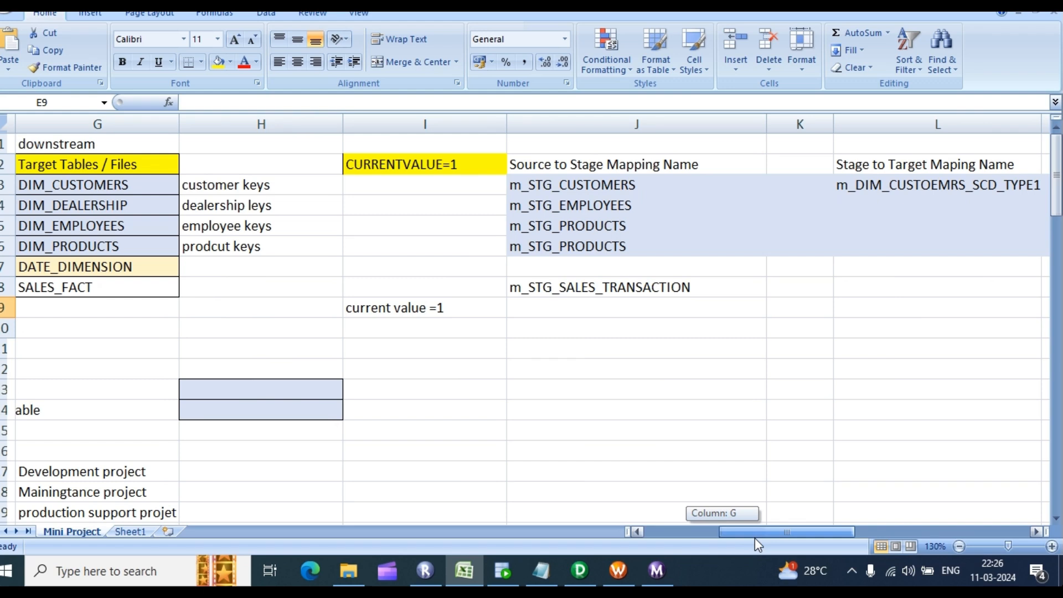
# Step: Scroll through the mapping-variable notes and transaction_date list, then return to Designer
pyautogui.moveTo(755, 537); pyautogui.dragTo(802, 545)
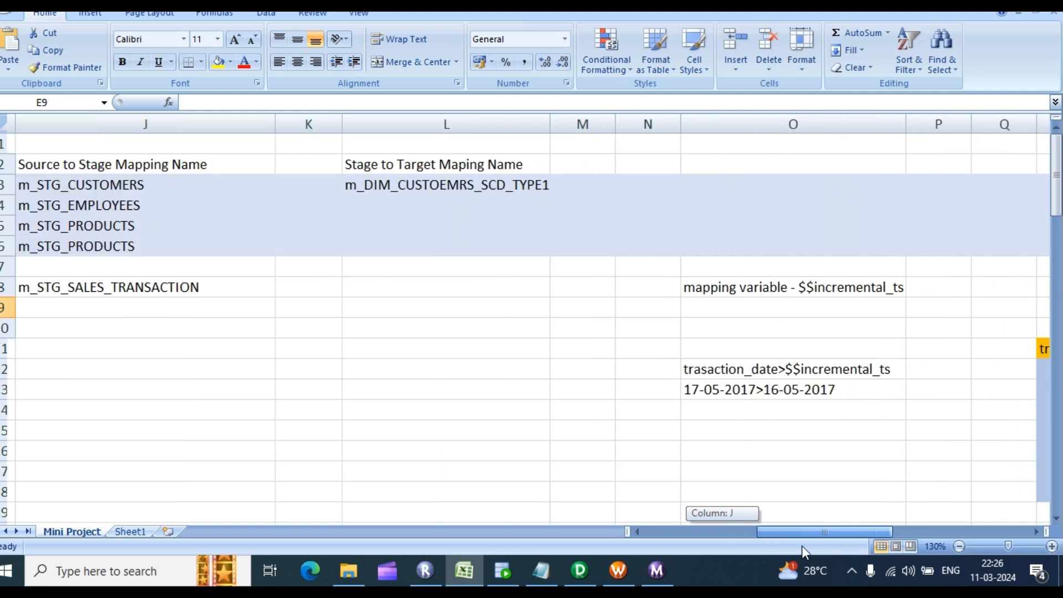
pyautogui.moveTo(801, 546); pyautogui.dragTo(803, 546)
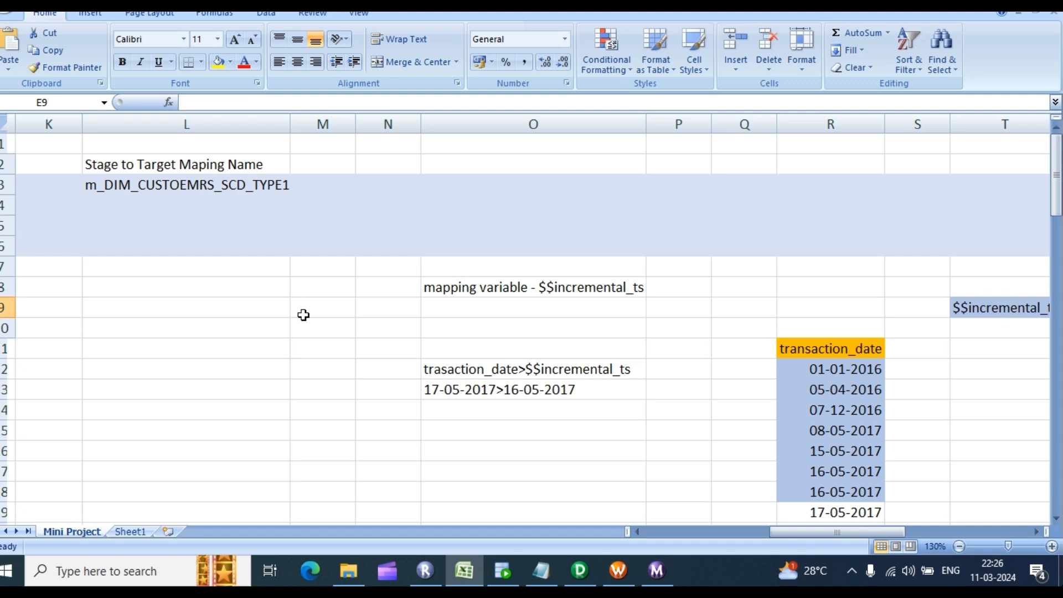
pyautogui.scroll(-5, 303, 317)
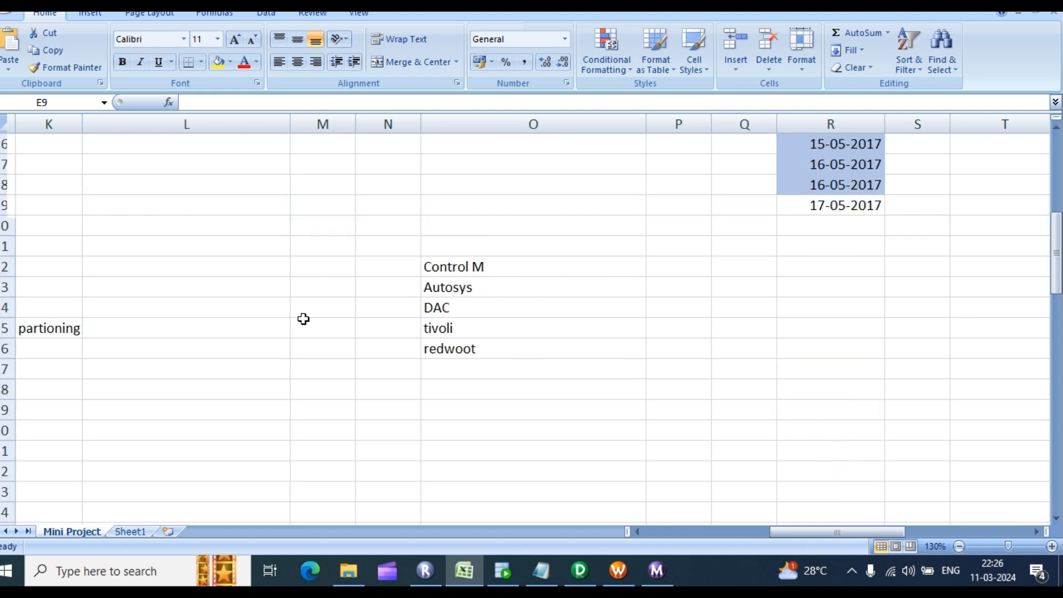
pyautogui.scroll(1, 304, 319)
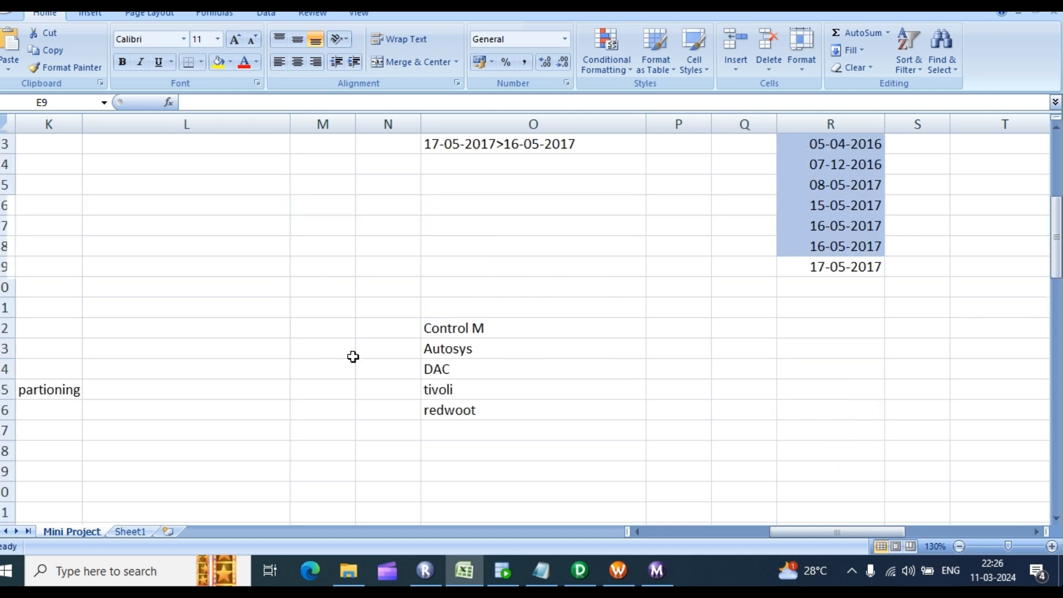
pyautogui.scroll(2, 522, 432)
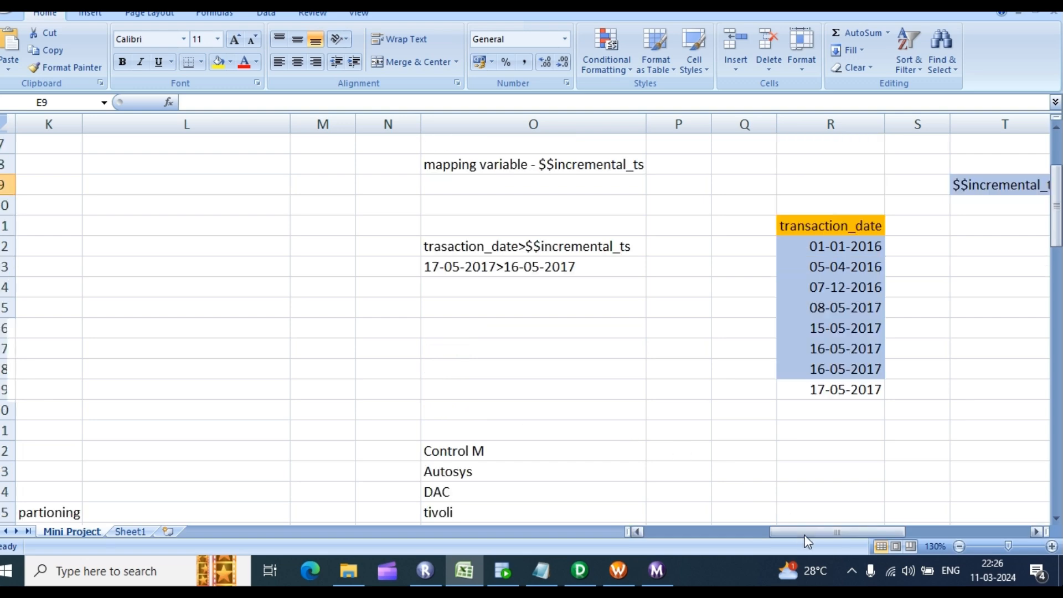
pyautogui.moveTo(806, 535); pyautogui.dragTo(399, 432)
pyautogui.scroll(2, 316, 190)
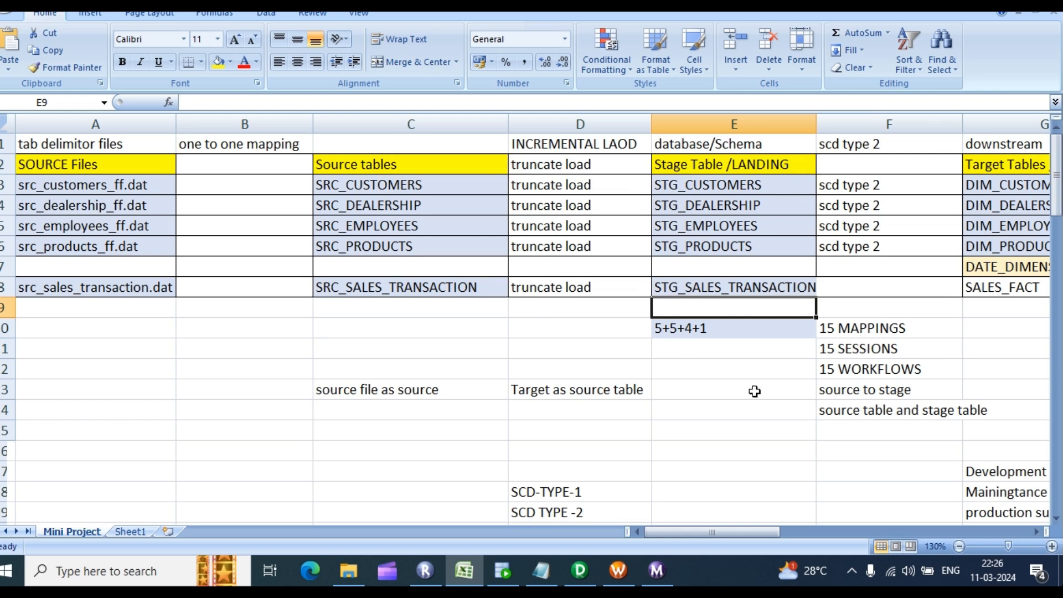
pyautogui.moveTo(715, 533); pyautogui.dragTo(742, 534)
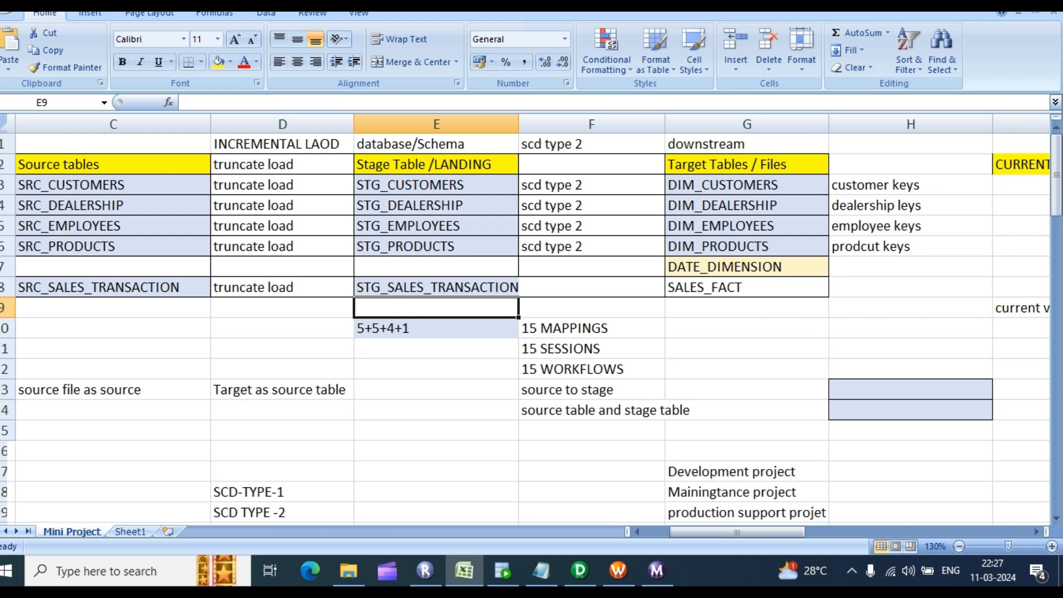
pyautogui.hotkey('alt', 'Tab')
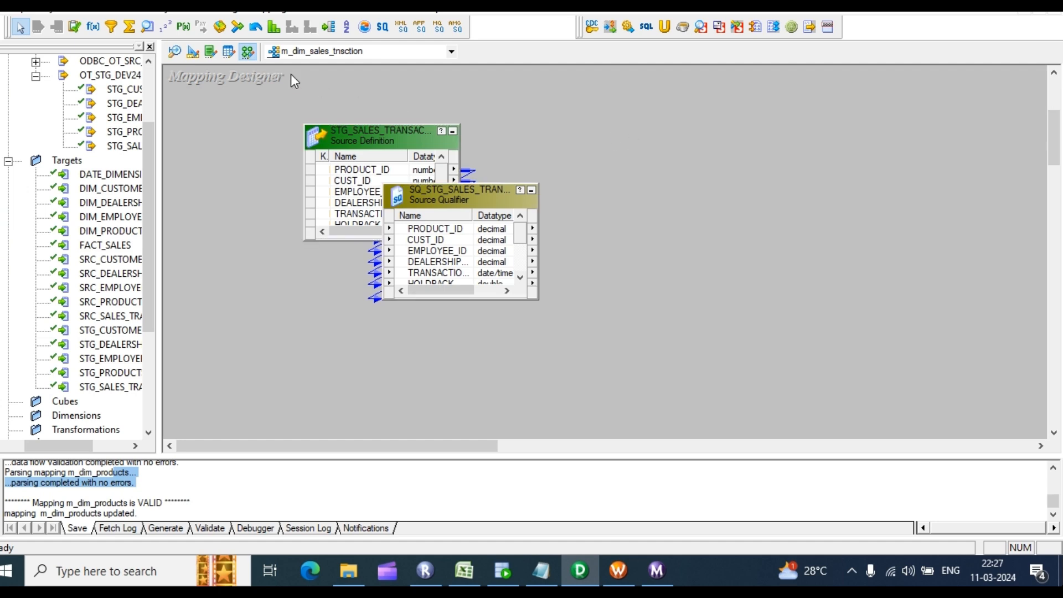
# Step: Select the STG_SALES_TRANSACTION source and qualifier, request their deletion, then return to Excel
pyautogui.moveTo(246, 88); pyautogui.dragTo(654, 304)
pyautogui.press('Delete')
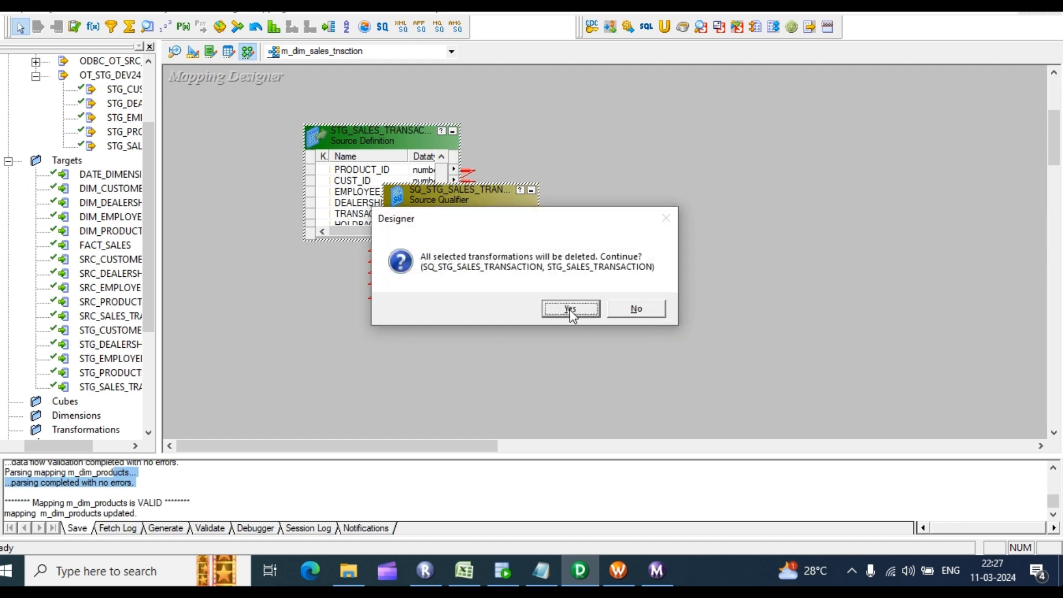
pyautogui.hotkey('alt', 'Tab')
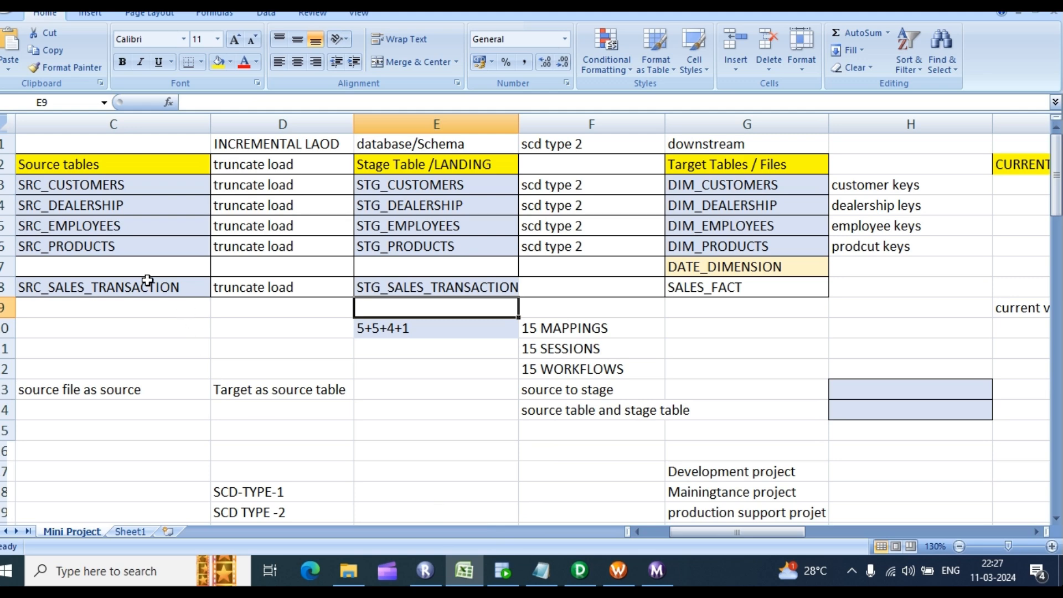
# Step: Review the Mini Project sheet, checking SRC_CUSTOMERS in C3 and the 5+5+4+1 count in E10
pyautogui.click(80, 183)
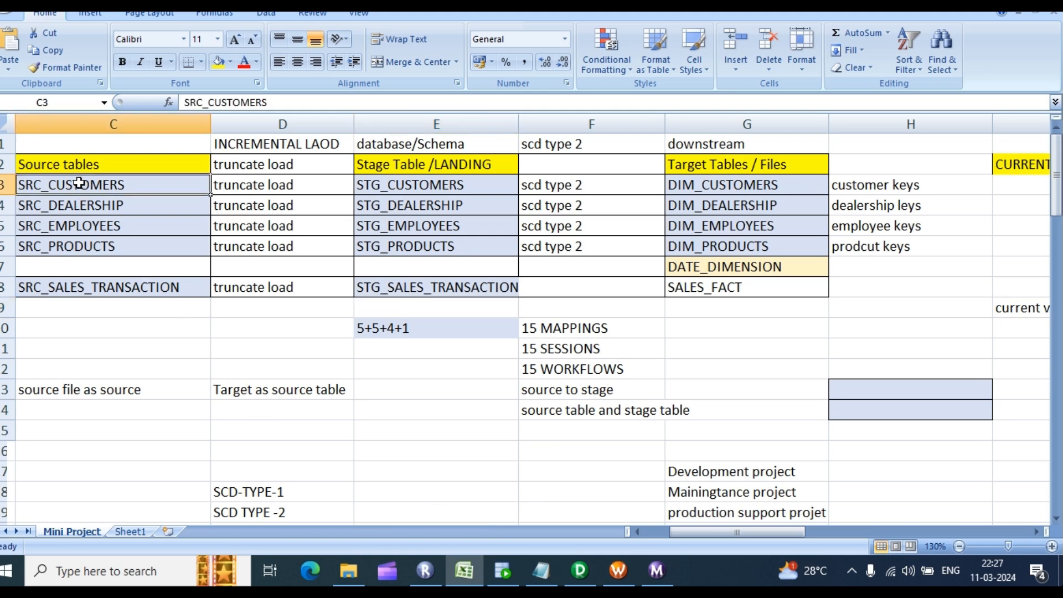
pyautogui.moveTo(697, 531); pyautogui.dragTo(659, 534)
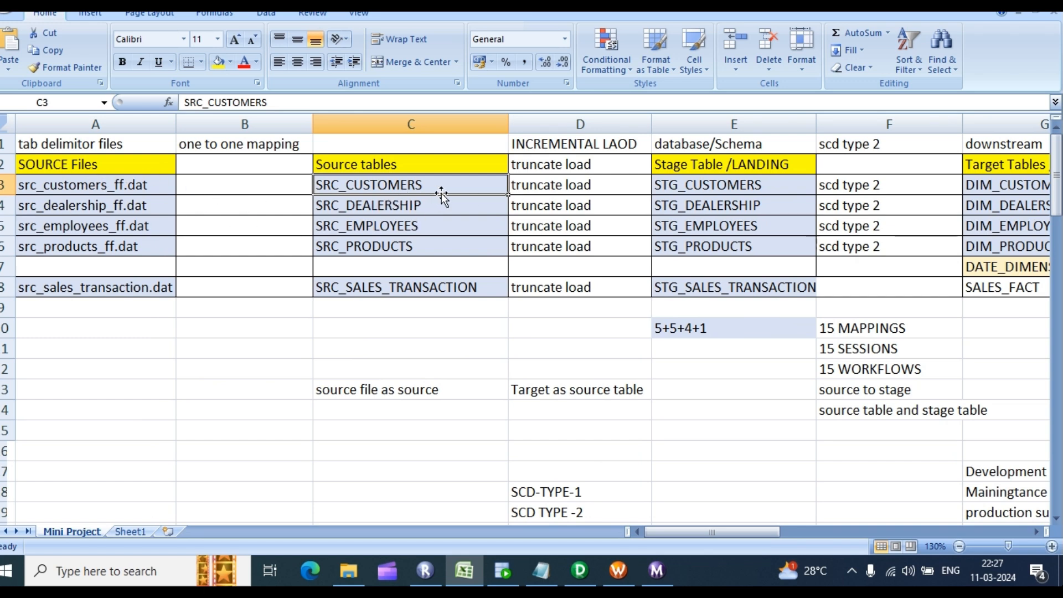
pyautogui.hscroll(2, 750, 192)
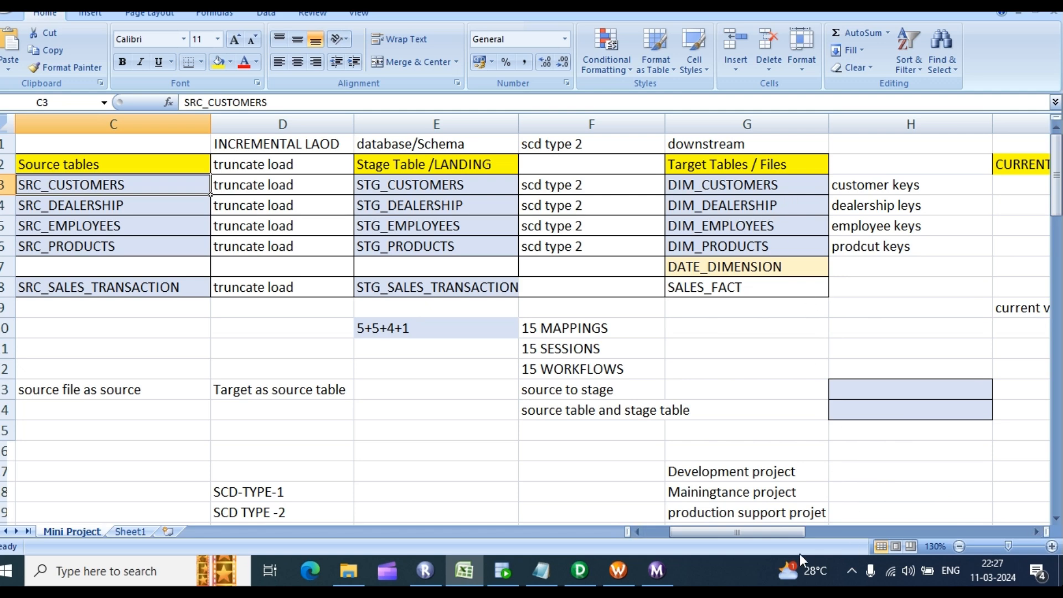
pyautogui.moveTo(774, 534); pyautogui.dragTo(789, 533)
pyautogui.click(222, 330)
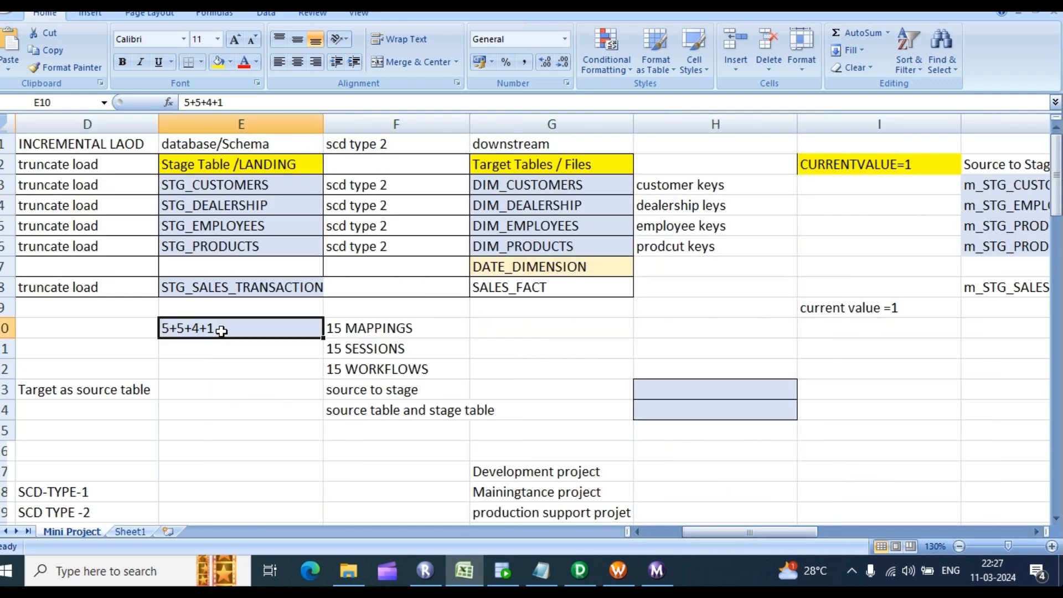
pyautogui.doubleClick(221, 330)
pyautogui.doubleClick(218, 329)
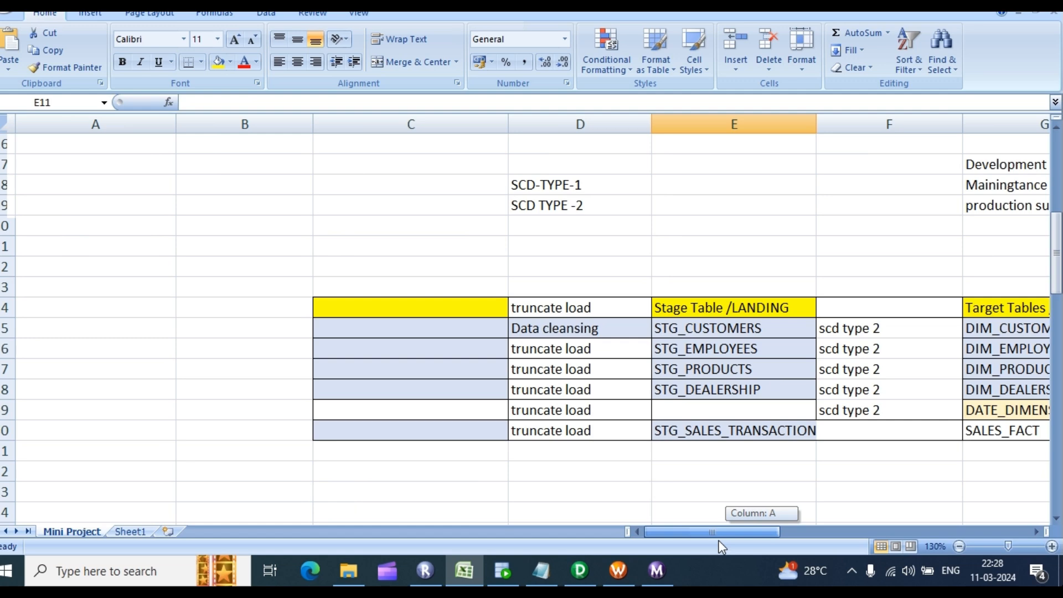
# Step: Bring up the Notepad SQL script with the FACT_SALES foreign-key statements and DIM table selects
pyautogui.moveTo(723, 541); pyautogui.dragTo(756, 542)
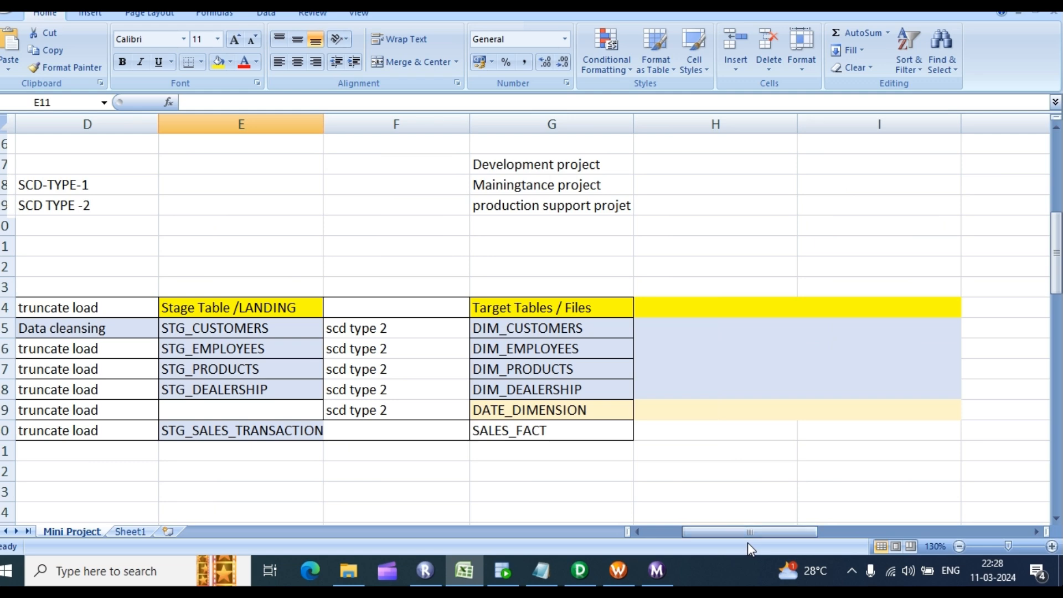
pyautogui.click(541, 571)
pyautogui.click(151, 248)
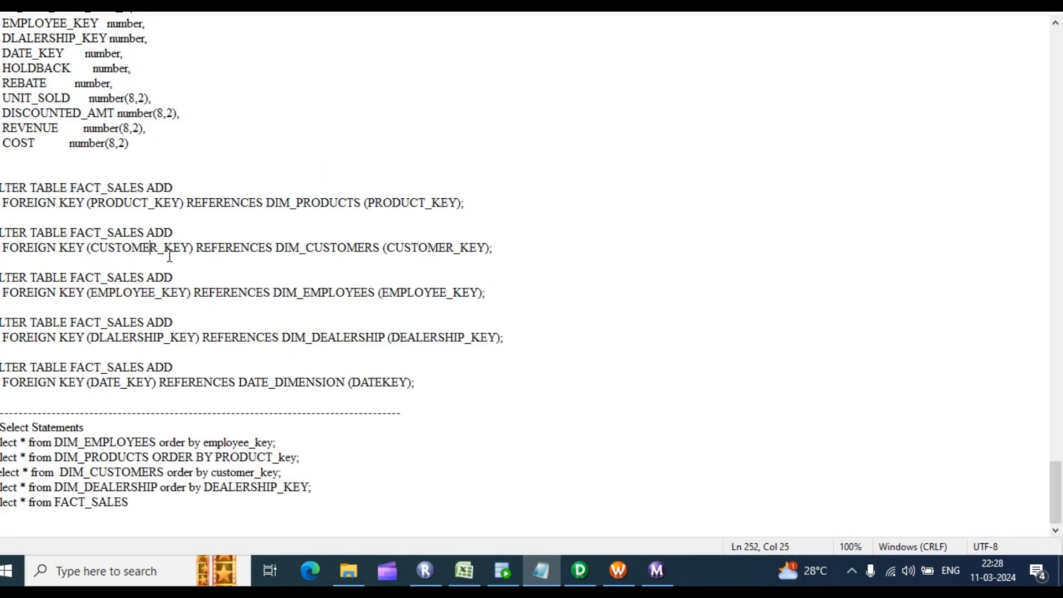